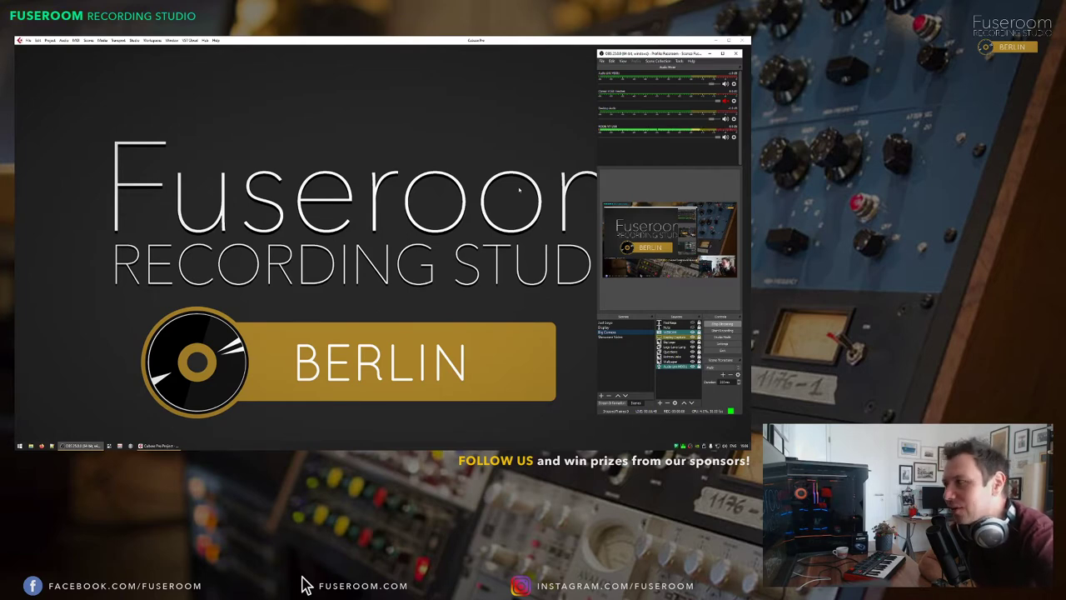
Switch the OBS stream to the Display scene, minimise OBS and return to the Cubase project window
{"action": "left_click", "coordinate": [713, 54]}
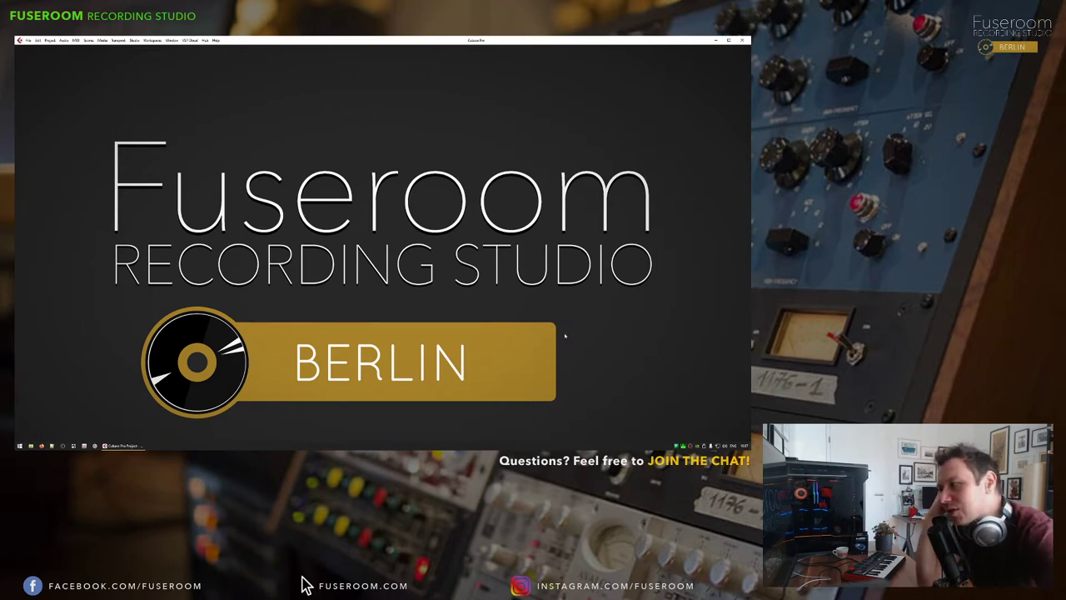
{"action": "left_click", "coordinate": [689, 446]}
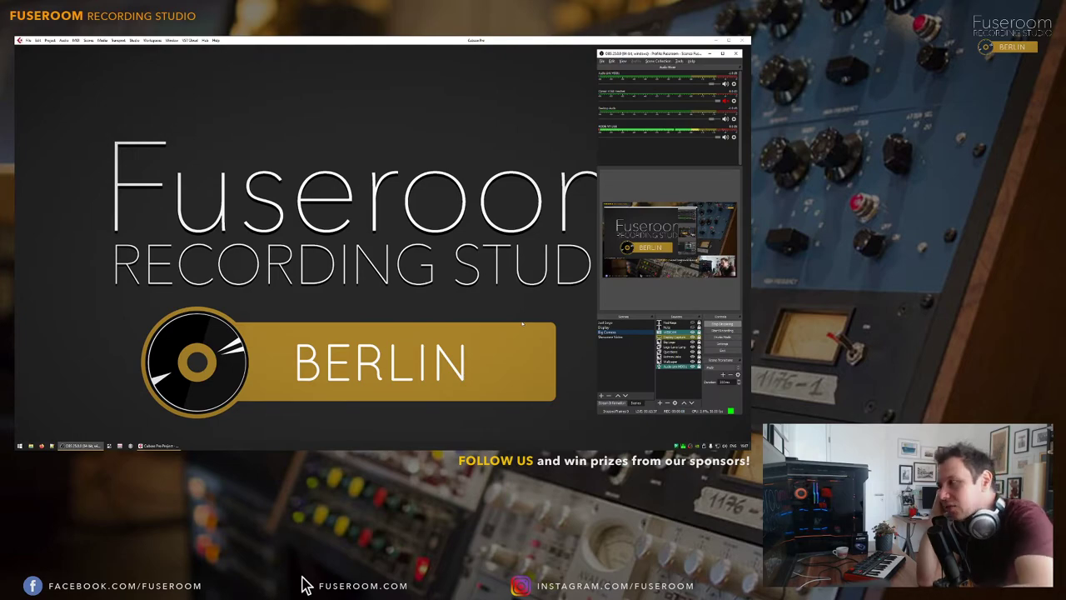
{"action": "key", "text": "Up"}
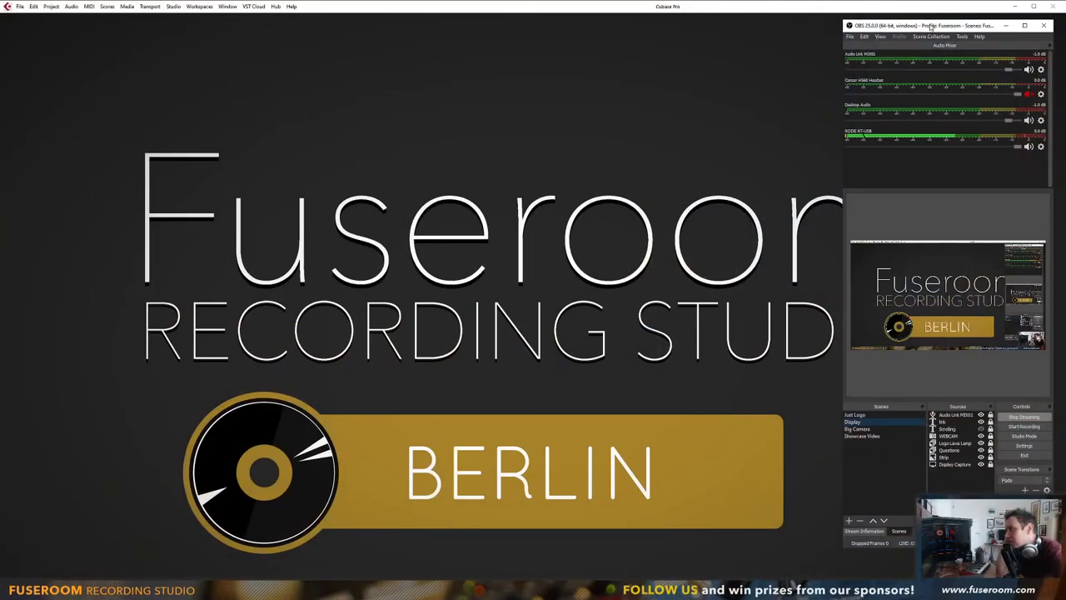
{"action": "left_click", "coordinate": [1007, 25]}
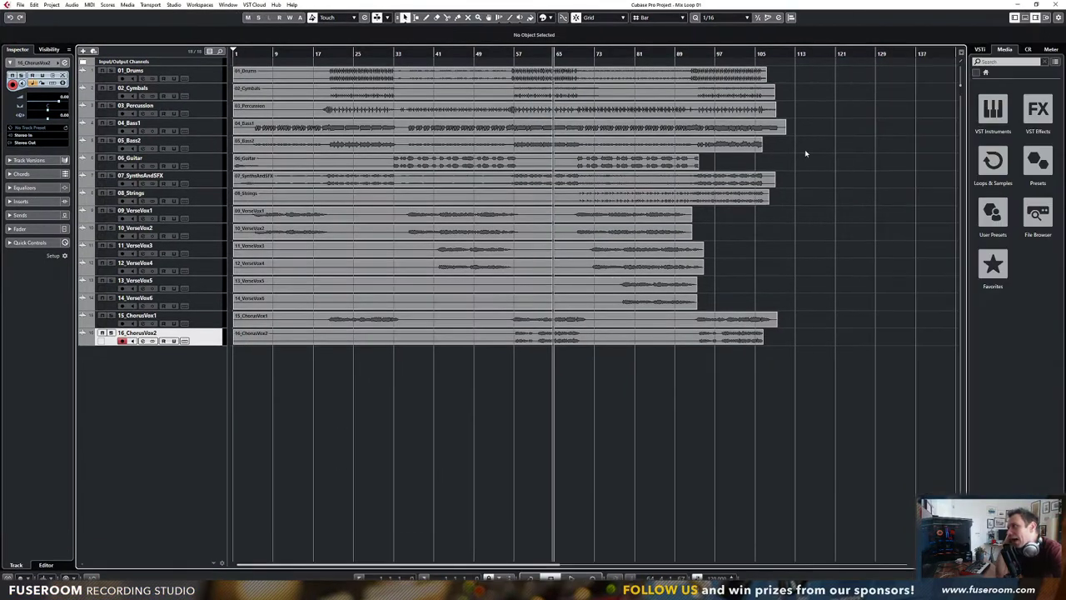
{"action": "left_click", "coordinate": [900, 18]}
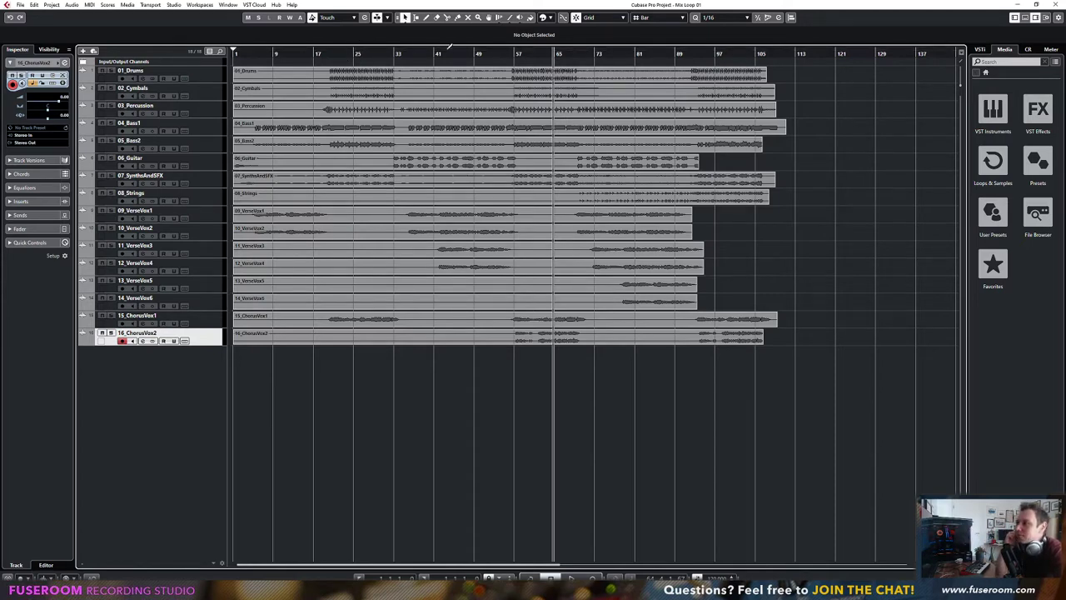
Place the project cursor at bar 57, and bring up the OBS window briefly to check the stream
{"action": "left_click", "coordinate": [388, 53]}
{"action": "left_click", "coordinate": [518, 52]}
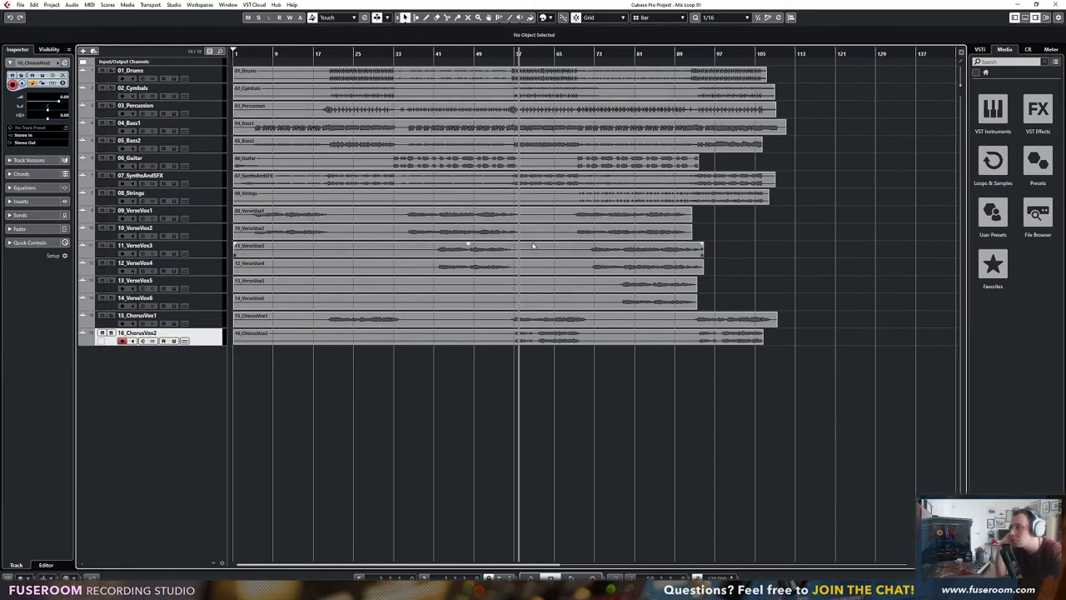
{"action": "left_click", "coordinate": [917, 591]}
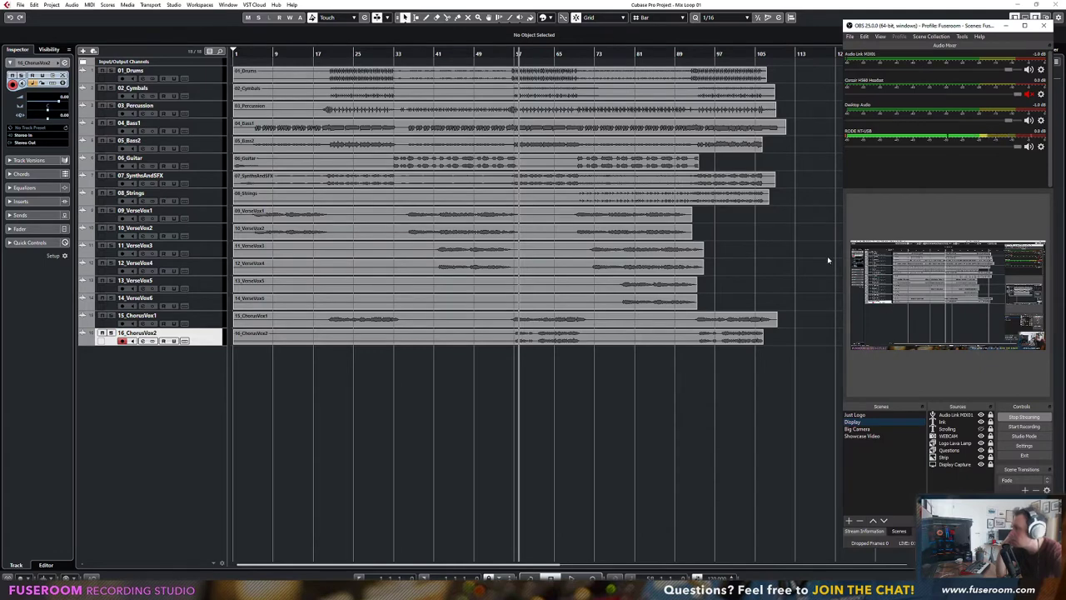
{"action": "left_click", "coordinate": [1009, 25]}
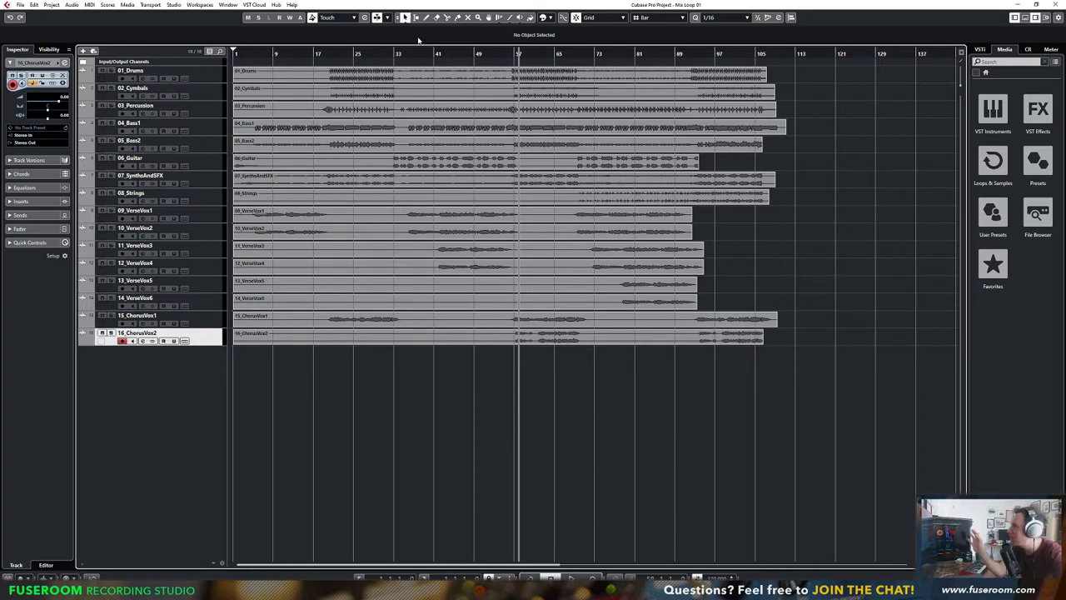
Try hiding the left and right zones and showing the lower zone with the MixConsole
{"action": "left_click", "coordinate": [1015, 18]}
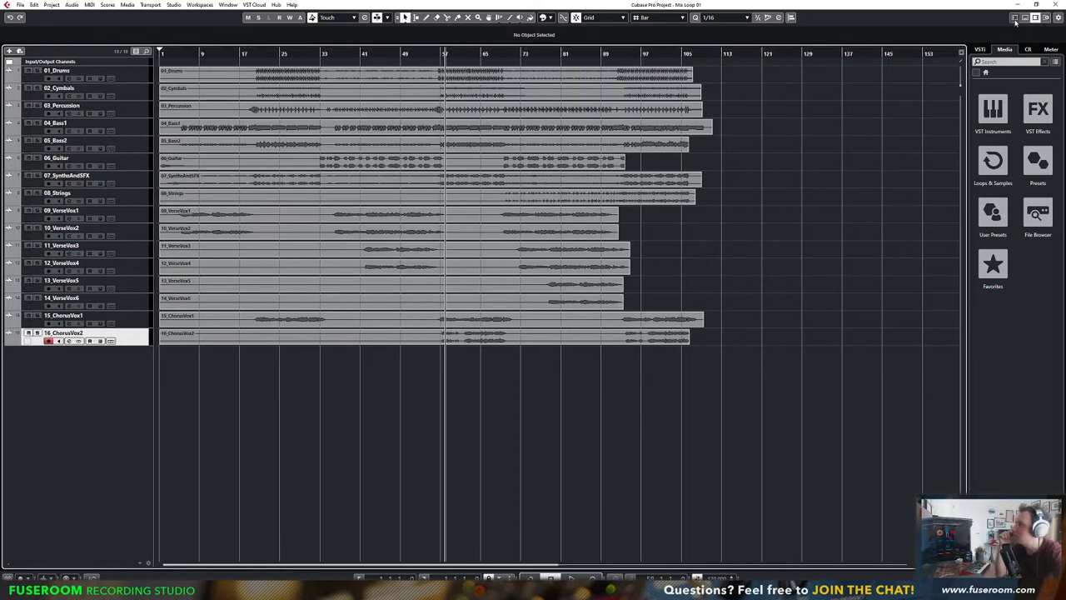
{"action": "left_click", "coordinate": [1036, 17]}
{"action": "left_click", "coordinate": [1024, 17]}
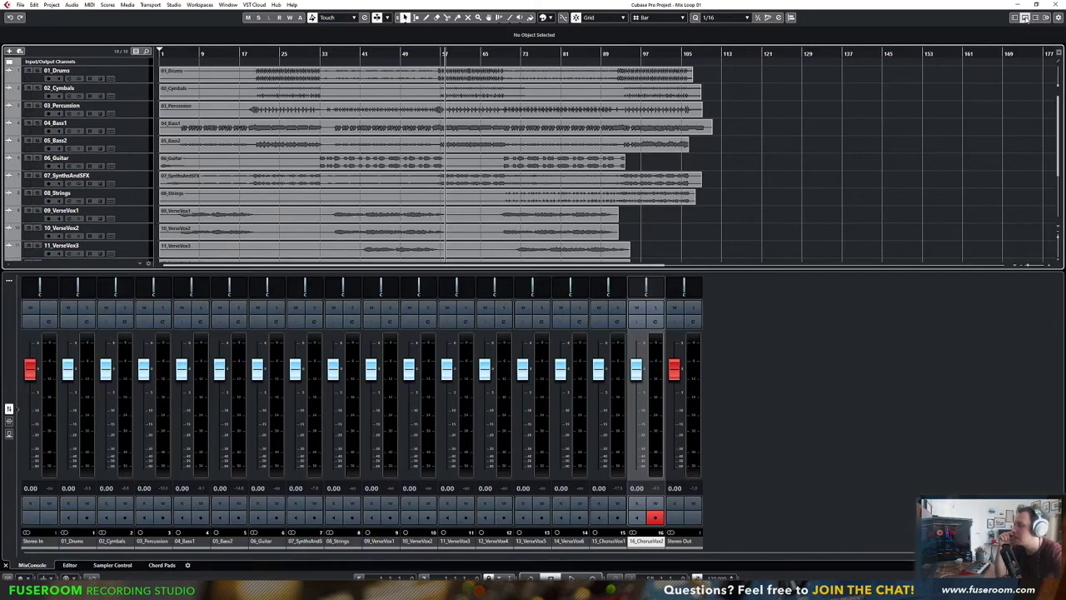
{"action": "left_click", "coordinate": [1025, 18]}
{"action": "left_click", "coordinate": [1036, 17]}
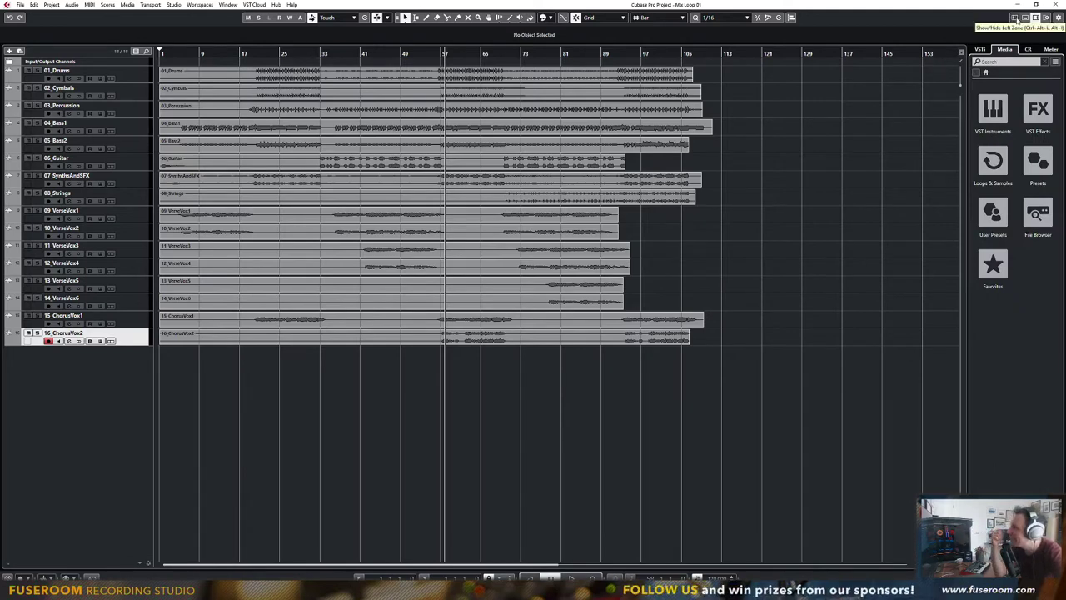
Show the left, lower and right zones together in the project window
{"action": "left_click", "coordinate": [1015, 18]}
{"action": "left_click", "coordinate": [1015, 17]}
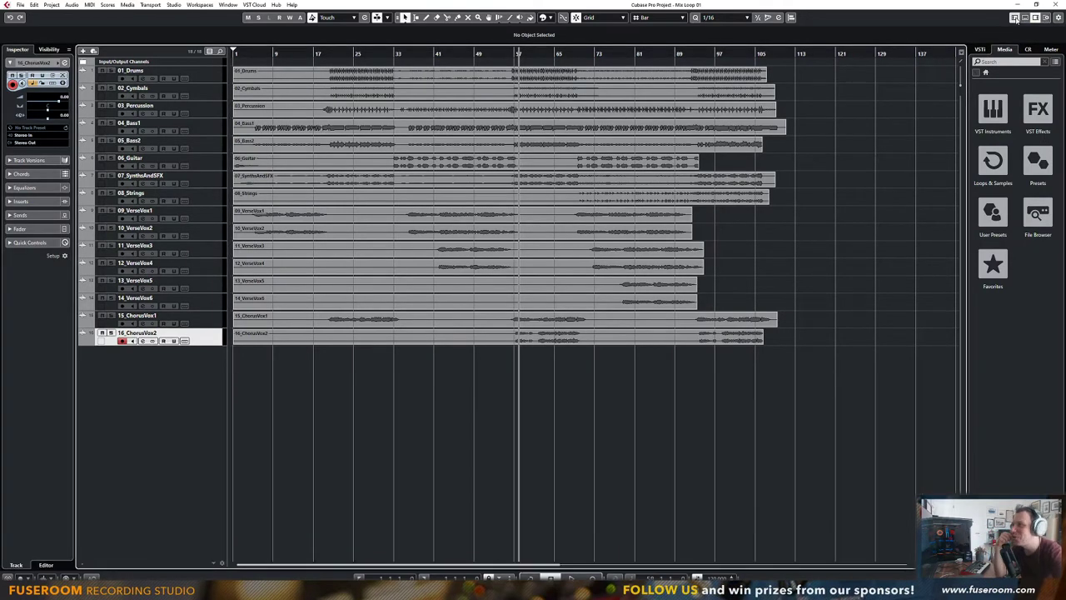
{"action": "left_click", "coordinate": [1036, 18]}
{"action": "left_click", "coordinate": [1016, 18]}
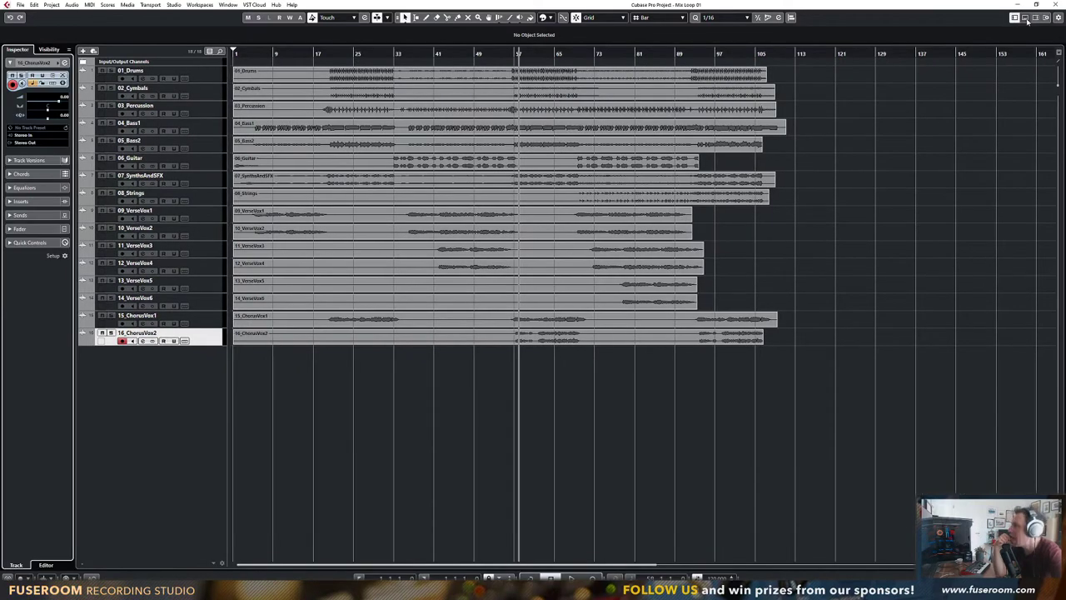
{"action": "left_click", "coordinate": [1026, 17]}
{"action": "left_click", "coordinate": [1035, 17]}
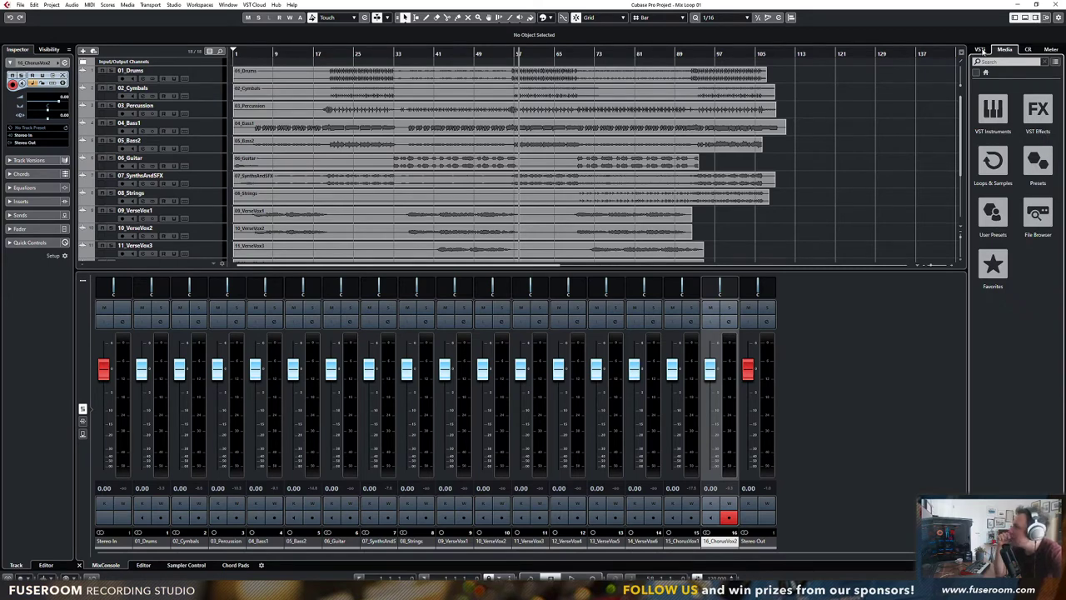
Compare the Meter, Control Room and Media views of the right zone and leave the master Meter displayed
{"action": "left_click", "coordinate": [1050, 49]}
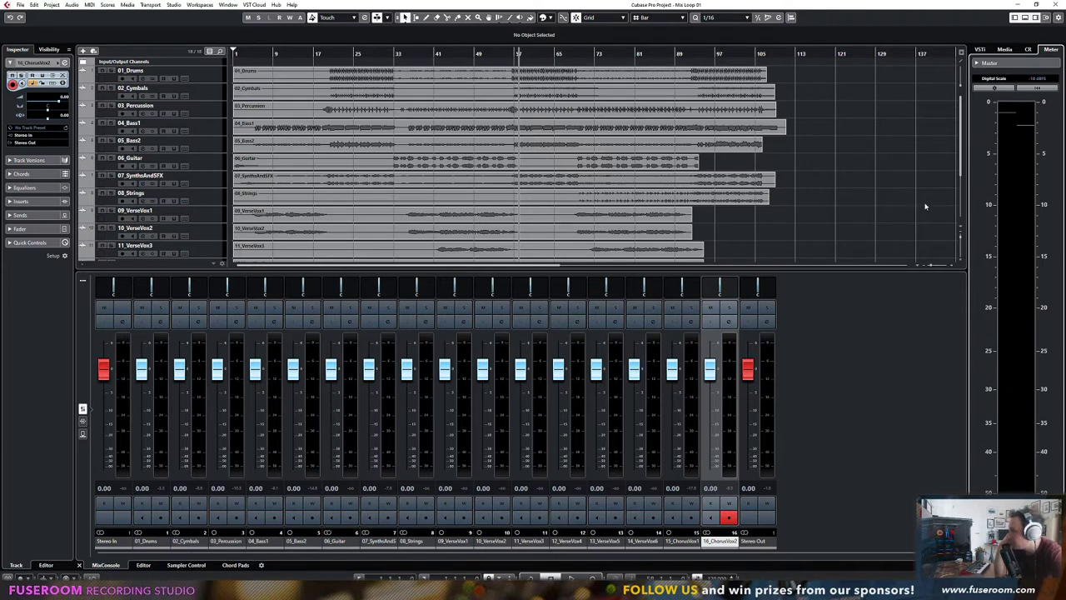
{"action": "left_click", "coordinate": [1028, 49]}
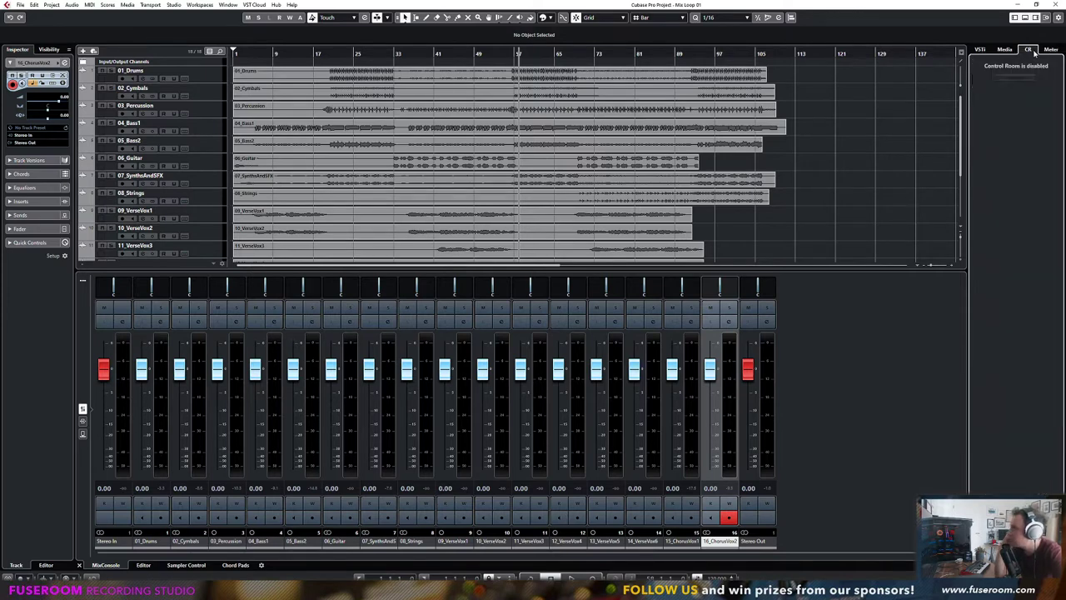
{"action": "left_click", "coordinate": [1051, 49]}
{"action": "left_click", "coordinate": [1028, 49]}
{"action": "left_click", "coordinate": [1007, 50]}
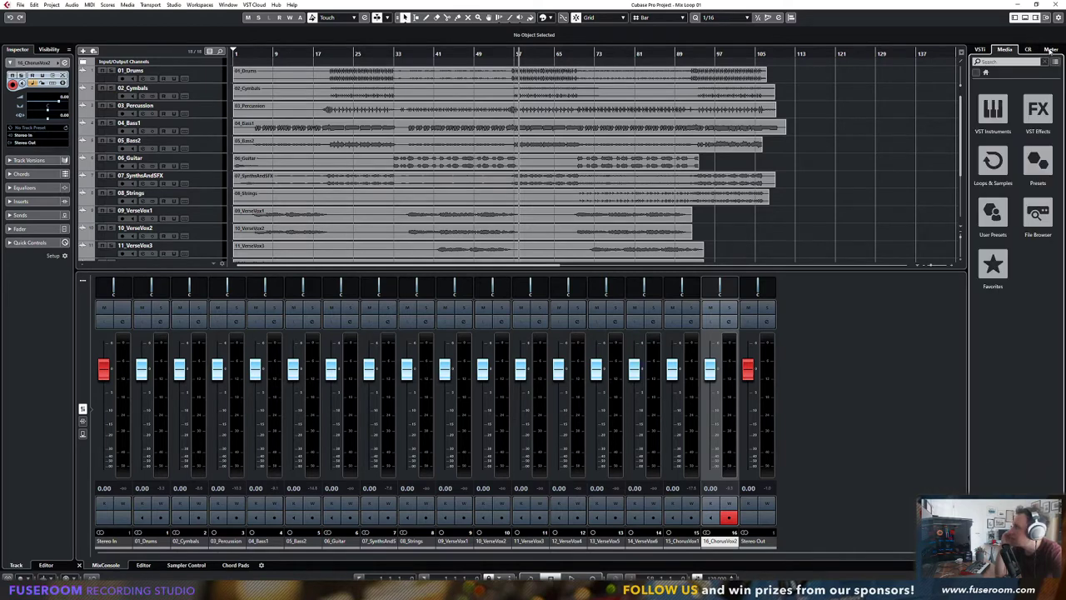
{"action": "left_click", "coordinate": [1050, 49]}
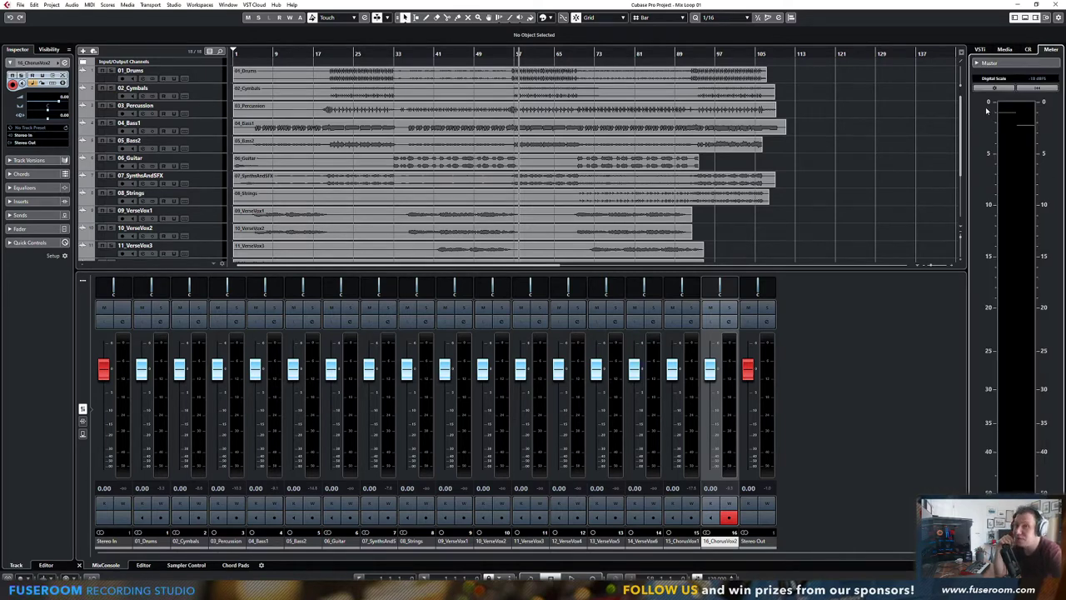
Try toggling the lower and left zones, leaving the lower zone hidden and the left zone shown
{"action": "left_click", "coordinate": [1025, 17]}
{"action": "left_click", "coordinate": [1025, 18]}
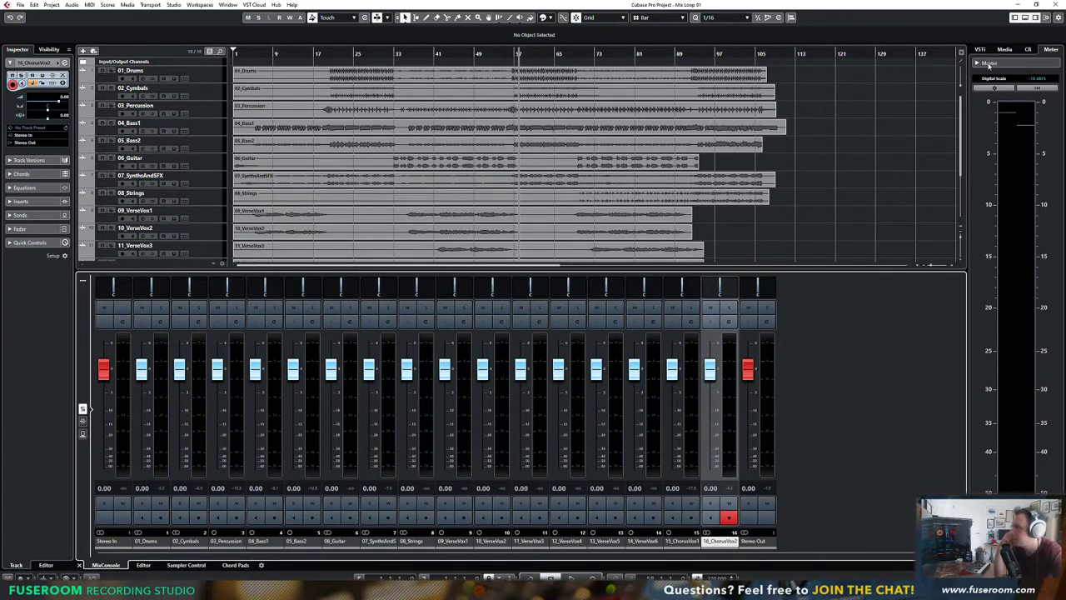
{"action": "left_click", "coordinate": [1025, 17]}
{"action": "left_click", "coordinate": [1015, 17]}
{"action": "left_click", "coordinate": [1015, 18]}
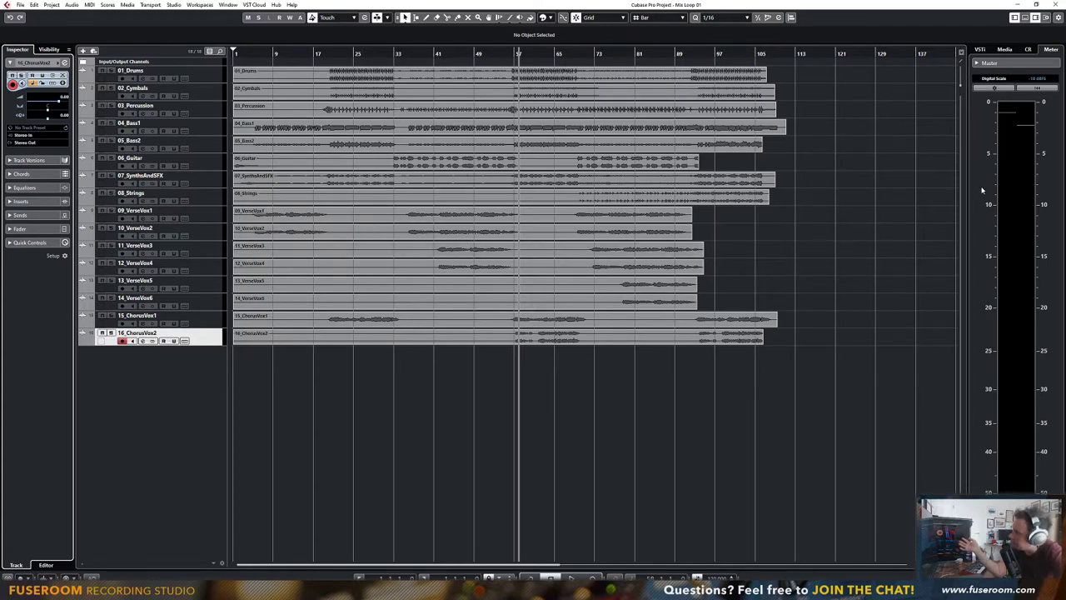
Look through the right zone's VSTi, Media, Control Room and Meter views, returning to the Meter
{"action": "left_click", "coordinate": [982, 49]}
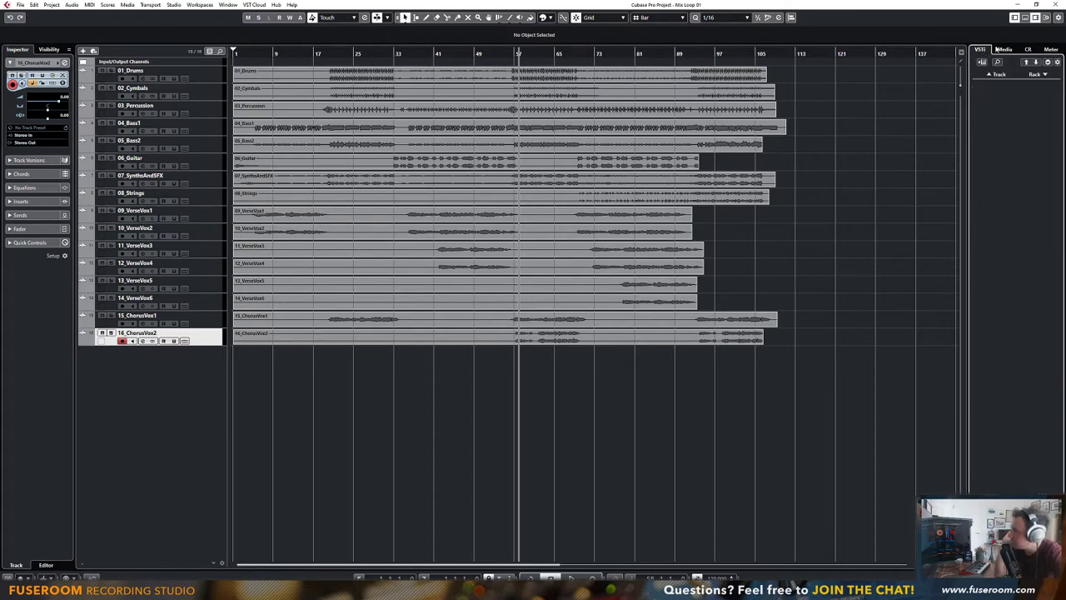
{"action": "left_click", "coordinate": [1006, 50]}
{"action": "left_click", "coordinate": [1029, 49]}
{"action": "left_click", "coordinate": [1051, 50]}
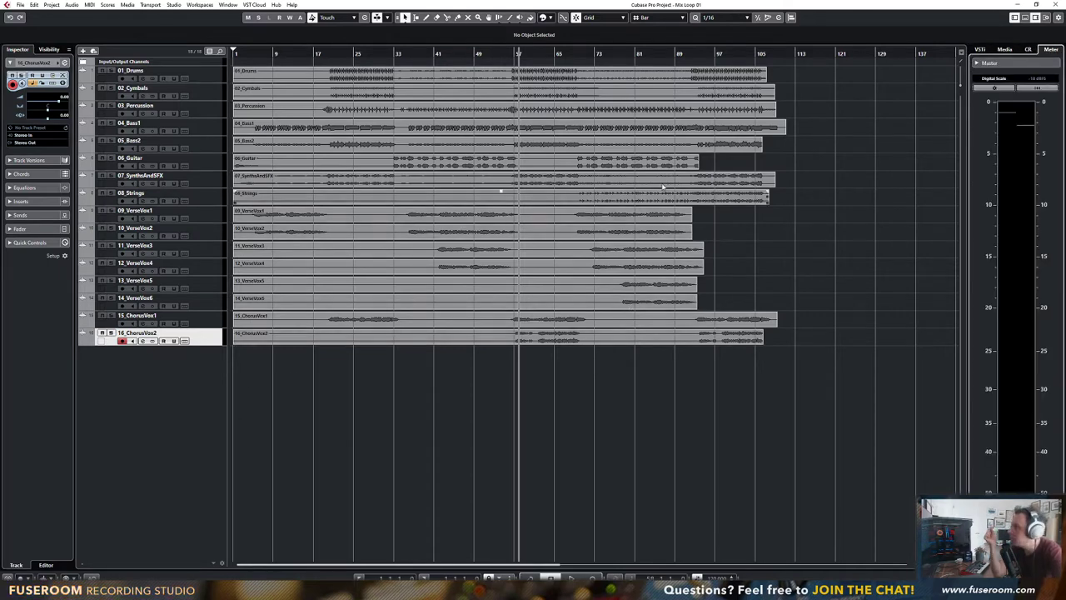
Show the MixConsole in the lower zone and reduce its height to give the track list more room
{"action": "left_click", "coordinate": [1027, 16]}
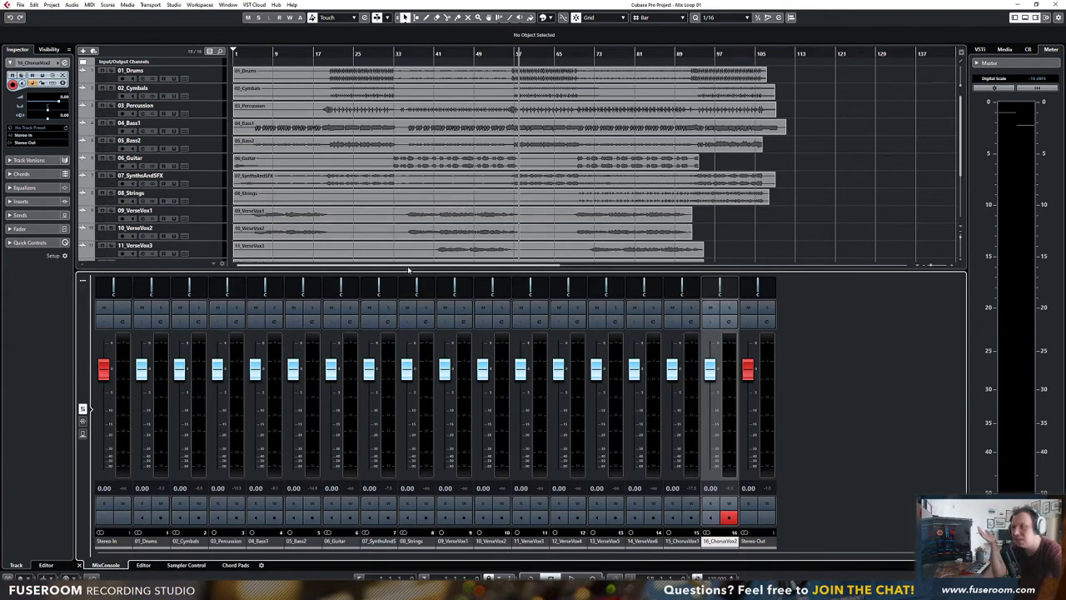
{"action": "left_click_drag", "start_coordinate": [411, 270], "coordinate": [402, 317]}
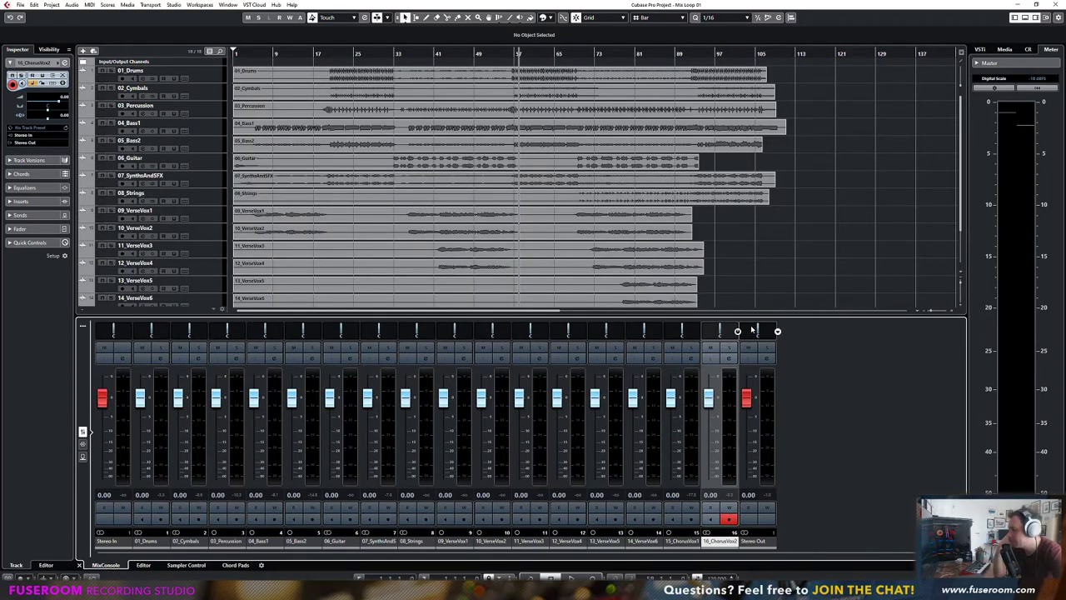
Expand the Input/Output Channels folder in the track list and rename the Stereo Out channel as MIX BUSS
{"action": "left_click", "coordinate": [753, 541]}
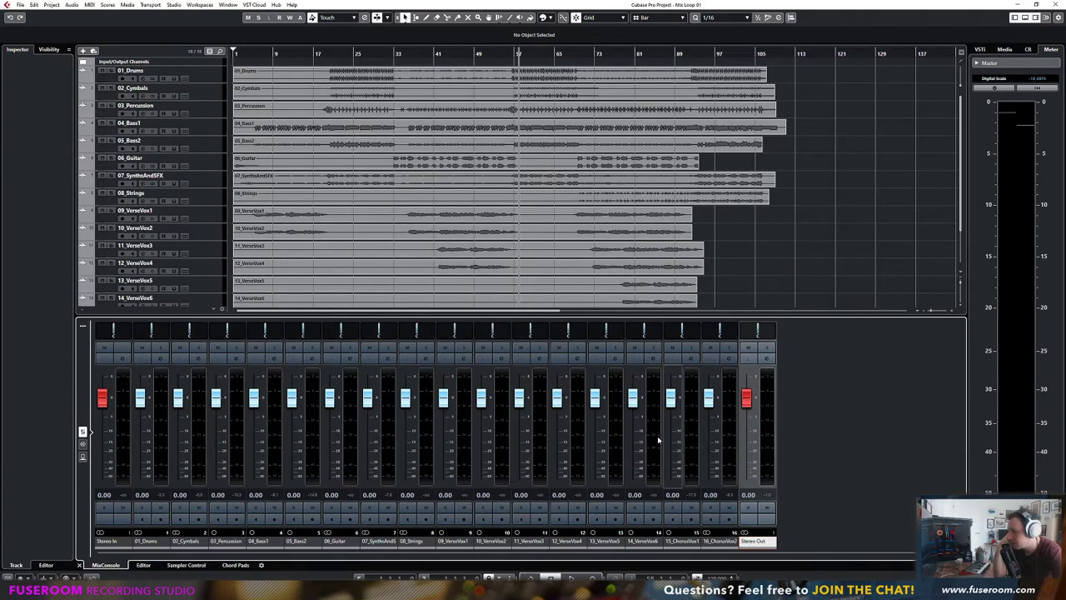
{"action": "left_click", "coordinate": [208, 77]}
{"action": "left_click", "coordinate": [83, 63]}
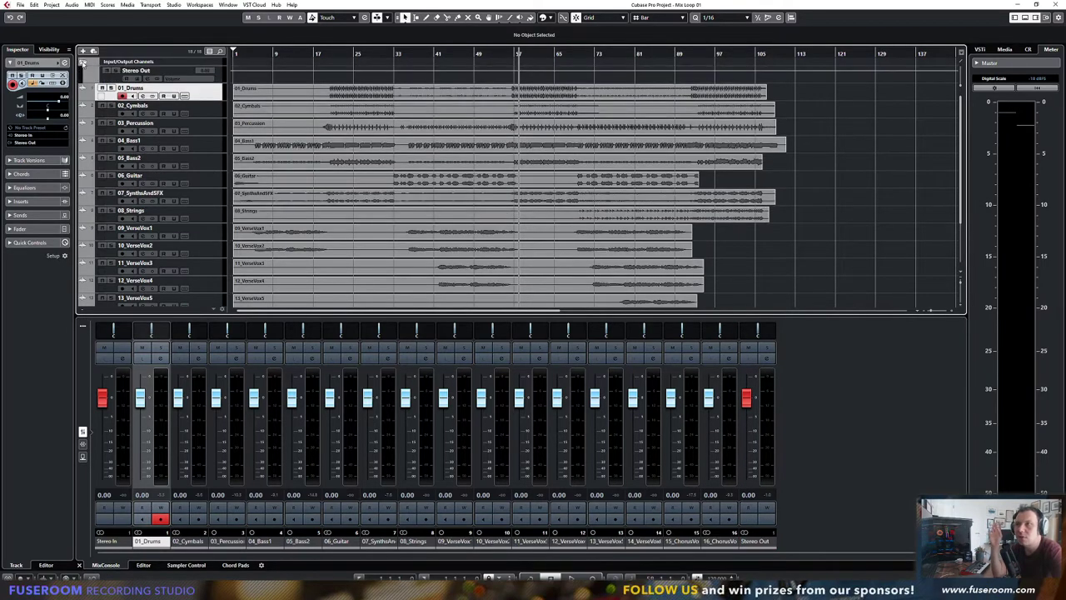
{"action": "double_click", "coordinate": [140, 73]}
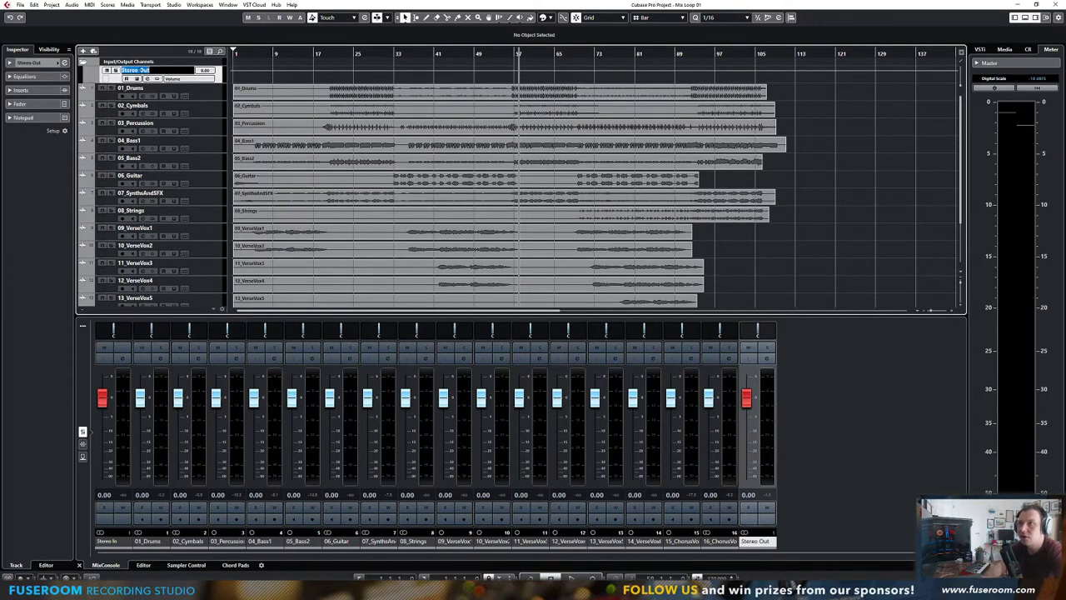
{"action": "key", "text": "BackSpace"}
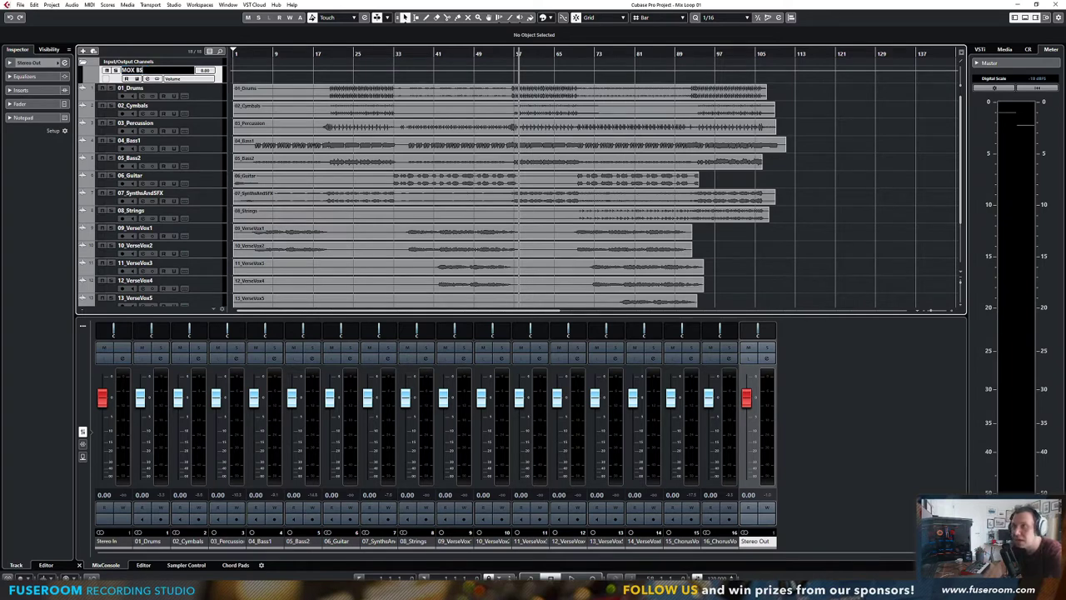
{"action": "type", "text": "MIX BUSS"}
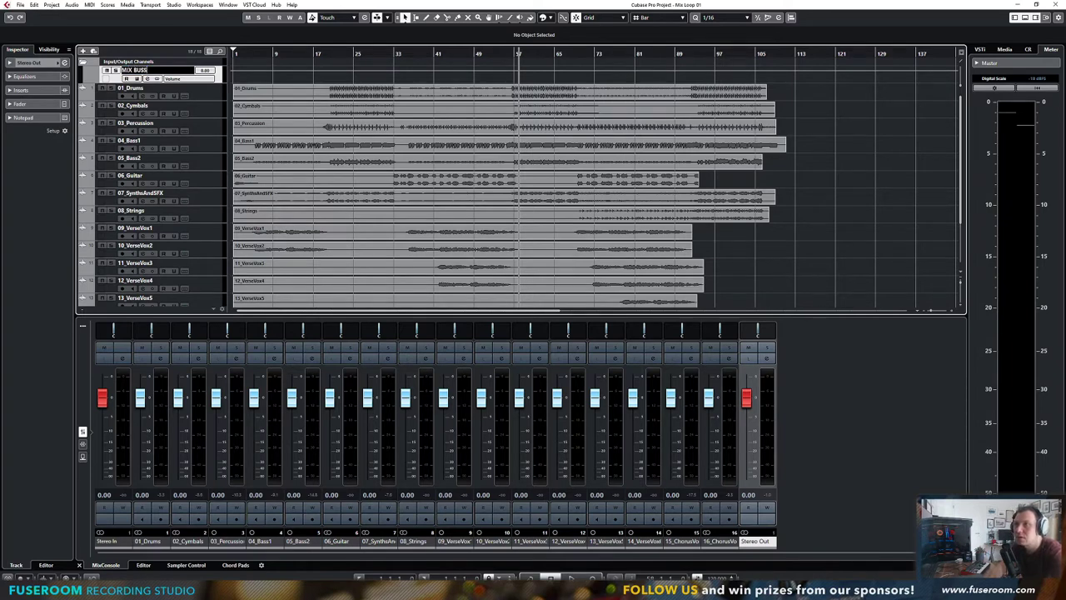
{"action": "key", "text": "Return"}
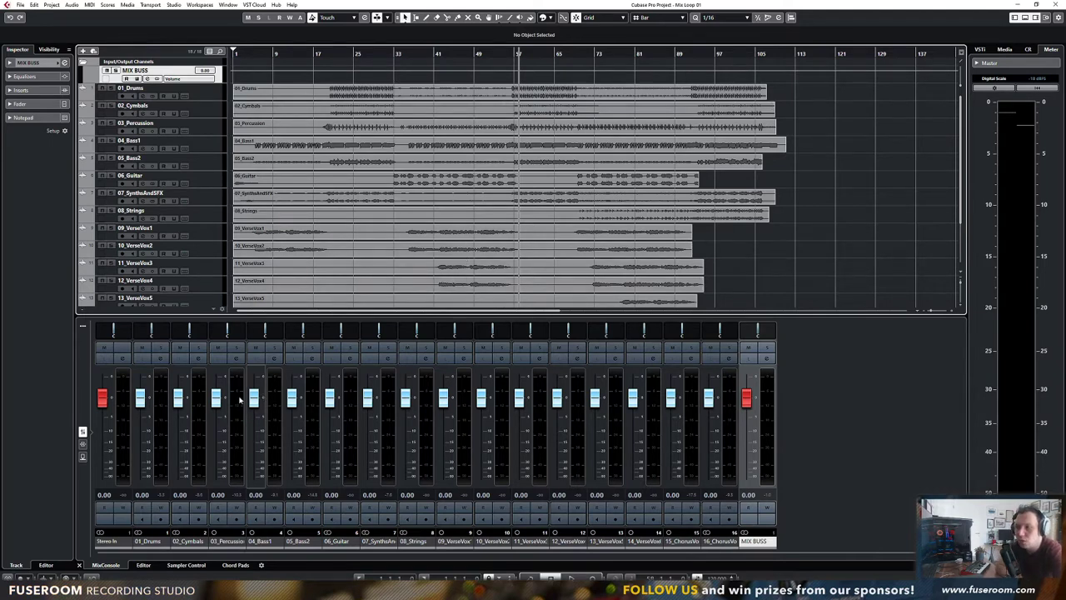
Mute the Stereo In channel and lower its fader fully to minus infinity
{"action": "left_click", "coordinate": [107, 542]}
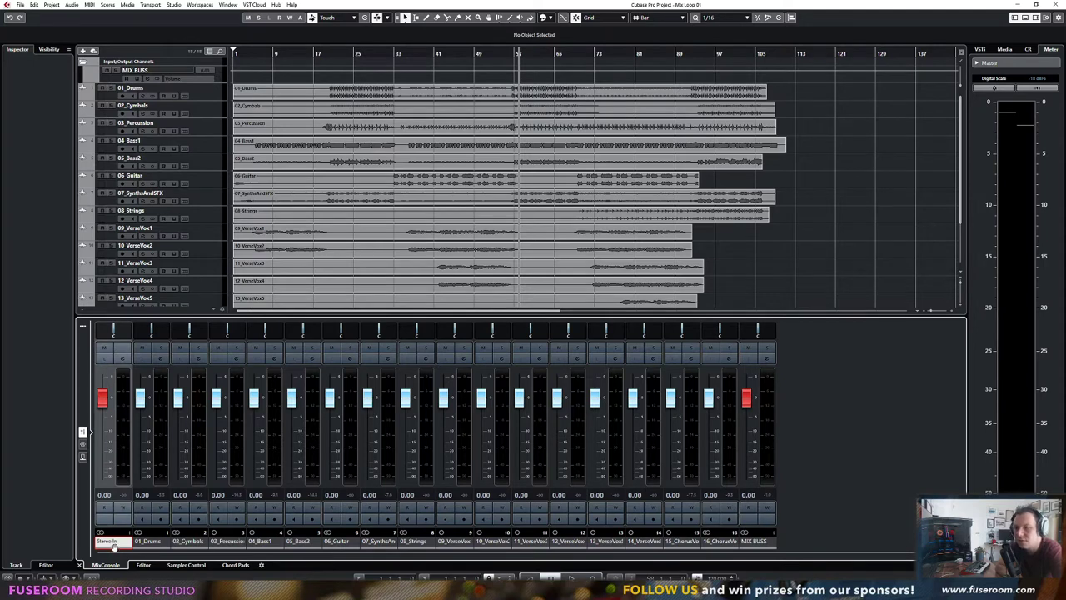
{"action": "right_click", "coordinate": [114, 546]}
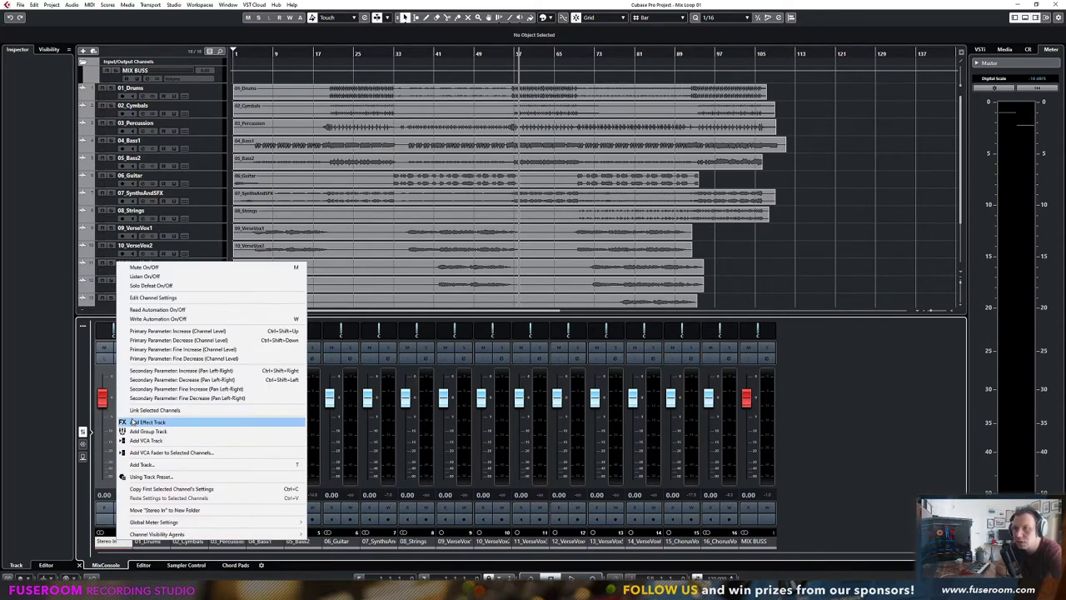
{"action": "left_click", "coordinate": [139, 269]}
{"action": "left_click_drag", "start_coordinate": [103, 398], "coordinate": [104, 482]}
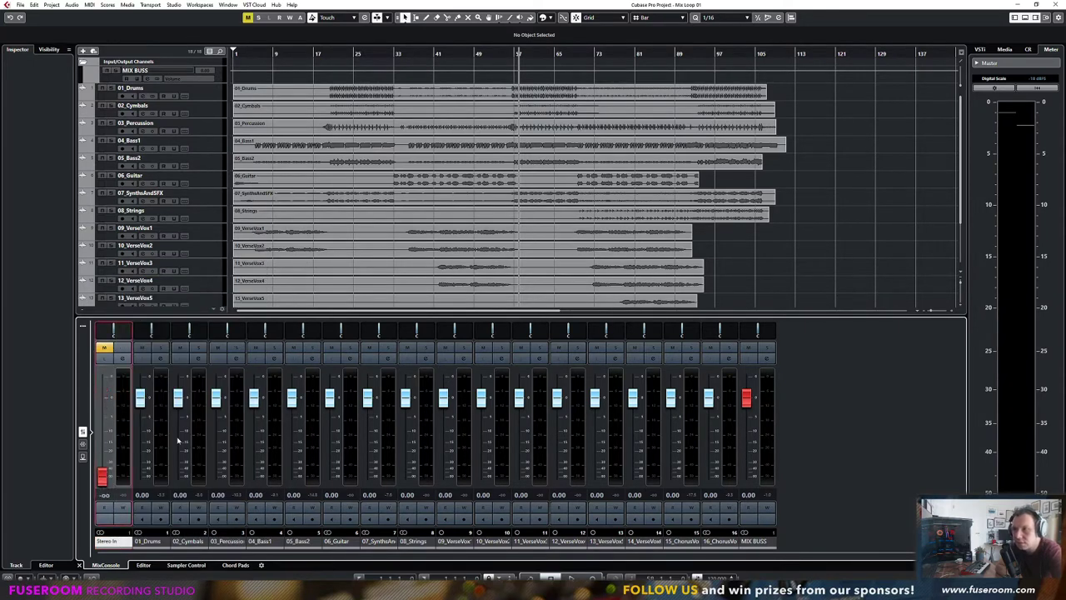
Select MixConsole channels one by one from MIX BUSS back to 13_VerseVox5, finishing on the 04_Bass1 track in the track list
{"action": "left_click", "coordinate": [754, 542]}
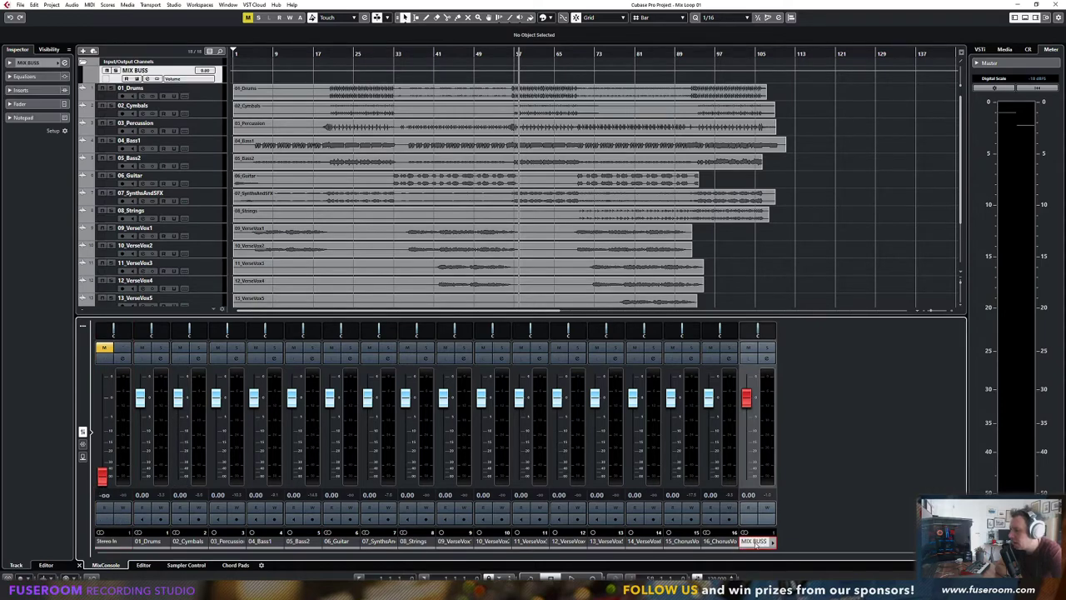
{"action": "left_click", "coordinate": [718, 543]}
{"action": "left_click", "coordinate": [680, 542]}
{"action": "left_click", "coordinate": [641, 543]}
{"action": "left_click", "coordinate": [601, 542]}
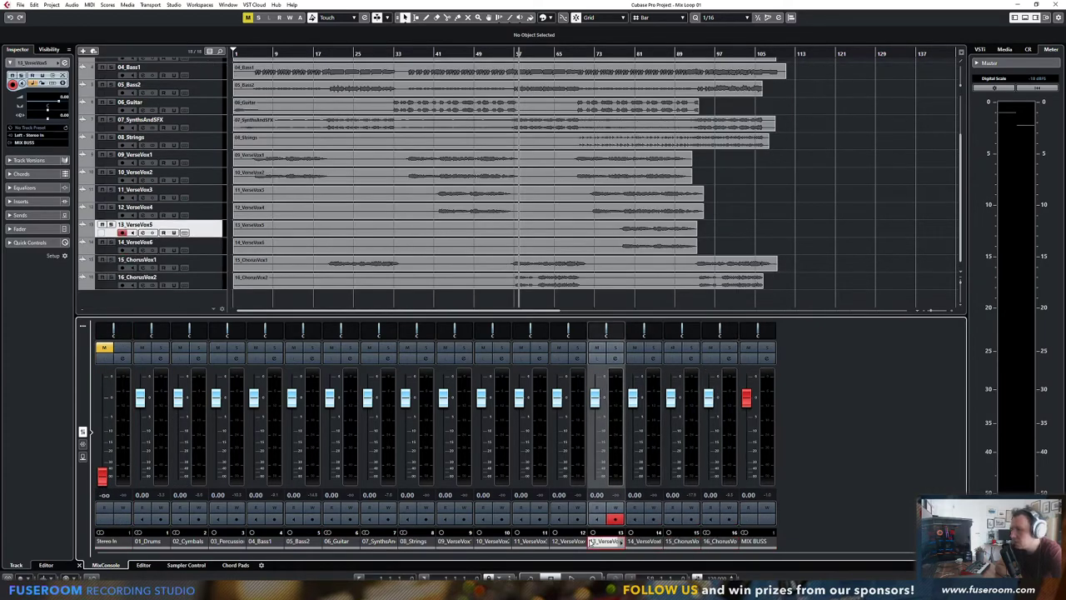
{"action": "left_click", "coordinate": [208, 73]}
{"action": "scroll", "coordinate": [207, 150], "scroll_direction": "up", "scroll_amount": 2}
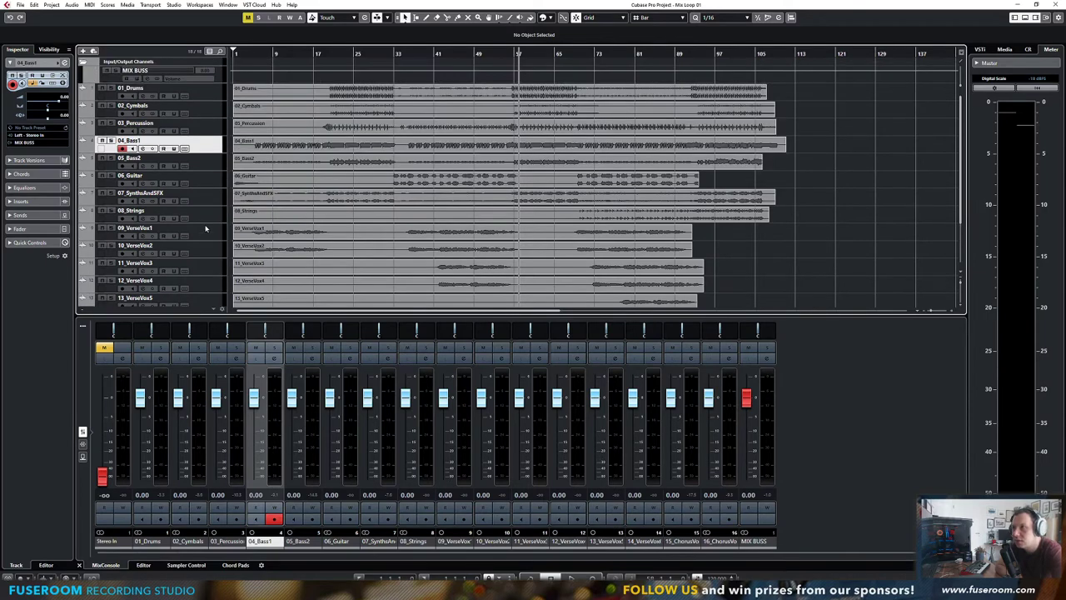
Go through the audio events one by one in the arrangement, from 01_Drums down to 10_VerseVox2
{"action": "left_click", "coordinate": [291, 95]}
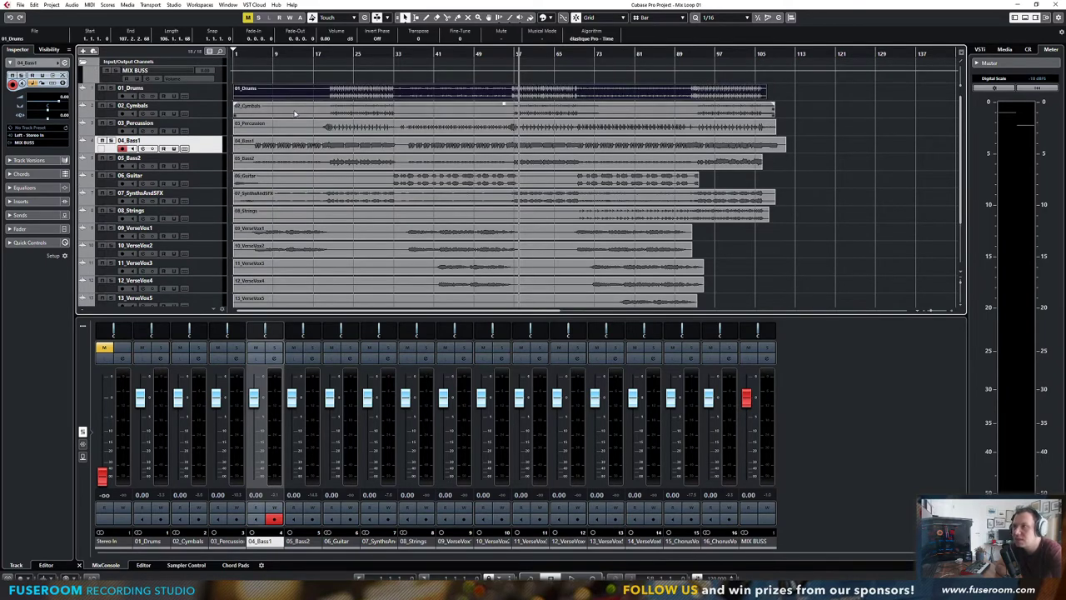
{"action": "left_click", "coordinate": [294, 112]}
{"action": "left_click", "coordinate": [298, 132]}
{"action": "left_click", "coordinate": [300, 150]}
{"action": "left_click", "coordinate": [301, 161]}
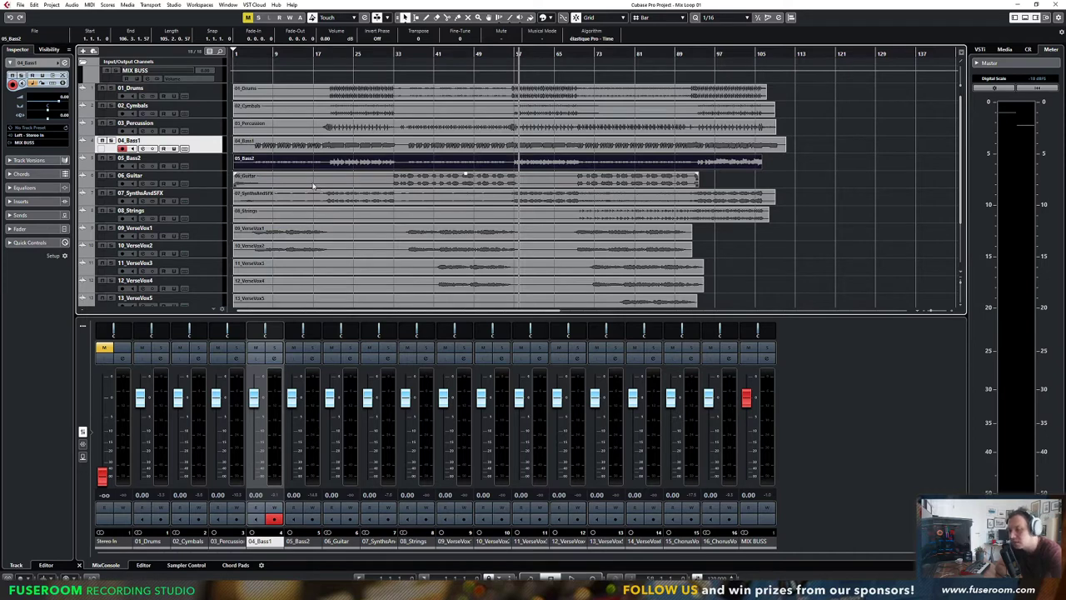
{"action": "left_click", "coordinate": [312, 185]}
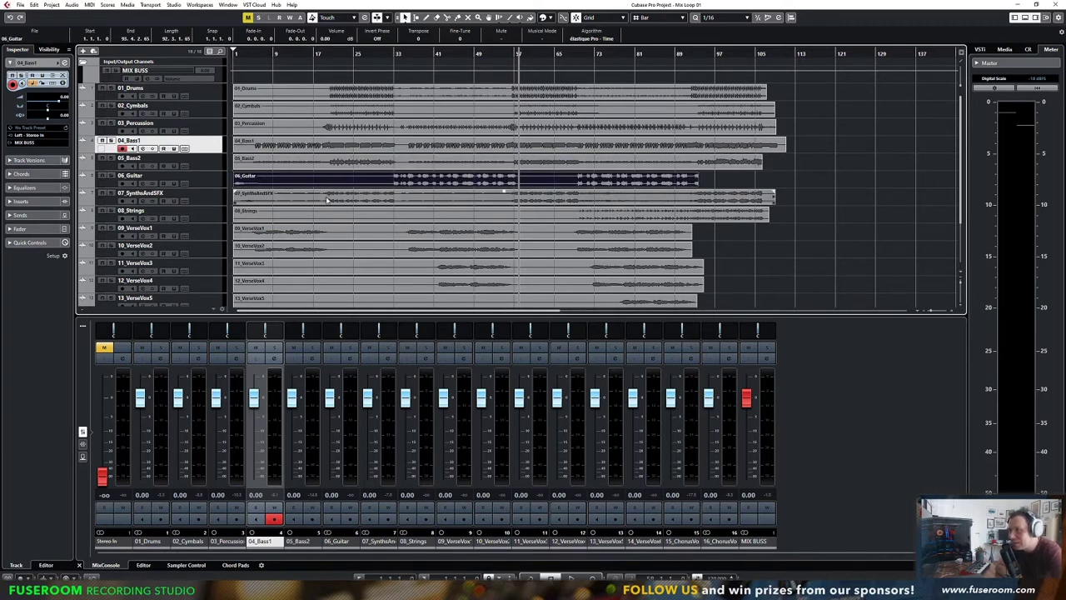
{"action": "left_click", "coordinate": [328, 200]}
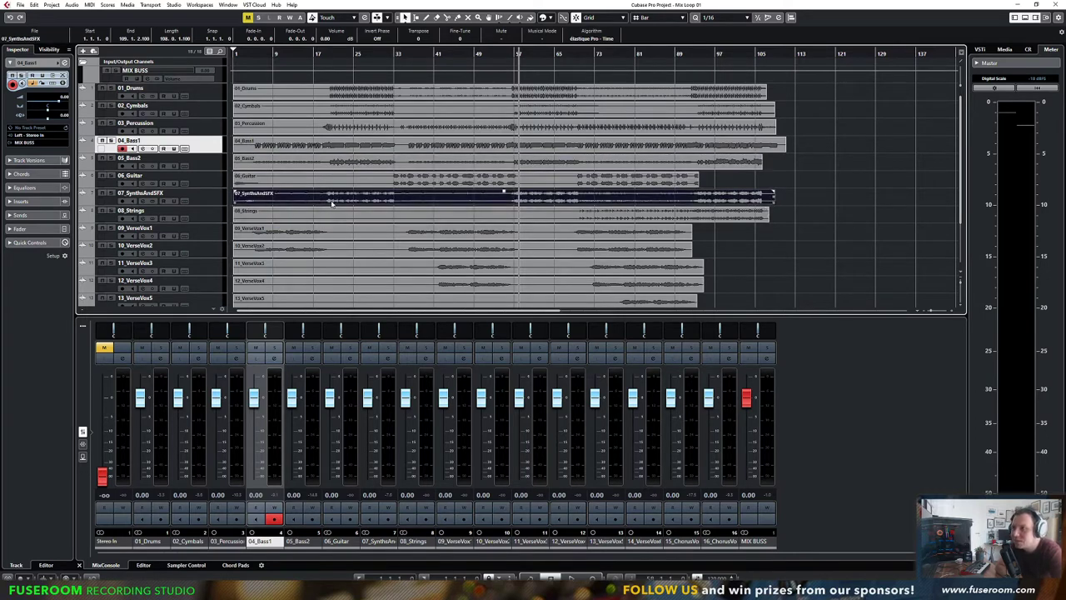
{"action": "left_click", "coordinate": [348, 220]}
{"action": "left_click", "coordinate": [347, 229]}
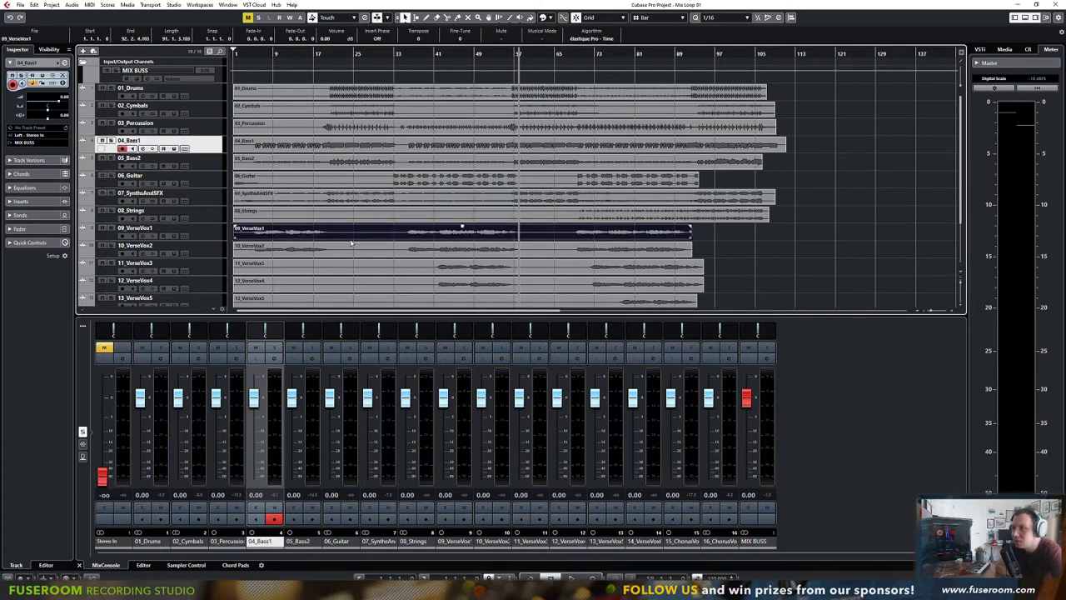
{"action": "left_click", "coordinate": [352, 249]}
Go through the remaining vocal events in the arrangement, from 11_VerseVox3 down to 16_ChorusVox2
{"action": "scroll", "coordinate": [360, 267], "scroll_direction": "down", "scroll_amount": 3}
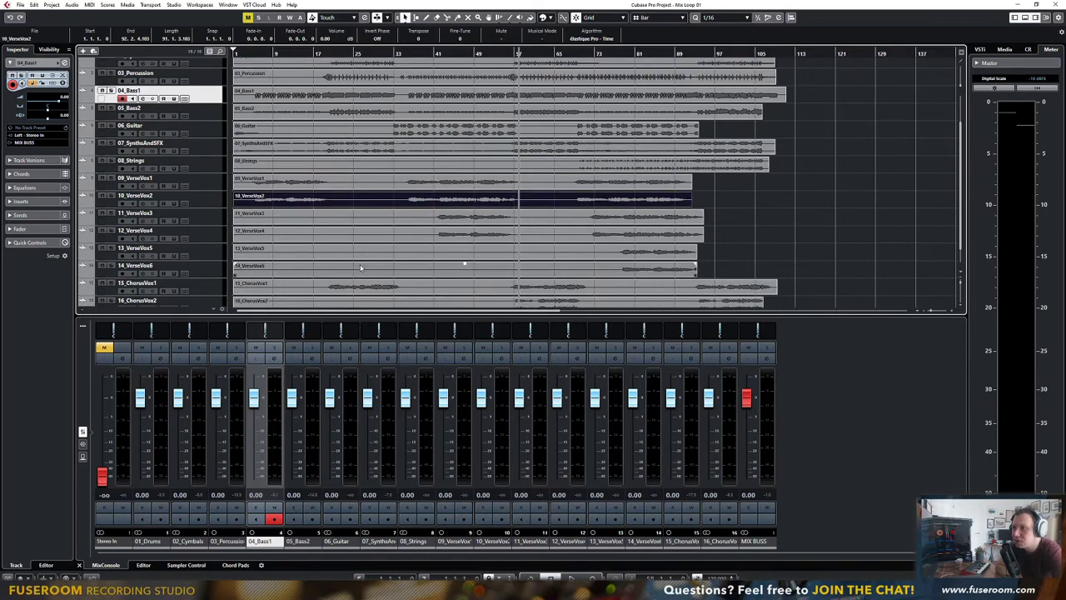
{"action": "left_click", "coordinate": [343, 220]}
{"action": "left_click", "coordinate": [348, 236]}
{"action": "left_click", "coordinate": [354, 266]}
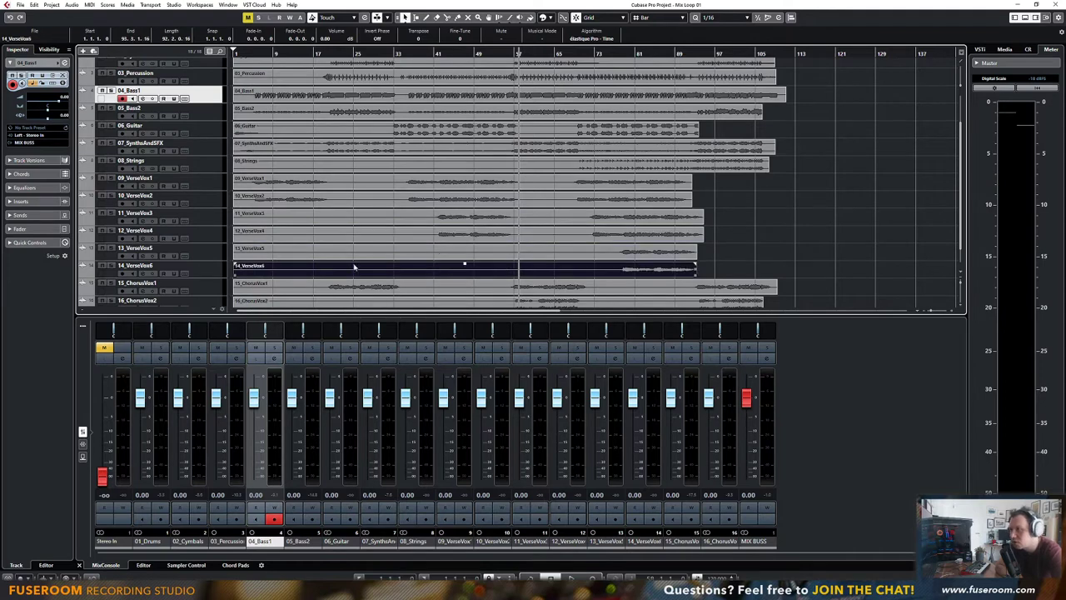
{"action": "left_click", "coordinate": [355, 256]}
{"action": "left_click", "coordinate": [357, 273]}
{"action": "scroll", "coordinate": [366, 276], "scroll_direction": "down", "scroll_amount": 2}
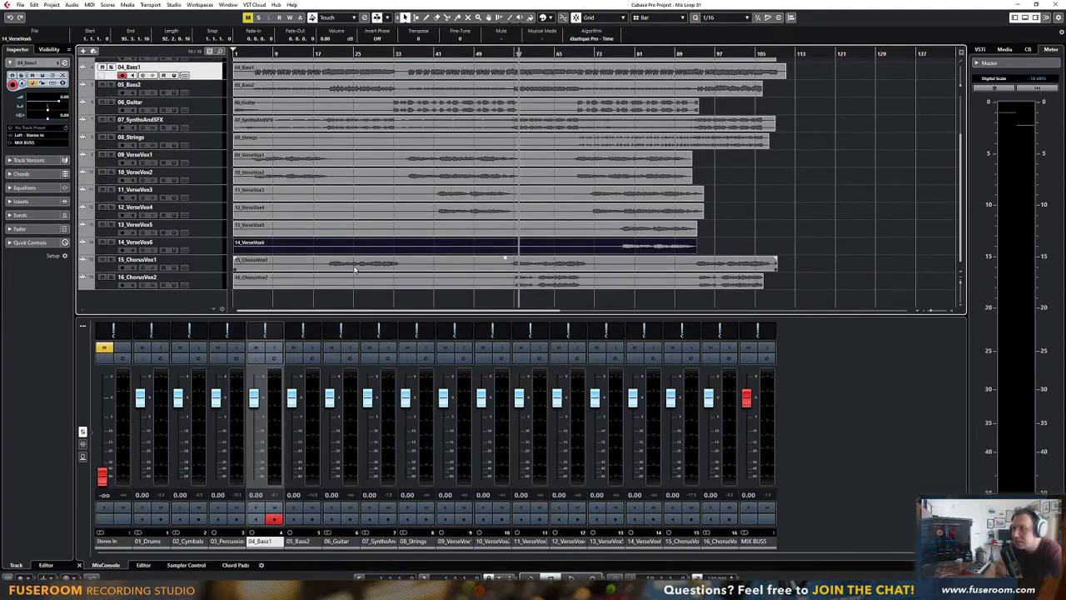
{"action": "left_click", "coordinate": [354, 267]}
{"action": "left_click", "coordinate": [366, 283]}
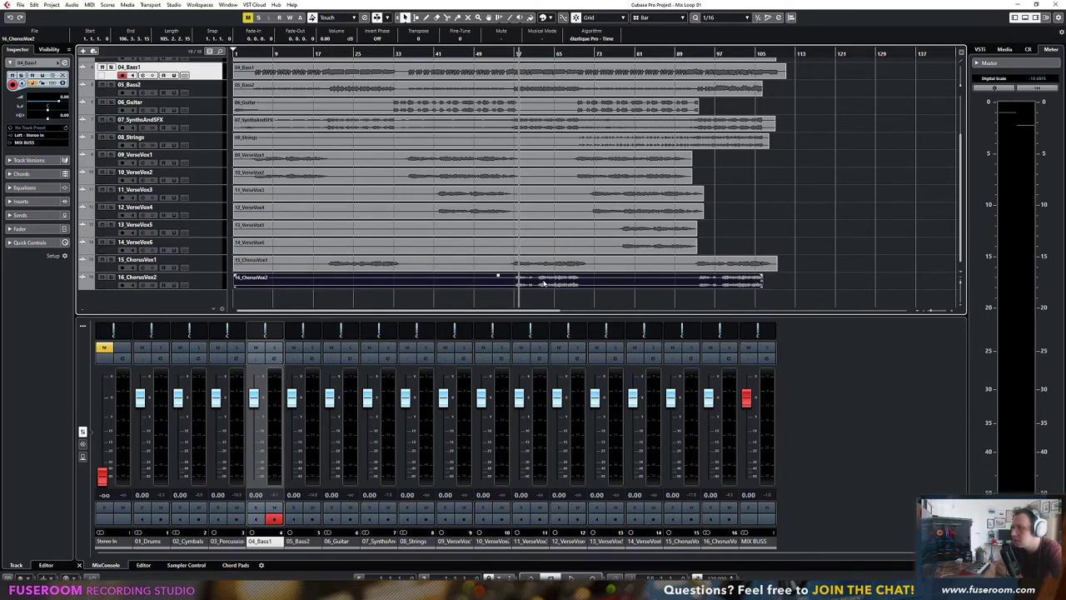
{"action": "scroll", "coordinate": [544, 284], "scroll_direction": "up", "scroll_amount": 3}
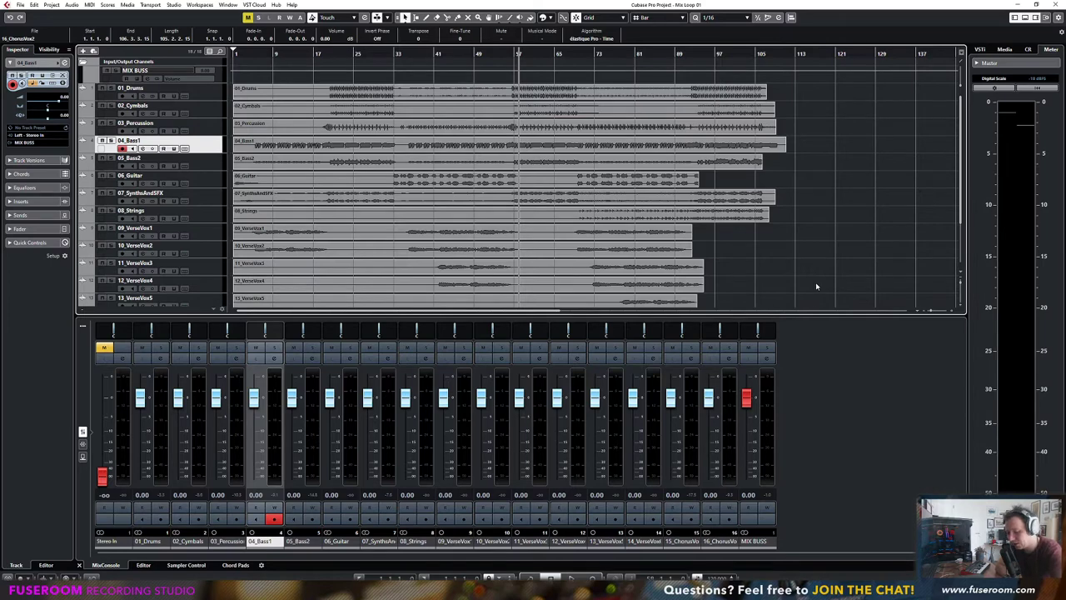
Hide the lower zone with the MixConsole so the track list fills the project window
{"action": "key", "text": "ctrl+alt+e"}
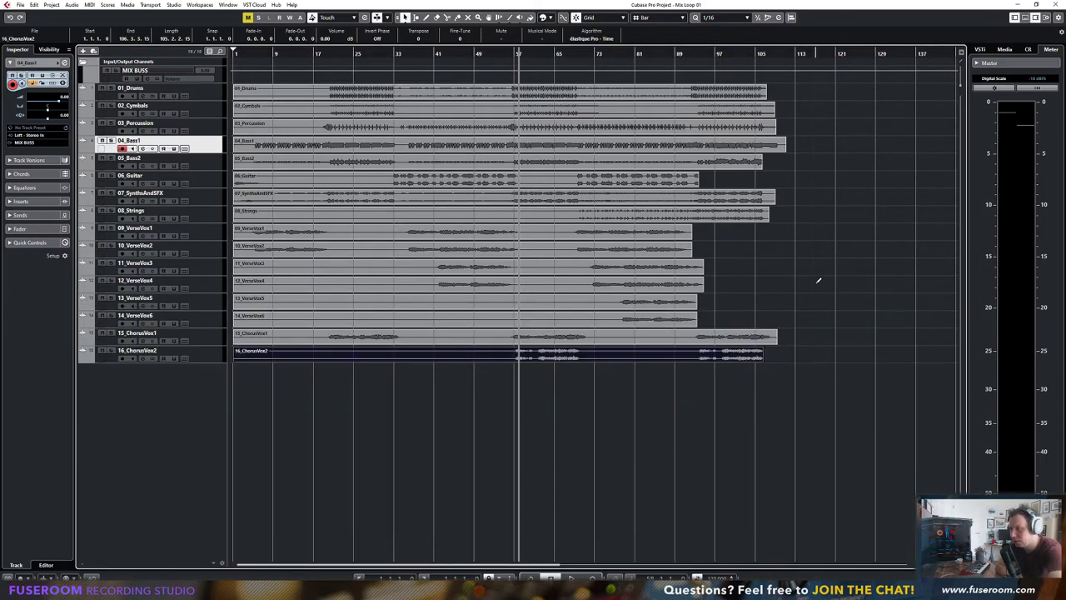
{"action": "key", "text": "ctrl+alt+e"}
{"action": "key", "text": "ctrl+alt+e"}
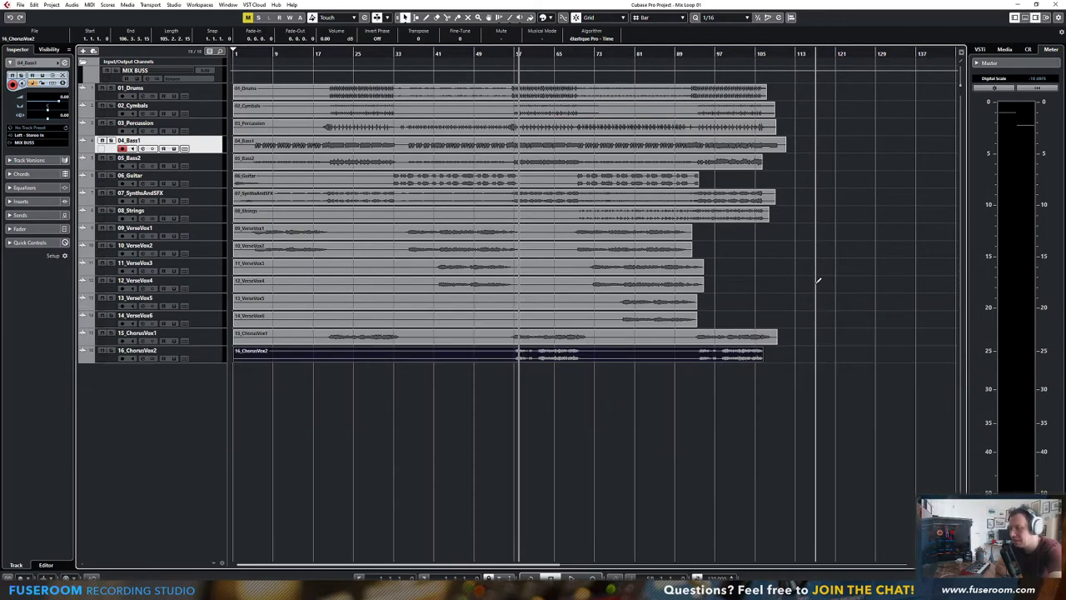
Open the MixConsole in its own maximized window, enlarge its fader section, and return to the project window
{"action": "key", "text": "F3"}
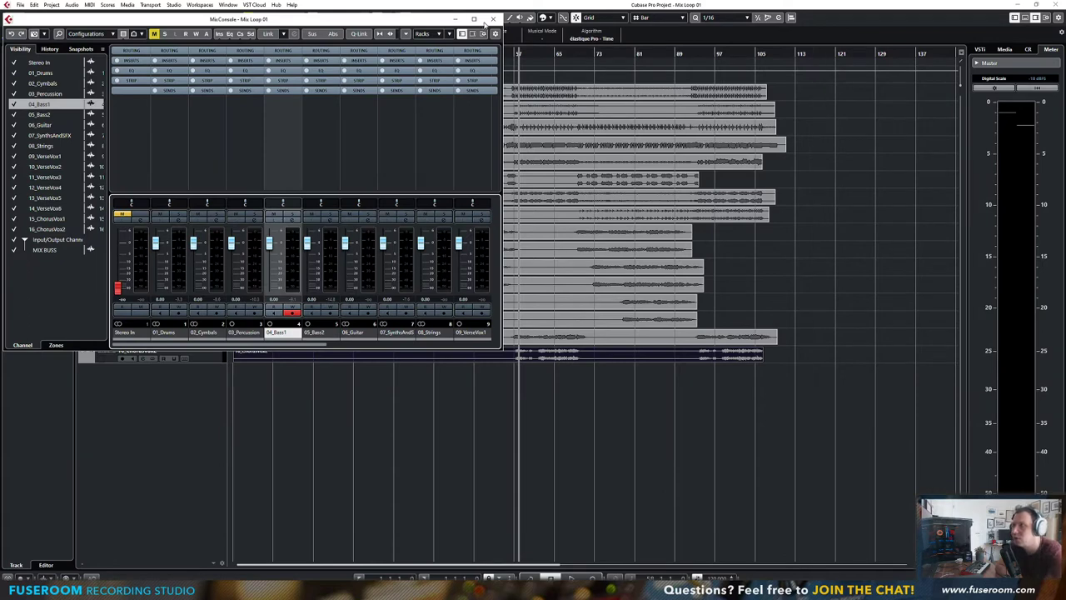
{"action": "left_click", "coordinate": [474, 19]}
{"action": "key", "text": "F3"}
{"action": "key", "text": "F3"}
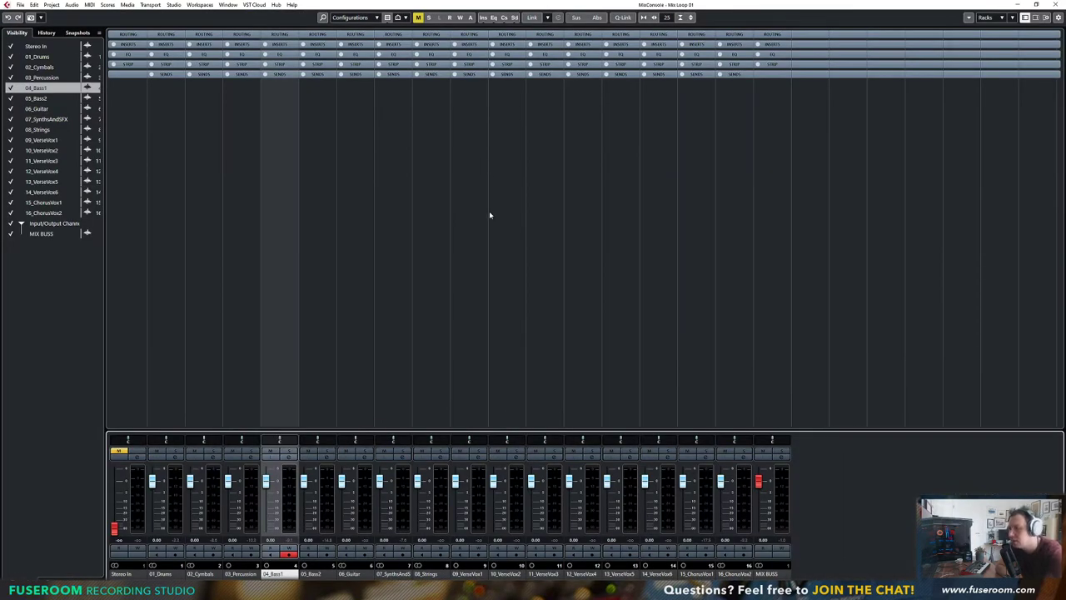
{"action": "left_click_drag", "start_coordinate": [502, 431], "coordinate": [504, 297]}
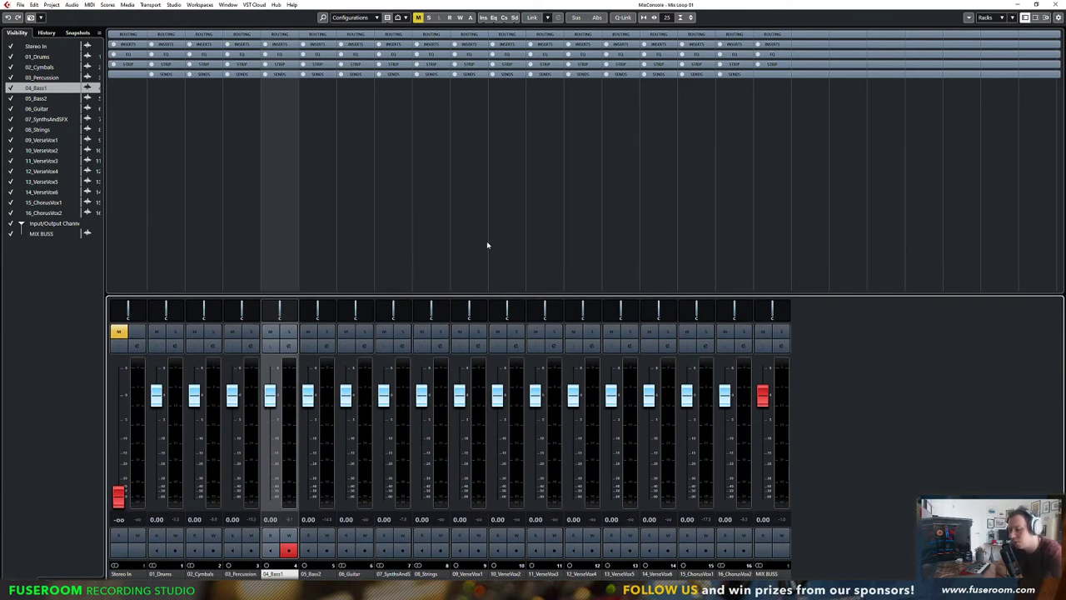
{"action": "key", "text": "F3"}
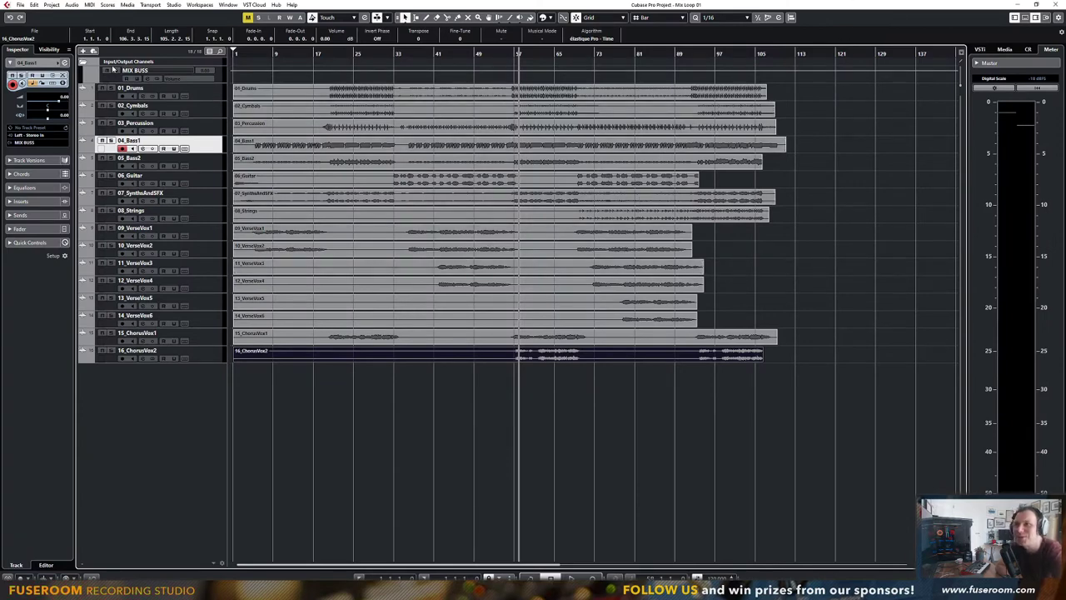
Collapse the Input/Output Channels folder in the track list and look at the Filter Track Types options
{"action": "left_click", "coordinate": [104, 75]}
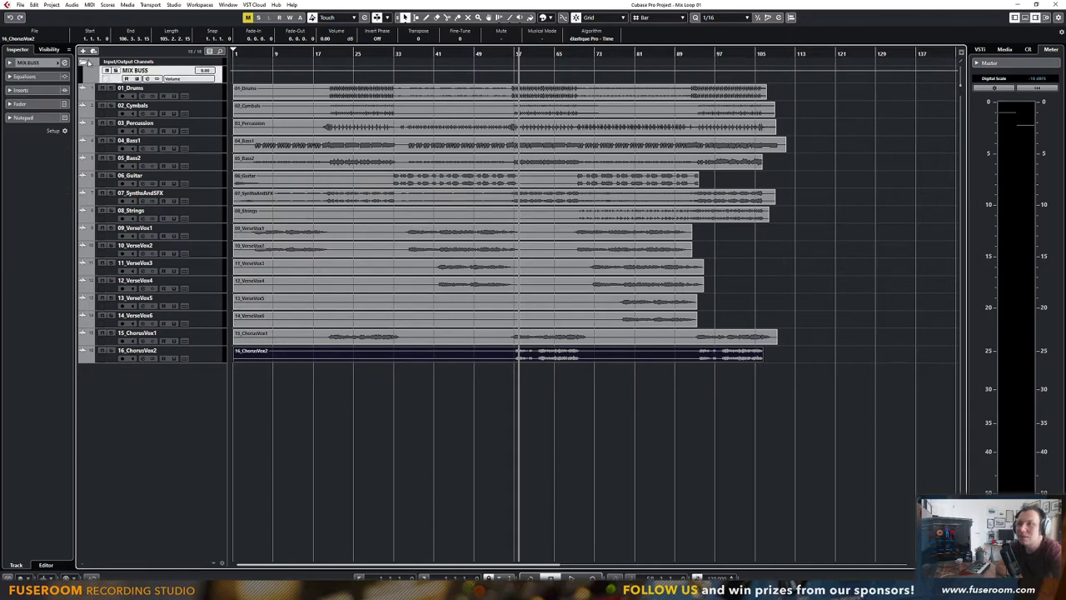
{"action": "left_click", "coordinate": [83, 63]}
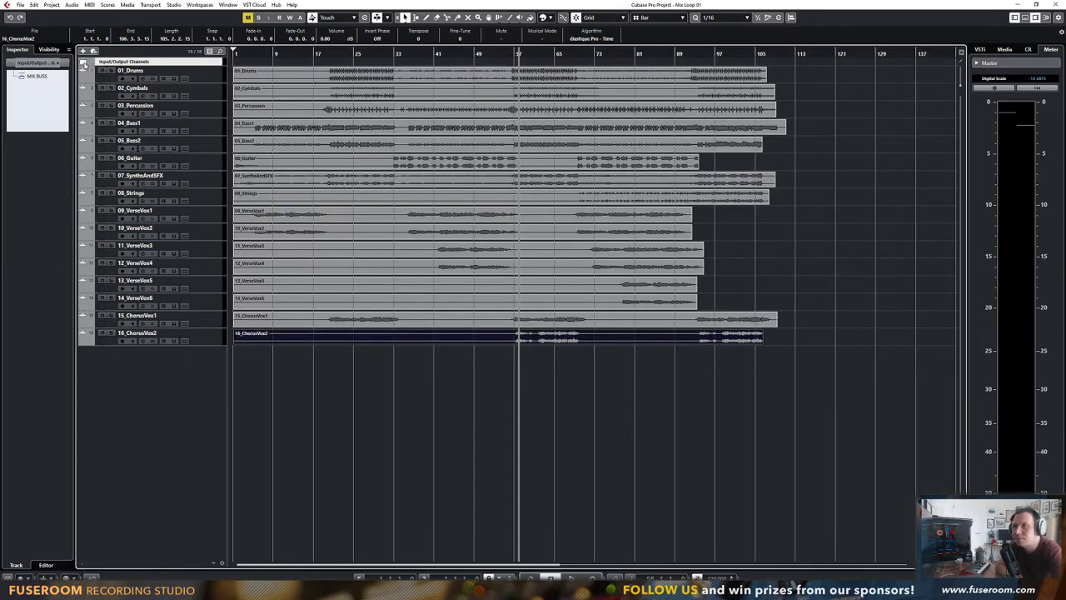
{"action": "left_click", "coordinate": [210, 52]}
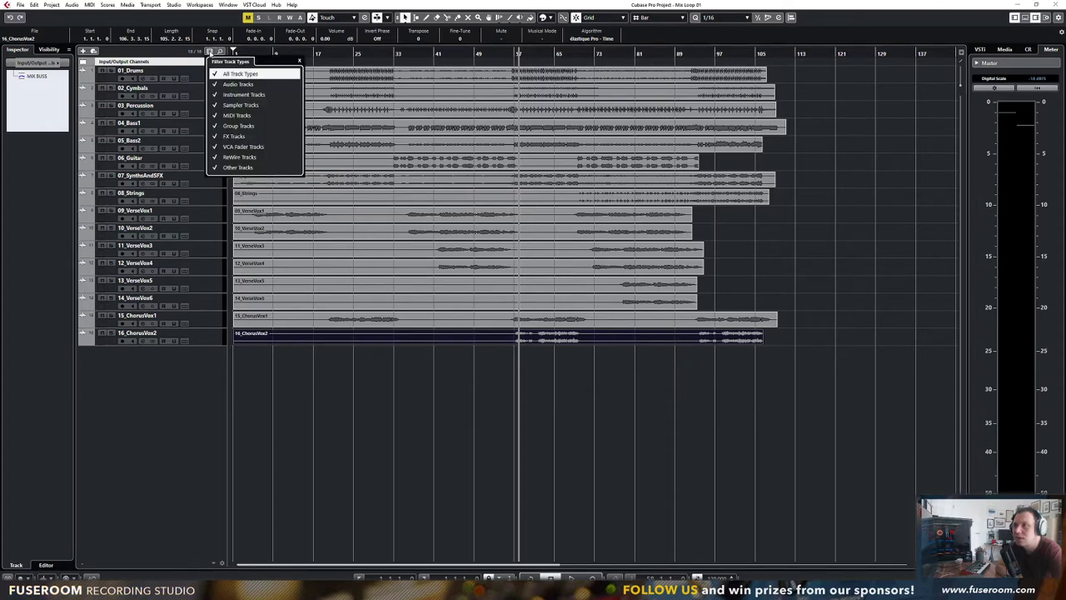
{"action": "left_click", "coordinate": [179, 370]}
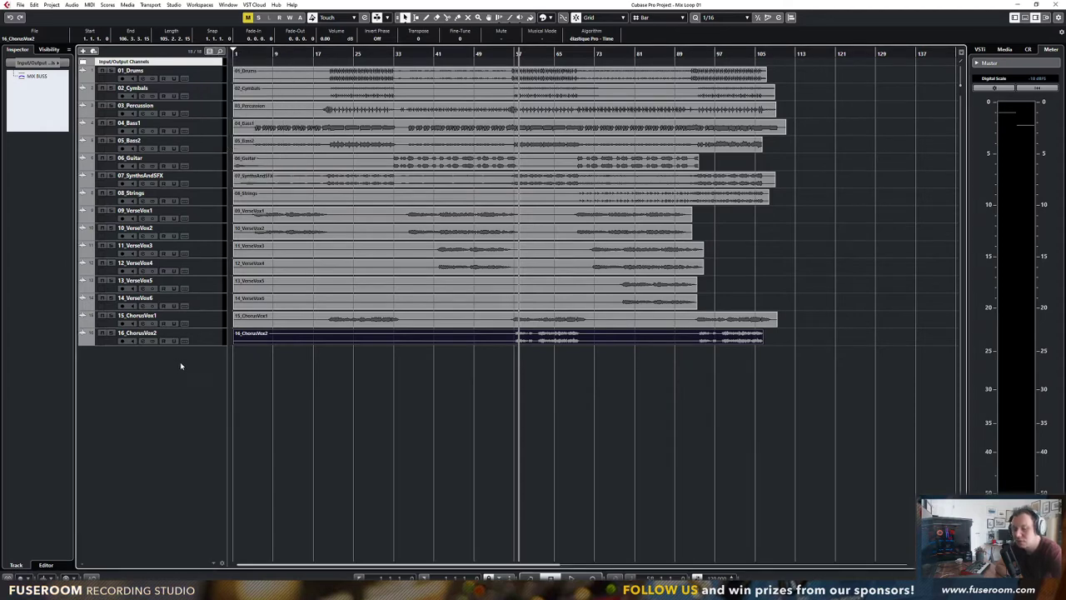
Zoom the timeline out slightly with the project cursor back at the song start, and show the MixConsole in the lower zone
{"action": "left_click_drag", "start_coordinate": [257, 54], "coordinate": [257, 52]}
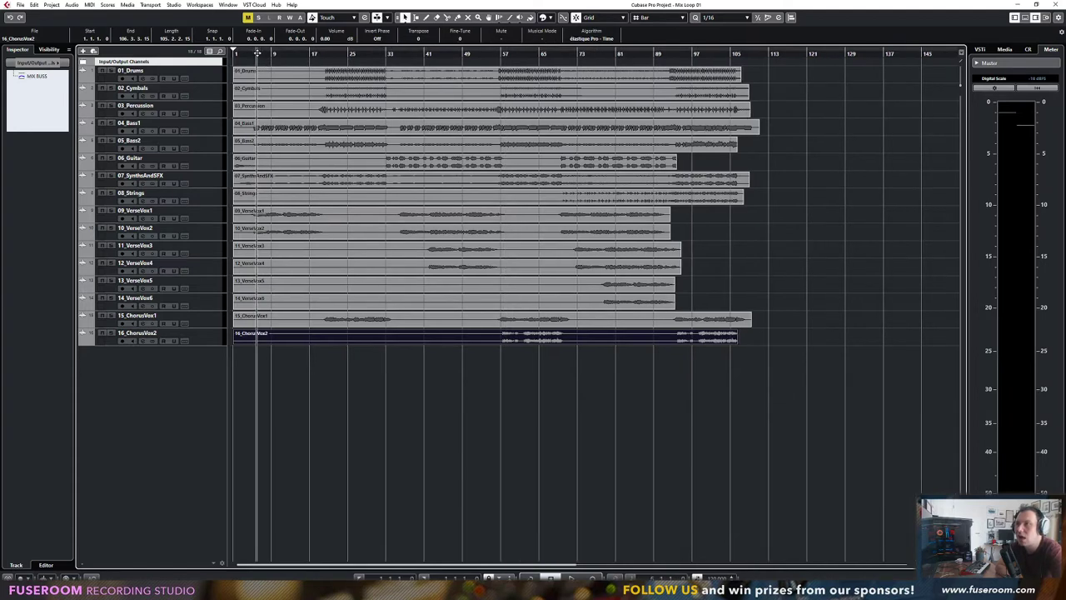
{"action": "left_click", "coordinate": [234, 55]}
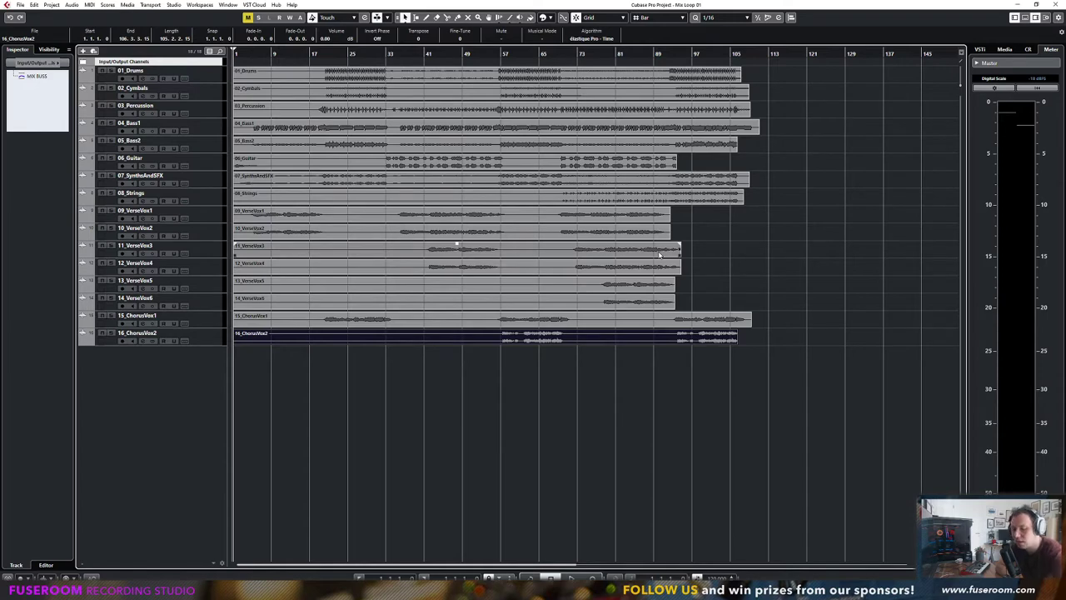
{"action": "key", "text": "alt+F3"}
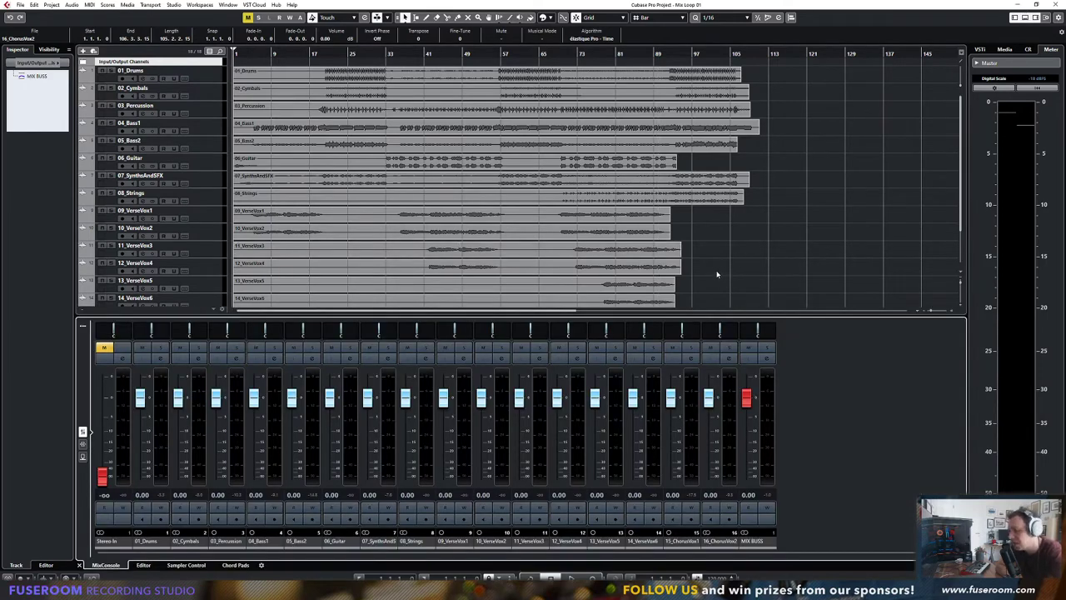
Lower the MIX BUSS fader to -9.66 dB and start playback from the beginning of the song
{"action": "scroll", "coordinate": [725, 253], "scroll_direction": "down", "scroll_amount": 3}
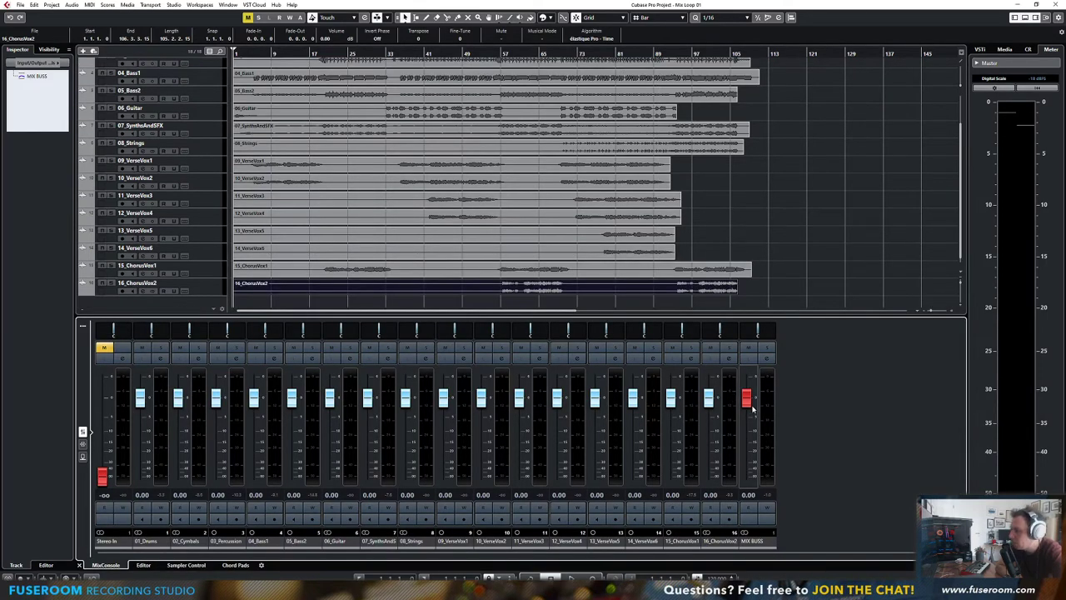
{"action": "left_click_drag", "start_coordinate": [752, 408], "coordinate": [752, 439]}
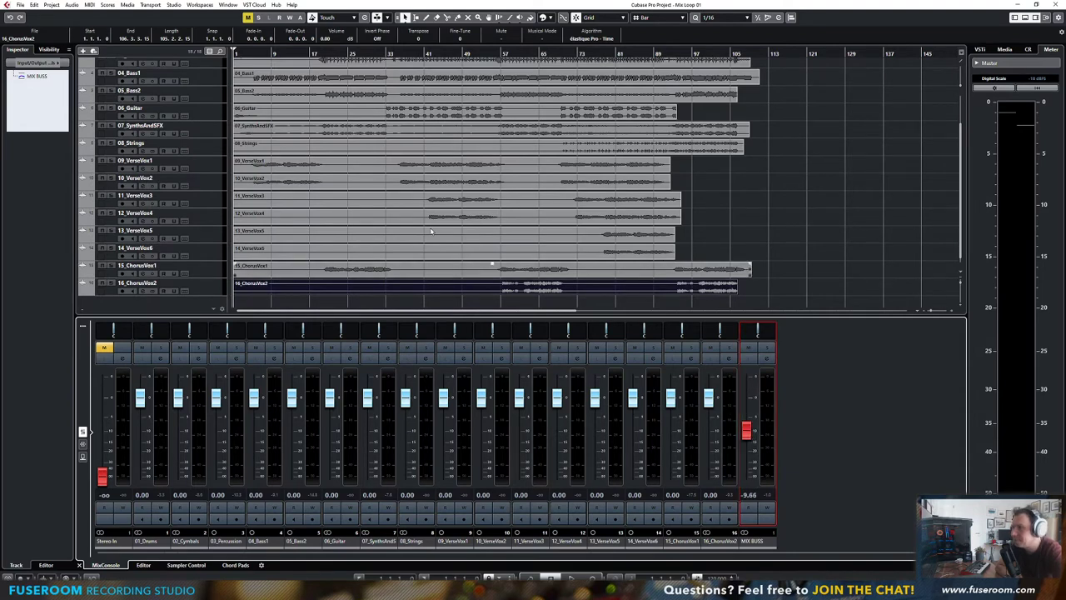
{"action": "scroll", "coordinate": [431, 231], "scroll_direction": "up", "scroll_amount": 3}
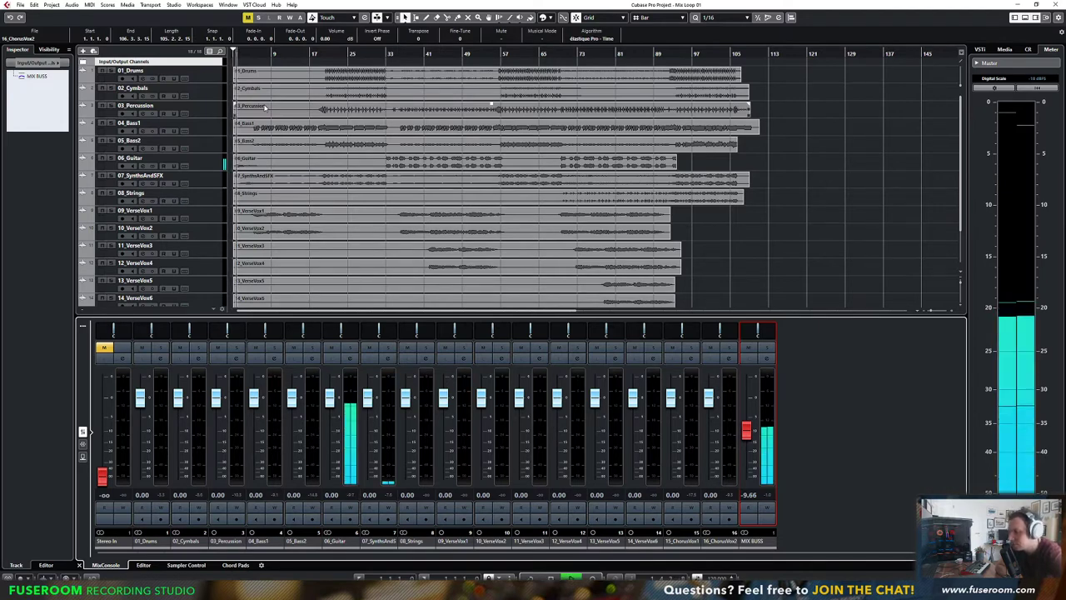
Raise the MIX BUSS fader in stages while the song plays, settling it at -0.72 dB
{"action": "left_click_drag", "start_coordinate": [747, 430], "coordinate": [748, 410]}
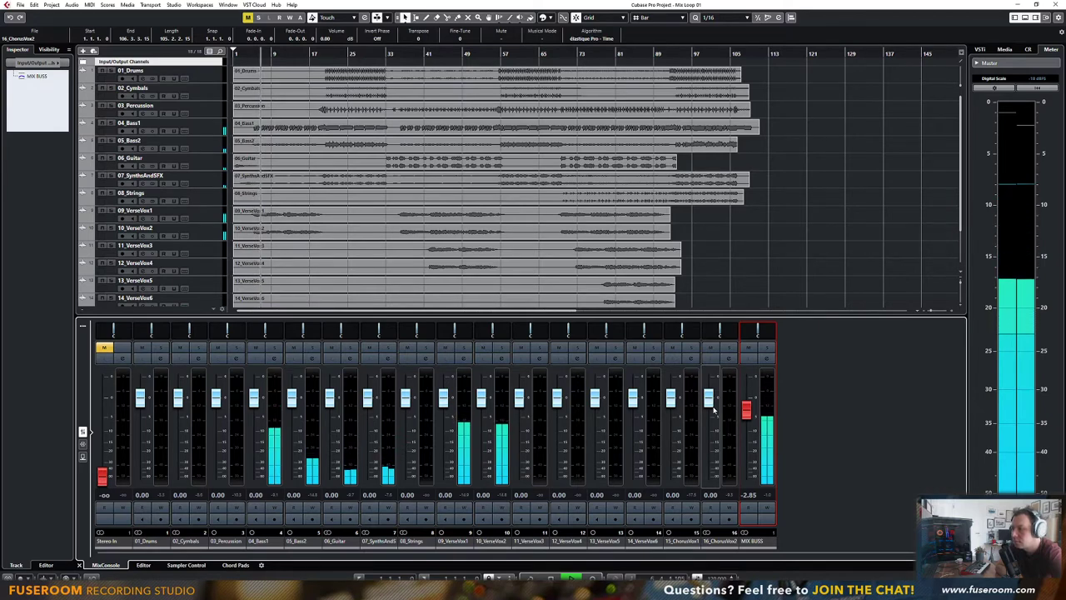
{"action": "left_click_drag", "start_coordinate": [746, 409], "coordinate": [749, 401]}
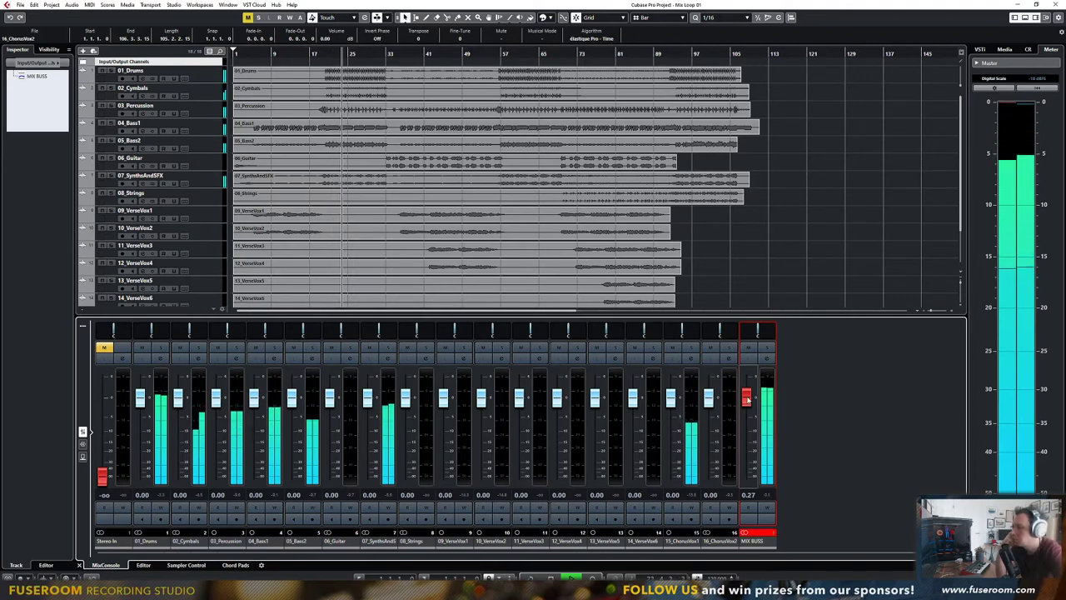
{"action": "left_click_drag", "start_coordinate": [748, 404], "coordinate": [748, 405]}
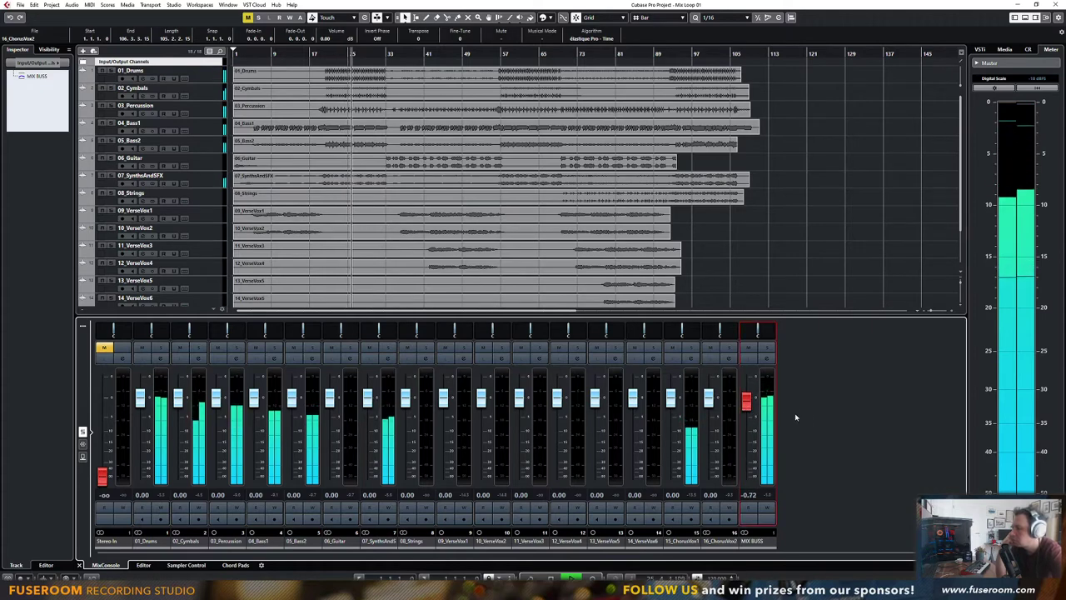
Toggle the Hold Forever meter peak option in the MixConsole's global meter settings
{"action": "right_click", "coordinate": [792, 346]}
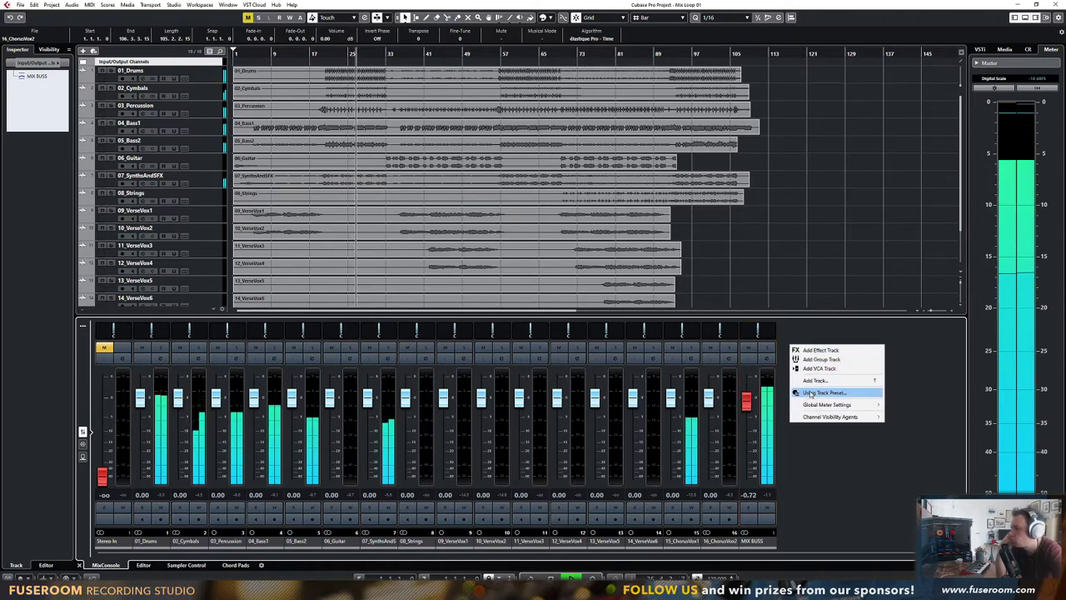
{"action": "mouse_move", "coordinate": [833, 405]}
{"action": "mouse_move", "coordinate": [923, 406]}
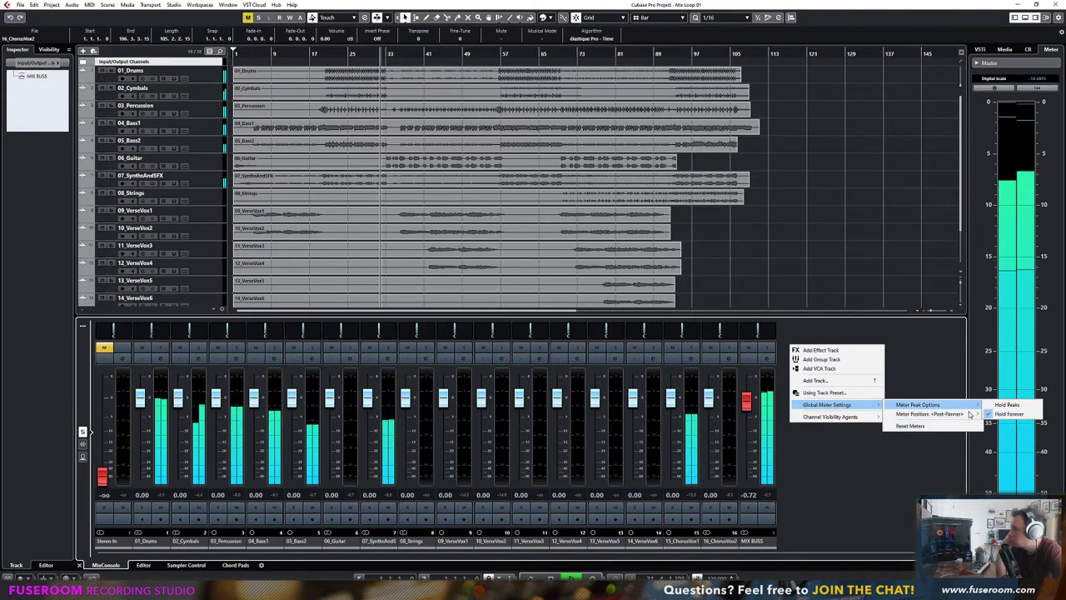
{"action": "left_click", "coordinate": [1002, 416]}
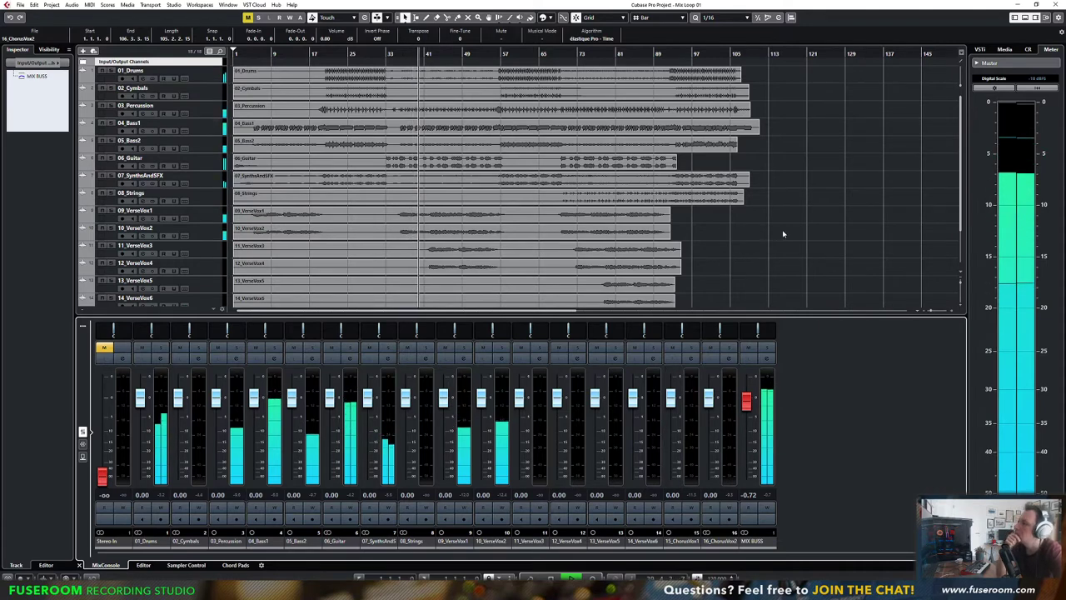
Try the LU unit in the Master meter's loudness settings, restore LUFS, and reset the meter values
{"action": "left_click", "coordinate": [1032, 80]}
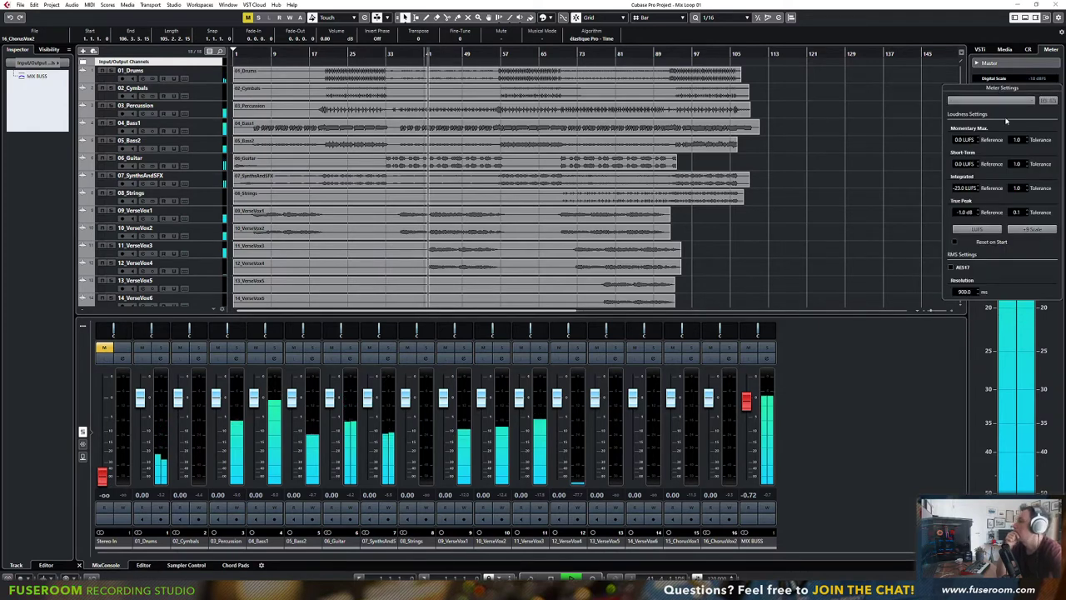
{"action": "left_click", "coordinate": [982, 231]}
{"action": "left_click", "coordinate": [985, 230]}
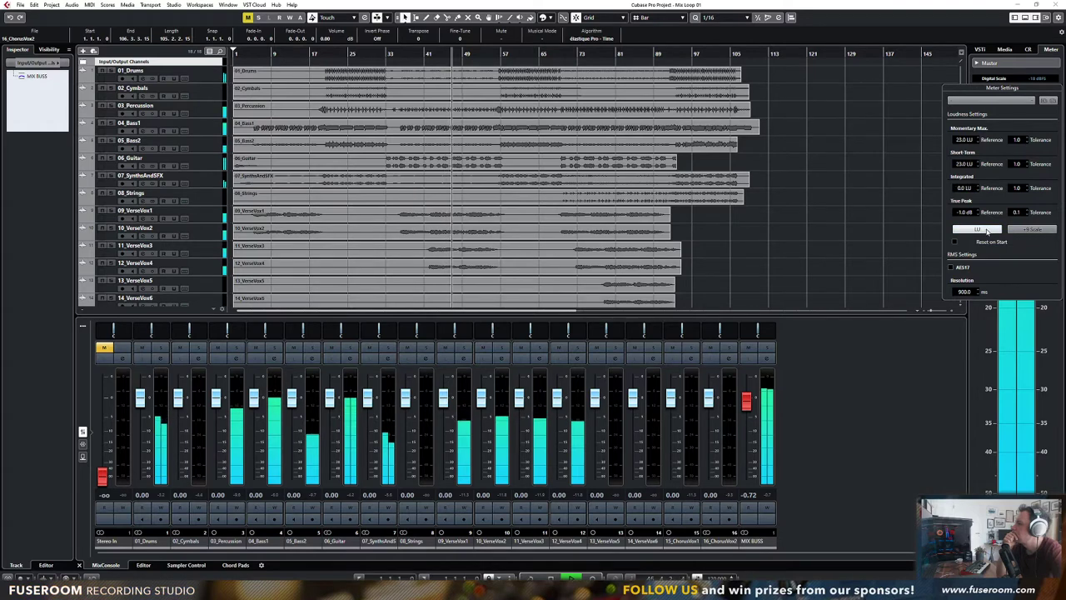
{"action": "left_click", "coordinate": [987, 232]}
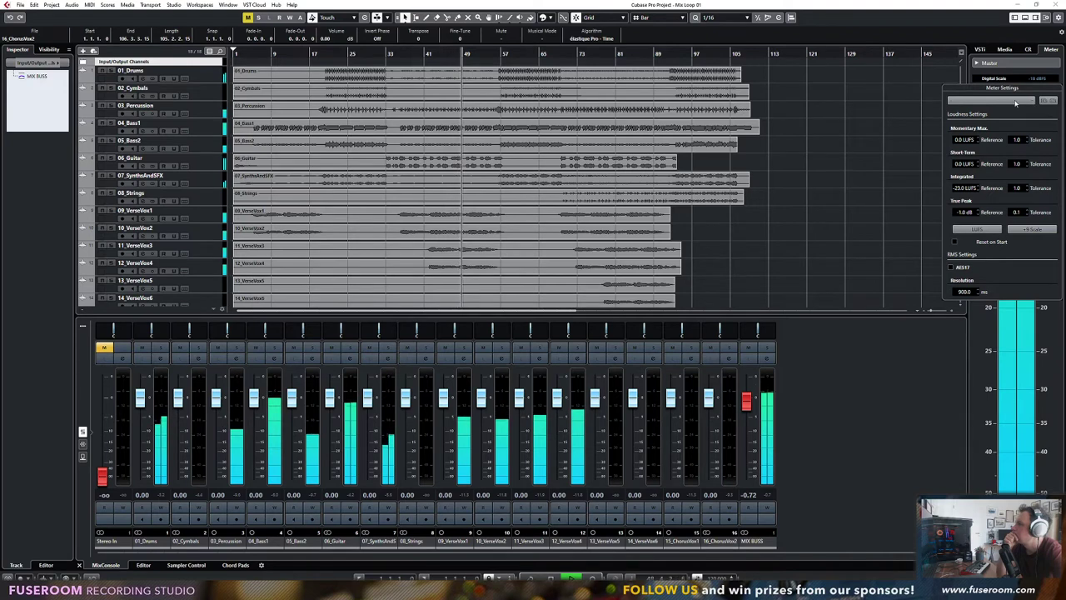
{"action": "left_click", "coordinate": [1008, 74]}
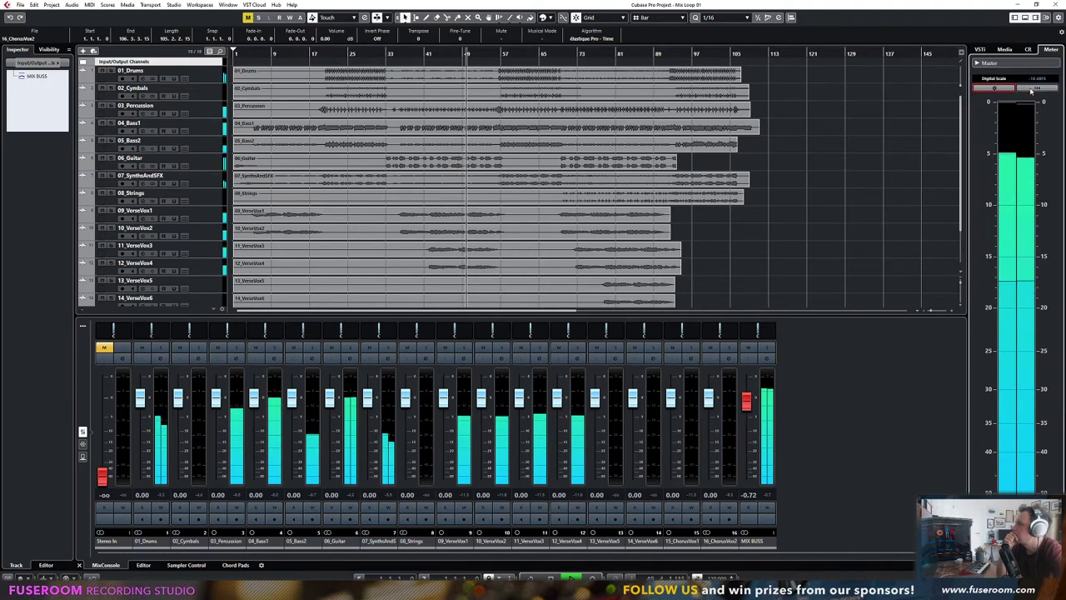
{"action": "left_click", "coordinate": [1032, 90]}
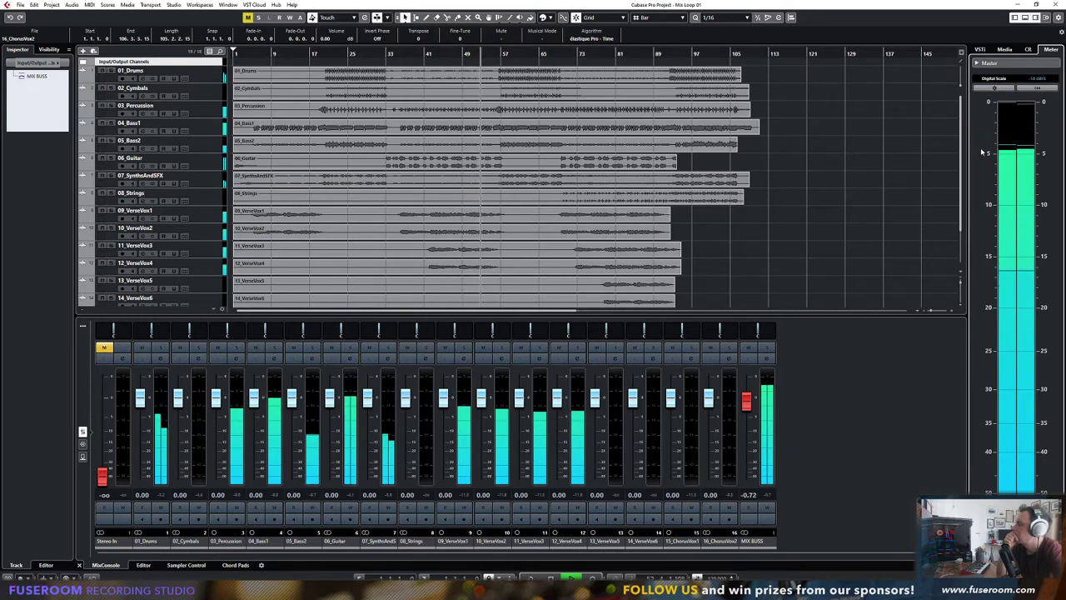
Try an integrated loudness reference of -13.0 LUFS in the meter settings, then restore -23.0 LUFS
{"action": "left_click", "coordinate": [985, 88]}
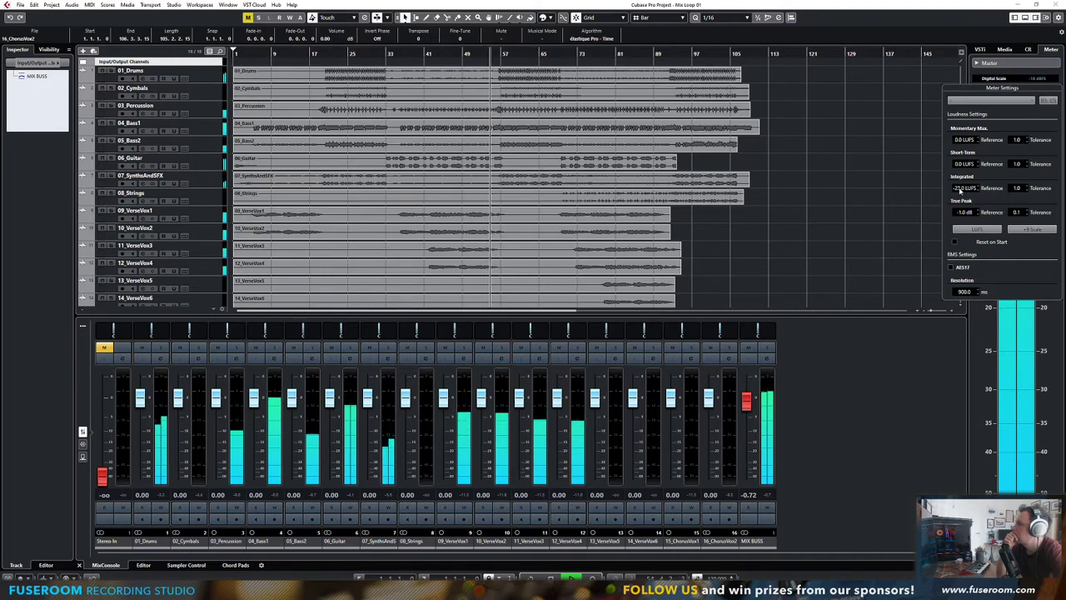
{"action": "left_click_drag", "start_coordinate": [959, 190], "coordinate": [960, 18]}
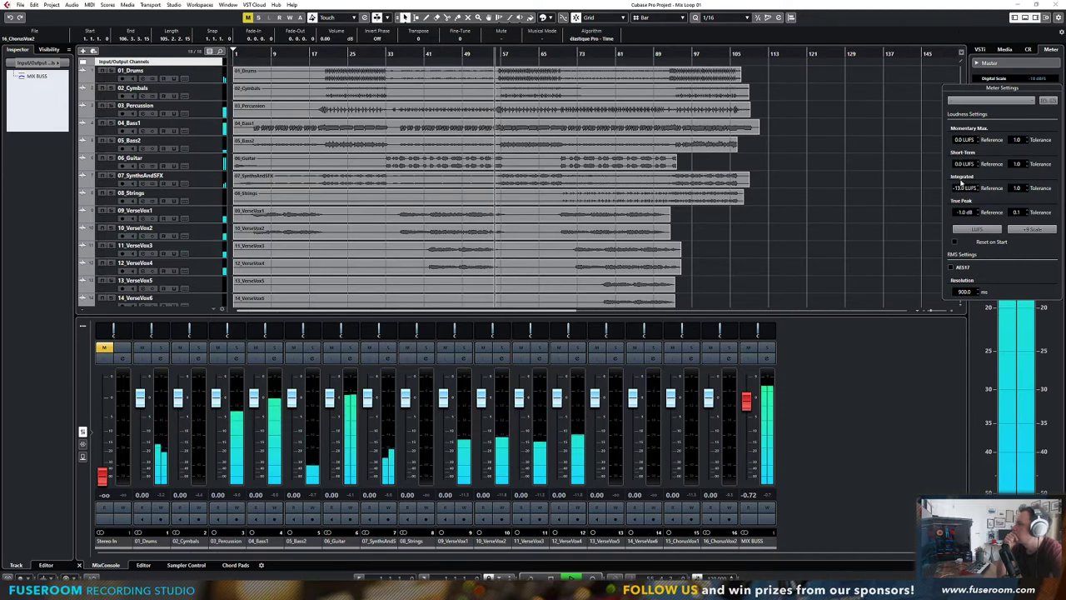
{"action": "left_click_drag", "start_coordinate": [960, 185], "coordinate": [959, 76]}
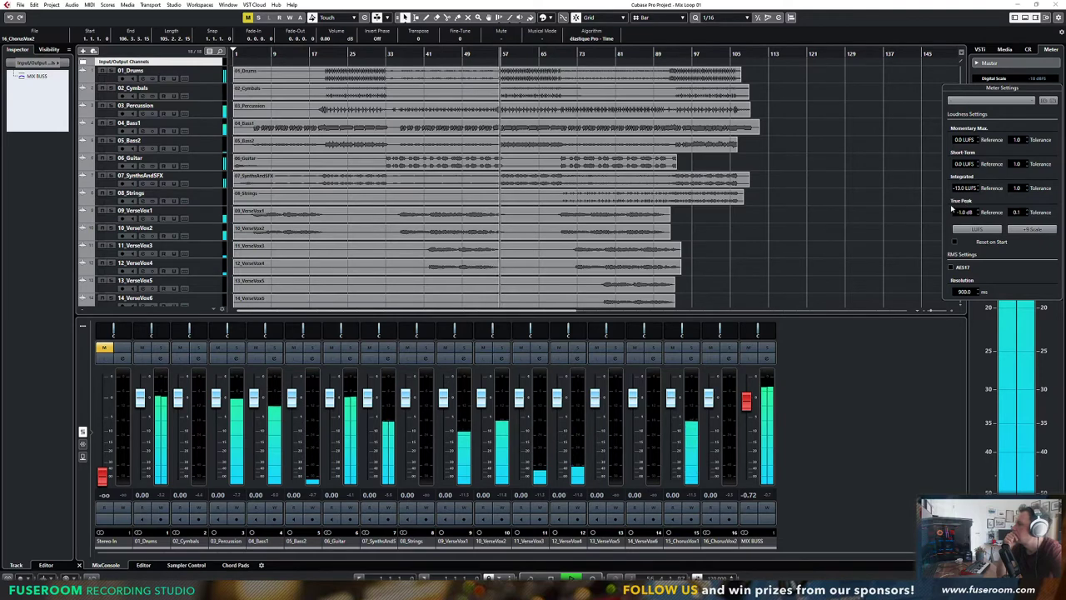
{"action": "left_click_drag", "start_coordinate": [961, 189], "coordinate": [966, 196]}
{"action": "left_click", "coordinate": [1004, 79]}
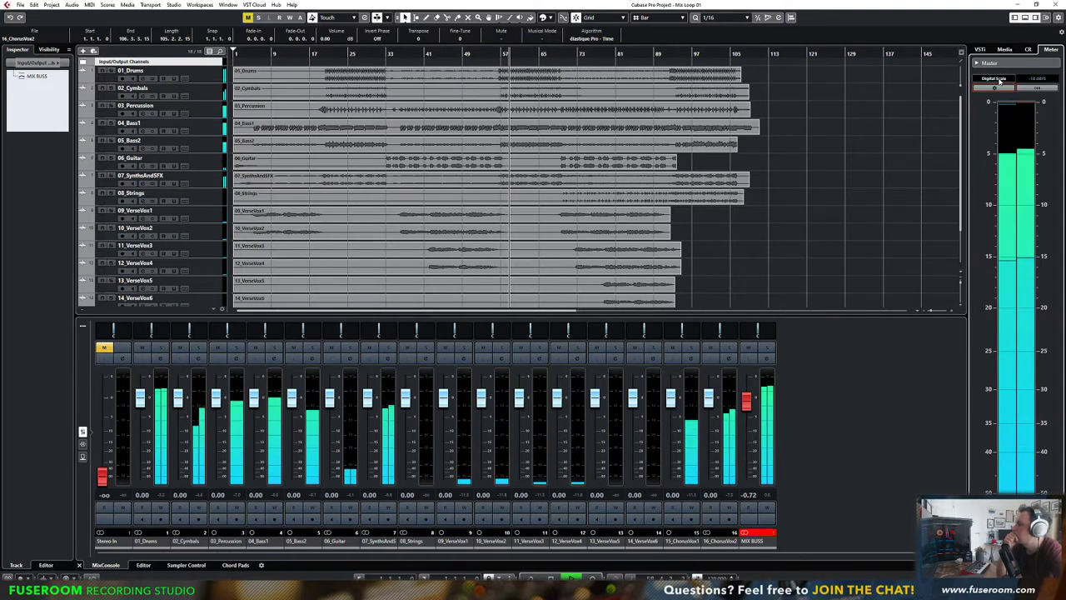
{"action": "left_click", "coordinate": [999, 78]}
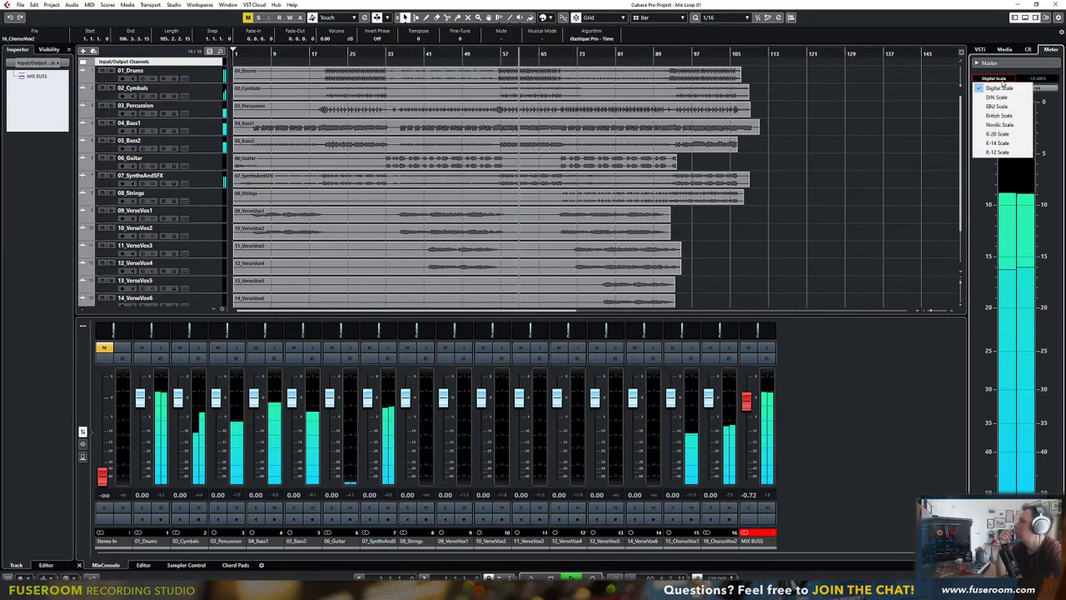
{"action": "left_click", "coordinate": [1000, 88]}
{"action": "left_click", "coordinate": [1003, 88]}
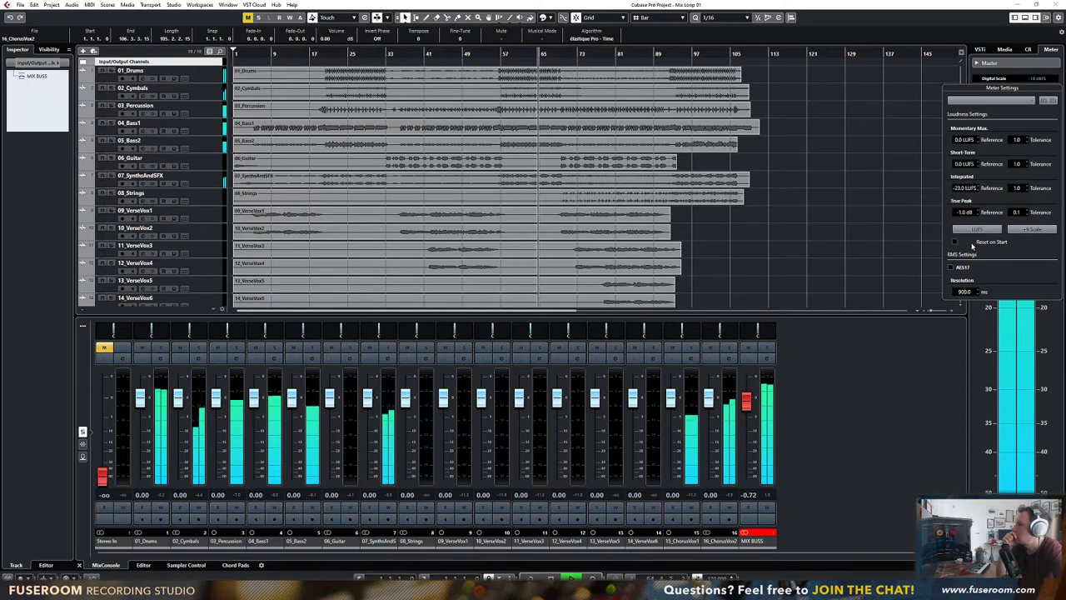
{"action": "left_click", "coordinate": [1010, 74]}
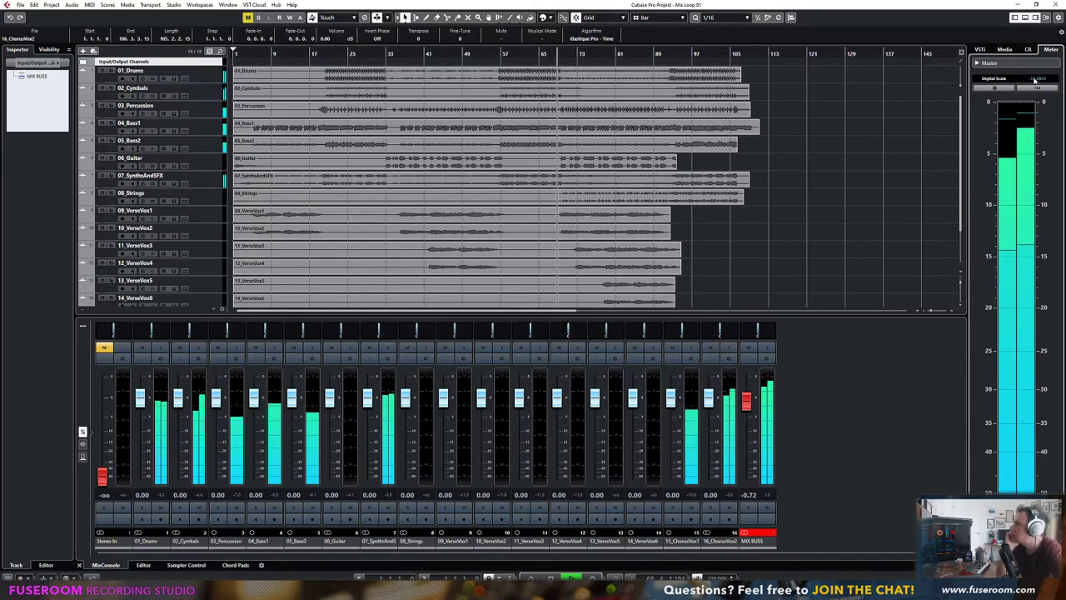
Try the EBU Scale on the Master meter, then set the meter to the K-14 Scale
{"action": "left_click", "coordinate": [998, 79]}
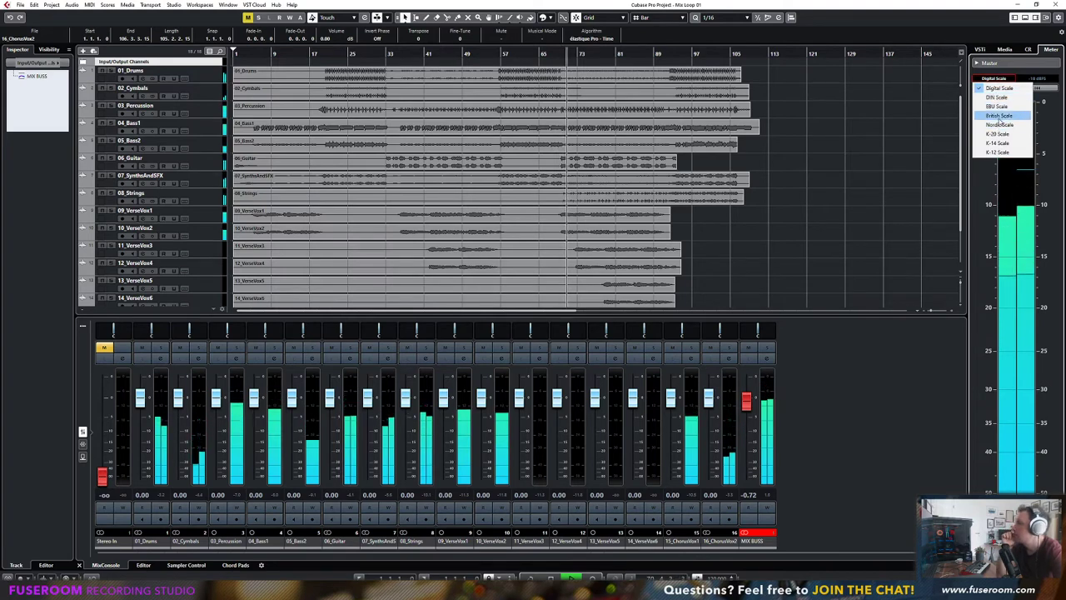
{"action": "left_click", "coordinate": [997, 107]}
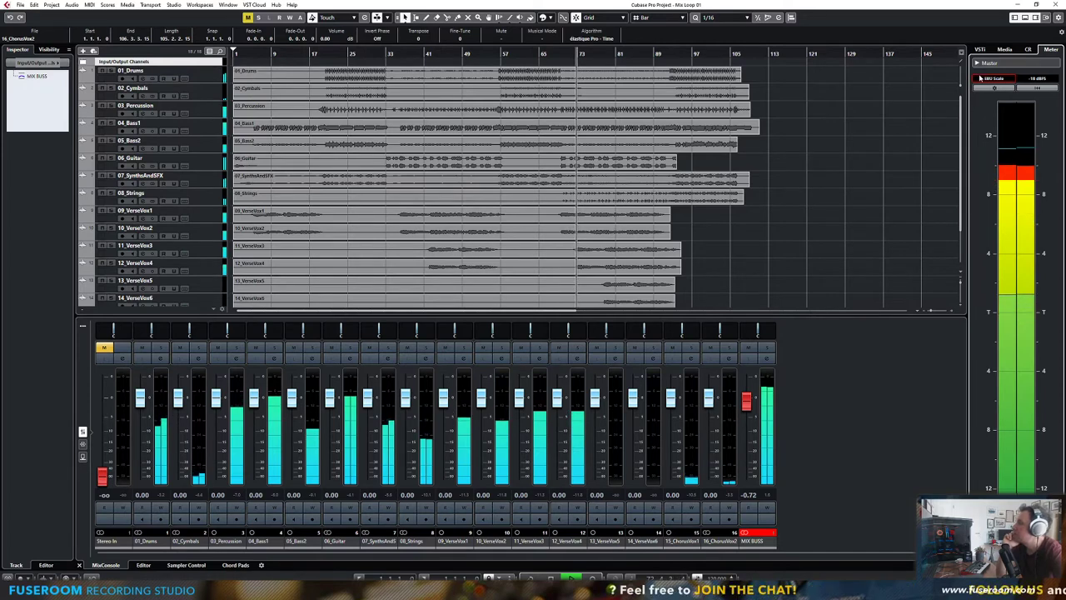
{"action": "left_click", "coordinate": [982, 80]}
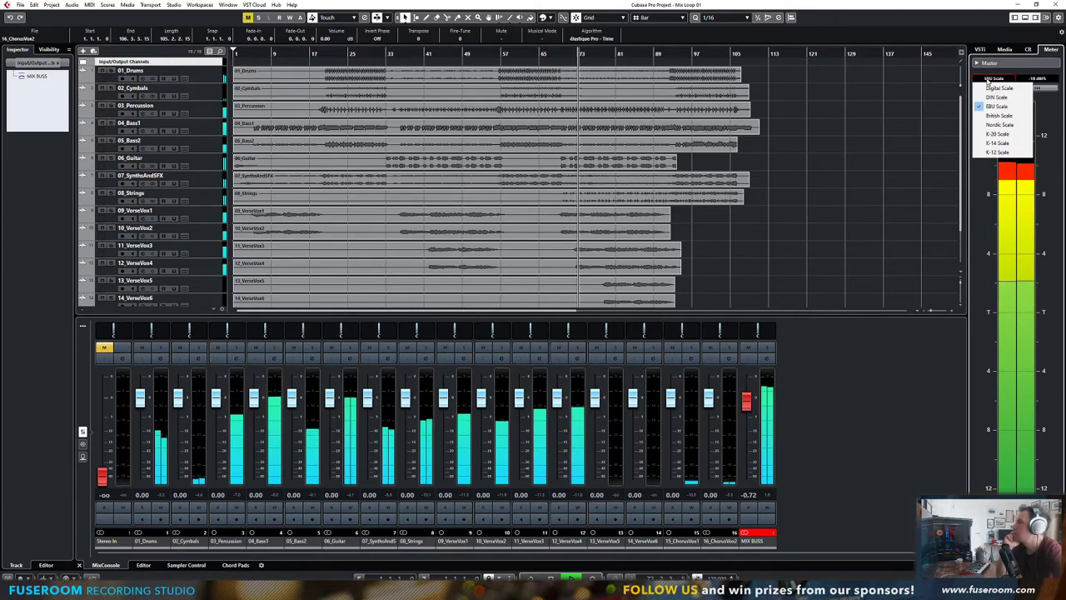
{"action": "left_click", "coordinate": [996, 144]}
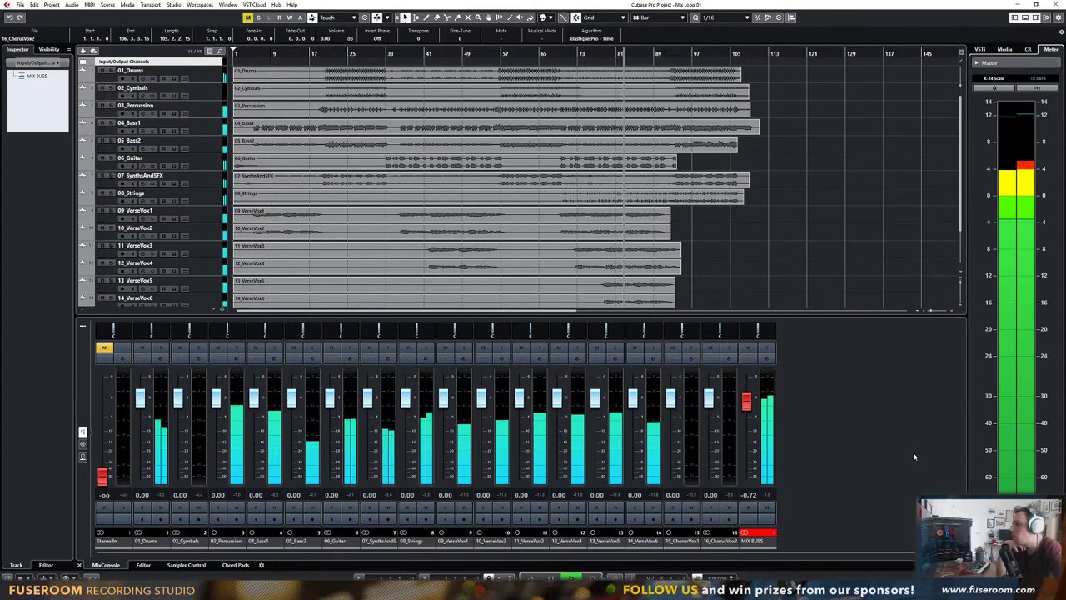
Look over the track list during playback and clear the MIX BUSS channel's clip indicator
{"action": "scroll", "coordinate": [844, 289], "scroll_direction": "down", "scroll_amount": 3}
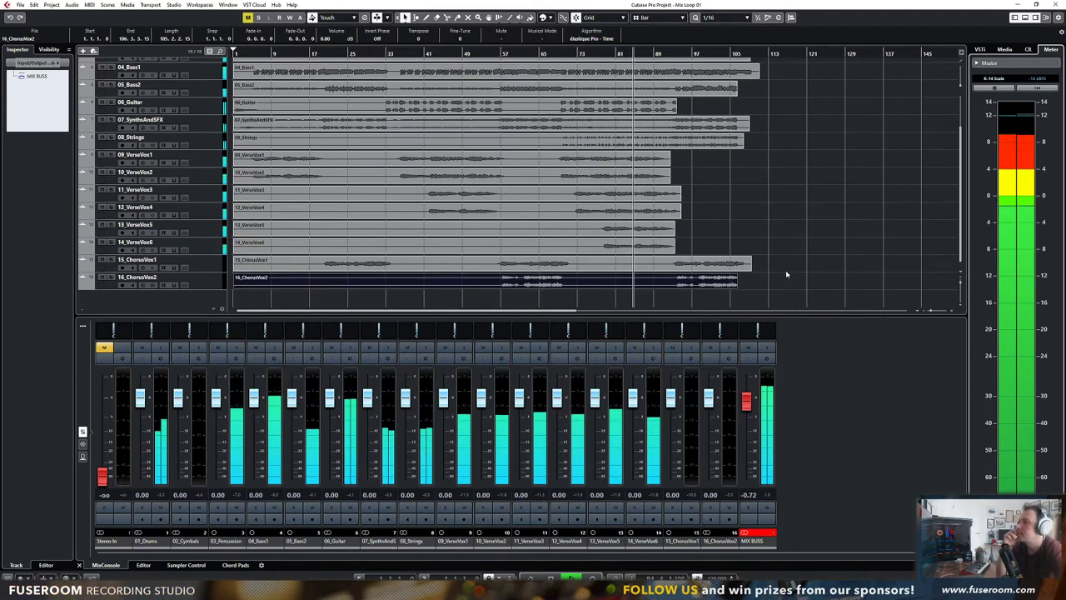
{"action": "scroll", "coordinate": [785, 270], "scroll_direction": "up", "scroll_amount": 3}
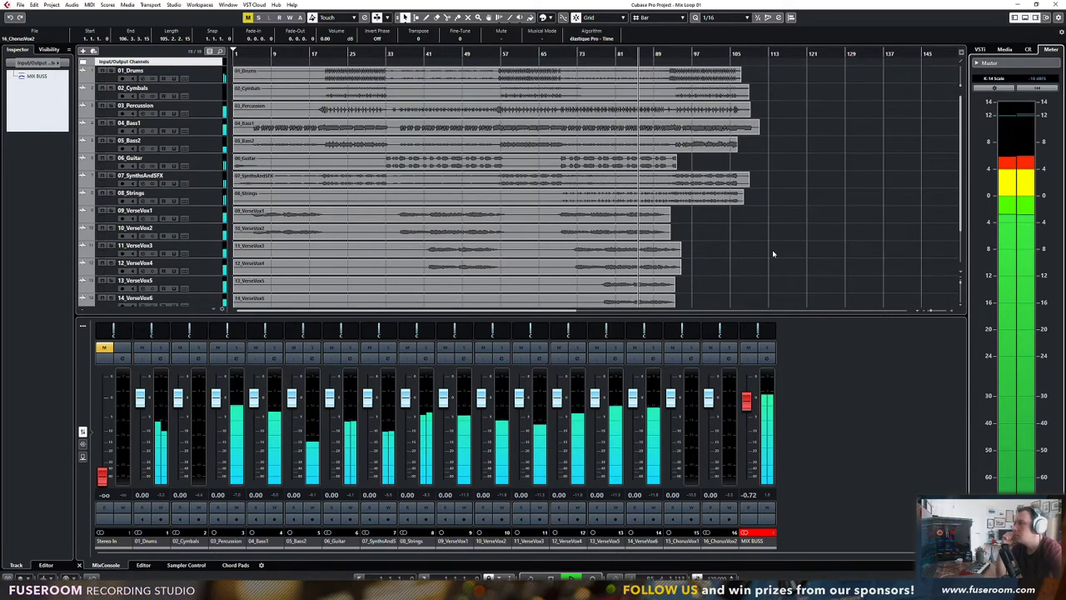
{"action": "scroll", "coordinate": [773, 248], "scroll_direction": "down", "scroll_amount": 3}
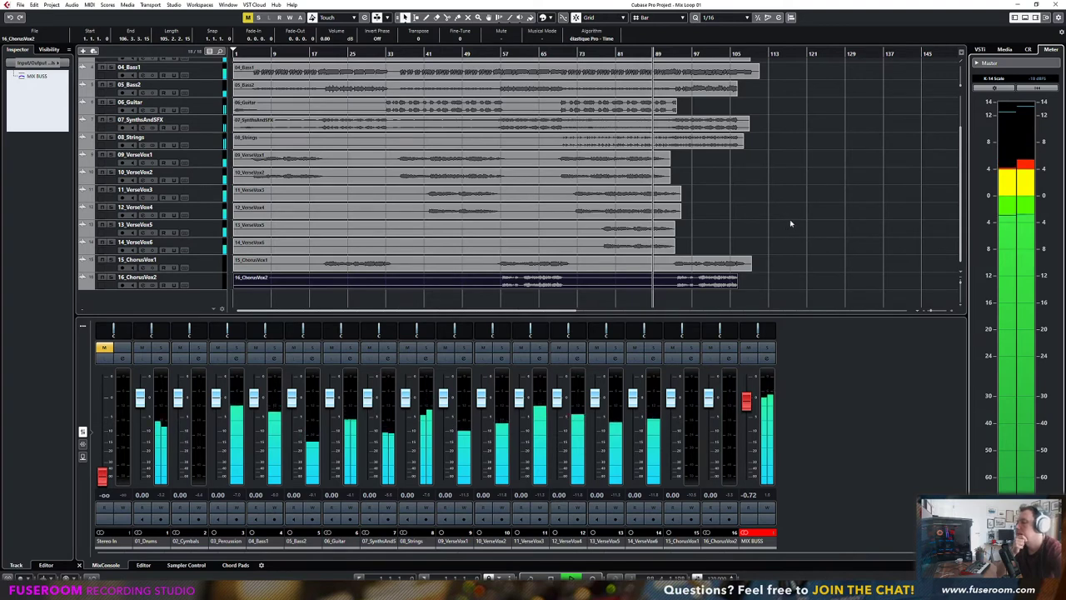
{"action": "left_click", "coordinate": [757, 533]}
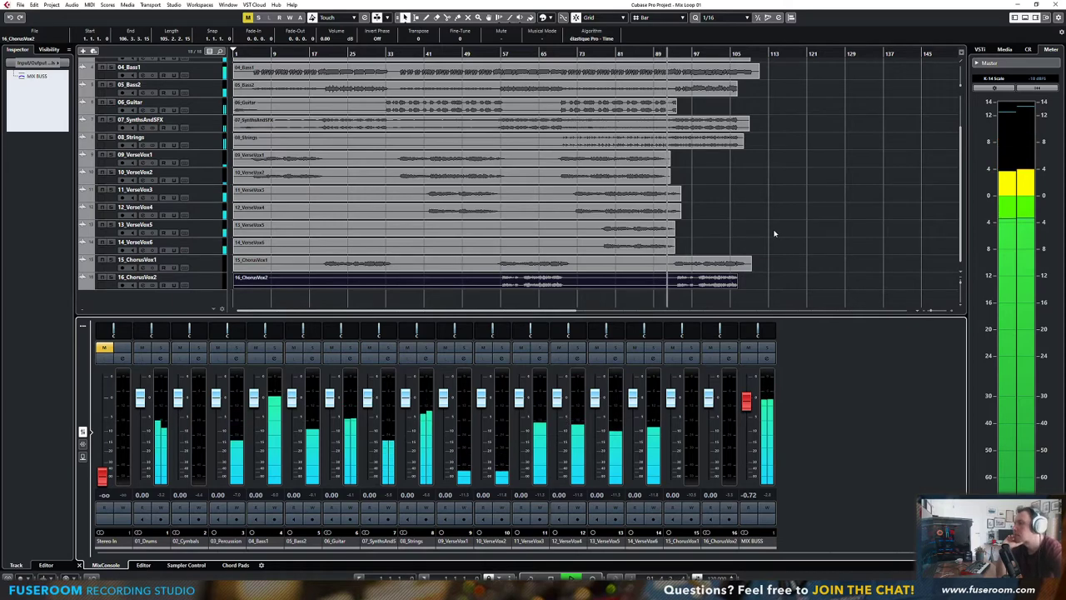
Let the song play to its end, briefly expanding the Input/Output Channels folder, and stop playback
{"action": "scroll", "coordinate": [773, 237], "scroll_direction": "up", "scroll_amount": 3}
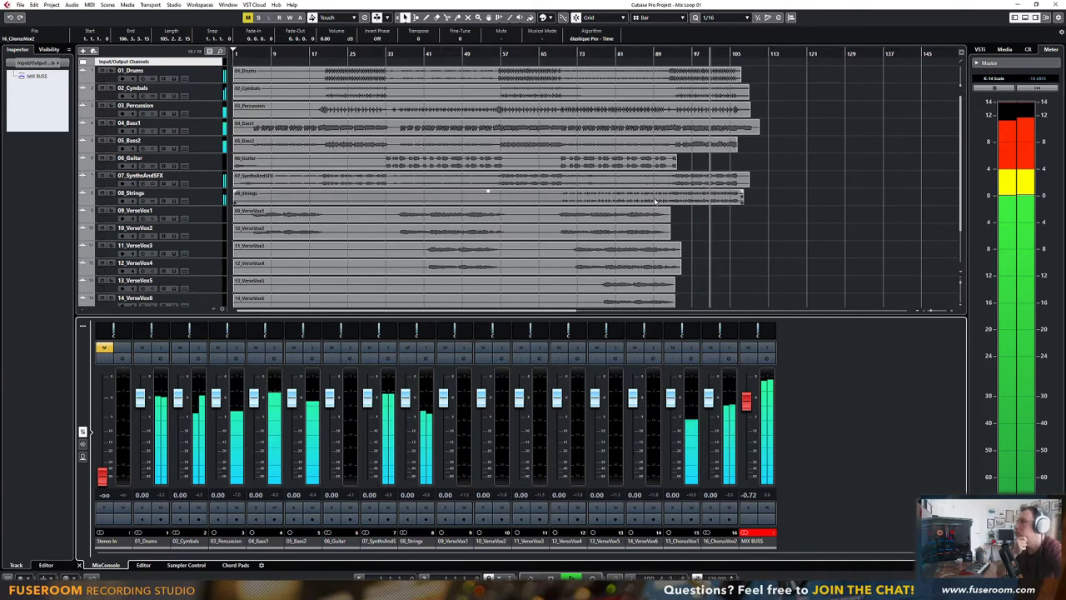
{"action": "scroll", "coordinate": [691, 192], "scroll_direction": "down", "scroll_amount": 3}
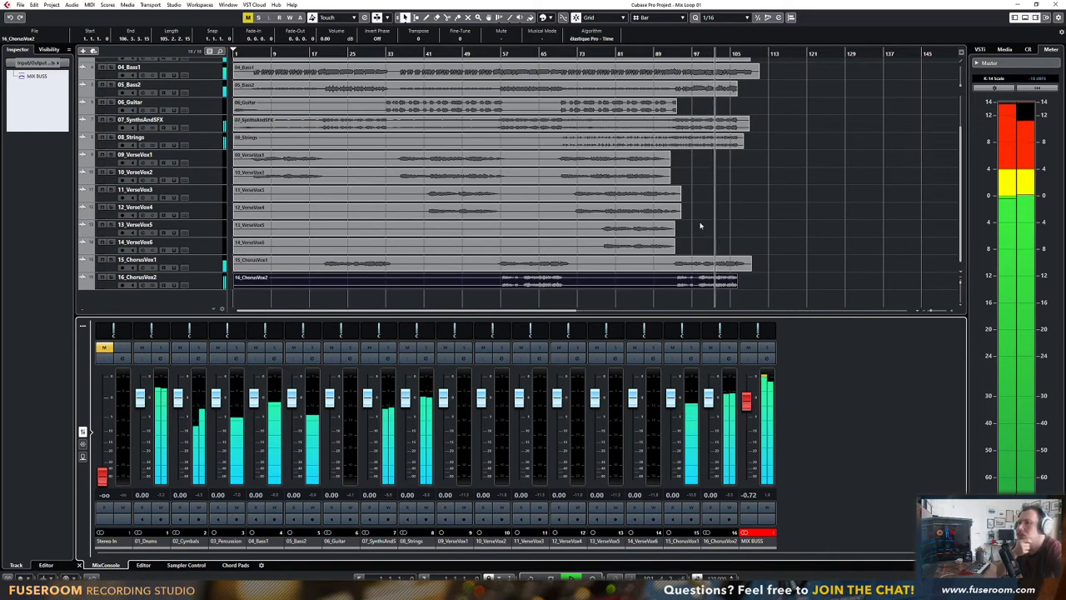
{"action": "scroll", "coordinate": [699, 227], "scroll_direction": "up", "scroll_amount": 3}
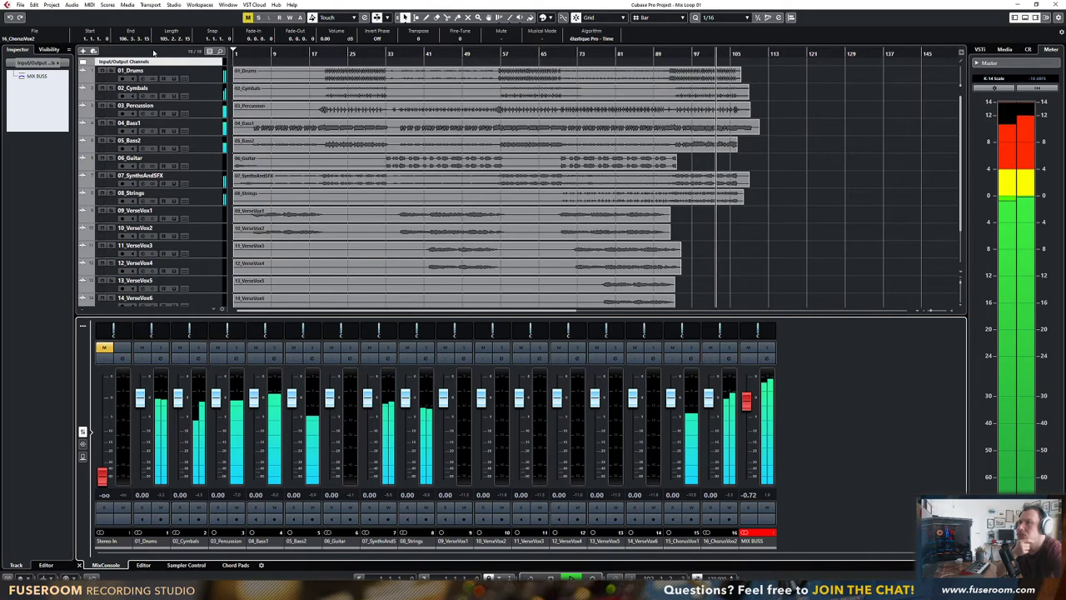
{"action": "left_click", "coordinate": [86, 64]}
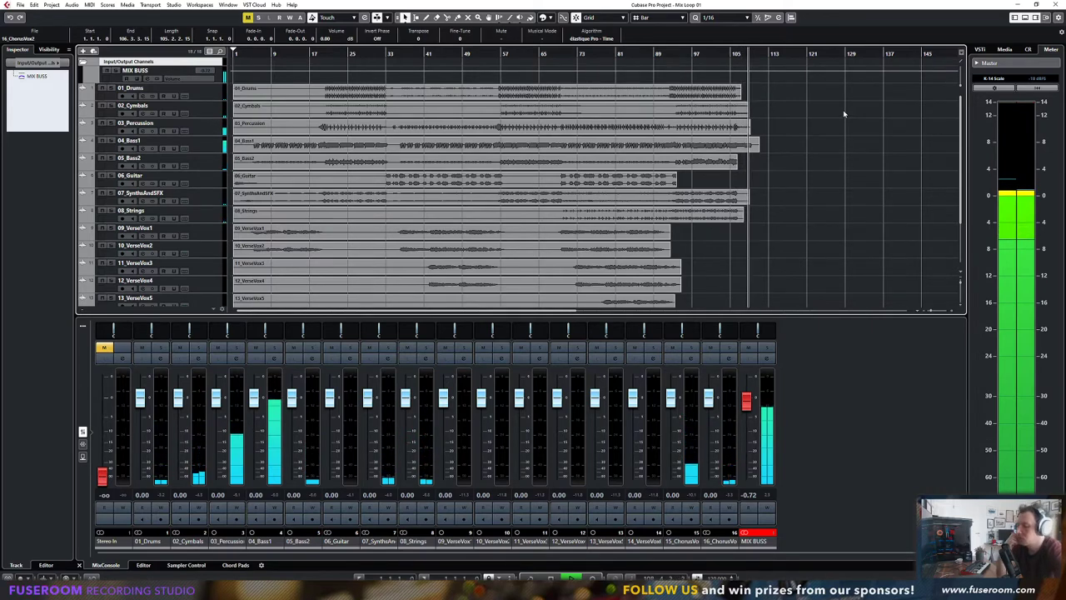
{"action": "left_click", "coordinate": [83, 62]}
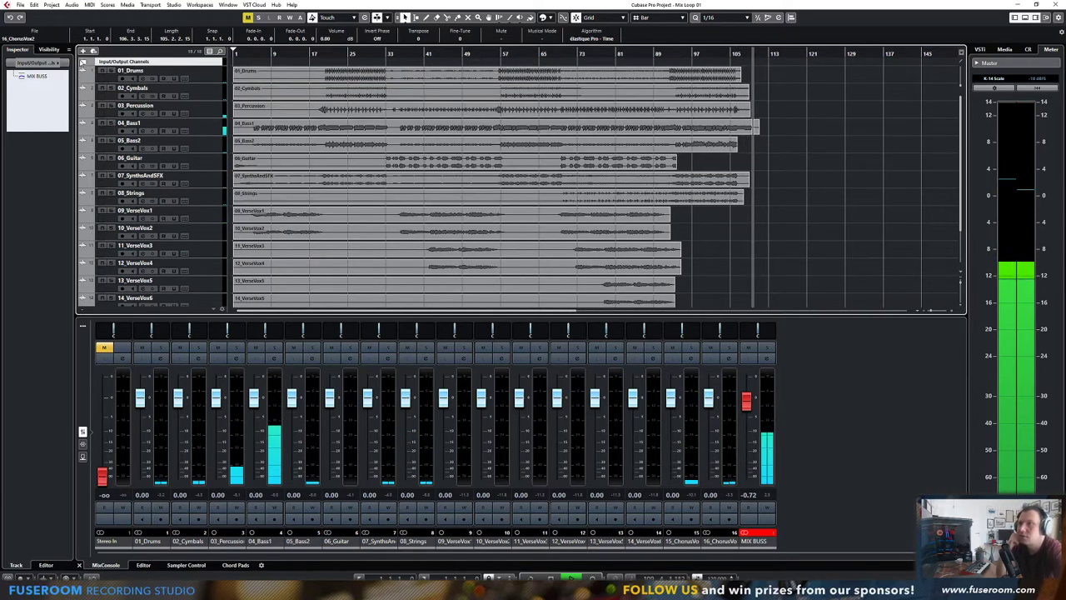
{"action": "key", "text": "space"}
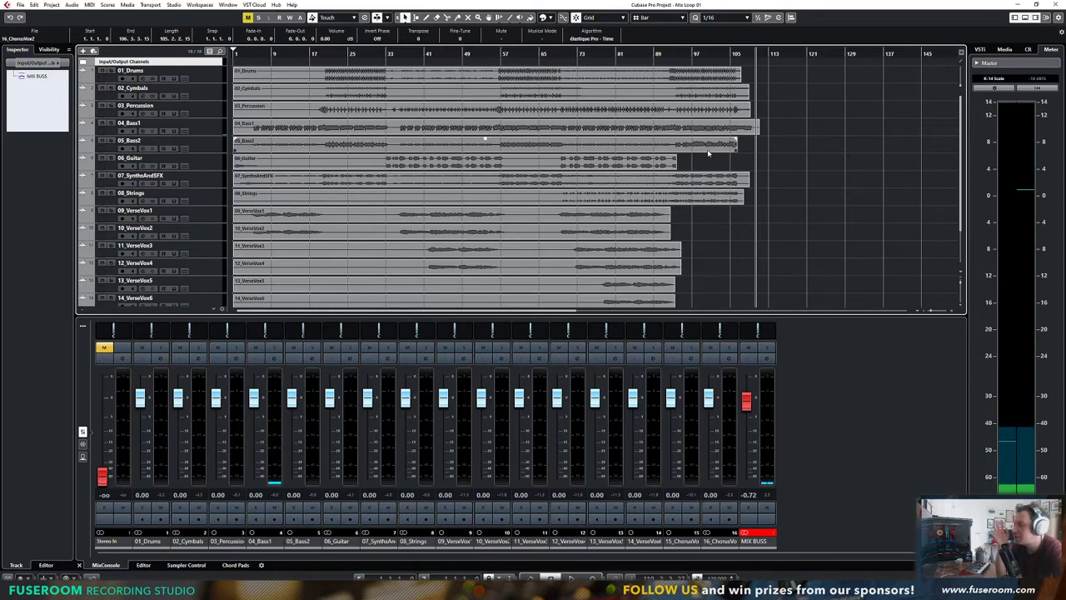
Place the project cursor at bar 20, where the first drum section begins, with no event selected
{"action": "left_click", "coordinate": [778, 332]}
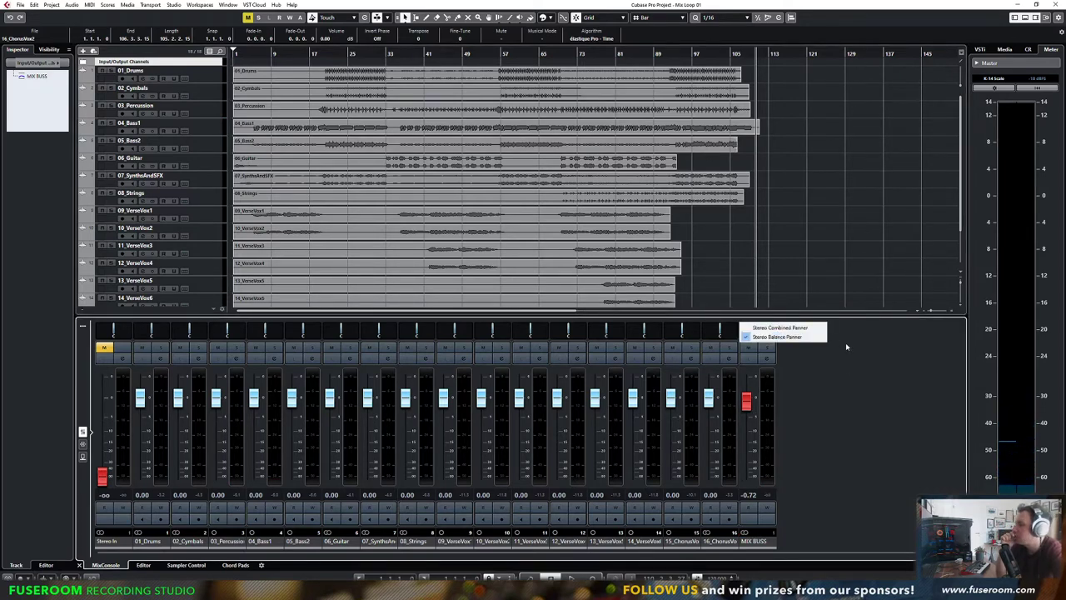
{"action": "left_click", "coordinate": [829, 363]}
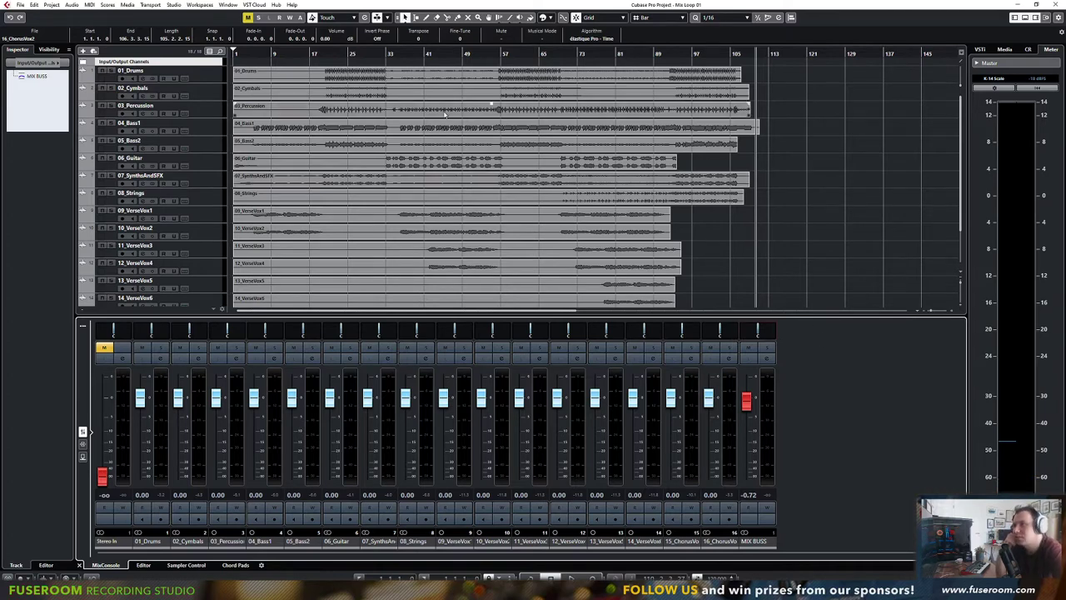
{"action": "left_click", "coordinate": [324, 56]}
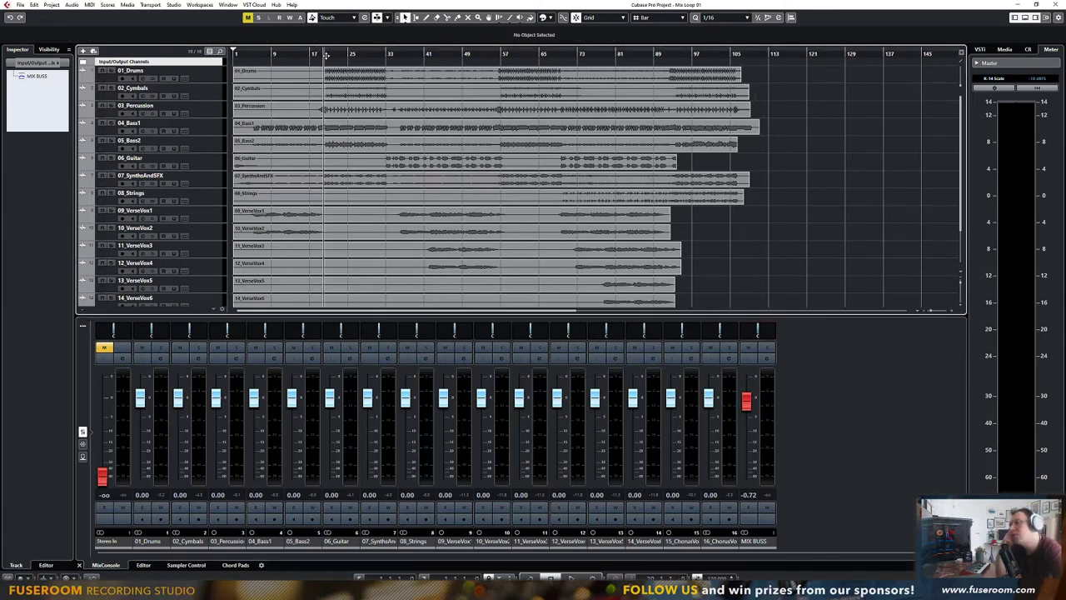
Examine the Master meter's scale options, the Loudness meter and the meter settings, ending on the Master meter
{"action": "left_click", "coordinate": [991, 81]}
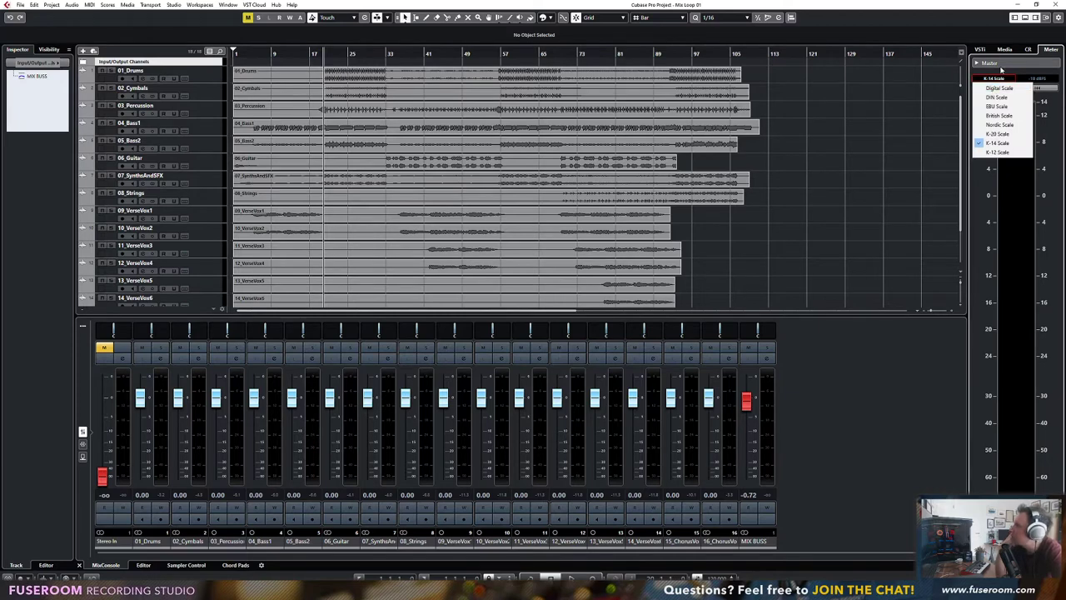
{"action": "left_click", "coordinate": [990, 86]}
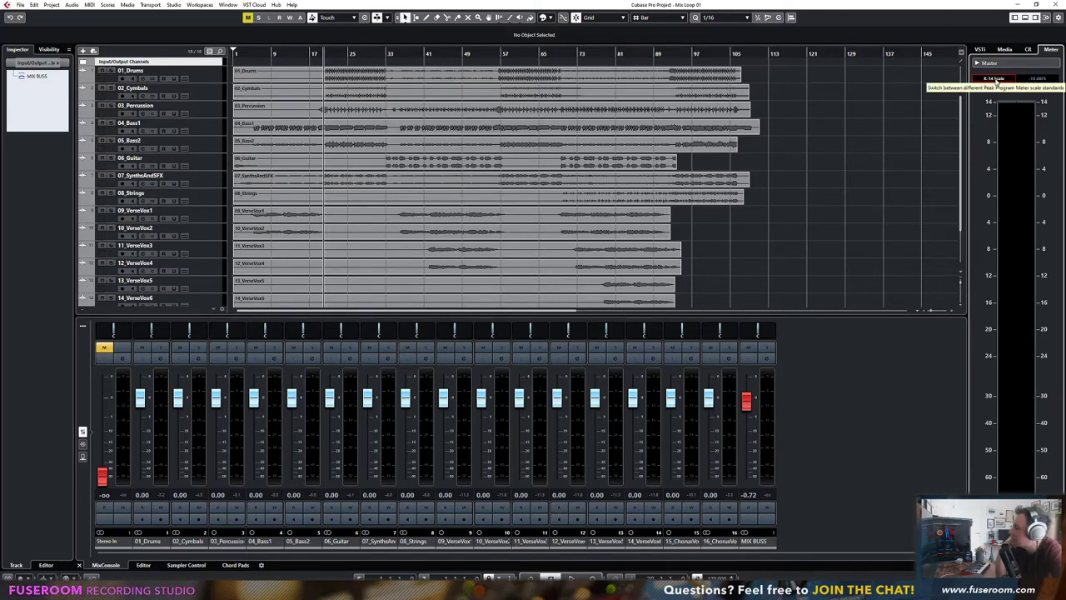
{"action": "left_click", "coordinate": [1018, 565]}
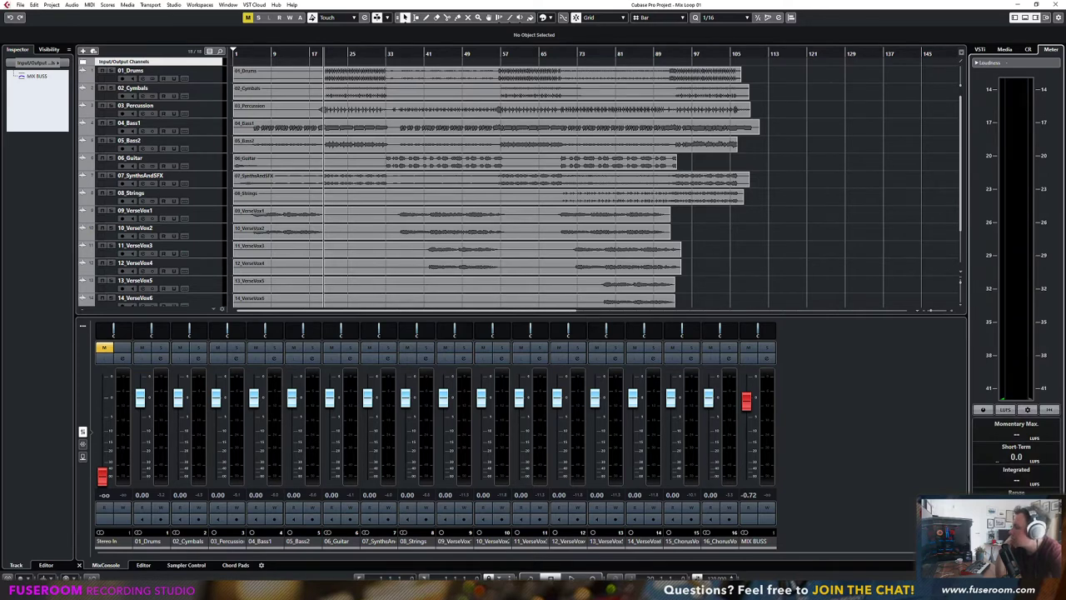
{"action": "left_click", "coordinate": [988, 565]}
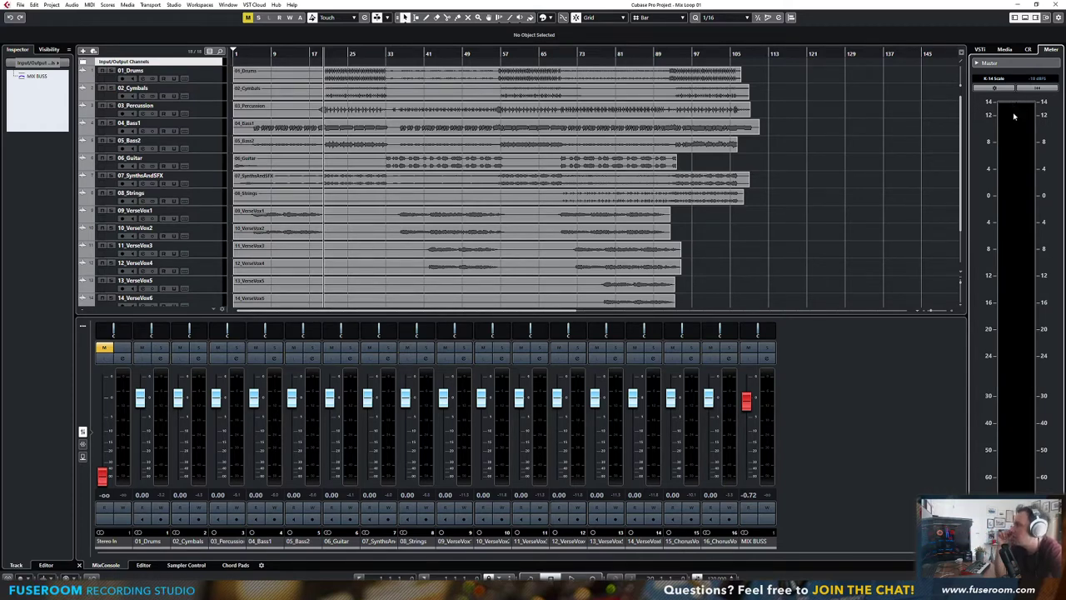
{"action": "left_click", "coordinate": [996, 88]}
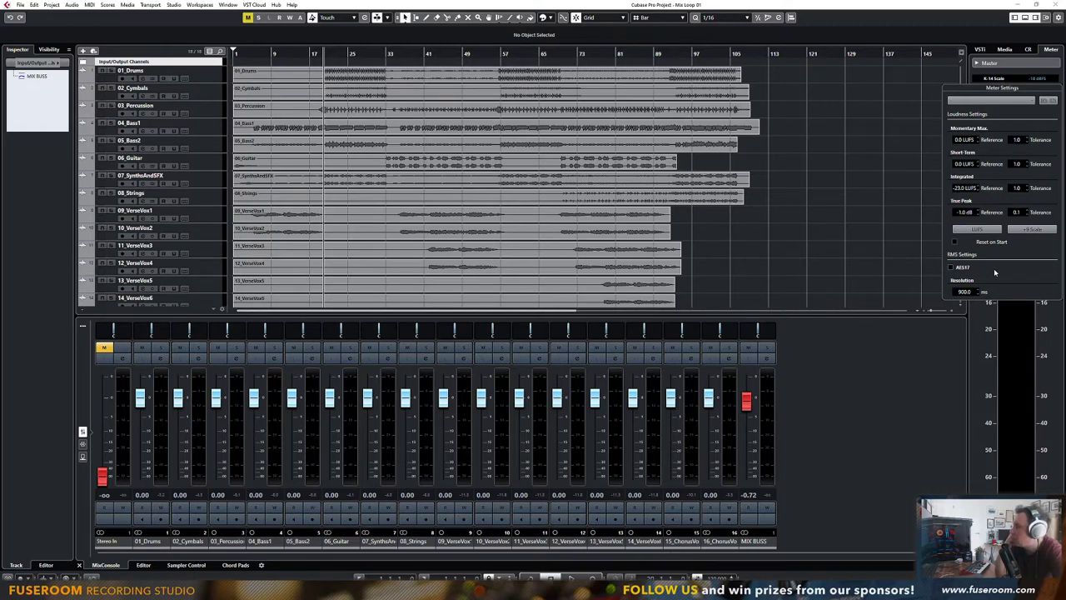
{"action": "left_click", "coordinate": [1047, 318]}
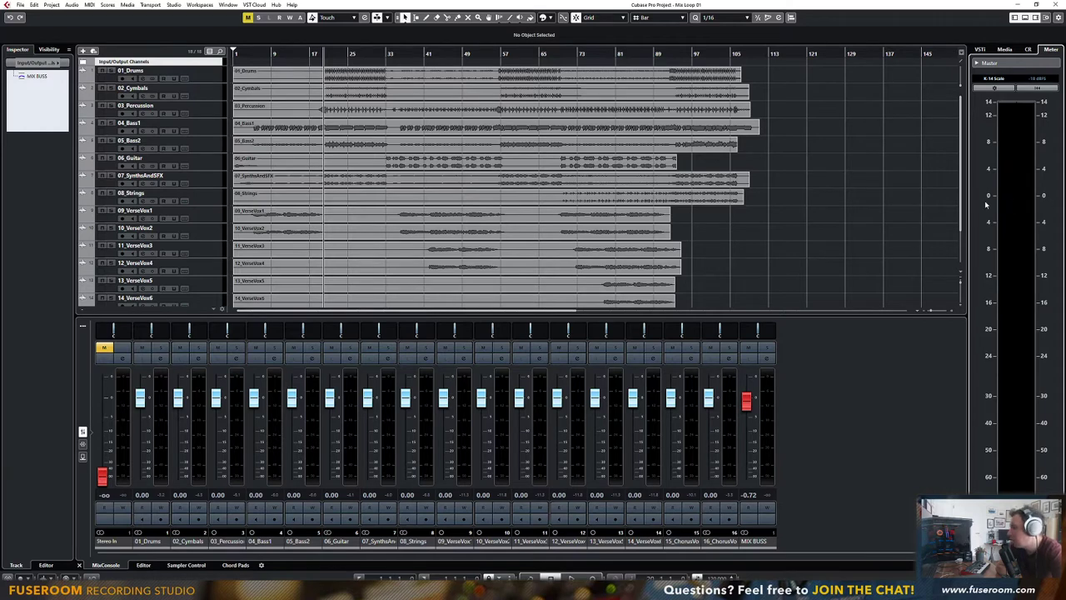
Compare the K-12 and K-14 scales on the Master meter, ending on the K-14 scale
{"action": "left_click", "coordinate": [995, 78]}
{"action": "left_click", "coordinate": [996, 152]}
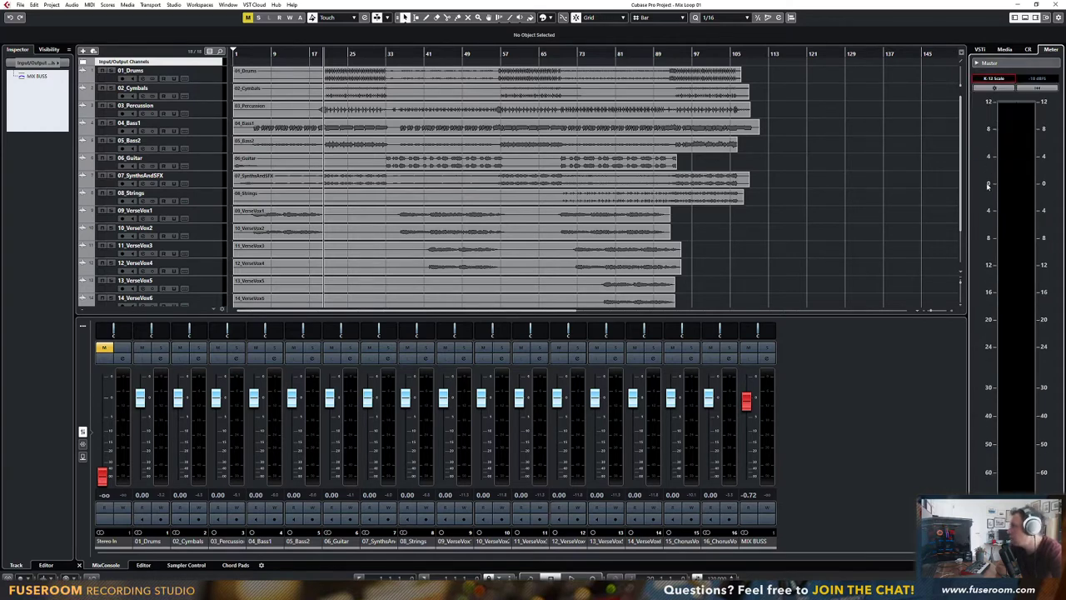
{"action": "left_click", "coordinate": [994, 80]}
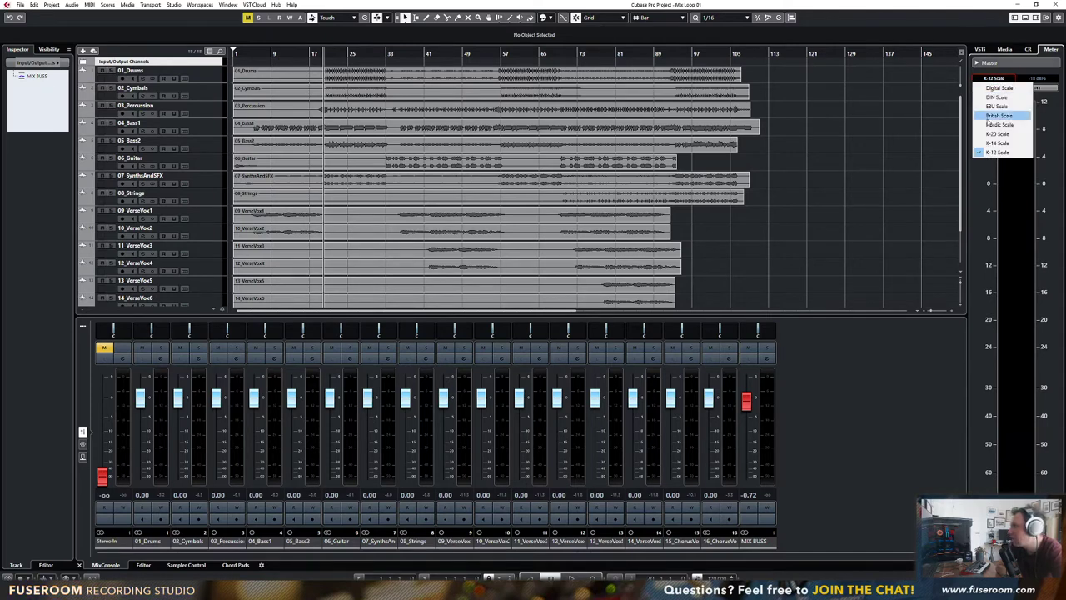
{"action": "left_click", "coordinate": [996, 144]}
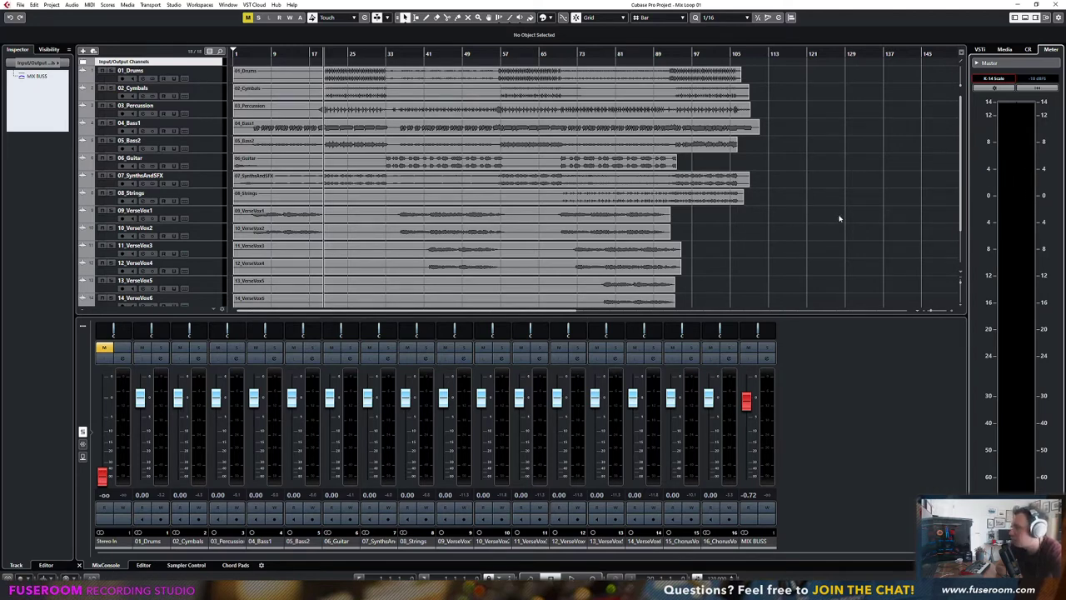
{"action": "left_click", "coordinate": [994, 83]}
{"action": "left_click", "coordinate": [993, 152]}
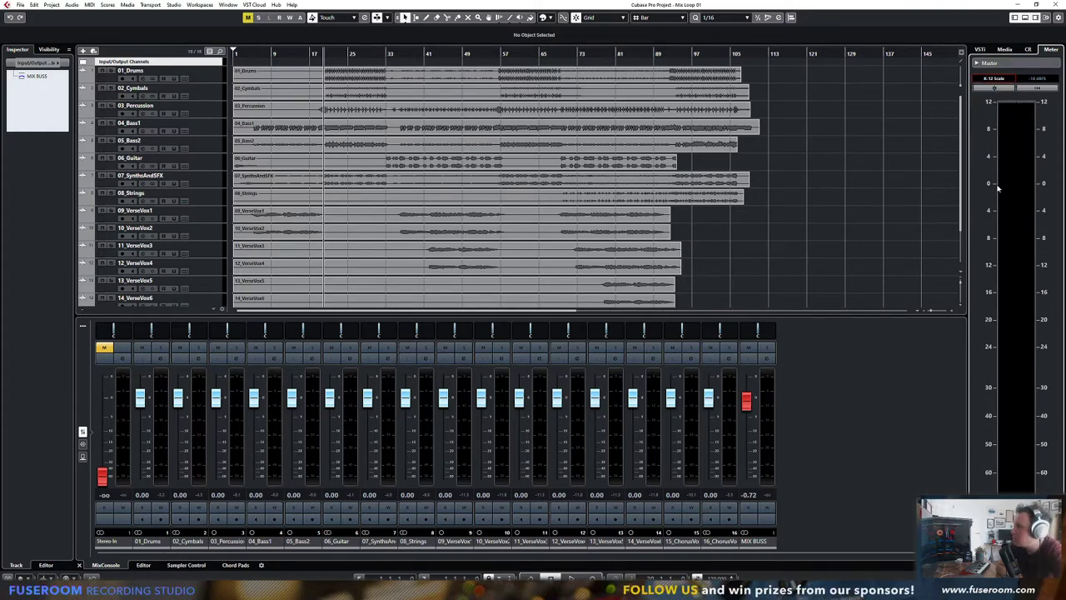
{"action": "left_click", "coordinate": [994, 79]}
{"action": "left_click", "coordinate": [988, 145]}
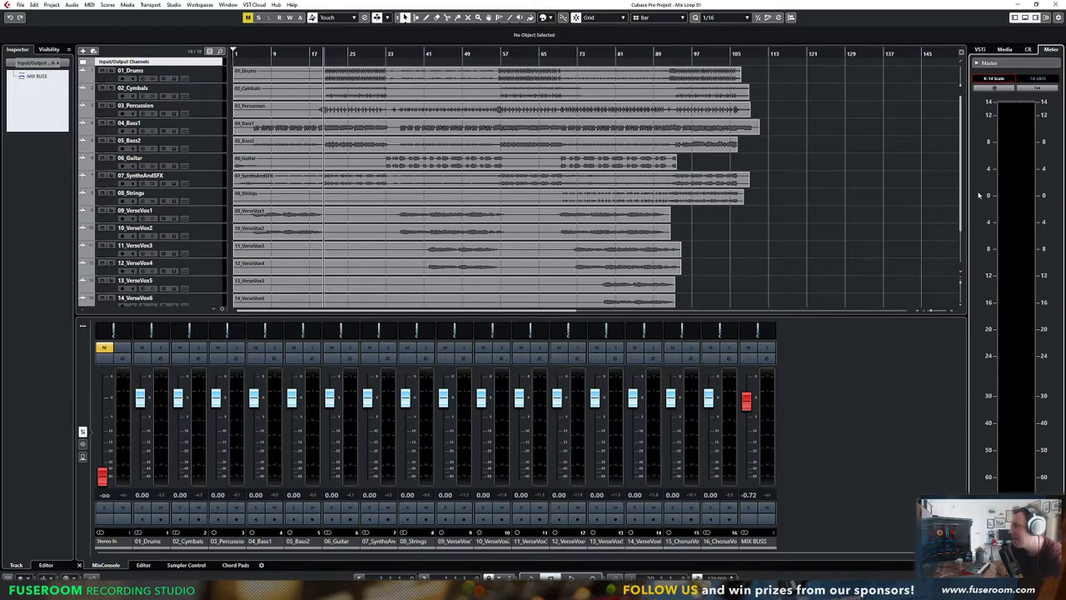
Solo the 01_Drums track, play it from bar 20 and reset the MIX BUSS fader to its default level
{"action": "left_click", "coordinate": [721, 365]}
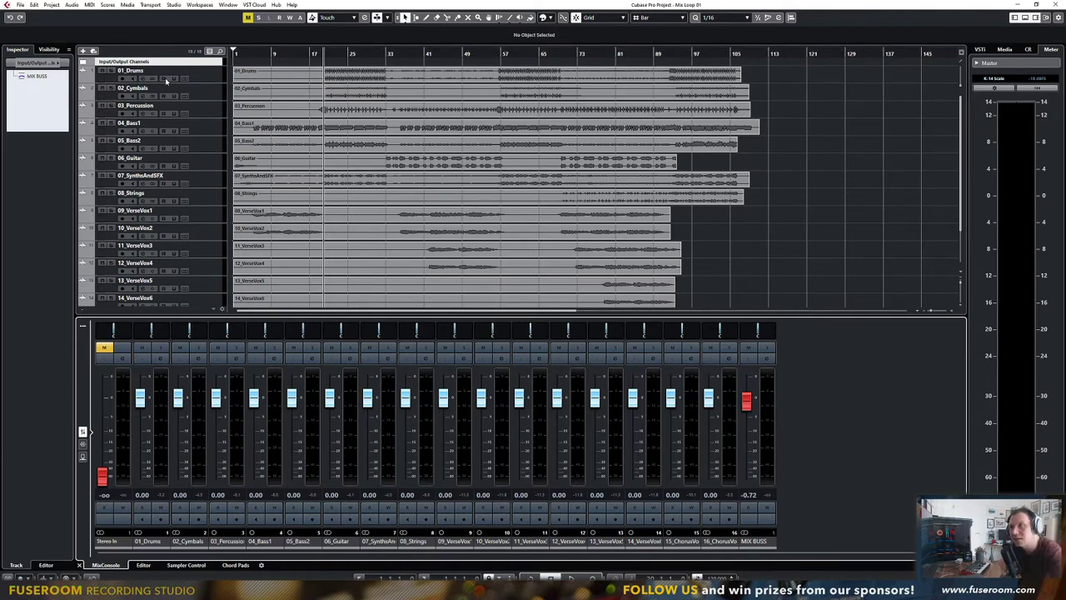
{"action": "left_click", "coordinate": [197, 79]}
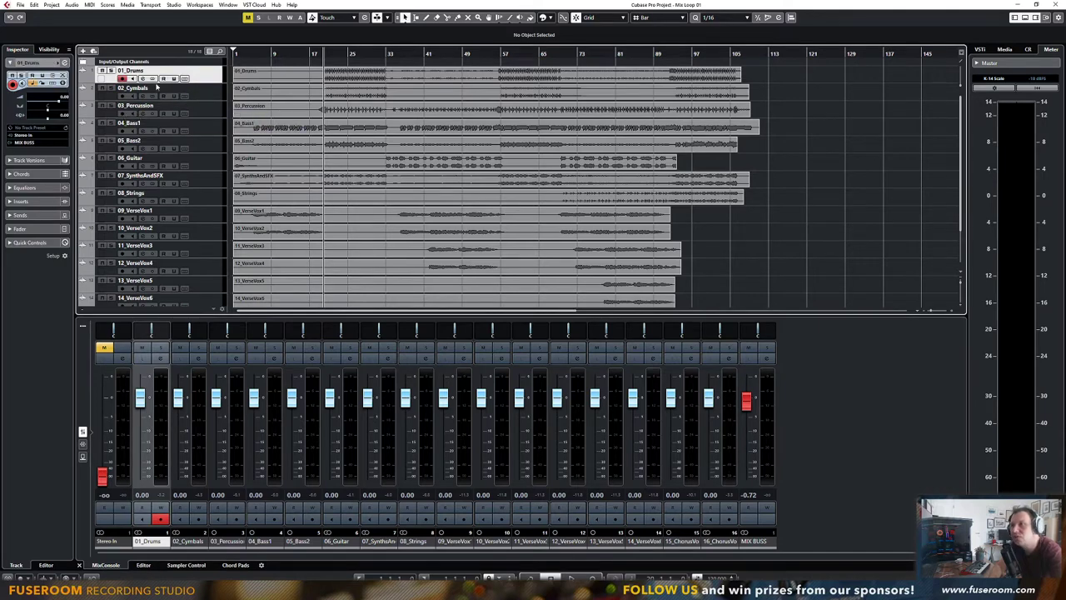
{"action": "left_click", "coordinate": [111, 72]}
{"action": "key", "text": "space"}
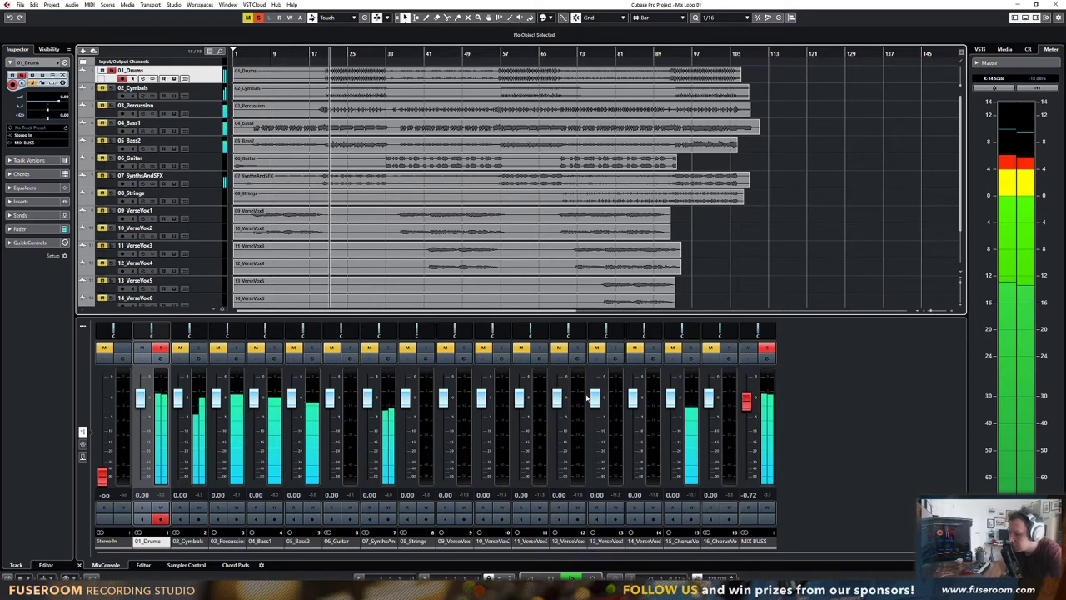
{"action": "left_click", "coordinate": [747, 401], "text": "ctrl"}
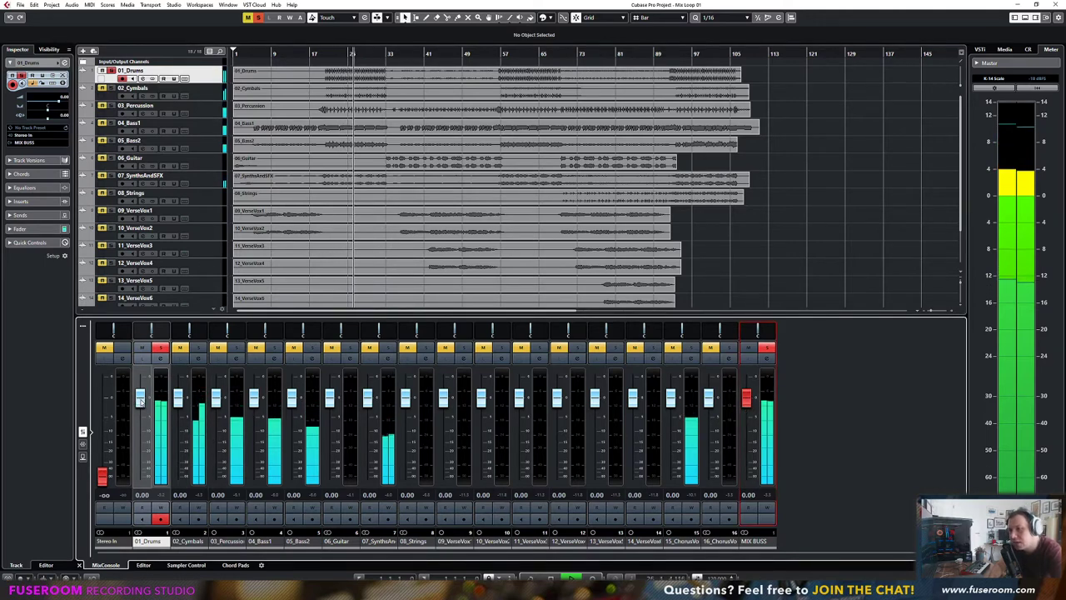
{"action": "left_click", "coordinate": [141, 401]}
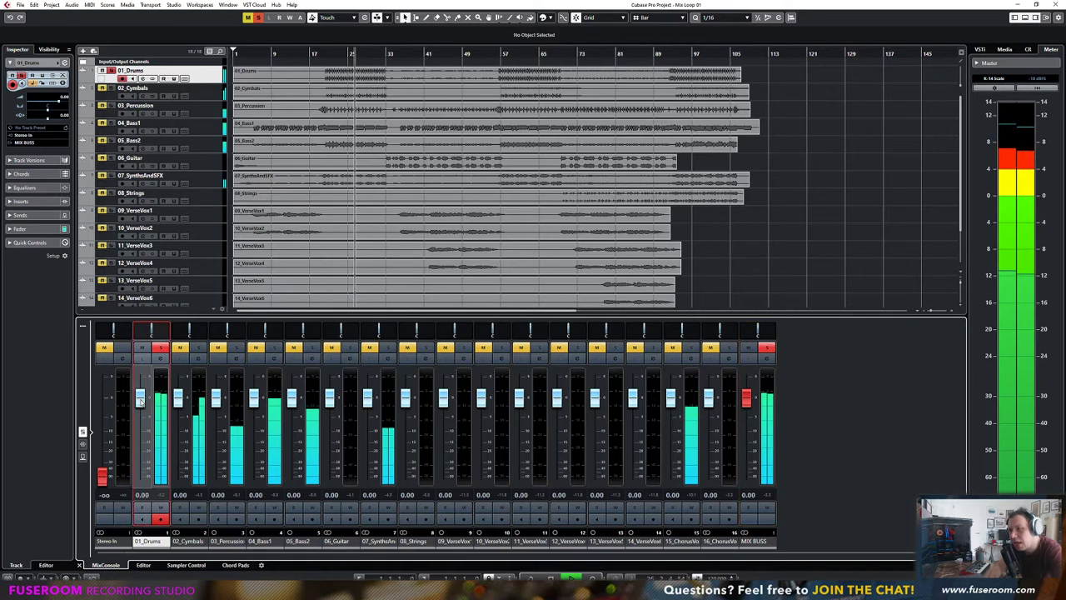
Solo 02_Cymbals and audition it across the song's three drum sections, returning to the first one
{"action": "left_click", "coordinate": [208, 97]}
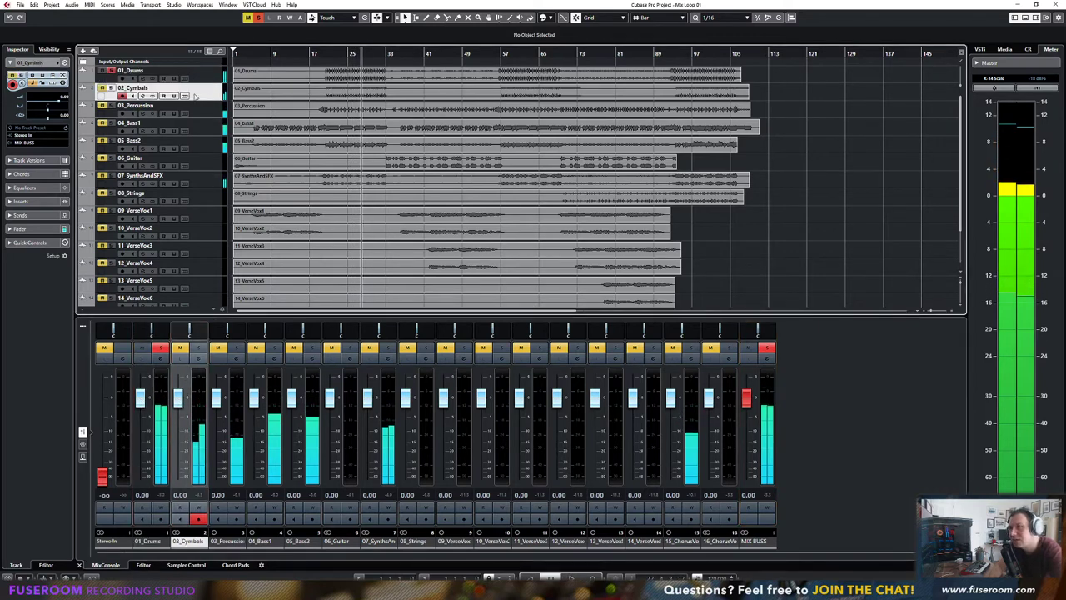
{"action": "key", "text": "s"}
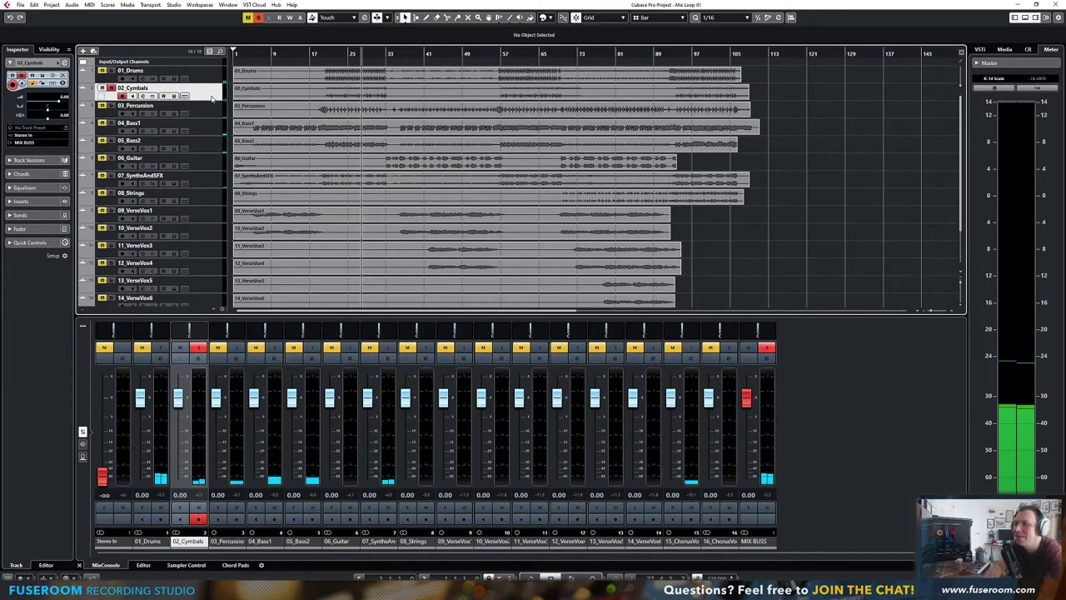
{"action": "key", "text": "space"}
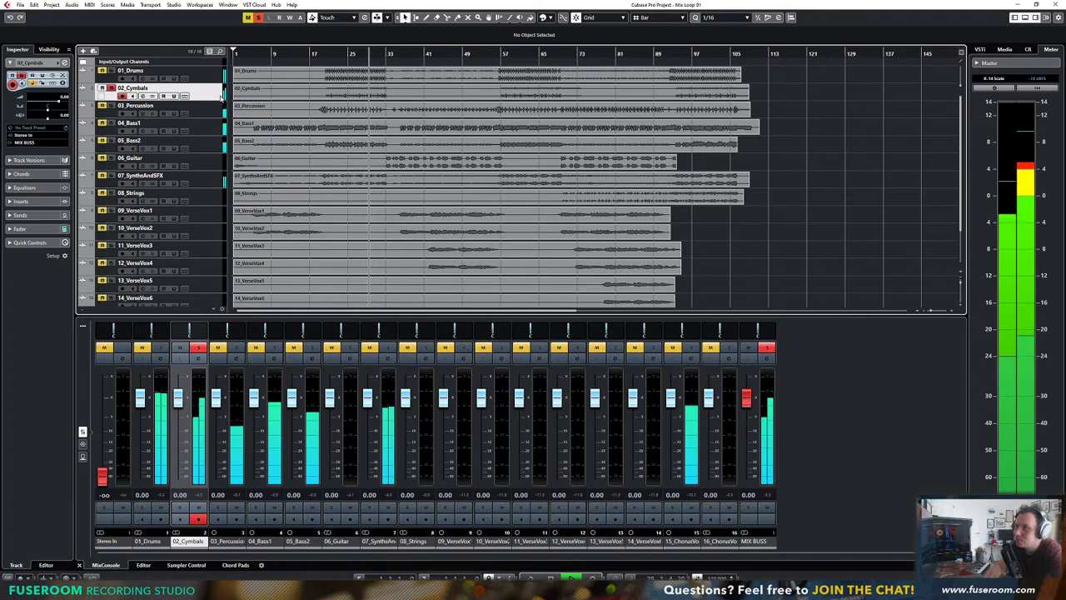
{"action": "key", "text": "space"}
{"action": "left_click", "coordinate": [521, 54]}
{"action": "key", "text": "space"}
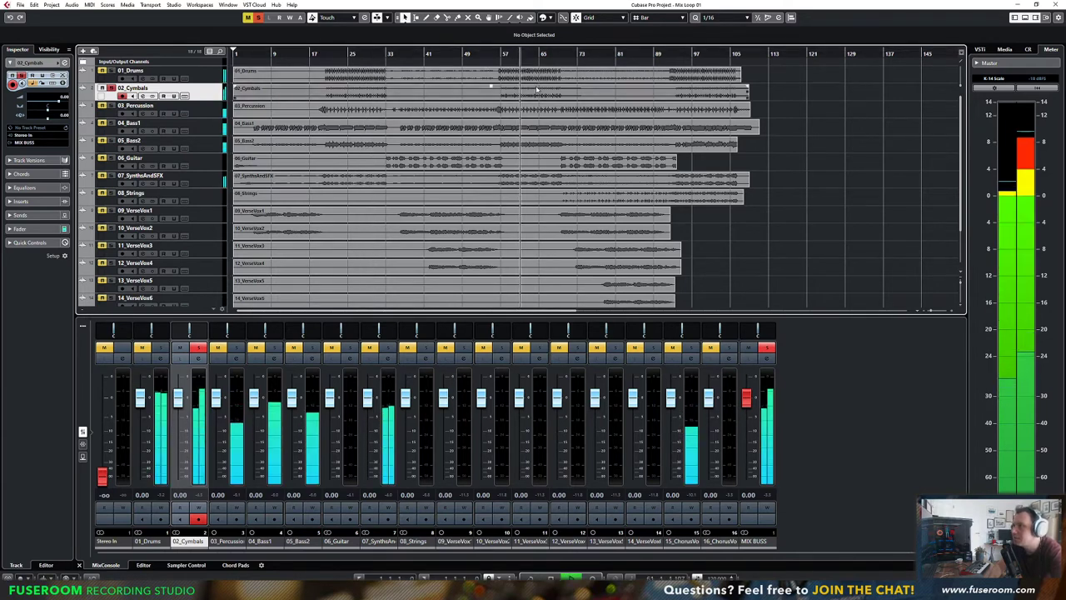
{"action": "left_click", "coordinate": [692, 53]}
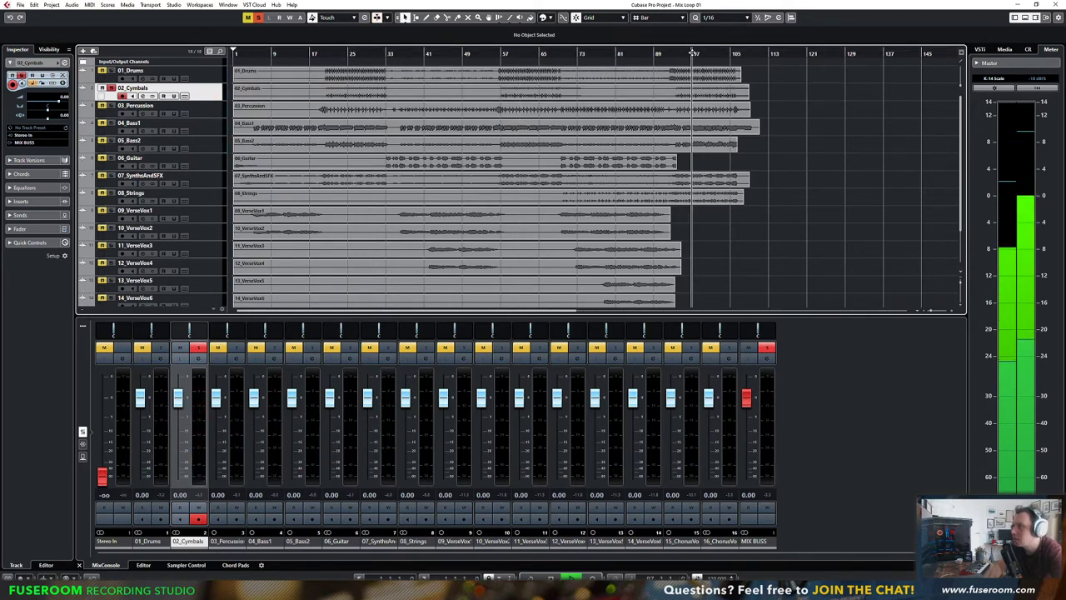
{"action": "left_click", "coordinate": [332, 53]}
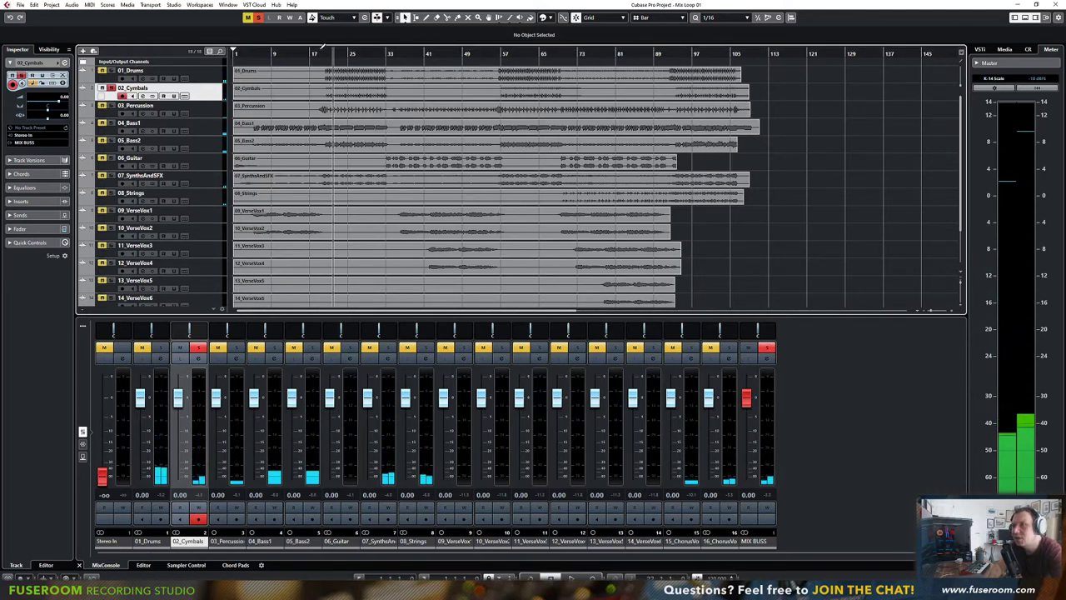
{"action": "right_click", "coordinate": [323, 52]}
{"action": "left_click", "coordinate": [314, 53]}
{"action": "key", "text": "space"}
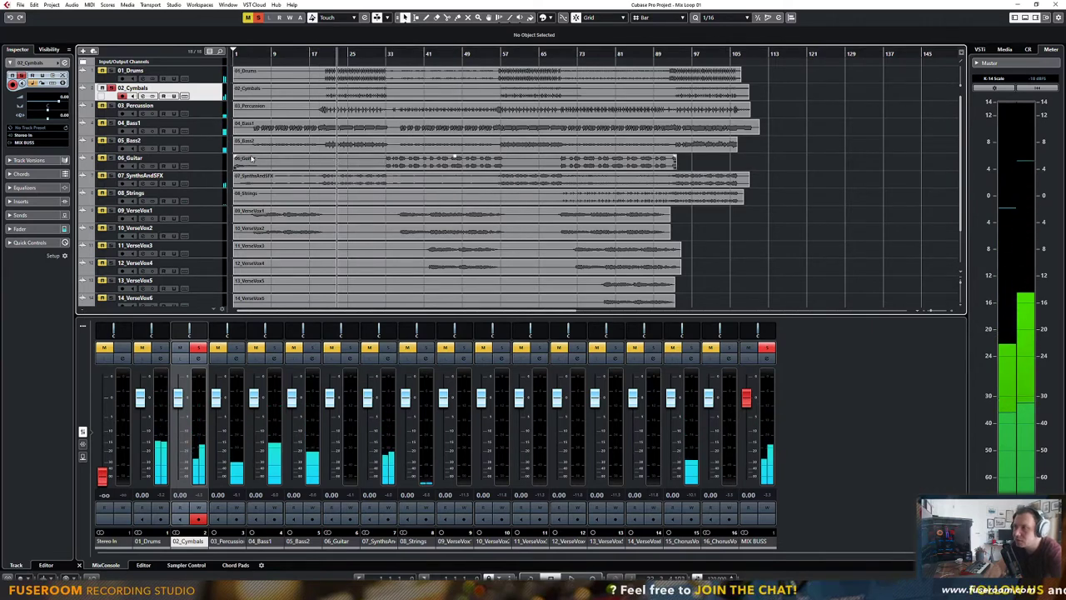
Solo only the 03_Percussion track, play it and select the track
{"action": "left_click", "coordinate": [112, 71], "text": "ctrl"}
{"action": "left_click", "coordinate": [111, 106], "text": "ctrl"}
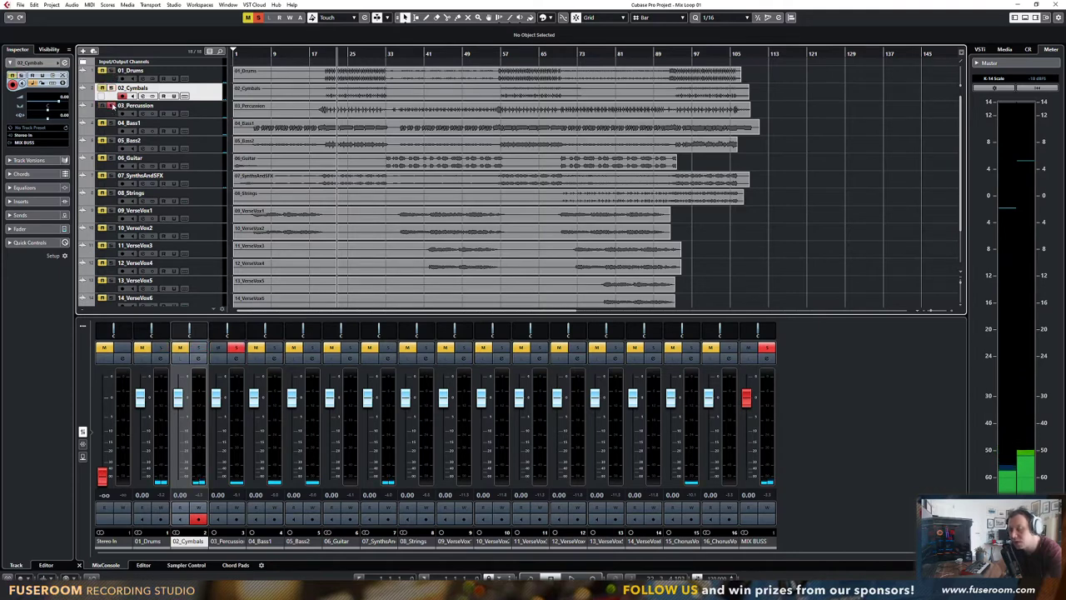
{"action": "key", "text": "space"}
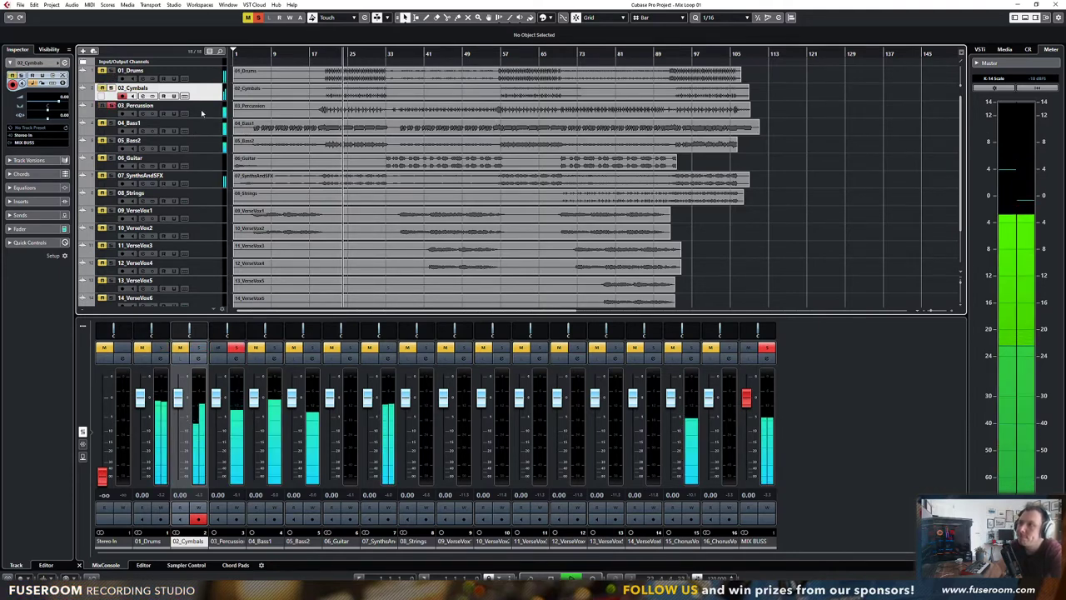
{"action": "key", "text": "Down"}
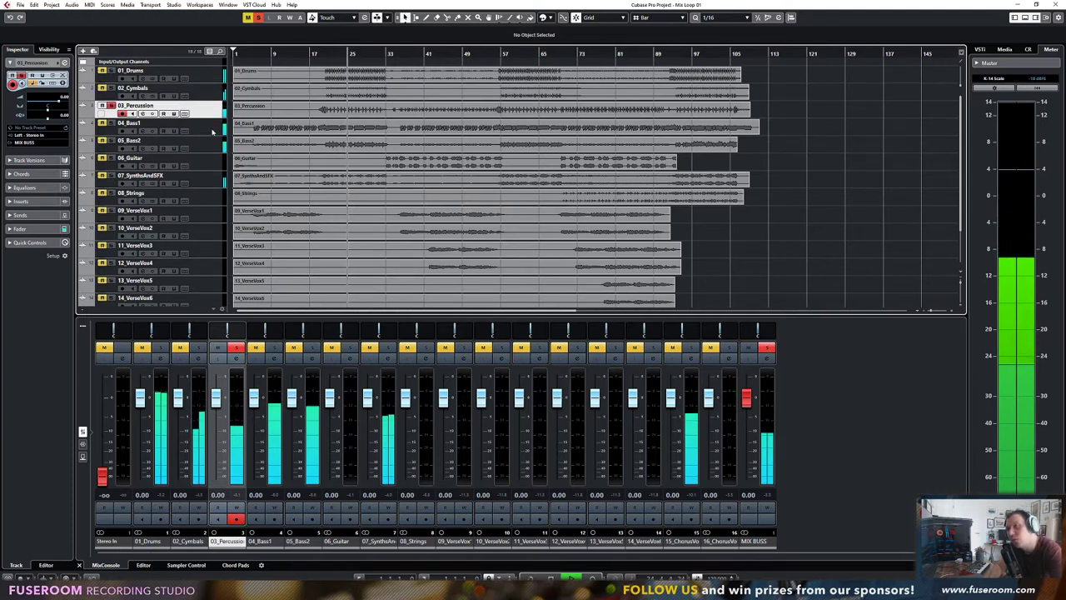
Audition 04_Bass1 and 05_Bass2 in solo, first separately and then both together
{"action": "left_click", "coordinate": [112, 123]}
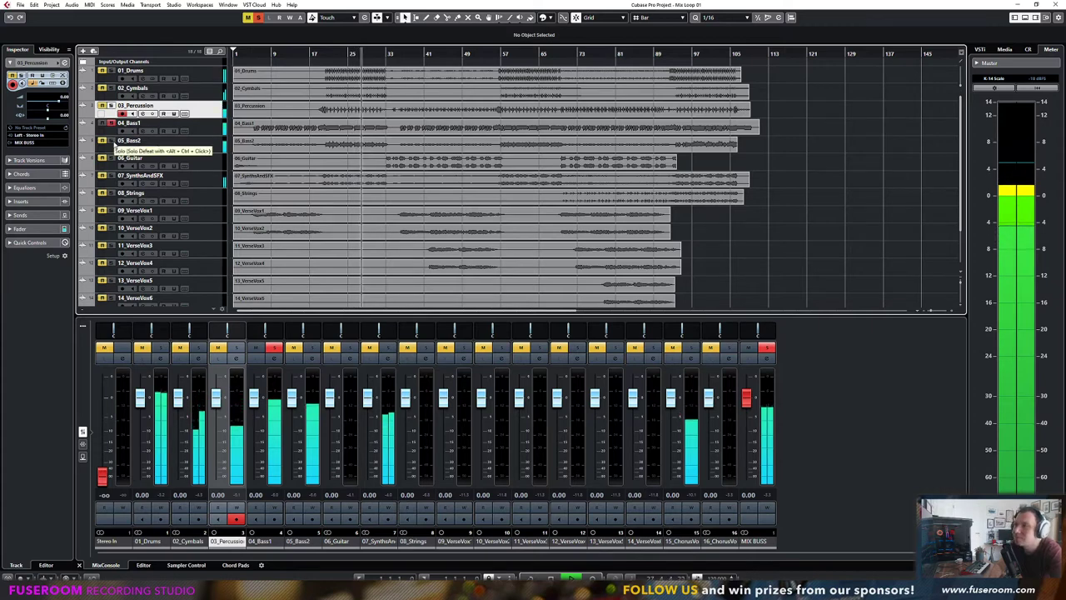
{"action": "left_click", "coordinate": [112, 140]}
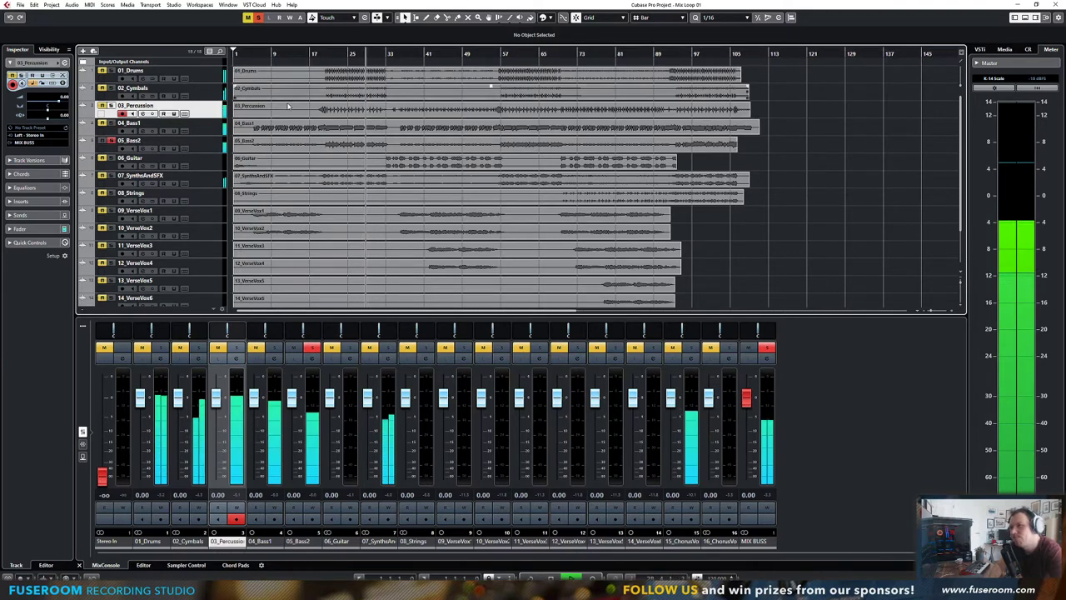
{"action": "left_click", "coordinate": [112, 124], "text": "ctrl"}
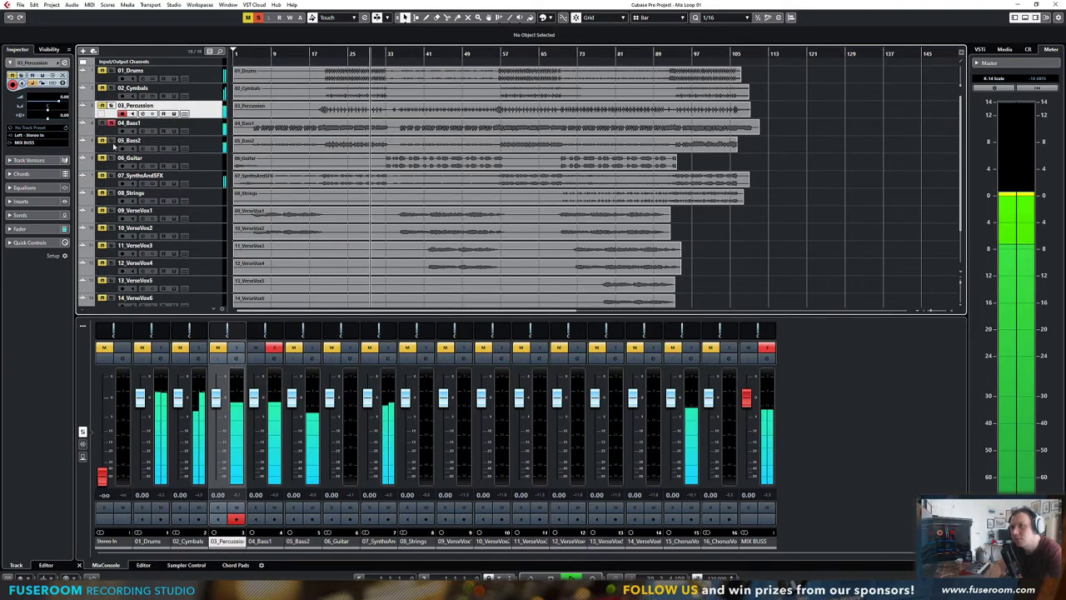
{"action": "left_click", "coordinate": [113, 140]}
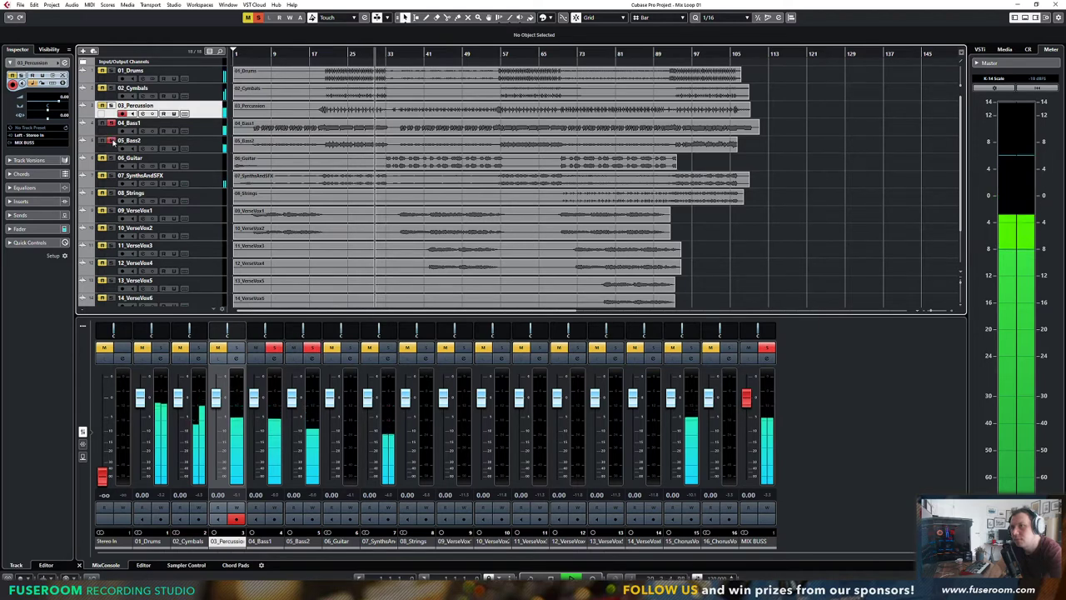
{"action": "left_click", "coordinate": [113, 141]}
{"action": "key", "text": "space"}
Solo only 06_Guitar and audition it from bar 33, where the guitar part begins
{"action": "left_click", "coordinate": [112, 158], "text": "ctrl"}
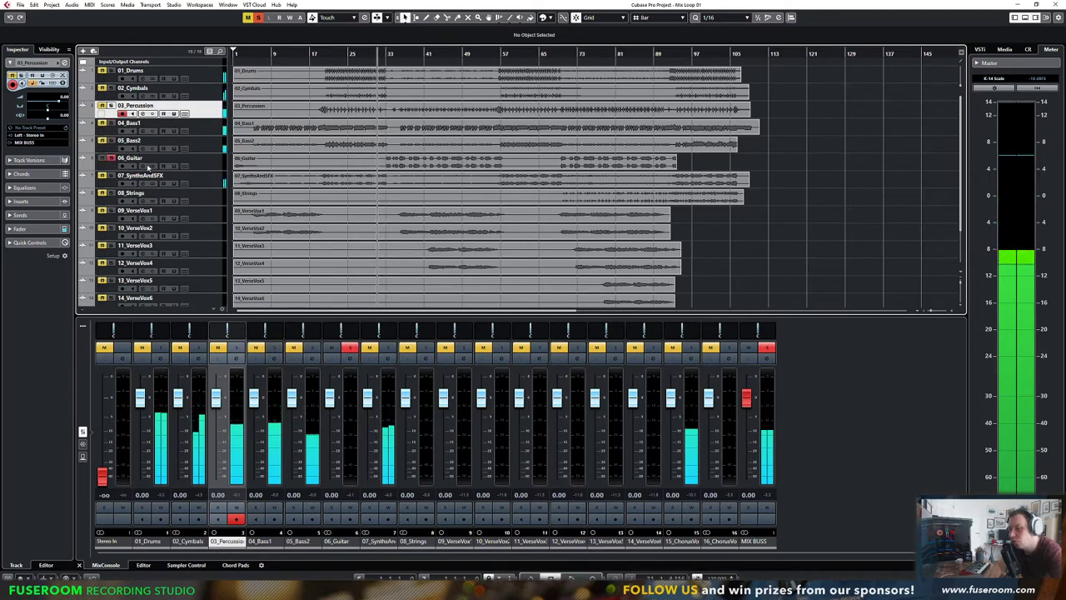
{"action": "left_click", "coordinate": [327, 53]}
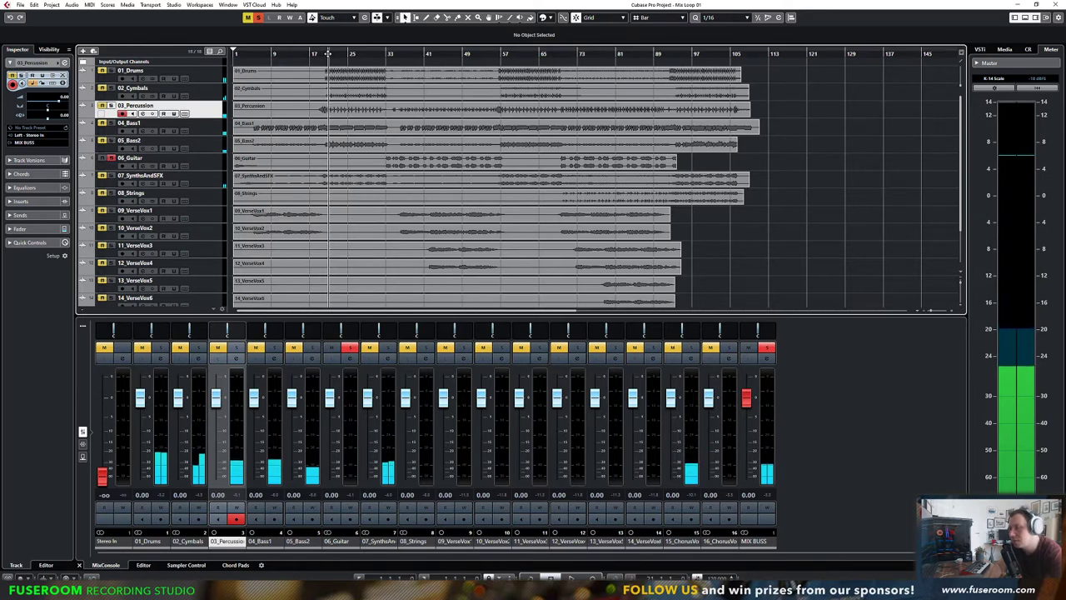
{"action": "key", "text": "space"}
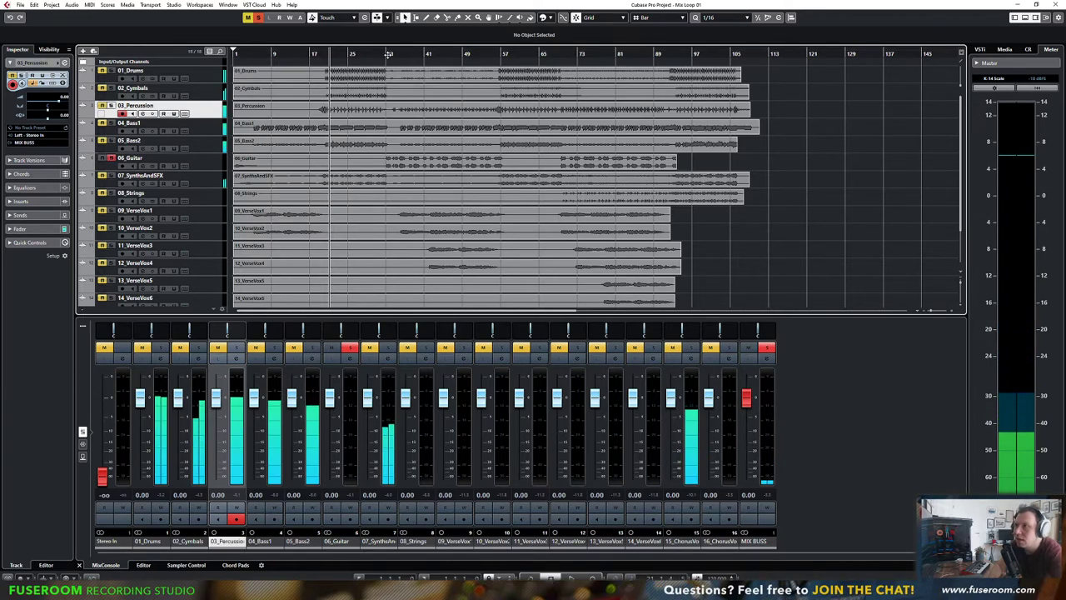
{"action": "left_click", "coordinate": [386, 54]}
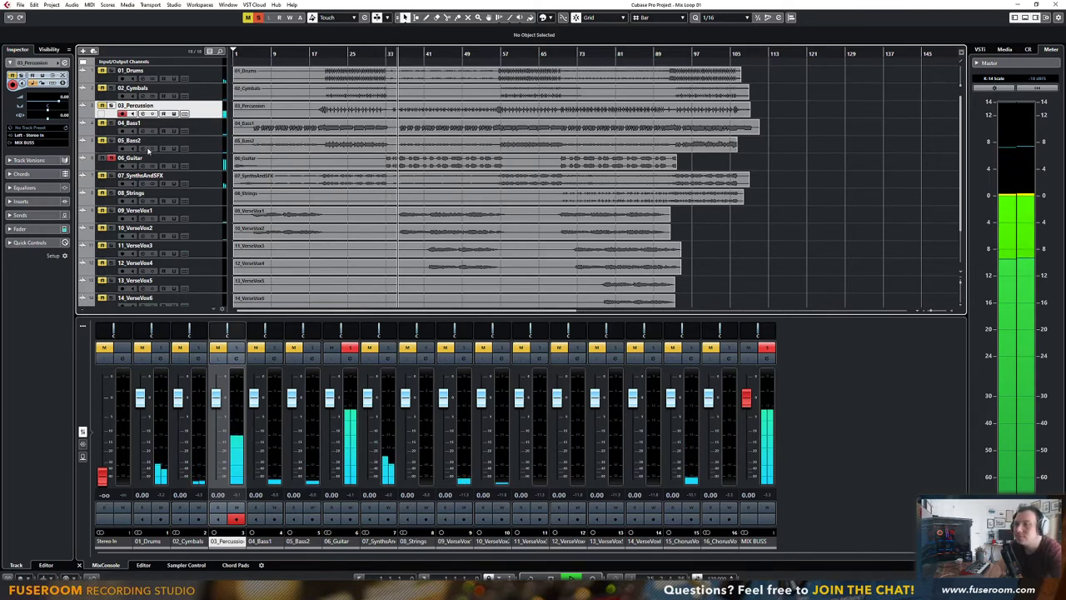
Audition 07_SynthsAndSFX in solo at bar 57 and 08_Strings in solo from bar 70
{"action": "left_click", "coordinate": [111, 175]}
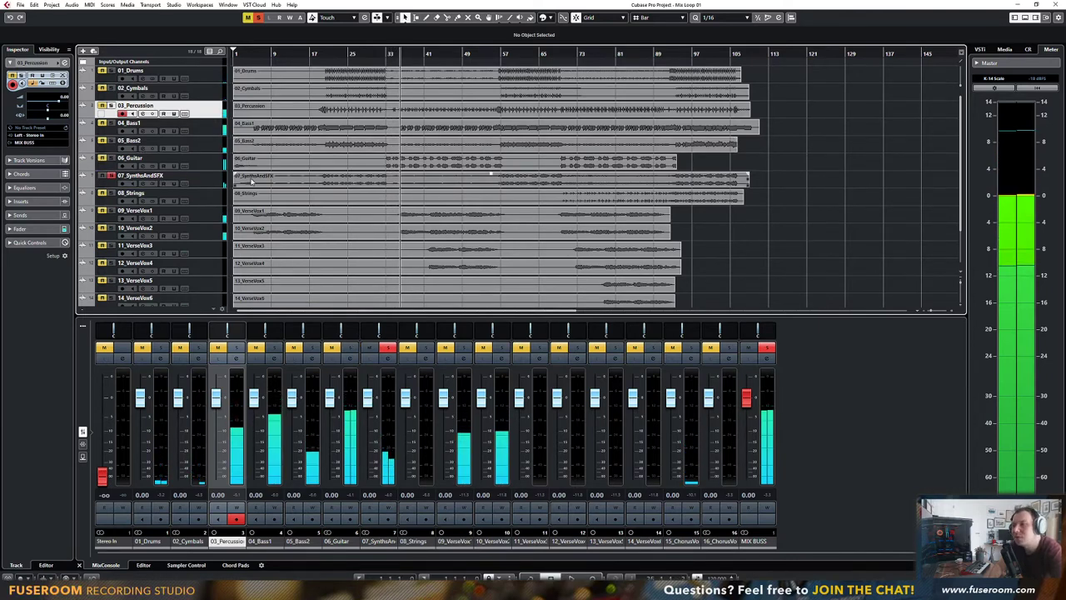
{"action": "left_click", "coordinate": [500, 54]}
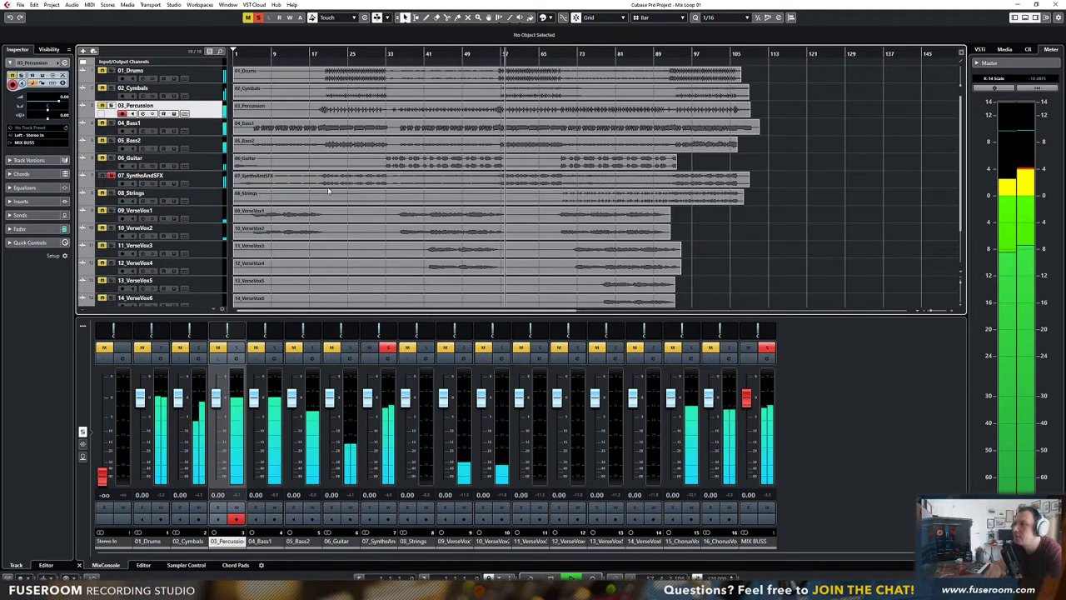
{"action": "left_click", "coordinate": [111, 192]}
{"action": "left_click", "coordinate": [560, 53]}
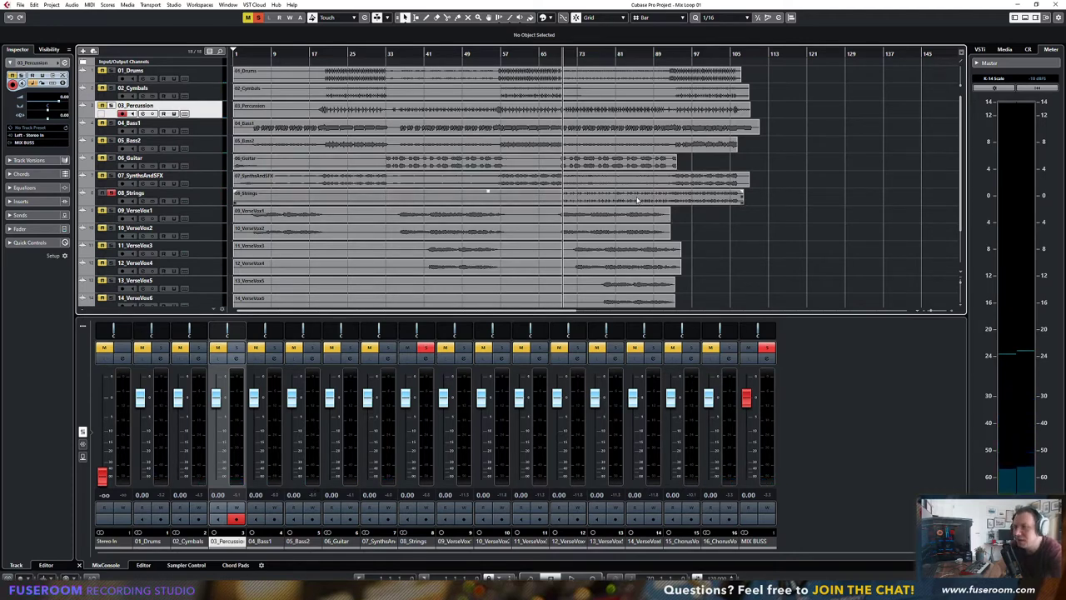
{"action": "key", "text": "space"}
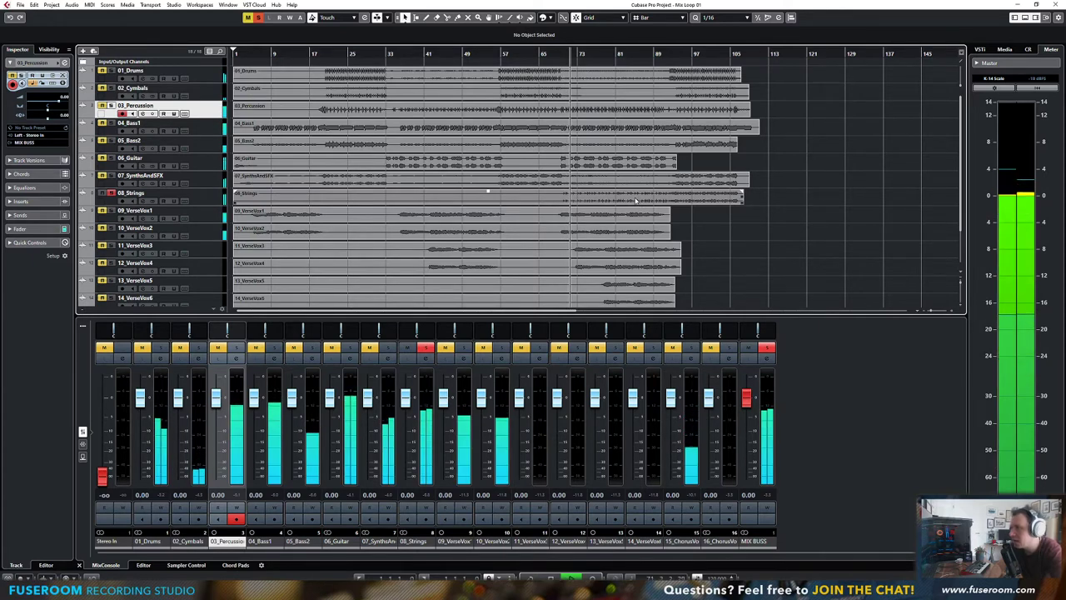
Select and solo 09_VerseVox1 and audition it from the second verse at about bar 36
{"action": "left_click", "coordinate": [138, 215]}
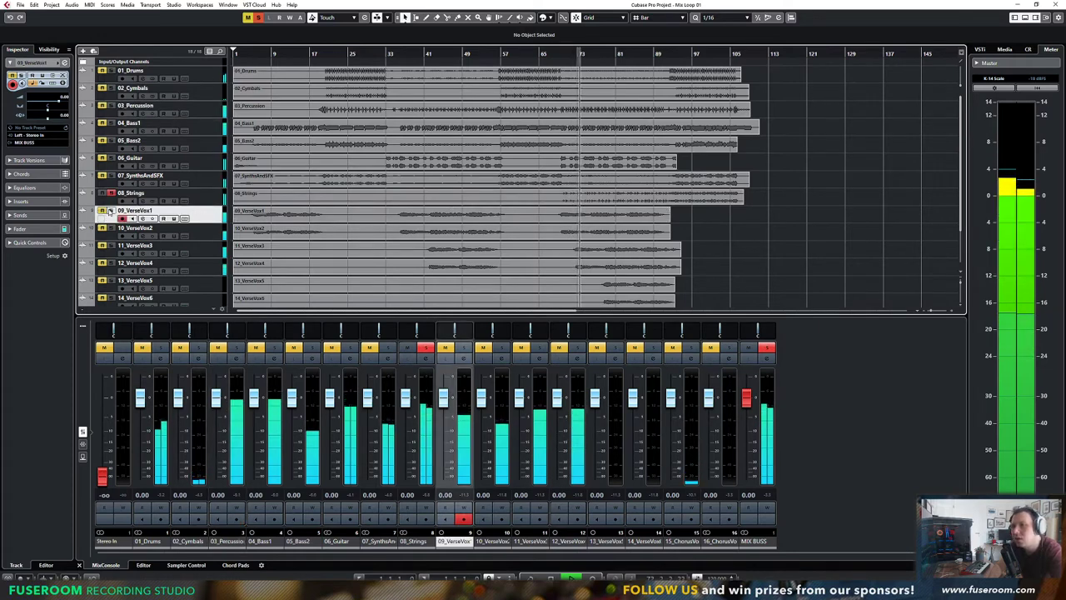
{"action": "left_click", "coordinate": [111, 211]}
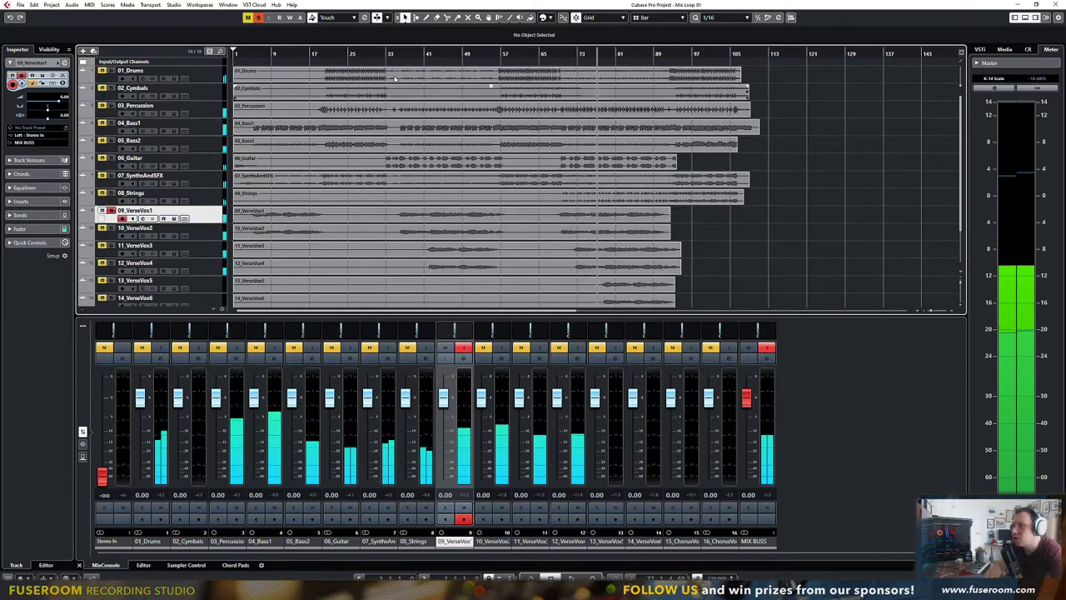
{"action": "left_click", "coordinate": [400, 52]}
{"action": "key", "text": "space"}
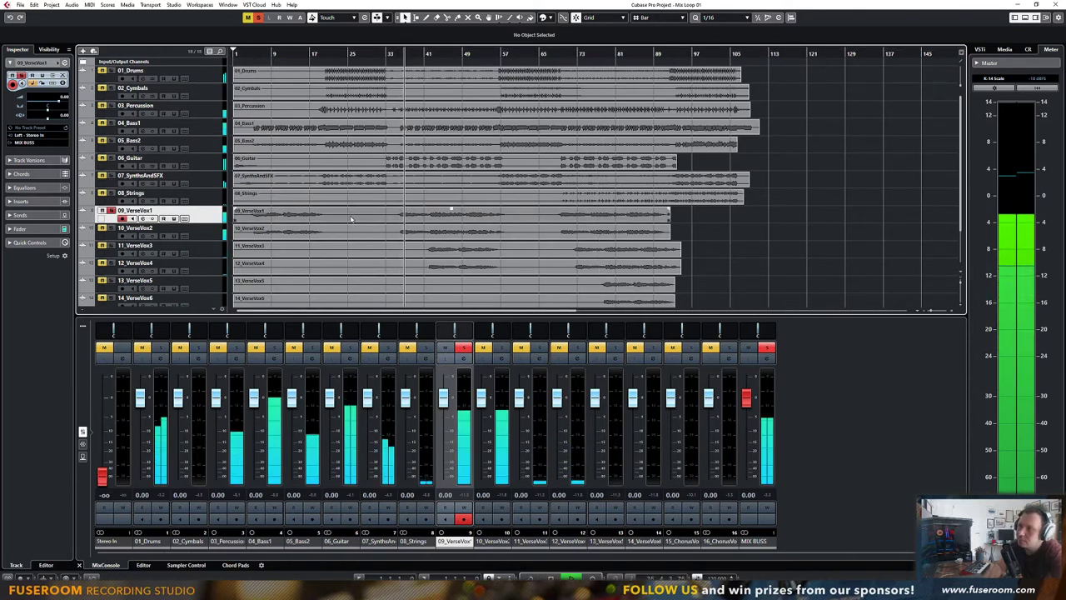
Audition 10_VerseVox2 and 11_VerseVox3 in solo, one at a time
{"action": "left_click", "coordinate": [110, 228]}
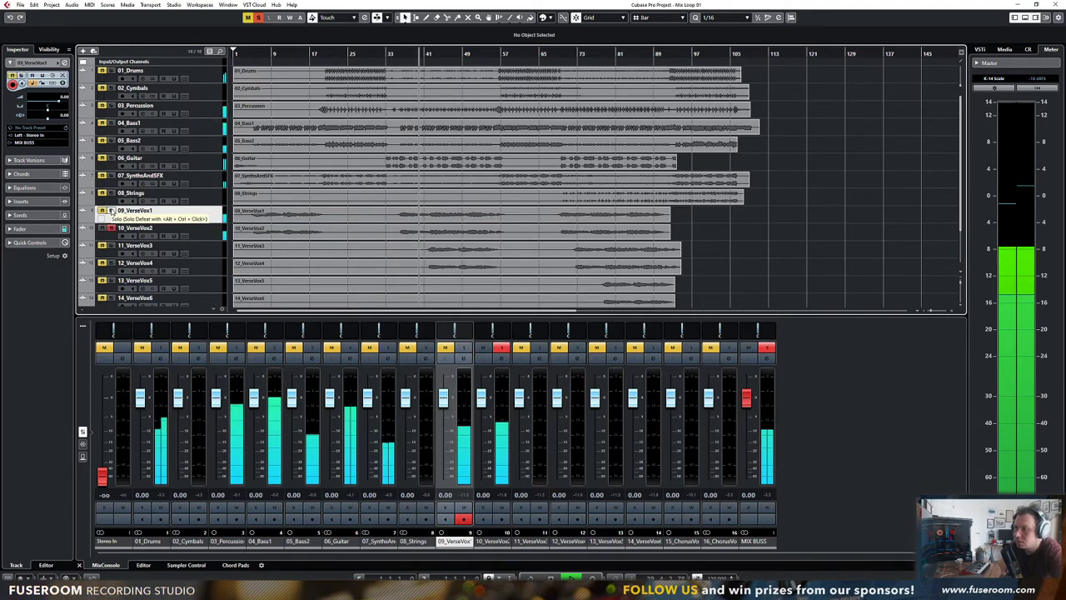
{"action": "left_click", "coordinate": [393, 230]}
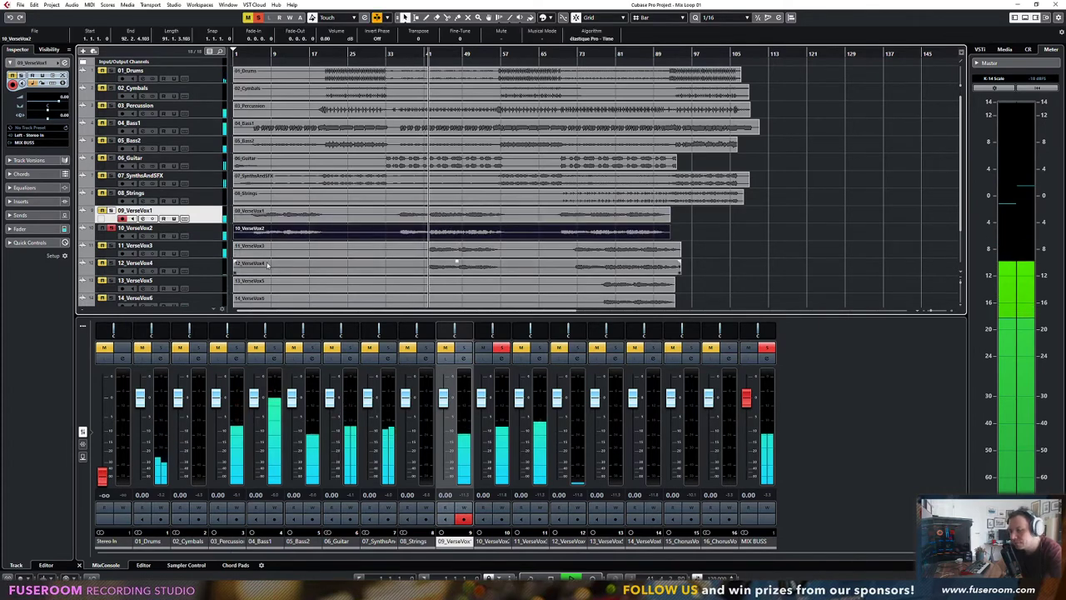
{"action": "left_click", "coordinate": [111, 245]}
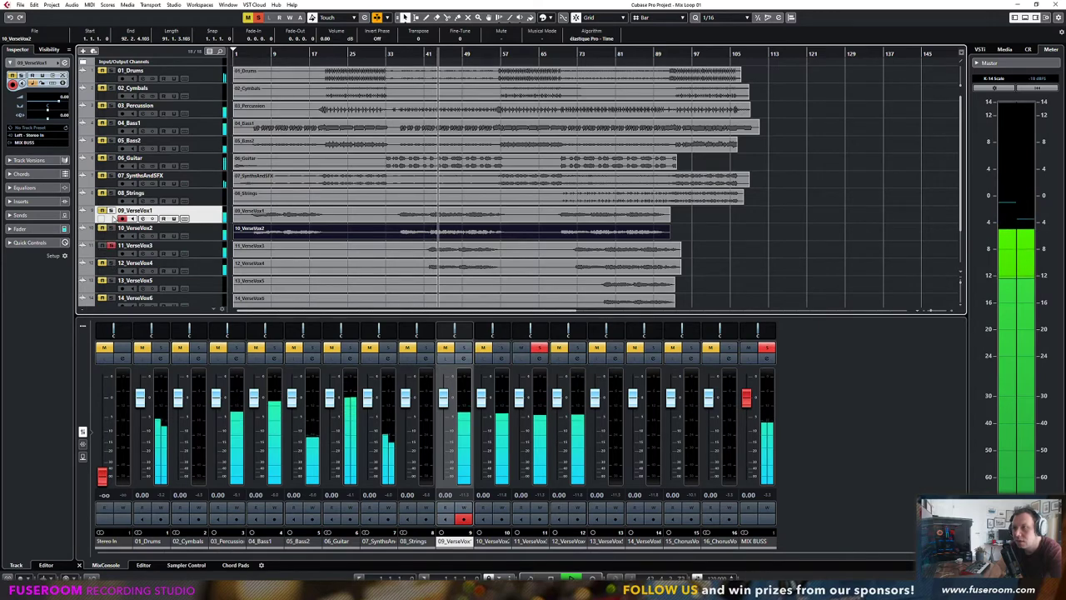
Solo 11_VerseVox3 and 12_VerseVox4 together and audition the pair, continuing from about bar 71
{"action": "left_click", "coordinate": [111, 212], "text": "ctrl"}
{"action": "left_click", "coordinate": [112, 246], "text": "ctrl"}
{"action": "left_click", "coordinate": [112, 263]}
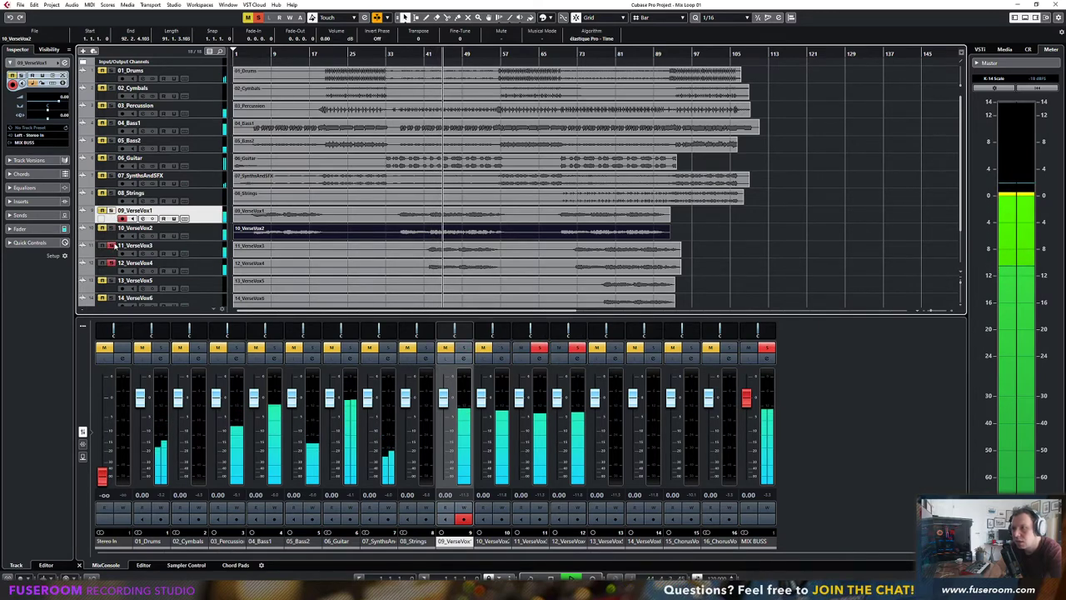
{"action": "scroll", "coordinate": [537, 207], "scroll_direction": "down", "scroll_amount": 3}
{"action": "left_click", "coordinate": [568, 53]}
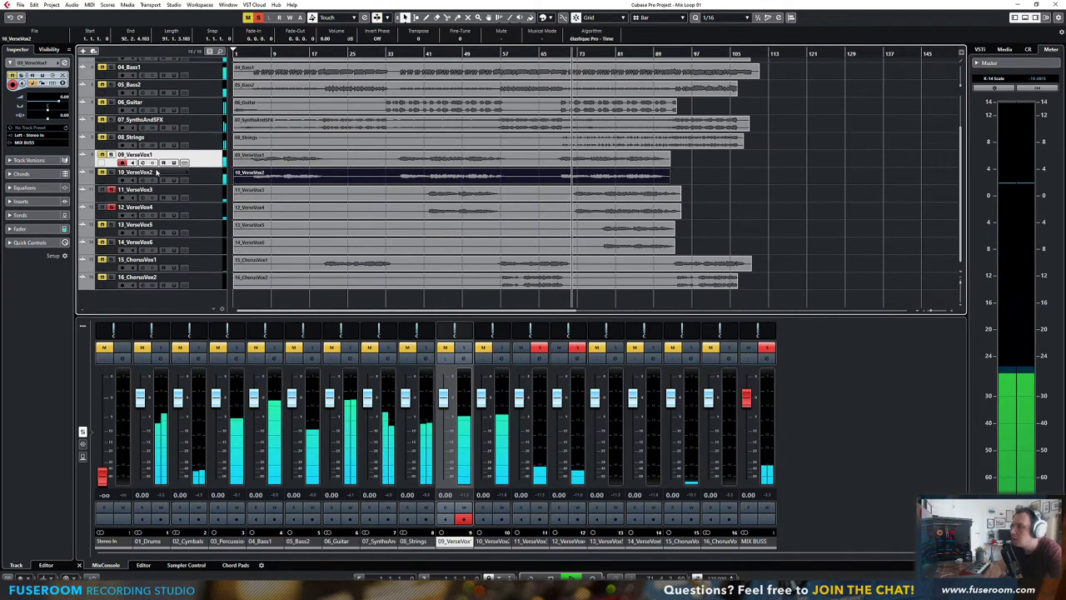
Solo 13_VerseVox5 and 14_VerseVox6 together in place of the previous pair and audition them from about bar 79
{"action": "left_click", "coordinate": [111, 190]}
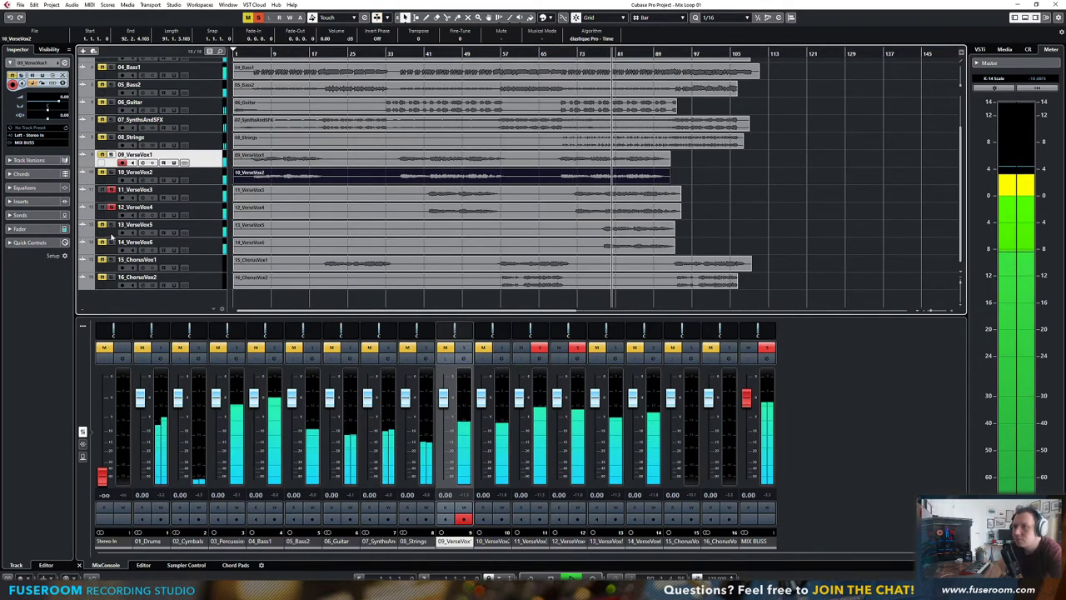
{"action": "left_click", "coordinate": [111, 207]}
{"action": "left_click", "coordinate": [111, 225]}
{"action": "left_click", "coordinate": [113, 243]}
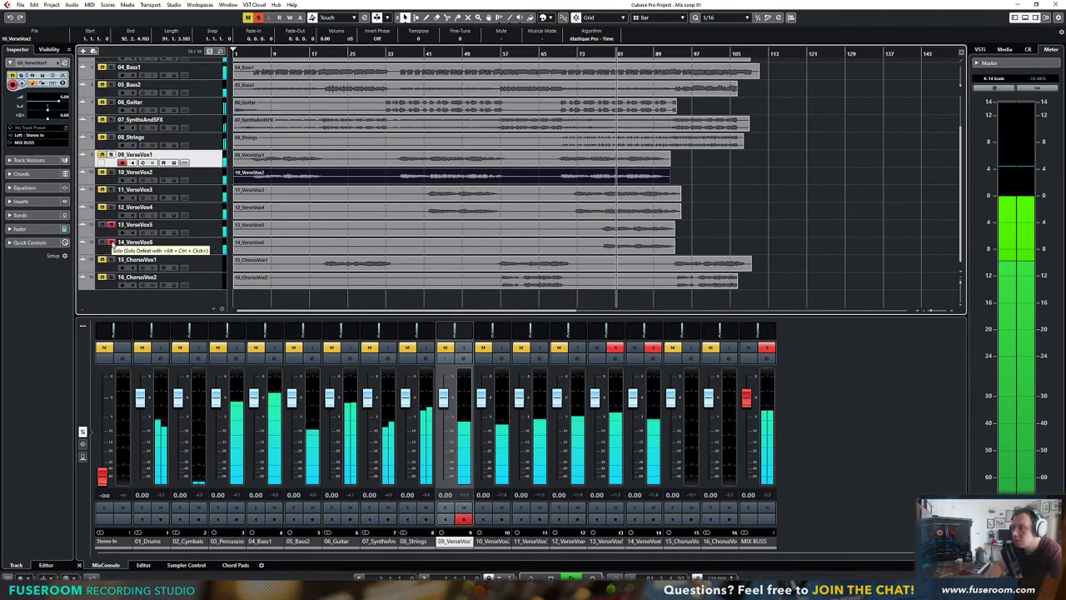
Solo 15_ChorusVox1 and 16_ChorusVox2 together and audition them from about bar 62
{"action": "left_click", "coordinate": [514, 53]}
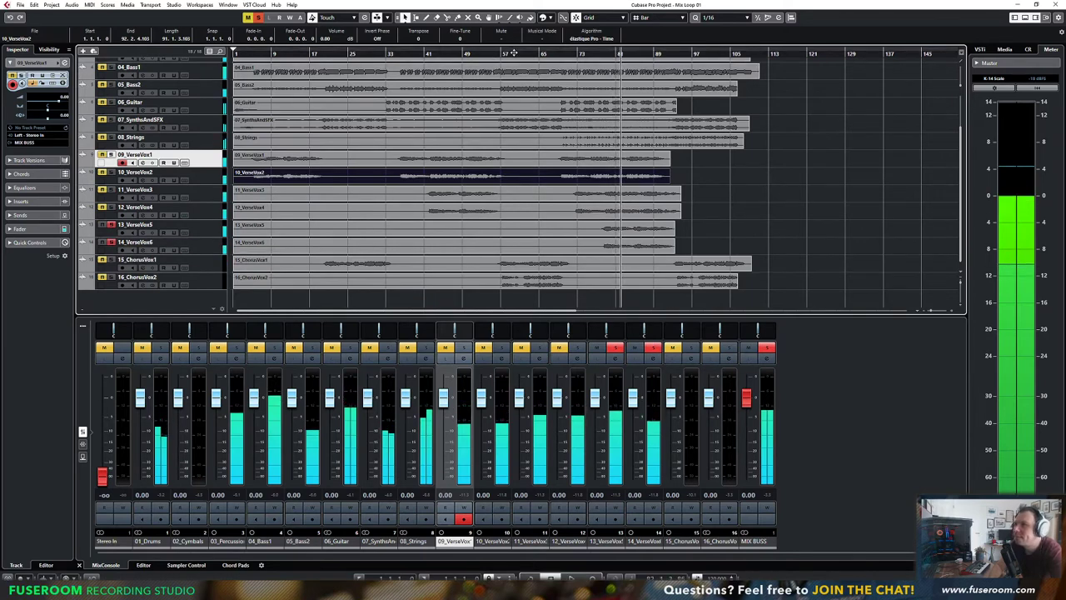
{"action": "left_click", "coordinate": [111, 260], "text": "ctrl"}
{"action": "left_click", "coordinate": [110, 277]}
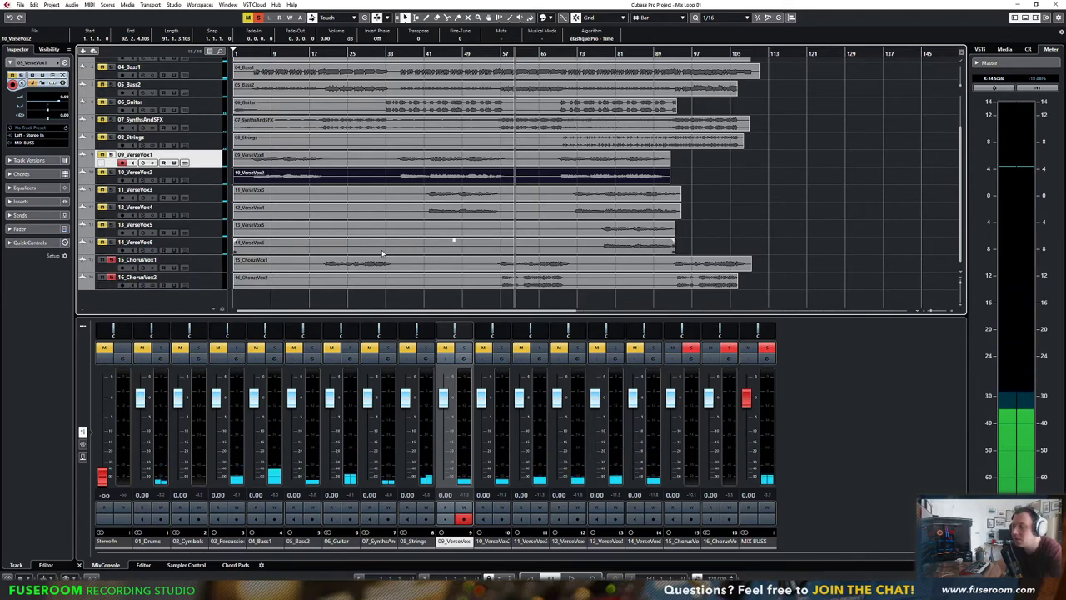
{"action": "left_click", "coordinate": [528, 52]}
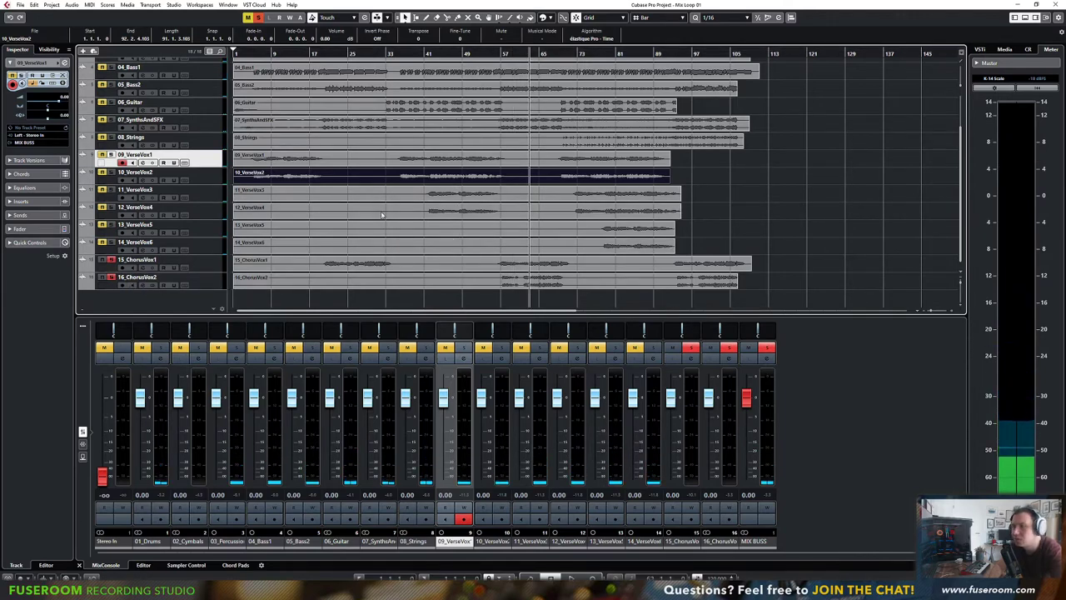
{"action": "key", "text": "space"}
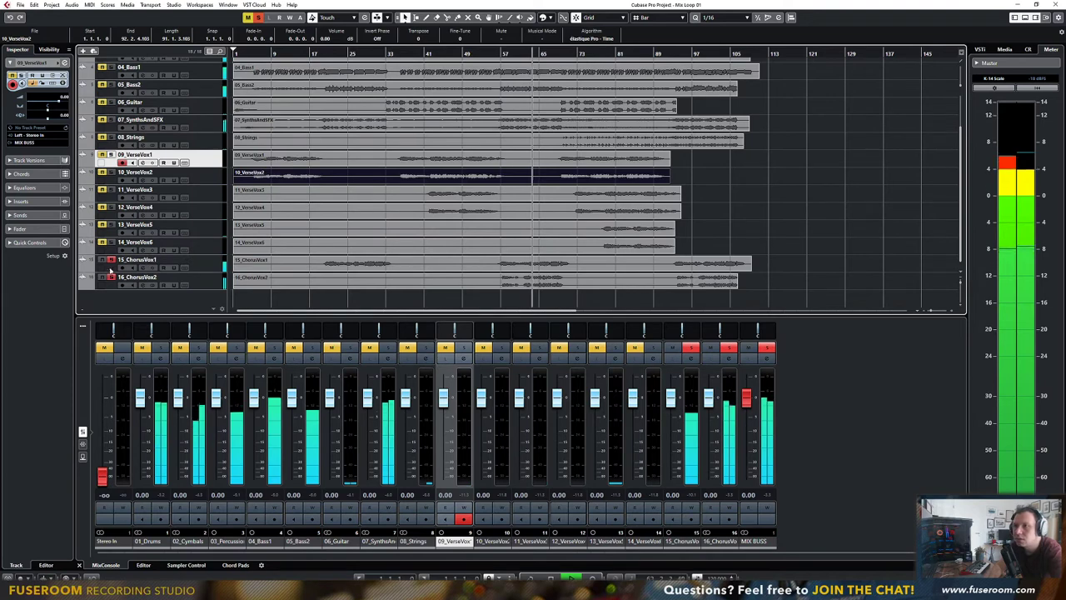
Take 15_ChorusVox1 out of solo to hear 16_ChorusVox2 alone, and clear the remaining solo
{"action": "left_click", "coordinate": [111, 260]}
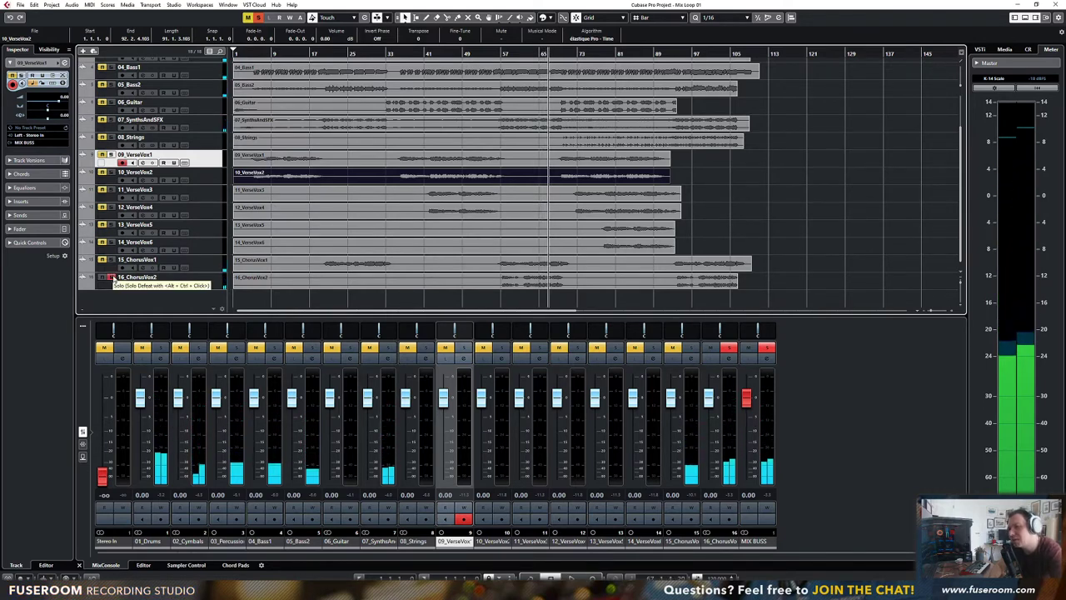
{"action": "left_click", "coordinate": [110, 278]}
{"action": "scroll", "coordinate": [425, 243], "scroll_direction": "up", "scroll_amount": 3}
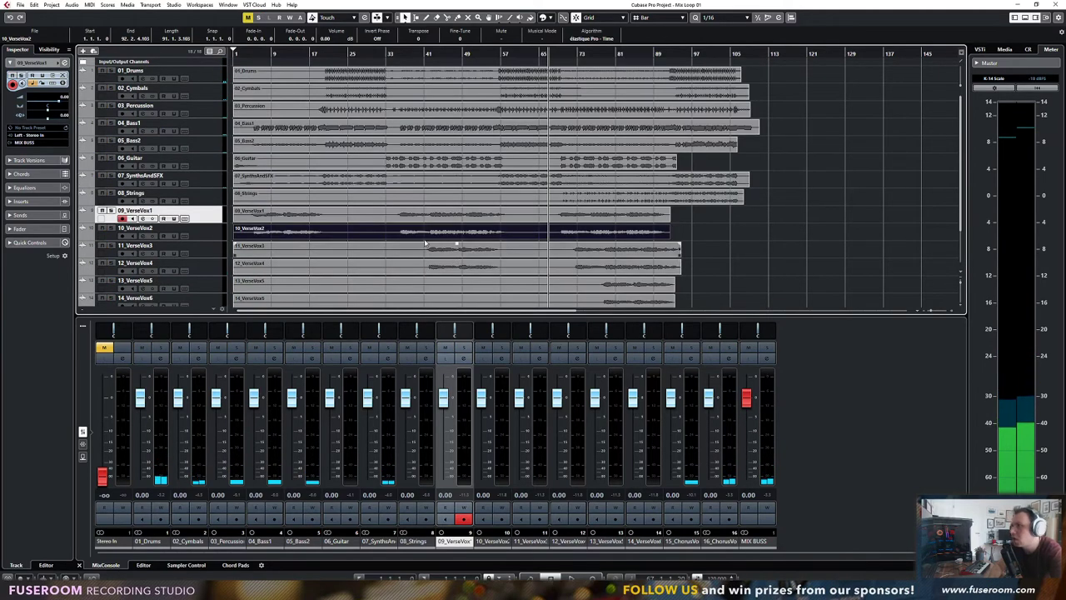
{"action": "scroll", "coordinate": [454, 221], "scroll_direction": "down", "scroll_amount": 3}
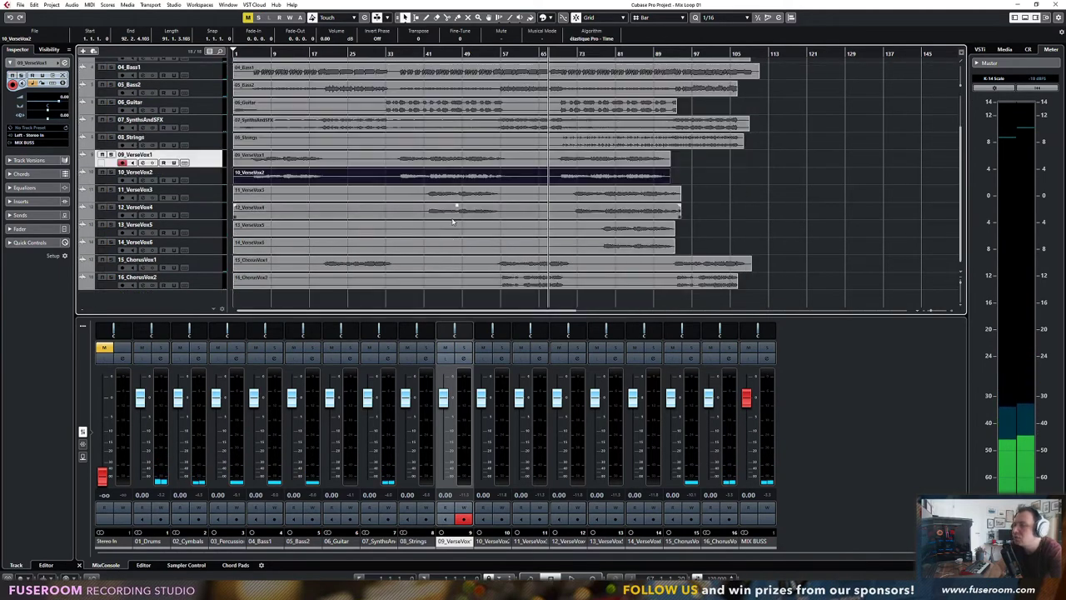
Play the full unsoloed mix briefly from about bar 20, where the drums of the first chorus enter
{"action": "left_click", "coordinate": [504, 54]}
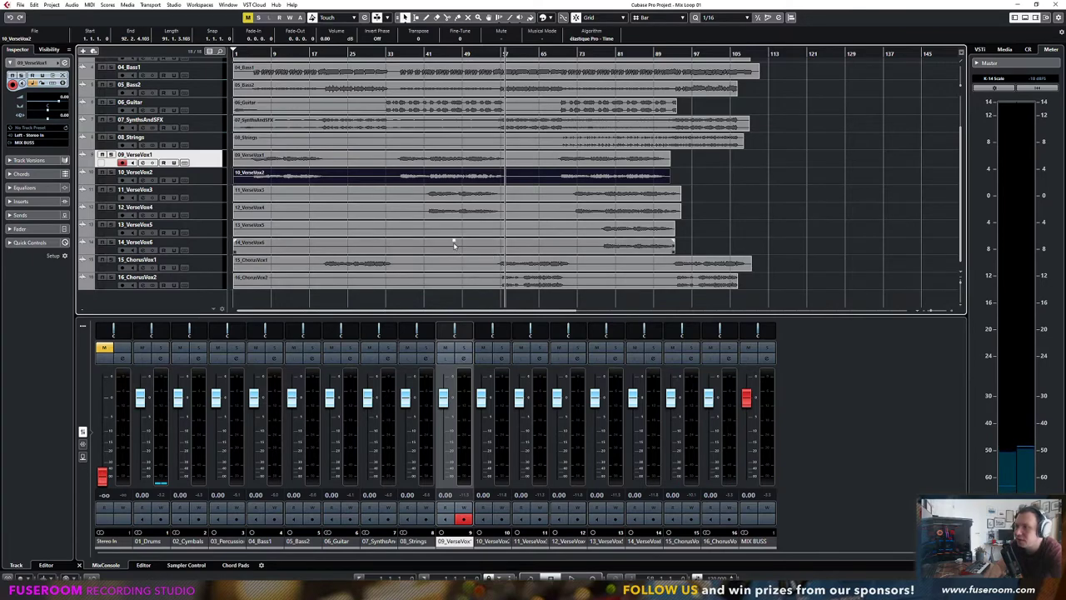
{"action": "scroll", "coordinate": [338, 240], "scroll_direction": "up", "scroll_amount": 3}
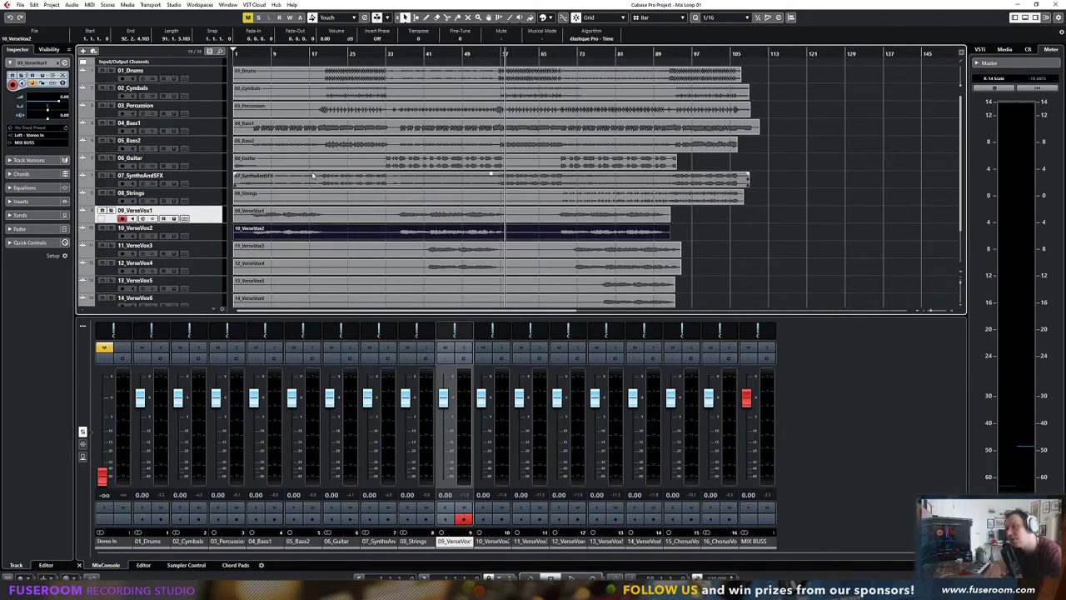
{"action": "left_click", "coordinate": [327, 53]}
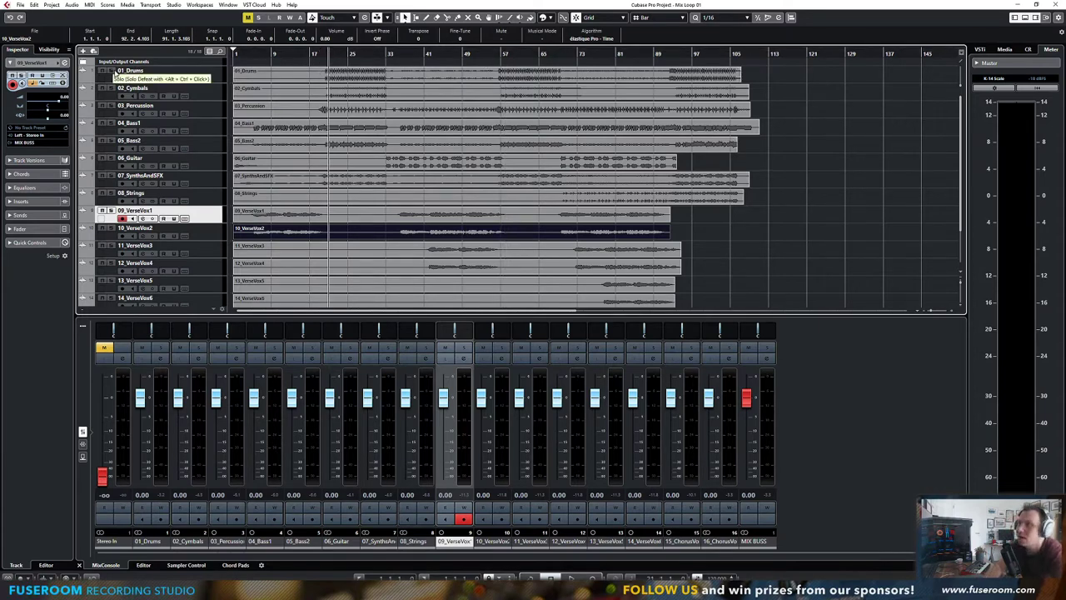
{"action": "key", "text": "space"}
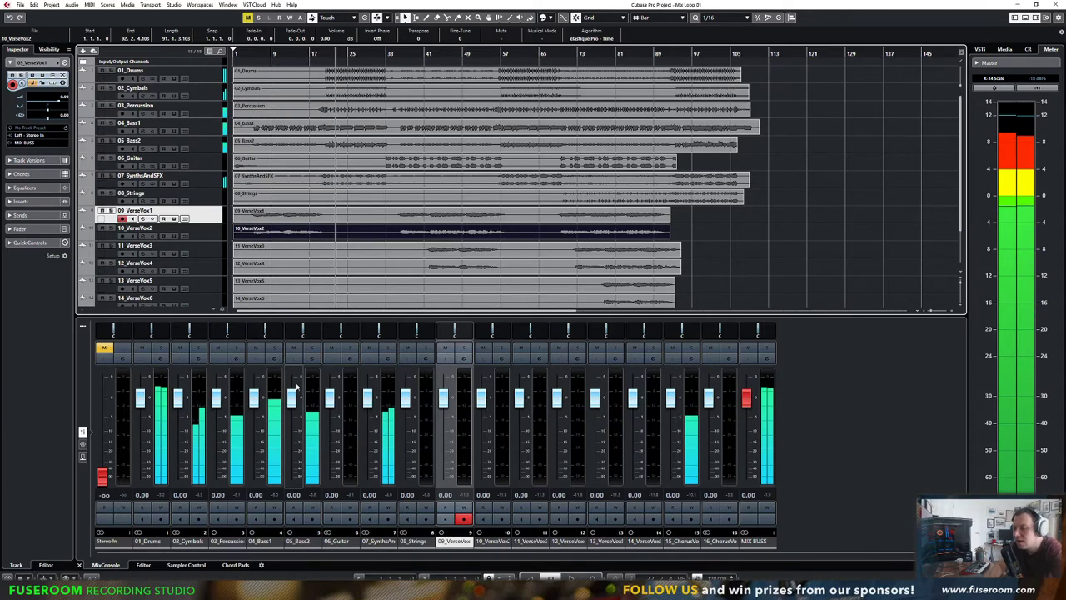
{"action": "key", "text": "space"}
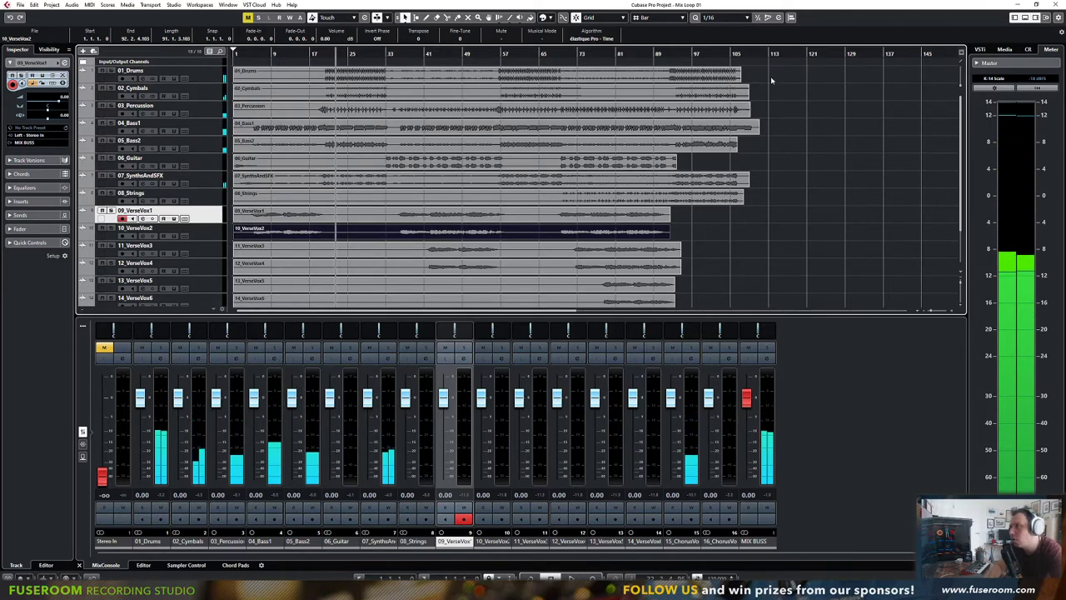
{"action": "scroll", "coordinate": [767, 167], "scroll_direction": "down", "scroll_amount": 3}
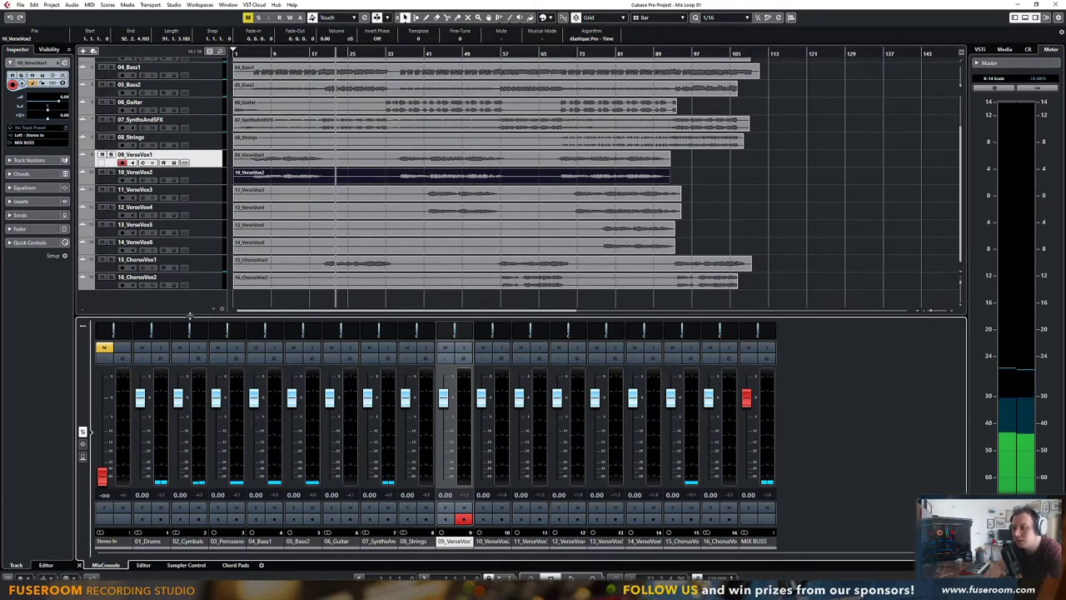
Open the full MixConsole and examine its Routing and Inserts racks, collapsing each one again
{"action": "key", "text": "F3"}
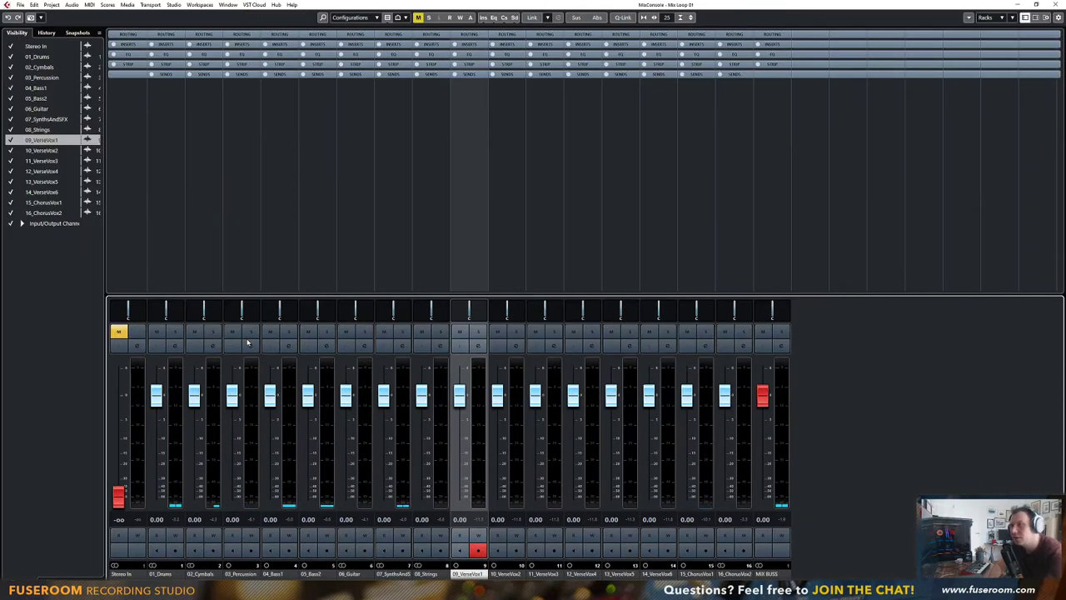
{"action": "left_click", "coordinate": [130, 34]}
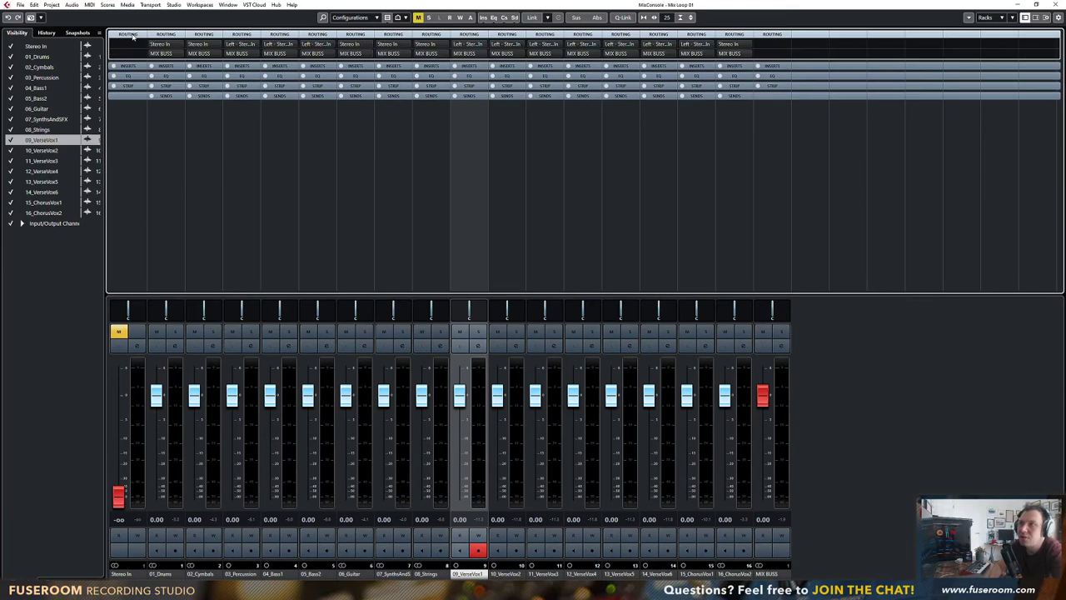
{"action": "left_click", "coordinate": [126, 35]}
{"action": "left_click", "coordinate": [130, 45]}
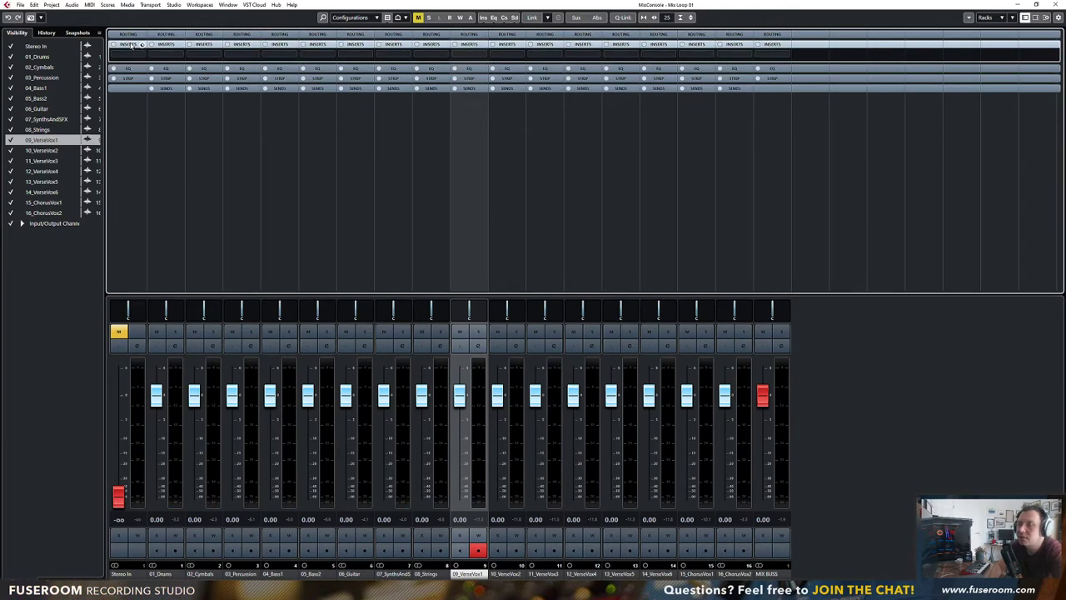
{"action": "left_click", "coordinate": [129, 68]}
{"action": "left_click", "coordinate": [130, 69]}
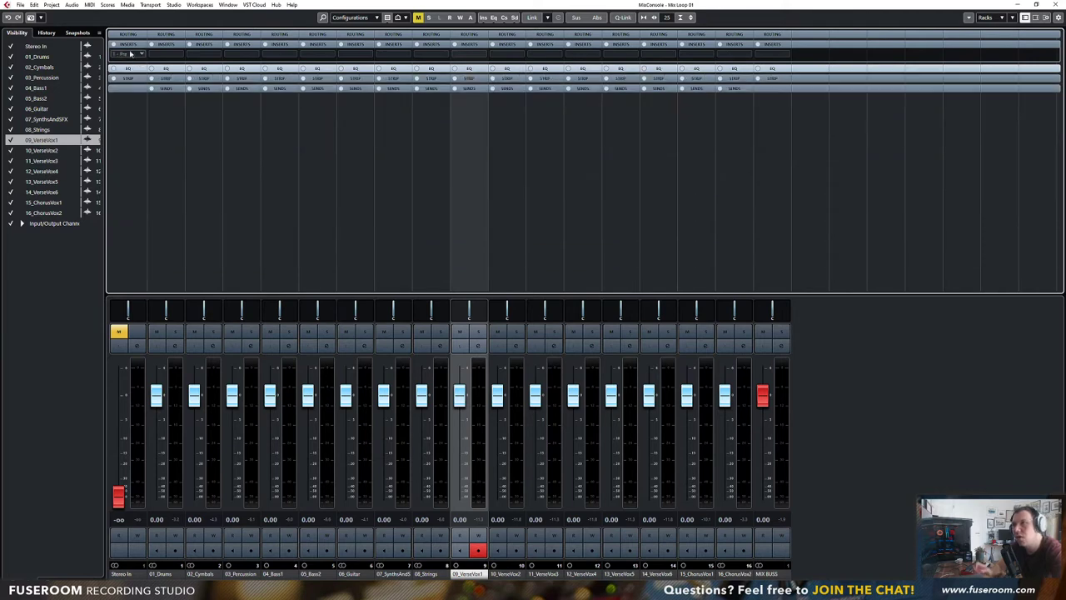
{"action": "left_click", "coordinate": [131, 46]}
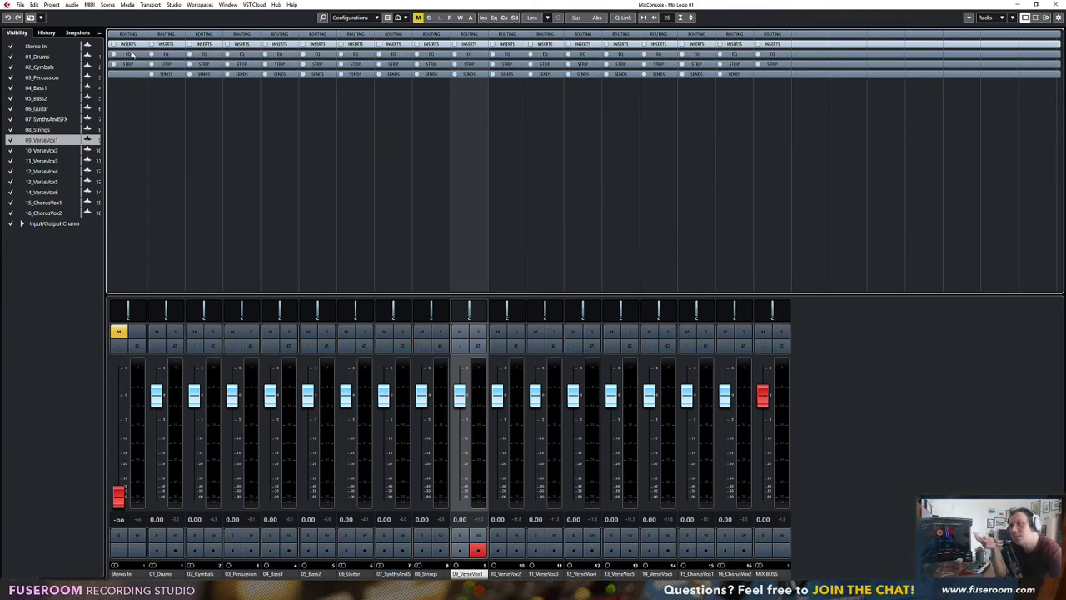
Examine the Strip, EQ, Routing and Inserts racks of all channels one by one, collapsing each again
{"action": "left_click", "coordinate": [130, 64]}
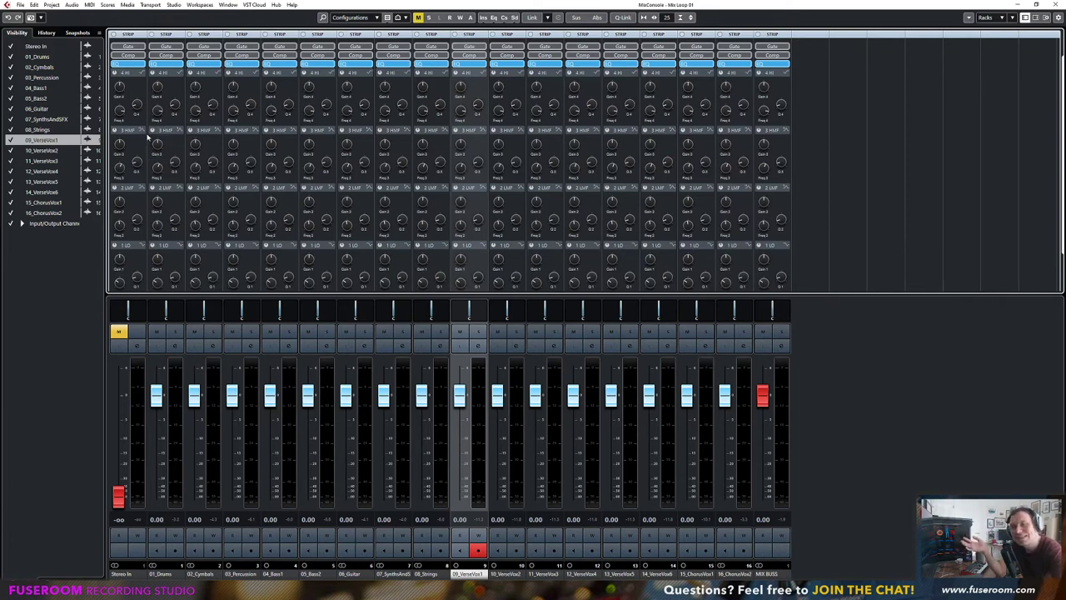
{"action": "left_click", "coordinate": [127, 34]}
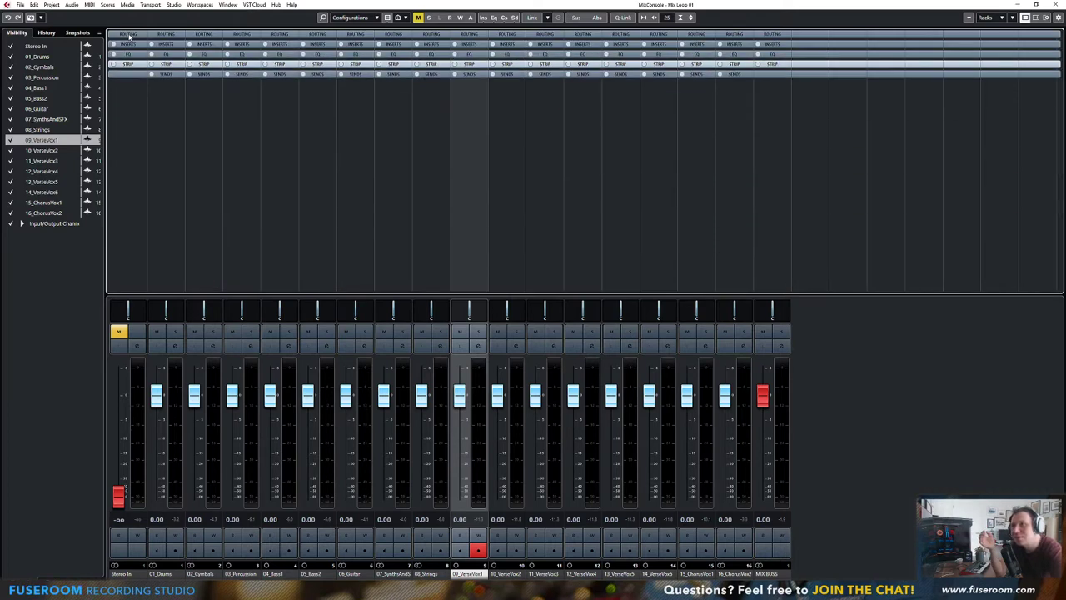
{"action": "left_click", "coordinate": [127, 55]}
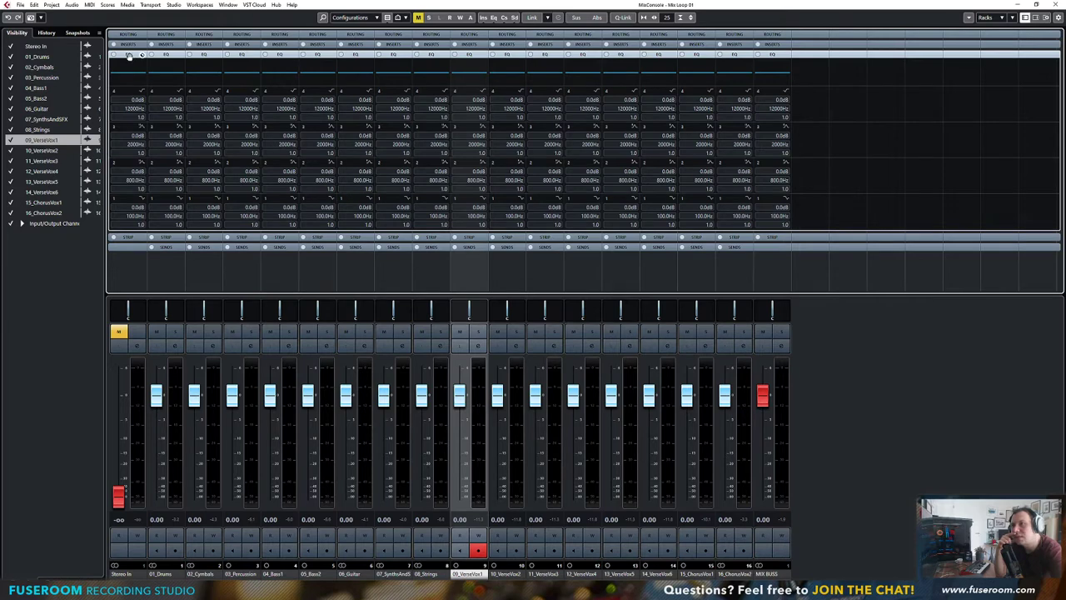
{"action": "left_click", "coordinate": [128, 55]}
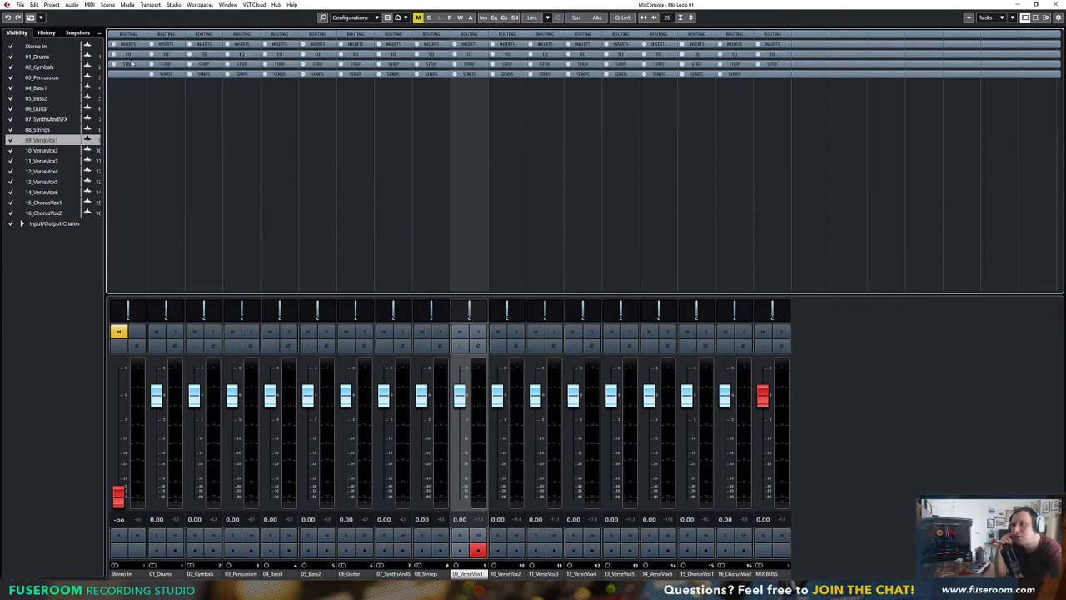
{"action": "left_click", "coordinate": [128, 34]}
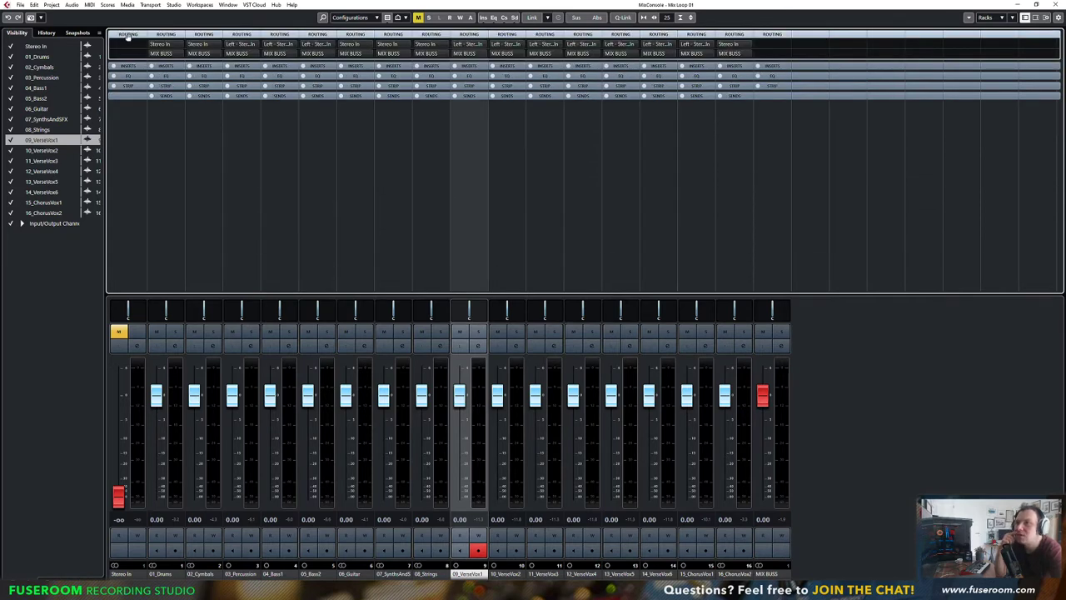
{"action": "left_click", "coordinate": [128, 34]}
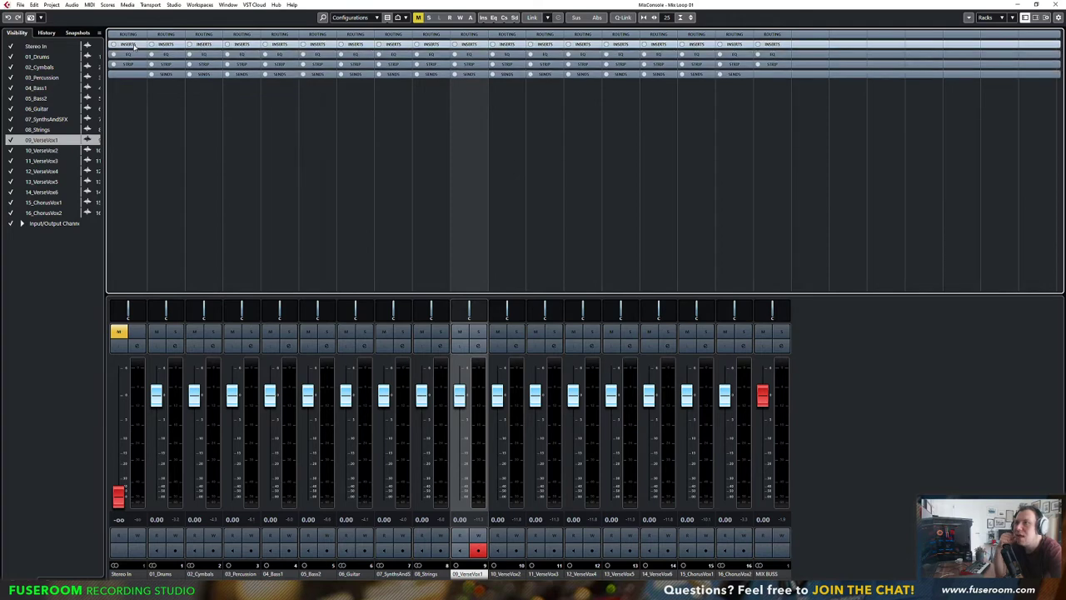
{"action": "left_click", "coordinate": [128, 44]}
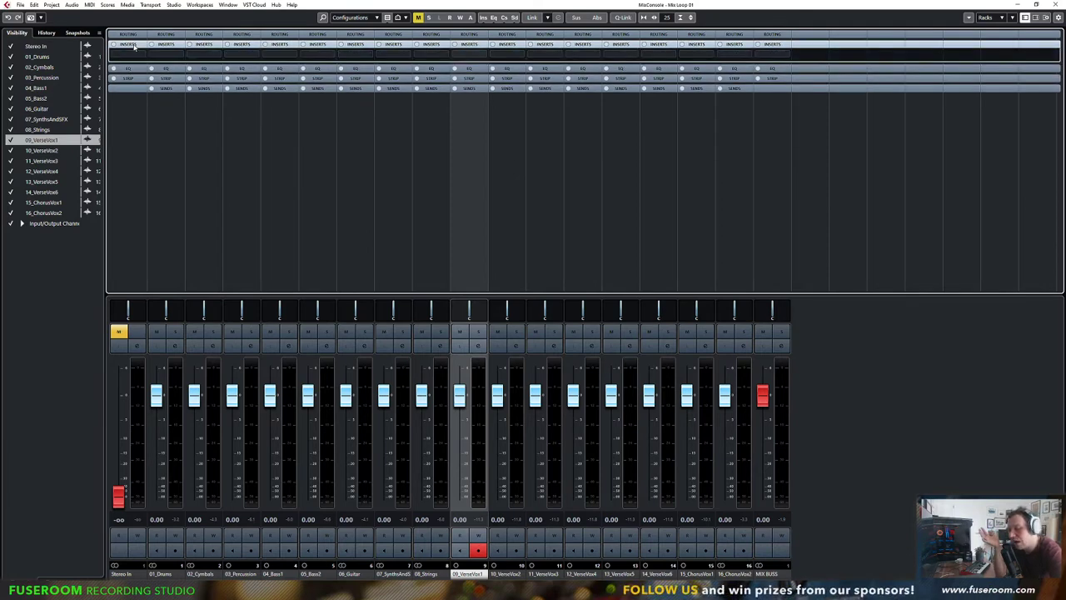
{"action": "left_click", "coordinate": [134, 45]}
Expand the Strip rack and activate the Standard Compressor on 09_VerseVox1, showing its controls
{"action": "left_click", "coordinate": [130, 65]}
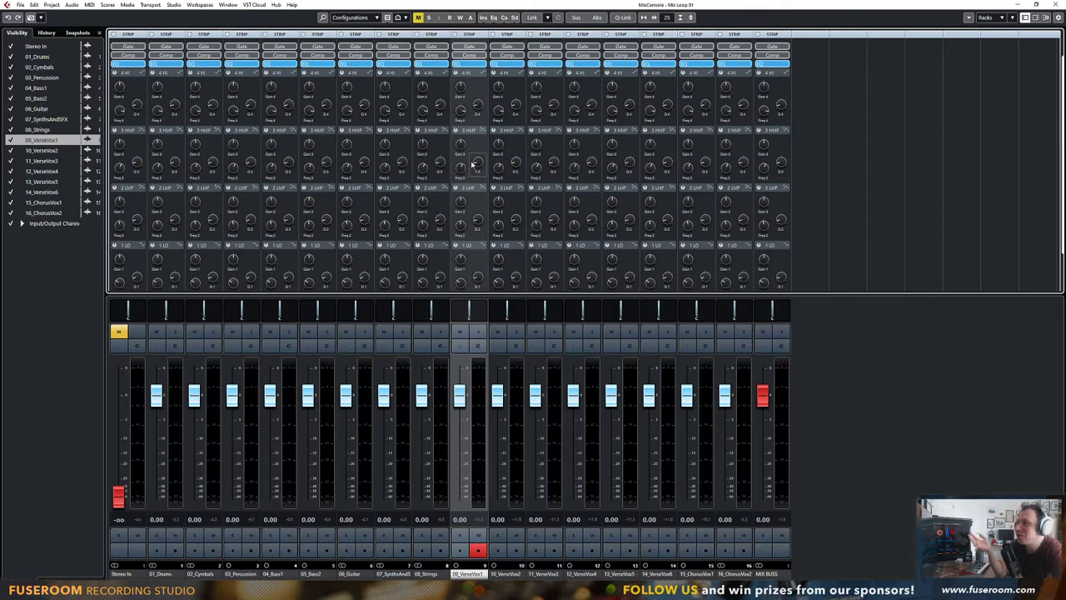
{"action": "left_click", "coordinate": [470, 55]}
{"action": "left_click", "coordinate": [469, 56]}
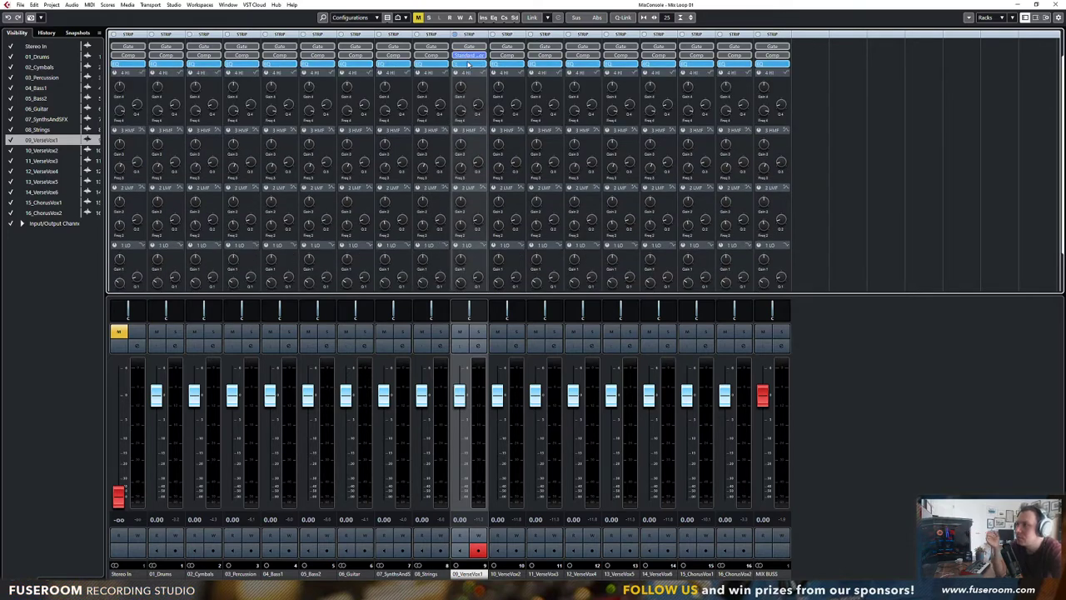
{"action": "left_click", "coordinate": [469, 56]}
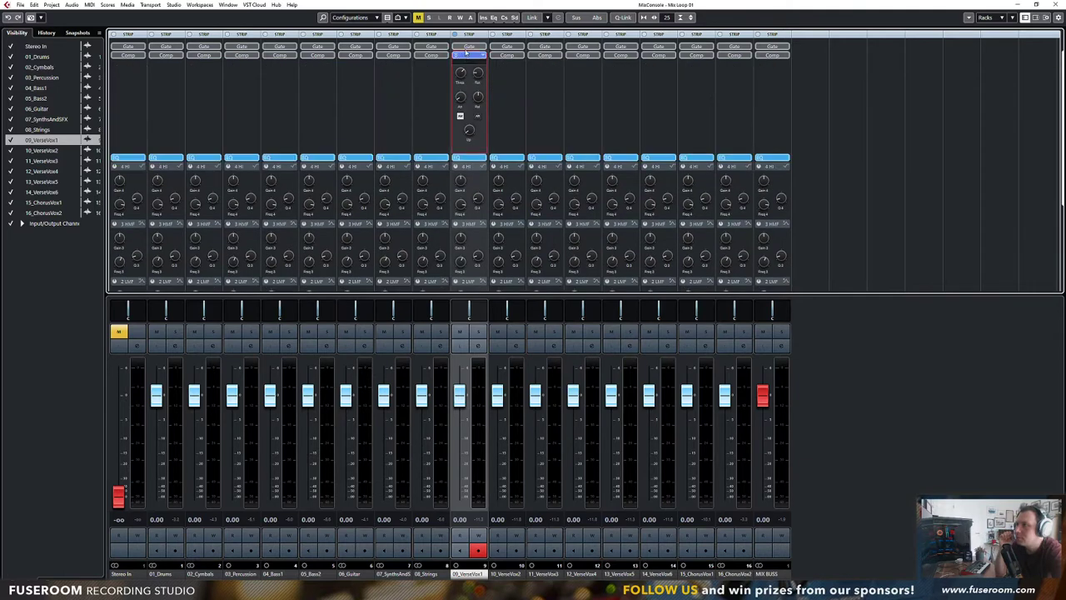
Activate the Noise Gate module on 09_VerseVox1 and collapse the EQ, compressor and gate controls in the Strip rack
{"action": "left_click", "coordinate": [466, 46]}
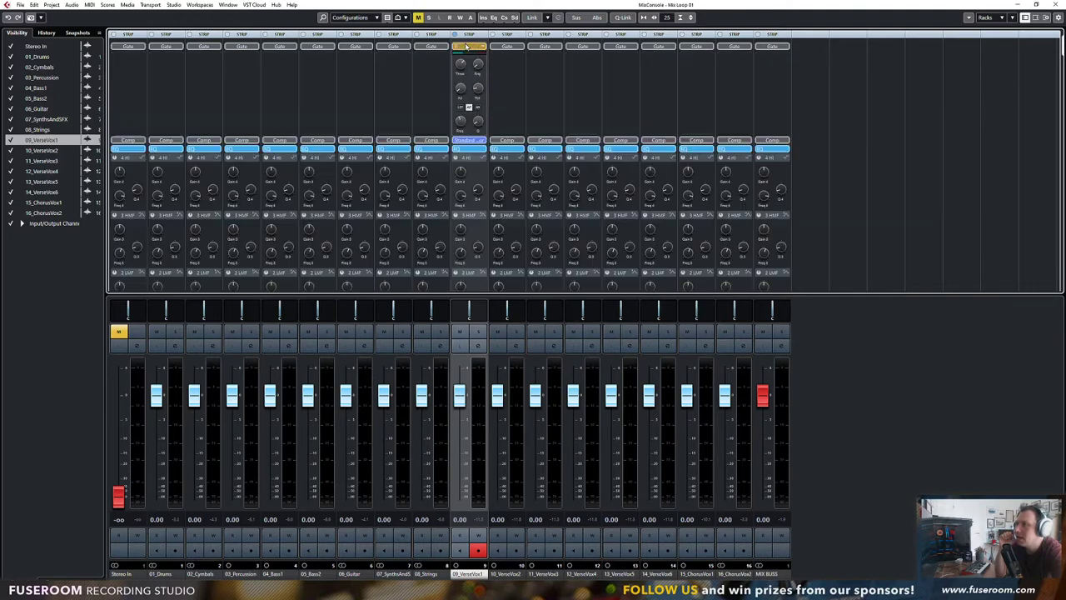
{"action": "left_click", "coordinate": [469, 142]}
{"action": "left_click", "coordinate": [475, 244]}
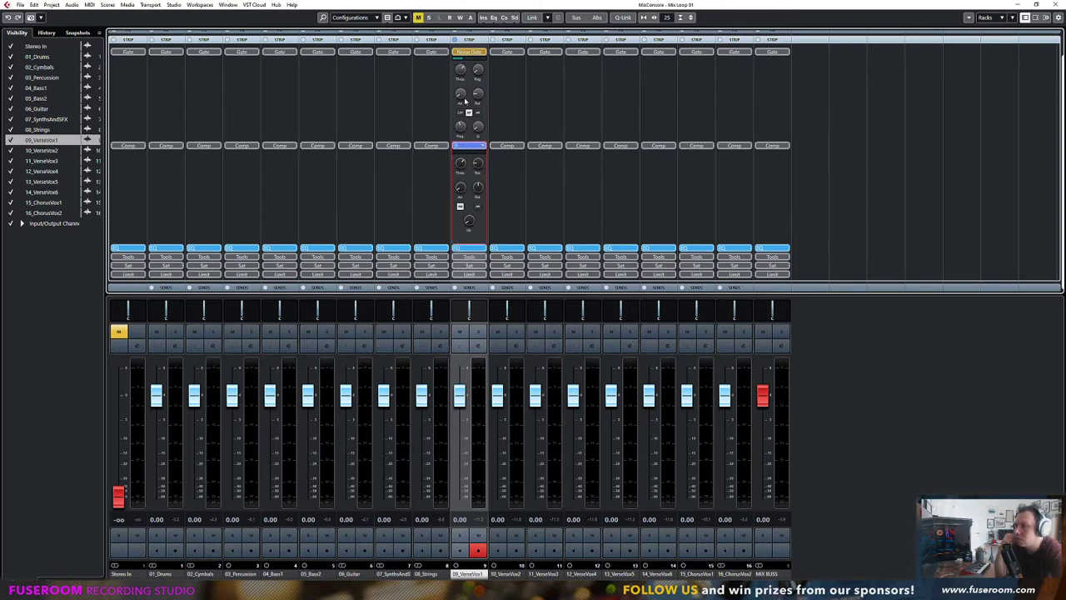
{"action": "left_click", "coordinate": [468, 141]}
{"action": "left_click", "coordinate": [465, 73]}
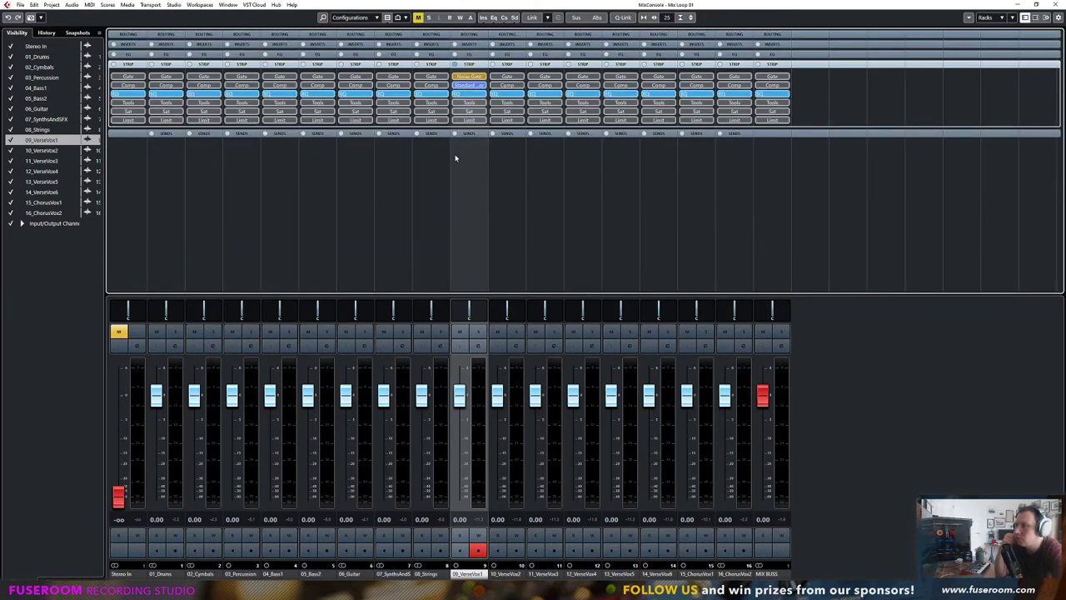
Examine the Standard Compressor and EQ modules in the 09_VerseVox1 strip, collapsing their controls again
{"action": "left_click", "coordinate": [469, 85]}
{"action": "left_click", "coordinate": [469, 85]}
{"action": "left_click", "coordinate": [470, 85]}
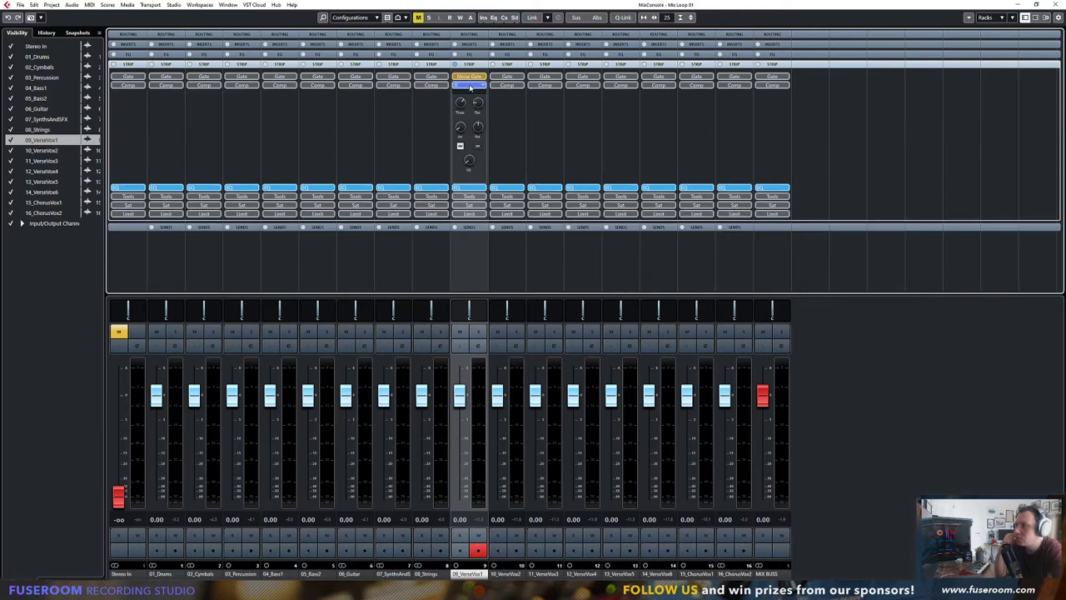
{"action": "left_click", "coordinate": [470, 86]}
{"action": "left_click", "coordinate": [469, 97]}
{"action": "left_click", "coordinate": [469, 96]}
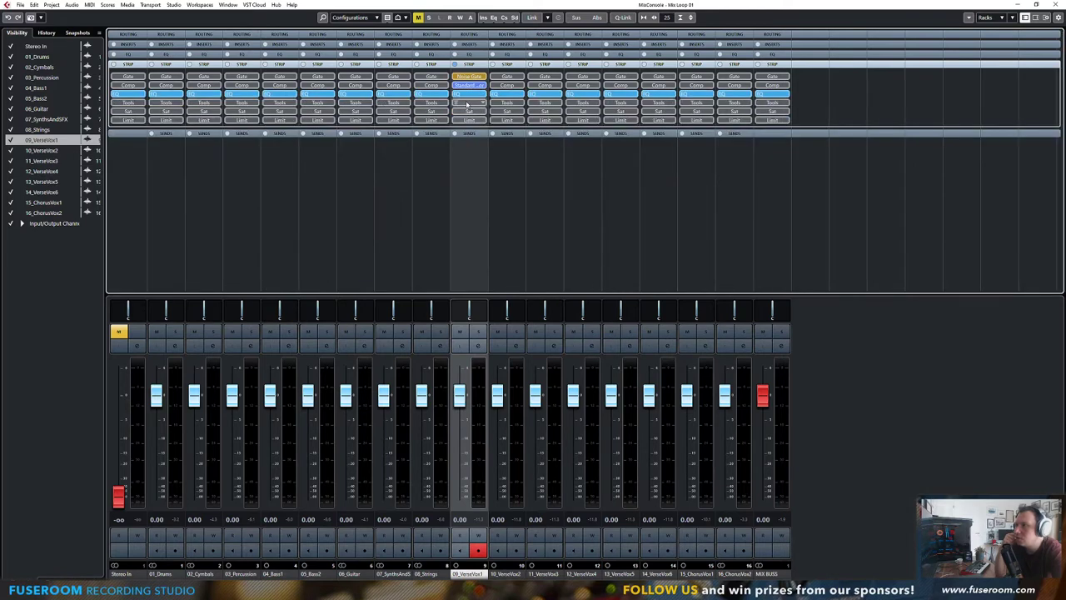
Activate the DeEsser, Magneto II and Maximizer modules in the channel strip of 09_VerseVox1
{"action": "left_click", "coordinate": [467, 103]}
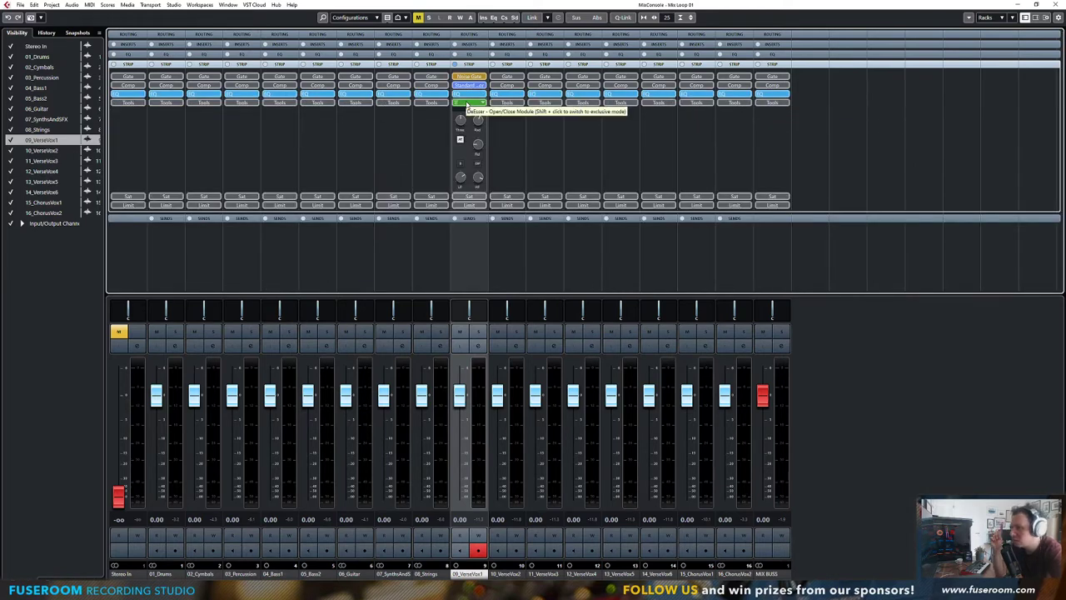
{"action": "left_click", "coordinate": [468, 102]}
{"action": "left_click", "coordinate": [469, 111]}
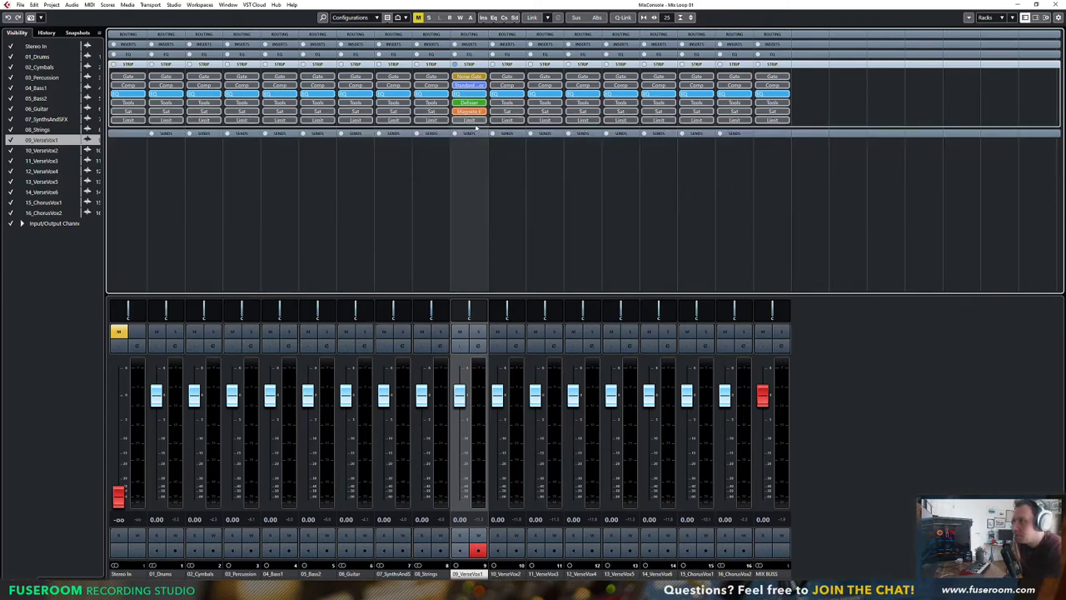
{"action": "left_click", "coordinate": [471, 122]}
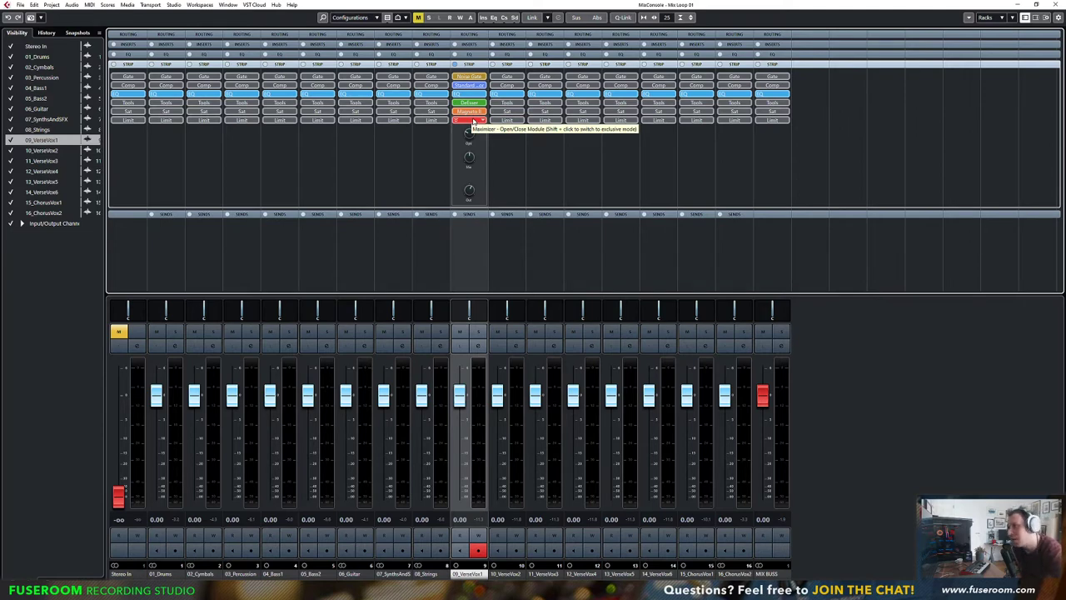
{"action": "left_click", "coordinate": [473, 122]}
{"action": "left_click", "coordinate": [473, 122]}
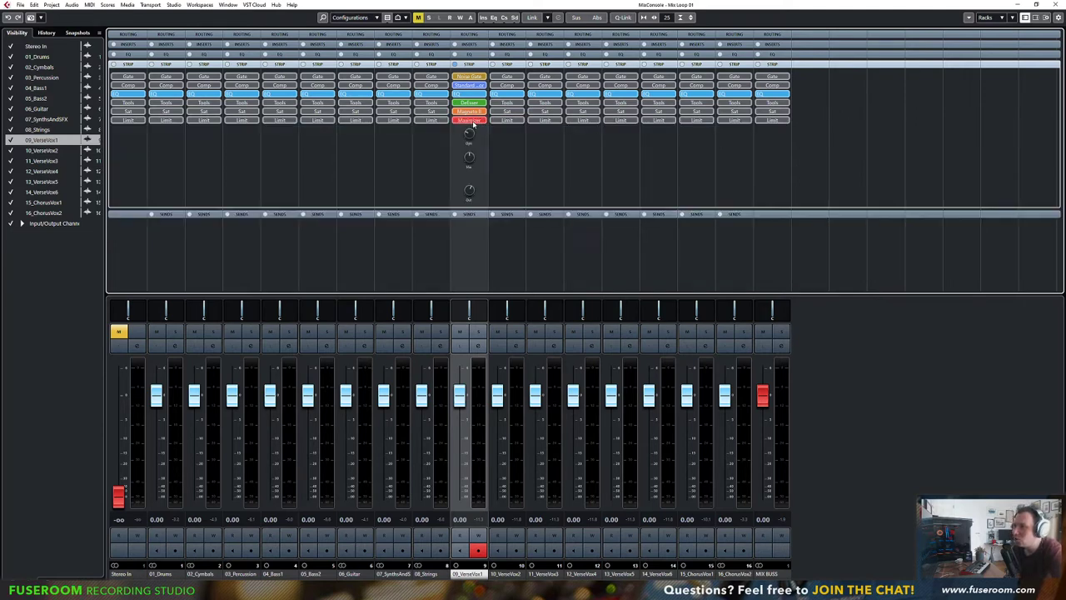
{"action": "left_click", "coordinate": [482, 122]}
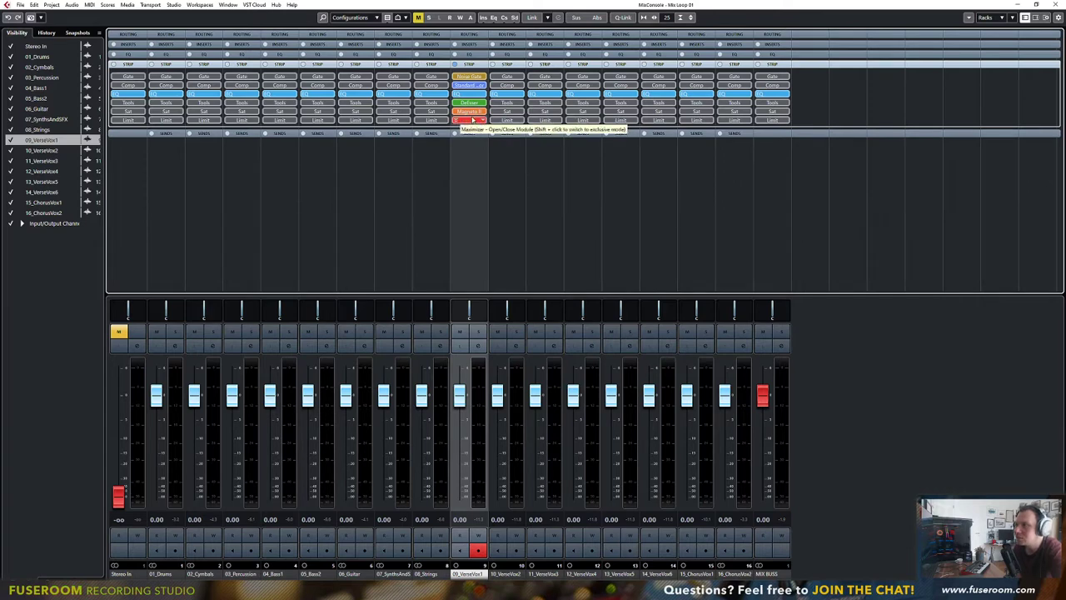
Copy the Maximizer module from 09_VerseVox1 to 10_VerseVox2 and bypass the copy
{"action": "left_click_drag", "start_coordinate": [472, 122], "coordinate": [503, 123]}
{"action": "left_click", "coordinate": [502, 122]}
{"action": "left_click", "coordinate": [493, 120]}
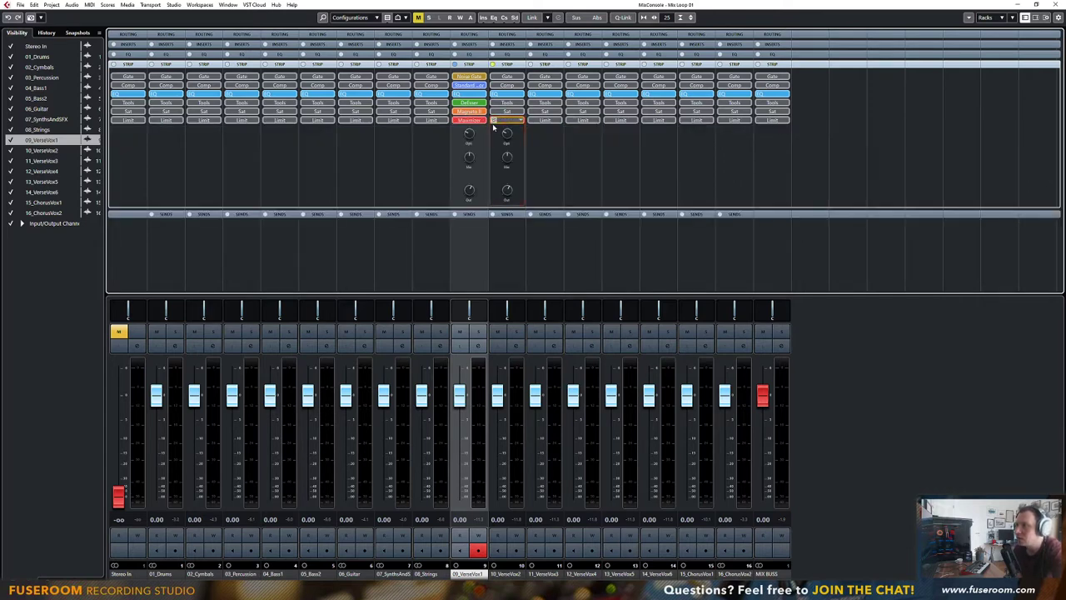
Bypass the Maximizer, Magneto II, DeEsser, Standard Compressor and Noise Gate on 09_VerseVox1 one by one
{"action": "left_click", "coordinate": [455, 120]}
{"action": "left_click", "coordinate": [456, 112]}
{"action": "left_click", "coordinate": [455, 104]}
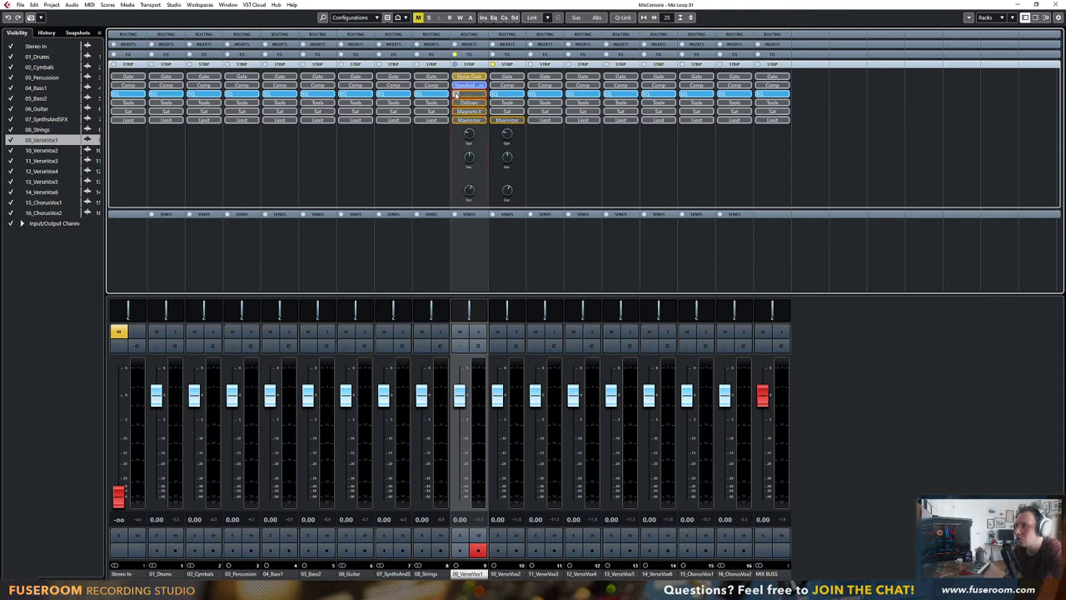
{"action": "left_click", "coordinate": [456, 86]}
{"action": "left_click", "coordinate": [455, 77]}
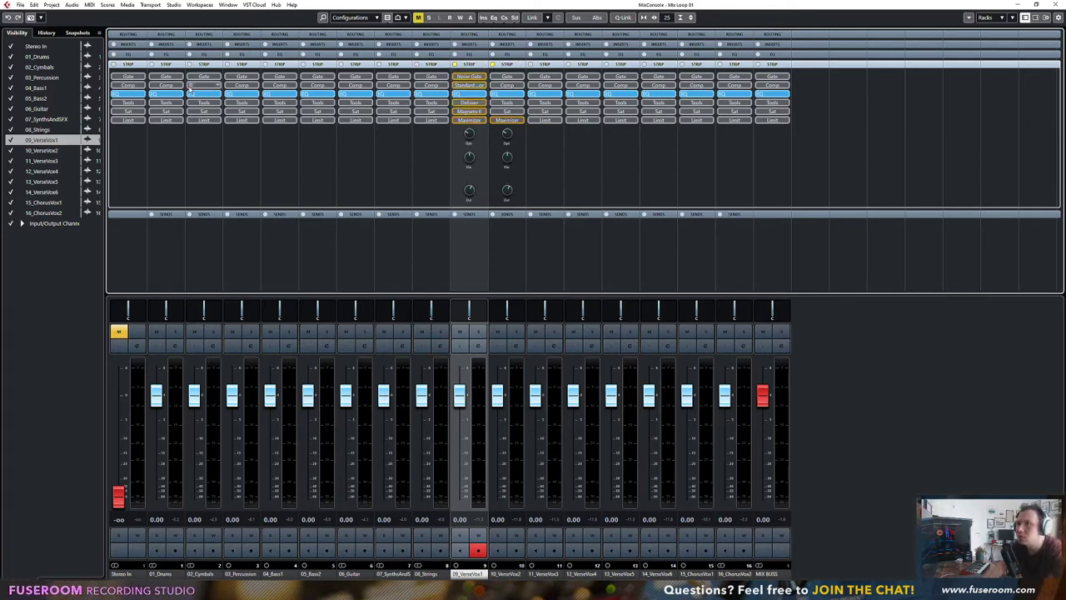
Collapse the Strip rack and bypass the whole channel strip of Stereo In
{"action": "right_click", "coordinate": [123, 65]}
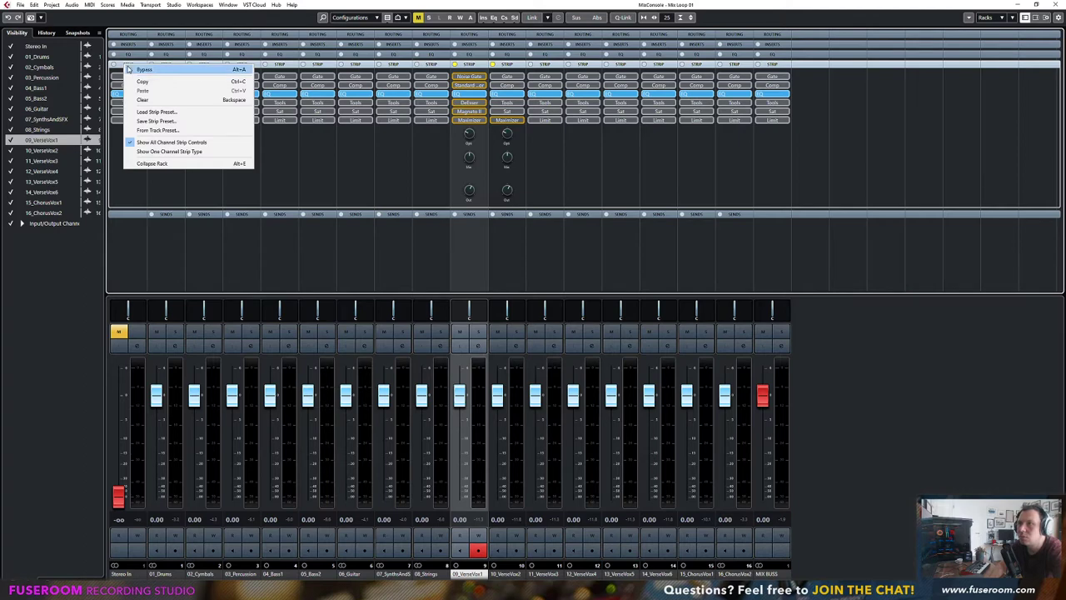
{"action": "left_click", "coordinate": [151, 164]}
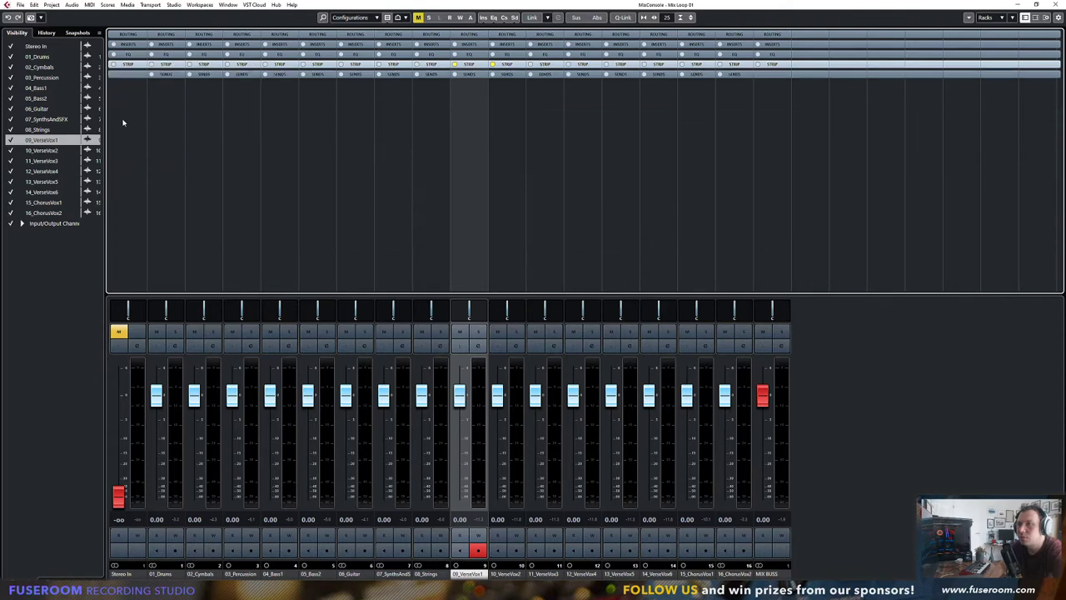
{"action": "right_click", "coordinate": [114, 67]}
{"action": "left_click", "coordinate": [115, 100]}
{"action": "left_click", "coordinate": [114, 65]}
{"action": "left_click", "coordinate": [808, 421]}
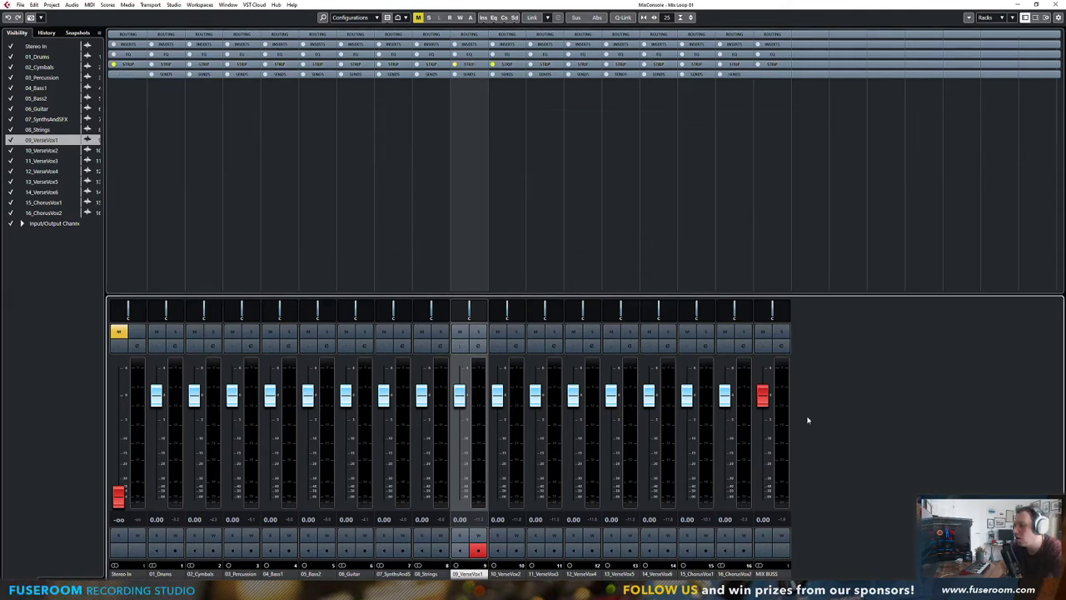
Select all channels from Stereo In to MIX BUSS and bypass all their Strip racks, using temporary Q-Link for the remaining ones
{"action": "left_click", "coordinate": [121, 574]}
{"action": "left_click", "coordinate": [773, 574], "text": "shift"}
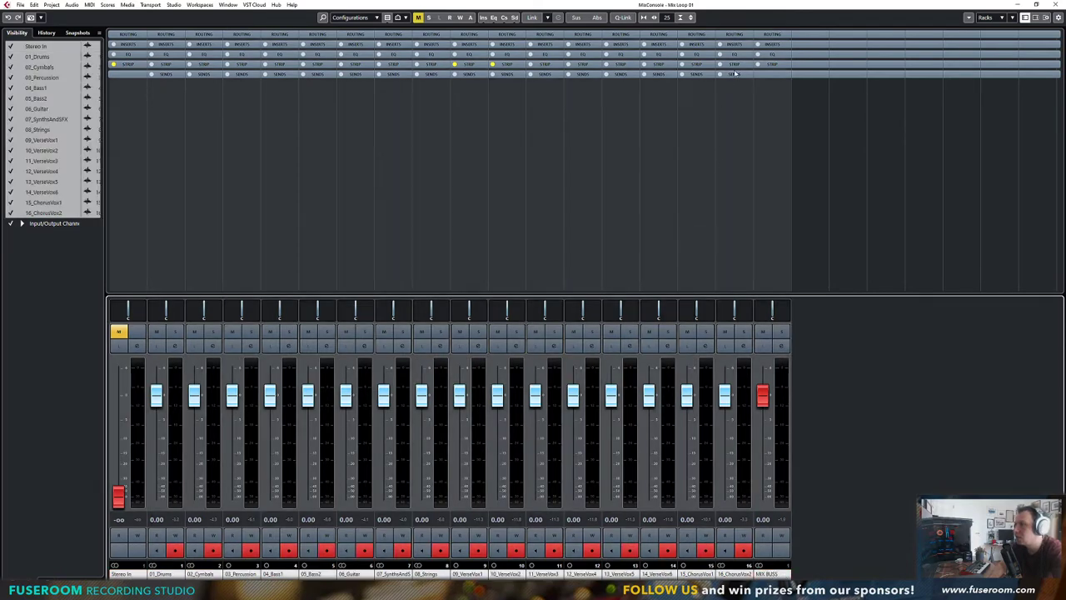
{"action": "left_click", "coordinate": [759, 65]}
{"action": "left_click", "coordinate": [720, 65]}
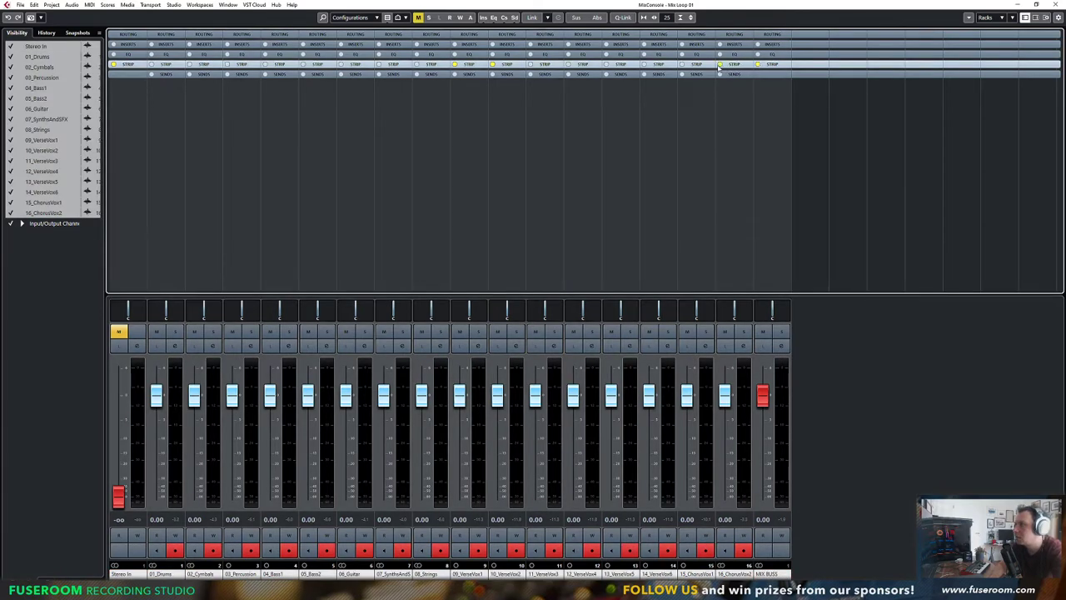
{"action": "left_click", "coordinate": [683, 65]}
{"action": "left_click", "coordinate": [569, 65], "text": "alt+shift"}
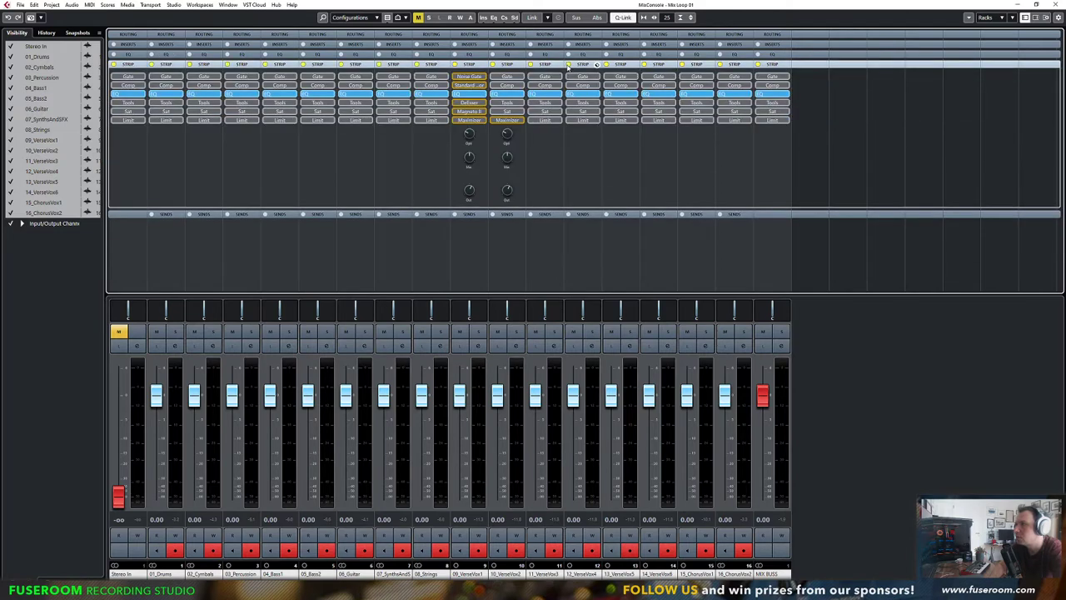
Switch the linked bypass so the Strip and EQ racks of all selected channels are bypassed, and expand the Inserts rack
{"action": "left_click", "coordinate": [304, 65]}
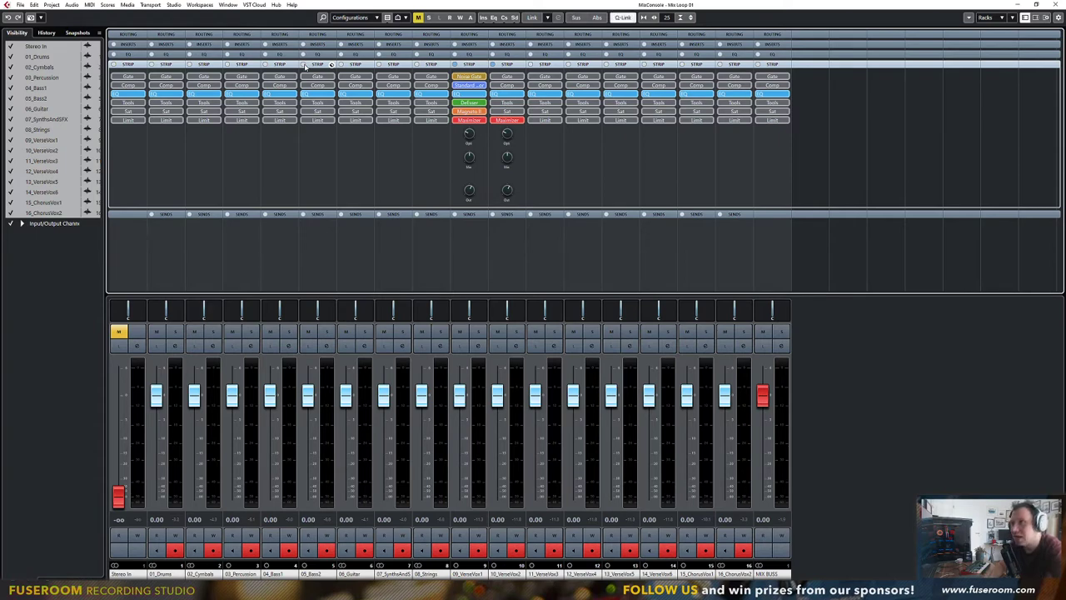
{"action": "left_click", "coordinate": [304, 65], "text": "alt+shift"}
{"action": "left_click", "coordinate": [814, 65]}
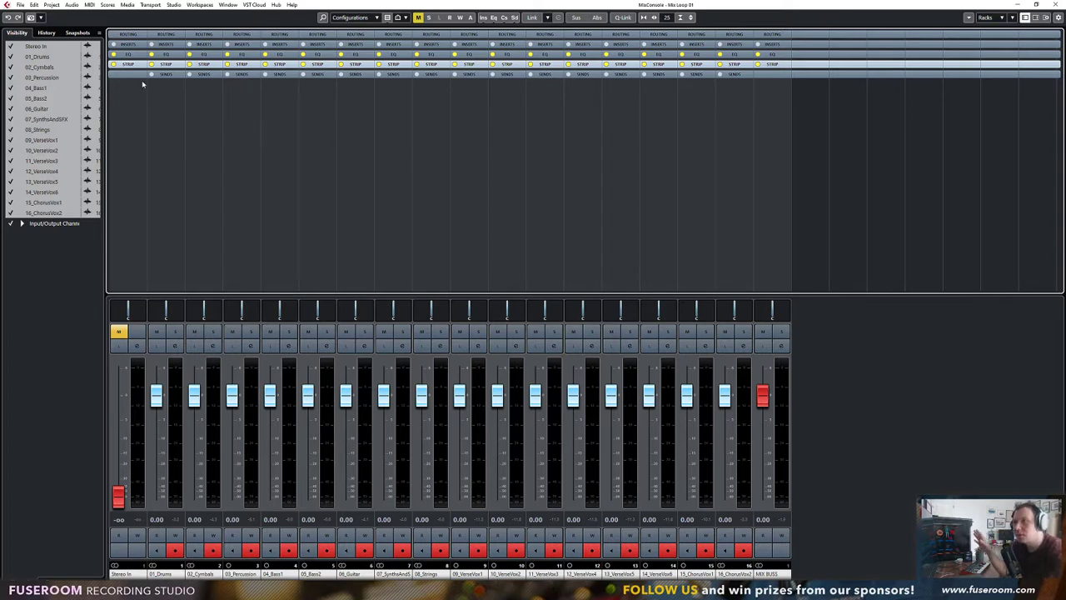
{"action": "left_click", "coordinate": [130, 44]}
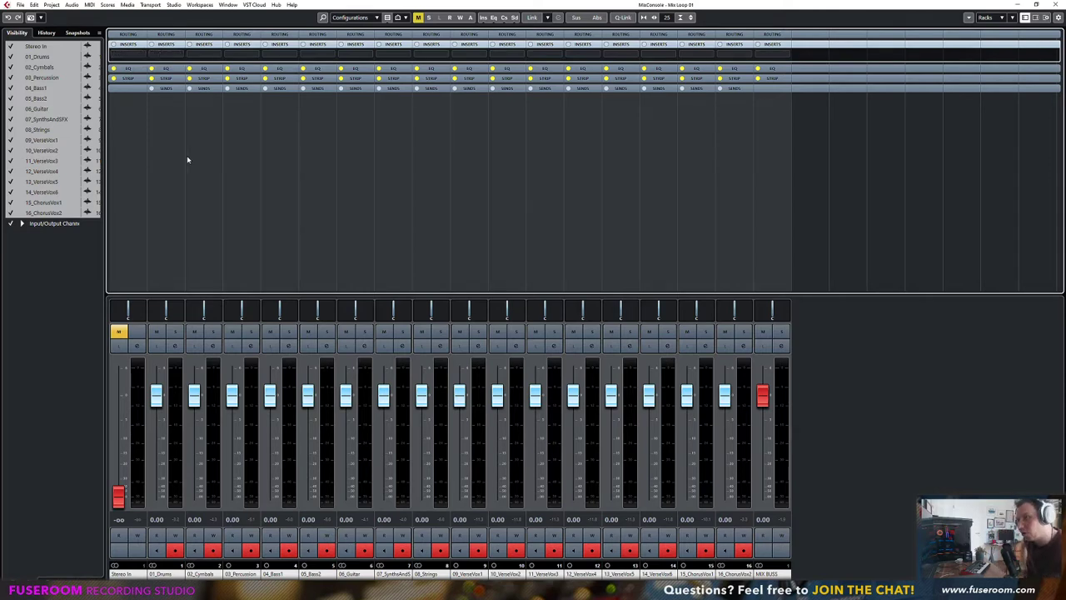
Return to the Project window and view the MixConsole entries in the Key Commands dialog, closing it again
{"action": "key", "text": "F3"}
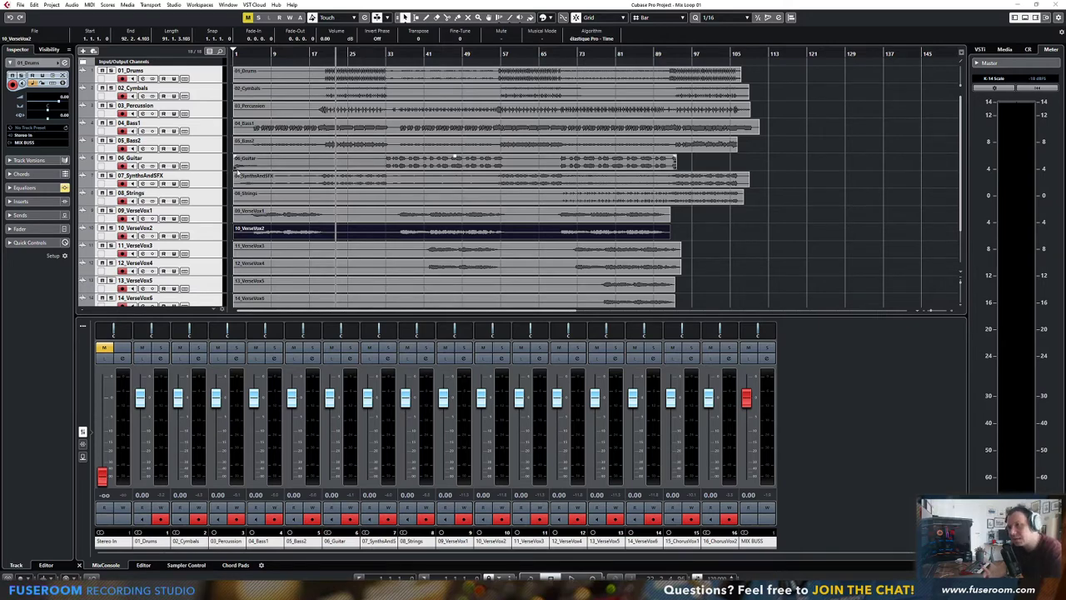
{"action": "left_click", "coordinate": [33, 5]}
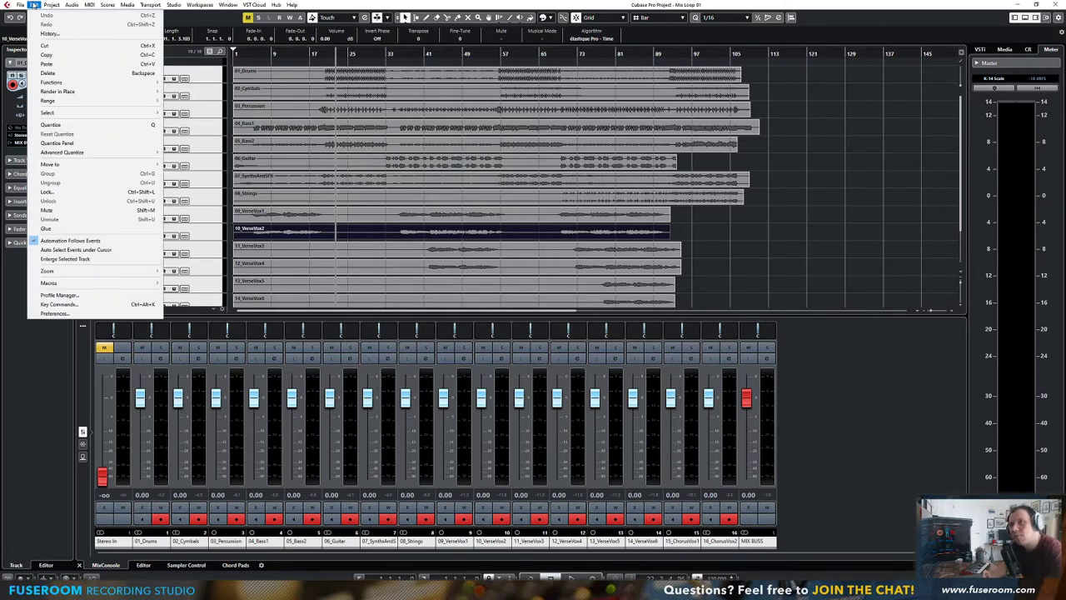
{"action": "left_click", "coordinate": [58, 304]}
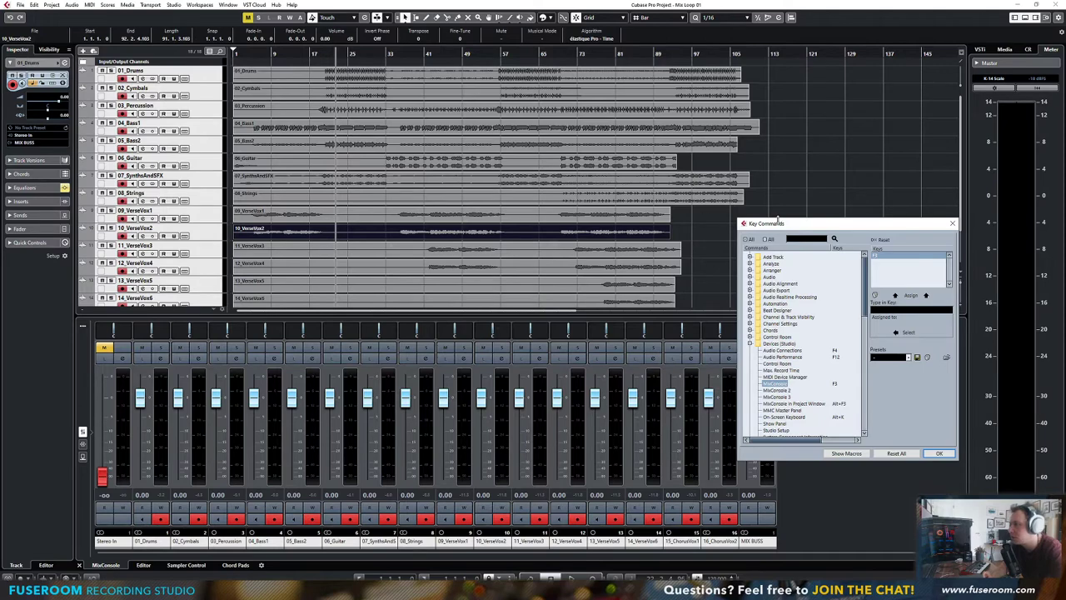
{"action": "left_click_drag", "start_coordinate": [763, 225], "coordinate": [597, 166]}
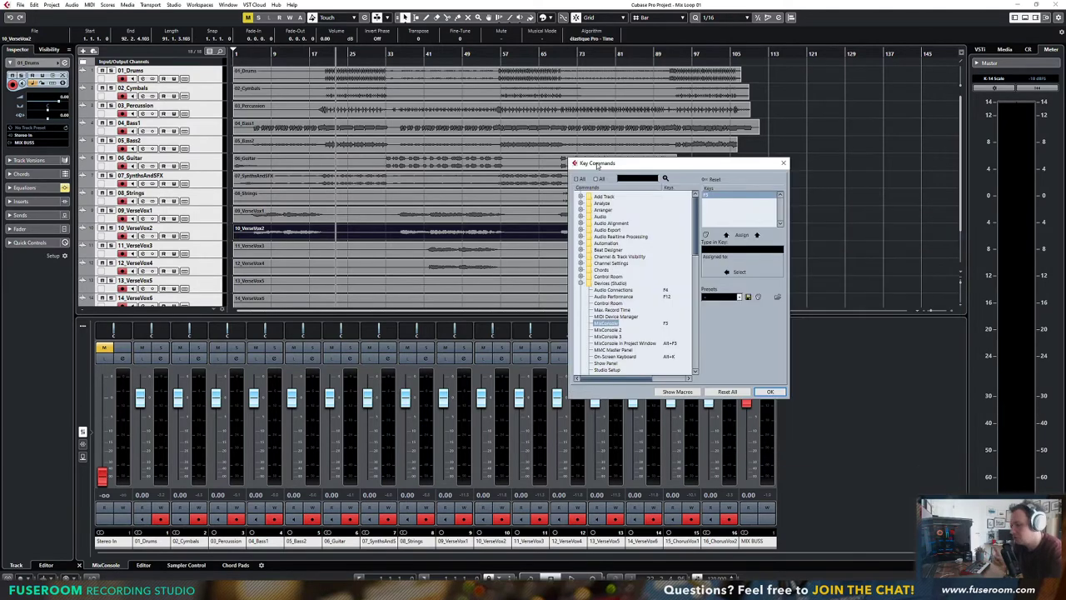
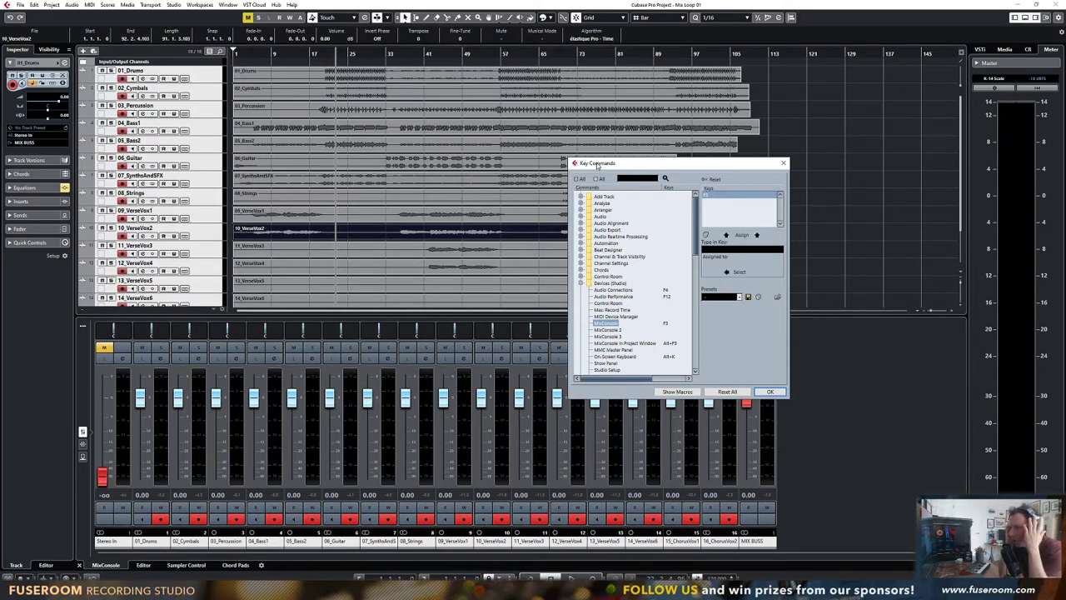
{"action": "left_click_drag", "start_coordinate": [598, 166], "coordinate": [696, 159]}
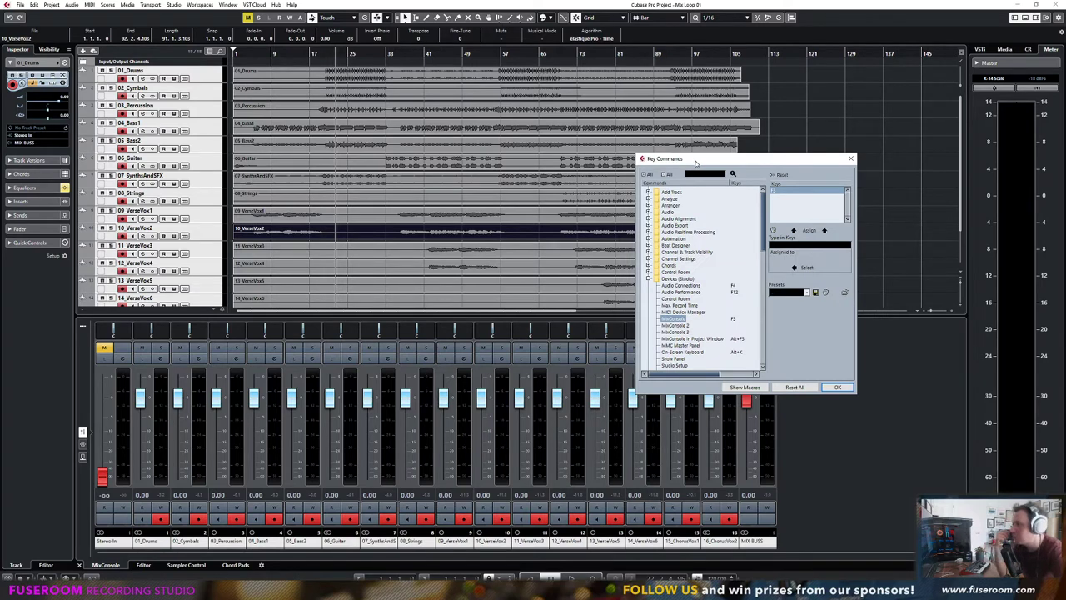
{"action": "left_click_drag", "start_coordinate": [695, 159], "coordinate": [743, 166]}
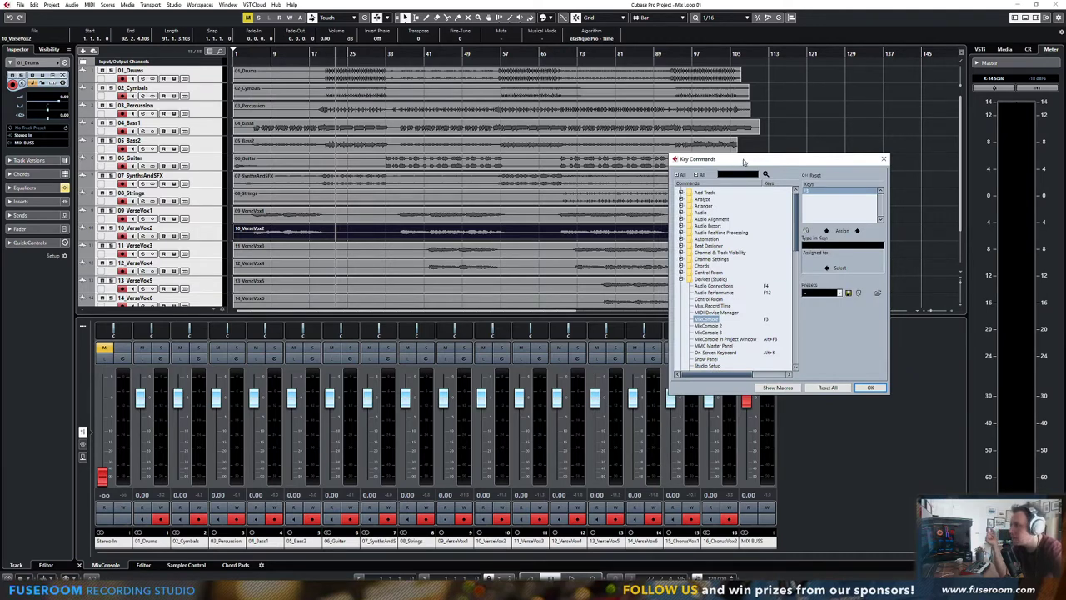
{"action": "left_click", "coordinate": [883, 159]}
Reopen the Key Commands dialog, move it clear of the tracks, and search it for "key commands"
{"action": "left_click", "coordinate": [23, 4]}
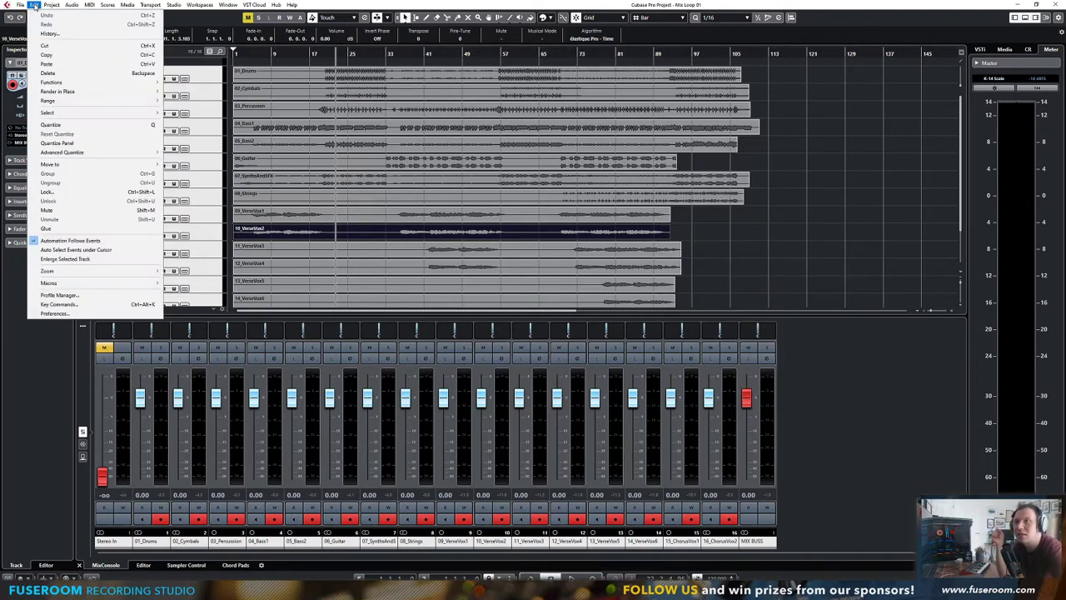
{"action": "left_click", "coordinate": [52, 298]}
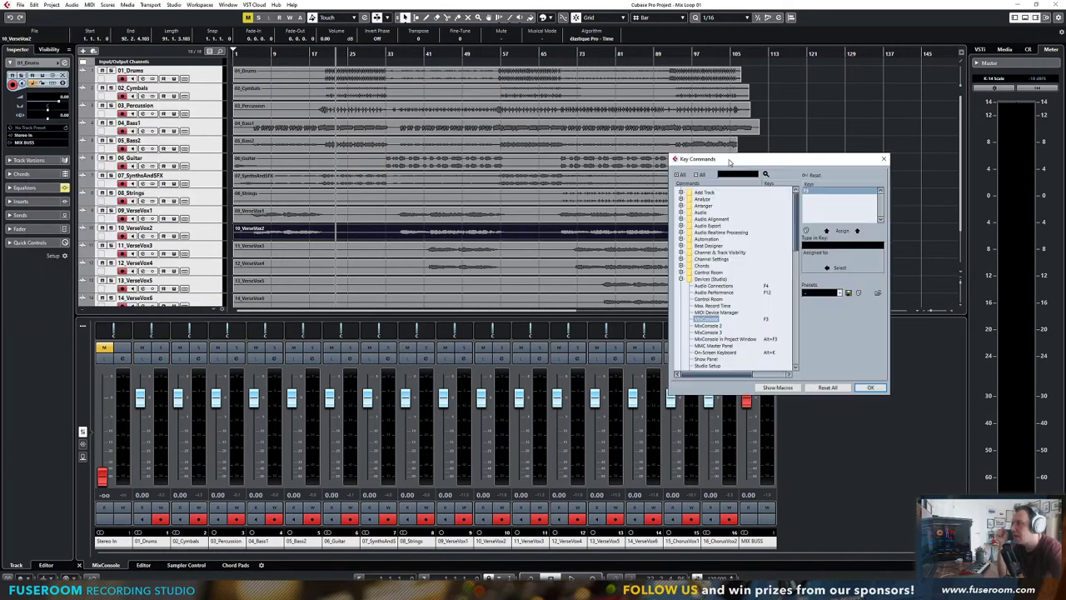
{"action": "left_click_drag", "start_coordinate": [731, 162], "coordinate": [744, 147]}
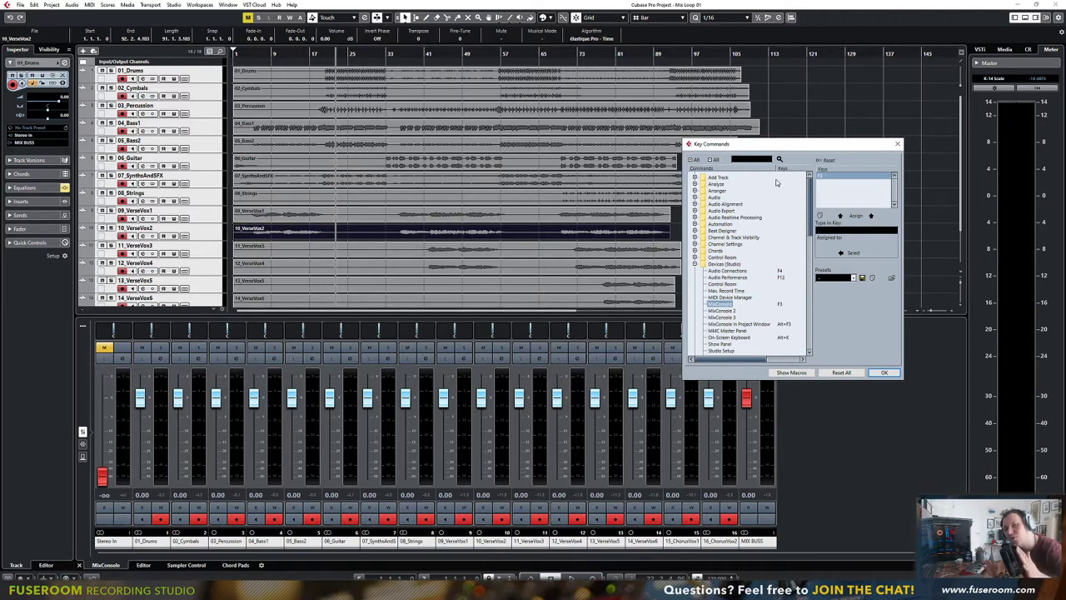
{"action": "left_click_drag", "start_coordinate": [767, 145], "coordinate": [753, 126]}
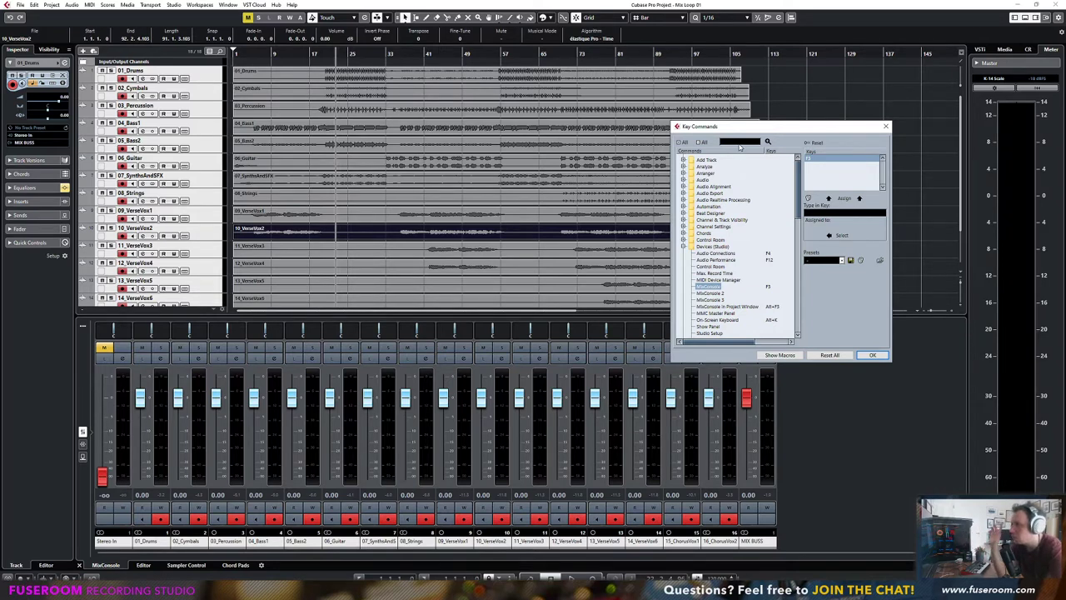
{"action": "key", "text": "Return"}
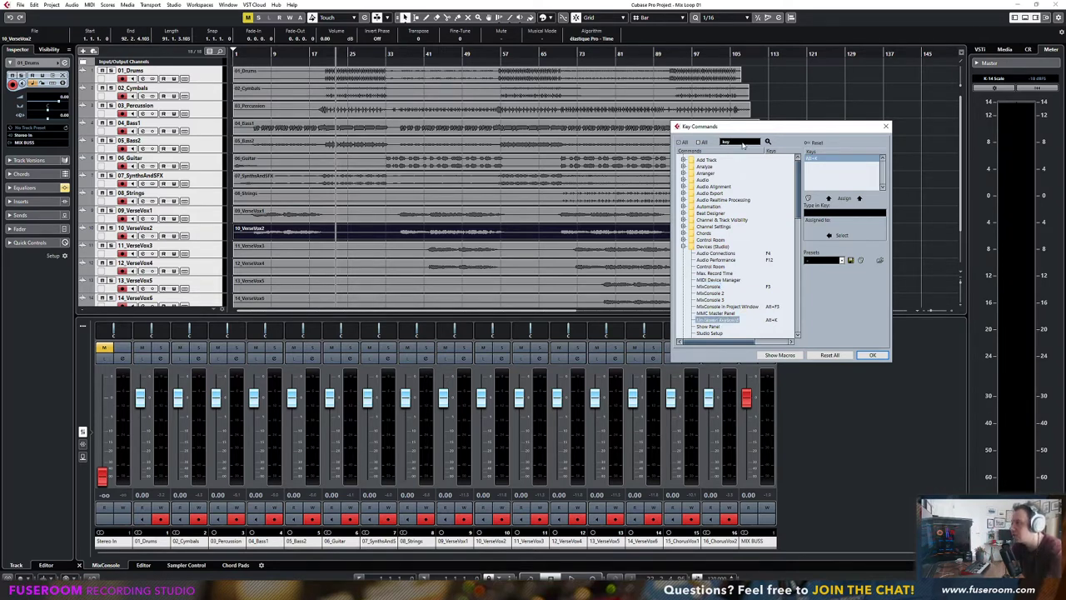
{"action": "left_click", "coordinate": [749, 143]}
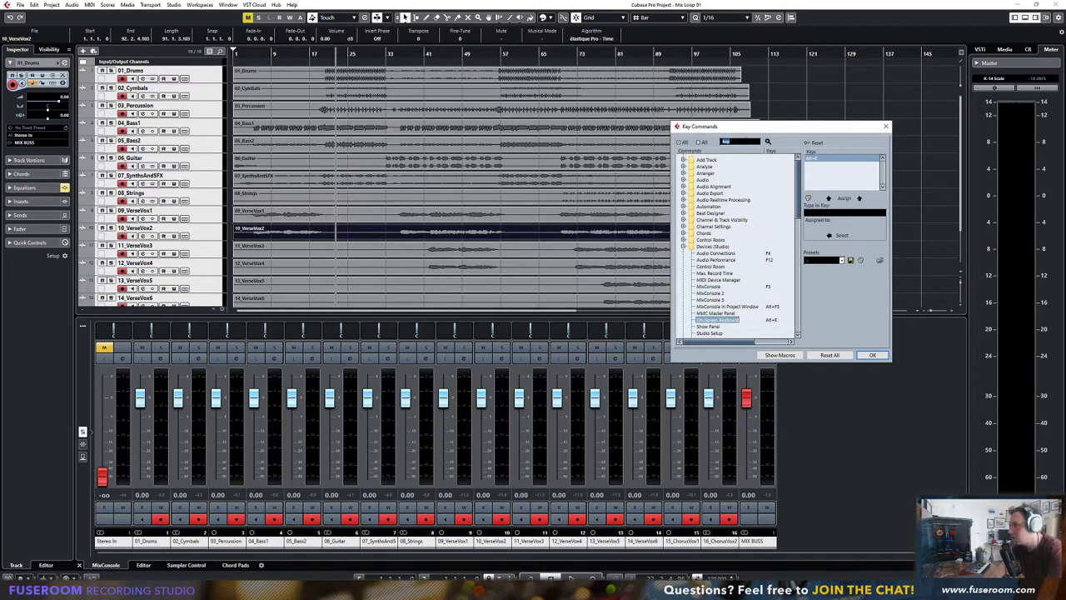
{"action": "type", "text": "key commands"}
{"action": "key", "text": "Return"}
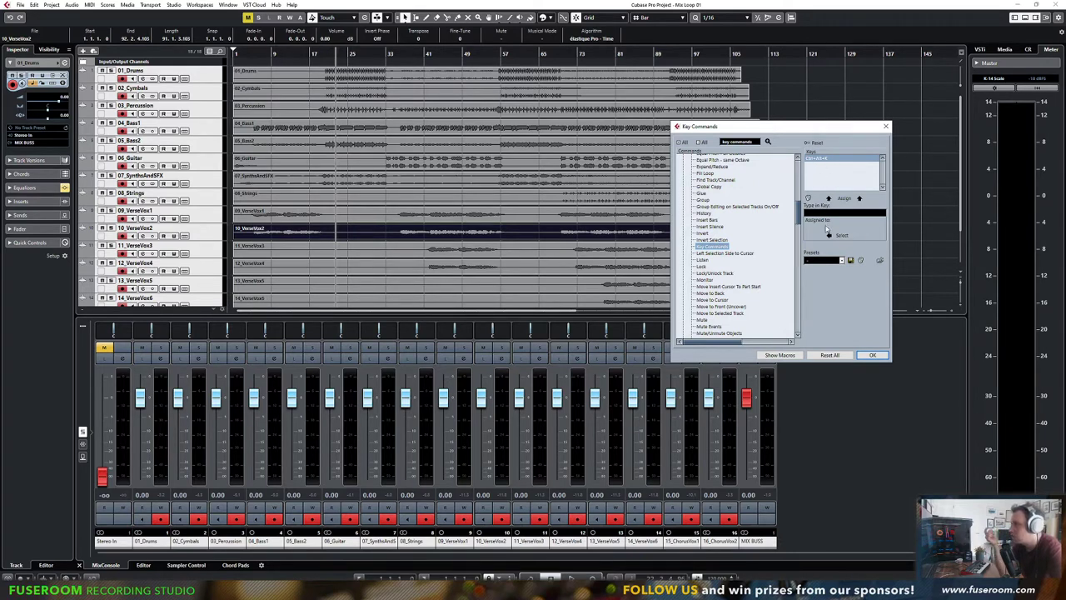
Delete the shortcut assigned to the Edit category's Key Commands entry and assign Ctrl+Alt+K to it
{"action": "left_click", "coordinate": [808, 199]}
{"action": "left_click", "coordinate": [530, 309]}
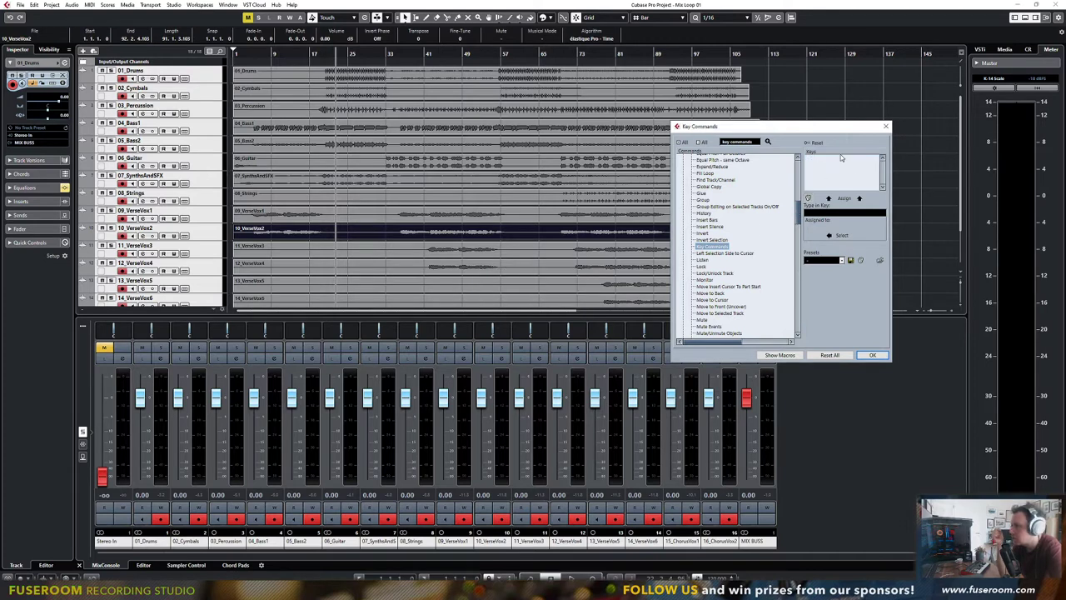
{"action": "left_click", "coordinate": [823, 214]}
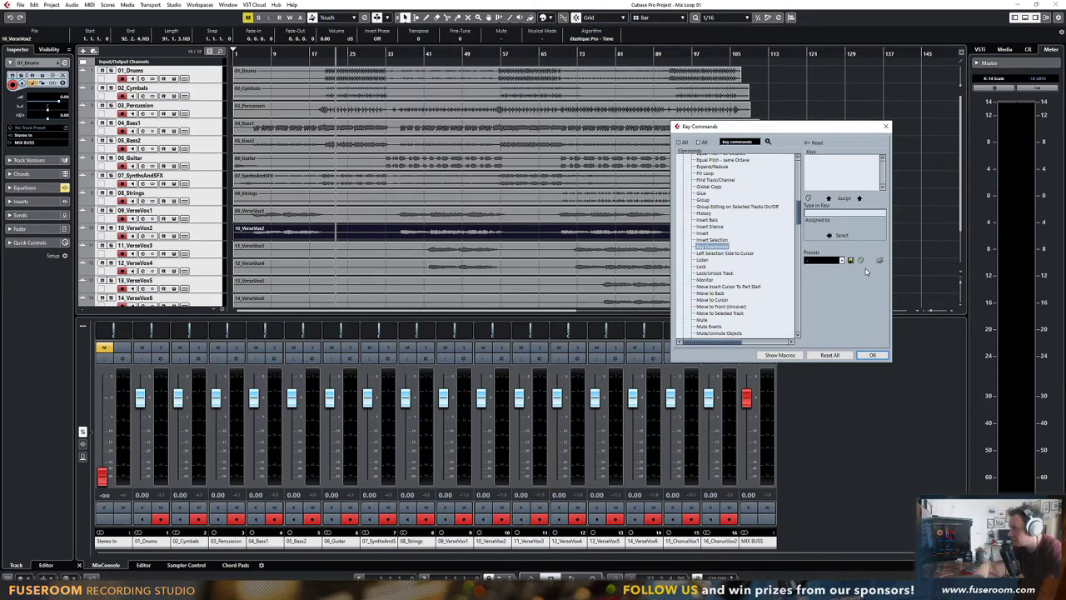
{"action": "key", "text": "x"}
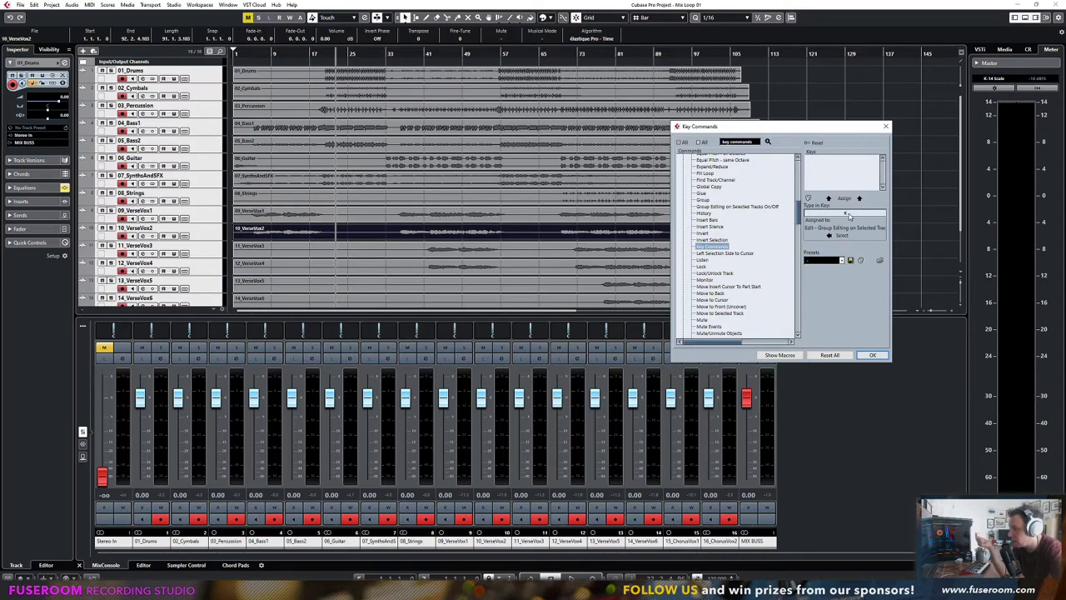
{"action": "key", "text": "ctrl+alt+k"}
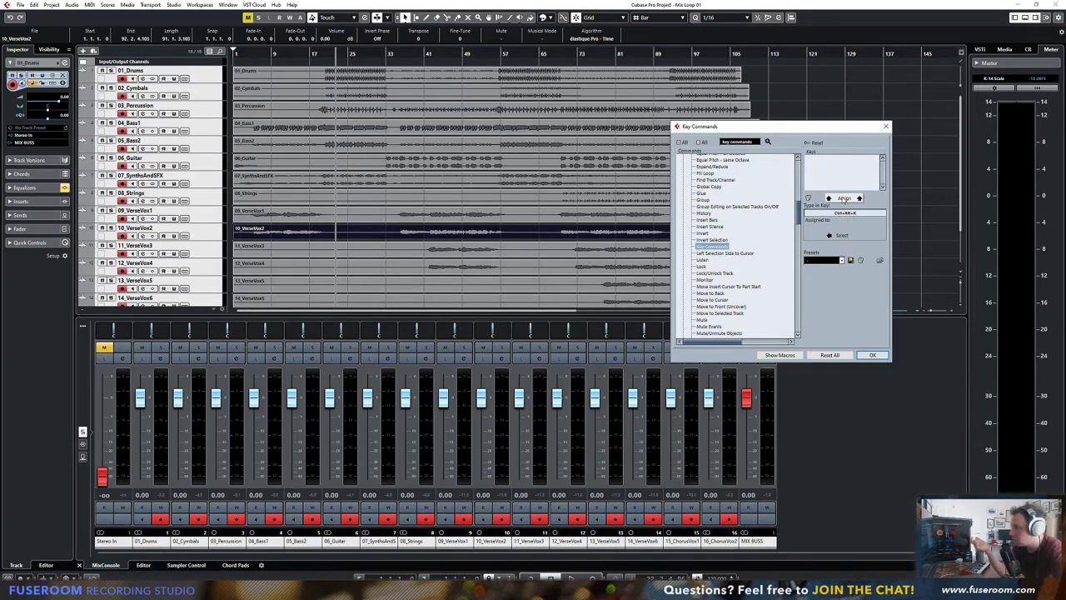
{"action": "left_click", "coordinate": [845, 200]}
Load the saved personal key command preset and accept the Key Commands dialog
{"action": "left_click", "coordinate": [842, 261]}
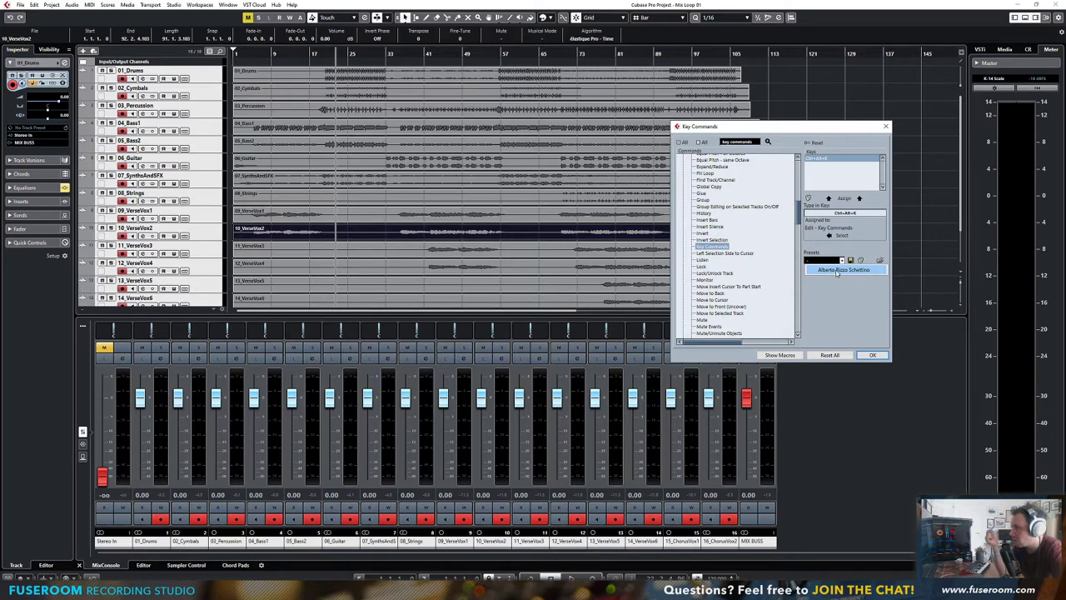
{"action": "left_click", "coordinate": [836, 272]}
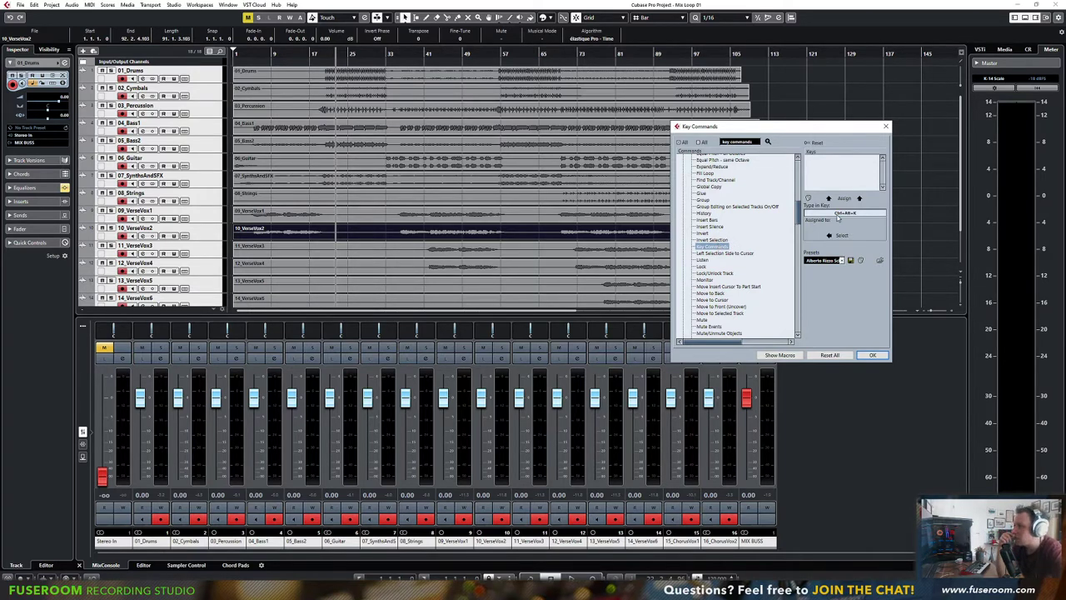
{"action": "left_click", "coordinate": [873, 355]}
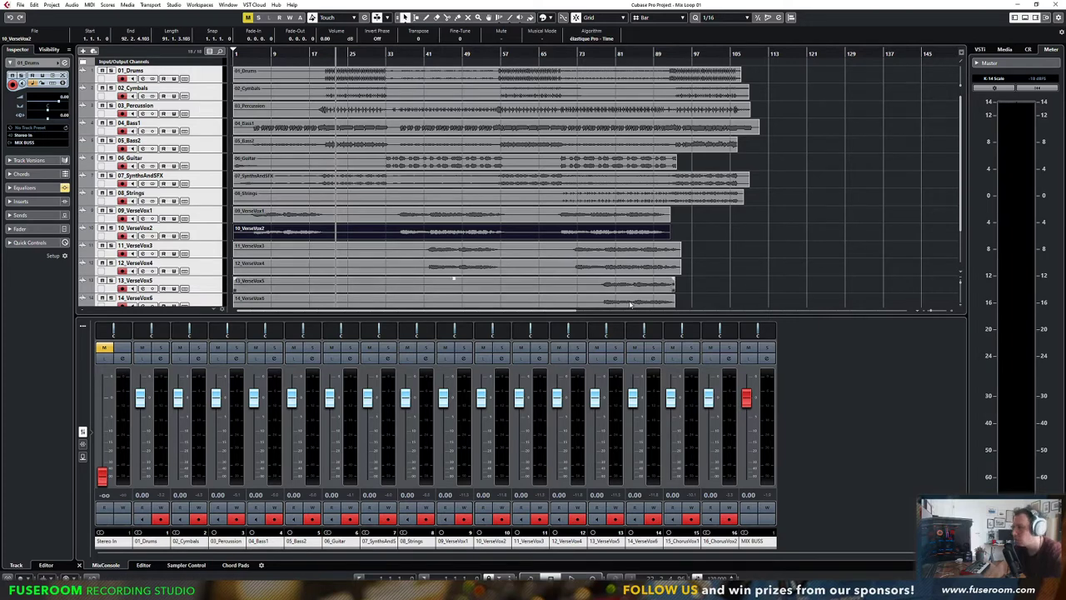
Reopen the Key Commands dialog, reselect the personal preset, and view the Import Key Commands file browser without importing anything
{"action": "left_click", "coordinate": [841, 383]}
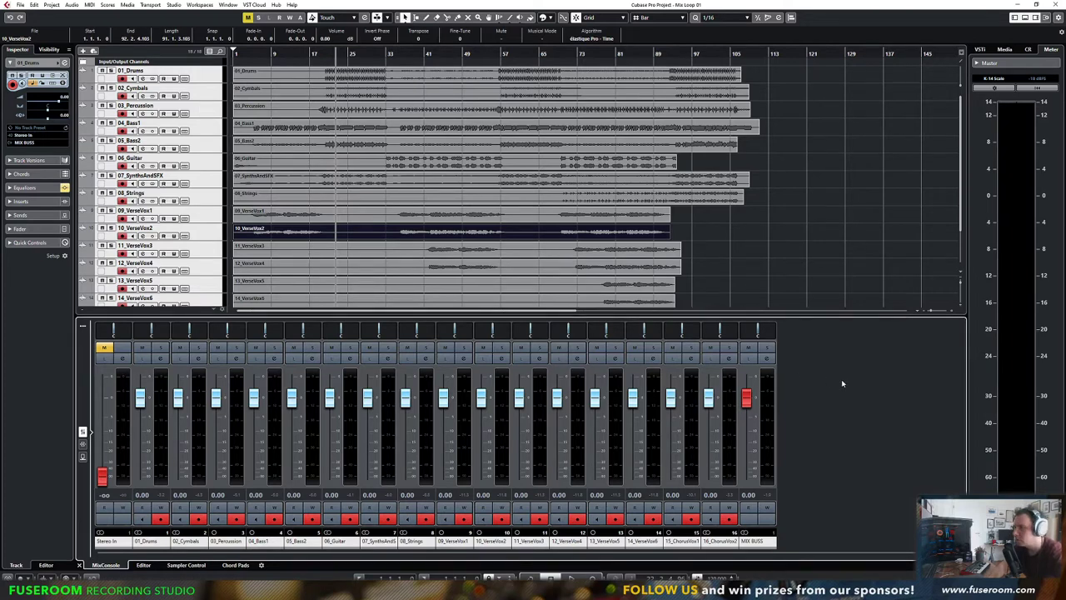
{"action": "left_click", "coordinate": [34, 5]}
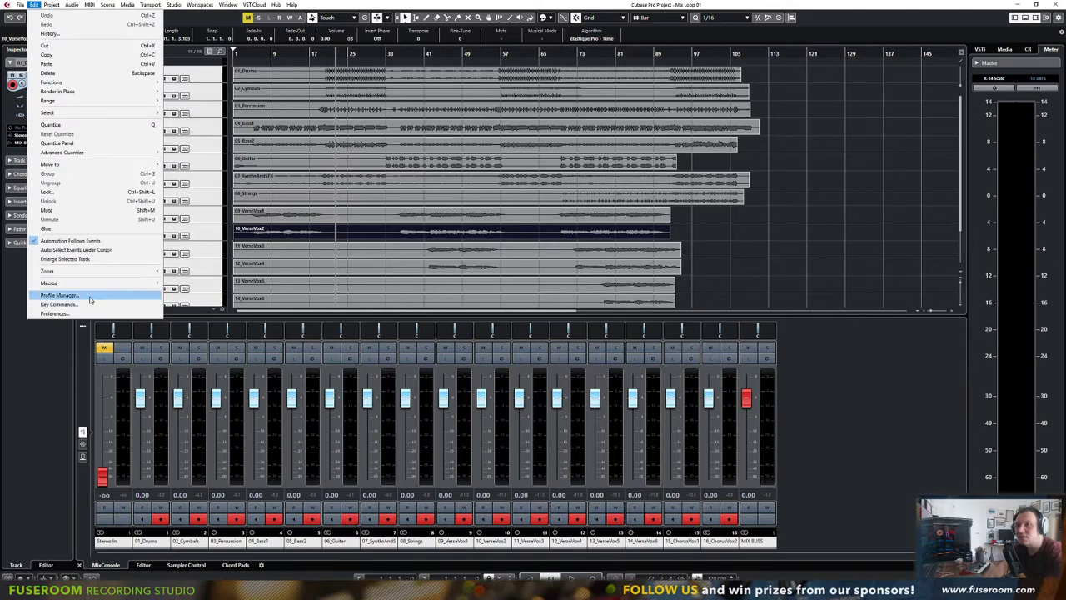
{"action": "left_click", "coordinate": [58, 295]}
{"action": "left_click", "coordinate": [828, 212]}
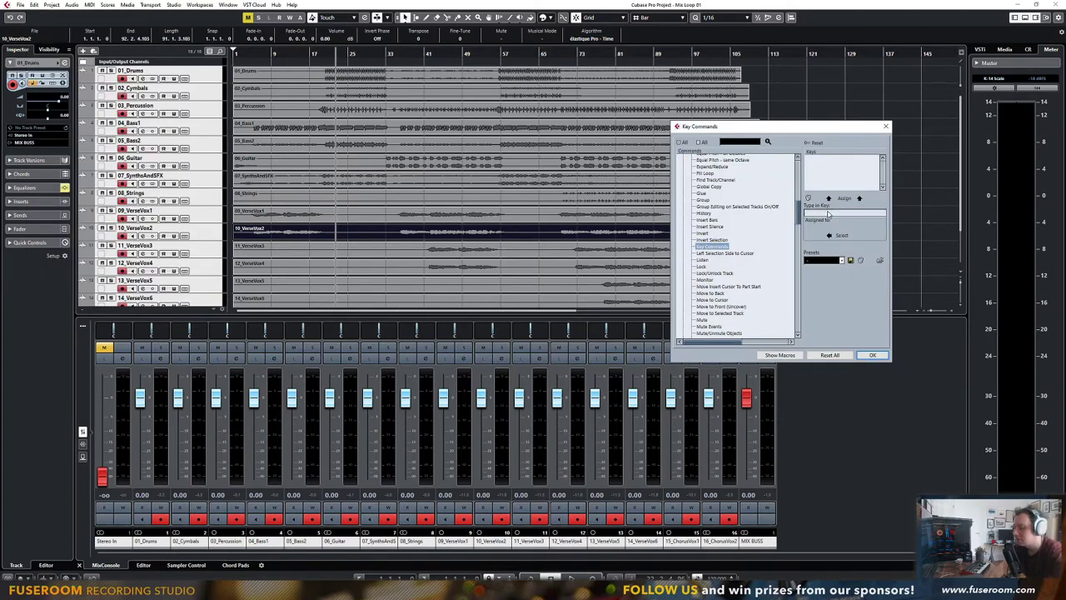
{"action": "left_click", "coordinate": [824, 260]}
{"action": "left_click", "coordinate": [825, 272]}
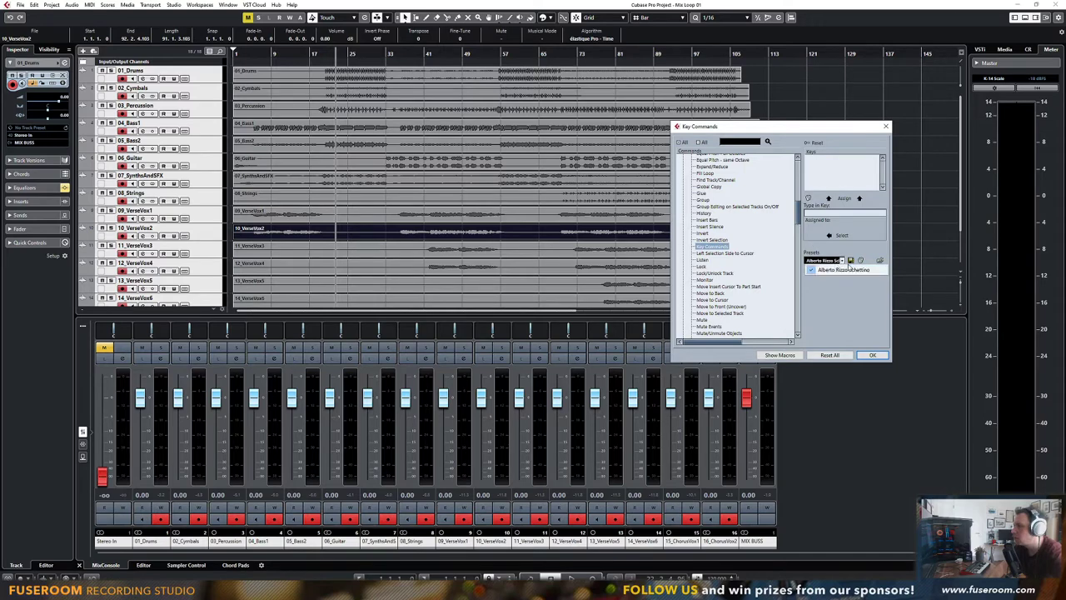
{"action": "left_click", "coordinate": [880, 261]}
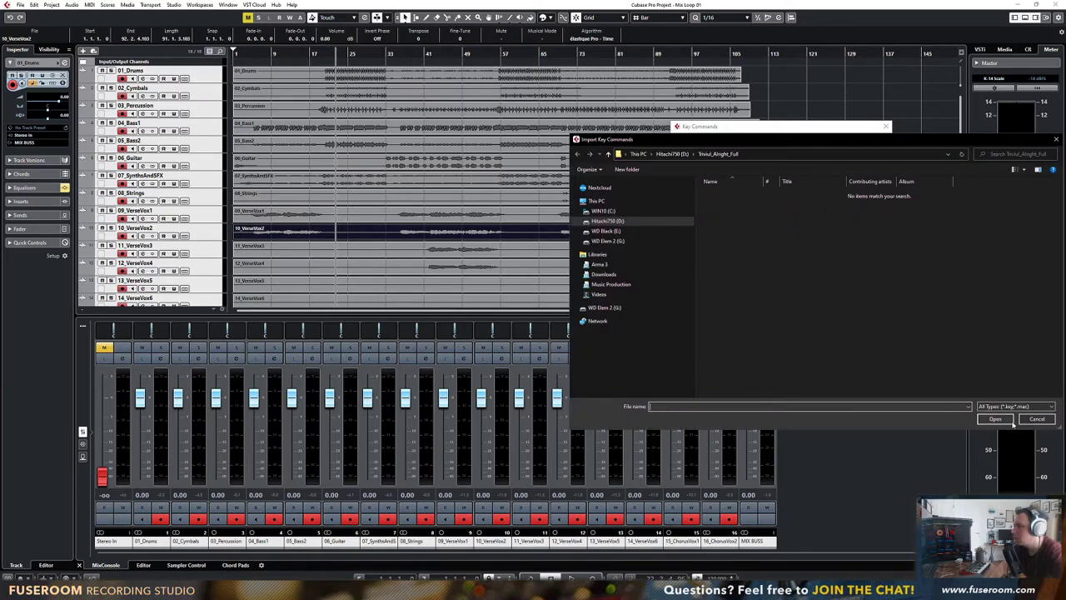
{"action": "left_click", "coordinate": [1037, 418]}
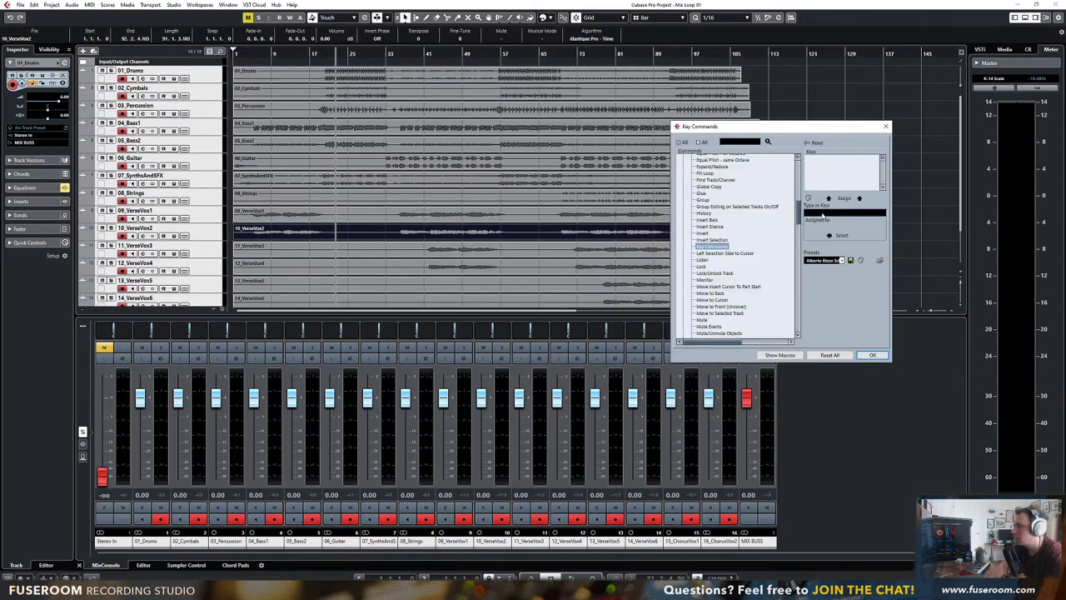
Assign Ctrl+Alt+K to the Key Commands entry and accept the dialog
{"action": "left_click", "coordinate": [823, 214]}
{"action": "key", "text": "ctrl+alt+k"}
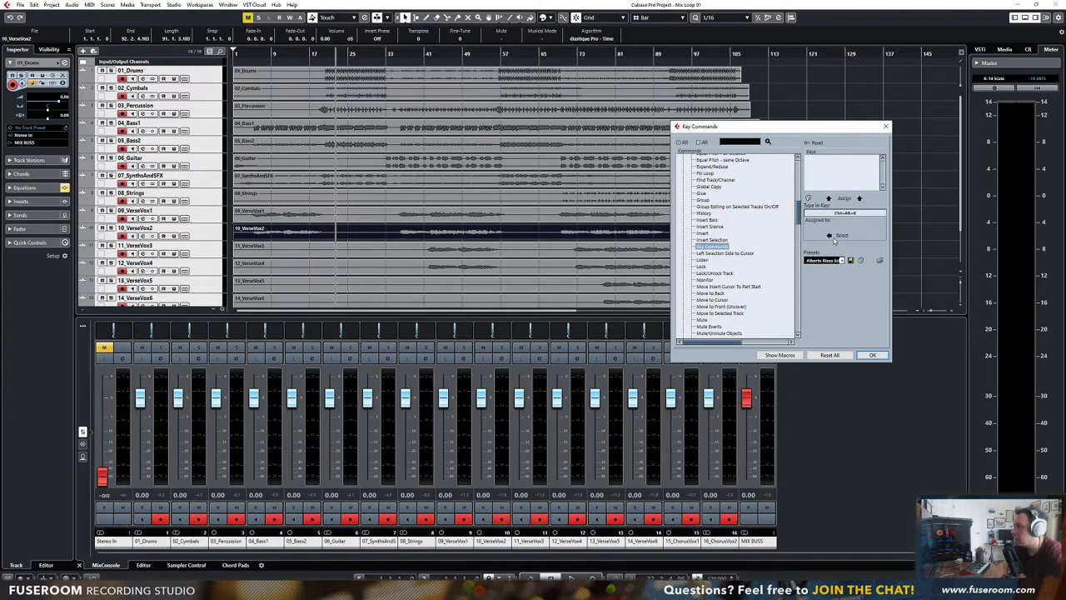
{"action": "left_click", "coordinate": [843, 198]}
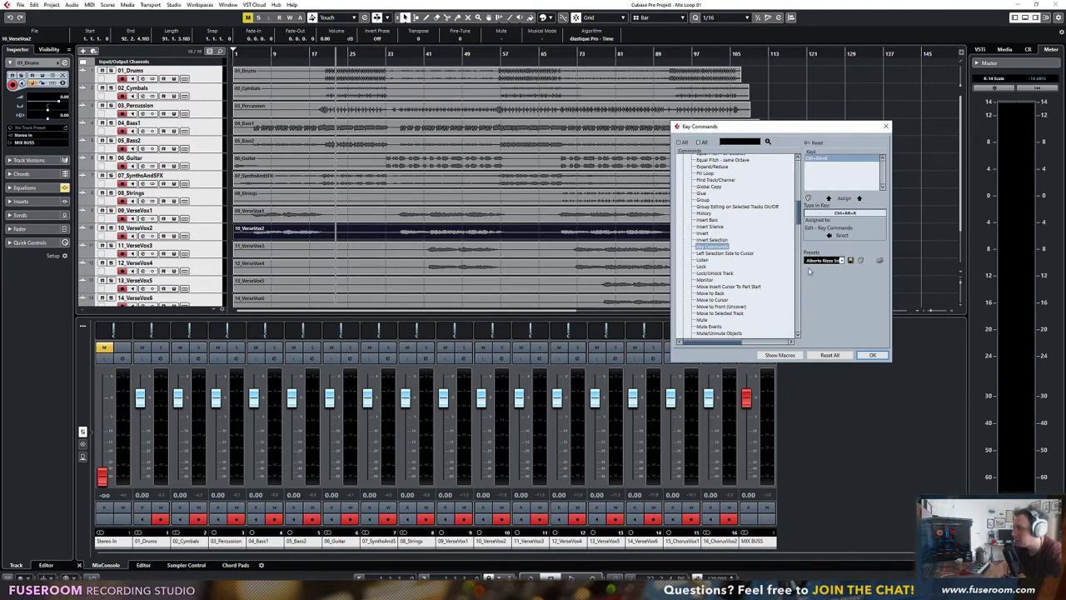
{"action": "left_click", "coordinate": [873, 354]}
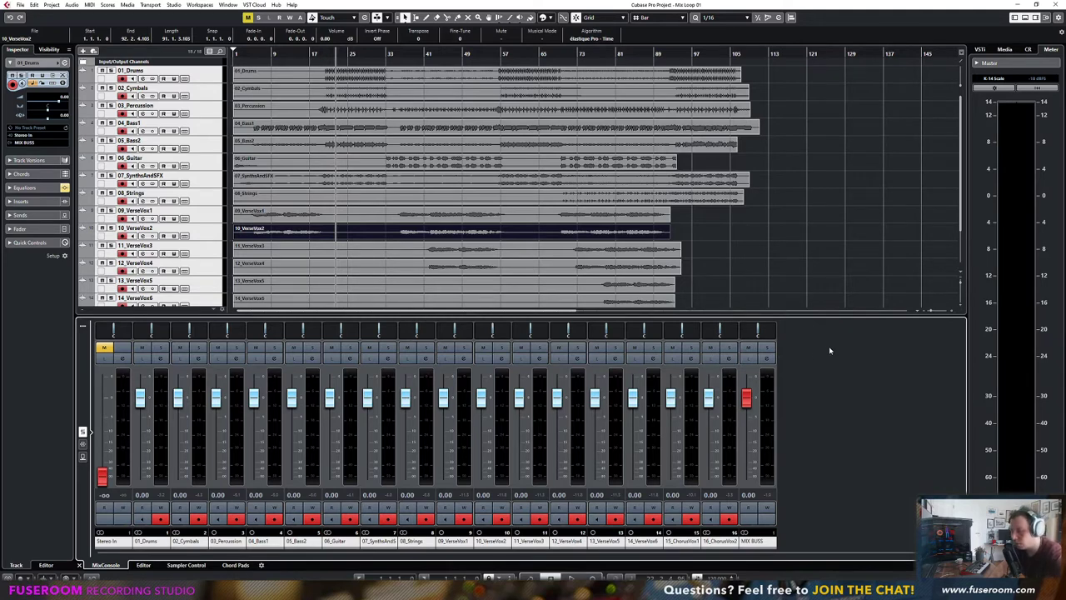
Open Key Commands with its new shortcut, collapse the File category, and browse the category list including the Arranger commands
{"action": "key", "text": "ctrl+alt+k"}
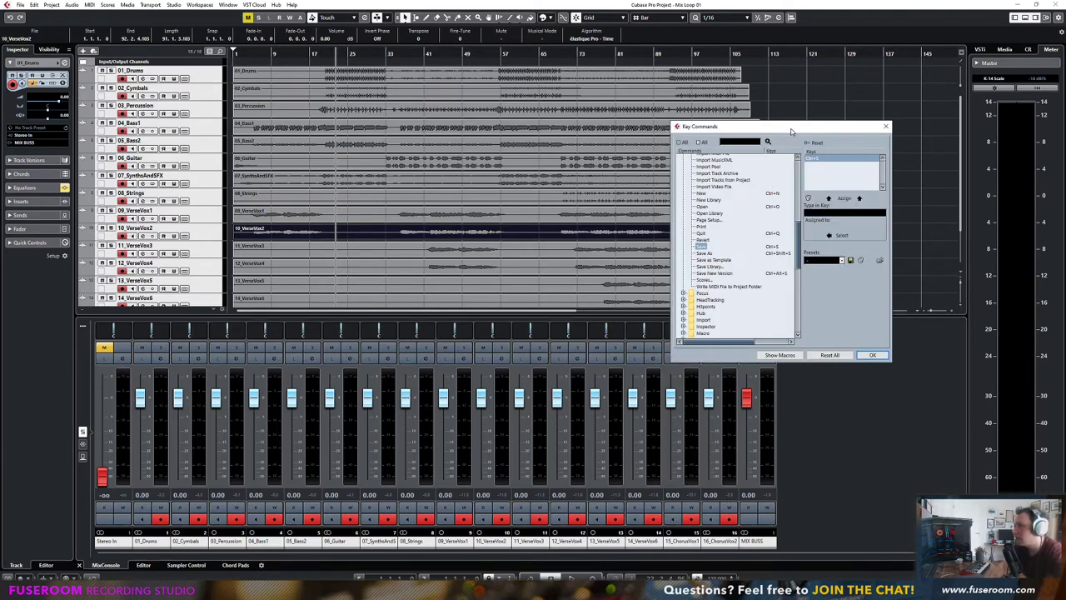
{"action": "left_click_drag", "start_coordinate": [791, 131], "coordinate": [808, 151]}
{"action": "scroll", "coordinate": [702, 302], "scroll_direction": "up", "scroll_amount": 10}
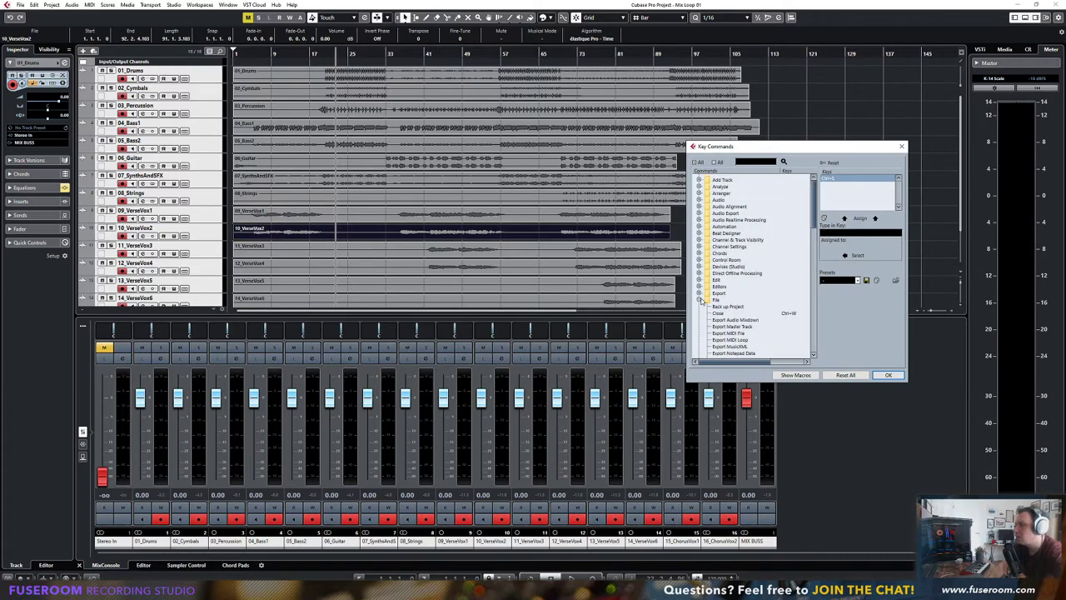
{"action": "left_click", "coordinate": [702, 301]}
{"action": "scroll", "coordinate": [810, 321], "scroll_direction": "down", "scroll_amount": 10}
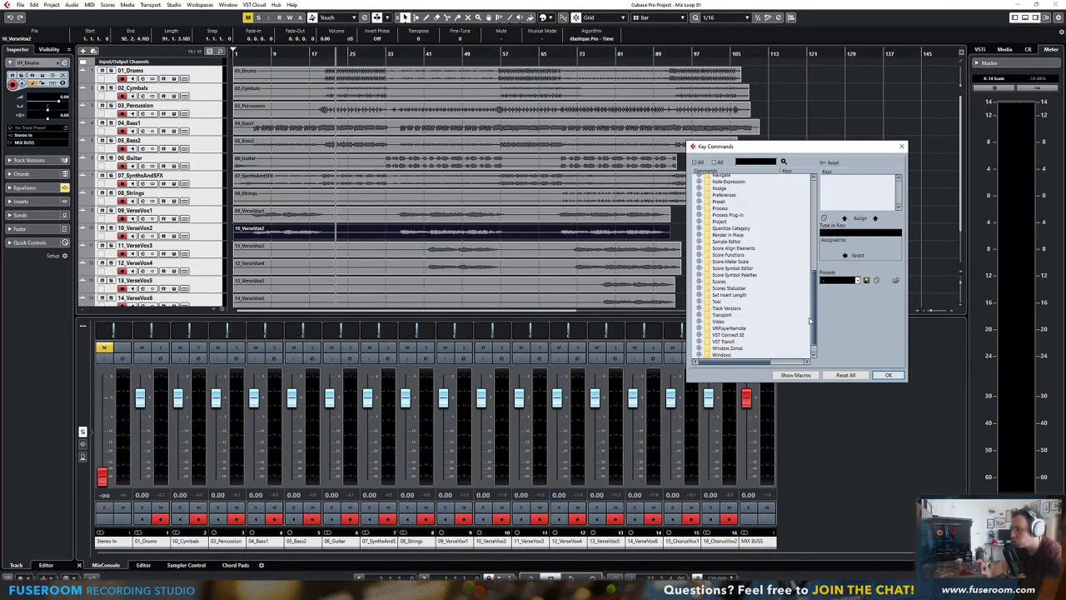
{"action": "scroll", "coordinate": [810, 320], "scroll_direction": "up", "scroll_amount": 3}
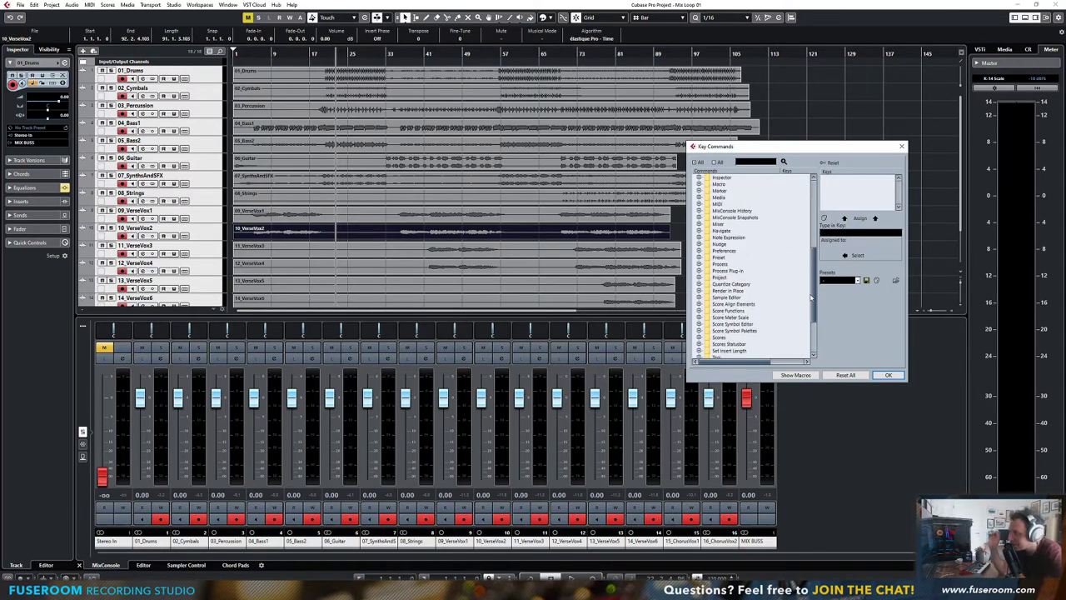
{"action": "scroll", "coordinate": [812, 297], "scroll_direction": "up", "scroll_amount": 5}
{"action": "left_click", "coordinate": [699, 193]}
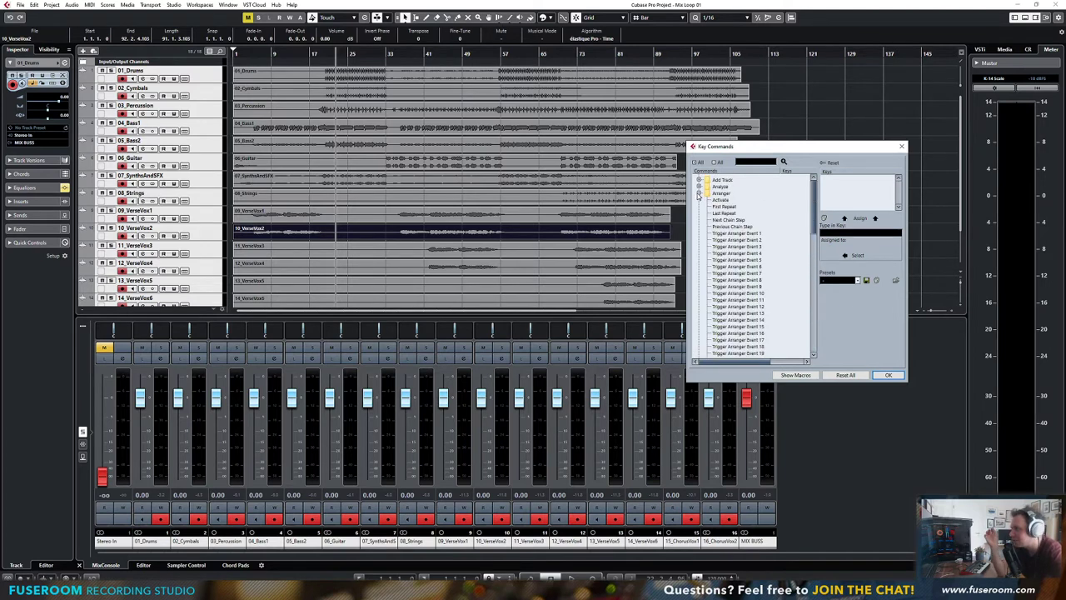
{"action": "left_click", "coordinate": [699, 194]}
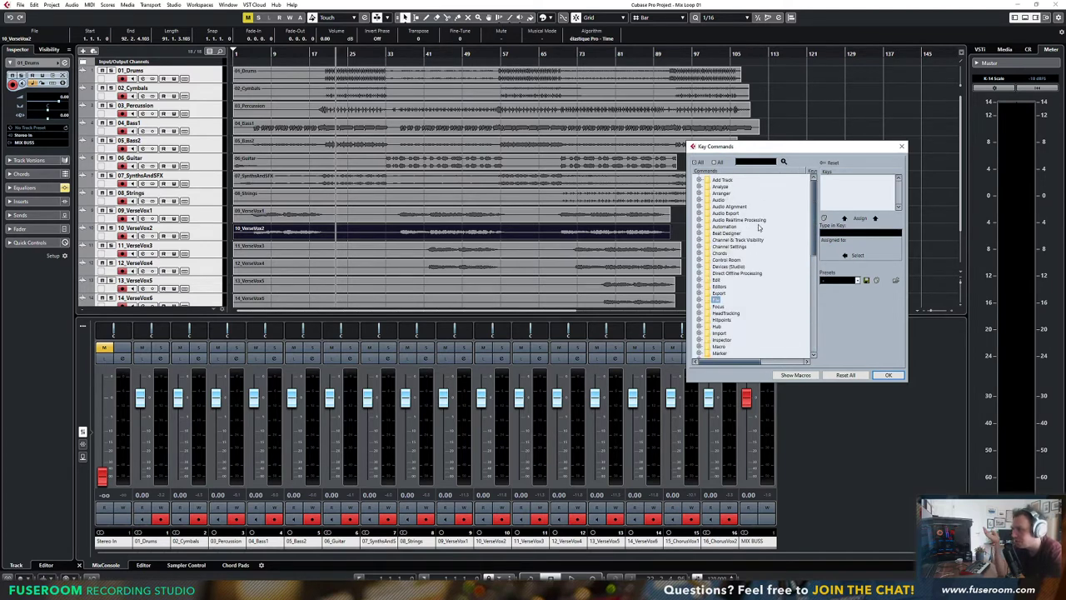
Examine the Scores, Score Meter Scale and Score Functions command categories, then close the dialog and test its shortcut once more
{"action": "scroll", "coordinate": [754, 242], "scroll_direction": "down", "scroll_amount": 10}
{"action": "left_click", "coordinate": [700, 265]}
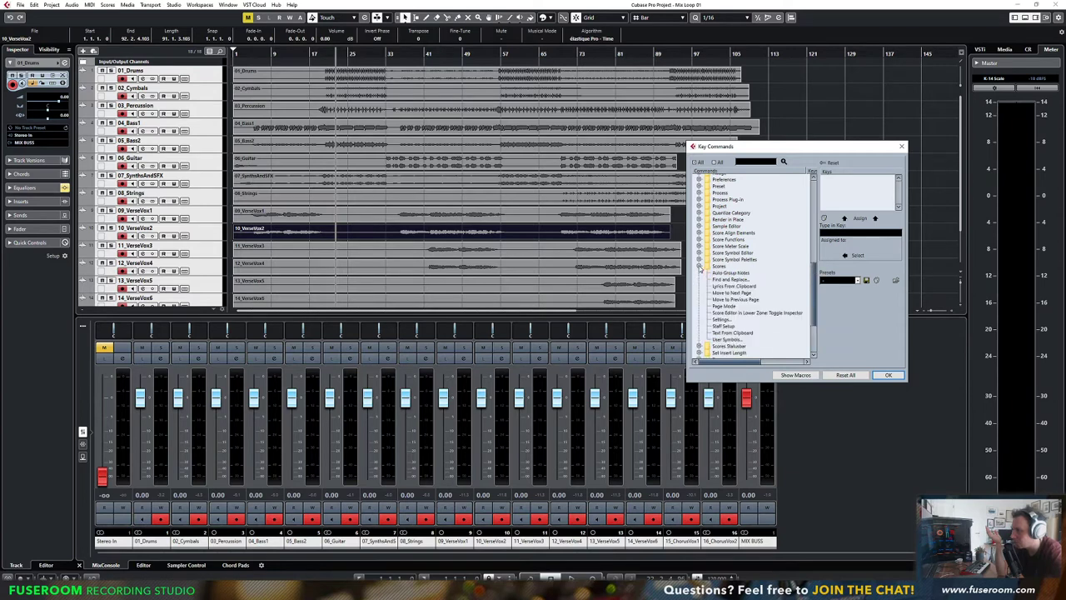
{"action": "left_click", "coordinate": [700, 267]}
{"action": "left_click", "coordinate": [699, 247]}
{"action": "left_click", "coordinate": [699, 247]}
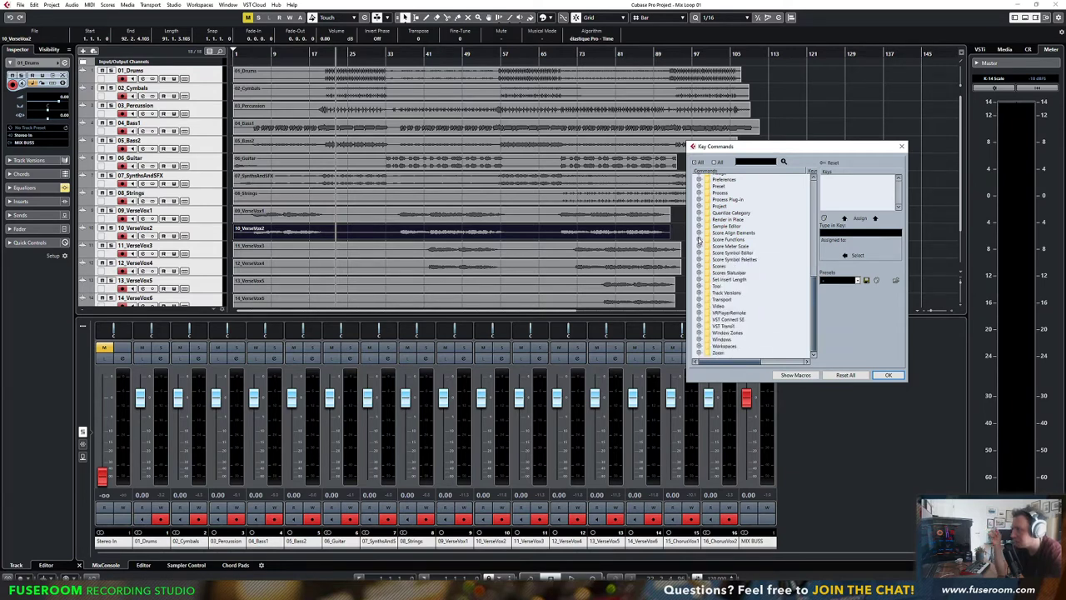
{"action": "left_click", "coordinate": [700, 239]}
{"action": "left_click", "coordinate": [700, 239]}
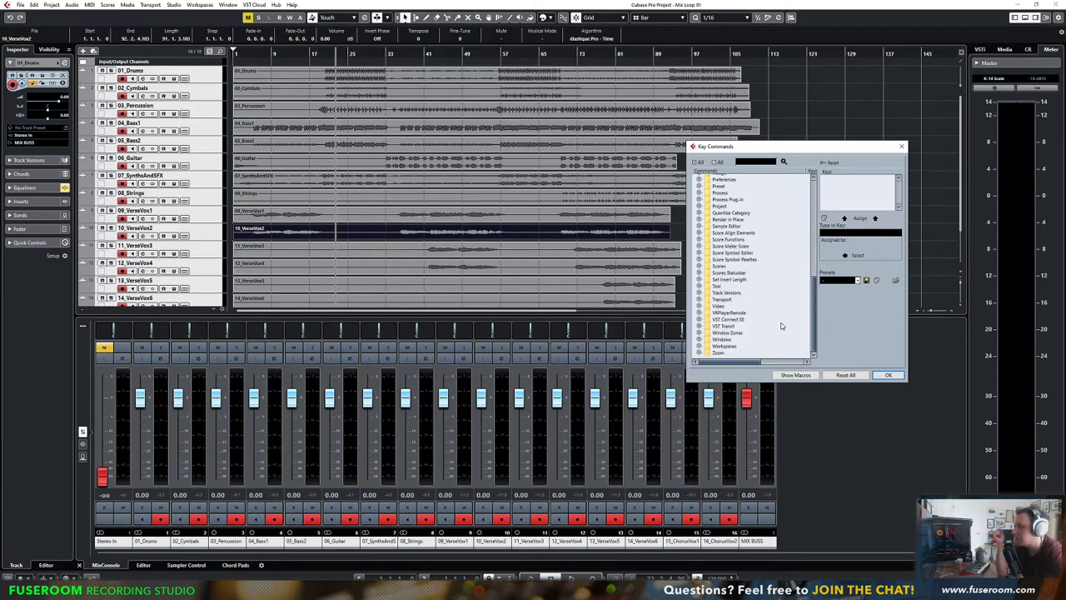
{"action": "left_click", "coordinate": [888, 376]}
{"action": "key", "text": "ctrl+k"}
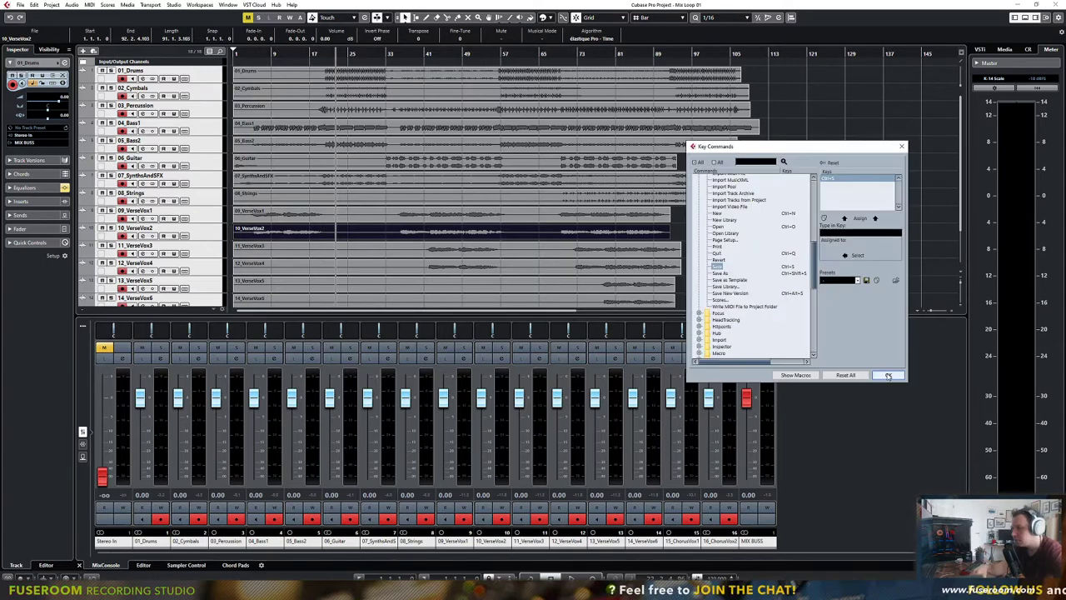
{"action": "left_click", "coordinate": [888, 376]}
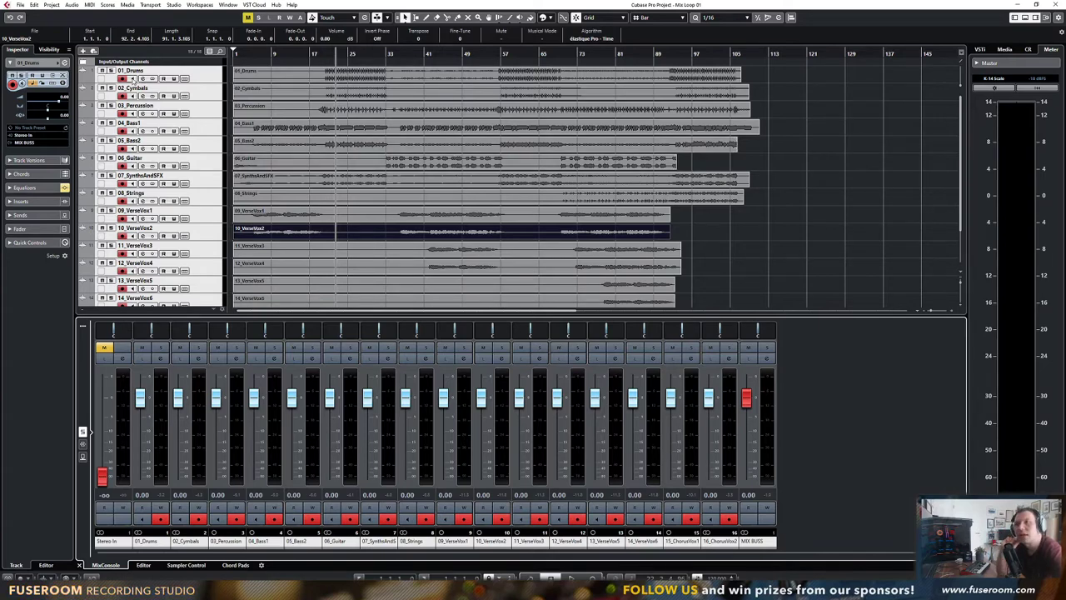
Select only the 01_Drums track in the track list
{"action": "left_click", "coordinate": [214, 79]}
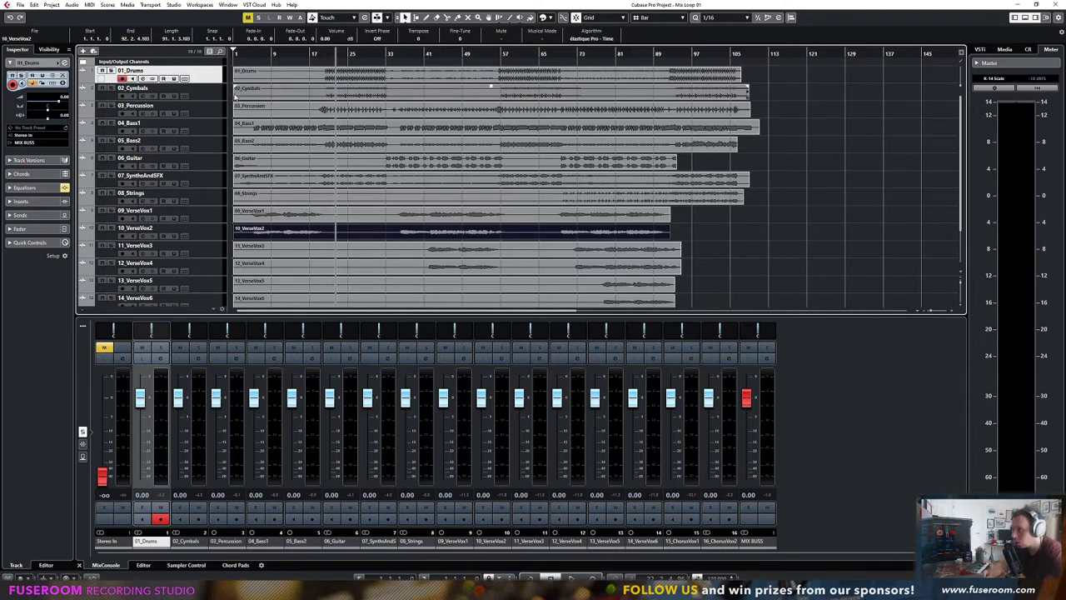
{"action": "left_click", "coordinate": [548, 19]}
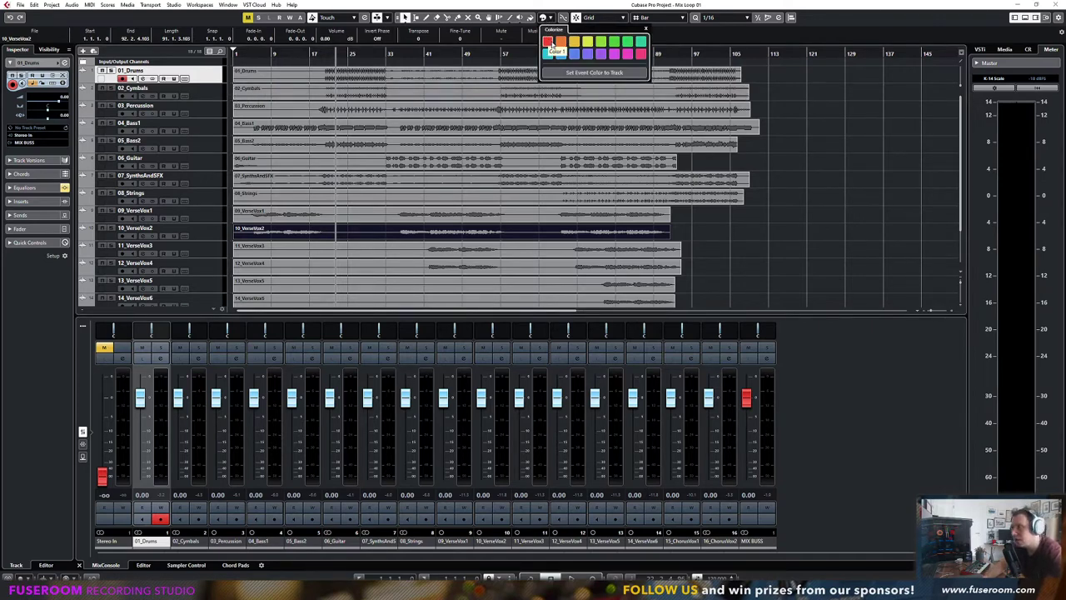
{"action": "left_click", "coordinate": [548, 41]}
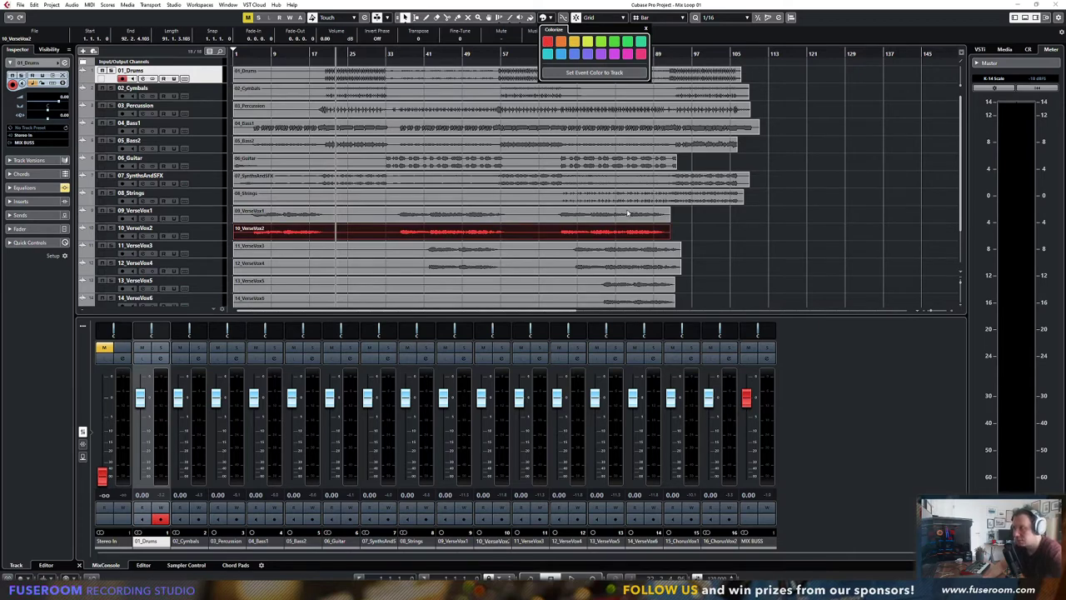
{"action": "left_click", "coordinate": [715, 212]}
{"action": "key", "text": "ctrl+z"}
{"action": "left_click", "coordinate": [208, 94]}
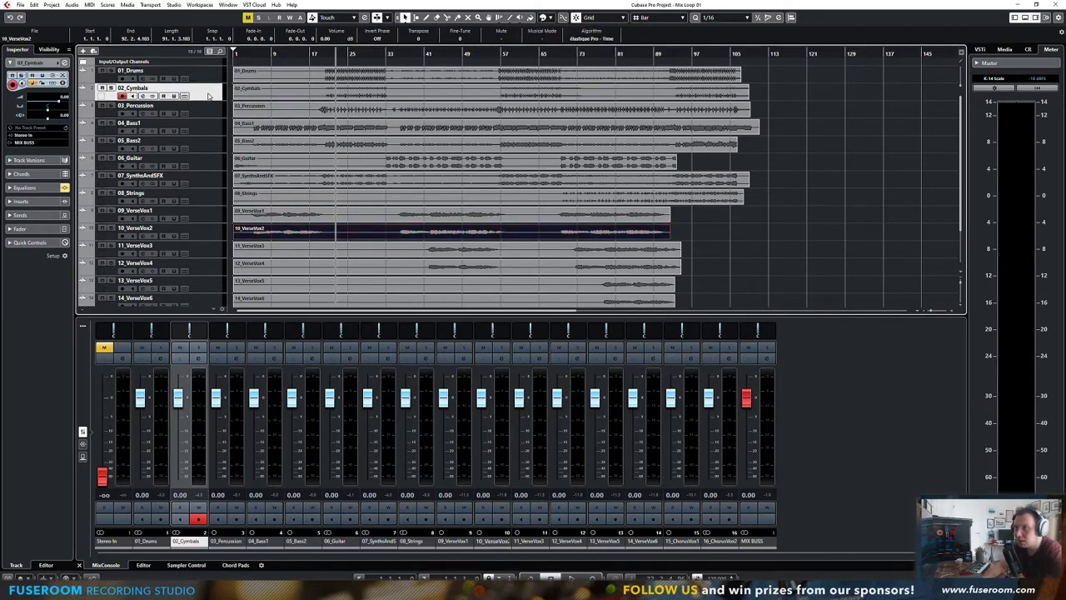
Select the 01_Drums event and color it red
{"action": "left_click", "coordinate": [211, 81]}
{"action": "left_click", "coordinate": [259, 82]}
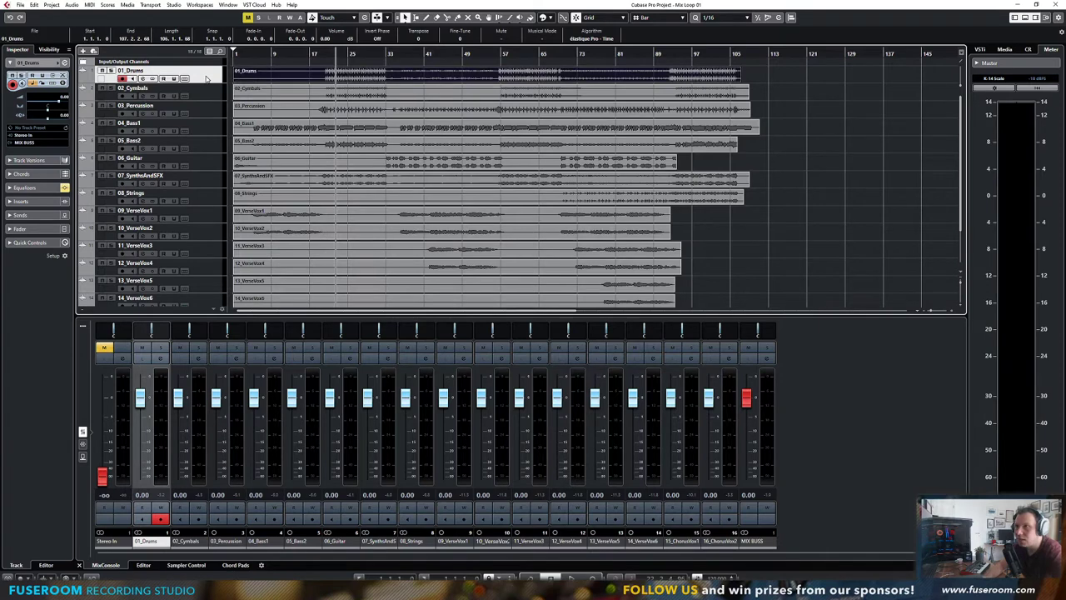
{"action": "left_click", "coordinate": [545, 16]}
{"action": "left_click", "coordinate": [547, 41]}
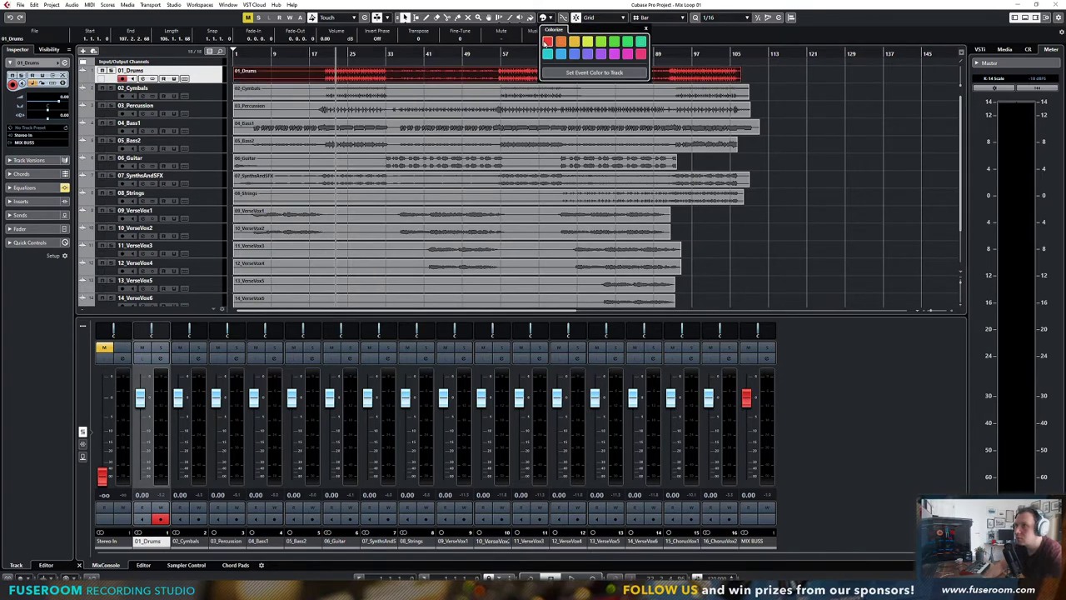
{"action": "left_click", "coordinate": [91, 77]}
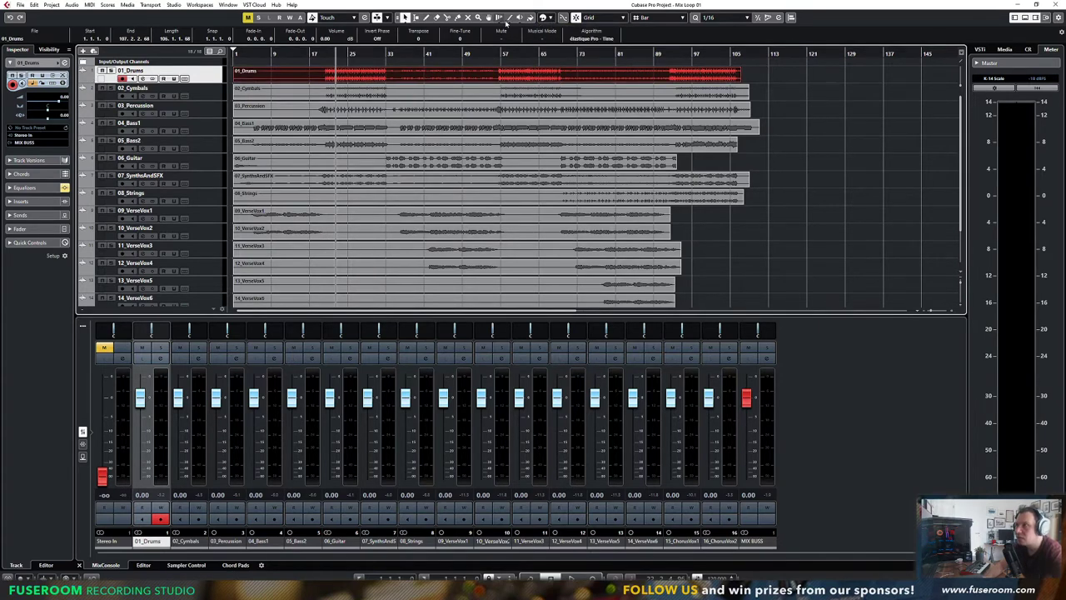
Color the 02_Cymbals event red with the Color tool and return to the Object Selection tool
{"action": "left_click", "coordinate": [543, 17]}
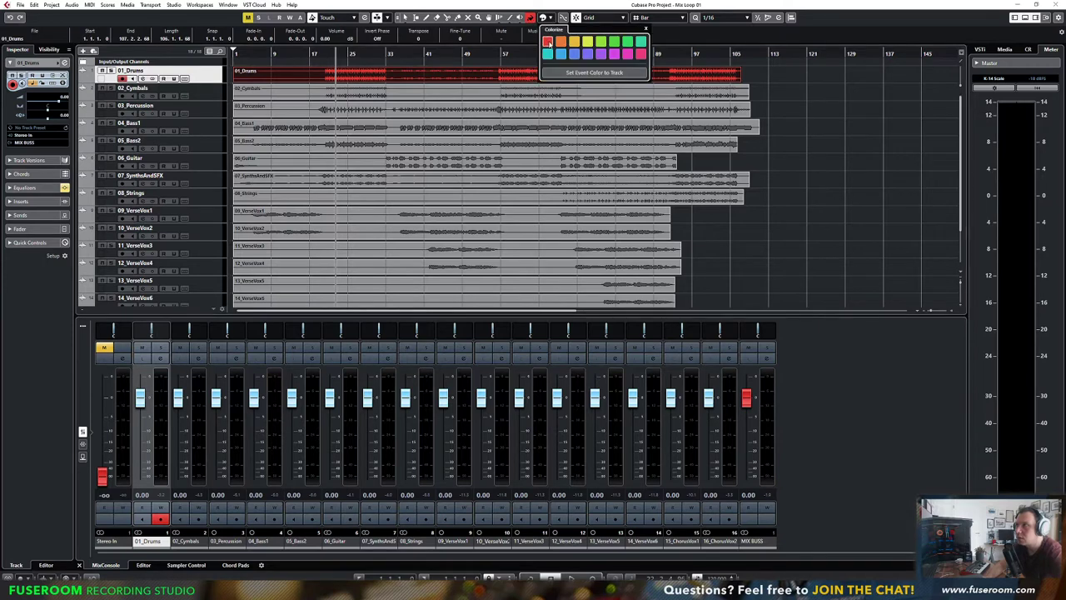
{"action": "left_click", "coordinate": [203, 96]}
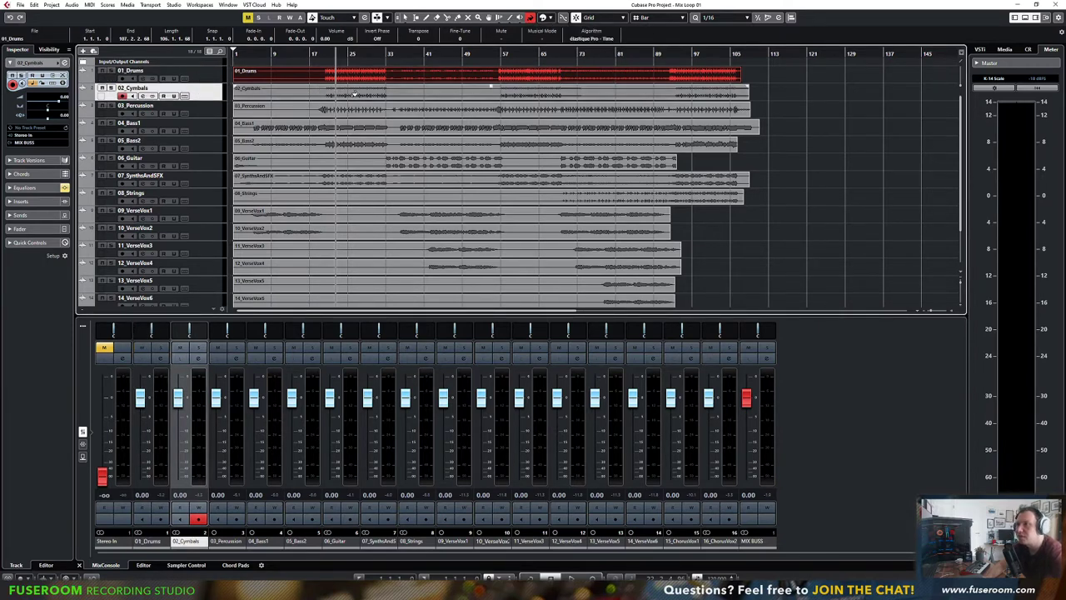
{"action": "left_click", "coordinate": [527, 93]}
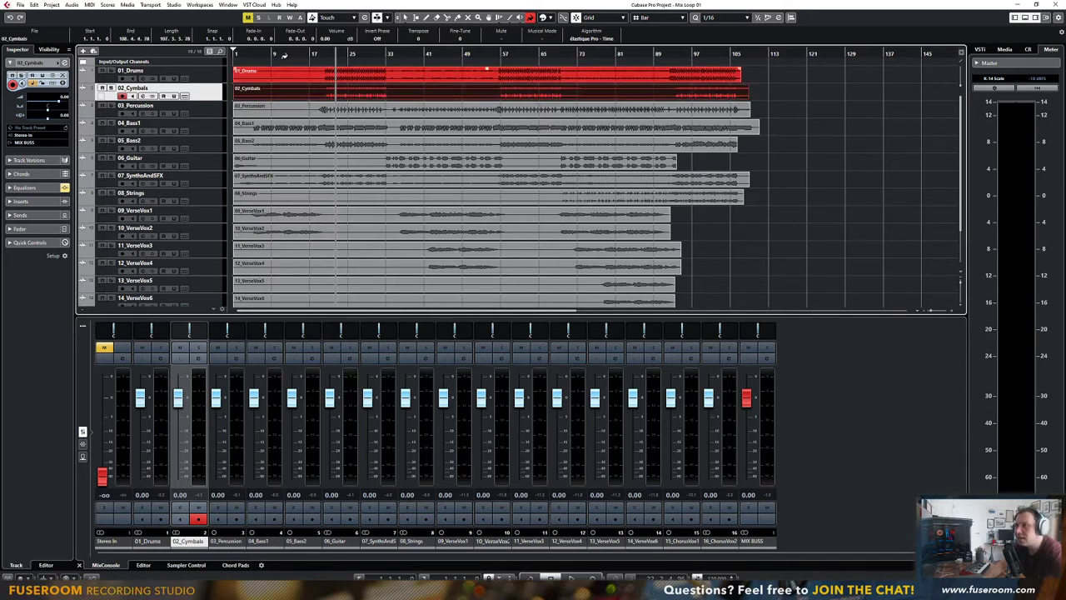
{"action": "left_click", "coordinate": [405, 17]}
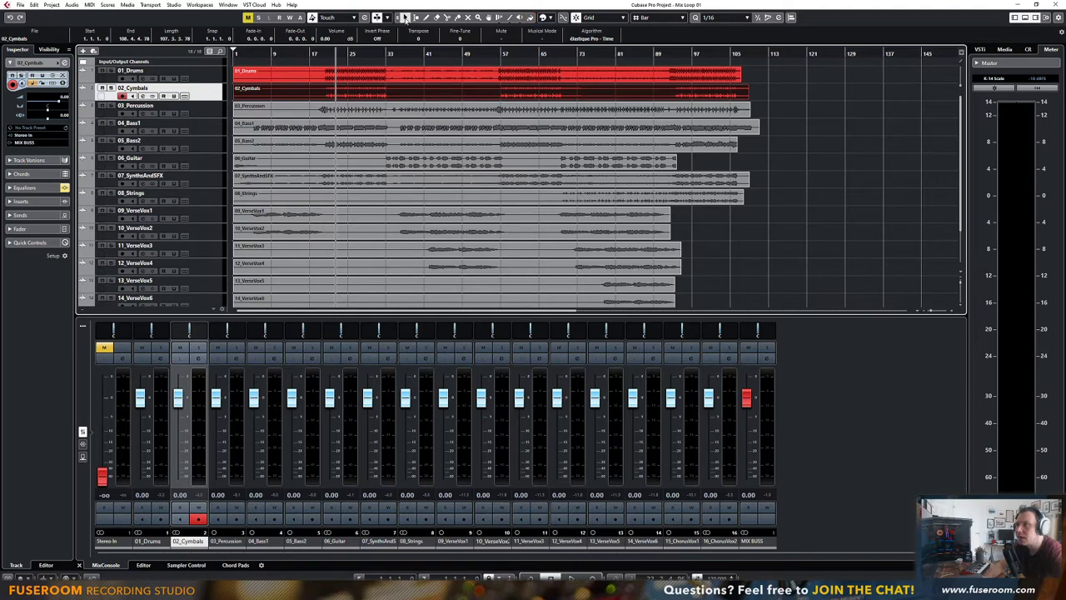
Color the 03_Percussion event red and the 04_Bass1 event magenta
{"action": "left_click", "coordinate": [491, 118]}
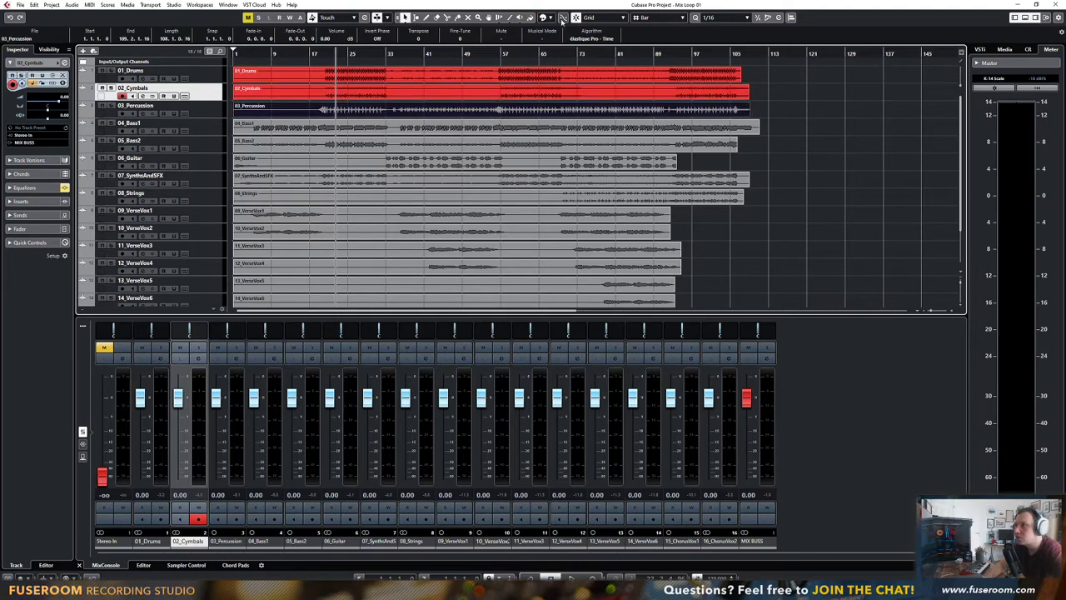
{"action": "left_click", "coordinate": [550, 18]}
{"action": "left_click", "coordinate": [547, 41]}
{"action": "left_click", "coordinate": [675, 126]}
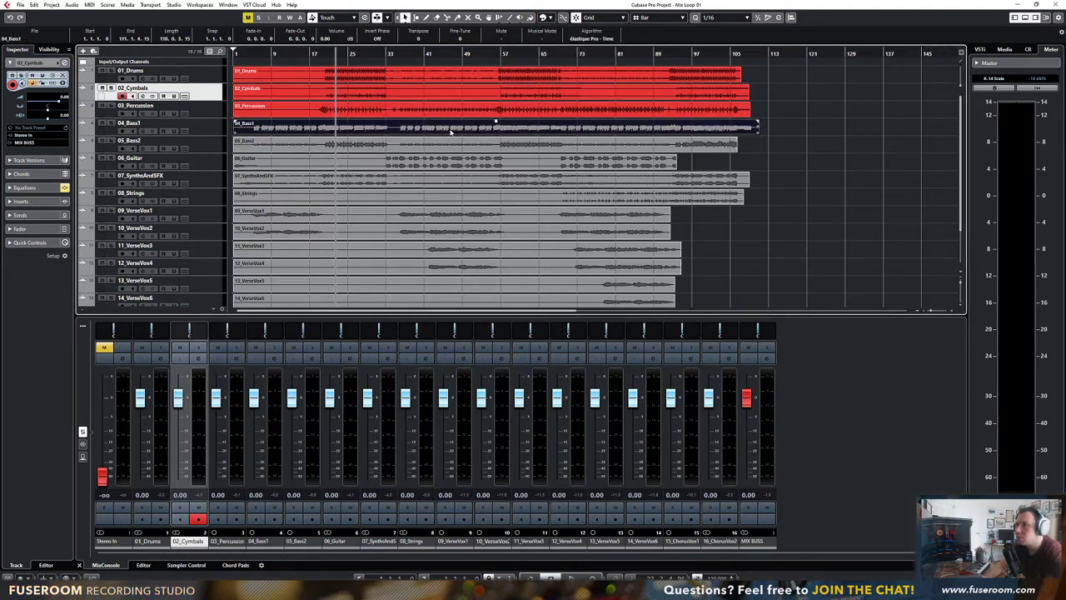
{"action": "left_click", "coordinate": [550, 18]}
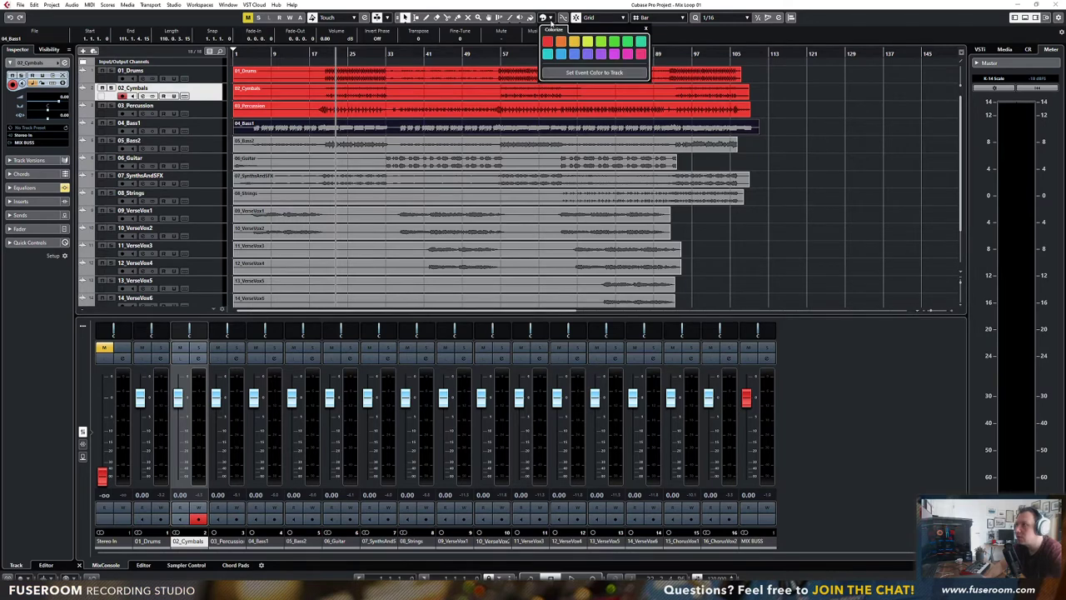
{"action": "left_click", "coordinate": [627, 54]}
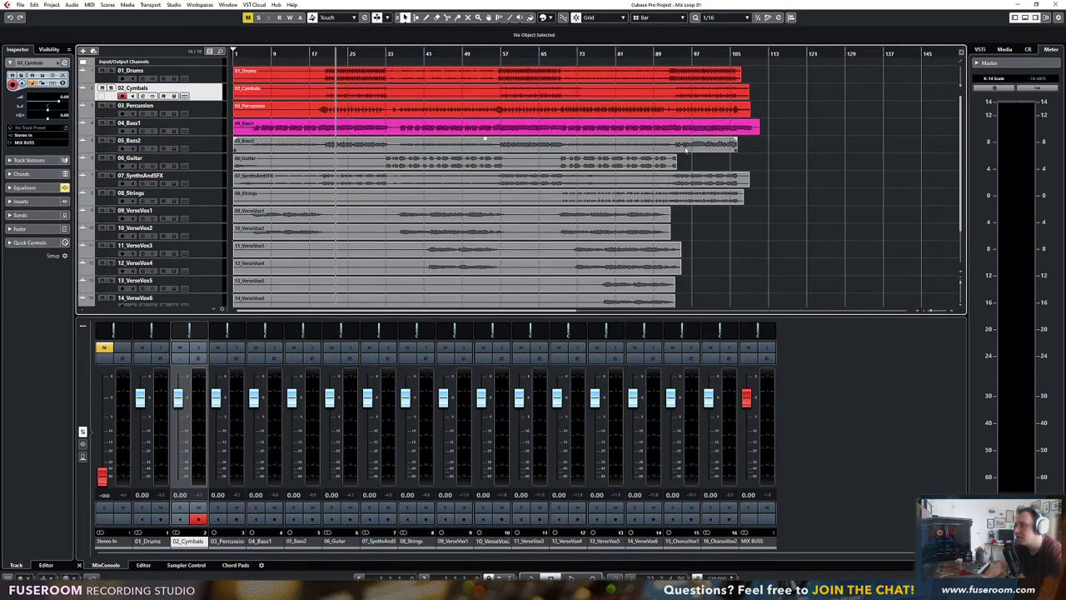
Try orange on the 01_Drums, 02_Cymbals and 03_Percussion events together and set all three back to red
{"action": "left_click", "coordinate": [514, 114]}
{"action": "left_click", "coordinate": [517, 95], "text": "shift"}
{"action": "left_click", "coordinate": [522, 80], "text": "shift"}
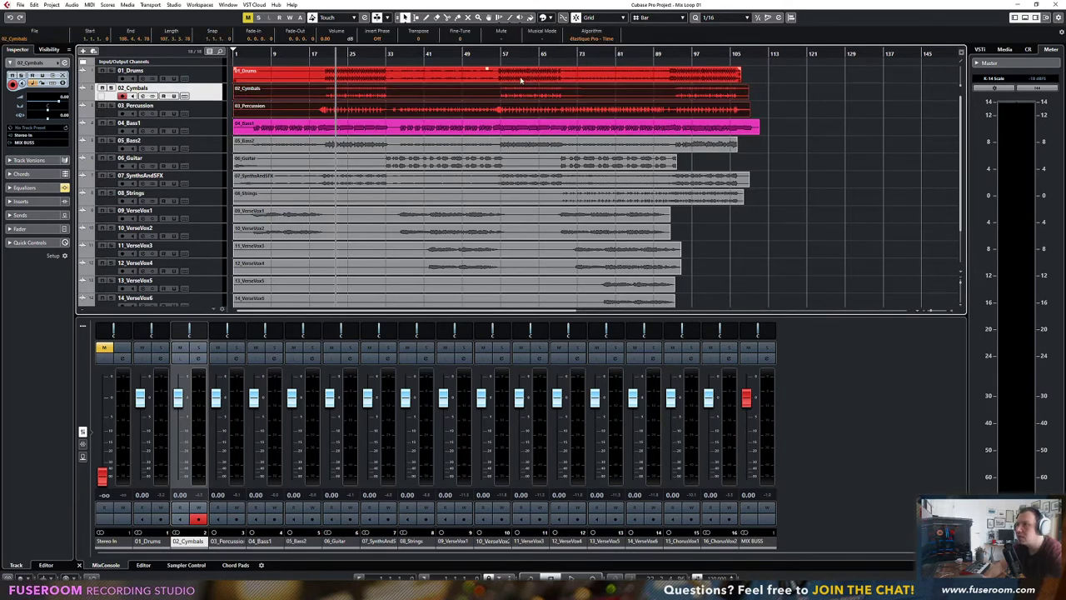
{"action": "left_click", "coordinate": [549, 17]}
{"action": "left_click", "coordinate": [561, 41]}
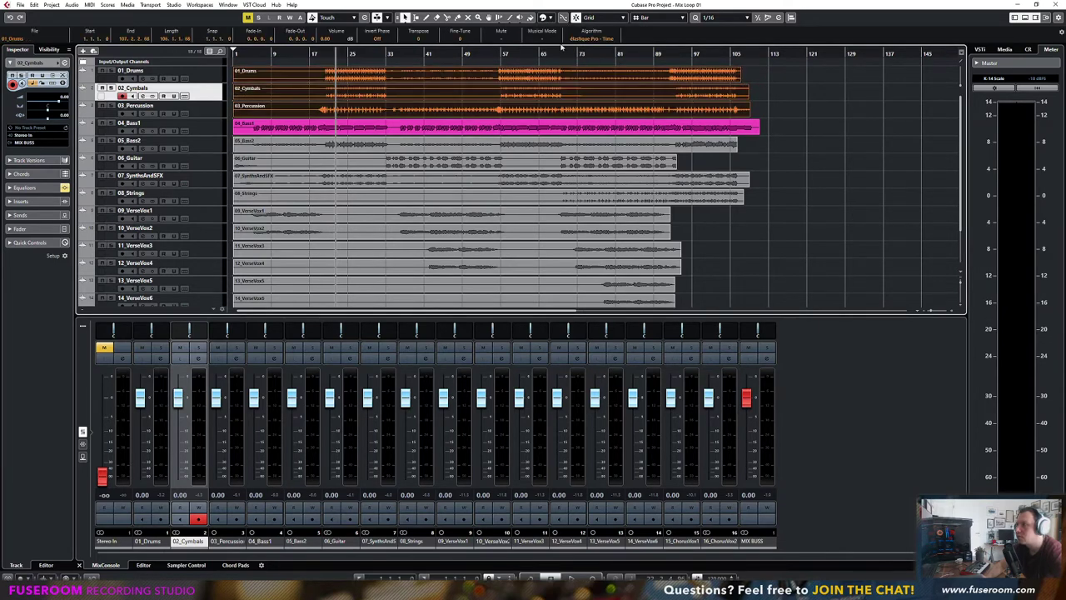
{"action": "left_click", "coordinate": [545, 17]}
{"action": "left_click", "coordinate": [547, 41]}
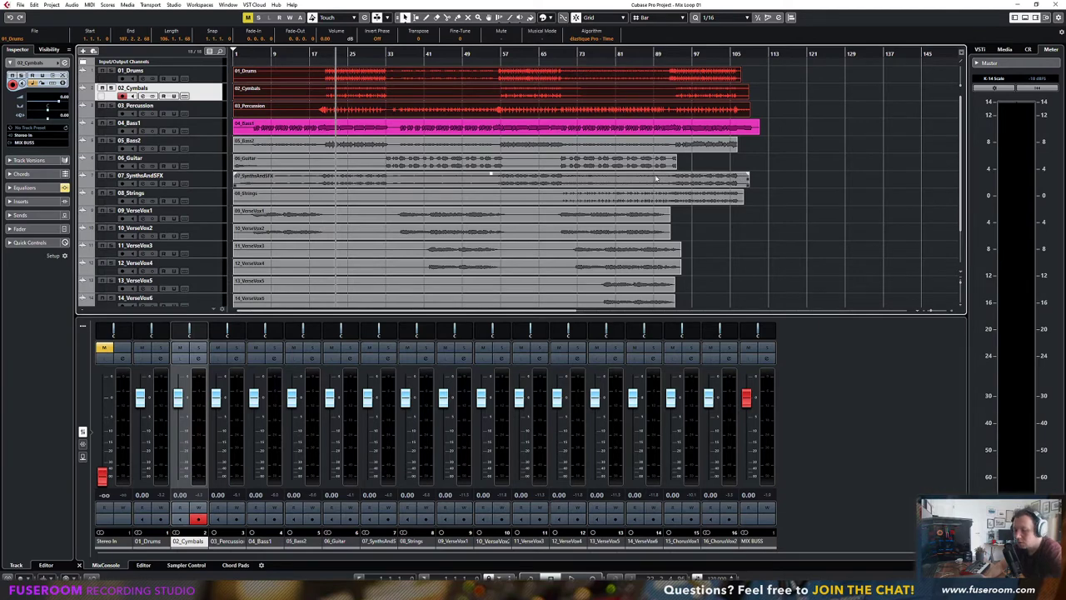
Color the 05_Bass2 event purple and the 06_Guitar event orange
{"action": "left_click", "coordinate": [307, 149]}
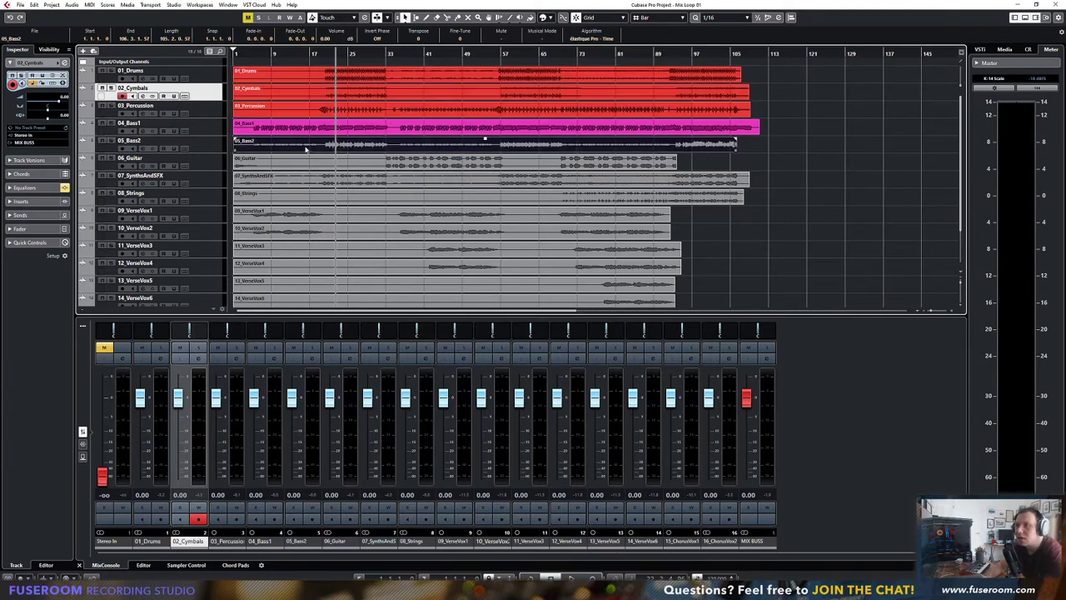
{"action": "left_click", "coordinate": [545, 18]}
{"action": "left_click", "coordinate": [614, 54]}
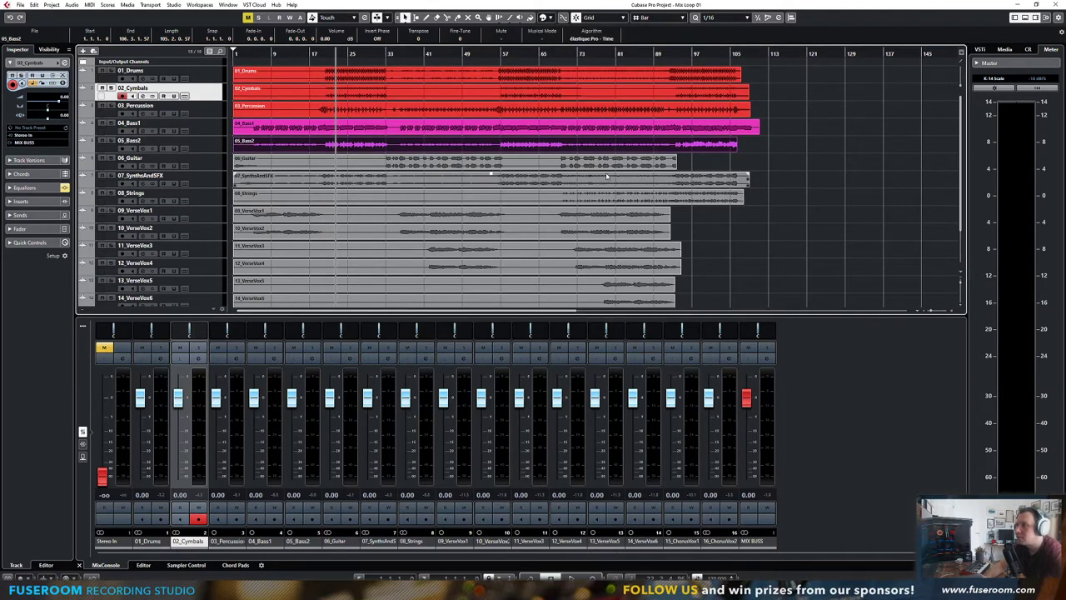
{"action": "left_click", "coordinate": [430, 167]}
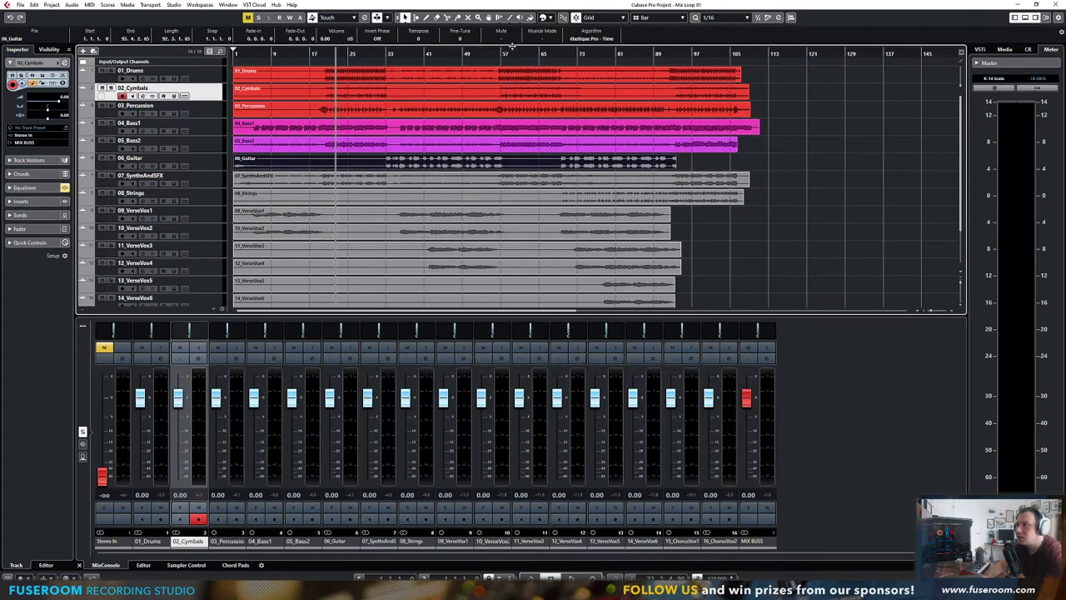
{"action": "left_click", "coordinate": [545, 17]}
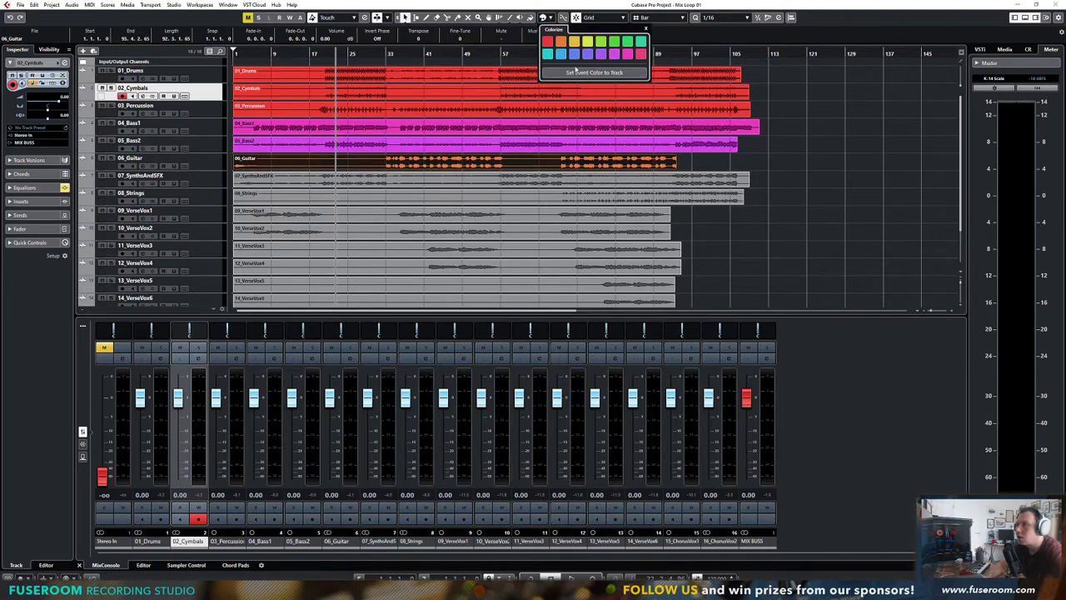
{"action": "left_click", "coordinate": [562, 42]}
Color the 07_SynthsAndSFX event blue-violet and the 08_Strings event yellow
{"action": "left_click", "coordinate": [414, 183]}
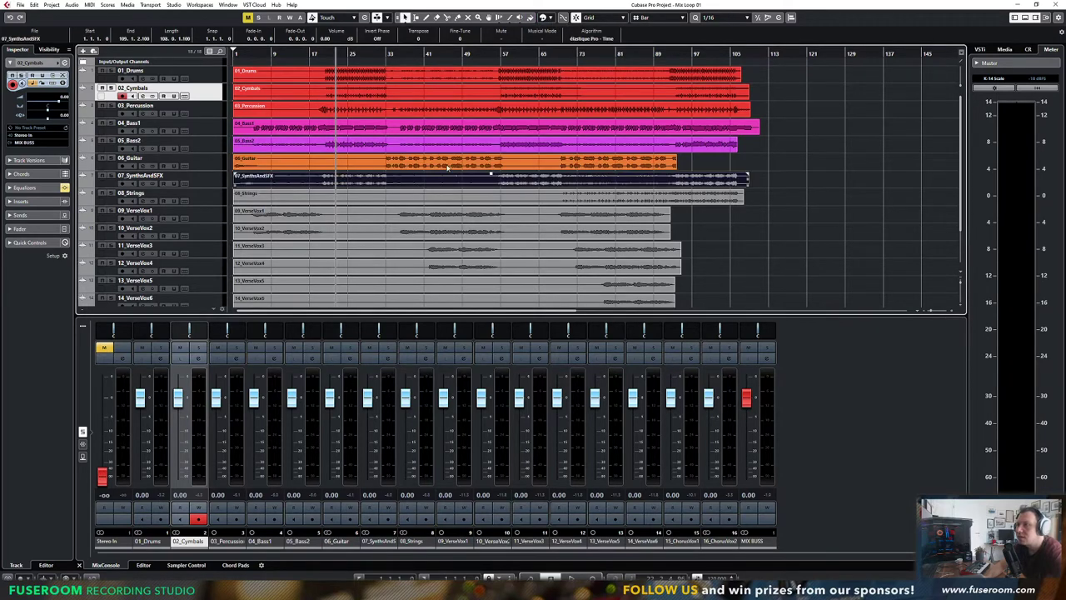
{"action": "left_click", "coordinate": [546, 17]}
{"action": "left_click", "coordinate": [588, 54]}
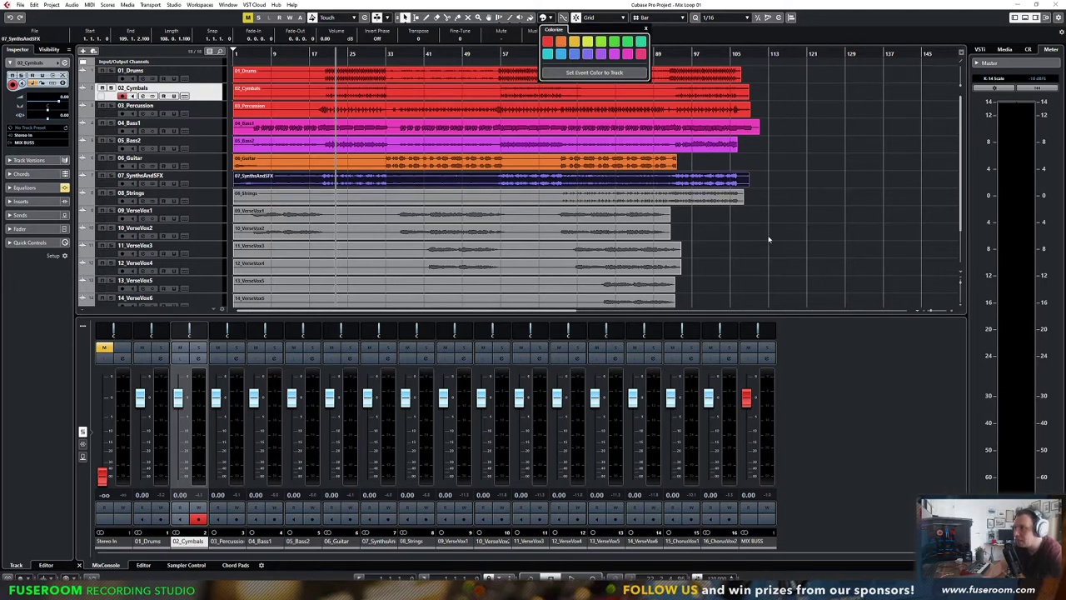
{"action": "left_click", "coordinate": [496, 200]}
{"action": "left_click", "coordinate": [549, 18]}
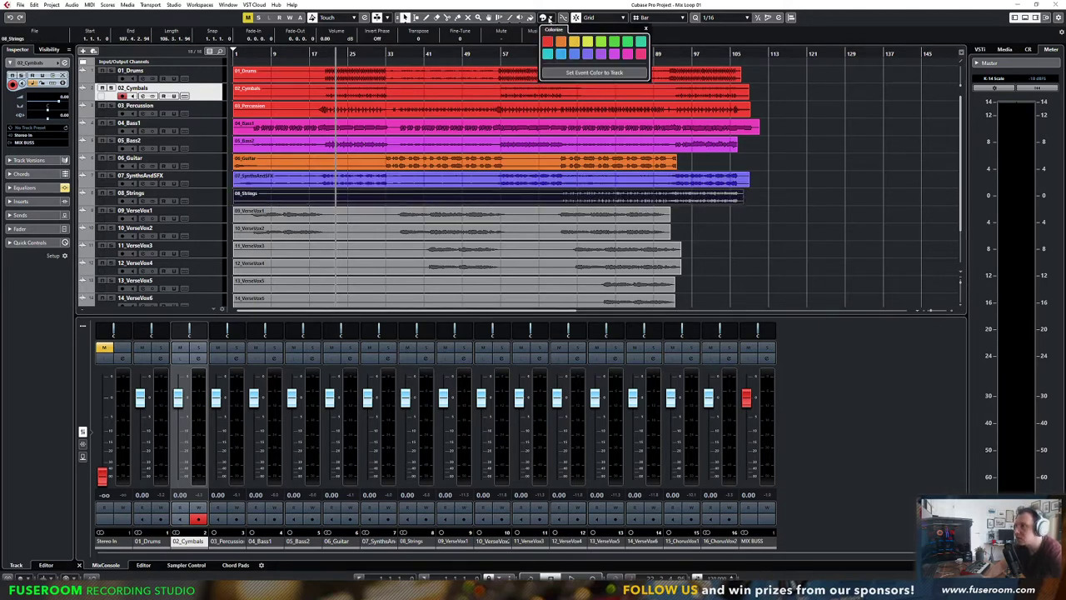
{"action": "left_click", "coordinate": [587, 40]}
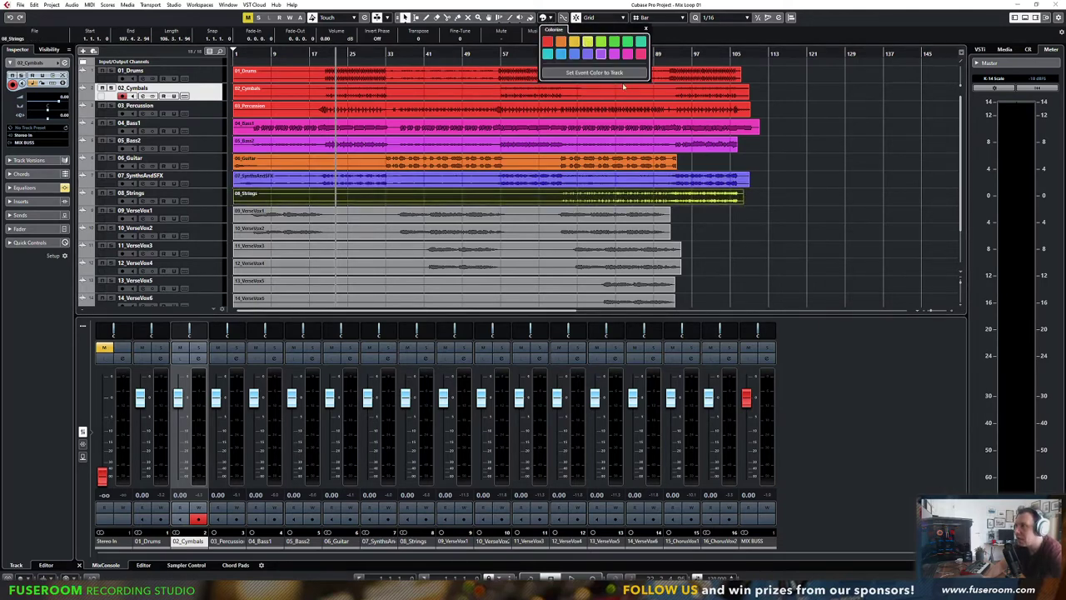
Select the 09_VerseVox1 and 10_VerseVox2 events together, color them bright green, and clear the selection
{"action": "left_click", "coordinate": [500, 219]}
{"action": "left_click", "coordinate": [489, 236]}
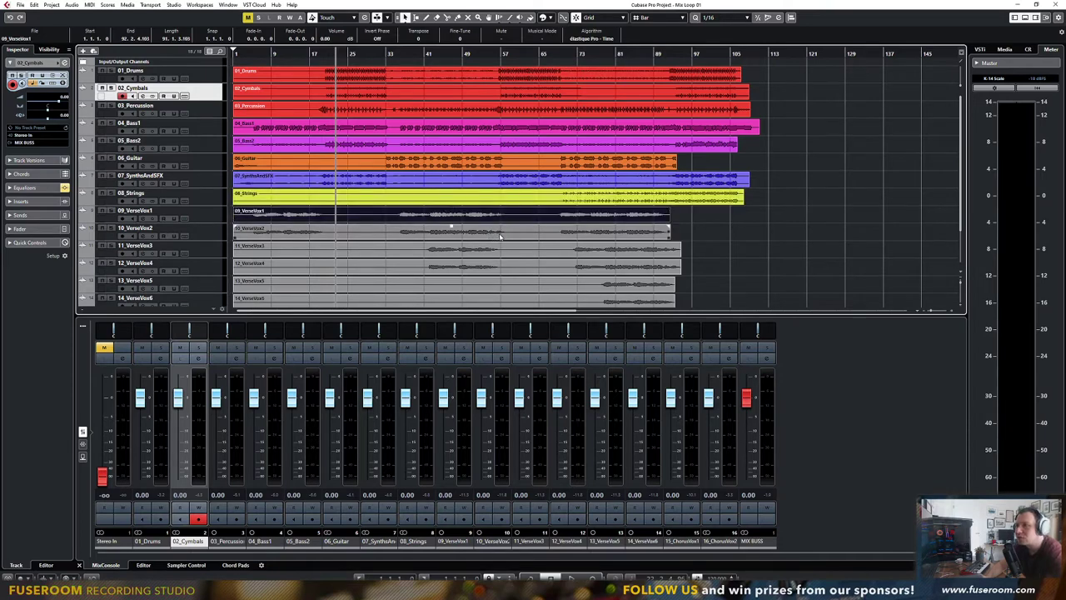
{"action": "left_click", "coordinate": [500, 237], "text": "shift"}
{"action": "left_click", "coordinate": [554, 16]}
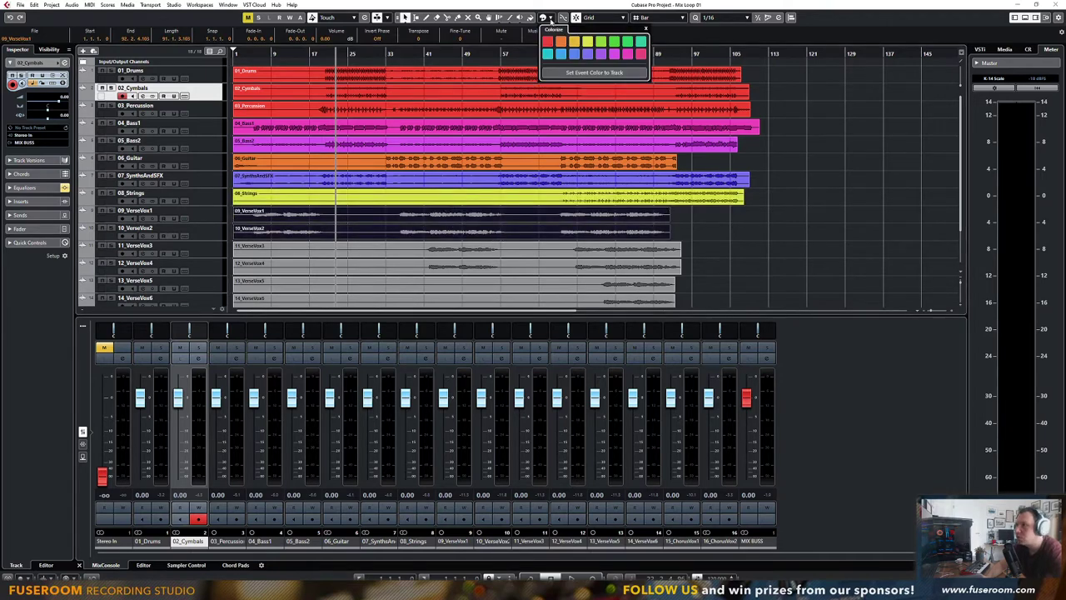
{"action": "left_click", "coordinate": [614, 41]}
{"action": "left_click", "coordinate": [740, 247]}
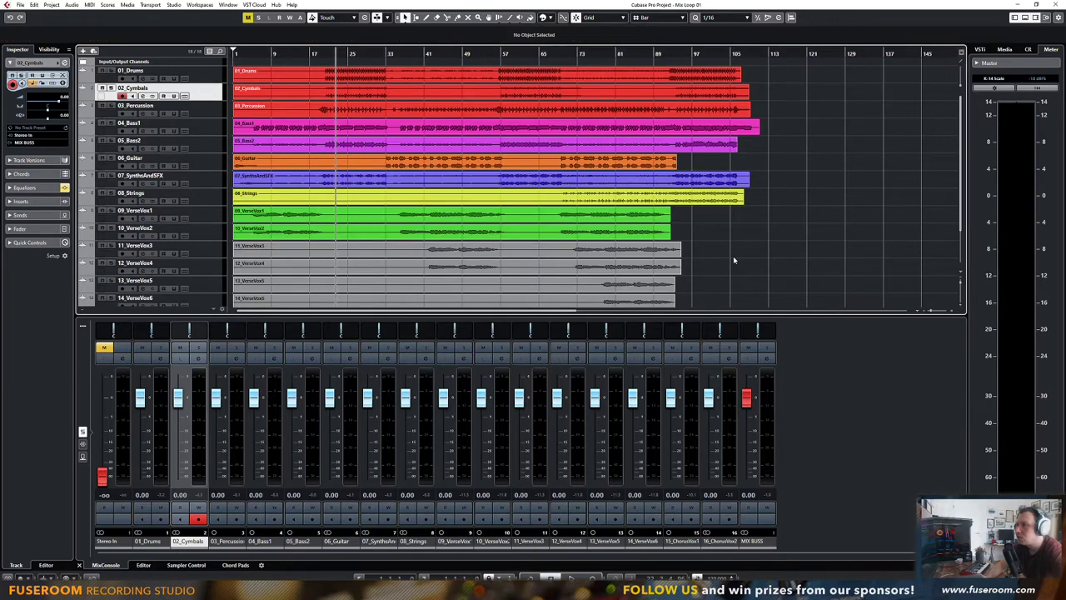
Select all events from 11_VerseVox3 through 16_ChorusVox2, color them emerald green, and clear the selection
{"action": "scroll", "coordinate": [650, 234], "scroll_direction": "down", "scroll_amount": 3}
{"action": "left_click", "coordinate": [574, 198]}
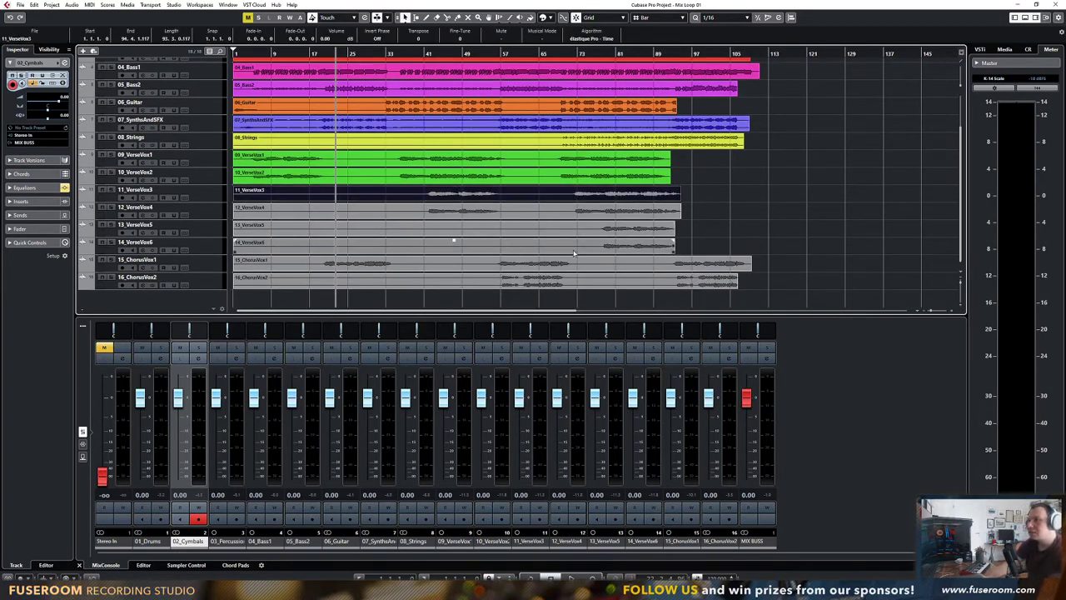
{"action": "left_click", "coordinate": [583, 285], "text": "shift"}
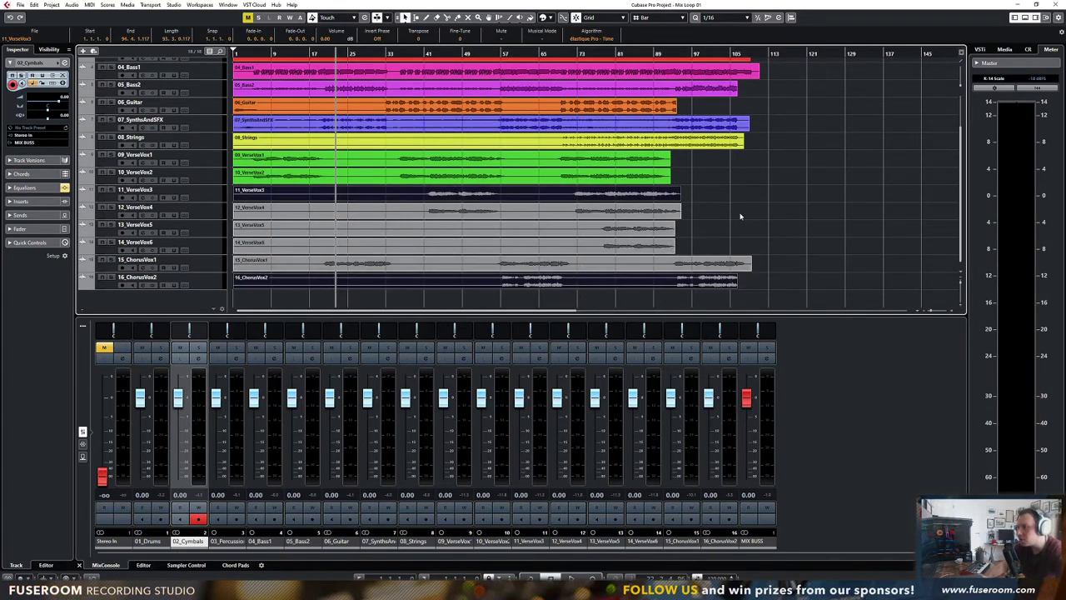
{"action": "left_click_drag", "start_coordinate": [801, 197], "coordinate": [418, 293]}
{"action": "left_click", "coordinate": [543, 17]}
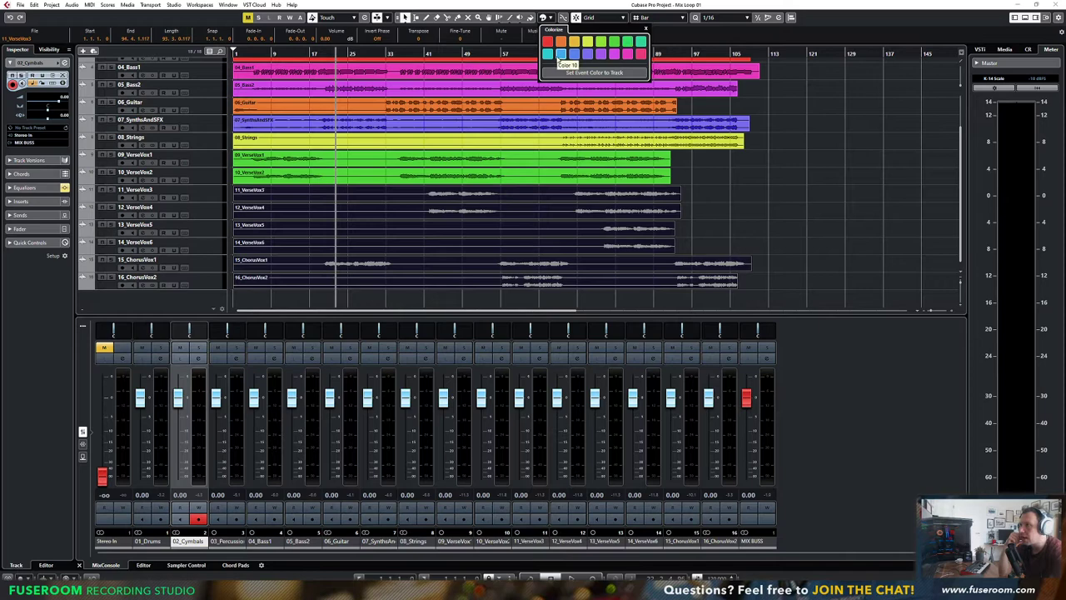
{"action": "left_click", "coordinate": [628, 41]}
{"action": "left_click", "coordinate": [745, 213]}
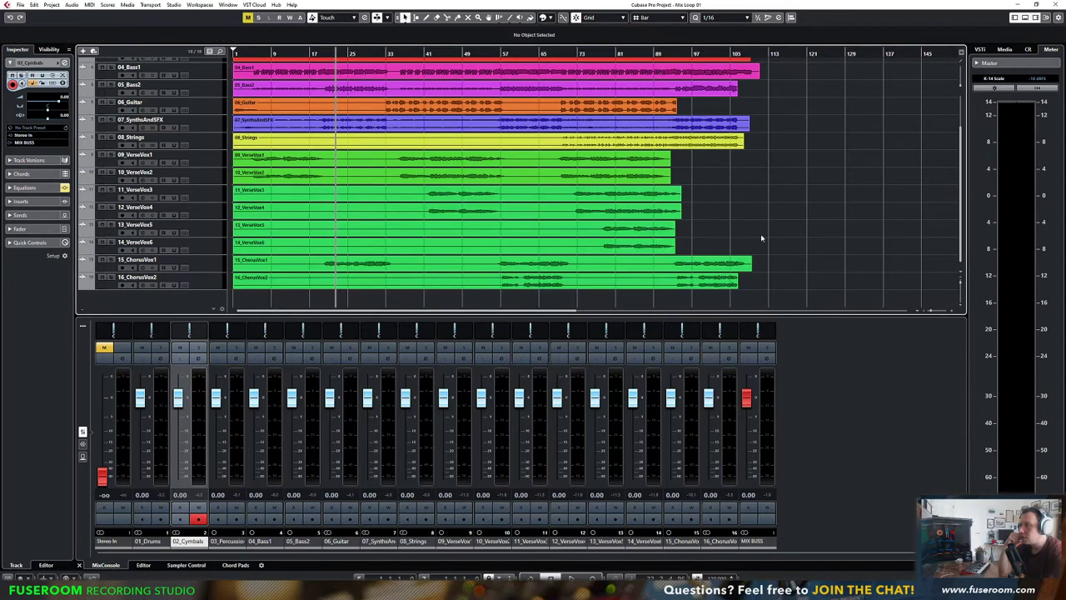
Reselect the events from 11_VerseVox3 through 16_ChorusVox2, color them pink, and clear the selection
{"action": "left_click_drag", "start_coordinate": [805, 287], "coordinate": [230, 185]}
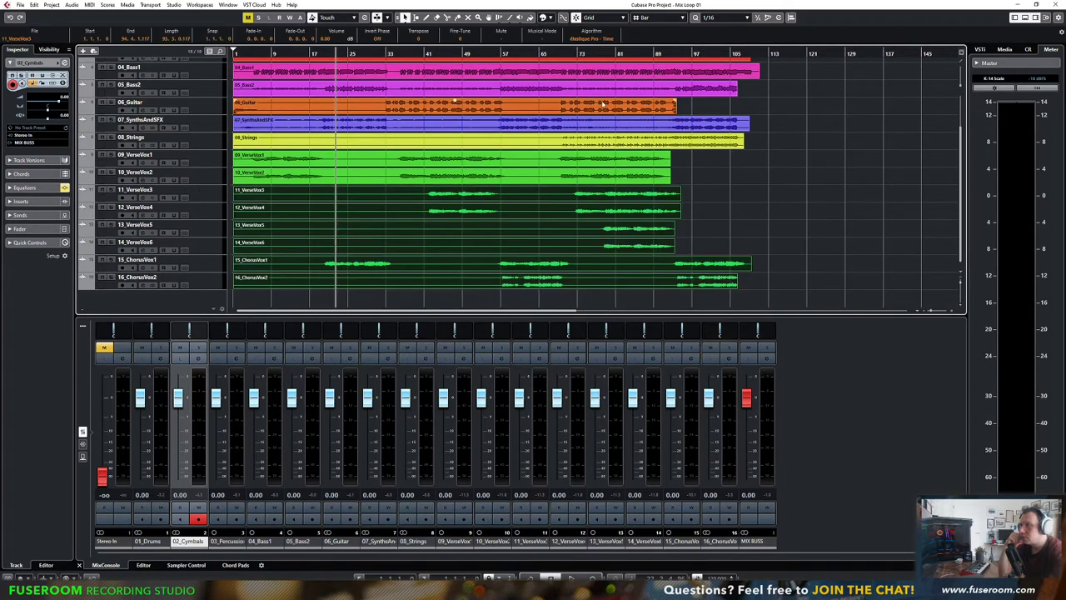
{"action": "left_click", "coordinate": [550, 18]}
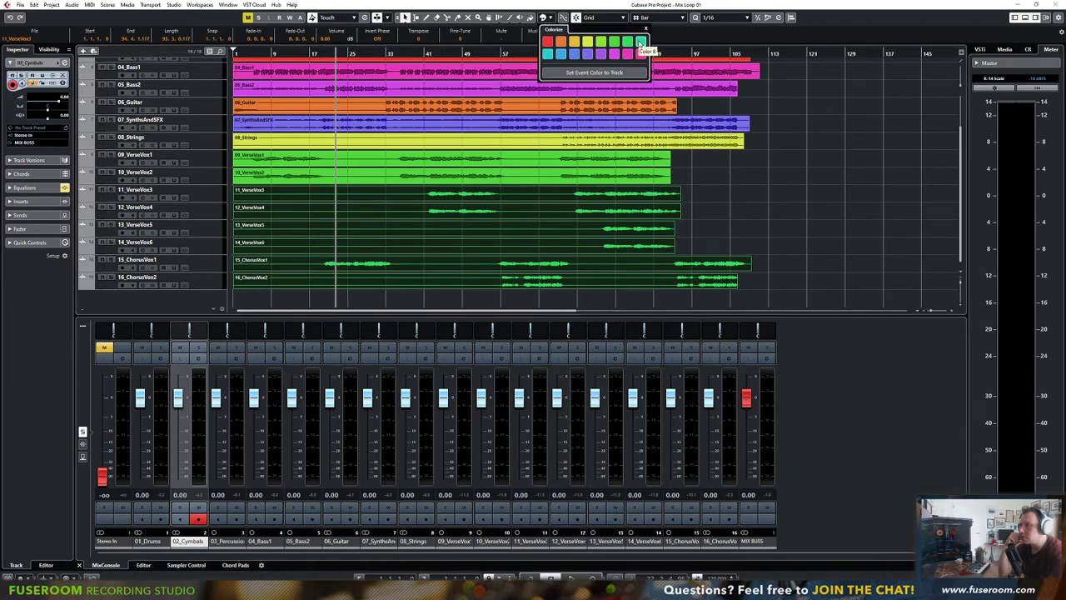
{"action": "left_click", "coordinate": [640, 54]}
{"action": "left_click", "coordinate": [770, 192]}
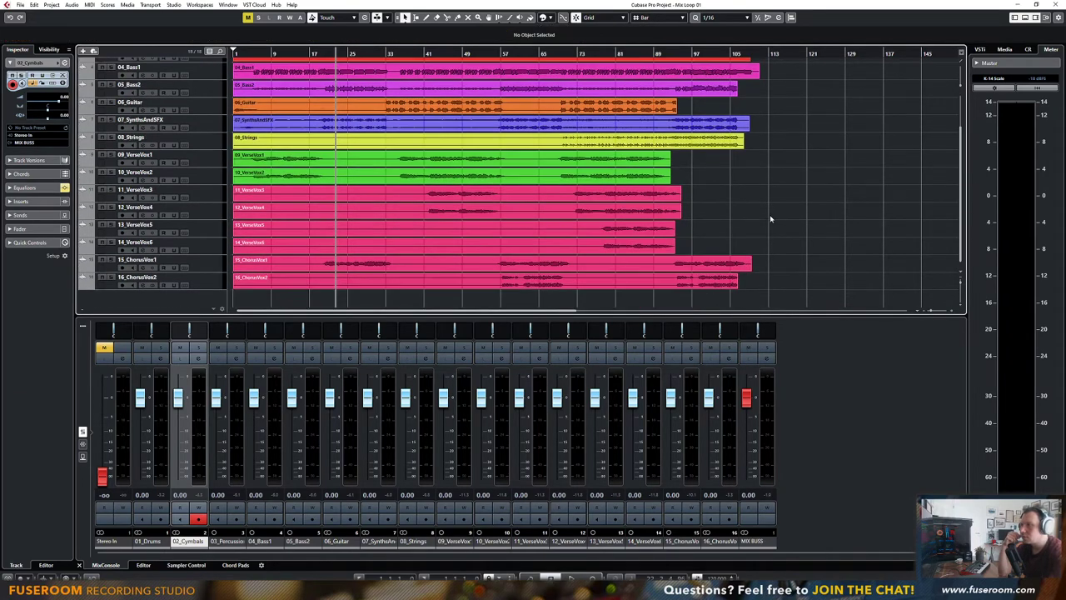
Select the events from 11_VerseVox3 through 16_ChorusVox2, color them yellow-green, and clear the selection
{"action": "left_click_drag", "start_coordinate": [784, 287], "coordinate": [242, 185]}
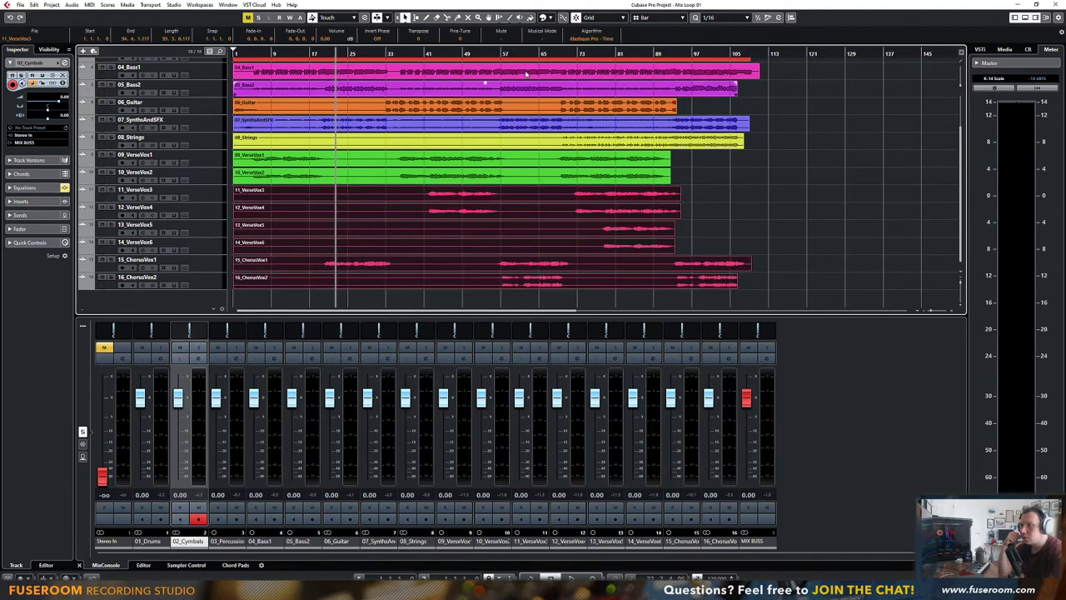
{"action": "left_click", "coordinate": [544, 17]}
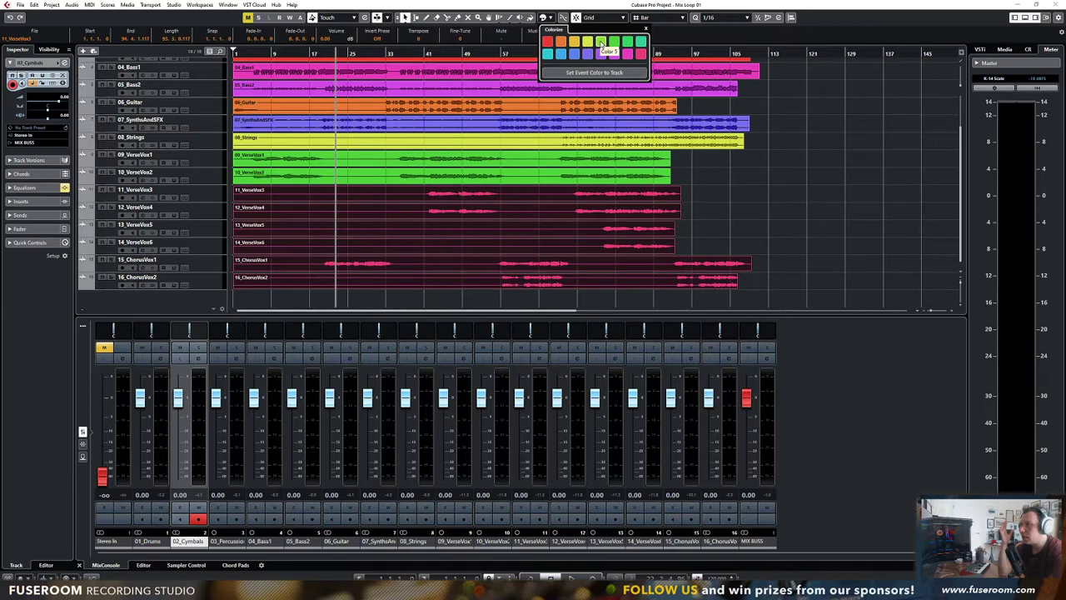
{"action": "left_click", "coordinate": [601, 44]}
{"action": "left_click", "coordinate": [759, 209]}
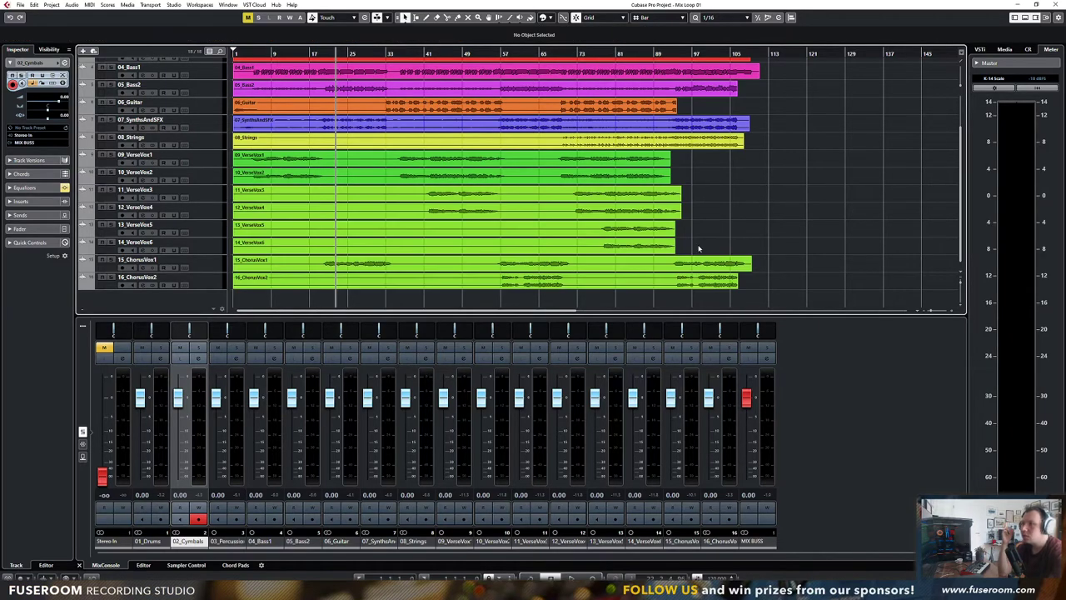
Reselect the events from 11_VerseVox3 through 16_ChorusVox2, color them yellow, and clear the selection
{"action": "left_click_drag", "start_coordinate": [797, 288], "coordinate": [273, 185]}
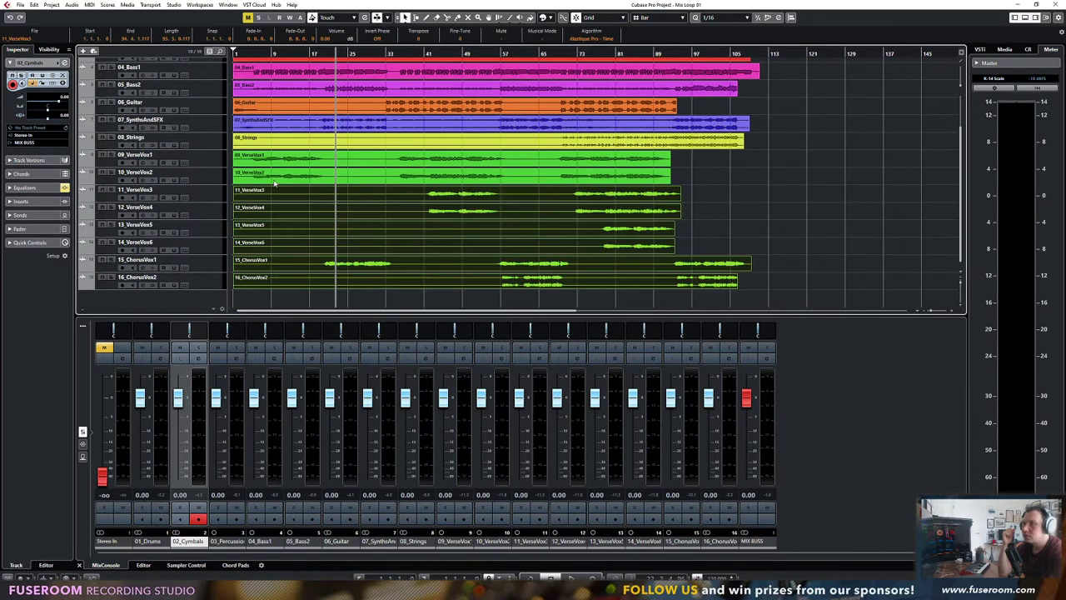
{"action": "left_click", "coordinate": [543, 17]}
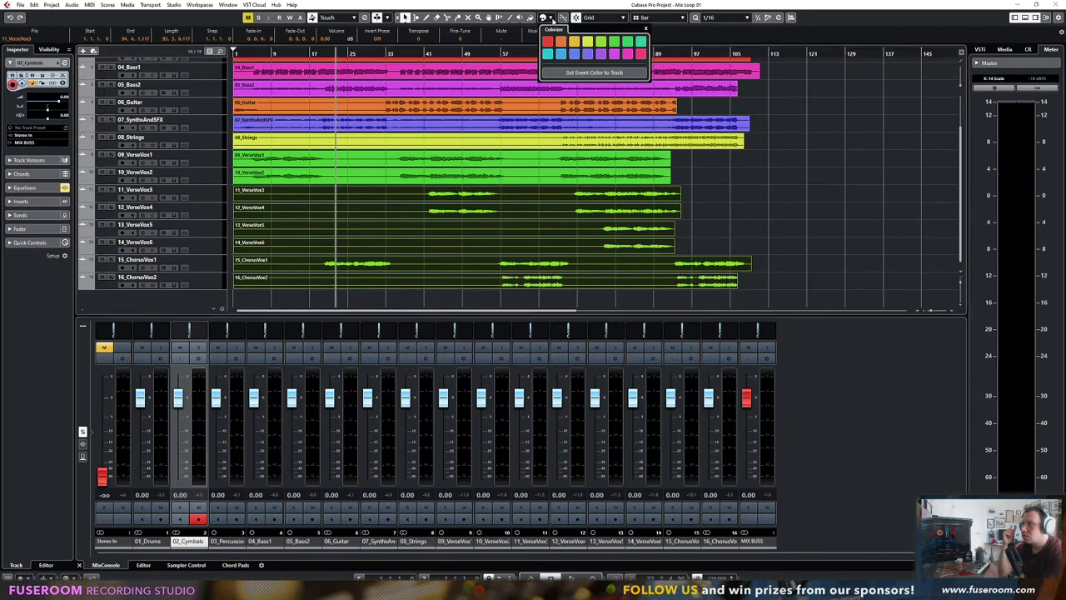
{"action": "left_click", "coordinate": [795, 188]}
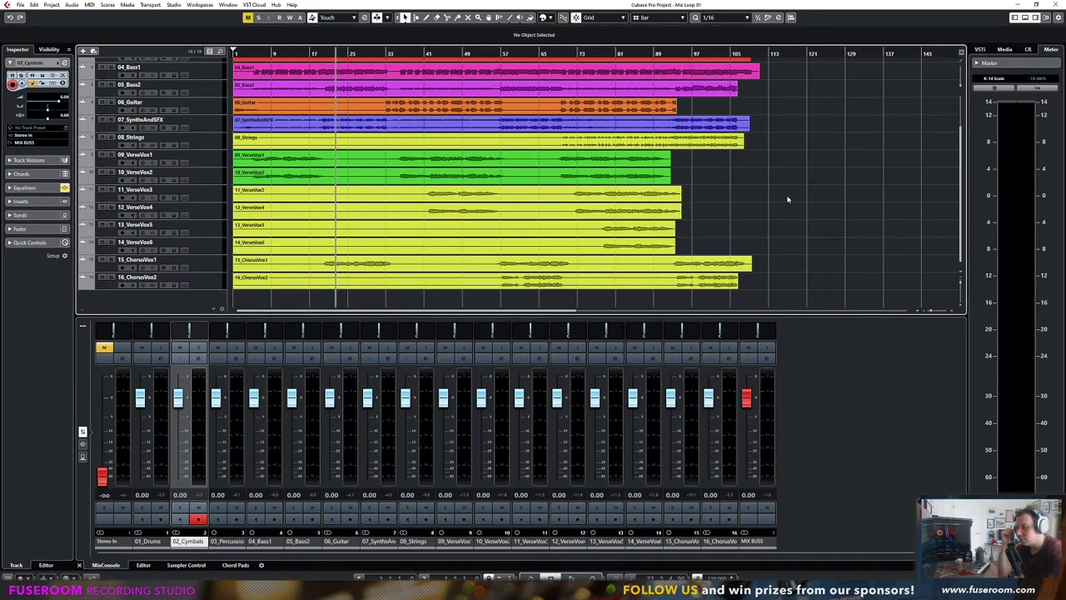
{"action": "scroll", "coordinate": [583, 184], "scroll_direction": "up", "scroll_amount": 3}
{"action": "scroll", "coordinate": [450, 176], "scroll_direction": "down", "scroll_amount": 3}
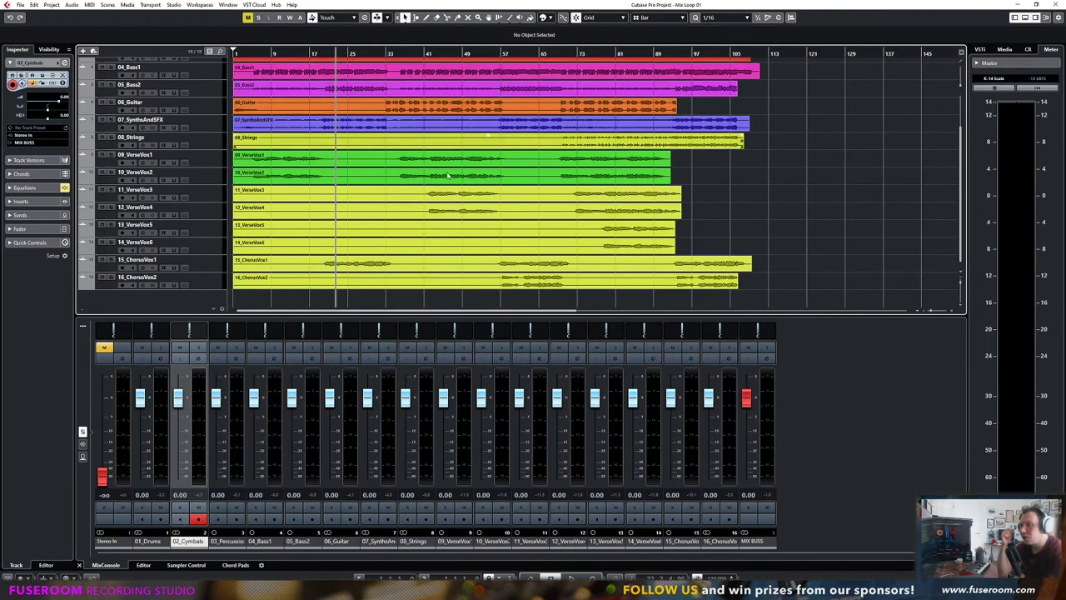
{"action": "scroll", "coordinate": [450, 176], "scroll_direction": "up", "scroll_amount": 3}
{"action": "scroll", "coordinate": [450, 176], "scroll_direction": "down", "scroll_amount": 3}
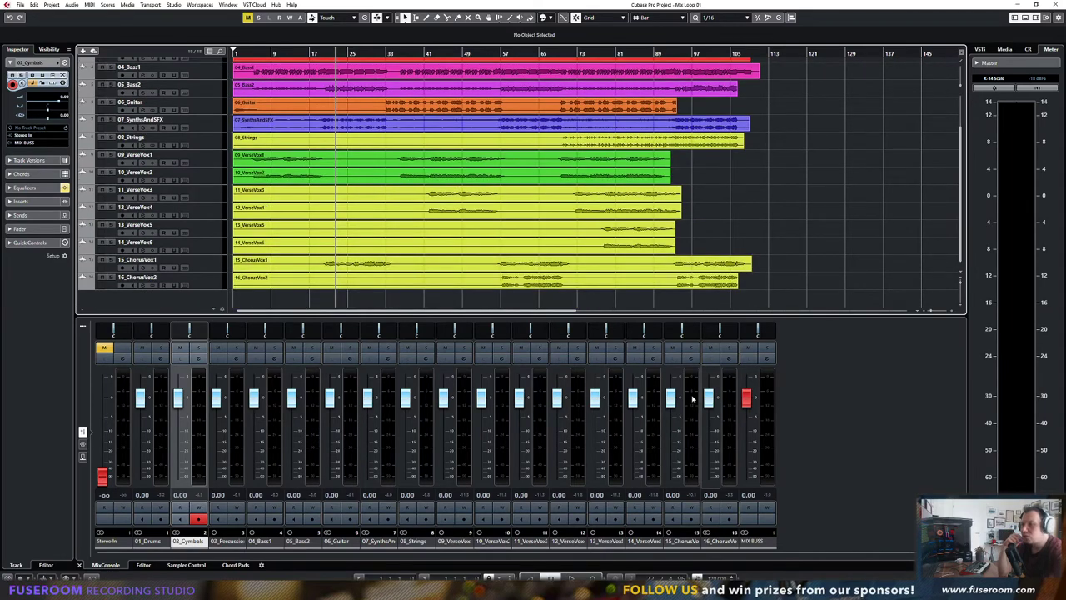
{"action": "right_click", "coordinate": [834, 380]}
{"action": "left_click", "coordinate": [810, 378]}
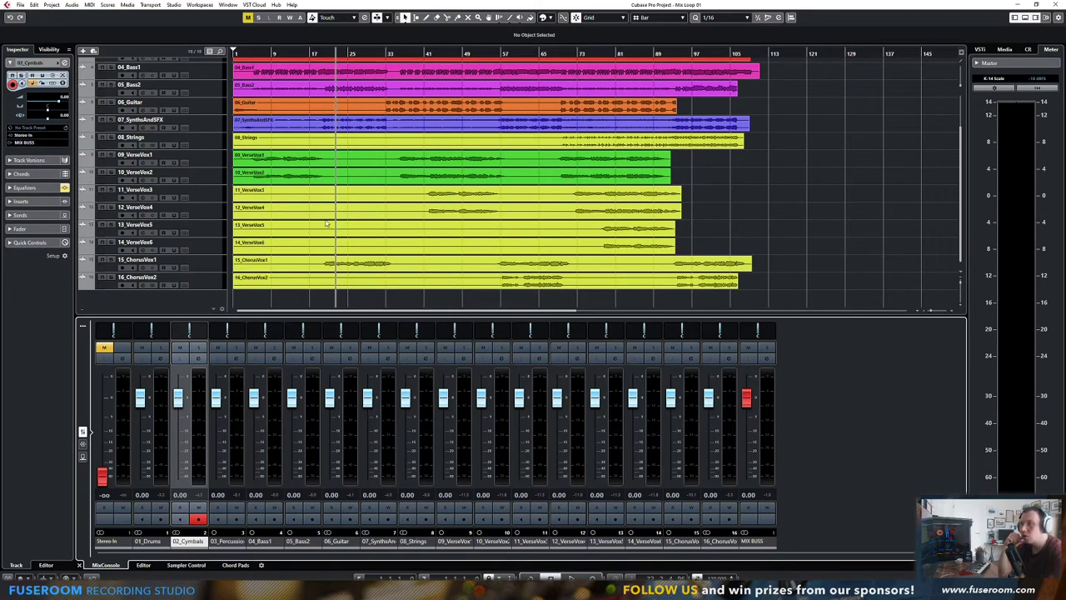
Open the Preferences and examine the Editing, Editors and Event Display pages for a track coloring option
{"action": "left_click", "coordinate": [34, 5]}
{"action": "left_click", "coordinate": [59, 312]}
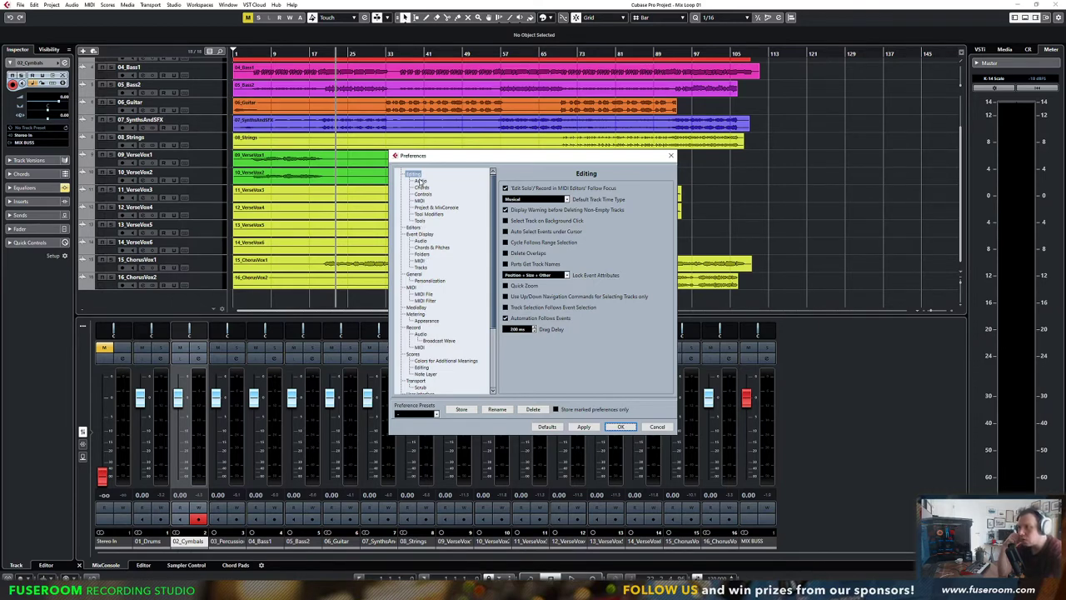
{"action": "left_click", "coordinate": [414, 227]}
{"action": "left_click", "coordinate": [417, 234]}
{"action": "left_click", "coordinate": [421, 241]}
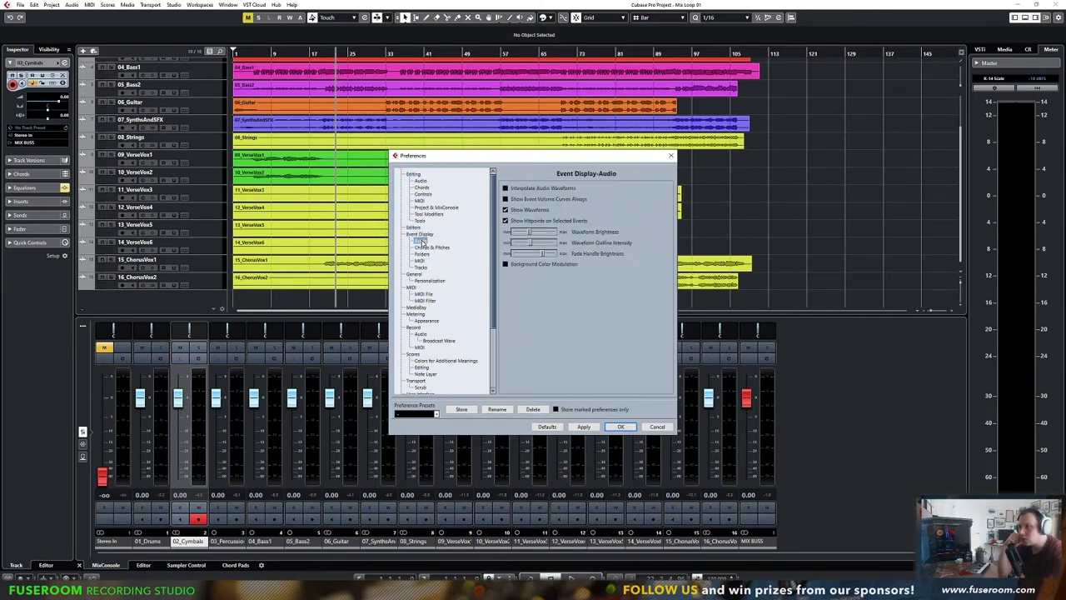
{"action": "left_click", "coordinate": [425, 248]}
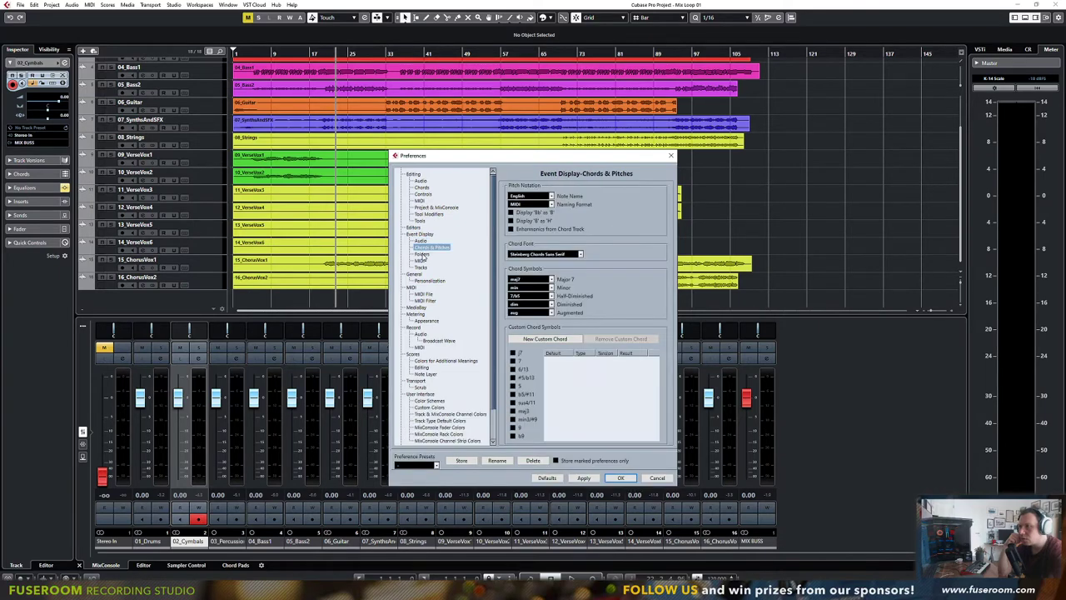
{"action": "left_click", "coordinate": [421, 254]}
{"action": "left_click", "coordinate": [420, 268]}
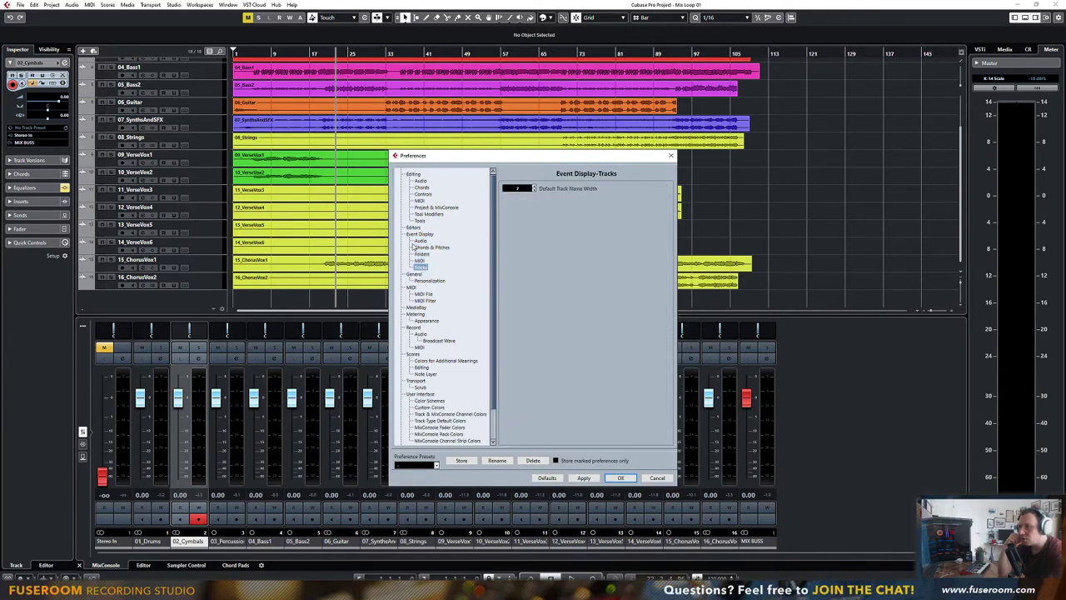
{"action": "left_click", "coordinate": [417, 235]}
{"action": "left_click", "coordinate": [419, 175]}
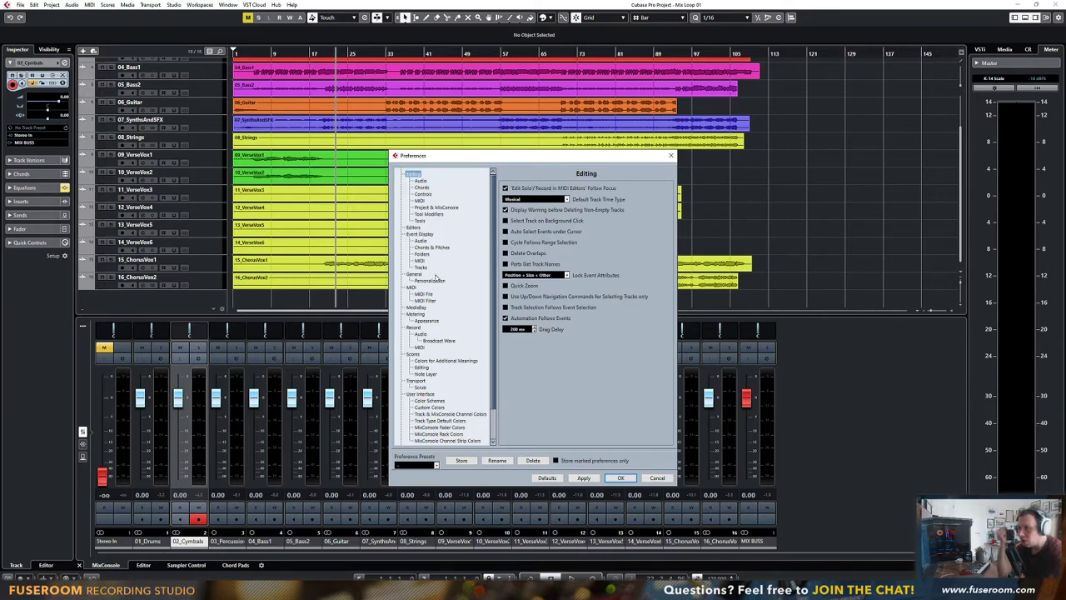
In the Track & MixConsole Channel Colors preferences, enable colorizing for Tracks, Folder Tracks and MixConsole Channels, and apply it
{"action": "scroll", "coordinate": [426, 334], "scroll_direction": "down", "scroll_amount": 2}
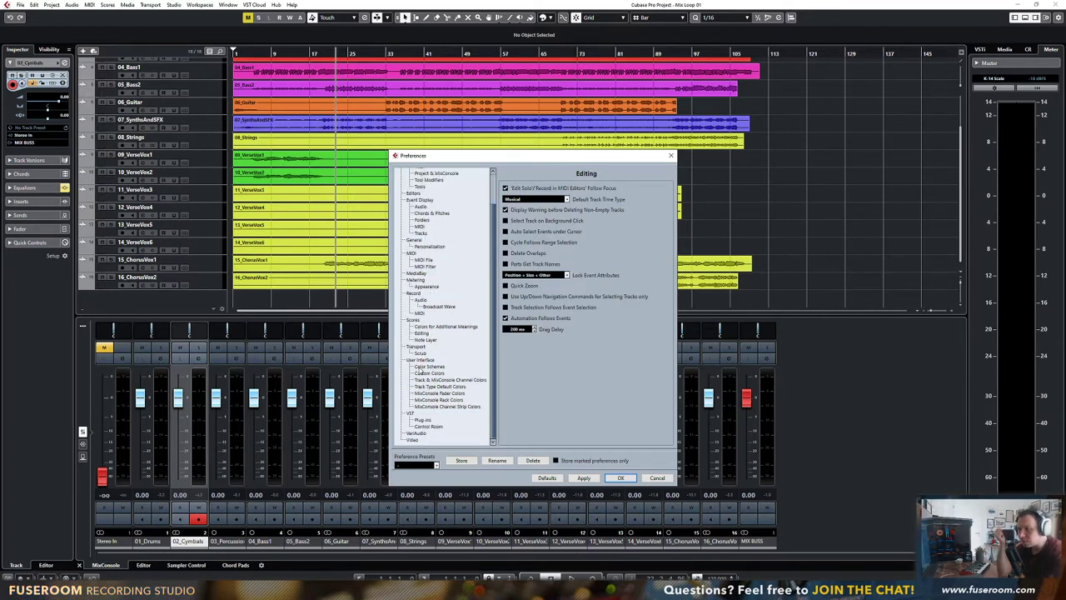
{"action": "left_click", "coordinate": [422, 360]}
{"action": "left_click", "coordinate": [429, 368]}
{"action": "left_click", "coordinate": [429, 374]}
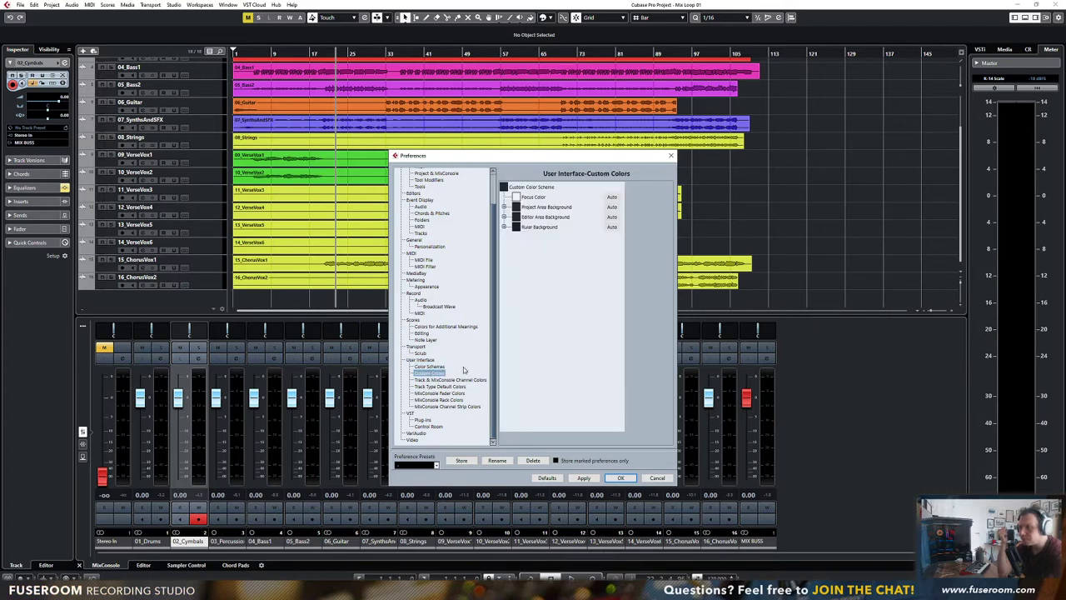
{"action": "left_click", "coordinate": [434, 380]}
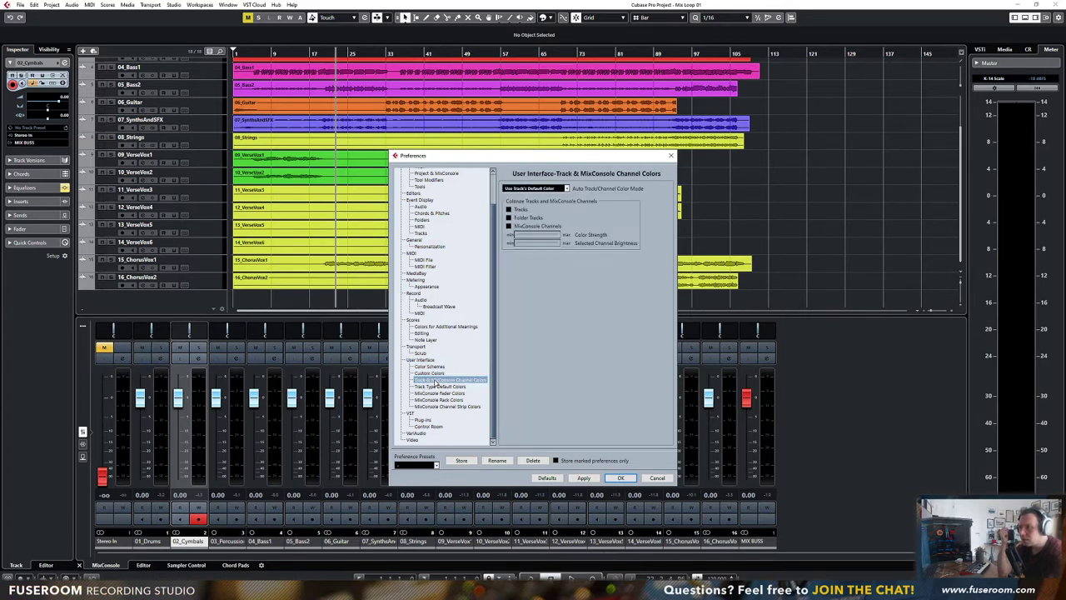
{"action": "left_click", "coordinate": [526, 217]}
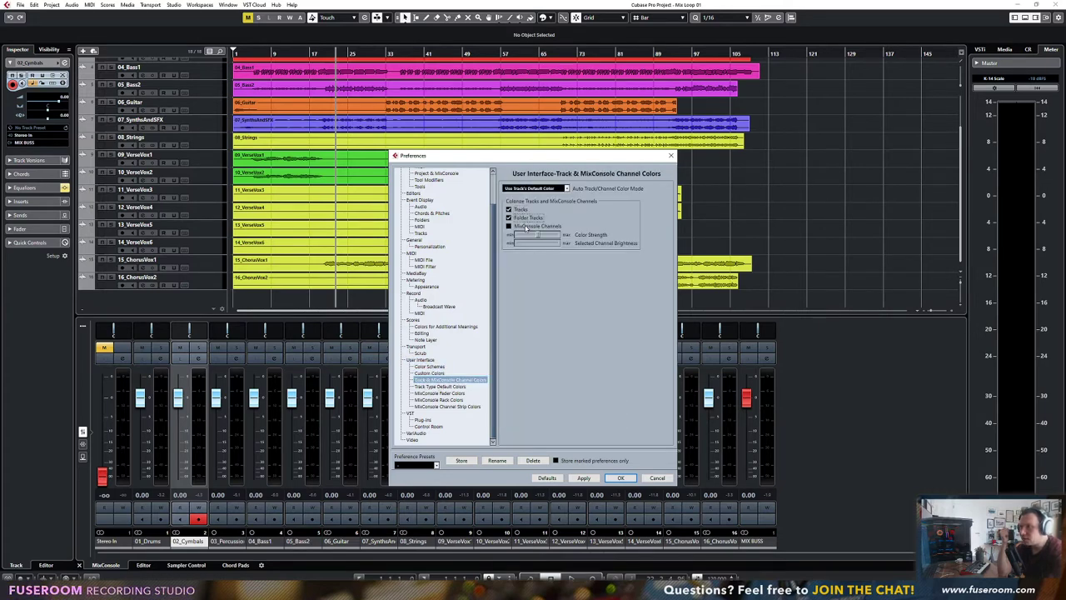
{"action": "left_click", "coordinate": [584, 477]}
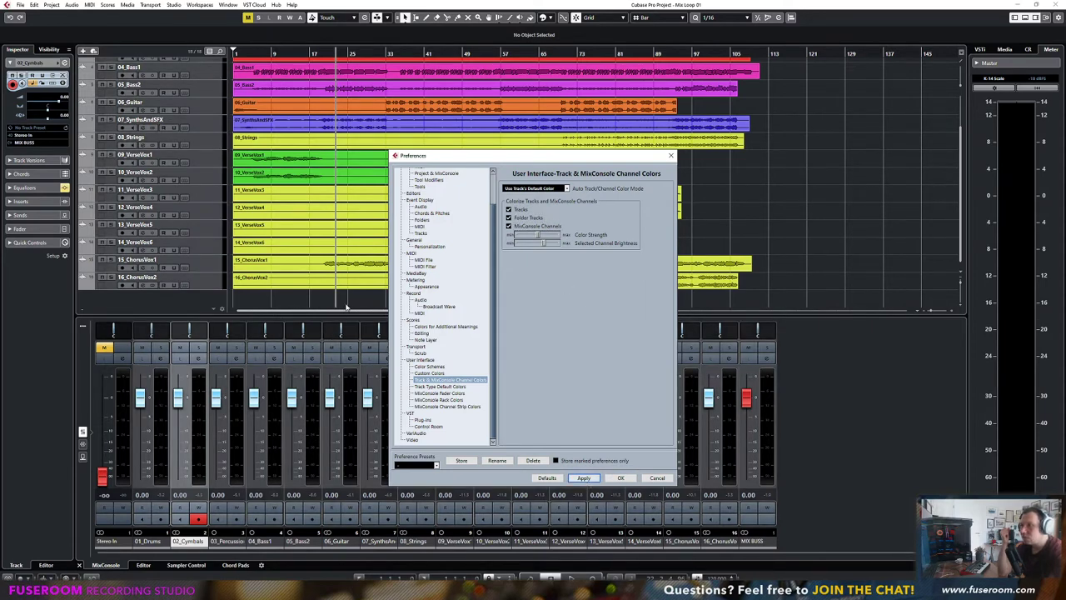
Examine the available Auto Track/Channel Color Mode options without choosing a different one
{"action": "left_click", "coordinate": [534, 188]}
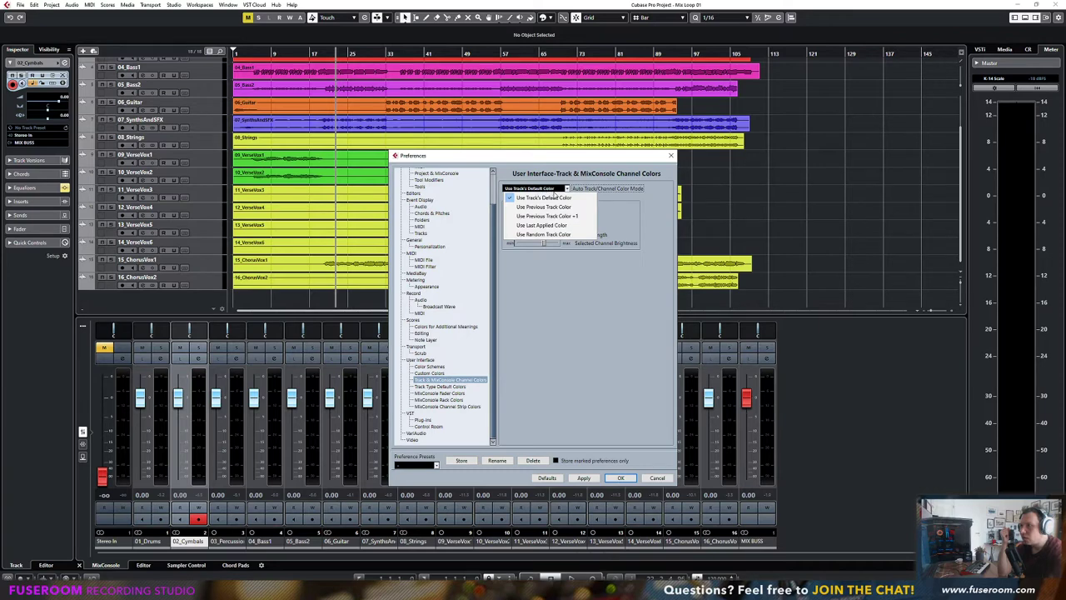
{"action": "left_click", "coordinate": [576, 287]}
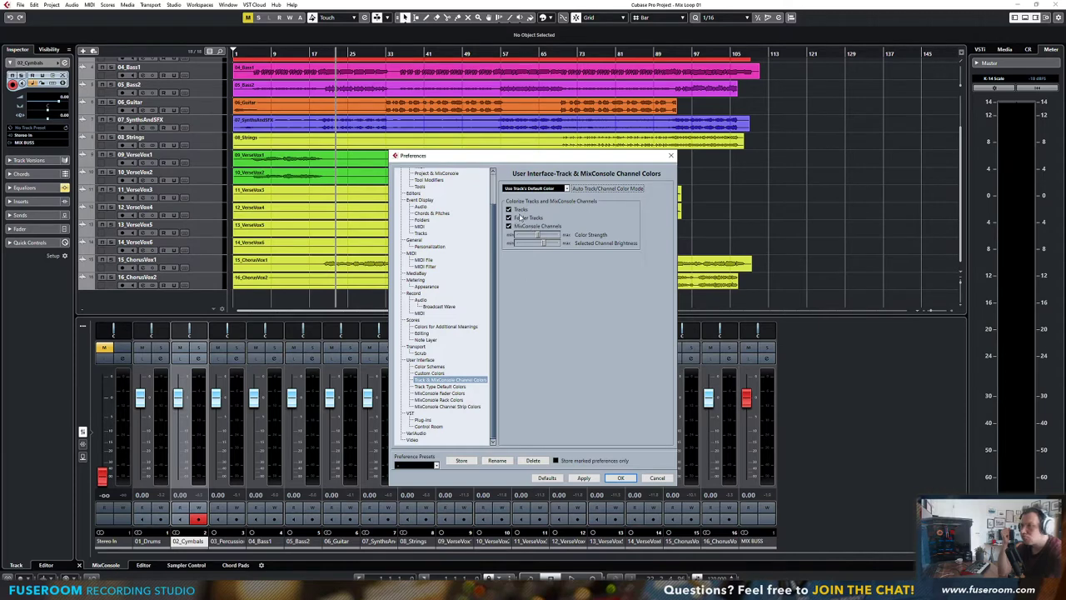
{"action": "left_click", "coordinate": [567, 190]}
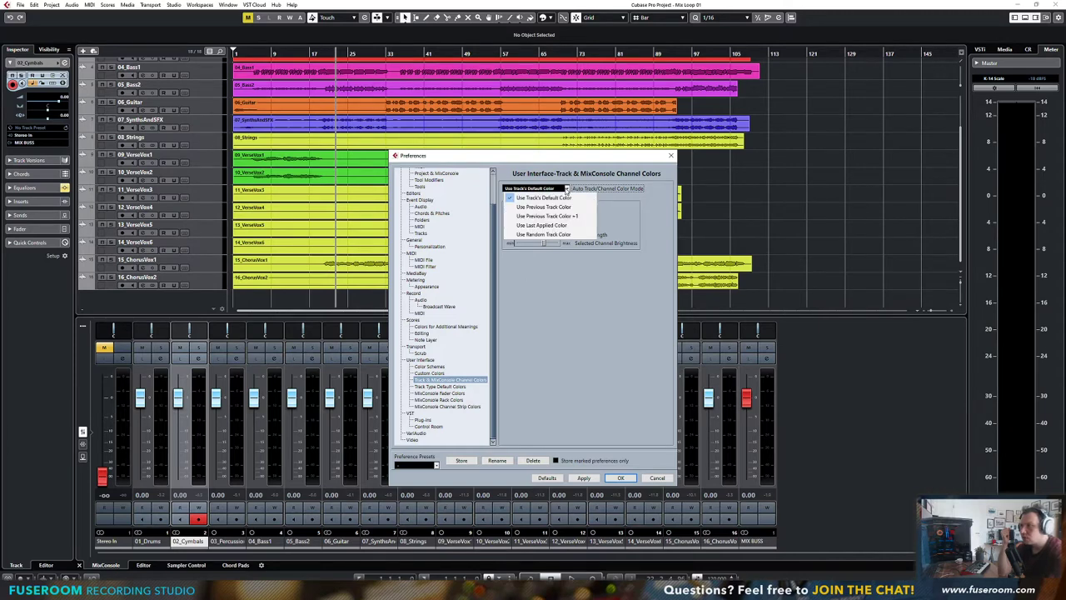
{"action": "left_click", "coordinate": [566, 191]}
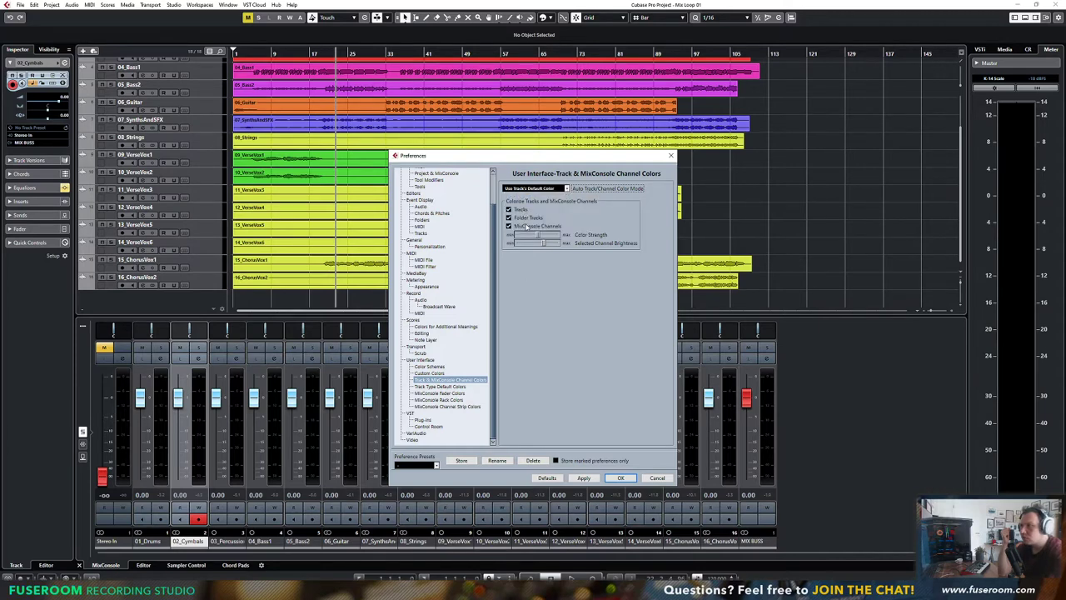
Switch MixConsole Channels colorizing off and on again, and adjust the Color Strength, applying each change
{"action": "left_click", "coordinate": [526, 227]}
{"action": "left_click", "coordinate": [585, 478]}
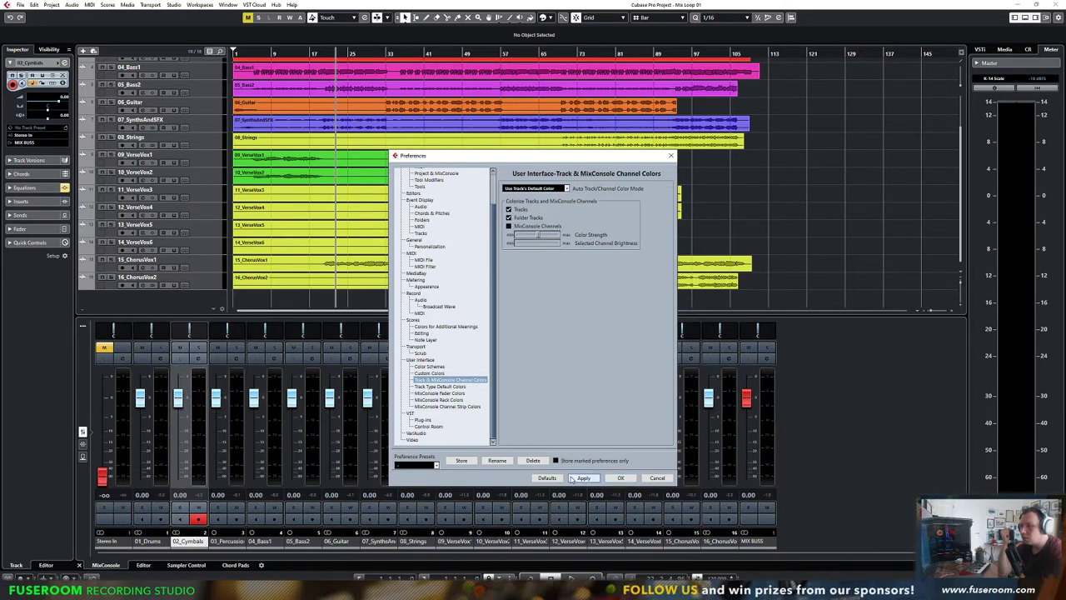
{"action": "left_click", "coordinate": [526, 228]}
{"action": "left_click", "coordinate": [582, 480]}
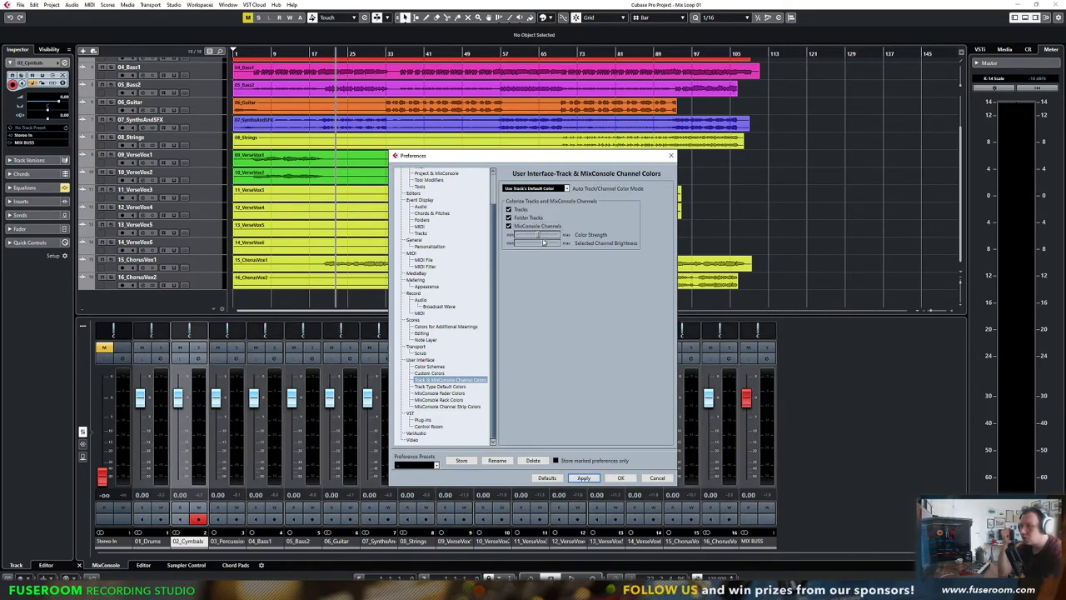
{"action": "left_click", "coordinate": [584, 479]}
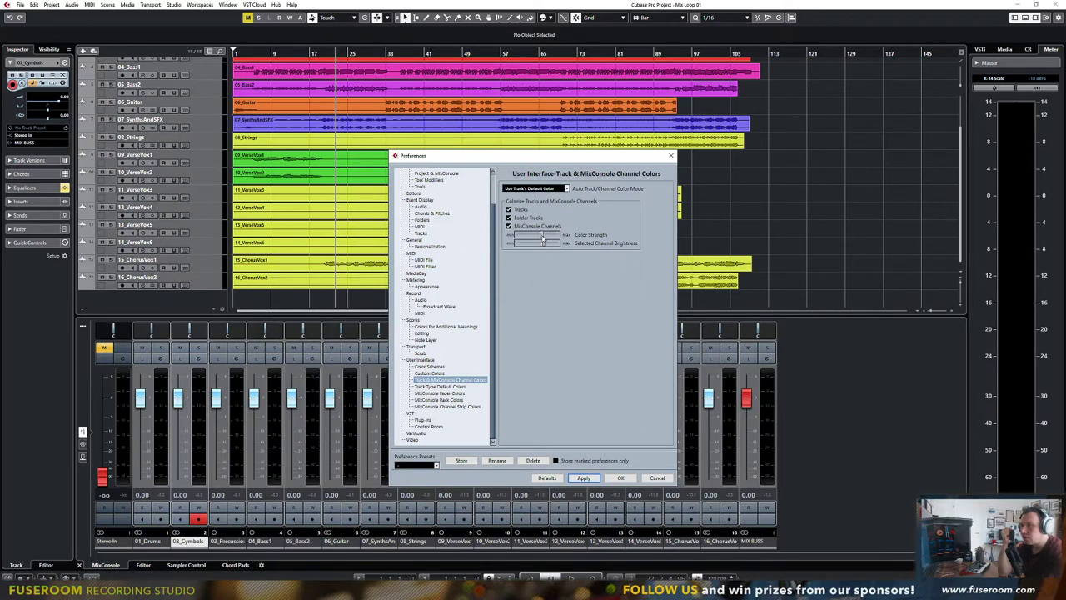
{"action": "left_click", "coordinate": [584, 479]}
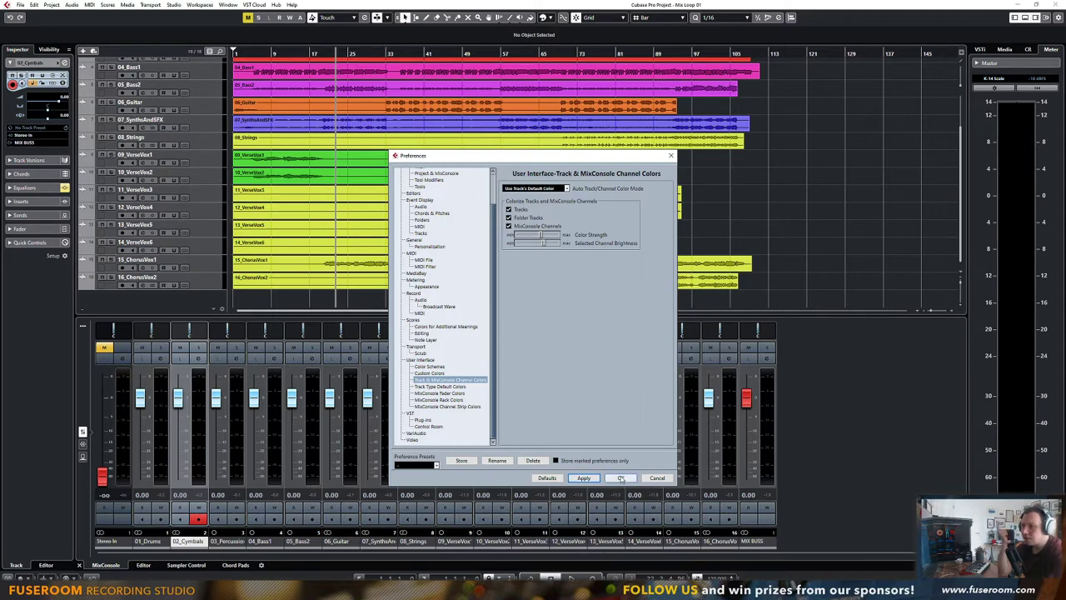
Look through the Track Type Default, Custom and MixConsole Fader color preferences, then return to Track & MixConsole Channel Colors
{"action": "left_click", "coordinate": [454, 386]}
{"action": "left_click", "coordinate": [437, 373]}
{"action": "left_click", "coordinate": [440, 393]}
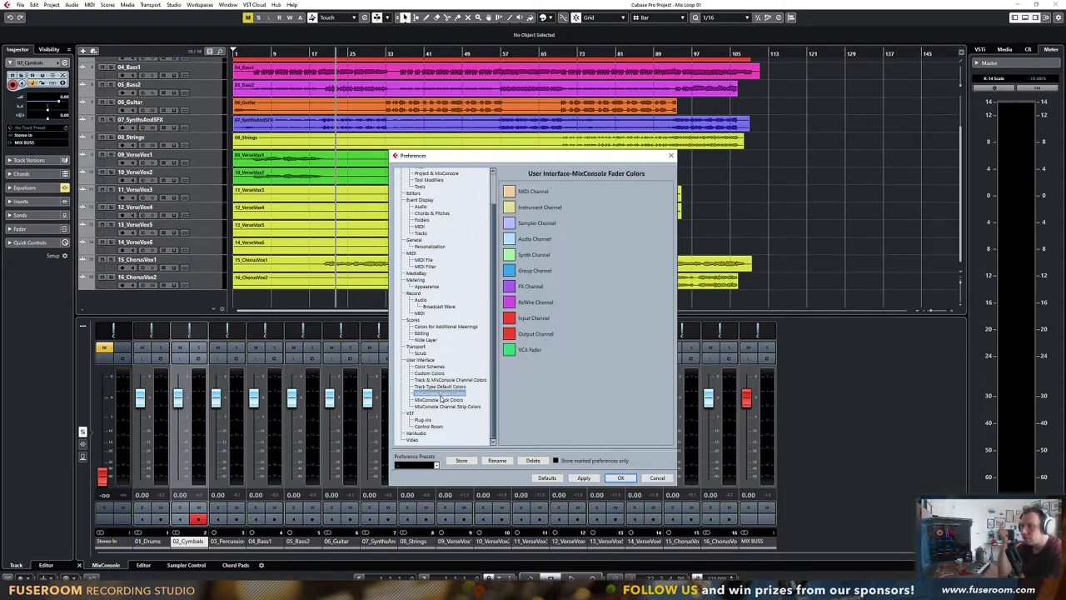
{"action": "left_click", "coordinate": [453, 380]}
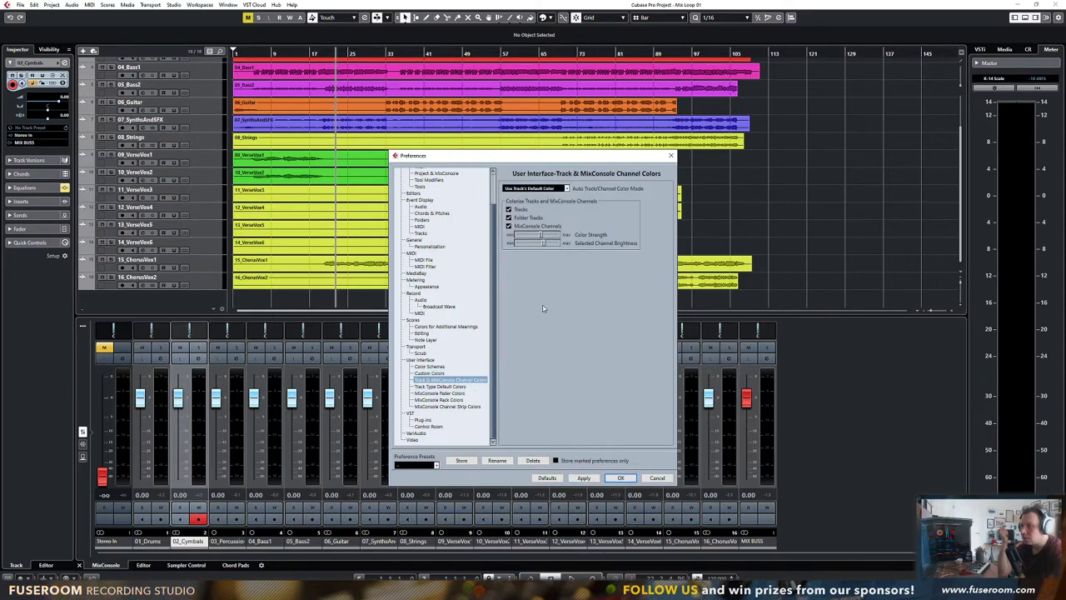
Reset the color preferences to defaults, re-enable colorizing for Tracks, Folder Tracks and MixConsole Channels, and accept the preferences
{"action": "left_click", "coordinate": [547, 480]}
{"action": "left_click", "coordinate": [522, 211]}
{"action": "left_click", "coordinate": [522, 217]}
{"action": "left_click", "coordinate": [524, 227]}
{"action": "left_click", "coordinate": [620, 478]}
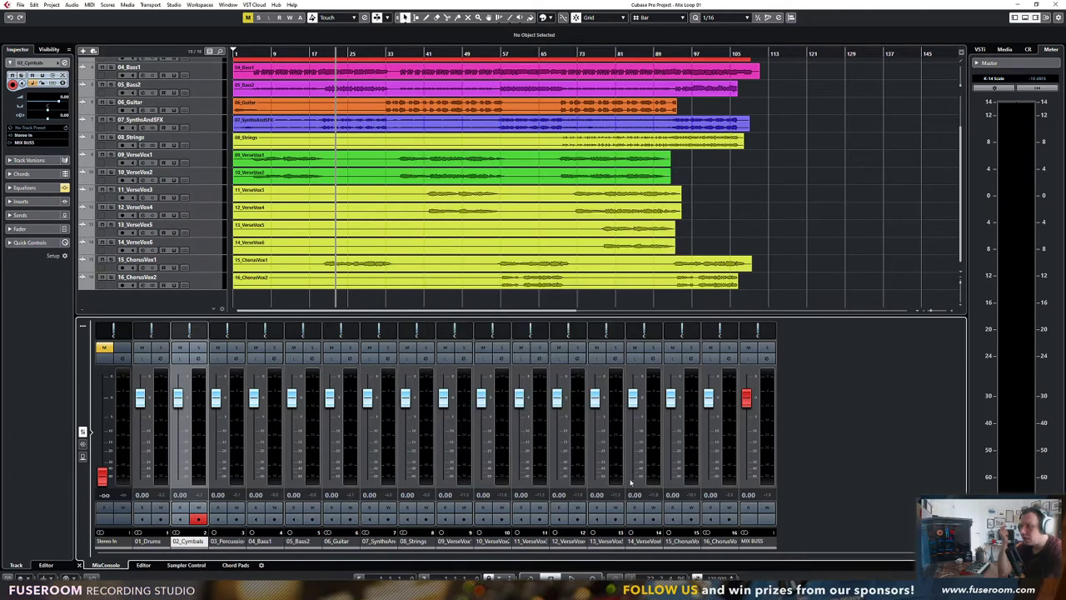
Color the 01_Drums channel red, and give the 02_Cymbals and 03_Percussion channels the same red
{"action": "left_click", "coordinate": [148, 542]}
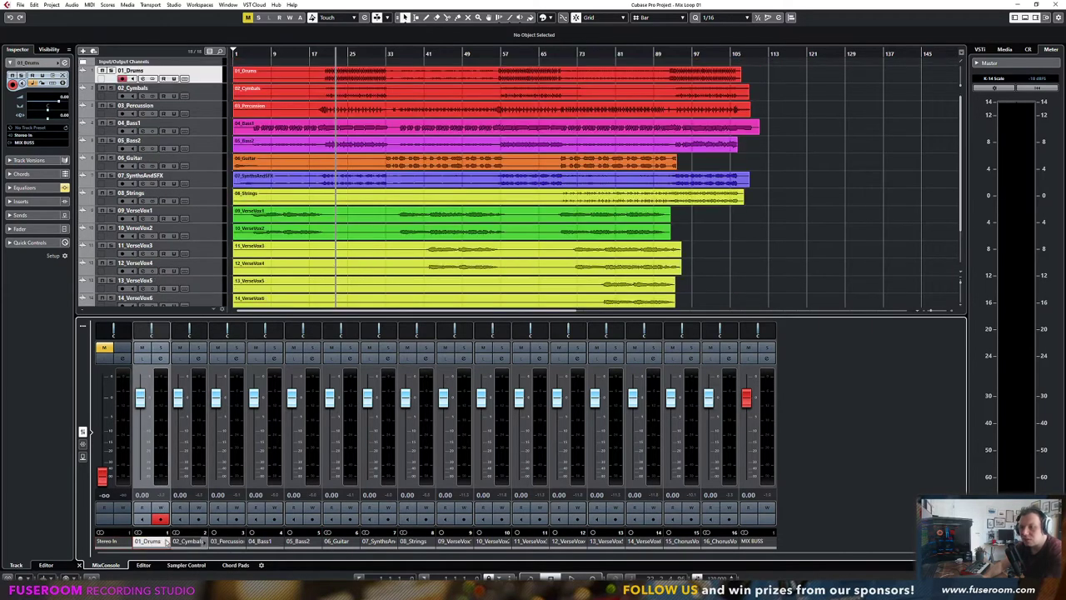
{"action": "left_click", "coordinate": [543, 18]}
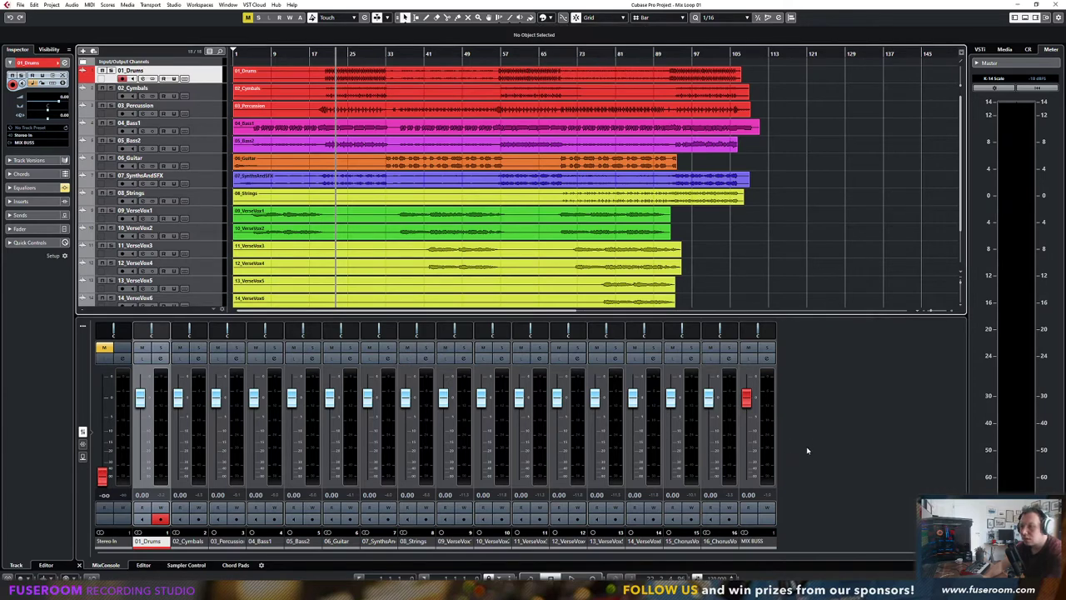
{"action": "left_click", "coordinate": [187, 541]}
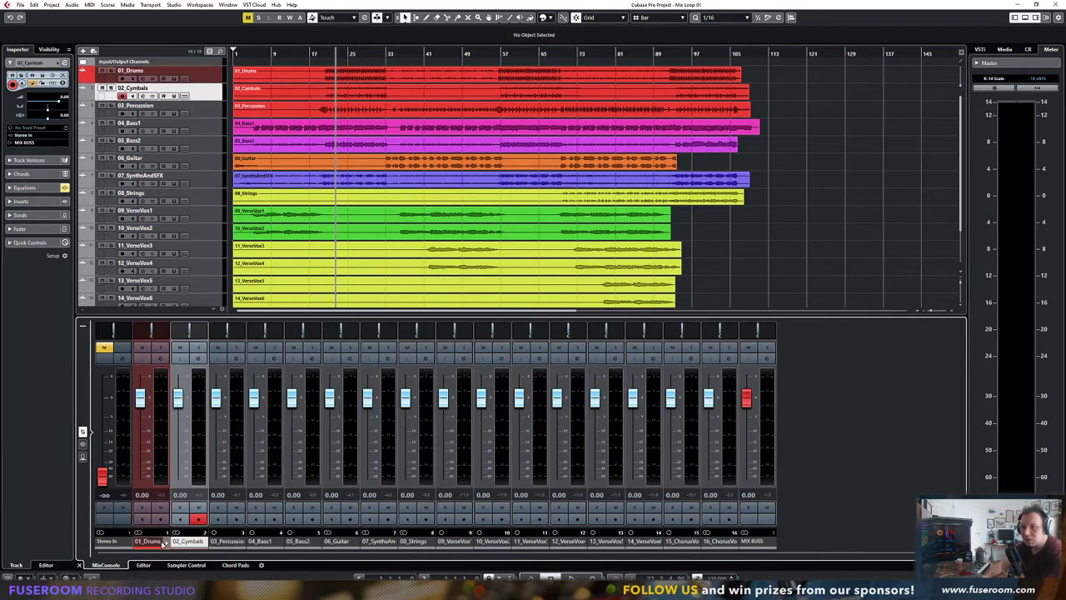
{"action": "left_click", "coordinate": [218, 542], "text": "ctrl"}
{"action": "left_click", "coordinate": [544, 16]}
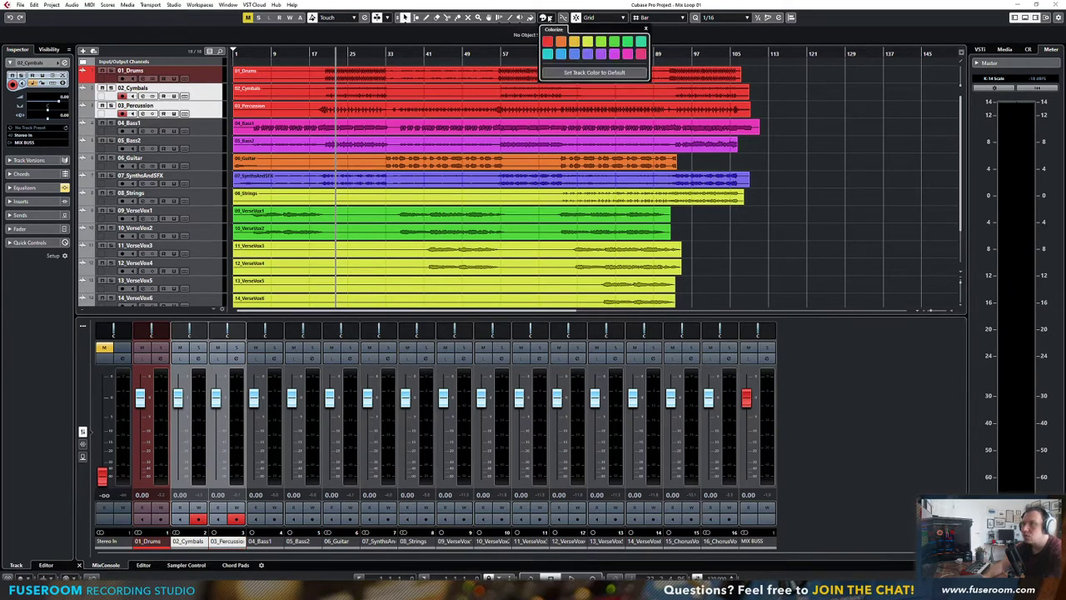
Color the 04_Bass1 and 05_Bass2 channels magenta with Color 15
{"action": "left_click", "coordinate": [267, 546]}
{"action": "left_click", "coordinate": [267, 546]}
{"action": "left_click", "coordinate": [297, 542], "text": "ctrl"}
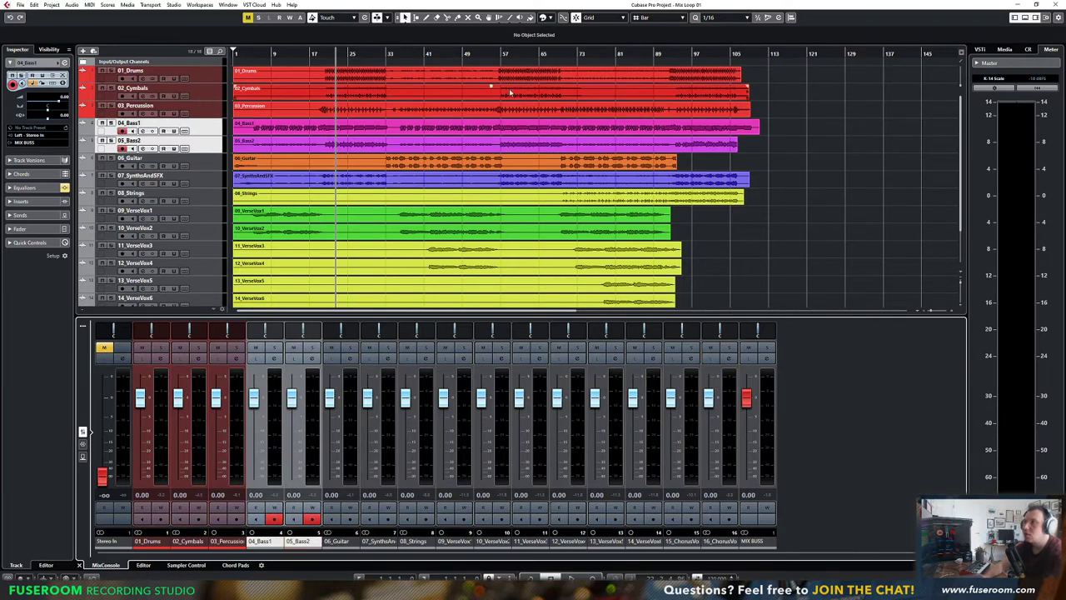
{"action": "left_click", "coordinate": [544, 16]}
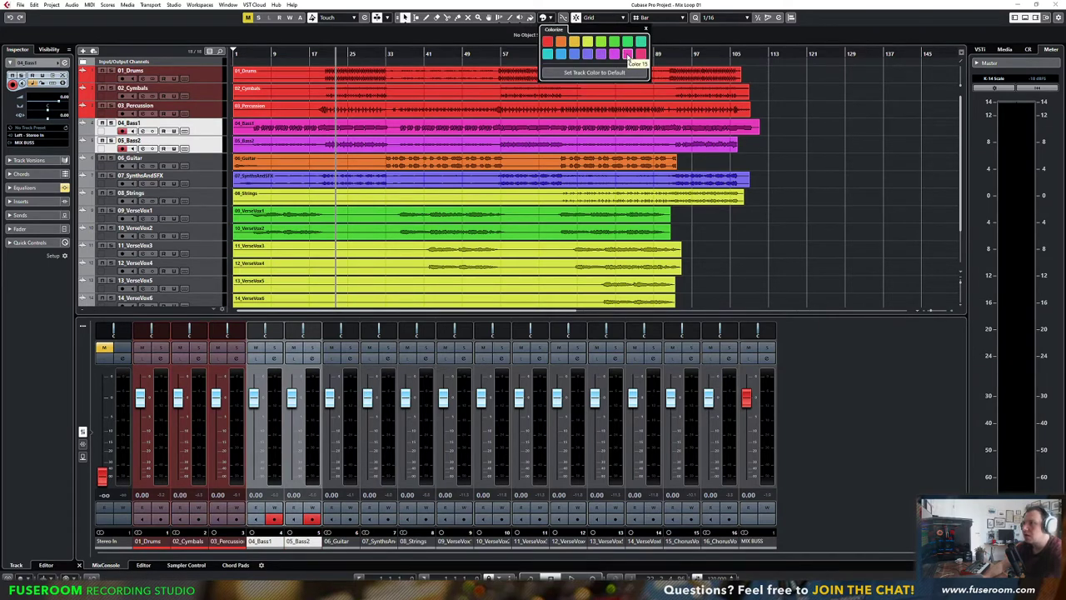
{"action": "left_click", "coordinate": [629, 55]}
{"action": "left_click", "coordinate": [866, 436]}
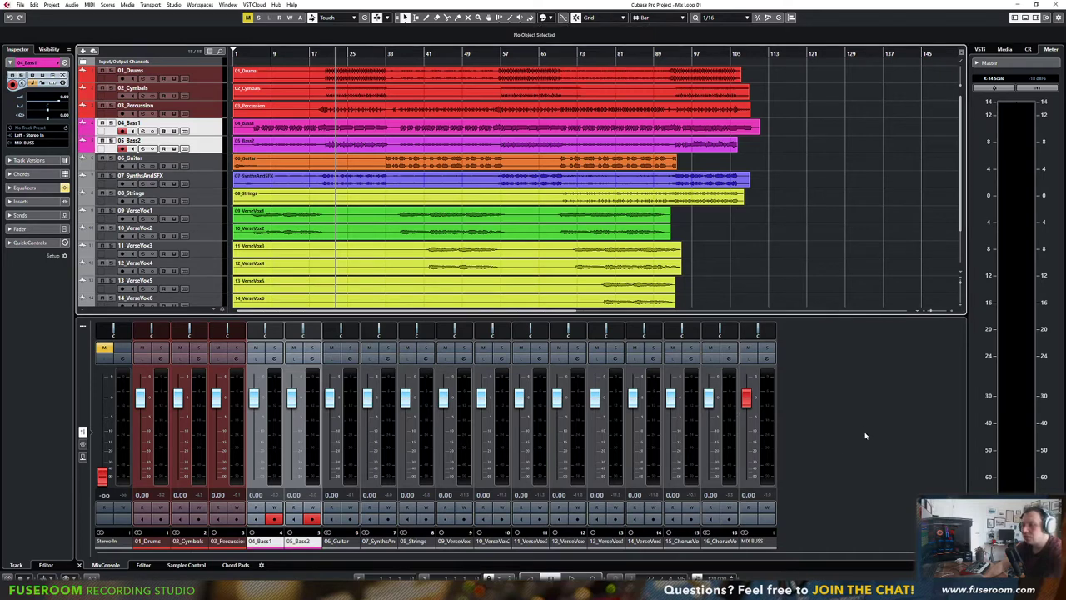
Color the 06_Guitar channel amber yellow
{"action": "left_click", "coordinate": [340, 542]}
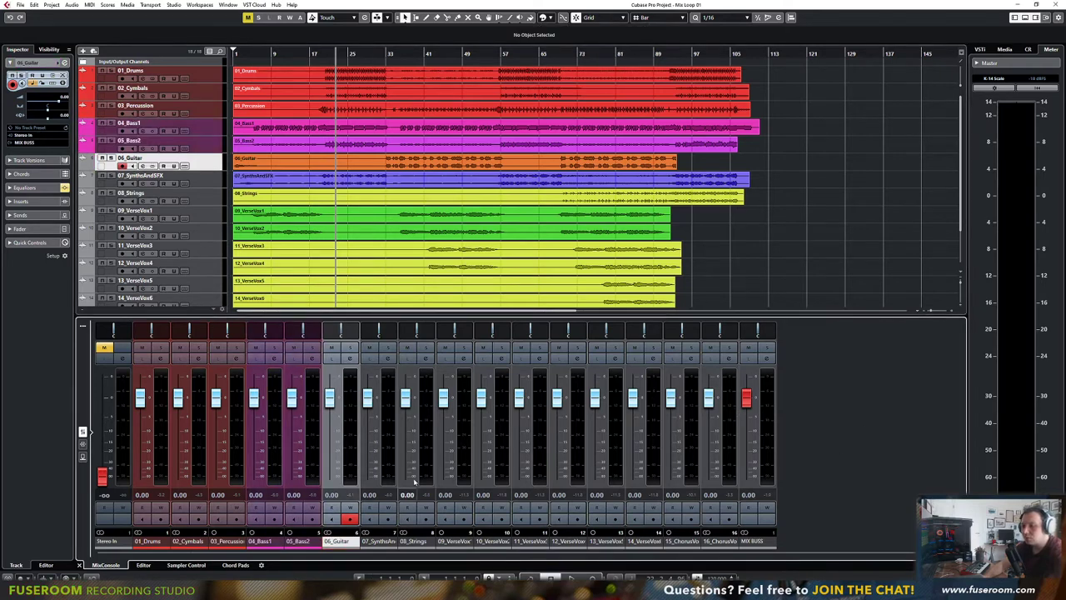
{"action": "left_click", "coordinate": [550, 18]}
{"action": "left_click", "coordinate": [575, 42]}
{"action": "left_click", "coordinate": [814, 413]}
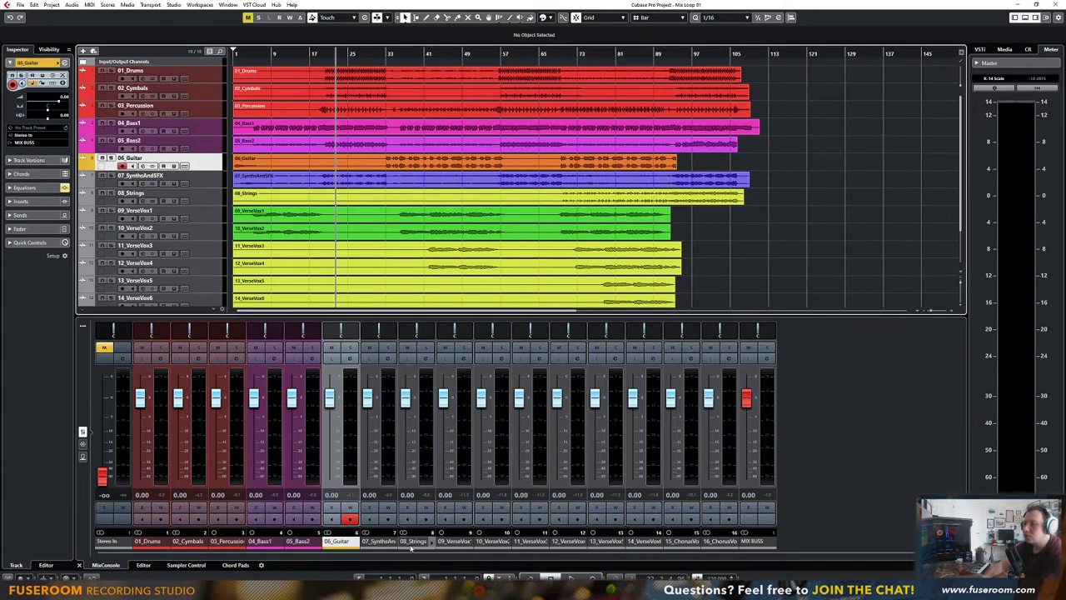
Color the 07_SynthsAndSFX channel blue-violet, matching its audio event
{"action": "left_click", "coordinate": [379, 541]}
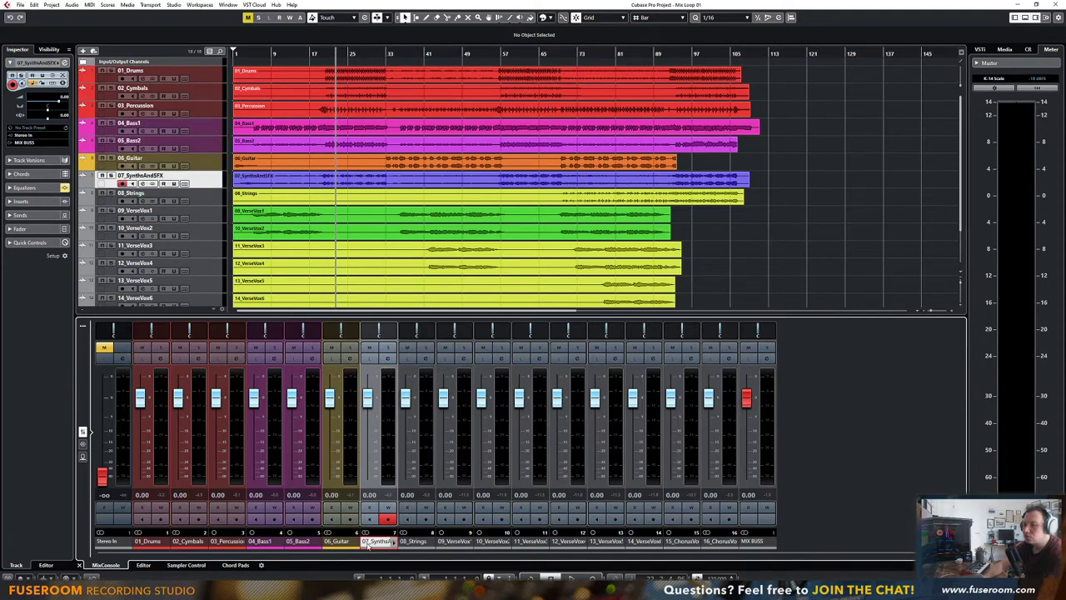
{"action": "left_click", "coordinate": [548, 19]}
{"action": "left_click", "coordinate": [587, 54]}
{"action": "left_click", "coordinate": [814, 413]}
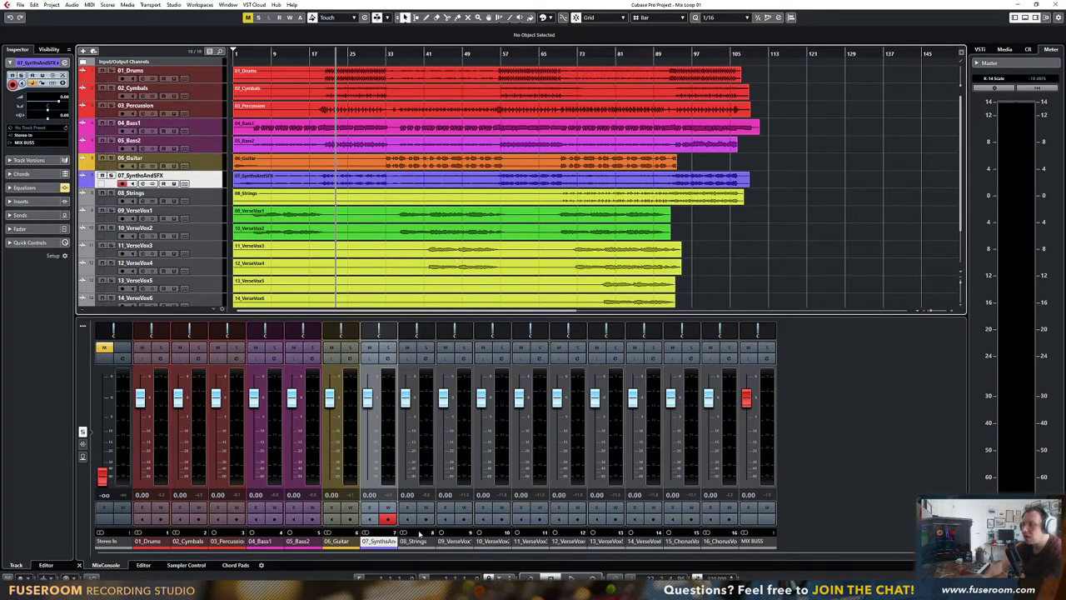
Color the 08_Strings channel yellow, matching its audio event
{"action": "left_click", "coordinate": [414, 541]}
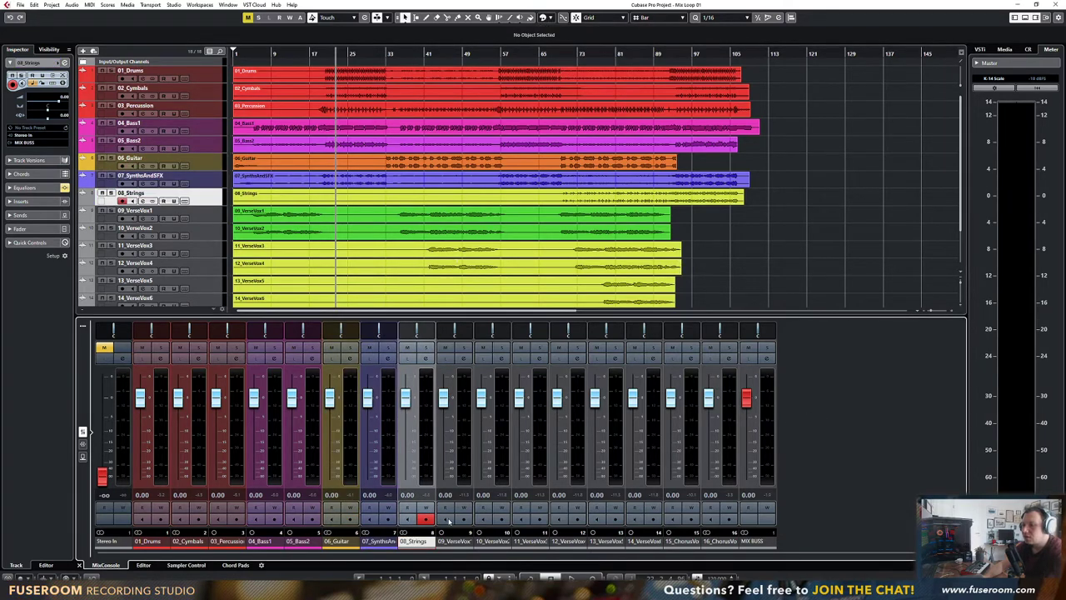
{"action": "left_click", "coordinate": [549, 19]}
{"action": "left_click", "coordinate": [587, 42]}
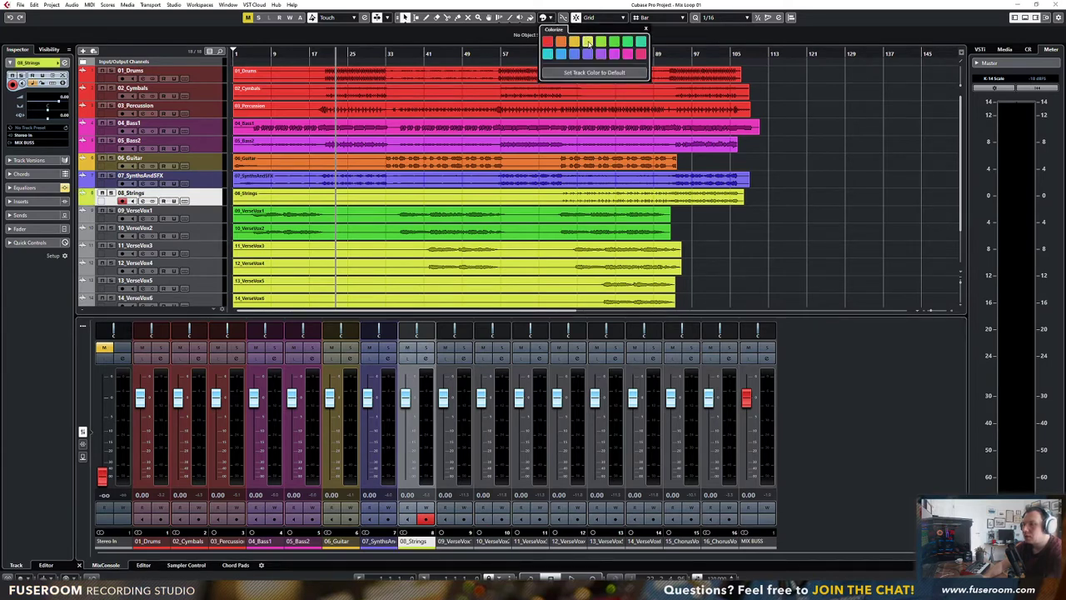
{"action": "left_click", "coordinate": [914, 408]}
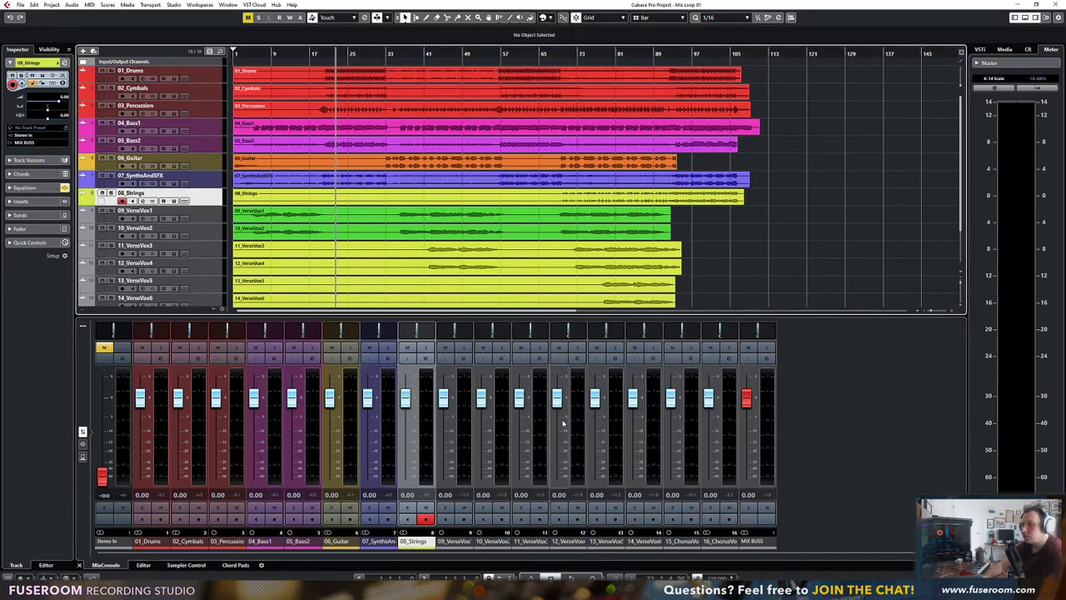
Color the 09_VerseVox1 and 10_VerseVox2 channels green, and return to the object selection tool
{"action": "left_click", "coordinate": [454, 542]}
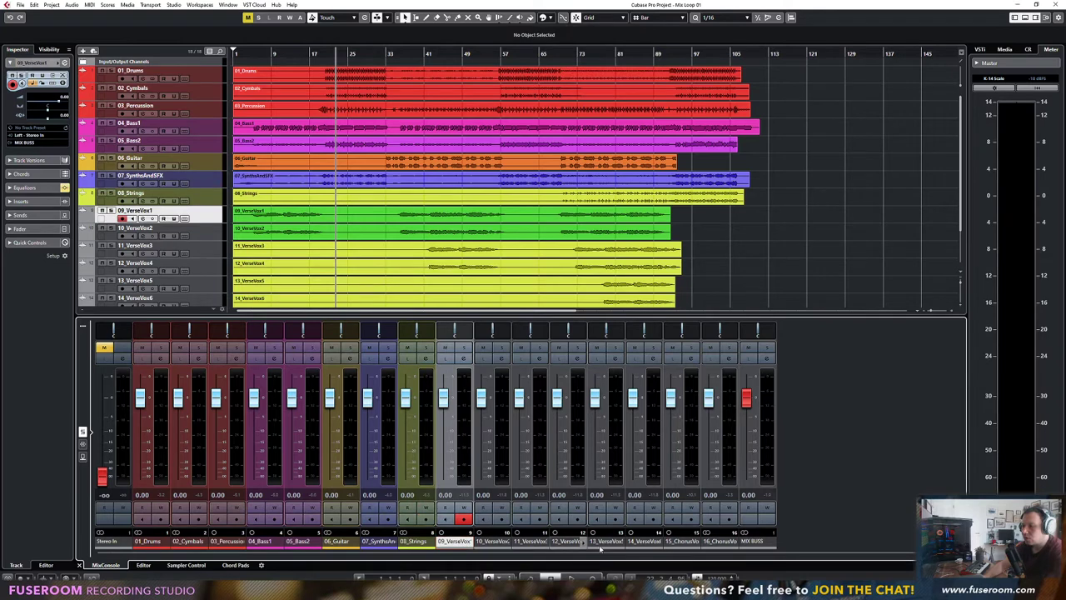
{"action": "left_click", "coordinate": [492, 542], "text": "ctrl"}
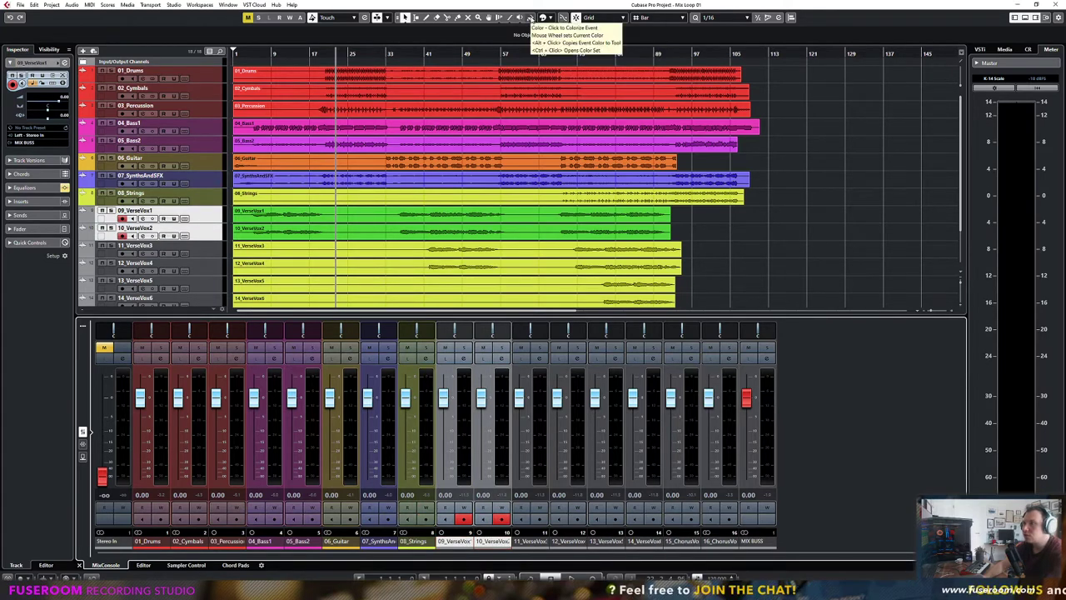
{"action": "left_click", "coordinate": [542, 18]}
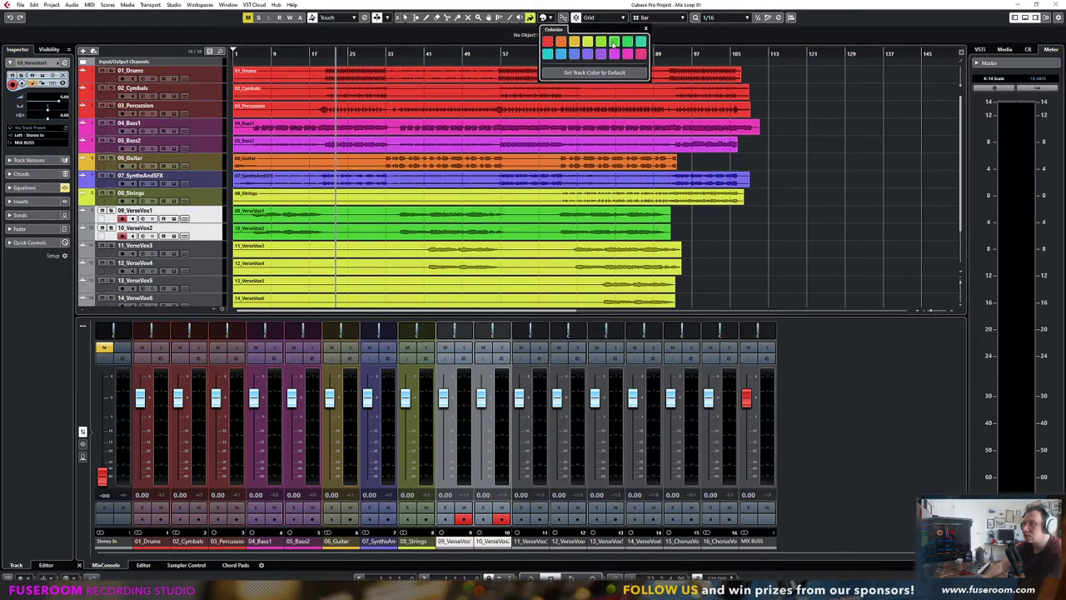
{"action": "left_click", "coordinate": [613, 42]}
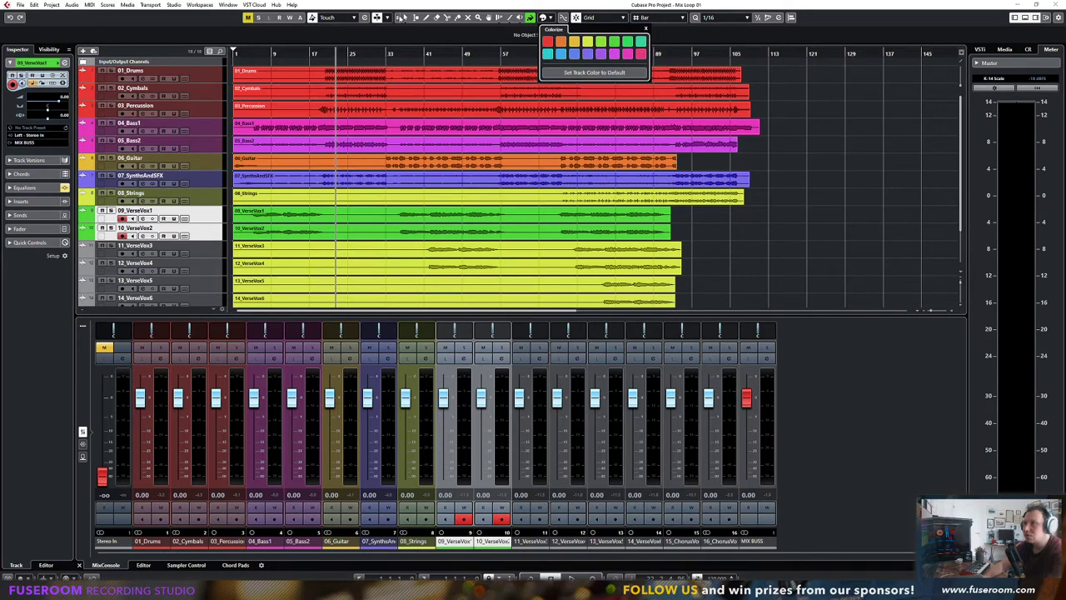
{"action": "left_click", "coordinate": [403, 18]}
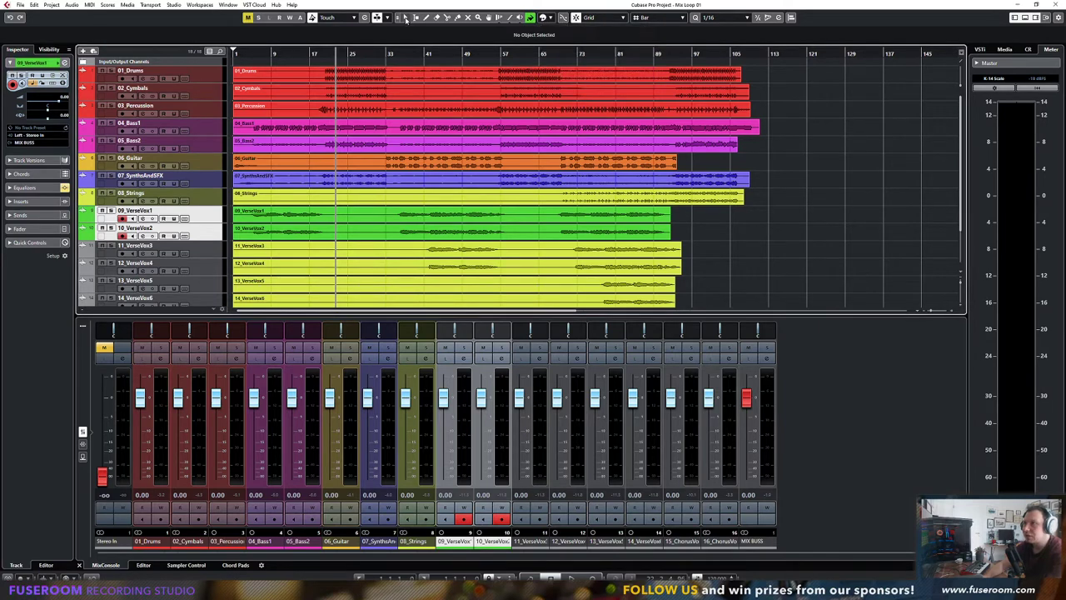
Color the six vocal channels from 11_VerseVox3 through 16_ChorusVox2 yellow
{"action": "left_click", "coordinate": [537, 544]}
{"action": "left_click", "coordinate": [720, 542], "text": "shift"}
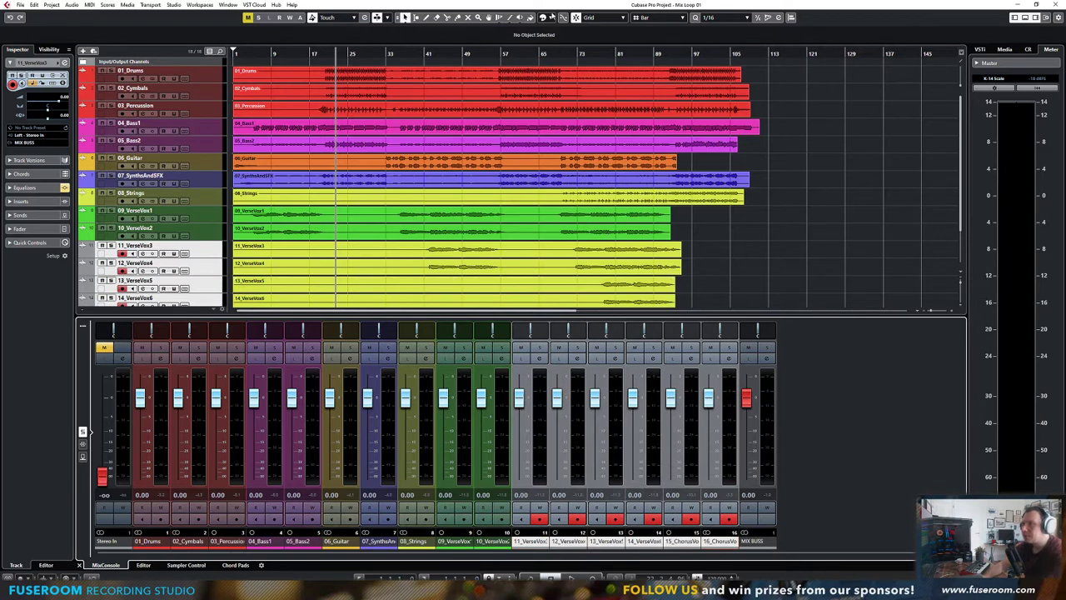
{"action": "left_click", "coordinate": [551, 18]}
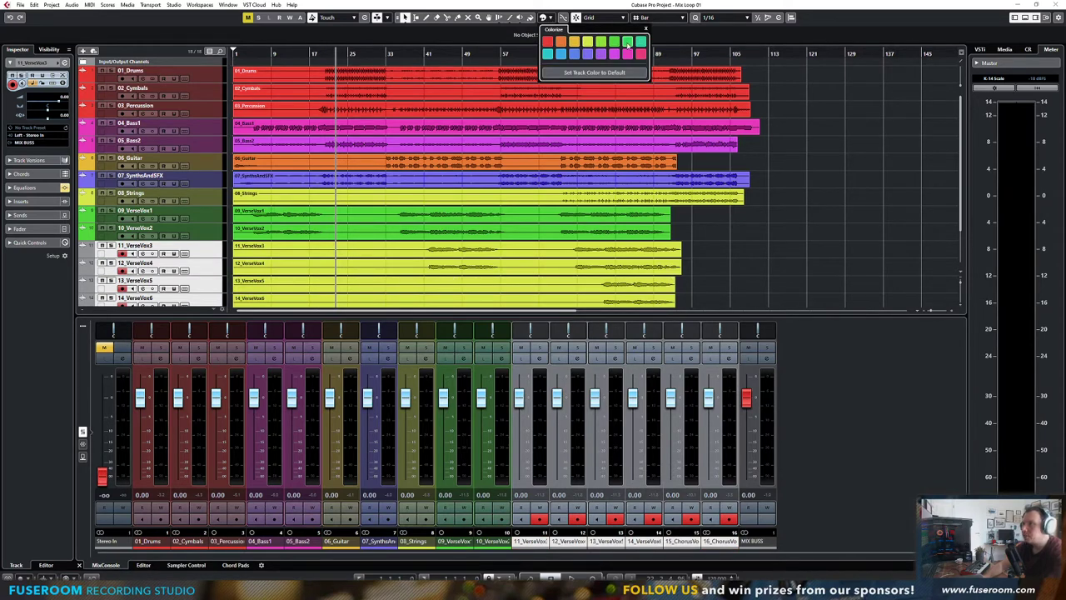
{"action": "left_click", "coordinate": [588, 43]}
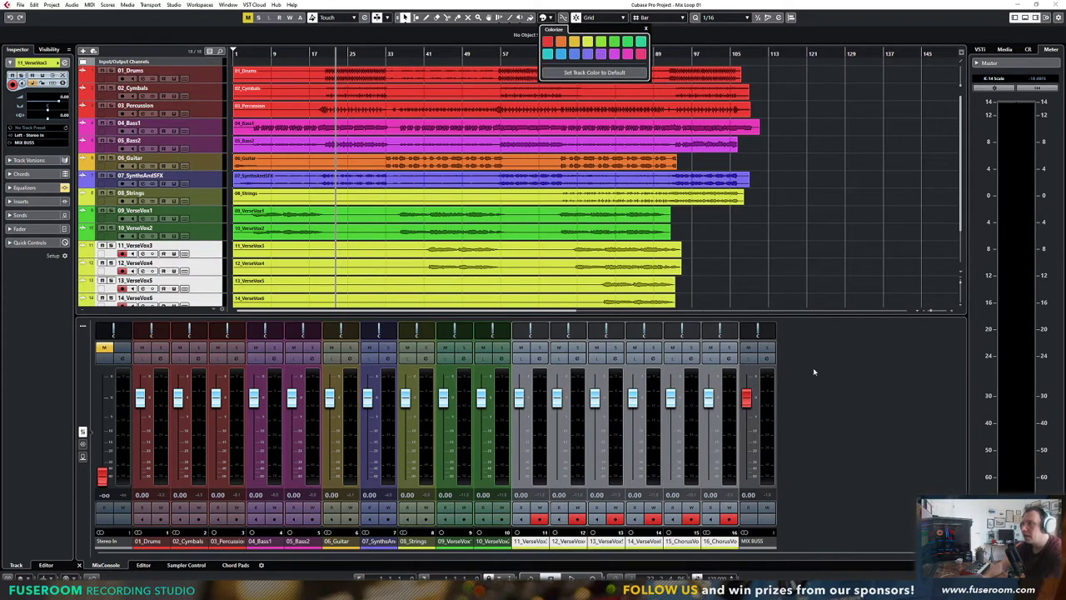
{"action": "left_click", "coordinate": [825, 506]}
Assign red to the MIX BUSS output channel
{"action": "left_click", "coordinate": [758, 541]}
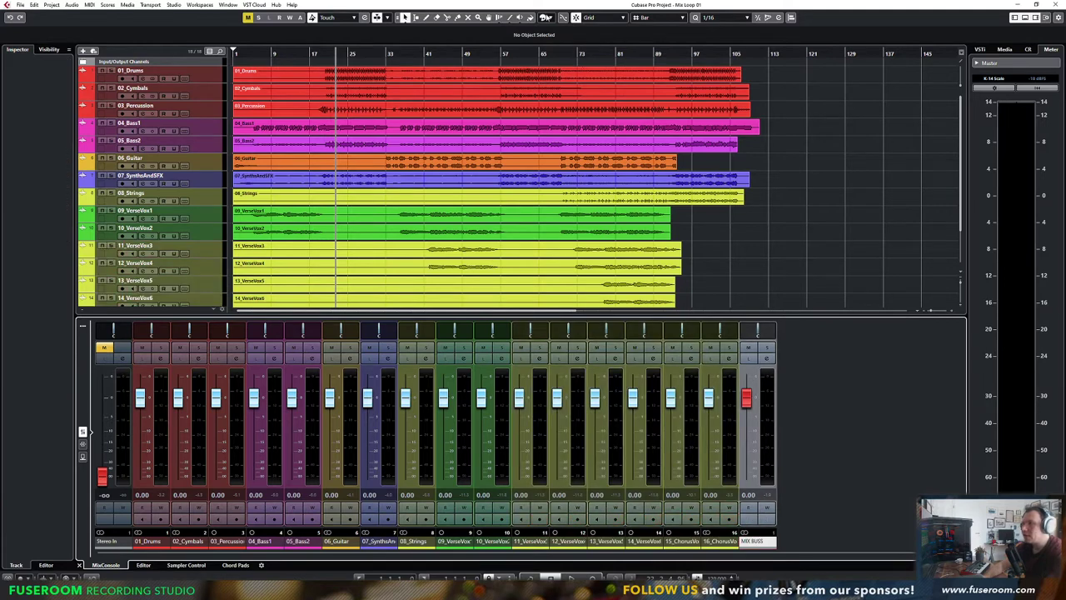
{"action": "left_click", "coordinate": [548, 18]}
{"action": "left_click", "coordinate": [549, 42]}
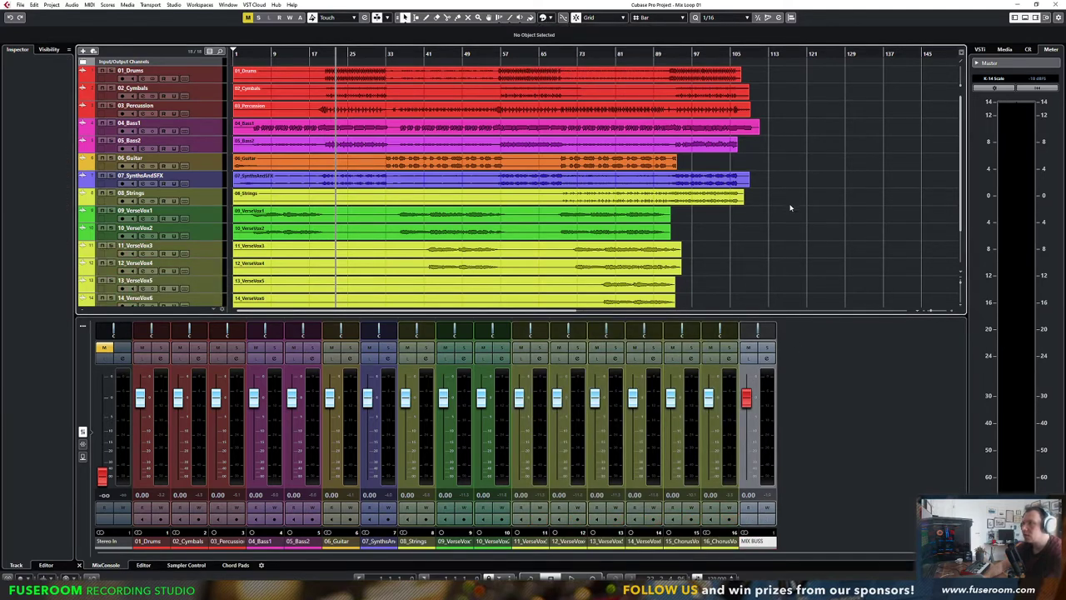
Recolor the drums, cymbals and percussion audio events orange
{"action": "left_click_drag", "start_coordinate": [768, 115], "coordinate": [387, 67]}
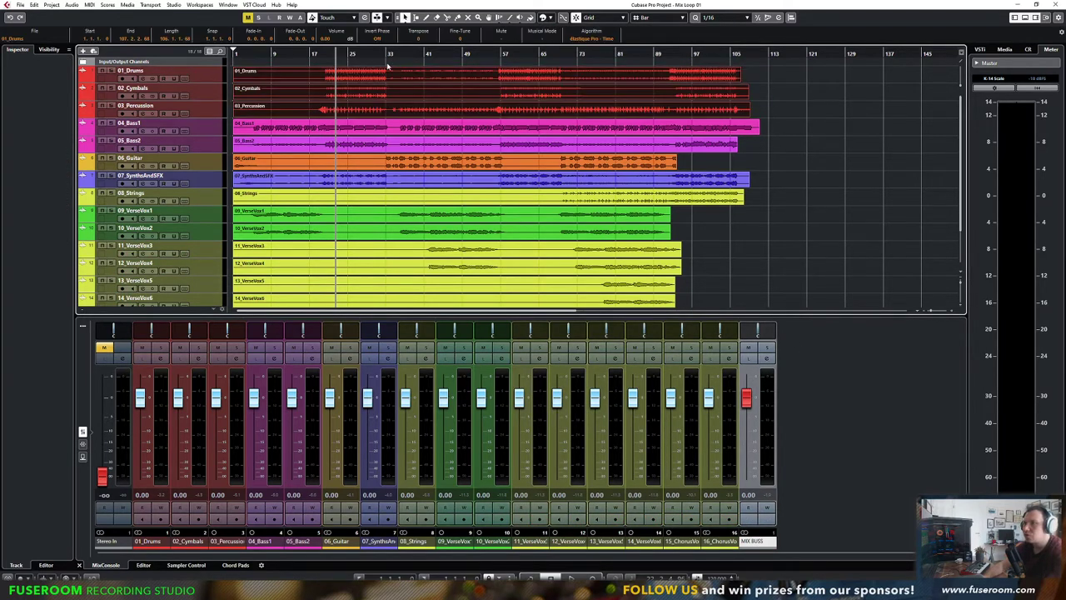
{"action": "left_click", "coordinate": [550, 17]}
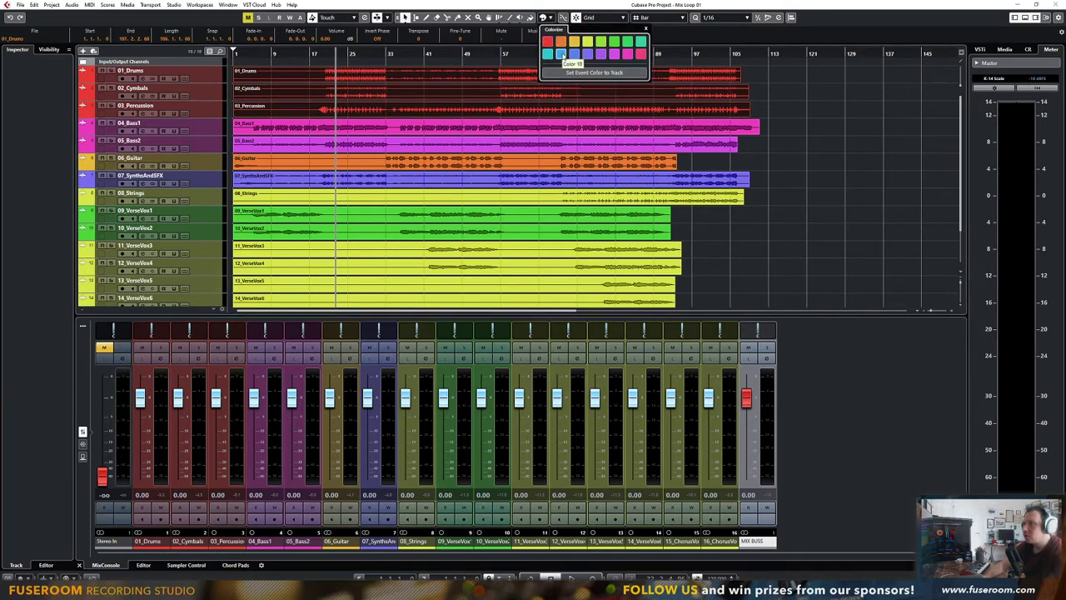
{"action": "left_click", "coordinate": [562, 55]}
{"action": "left_click", "coordinate": [800, 201]}
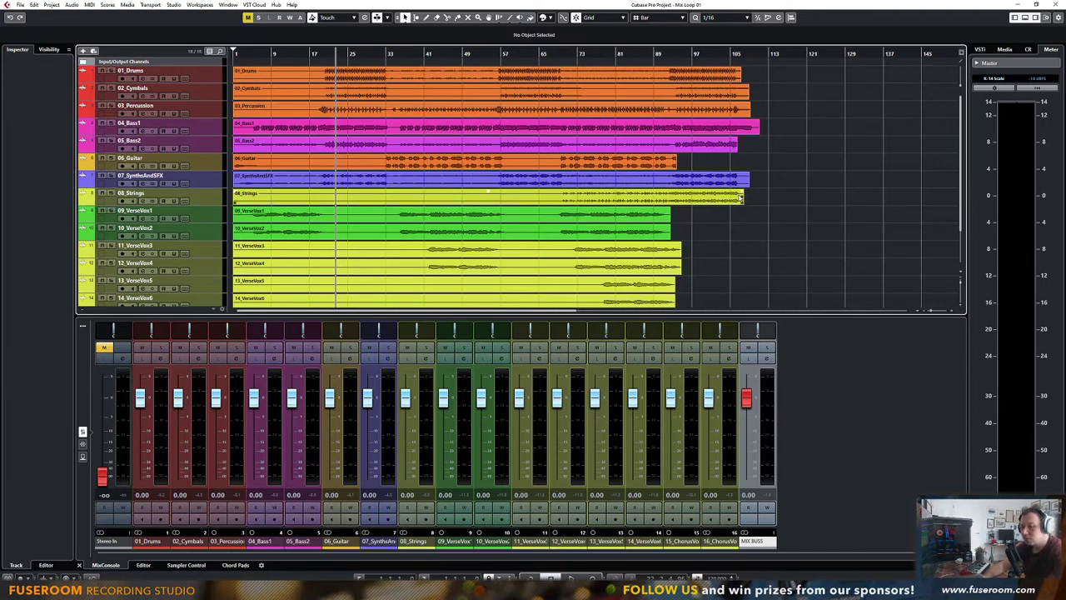
Recolor the audio events on tracks 11_VerseVox3 through 16_ChorusVox2 light blue
{"action": "left_click", "coordinate": [630, 187]}
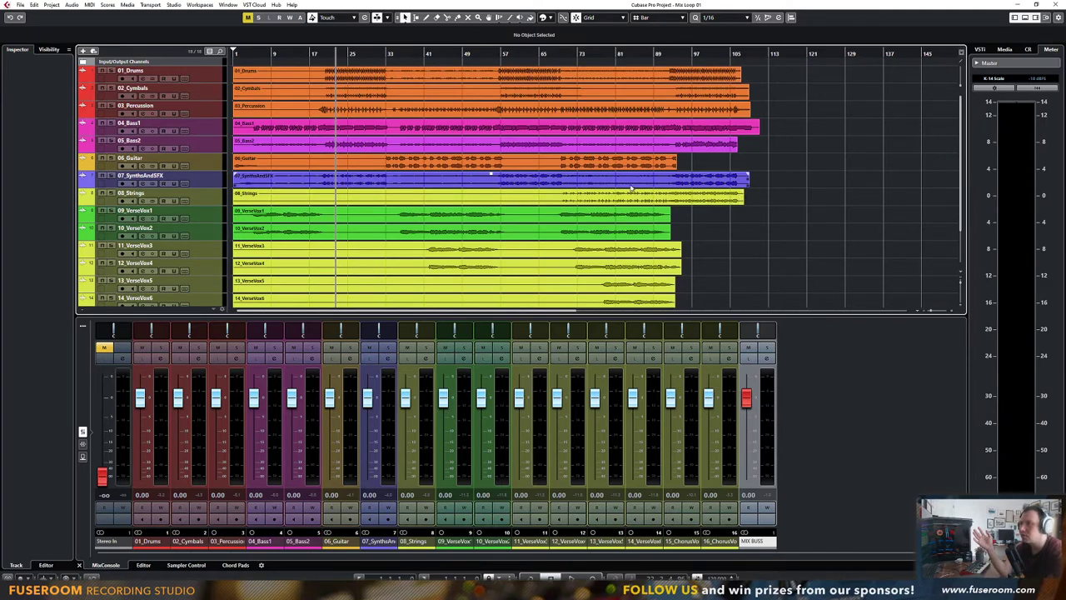
{"action": "scroll", "coordinate": [310, 196], "scroll_direction": "down", "scroll_amount": 3}
{"action": "scroll", "coordinate": [305, 202], "scroll_direction": "up", "scroll_amount": 3}
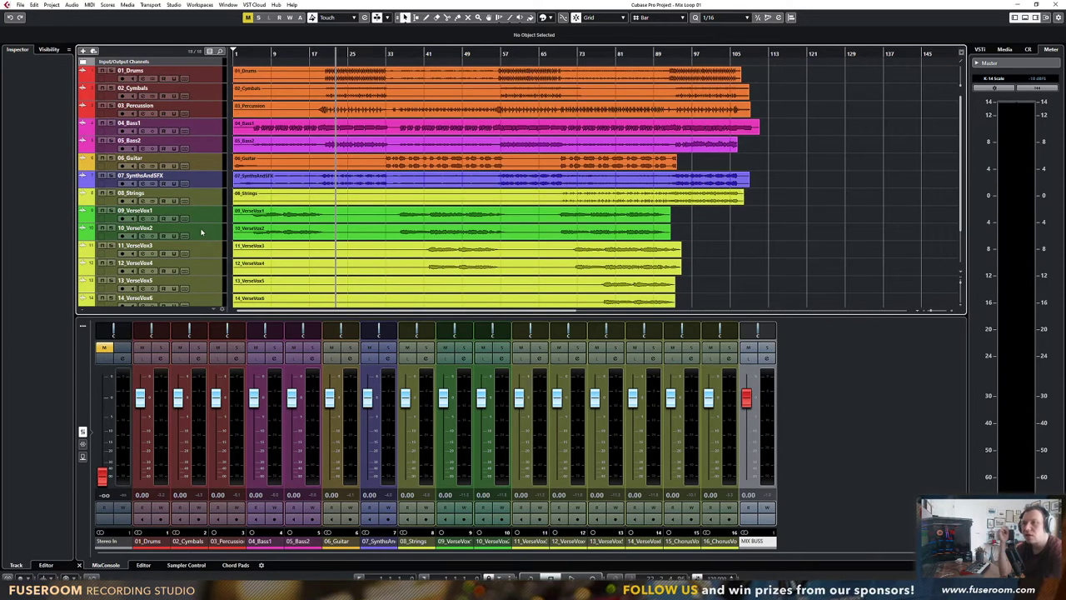
{"action": "scroll", "coordinate": [499, 254], "scroll_direction": "down", "scroll_amount": 3}
{"action": "left_click_drag", "start_coordinate": [829, 287], "coordinate": [140, 182]}
{"action": "left_click", "coordinate": [807, 289]}
{"action": "left_click_drag", "start_coordinate": [786, 285], "coordinate": [164, 193]}
{"action": "left_click", "coordinate": [549, 17]}
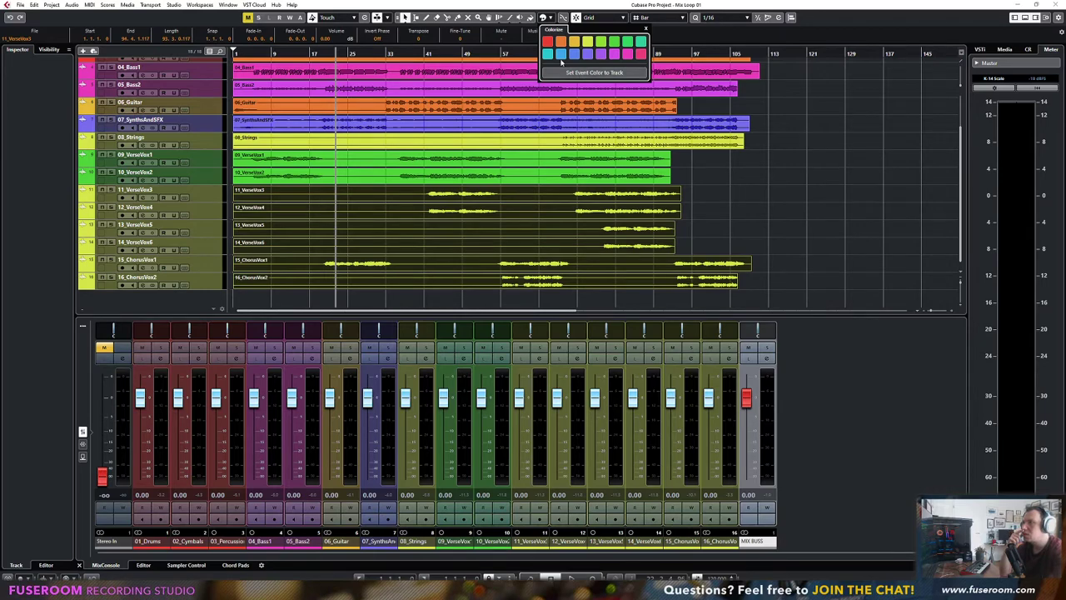
{"action": "left_click", "coordinate": [549, 55]}
{"action": "left_click", "coordinate": [729, 198]}
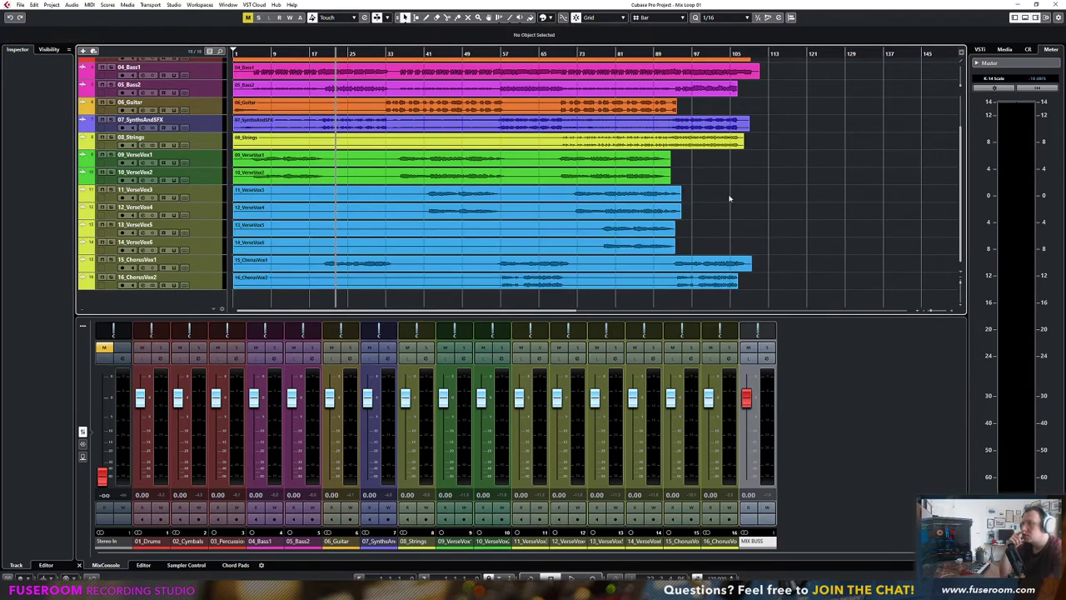
Play the song briefly from about bar 21 to check the channel meters, and stop playback
{"action": "scroll", "coordinate": [533, 218], "scroll_direction": "up", "scroll_amount": 2}
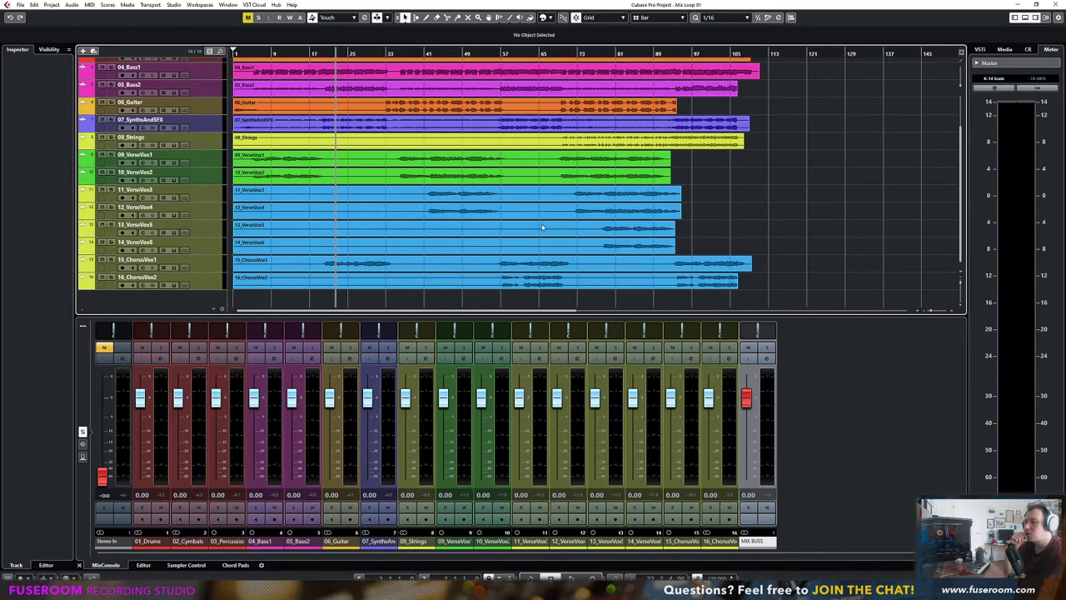
{"action": "scroll", "coordinate": [417, 242], "scroll_direction": "up", "scroll_amount": 1}
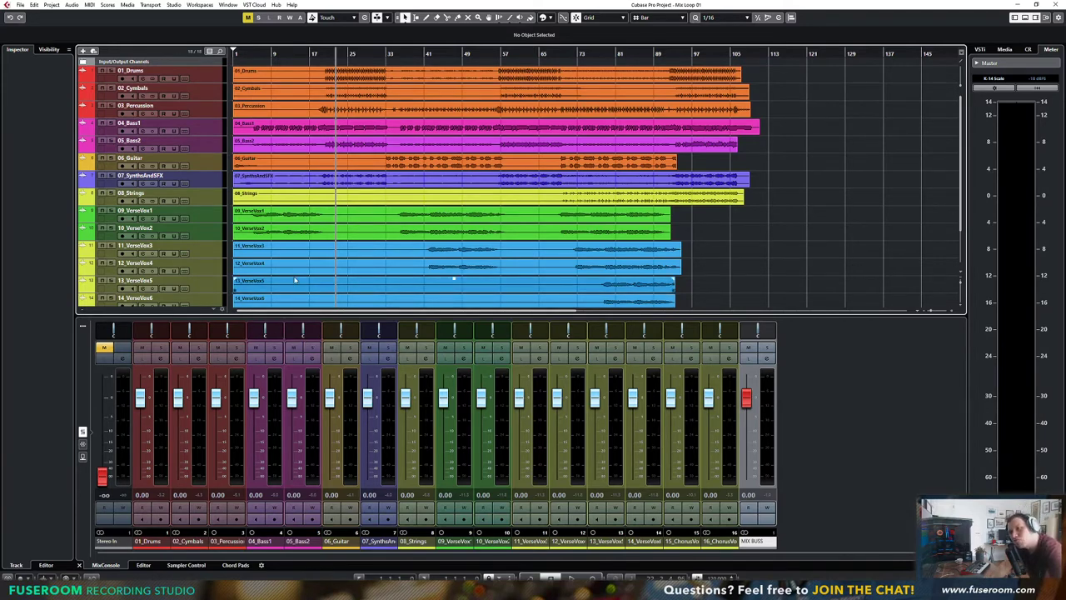
{"action": "scroll", "coordinate": [295, 279], "scroll_direction": "down", "scroll_amount": 3}
{"action": "scroll", "coordinate": [321, 244], "scroll_direction": "up", "scroll_amount": 3}
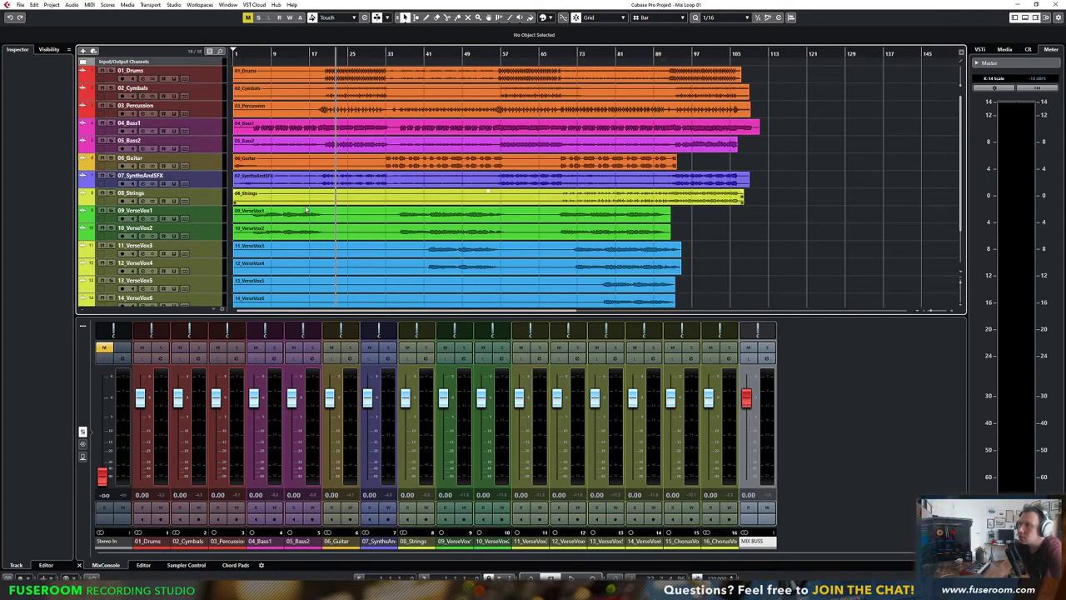
{"action": "left_click", "coordinate": [329, 51]}
{"action": "key", "text": "space"}
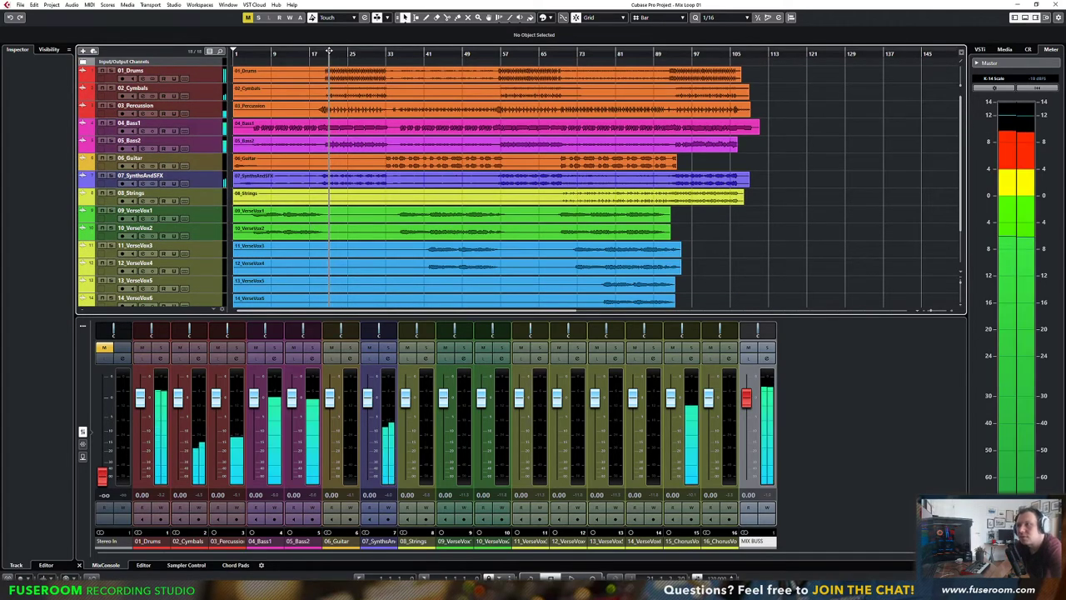
{"action": "key", "text": "space"}
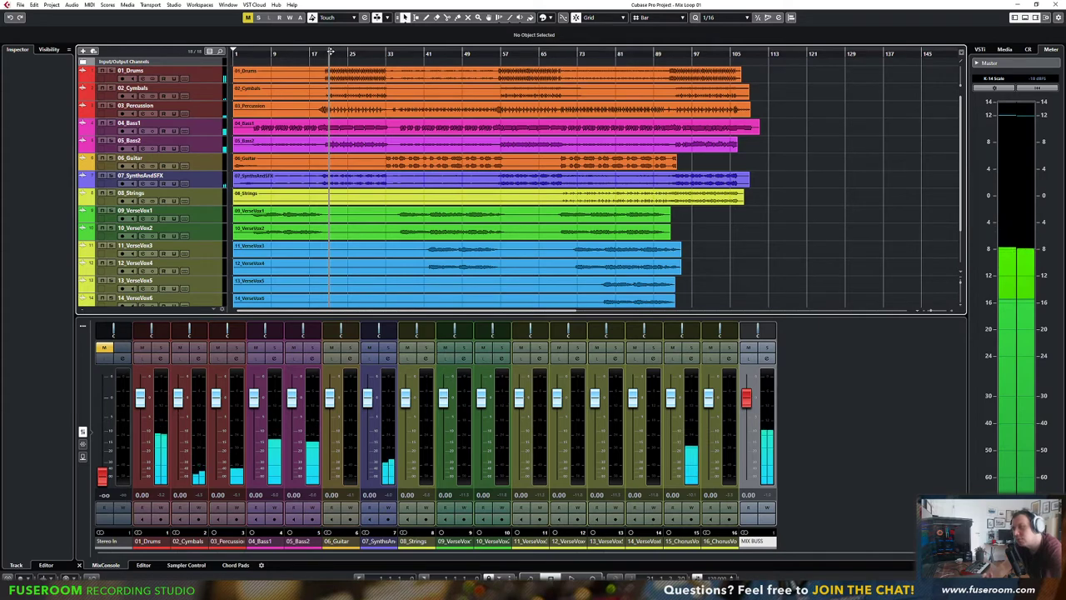
{"action": "left_click", "coordinate": [305, 188]}
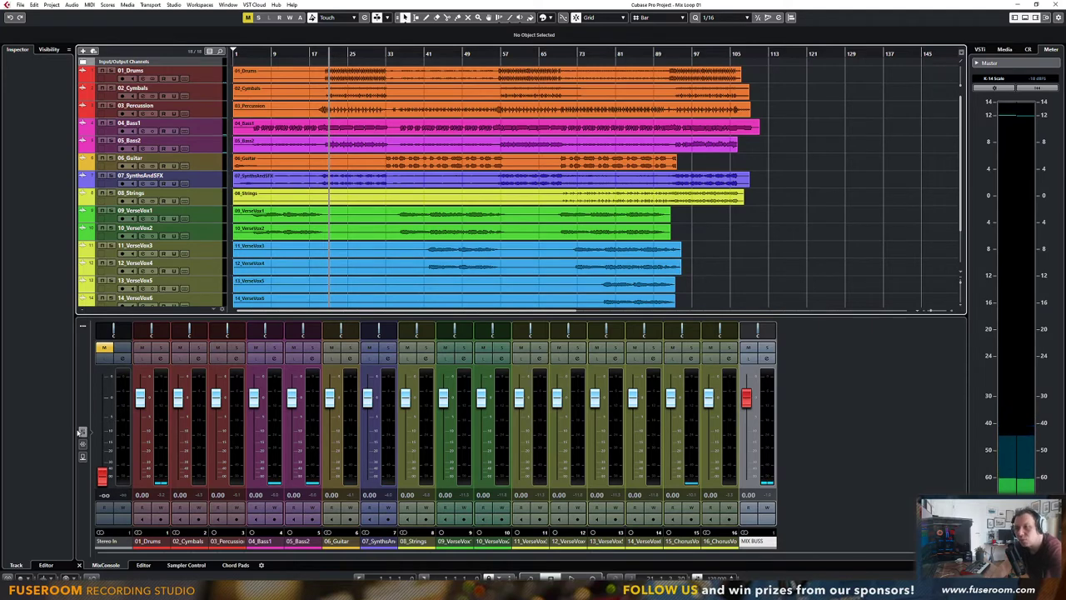
View the inserts of the MixConsole channels, and return to the fader view
{"action": "left_click", "coordinate": [82, 433]}
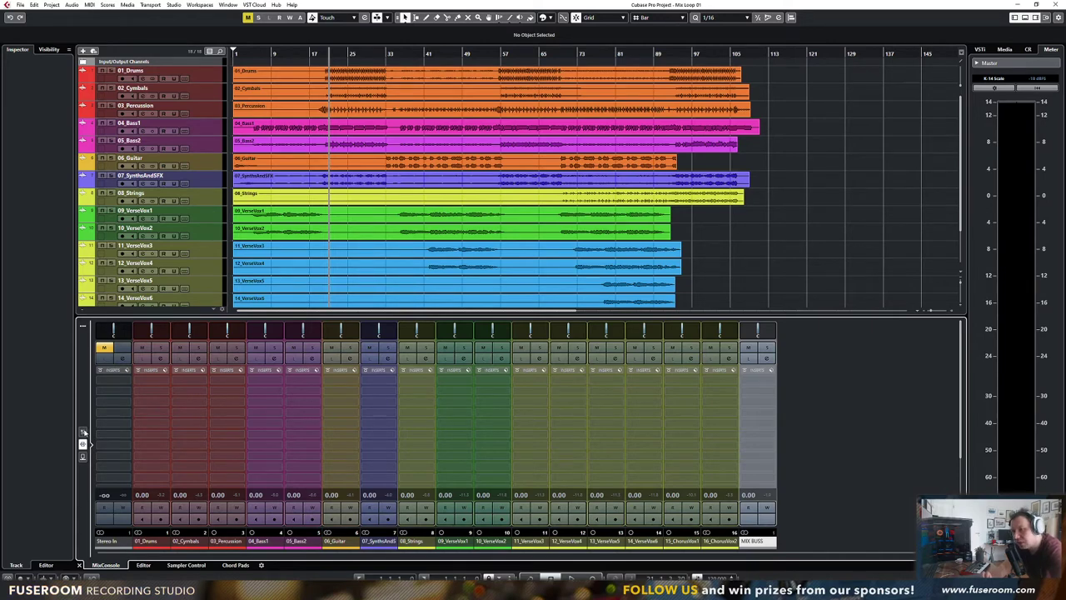
{"action": "left_click", "coordinate": [83, 432]}
{"action": "right_click", "coordinate": [482, 217]}
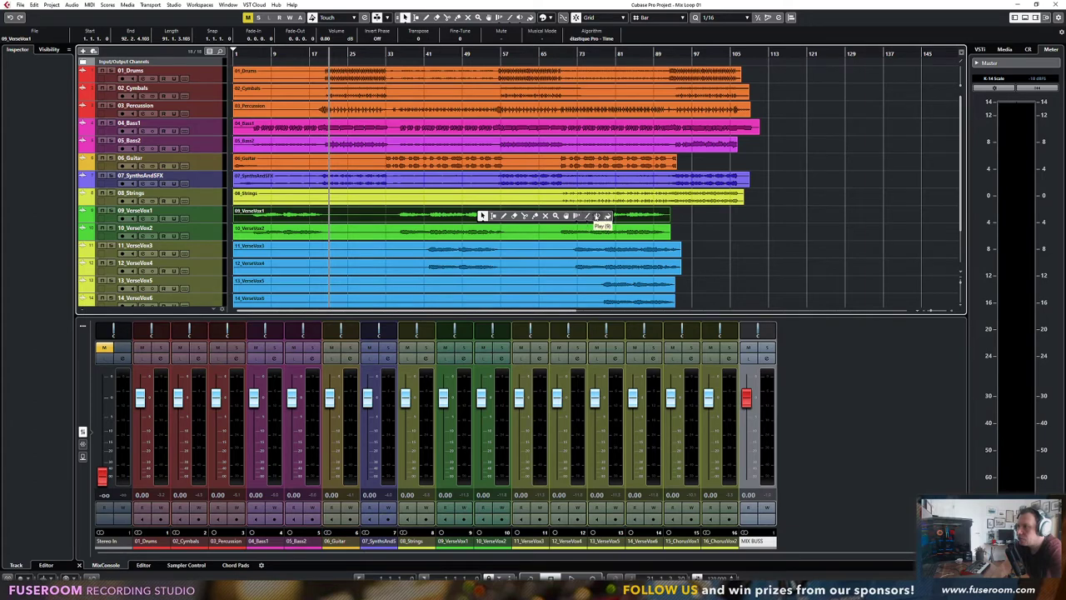
{"action": "left_click", "coordinate": [732, 225]}
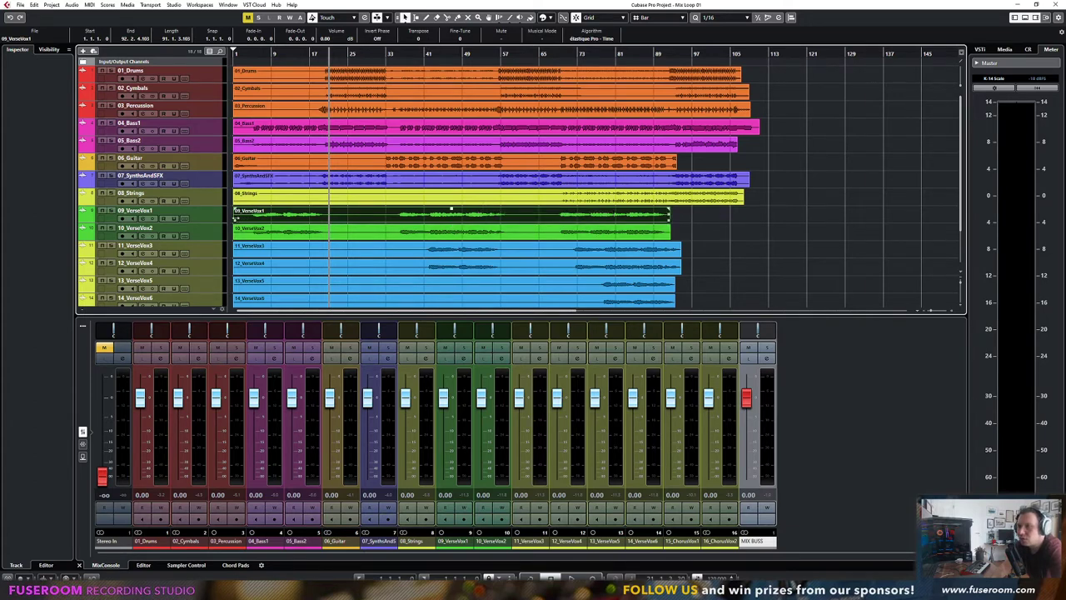
{"action": "right_click", "coordinate": [245, 217]}
{"action": "left_click", "coordinate": [246, 217]}
{"action": "right_click", "coordinate": [265, 213]}
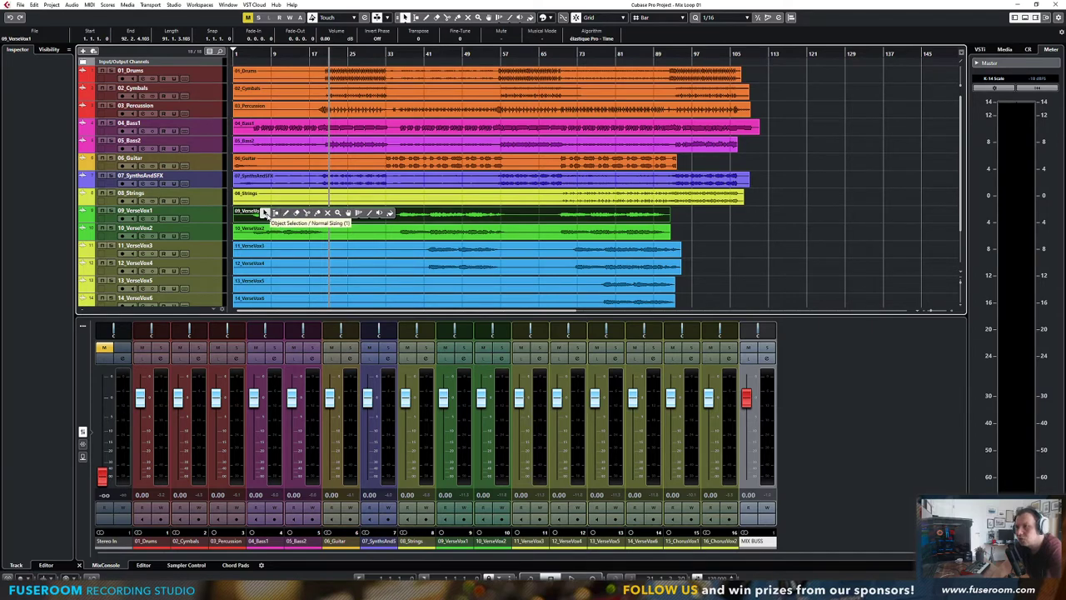
{"action": "left_click", "coordinate": [264, 256]}
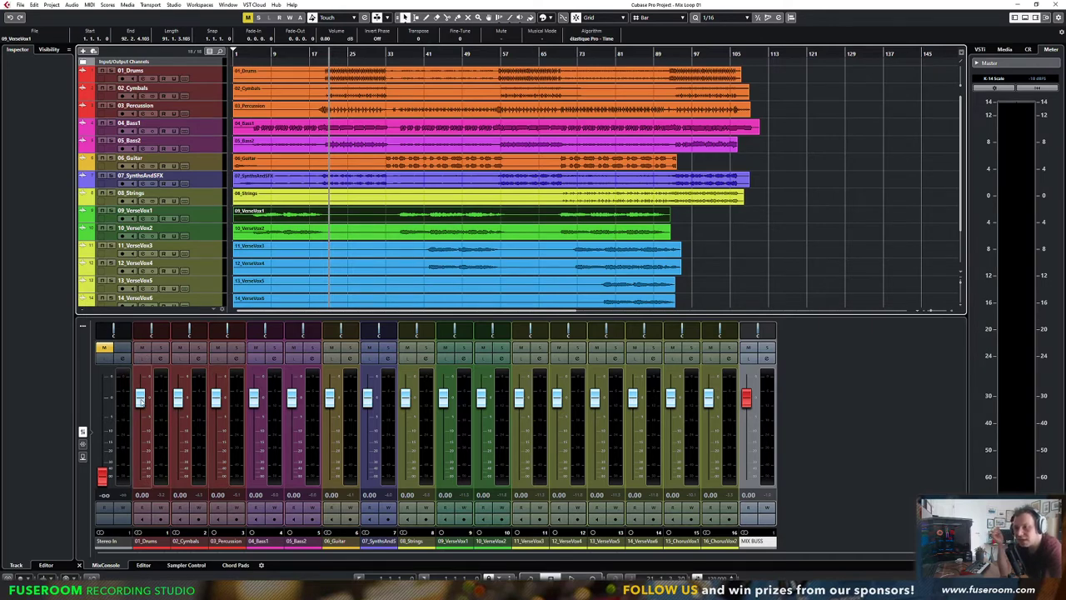
Lower the faders of the drums, cymbals, percussion and both bass channels by a few decibels
{"action": "left_click_drag", "start_coordinate": [140, 398], "coordinate": [215, 414]}
{"action": "left_click_drag", "start_coordinate": [254, 399], "coordinate": [253, 412]}
{"action": "left_click_drag", "start_coordinate": [292, 399], "coordinate": [291, 410]}
{"action": "left_click", "coordinate": [330, 399]}
Reset the faders of the five drum and bass channels to 0.00 dB
{"action": "left_click", "coordinate": [292, 410], "text": "ctrl"}
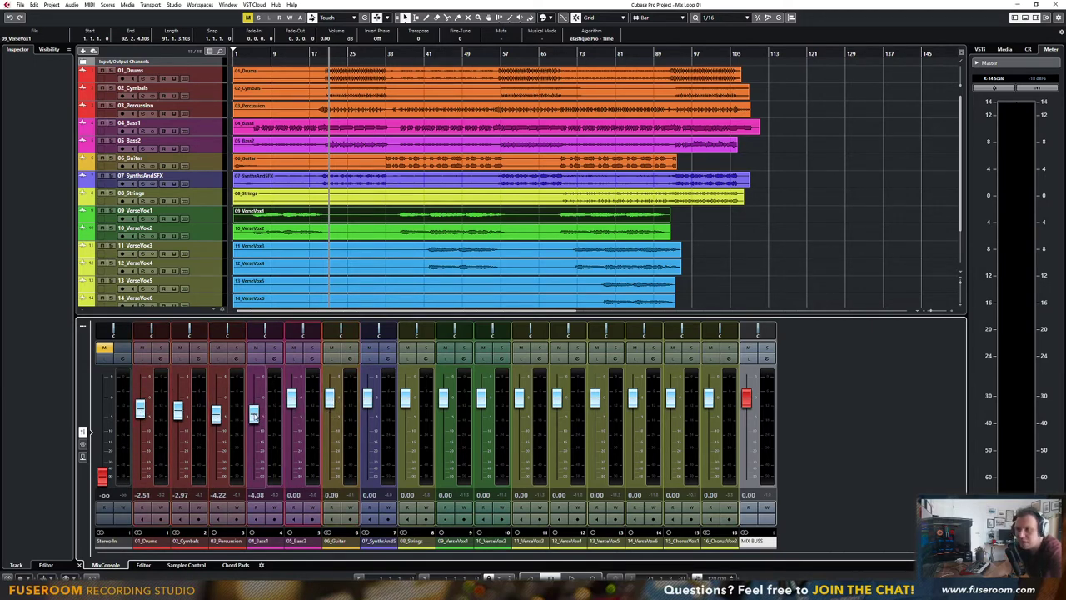
{"action": "left_click", "coordinate": [253, 412], "text": "ctrl"}
{"action": "left_click", "coordinate": [215, 414], "text": "ctrl"}
{"action": "left_click", "coordinate": [177, 409], "text": "ctrl"}
{"action": "left_click", "coordinate": [139, 403], "text": "ctrl"}
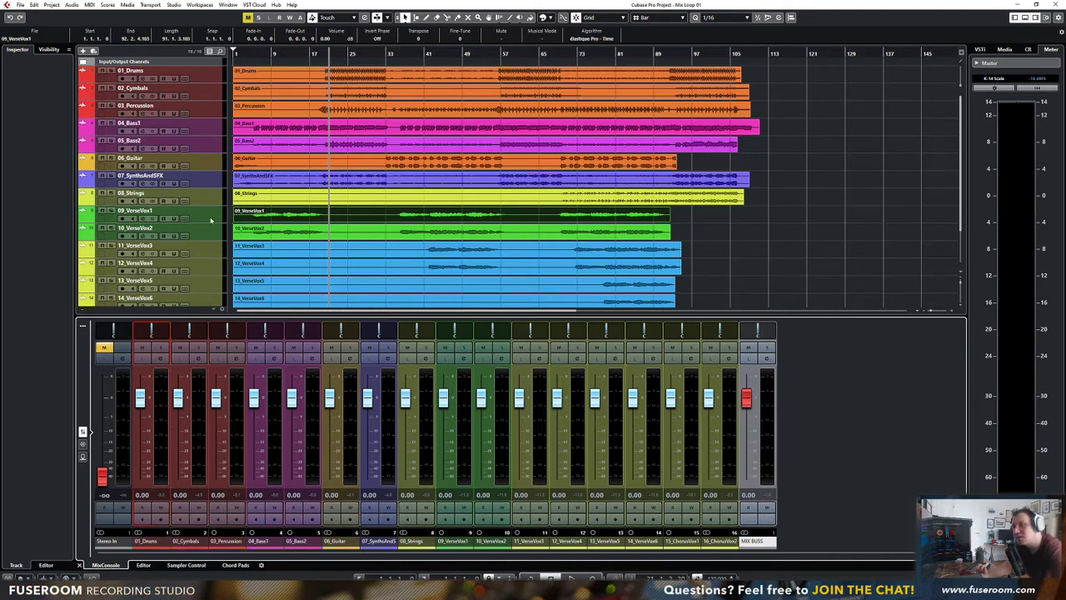
View the inserts in the lower-zone mixer, return to its faders, and open the full MixConsole window
{"action": "left_click", "coordinate": [82, 443]}
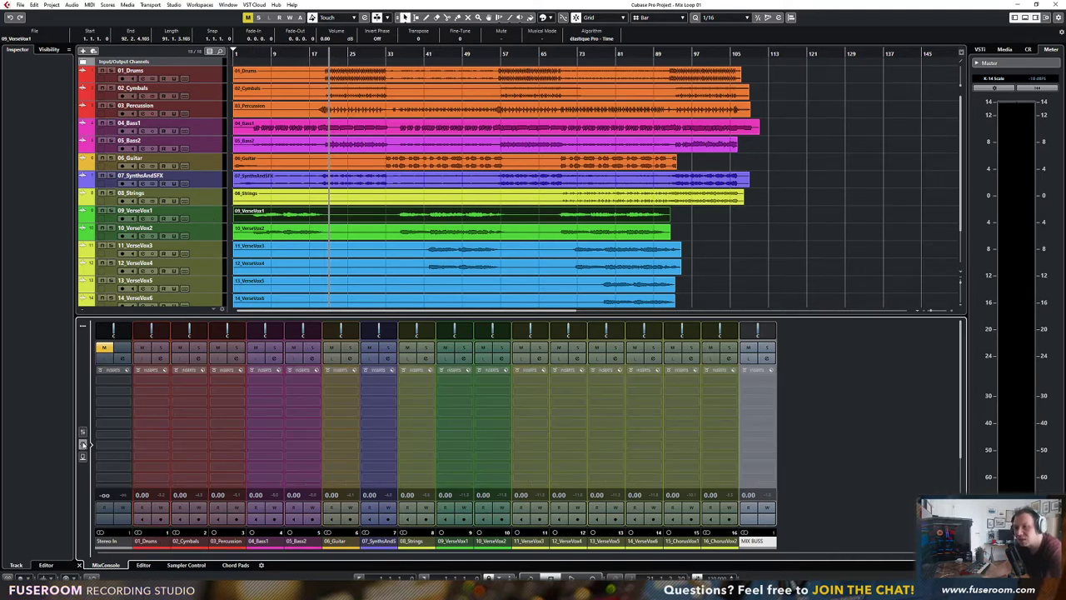
{"action": "left_click", "coordinate": [82, 436]}
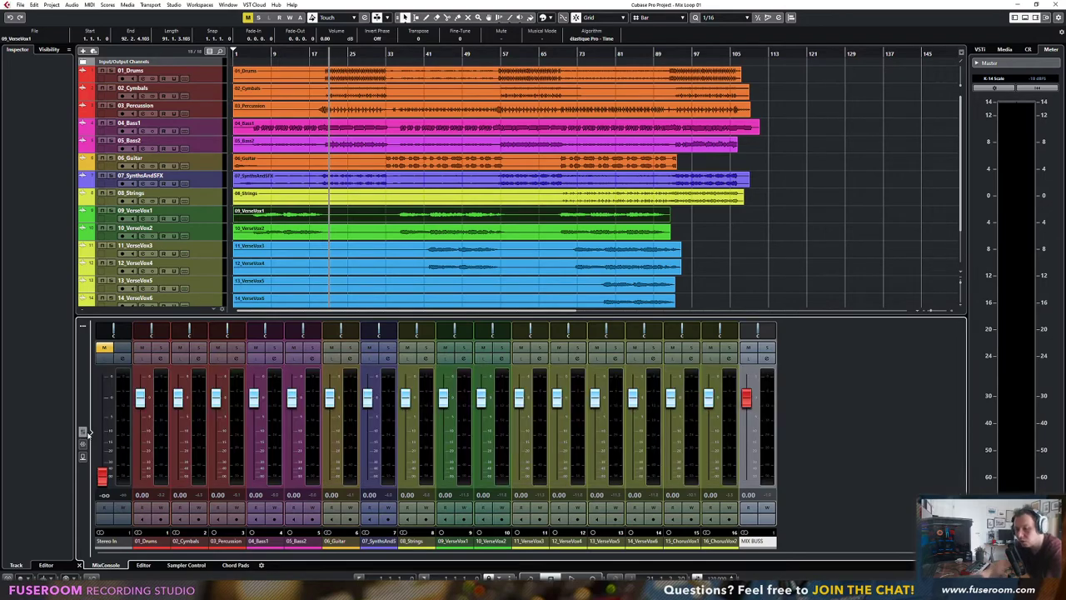
{"action": "key", "text": "F3"}
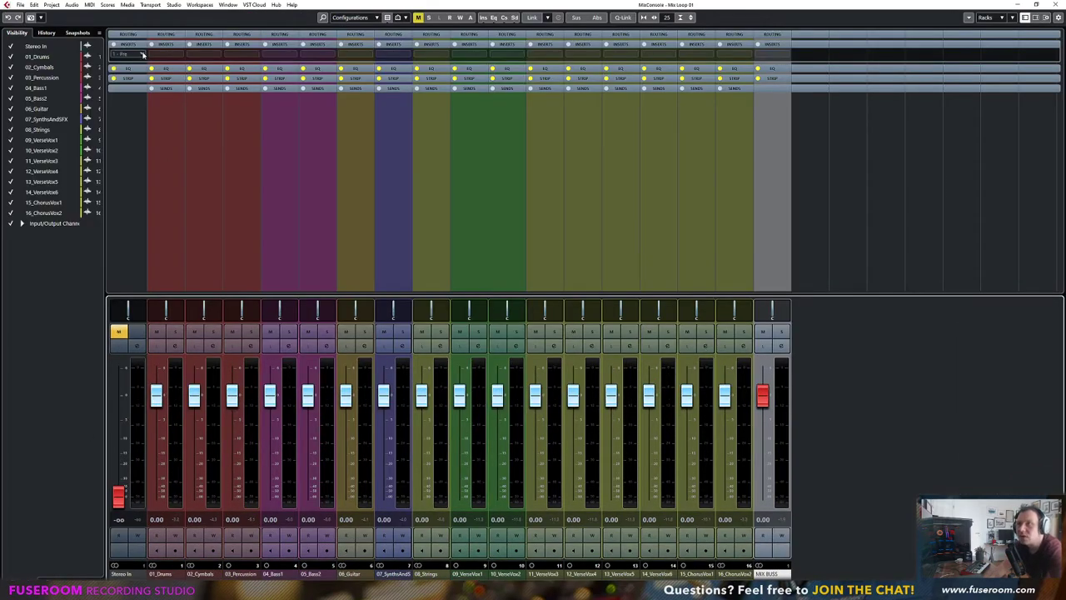
Search the plug-ins for the first Stereo In insert slot for "gain", and clear the search
{"action": "left_click", "coordinate": [143, 55]}
{"action": "type", "text": "gain"}
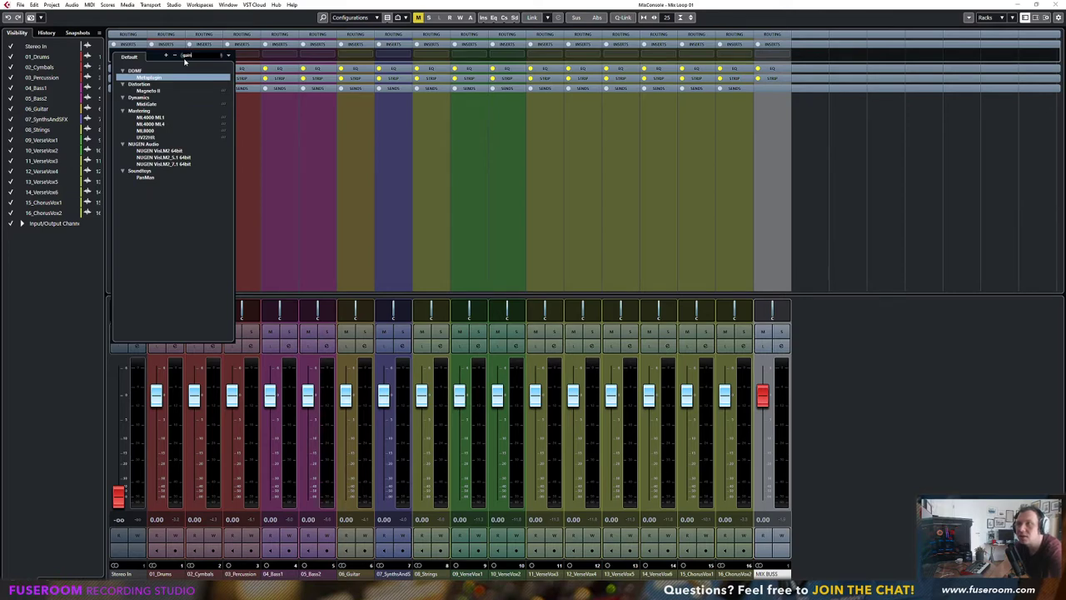
{"action": "key", "text": "BackSpace"}
{"action": "key", "text": "BackSpace"}
{"action": "key", "text": "BackSpace"}
{"action": "key", "text": "BackSpace"}
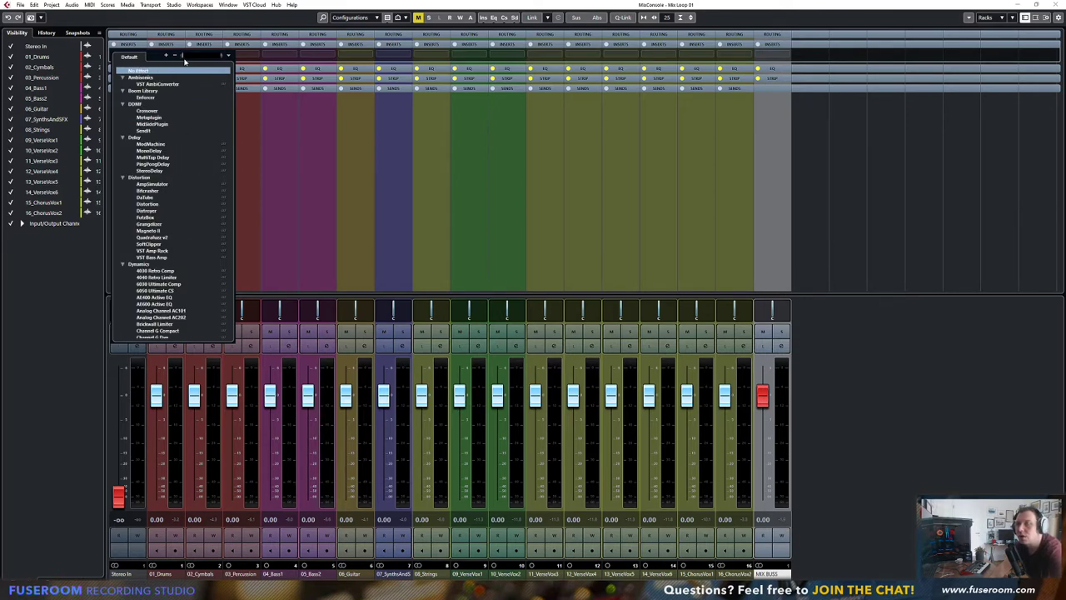
Search the insert plug-ins for "trim", and clear the search
{"action": "type", "text": "trim"}
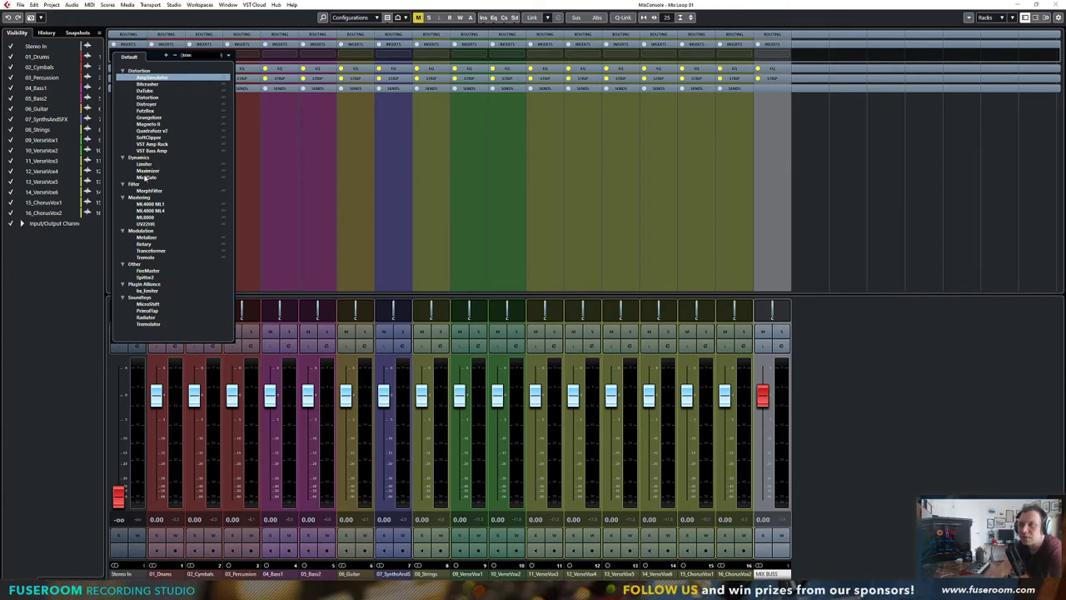
{"action": "key", "text": "BackSpace"}
{"action": "key", "text": "BackSpace"}
{"action": "key", "text": "BackSpace"}
{"action": "key", "text": "BackSpace"}
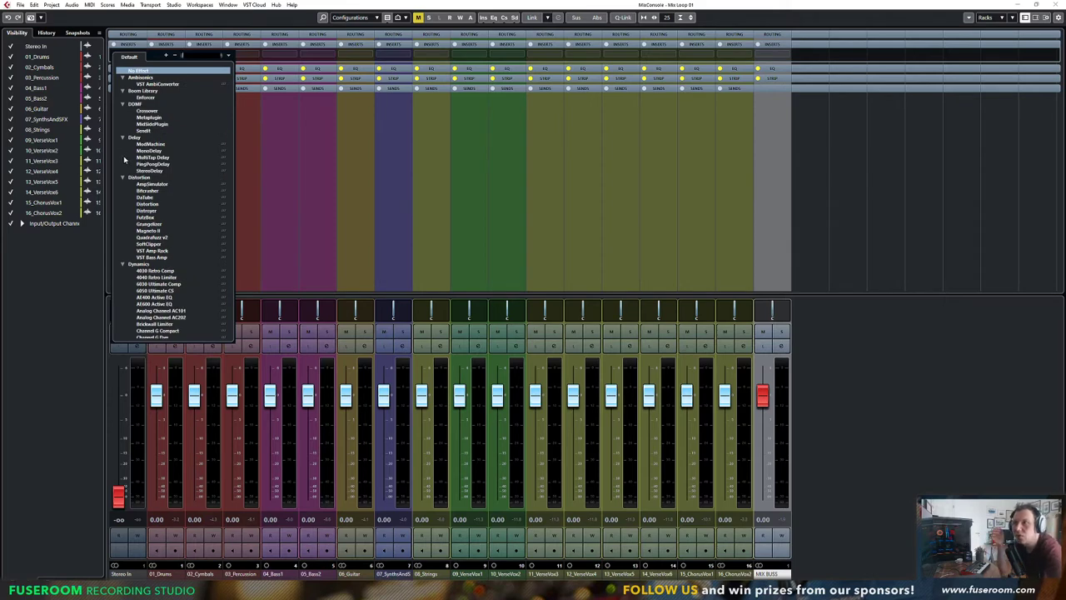
Look through the delay, distortion and dynamics plug-ins in the full list for a gain tool
{"action": "scroll", "coordinate": [154, 270], "scroll_direction": "down", "scroll_amount": 3}
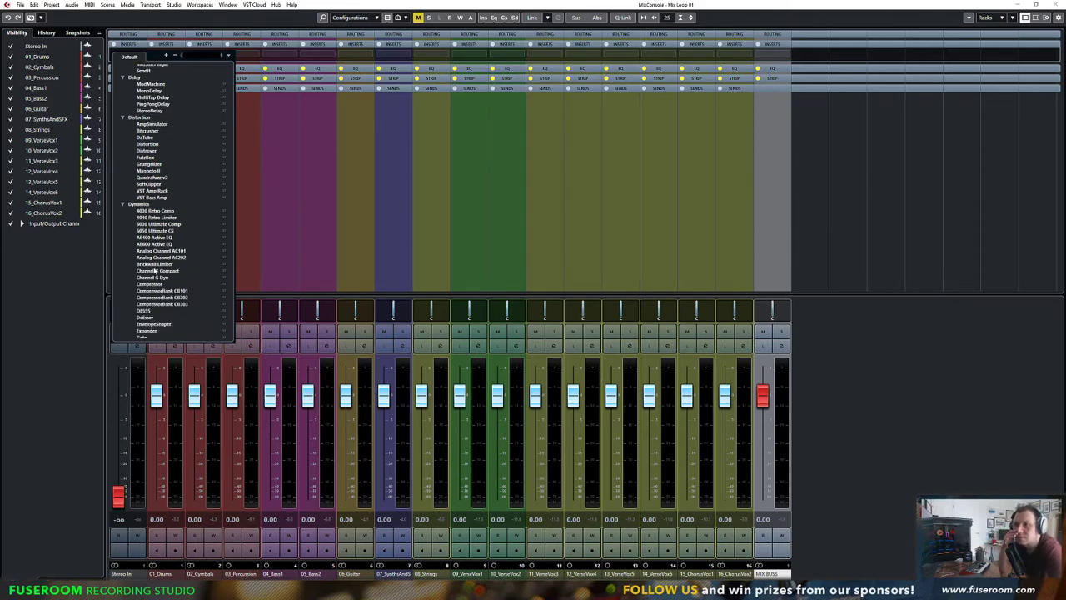
{"action": "scroll", "coordinate": [154, 270], "scroll_direction": "down", "scroll_amount": 3}
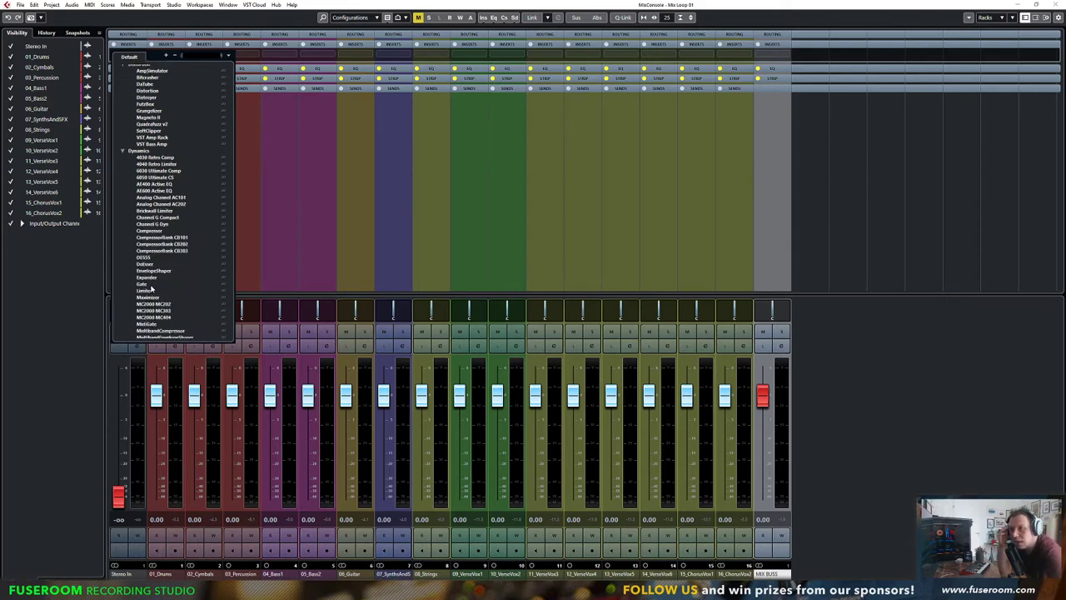
{"action": "scroll", "coordinate": [151, 288], "scroll_direction": "down", "scroll_amount": 5}
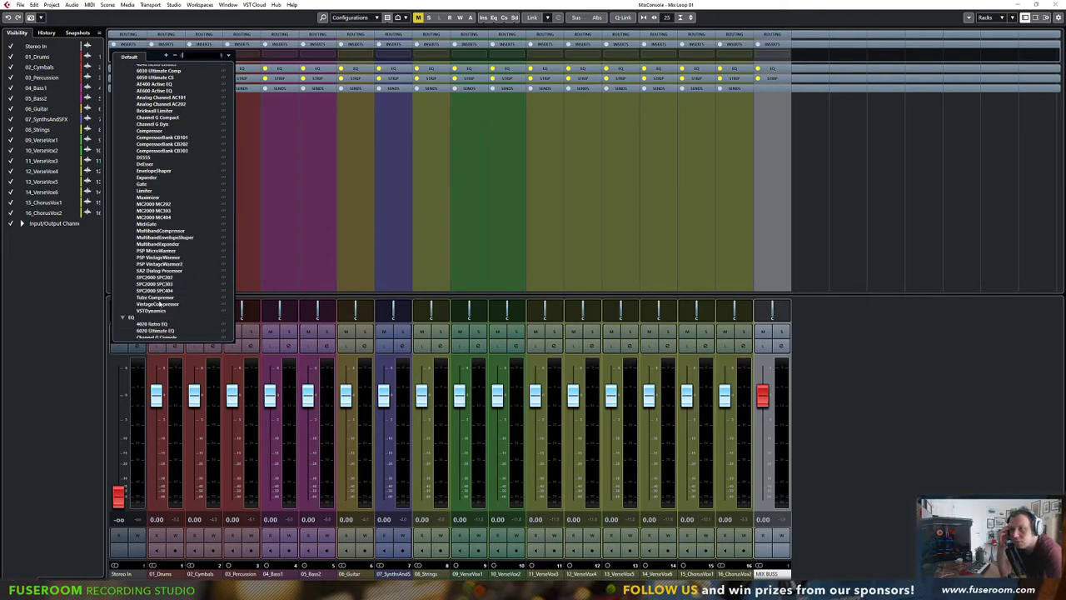
{"action": "scroll", "coordinate": [159, 304], "scroll_direction": "up", "scroll_amount": 1}
{"action": "scroll", "coordinate": [157, 262], "scroll_direction": "up", "scroll_amount": 1}
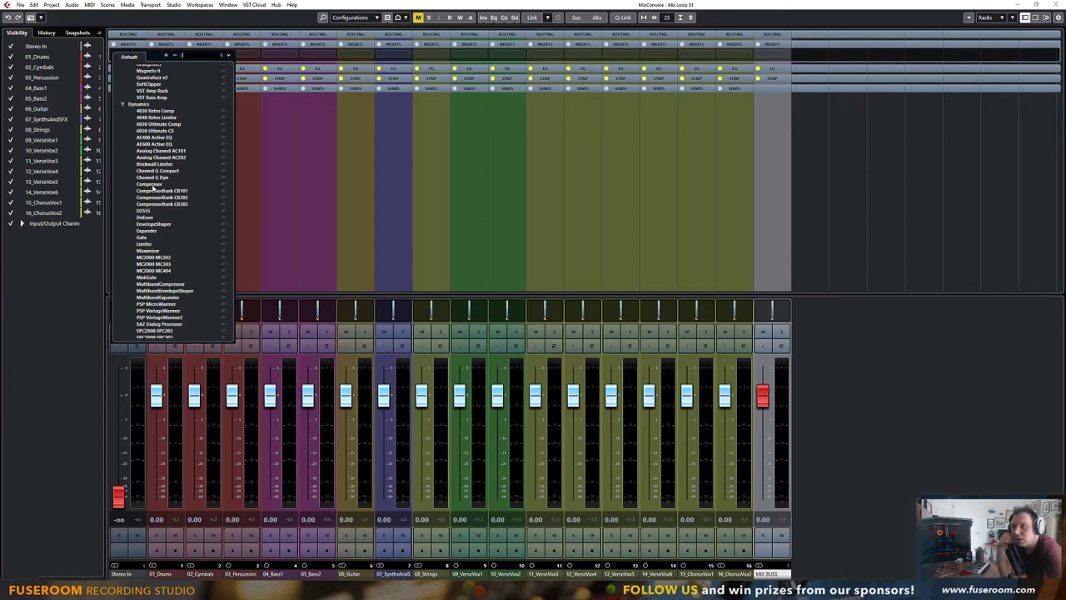
{"action": "scroll", "coordinate": [156, 198], "scroll_direction": "down", "scroll_amount": 2}
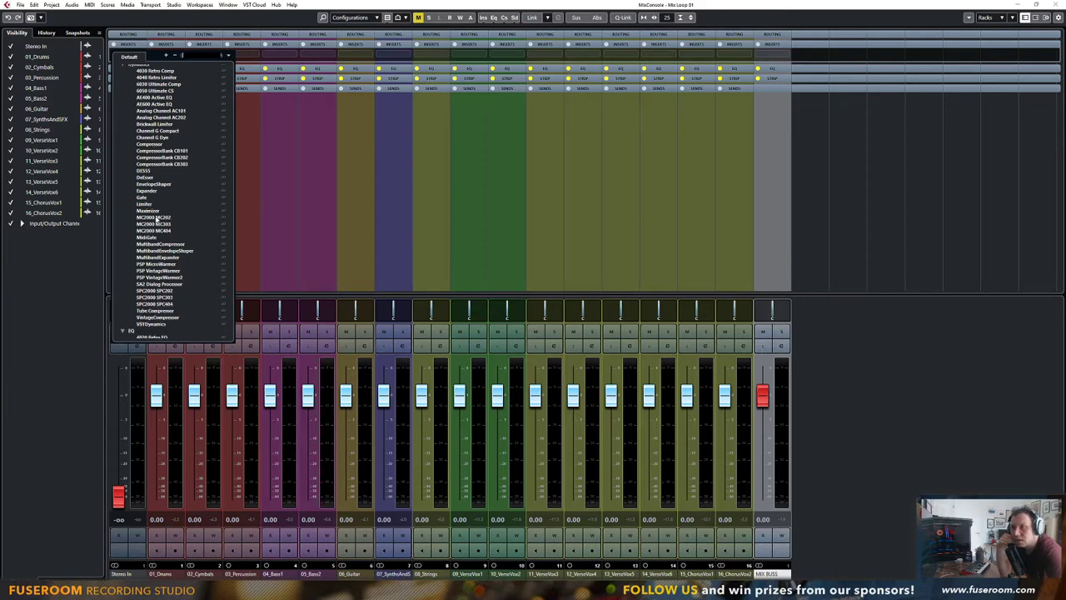
{"action": "scroll", "coordinate": [148, 203], "scroll_direction": "down", "scroll_amount": 1}
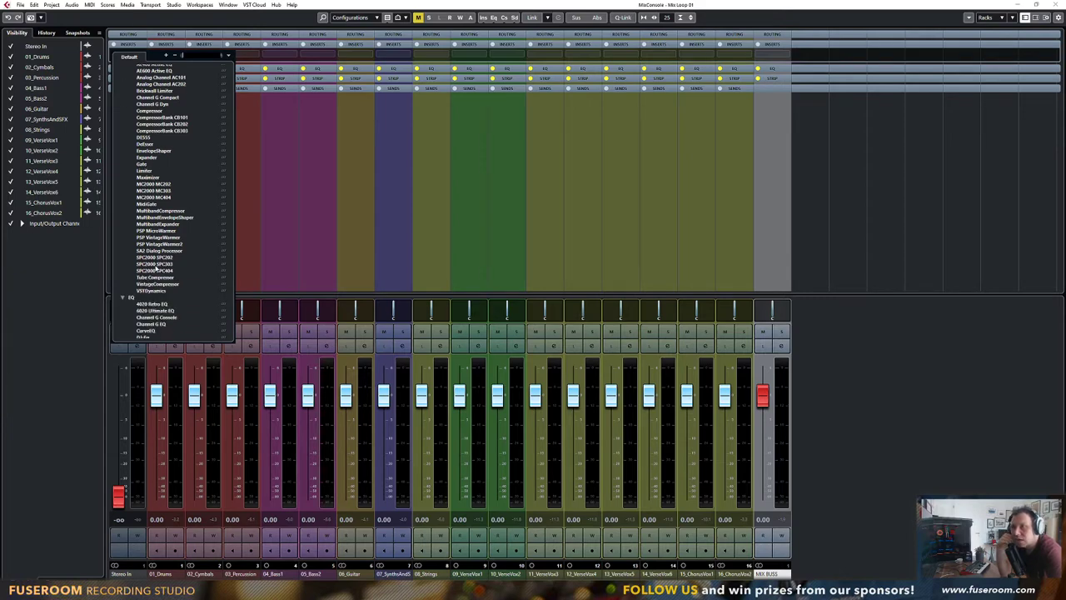
Collapse the plug-in categories from EQ through NUGEN Audio while looking for a gain tool
{"action": "scroll", "coordinate": [158, 267], "scroll_direction": "down", "scroll_amount": 2}
{"action": "left_click", "coordinate": [124, 257]}
{"action": "left_click", "coordinate": [123, 276]}
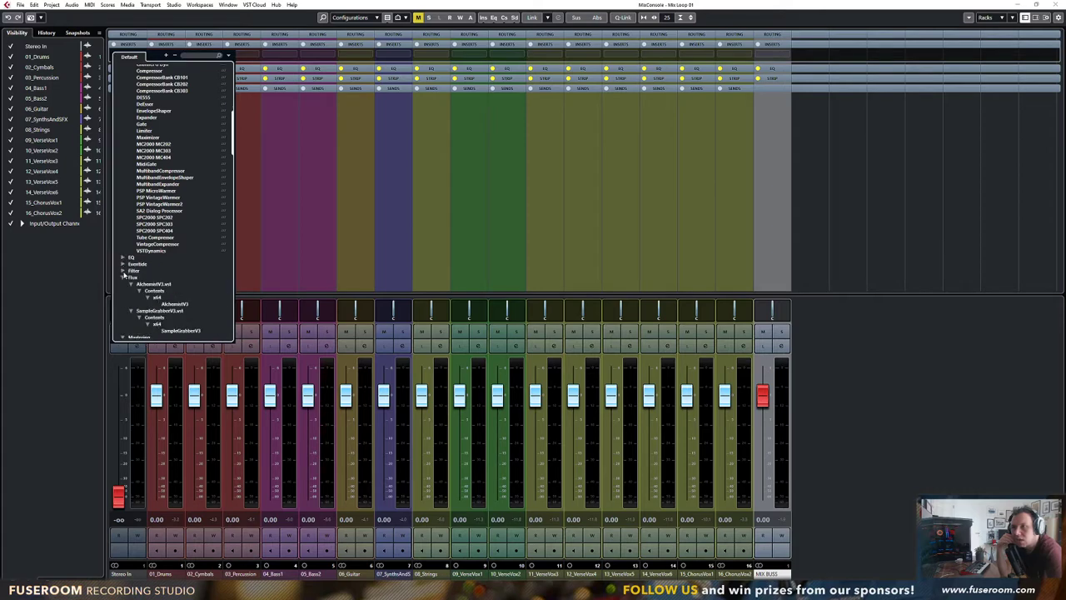
{"action": "left_click", "coordinate": [123, 277]}
{"action": "left_click", "coordinate": [123, 284]}
{"action": "left_click", "coordinate": [124, 291]}
{"action": "left_click", "coordinate": [123, 298]}
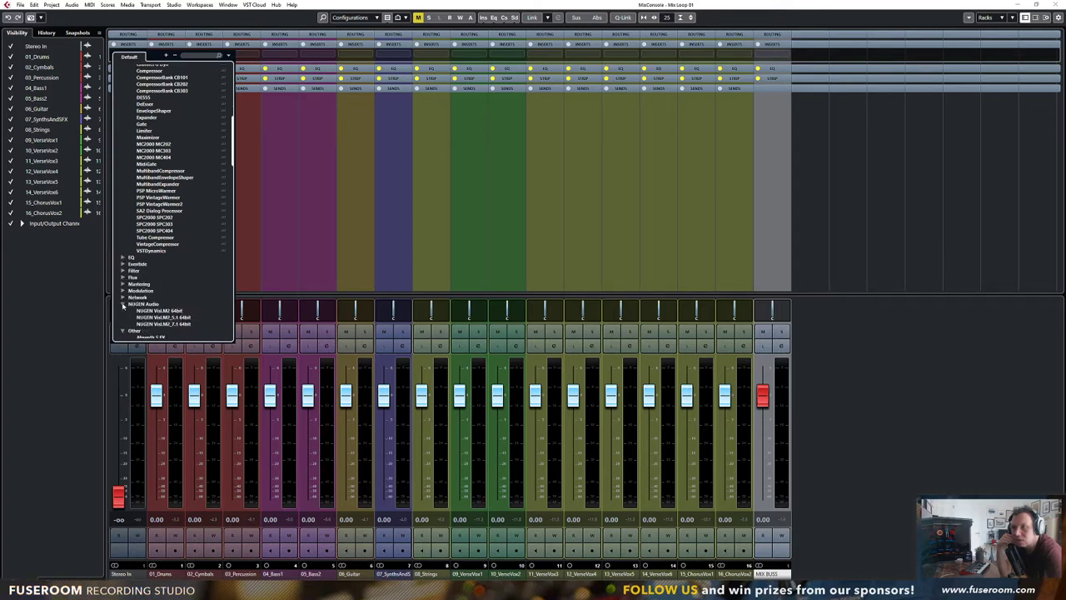
{"action": "left_click", "coordinate": [123, 305]}
Look through the Other plug-ins, and collapse the categories from Pitch Shift through Togu Audio Line
{"action": "scroll", "coordinate": [143, 311], "scroll_direction": "down", "scroll_amount": 5}
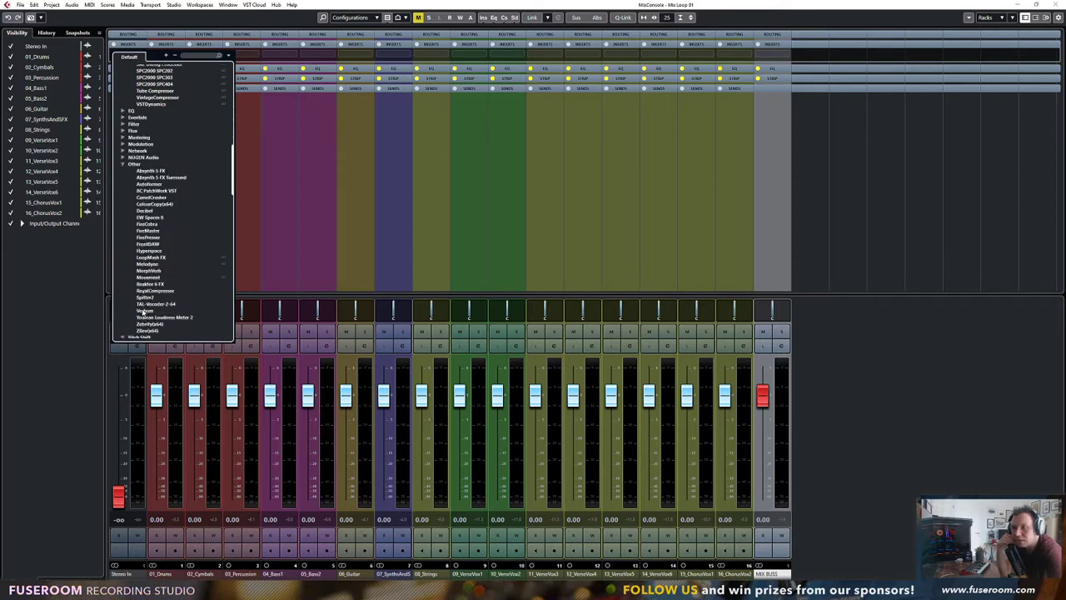
{"action": "scroll", "coordinate": [143, 312], "scroll_direction": "down", "scroll_amount": 3}
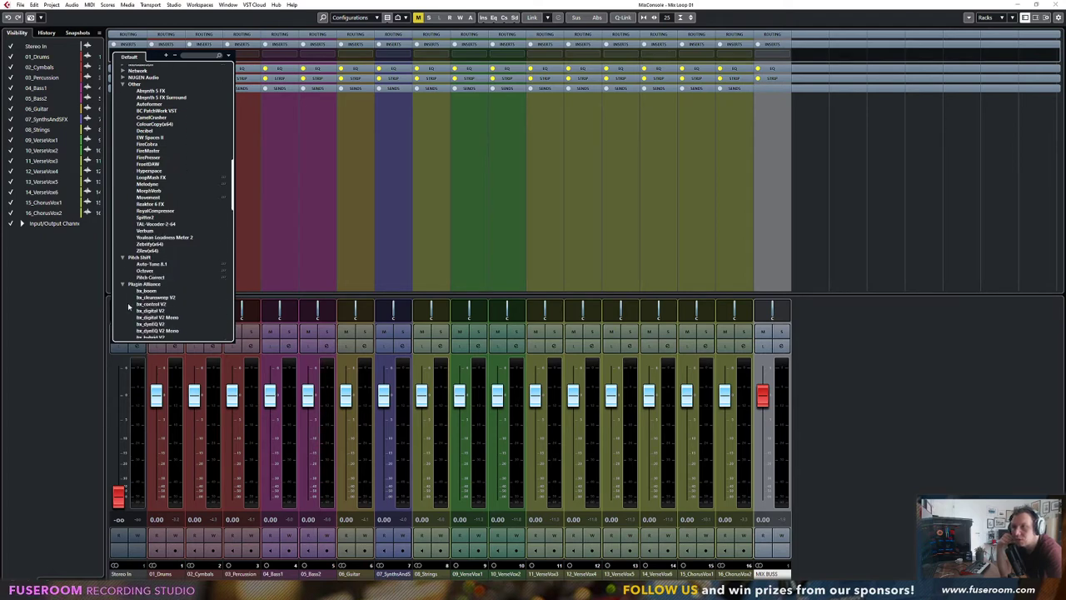
{"action": "left_click", "coordinate": [123, 284]}
{"action": "left_click", "coordinate": [123, 258]}
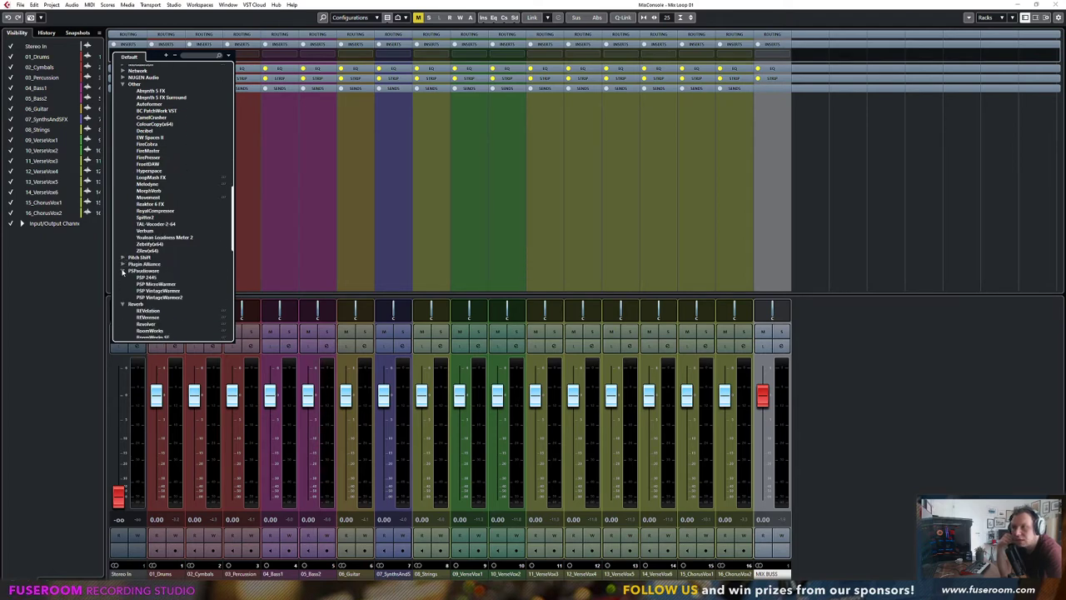
{"action": "left_click", "coordinate": [123, 272]}
{"action": "left_click", "coordinate": [123, 278]}
{"action": "left_click", "coordinate": [123, 284]}
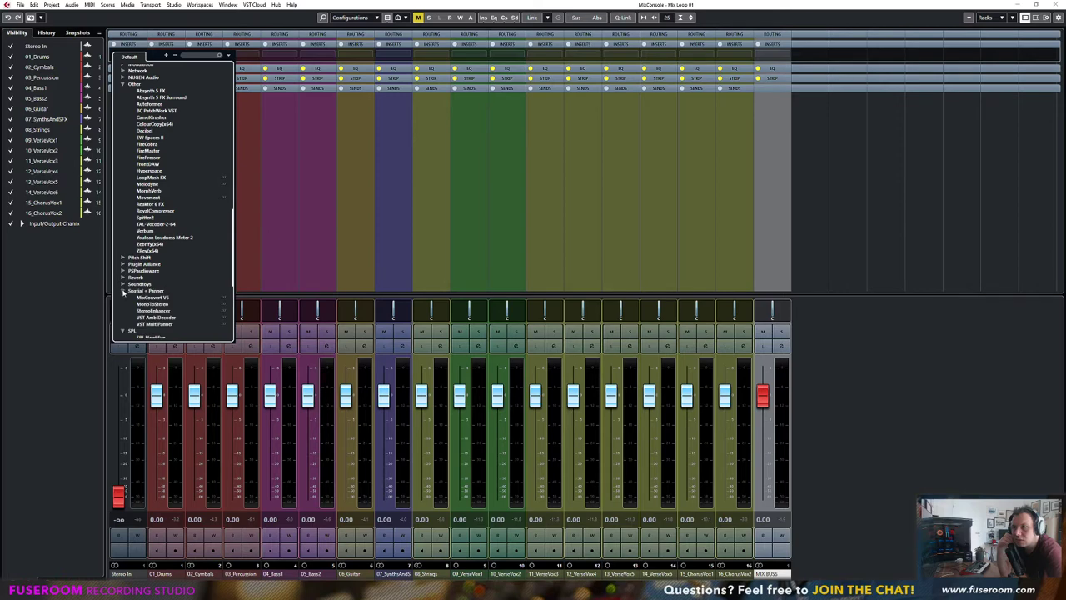
{"action": "left_click", "coordinate": [123, 290]}
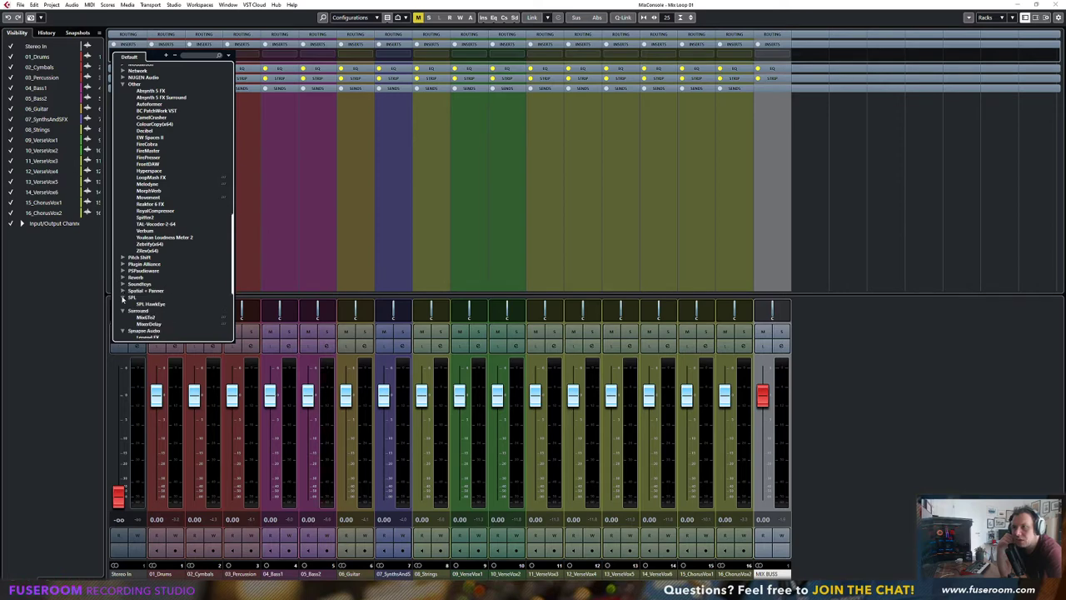
{"action": "left_click", "coordinate": [123, 298]}
{"action": "left_click", "coordinate": [124, 304]}
{"action": "left_click", "coordinate": [123, 311]}
{"action": "left_click", "coordinate": [123, 318]}
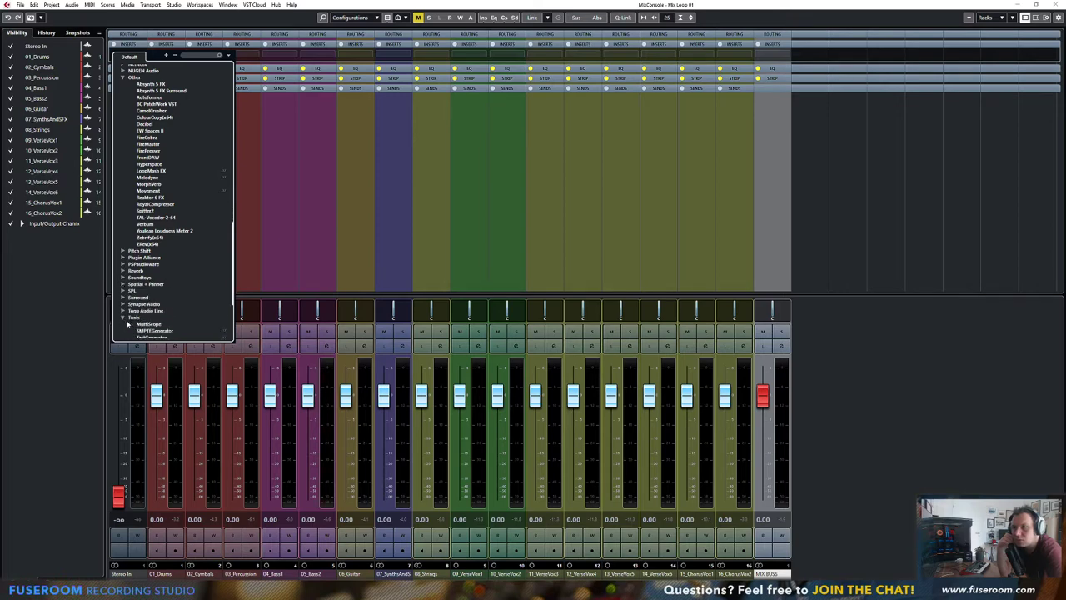
Look through the Tools plug-ins, and collapse the ValhallaDSP, Voxengo and zplane categories
{"action": "scroll", "coordinate": [128, 325], "scroll_direction": "down", "scroll_amount": 2}
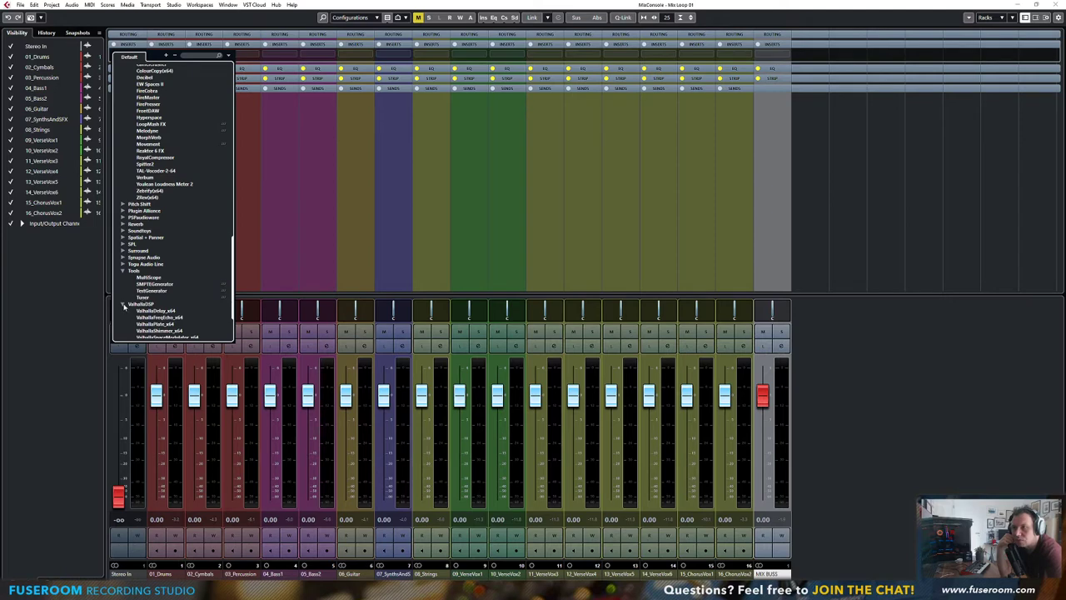
{"action": "left_click", "coordinate": [123, 305]}
{"action": "scroll", "coordinate": [121, 314], "scroll_direction": "down", "scroll_amount": 1}
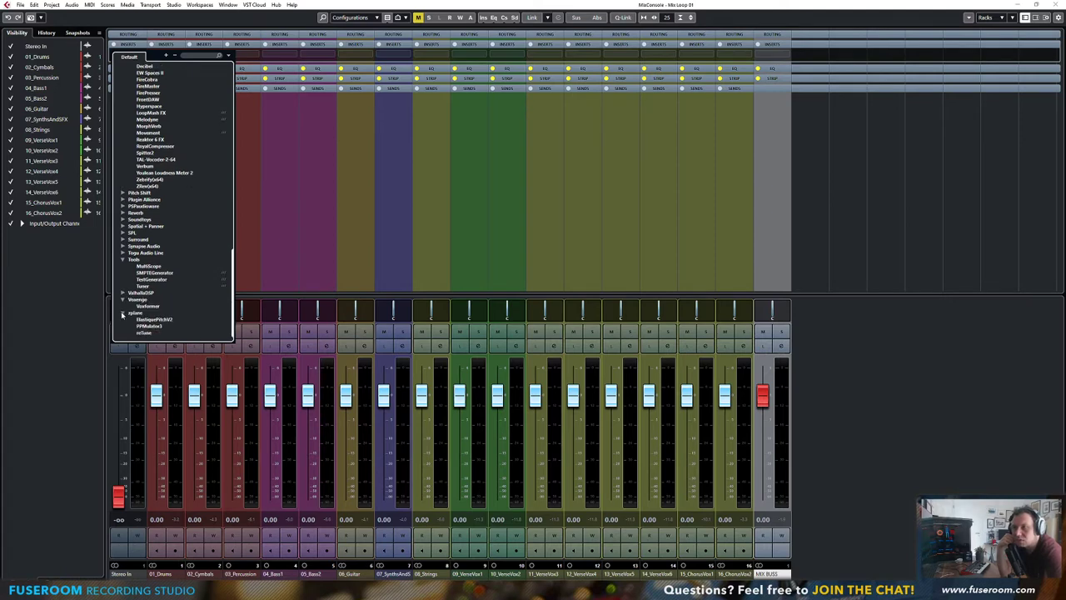
{"action": "left_click", "coordinate": [122, 313]}
{"action": "left_click", "coordinate": [123, 320]}
Collapse the Ambisonics, Boom Library, DDMF, Delay and Distortion categories, and look through the Dynamics plug-ins again
{"action": "scroll", "coordinate": [140, 208], "scroll_direction": "up", "scroll_amount": 6}
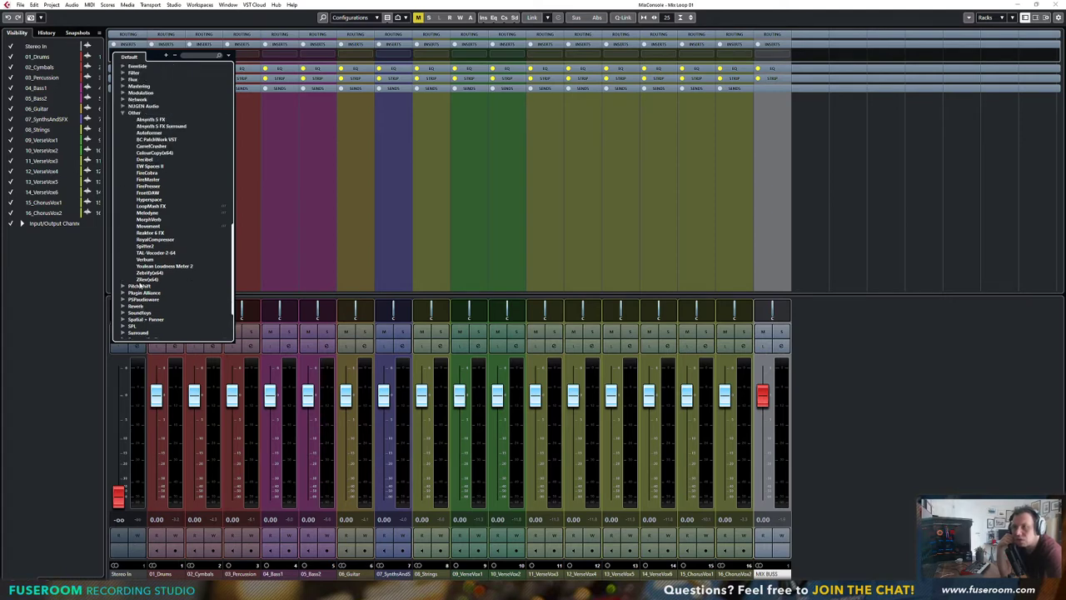
{"action": "scroll", "coordinate": [138, 158], "scroll_direction": "up", "scroll_amount": 12}
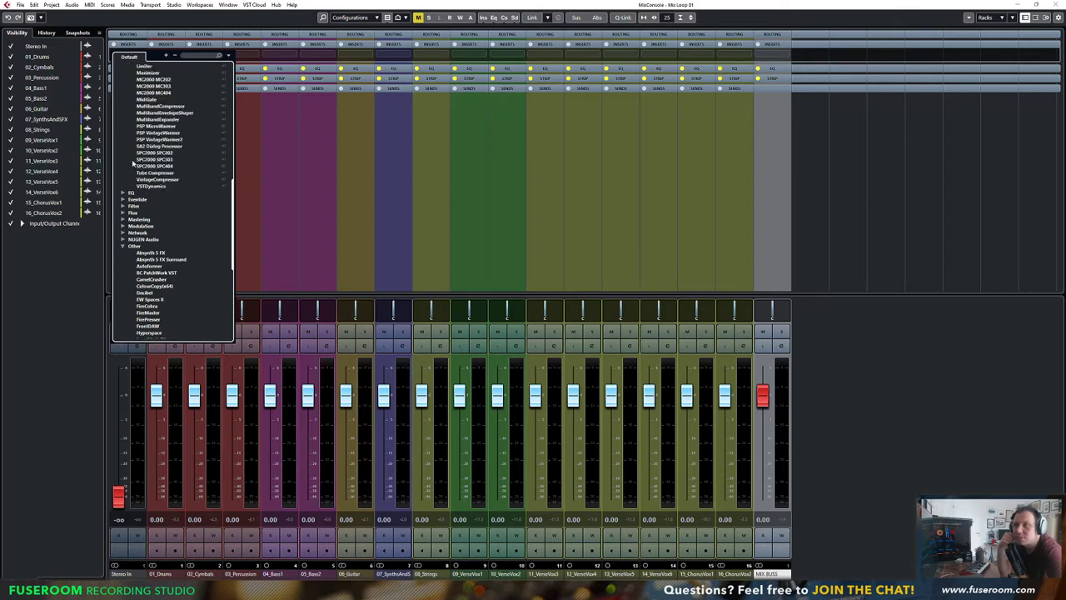
{"action": "scroll", "coordinate": [139, 165], "scroll_direction": "up", "scroll_amount": 3}
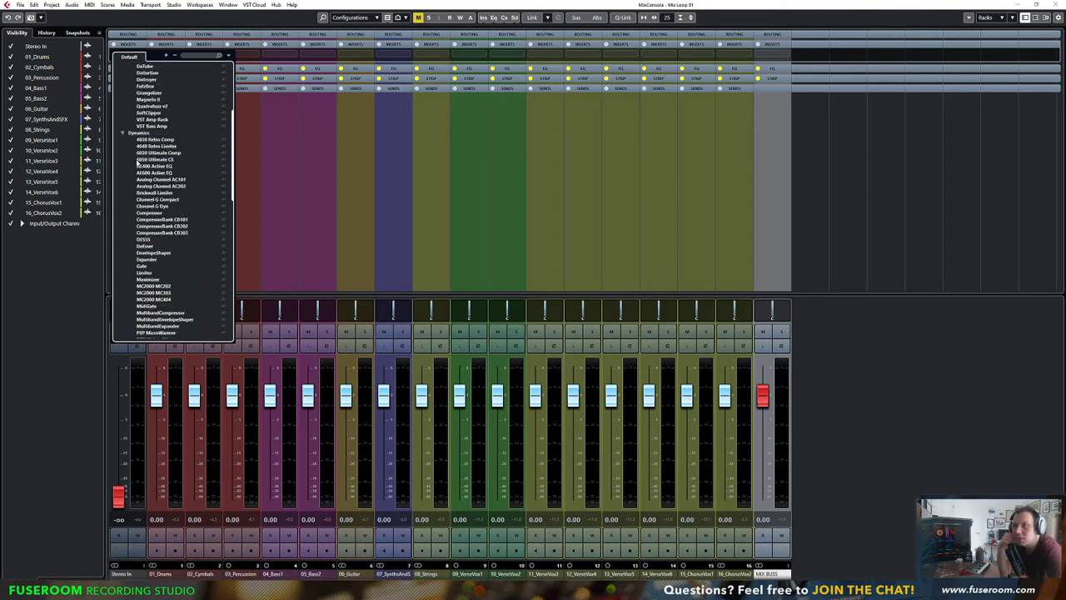
{"action": "scroll", "coordinate": [123, 135], "scroll_direction": "up", "scroll_amount": 4}
{"action": "left_click", "coordinate": [122, 119]}
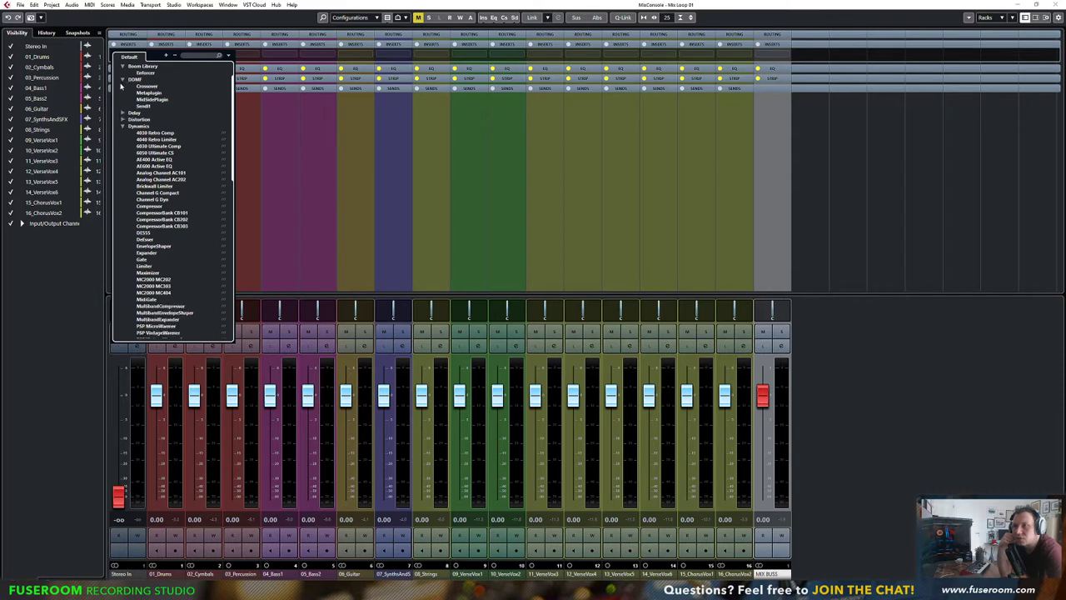
{"action": "left_click", "coordinate": [123, 80]}
{"action": "scroll", "coordinate": [123, 90], "scroll_direction": "up", "scroll_amount": 1}
{"action": "left_click", "coordinate": [123, 92]}
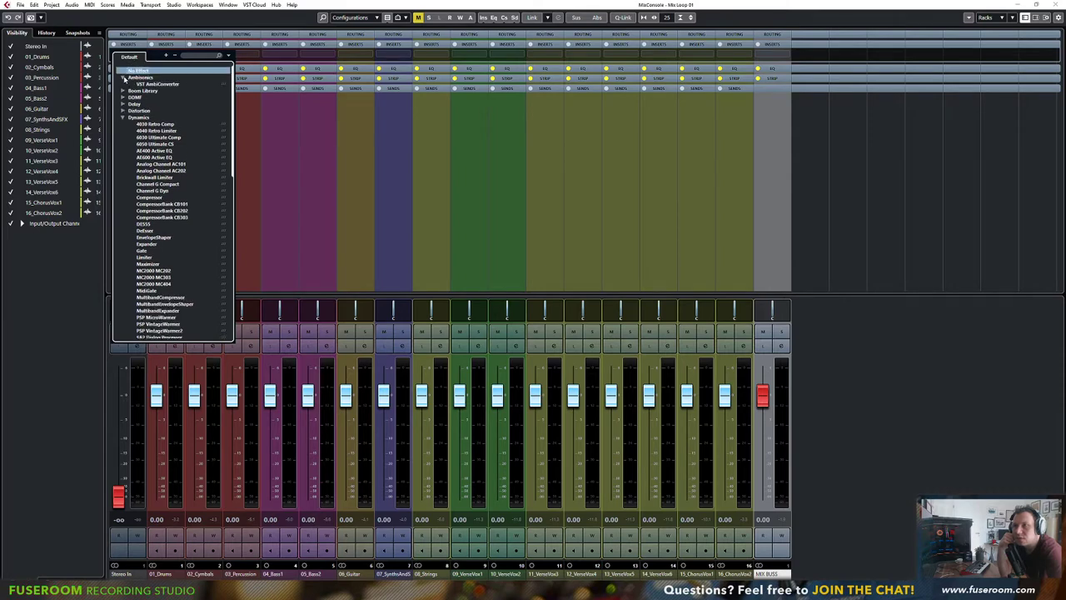
{"action": "left_click", "coordinate": [123, 77]}
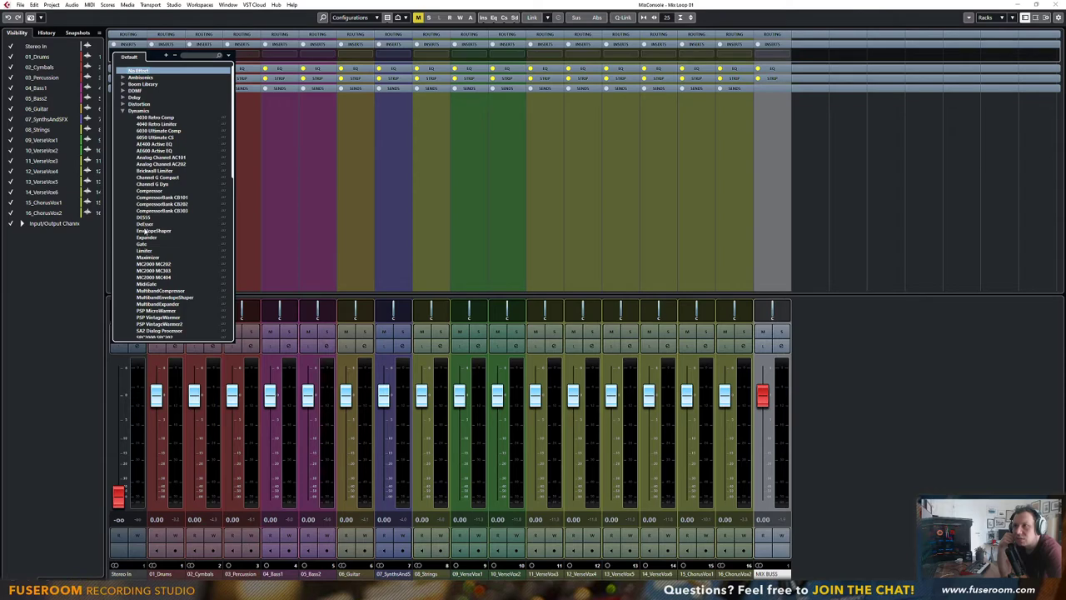
{"action": "scroll", "coordinate": [143, 265], "scroll_direction": "down", "scroll_amount": 3}
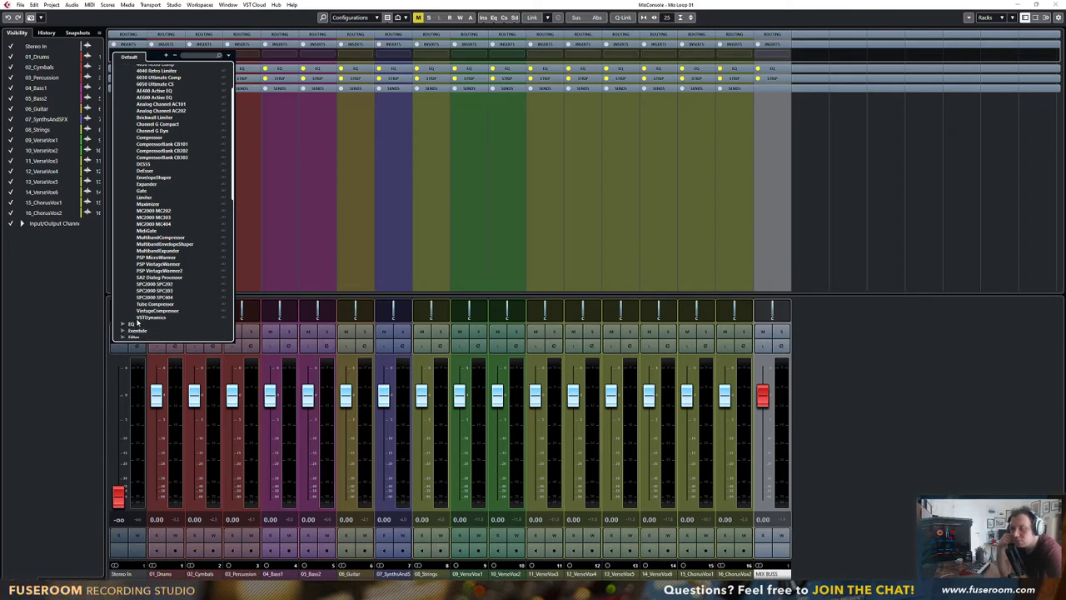
Browse the Dynamics and EQ categories of the effects list for the Stereo In channel's insert, and close the list without choosing
{"action": "left_click", "coordinate": [122, 323]}
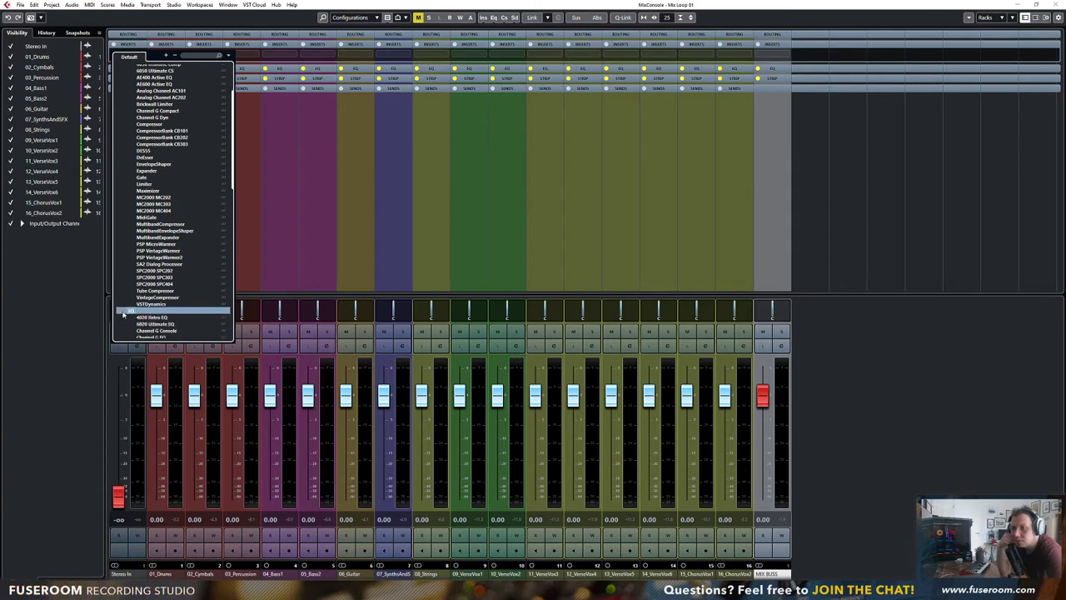
{"action": "scroll", "coordinate": [125, 315], "scroll_direction": "down", "scroll_amount": 3}
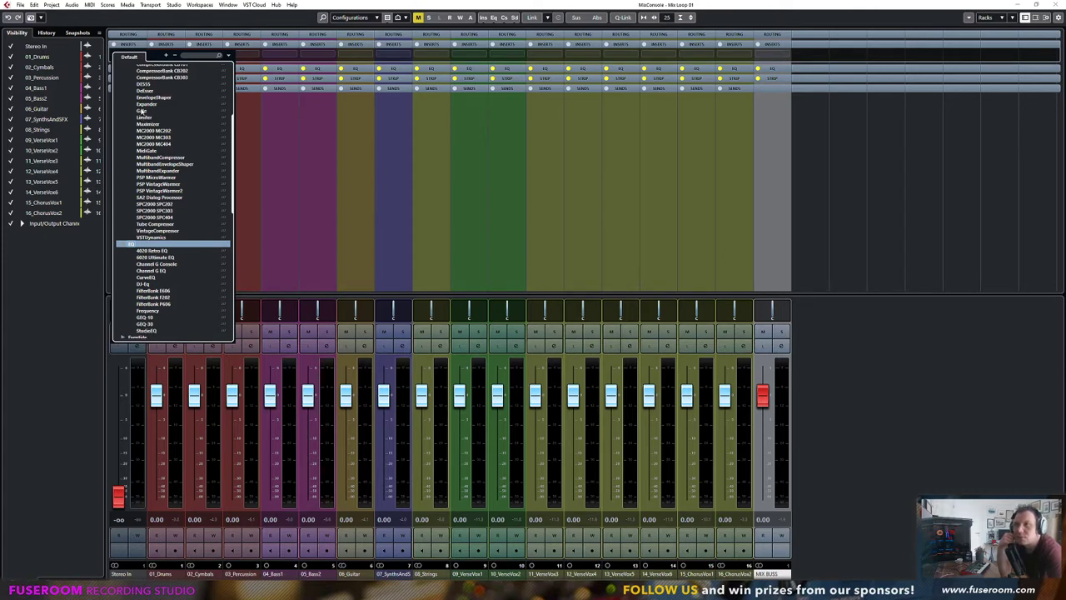
{"action": "scroll", "coordinate": [143, 106], "scroll_direction": "up", "scroll_amount": 5}
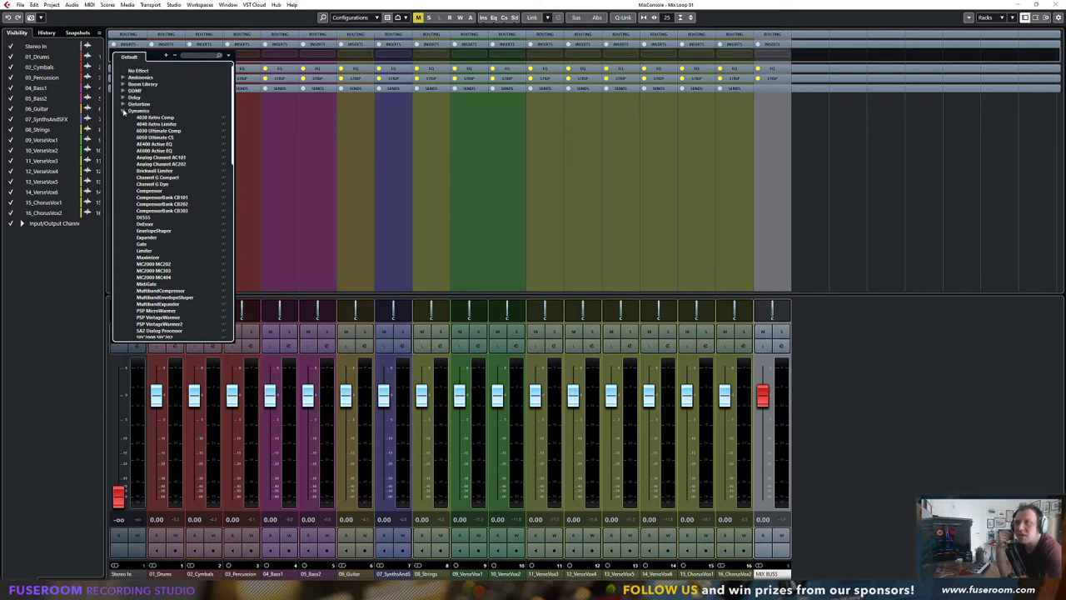
{"action": "left_click", "coordinate": [123, 112]}
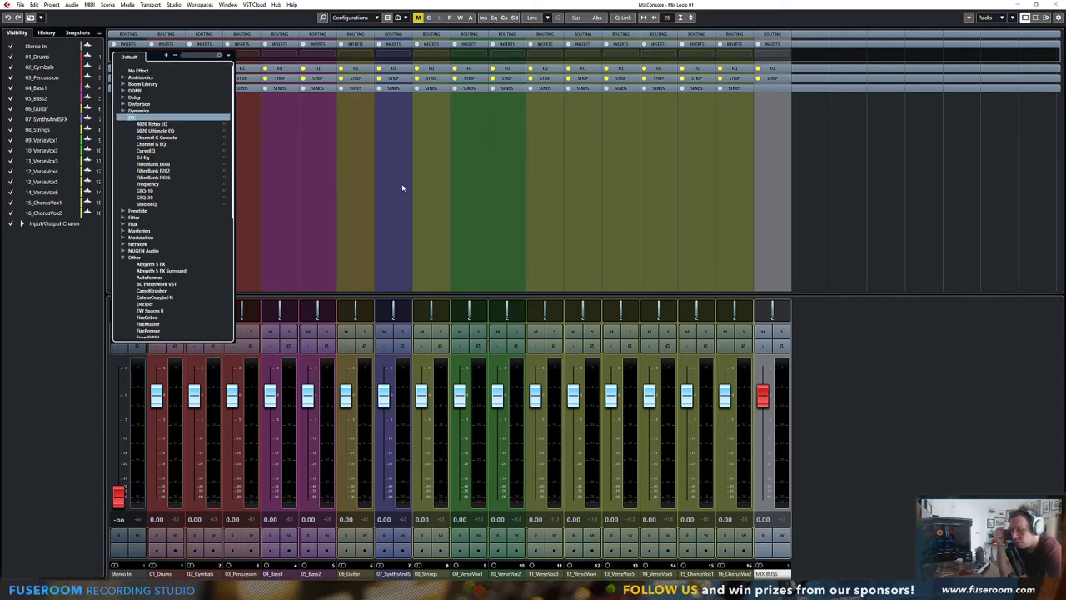
{"action": "left_click", "coordinate": [847, 185]}
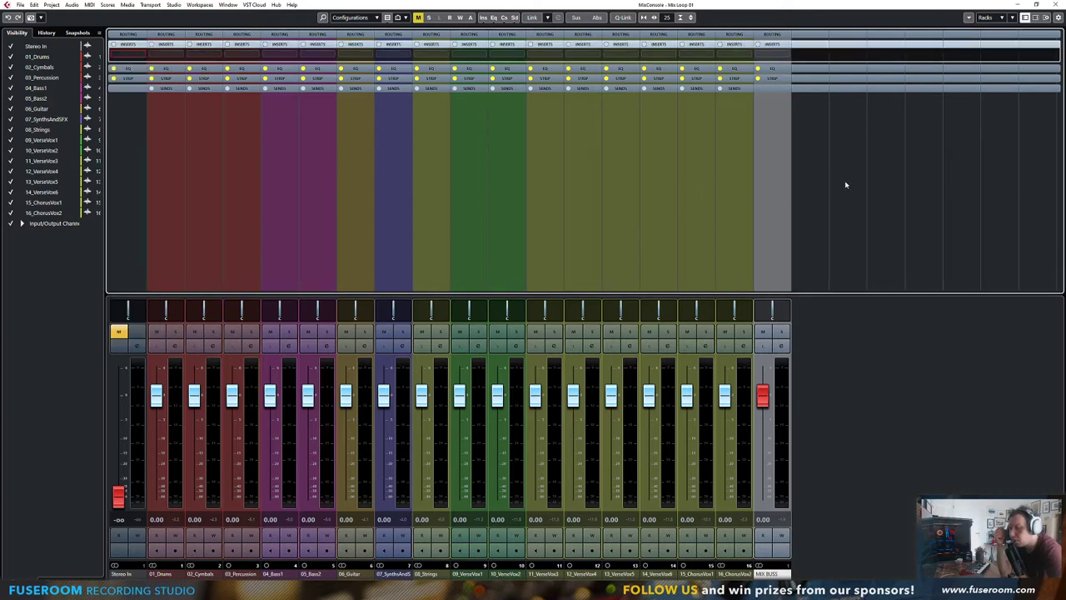
Search the effects for the first Stereo In insert slot using "gain" and "volume"
{"action": "left_click", "coordinate": [127, 44]}
{"action": "left_click", "coordinate": [127, 44]}
{"action": "left_click", "coordinate": [132, 55]}
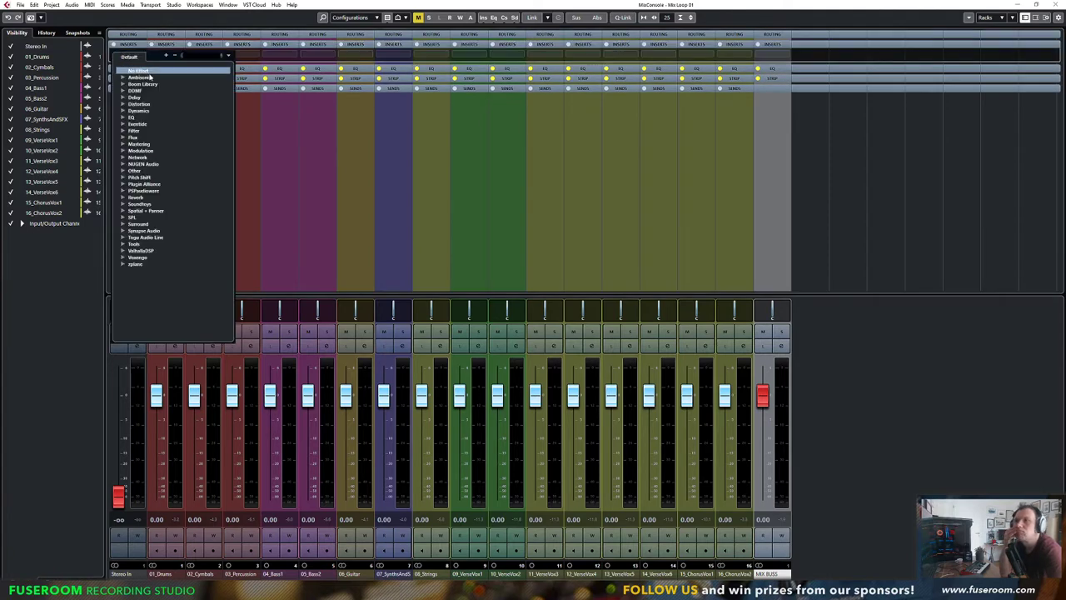
{"action": "type", "text": "gain"}
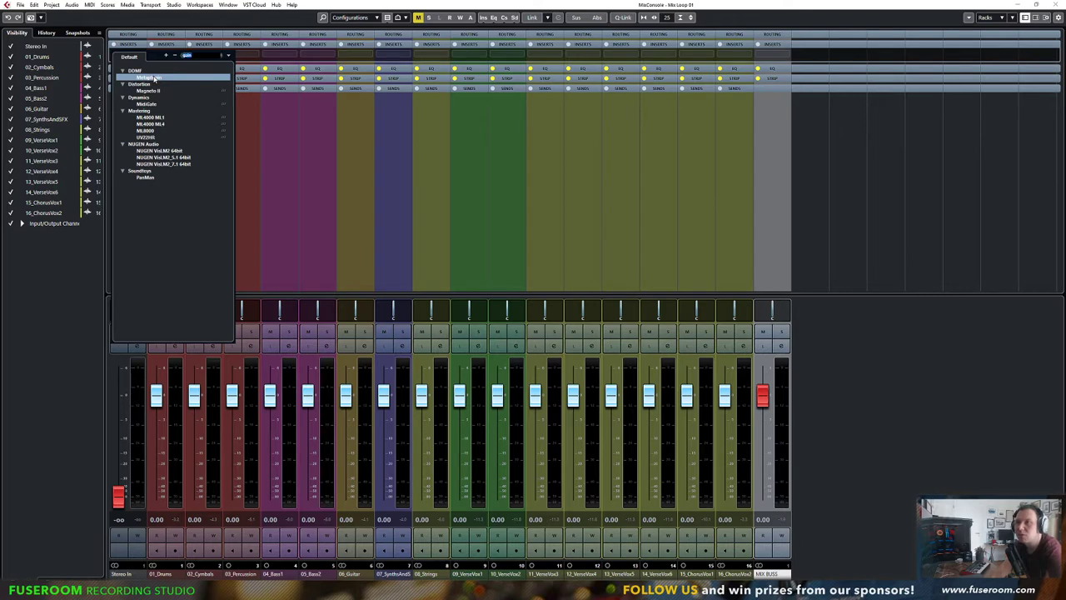
{"action": "type", "text": "volume"}
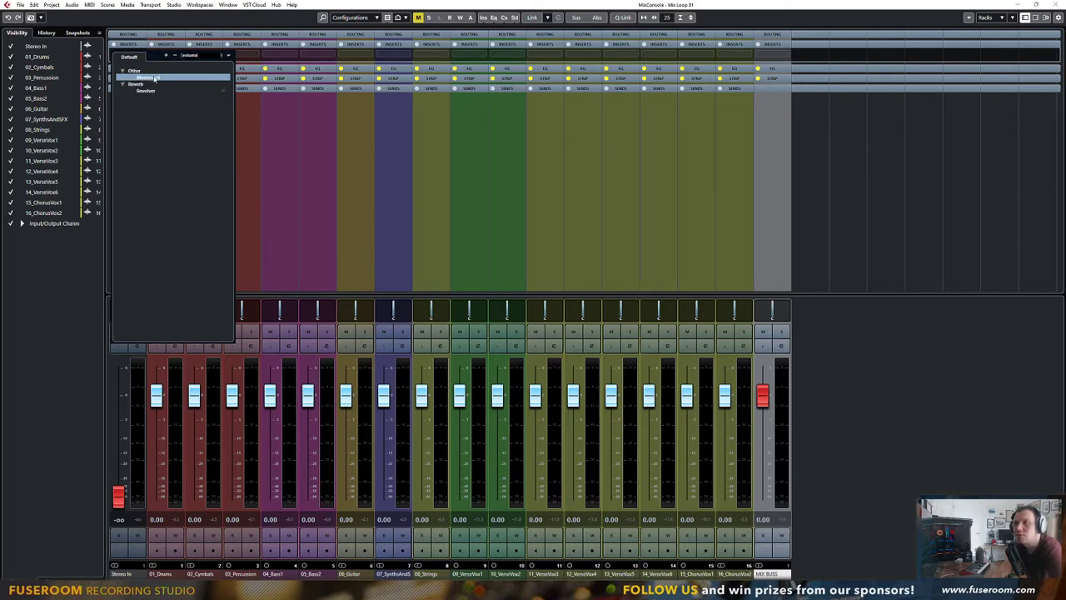
Clear the effect search, load CurveEQ into Stereo In's first insert slot and close its plug-in window
{"action": "key", "text": "ctrl+a"}
{"action": "key", "text": "BackSpace"}
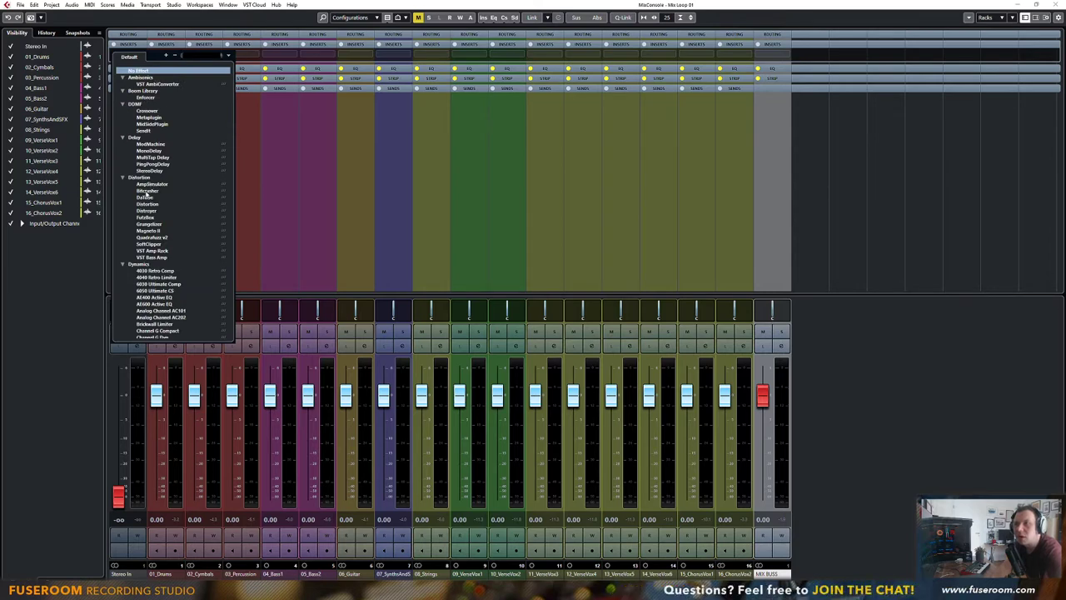
{"action": "scroll", "coordinate": [151, 219], "scroll_direction": "down", "scroll_amount": 1}
{"action": "scroll", "coordinate": [159, 207], "scroll_direction": "down", "scroll_amount": 8}
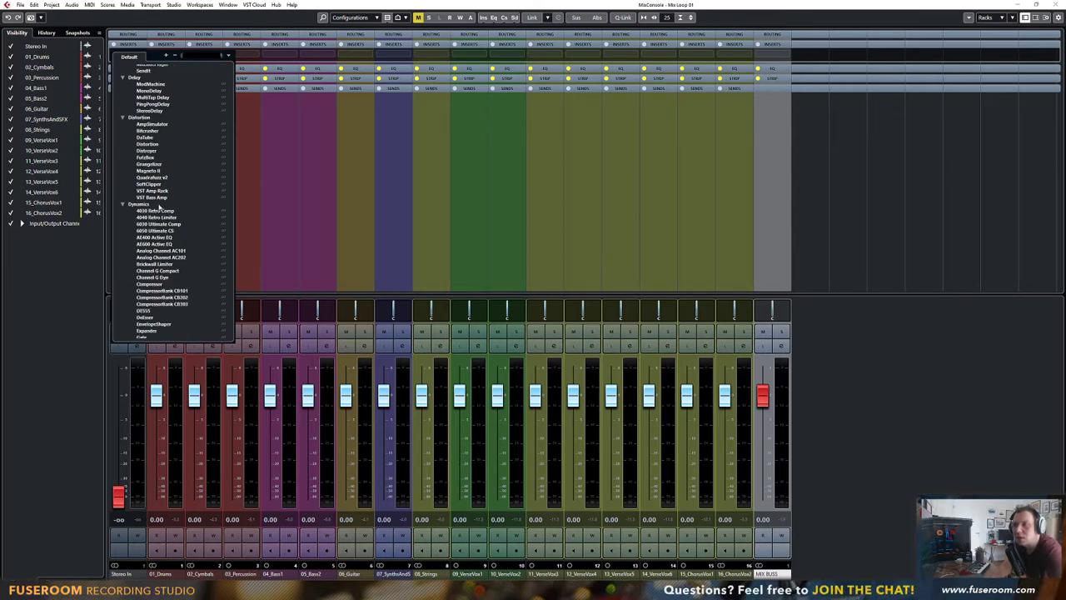
{"action": "scroll", "coordinate": [167, 241], "scroll_direction": "down", "scroll_amount": 4}
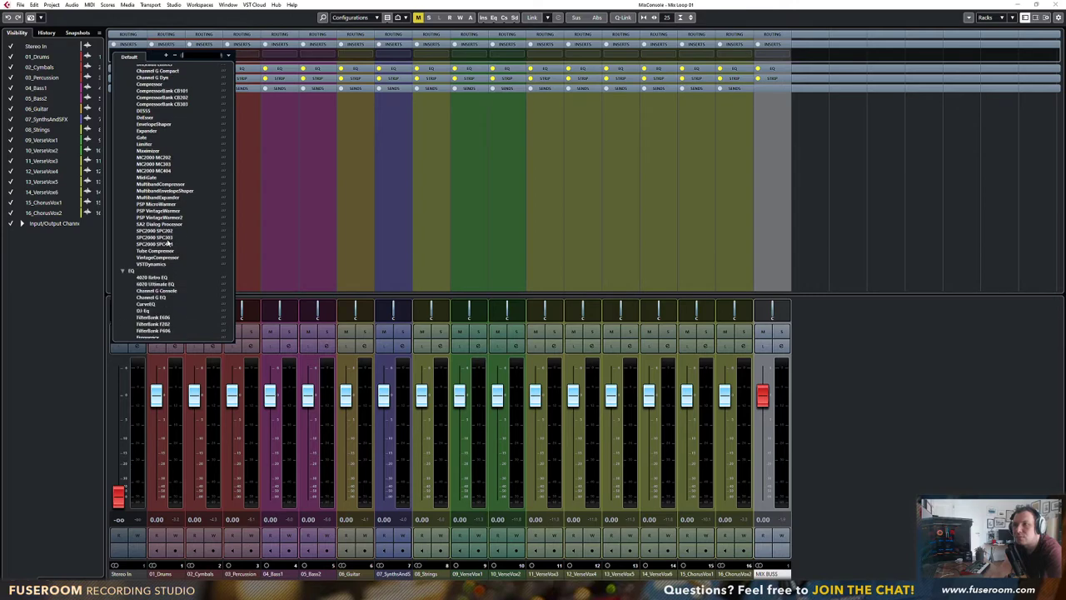
{"action": "scroll", "coordinate": [171, 245], "scroll_direction": "down", "scroll_amount": 3}
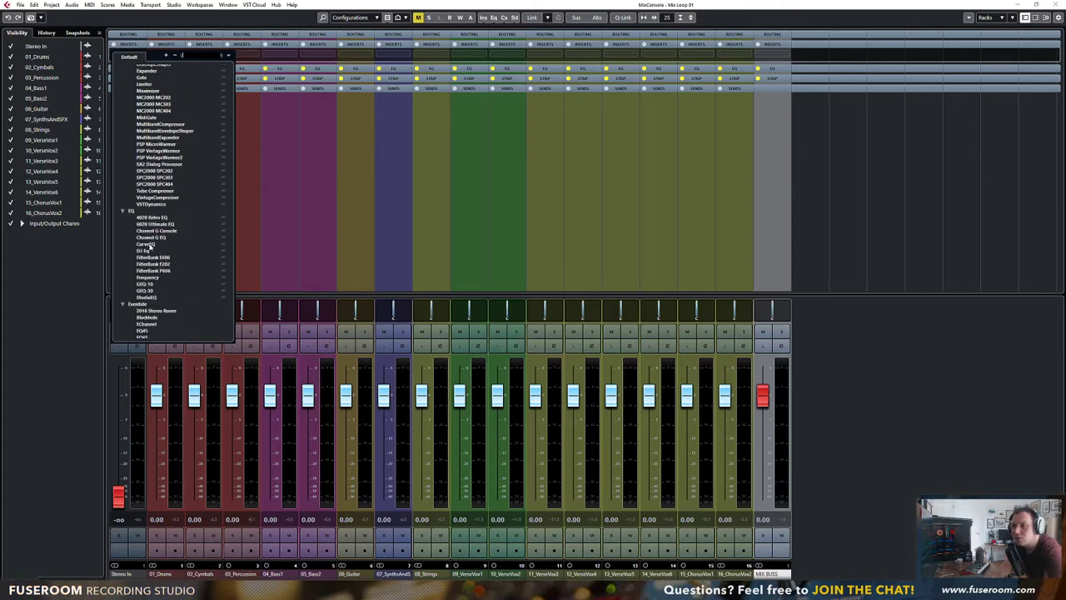
{"action": "left_click", "coordinate": [151, 245]}
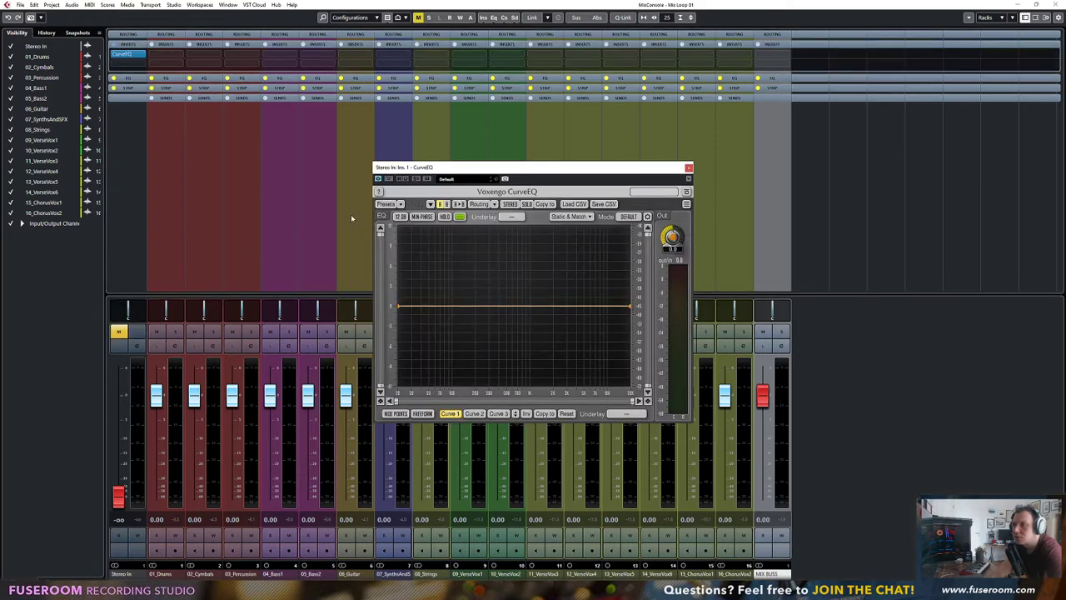
{"action": "left_click", "coordinate": [688, 167]}
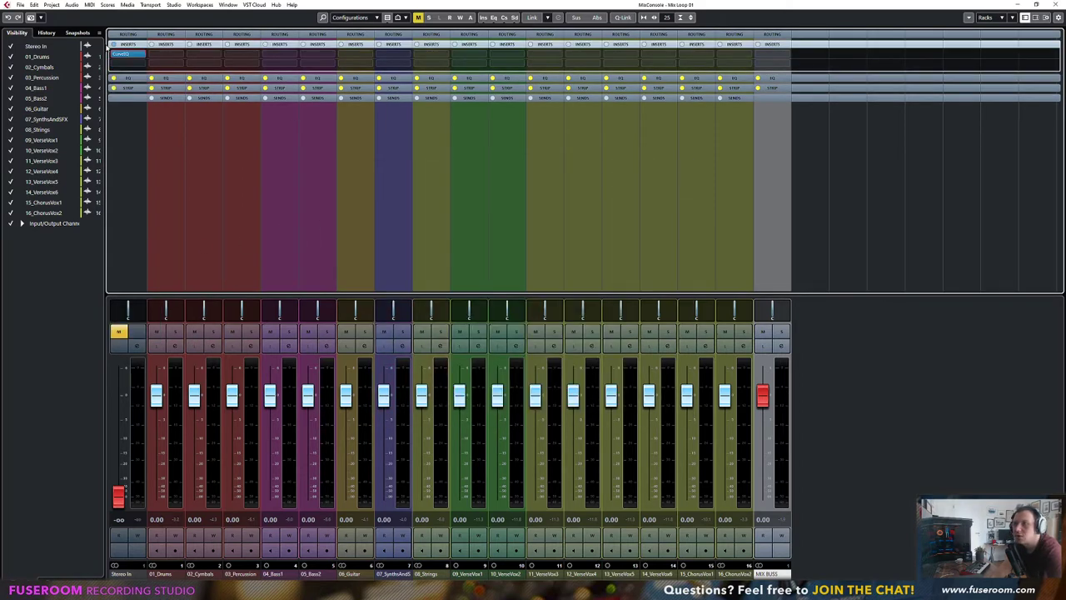
Replace CurveEQ on the Stereo In insert with the Limiter from Dynamics, and move its window over the vocal channels
{"action": "left_click", "coordinate": [135, 55]}
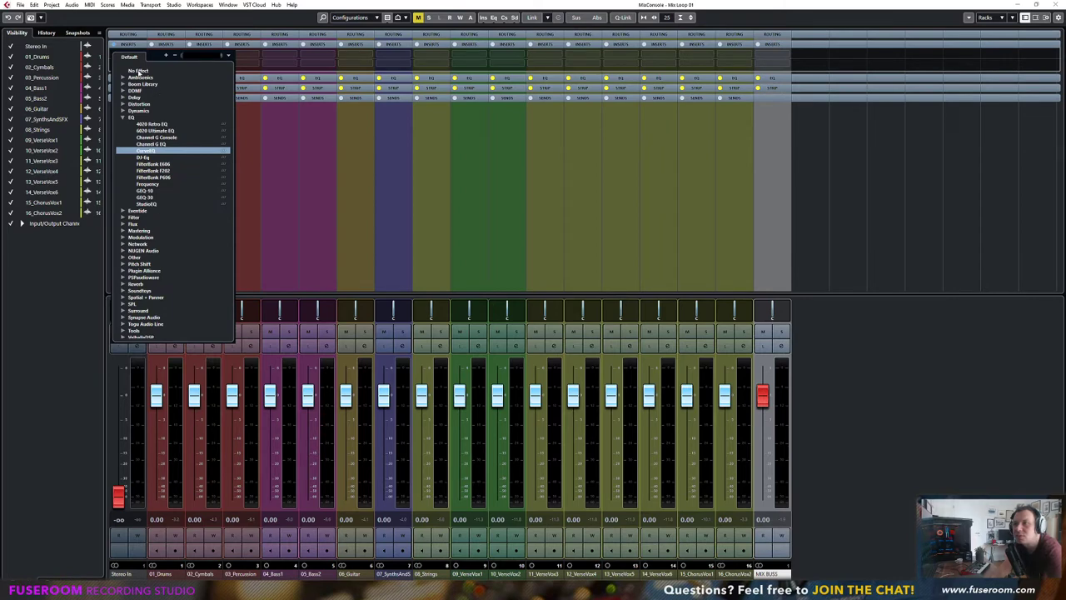
{"action": "left_click", "coordinate": [124, 118]}
{"action": "left_click", "coordinate": [123, 111]}
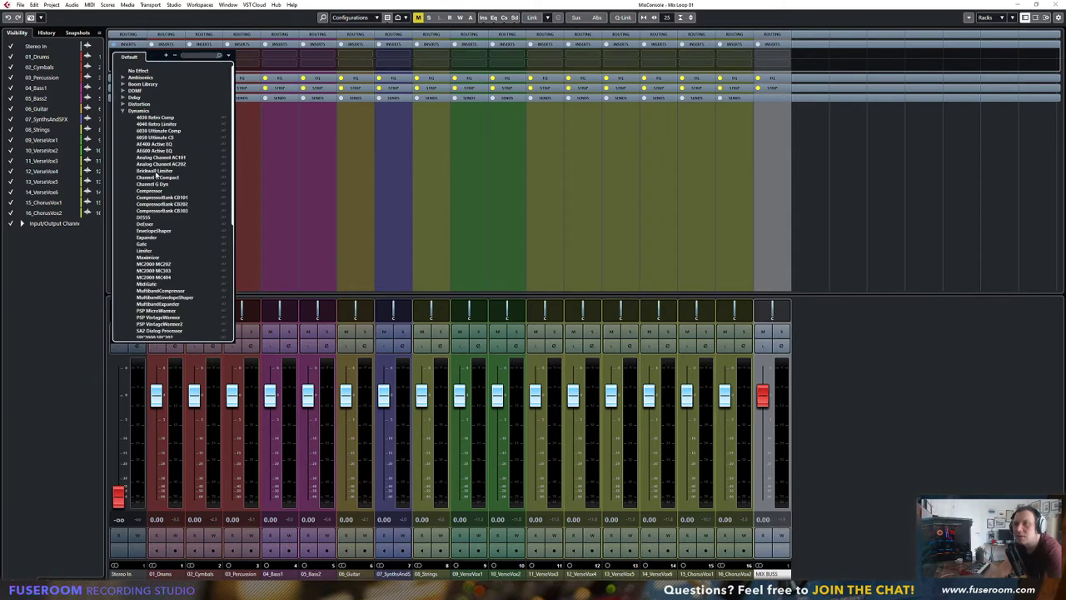
{"action": "scroll", "coordinate": [150, 211], "scroll_direction": "down", "scroll_amount": 1}
{"action": "scroll", "coordinate": [143, 233], "scroll_direction": "down", "scroll_amount": 2}
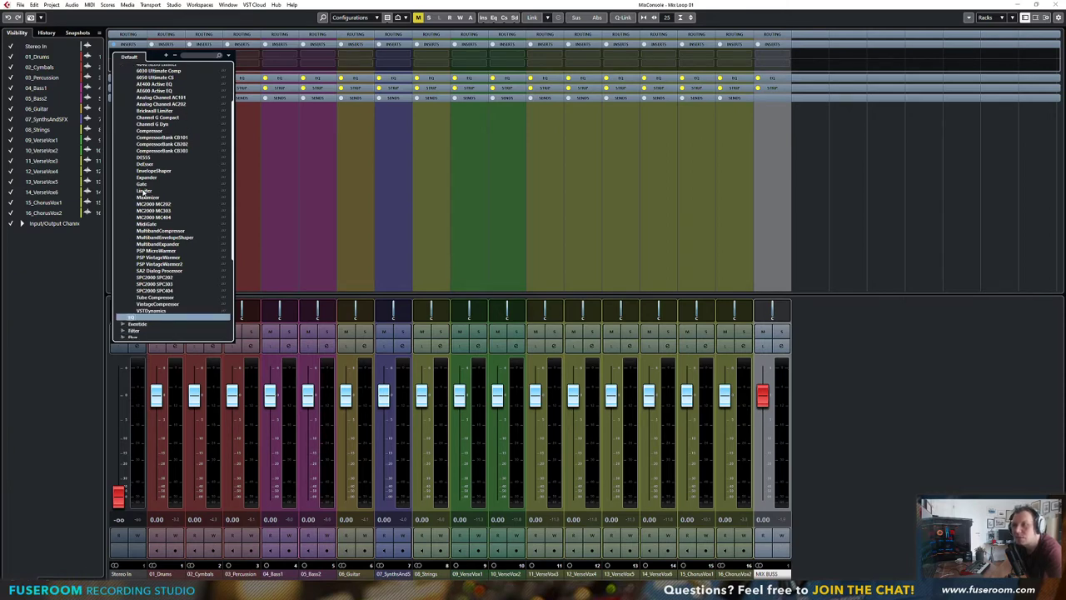
{"action": "left_click", "coordinate": [143, 190]}
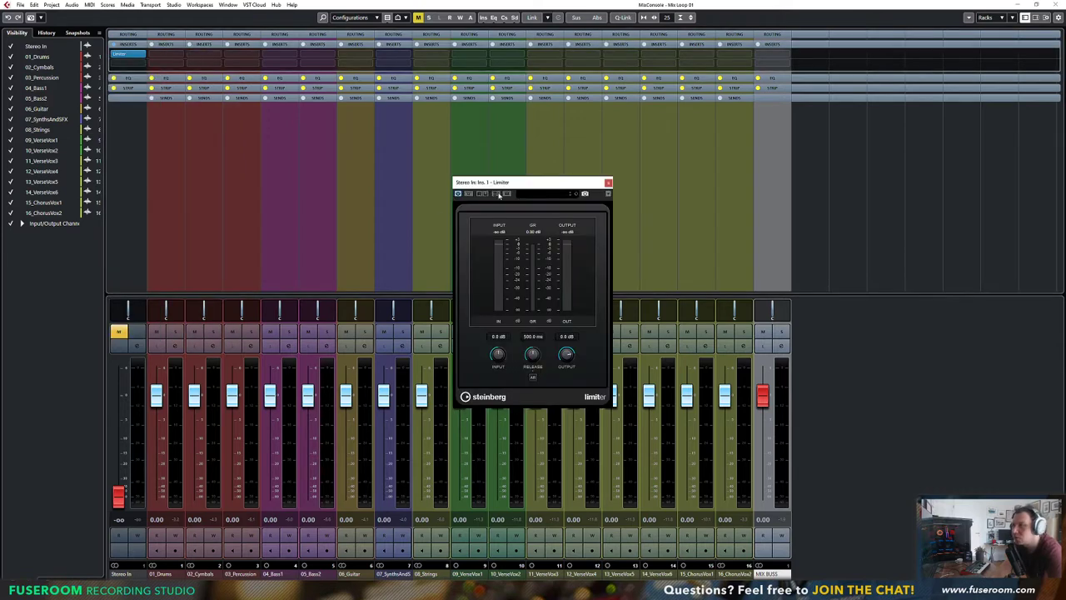
{"action": "left_click_drag", "start_coordinate": [534, 185], "coordinate": [678, 135]}
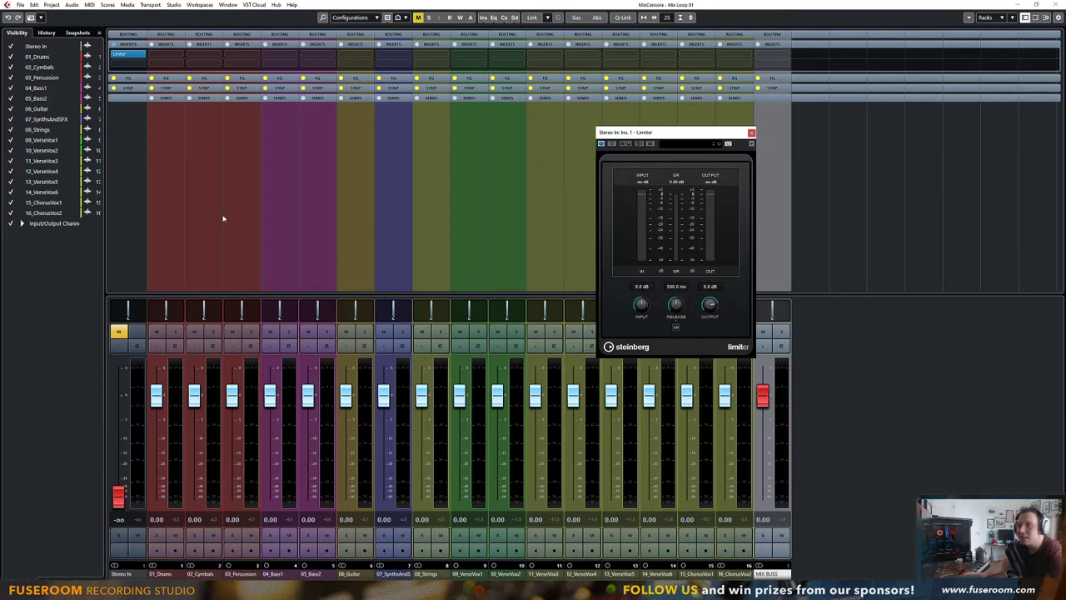
Switch to the Project window, select the 01_Drums track and show its lanes
{"action": "key", "text": "F3"}
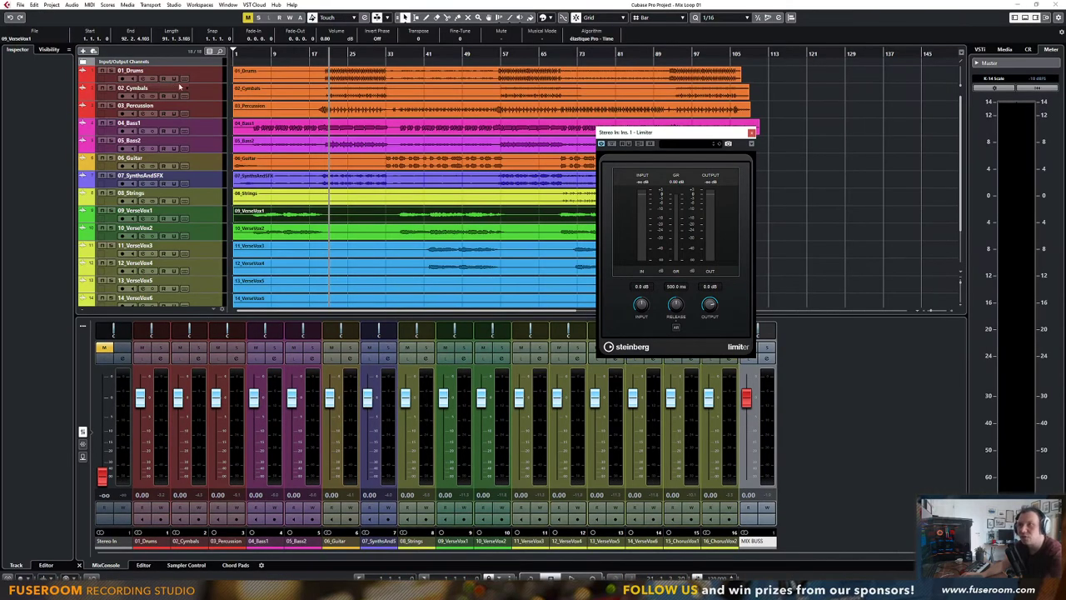
{"action": "left_click", "coordinate": [187, 80]}
{"action": "left_click", "coordinate": [200, 80]}
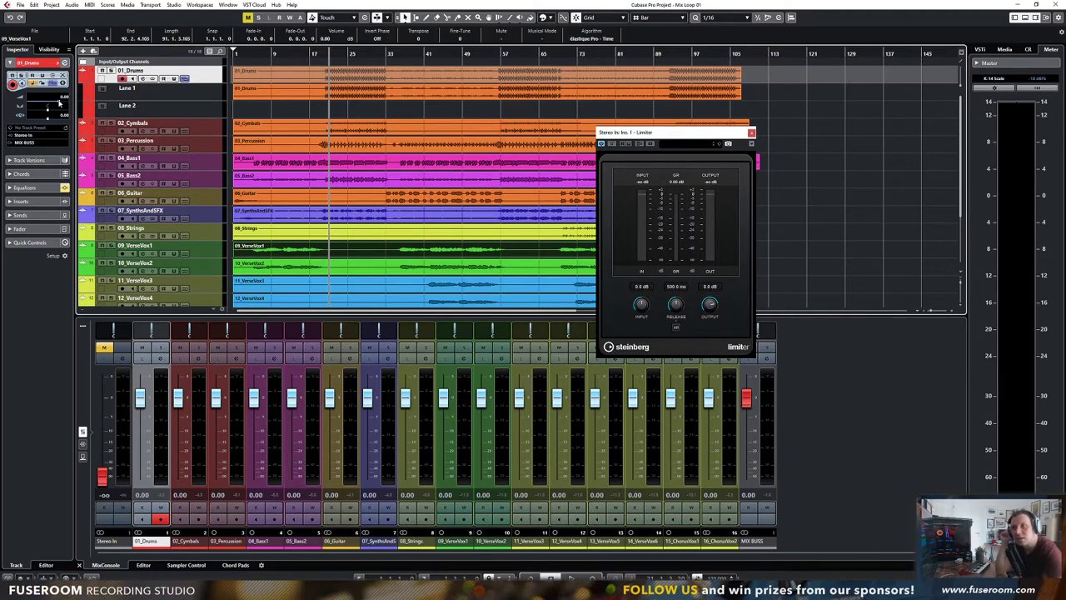
Try lowering the 01_Drums track volume to -9.06, and reset it to its default of 0.00
{"action": "left_click_drag", "start_coordinate": [58, 102], "coordinate": [48, 105]}
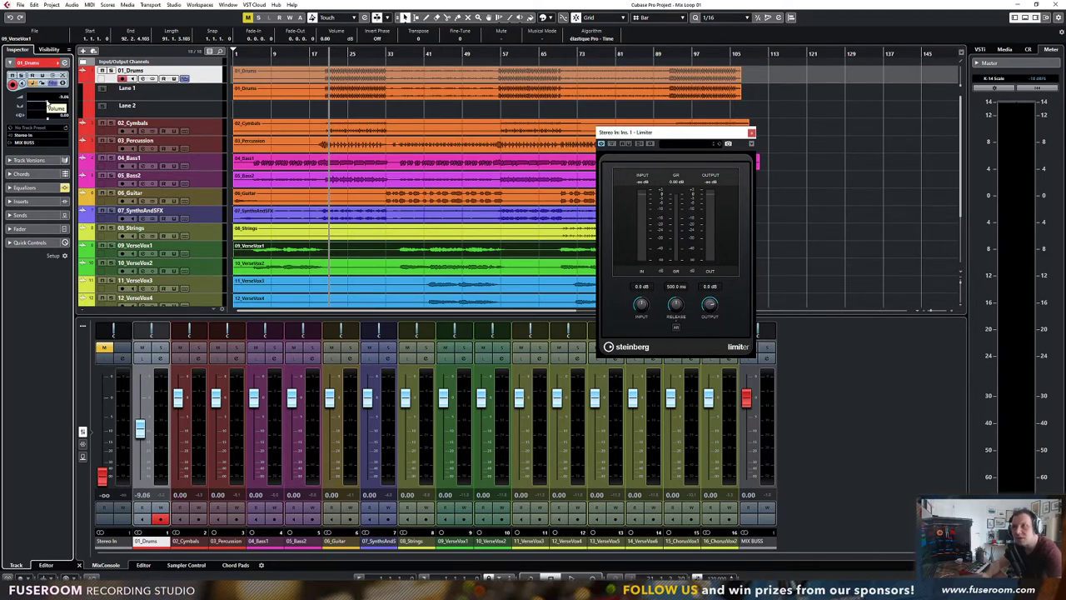
{"action": "left_click", "coordinate": [49, 105], "text": "ctrl"}
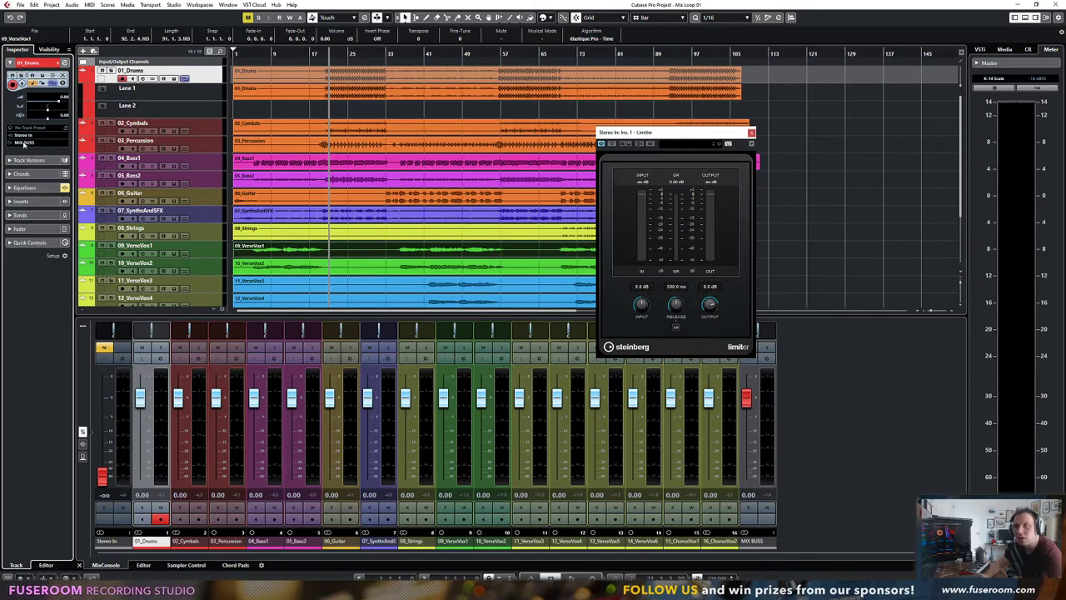
Look through the 01_Drums track's Inspector sections, including Track Versions, Chords, Equalizers, Inserts and Sends, and return to its basic settings
{"action": "left_click", "coordinate": [9, 230]}
{"action": "left_click", "coordinate": [9, 144]}
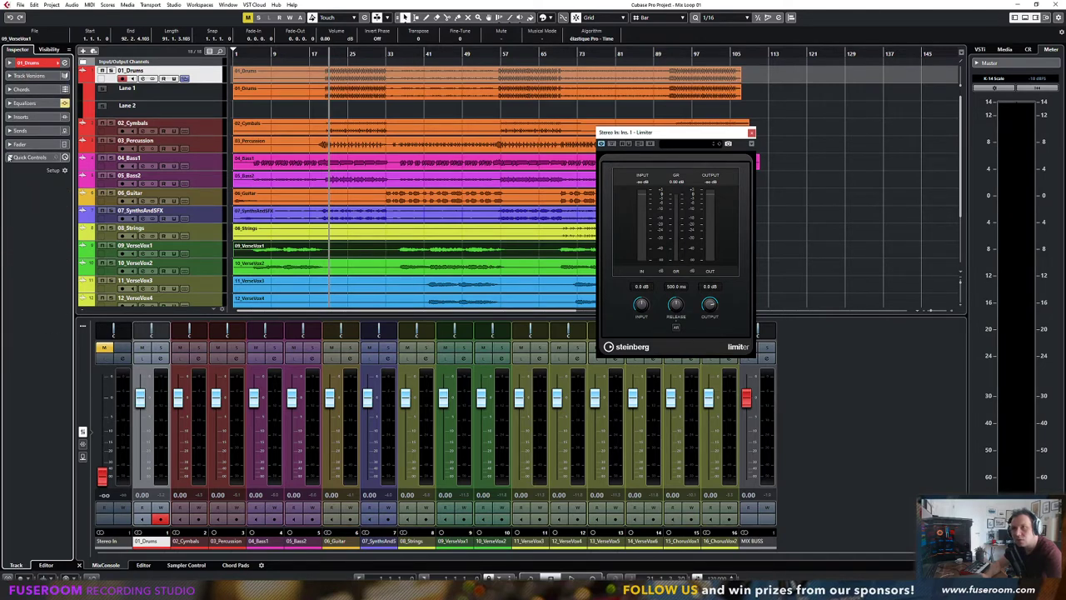
{"action": "left_click", "coordinate": [9, 157]}
{"action": "left_click", "coordinate": [9, 157]}
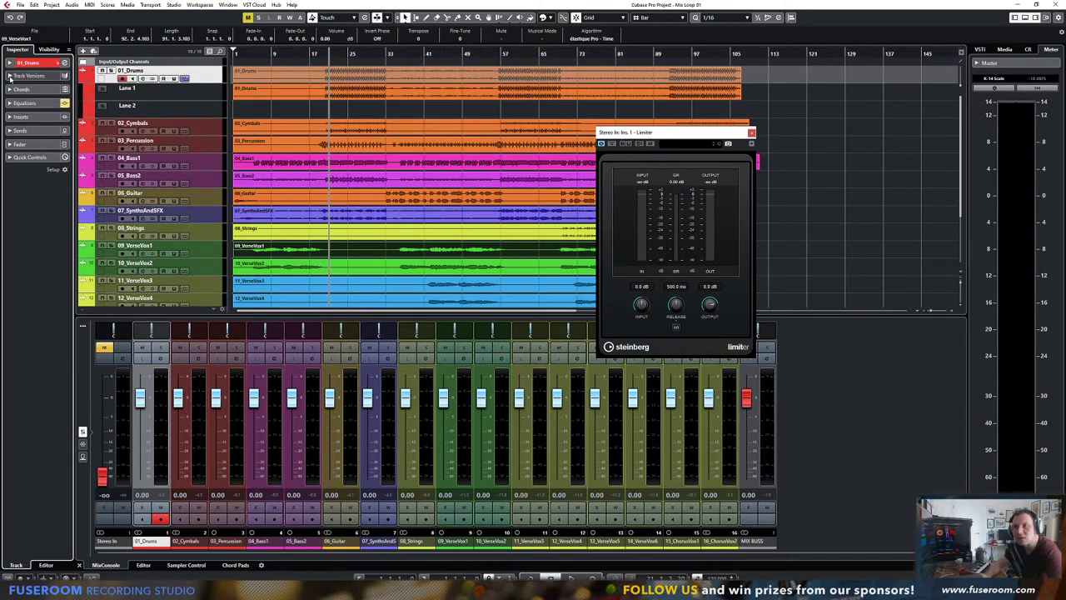
{"action": "left_click", "coordinate": [10, 76]}
{"action": "left_click", "coordinate": [10, 75]}
{"action": "left_click", "coordinate": [10, 89]}
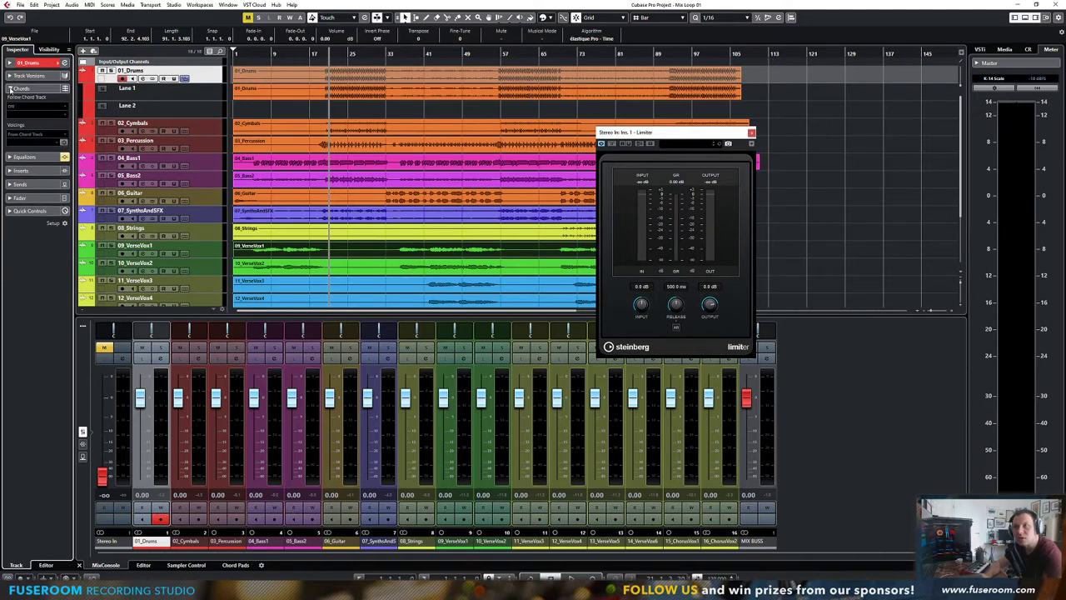
{"action": "left_click", "coordinate": [10, 89]}
{"action": "left_click", "coordinate": [10, 101]}
{"action": "left_click", "coordinate": [9, 101]}
{"action": "left_click", "coordinate": [10, 114]}
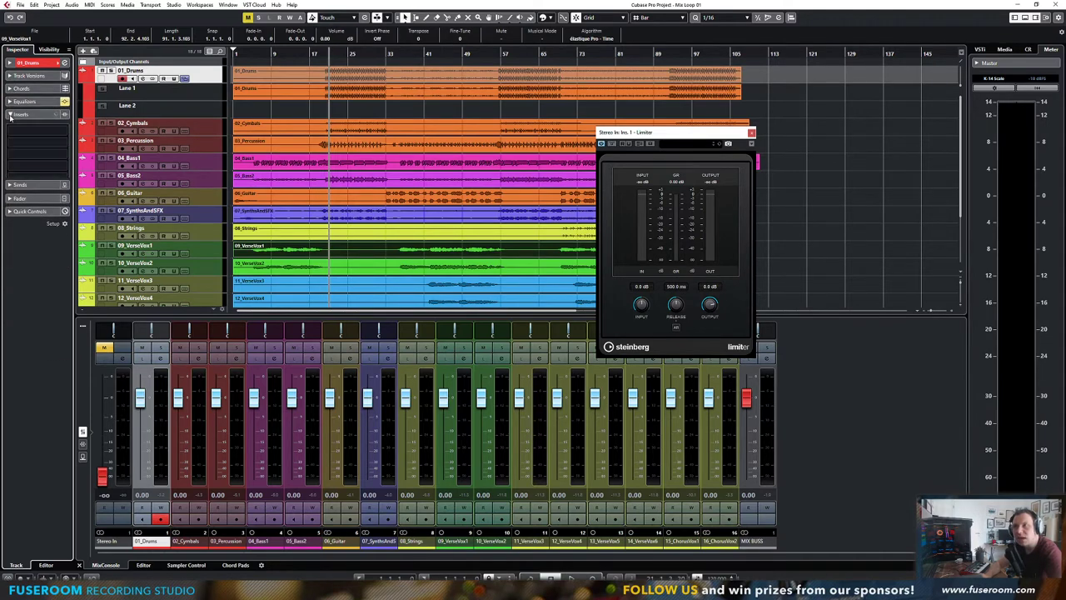
{"action": "left_click", "coordinate": [10, 115]}
{"action": "left_click", "coordinate": [10, 128]}
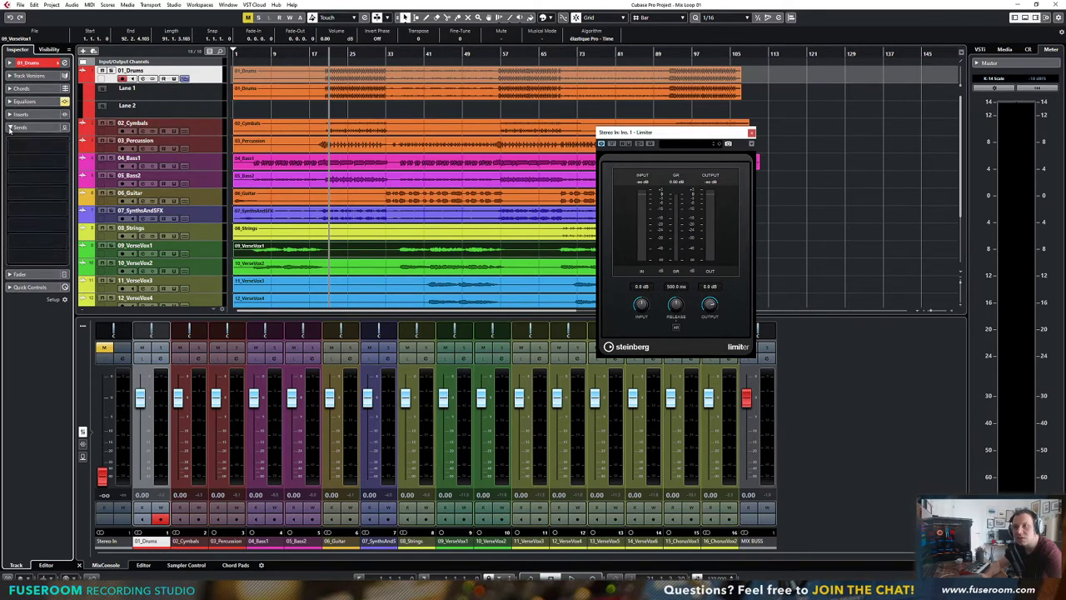
{"action": "left_click", "coordinate": [10, 128]}
{"action": "left_click", "coordinate": [10, 62]}
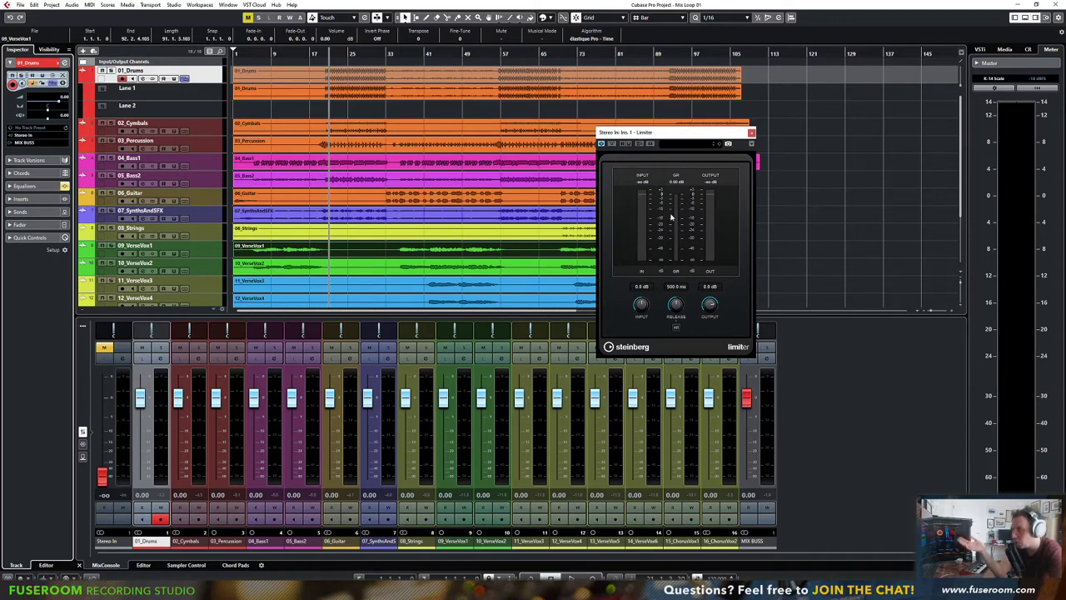
Set the Limiter's input to -6.0 dB and copy it from Stereo In to every channel from 01_Drums to MIX BUSS
{"action": "left_click_drag", "start_coordinate": [679, 133], "coordinate": [713, 146]}
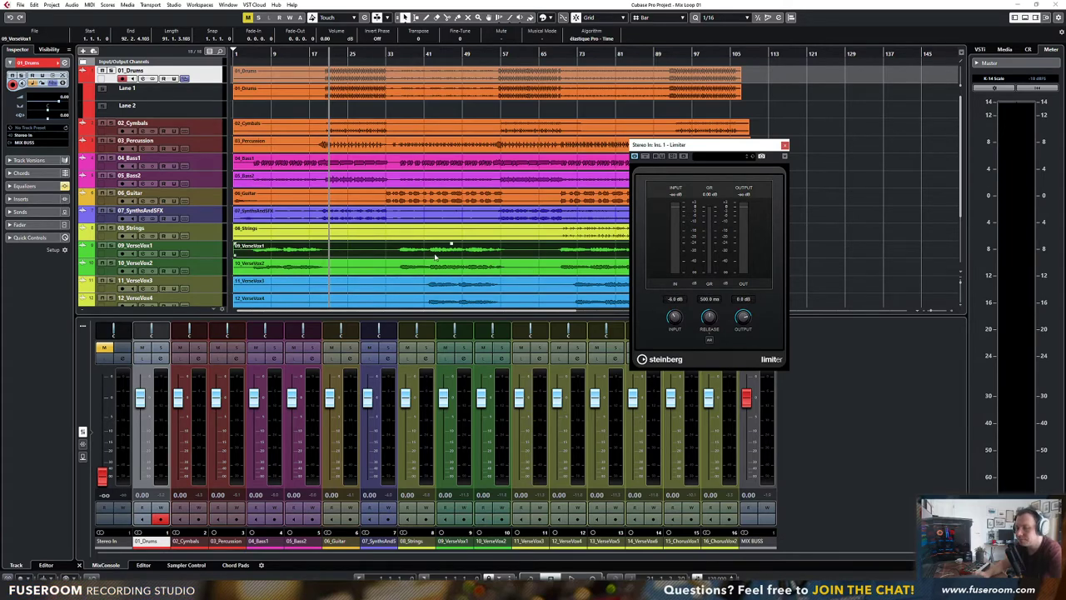
{"action": "key", "text": "F3"}
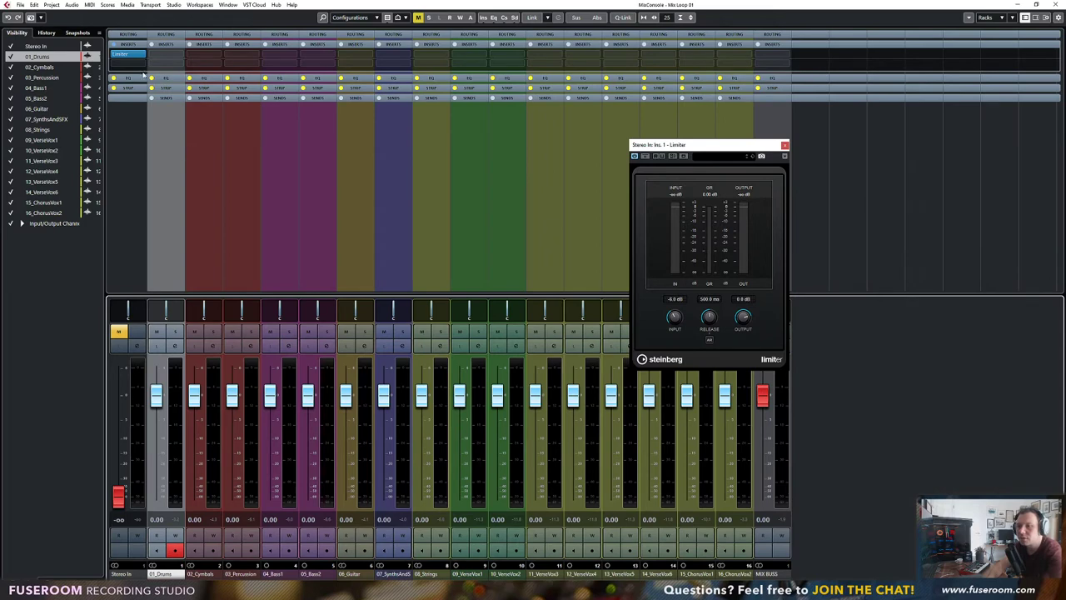
{"action": "left_click_drag", "start_coordinate": [135, 56], "coordinate": [773, 56]}
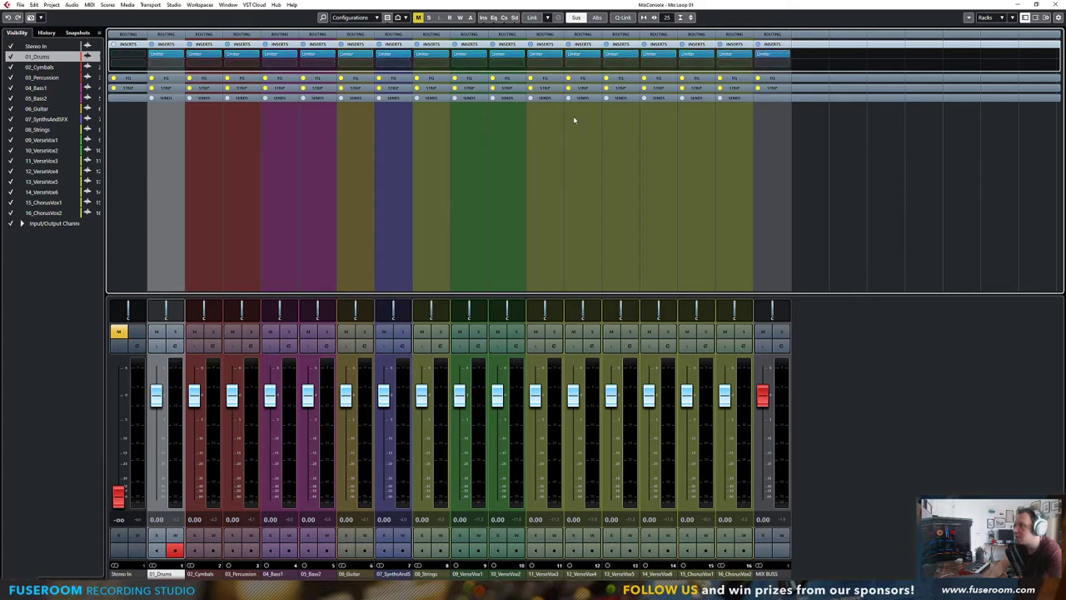
Play the mix and check the master level meter and the track list in the Project window
{"action": "key", "text": "space"}
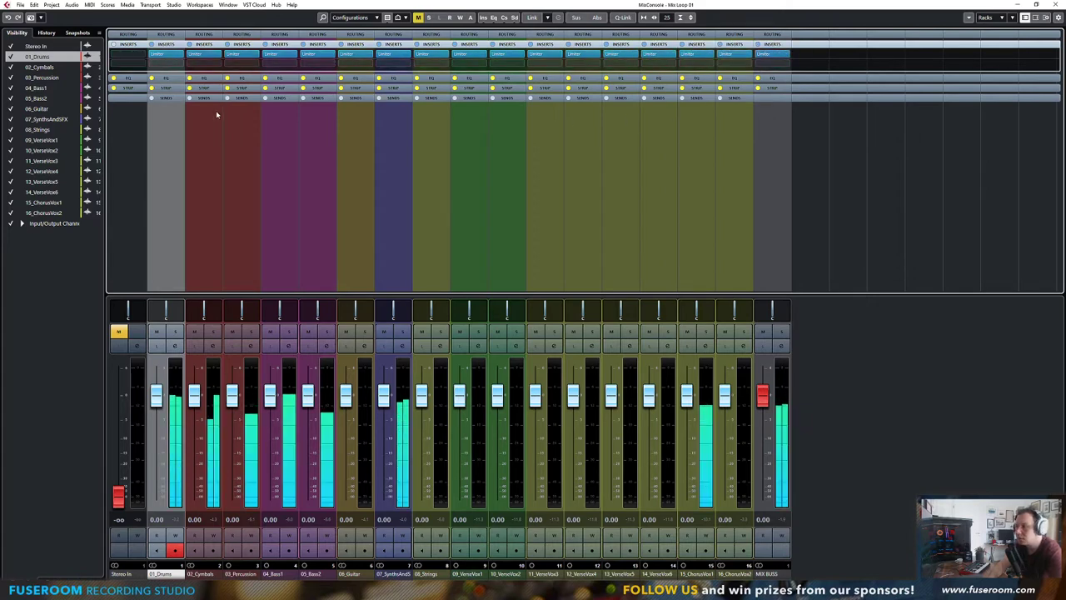
{"action": "key", "text": "F3"}
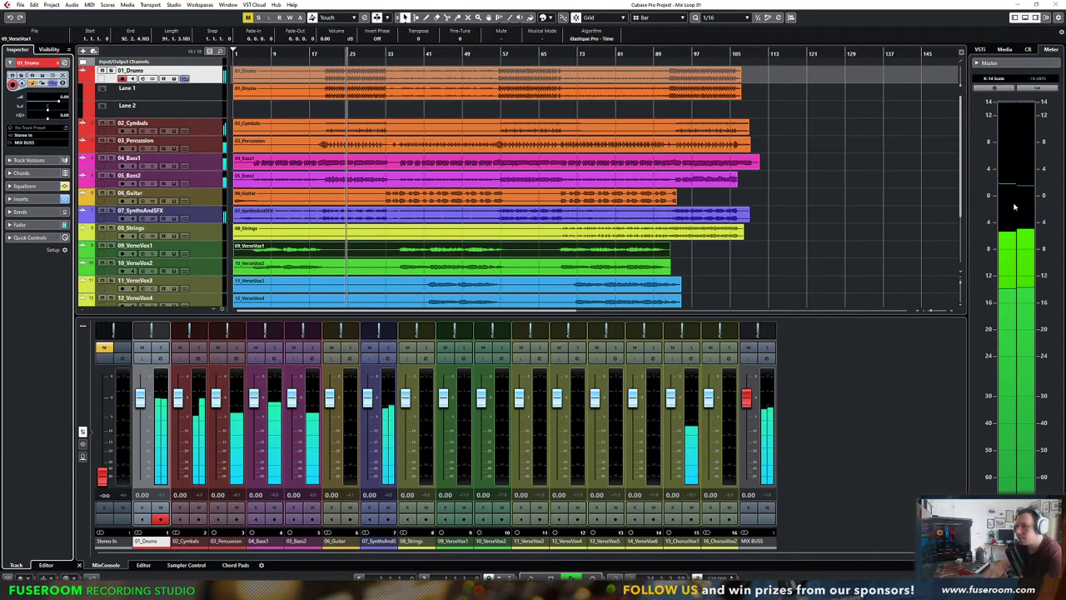
{"action": "scroll", "coordinate": [844, 238], "scroll_direction": "down", "scroll_amount": 3}
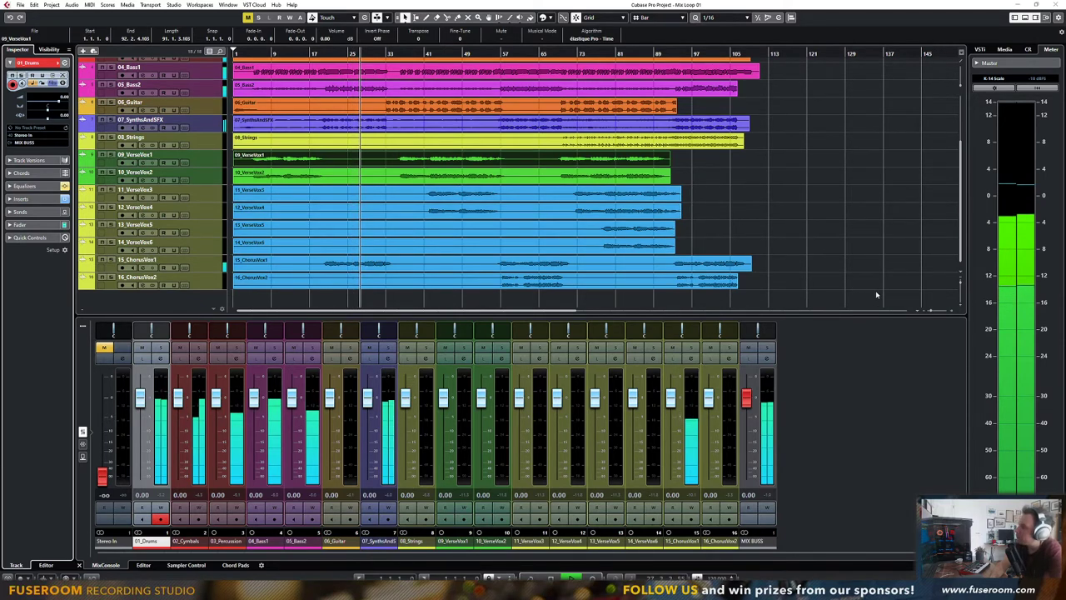
Select the MIX BUSS channel, return to the Project window and apply red from the colour palette
{"action": "left_click", "coordinate": [745, 400]}
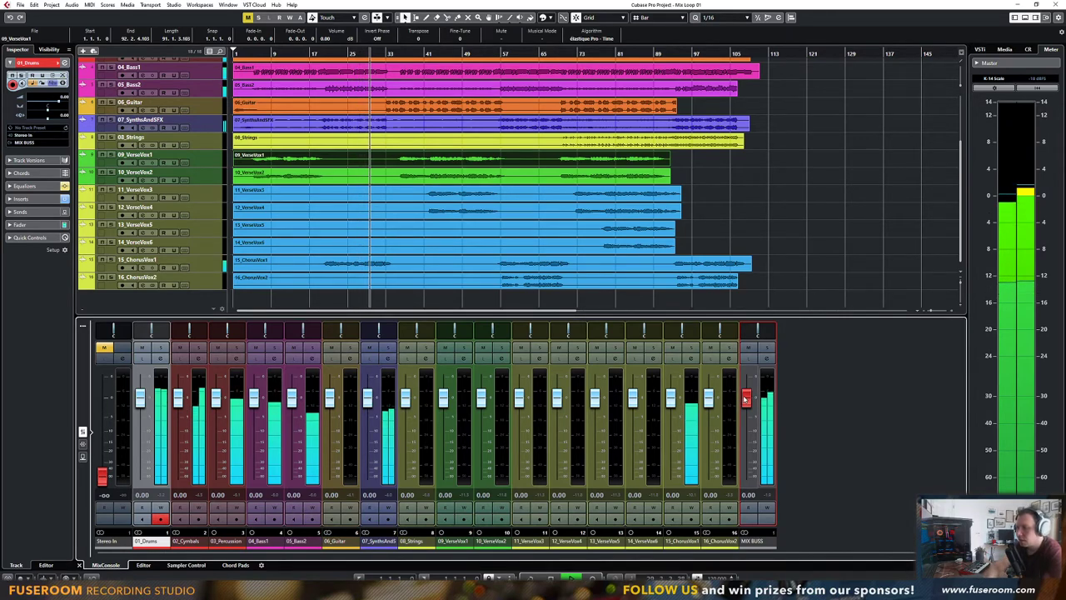
{"action": "key", "text": "F3"}
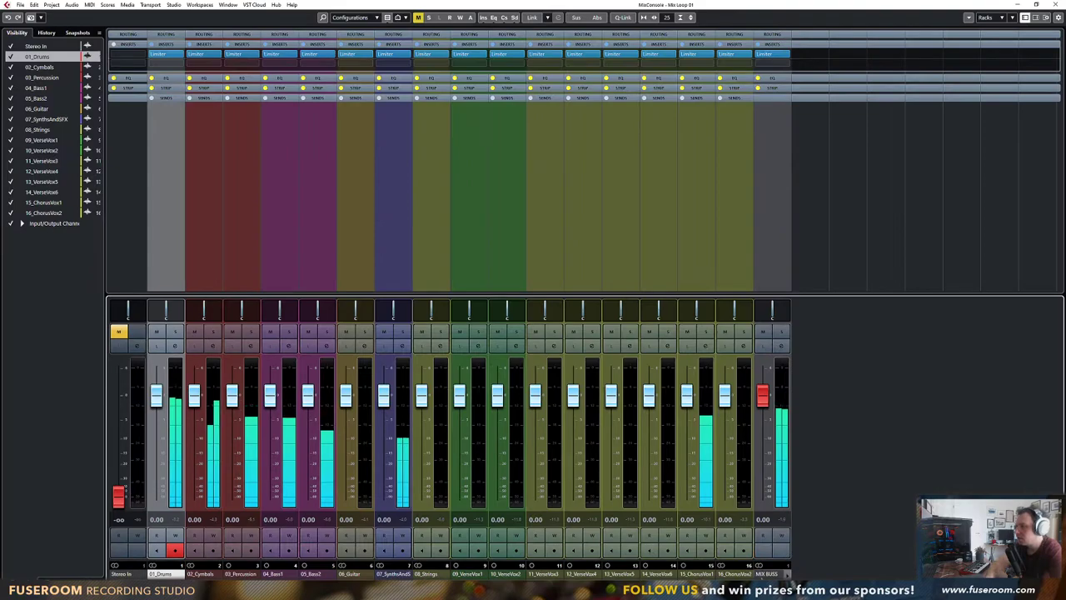
{"action": "left_click", "coordinate": [783, 574]}
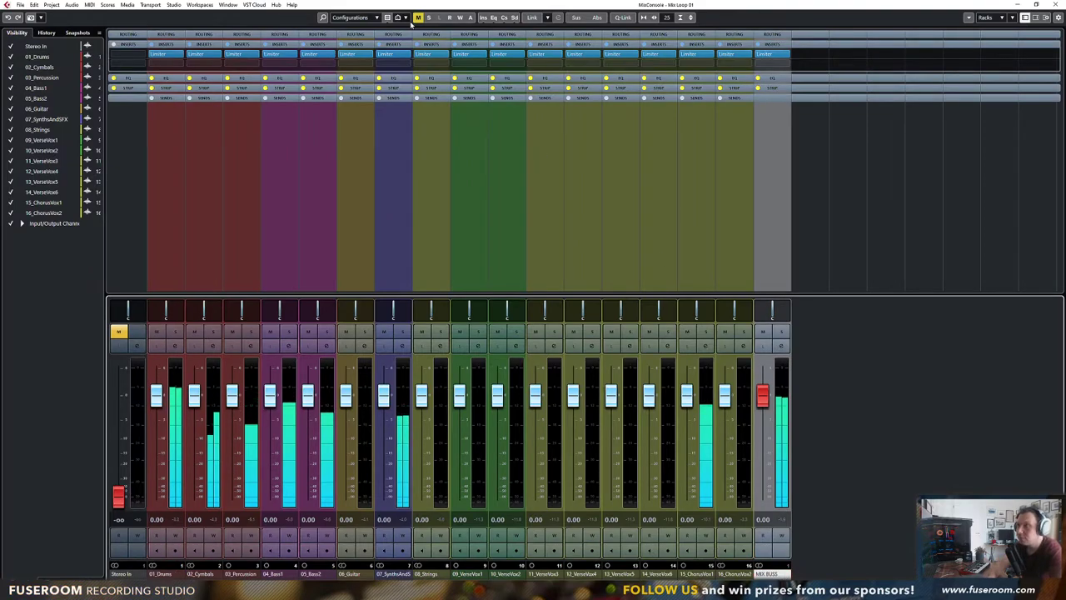
{"action": "key", "text": "F3"}
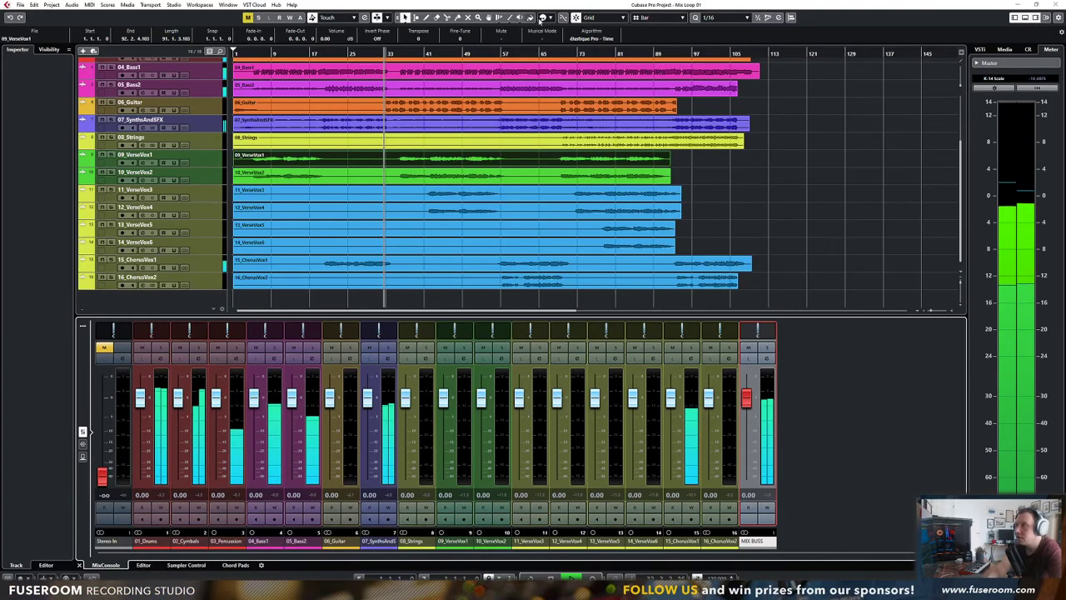
{"action": "left_click", "coordinate": [544, 17]}
{"action": "left_click", "coordinate": [547, 41]}
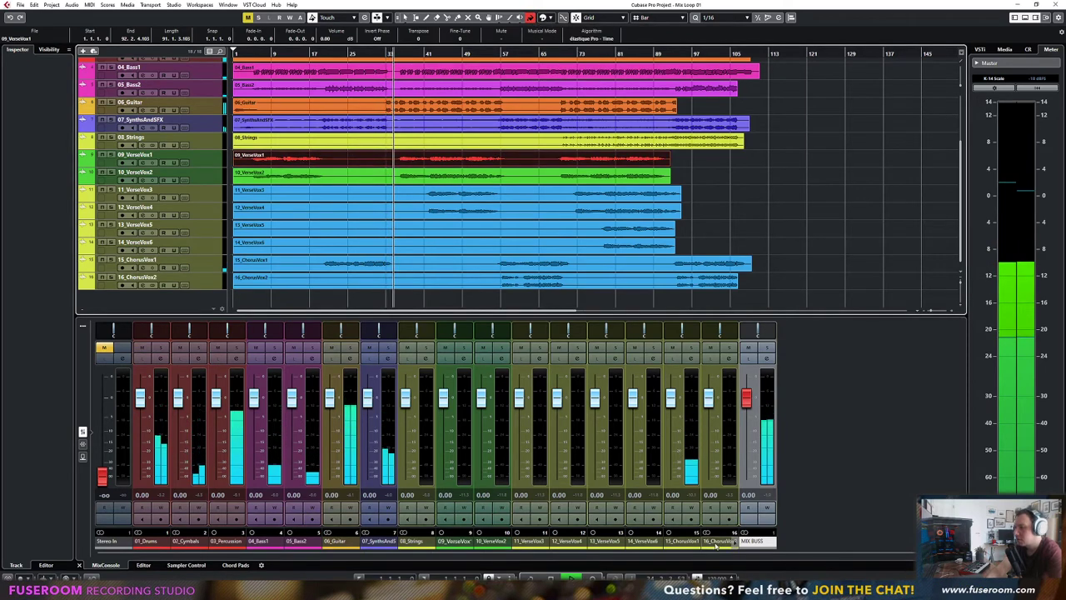
{"action": "left_click", "coordinate": [543, 18]}
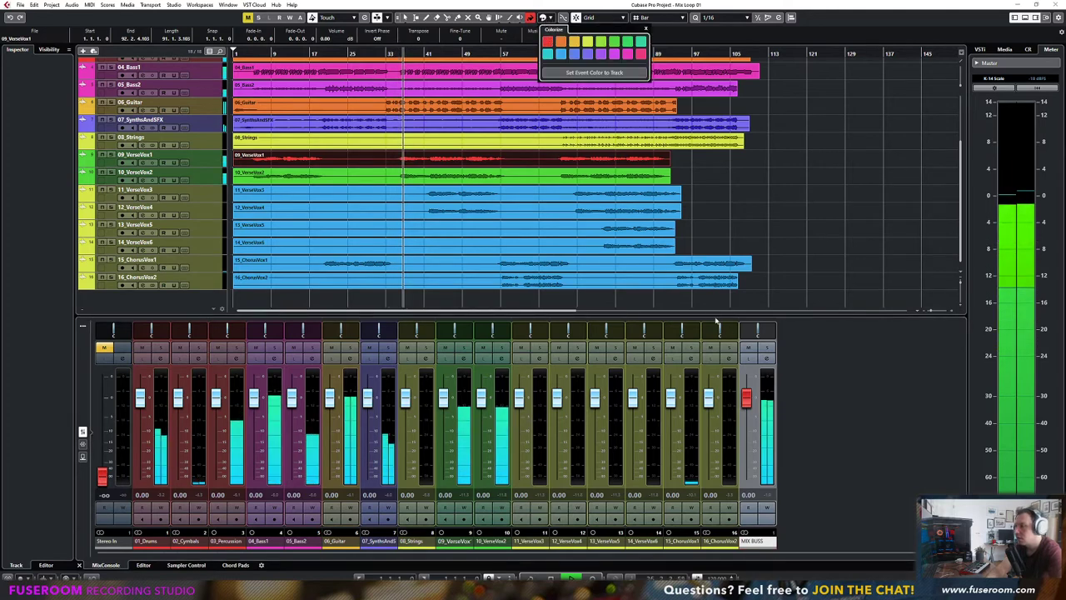
{"action": "left_click", "coordinate": [813, 200]}
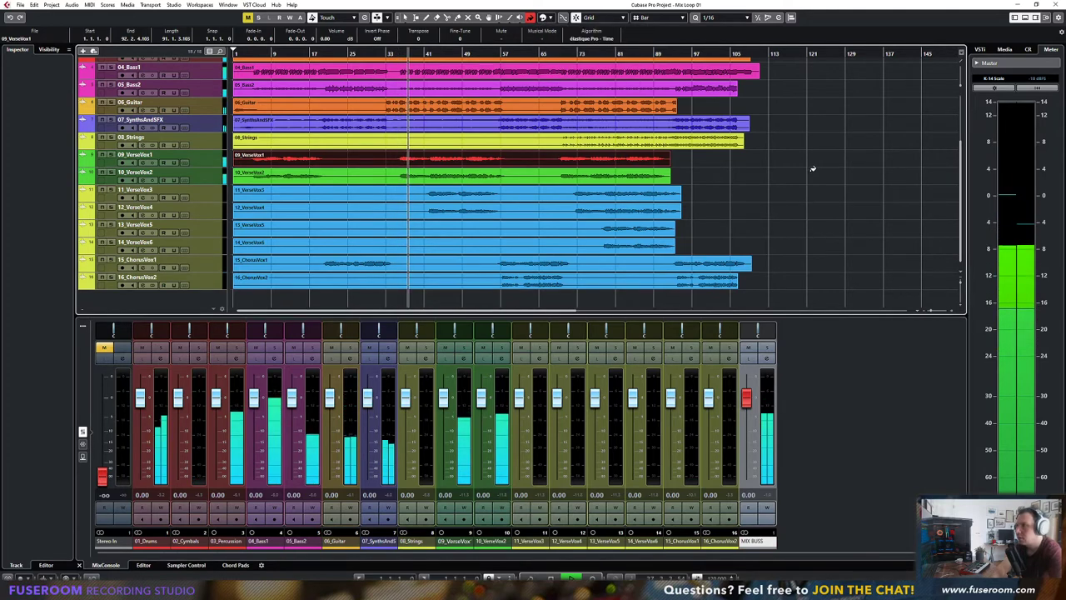
Move the Limiter on MIX BUSS to the second insert slot and set its input to 0.0 dB
{"action": "key", "text": "F3"}
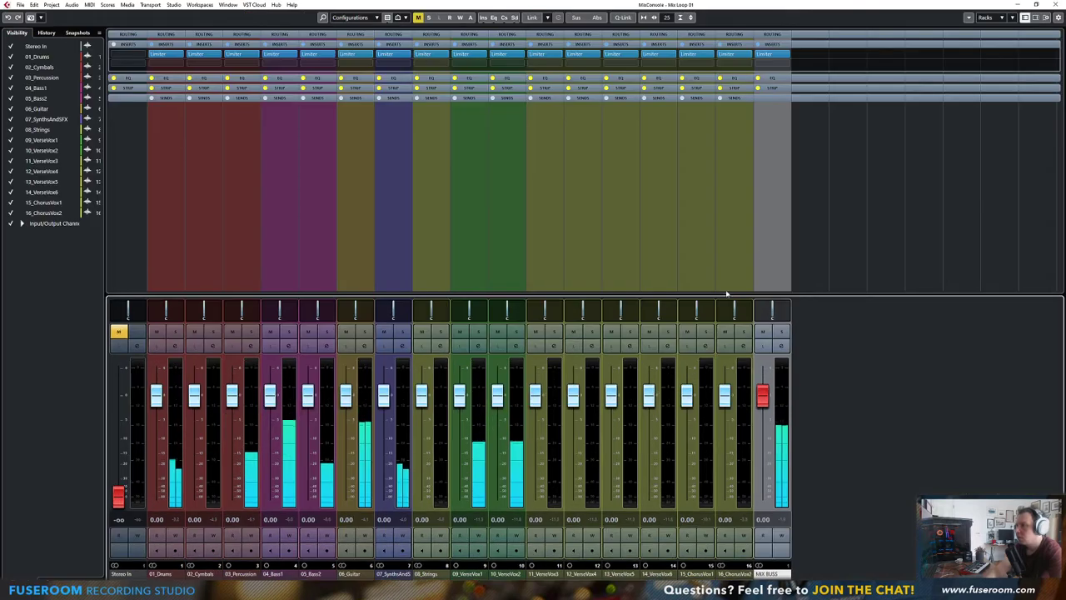
{"action": "left_click", "coordinate": [768, 55]}
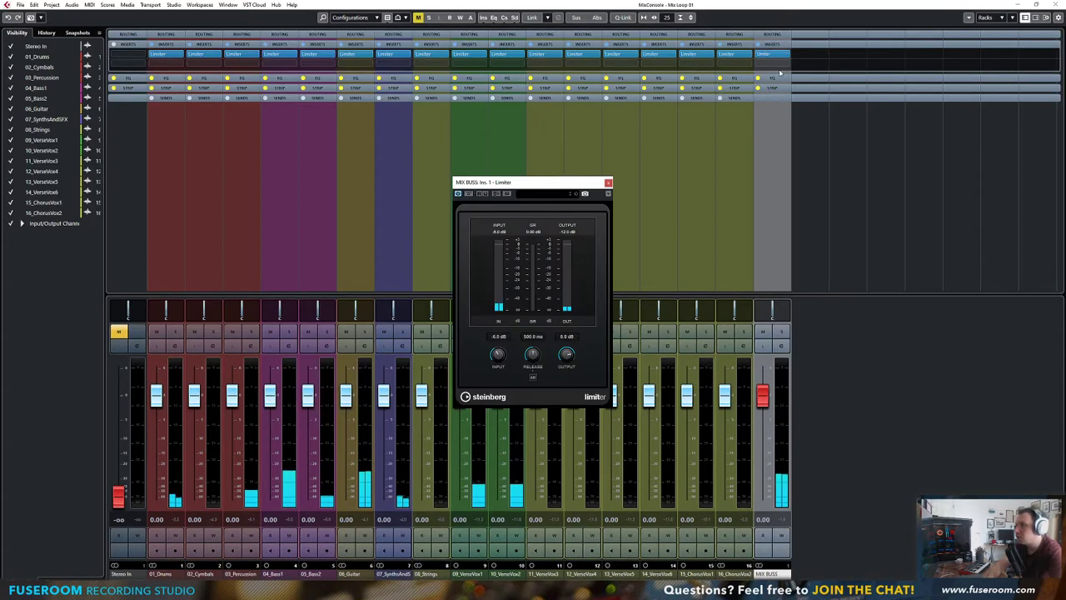
{"action": "left_click_drag", "start_coordinate": [779, 58], "coordinate": [775, 65]}
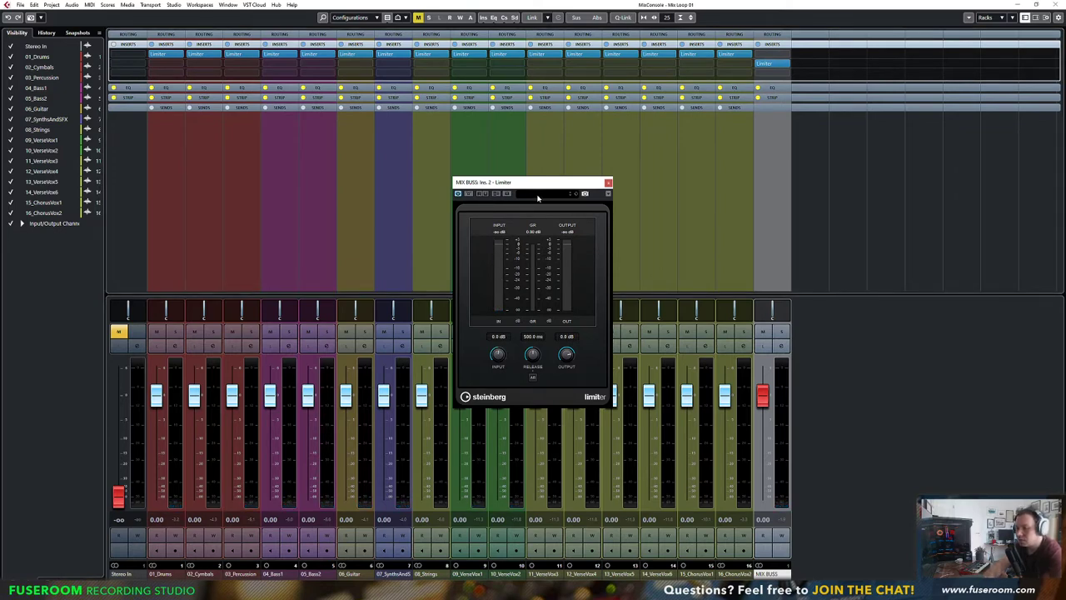
Play the mix in the Project window with the Limiter window moved aside, and check the master level meter
{"action": "key", "text": "F3"}
{"action": "key", "text": "space"}
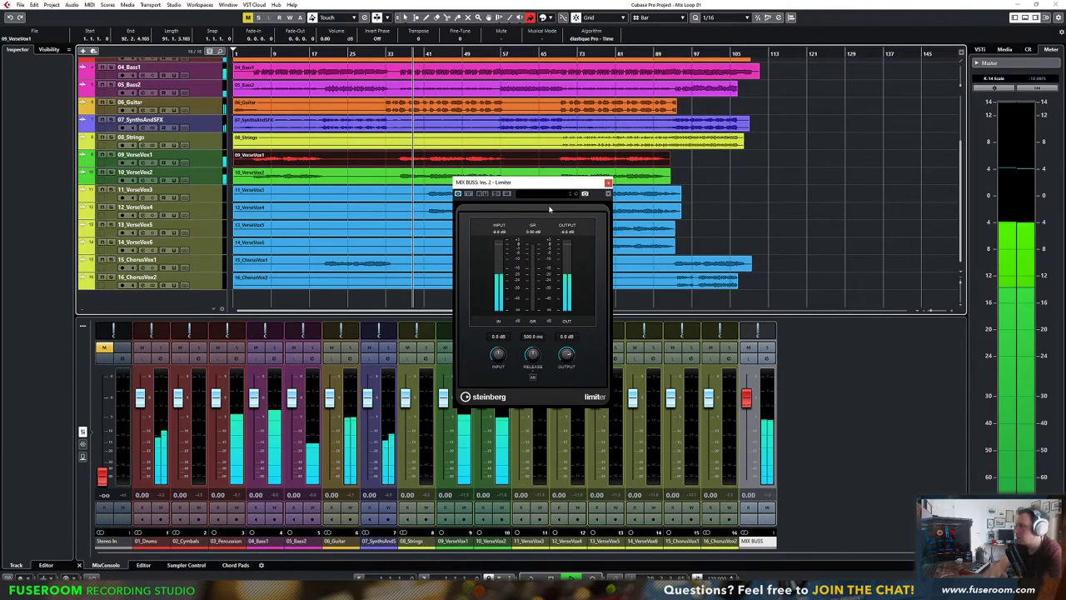
{"action": "left_click_drag", "start_coordinate": [549, 182], "coordinate": [883, 177]}
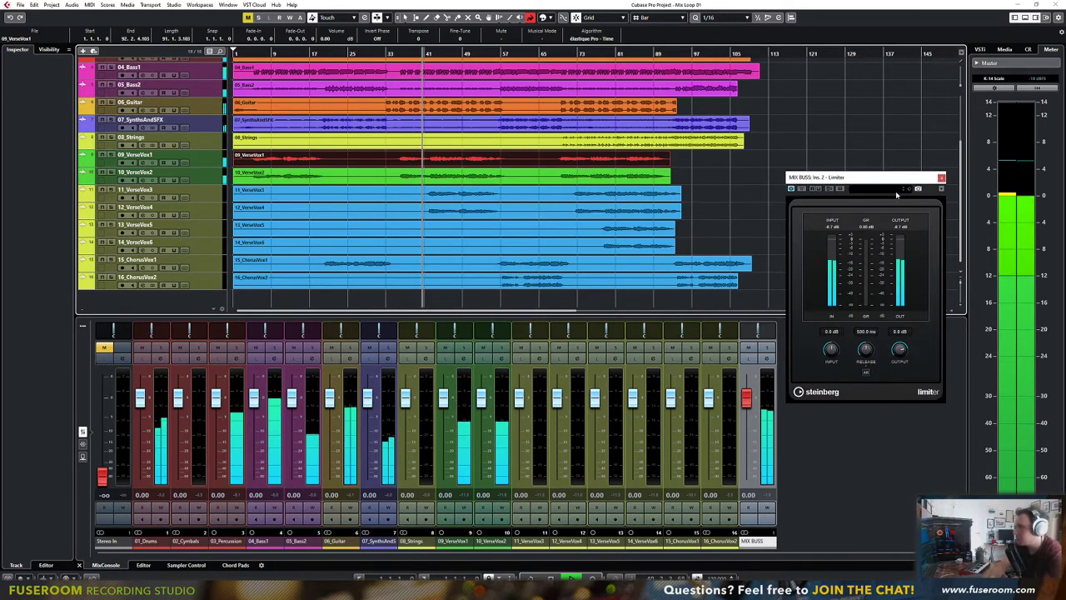
{"action": "left_click_drag", "start_coordinate": [898, 193], "coordinate": [896, 174]}
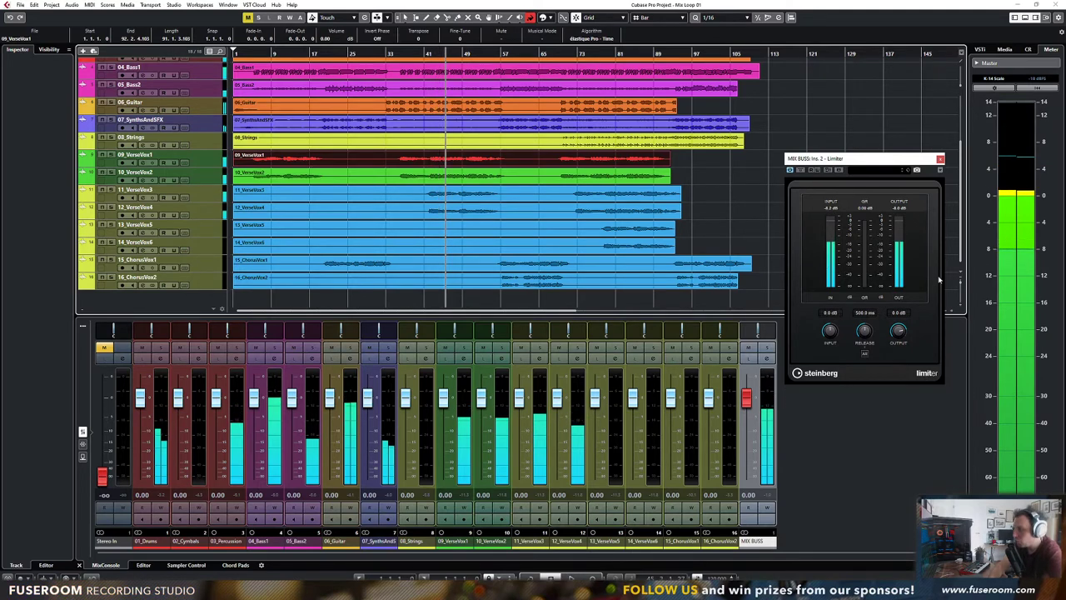
{"action": "key", "text": "space"}
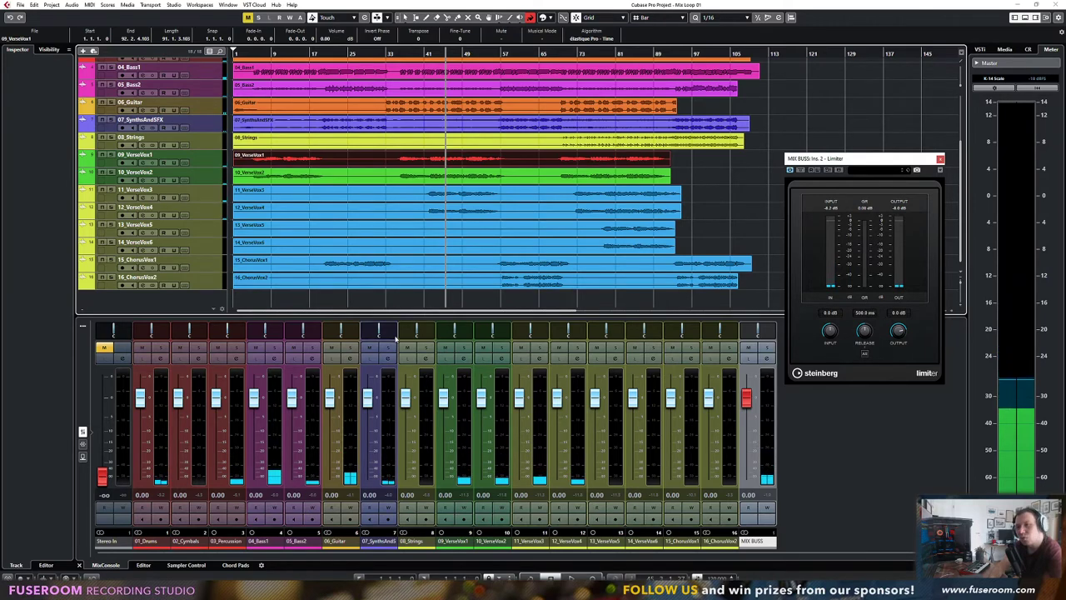
Set the Limiter input on 01_Drums and 02_Cymbals to -9.0 dB, and copy the 01_Drums Limiter onto 02_Cymbals
{"action": "key", "text": "F3"}
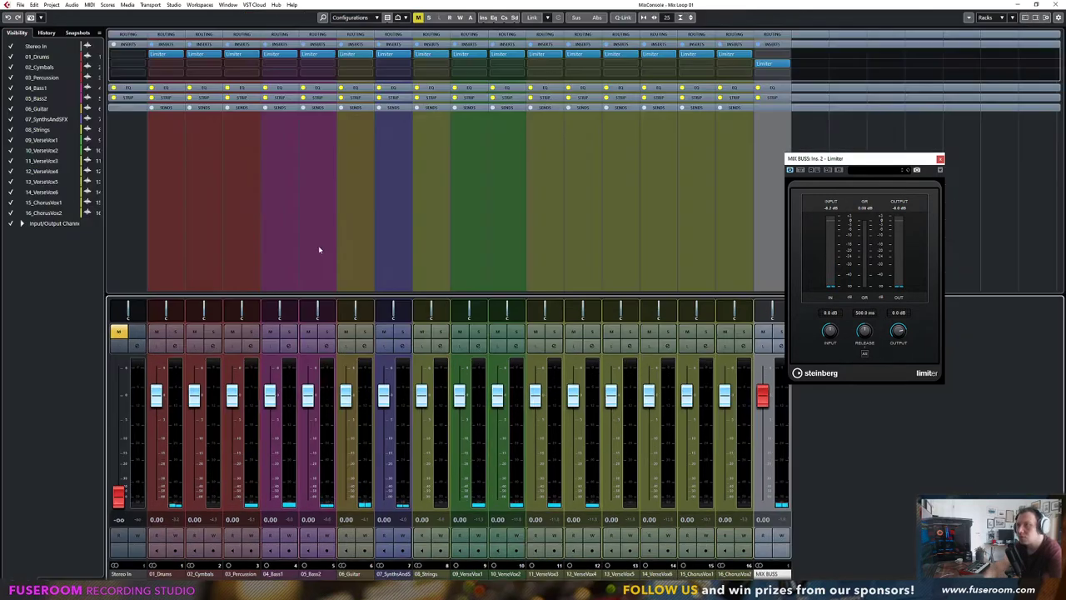
{"action": "left_click", "coordinate": [169, 55]}
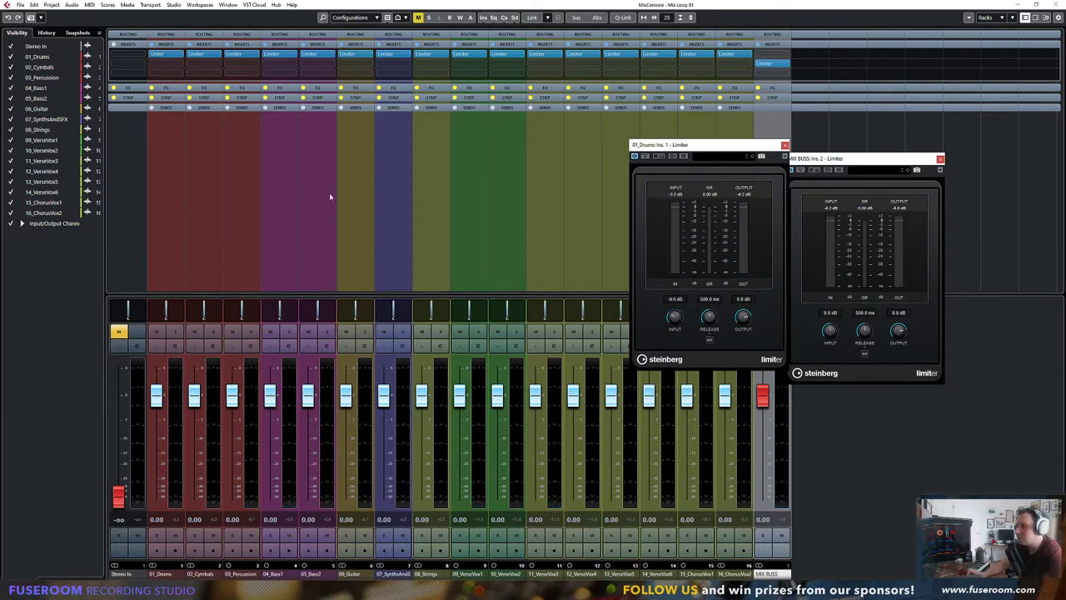
{"action": "left_click", "coordinate": [200, 52]}
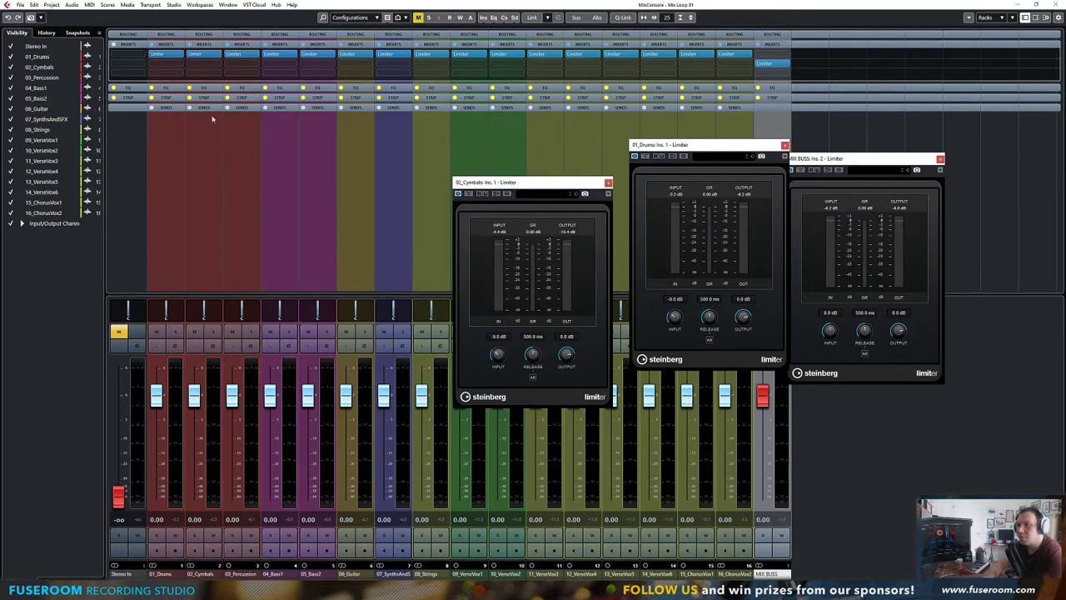
{"action": "left_click_drag", "start_coordinate": [168, 59], "coordinate": [200, 58]}
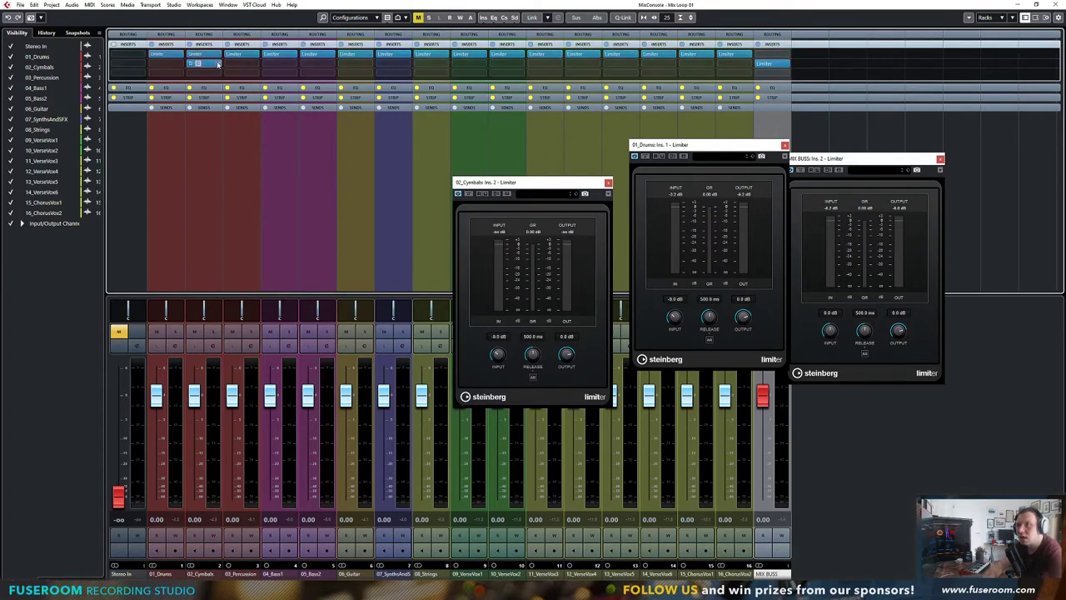
{"action": "left_click", "coordinate": [219, 64]}
{"action": "left_click", "coordinate": [176, 264]}
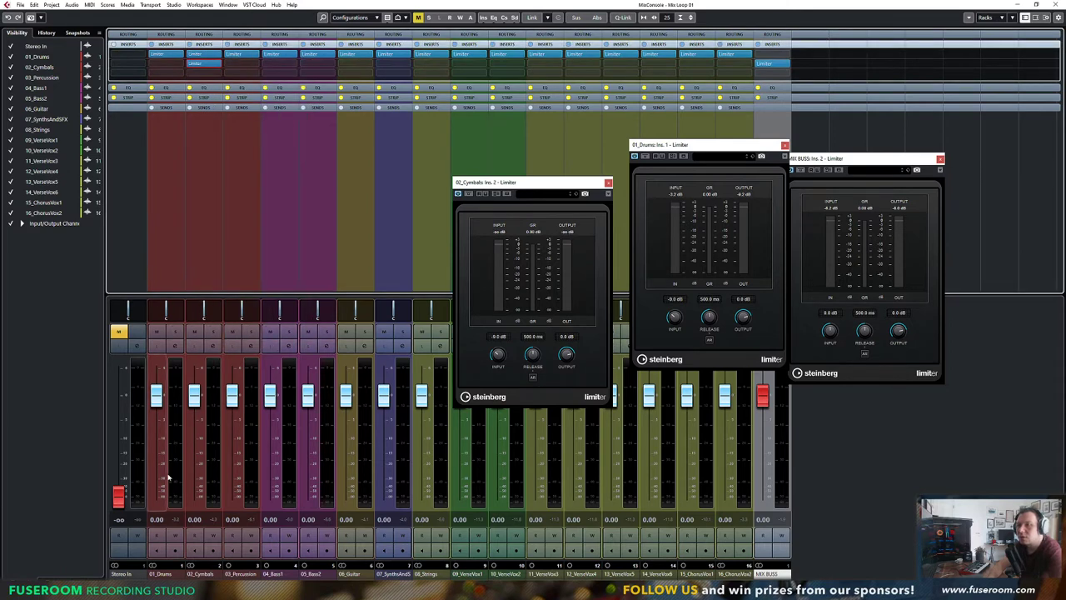
Remove all Limiters from channels 02_Cymbals to 16_ChorusVox2, discarding their changes and keeping the one on MIX BUSS
{"action": "left_click", "coordinate": [200, 571]}
{"action": "left_click", "coordinate": [786, 574], "text": "shift"}
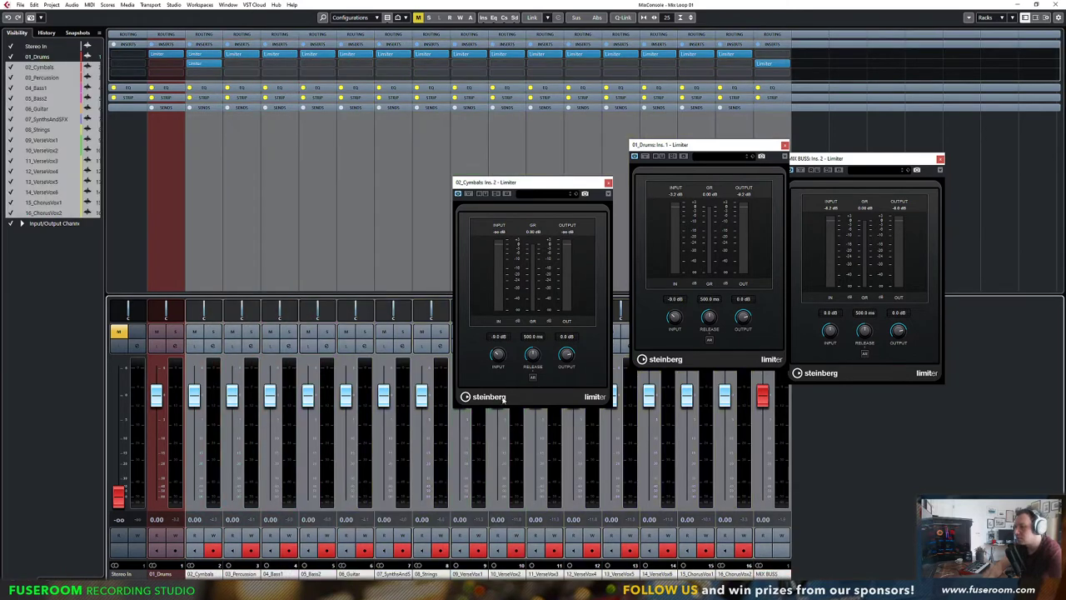
{"action": "left_click", "coordinate": [218, 55]}
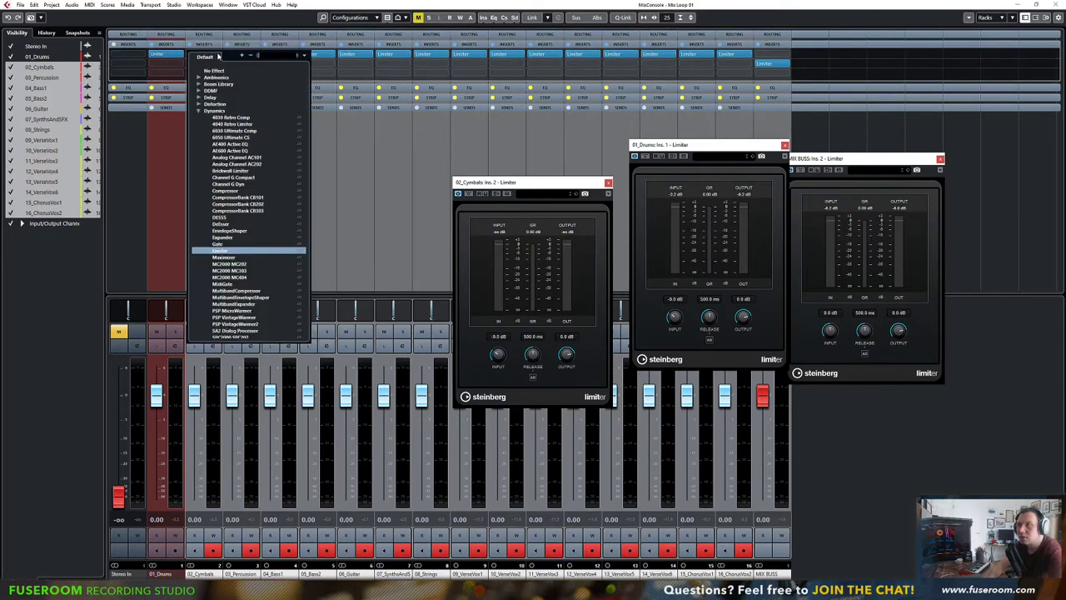
{"action": "left_click", "coordinate": [215, 70]}
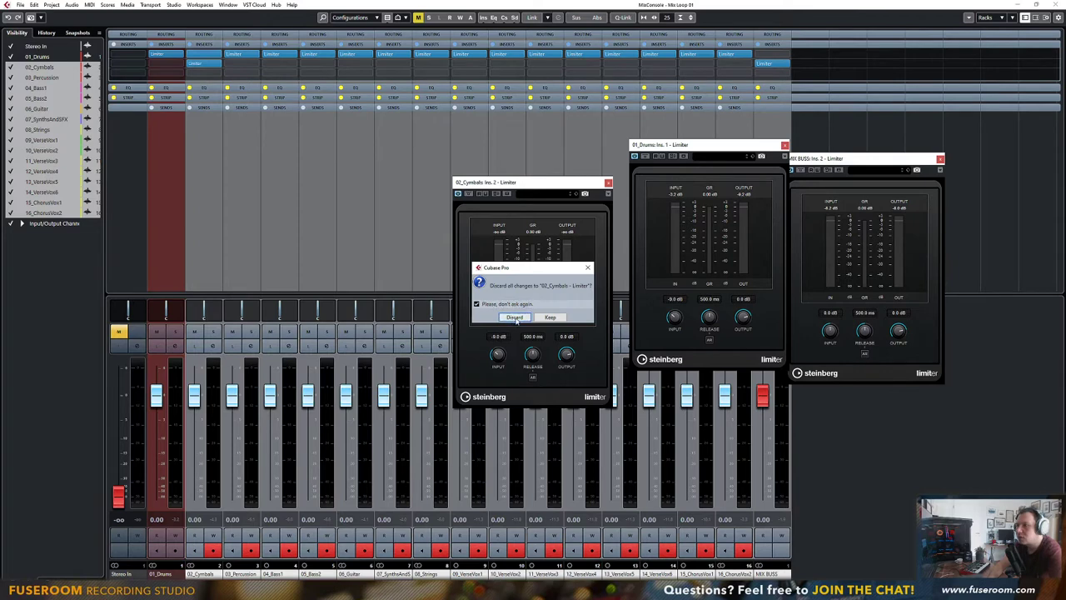
{"action": "left_click", "coordinate": [514, 317]}
{"action": "left_click", "coordinate": [256, 54]}
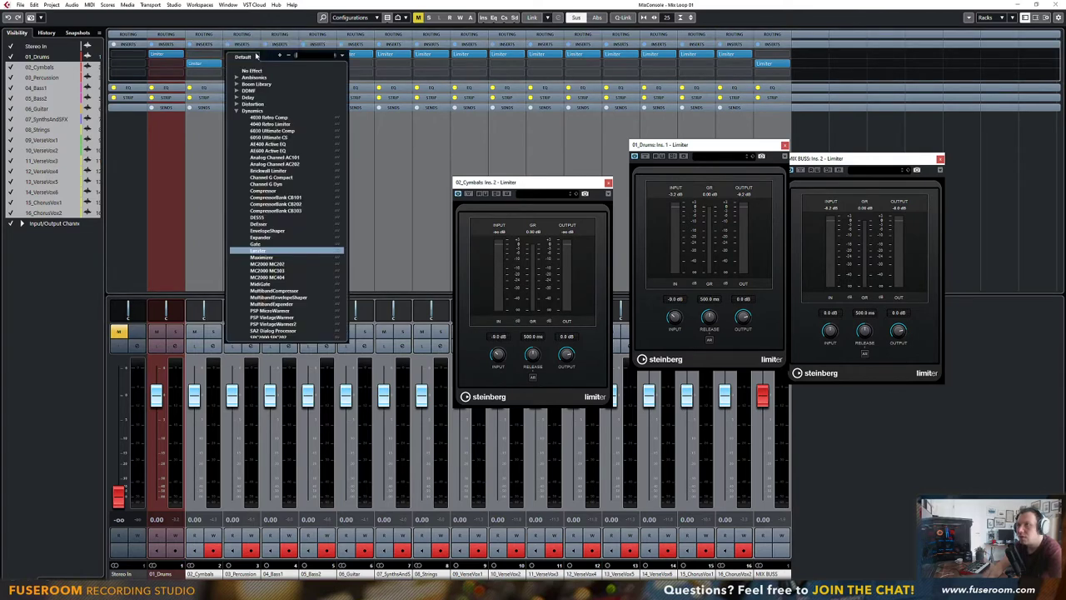
{"action": "left_click", "coordinate": [252, 71]}
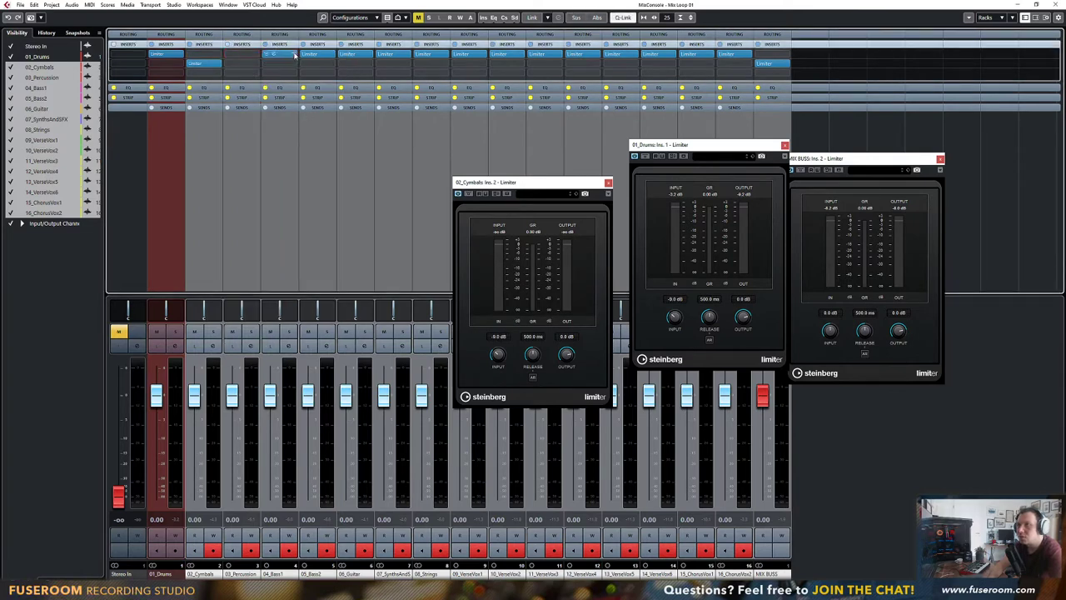
{"action": "left_click", "coordinate": [294, 54]}
{"action": "left_click", "coordinate": [294, 73]}
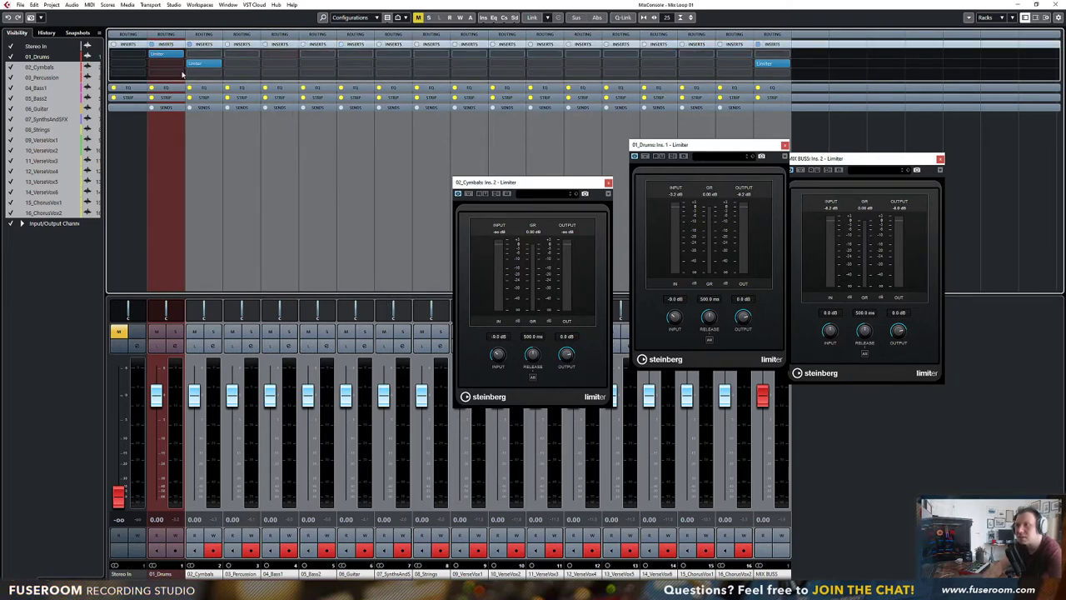
{"action": "left_click", "coordinate": [219, 64]}
{"action": "left_click", "coordinate": [214, 81]}
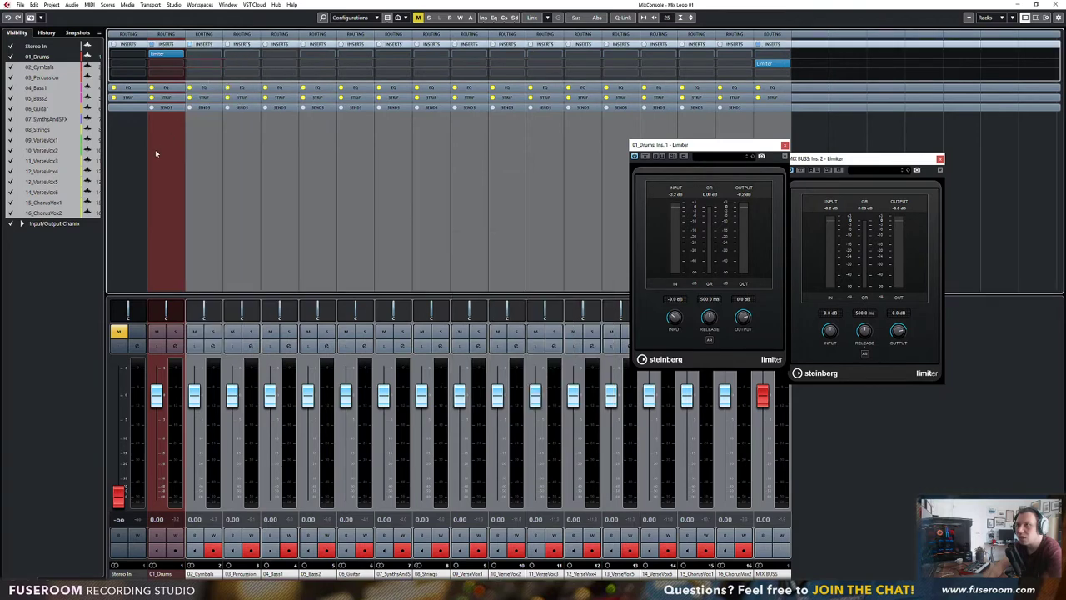
Copy the -9.0 dB Limiter from 01_Drums to the first insert slot of every channel from 02_Cymbals to MIX BUSS
{"action": "left_click_drag", "start_coordinate": [203, 56], "coordinate": [770, 55]}
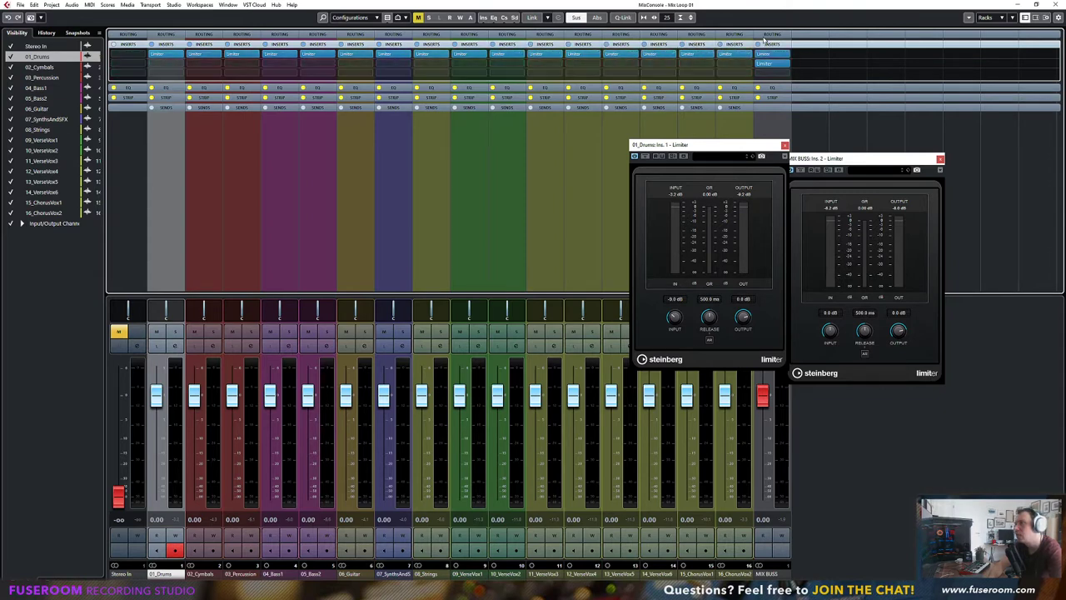
{"action": "left_click", "coordinate": [765, 36]}
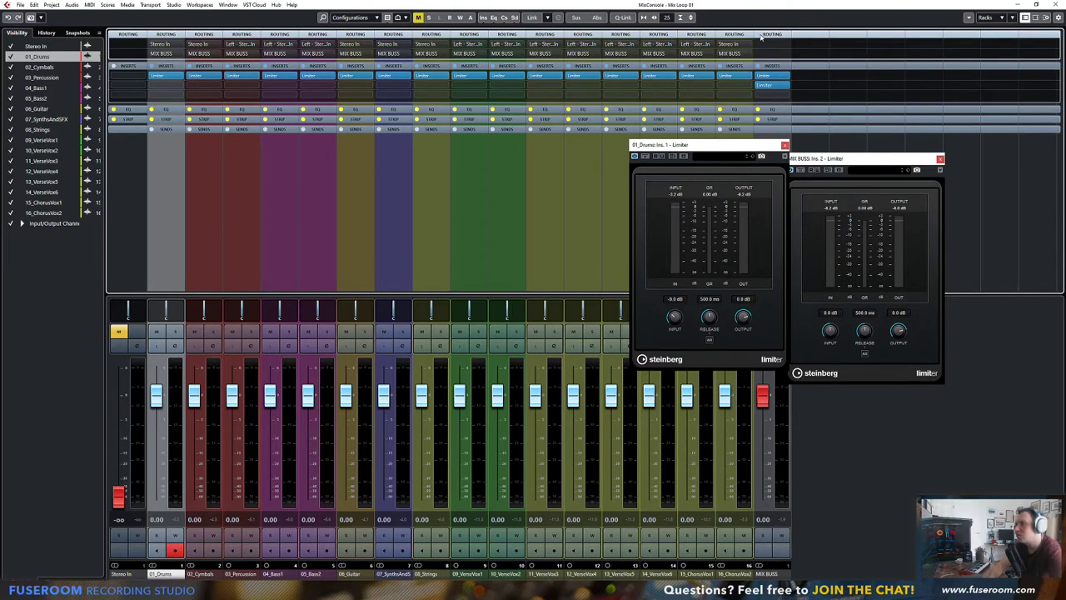
{"action": "left_click", "coordinate": [761, 35]}
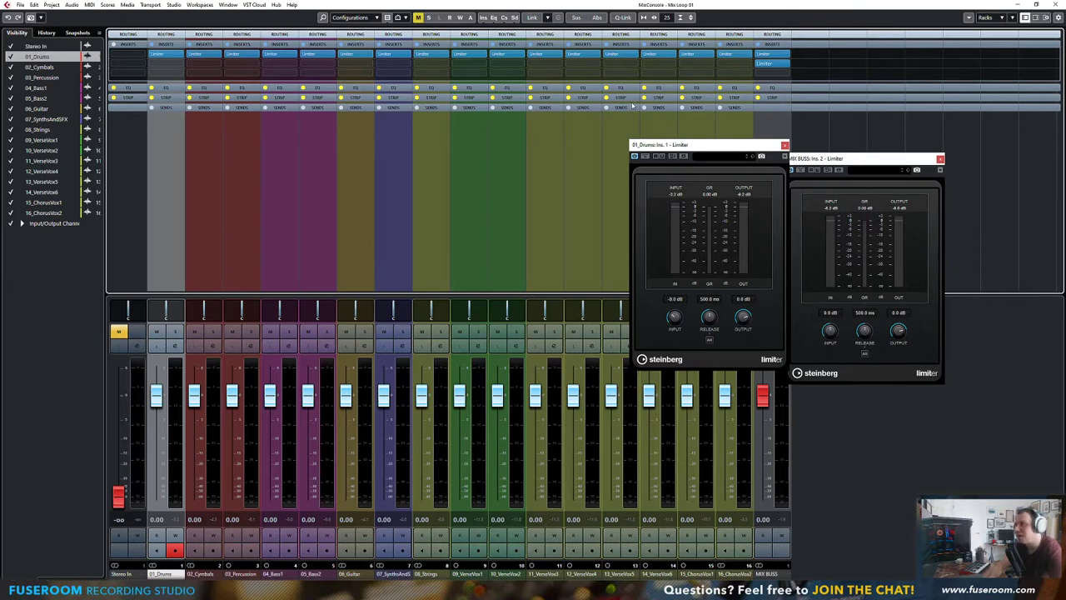
{"action": "right_click", "coordinate": [510, 127]}
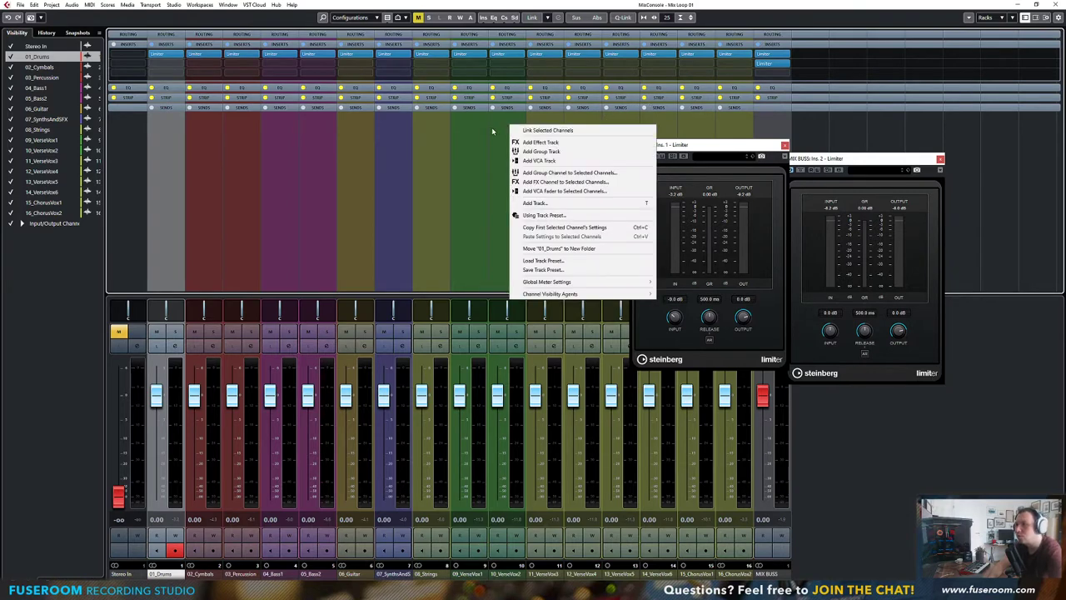
{"action": "left_click", "coordinate": [487, 139]}
Resume playback and remove the Limiter from the first insert slot of MIX BUSS
{"action": "key", "text": "space"}
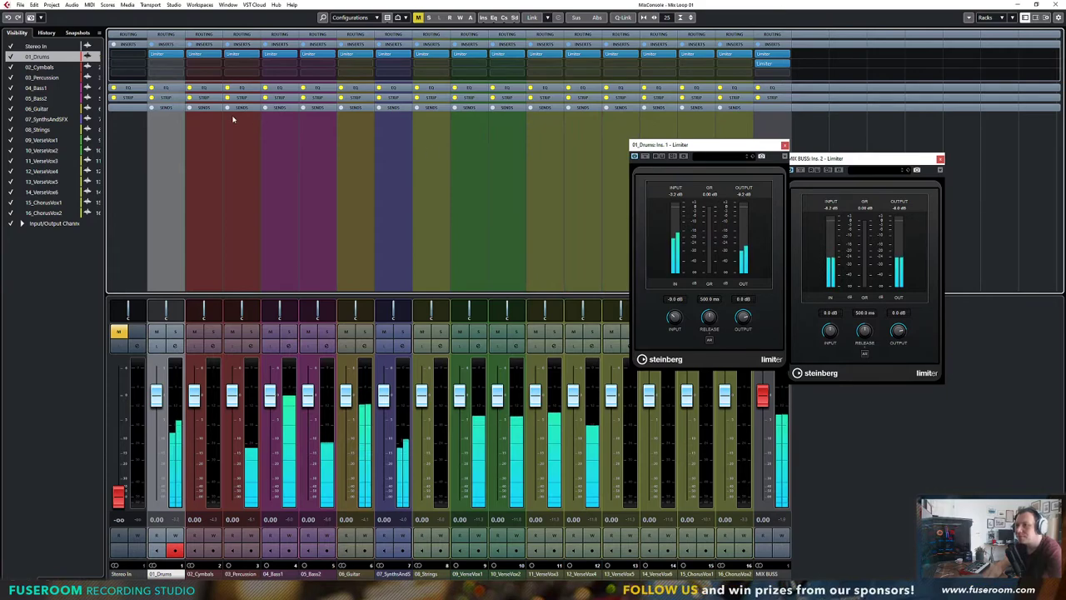
{"action": "left_click", "coordinate": [785, 55]}
{"action": "left_click", "coordinate": [790, 251]}
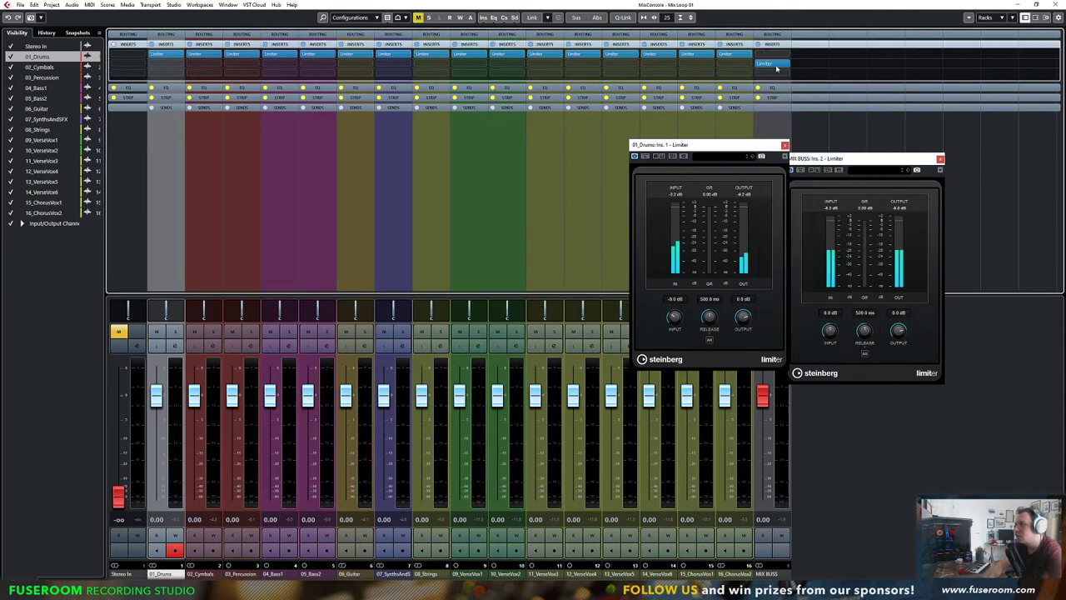
Close both Limiter windows and check the mix's level on the master meter in the Project window
{"action": "key", "text": "F3"}
{"action": "left_click", "coordinate": [785, 145]}
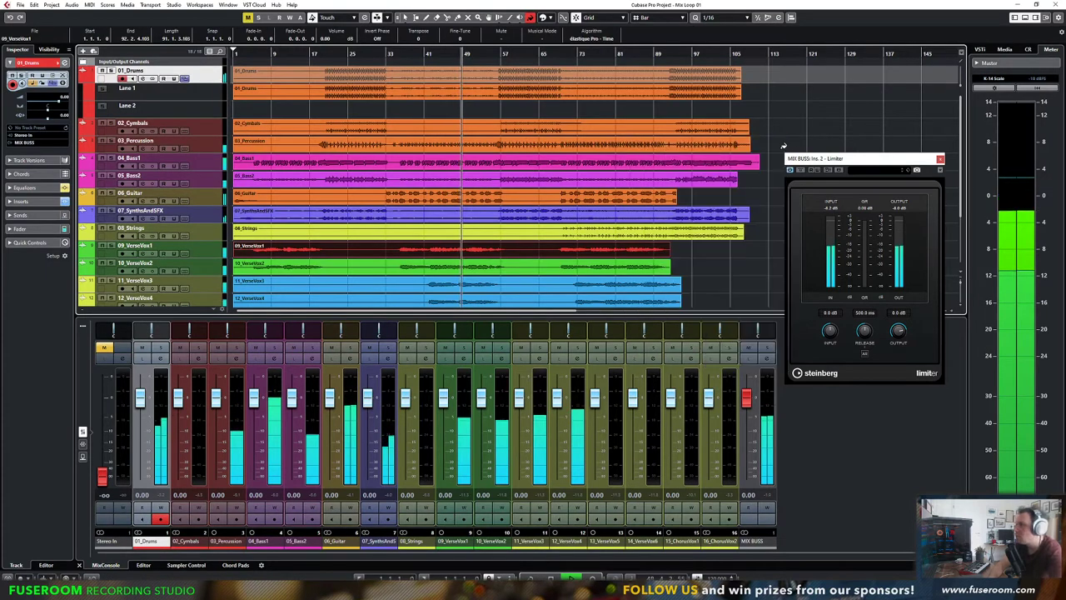
{"action": "left_click", "coordinate": [940, 159]}
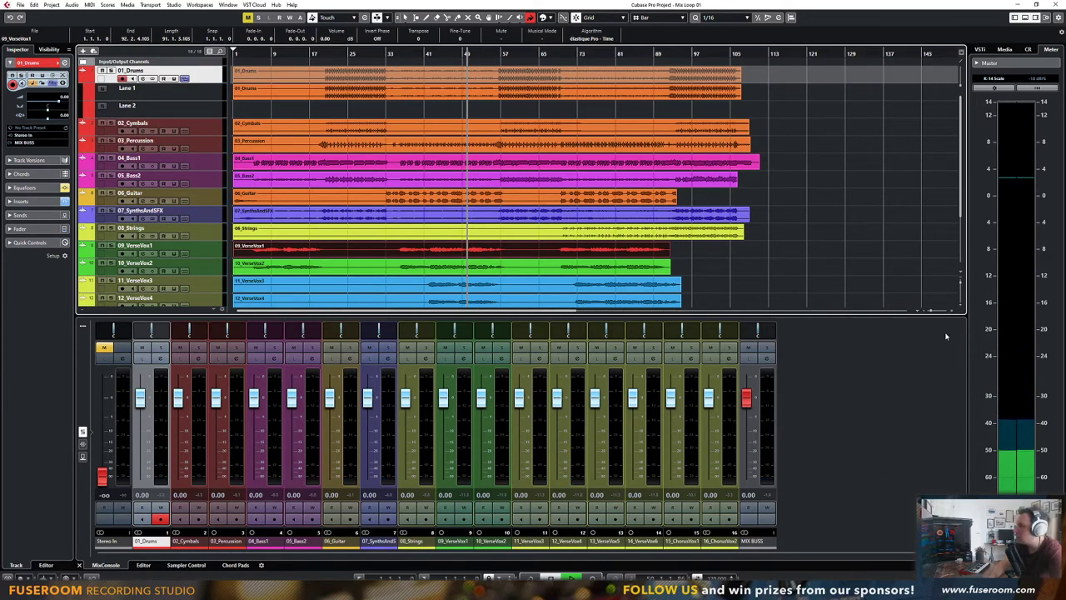
{"action": "key", "text": "space"}
{"action": "key", "text": "space"}
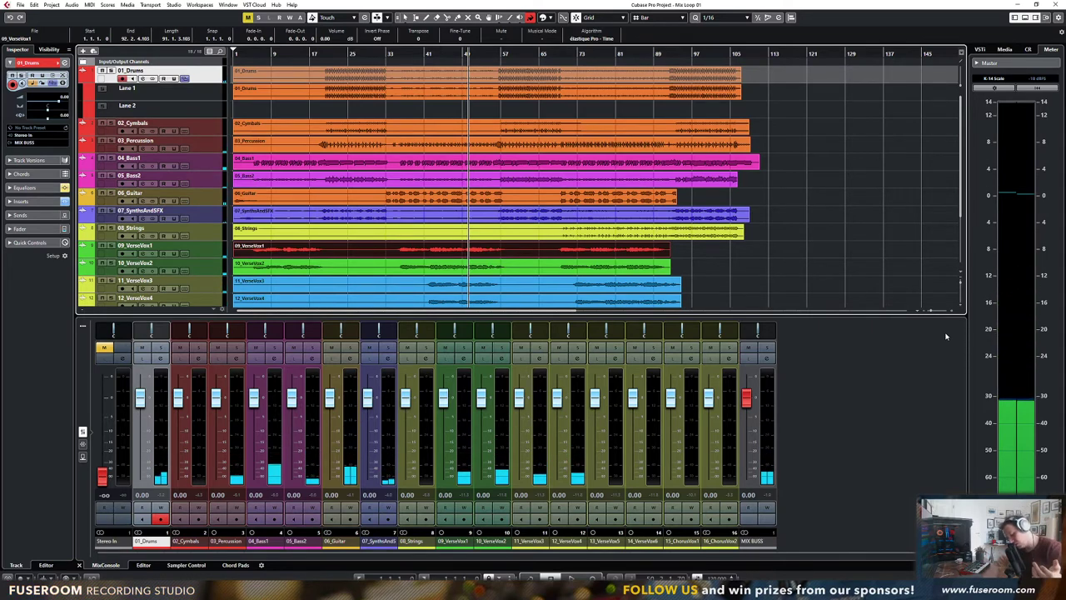
Play short passages of the mix and check its level on the master meter
{"action": "key", "text": "space"}
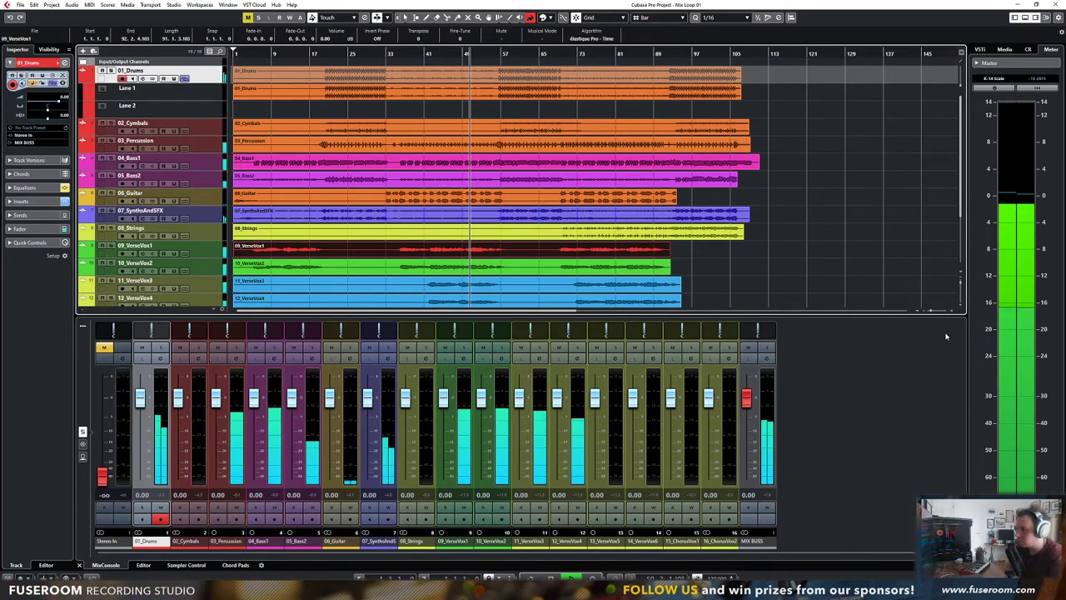
{"action": "key", "text": "space"}
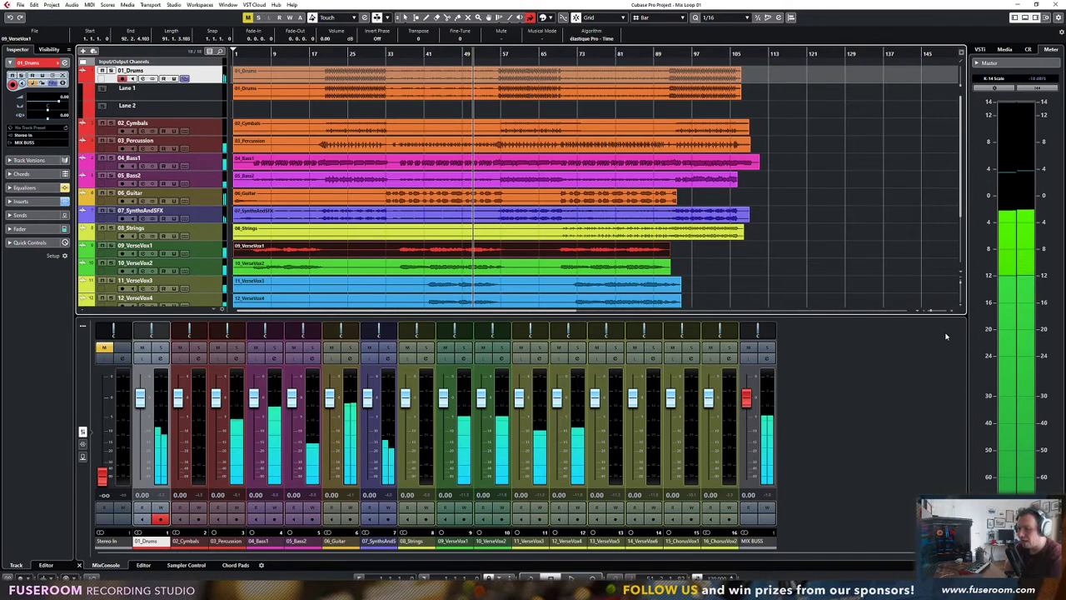
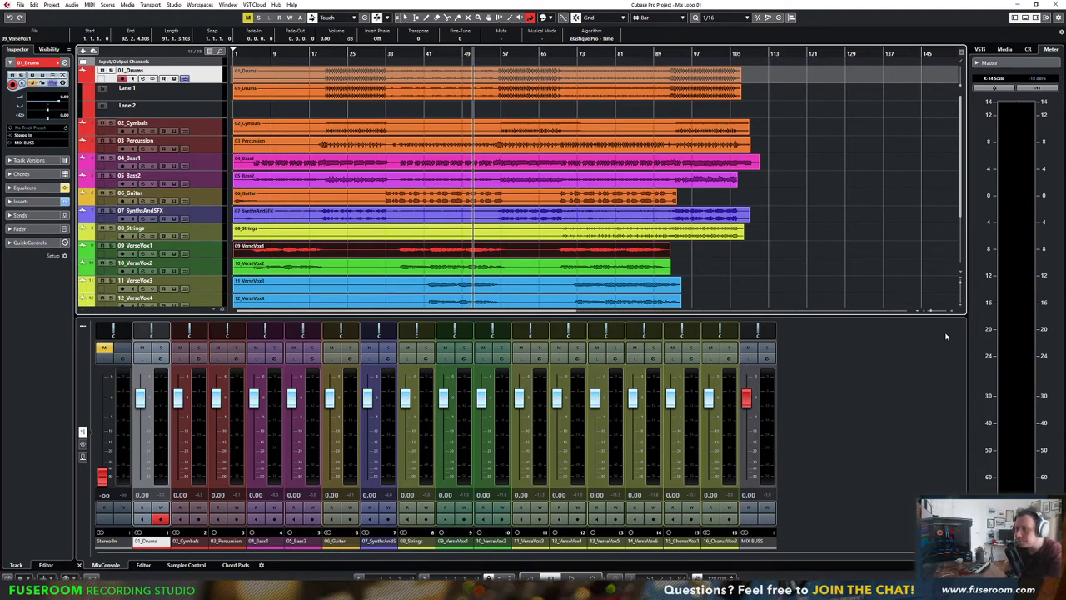
{"action": "key", "text": "space"}
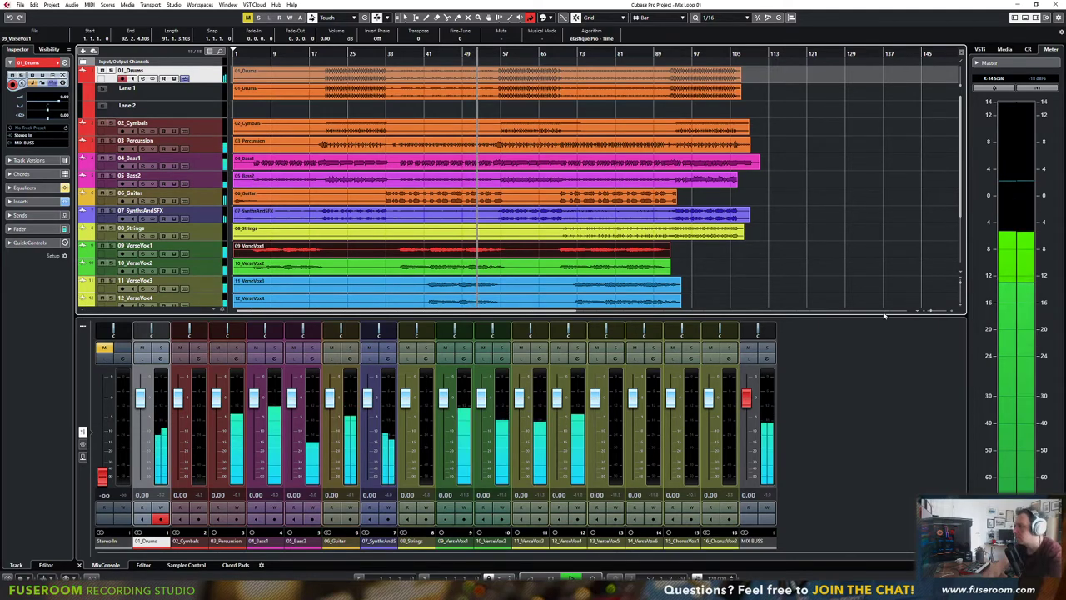
{"action": "key", "text": "space"}
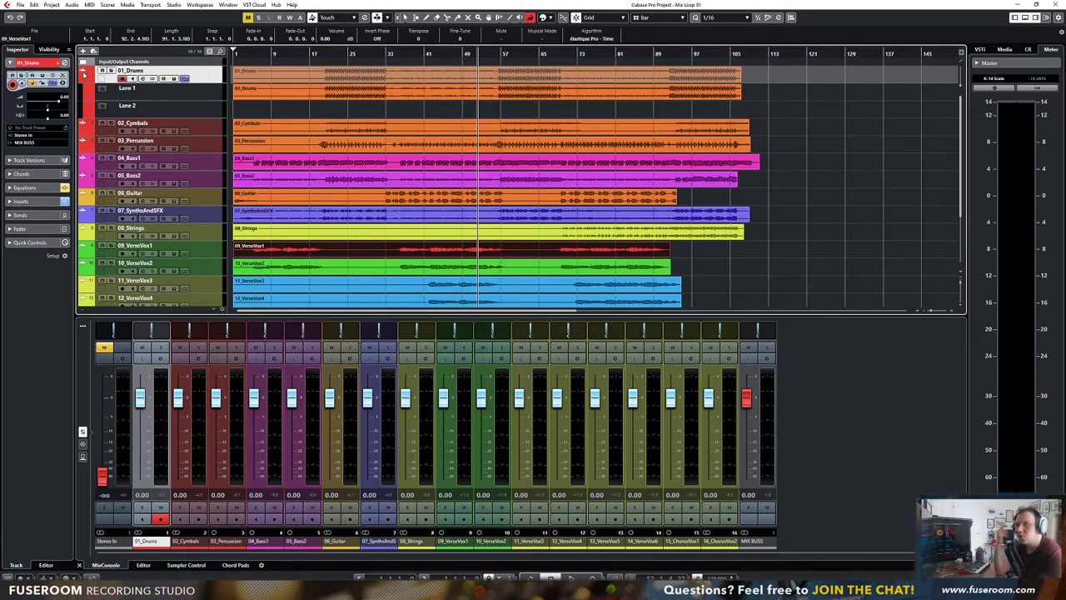
Hide the lanes of the 01_Drums track and switch to the Object Selection tool
{"action": "left_click", "coordinate": [184, 79]}
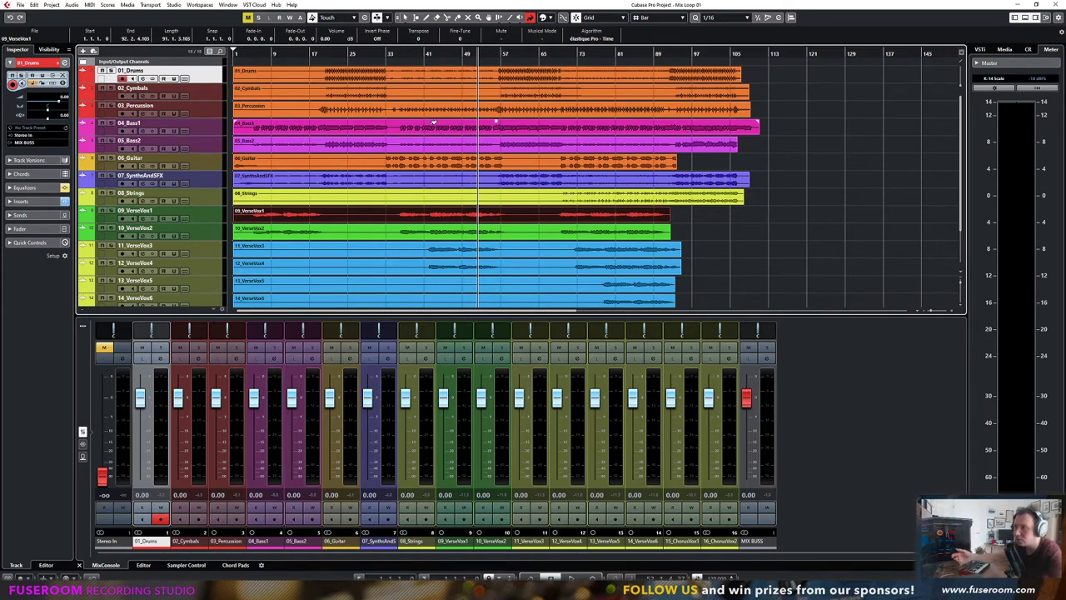
{"action": "left_click", "coordinate": [406, 18]}
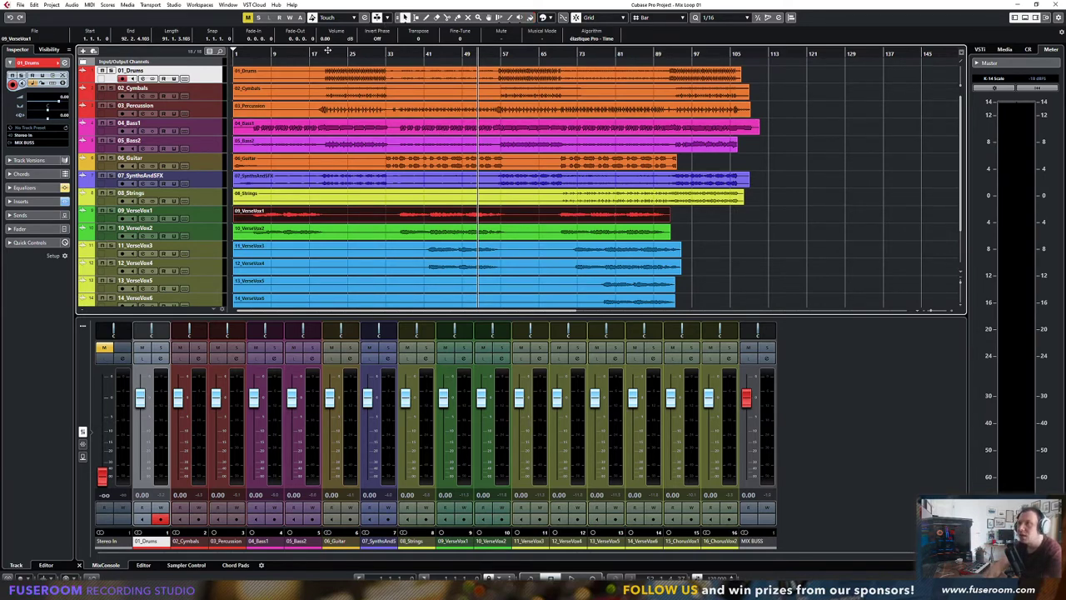
Play the mix from about bar 20 to check its level, and select the 11_VerseVox3 channel
{"action": "left_click", "coordinate": [327, 54]}
{"action": "key", "text": "space"}
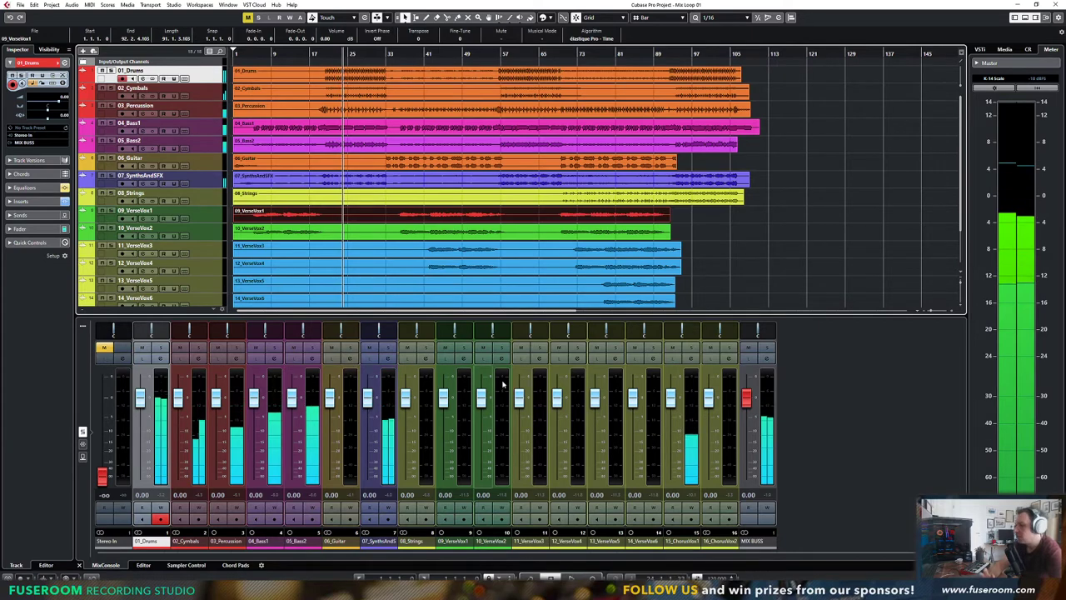
{"action": "left_click", "coordinate": [534, 535]}
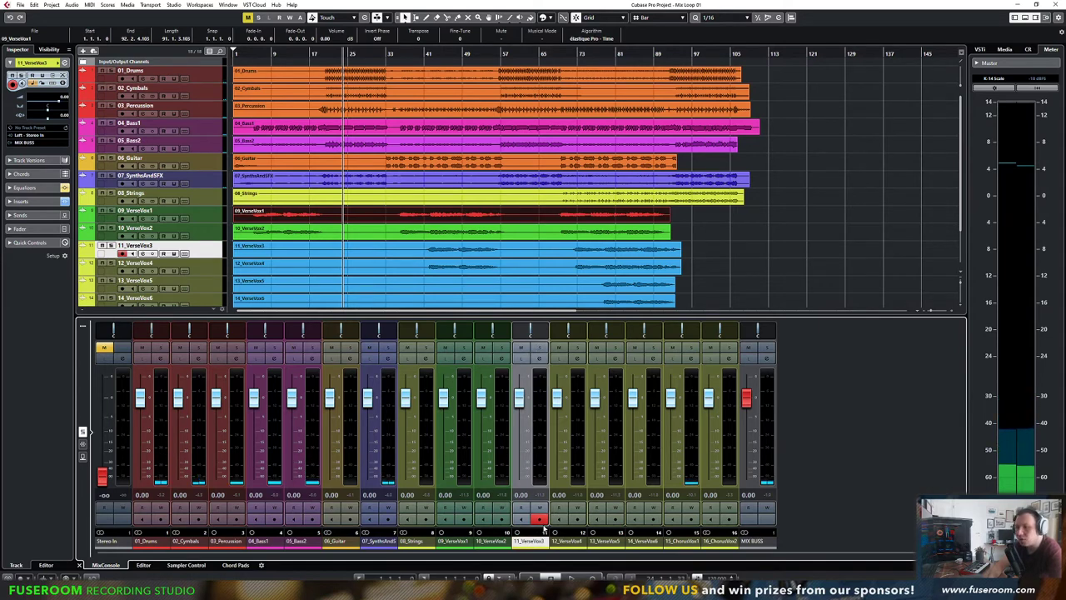
Set the locator range from bar 40 to bar 56, play from its start and activate cycle playback
{"action": "left_click", "coordinate": [394, 263]}
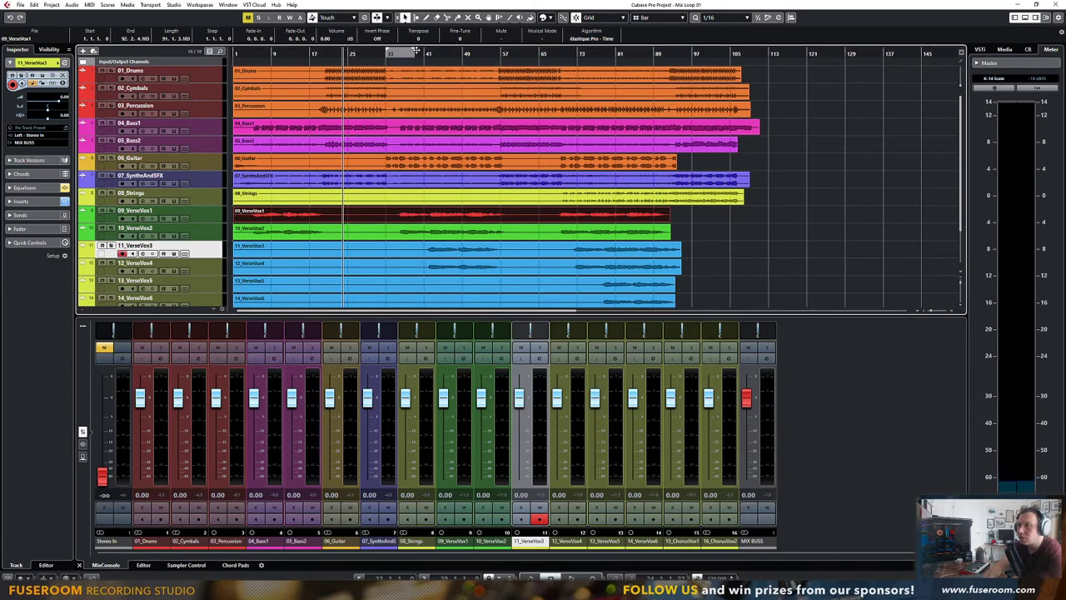
{"action": "left_click_drag", "start_coordinate": [421, 51], "coordinate": [486, 51]}
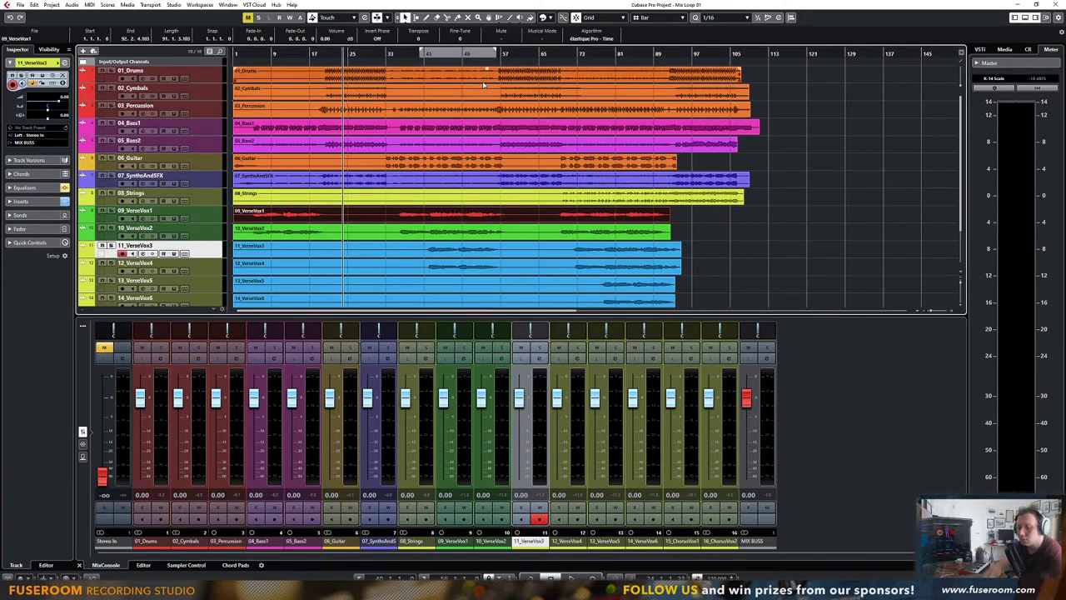
{"action": "key", "text": "space"}
{"action": "left_click", "coordinate": [422, 56]}
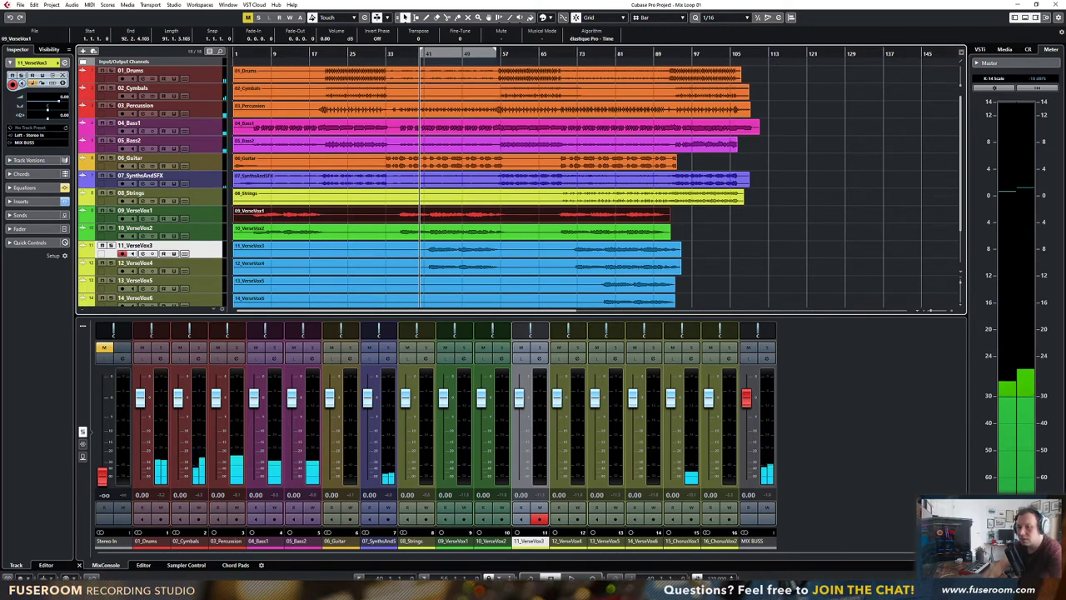
{"action": "key", "text": "KP_Divide"}
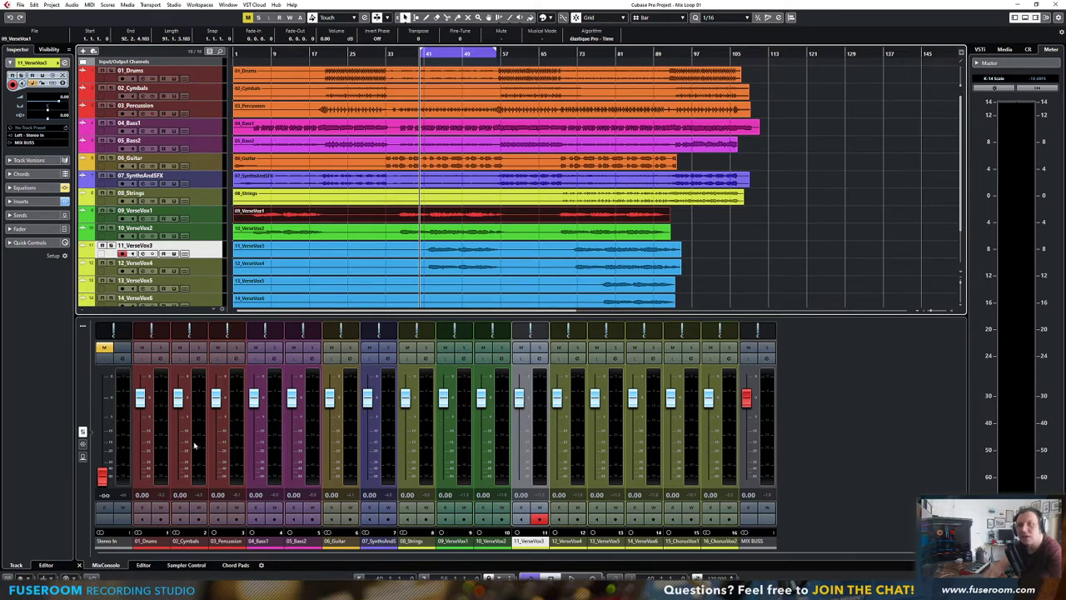
Review the auto-scroll options and toggle Suspend Auto-Scroll when Editing
{"action": "left_click", "coordinate": [240, 249]}
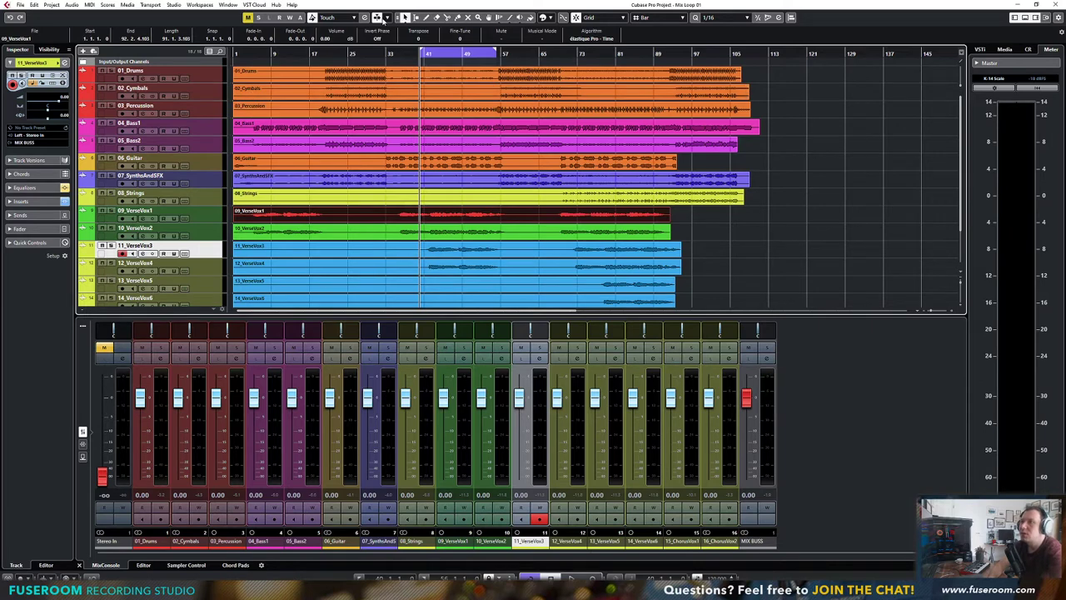
{"action": "left_click", "coordinate": [385, 17]}
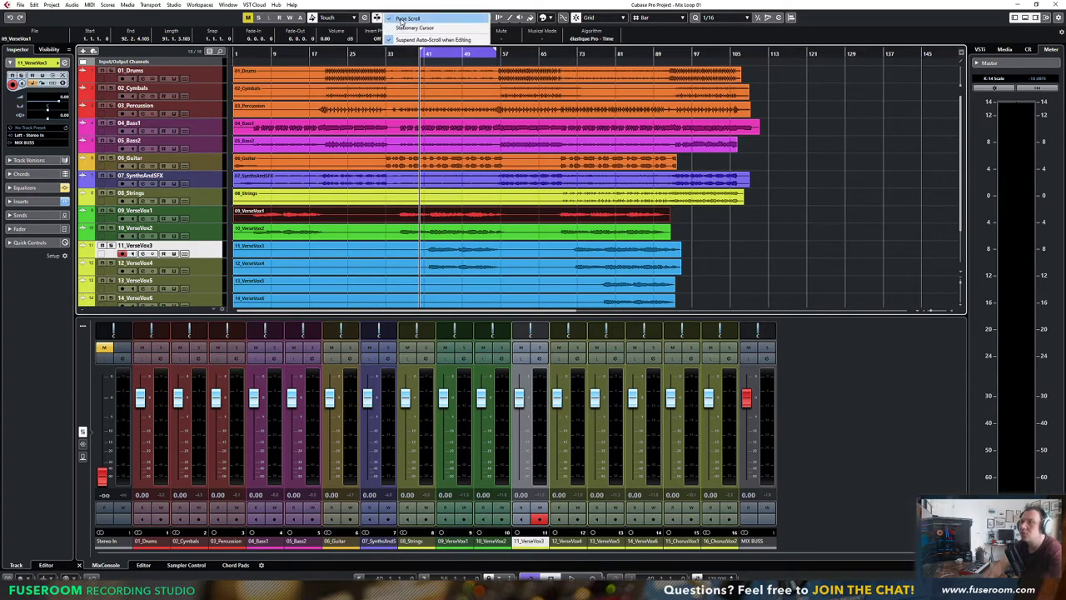
{"action": "left_click", "coordinate": [405, 39]}
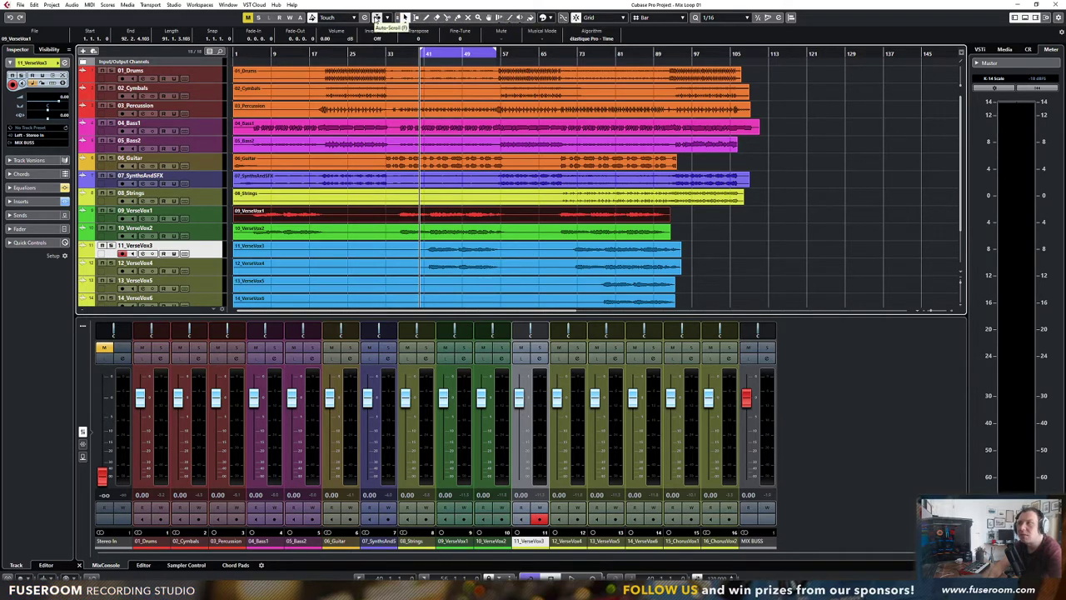
Play the cycled section in short passages, jumping forward and back, to check the channel and master meters
{"action": "key", "text": "space"}
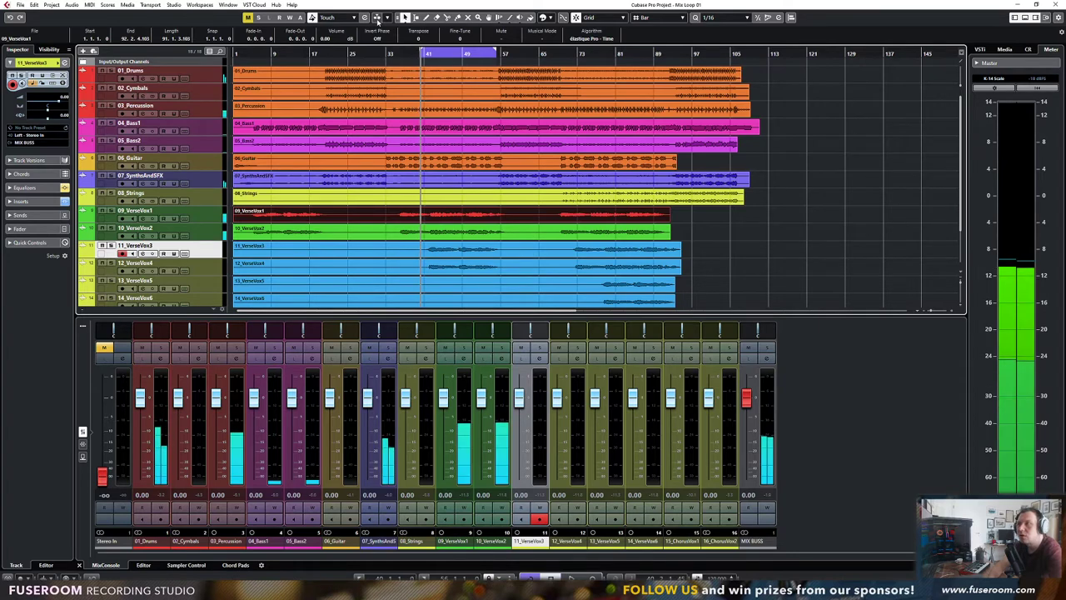
{"action": "key", "text": "space"}
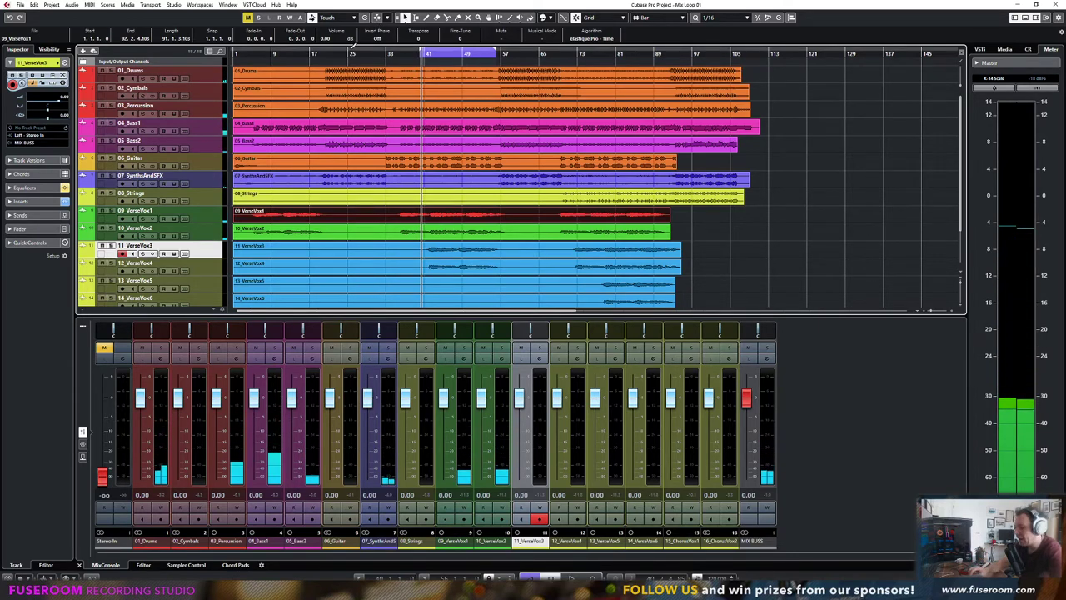
{"action": "key", "text": "KP_Subtract"}
{"action": "key", "text": "KP_Add"}
{"action": "key", "text": "KP_Subtract"}
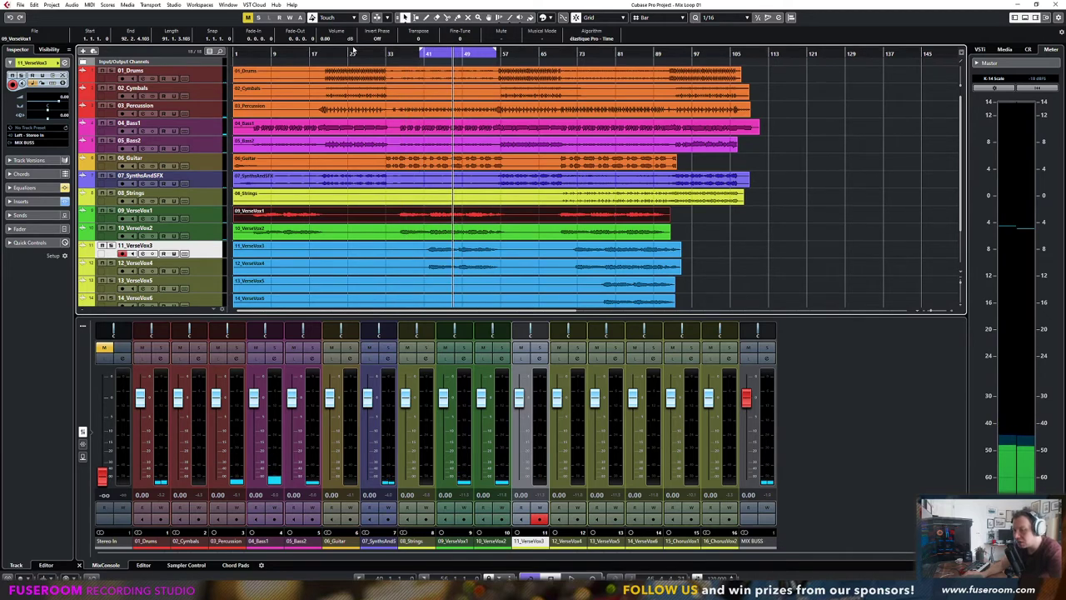
{"action": "key", "text": "space"}
{"action": "key", "text": "KP_Subtract"}
{"action": "key", "text": "KP_Add"}
{"action": "key", "text": "KP_Subtract"}
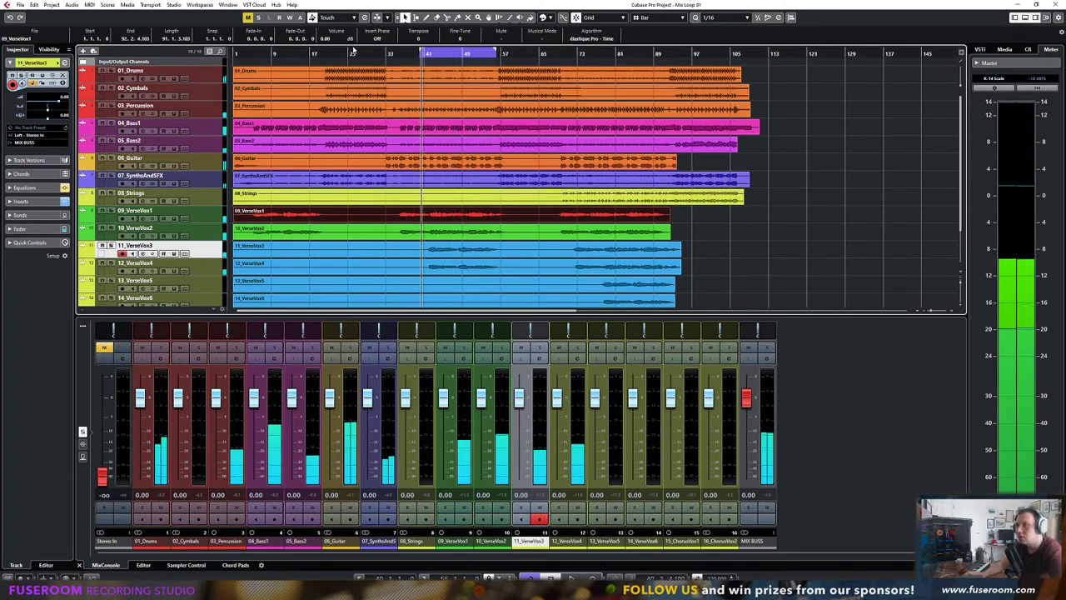
{"action": "key", "text": "space"}
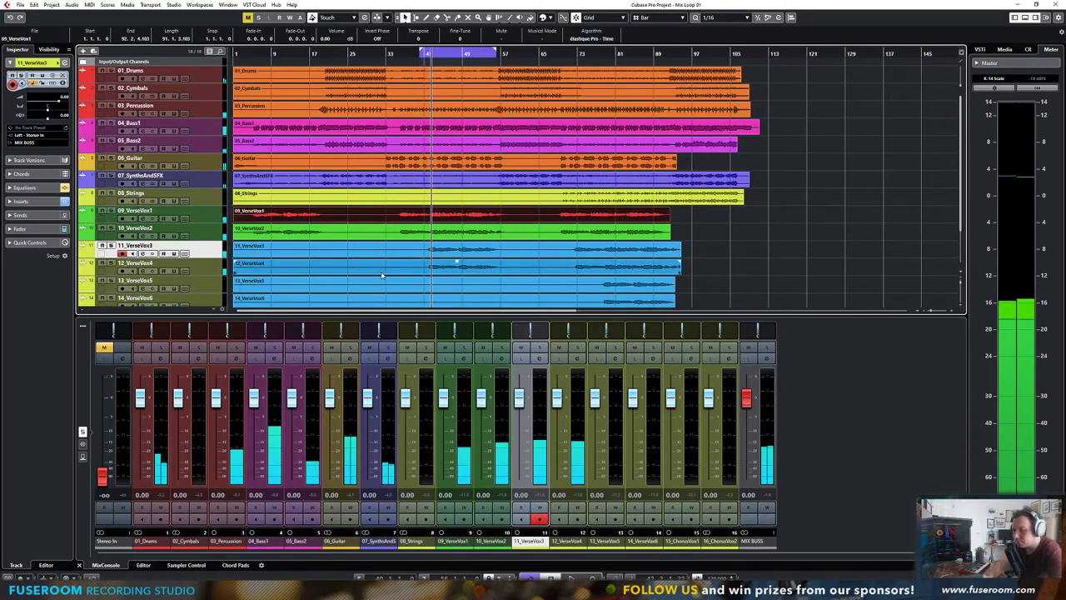
{"action": "left_click", "coordinate": [541, 350]}
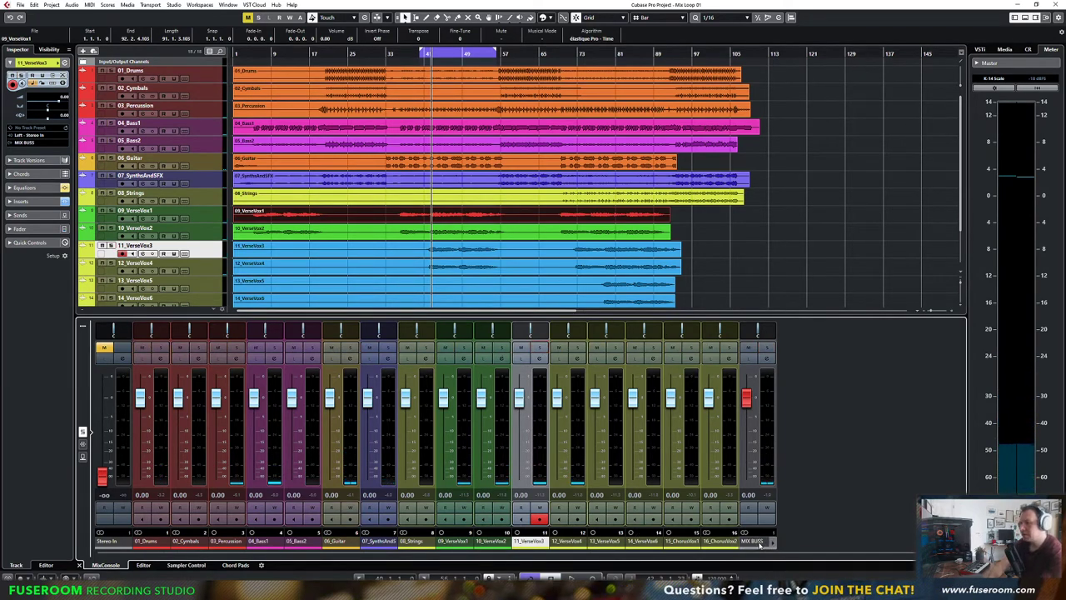
Start adding group tracks below 16_ChorusVox2 and set their count to 6
{"action": "left_click", "coordinate": [721, 541]}
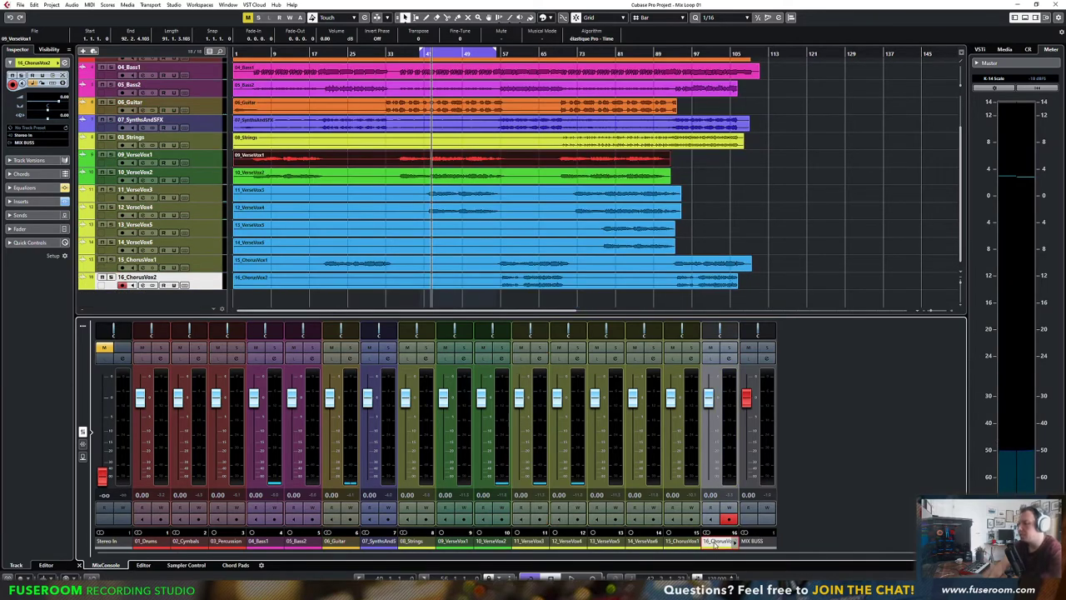
{"action": "right_click", "coordinate": [175, 294]}
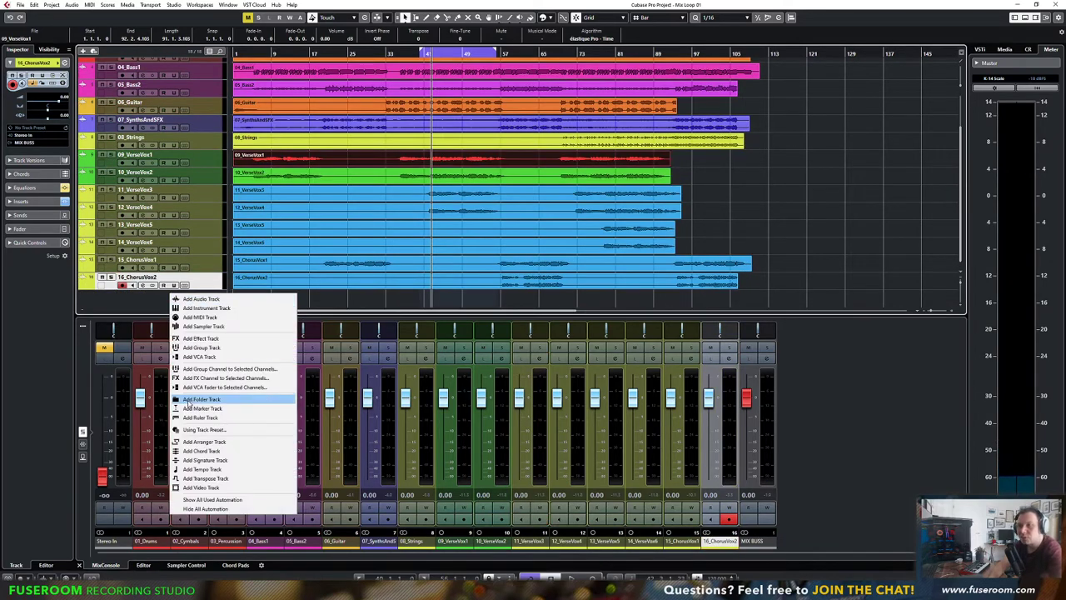
{"action": "left_click", "coordinate": [203, 347]}
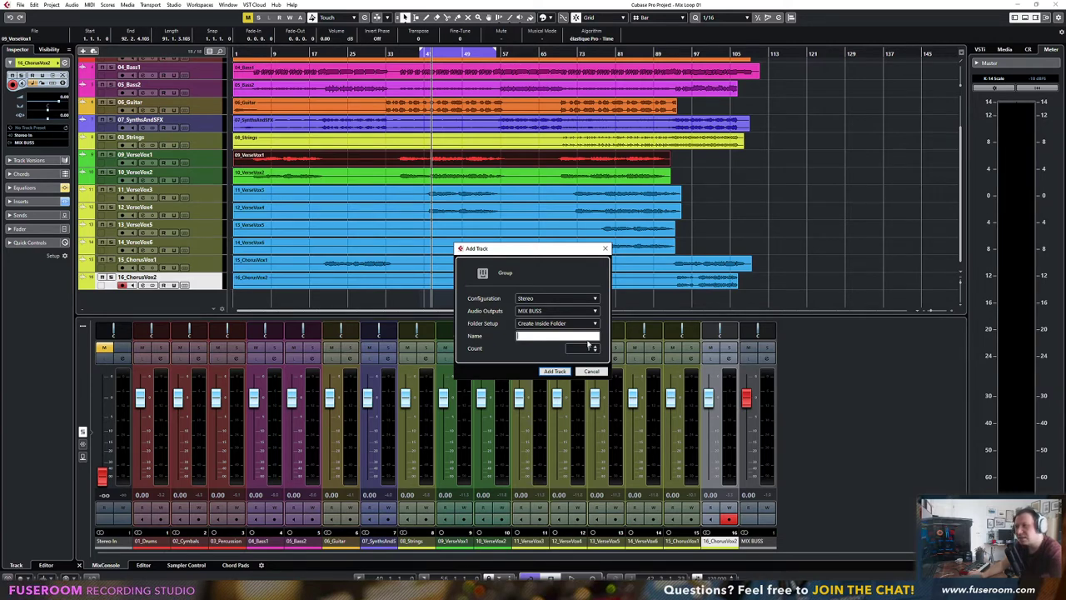
{"action": "left_click", "coordinate": [583, 348]}
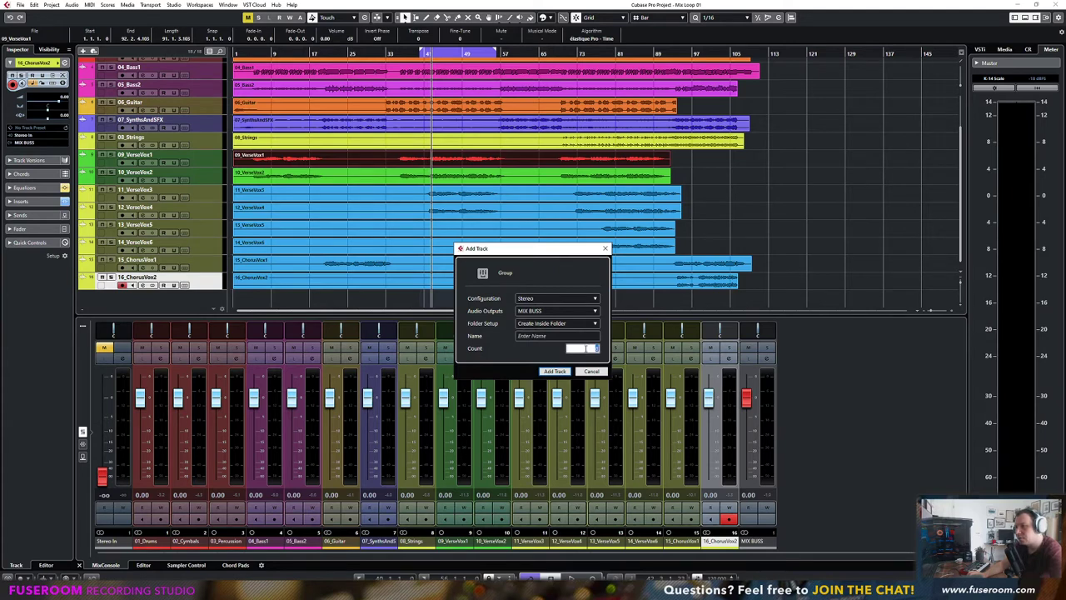
Name the new group tracks SUBMIXES and add them as stereo tracks inside a folder, routed to MIX BUSS
{"action": "left_click", "coordinate": [545, 336]}
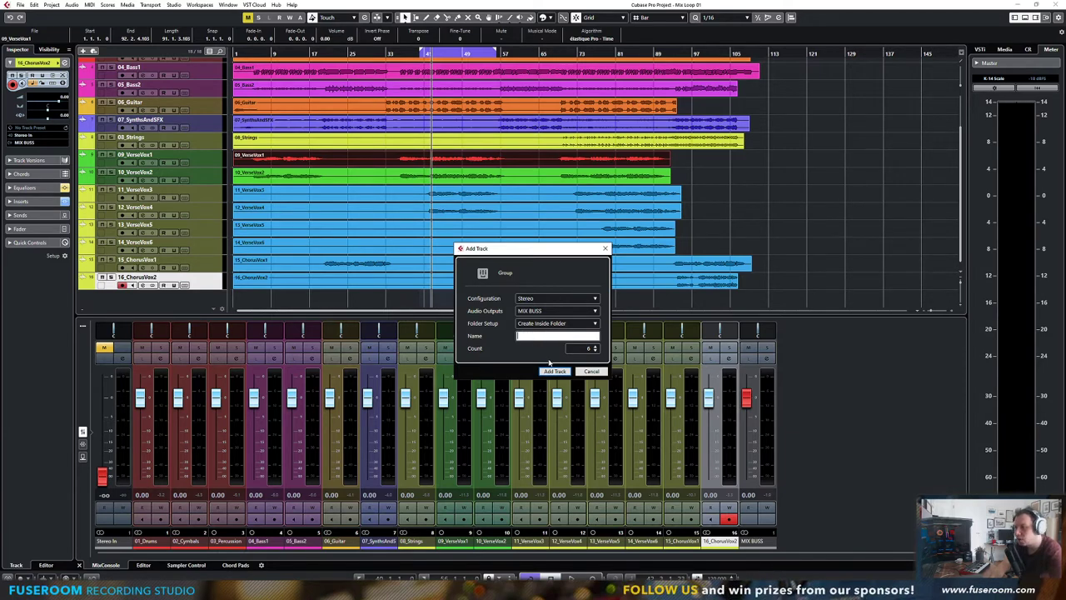
{"action": "left_click", "coordinate": [554, 298]}
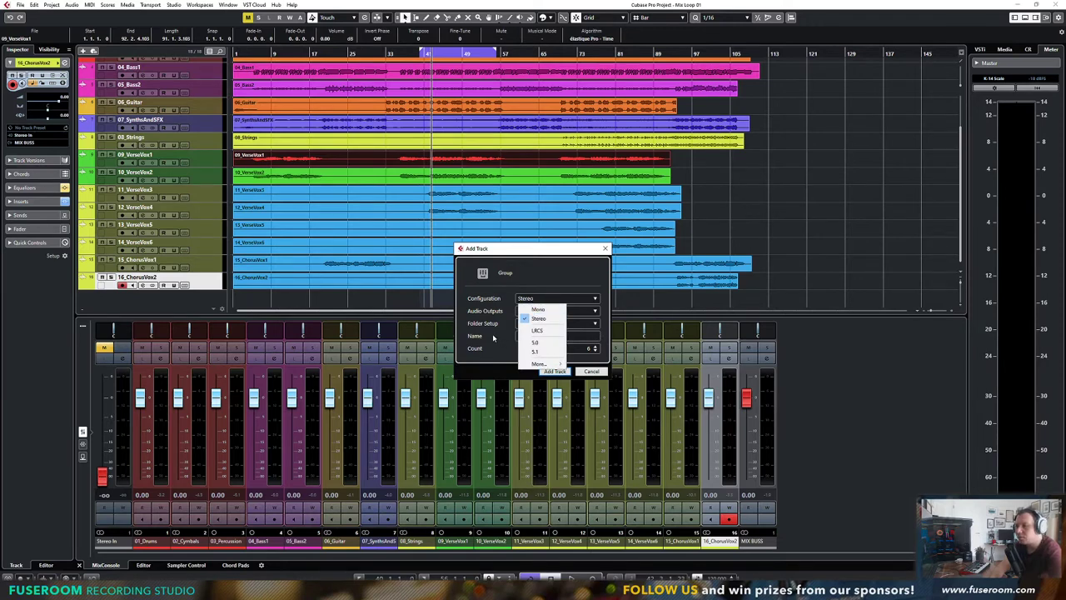
{"action": "left_click", "coordinate": [512, 327]}
{"action": "left_click", "coordinate": [529, 314]}
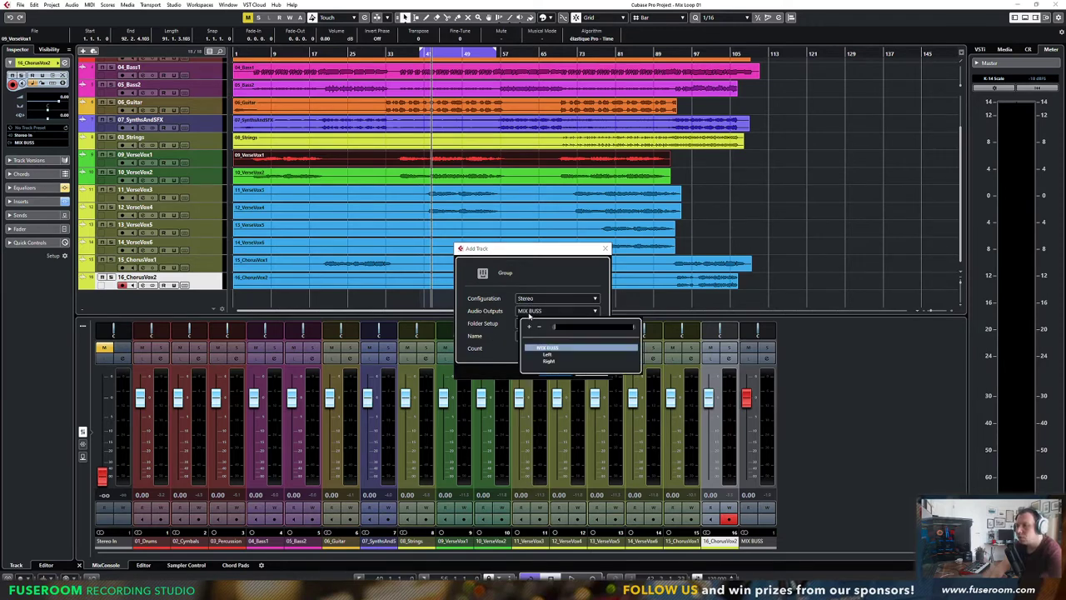
{"action": "left_click", "coordinate": [500, 333]}
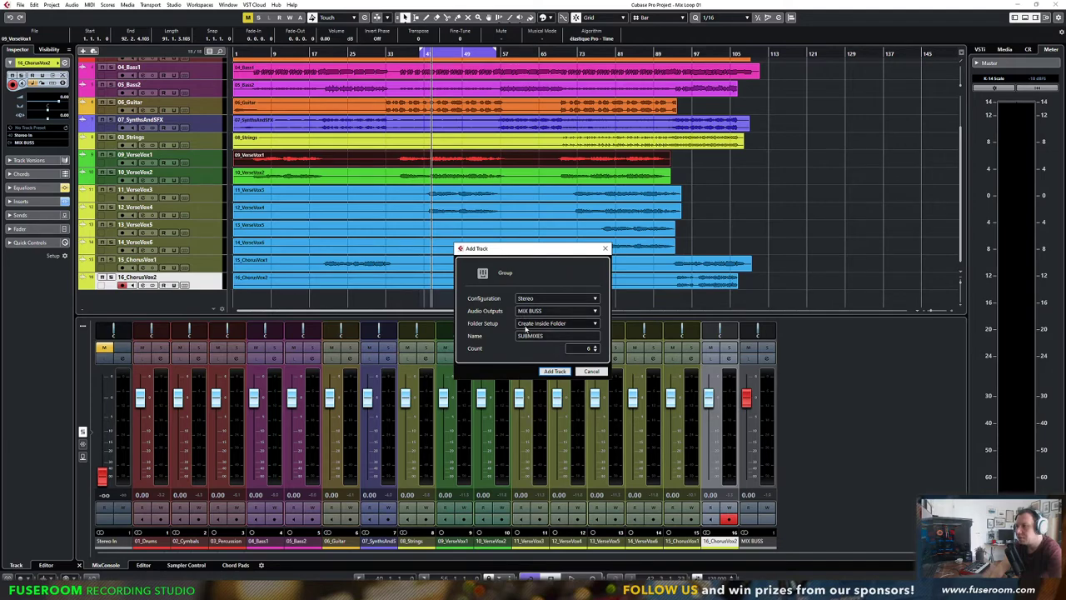
{"action": "left_click", "coordinate": [525, 329]}
{"action": "left_click", "coordinate": [533, 335]}
{"action": "left_click", "coordinate": [546, 372]}
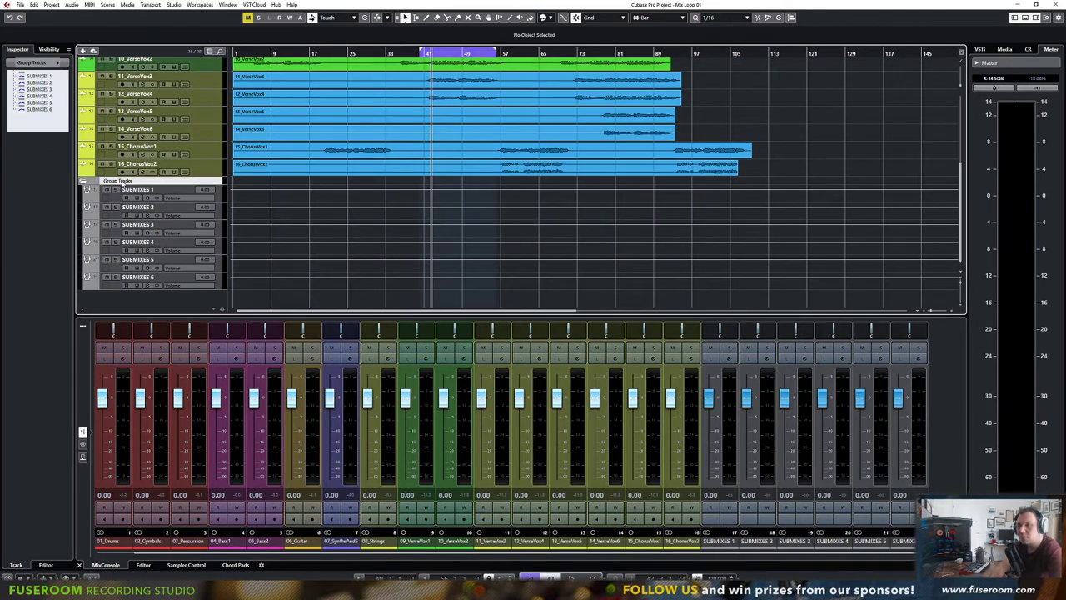
Rename the first two submix group tracks DRUMS and BASS
{"action": "right_click", "coordinate": [121, 182]}
{"action": "key", "text": "Escape"}
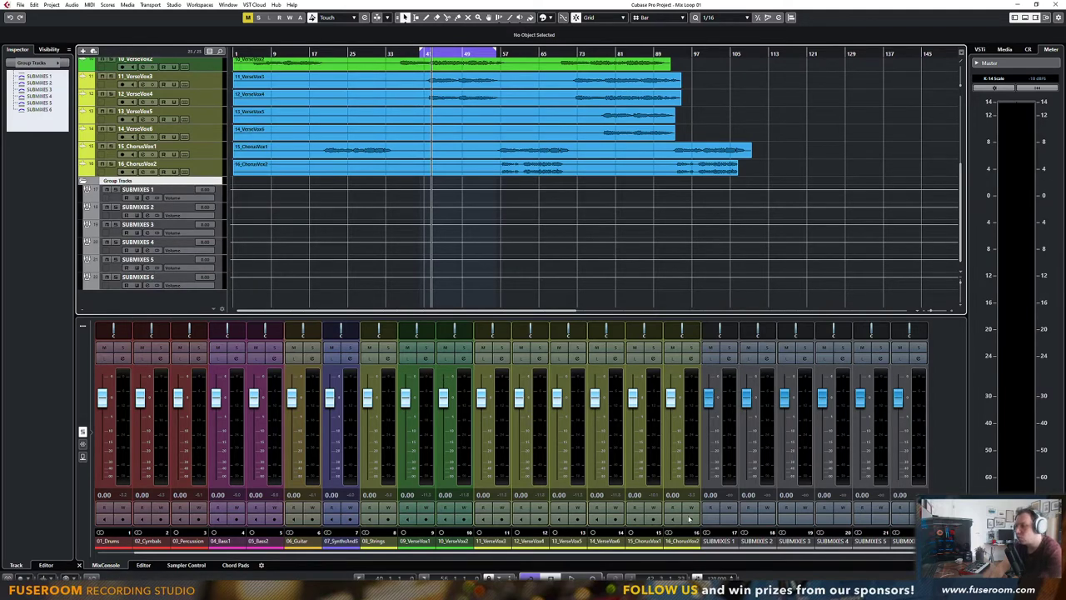
{"action": "double_click", "coordinate": [703, 543]}
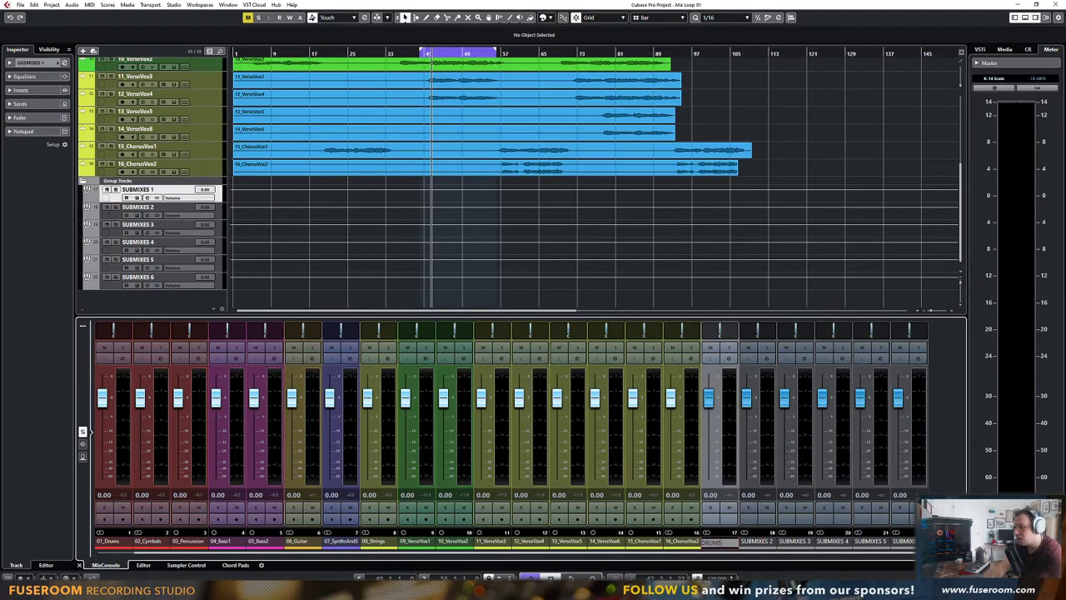
{"action": "type", "text": "DRUMS"}
{"action": "key", "text": "Return"}
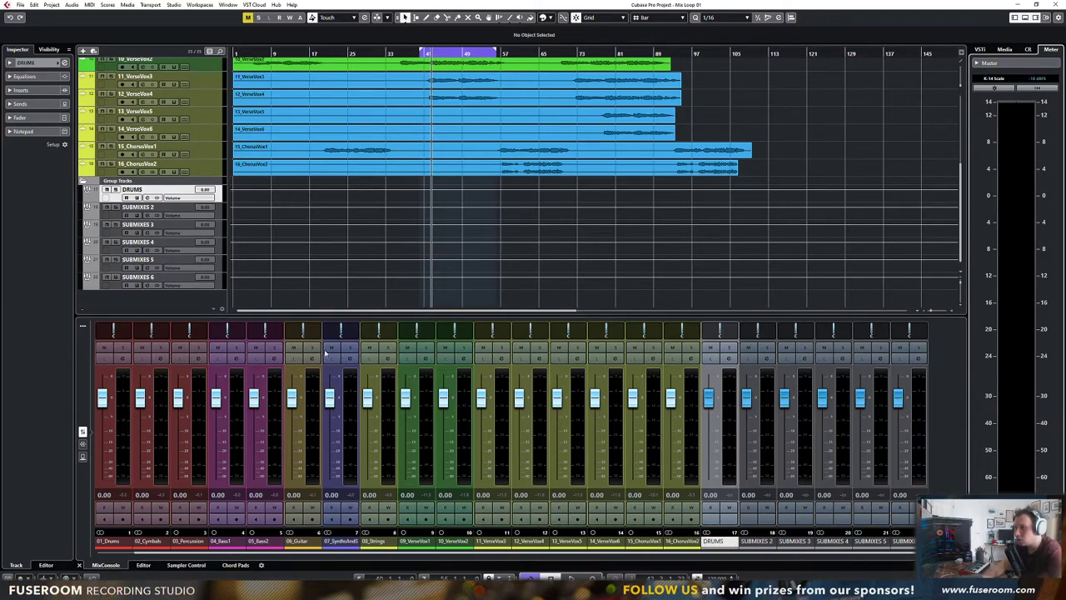
{"action": "double_click", "coordinate": [138, 207]}
{"action": "type", "text": "BASS"}
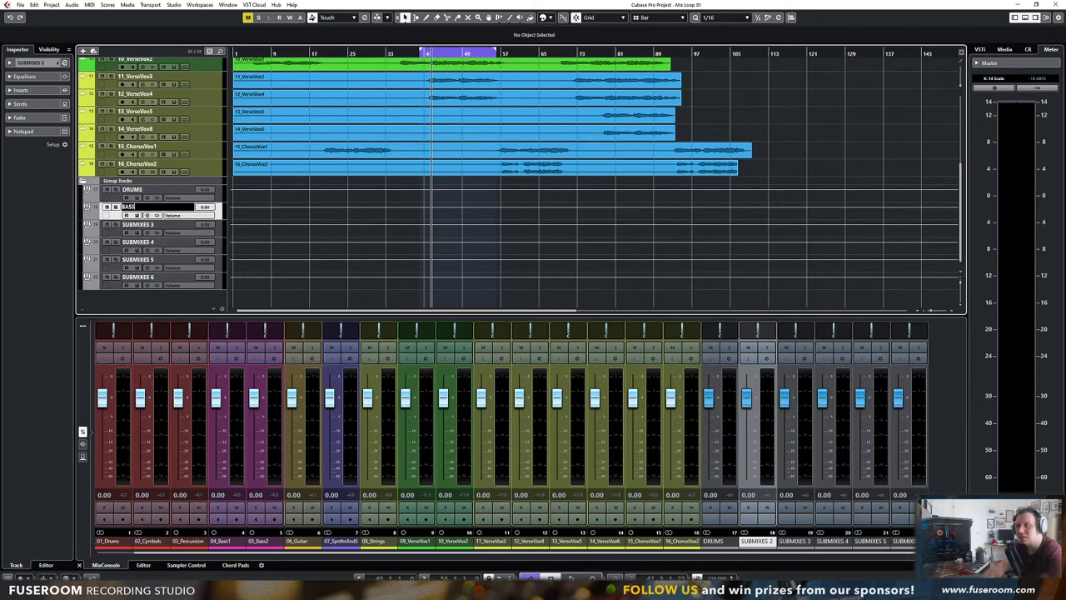
{"action": "key", "text": "Tab"}
Rename the remaining four submix group tracks GUITARS, KEYS, LDVs and BGVs, in that order
{"action": "type", "text": "G"}
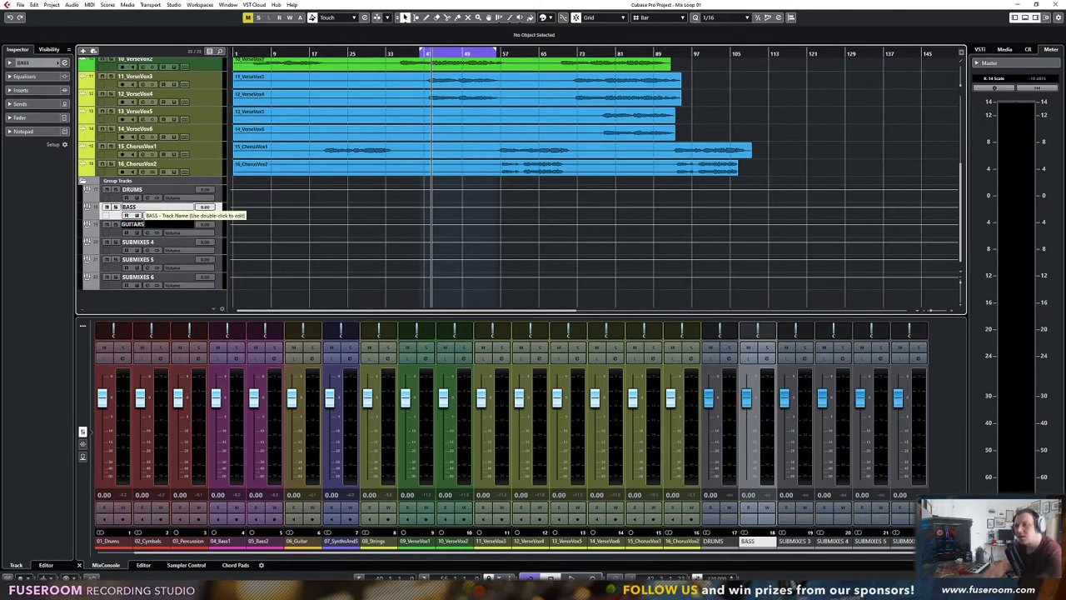
{"action": "type", "text": "UITARS"}
{"action": "key", "text": "Tab"}
{"action": "type", "text": "SYNTH"}
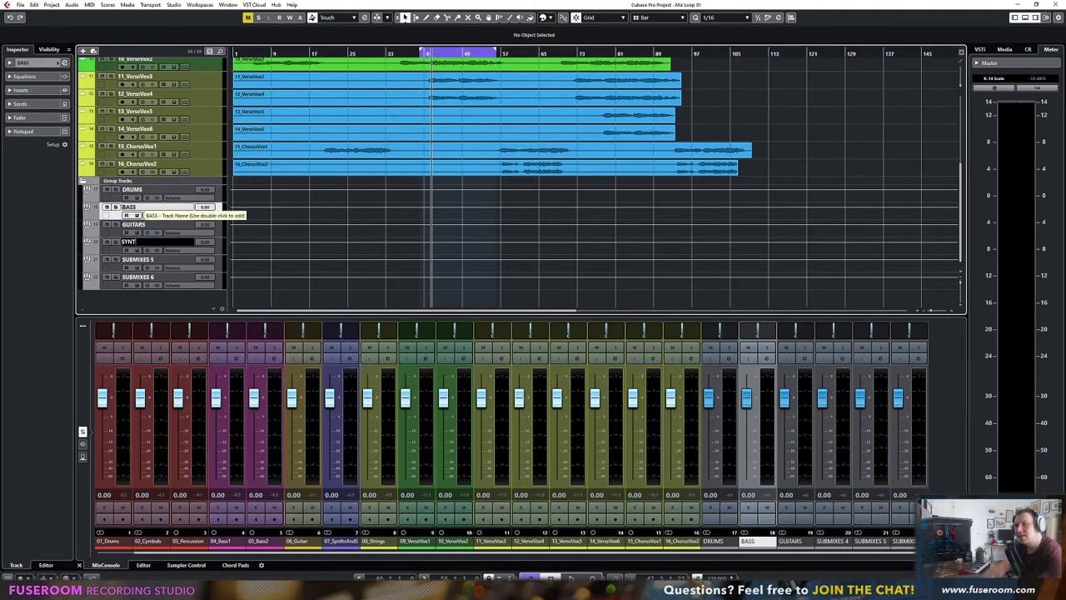
{"action": "key", "text": "Tab"}
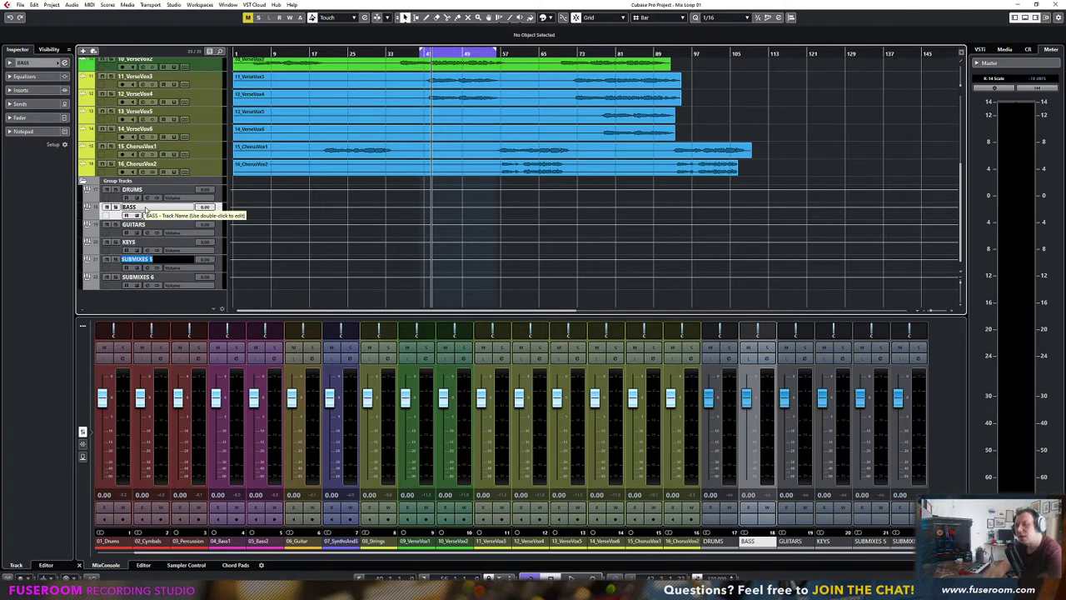
{"action": "type", "text": "LDVs"}
{"action": "key", "text": "Tab"}
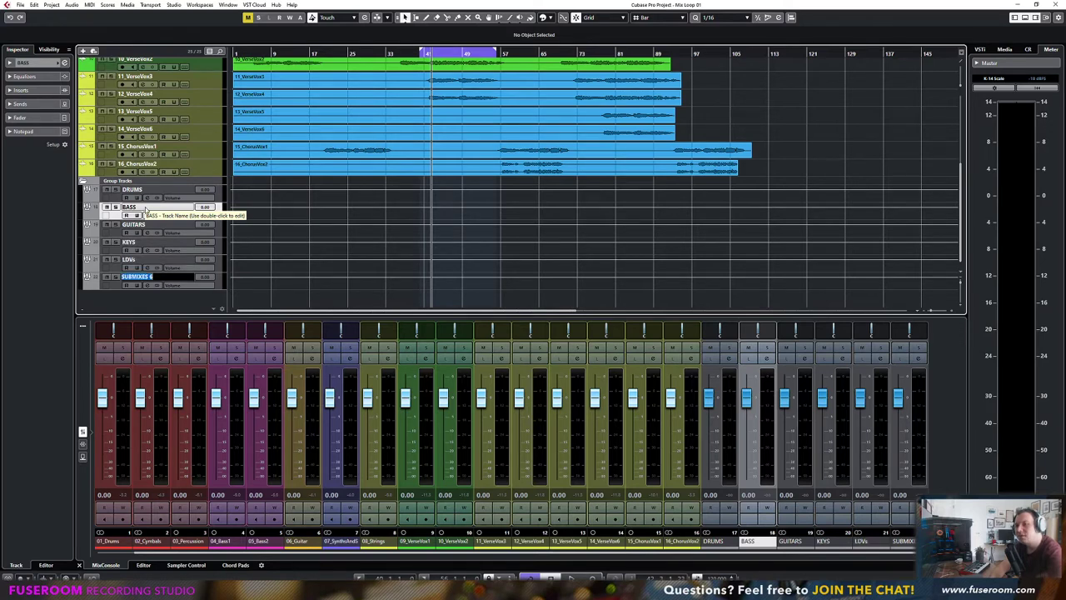
{"action": "type", "text": "BGVs"}
{"action": "key", "text": "Return"}
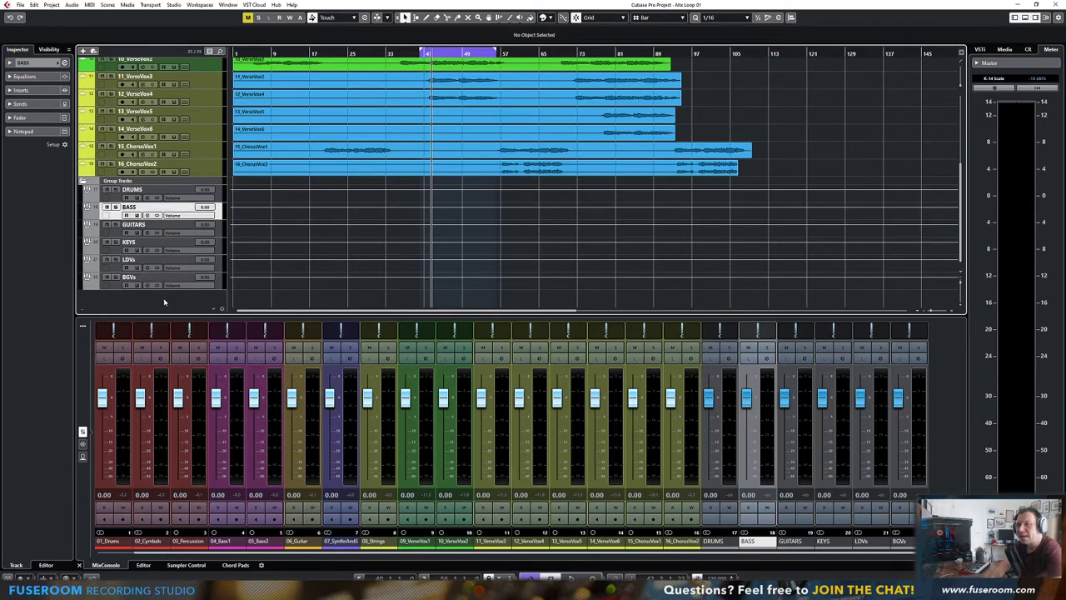
Collapse the Group Tracks folder in the track list
{"action": "left_click", "coordinate": [149, 182]}
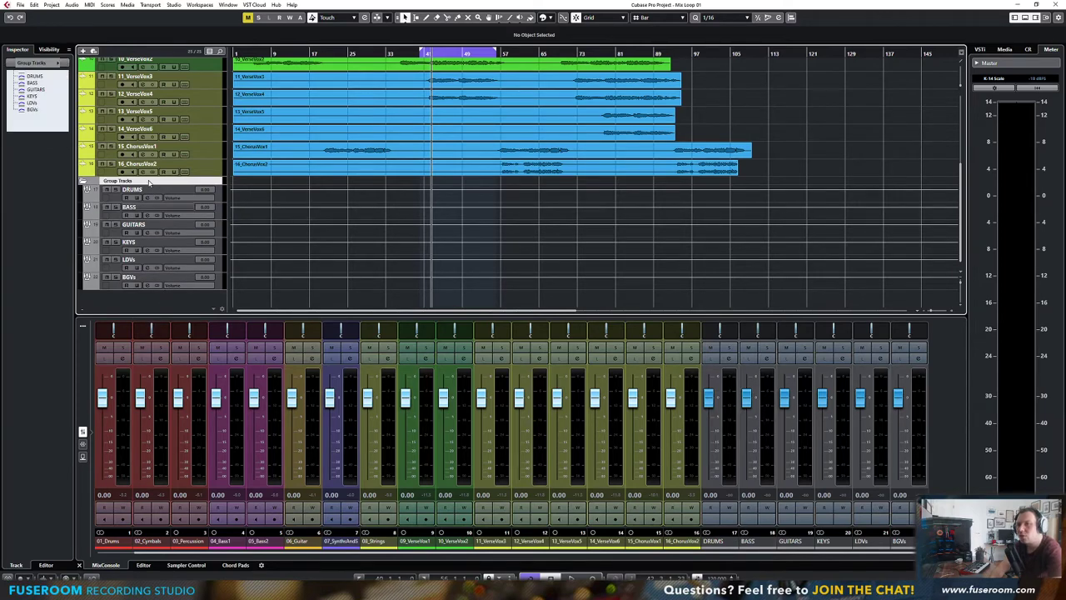
{"action": "left_click", "coordinate": [82, 182]}
{"action": "left_click", "coordinate": [82, 188]}
{"action": "left_click", "coordinate": [82, 286]}
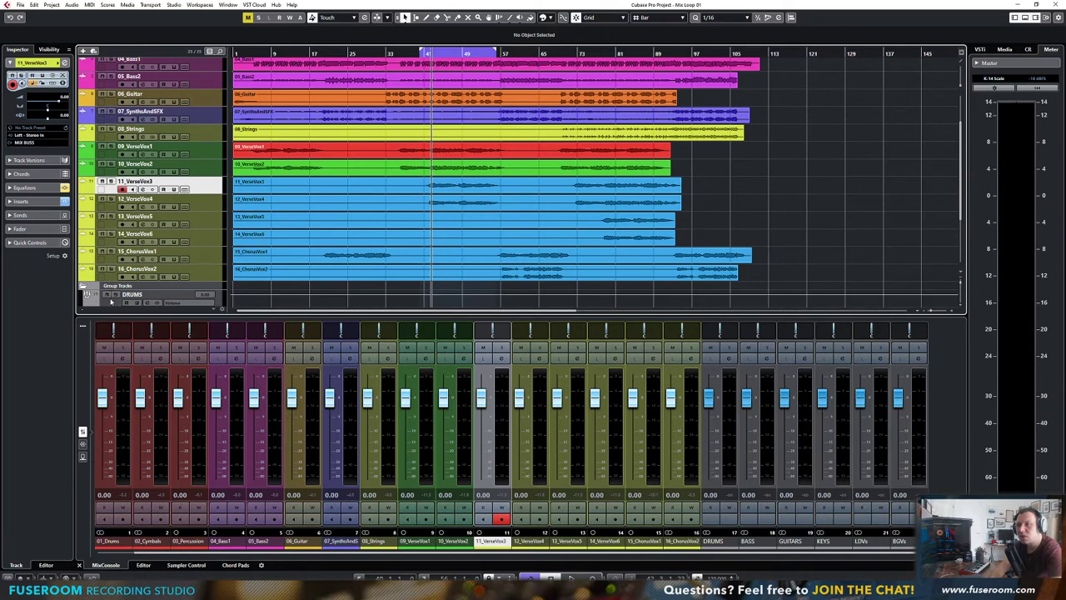
{"action": "left_click", "coordinate": [83, 287]}
{"action": "right_click", "coordinate": [123, 297]}
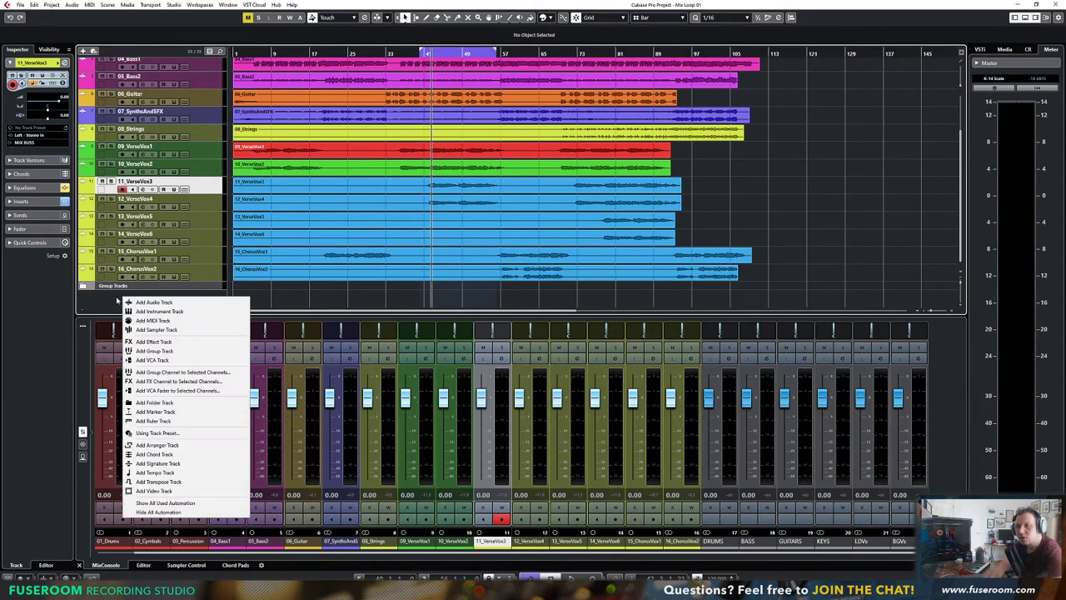
{"action": "left_click", "coordinate": [118, 301]}
Hide the Group Tracks folder track and bring it back by showing all channels in the mixer
{"action": "left_click", "coordinate": [119, 288]}
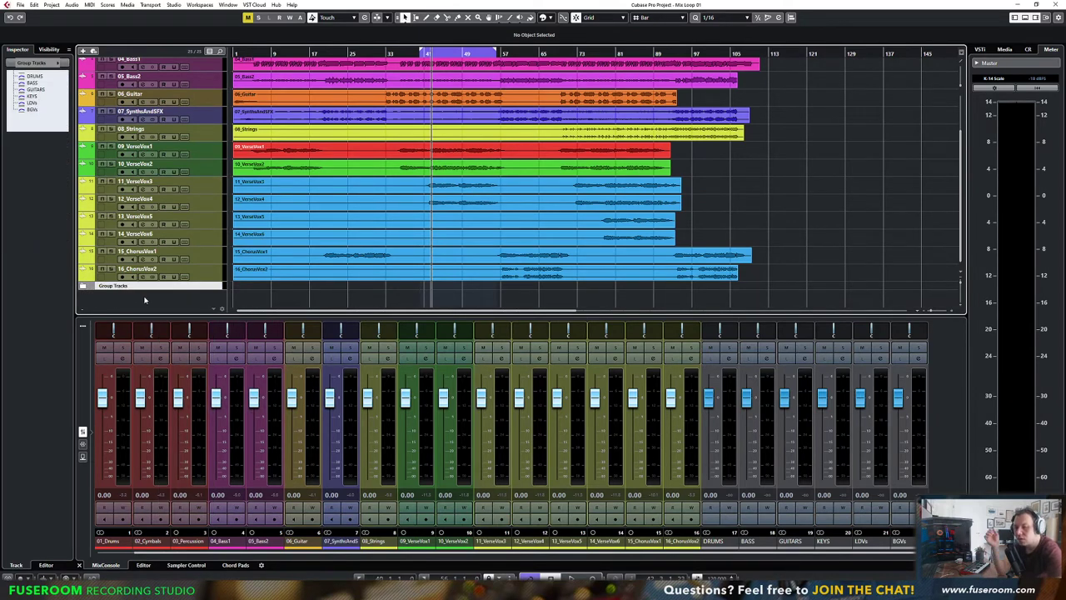
{"action": "right_click", "coordinate": [154, 288]}
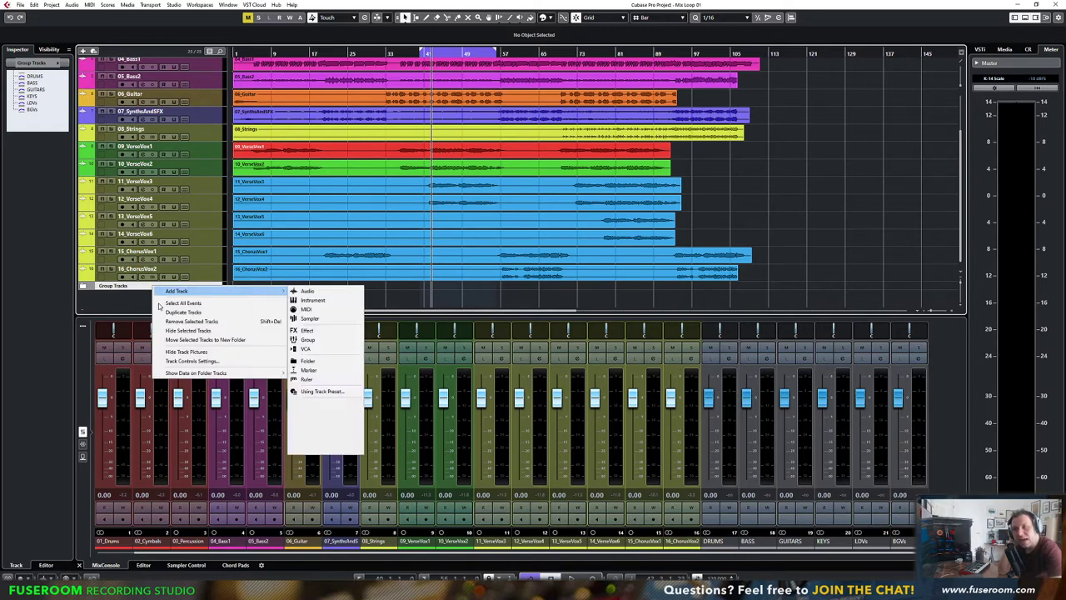
{"action": "left_click", "coordinate": [185, 331]}
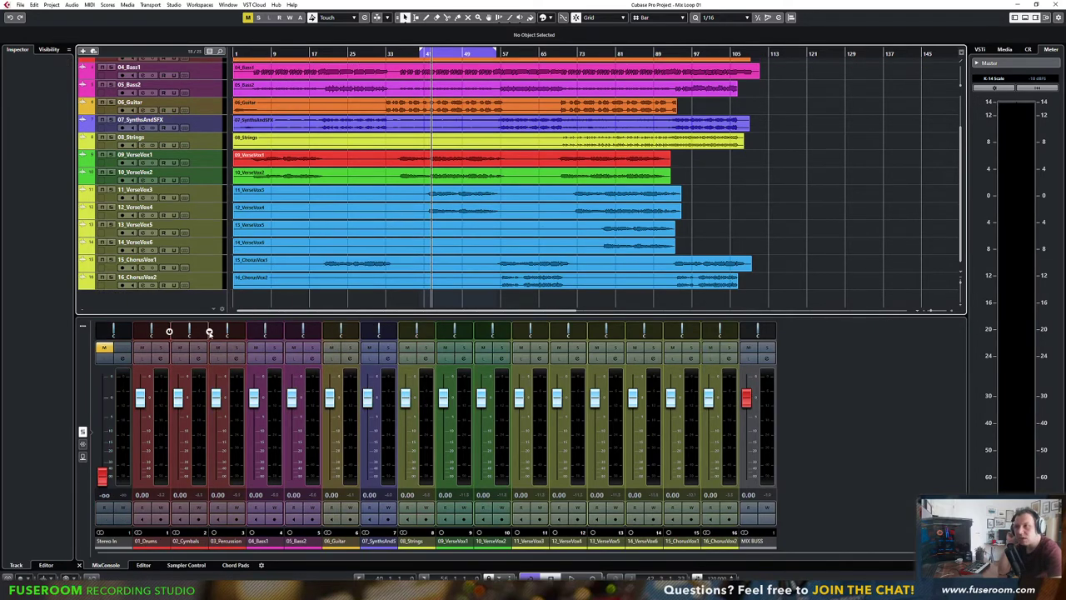
{"action": "right_click", "coordinate": [807, 390]}
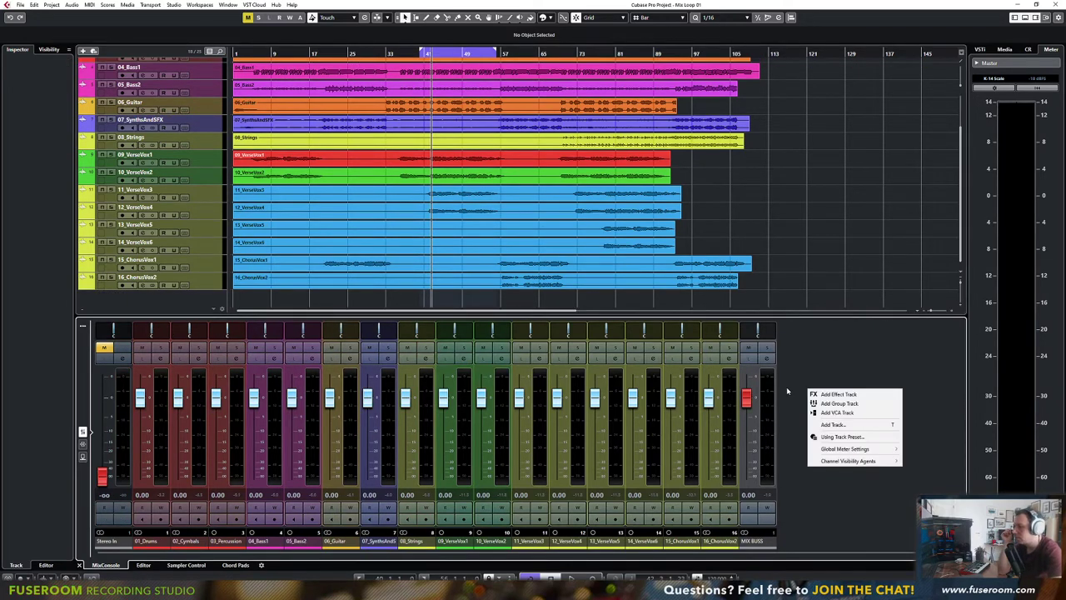
{"action": "mouse_move", "coordinate": [834, 461]}
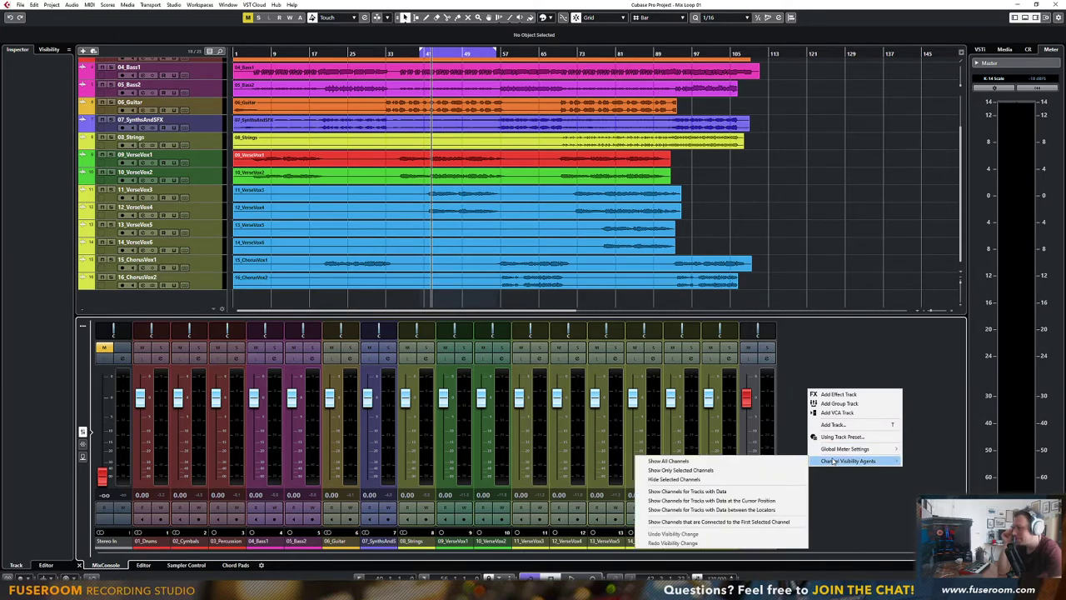
{"action": "left_click", "coordinate": [653, 461]}
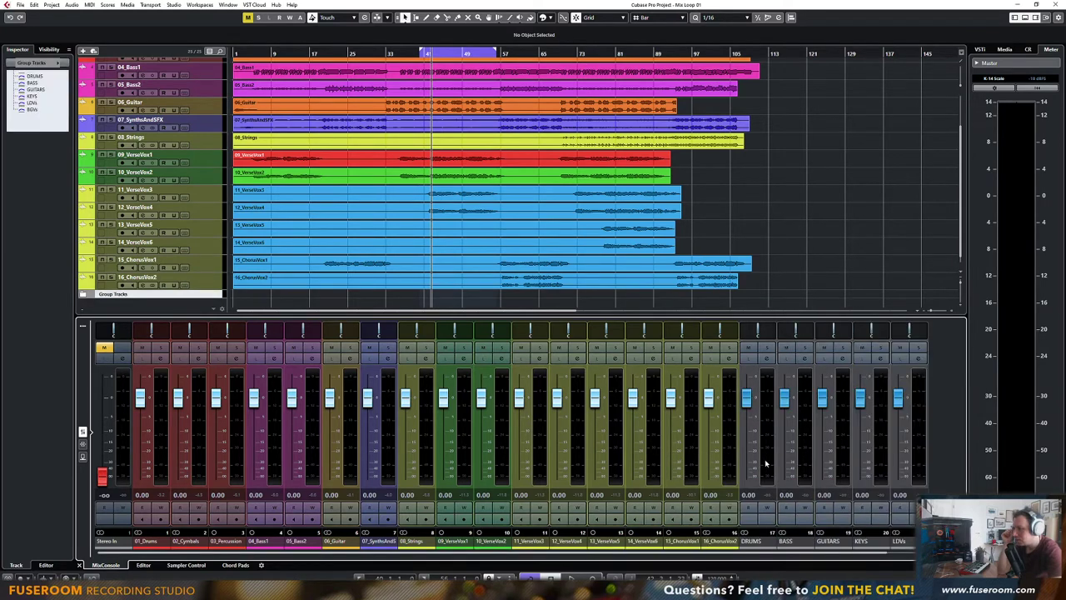
{"action": "right_click", "coordinate": [150, 296]}
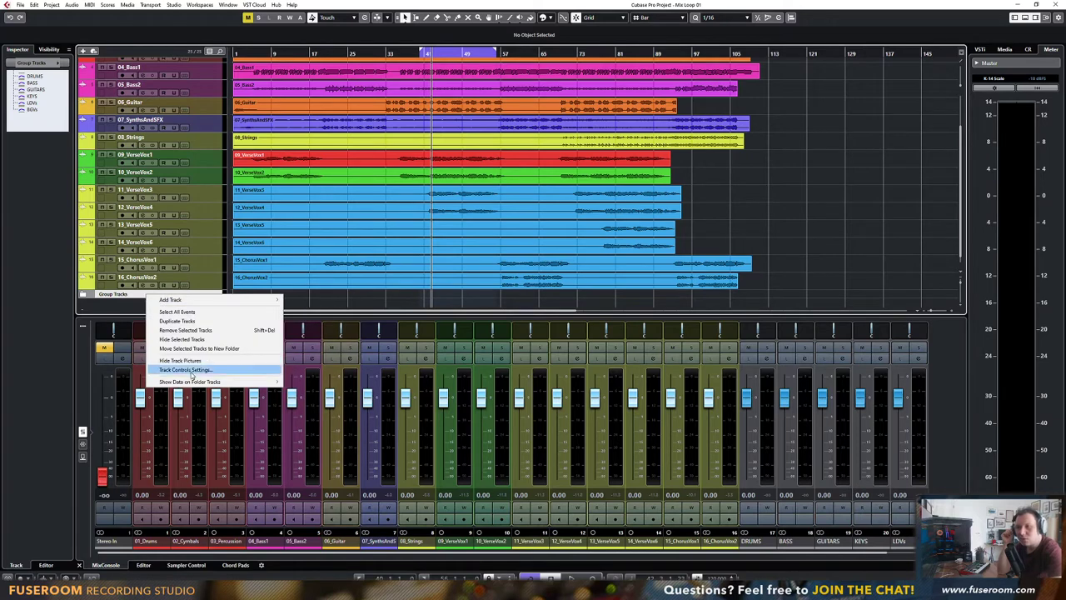
{"action": "mouse_move", "coordinate": [193, 383]}
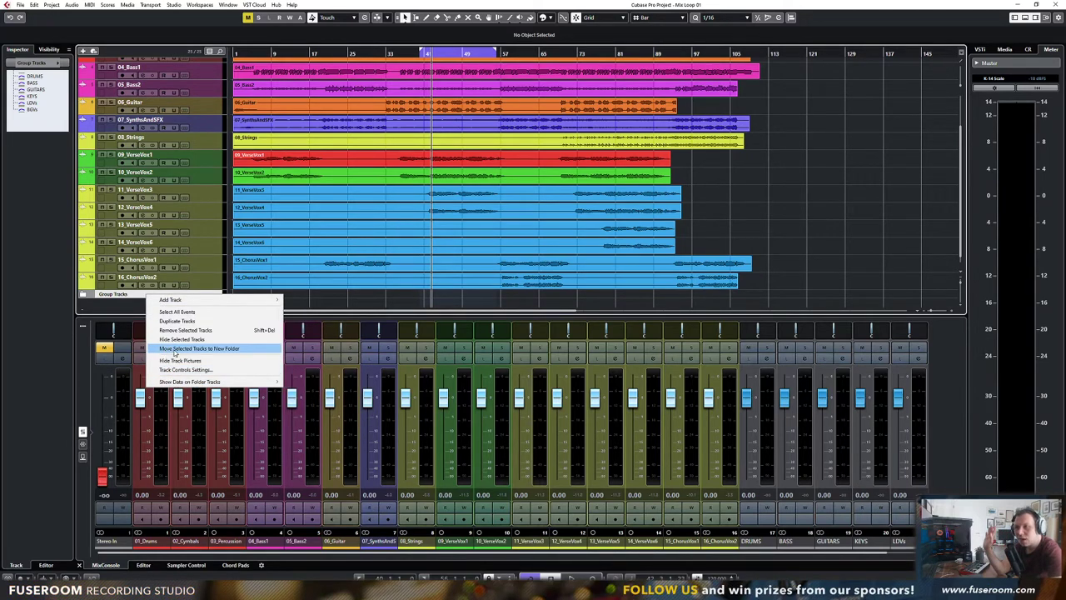
{"action": "left_click", "coordinate": [118, 295]}
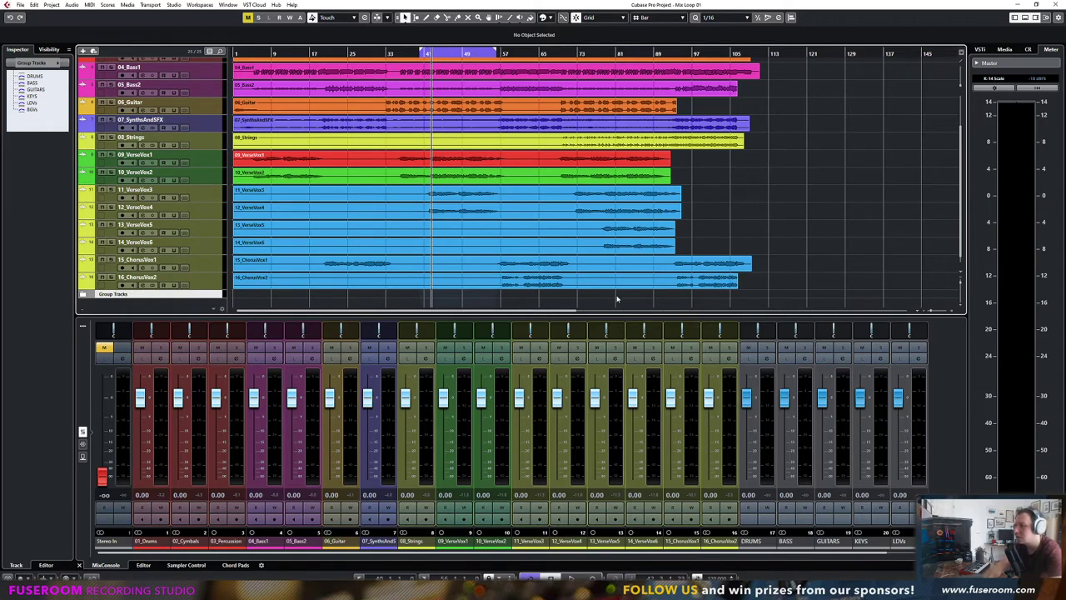
Select the tracks 12_VerseVox4 through 16_ChorusVox2 and route their output to the BGVs group
{"action": "left_click", "coordinate": [720, 542]}
{"action": "left_click", "coordinate": [575, 509], "text": "shift"}
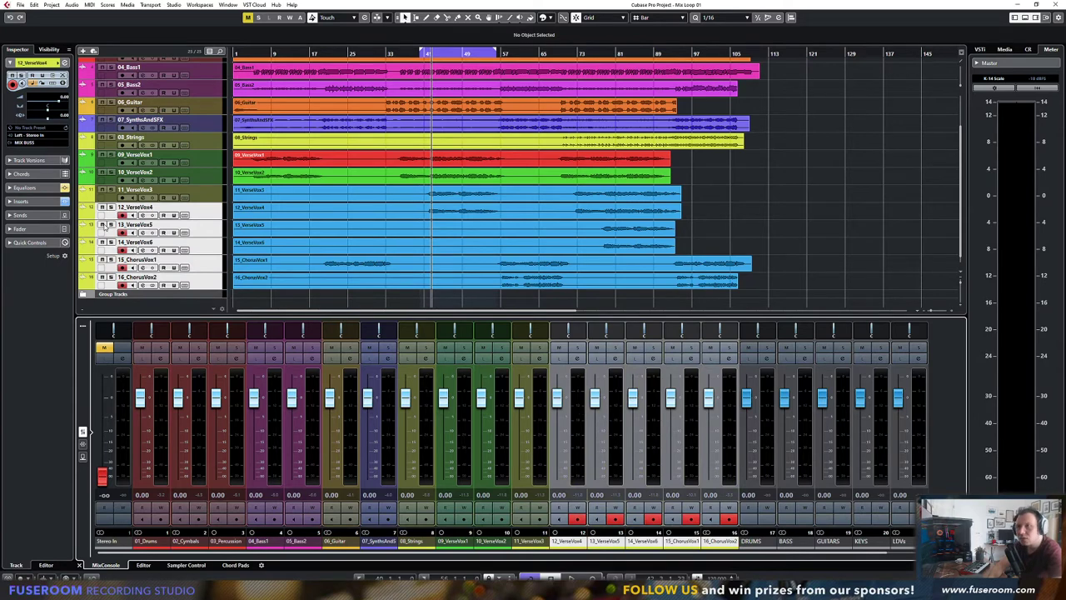
{"action": "left_click", "coordinate": [25, 142]}
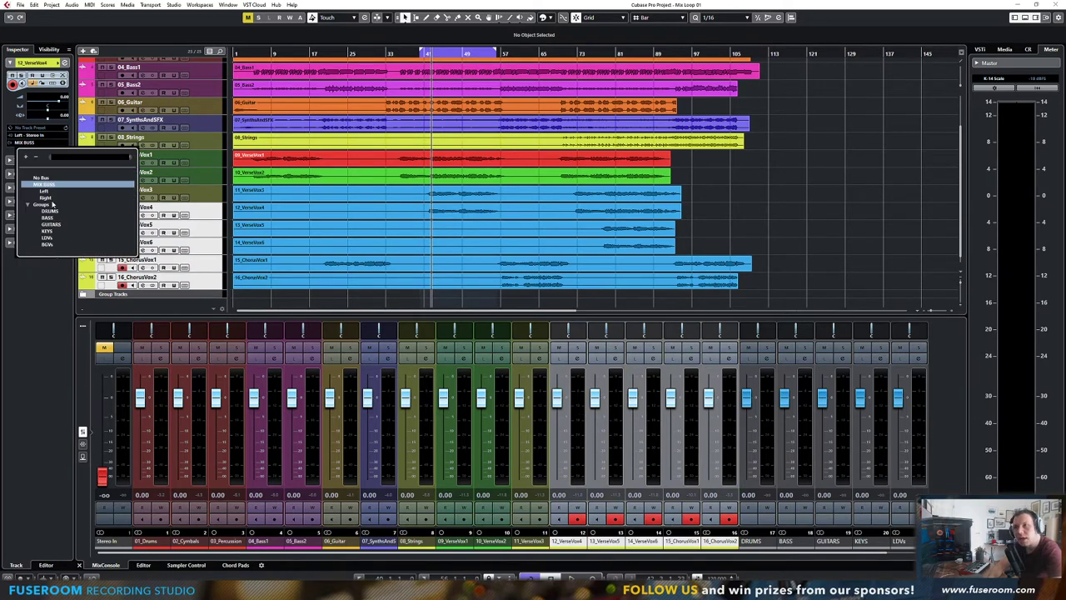
{"action": "left_click", "coordinate": [48, 243]}
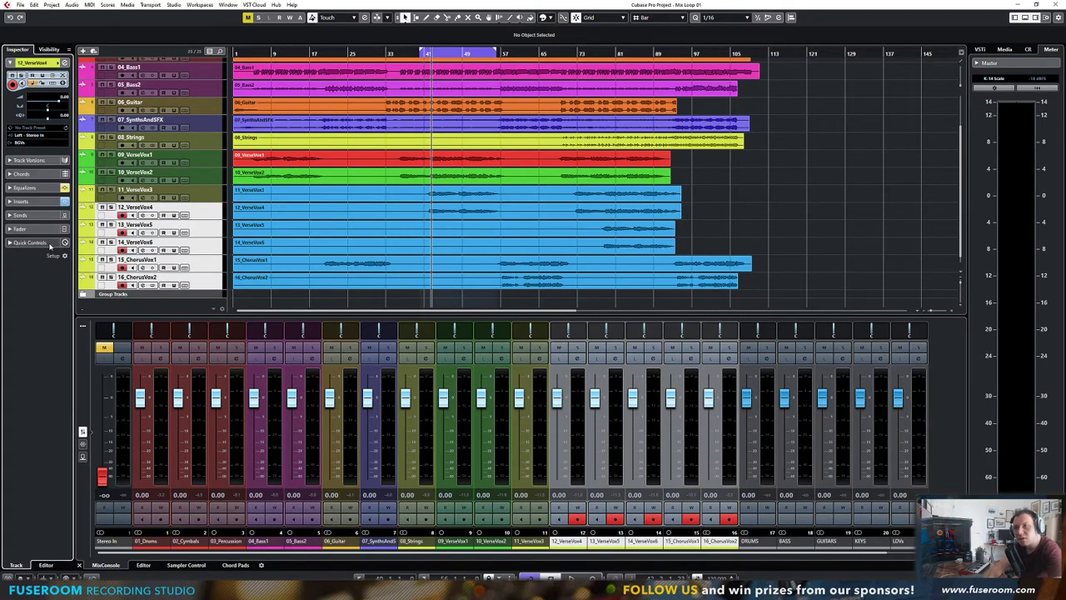
Select 09_VerseVox1 and 10_VerseVox2 and route their output to the LDVs group
{"action": "left_click", "coordinate": [534, 543]}
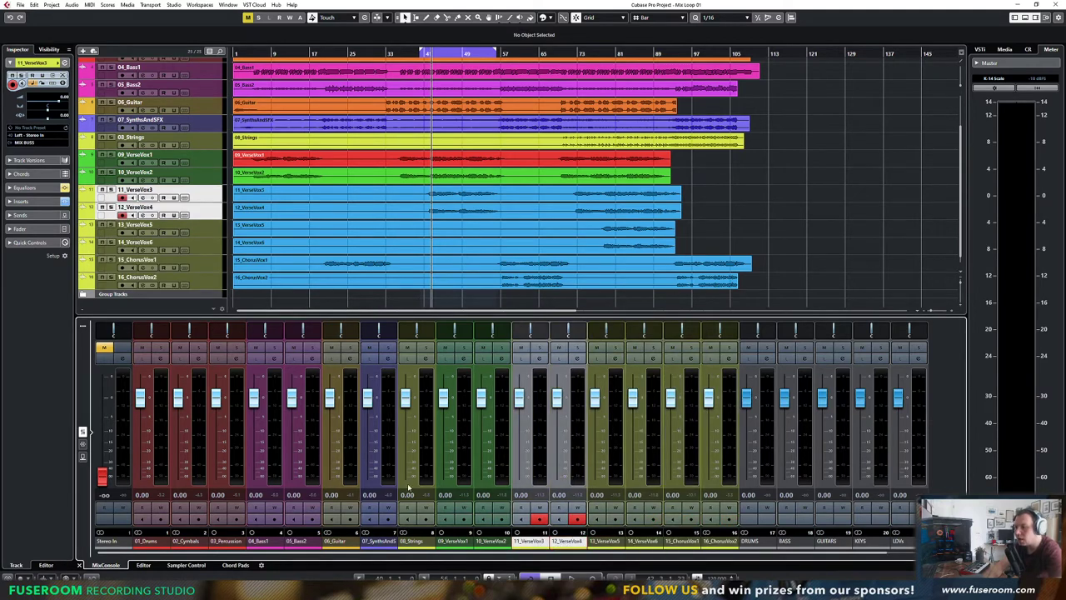
{"action": "left_click", "coordinate": [450, 540]}
{"action": "left_click", "coordinate": [489, 540], "text": "ctrl"}
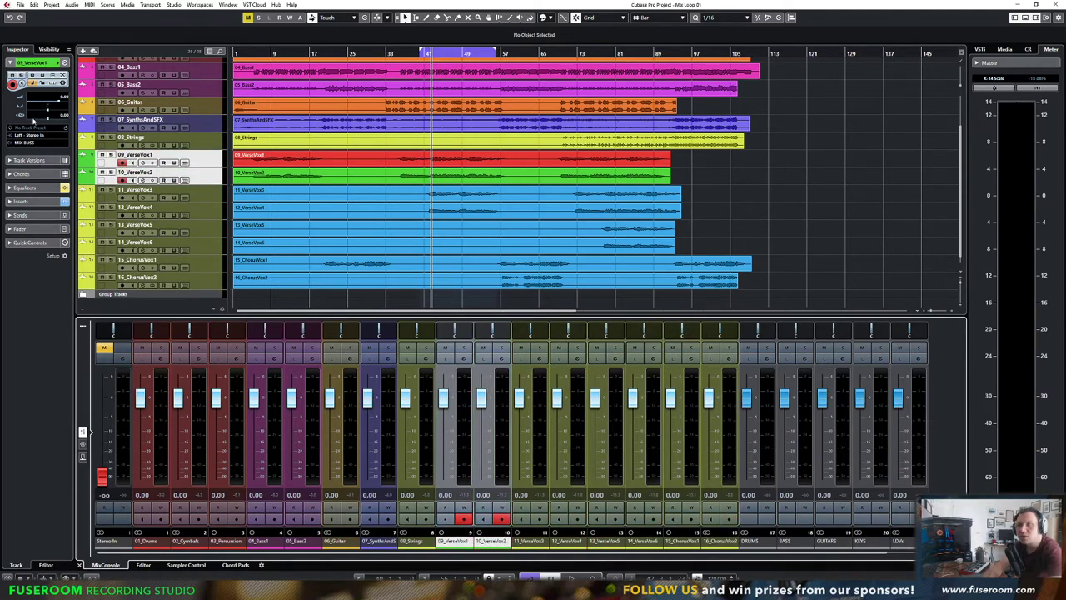
{"action": "left_click", "coordinate": [55, 63]}
{"action": "left_click", "coordinate": [55, 64]}
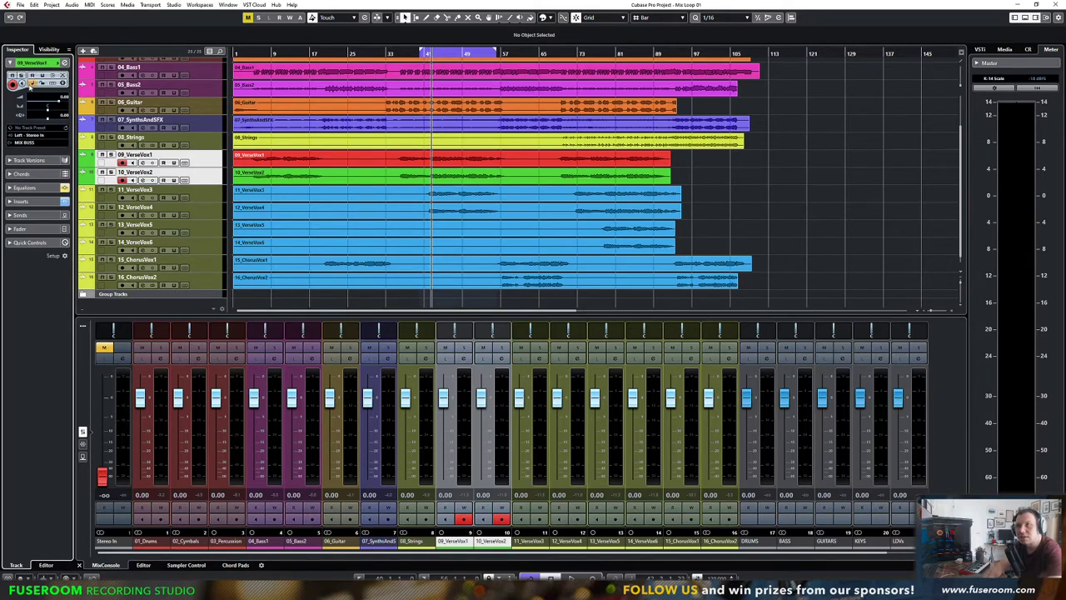
{"action": "left_click", "coordinate": [29, 137]}
{"action": "left_click", "coordinate": [23, 138]}
{"action": "left_click", "coordinate": [24, 144]}
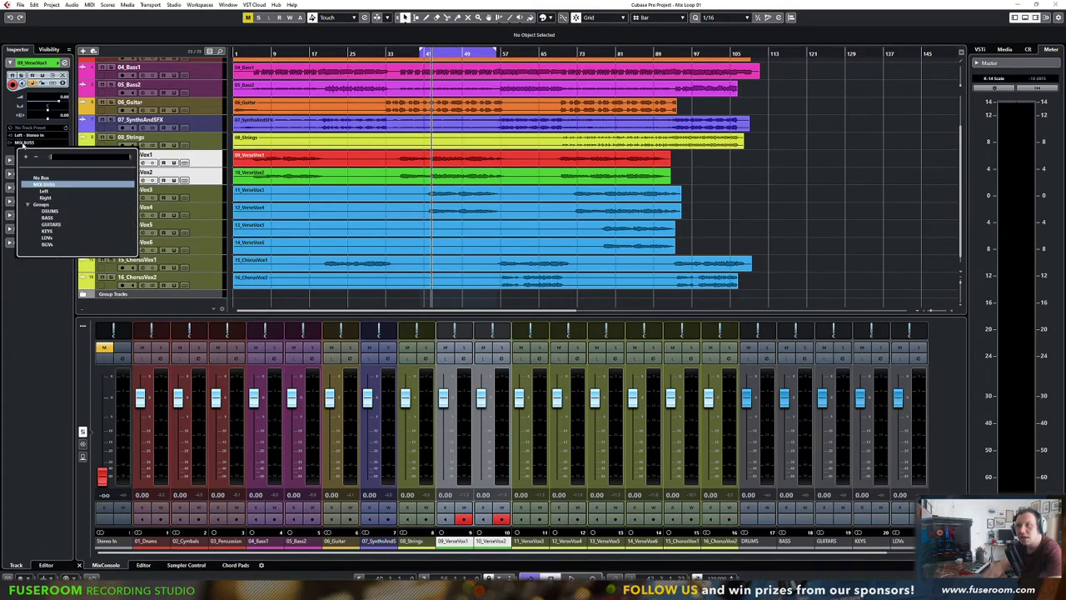
{"action": "left_click", "coordinate": [47, 240]}
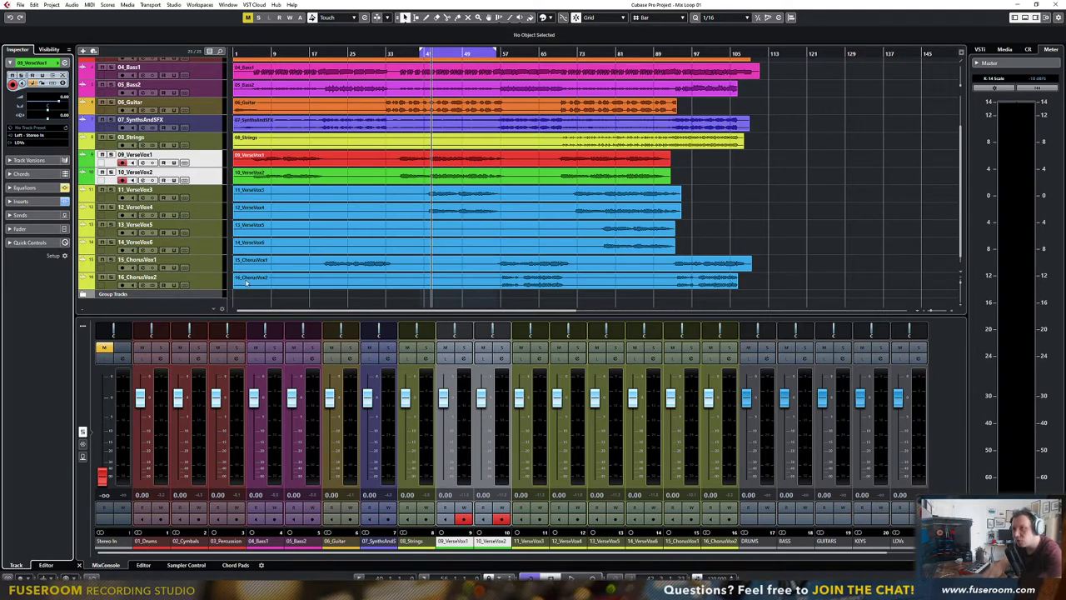
Route 07_SynthsAndSFX and 08_Strings to the KEYS group, and 06_Guitar to the GUITARS group
{"action": "left_click", "coordinate": [206, 132]}
{"action": "left_click", "coordinate": [208, 145], "text": "shift"}
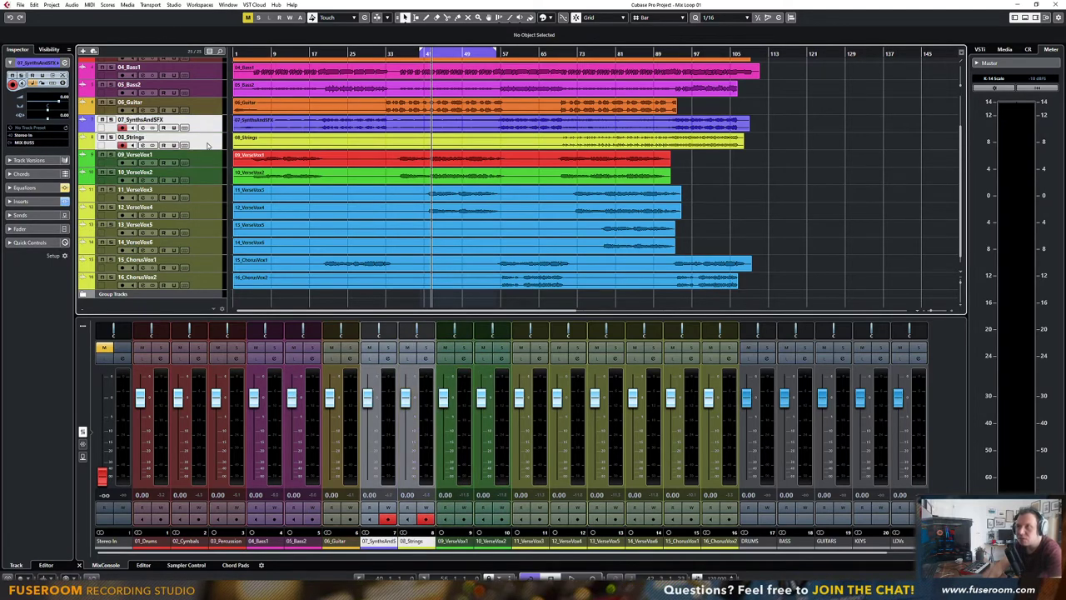
{"action": "left_click", "coordinate": [27, 143]}
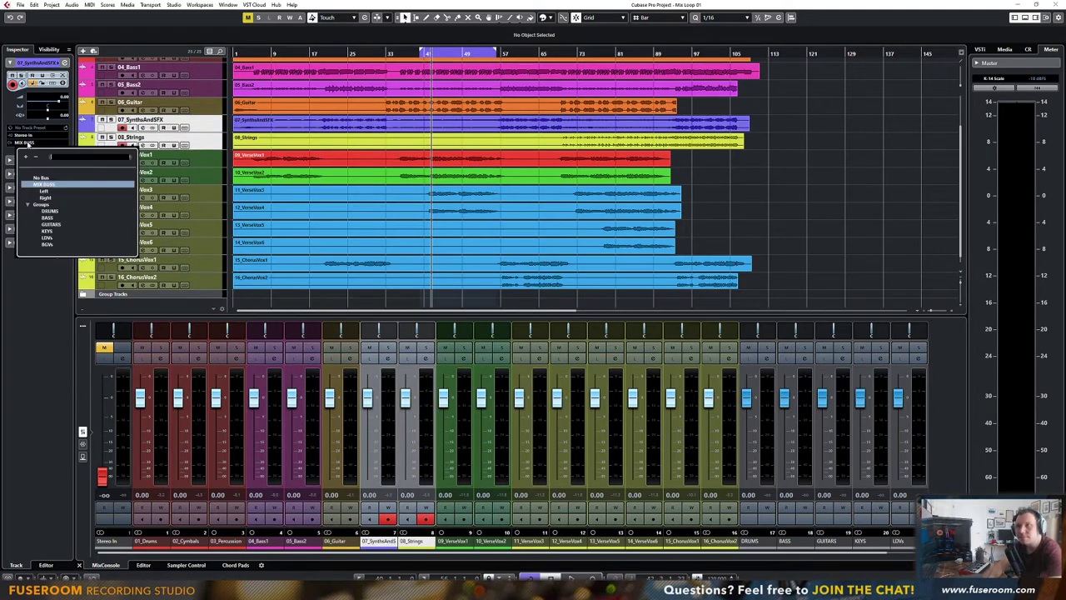
{"action": "left_click", "coordinate": [48, 231]}
{"action": "left_click", "coordinate": [167, 103]}
{"action": "left_click", "coordinate": [31, 145]}
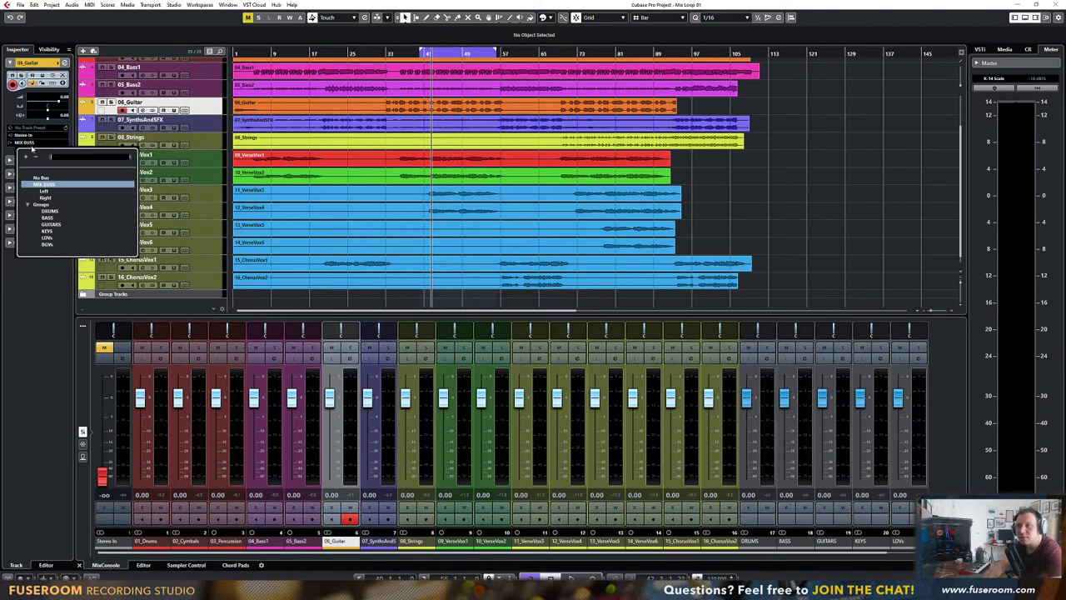
{"action": "left_click", "coordinate": [56, 226]}
Route 04_Bass1 and 05_Bass2 to the BASS group
{"action": "left_click", "coordinate": [195, 87]}
{"action": "left_click", "coordinate": [195, 69], "text": "shift"}
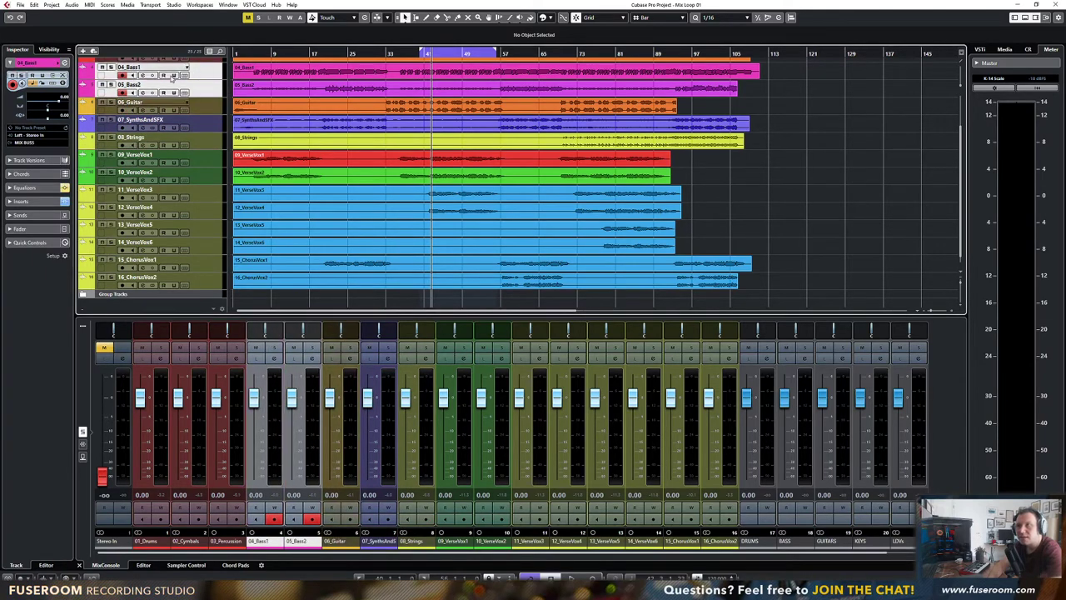
{"action": "left_click", "coordinate": [31, 143]}
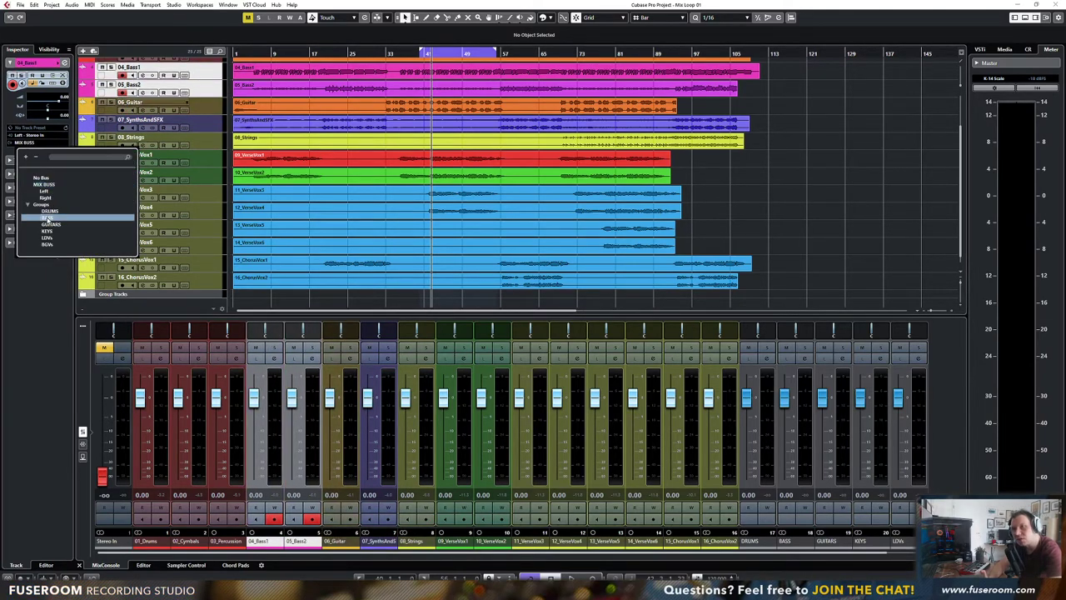
{"action": "left_click", "coordinate": [48, 219]}
Select the tracks 01_Drums through 03_Percussion and route their output to the DRUMS group
{"action": "scroll", "coordinate": [192, 184], "scroll_direction": "up", "scroll_amount": 3}
{"action": "left_click", "coordinate": [210, 112]}
{"action": "left_click", "coordinate": [211, 81], "text": "shift"}
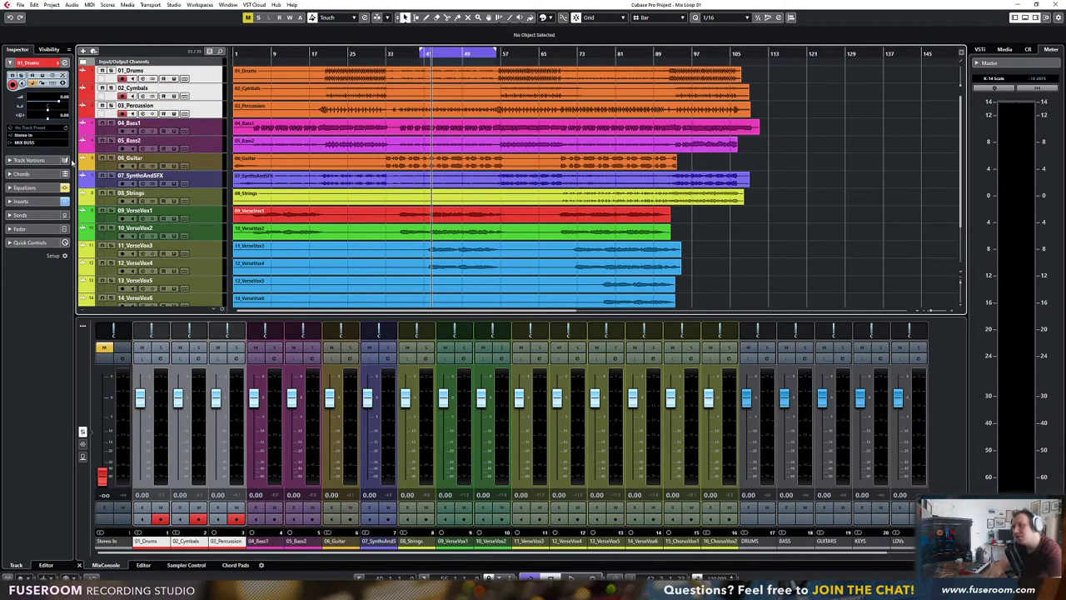
{"action": "left_click", "coordinate": [29, 144]}
{"action": "left_click", "coordinate": [50, 210]}
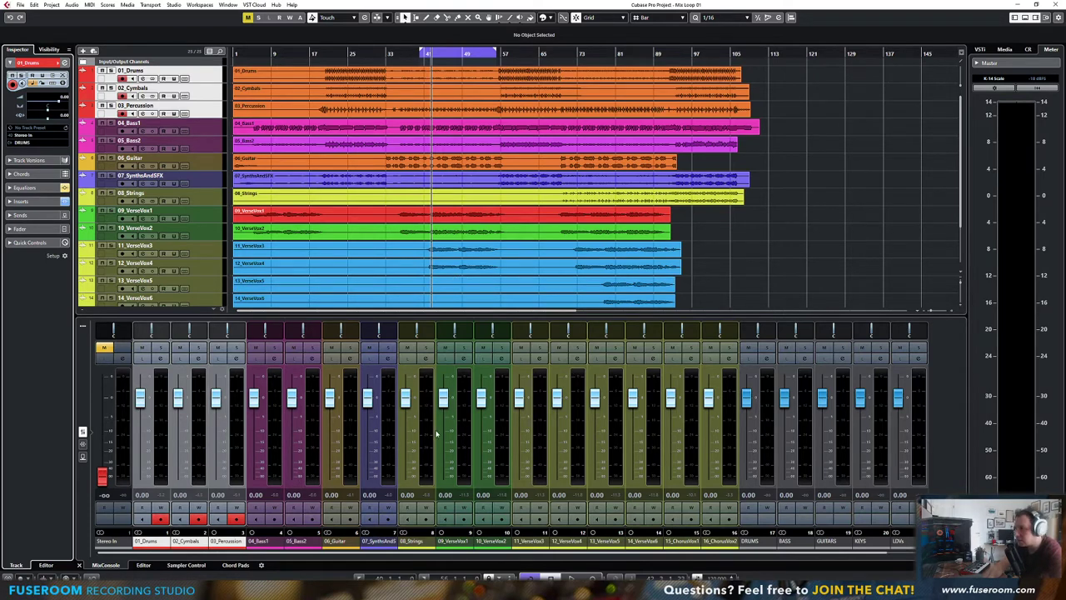
Solo the DRUMS, BASS, KEYS and LDVs group channels one after another during playback to check the submix routing
{"action": "left_click", "coordinate": [768, 350]}
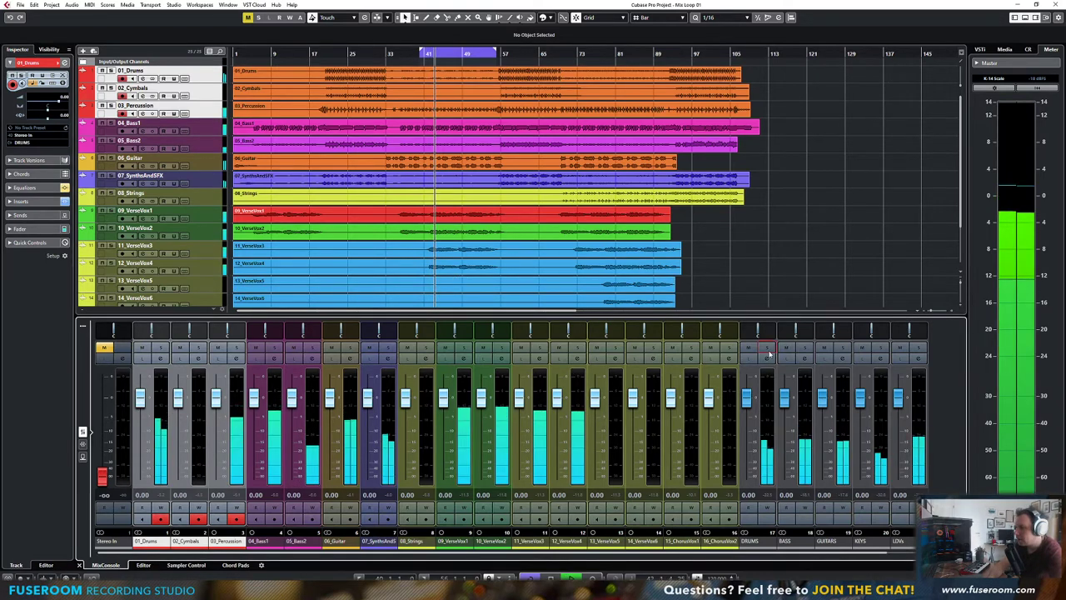
{"action": "left_click", "coordinate": [767, 349]}
{"action": "left_click", "coordinate": [805, 349]}
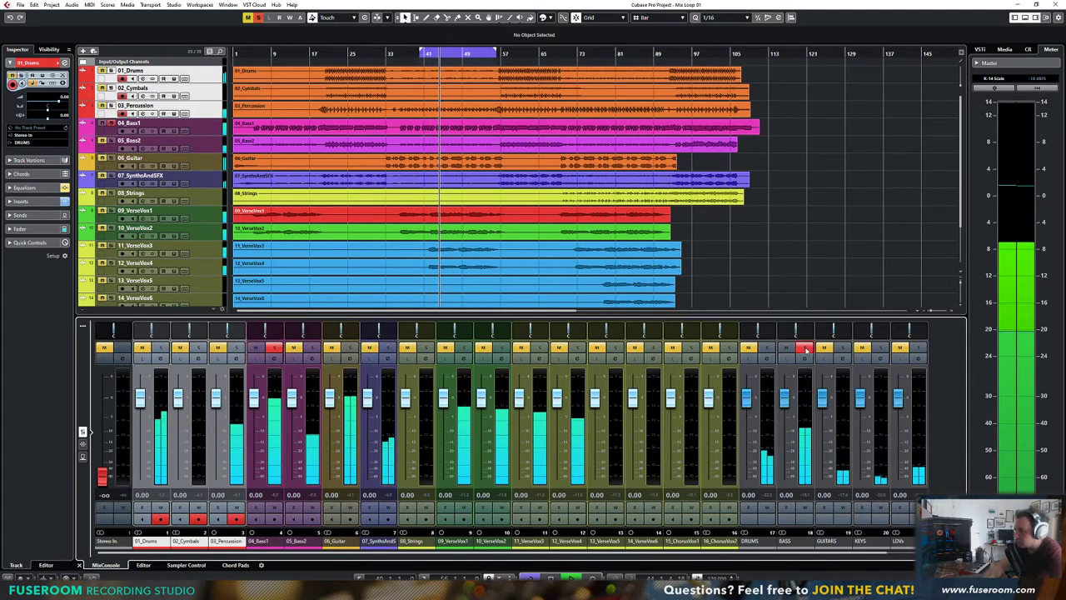
{"action": "left_click", "coordinate": [880, 349]}
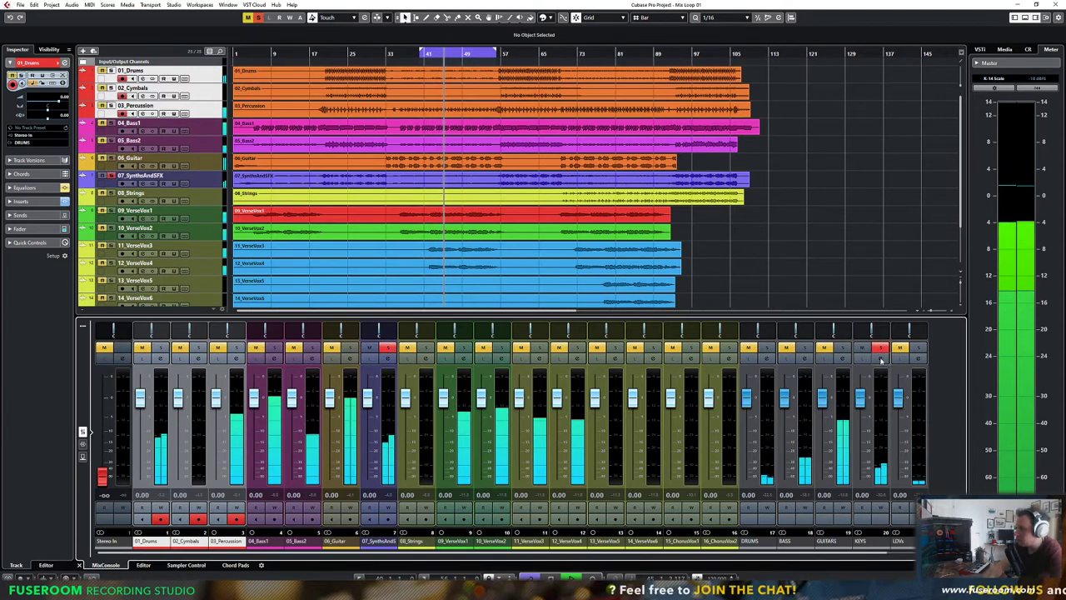
{"action": "left_click", "coordinate": [918, 349]}
{"action": "left_click", "coordinate": [881, 349]}
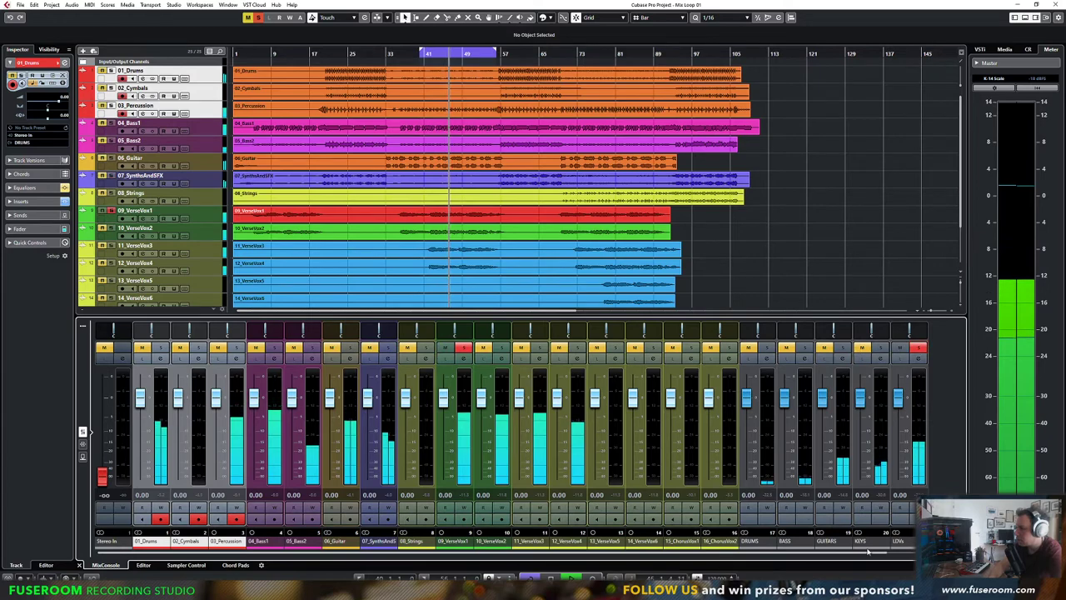
Hide the master meter zone so the mixer spans the full window width
{"action": "left_click_drag", "start_coordinate": [875, 554], "coordinate": [946, 554]}
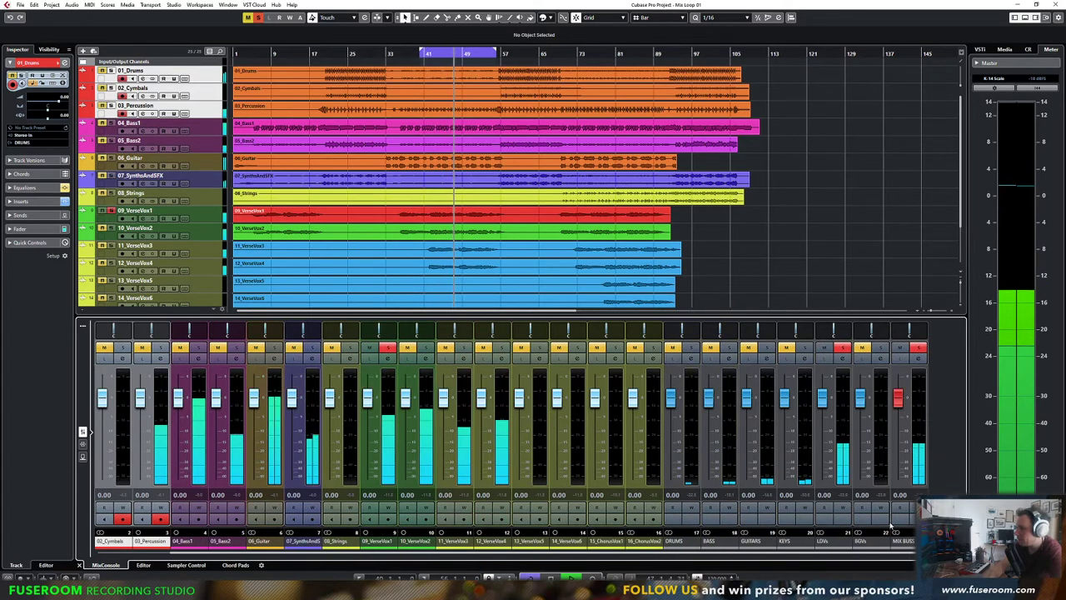
{"action": "left_click", "coordinate": [1036, 18]}
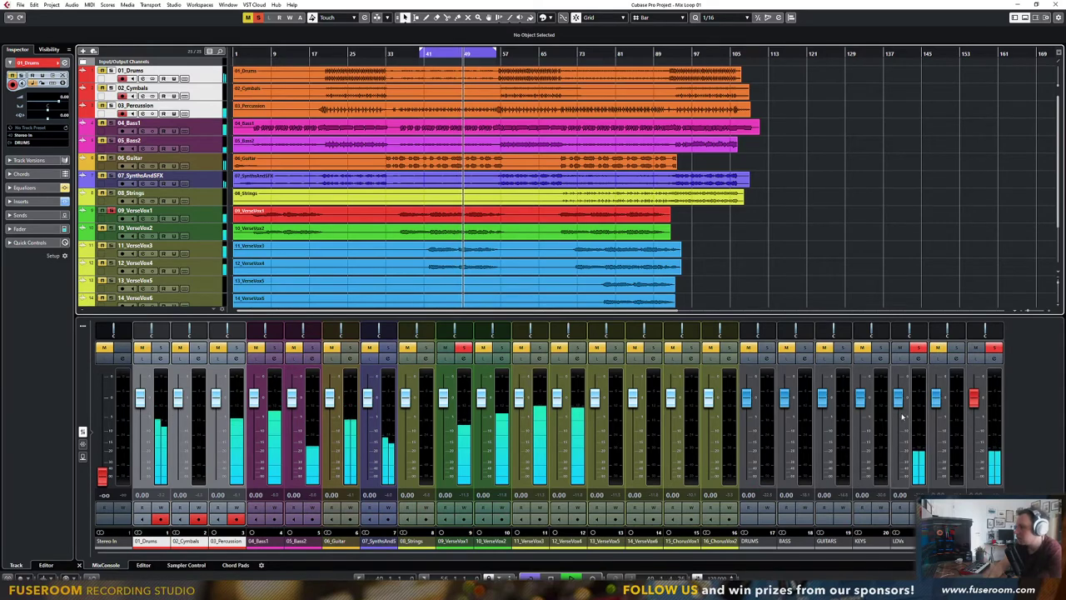
{"action": "left_click", "coordinate": [119, 544]}
{"action": "right_click", "coordinate": [121, 545]}
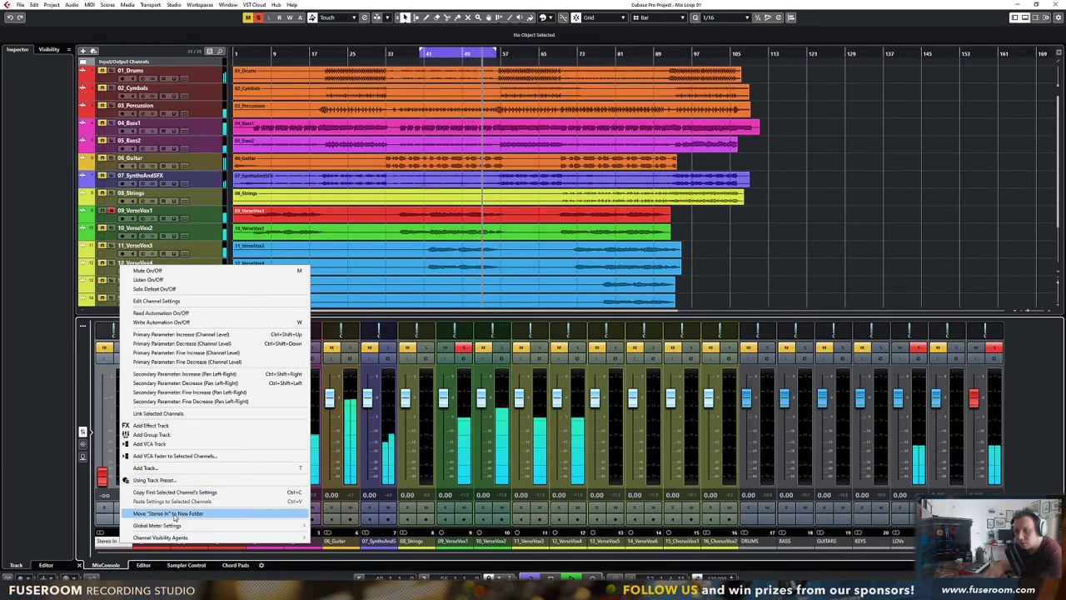
{"action": "mouse_move", "coordinate": [174, 537]}
{"action": "left_click", "coordinate": [110, 543]}
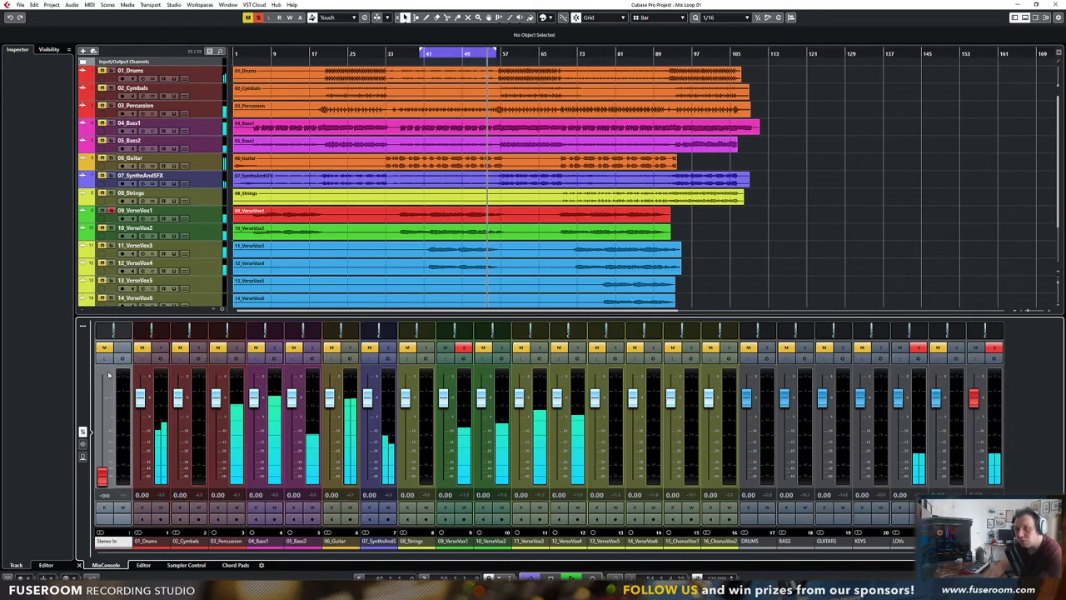
{"action": "scroll", "coordinate": [163, 253], "scroll_direction": "down", "scroll_amount": 4}
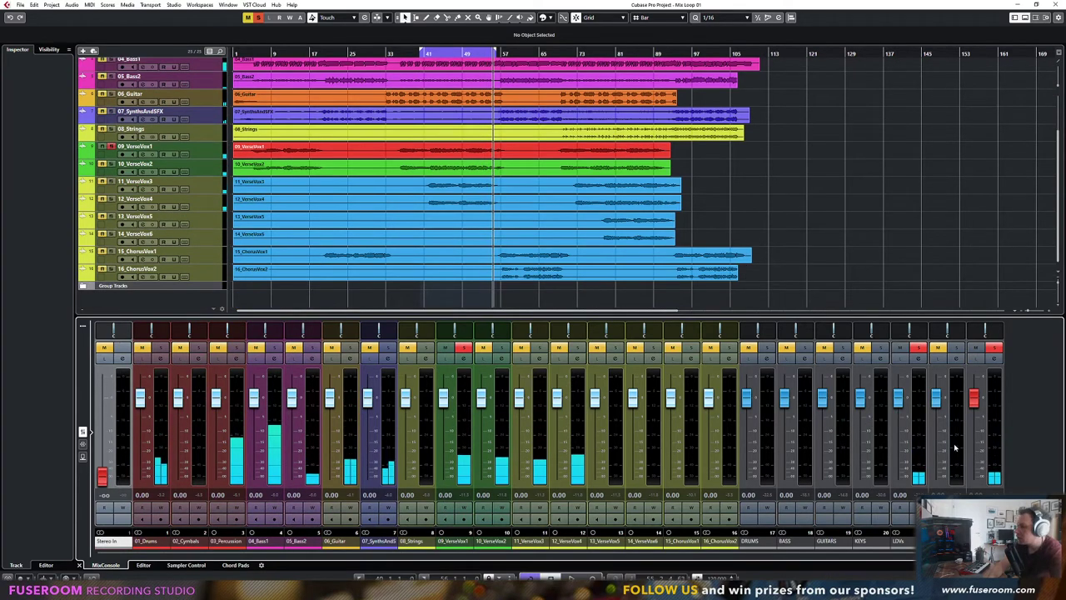
Try to colour the group channels DRUMS through BGVs by selecting them in the mixer and opening the colour palette
{"action": "left_click", "coordinate": [755, 542]}
{"action": "left_click", "coordinate": [941, 542], "text": "shift"}
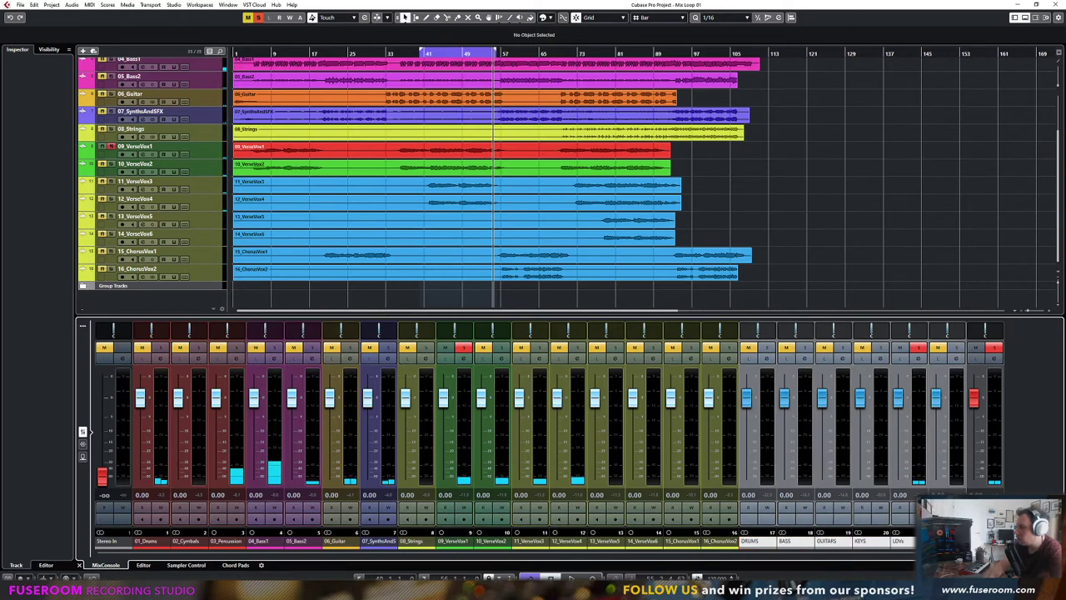
{"action": "left_click", "coordinate": [985, 542]}
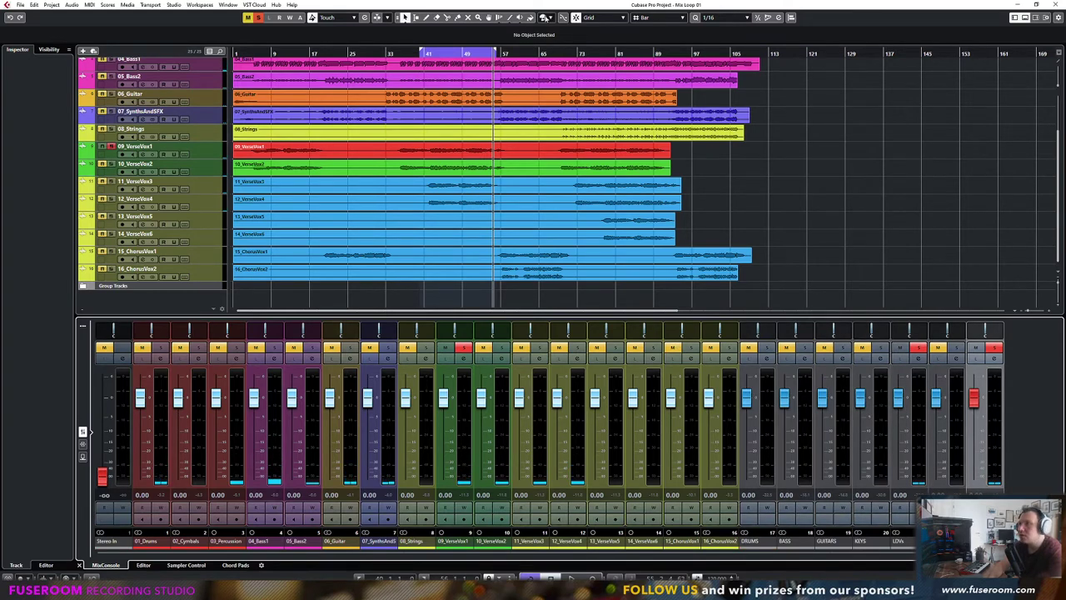
{"action": "left_click", "coordinate": [543, 17]}
{"action": "left_click", "coordinate": [985, 541]}
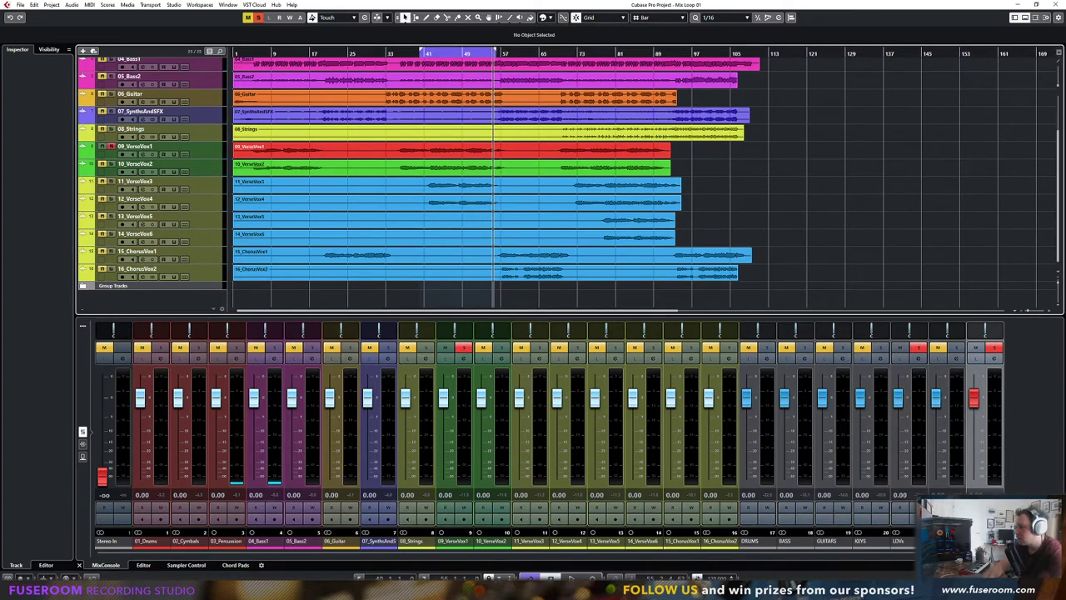
{"action": "left_click", "coordinate": [901, 542]}
{"action": "left_click", "coordinate": [943, 541]}
{"action": "left_click", "coordinate": [753, 542], "text": "shift"}
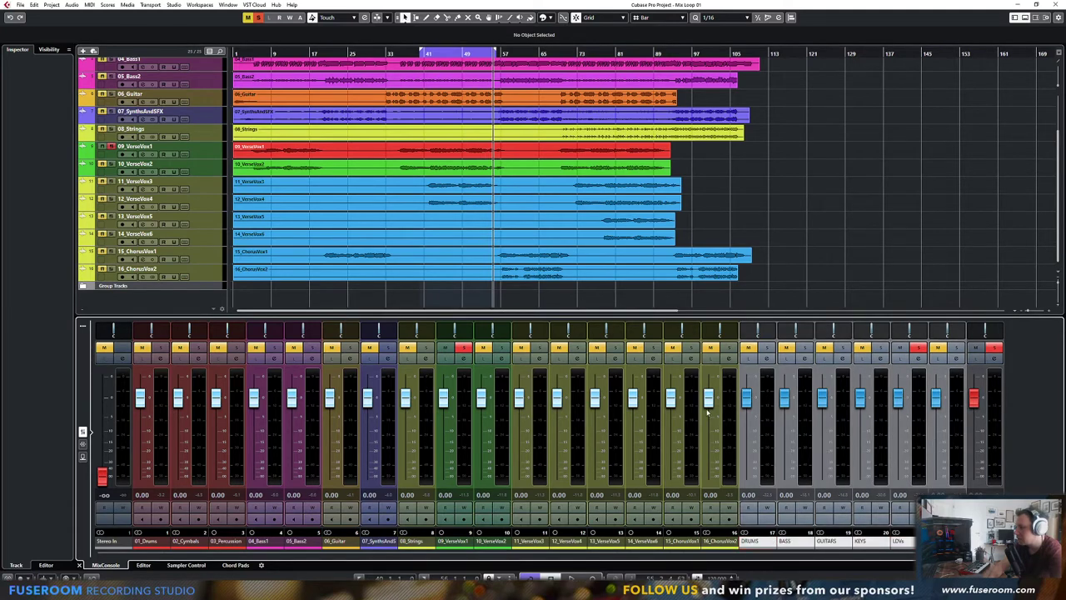
{"action": "left_click", "coordinate": [545, 17]}
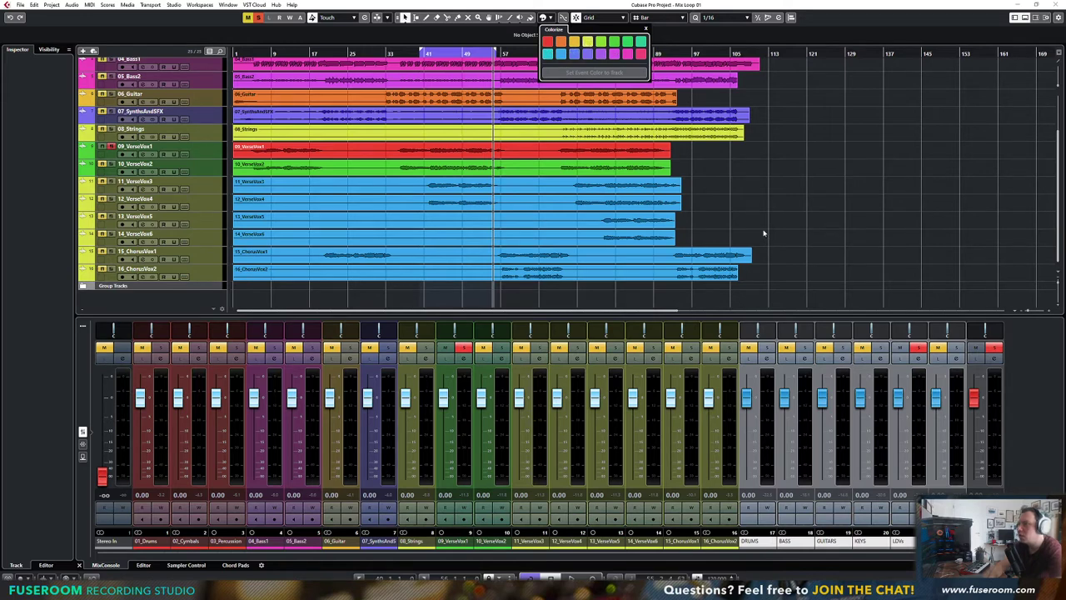
{"action": "left_click", "coordinate": [646, 29]}
Reselect the six group channels in the mixer and try the Color tool on the DRUMS channel
{"action": "left_click", "coordinate": [984, 541]}
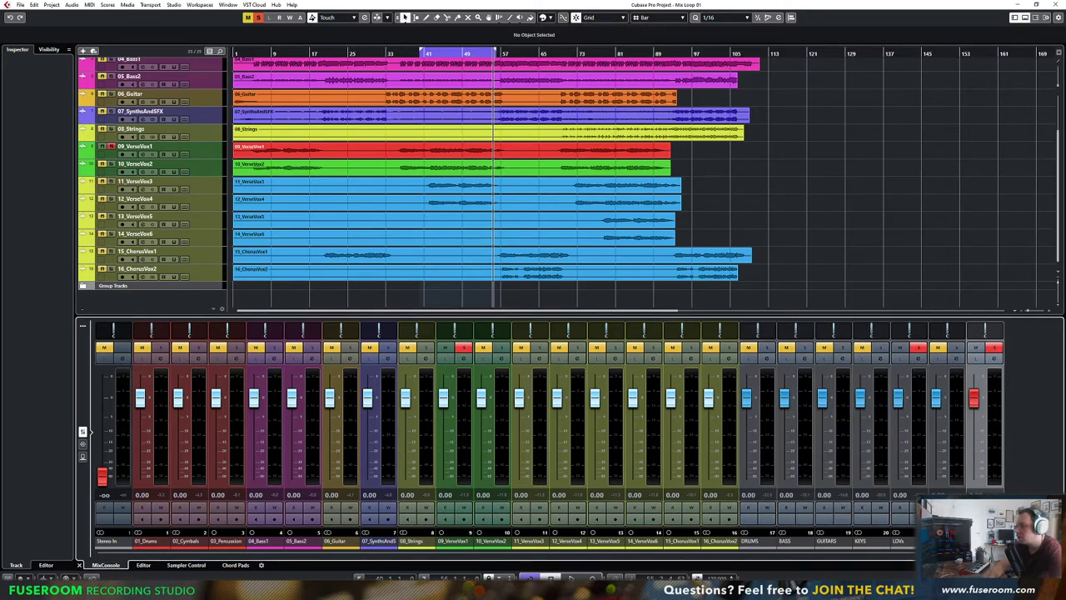
{"action": "left_click", "coordinate": [947, 541]}
{"action": "left_click", "coordinate": [754, 546], "text": "shift"}
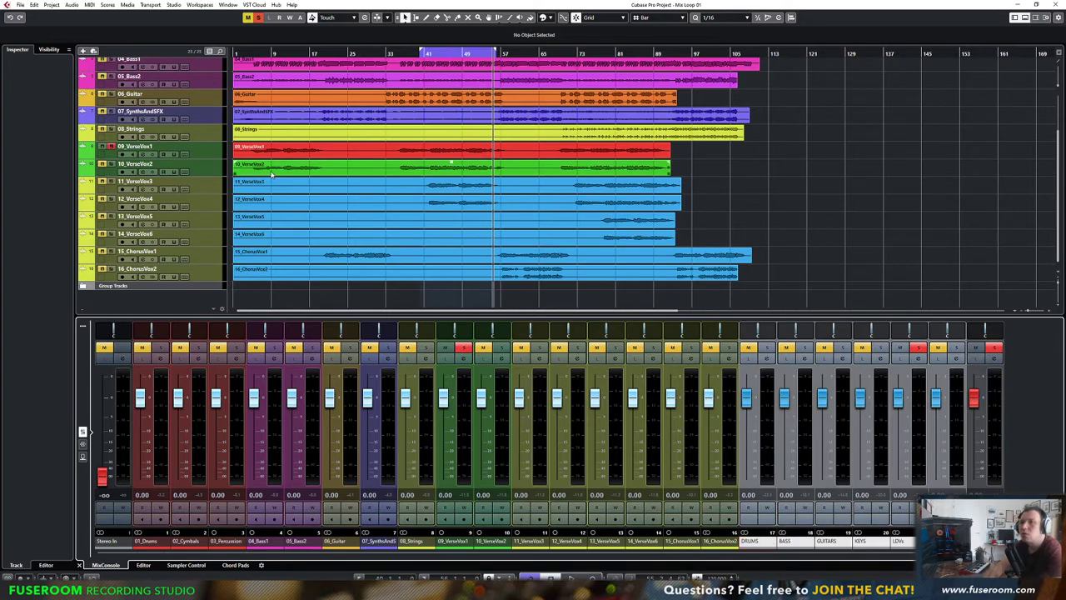
{"action": "left_click", "coordinate": [530, 18]}
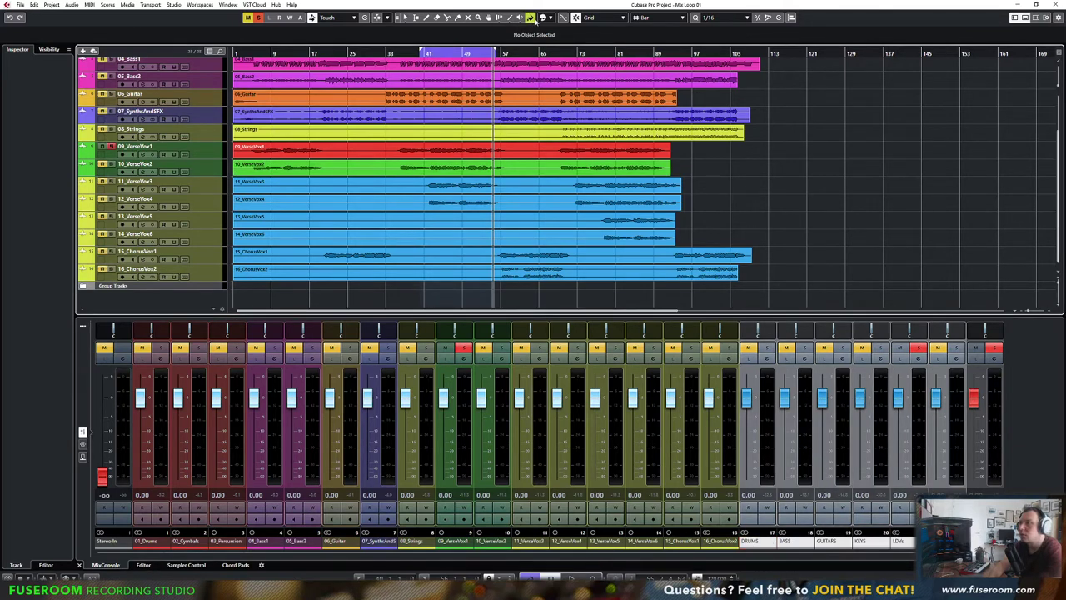
{"action": "left_click", "coordinate": [761, 541]}
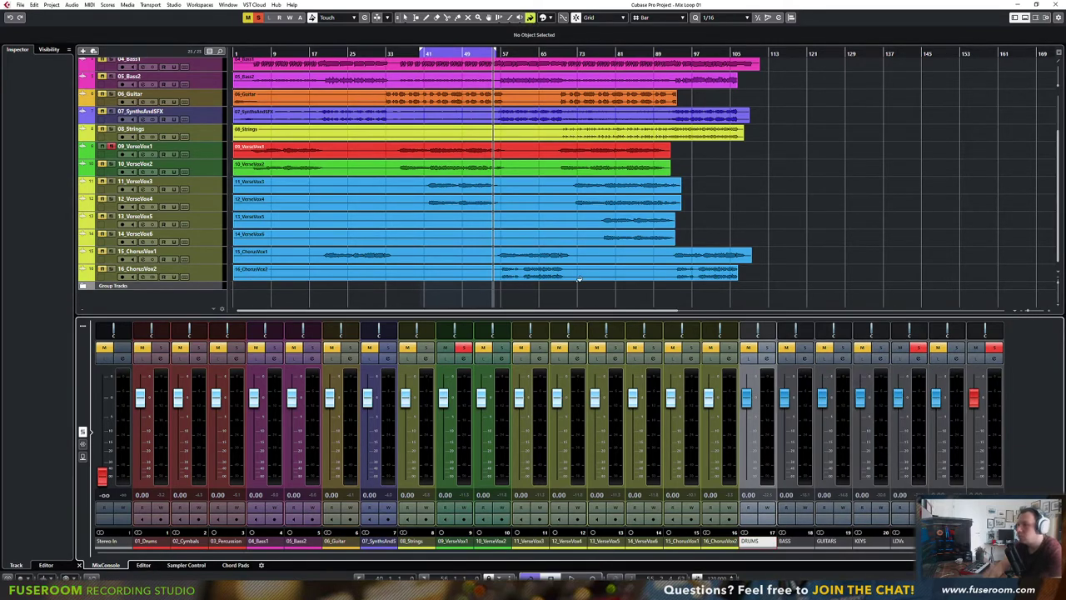
Expand the Group Tracks folder and select the group tracks DRUMS through BGVs
{"action": "left_click", "coordinate": [121, 287]}
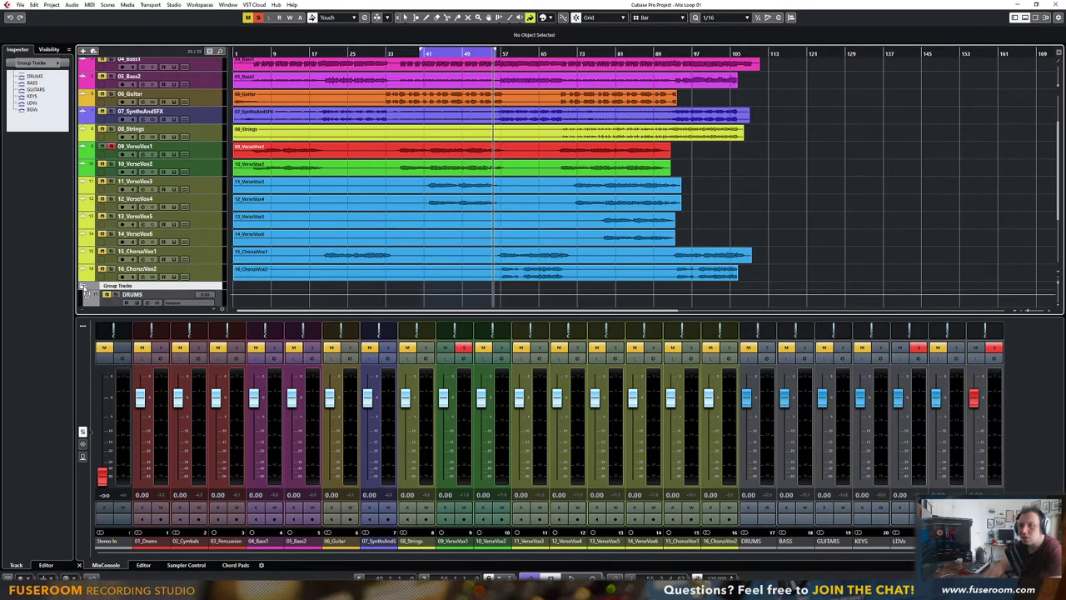
{"action": "left_click", "coordinate": [83, 287]}
{"action": "left_click", "coordinate": [143, 194]}
{"action": "left_click", "coordinate": [95, 282]}
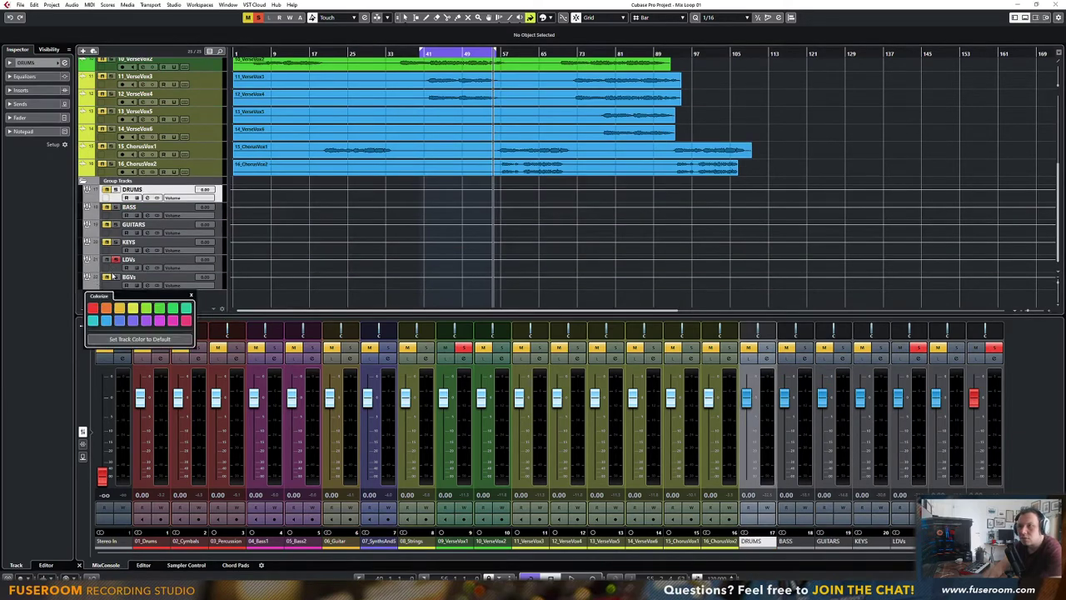
{"action": "left_click", "coordinate": [146, 279], "text": "shift"}
Colour the group tracks from BGVs up to DRUMS yellow, and collapse the Group Tracks folder
{"action": "left_click", "coordinate": [89, 277]}
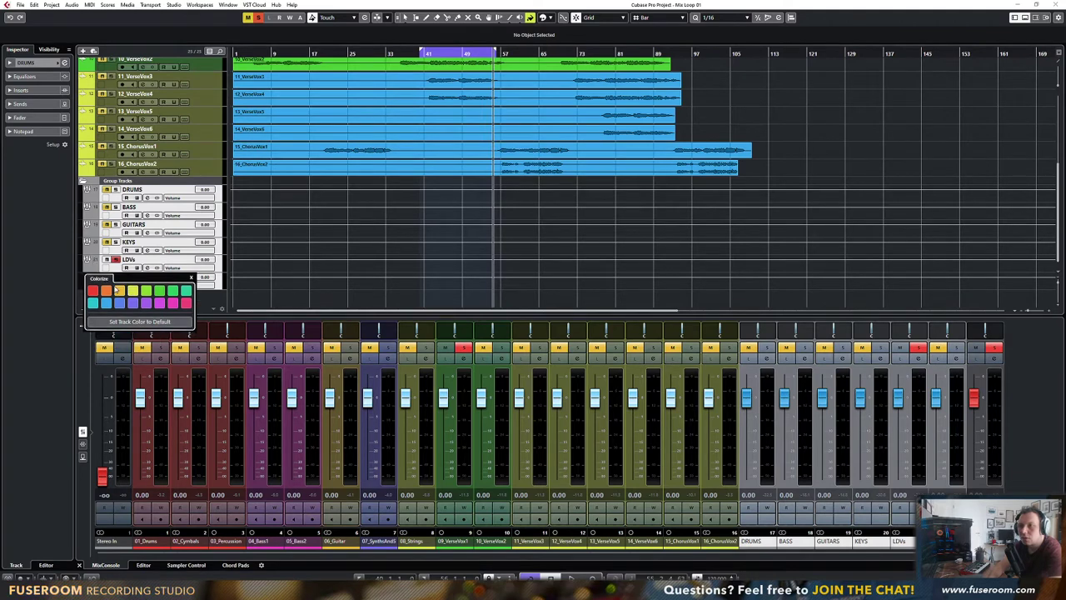
{"action": "left_click", "coordinate": [95, 242]}
{"action": "left_click", "coordinate": [135, 275]}
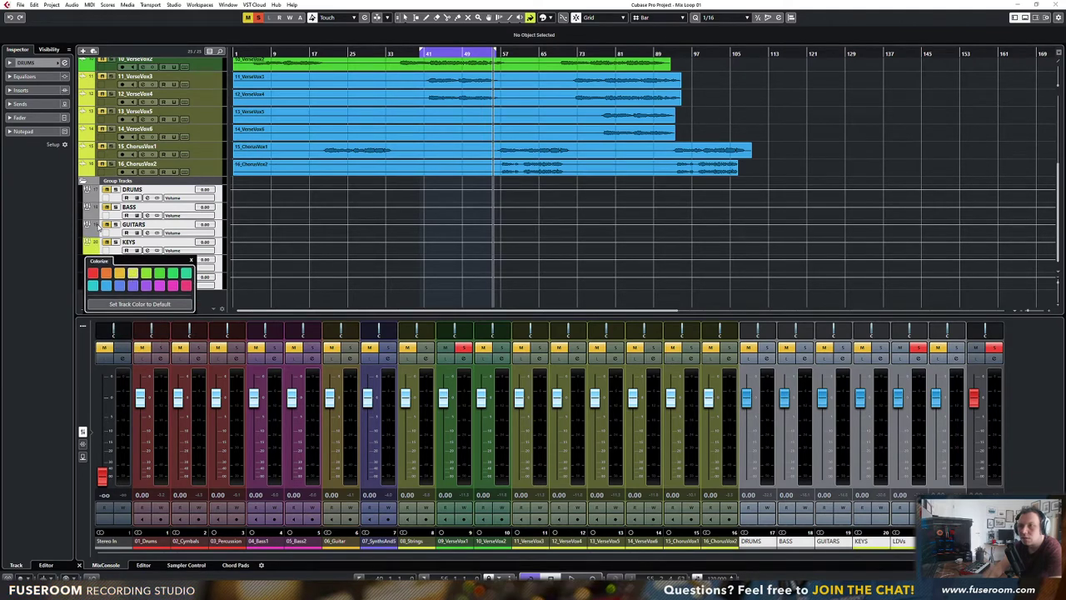
{"action": "left_click", "coordinate": [97, 224]}
{"action": "left_click", "coordinate": [132, 256]}
{"action": "left_click", "coordinate": [97, 207]}
{"action": "left_click", "coordinate": [133, 240]}
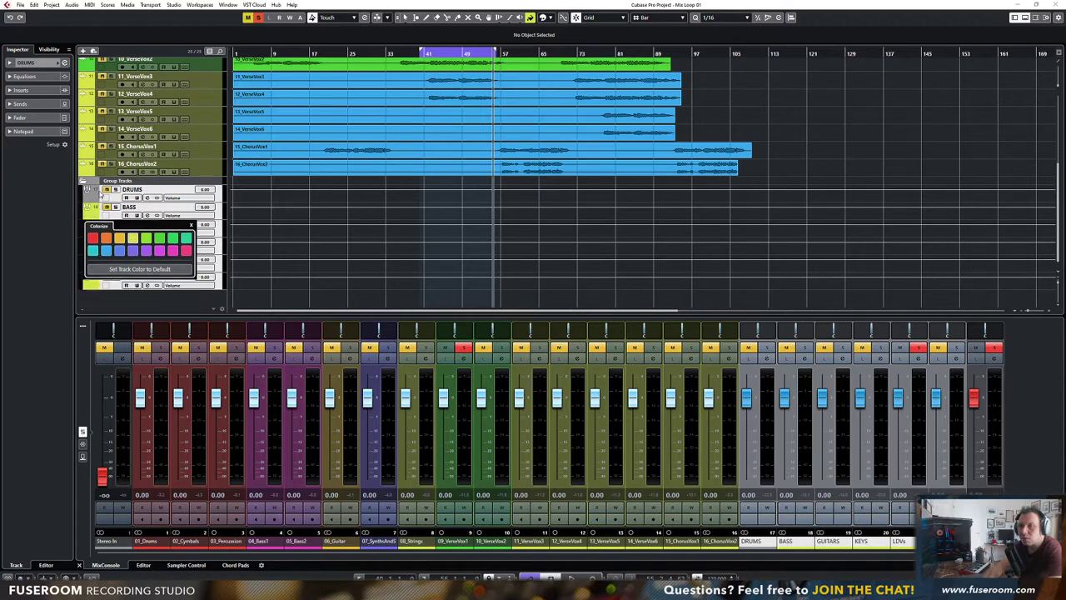
{"action": "left_click", "coordinate": [98, 191]}
{"action": "left_click", "coordinate": [131, 222]}
{"action": "left_click", "coordinate": [85, 181]}
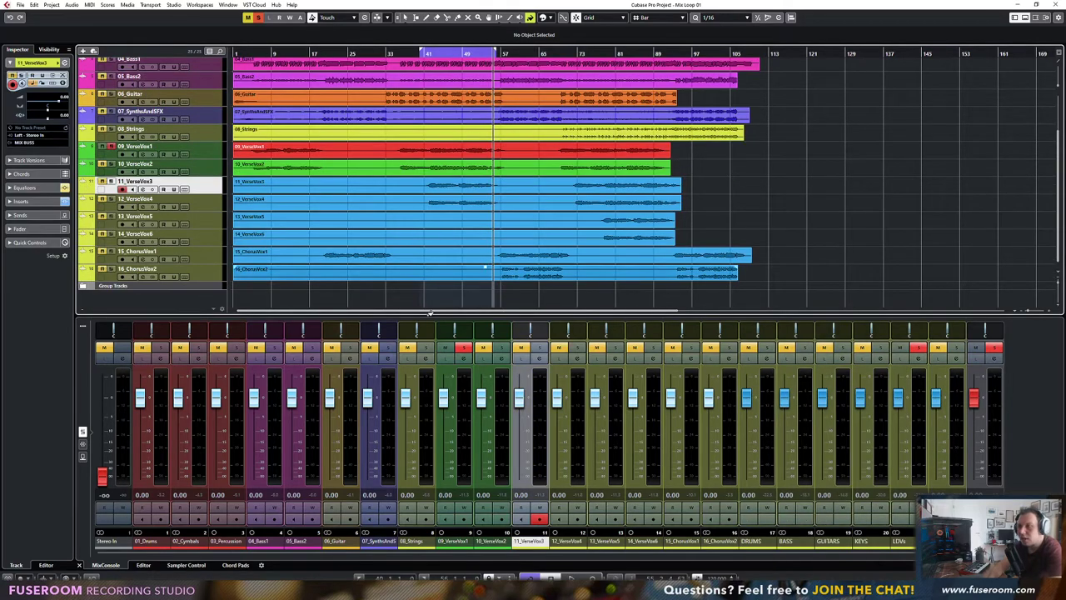
Select the tracks 12_VerseVox4 through 16_ChorusVox2 and colour them turquoise
{"action": "left_click", "coordinate": [555, 542]}
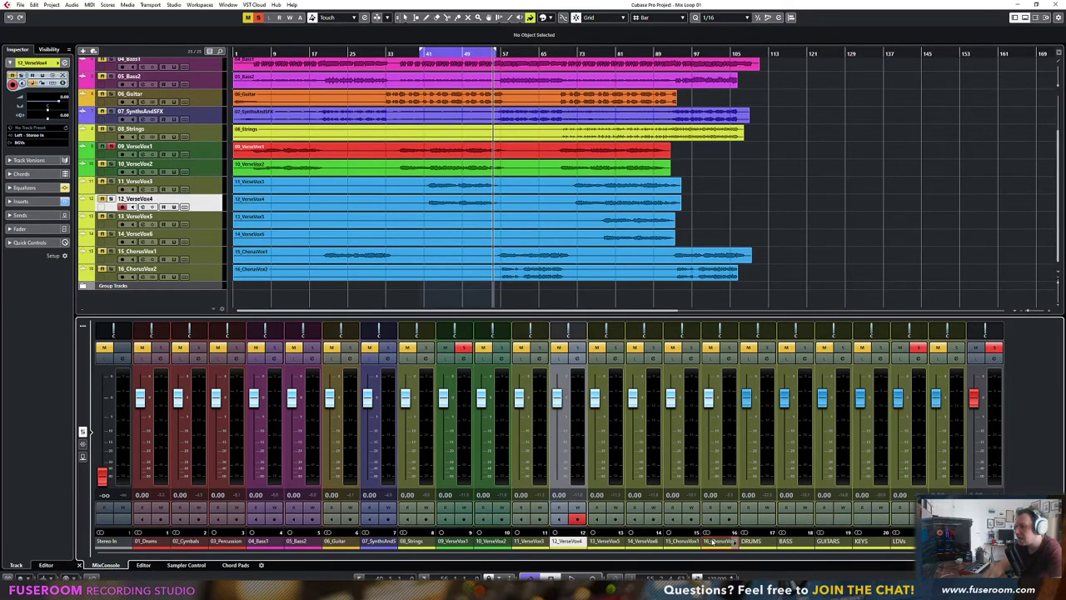
{"action": "left_click", "coordinate": [720, 541], "text": "shift"}
{"action": "left_click", "coordinate": [543, 17]}
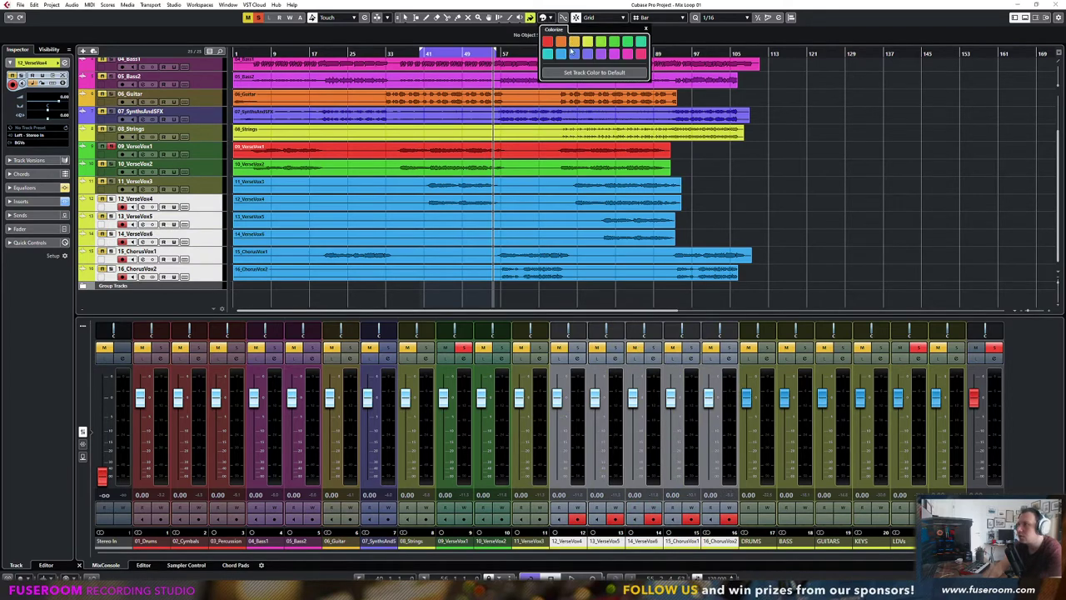
{"action": "left_click", "coordinate": [548, 55]}
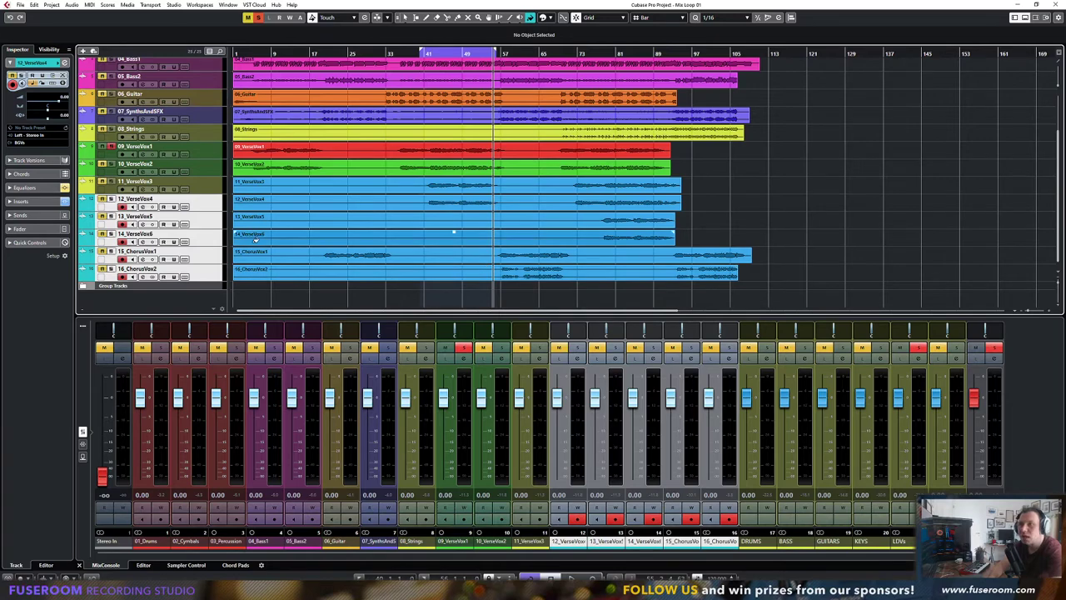
{"action": "scroll", "coordinate": [190, 235], "scroll_direction": "up", "scroll_amount": 4}
{"action": "scroll", "coordinate": [187, 239], "scroll_direction": "down", "scroll_amount": 4}
{"action": "left_click", "coordinate": [205, 186]}
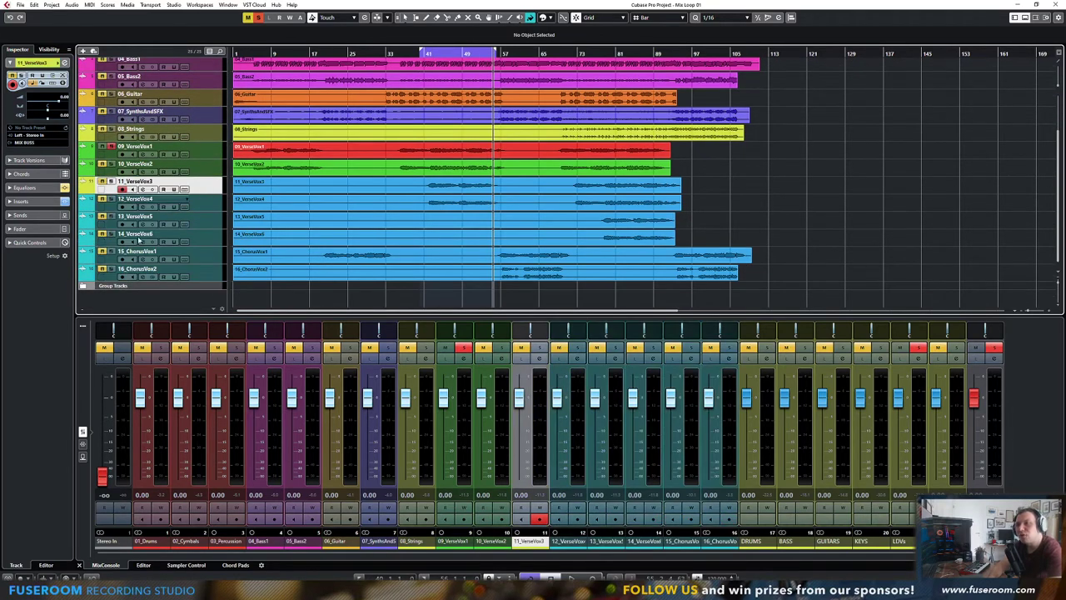
Move the tracks 01_Drums through 03_Percussion to a new folder named DRUMS and collapse it
{"action": "scroll", "coordinate": [166, 86], "scroll_direction": "up", "scroll_amount": 4}
{"action": "left_click", "coordinate": [205, 75]}
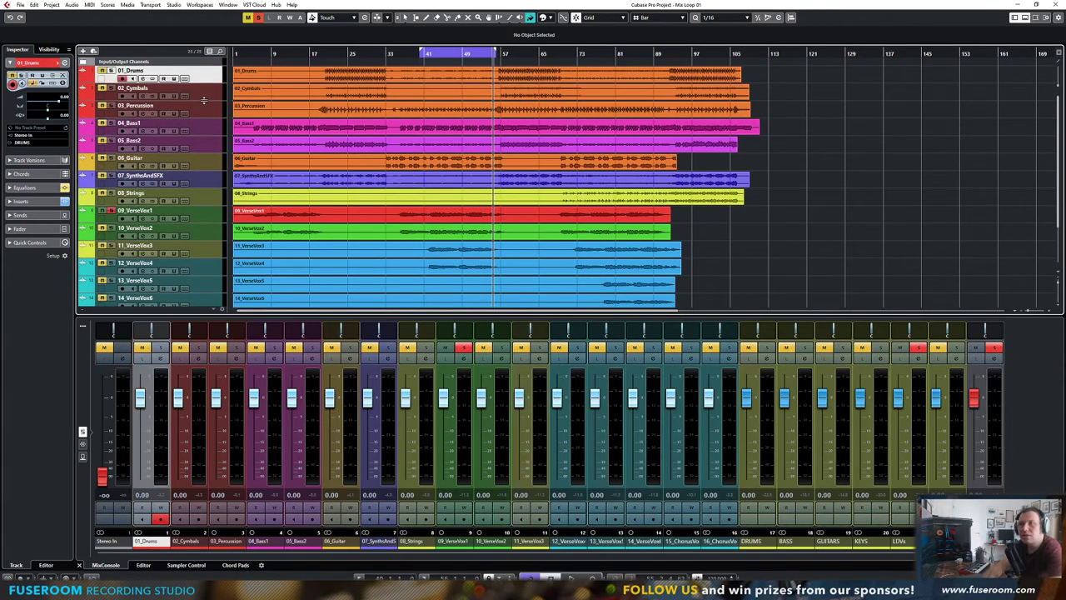
{"action": "left_click", "coordinate": [198, 105], "text": "shift"}
{"action": "right_click", "coordinate": [208, 77]}
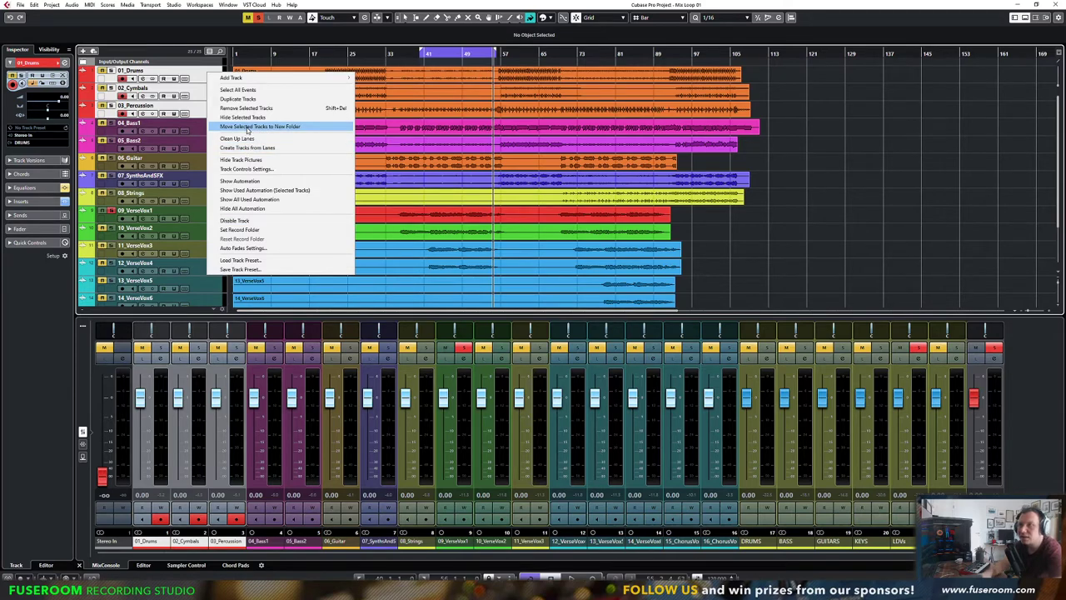
{"action": "left_click", "coordinate": [246, 128]}
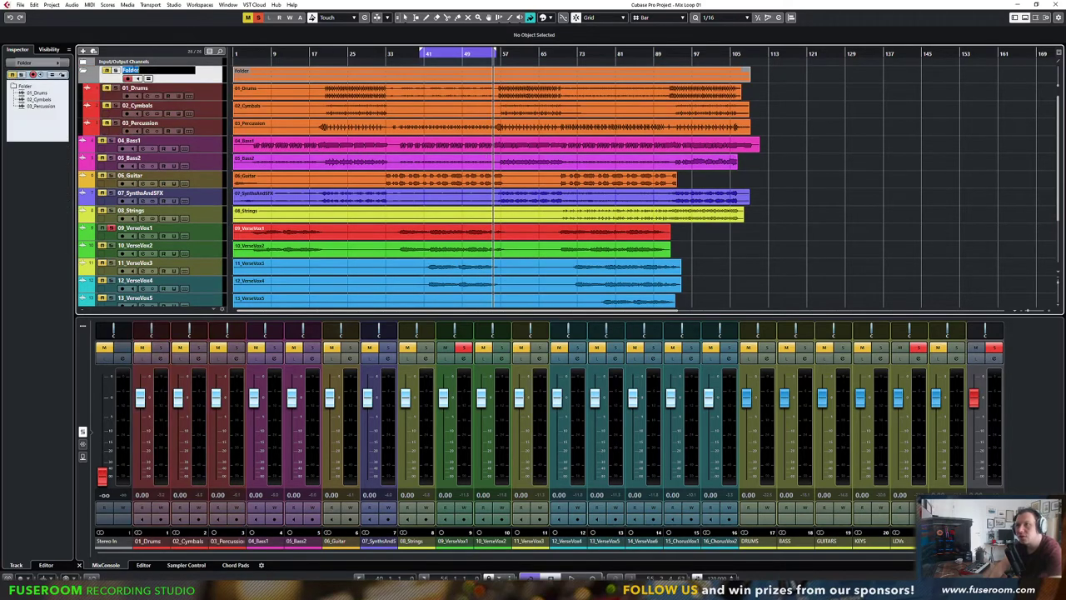
{"action": "type", "text": "DRUMS"}
{"action": "key", "text": "Return"}
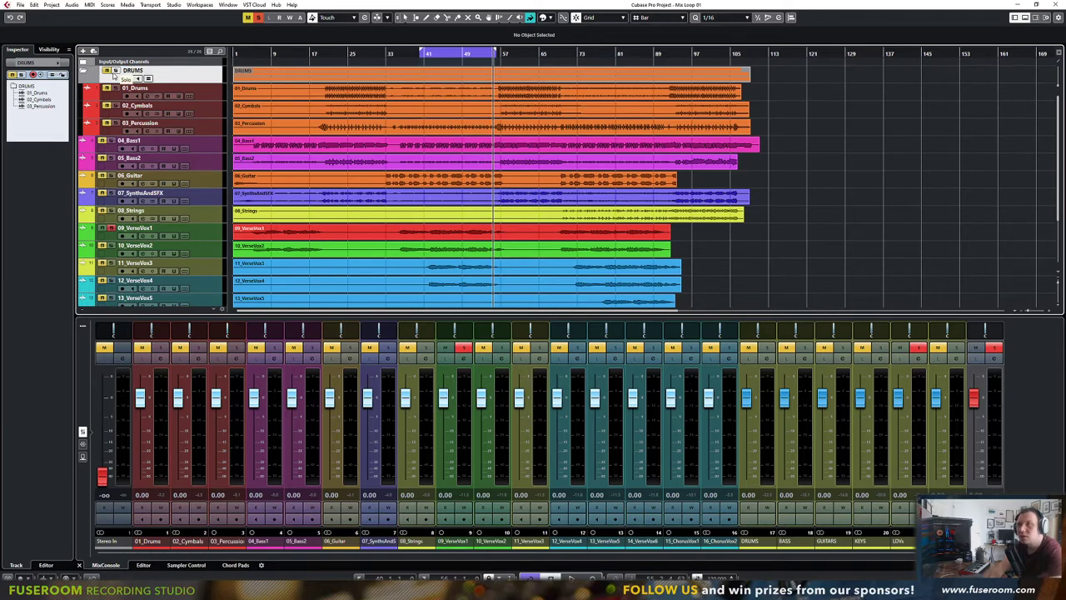
{"action": "left_click", "coordinate": [84, 73]}
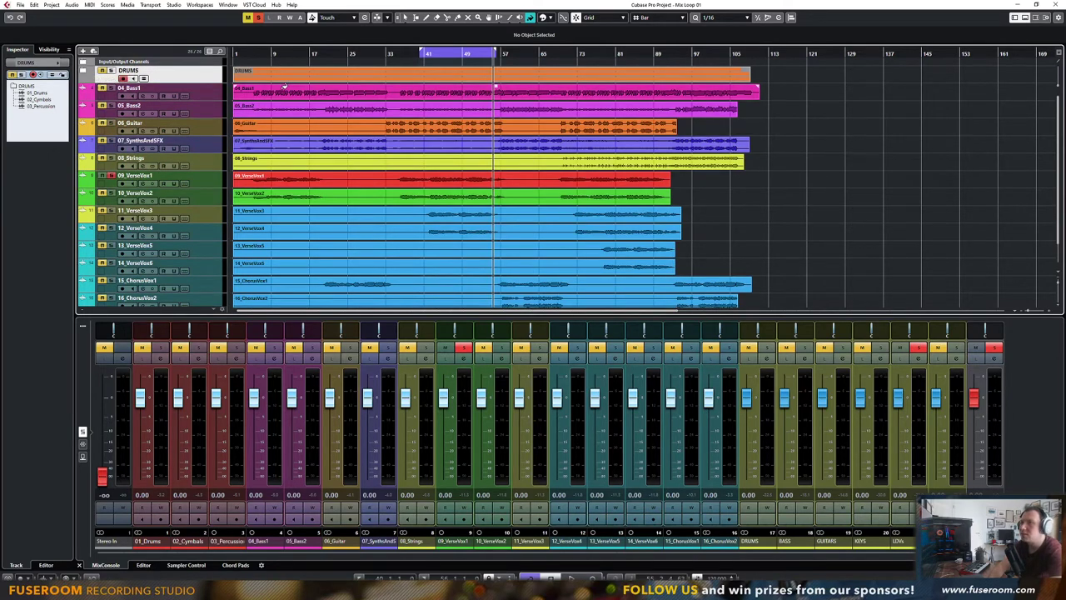
Expand the DRUMS folder and undo moving the drum and percussion tracks into it
{"action": "left_click", "coordinate": [83, 72]}
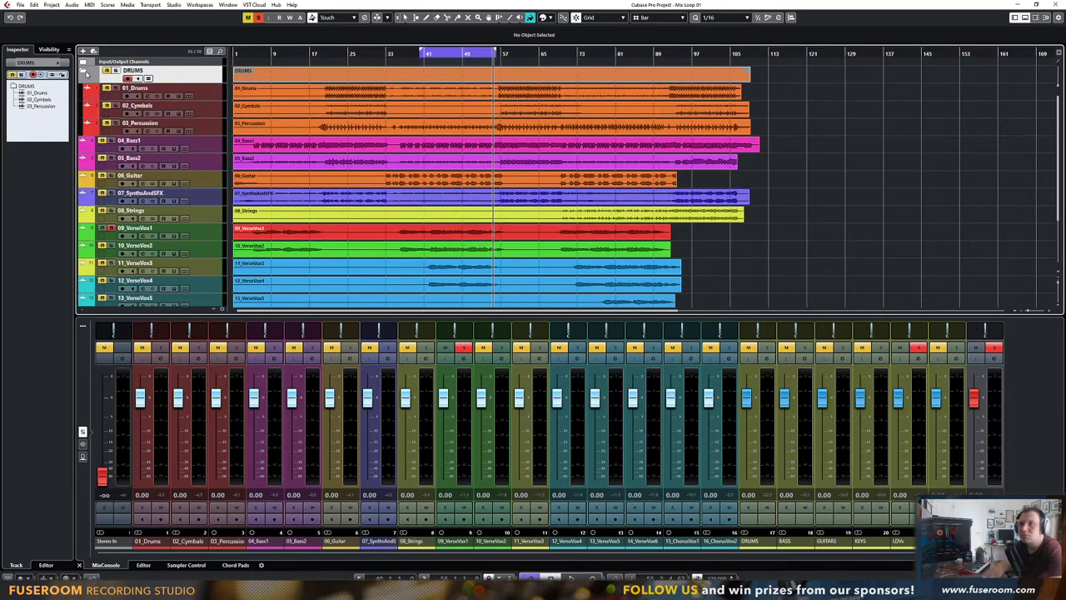
{"action": "scroll", "coordinate": [169, 81], "scroll_direction": "down", "scroll_amount": 1}
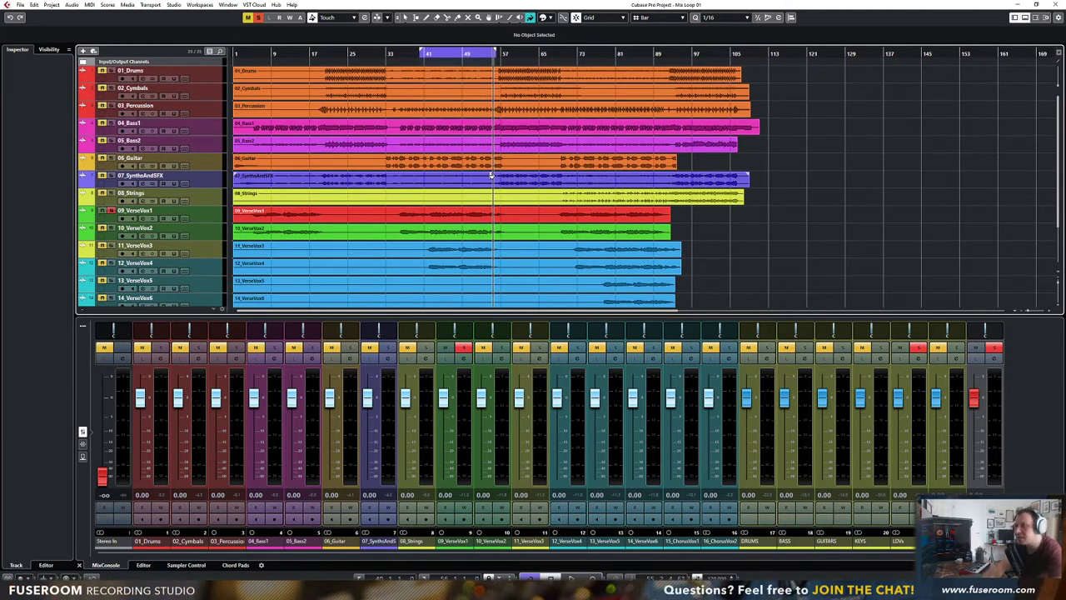
Play the looped section from near its start to hear the soloed 09_VerseVox1 track
{"action": "key", "text": "space"}
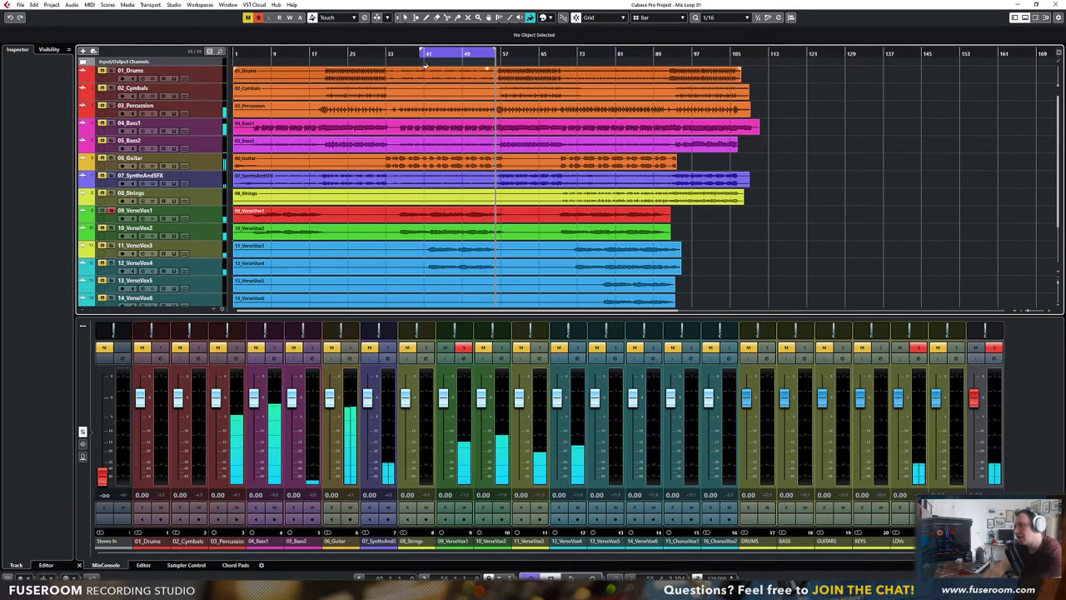
{"action": "left_click", "coordinate": [424, 53]}
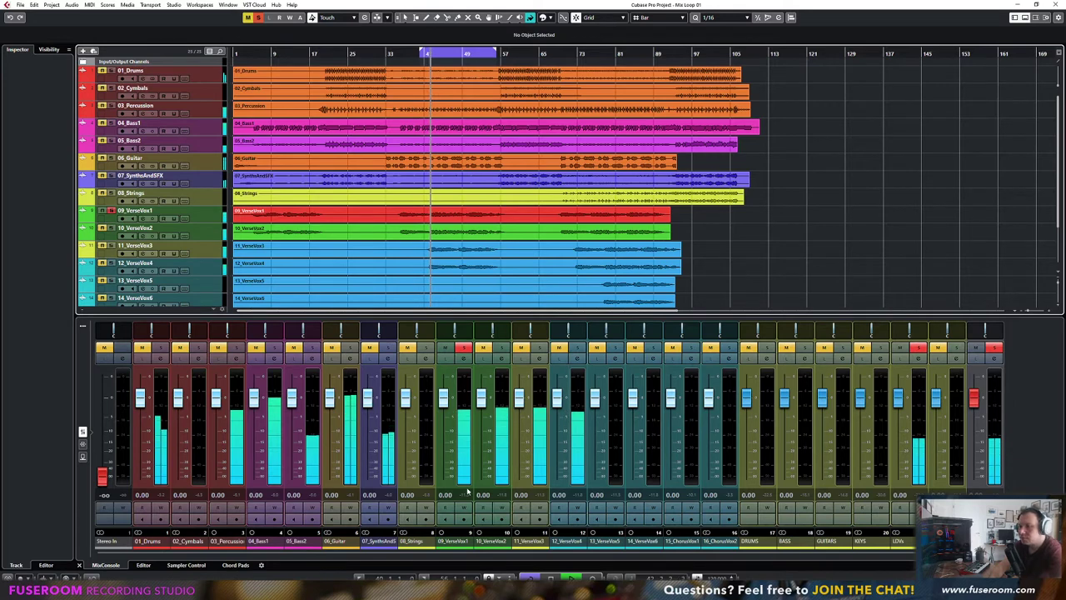
{"action": "left_click", "coordinate": [499, 347]}
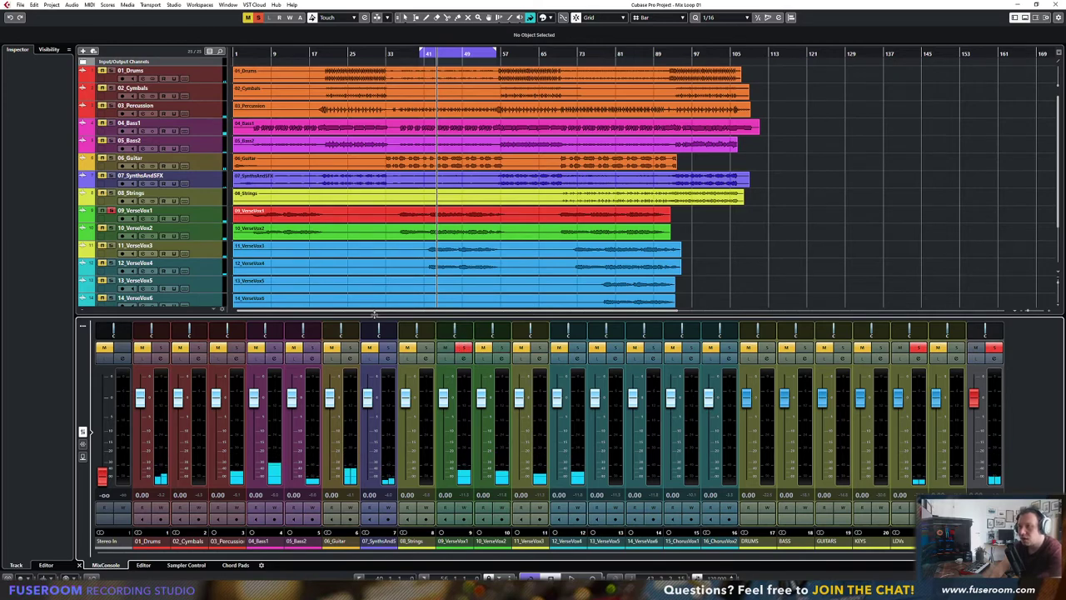
Check the channels' insert slots in the lower mixer, play the loop briefly, and return the mixer to its faders
{"action": "left_click_drag", "start_coordinate": [380, 317], "coordinate": [379, 247]}
{"action": "left_click", "coordinate": [82, 410]}
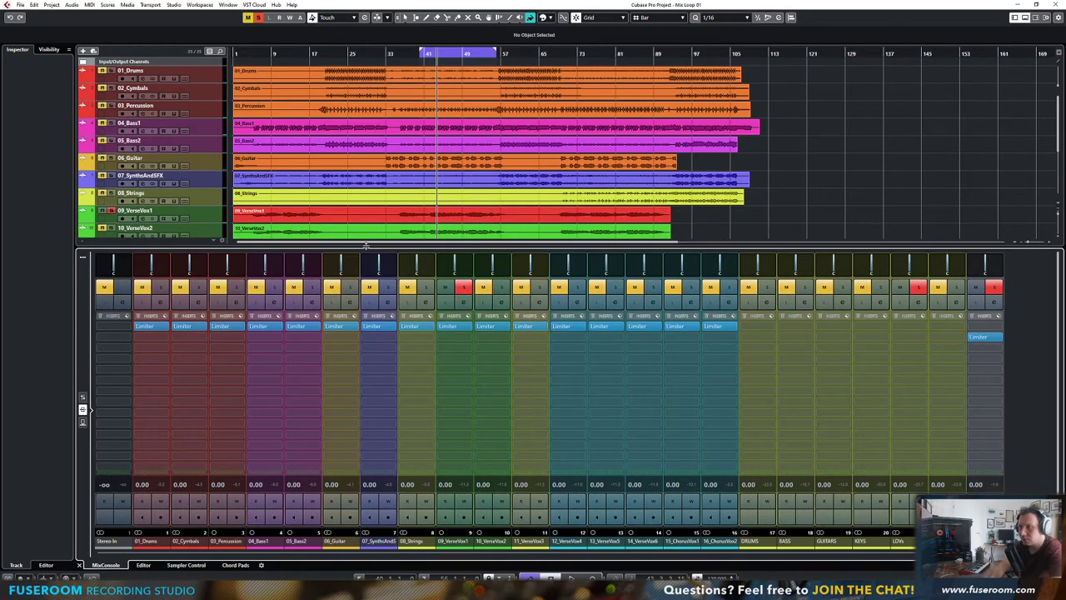
{"action": "left_click_drag", "start_coordinate": [366, 247], "coordinate": [365, 308]}
{"action": "left_click", "coordinate": [82, 427]}
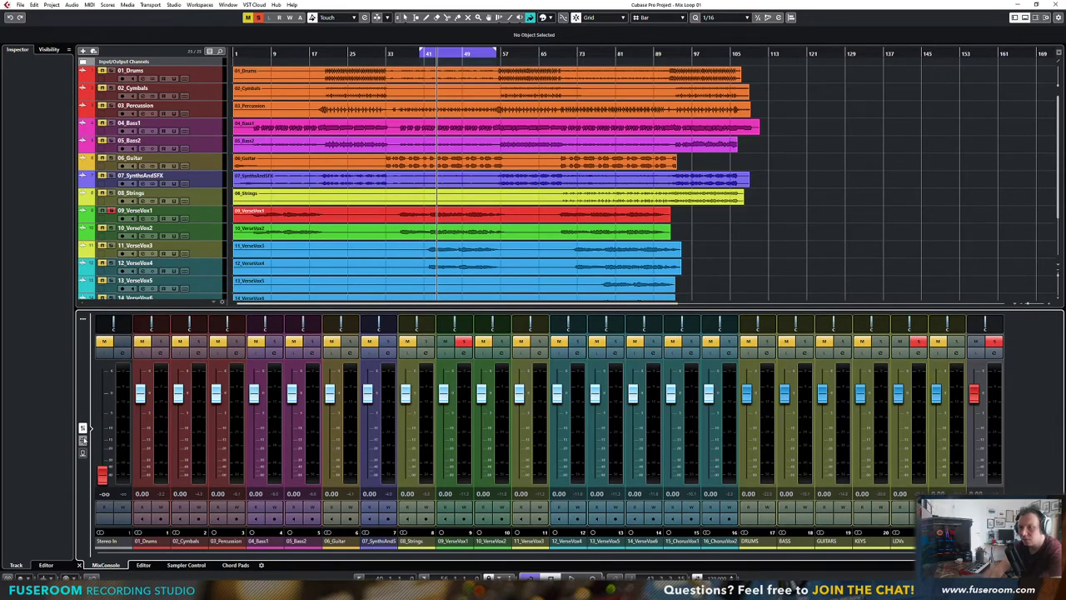
{"action": "left_click", "coordinate": [83, 440]}
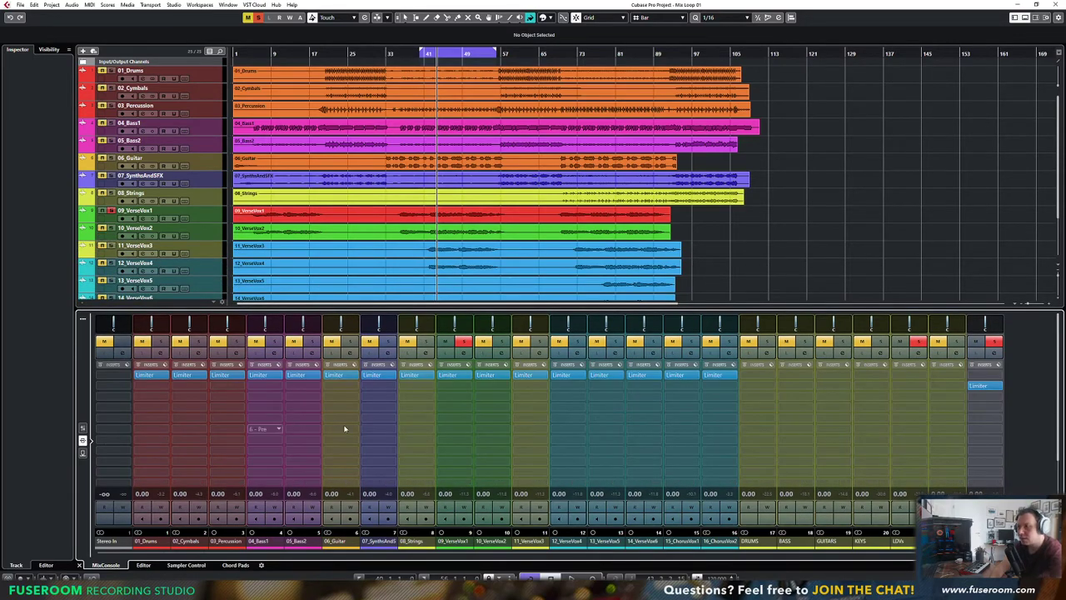
{"action": "left_click", "coordinate": [458, 376]}
{"action": "left_click", "coordinate": [608, 182]}
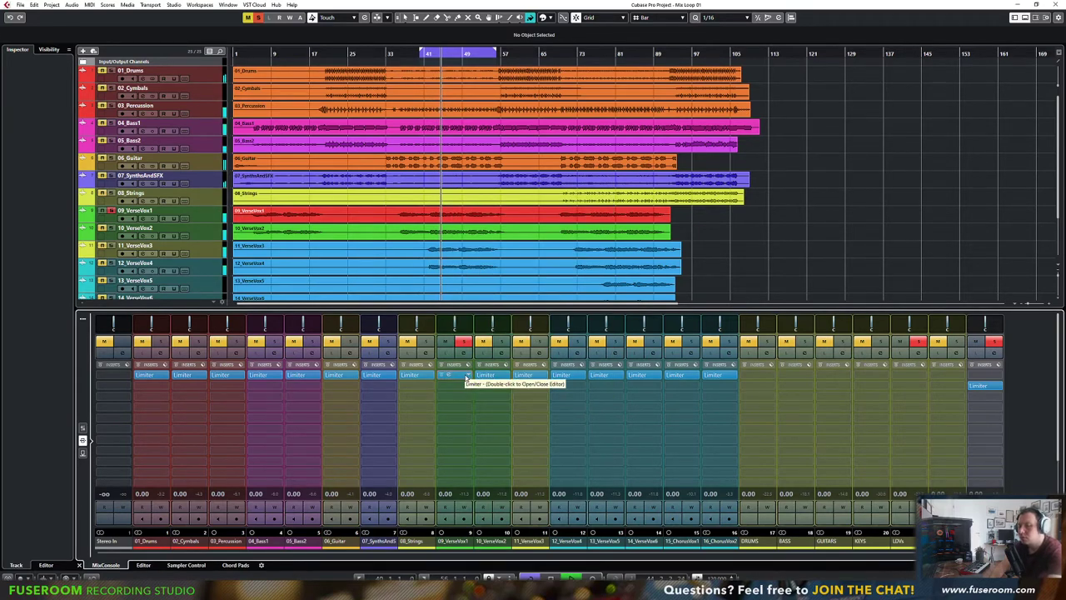
{"action": "key", "text": "Page_Up"}
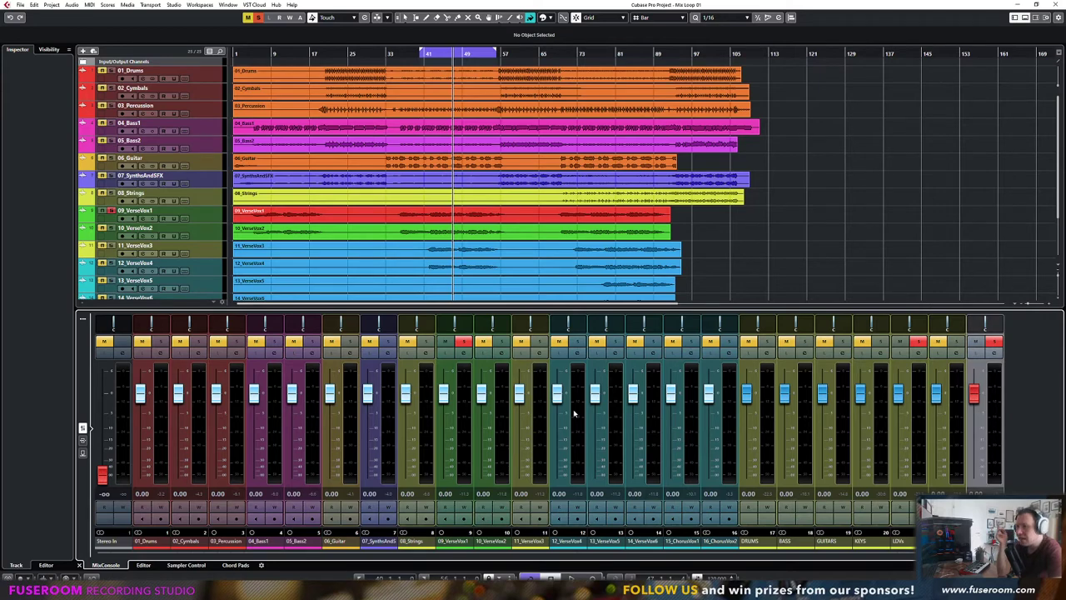
Add four mono effect tracks named FX, with no effect, output to MIX BUSS, created inside a folder
{"action": "scroll", "coordinate": [206, 278], "scroll_direction": "down", "scroll_amount": 3}
{"action": "right_click", "coordinate": [179, 291]}
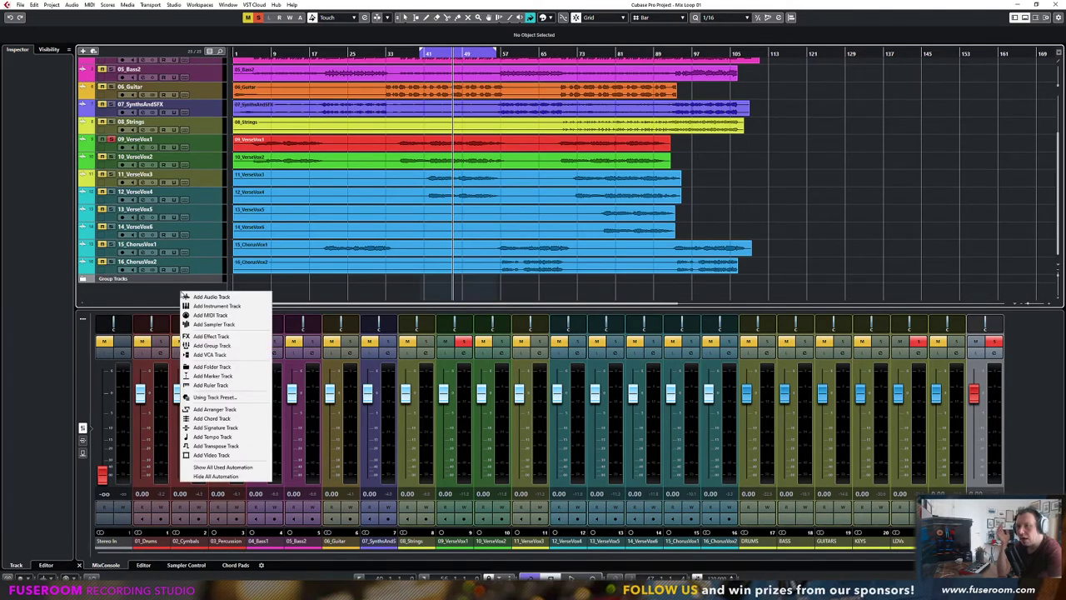
{"action": "left_click", "coordinate": [215, 335]}
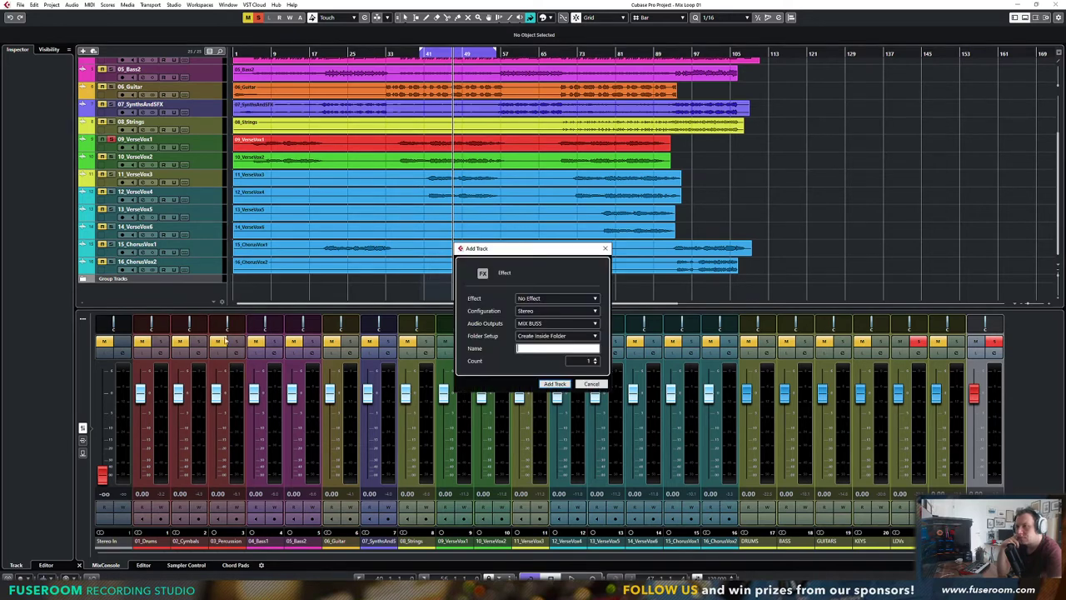
{"action": "left_click", "coordinate": [540, 300]}
{"action": "left_click", "coordinate": [530, 308]}
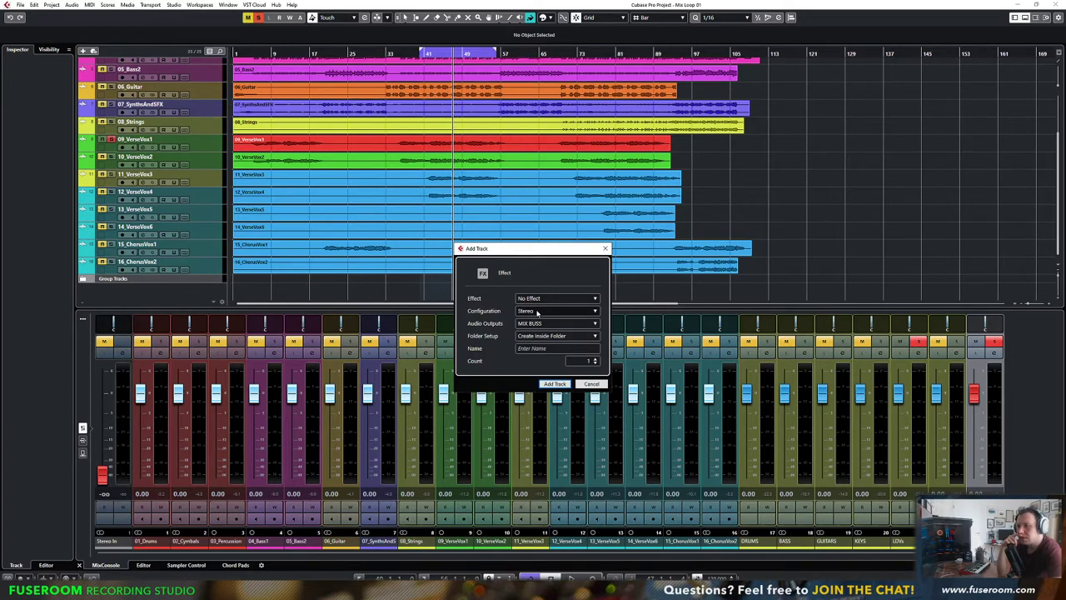
{"action": "left_click", "coordinate": [543, 347]}
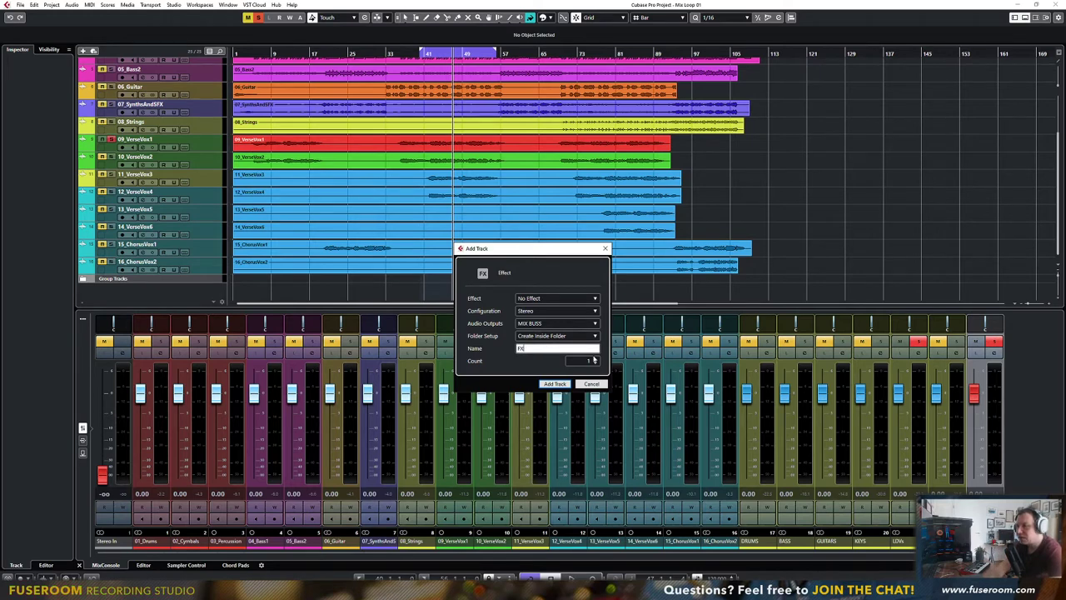
{"action": "left_click", "coordinate": [595, 358]}
{"action": "left_click", "coordinate": [595, 358]}
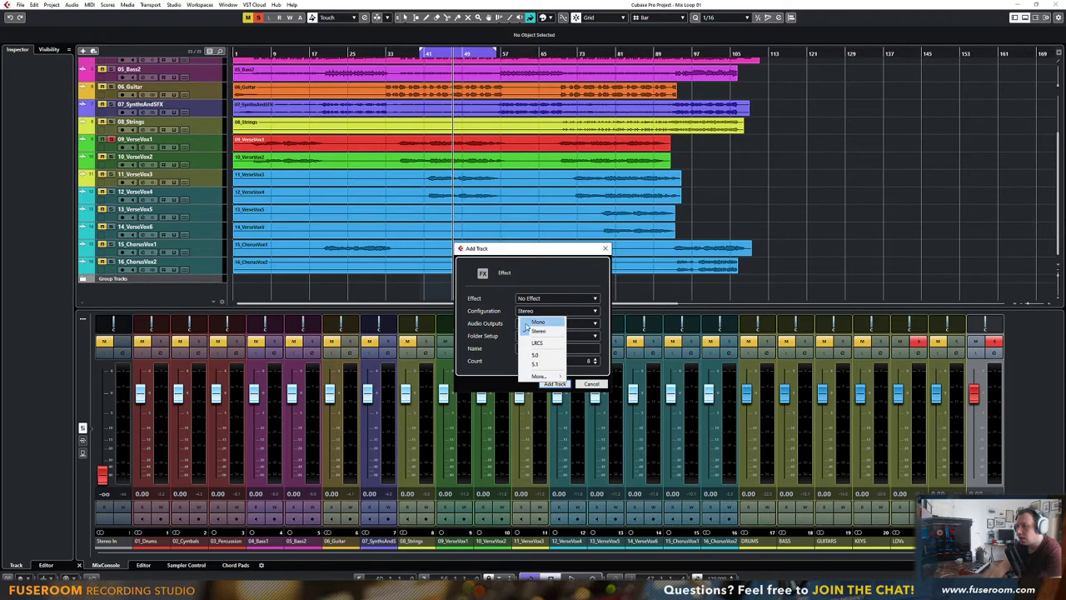
{"action": "left_click", "coordinate": [528, 329]}
{"action": "left_click", "coordinate": [534, 312]}
{"action": "left_click", "coordinate": [538, 323]}
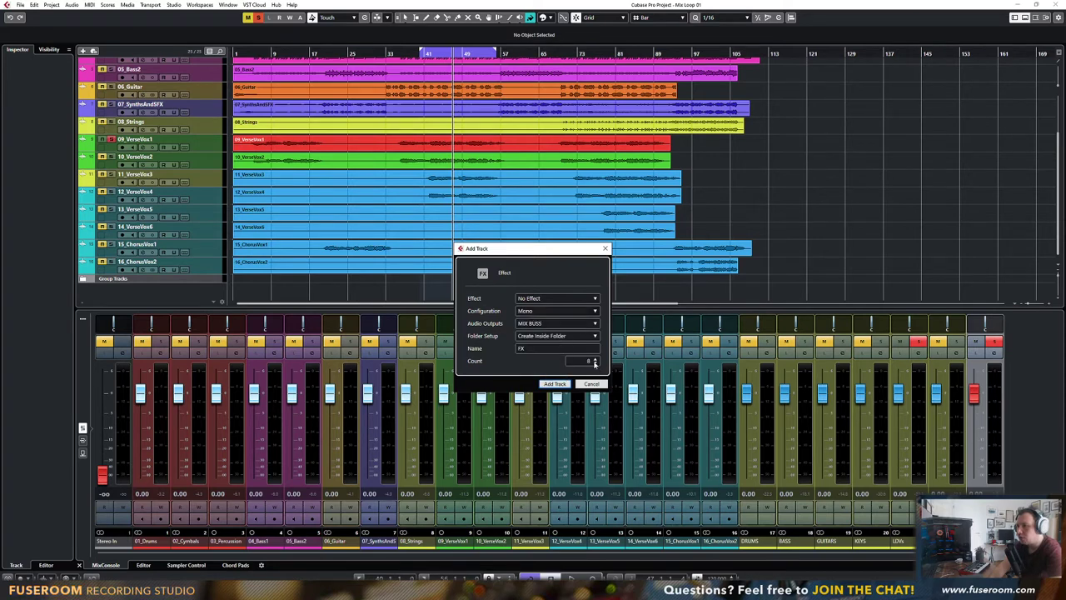
{"action": "left_click", "coordinate": [555, 384]}
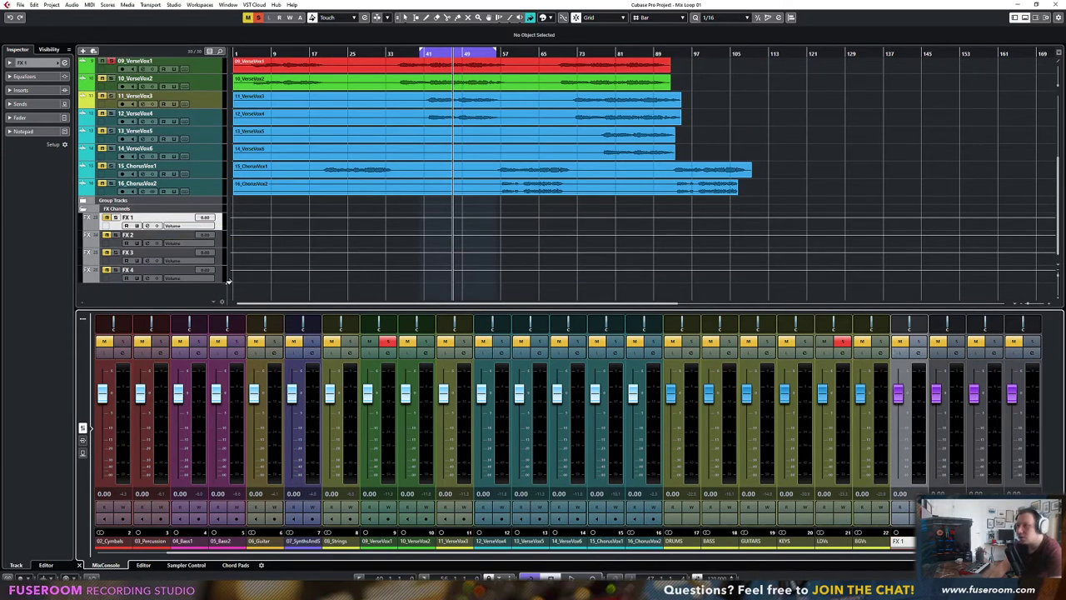
Assign FX 1 to the first send slot of 09_VerseVox1 in the MixConsole
{"action": "left_click", "coordinate": [82, 442]}
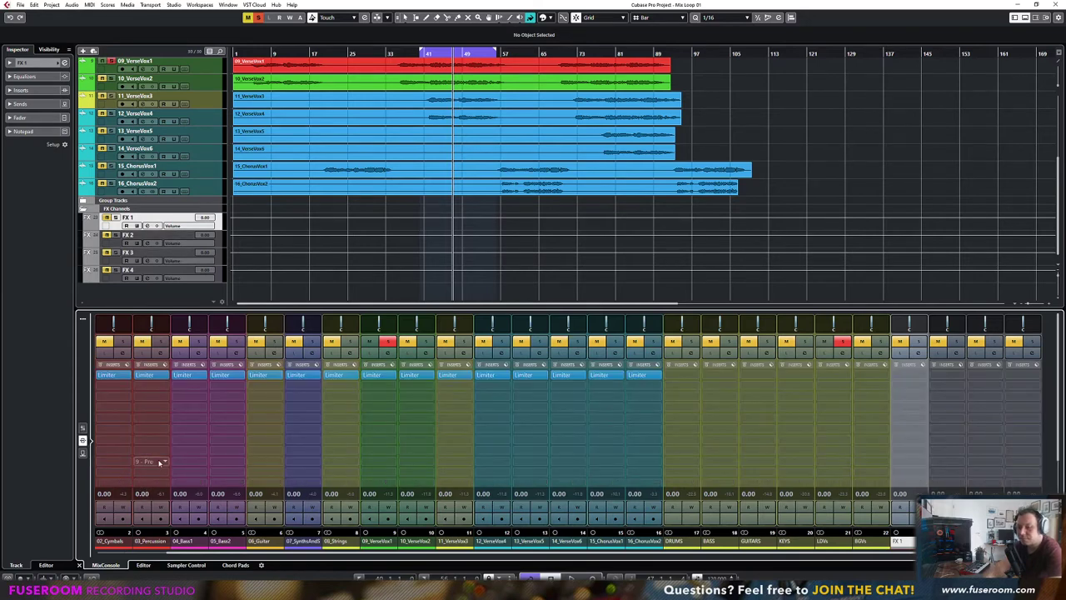
{"action": "key", "text": "F3"}
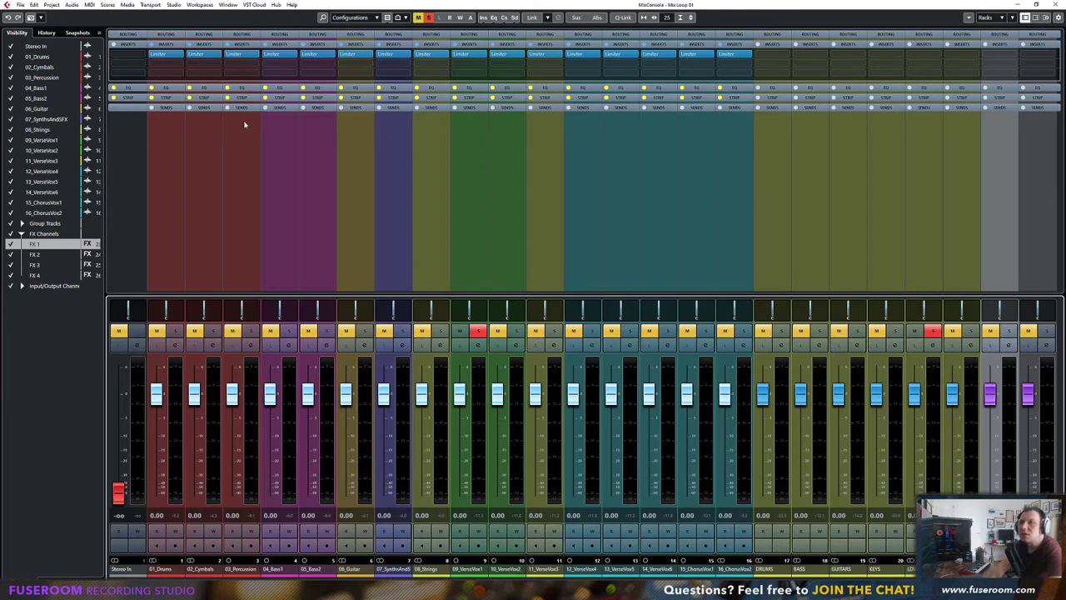
{"action": "left_click", "coordinate": [468, 108]}
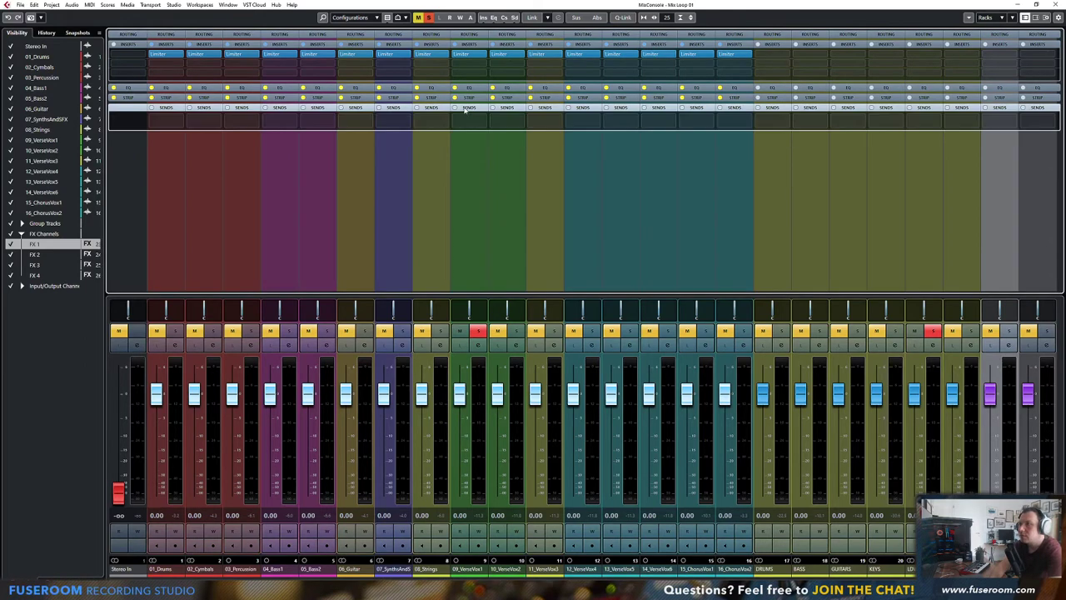
{"action": "left_click", "coordinate": [469, 123]}
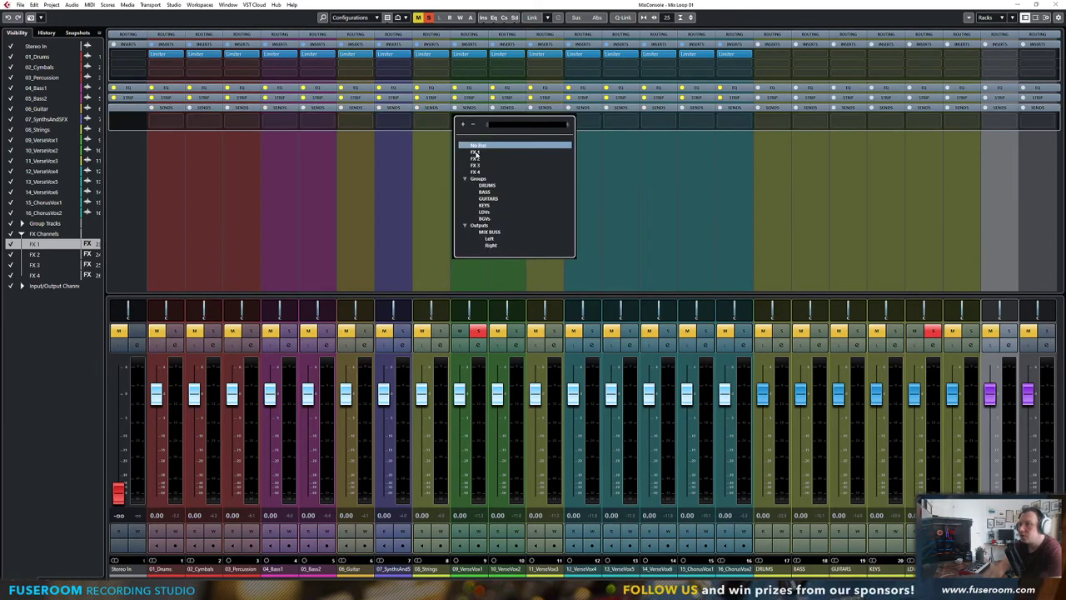
{"action": "left_click", "coordinate": [475, 151]}
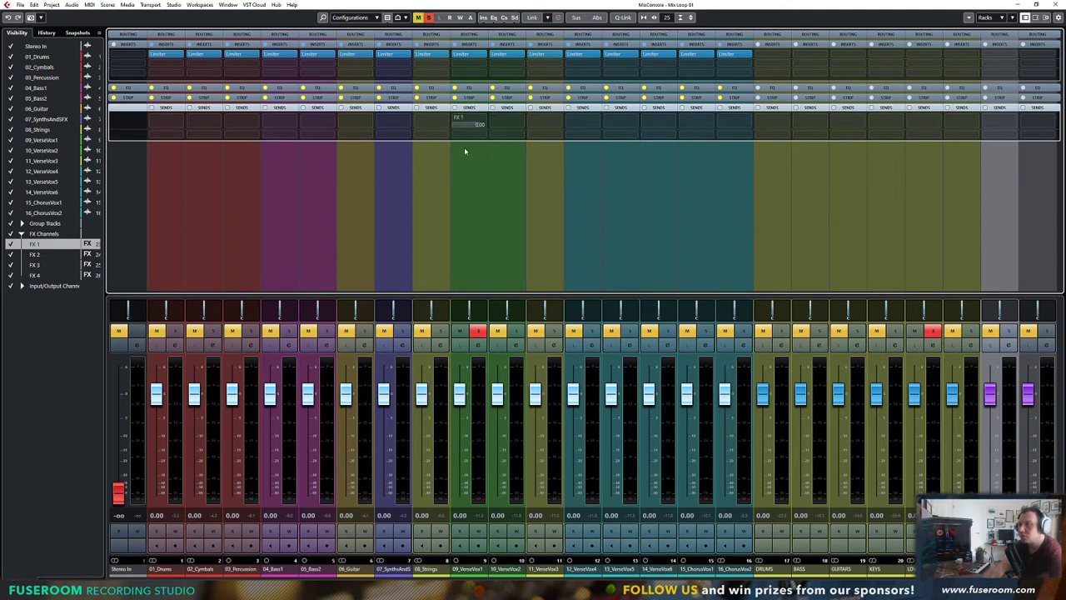
Undo the 09_VerseVox1 send and the added FX channels, and redo them from the project window
{"action": "key", "text": "ctrl+z"}
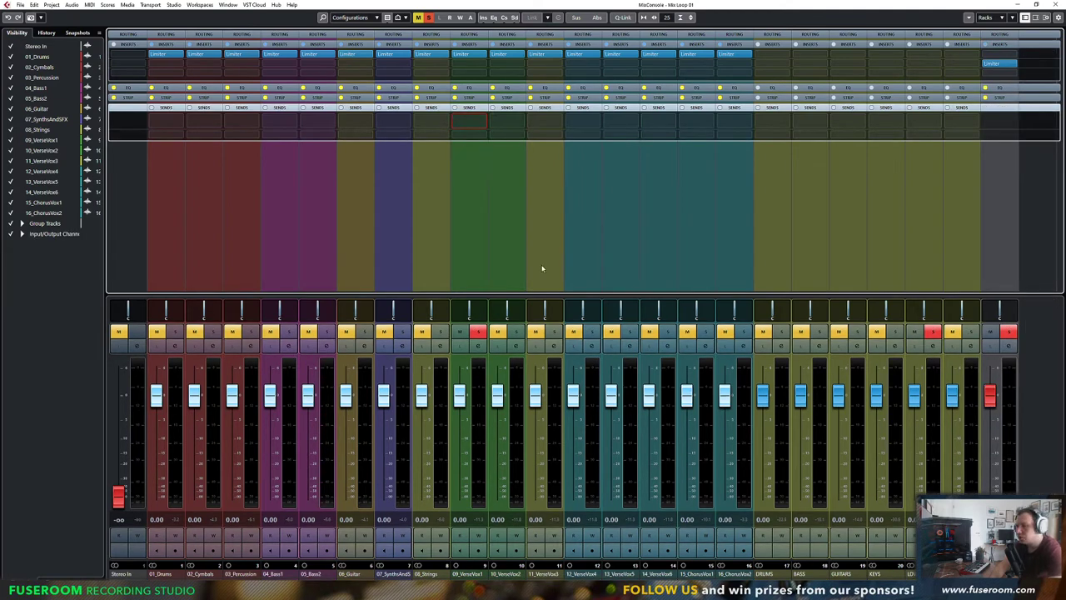
{"action": "key", "text": "F3"}
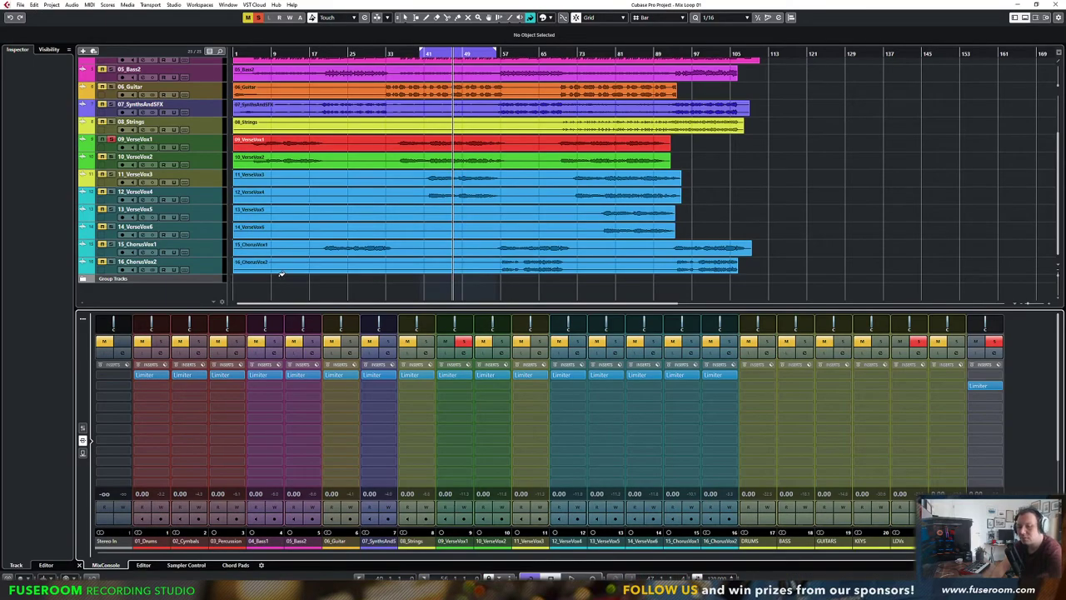
{"action": "key", "text": "ctrl+shift+z"}
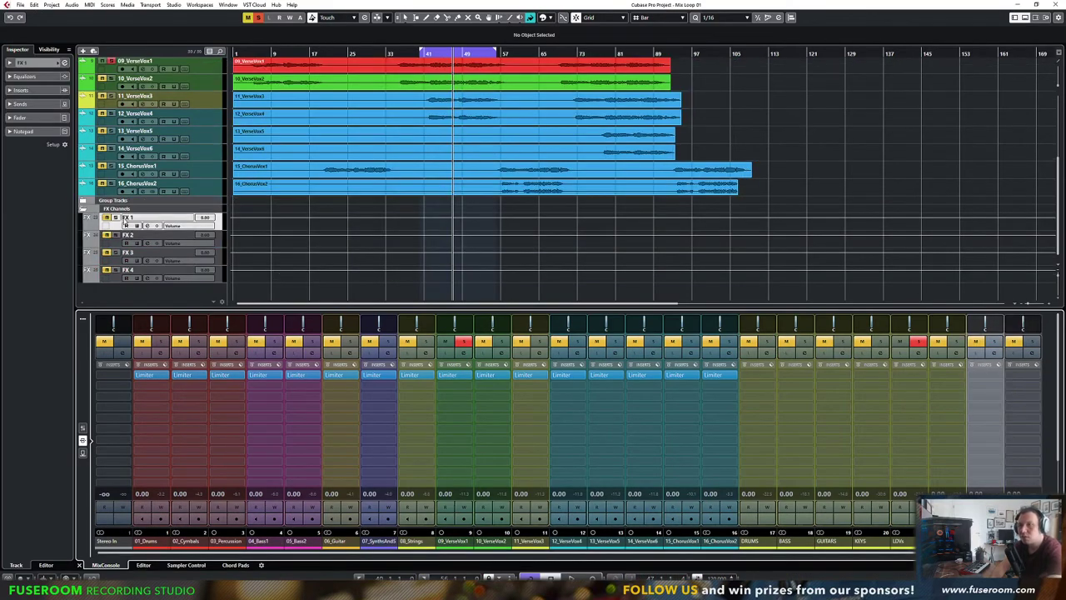
Rename the FX 1 and FX 2 tracks as LDV Comp1 and LDV Comp2
{"action": "double_click", "coordinate": [126, 219]}
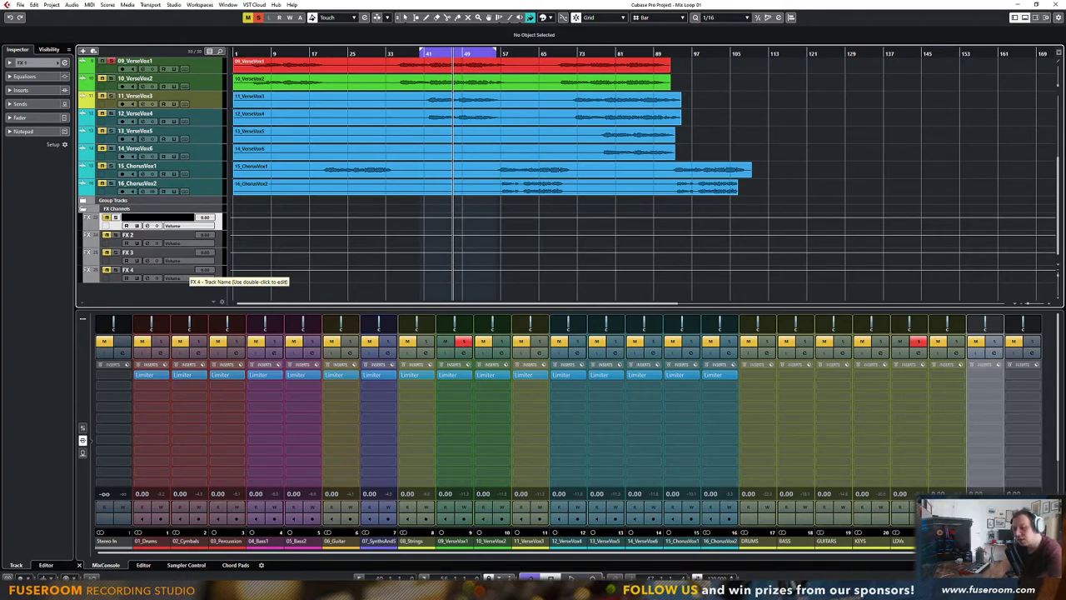
{"action": "type", "text": "LDV 1176"}
{"action": "key", "text": "Tab"}
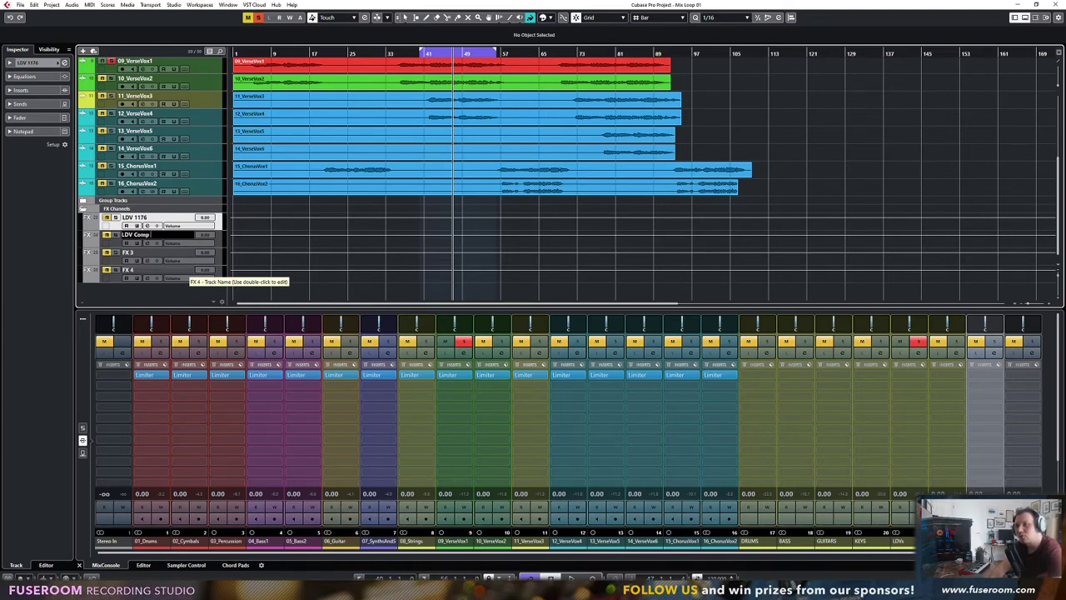
{"action": "type", "text": "2"}
{"action": "key", "text": "shift+Tab"}
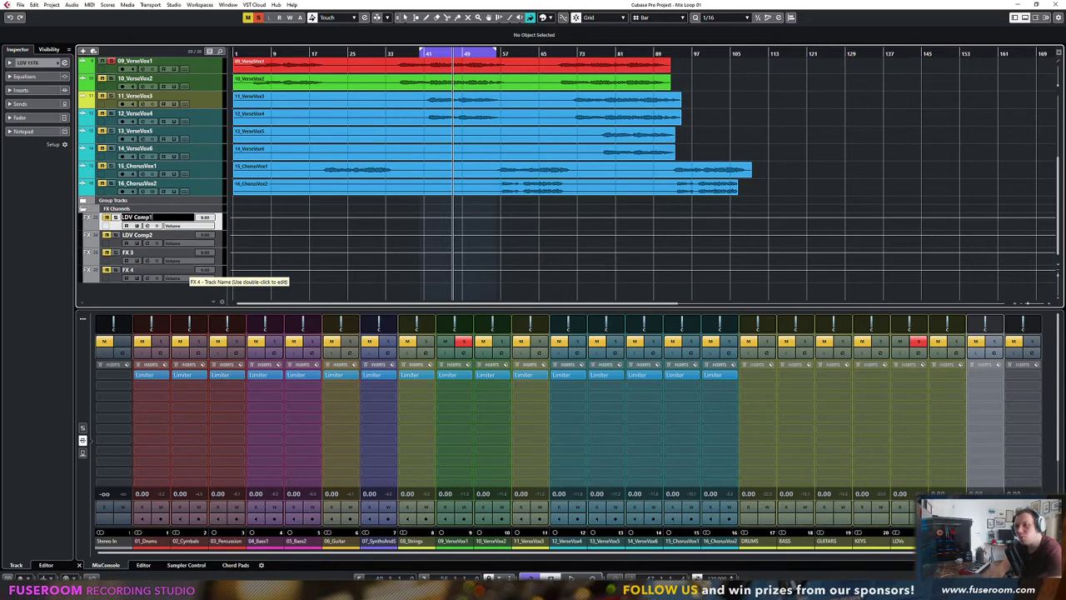
{"action": "type", "text": "LDV Comp1"}
{"action": "key", "text": "Tab"}
Rename the FX 3 track as BGVs Comp1 and the FX 4 track as BGVs Dly
{"action": "key", "text": "Tab"}
{"action": "type", "text": "S"}
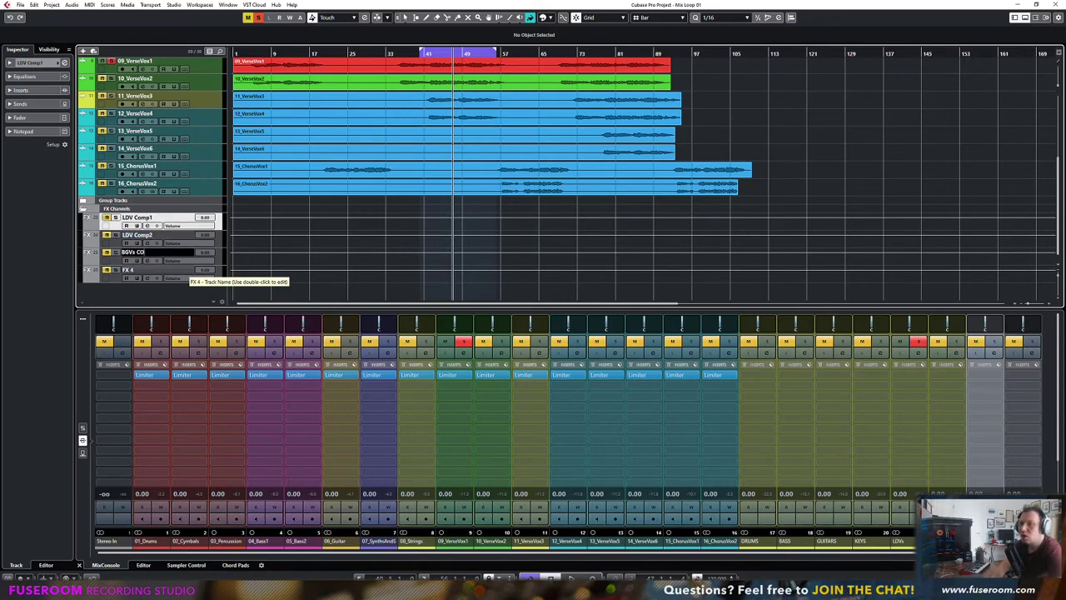
{"action": "key", "text": "Tab"}
{"action": "type", "text": "B"}
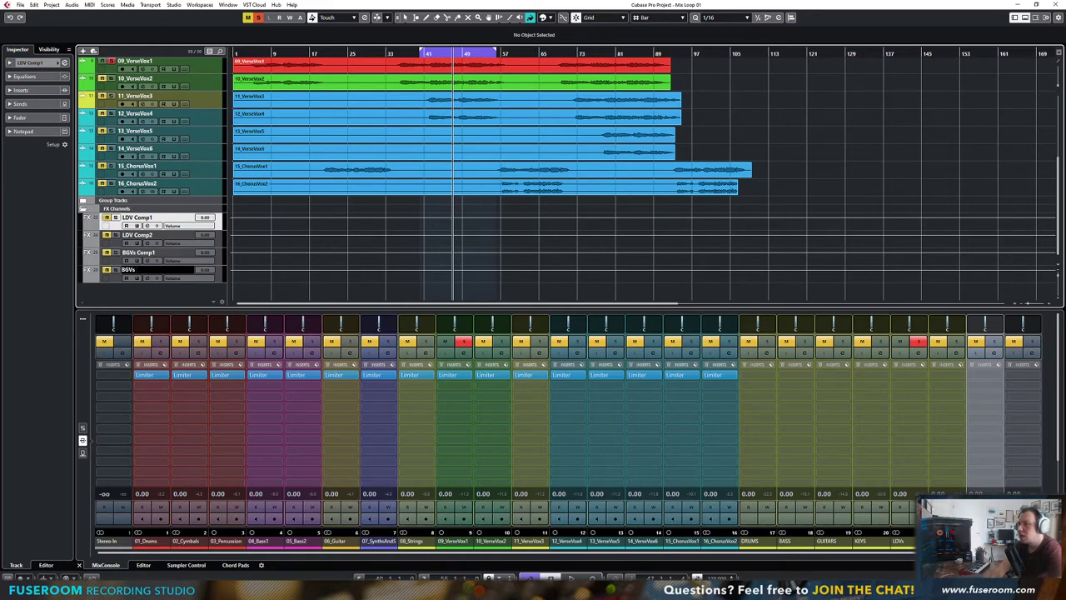
{"action": "key", "text": "Return"}
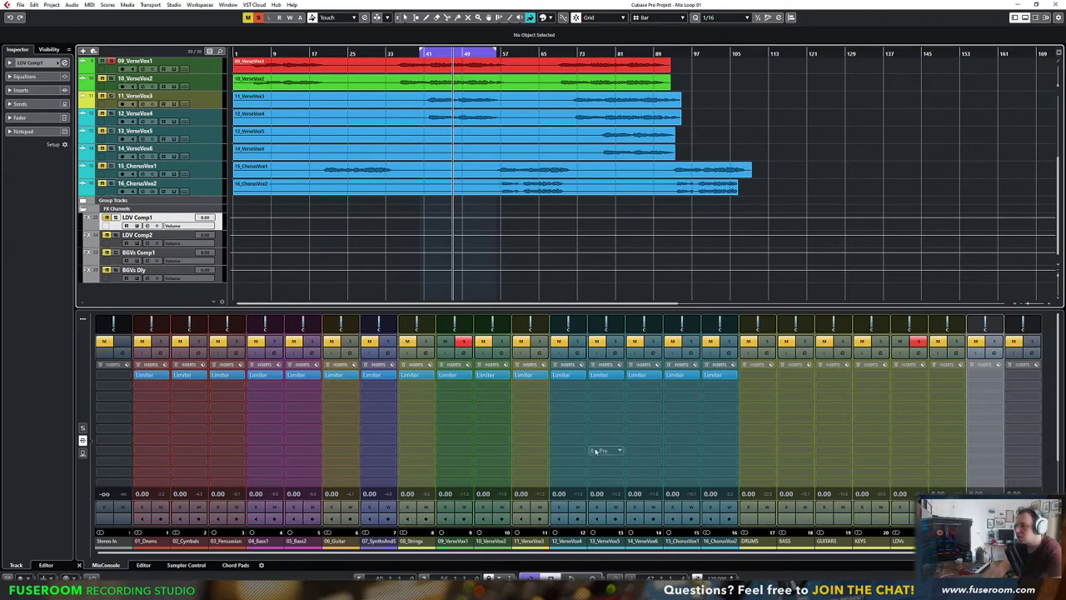
Play the loop and remove the LDV Comp1 send from 09_VerseVox1 in the MixConsole
{"action": "key", "text": "space"}
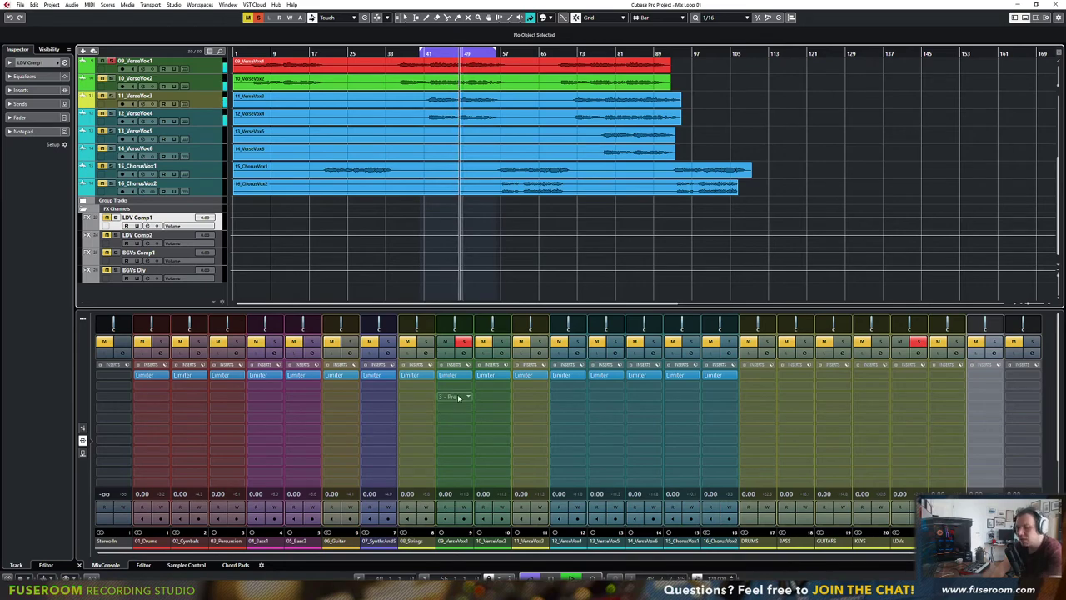
{"action": "key", "text": "F3"}
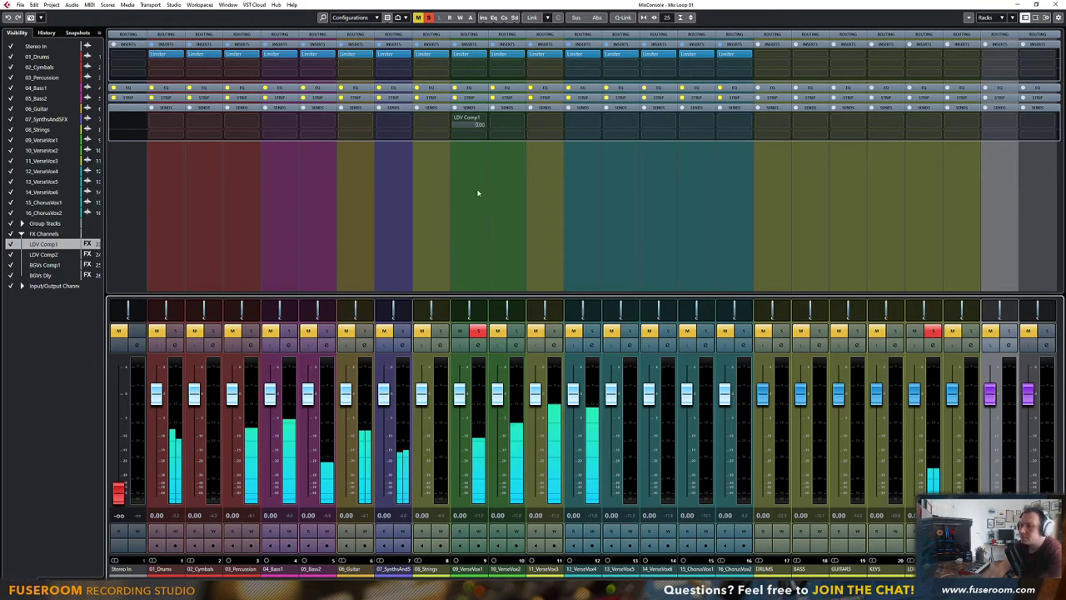
{"action": "left_click", "coordinate": [476, 124]}
{"action": "left_click", "coordinate": [472, 145]}
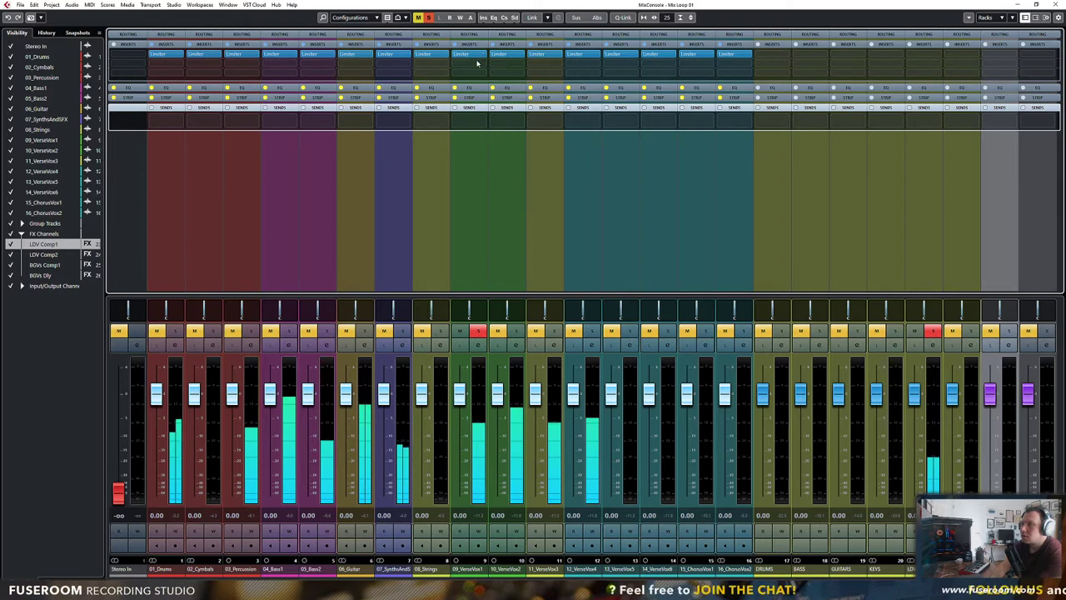
Add a second Limiter to 09_VerseVox1 in its second insert slot and move its window clear of the channel
{"action": "left_click", "coordinate": [479, 64]}
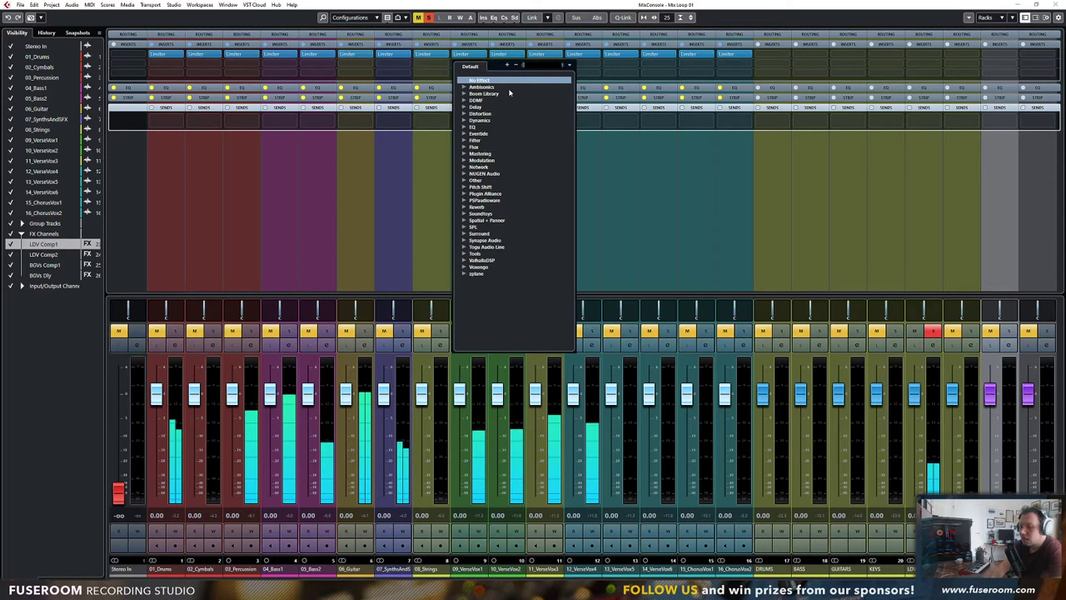
{"action": "type", "text": "limit"}
{"action": "double_click", "coordinate": [486, 98]}
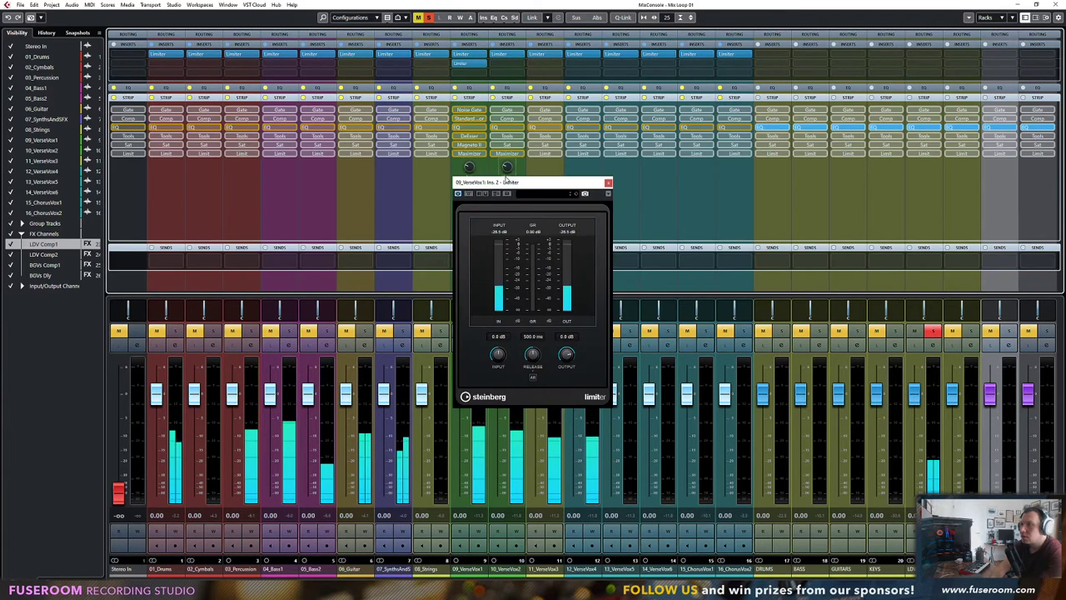
{"action": "left_click_drag", "start_coordinate": [505, 182], "coordinate": [566, 147]}
{"action": "left_click", "coordinate": [469, 99]}
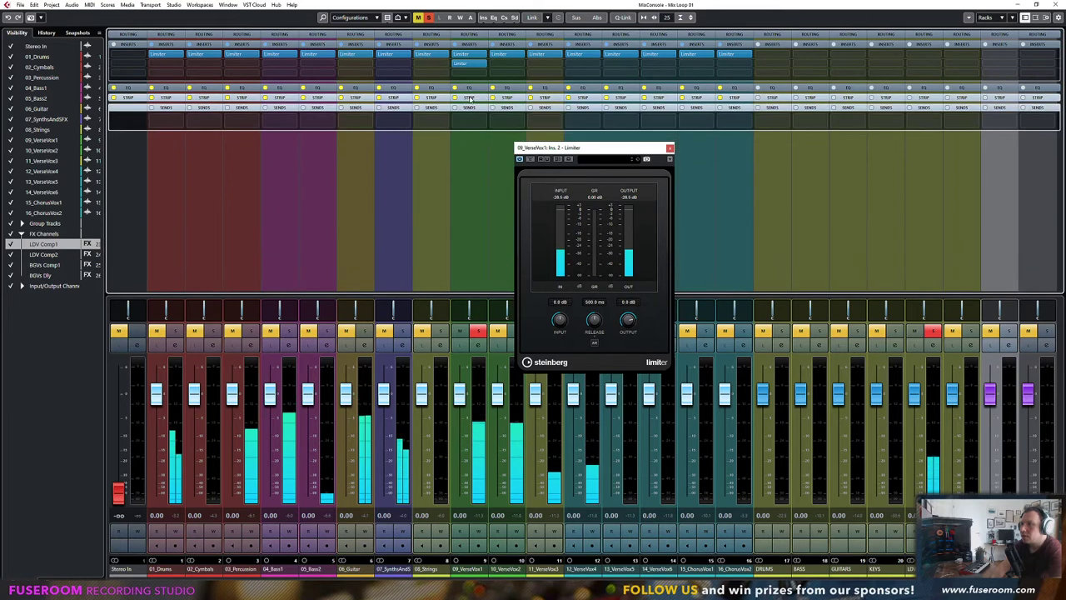
{"action": "left_click_drag", "start_coordinate": [555, 229], "coordinate": [609, 221]}
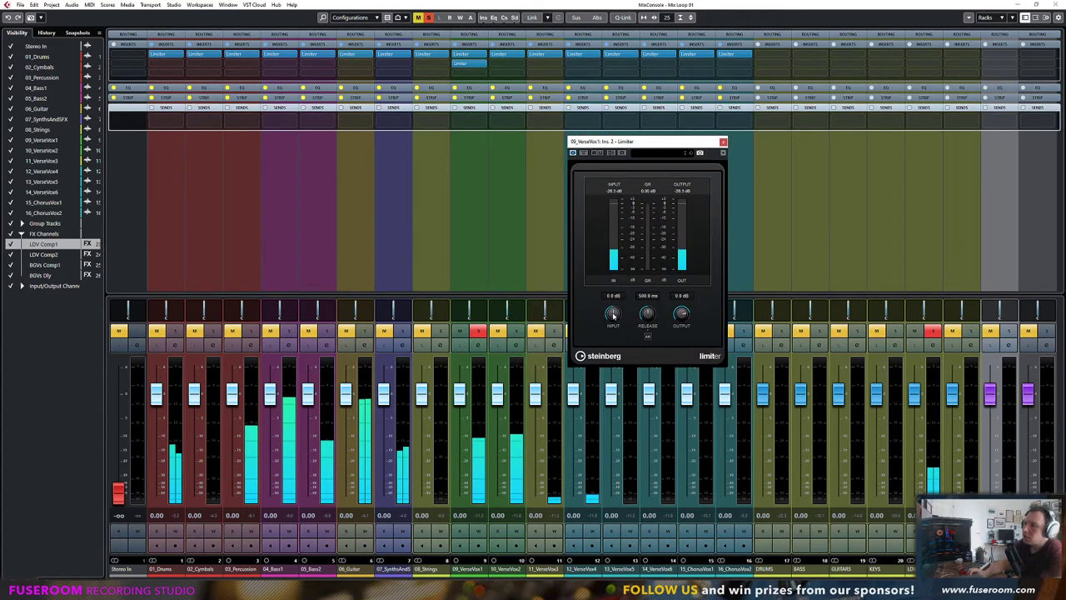
Set the second Limiter's input to 24 dB, output to about -18 dB and release to 1.0 ms, and restart playback
{"action": "left_click_drag", "start_coordinate": [613, 315], "coordinate": [614, 318]}
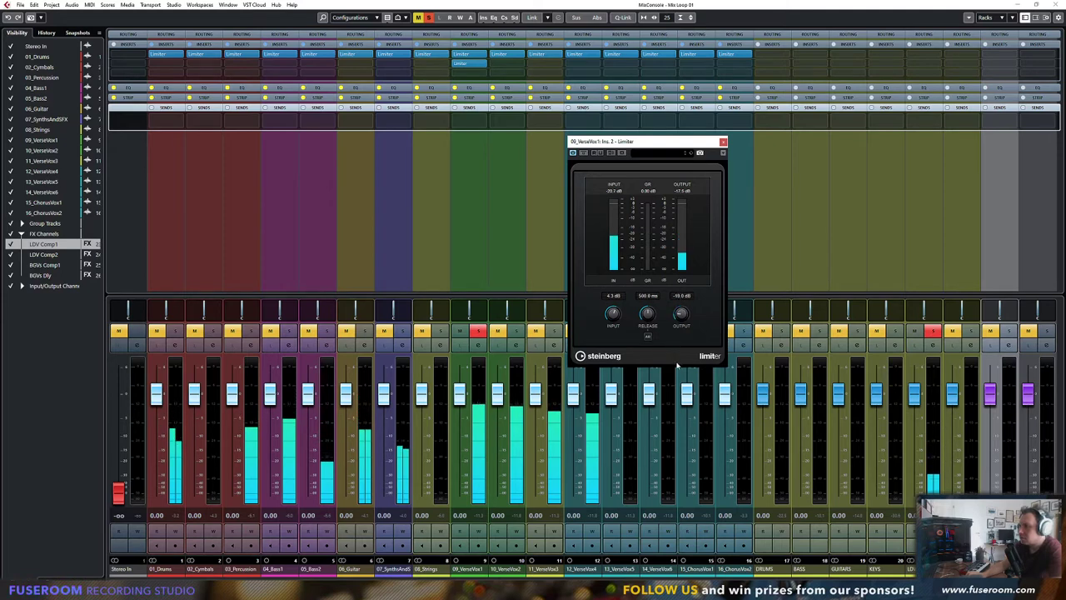
{"action": "left_click_drag", "start_coordinate": [677, 363], "coordinate": [673, 343]}
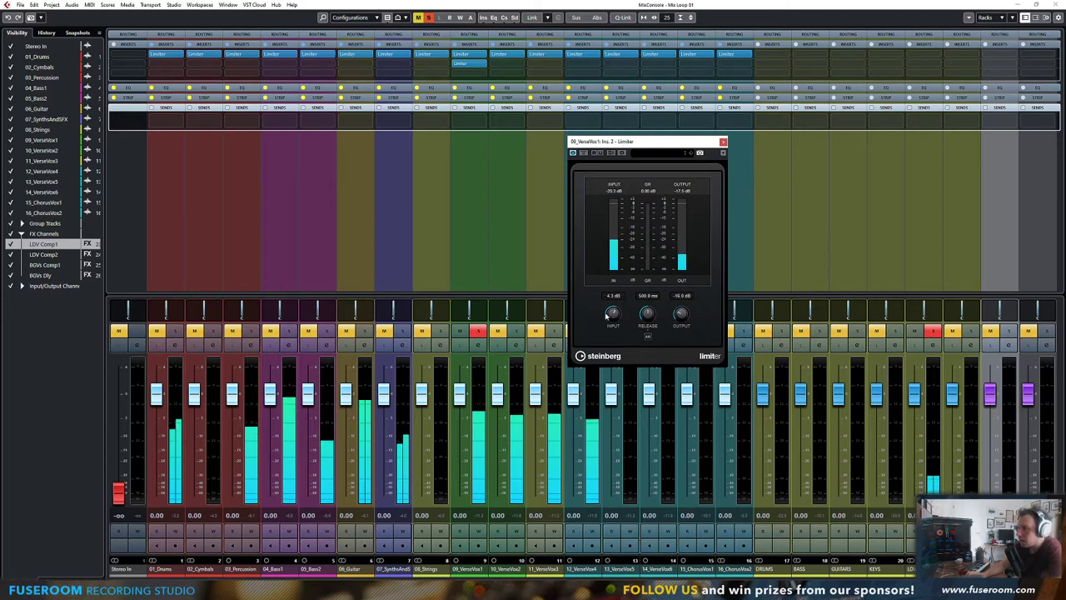
{"action": "left_click_drag", "start_coordinate": [614, 315], "coordinate": [612, 287]}
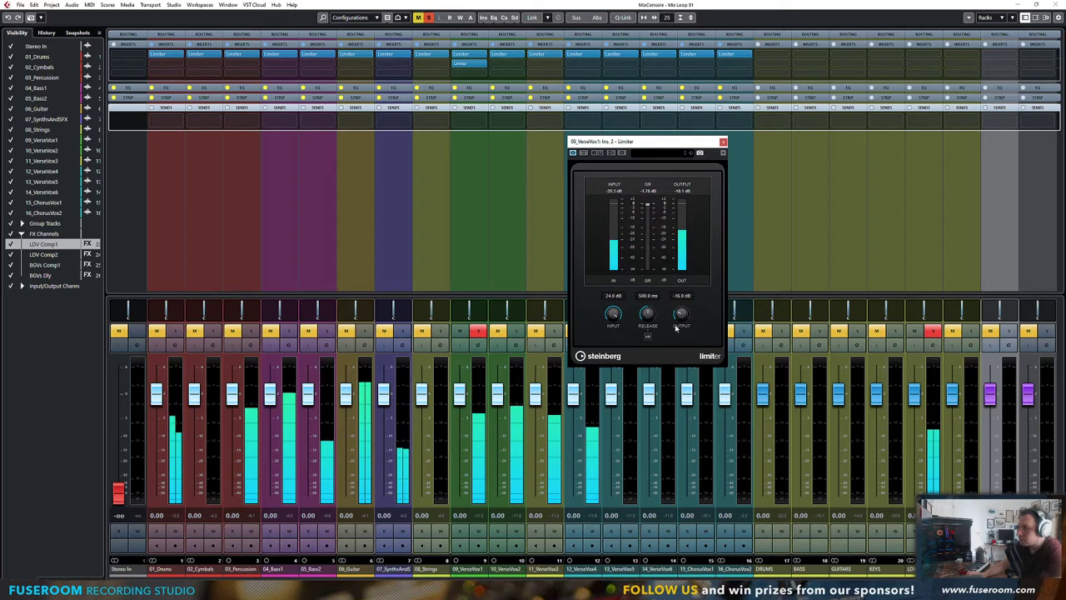
{"action": "left_click_drag", "start_coordinate": [677, 327], "coordinate": [677, 321]}
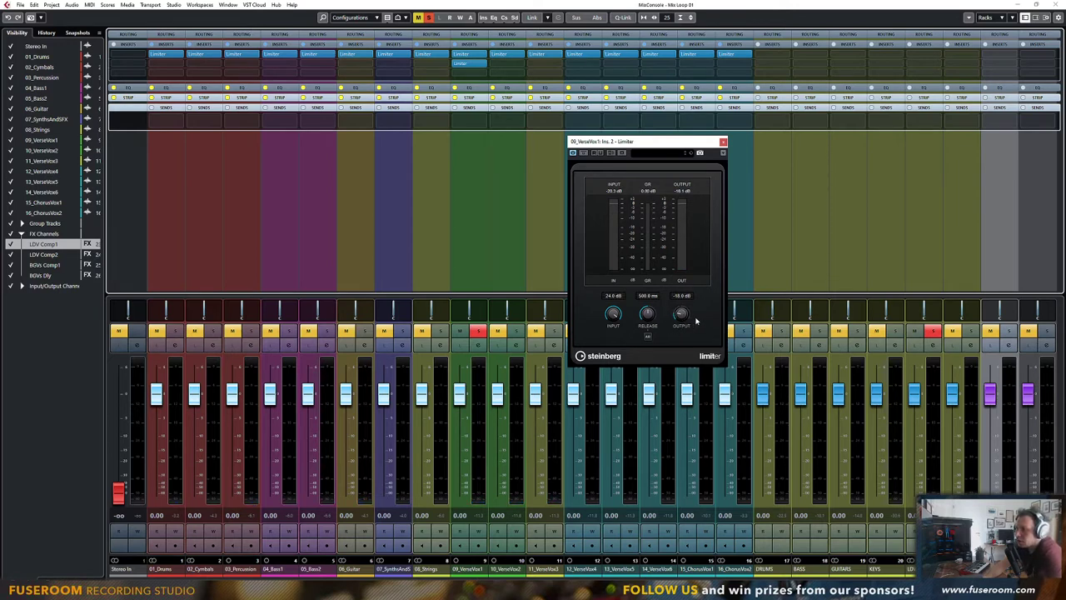
{"action": "left_click", "coordinate": [646, 296]}
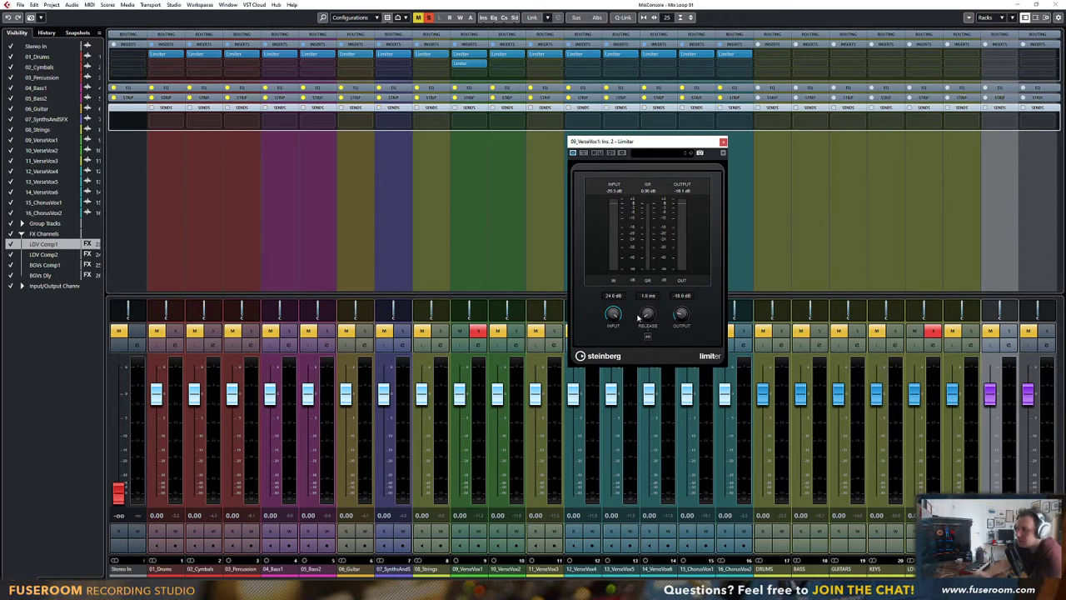
{"action": "key", "text": "space"}
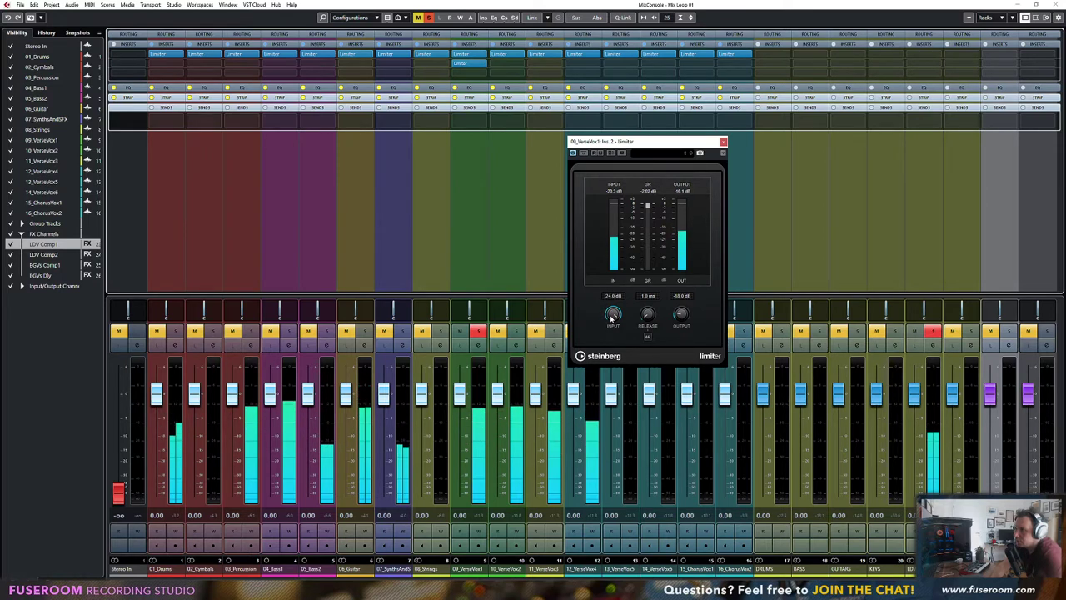
Compare the vocal with the Limiter bypassed and active, and adjust its input to 22.6 dB and output to -17.9 dB
{"action": "left_click_drag", "start_coordinate": [683, 318], "coordinate": [683, 333]}
{"action": "left_click", "coordinate": [574, 154]}
{"action": "left_click", "coordinate": [574, 154]}
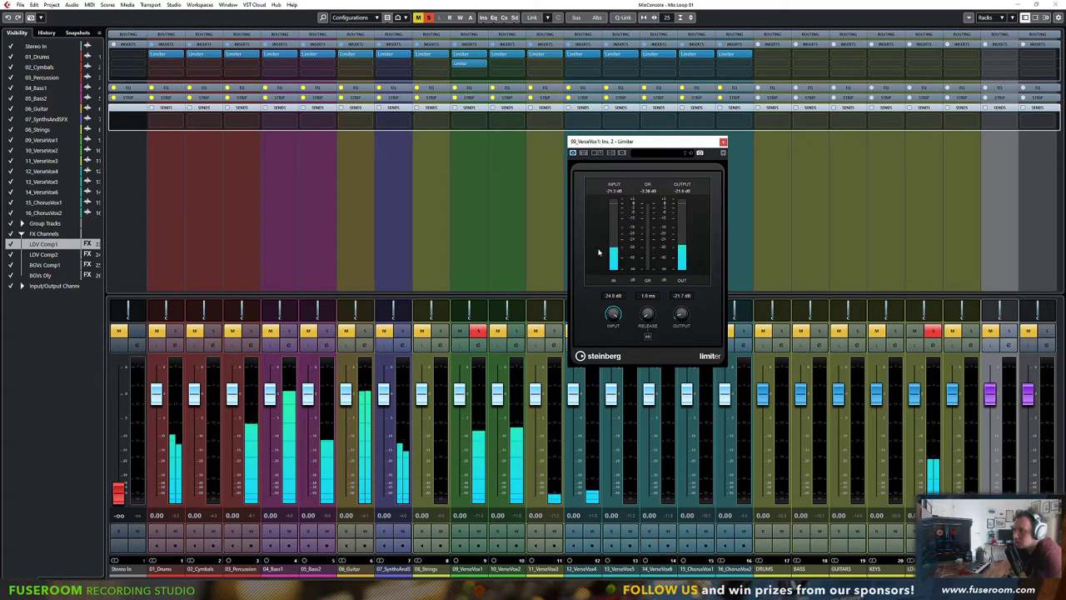
{"action": "left_click", "coordinate": [583, 154]}
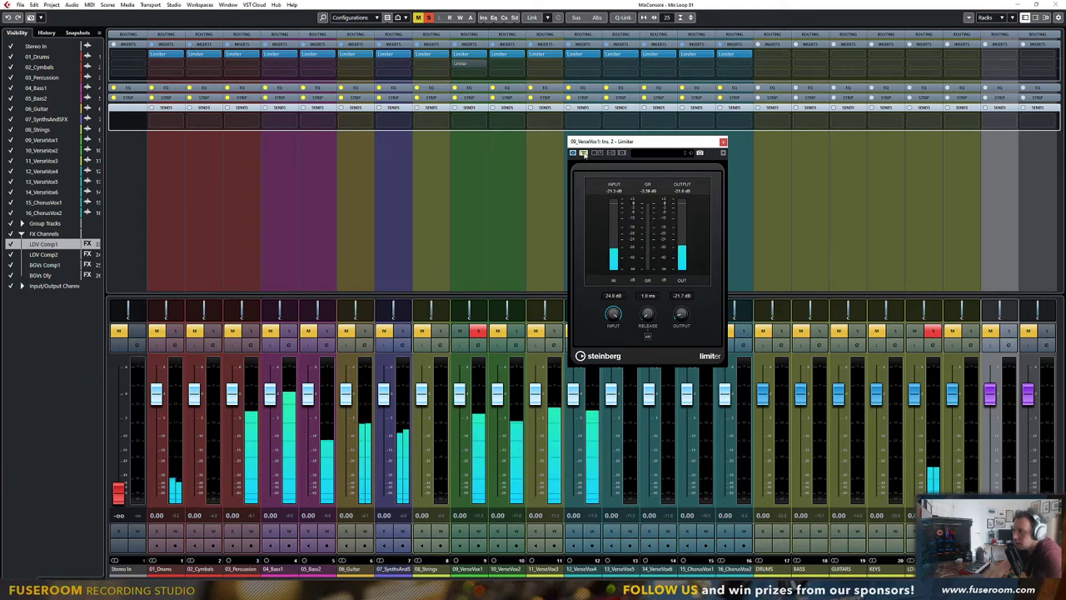
{"action": "left_click", "coordinate": [584, 154]}
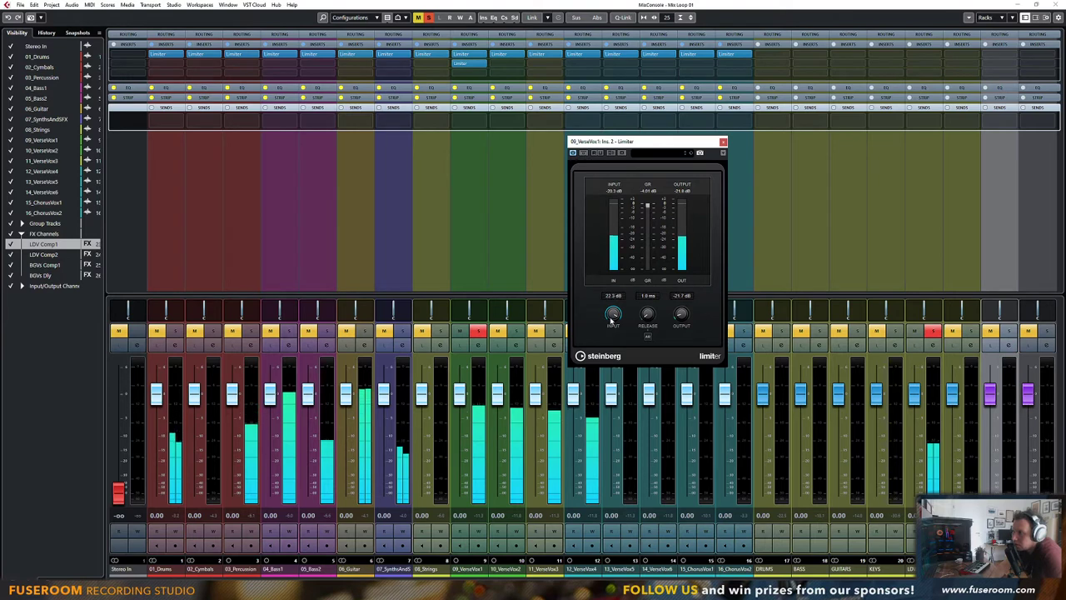
{"action": "left_click_drag", "start_coordinate": [613, 316], "coordinate": [612, 320]}
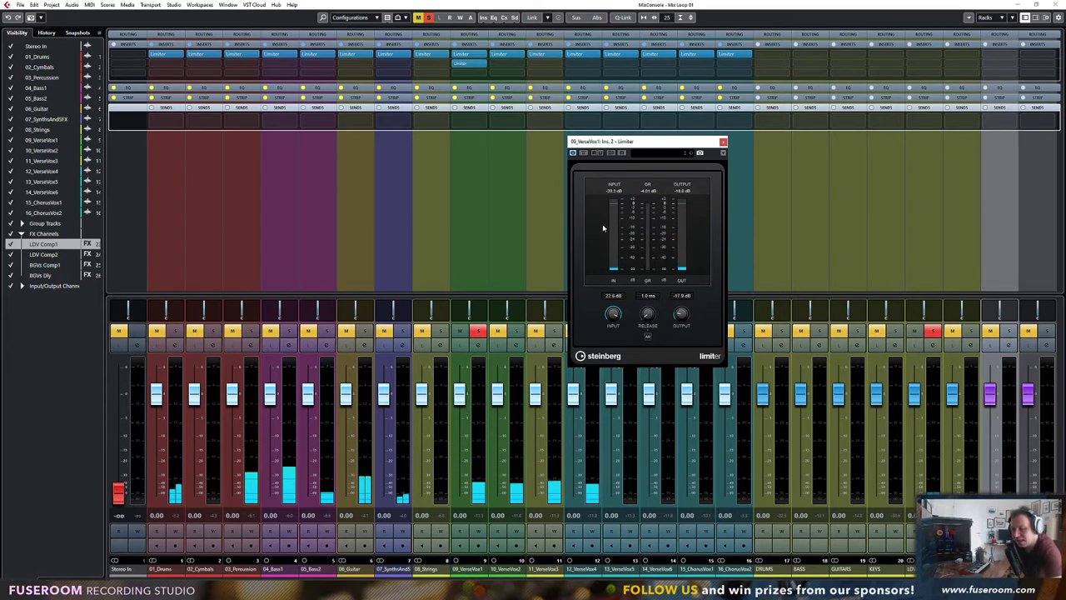
Show the project window, enlarge the 10_VerseVox2 track to reveal its waveform, and move the Limiter window aside
{"action": "key", "text": "F3"}
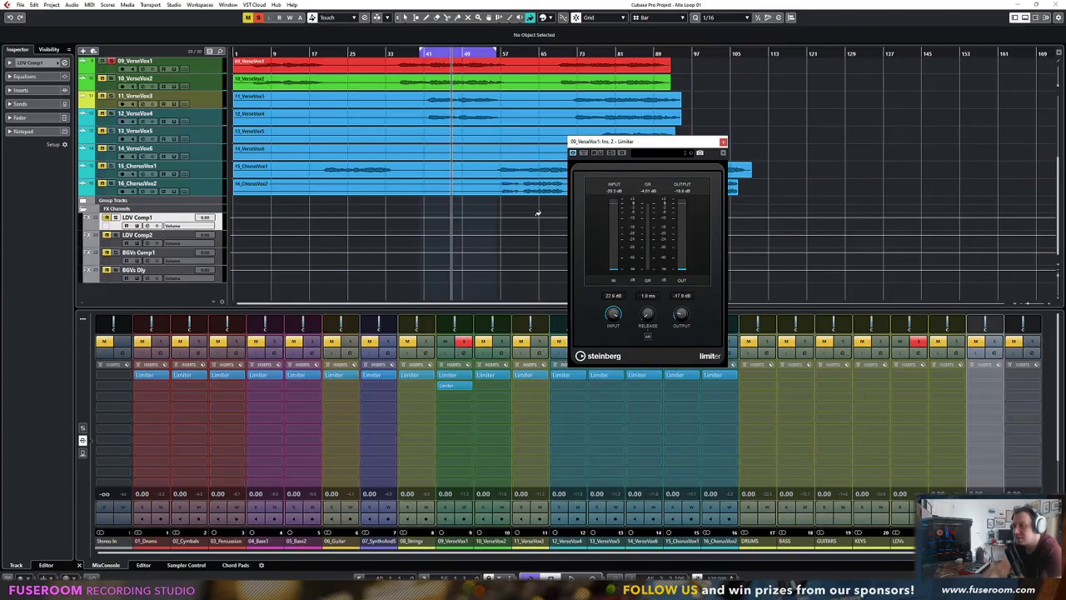
{"action": "left_click_drag", "start_coordinate": [634, 142], "coordinate": [704, 140]}
{"action": "scroll", "coordinate": [189, 194], "scroll_direction": "up", "scroll_amount": 4}
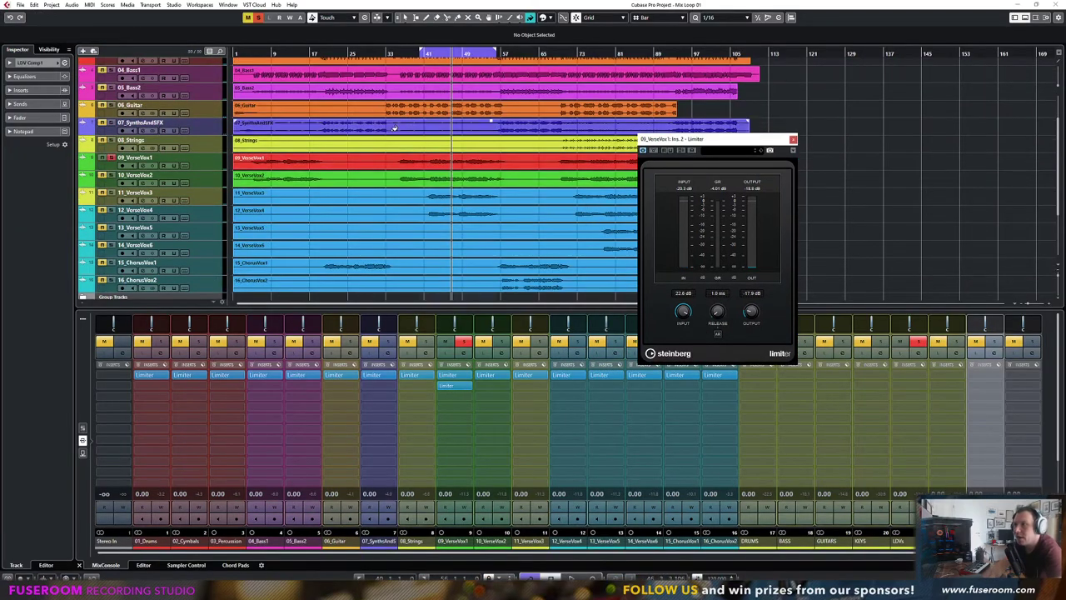
{"action": "left_click", "coordinate": [200, 186]}
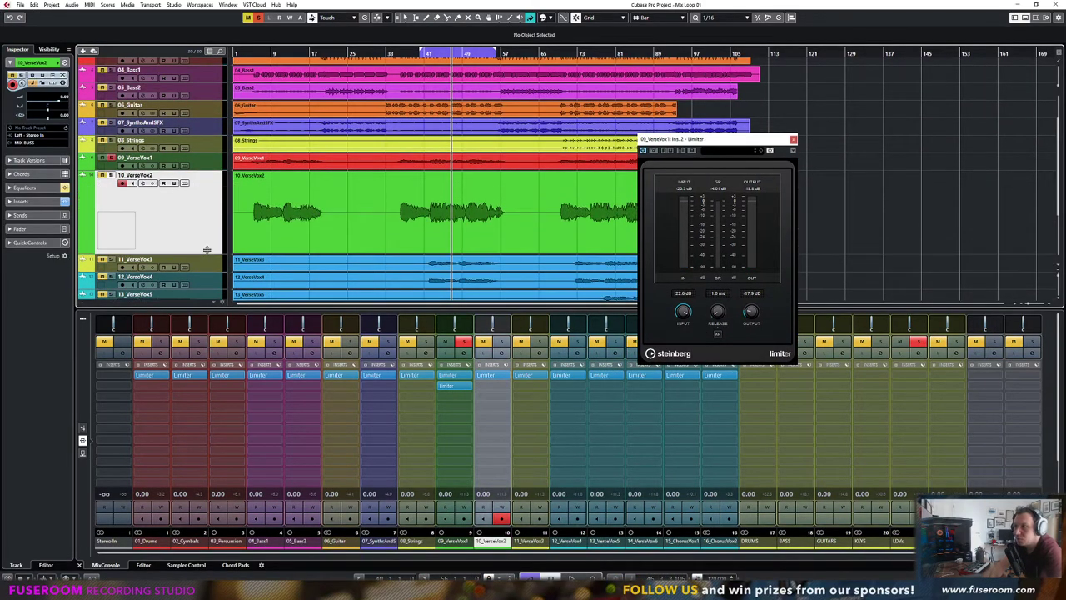
{"action": "key", "text": "h"}
{"action": "key", "text": "h"}
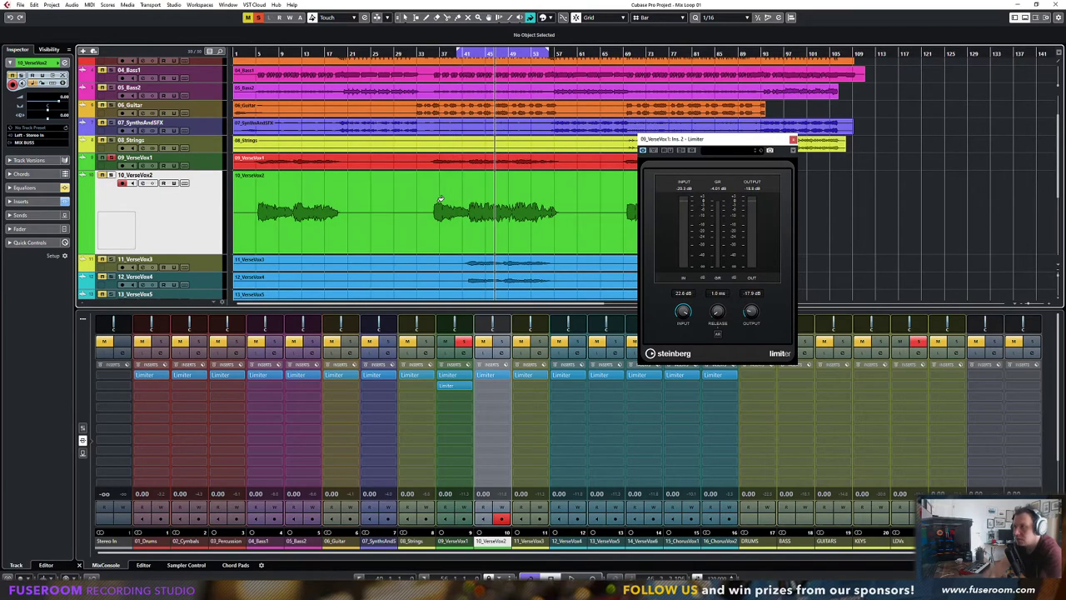
{"action": "left_click_drag", "start_coordinate": [702, 140], "coordinate": [819, 146]}
{"action": "key", "text": "h"}
{"action": "key", "text": "h"}
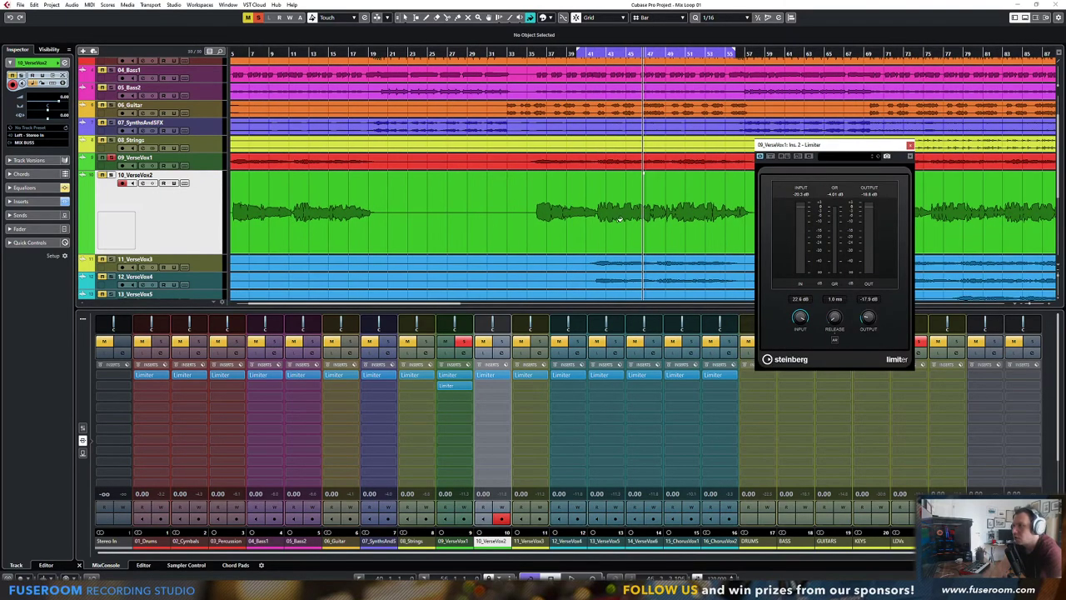
{"action": "scroll", "coordinate": [588, 183], "scroll_direction": "left", "scroll_amount": 1}
{"action": "scroll", "coordinate": [575, 149], "scroll_direction": "right", "scroll_amount": 3}
{"action": "scroll", "coordinate": [575, 148], "scroll_direction": "left", "scroll_amount": 1}
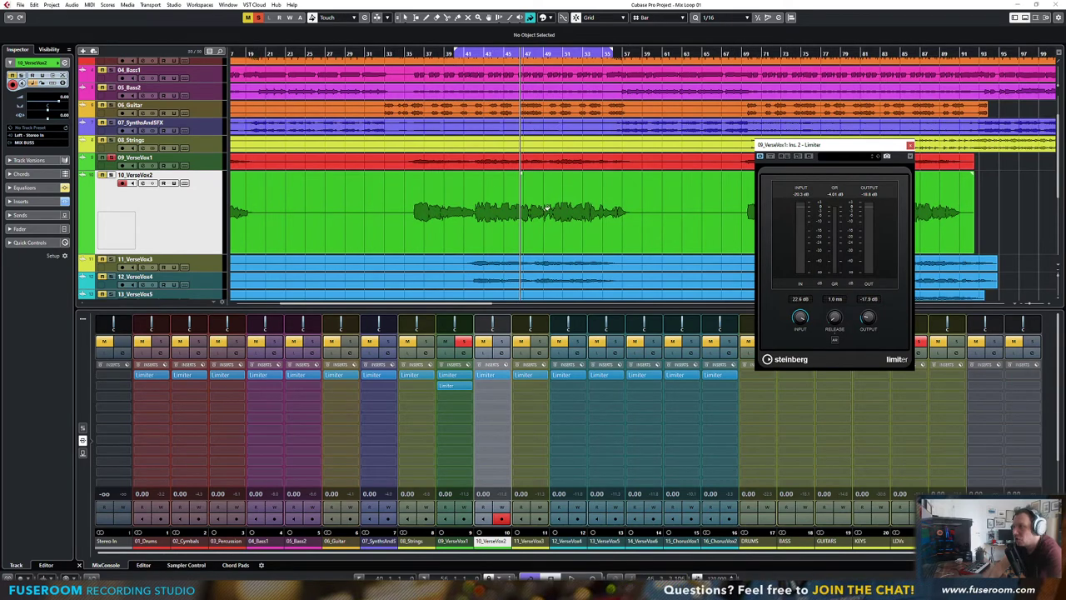
Activate the Object Selection tool, play the loop from near its start, and enable auto release on the 09_VerseVox1 Limiter
{"action": "left_click", "coordinate": [406, 17]}
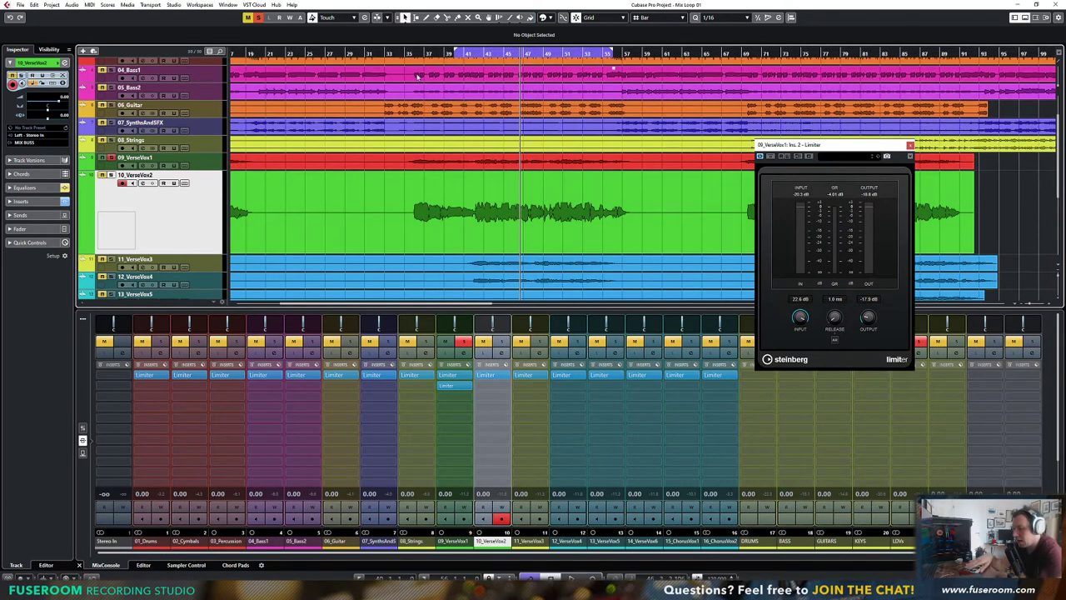
{"action": "key", "text": "space"}
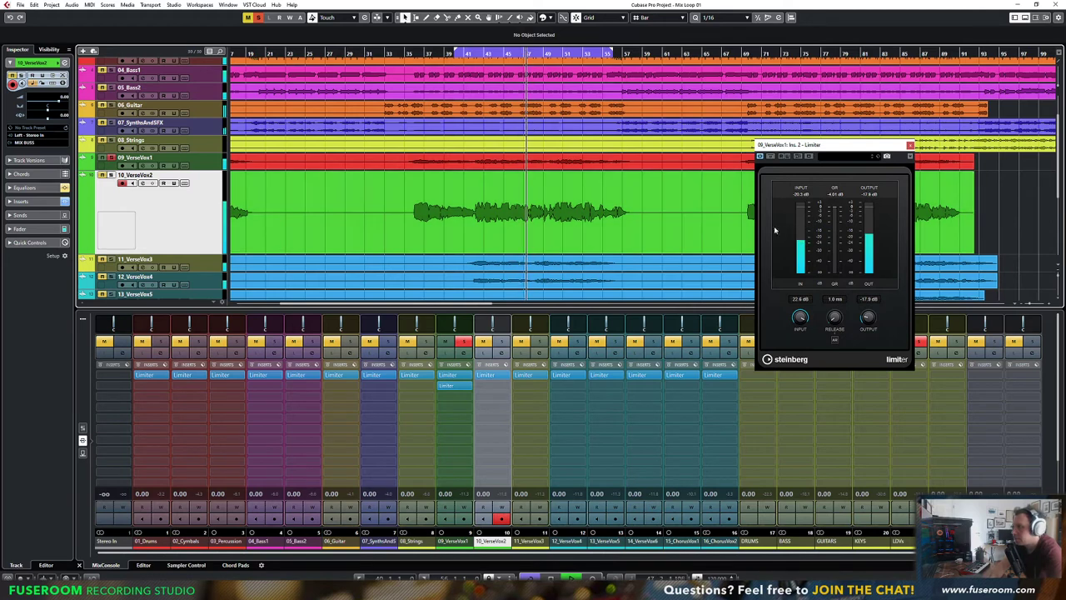
{"action": "left_click", "coordinate": [835, 340]}
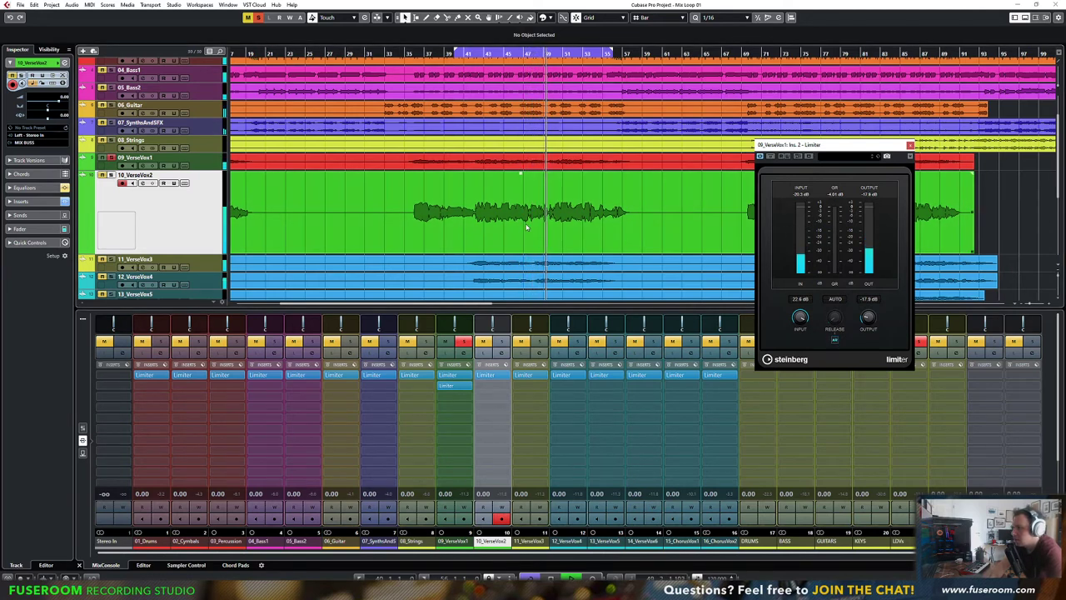
{"action": "left_click", "coordinate": [464, 56]}
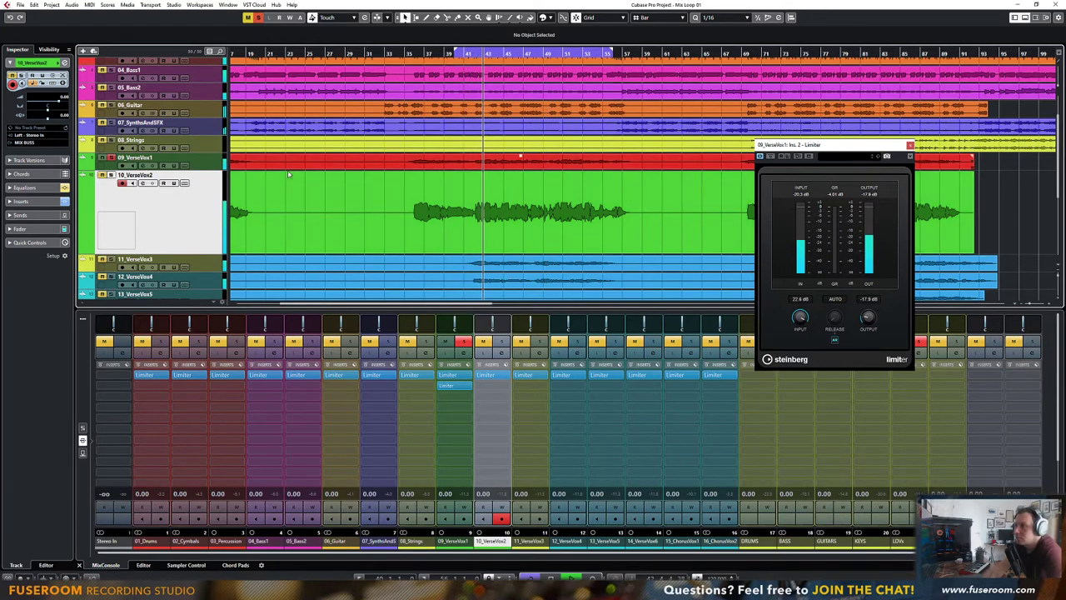
Recolour the 09_VerseVox1 audio event from red to its track's green
{"action": "key", "text": "Up"}
{"action": "left_click", "coordinate": [550, 18]}
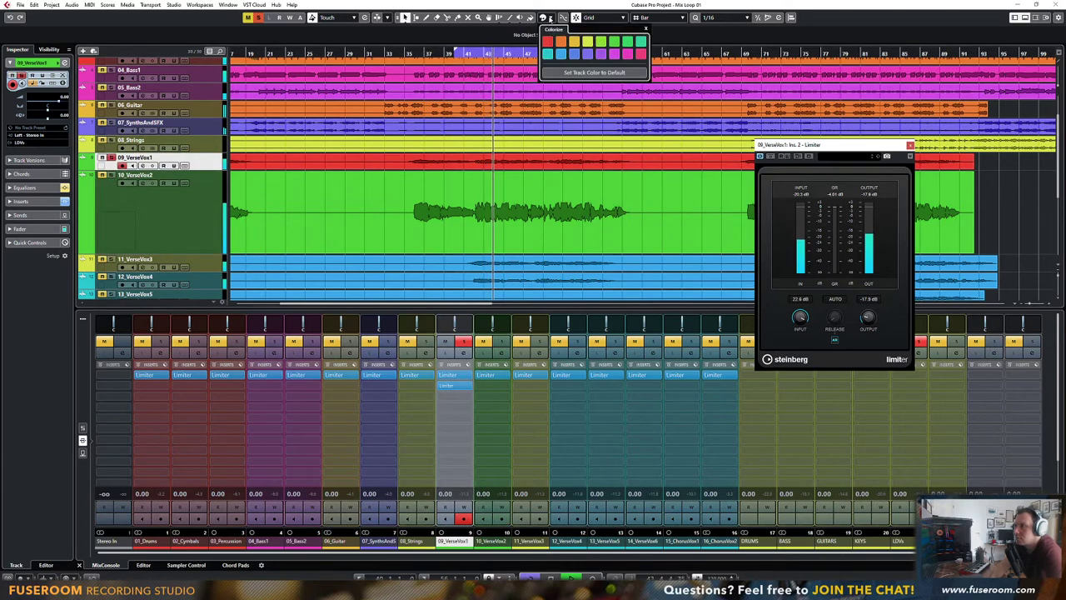
{"action": "left_click", "coordinate": [564, 167]}
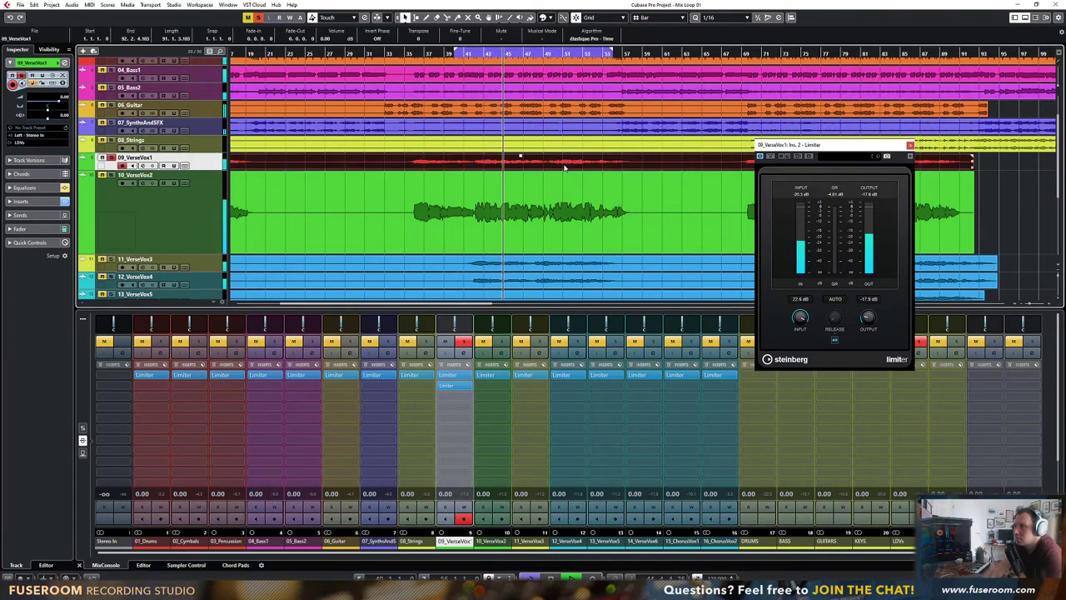
{"action": "left_click", "coordinate": [550, 17]}
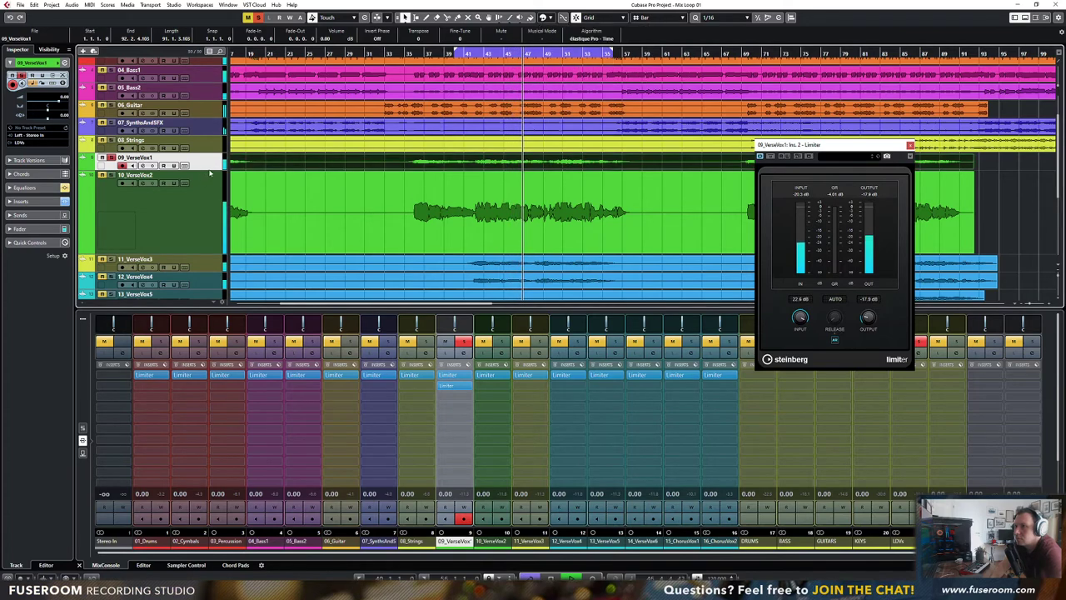
Enlarge the 09_VerseVox1 track so its waveform can be compared with 10_VerseVox2
{"action": "left_click_drag", "start_coordinate": [211, 171], "coordinate": [221, 237]}
{"action": "scroll", "coordinate": [318, 231], "scroll_direction": "down", "scroll_amount": 1}
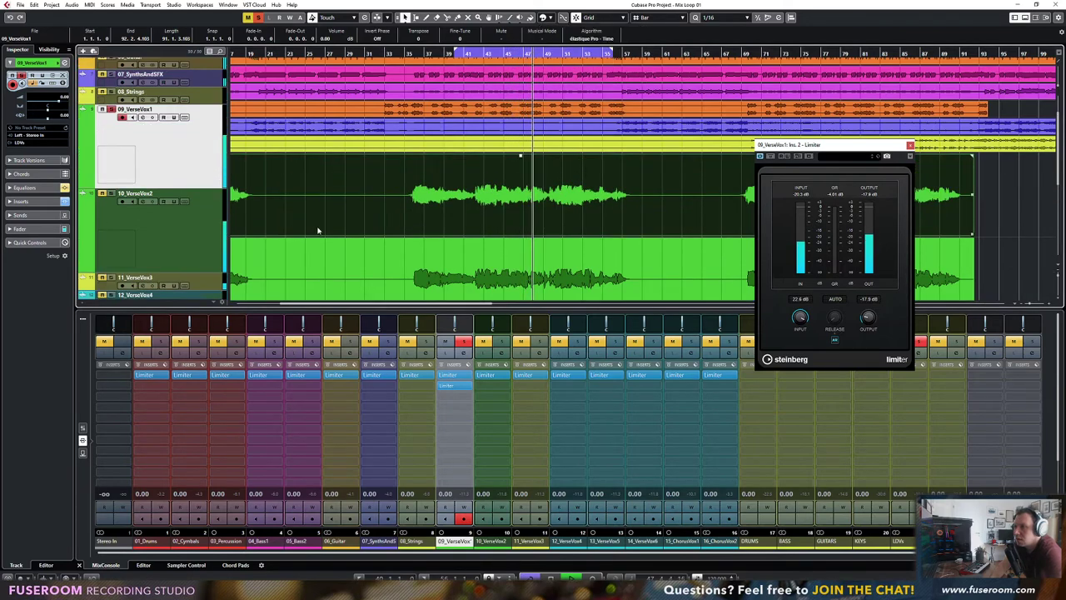
{"action": "scroll", "coordinate": [319, 231], "scroll_direction": "down", "scroll_amount": 2}
{"action": "scroll", "coordinate": [324, 227], "scroll_direction": "up", "scroll_amount": 1}
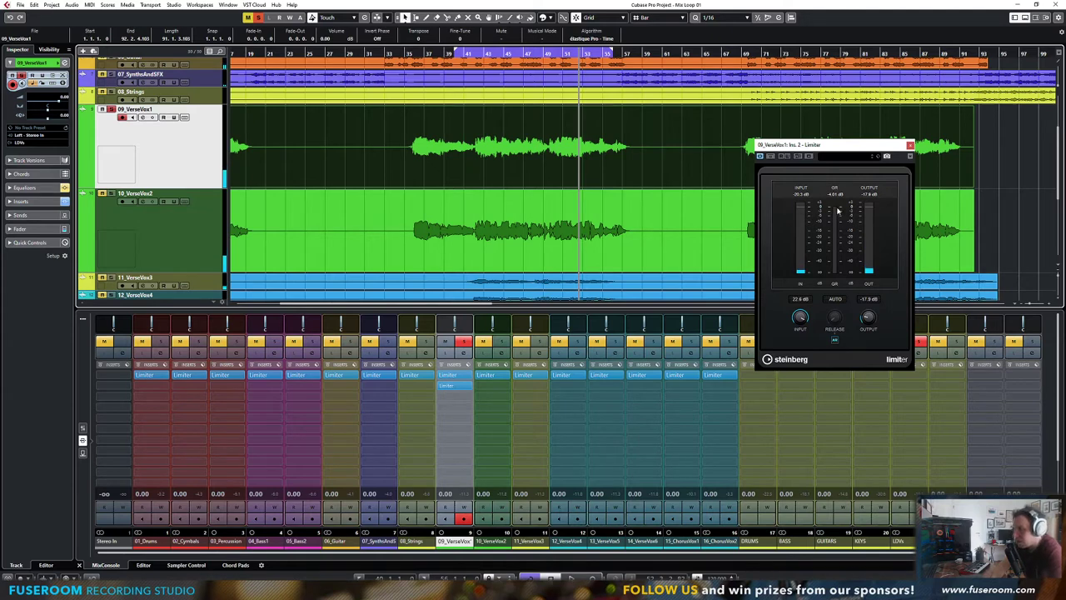
Check the first-slot Limiter on 09_VerseVox1, close both Limiter windows and resume playback
{"action": "right_click", "coordinate": [844, 236]}
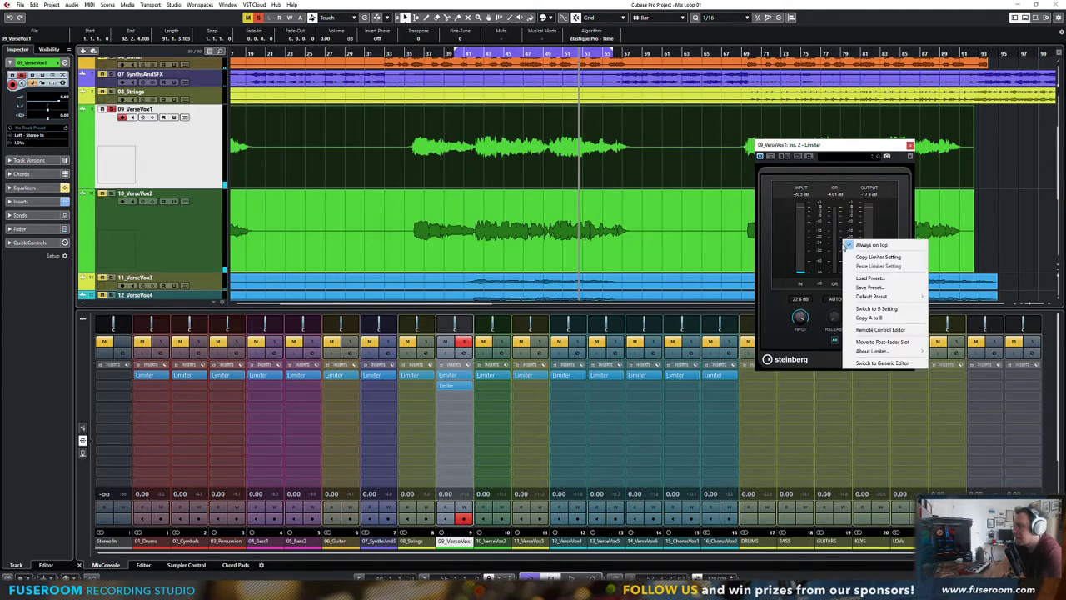
{"action": "left_click", "coordinate": [828, 239]}
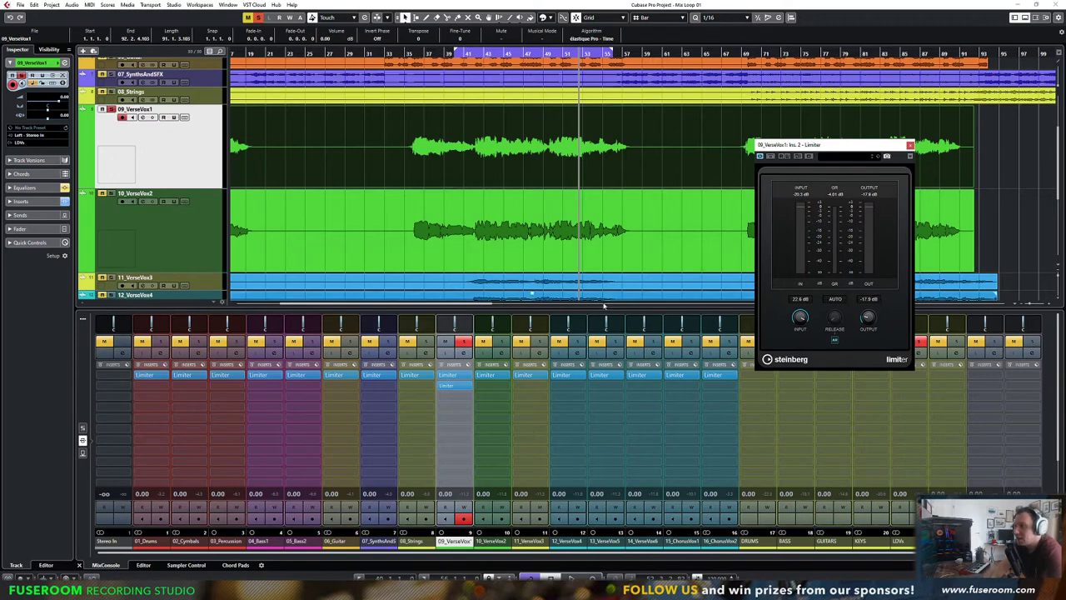
{"action": "left_click", "coordinate": [458, 375]}
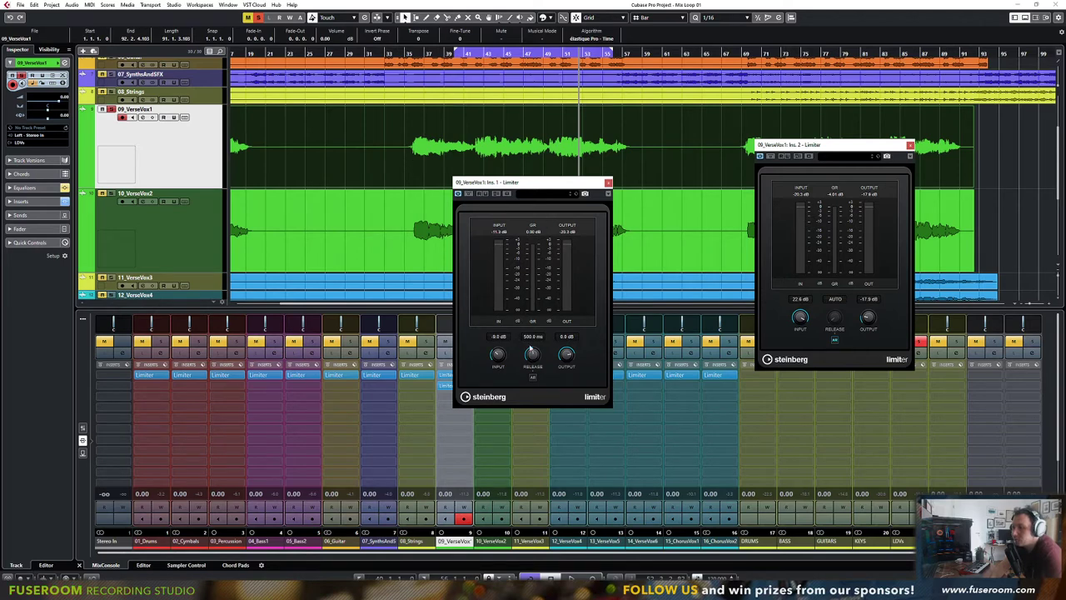
{"action": "left_click", "coordinate": [609, 182]}
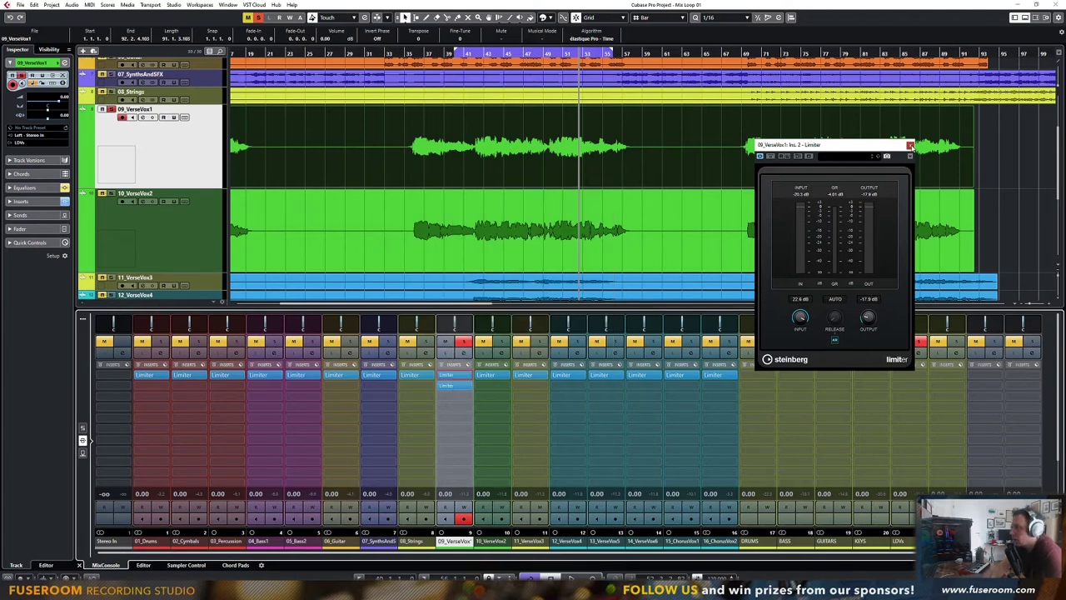
{"action": "left_click", "coordinate": [911, 145]}
{"action": "key", "text": "space"}
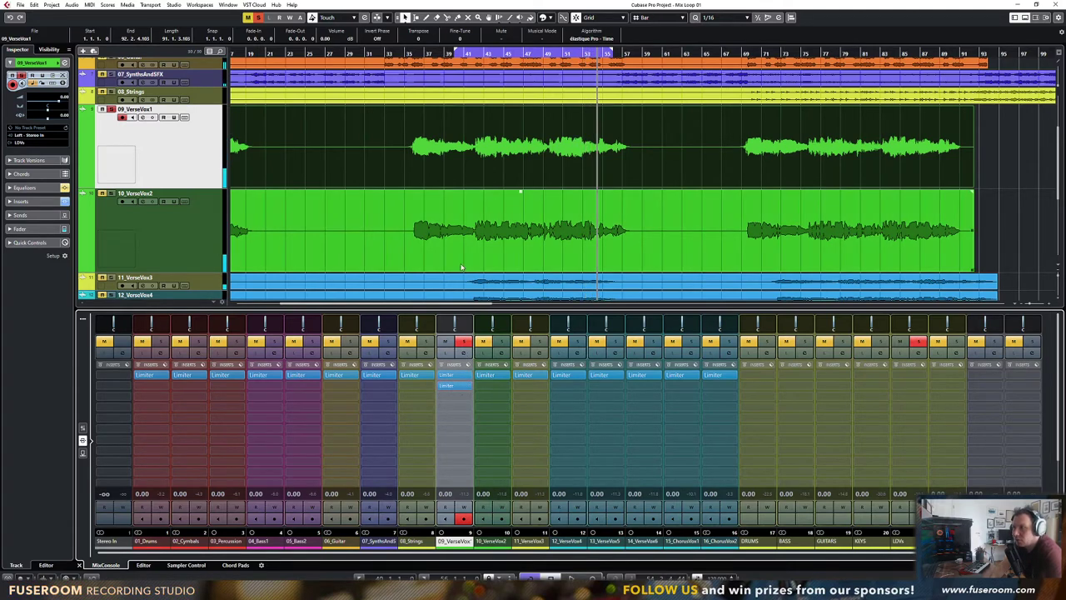
Copy the second-slot Limiter from 09_VerseVox1 to 10_VerseVox2, audition both vocals in solo, and clear the solos
{"action": "left_click_drag", "start_coordinate": [457, 387], "coordinate": [494, 386]}
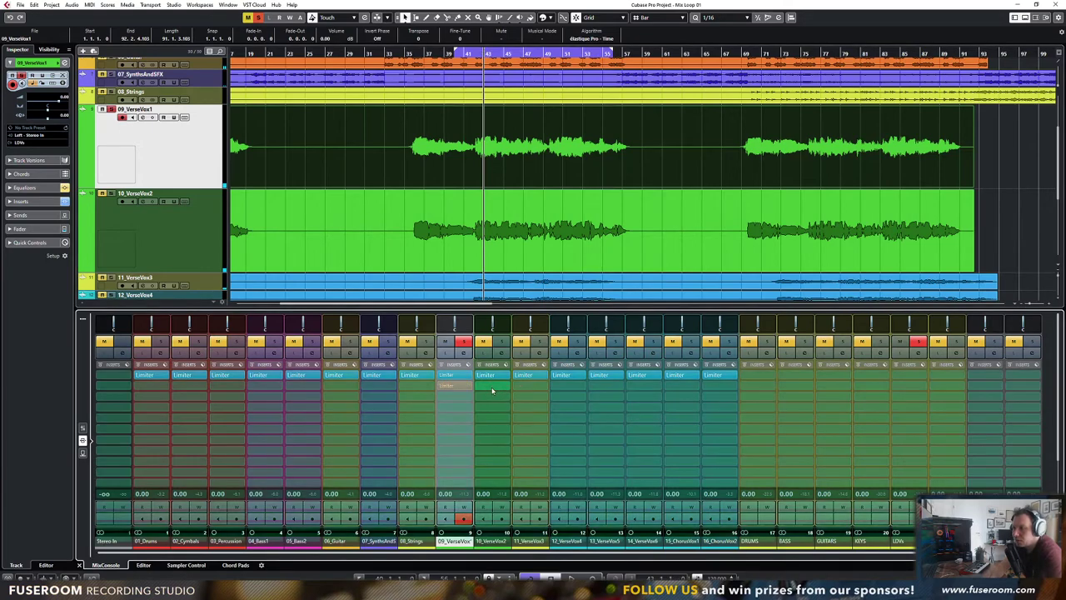
{"action": "left_click", "coordinate": [502, 342]}
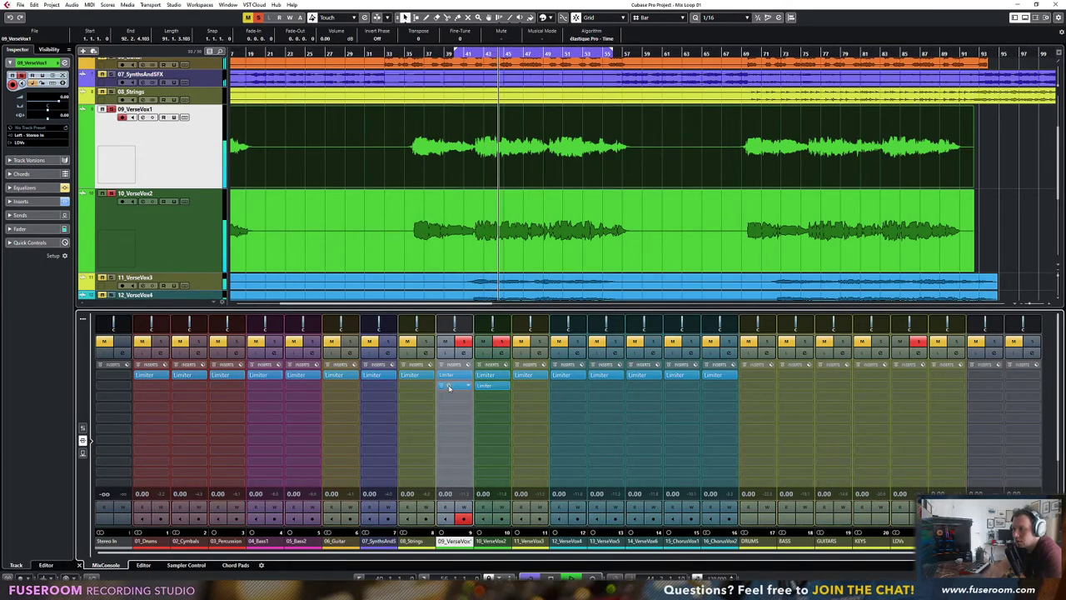
{"action": "left_click", "coordinate": [454, 388]}
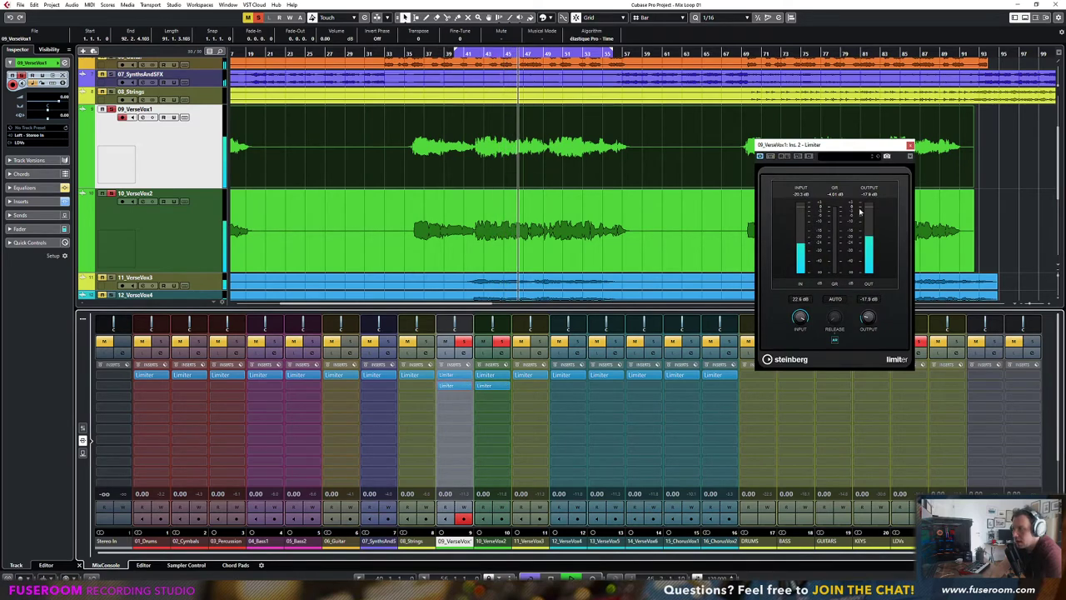
{"action": "left_click", "coordinate": [910, 145]}
{"action": "left_click", "coordinate": [500, 342]}
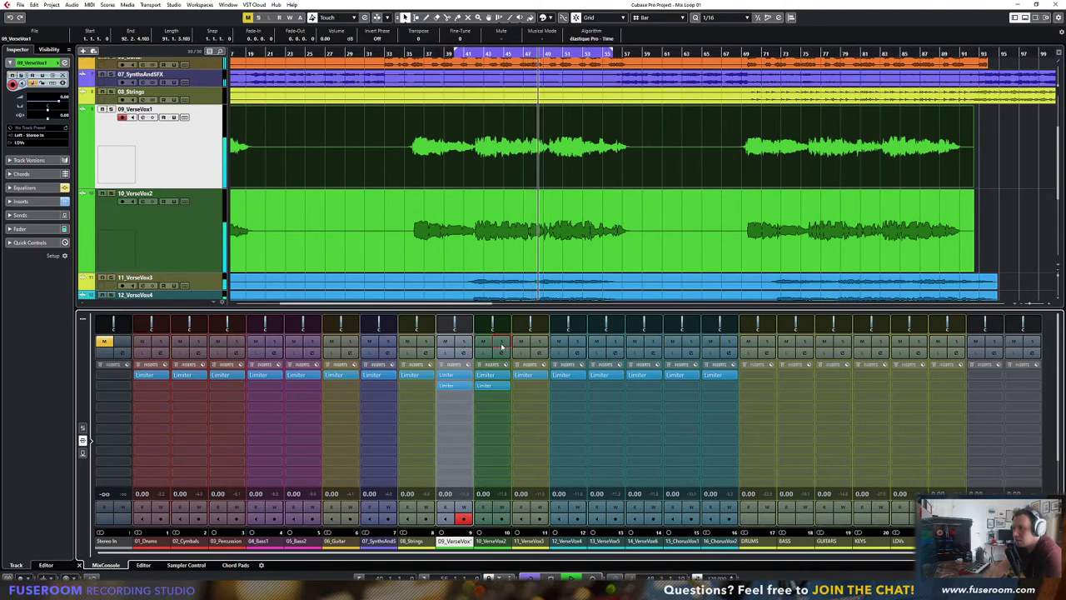
Select the 11_VerseVox3 track and recolour the selected 09_VerseVox1 event green from the colour palette
{"action": "scroll", "coordinate": [479, 275], "scroll_direction": "down", "scroll_amount": 2}
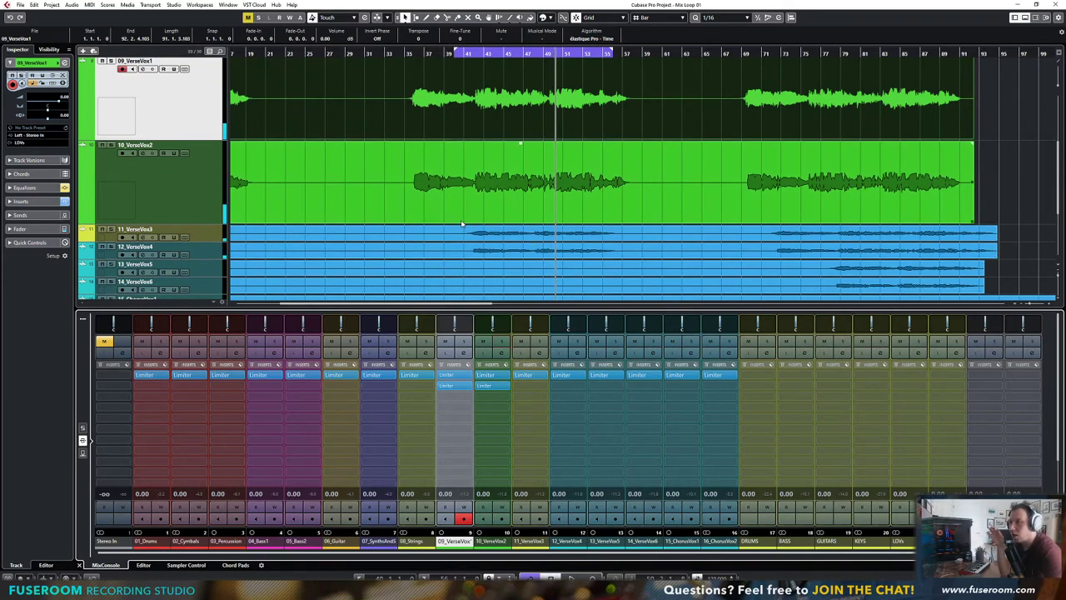
{"action": "left_click", "coordinate": [456, 236]}
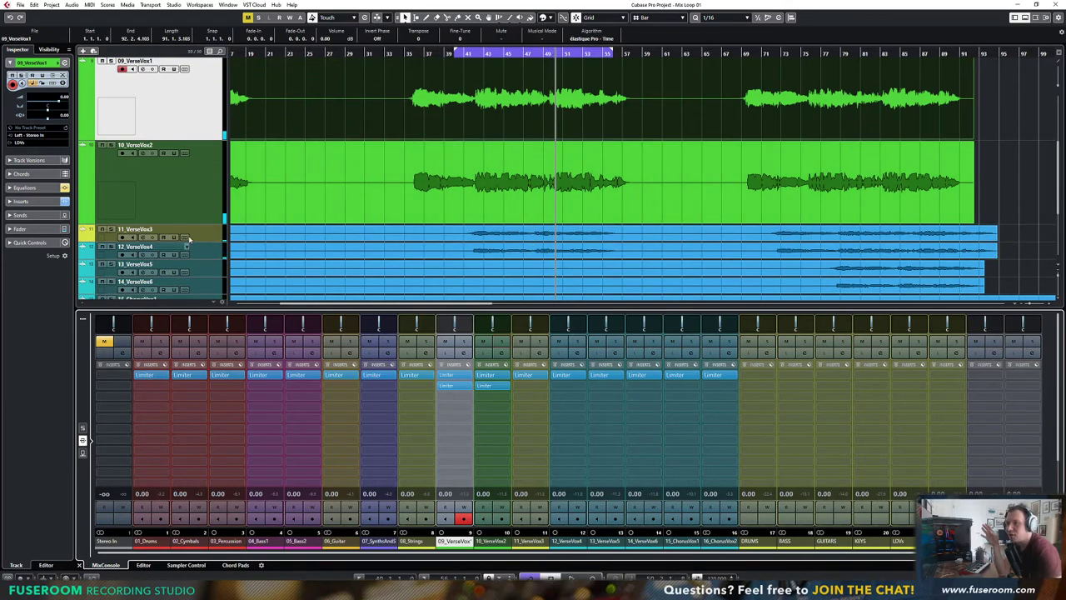
{"action": "left_click", "coordinate": [550, 18]}
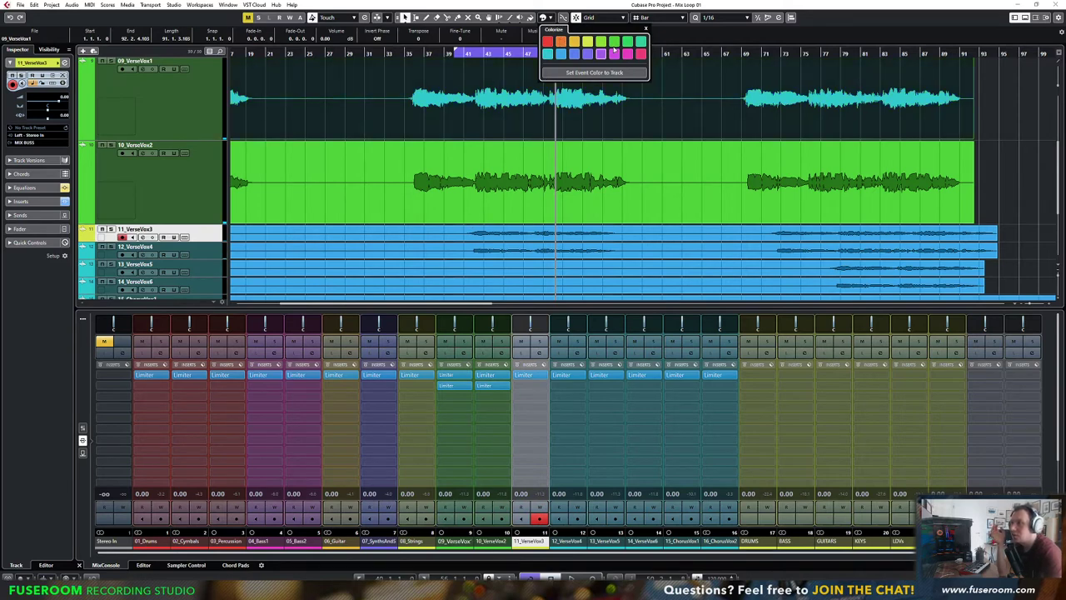
{"action": "left_click", "coordinate": [205, 237]}
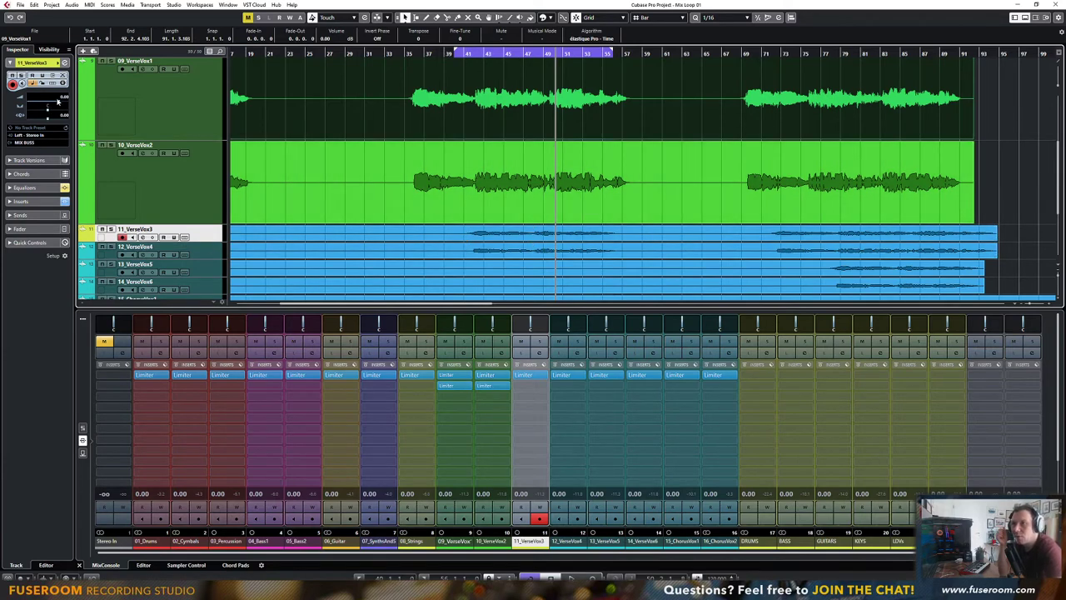
Pan 11_VerseVox3 fully left and 12_VerseVox4 fully right
{"action": "left_click_drag", "start_coordinate": [47, 110], "coordinate": [26, 111]}
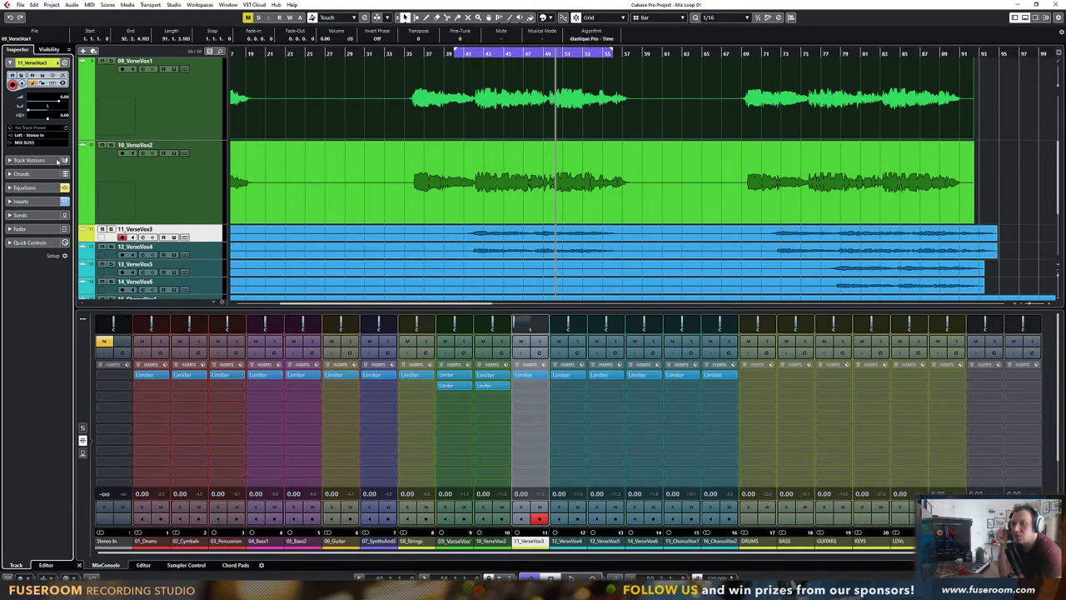
{"action": "left_click", "coordinate": [203, 259]}
{"action": "left_click_drag", "start_coordinate": [47, 113], "coordinate": [63, 111]}
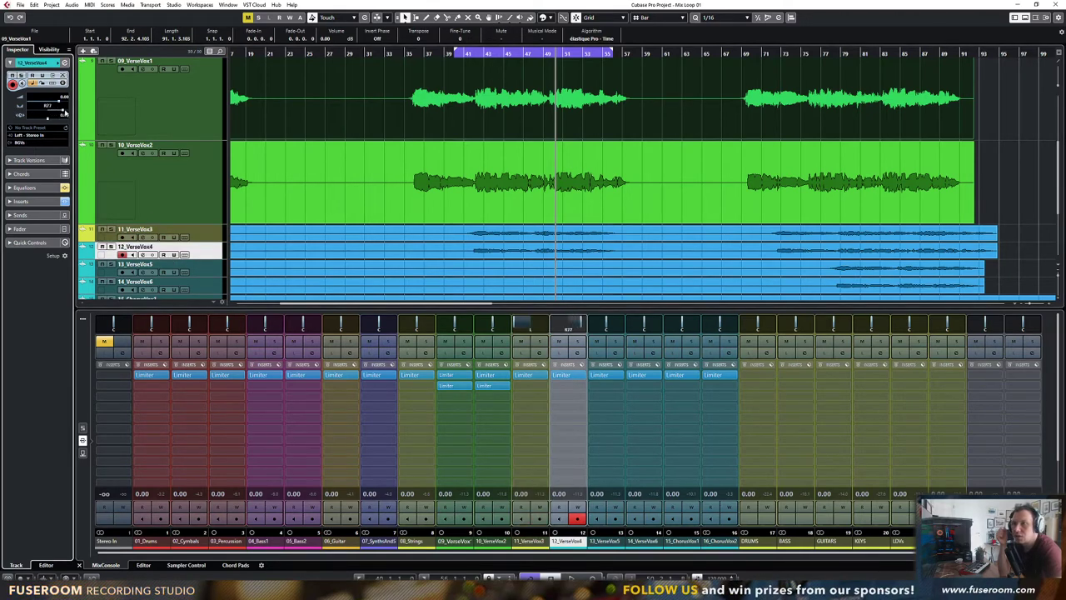
Start playback and mute the vocal channels from 11_VerseVox3 through 16_ChorusVox2, leaving the DRUMS, BASS and GUITARS groups unmuted
{"action": "left_click", "coordinate": [520, 342]}
{"action": "left_click", "coordinate": [559, 342]}
{"action": "key", "text": "space"}
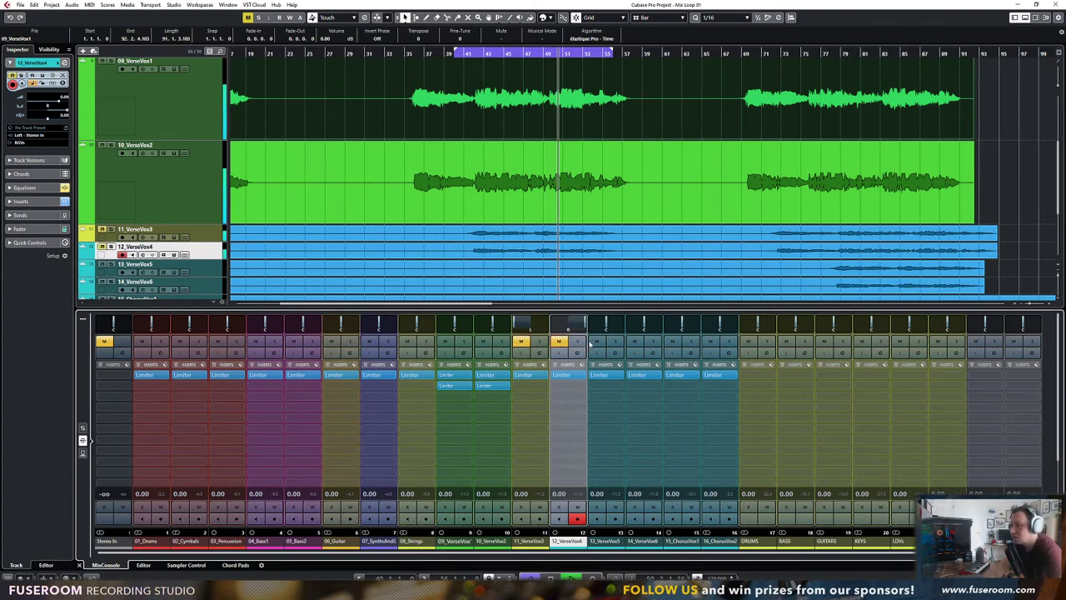
{"action": "left_click", "coordinate": [596, 341]}
{"action": "left_click_drag", "start_coordinate": [637, 341], "coordinate": [822, 343]}
{"action": "left_click", "coordinate": [823, 342]}
{"action": "left_click", "coordinate": [786, 341]}
{"action": "left_click", "coordinate": [748, 342]}
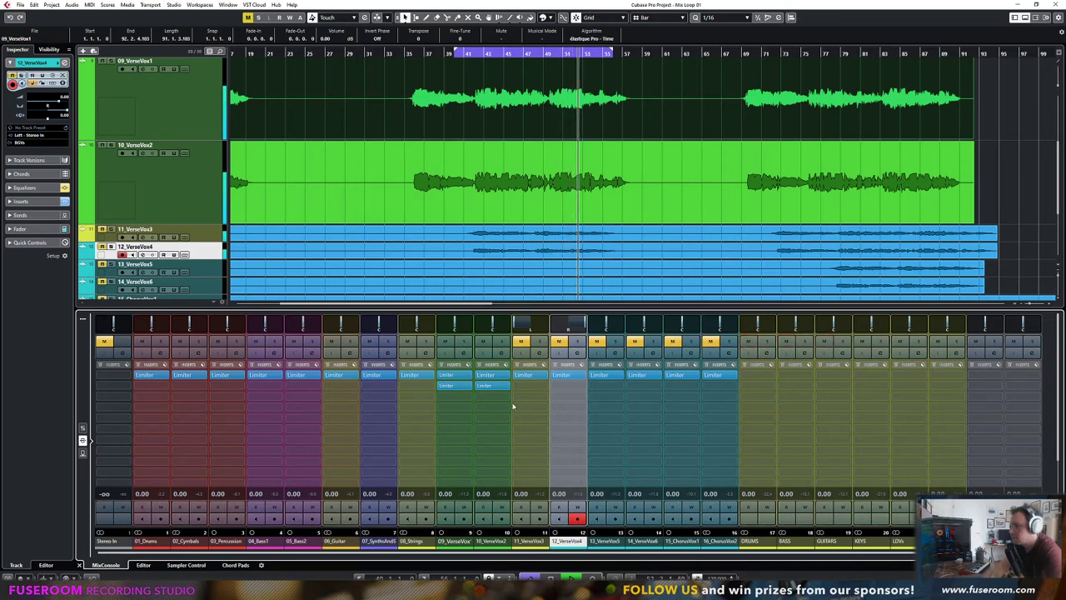
Mute the DRUMS, BASS, GUITARS, KEYS and BGVs group channels to isolate the lead vocals
{"action": "left_click", "coordinate": [749, 341]}
{"action": "left_click", "coordinate": [786, 341]}
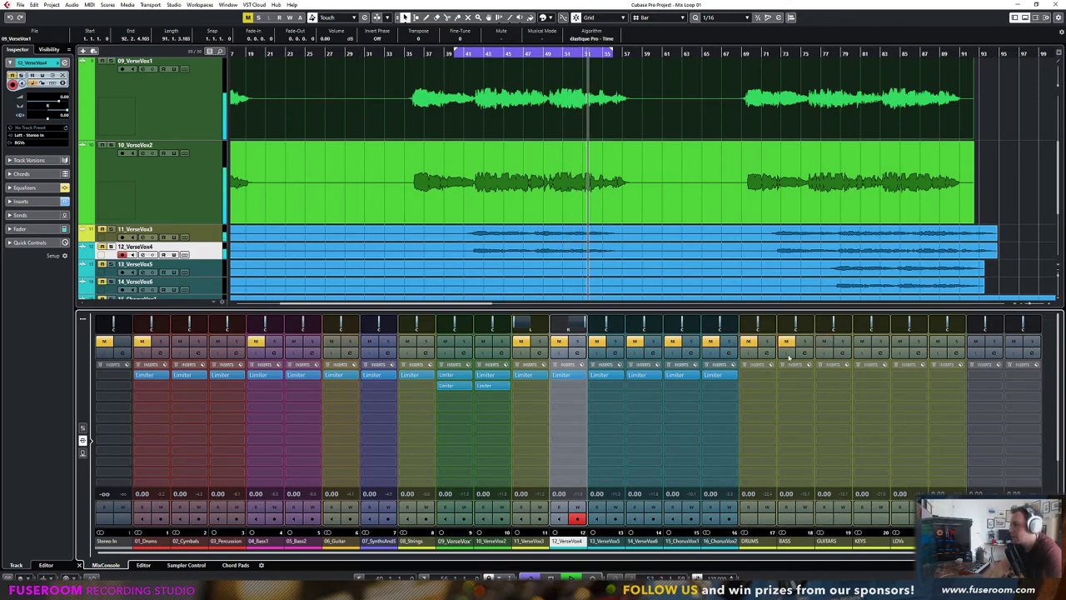
{"action": "left_click", "coordinate": [824, 341]}
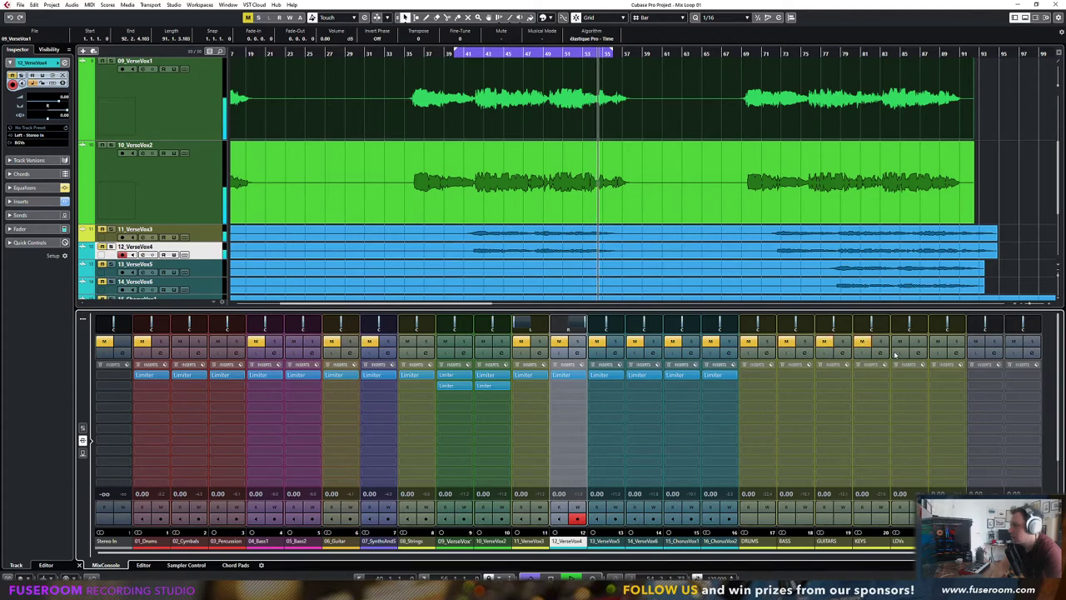
{"action": "left_click", "coordinate": [938, 342]}
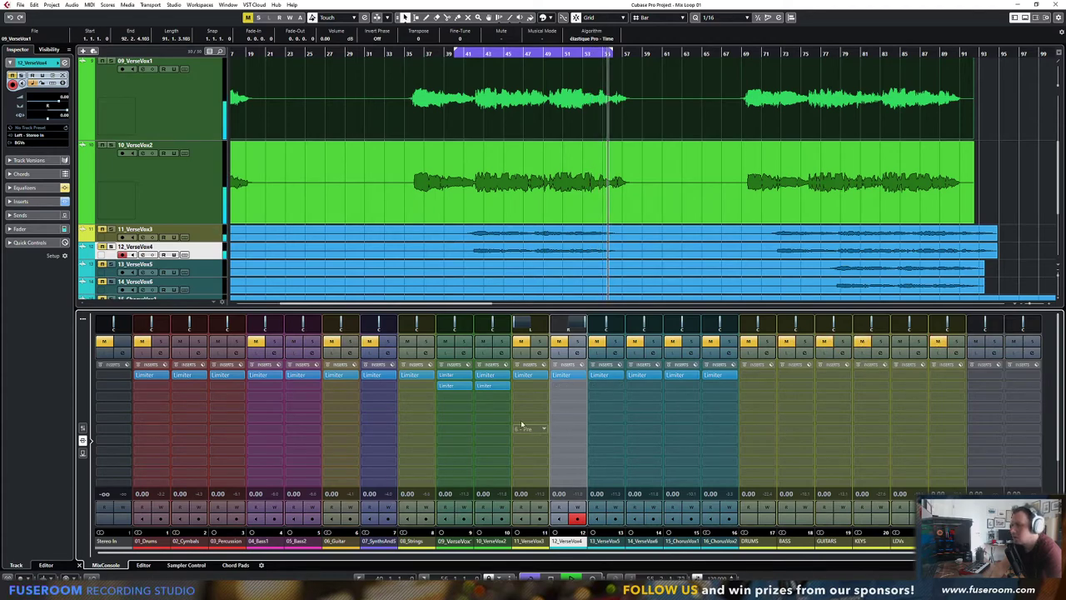
Stop playback, move the loop's start to bar 42 and play the shortened loop
{"action": "key", "text": "space"}
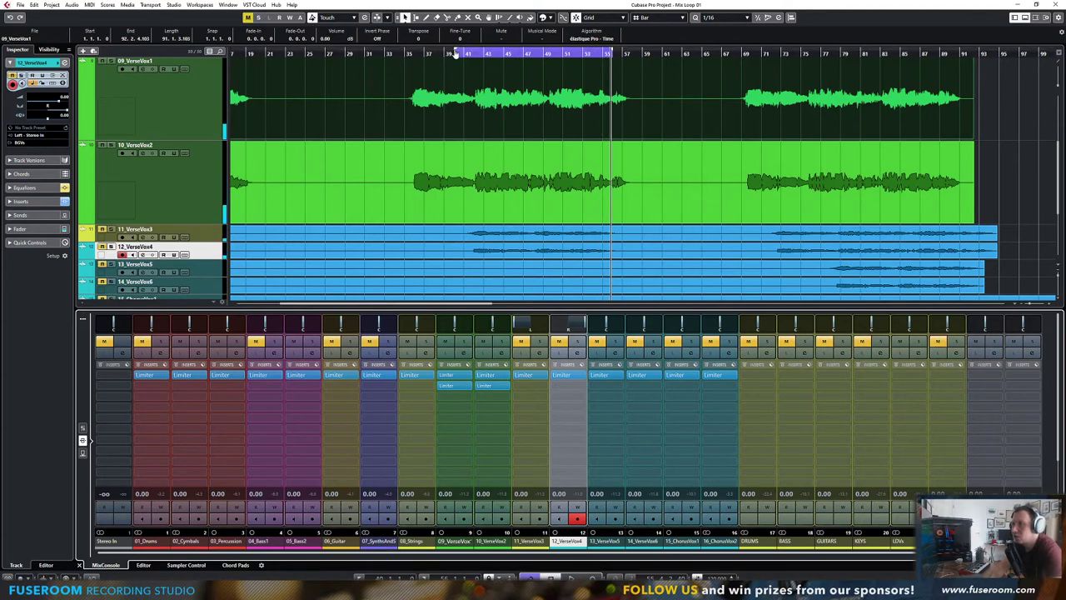
{"action": "mouse_move", "coordinate": [456, 53]}
{"action": "left_mouse_down"}
{"action": "mouse_move", "coordinate": [469, 53]}
{"action": "mouse_move", "coordinate": [414, 56]}
{"action": "mouse_move", "coordinate": [475, 53]}
{"action": "left_mouse_up"}
{"action": "key", "text": "space"}
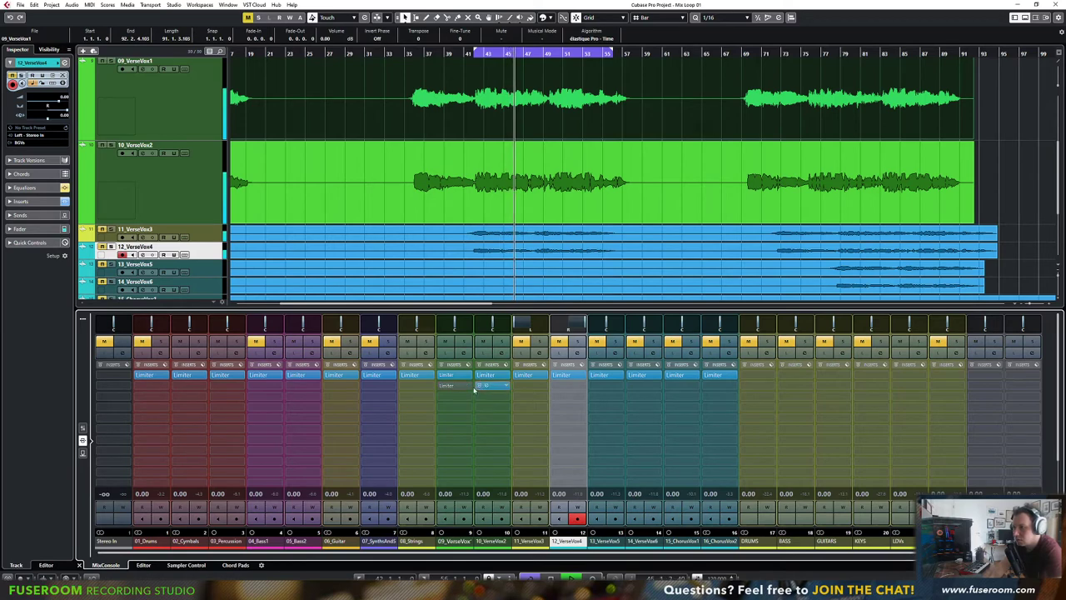
Reactivate the second-slot Limiter on 09_VerseVox1, check its settings, and close its window
{"action": "left_click", "coordinate": [443, 386]}
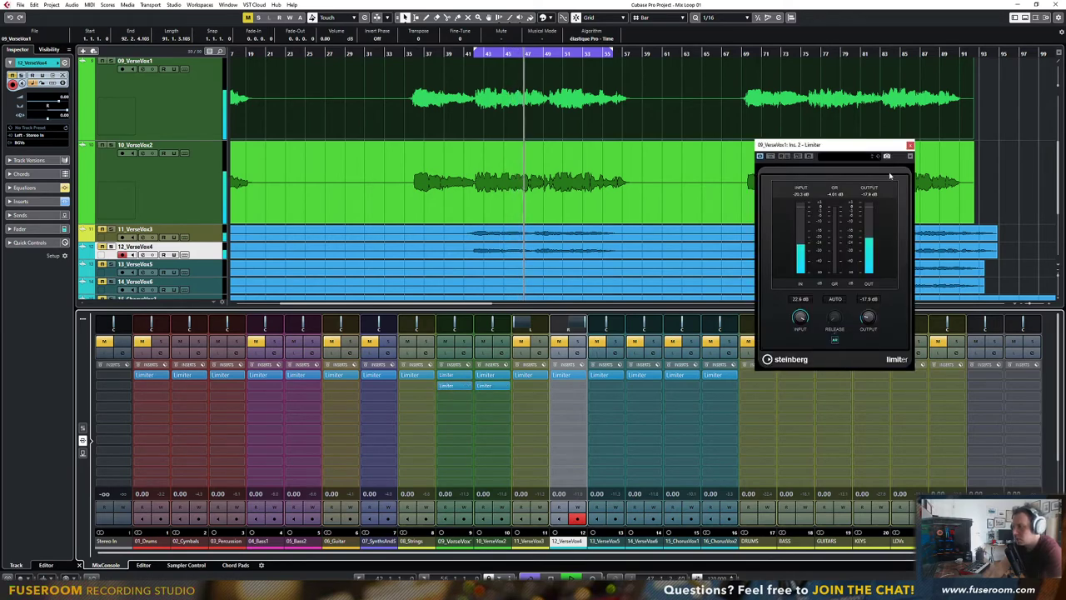
{"action": "left_click", "coordinate": [911, 146]}
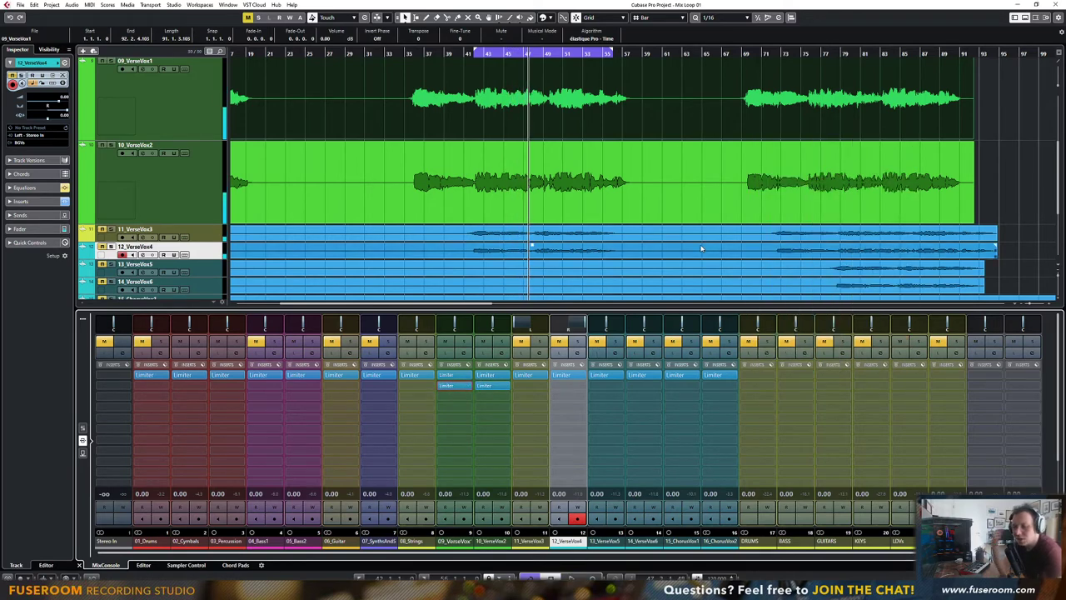
{"action": "left_click", "coordinate": [517, 289]}
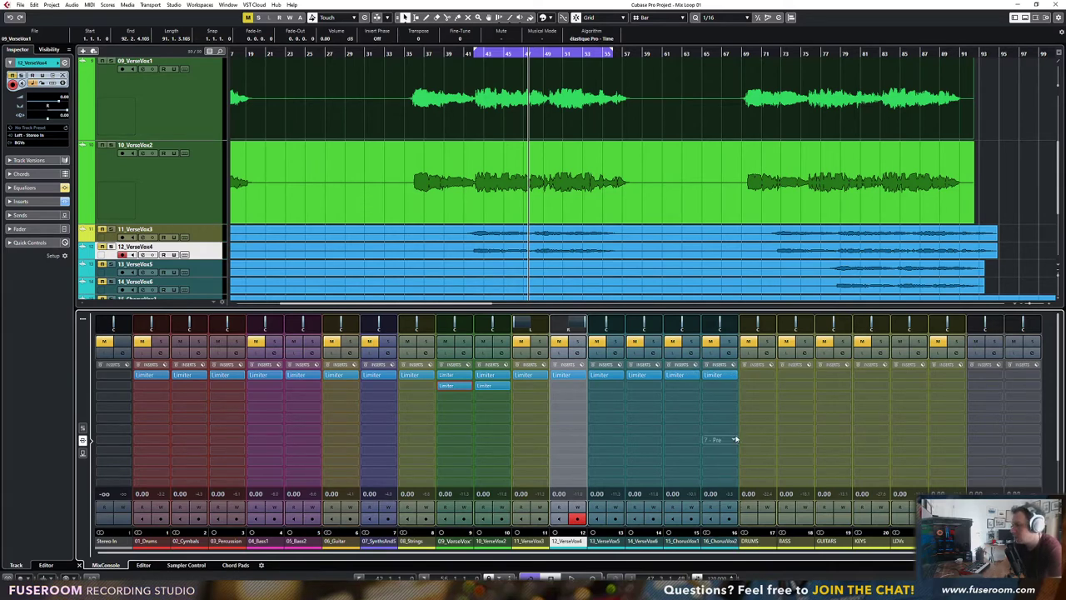
Open the second-slot Limiter on the MIX BUSS, start playback and set its output to -0.2 dB
{"action": "left_click_drag", "start_coordinate": [732, 554], "coordinate": [840, 553]}
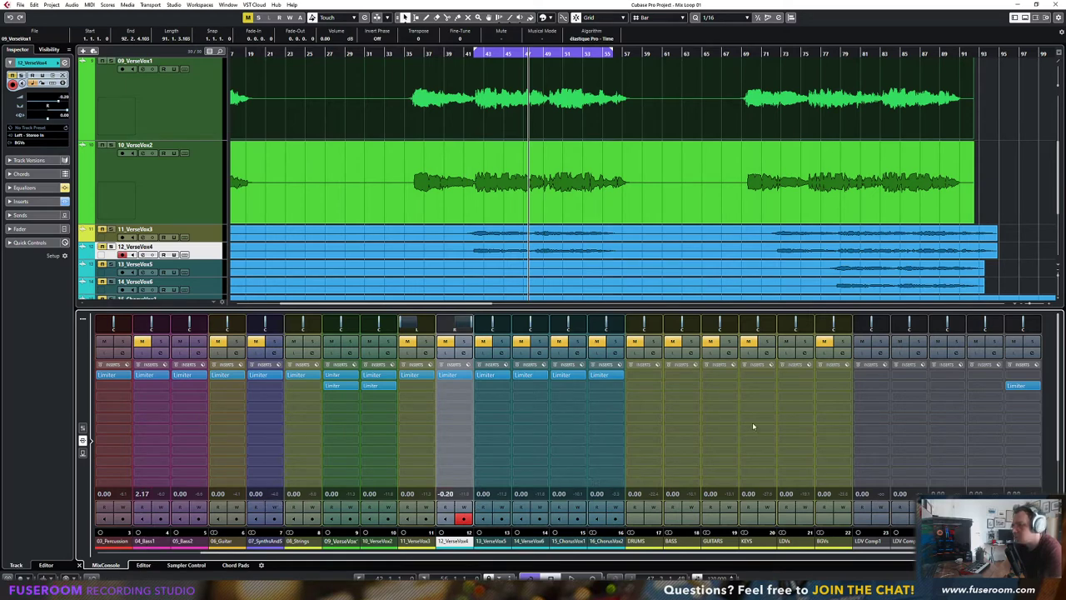
{"action": "left_click", "coordinate": [1023, 386]}
{"action": "key", "text": "space"}
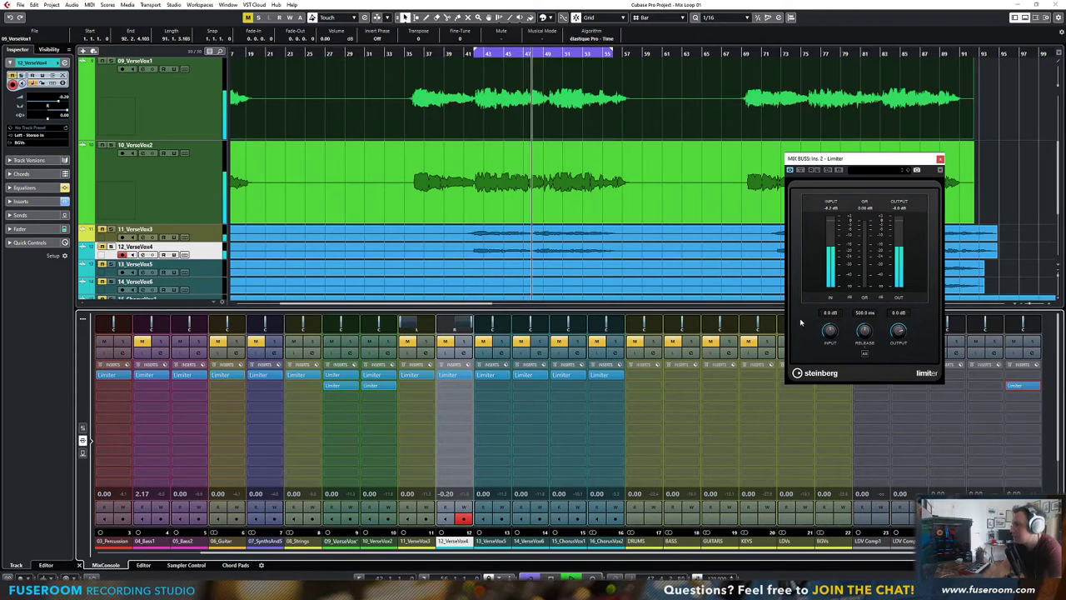
{"action": "left_click", "coordinate": [896, 314]}
{"action": "type", "text": "-1"}
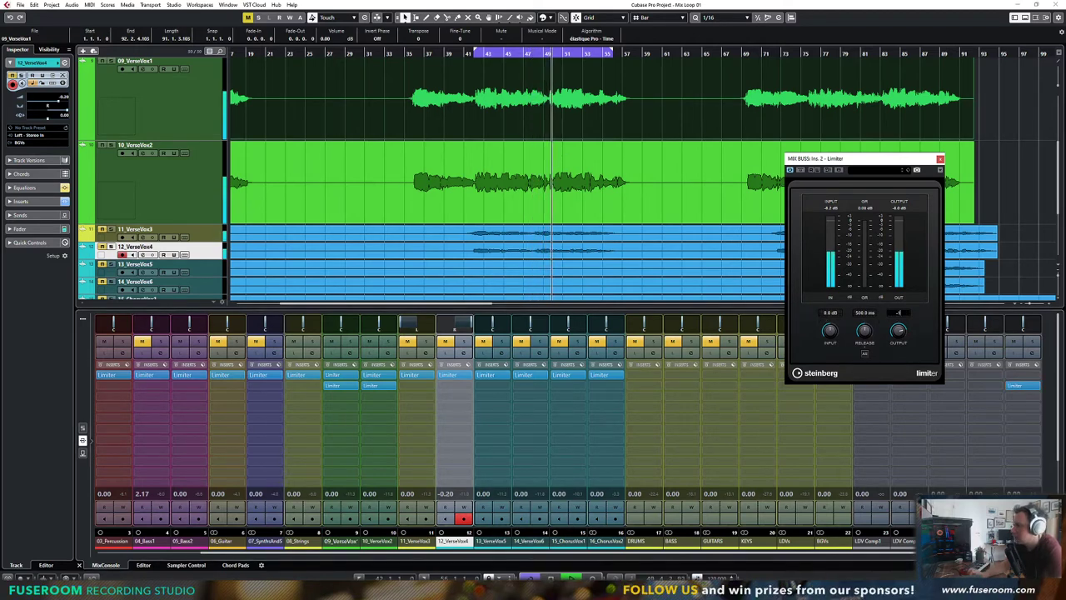
{"action": "key", "text": "BackSpace"}
{"action": "type", "text": "0"}
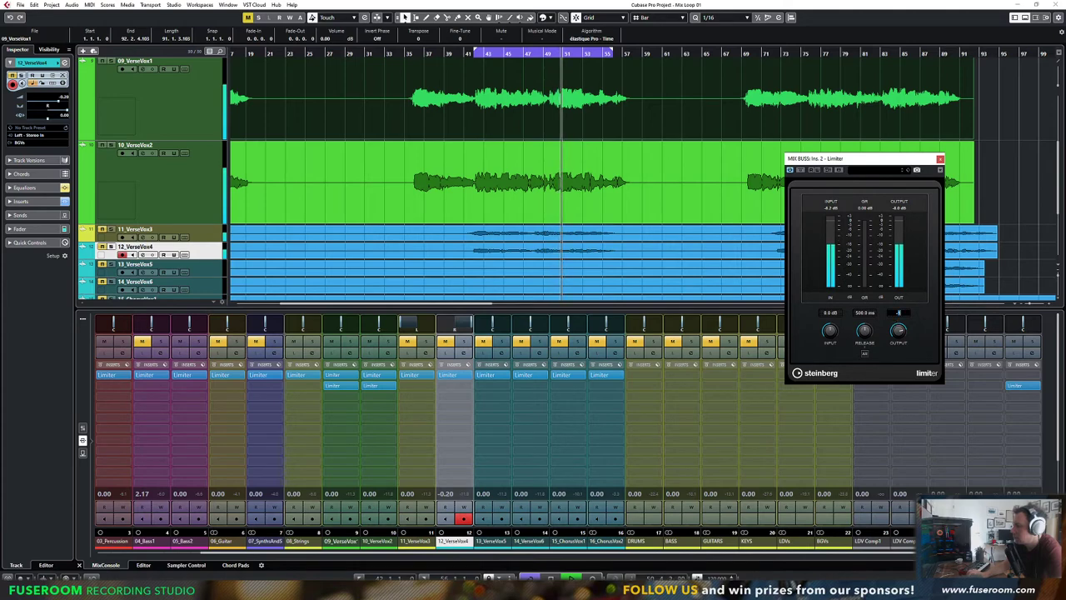
{"action": "type", "text": ".2"}
{"action": "key", "text": "Return"}
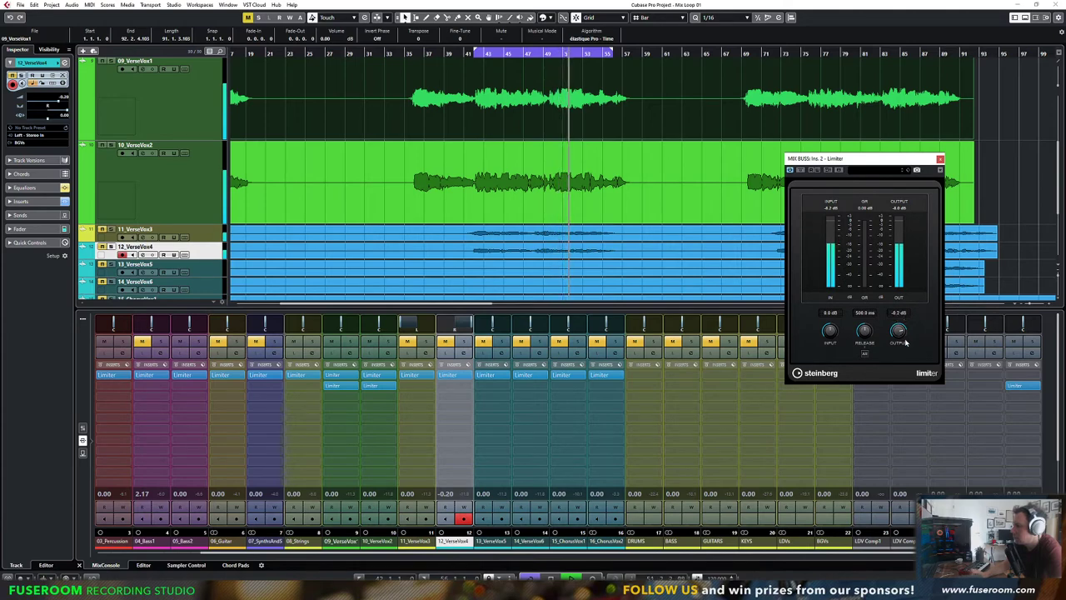
Lower the MIX BUSS Limiter's release to 1.0 ms, toggle its auto release, and close the Limiter
{"action": "left_click_drag", "start_coordinate": [864, 331], "coordinate": [864, 386]}
{"action": "left_click", "coordinate": [865, 354]}
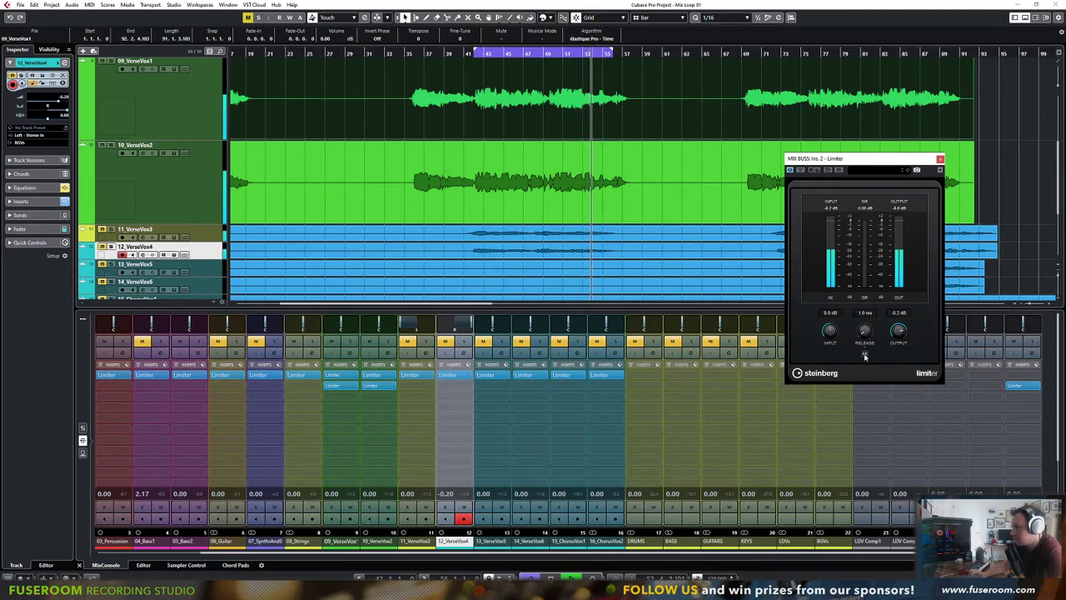
{"action": "left_click", "coordinate": [940, 159]}
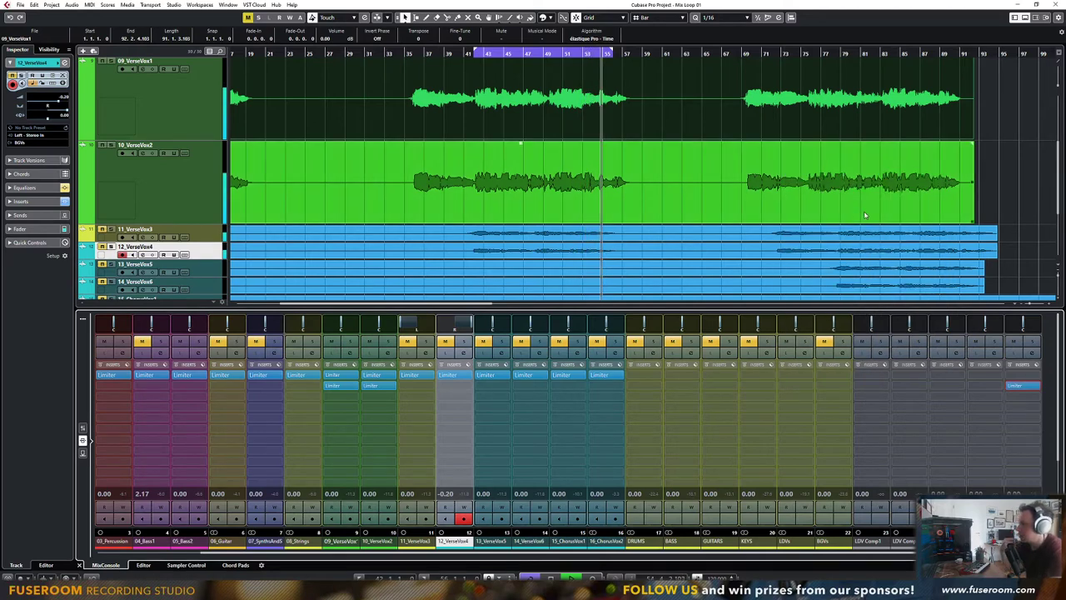
{"action": "key", "text": "space"}
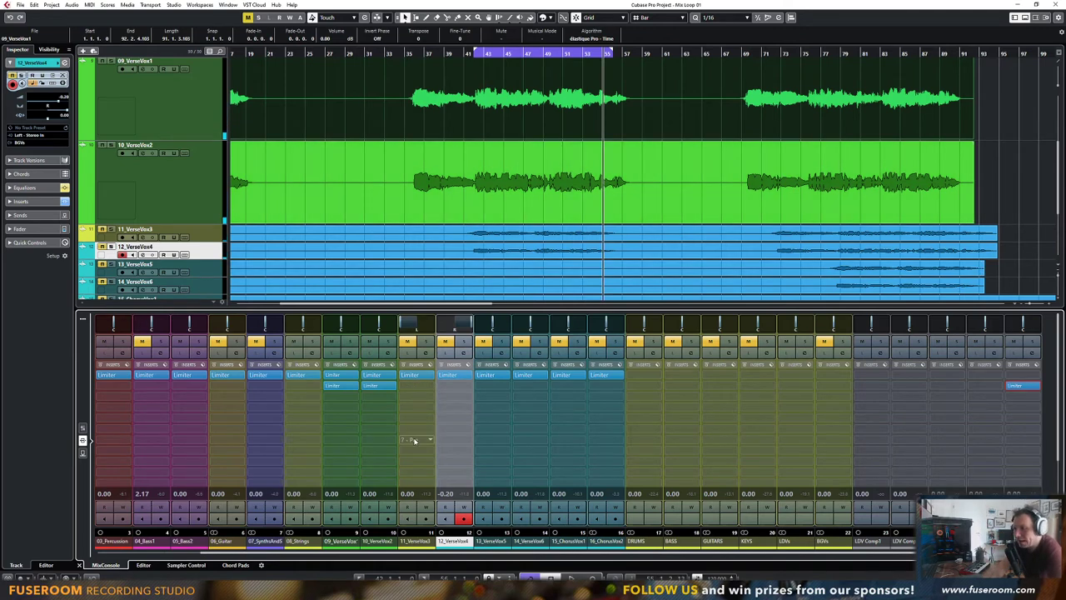
Select the 11_VerseVox3 channel with the playhead at bar 42 and check the mixer's sends
{"action": "left_click", "coordinate": [416, 542]}
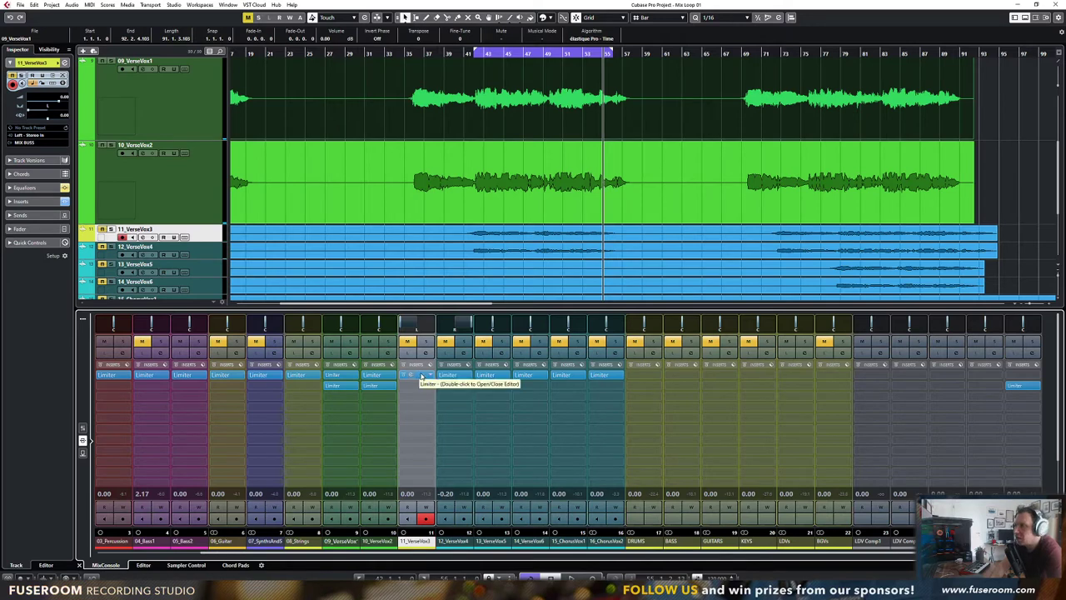
{"action": "left_click", "coordinate": [474, 53]}
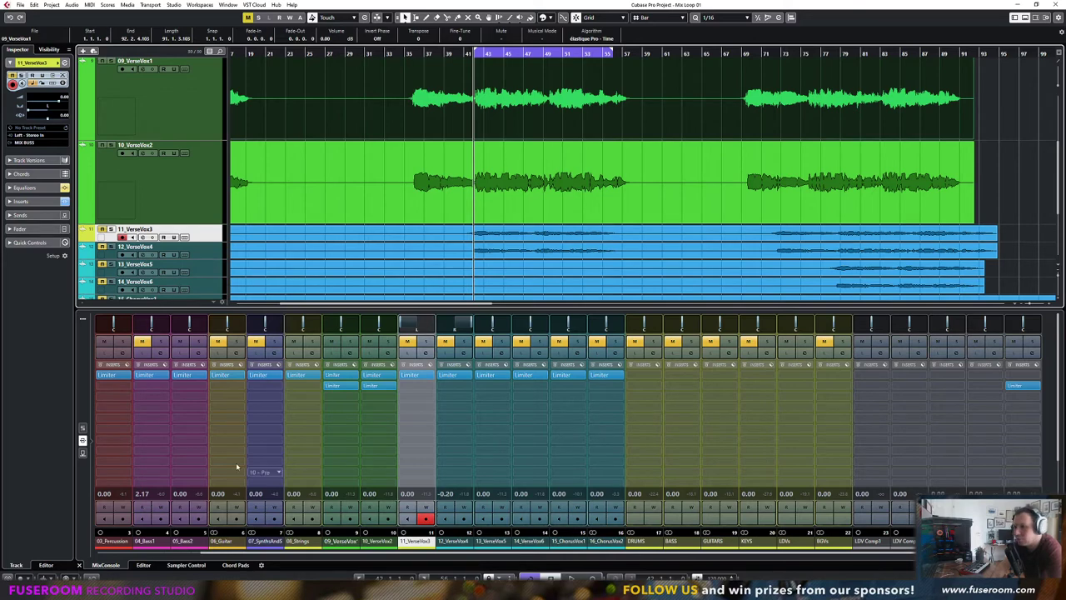
{"action": "left_click", "coordinate": [82, 453]}
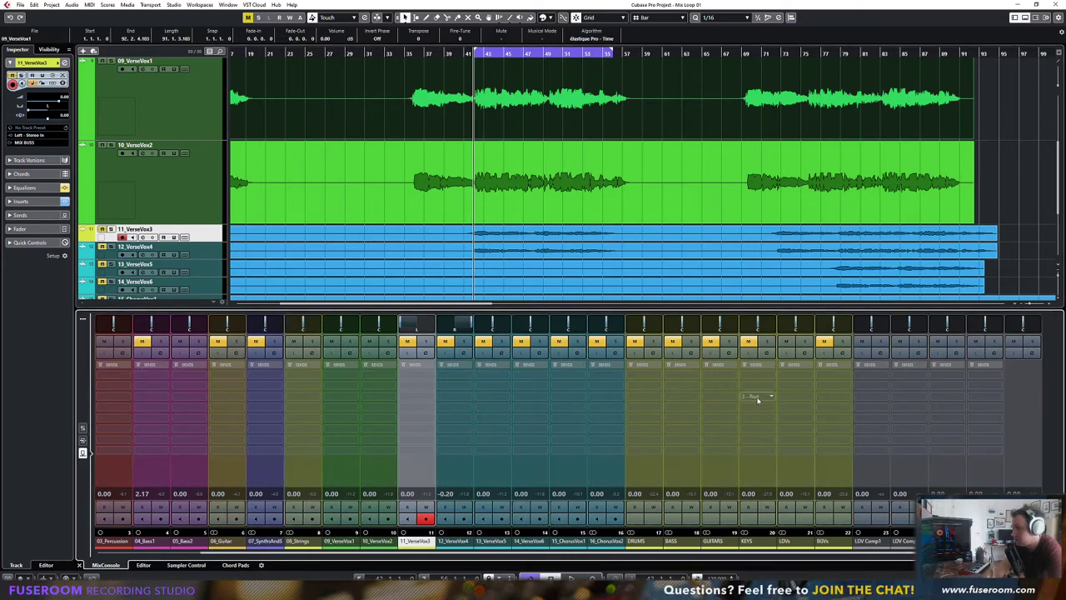
{"action": "left_click", "coordinate": [83, 440]}
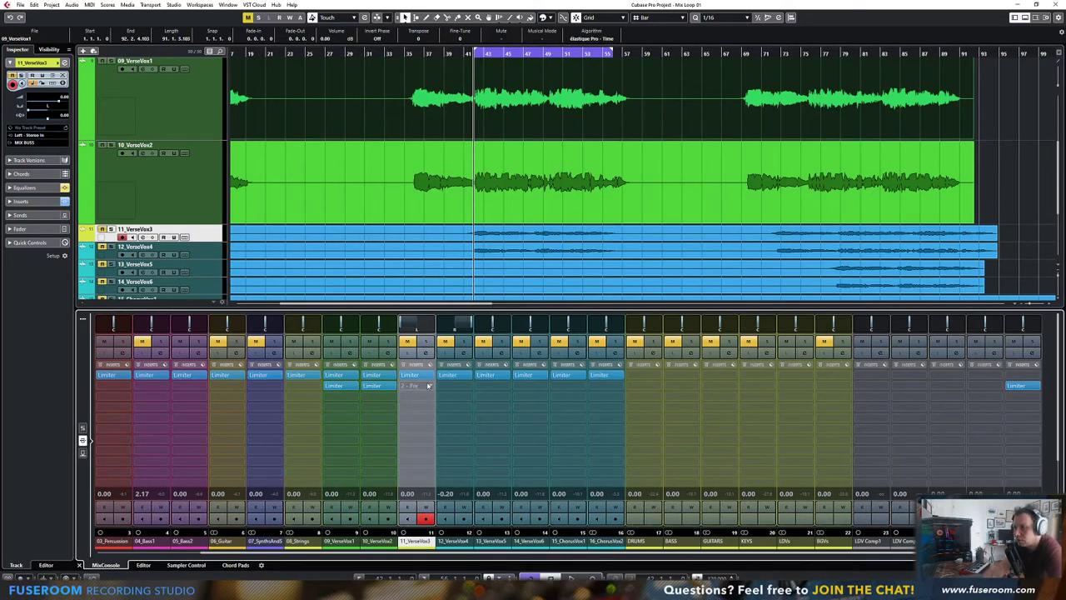
Insert a Compressor in the third insert slot of 09_VerseVox1
{"action": "left_click", "coordinate": [431, 388]}
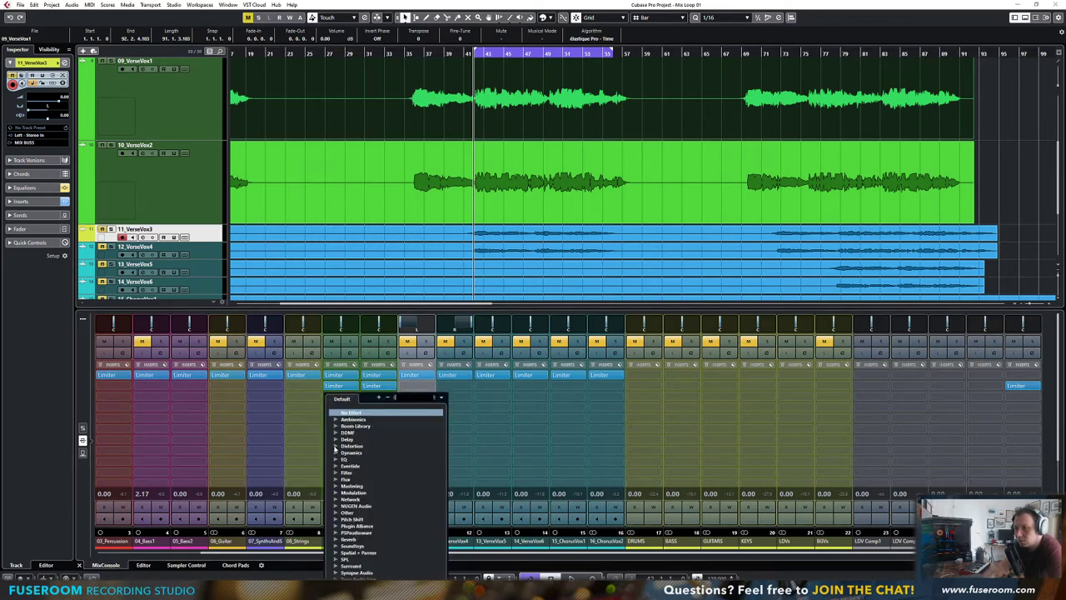
{"action": "left_click", "coordinate": [336, 453]}
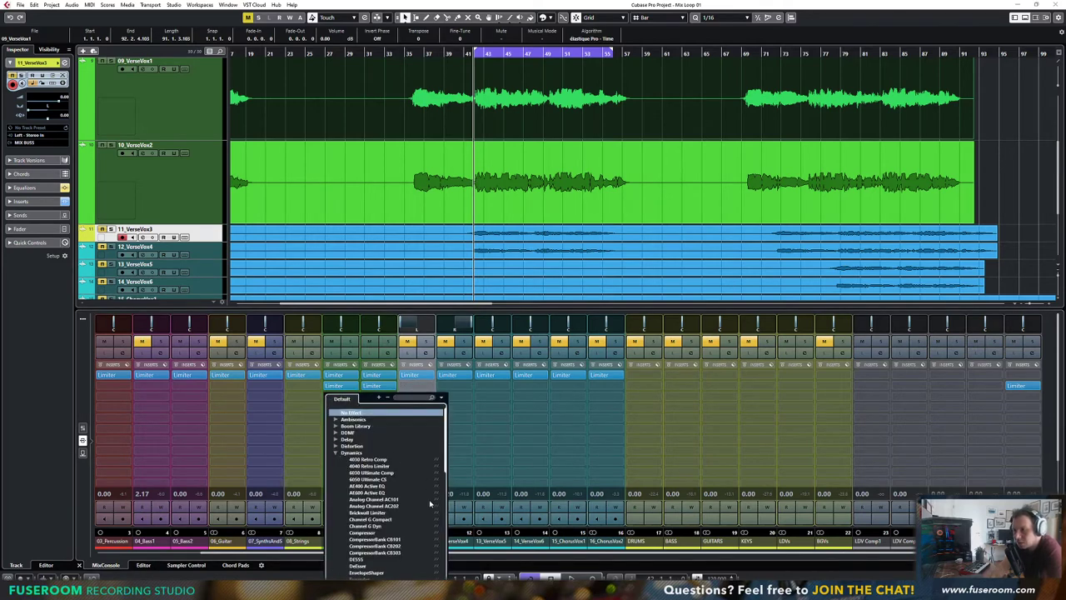
{"action": "scroll", "coordinate": [412, 513], "scroll_direction": "down", "scroll_amount": 3}
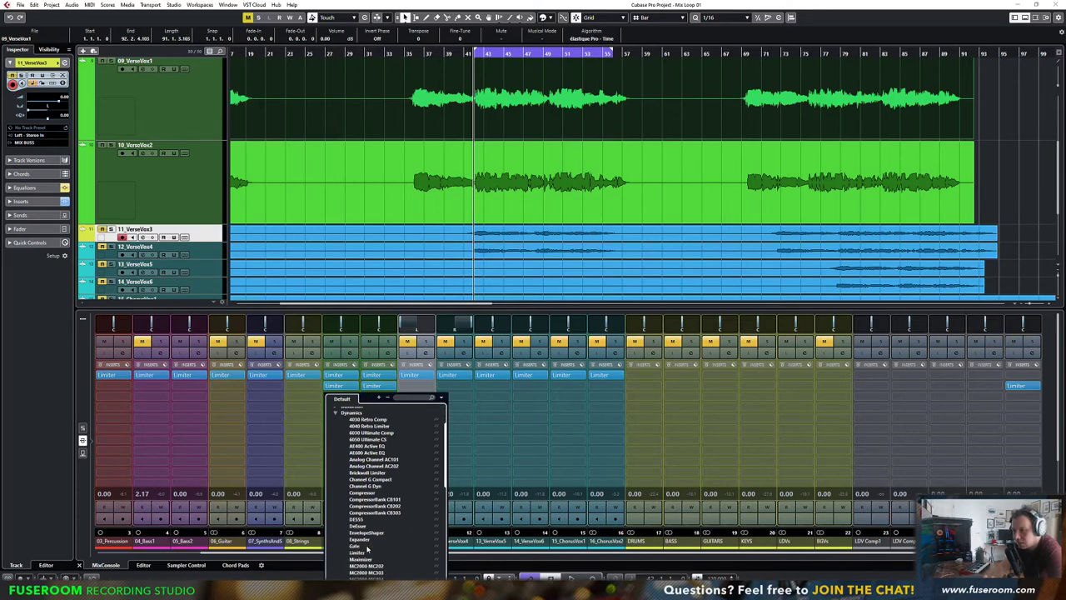
{"action": "left_click", "coordinate": [362, 494]}
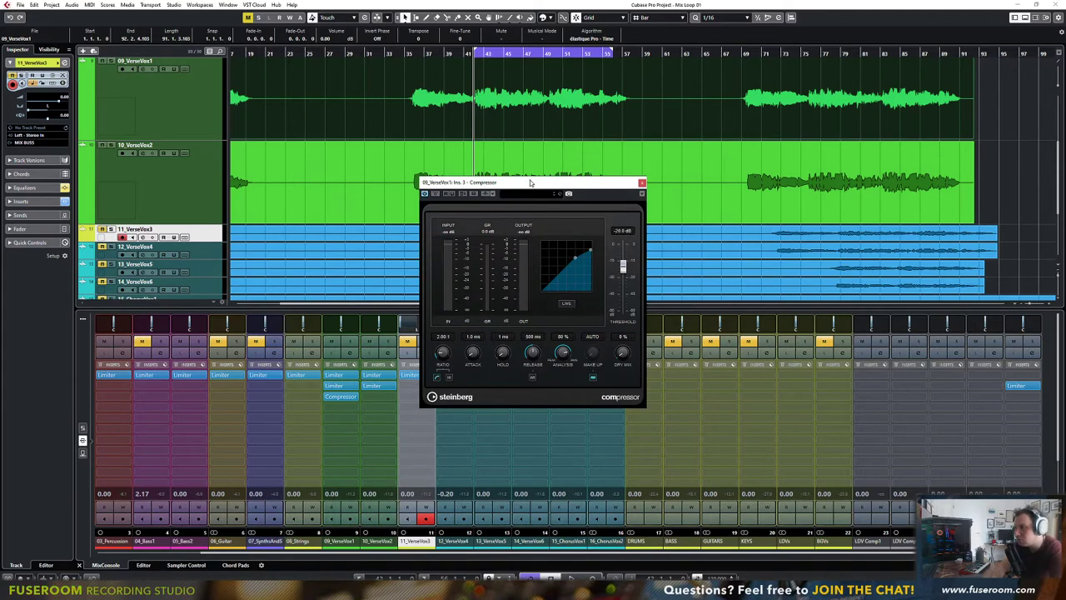
{"action": "left_click_drag", "start_coordinate": [529, 182], "coordinate": [586, 197]}
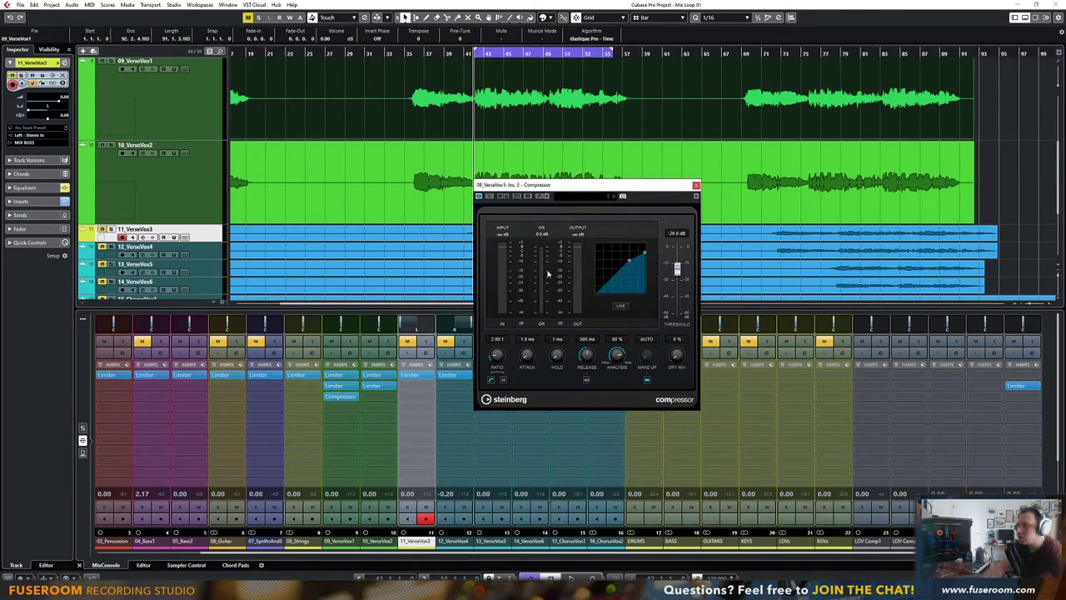
Set the Compressor's ratio to 4.00:1, release to 100 ms and analysis to 0 %, and turn its soft knee off
{"action": "left_click", "coordinate": [496, 340]}
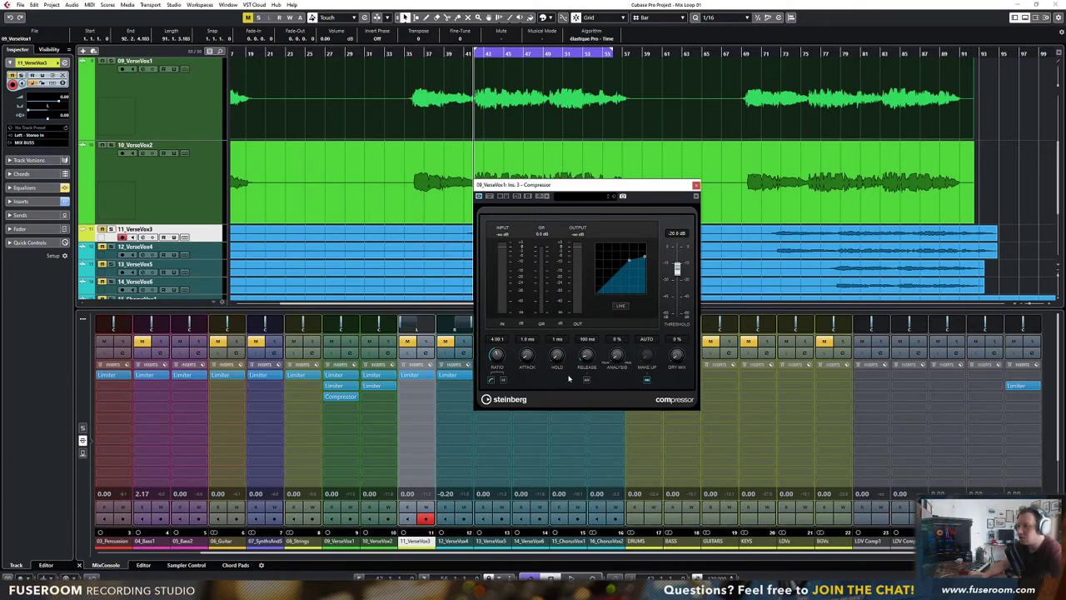
{"action": "left_click_drag", "start_coordinate": [568, 195], "coordinate": [596, 206]}
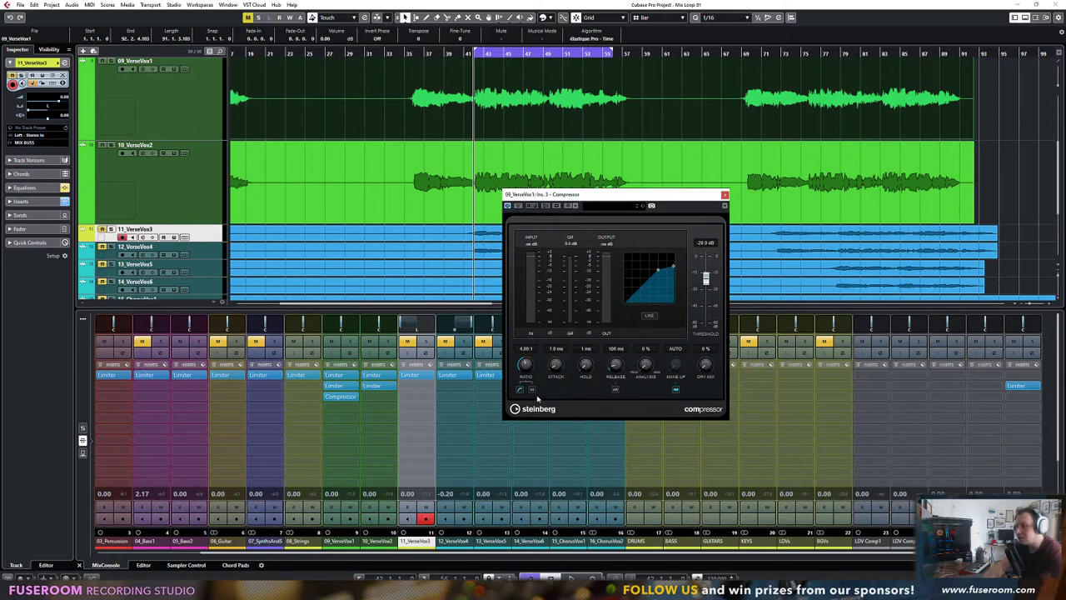
{"action": "left_click", "coordinate": [533, 391]}
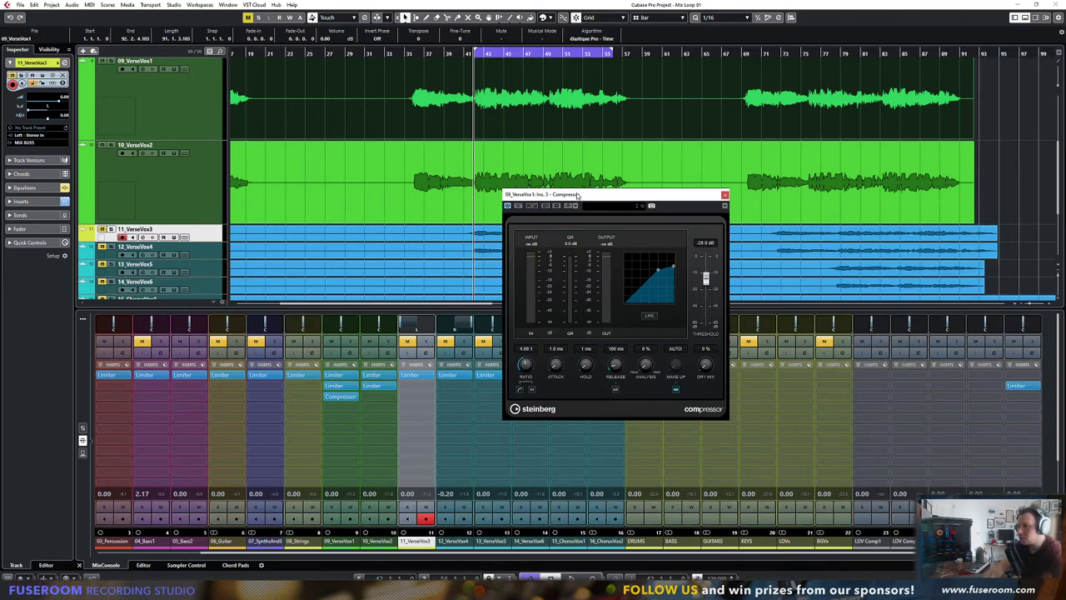
{"action": "left_click_drag", "start_coordinate": [578, 195], "coordinate": [674, 197]}
Start playback, audition 10_VerseVox2 and 09_VerseVox1 in solo, and mute 10_VerseVox2
{"action": "key", "text": "space"}
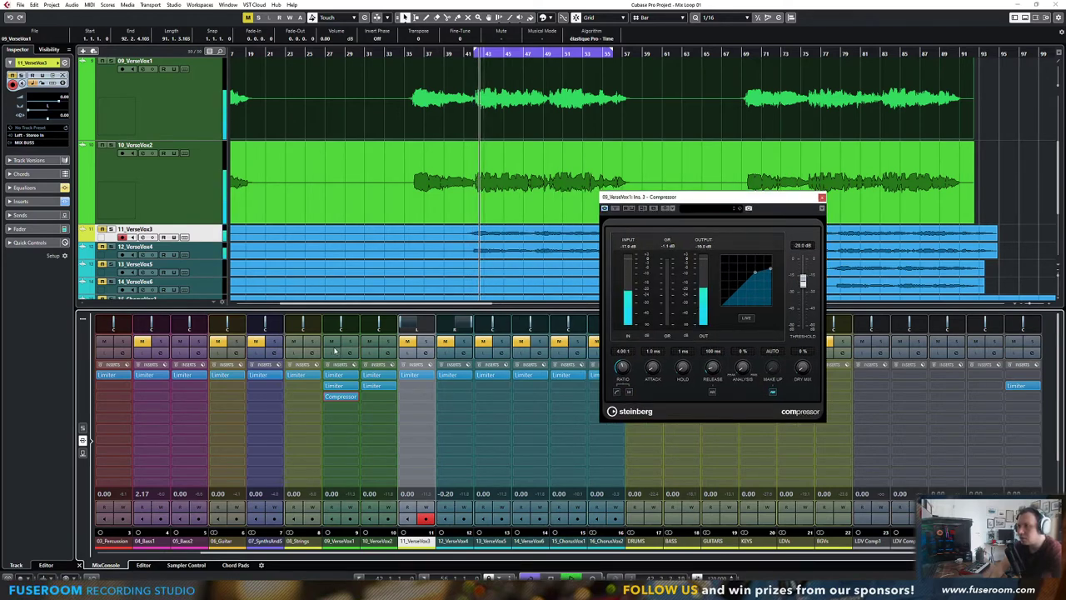
{"action": "left_click", "coordinate": [388, 342]}
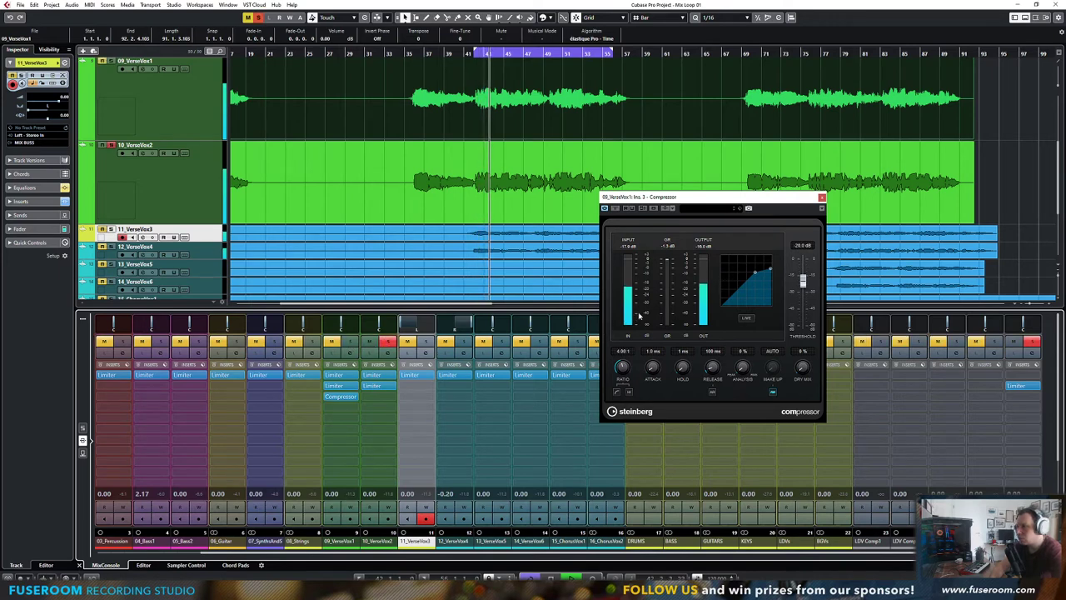
{"action": "left_click", "coordinate": [384, 342]}
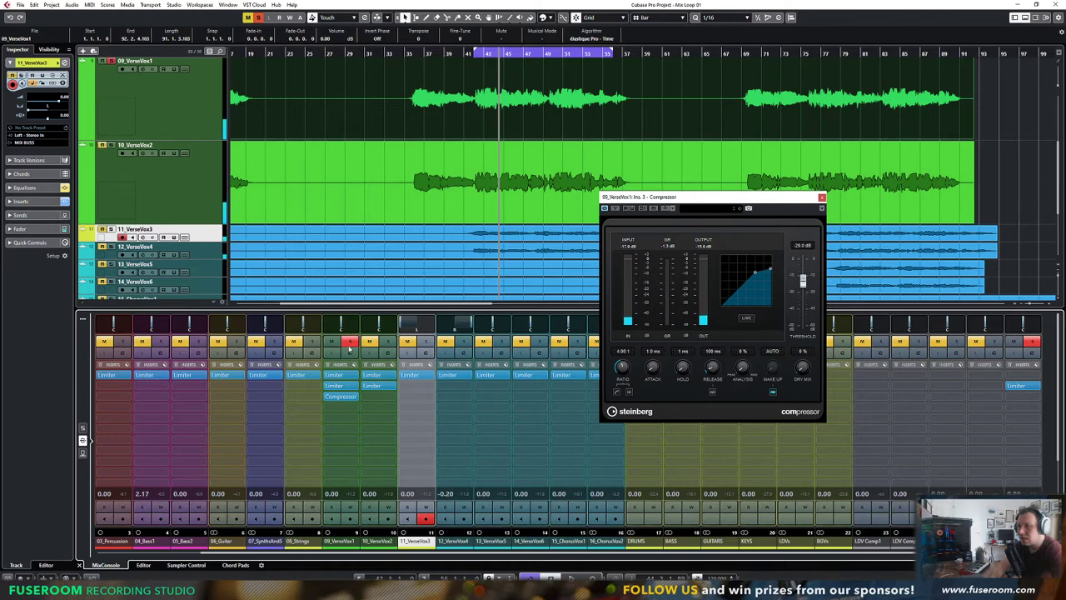
{"action": "left_click", "coordinate": [349, 344]}
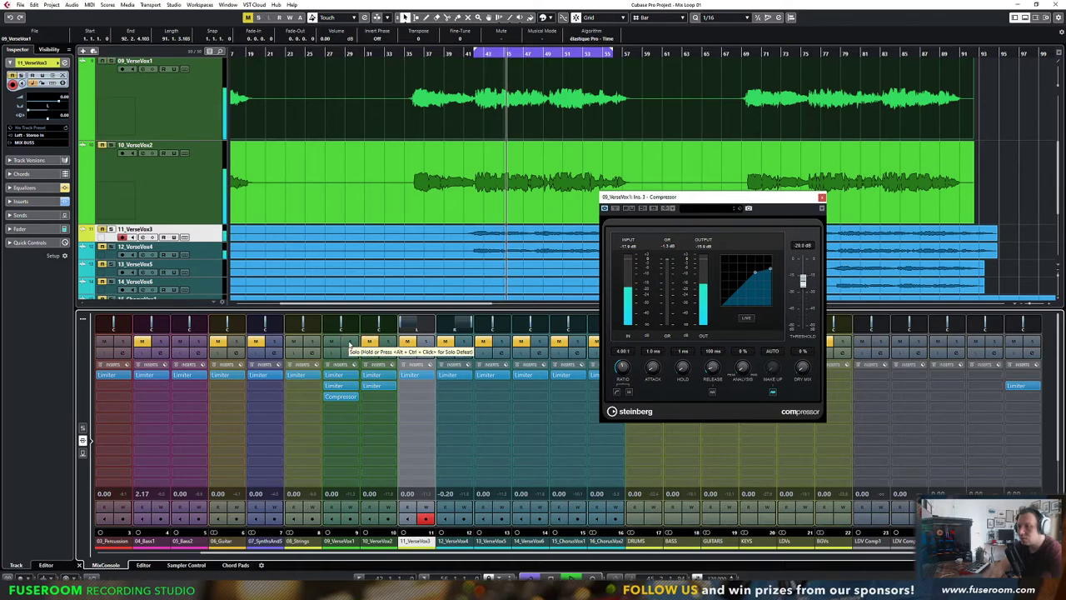
Mute the 08_Strings, 05_Bass2 and 03_Percussion channels during playback
{"action": "left_click", "coordinate": [295, 343]}
{"action": "left_click", "coordinate": [179, 343]}
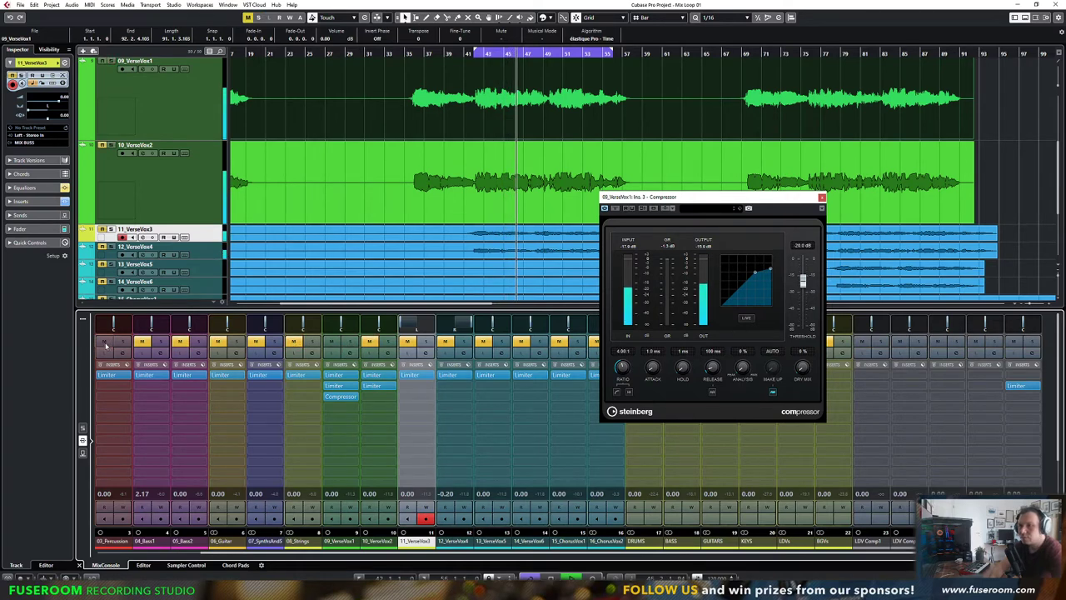
{"action": "left_click", "coordinate": [104, 343]}
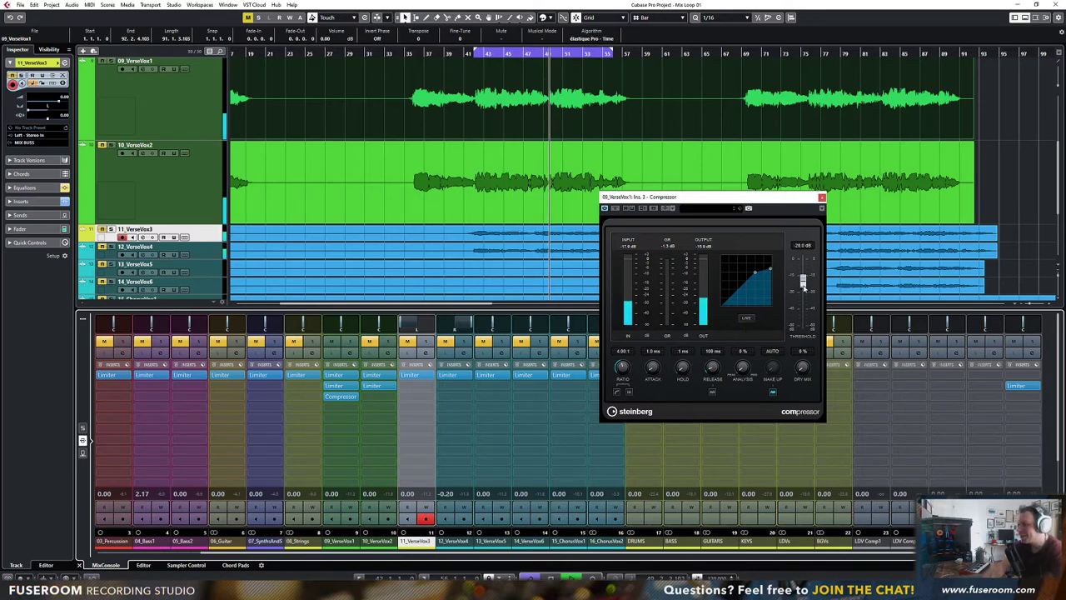
Set the Compressor's threshold to -24.4 dB, attack to 7.5 ms, hold to 0 ms and release to 80 ms, with soft knee on
{"action": "left_click_drag", "start_coordinate": [804, 284], "coordinate": [804, 291]}
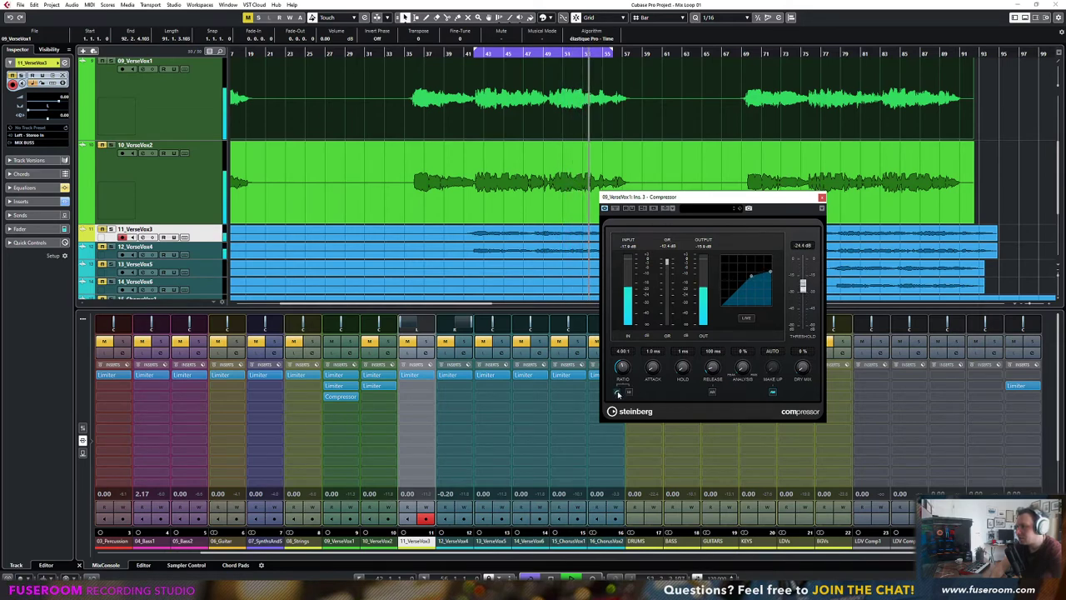
{"action": "left_click_drag", "start_coordinate": [684, 374], "coordinate": [683, 369]}
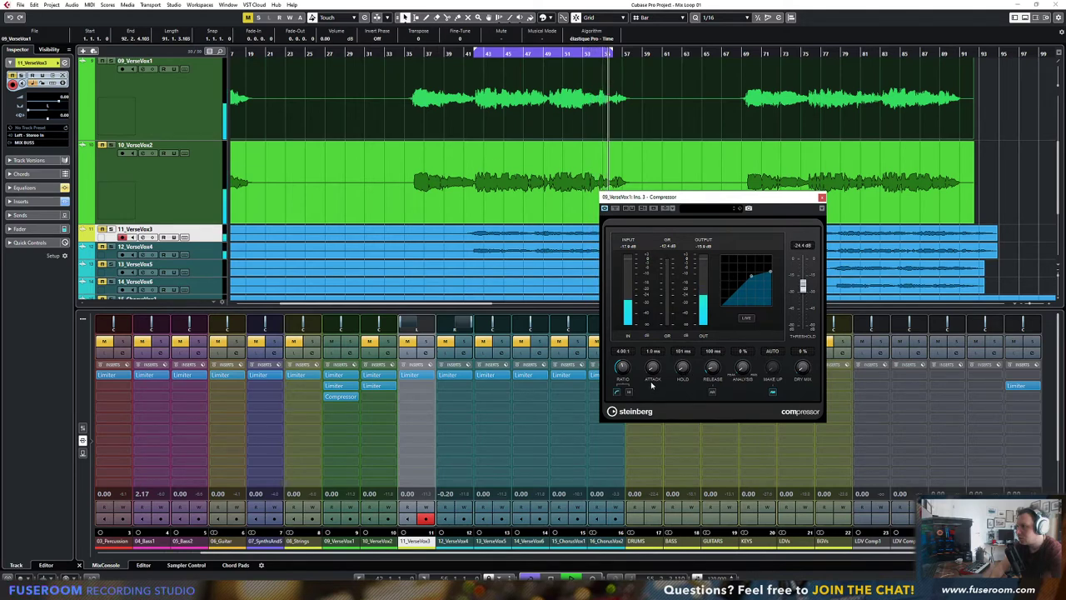
{"action": "left_click_drag", "start_coordinate": [656, 376], "coordinate": [711, 368]}
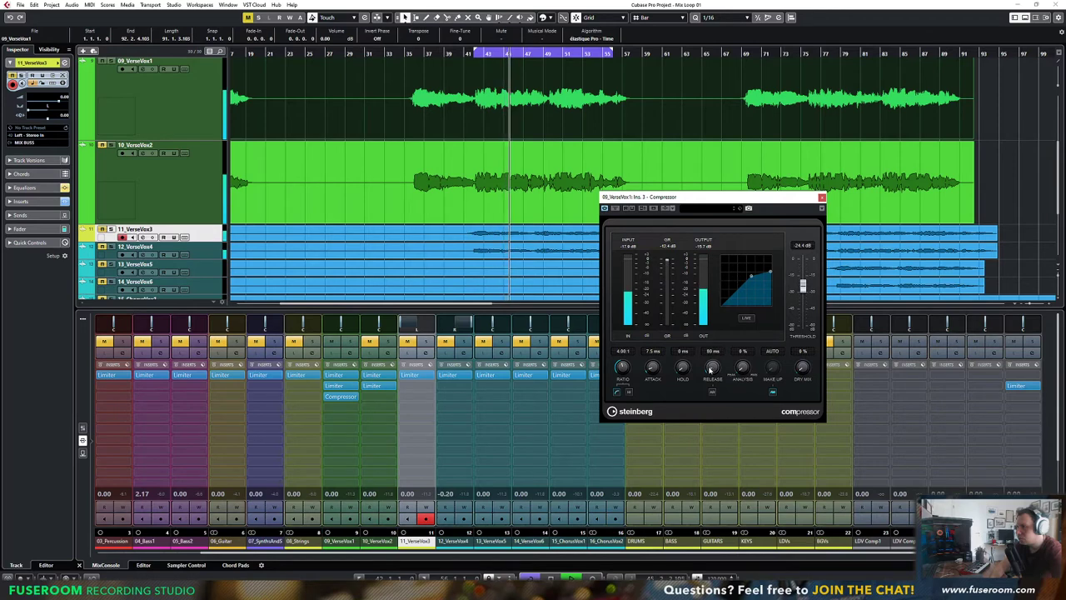
{"action": "left_click_drag", "start_coordinate": [712, 367], "coordinate": [711, 373]}
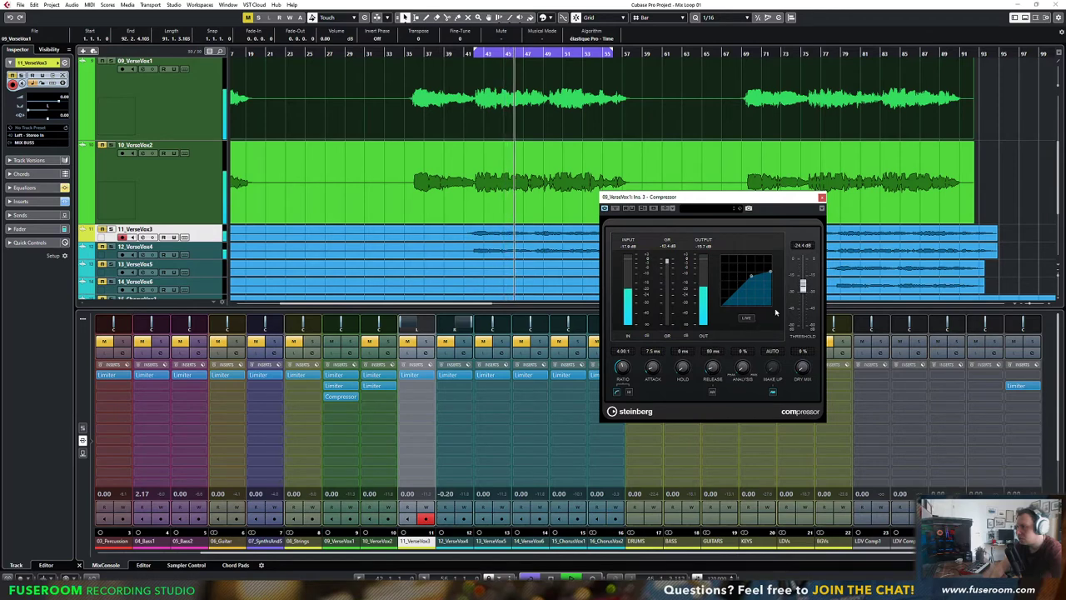
{"action": "left_click", "coordinate": [617, 393]}
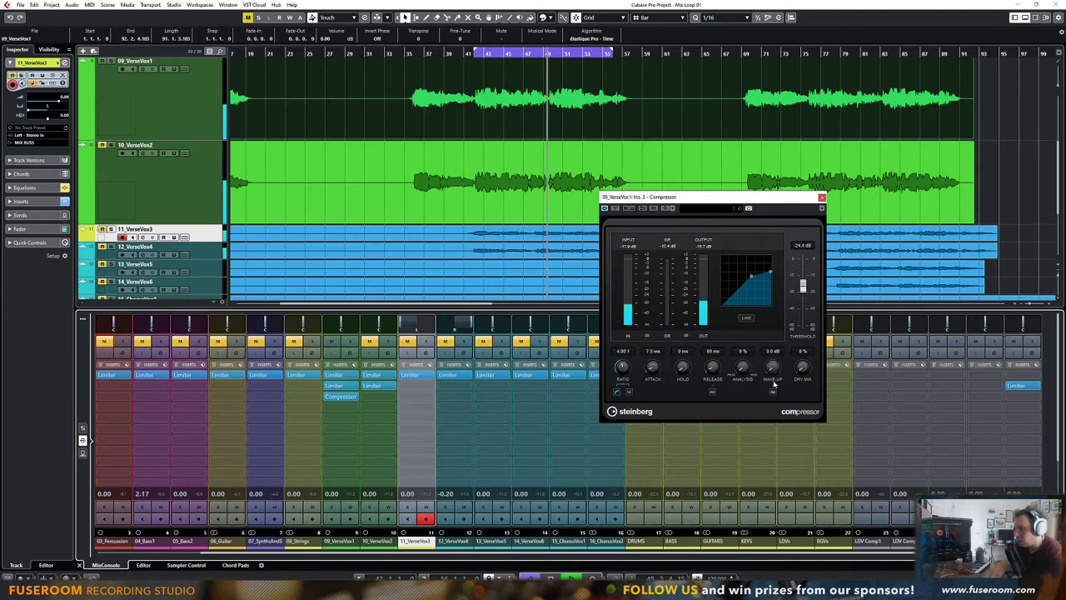
Replace the Compressor's automatic make-up with 2.4 dB of gain, compare it with bypass, and close its window
{"action": "left_click", "coordinate": [773, 394]}
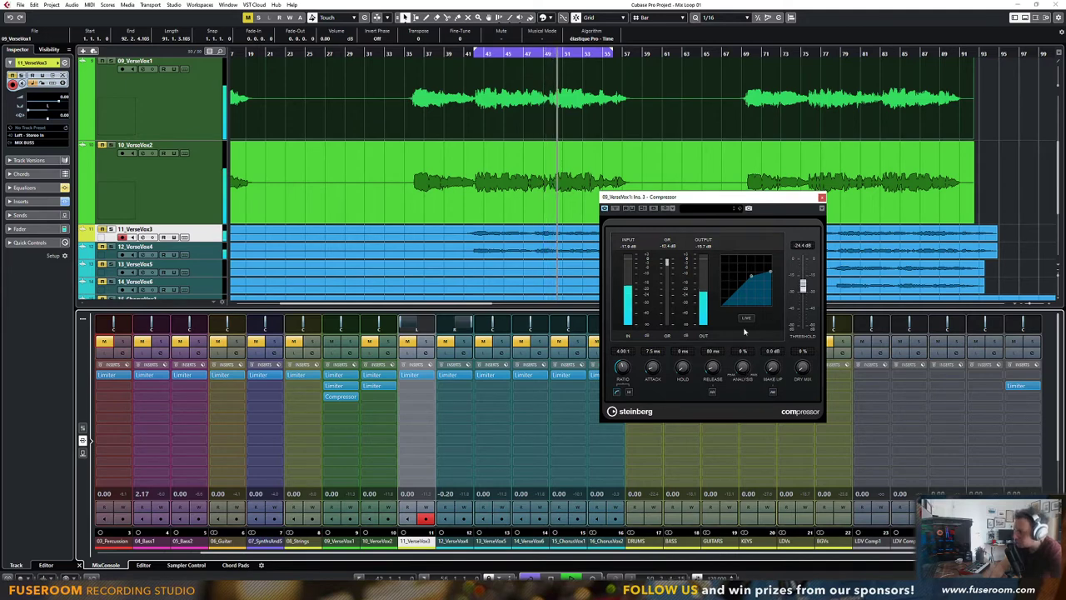
{"action": "left_click_drag", "start_coordinate": [742, 369], "coordinate": [773, 353]}
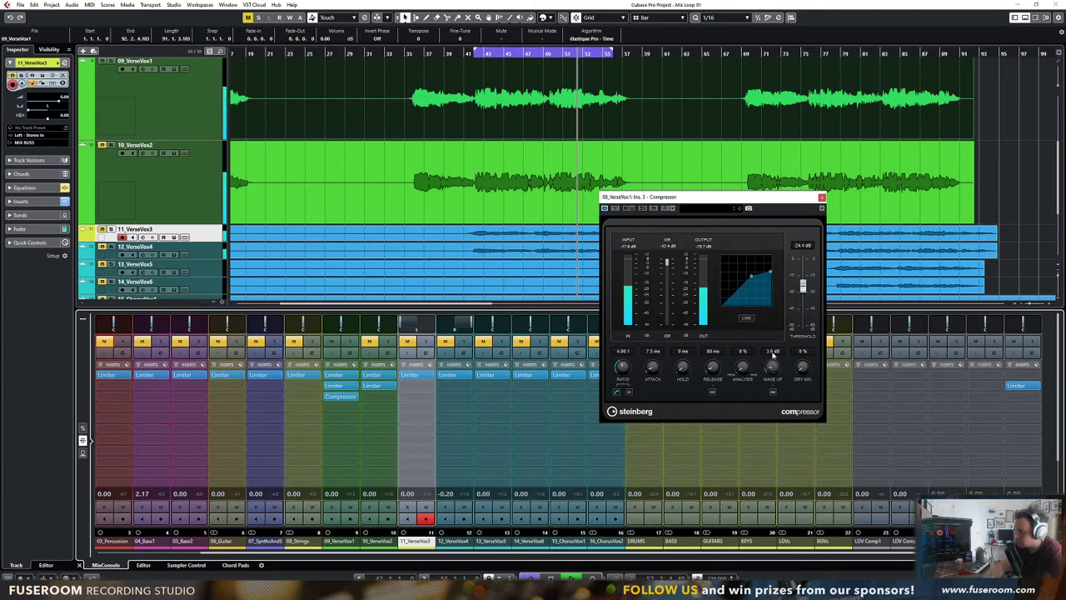
{"action": "left_click", "coordinate": [615, 209]}
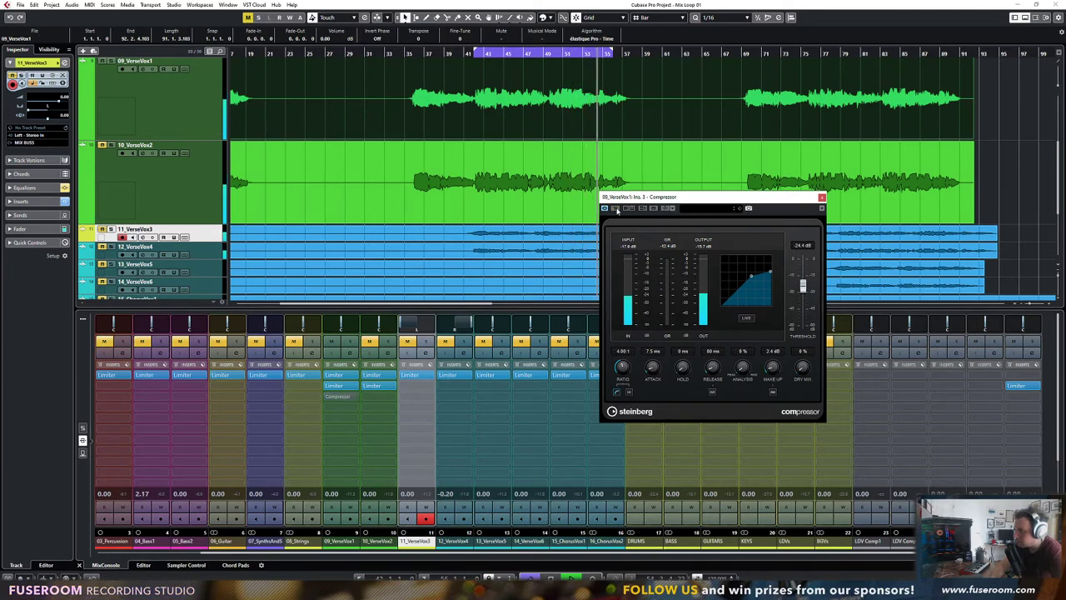
{"action": "left_click", "coordinate": [822, 197]}
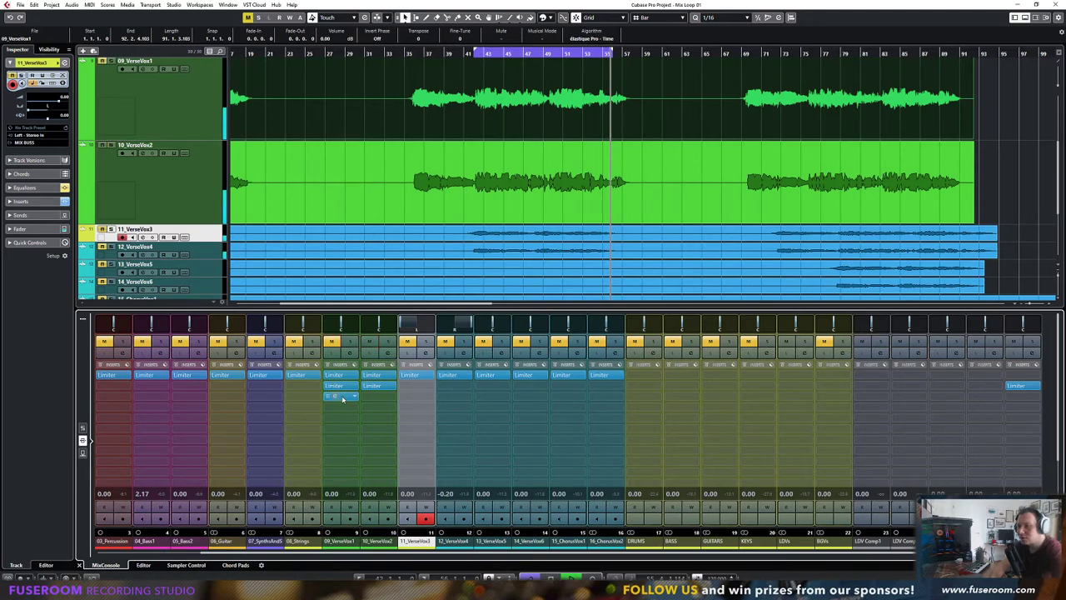
Copy the Compressor to 10_VerseVox2's third slot, set its threshold to -20.2 dB and make-up to 0.0 dB, and close it
{"action": "left_click_drag", "start_coordinate": [337, 395], "coordinate": [379, 397]}
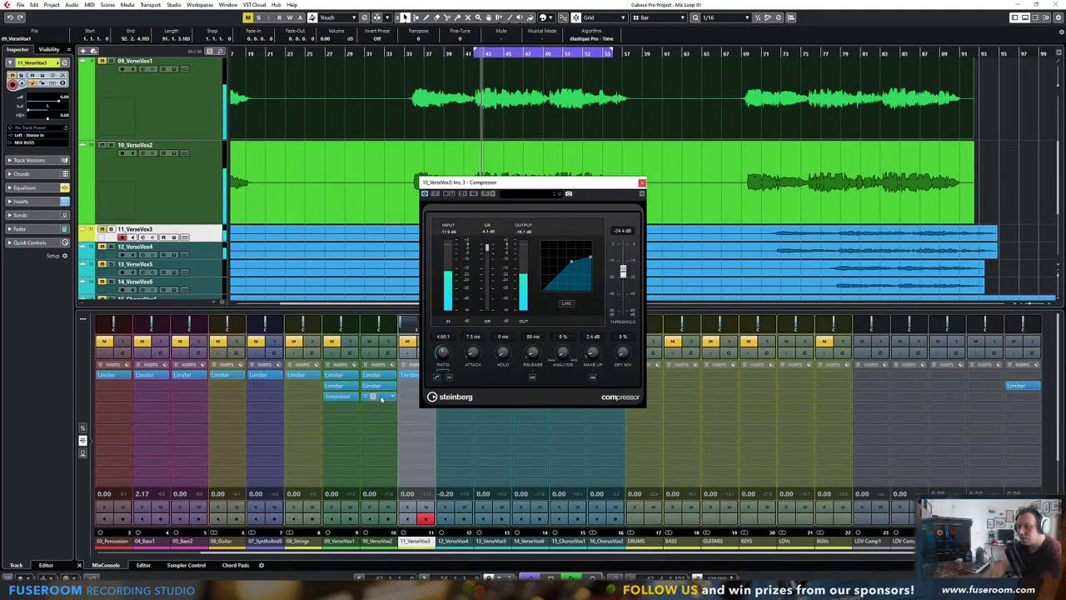
{"action": "left_click_drag", "start_coordinate": [524, 190], "coordinate": [723, 197]}
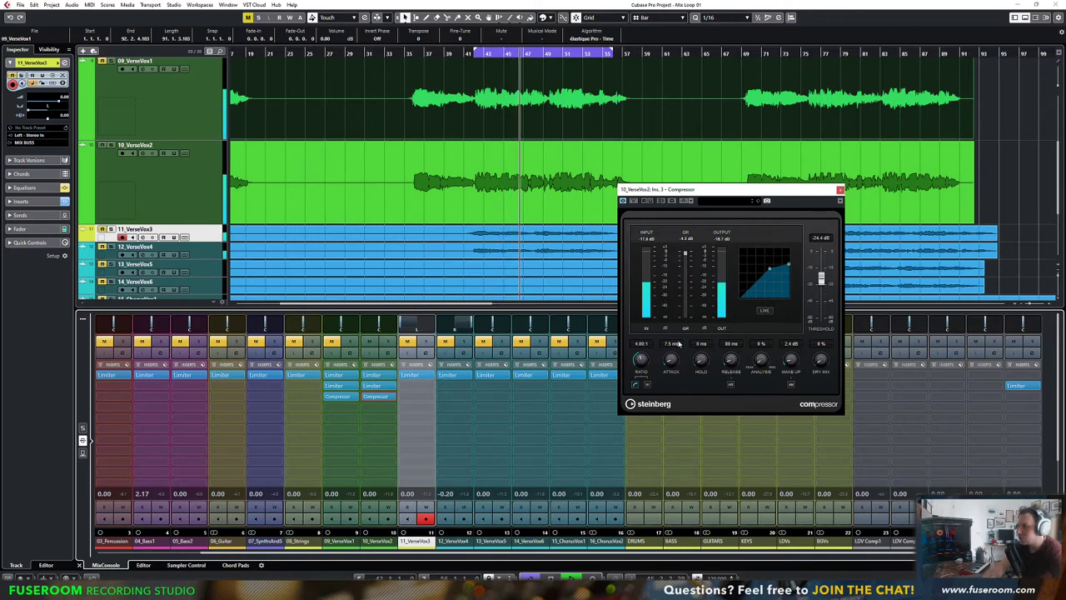
{"action": "left_click_drag", "start_coordinate": [821, 279], "coordinate": [822, 278]}
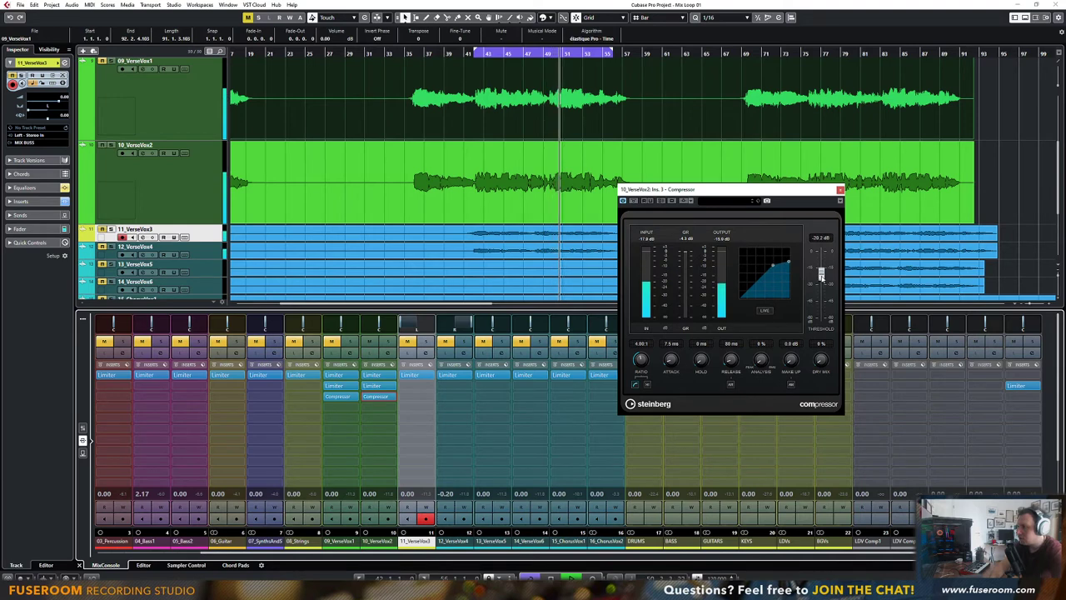
{"action": "left_click", "coordinate": [841, 190]}
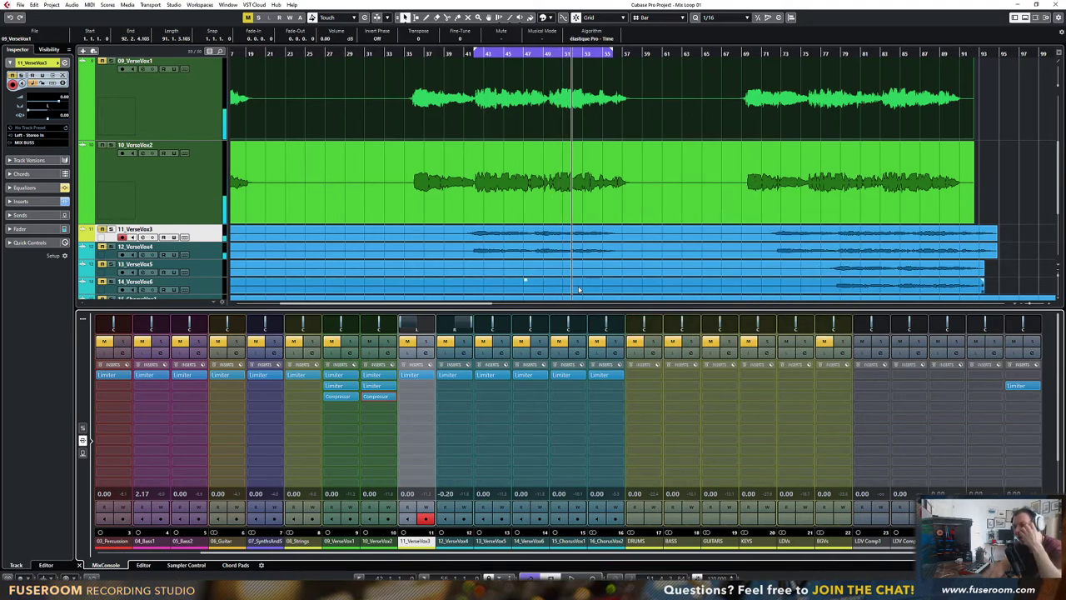
Move both Compressors on 09_VerseVox1 and 10_VerseVox2 to the fourth slot and insert StudioEQ in the third slot of 09_VerseVox1
{"action": "left_click_drag", "start_coordinate": [375, 396], "coordinate": [340, 405]}
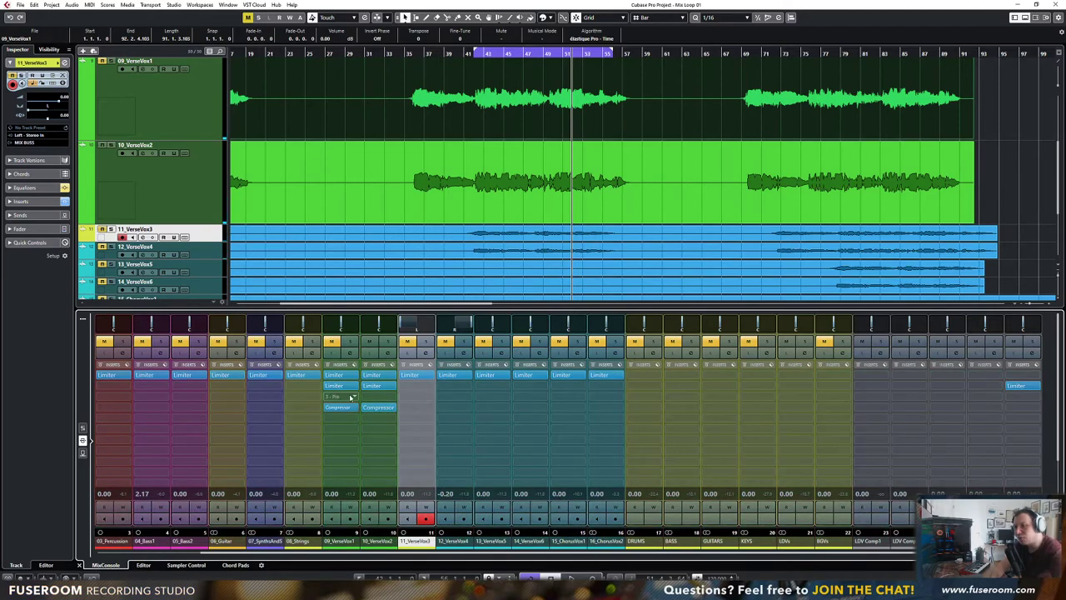
{"action": "left_click", "coordinate": [351, 397]}
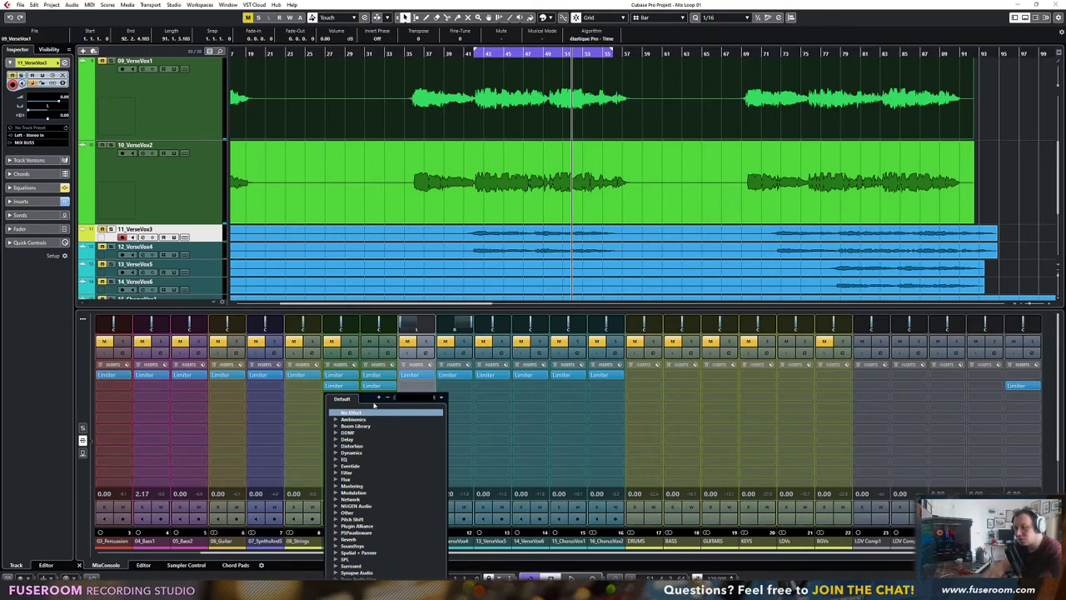
{"action": "type", "text": "eq"}
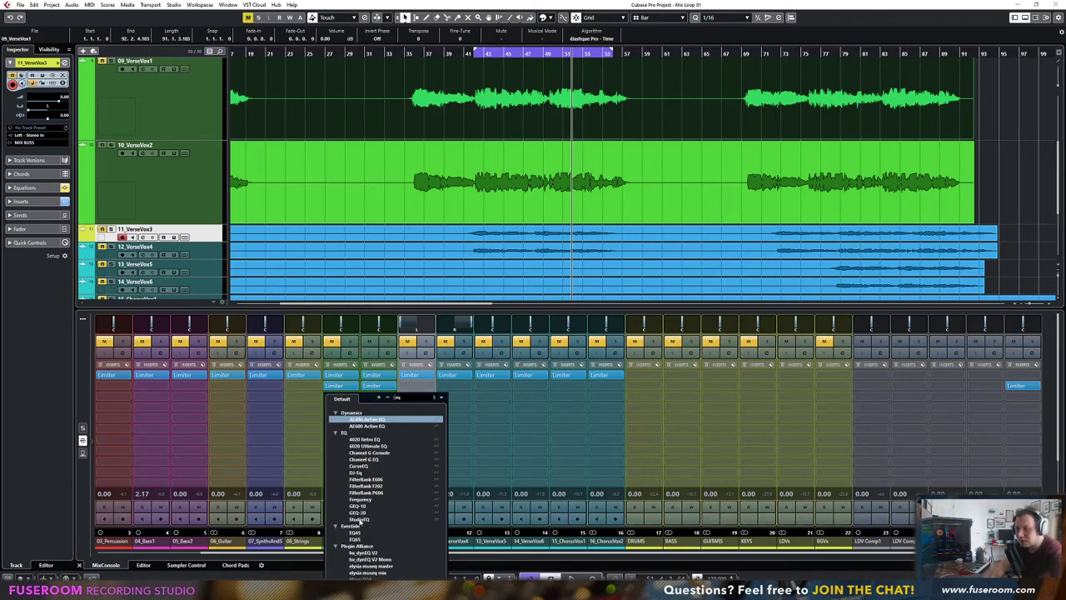
{"action": "left_click", "coordinate": [359, 520]}
{"action": "left_click_drag", "start_coordinate": [510, 185], "coordinate": [675, 163]}
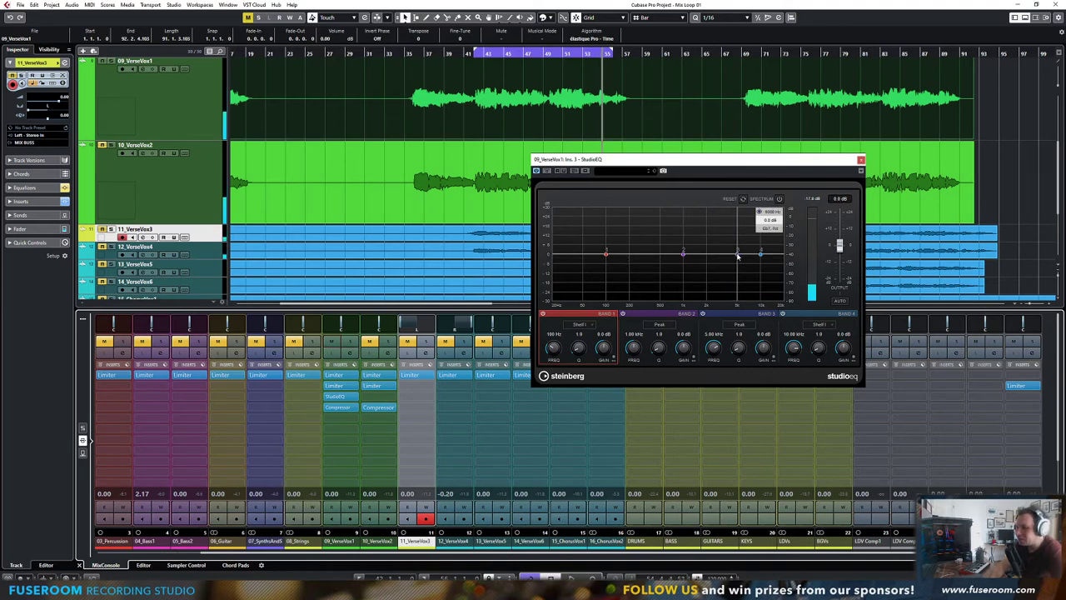
{"action": "left_click_drag", "start_coordinate": [729, 163], "coordinate": [725, 186]}
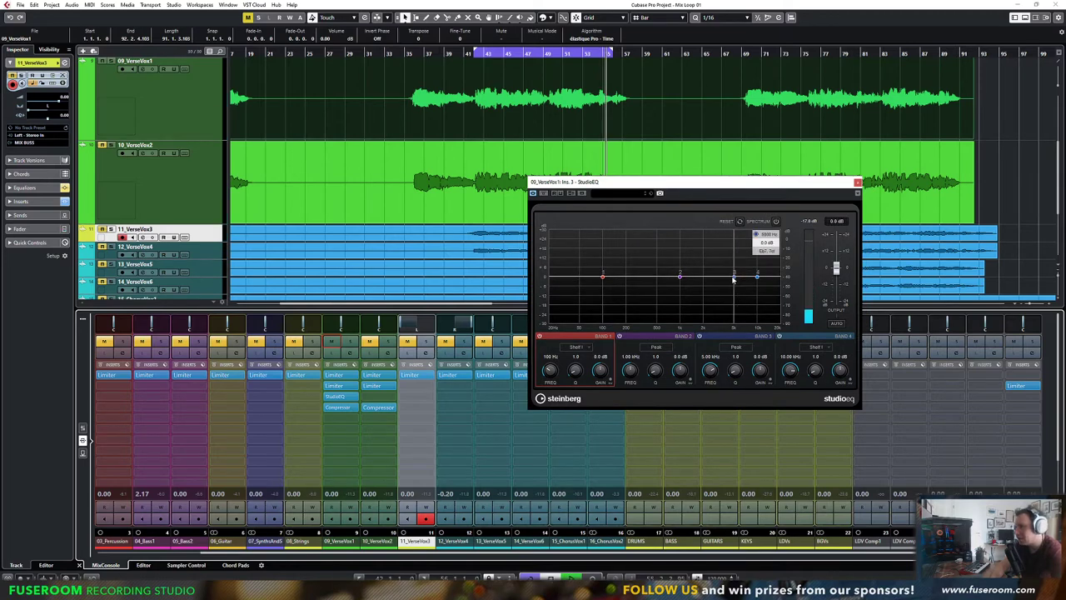
Shape 09_VerseVox1 in StudioEQ: band 1 at 117 Hz, 9.9 dB; band 2 at 420 Hz, -3.2 dB; band 3 at 2.36 kHz, 2.7 dB; raise band 4
{"action": "left_click_drag", "start_coordinate": [681, 279], "coordinate": [651, 282]}
{"action": "left_click_drag", "start_coordinate": [734, 276], "coordinate": [712, 276]}
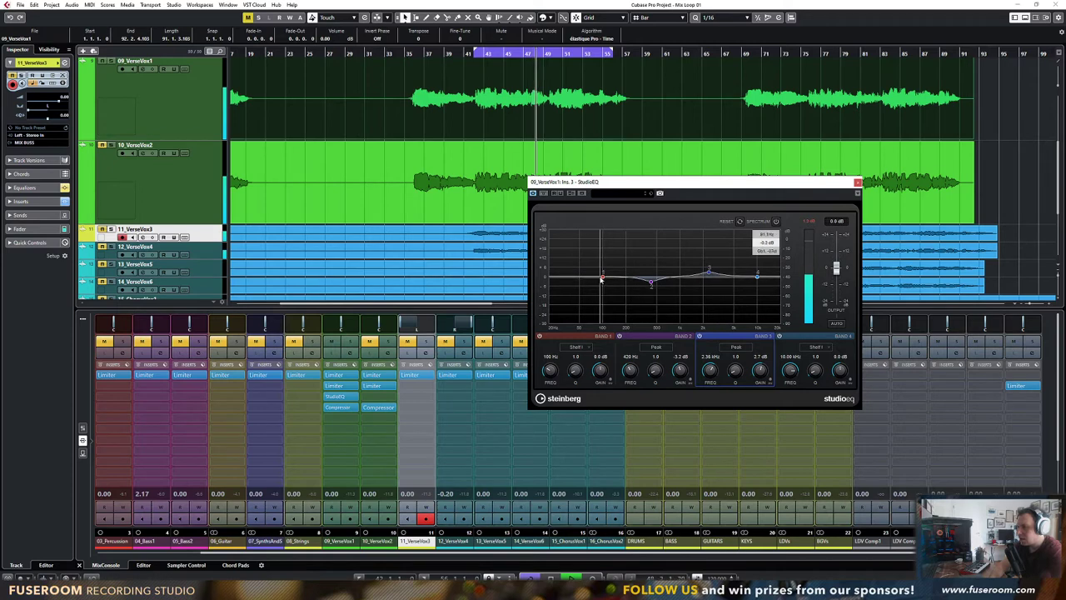
{"action": "left_click_drag", "start_coordinate": [602, 279], "coordinate": [604, 263]}
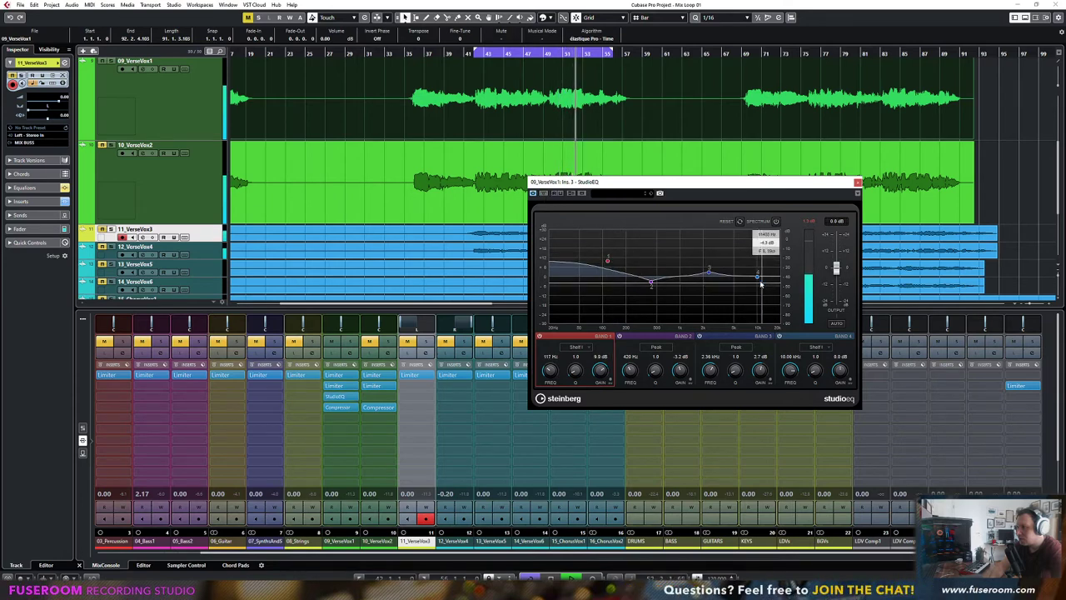
{"action": "left_click_drag", "start_coordinate": [761, 285], "coordinate": [746, 255]}
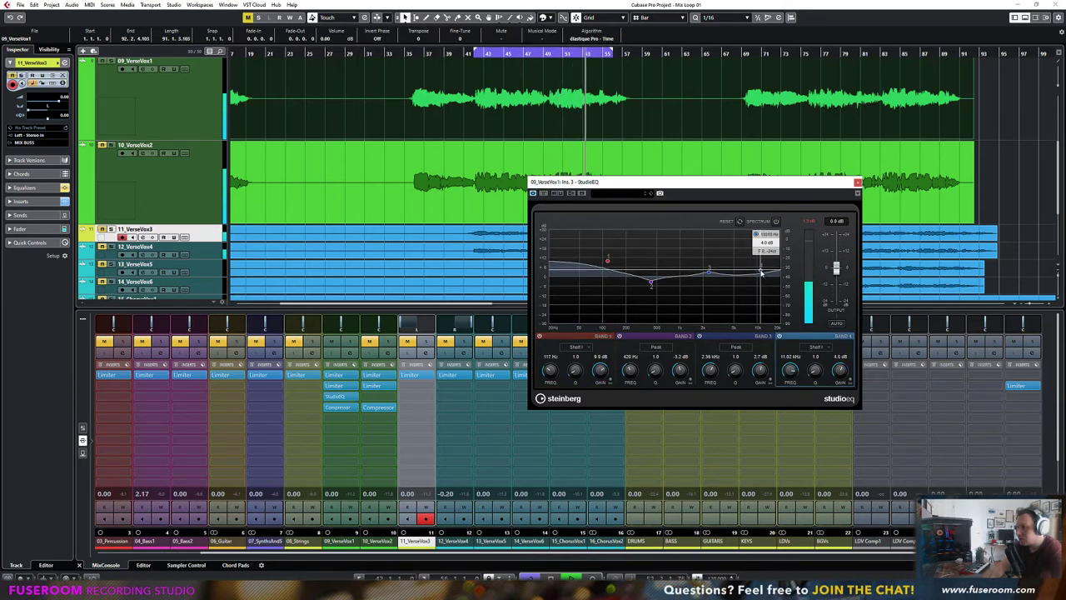
{"action": "left_click_drag", "start_coordinate": [760, 272], "coordinate": [758, 272]}
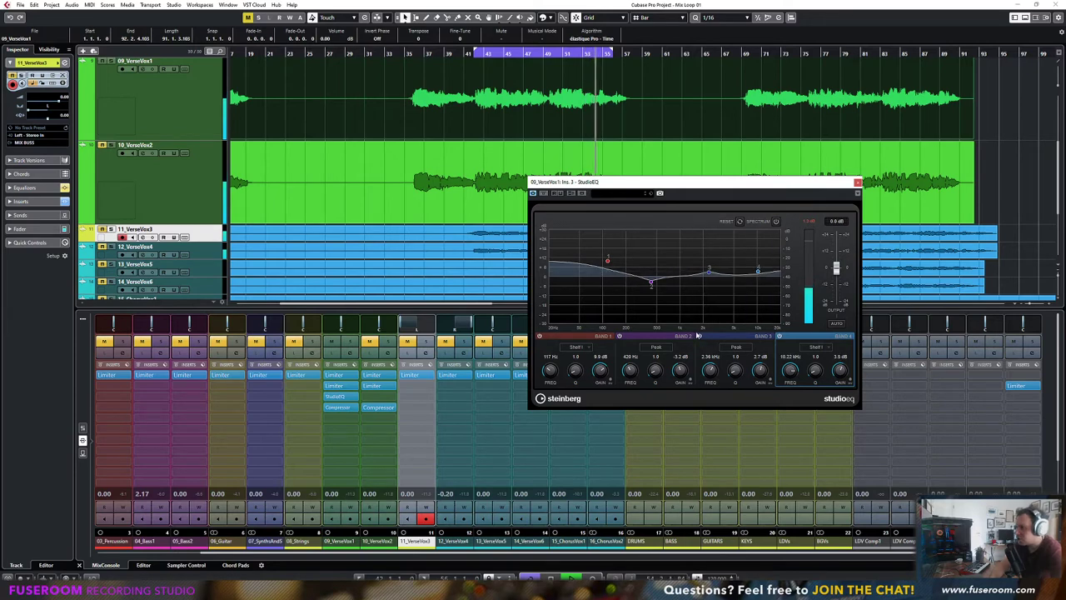
Play the loop, set StudioEQ's band 2 to 831 Hz with 3.5 dB of gain, and compare the EQ with bypass
{"action": "key", "text": "space"}
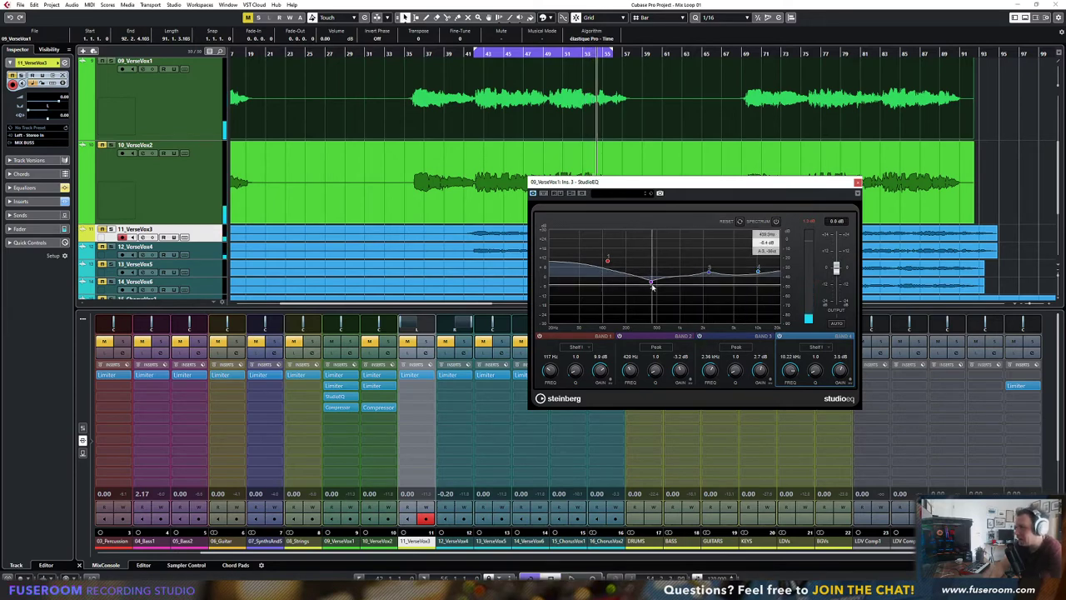
{"action": "key", "text": "space"}
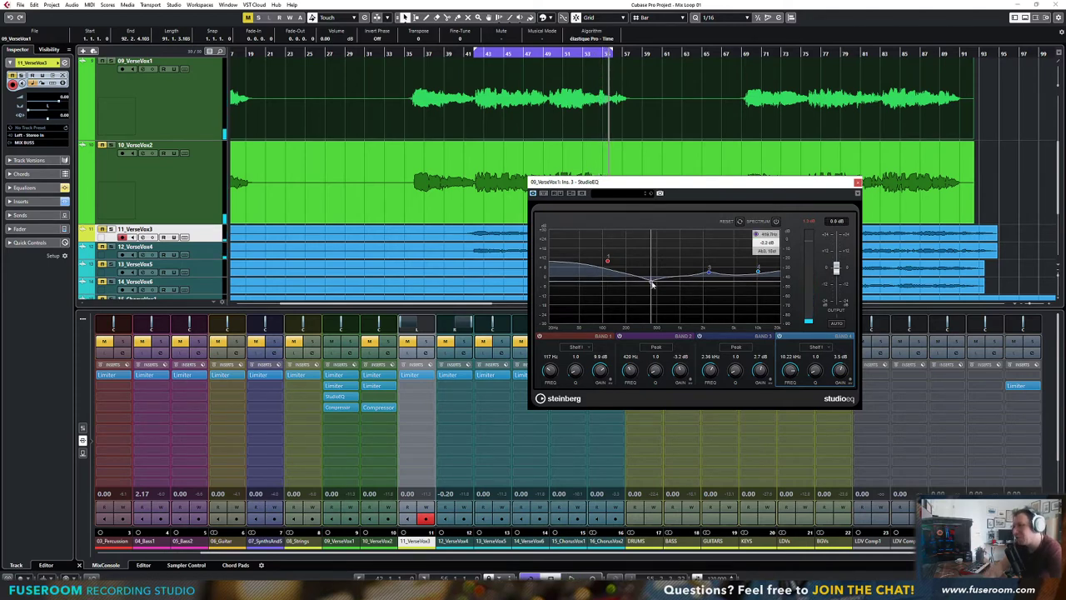
{"action": "key", "text": "space"}
{"action": "mouse_move", "coordinate": [652, 285]}
{"action": "left_mouse_down"}
{"action": "mouse_move", "coordinate": [674, 250]}
{"action": "mouse_move", "coordinate": [674, 273]}
{"action": "left_mouse_up"}
{"action": "left_click", "coordinate": [543, 193]}
{"action": "left_click", "coordinate": [543, 193]}
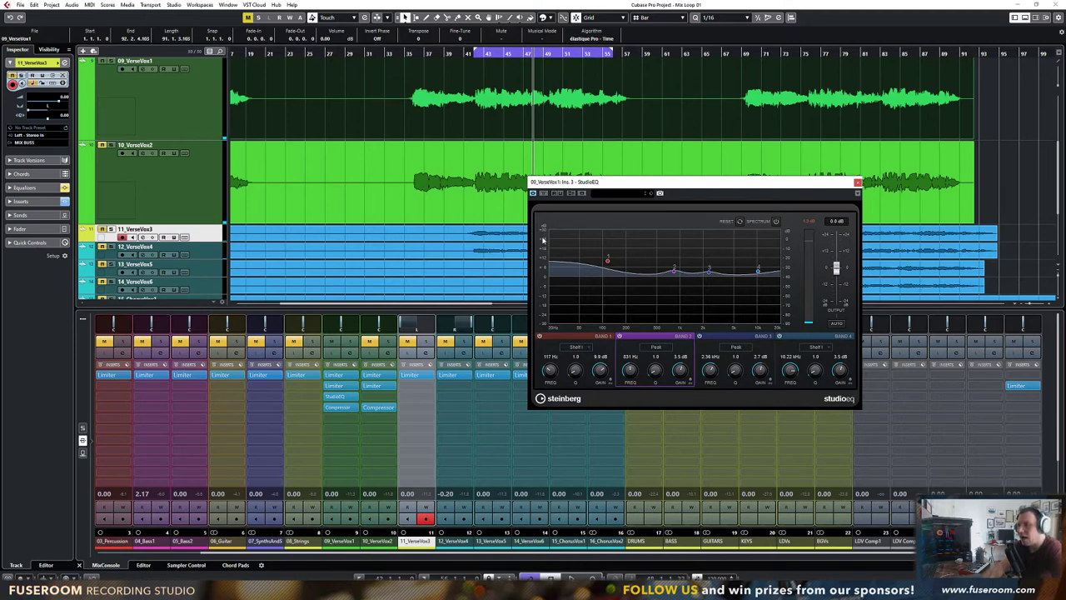
Move the Compressor on 09_VerseVox1 to the fifth slot, insert DualFilter in the fourth slot and raise its Position
{"action": "left_click_drag", "start_coordinate": [581, 181], "coordinate": [660, 168]}
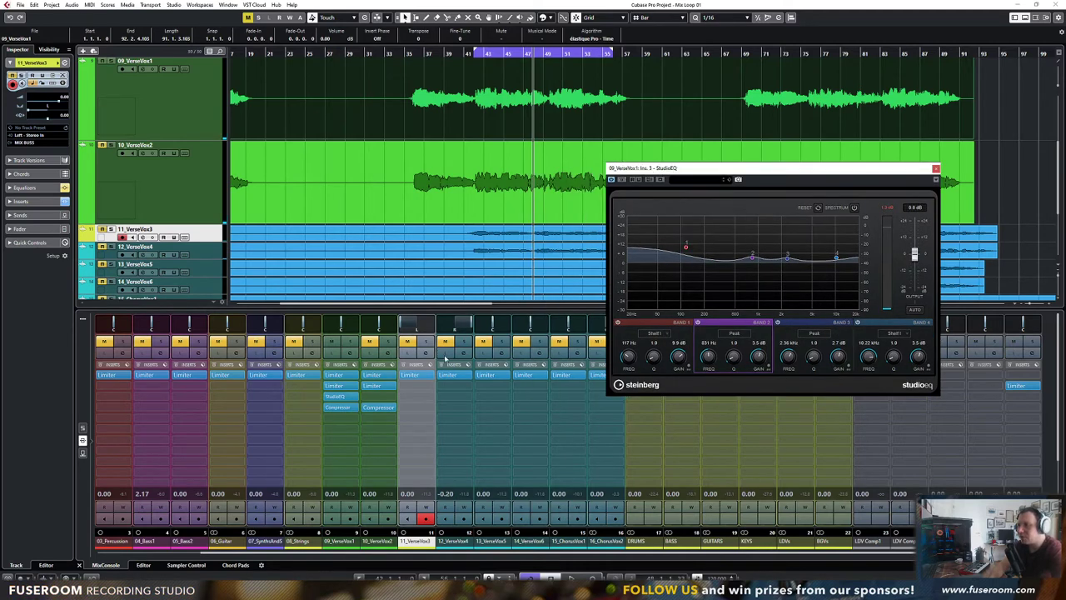
{"action": "left_click_drag", "start_coordinate": [343, 410], "coordinate": [347, 421]}
{"action": "left_click", "coordinate": [336, 408]}
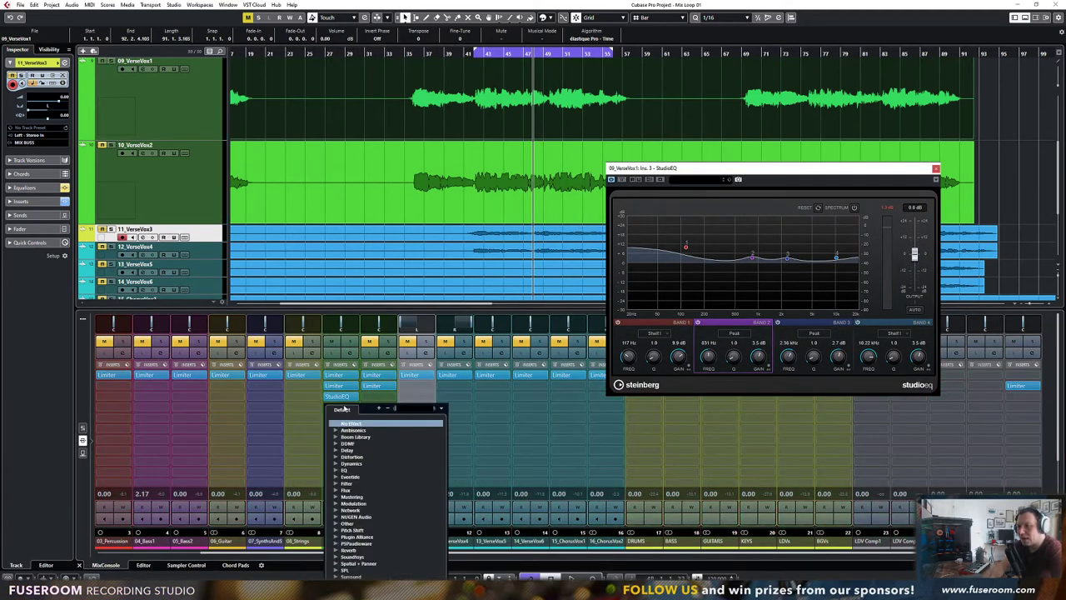
{"action": "type", "text": "mid"}
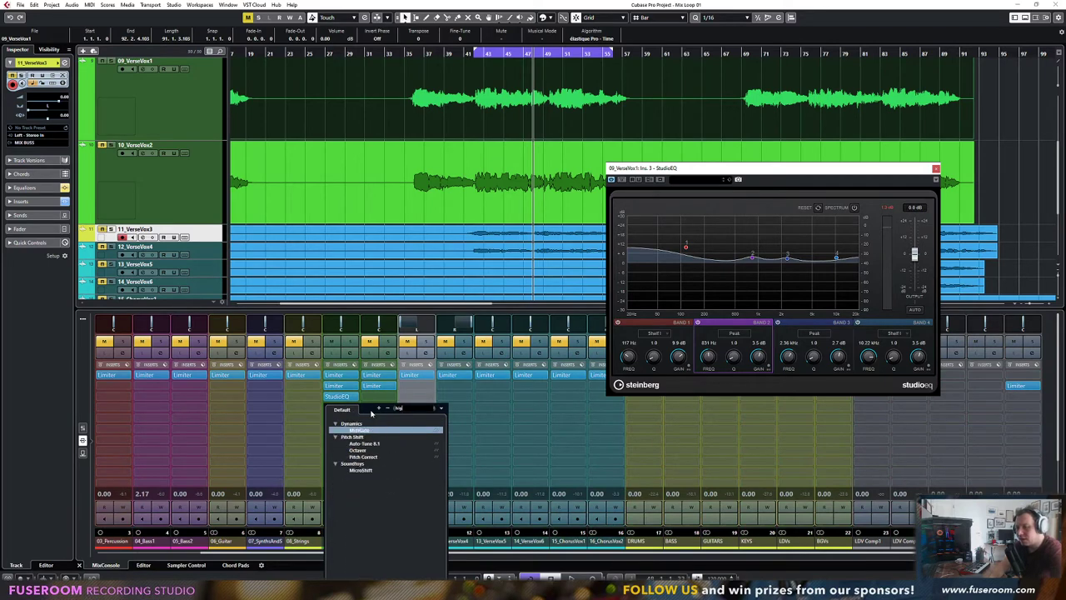
{"action": "type", "text": "filter"}
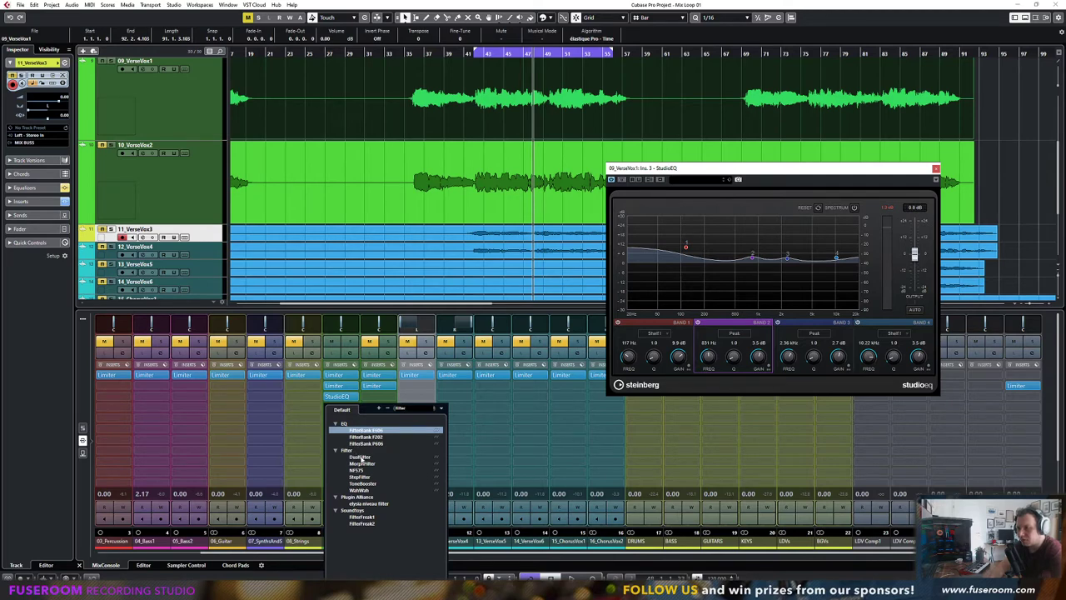
{"action": "left_click", "coordinate": [359, 457]}
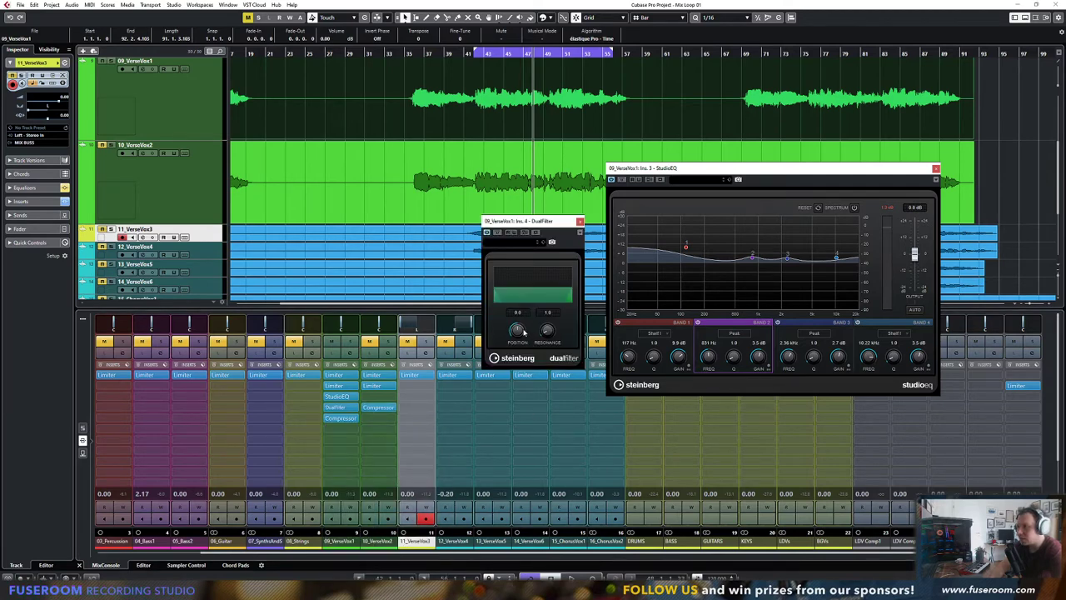
{"action": "left_click_drag", "start_coordinate": [516, 330], "coordinate": [516, 309]}
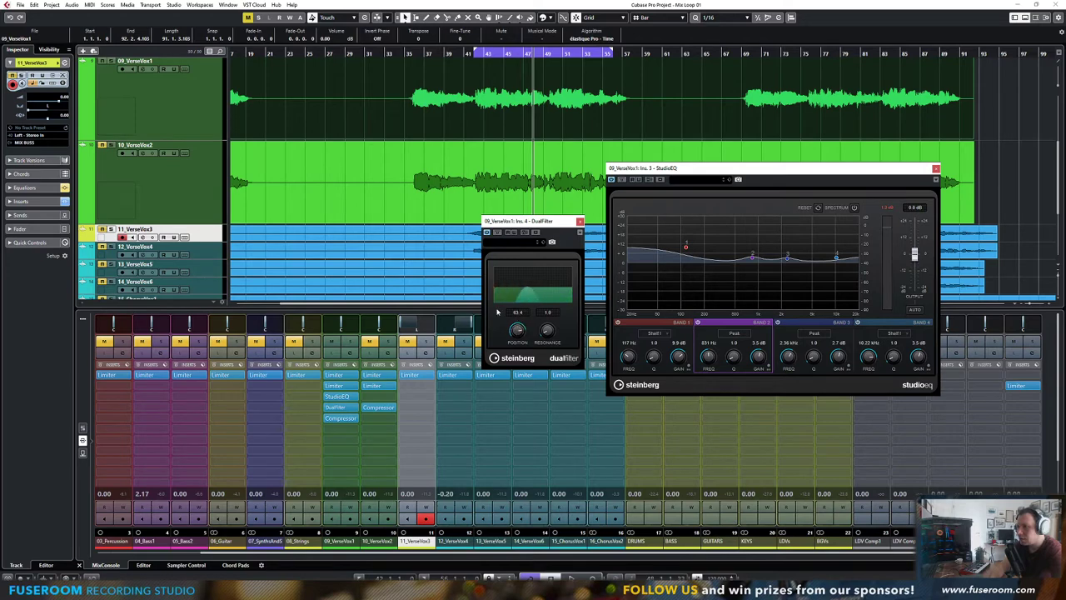
Load a fresh StudioEQ in the third slot of 09_VerseVox1 with bands 1 and 4 set to Cut and band 1 at 32 Hz
{"action": "left_click", "coordinate": [358, 396]}
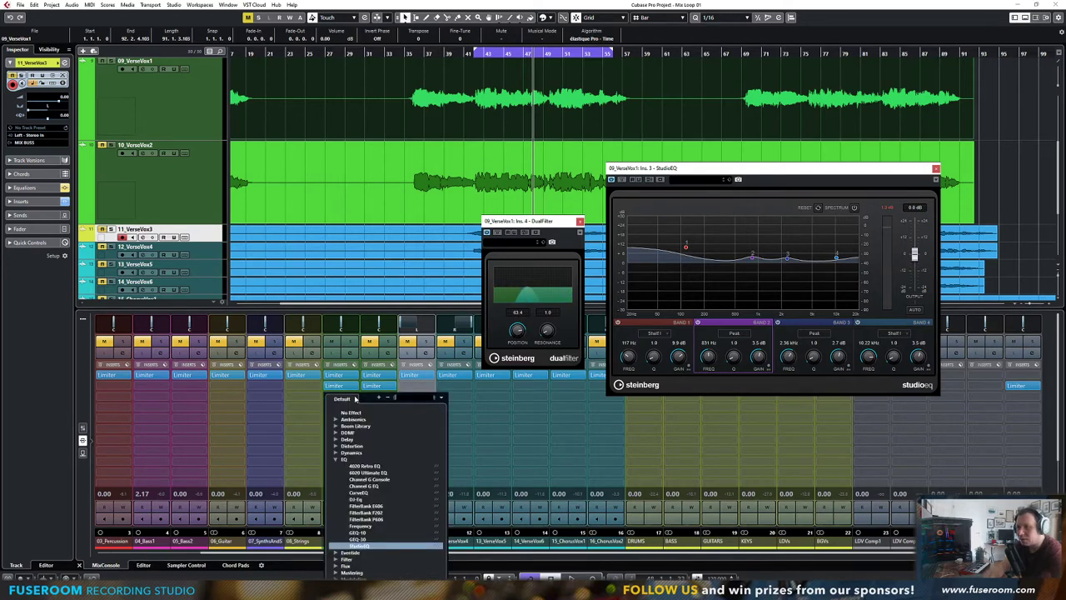
{"action": "type", "text": "studio"}
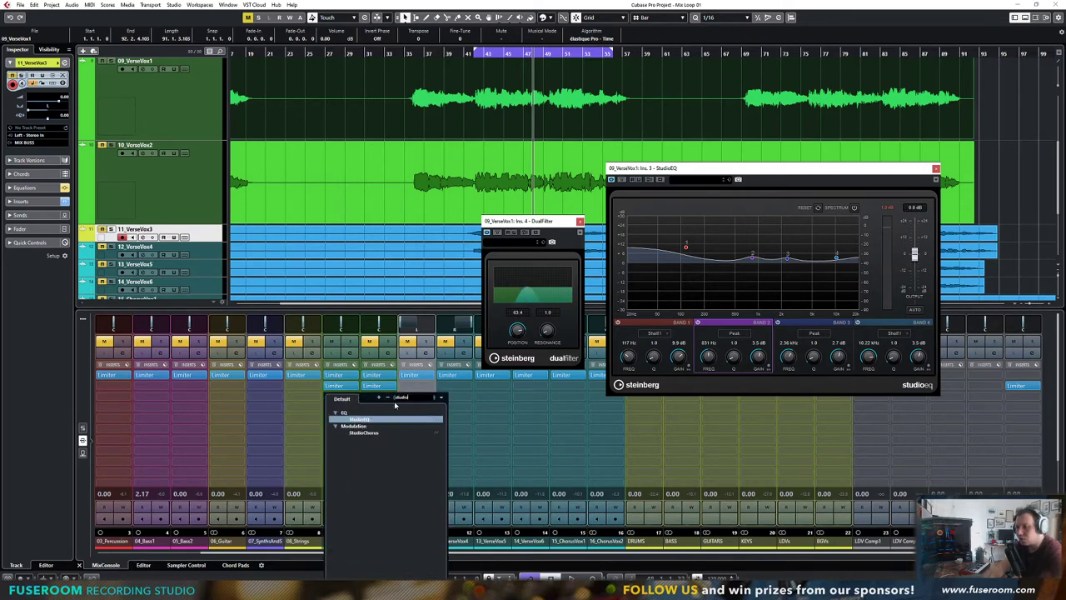
{"action": "left_click", "coordinate": [375, 416]}
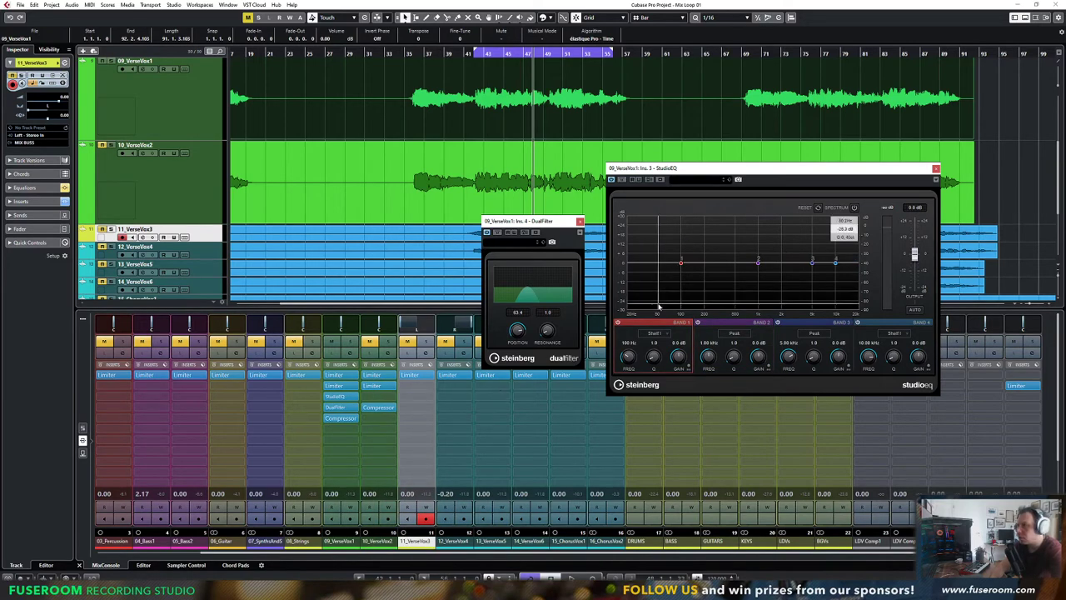
{"action": "left_click", "coordinate": [655, 333]}
{"action": "left_click", "coordinate": [660, 371]}
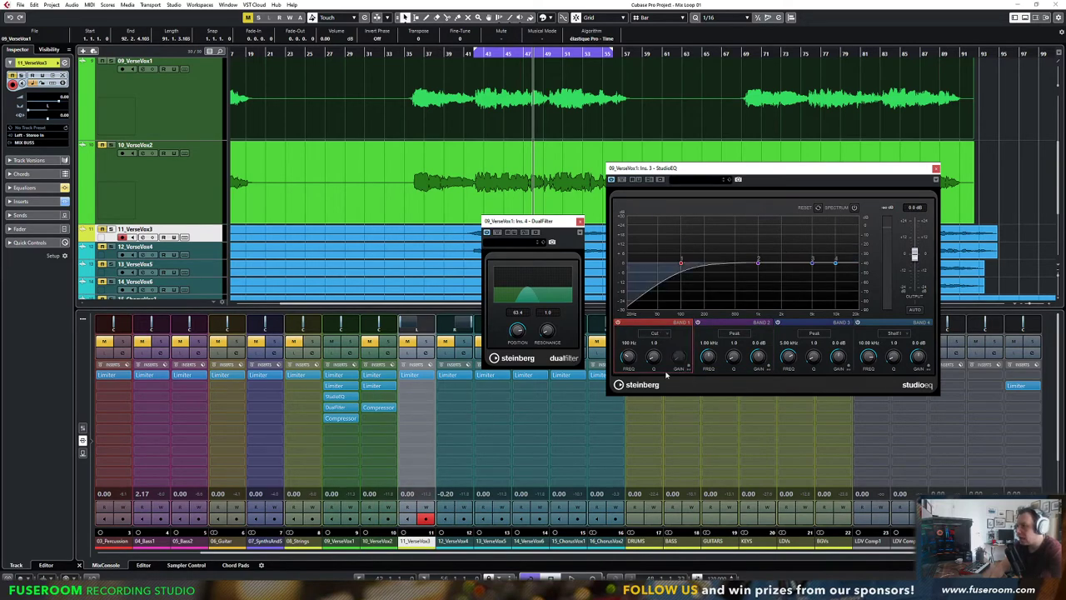
{"action": "left_click", "coordinate": [894, 333]}
{"action": "left_click", "coordinate": [896, 375]}
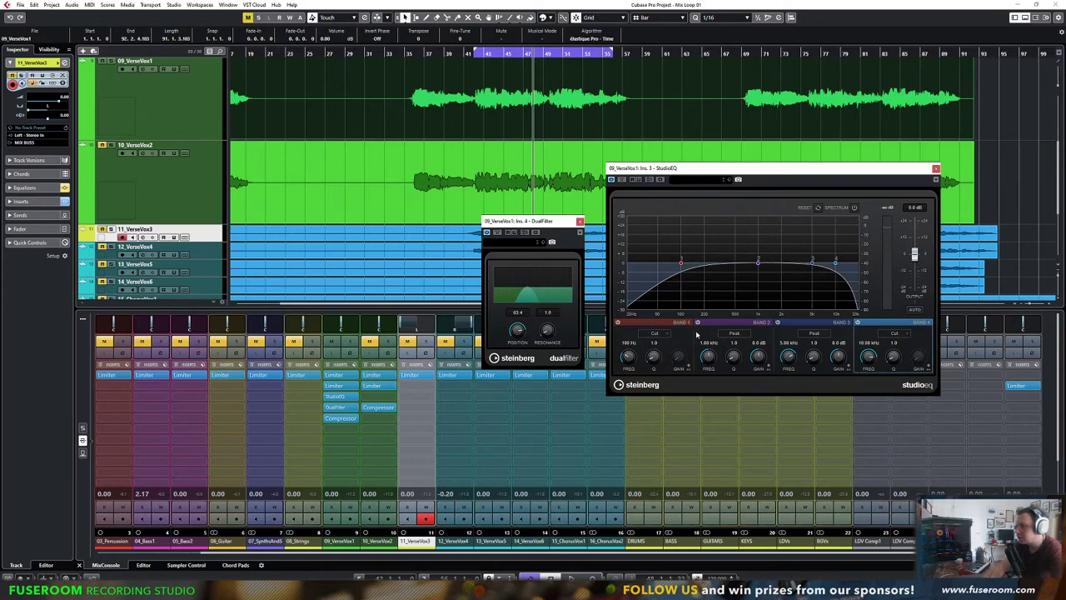
{"action": "key", "text": "space"}
{"action": "left_click_drag", "start_coordinate": [631, 359], "coordinate": [630, 366]}
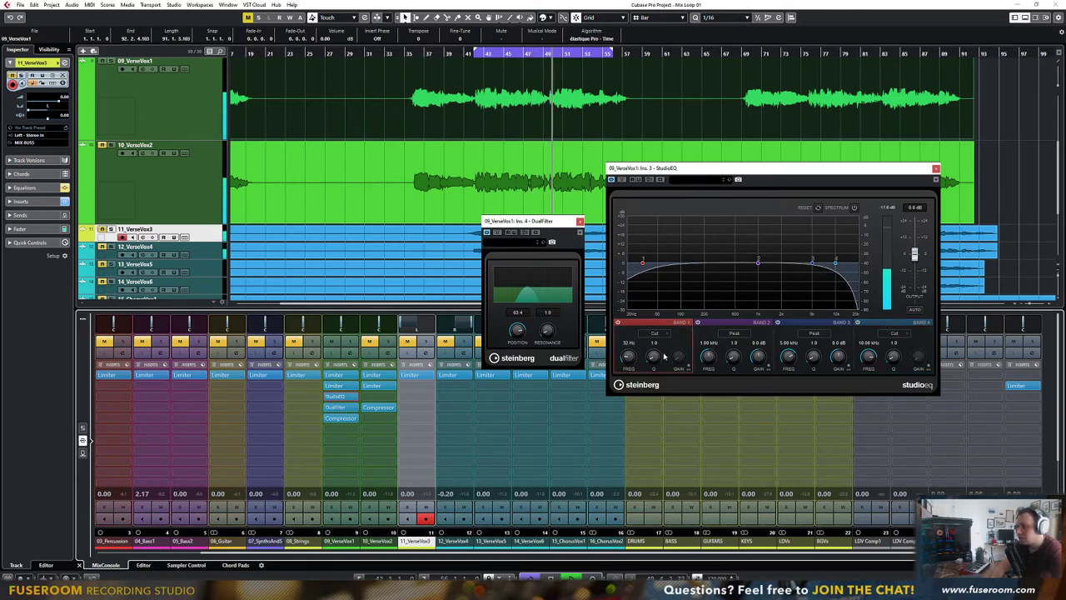
Remove DualFilter from the fourth slot of 09_VerseVox1 and copy the third-slot StudioEQ into that slot
{"action": "left_click", "coordinate": [354, 408]}
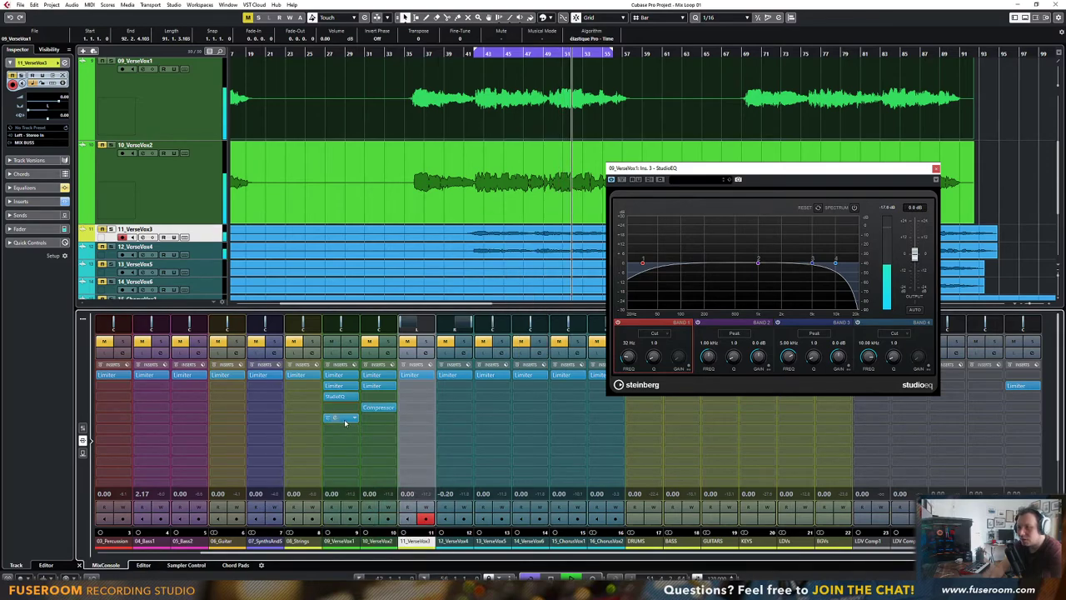
{"action": "mouse_move", "coordinate": [348, 424]}
{"action": "left_mouse_down"}
{"action": "mouse_move", "coordinate": [348, 408]}
{"action": "mouse_move", "coordinate": [348, 422]}
{"action": "left_mouse_up"}
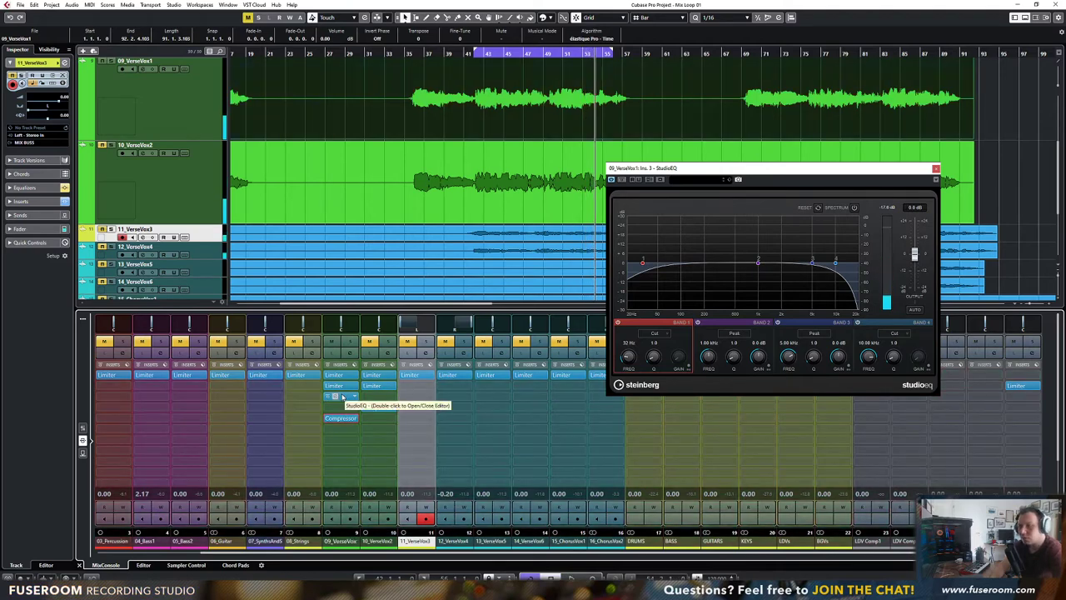
{"action": "left_click_drag", "start_coordinate": [341, 397], "coordinate": [379, 410]}
{"action": "key", "text": "ctrl+z"}
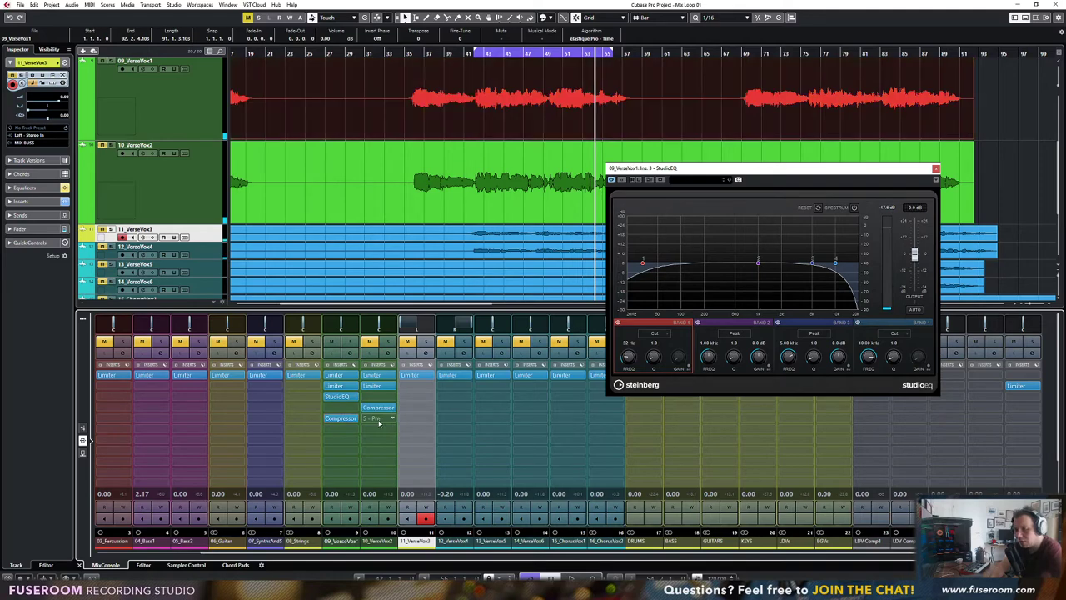
{"action": "key", "text": "ctrl+z"}
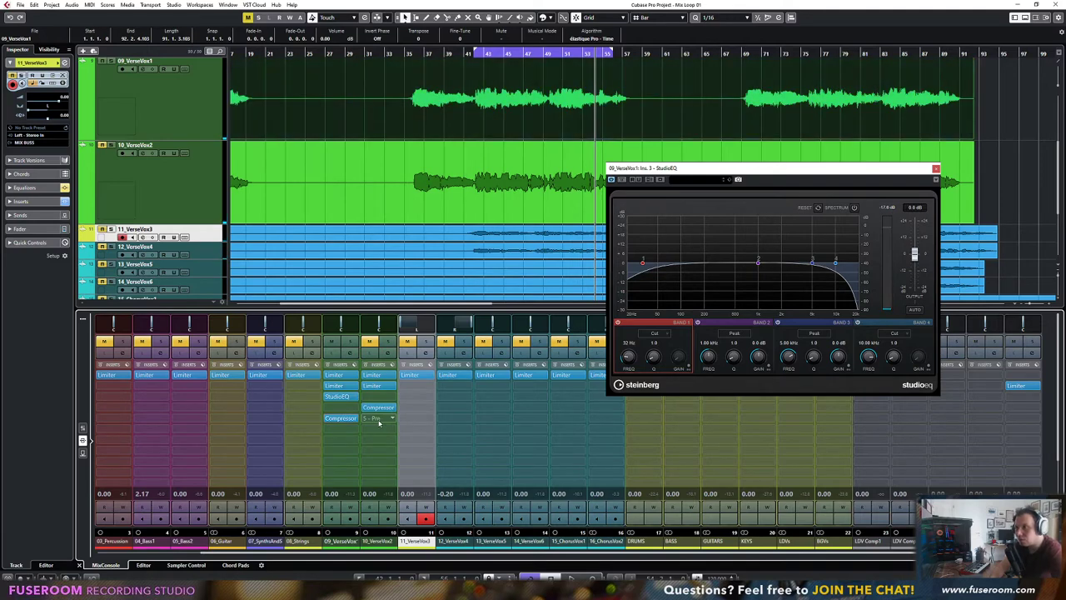
{"action": "left_click", "coordinate": [354, 401]}
{"action": "left_click", "coordinate": [339, 399]}
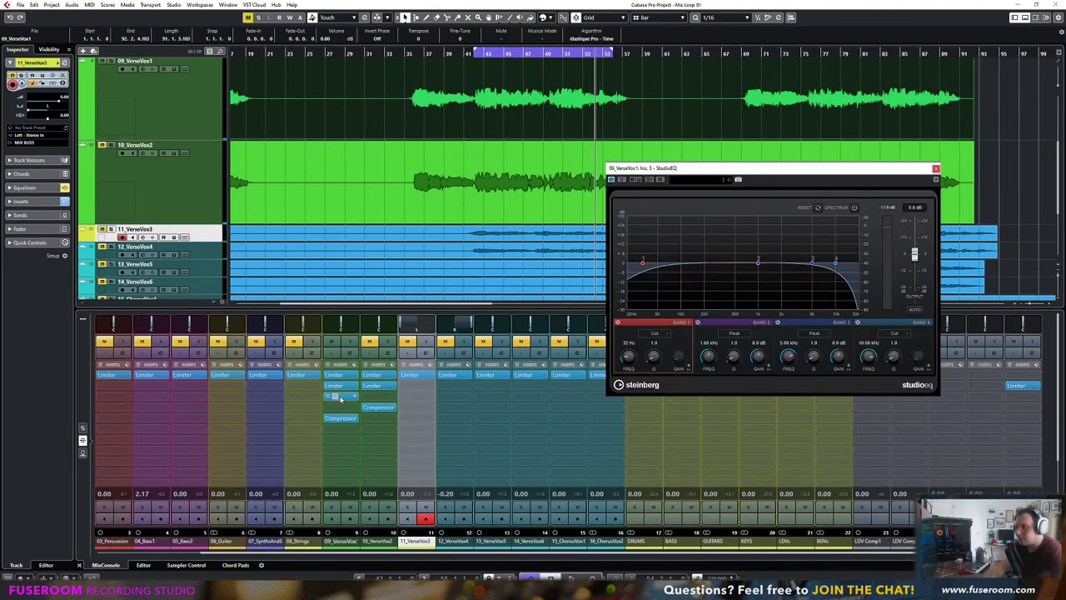
{"action": "left_click_drag", "start_coordinate": [338, 398], "coordinate": [350, 409]}
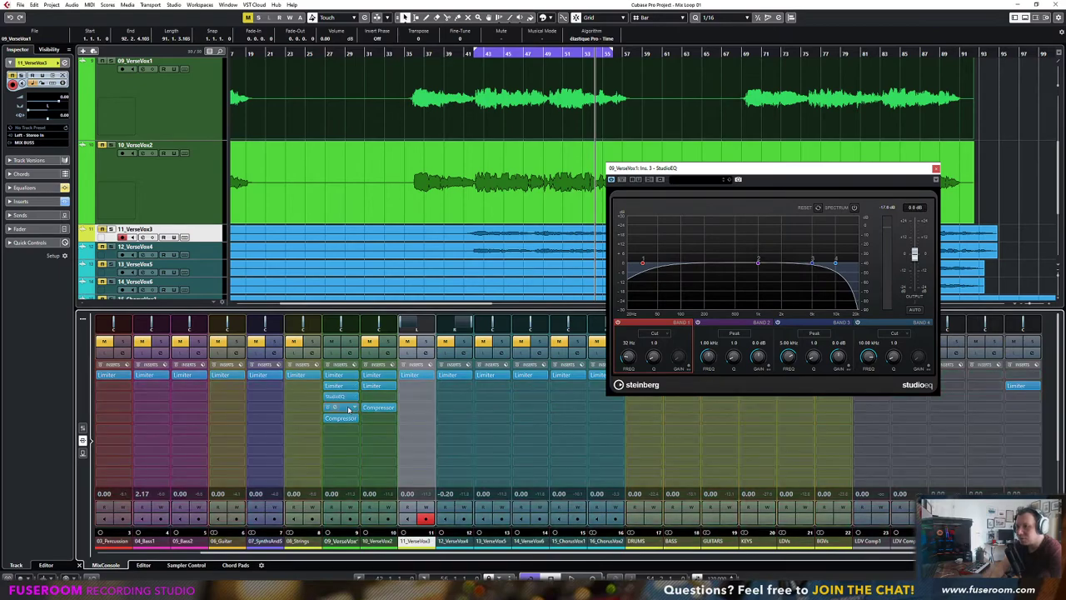
In the third-slot StudioEQ on 09_VerseVox1, set band 1 to Shelf I at 107 Hz with 6.4 dB and band 2 to 791 Hz with 1.3 dB
{"action": "key", "text": "space"}
{"action": "left_click", "coordinate": [340, 396]}
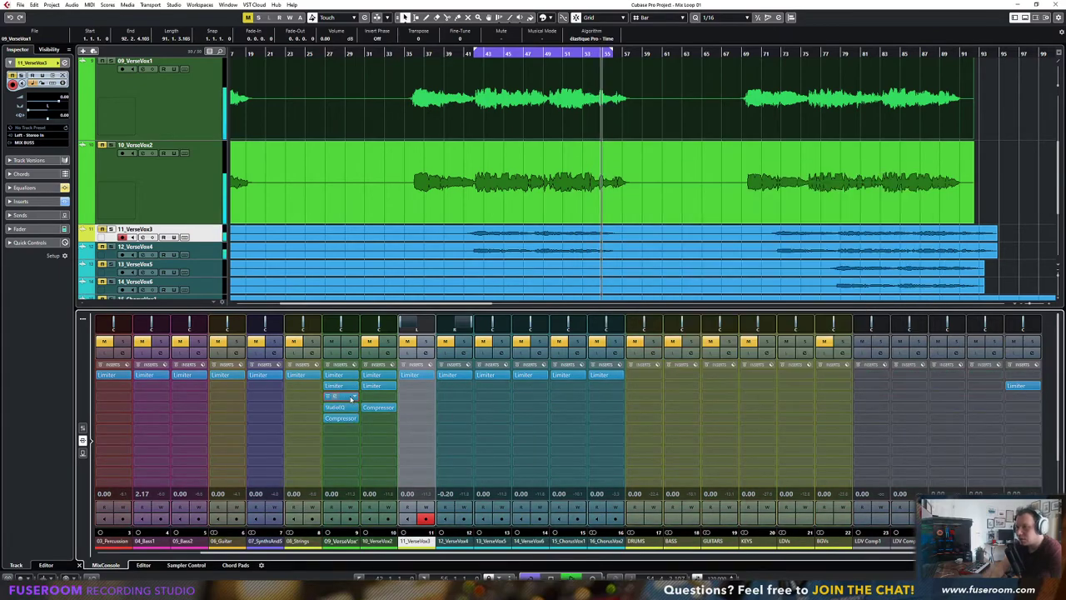
{"action": "left_click", "coordinate": [340, 396]}
{"action": "left_click", "coordinate": [655, 333]}
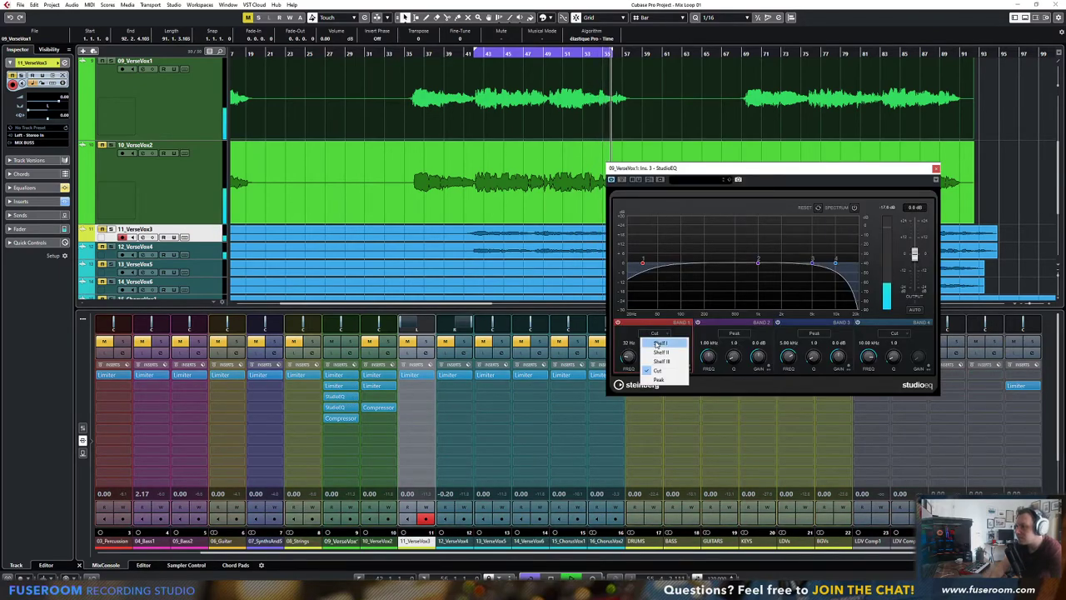
{"action": "left_click", "coordinate": [654, 354]}
{"action": "left_click_drag", "start_coordinate": [642, 263], "coordinate": [683, 253]}
{"action": "mouse_move", "coordinate": [758, 264]}
{"action": "left_mouse_down"}
{"action": "mouse_move", "coordinate": [745, 240]}
{"action": "mouse_move", "coordinate": [751, 260]}
{"action": "left_mouse_up"}
Set band 4 to Shelf I at 9.73 kHz, 4.8 dB, and bands 1 to 3 to 141 Hz, 9.4 dB; 754 Hz, 3.2 dB; 2.48 kHz, 2.4 dB
{"action": "left_click", "coordinate": [894, 334]}
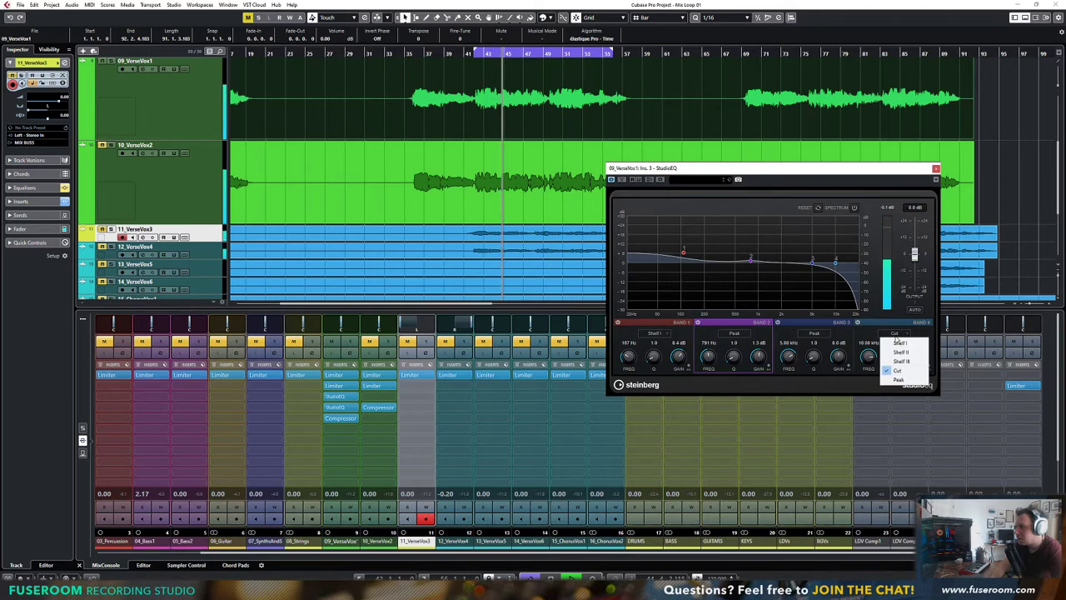
{"action": "left_click", "coordinate": [894, 354]}
{"action": "left_click_drag", "start_coordinate": [837, 264], "coordinate": [749, 261]}
{"action": "mouse_move", "coordinate": [683, 252]}
{"action": "left_mouse_down"}
{"action": "mouse_move", "coordinate": [708, 247]}
{"action": "mouse_move", "coordinate": [705, 218]}
{"action": "mouse_move", "coordinate": [710, 230]}
{"action": "mouse_move", "coordinate": [722, 208]}
{"action": "mouse_move", "coordinate": [691, 268]}
{"action": "left_mouse_up"}
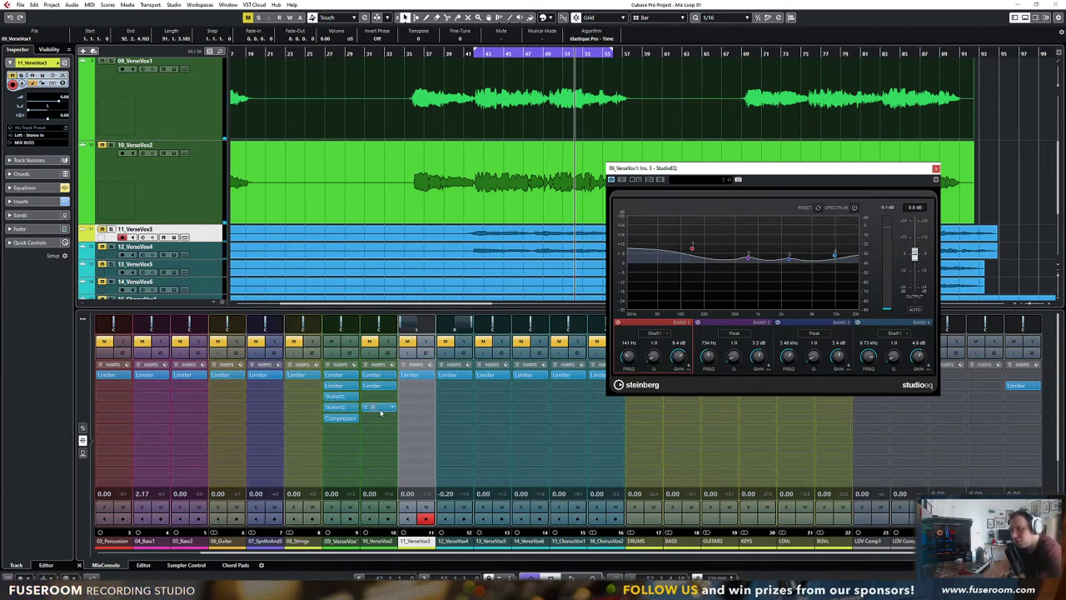
Move the Compressor on 10_VerseVox2 to the fifth slot and solo that channel for playback
{"action": "left_click_drag", "start_coordinate": [381, 411], "coordinate": [383, 419]}
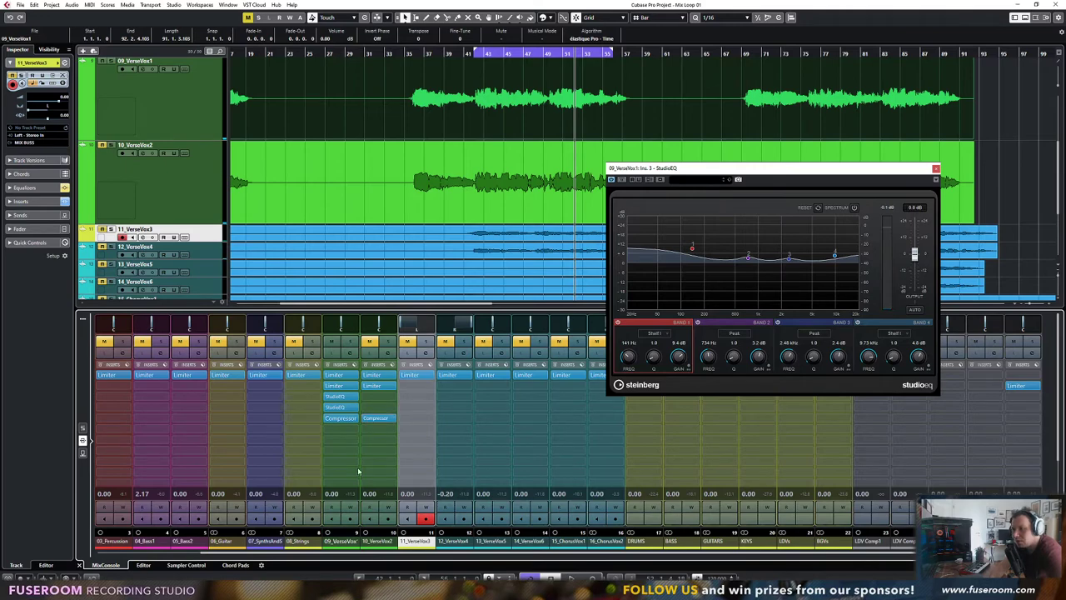
{"action": "left_click", "coordinate": [387, 342]}
{"action": "key", "text": "space"}
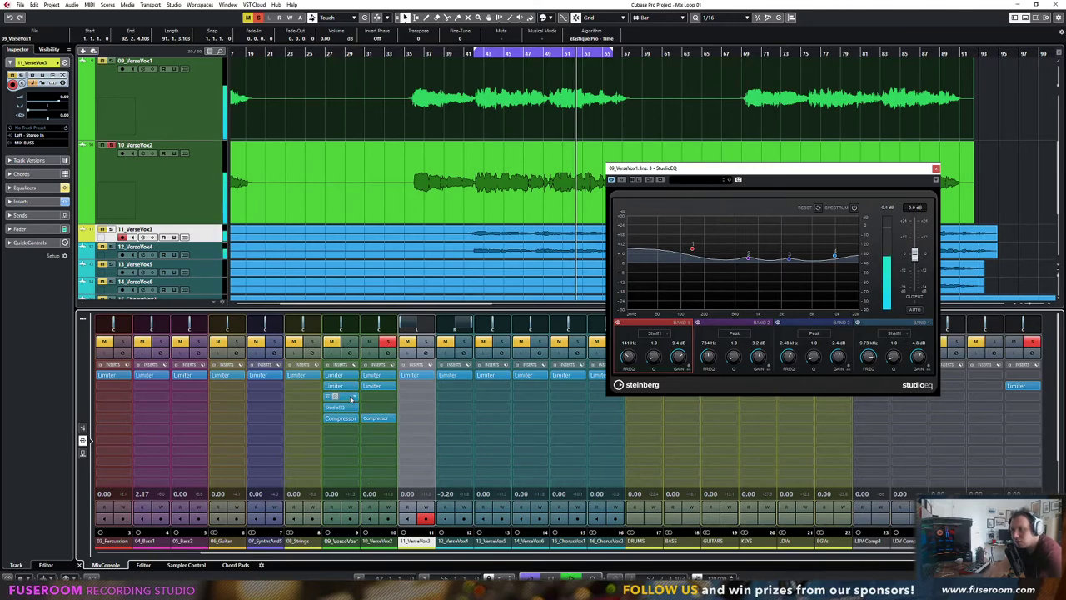
Copy both StudioEQs from 09_VerseVox1 to the third and fourth slots of 10_VerseVox2 and open the fourth-slot copy
{"action": "double_click", "coordinate": [348, 399]}
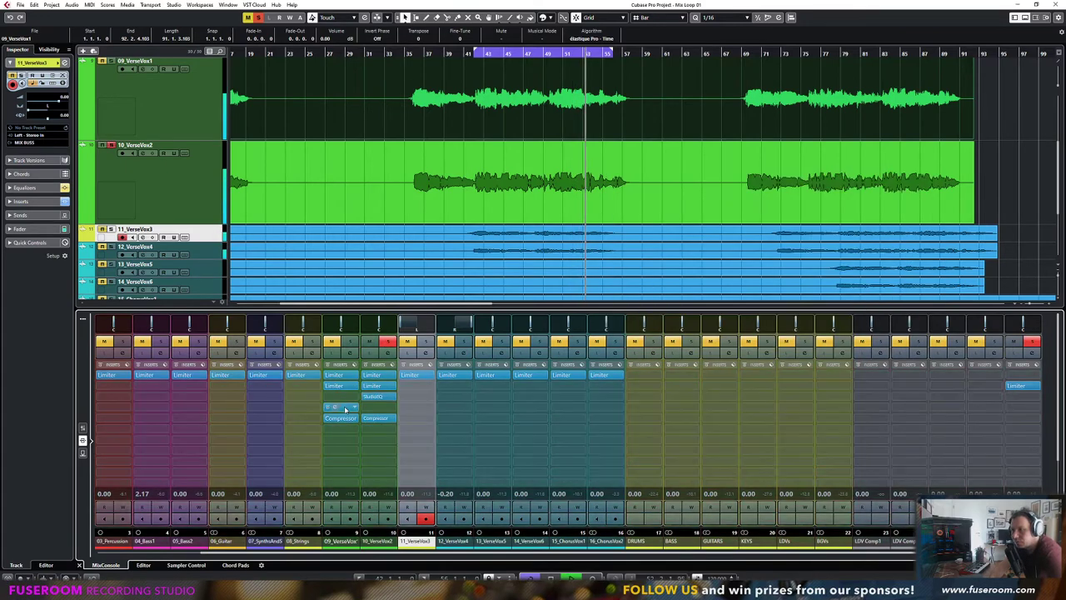
{"action": "left_click_drag", "start_coordinate": [347, 397], "coordinate": [381, 408]}
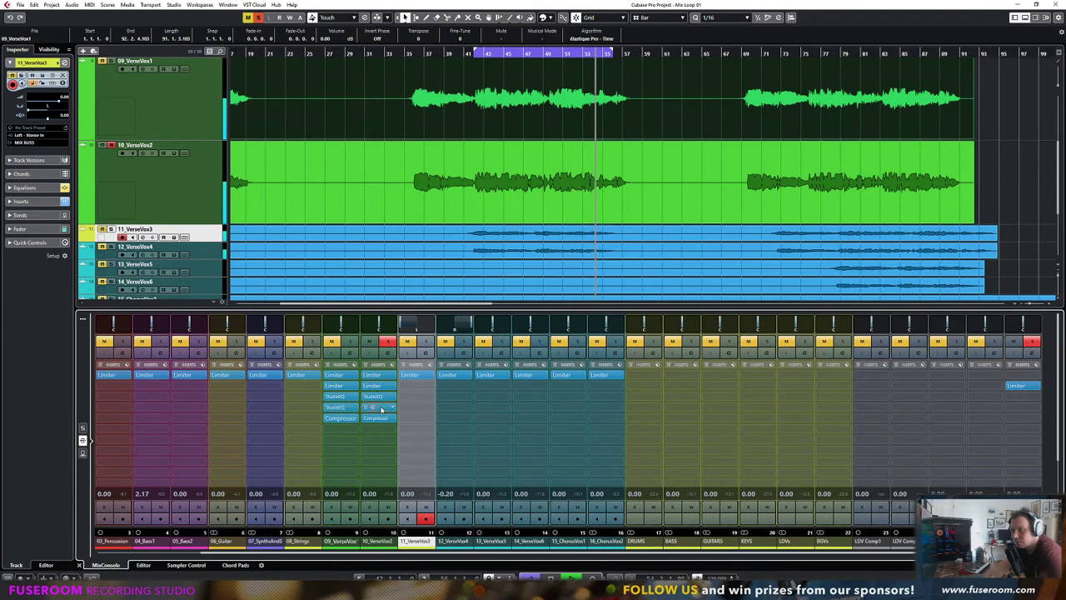
{"action": "double_click", "coordinate": [381, 408]}
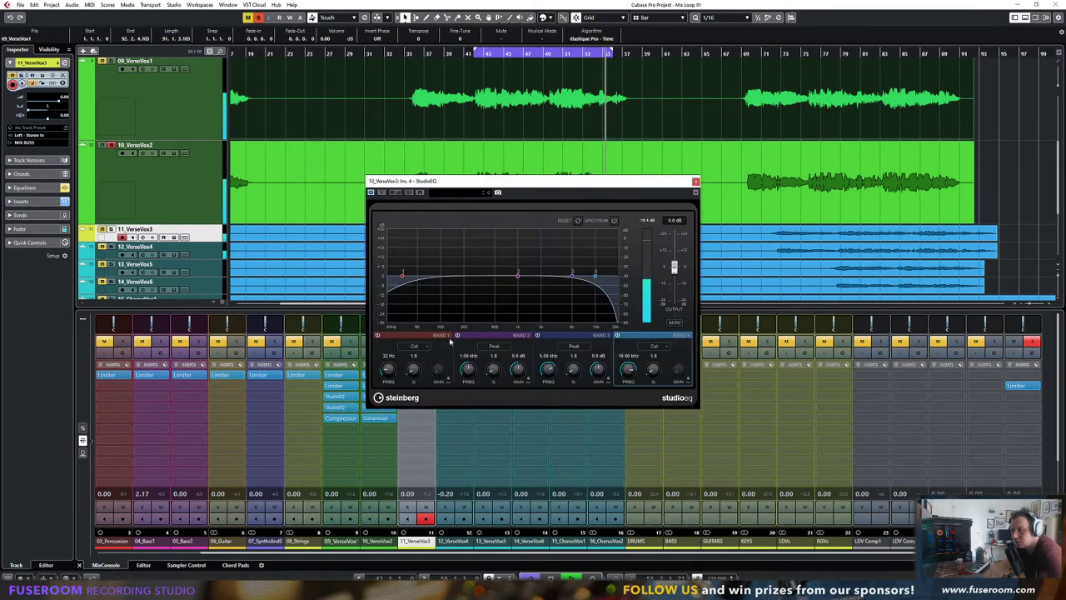
{"action": "left_click_drag", "start_coordinate": [505, 182], "coordinate": [716, 190]}
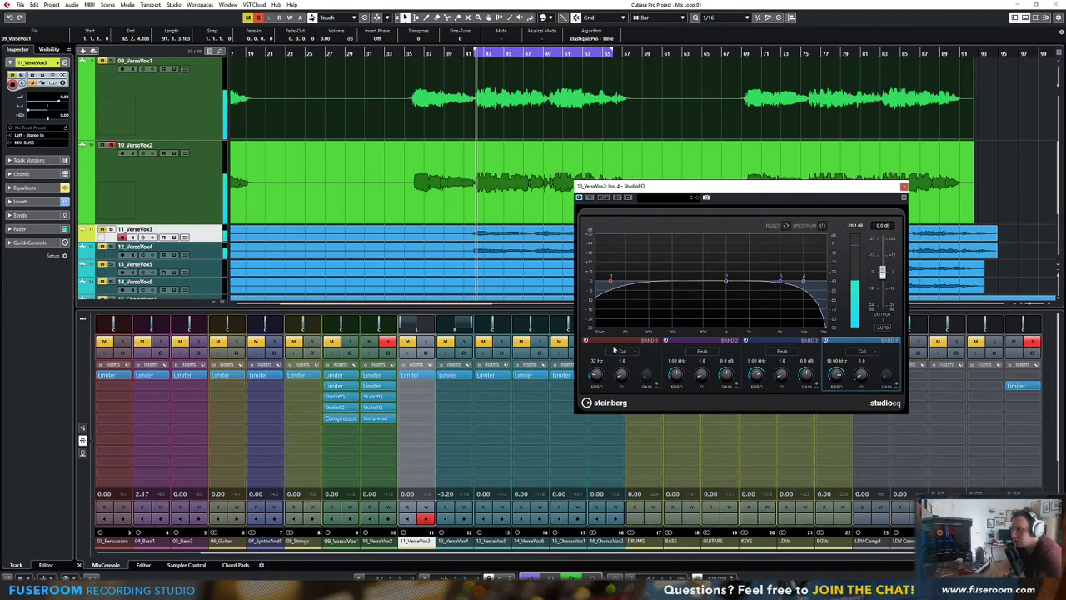
In 10_VerseVox2's fourth-slot StudioEQ, set band 1 to 525 Hz, band 2 to 2.14 kHz, Q 0.5, 4.0 dB, and band 3 to 14.66 kHz, 4.0 dB
{"action": "mouse_move", "coordinate": [596, 375]}
{"action": "left_mouse_down"}
{"action": "mouse_move", "coordinate": [604, 358]}
{"action": "mouse_move", "coordinate": [601, 370]}
{"action": "left_mouse_up"}
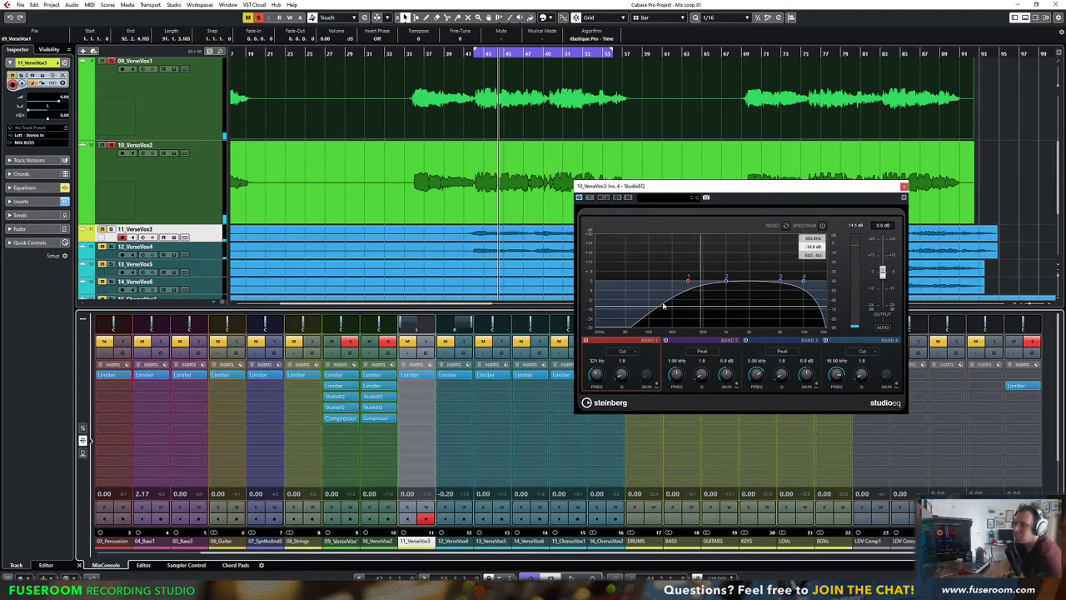
{"action": "left_click_drag", "start_coordinate": [676, 201], "coordinate": [704, 195]}
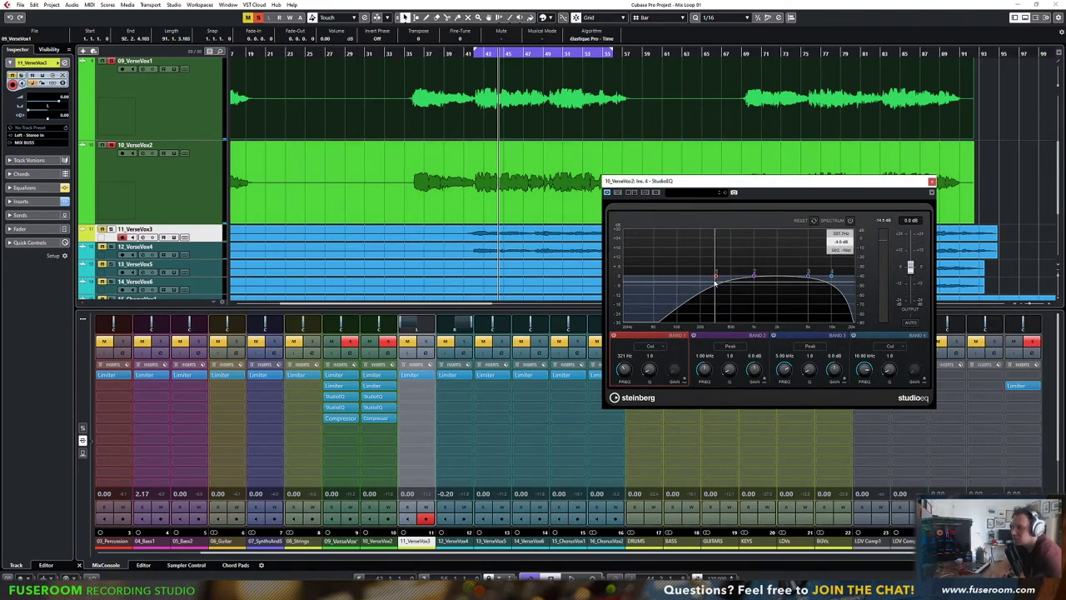
{"action": "left_click_drag", "start_coordinate": [715, 274], "coordinate": [786, 272]}
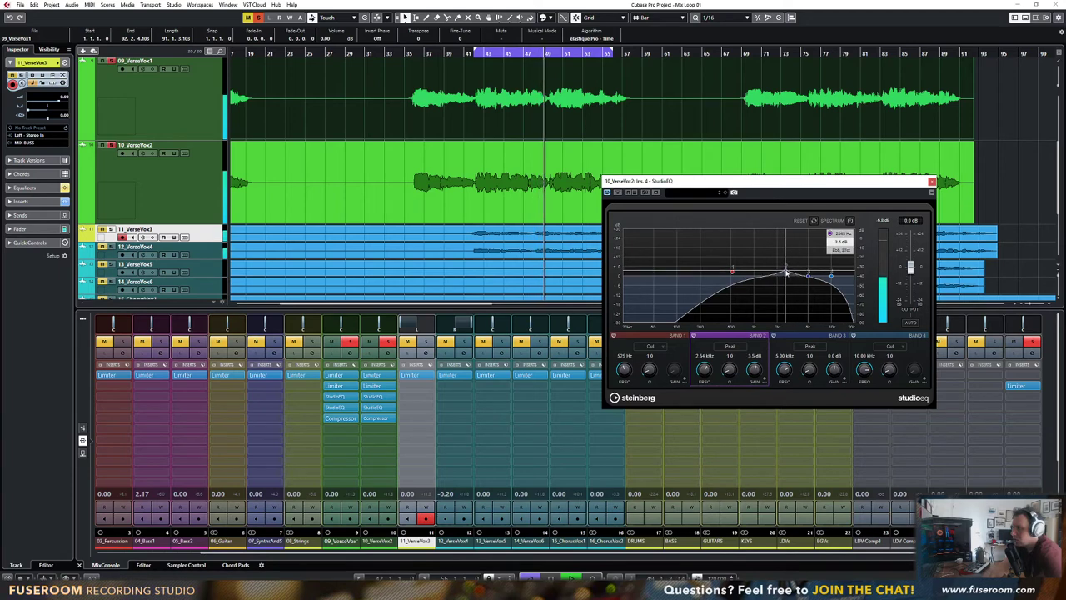
{"action": "left_click_drag", "start_coordinate": [787, 273], "coordinate": [844, 265]}
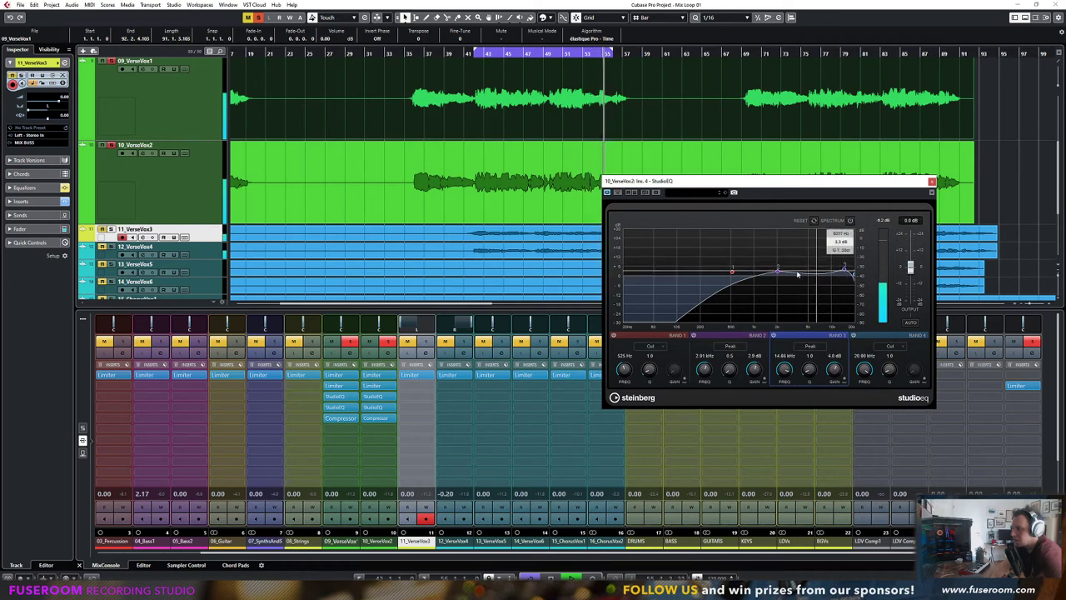
{"action": "left_click_drag", "start_coordinate": [780, 273], "coordinate": [781, 270]}
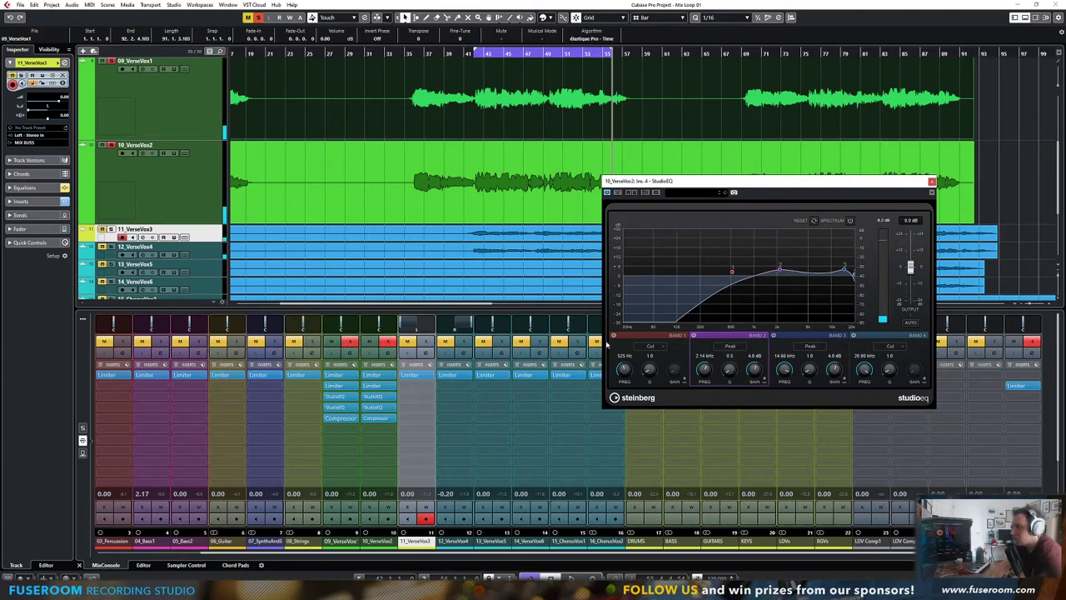
{"action": "left_click", "coordinate": [376, 397]}
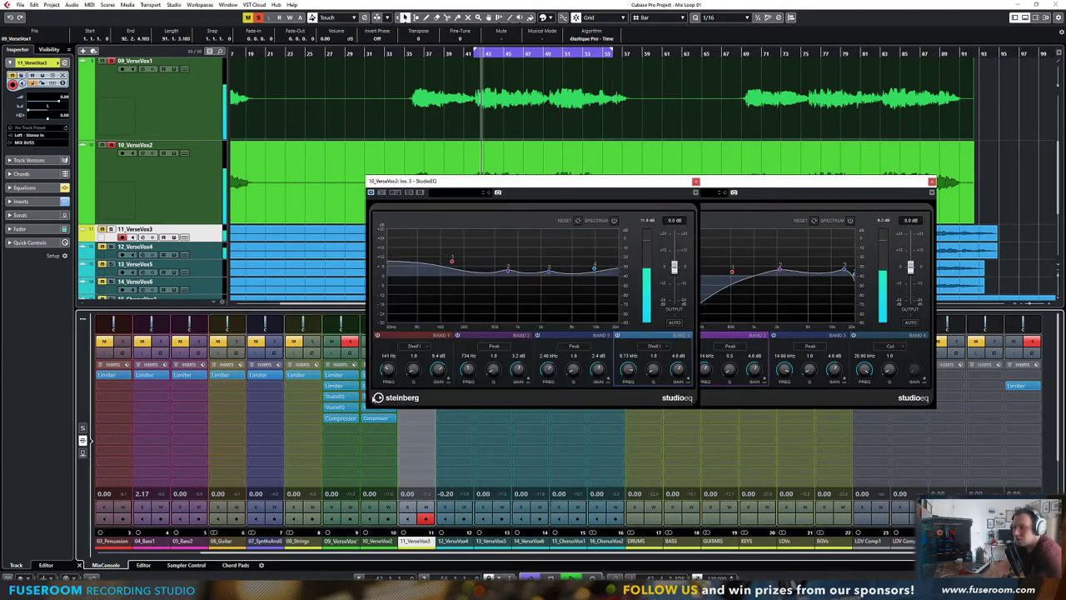
{"action": "left_click", "coordinate": [695, 181]}
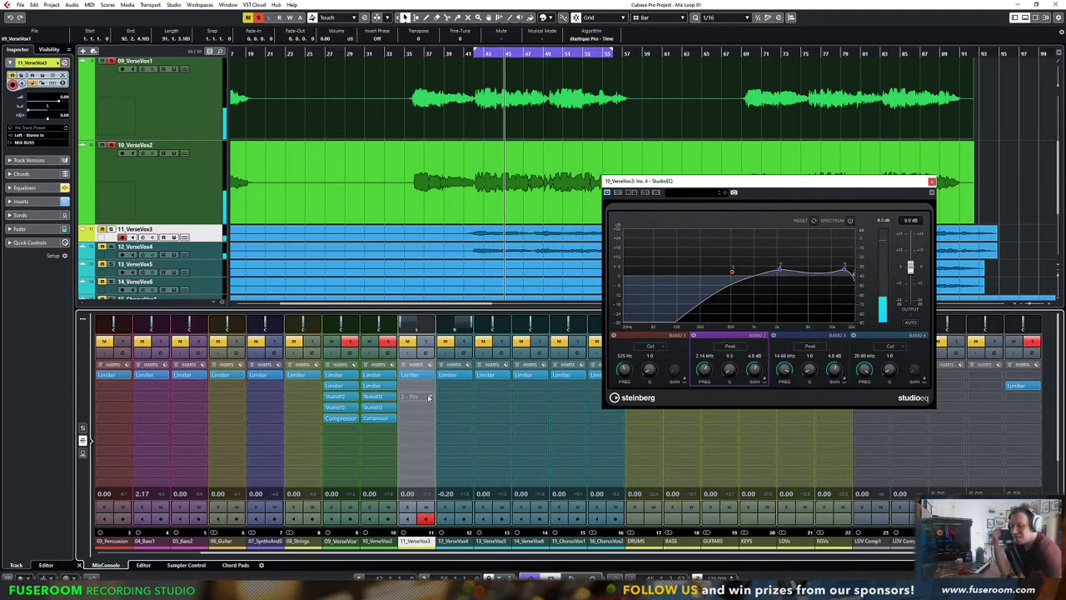
{"action": "left_click", "coordinate": [933, 182]}
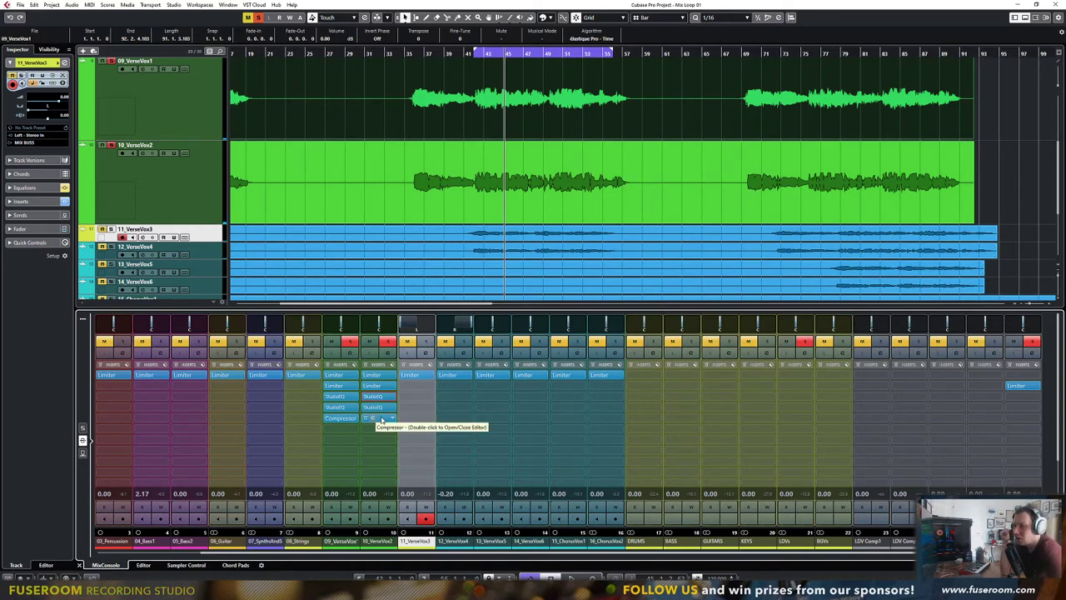
Set the make-up gain of the fifth-slot Compressor on 10_VerseVox2 to 1.1 dB during playback
{"action": "double_click", "coordinate": [373, 419]}
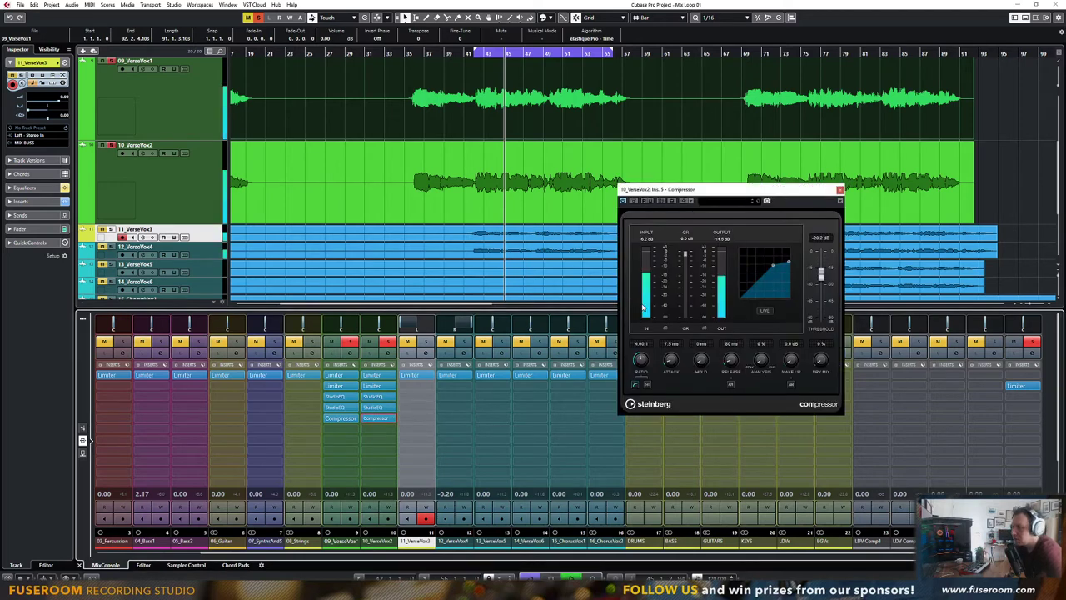
{"action": "left_click", "coordinate": [634, 202]}
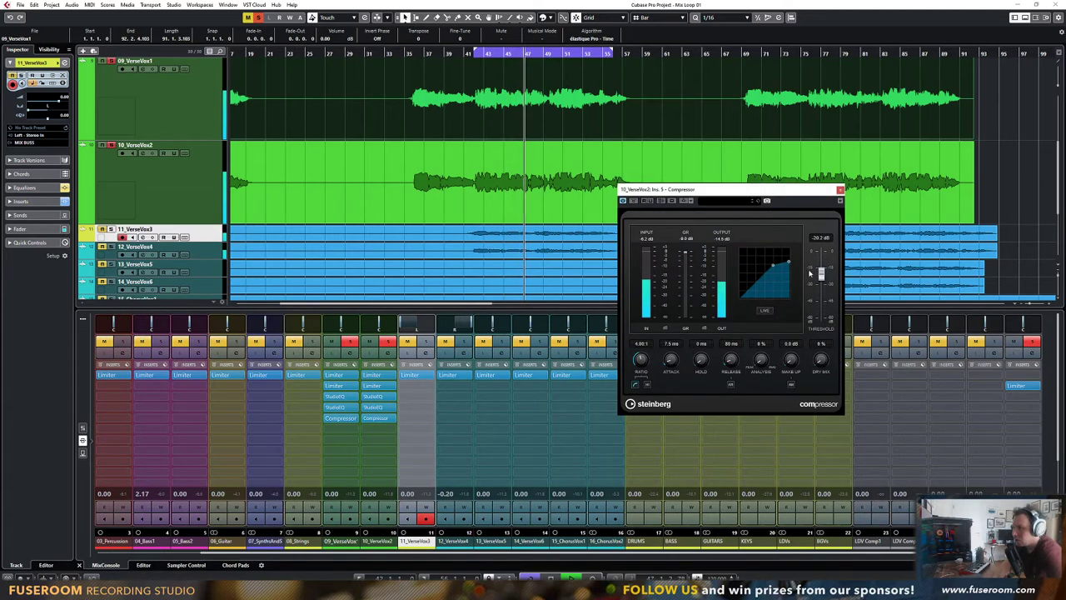
{"action": "left_click_drag", "start_coordinate": [793, 360], "coordinate": [792, 355]}
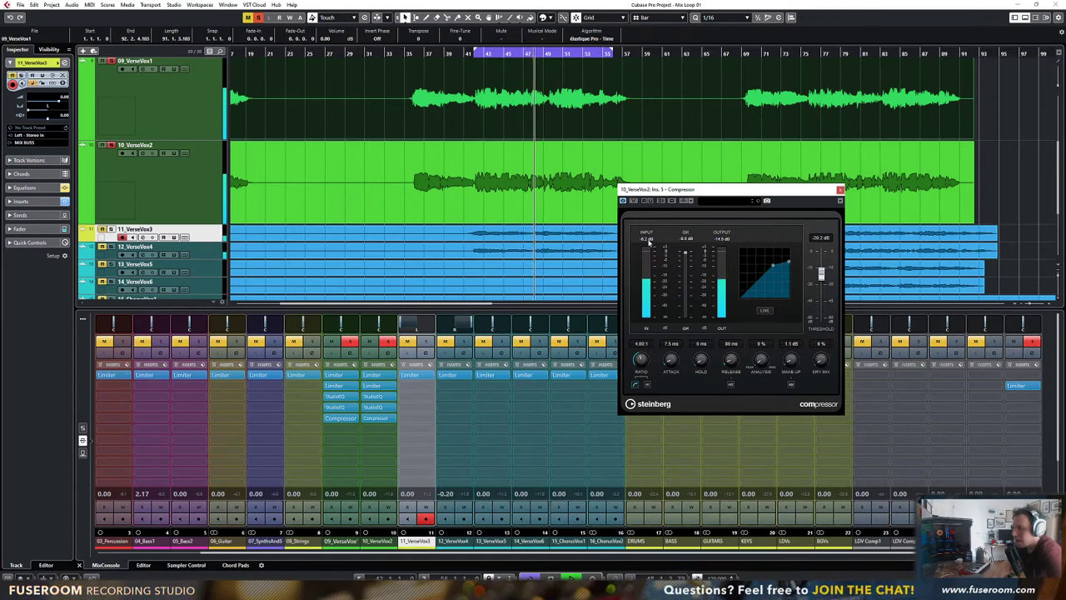
{"action": "key", "text": "space"}
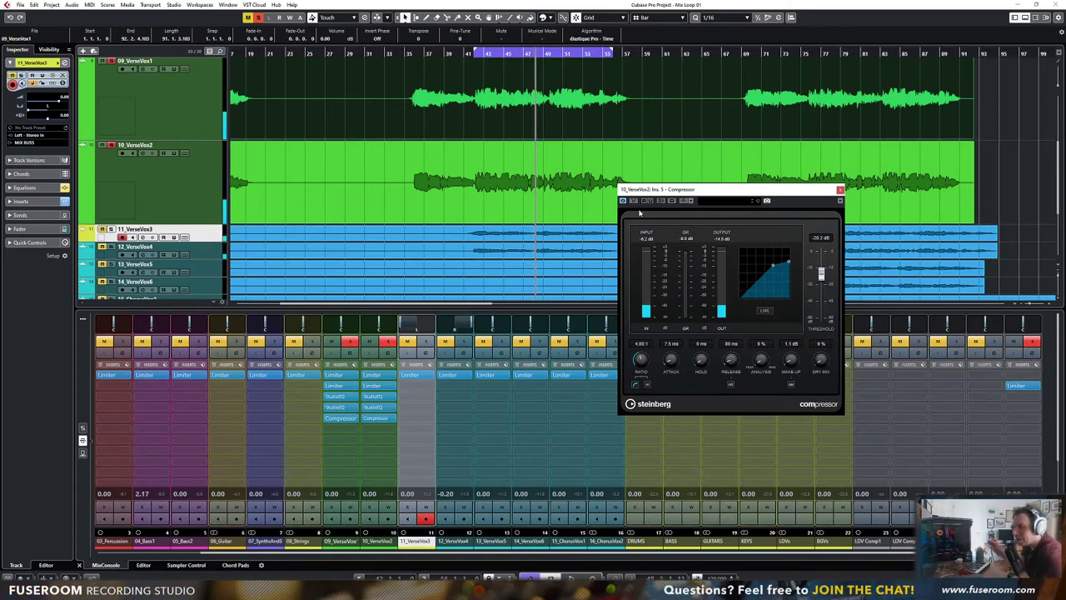
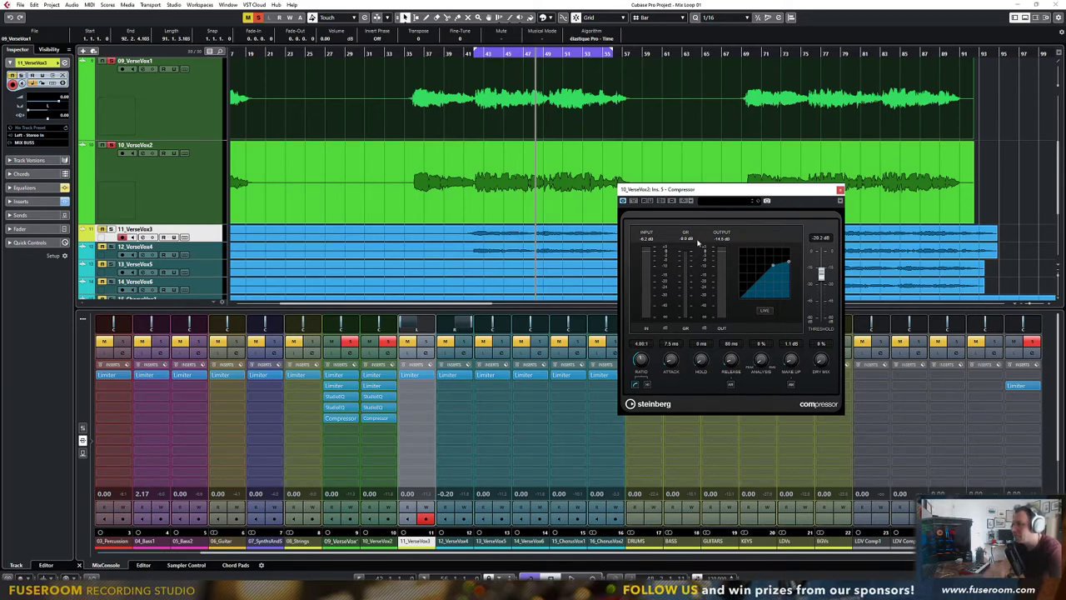
{"action": "left_click_drag", "start_coordinate": [720, 194], "coordinate": [718, 179]}
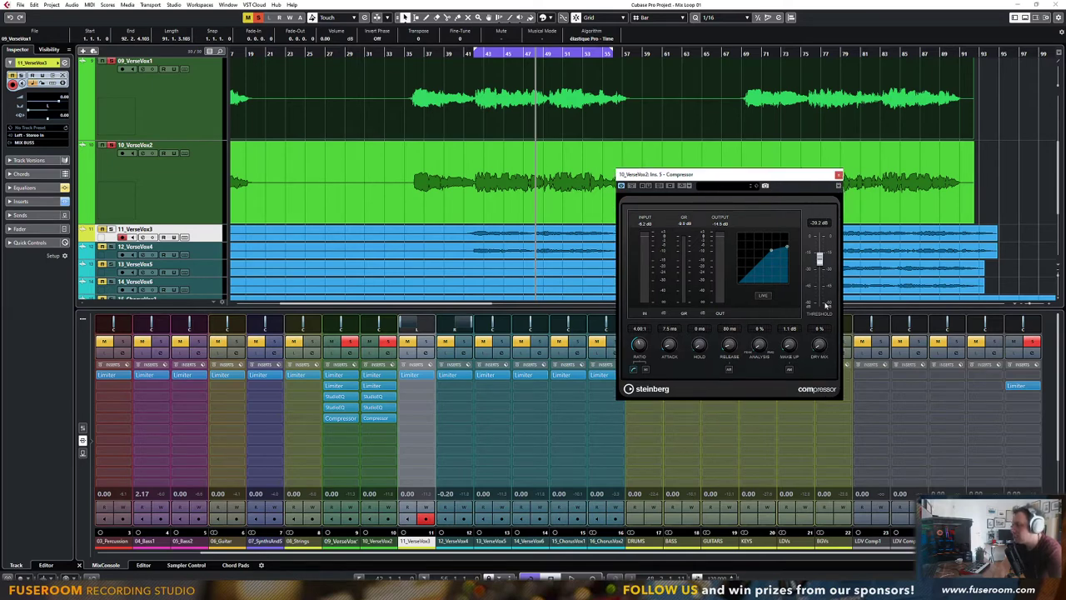
Insert VintageCompressor in the first slot of LDV Comp1 and close the 10_VerseVox2 Compressor editor
{"action": "left_click", "coordinate": [885, 375]}
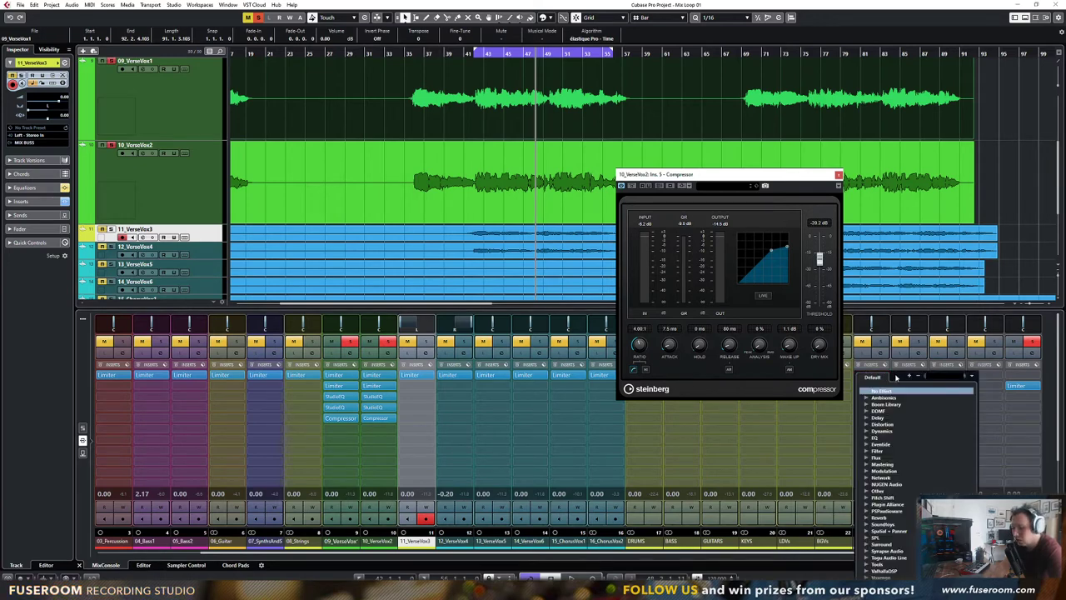
{"action": "type", "text": "magne"}
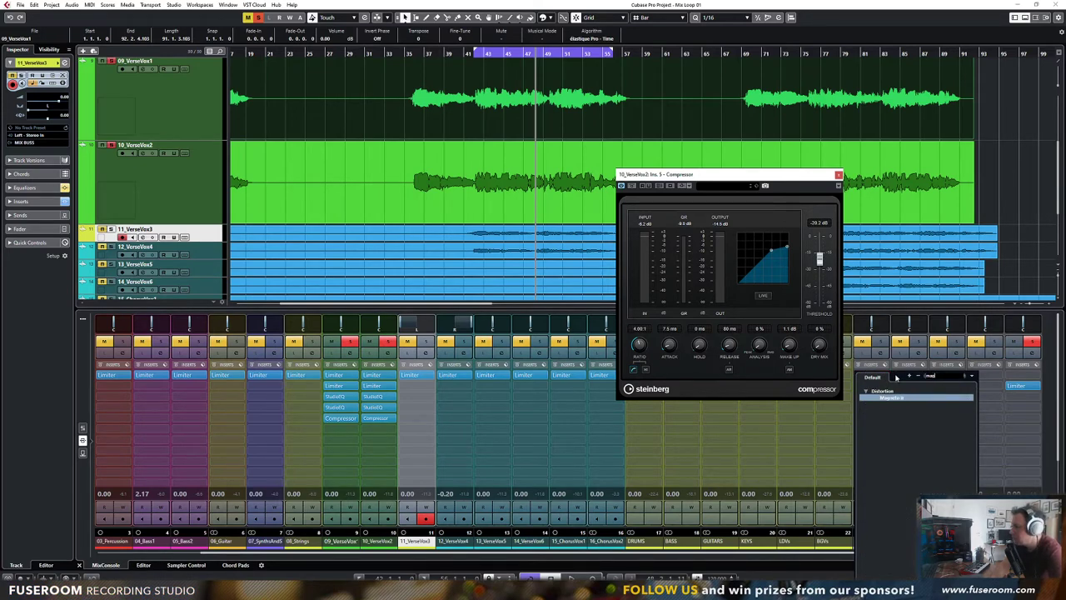
{"action": "key", "text": "BackSpace"}
{"action": "key", "text": "BackSpace"}
{"action": "key", "text": "BackSpace"}
{"action": "key", "text": "BackSpace"}
{"action": "key", "text": "BackSpace"}
{"action": "scroll", "coordinate": [887, 463], "scroll_direction": "down", "scroll_amount": 2}
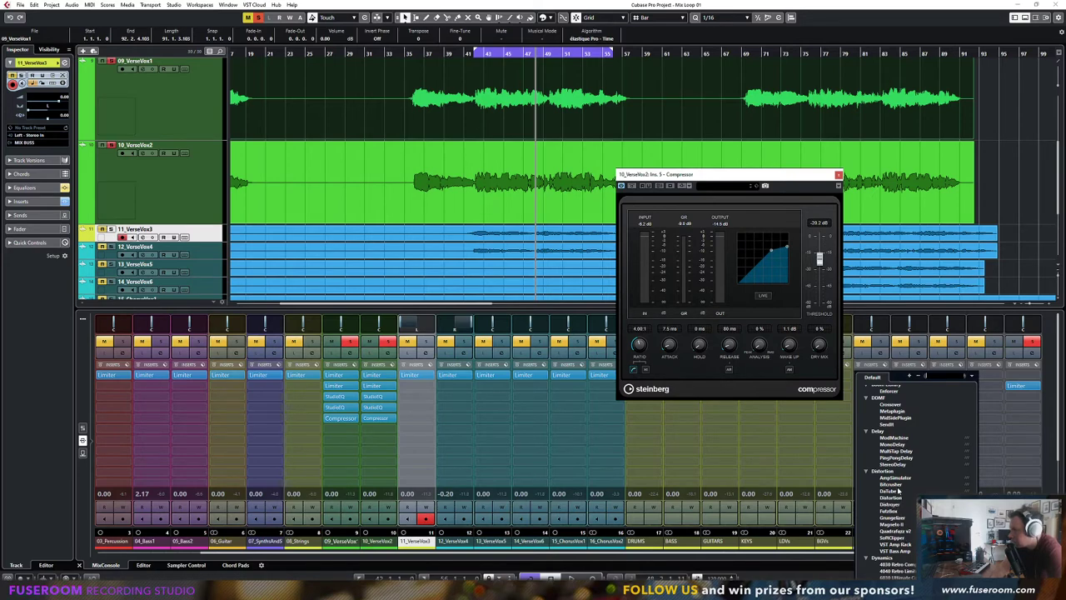
{"action": "scroll", "coordinate": [898, 491], "scroll_direction": "down", "scroll_amount": 8}
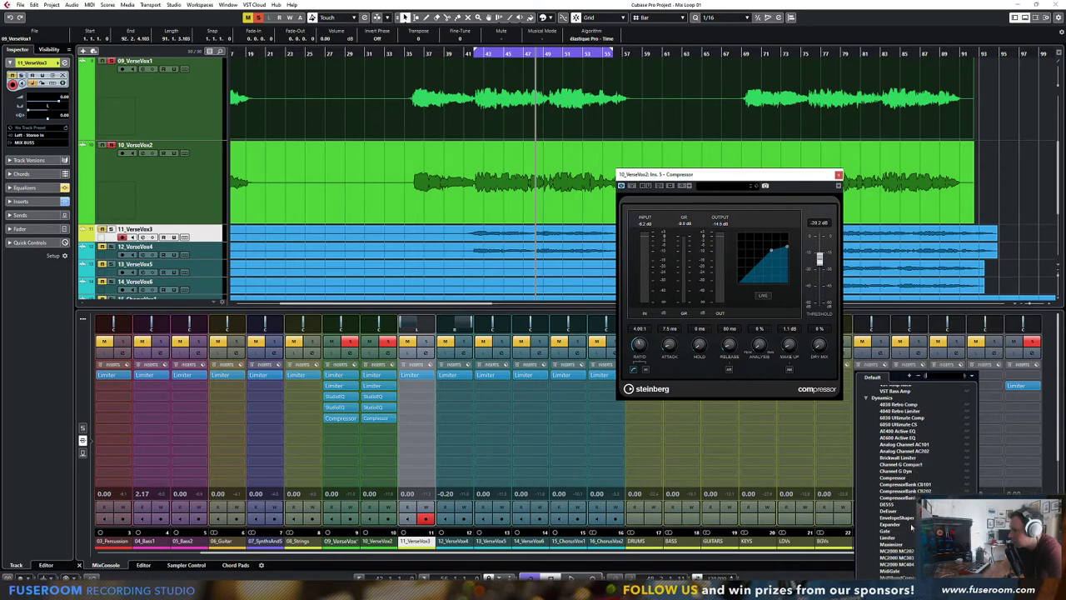
{"action": "scroll", "coordinate": [911, 523], "scroll_direction": "down", "scroll_amount": 4}
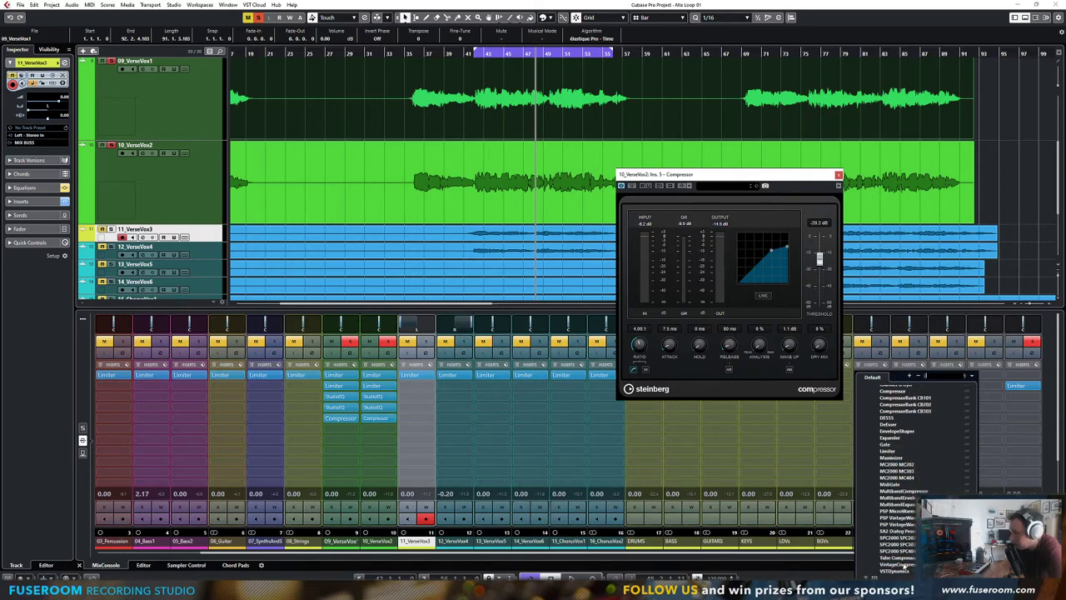
{"action": "left_click", "coordinate": [899, 564]}
{"action": "left_click", "coordinate": [838, 175]}
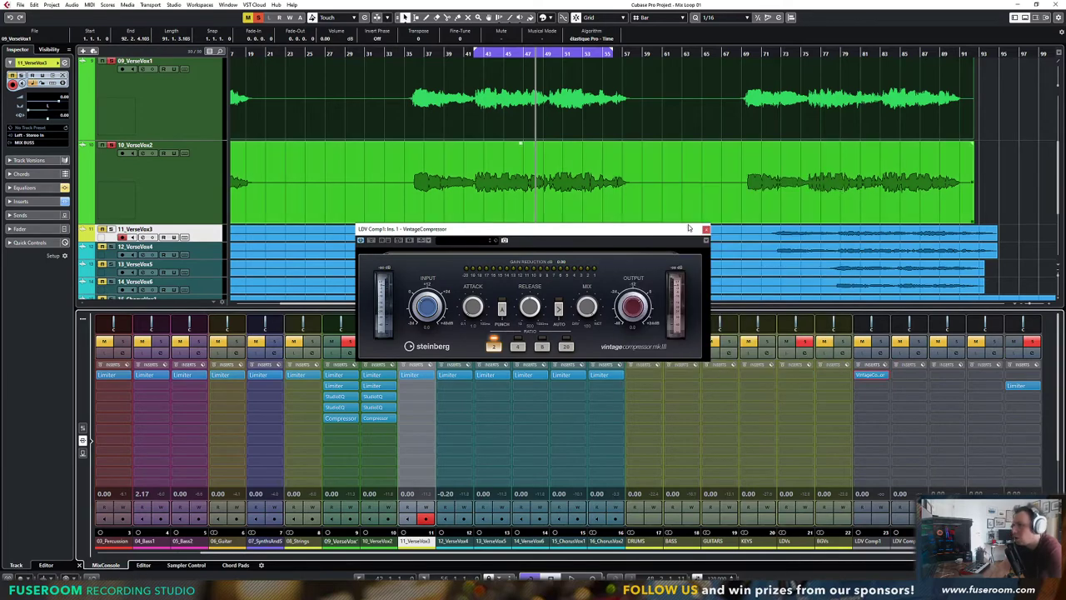
{"action": "left_click_drag", "start_coordinate": [543, 229], "coordinate": [681, 207]}
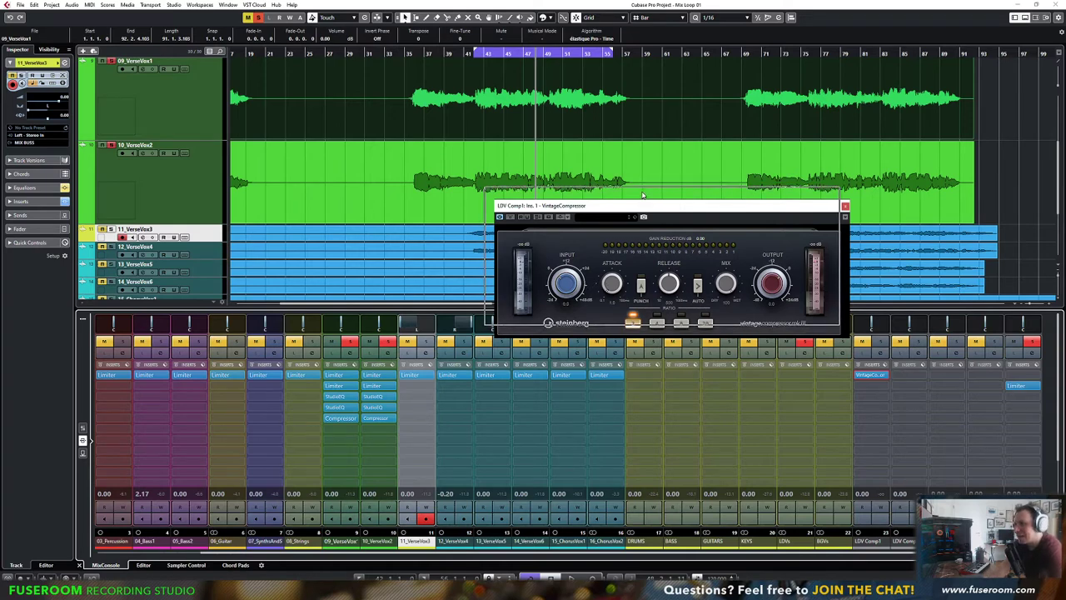
{"action": "left_click_drag", "start_coordinate": [652, 207], "coordinate": [643, 193]}
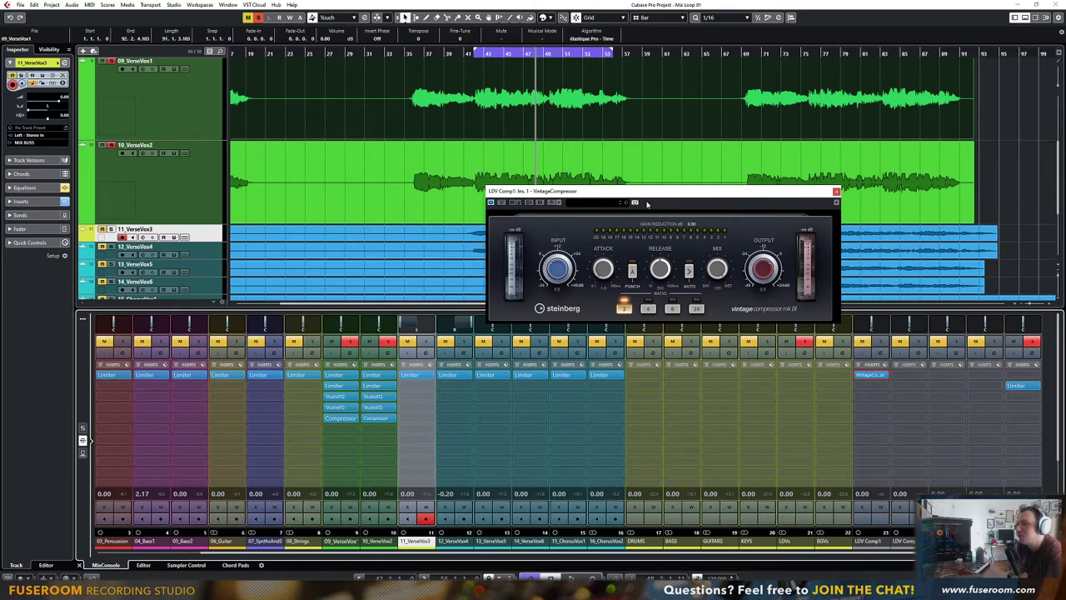
{"action": "left_click_drag", "start_coordinate": [627, 195], "coordinate": [624, 189]}
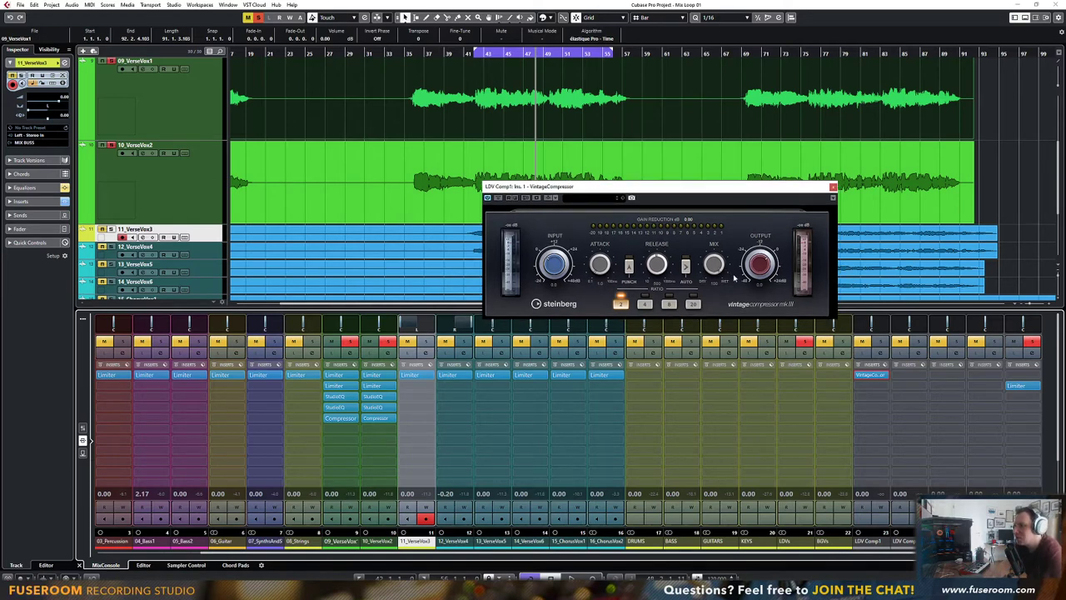
Load Compressor in the first slot of LDV Comp1 with ratio 4:1, release 50 ms, analysis 0 % and make-up 0 dB
{"action": "left_click", "coordinate": [885, 376]}
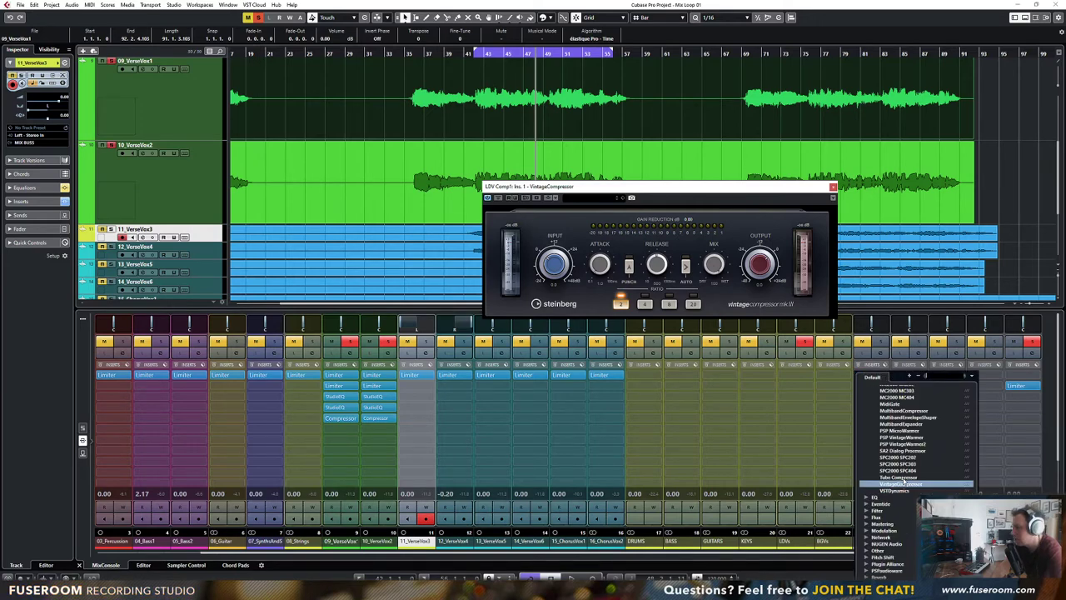
{"action": "scroll", "coordinate": [899, 466], "scroll_direction": "up", "scroll_amount": 5}
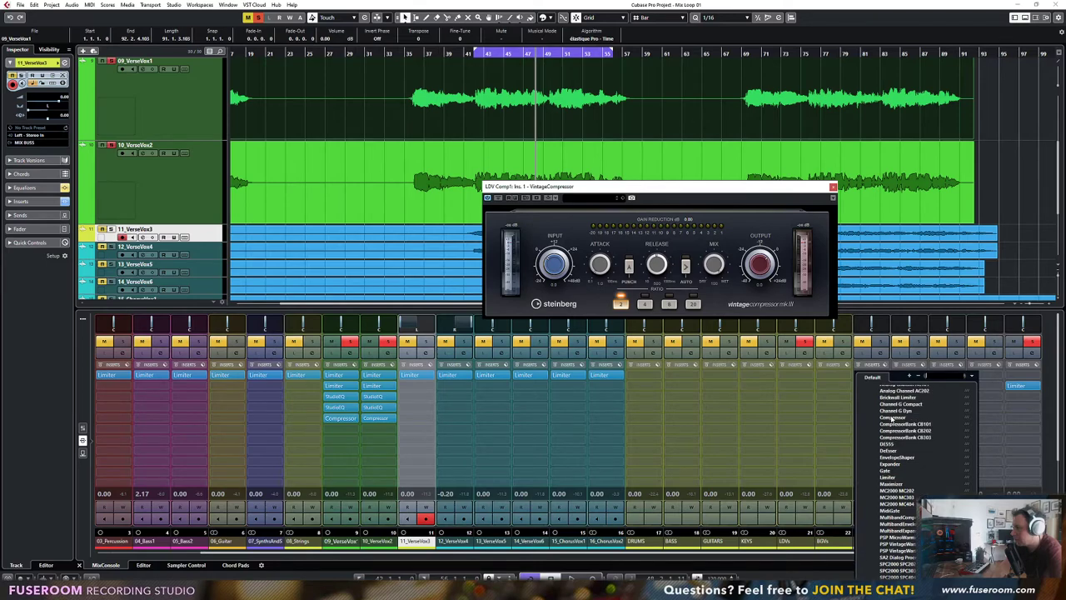
{"action": "left_click", "coordinate": [893, 418]}
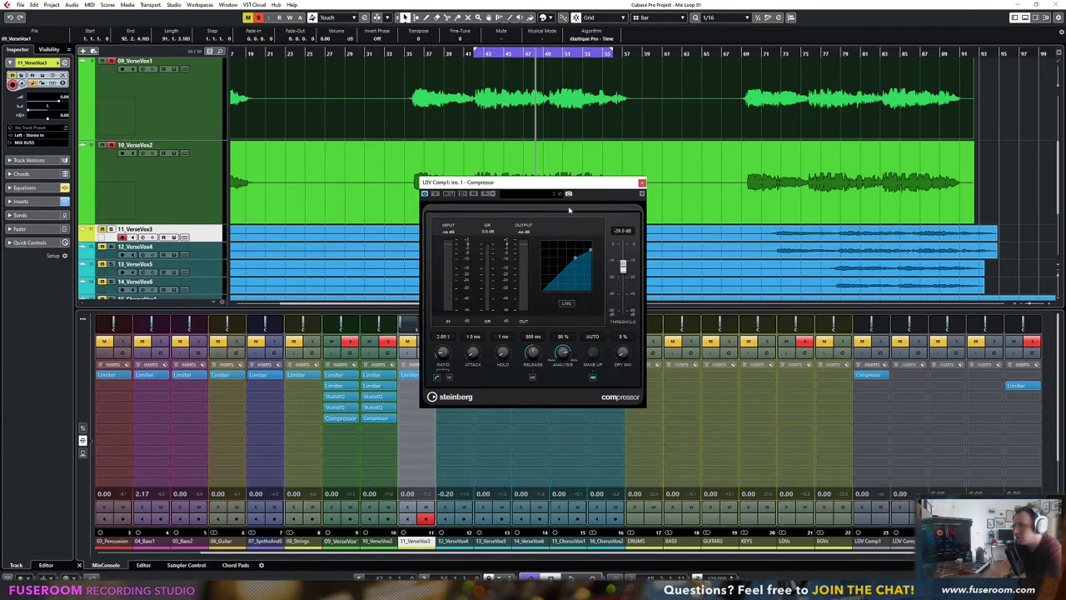
{"action": "left_click_drag", "start_coordinate": [579, 185], "coordinate": [739, 155]}
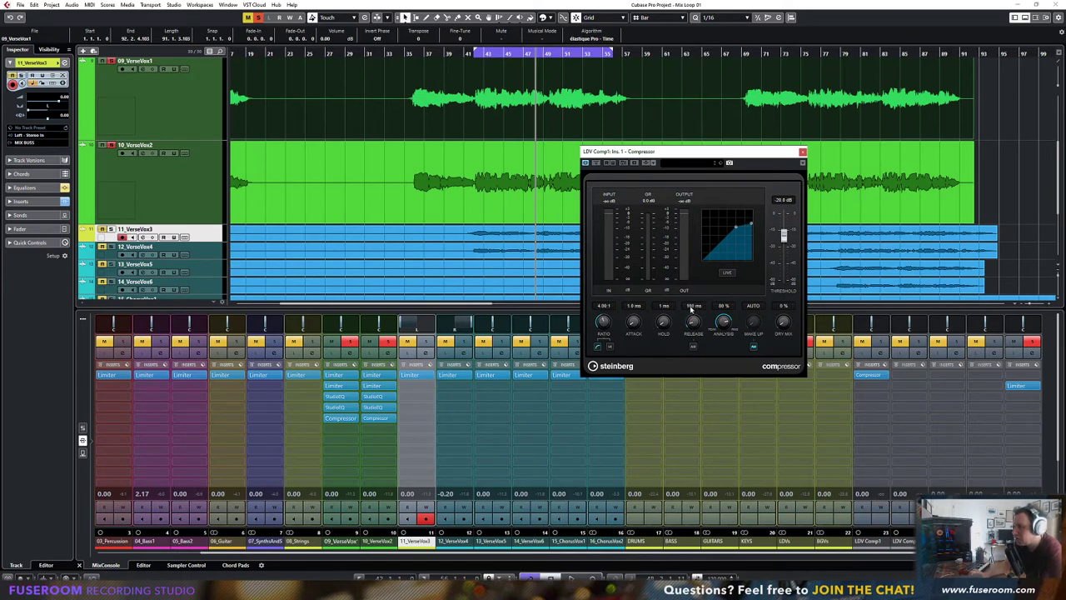
{"action": "left_click_drag", "start_coordinate": [723, 323], "coordinate": [711, 490]}
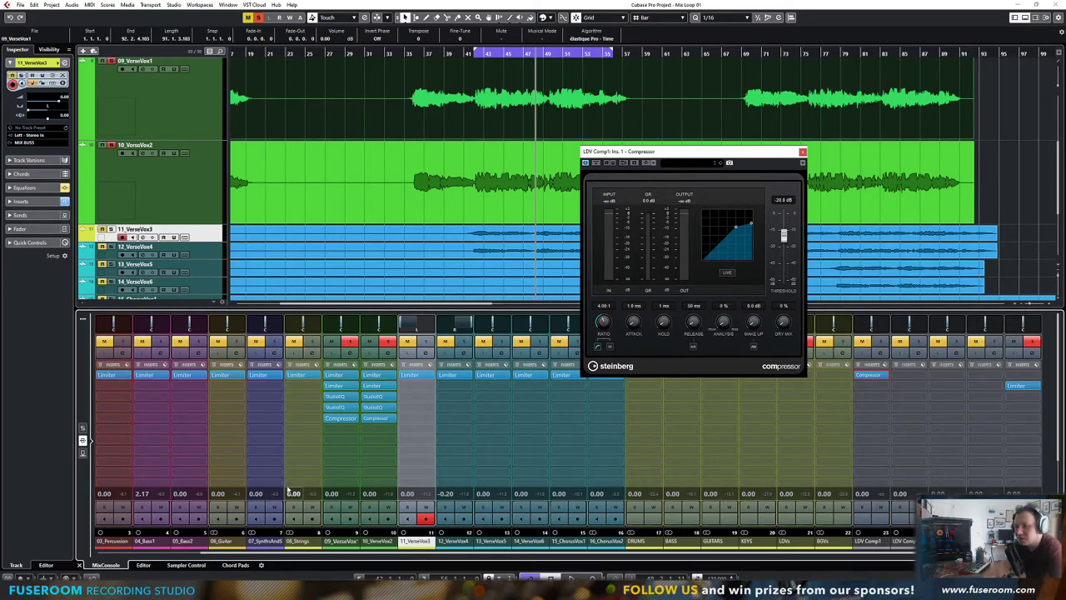
Route the first send of 09_VerseVox1 to LDV Comp1 and activate it for playback
{"action": "left_click", "coordinate": [82, 452]}
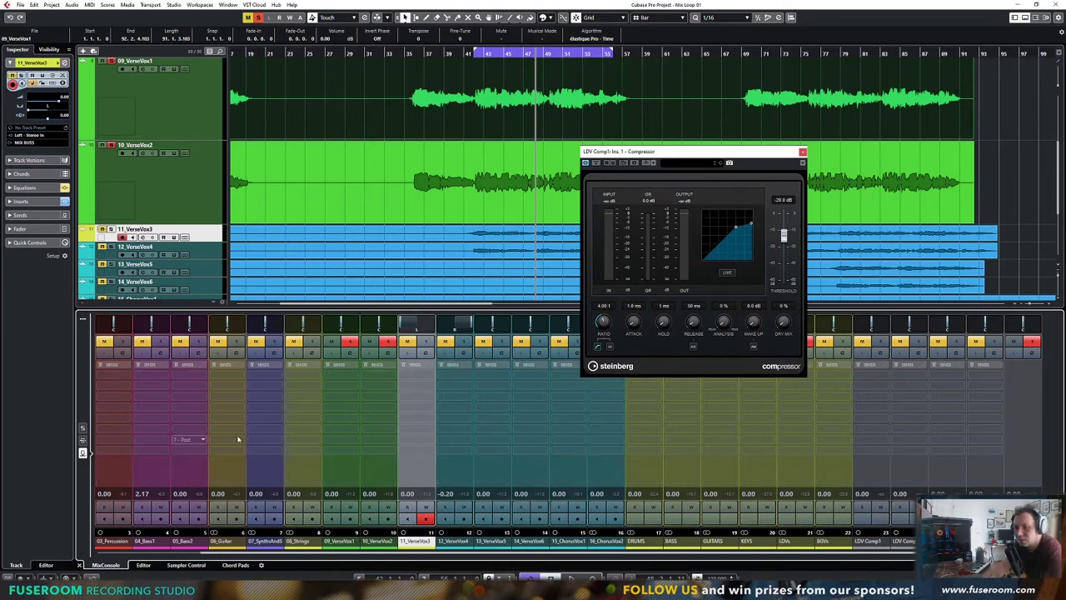
{"action": "left_click", "coordinate": [351, 376]}
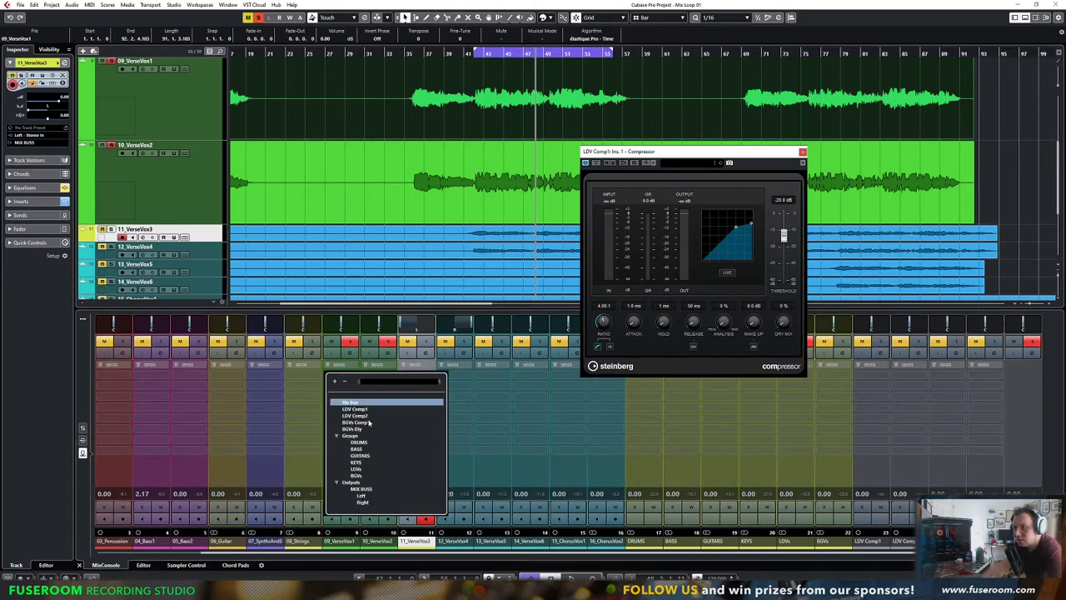
{"action": "left_click", "coordinate": [354, 409]}
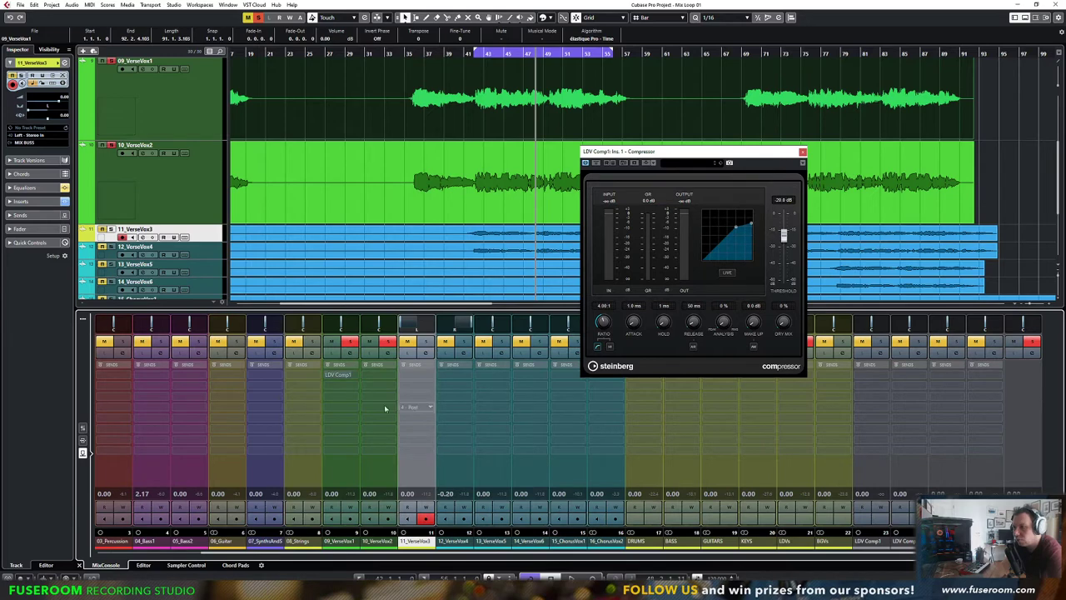
{"action": "left_click", "coordinate": [327, 375]}
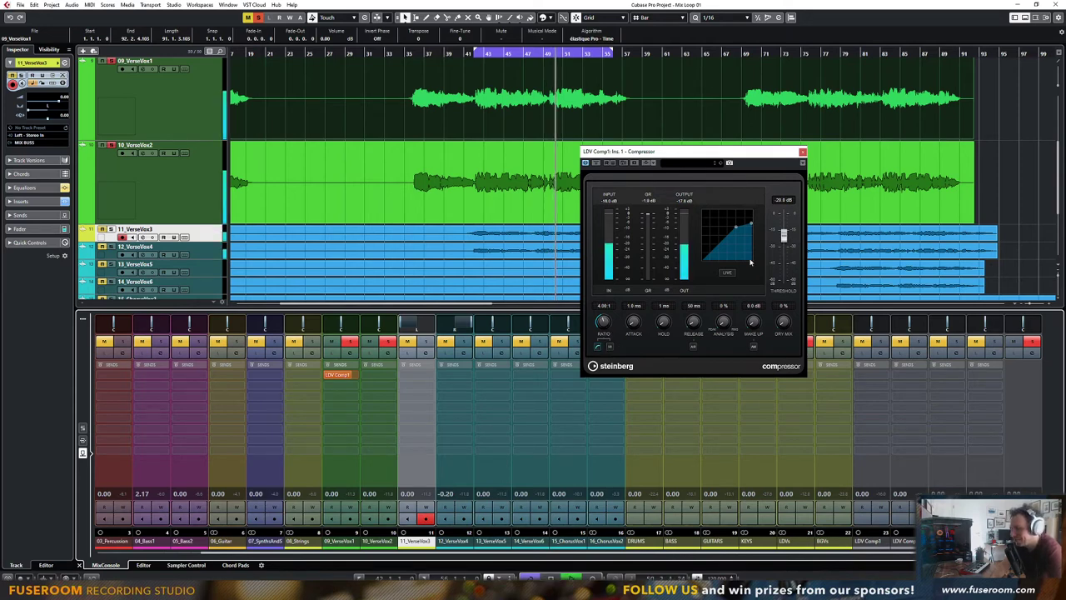
Lower the LDV Comp1 Compressor's threshold to -60 dB and solo the channel, trying make-up gain before leaving it at 0 dB
{"action": "left_click_drag", "start_coordinate": [784, 236], "coordinate": [787, 283]}
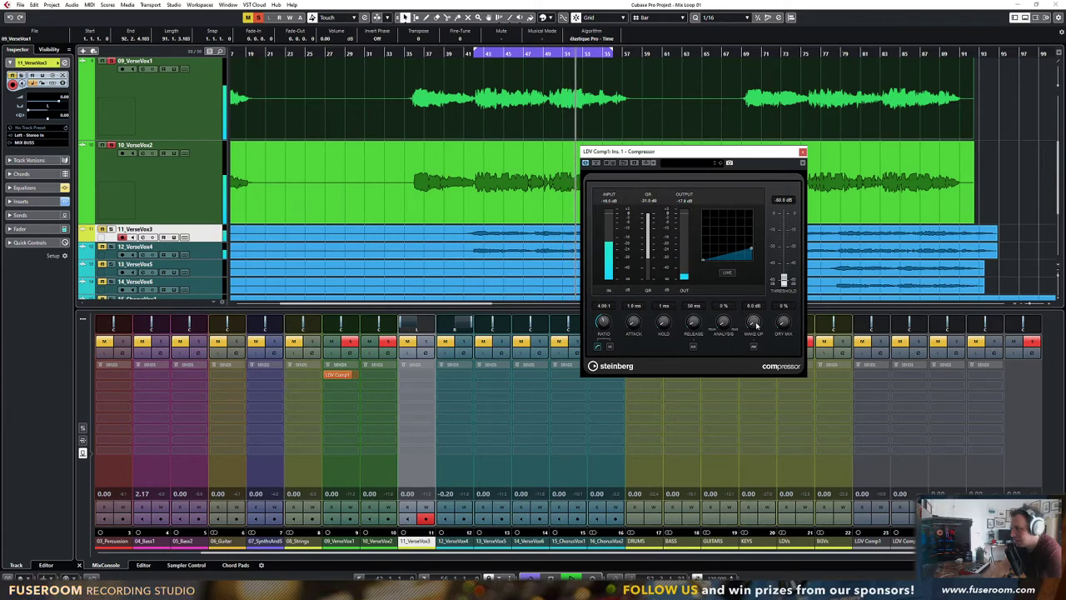
{"action": "left_click_drag", "start_coordinate": [766, 271], "coordinate": [768, 307]}
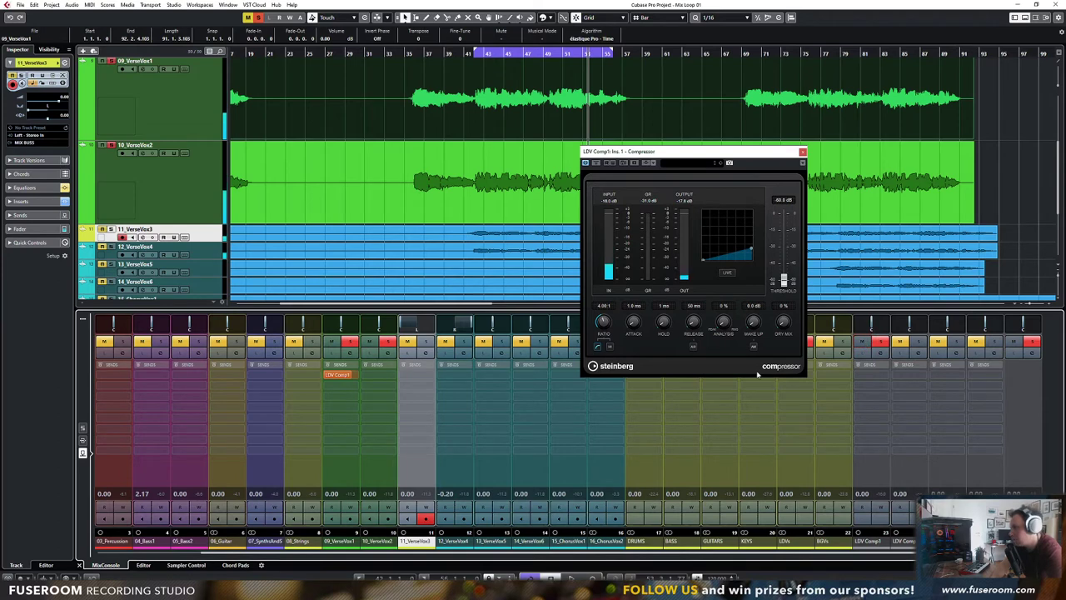
{"action": "left_click_drag", "start_coordinate": [752, 325], "coordinate": [754, 310]}
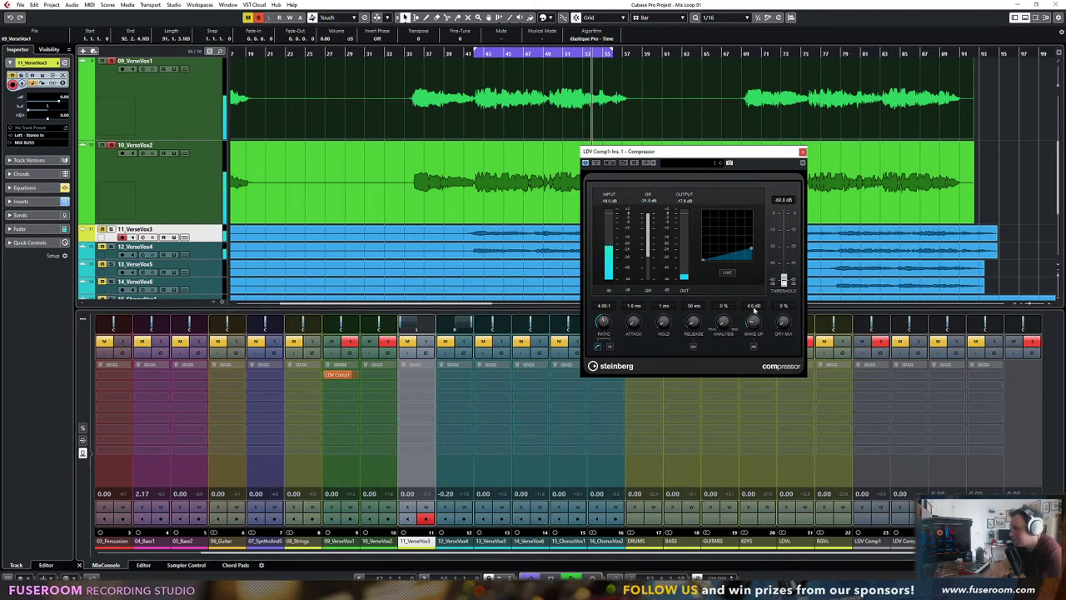
{"action": "left_click_drag", "start_coordinate": [763, 263], "coordinate": [758, 393]}
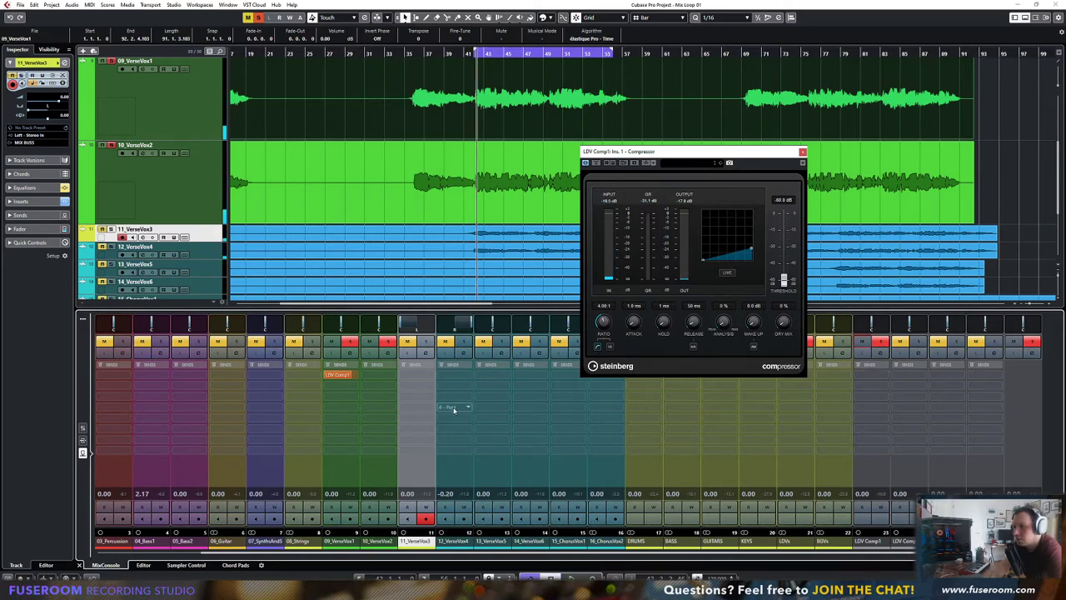
Show the mixer faders and set the LDV Comp1 fader to 0.25 during playback
{"action": "left_click", "coordinate": [82, 440]}
{"action": "left_click", "coordinate": [82, 428]}
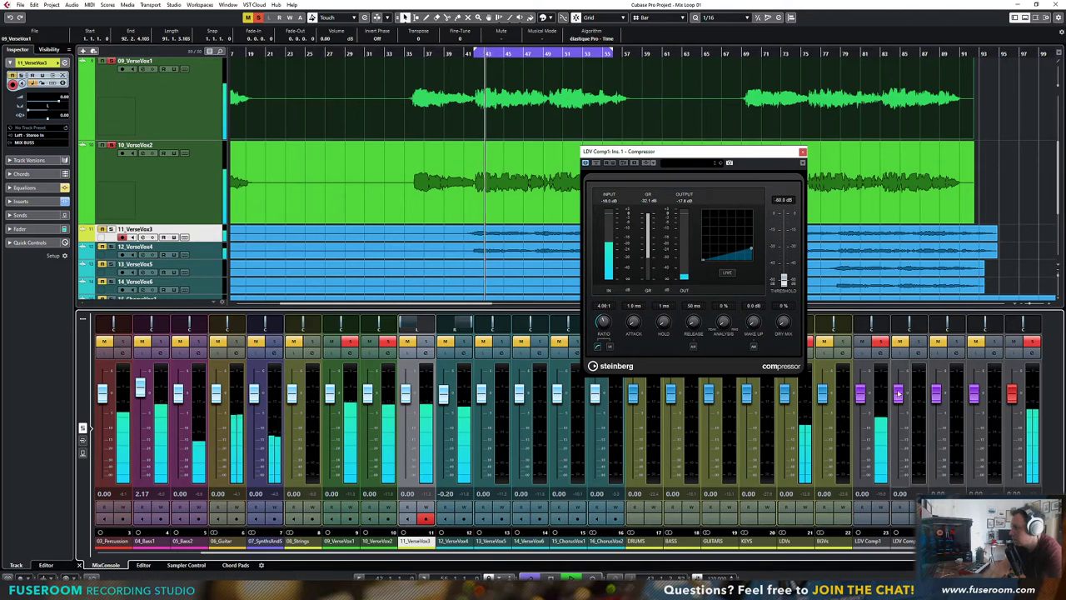
{"action": "left_click_drag", "start_coordinate": [862, 394], "coordinate": [860, 422]}
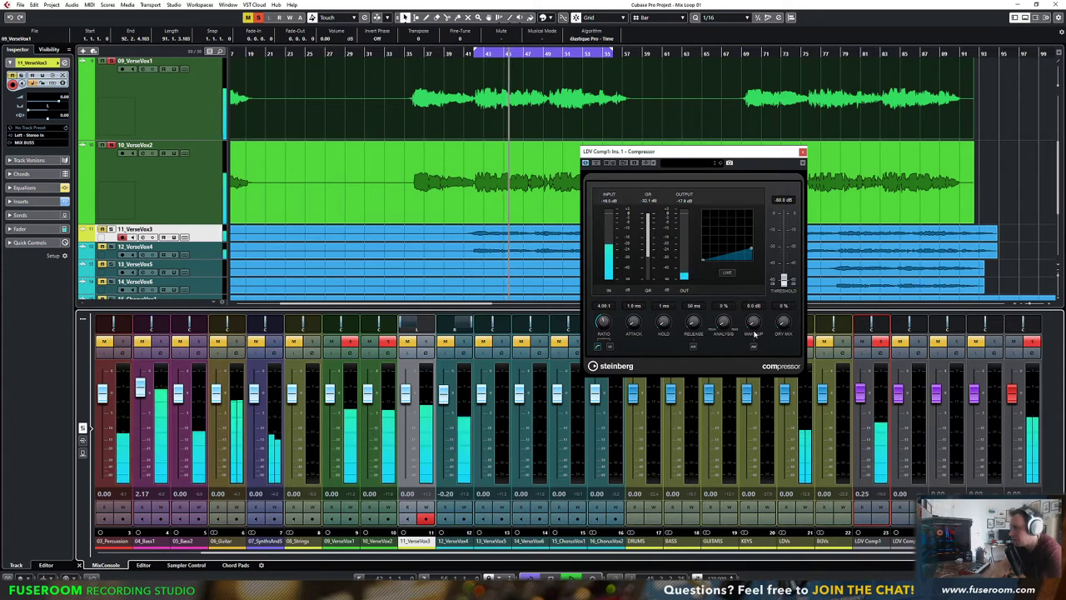
{"action": "left_click", "coordinate": [864, 344]}
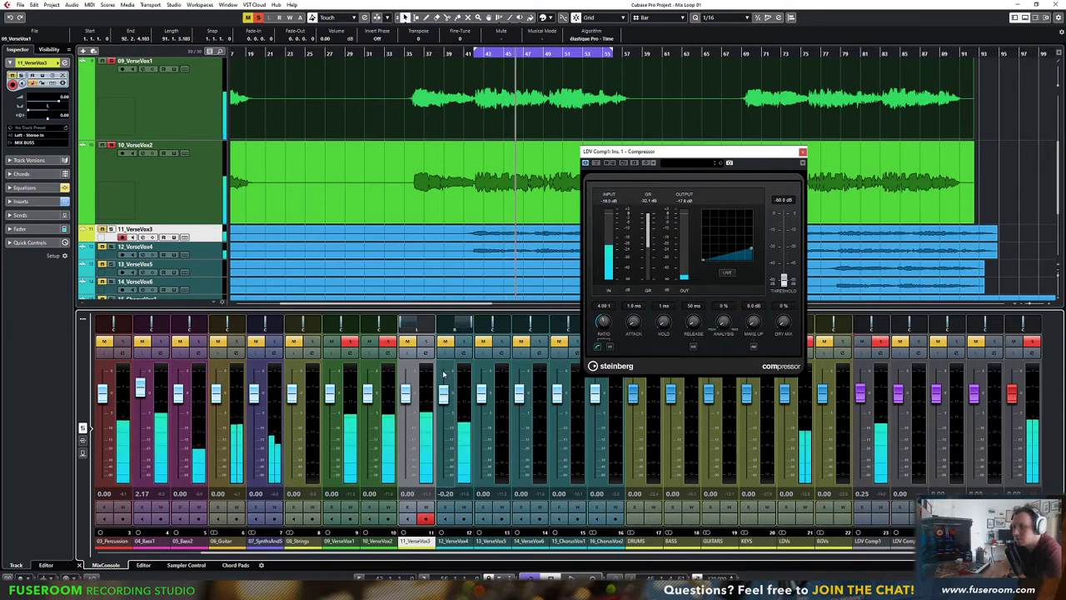
During playback, raise the LDV Comp1 compressor's make-up gain to 24 dB and settle the LDV Comp1 fader at about -0.70
{"action": "left_click", "coordinate": [386, 343]}
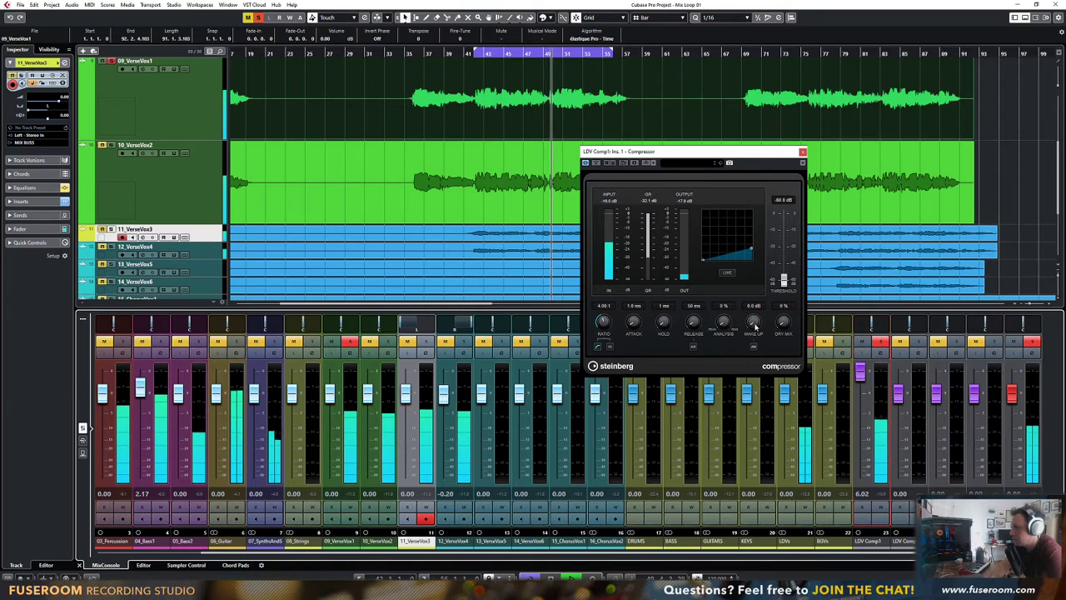
{"action": "left_click_drag", "start_coordinate": [753, 322], "coordinate": [768, 242]}
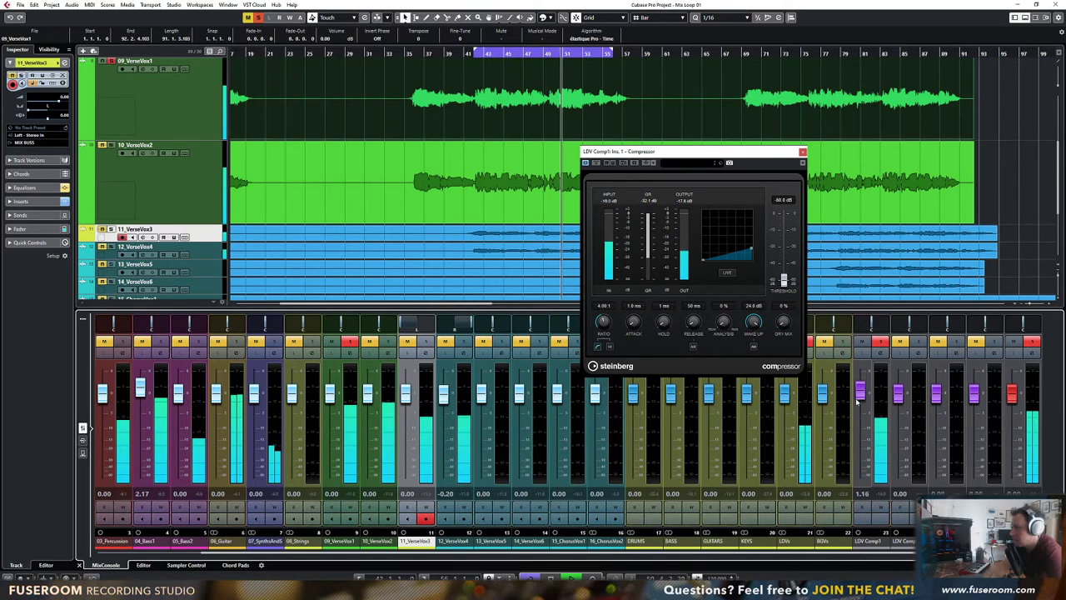
{"action": "left_click_drag", "start_coordinate": [859, 373], "coordinate": [858, 397]}
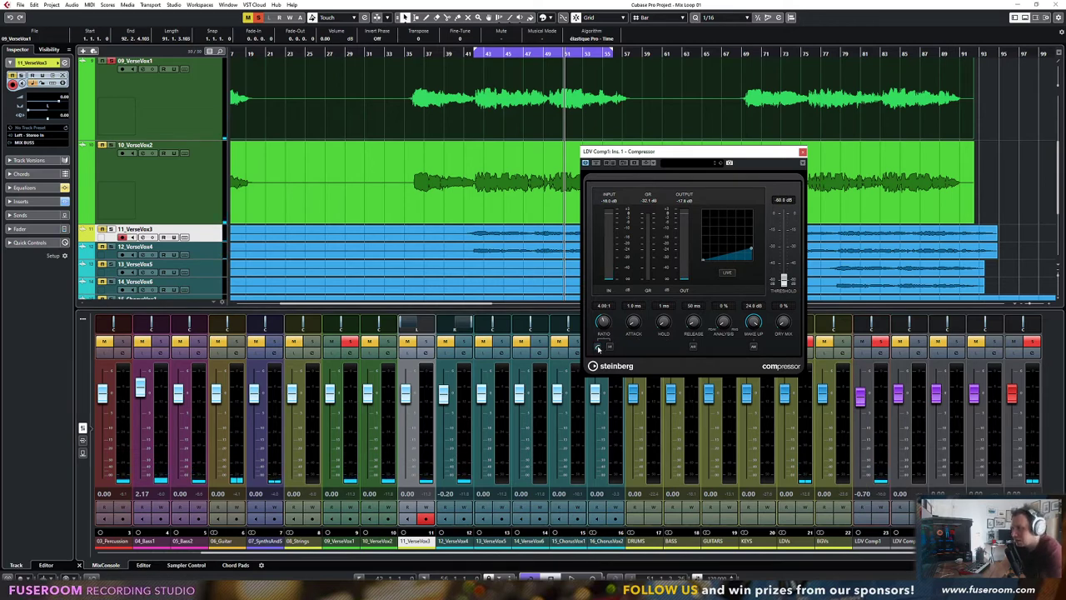
{"action": "key", "text": "space"}
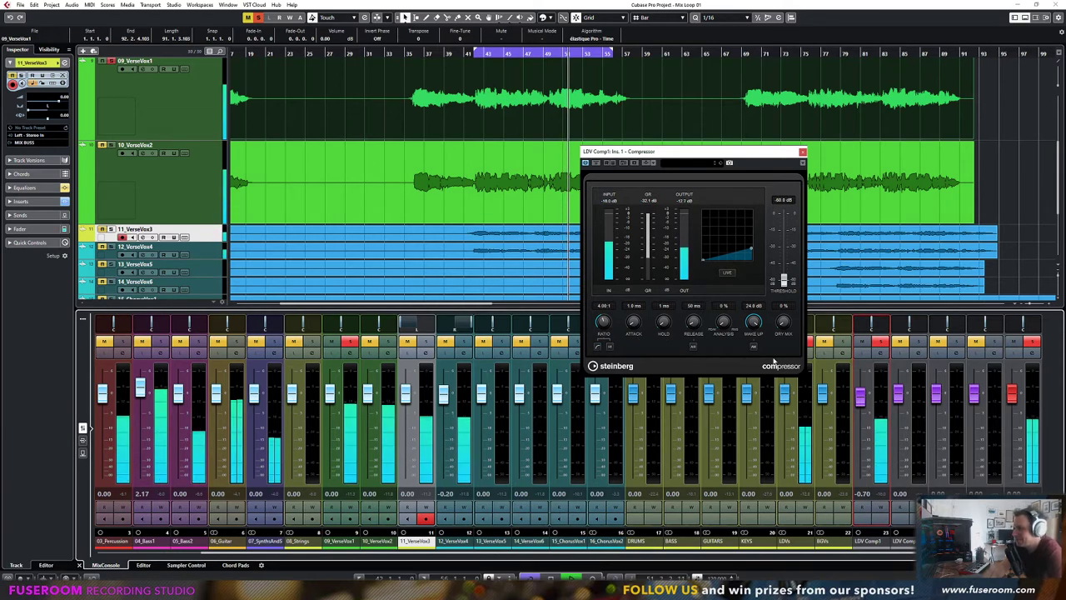
{"action": "left_click_drag", "start_coordinate": [860, 385], "coordinate": [867, 411]}
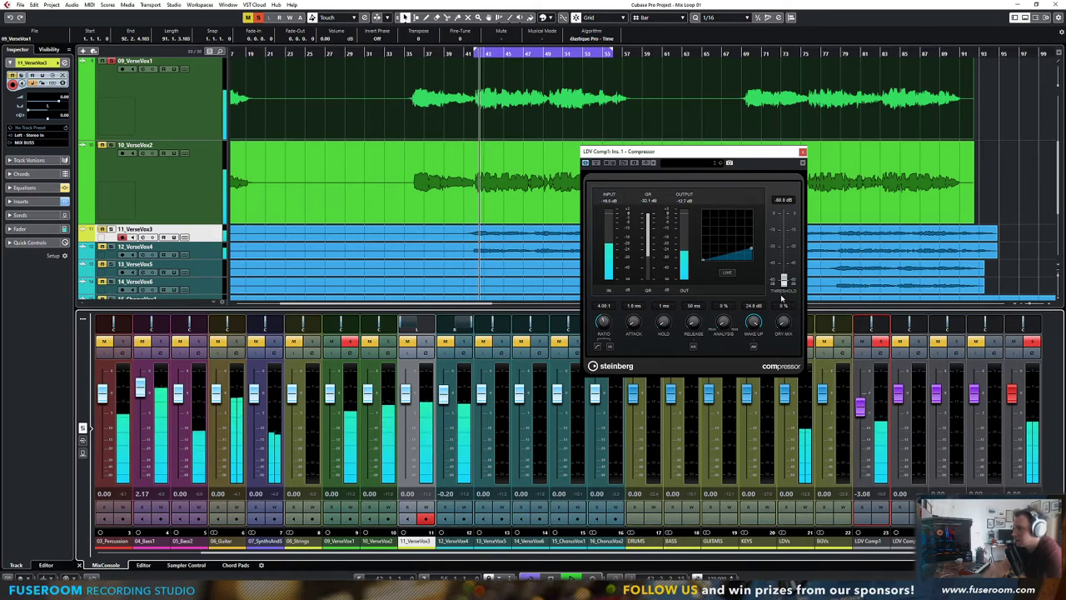
{"action": "left_click_drag", "start_coordinate": [783, 283], "coordinate": [784, 288]}
{"action": "mouse_move", "coordinate": [860, 405]}
{"action": "left_mouse_down"}
{"action": "mouse_move", "coordinate": [860, 383]}
{"action": "mouse_move", "coordinate": [860, 397]}
{"action": "left_mouse_up"}
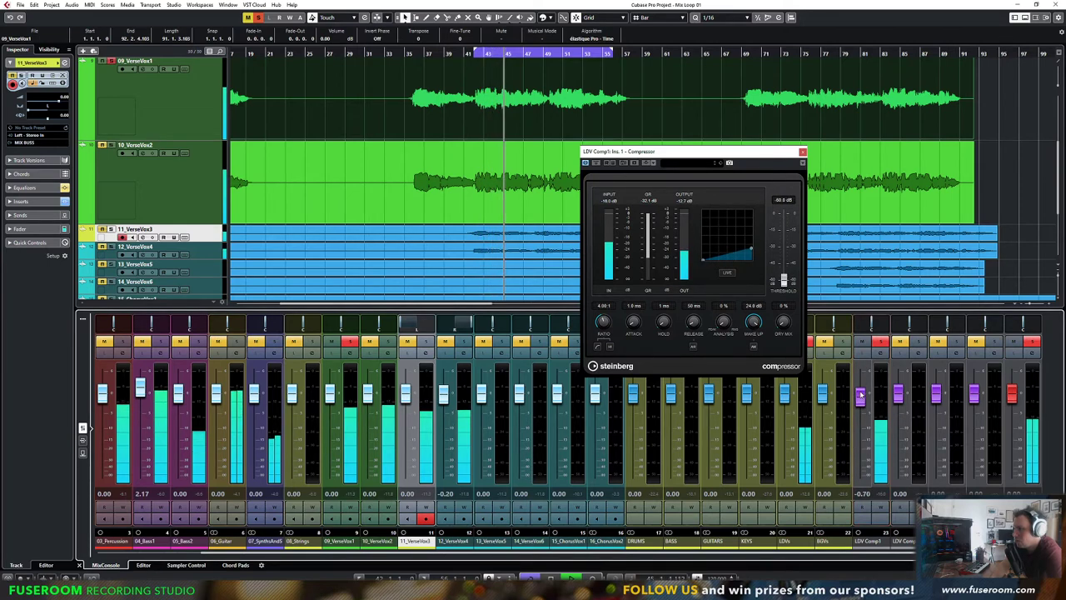
Compare the vocal with and without LDV Comp1 soloed, set its fader to about -1.71, and close its compressor
{"action": "left_click", "coordinate": [880, 342]}
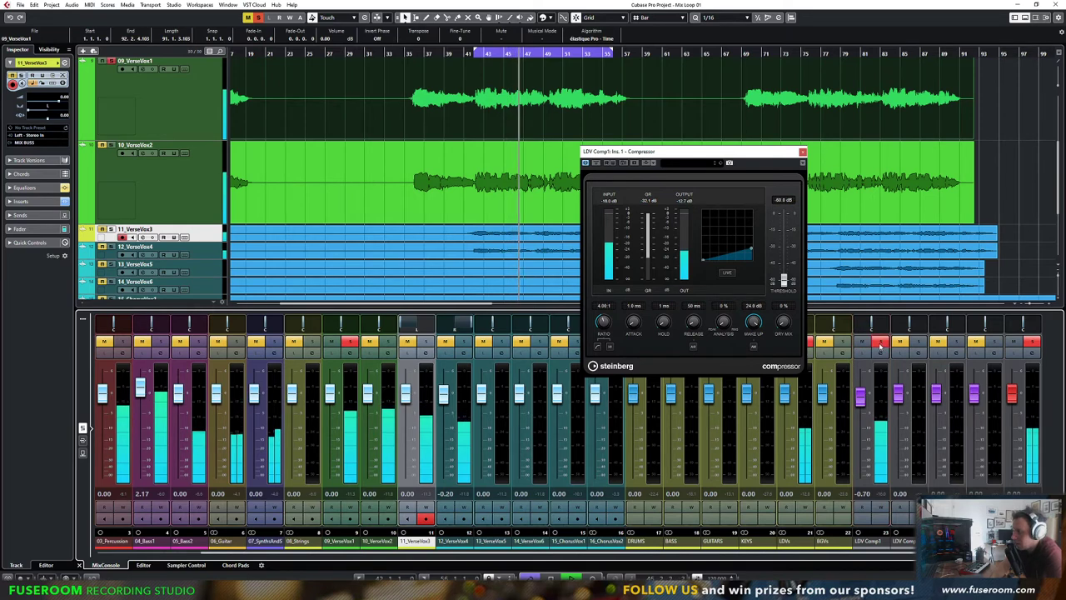
{"action": "left_click", "coordinate": [880, 342]}
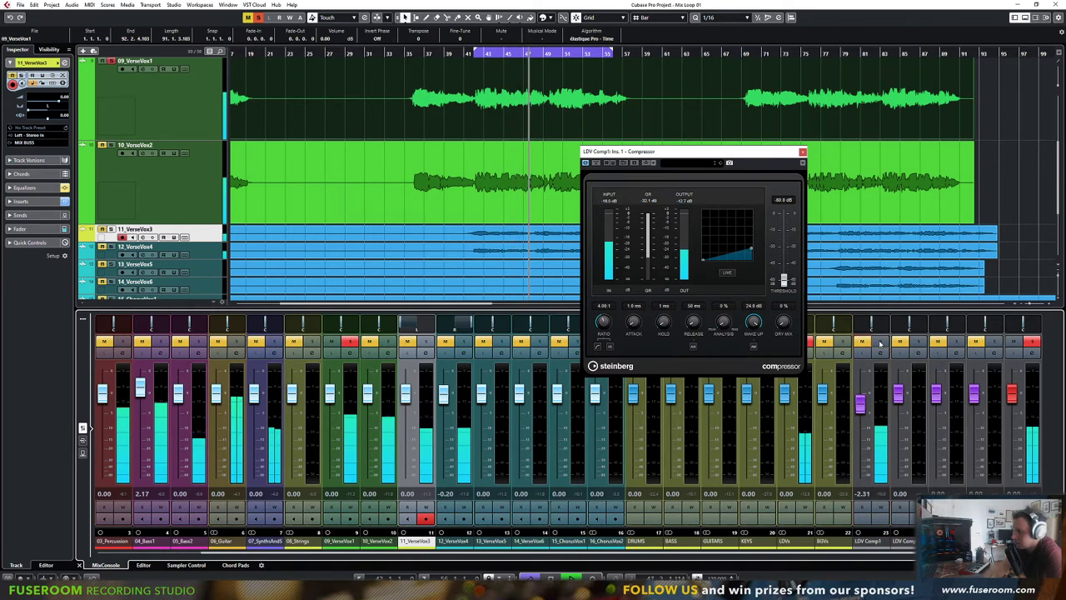
{"action": "left_click", "coordinate": [880, 343]}
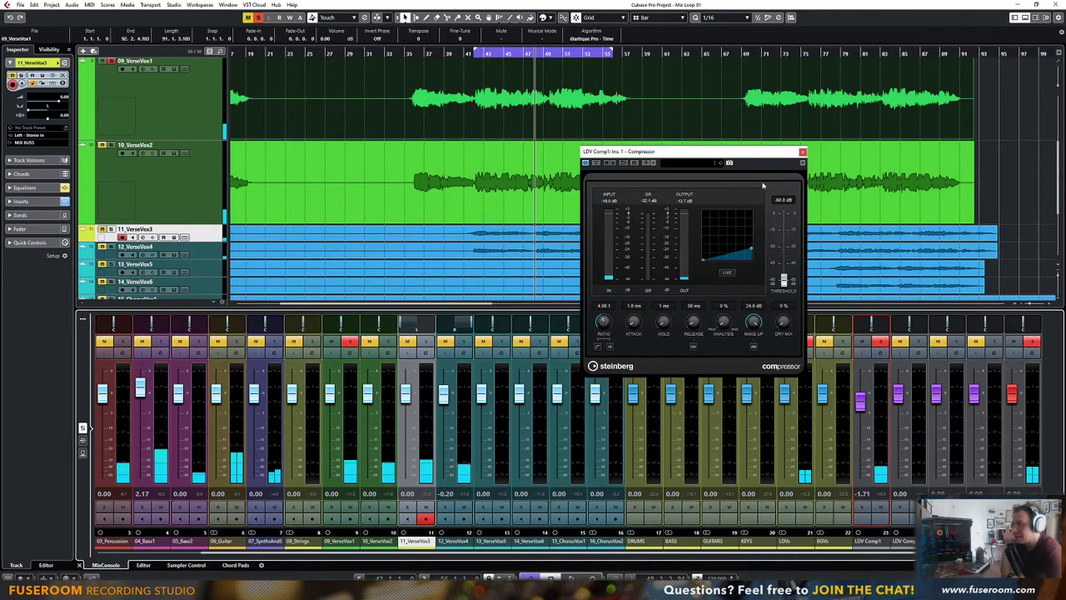
{"action": "left_click", "coordinate": [802, 152]}
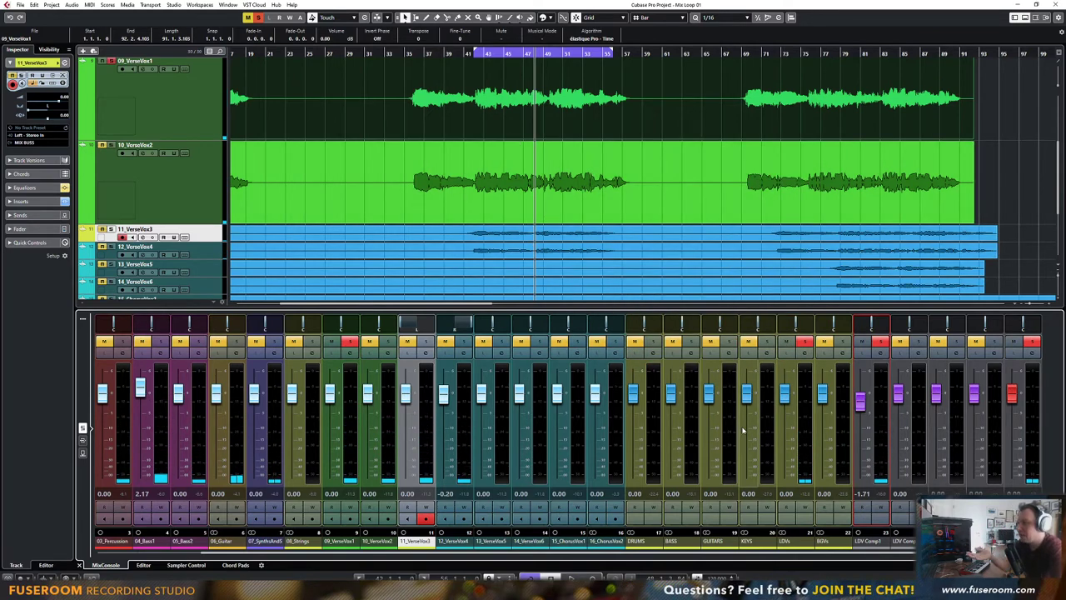
Show the channel inserts and load VintageCompressor in the first insert slot of LDV Comp2
{"action": "left_click", "coordinate": [885, 430]}
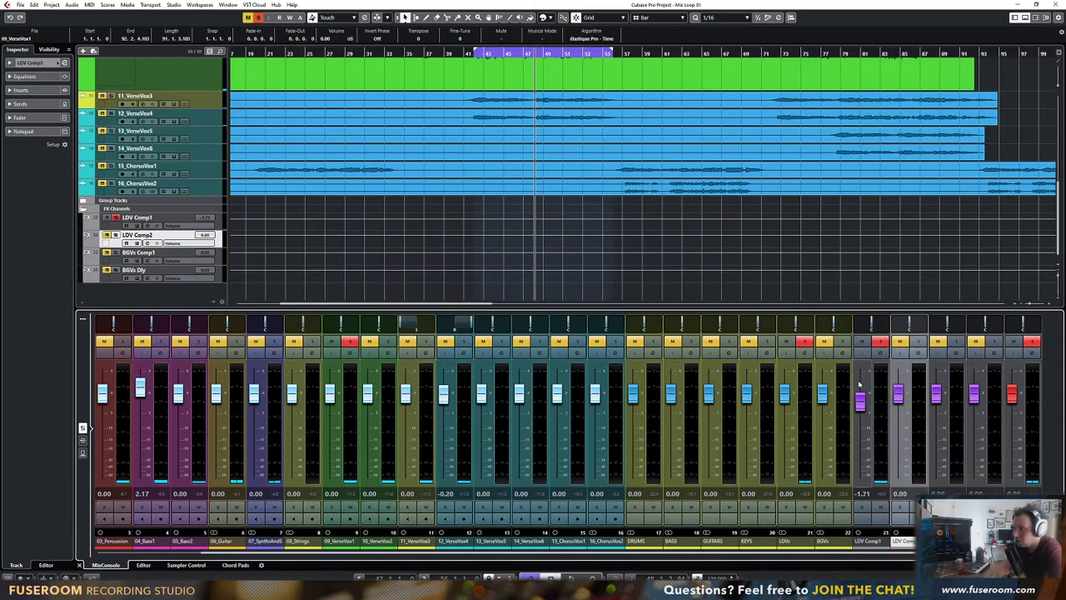
{"action": "left_click", "coordinate": [83, 441]}
{"action": "left_click", "coordinate": [919, 376]}
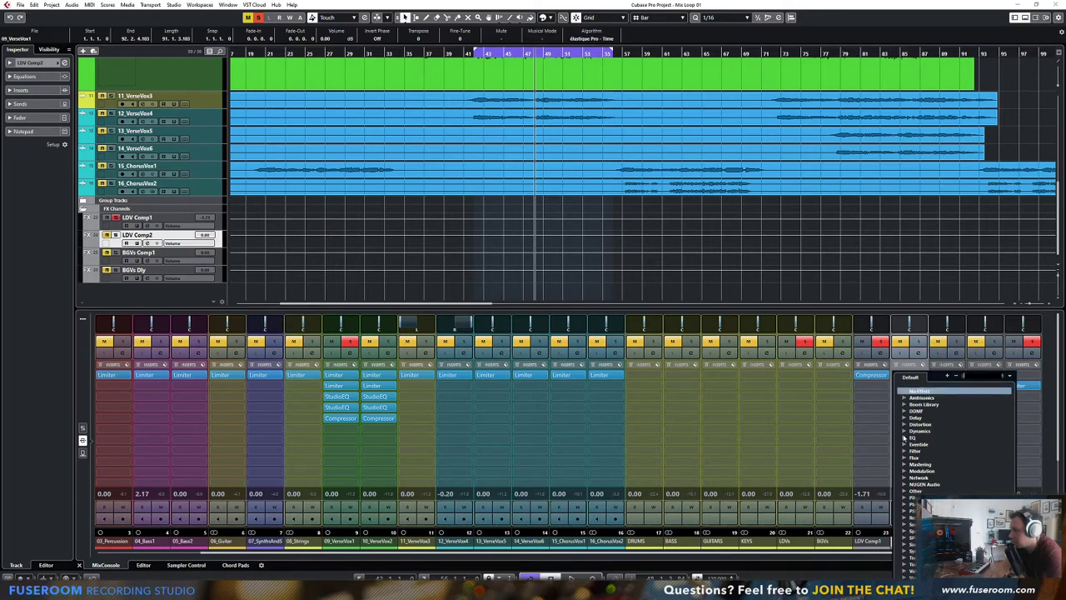
{"action": "left_click", "coordinate": [904, 430]}
{"action": "scroll", "coordinate": [950, 433], "scroll_direction": "down", "scroll_amount": 5}
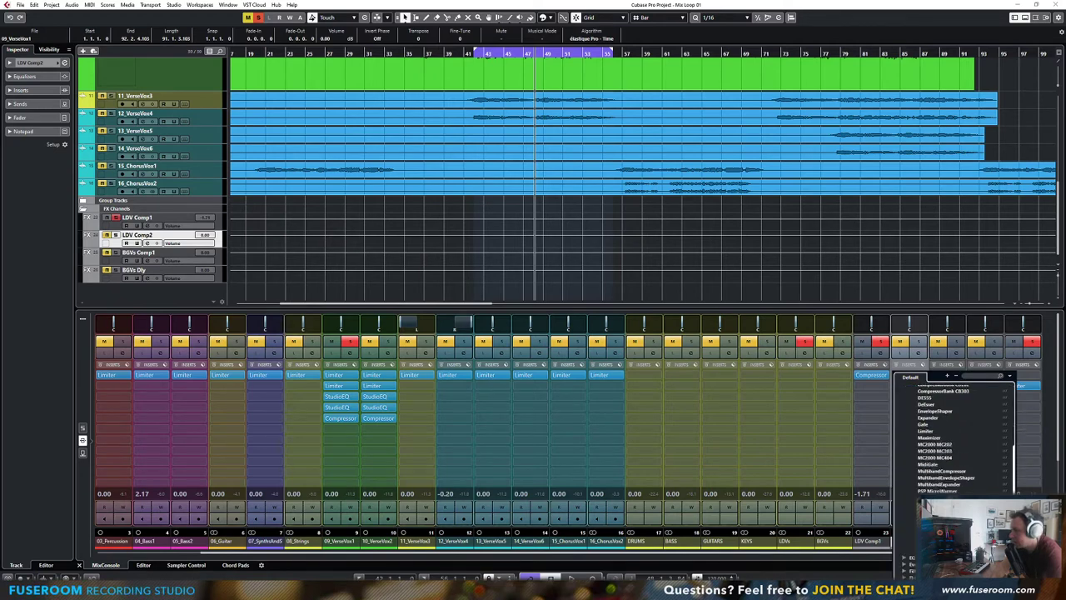
{"action": "left_click", "coordinate": [938, 498]}
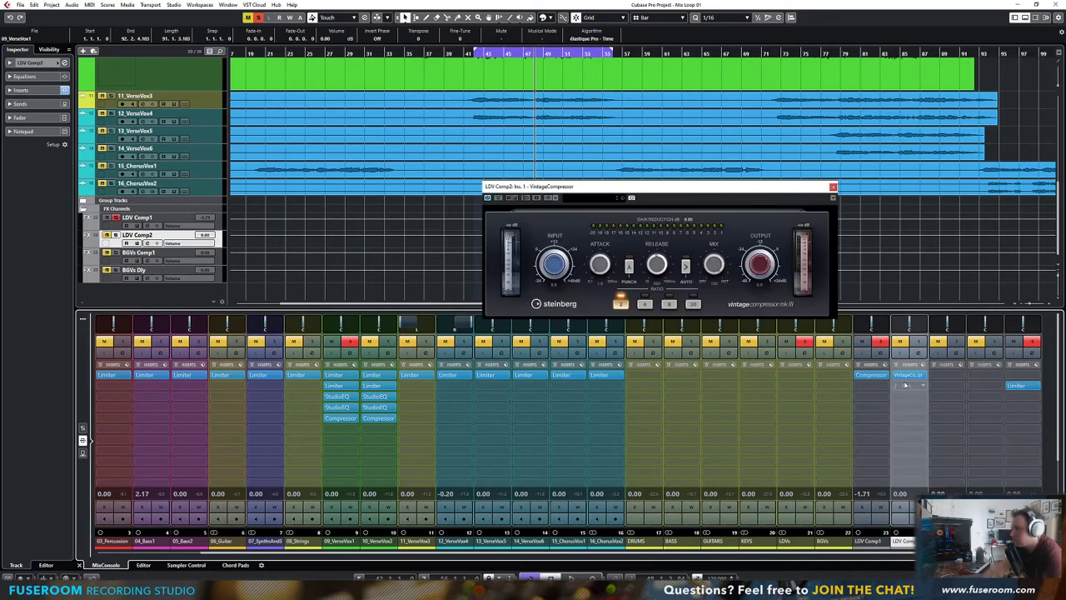
Replace the VintageCompressor on LDV Comp2 with Tube Compressor and reveal its side-chain filter settings
{"action": "left_click", "coordinate": [923, 377]}
{"action": "left_click", "coordinate": [933, 485]}
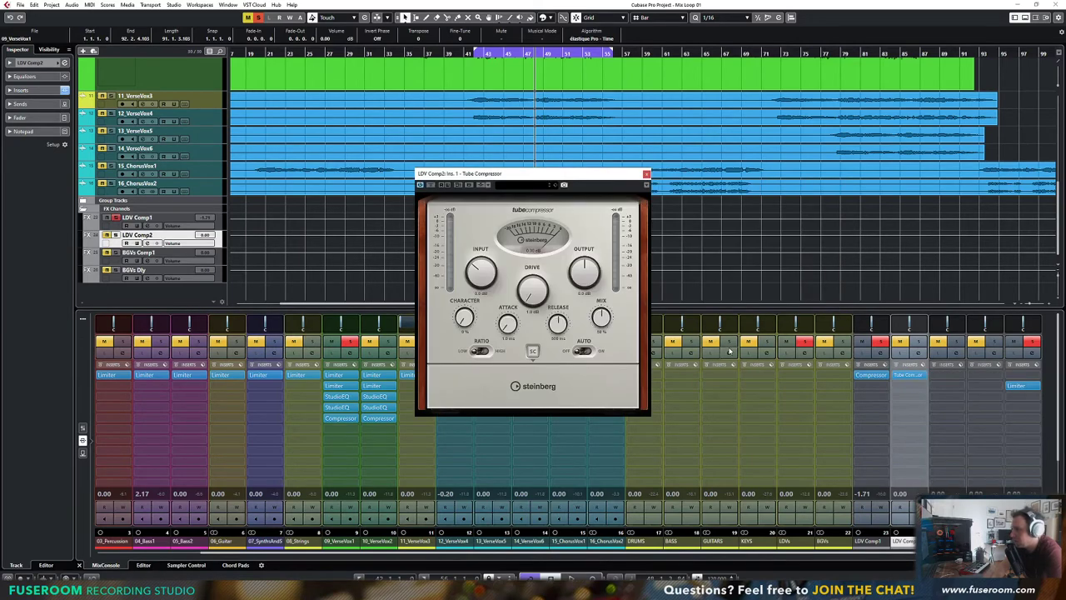
{"action": "left_click_drag", "start_coordinate": [578, 183], "coordinate": [699, 187]}
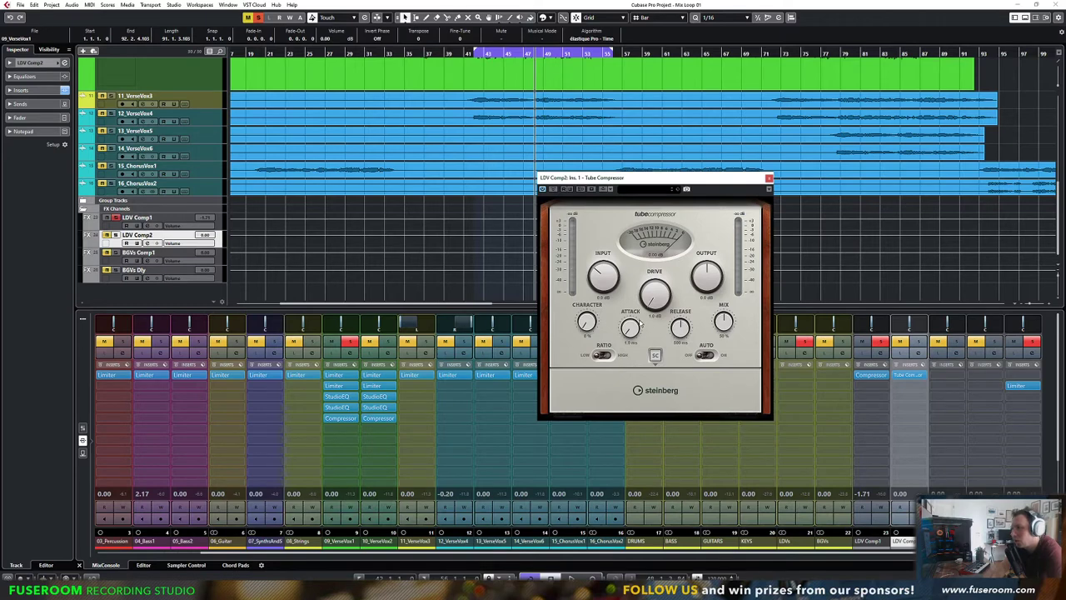
{"action": "left_click", "coordinate": [606, 390]}
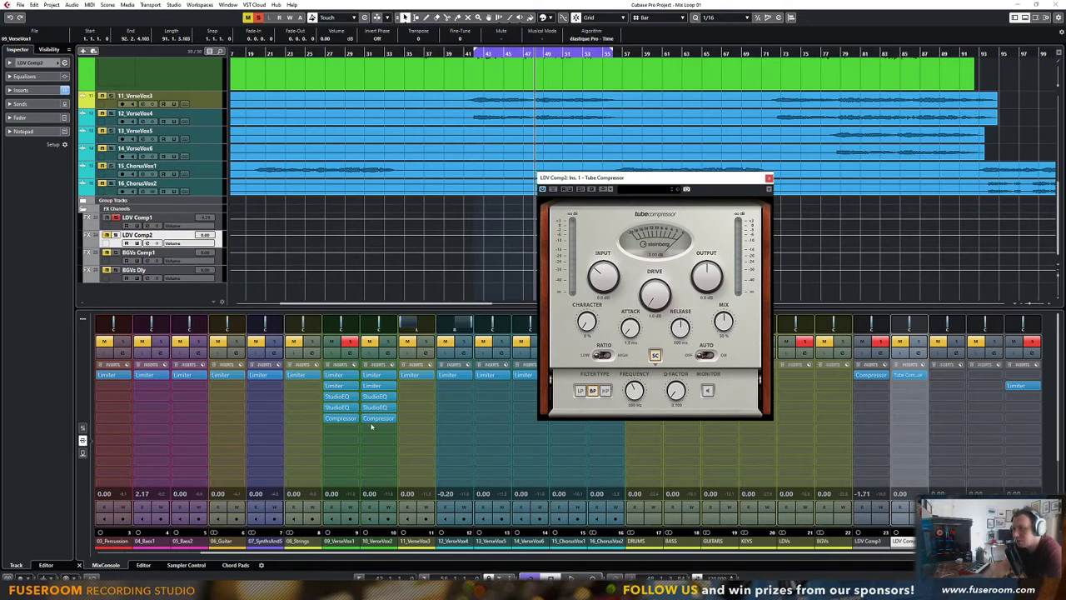
Add a second send from 09_VerseVox1 to LDV Comp2 and return to the inserts view
{"action": "left_click", "coordinate": [83, 453]}
{"action": "left_click", "coordinate": [351, 386]}
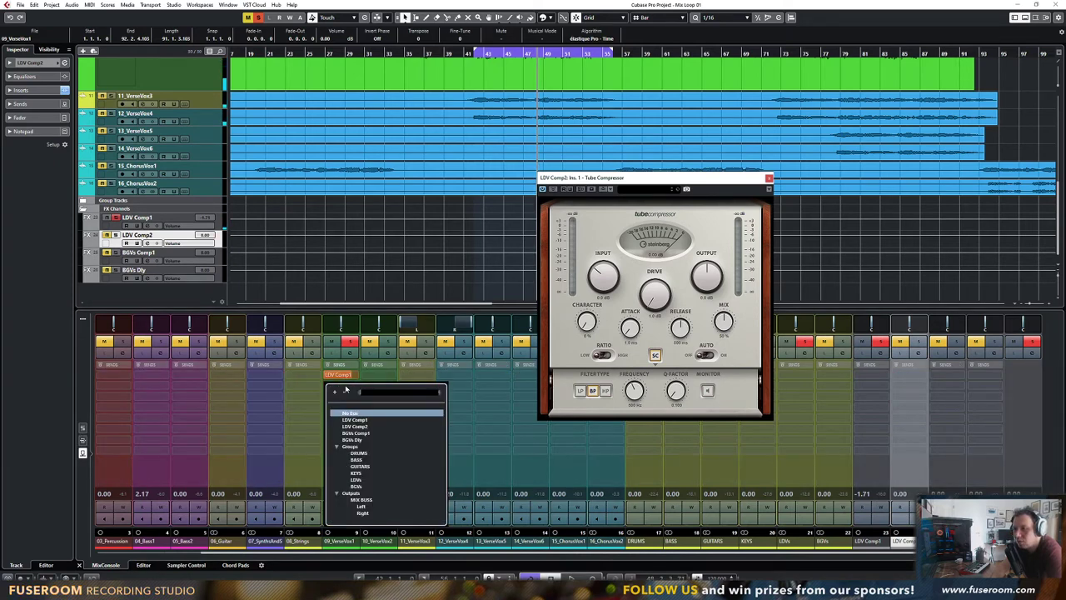
{"action": "left_click", "coordinate": [359, 430]}
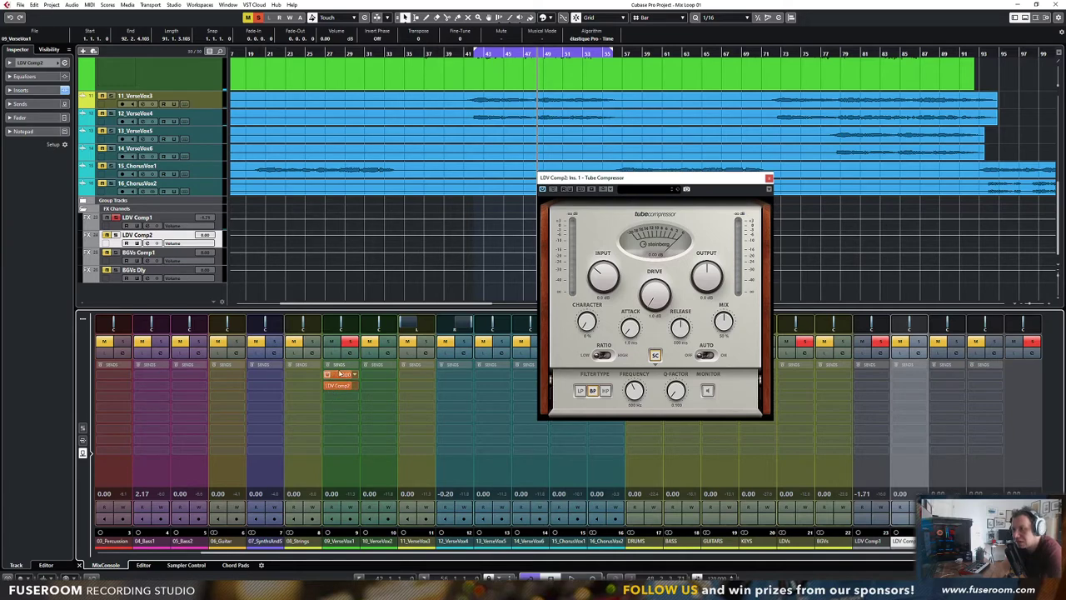
{"action": "left_click", "coordinate": [82, 440]}
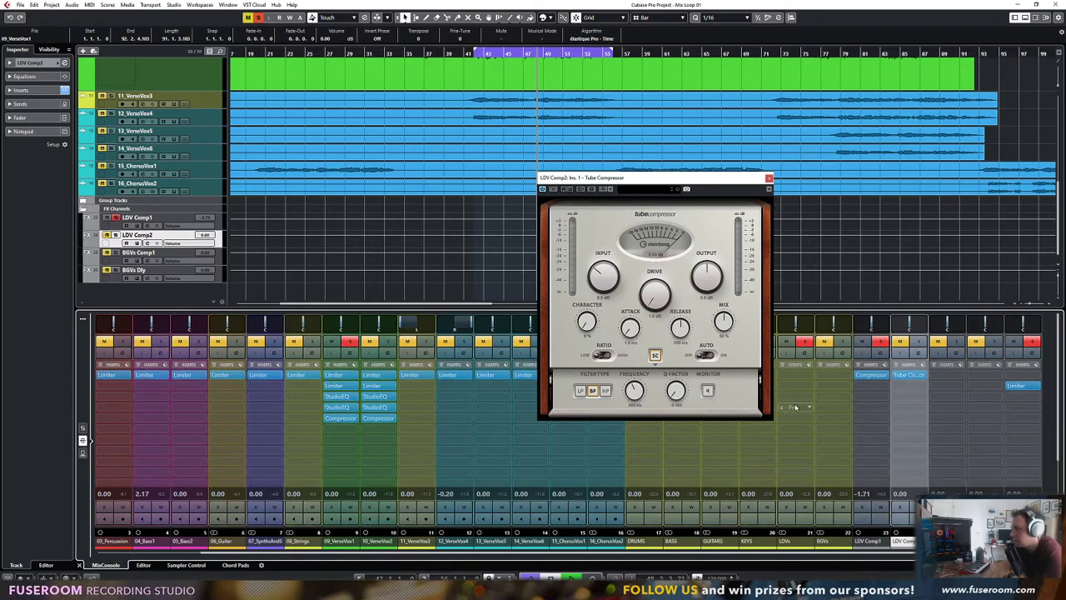
Solo LDV Comp2 and, on the faders, set it to about -1.42 while pulling LDV Comp1 fully down
{"action": "left_click", "coordinate": [919, 341]}
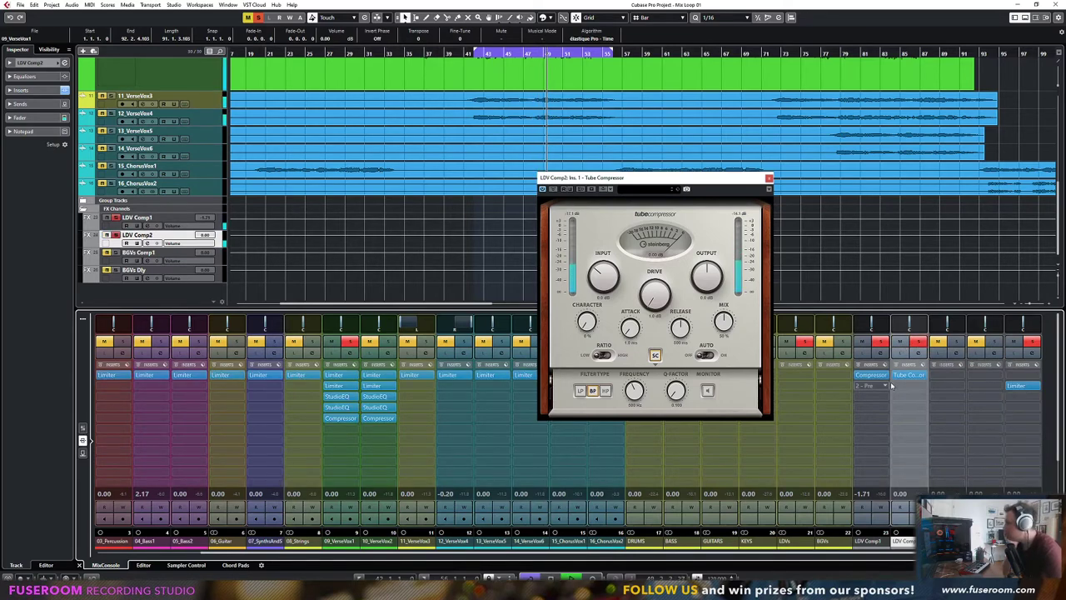
{"action": "left_click", "coordinate": [82, 429]}
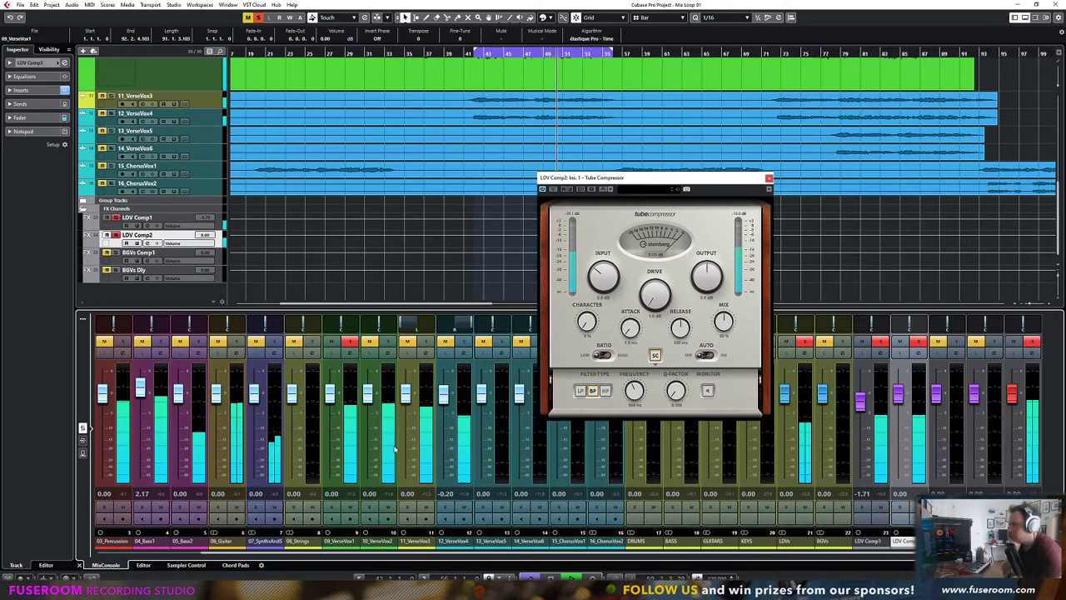
{"action": "left_click_drag", "start_coordinate": [897, 398], "coordinate": [852, 544]}
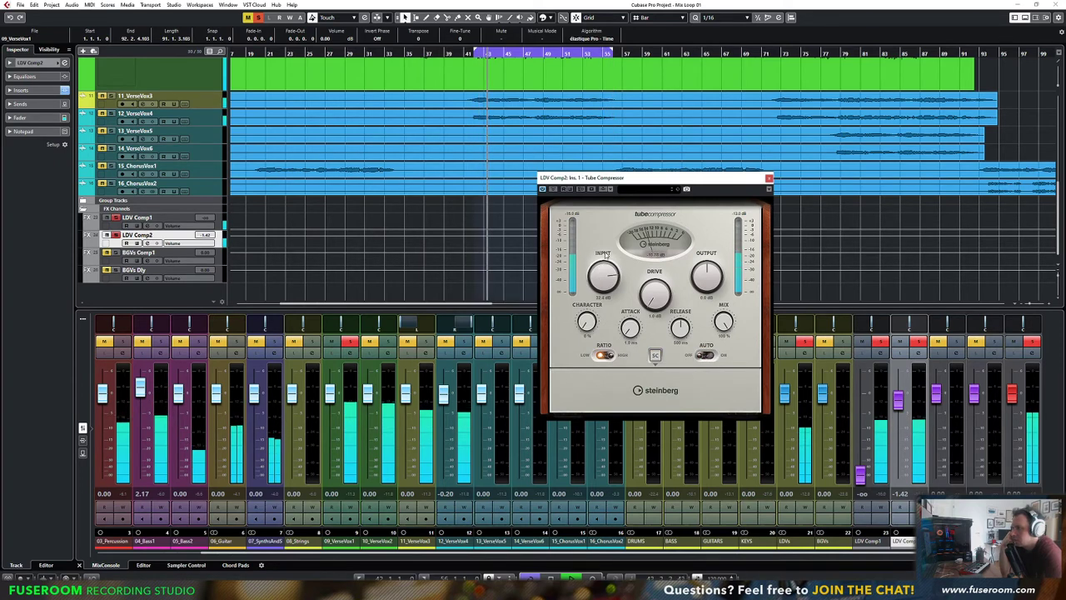
Set the Tube Compressor's input to 42 dB and drive to about 5 dB, and raise its output level
{"action": "left_click_drag", "start_coordinate": [603, 291], "coordinate": [609, 246]}
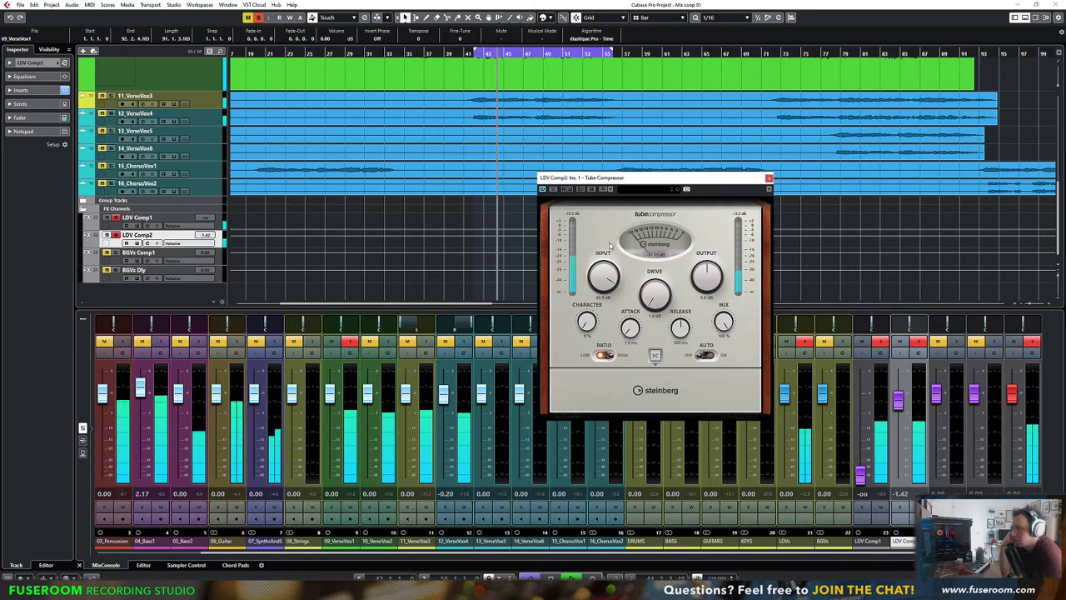
{"action": "left_click_drag", "start_coordinate": [654, 300], "coordinate": [656, 262]}
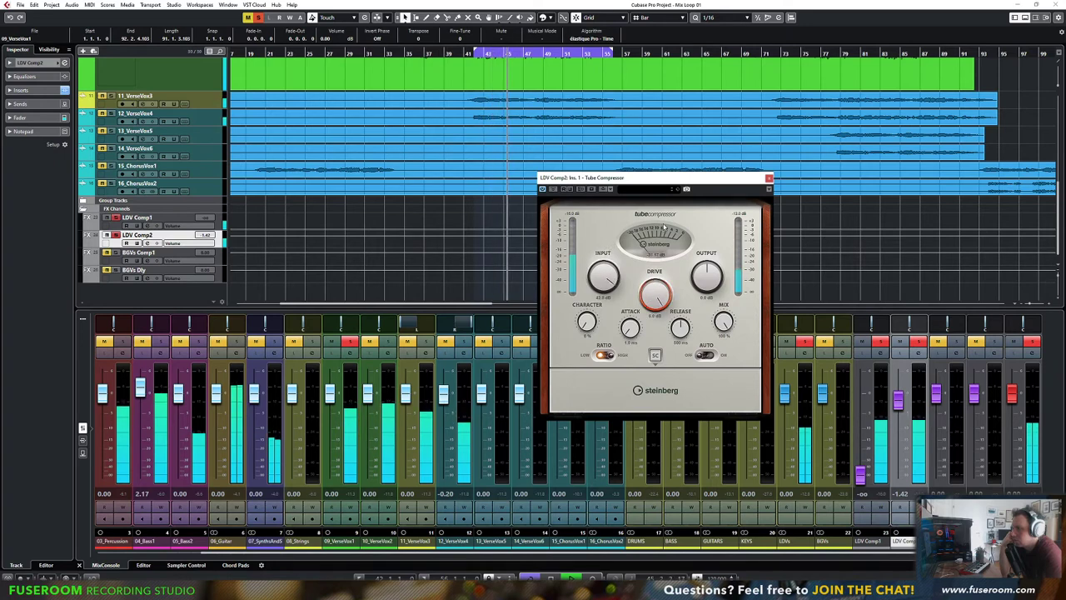
{"action": "left_click_drag", "start_coordinate": [899, 401], "coordinate": [900, 403]}
{"action": "left_click_drag", "start_coordinate": [713, 280], "coordinate": [712, 277]}
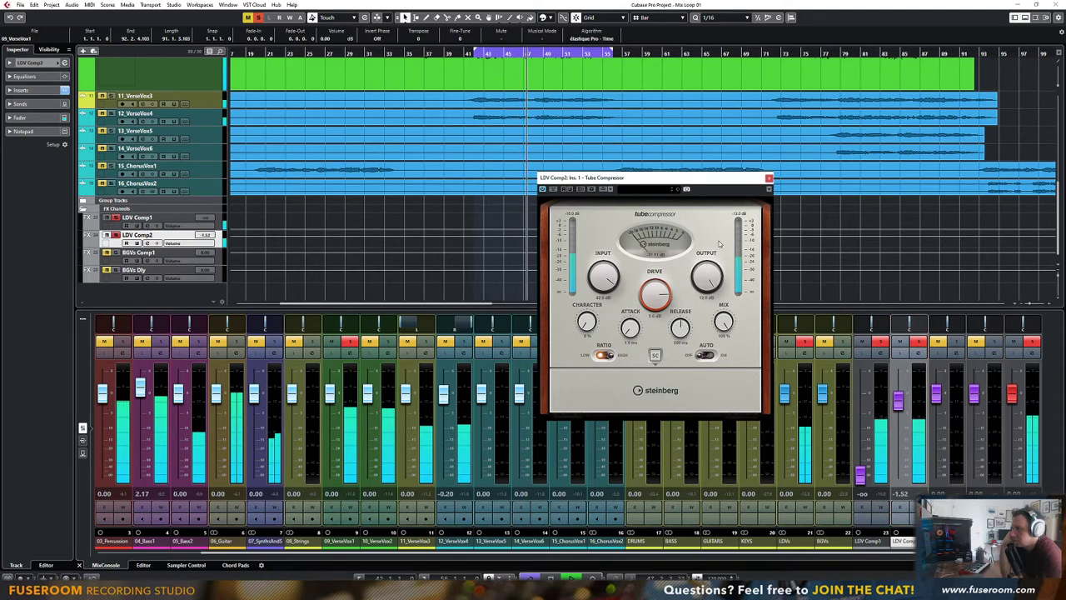
Settle the LDV Comp2 fader at about -2.11 and try a high Character setting on the Tube Compressor
{"action": "left_click_drag", "start_coordinate": [899, 401], "coordinate": [899, 411]}
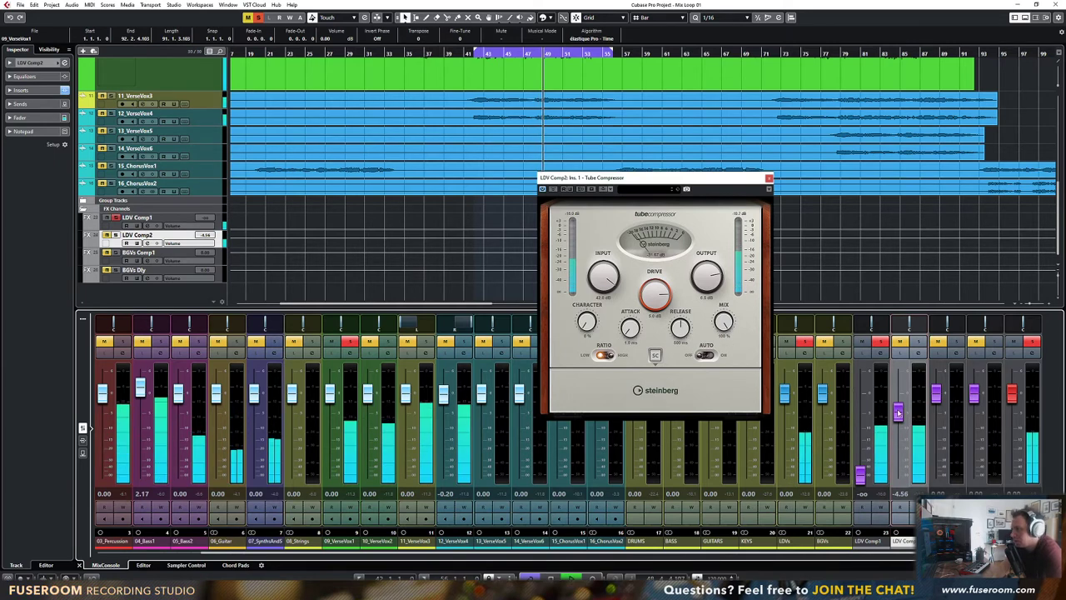
{"action": "left_click_drag", "start_coordinate": [898, 416], "coordinate": [901, 399]}
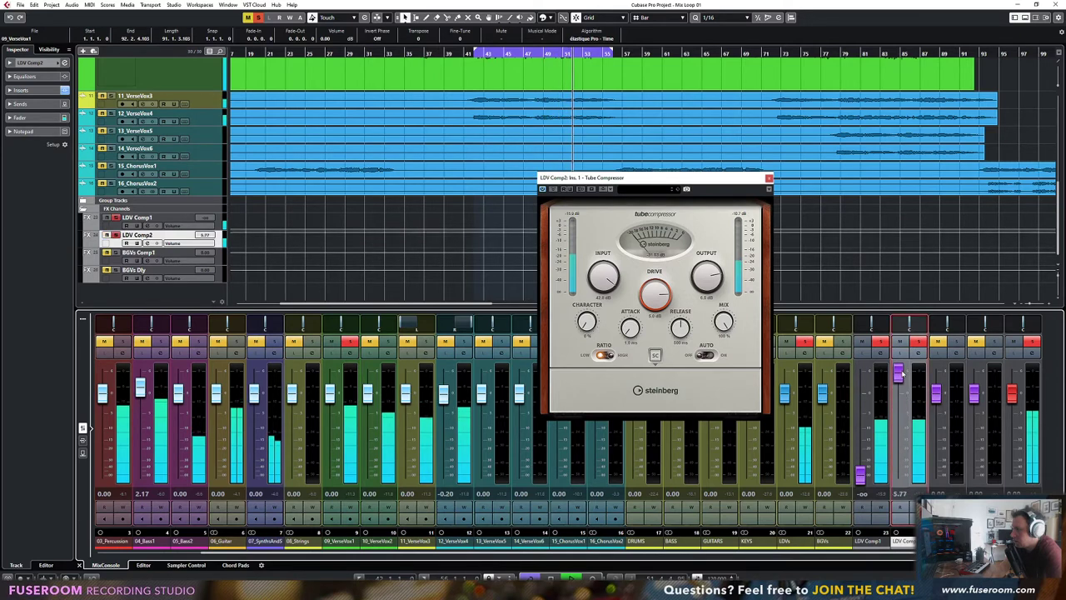
{"action": "left_click_drag", "start_coordinate": [900, 399], "coordinate": [899, 408]}
{"action": "left_click_drag", "start_coordinate": [589, 323], "coordinate": [597, 255]}
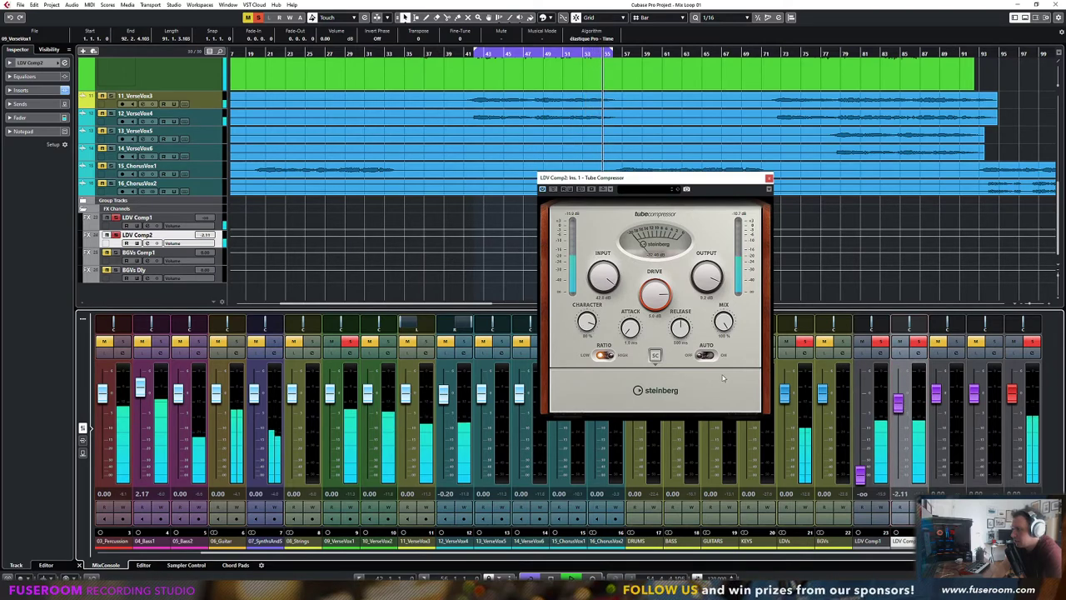
Enable the Tube Compressor's side-chain filter with the band-pass type and raise its frequency to about 2.4 kHz
{"action": "left_click", "coordinate": [655, 355]}
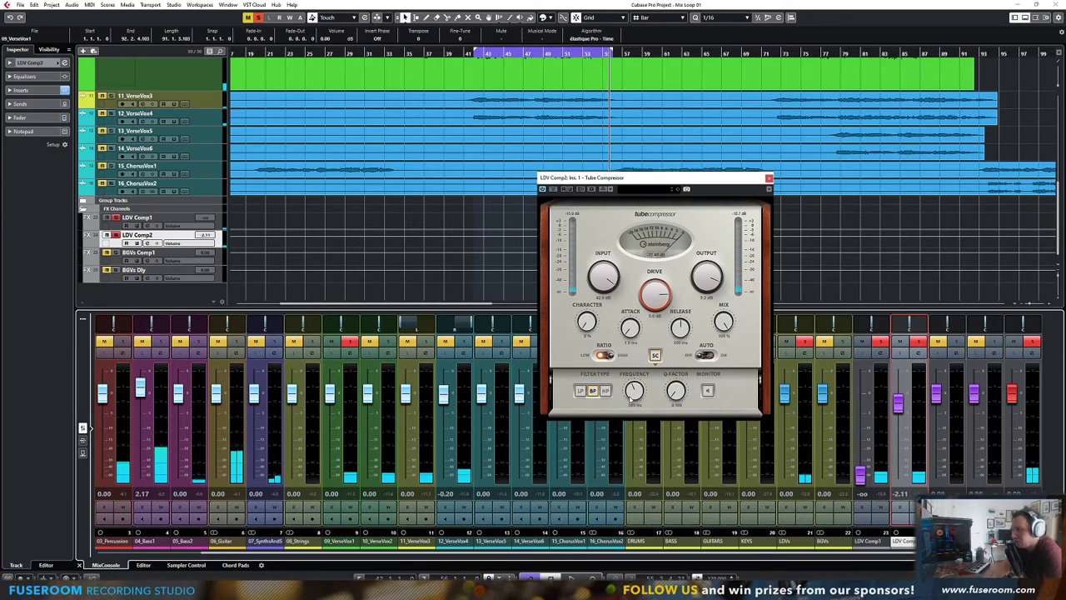
{"action": "key", "text": "space"}
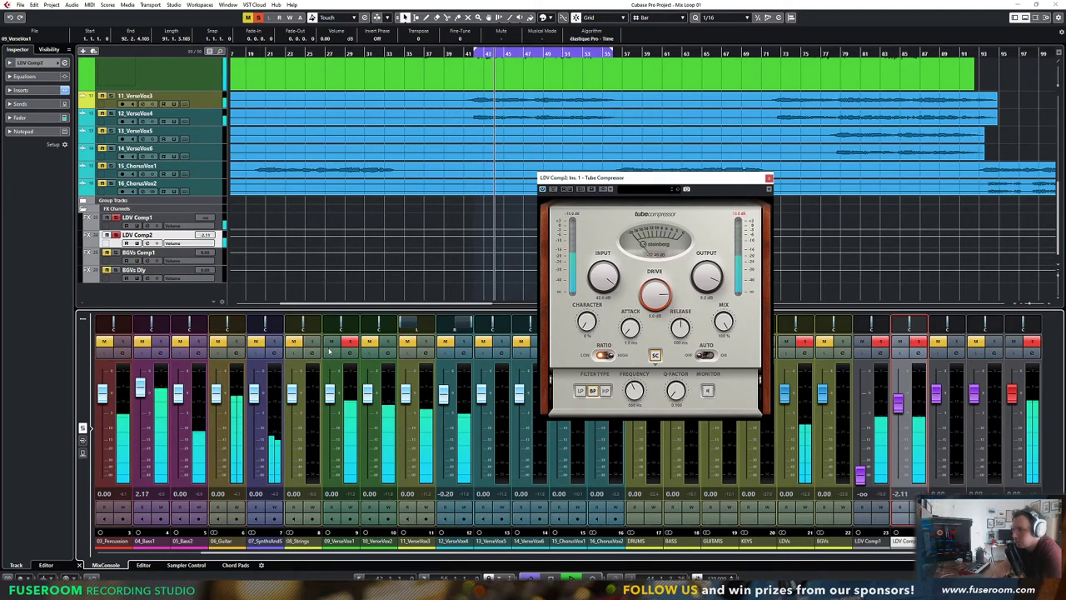
{"action": "scroll", "coordinate": [638, 390], "scroll_direction": "up", "scroll_amount": 8}
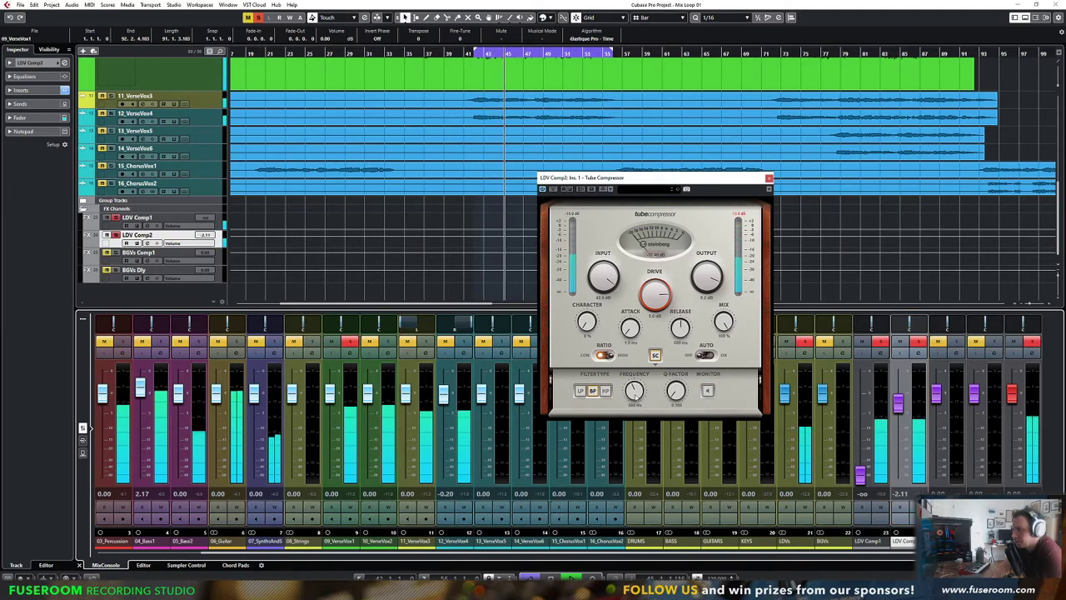
{"action": "scroll", "coordinate": [637, 391], "scroll_direction": "up", "scroll_amount": 6}
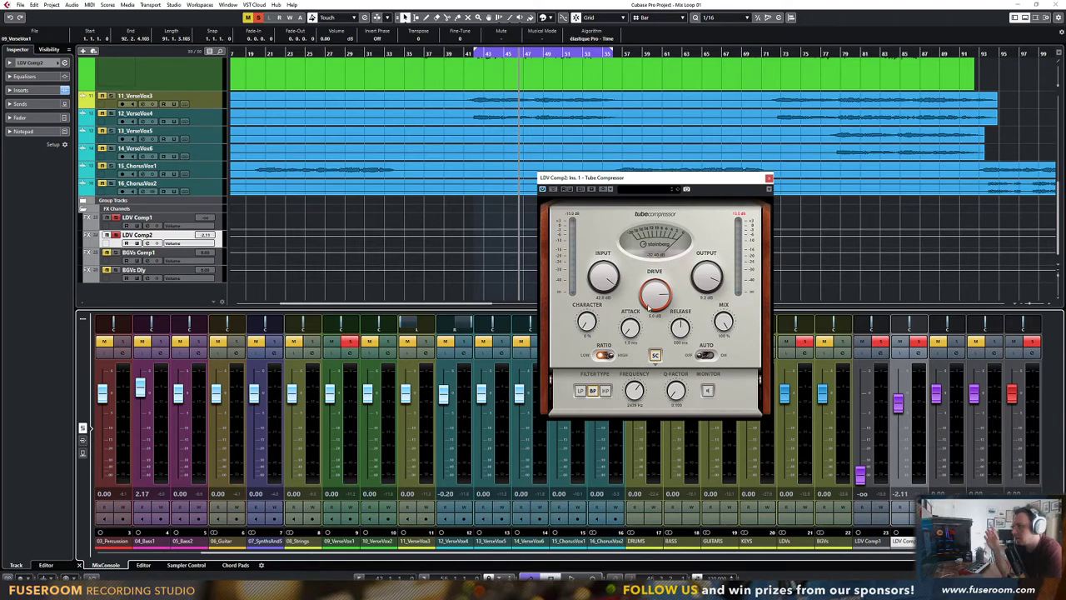
Blend the compression channels during playback, setting LDV Comp2 to about -7.69 and LDV Comp1 to about -4.97, and close the Tube Compressor
{"action": "key", "text": "space"}
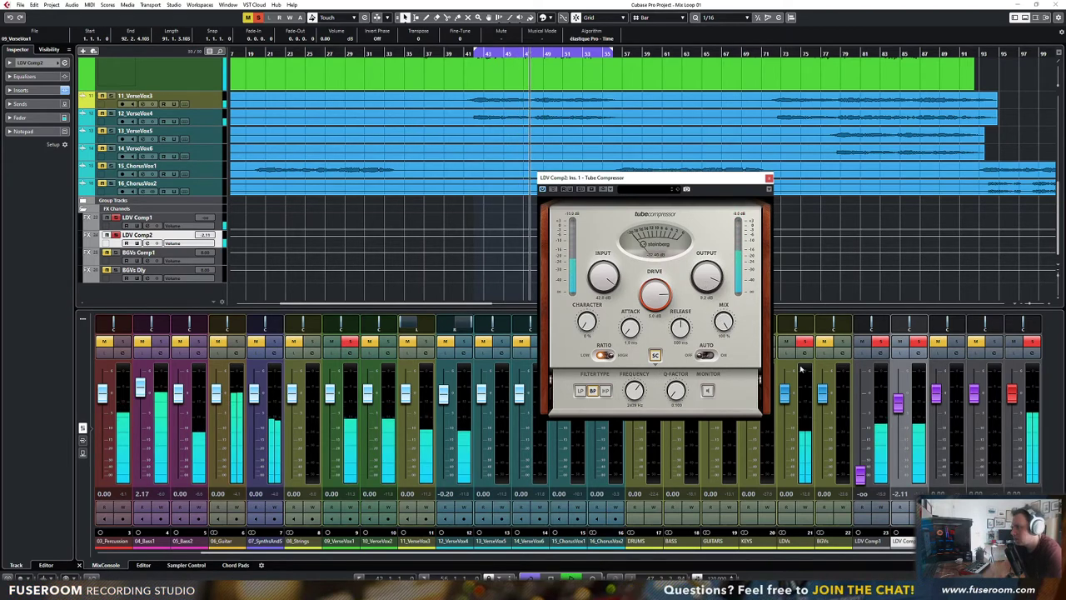
{"action": "mouse_move", "coordinate": [898, 404]}
{"action": "left_mouse_down"}
{"action": "mouse_move", "coordinate": [898, 449]}
{"action": "mouse_move", "coordinate": [900, 423]}
{"action": "left_mouse_up"}
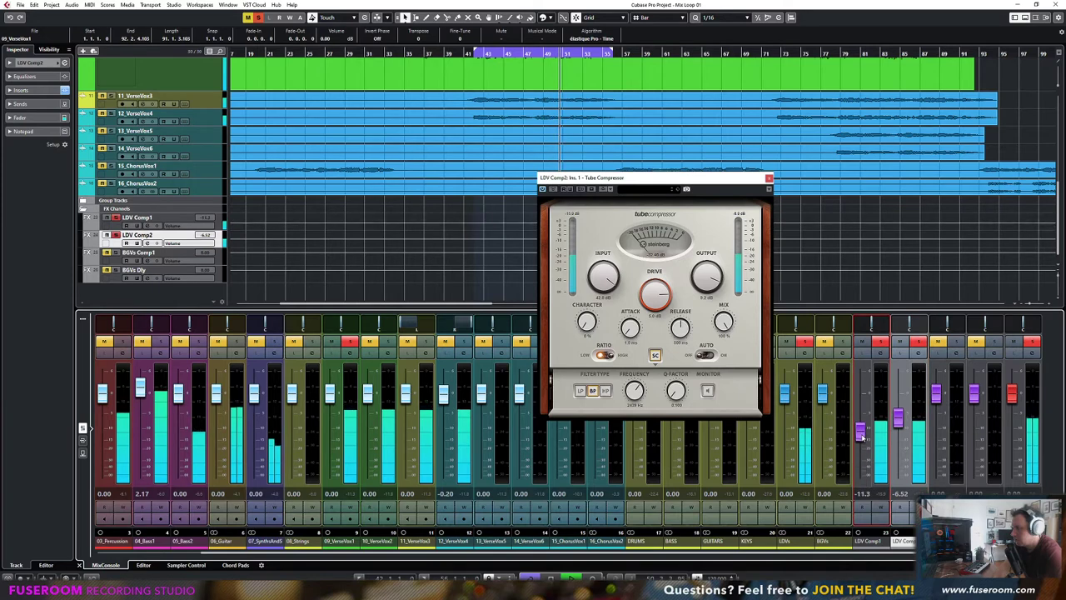
{"action": "left_click_drag", "start_coordinate": [862, 480], "coordinate": [901, 419]}
{"action": "left_click_drag", "start_coordinate": [862, 403], "coordinate": [862, 414]}
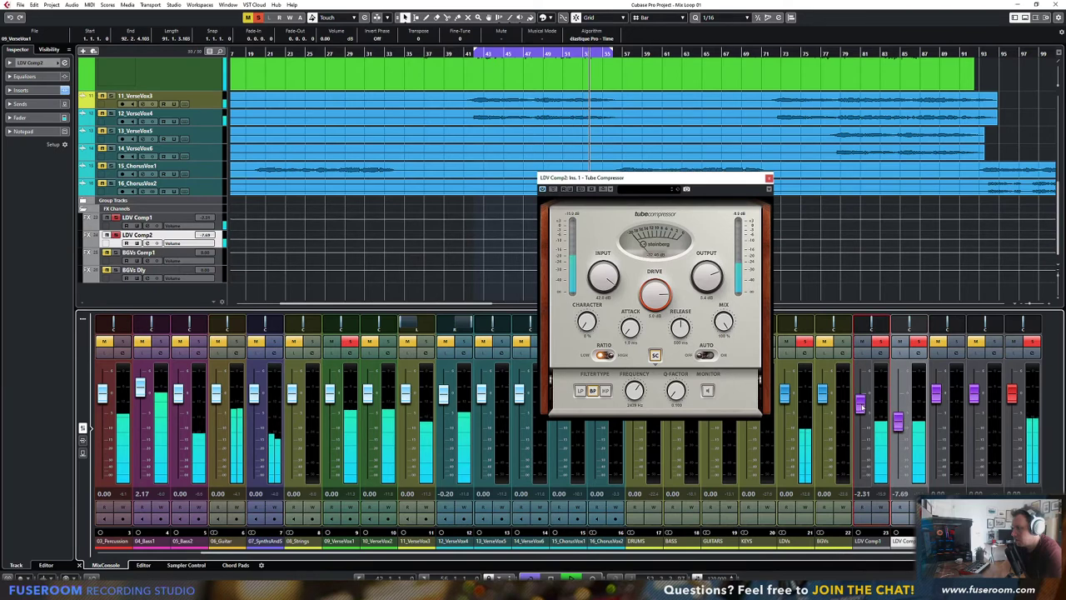
{"action": "key", "text": "space"}
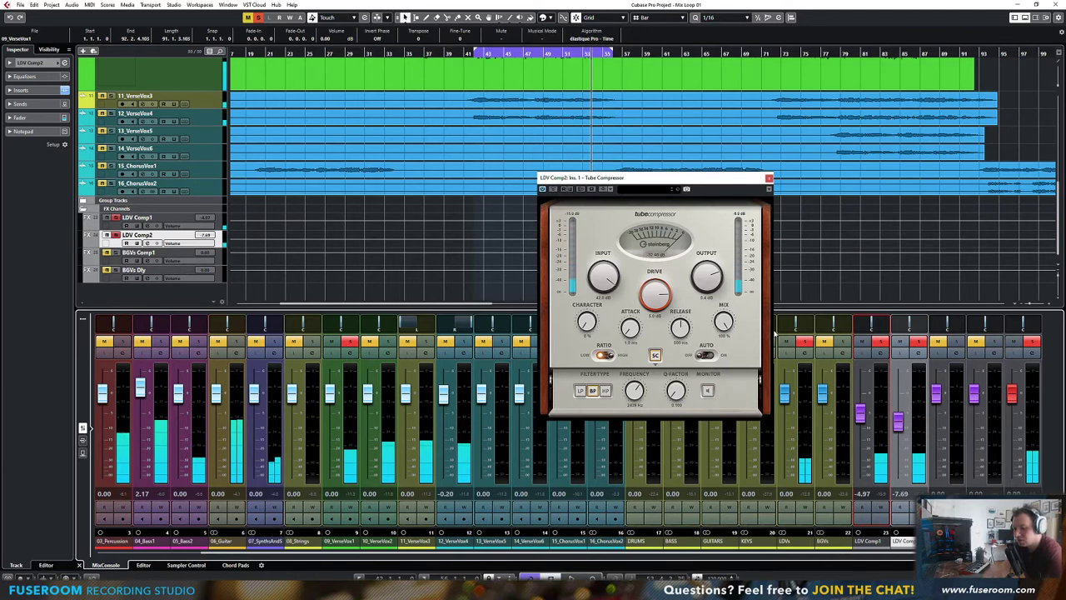
{"action": "left_click", "coordinate": [769, 177]}
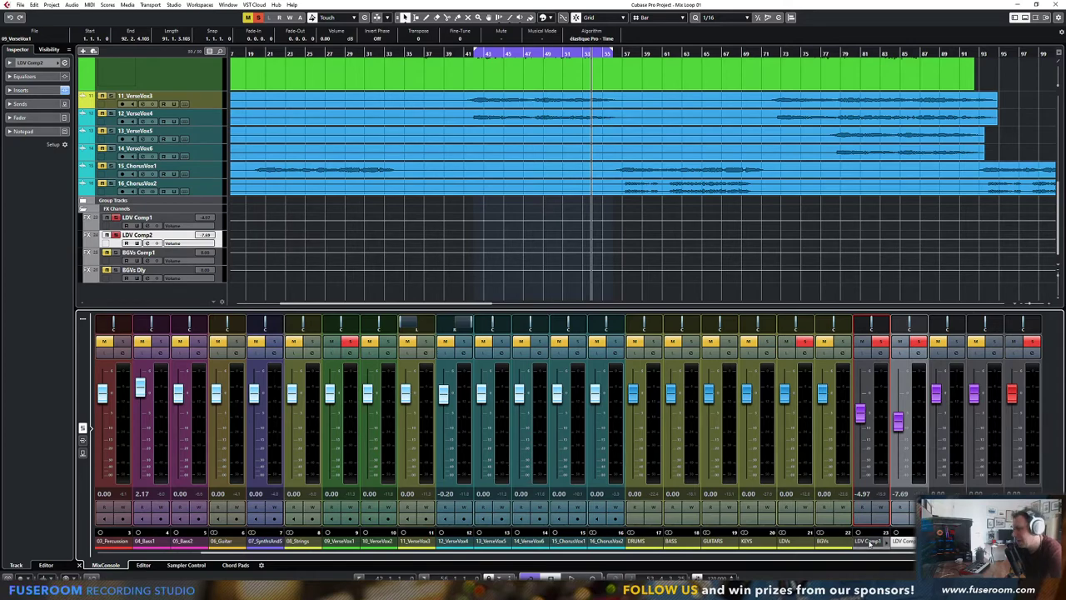
Show the sends in the mixer and set the LDV Comp1 send level of 09_VerseVox1 to 0
{"action": "left_click", "coordinate": [390, 542]}
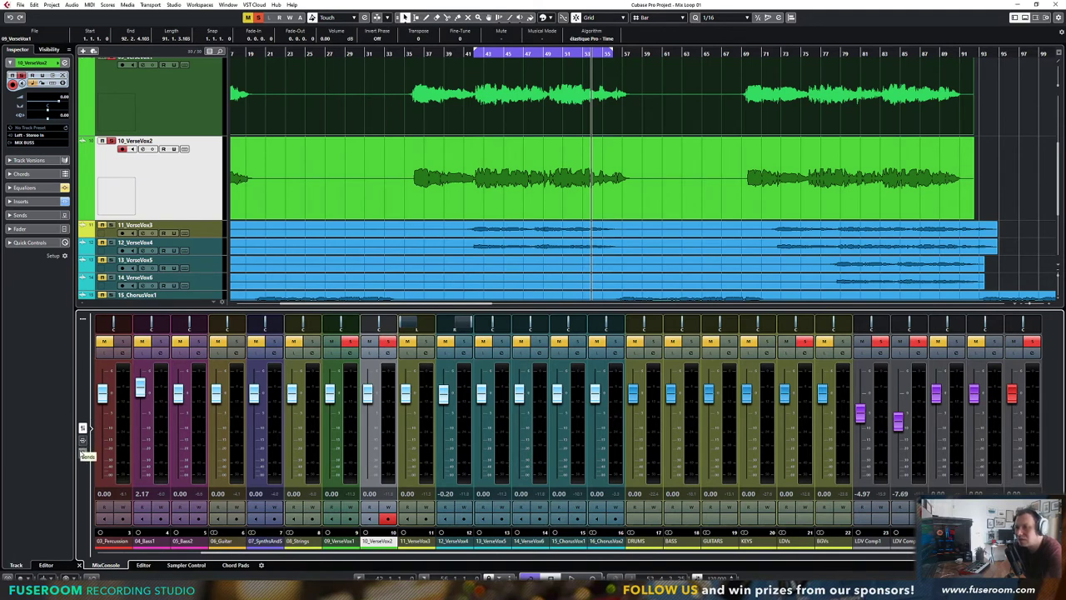
{"action": "left_click", "coordinate": [83, 452]}
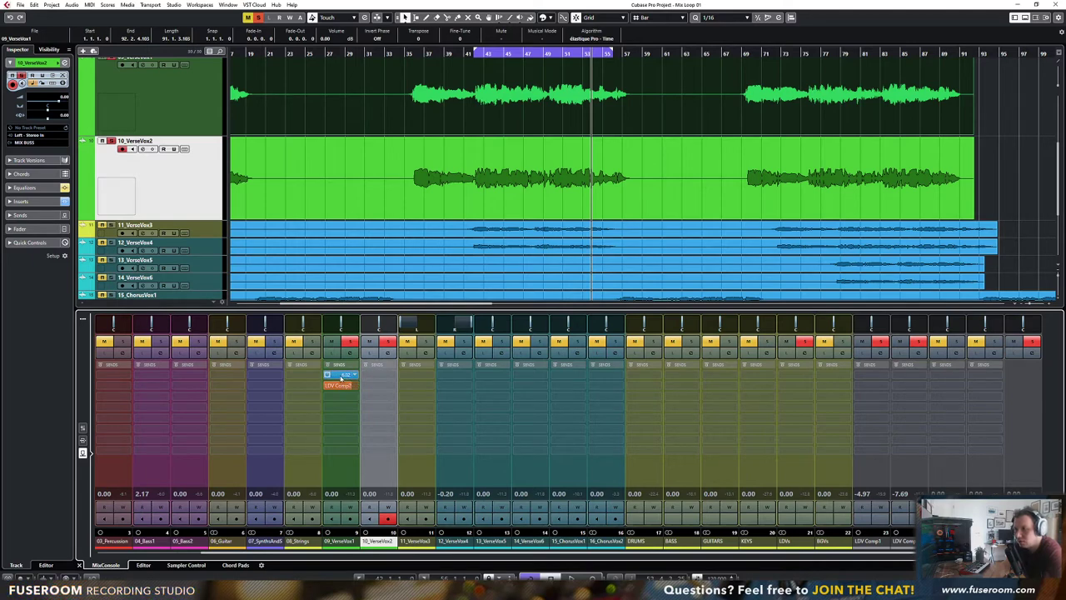
{"action": "double_click", "coordinate": [341, 376]}
{"action": "type", "text": "0"}
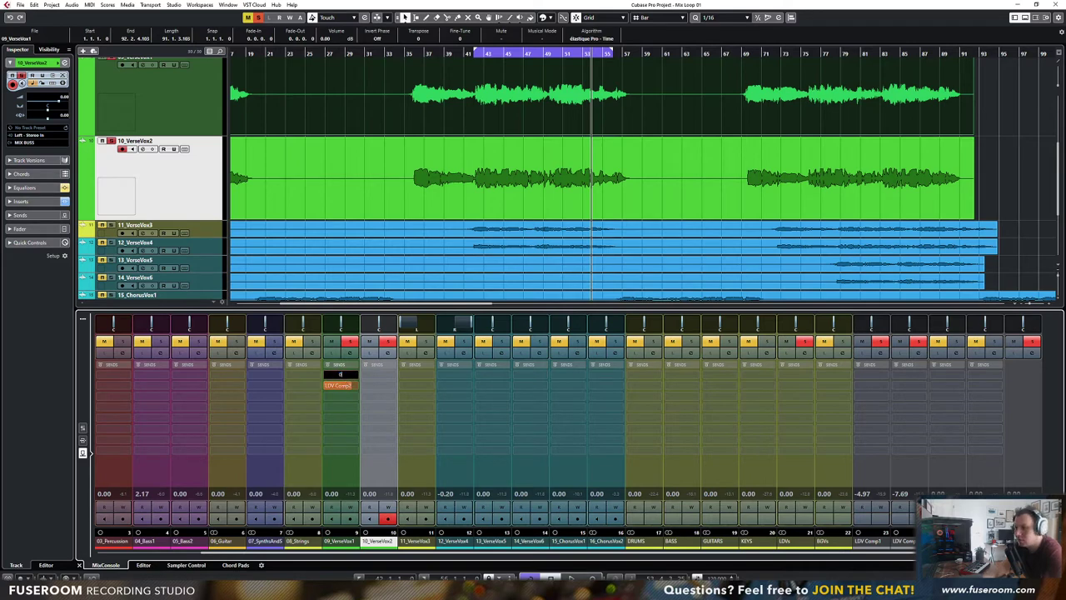
{"action": "key", "text": "Return"}
Add sends from 10_VerseVox2 to LDV Comp1 and LDV Comp2 and enable them
{"action": "left_click", "coordinate": [394, 377]}
{"action": "left_click", "coordinate": [395, 409]}
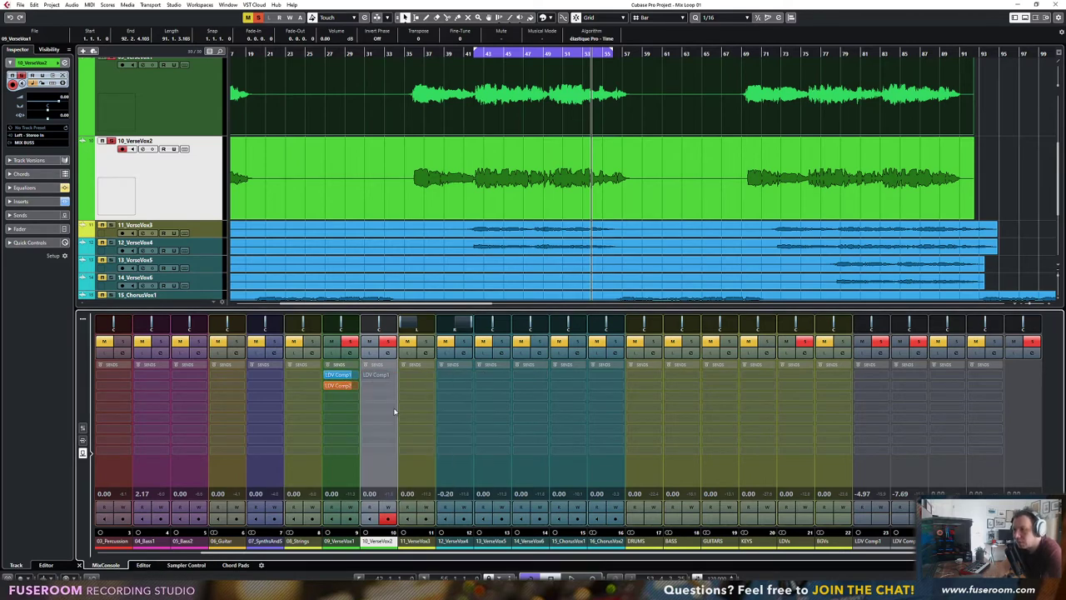
{"action": "left_click", "coordinate": [375, 386]}
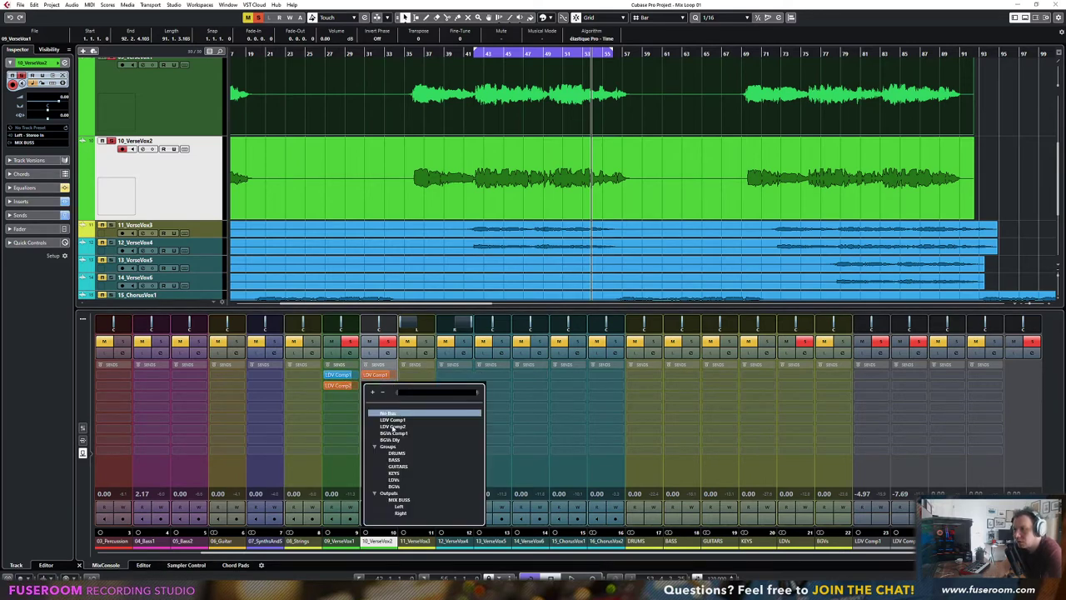
{"action": "left_click", "coordinate": [393, 426]}
Compare the sound during playback with the sends of 10_VerseVox2 bypassed and re-enabled
{"action": "key", "text": "space"}
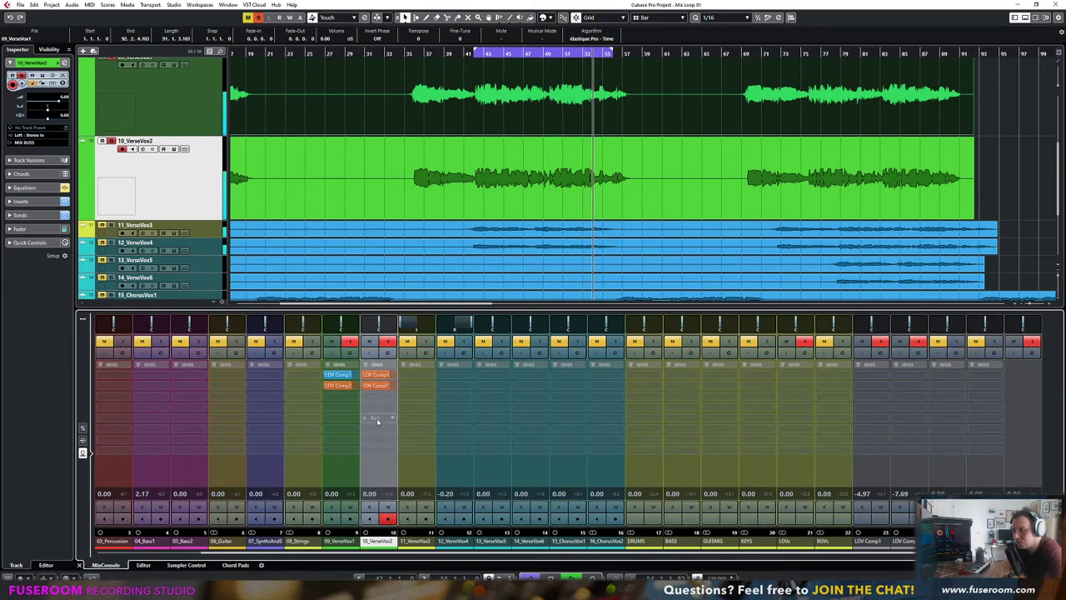
{"action": "left_click", "coordinate": [365, 365]}
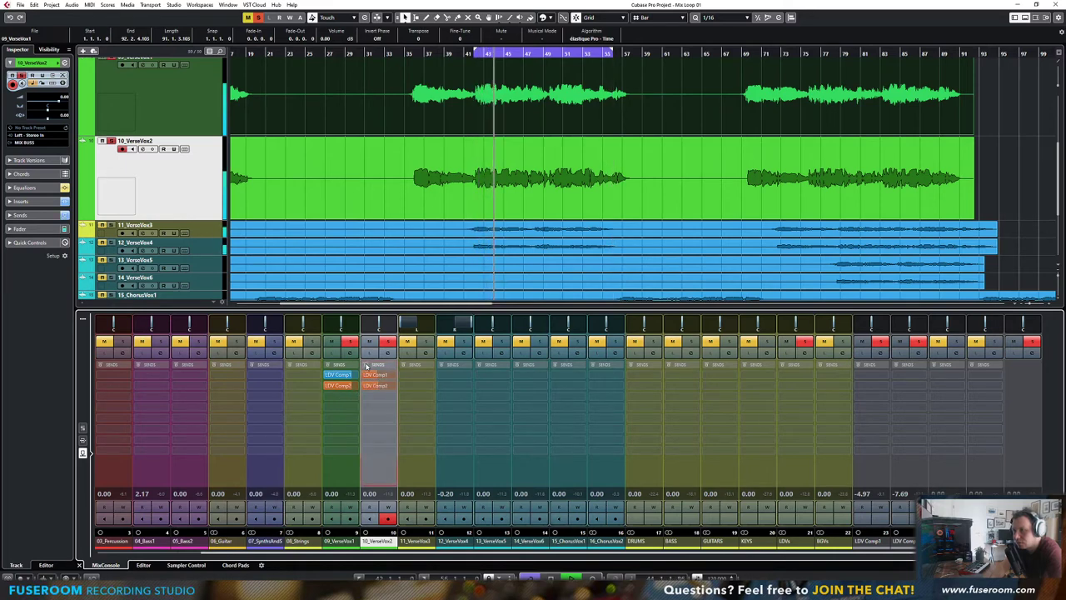
{"action": "left_click", "coordinate": [365, 365]}
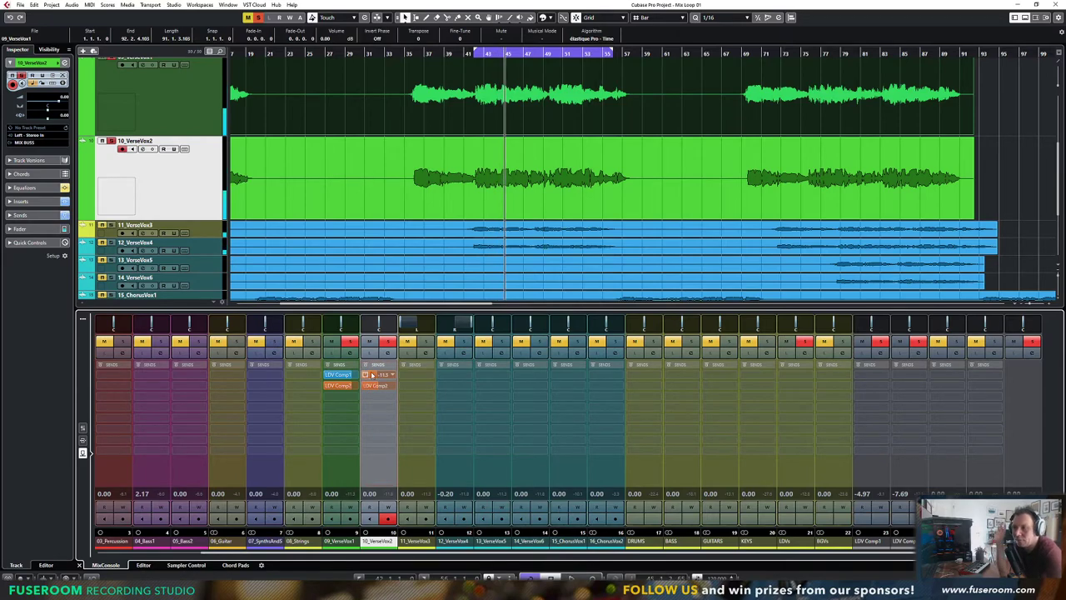
Review the inserts, channel strip and sends in the channel settings of 09_VerseVox1, with brief playback
{"action": "left_click", "coordinate": [354, 353]}
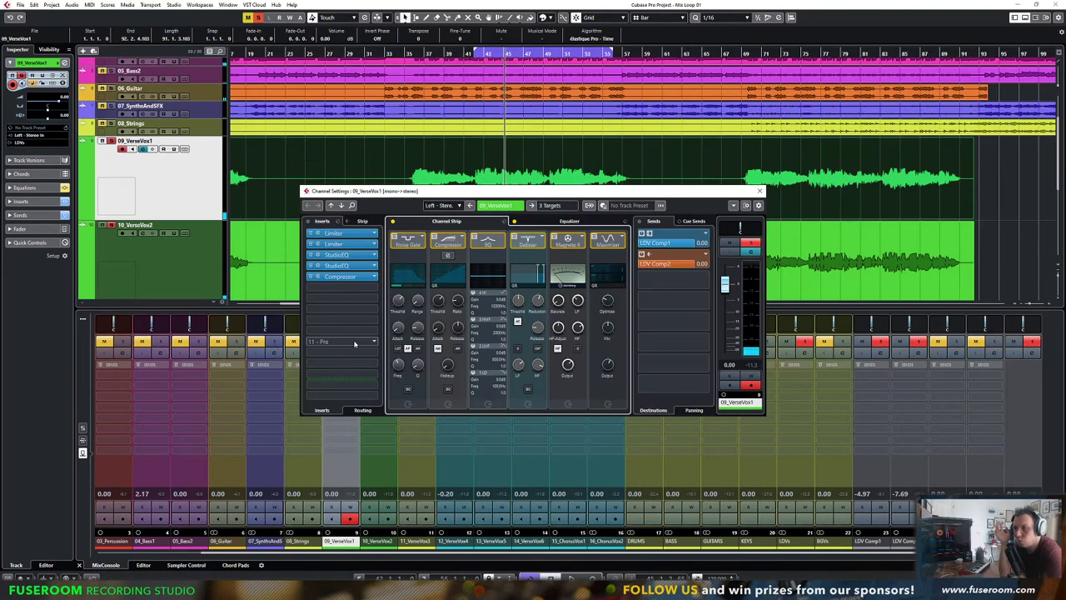
{"action": "left_click", "coordinate": [759, 191]}
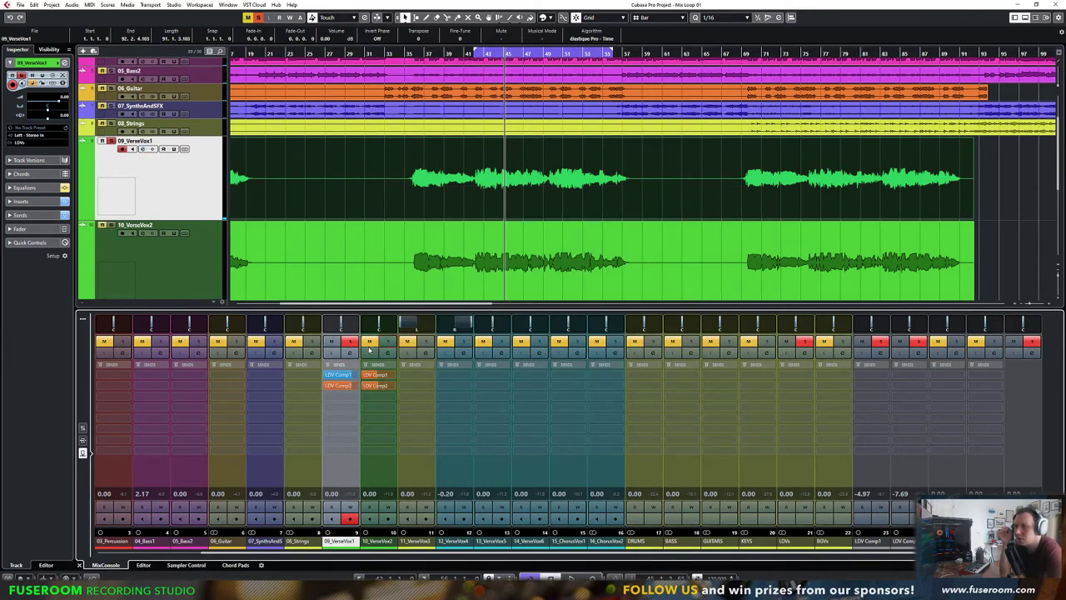
{"action": "left_click", "coordinate": [349, 357]}
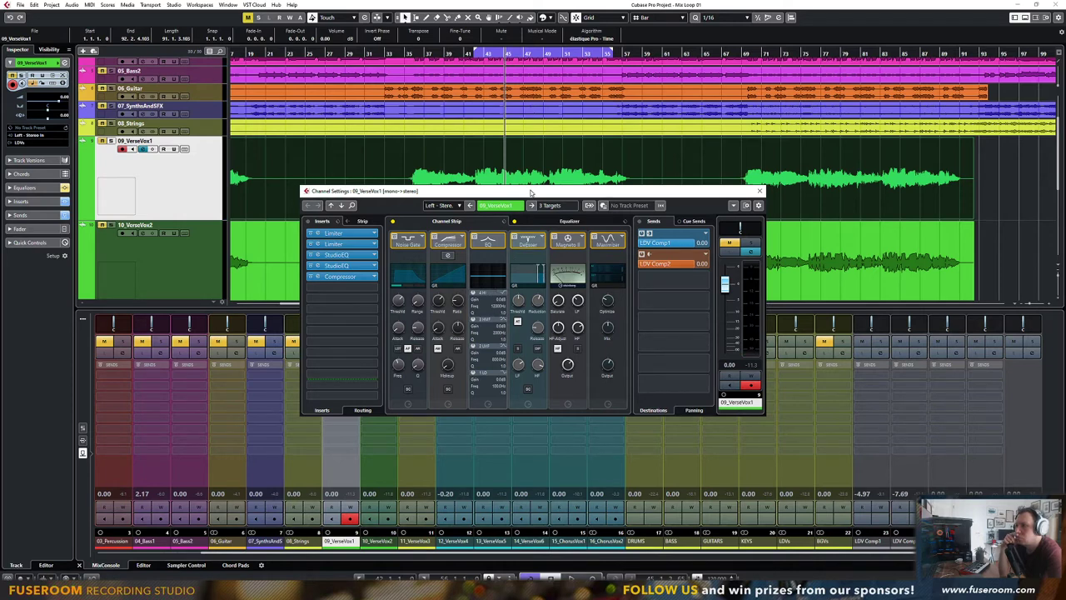
{"action": "left_click_drag", "start_coordinate": [531, 190], "coordinate": [586, 185]}
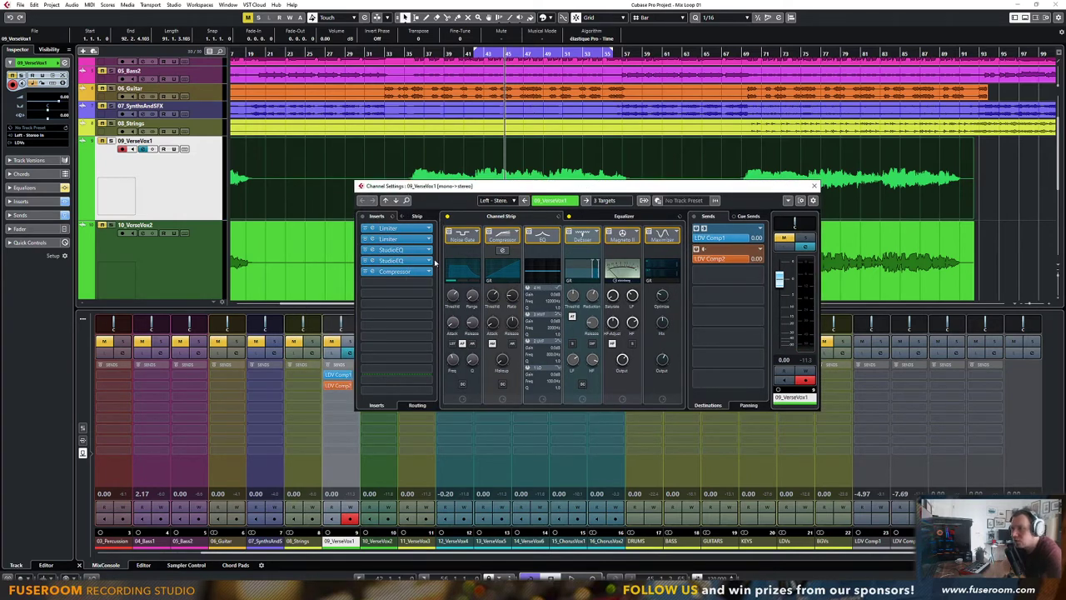
{"action": "key", "text": "space"}
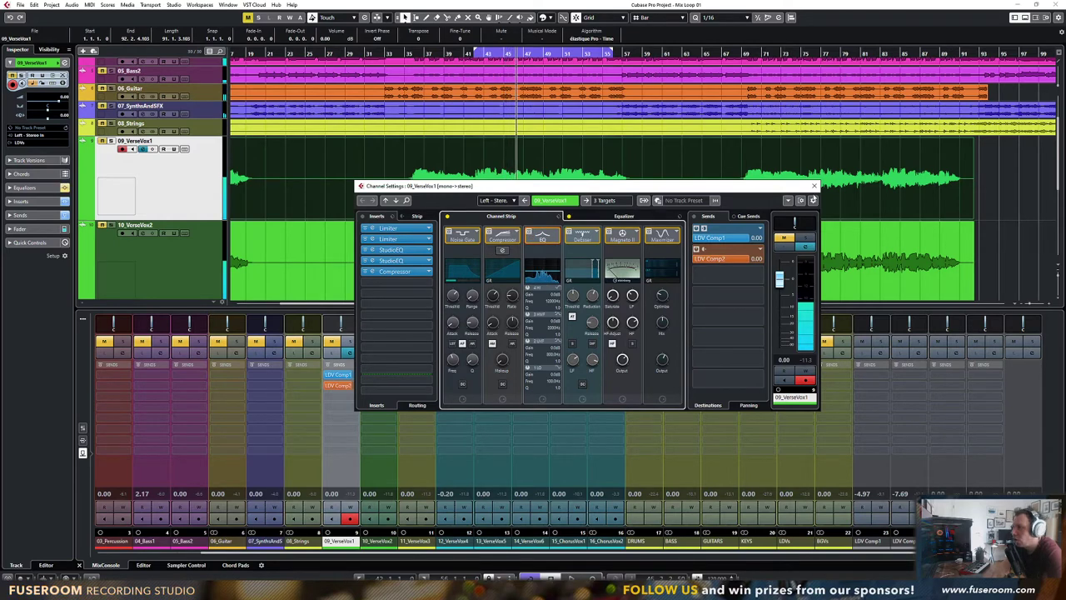
{"action": "left_click", "coordinate": [813, 186]}
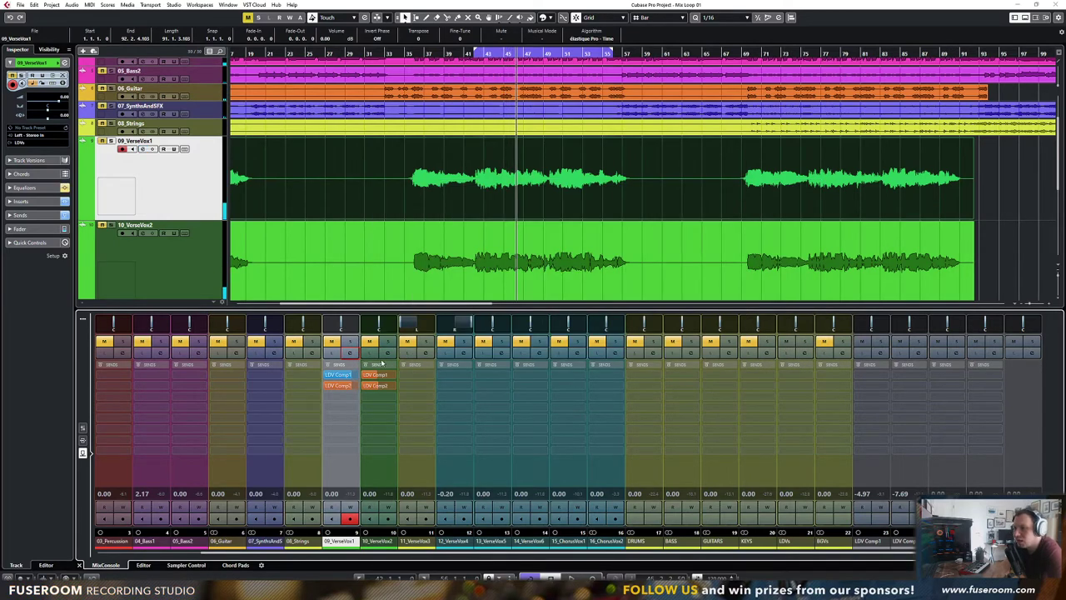
{"action": "left_click", "coordinate": [349, 352]}
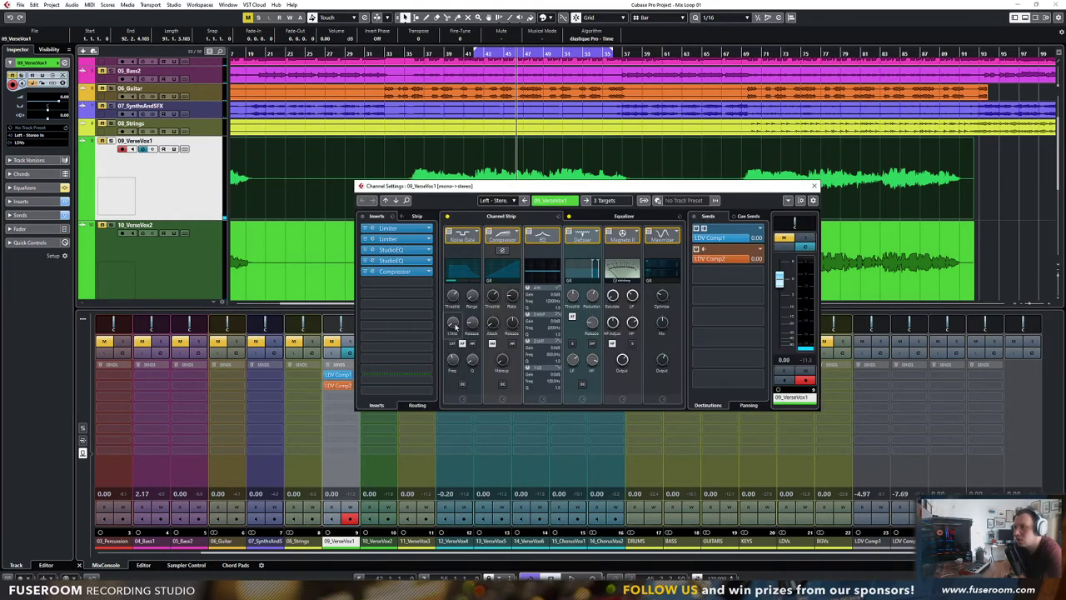
{"action": "left_click", "coordinate": [814, 186]}
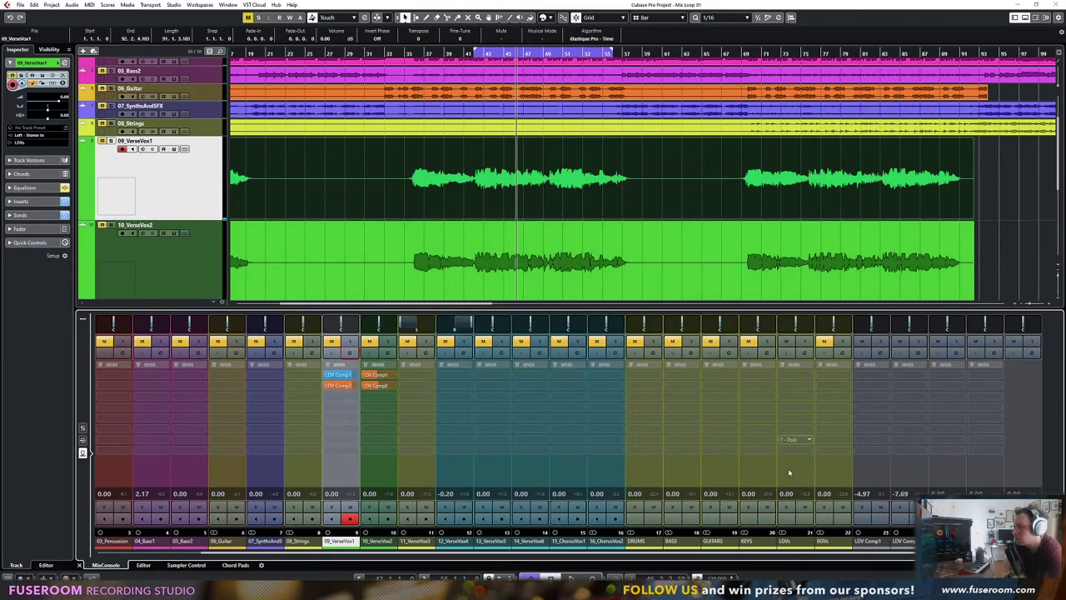
Solo 09_VerseVox1 and 10_VerseVox2 while auditioning the vocals
{"action": "left_click", "coordinate": [350, 342]}
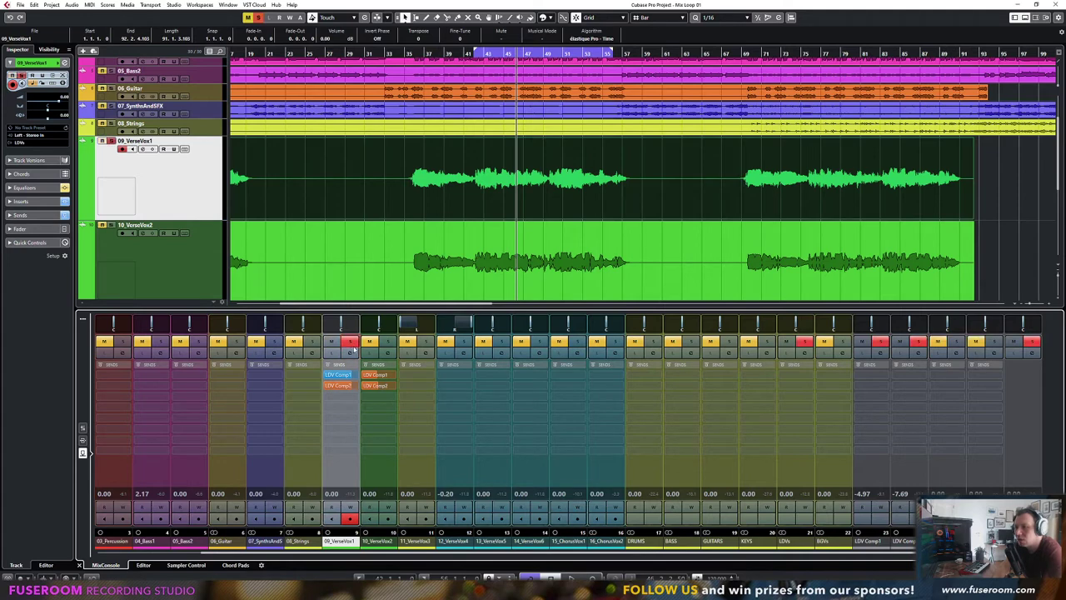
{"action": "key", "text": "space"}
{"action": "left_click", "coordinate": [388, 342]}
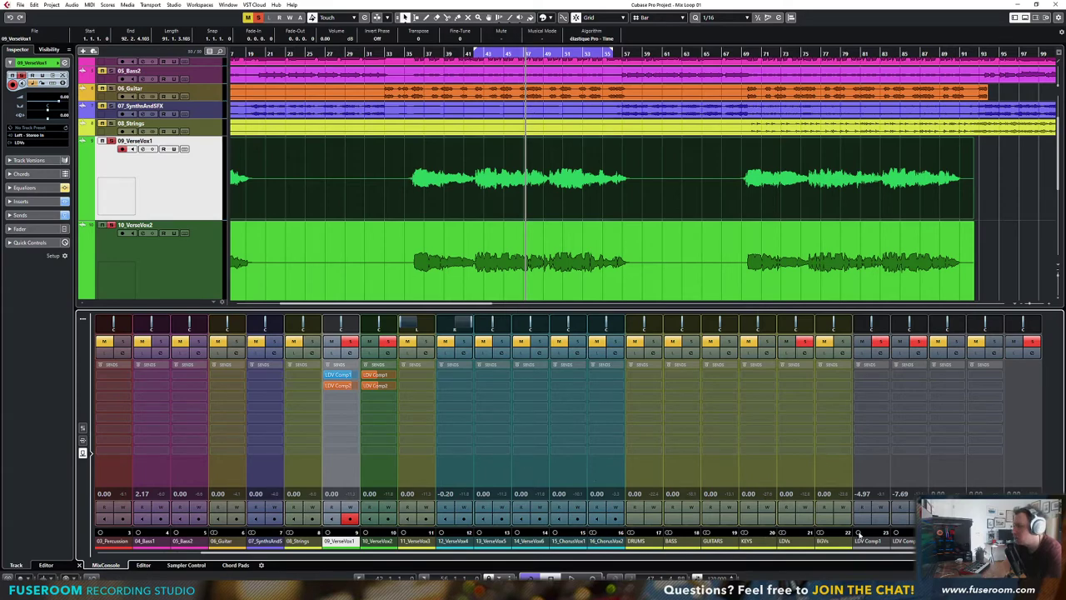
Rename the FX channels BGVs Comp1 and BGVs Dly as LDV Verb1 and LDV Verb2
{"action": "left_click", "coordinate": [985, 538]}
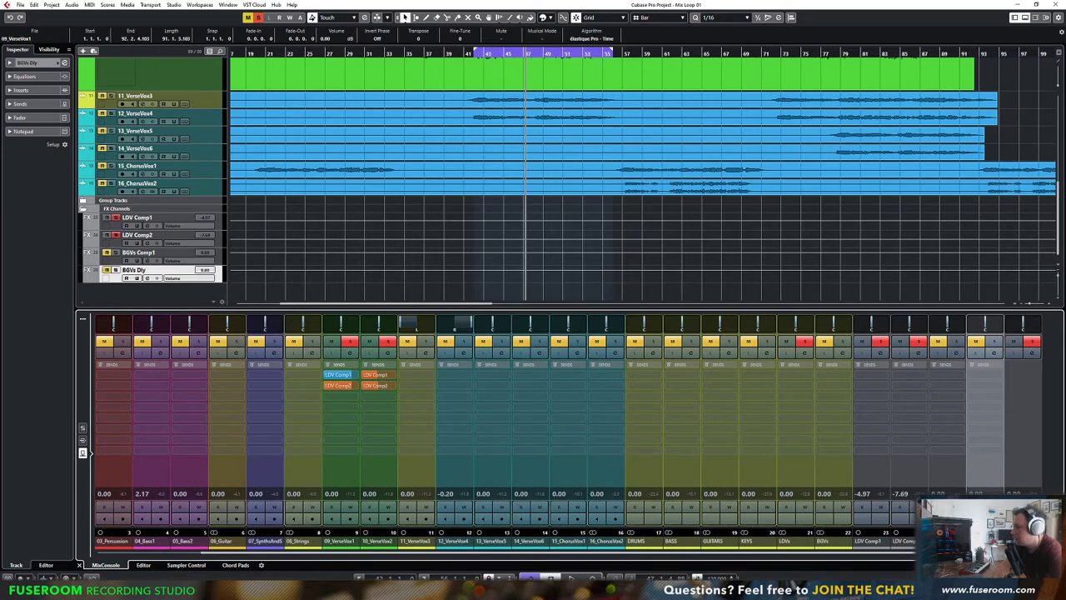
{"action": "key", "text": "Up"}
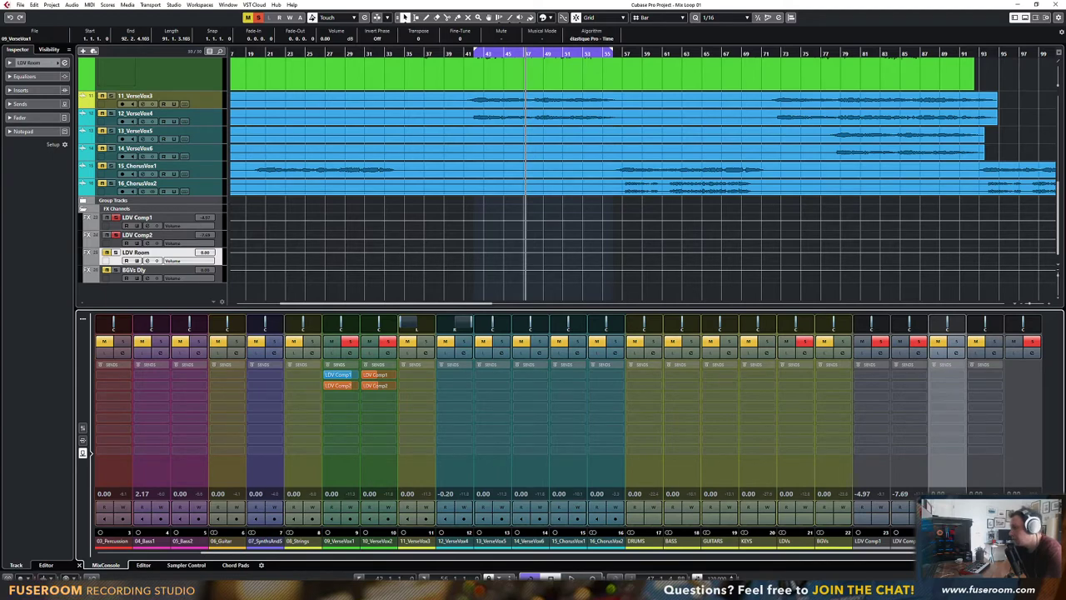
{"action": "left_click", "coordinate": [986, 541]}
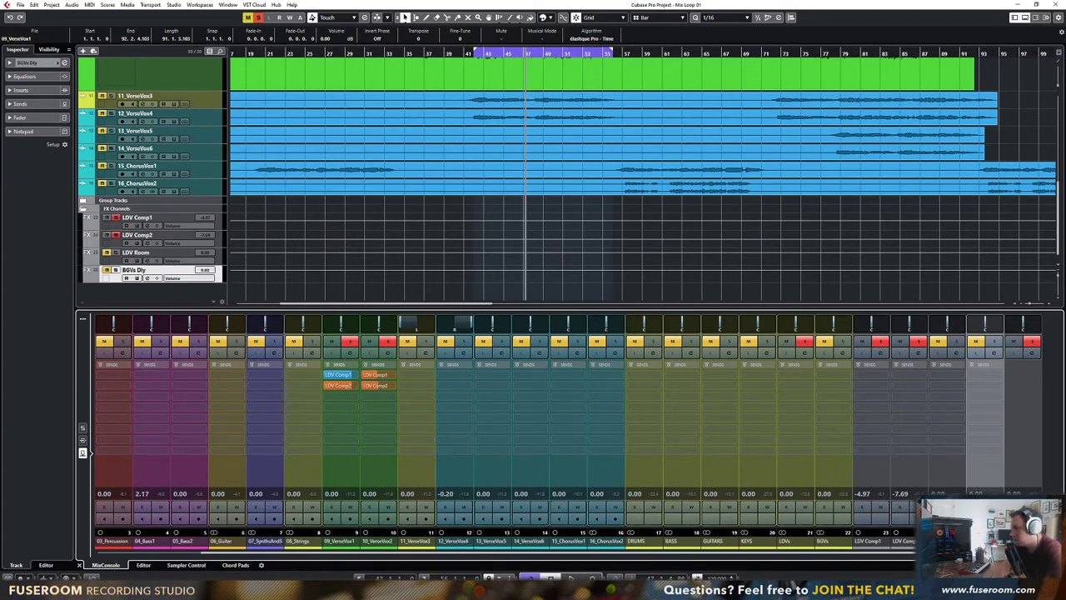
{"action": "key", "text": "Return"}
{"action": "key", "text": "Up"}
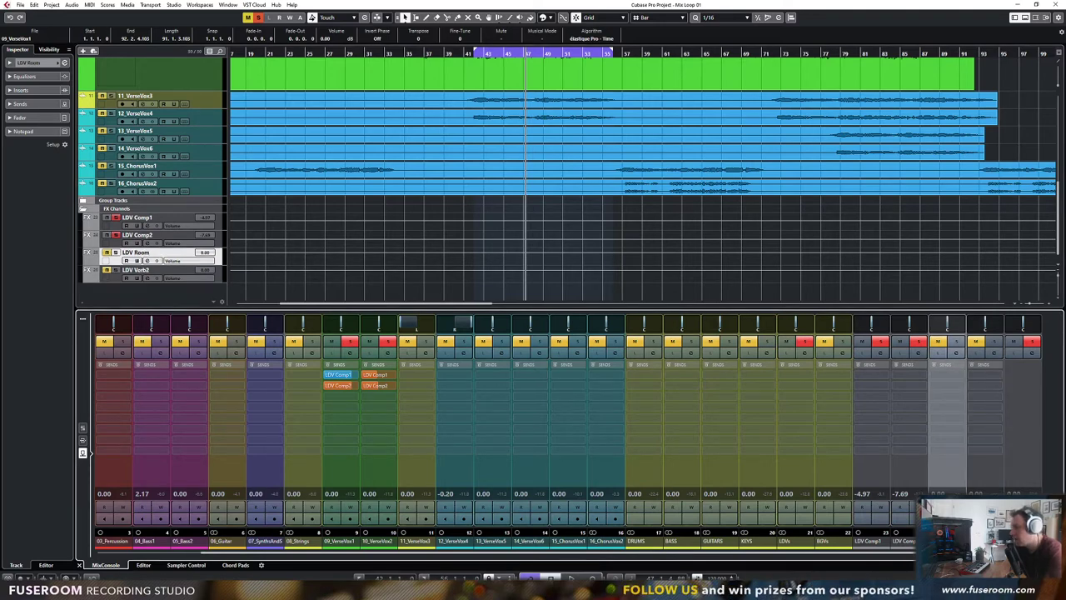
{"action": "key", "text": "Return"}
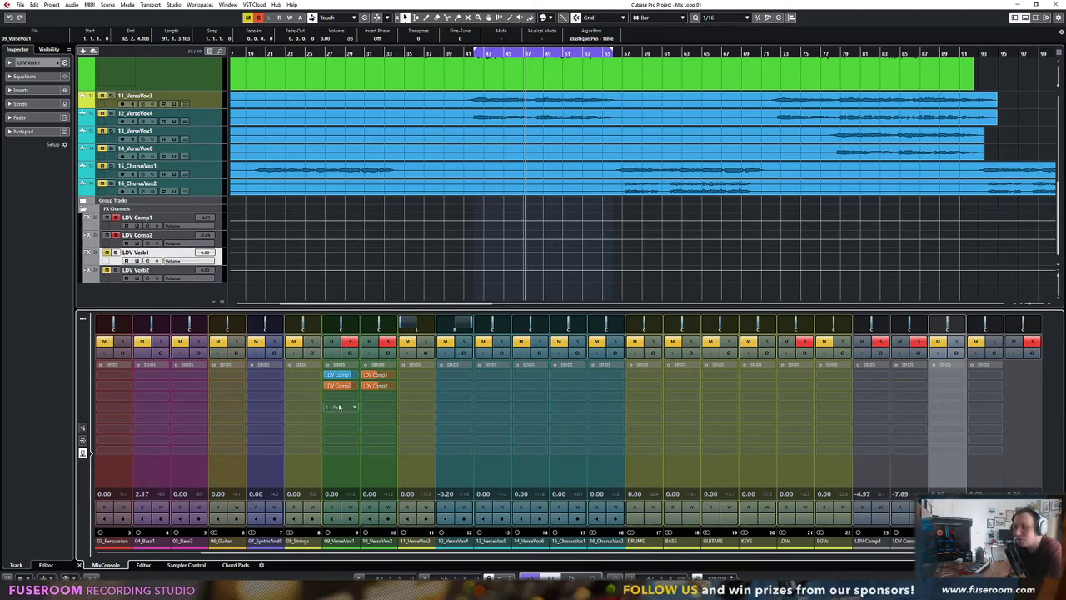
Add a send from 09_VerseVox1 to LDV Verb1, enable it and play the mix
{"action": "left_click", "coordinate": [357, 398]}
{"action": "left_click", "coordinate": [363, 442]}
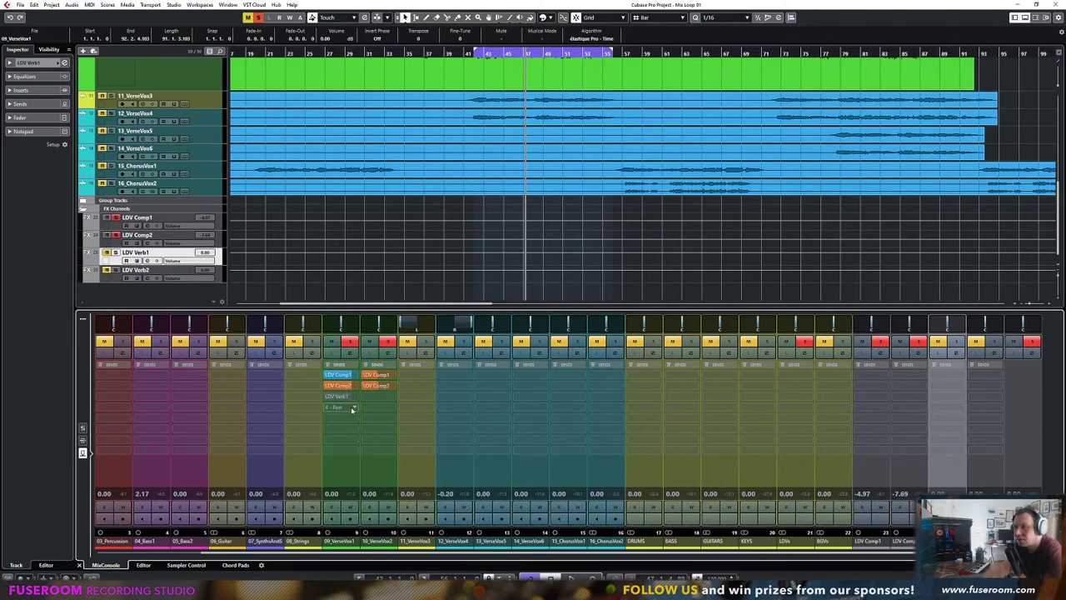
{"action": "left_click", "coordinate": [327, 397]}
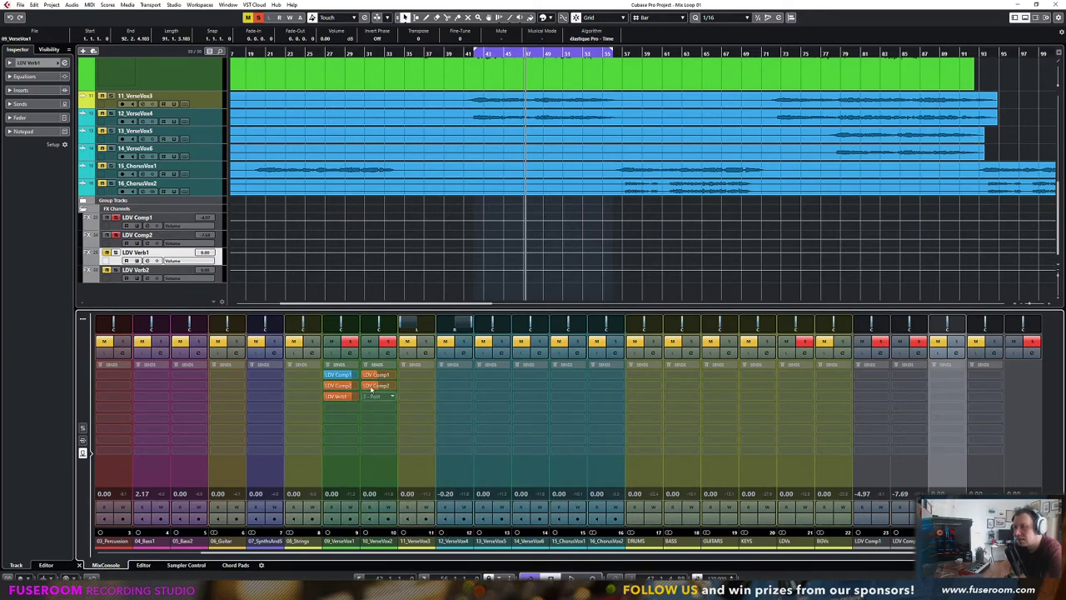
{"action": "key", "text": "space"}
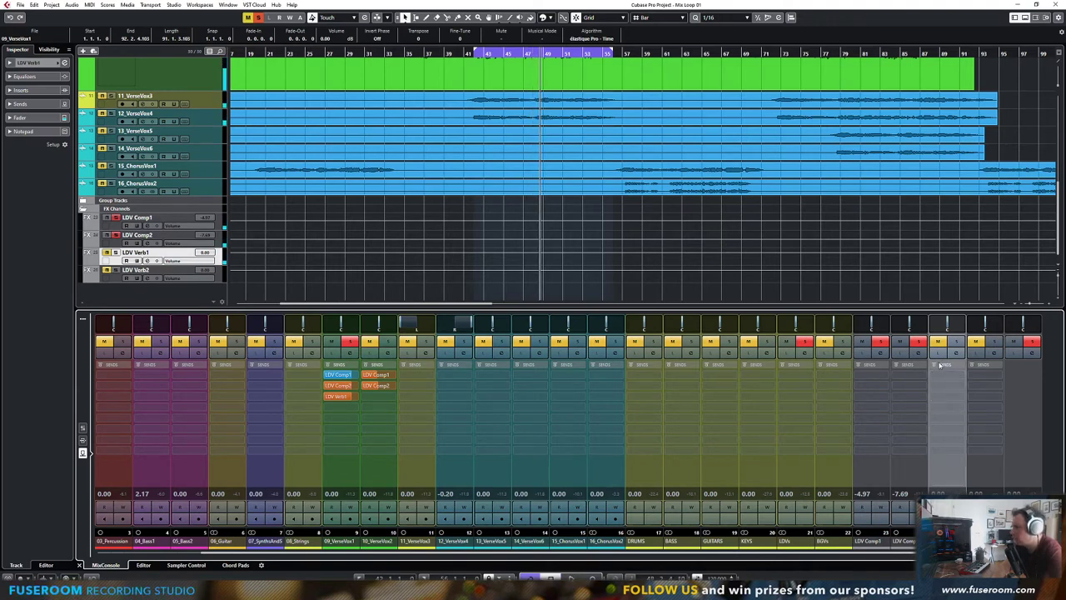
Show the inserts in the mixer, and unmute and solo LDV Verb1
{"action": "left_click", "coordinate": [82, 440]}
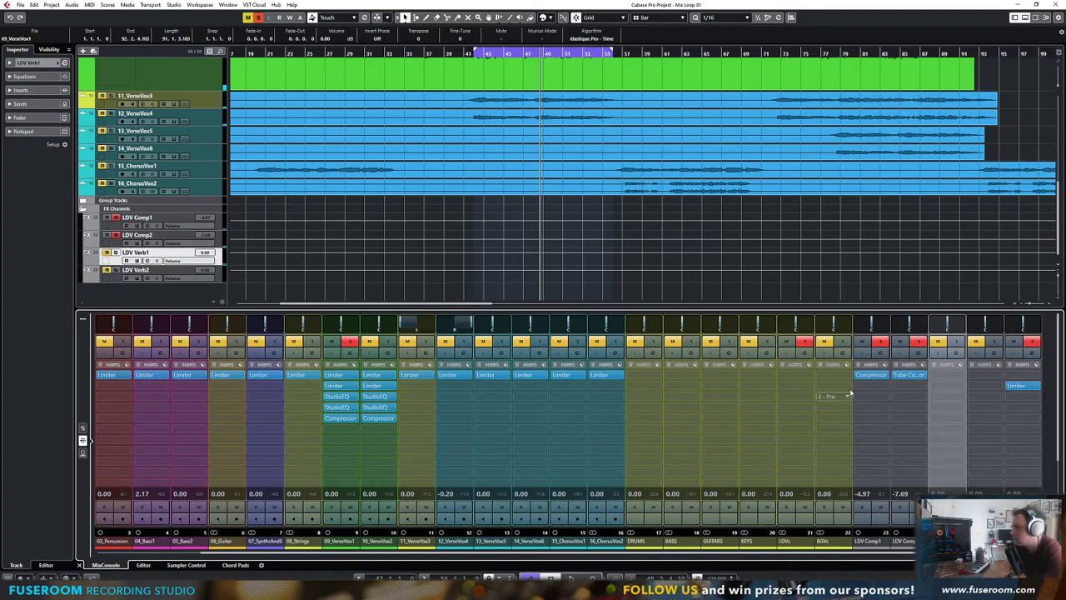
{"action": "left_click", "coordinate": [937, 341]}
{"action": "left_click", "coordinate": [956, 341]}
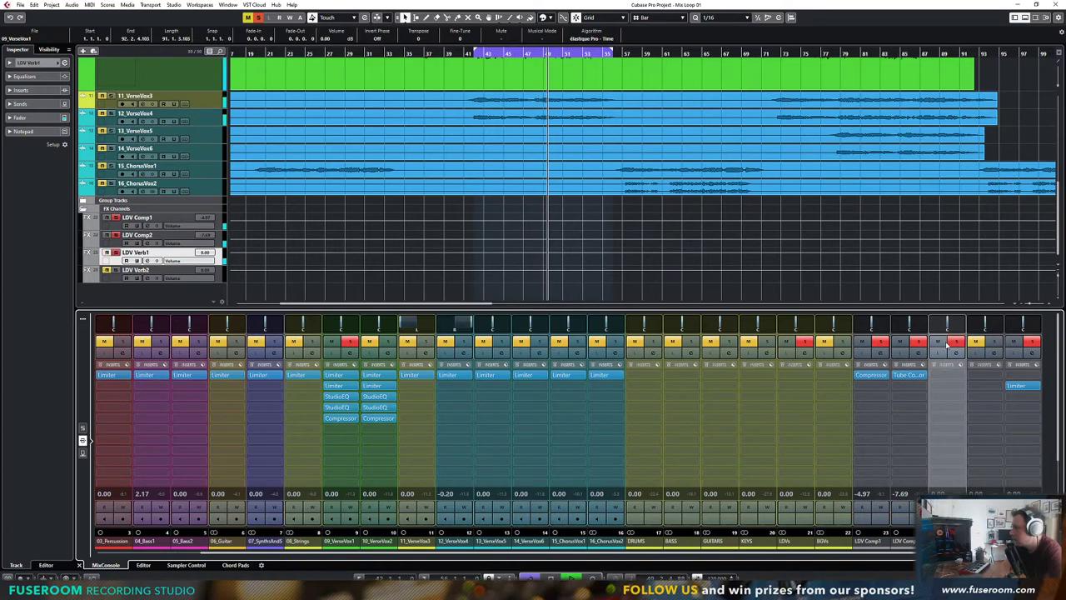
Stop playback and insert the RoomWorks reverb in the first insert slot of LDV Verb1
{"action": "left_click", "coordinate": [958, 375]}
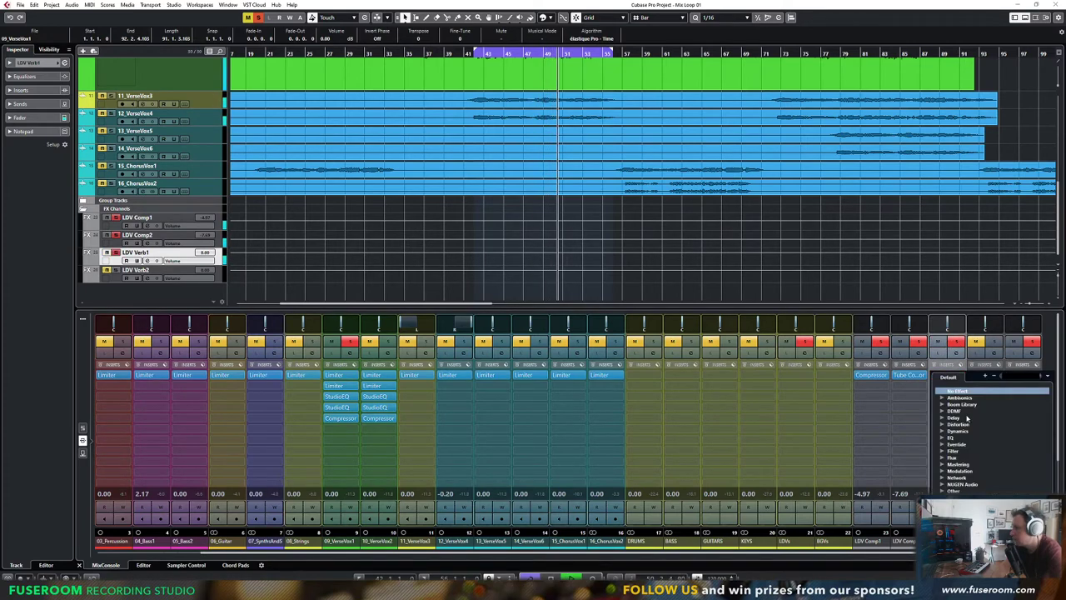
{"action": "left_click", "coordinate": [902, 386]}
{"action": "key", "text": "space"}
{"action": "left_click", "coordinate": [951, 376]}
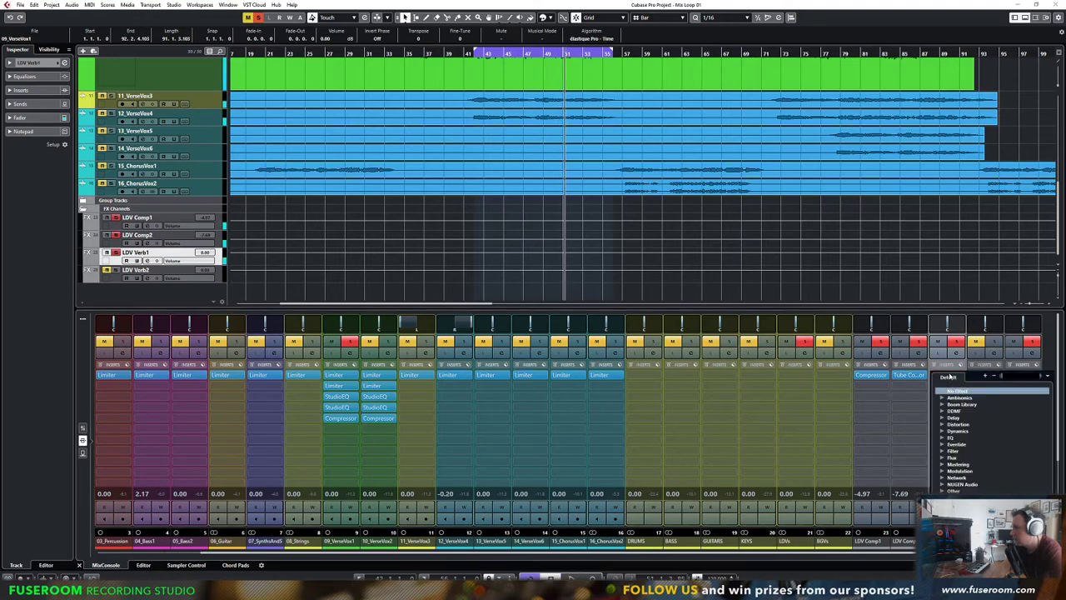
{"action": "scroll", "coordinate": [962, 470], "scroll_direction": "down", "scroll_amount": 1}
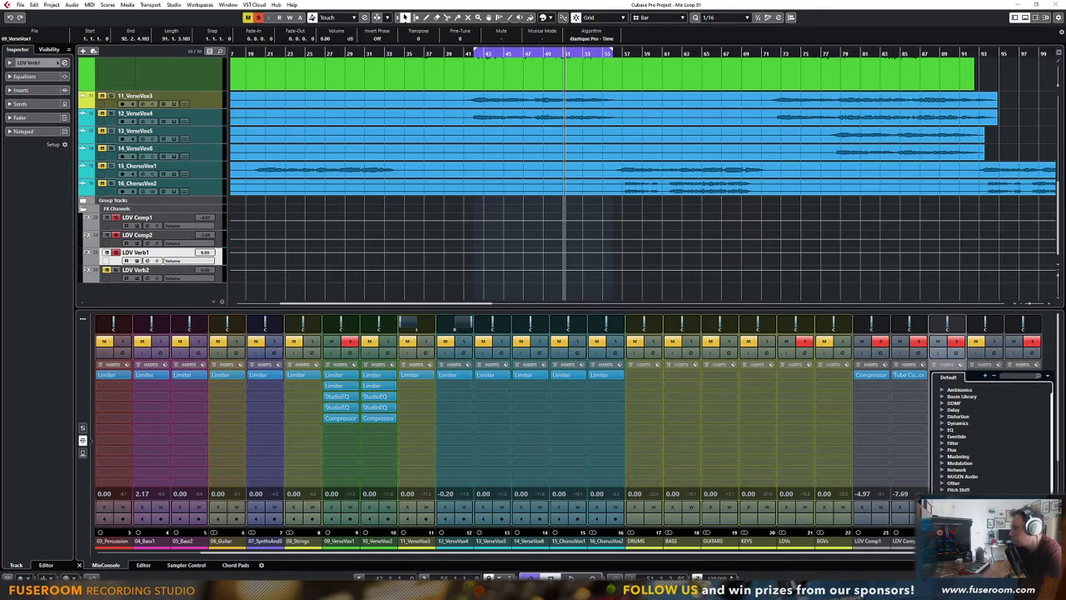
{"action": "double_click", "coordinate": [965, 530]}
{"action": "left_click_drag", "start_coordinate": [583, 203], "coordinate": [758, 182]}
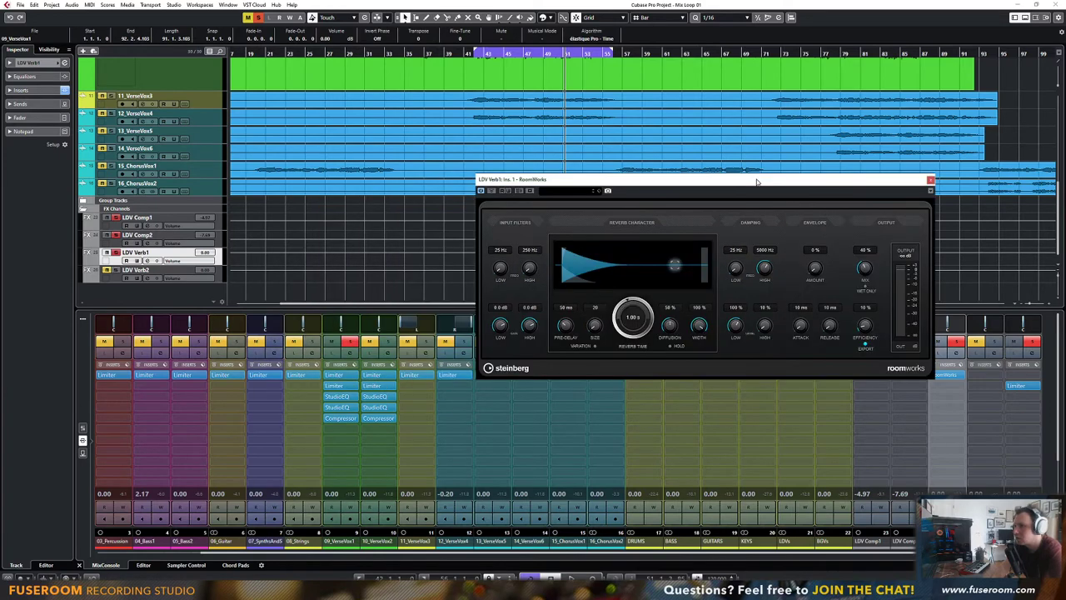
Set the RoomWorks mix to 100 % and its pre-delay to 140 ms while auditioning the reverb
{"action": "key", "text": "space"}
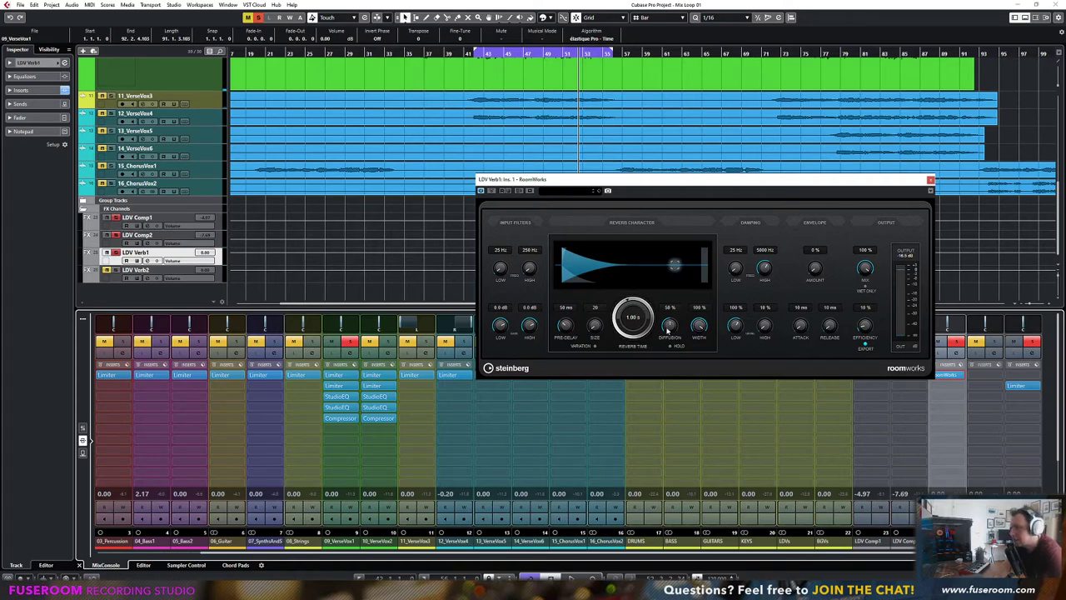
{"action": "left_click_drag", "start_coordinate": [563, 328], "coordinate": [565, 405]}
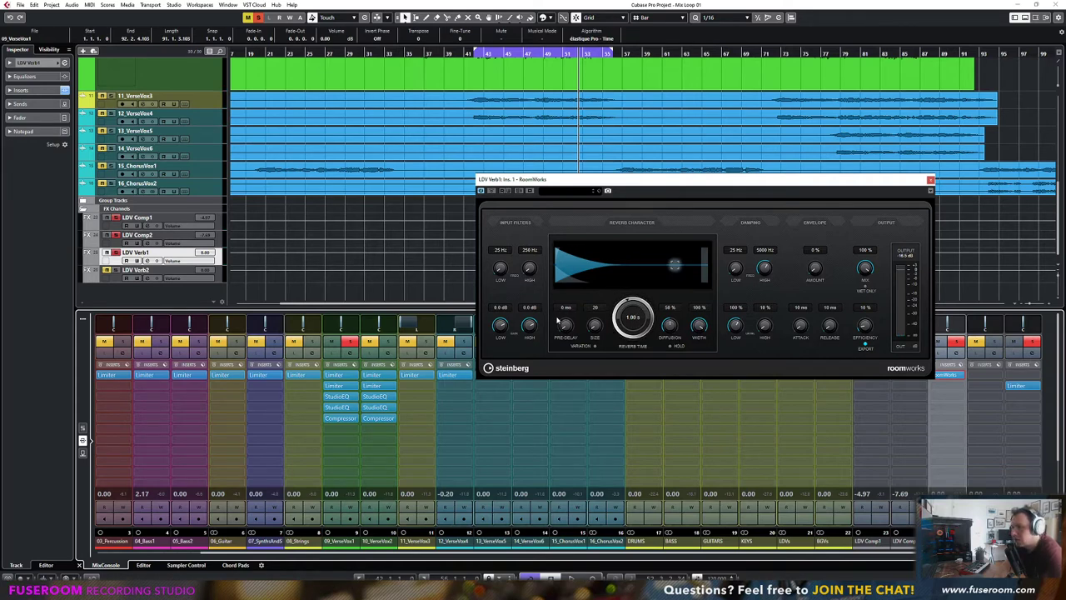
{"action": "left_click_drag", "start_coordinate": [570, 330], "coordinate": [569, 303]}
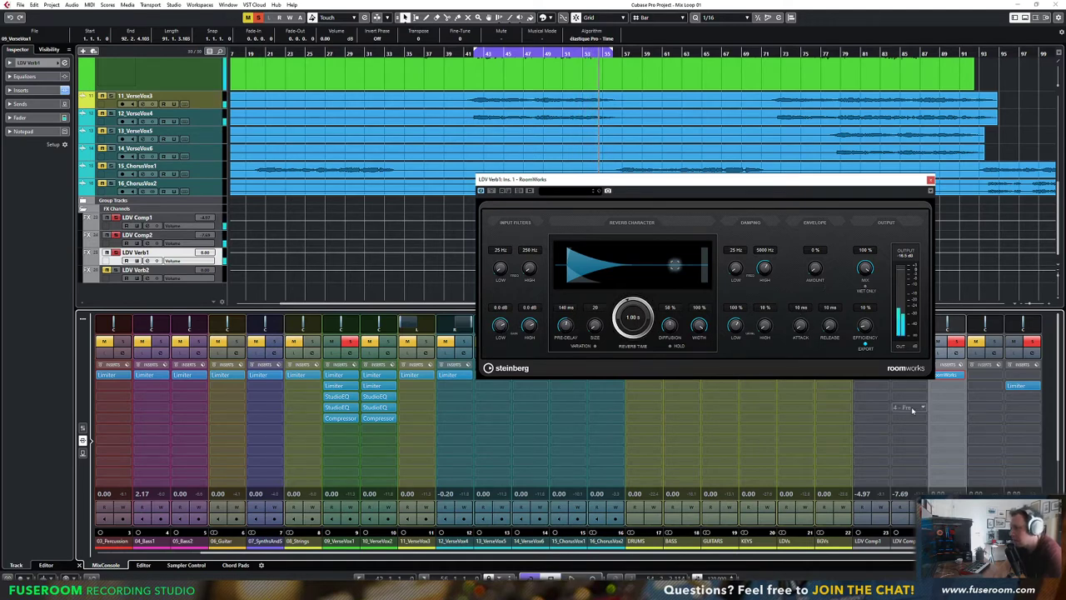
Show the full MixConsole with LDV Verb1 in view and move the RoomWorks window clear of the lead vocal sends
{"action": "key", "text": "F3"}
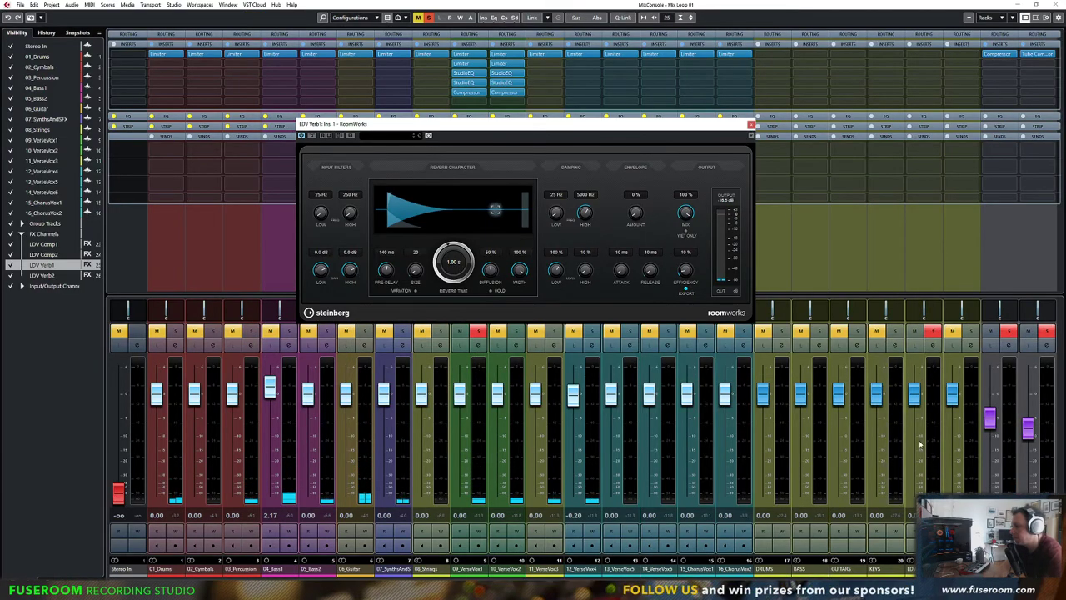
{"action": "scroll", "coordinate": [855, 566], "scroll_direction": "right", "scroll_amount": 2}
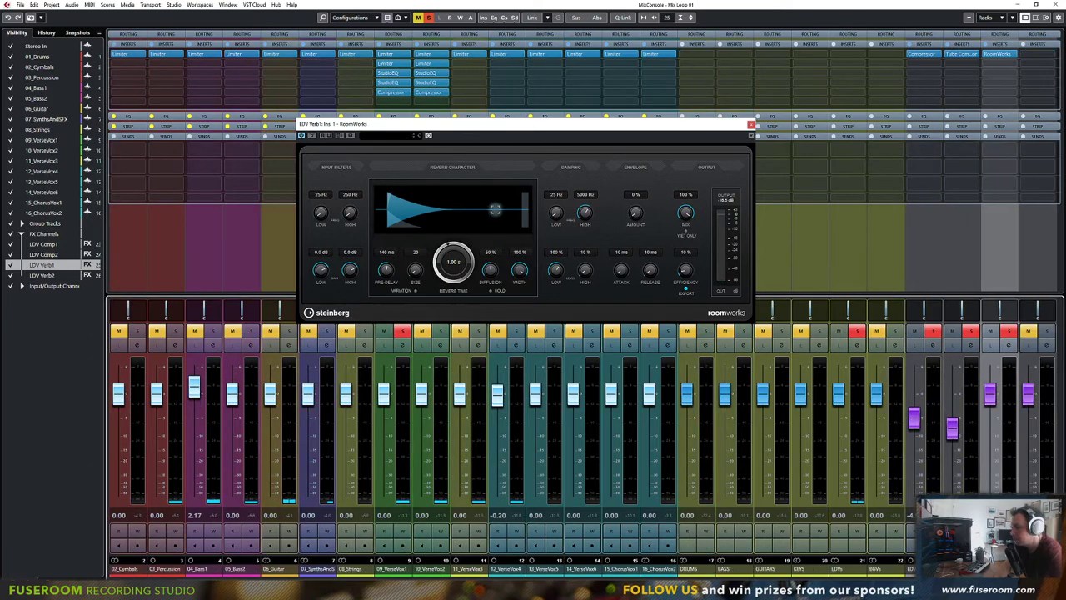
{"action": "left_click_drag", "start_coordinate": [617, 125], "coordinate": [757, 169]}
Shorten the RoomWorks reverb time to 0.10 s, with pre-delay at 61 ms, diffusion at 92 % and width at 100 %
{"action": "left_click_drag", "start_coordinate": [580, 305], "coordinate": [591, 329]}
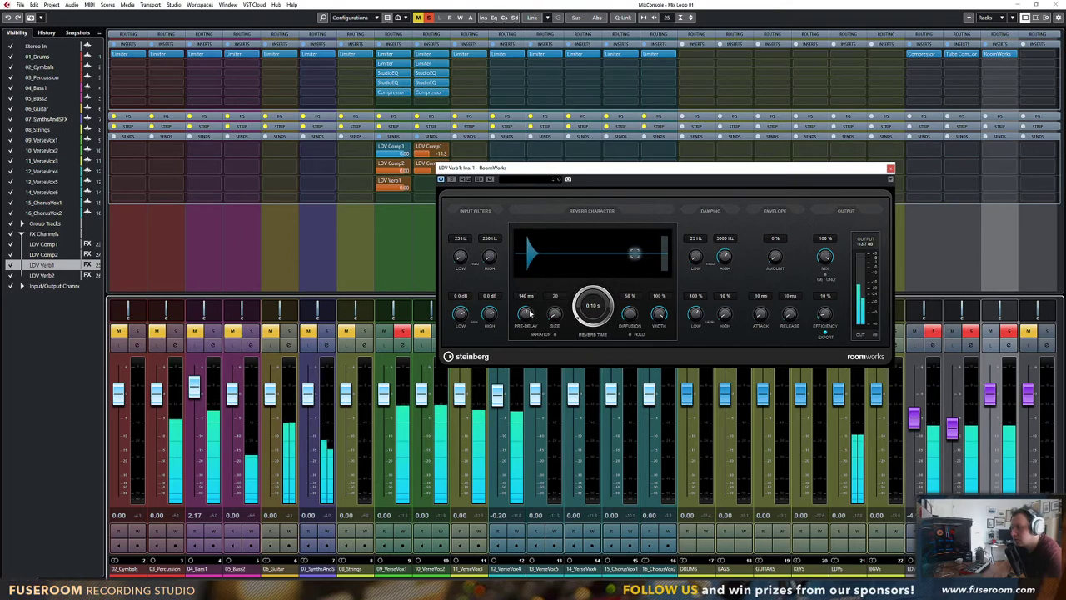
{"action": "left_click_drag", "start_coordinate": [525, 313], "coordinate": [524, 325]}
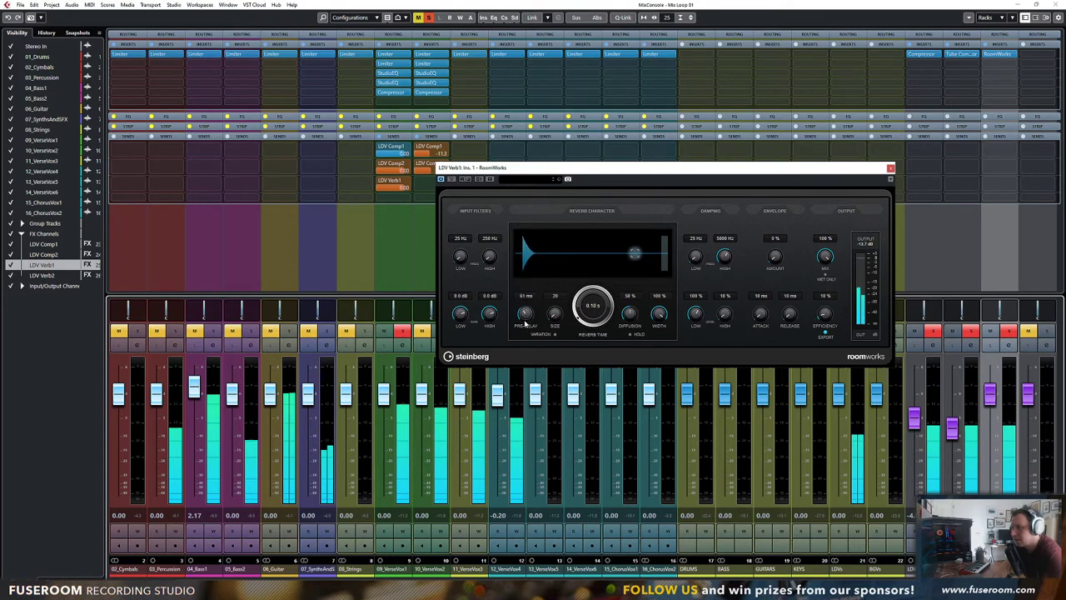
{"action": "left_click_drag", "start_coordinate": [621, 319], "coordinate": [658, 314]}
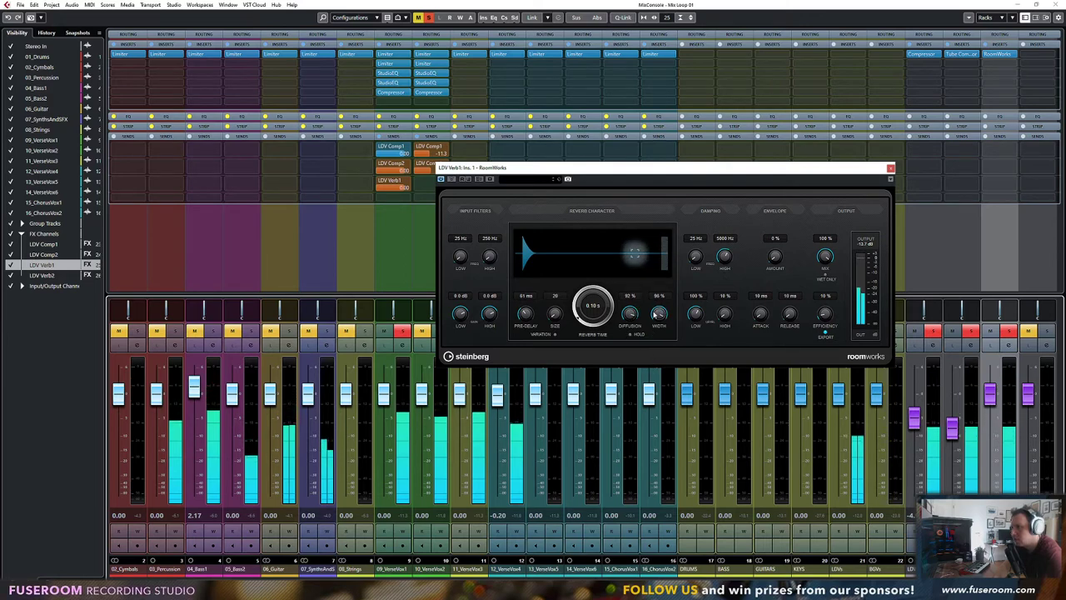
{"action": "left_click_drag", "start_coordinate": [696, 257], "coordinate": [704, 210]}
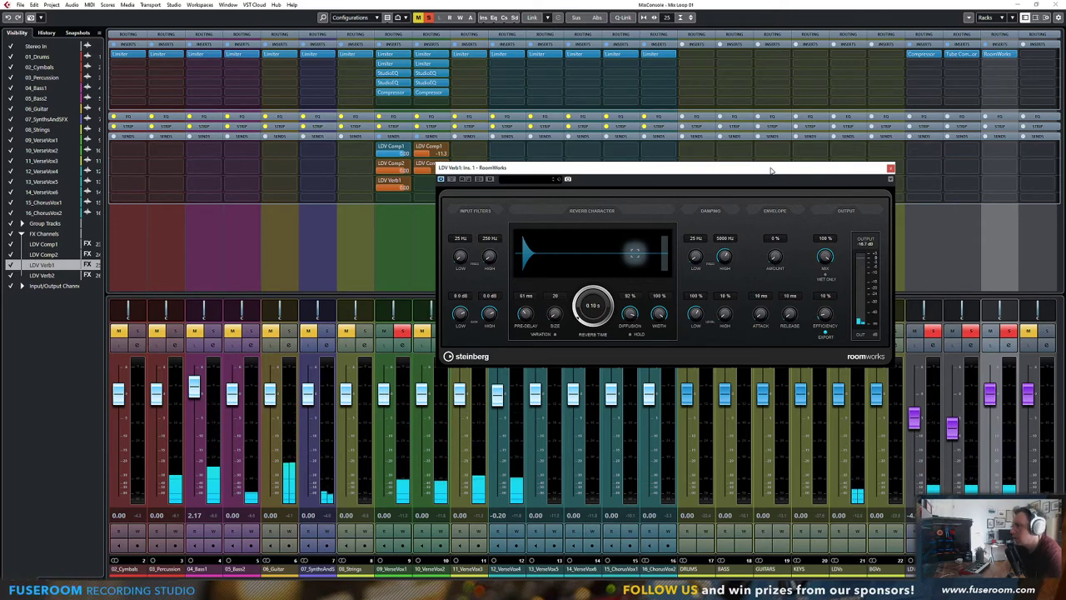
Reduce the RoomWorks low input gain and lower the LDV Verb1 fader during playback
{"action": "left_click_drag", "start_coordinate": [772, 171], "coordinate": [724, 158]}
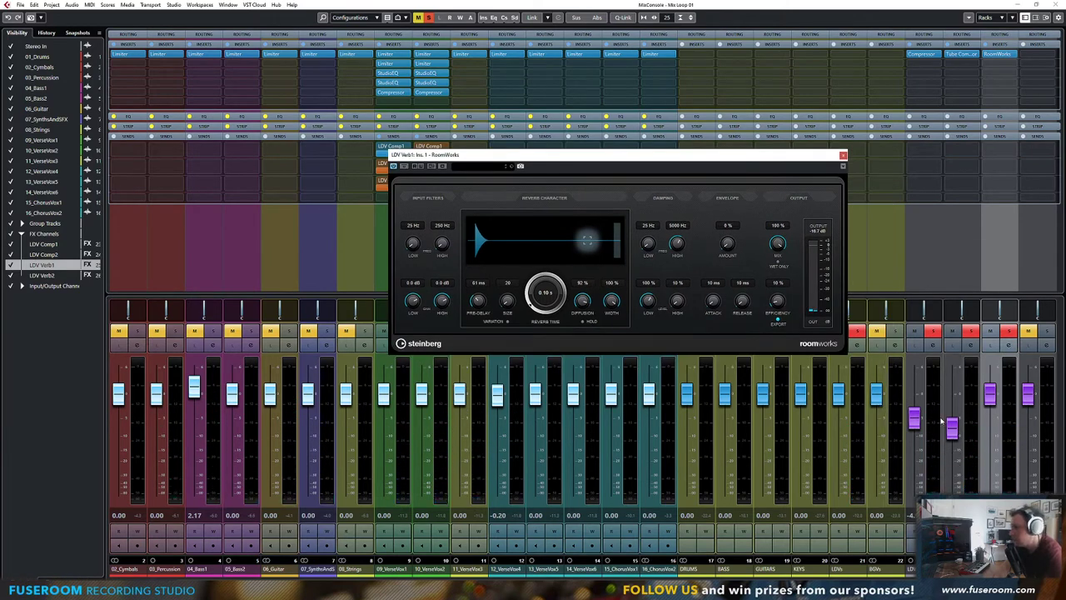
{"action": "key", "text": "space"}
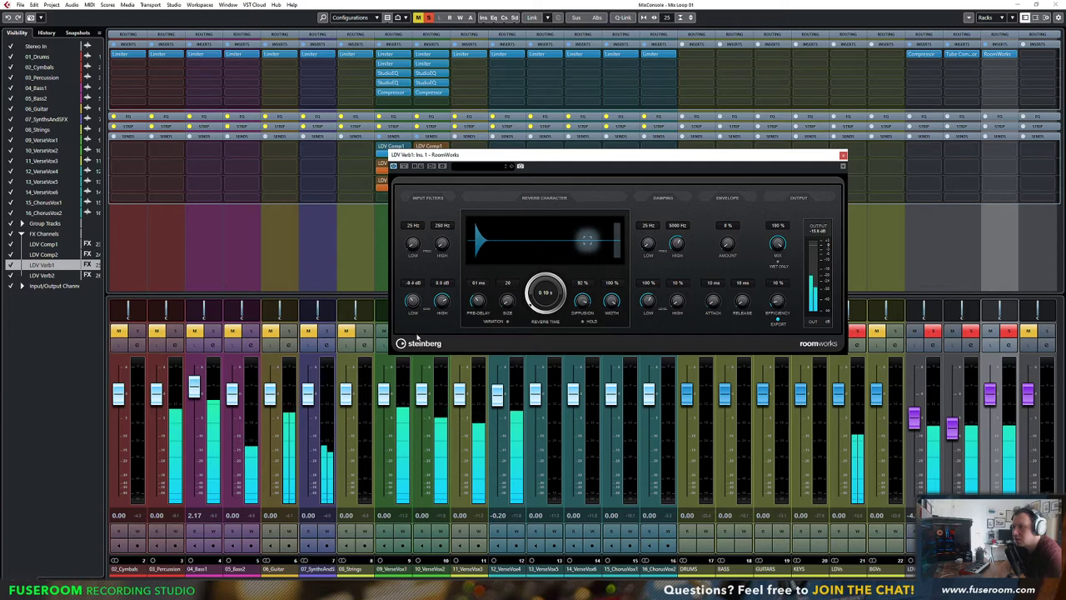
{"action": "left_click_drag", "start_coordinate": [992, 399], "coordinate": [1000, 443]}
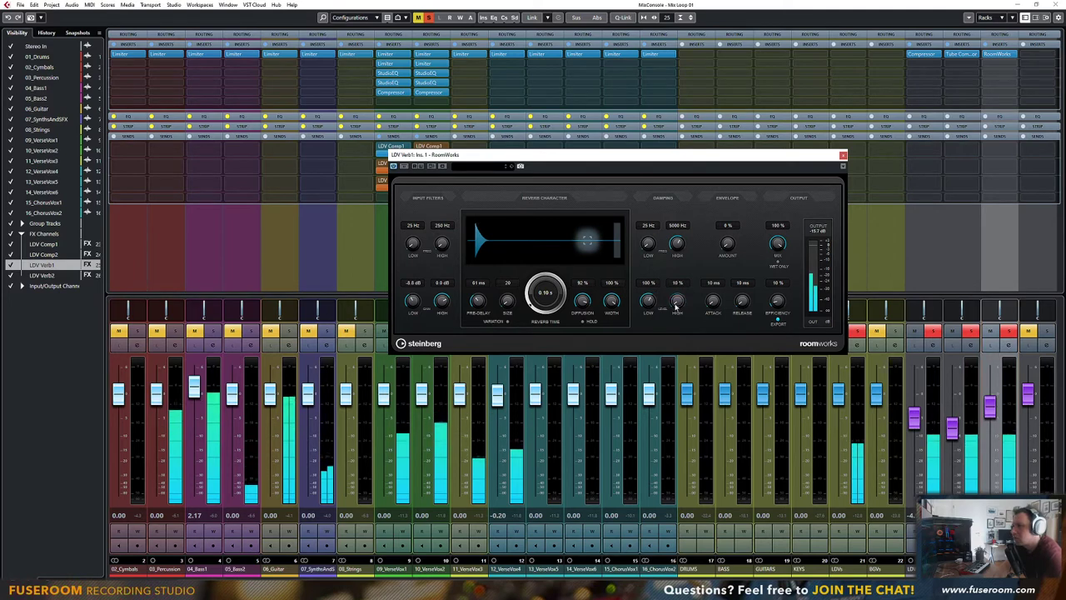
Increase the RoomWorks size and set pre-delay to 70 ms, diffusion to 83 %, width to 49 % and reverb time to 0.22 s
{"action": "left_click_drag", "start_coordinate": [517, 235], "coordinate": [520, 285]}
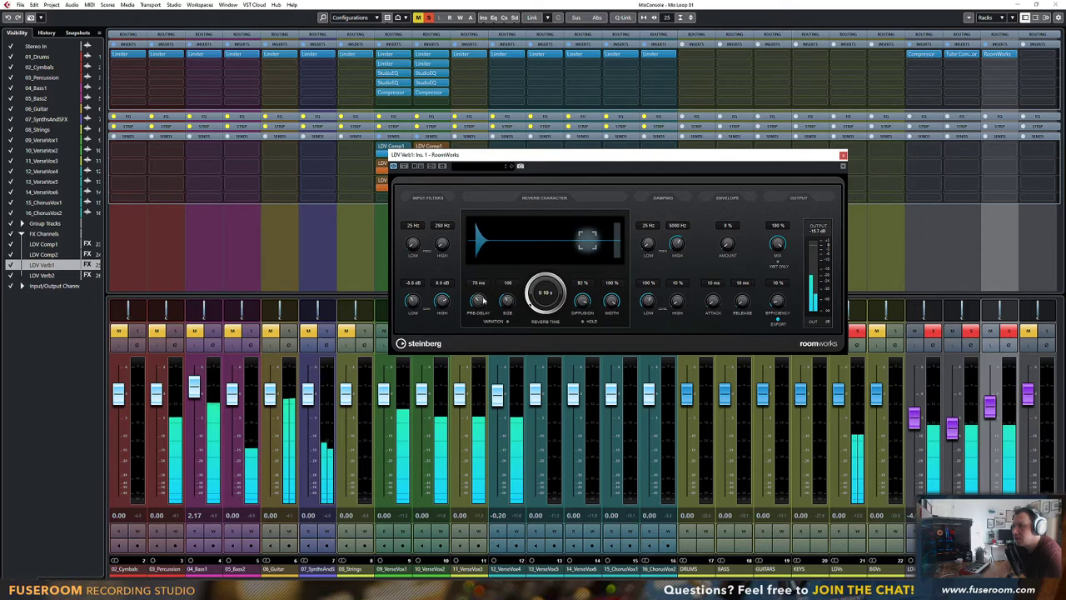
{"action": "left_click_drag", "start_coordinate": [584, 301], "coordinate": [611, 365]}
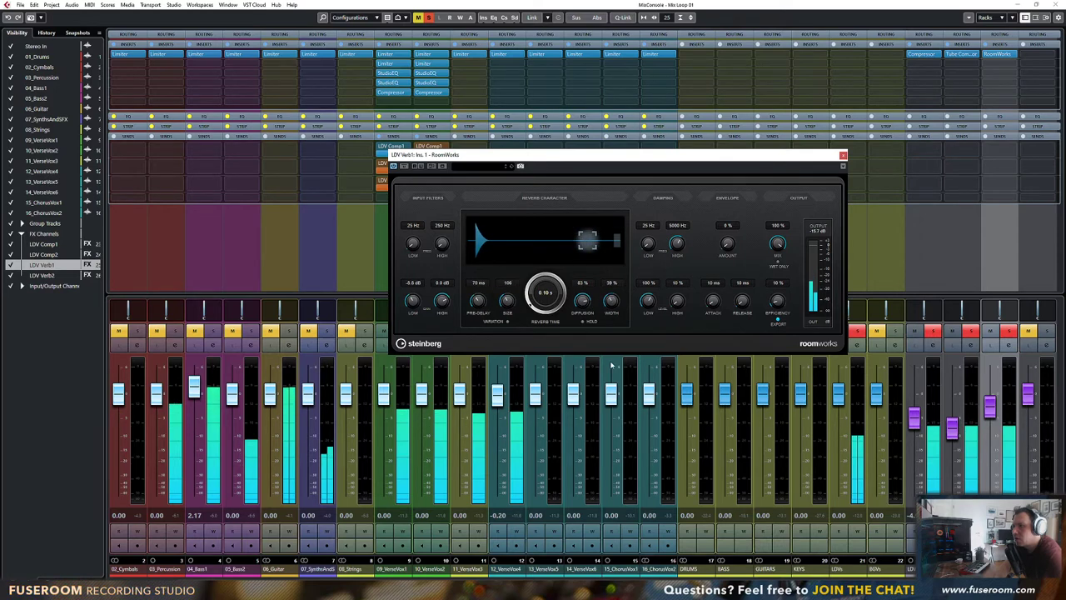
{"action": "mouse_move", "coordinate": [544, 293]}
{"action": "left_mouse_down"}
{"action": "mouse_move", "coordinate": [542, 283]}
{"action": "mouse_move", "coordinate": [537, 292]}
{"action": "left_mouse_up"}
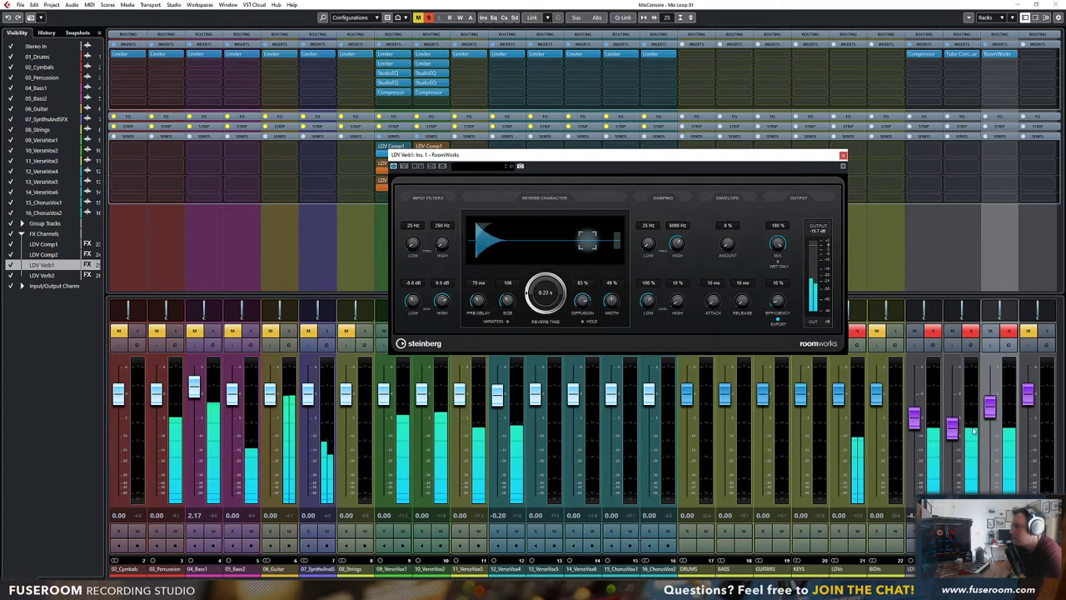
{"action": "mouse_move", "coordinate": [991, 398]}
{"action": "left_mouse_down"}
{"action": "mouse_move", "coordinate": [991, 462]}
{"action": "mouse_move", "coordinate": [991, 399]}
{"action": "left_mouse_up"}
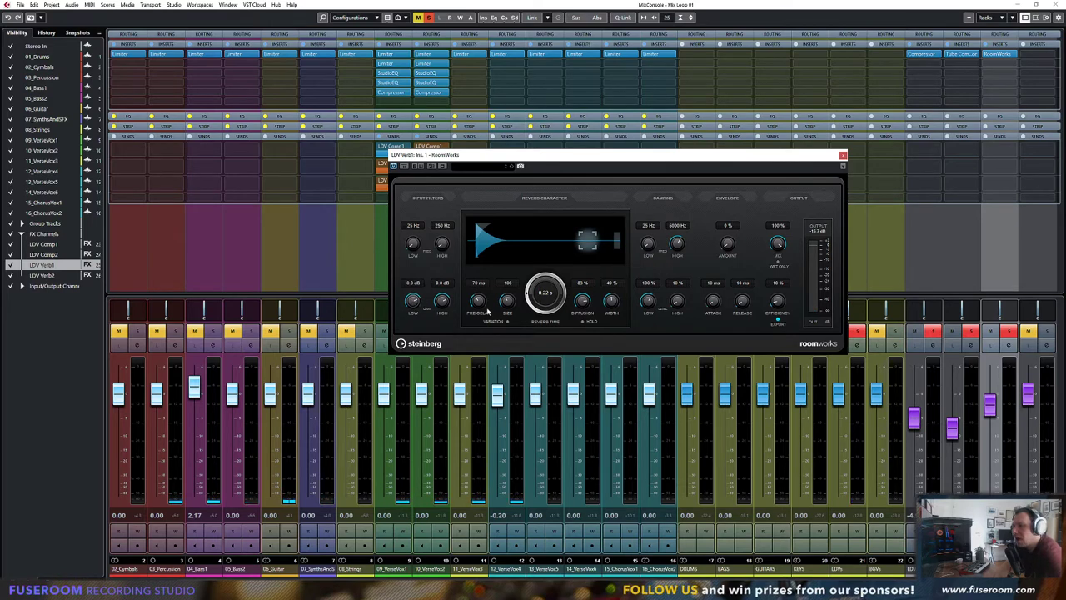
Replace RoomWorks on LDV Verb1 with REVerence and raise the channel's fader during playback
{"action": "left_click", "coordinate": [1000, 55]}
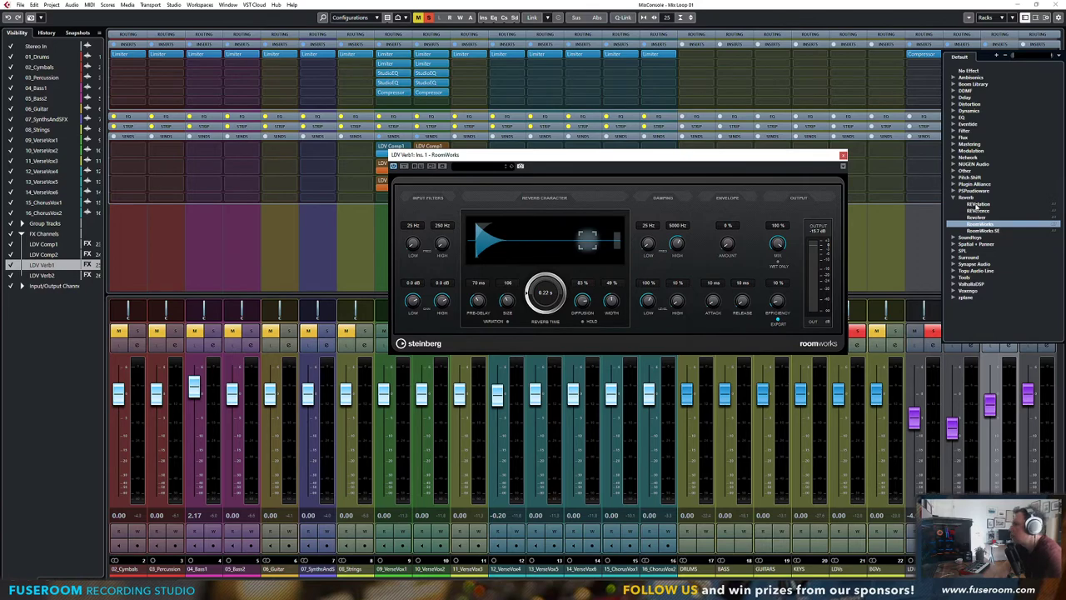
{"action": "left_click", "coordinate": [979, 224]}
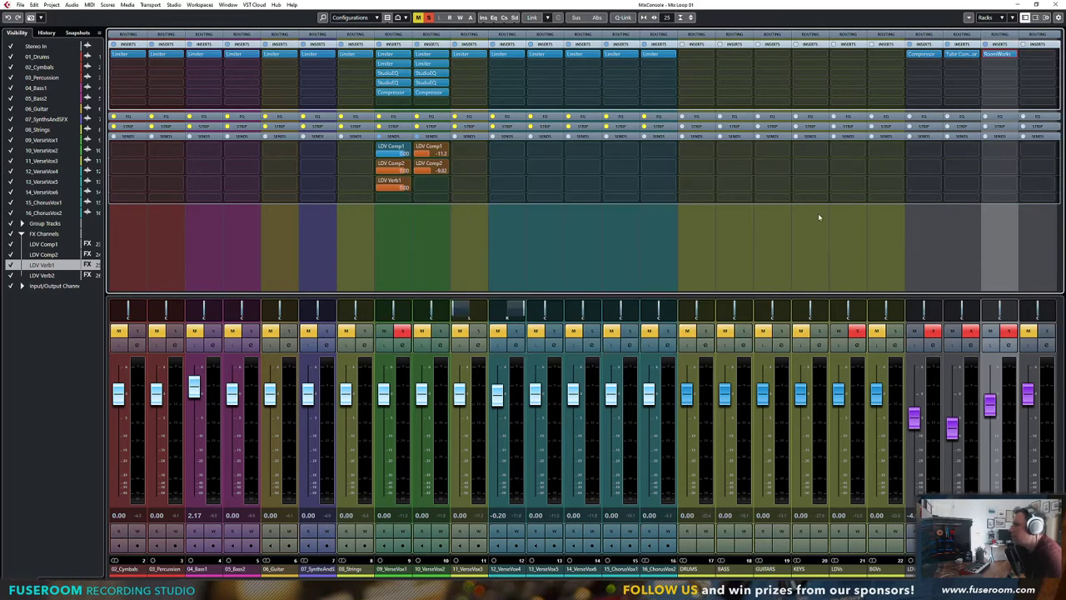
{"action": "left_click_drag", "start_coordinate": [617, 171], "coordinate": [725, 160]}
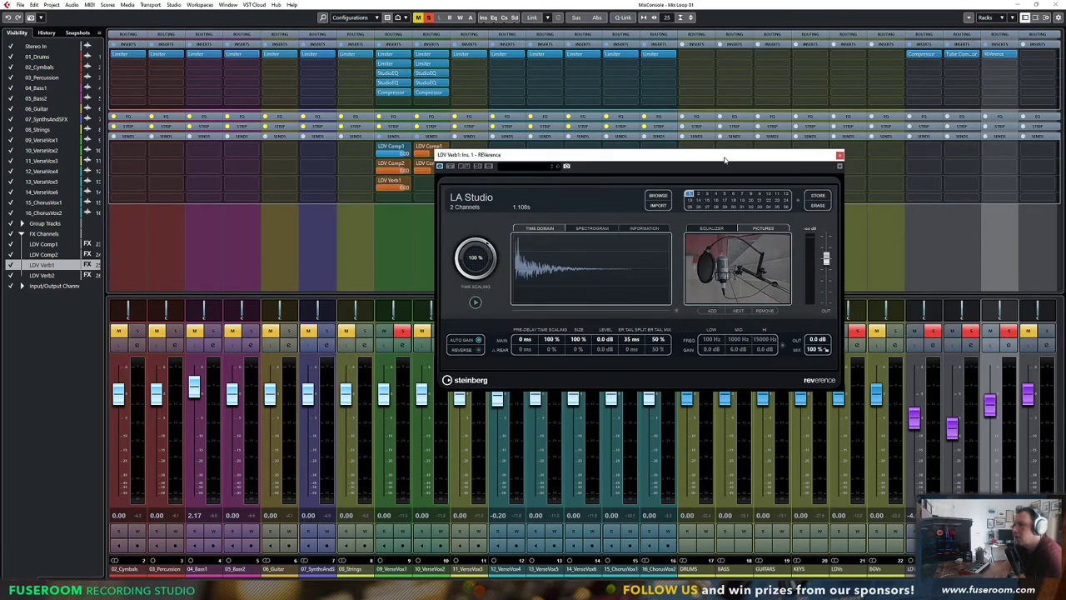
{"action": "key", "text": "space"}
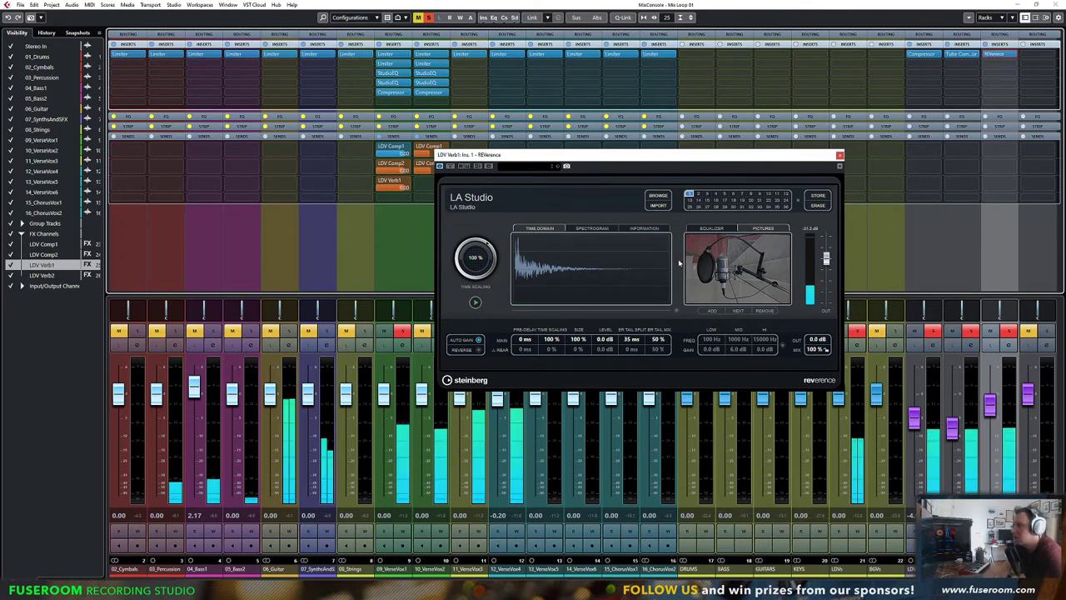
{"action": "left_click_drag", "start_coordinate": [578, 155], "coordinate": [618, 154]}
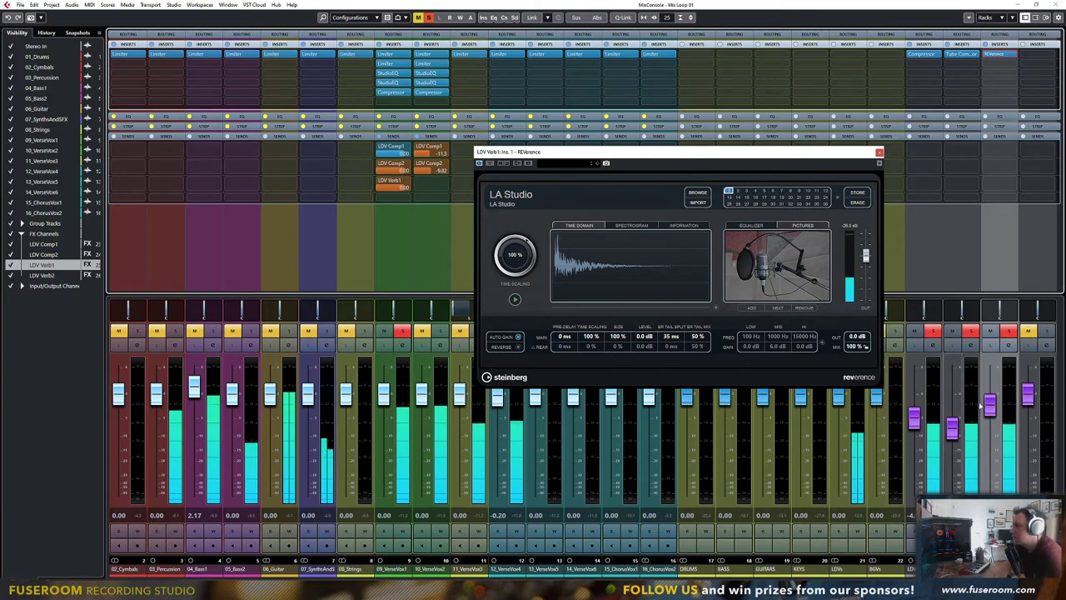
{"action": "left_click_drag", "start_coordinate": [993, 406], "coordinate": [994, 384]}
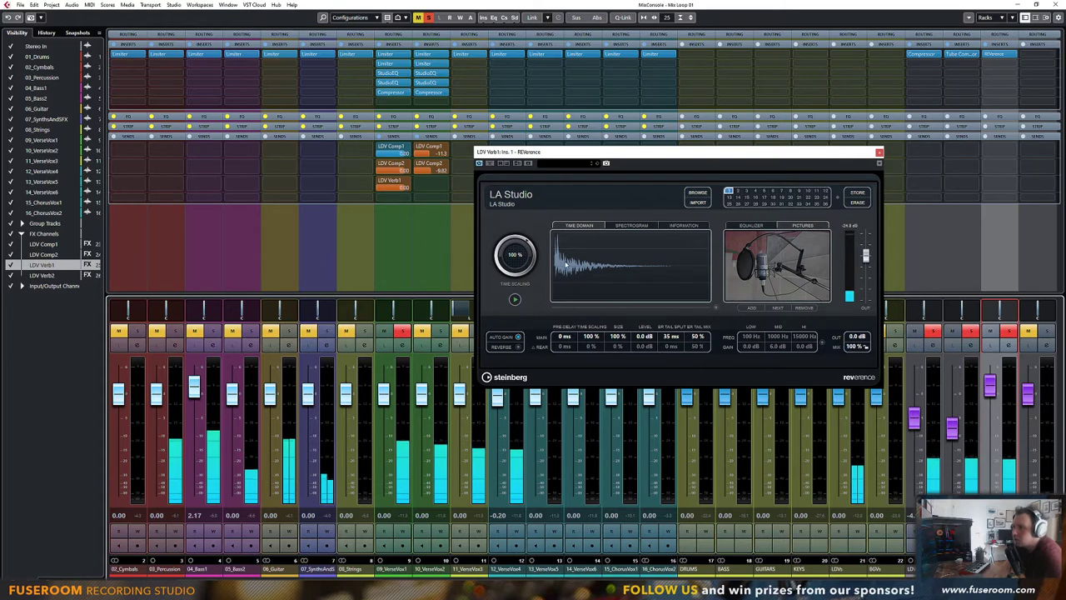
Search the REVerence presets for "room", load Absorptive Stage A (SR) and play the mix
{"action": "left_click", "coordinate": [697, 192]}
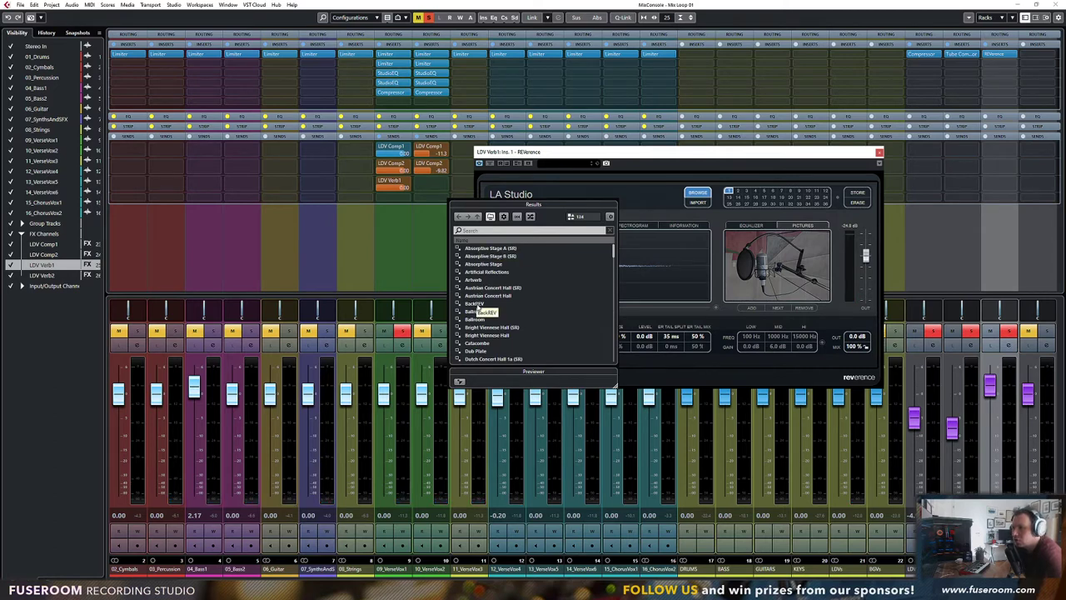
{"action": "scroll", "coordinate": [479, 305], "scroll_direction": "down", "scroll_amount": 7}
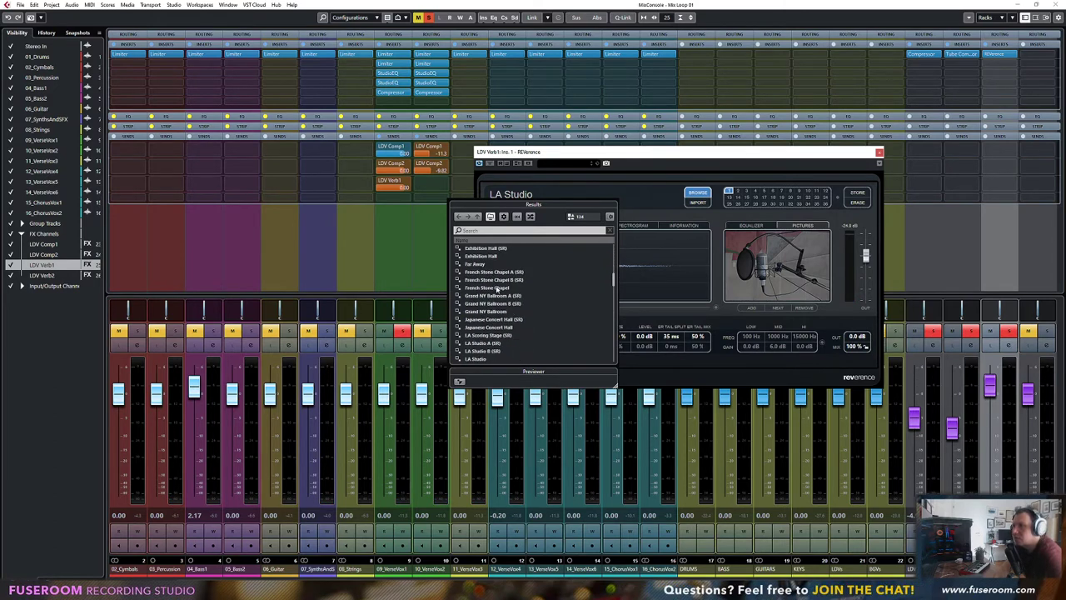
{"action": "scroll", "coordinate": [498, 289], "scroll_direction": "up", "scroll_amount": 2}
{"action": "left_click", "coordinate": [492, 231]}
{"action": "type", "text": "room"}
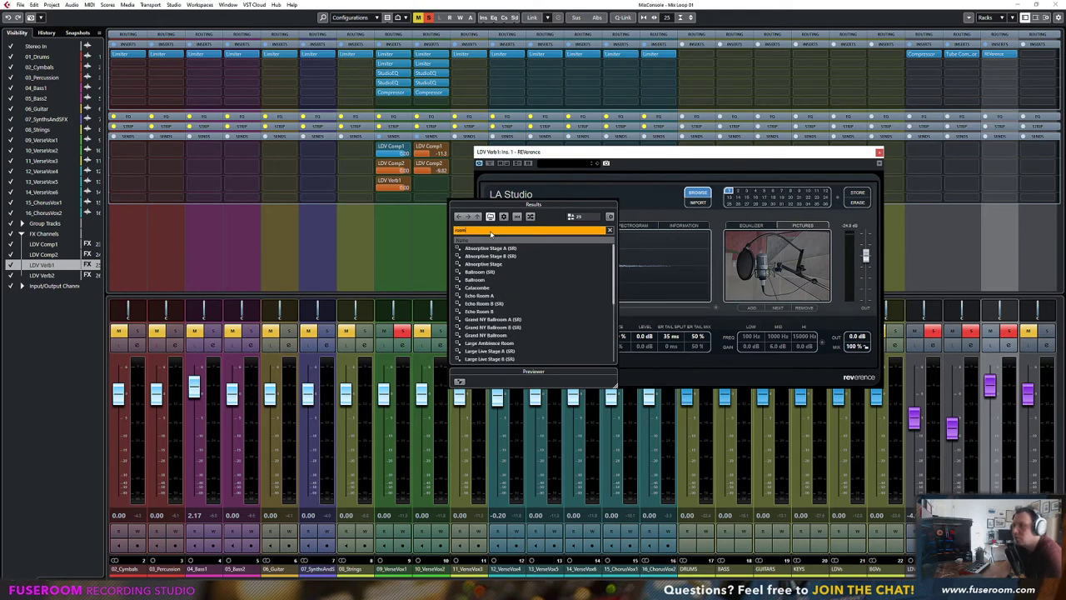
{"action": "double_click", "coordinate": [489, 248]}
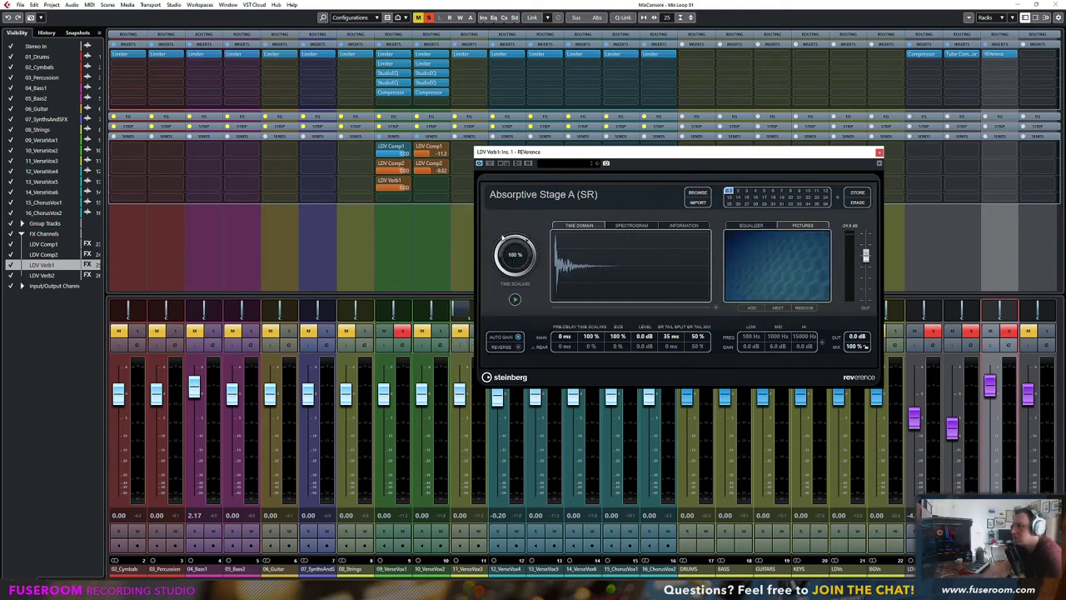
{"action": "key", "text": "space"}
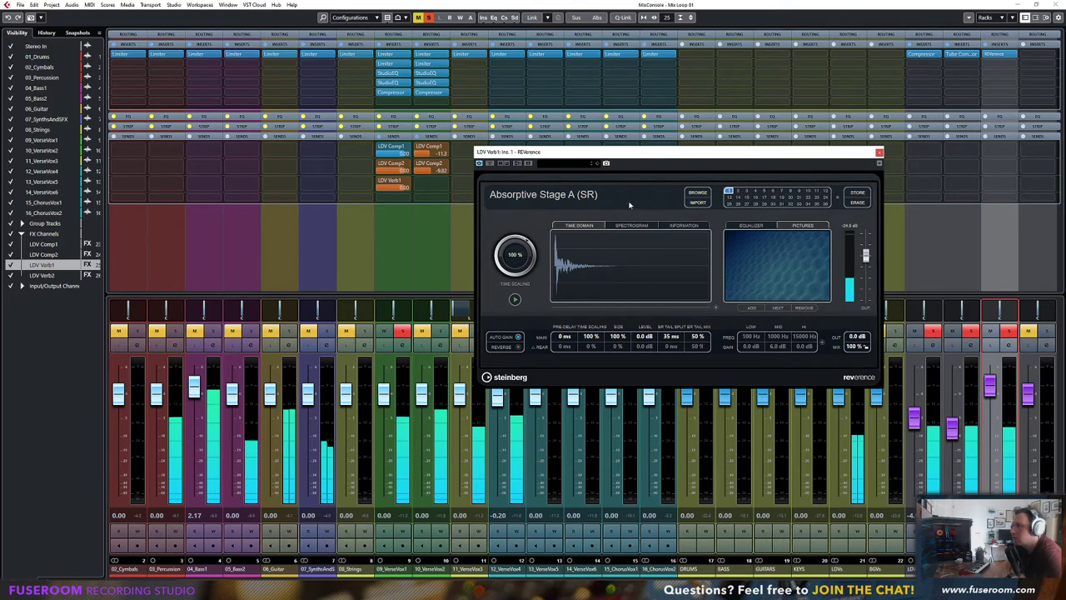
Load the Absorptive Stage B (SR) preset into REVerence's second program slot
{"action": "left_click", "coordinate": [736, 192]}
{"action": "left_click", "coordinate": [492, 256]}
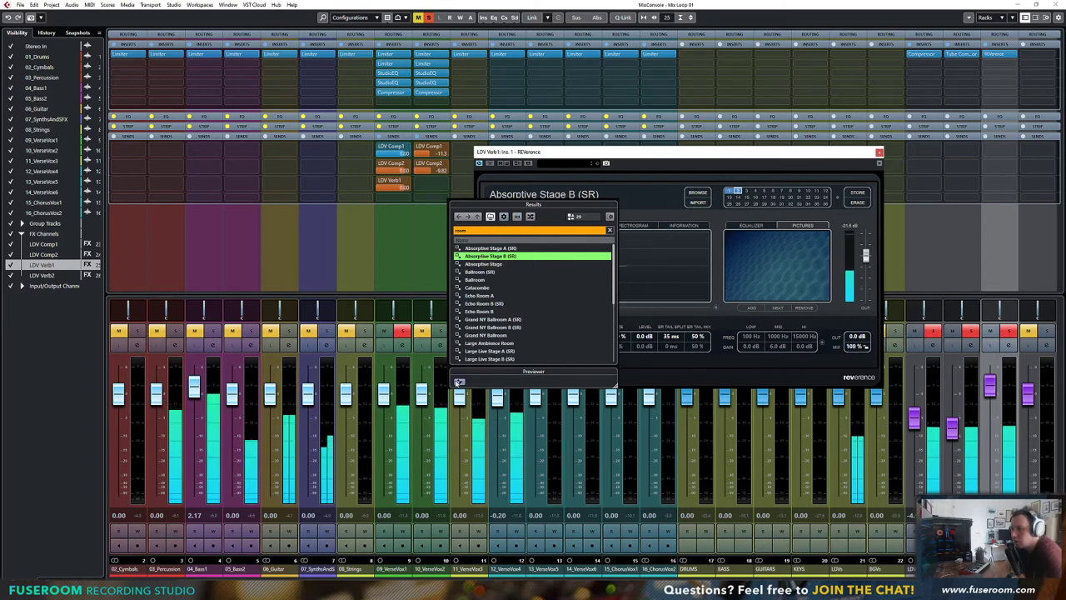
{"action": "left_click", "coordinate": [459, 383]}
Try the Absorptive Stage and Reflective presets in REVerence on LDV Verb1 and play the mix
{"action": "left_click", "coordinate": [480, 264]}
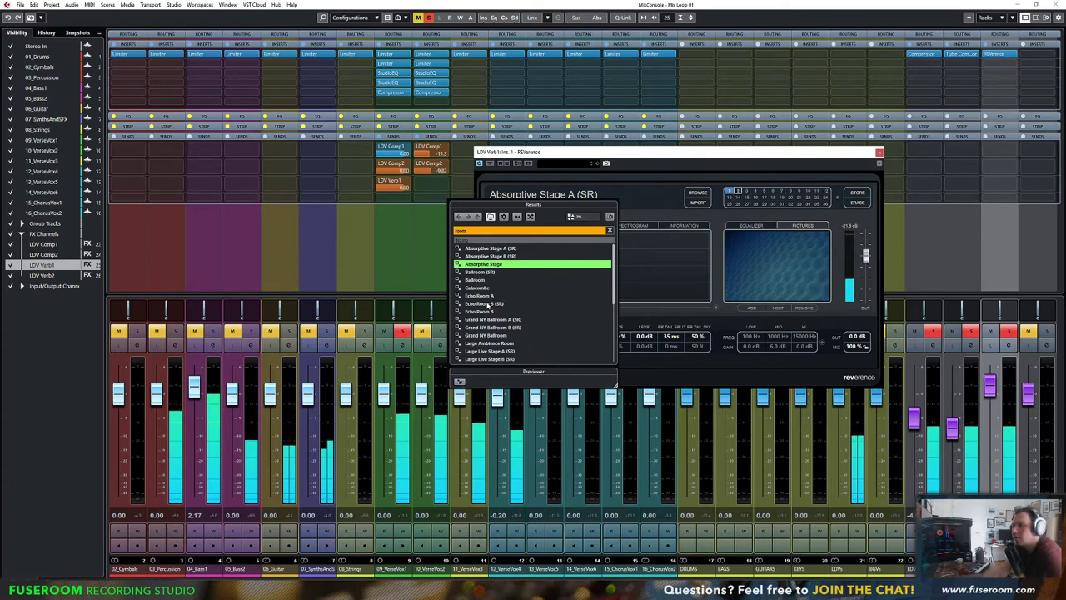
{"action": "scroll", "coordinate": [488, 328], "scroll_direction": "down", "scroll_amount": 3}
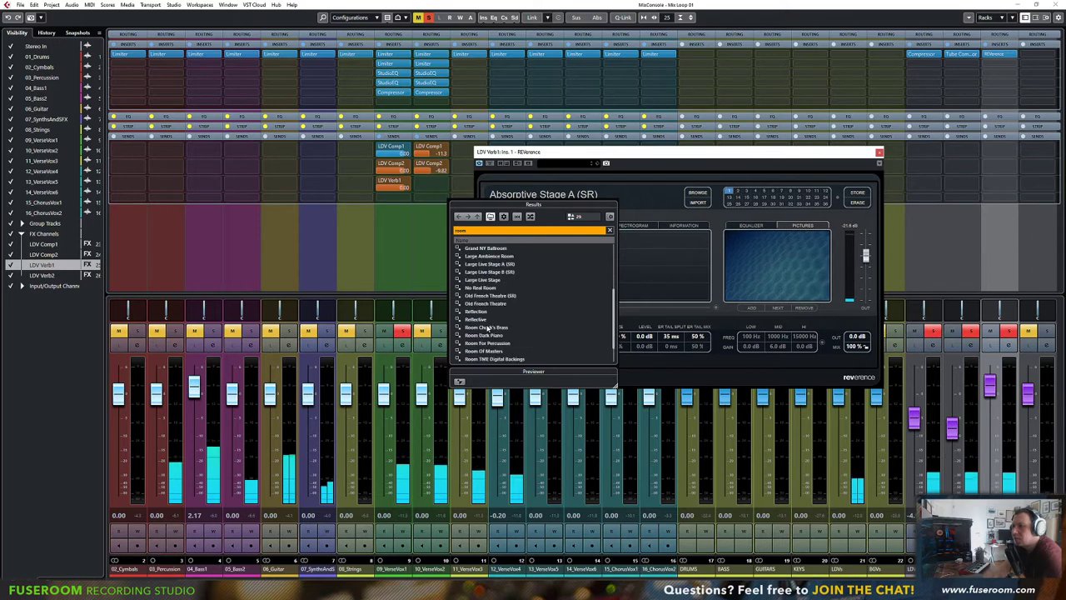
{"action": "scroll", "coordinate": [488, 329], "scroll_direction": "down", "scroll_amount": 4}
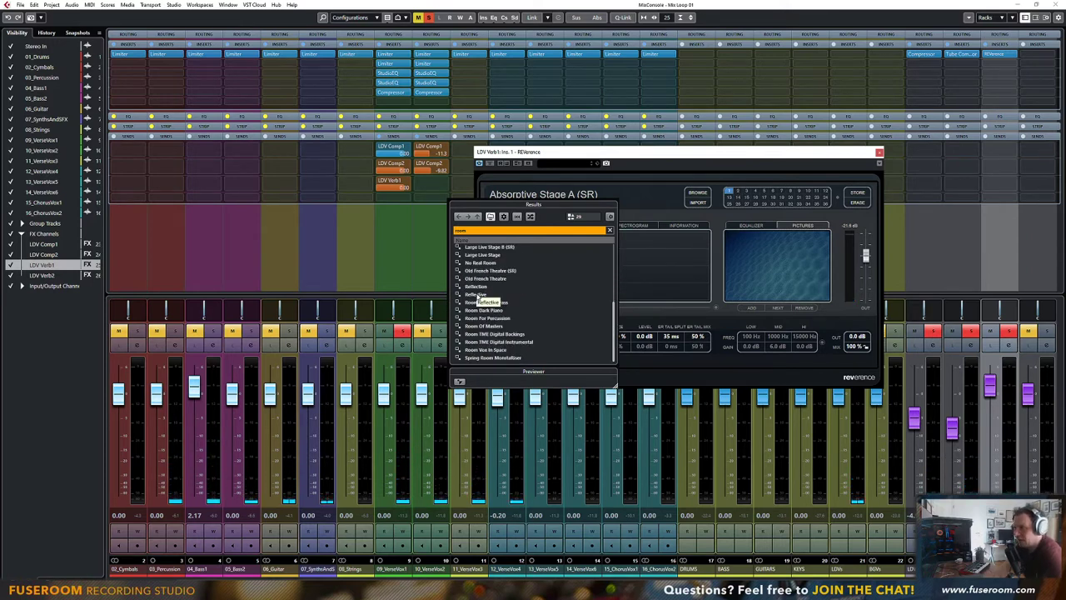
{"action": "double_click", "coordinate": [477, 295]}
{"action": "key", "text": "space"}
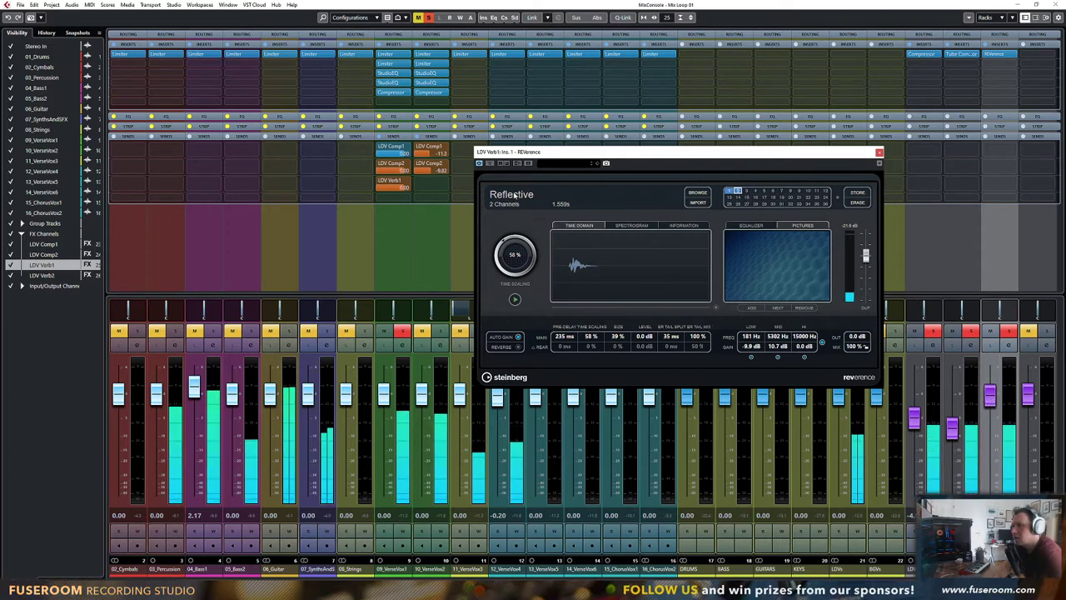
Load the Room Of Masters preset, reduce its time scaling to 27 % and lower the LDV Verb1 fader
{"action": "left_click", "coordinate": [697, 193]}
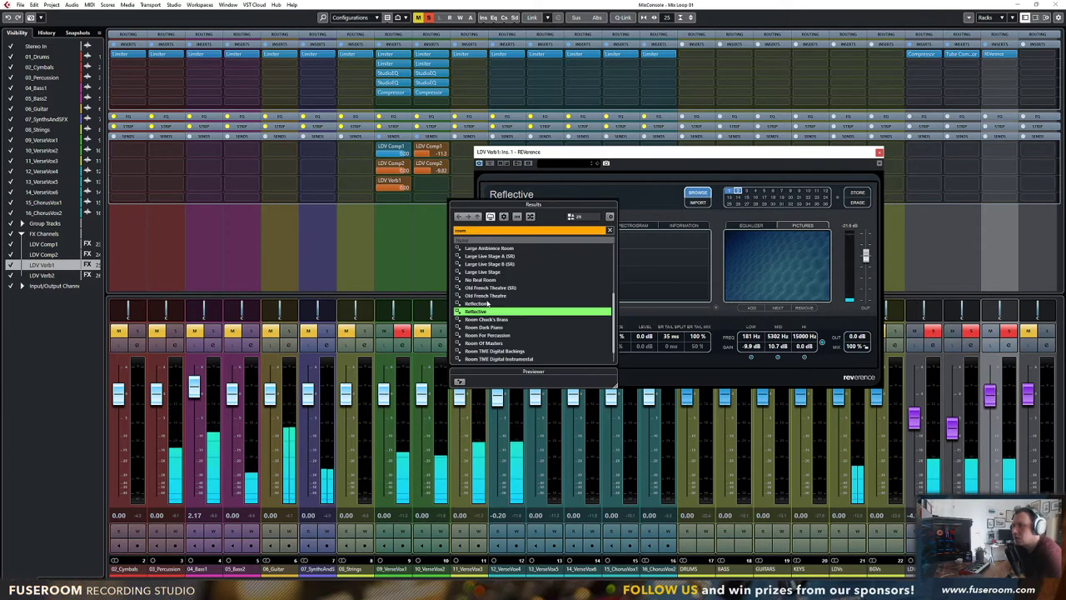
{"action": "scroll", "coordinate": [482, 334], "scroll_direction": "up", "scroll_amount": 2}
{"action": "double_click", "coordinate": [492, 326]}
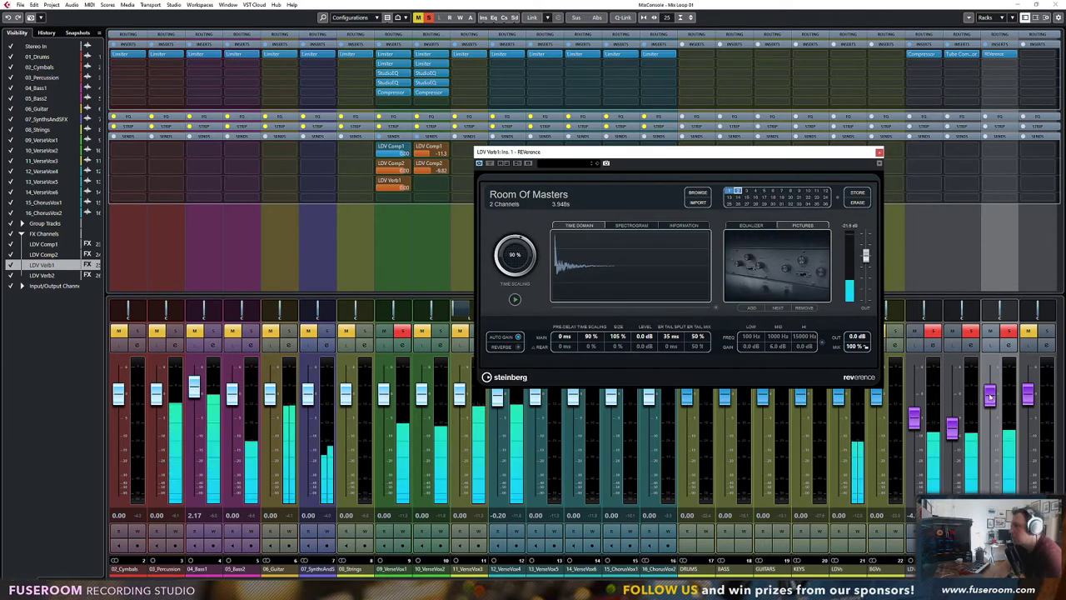
{"action": "left_click_drag", "start_coordinate": [524, 260], "coordinate": [531, 340]}
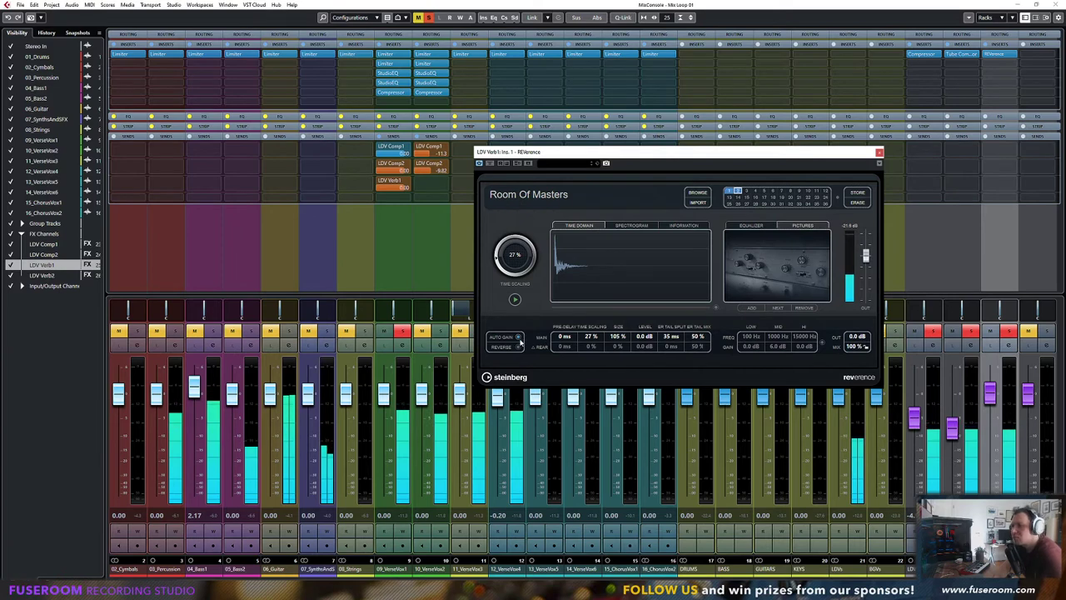
{"action": "left_click_drag", "start_coordinate": [990, 400], "coordinate": [991, 463]}
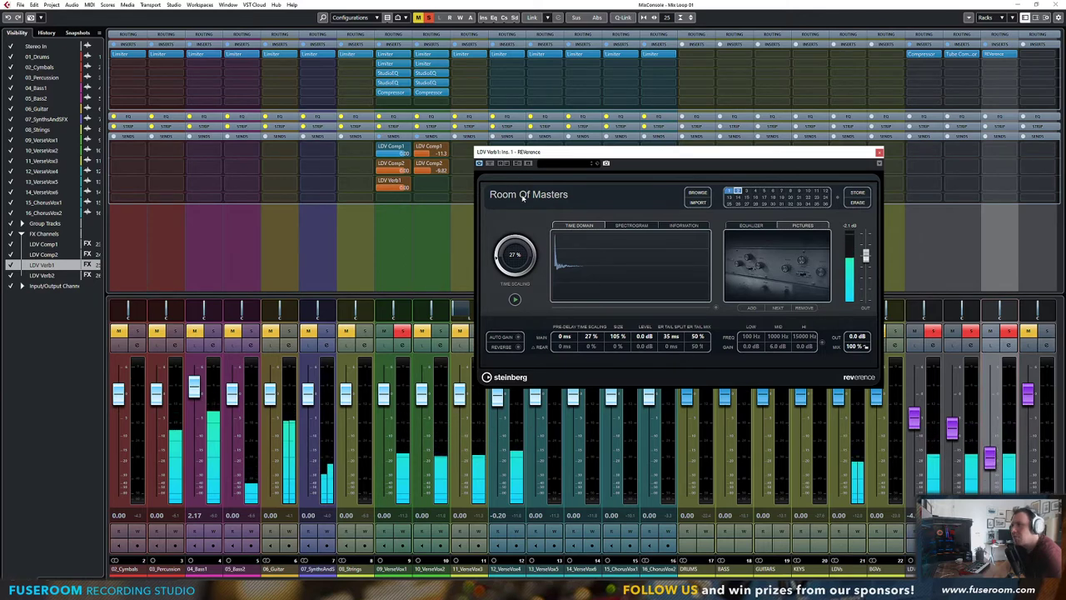
Browse the room presets and load Room Vox In Space into REVerence on LDV Verb1
{"action": "left_click", "coordinate": [698, 194]}
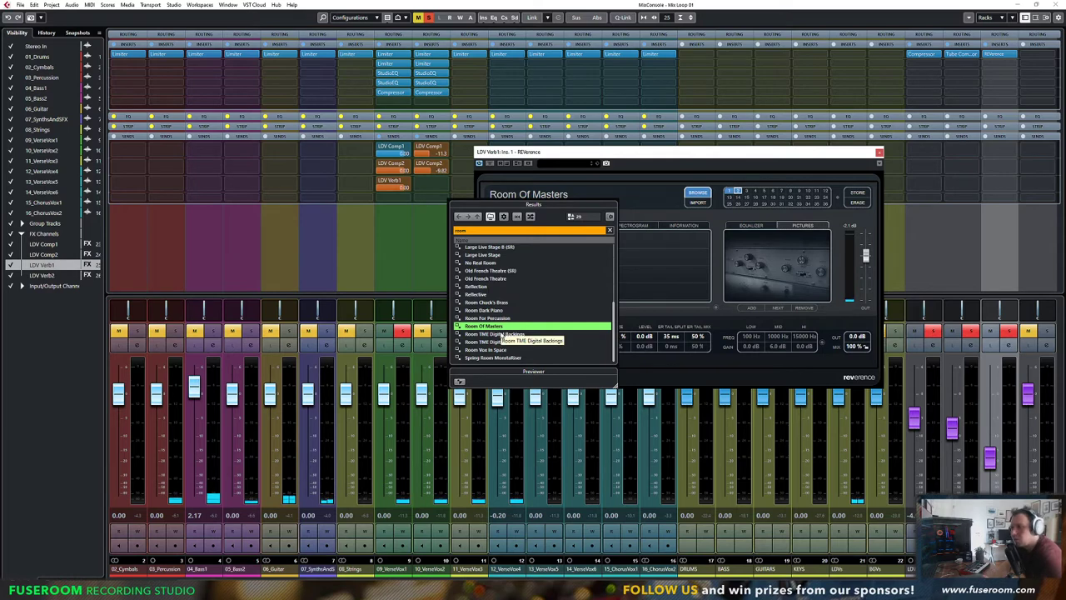
{"action": "scroll", "coordinate": [501, 334], "scroll_direction": "up", "scroll_amount": 5}
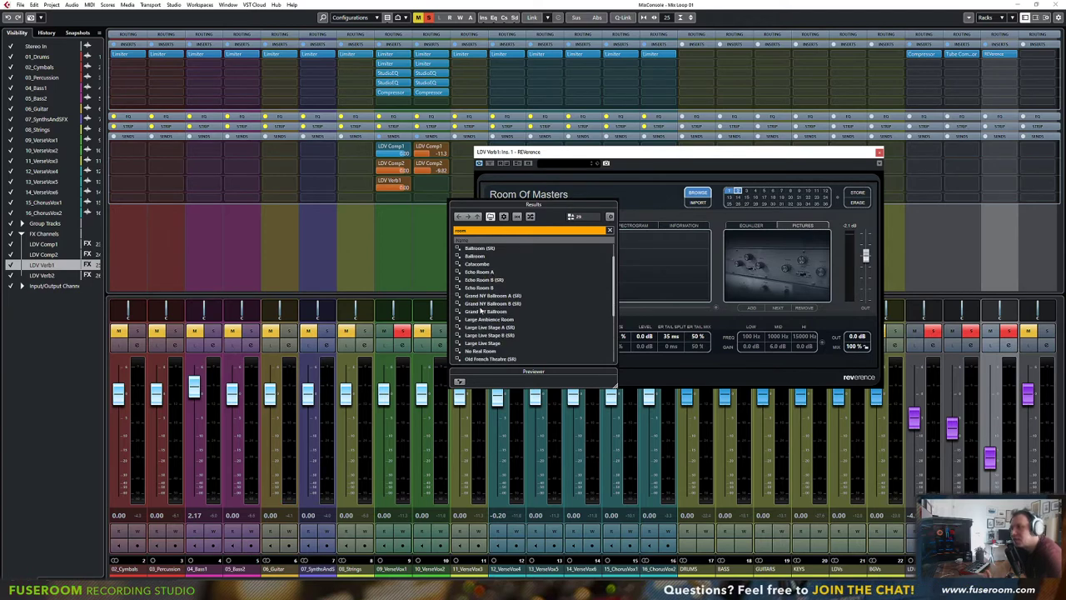
{"action": "scroll", "coordinate": [486, 315], "scroll_direction": "down", "scroll_amount": 3}
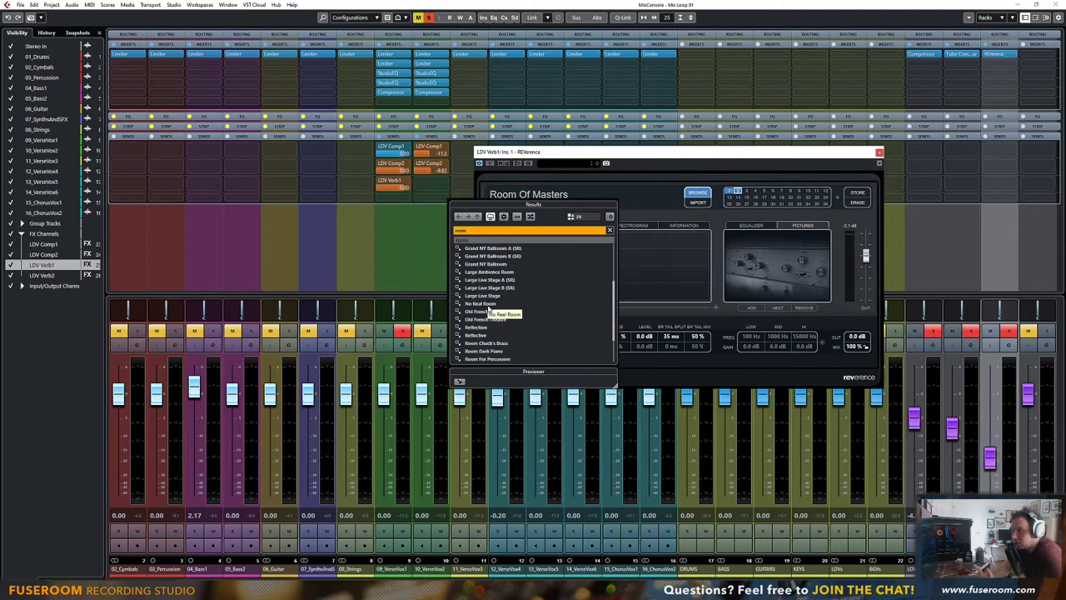
{"action": "scroll", "coordinate": [489, 309], "scroll_direction": "down", "scroll_amount": 2}
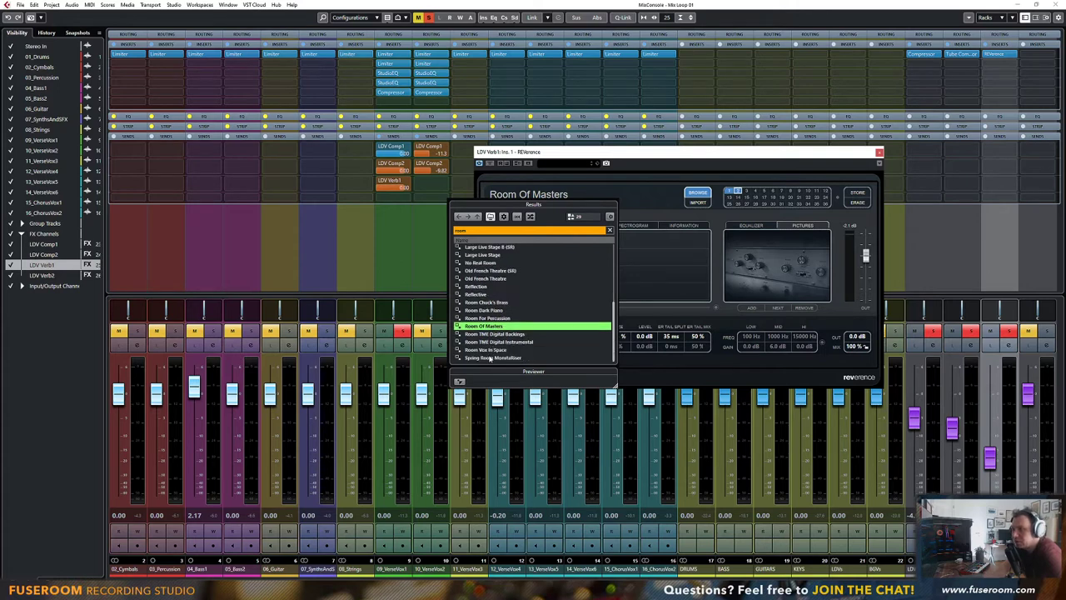
{"action": "left_click", "coordinate": [488, 351]}
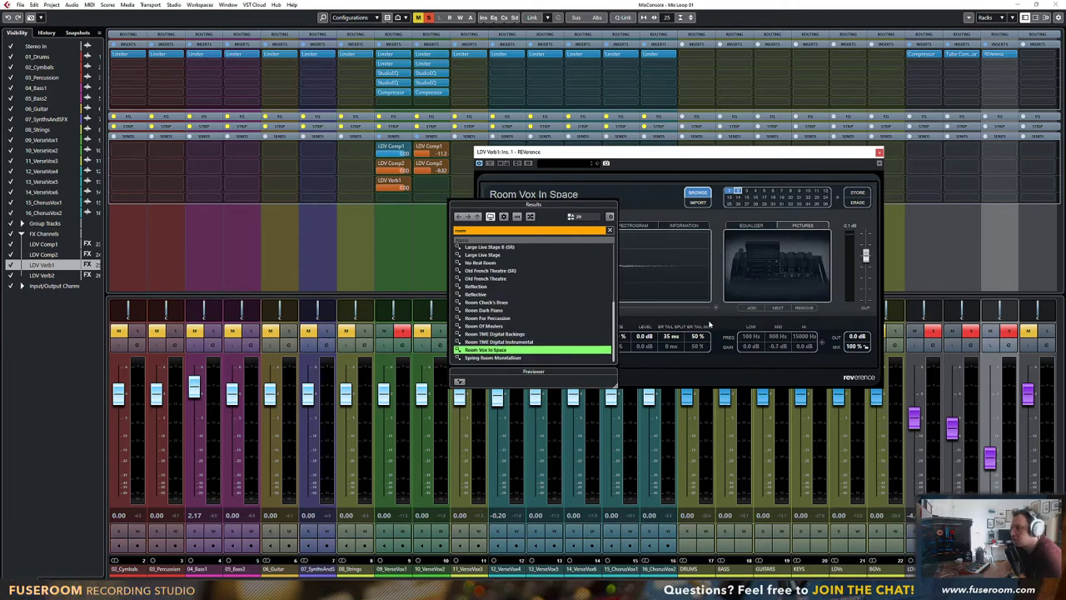
Play the mix, raise the LDV Verb1 fader and set REVerence's time scaling to 47 %
{"action": "key", "text": "space"}
{"action": "left_click", "coordinate": [711, 325]}
{"action": "left_click_drag", "start_coordinate": [991, 458], "coordinate": [1000, 411]}
{"action": "left_click_drag", "start_coordinate": [518, 257], "coordinate": [528, 345]}
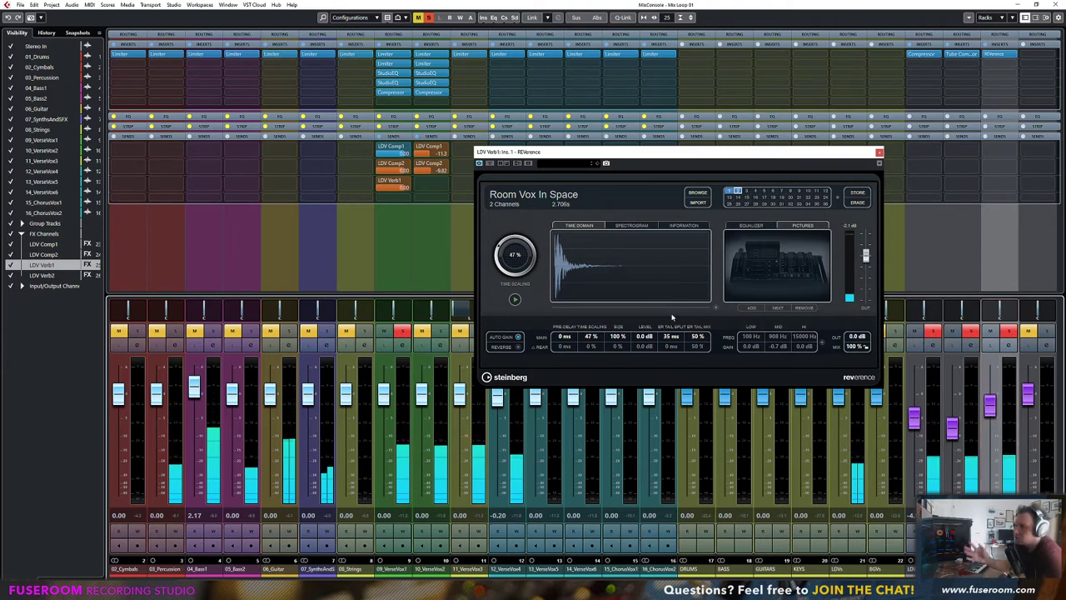
Insert StudioEQ after REVerence on the LDV Verb1 channel
{"action": "left_click", "coordinate": [1010, 64]}
{"action": "left_click", "coordinate": [955, 125]}
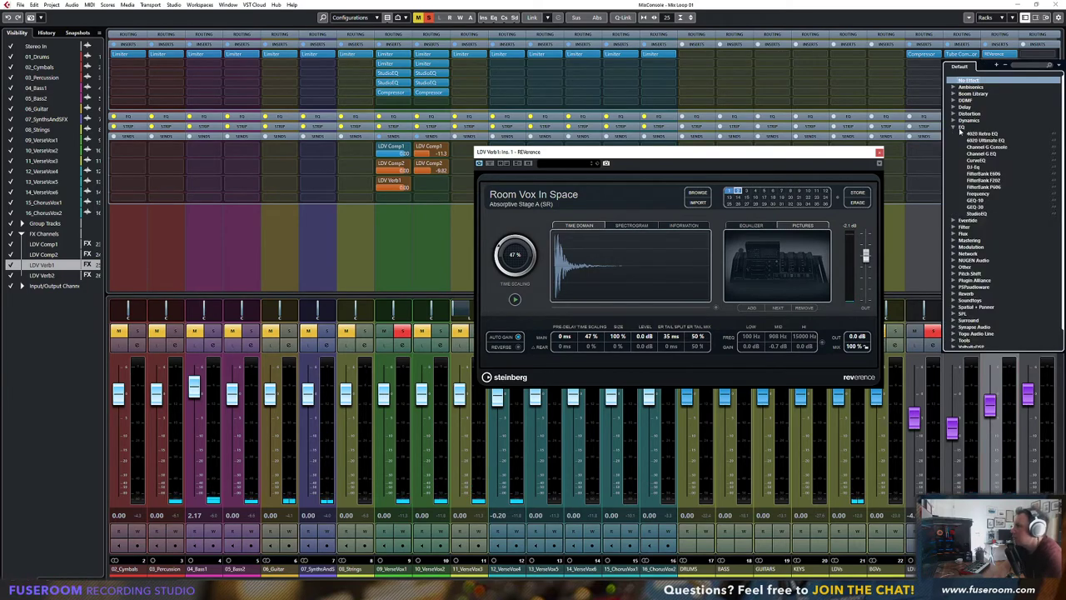
{"action": "left_click", "coordinate": [976, 214]}
{"action": "left_click_drag", "start_coordinate": [626, 181], "coordinate": [733, 149]}
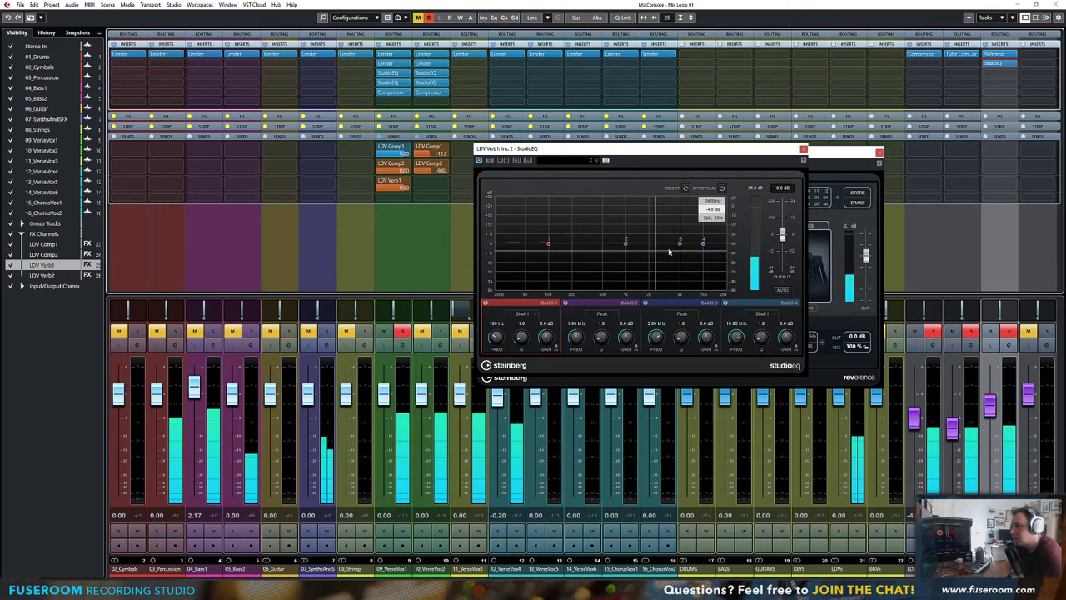
Boost StudioEQ band 1 by 6.7 dB at 282 Hz, cut band 3 by 7.2 dB at 5.16 kHz and disable band 2
{"action": "left_click_drag", "start_coordinate": [681, 243], "coordinate": [586, 236]}
{"action": "scroll", "coordinate": [677, 256], "scroll_direction": "down", "scroll_amount": 10}
{"action": "double_click", "coordinate": [573, 250]}
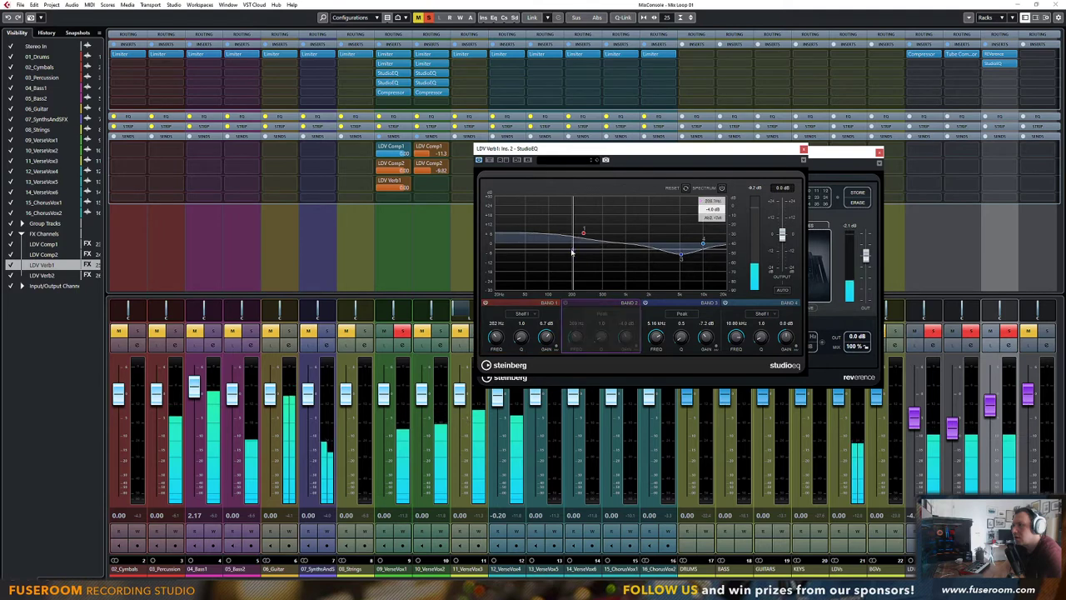
Rebalance the LDV Verb1 fader by ear and boost StudioEQ band 4 by about 9 dB near 6.3 kHz
{"action": "left_click_drag", "start_coordinate": [991, 404], "coordinate": [994, 420]}
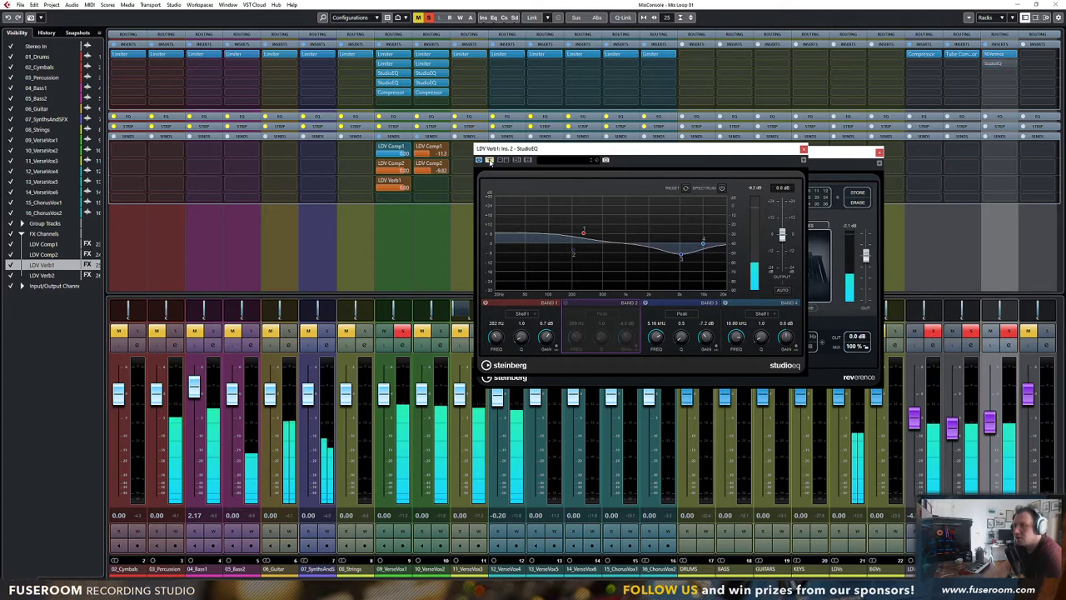
{"action": "left_click_drag", "start_coordinate": [991, 420], "coordinate": [994, 403]}
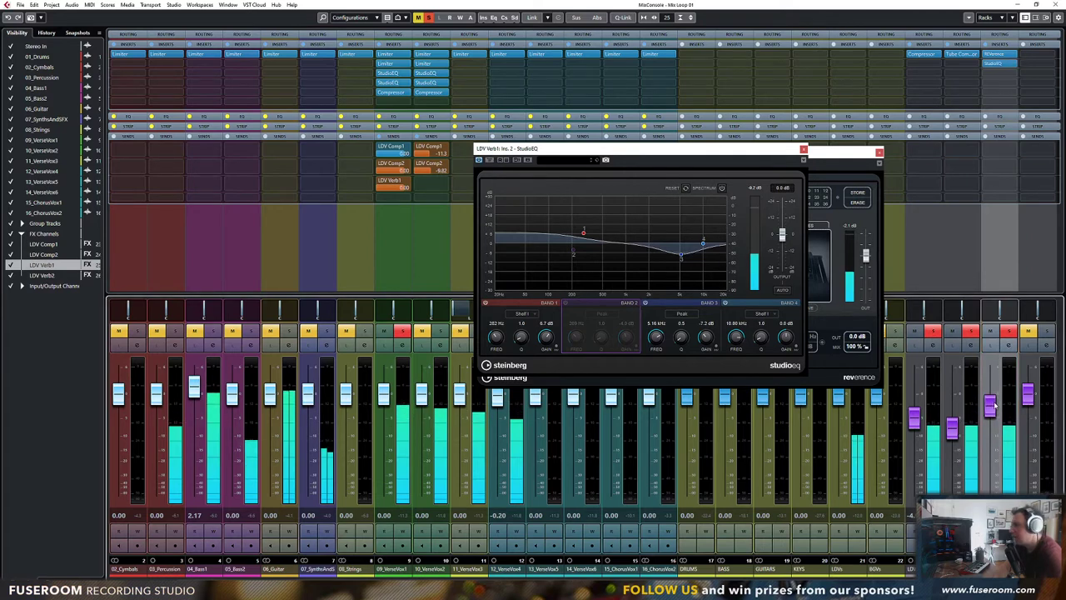
{"action": "mouse_move", "coordinate": [703, 243]}
{"action": "left_mouse_down"}
{"action": "mouse_move", "coordinate": [710, 201]}
{"action": "mouse_move", "coordinate": [689, 227]}
{"action": "left_mouse_up"}
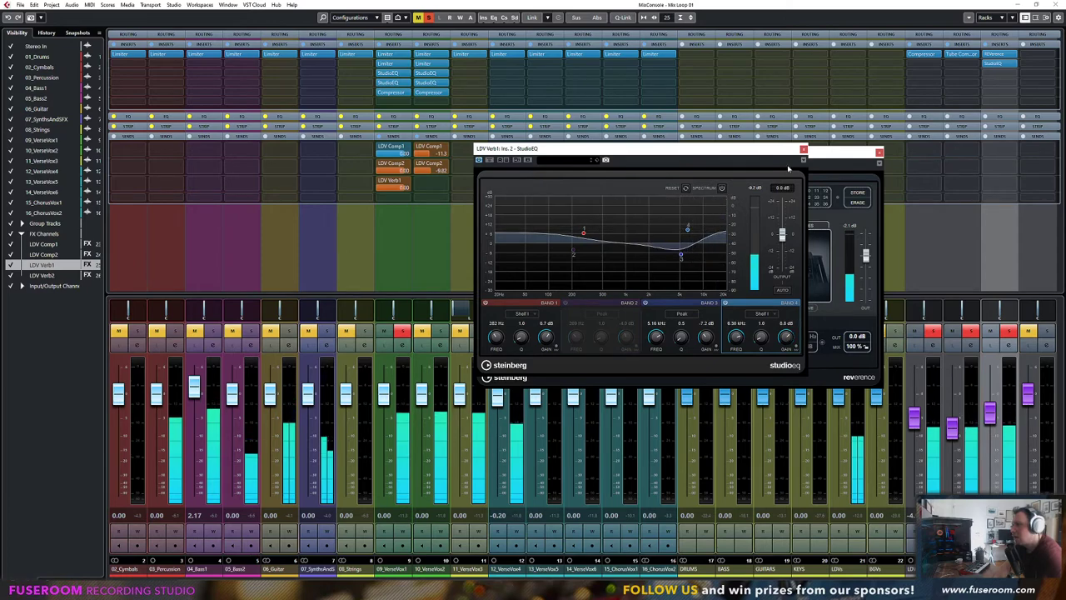
{"action": "left_click", "coordinate": [803, 149]}
{"action": "left_click", "coordinate": [879, 154]}
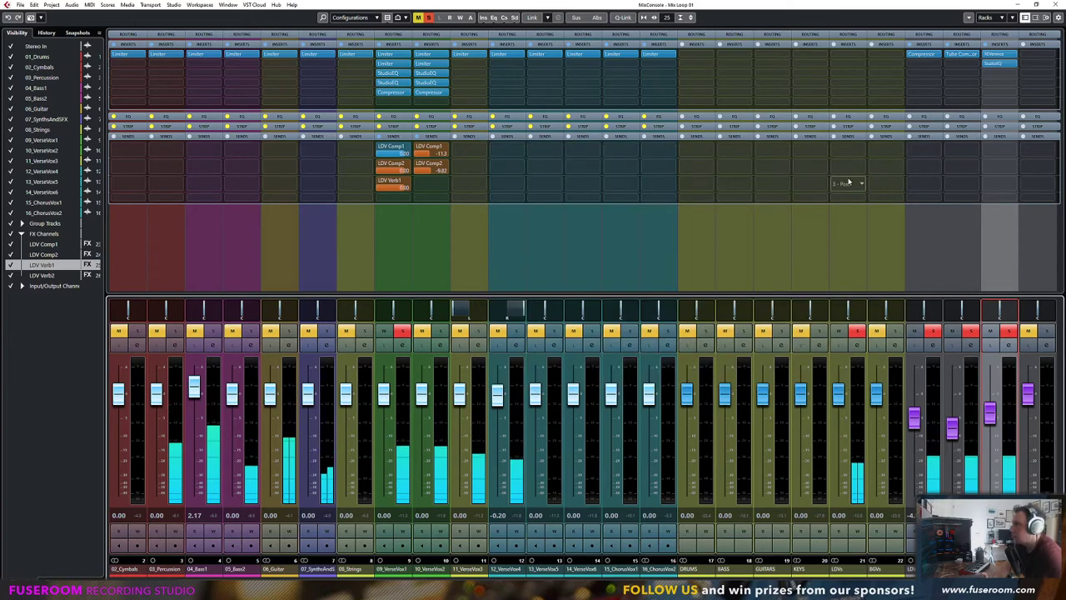
Insert REVerence on LDV Verb2 and add a send from 09_VerseVox1 to LDV Verb2
{"action": "left_click", "coordinate": [1037, 263]}
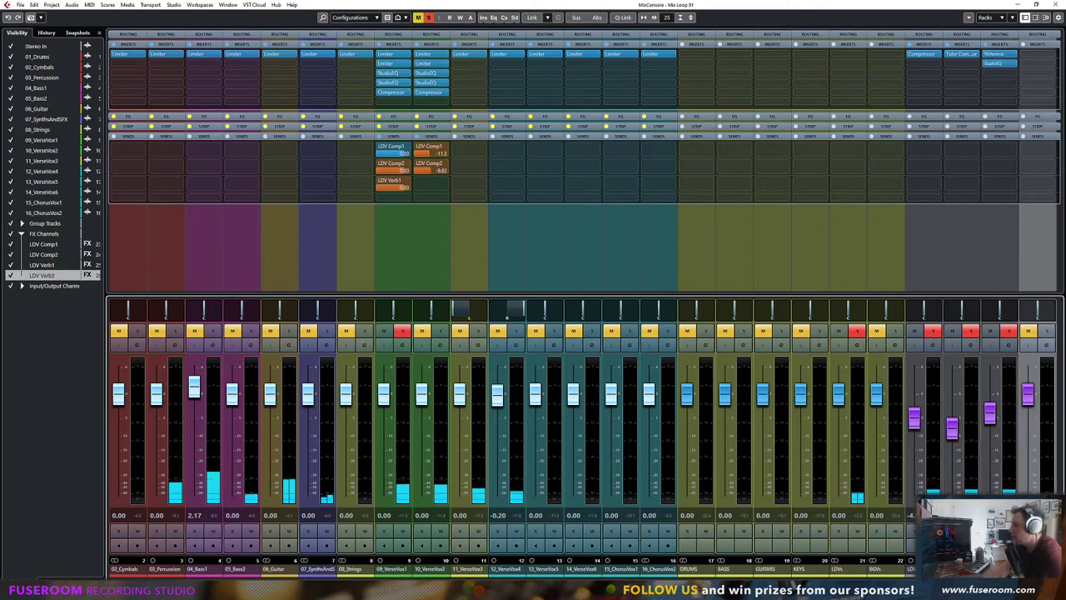
{"action": "left_click", "coordinate": [1047, 56]}
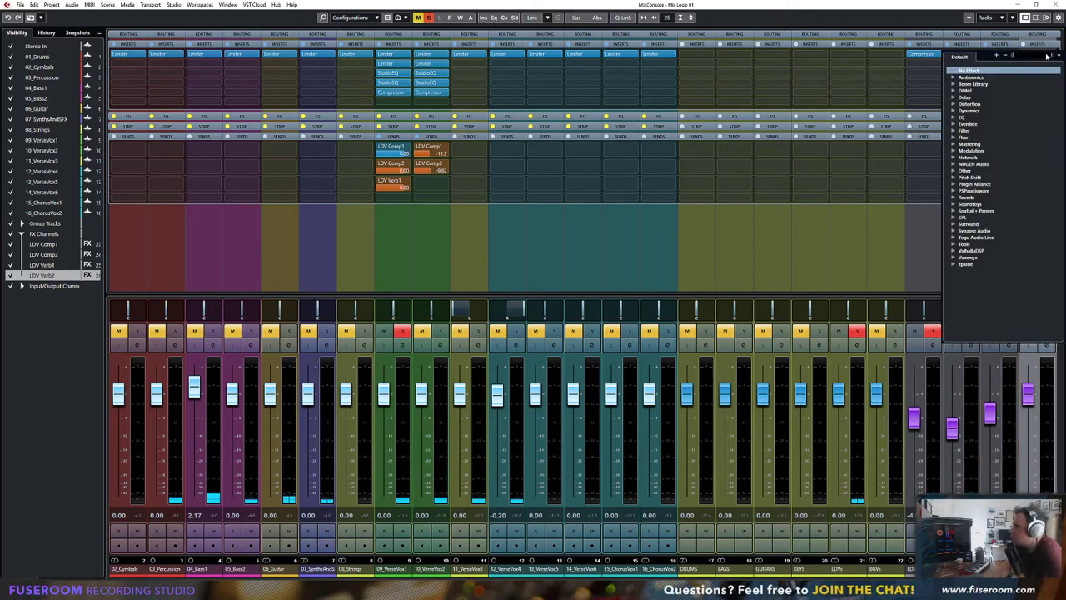
{"action": "left_click", "coordinate": [953, 199]}
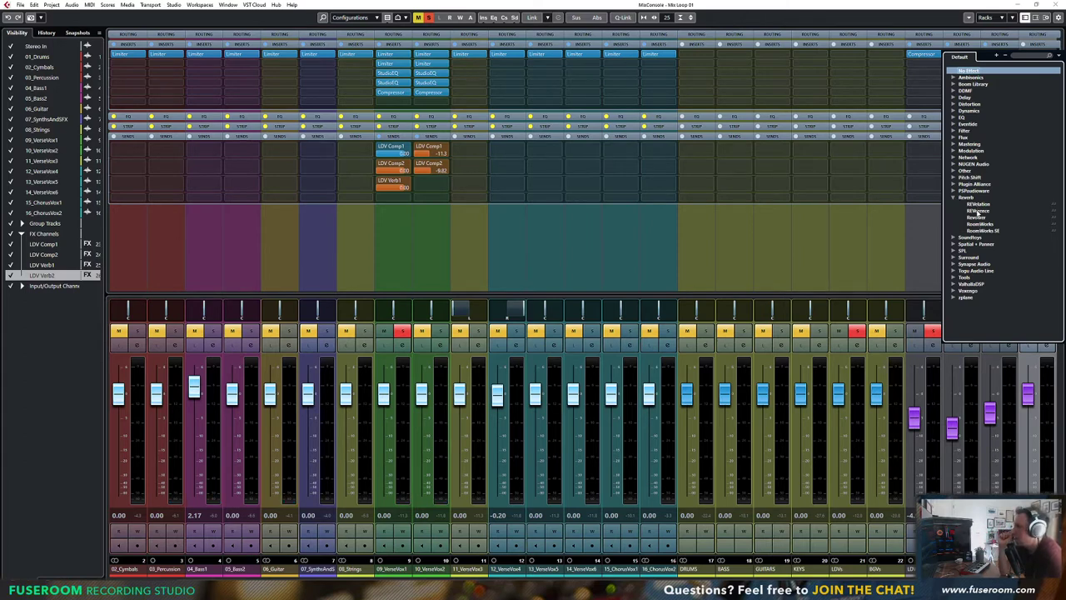
{"action": "left_click", "coordinate": [980, 211]}
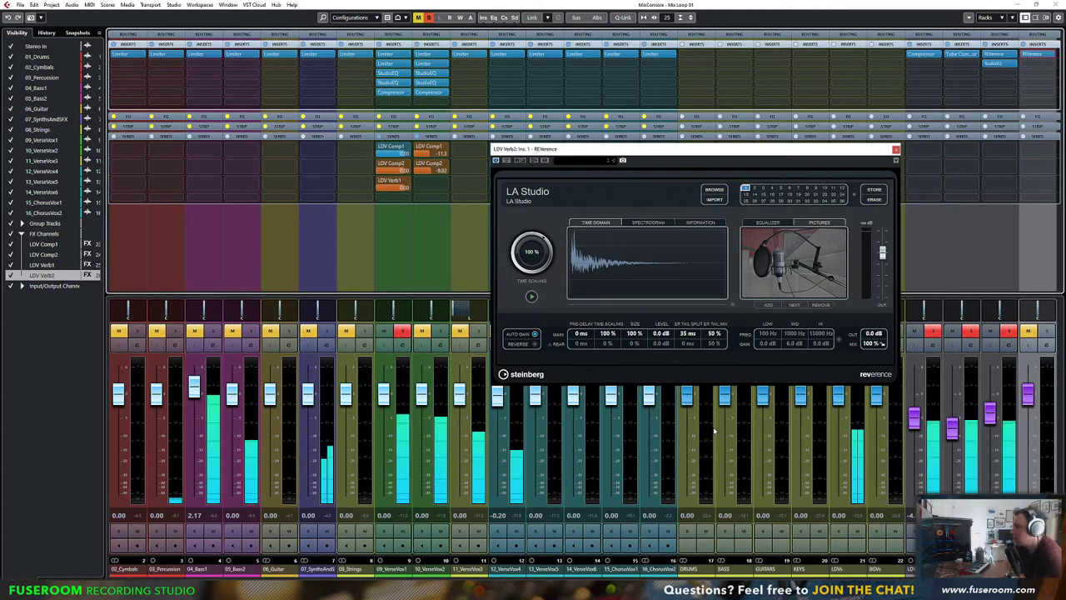
{"action": "left_click", "coordinate": [396, 198]}
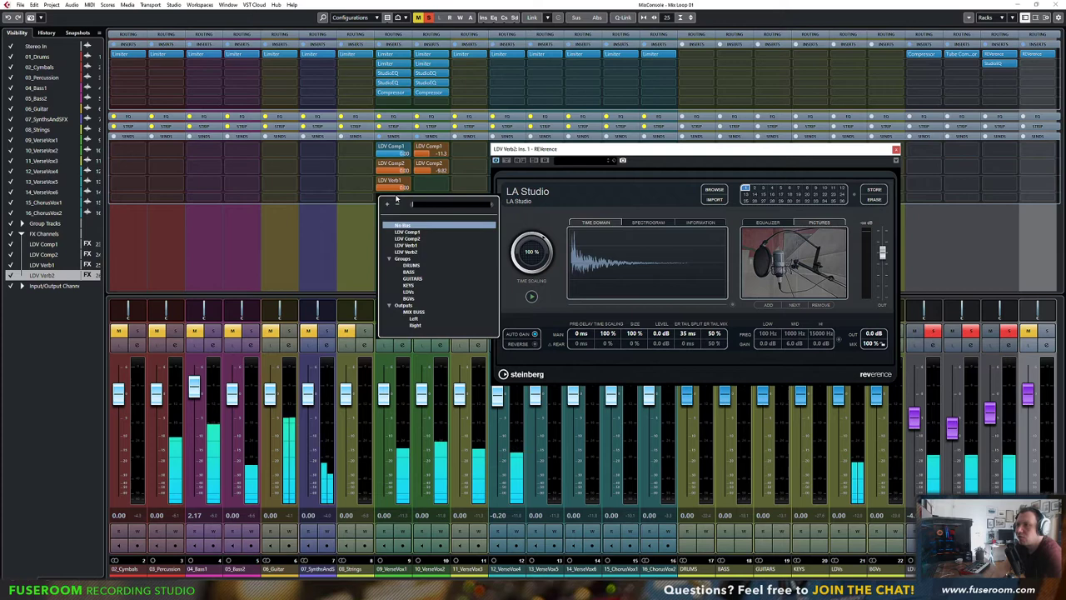
{"action": "left_click", "coordinate": [405, 251]}
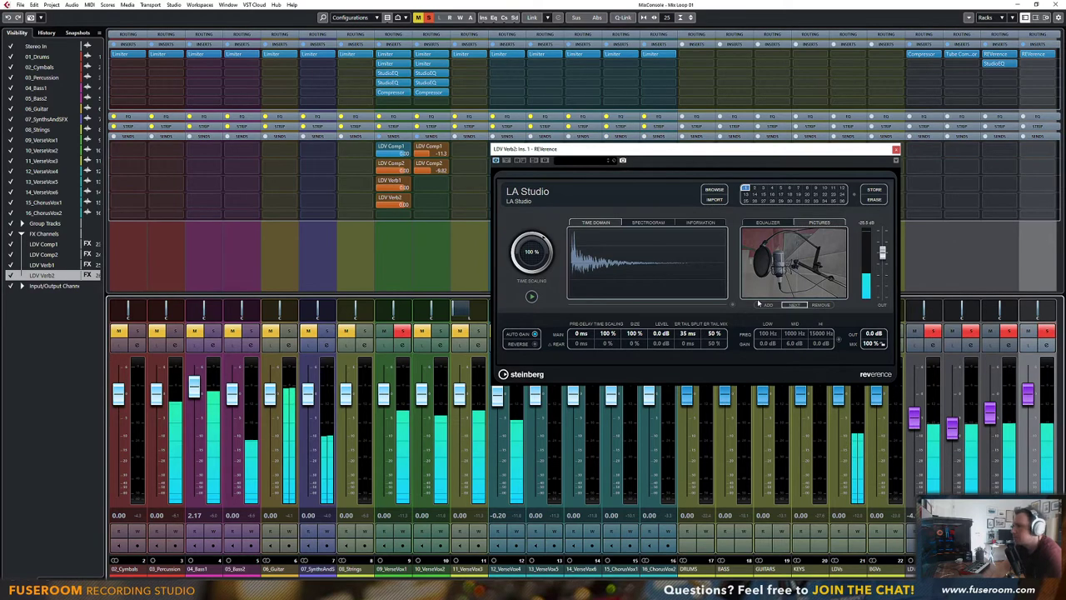
Load the Old French Theatre preset into REVerence on LDV Verb2
{"action": "left_click", "coordinate": [715, 190]}
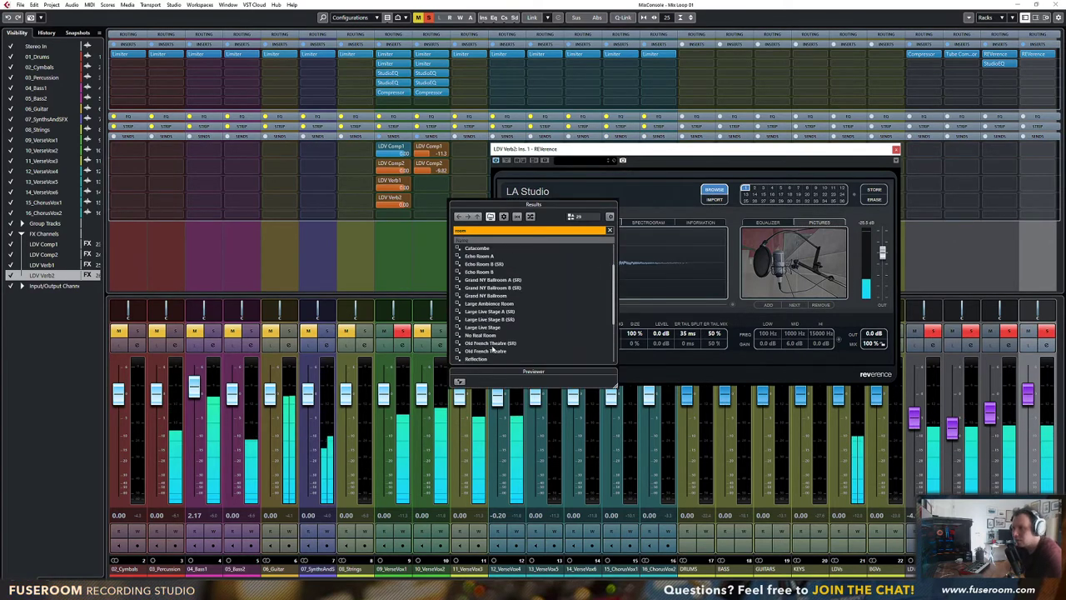
{"action": "left_click", "coordinate": [491, 343]}
{"action": "double_click", "coordinate": [491, 351]}
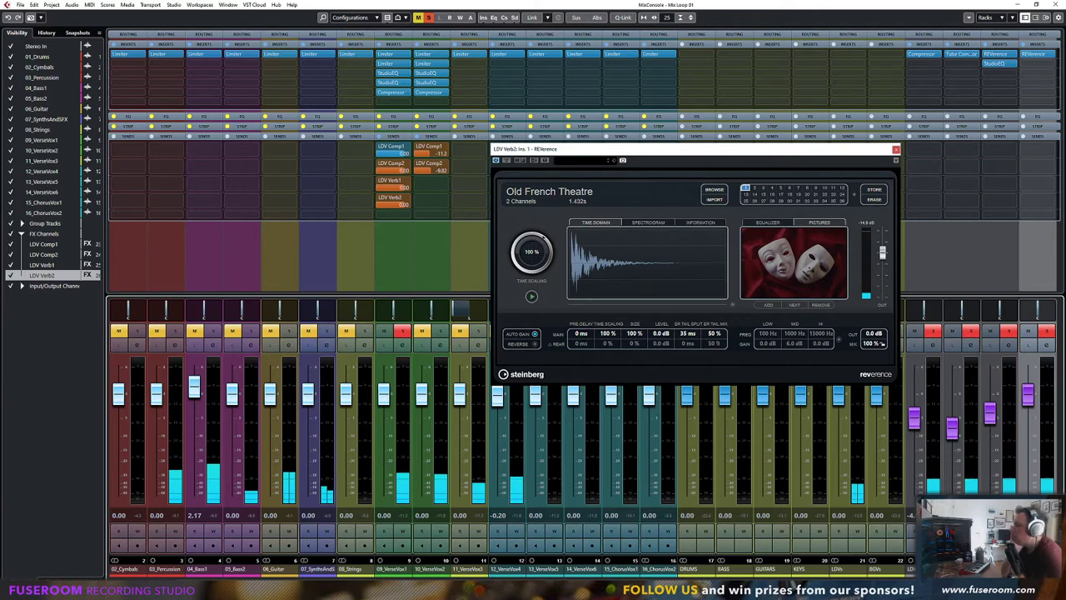
{"action": "left_click", "coordinate": [961, 569]}
{"action": "left_click", "coordinate": [999, 569]}
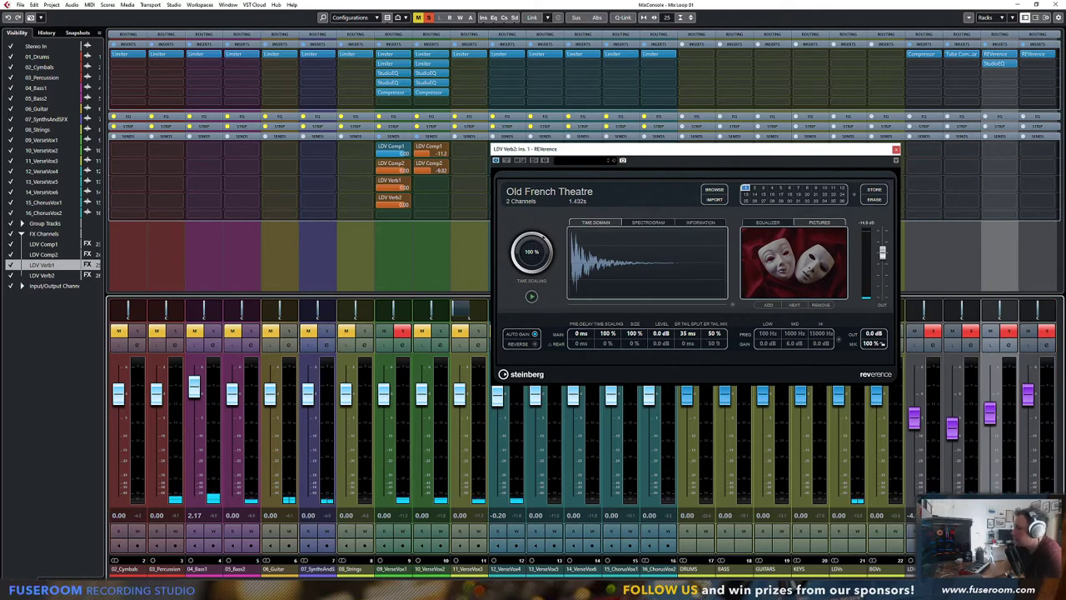
{"action": "right_click", "coordinate": [1000, 567]}
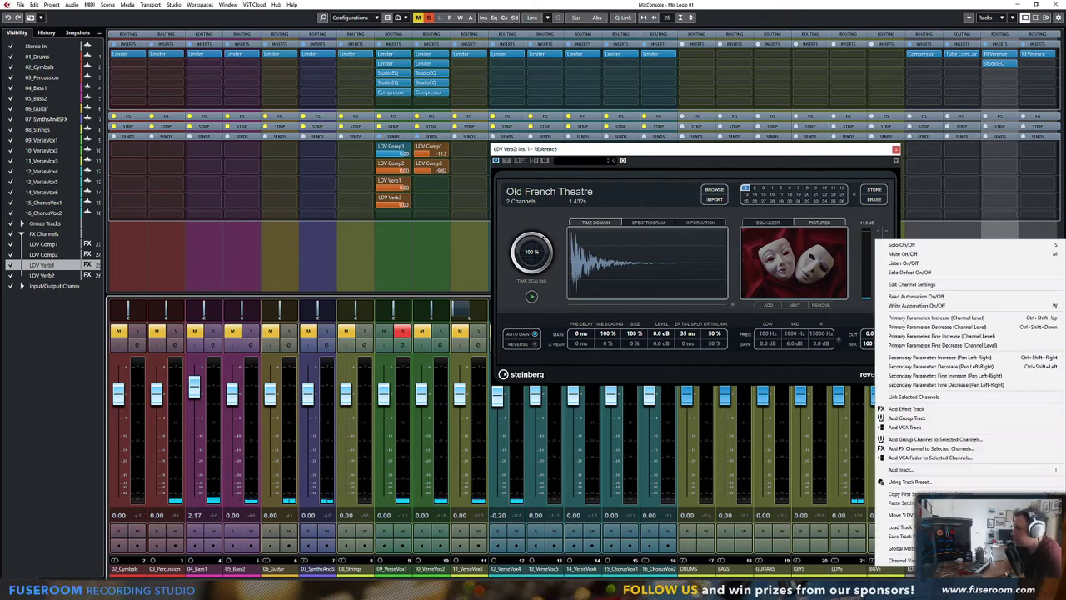
{"action": "left_click", "coordinate": [837, 572]}
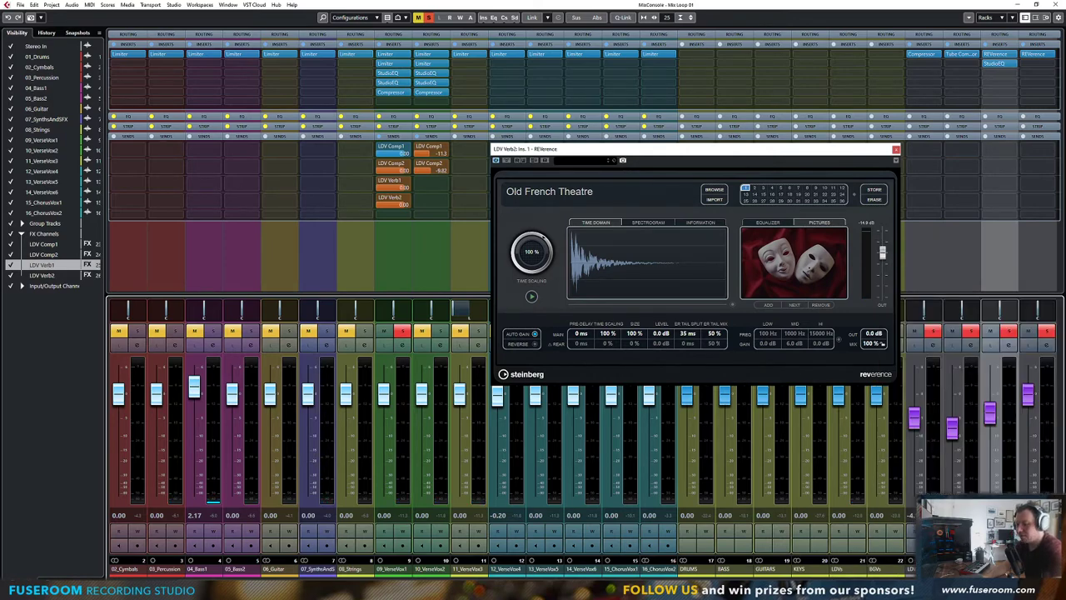
Close the REVerence window and add two stereo FX tracks with no effect, routed to MIX BUSS, inside the FX Channels folder
{"action": "key", "text": "F3"}
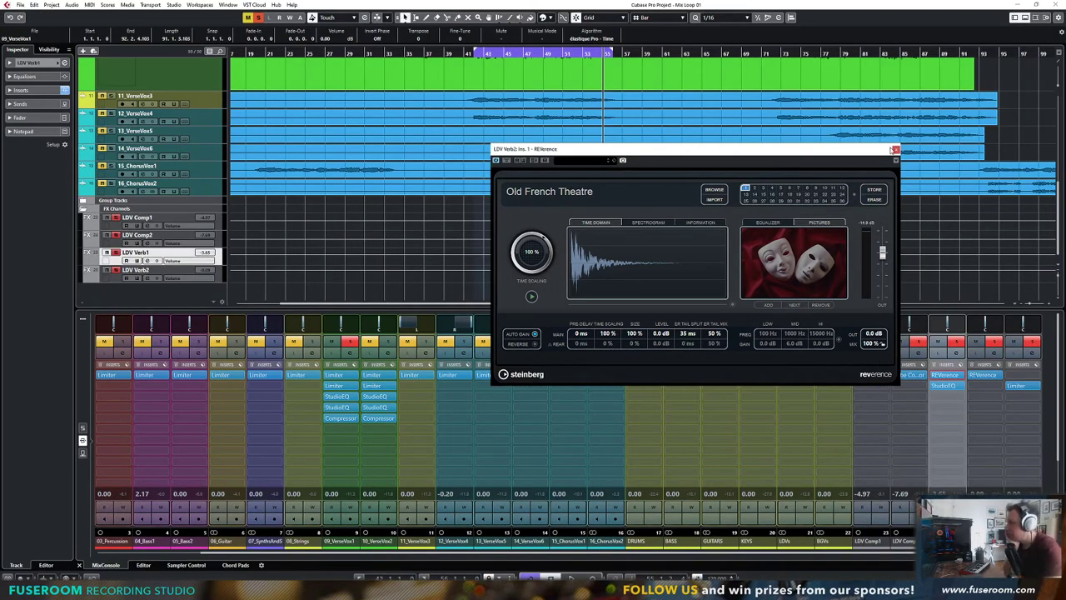
{"action": "left_click", "coordinate": [895, 149]}
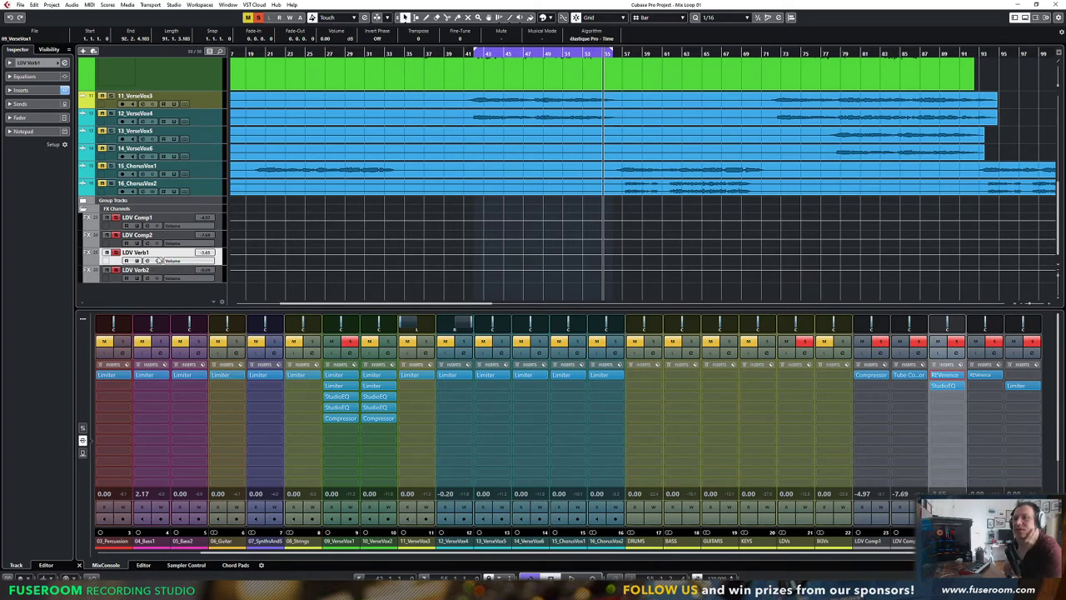
{"action": "right_click", "coordinate": [160, 208]}
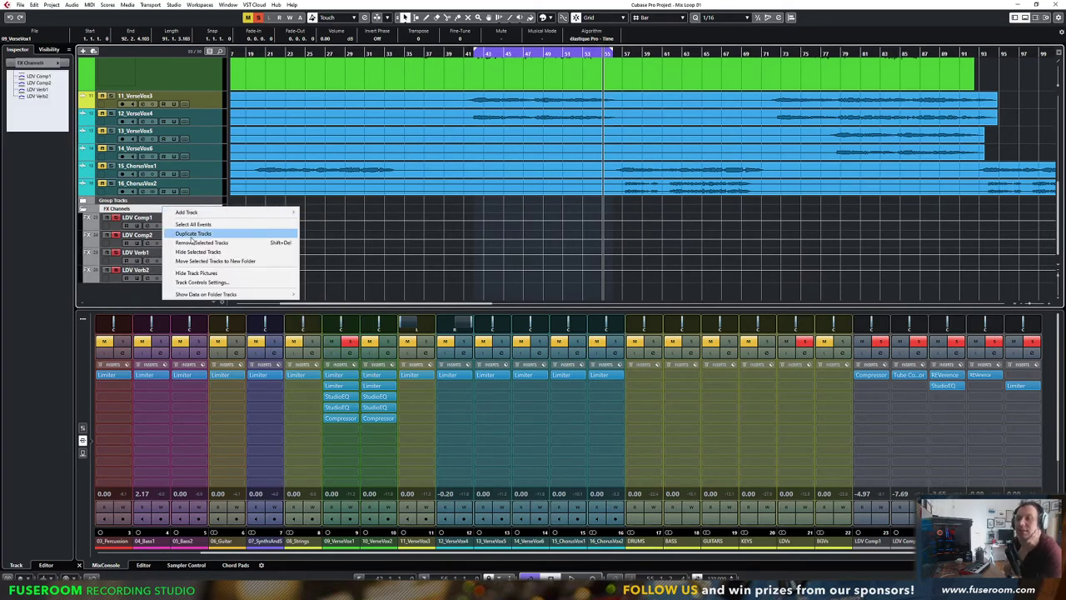
{"action": "mouse_move", "coordinate": [191, 213]}
{"action": "left_click", "coordinate": [316, 251]}
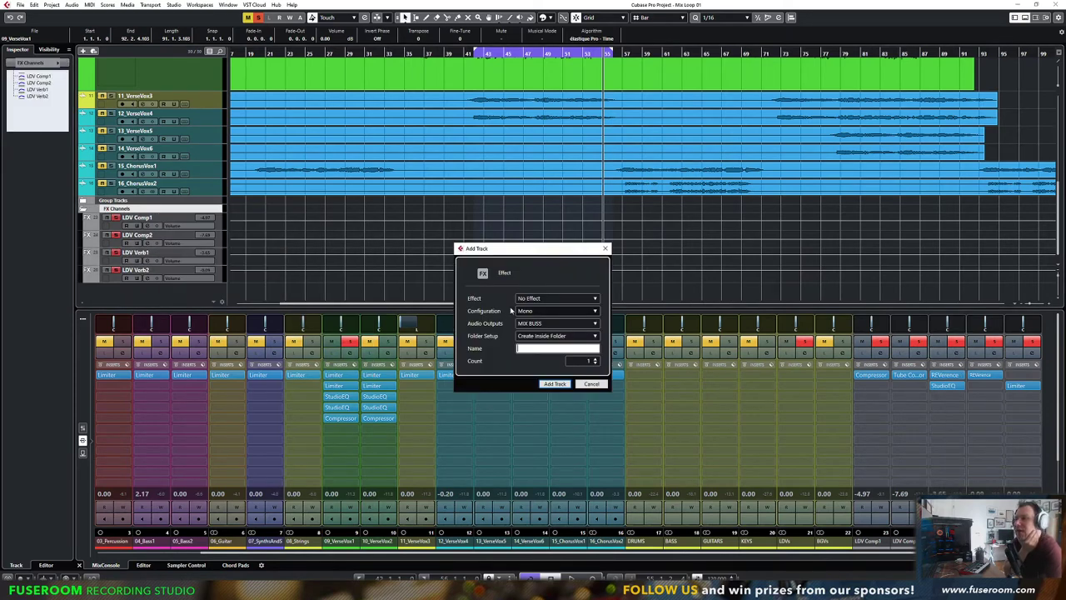
{"action": "left_click", "coordinate": [545, 310]}
{"action": "left_click", "coordinate": [542, 332]}
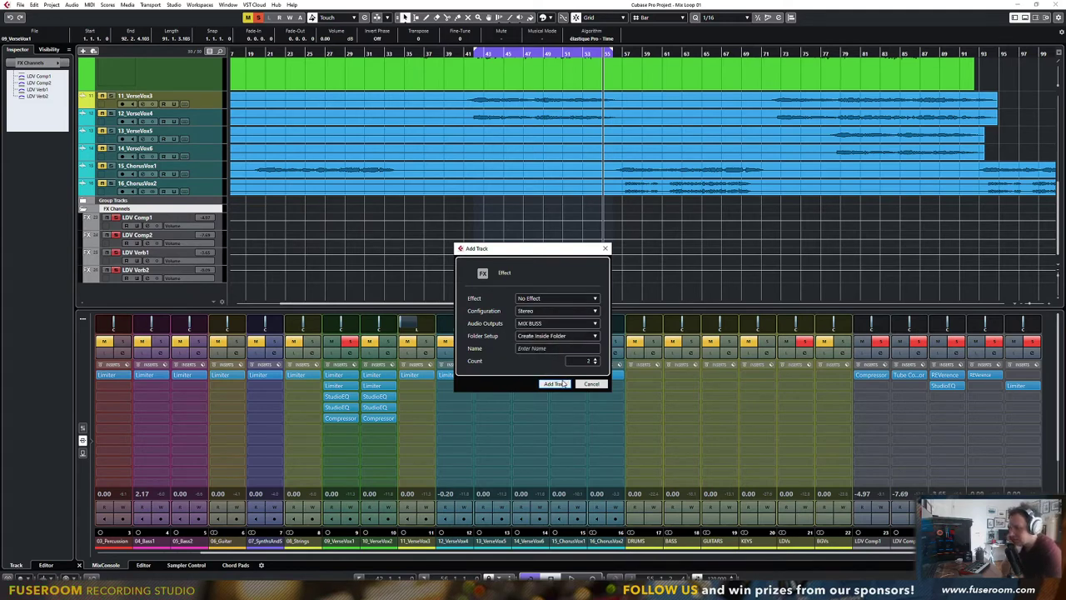
{"action": "left_click", "coordinate": [536, 300]}
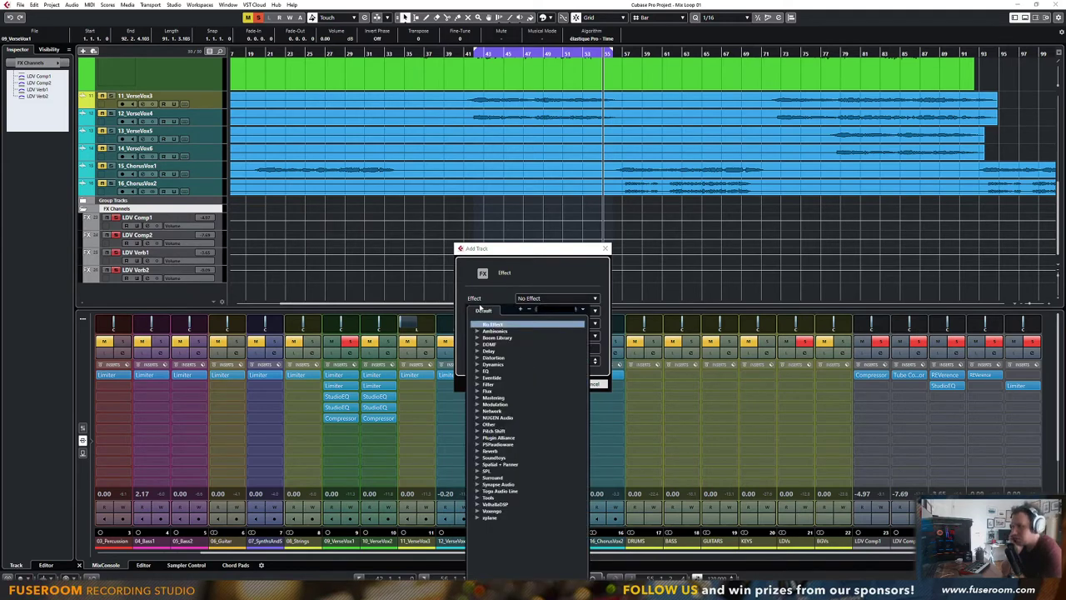
{"action": "left_click", "coordinate": [484, 291]}
{"action": "left_click", "coordinate": [555, 384]}
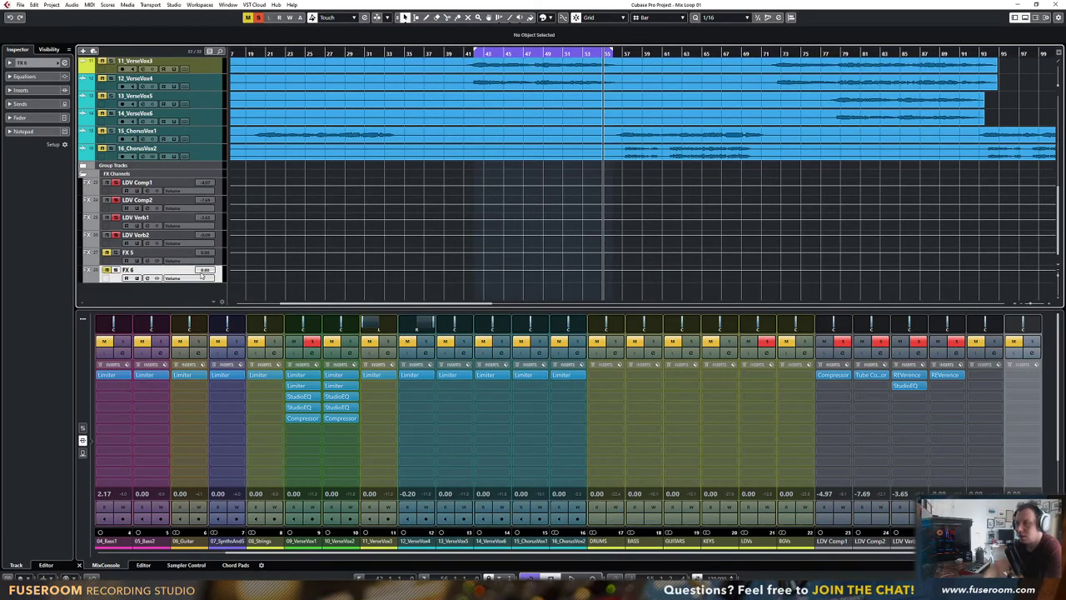
Copy REVerence from LDV Verb2 to FX 6, and REVerence with StudioEQ from LDV Verb1 to FX 5
{"action": "key", "text": "F3"}
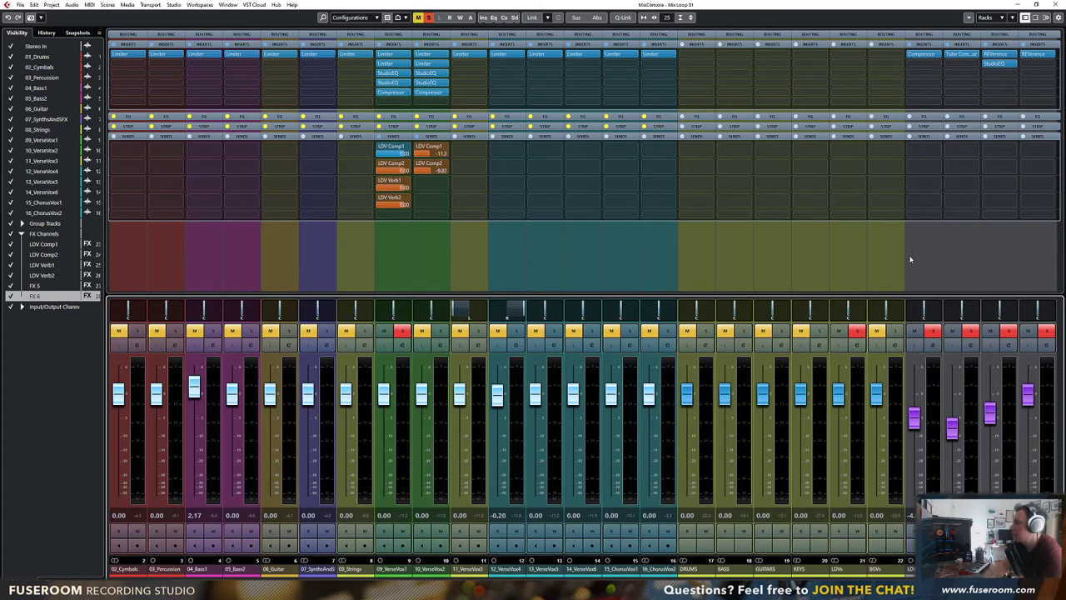
{"action": "scroll", "coordinate": [584, 433], "scroll_direction": "right", "scroll_amount": 3}
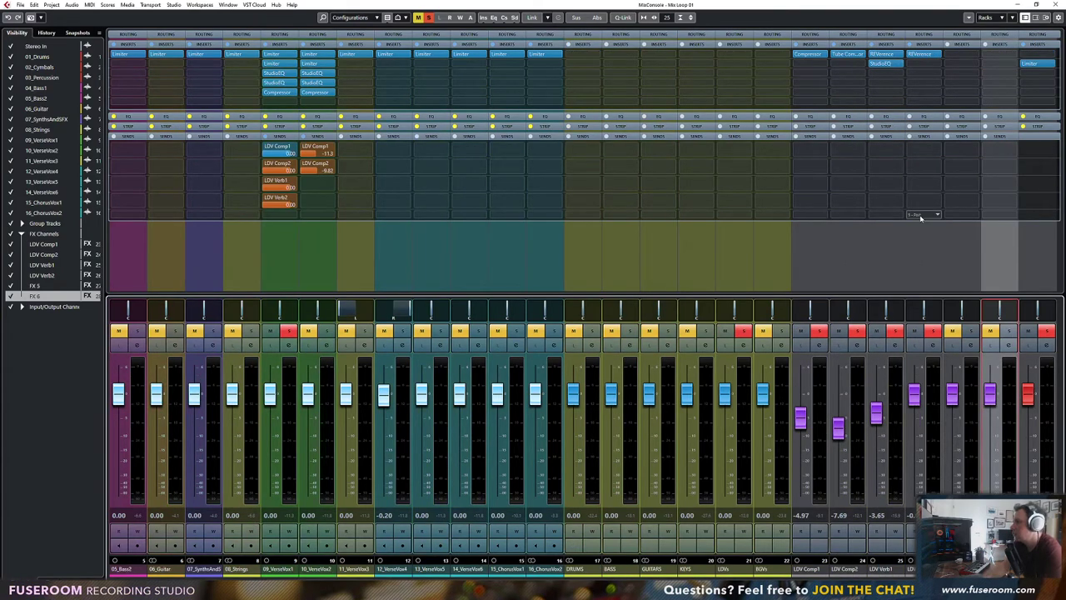
{"action": "key", "text": "Right"}
{"action": "key", "text": "Left"}
{"action": "key", "text": "Left"}
{"action": "key", "text": "Left"}
{"action": "key", "text": "Left"}
{"action": "key", "text": "Left"}
{"action": "key", "text": "Left"}
{"action": "key", "text": "Left"}
{"action": "key", "text": "Left"}
{"action": "key", "text": "Right"}
{"action": "key", "text": "Right"}
{"action": "key", "text": "Right"}
{"action": "key", "text": "Right"}
{"action": "key", "text": "Right"}
{"action": "key", "text": "Right"}
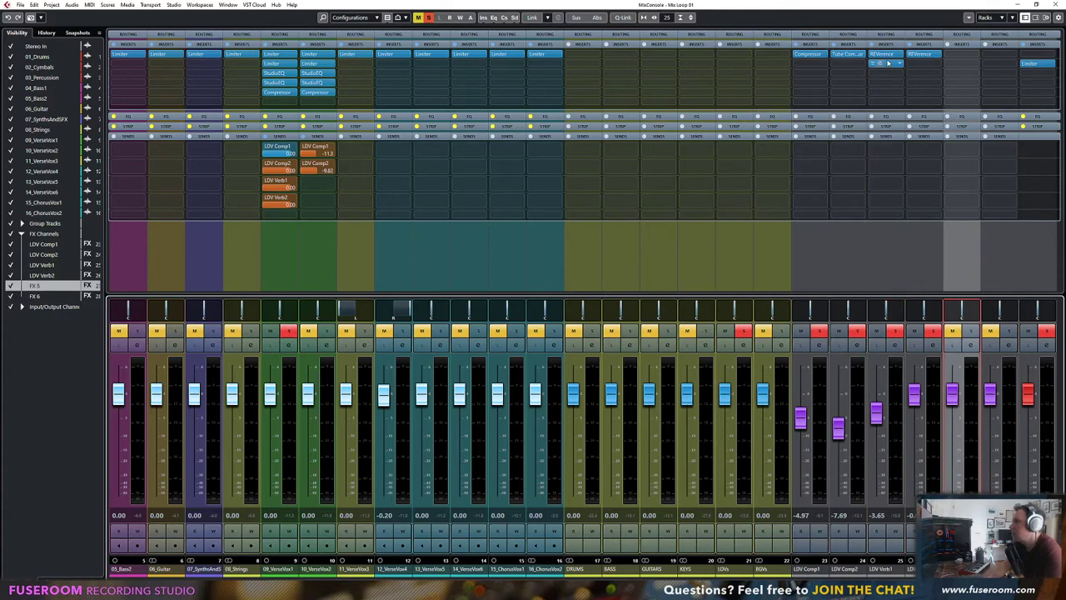
{"action": "left_click_drag", "start_coordinate": [918, 56], "coordinate": [993, 56]}
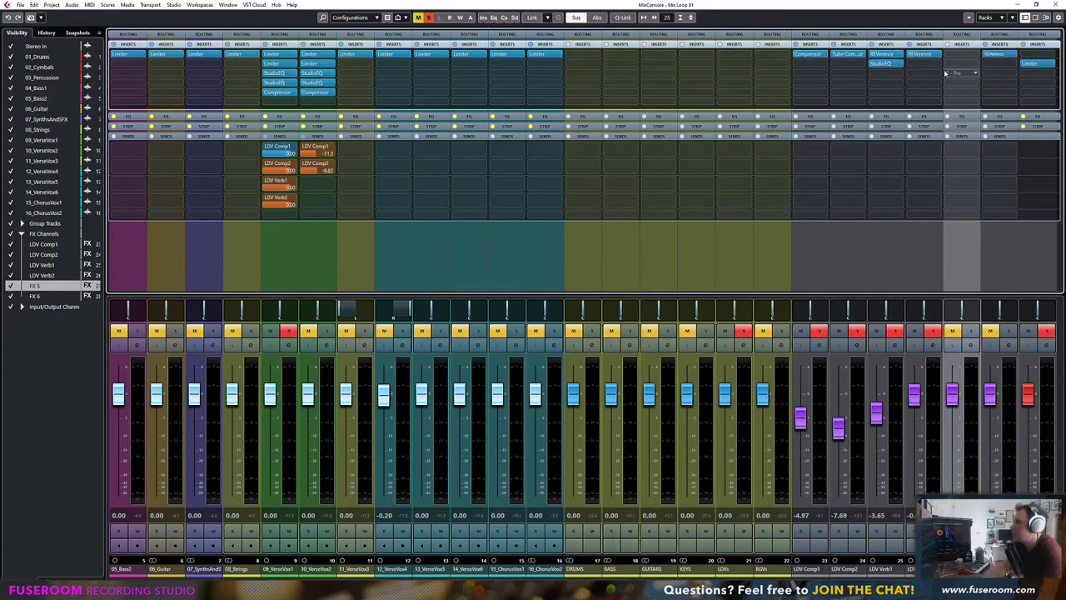
{"action": "left_click_drag", "start_coordinate": [893, 56], "coordinate": [954, 69]}
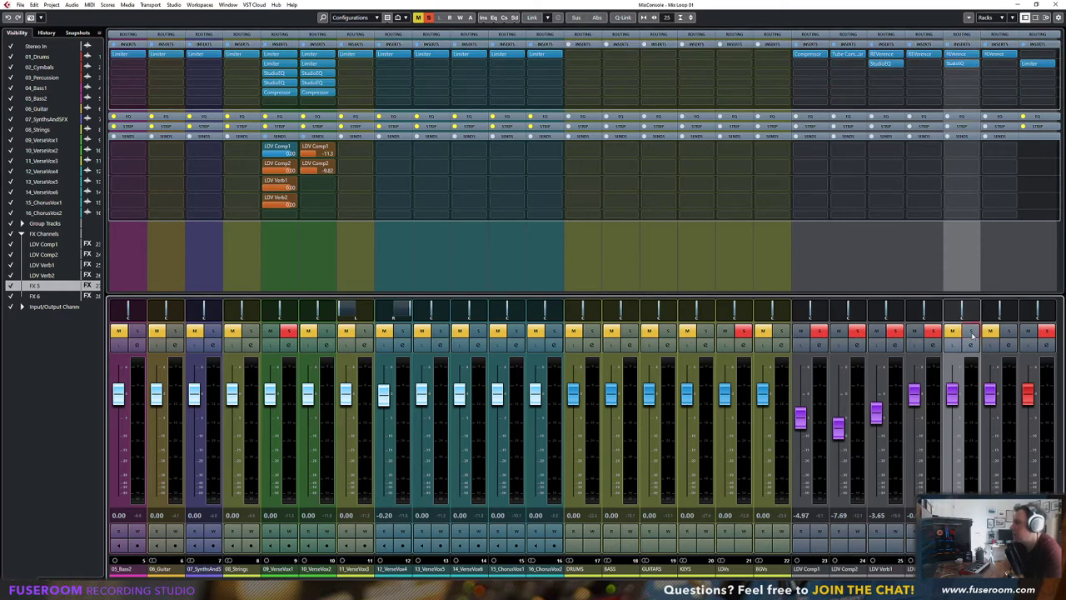
During playback, pull the LDV Verb1 and LDV Verb2 faders fully down and mute both channels
{"action": "key", "text": "space"}
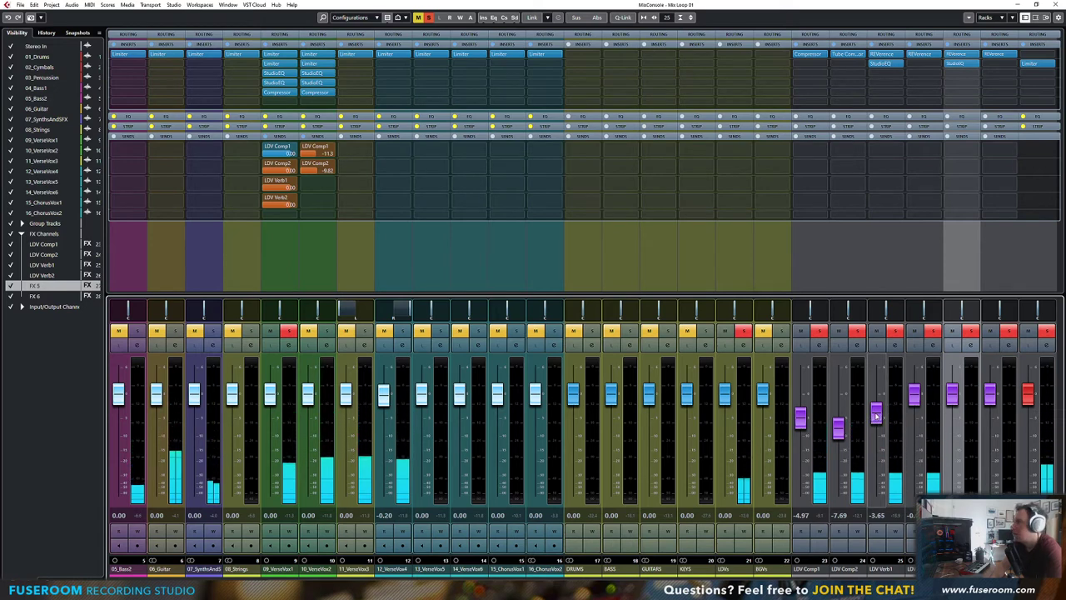
{"action": "left_click_drag", "start_coordinate": [880, 407], "coordinate": [877, 493]}
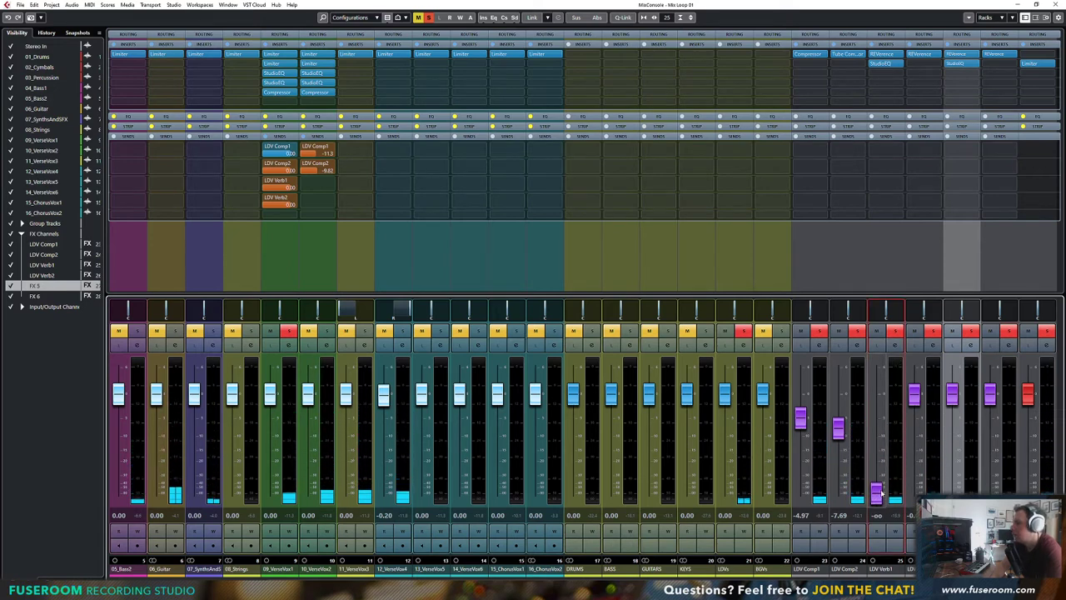
{"action": "left_click_drag", "start_coordinate": [915, 393], "coordinate": [915, 492]}
{"action": "key", "text": "space"}
{"action": "left_click", "coordinate": [877, 331]}
{"action": "left_click", "coordinate": [915, 331]}
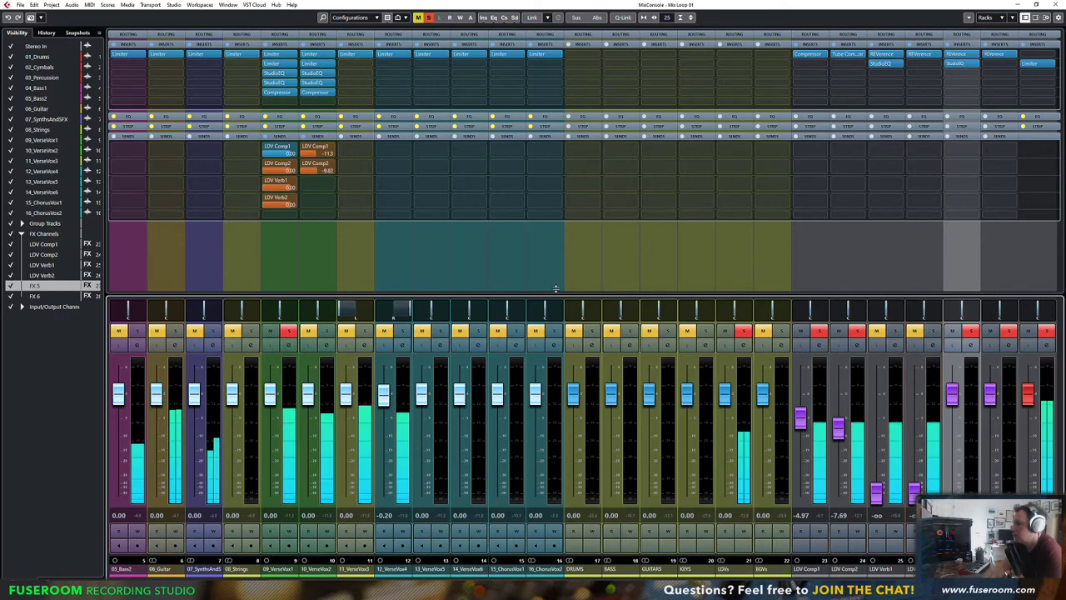
Redirect the LDV Verb1 and LDV Verb2 sends on 09_VerseVox1 to FX 5 and FX 6, and lower the FX 5 fader
{"action": "left_click", "coordinate": [292, 182]}
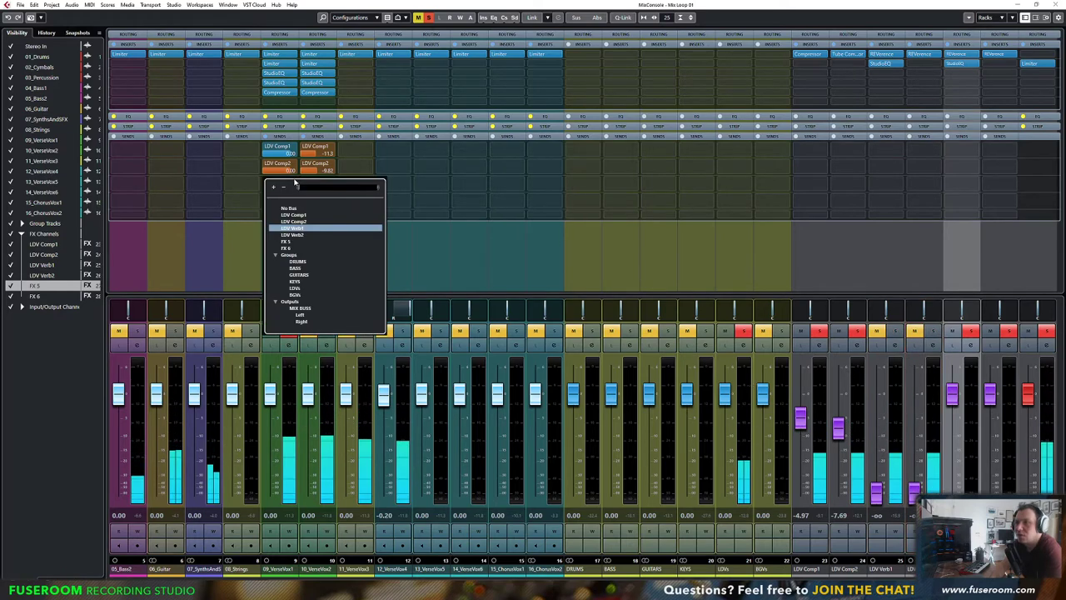
{"action": "left_click", "coordinate": [317, 243]}
{"action": "left_click", "coordinate": [292, 199]}
{"action": "left_click", "coordinate": [291, 265]}
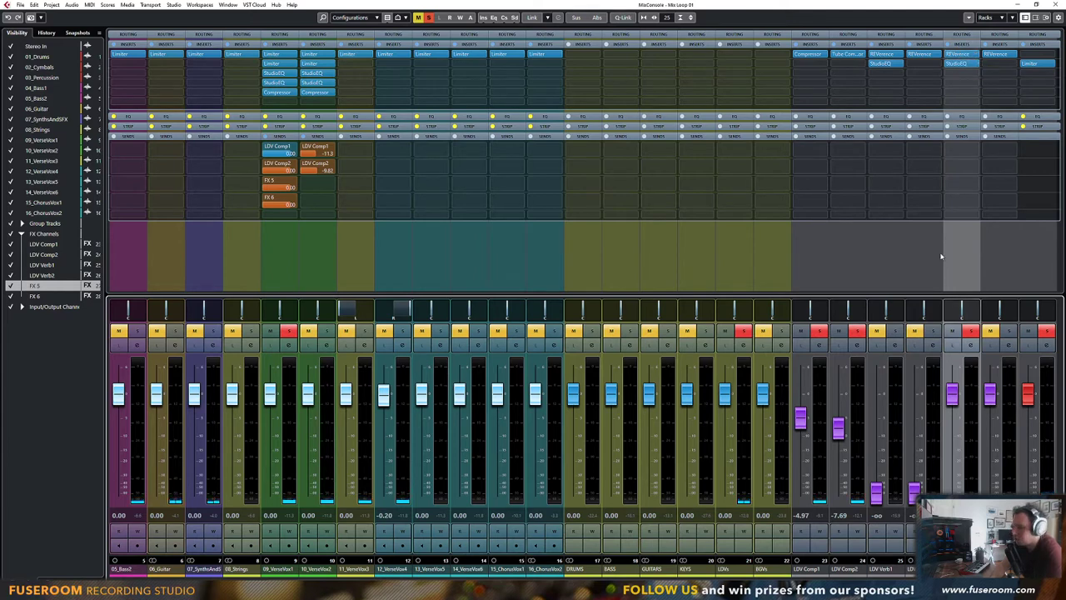
{"action": "left_click_drag", "start_coordinate": [952, 393], "coordinate": [957, 441]}
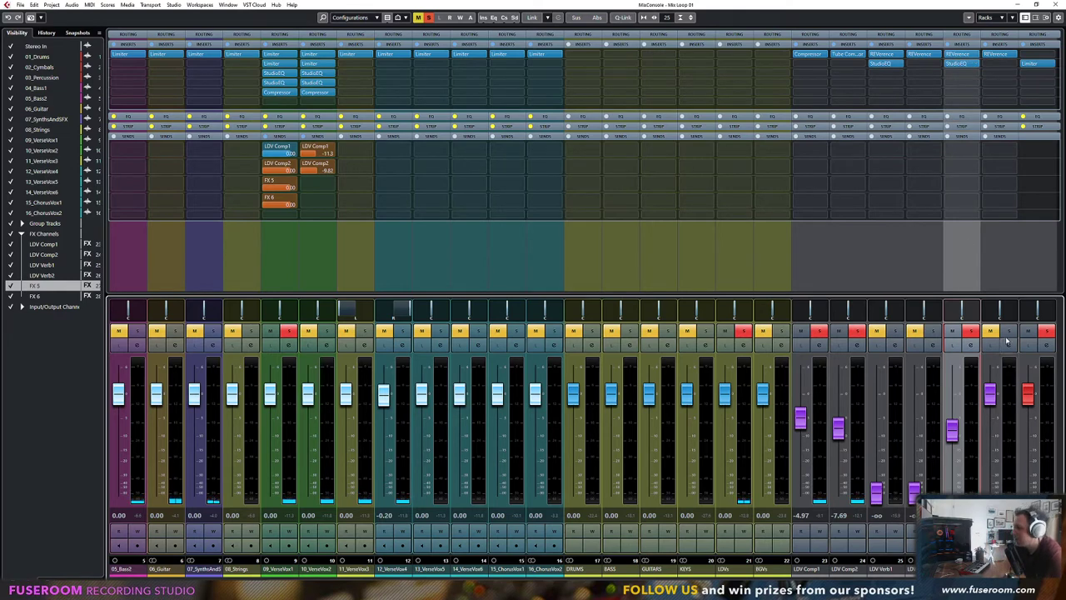
Replace REVerence on FX 6 with the RoomWorks reverb
{"action": "left_click", "coordinate": [990, 55]}
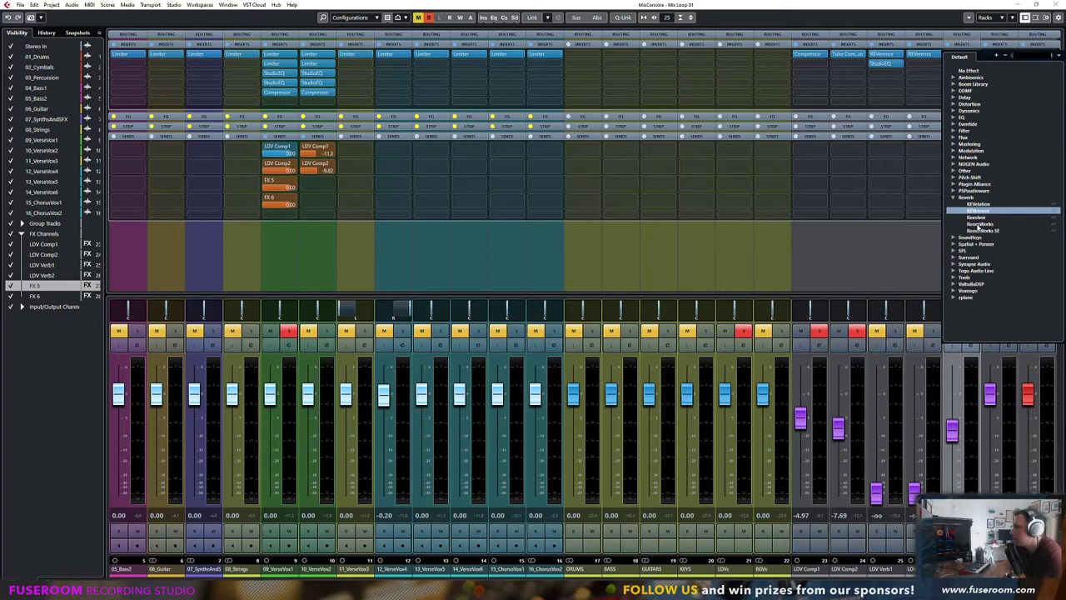
{"action": "left_click", "coordinate": [980, 224]}
{"action": "left_click_drag", "start_coordinate": [679, 156], "coordinate": [735, 156]}
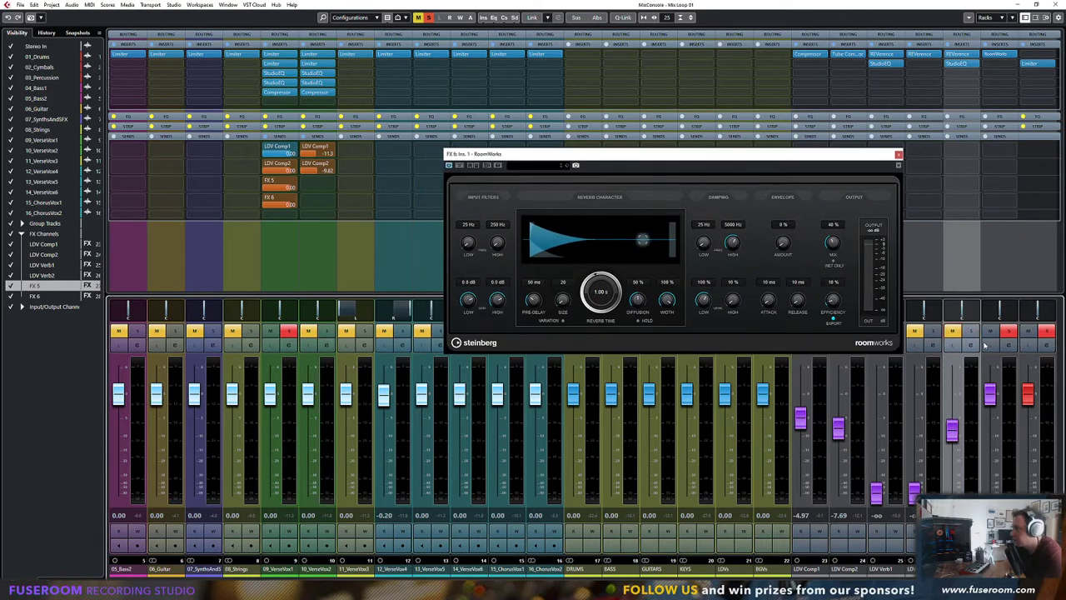
Set RoomWorks to 0.18 s reverb time, 52 ms pre-delay, 6% diffusion and 100% mix, and lower the FX 6 fader by ear
{"action": "left_click_drag", "start_coordinate": [597, 289], "coordinate": [550, 338]}
{"action": "left_click_drag", "start_coordinate": [533, 300], "coordinate": [533, 271]}
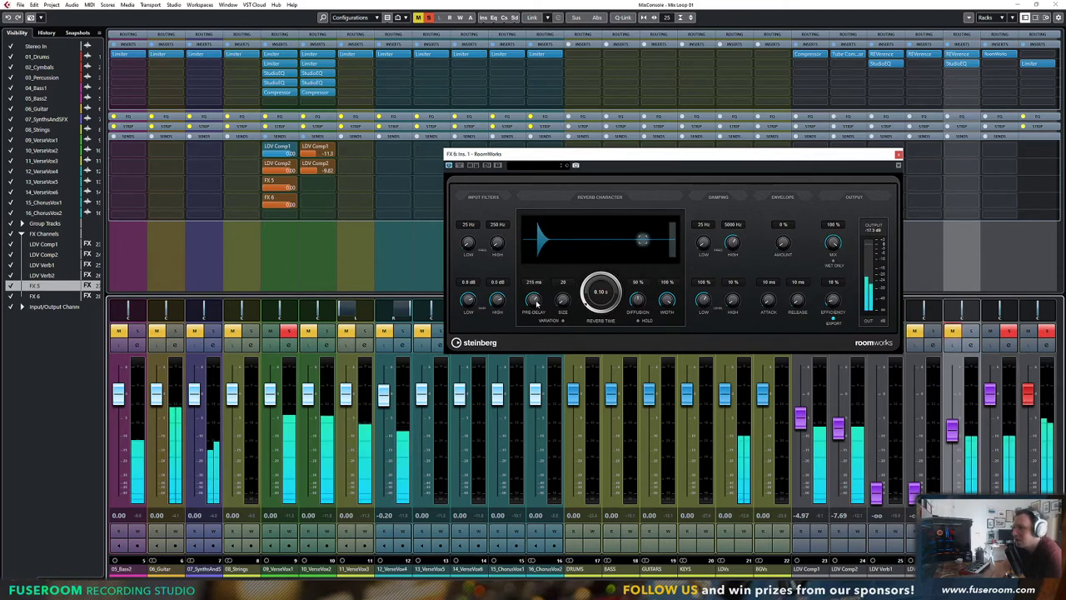
{"action": "left_click_drag", "start_coordinate": [533, 300], "coordinate": [533, 327]}
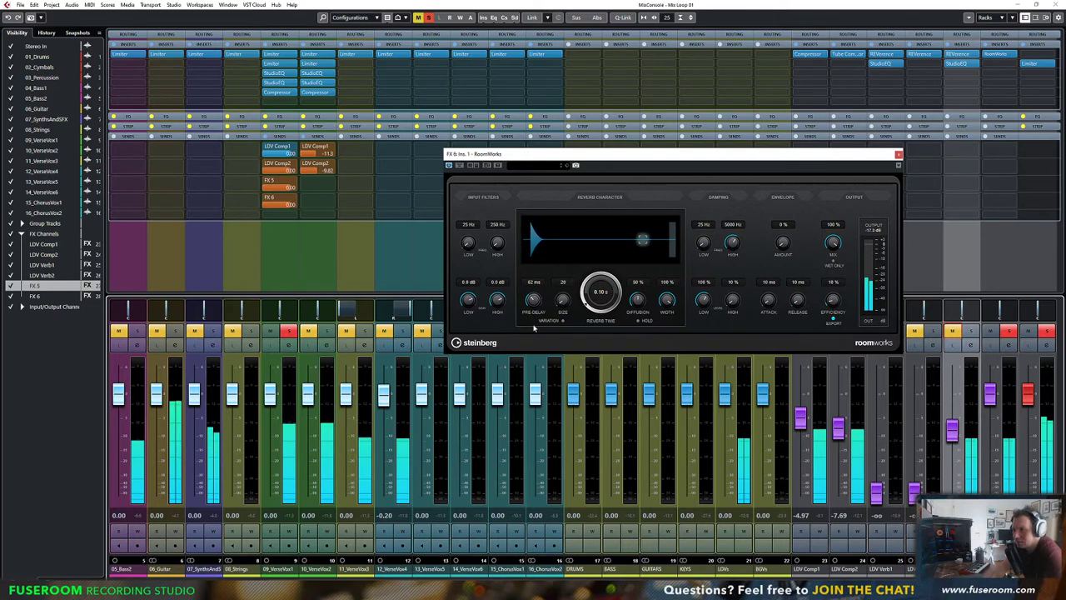
{"action": "mouse_move", "coordinate": [634, 306]}
{"action": "left_mouse_down"}
{"action": "mouse_move", "coordinate": [634, 319]}
{"action": "mouse_move", "coordinate": [643, 301]}
{"action": "left_mouse_up"}
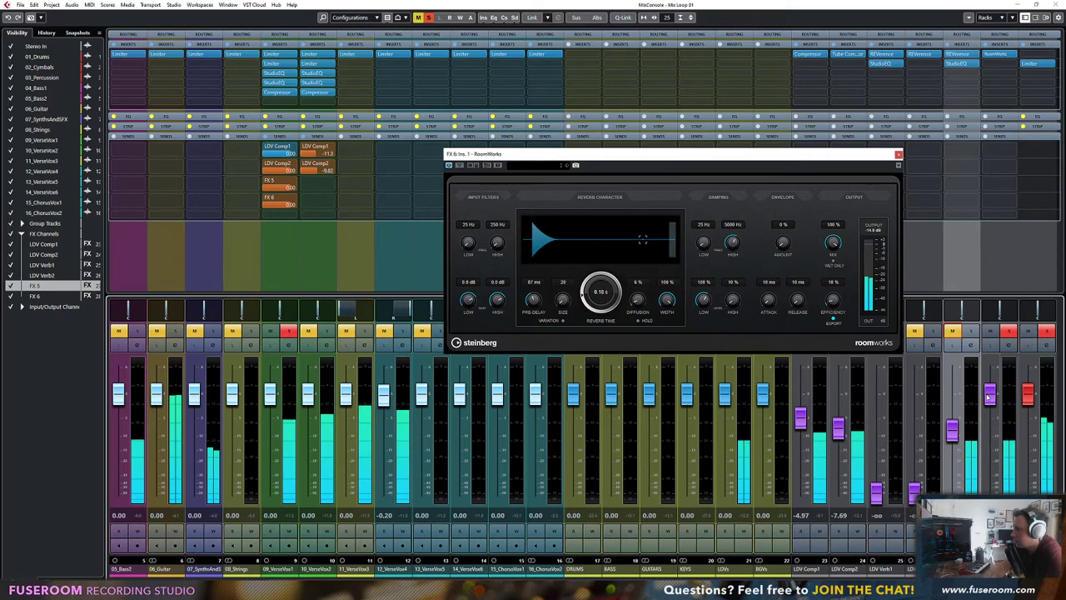
{"action": "left_click_drag", "start_coordinate": [989, 397], "coordinate": [990, 431]}
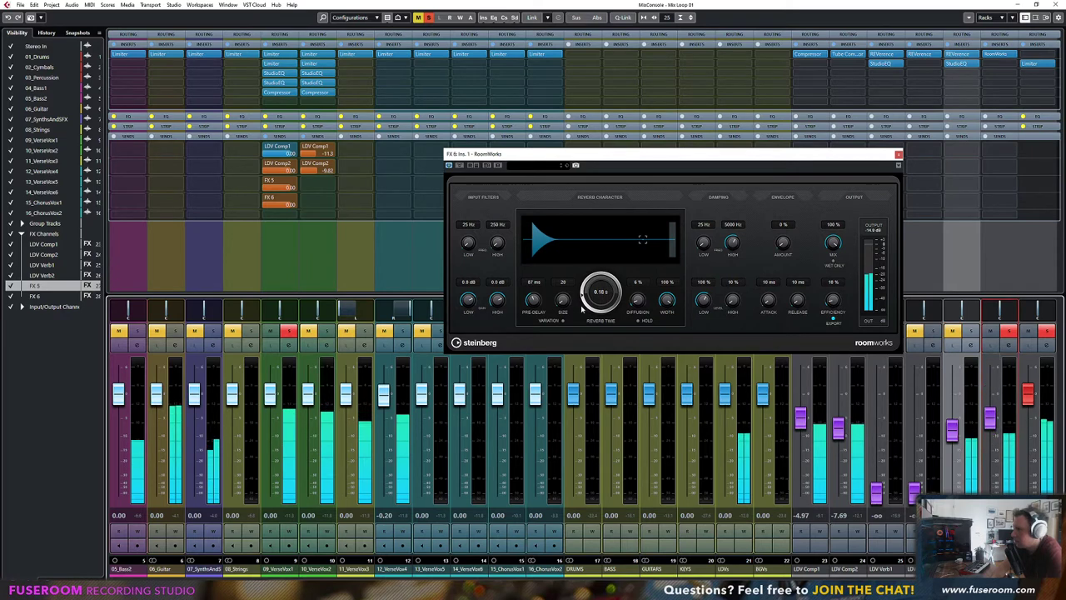
{"action": "mouse_move", "coordinate": [535, 300]}
{"action": "left_mouse_down"}
{"action": "mouse_move", "coordinate": [537, 285]}
{"action": "mouse_move", "coordinate": [537, 314]}
{"action": "left_mouse_up"}
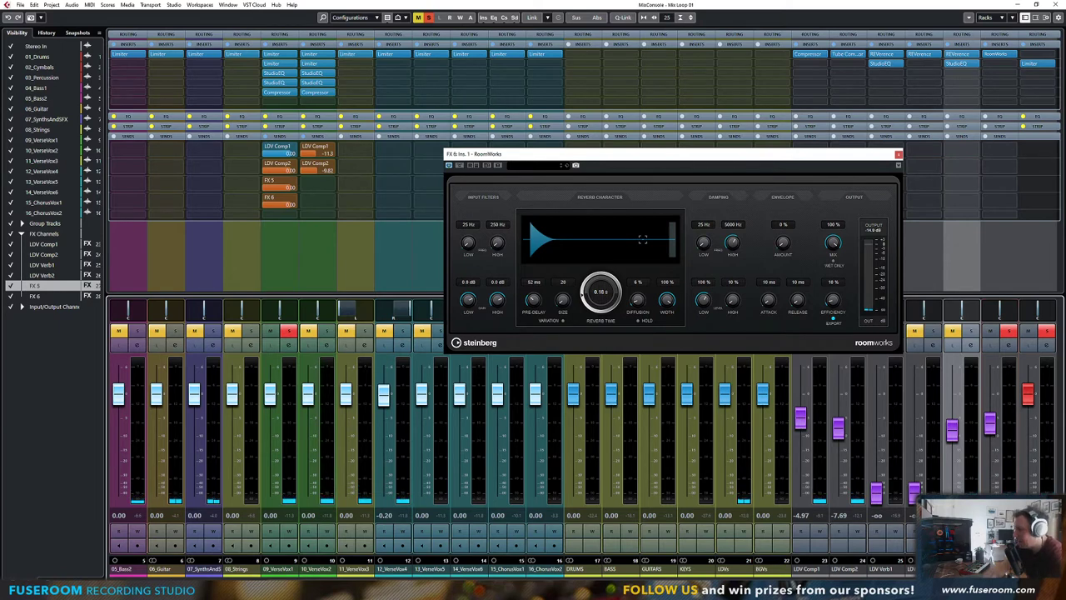
{"action": "left_click", "coordinate": [879, 568]}
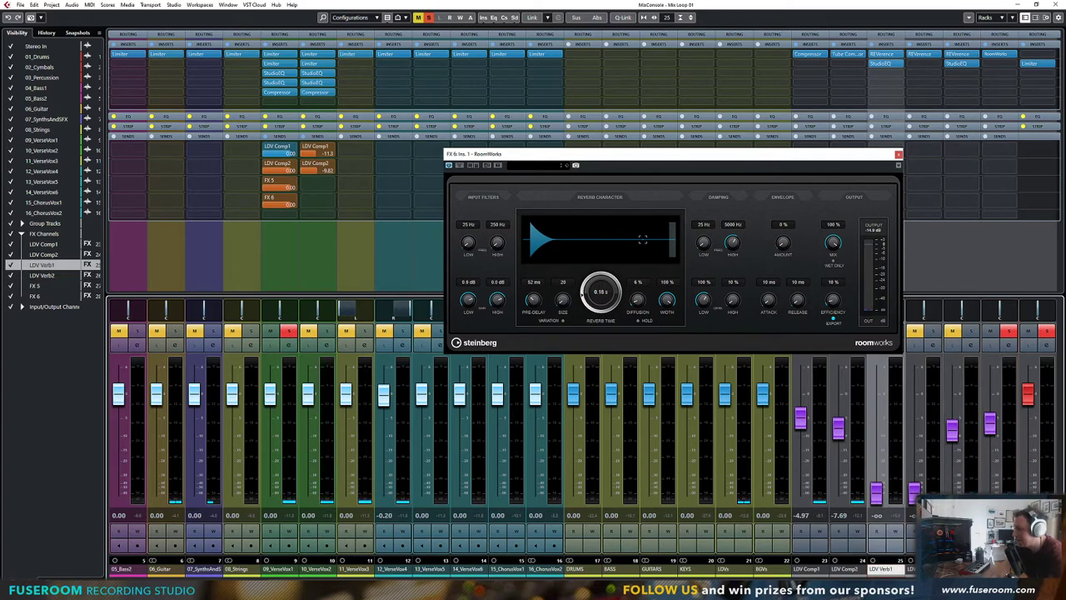
{"action": "left_click", "coordinate": [915, 569], "text": "shift"}
{"action": "right_click", "coordinate": [914, 569]}
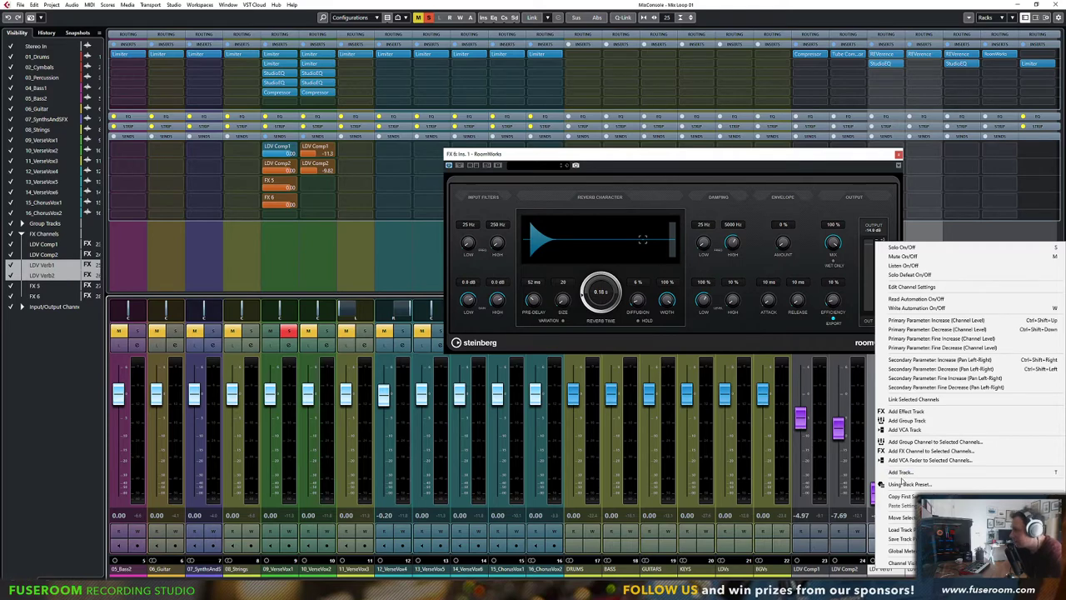
{"action": "left_click", "coordinate": [842, 571]}
{"action": "left_click", "coordinate": [295, 256]}
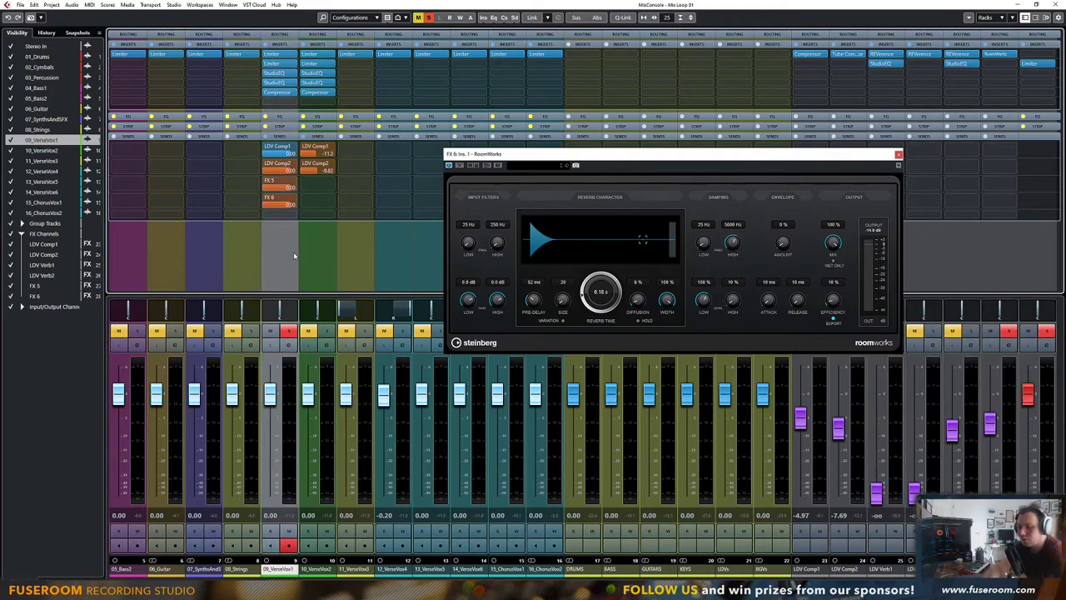
Delete the LDV Verb1 and LDV Verb2 tracks from the project
{"action": "key", "text": "F3"}
{"action": "scroll", "coordinate": [168, 218], "scroll_direction": "down", "scroll_amount": 5}
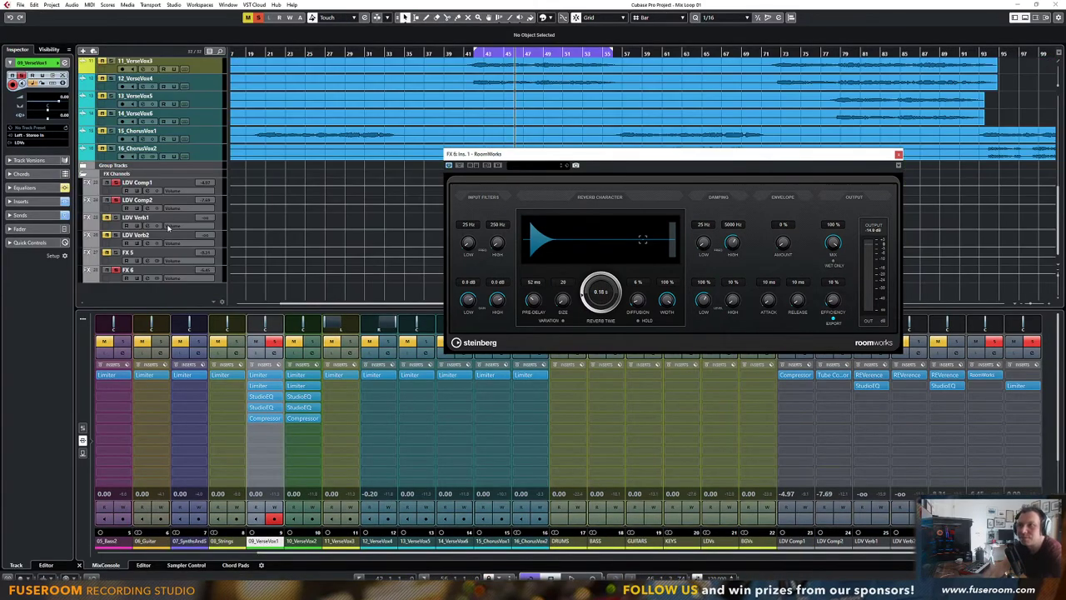
{"action": "left_click", "coordinate": [132, 227]}
{"action": "right_click", "coordinate": [185, 234]}
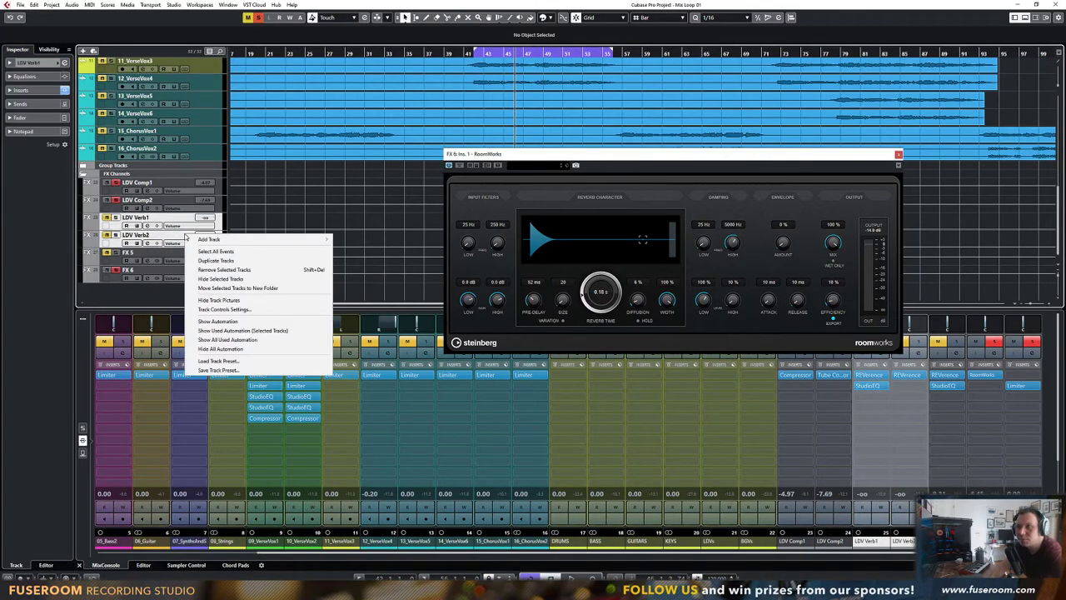
{"action": "left_click", "coordinate": [219, 269]}
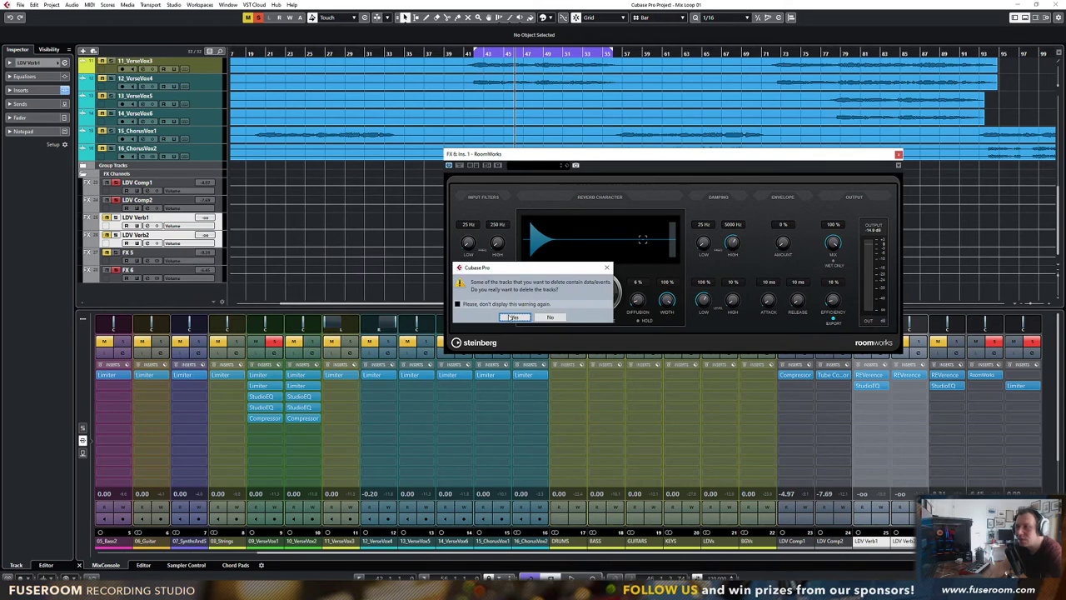
{"action": "left_click", "coordinate": [514, 317]}
Rename the tracks FX 5 and FX 6 as LDV Verb 1 and LDV Verb 2, and start playback
{"action": "double_click", "coordinate": [128, 253]}
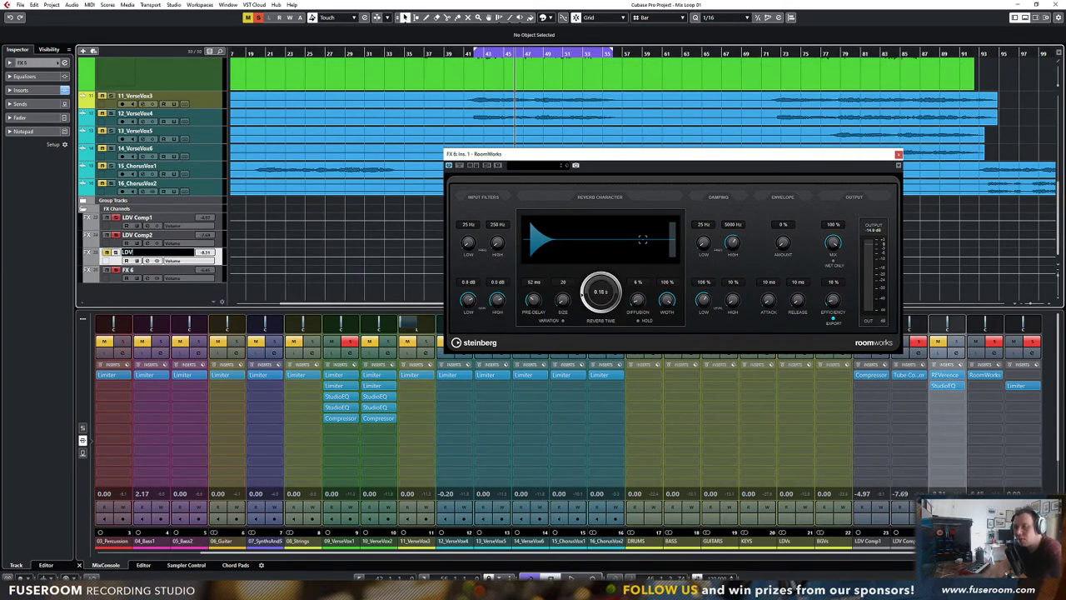
{"action": "type", "text": "LDV Verb 1"}
{"action": "key", "text": "Tab"}
{"action": "type", "text": "LDV V"}
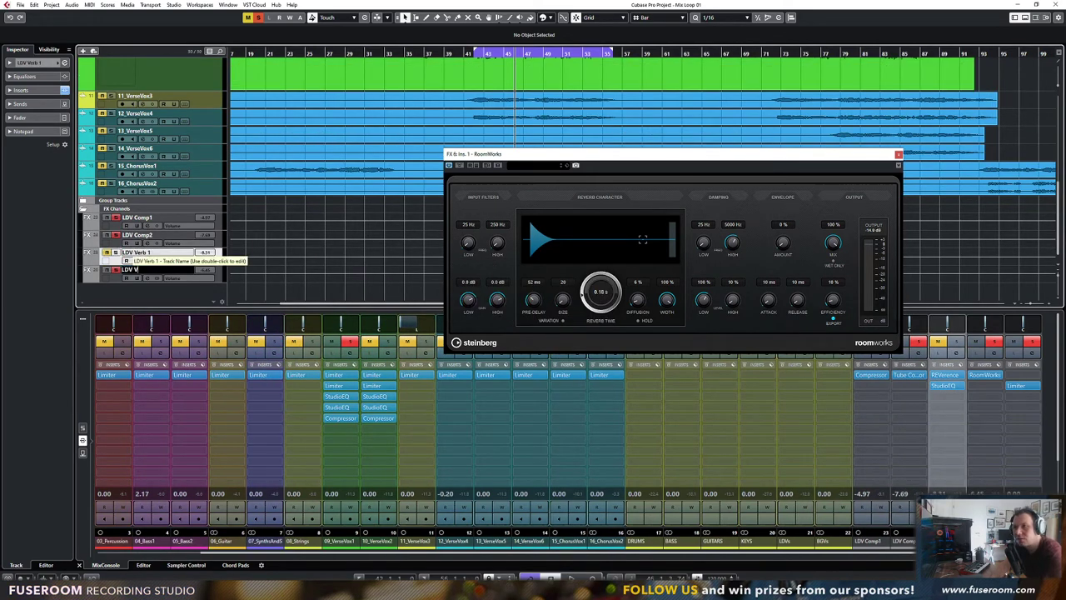
{"action": "type", "text": "erb 2"}
{"action": "key", "text": "Return"}
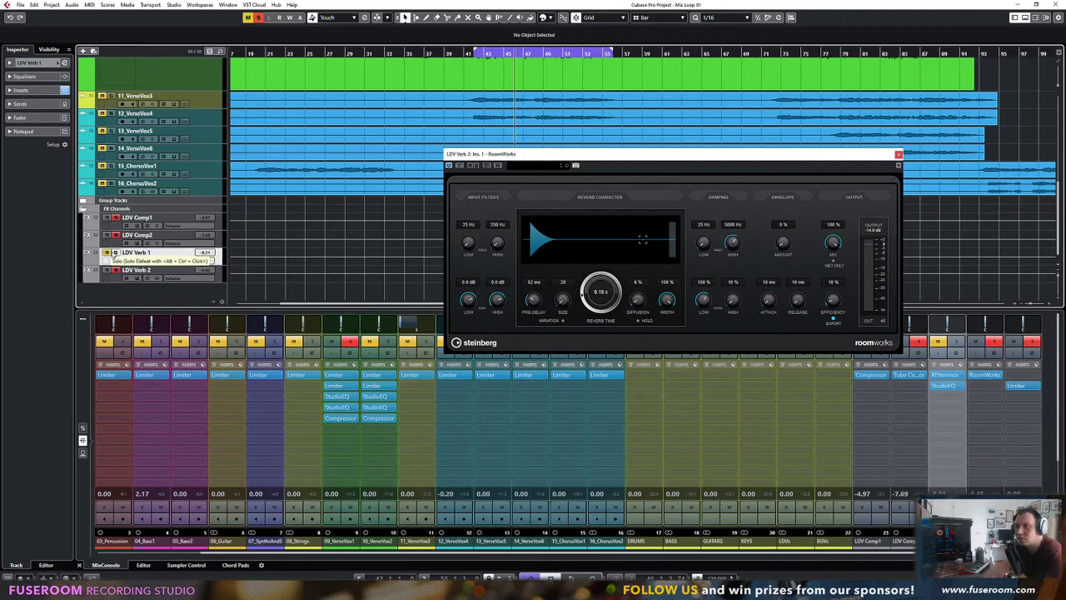
{"action": "key", "text": "space"}
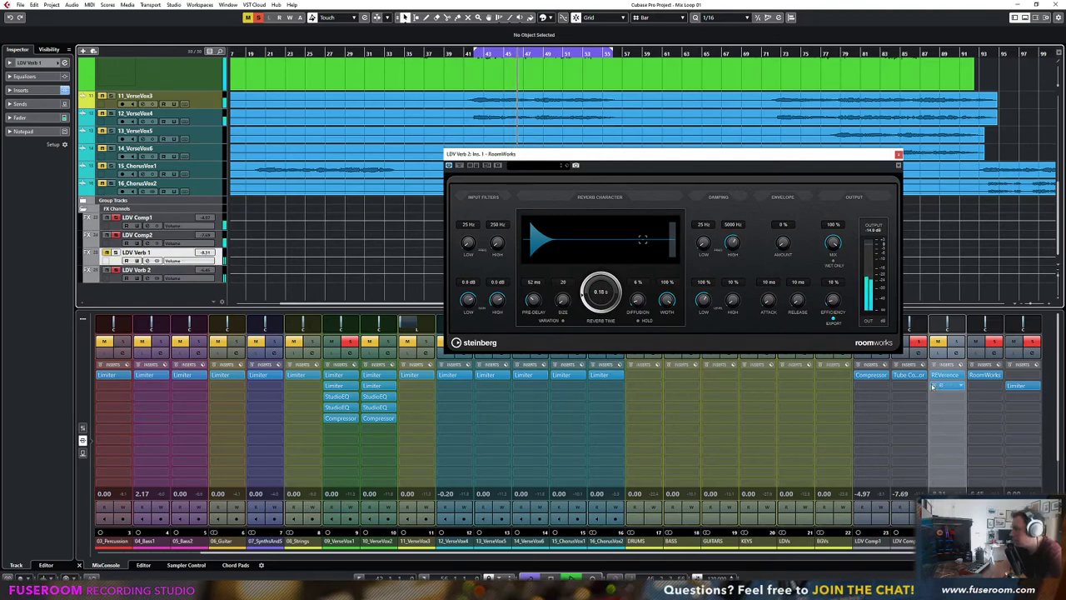
Solo LDV Verb 1, close RoomWorks, and raise the faders to about -2.09 dB on LDV Comp1 and -6.25 dB on LDV Comp2
{"action": "left_click", "coordinate": [955, 354]}
{"action": "key", "text": "F3"}
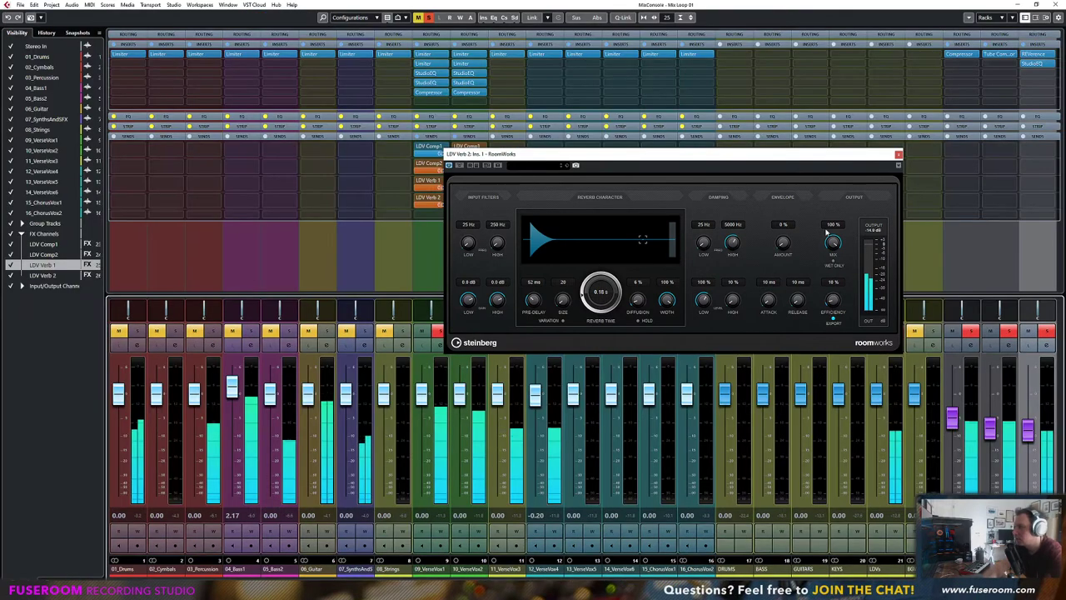
{"action": "left_click", "coordinate": [899, 154]}
{"action": "mouse_move", "coordinate": [953, 419]}
{"action": "left_mouse_down"}
{"action": "mouse_move", "coordinate": [953, 407]}
{"action": "mouse_move", "coordinate": [991, 482]}
{"action": "mouse_move", "coordinate": [990, 423]}
{"action": "mouse_move", "coordinate": [954, 419]}
{"action": "mouse_move", "coordinate": [991, 485]}
{"action": "mouse_move", "coordinate": [953, 387]}
{"action": "mouse_move", "coordinate": [954, 404]}
{"action": "left_mouse_up"}
{"action": "scroll", "coordinate": [955, 417], "scroll_direction": "right", "scroll_amount": 2}
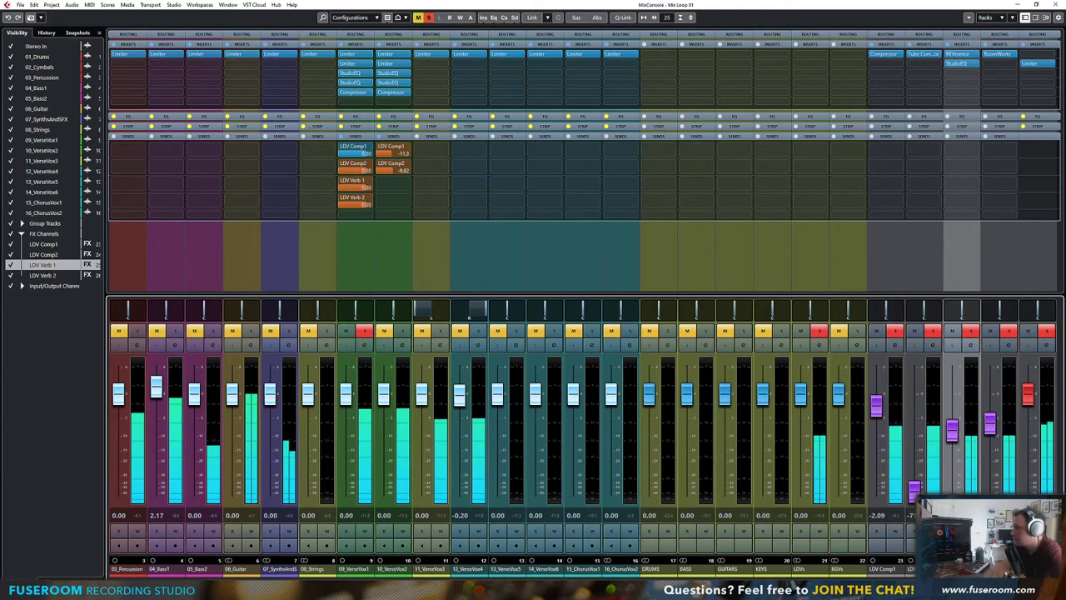
{"action": "left_click_drag", "start_coordinate": [914, 485], "coordinate": [990, 403]}
Pull the LDV Verb 1 fader all the way down and balance the LDV Verb 2 fader by ear
{"action": "left_click", "coordinate": [952, 419]}
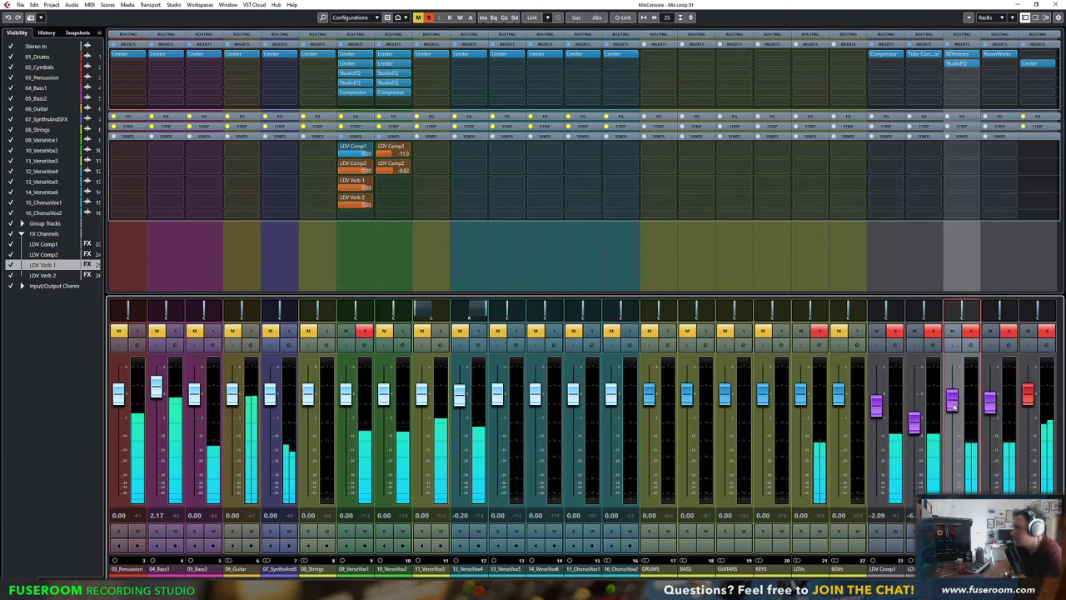
{"action": "left_click", "coordinate": [992, 406]}
{"action": "left_click_drag", "start_coordinate": [953, 465], "coordinate": [954, 493]}
{"action": "left_click_drag", "start_coordinate": [991, 407], "coordinate": [990, 402]}
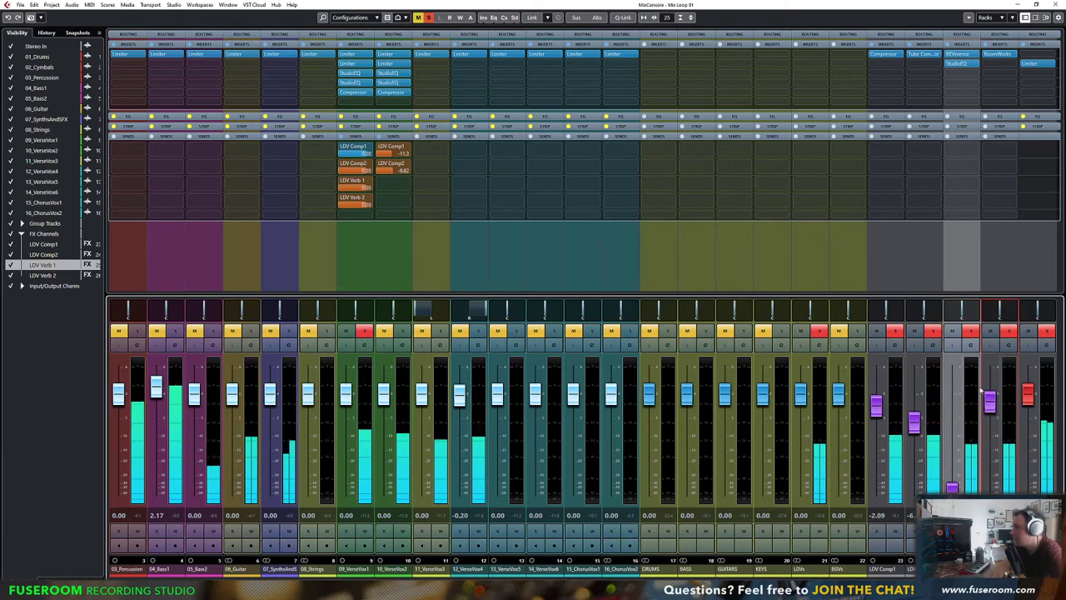
Insert StudioEQ after RoomWorks on LDV Verb 2, cutting about 10.4 dB at 441 Hz and boosting about 1 dB at 6.96 kHz
{"action": "left_click", "coordinate": [1013, 64]}
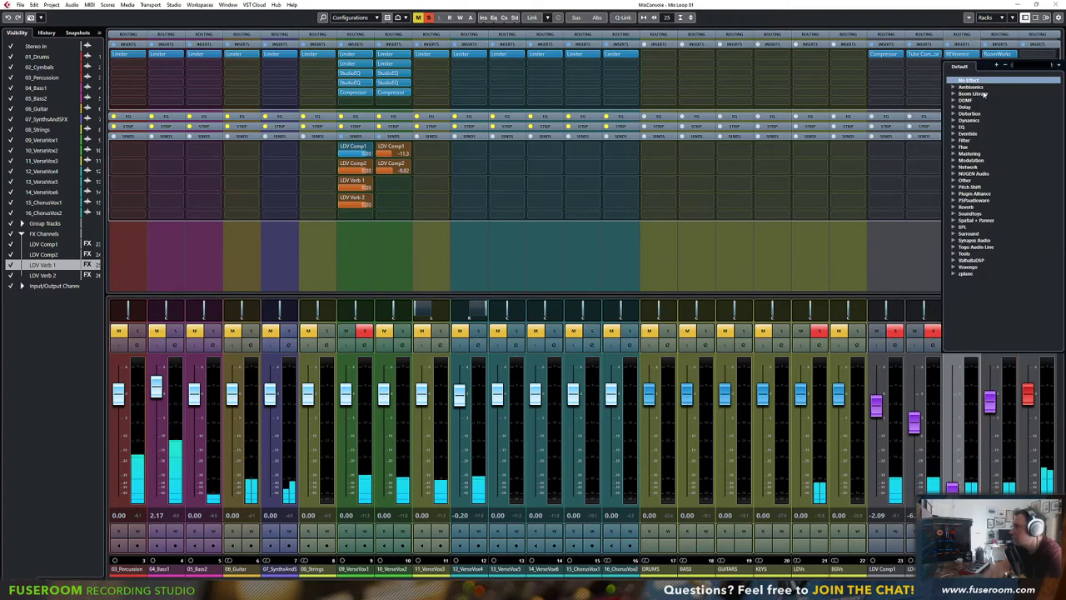
{"action": "left_click", "coordinate": [955, 128]}
{"action": "left_click", "coordinate": [976, 212]}
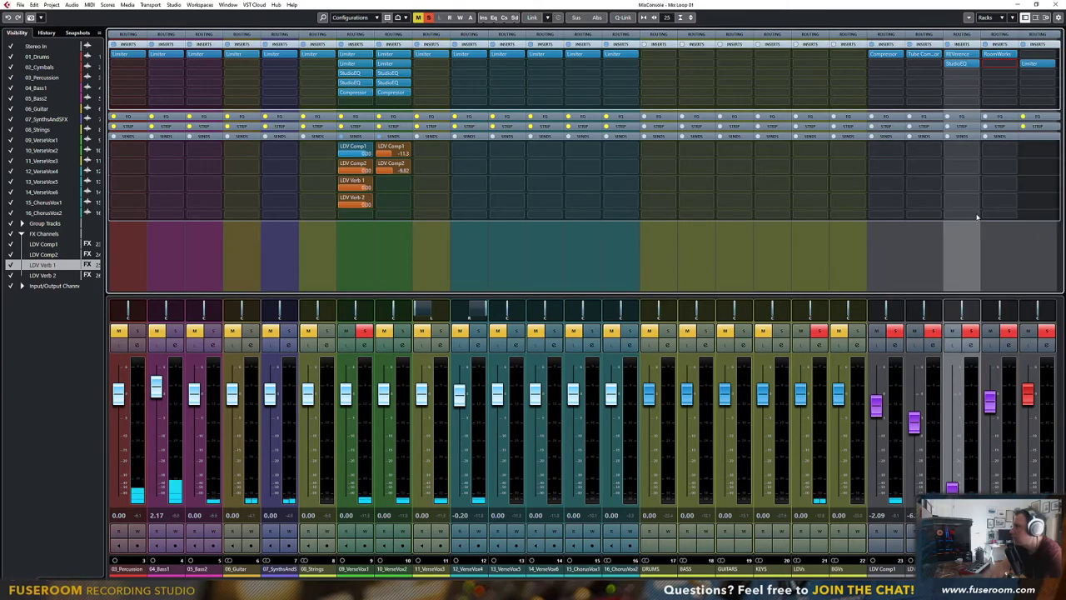
{"action": "left_click", "coordinate": [990, 402]}
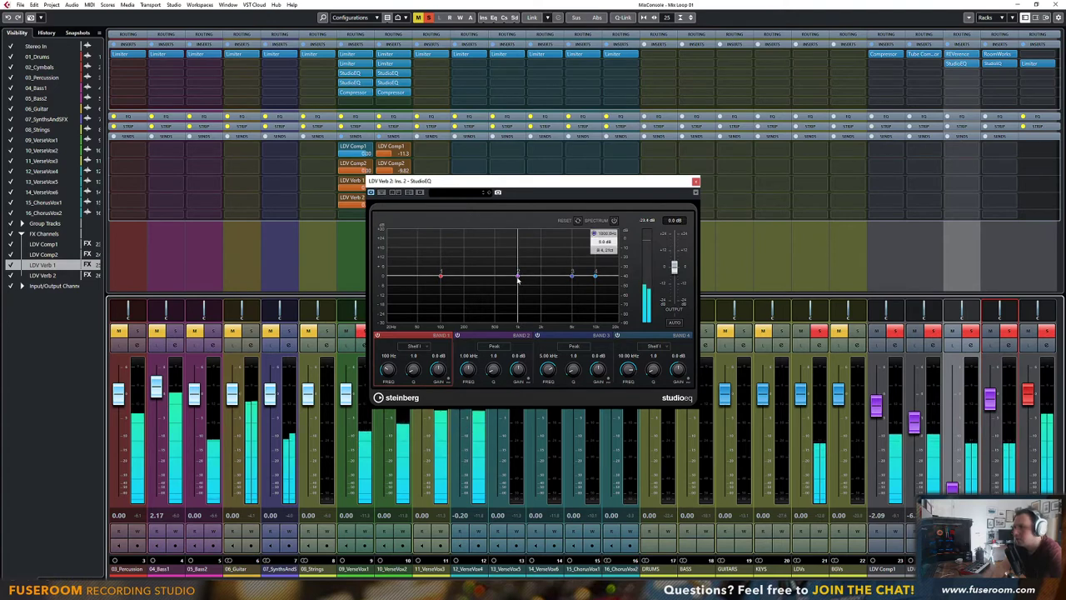
{"action": "left_click_drag", "start_coordinate": [518, 275], "coordinate": [491, 294]}
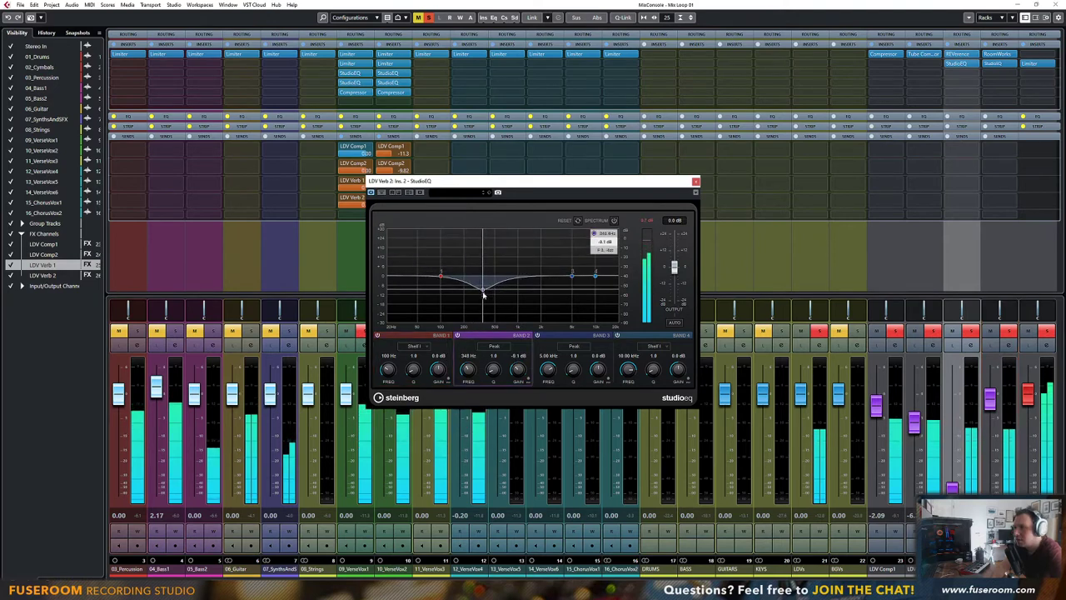
{"action": "mouse_move", "coordinate": [572, 274]}
{"action": "left_mouse_down"}
{"action": "mouse_move", "coordinate": [560, 269]}
{"action": "mouse_move", "coordinate": [567, 238]}
{"action": "mouse_move", "coordinate": [577, 279]}
{"action": "mouse_move", "coordinate": [594, 270]}
{"action": "mouse_move", "coordinate": [584, 274]}
{"action": "left_mouse_up"}
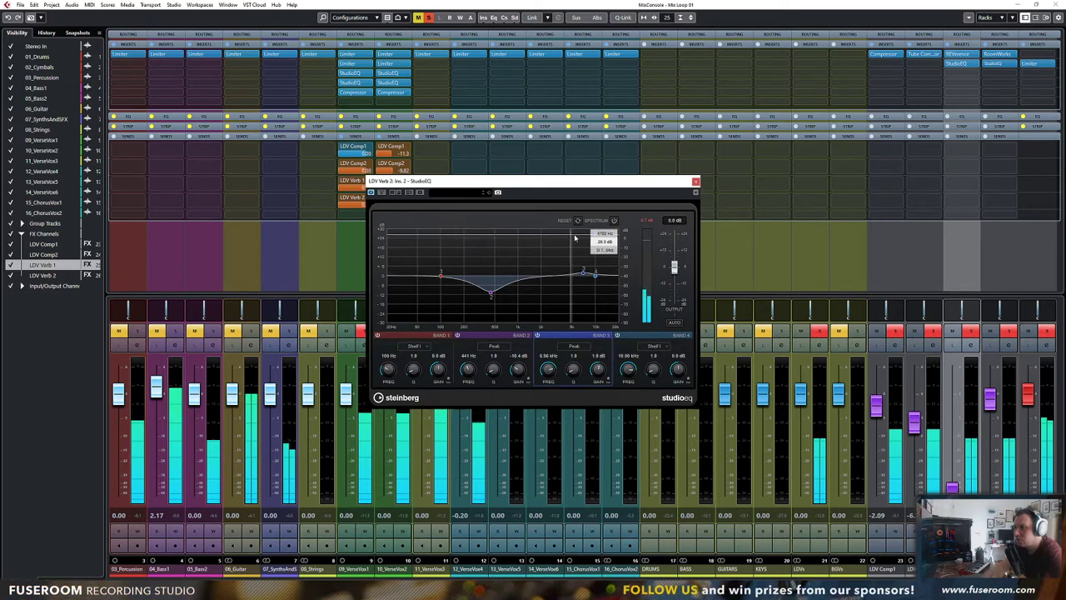
{"action": "left_click", "coordinate": [695, 181]}
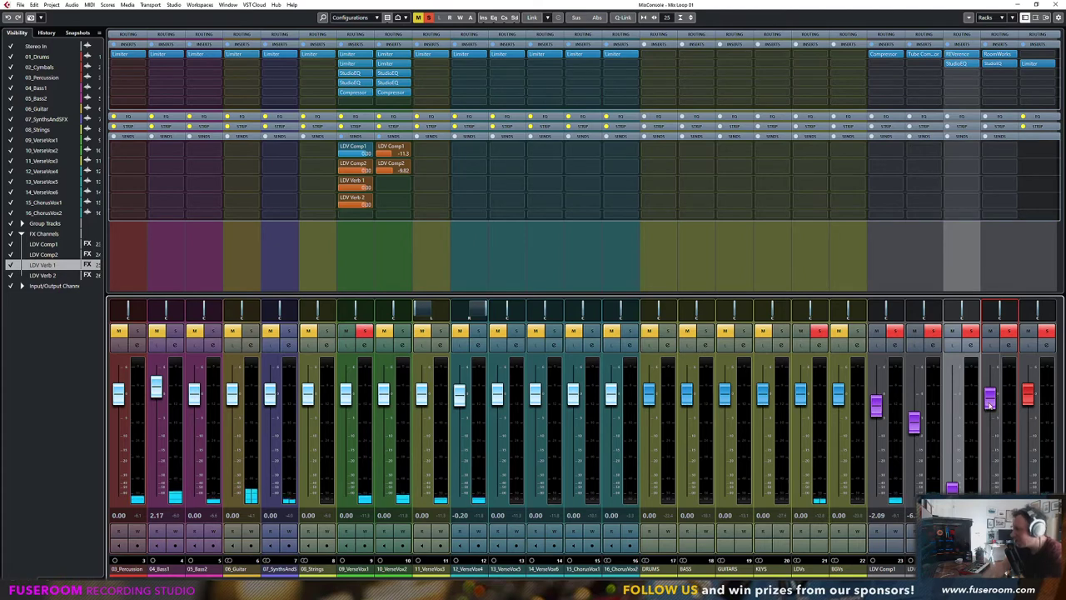
Lower the LDV Verb 2 fader to about -2.18 dB and select that channel
{"action": "key", "text": "space"}
{"action": "mouse_move", "coordinate": [991, 404]}
{"action": "left_mouse_down"}
{"action": "mouse_move", "coordinate": [992, 495]}
{"action": "mouse_move", "coordinate": [993, 414]}
{"action": "left_mouse_up"}
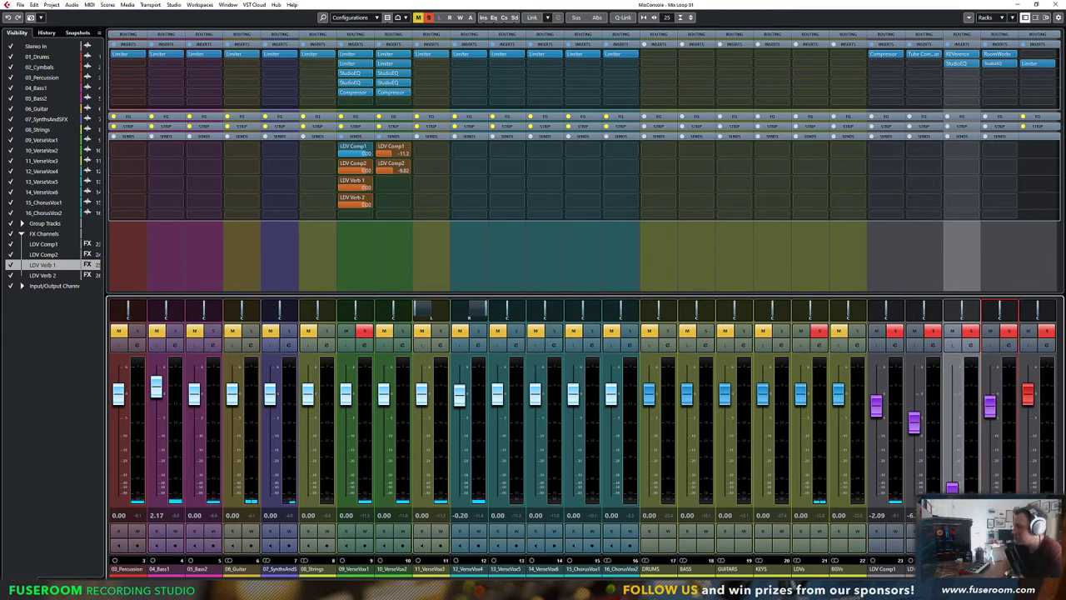
{"action": "left_click", "coordinate": [998, 569]}
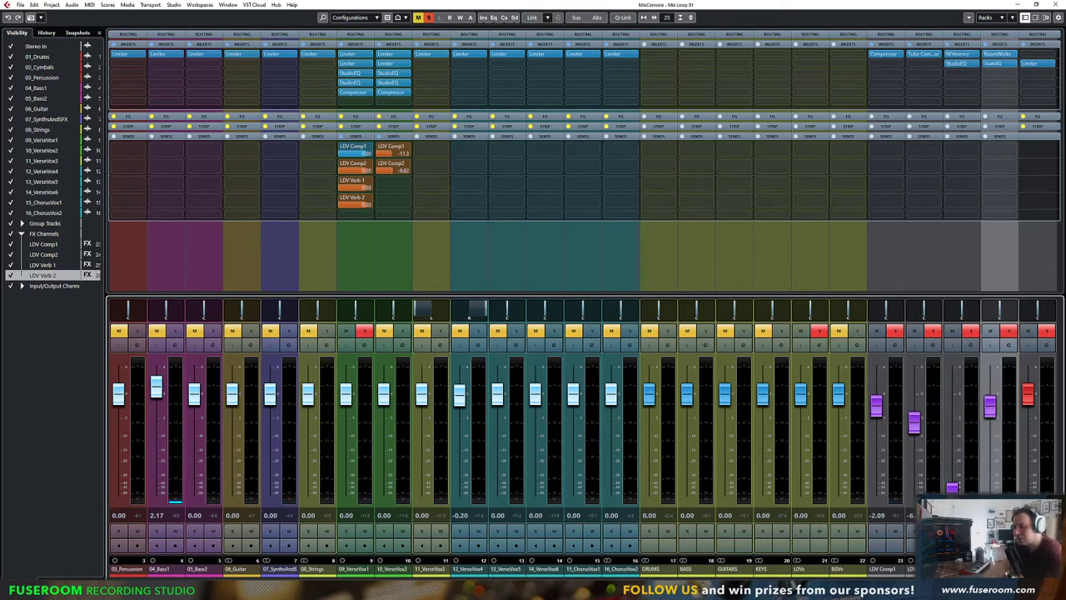
Add sends to LDV Verb 1 and LDV Verb 2 on the 10_VerseVox2 channel
{"action": "left_click", "coordinate": [399, 181]}
{"action": "left_click", "coordinate": [411, 232]}
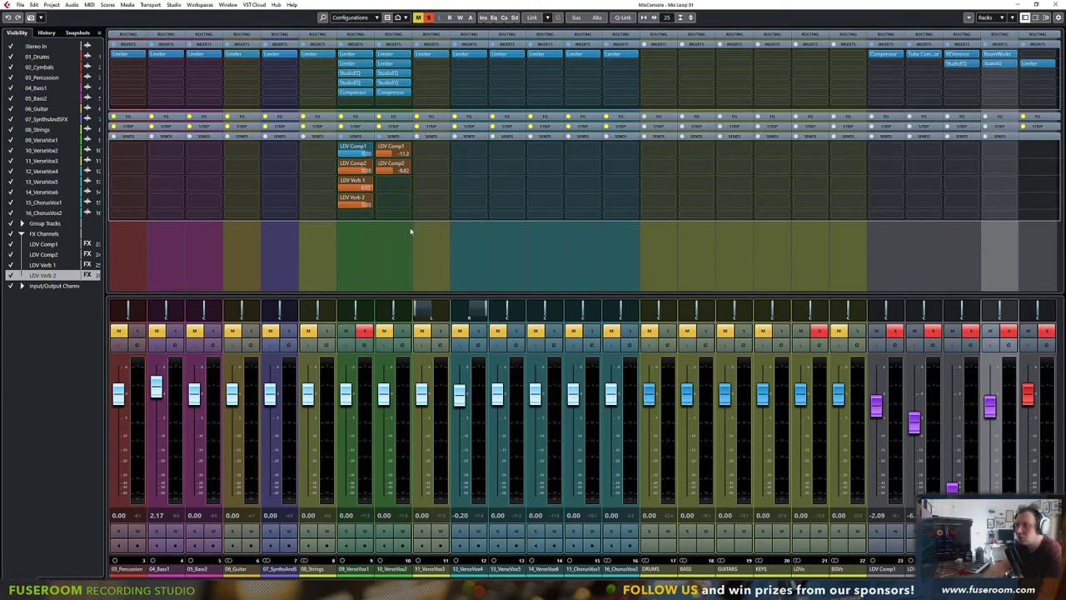
{"action": "left_click", "coordinate": [381, 181]}
{"action": "left_click", "coordinate": [405, 200]}
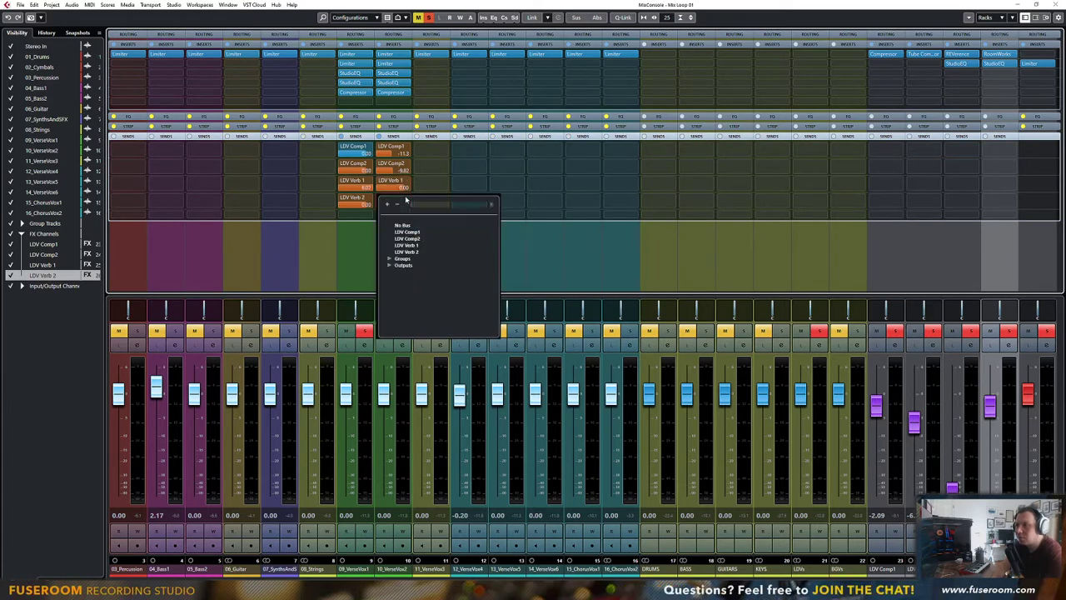
{"action": "left_click", "coordinate": [402, 253]}
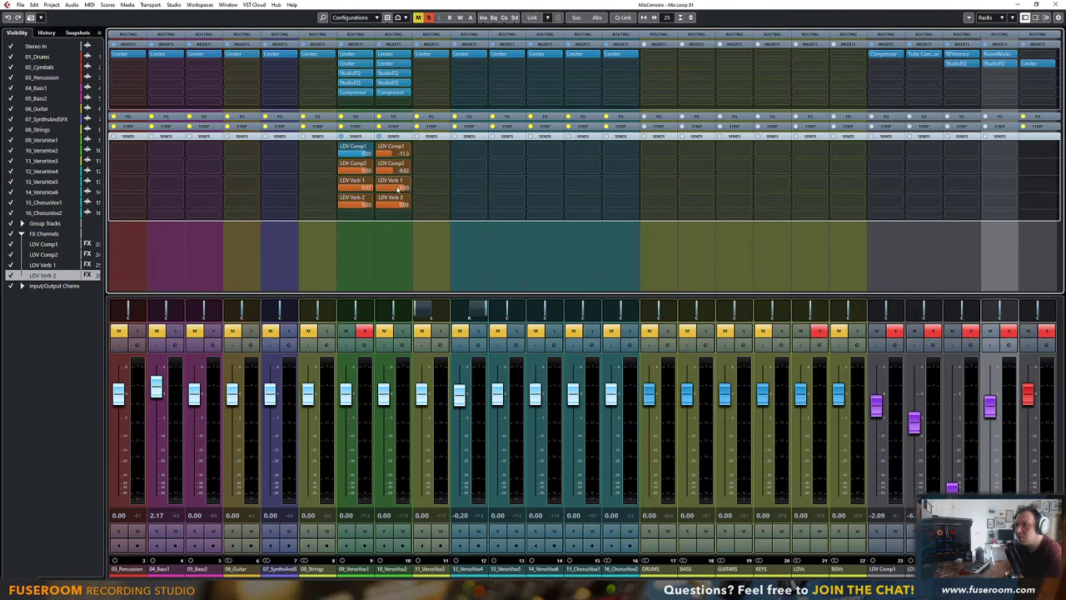
Play 10_VerseVox2 soloed without 09_VerseVox1 and set its sends to -12.6 dB for LDV Verb 1 and -8.19 dB for LDV Verb 2
{"action": "left_click", "coordinate": [402, 331]}
{"action": "key", "text": "space"}
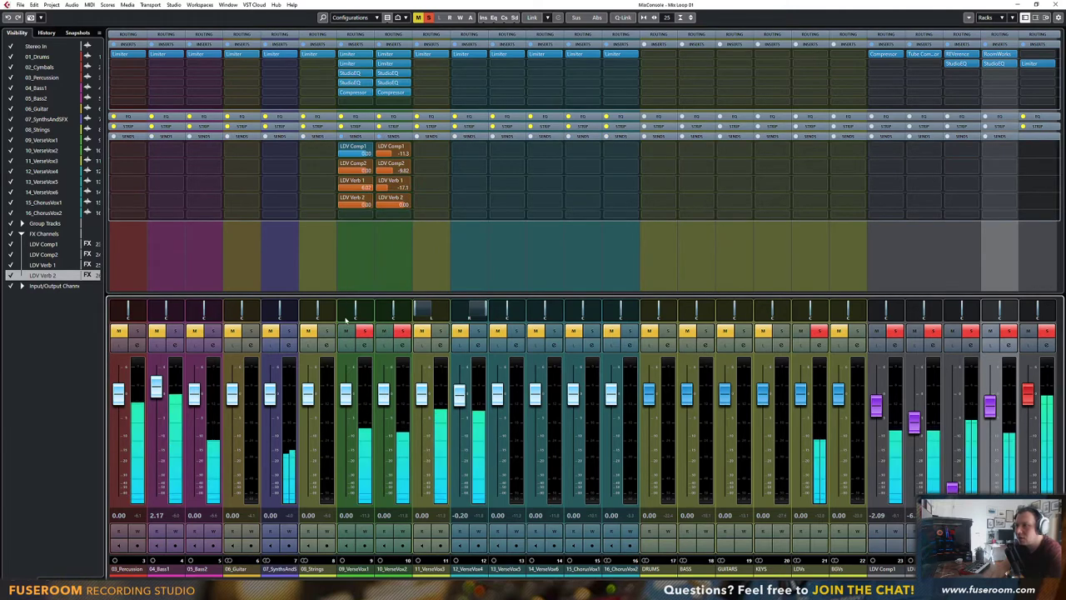
{"action": "left_click", "coordinate": [365, 330]}
{"action": "left_click", "coordinate": [400, 188]}
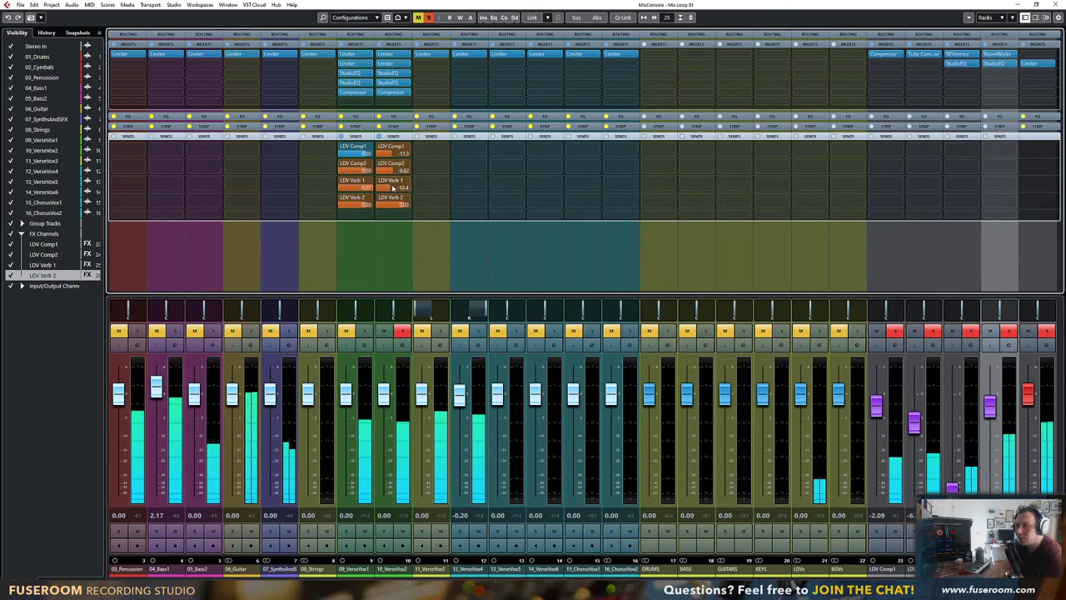
{"action": "left_click", "coordinate": [389, 188]}
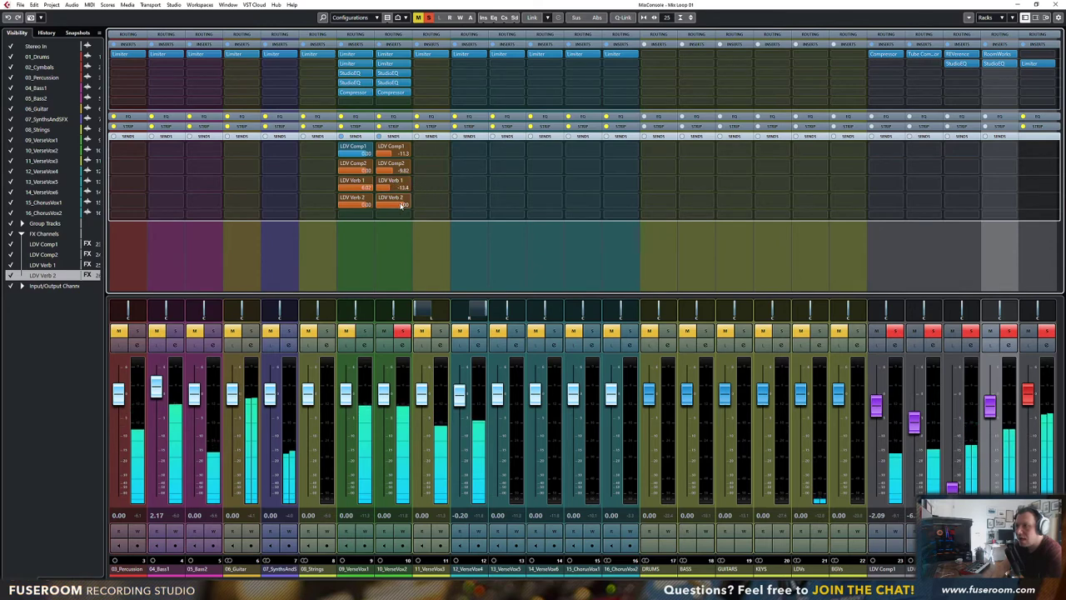
{"action": "left_click", "coordinate": [397, 205]}
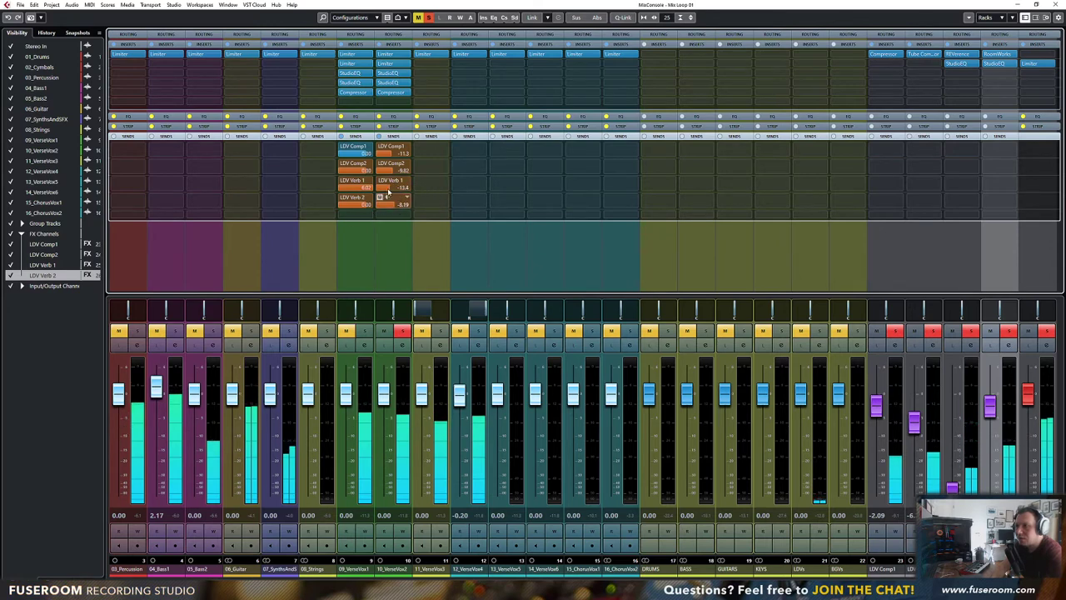
{"action": "left_click", "coordinate": [394, 205]}
{"action": "left_click", "coordinate": [390, 188]}
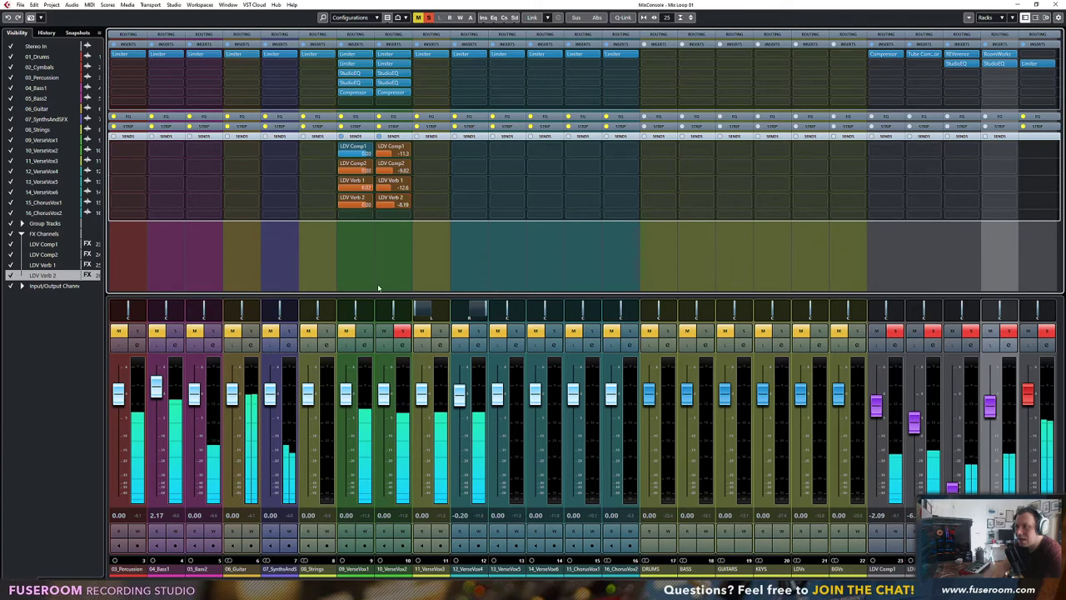
Solo 09_VerseVox1 again and raise the 10_VerseVox2 fader to about 0.62 dB
{"action": "left_click", "coordinate": [365, 331]}
{"action": "left_click_drag", "start_coordinate": [384, 401], "coordinate": [384, 398]}
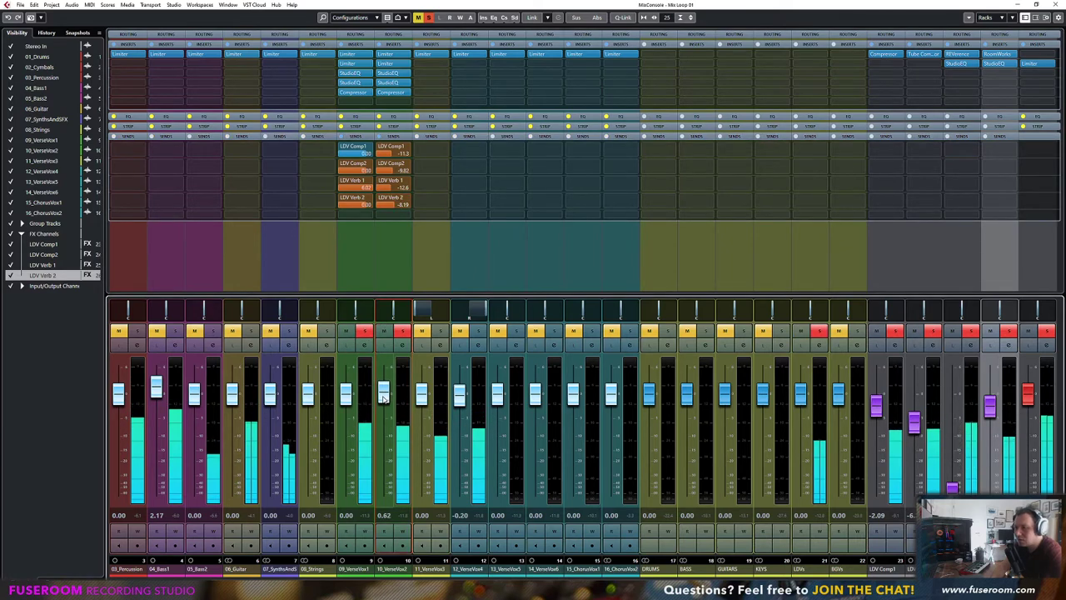
Compare 09_VerseVox1 and 10_VerseVox2 with their sends and inserts bypassed, then re-enabled
{"action": "left_click", "coordinate": [341, 136]}
{"action": "left_click", "coordinate": [379, 136]}
{"action": "left_click", "coordinate": [342, 44]}
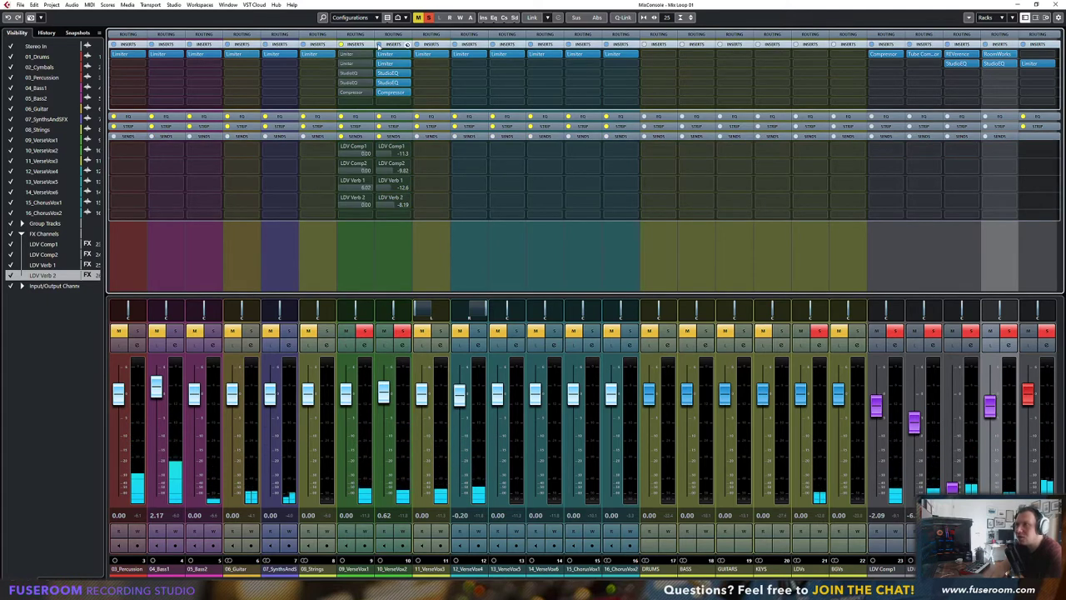
{"action": "left_click", "coordinate": [379, 43]}
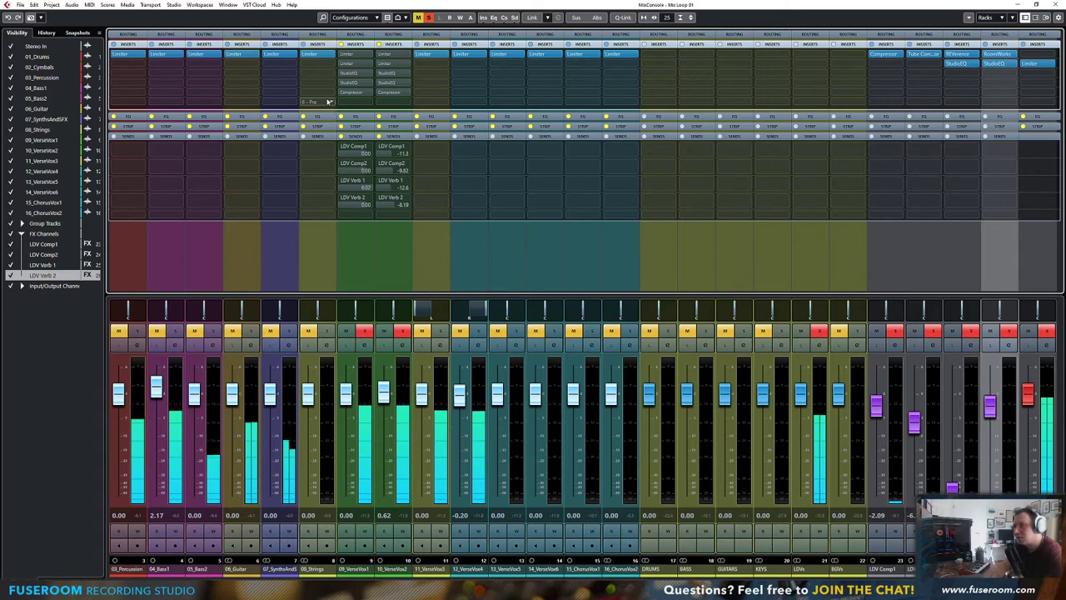
{"action": "left_click", "coordinate": [341, 44]}
{"action": "left_click", "coordinate": [379, 43]}
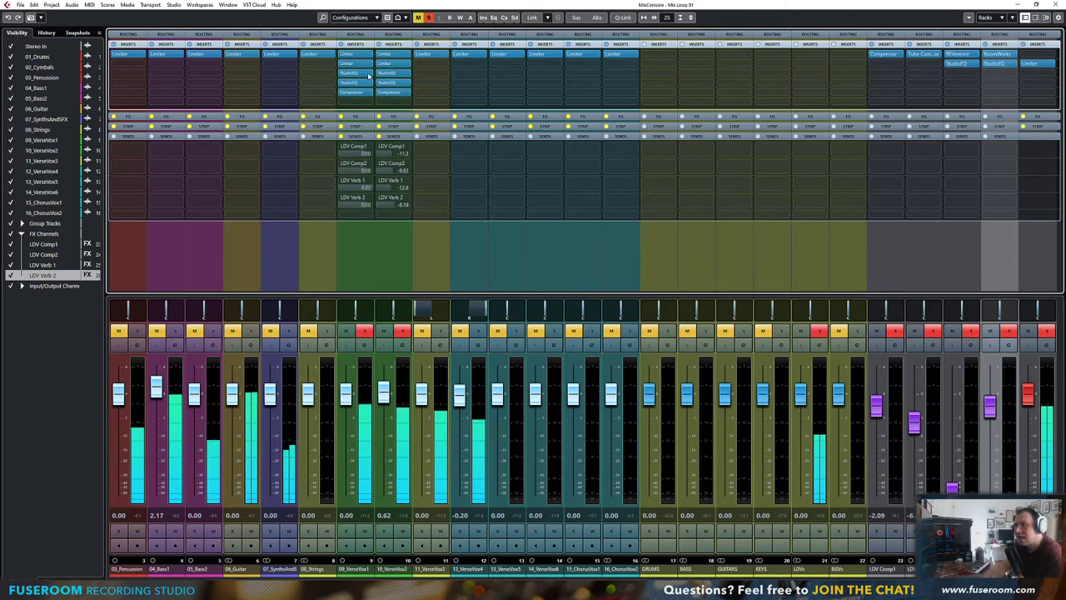
{"action": "left_click", "coordinate": [342, 136]}
{"action": "left_click", "coordinate": [379, 136]}
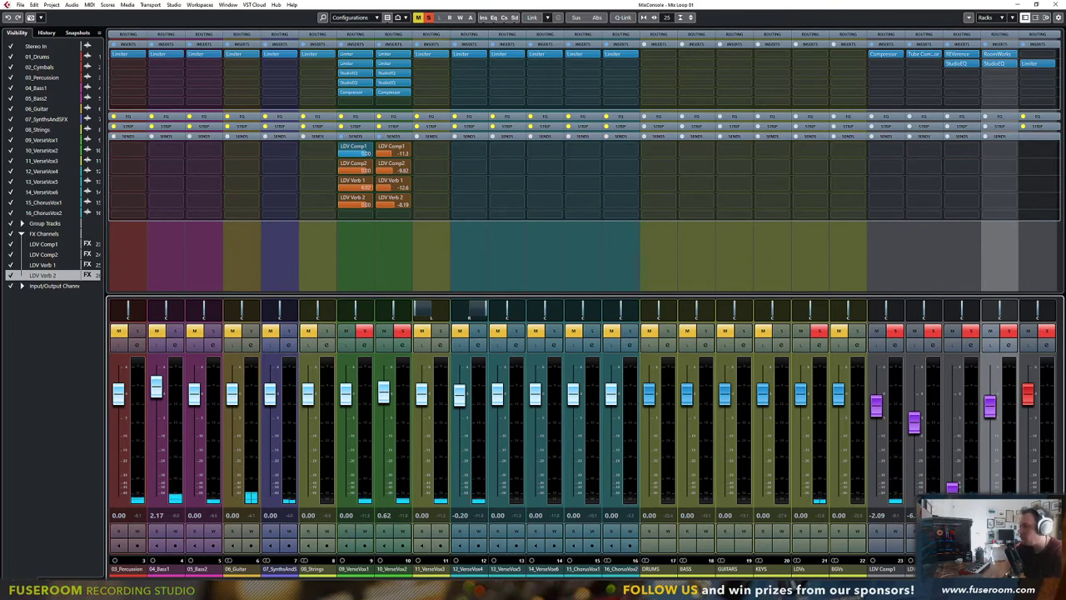
Add one mono effect track with no effect inside the FX Channels folder of the project, routed to MIX BUSS
{"action": "key", "text": "F3"}
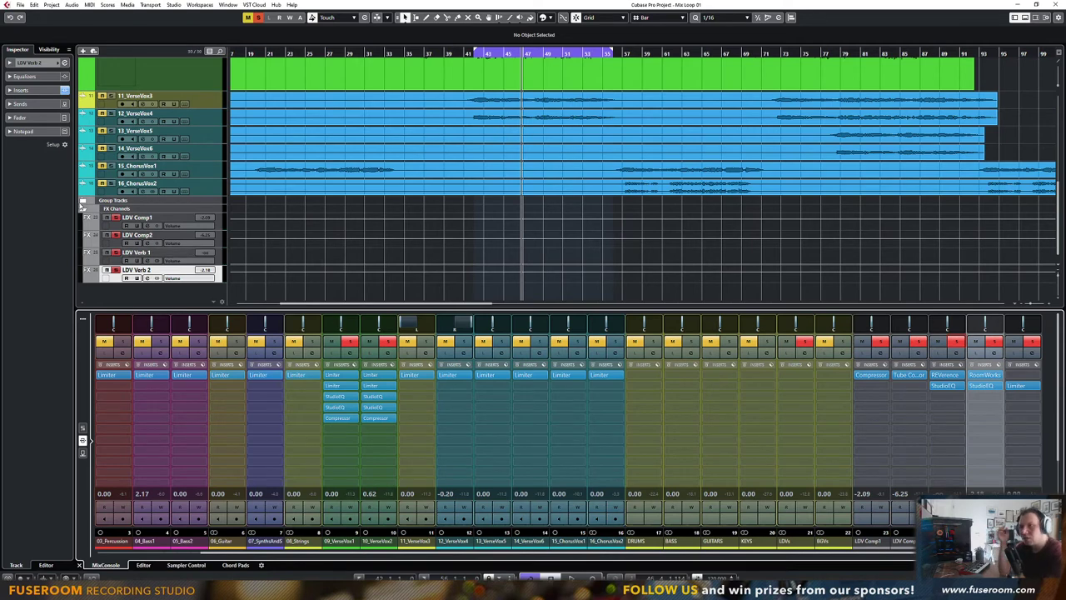
{"action": "right_click", "coordinate": [135, 290]}
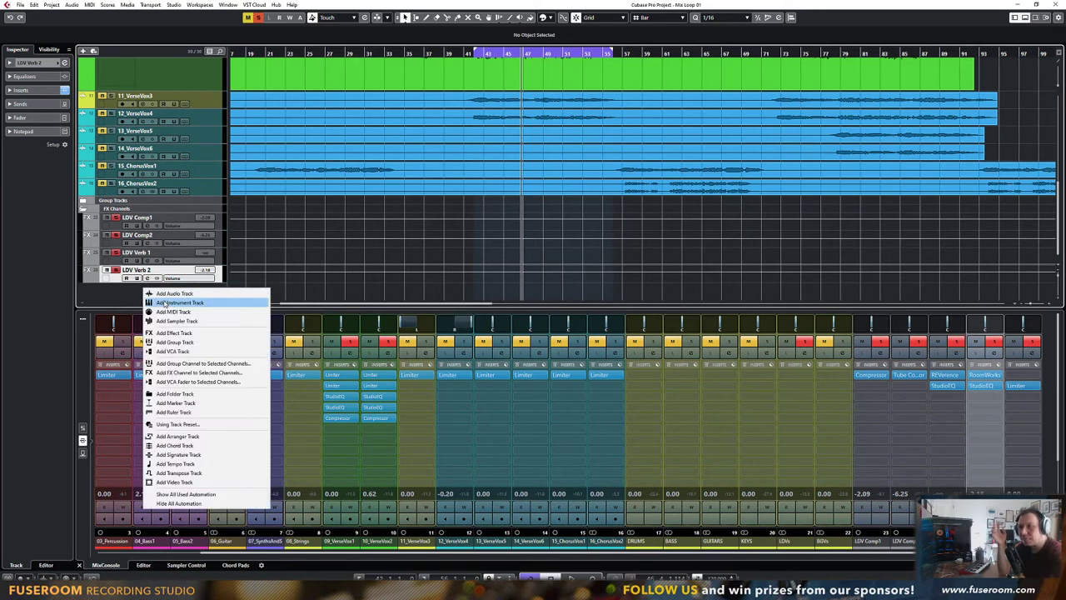
{"action": "right_click", "coordinate": [133, 210]}
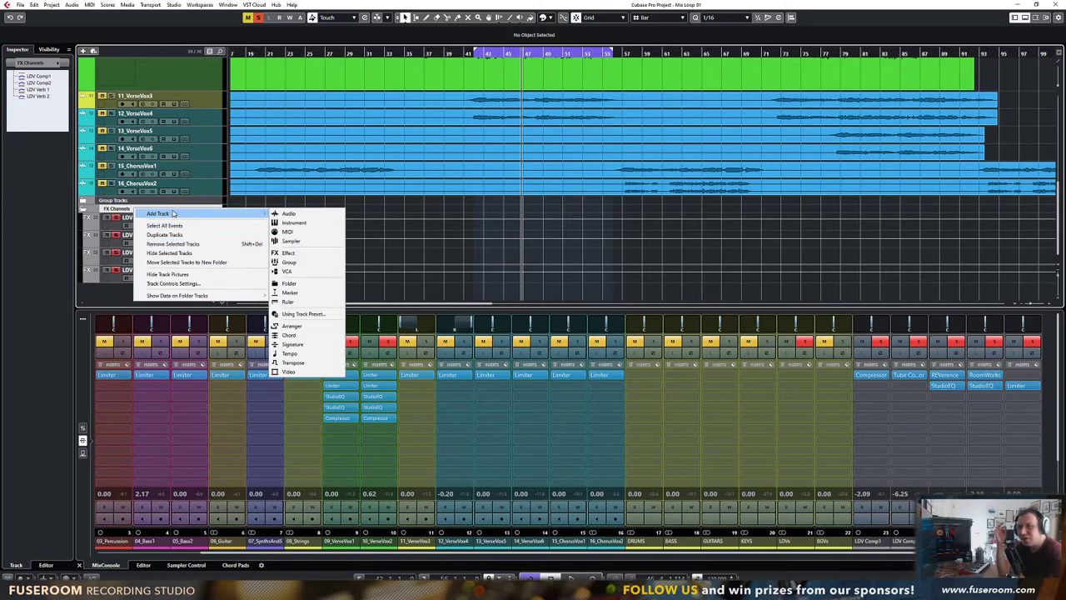
{"action": "mouse_move", "coordinate": [258, 217]}
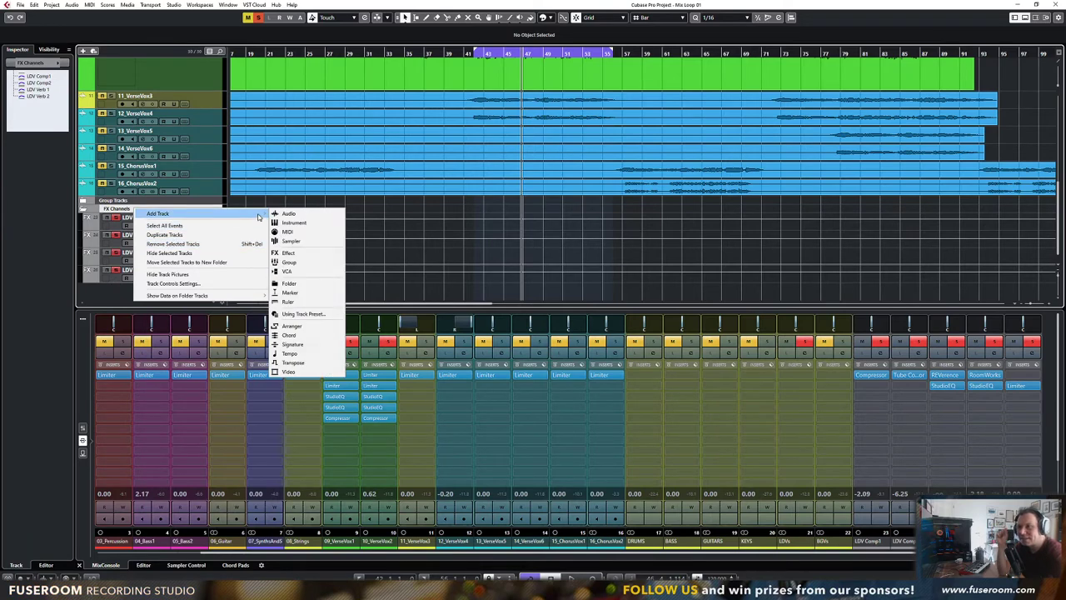
{"action": "left_click", "coordinate": [288, 253]}
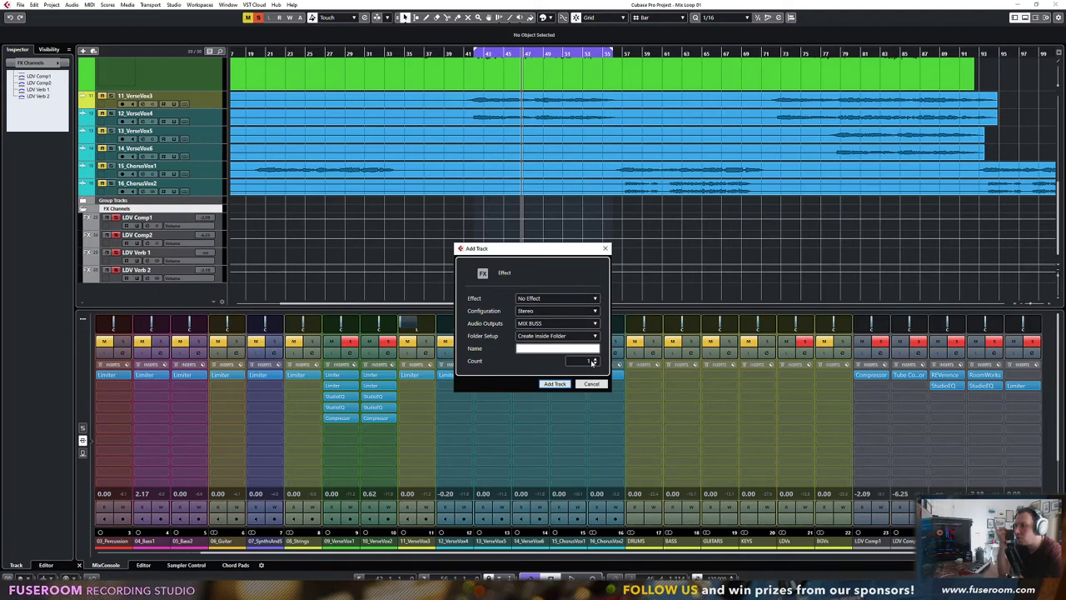
{"action": "left_click", "coordinate": [595, 359]}
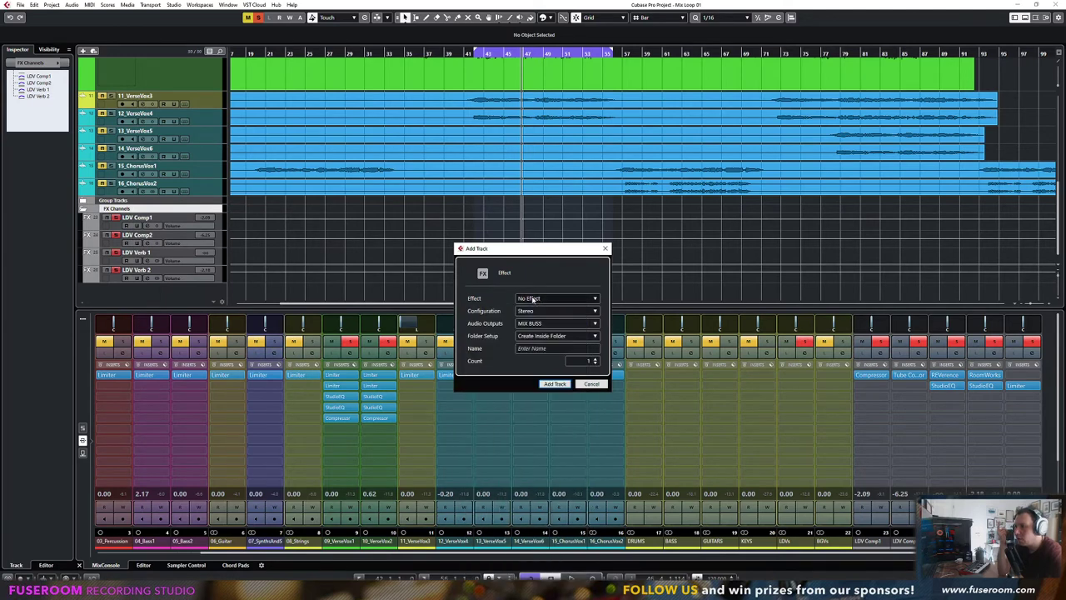
{"action": "left_click", "coordinate": [554, 311]}
{"action": "left_click", "coordinate": [542, 321]}
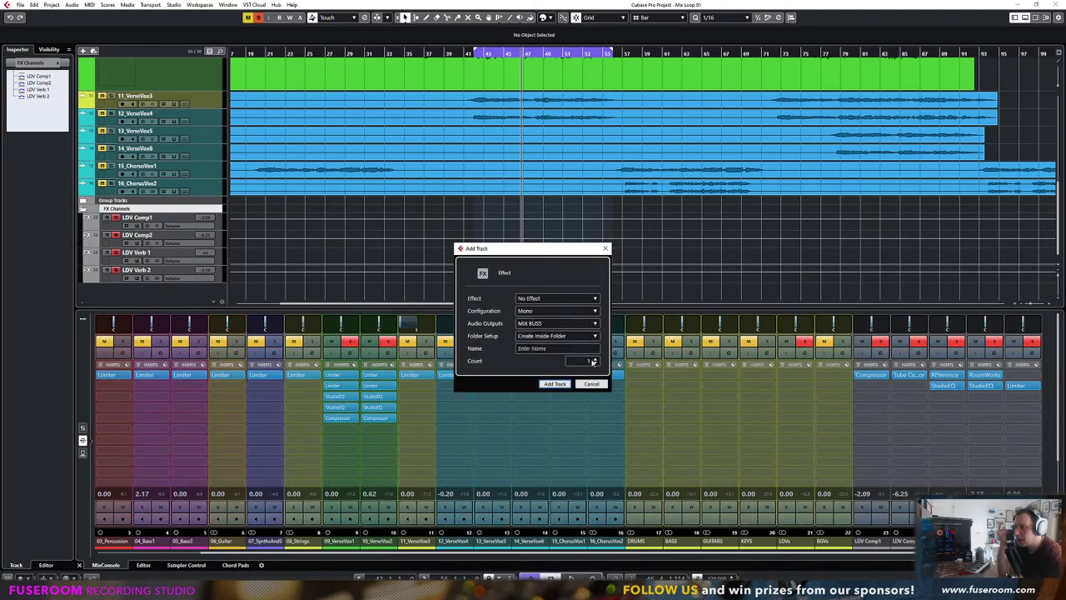
{"action": "left_click", "coordinate": [564, 385]}
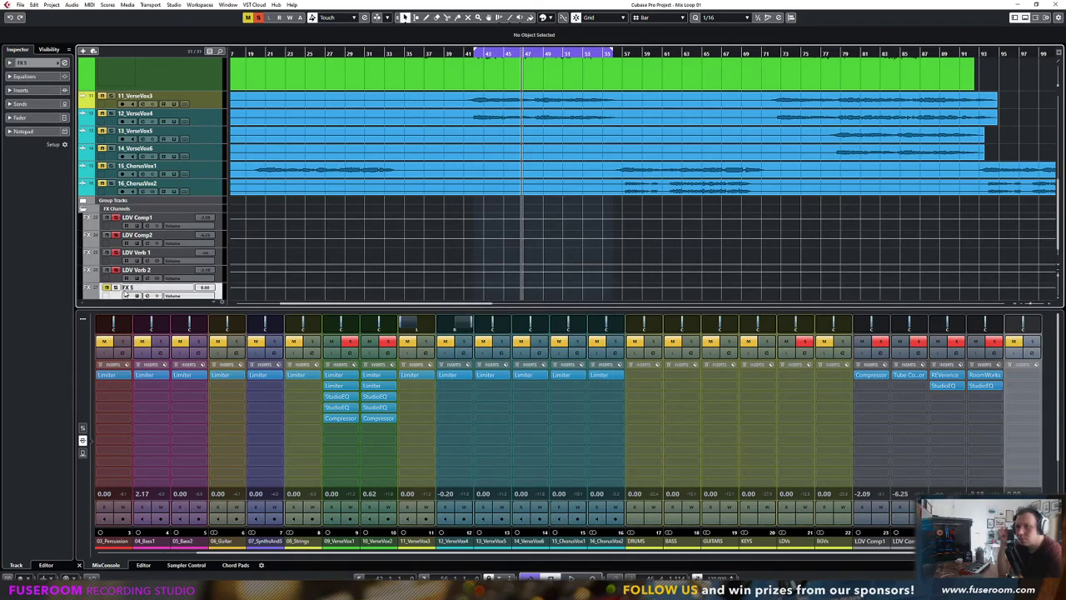
Add two stereo effect tracks named LDV DLY, with no effect, inside the FX Channels folder, routed to MIX BUSS
{"action": "right_click", "coordinate": [131, 211]}
{"action": "mouse_move", "coordinate": [157, 218]}
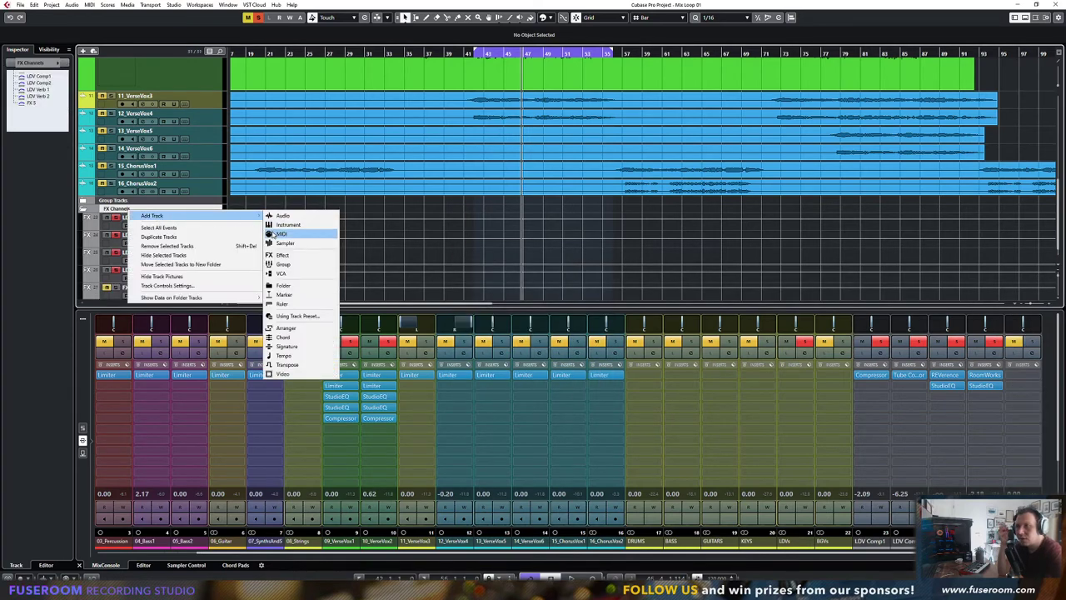
{"action": "left_click", "coordinate": [283, 255]}
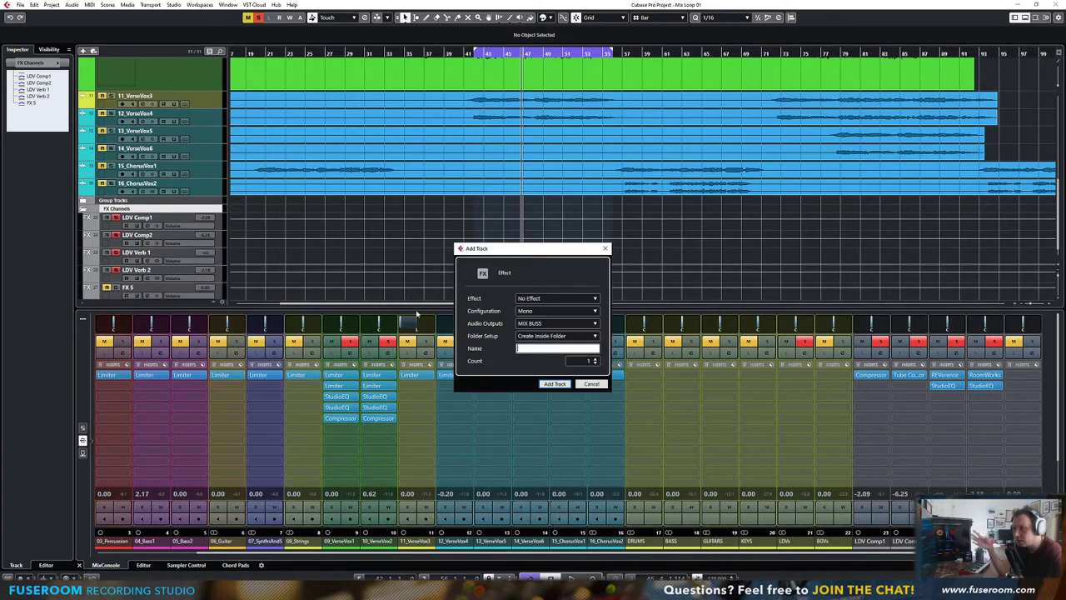
{"action": "left_click", "coordinate": [596, 360]}
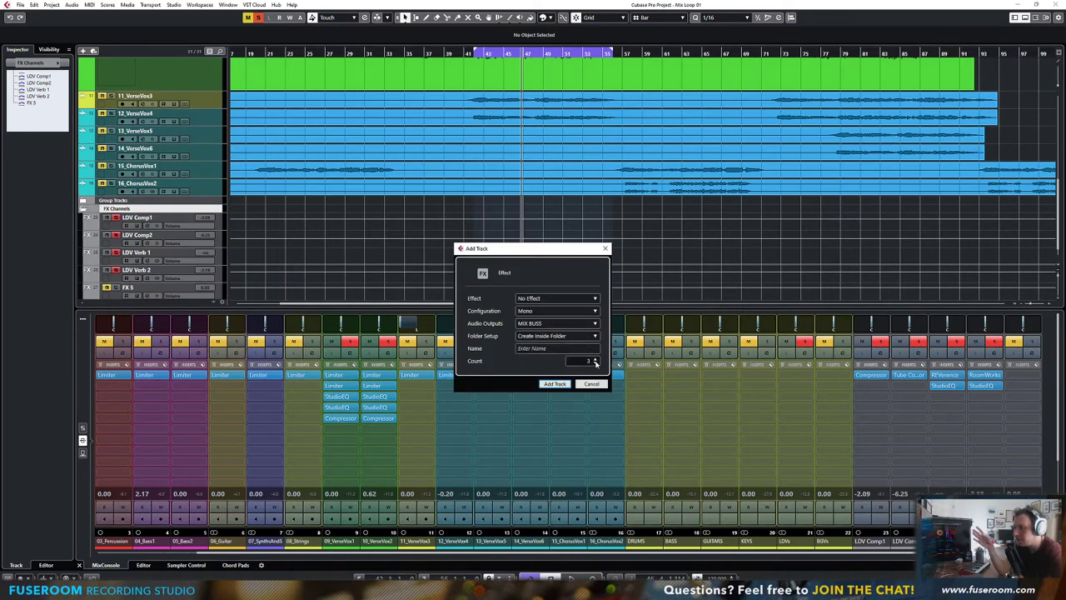
{"action": "left_click", "coordinate": [542, 311]}
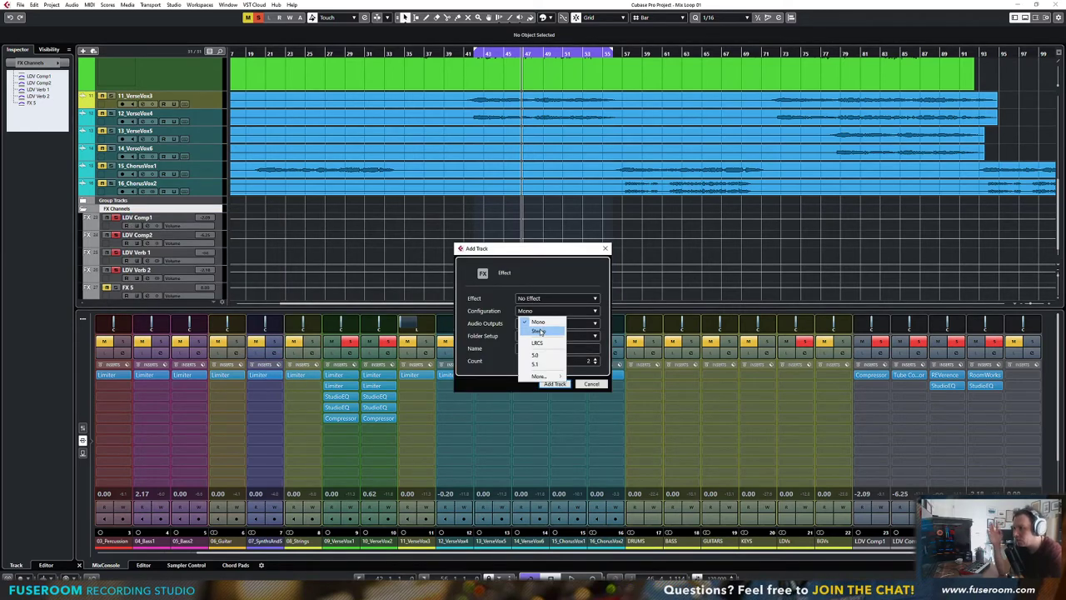
{"action": "left_click", "coordinate": [510, 342]}
{"action": "left_click", "coordinate": [542, 310]}
{"action": "left_click", "coordinate": [536, 318]}
{"action": "left_click", "coordinate": [533, 348]}
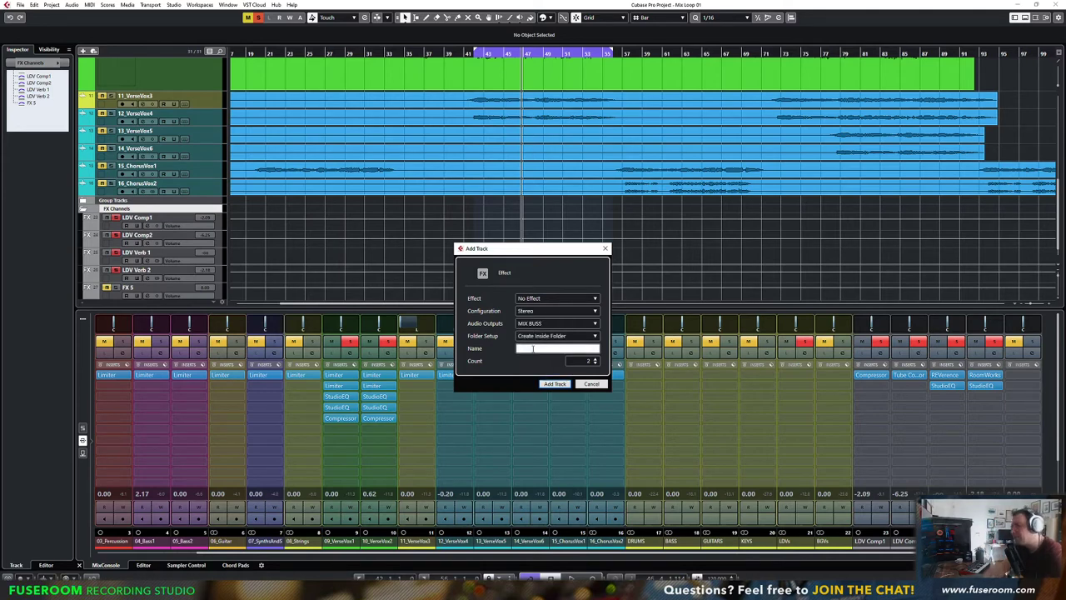
{"action": "key", "text": "Return"}
{"action": "key", "text": "Return"}
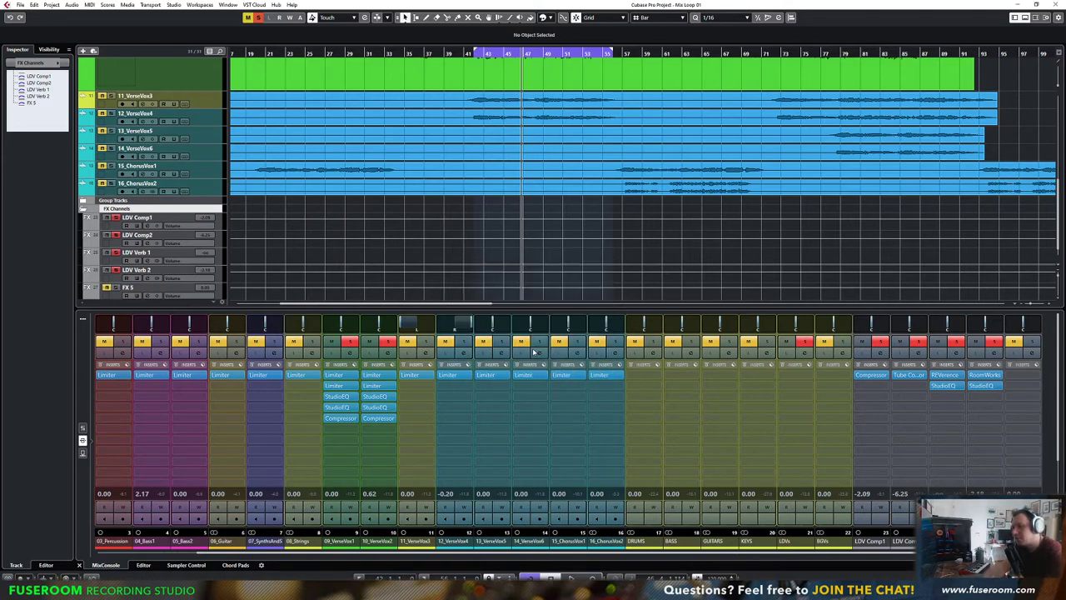
Rename the FX 5 track as LDV Distortion
{"action": "scroll", "coordinate": [138, 276], "scroll_direction": "down", "scroll_amount": 3}
{"action": "double_click", "coordinate": [125, 235]}
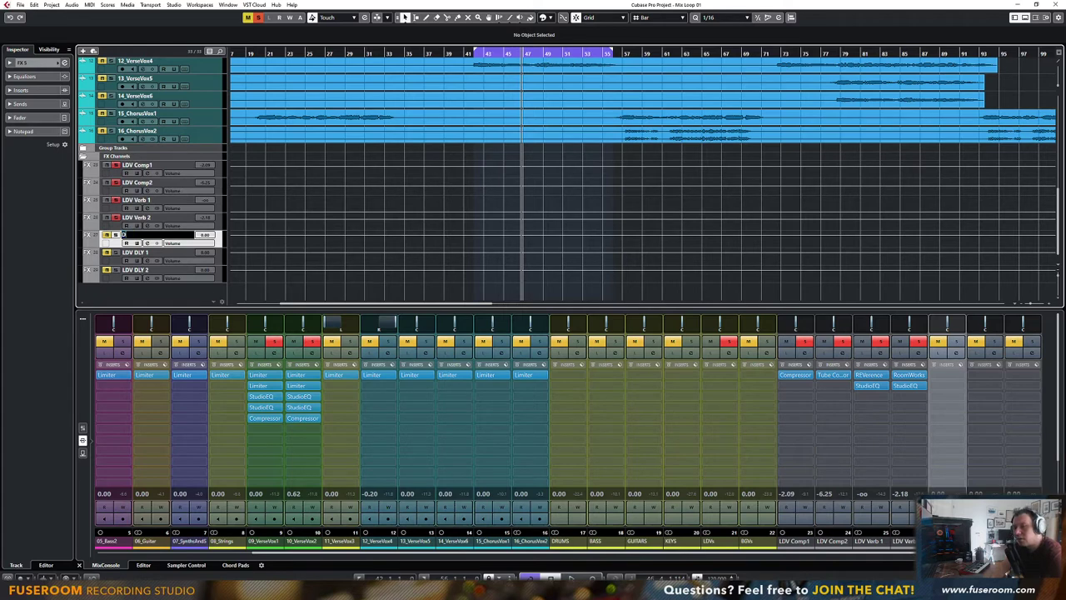
{"action": "type", "text": "LDV Distortion"}
{"action": "key", "text": "Tab"}
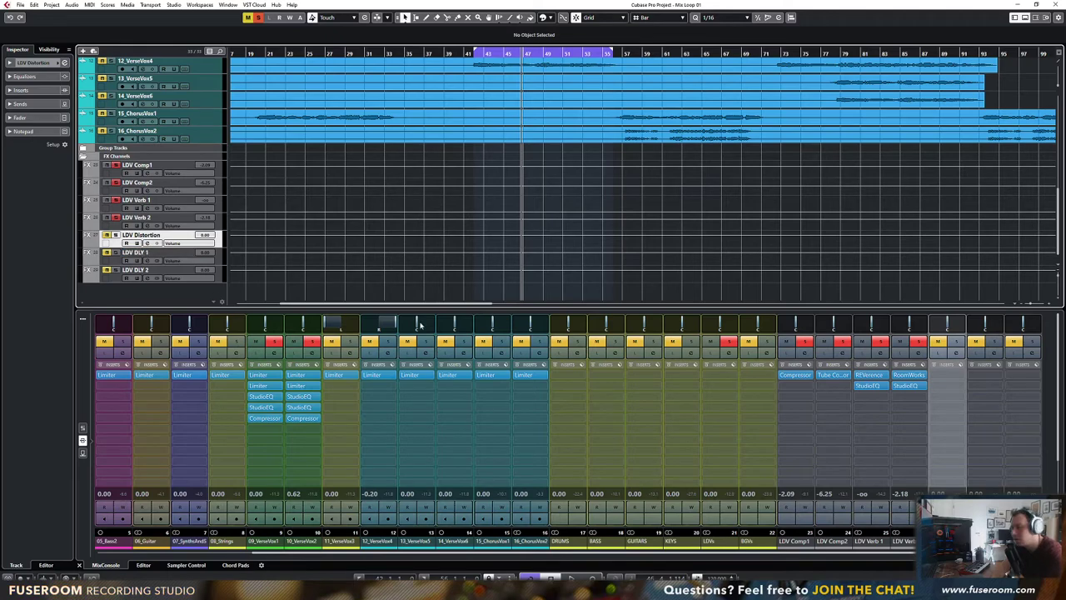
Collapse the FX Channels folder, then open the full MixConsole and play the soloed lead vocals briefly
{"action": "left_click", "coordinate": [112, 155]}
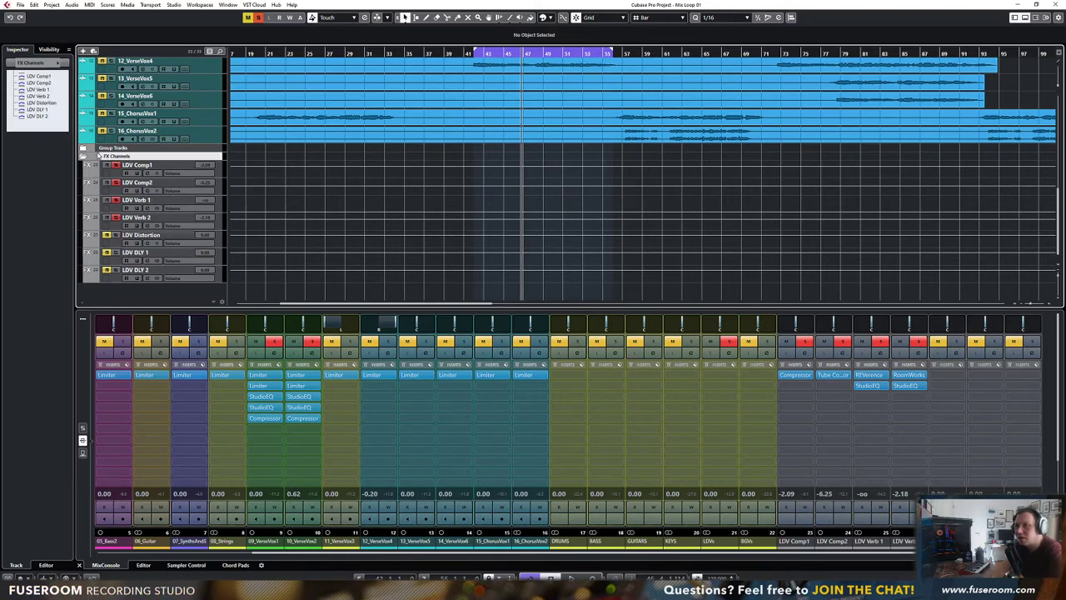
{"action": "left_click", "coordinate": [82, 157]}
{"action": "key", "text": "F3"}
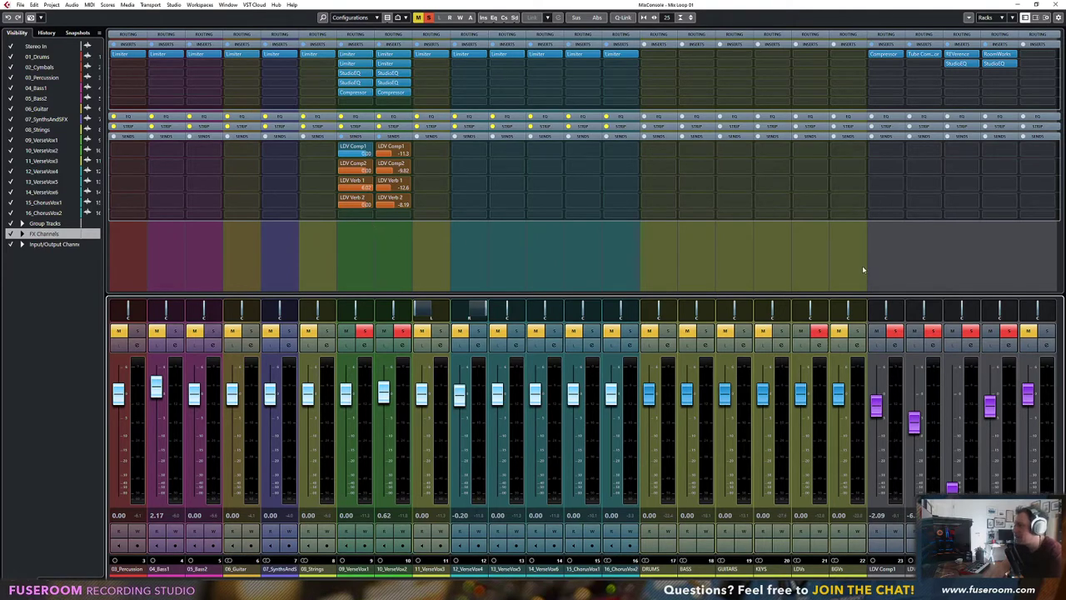
{"action": "key", "text": "space"}
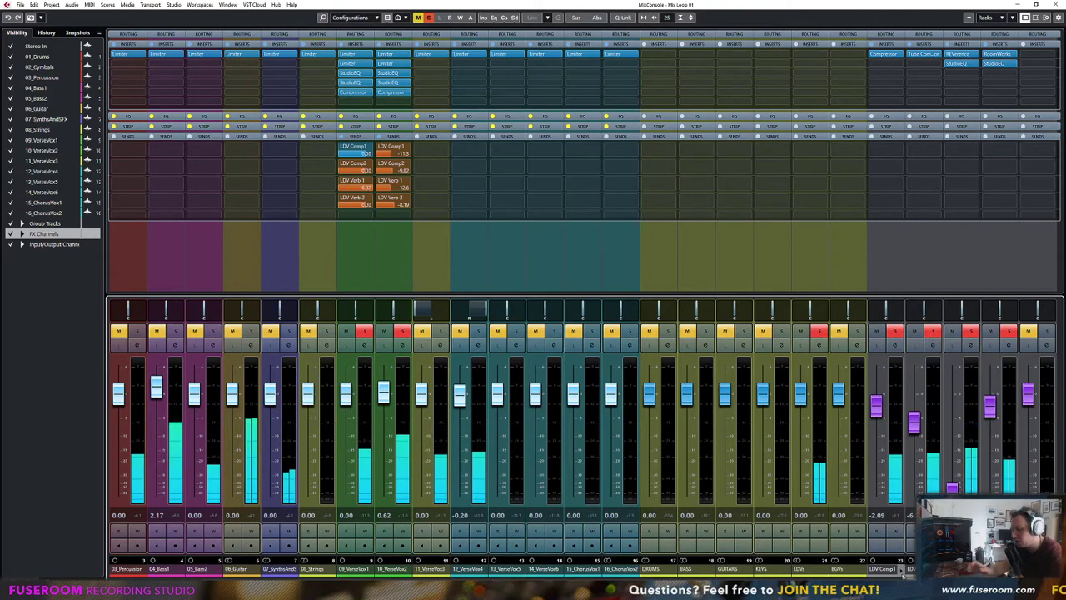
{"action": "key", "text": "space"}
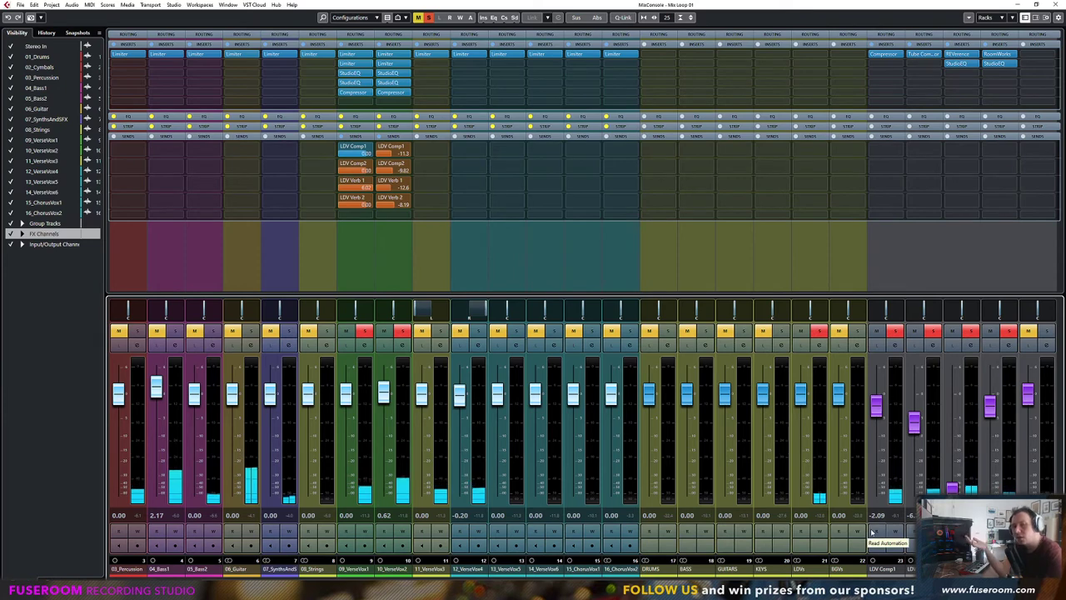
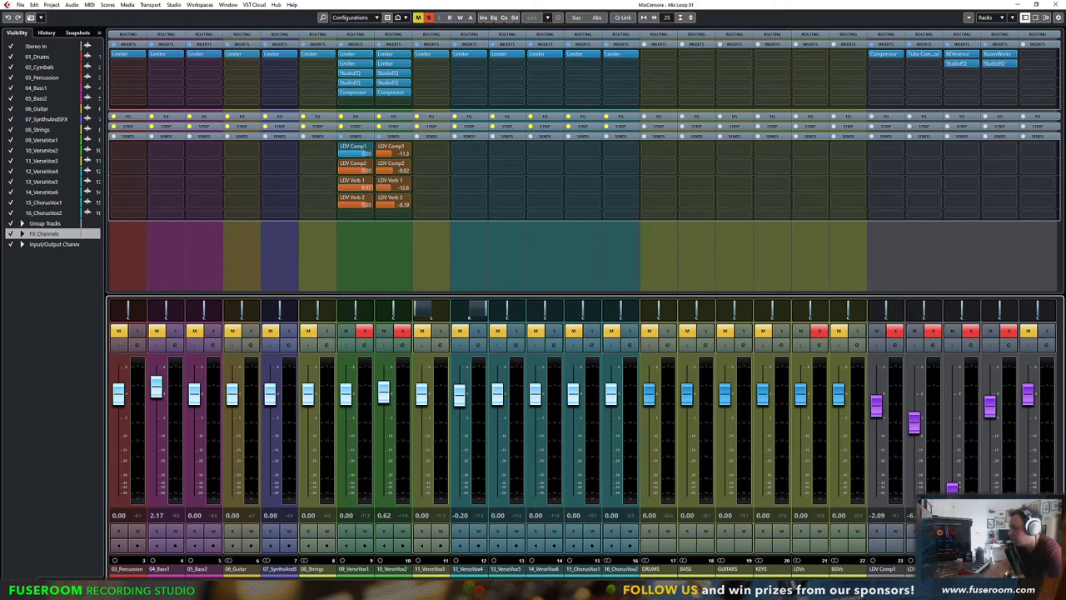
Insert the Distortion plug-in in the first insert slot of the LDV Distortion channel
{"action": "scroll", "coordinate": [649, 417], "scroll_direction": "right", "scroll_amount": 3}
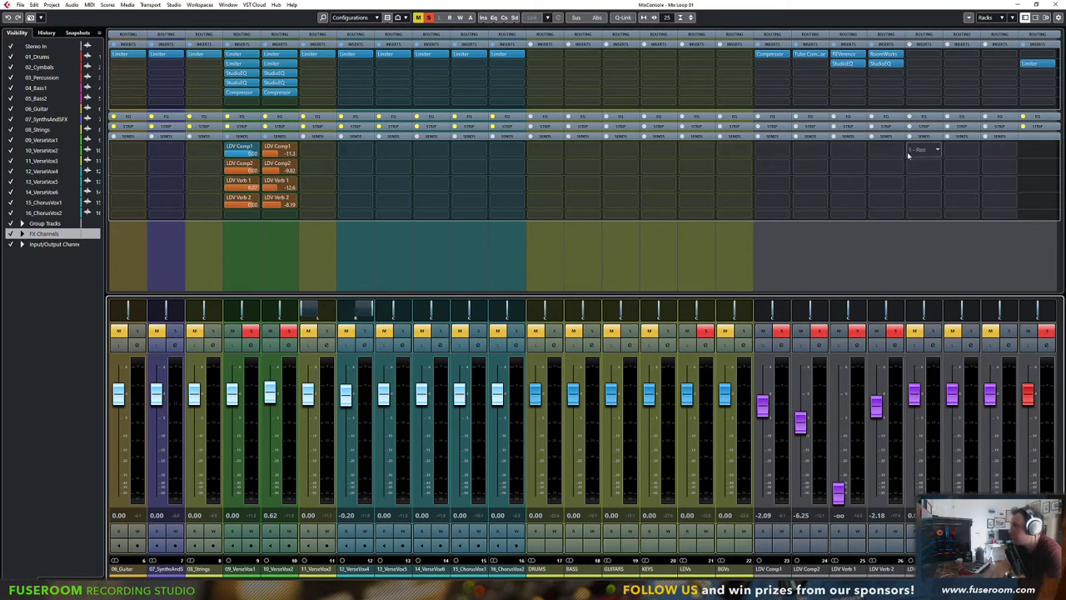
{"action": "left_click", "coordinate": [922, 62]}
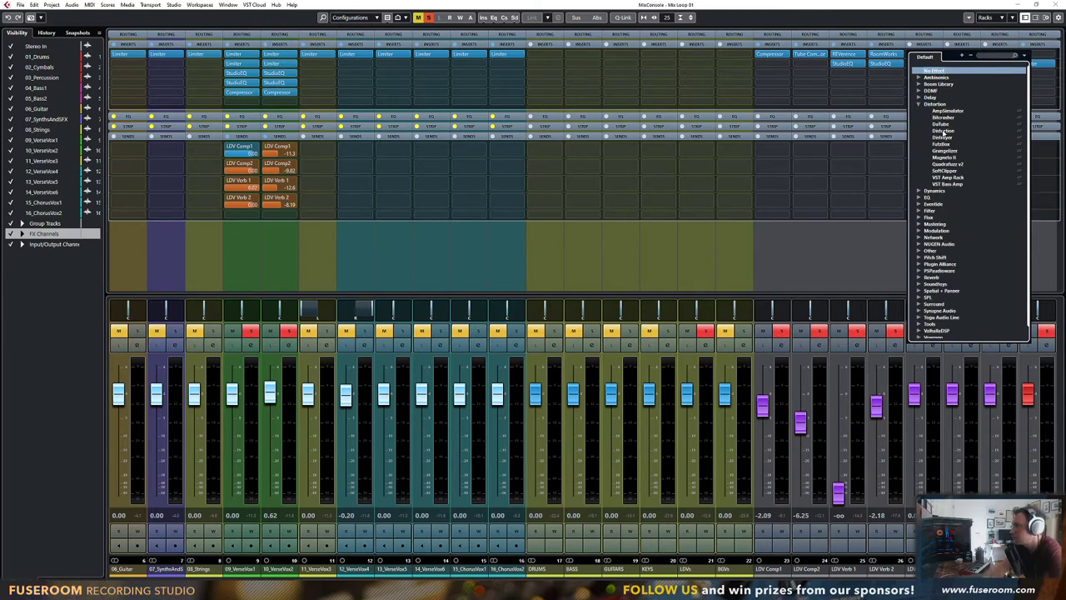
{"action": "left_click", "coordinate": [943, 131]}
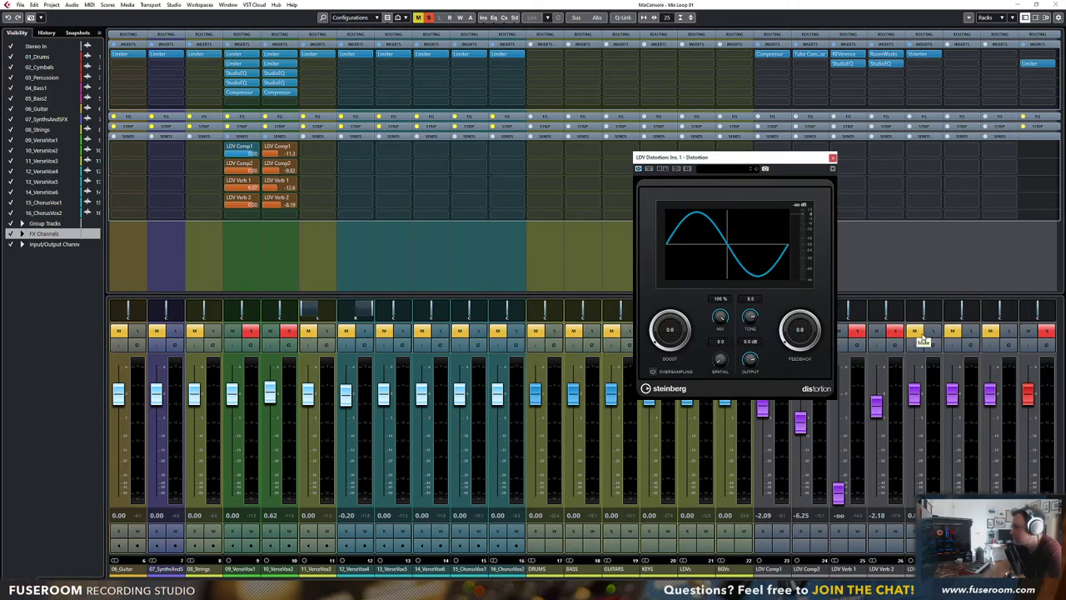
Unmute and solo LDV Distortion and add a send from 09_VerseVox1 to it during playback
{"action": "left_click", "coordinate": [916, 331]}
{"action": "left_click", "coordinate": [933, 331]}
{"action": "key", "text": "space"}
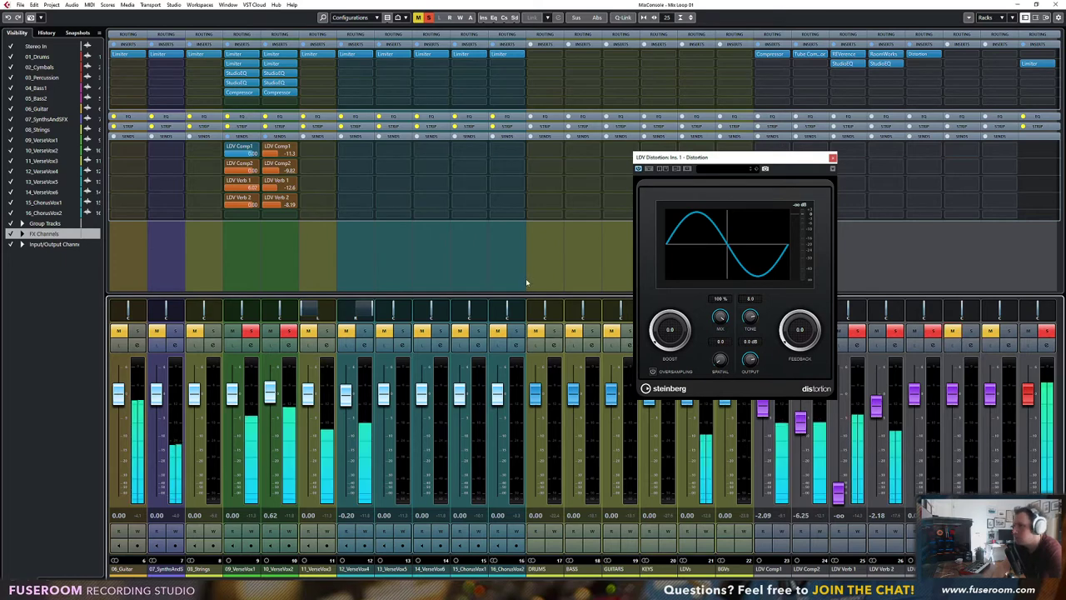
{"action": "left_click", "coordinate": [254, 216]}
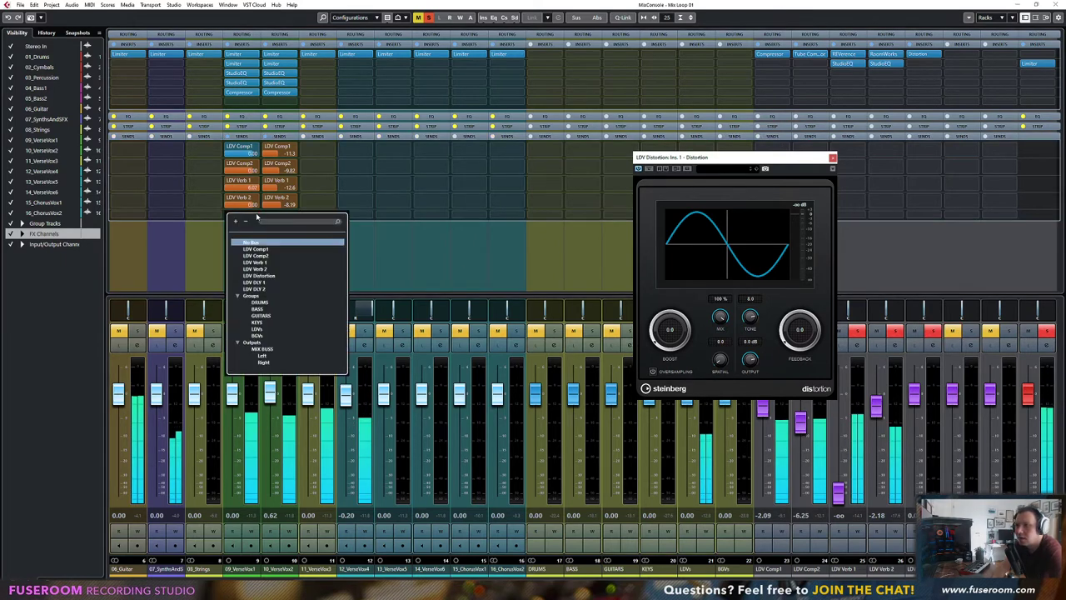
{"action": "left_click", "coordinate": [255, 275]}
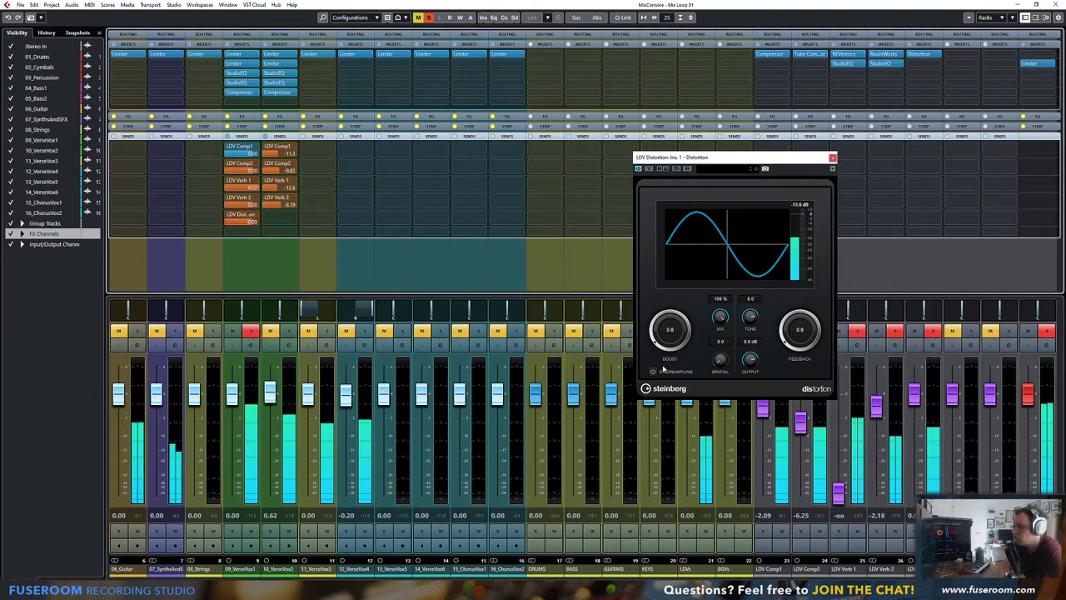
Set the LDV Distortion plug-in to boost 7.9, tone 10.0, spatial 8.1 and output -27.9 dB
{"action": "left_click_drag", "start_coordinate": [673, 340], "coordinate": [673, 310]}
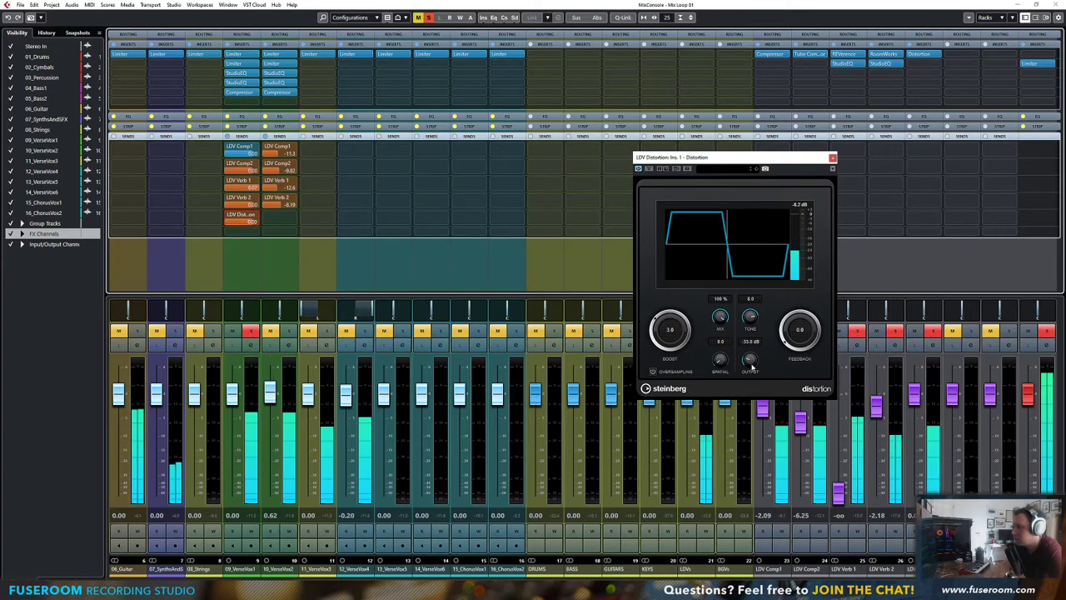
{"action": "left_click_drag", "start_coordinate": [750, 360], "coordinate": [750, 391]}
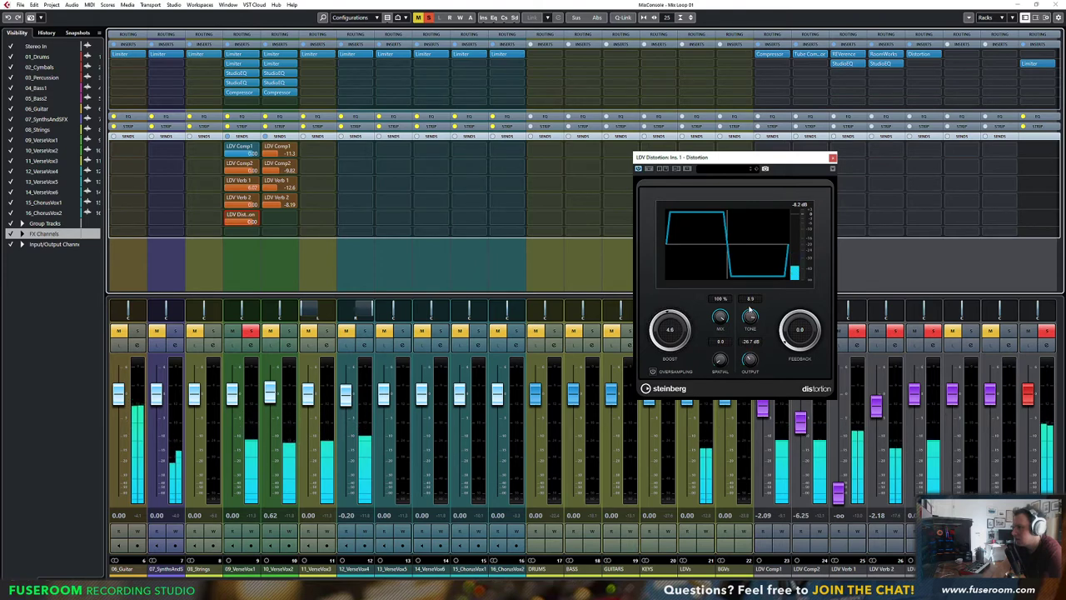
{"action": "mouse_move", "coordinate": [752, 318]}
{"action": "left_mouse_down"}
{"action": "mouse_move", "coordinate": [752, 303]}
{"action": "mouse_move", "coordinate": [752, 320]}
{"action": "left_mouse_up"}
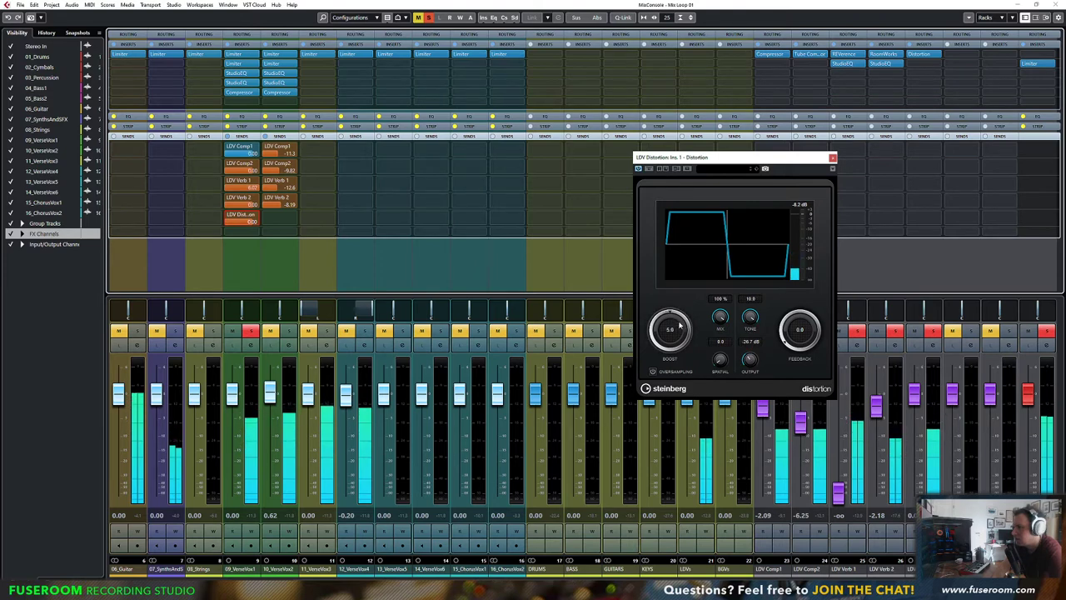
{"action": "left_click_drag", "start_coordinate": [679, 323], "coordinate": [686, 301]}
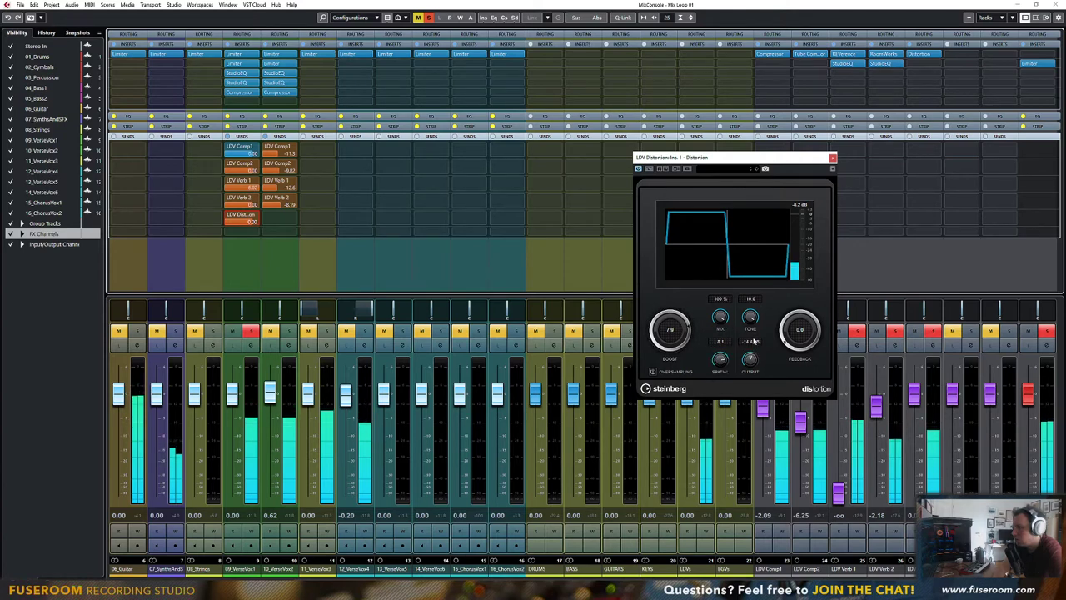
{"action": "left_click_drag", "start_coordinate": [755, 341], "coordinate": [752, 361]}
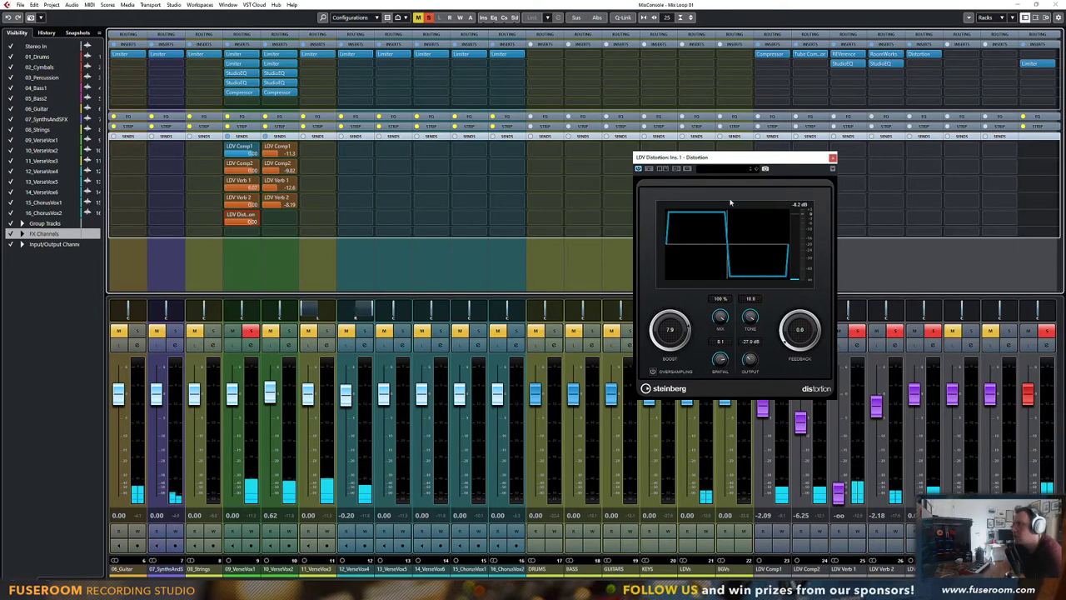
Move the Distortion plug-in from LDV Distortion to the inserts of 09_VerseVox1 and switch off that track's LDV Distortion send
{"action": "left_click_drag", "start_coordinate": [919, 54], "coordinate": [243, 104]}
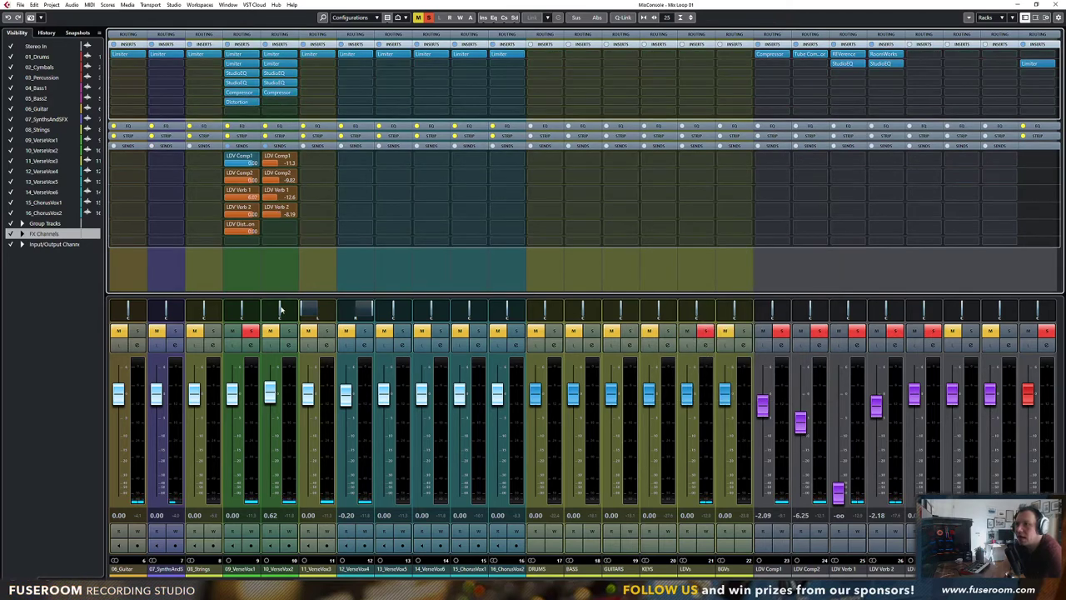
{"action": "left_click", "coordinate": [229, 225]}
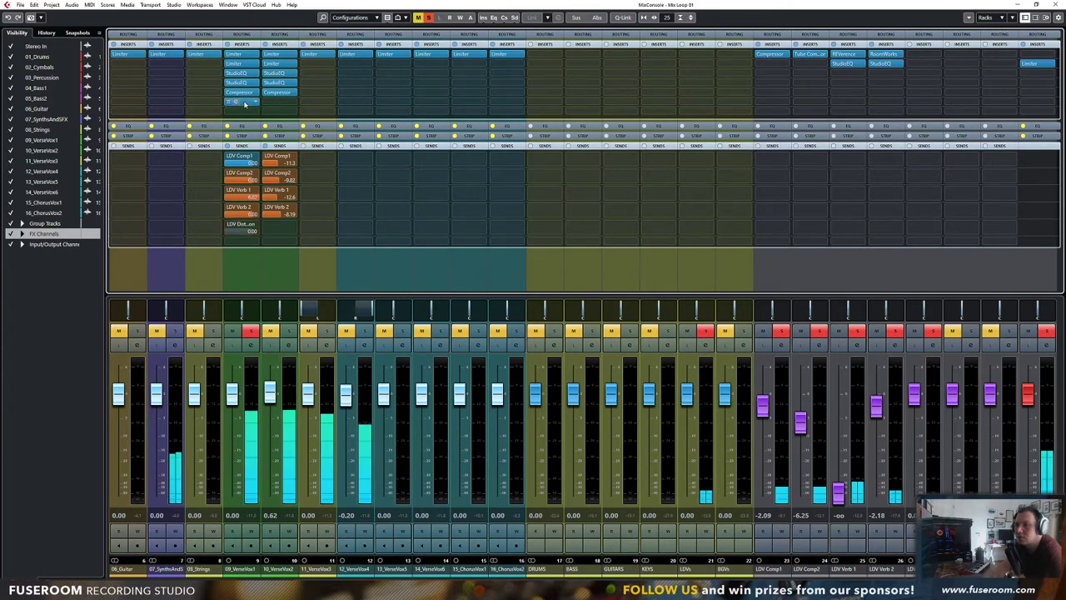
Set the Distortion insert on 09_VerseVox1 to boost 6.8 and spatial 7.2, and lower its tone slightly
{"action": "left_click", "coordinate": [243, 103]}
{"action": "left_click_drag", "start_coordinate": [671, 329], "coordinate": [720, 373]}
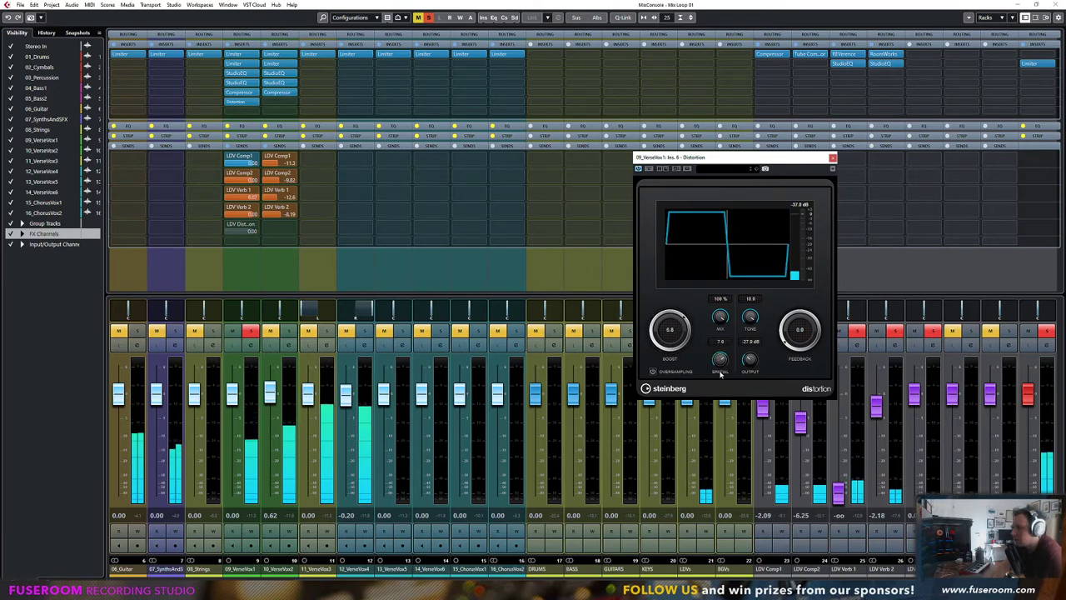
{"action": "mouse_move", "coordinate": [750, 318]}
{"action": "left_mouse_down"}
{"action": "mouse_move", "coordinate": [751, 428]}
{"action": "mouse_move", "coordinate": [747, 331]}
{"action": "left_mouse_up"}
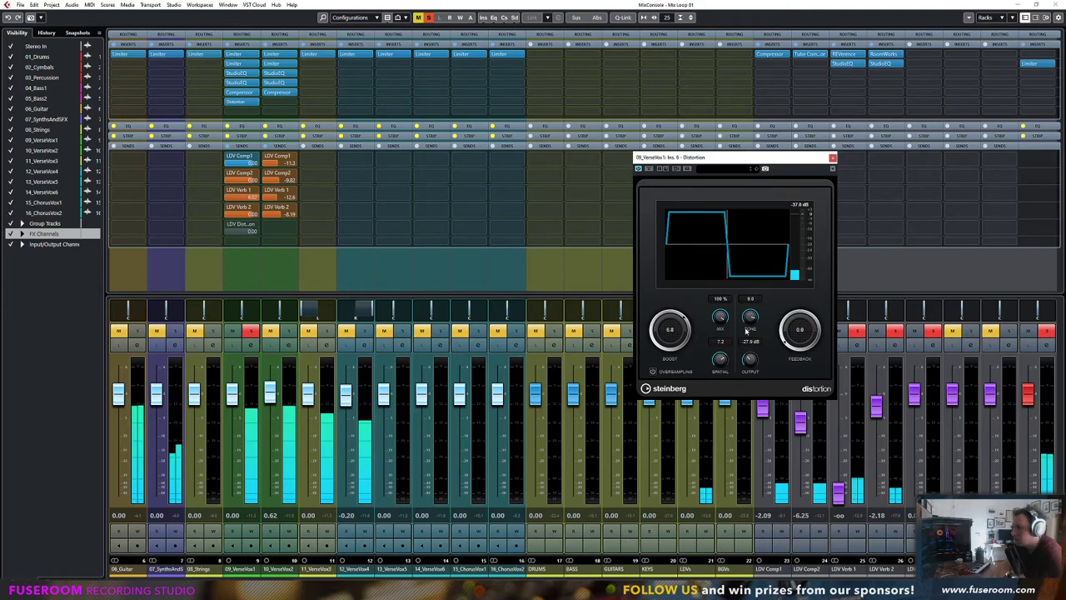
Remove the Distortion plug-in from the sixth insert slot of 09_VerseVox1
{"action": "left_click", "coordinate": [232, 102]}
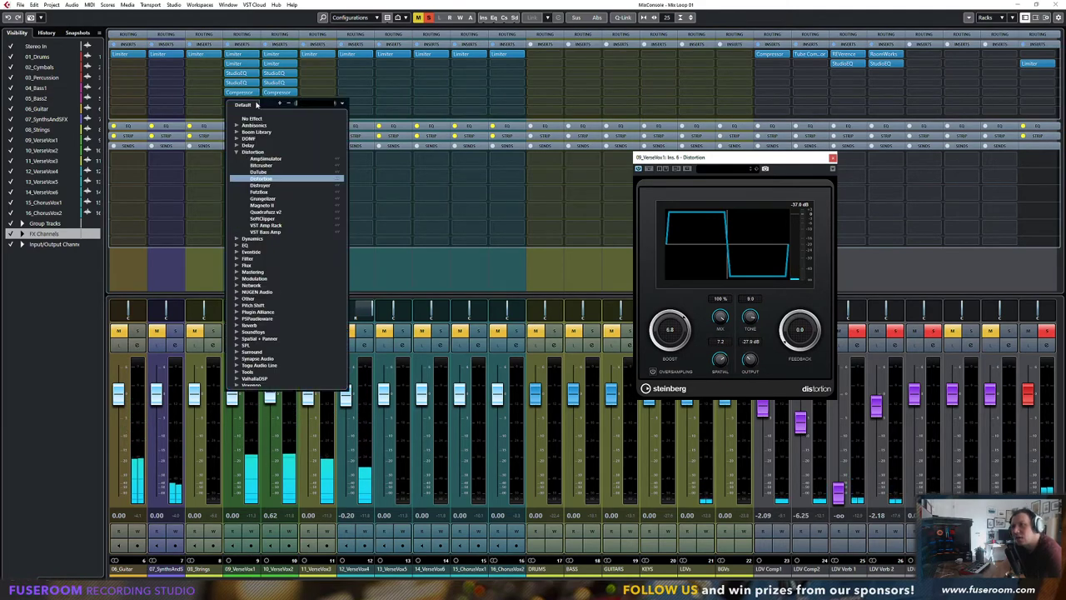
{"action": "left_click", "coordinate": [195, 102]}
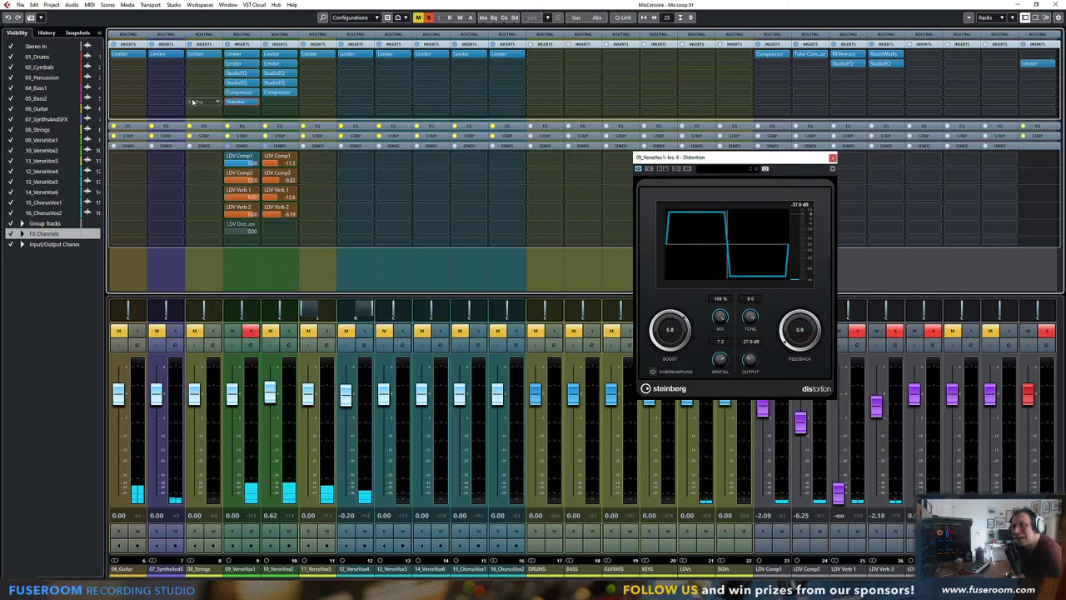
{"action": "left_click", "coordinate": [251, 103]}
{"action": "left_click", "coordinate": [267, 118]}
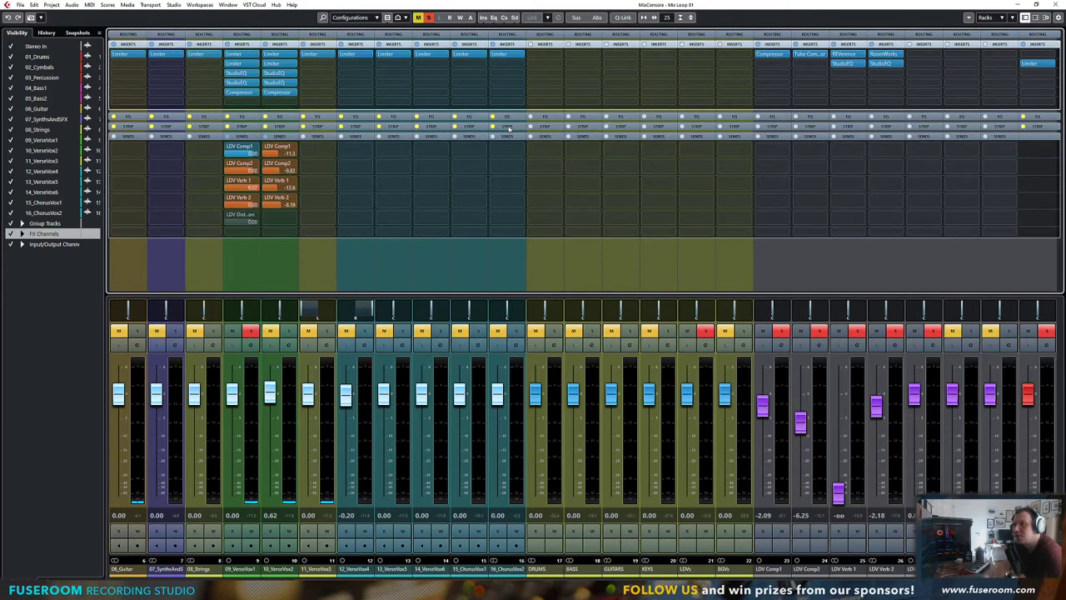
Load Distortion in the second insert slot of the LDV Distortion channel and replace it with DaTube
{"action": "left_click", "coordinate": [938, 66]}
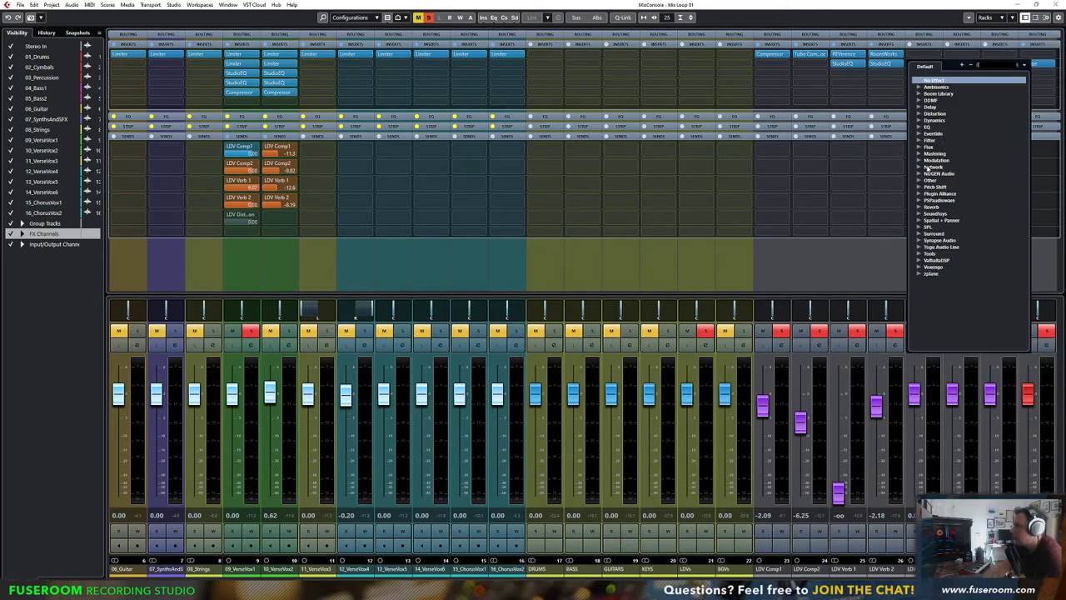
{"action": "left_click", "coordinate": [920, 114]}
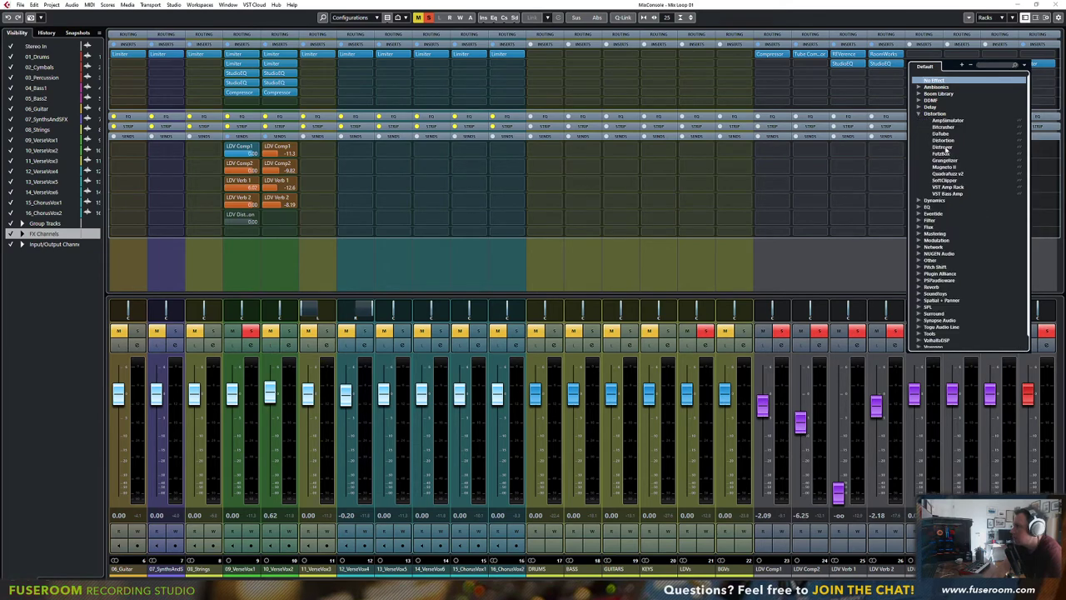
{"action": "left_click", "coordinate": [941, 140]}
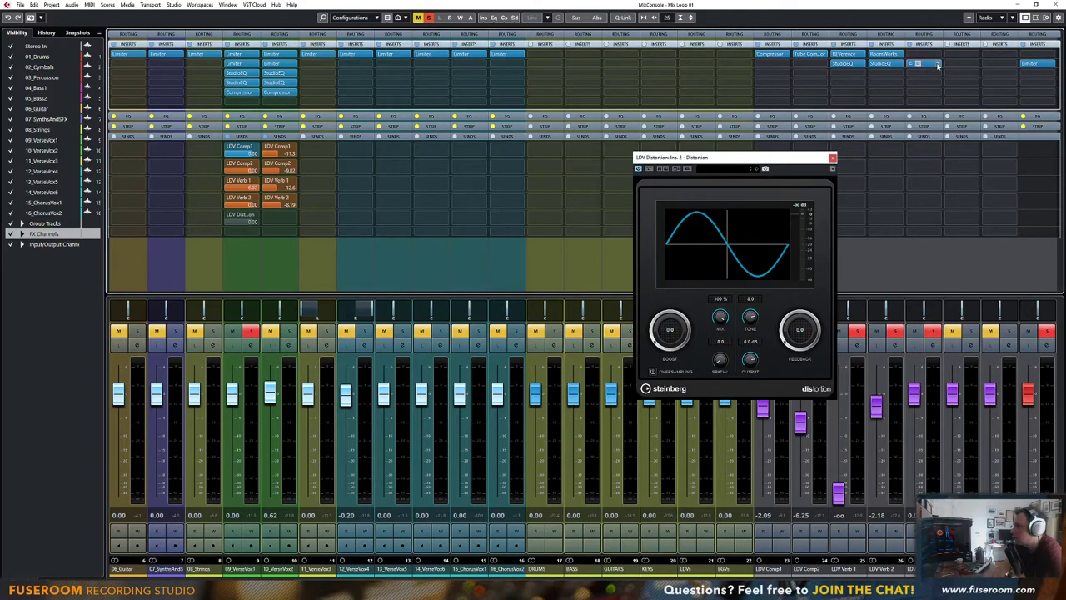
{"action": "left_click", "coordinate": [925, 65]}
{"action": "left_click", "coordinate": [943, 132]}
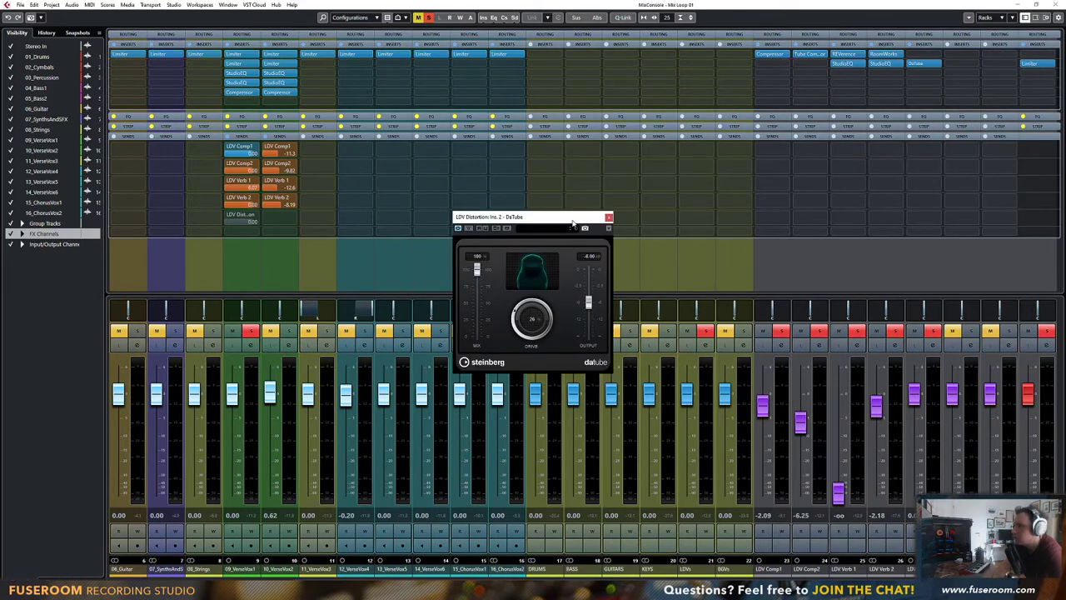
Start playback and switch the LDV Distortion send on 09_VerseVox1 back on to audition DaTube
{"action": "left_click_drag", "start_coordinate": [572, 223], "coordinate": [811, 215]}
{"action": "key", "text": "space"}
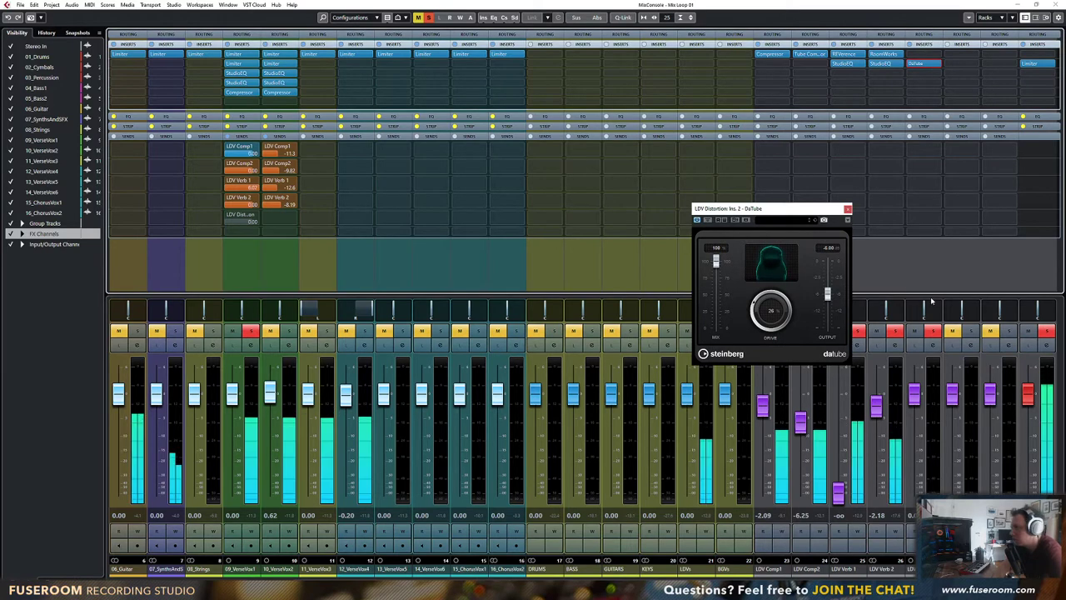
{"action": "left_click", "coordinate": [971, 332]}
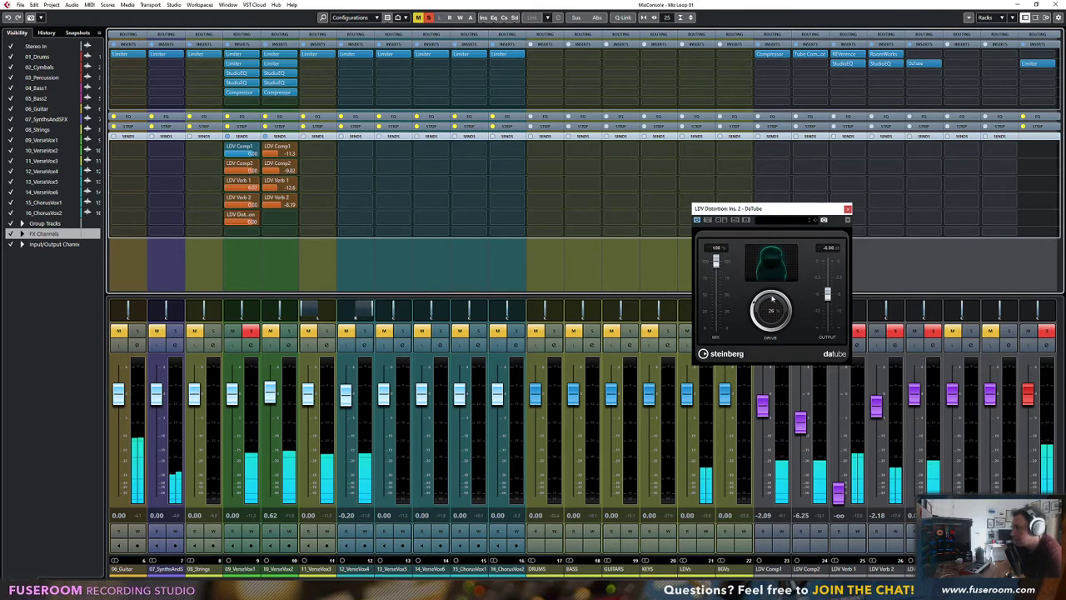
Raise DaTube's drive, set its output to -9.04 dB, and slightly lower the LDV Distortion channel fader
{"action": "left_click_drag", "start_coordinate": [828, 298], "coordinate": [828, 296]}
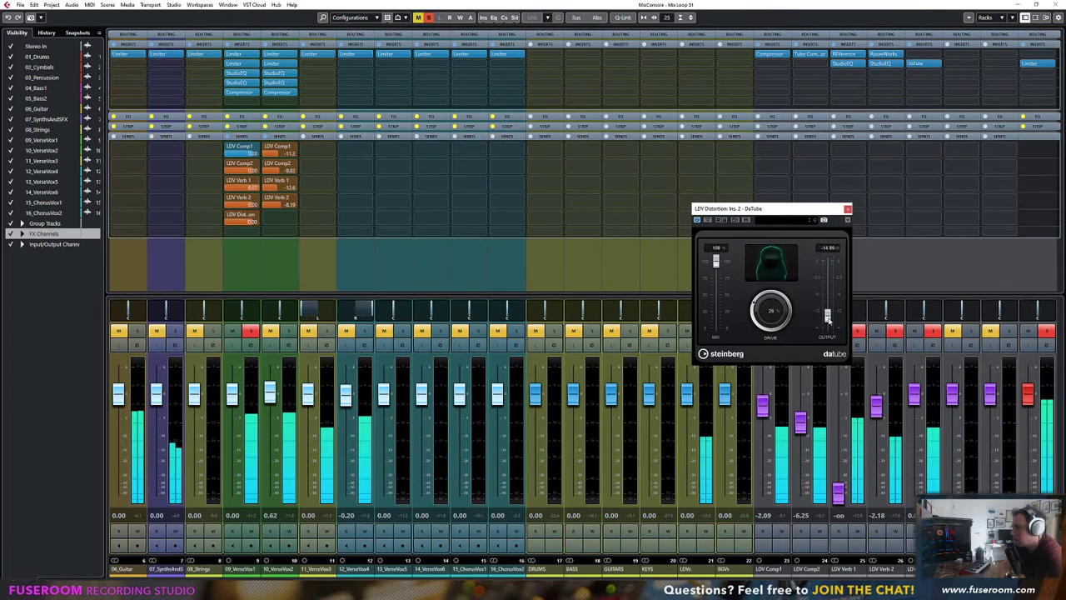
{"action": "left_click_drag", "start_coordinate": [773, 272], "coordinate": [827, 304]}
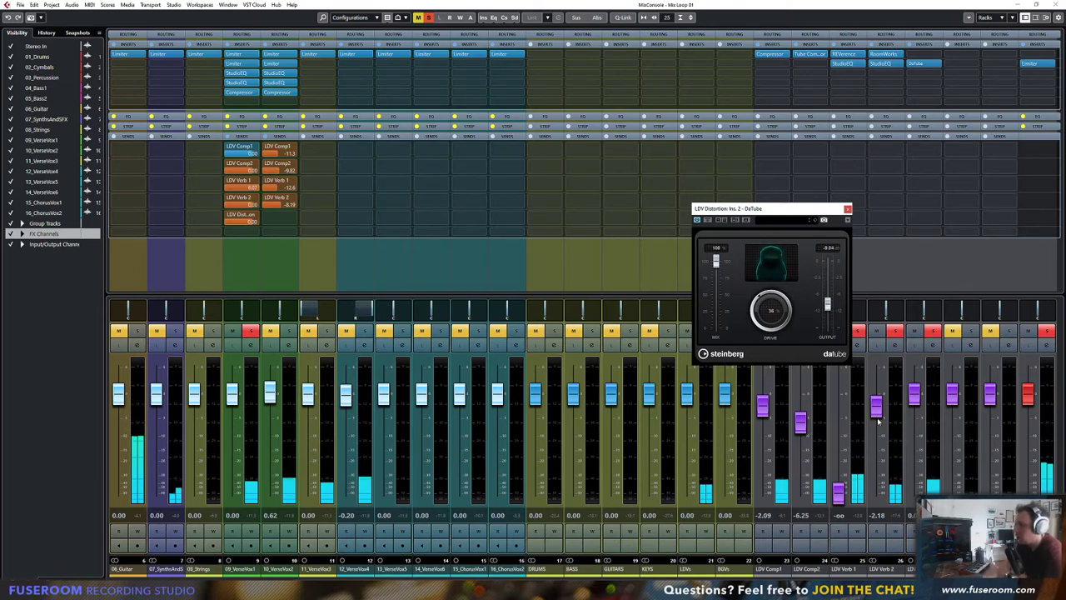
{"action": "key", "text": "space"}
{"action": "mouse_move", "coordinate": [916, 396]}
{"action": "left_mouse_down"}
{"action": "mouse_move", "coordinate": [917, 498]}
{"action": "mouse_move", "coordinate": [912, 386]}
{"action": "mouse_move", "coordinate": [916, 494]}
{"action": "mouse_move", "coordinate": [913, 408]}
{"action": "left_mouse_up"}
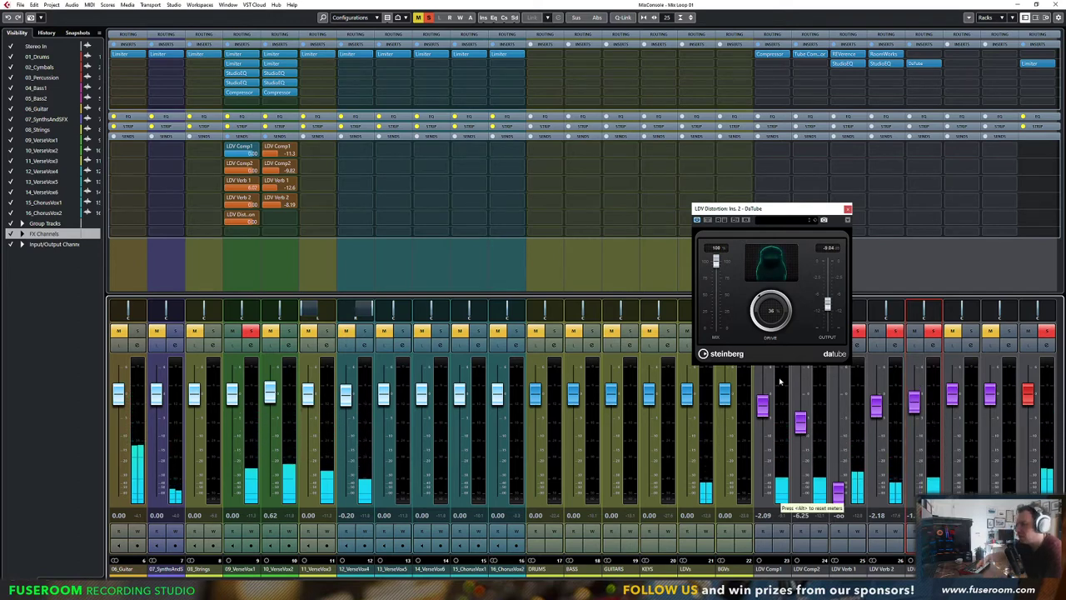
Raise the LDV Distortion send on 09_VerseVox1 to 6.02 dB and add an LDV Distortion send to 10_VerseVox2
{"action": "left_click_drag", "start_coordinate": [249, 222], "coordinate": [280, 218]}
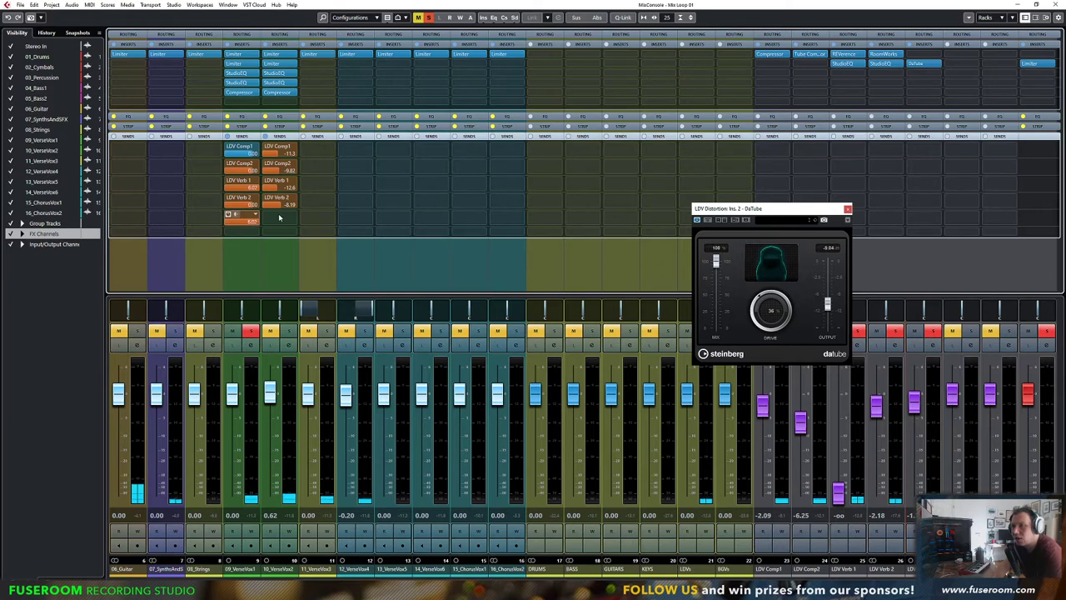
{"action": "left_click", "coordinate": [250, 216]}
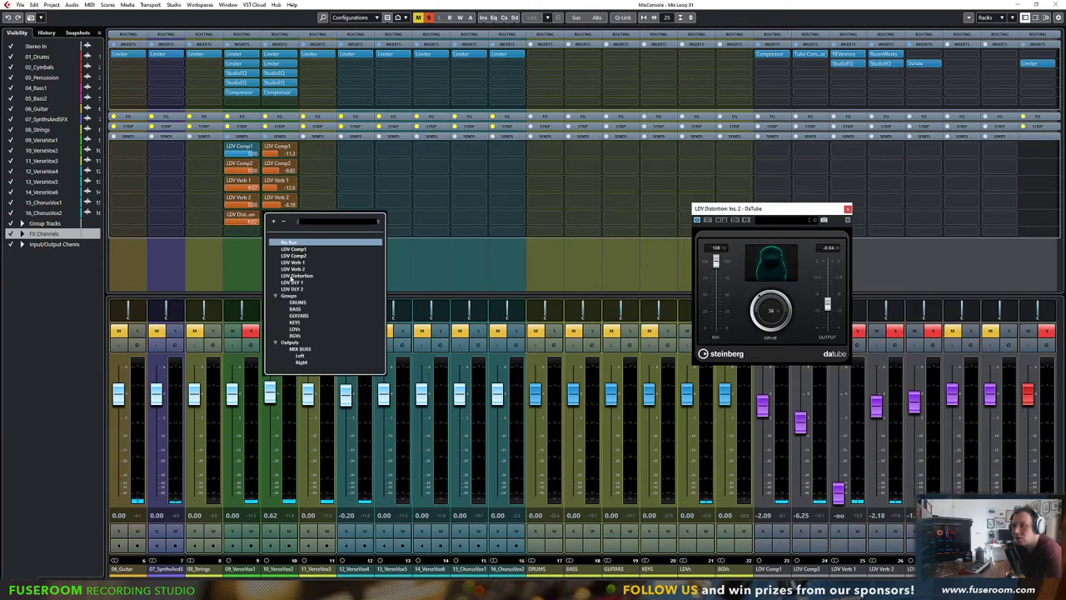
{"action": "left_click", "coordinate": [281, 276]}
{"action": "key", "text": "space"}
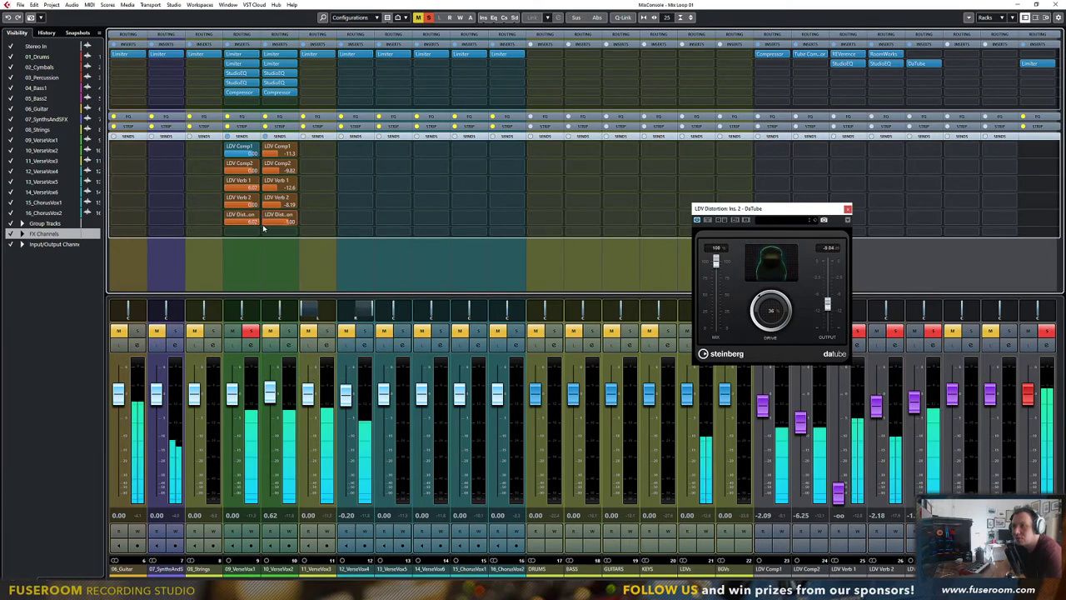
Adjust the LDV Distortion send level of 10_VerseVox2 while it is soloed without 09_VerseVox1, and solo 09_VerseVox1 again
{"action": "left_click", "coordinate": [287, 332]}
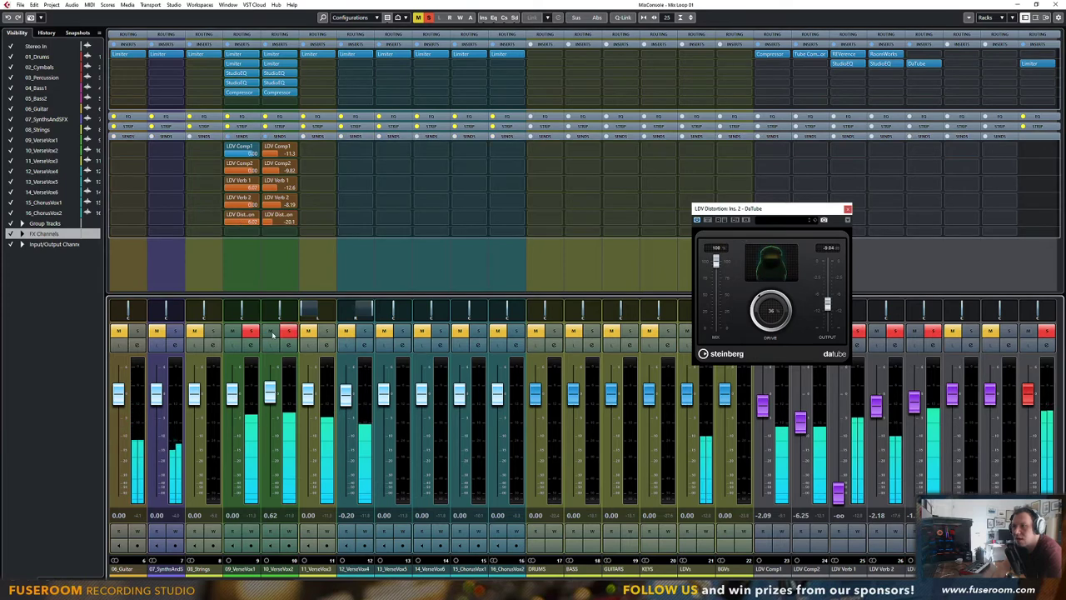
{"action": "left_click", "coordinate": [251, 332]}
{"action": "left_click_drag", "start_coordinate": [273, 222], "coordinate": [296, 221]}
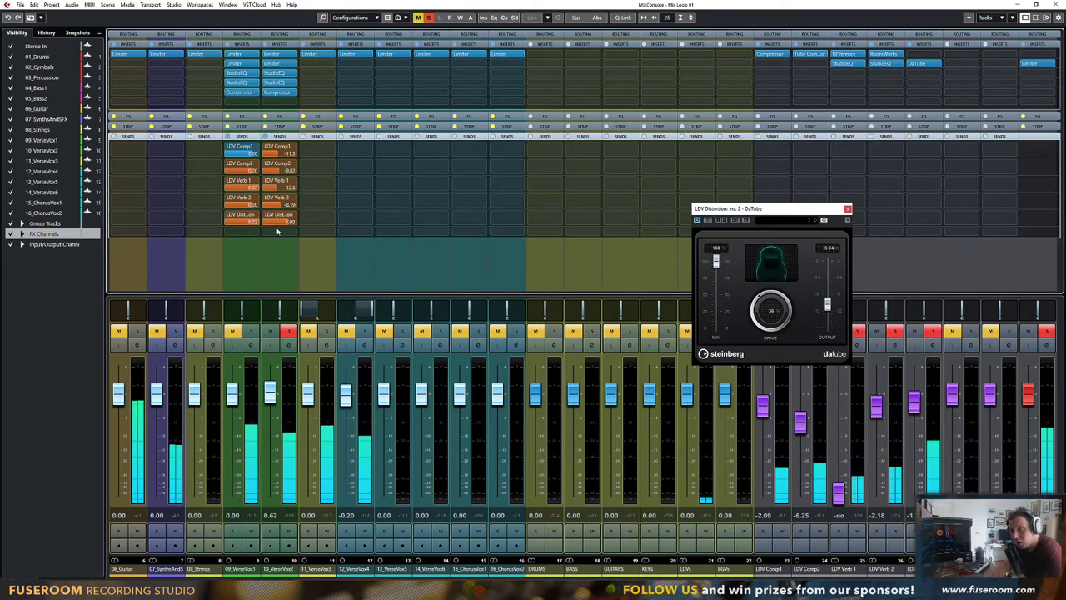
{"action": "left_click", "coordinate": [252, 332]}
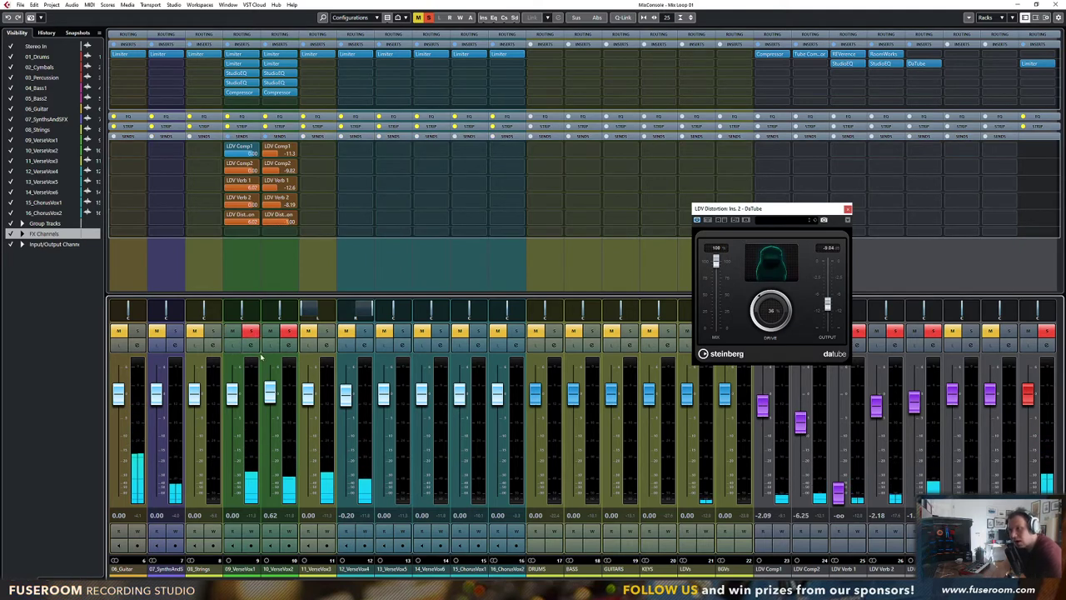
Set the 10_VerseVox2 fader to -2.61 dB, raising its LDV Comp1 send and lowering its LDV Comp2 send to -12.2 dB
{"action": "mouse_move", "coordinate": [271, 393]}
{"action": "left_mouse_down"}
{"action": "mouse_move", "coordinate": [273, 468]}
{"action": "mouse_move", "coordinate": [270, 408]}
{"action": "left_mouse_up"}
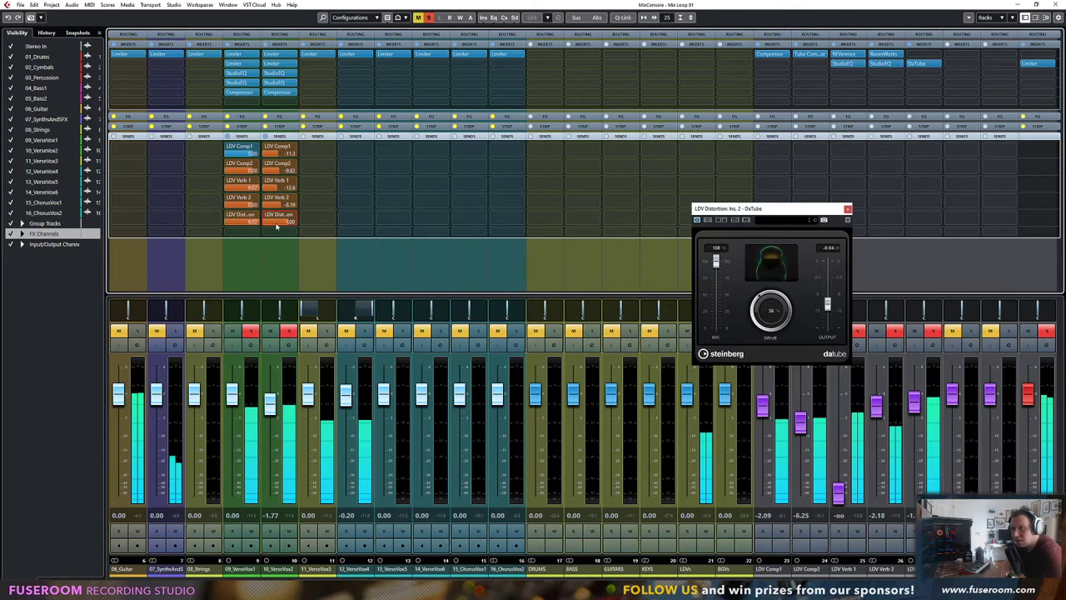
{"action": "left_click_drag", "start_coordinate": [275, 402], "coordinate": [271, 398]}
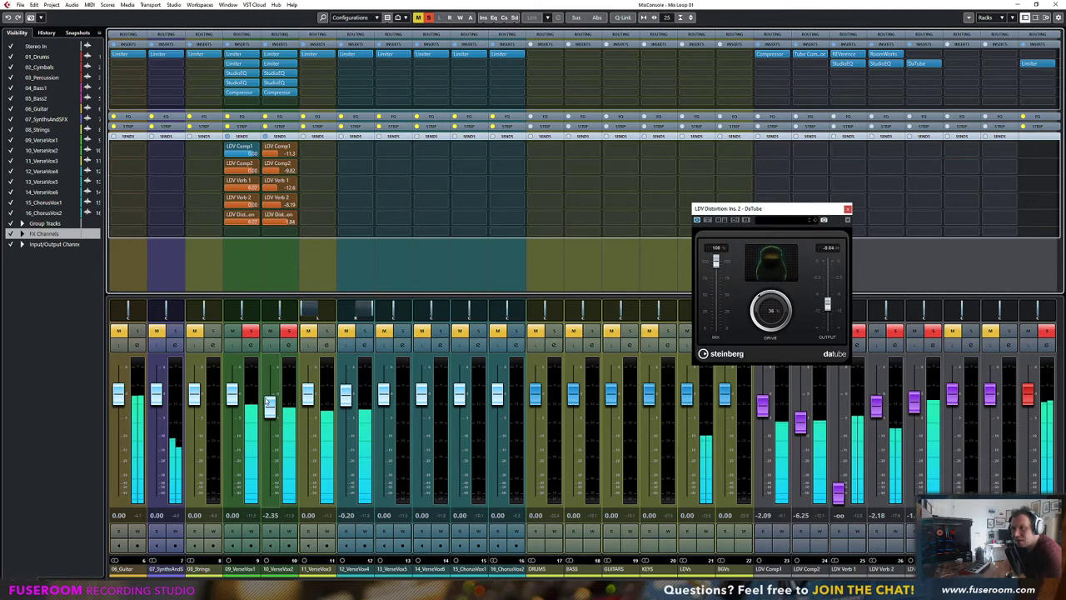
{"action": "left_click_drag", "start_coordinate": [269, 407], "coordinate": [270, 412]}
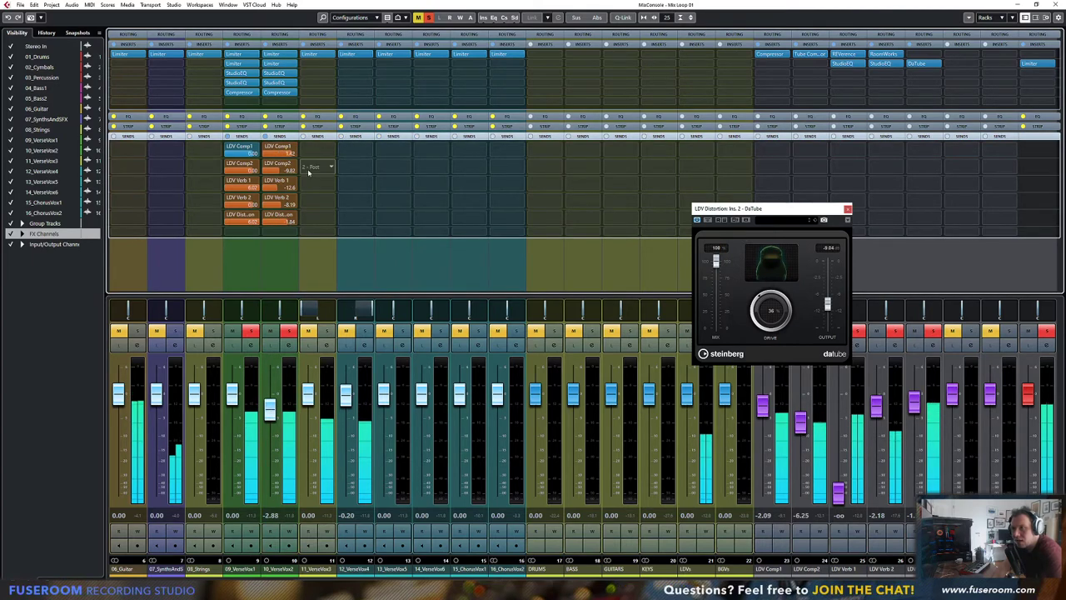
{"action": "left_click_drag", "start_coordinate": [292, 154], "coordinate": [282, 168]}
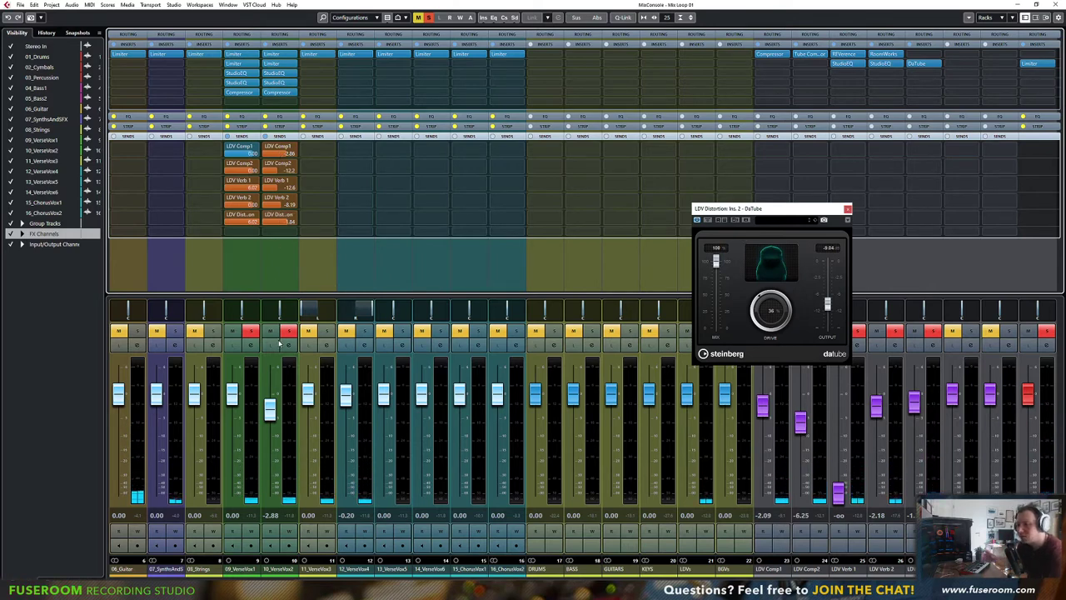
{"action": "left_click_drag", "start_coordinate": [272, 423], "coordinate": [271, 418]}
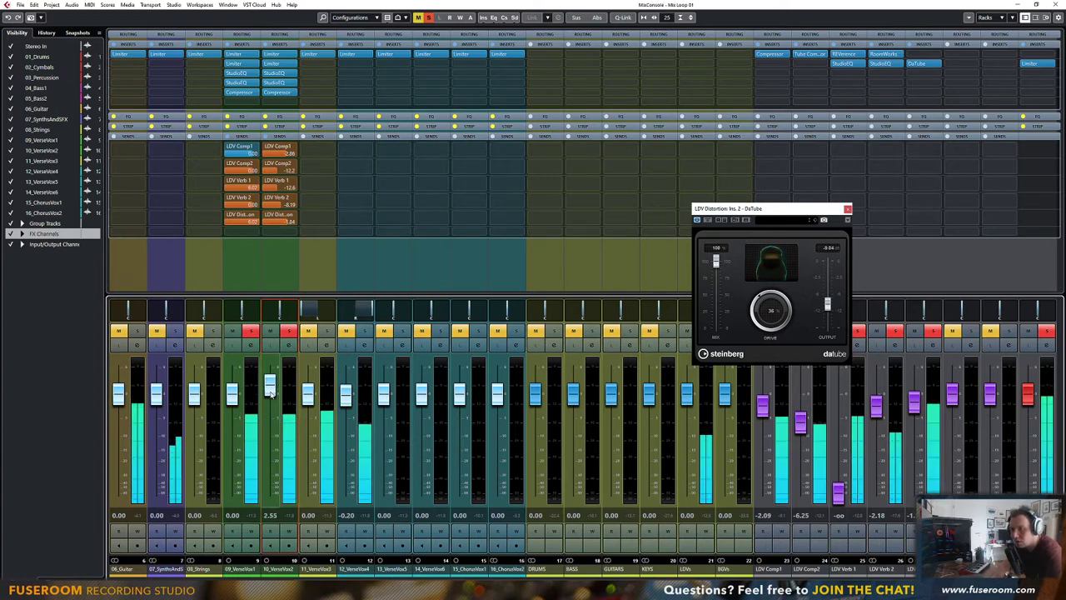
{"action": "left_click_drag", "start_coordinate": [273, 427], "coordinate": [274, 418]}
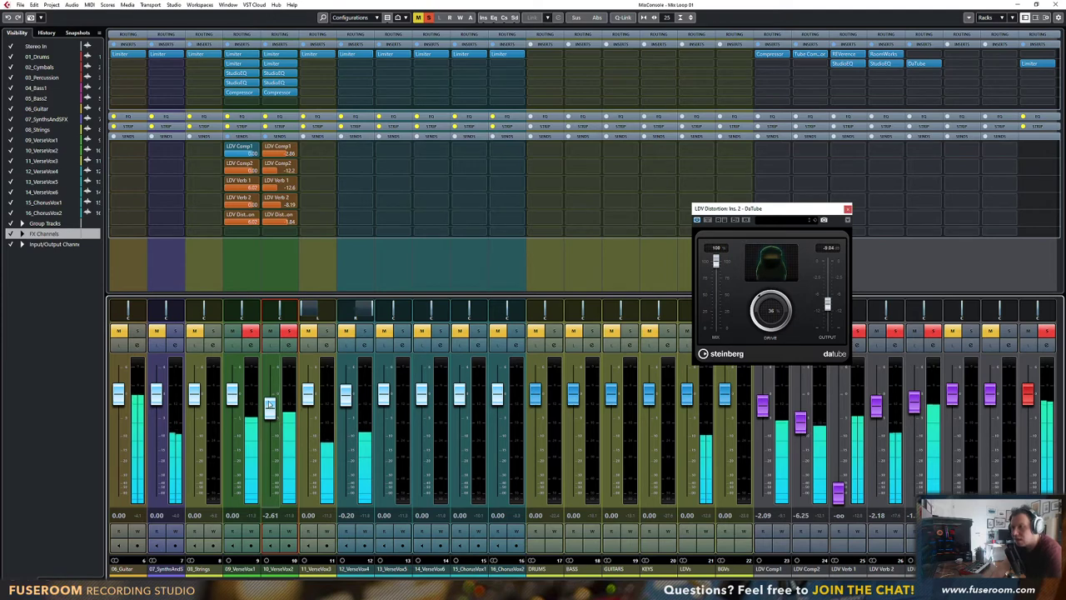
Close DaTube and load MonoDelay in the second insert slot of the LDV DLY 1 channel
{"action": "left_click", "coordinate": [847, 208]}
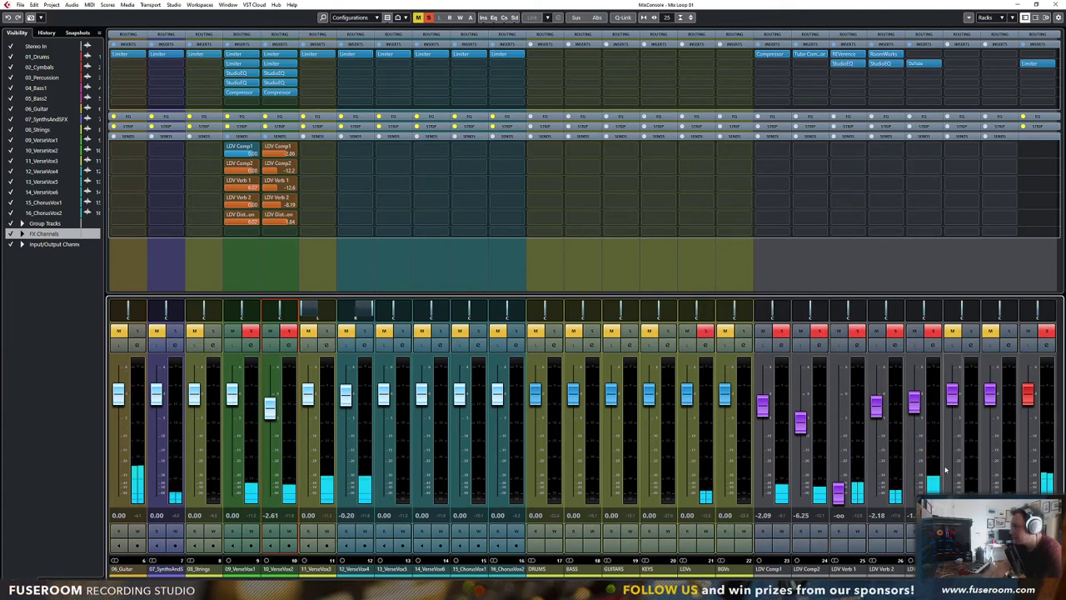
{"action": "left_click", "coordinate": [970, 64]}
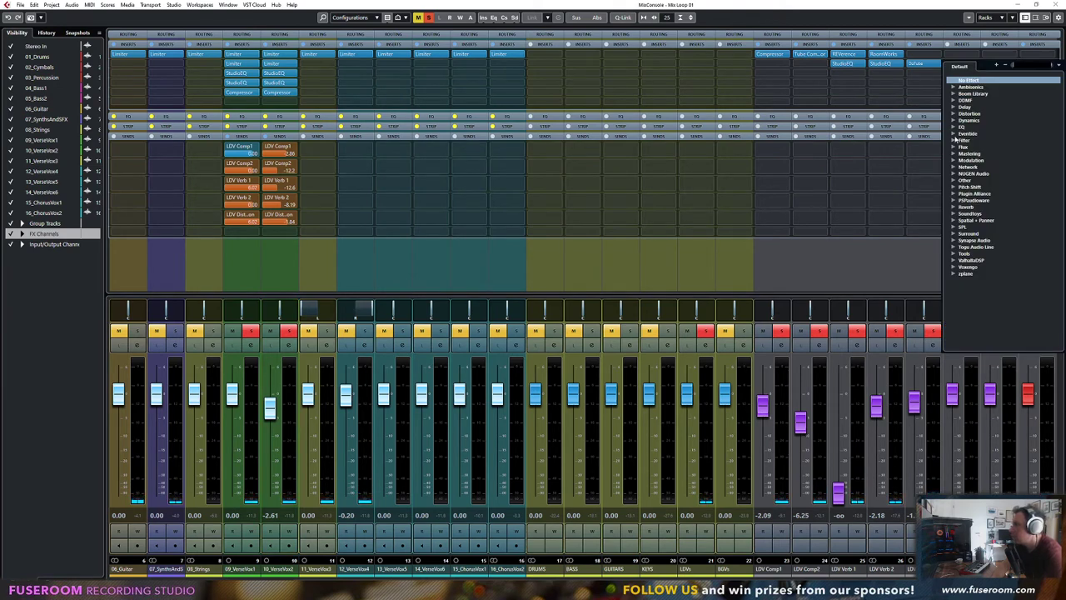
{"action": "left_click", "coordinate": [953, 108]}
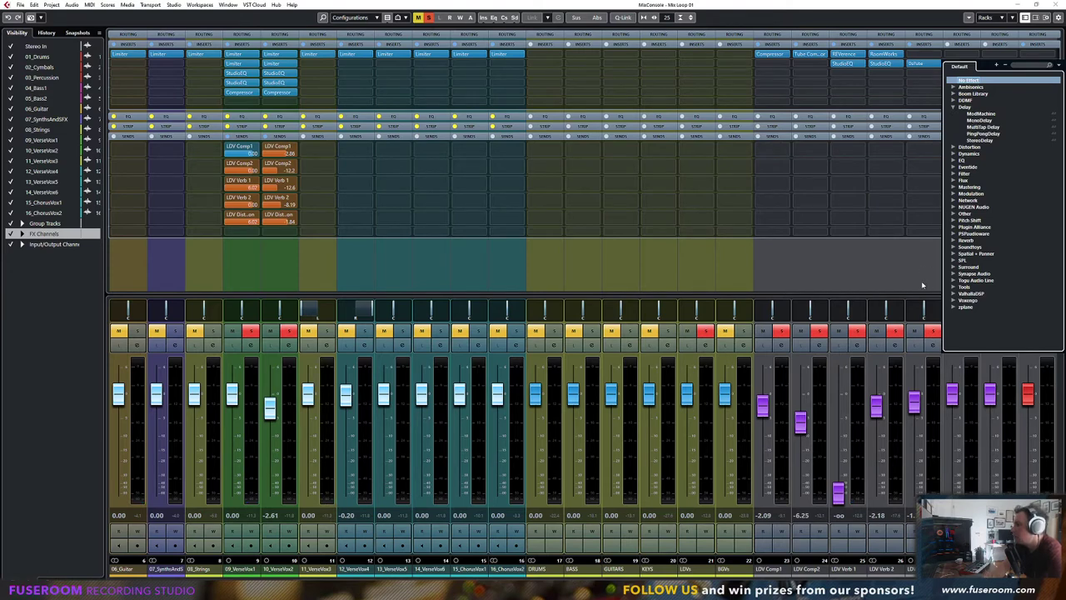
{"action": "left_click", "coordinate": [980, 121]}
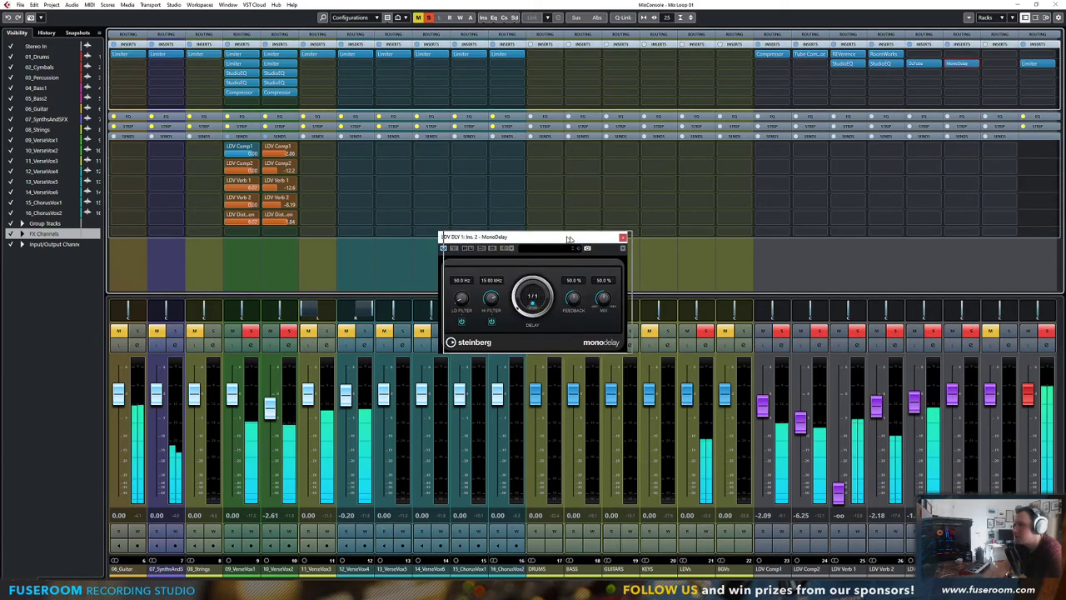
{"action": "left_click_drag", "start_coordinate": [575, 238], "coordinate": [729, 219]}
Add an LDV DLY 1 send to 09_VerseVox1 in the sixth send slot and activate it
{"action": "left_click", "coordinate": [250, 232]}
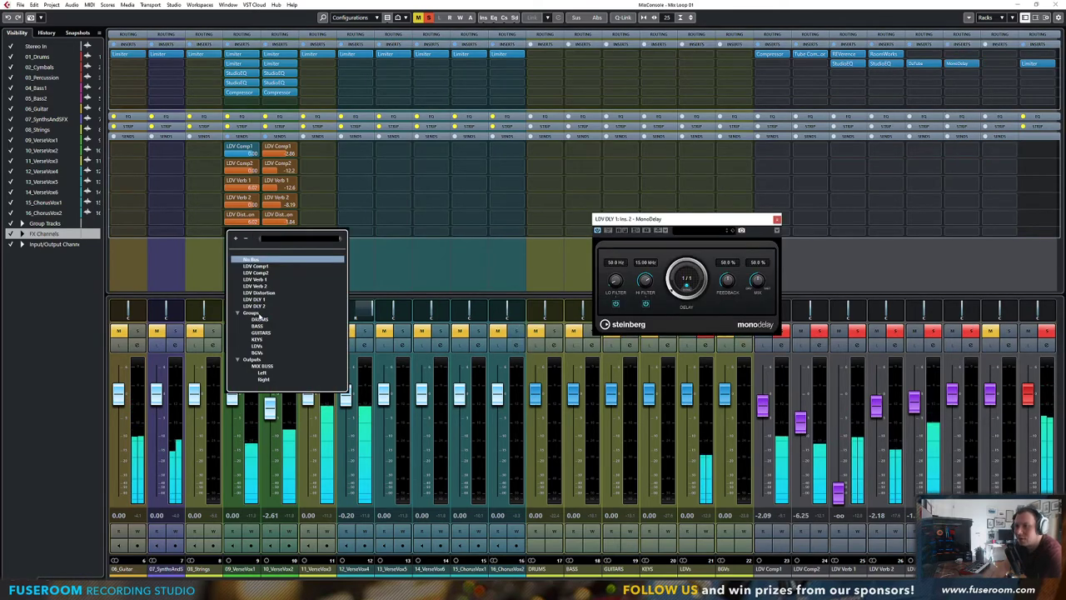
{"action": "left_click", "coordinate": [254, 299]}
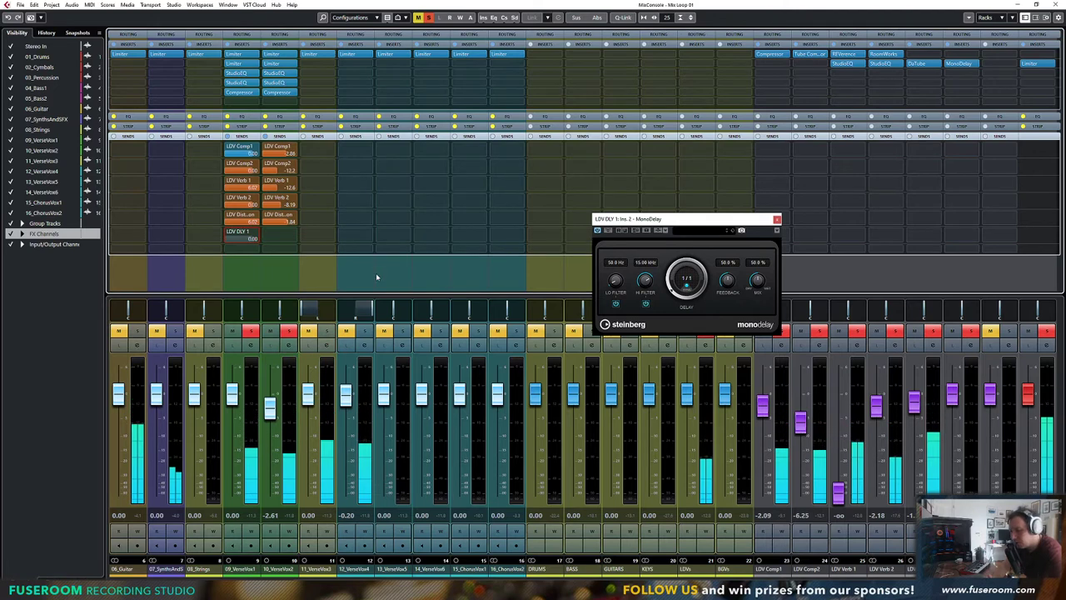
{"action": "left_click", "coordinate": [228, 234]}
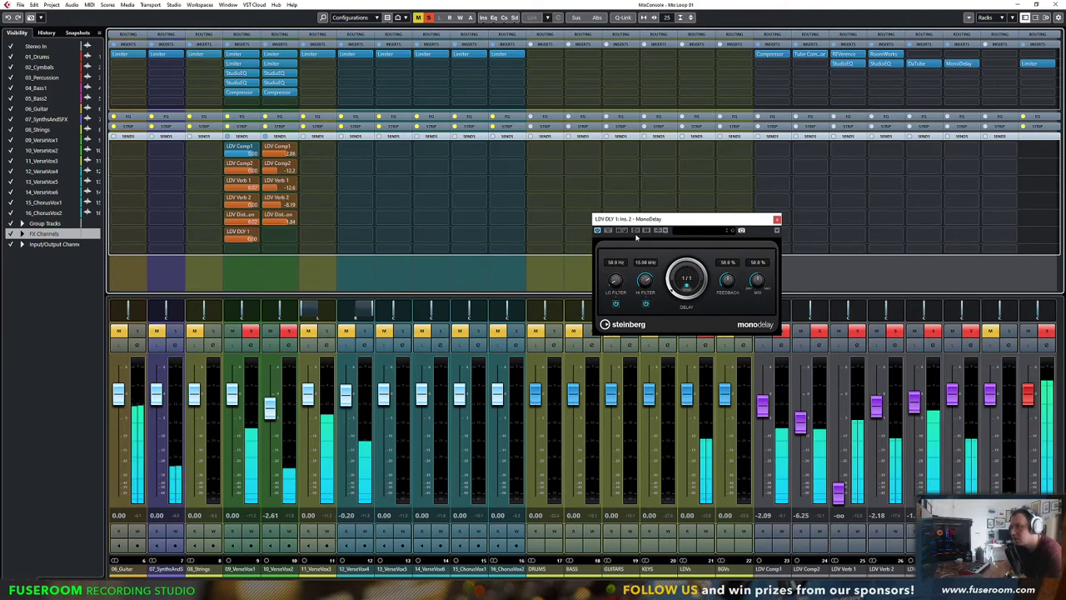
{"action": "left_click_drag", "start_coordinate": [669, 220], "coordinate": [675, 205]}
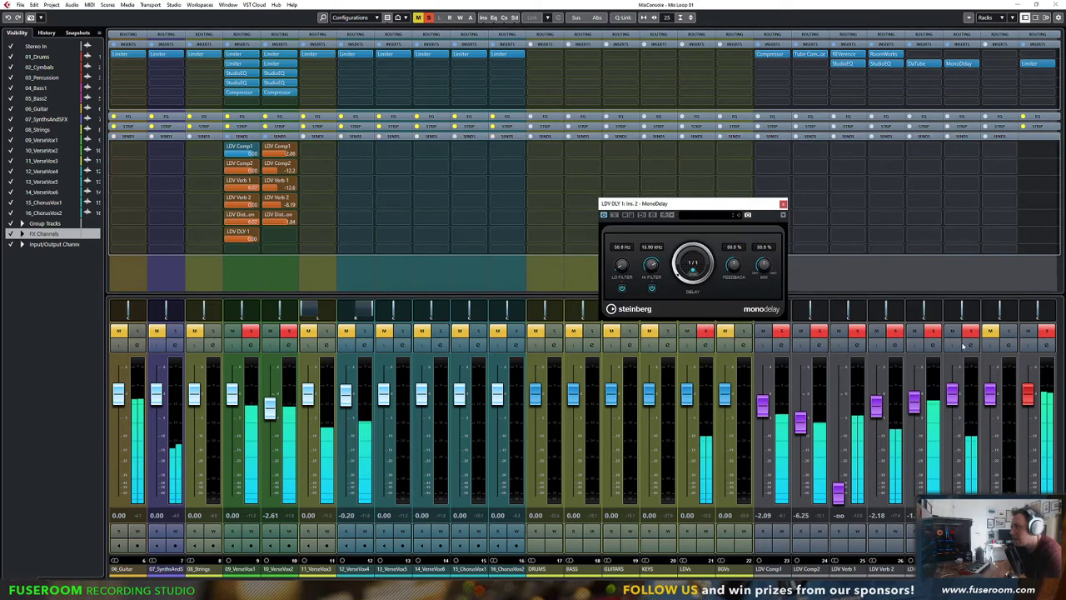
Set MonoDelay to 1/8, 0% feedback, 100% mix, lo filter 622.7 Hz and hi filter about 7.3 kHz, and lower the LDV DLY 1 fader
{"action": "left_click_drag", "start_coordinate": [763, 265], "coordinate": [764, 178]}
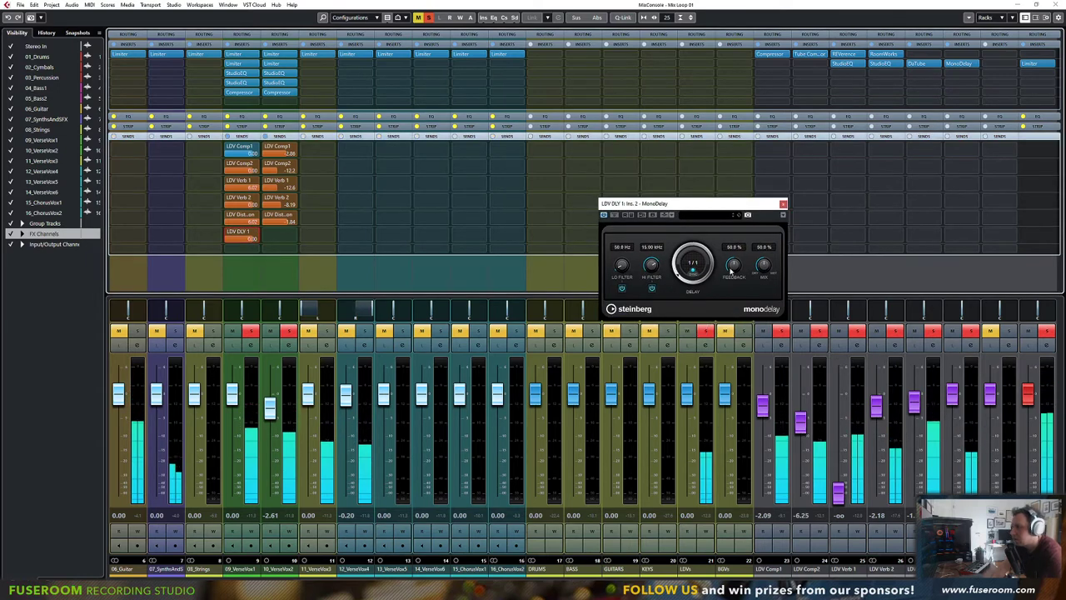
{"action": "left_click", "coordinate": [694, 264]}
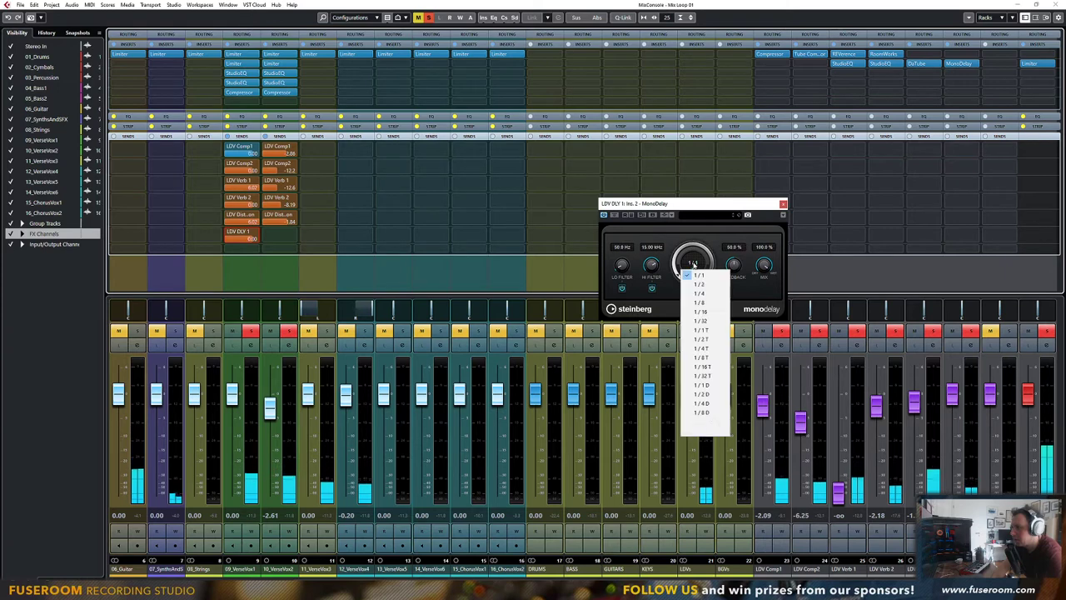
{"action": "left_click", "coordinate": [701, 303]}
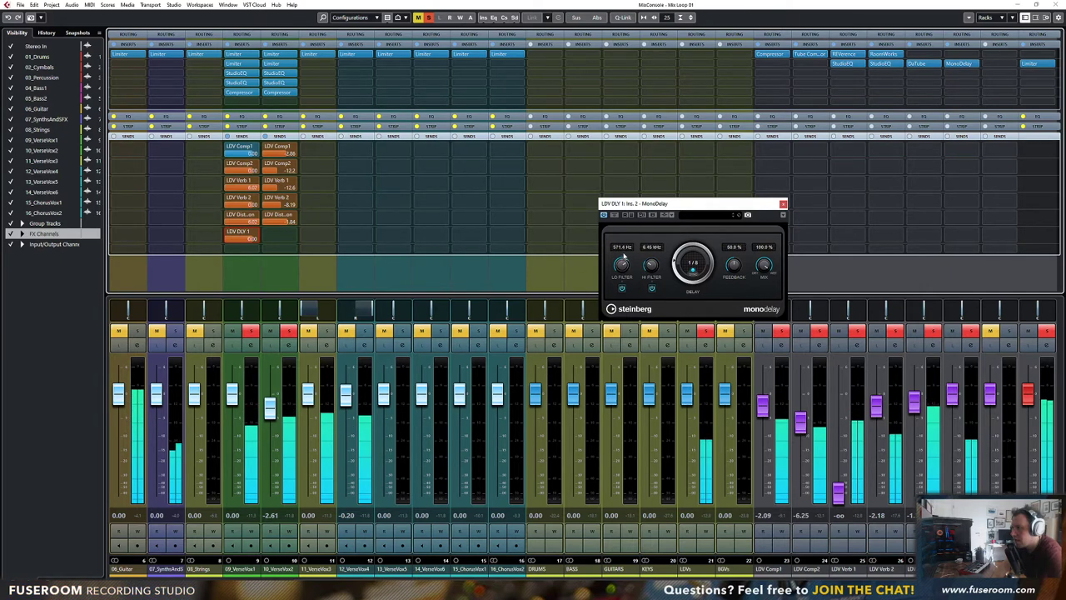
{"action": "mouse_move", "coordinate": [653, 265]}
{"action": "left_mouse_down"}
{"action": "mouse_move", "coordinate": [651, 278]}
{"action": "mouse_move", "coordinate": [652, 265]}
{"action": "left_mouse_up"}
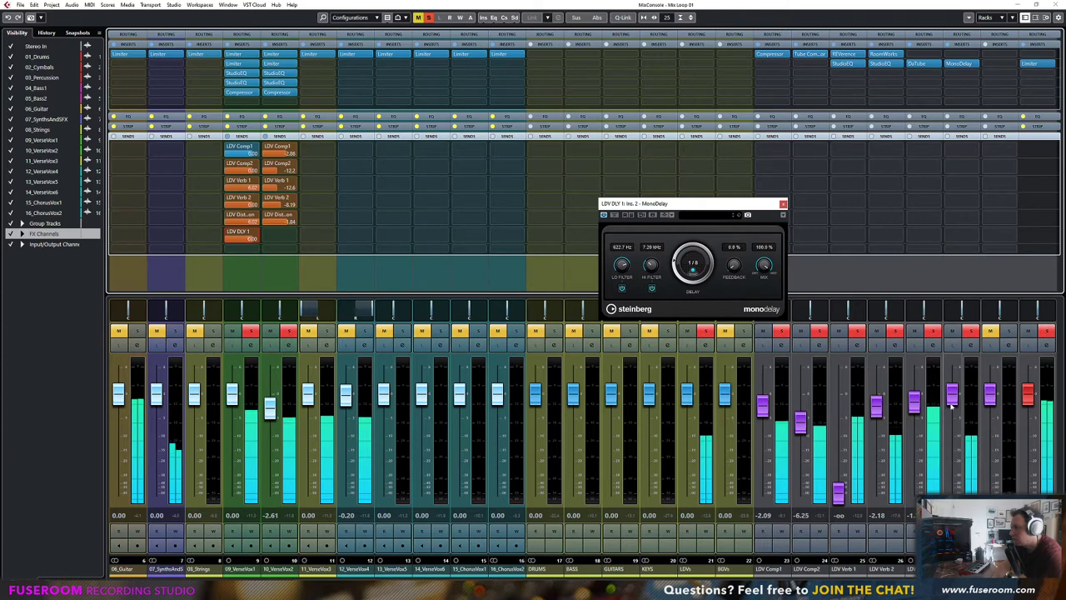
{"action": "left_click_drag", "start_coordinate": [951, 396], "coordinate": [947, 425]}
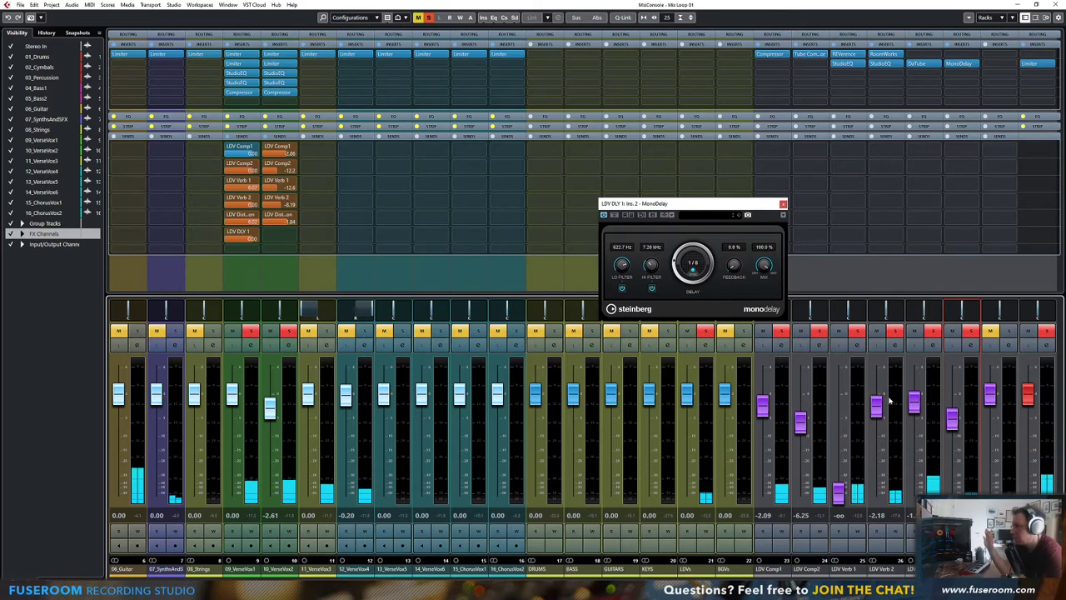
Load MultiTap Delay in the second insert slot of the LDV DLY 2 channel
{"action": "left_click", "coordinate": [1013, 64]}
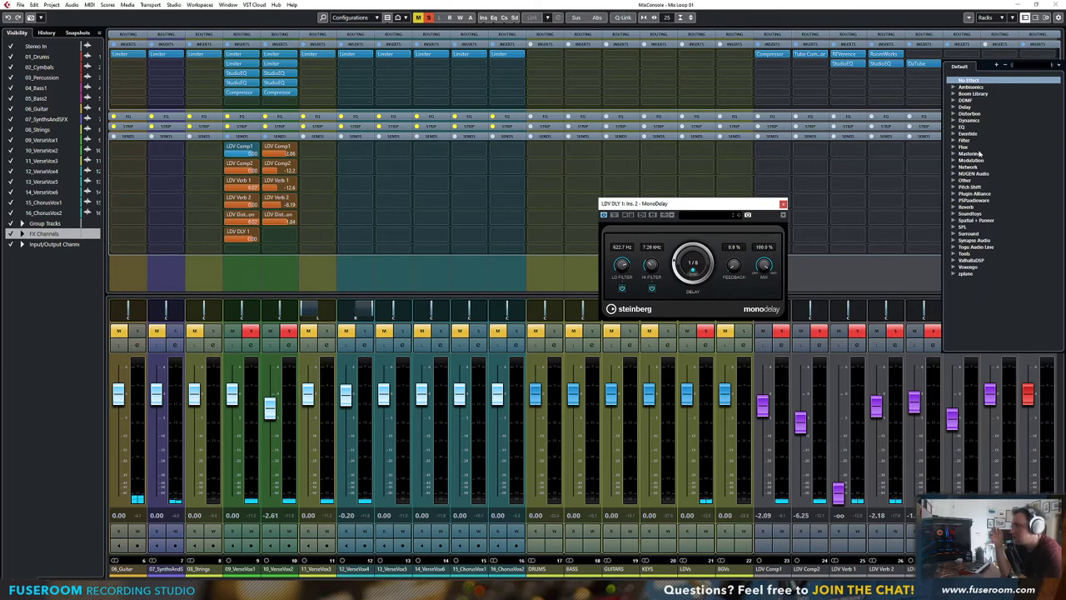
{"action": "left_click", "coordinate": [953, 108]}
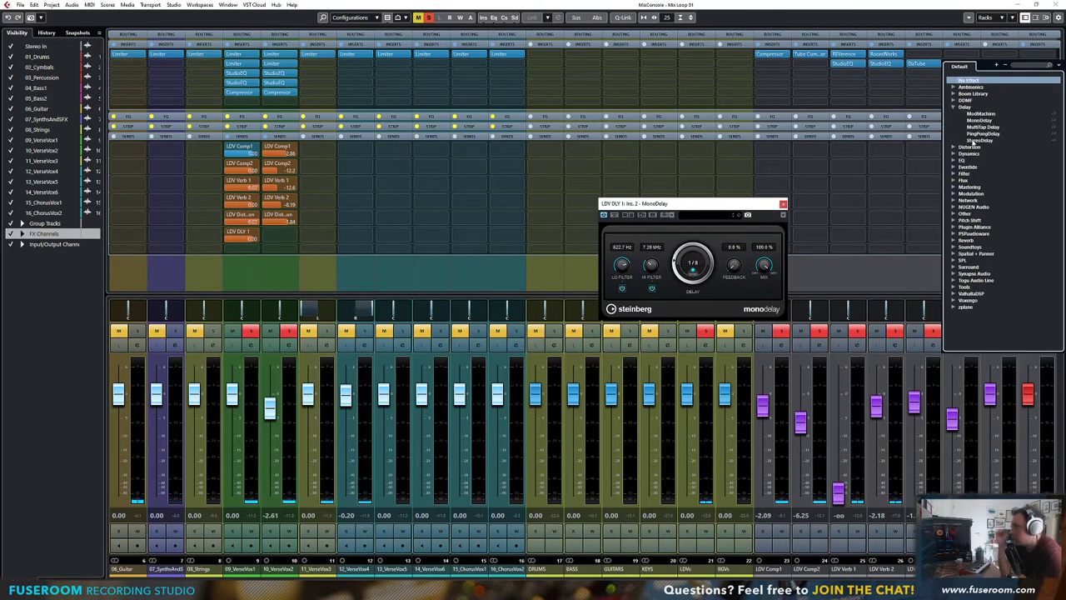
{"action": "left_click", "coordinate": [983, 127]}
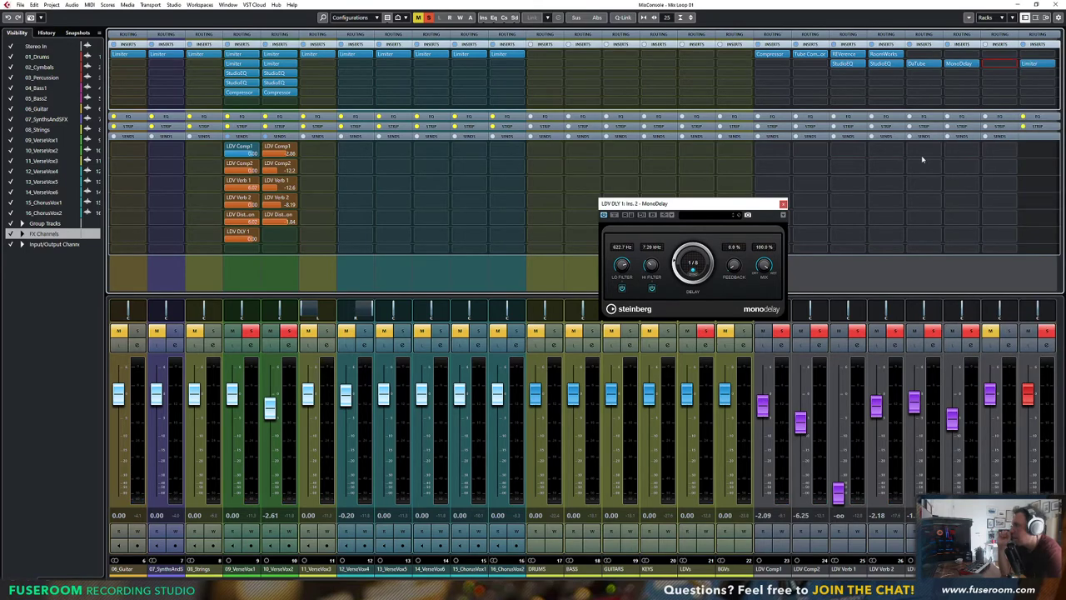
{"action": "left_click_drag", "start_coordinate": [652, 173], "coordinate": [682, 163]}
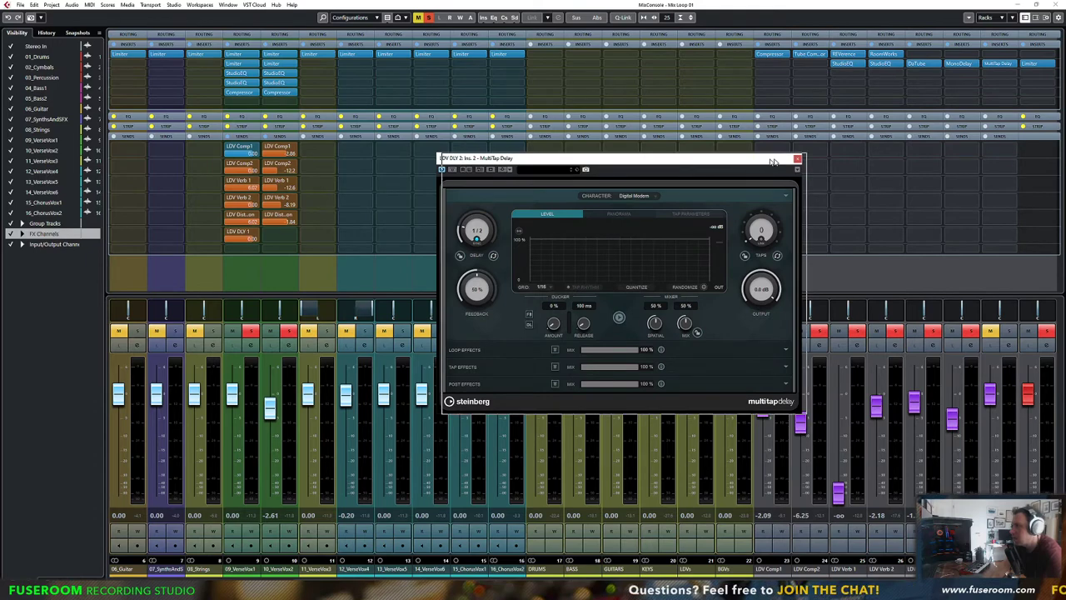
{"action": "left_click_drag", "start_coordinate": [771, 162], "coordinate": [803, 155]}
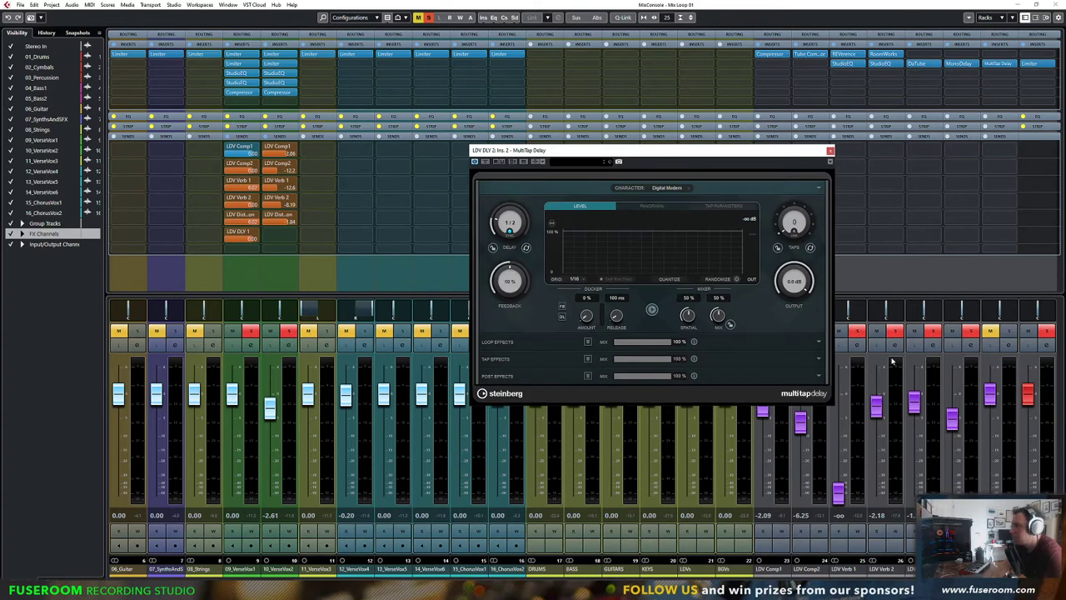
Add an active LDV DLY 2 send to 09_VerseVox1 in the seventh send slot, and solo the LDV DLY 2 channel during playback
{"action": "left_click", "coordinate": [254, 249]}
{"action": "left_click", "coordinate": [254, 323]}
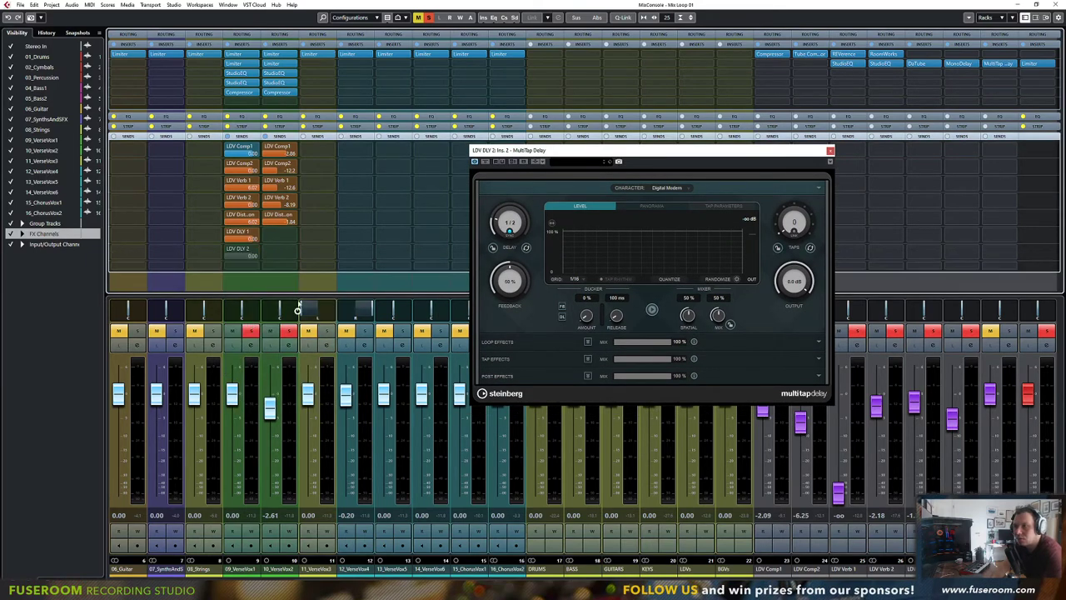
{"action": "key", "text": "space"}
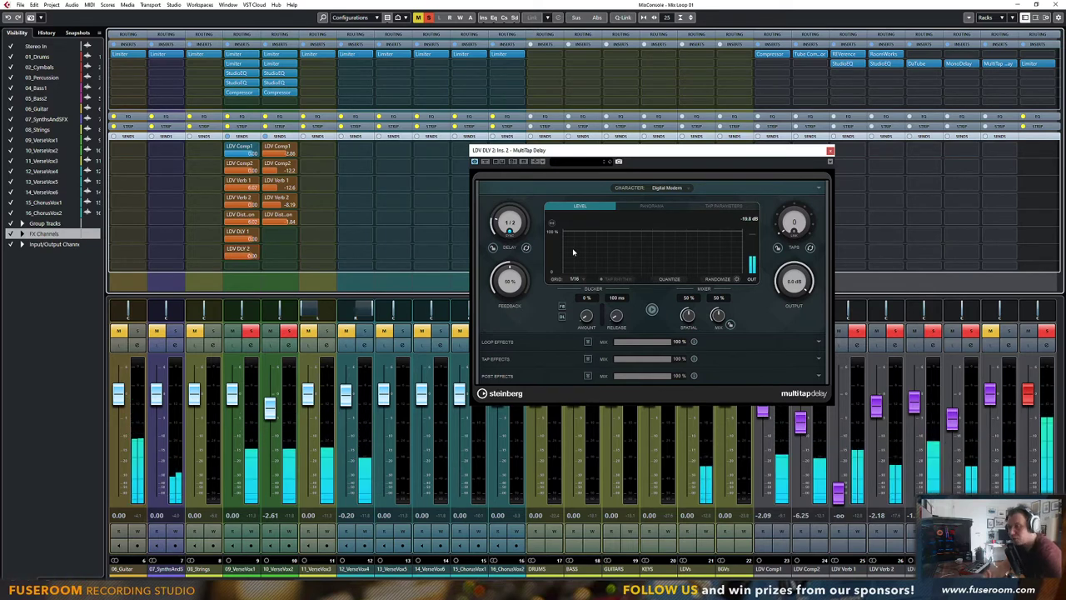
{"action": "left_click_drag", "start_coordinate": [617, 161], "coordinate": [630, 158]}
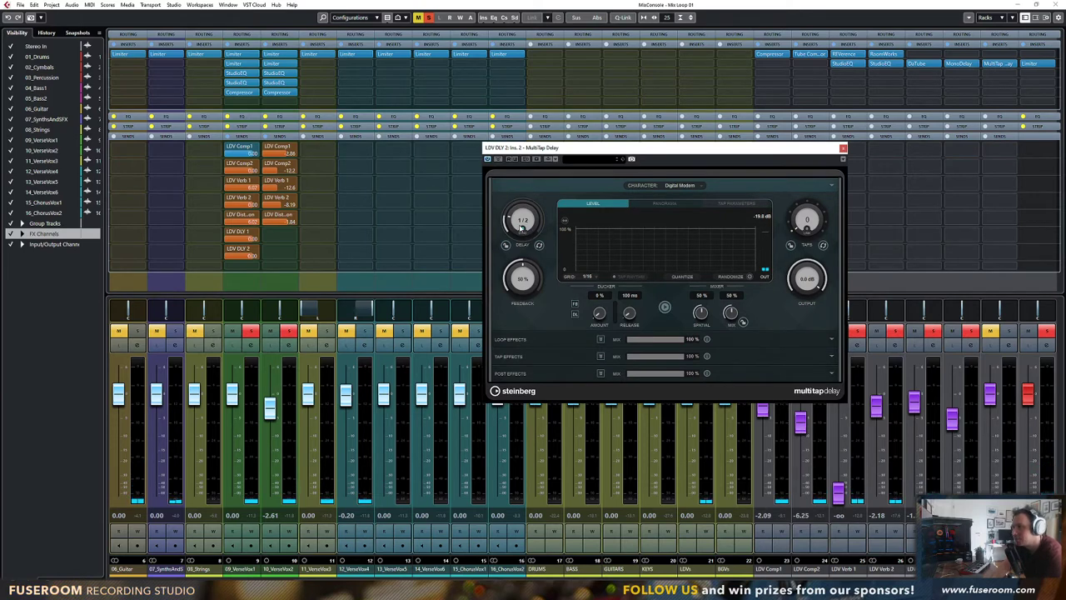
{"action": "key", "text": "space"}
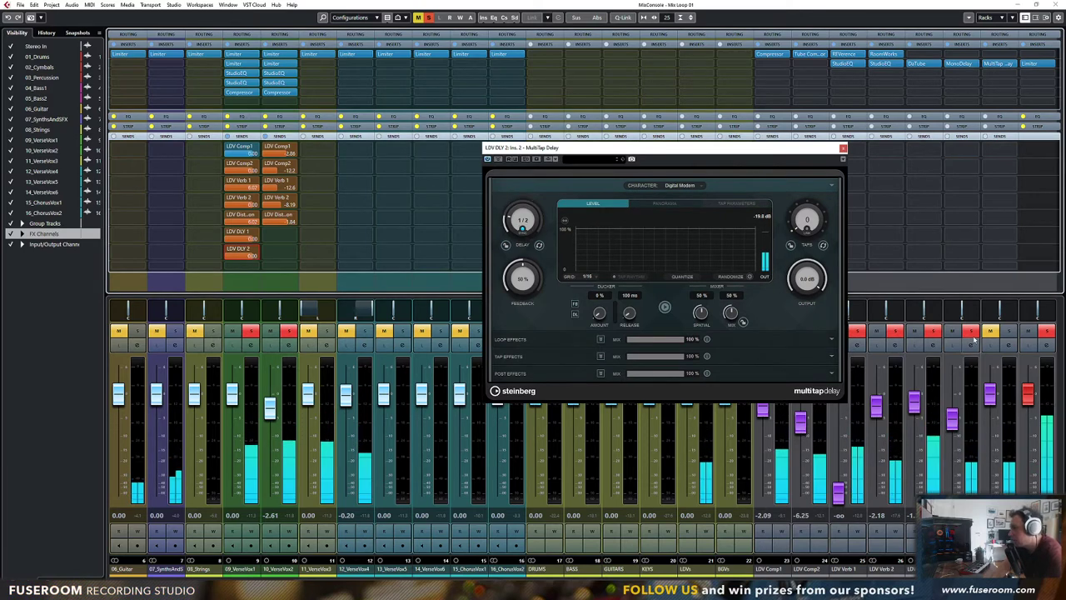
{"action": "left_click", "coordinate": [1009, 332]}
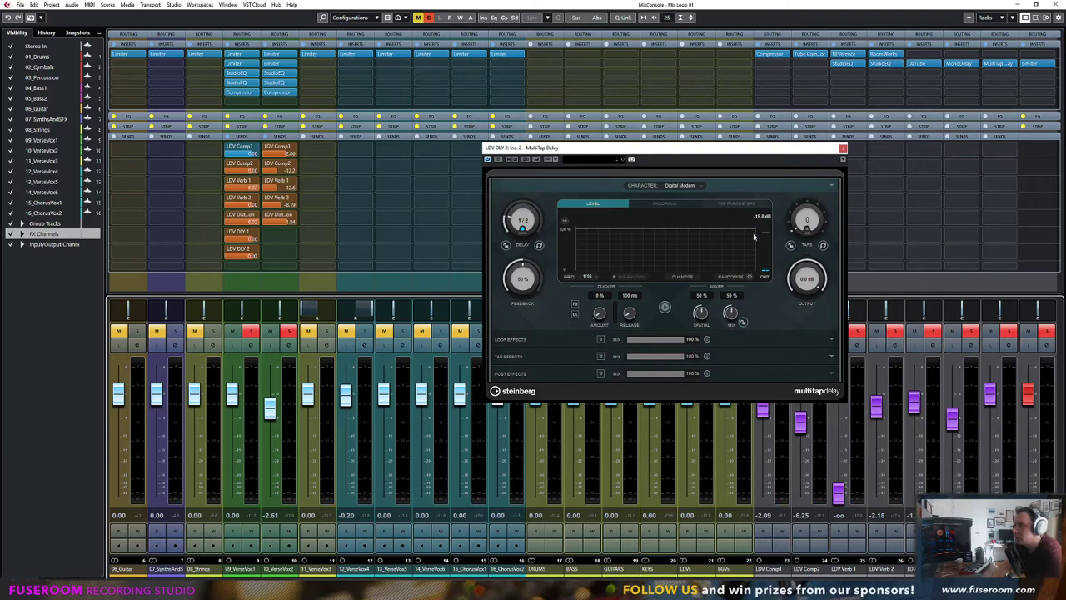
Replace MultiTap Delay with StereoDelay on the LDV DLY 2 channel and arrange its window below MonoDelay
{"action": "left_click", "coordinate": [1012, 64]}
{"action": "left_click", "coordinate": [978, 140]}
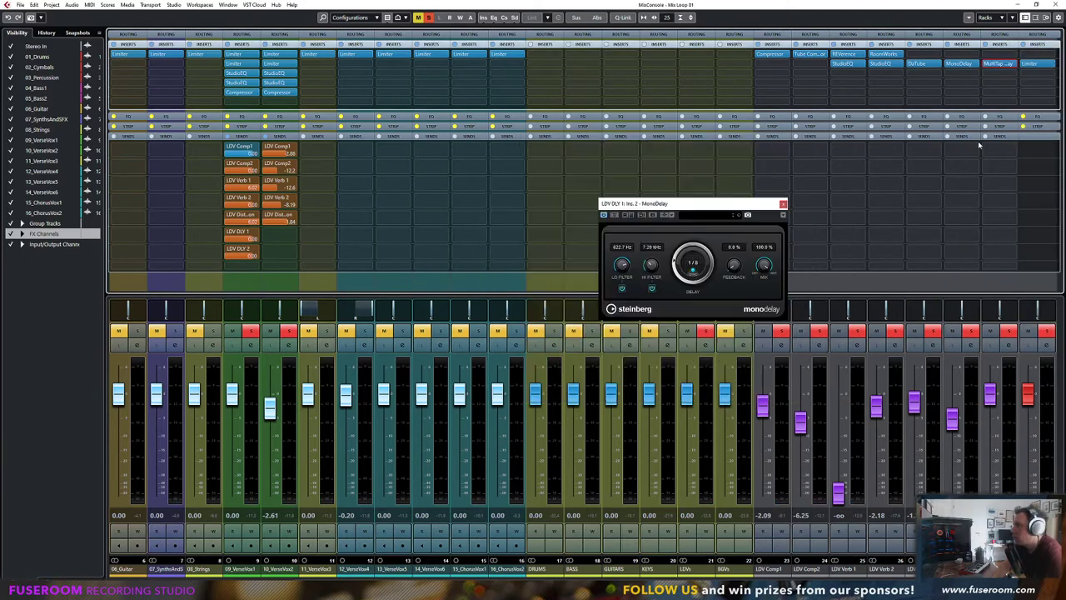
{"action": "left_click_drag", "start_coordinate": [612, 205], "coordinate": [750, 117]}
{"action": "left_click_drag", "start_coordinate": [787, 231], "coordinate": [792, 257]}
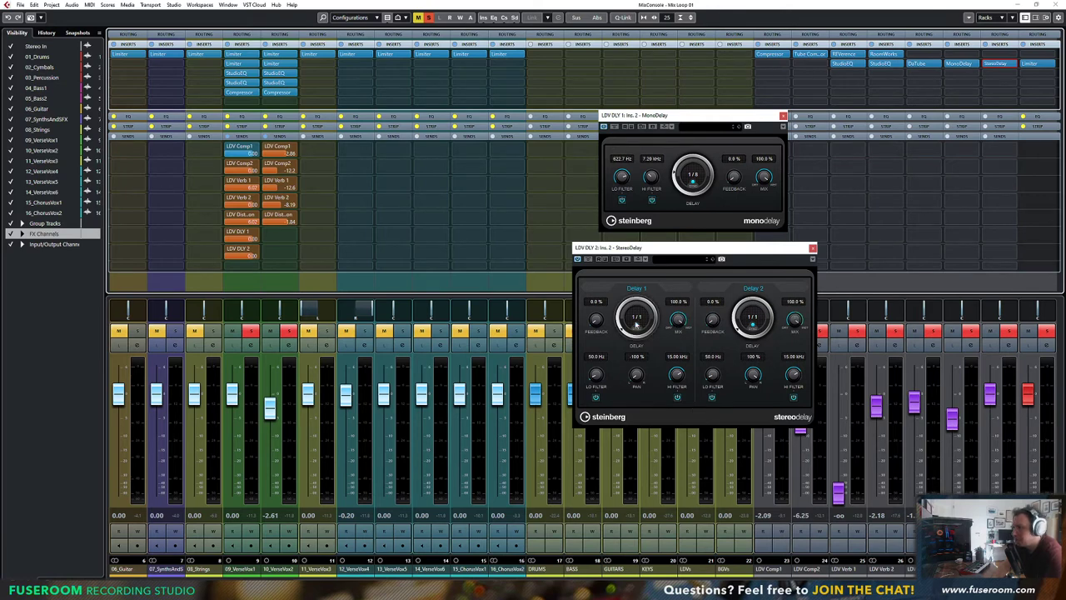
Set StereoDelay's Delay 1 time to 1/4 and Delay 2 time to 1/8 T
{"action": "left_click", "coordinate": [637, 321]}
{"action": "left_click", "coordinate": [643, 347]}
{"action": "left_click", "coordinate": [752, 317]}
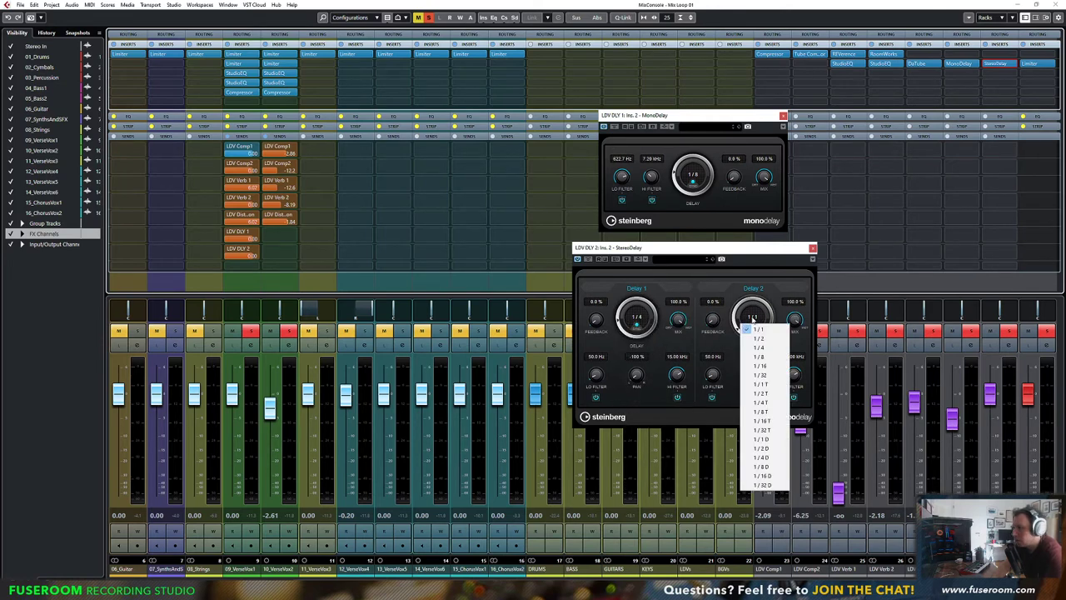
{"action": "left_click", "coordinate": [773, 413]}
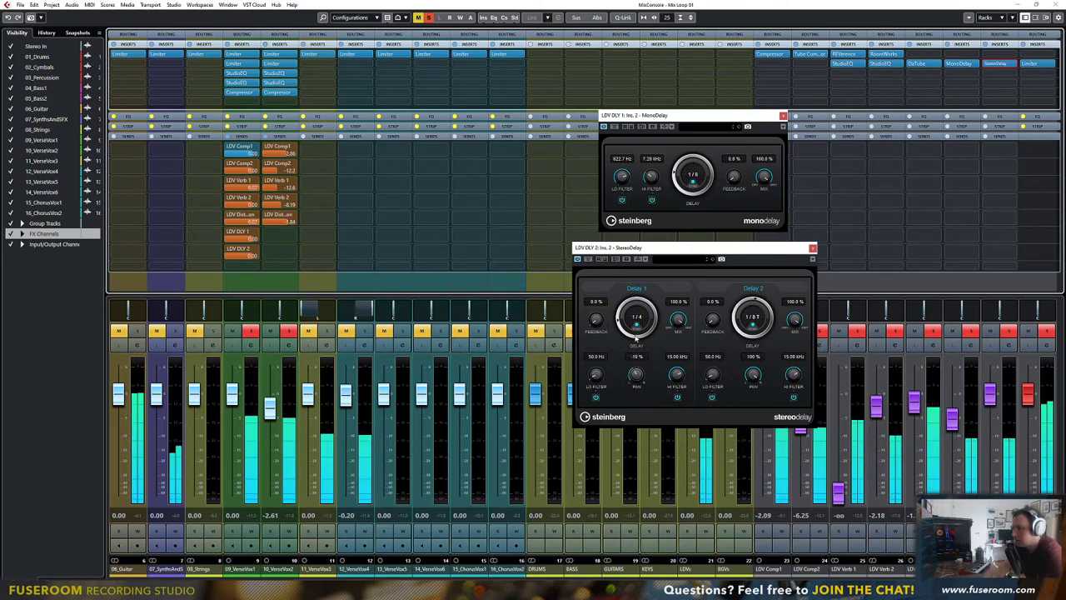
Pan the two delays to -33% and 24%, set feedback to 26.5% and 20.5%, narrow their filters, and slightly lower the LDV DLY 2 fader
{"action": "left_click_drag", "start_coordinate": [637, 338], "coordinate": [637, 344]}
{"action": "left_click_drag", "start_coordinate": [752, 372], "coordinate": [750, 414]}
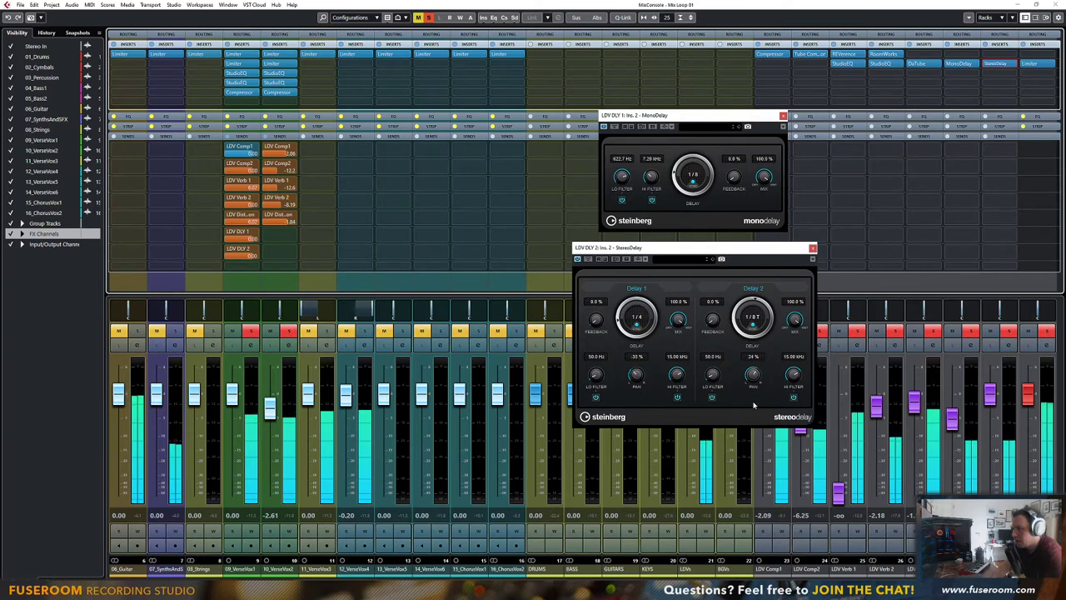
{"action": "left_click_drag", "start_coordinate": [716, 357], "coordinate": [725, 326]}
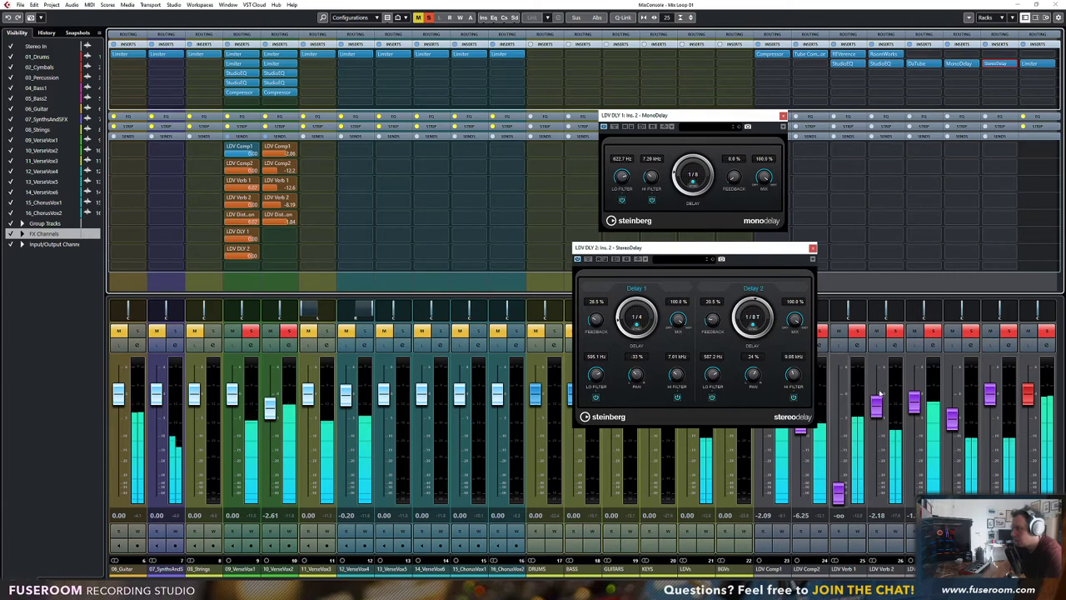
{"action": "left_click", "coordinate": [988, 401]}
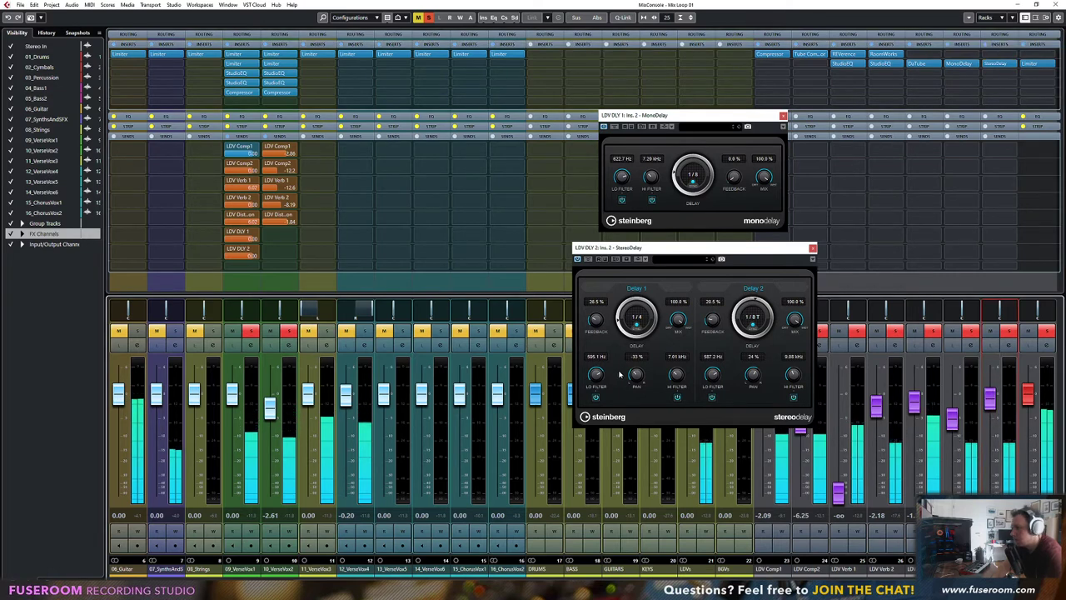
Pan the two delays to -43% and 56%, set Delay 1's filters to 808 Hz and 3.53 kHz, and Delay 2's hi filter to about 15 kHz
{"action": "left_click_drag", "start_coordinate": [638, 376], "coordinate": [641, 385]}
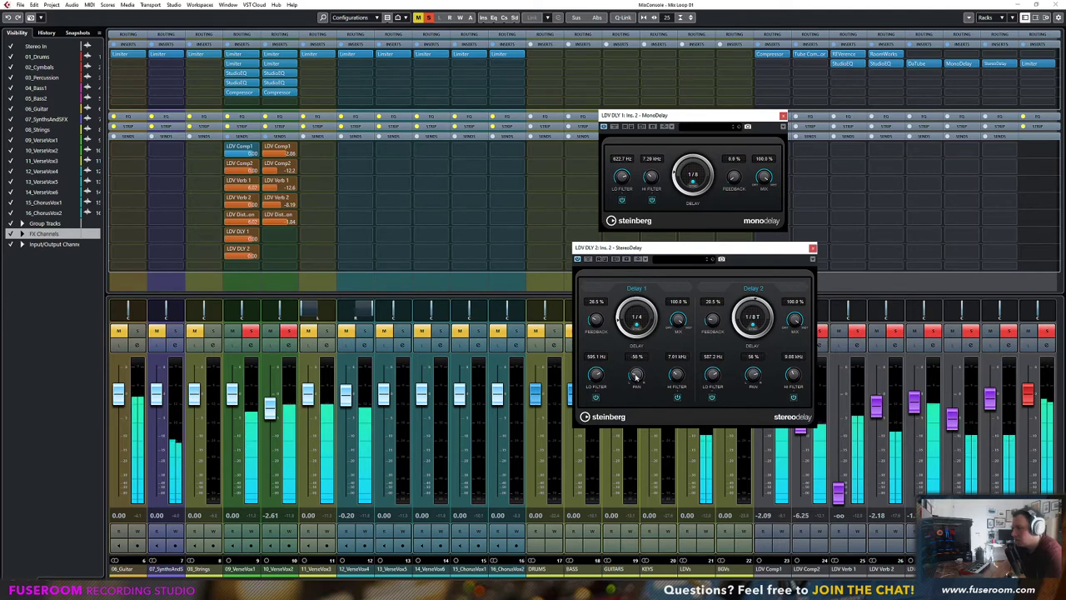
{"action": "left_click_drag", "start_coordinate": [636, 376], "coordinate": [636, 372]}
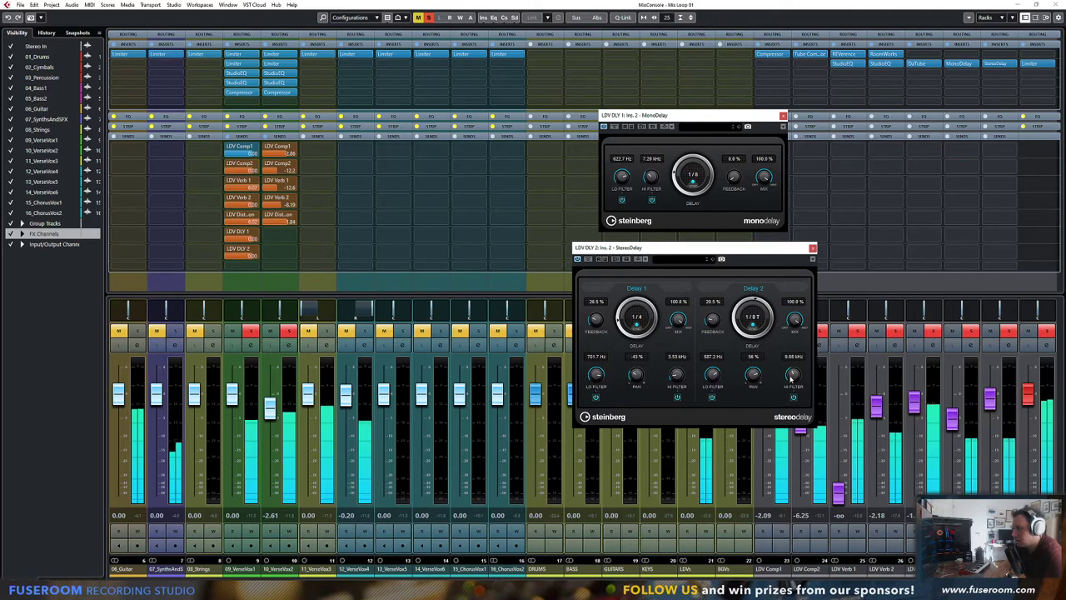
{"action": "left_click_drag", "start_coordinate": [791, 377], "coordinate": [798, 356]}
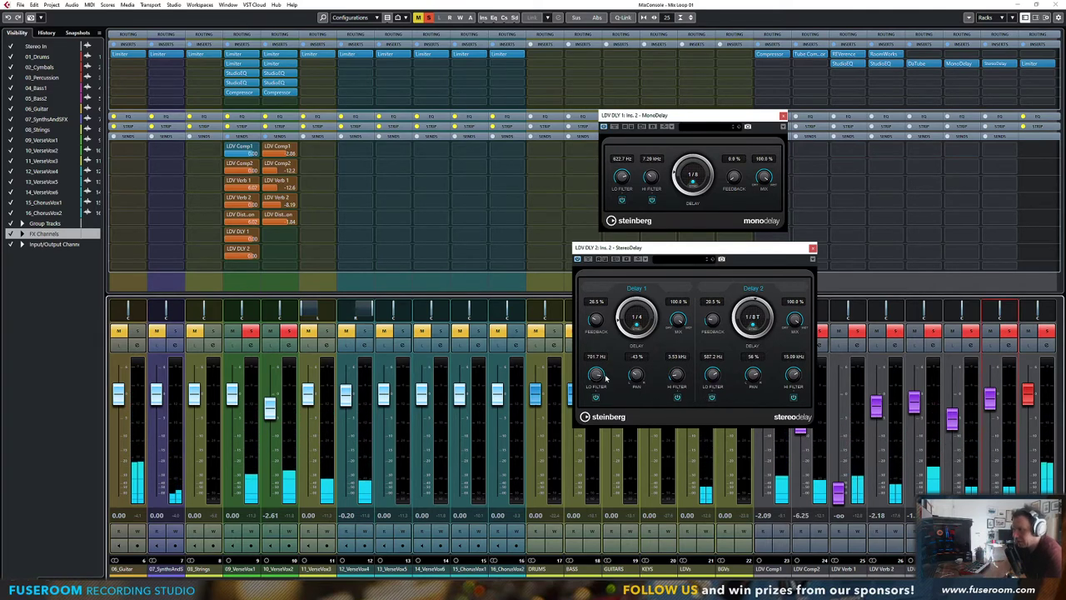
{"action": "left_click_drag", "start_coordinate": [597, 377], "coordinate": [598, 372]}
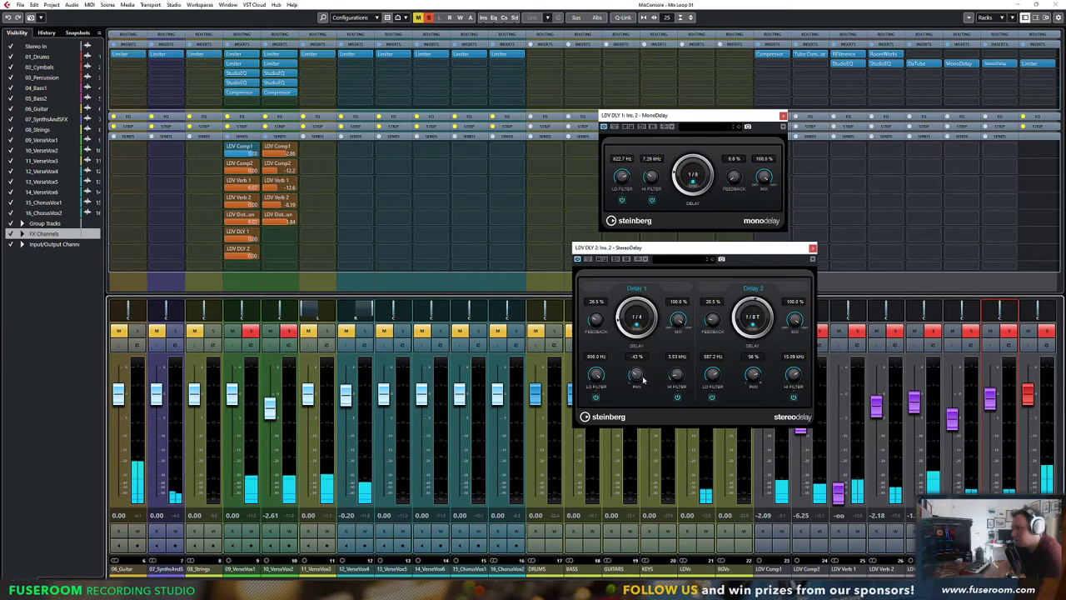
Set Delay 1 to 10.5% feedback, about -53% pan and 9.47 kHz hi filter, and Delay 2's hi filter to 14.44 kHz
{"action": "left_click_drag", "start_coordinate": [638, 379], "coordinate": [636, 383]}
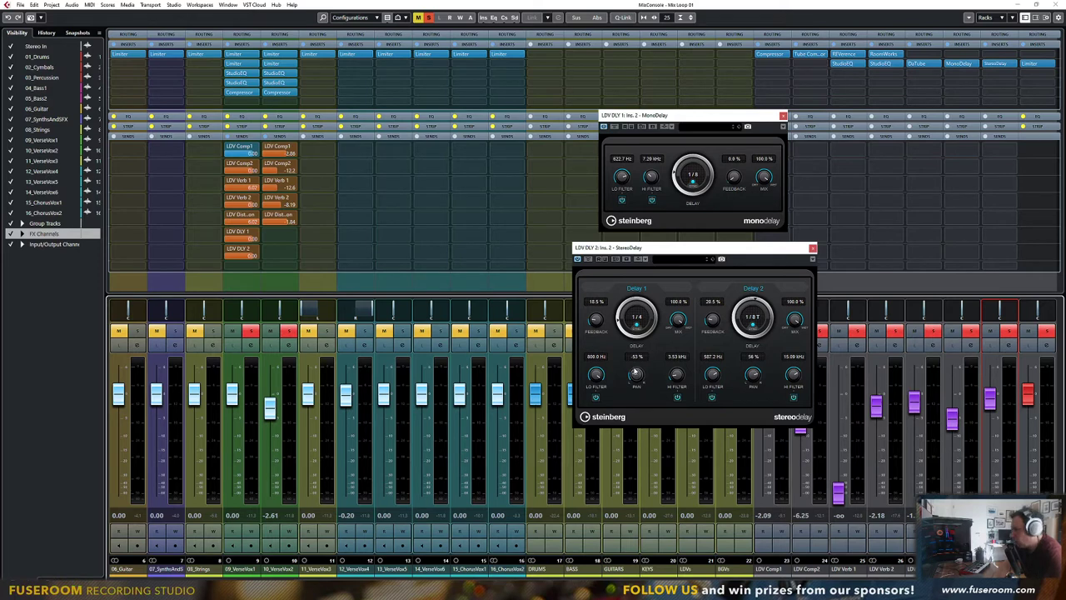
{"action": "mouse_move", "coordinate": [676, 376]}
{"action": "left_mouse_down"}
{"action": "mouse_move", "coordinate": [679, 364]}
{"action": "mouse_move", "coordinate": [677, 384]}
{"action": "left_mouse_up"}
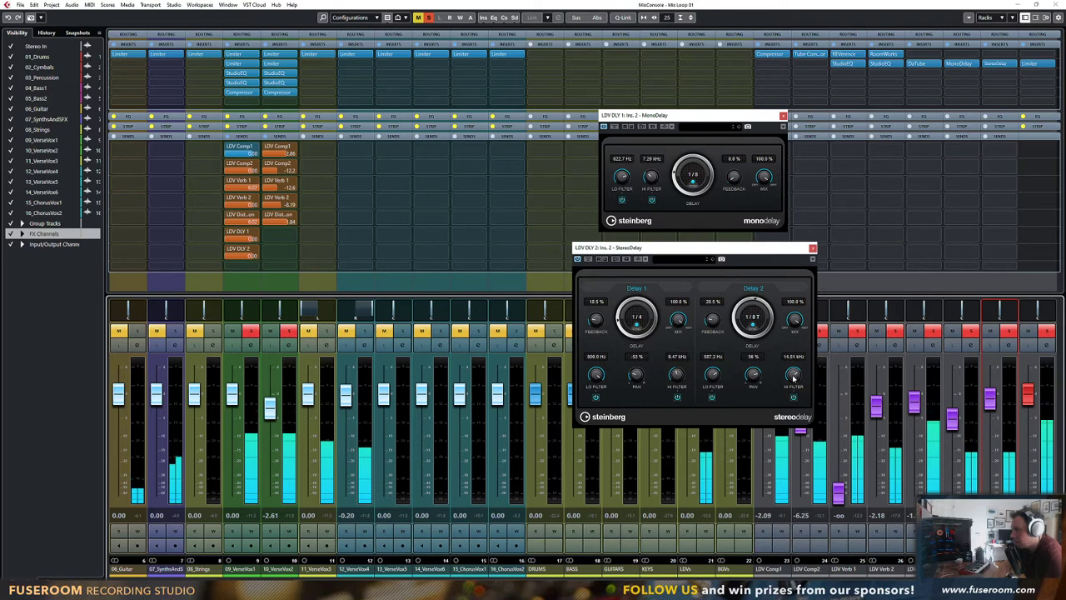
{"action": "left_click_drag", "start_coordinate": [795, 375], "coordinate": [795, 377]}
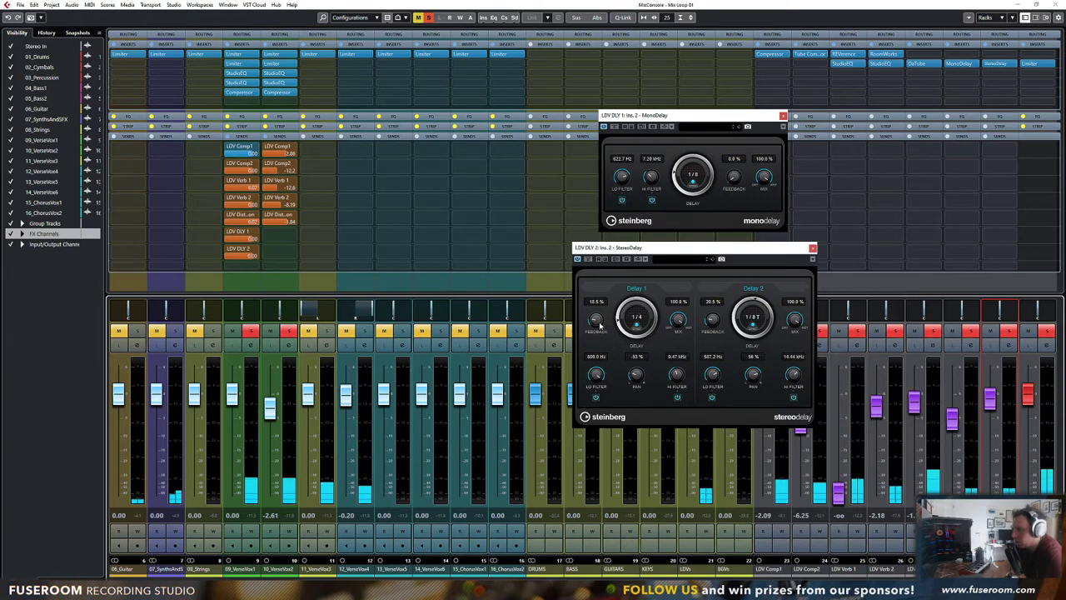
Set feedback to 0% on Delay 1 and 30% on Delay 2, narrow their pans to -30% and 19%, and slightly lower Delay 1's hi filter
{"action": "left_click_drag", "start_coordinate": [595, 321], "coordinate": [597, 357]}
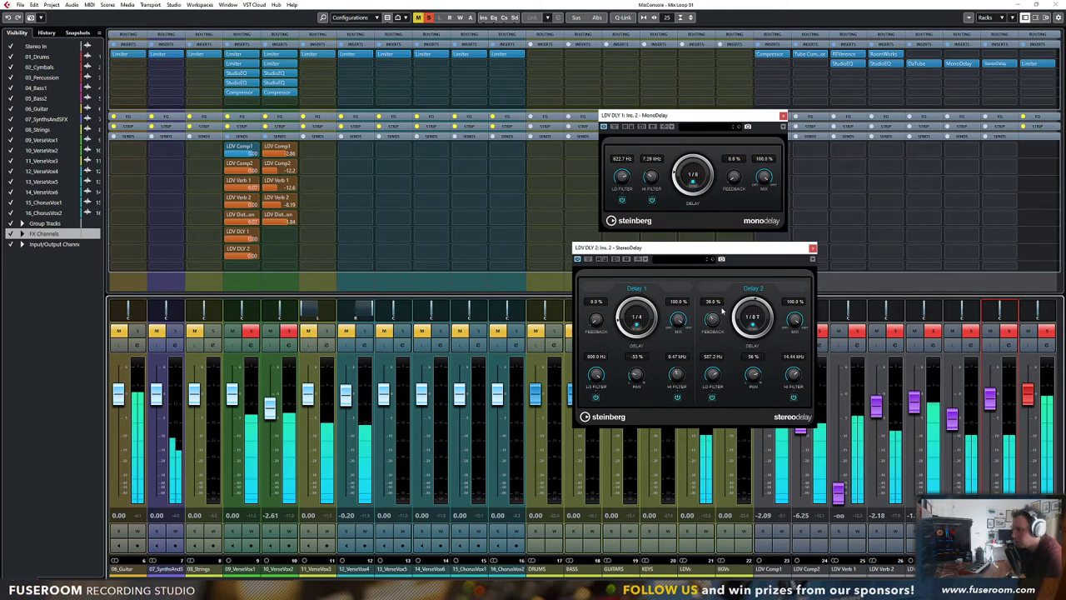
{"action": "mouse_move", "coordinate": [713, 321]}
{"action": "left_mouse_down"}
{"action": "mouse_move", "coordinate": [713, 350]}
{"action": "mouse_move", "coordinate": [713, 315]}
{"action": "mouse_move", "coordinate": [712, 330]}
{"action": "left_mouse_up"}
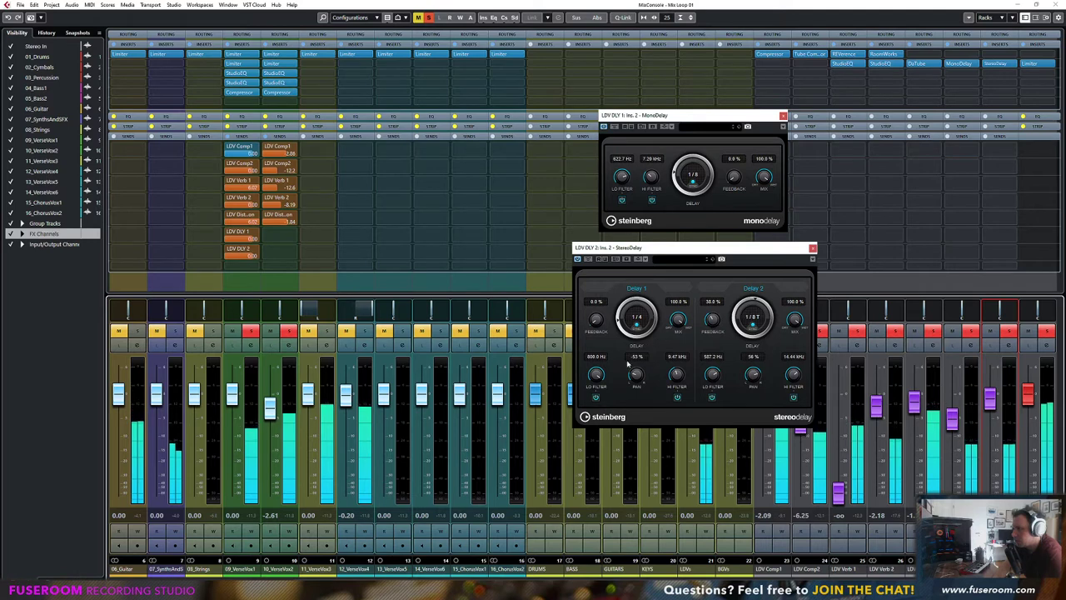
{"action": "left_click_drag", "start_coordinate": [677, 376], "coordinate": [636, 371]}
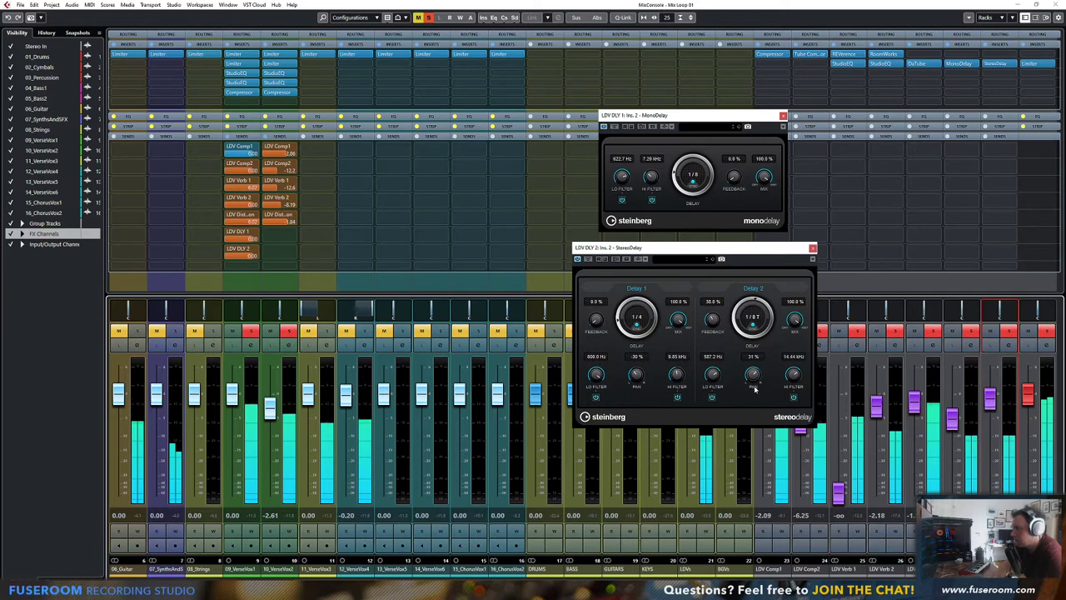
{"action": "left_click_drag", "start_coordinate": [753, 376], "coordinate": [753, 389]}
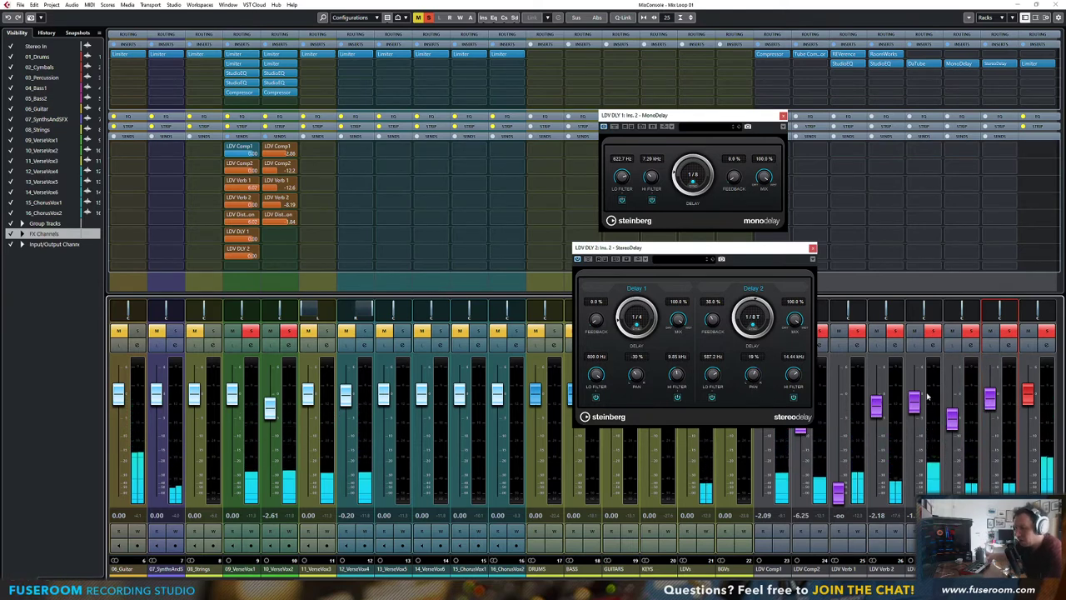
Close both delay plug-ins and raise the LDV DLY 1 send level on 09_VerseVox1 to 6.02
{"action": "left_click", "coordinate": [813, 248]}
{"action": "left_click", "coordinate": [783, 116]}
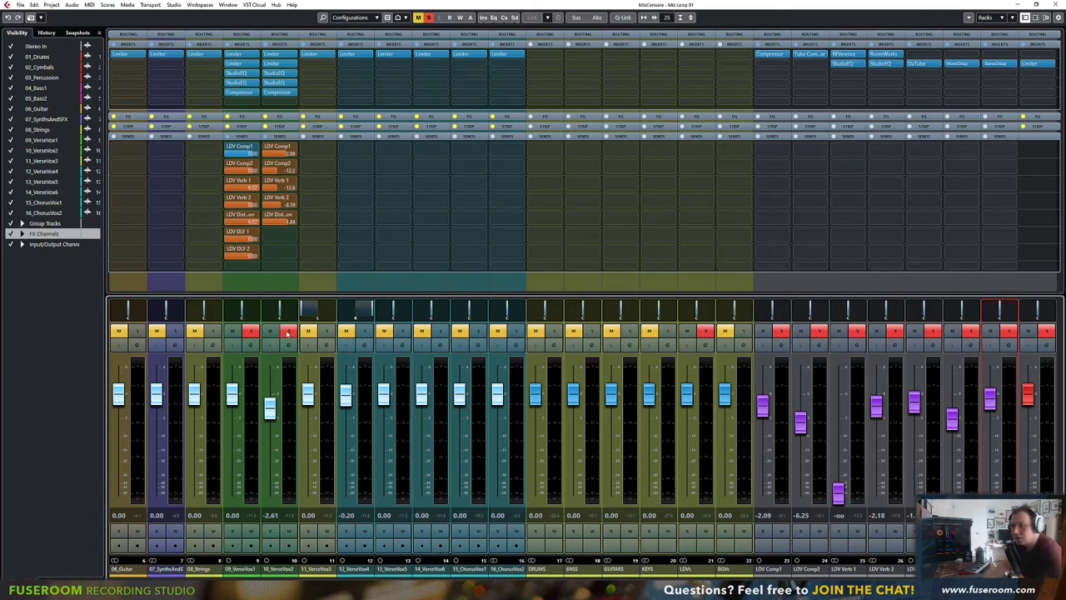
{"action": "left_click_drag", "start_coordinate": [245, 238], "coordinate": [272, 238]}
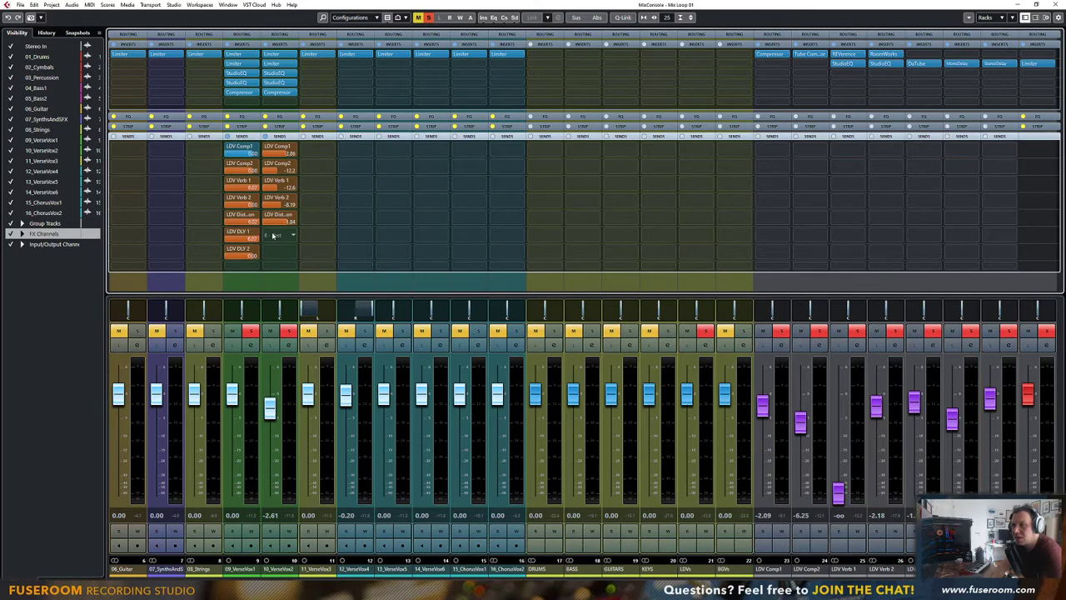
Add LDV DLY 1 and LDV DLY 2 sends to 10_VerseVox2 in the sixth and seventh send slots
{"action": "left_click", "coordinate": [286, 236]}
{"action": "left_click", "coordinate": [291, 298]}
{"action": "left_click", "coordinate": [285, 253]}
{"action": "left_click", "coordinate": [296, 324]}
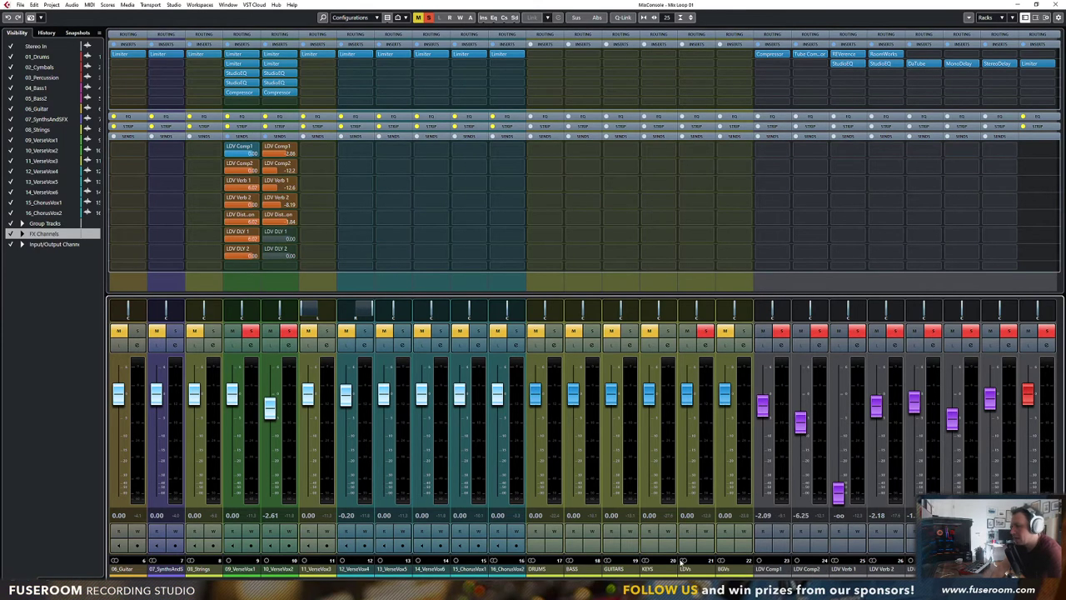
Load StudioEQ in the second insert slot of the LDVs group channel
{"action": "left_click", "coordinate": [711, 56]}
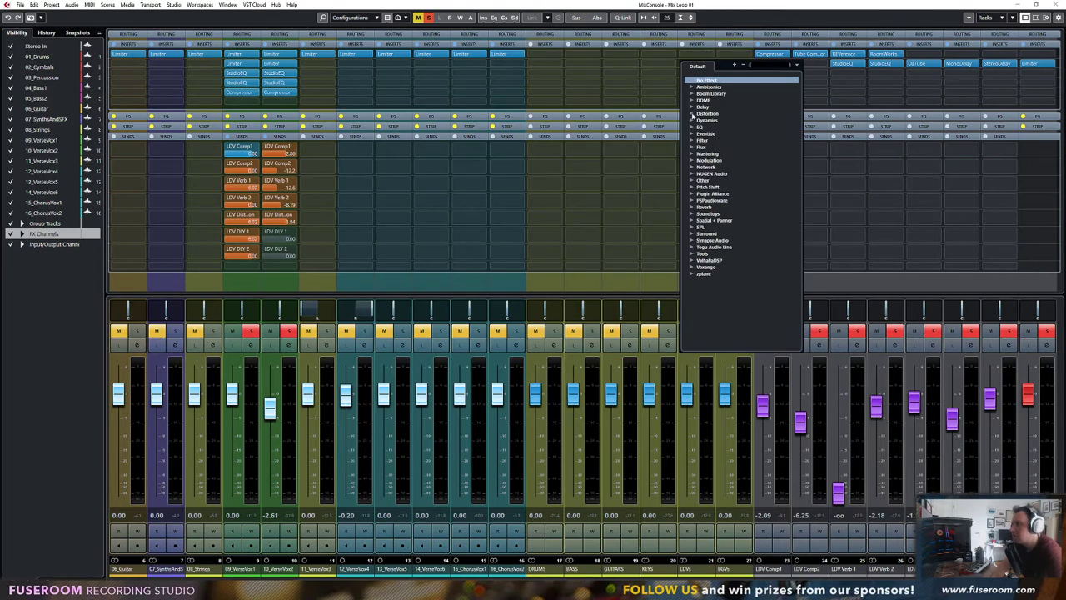
{"action": "type", "text": "studio"}
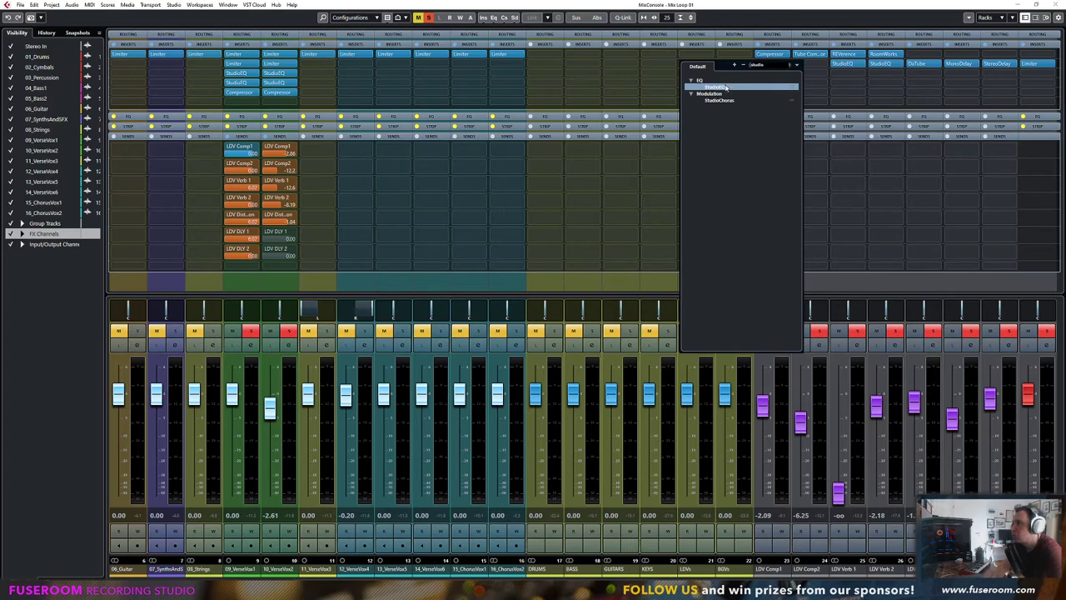
{"action": "left_click", "coordinate": [726, 87]}
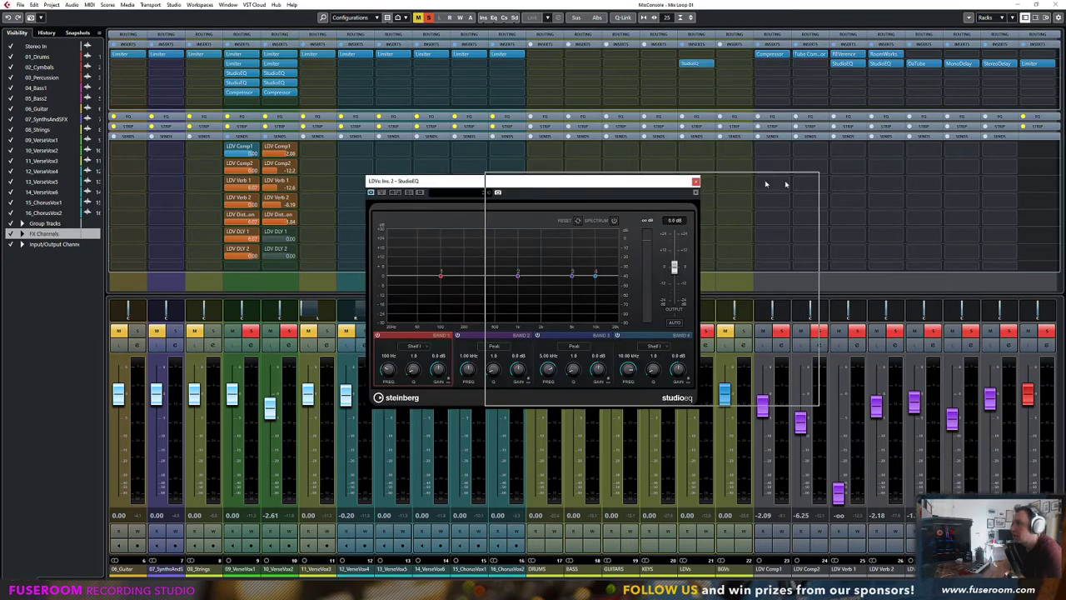
{"action": "left_click_drag", "start_coordinate": [684, 183], "coordinate": [710, 187]}
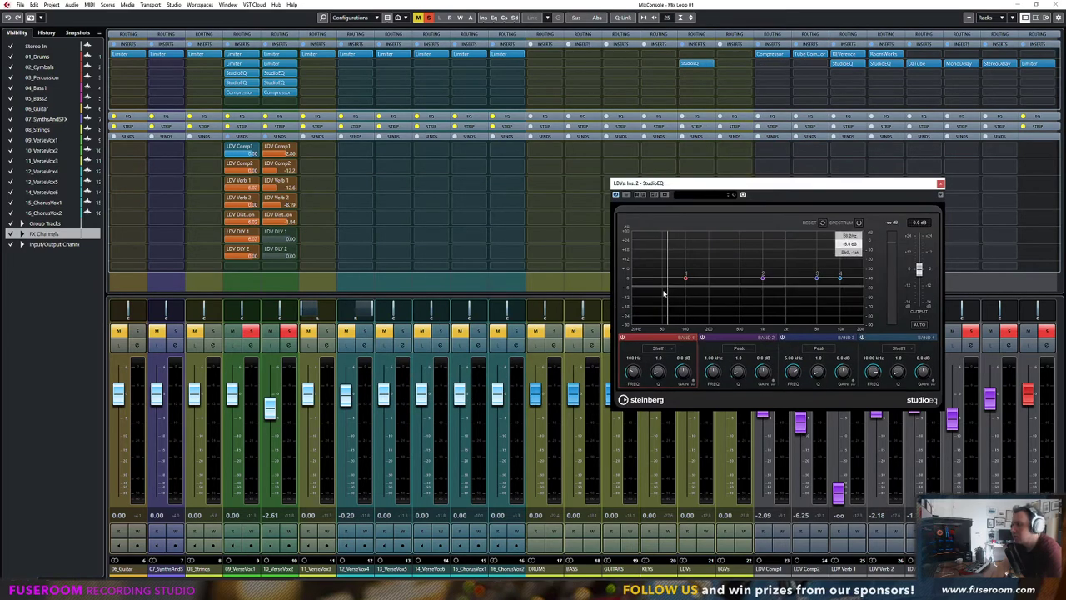
Switch StudioEQ's Band 1 to the Cut filter type and set its frequency to 107 Hz
{"action": "left_click", "coordinate": [658, 348]}
{"action": "left_click", "coordinate": [663, 385]}
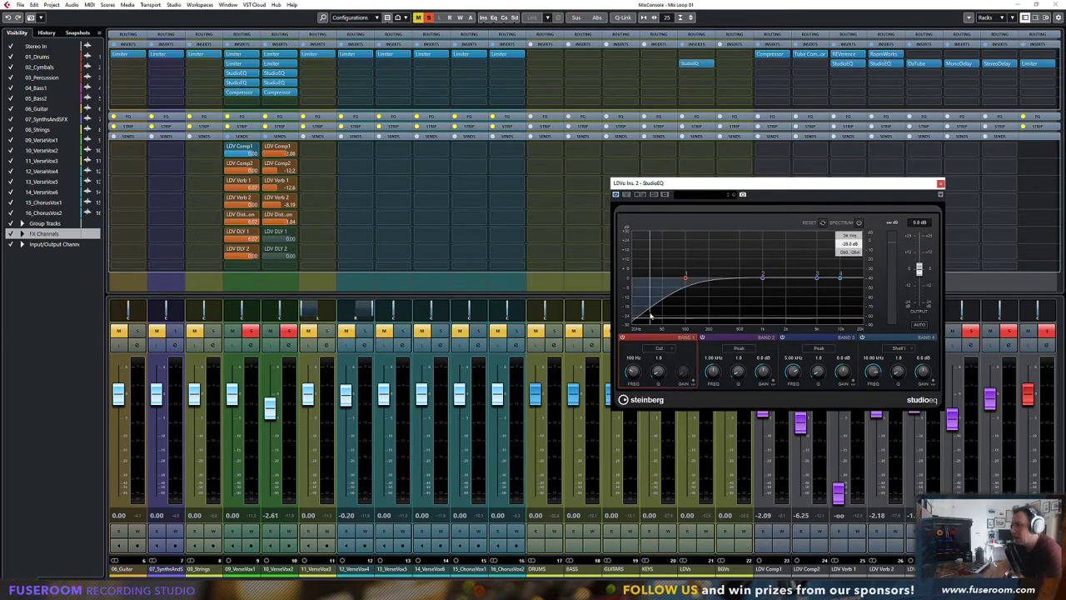
{"action": "mouse_move", "coordinate": [693, 282]}
{"action": "left_mouse_down"}
{"action": "mouse_move", "coordinate": [833, 278]}
{"action": "mouse_move", "coordinate": [689, 275]}
{"action": "left_mouse_up"}
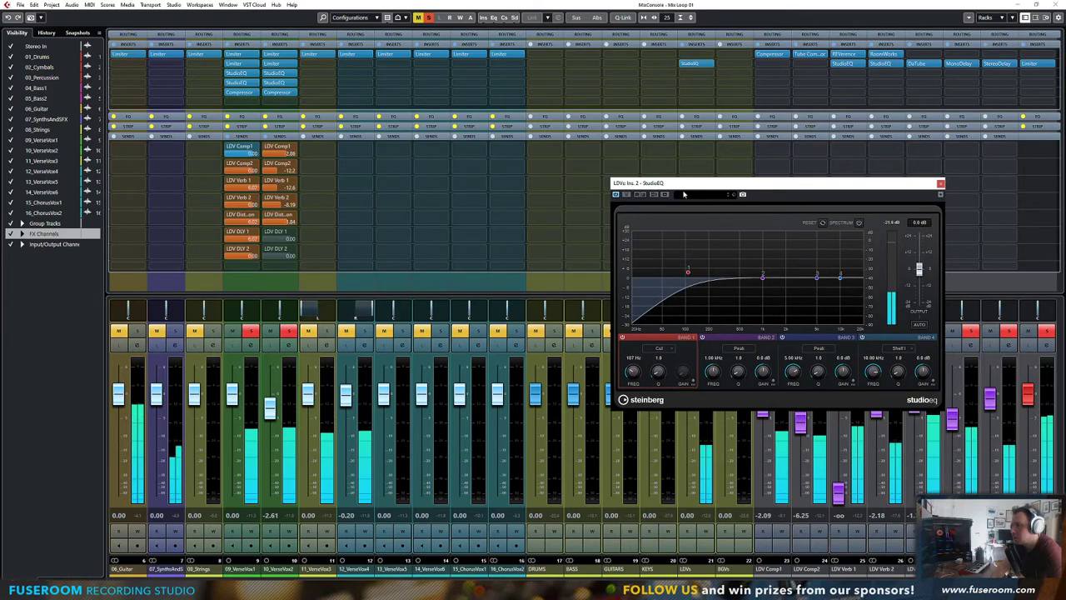
Sweep the Band 1 low cut on the LDVs group up to about 7.78 kHz during playback
{"action": "left_click_drag", "start_coordinate": [490, 245], "coordinate": [404, 166]}
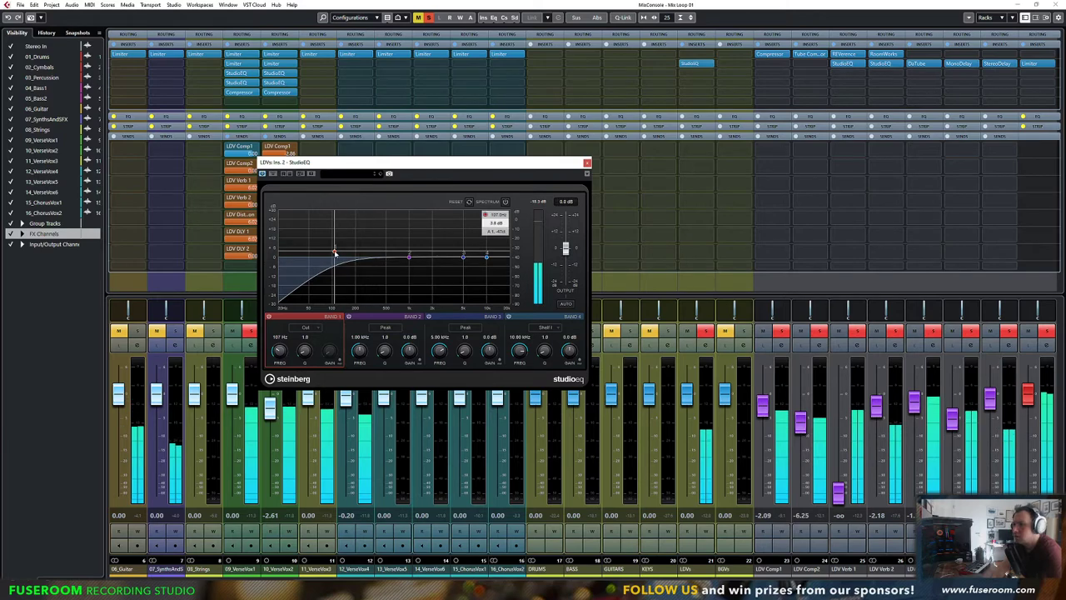
{"action": "left_click_drag", "start_coordinate": [334, 251], "coordinate": [478, 254]}
{"action": "left_click_drag", "start_coordinate": [500, 166], "coordinate": [728, 178]}
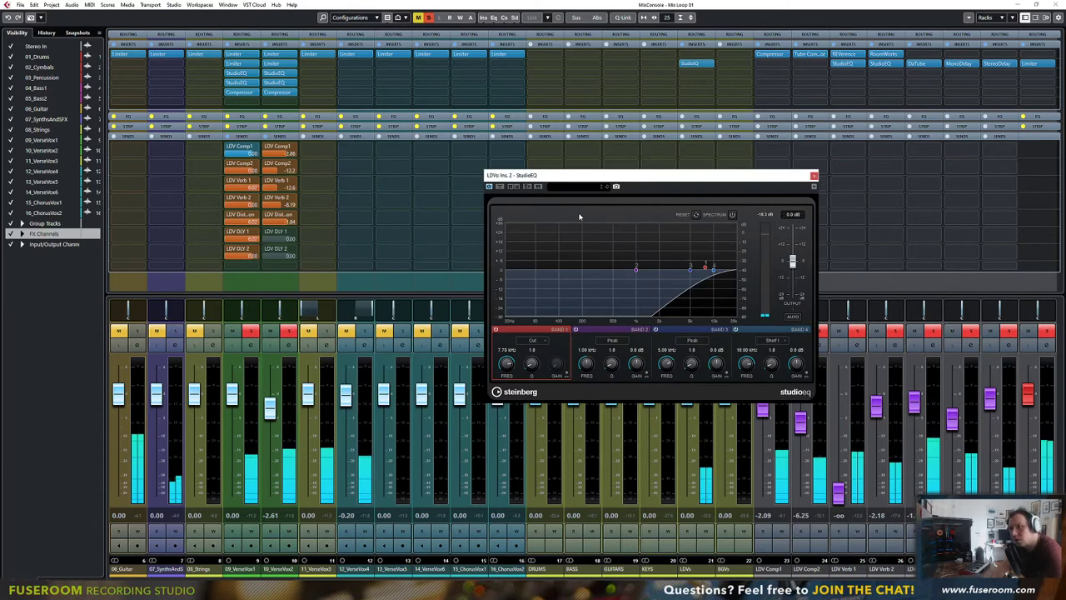
{"action": "key", "text": "space"}
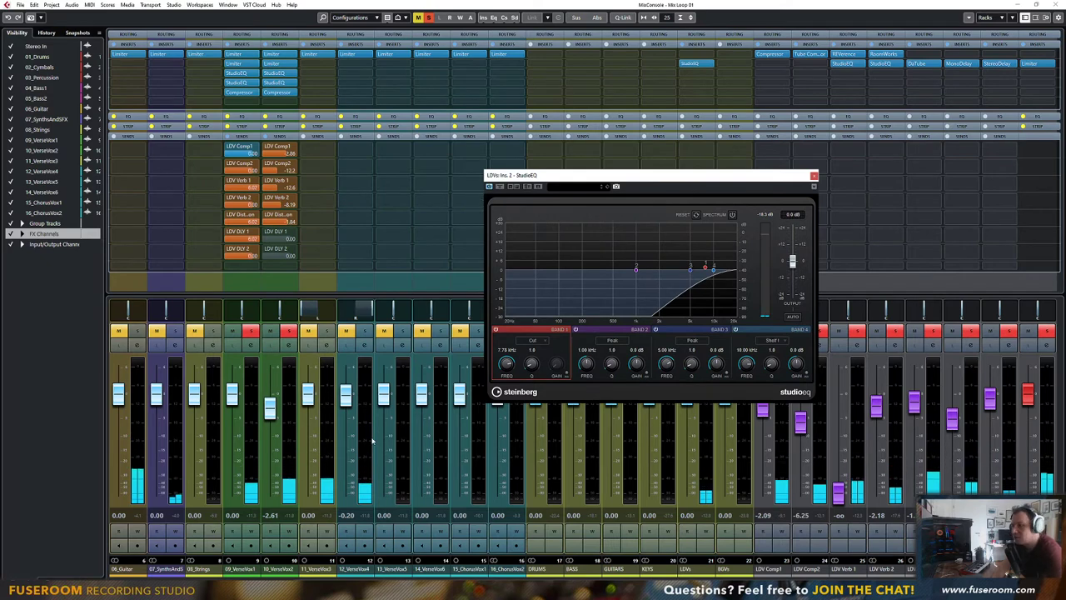
Reopen StudioEQ on the LDVs group channel and lower its output to -24.0 dB, checking it with playback
{"action": "left_click", "coordinate": [814, 176]}
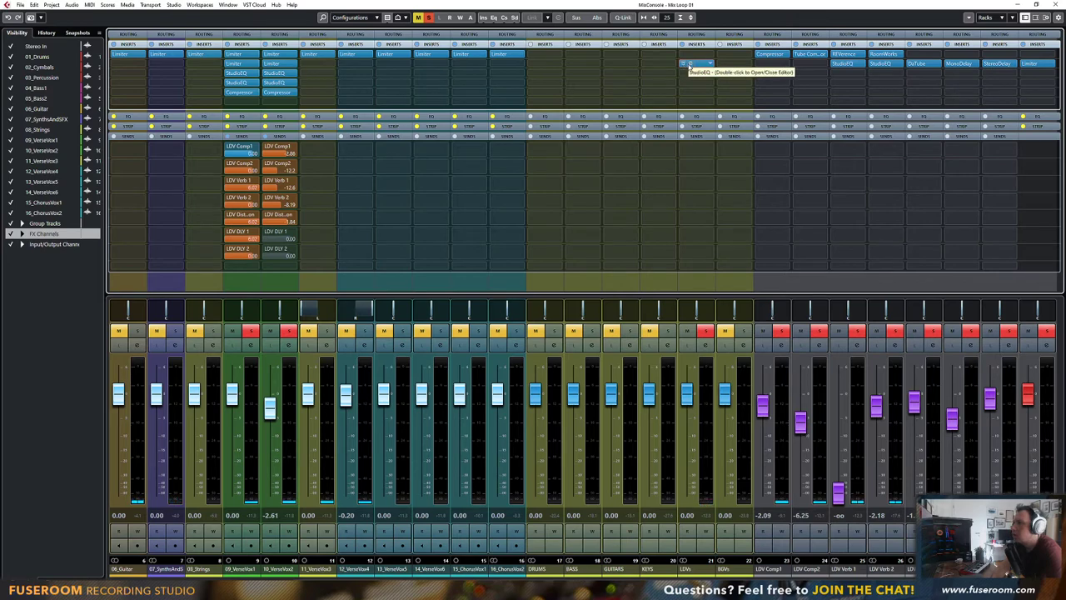
{"action": "left_click", "coordinate": [704, 65]}
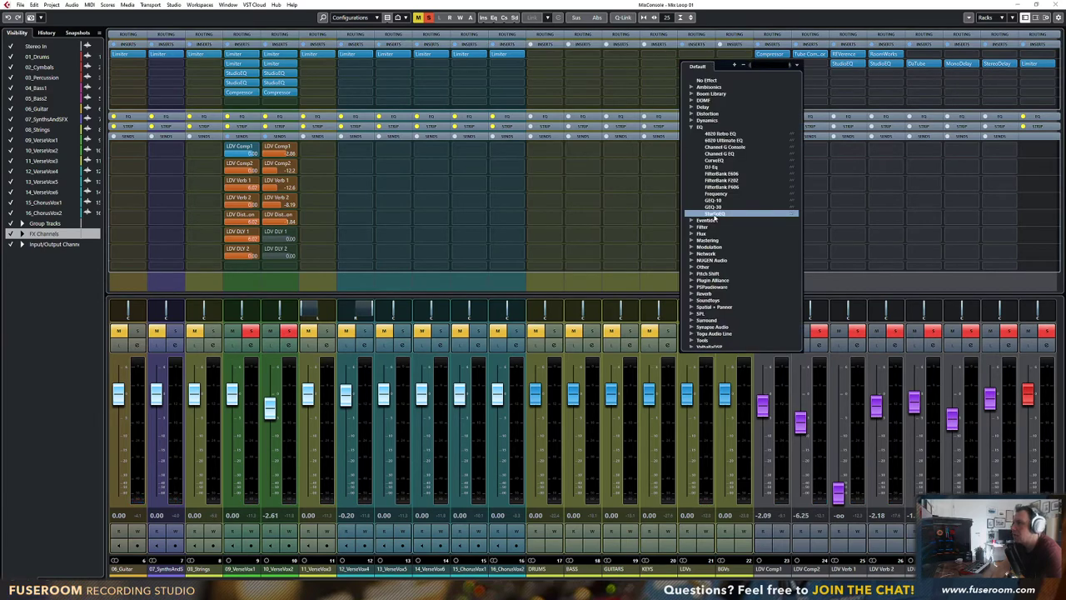
{"action": "key", "text": "Return"}
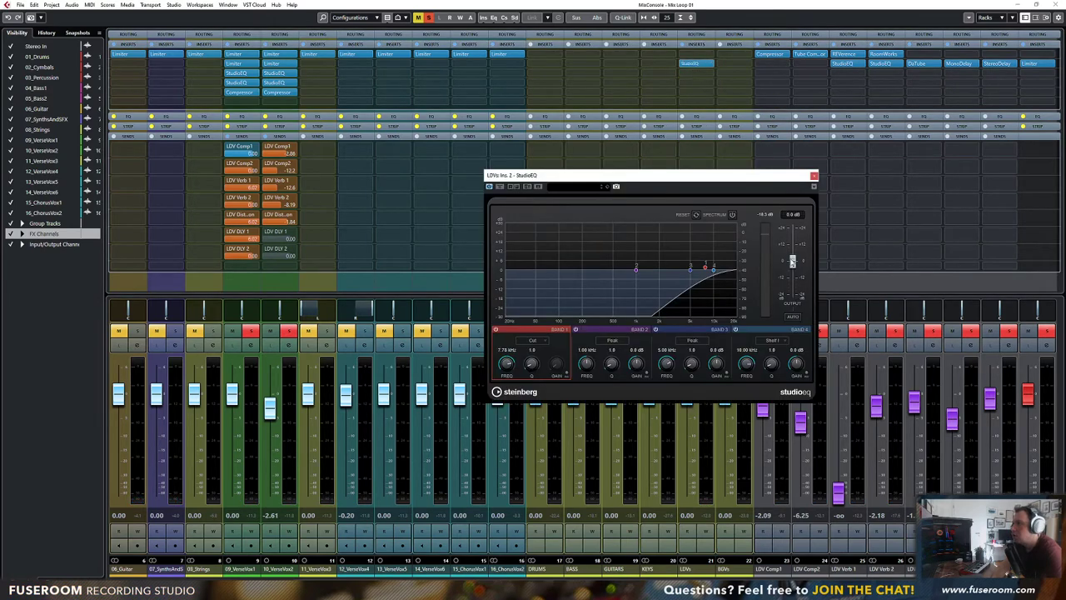
{"action": "left_click_drag", "start_coordinate": [792, 260], "coordinate": [792, 296]}
{"action": "key", "text": "space"}
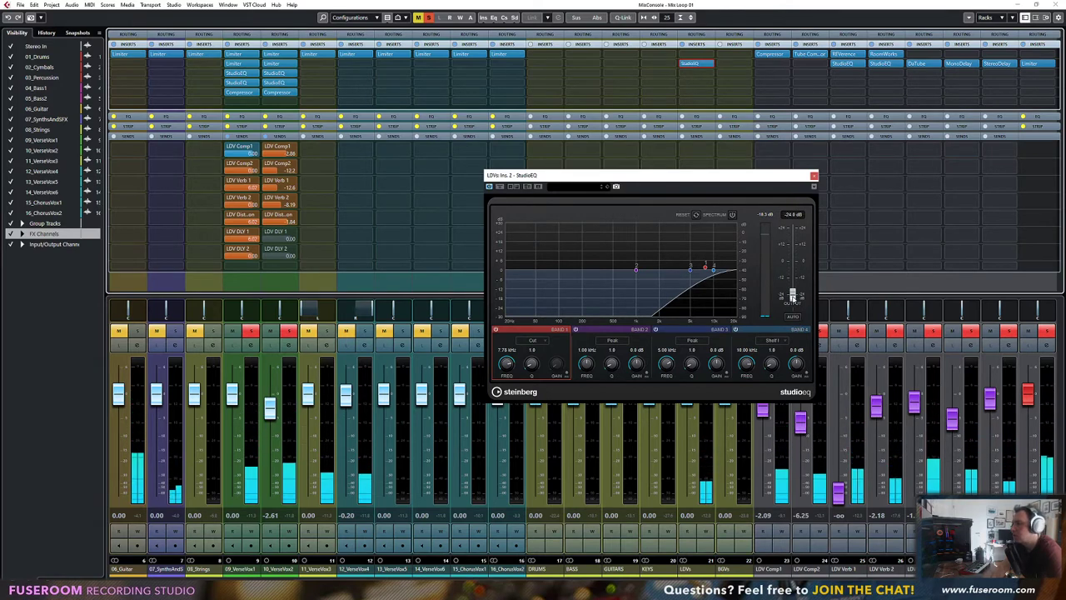
{"action": "key", "text": "space"}
{"action": "left_click_drag", "start_coordinate": [718, 176], "coordinate": [620, 173]}
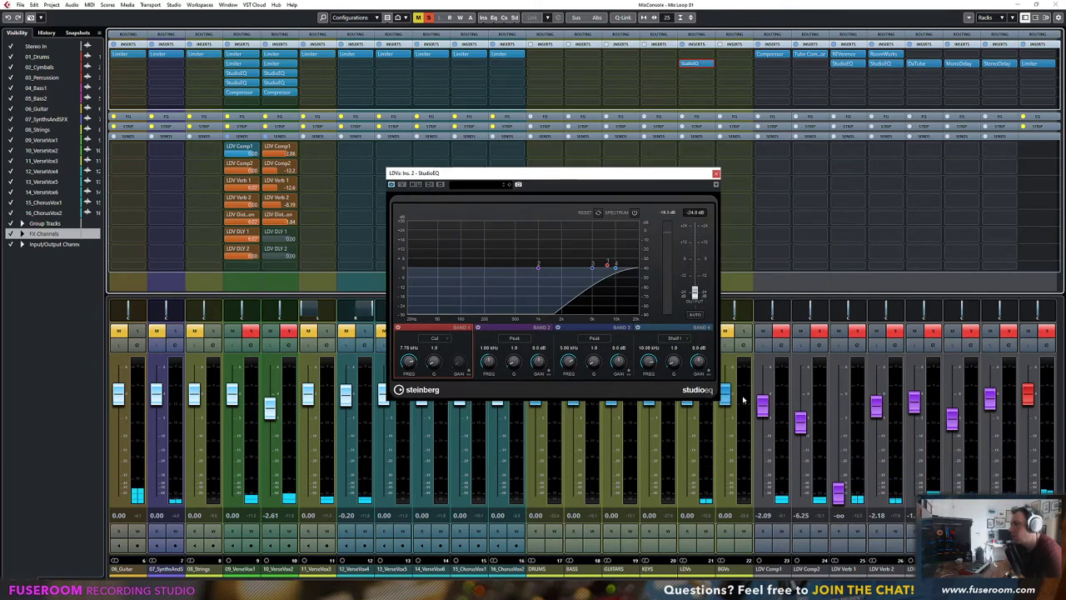
Select the FX channels from LDV Comp1 to LDV DLY 2 and mute them
{"action": "left_click", "coordinate": [781, 569]}
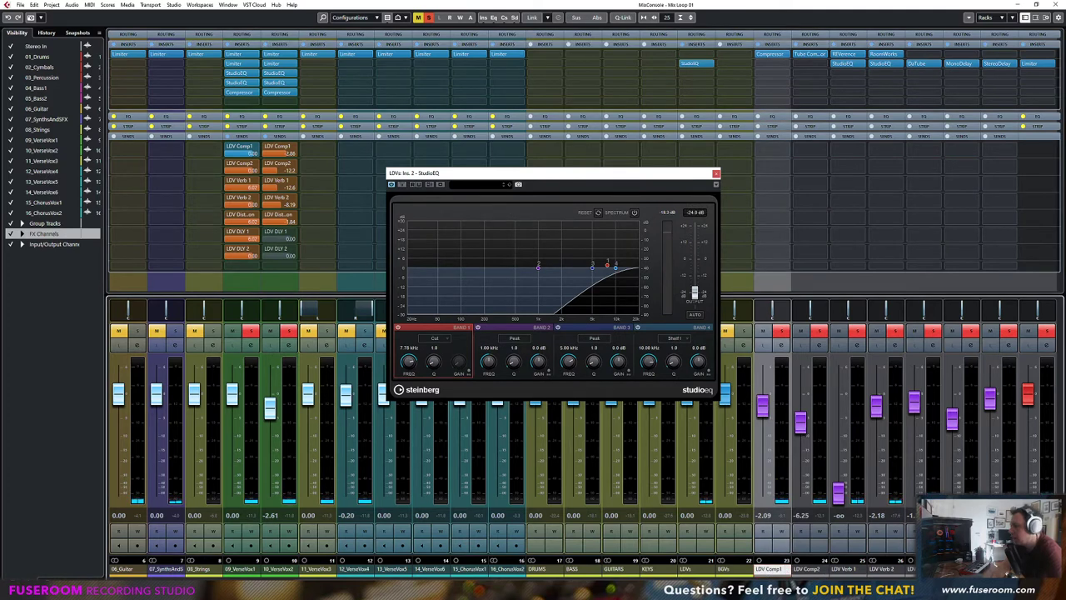
{"action": "left_click", "coordinate": [998, 569], "text": "shift"}
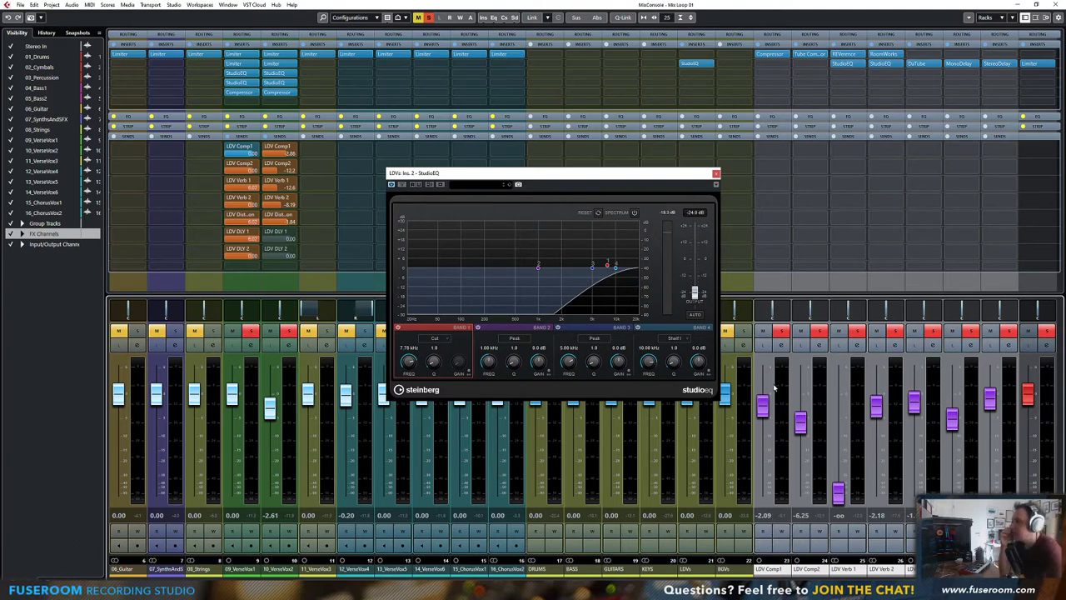
{"action": "left_click_drag", "start_coordinate": [763, 333], "coordinate": [801, 333]}
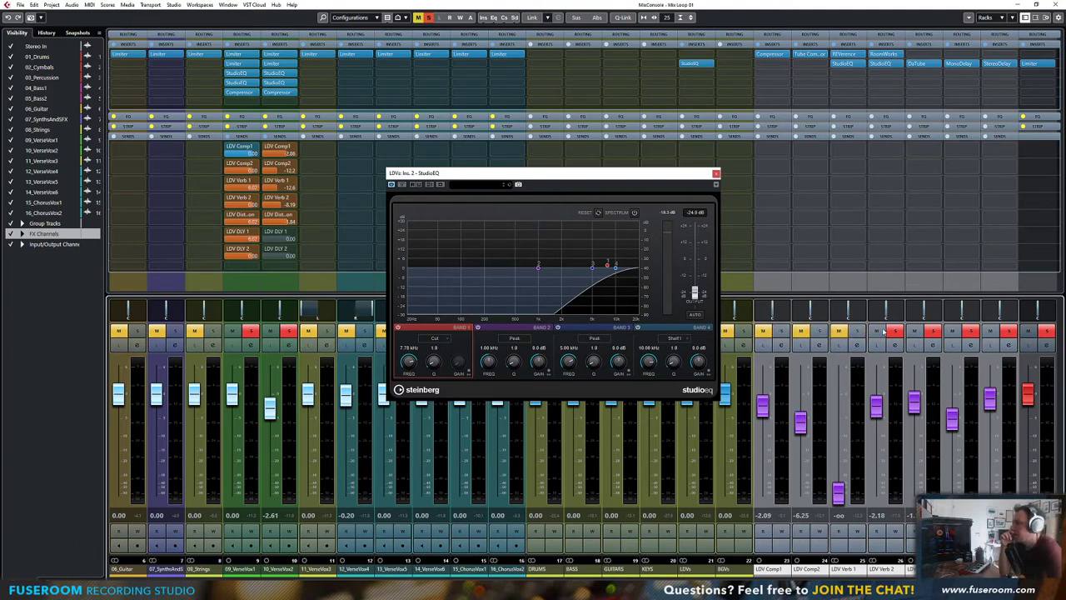
{"action": "left_click_drag", "start_coordinate": [885, 332], "coordinate": [996, 331]}
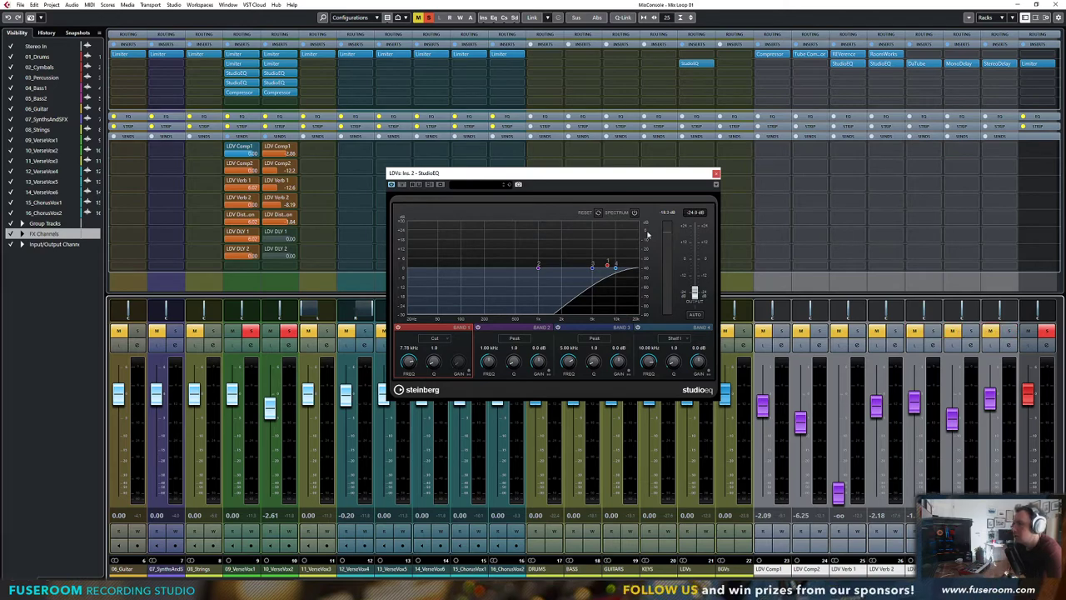
Lower the Band 1 low cut in the LDVs group's StudioEQ to 20 Hz
{"action": "left_click_drag", "start_coordinate": [674, 173], "coordinate": [823, 165]}
{"action": "left_click_drag", "start_coordinate": [758, 259], "coordinate": [556, 258]}
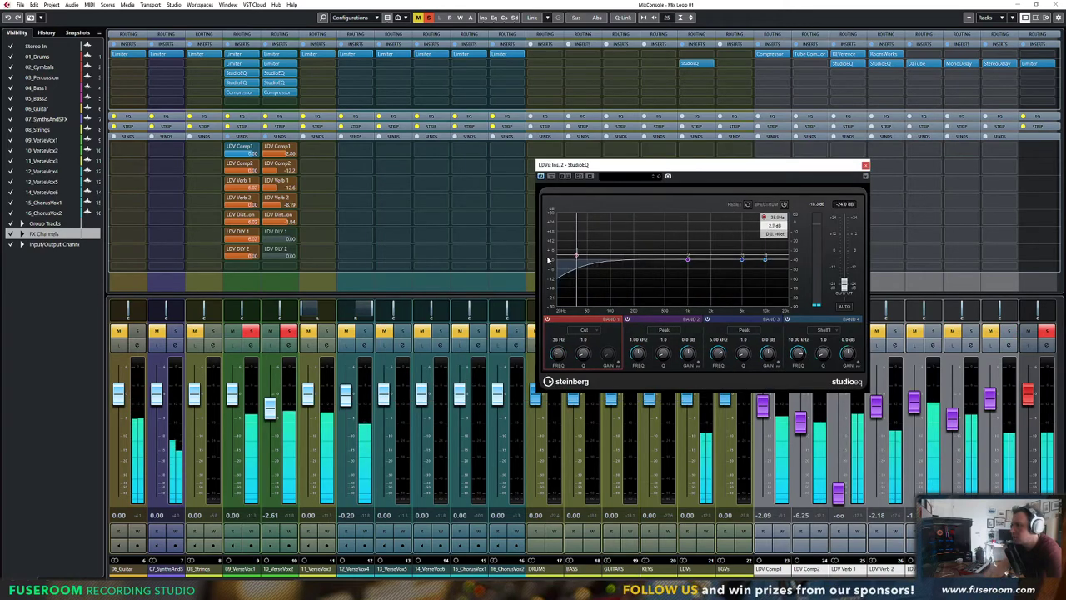
{"action": "left_click_drag", "start_coordinate": [638, 168], "coordinate": [349, 162]}
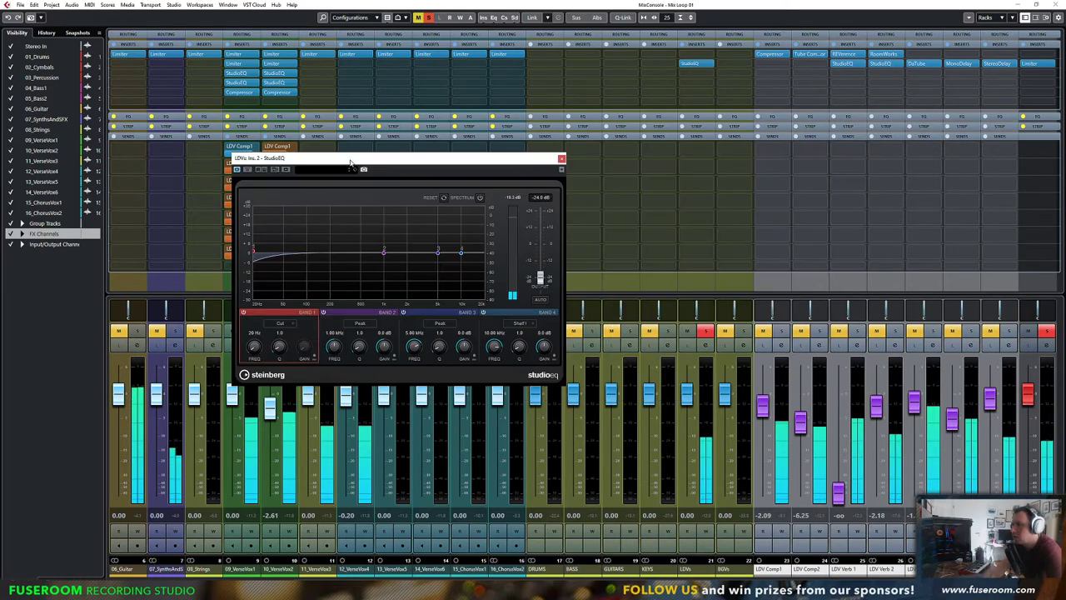
Toggle the StudioEQ bypass on the LDVs group during playback to compare the processed and unprocessed sound
{"action": "left_click", "coordinate": [683, 65]}
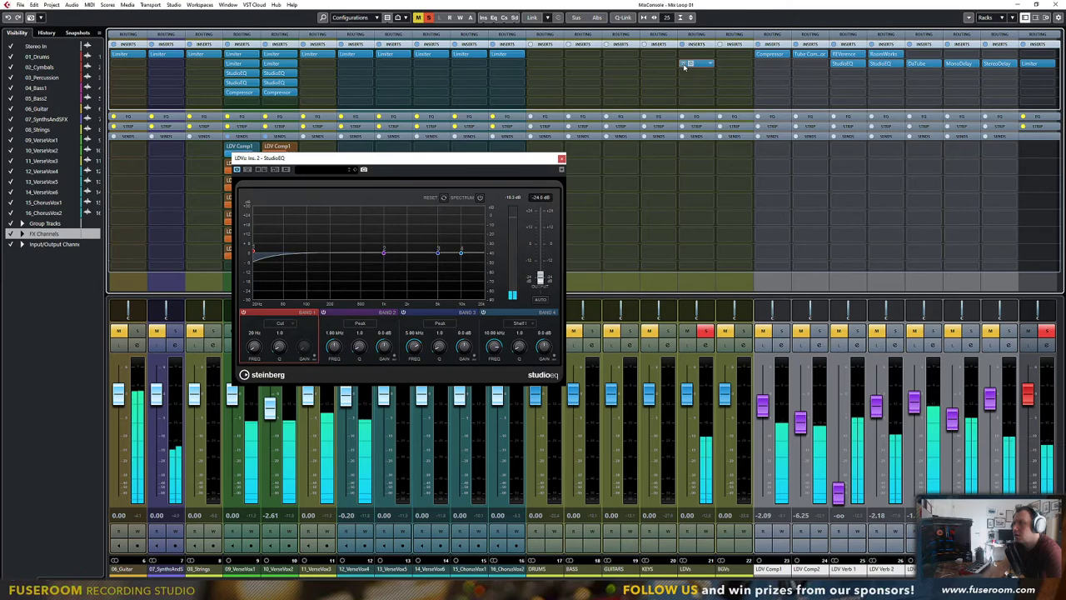
{"action": "left_click", "coordinate": [684, 65]}
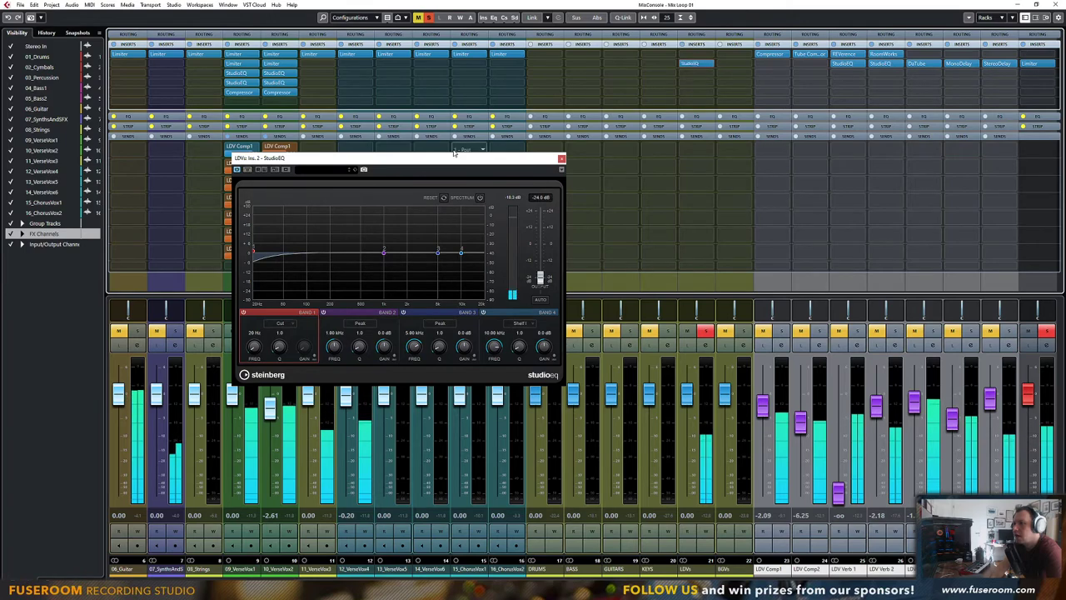
{"action": "left_click_drag", "start_coordinate": [466, 158], "coordinate": [849, 145]}
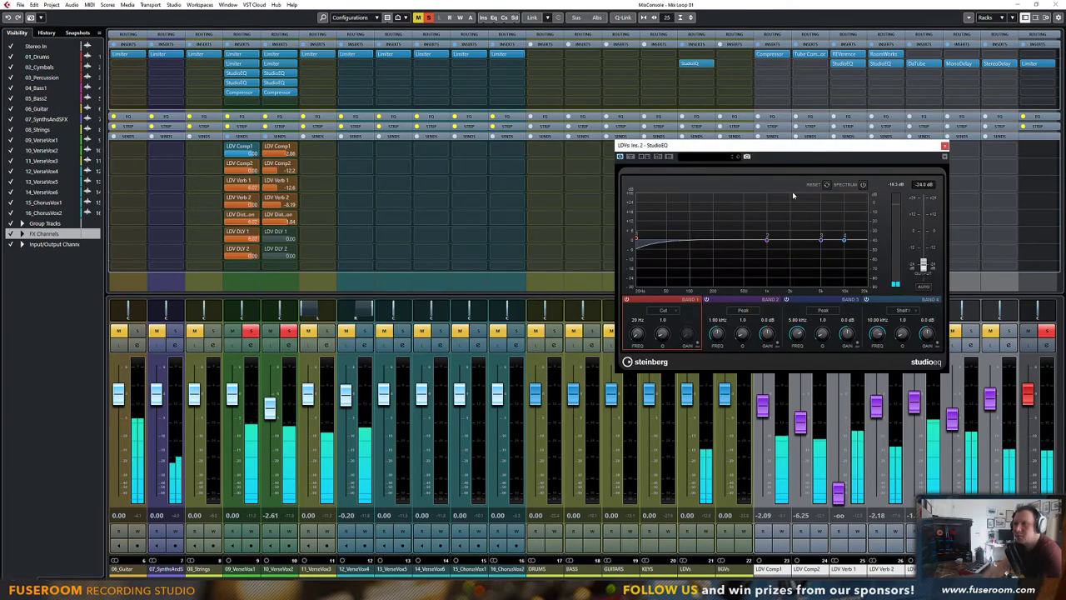
{"action": "key", "text": "space"}
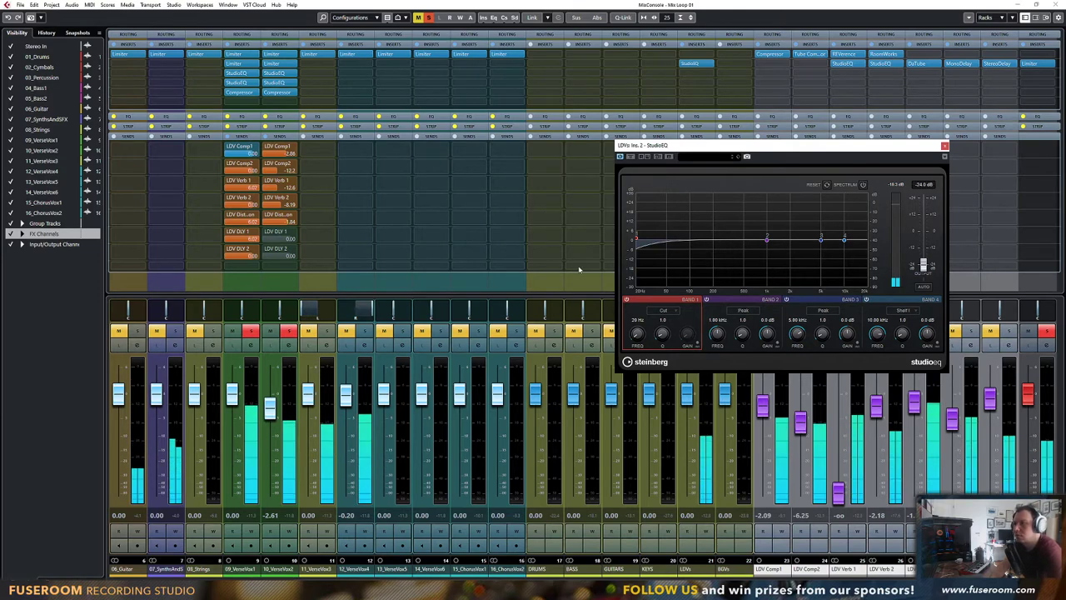
{"action": "left_click_drag", "start_coordinate": [688, 155], "coordinate": [372, 164]}
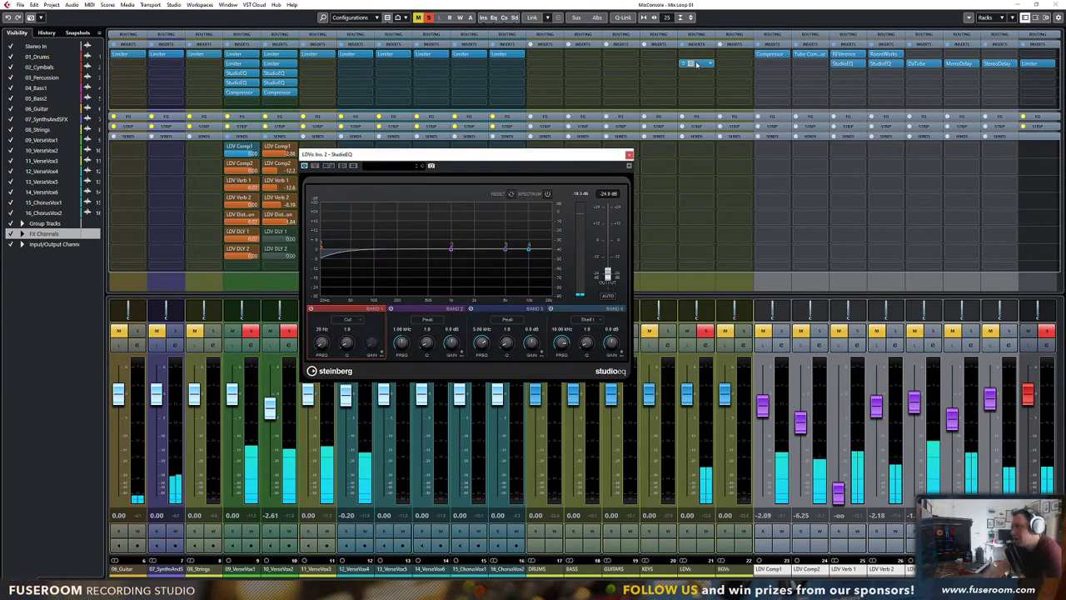
Show the channel routing and route the output of 10_VerseVox2 to the LDVs group, checking it with playback
{"action": "left_click", "coordinate": [243, 569]}
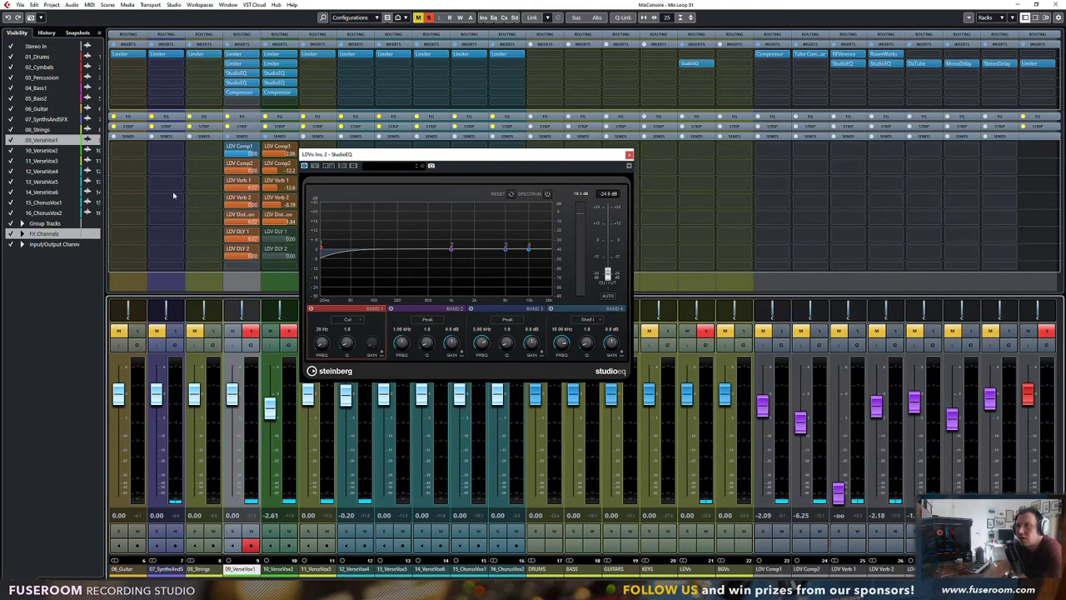
{"action": "left_click", "coordinate": [253, 35]}
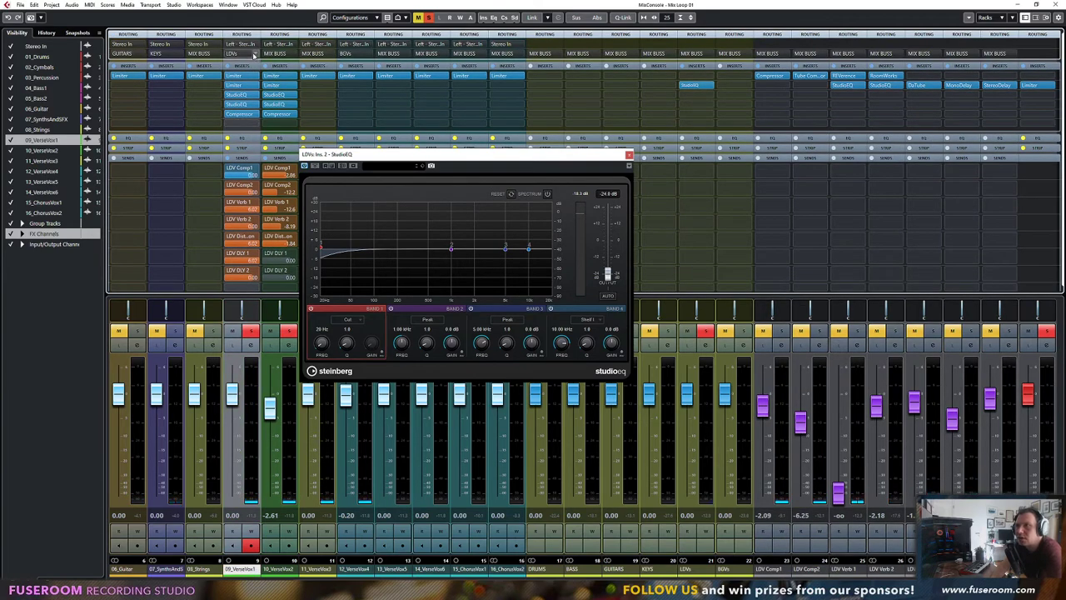
{"action": "left_click", "coordinate": [288, 55]}
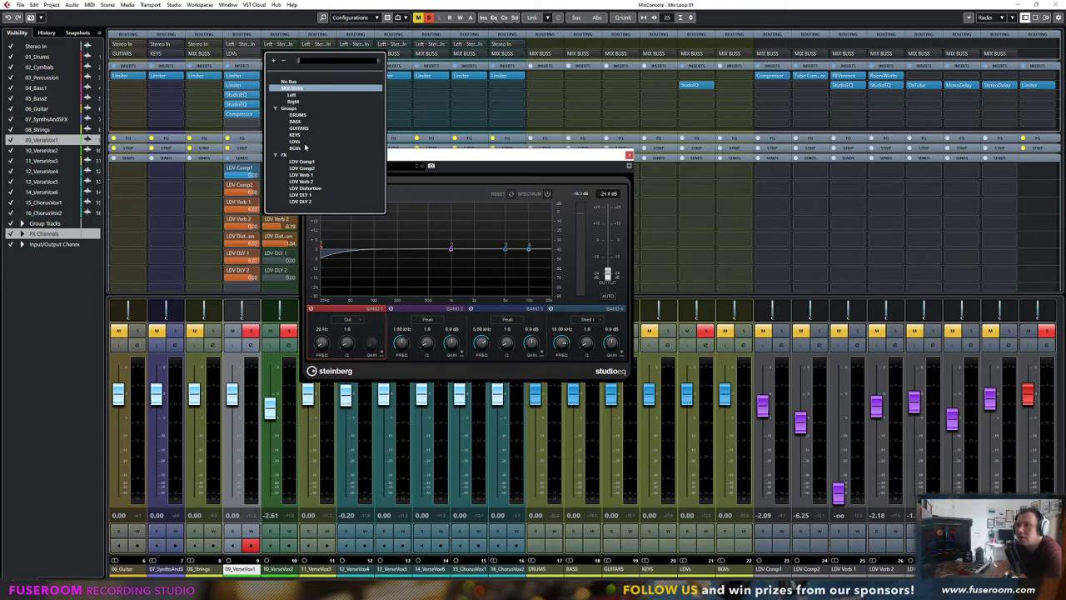
{"action": "left_click", "coordinate": [300, 143]}
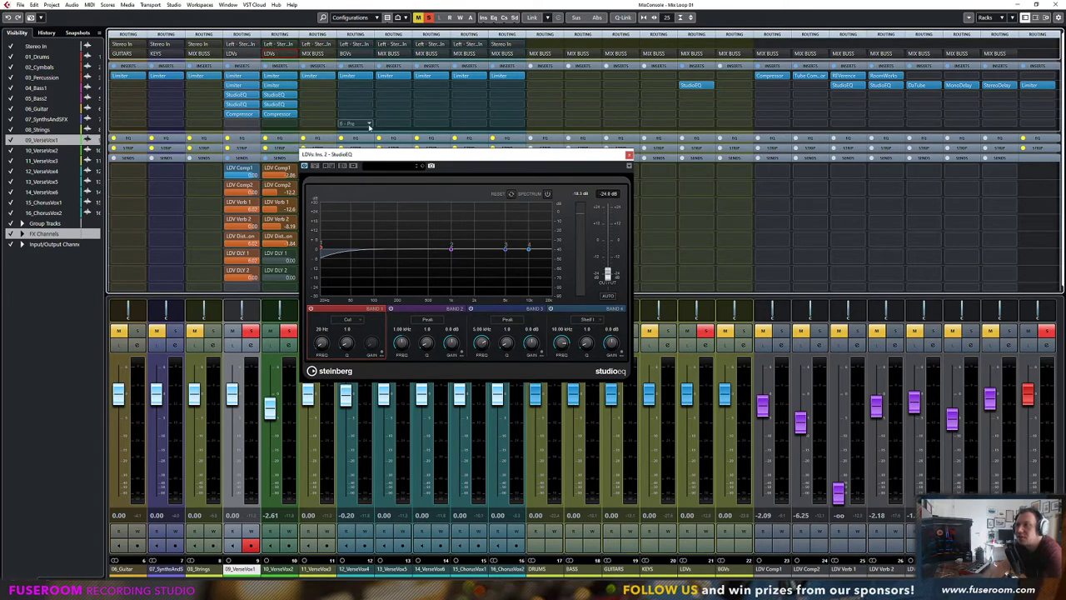
{"action": "key", "text": "space"}
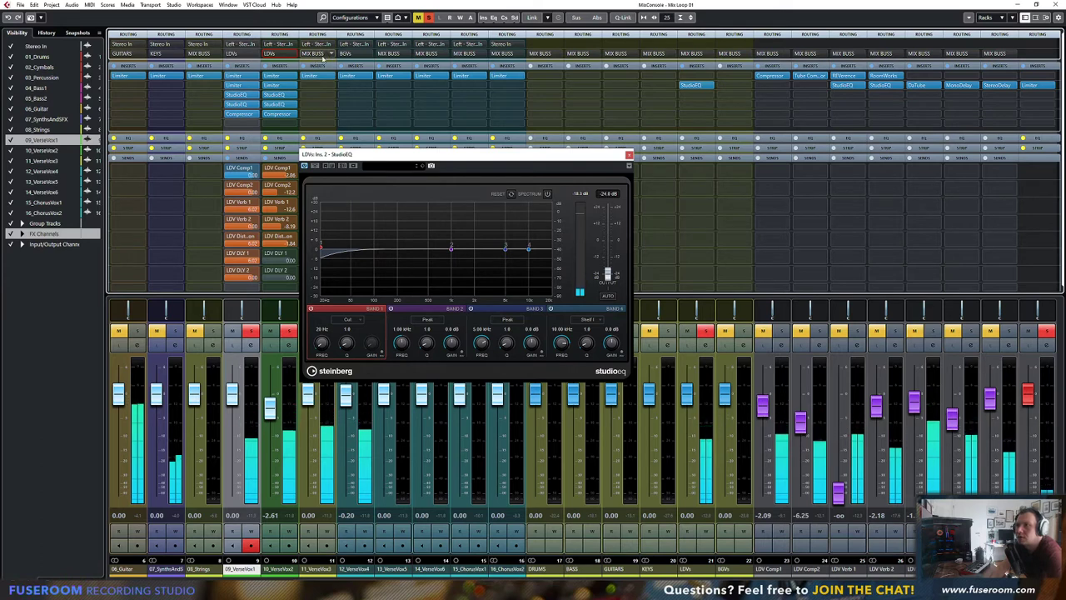
{"action": "key", "text": "space"}
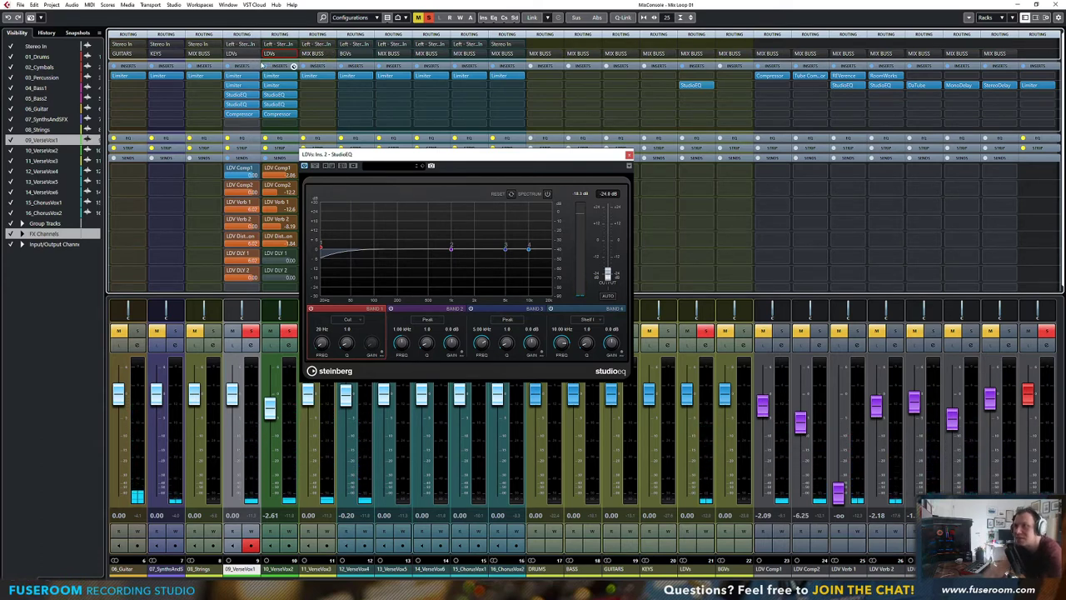
Set the inputs of 06_Guitar, 07_SynthsAndSFX and 08_Strings to No Bus
{"action": "left_click", "coordinate": [130, 47]}
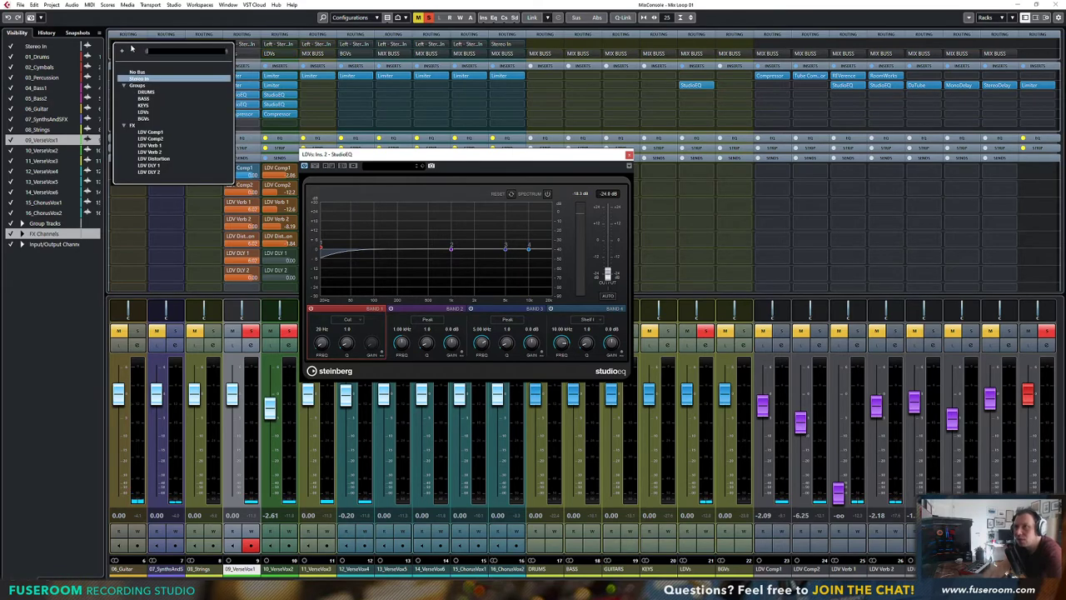
{"action": "left_click", "coordinate": [139, 73]}
{"action": "left_click", "coordinate": [168, 45]}
{"action": "left_click", "coordinate": [178, 71]}
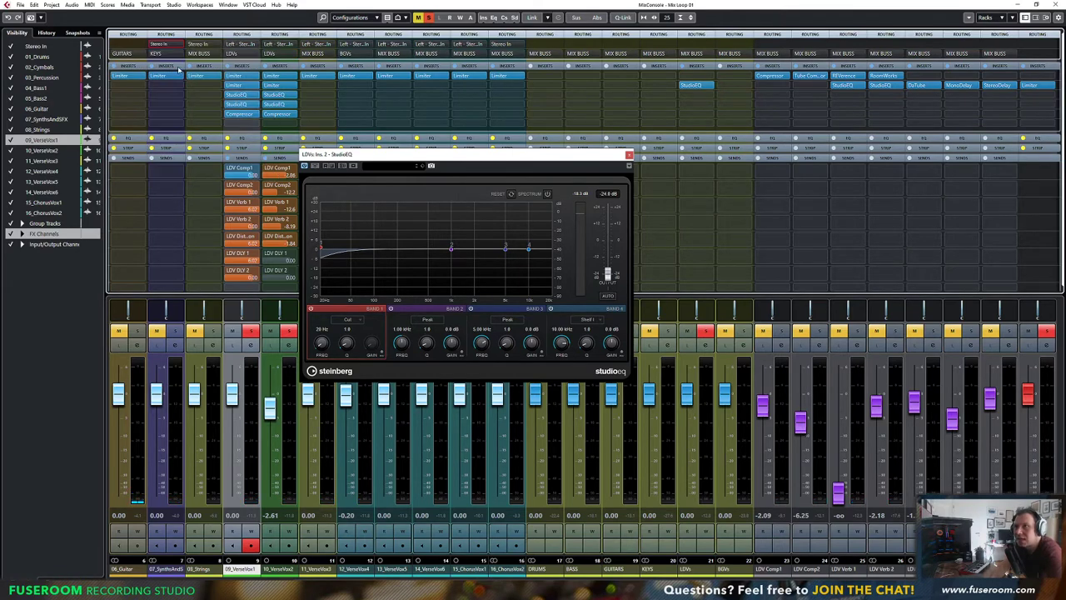
{"action": "left_click", "coordinate": [204, 45]}
{"action": "left_click", "coordinate": [213, 71]}
{"action": "left_click", "coordinate": [245, 45]}
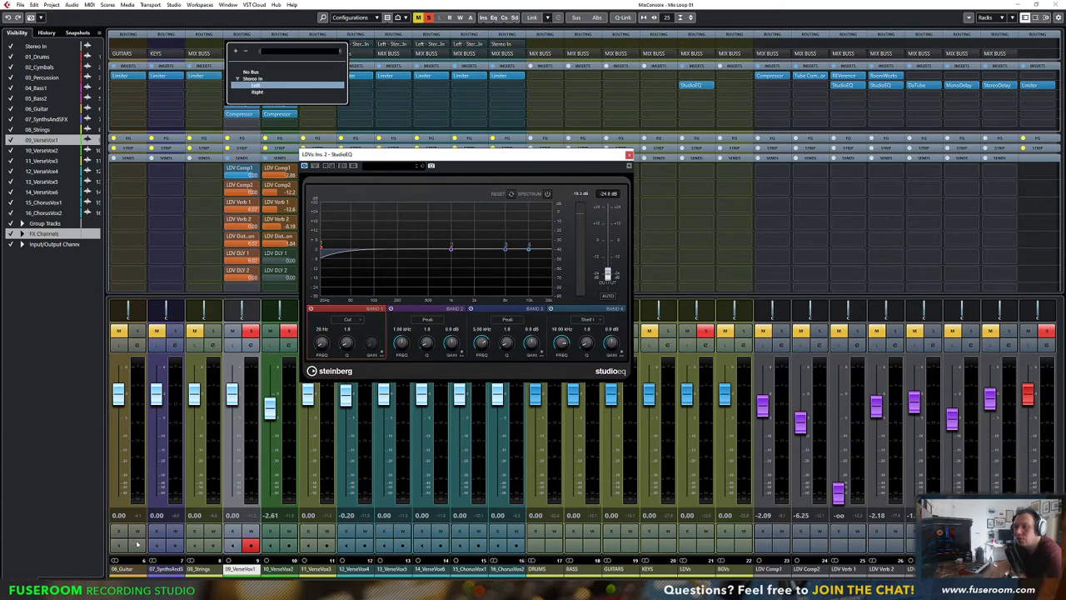
{"action": "left_click", "coordinate": [137, 550]}
Select all channels from Stereo In to 16_ChorusVox2 and set their inputs to No Bus together
{"action": "left_click", "coordinate": [131, 572]}
{"action": "left_click", "coordinate": [131, 580]}
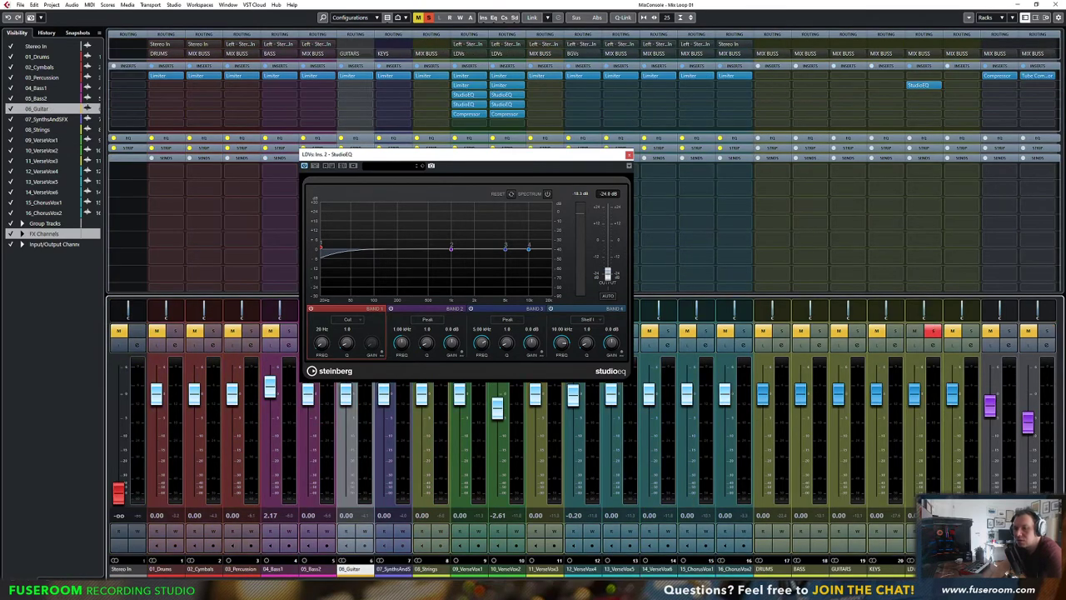
{"action": "left_click", "coordinate": [132, 572]}
{"action": "left_click", "coordinate": [736, 569], "text": "shift"}
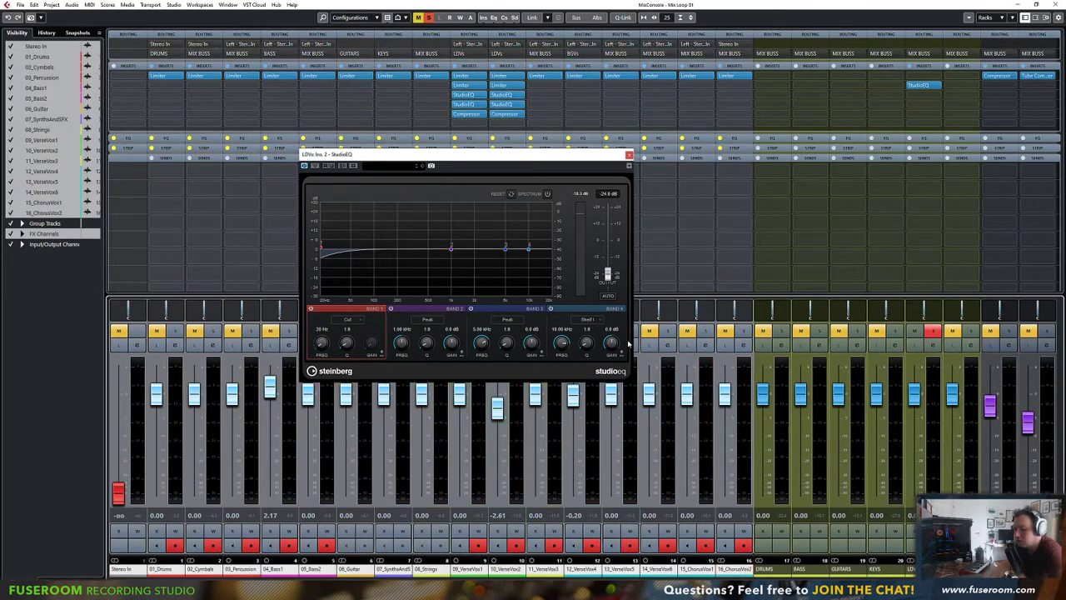
{"action": "left_click", "coordinate": [727, 45]}
{"action": "left_click", "coordinate": [746, 73]}
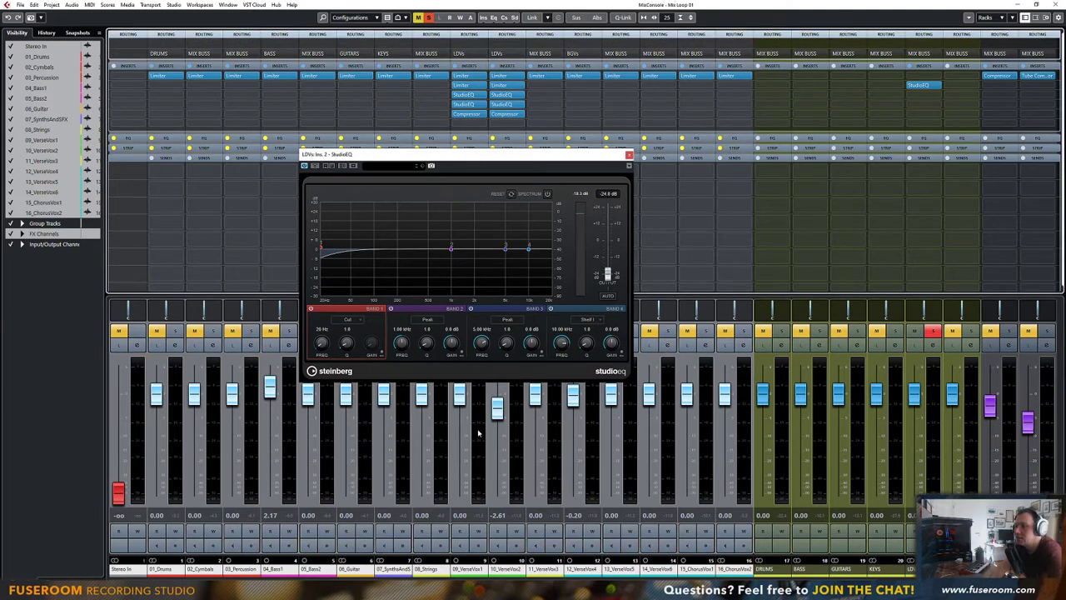
Select 11_VerseVox3 through 16_ChorusVox2 and route their outputs to the BGVs group
{"action": "left_click", "coordinate": [545, 569]}
{"action": "left_click", "coordinate": [733, 571], "text": "shift"}
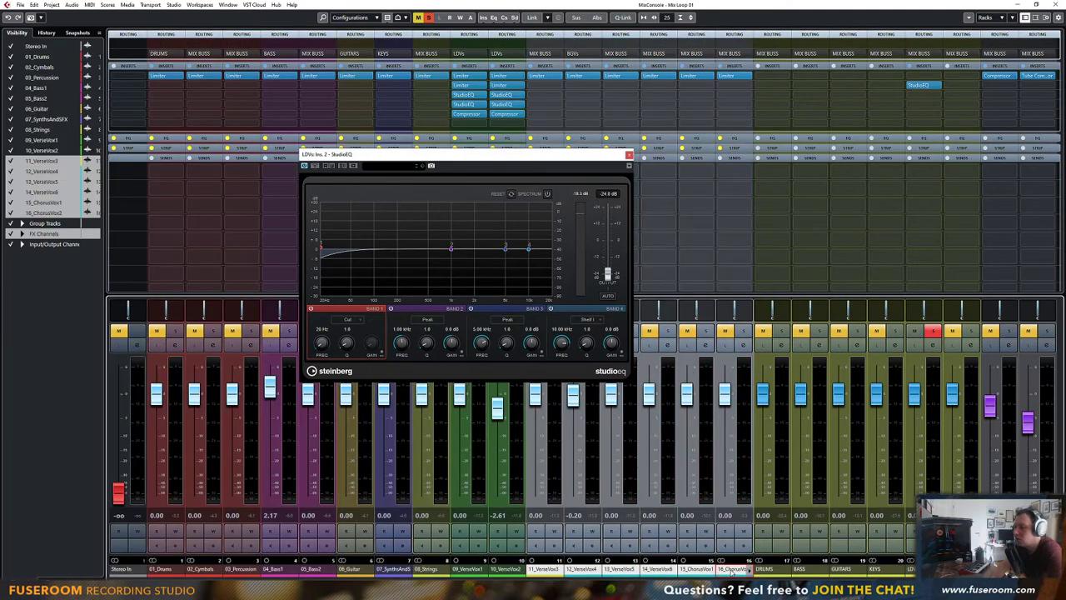
{"action": "left_click", "coordinate": [549, 55]}
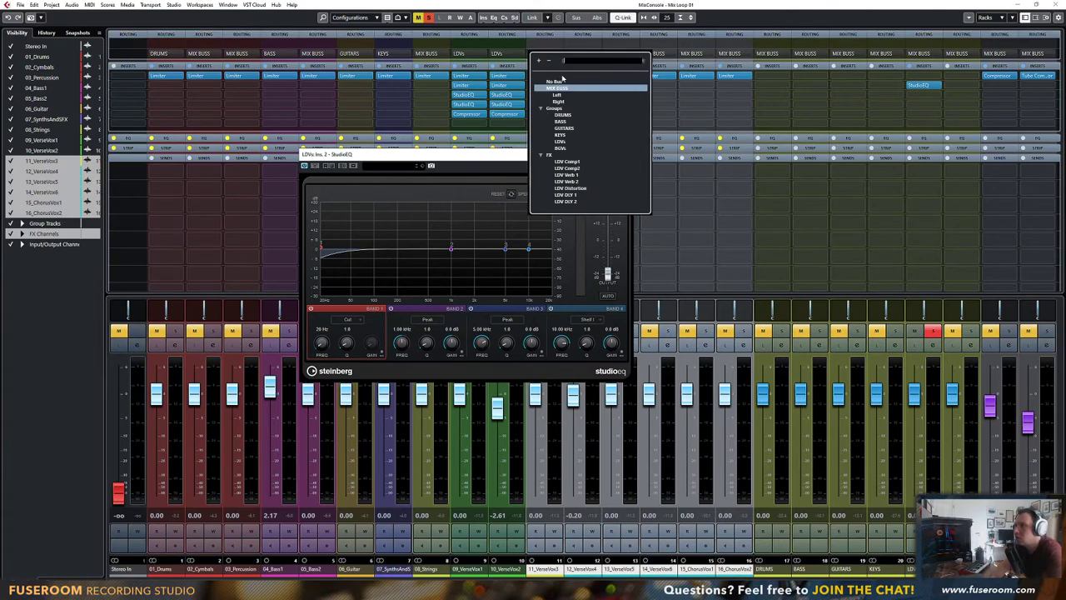
{"action": "left_click", "coordinate": [562, 148]}
{"action": "left_click", "coordinate": [612, 55], "text": "alt+shift"}
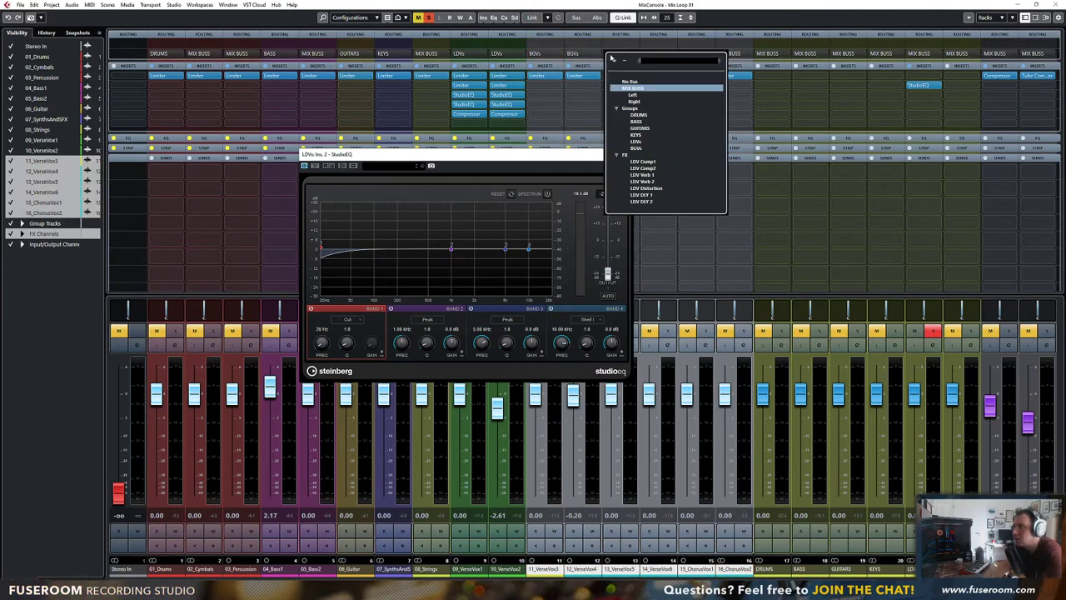
{"action": "left_click", "coordinate": [637, 148]}
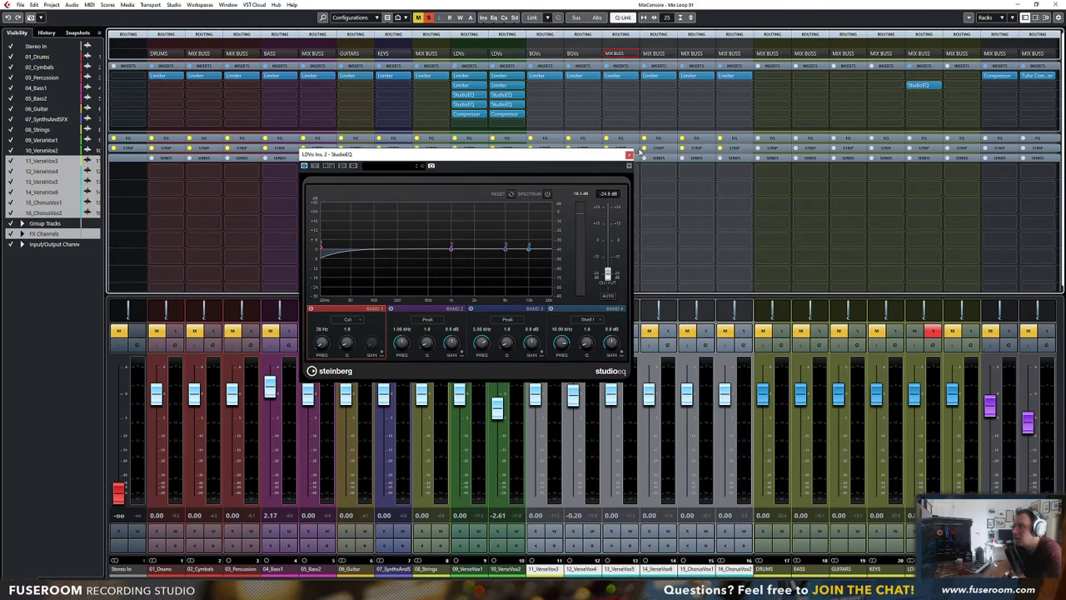
Route the output of 08_Strings to the KEYS group and the output of 05_Bass2 to the BASS group
{"action": "left_click", "coordinate": [429, 55]}
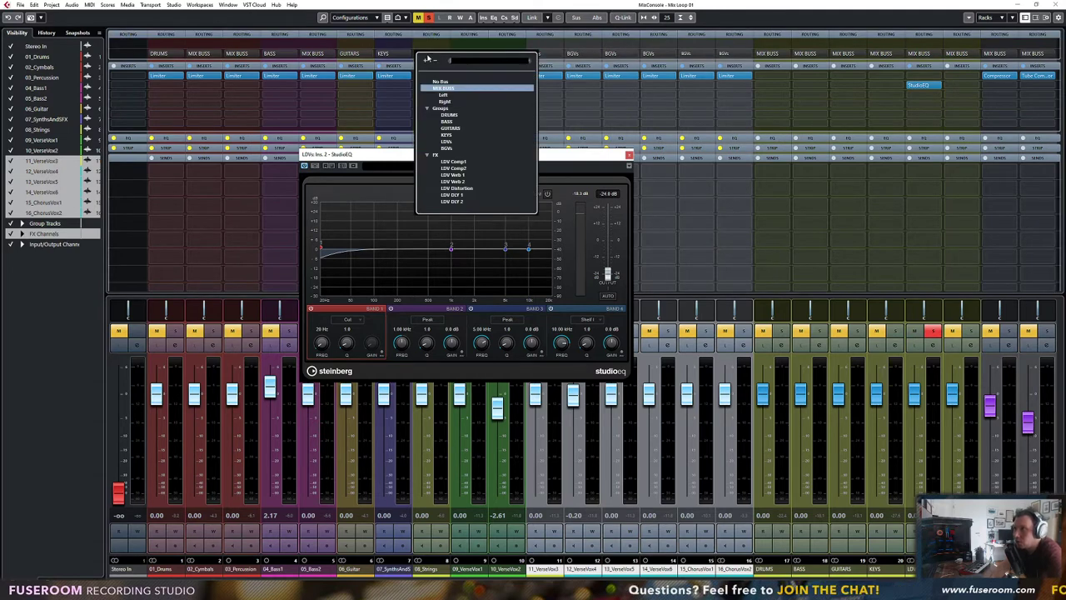
{"action": "left_click", "coordinate": [450, 135]}
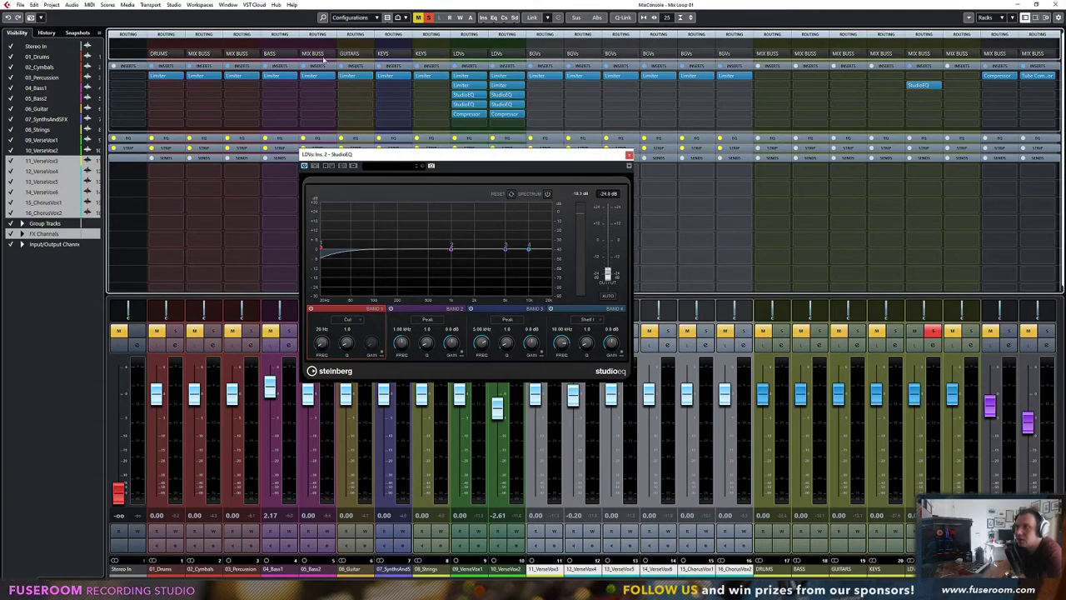
{"action": "left_click", "coordinate": [321, 56]}
{"action": "left_click", "coordinate": [333, 129]}
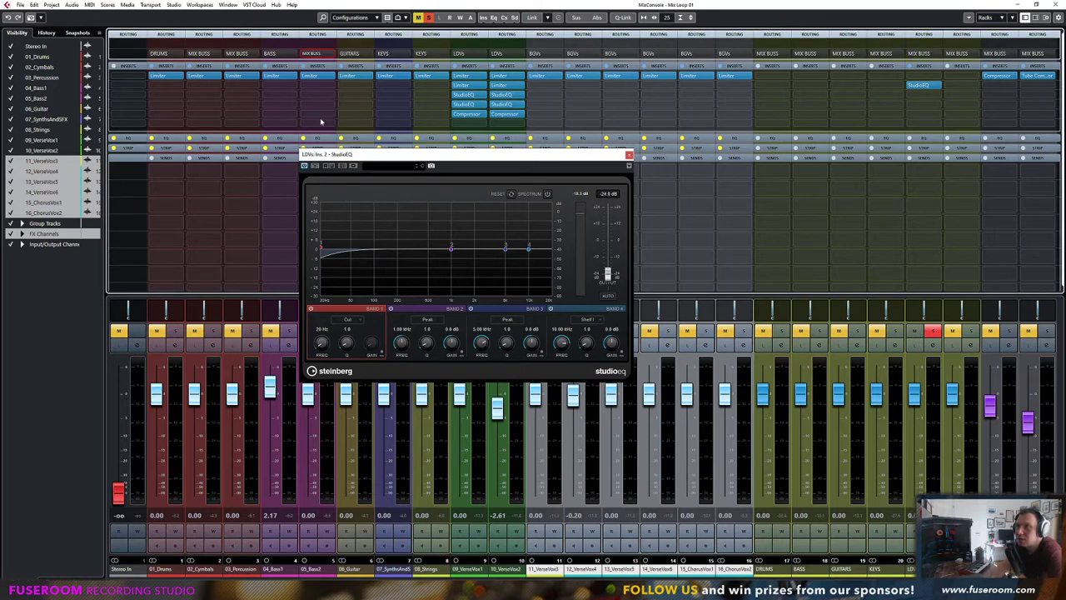
Route the outputs of 02_Cymbals and 03_Percussion to the DRUMS group, and close the open equalizer window
{"action": "left_click", "coordinate": [200, 54]}
{"action": "left_click", "coordinate": [221, 114]}
{"action": "left_click", "coordinate": [236, 55]}
{"action": "left_click", "coordinate": [259, 115]}
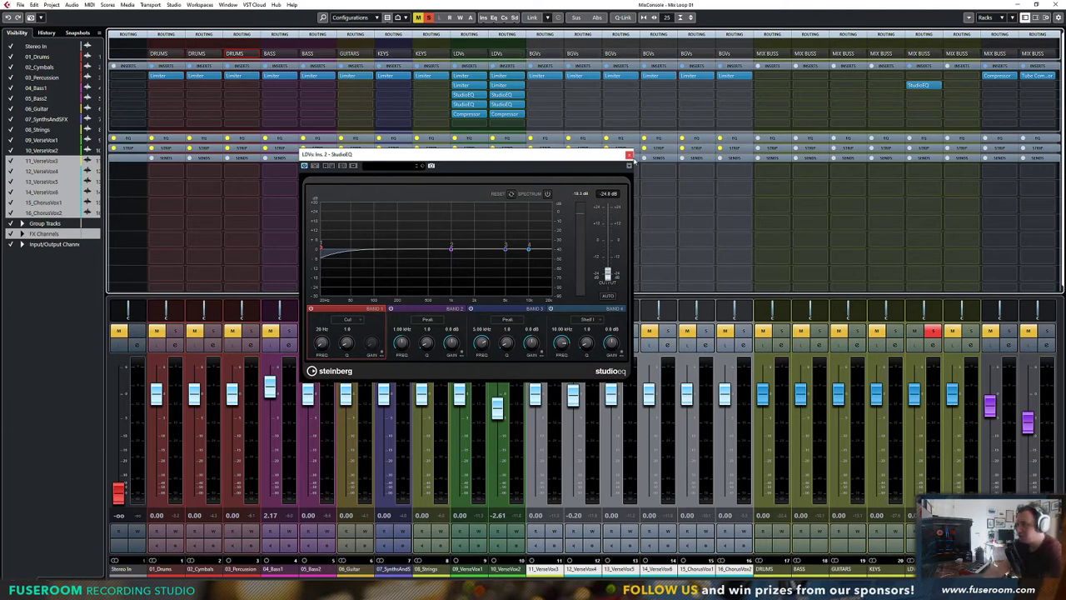
{"action": "left_click", "coordinate": [629, 155]}
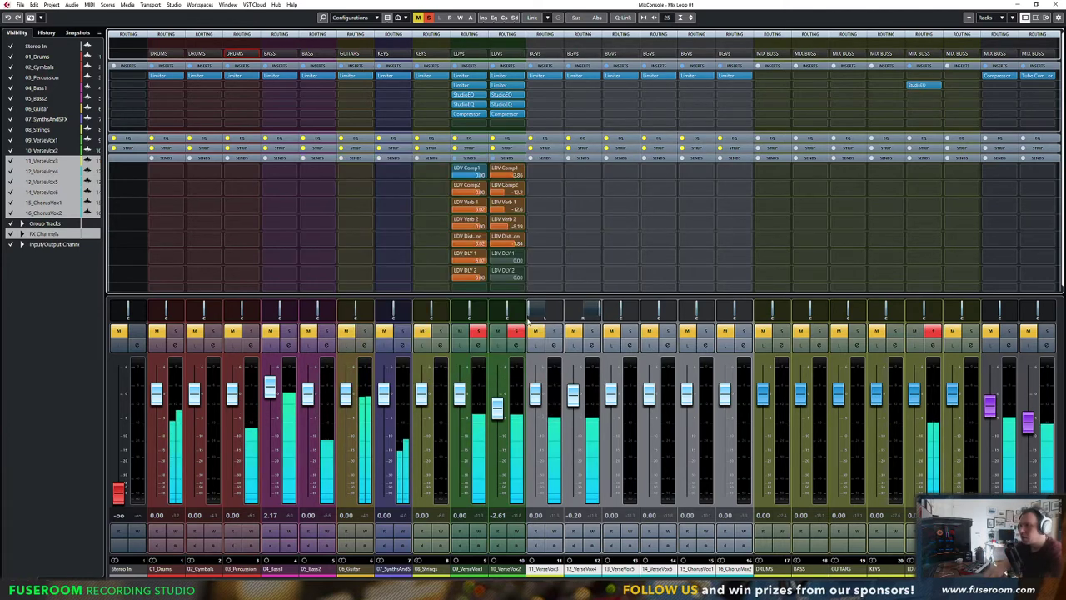
In the LDVs StudioEQ, set the band 1 cut to 106 Hz with Q 0.5 and band 2 to -4.3 dB at 192 Hz with Q 2.9
{"action": "left_click", "coordinate": [928, 86]}
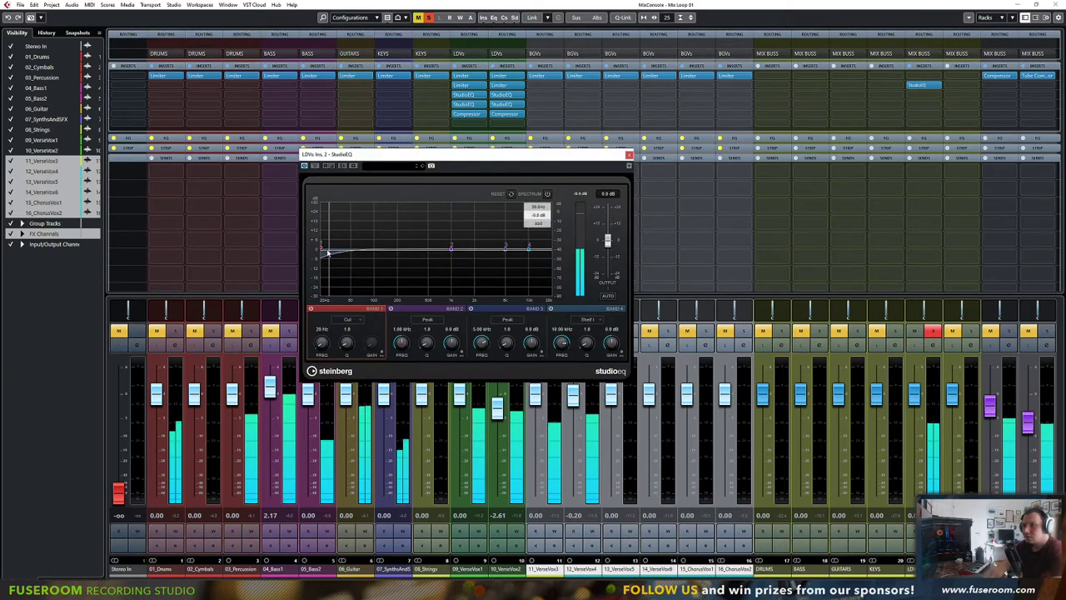
{"action": "left_click_drag", "start_coordinate": [319, 249], "coordinate": [387, 247]}
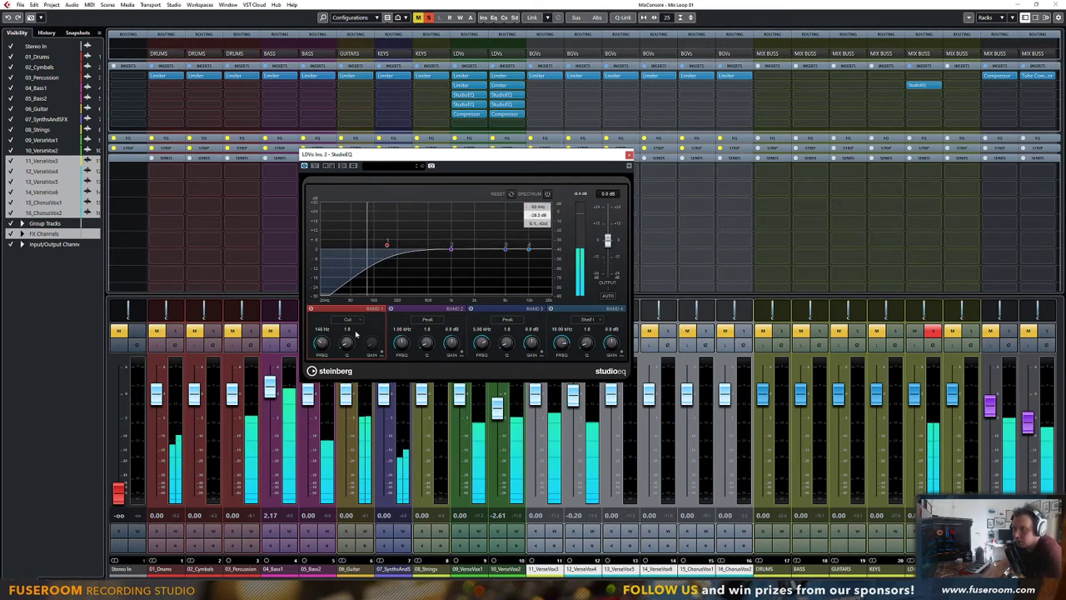
{"action": "left_click_drag", "start_coordinate": [348, 342], "coordinate": [363, 275]}
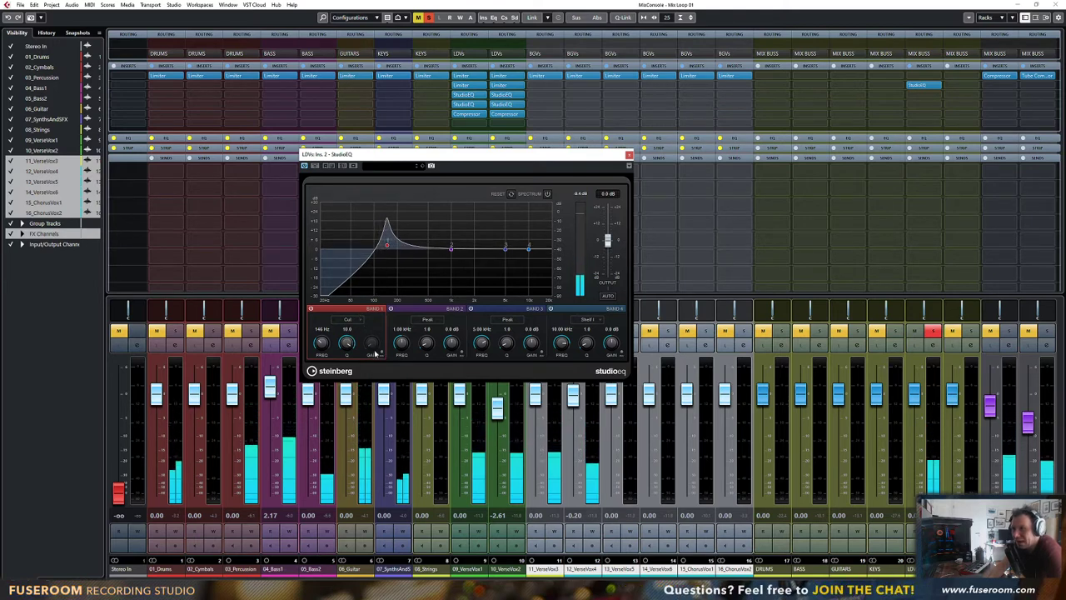
{"action": "mouse_move", "coordinate": [387, 244]}
{"action": "left_mouse_down"}
{"action": "mouse_move", "coordinate": [449, 246]}
{"action": "mouse_move", "coordinate": [365, 250]}
{"action": "mouse_move", "coordinate": [394, 252]}
{"action": "left_mouse_up"}
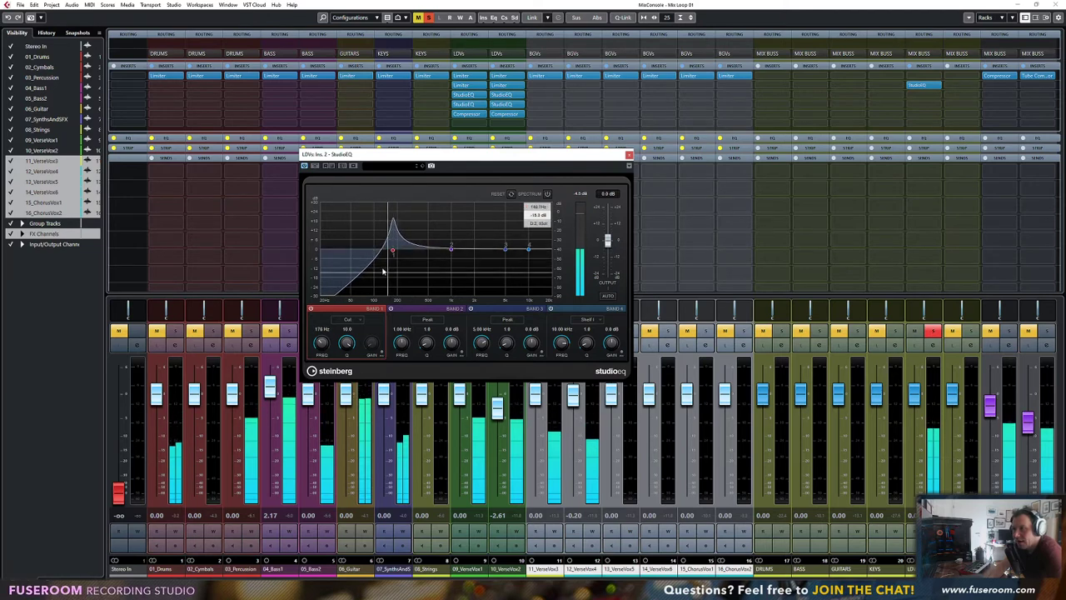
{"action": "left_click_drag", "start_coordinate": [347, 345], "coordinate": [350, 438]}
{"action": "left_click_drag", "start_coordinate": [393, 252], "coordinate": [373, 253]}
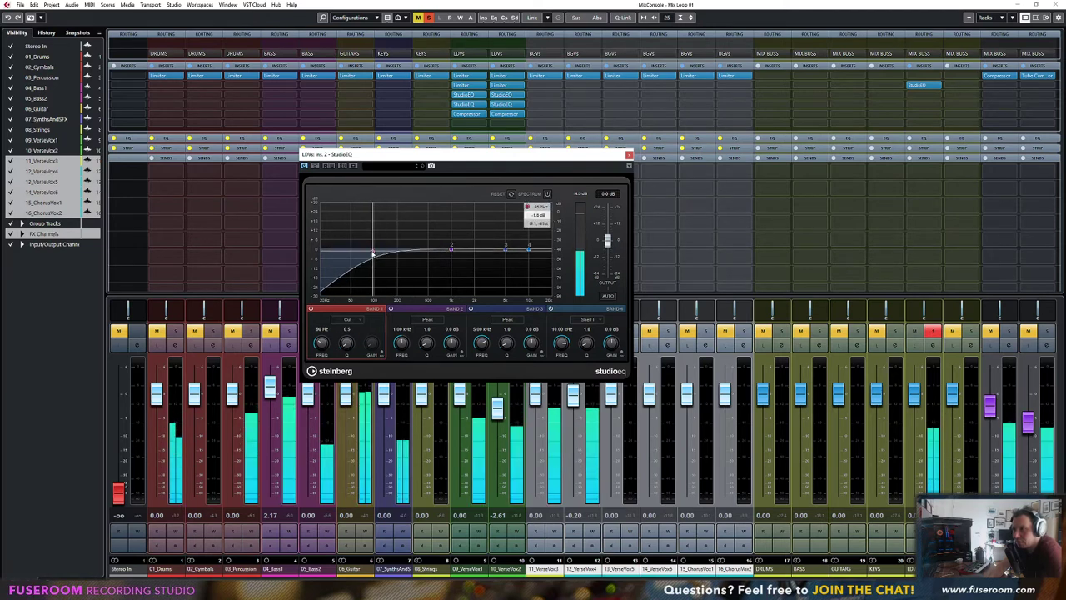
{"action": "left_click_drag", "start_coordinate": [450, 248], "coordinate": [397, 257]}
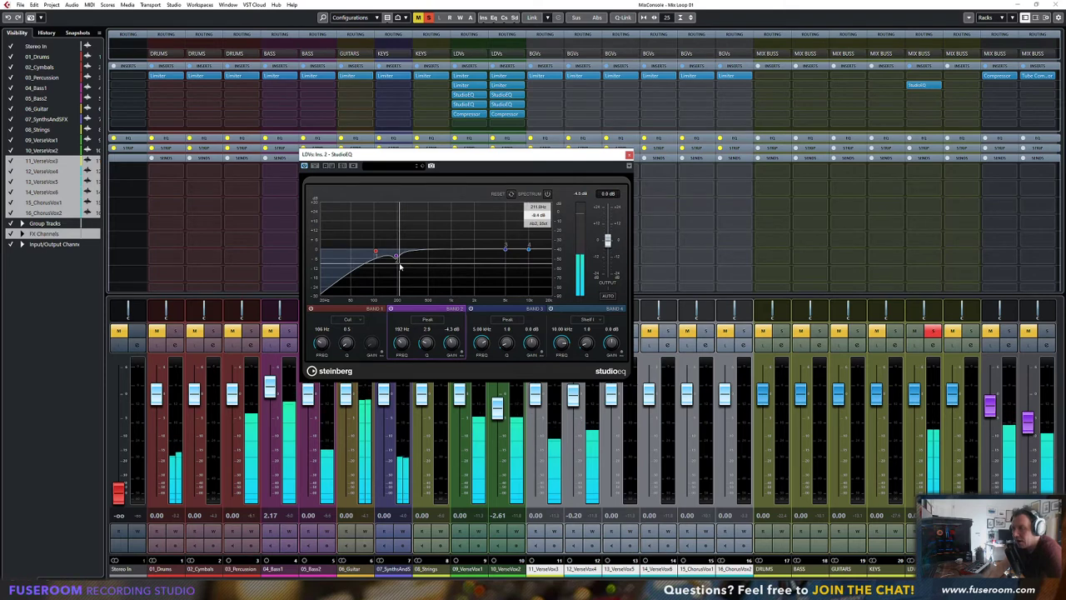
Insert a MultibandCompressor after StudioEQ on the LDVs group and set its upper two crossovers to 1.15 kHz and 8.71 kHz
{"action": "left_click", "coordinate": [935, 95]}
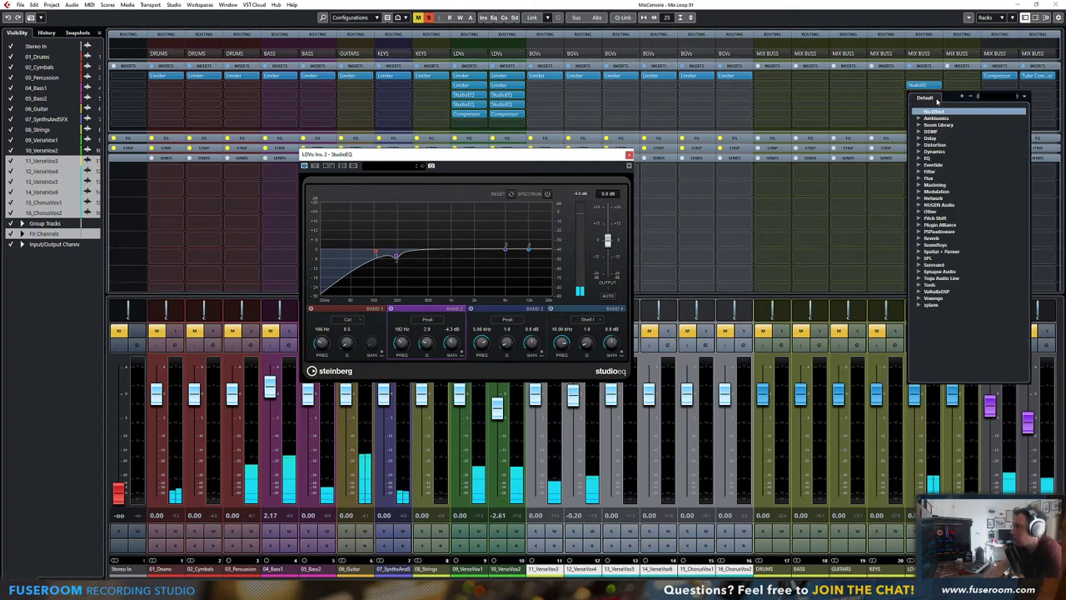
{"action": "type", "text": "multi"}
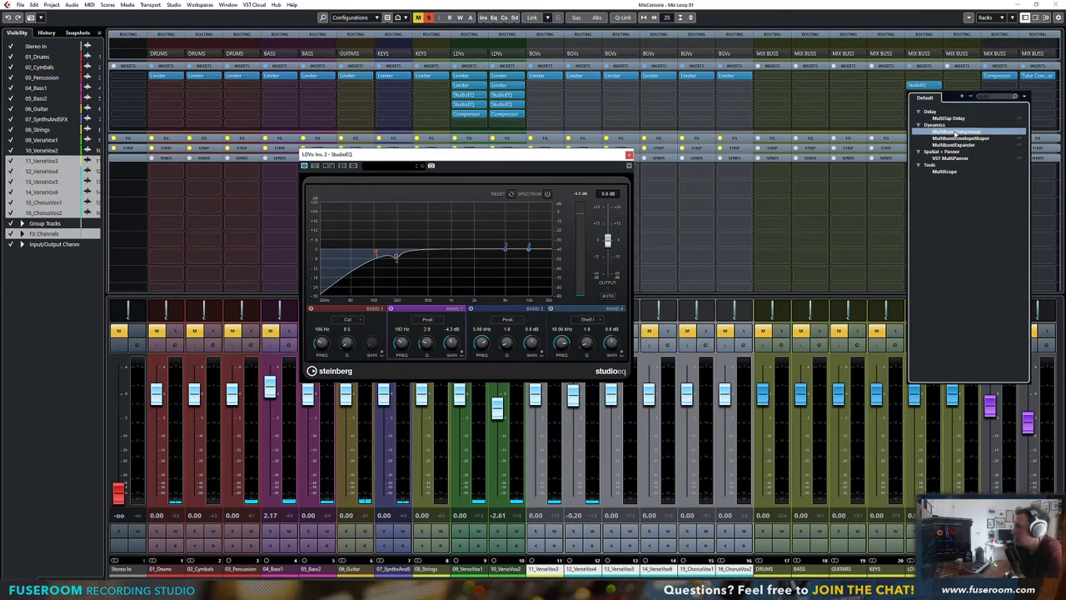
{"action": "left_click", "coordinate": [955, 132]}
{"action": "left_click_drag", "start_coordinate": [654, 145], "coordinate": [727, 117]}
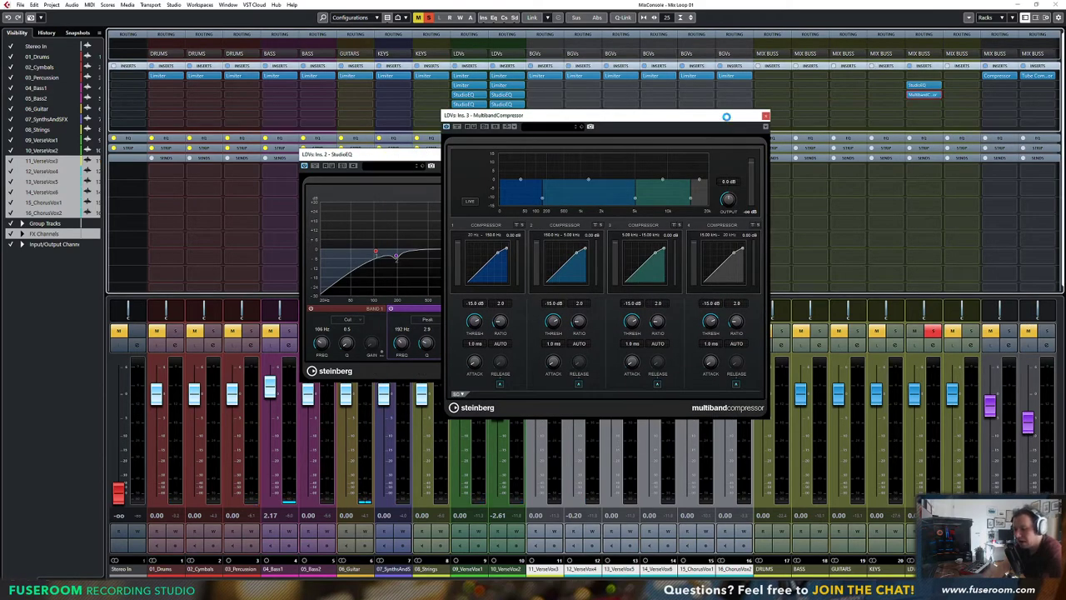
{"action": "key", "text": "space"}
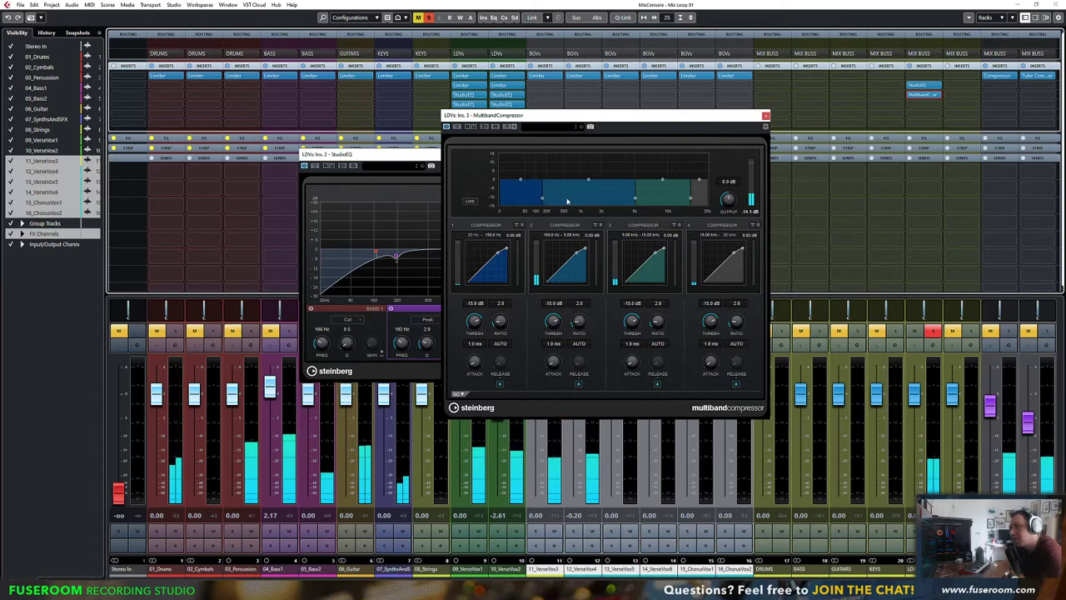
{"action": "left_click_drag", "start_coordinate": [636, 195], "coordinate": [584, 205]}
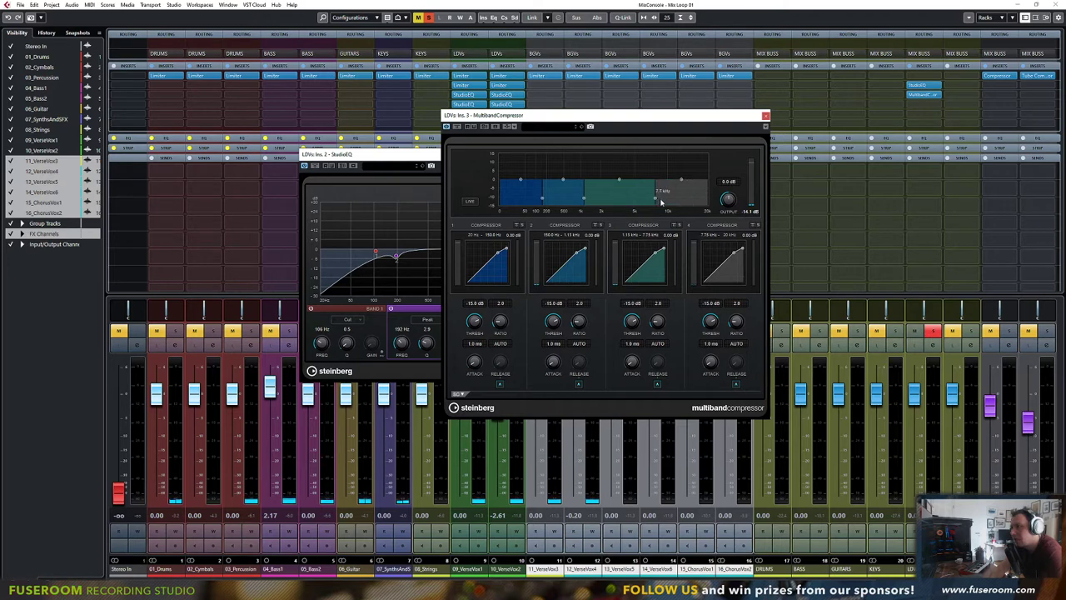
{"action": "key", "text": "space"}
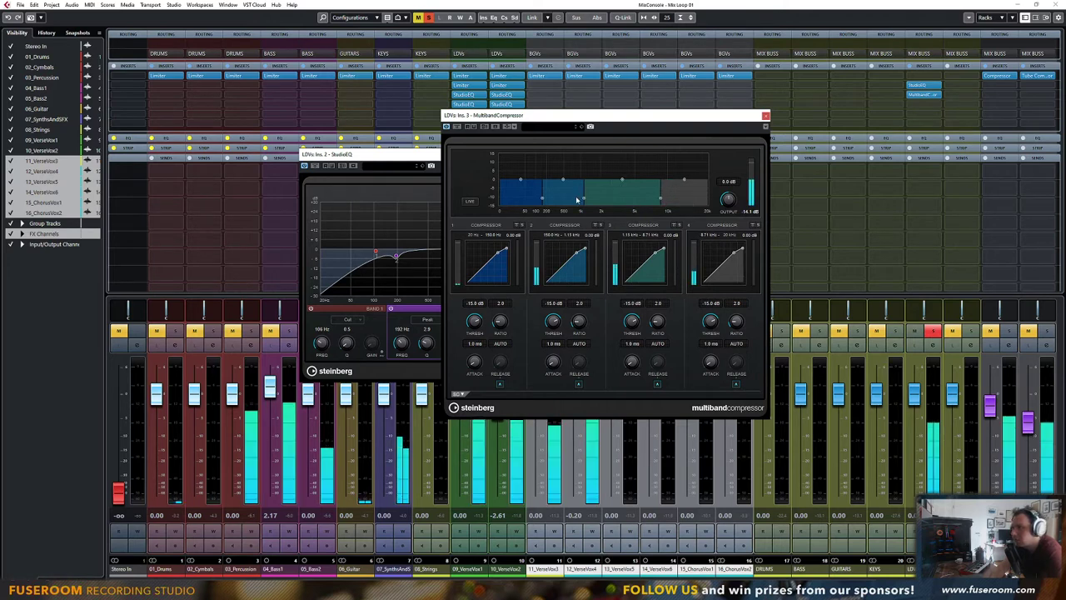
Set band 2's threshold to -39.0 dB and ratio to 1.4, and compare the band with and without compression
{"action": "left_click_drag", "start_coordinate": [554, 321], "coordinate": [550, 345]}
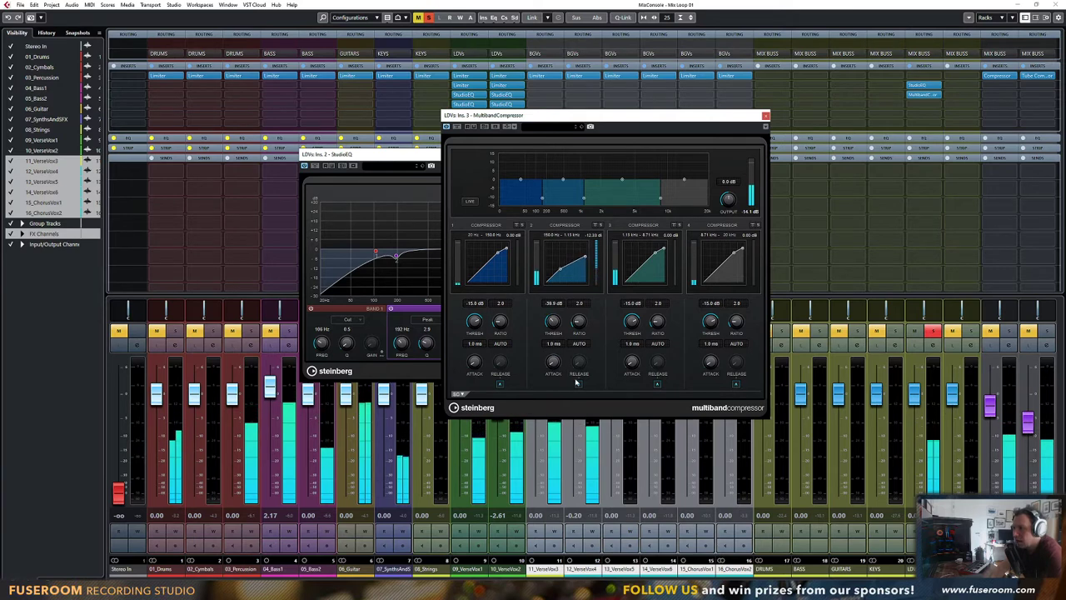
{"action": "left_click", "coordinate": [579, 303]}
{"action": "type", "text": "1.6"}
{"action": "key", "text": "Return"}
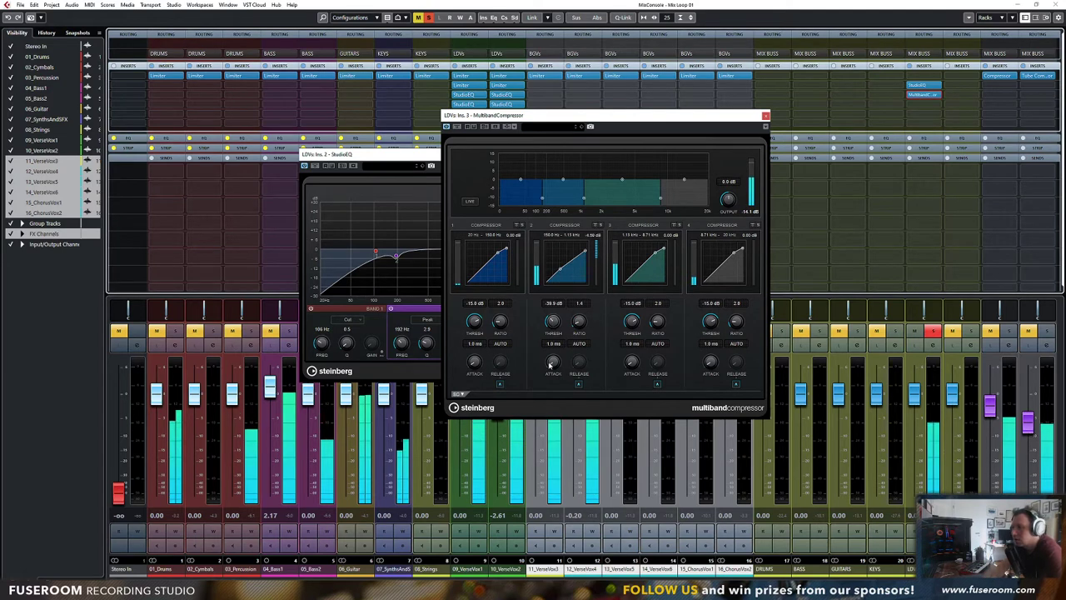
{"action": "left_click", "coordinate": [597, 226]}
{"action": "left_click", "coordinate": [597, 225]}
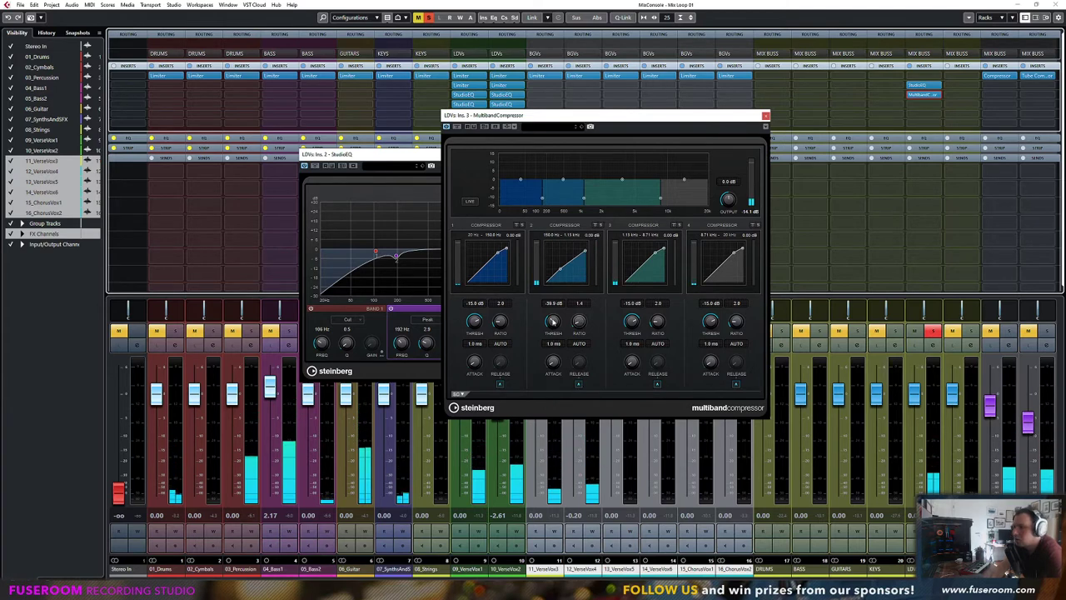
Raise band 2's gain, extend its range down to 57.6 Hz with the upper crossover just below 1 kHz, and set its attack to 0.1 ms
{"action": "left_click", "coordinate": [564, 178]}
{"action": "mouse_move", "coordinate": [567, 170]}
{"action": "left_mouse_down"}
{"action": "mouse_move", "coordinate": [526, 202]}
{"action": "mouse_move", "coordinate": [554, 181]}
{"action": "left_mouse_up"}
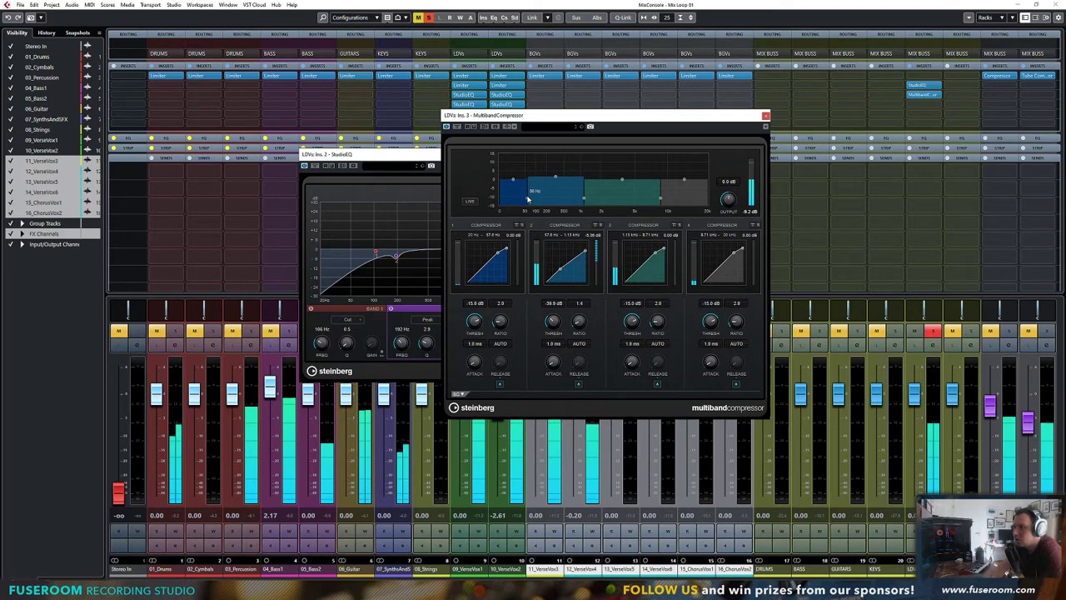
{"action": "left_click", "coordinate": [578, 384]}
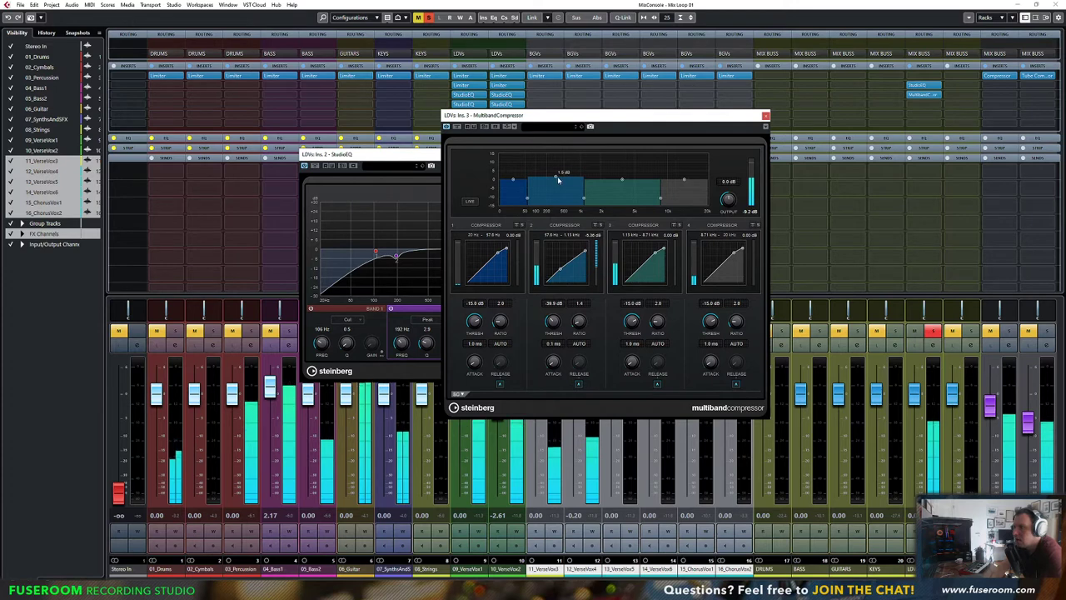
{"action": "left_click_drag", "start_coordinate": [561, 167], "coordinate": [578, 203]}
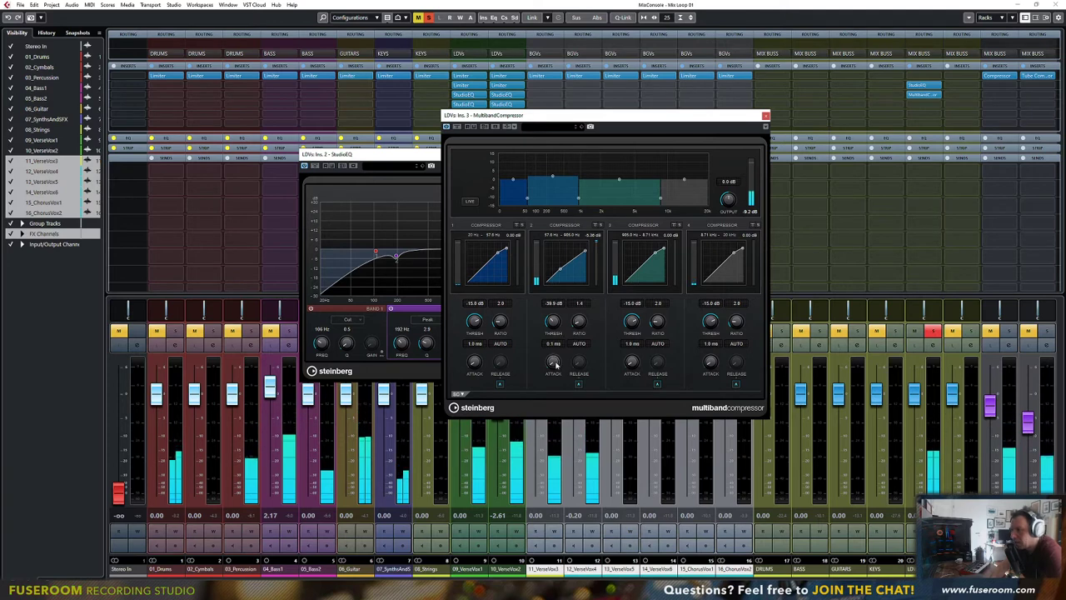
Set band 2's attack to 13.1 ms and switch its release from automatic to a manual 10 ms
{"action": "left_click_drag", "start_coordinate": [555, 364], "coordinate": [557, 356]}
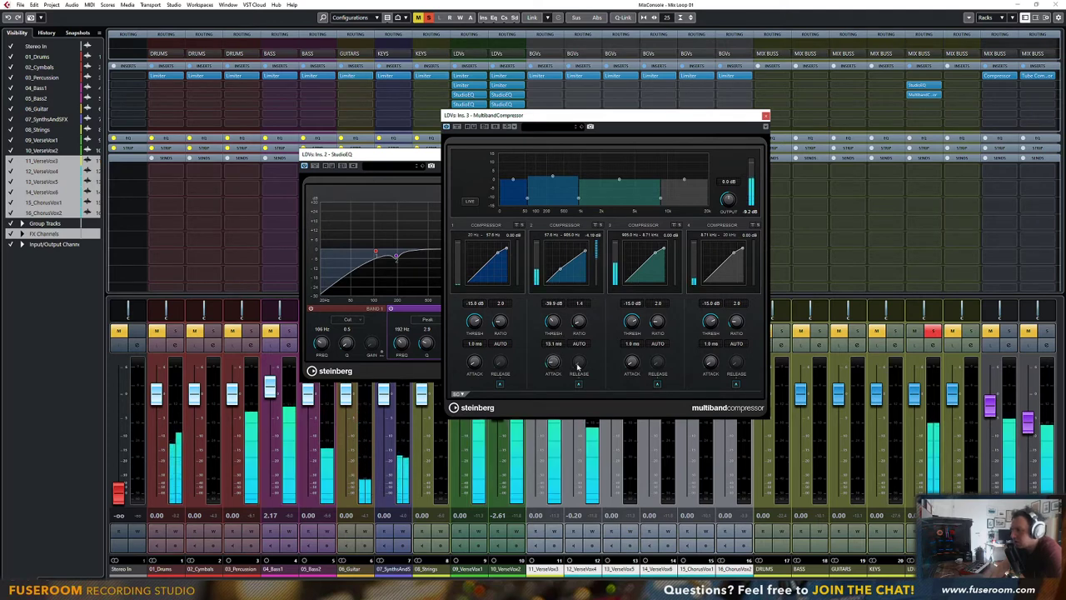
{"action": "key", "text": "space"}
{"action": "left_click", "coordinate": [579, 384]}
{"action": "left_click_drag", "start_coordinate": [578, 368], "coordinate": [577, 395]}
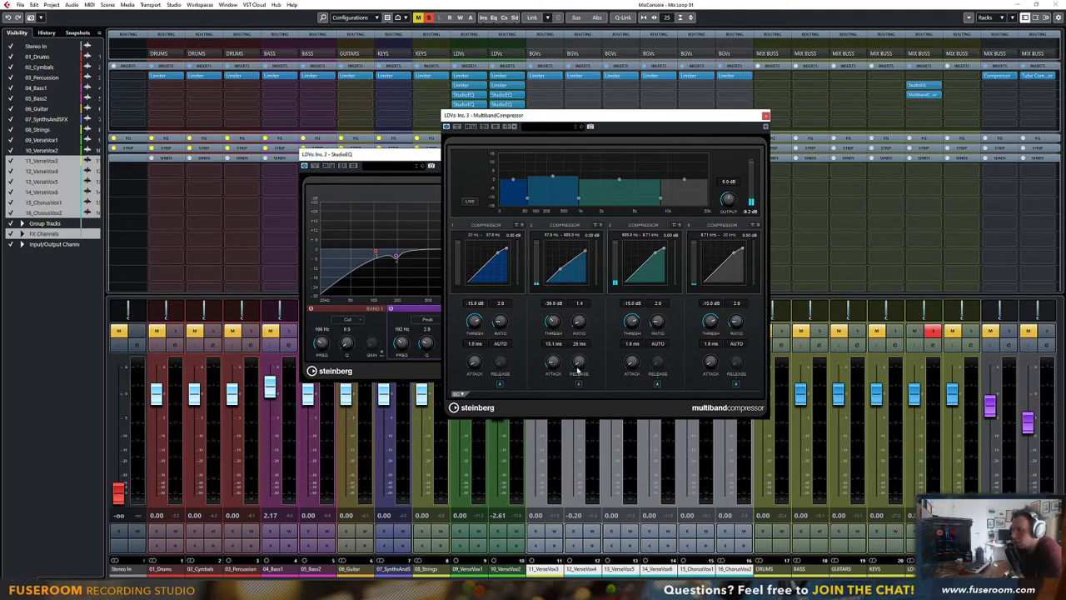
During playback, reduce band 2's gain to about 0.7 dB and shift its range to about 200 Hz to 1.58 kHz
{"action": "key", "text": "space"}
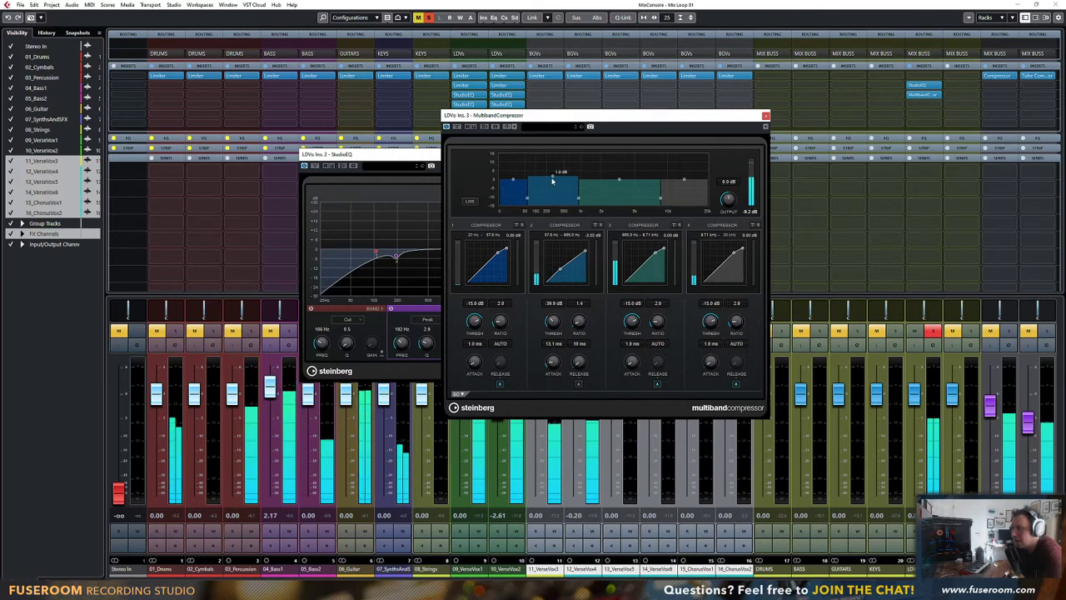
{"action": "left_click_drag", "start_coordinate": [552, 188], "coordinate": [553, 180]}
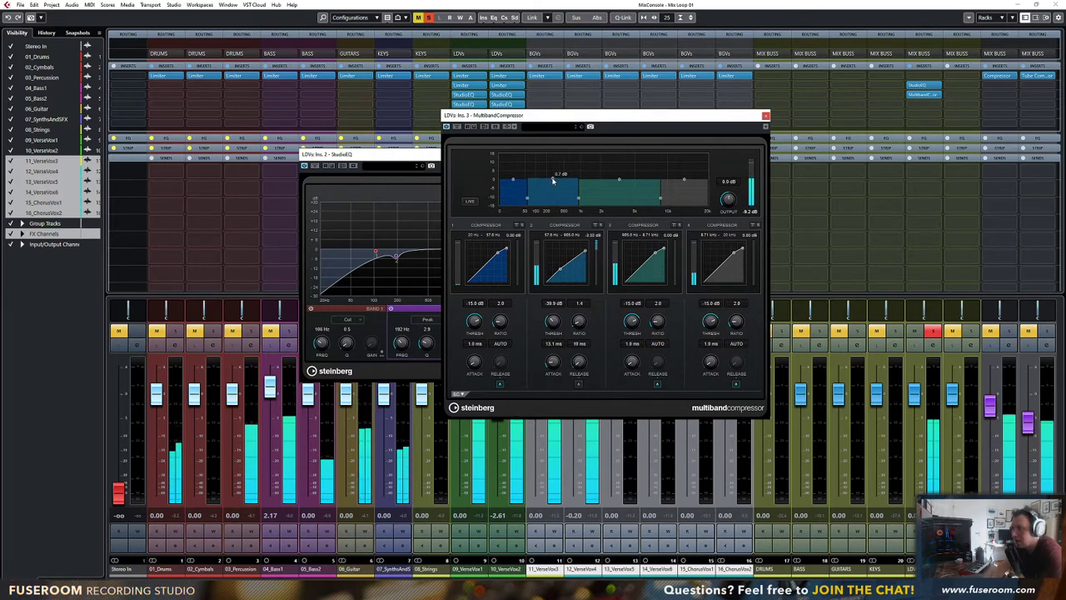
{"action": "left_click_drag", "start_coordinate": [550, 197], "coordinate": [594, 198]}
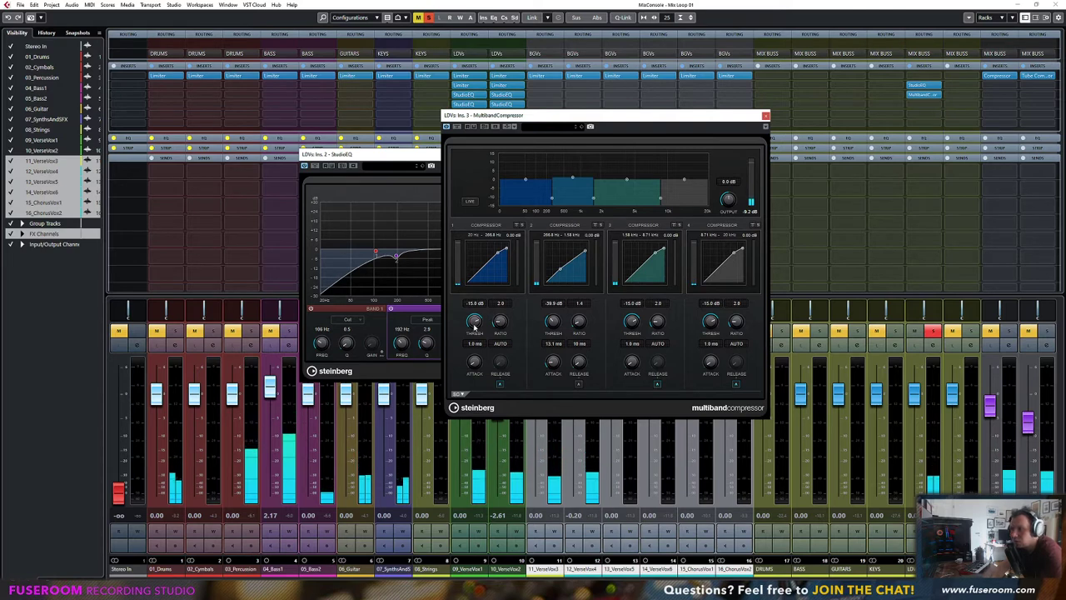
Try compressing band 1 with a -42.3 dB threshold and 31.0 ms attack, trim the gains of bands 1 and 2, and bypass band 1
{"action": "mouse_move", "coordinate": [475, 323]}
{"action": "left_mouse_down"}
{"action": "mouse_move", "coordinate": [475, 352]}
{"action": "mouse_move", "coordinate": [479, 340]}
{"action": "left_mouse_up"}
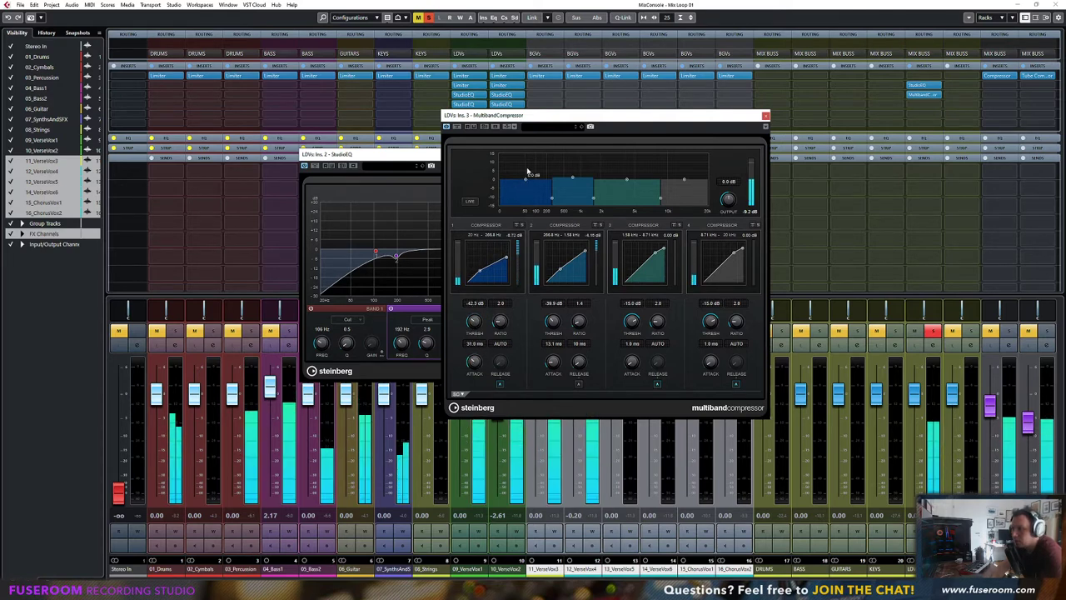
{"action": "left_click_drag", "start_coordinate": [527, 171], "coordinate": [573, 182]}
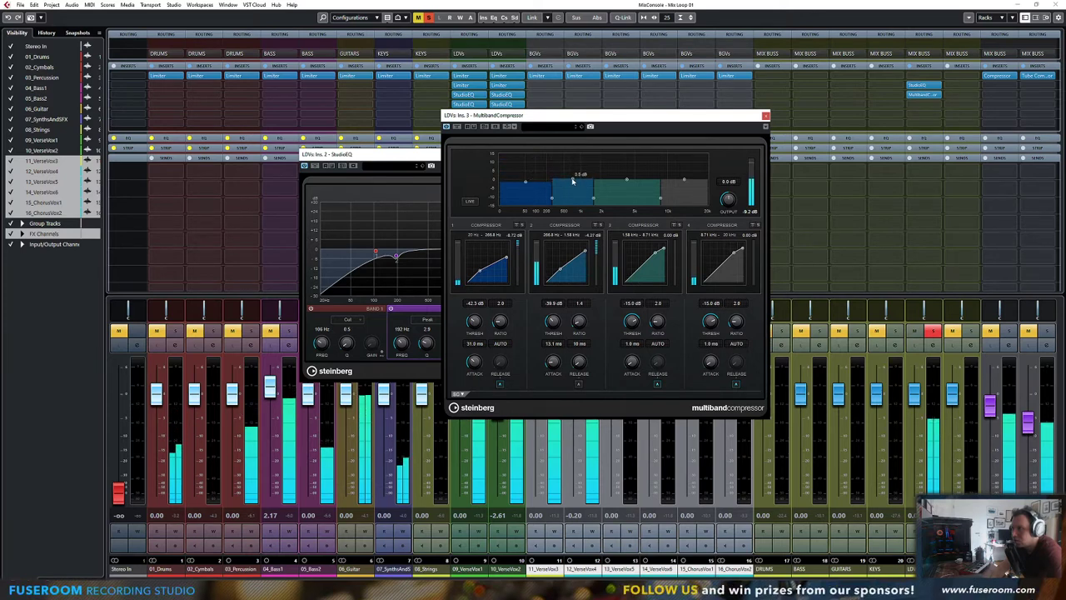
{"action": "left_click", "coordinate": [517, 225]}
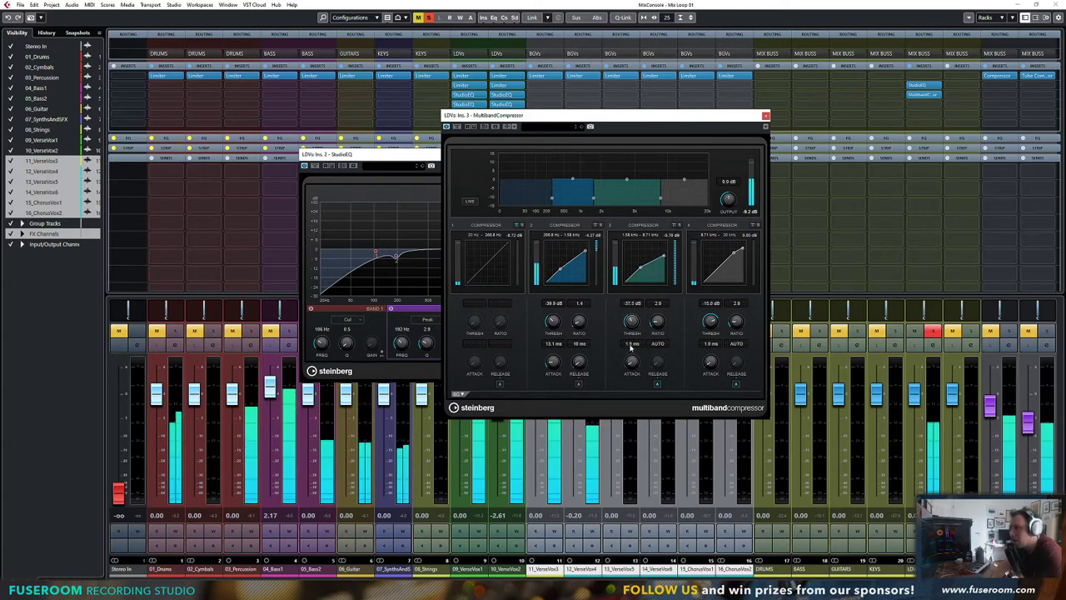
Set band 3's threshold to -32.1 dB, ratio to 1.4 and attack to 16.5 ms, and raise its gain slightly
{"action": "mouse_move", "coordinate": [627, 178]}
{"action": "left_mouse_down"}
{"action": "mouse_move", "coordinate": [626, 168]}
{"action": "mouse_move", "coordinate": [627, 180]}
{"action": "left_mouse_up"}
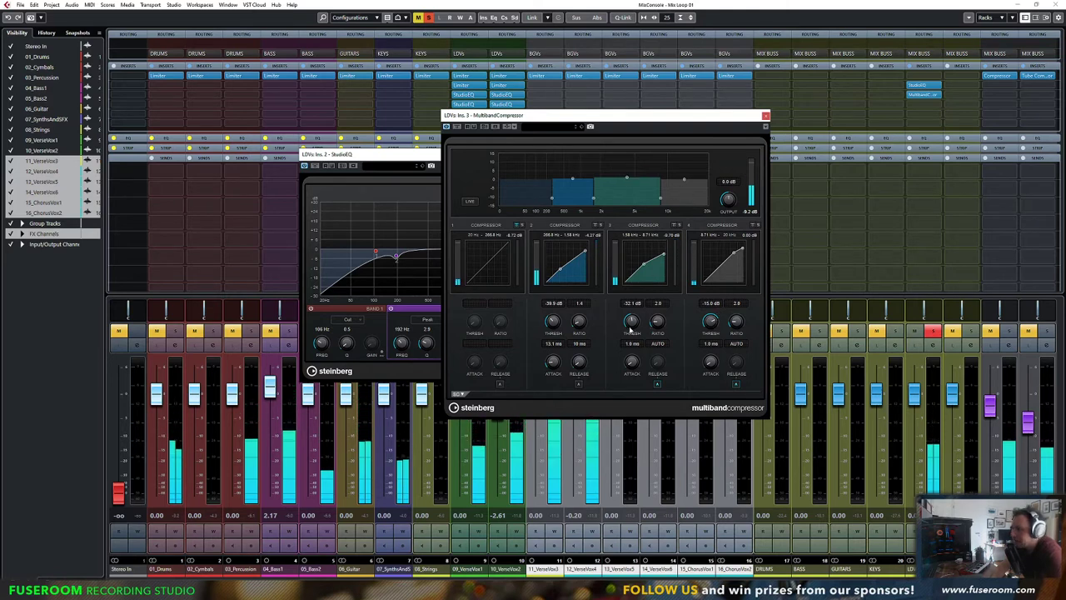
{"action": "key", "text": "space"}
{"action": "left_click_drag", "start_coordinate": [658, 322], "coordinate": [656, 330]}
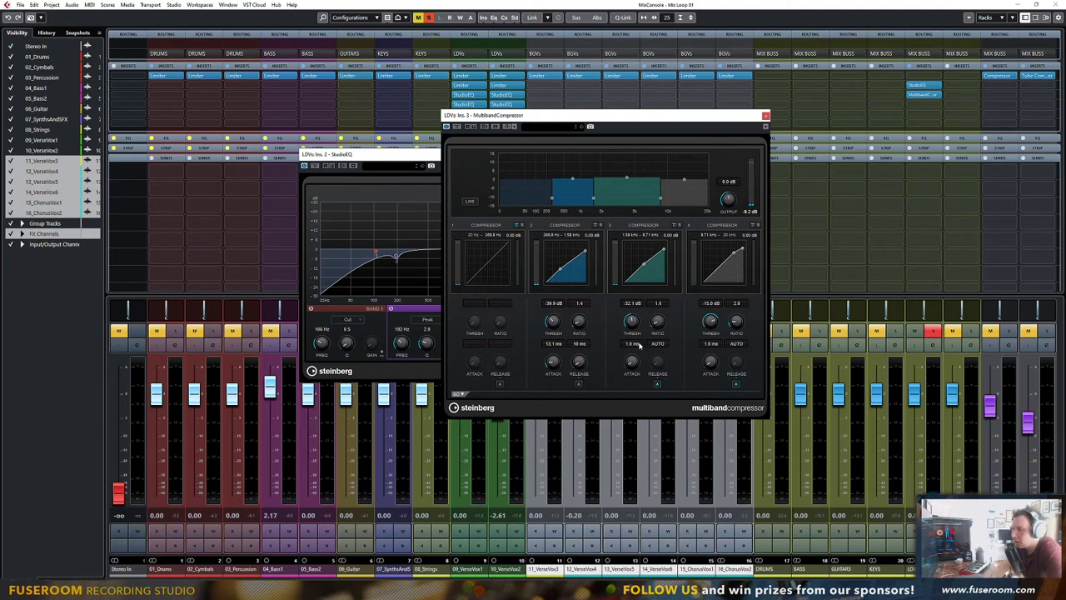
{"action": "key", "text": "space"}
{"action": "left_click_drag", "start_coordinate": [631, 362], "coordinate": [633, 354]}
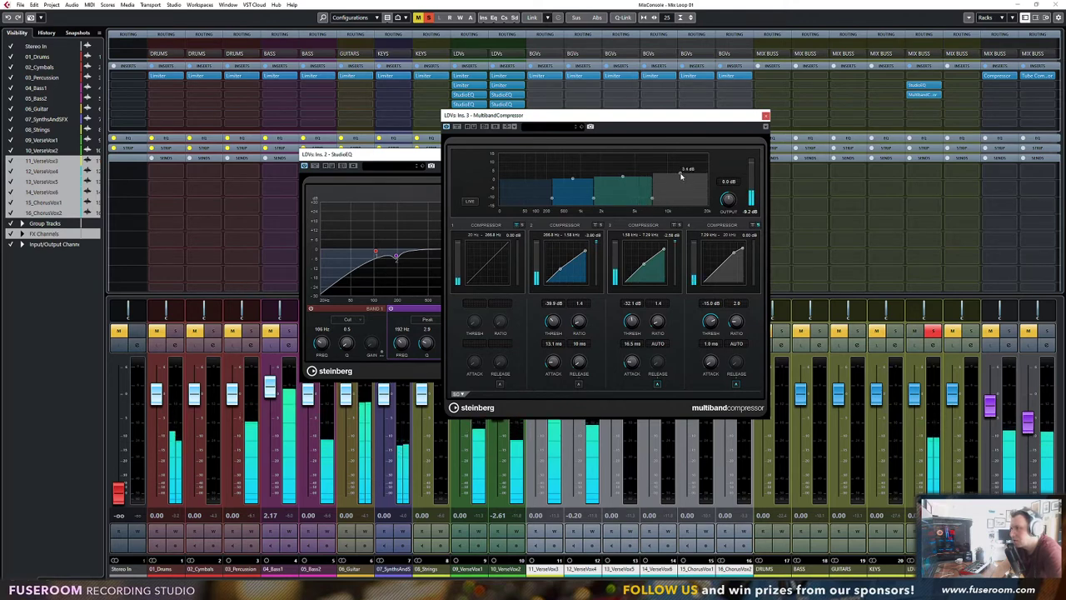
Try band 4 with a -51.0 dB threshold and reduced gain, and bypass bands 3 and 4
{"action": "mouse_move", "coordinate": [711, 325]}
{"action": "left_mouse_down"}
{"action": "mouse_move", "coordinate": [702, 364]}
{"action": "mouse_move", "coordinate": [699, 332]}
{"action": "left_mouse_up"}
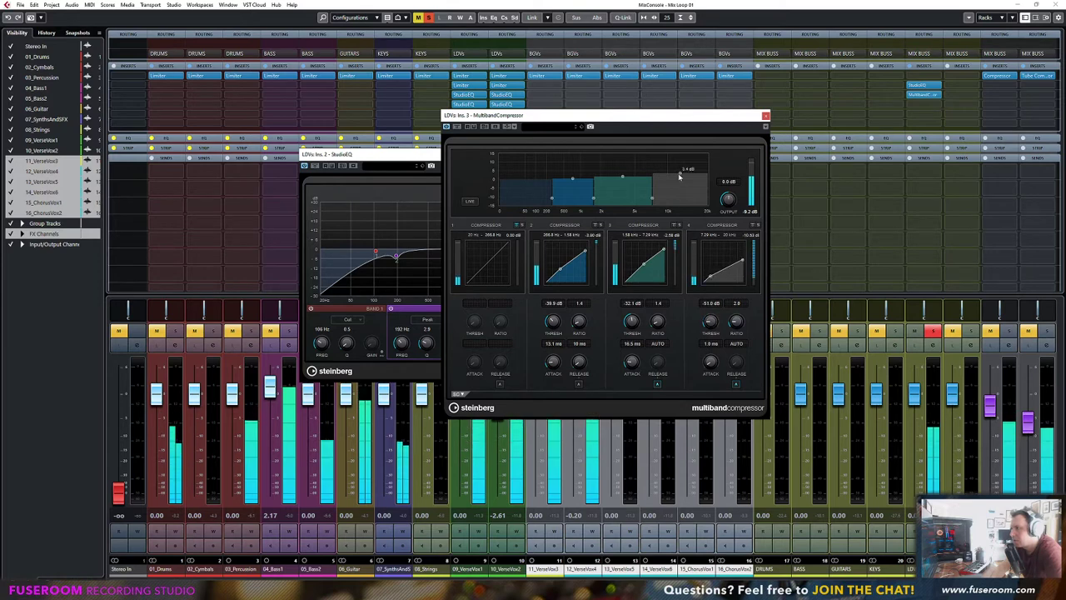
{"action": "left_click_drag", "start_coordinate": [680, 175], "coordinate": [681, 187]}
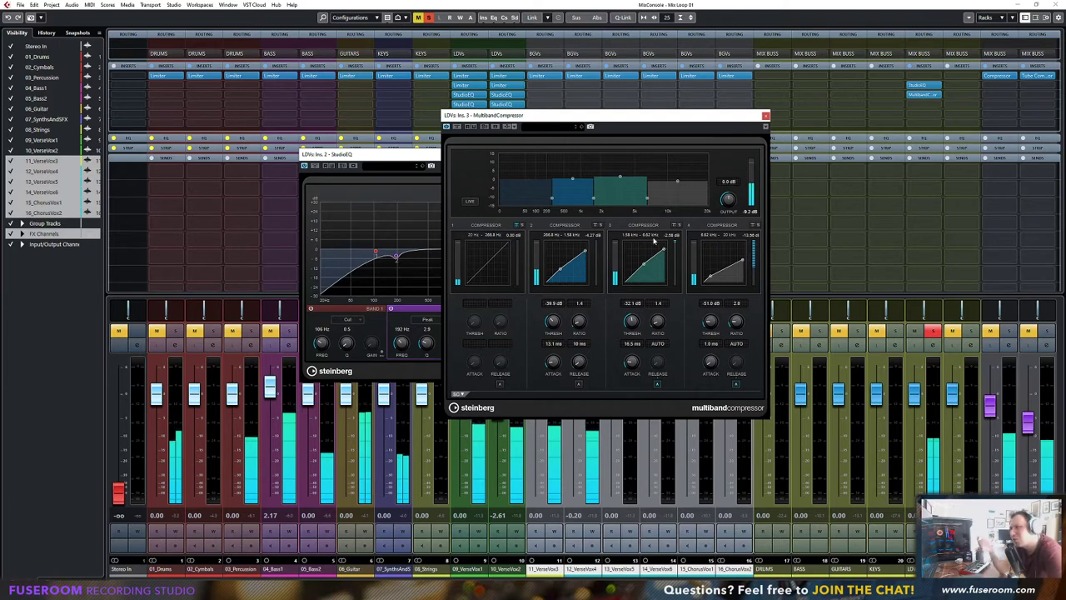
{"action": "left_click", "coordinate": [679, 225]}
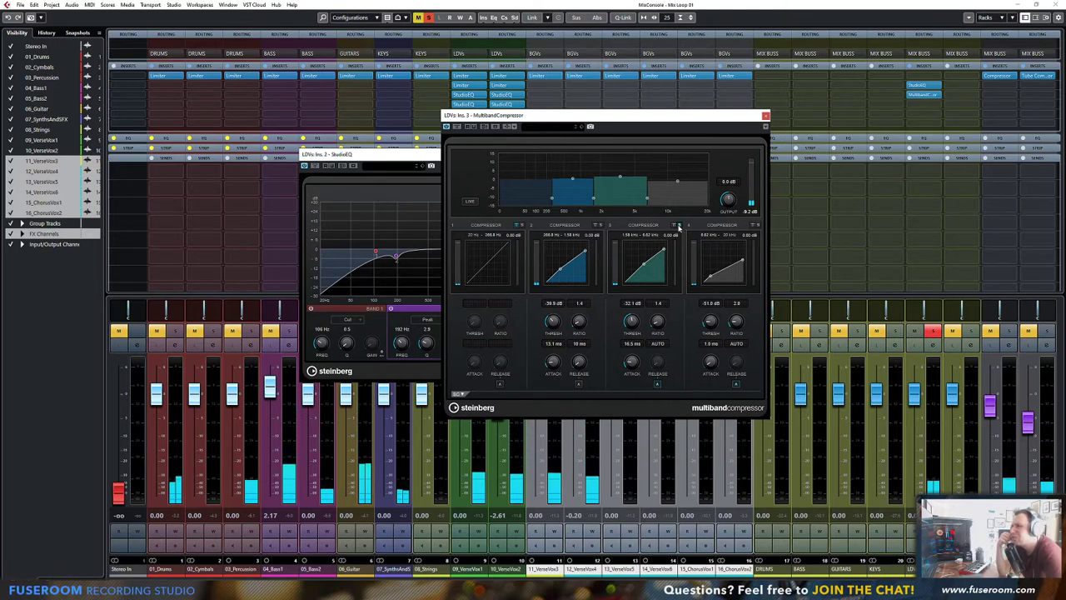
{"action": "left_click", "coordinate": [674, 225]}
{"action": "left_click", "coordinate": [753, 225]}
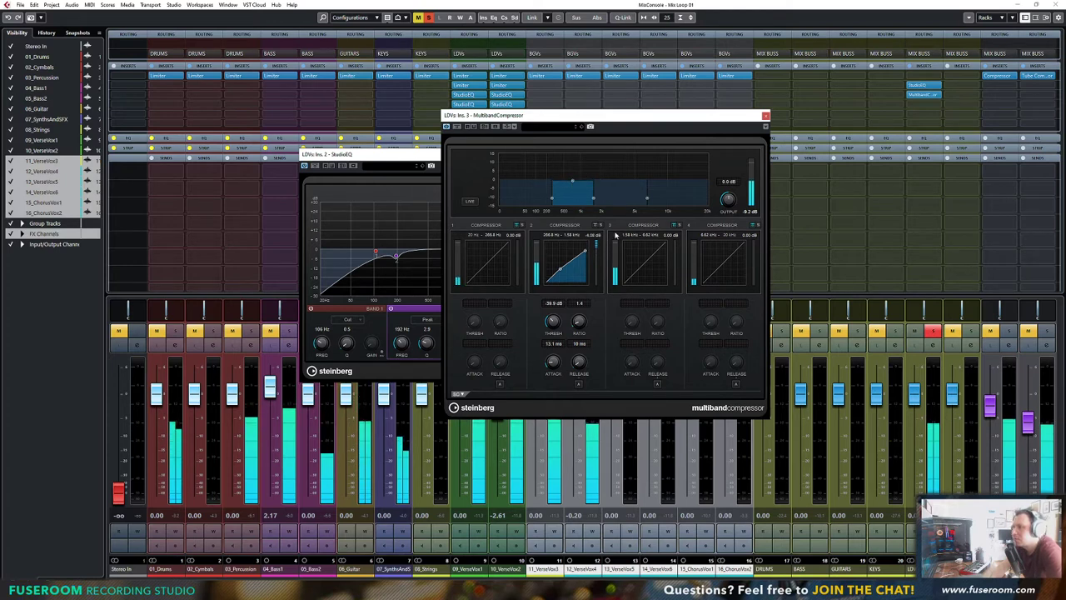
Re-enable band 3 with a -25.8 dB threshold and 10 ms release, extend its range to about 15.4 kHz, and close the compressor
{"action": "left_click", "coordinate": [675, 226]}
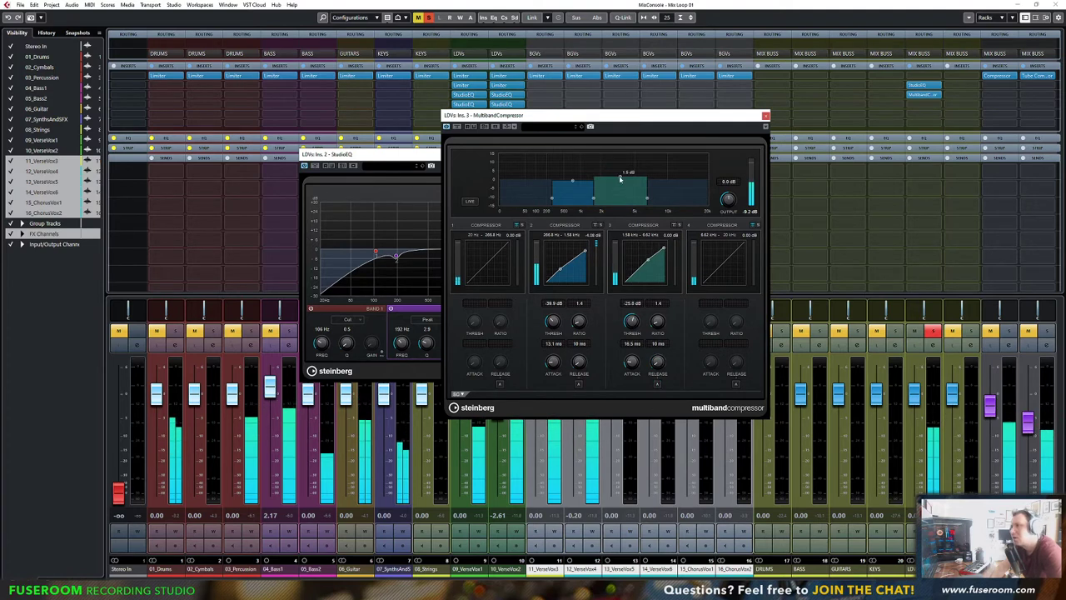
{"action": "mouse_move", "coordinate": [619, 179]}
{"action": "left_mouse_down"}
{"action": "mouse_move", "coordinate": [684, 198]}
{"action": "mouse_move", "coordinate": [640, 177]}
{"action": "left_mouse_up"}
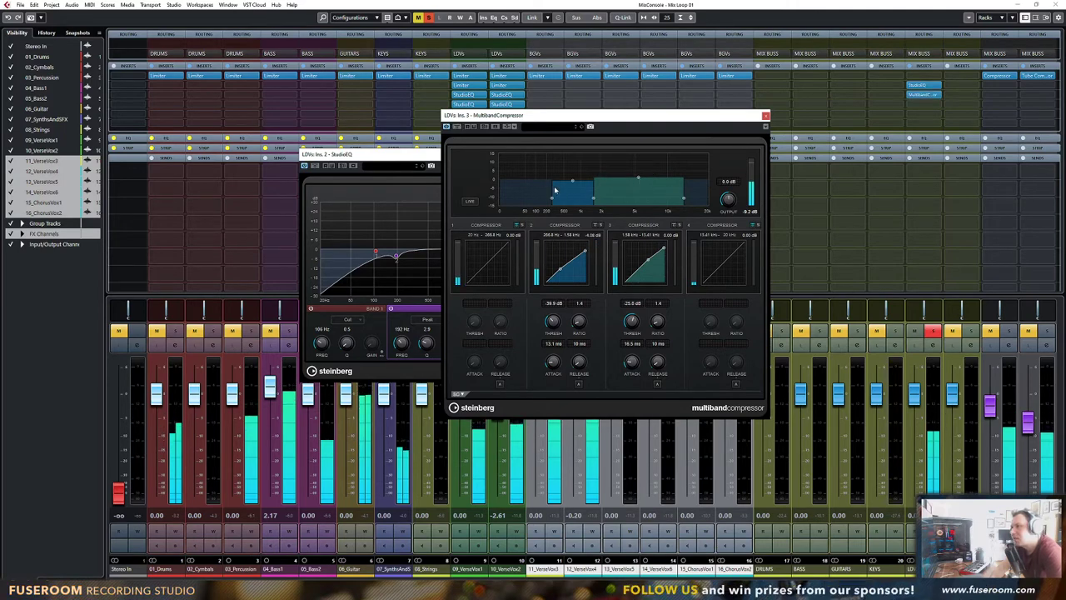
{"action": "left_click", "coordinate": [766, 115]}
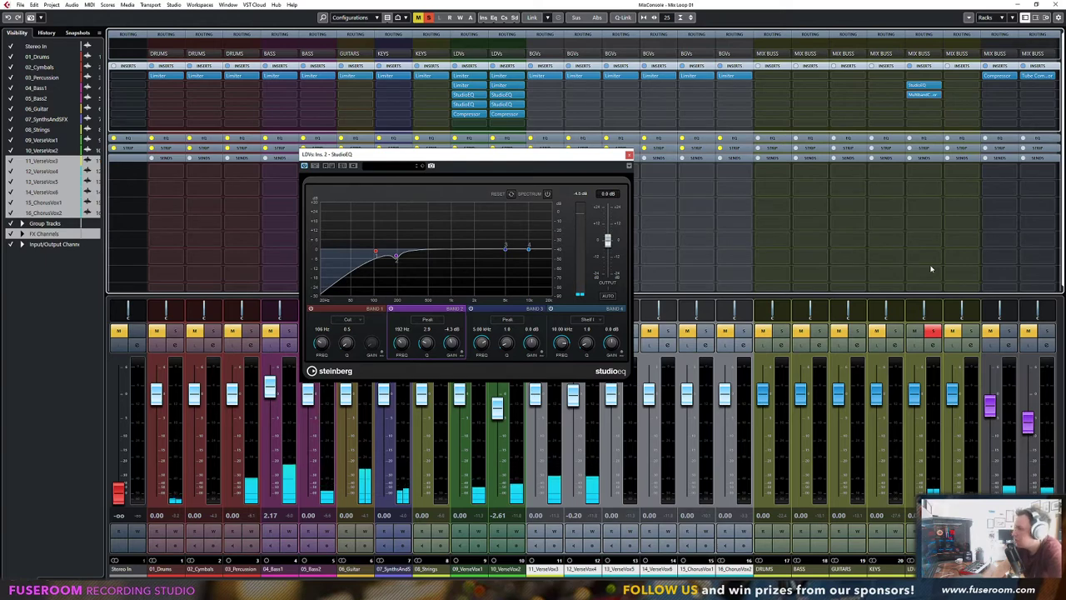
Select the BGVs group channel and close the StudioEQ editor of the LDVs group
{"action": "left_click", "coordinate": [971, 332]}
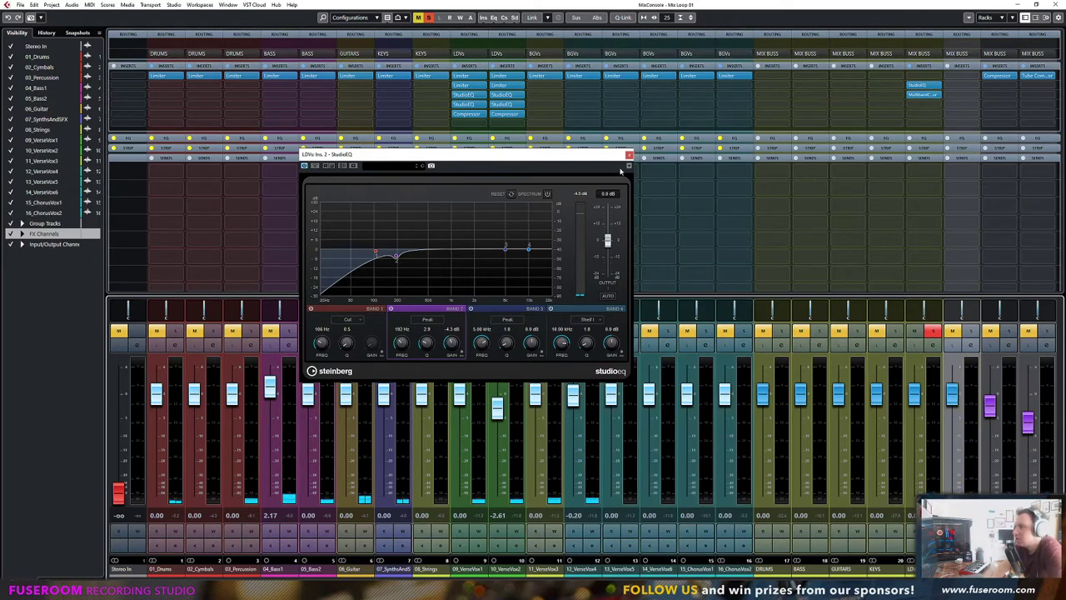
{"action": "left_click", "coordinate": [629, 155]}
Rebalance the lead vocal effect returns: LDV Verb 1 to -8.08 dB, LDV Comp1 to -1.53 dB, and both delay returns well down
{"action": "scroll", "coordinate": [583, 433], "scroll_direction": "right", "scroll_amount": 5}
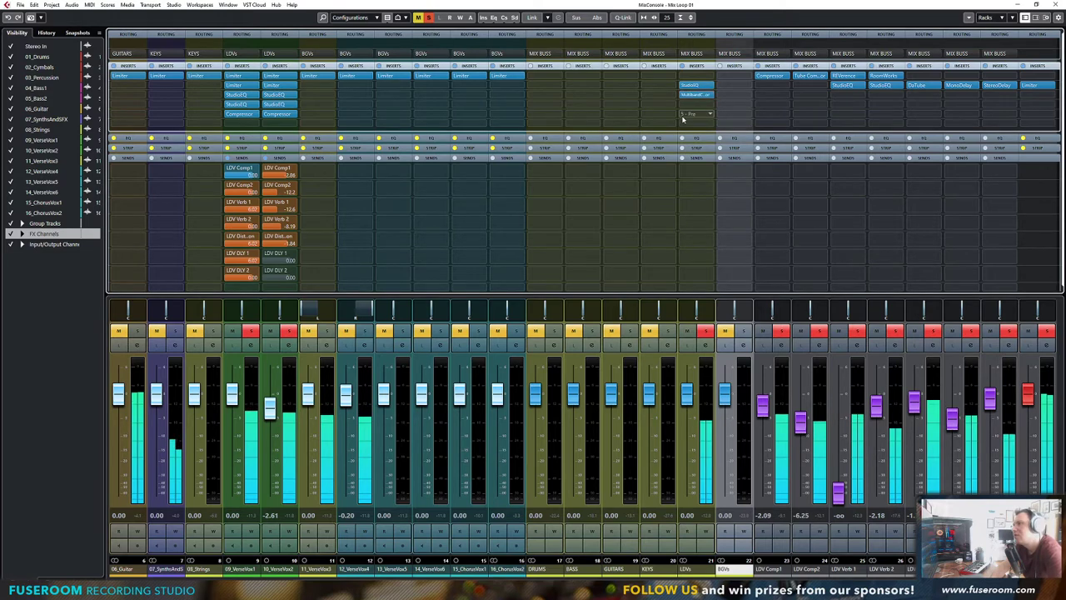
{"action": "left_click_drag", "start_coordinate": [759, 423], "coordinate": [765, 422]}
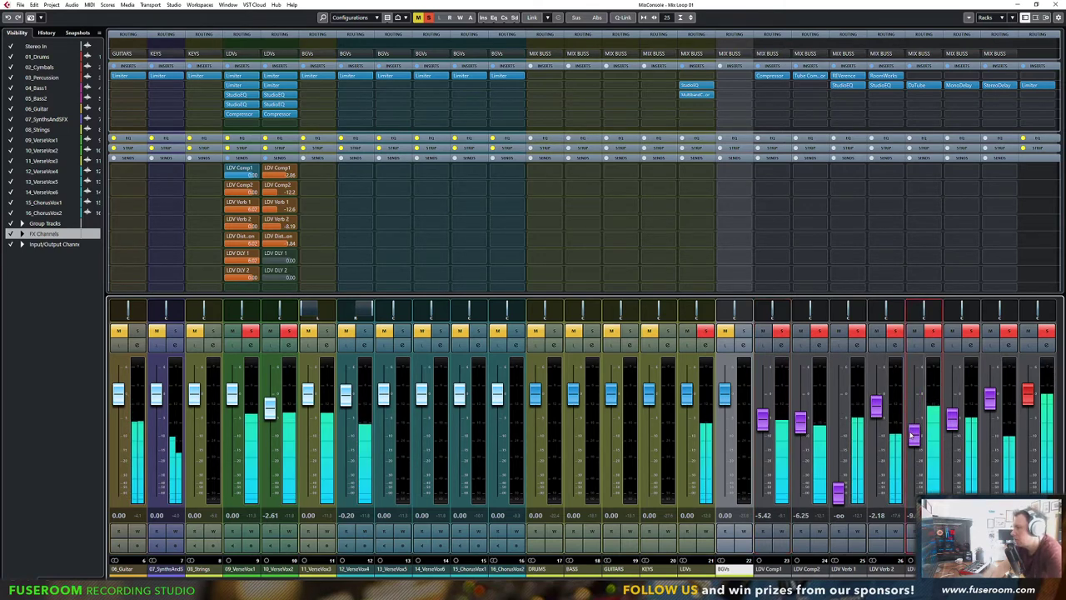
{"action": "left_click_drag", "start_coordinate": [990, 452], "coordinate": [988, 411]}
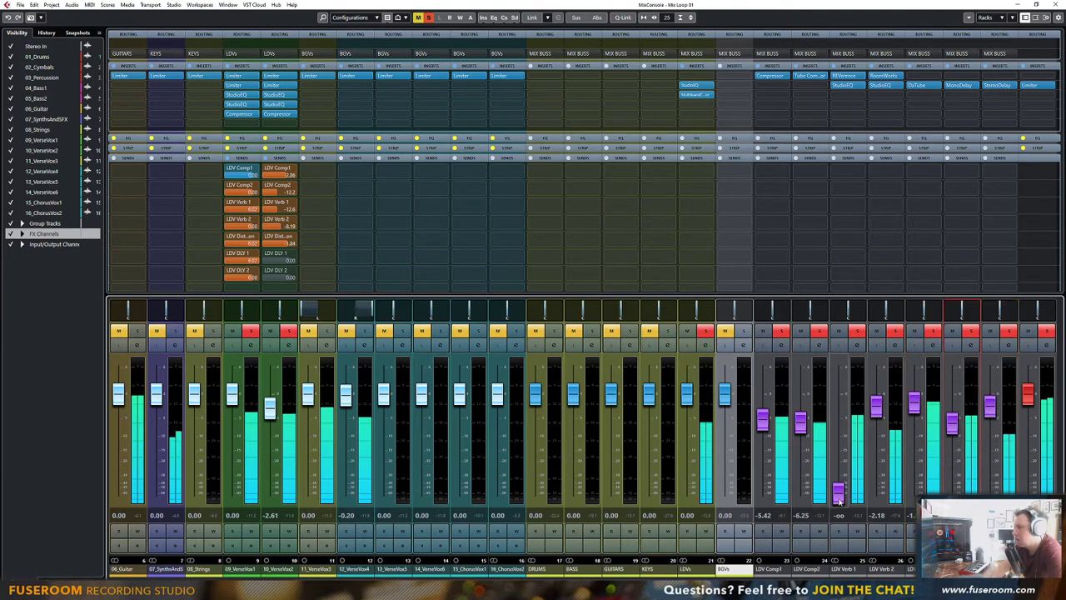
{"action": "left_click_drag", "start_coordinate": [838, 450], "coordinate": [838, 433]}
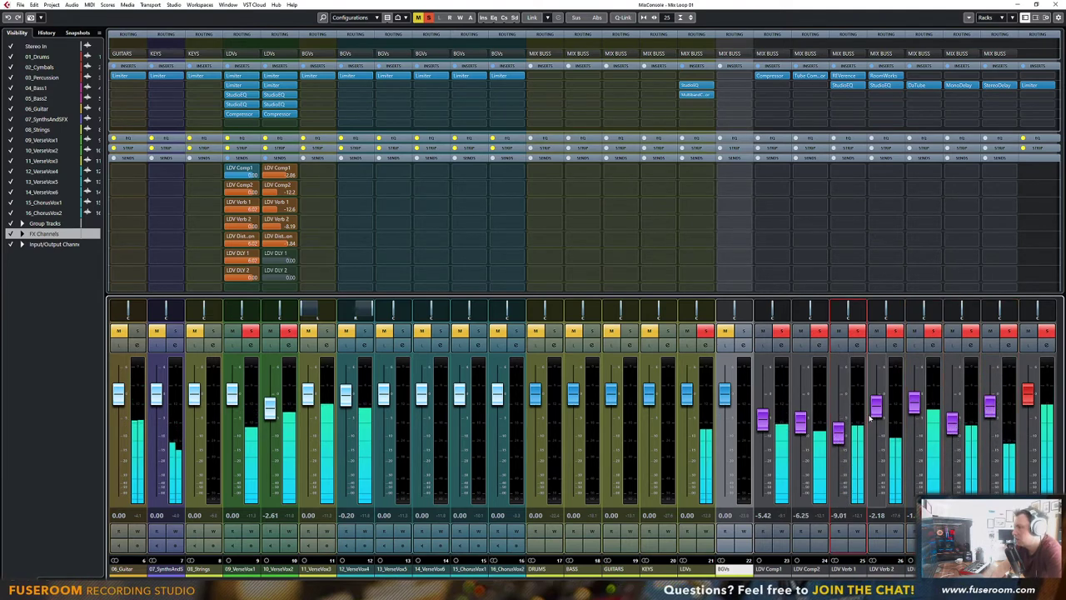
{"action": "left_click_drag", "start_coordinate": [991, 410], "coordinate": [996, 482]}
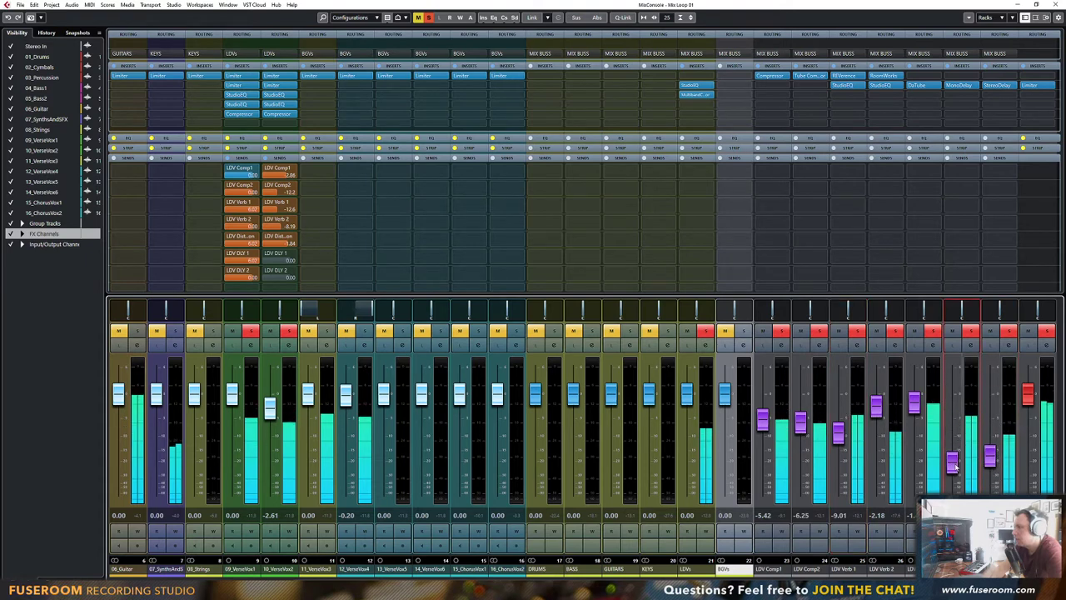
{"action": "left_click_drag", "start_coordinate": [844, 438], "coordinate": [840, 431]}
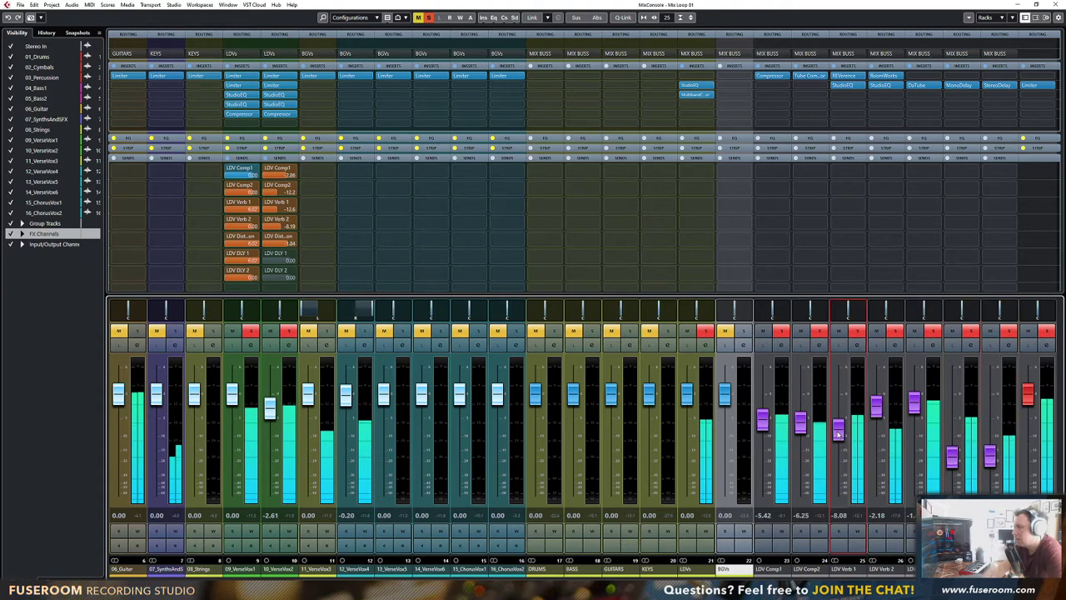
{"action": "mouse_move", "coordinate": [762, 420]}
{"action": "left_mouse_down"}
{"action": "mouse_move", "coordinate": [763, 396]}
{"action": "mouse_move", "coordinate": [763, 405]}
{"action": "left_mouse_up"}
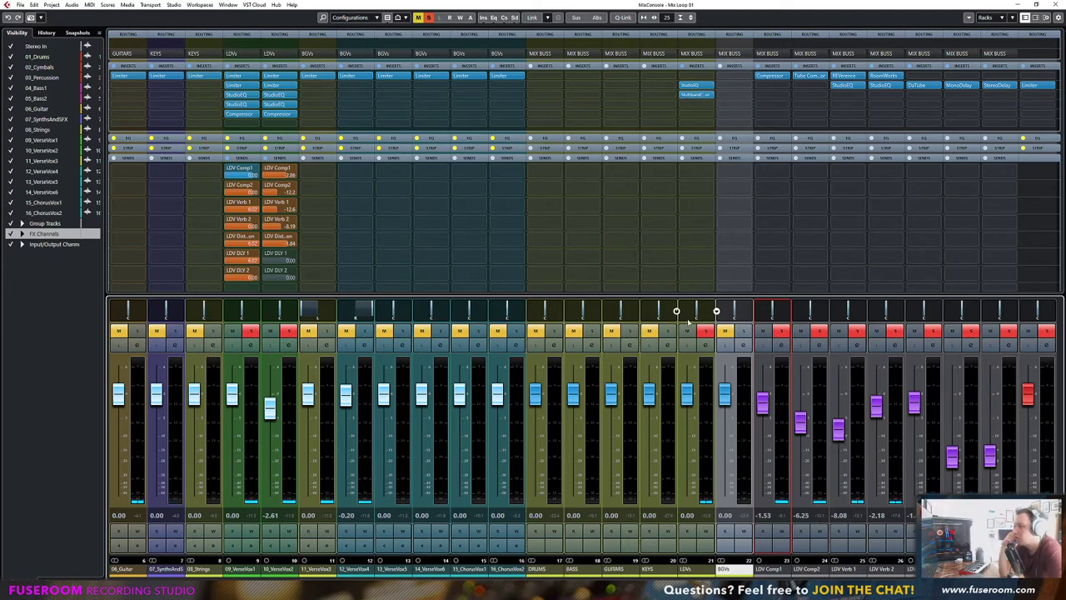
Solo the backing vocal channels 11_VerseVox3, 12_VerseVox4 and 13_VerseVox5
{"action": "scroll", "coordinate": [575, 433], "scroll_direction": "left", "scroll_amount": 2}
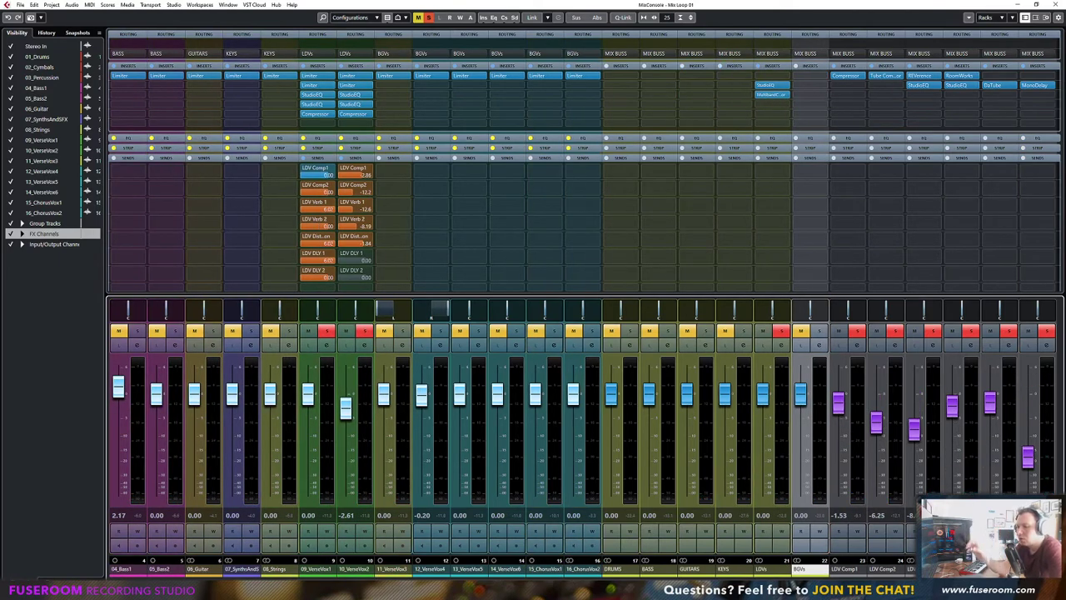
{"action": "key", "text": "F3"}
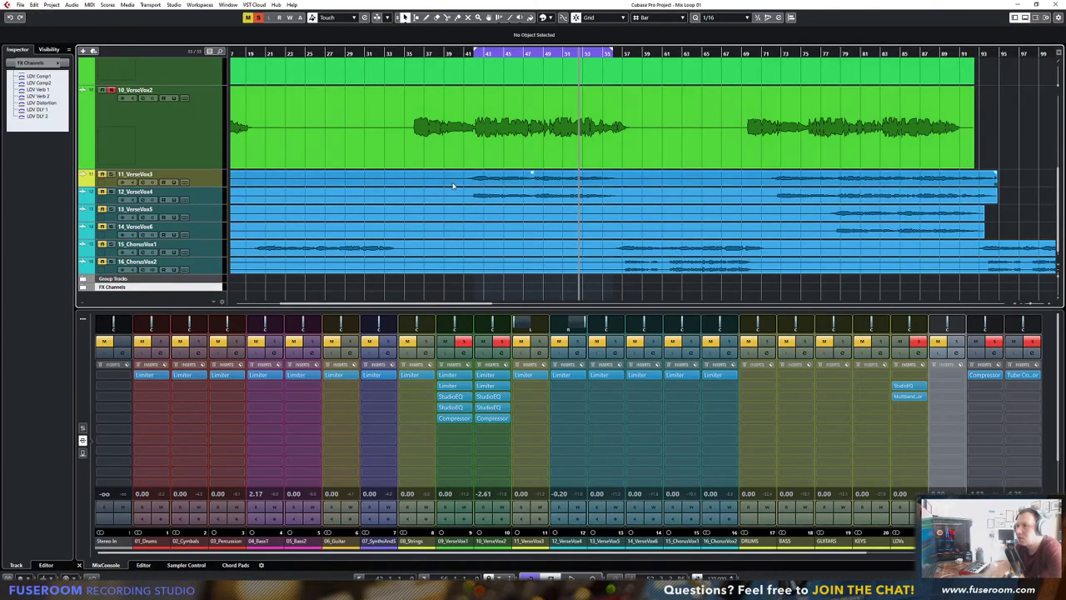
{"action": "key", "text": "F3"}
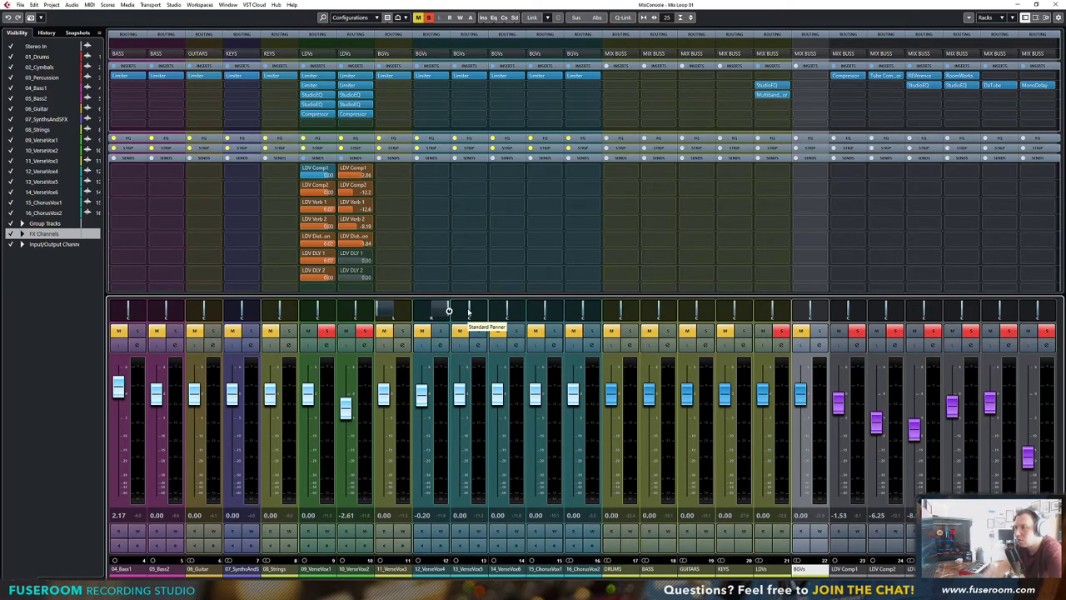
{"action": "left_click", "coordinate": [479, 333]}
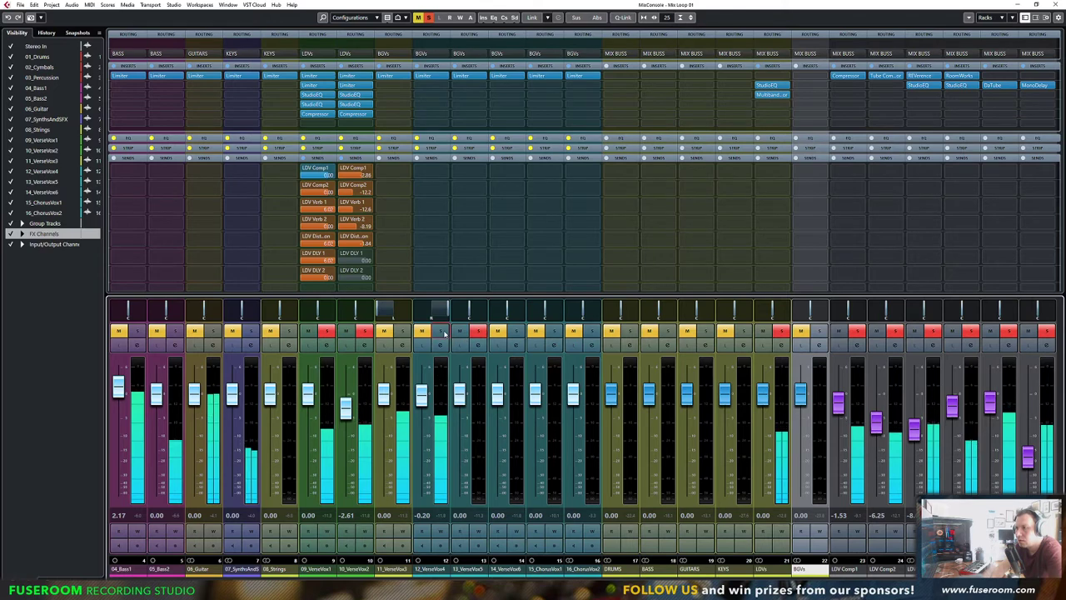
{"action": "left_click", "coordinate": [441, 332]}
{"action": "left_click", "coordinate": [402, 333]}
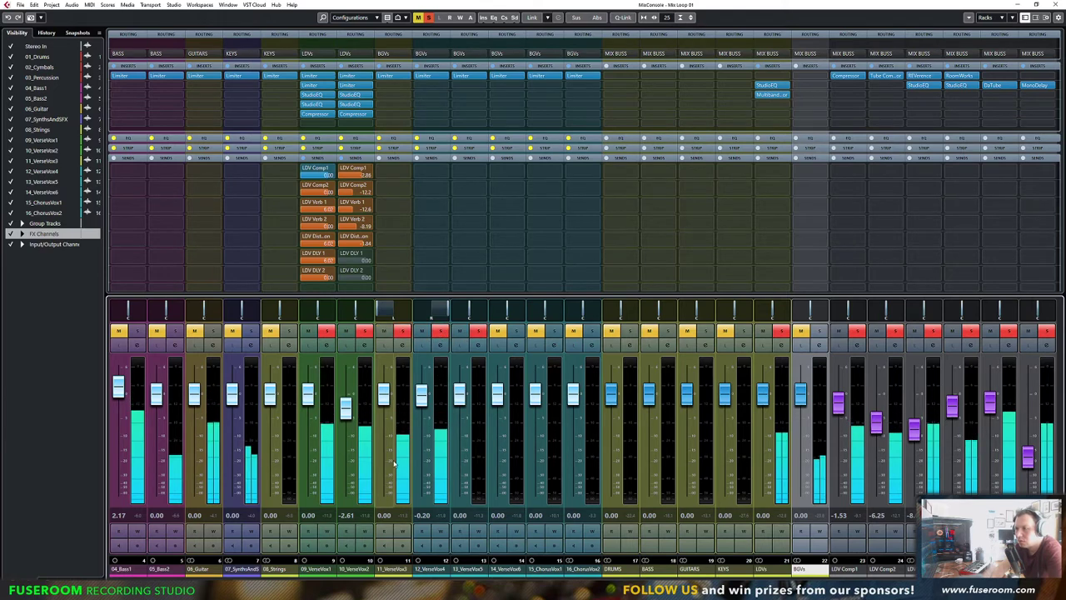
Take 09_VerseVox1 and 10_VerseVox2 out of solo and solo the LDVs and BGVs group channels
{"action": "left_click", "coordinate": [333, 333]}
{"action": "left_click", "coordinate": [364, 333]}
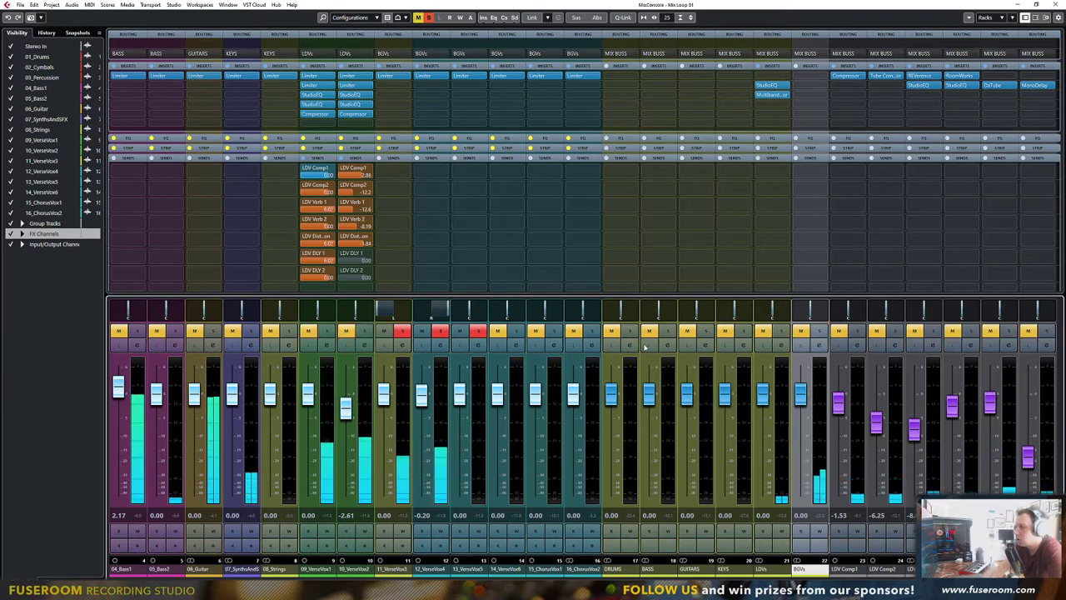
{"action": "left_click", "coordinate": [781, 332]}
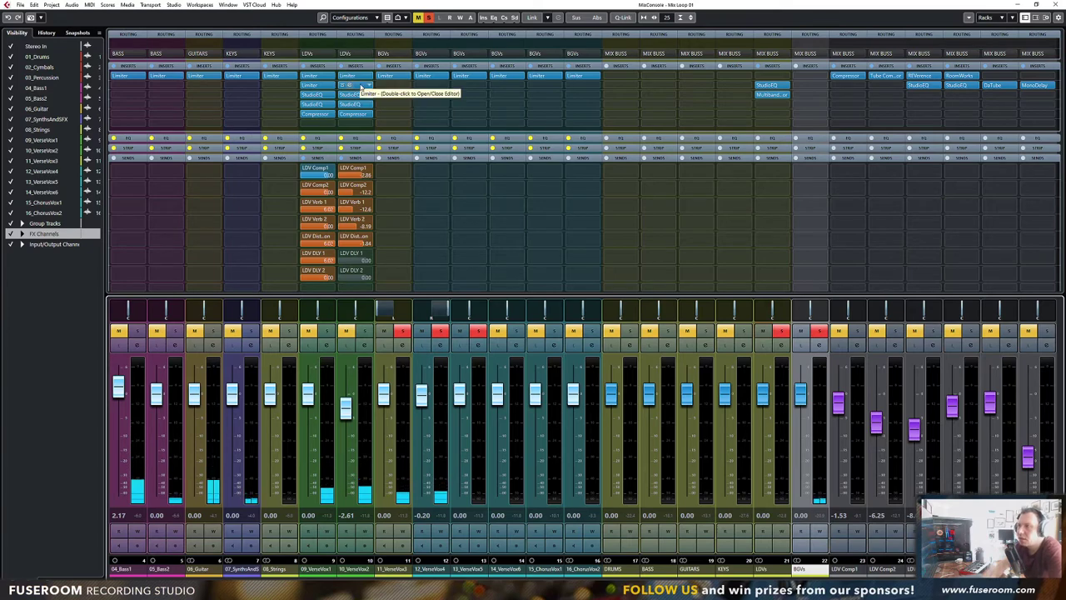
Copy the second-insert Limiter from 10_VerseVox2 to 11_VerseVox3 and 12_VerseVox4, and check its metering on 11_VerseVox3 during playback
{"action": "left_click_drag", "start_coordinate": [361, 87], "coordinate": [430, 88]}
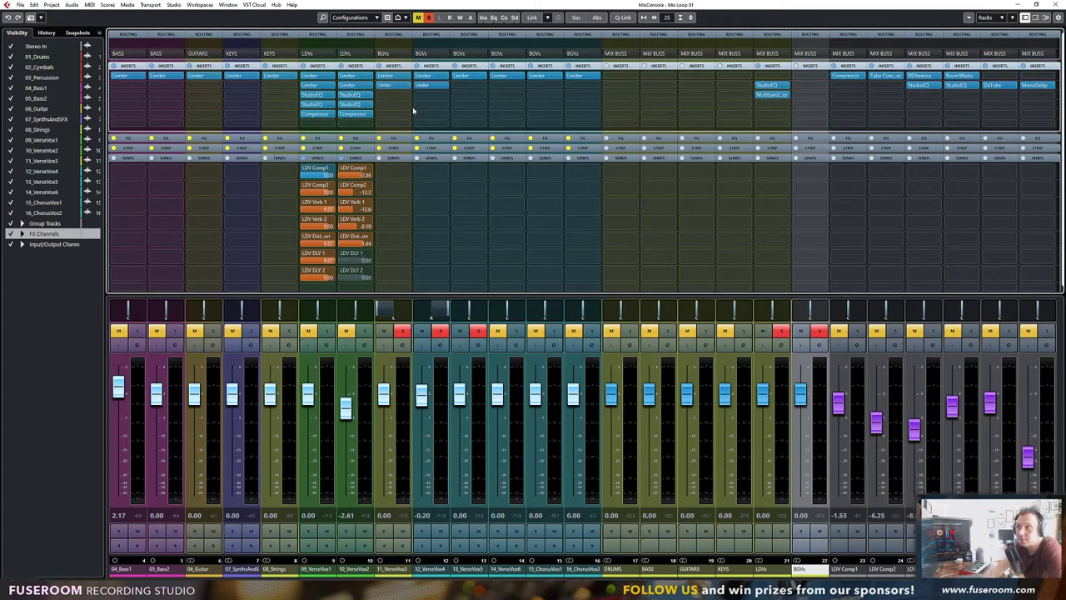
{"action": "key", "text": "space"}
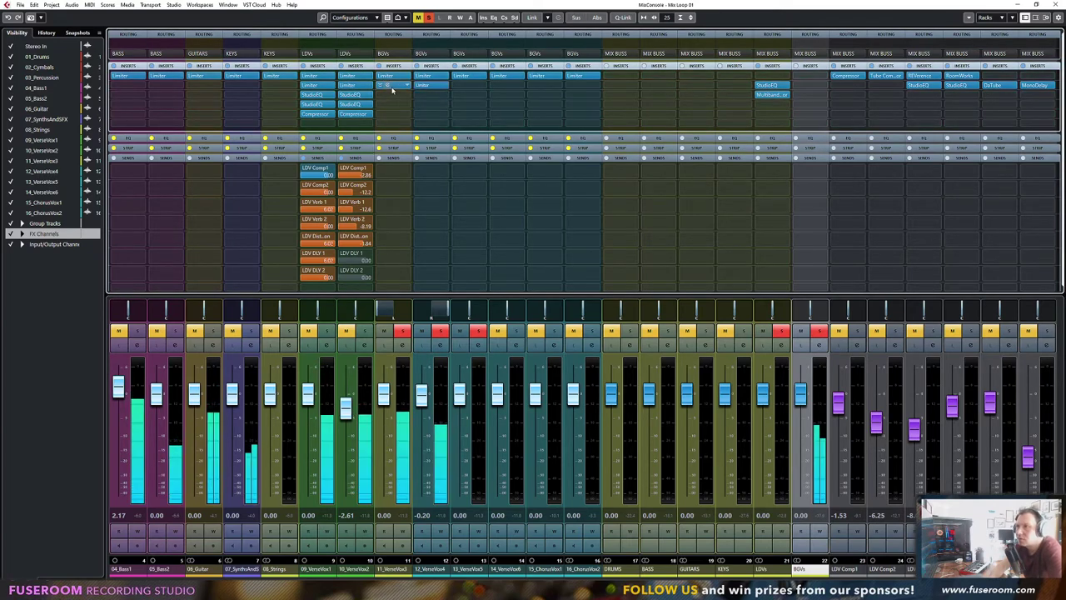
{"action": "double_click", "coordinate": [393, 88]}
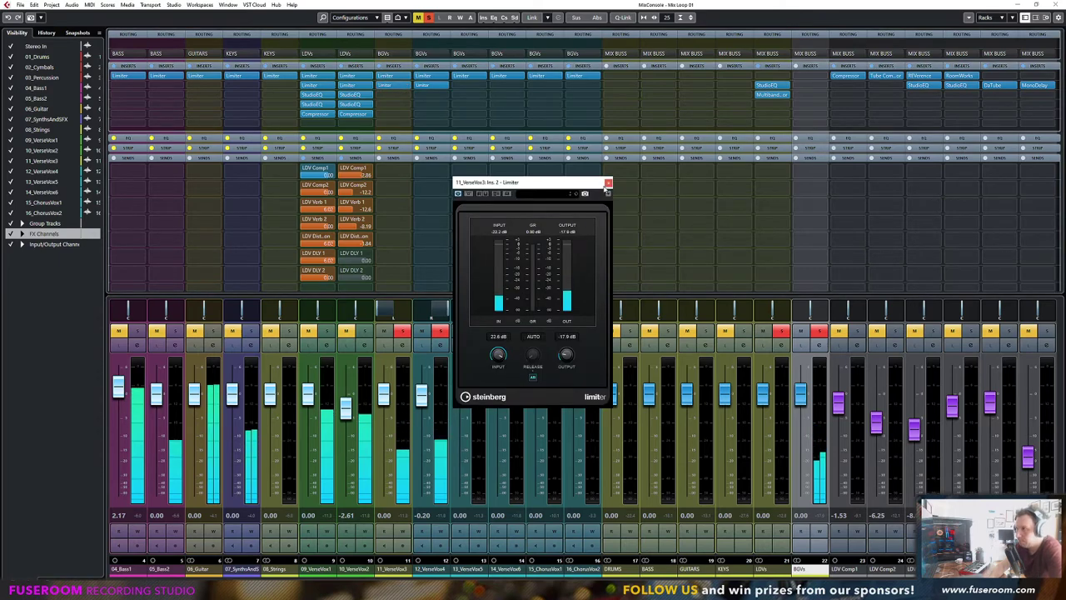
{"action": "left_click_drag", "start_coordinate": [554, 196], "coordinate": [696, 196]}
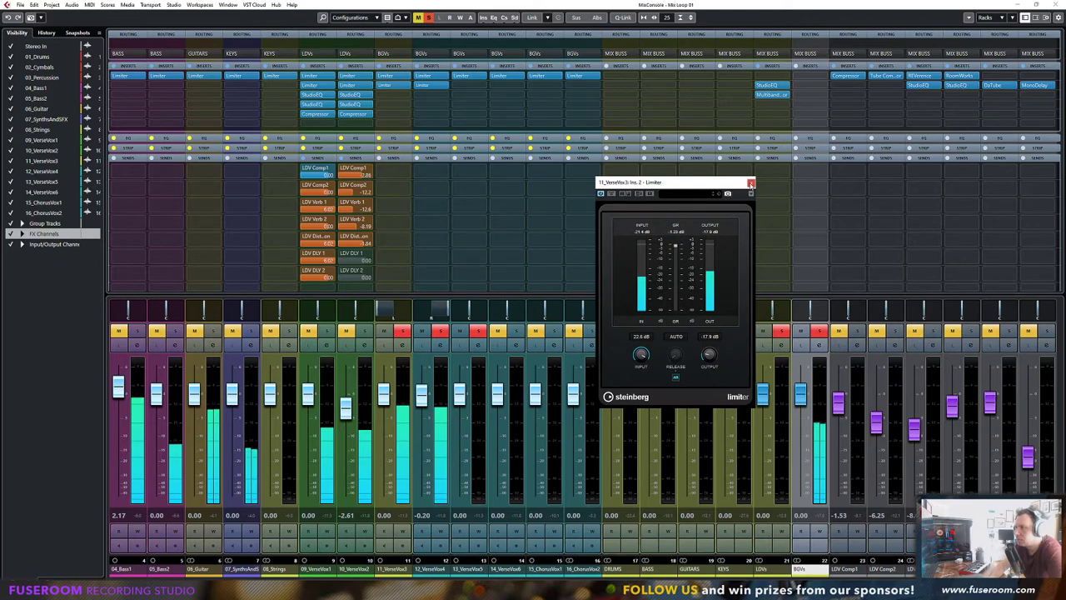
{"action": "left_click", "coordinate": [751, 183]}
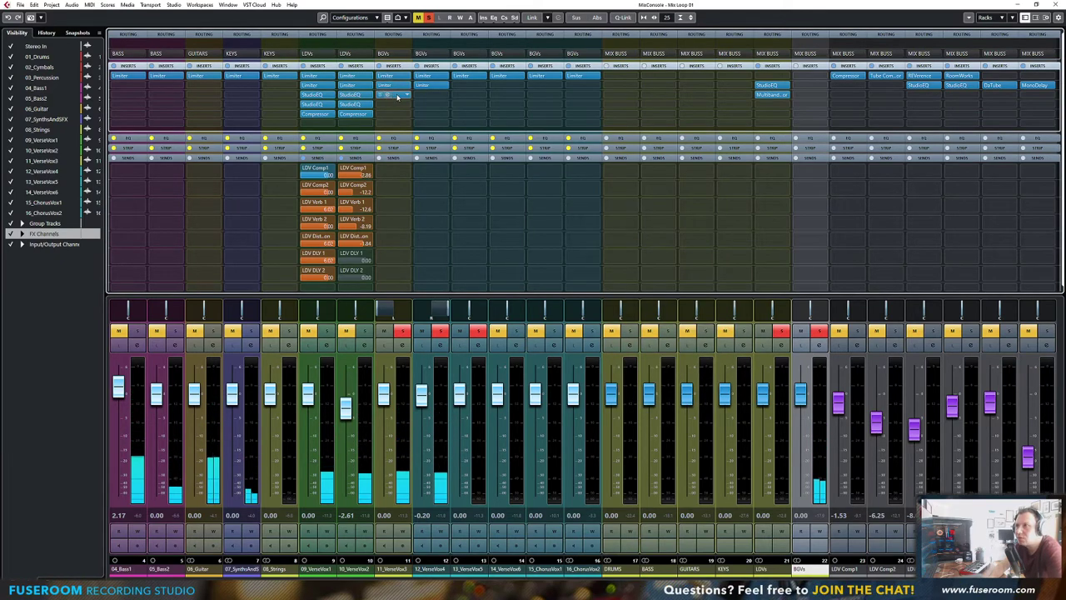
In the StudioEQ on 11_VerseVox3, cut the low shelf around 200 Hz and boost the high shelf about 9 dB near 7.8 kHz
{"action": "left_click", "coordinate": [397, 97]}
{"action": "left_click_drag", "start_coordinate": [540, 182], "coordinate": [628, 175]}
{"action": "left_click_drag", "start_coordinate": [539, 256], "coordinate": [552, 274]}
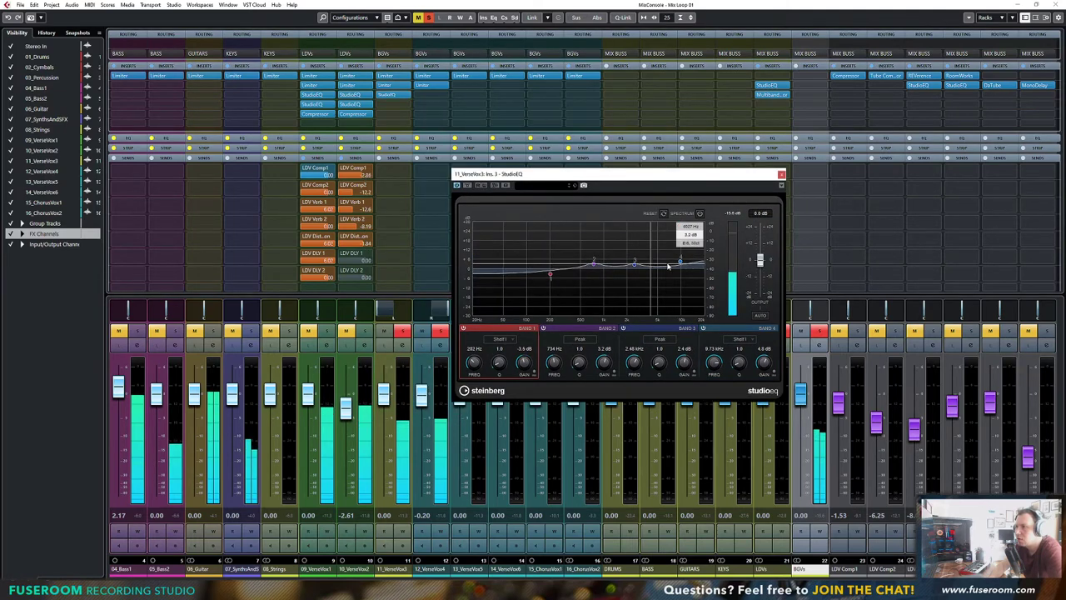
{"action": "left_click_drag", "start_coordinate": [680, 259], "coordinate": [674, 256]}
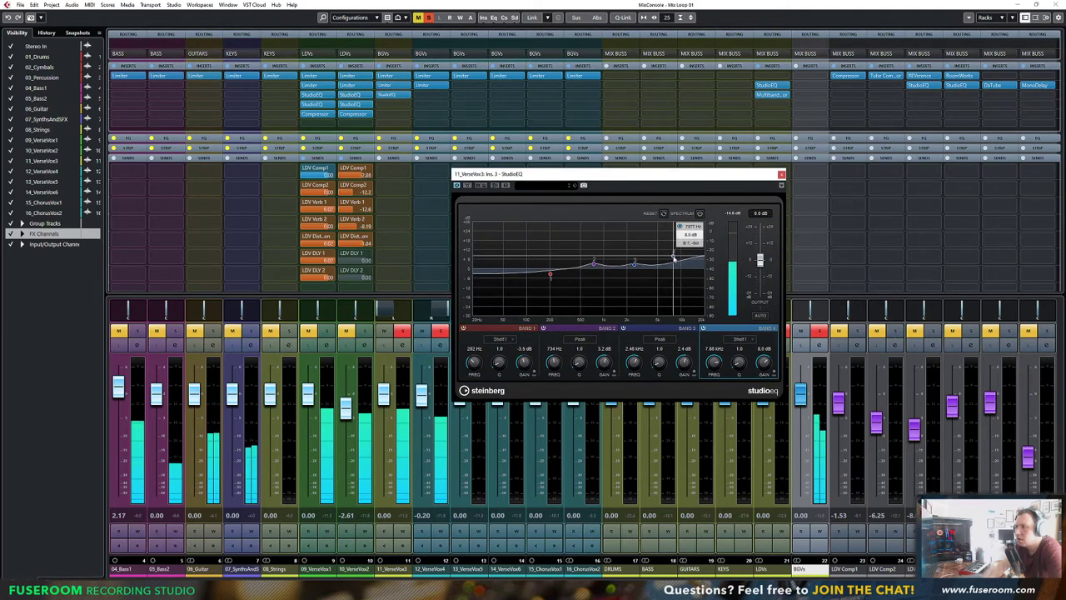
Copy the adjusted StudioEQ to the third insert of 12_VerseVox4 and set that channel's fader to 0.00 dB
{"action": "left_click_drag", "start_coordinate": [392, 94], "coordinate": [432, 94]}
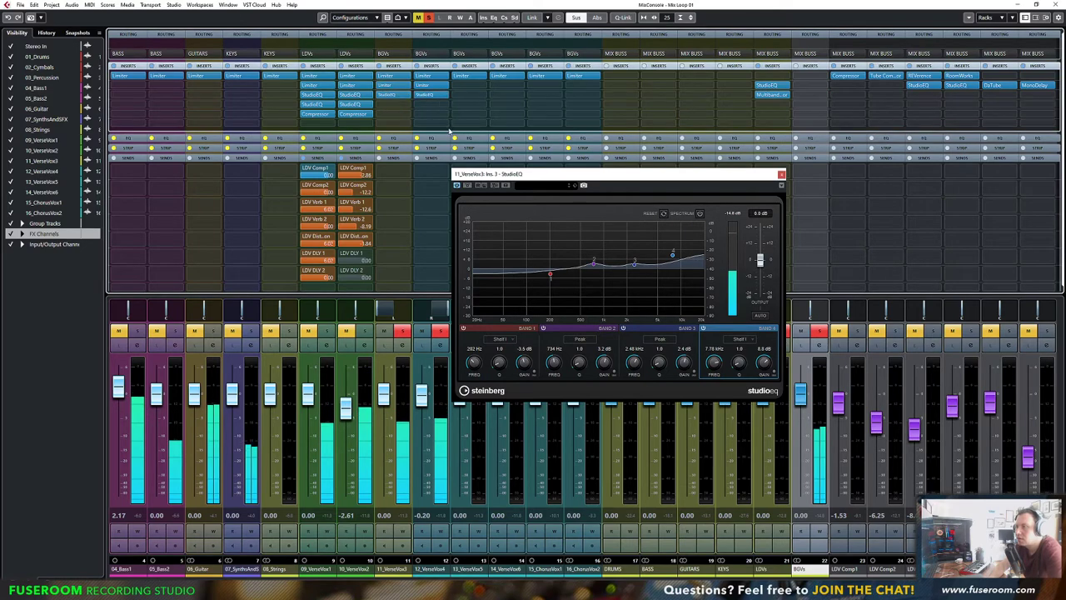
{"action": "left_click_drag", "start_coordinate": [429, 410], "coordinate": [427, 404]}
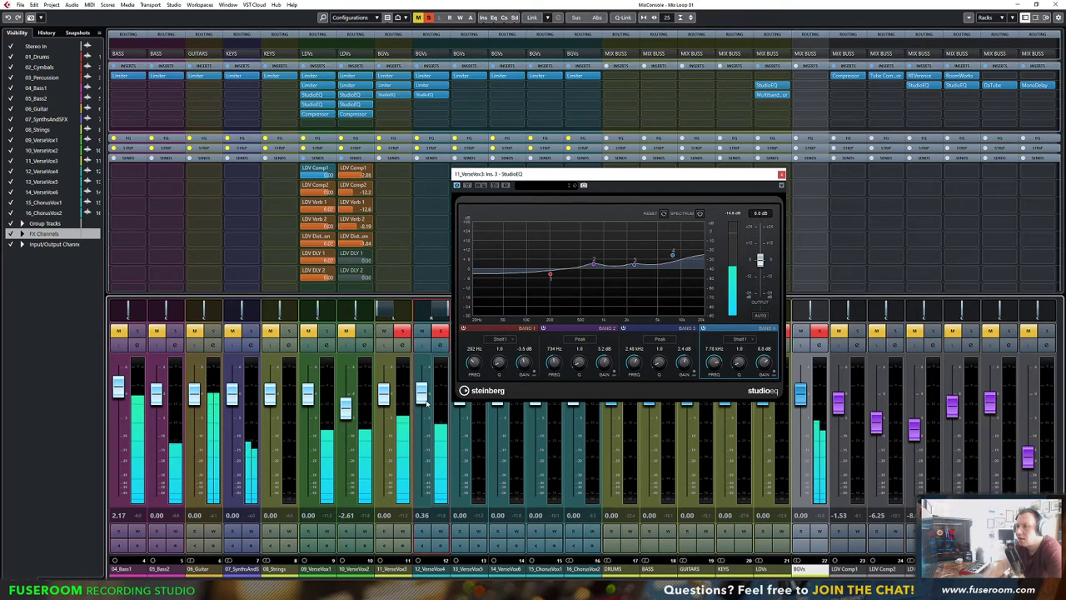
{"action": "left_click", "coordinate": [780, 174]}
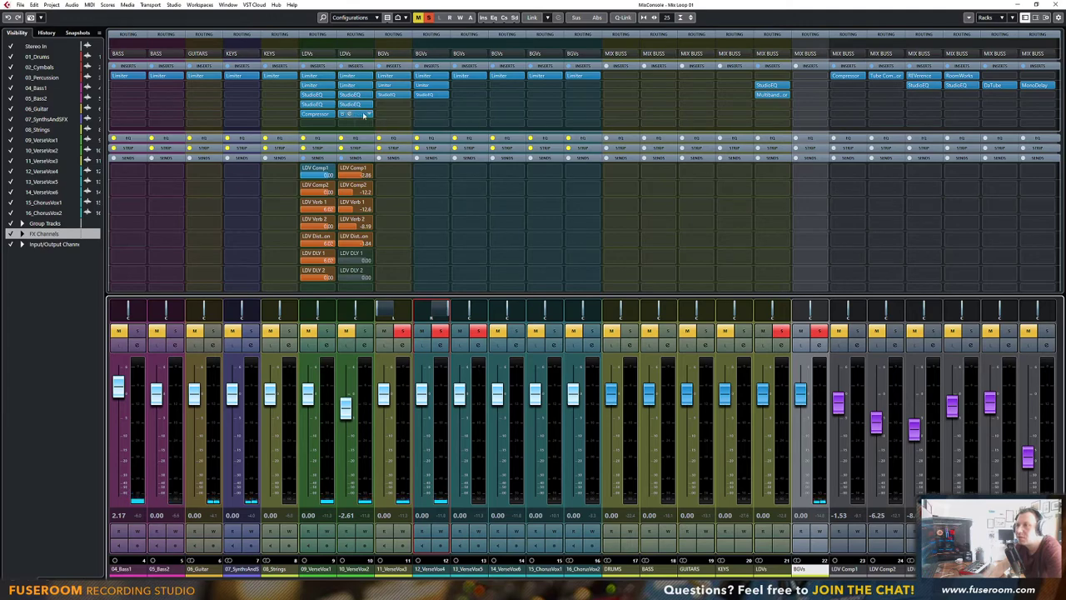
Copy the Compressor and the fourth-insert StudioEQ from 10_VerseVox2 to the matching inserts of 11_VerseVox3 and 12_VerseVox4
{"action": "left_click_drag", "start_coordinate": [357, 117], "coordinate": [415, 114]}
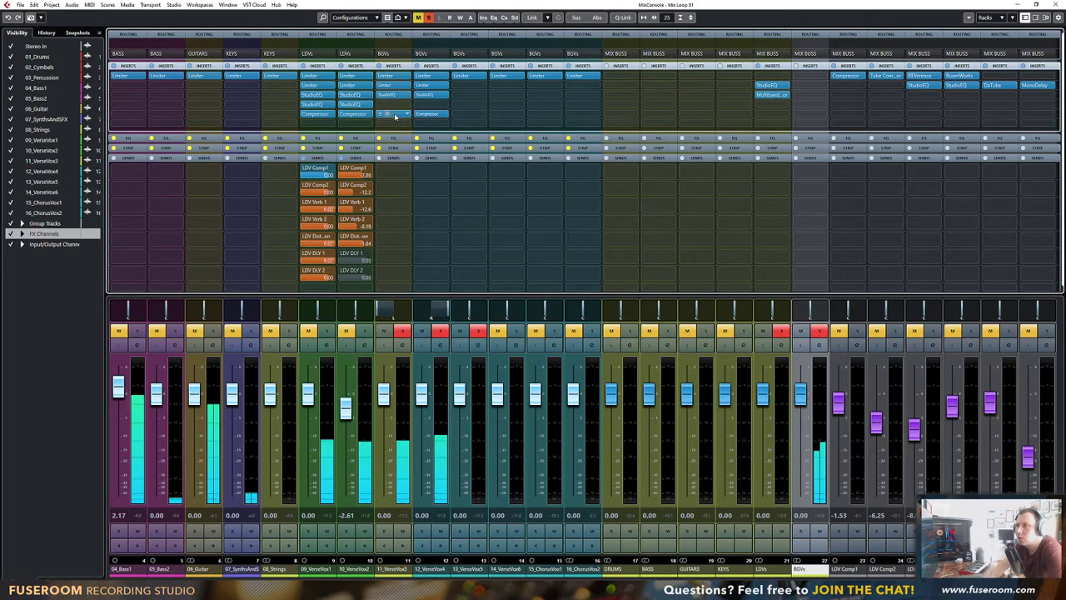
{"action": "left_click", "coordinate": [394, 114]}
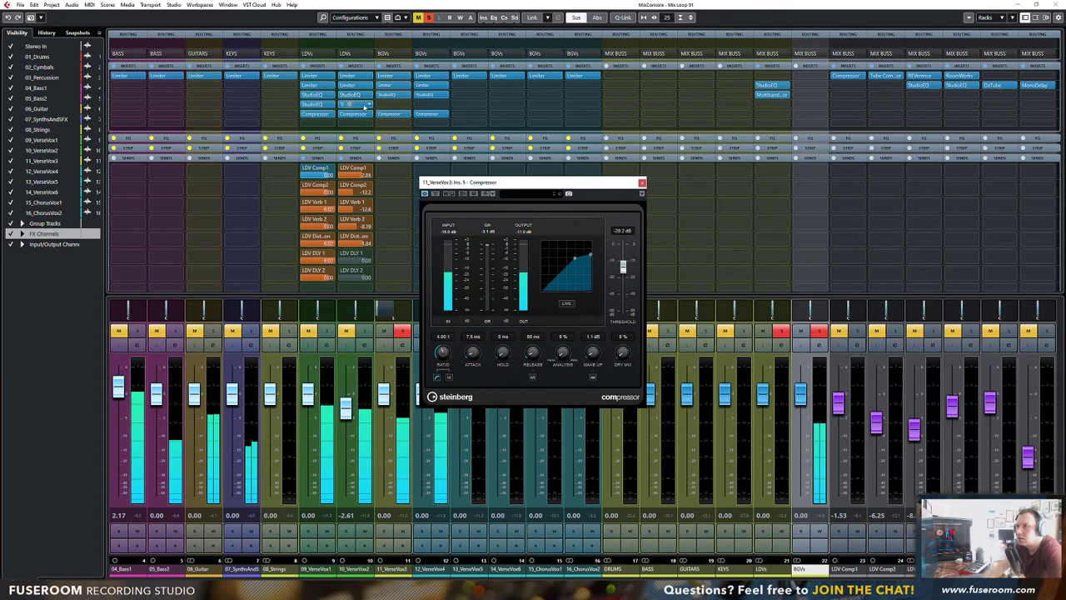
{"action": "left_click_drag", "start_coordinate": [364, 104], "coordinate": [429, 106]}
Set the fourth-insert StudioEQ low cut to 155 Hz on 11_VerseVox3 and 331 Hz on 12_VerseVox4, closing both editors
{"action": "left_click", "coordinate": [390, 105]}
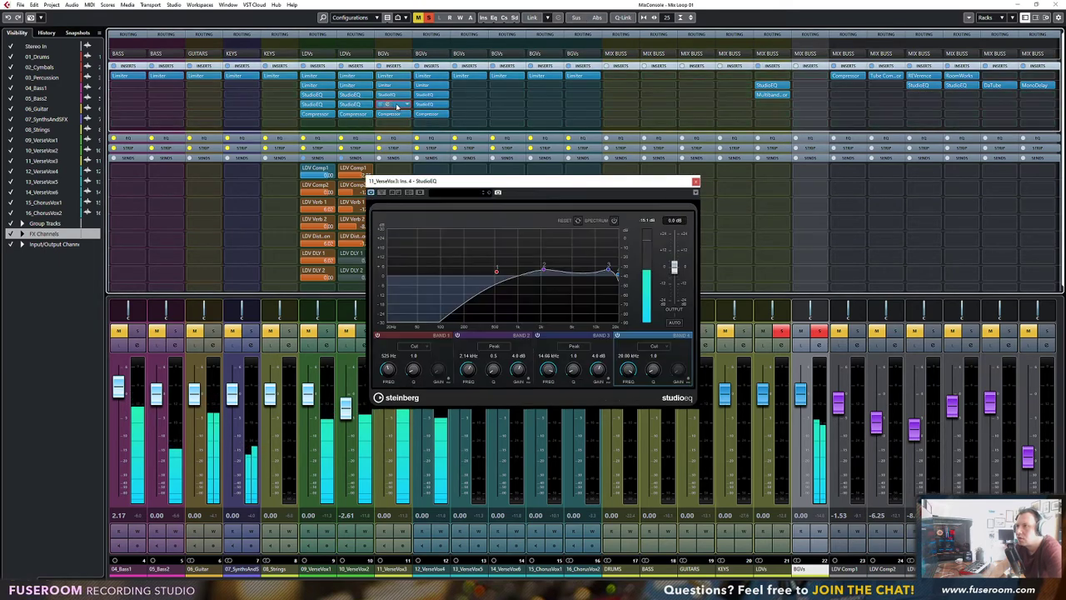
{"action": "left_click_drag", "start_coordinate": [426, 279], "coordinate": [486, 278]}
{"action": "left_click", "coordinate": [432, 104]}
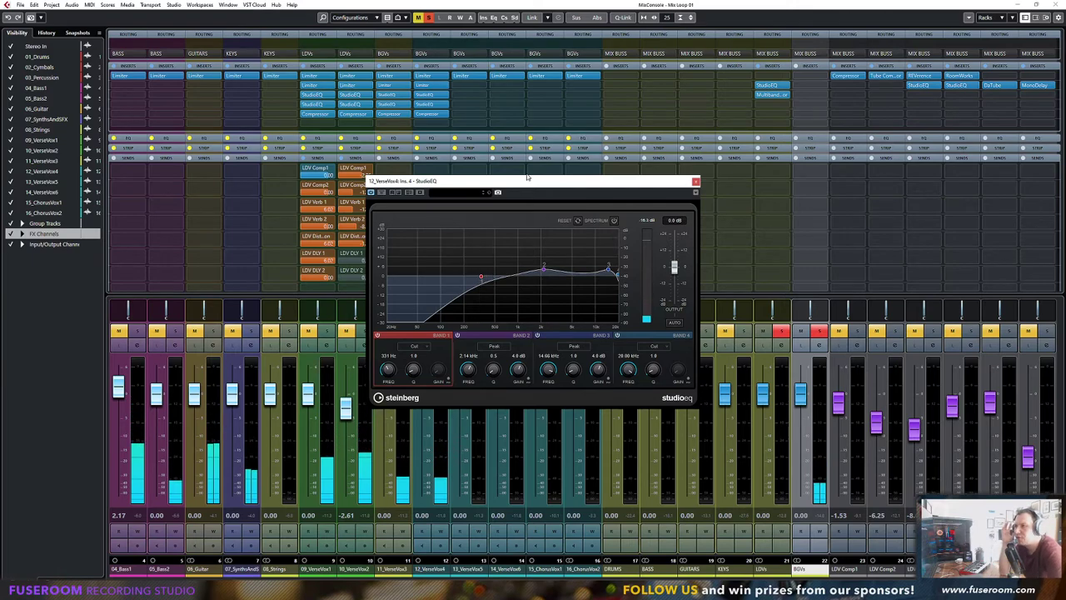
{"action": "left_click_drag", "start_coordinate": [500, 180], "coordinate": [621, 208]}
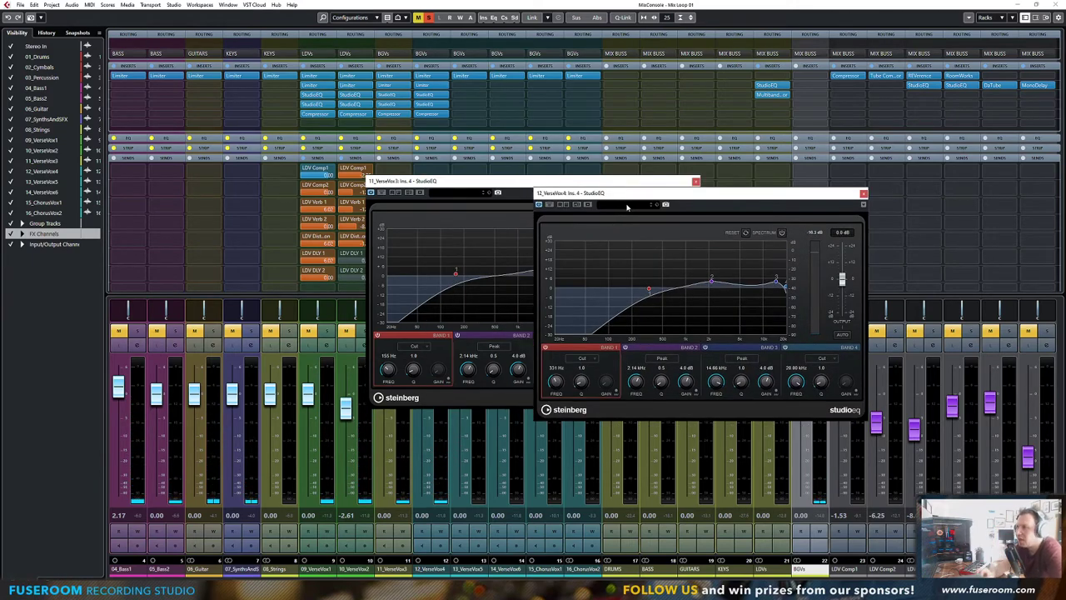
{"action": "left_click_drag", "start_coordinate": [629, 205], "coordinate": [607, 206]}
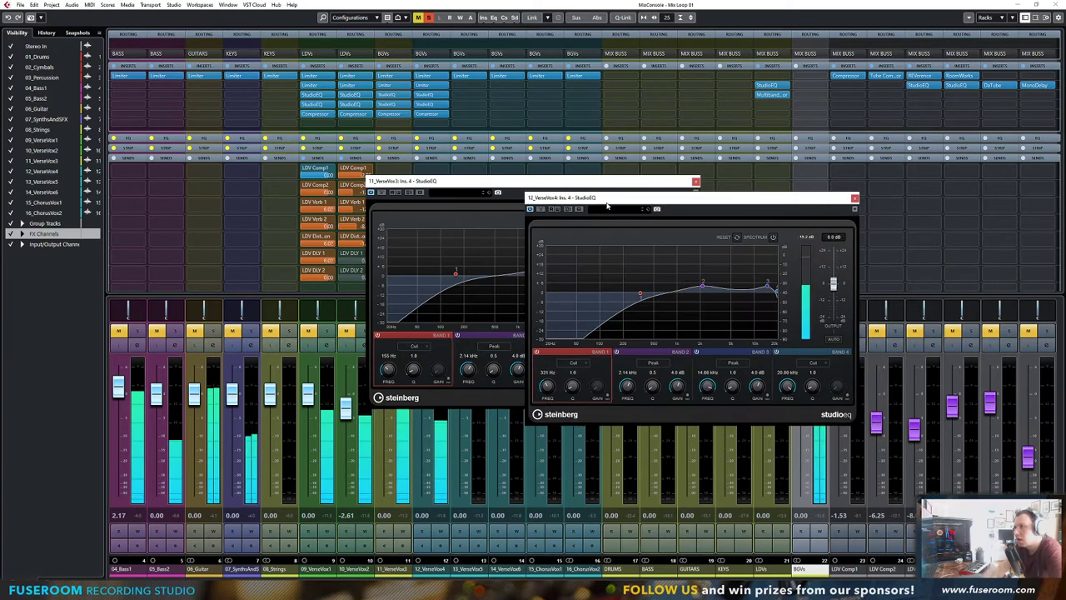
{"action": "left_click", "coordinate": [855, 199]}
{"action": "left_click", "coordinate": [697, 181]}
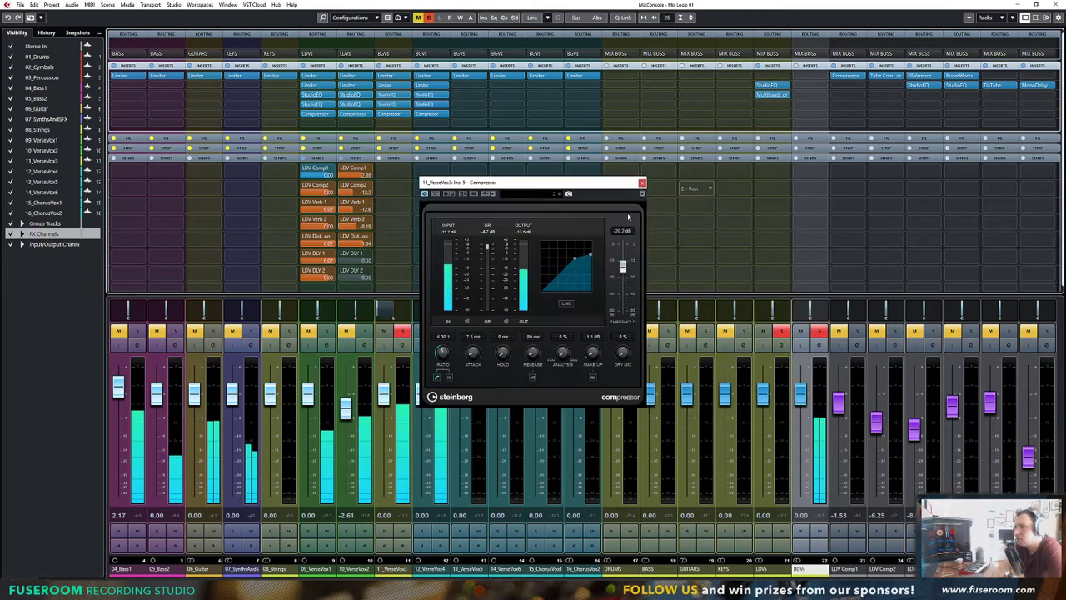
Solo both lead vocal channels again and set the faders of 09_VerseVox1 to -0.63 dB and 10_VerseVox2 to -2.26 dB
{"action": "left_click", "coordinate": [326, 331]}
{"action": "left_click", "coordinate": [364, 332]}
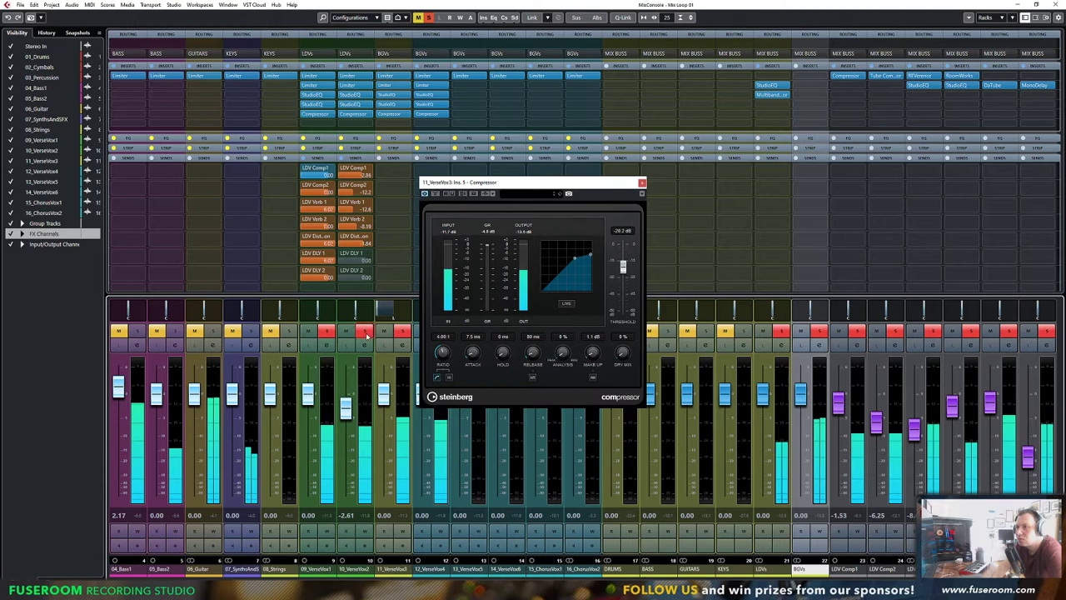
{"action": "left_click", "coordinate": [642, 183]}
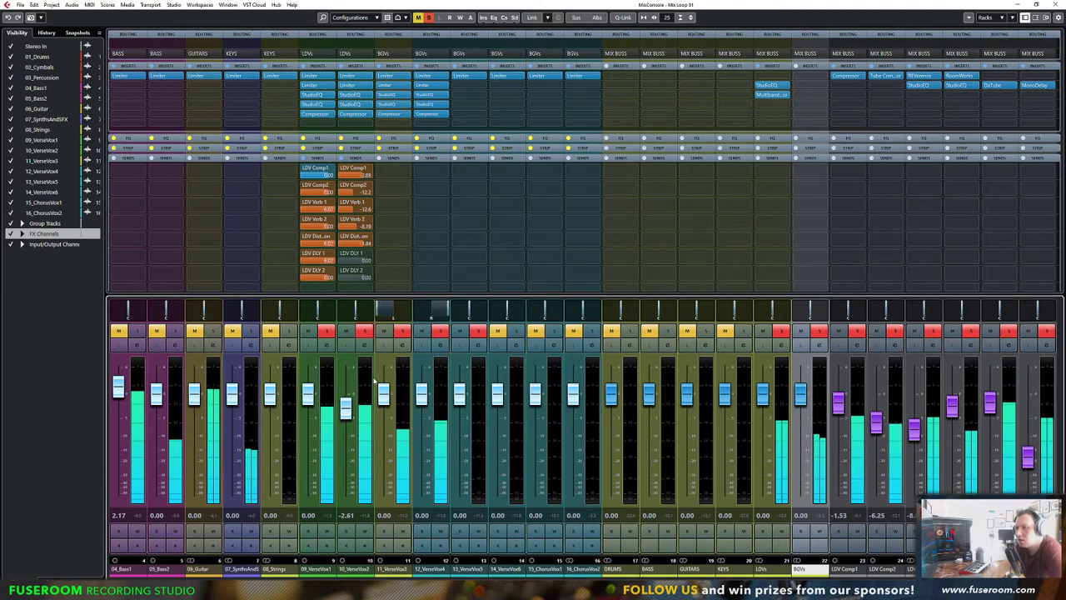
{"action": "left_click_drag", "start_coordinate": [307, 390], "coordinate": [312, 401]}
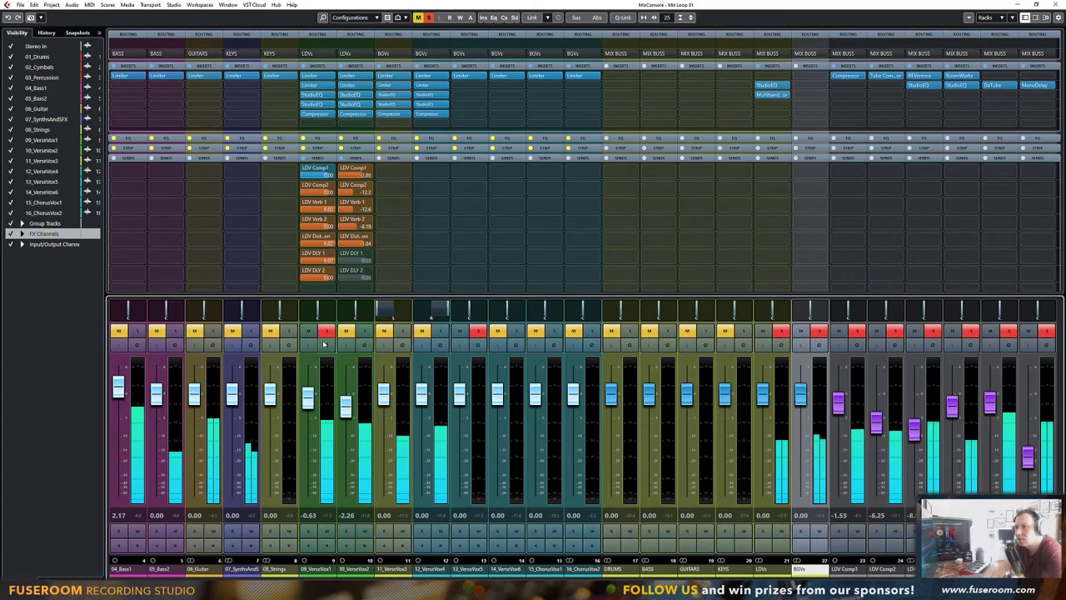
Add a MultibandCompressor to the sixth insert slot of 09_VerseVox1
{"action": "left_click", "coordinate": [320, 124]}
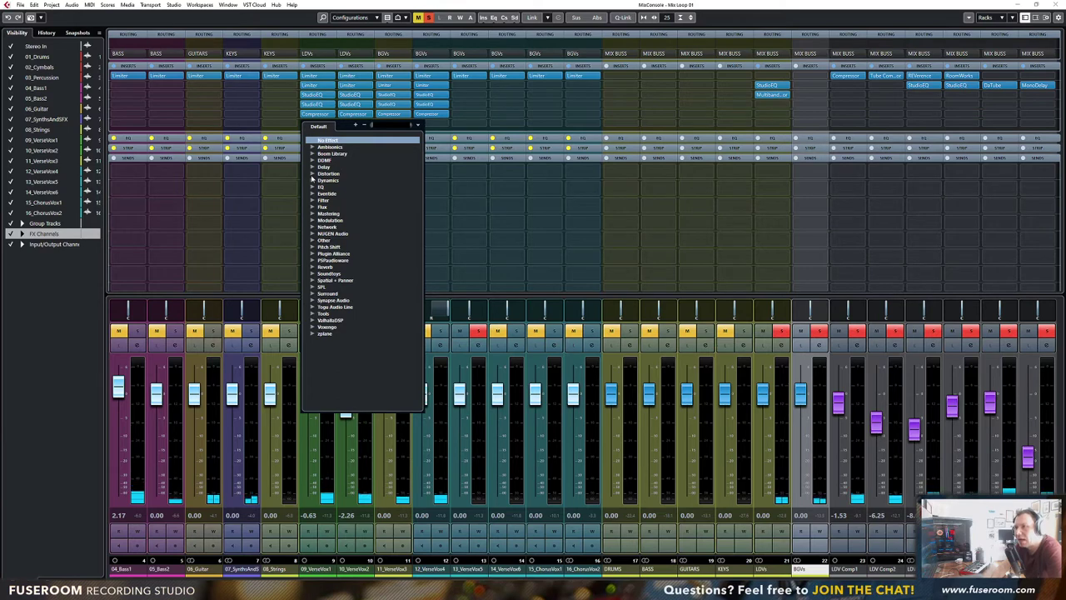
{"action": "left_click", "coordinate": [312, 180]}
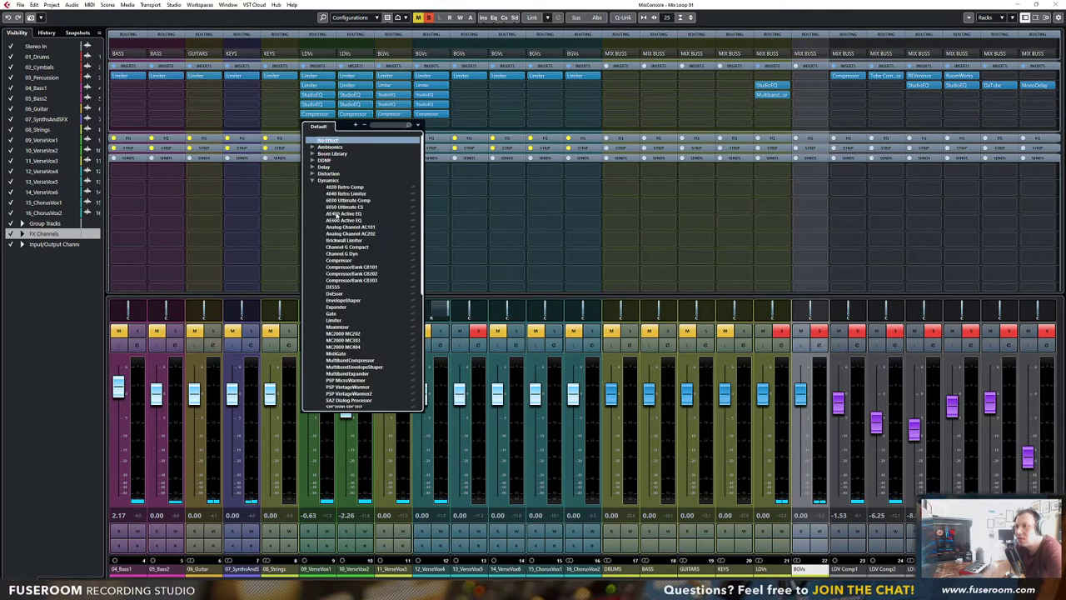
{"action": "left_click", "coordinate": [377, 125]}
{"action": "type", "text": "mul"}
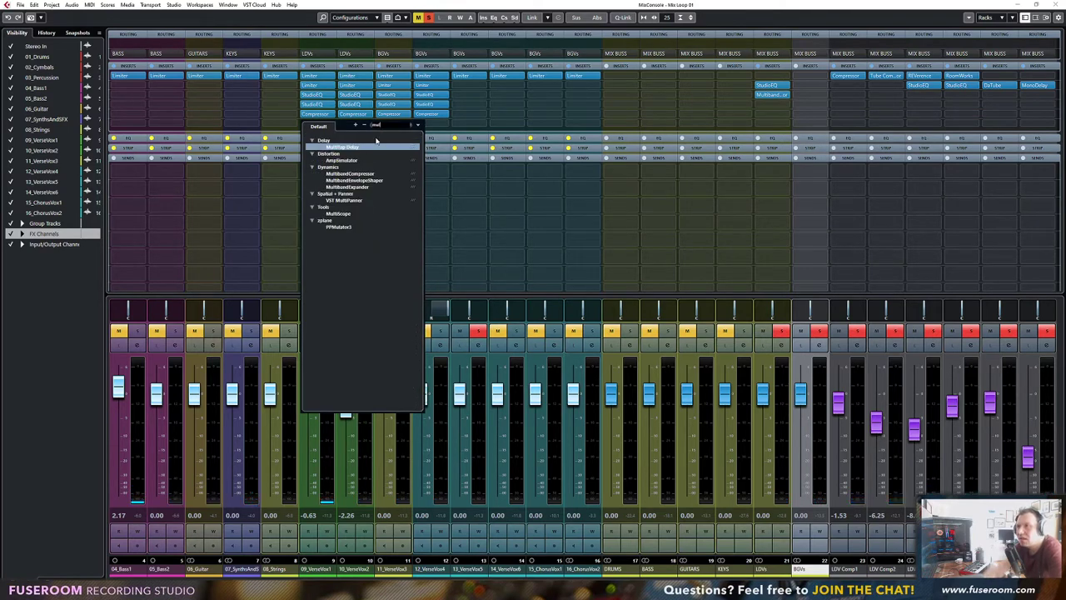
{"action": "left_click", "coordinate": [348, 174]}
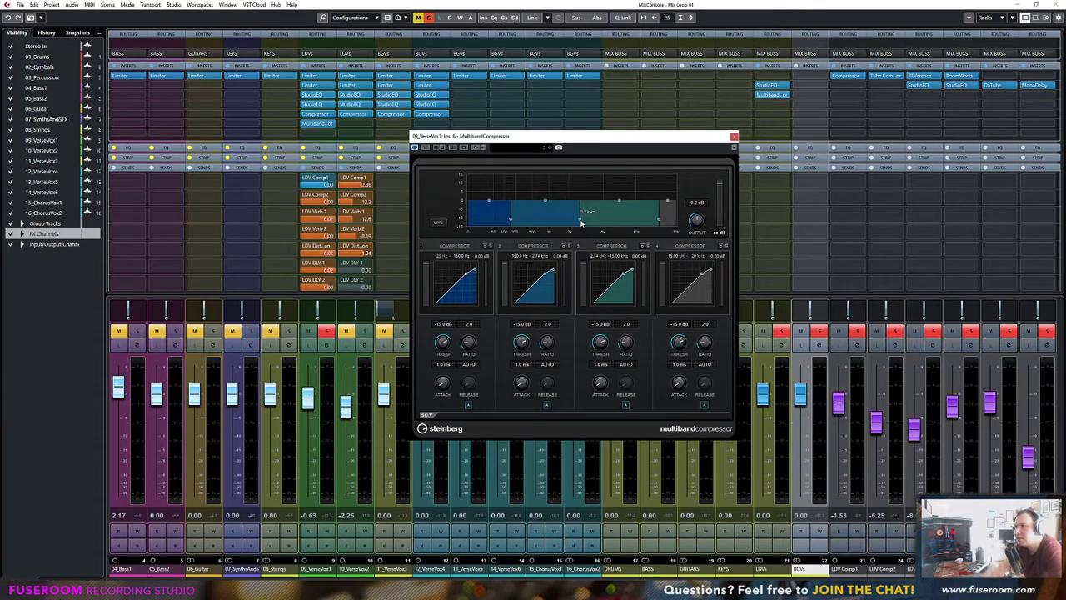
Solo the compressor's second band during playback and set its crossovers to about 123.5 Hz and 1.5 kHz
{"action": "key", "text": "space"}
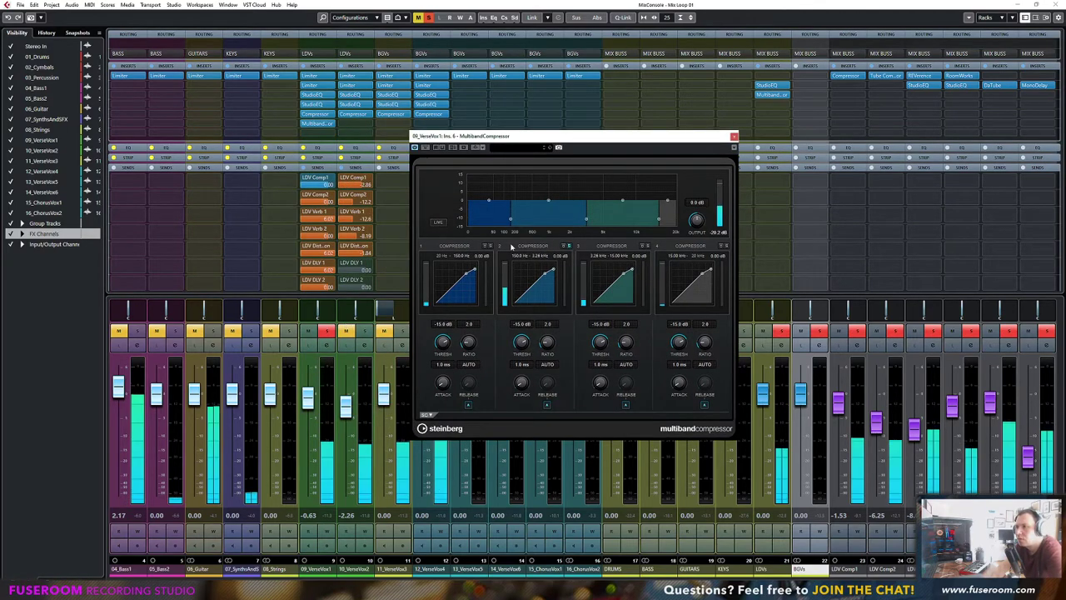
{"action": "left_click_drag", "start_coordinate": [511, 218], "coordinate": [560, 221]}
{"action": "key", "text": "space"}
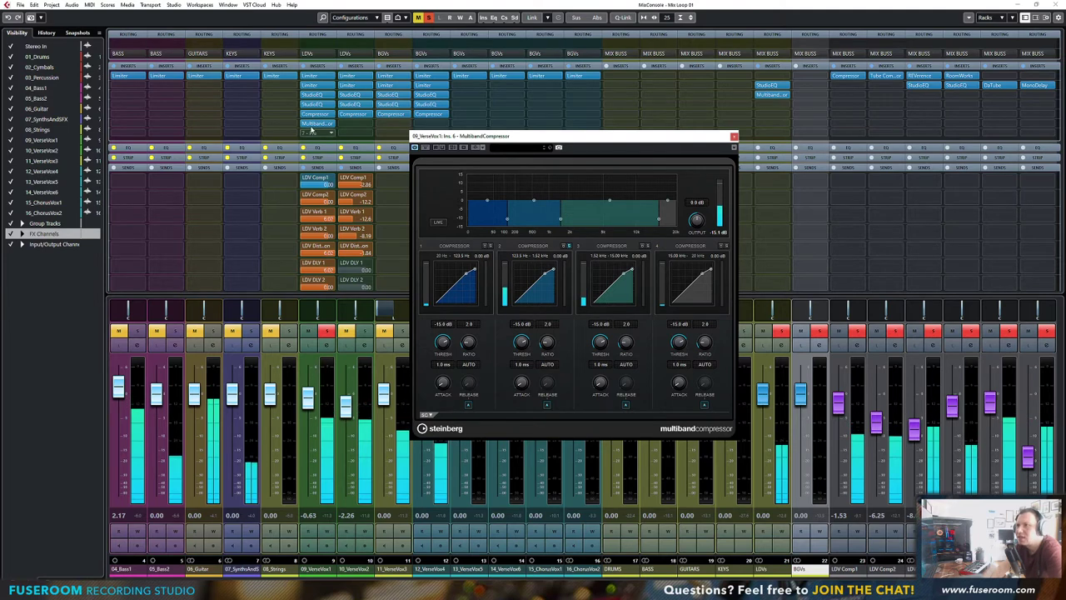
Move the MultibandCompressor to the second insert of 09_VerseVox1, bypass the inserts after it and resume playback
{"action": "left_click_drag", "start_coordinate": [321, 123], "coordinate": [322, 87]}
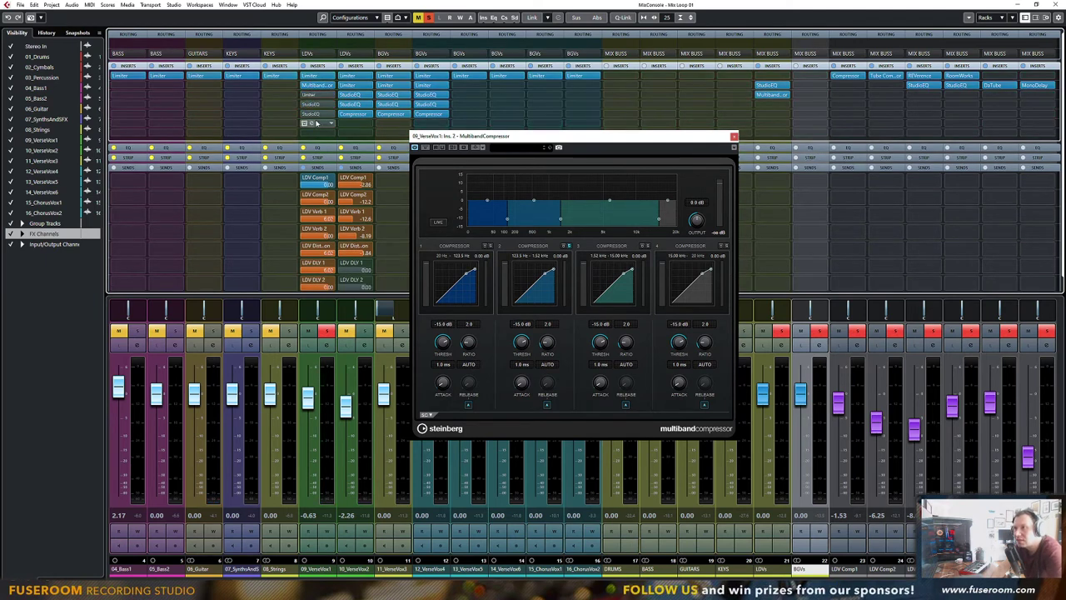
{"action": "key", "text": "space"}
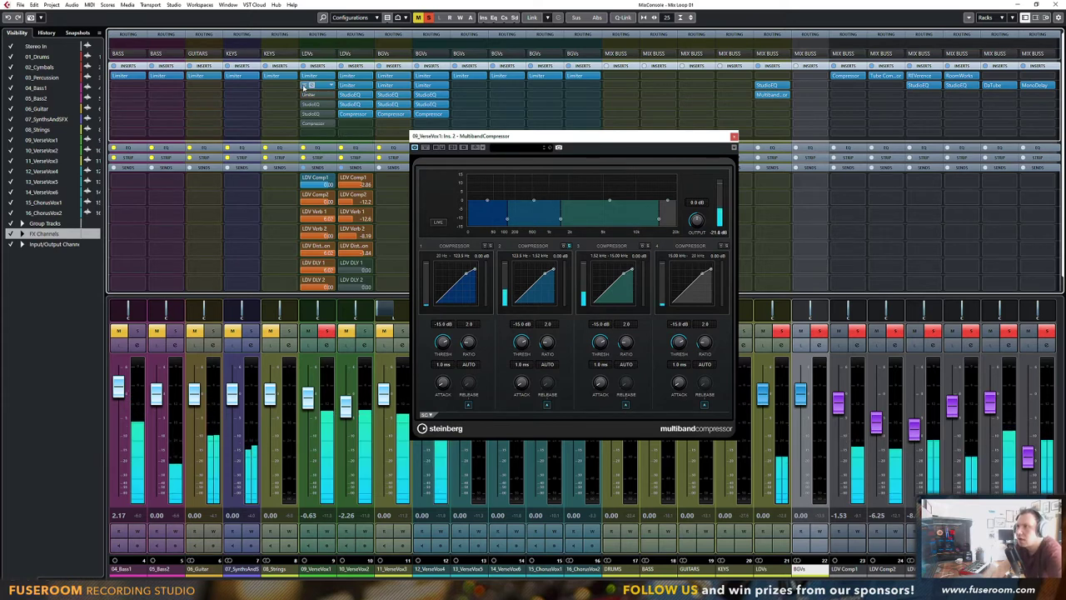
Narrow the compressor's third band to about 600 Hz to 1.9 kHz while soloing it, and unsolo it
{"action": "mouse_move", "coordinate": [558, 227]}
{"action": "left_mouse_down"}
{"action": "mouse_move", "coordinate": [583, 223]}
{"action": "mouse_move", "coordinate": [503, 221]}
{"action": "mouse_move", "coordinate": [570, 221]}
{"action": "mouse_move", "coordinate": [545, 222]}
{"action": "left_mouse_up"}
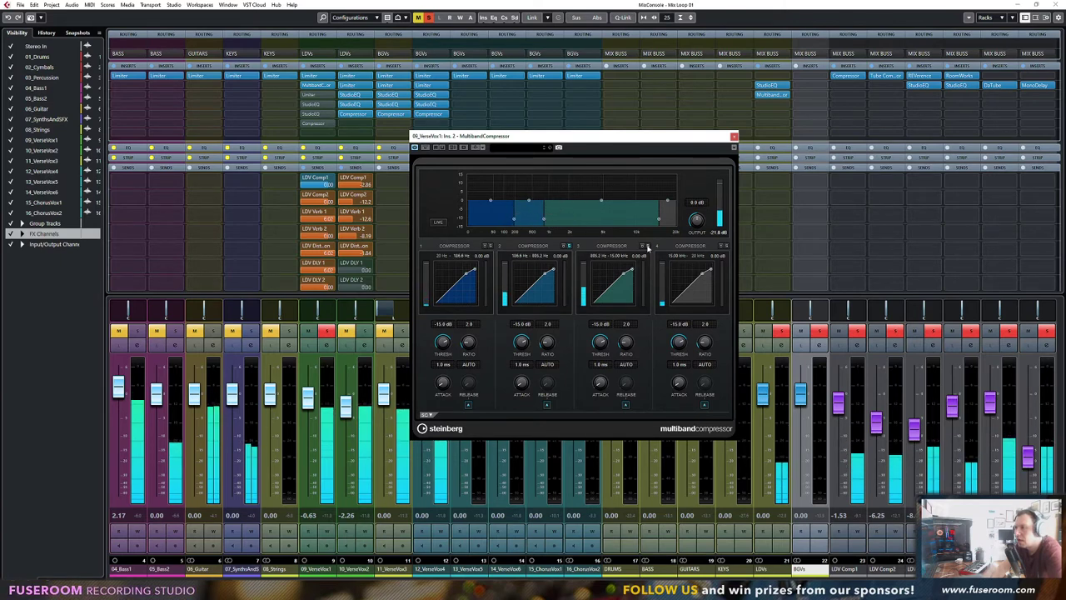
{"action": "left_click_drag", "start_coordinate": [660, 221], "coordinate": [573, 220]}
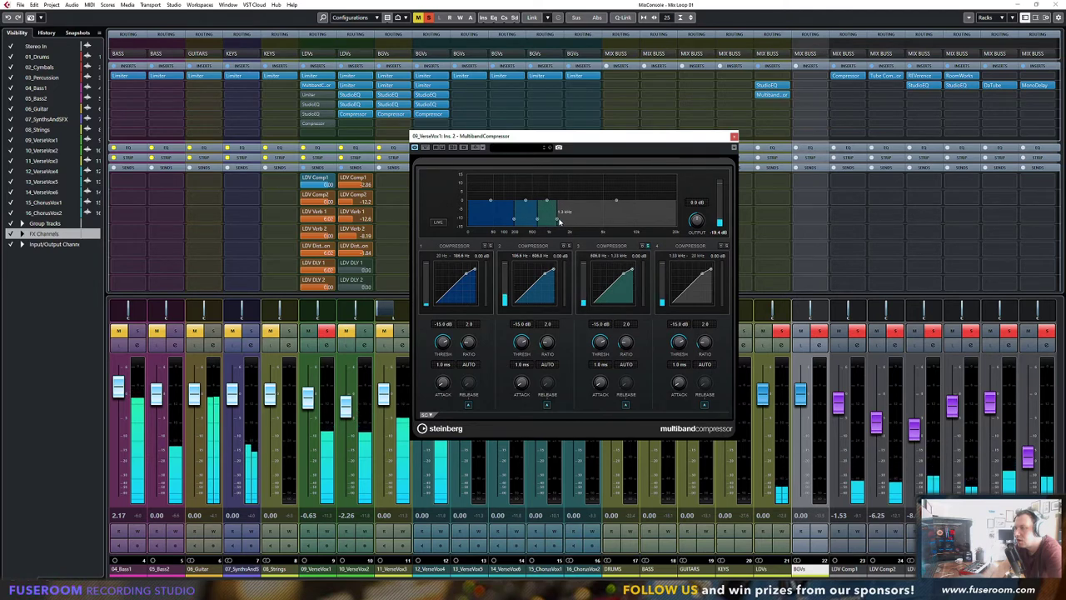
{"action": "left_click_drag", "start_coordinate": [560, 221], "coordinate": [570, 220]}
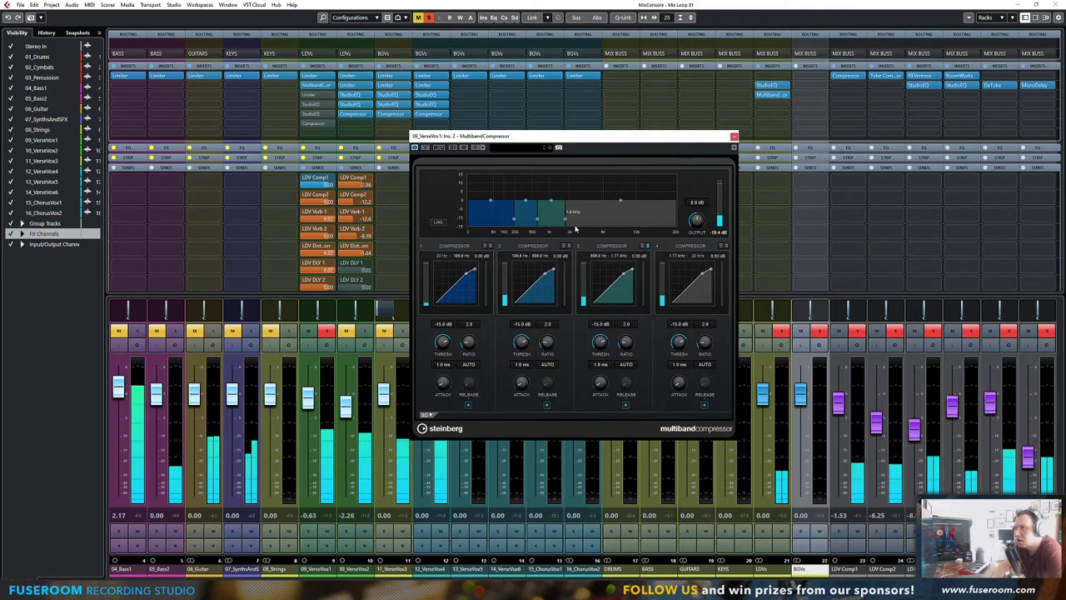
{"action": "left_click", "coordinate": [649, 246]}
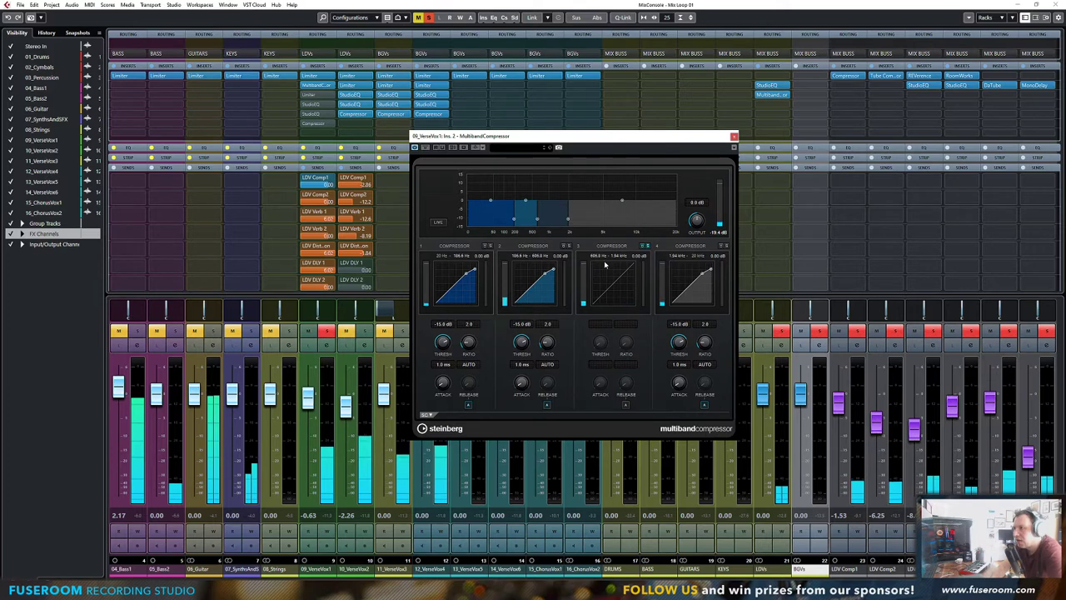
{"action": "left_click", "coordinate": [647, 246]}
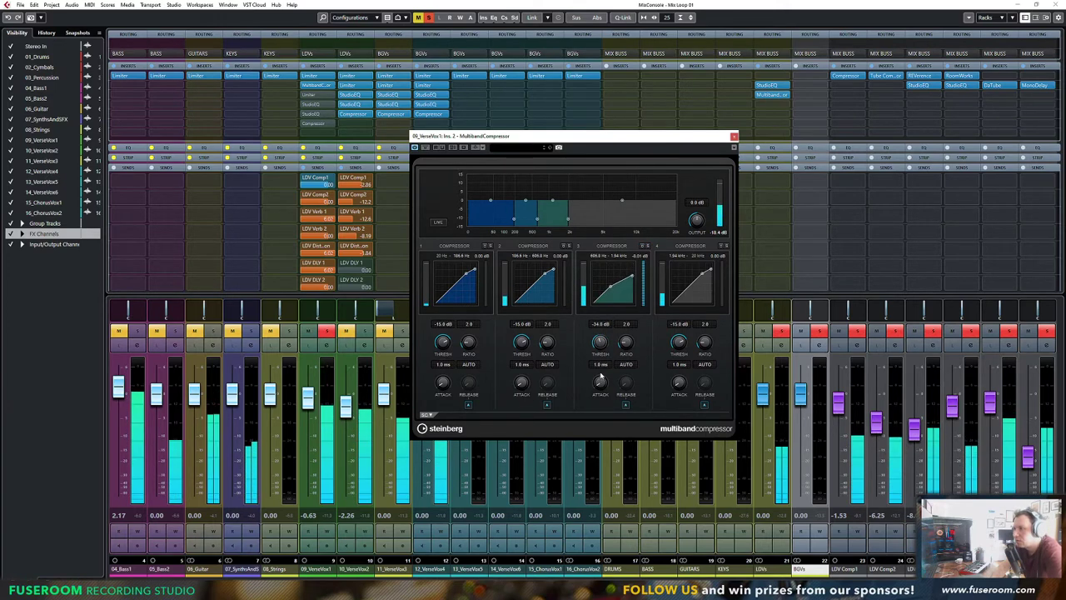
Set the thresholds to -32.4 dB on band 3 and -33.0 dB on band 2, with the output gain at 0.7 dB
{"action": "left_click_drag", "start_coordinate": [602, 371], "coordinate": [602, 373]}
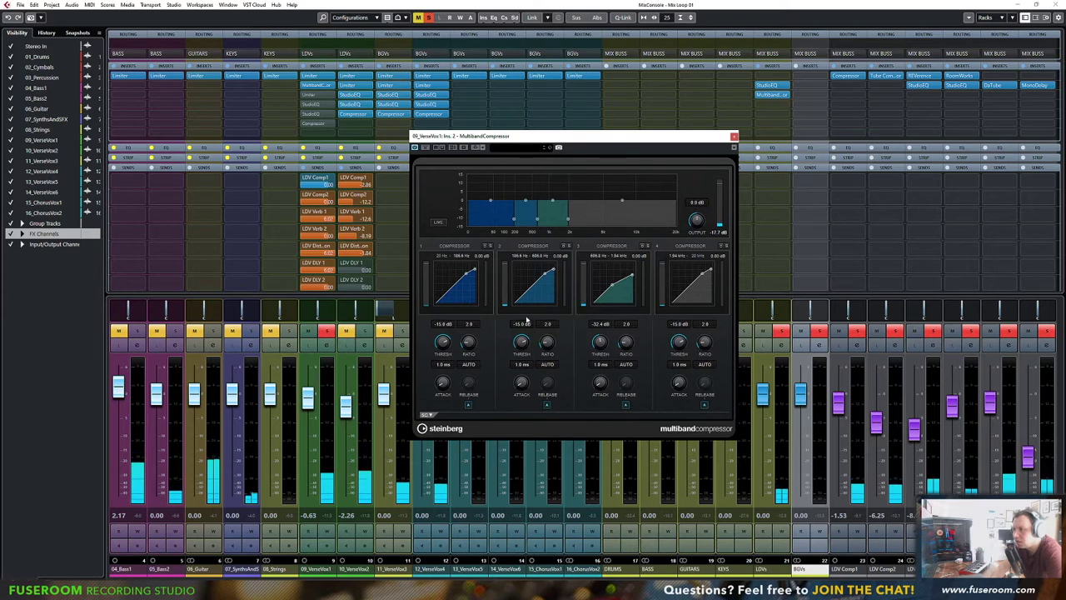
{"action": "left_click_drag", "start_coordinate": [522, 341], "coordinate": [522, 406]}
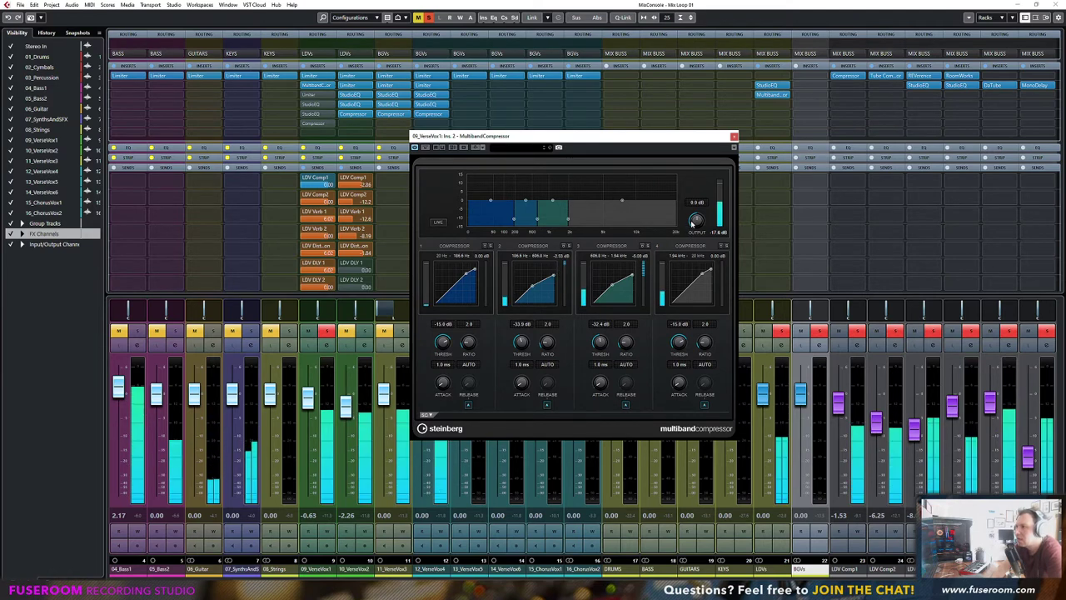
{"action": "left_click_drag", "start_coordinate": [692, 223], "coordinate": [692, 226]}
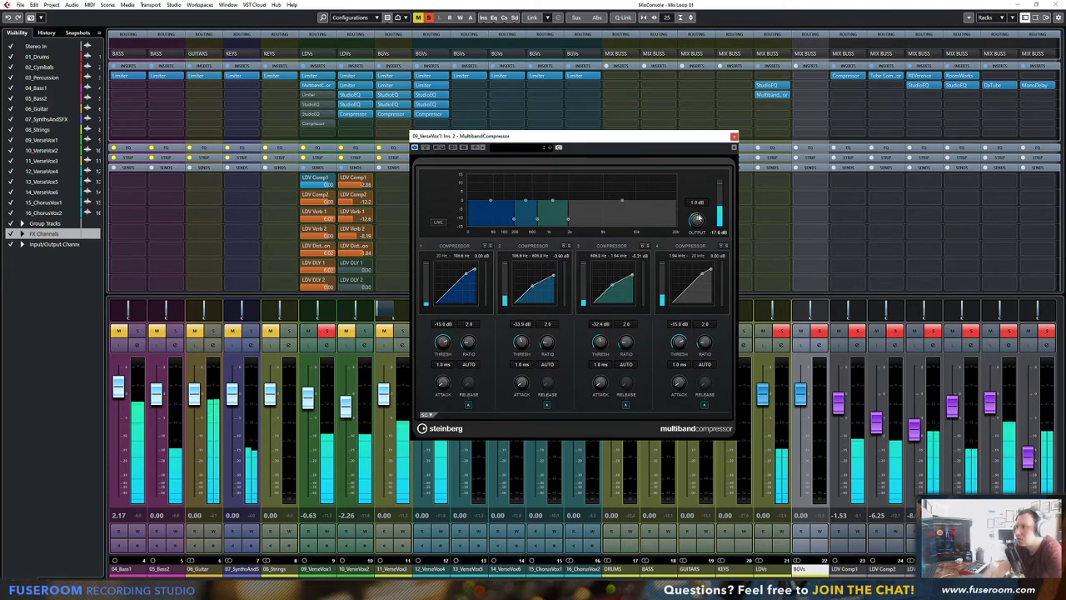
{"action": "left_click_drag", "start_coordinate": [698, 218], "coordinate": [695, 220]}
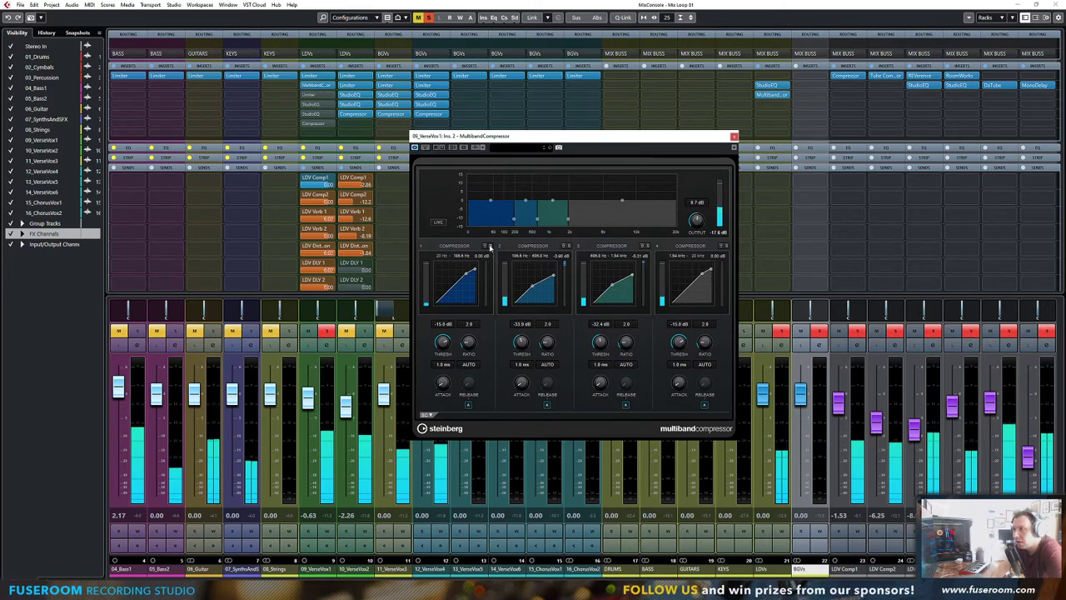
Set band 1 to a ratio of 5.4 with a threshold of about -38 dB, and reactivate the bypassed inserts of 09_VerseVox1
{"action": "left_click_drag", "start_coordinate": [454, 343], "coordinate": [439, 363]}
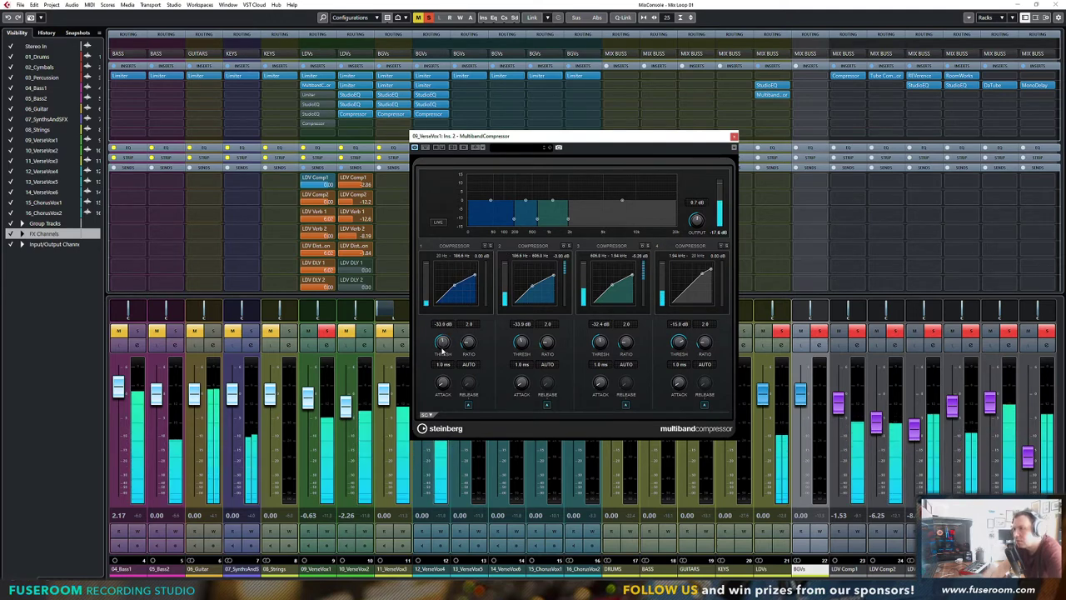
{"action": "left_click_drag", "start_coordinate": [443, 349], "coordinate": [445, 381]}
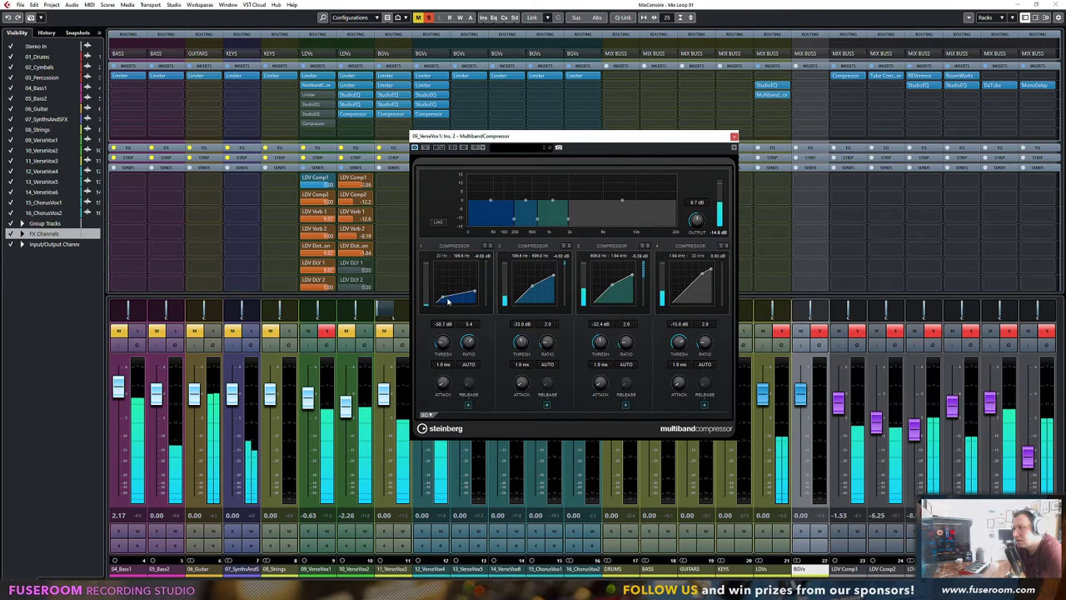
{"action": "left_click_drag", "start_coordinate": [448, 302], "coordinate": [455, 290]}
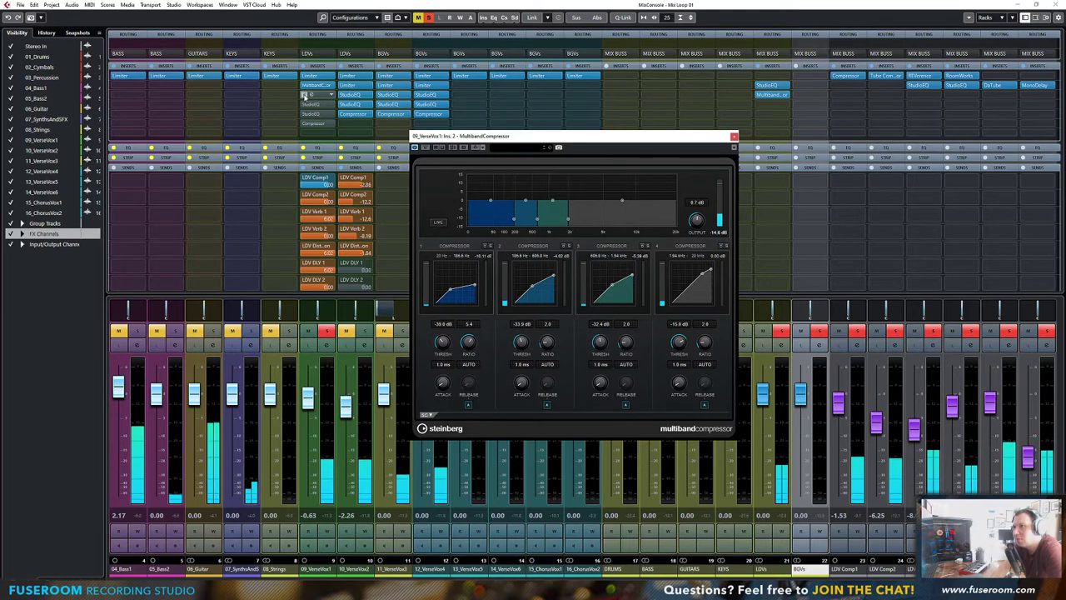
{"action": "left_click", "coordinate": [305, 95]}
{"action": "left_click", "coordinate": [305, 105]}
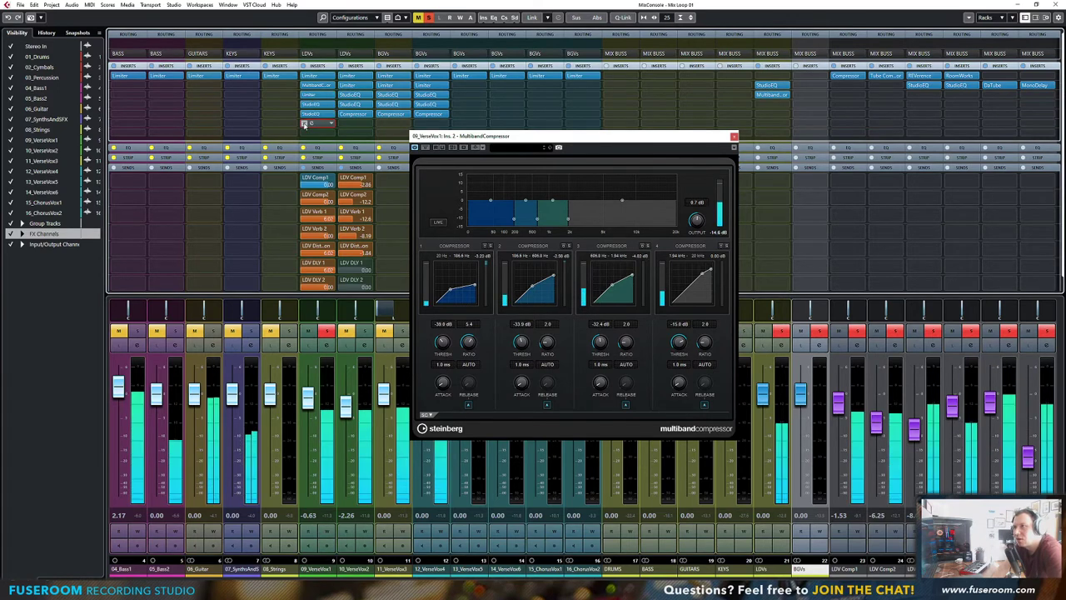
Lower band 1's threshold further, bypass that band and reduce its upper crossover to about 50 Hz
{"action": "left_click_drag", "start_coordinate": [450, 291], "coordinate": [448, 305]}
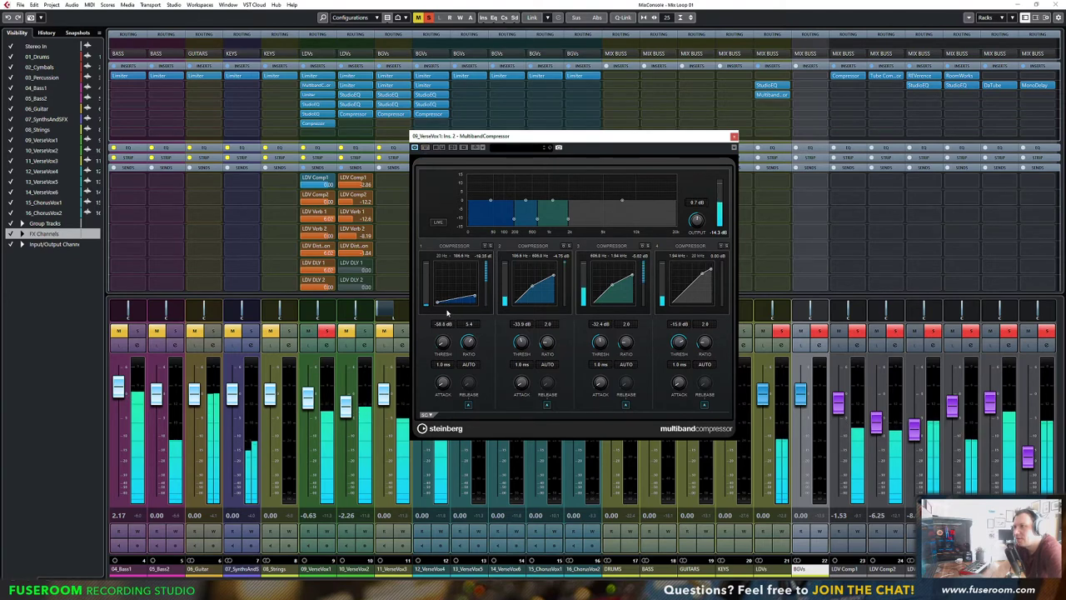
{"action": "left_click", "coordinate": [487, 246]}
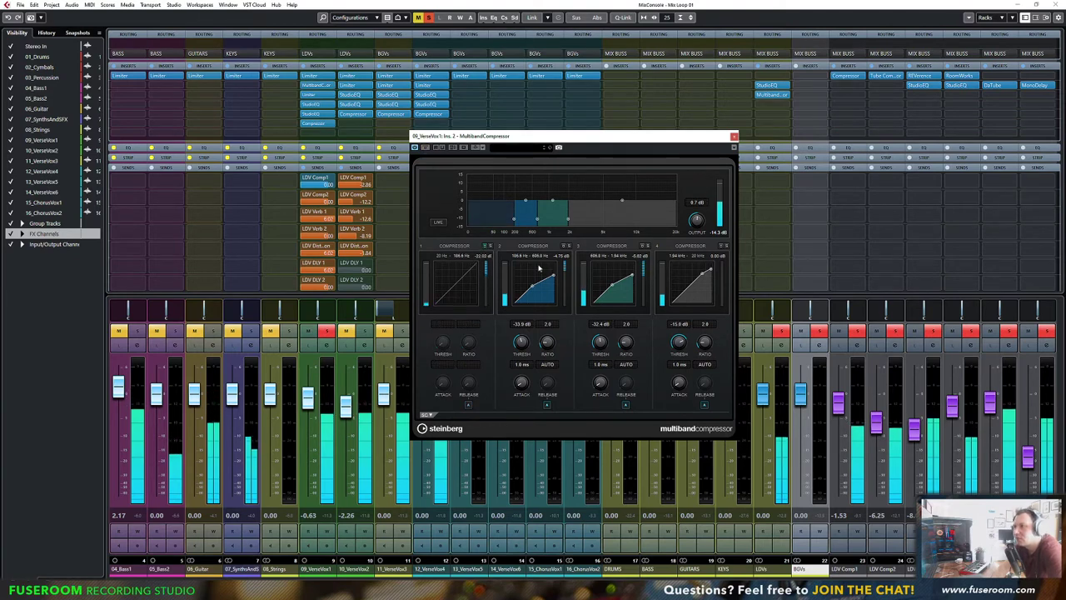
{"action": "left_click_drag", "start_coordinate": [515, 221], "coordinate": [497, 222]}
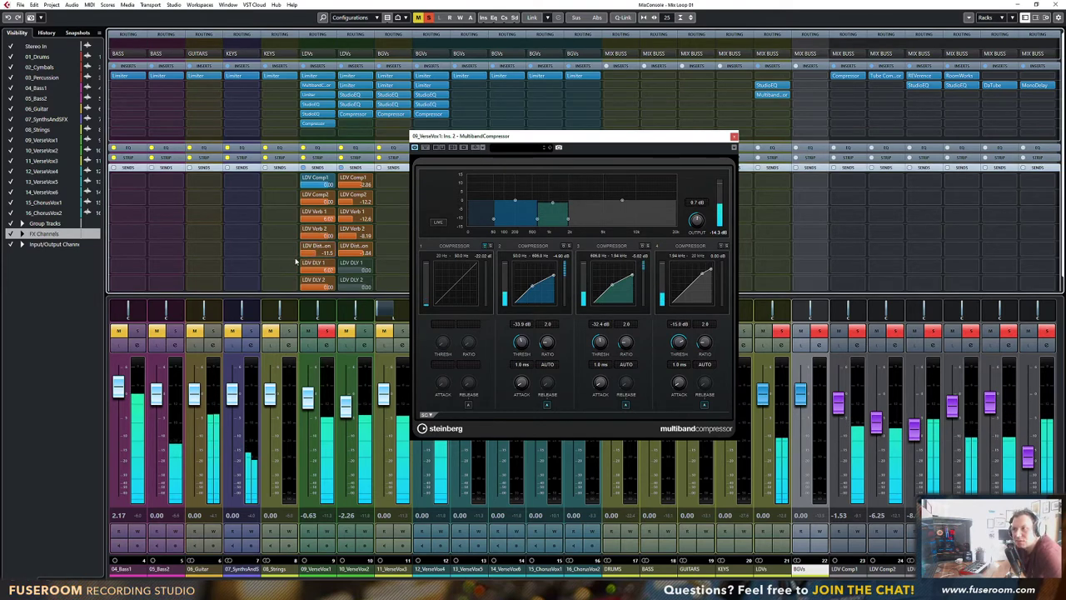
On 09_VerseVox1, set the fader to 0.36 dB and the LDV Distortion send to -12.5 dB, slightly lowering the LDV DLY 1 send
{"action": "mouse_move", "coordinate": [295, 262]}
{"action": "left_mouse_down"}
{"action": "mouse_move", "coordinate": [307, 260]}
{"action": "mouse_move", "coordinate": [313, 273]}
{"action": "mouse_move", "coordinate": [303, 273]}
{"action": "left_mouse_up"}
{"action": "left_click_drag", "start_coordinate": [308, 398], "coordinate": [308, 392]}
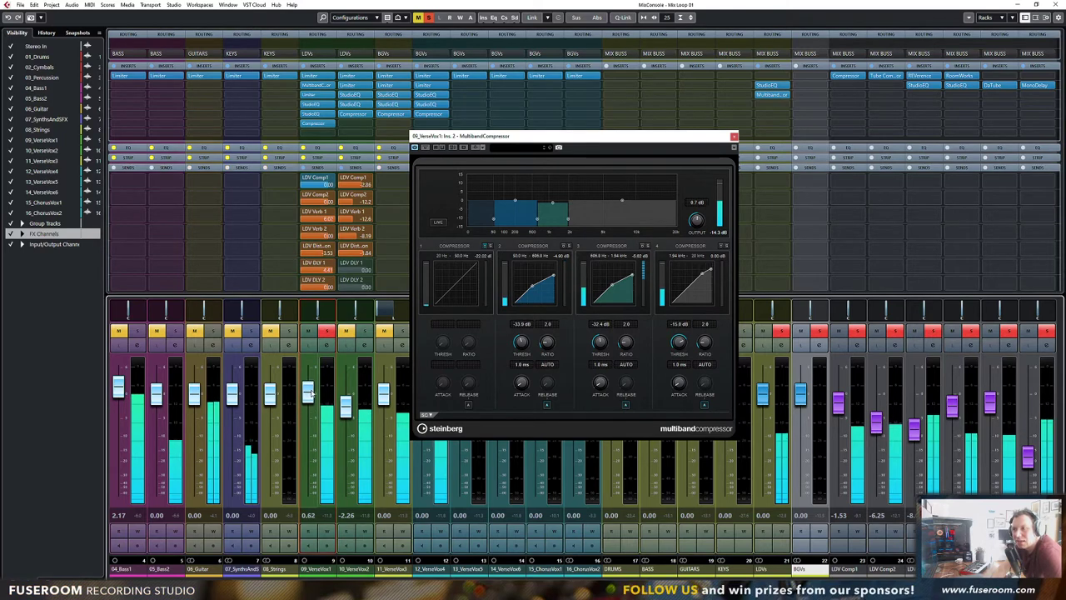
{"action": "left_click", "coordinate": [308, 86]}
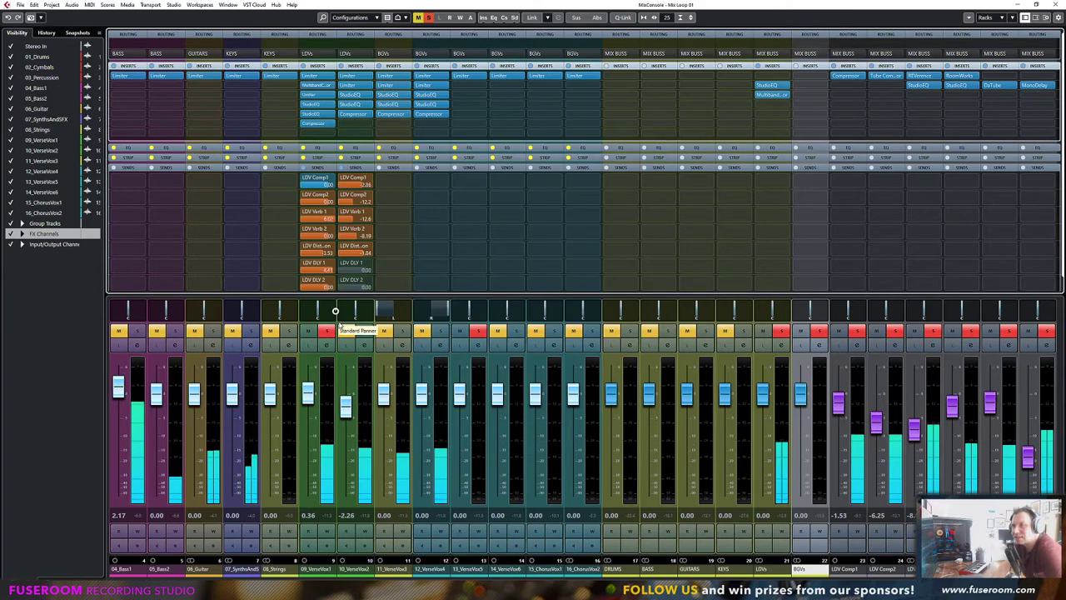
{"action": "left_click", "coordinate": [315, 255]}
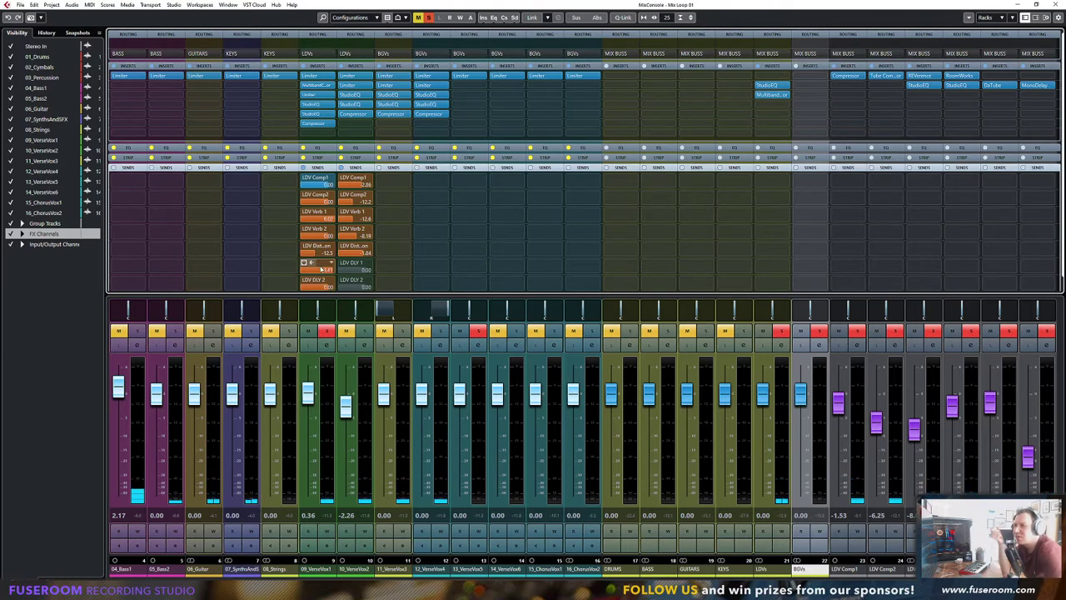
Resume playback and solo 10_VerseVox2, 11_VerseVox3 and 12_VerseVox4 alongside 09_VerseVox1
{"action": "key", "text": "space"}
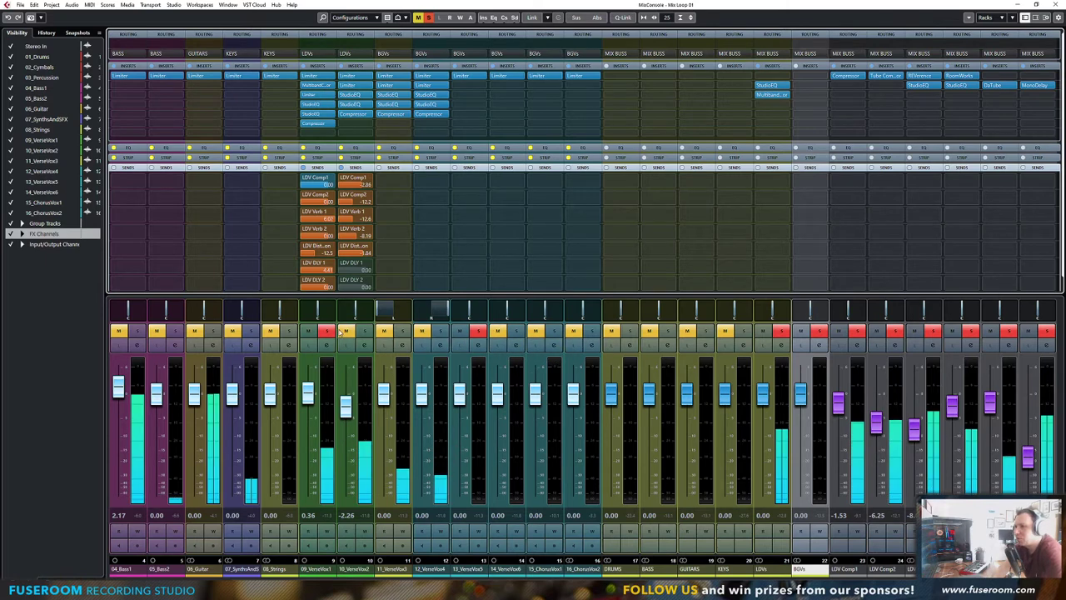
{"action": "left_click", "coordinate": [365, 331]}
{"action": "left_click", "coordinate": [404, 332]}
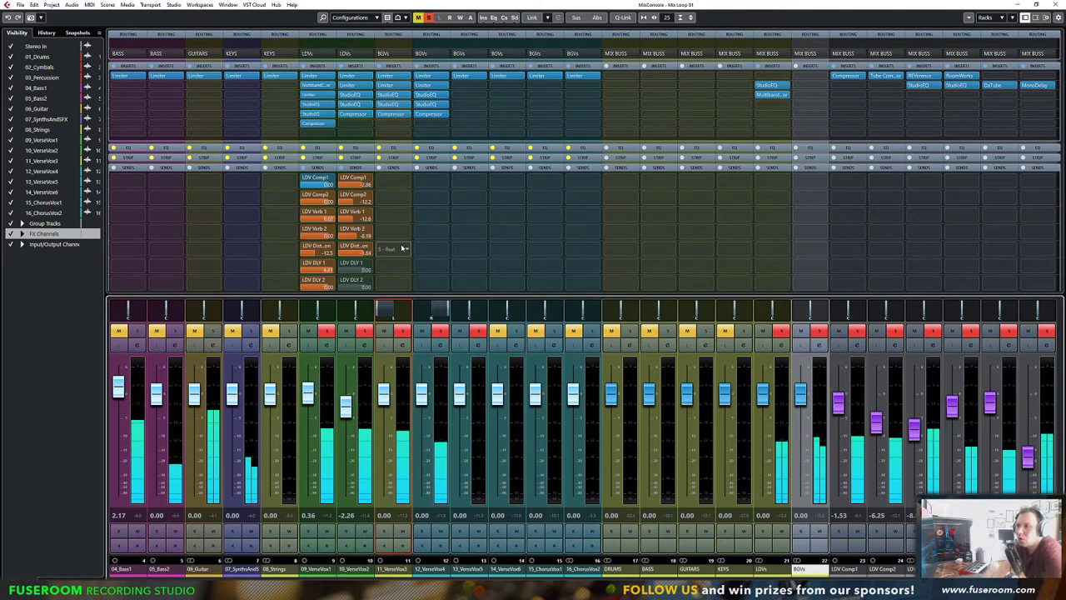
Assign the fourth sends of 11_VerseVox3 and 12_VerseVox4 to LDV Verb 2
{"action": "left_click", "coordinate": [409, 230]}
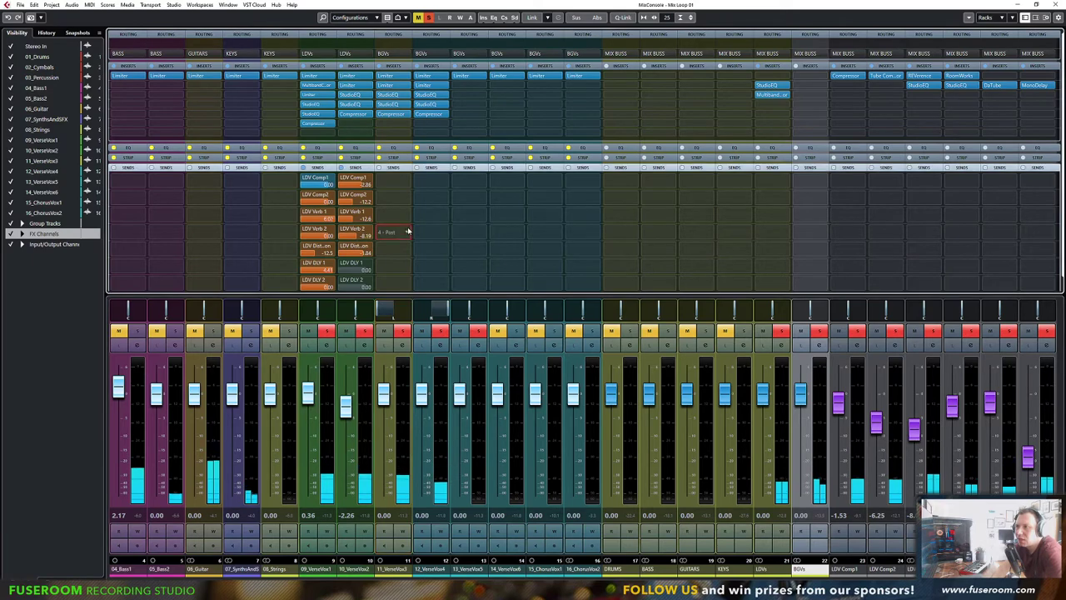
{"action": "left_click", "coordinate": [420, 284]}
{"action": "left_click", "coordinate": [446, 232]}
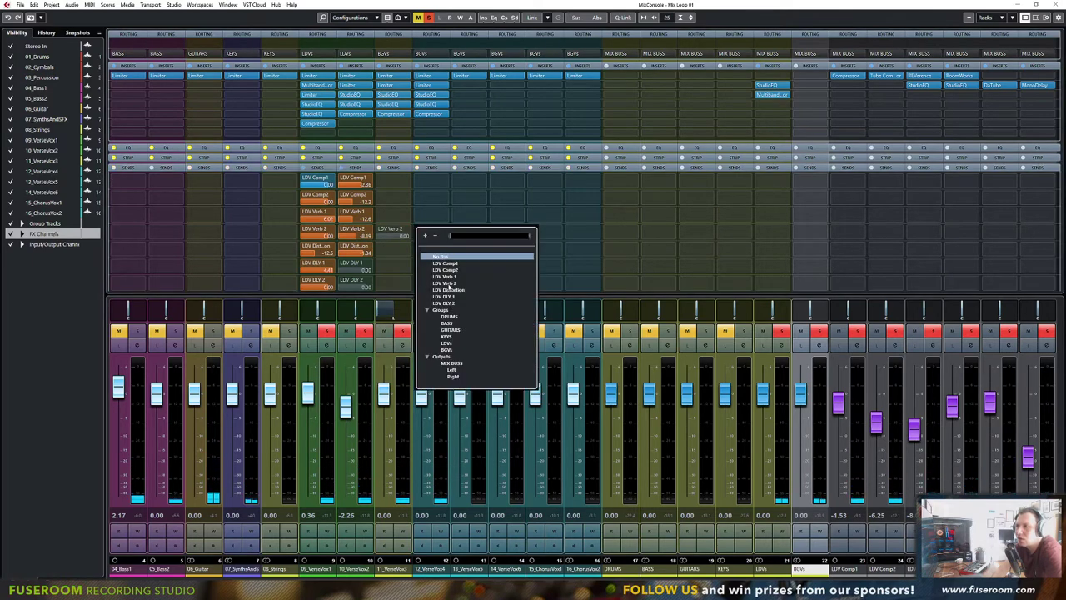
{"action": "left_click", "coordinate": [451, 286]}
Assign the seventh sends of 11_VerseVox3 and 12_VerseVox4 to LDV DLY 2 and activate both channels' reverb and delay sends
{"action": "left_click", "coordinate": [407, 284]}
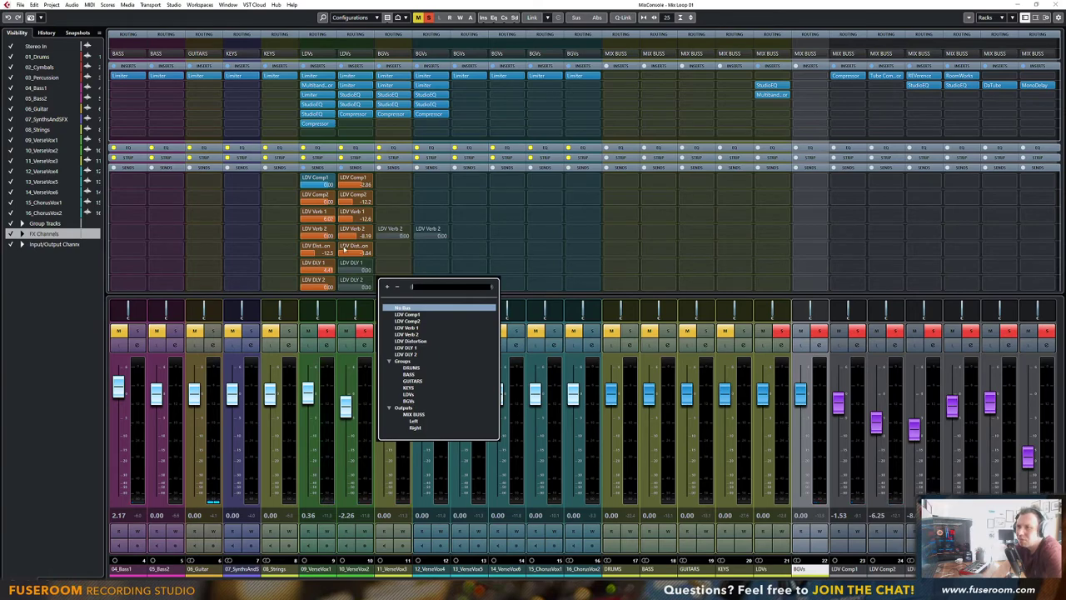
{"action": "left_click", "coordinate": [406, 356]}
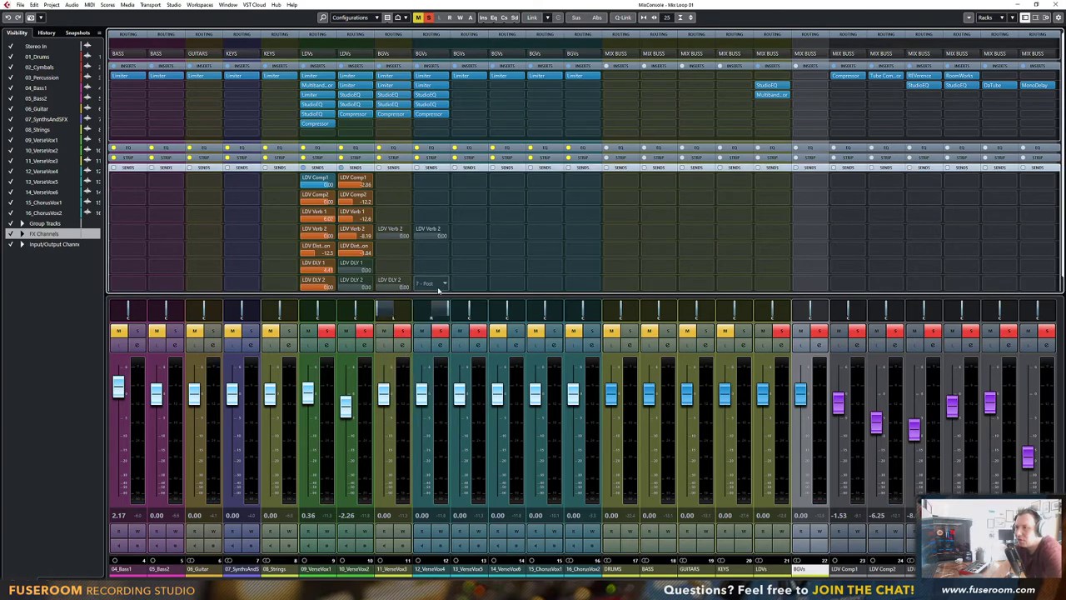
{"action": "left_click", "coordinate": [446, 284]}
{"action": "left_click", "coordinate": [444, 355]}
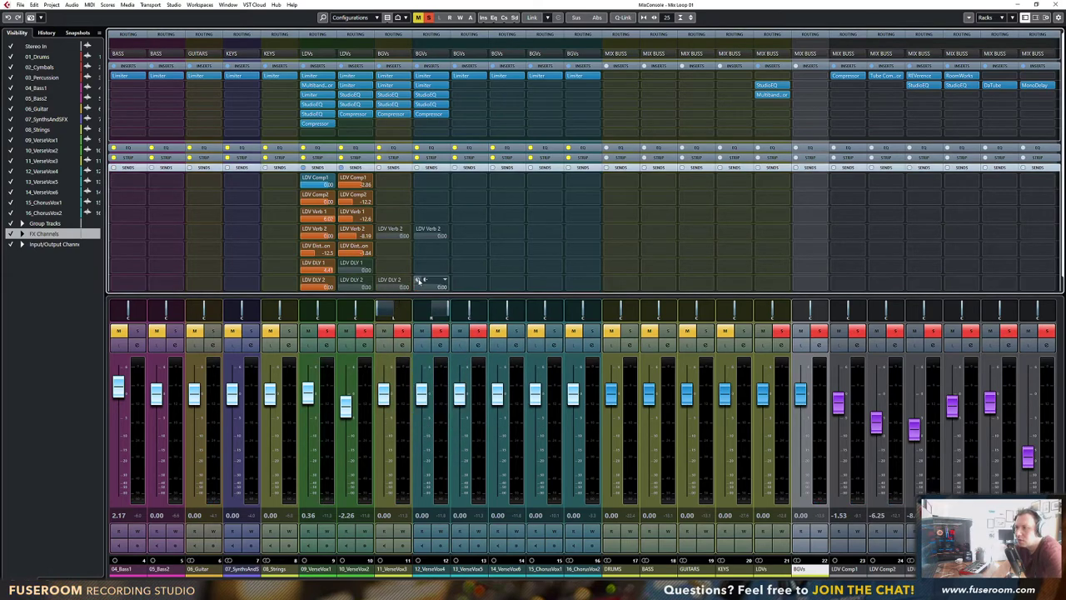
{"action": "left_click", "coordinate": [419, 280]}
{"action": "left_click", "coordinate": [388, 233]}
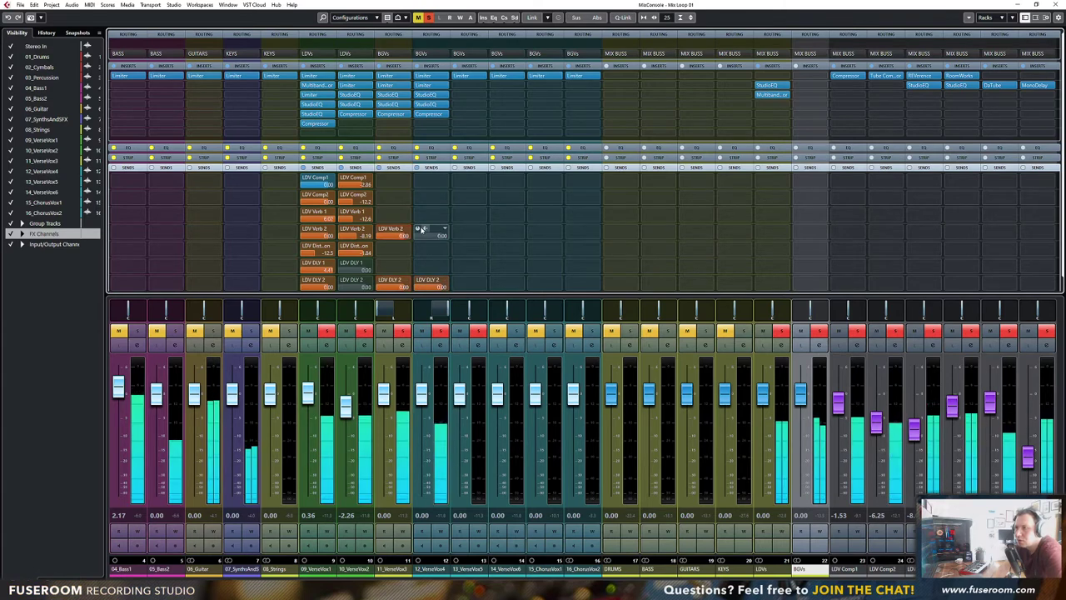
{"action": "left_click", "coordinate": [427, 232]}
Set the LDV Verb 2 and LDV DLY 2 sends to -19.6 and -6.25 on 11_VerseVox3, and -17.1 and -8.26 on 12_VerseVox4
{"action": "left_click_drag", "start_coordinate": [442, 288], "coordinate": [383, 288]}
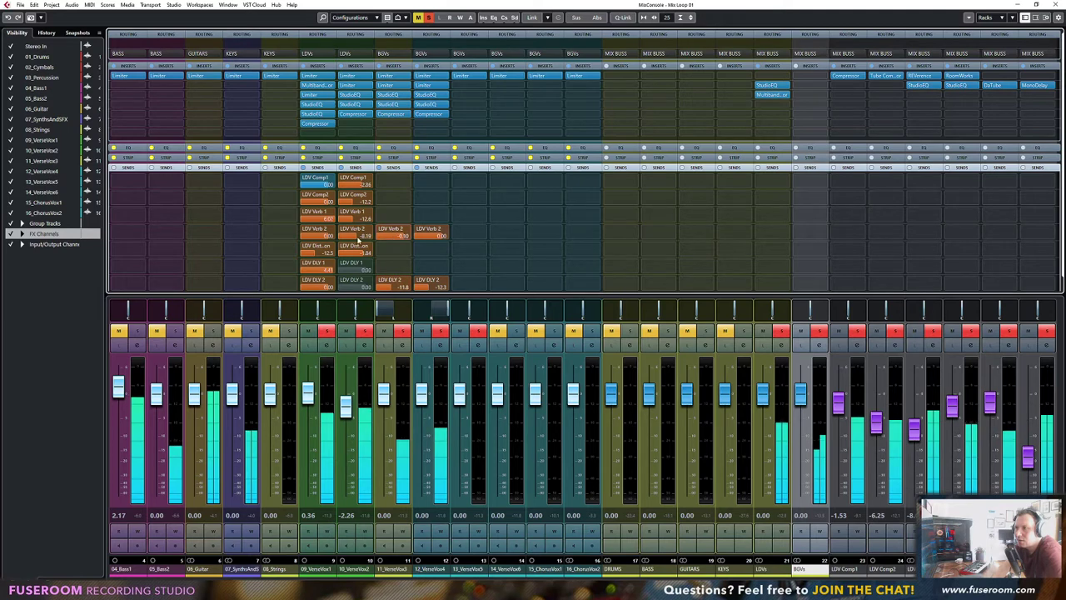
{"action": "mouse_move", "coordinate": [406, 236]}
{"action": "left_mouse_down"}
{"action": "mouse_move", "coordinate": [388, 242]}
{"action": "mouse_move", "coordinate": [403, 239]}
{"action": "left_mouse_up"}
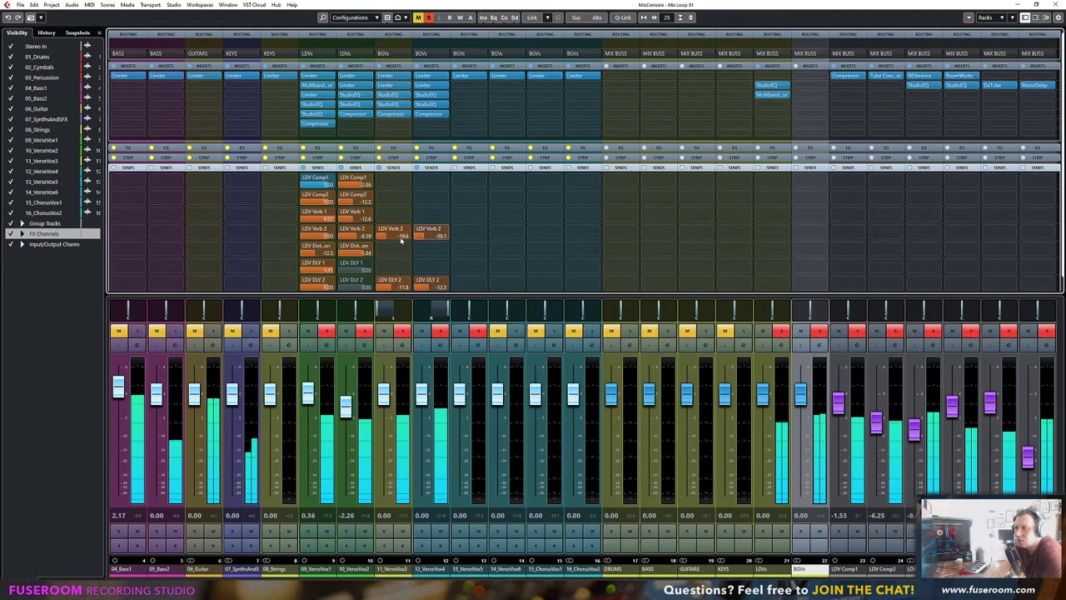
{"action": "left_click_drag", "start_coordinate": [429, 288], "coordinate": [461, 279]}
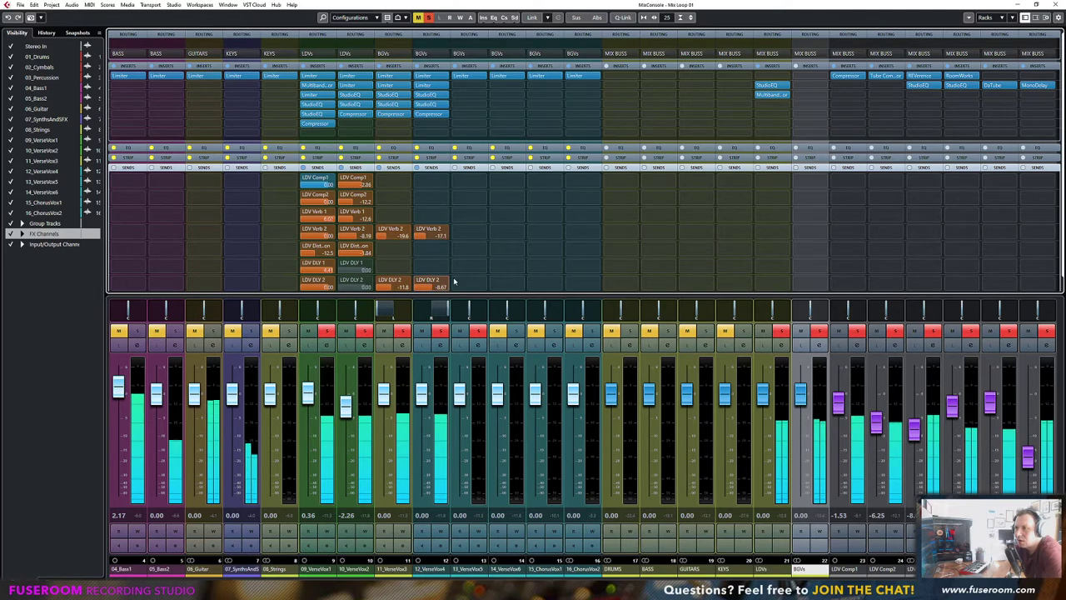
{"action": "left_click_drag", "start_coordinate": [394, 289], "coordinate": [406, 282]}
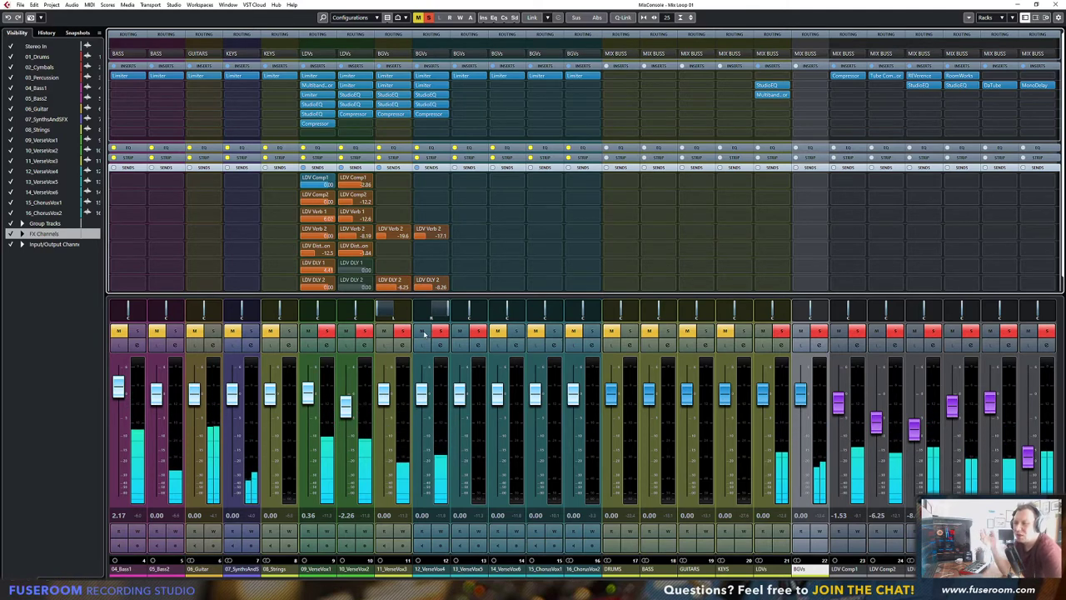
Turn off solo on 09_VerseVox1 through 13_VerseVox5 and keep playback running
{"action": "left_click", "coordinate": [328, 332]}
{"action": "left_click", "coordinate": [365, 332]}
{"action": "left_click", "coordinate": [403, 332]}
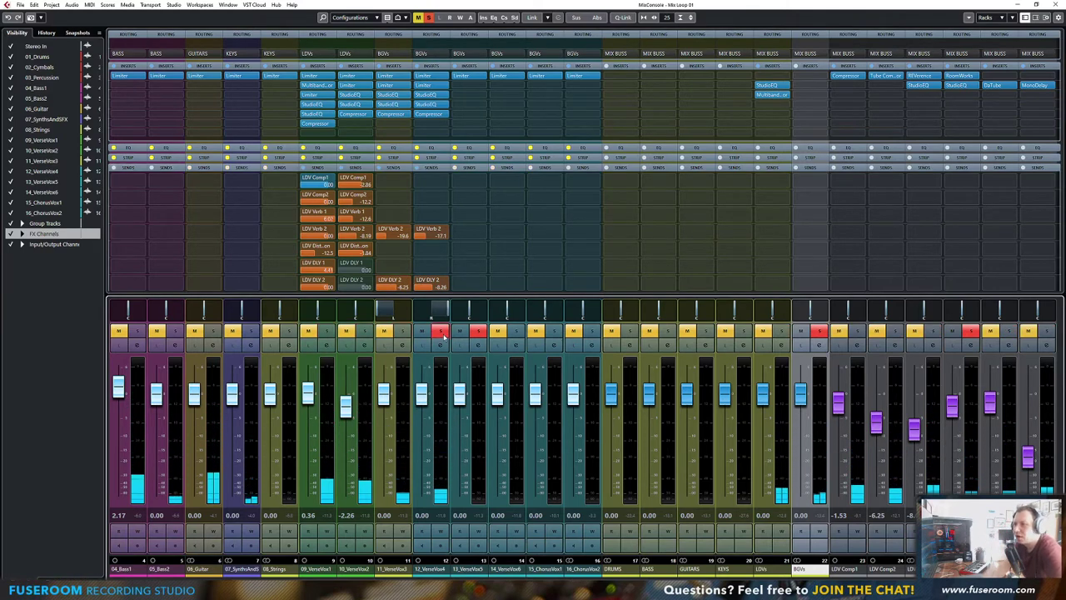
{"action": "left_click", "coordinate": [441, 332]}
{"action": "left_click", "coordinate": [478, 332]}
{"action": "key", "text": "space"}
{"action": "key", "text": "space"}
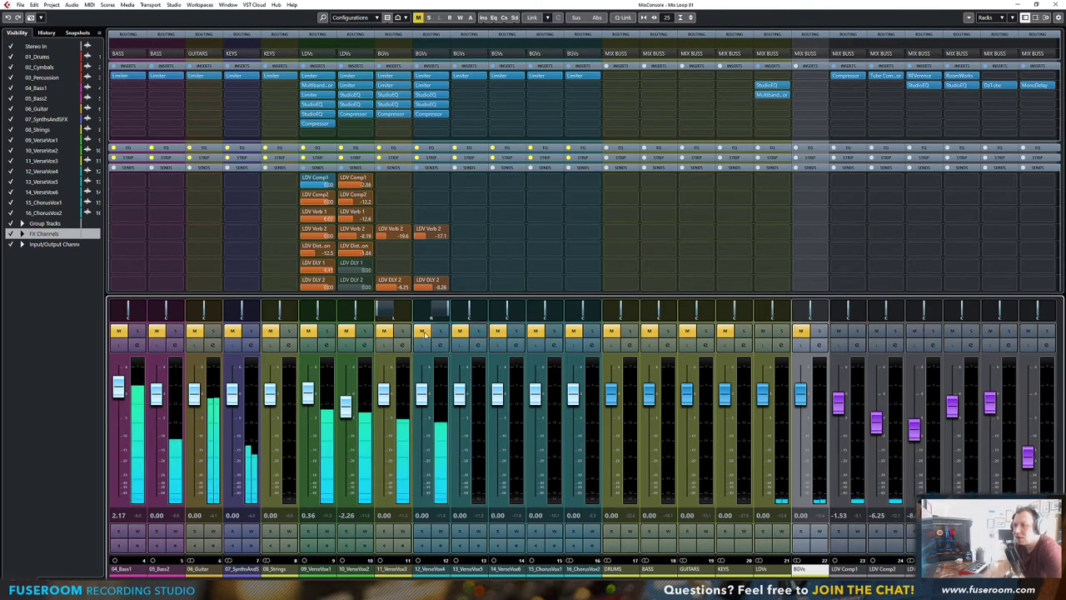
Unmute 09_VerseVox1 through 12_VerseVox4 and lower the LDV DLY 2 sends to -16.4 on 11_VerseVox3 and -14.1 on 12_VerseVox4
{"action": "left_click", "coordinate": [422, 332]}
{"action": "left_click", "coordinate": [384, 331]}
{"action": "left_click", "coordinate": [345, 332]}
{"action": "left_click", "coordinate": [308, 332]}
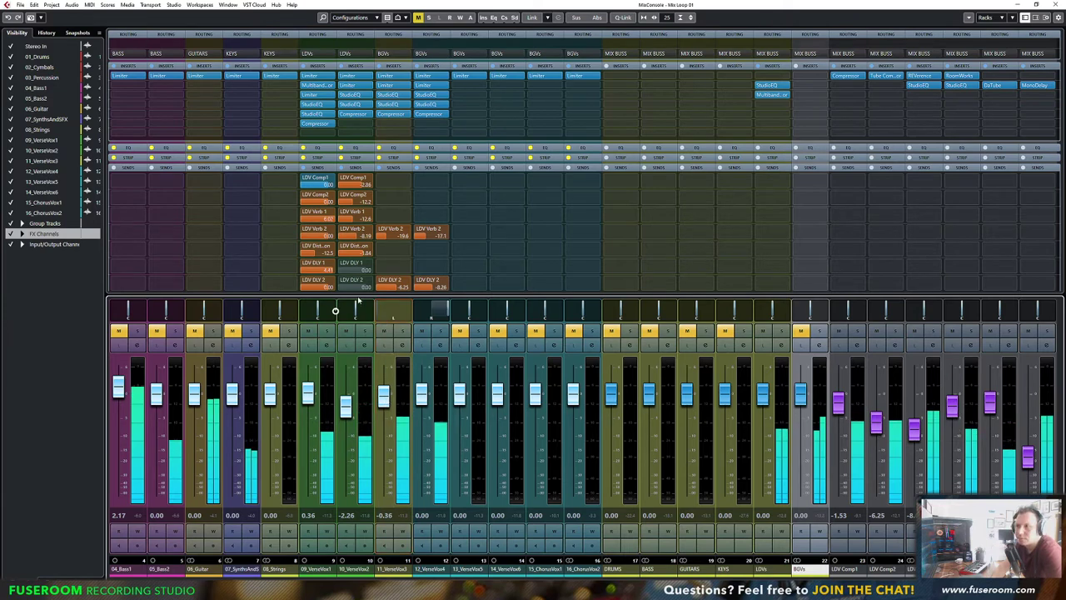
{"action": "mouse_move", "coordinate": [395, 287]}
{"action": "left_mouse_down"}
{"action": "mouse_move", "coordinate": [364, 289]}
{"action": "mouse_move", "coordinate": [399, 287]}
{"action": "left_mouse_up"}
{"action": "left_click", "coordinate": [395, 311]}
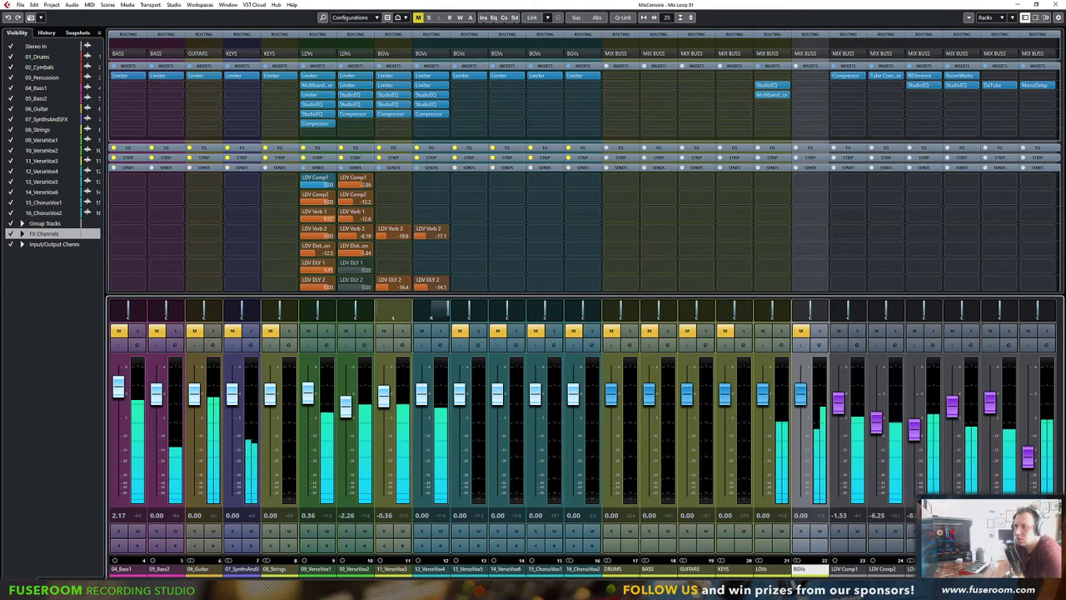
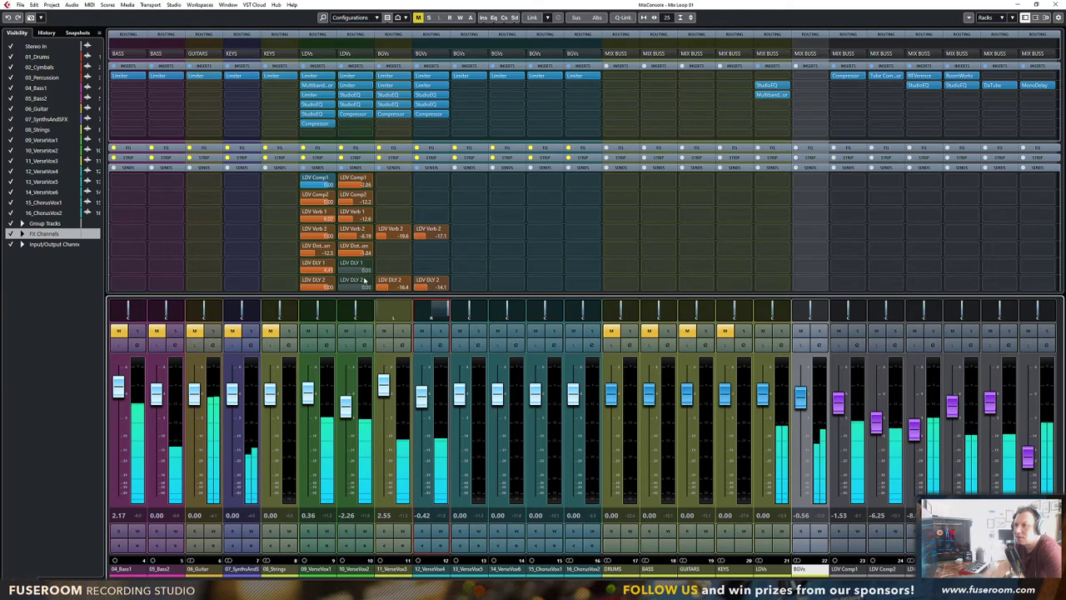
Move the band 2 peak to a higher frequency in the fourth-insert StudioEQ of 11_VerseVox3 and close the plug-in
{"action": "left_click", "coordinate": [390, 103]}
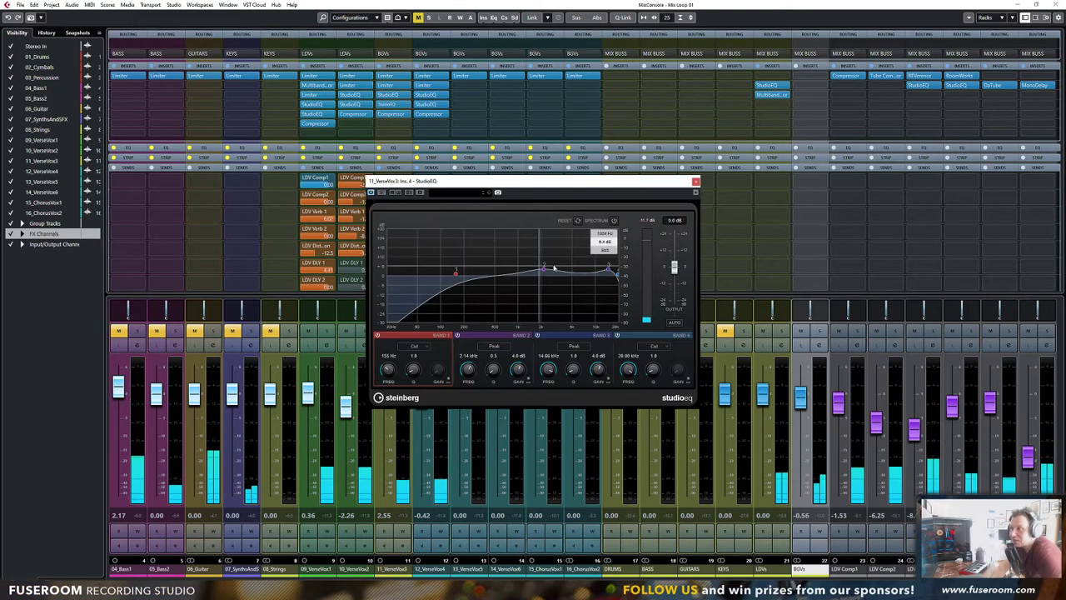
{"action": "left_click_drag", "start_coordinate": [545, 269], "coordinate": [597, 267]}
{"action": "left_click", "coordinate": [696, 182]}
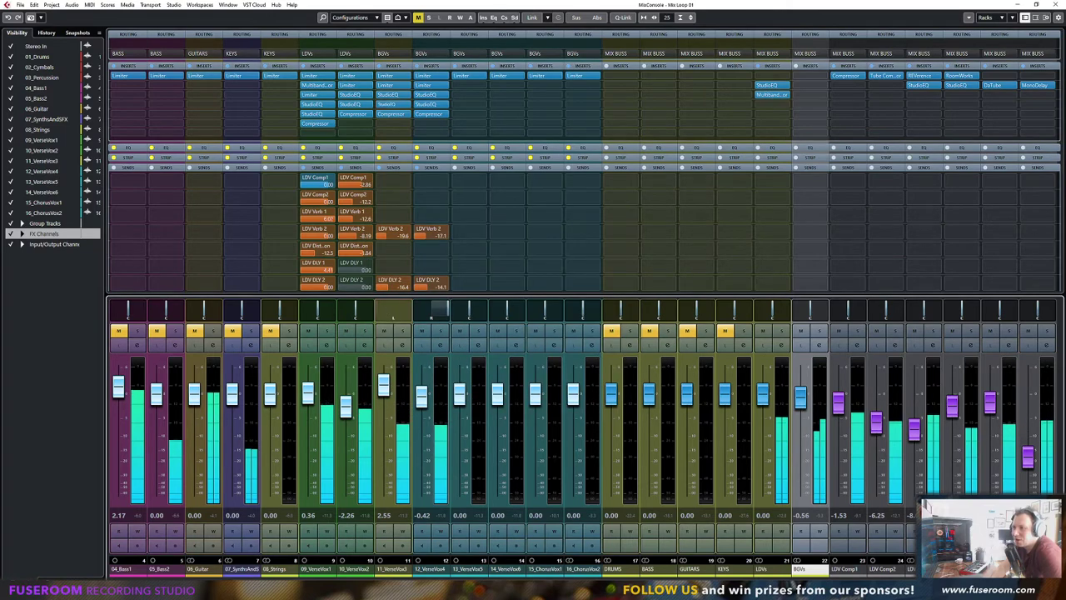
Set the faders to -5.06 on 12_VerseVox4 and 4.70 on 11_VerseVox3, and switch off both LDV DLY 2 sends
{"action": "left_click_drag", "start_coordinate": [422, 492], "coordinate": [422, 417]}
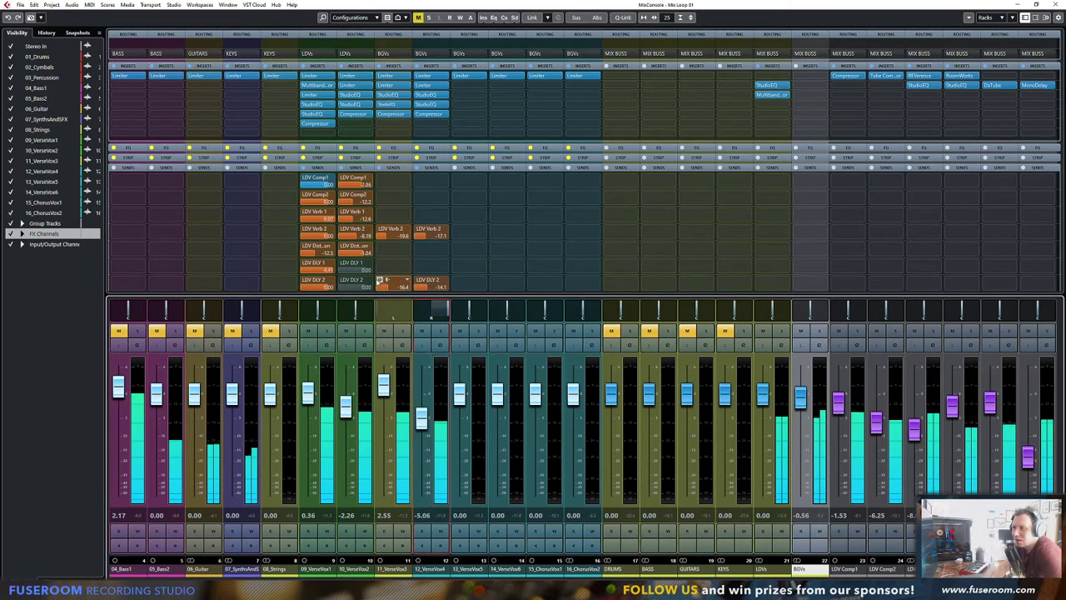
{"action": "left_click", "coordinate": [379, 281]}
{"action": "left_click_drag", "start_coordinate": [384, 385], "coordinate": [384, 375]}
Solo 11_VerseVox3 and 12_VerseVox4 in turn and switch off the LDV Verb 2 send on each
{"action": "left_click", "coordinate": [403, 331]}
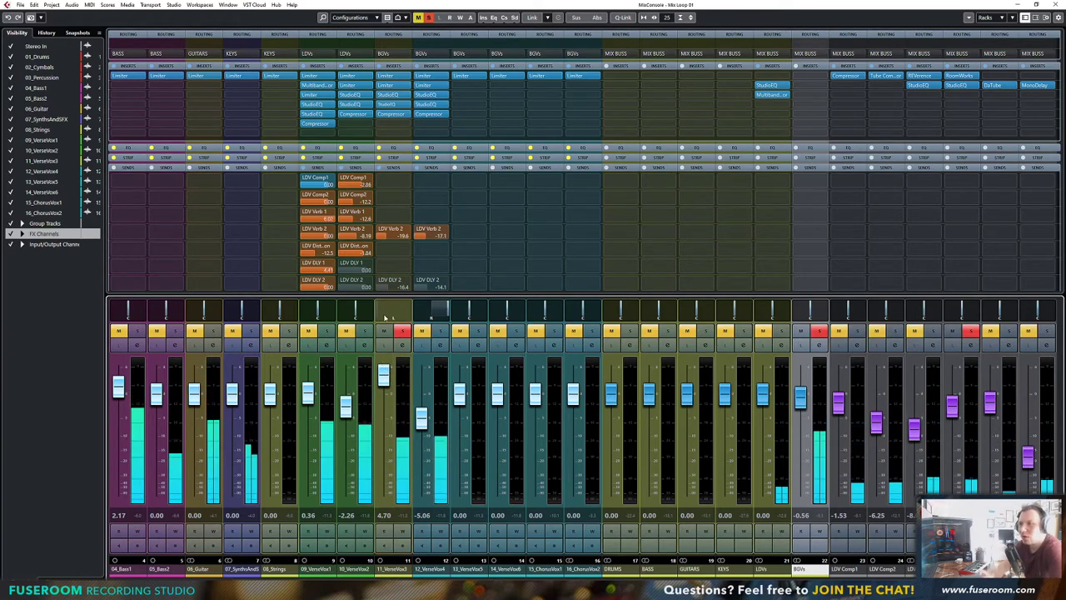
{"action": "left_click", "coordinate": [381, 232]}
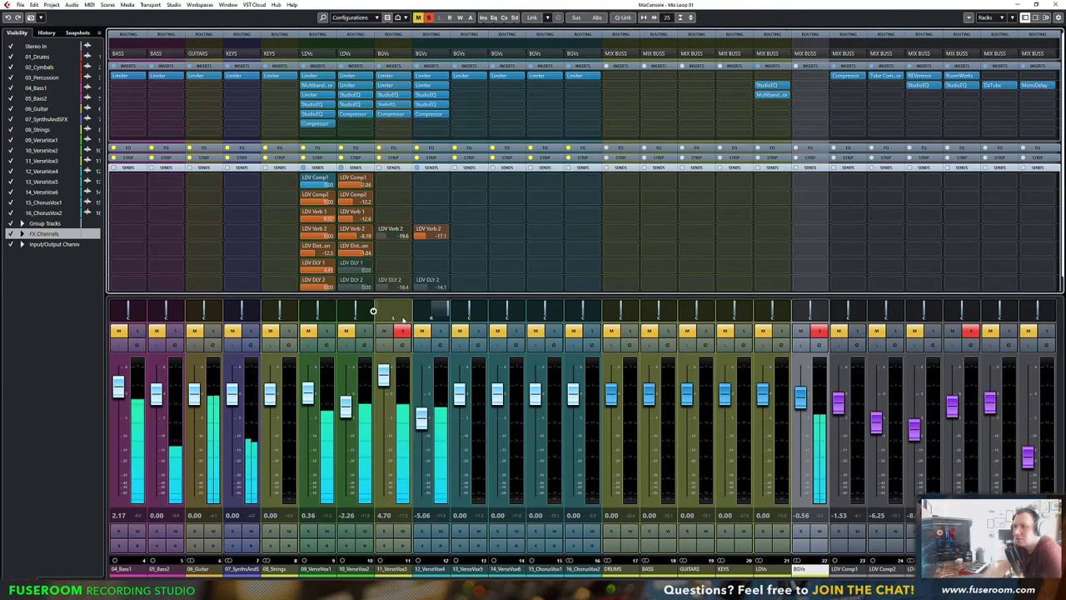
{"action": "left_click", "coordinate": [438, 331]}
{"action": "left_click", "coordinate": [402, 331]}
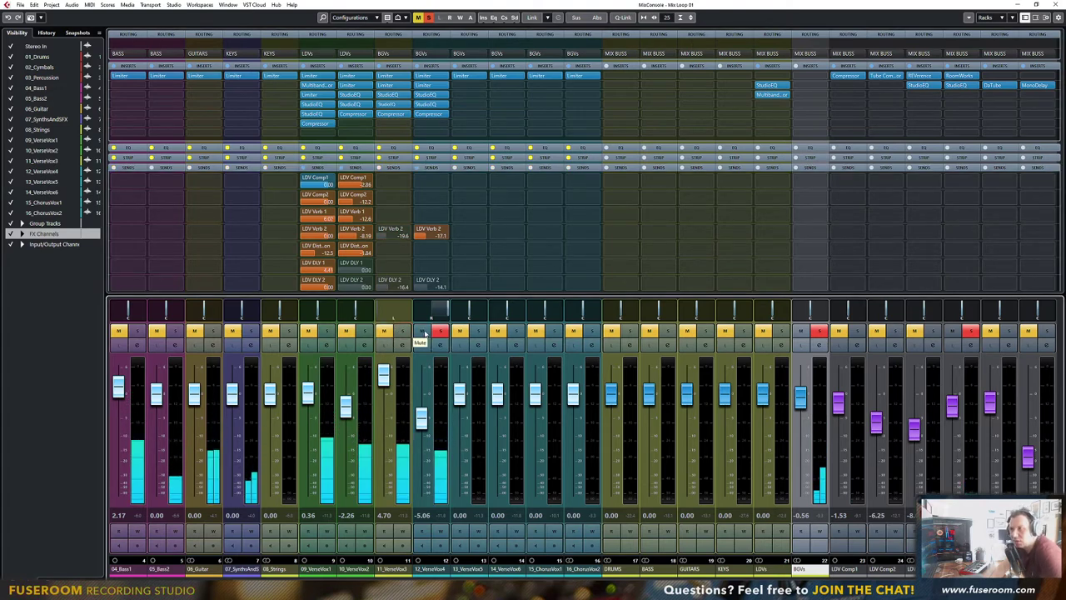
{"action": "left_click", "coordinate": [420, 230]}
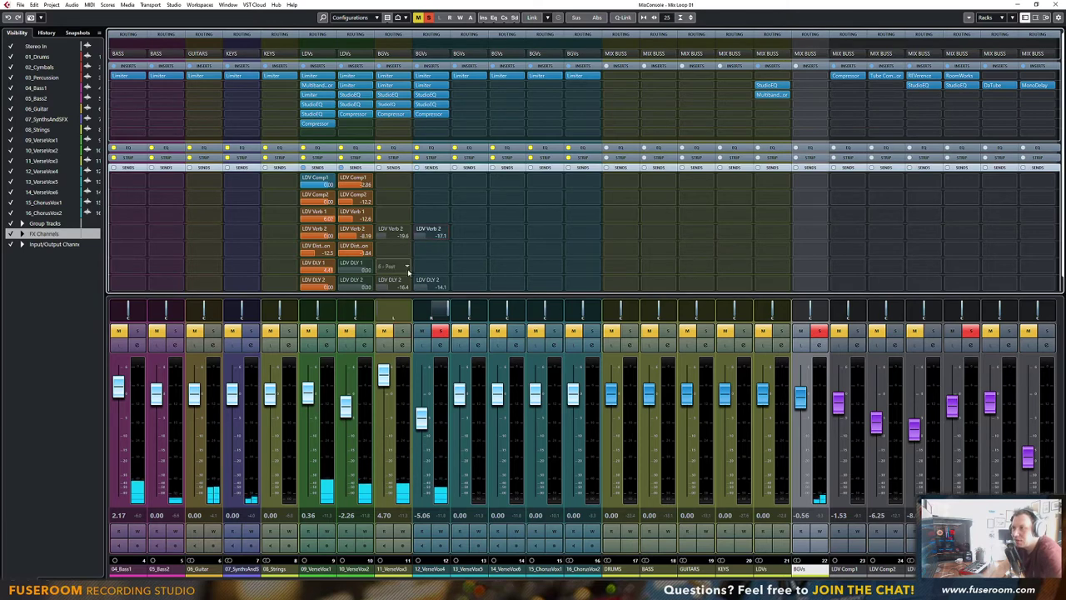
Switch monitoring from 12_VerseVox4 to 11_VerseVox3 alone and try panning it to the right
{"action": "left_click", "coordinate": [425, 333]}
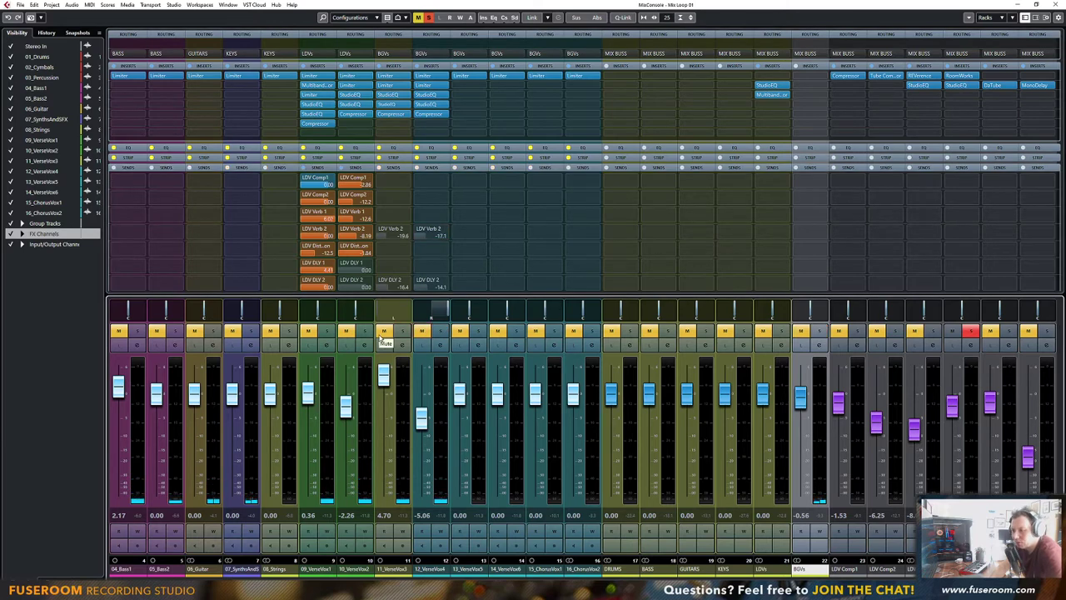
{"action": "left_click", "coordinate": [384, 332]}
{"action": "left_click_drag", "start_coordinate": [383, 316], "coordinate": [414, 316]}
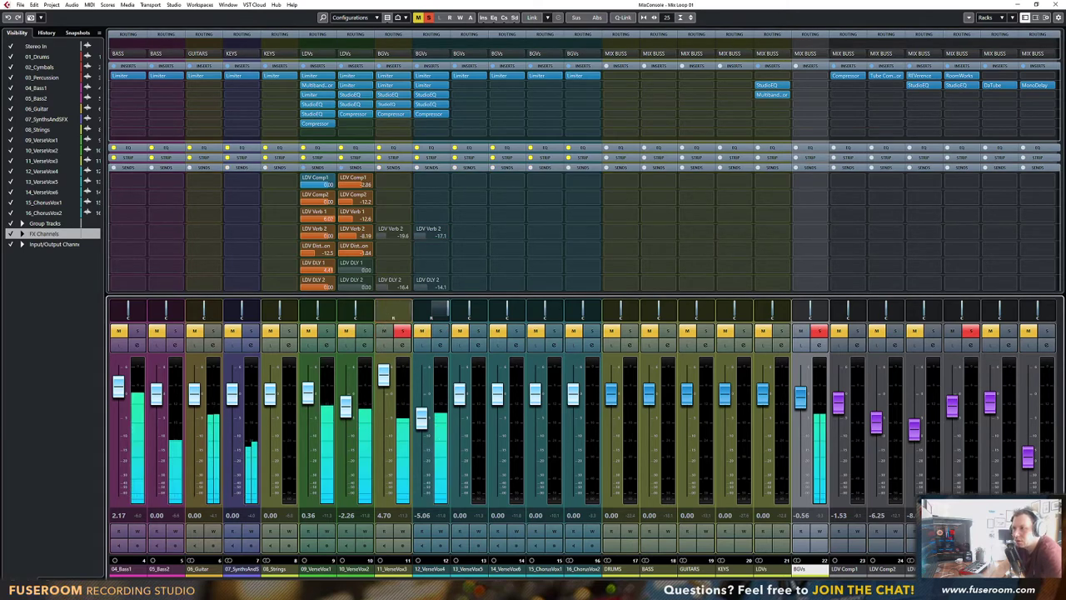
{"action": "double_click", "coordinate": [399, 317]}
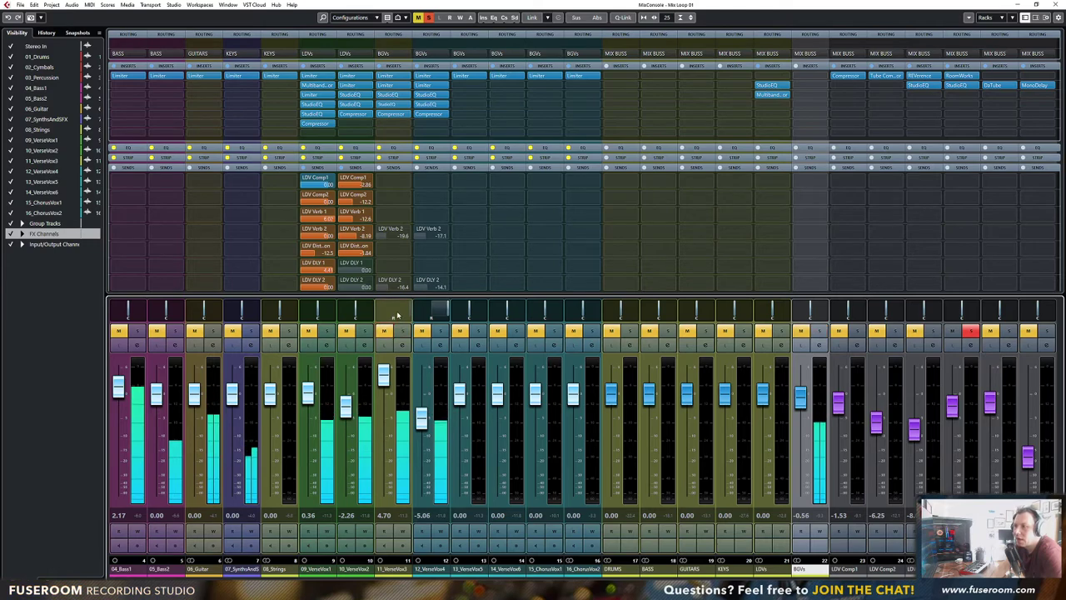
Reactivate the bypassed panner on 11_VerseVox3 and pan the channel fully left
{"action": "right_click", "coordinate": [398, 315]}
{"action": "left_click", "coordinate": [397, 310]}
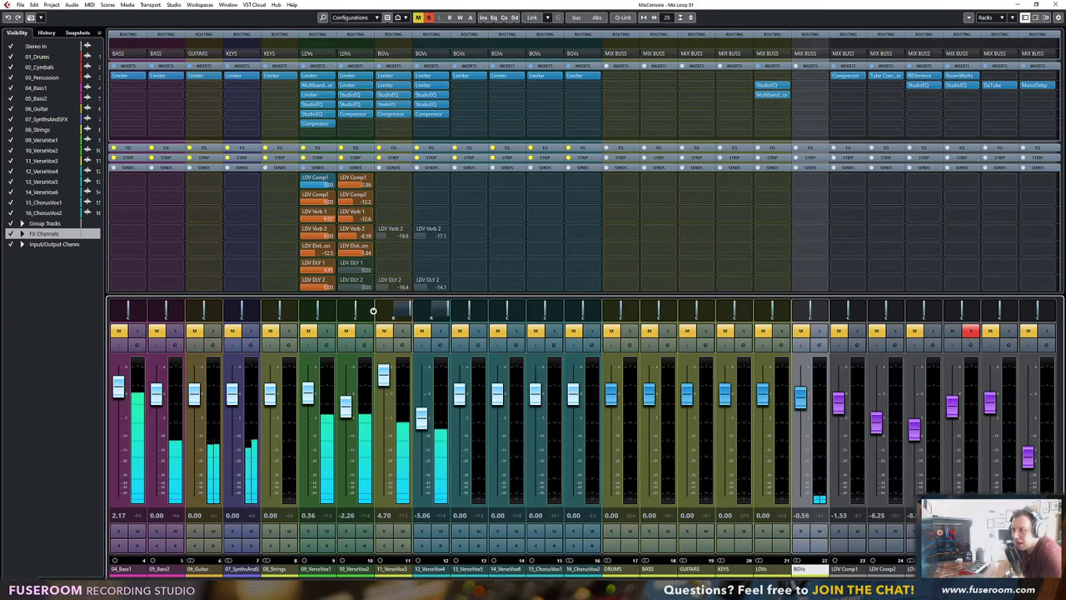
{"action": "left_click_drag", "start_coordinate": [373, 311], "coordinate": [288, 317]}
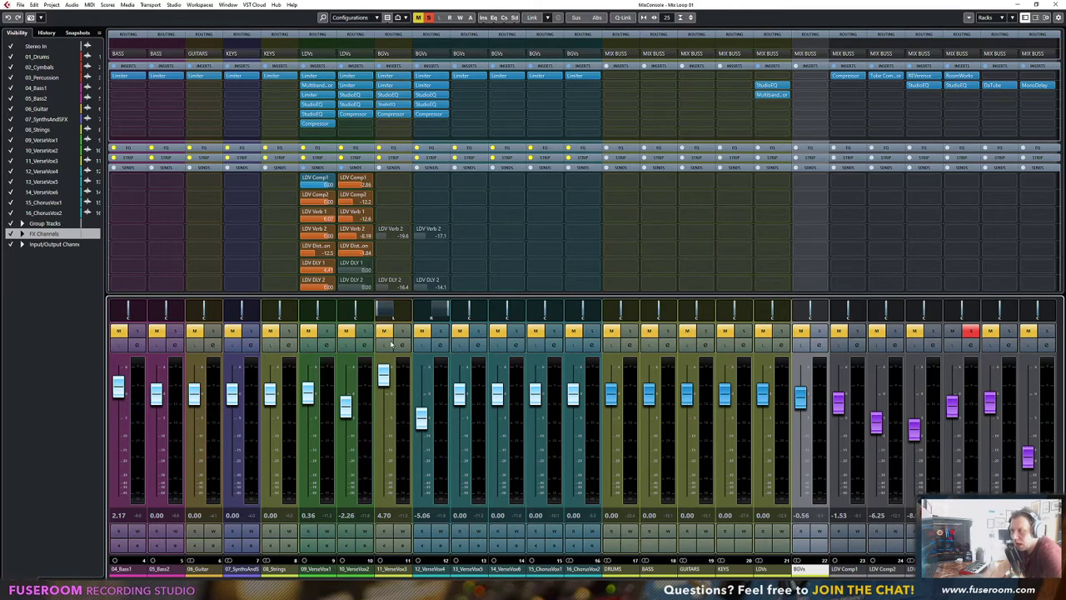
Solo 11_VerseVox3 and 12_VerseVox4 together and balance their faders to -0.71 and -1.07
{"action": "left_click", "coordinate": [402, 332]}
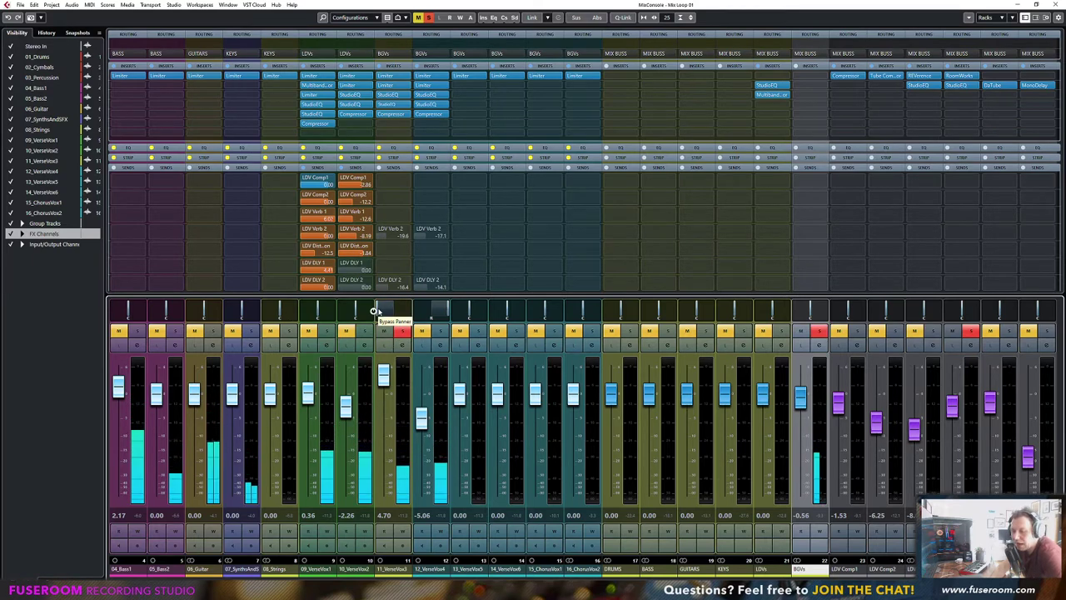
{"action": "left_click", "coordinate": [422, 332]}
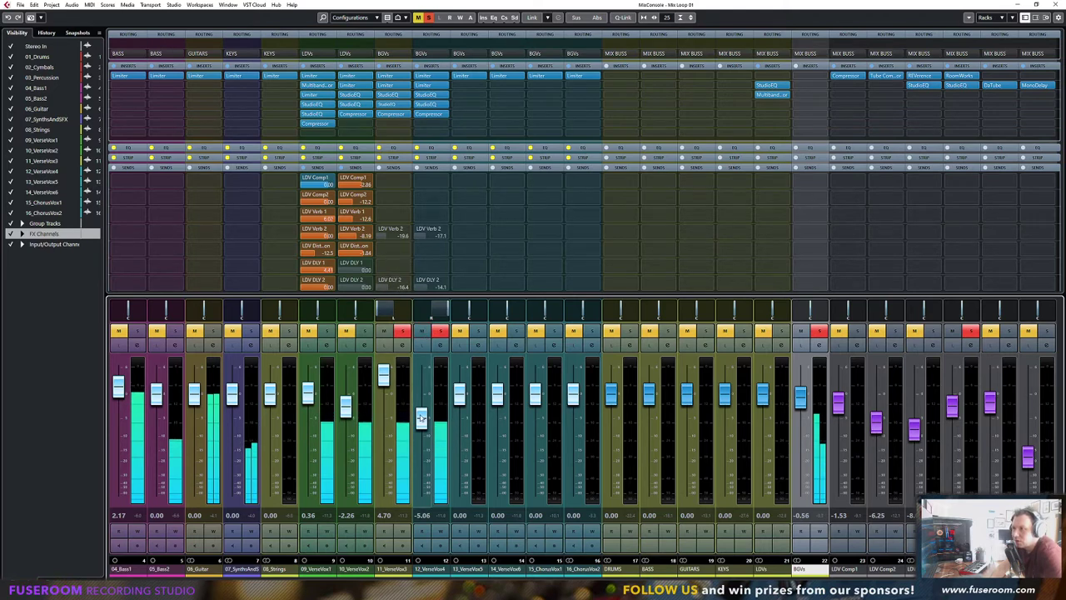
{"action": "left_click_drag", "start_coordinate": [383, 376], "coordinate": [390, 398]}
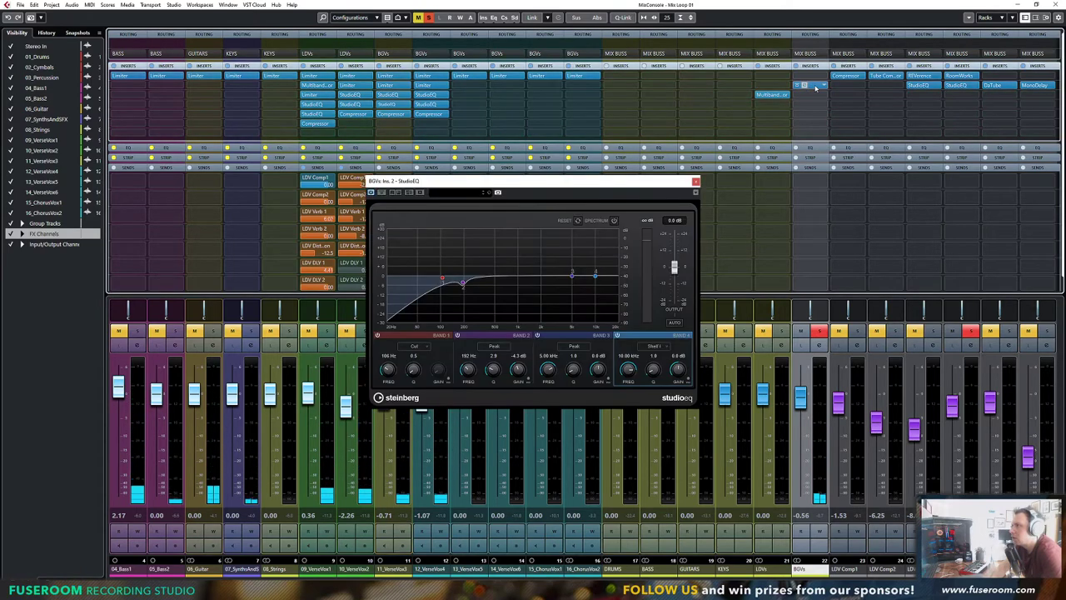
Copy the StudioEQ from the second insert of BGVs into the second insert of LDVs
{"action": "left_click", "coordinate": [693, 180]}
{"action": "left_click", "coordinate": [805, 85]}
{"action": "left_click", "coordinate": [824, 85]}
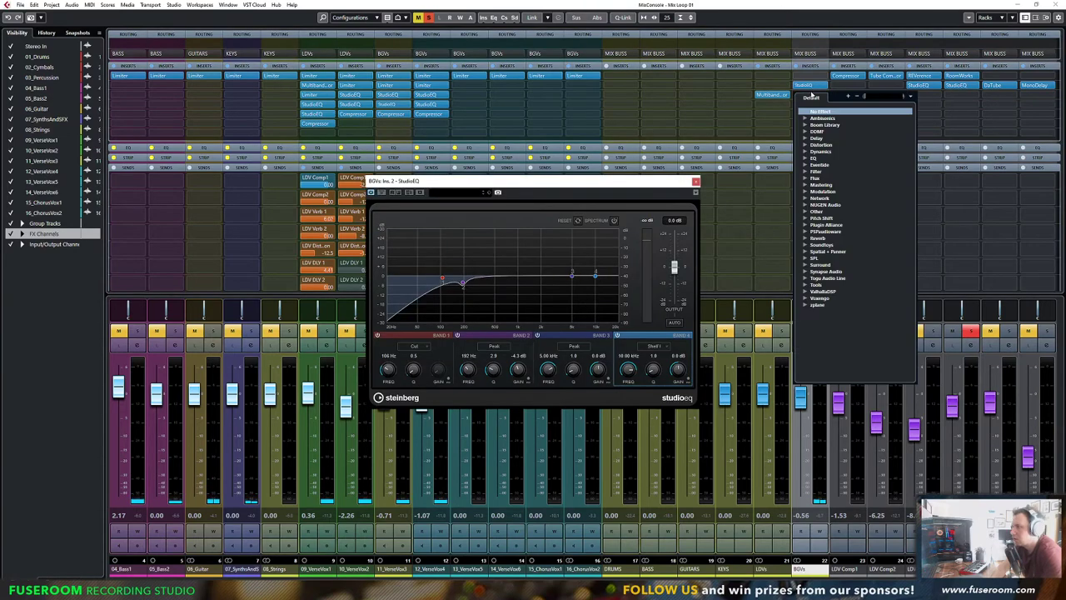
{"action": "left_click", "coordinate": [819, 86]}
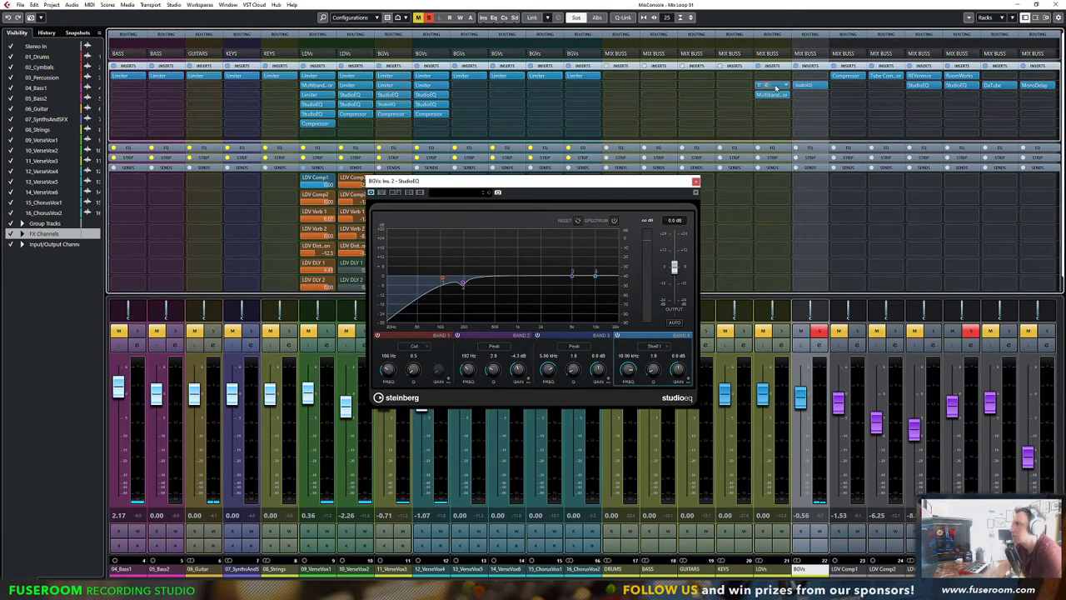
{"action": "left_click", "coordinate": [804, 86]}
{"action": "left_click", "coordinate": [805, 86]}
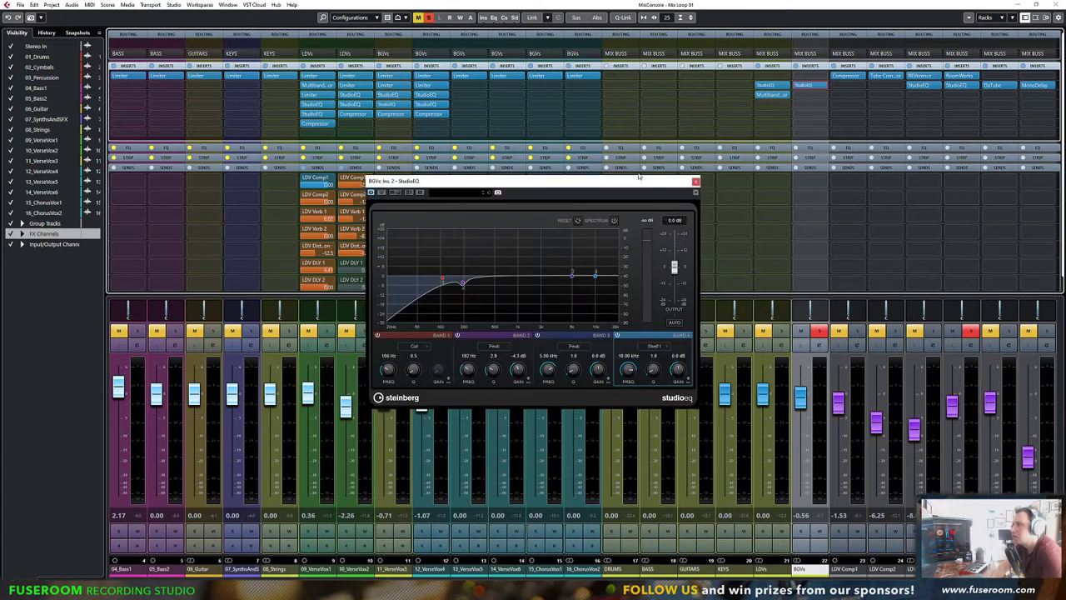
During playback, raise band 1's low cut to 176 Hz and set band 3 to 2.30 kHz at 0.5 dB in the BGVs StudioEQ
{"action": "key", "text": "space"}
{"action": "left_click_drag", "start_coordinate": [478, 181], "coordinate": [612, 150]}
{"action": "left_click_drag", "start_coordinate": [576, 248], "coordinate": [594, 240]}
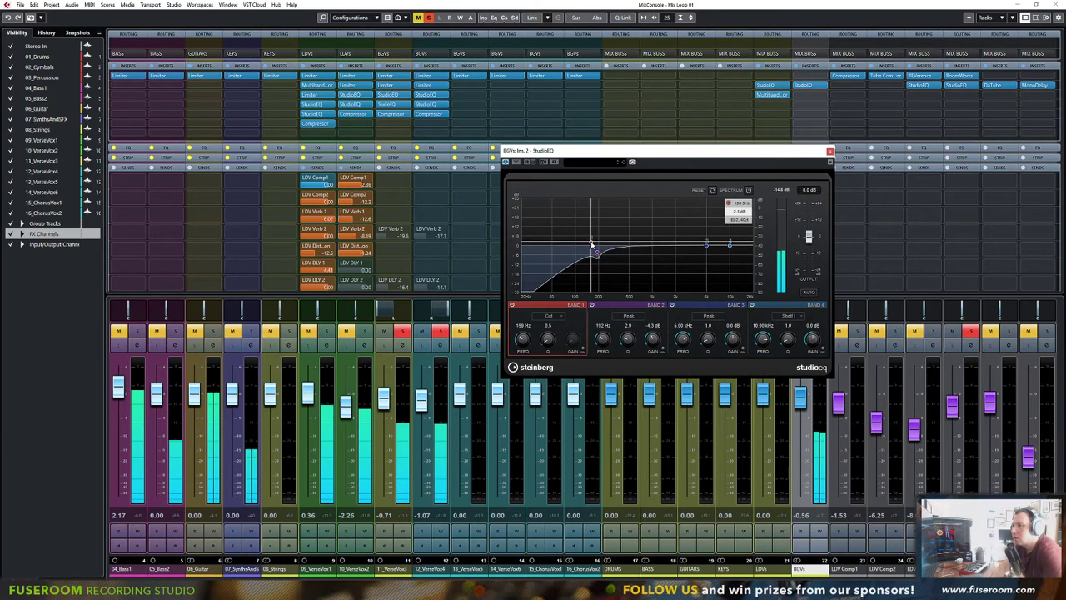
{"action": "left_click_drag", "start_coordinate": [706, 244], "coordinate": [668, 247]}
With 10_VerseVox2 and 09_VerseVox1 also soloed, set BGVs StudioEQ band 3 to 640 Hz, -6.6 dB and band 4 to 7.22 kHz, 5.1 dB
{"action": "left_click", "coordinate": [364, 332]}
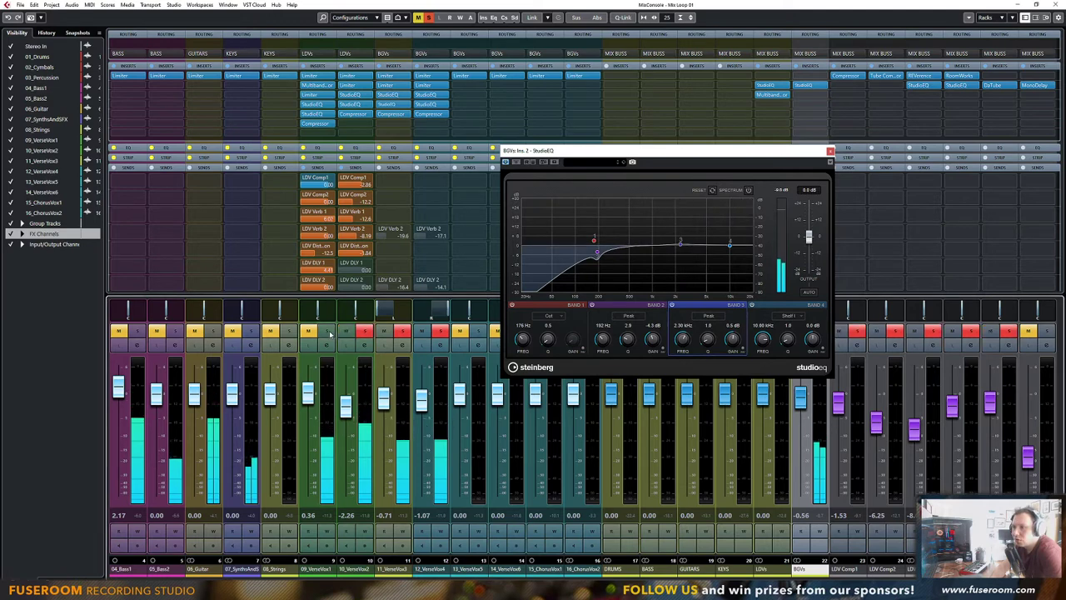
{"action": "left_click", "coordinate": [327, 332]}
{"action": "left_click_drag", "start_coordinate": [680, 245], "coordinate": [719, 236]}
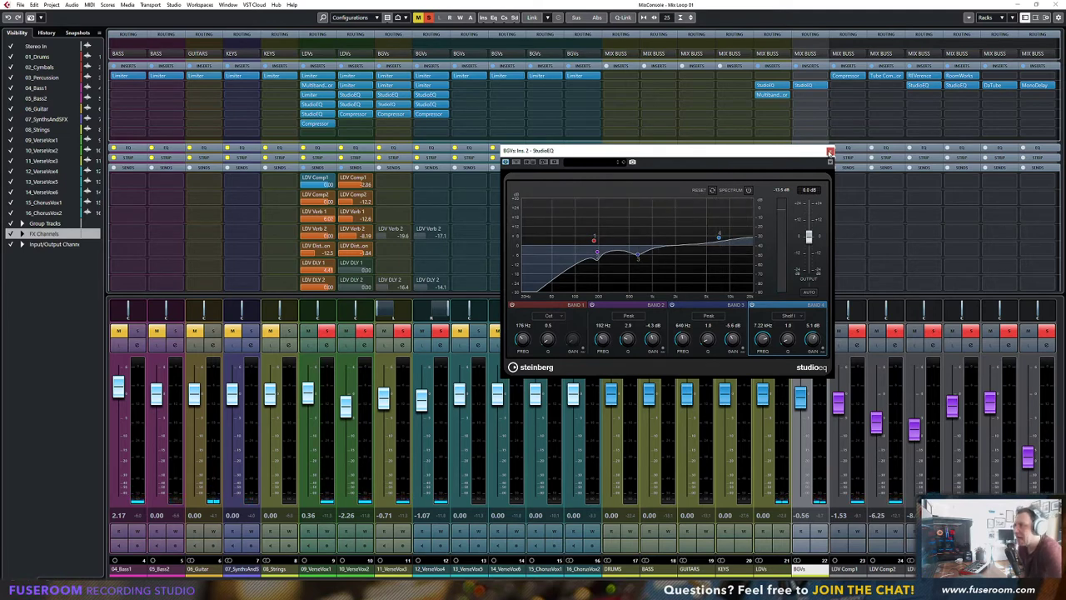
{"action": "left_click", "coordinate": [830, 153]}
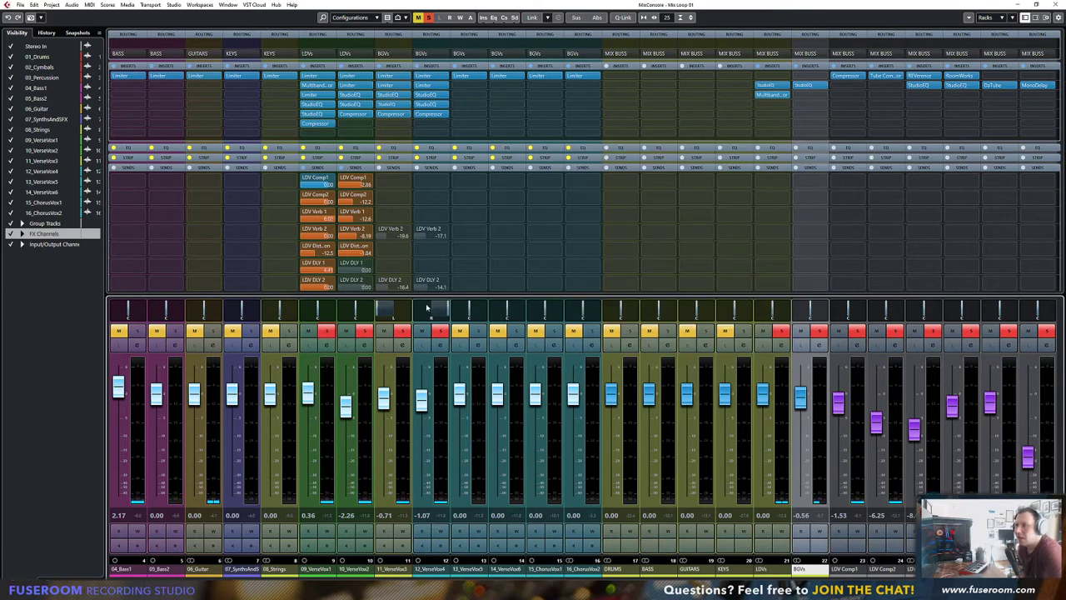
Try the LDV Verb 2 and LDV DLY 2 sends on 11_VerseVox3 and 12_VerseVox4, leaving only LDV DLY 2 active on both
{"action": "left_click", "coordinate": [384, 229]}
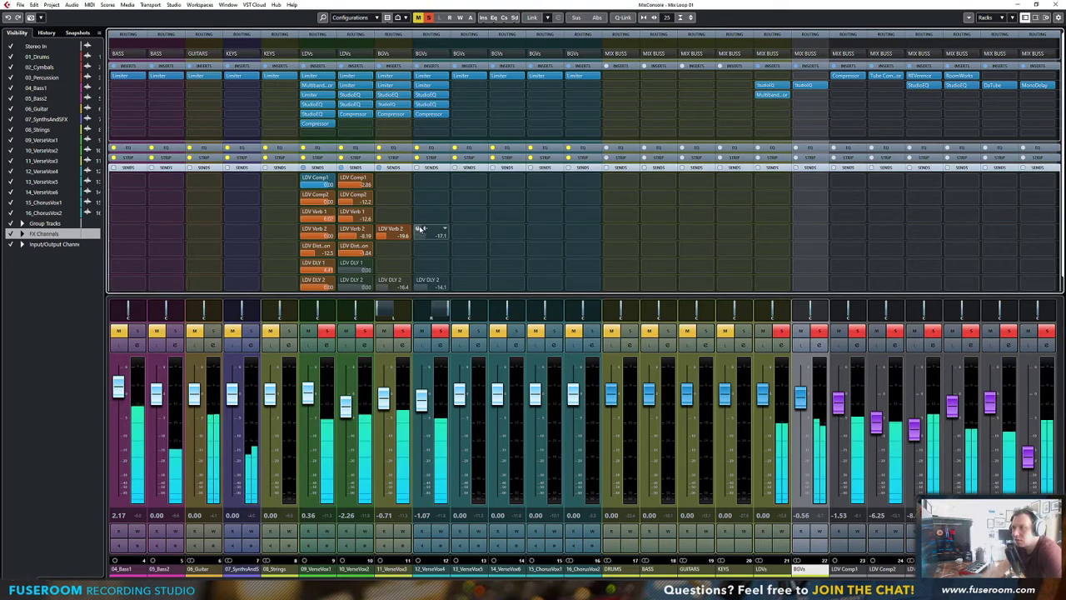
{"action": "left_click", "coordinate": [419, 229]}
{"action": "left_click", "coordinate": [419, 280]}
{"action": "left_click", "coordinate": [381, 280]}
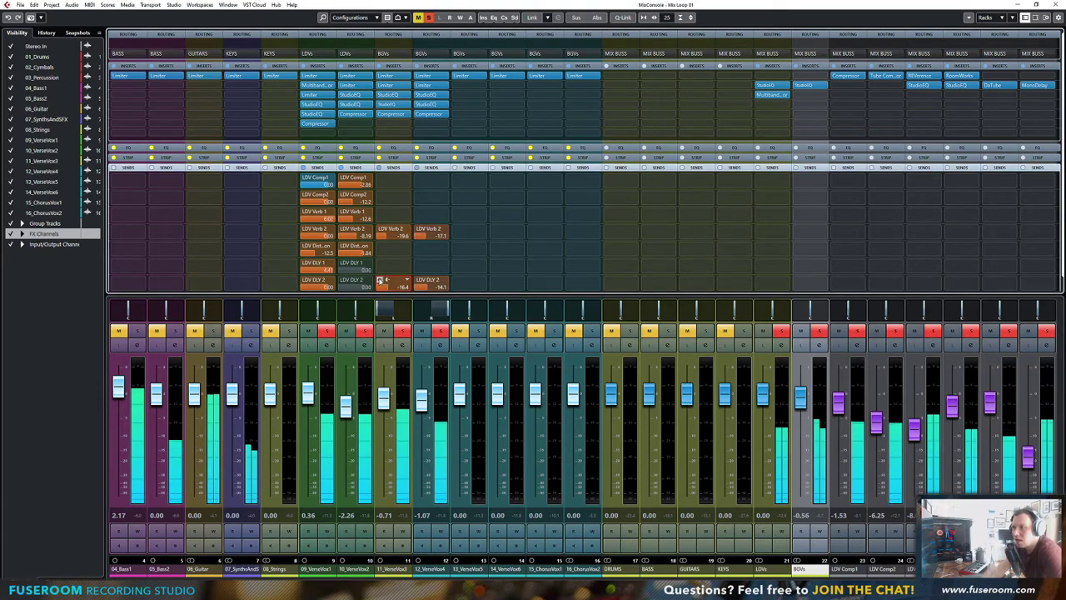
{"action": "left_click", "coordinate": [381, 229]}
{"action": "left_click", "coordinate": [420, 229]}
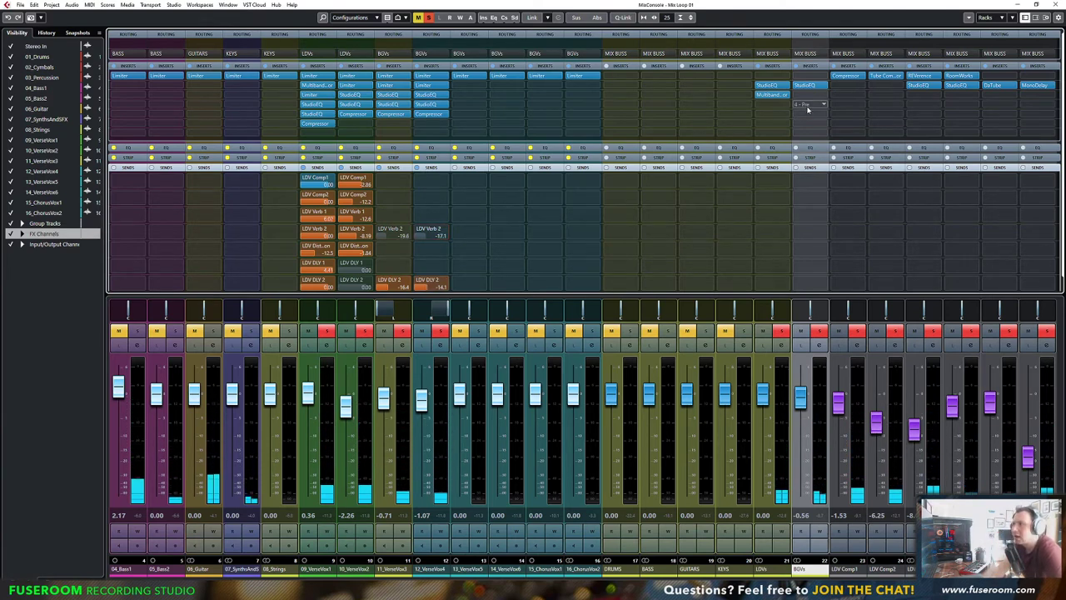
Try a Limiter with automatic release in the fourth insert of the BGVs group
{"action": "left_click", "coordinate": [824, 106]}
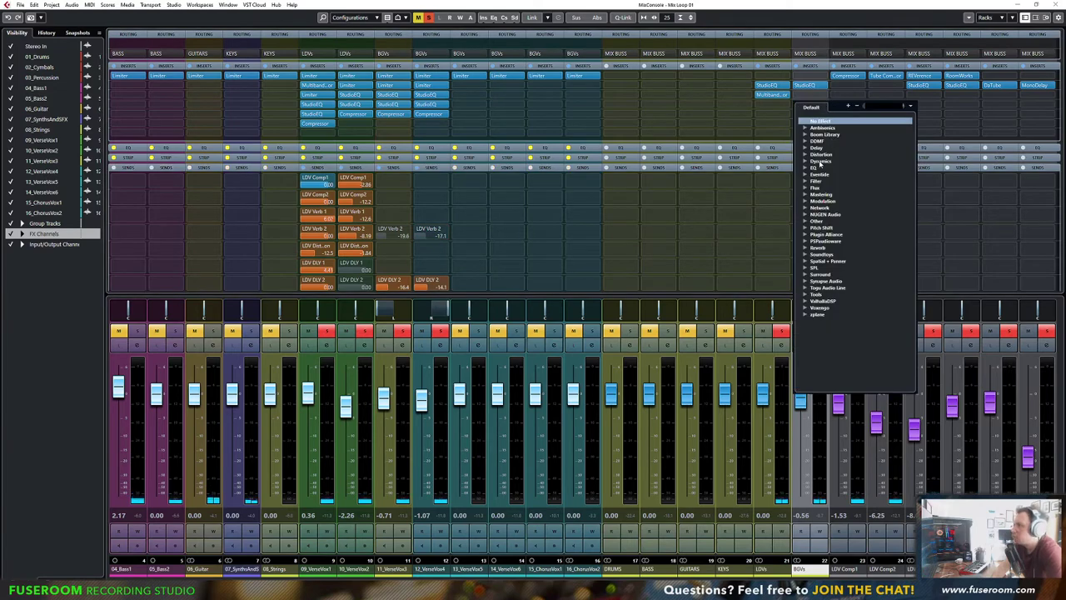
{"action": "left_click", "coordinate": [873, 107]}
{"action": "type", "text": "lim"}
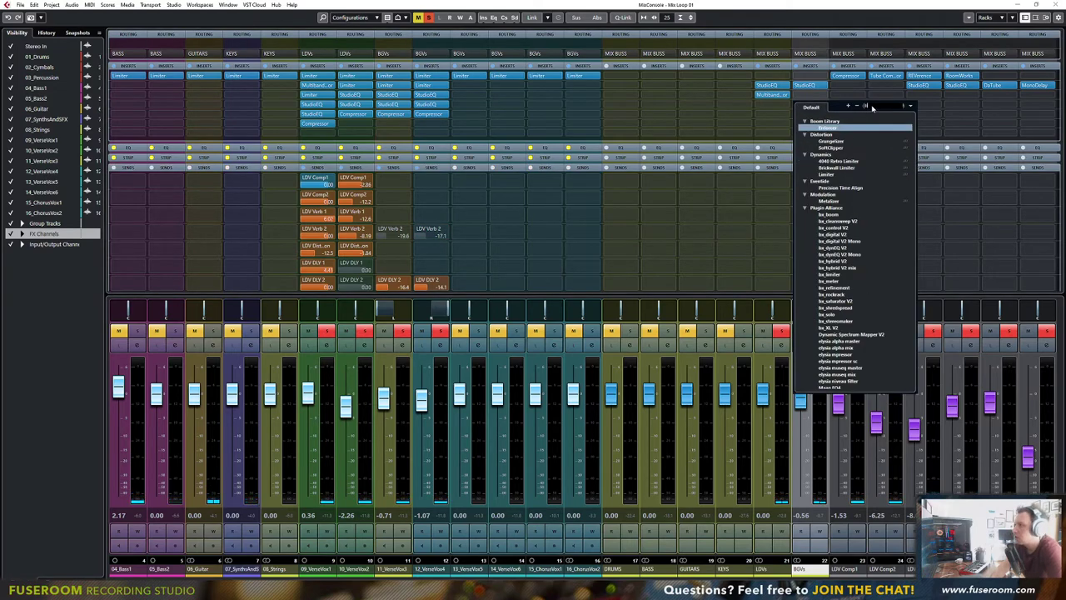
{"action": "left_click", "coordinate": [828, 142]}
{"action": "left_click_drag", "start_coordinate": [566, 182], "coordinate": [695, 171]}
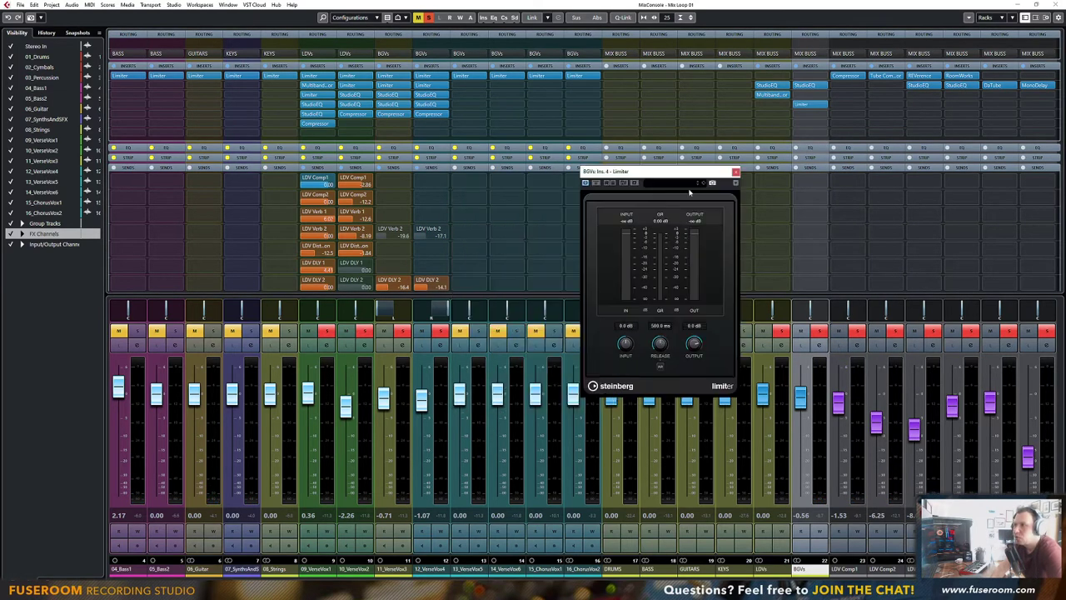
{"action": "left_click", "coordinate": [660, 367]}
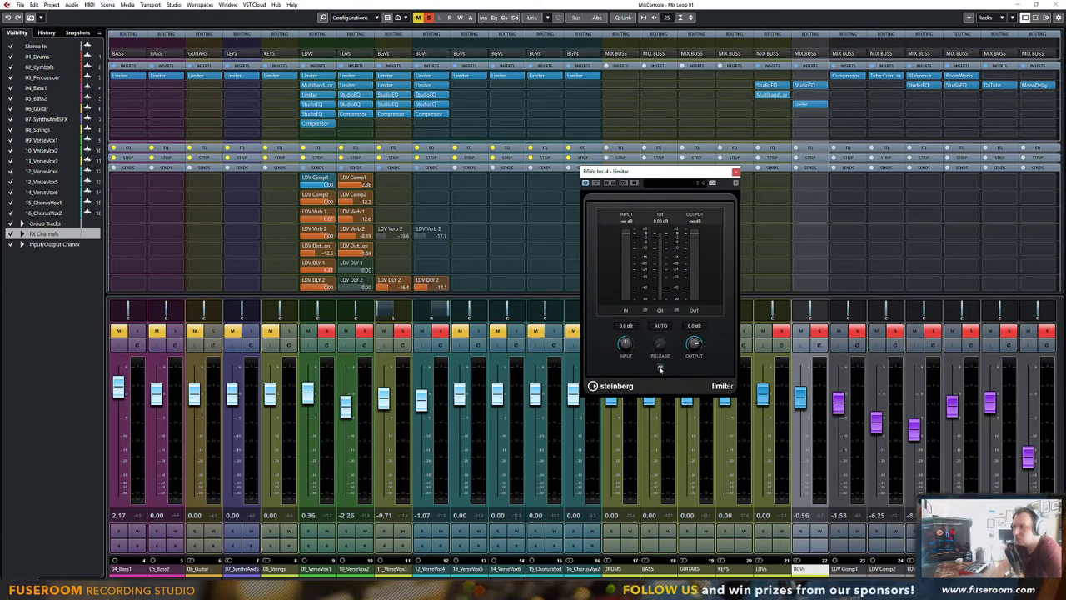
During playback, try the BGVs Limiter with raised input and lowered output, and remove it from the group
{"action": "key", "text": "space"}
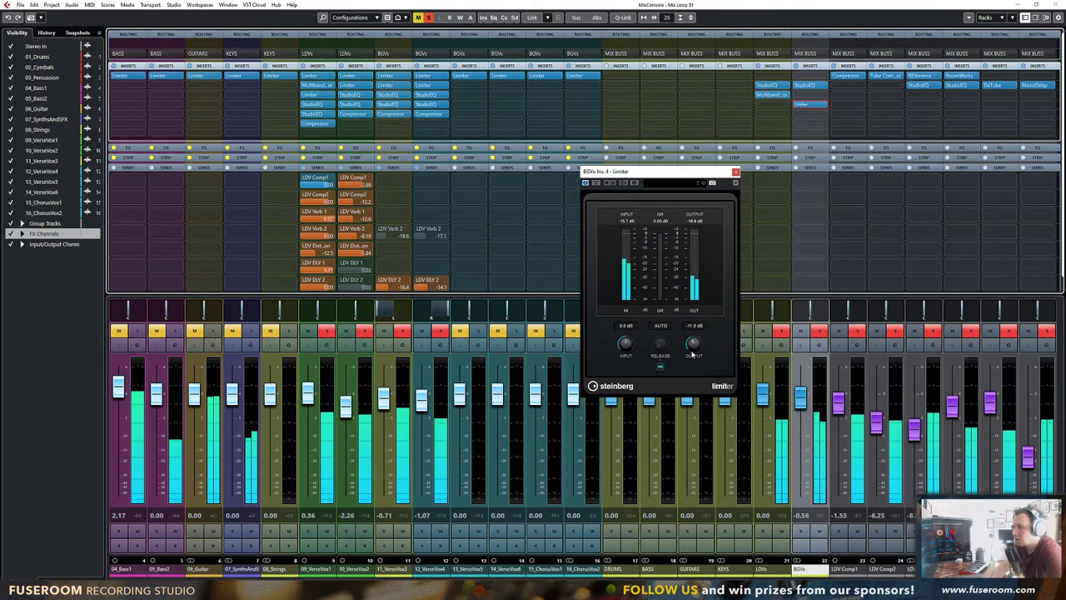
{"action": "mouse_move", "coordinate": [631, 351]}
{"action": "left_mouse_down"}
{"action": "mouse_move", "coordinate": [635, 323]}
{"action": "mouse_move", "coordinate": [632, 345]}
{"action": "left_mouse_up"}
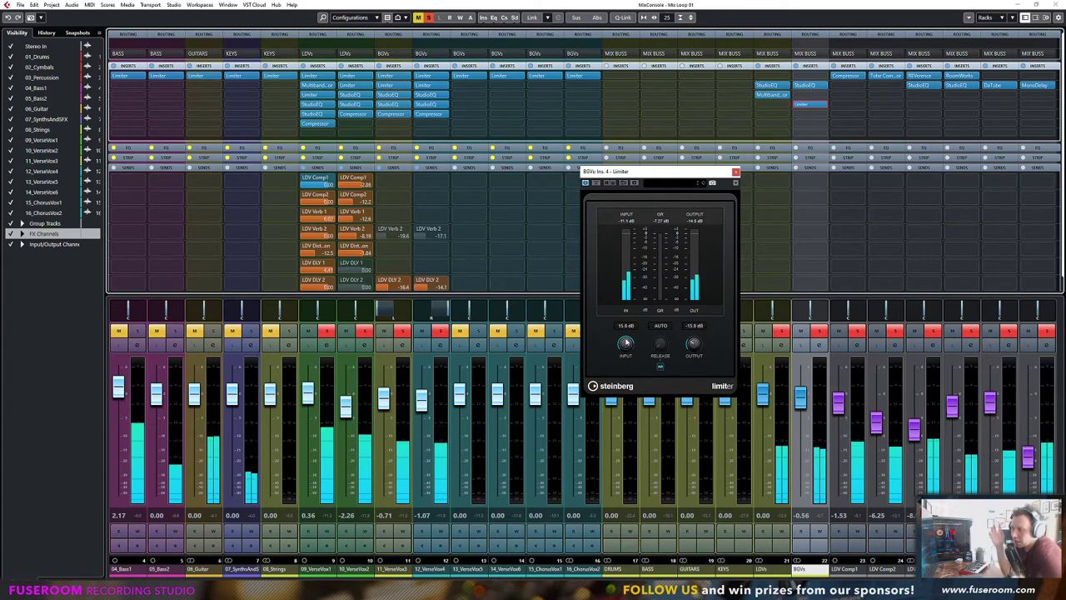
{"action": "left_click", "coordinate": [825, 104]}
{"action": "left_click", "coordinate": [815, 115]}
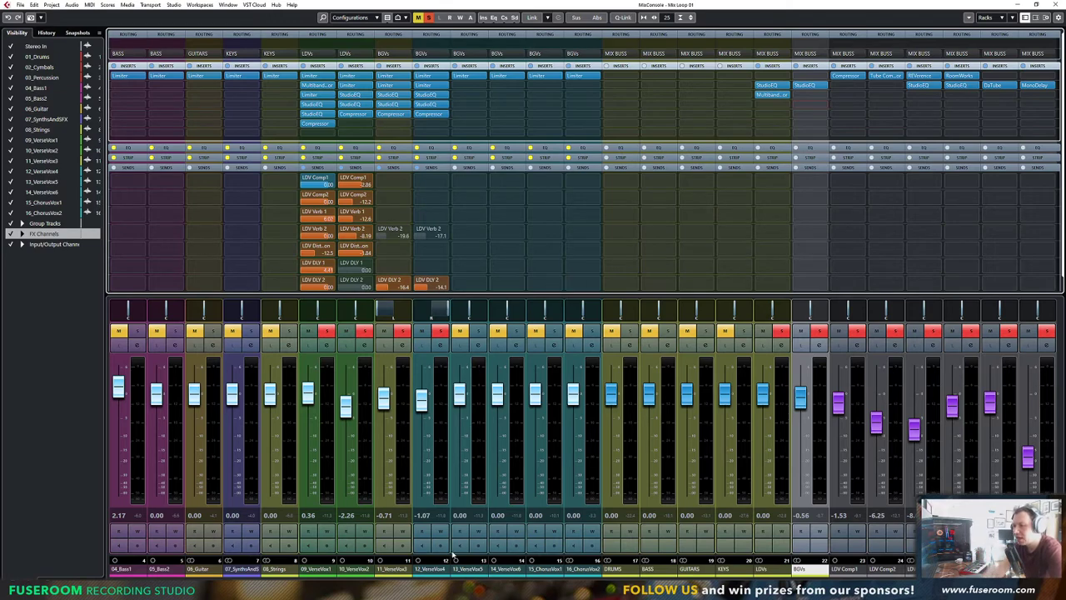
Add 13_VerseVox5, 14_VerseVox6, 15_ChorusVox1 and 16_ChorusVox2 to the soloed channels and start playback
{"action": "left_click", "coordinate": [479, 331]}
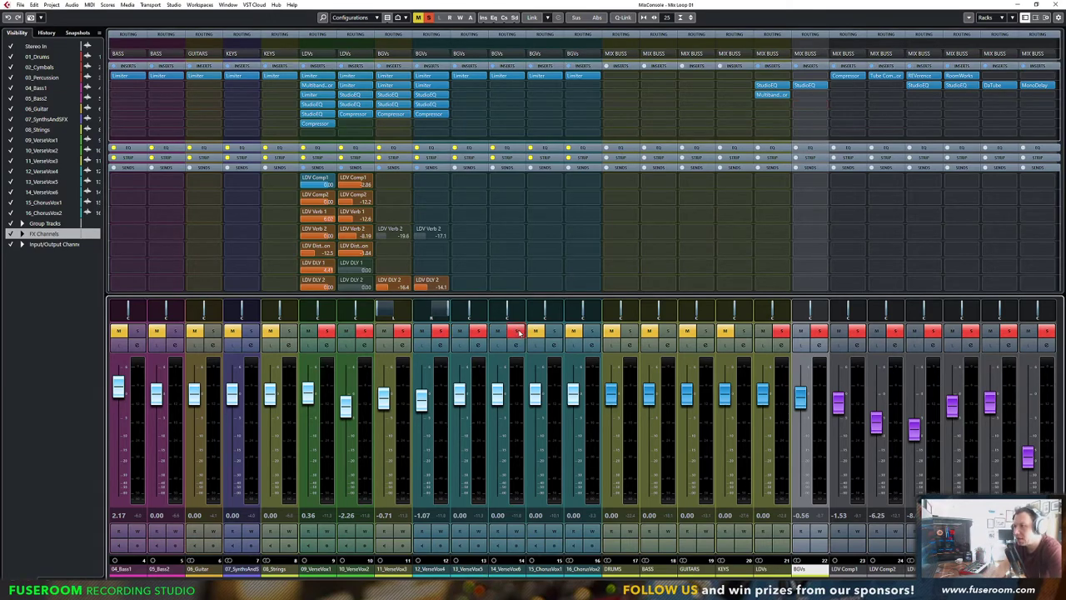
{"action": "left_click", "coordinate": [555, 332]}
{"action": "key", "text": "space"}
{"action": "left_click", "coordinate": [593, 332]}
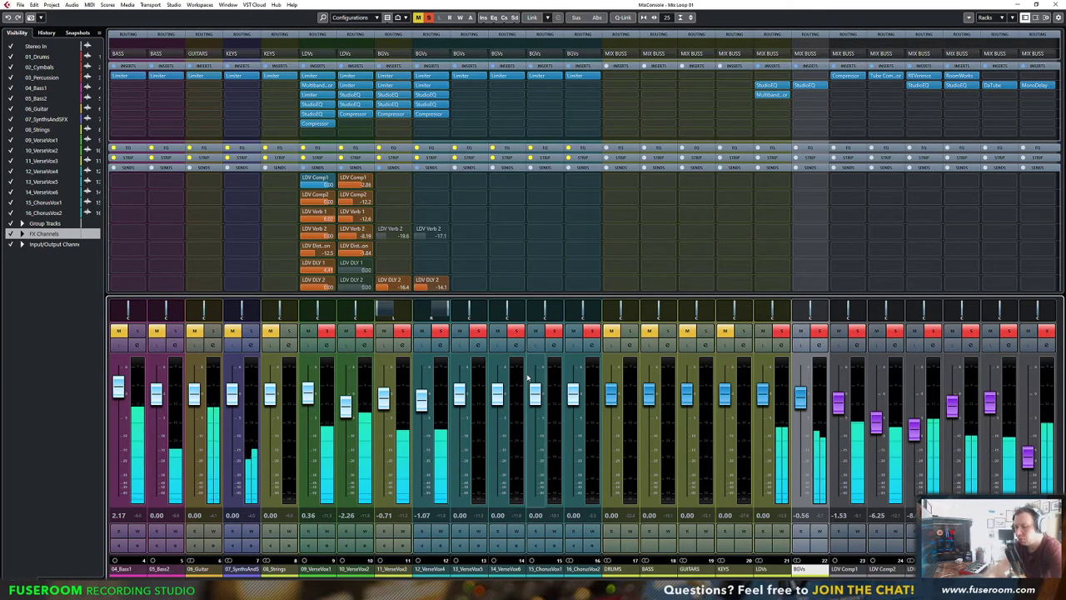
Set the project's loop range to span about bars 77 to 92, play it and return to the mixer
{"action": "key", "text": "F3"}
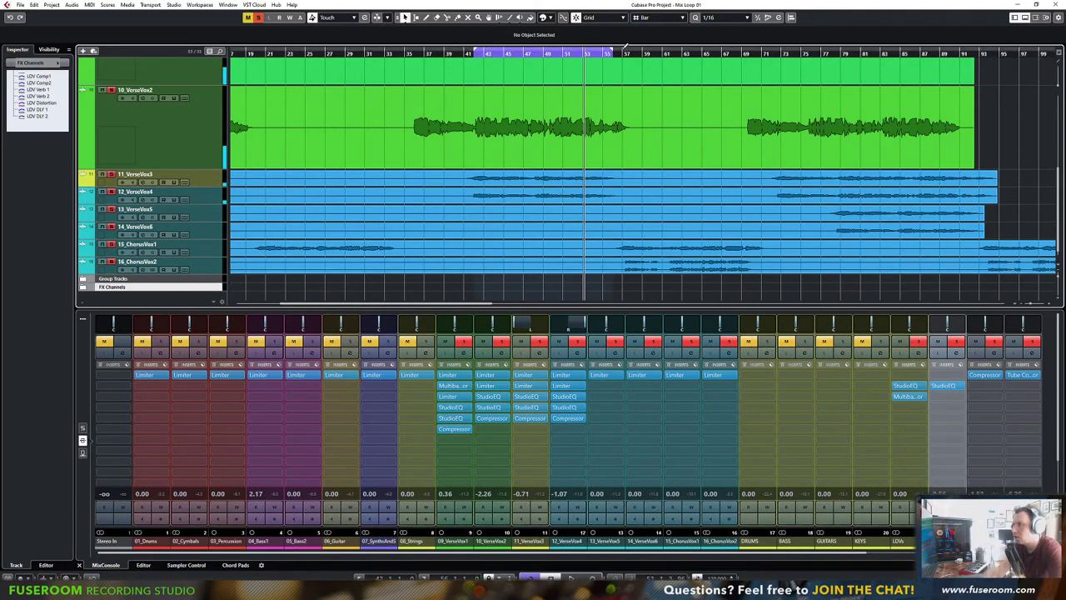
{"action": "left_click_drag", "start_coordinate": [623, 52], "coordinate": [762, 53]}
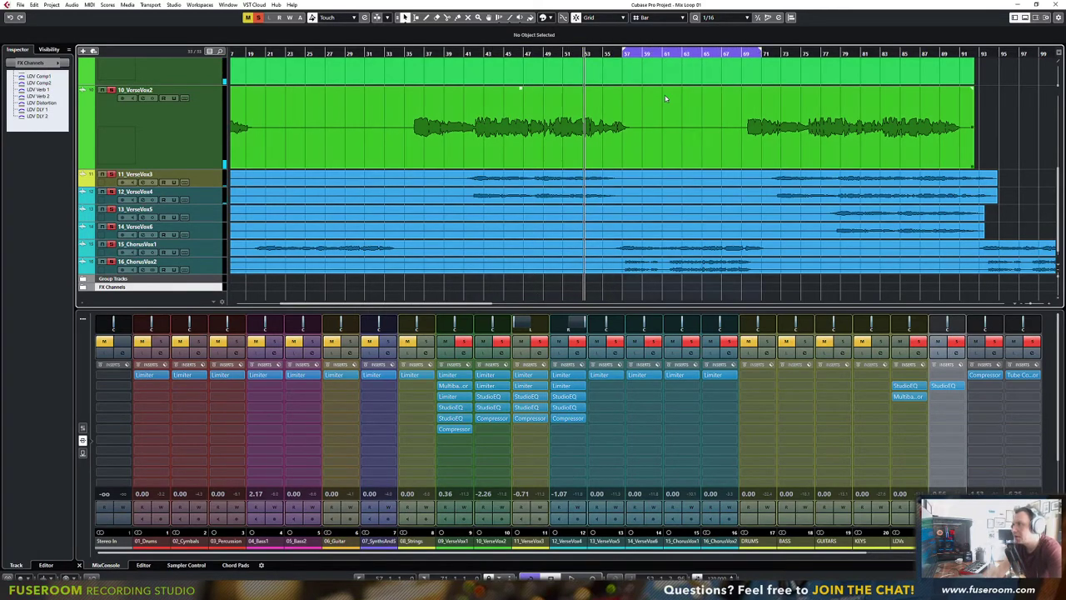
{"action": "left_click", "coordinate": [623, 56]}
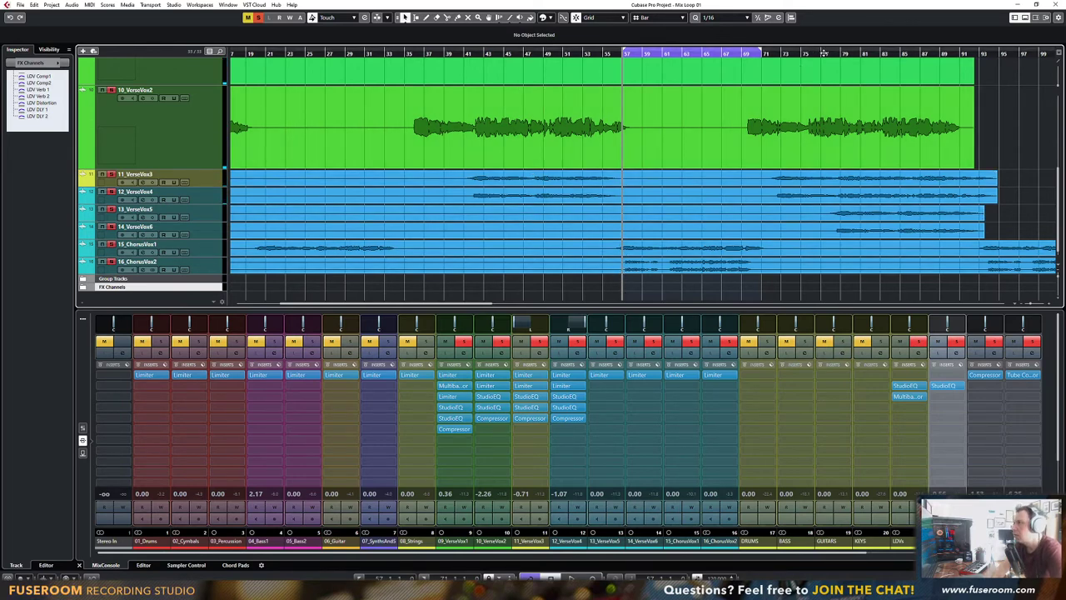
{"action": "left_click_drag", "start_coordinate": [825, 52], "coordinate": [953, 52]}
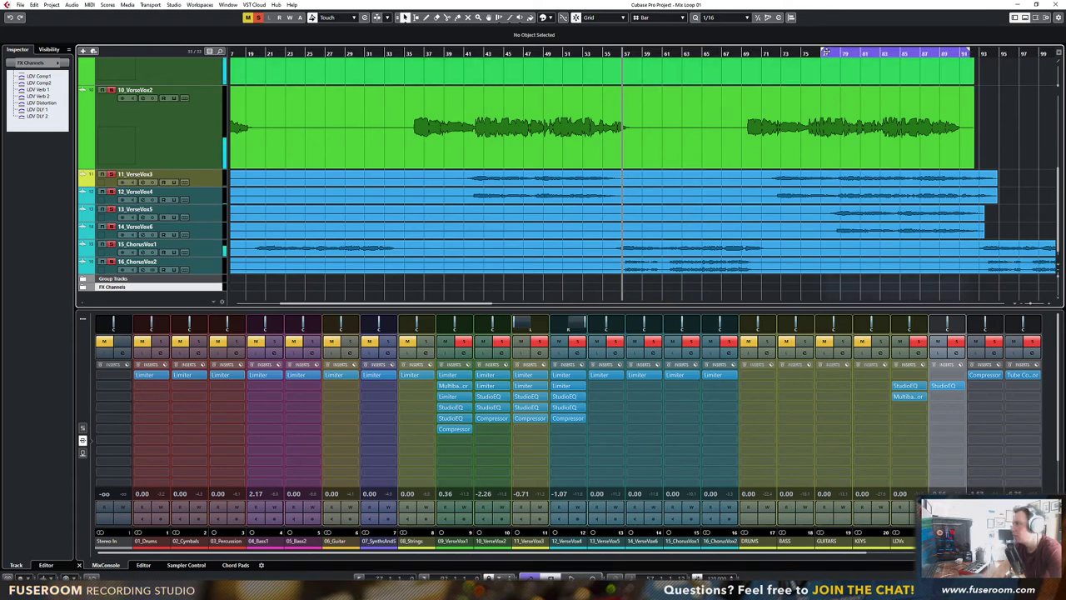
{"action": "key", "text": "space"}
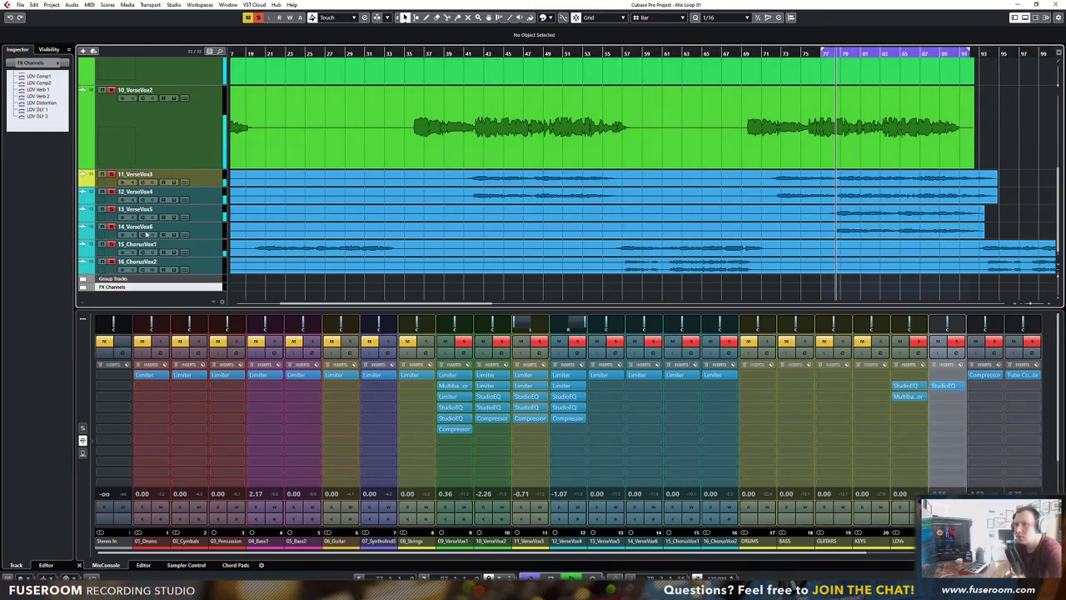
{"action": "key", "text": "F3"}
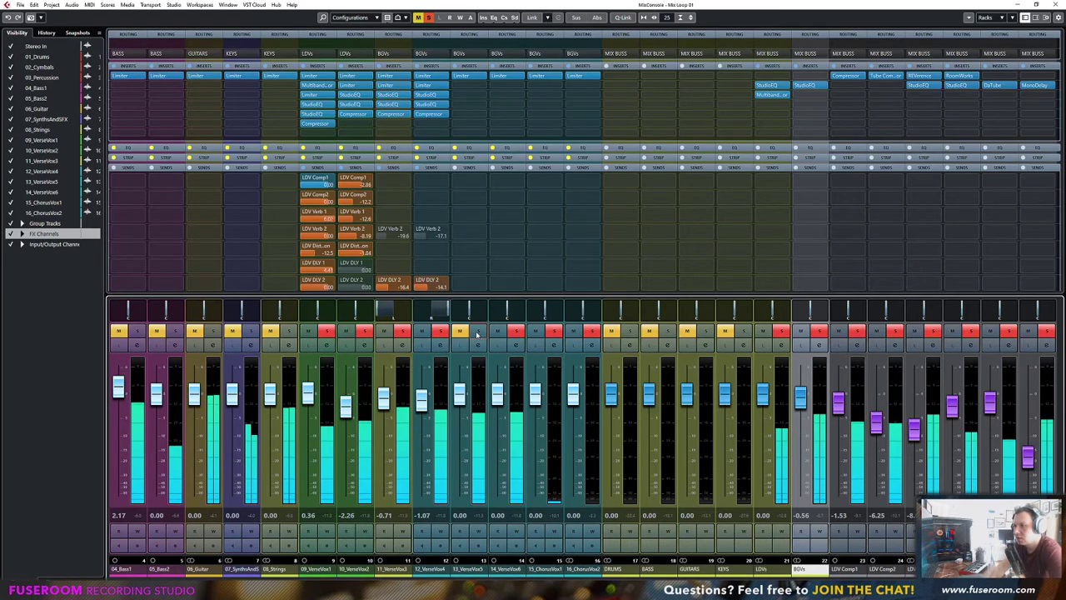
Solo only 13_VerseVox5 and 14_VerseVox6 and copy the verse backing vocals' second Limiter, two StudioEQs and Compressor into inserts 2 to 5 of both
{"action": "left_click", "coordinate": [479, 332], "text": "ctrl"}
{"action": "left_click", "coordinate": [516, 332]}
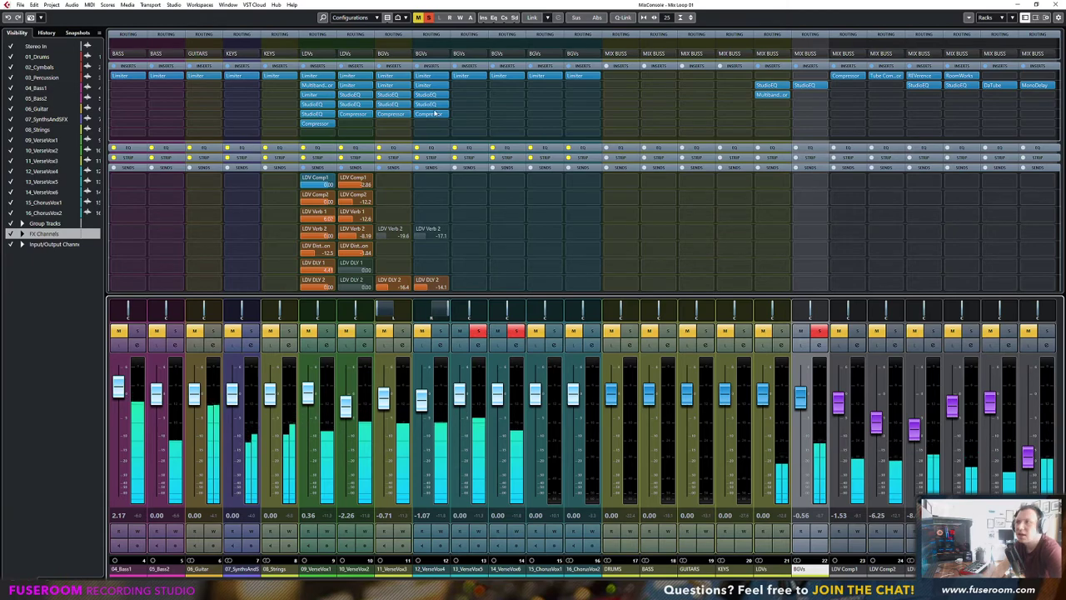
{"action": "left_click_drag", "start_coordinate": [435, 87], "coordinate": [510, 87]}
{"action": "left_click_drag", "start_coordinate": [397, 98], "coordinate": [465, 107]}
{"action": "left_click_drag", "start_coordinate": [401, 116], "coordinate": [505, 99]}
{"action": "left_click_drag", "start_coordinate": [436, 107], "coordinate": [505, 114]}
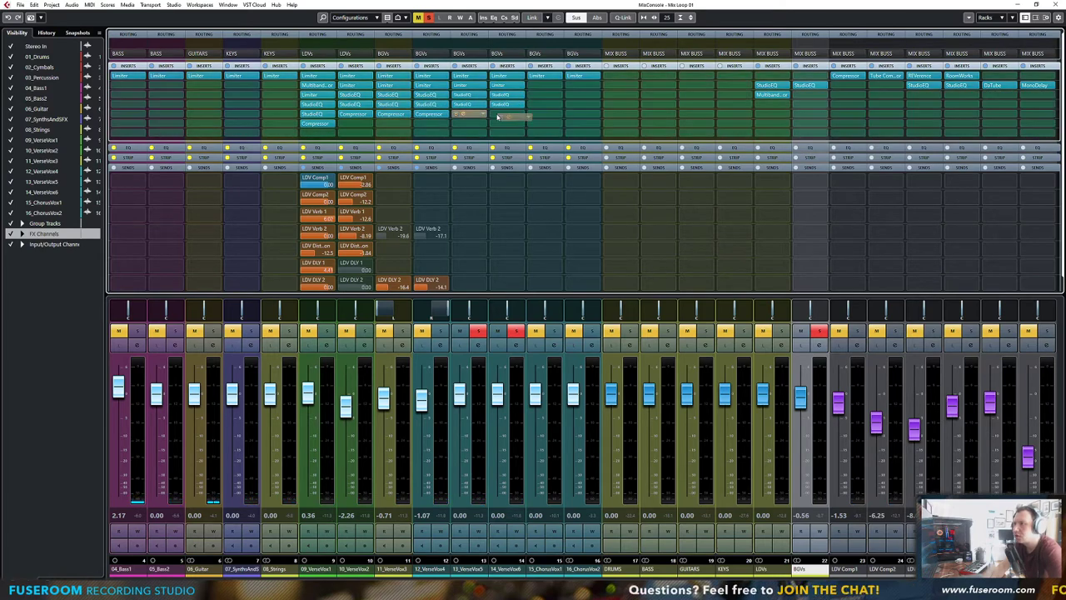
{"action": "left_click_drag", "start_coordinate": [437, 116], "coordinate": [505, 119]}
{"action": "left_click", "coordinate": [522, 124]}
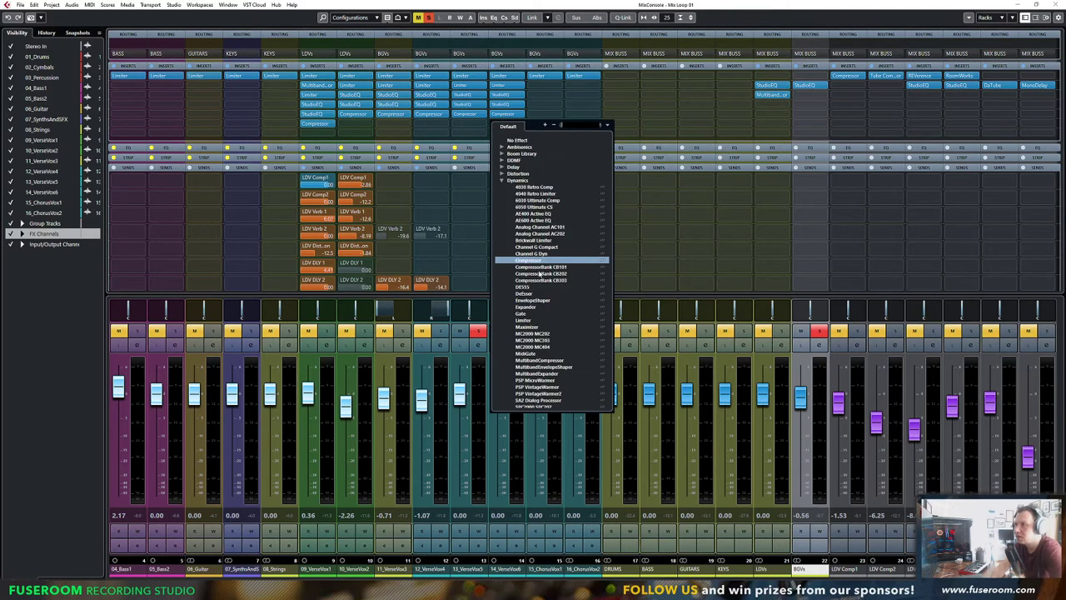
{"action": "left_click", "coordinate": [517, 141]}
During playback, add an LDV Verb 1 send in the third slot of 13_VerseVox5 and 14_VerseVox6
{"action": "key", "text": "space"}
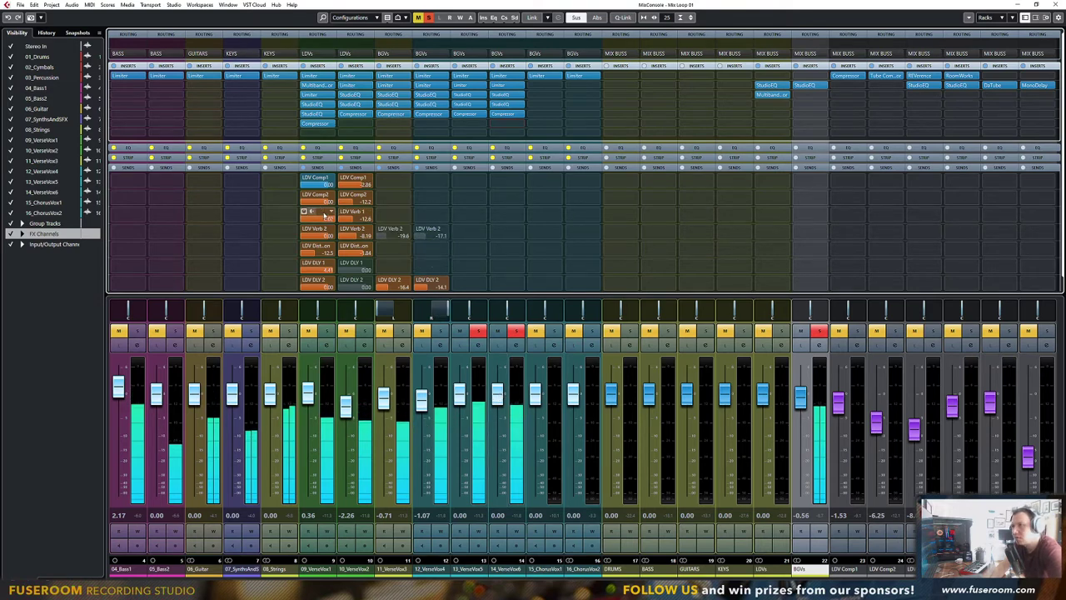
{"action": "left_click", "coordinate": [463, 216]}
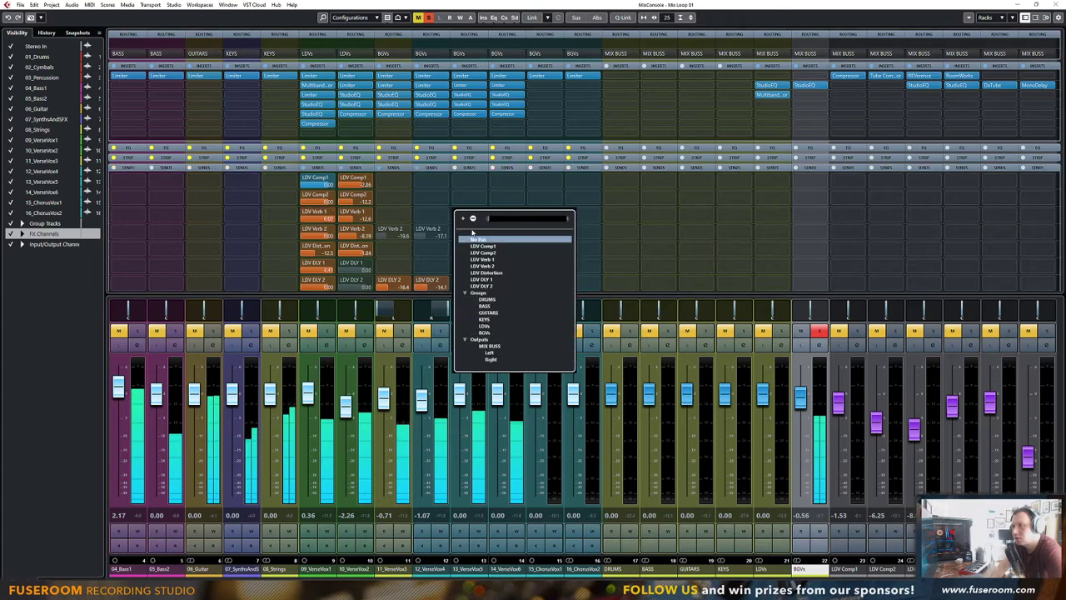
{"action": "left_click", "coordinate": [460, 229]}
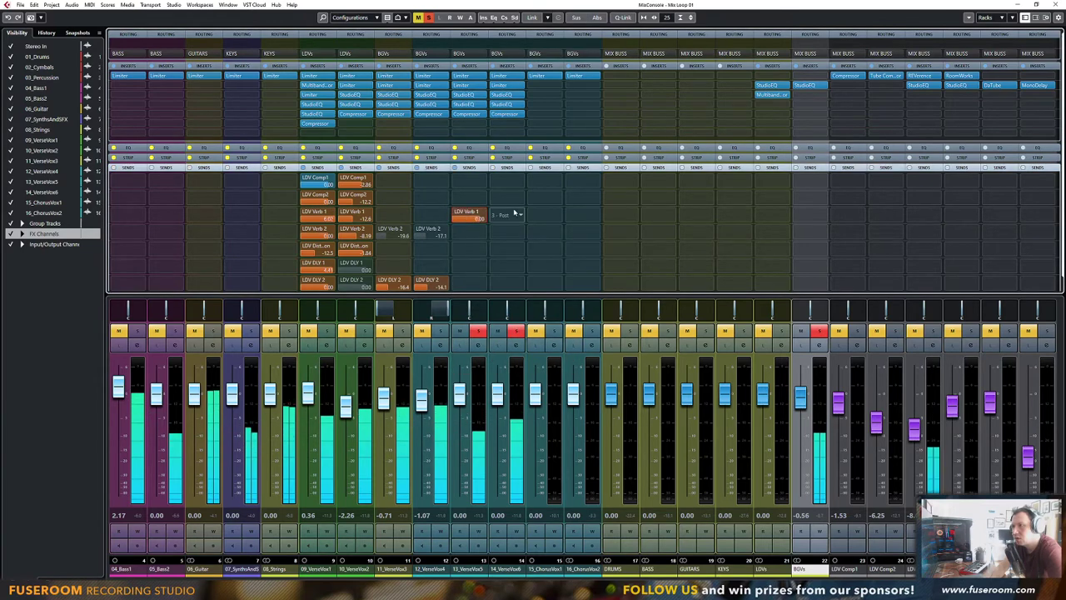
{"action": "left_click", "coordinate": [502, 218]}
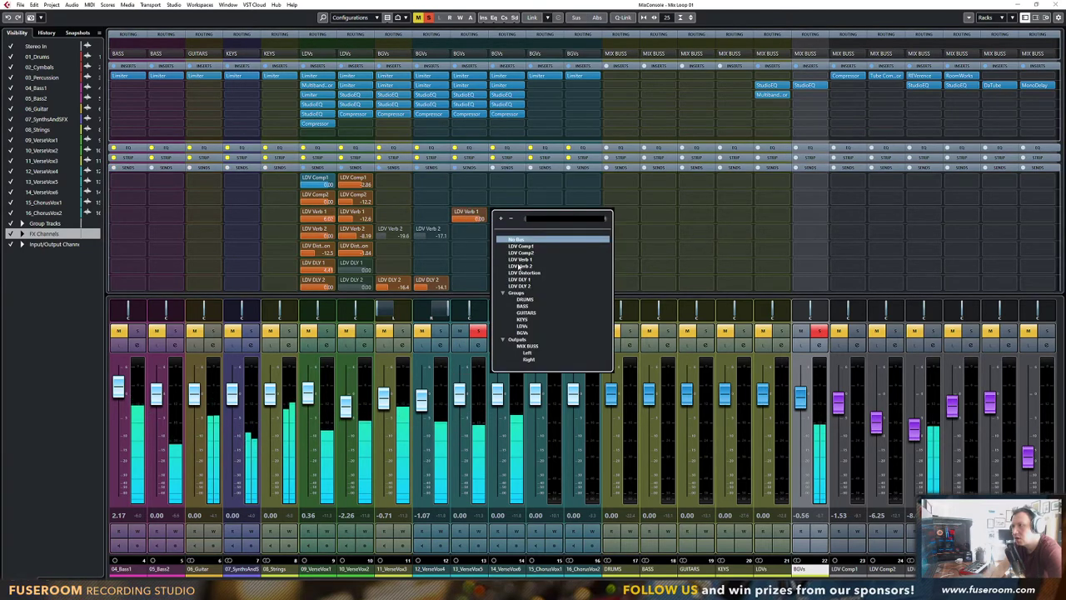
{"action": "left_click", "coordinate": [520, 260]}
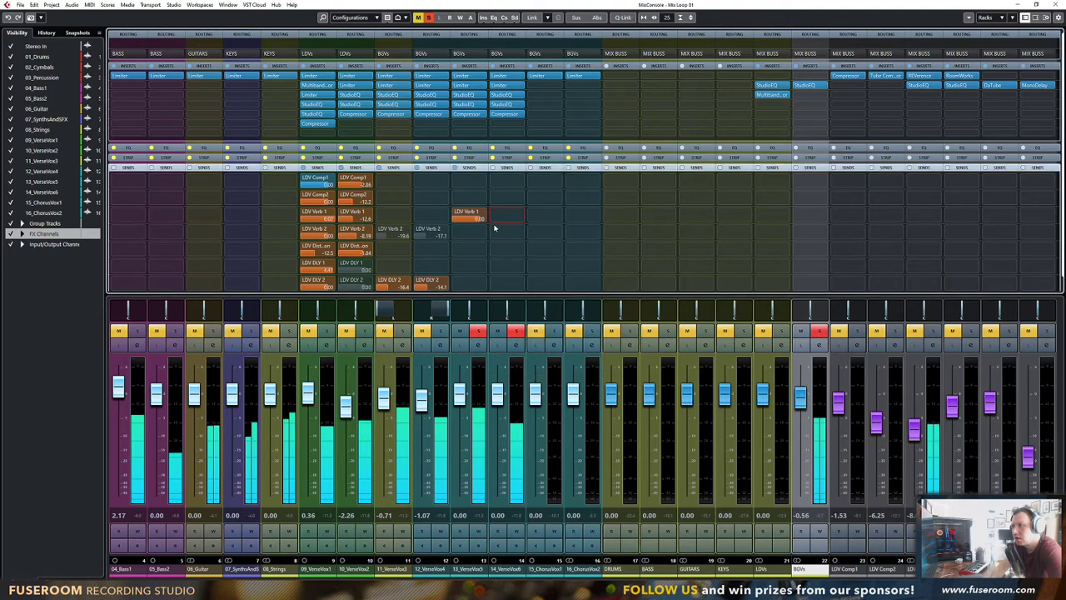
Pan 13_VerseVox5 partway left and 14_VerseVox6 partway right, and solo 12_VerseVox4 and 11_VerseVox3 with them
{"action": "left_click", "coordinate": [473, 331]}
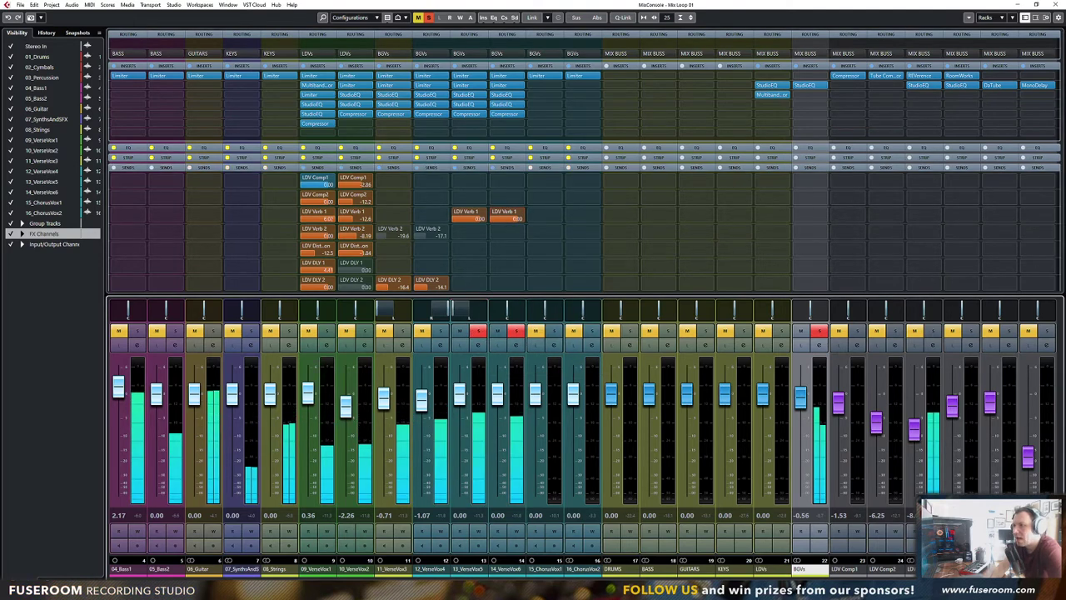
{"action": "left_click_drag", "start_coordinate": [505, 311], "coordinate": [526, 311]}
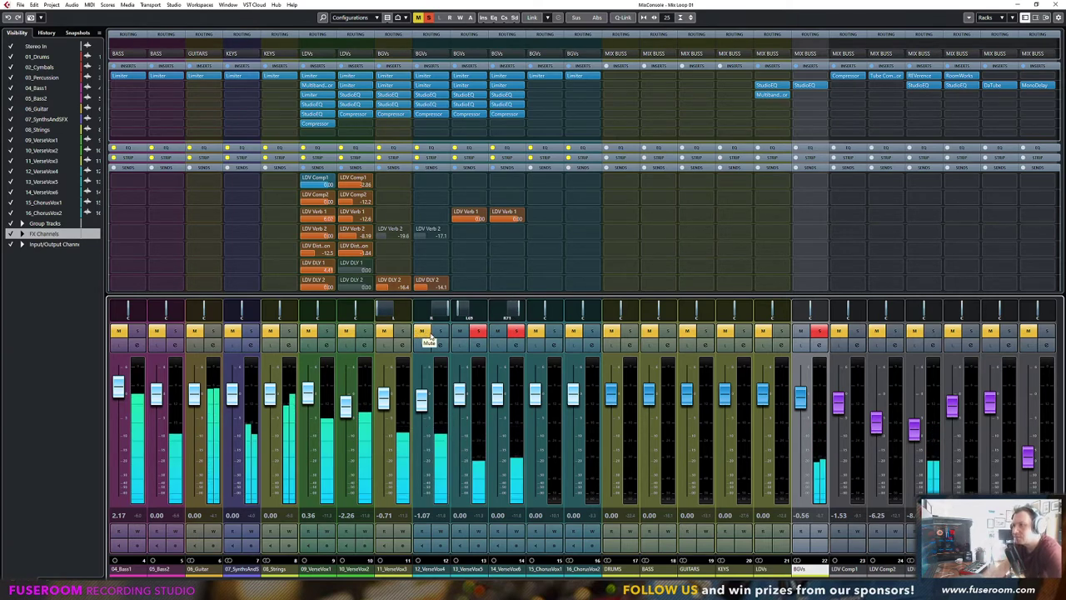
{"action": "key", "text": "space"}
{"action": "key", "text": "space"}
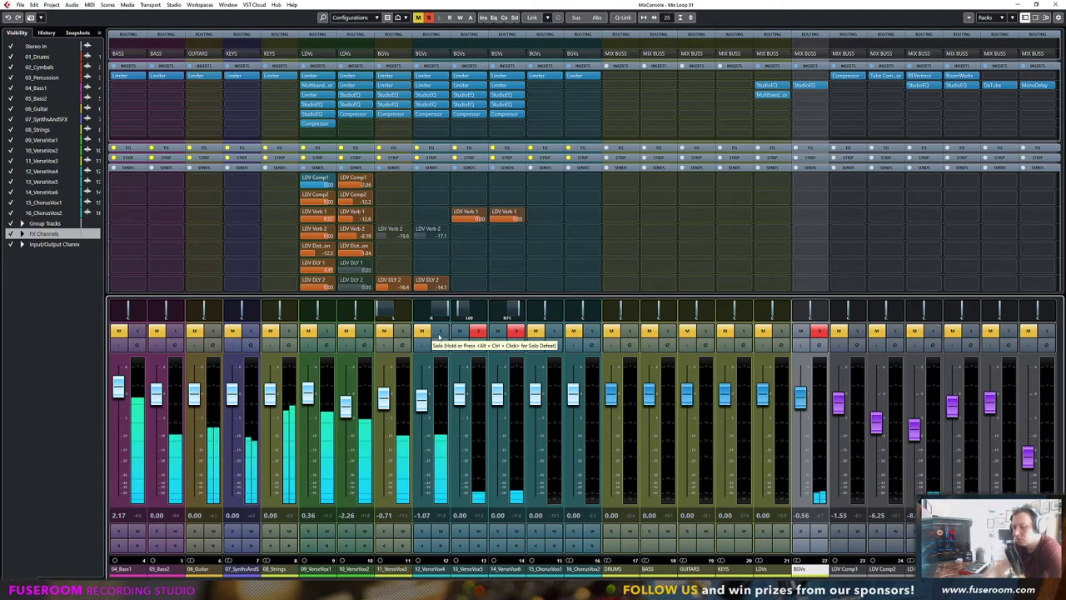
{"action": "key", "text": "F3"}
{"action": "key", "text": "F3"}
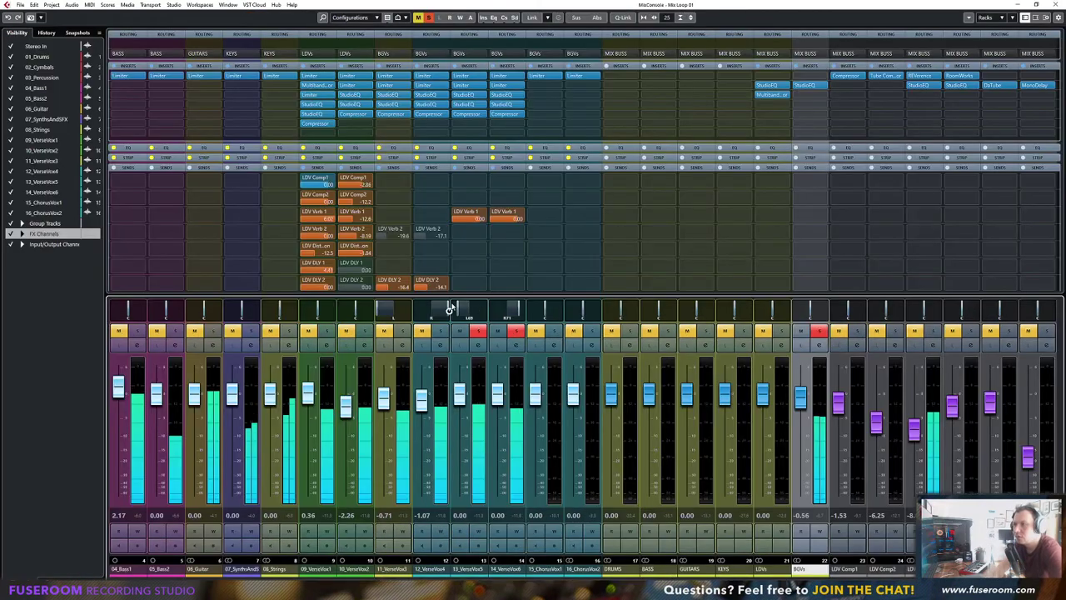
{"action": "left_click", "coordinate": [436, 332]}
{"action": "left_click", "coordinate": [403, 331]}
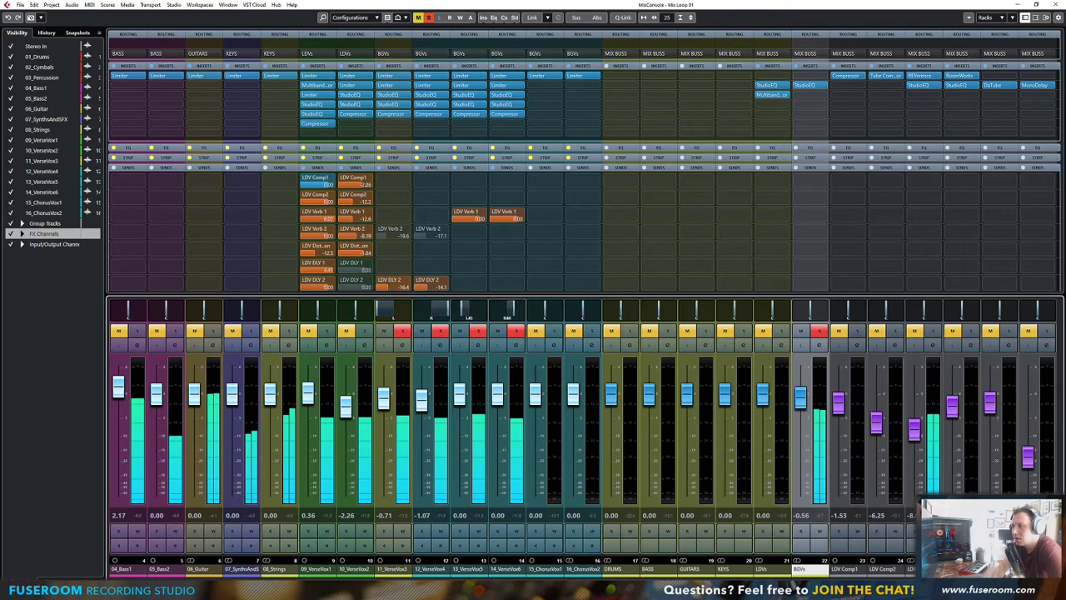
Examine the band settings of the StudioEQ in the fourth insert of 13_VerseVox5 and close it
{"action": "left_click", "coordinate": [472, 104]}
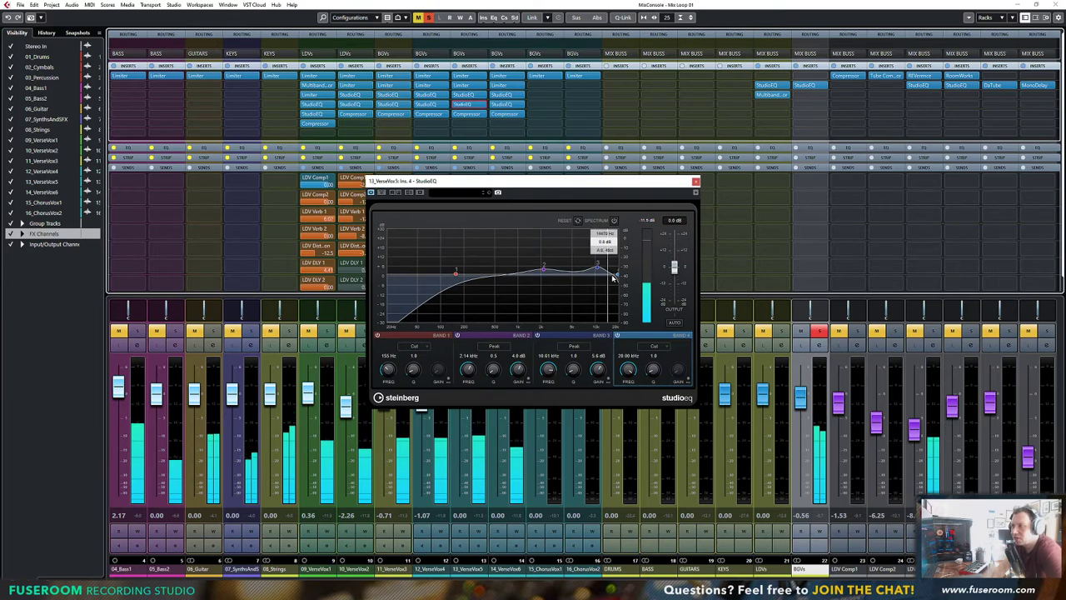
{"action": "left_click_drag", "start_coordinate": [598, 180], "coordinate": [640, 188]}
{"action": "left_click", "coordinate": [736, 188]}
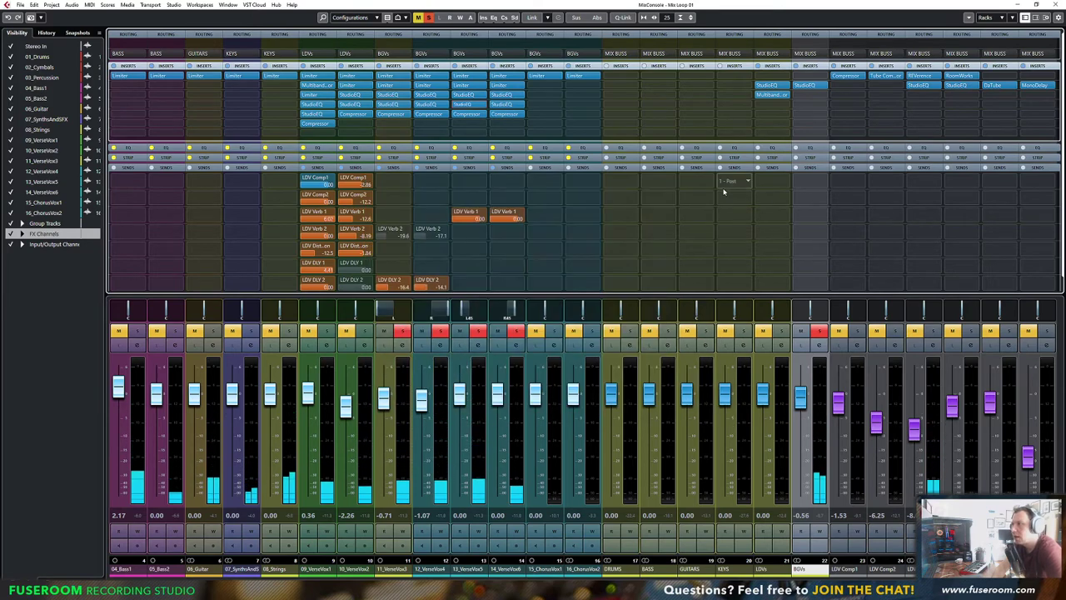
Add a StudioEQ in the sixth insert of 13_VerseVox5 and set its band 4 to Cut at 16.19 kHz during playback
{"action": "left_click", "coordinate": [487, 124]}
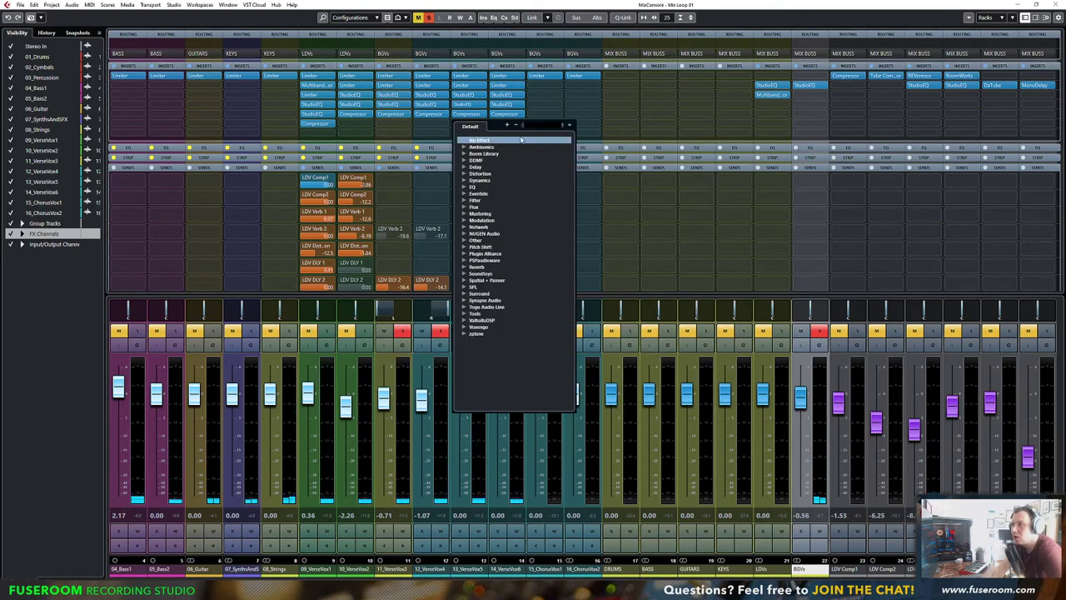
{"action": "type", "text": "studio"}
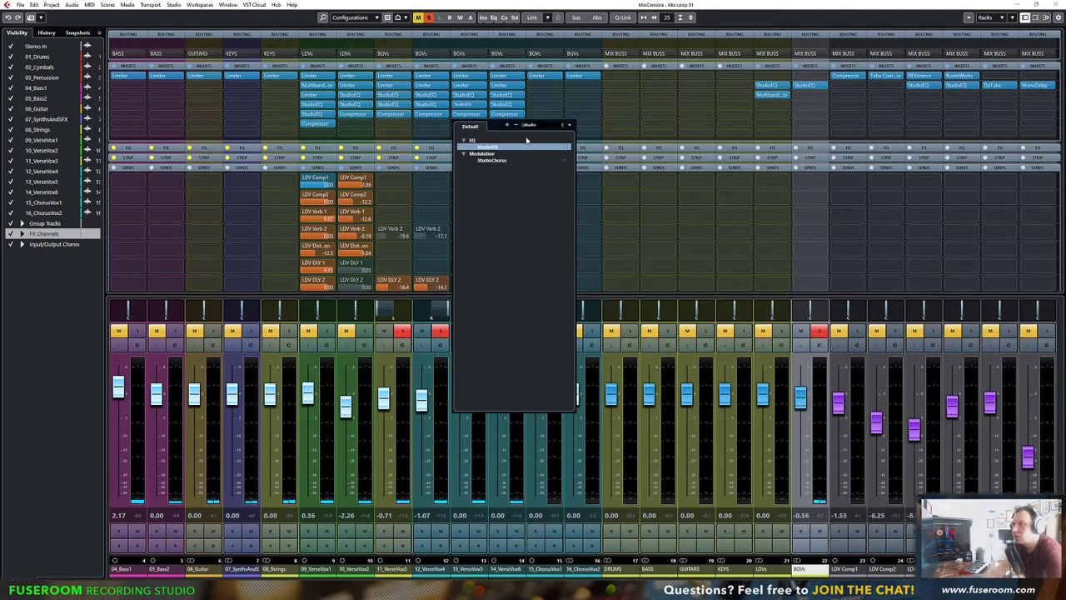
{"action": "left_click", "coordinate": [526, 147]}
{"action": "left_click", "coordinate": [658, 346]}
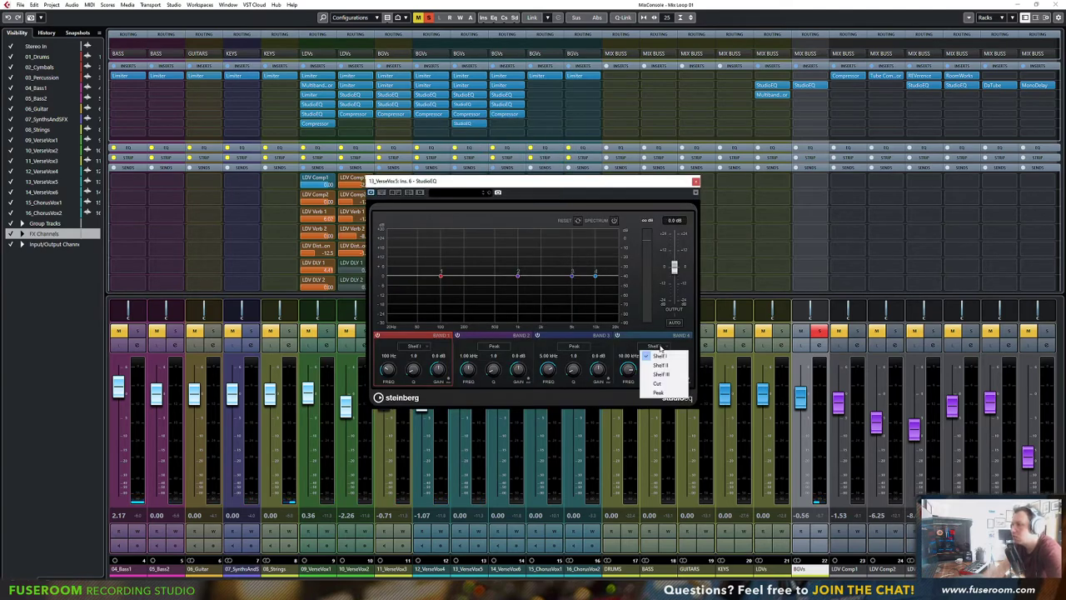
{"action": "left_click", "coordinate": [663, 385]}
{"action": "mouse_move", "coordinate": [596, 276]}
{"action": "left_mouse_down"}
{"action": "mouse_move", "coordinate": [590, 287]}
{"action": "mouse_move", "coordinate": [604, 275]}
{"action": "left_mouse_up"}
{"action": "key", "text": "space"}
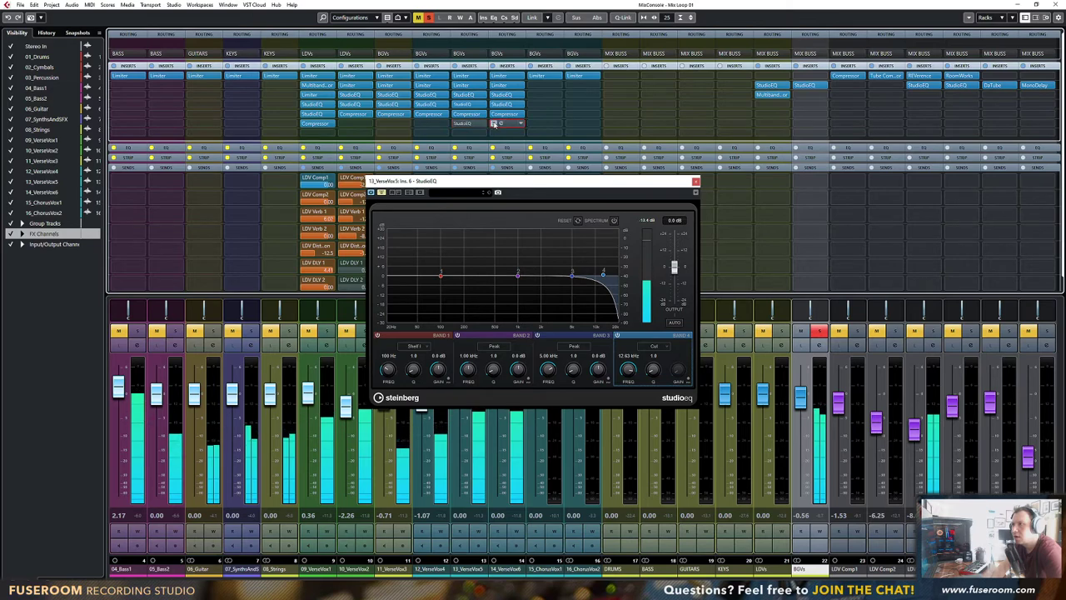
{"action": "left_click_drag", "start_coordinate": [603, 274], "coordinate": [612, 276]}
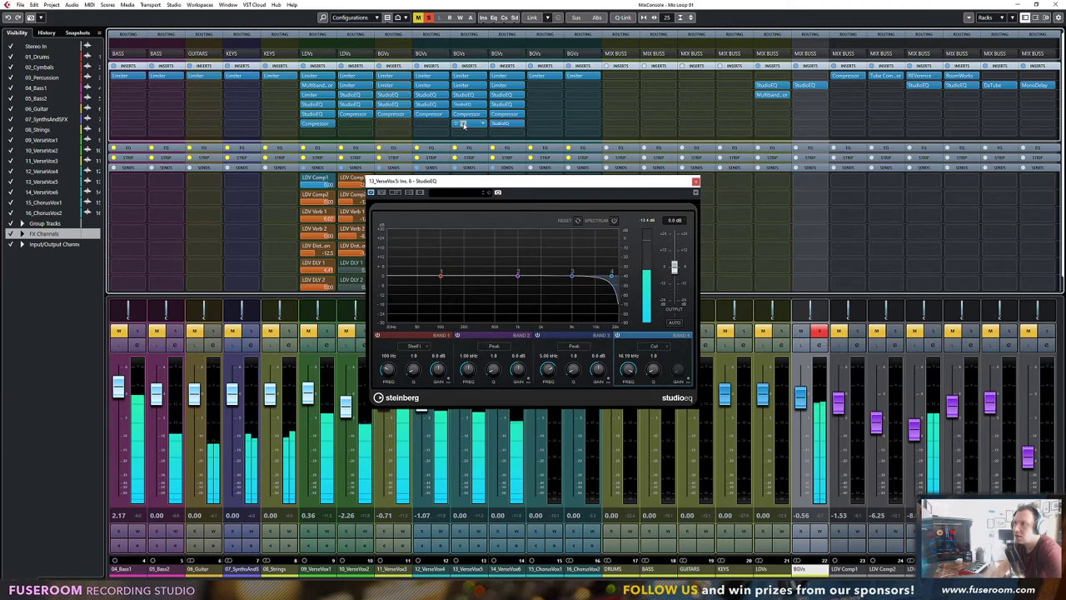
Compare the sixth-insert StudioEQ of 13_VerseVox5, raise the band 4 cut frequency of the one on 14_VerseVox6, and close the editor
{"action": "left_click", "coordinate": [464, 123]}
{"action": "left_click", "coordinate": [464, 123]}
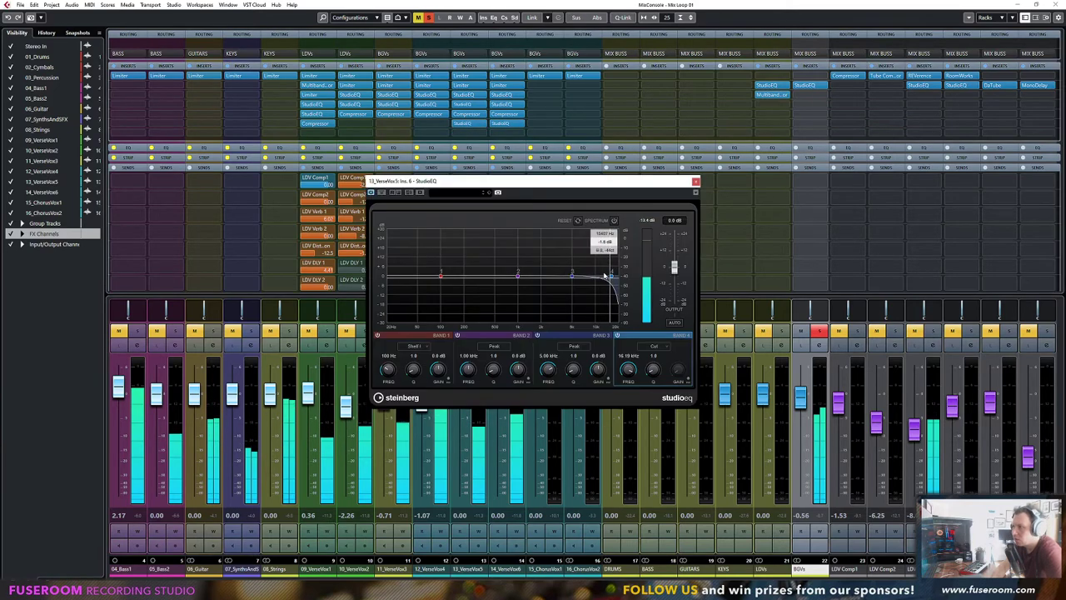
{"action": "left_click", "coordinate": [500, 125]}
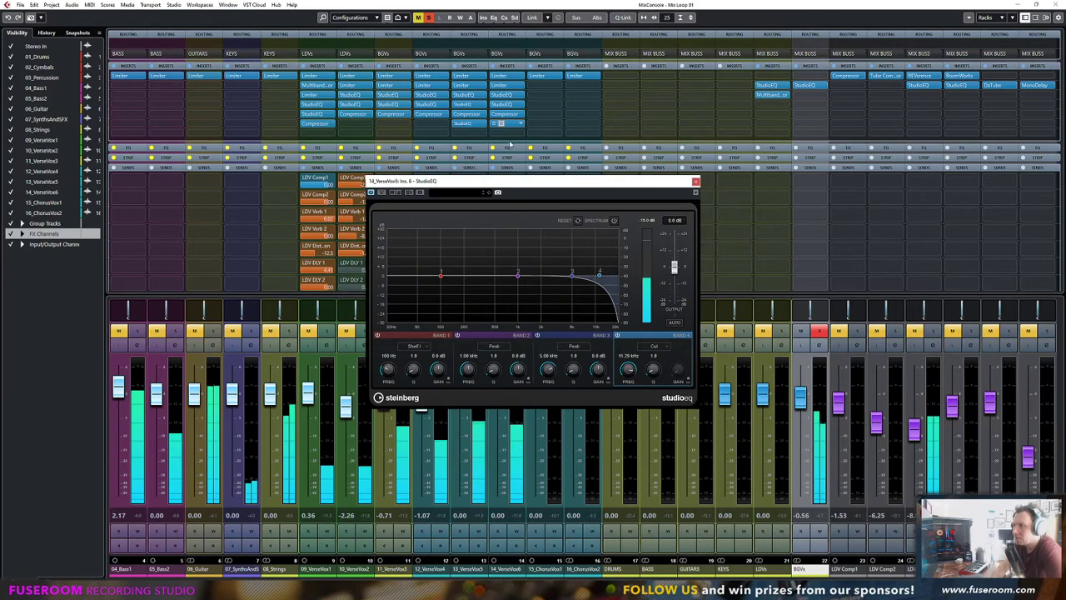
{"action": "left_click_drag", "start_coordinate": [599, 277], "coordinate": [612, 275]}
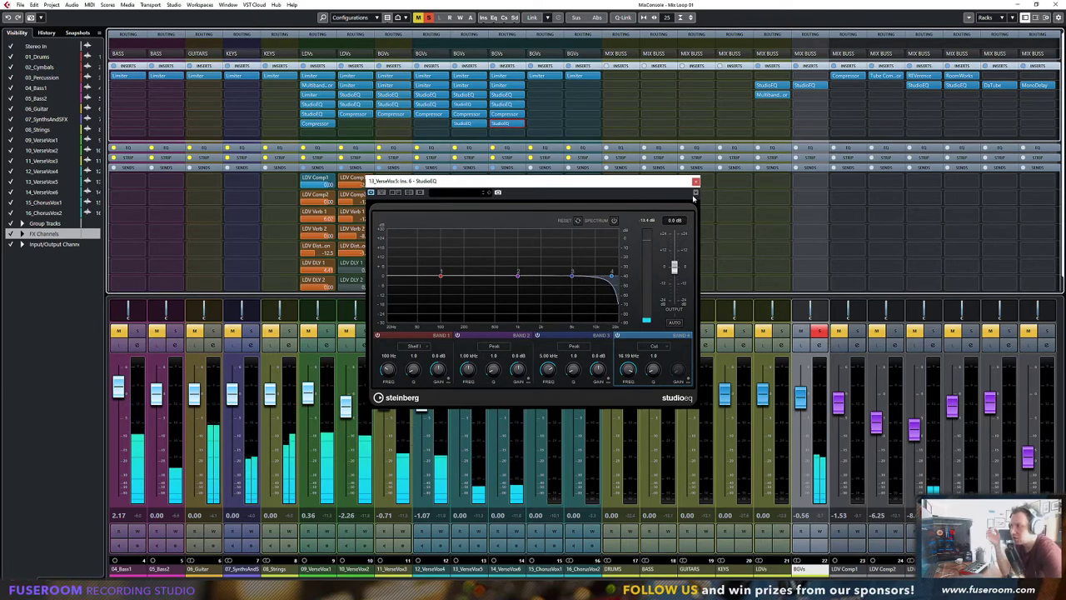
{"action": "left_click", "coordinate": [696, 180]}
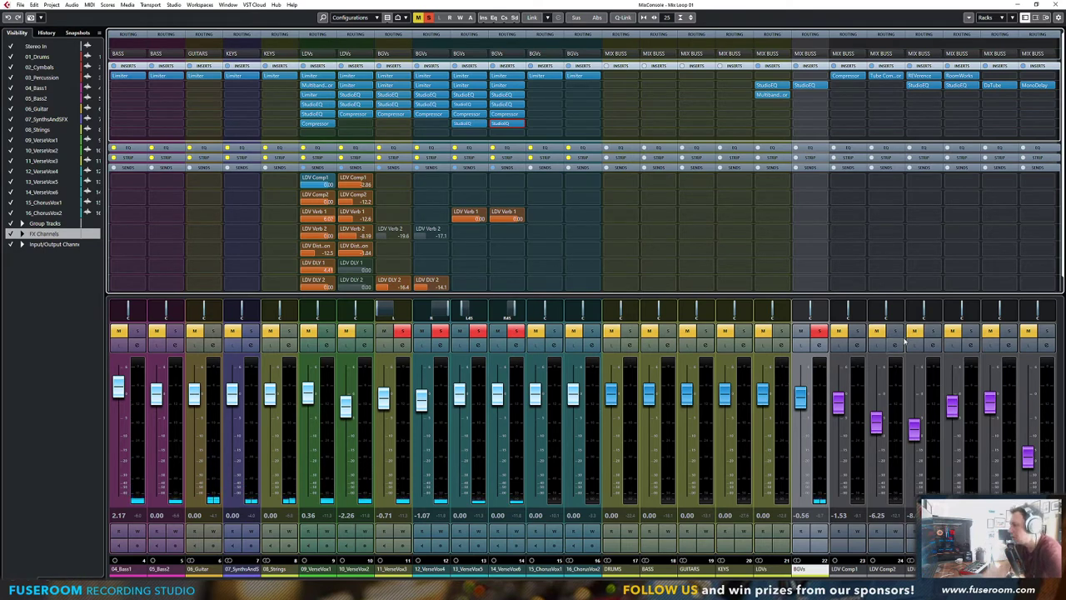
Solo LDV Verb 1 and lower its sends to -18.0 on 13_VerseVox5 and -19.3 on 14_VerseVox6
{"action": "left_click", "coordinate": [932, 330]}
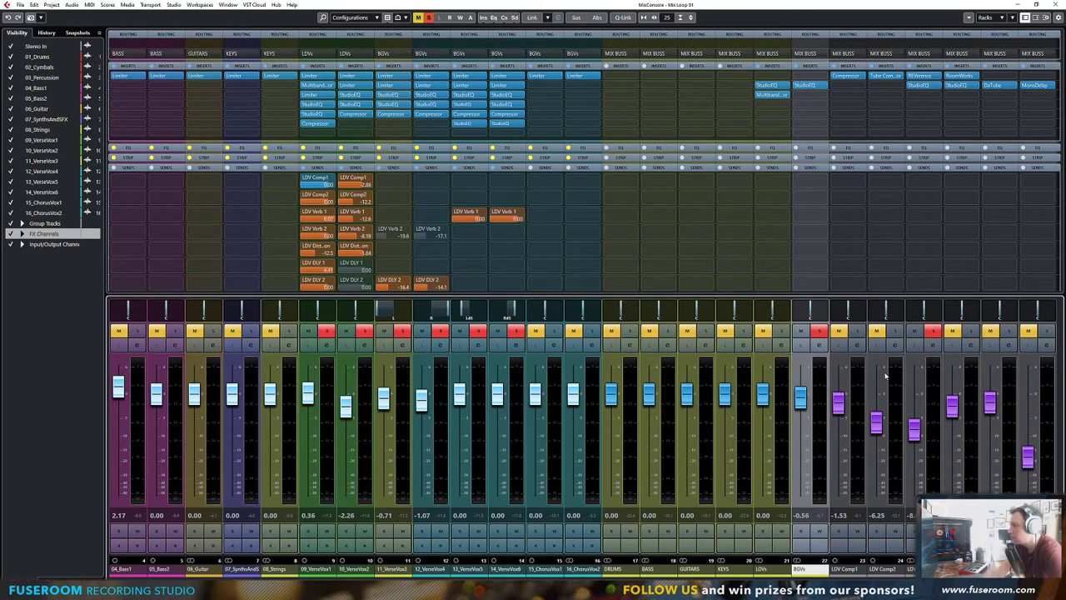
{"action": "left_click", "coordinate": [478, 219]}
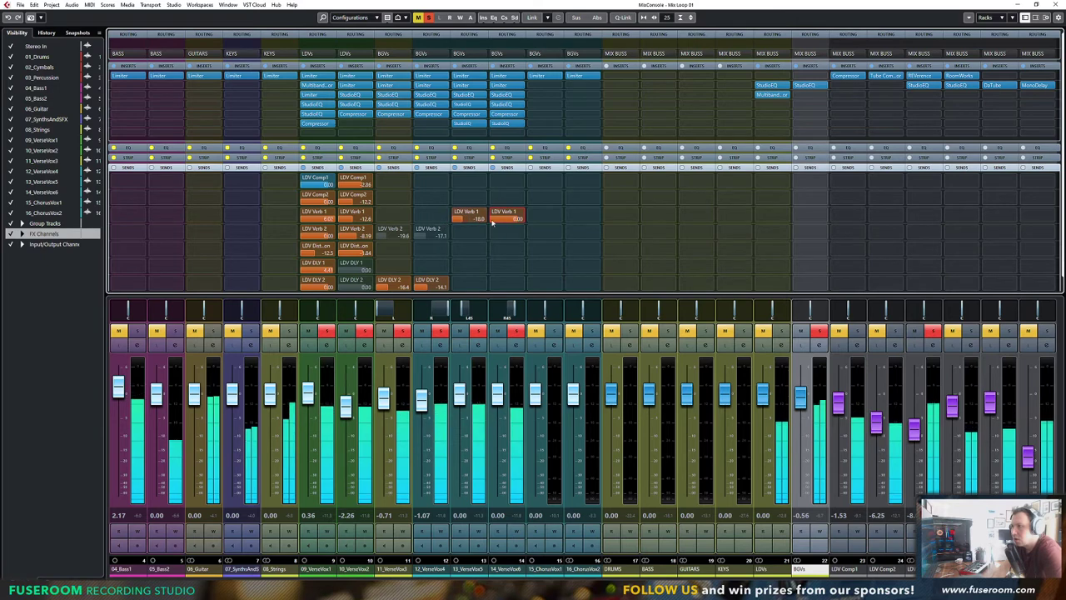
{"action": "left_click", "coordinate": [494, 220]}
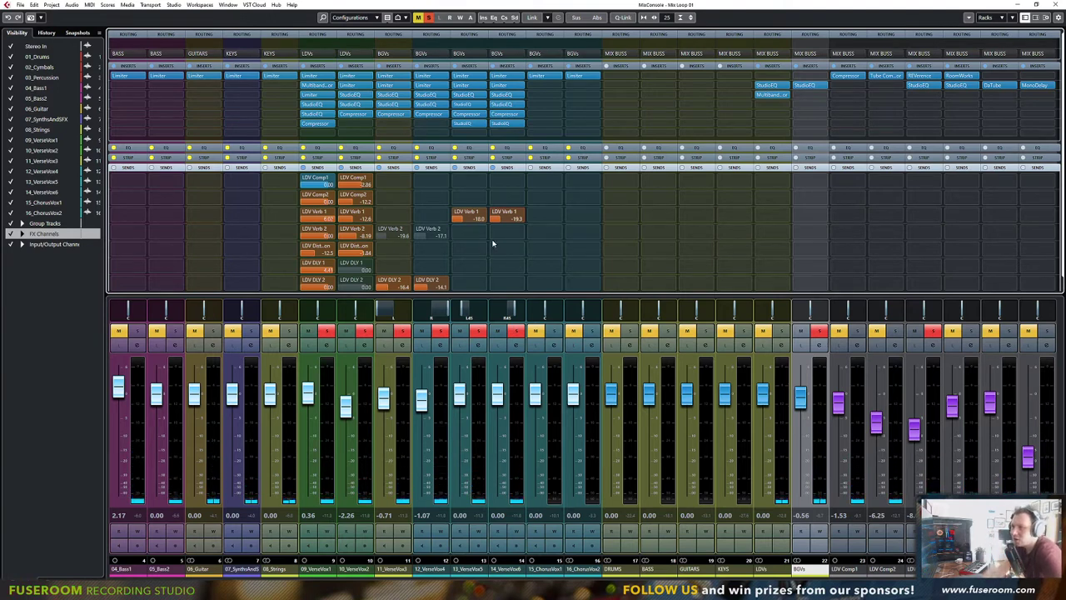
During playback, add LDV Comp1, LDV Comp2, LDV Verb 2, LDV Distortion and LDV DLY 1 to the soloed channels
{"action": "key", "text": "space"}
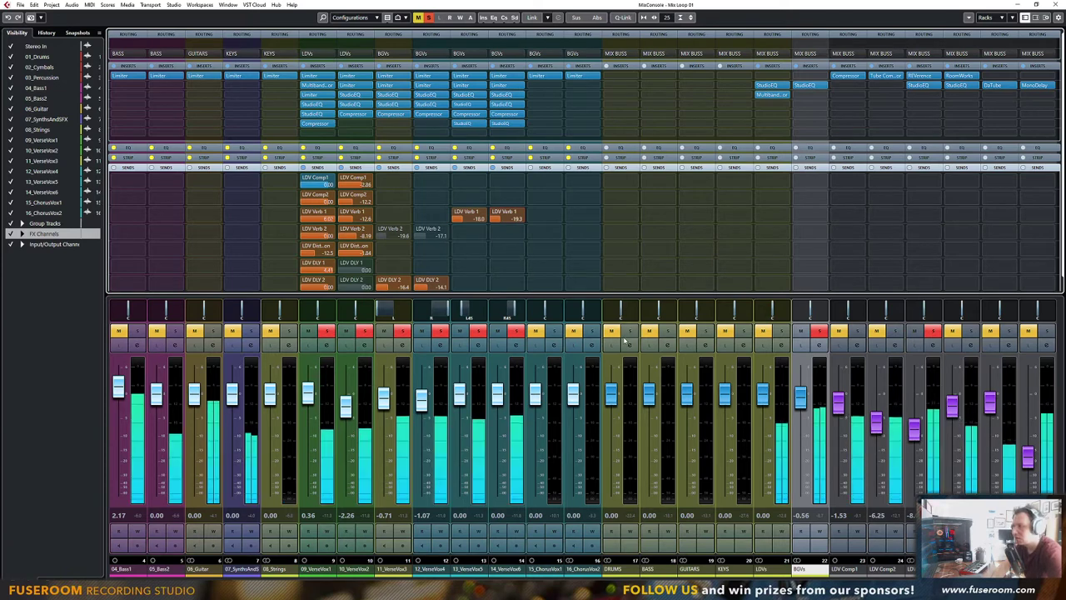
{"action": "left_click", "coordinate": [893, 332]}
{"action": "left_click", "coordinate": [971, 332]}
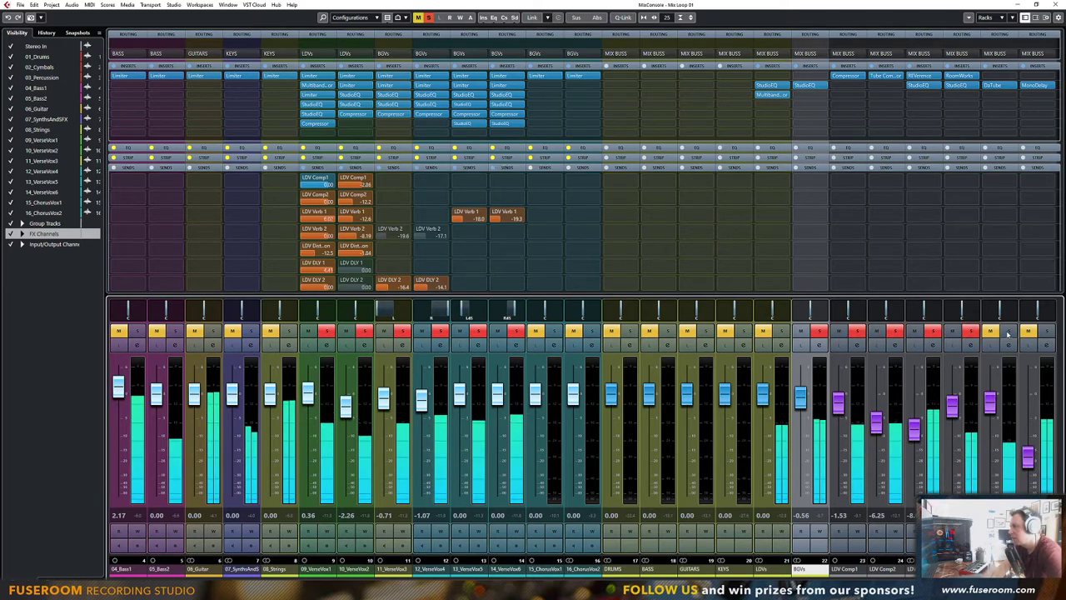
{"action": "left_click", "coordinate": [1009, 332]}
{"action": "left_click", "coordinate": [1048, 331]}
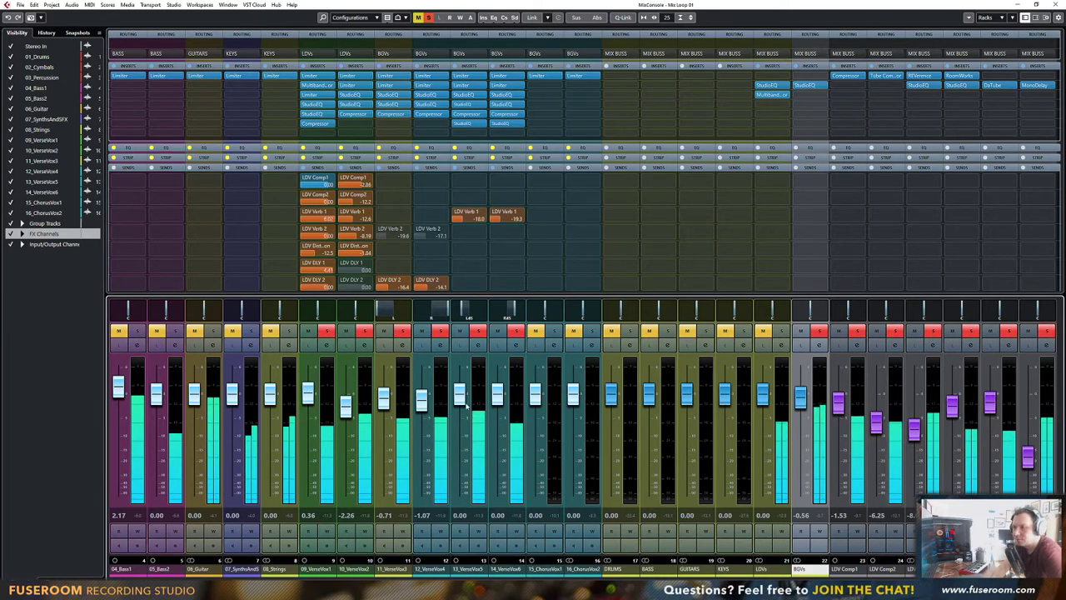
Listen to 09_VerseVox1 soloed alone with its effects, and solo the BGVs group again to compare
{"action": "left_click", "coordinate": [327, 333]}
{"action": "left_click", "coordinate": [326, 332], "text": "ctrl"}
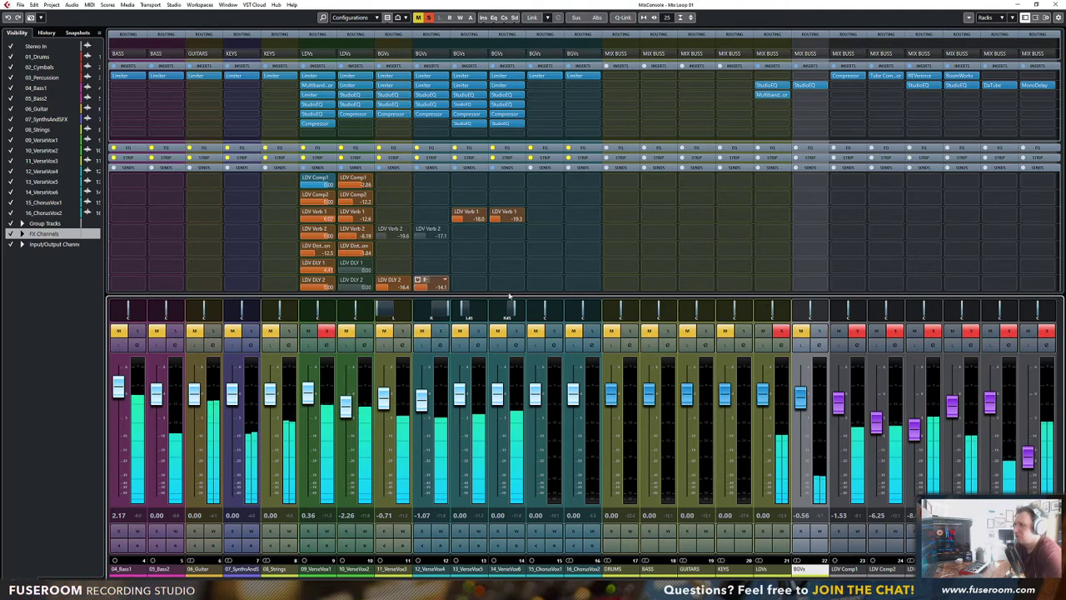
{"action": "left_click", "coordinate": [819, 333]}
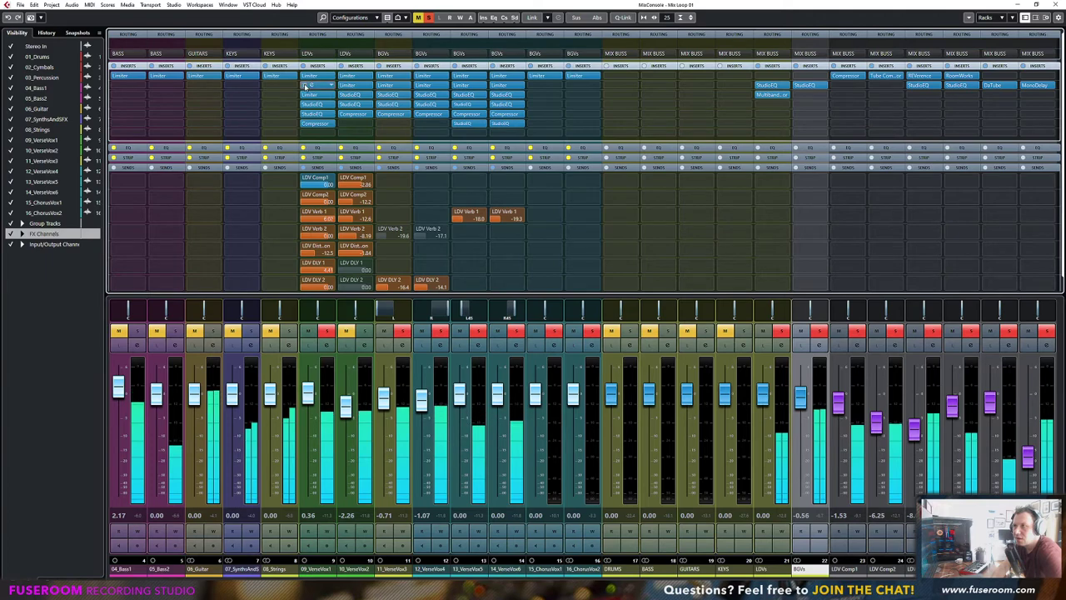
Examine 09_VerseVox1's MultibandCompressor, solo the track alone and compare its sound with the compressor bypassed and active
{"action": "left_click", "coordinate": [306, 86]}
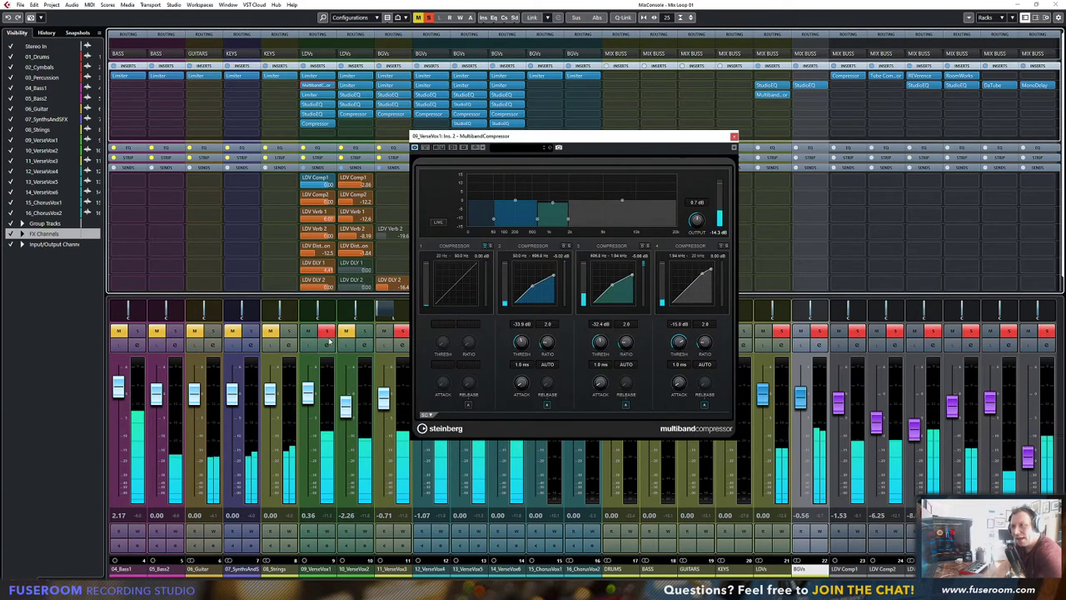
{"action": "left_click", "coordinate": [732, 135]}
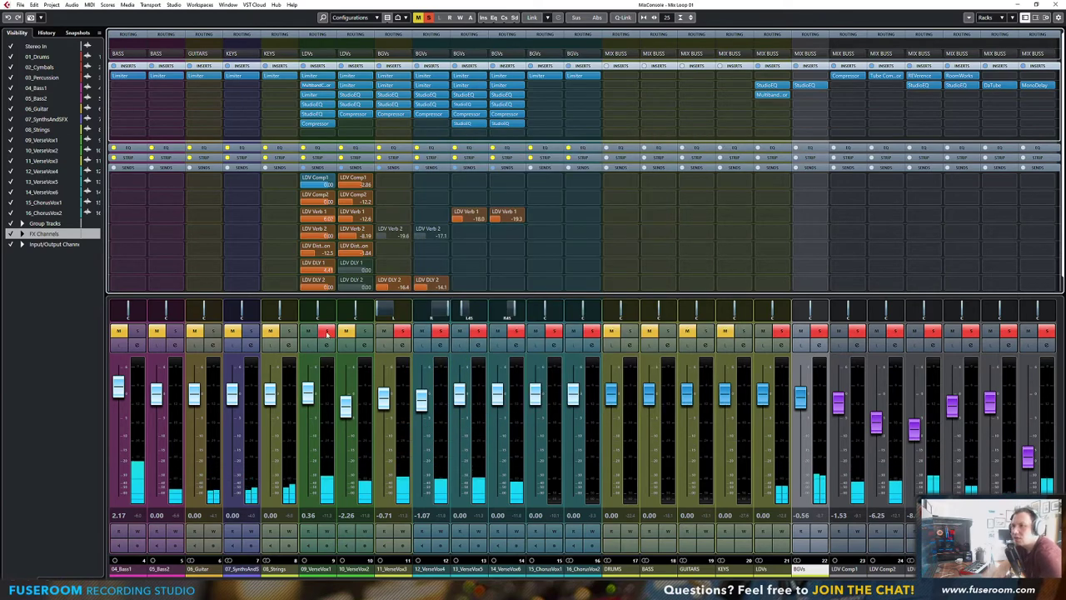
{"action": "left_click", "coordinate": [327, 332]}
{"action": "left_click", "coordinate": [328, 331]}
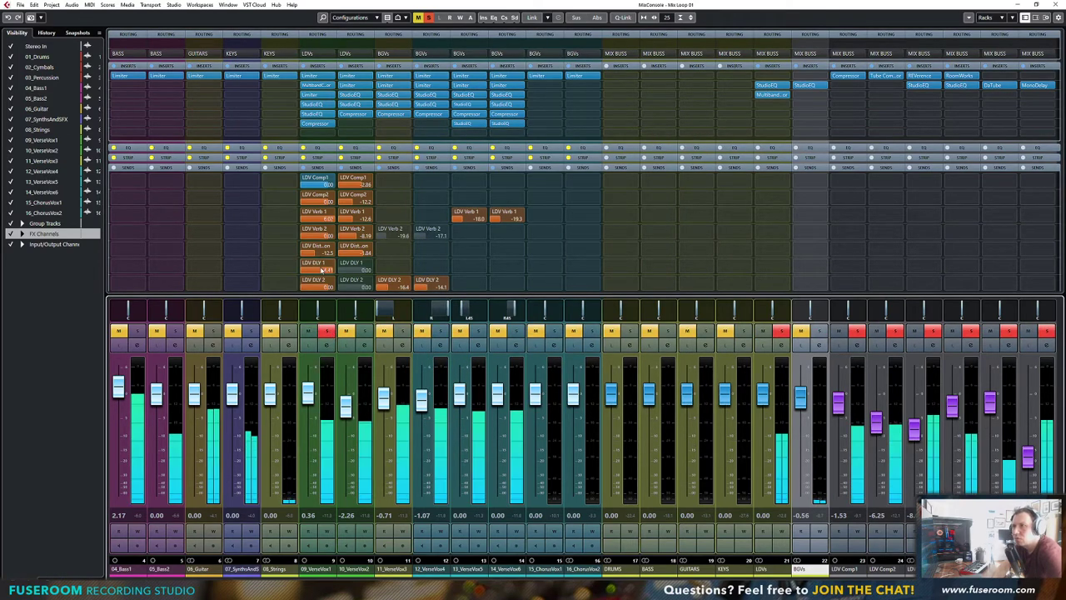
{"action": "left_click", "coordinate": [305, 85]}
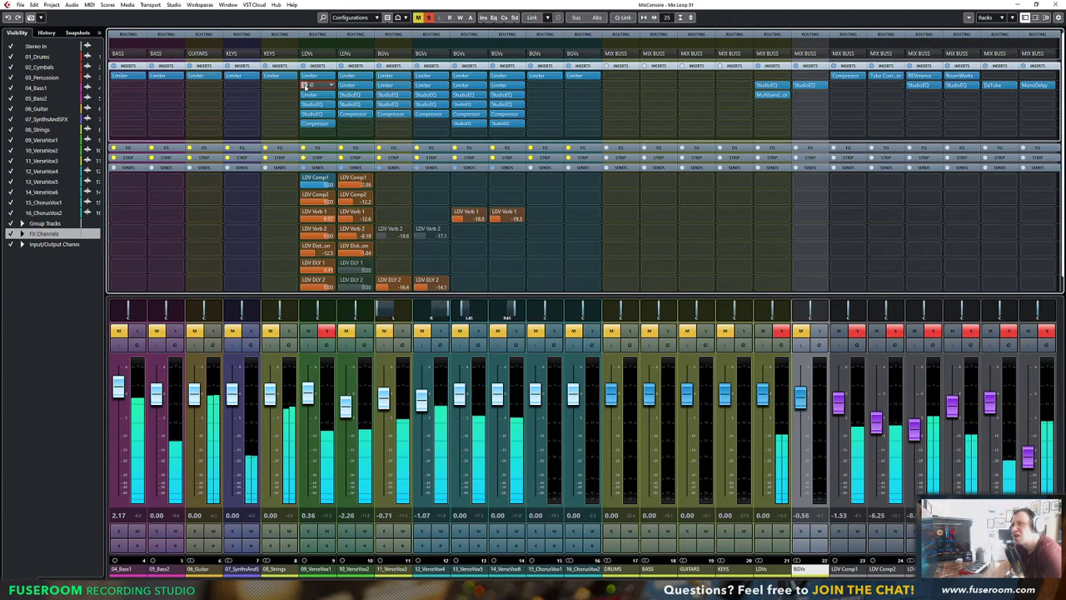
{"action": "left_click", "coordinate": [305, 86]}
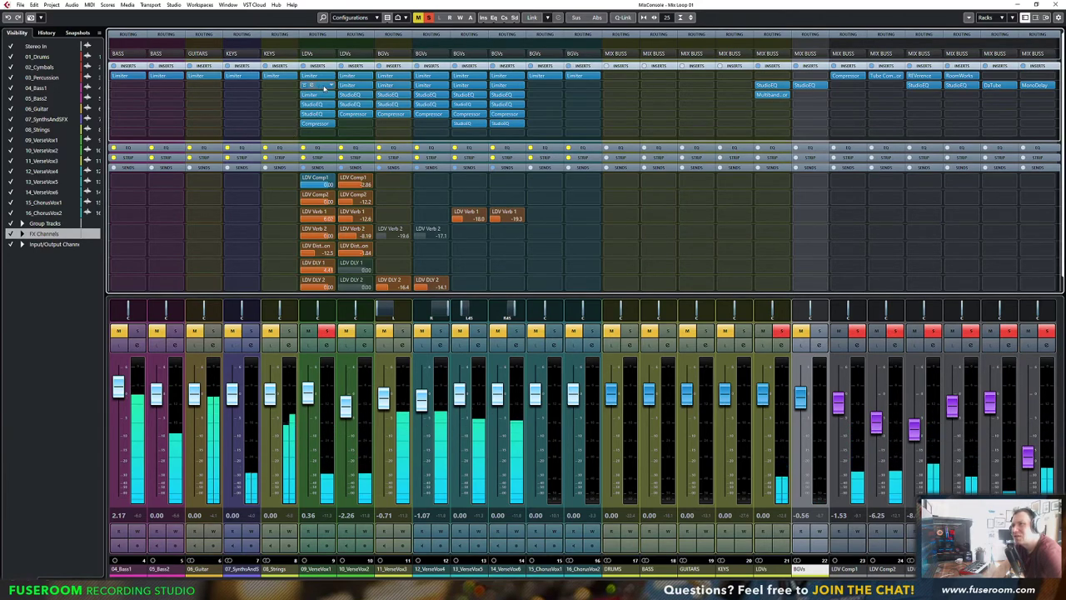
In 09_VerseVox1's MultibandCompressor, set band 2's threshold to -43.2 dB and activate band 1 with threshold -54.4 dB and ratio 8.0
{"action": "left_click", "coordinate": [323, 86]}
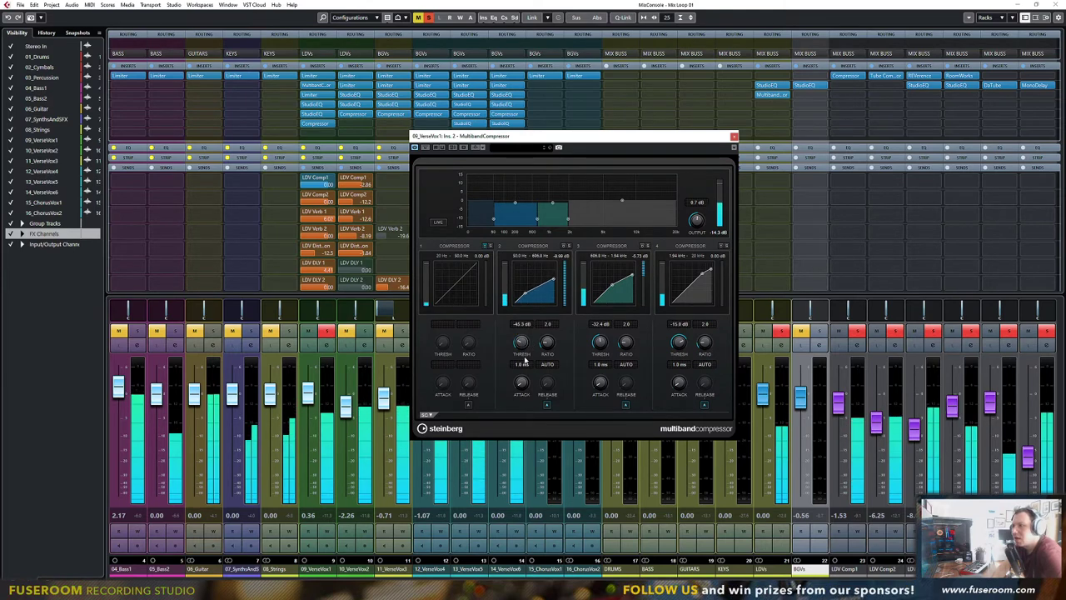
{"action": "left_click", "coordinate": [479, 259]}
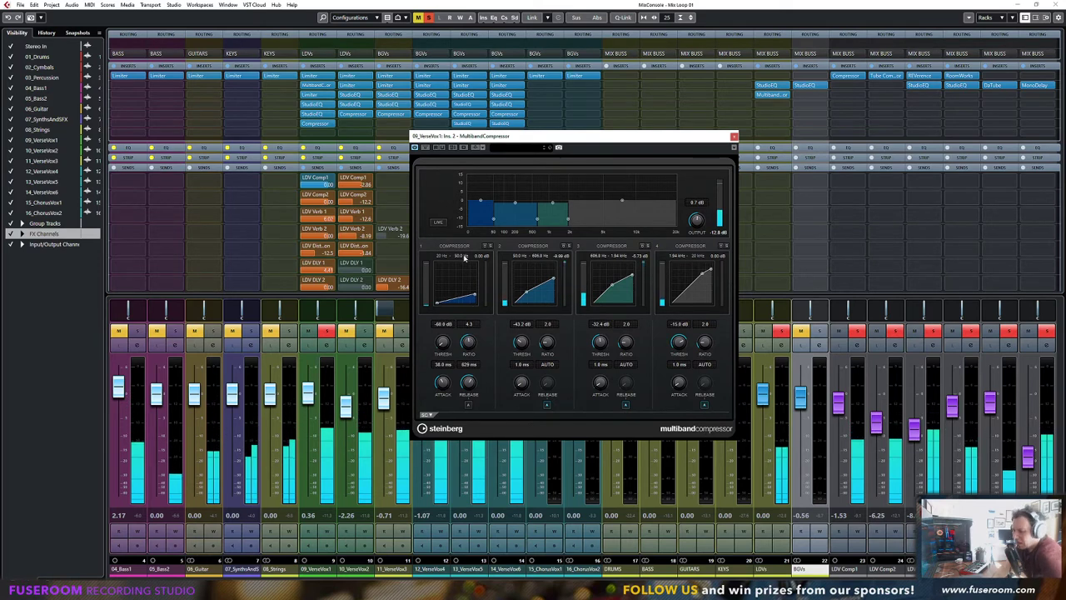
{"action": "key", "text": "space"}
{"action": "key", "text": "space"}
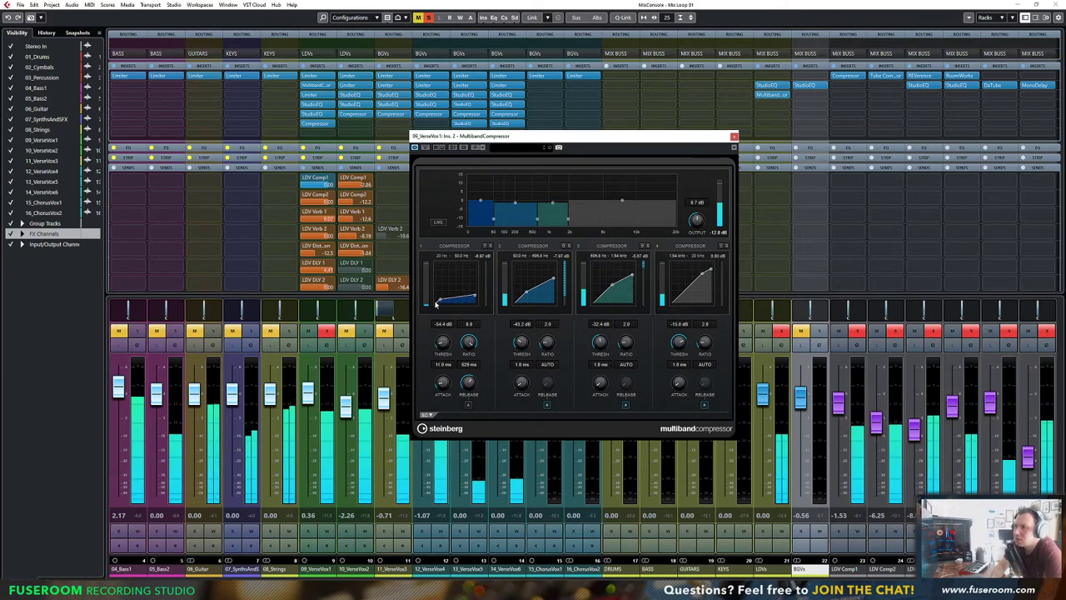
{"action": "left_click", "coordinate": [734, 136]}
Re-solo the verse backing vocals and rebalance 09_VerseVox1's sends: LDV Comp1 1.01, Comp2 -4.96, Verb 1 3.19, Distortion -14.7, DLY 1 -4.76
{"action": "left_click_drag", "start_coordinate": [443, 331], "coordinate": [527, 355]}
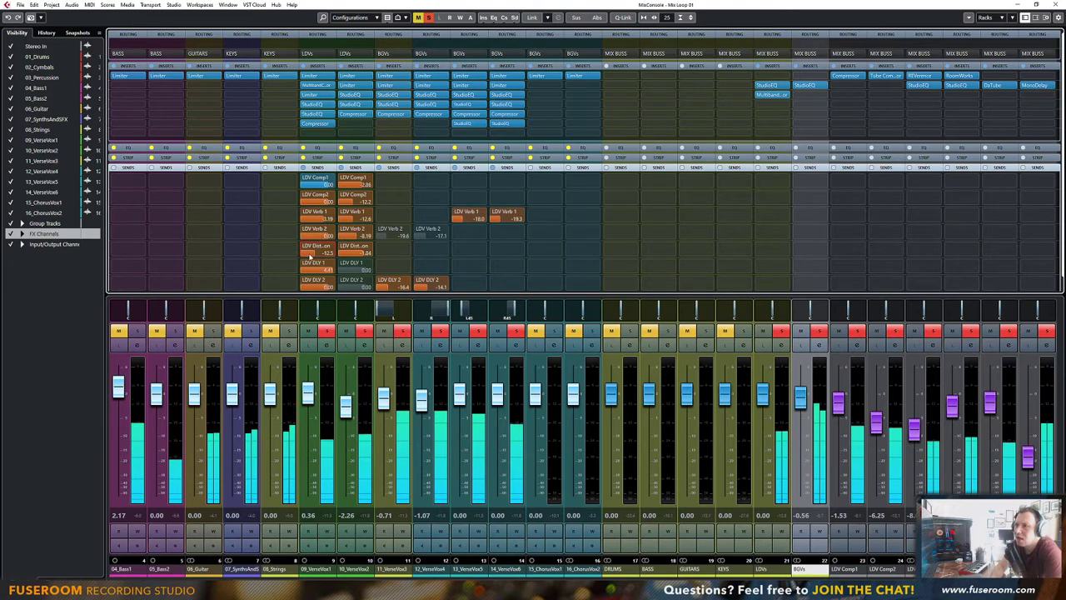
{"action": "left_click_drag", "start_coordinate": [310, 256], "coordinate": [307, 256]}
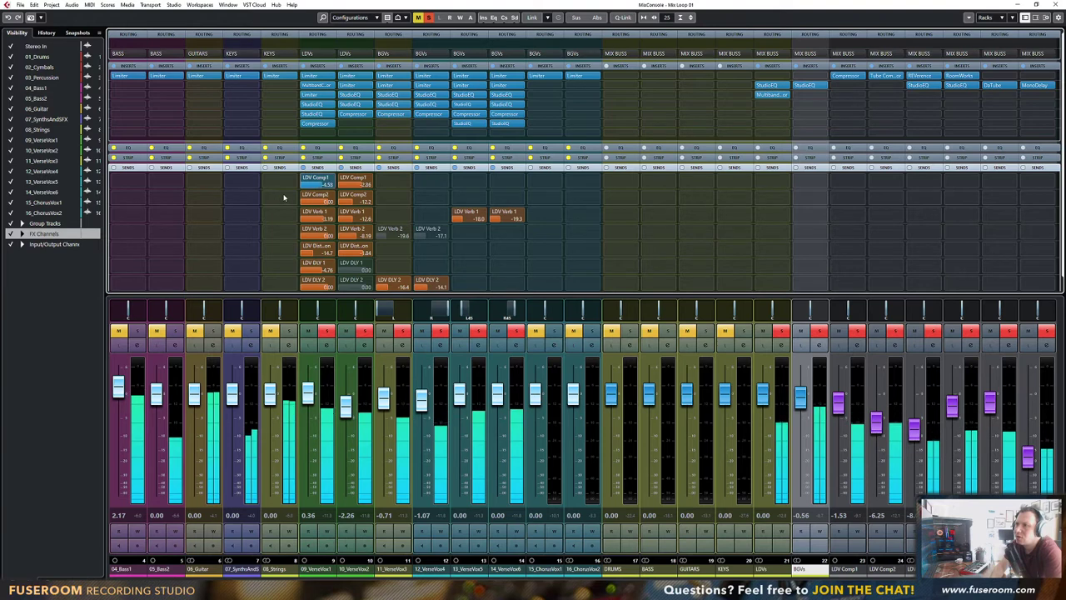
{"action": "mouse_move", "coordinate": [322, 203]}
{"action": "left_mouse_down"}
{"action": "mouse_move", "coordinate": [261, 209]}
{"action": "mouse_move", "coordinate": [333, 185]}
{"action": "mouse_move", "coordinate": [310, 205]}
{"action": "left_mouse_up"}
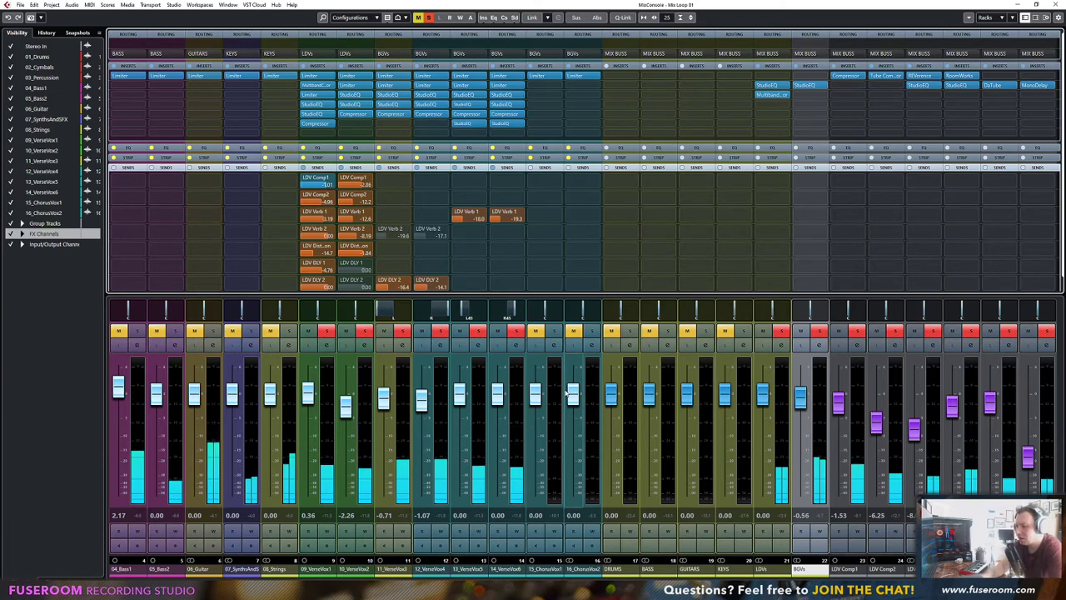
Set the project's loop range around the chorus vocals, about bars 58 to 68, and play it with only 15_ChorusVox1 soloed
{"action": "key", "text": "F3"}
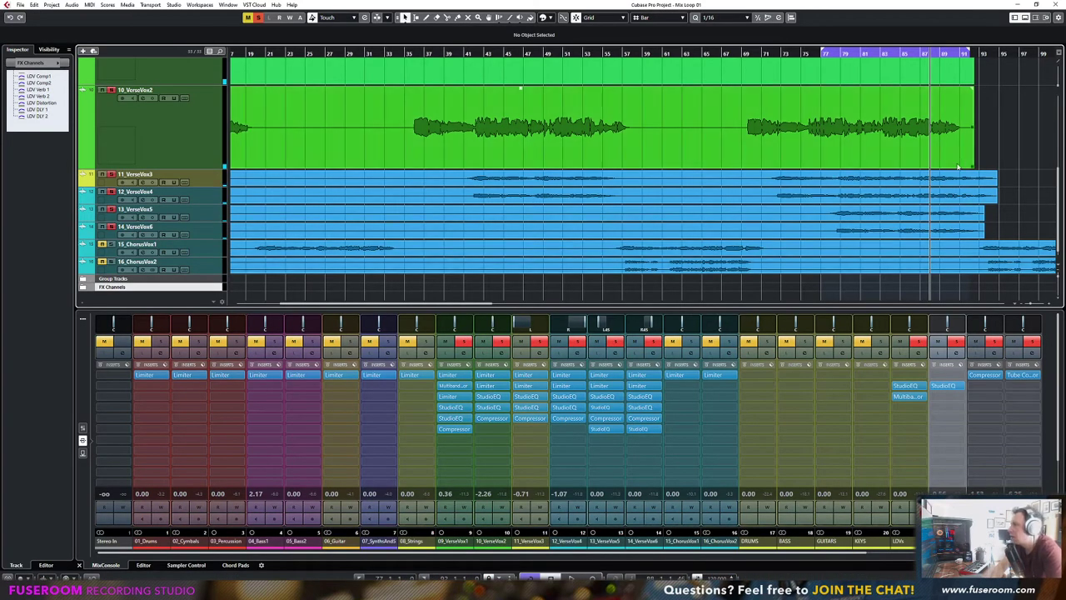
{"action": "scroll", "coordinate": [751, 265], "scroll_direction": "right", "scroll_amount": 10}
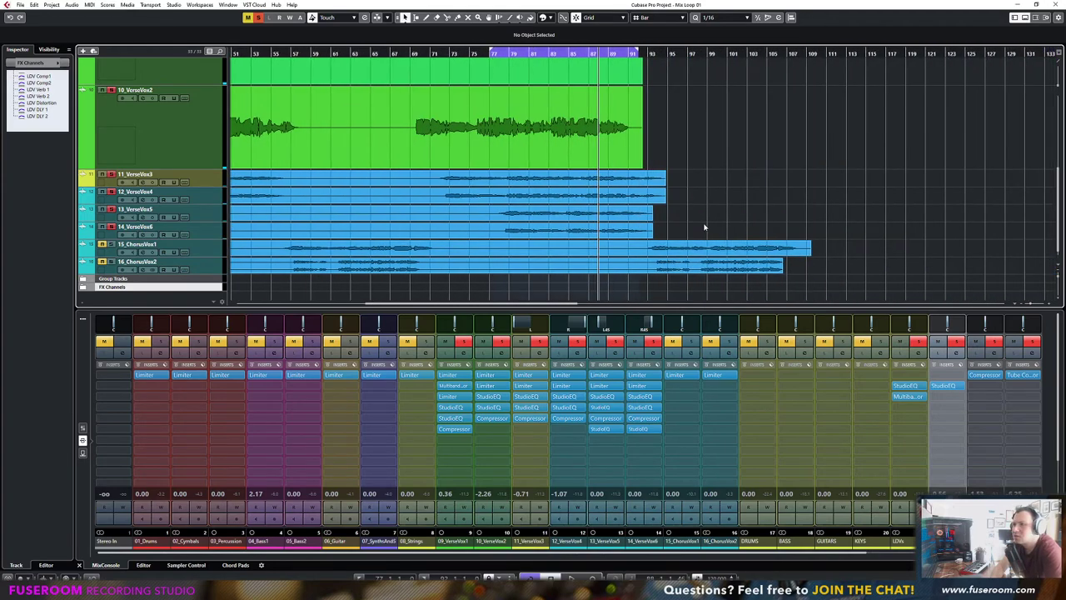
{"action": "scroll", "coordinate": [705, 227], "scroll_direction": "left", "scroll_amount": 5}
{"action": "left_click_drag", "start_coordinate": [468, 50], "coordinate": [574, 50]}
{"action": "key", "text": "space"}
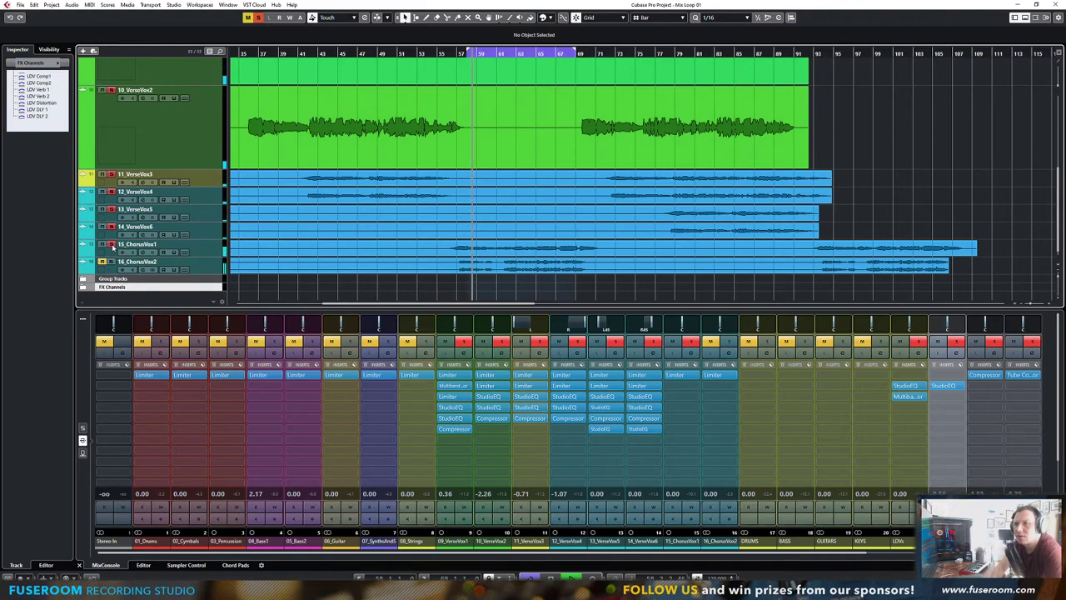
{"action": "left_click", "coordinate": [111, 245], "text": "ctrl"}
{"action": "key", "text": "F3"}
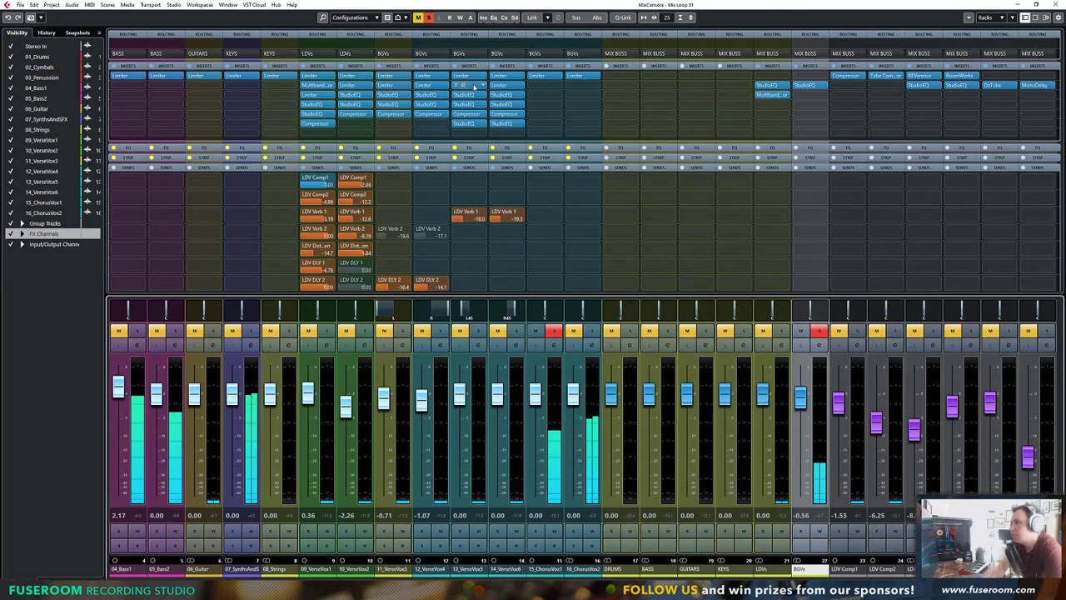
Copy 13_VerseVox5's second Limiter, its StudioEQs and its Compressor into inserts 2 to 6 of 15_ChorusVox1
{"action": "left_click_drag", "start_coordinate": [475, 86], "coordinate": [543, 97]}
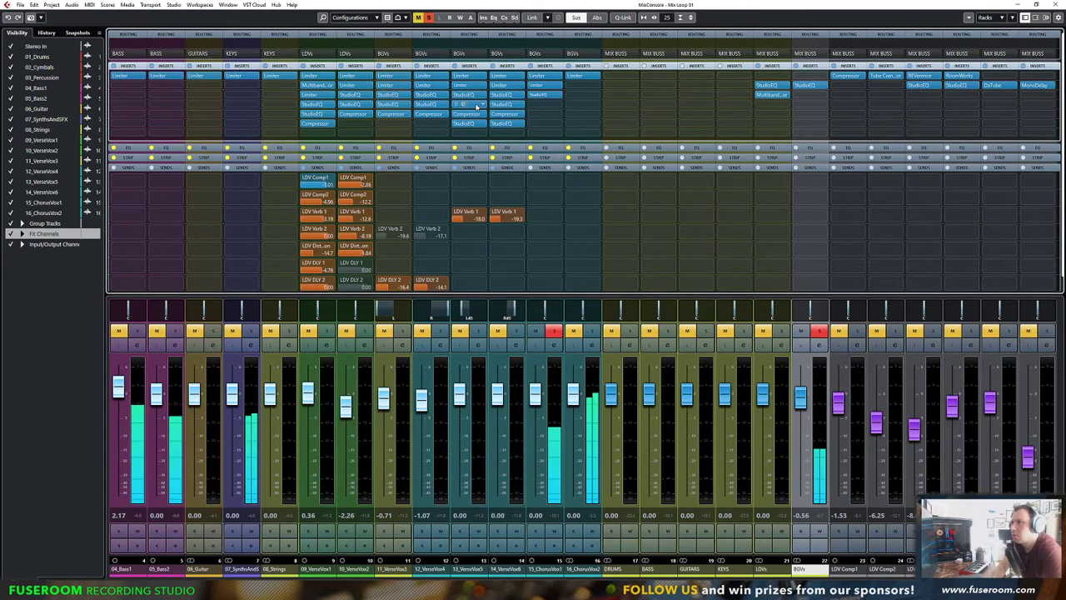
{"action": "left_click_drag", "start_coordinate": [478, 105], "coordinate": [542, 114]}
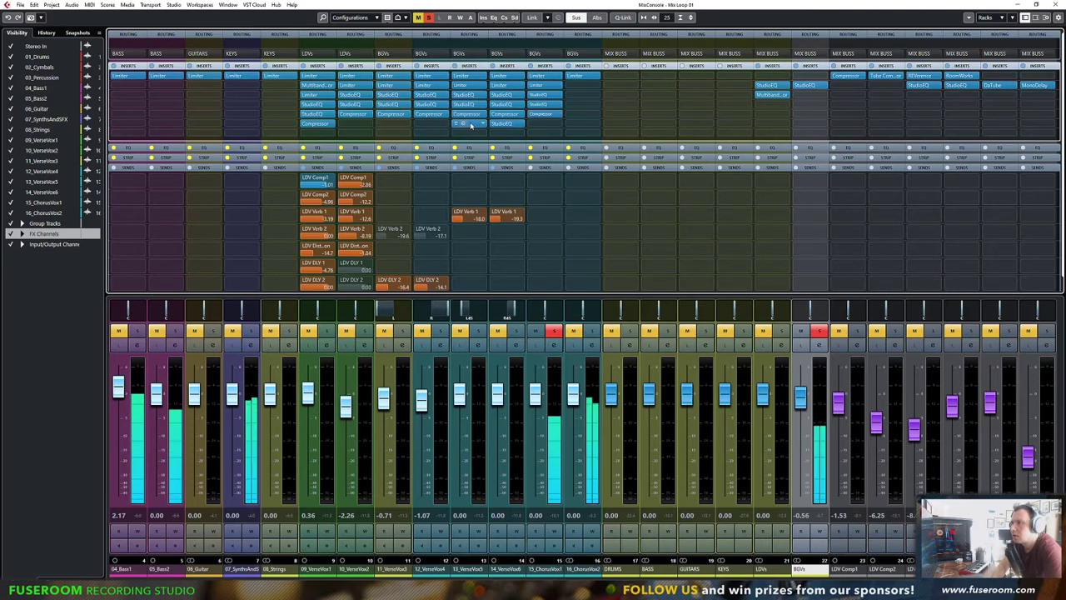
{"action": "left_click_drag", "start_coordinate": [471, 125], "coordinate": [542, 123]}
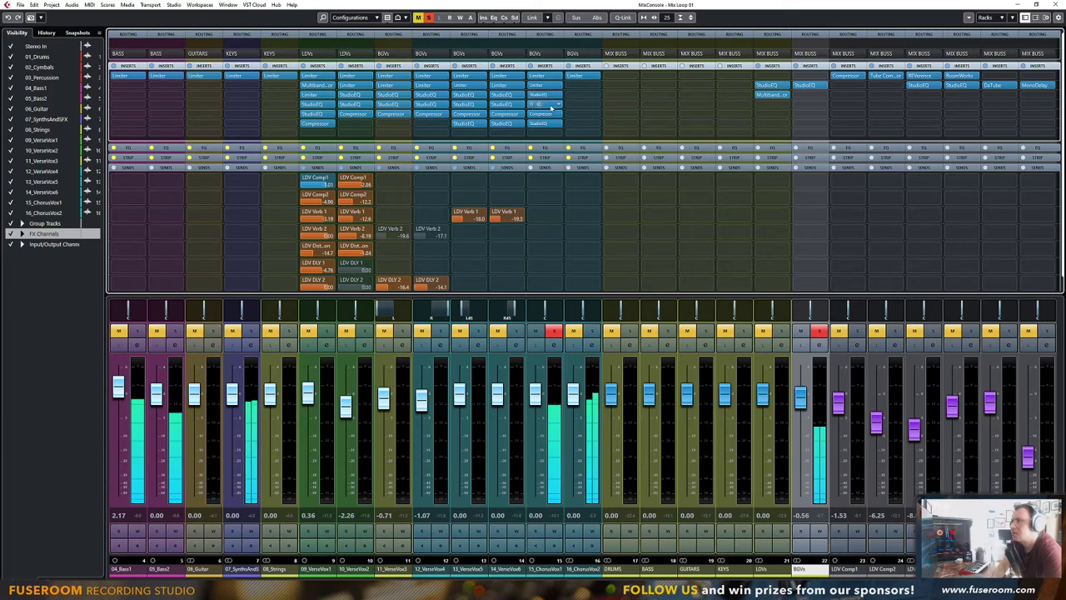
In the insert 6 StudioEQ of 15_ChorusVox1, lower the band 4 high cut to 7.49 kHz and dip band 2 at 447 Hz
{"action": "left_click", "coordinate": [548, 124]}
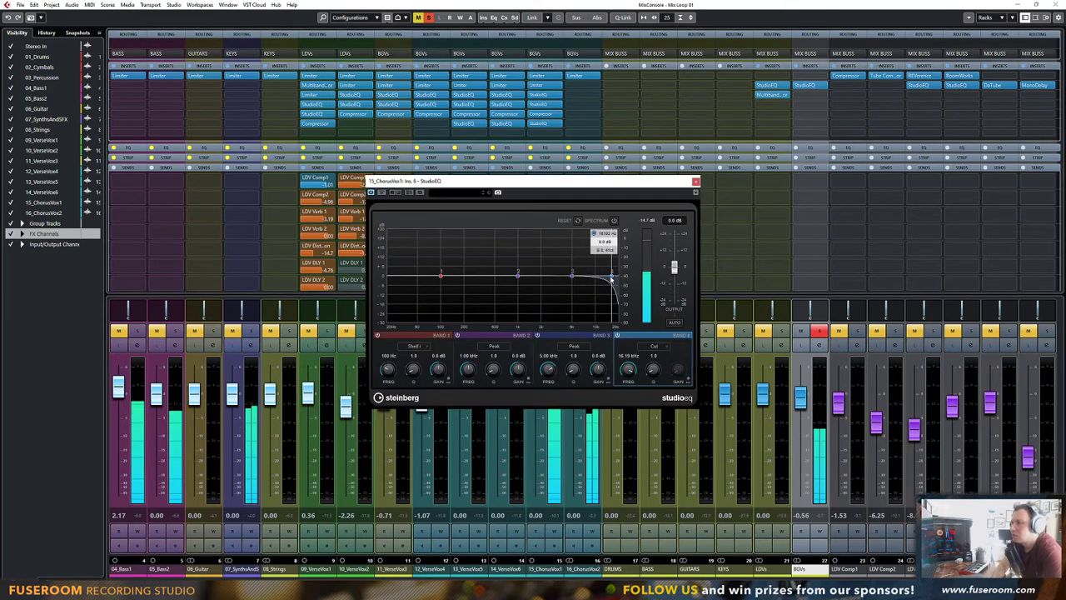
{"action": "left_click_drag", "start_coordinate": [564, 277], "coordinate": [586, 274]}
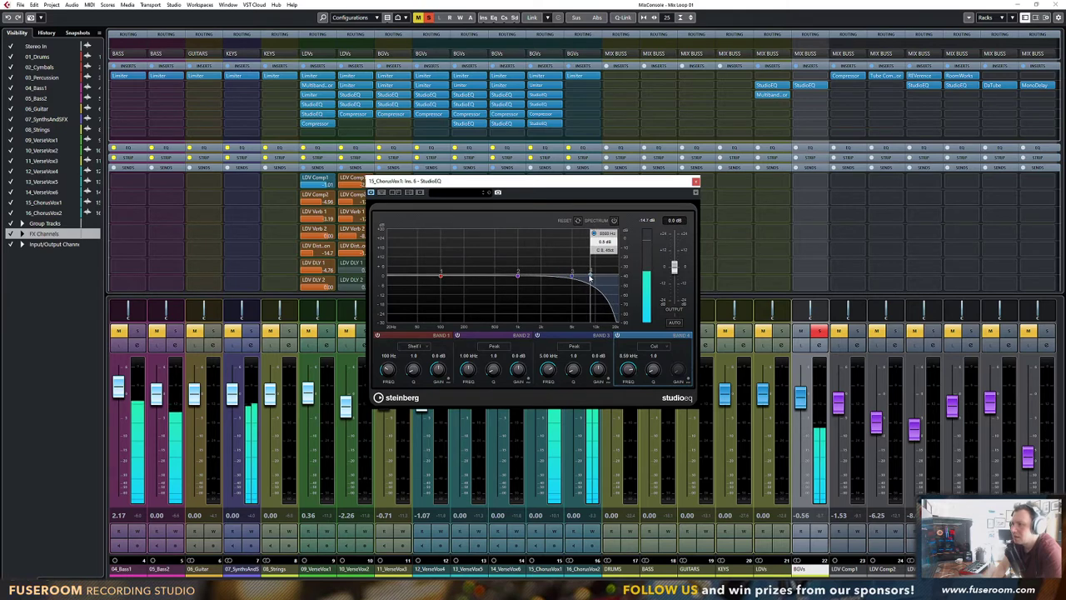
{"action": "left_click_drag", "start_coordinate": [517, 279], "coordinate": [491, 287]}
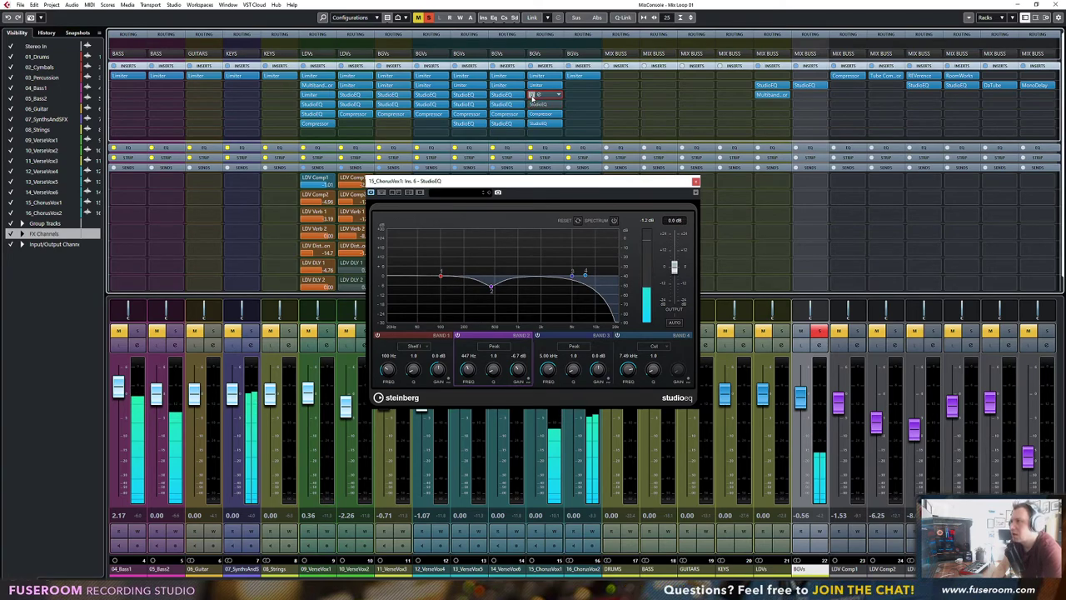
{"action": "left_click", "coordinate": [695, 182]}
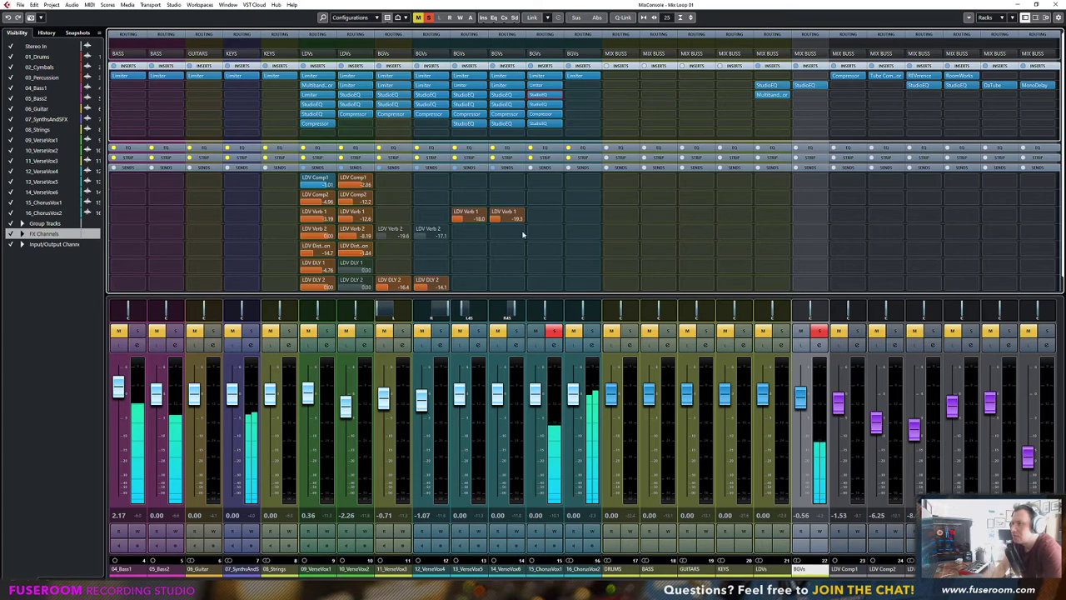
Solo vocal tracks 09_VerseVox1 to 14_VerseVox6 alongside 15_ChorusVox1 and play the second chorus from about bar 93
{"action": "left_click", "coordinate": [517, 331]}
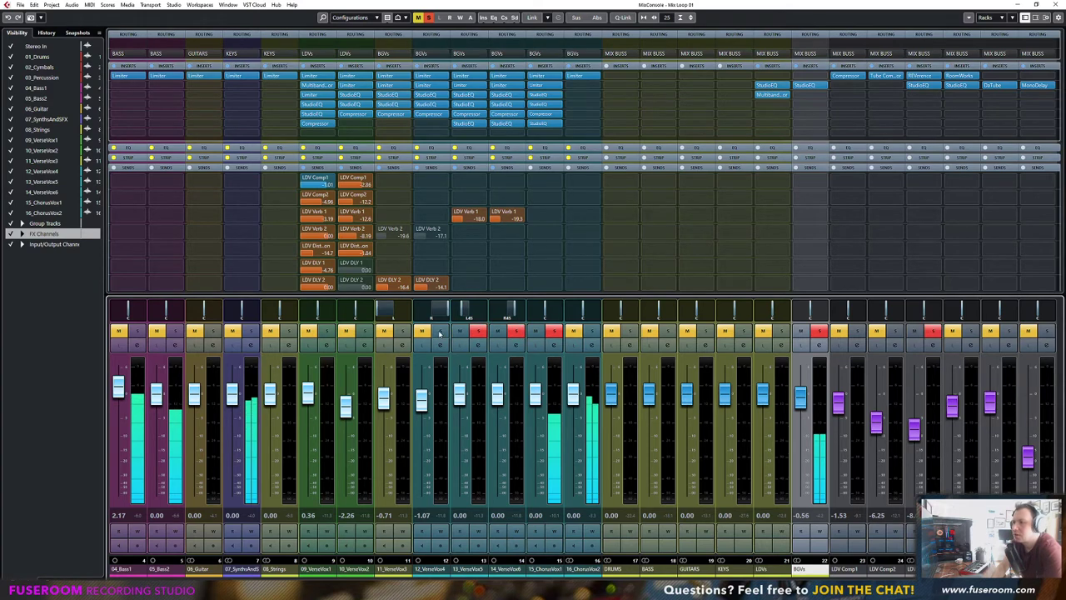
{"action": "left_click_drag", "start_coordinate": [440, 331], "coordinate": [327, 332]}
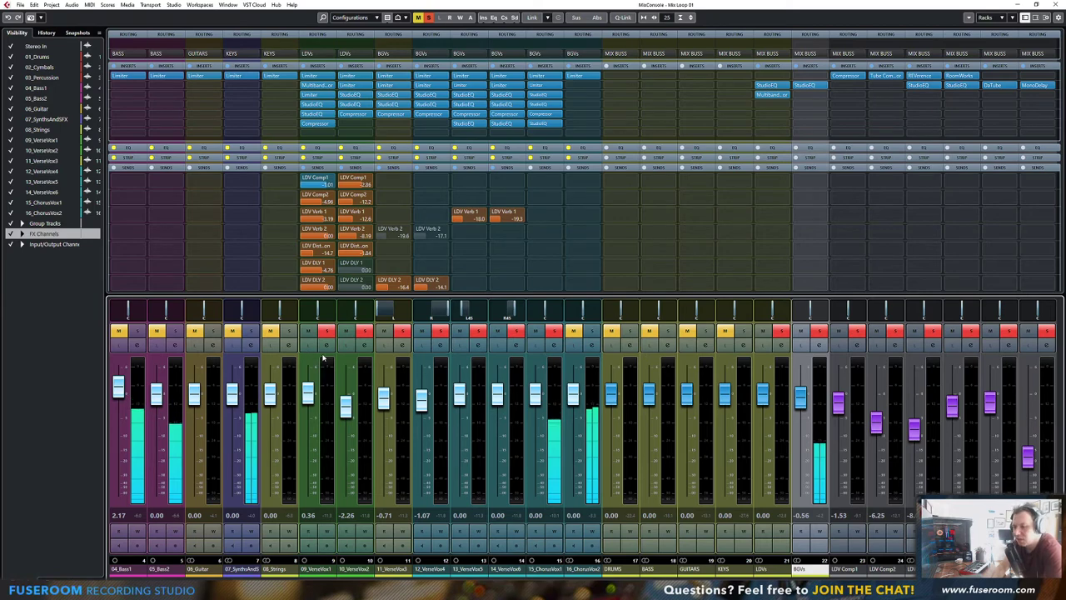
{"action": "key", "text": "F3"}
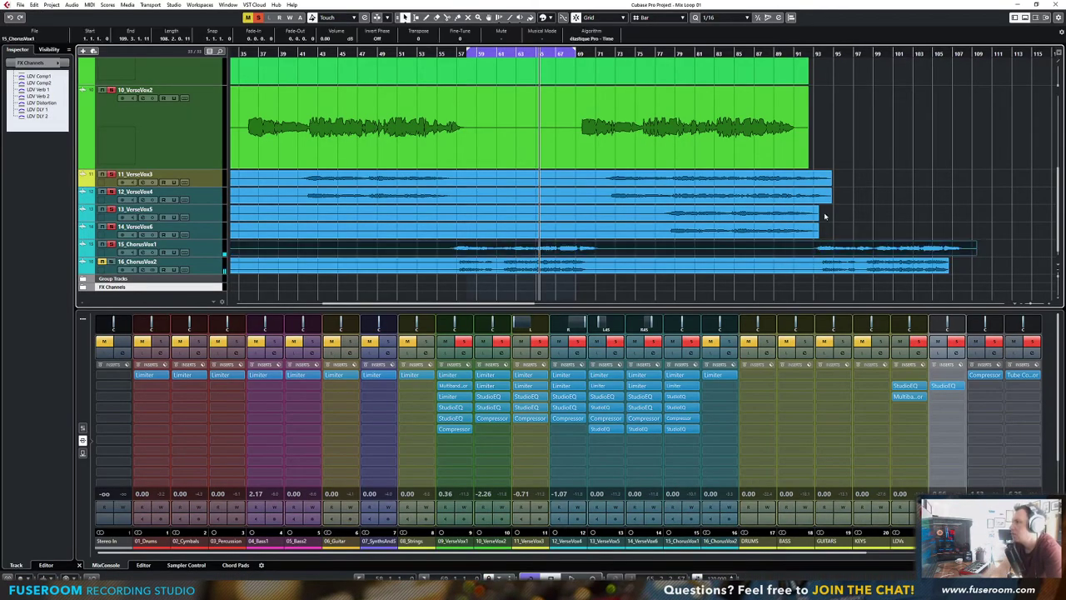
{"action": "left_click", "coordinate": [817, 52]}
{"action": "key", "text": "space"}
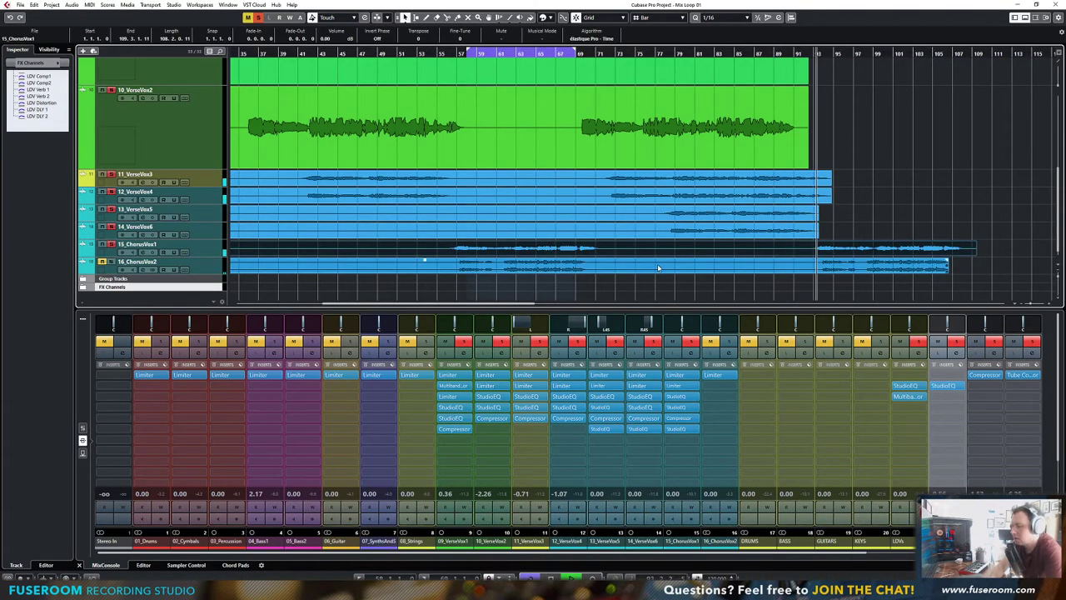
Raise the fader of 15_ChorusVox1 to 2.44 dB and add sends to LDV Comp1, LDV Comp2 and LDV Verb 1
{"action": "key", "text": "F3"}
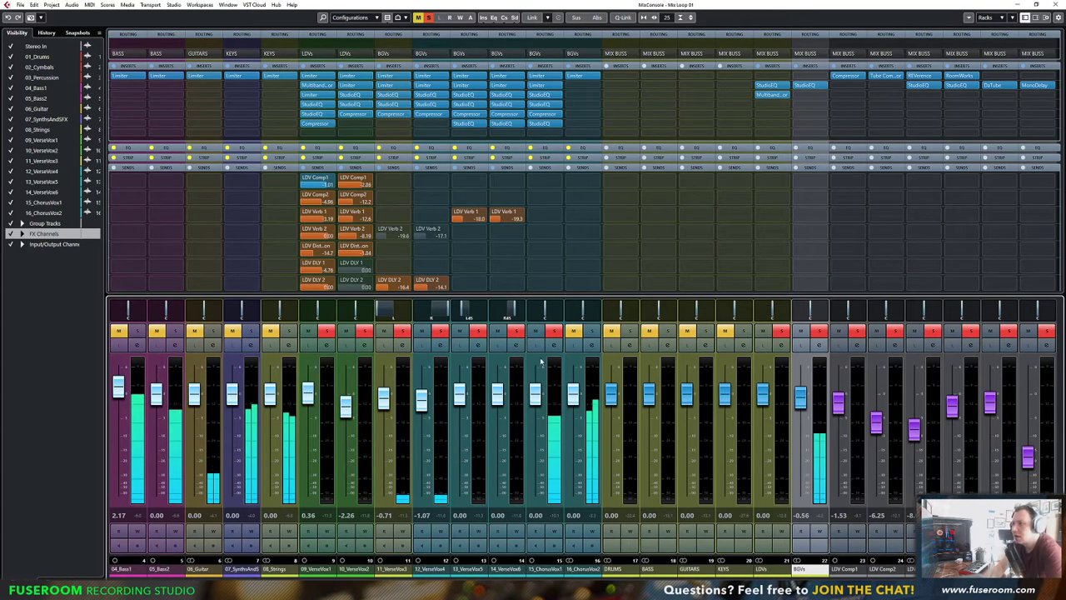
{"action": "left_click_drag", "start_coordinate": [535, 395], "coordinate": [536, 388]}
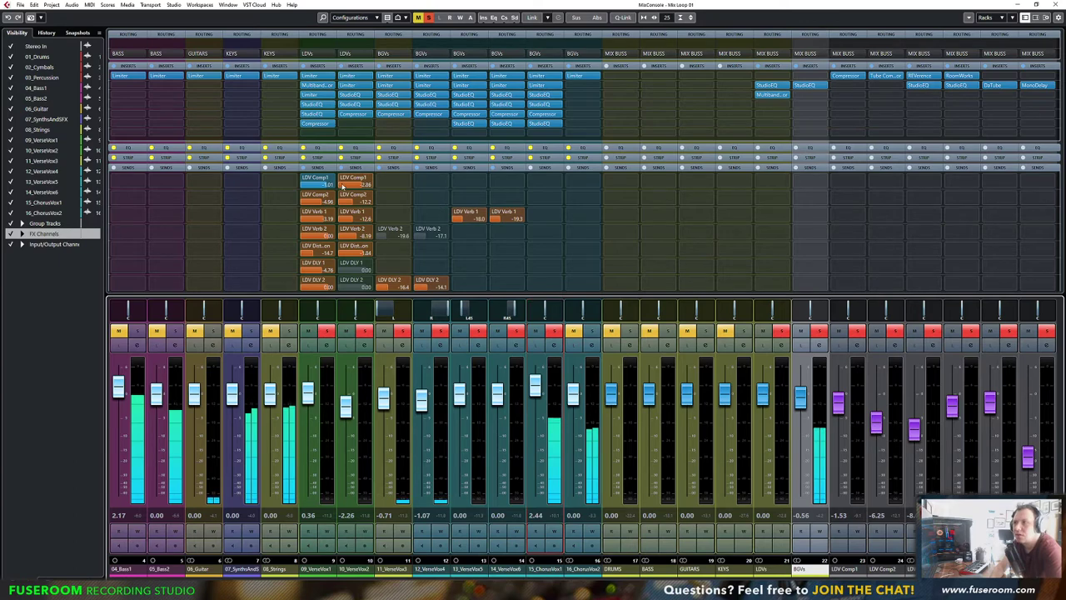
{"action": "left_click", "coordinate": [558, 184]}
{"action": "left_click", "coordinate": [558, 208]}
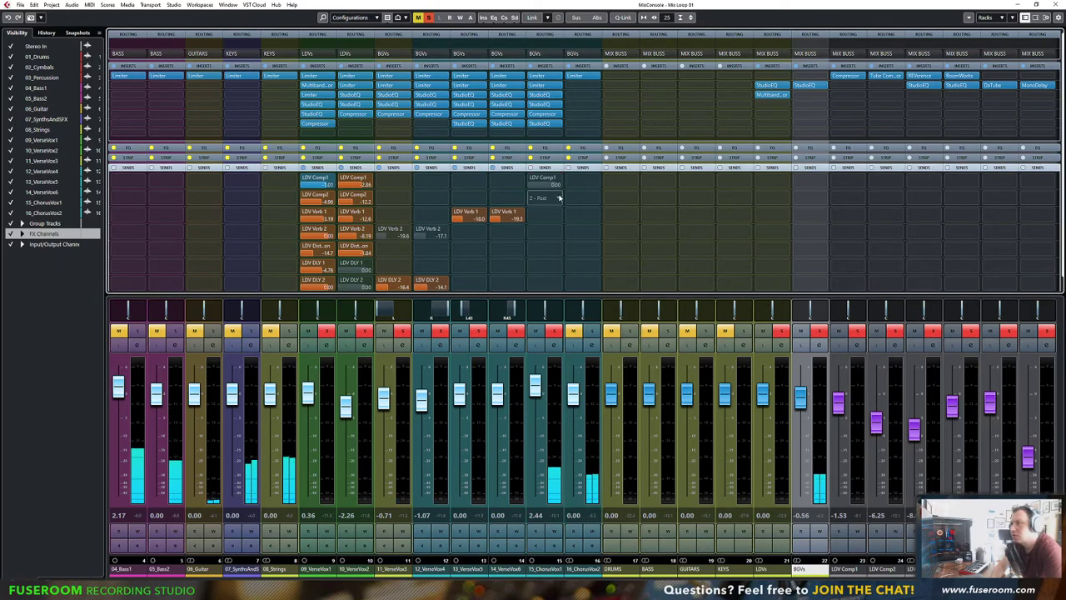
{"action": "left_click", "coordinate": [551, 180]}
{"action": "left_click", "coordinate": [559, 236]}
{"action": "left_click", "coordinate": [550, 212]}
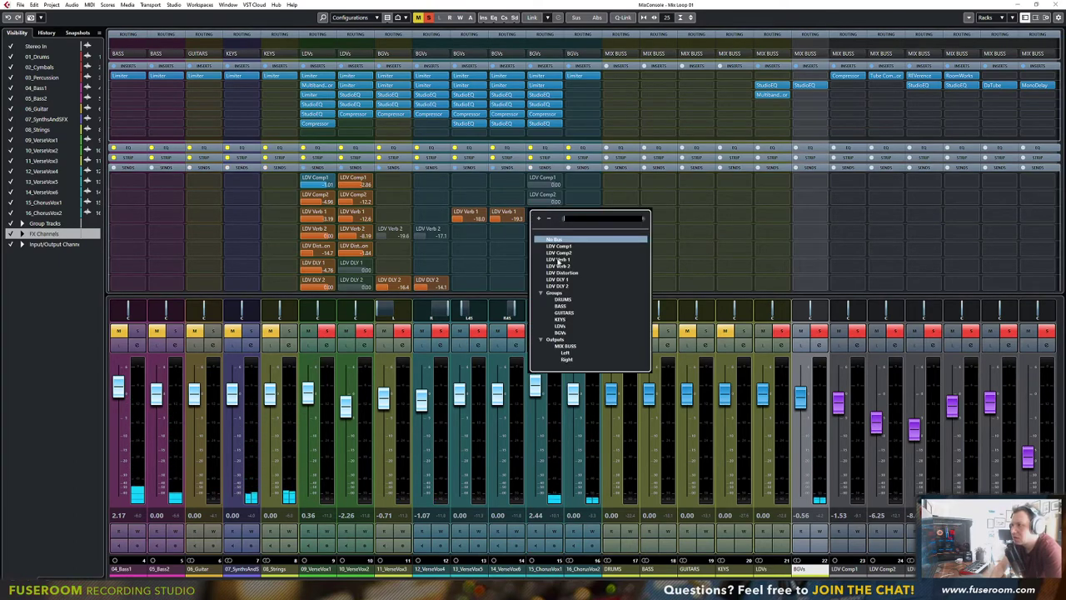
{"action": "left_click", "coordinate": [562, 266]}
Add sends to LDV Verb 2, LDV Distortion, LDV DLY 1 and LDV DLY 2 on 15_ChorusVox1
{"action": "left_click", "coordinate": [551, 247]}
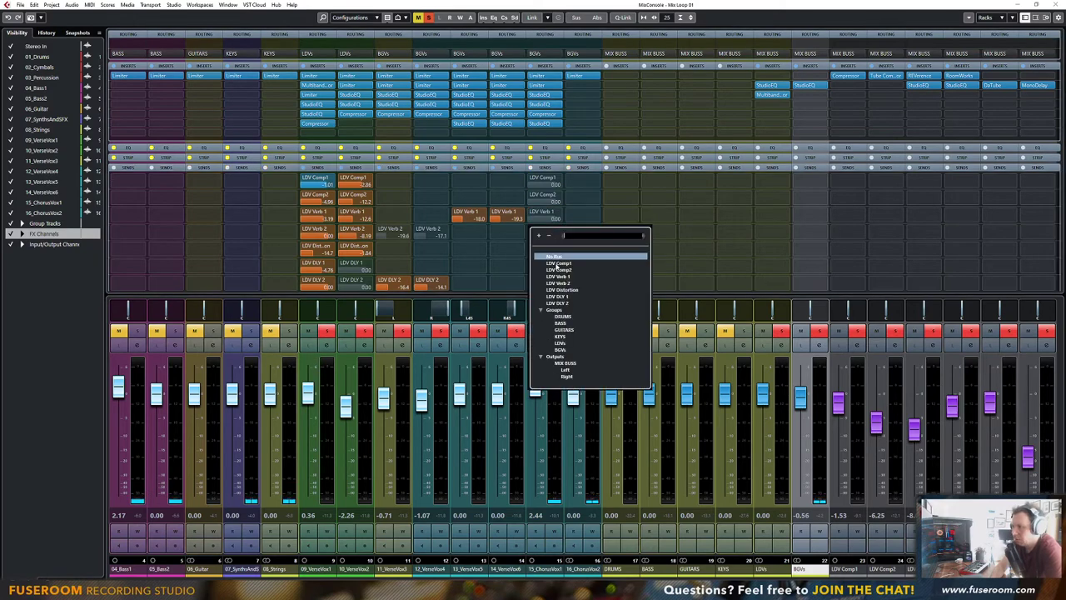
{"action": "left_click", "coordinate": [557, 250]}
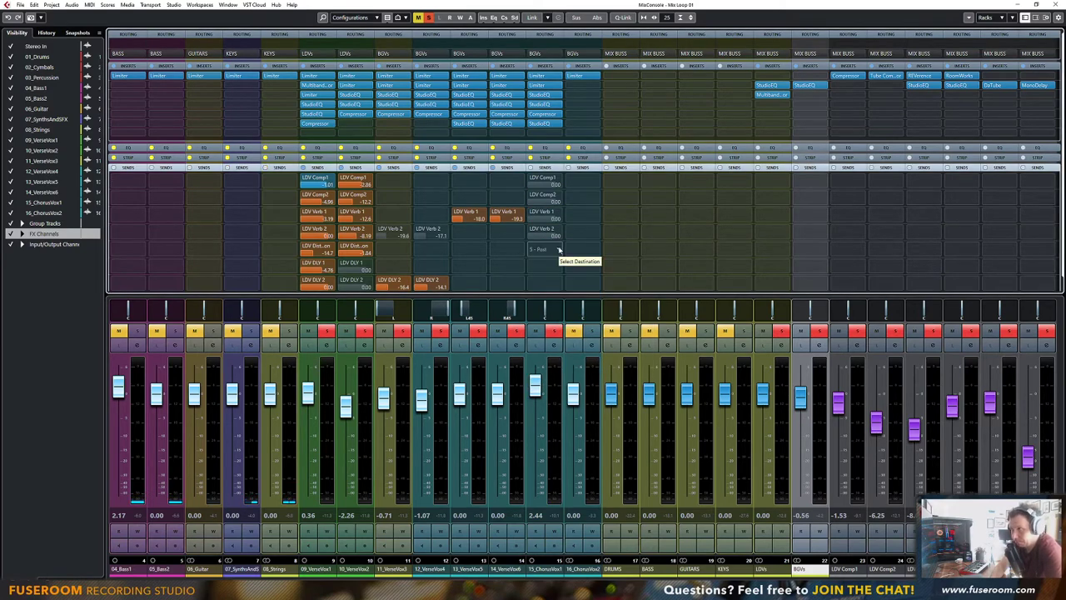
{"action": "left_click", "coordinate": [559, 250]}
{"action": "left_click", "coordinate": [561, 306]}
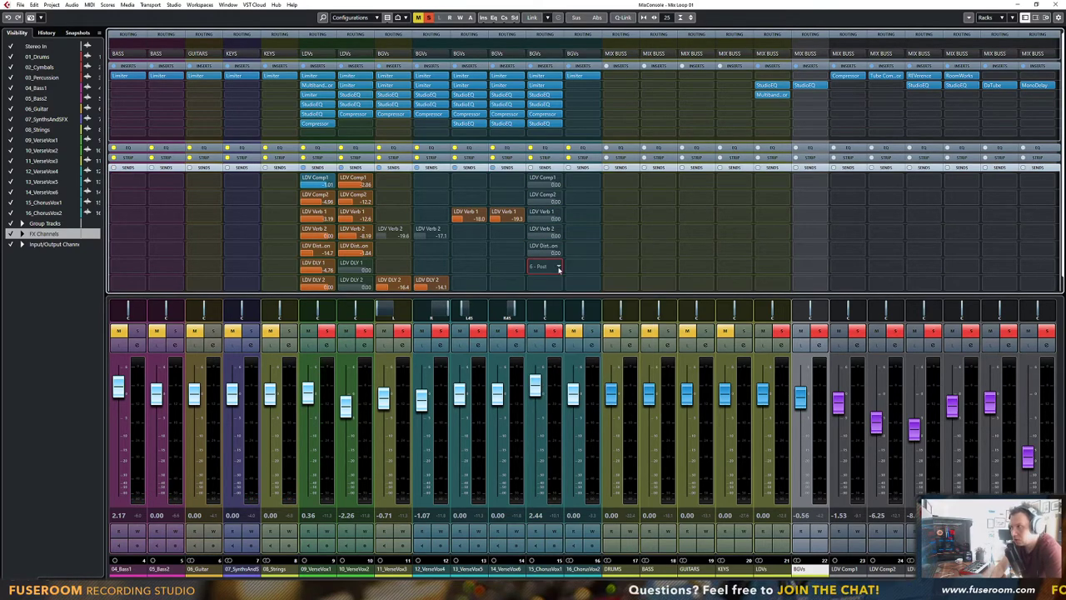
{"action": "left_click", "coordinate": [558, 266]}
{"action": "left_click", "coordinate": [558, 332]}
{"action": "left_click", "coordinate": [555, 283]}
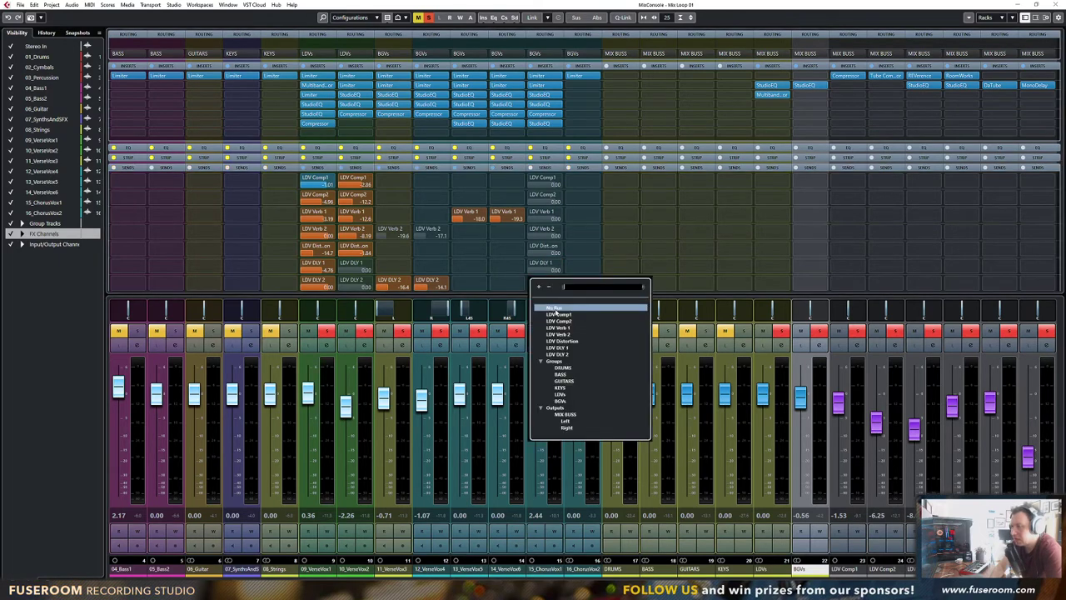
{"action": "left_click", "coordinate": [563, 355]}
During playback, activate 15_ChorusVox1's compressor and reverb sends: LDV Comp1 0.74, Comp2 -12.3, Verb 1 2.44, Verb 2 -11.3
{"action": "key", "text": "space"}
{"action": "left_click", "coordinate": [532, 178]}
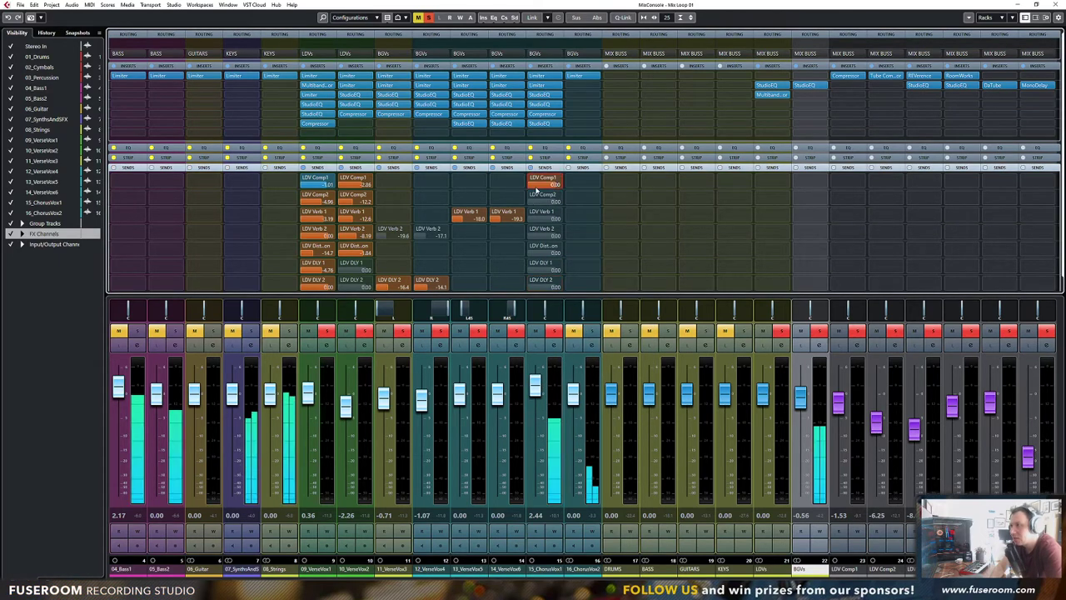
{"action": "left_click", "coordinate": [548, 184]}
{"action": "left_click", "coordinate": [533, 196]}
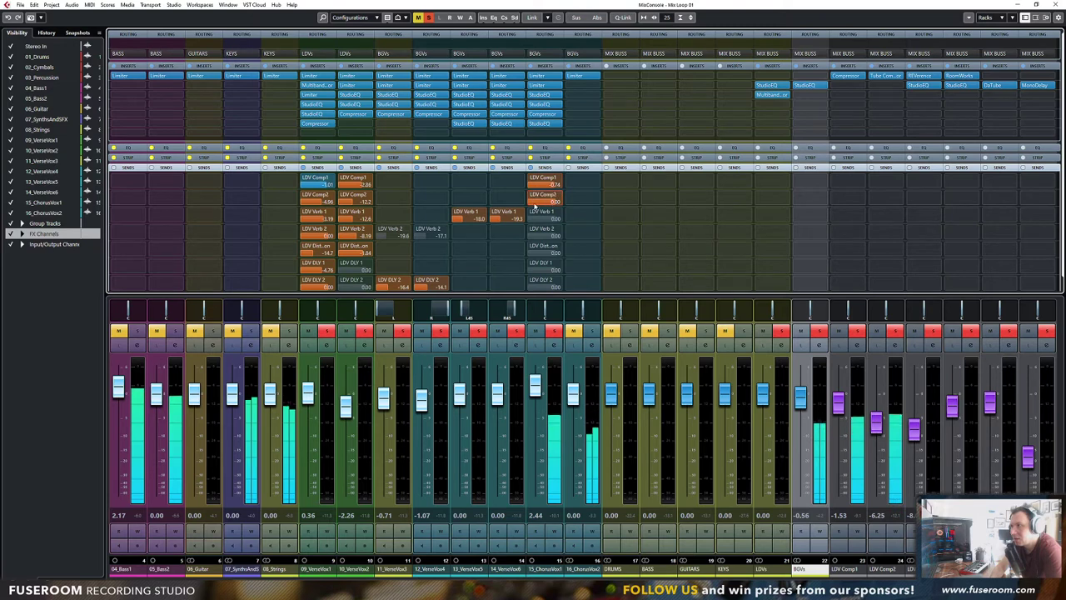
{"action": "left_click_drag", "start_coordinate": [507, 210], "coordinate": [510, 244]}
{"action": "left_click", "coordinate": [532, 214]}
{"action": "left_click", "coordinate": [532, 230]}
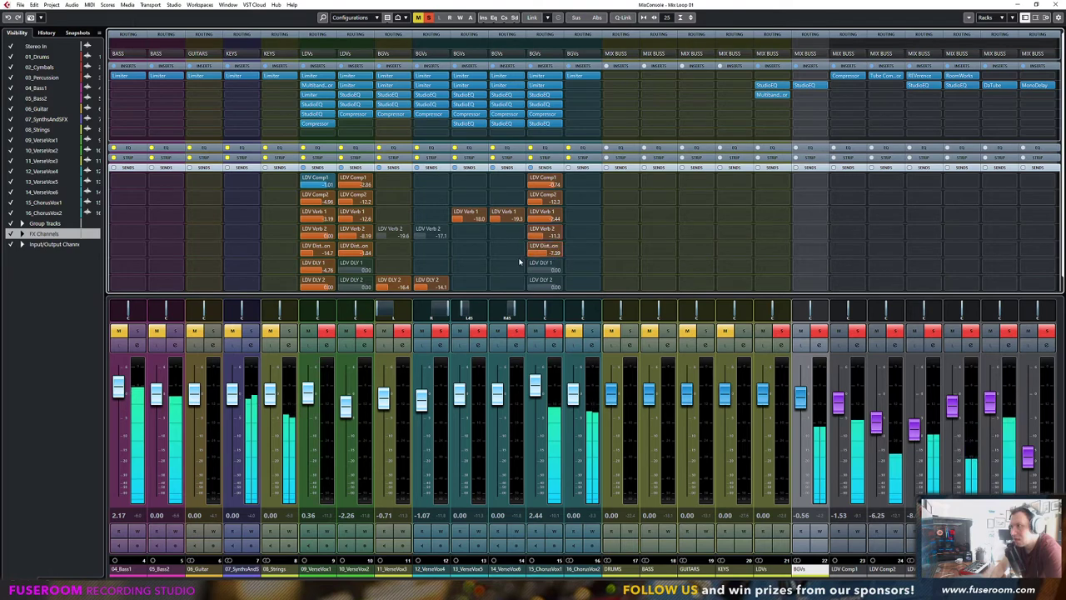
Set 15_ChorusVox1's LDV Distortion send to -14.6 and DLY 1 to -10.8, and activate its LDV DLY 2 send
{"action": "left_click", "coordinate": [532, 264]}
{"action": "left_click_drag", "start_coordinate": [553, 271], "coordinate": [532, 294]}
{"action": "left_click", "coordinate": [532, 281]}
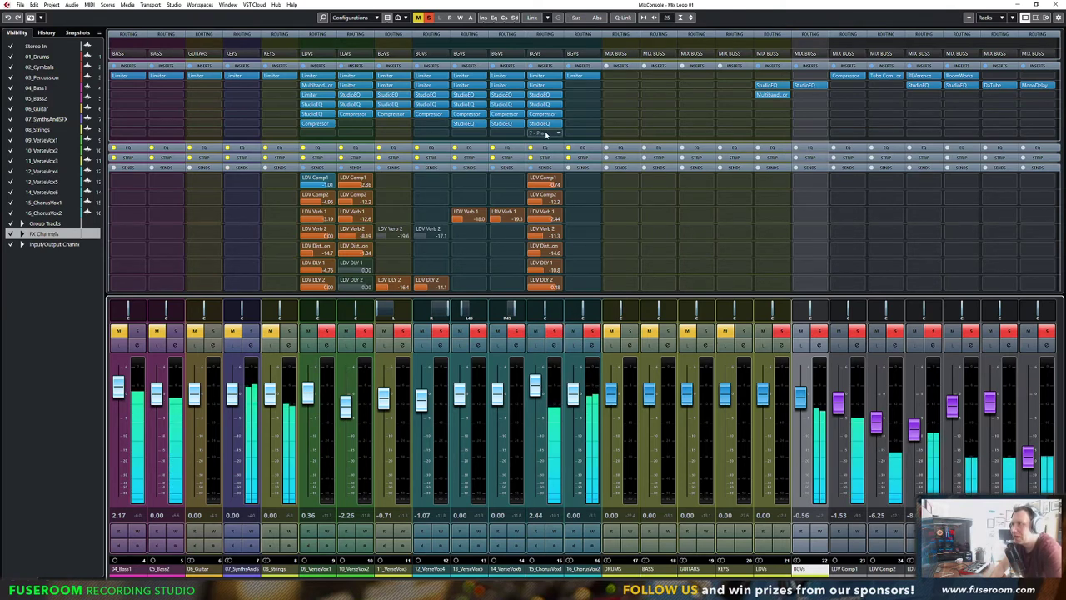
Lower the output of 15_ChorusVox1's insert 2 Limiter to -19.6 dB while replaying the second chorus
{"action": "left_click", "coordinate": [545, 85]}
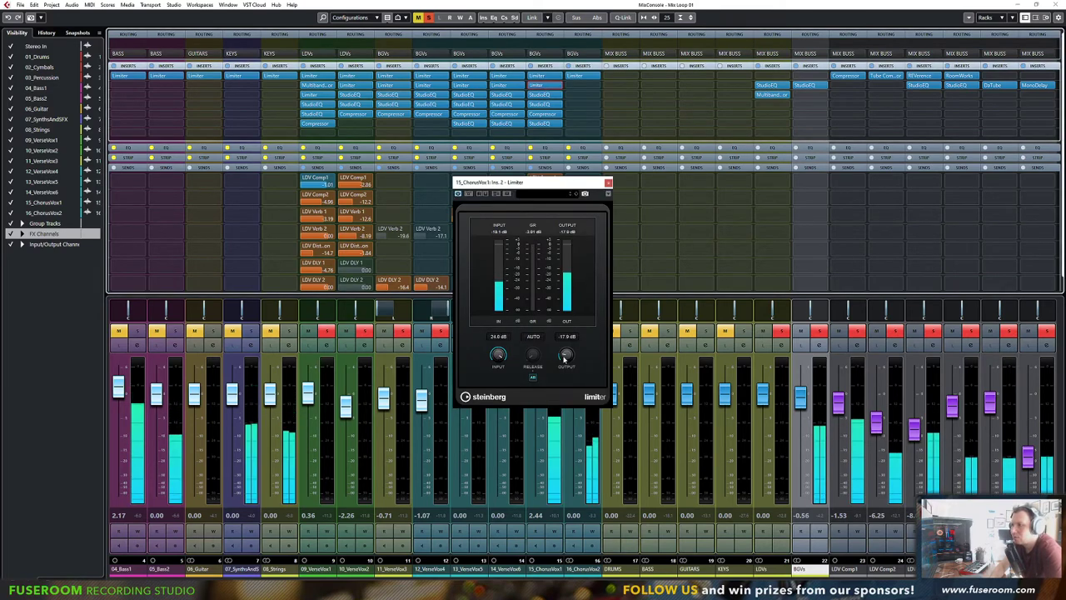
{"action": "left_click_drag", "start_coordinate": [566, 356], "coordinate": [563, 365]}
{"action": "left_click_drag", "start_coordinate": [593, 182], "coordinate": [788, 177]}
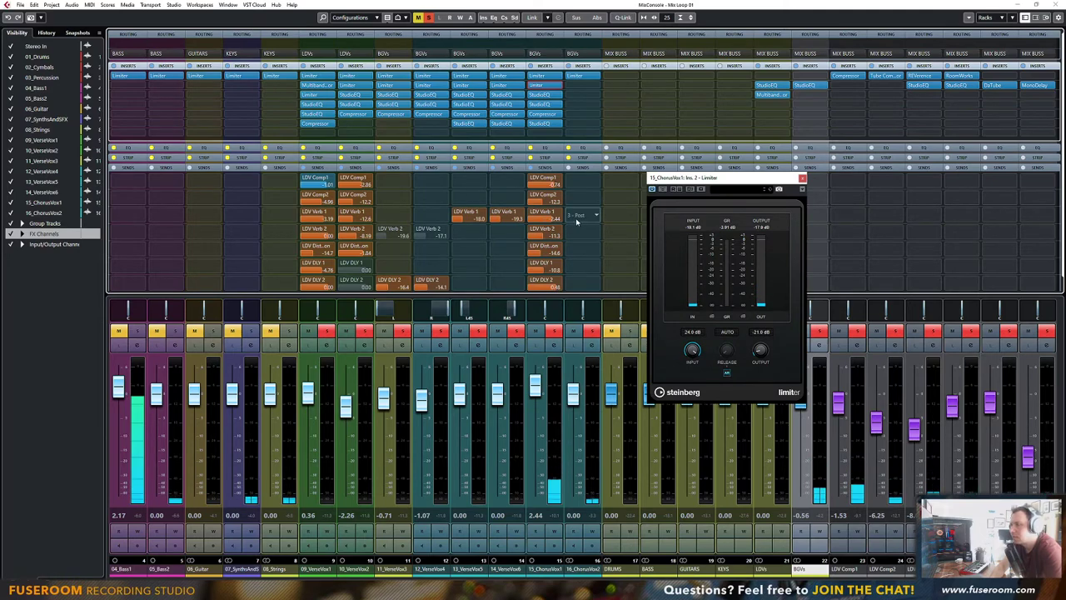
{"action": "key", "text": "F3"}
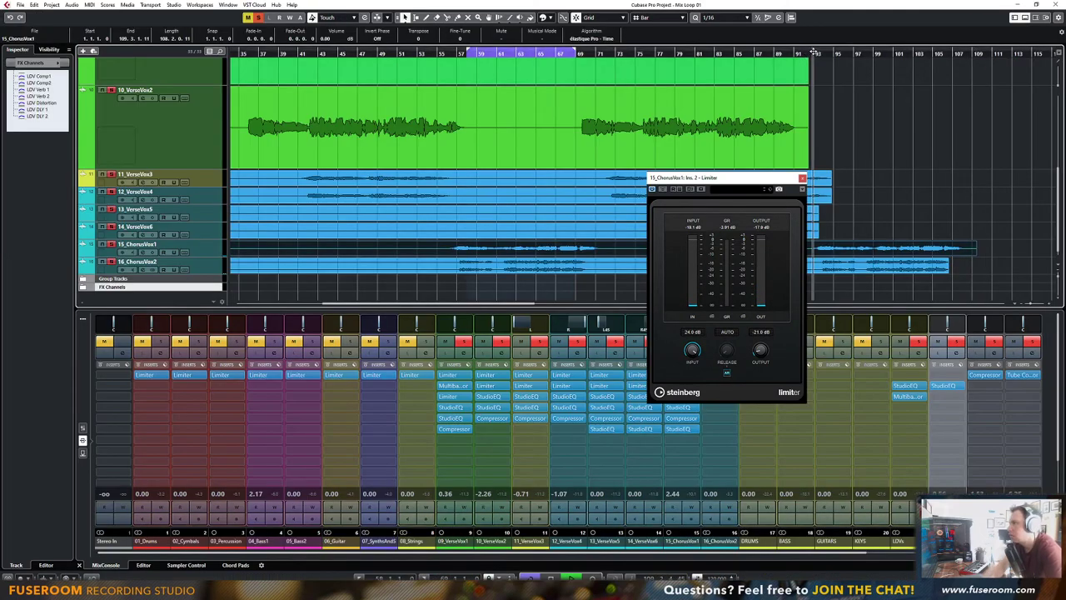
{"action": "key", "text": "F3"}
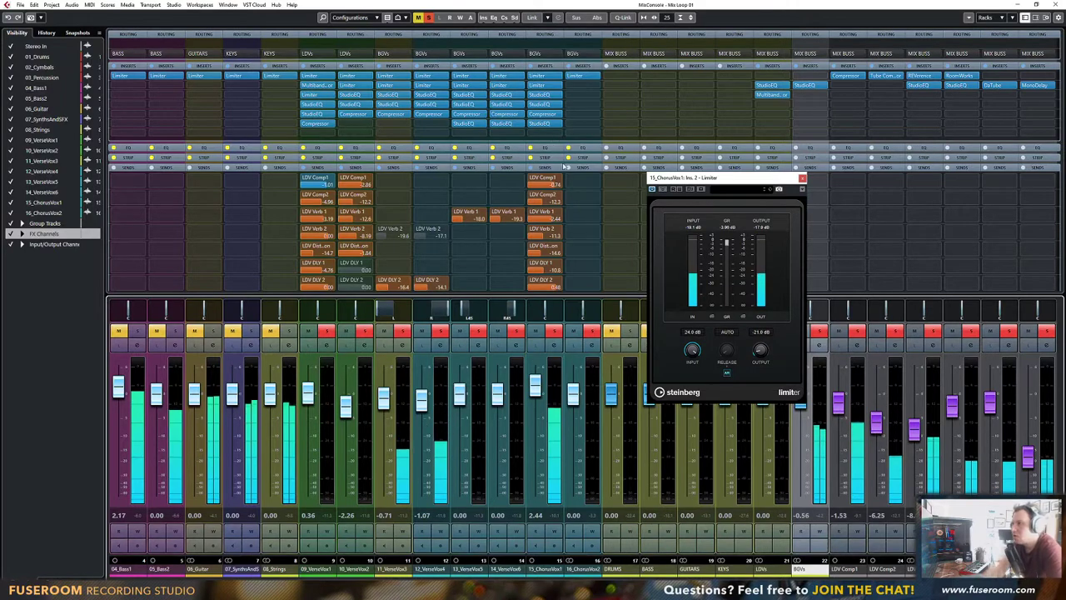
{"action": "left_click_drag", "start_coordinate": [760, 357], "coordinate": [761, 354]}
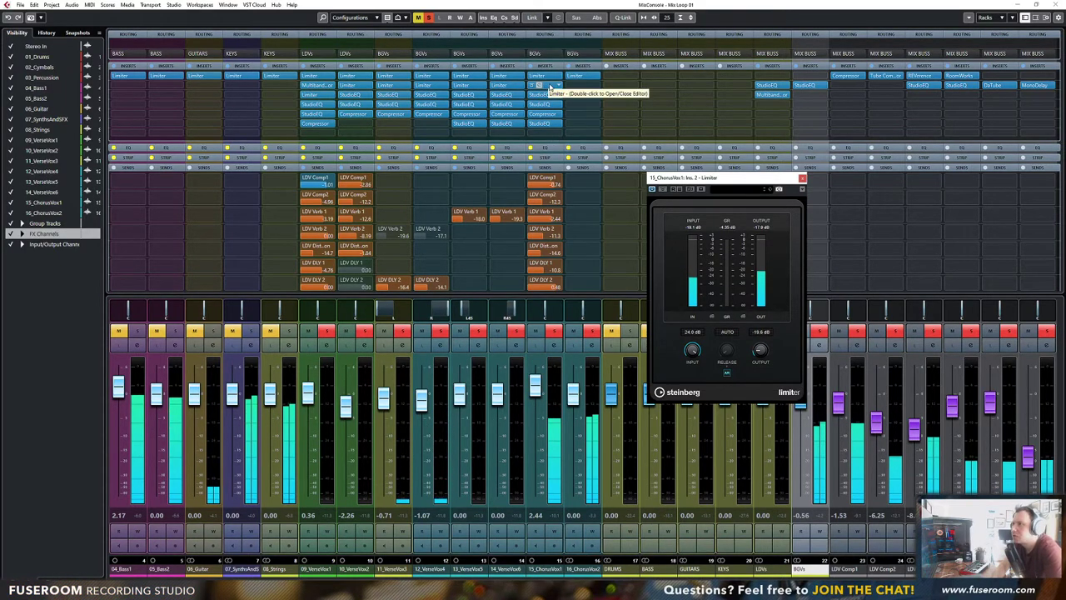
Copy 15_ChorusVox1's insert 2 Limiter and insert 3 StudioEQ to 16_ChorusVox2, then lower EQ bands 1 and 2 and set band 4 to 8.28 kHz, 3.5 dB
{"action": "left_click_drag", "start_coordinate": [550, 87], "coordinate": [583, 94]}
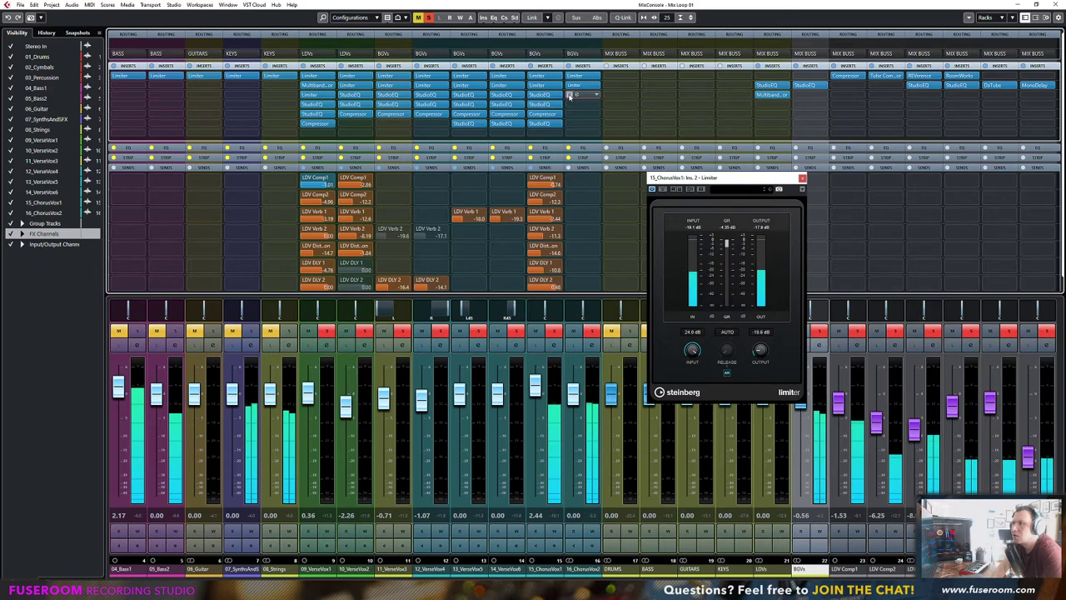
{"action": "left_click", "coordinate": [580, 94]}
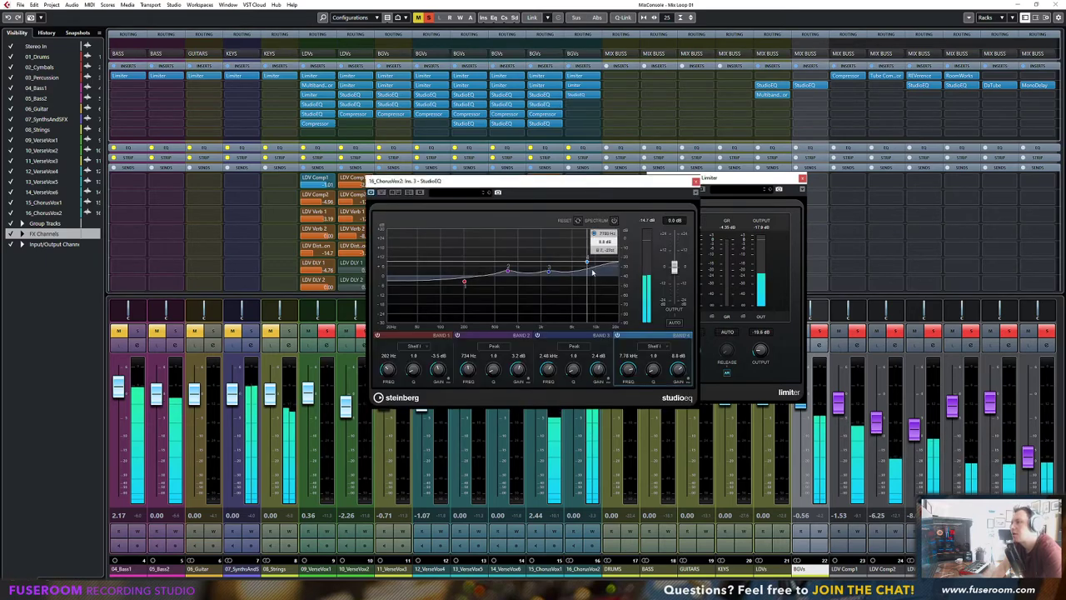
{"action": "left_click_drag", "start_coordinate": [597, 271], "coordinate": [589, 270]}
{"action": "left_click_drag", "start_coordinate": [508, 271], "coordinate": [471, 289]}
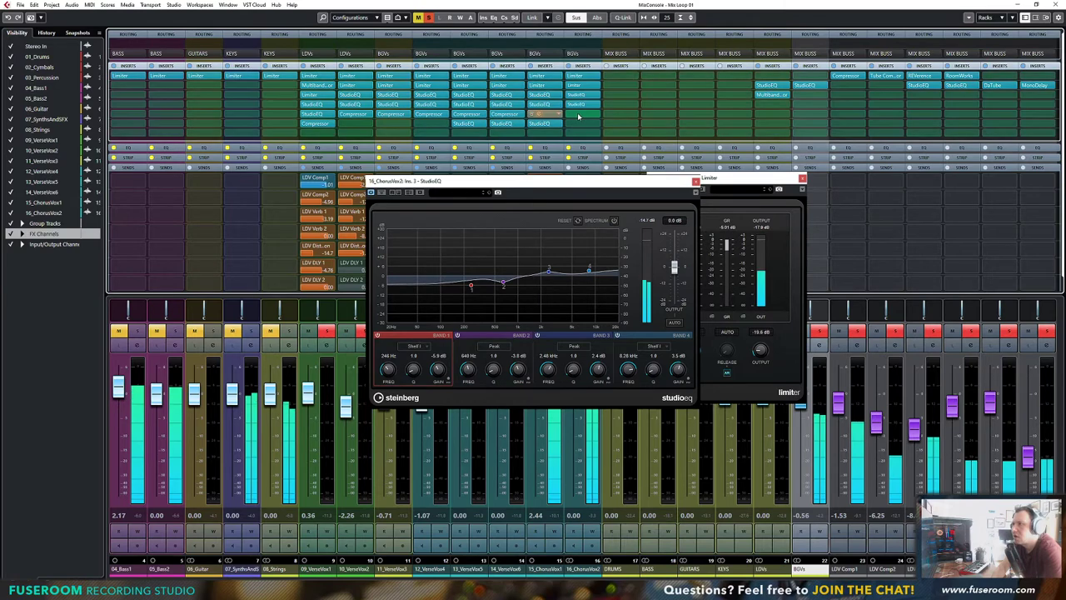
Bypass the StudioEQ and Compressor copied into inserts 4 and 5 of 16_ChorusVox2, and close the open plug-in windows
{"action": "left_click_drag", "start_coordinate": [553, 183], "coordinate": [547, 171]}
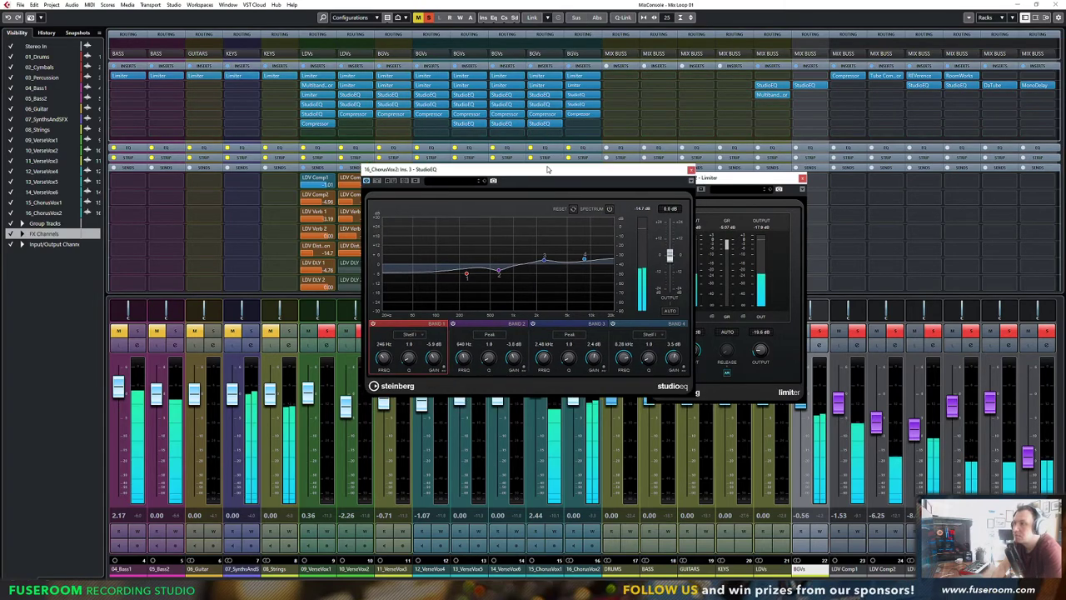
{"action": "left_click", "coordinate": [578, 106]}
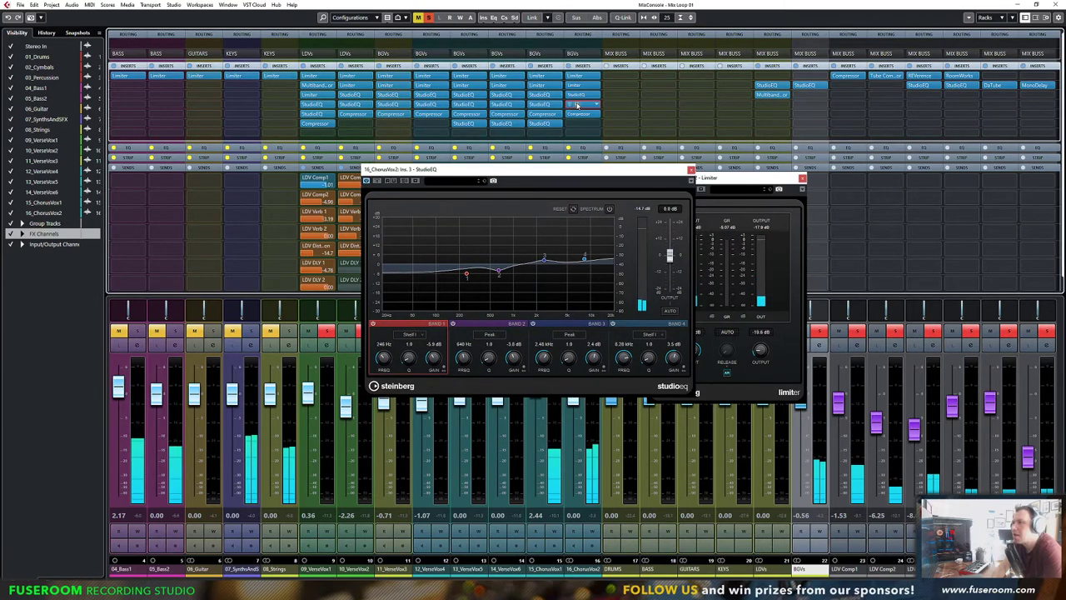
{"action": "left_click", "coordinate": [577, 106]}
{"action": "left_click", "coordinate": [577, 106]}
{"action": "left_click", "coordinate": [578, 105]}
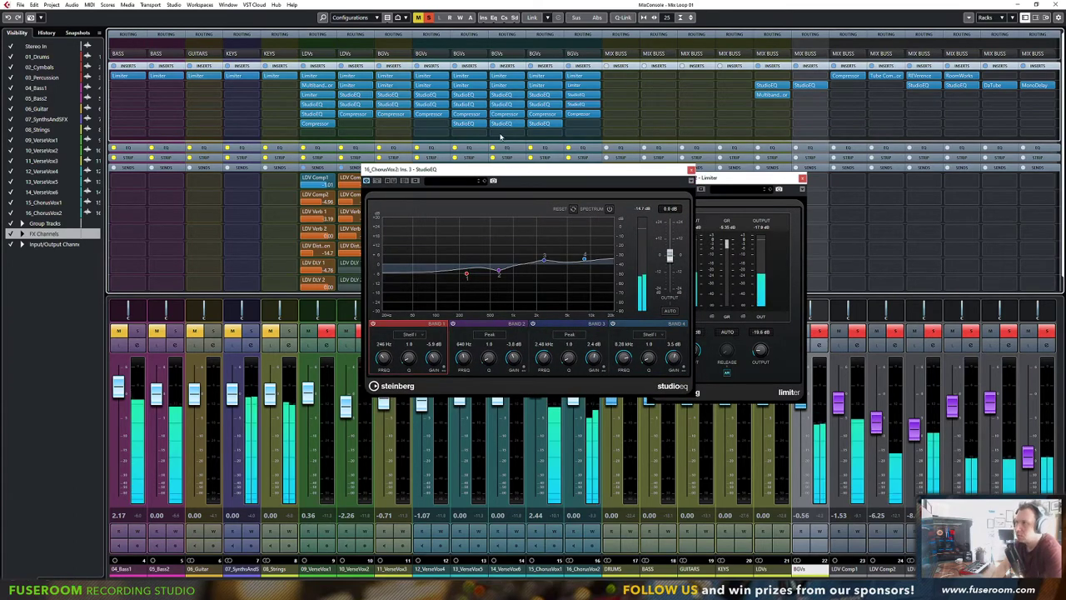
{"action": "left_click", "coordinate": [691, 171]}
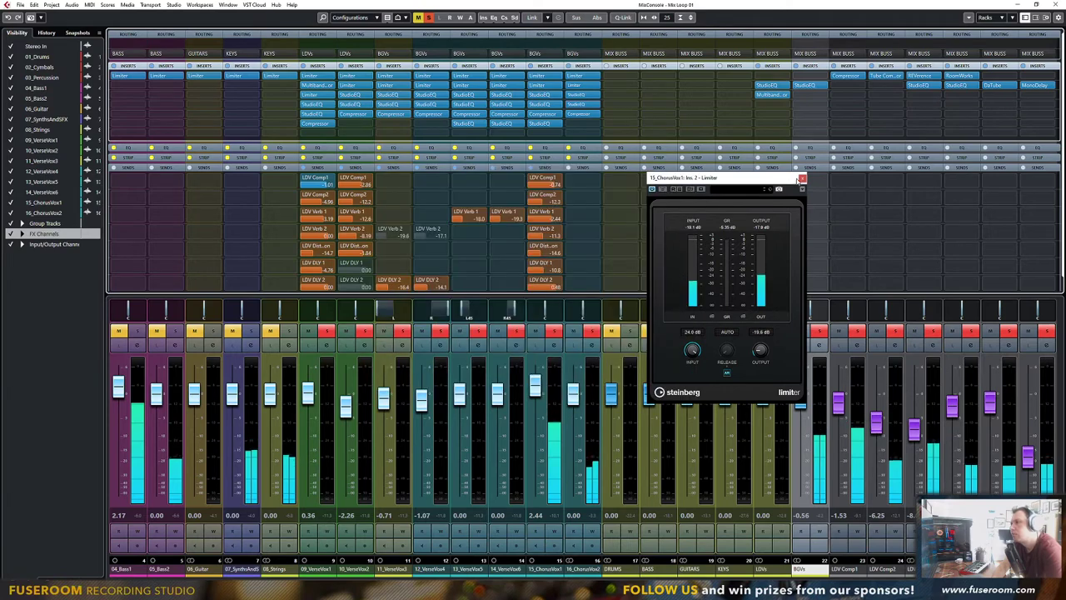
{"action": "left_click", "coordinate": [802, 179]}
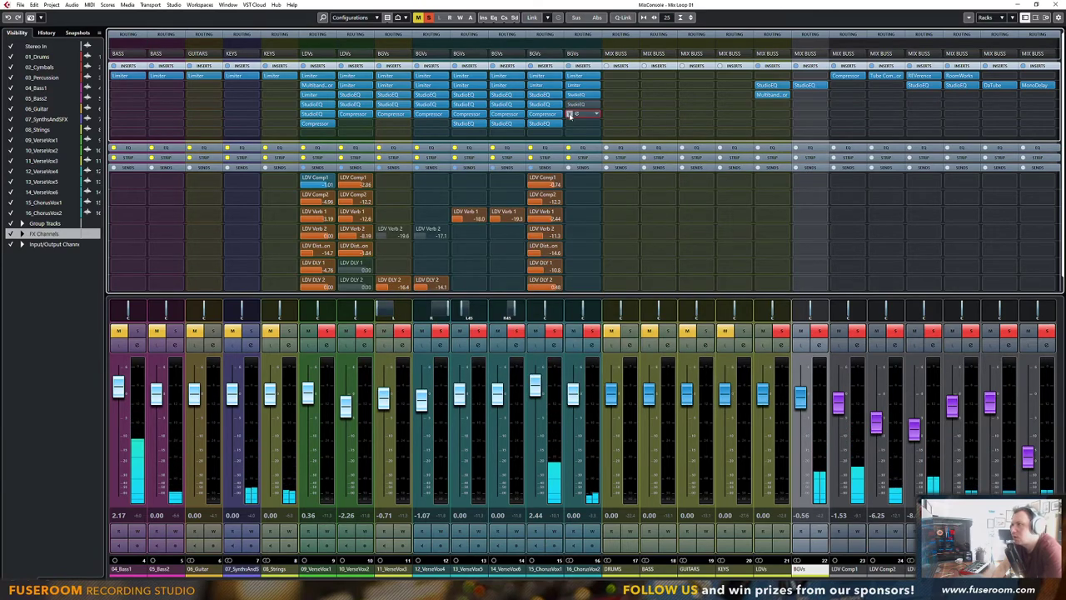
Set the project's loop range around the second chorus vocals, about bars 93 to 106
{"action": "key", "text": "F3"}
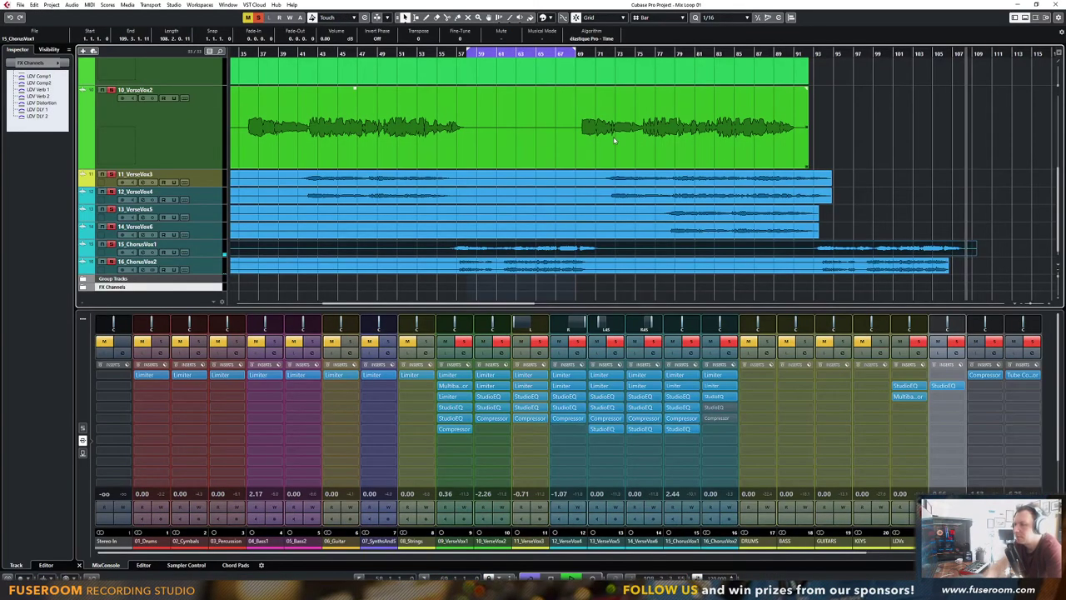
{"action": "left_click_drag", "start_coordinate": [827, 49], "coordinate": [952, 55]}
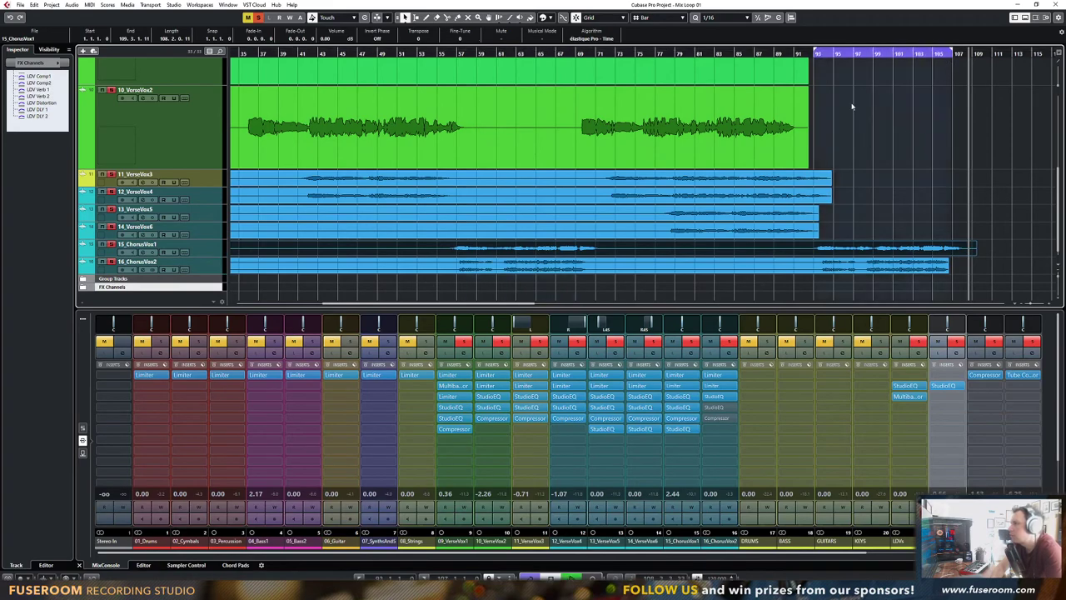
Replay the second chorus, re-enable inserts 4 and 5 on 16_ChorusVox2, and set the insert 4 StudioEQ's low cut to 237 Hz
{"action": "key", "text": "space"}
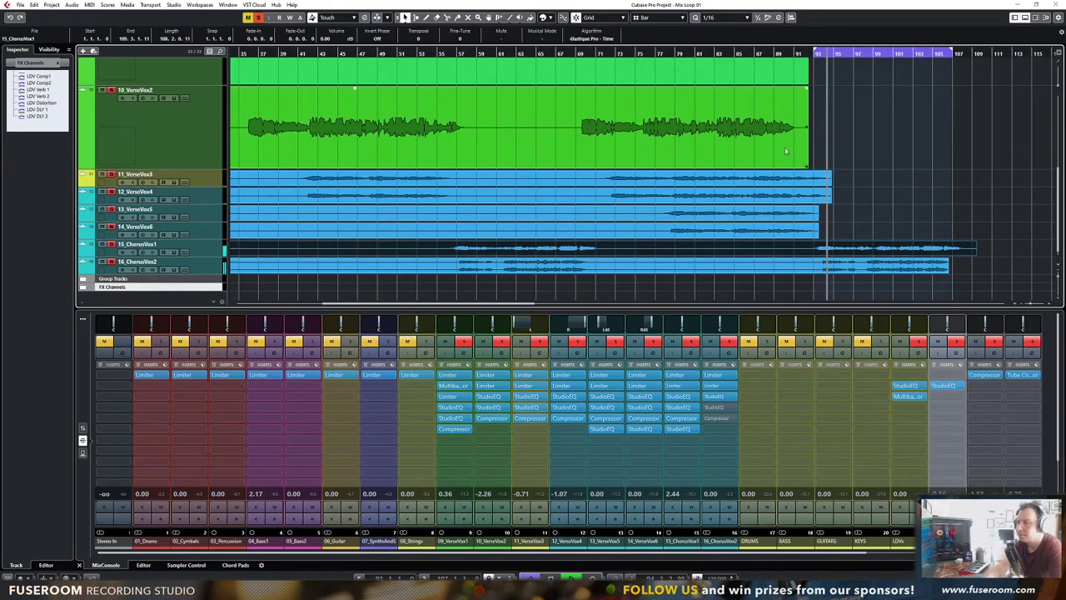
{"action": "key", "text": "F3"}
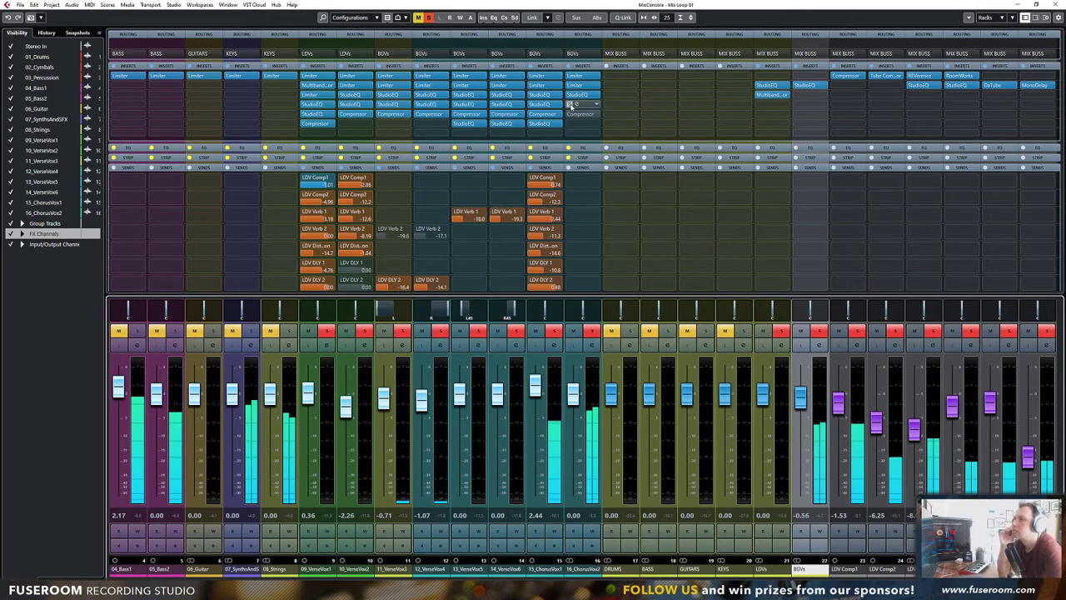
{"action": "left_click", "coordinate": [572, 104]}
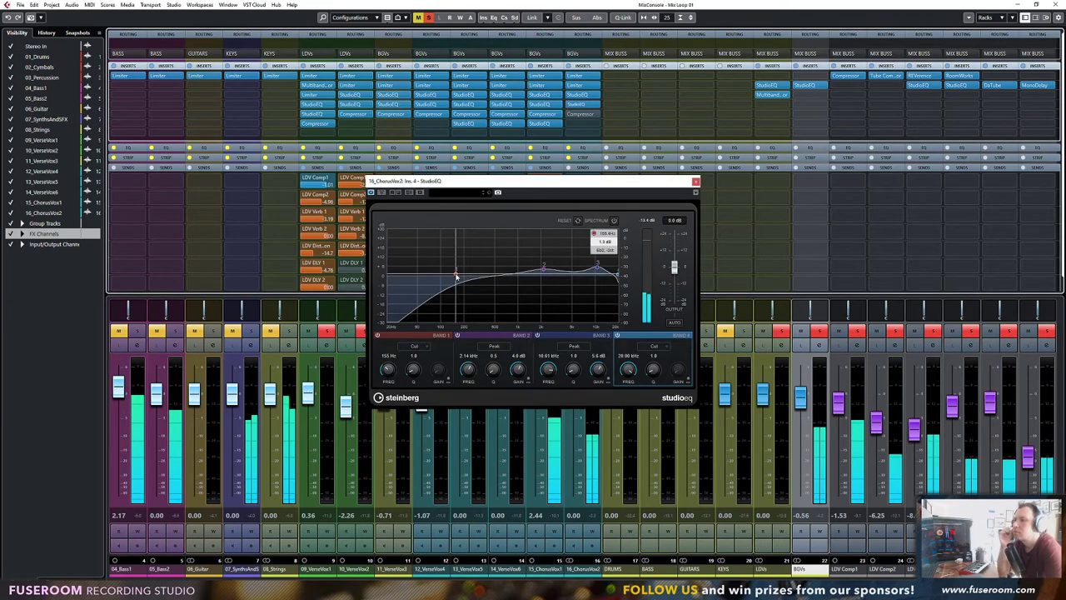
{"action": "mouse_move", "coordinate": [457, 276]}
{"action": "left_mouse_down"}
{"action": "mouse_move", "coordinate": [481, 274]}
{"action": "mouse_move", "coordinate": [470, 262]}
{"action": "left_mouse_up"}
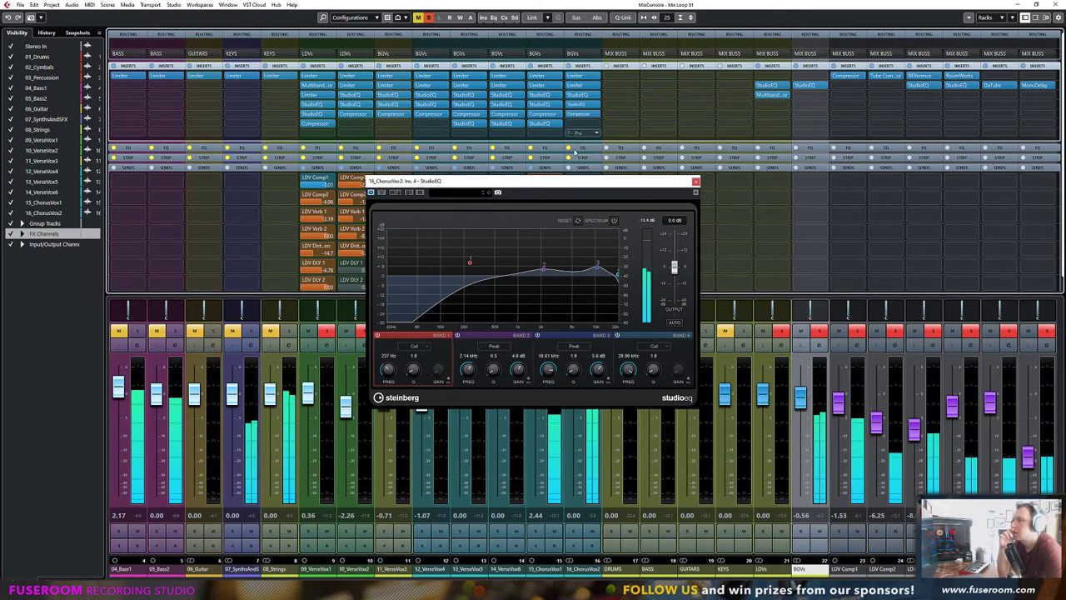
{"action": "left_click", "coordinate": [695, 180]}
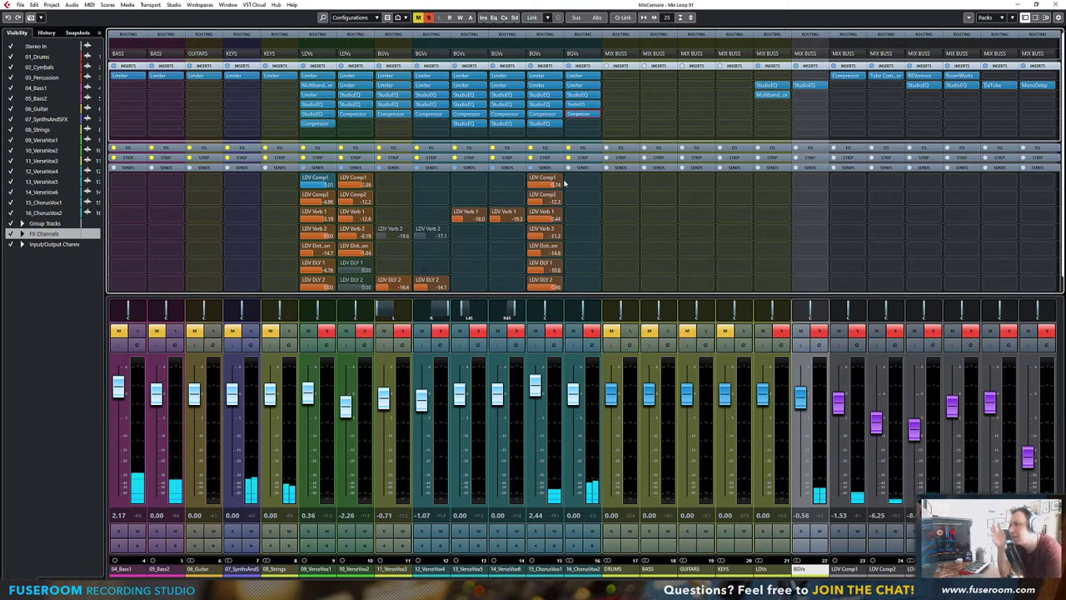
Add sends from 16_ChorusVox2 to LDV DLY 2 in slot 7 and LDV Comp2 in slot 2
{"action": "left_click", "coordinate": [580, 283]}
{"action": "left_click", "coordinate": [594, 355]}
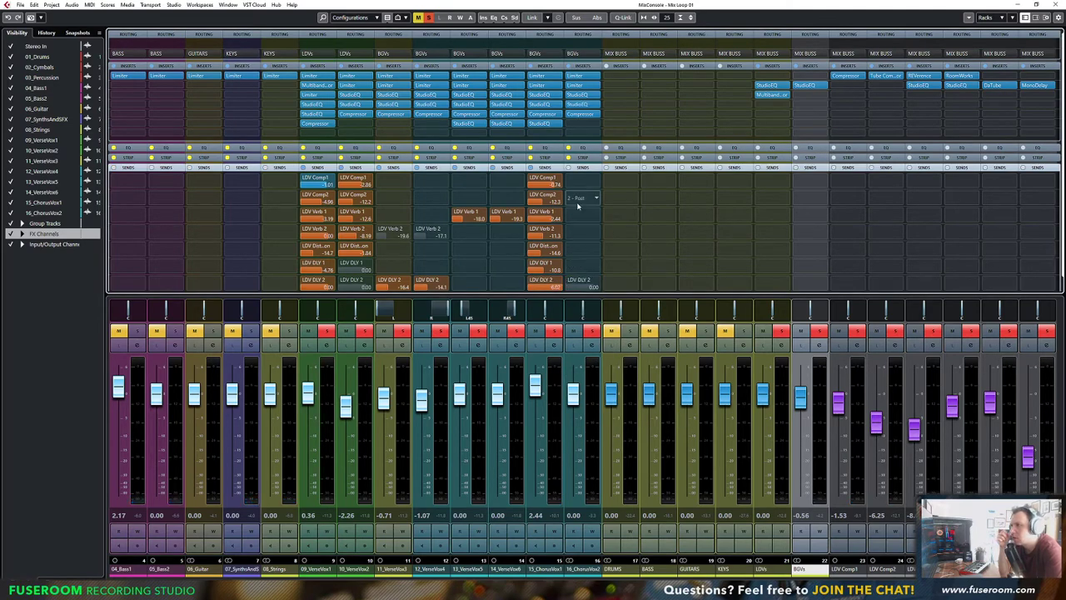
{"action": "left_click", "coordinate": [580, 200]}
{"action": "left_click", "coordinate": [596, 236]}
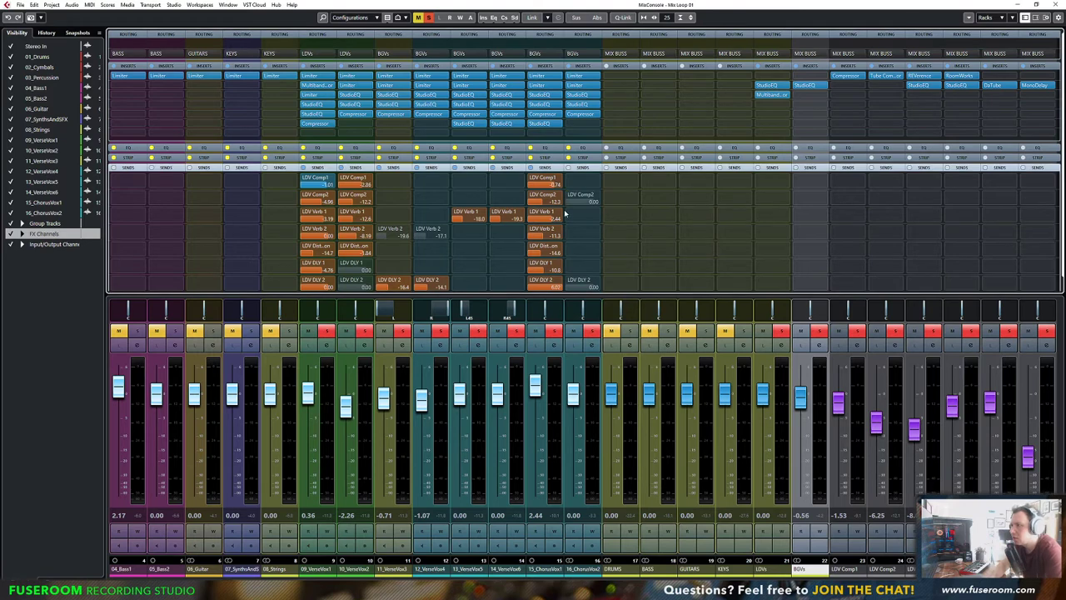
During playback, activate 16_ChorusVox2's sends and add LDV Verb 2 in slot 4 at -15.6 dB and LDV Verb 1 in slot 3
{"action": "key", "text": "space"}
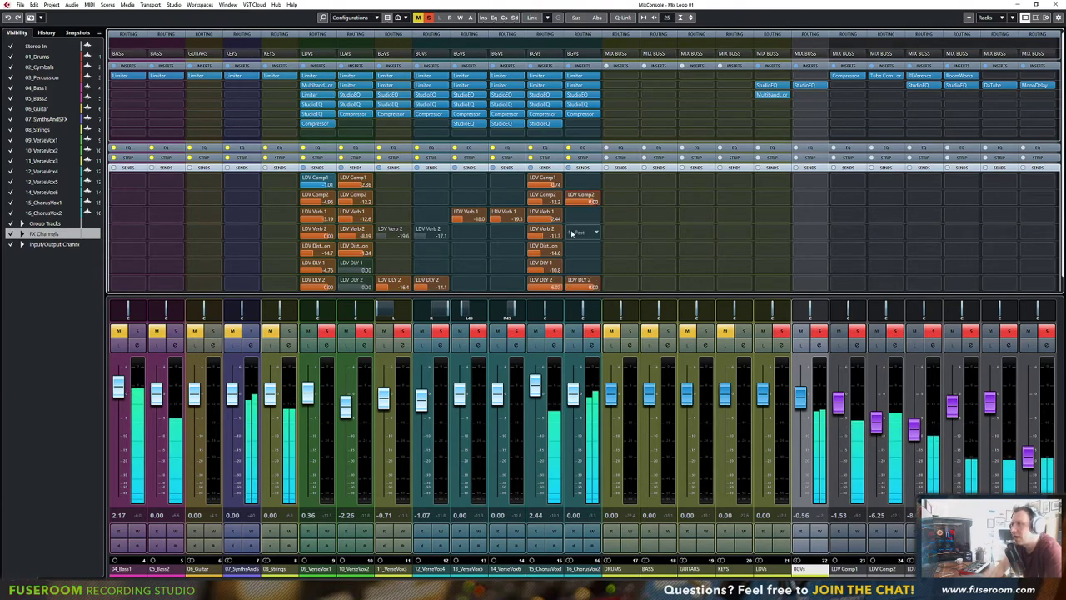
{"action": "left_click", "coordinate": [583, 233]}
{"action": "left_click", "coordinate": [597, 283]}
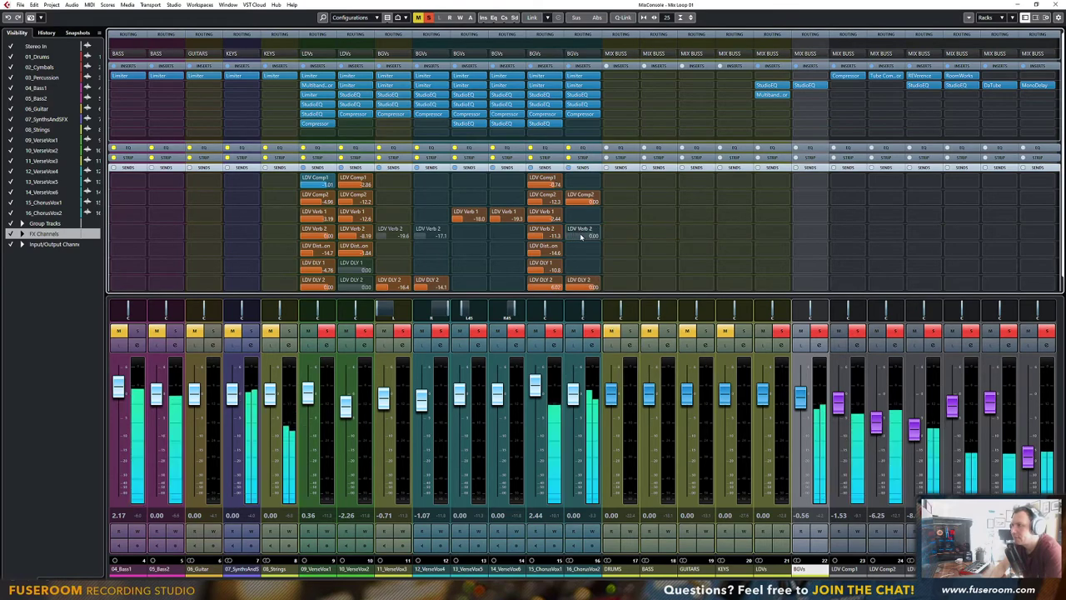
{"action": "left_click_drag", "start_coordinate": [582, 237], "coordinate": [559, 241]}
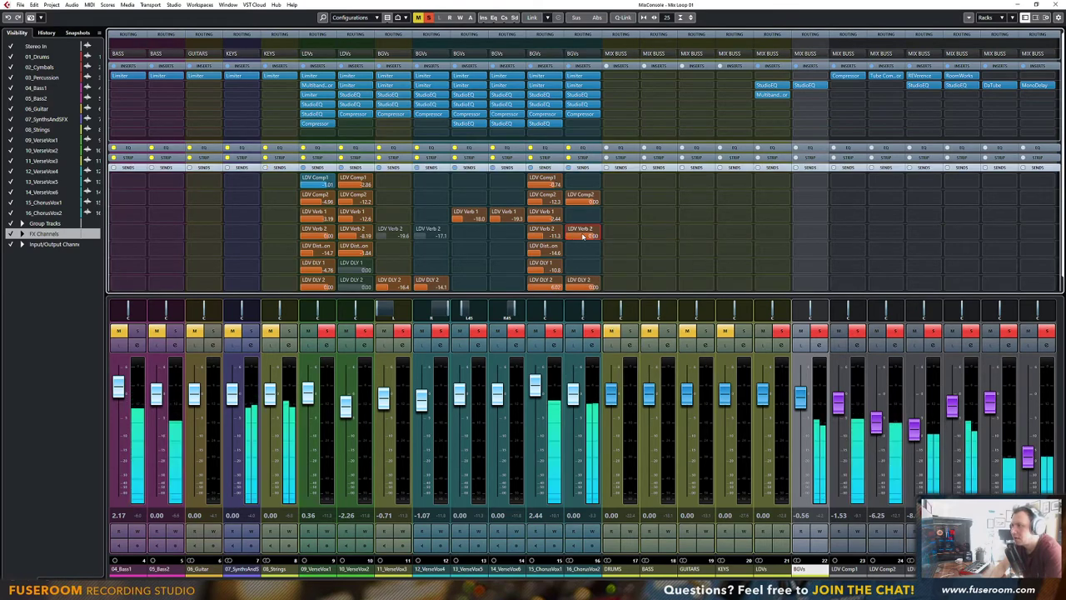
{"action": "left_click", "coordinate": [573, 218]}
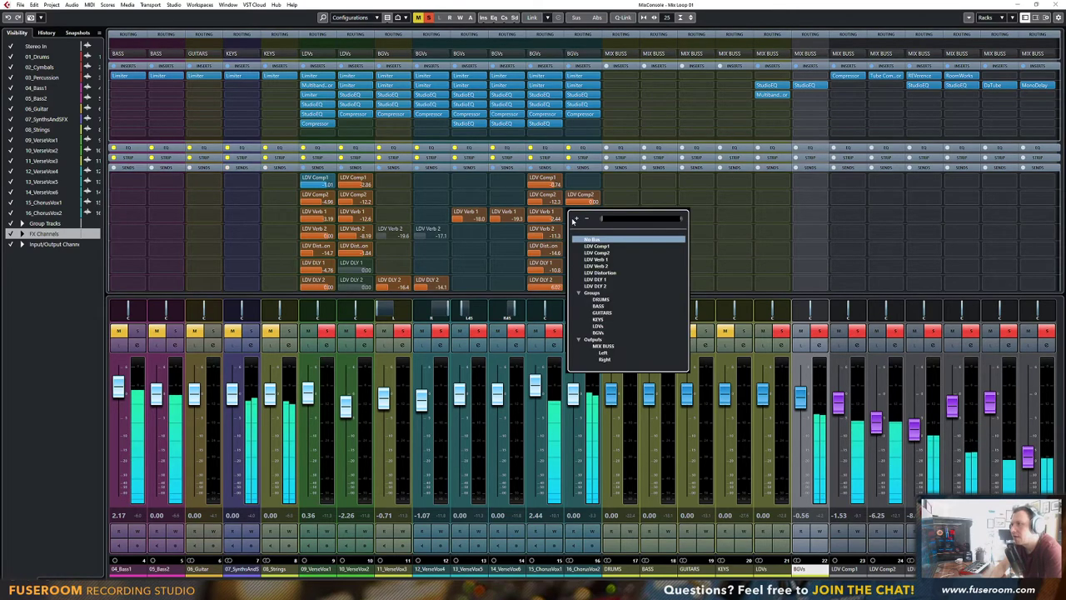
{"action": "left_click", "coordinate": [588, 266]}
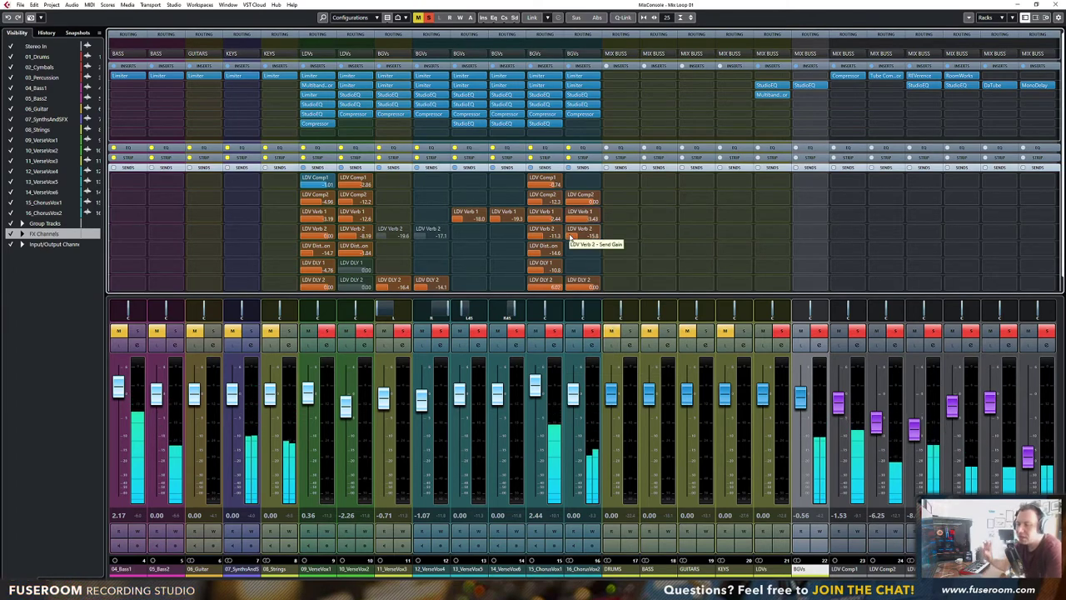
Copy 15_ChorusVox1's insert 6 StudioEQ to insert 6 of 16_ChorusVox2 and open the copy
{"action": "left_click", "coordinate": [598, 125]}
{"action": "left_click", "coordinate": [550, 126]}
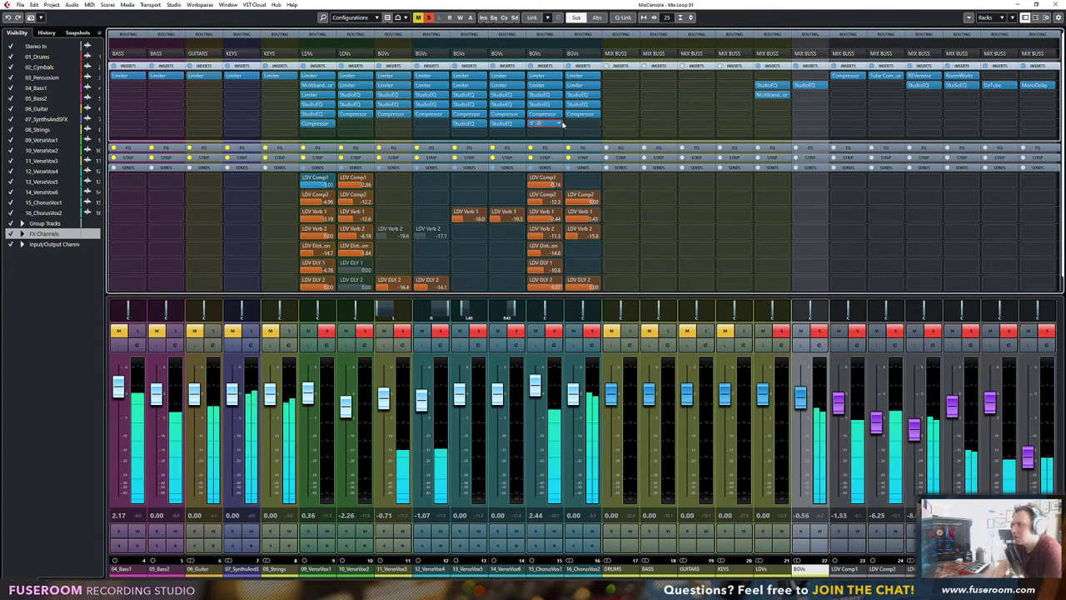
{"action": "left_click_drag", "start_coordinate": [559, 124], "coordinate": [579, 125]}
{"action": "left_click", "coordinate": [575, 124]}
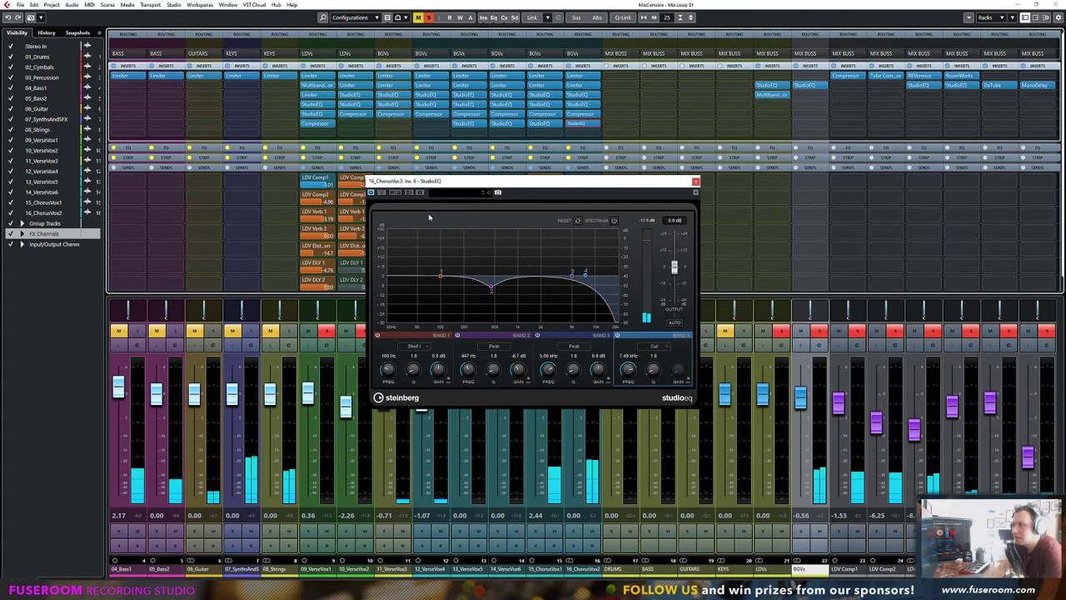
Shape 16_ChorusVox2's insert 6 StudioEQ with slight dips at 246 Hz and 5.23 kHz and a high cut at 13.78 kHz, then close it
{"action": "mouse_move", "coordinate": [492, 287]}
{"action": "left_mouse_down"}
{"action": "mouse_move", "coordinate": [489, 249]}
{"action": "mouse_move", "coordinate": [482, 275]}
{"action": "mouse_move", "coordinate": [497, 278]}
{"action": "left_mouse_up"}
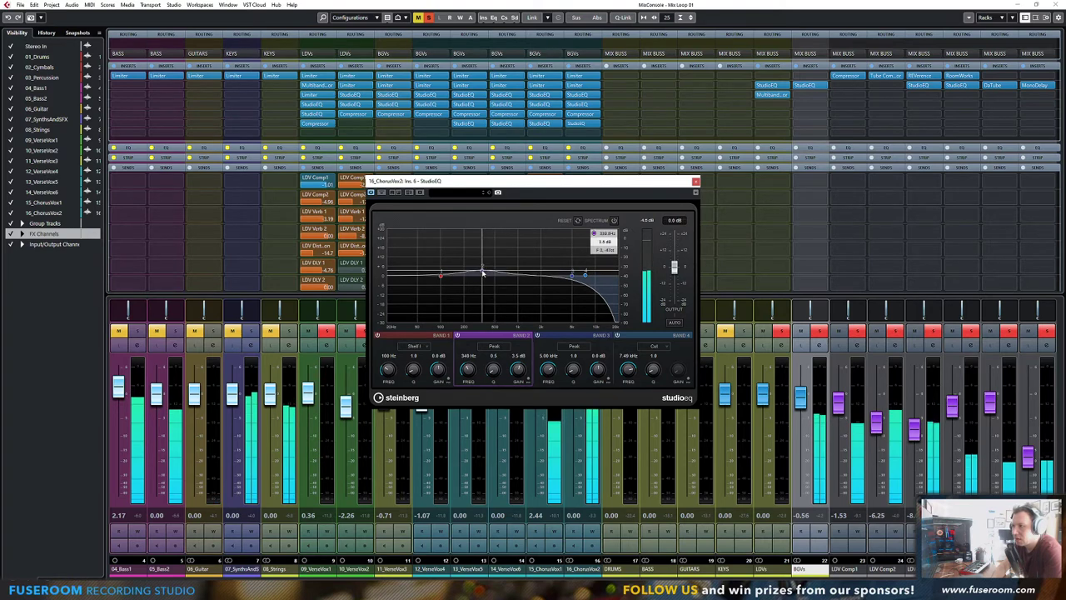
{"action": "mouse_move", "coordinate": [588, 276]}
{"action": "left_mouse_down"}
{"action": "mouse_move", "coordinate": [626, 279]}
{"action": "mouse_move", "coordinate": [573, 267]}
{"action": "left_mouse_up"}
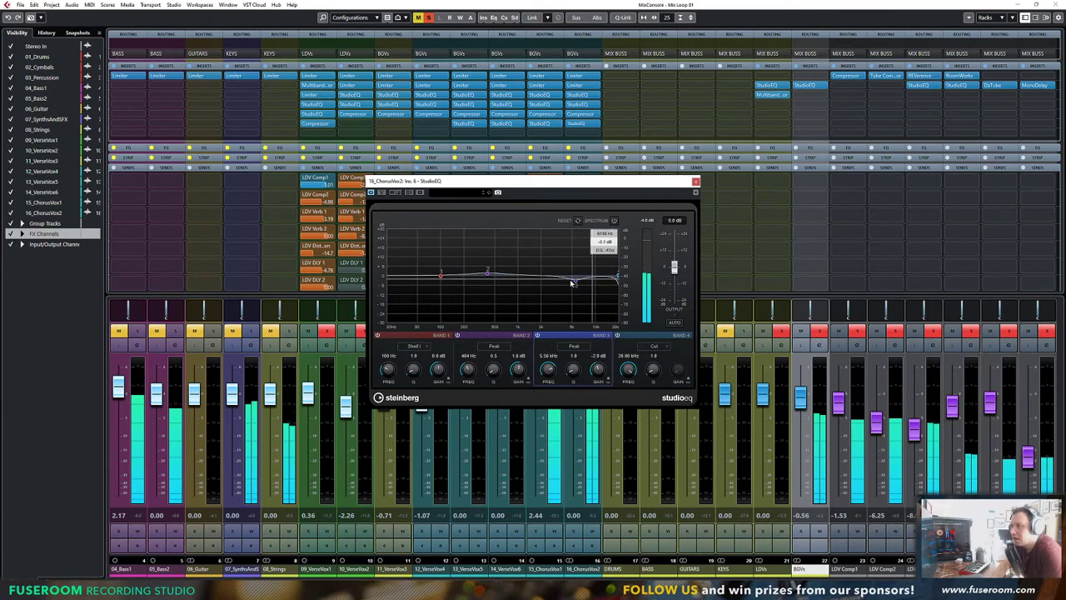
{"action": "left_click_drag", "start_coordinate": [490, 274], "coordinate": [493, 285]}
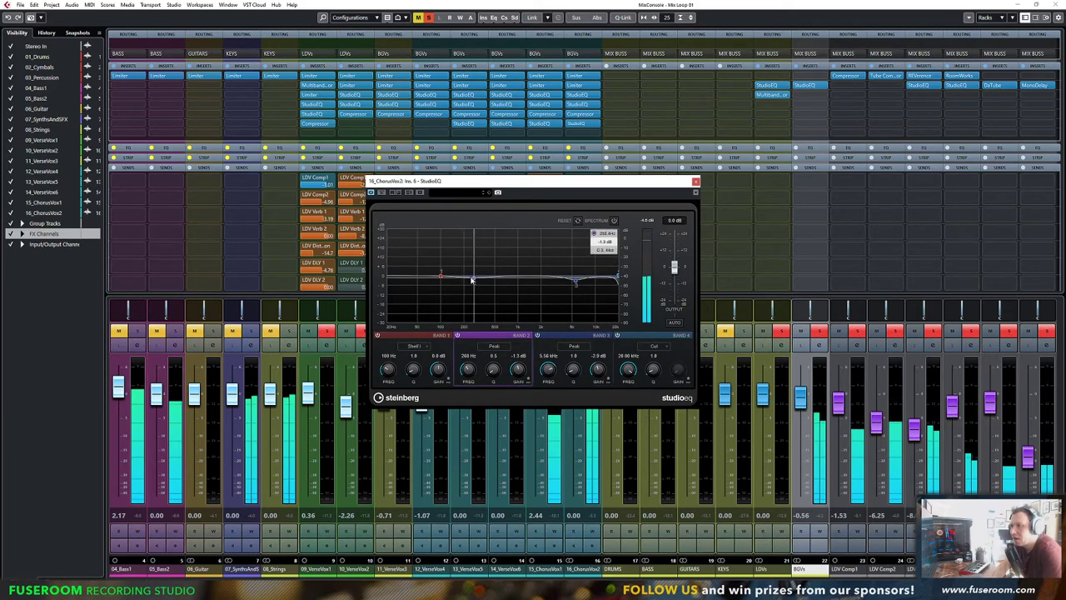
{"action": "left_click_drag", "start_coordinate": [576, 280], "coordinate": [574, 271]}
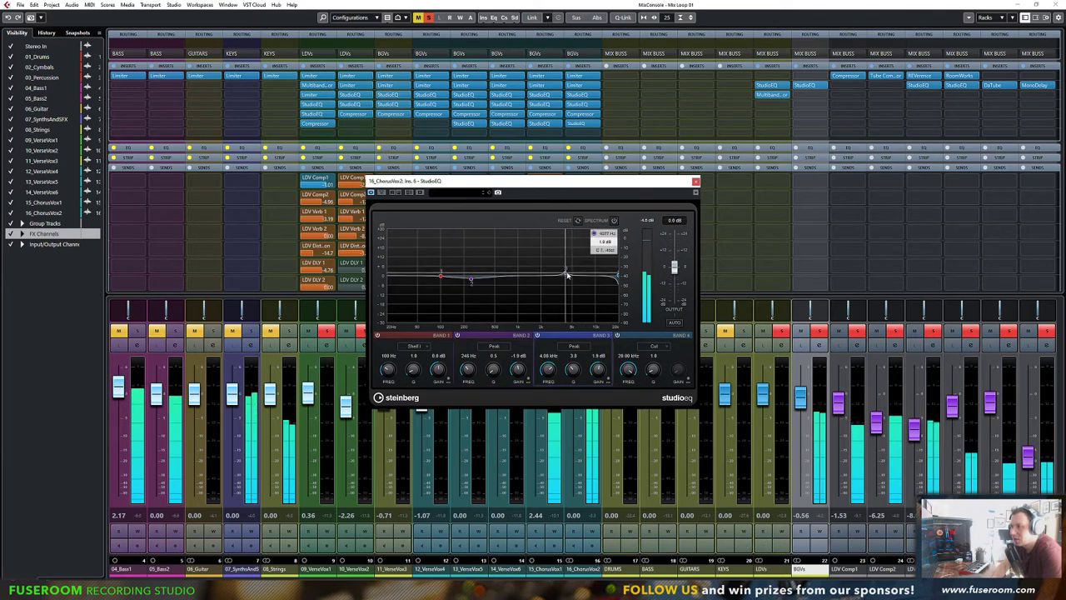
{"action": "left_click_drag", "start_coordinate": [567, 273], "coordinate": [575, 280]}
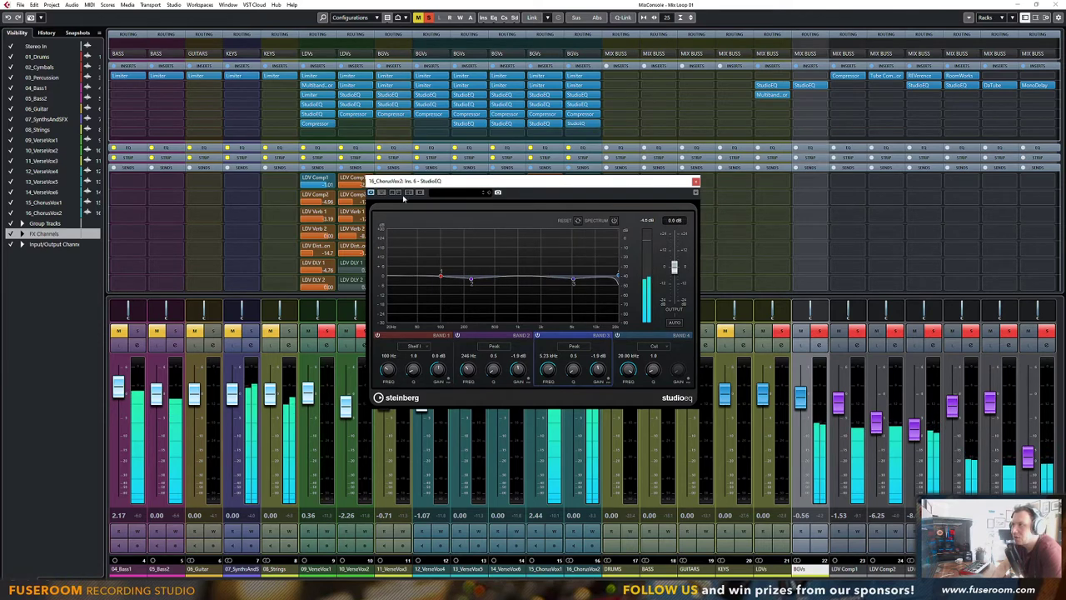
{"action": "left_click_drag", "start_coordinate": [617, 275], "coordinate": [606, 279]}
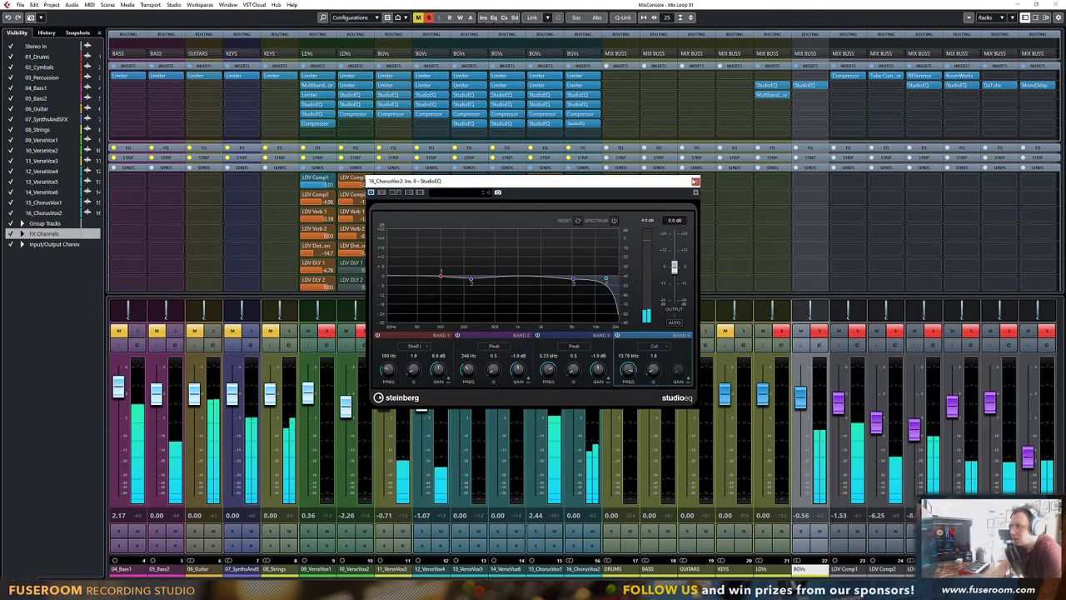
{"action": "left_click", "coordinate": [696, 180]}
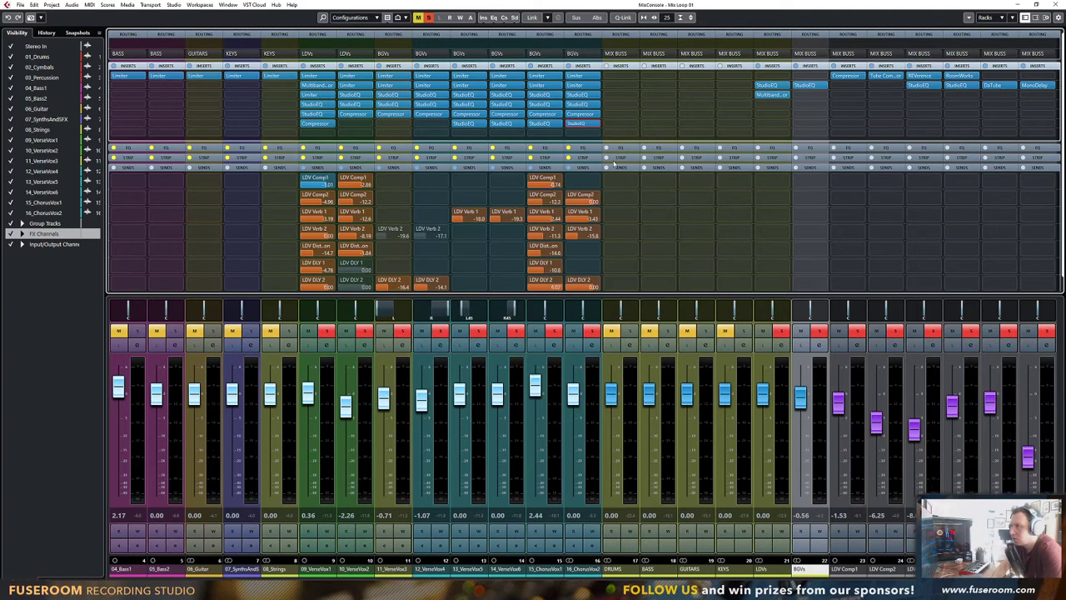
Compare 16_ChorusVox2's processed and unprocessed sound by bypassing and re-enabling inserts 3 to 6 during playback
{"action": "left_click", "coordinate": [571, 95]}
{"action": "left_click", "coordinate": [570, 105]}
{"action": "left_click", "coordinate": [570, 114]}
{"action": "left_click", "coordinate": [570, 124]}
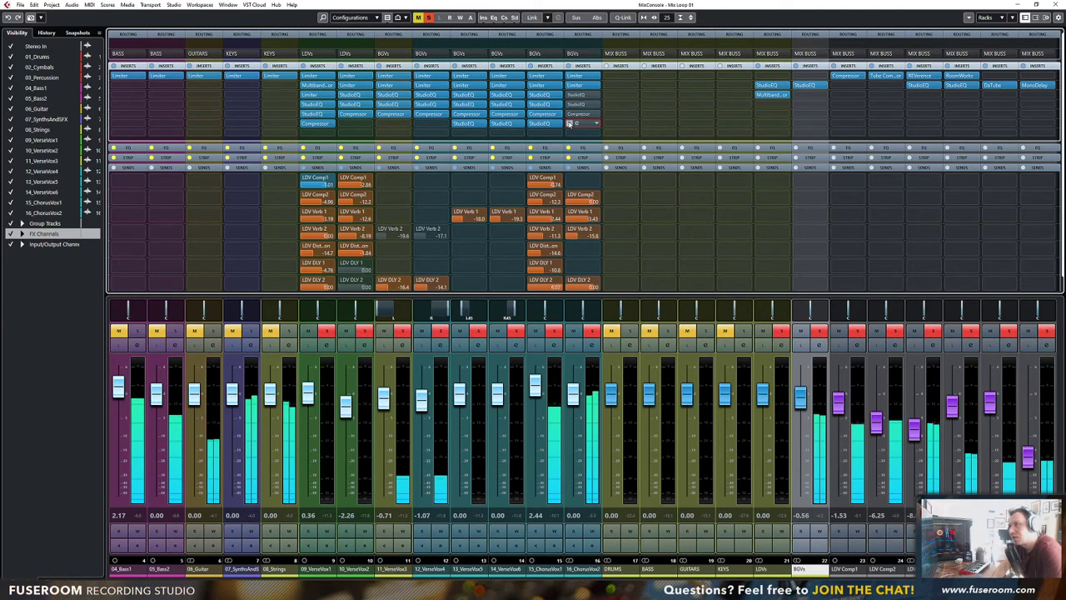
{"action": "left_click", "coordinate": [569, 123]}
{"action": "left_click", "coordinate": [571, 115]}
{"action": "left_click", "coordinate": [570, 104]}
{"action": "left_click", "coordinate": [570, 96]}
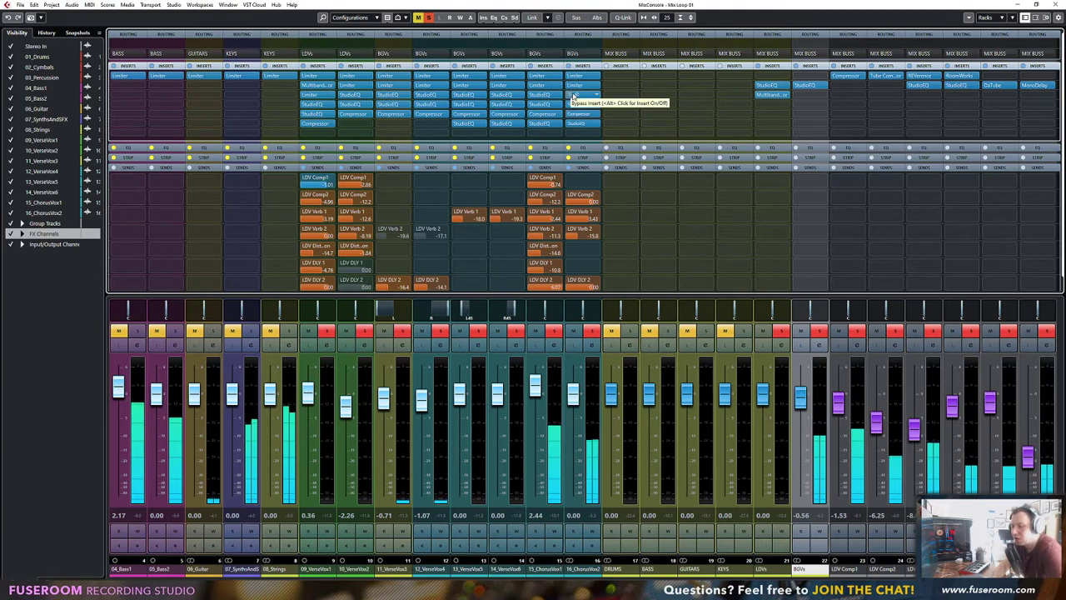
{"action": "left_click", "coordinate": [571, 95]}
{"action": "left_click", "coordinate": [575, 104]}
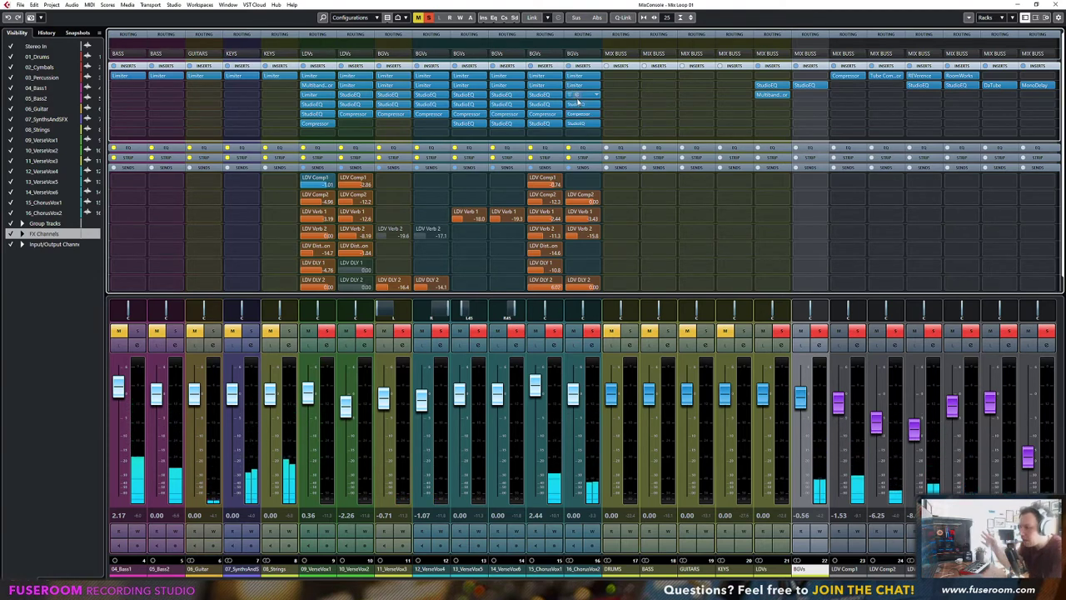
{"action": "left_click", "coordinate": [571, 95]}
{"action": "left_click", "coordinate": [575, 104]}
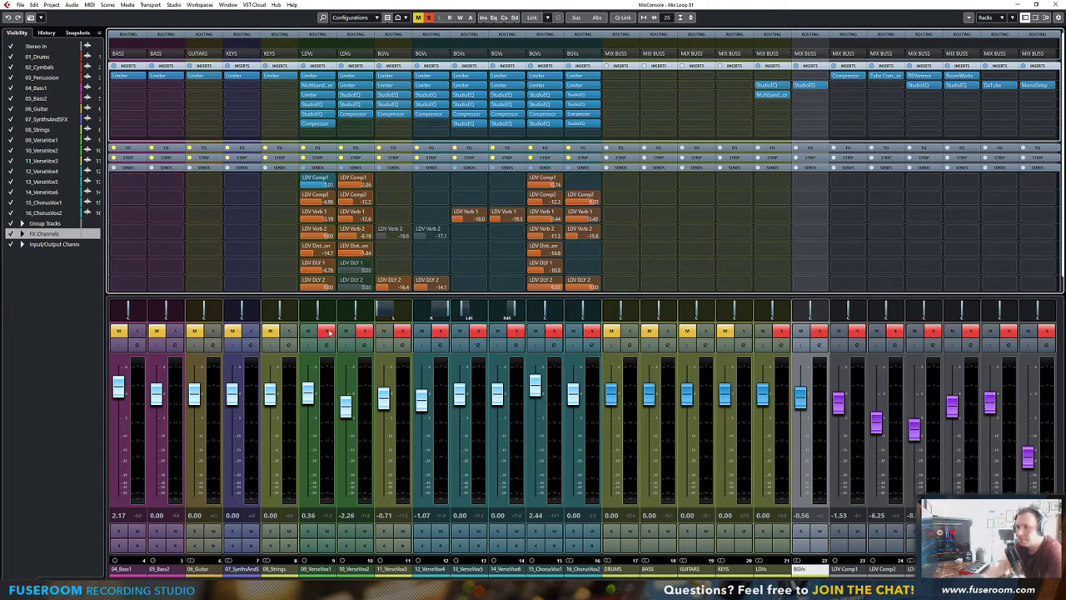
{"action": "left_click", "coordinate": [327, 331]}
{"action": "left_click", "coordinate": [328, 333]}
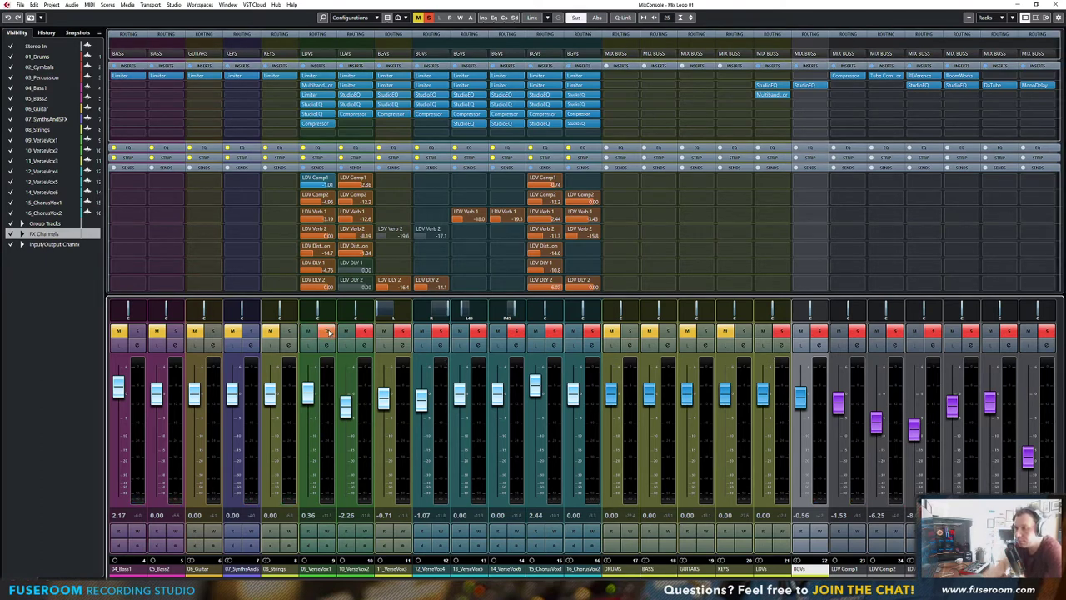
{"action": "left_click", "coordinate": [365, 332]}
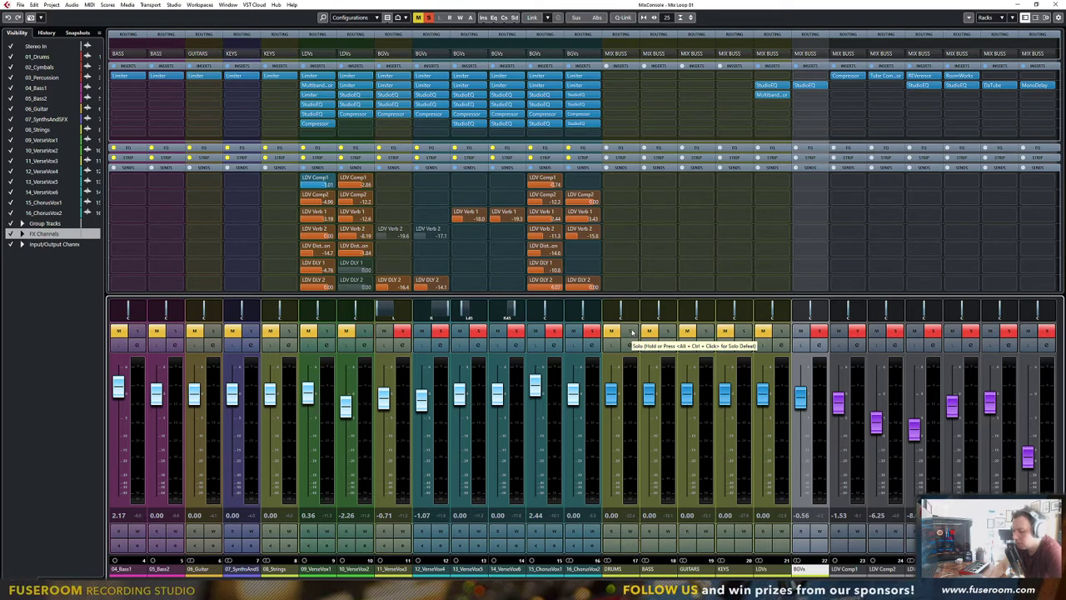
Enable solo defeat on all group channels from DRUMS to BGVs and on all LDV effect channels
{"action": "left_click_drag", "start_coordinate": [632, 333], "coordinate": [827, 342]}
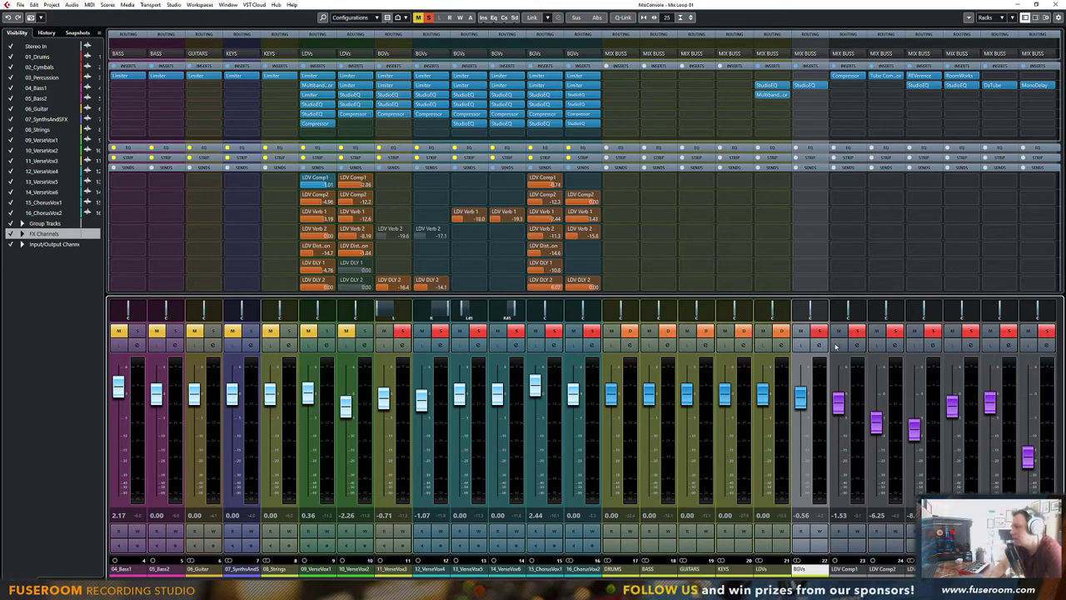
{"action": "left_click_drag", "start_coordinate": [897, 334], "coordinate": [941, 333]}
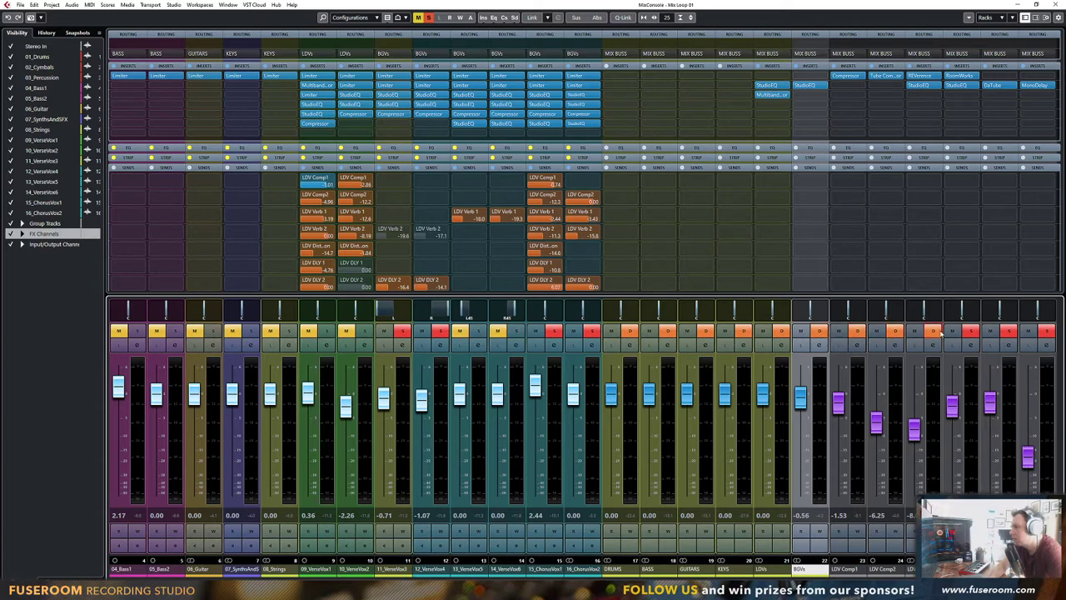
{"action": "left_click_drag", "start_coordinate": [1006, 330], "coordinate": [1033, 338]}
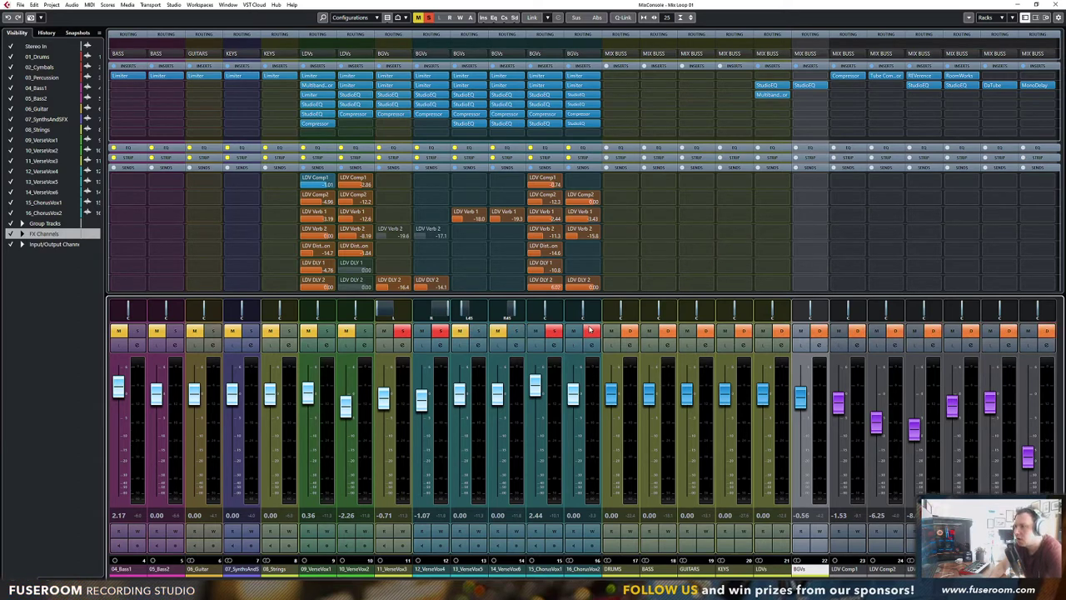
Clear all remaining solos and mutes in the mixer and play the looped chorus with the full mix
{"action": "left_click", "coordinate": [591, 331]}
{"action": "left_click", "coordinate": [429, 16]}
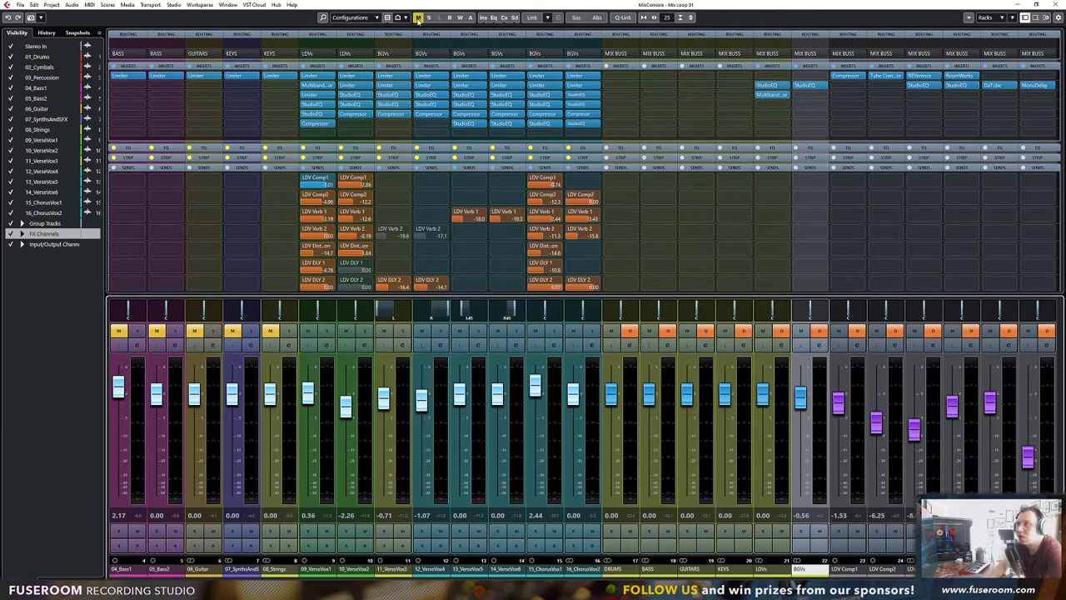
{"action": "key", "text": "space"}
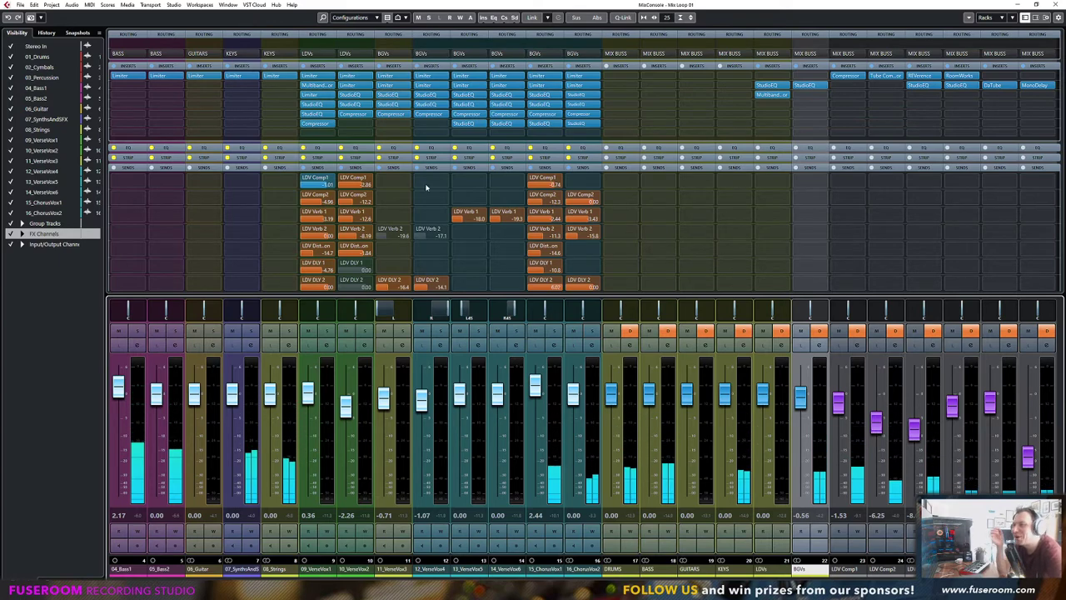
Return to the project's track view and solo the 01_Drums track
{"action": "key", "text": "F3"}
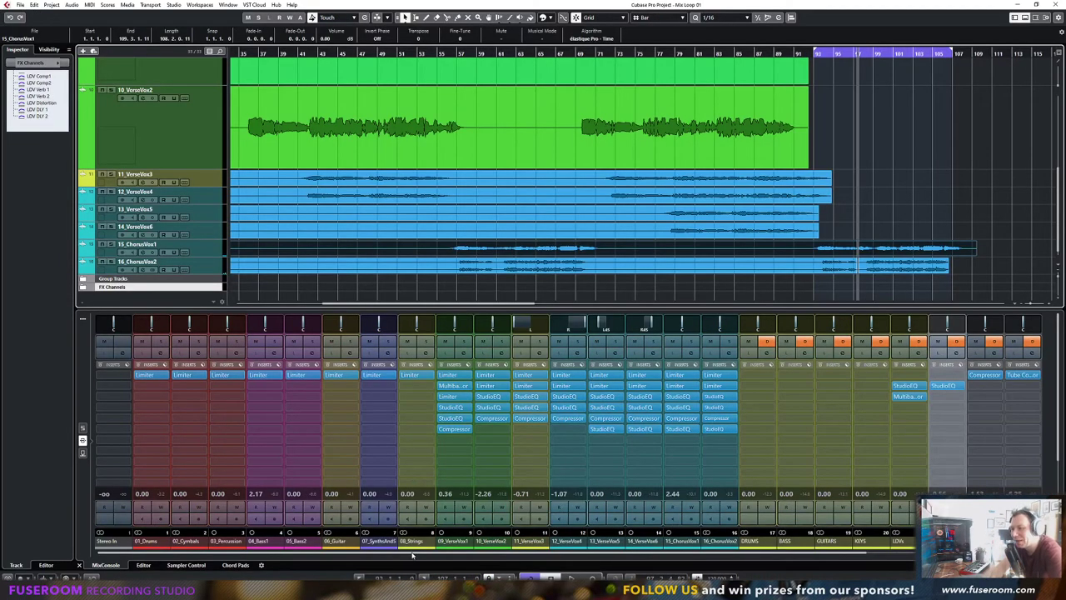
{"action": "scroll", "coordinate": [240, 81], "scroll_direction": "up", "scroll_amount": 5}
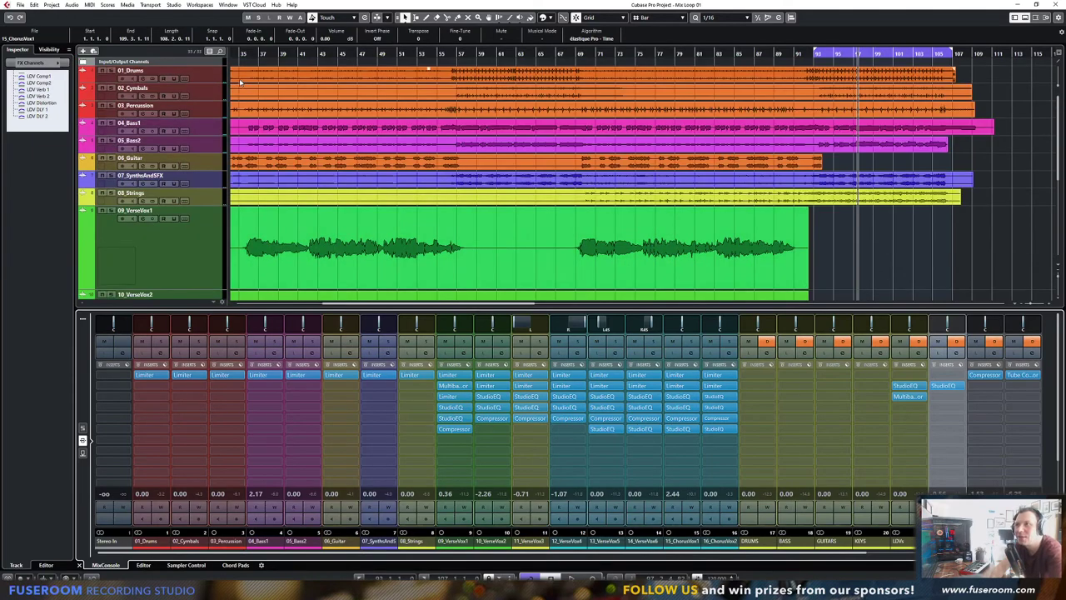
{"action": "left_click", "coordinate": [111, 72]}
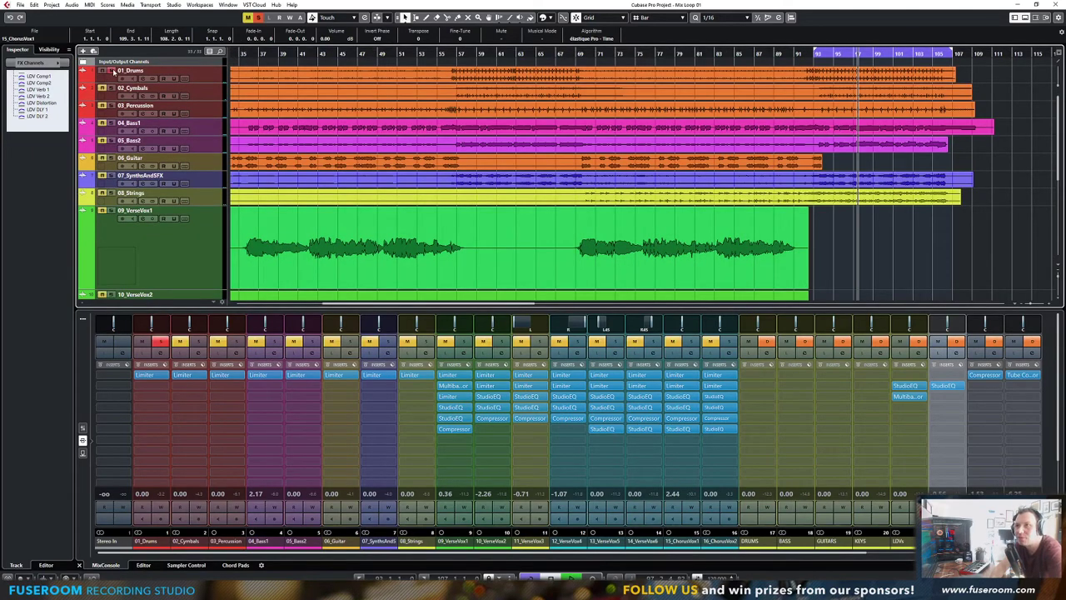
Start playback at the chorus around bar 57 and set the loop range from bar 57 to bar 69
{"action": "key", "text": "space"}
{"action": "left_click", "coordinate": [455, 52]}
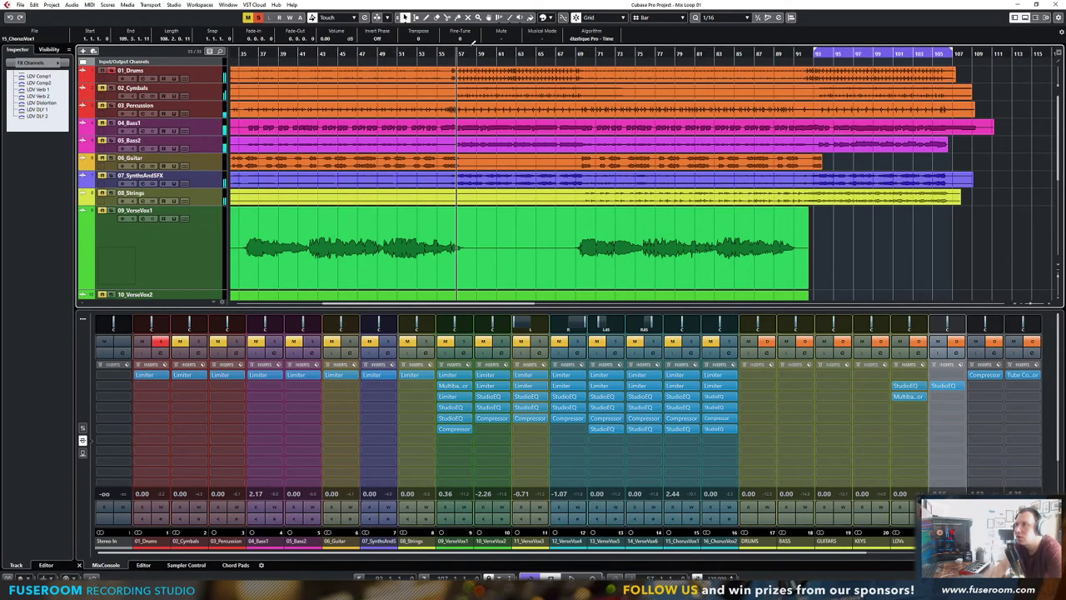
{"action": "left_click_drag", "start_coordinate": [458, 50], "coordinate": [574, 50]}
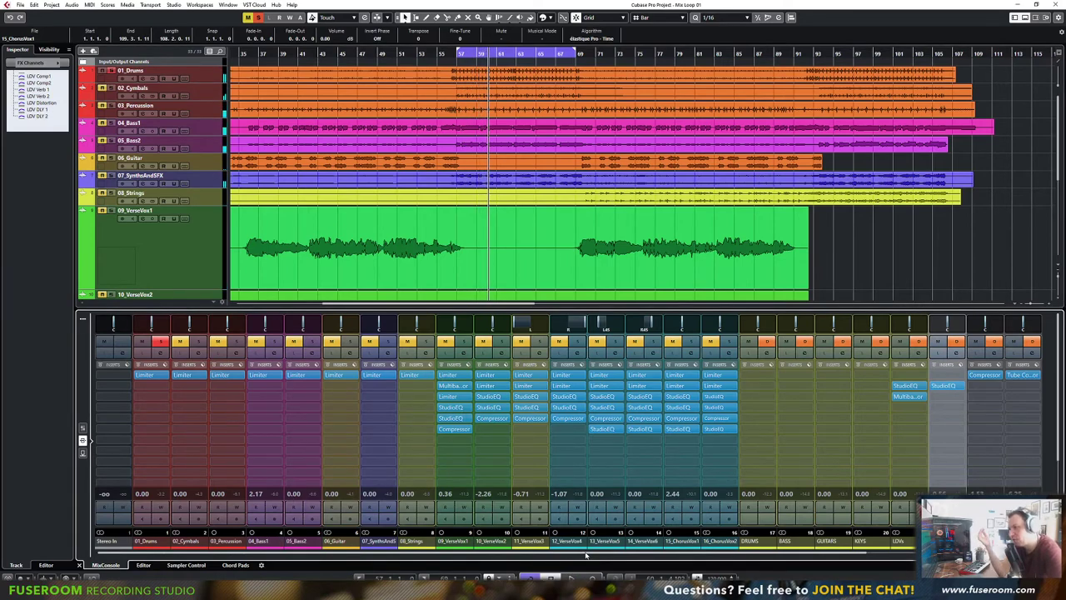
{"action": "left_click_drag", "start_coordinate": [586, 555], "coordinate": [777, 565]}
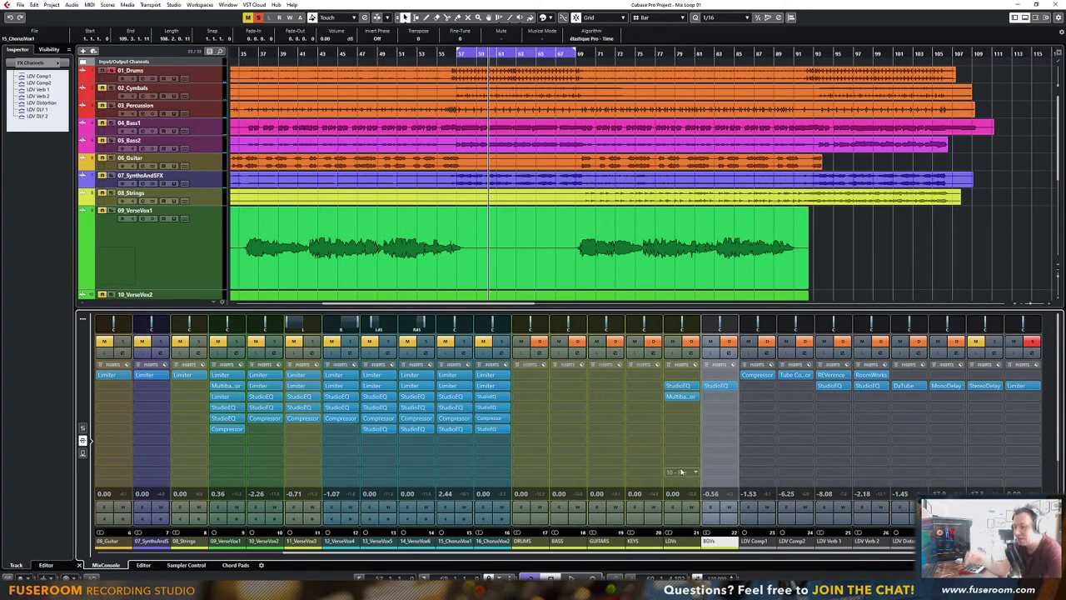
{"action": "key", "text": "F3"}
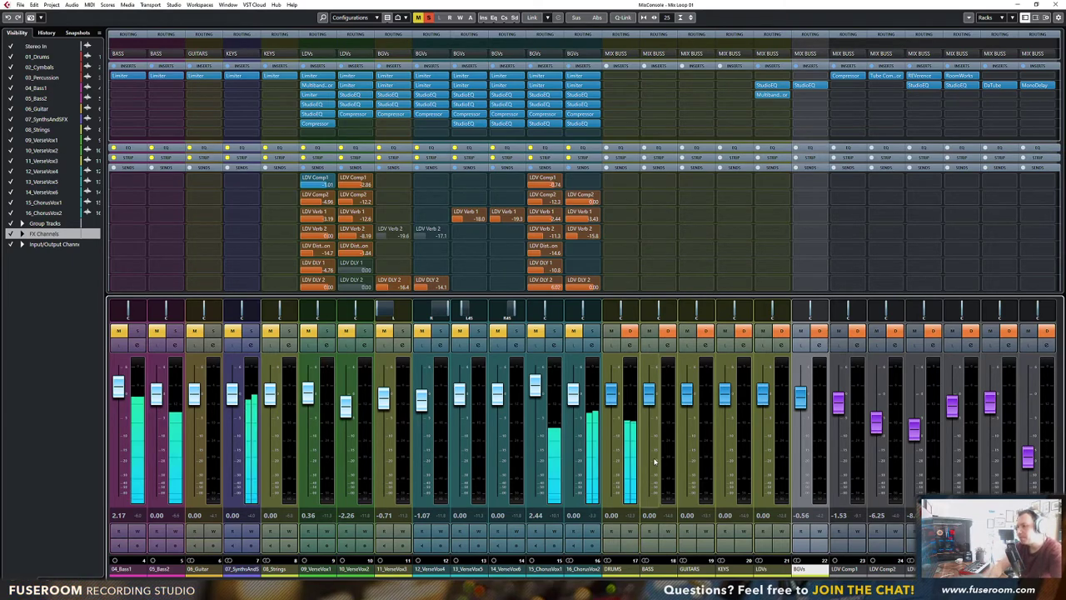
{"action": "scroll", "coordinate": [600, 314], "scroll_direction": "right", "scroll_amount": 2}
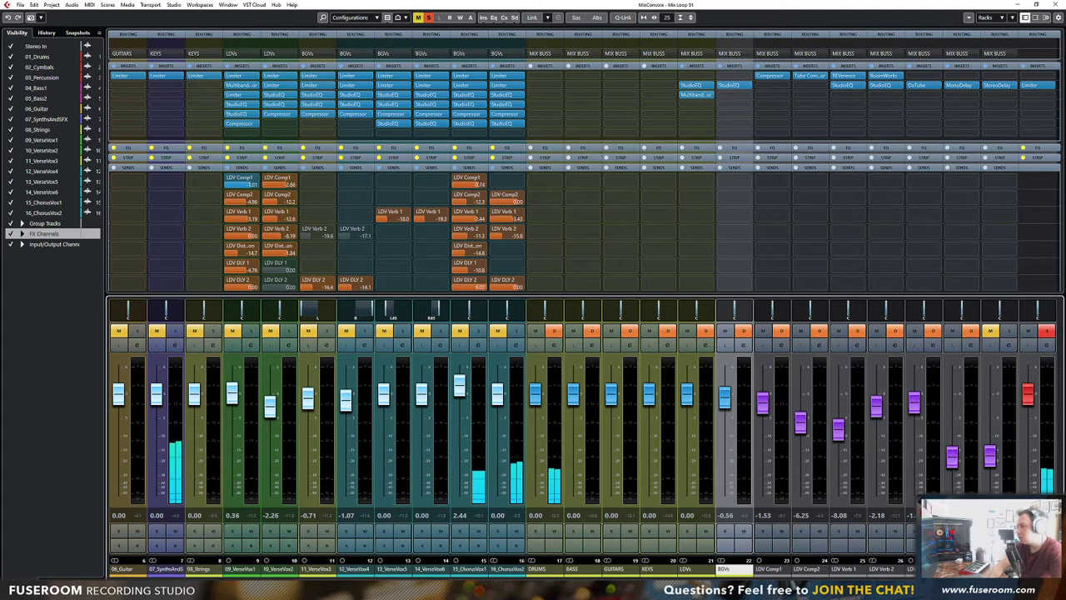
{"action": "key", "text": "F3"}
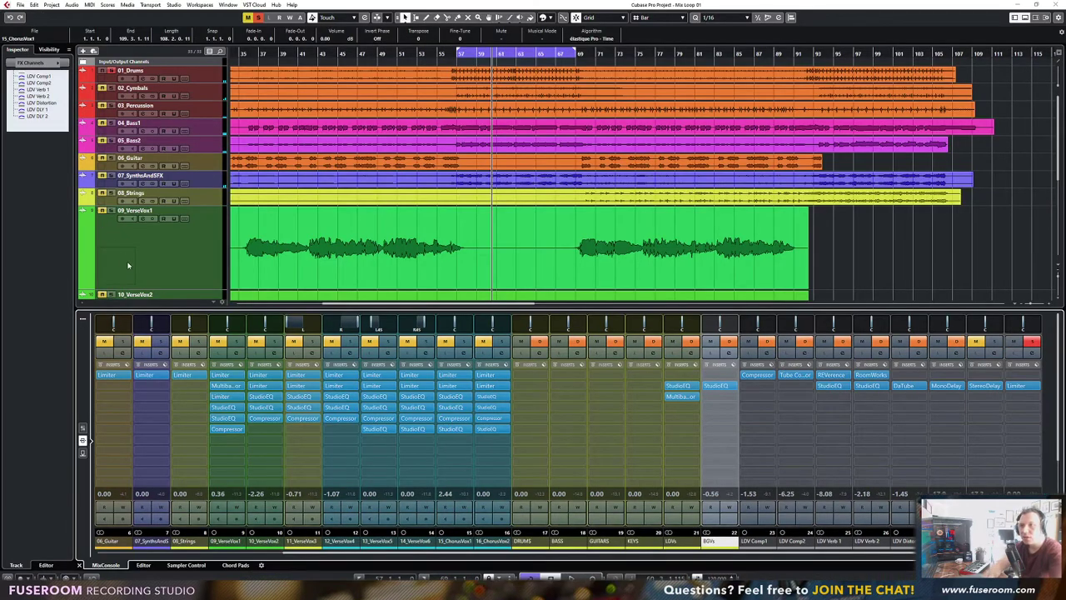
Add one stereo effect track named DRUMS Comp inside the FX Channels folder, with VintageCompressor loaded and its output routed to MIX BUSS
{"action": "scroll", "coordinate": [128, 266], "scroll_direction": "down", "scroll_amount": 3}
{"action": "scroll", "coordinate": [191, 255], "scroll_direction": "up", "scroll_amount": 3}
{"action": "scroll", "coordinate": [171, 284], "scroll_direction": "down", "scroll_amount": 3}
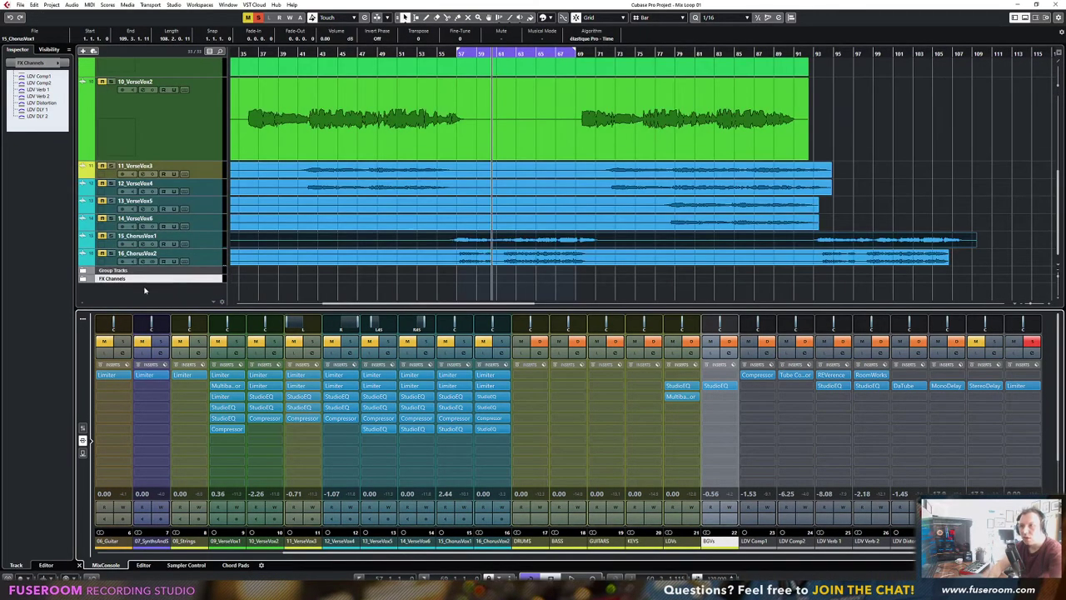
{"action": "right_click", "coordinate": [144, 290]}
{"action": "right_click", "coordinate": [133, 281]}
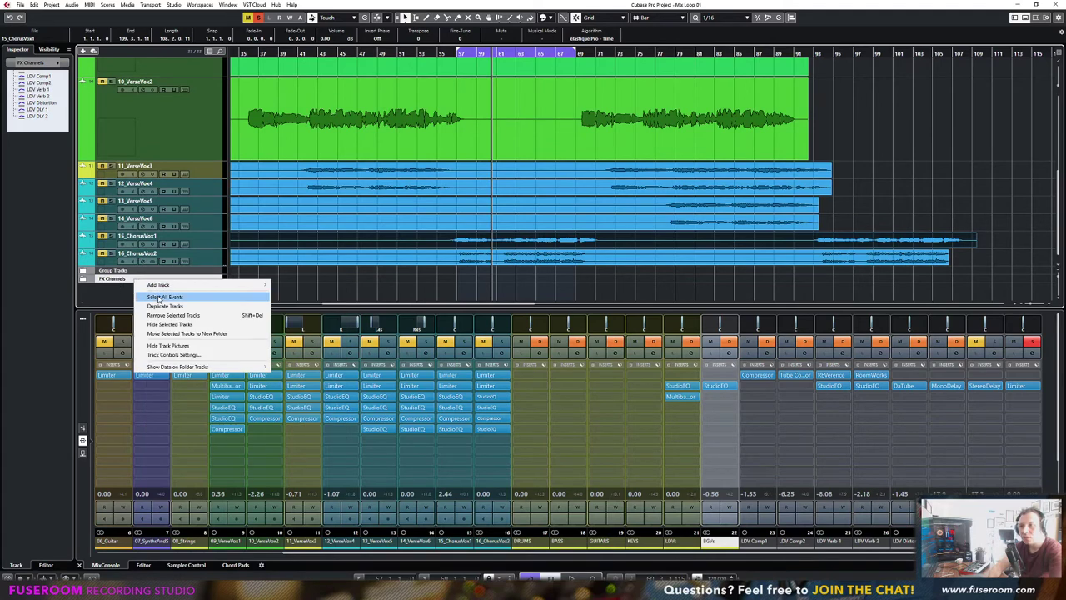
{"action": "mouse_move", "coordinate": [181, 286]}
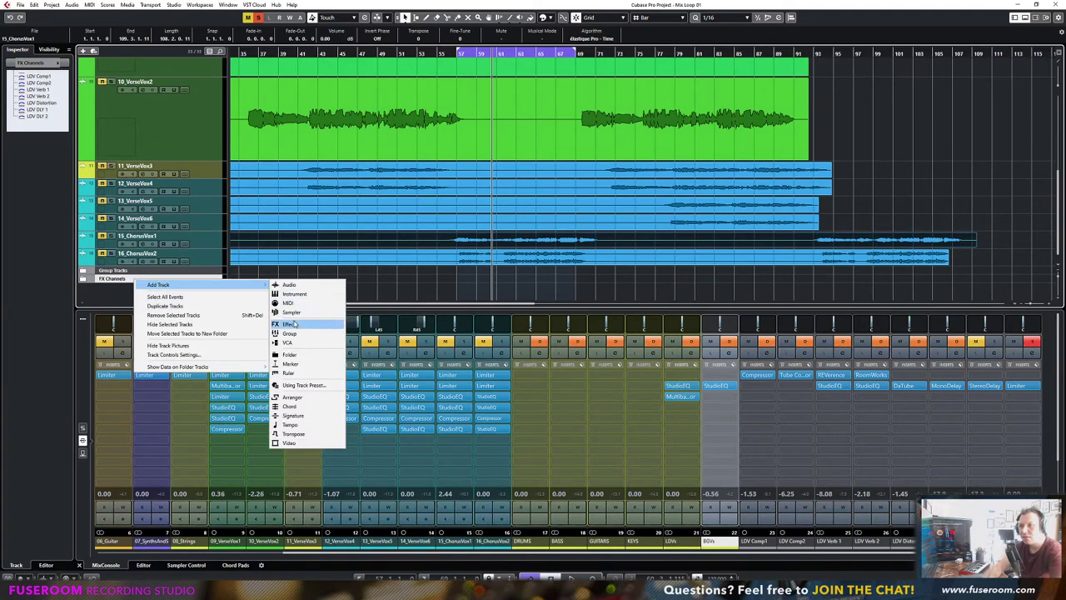
{"action": "left_click", "coordinate": [290, 324]}
{"action": "left_click", "coordinate": [592, 360]}
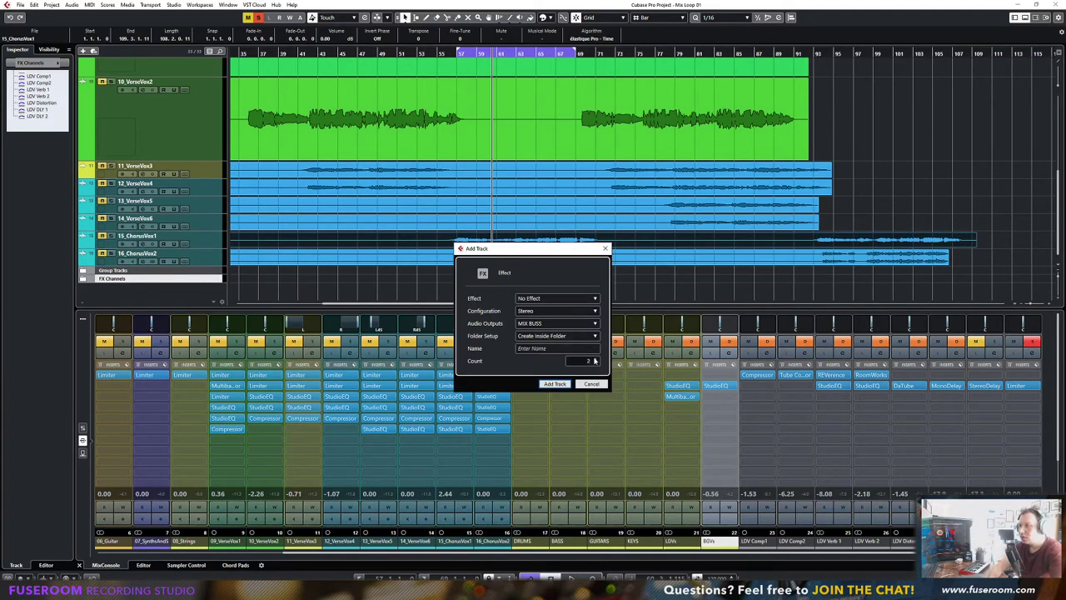
{"action": "left_click", "coordinate": [566, 298]}
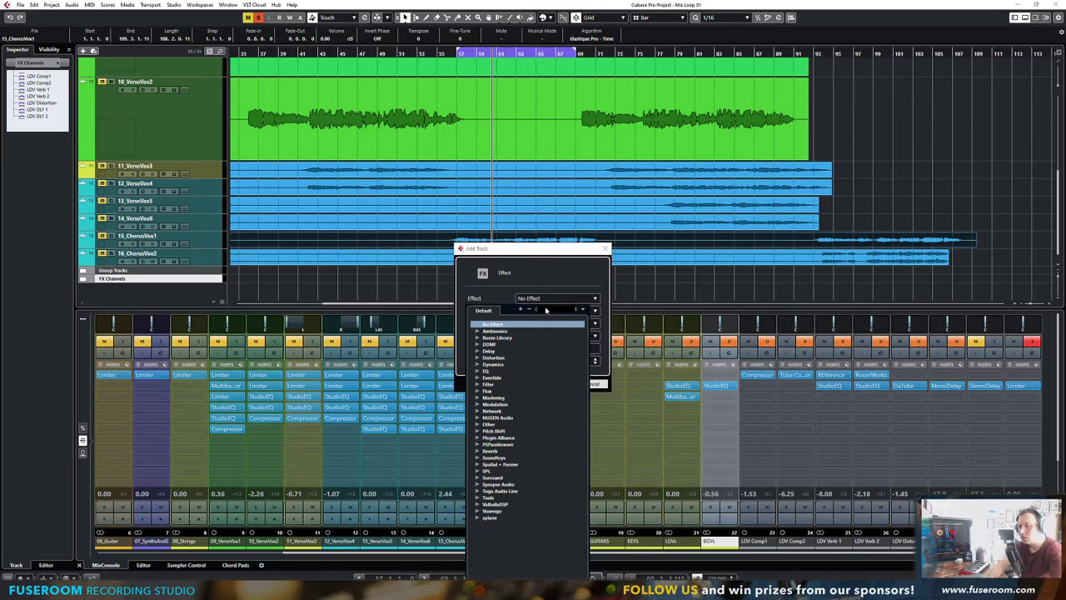
{"action": "type", "text": "vint"}
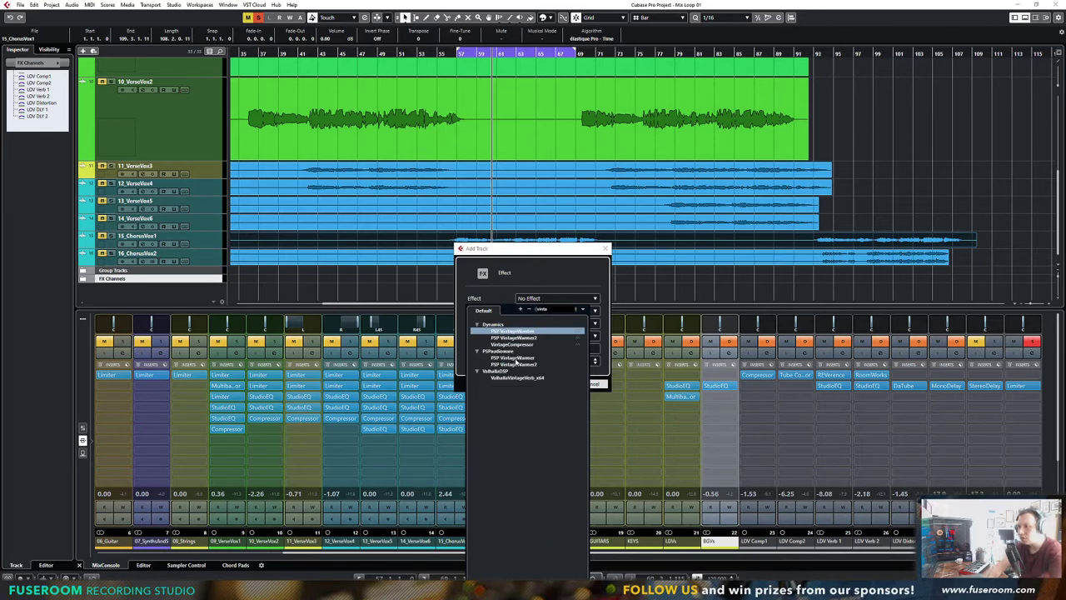
{"action": "left_click", "coordinate": [521, 345]}
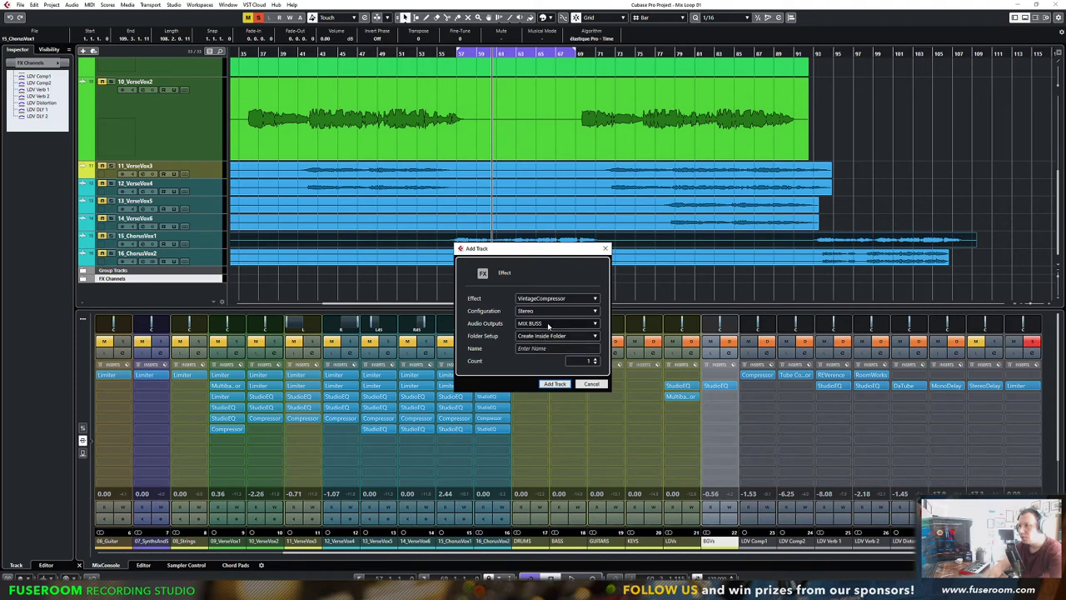
{"action": "left_click", "coordinate": [542, 349]}
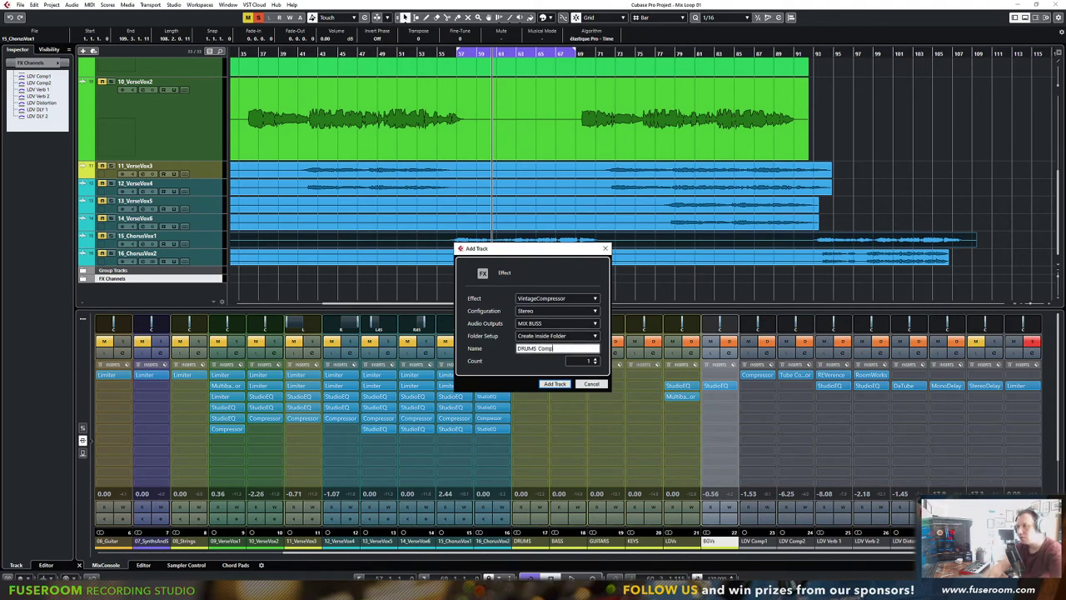
{"action": "key", "text": "Return"}
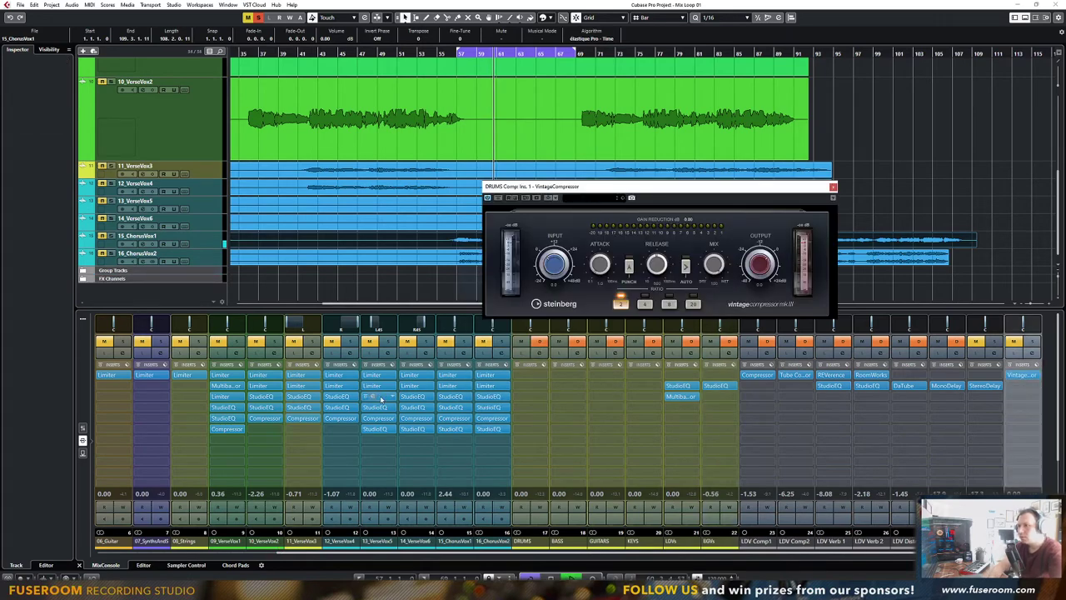
Send 01_Drums to the DRUMS Comp effect channel through its first send slot
{"action": "left_click", "coordinate": [150, 552]}
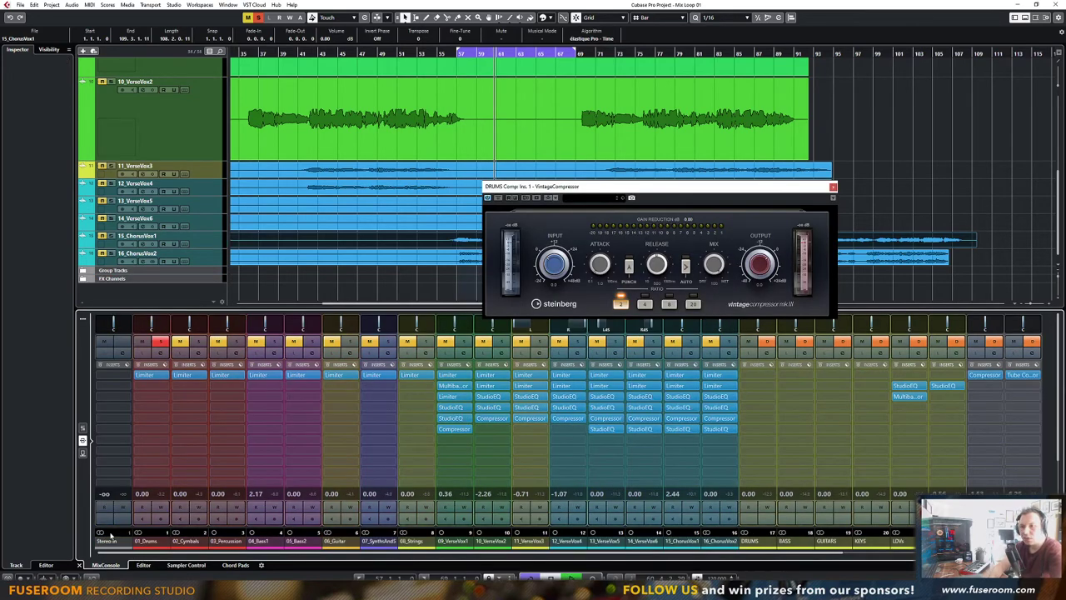
{"action": "left_click", "coordinate": [164, 387]}
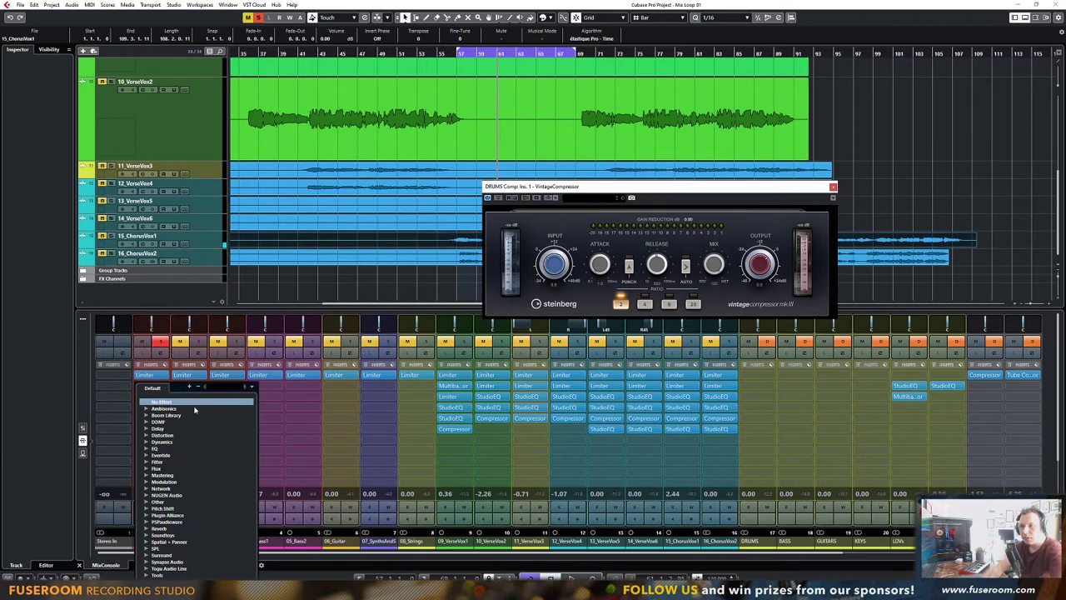
{"action": "left_click", "coordinate": [88, 410]}
{"action": "left_click", "coordinate": [83, 452]}
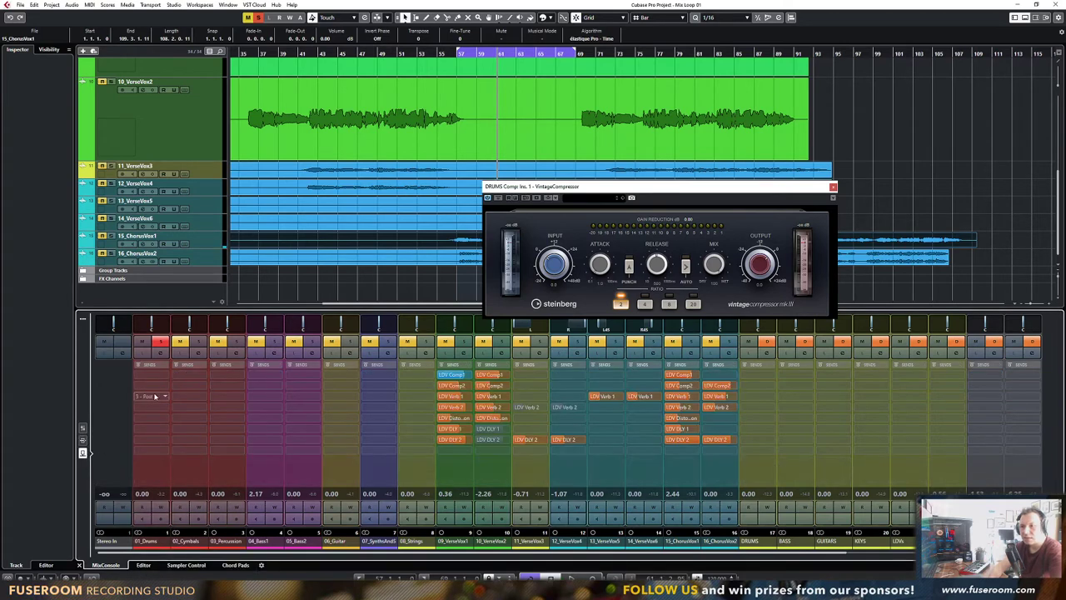
{"action": "left_click", "coordinate": [163, 375]}
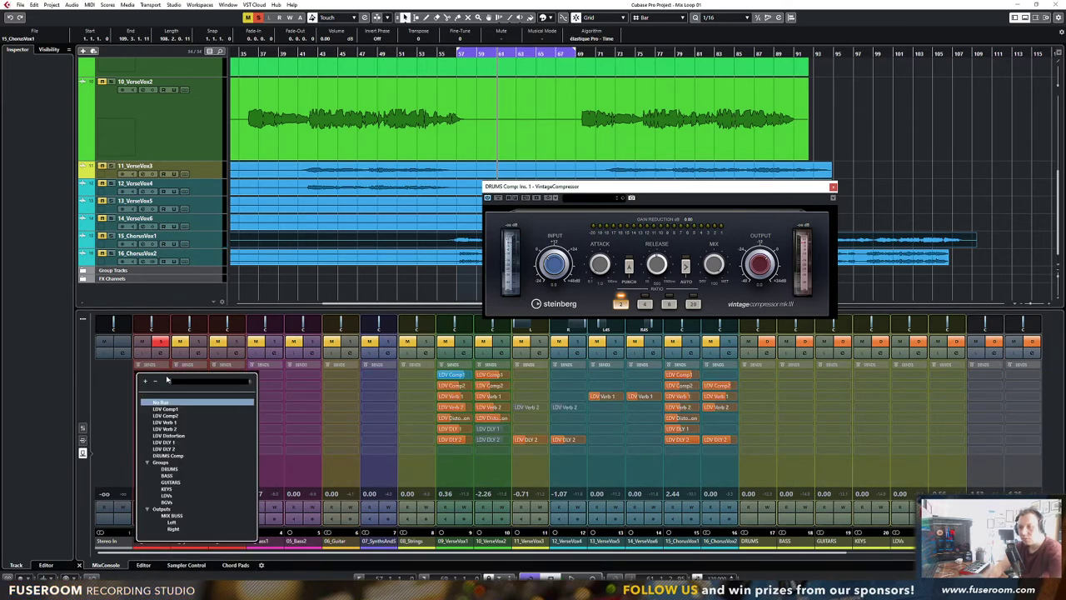
{"action": "left_click", "coordinate": [166, 455]}
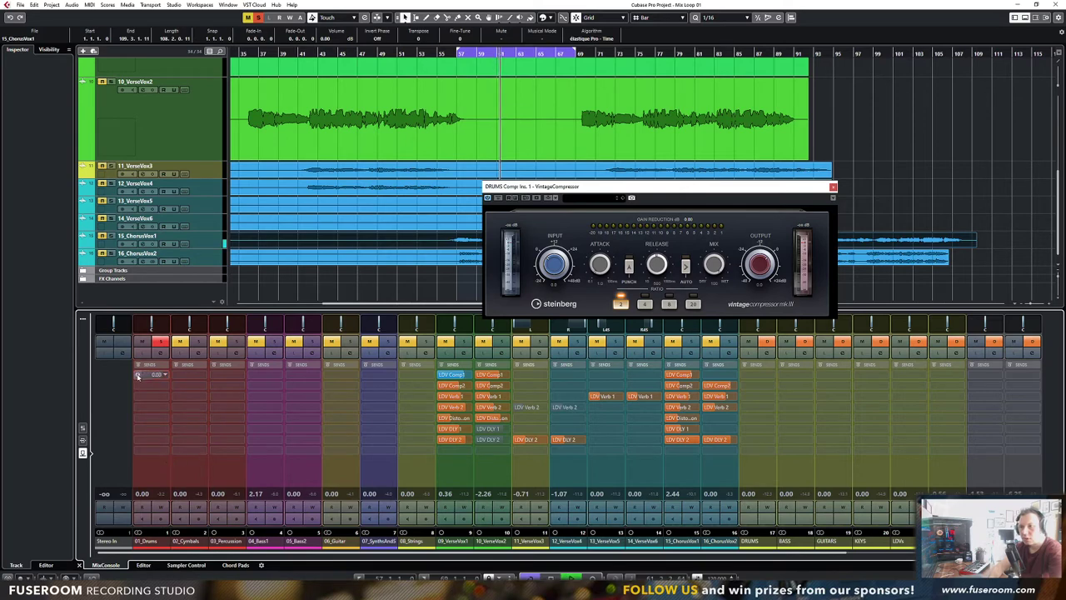
Try ratios of 4, 2 and 8 with automatic release and different input levels on the DRUMS Comp compressor during playback
{"action": "left_click_drag", "start_coordinate": [408, 553], "coordinate": [725, 554]}
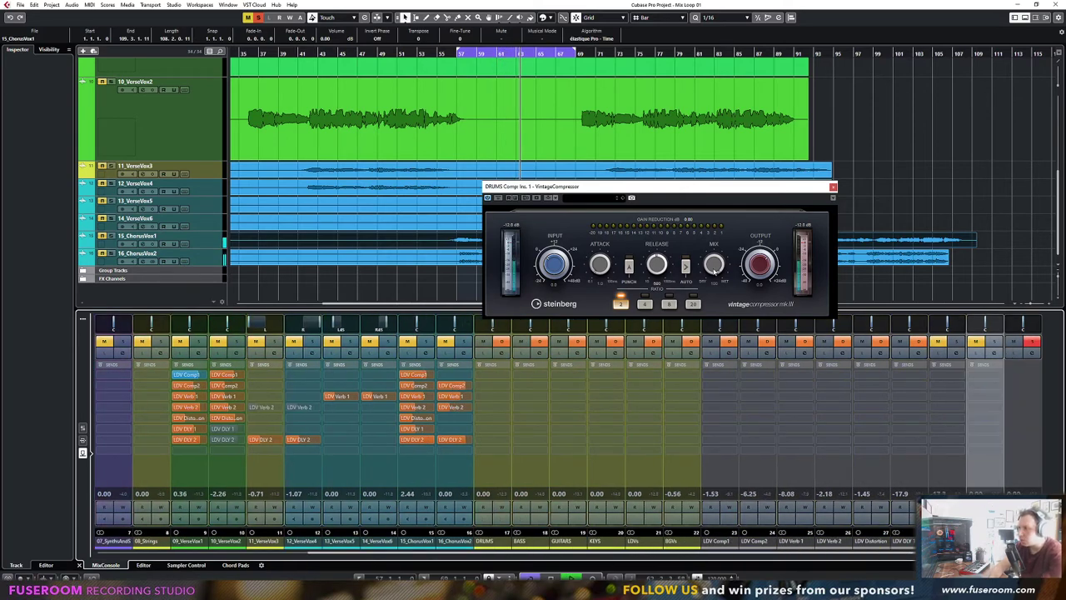
{"action": "left_click", "coordinate": [644, 303]}
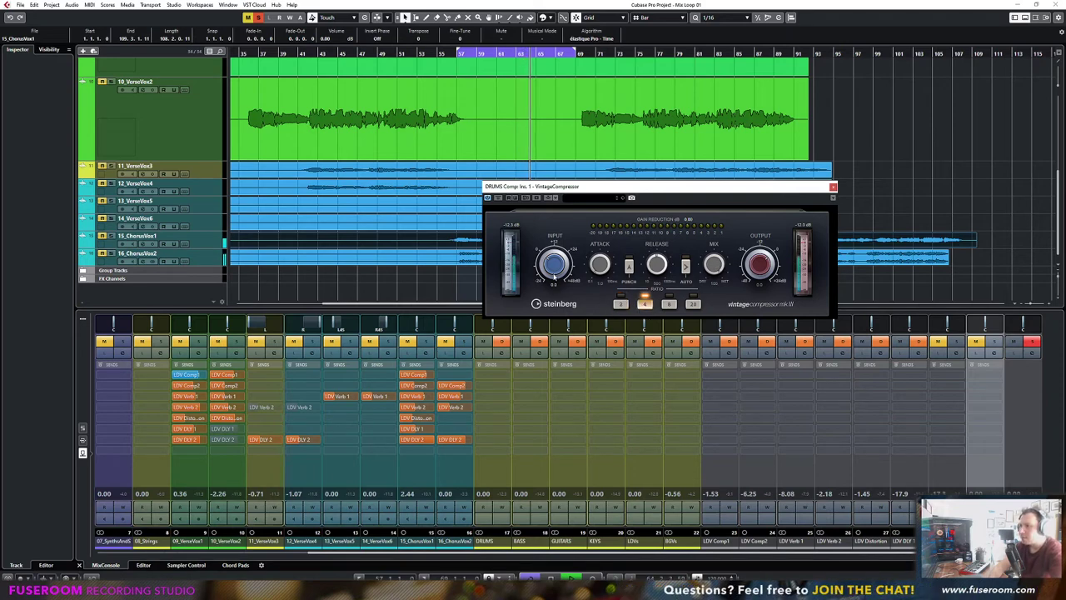
{"action": "left_click", "coordinate": [621, 303]}
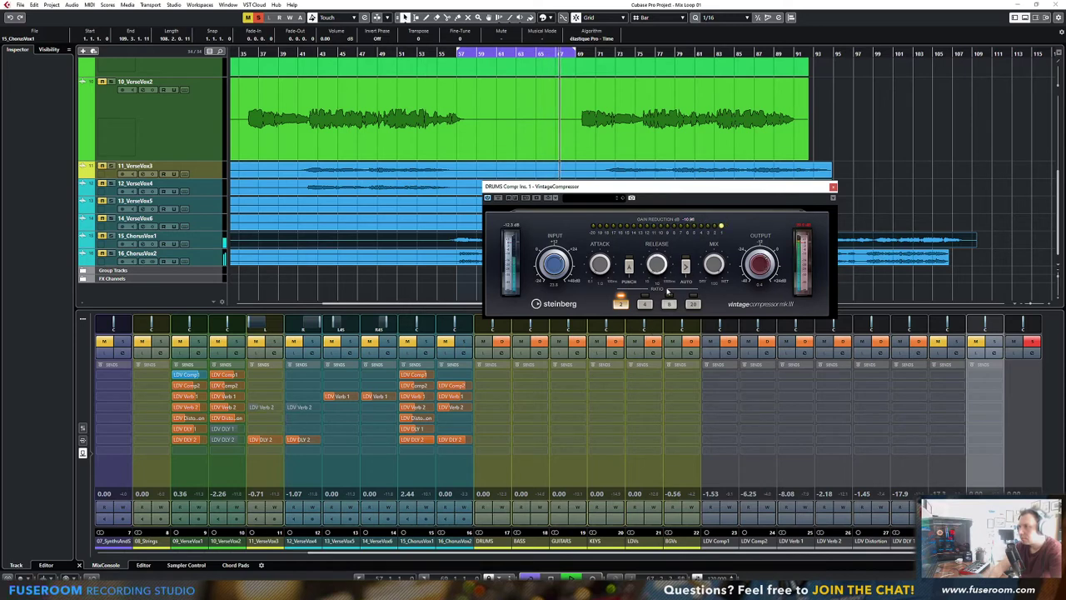
{"action": "left_click", "coordinate": [685, 267]}
{"action": "scroll", "coordinate": [549, 270], "scroll_direction": "up", "scroll_amount": 6}
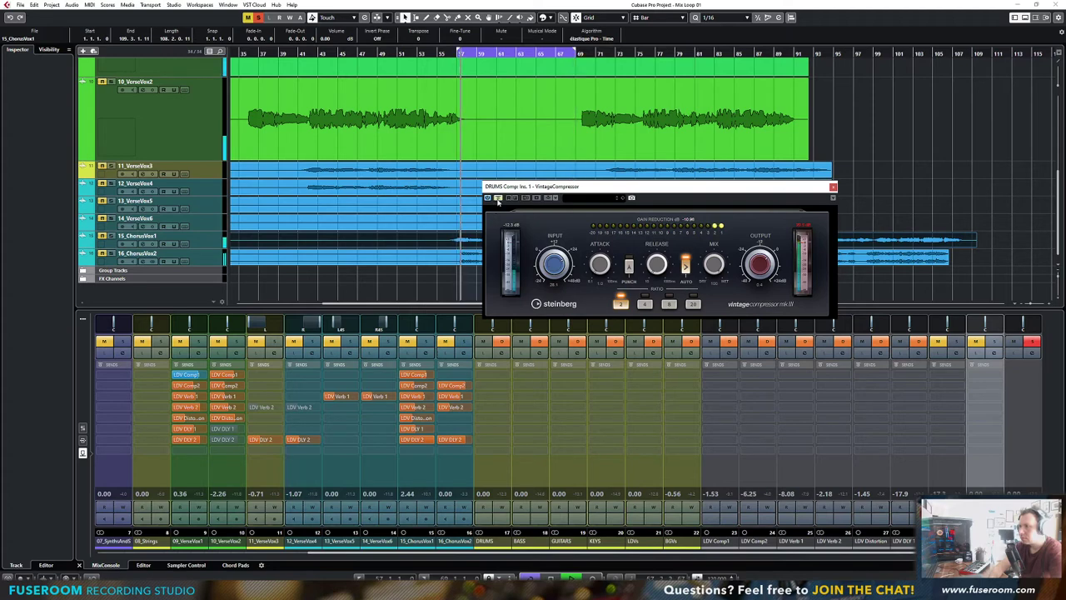
{"action": "scroll", "coordinate": [549, 265], "scroll_direction": "down", "scroll_amount": 15}
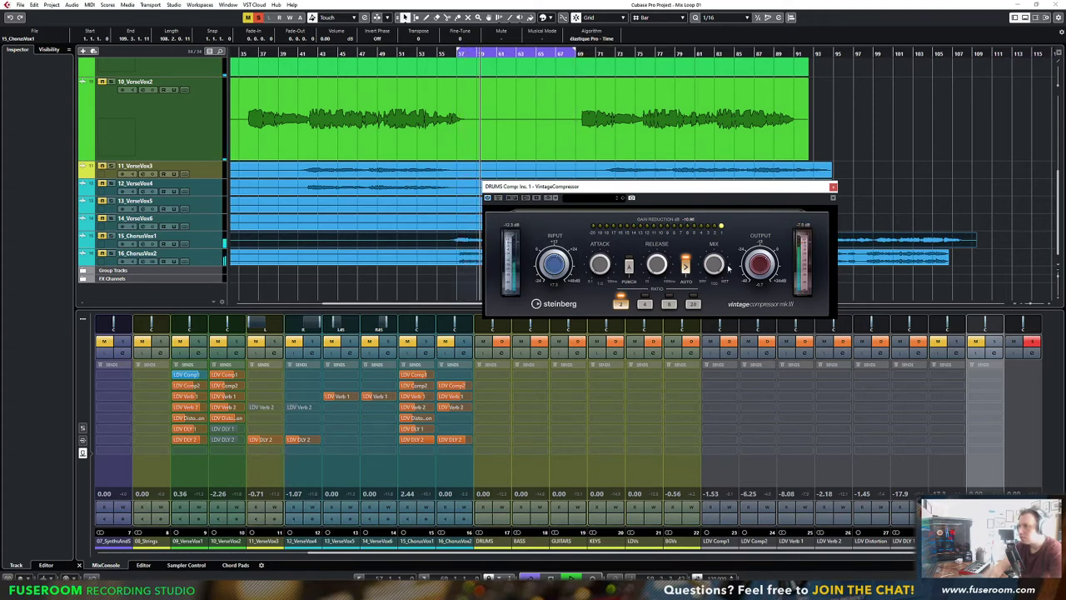
{"action": "left_click", "coordinate": [668, 305]}
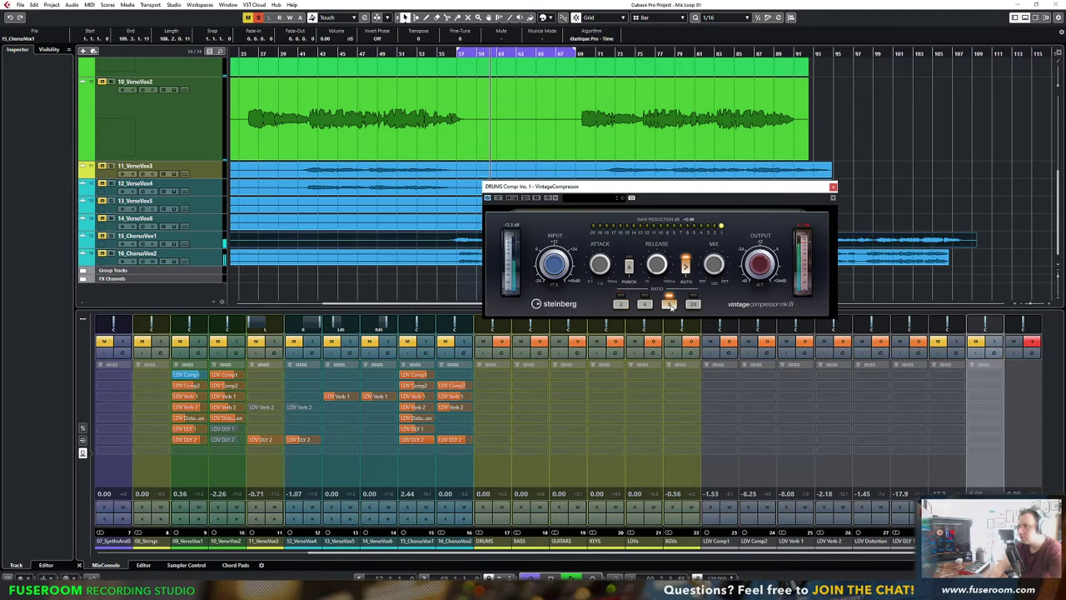
{"action": "scroll", "coordinate": [550, 265], "scroll_direction": "up", "scroll_amount": 4}
{"action": "scroll", "coordinate": [552, 262], "scroll_direction": "up", "scroll_amount": 8}
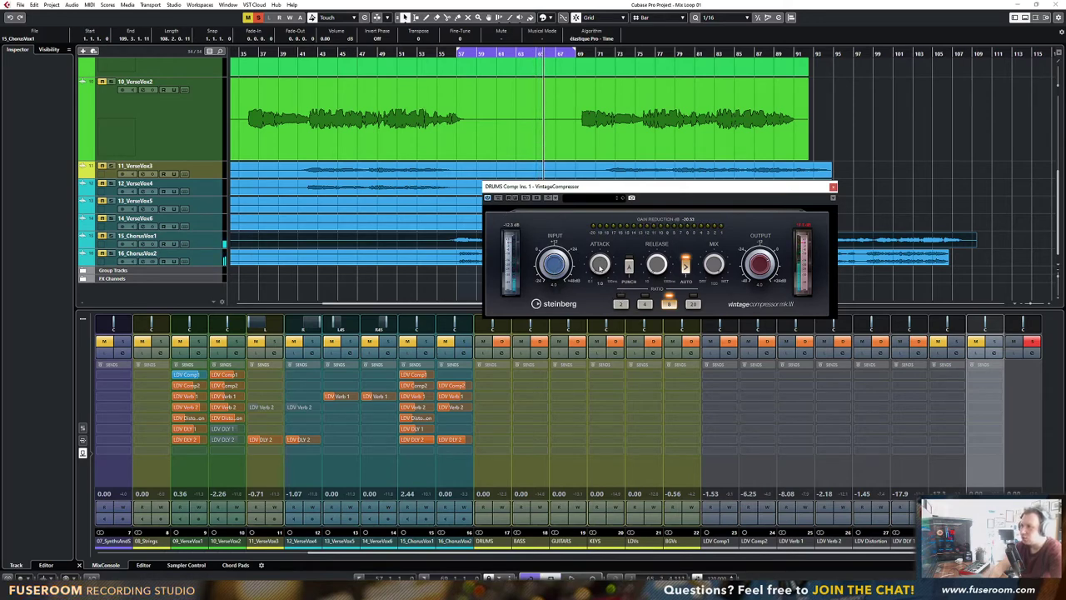
Set the DRUMS Comp compressor to ratio 2, a slower attack, automatic release off, release 100 ms and input about 32 dB
{"action": "key", "text": "space"}
{"action": "left_click_drag", "start_coordinate": [600, 267], "coordinate": [595, 266]}
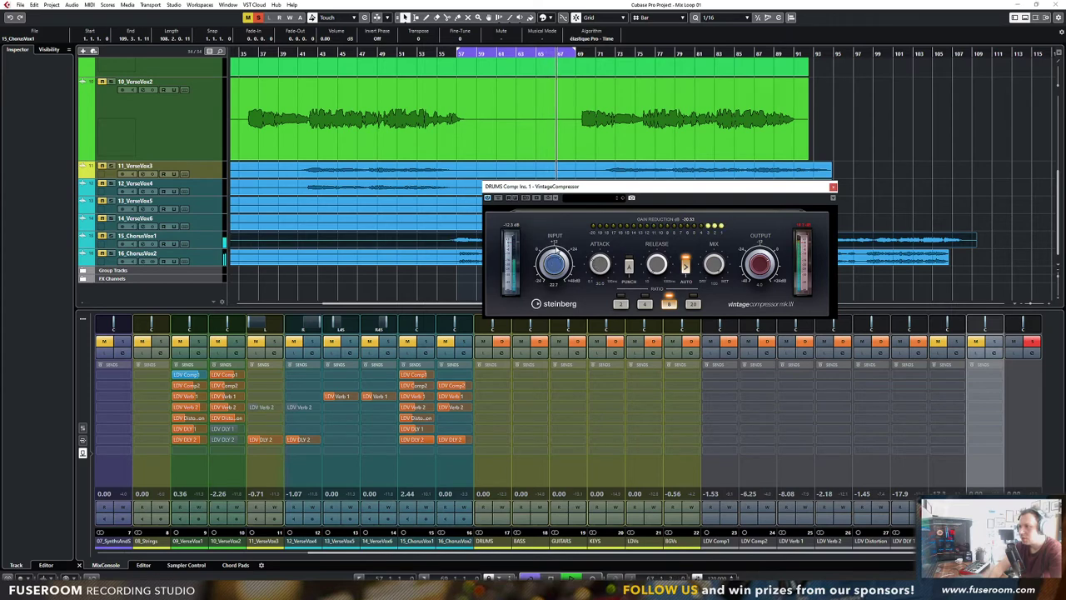
{"action": "left_click", "coordinate": [620, 303]}
{"action": "left_click", "coordinate": [685, 265]}
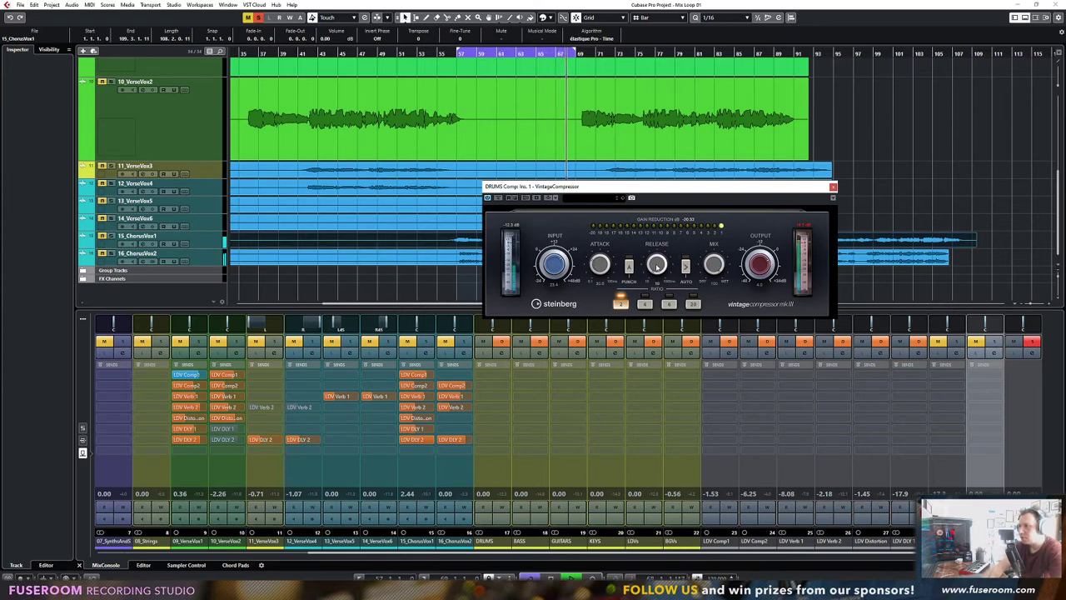
{"action": "left_click_drag", "start_coordinate": [657, 265], "coordinate": [656, 247]}
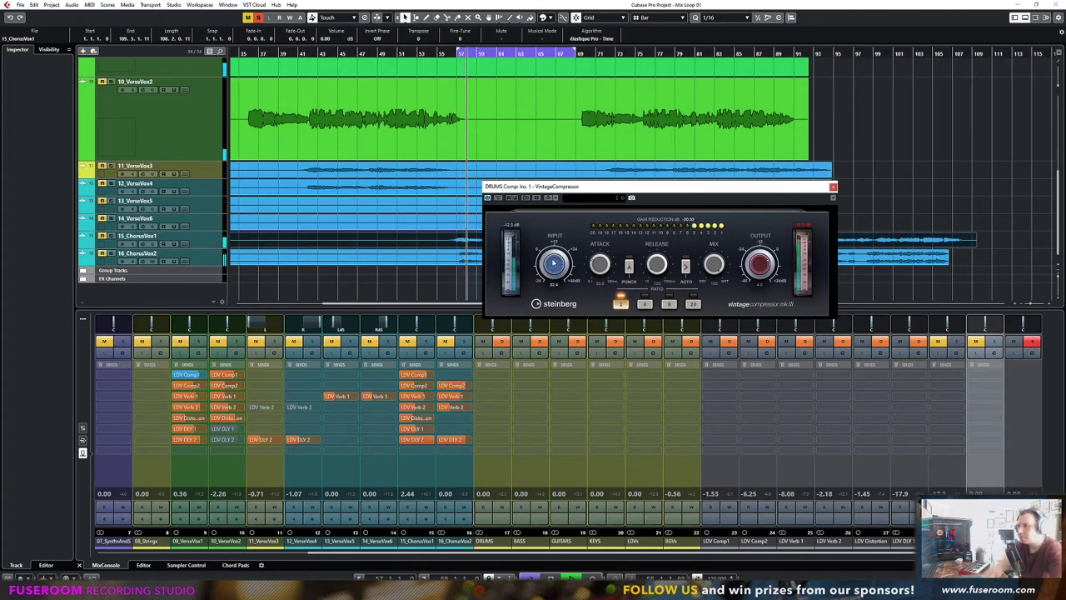
{"action": "scroll", "coordinate": [554, 264], "scroll_direction": "up", "scroll_amount": 3}
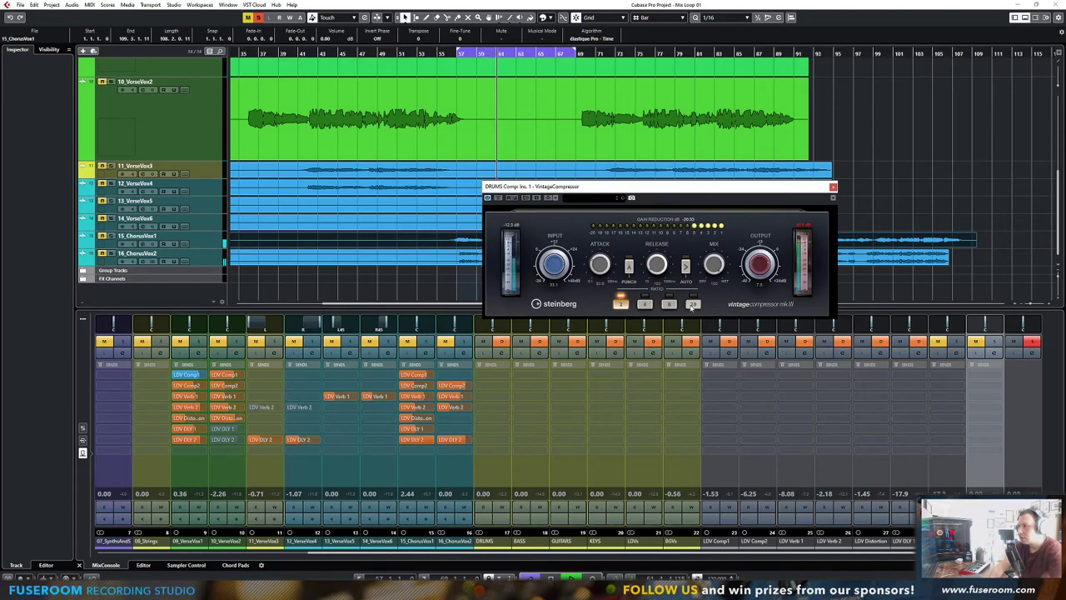
Solo the DRUMS Comp channel in the mixer, lower its fader, and reduce the VintageCompressor output to about -24 dB
{"action": "key", "text": "F3"}
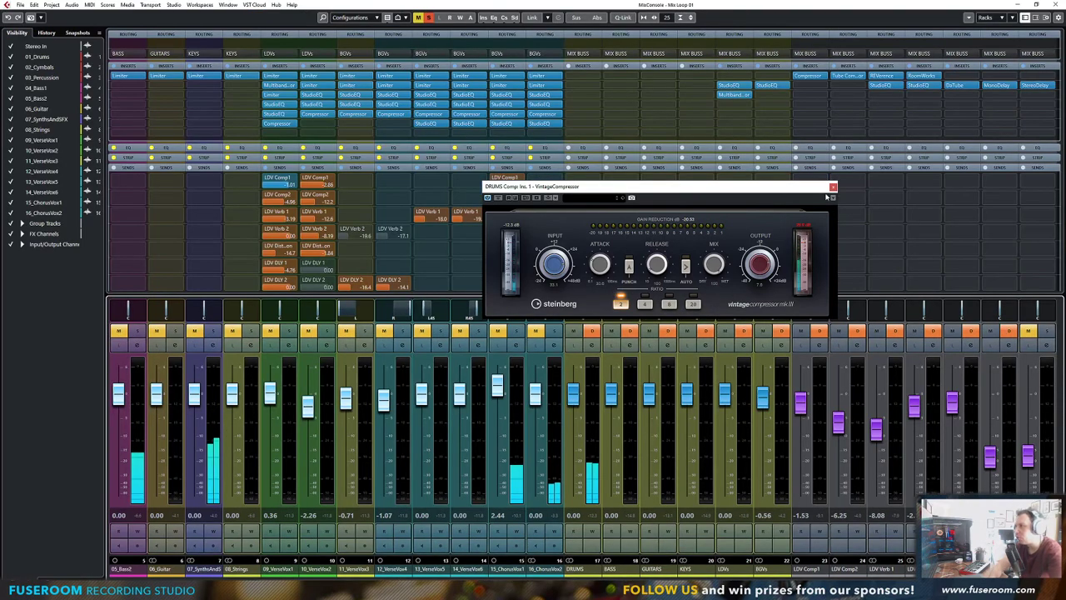
{"action": "left_click", "coordinate": [833, 186]}
{"action": "scroll", "coordinate": [583, 433], "scroll_direction": "right", "scroll_amount": 2}
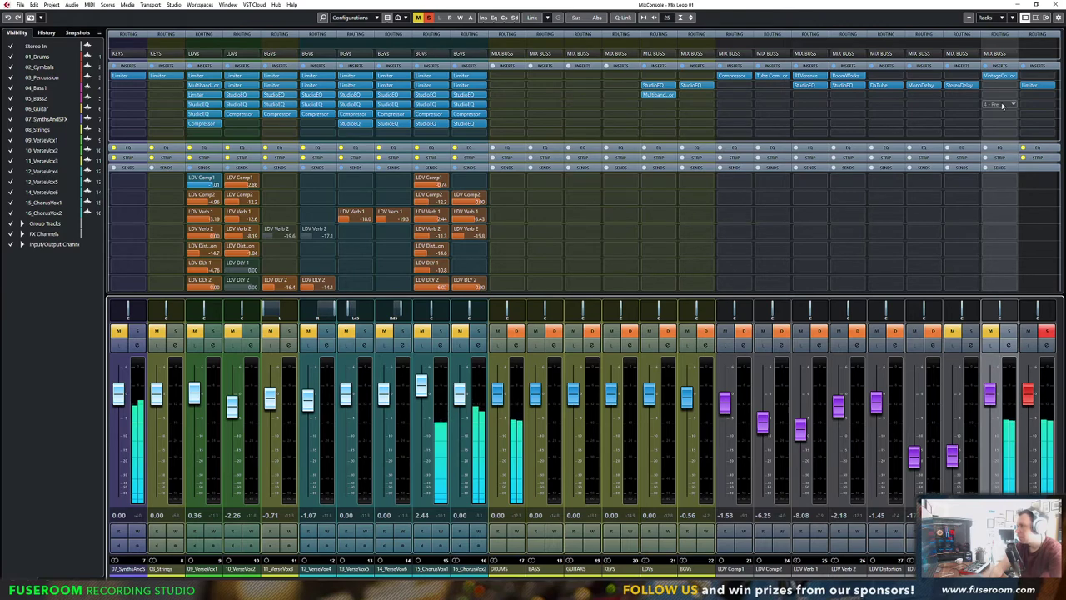
{"action": "left_click", "coordinate": [999, 75]}
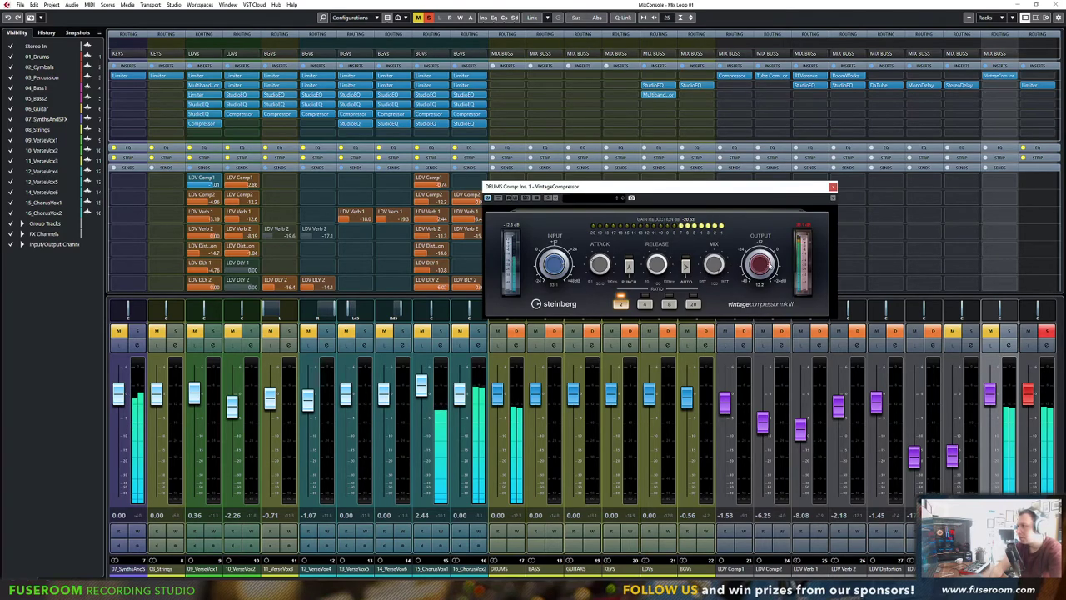
{"action": "left_click", "coordinate": [1002, 334]}
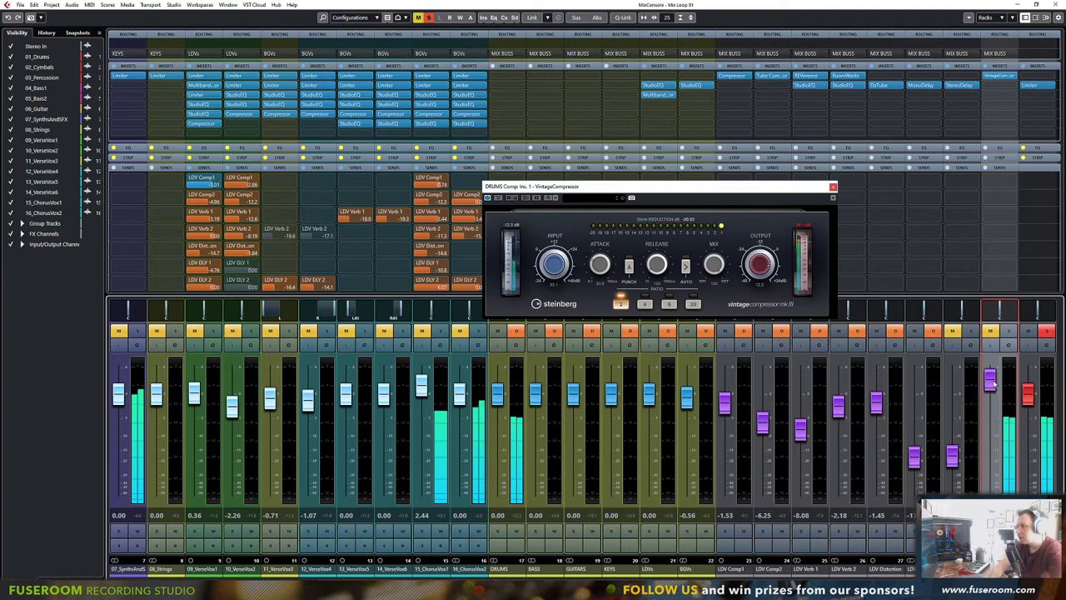
{"action": "left_click", "coordinate": [1008, 332]}
{"action": "left_click_drag", "start_coordinate": [991, 393], "coordinate": [990, 460]}
{"action": "left_click_drag", "start_coordinate": [761, 263], "coordinate": [767, 305]}
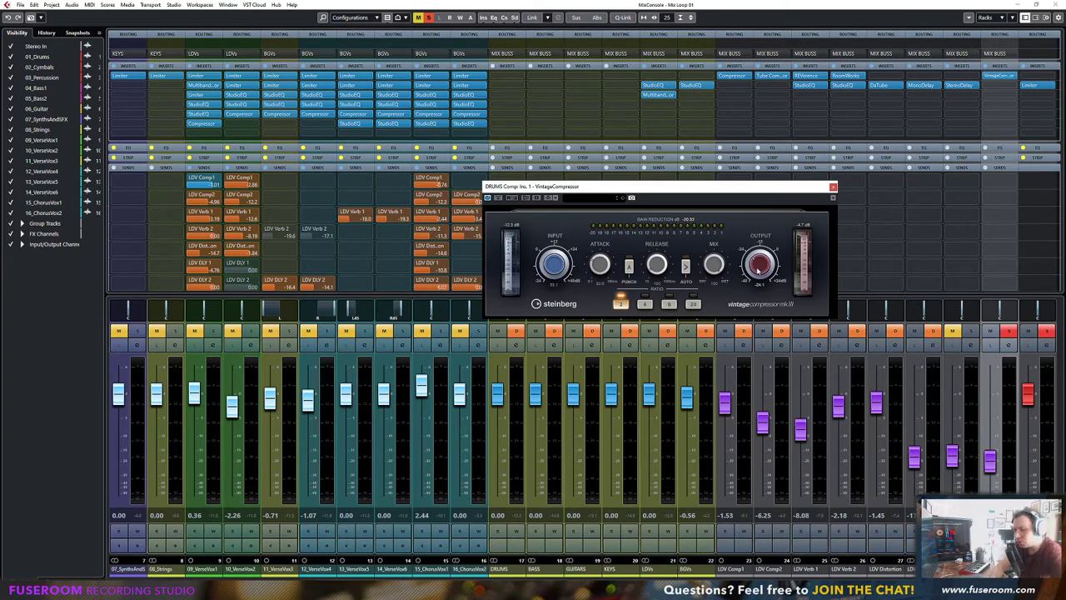
Close the DRUMS Comp compressor and take the DRUMS Comp channel out of solo
{"action": "left_click_drag", "start_coordinate": [737, 190], "coordinate": [752, 191]}
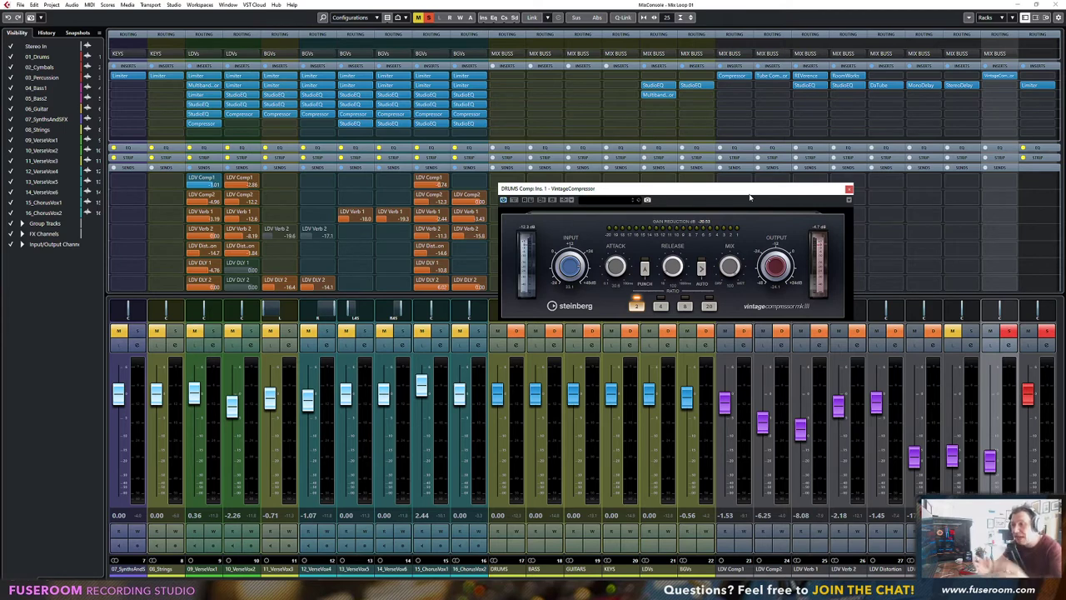
{"action": "left_click", "coordinate": [849, 188]}
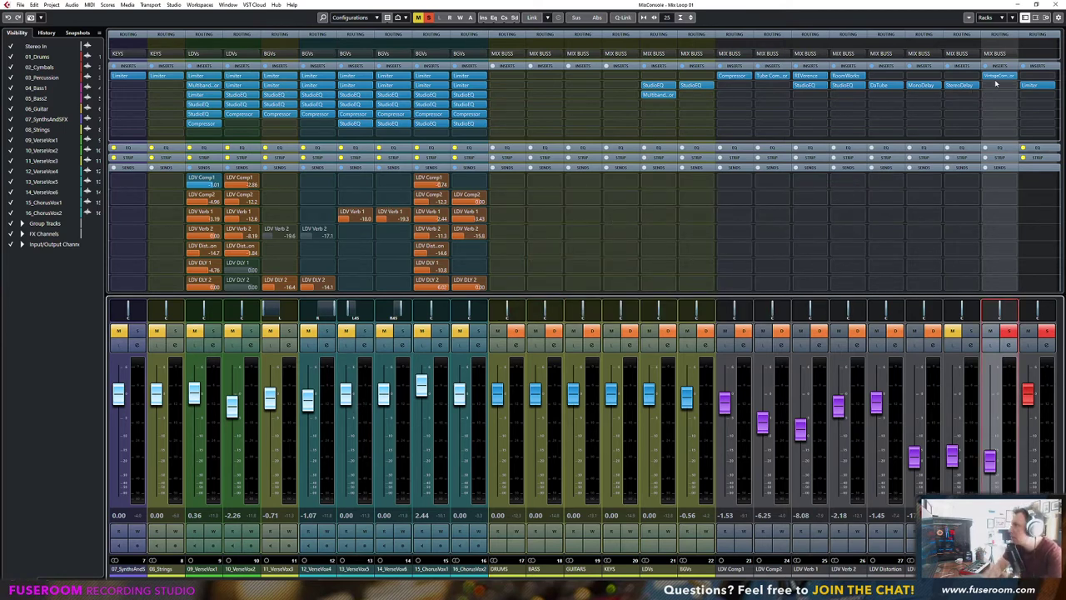
{"action": "left_click", "coordinate": [989, 331]}
{"action": "left_click", "coordinate": [1009, 331]}
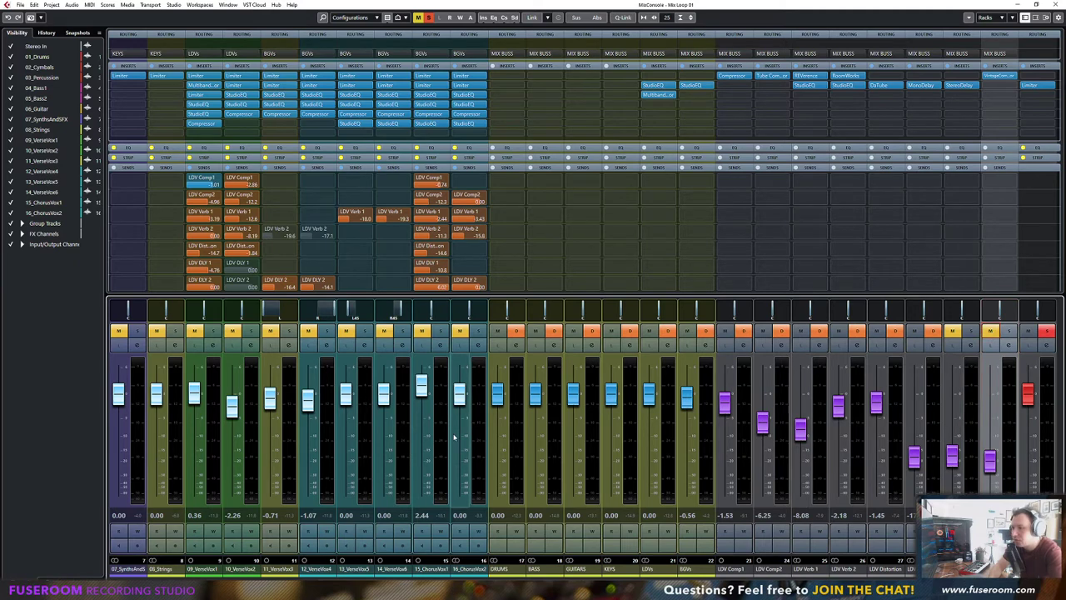
Solo channels 12_VerseVox4 through 16_ChorusVox2, then set 15_ChorusVox1 to -0.09 dB and 16_ChorusVox2 to 0.36 dB during playback
{"action": "left_click_drag", "start_coordinate": [326, 331], "coordinate": [478, 331]}
{"action": "key", "text": "space"}
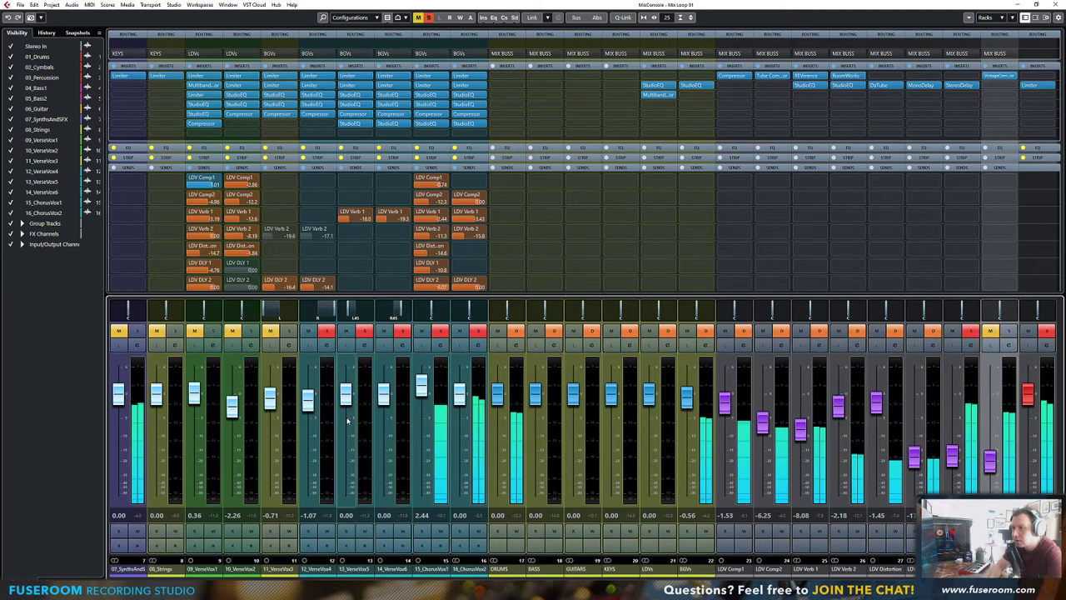
{"action": "left_click_drag", "start_coordinate": [423, 391], "coordinate": [424, 400]}
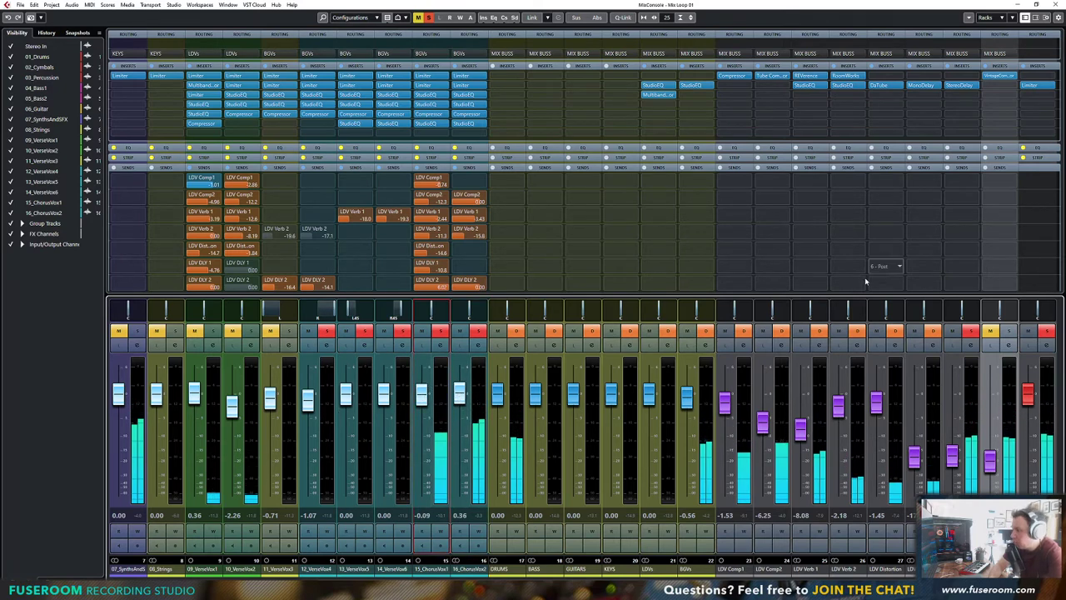
Load a Limiter into the third insert slot of the BGVs group channel
{"action": "left_click", "coordinate": [709, 95]}
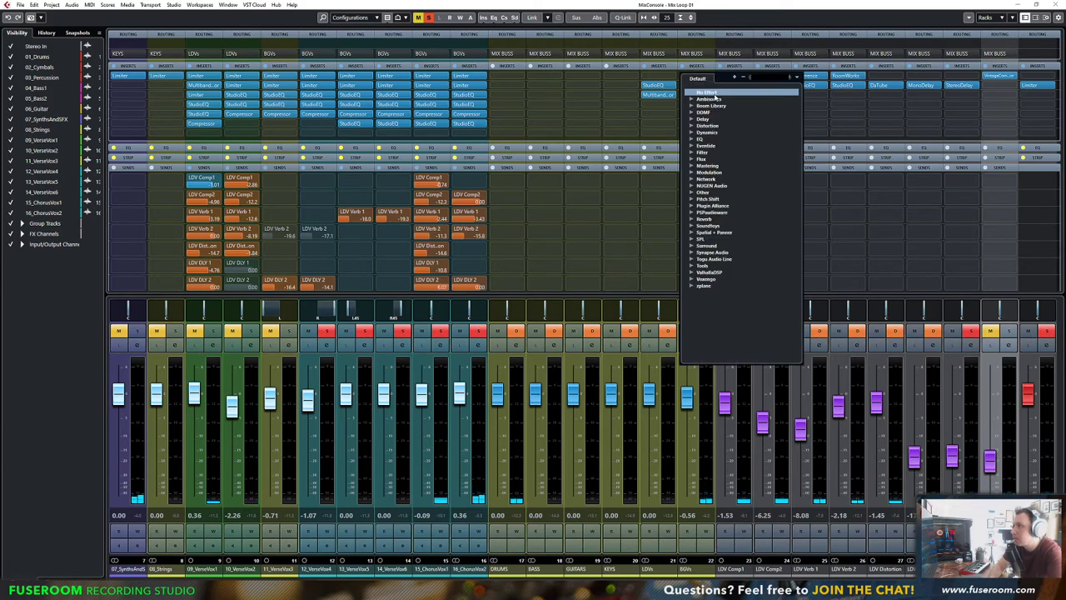
{"action": "left_click", "coordinate": [659, 103]}
{"action": "left_click", "coordinate": [708, 95]}
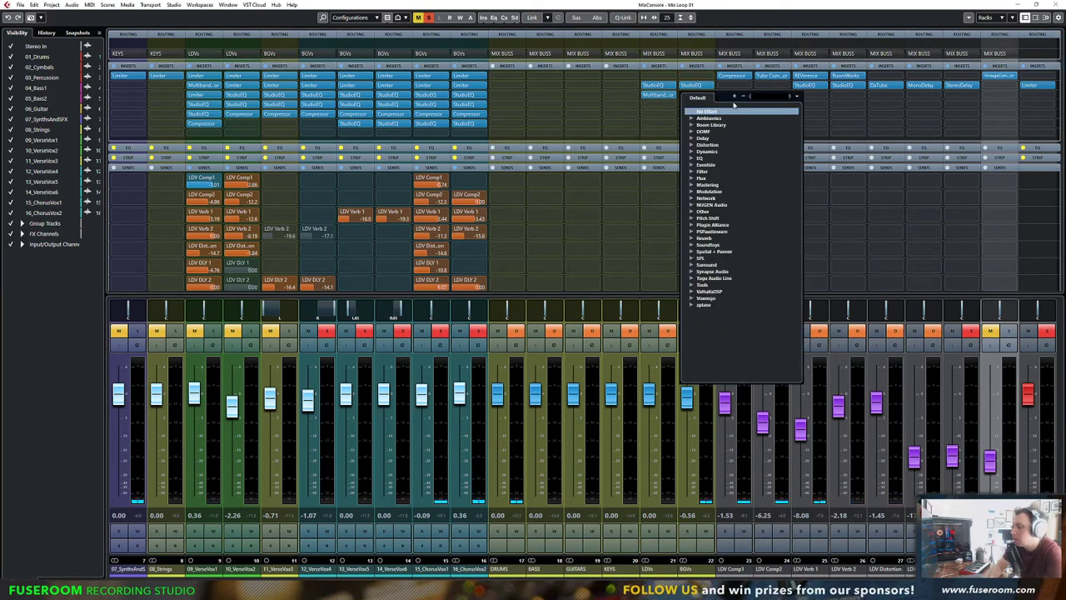
{"action": "type", "text": "multi"}
{"action": "left_click", "coordinate": [732, 119]}
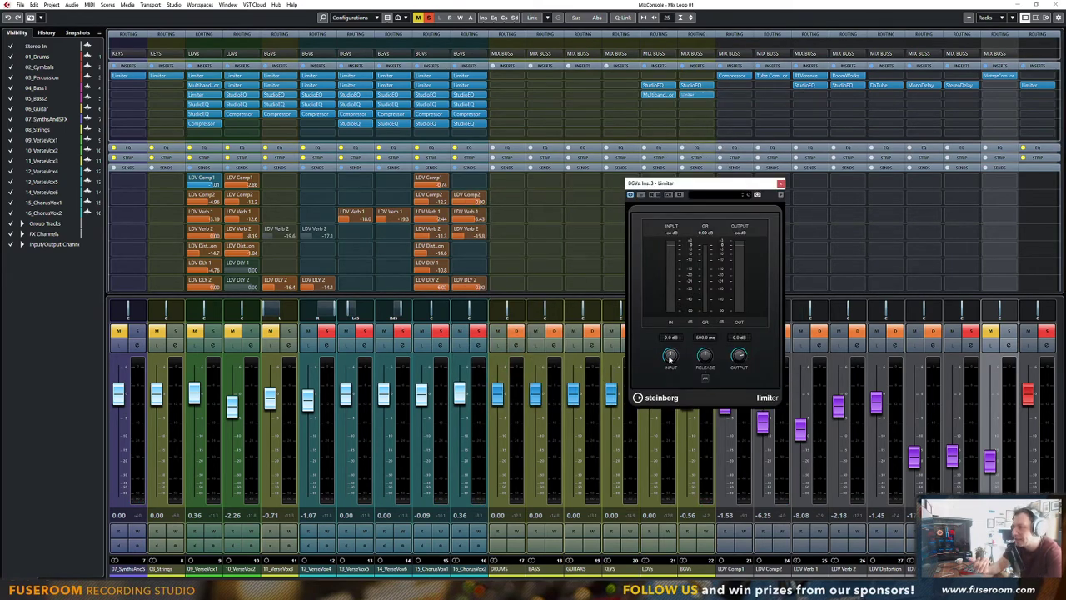
Enable automatic release on the BGVs limiter and set its input to about 17.3 dB and its output to about -15 dB
{"action": "left_click_drag", "start_coordinate": [705, 356], "coordinate": [704, 395]}
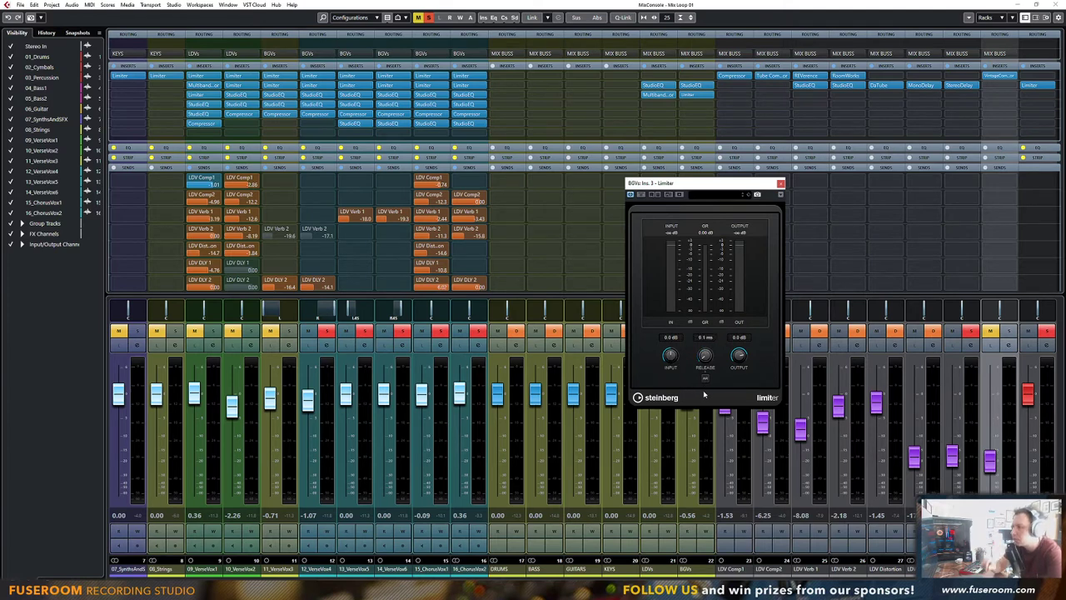
{"action": "left_click", "coordinate": [705, 377]}
{"action": "key", "text": "space"}
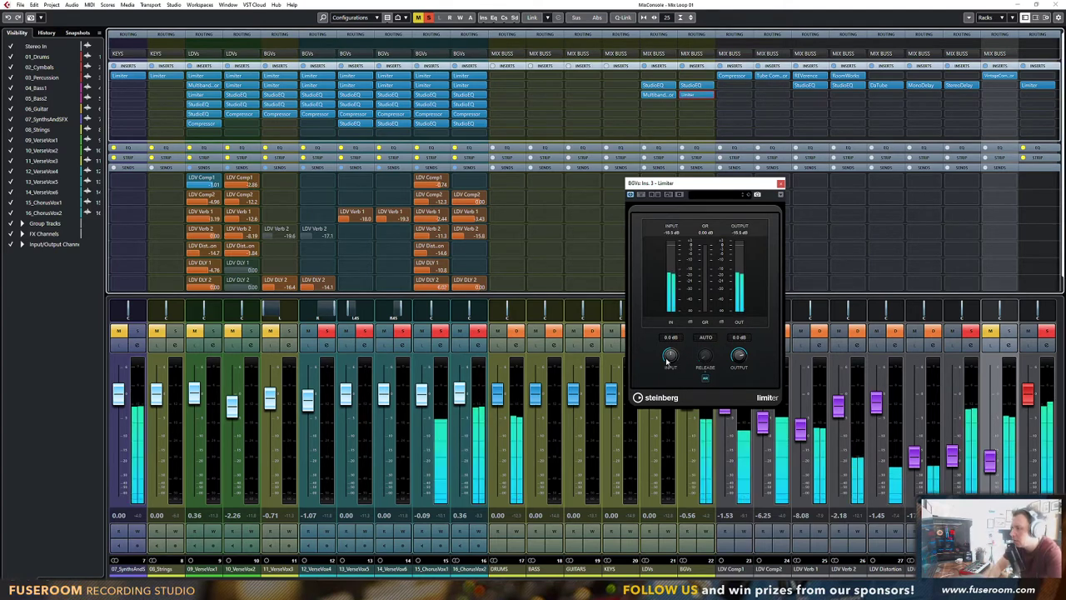
{"action": "left_click_drag", "start_coordinate": [739, 356], "coordinate": [739, 376]}
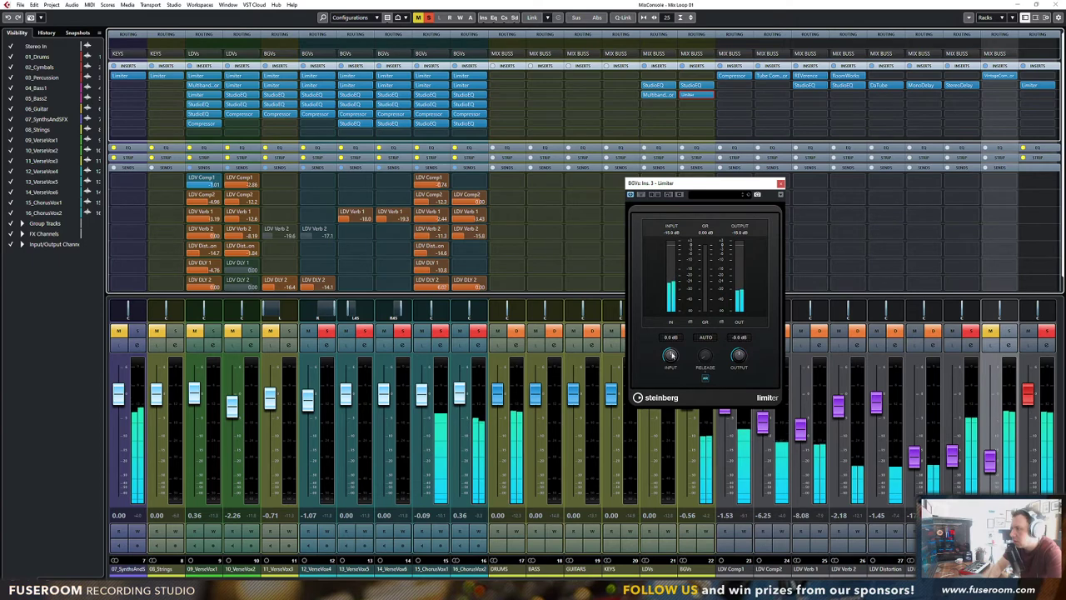
{"action": "left_click_drag", "start_coordinate": [672, 356], "coordinate": [676, 337]}
{"action": "left_click_drag", "start_coordinate": [739, 357], "coordinate": [736, 370]}
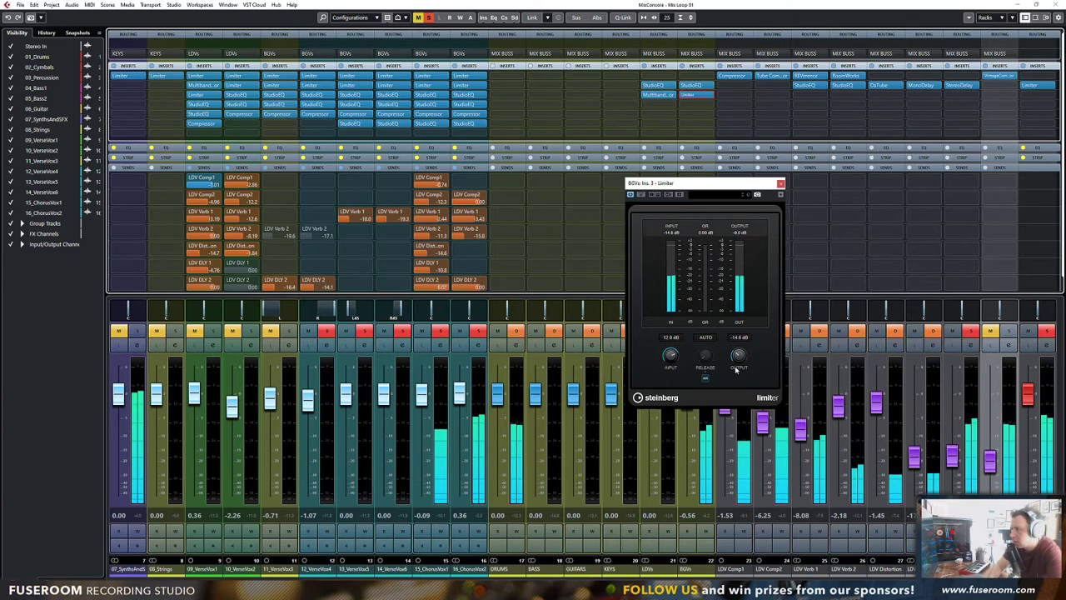
{"action": "left_click_drag", "start_coordinate": [671, 357], "coordinate": [672, 345]}
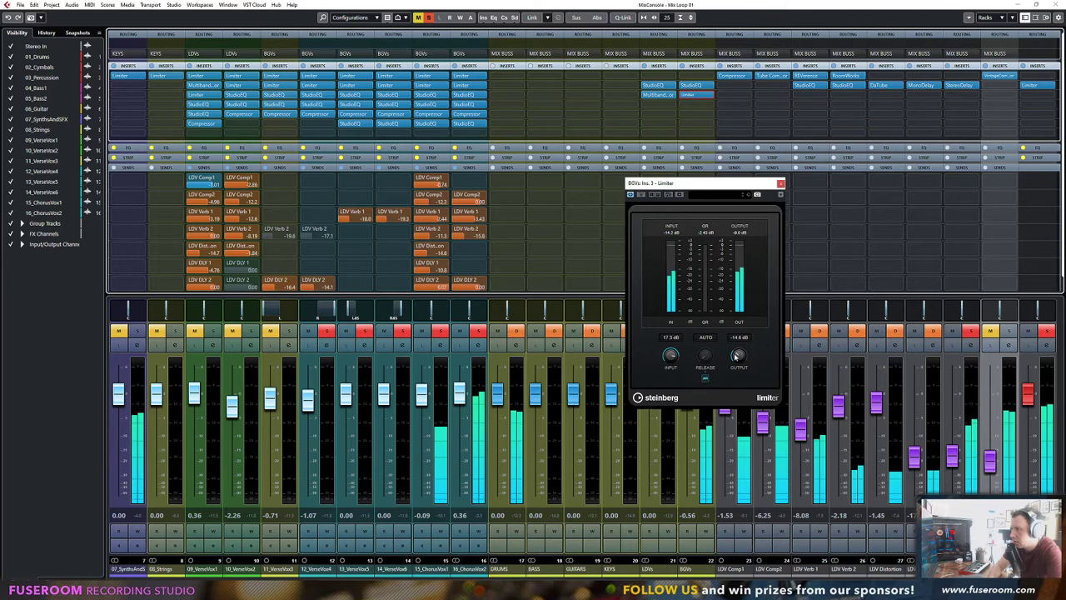
{"action": "left_click_drag", "start_coordinate": [737, 356], "coordinate": [737, 359]}
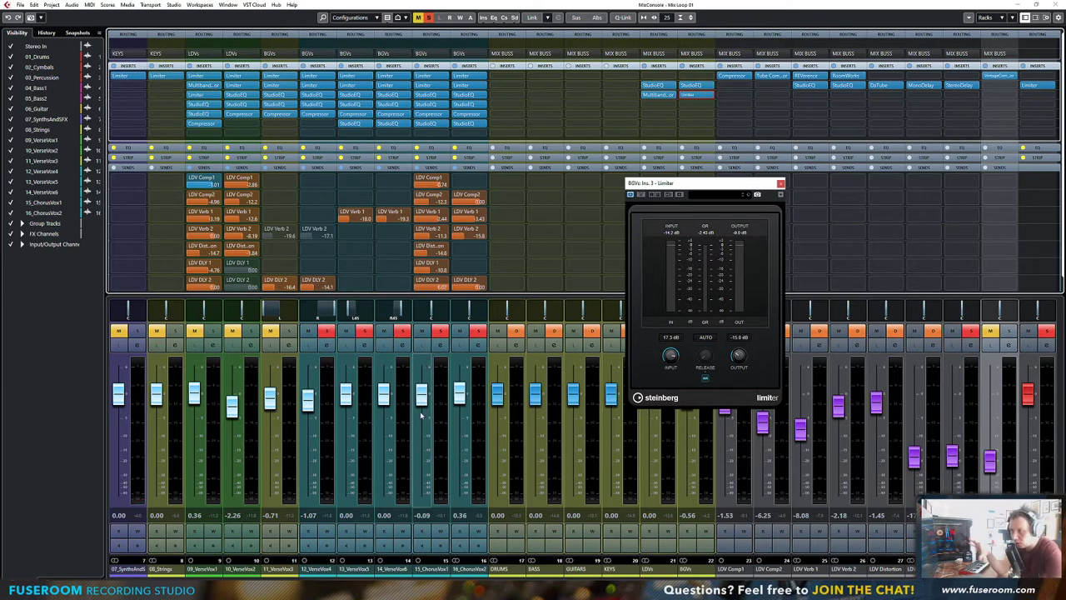
Reposition the BGVs limiter window and audition the soloed backing vocals through it
{"action": "key", "text": "F3"}
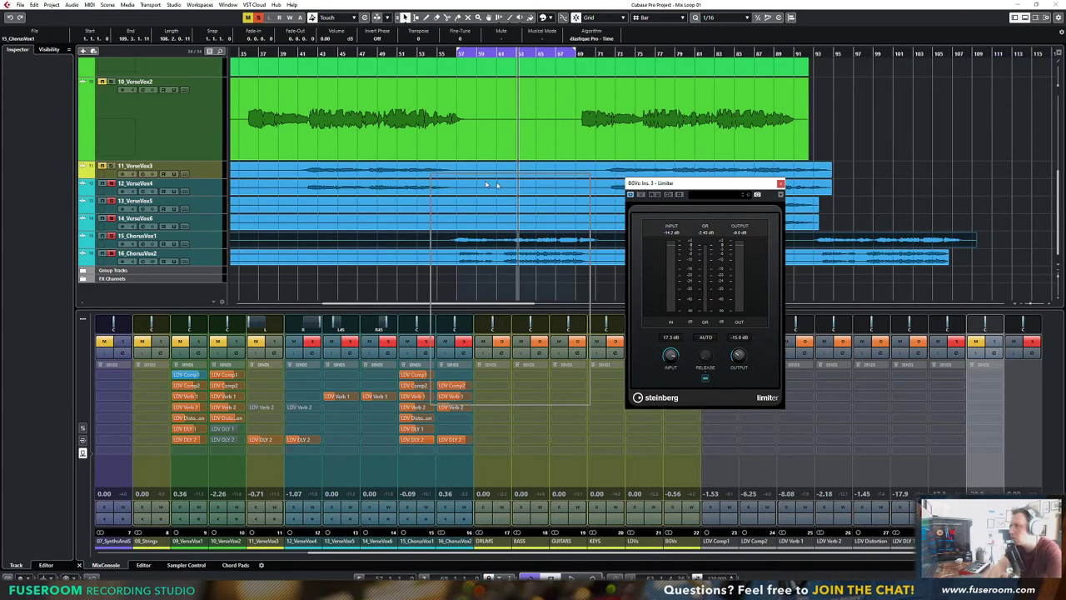
{"action": "left_click_drag", "start_coordinate": [666, 182], "coordinate": [431, 171]}
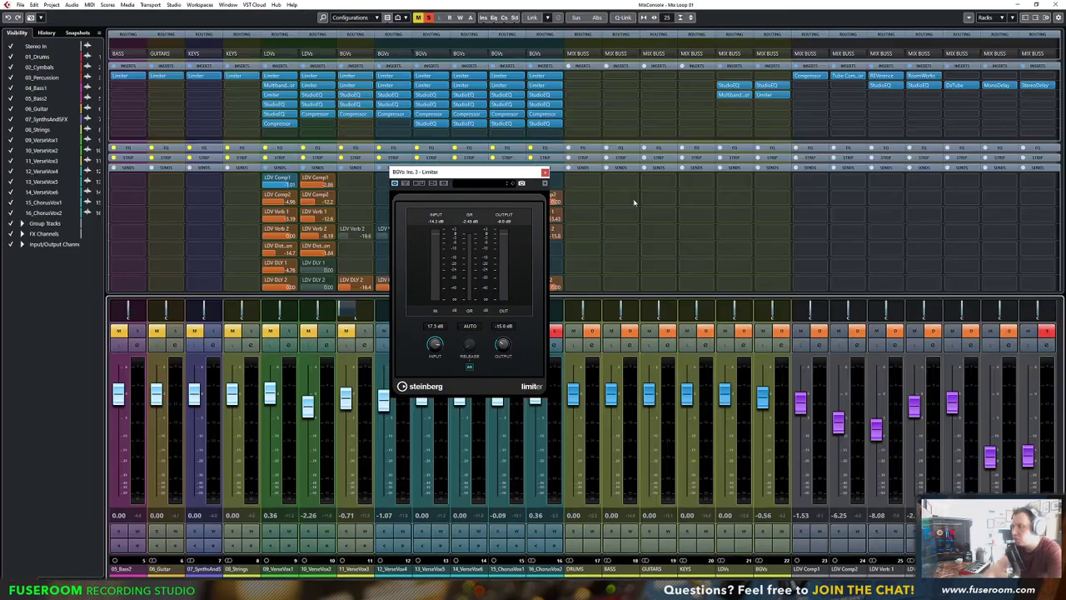
{"action": "key", "text": "F3"}
{"action": "left_click_drag", "start_coordinate": [507, 175], "coordinate": [759, 171]}
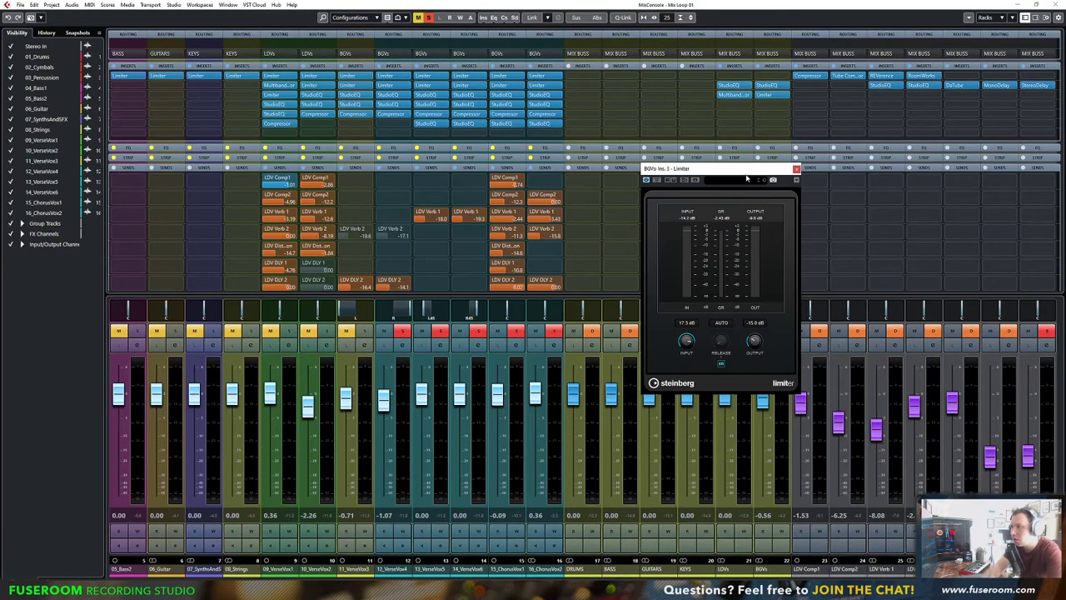
{"action": "key", "text": "space"}
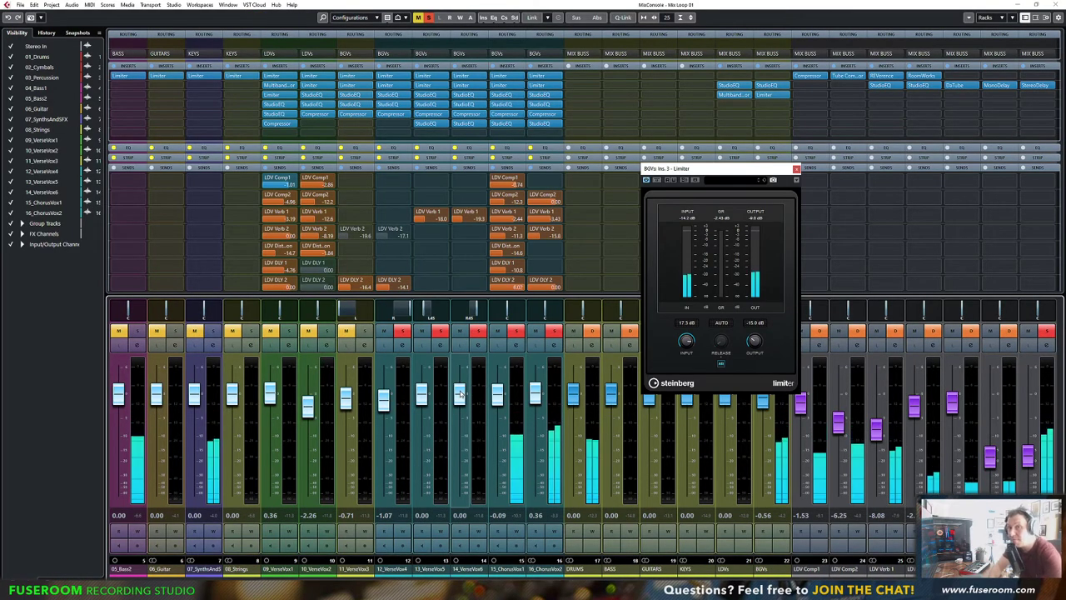
Set the loop range in the project to bars 79 to 92 and play from its start
{"action": "key", "text": "F3"}
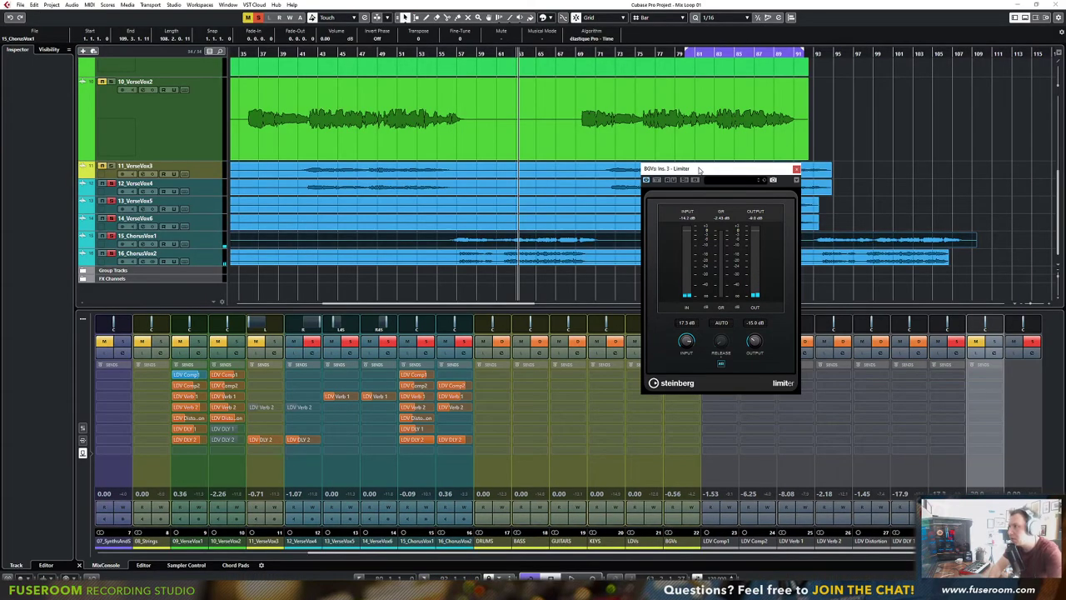
{"action": "left_click_drag", "start_coordinate": [701, 170], "coordinate": [802, 221]}
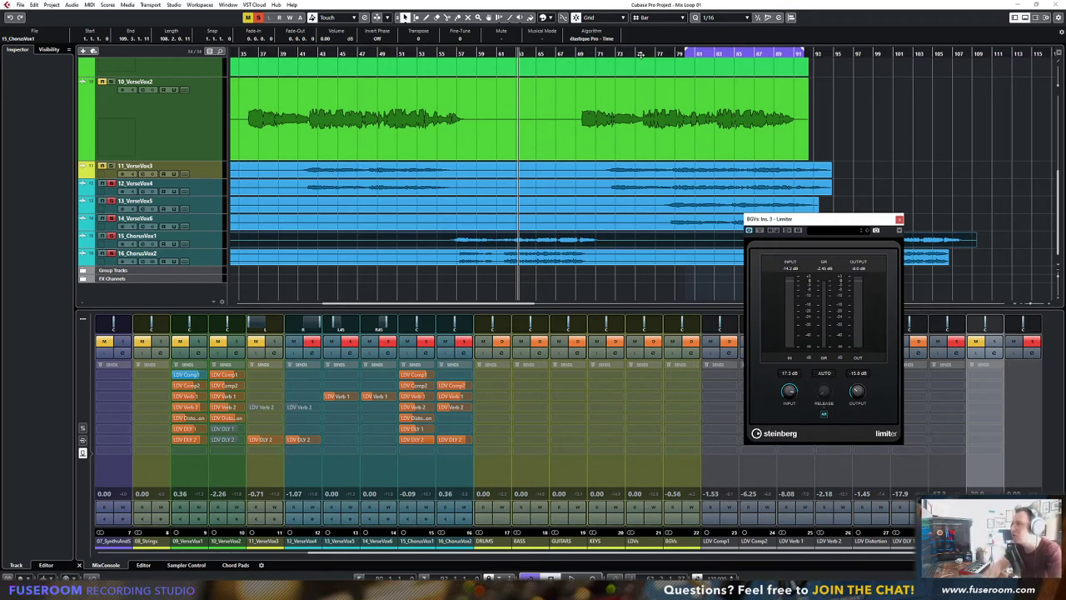
{"action": "left_click", "coordinate": [685, 53]}
{"action": "left_click_drag", "start_coordinate": [686, 53], "coordinate": [676, 53]}
{"action": "left_click", "coordinate": [675, 94]}
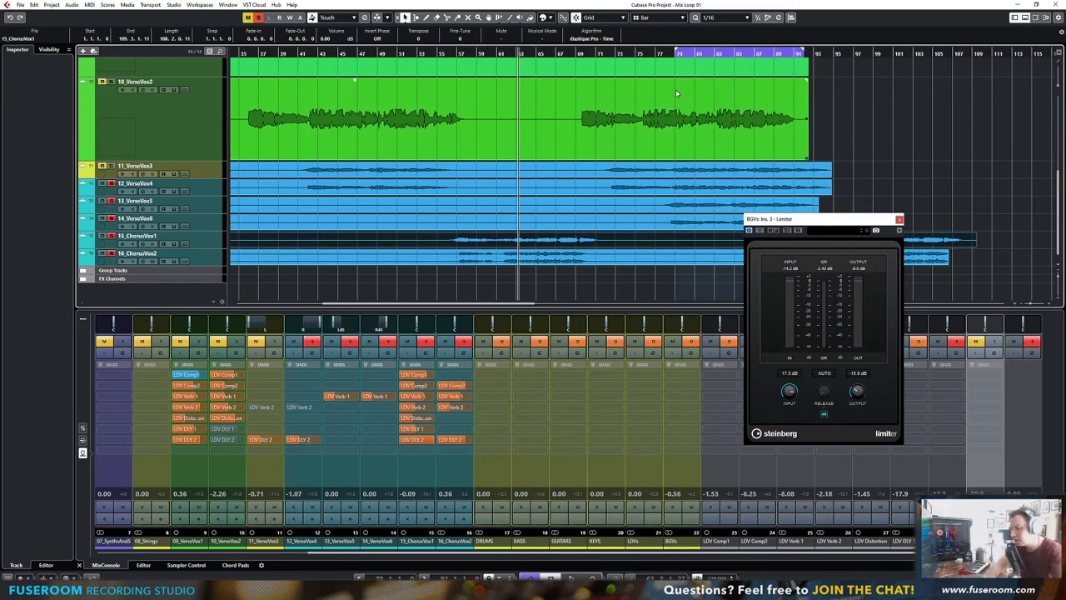
{"action": "left_click", "coordinate": [669, 232]}
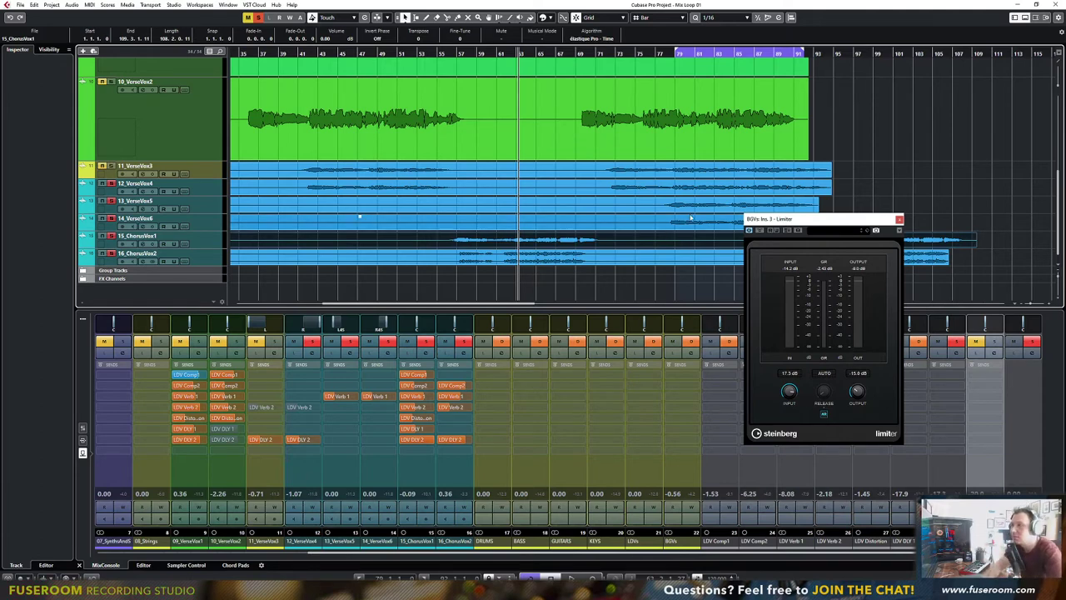
{"action": "left_click", "coordinate": [621, 123]}
{"action": "left_click", "coordinate": [675, 53]}
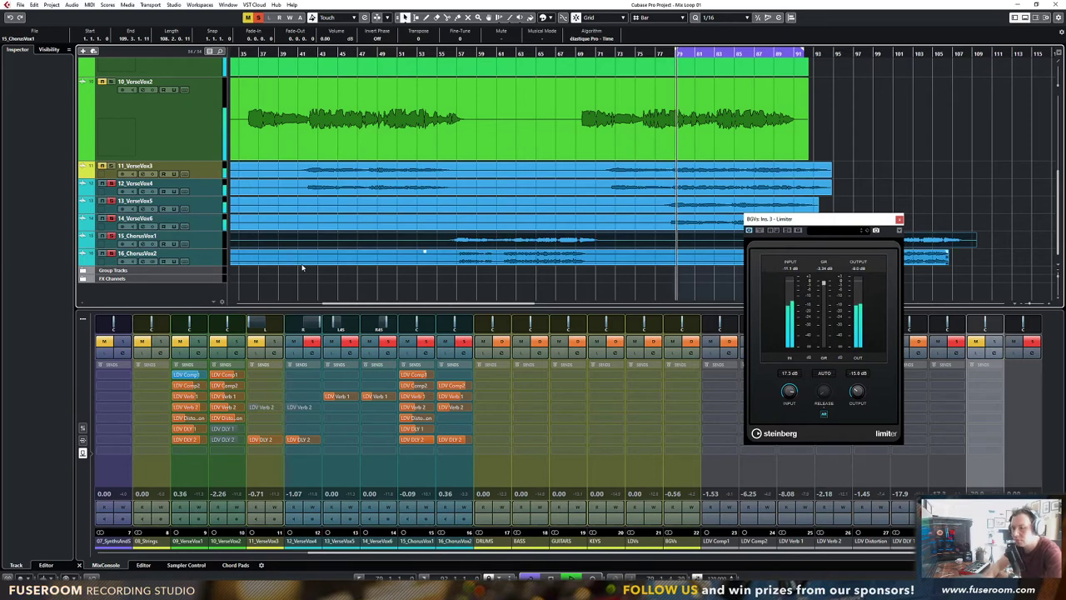
Compare the backing vocals with the BGVs limiter bypassed and active during playback
{"action": "key", "text": "F3"}
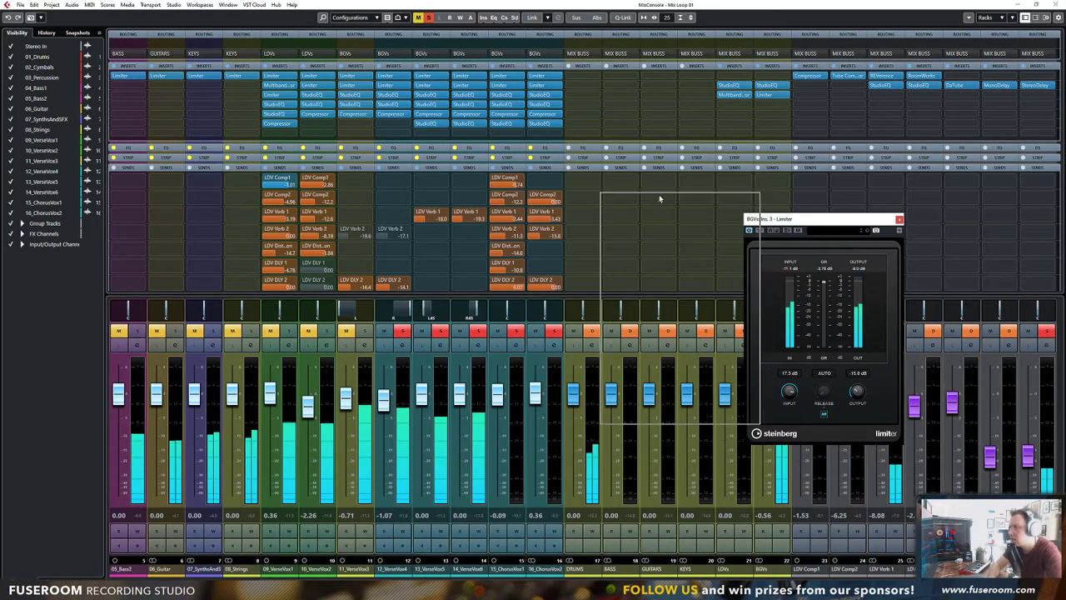
{"action": "left_click_drag", "start_coordinate": [793, 235], "coordinate": [647, 100]}
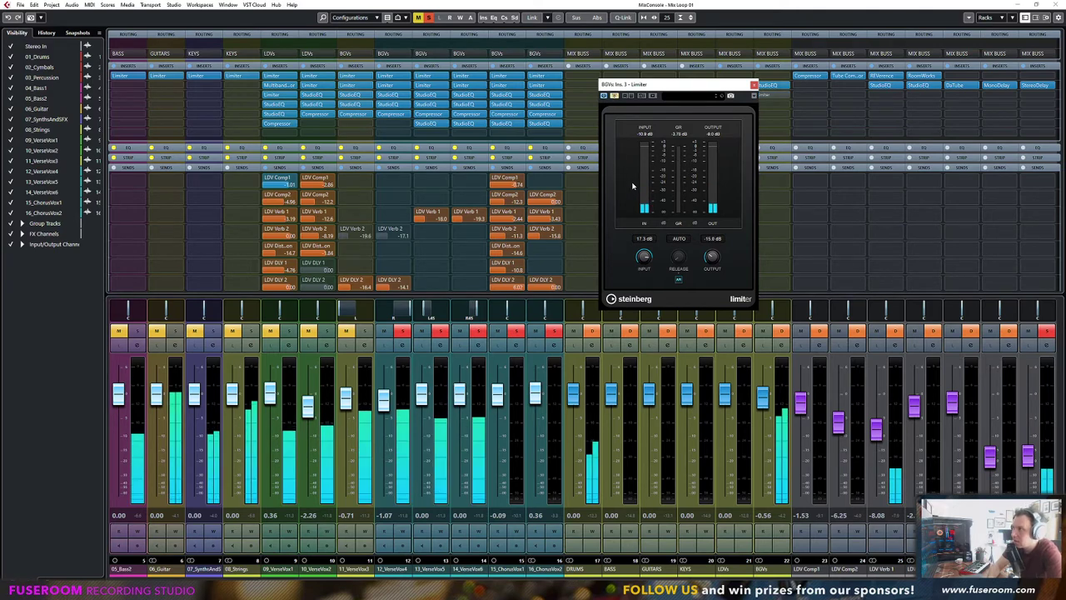
{"action": "left_click", "coordinate": [615, 97]}
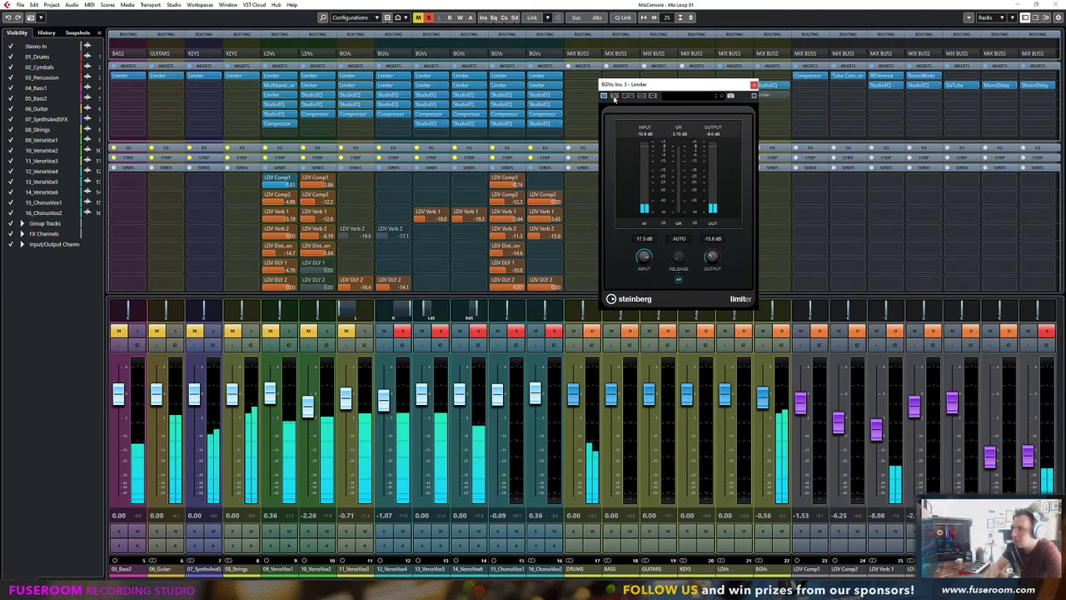
Lower the BGVs limiter output to about -16 dB and raise the 12_VerseVox4 fader to 1.91 dB
{"action": "left_click_drag", "start_coordinate": [711, 256], "coordinate": [710, 260]}
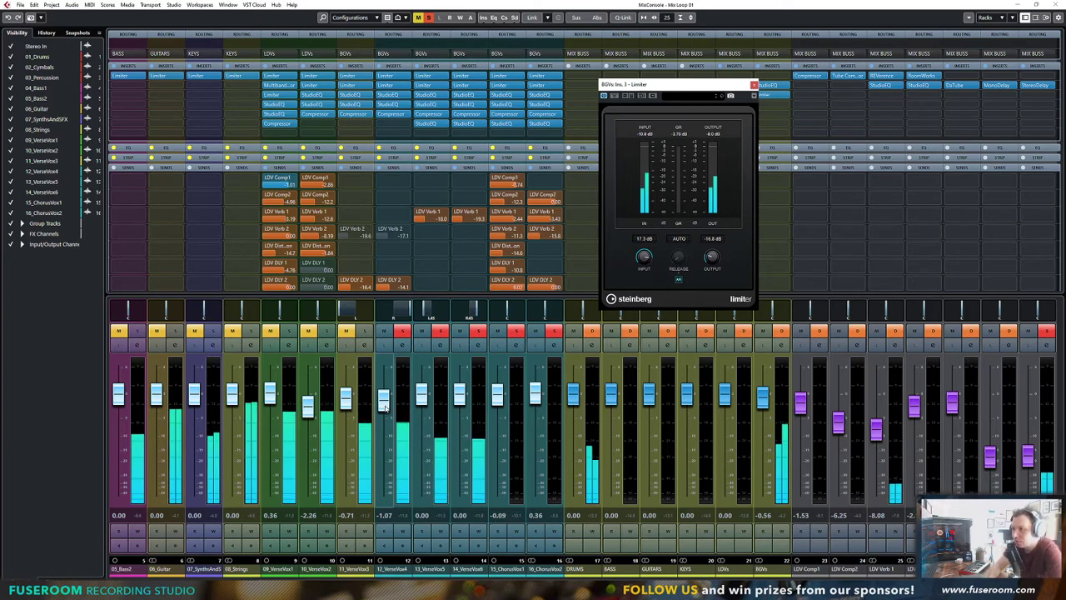
{"action": "mouse_move", "coordinate": [385, 406]}
{"action": "left_mouse_down"}
{"action": "mouse_move", "coordinate": [389, 369]}
{"action": "mouse_move", "coordinate": [381, 456]}
{"action": "mouse_move", "coordinate": [384, 364]}
{"action": "mouse_move", "coordinate": [383, 485]}
{"action": "mouse_move", "coordinate": [384, 347]}
{"action": "mouse_move", "coordinate": [385, 392]}
{"action": "left_mouse_up"}
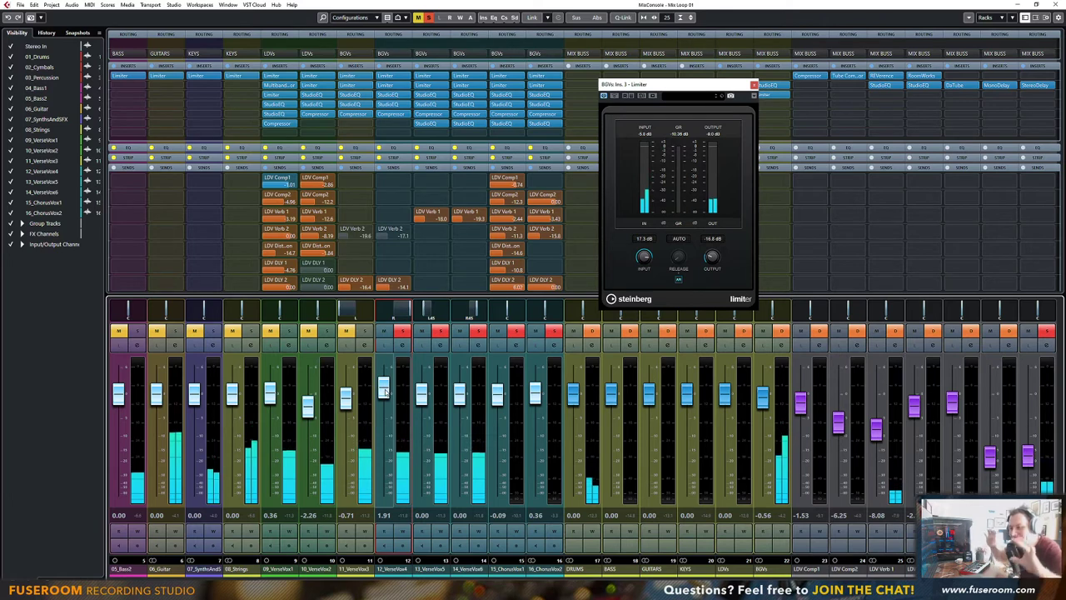
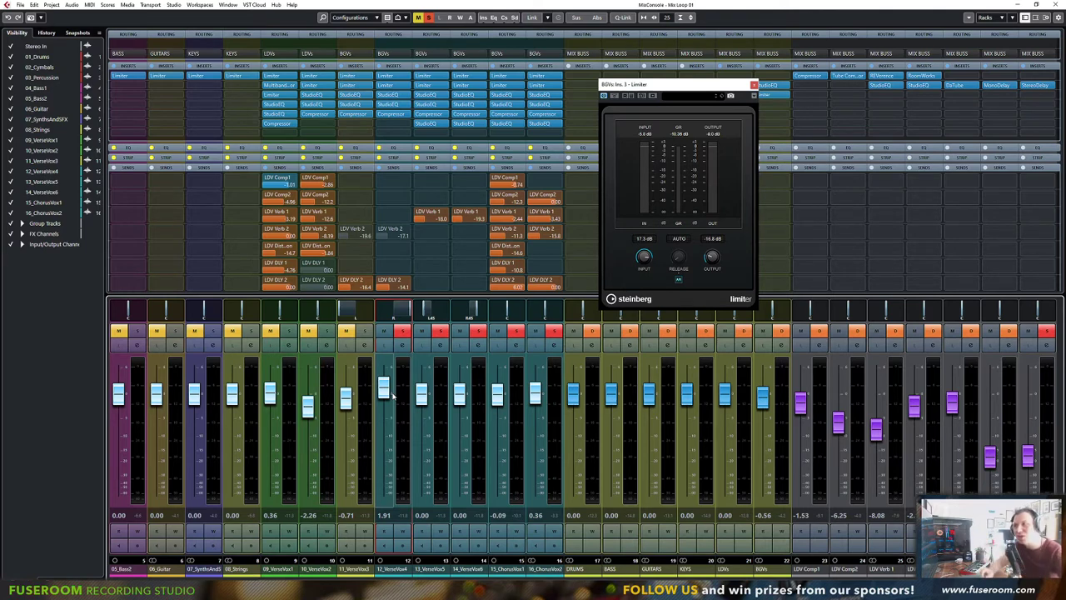
{"action": "left_click_drag", "start_coordinate": [667, 92], "coordinate": [643, 118]}
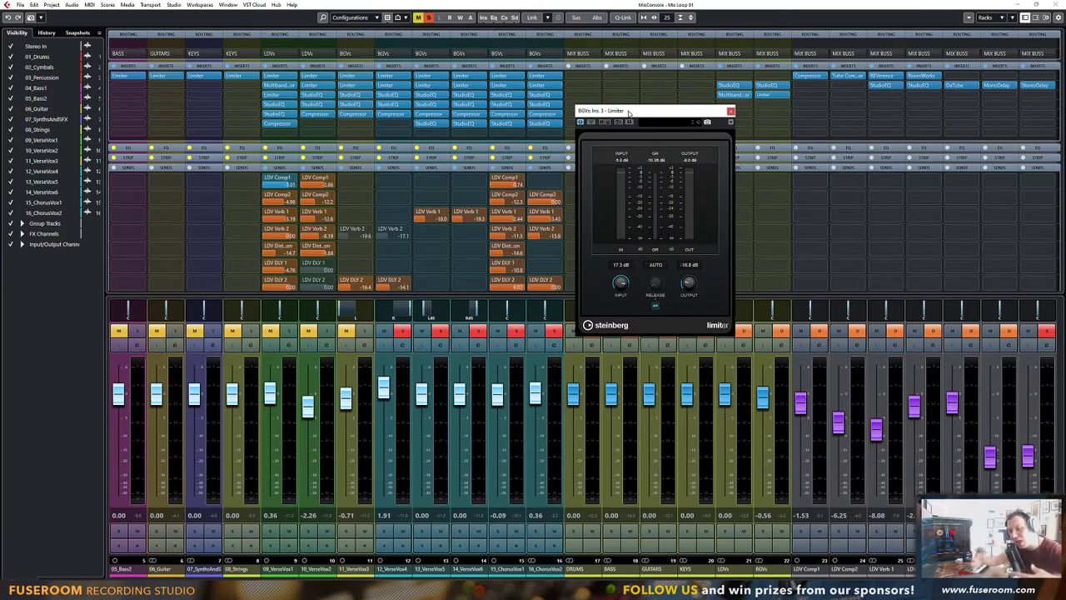
Reposition the BGVs limiter window and raise the 12_VerseVox4 fader to 6.02 dB during playback
{"action": "left_click_drag", "start_coordinate": [629, 113], "coordinate": [692, 110]}
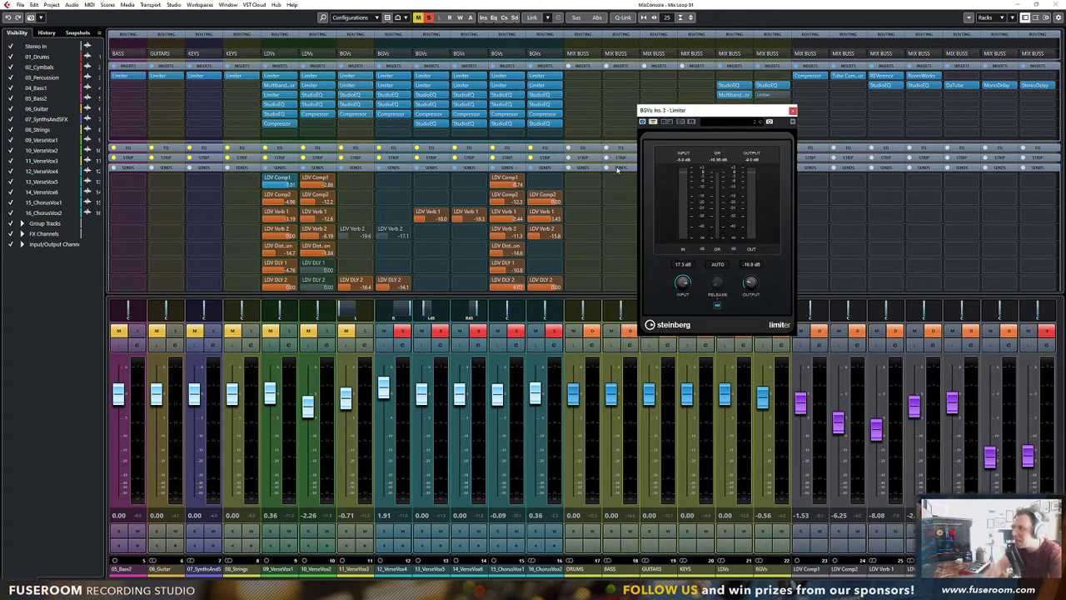
{"action": "key", "text": "space"}
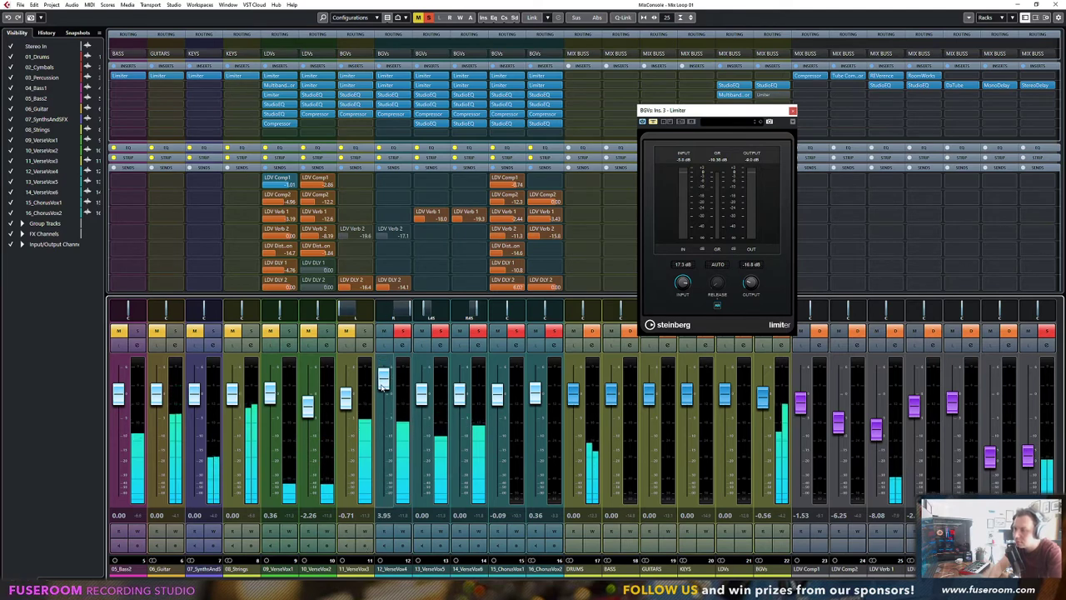
{"action": "left_click_drag", "start_coordinate": [383, 403], "coordinate": [386, 342]}
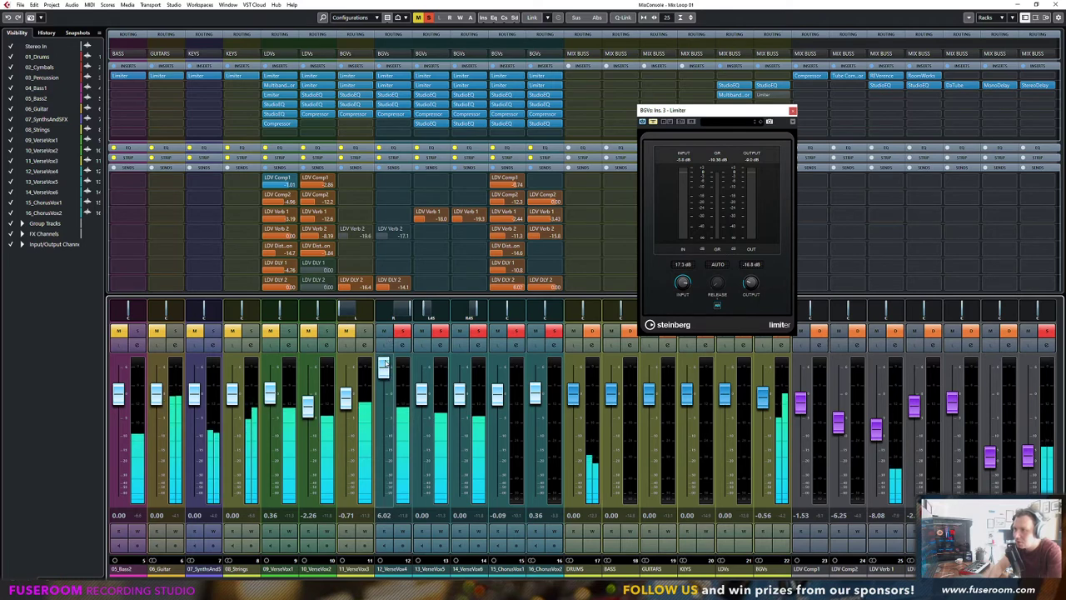
Reactivate the bypassed BGVs limiter, switch off its auto release and resume playback
{"action": "left_click", "coordinate": [653, 122]}
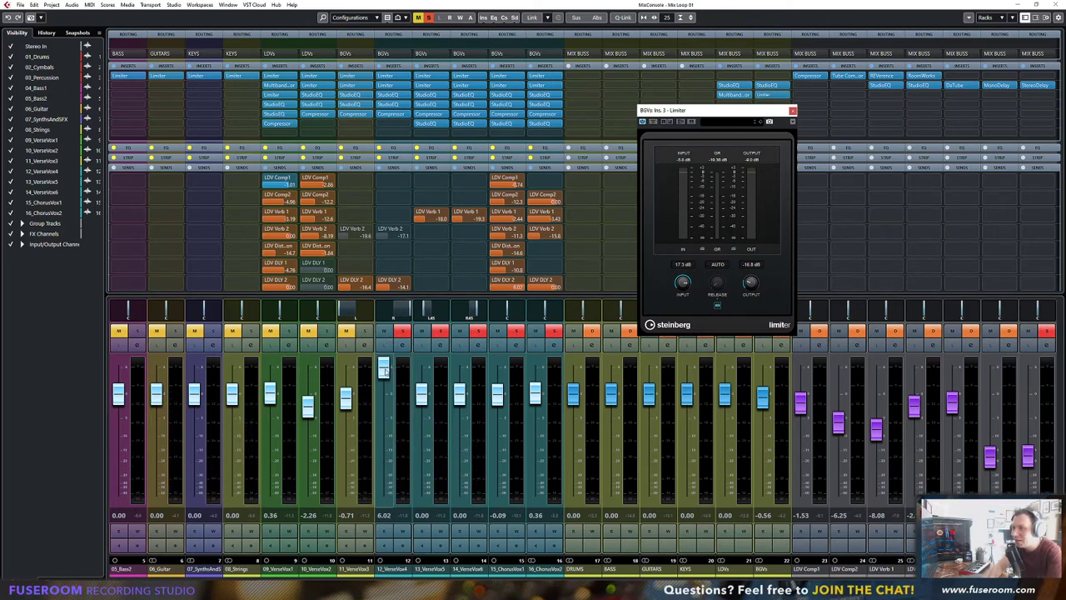
{"action": "mouse_move", "coordinate": [385, 369]}
{"action": "left_mouse_down"}
{"action": "mouse_move", "coordinate": [370, 544]}
{"action": "mouse_move", "coordinate": [384, 358]}
{"action": "mouse_move", "coordinate": [384, 496]}
{"action": "mouse_move", "coordinate": [396, 344]}
{"action": "mouse_move", "coordinate": [385, 368]}
{"action": "mouse_move", "coordinate": [385, 495]}
{"action": "mouse_move", "coordinate": [385, 366]}
{"action": "left_mouse_up"}
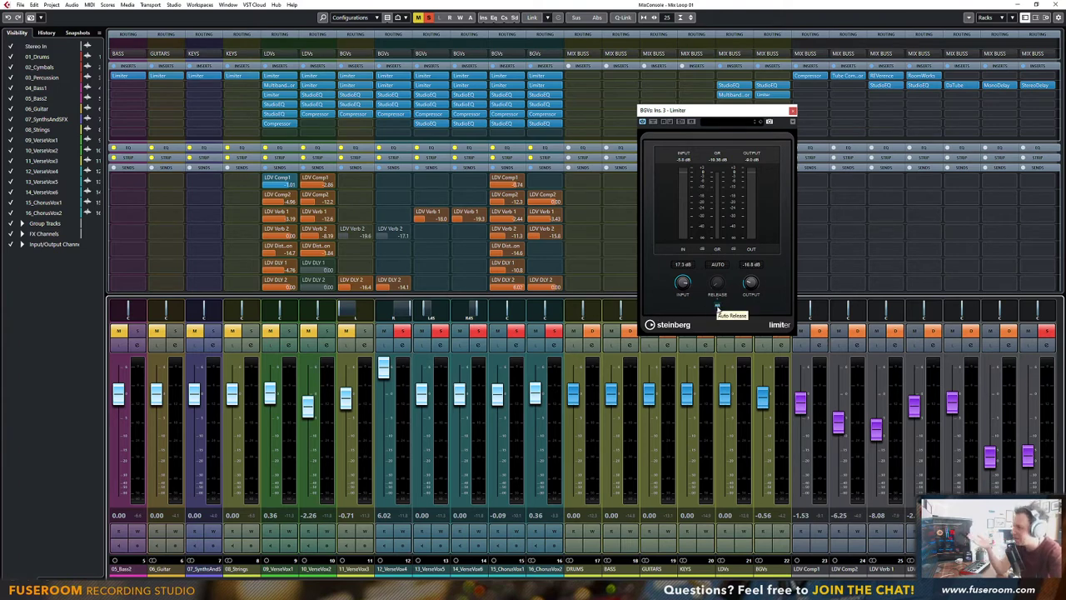
{"action": "left_click", "coordinate": [718, 307]}
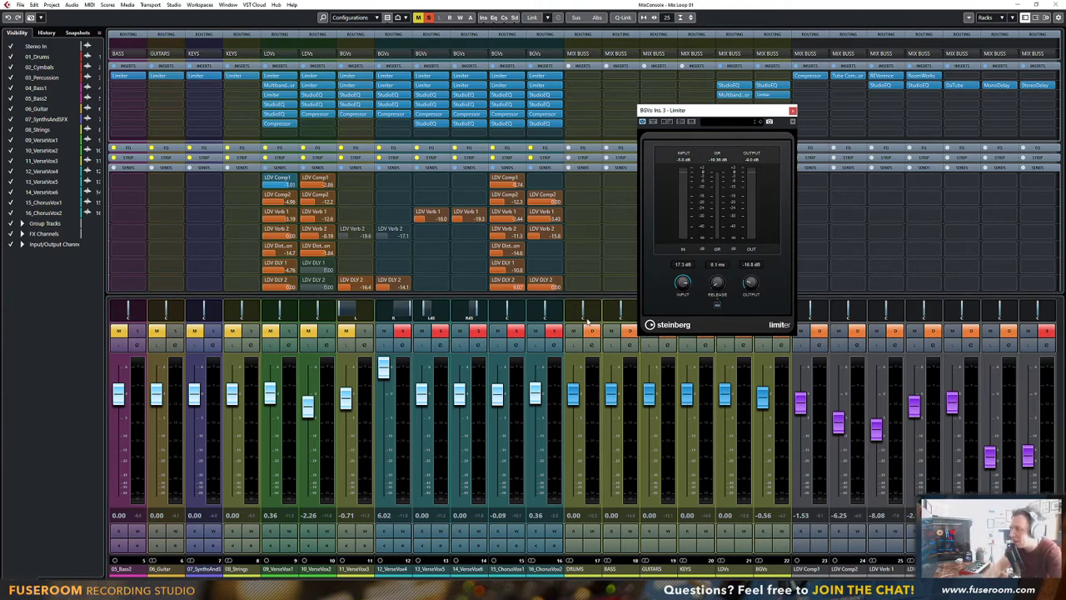
{"action": "key", "text": "space"}
Lower the 12_VerseVox4 fader to -0.49 dB and solo the 09_VerseVox1, 10_VerseVox2 and 11_VerseVox3 tracks
{"action": "left_click_drag", "start_coordinate": [383, 367], "coordinate": [386, 392]}
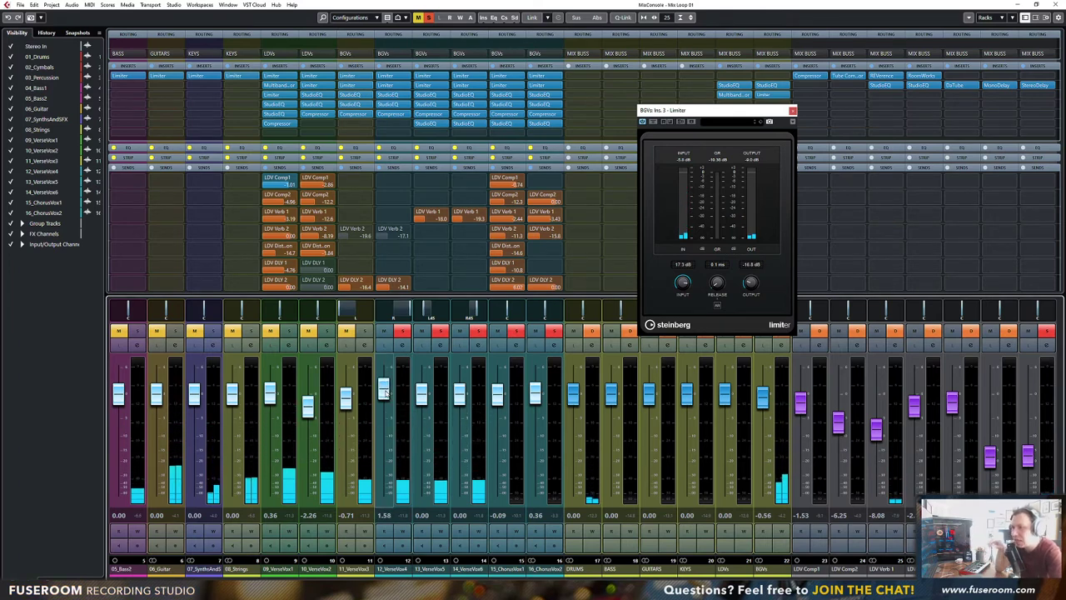
{"action": "left_click_drag", "start_coordinate": [384, 389], "coordinate": [384, 398]}
{"action": "left_click", "coordinate": [365, 332]}
{"action": "left_click", "coordinate": [327, 333]}
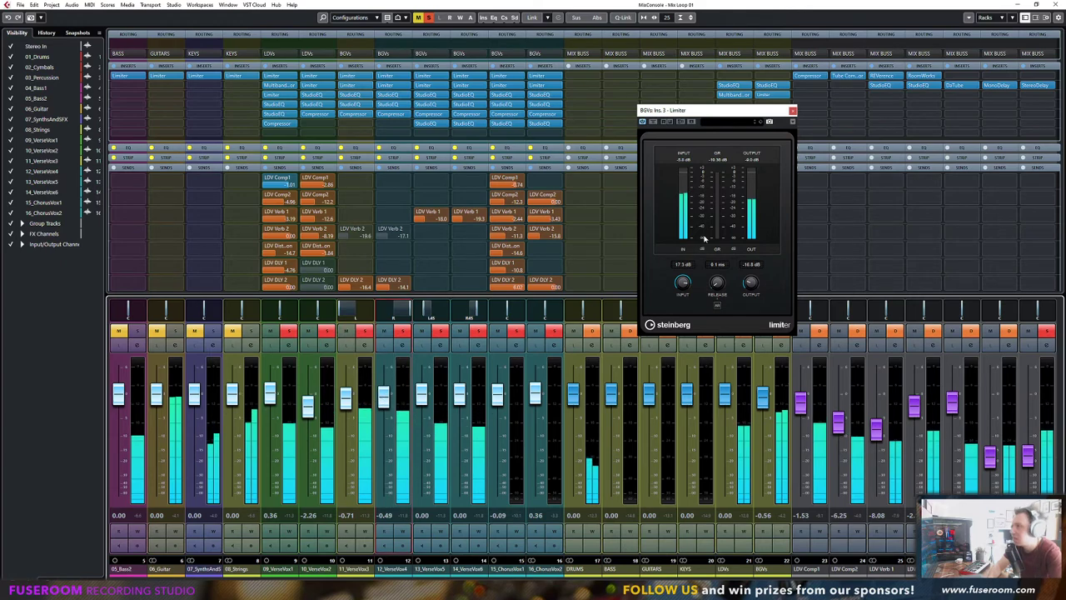
Move the BGVs limiter to insert slot 4, copy it to the same slot on LDVs and check the copy during playback
{"action": "left_click_drag", "start_coordinate": [748, 110], "coordinate": [838, 145]}
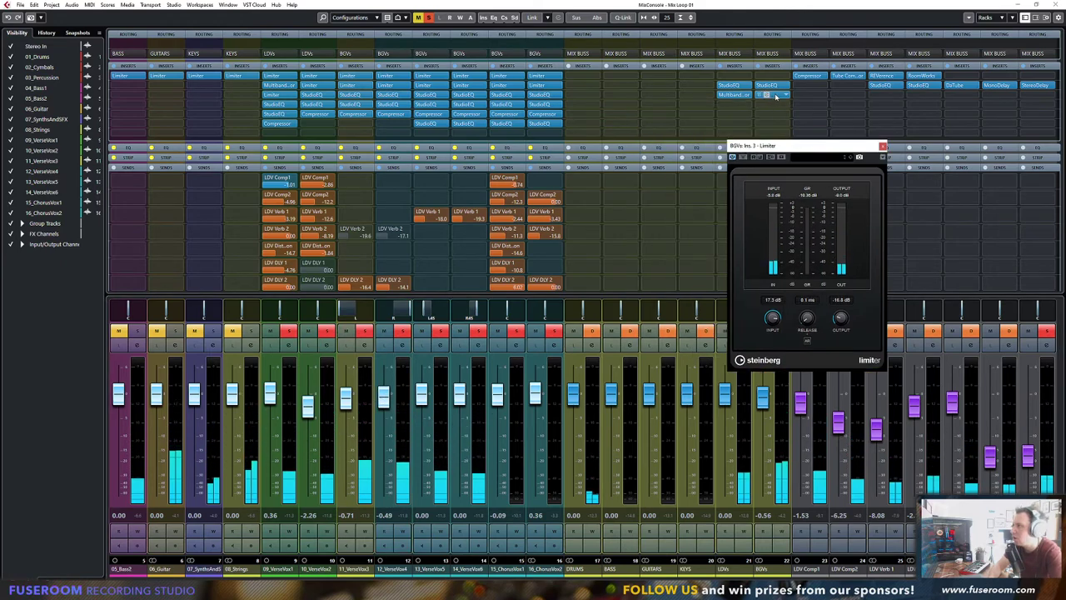
{"action": "mouse_move", "coordinate": [765, 95]}
{"action": "left_mouse_down"}
{"action": "mouse_move", "coordinate": [726, 107]}
{"action": "mouse_move", "coordinate": [773, 106]}
{"action": "left_mouse_up"}
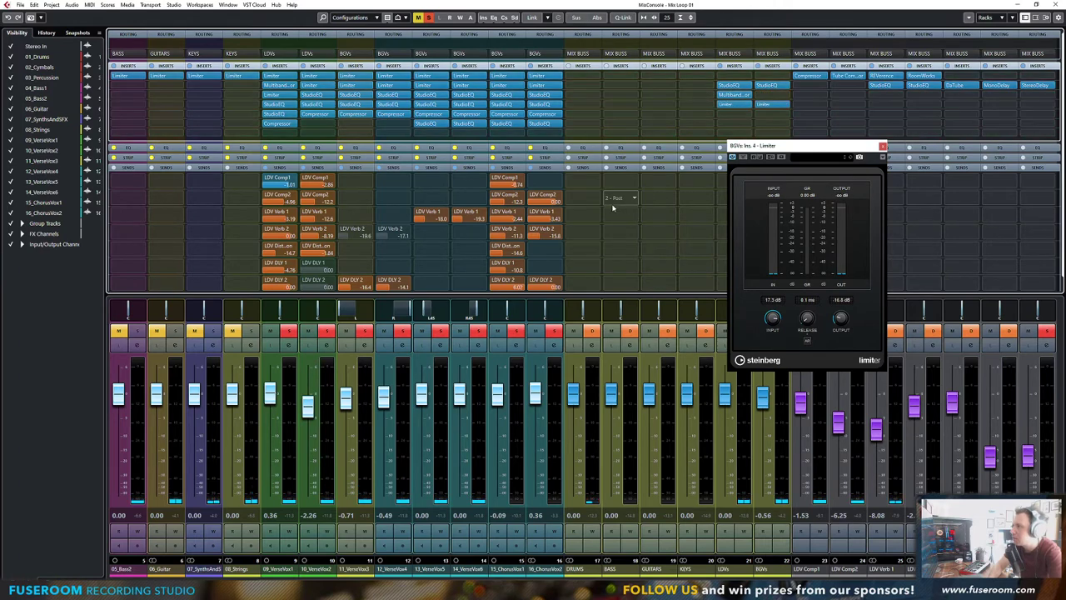
{"action": "left_click", "coordinate": [733, 104]}
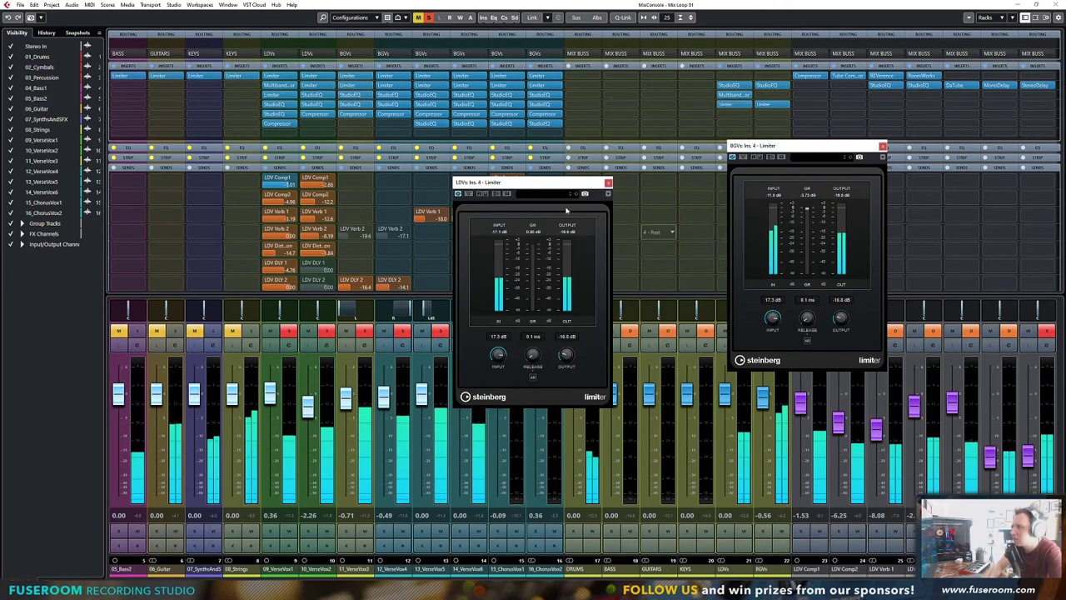
{"action": "left_click_drag", "start_coordinate": [560, 183], "coordinate": [665, 149]}
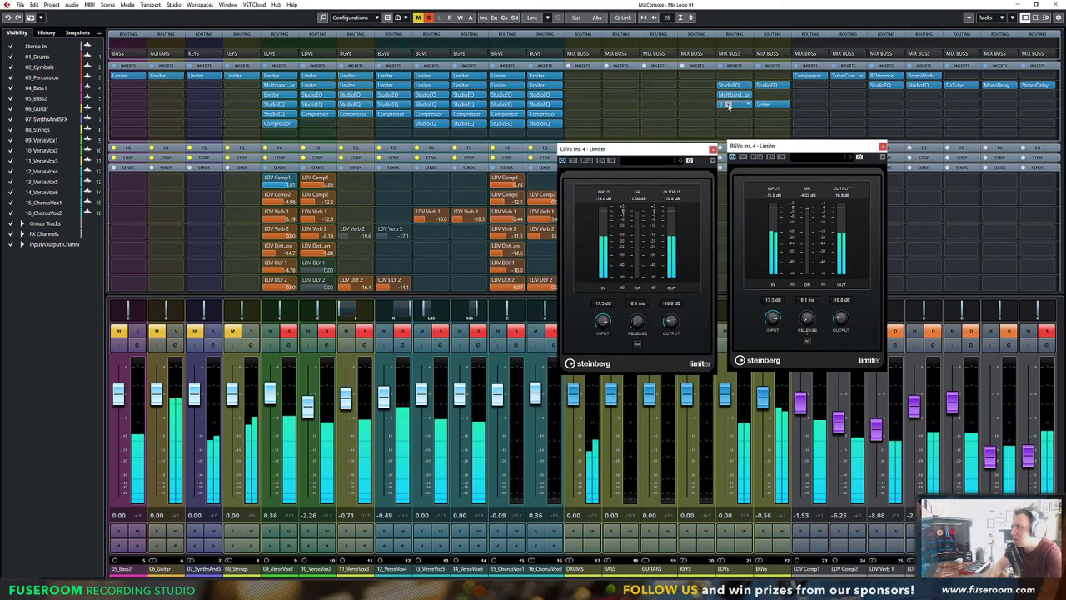
{"action": "left_click", "coordinate": [728, 105]}
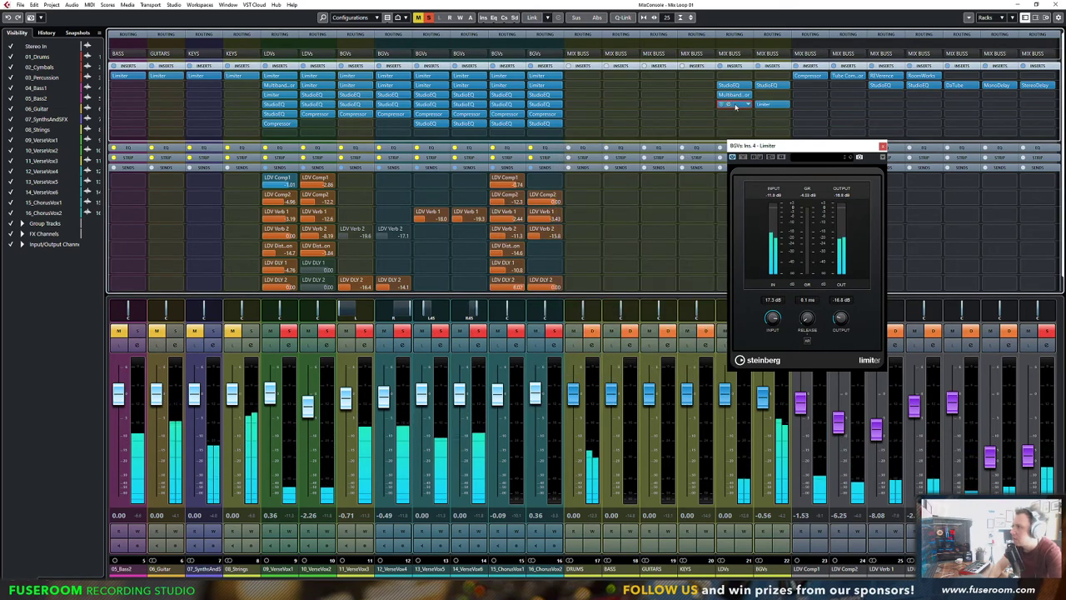
Set the 09_VerseVox1 fader to -1.53 dB and 10_VerseVox2 to -1.30 dB, and close the BGVs limiter
{"action": "mouse_move", "coordinate": [273, 389]}
{"action": "left_mouse_down"}
{"action": "mouse_move", "coordinate": [273, 440]}
{"action": "mouse_move", "coordinate": [276, 405]}
{"action": "mouse_move", "coordinate": [310, 397]}
{"action": "mouse_move", "coordinate": [310, 407]}
{"action": "mouse_move", "coordinate": [271, 403]}
{"action": "left_mouse_up"}
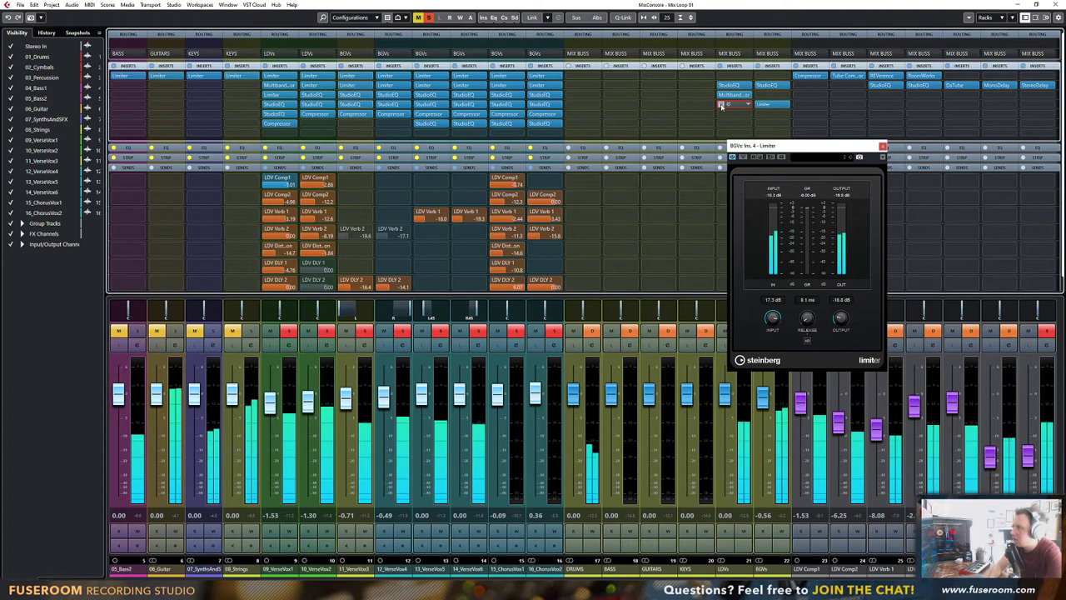
{"action": "left_click", "coordinate": [883, 145]}
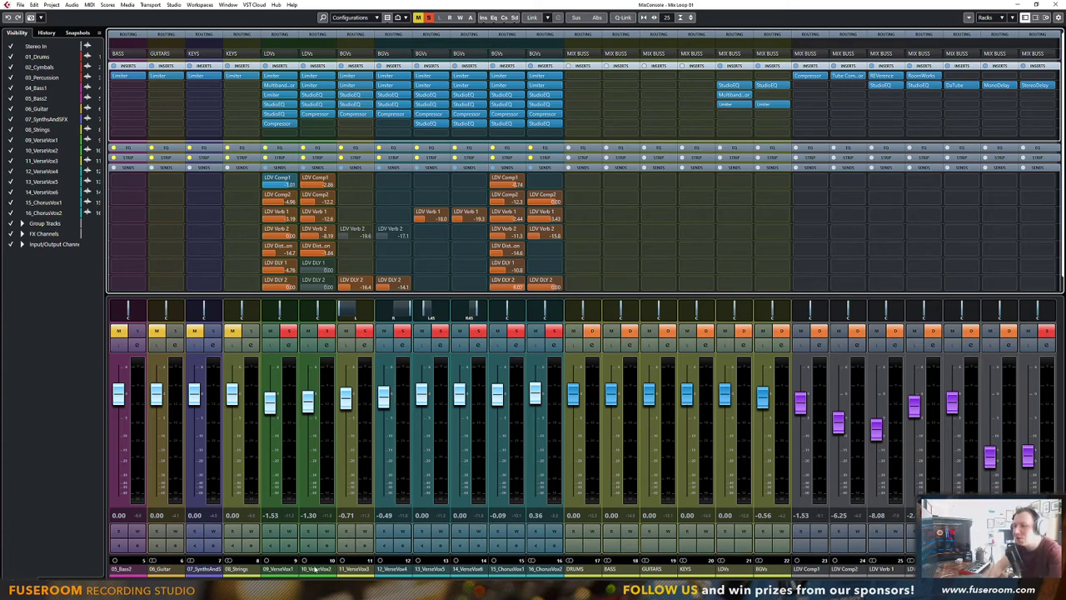
Solo and unmute the DRUMS Comp channel and raise its fader during playback
{"action": "left_click_drag", "start_coordinate": [315, 576], "coordinate": [159, 573]}
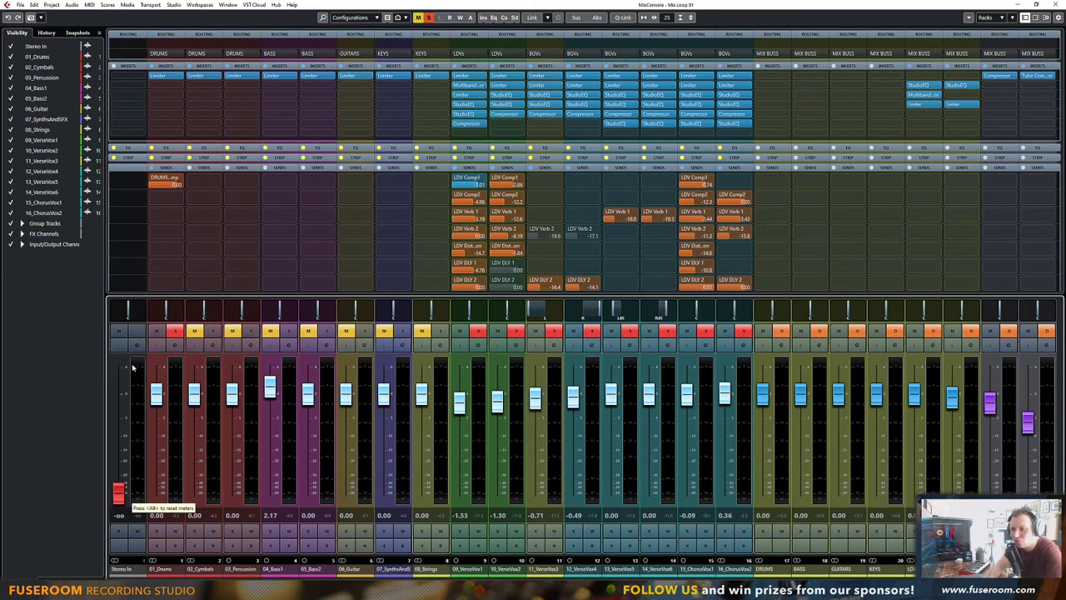
{"action": "key", "text": "space"}
{"action": "key", "text": "space"}
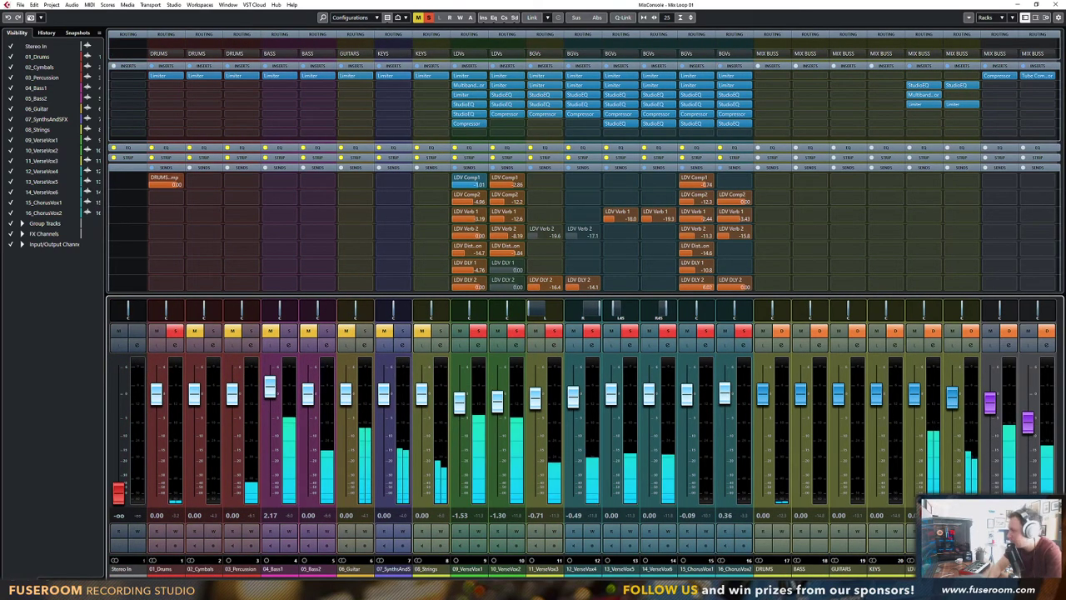
{"action": "key", "text": "space"}
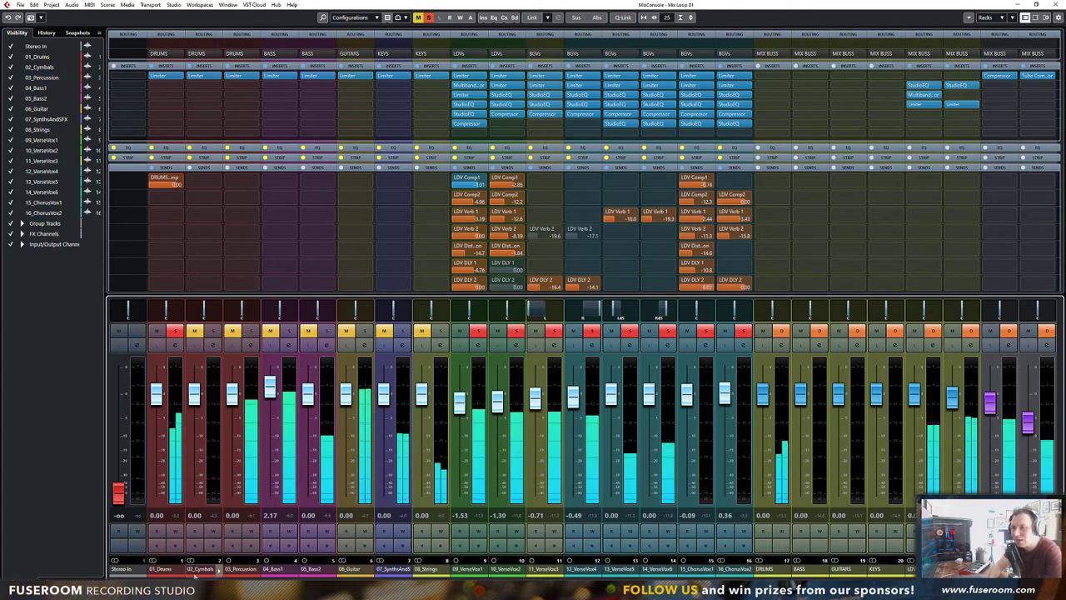
{"action": "left_click_drag", "start_coordinate": [218, 576], "coordinate": [686, 574]}
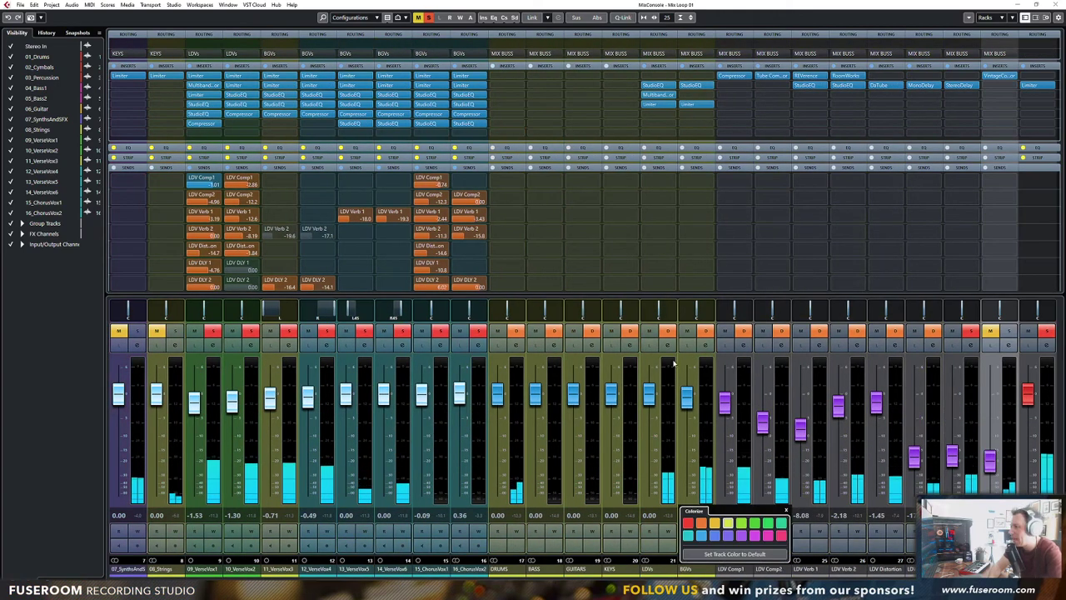
{"action": "left_click", "coordinate": [786, 511]}
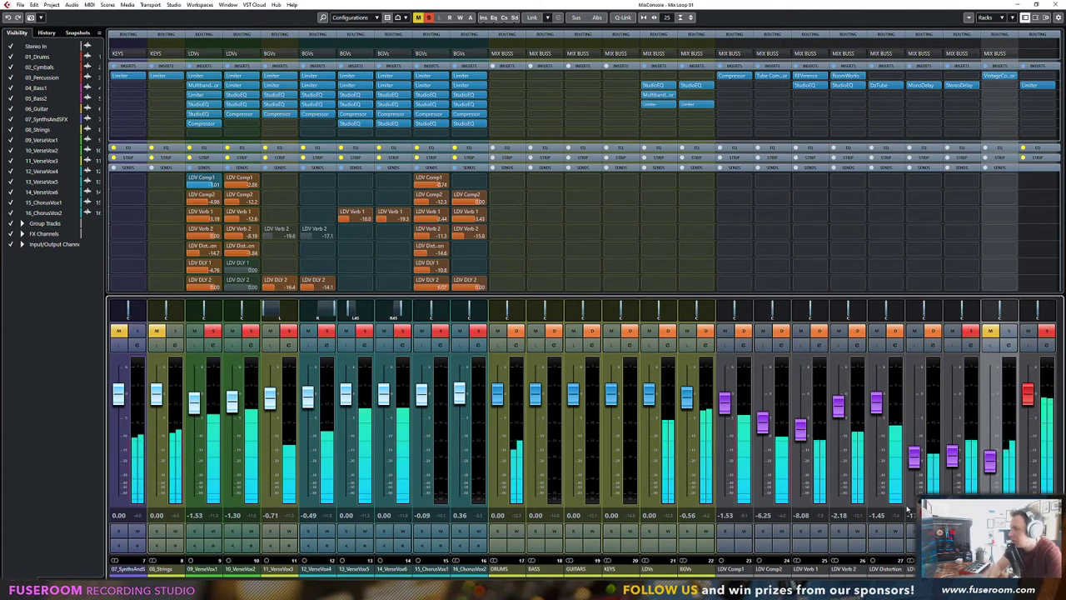
{"action": "left_click", "coordinate": [1007, 330]}
{"action": "left_click", "coordinate": [990, 331]}
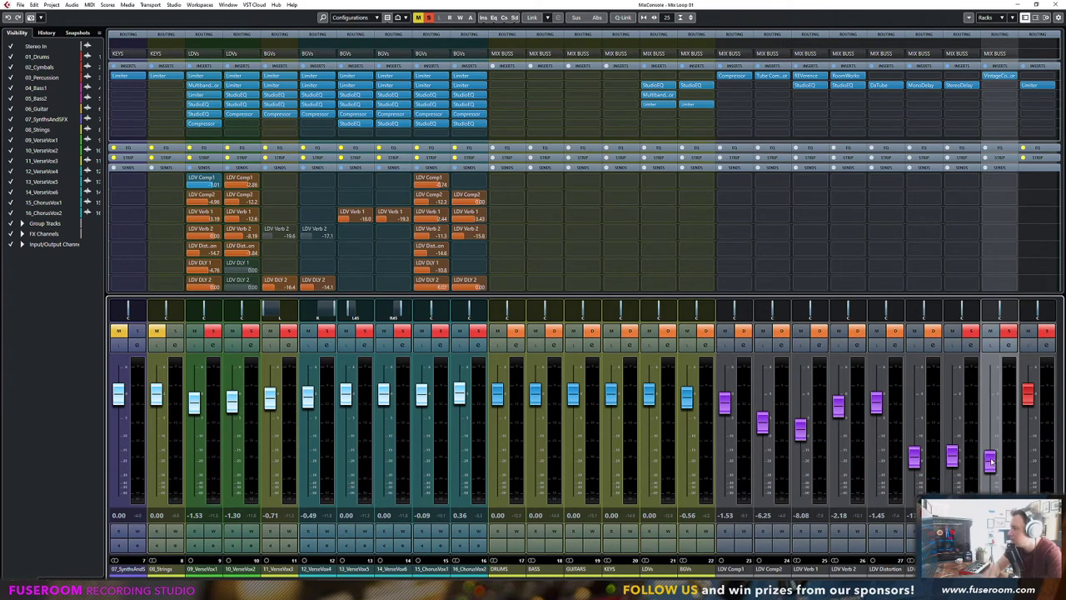
{"action": "left_click_drag", "start_coordinate": [990, 460], "coordinate": [990, 423]}
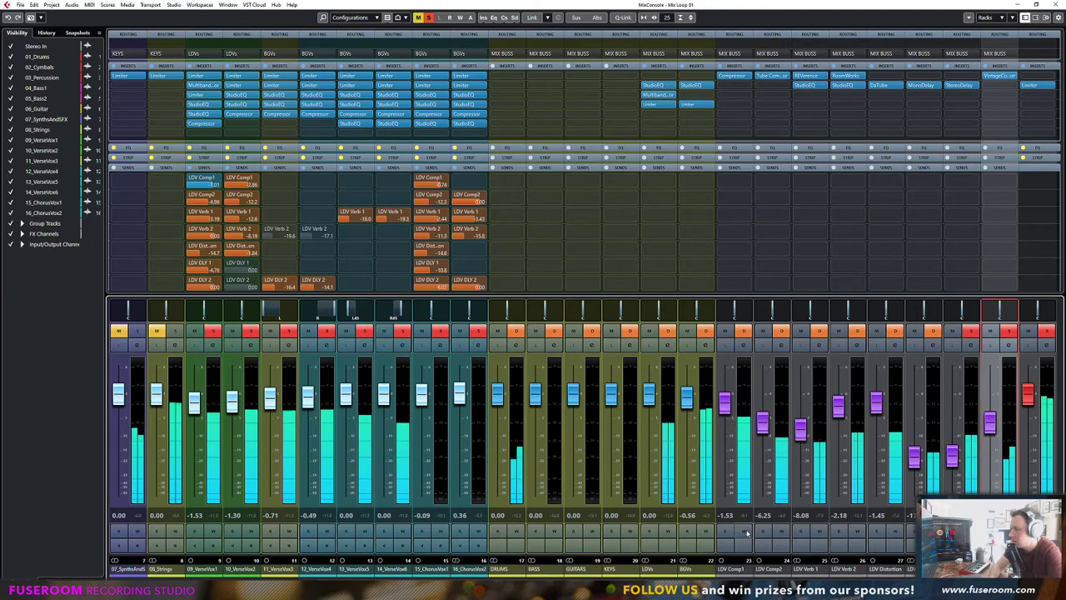
Play the project from around bar 57 and return to the mixer's DRUMS Comp channel
{"action": "left_click_drag", "start_coordinate": [738, 581], "coordinate": [534, 580]}
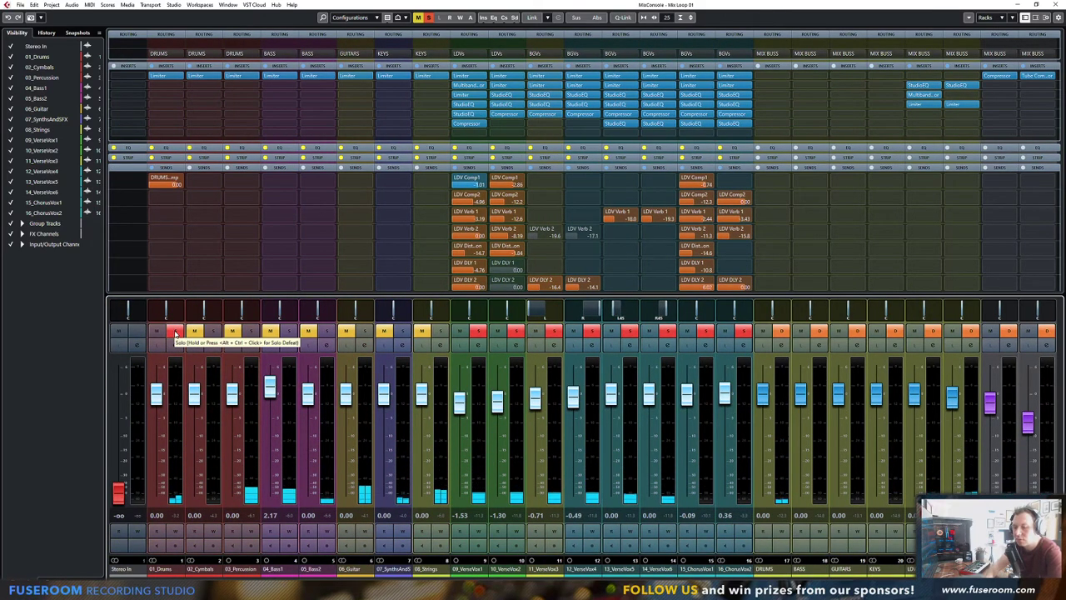
{"action": "key", "text": "F3"}
{"action": "scroll", "coordinate": [407, 200], "scroll_direction": "up", "scroll_amount": 5}
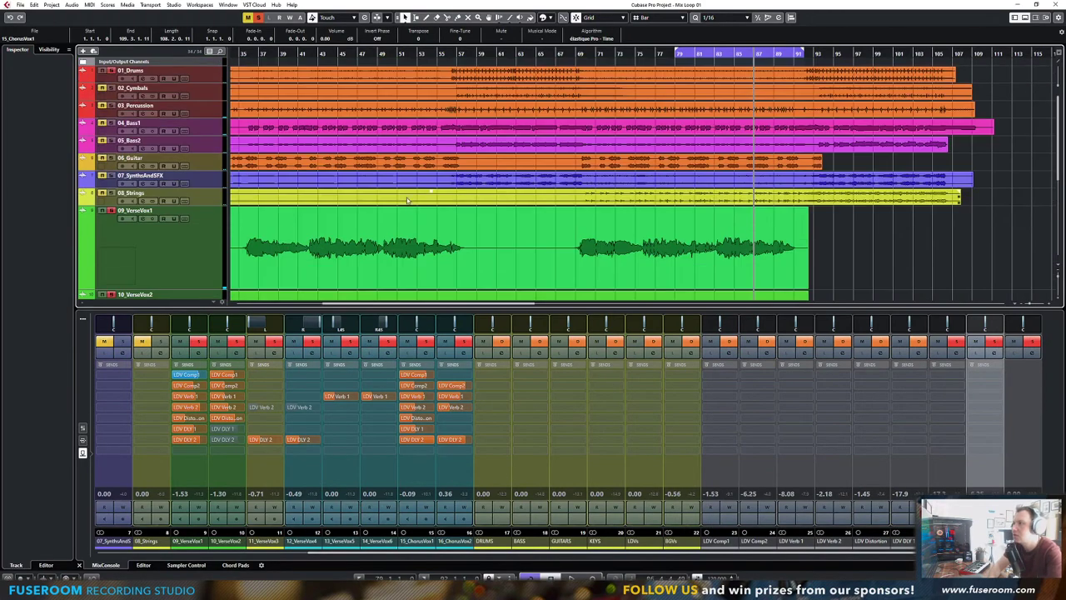
{"action": "left_click", "coordinate": [455, 53]}
{"action": "key", "text": "space"}
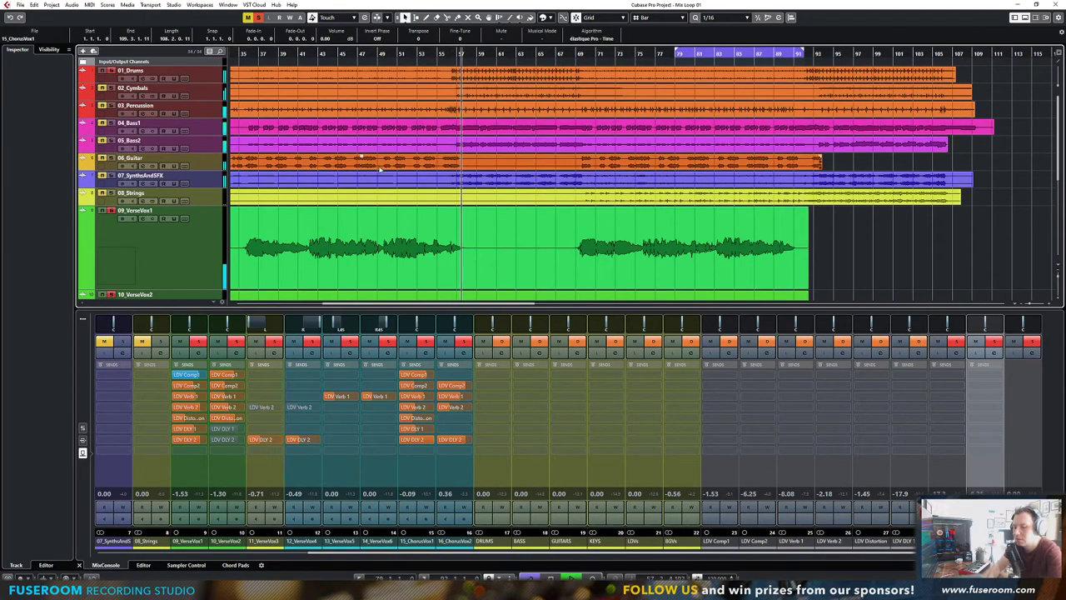
{"action": "key", "text": "F3"}
{"action": "scroll", "coordinate": [526, 518], "scroll_direction": "right", "scroll_amount": 3}
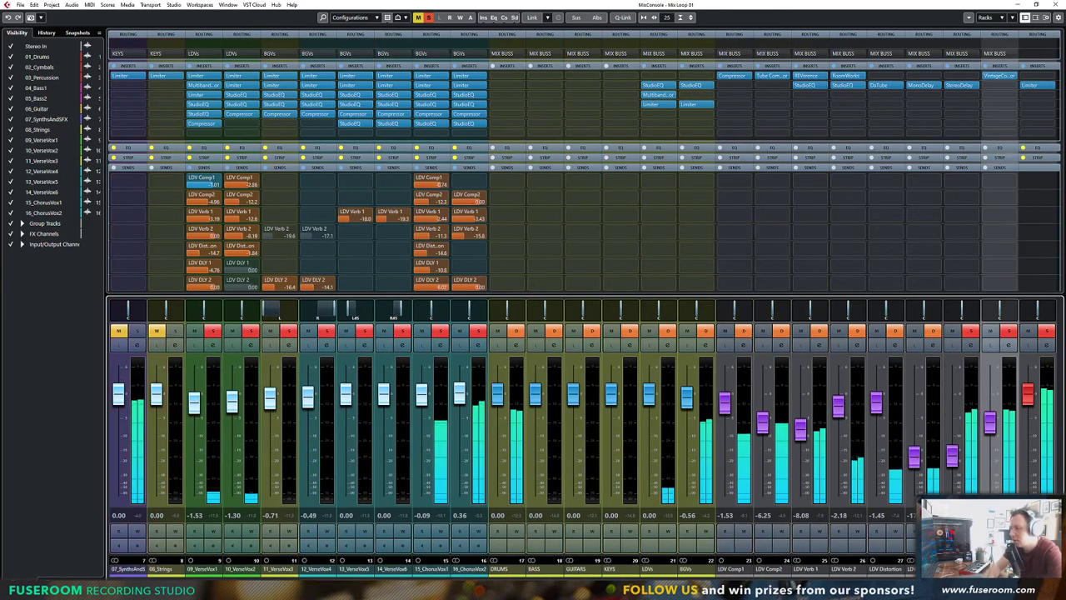
Raise the input of the DRUMS Comp VintageCompressor to 41.4 dB, adjust its release and output, and raise the channel fader
{"action": "left_click", "coordinate": [1000, 76]}
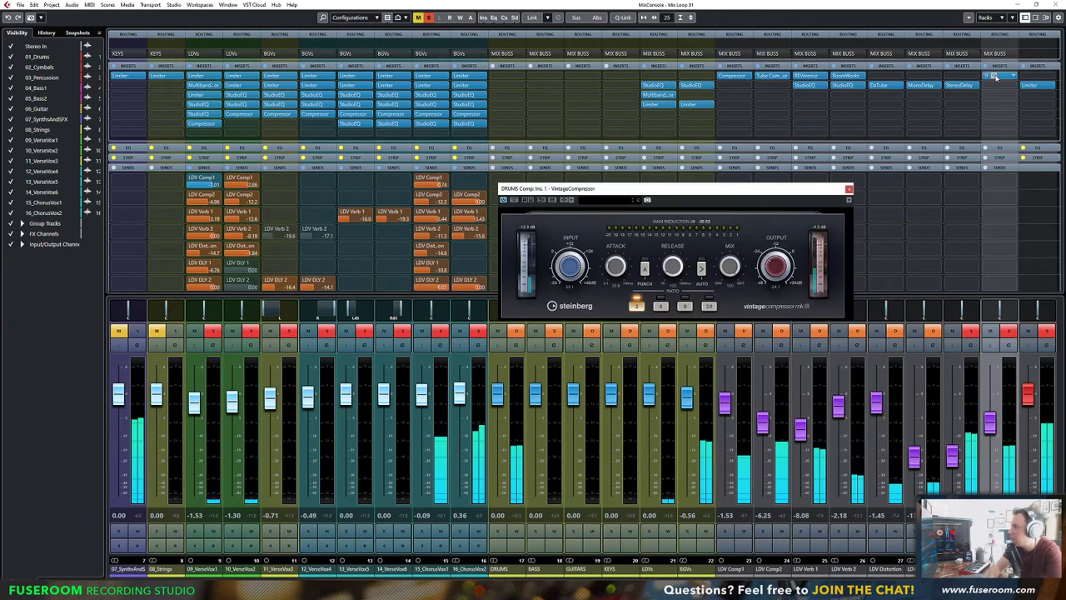
{"action": "left_click_drag", "start_coordinate": [810, 194], "coordinate": [827, 199]}
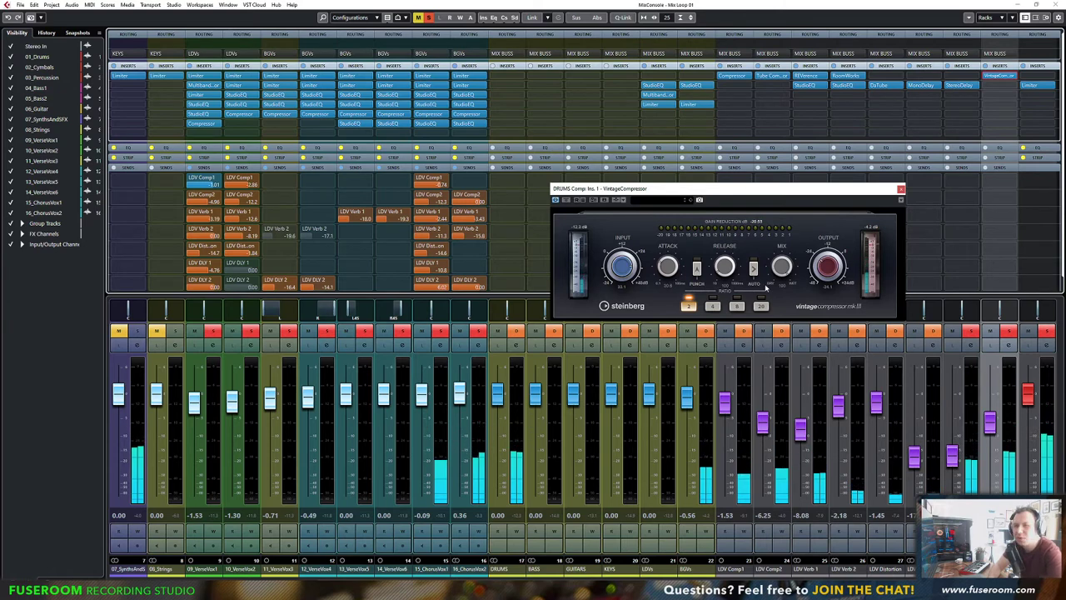
{"action": "left_click_drag", "start_coordinate": [727, 190], "coordinate": [741, 184]}
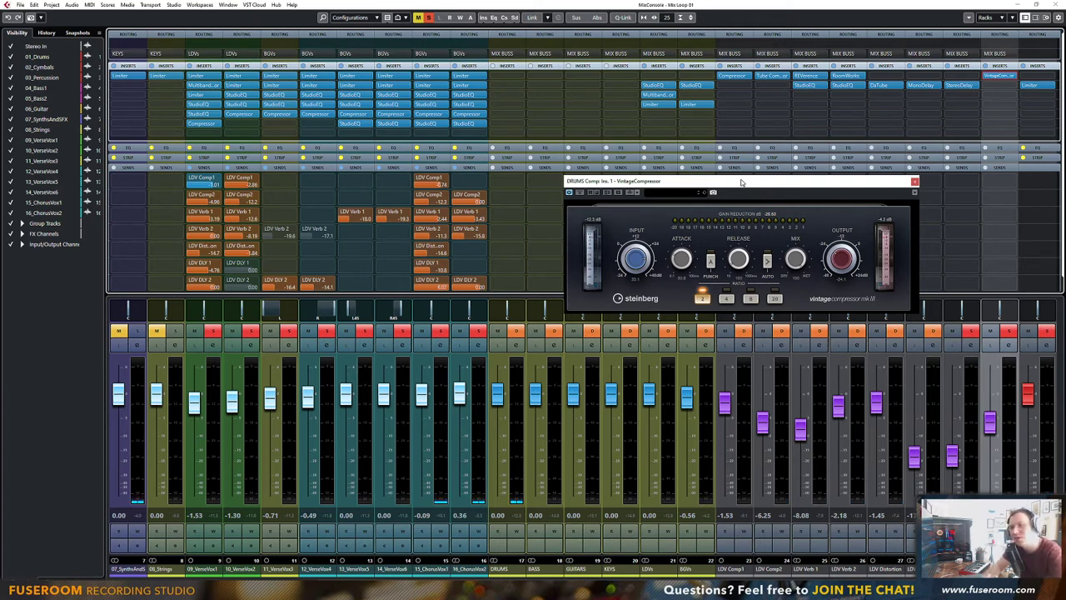
{"action": "left_click_drag", "start_coordinate": [754, 191], "coordinate": [748, 193]}
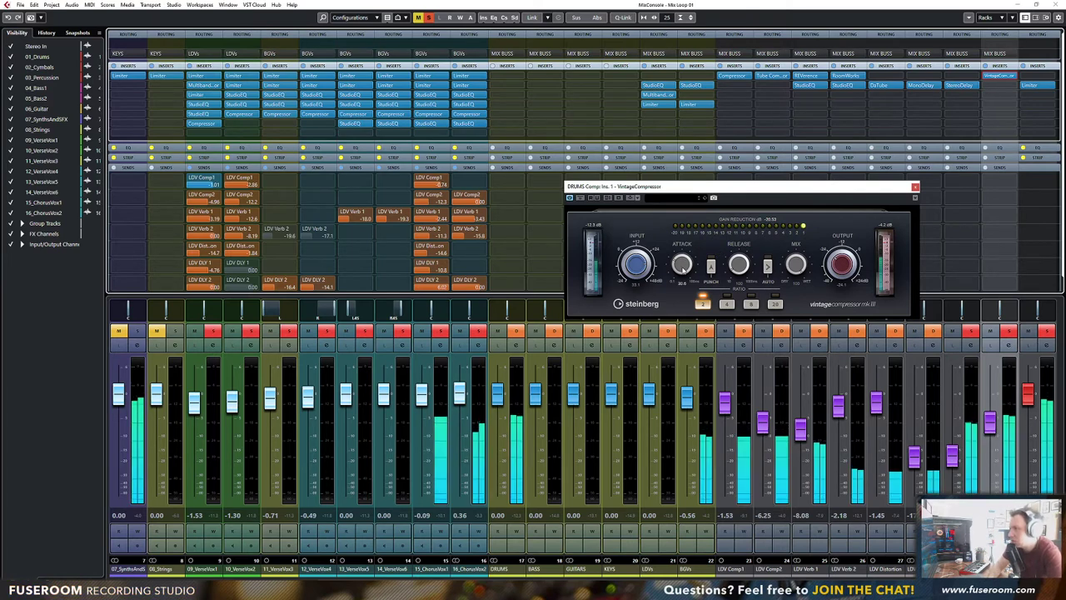
{"action": "left_click", "coordinate": [768, 267]}
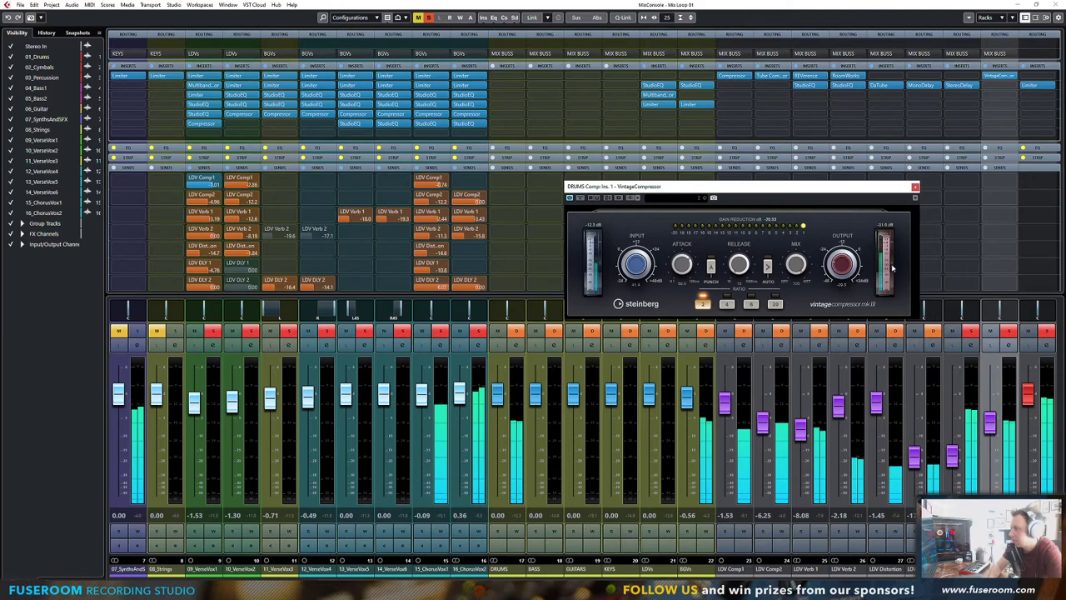
{"action": "left_click_drag", "start_coordinate": [991, 425], "coordinate": [990, 487]}
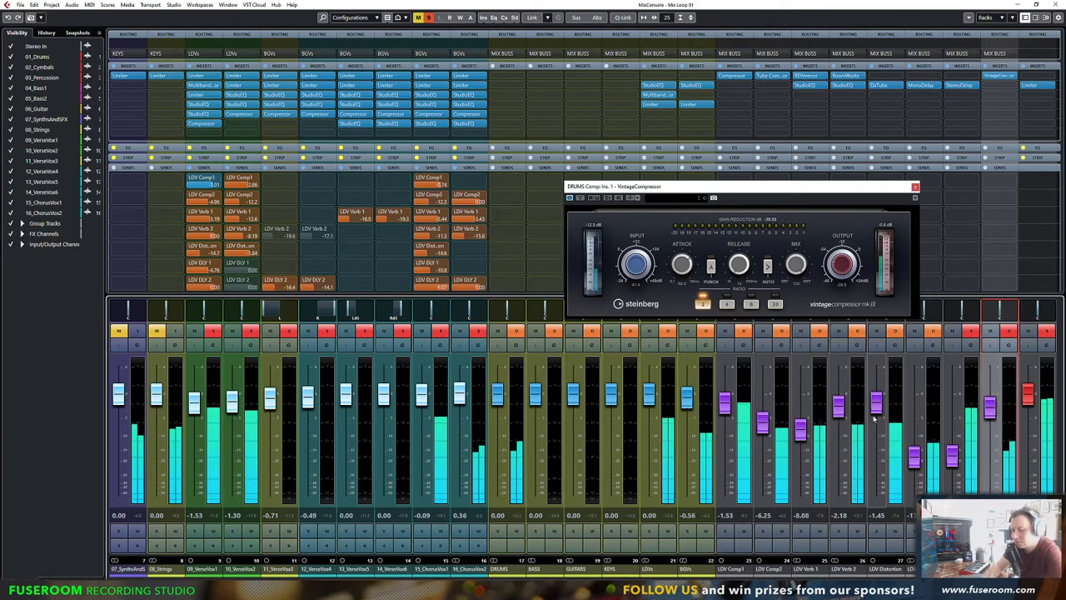
Insert the Frequency EQ in the second insert slot of the 01_Drums channel
{"action": "left_click_drag", "start_coordinate": [603, 579], "coordinate": [243, 555]}
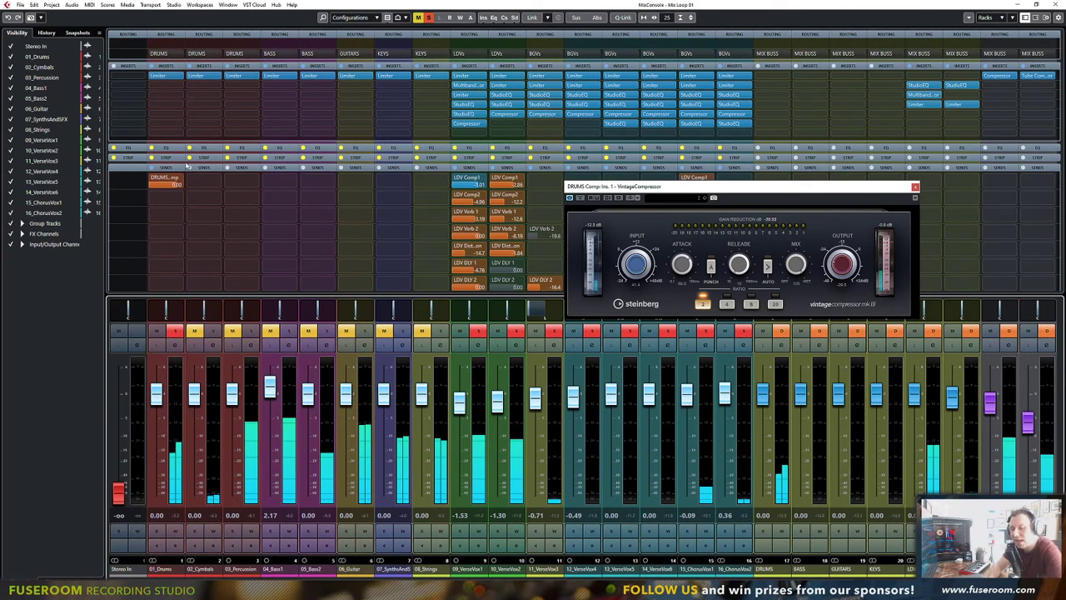
{"action": "left_click", "coordinate": [179, 87]}
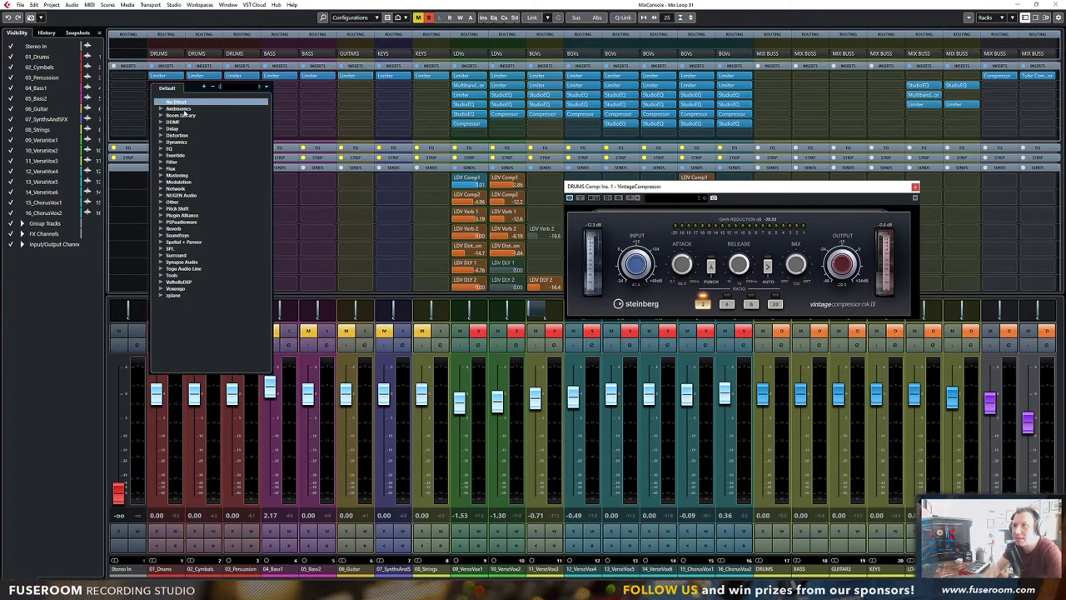
{"action": "left_click", "coordinate": [162, 149]}
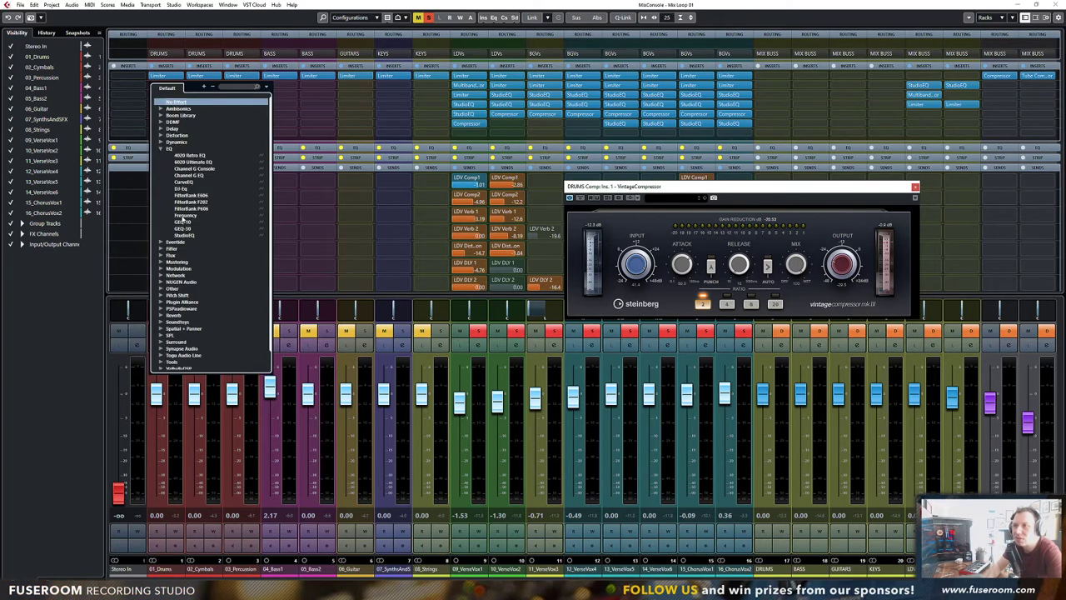
{"action": "left_click", "coordinate": [185, 216]}
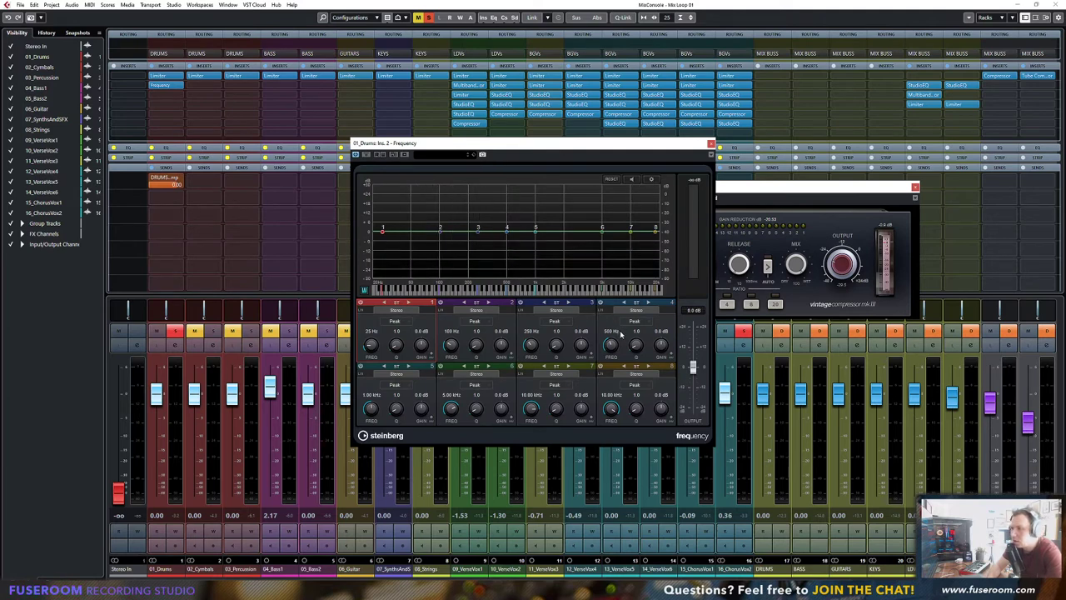
Replace the Frequency insert on 01_Drums with StudioEQ and shape its band 4 shelf to a 4.0 dB boost at 6.62 kHz
{"action": "left_click", "coordinate": [181, 86]}
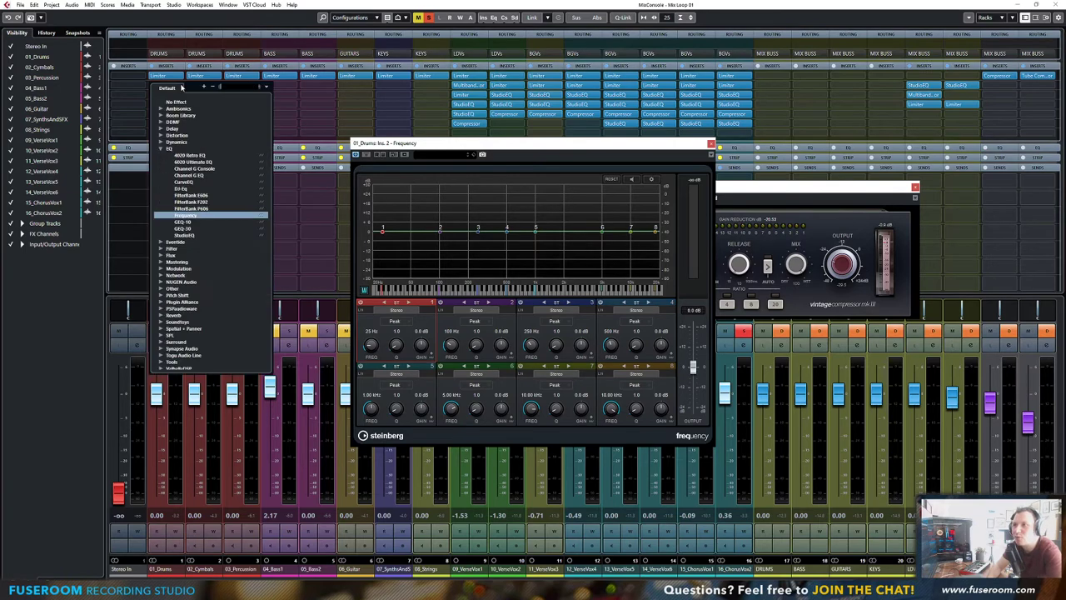
{"action": "left_click", "coordinate": [185, 235]}
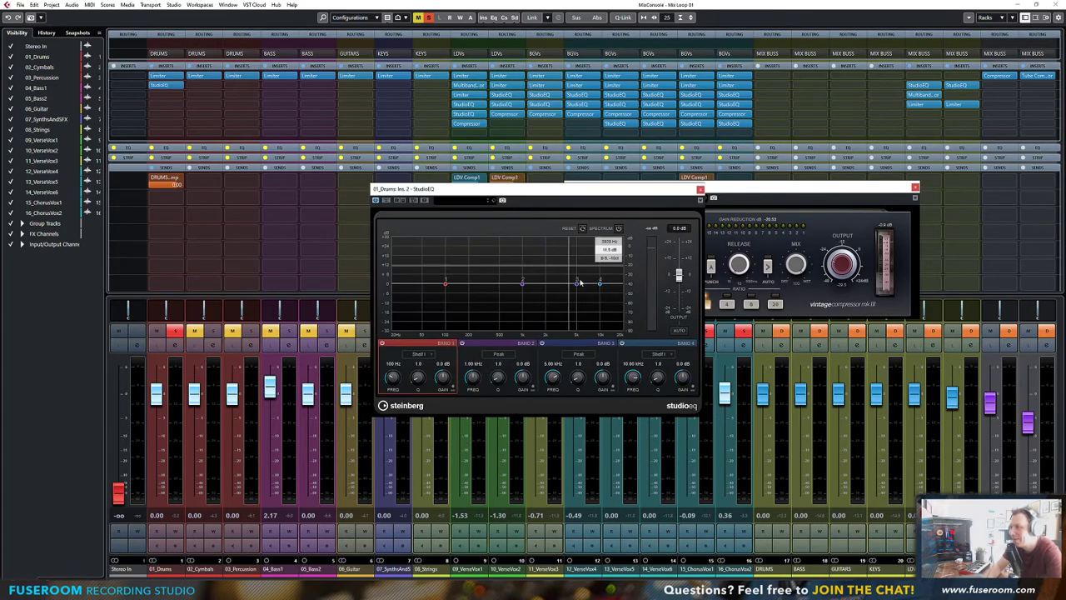
{"action": "mouse_move", "coordinate": [600, 283]}
{"action": "left_mouse_down"}
{"action": "mouse_move", "coordinate": [606, 264]}
{"action": "mouse_move", "coordinate": [588, 254]}
{"action": "mouse_move", "coordinate": [555, 265]}
{"action": "mouse_move", "coordinate": [586, 281]}
{"action": "left_mouse_up"}
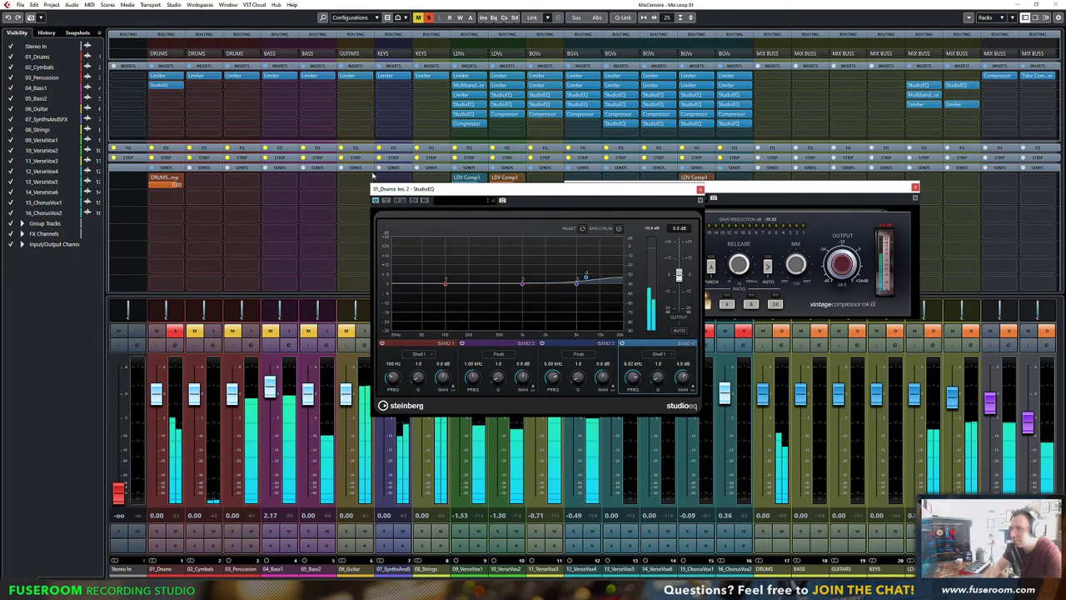
Extend the project's cycle range to bars 57–69 and play from near its start
{"action": "key", "text": "F3"}
{"action": "left_click_drag", "start_coordinate": [456, 53], "coordinate": [561, 53]}
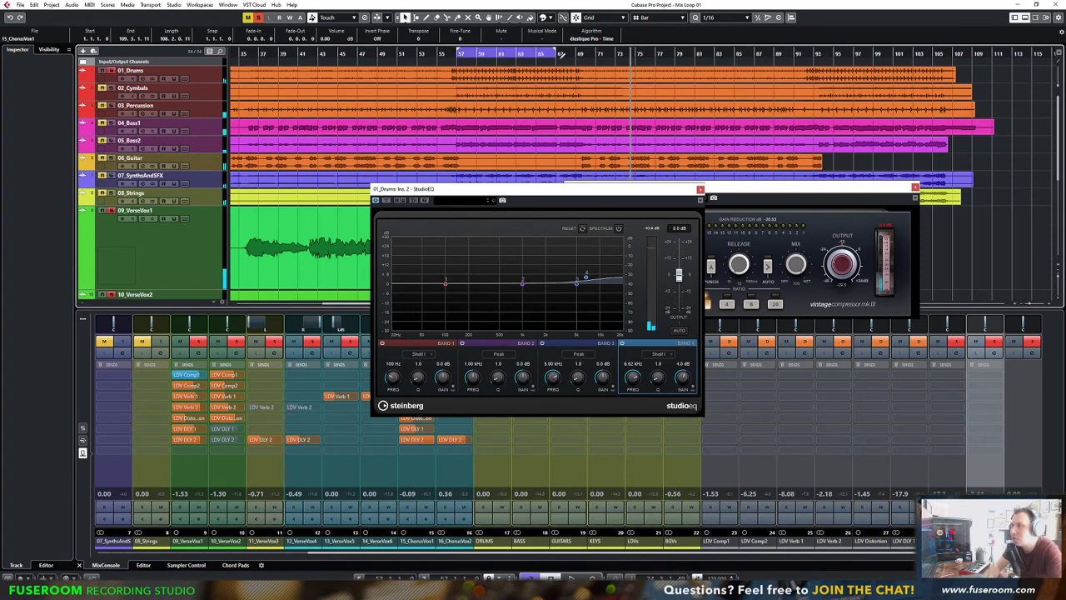
{"action": "left_click", "coordinate": [465, 59]}
{"action": "key", "text": "space"}
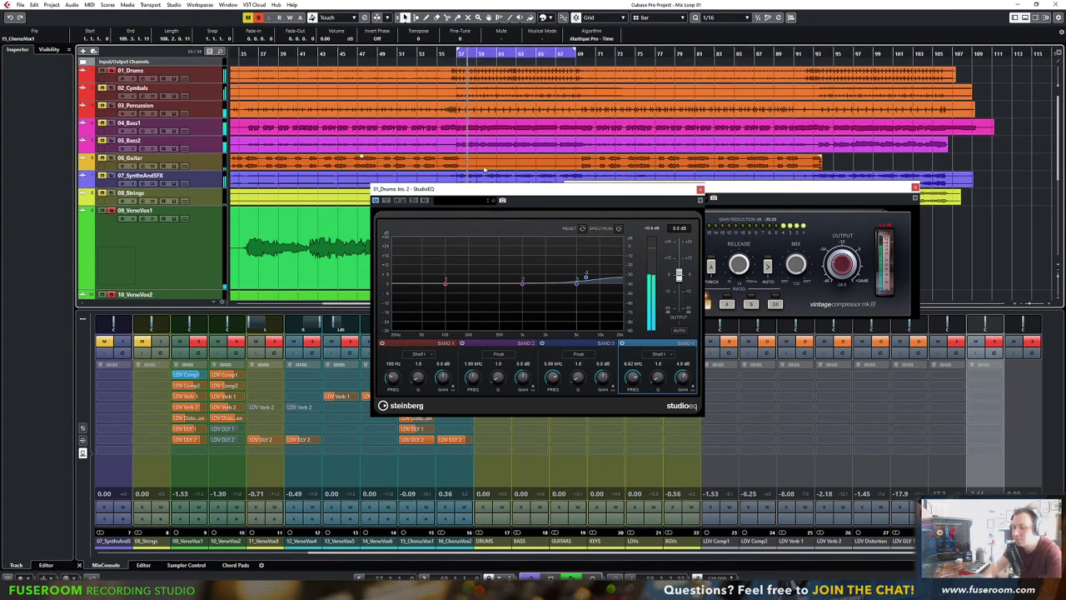
Shape the 01_Drums StudioEQ with a slight cut near 480 Hz and gentle boosts near 2.8 kHz and 8 kHz, and close it
{"action": "left_click_drag", "start_coordinate": [586, 276], "coordinate": [500, 290]}
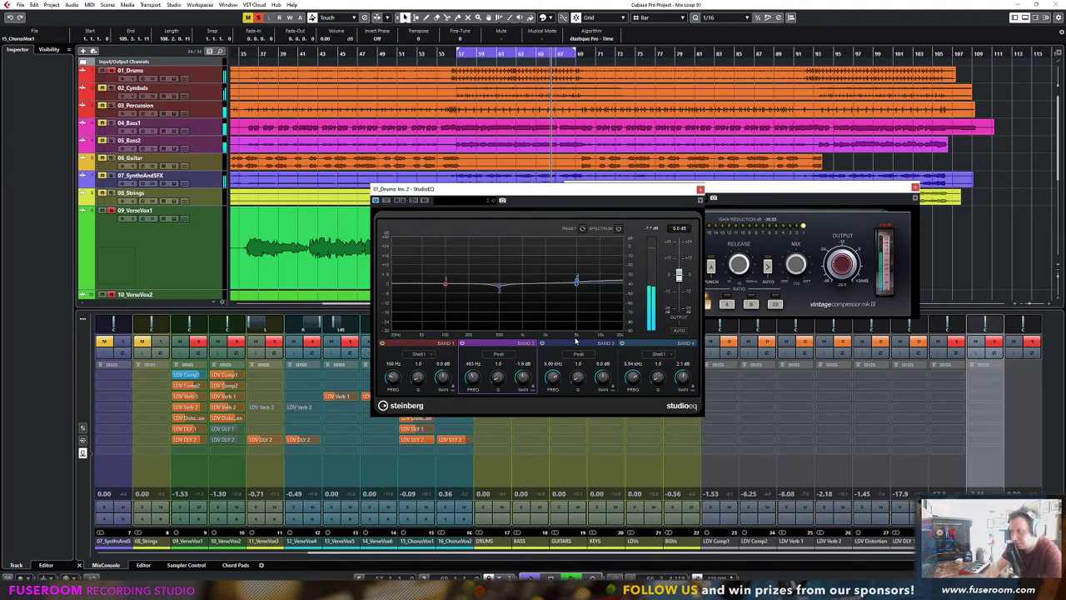
{"action": "mouse_move", "coordinate": [576, 280]}
{"action": "left_mouse_down"}
{"action": "mouse_move", "coordinate": [547, 278]}
{"action": "mouse_move", "coordinate": [556, 283]}
{"action": "left_mouse_up"}
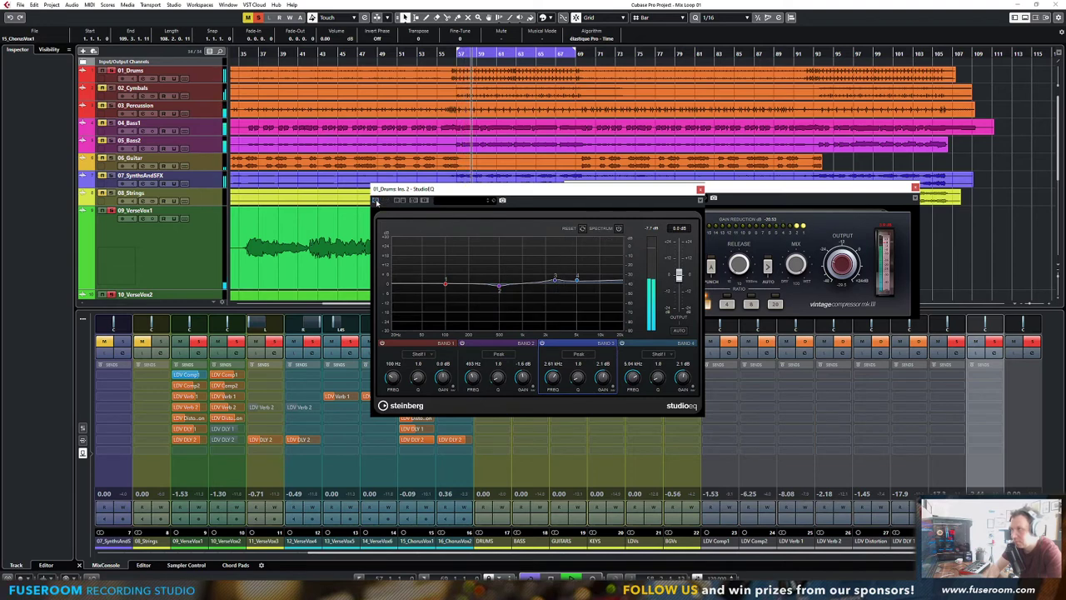
{"action": "mouse_move", "coordinate": [577, 280]}
{"action": "left_mouse_down"}
{"action": "mouse_move", "coordinate": [606, 283]}
{"action": "mouse_move", "coordinate": [559, 283]}
{"action": "left_mouse_up"}
{"action": "key", "text": "space"}
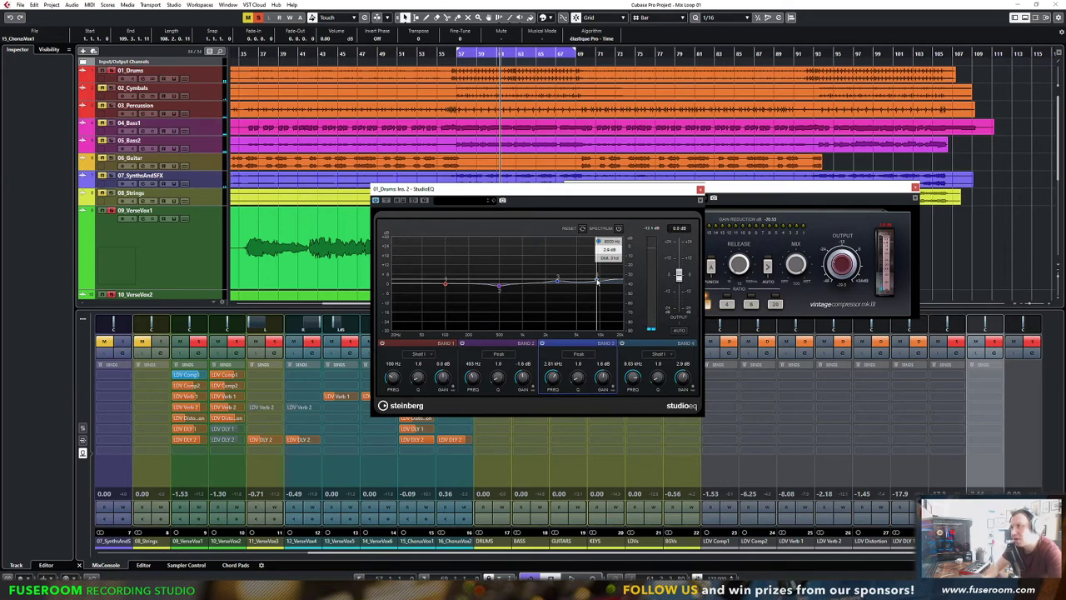
{"action": "left_click", "coordinate": [700, 189]}
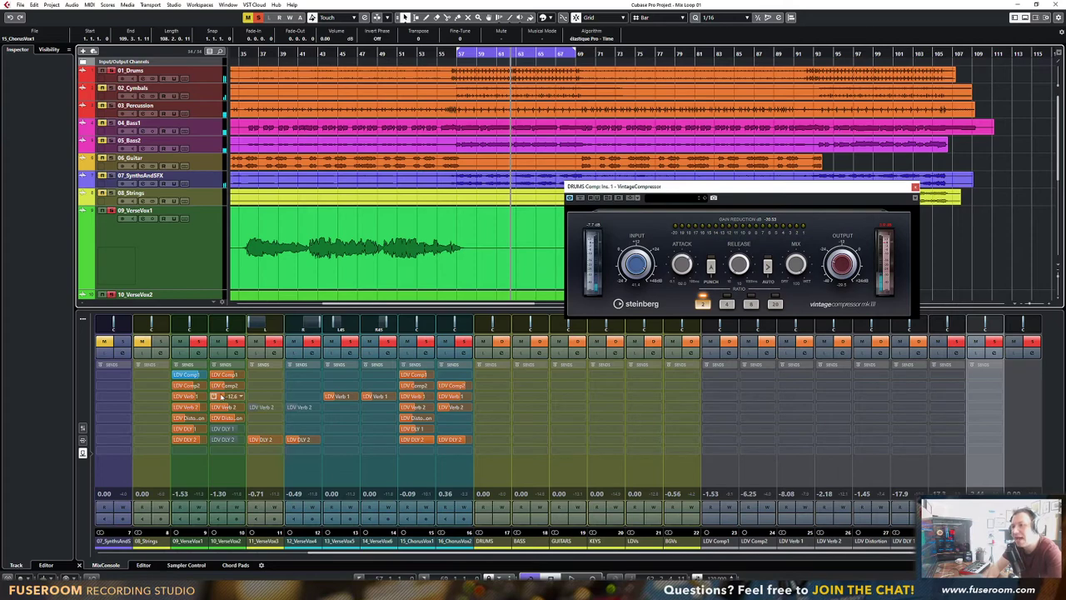
Select the 01_Drums channel and replace its StudioEQ insert with MultibandCompressor
{"action": "left_click", "coordinate": [271, 553]}
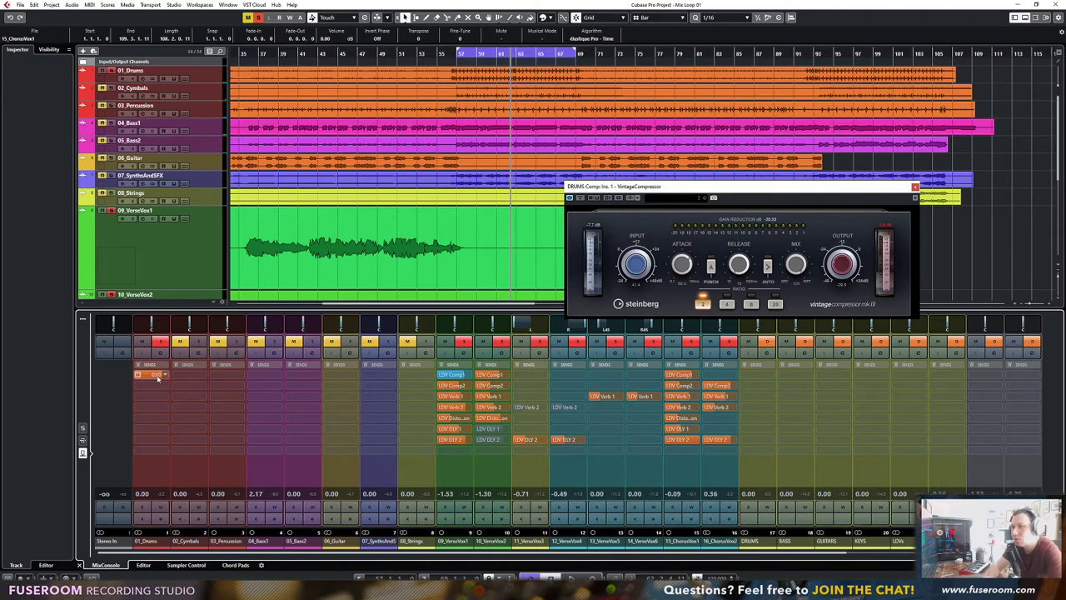
{"action": "left_click", "coordinate": [204, 75]}
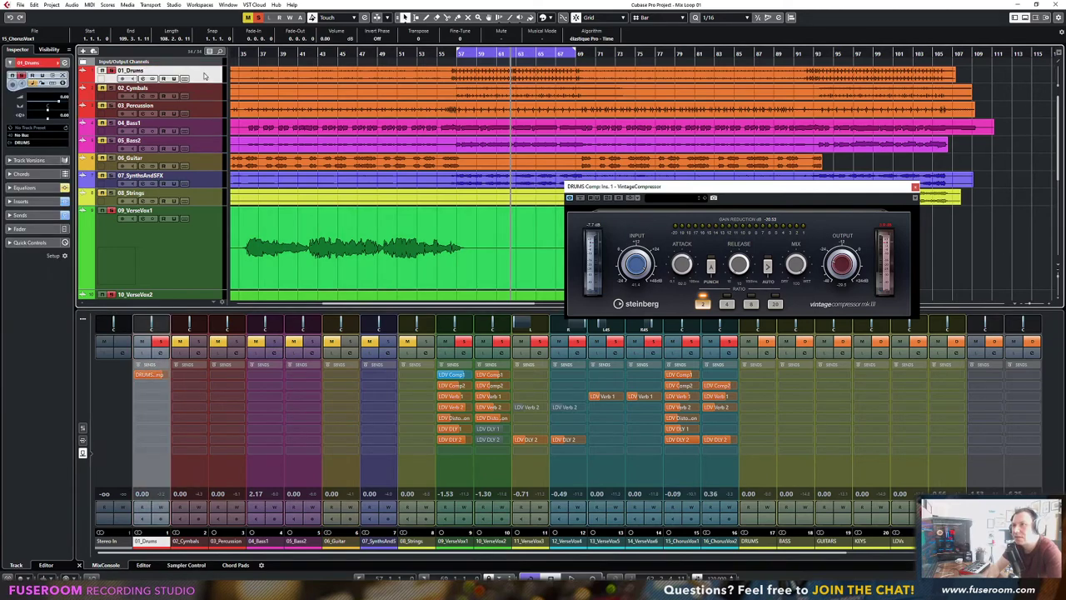
{"action": "key", "text": "F3"}
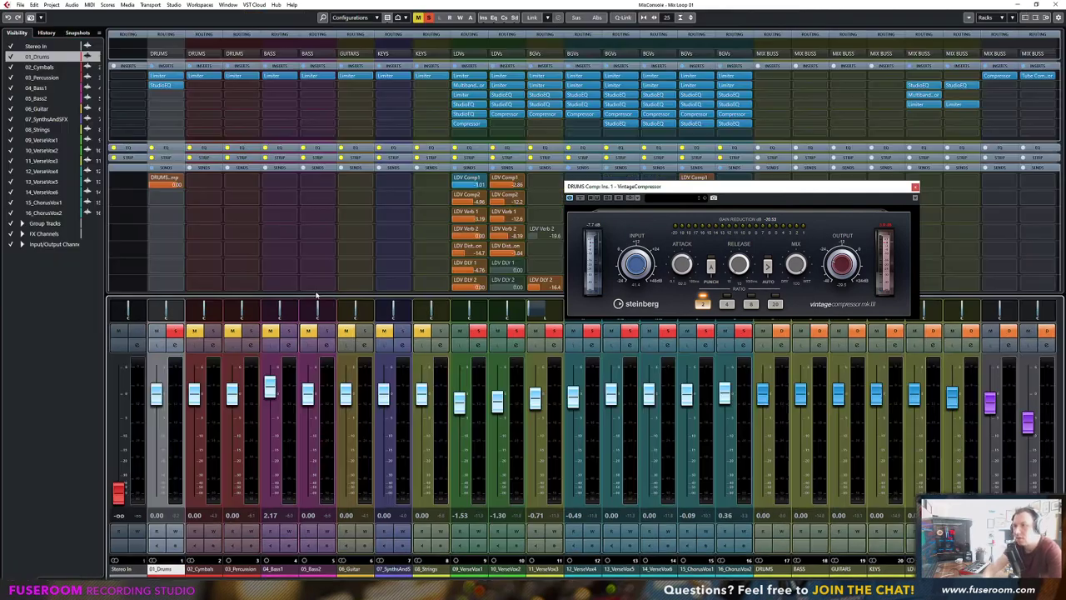
{"action": "left_click", "coordinate": [177, 85]}
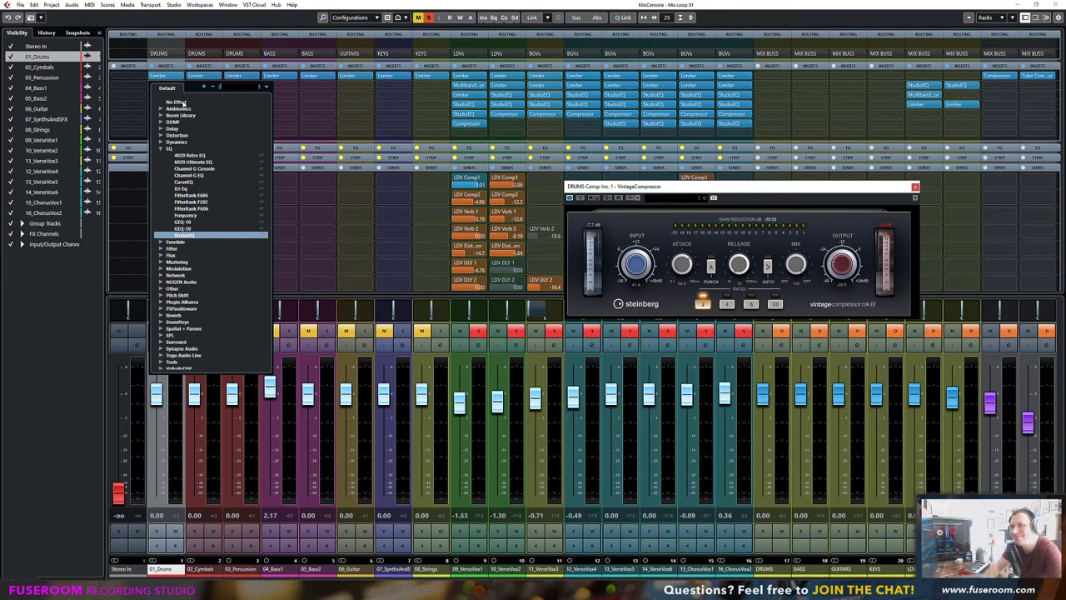
{"action": "left_click", "coordinate": [162, 148]}
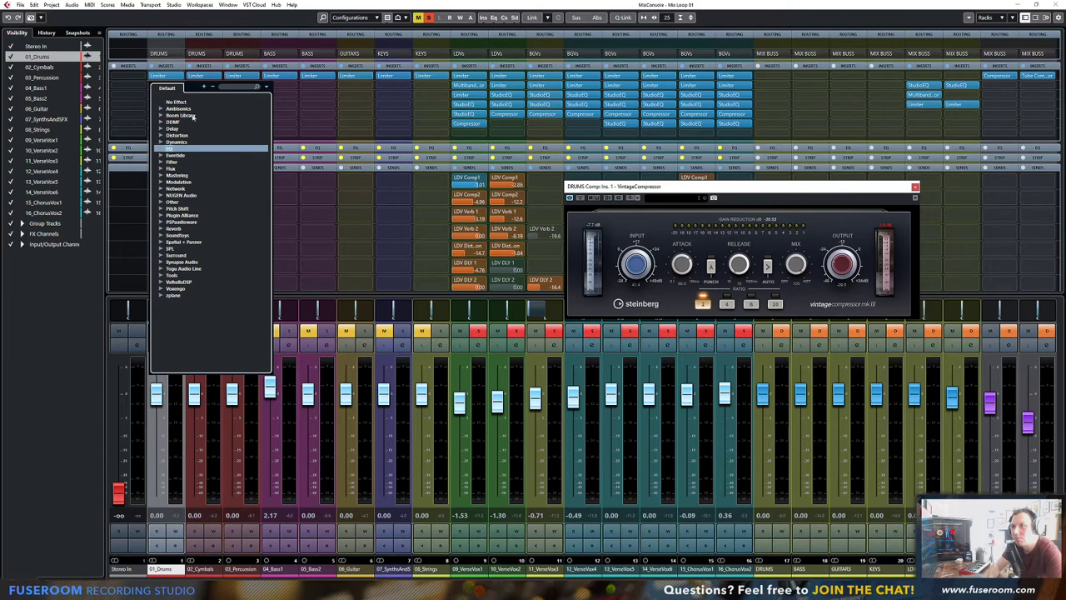
{"action": "left_click", "coordinate": [162, 142]}
{"action": "left_click", "coordinate": [232, 86]}
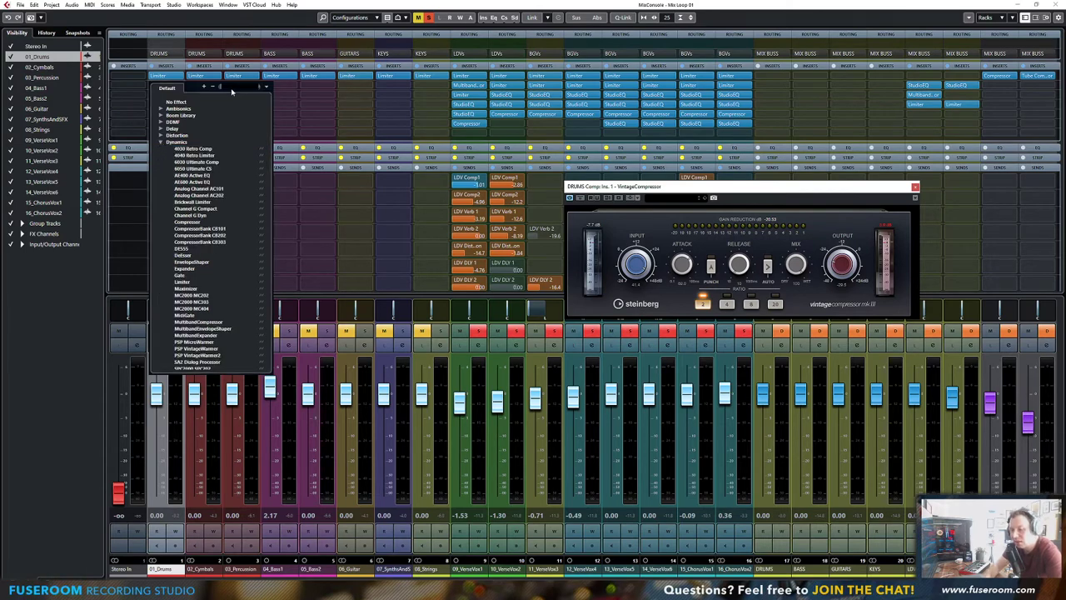
{"action": "type", "text": "mu"}
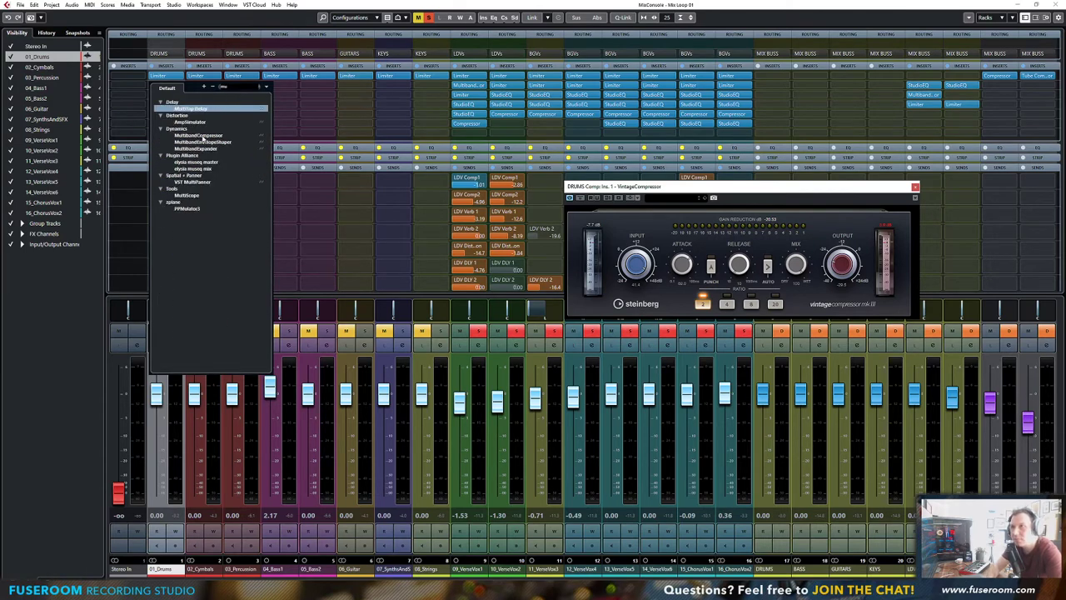
{"action": "left_click", "coordinate": [200, 135]}
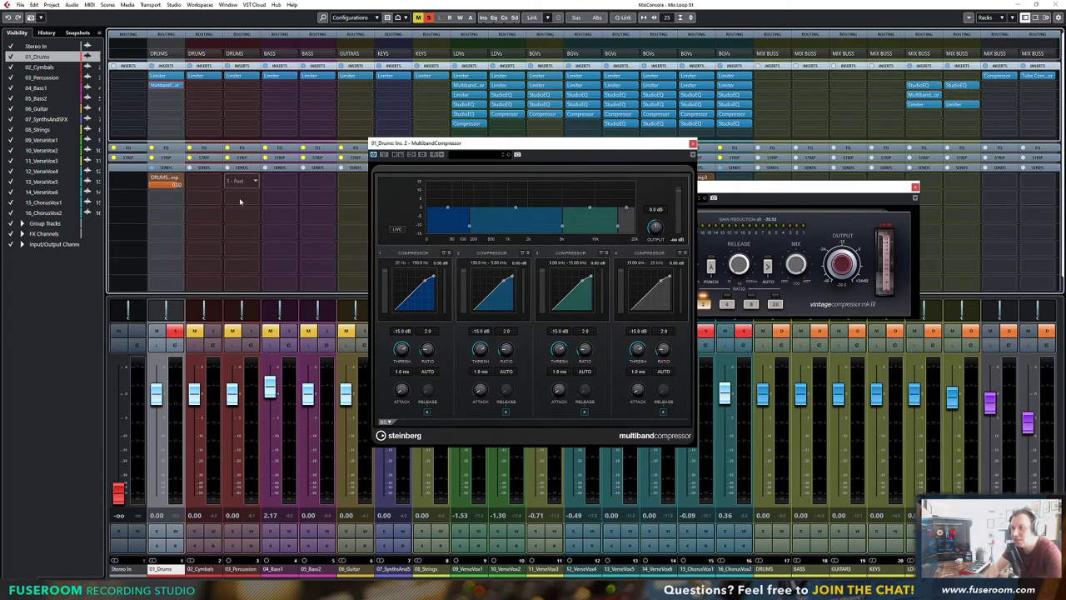
Expand the MultibandCompressor's side-chain section, solo only 01_Drums during playback, and activate band 2's side-chain filter
{"action": "left_click", "coordinate": [387, 422]}
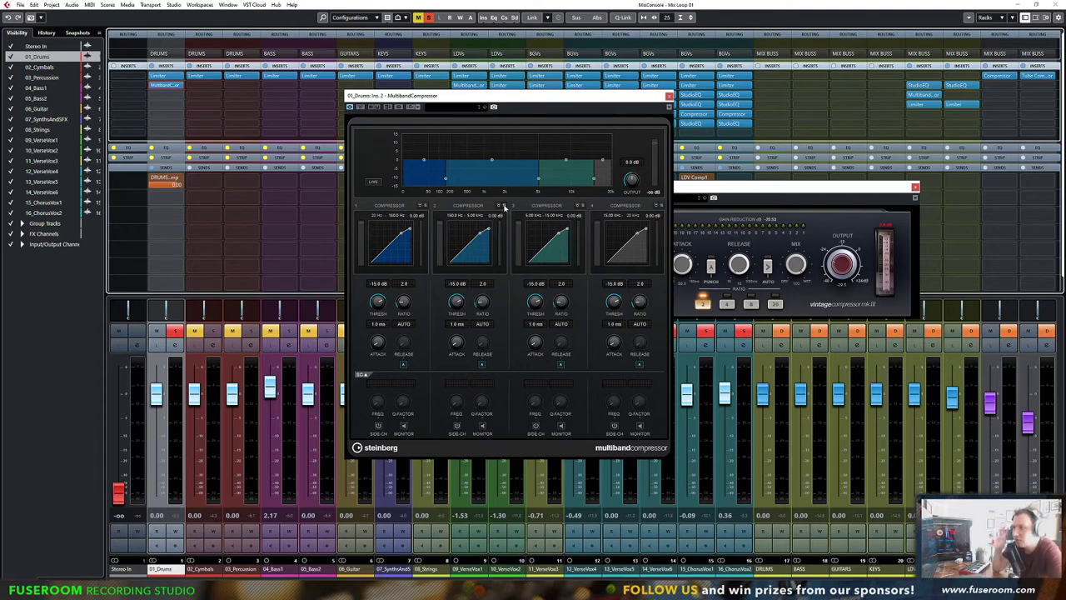
{"action": "key", "text": "space"}
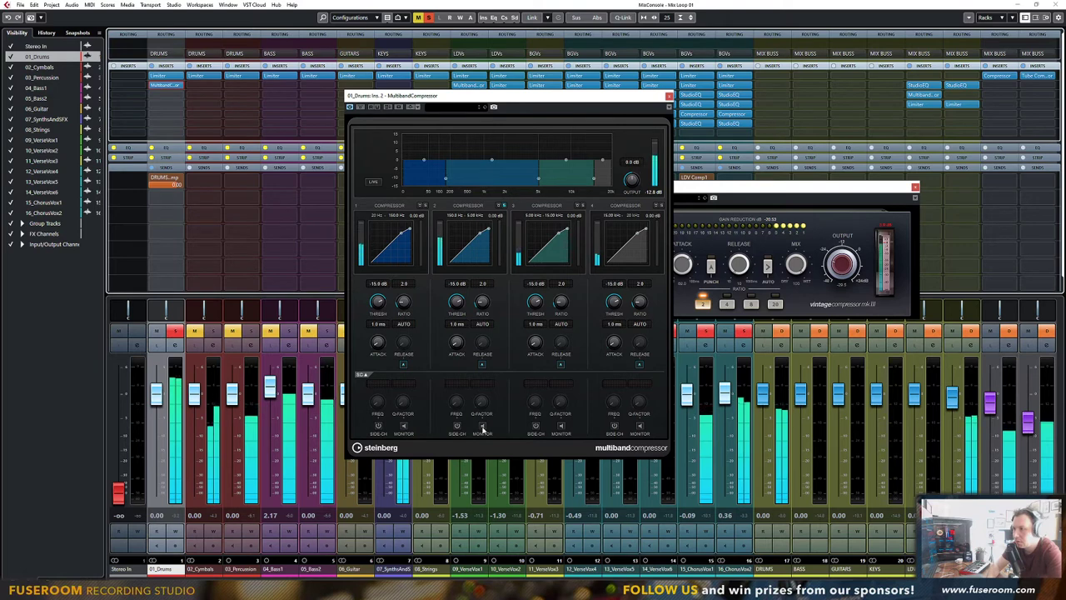
{"action": "left_click", "coordinate": [176, 331]}
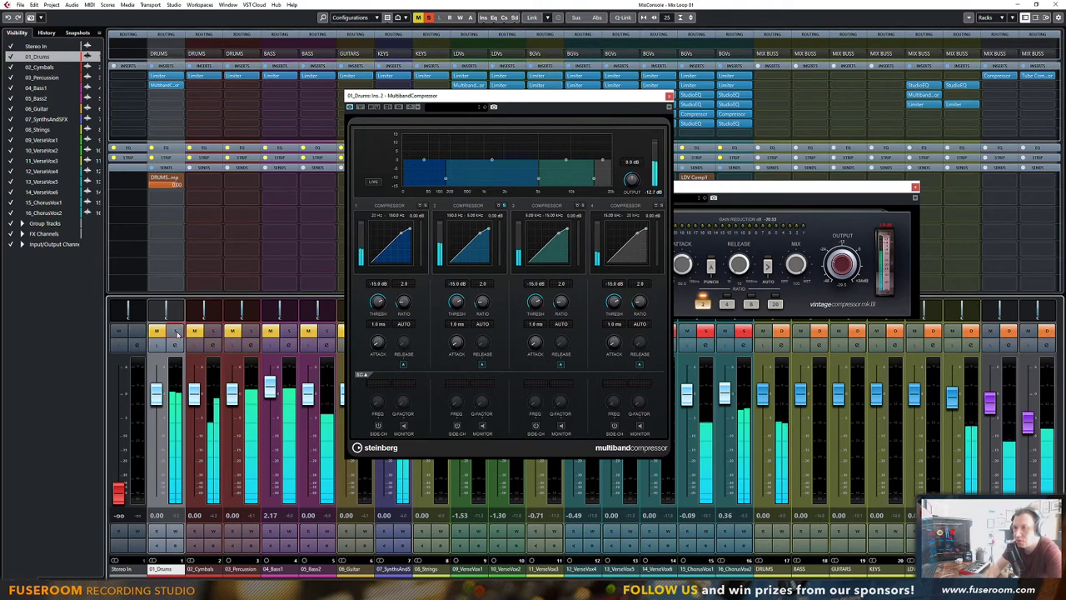
{"action": "left_click", "coordinate": [175, 332]}
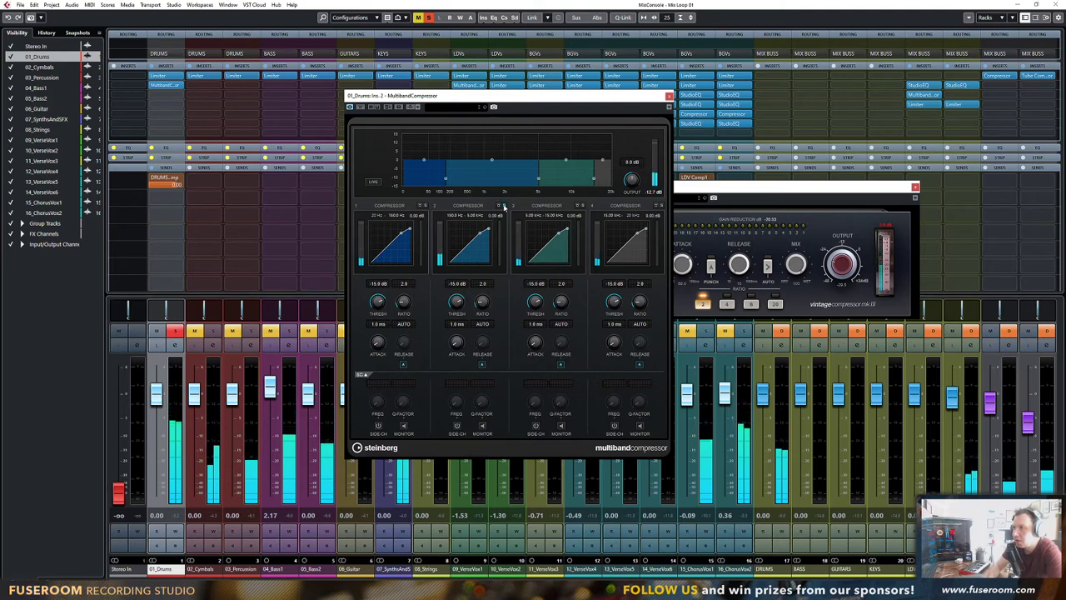
{"action": "left_click", "coordinate": [458, 427]}
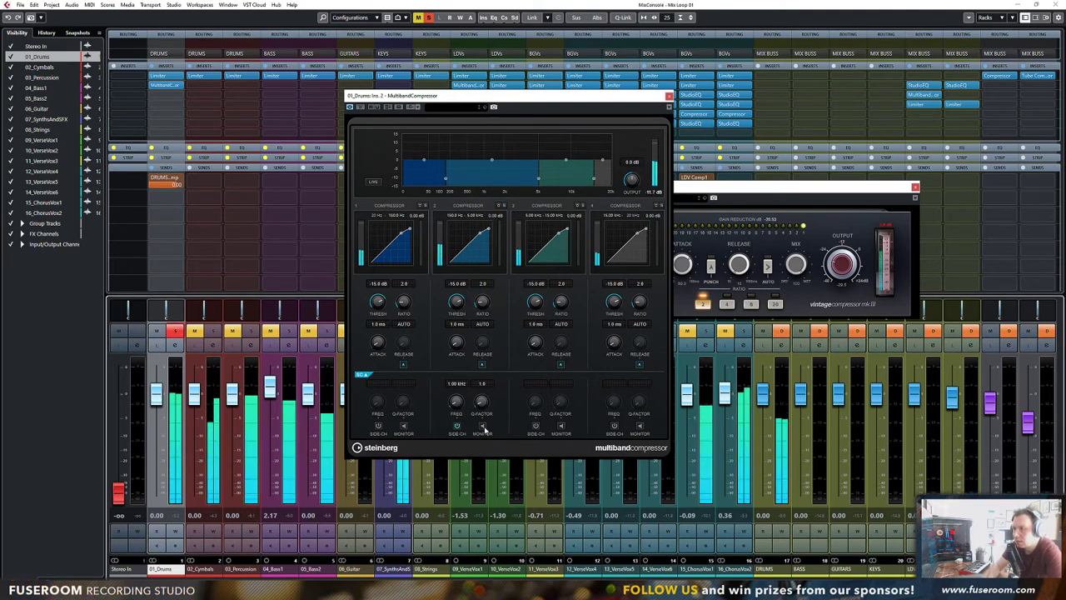
Set the crossover between bands 1 and 2 to about 249 Hz and sweep band 2's side-chain filter frequency up to 2.99 kHz
{"action": "left_click_drag", "start_coordinate": [445, 180], "coordinate": [454, 178]}
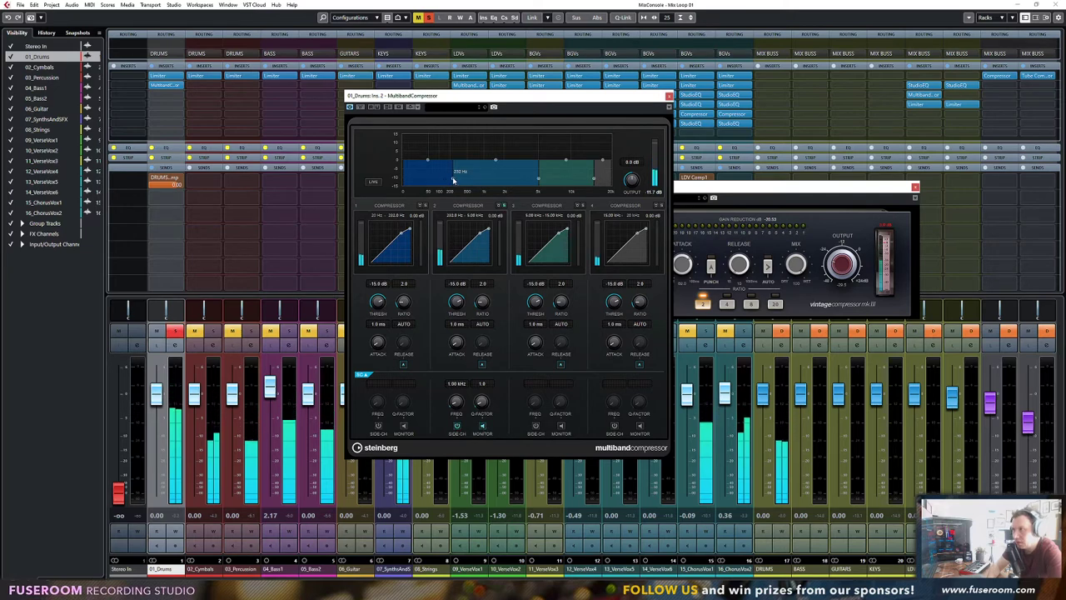
{"action": "left_click_drag", "start_coordinate": [456, 404], "coordinate": [455, 416]}
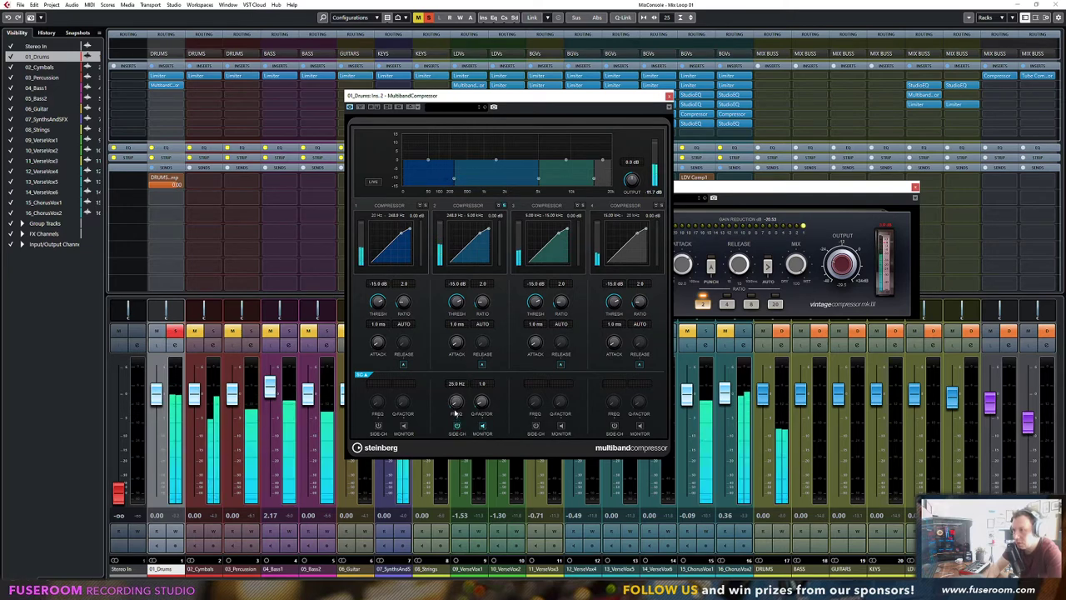
{"action": "left_click_drag", "start_coordinate": [457, 341], "coordinate": [459, 402]}
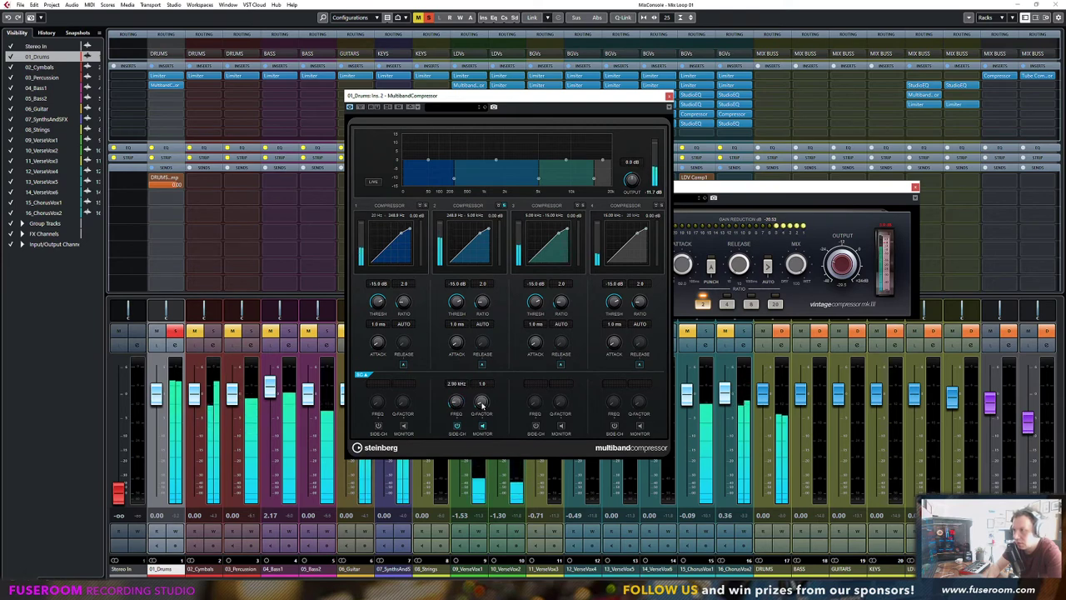
{"action": "left_click", "coordinate": [457, 426]}
{"action": "left_click", "coordinate": [457, 426]}
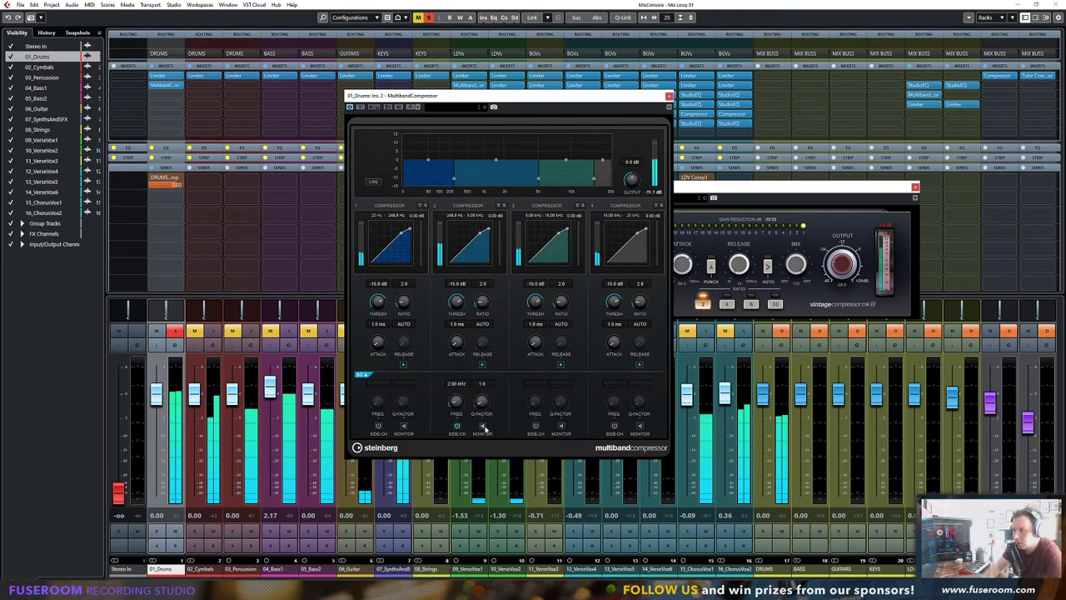
Set band 2's side-chain filter to 440 Hz with a Q-factor of 5.1 and stop playback
{"action": "left_click_drag", "start_coordinate": [456, 407], "coordinate": [457, 415]}
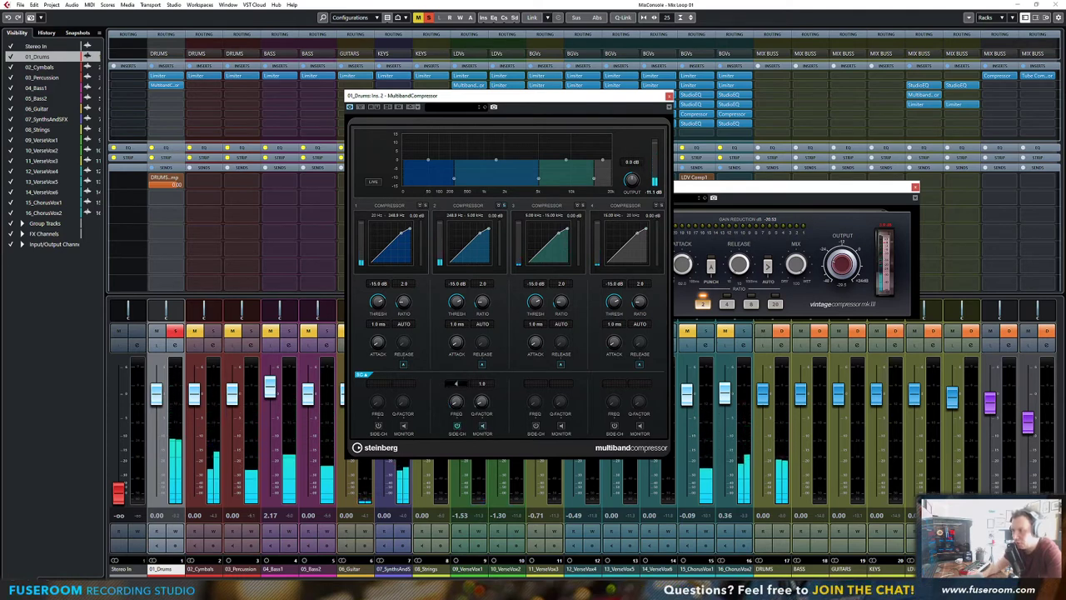
{"action": "left_click_drag", "start_coordinate": [481, 400], "coordinate": [486, 371]}
{"action": "key", "text": "space"}
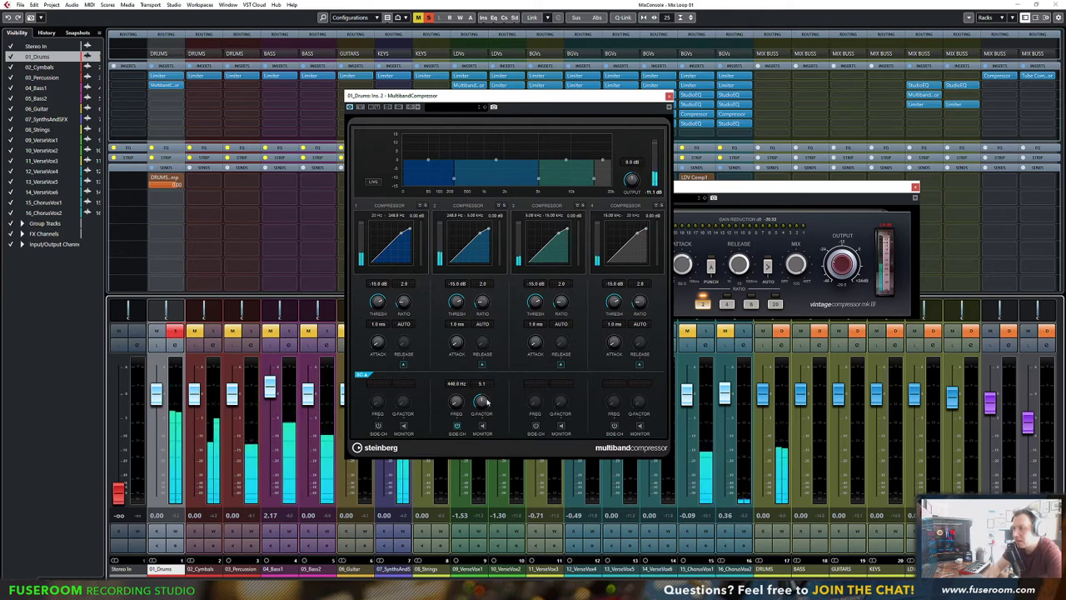
Activate the side-chain filters of bands 3 and 4 at 440 Hz, with a Q-factor of 5.0 on band 3
{"action": "left_click", "coordinate": [536, 426]}
{"action": "double_click", "coordinate": [536, 385]}
{"action": "type", "text": "4"}
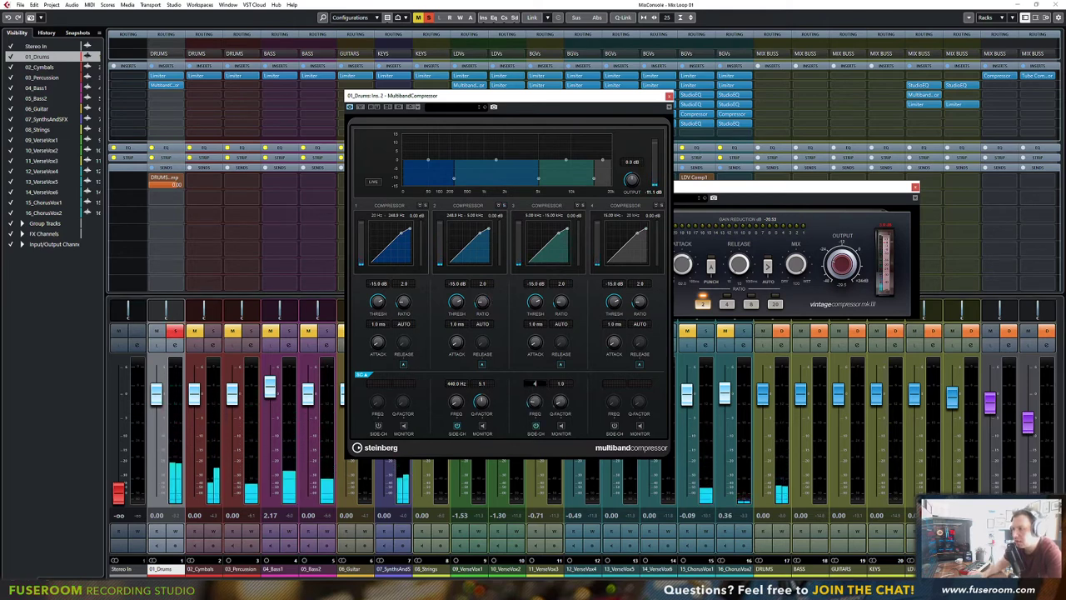
{"action": "type", "text": "40.0 Hz"}
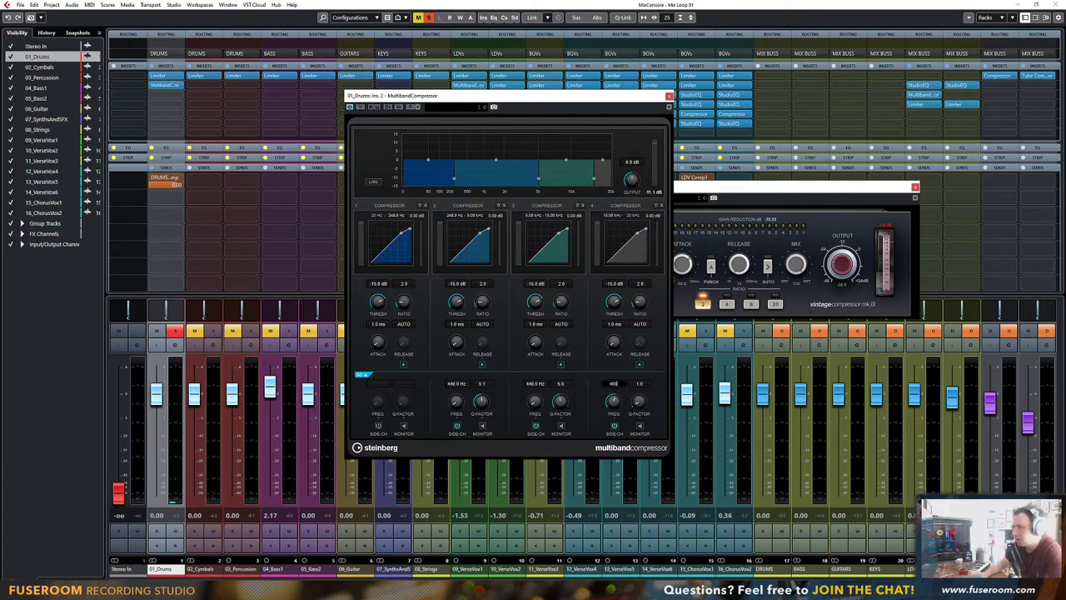
{"action": "type", "text": "440"}
{"action": "key", "text": "Return"}
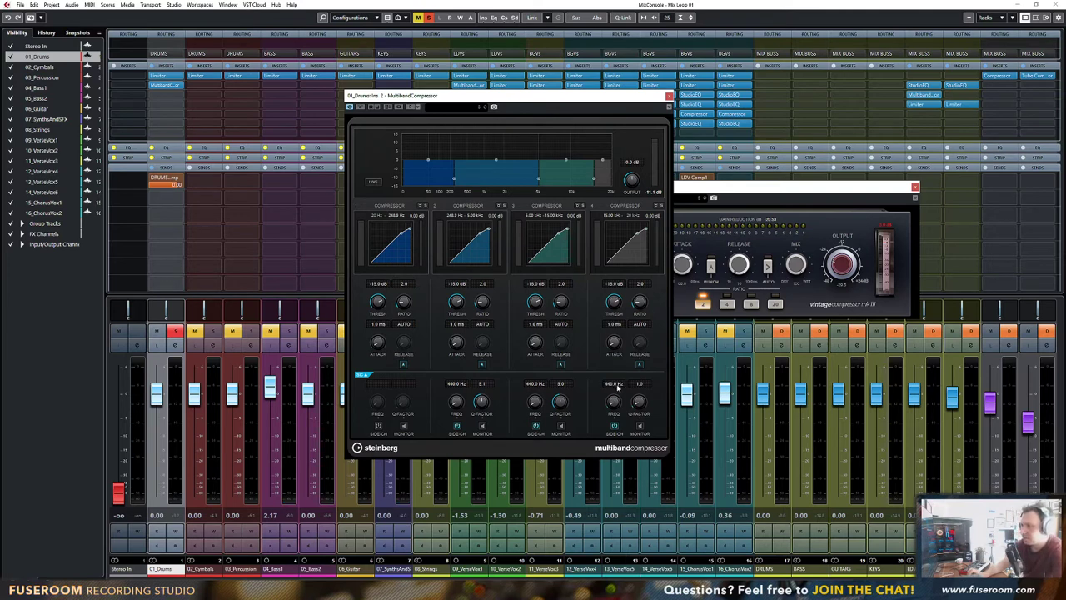
Monitor band 4's side-chain filter during playback with a Q-factor of 5.1, and lower its frequency to about 25 Hz
{"action": "key", "text": "space"}
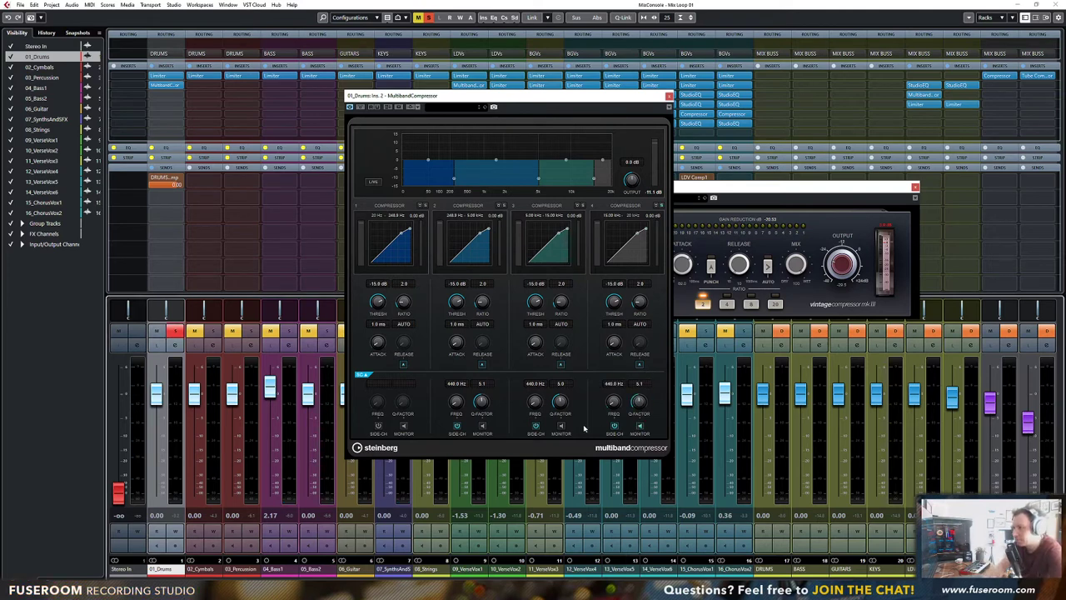
{"action": "left_click", "coordinate": [640, 427]}
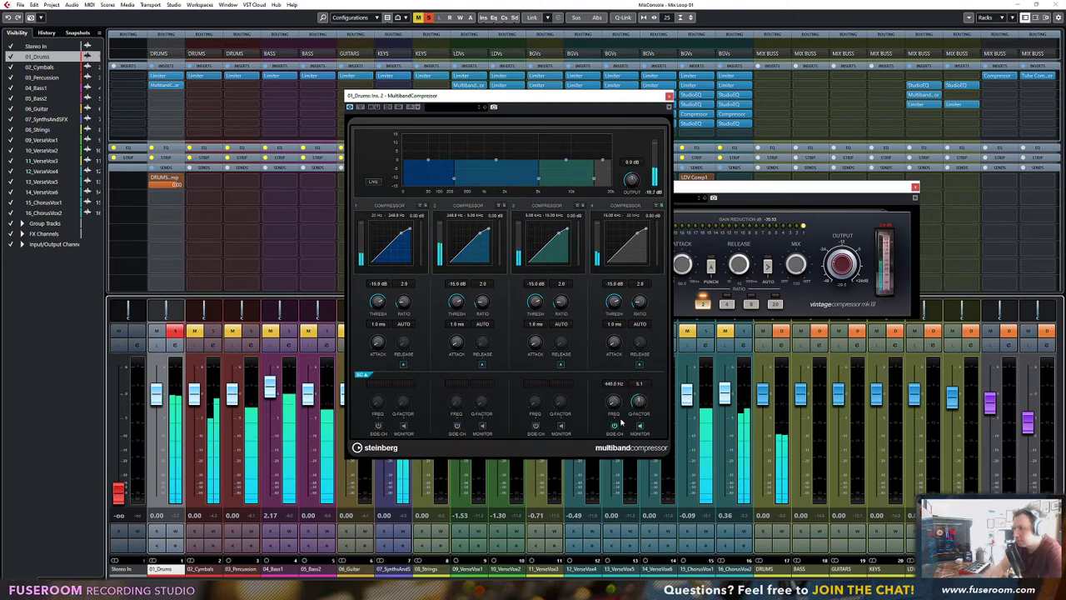
{"action": "left_click_drag", "start_coordinate": [613, 402], "coordinate": [616, 427]}
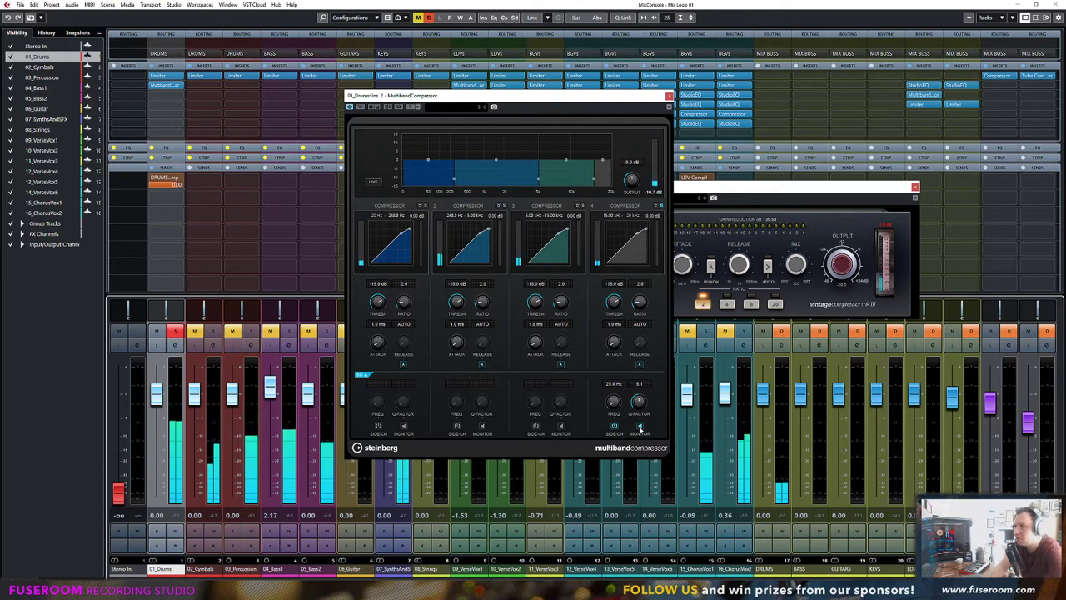
{"action": "left_click", "coordinate": [614, 386]}
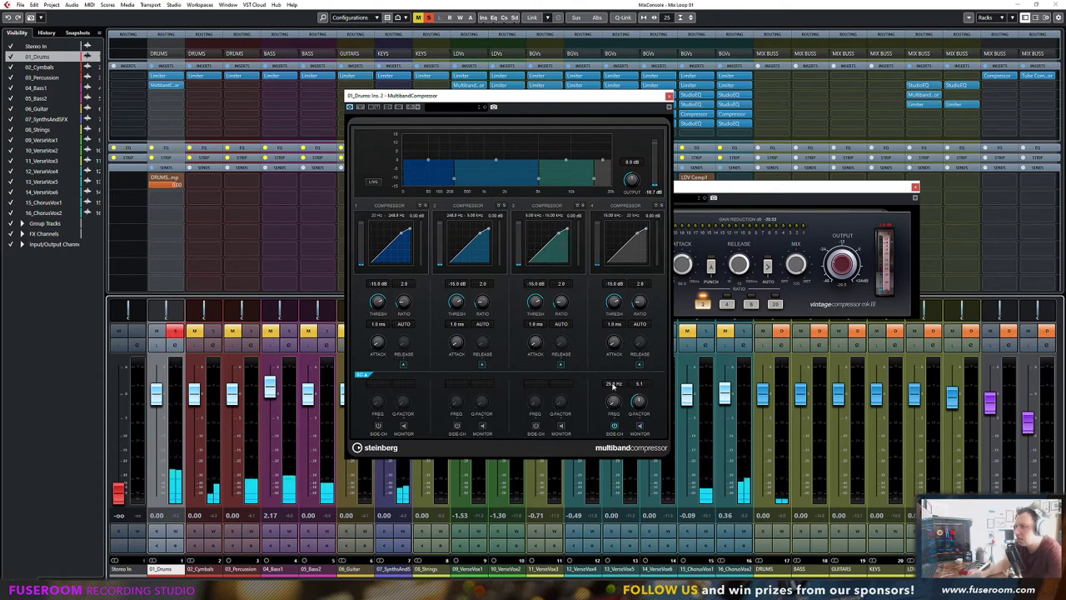
Set all four MultibandCompressor side-chain filters to 440 Hz, enabling bands 3, 2 and 1 with Q-factors of 5.0, 5.1 and 4.0
{"action": "type", "text": "440"}
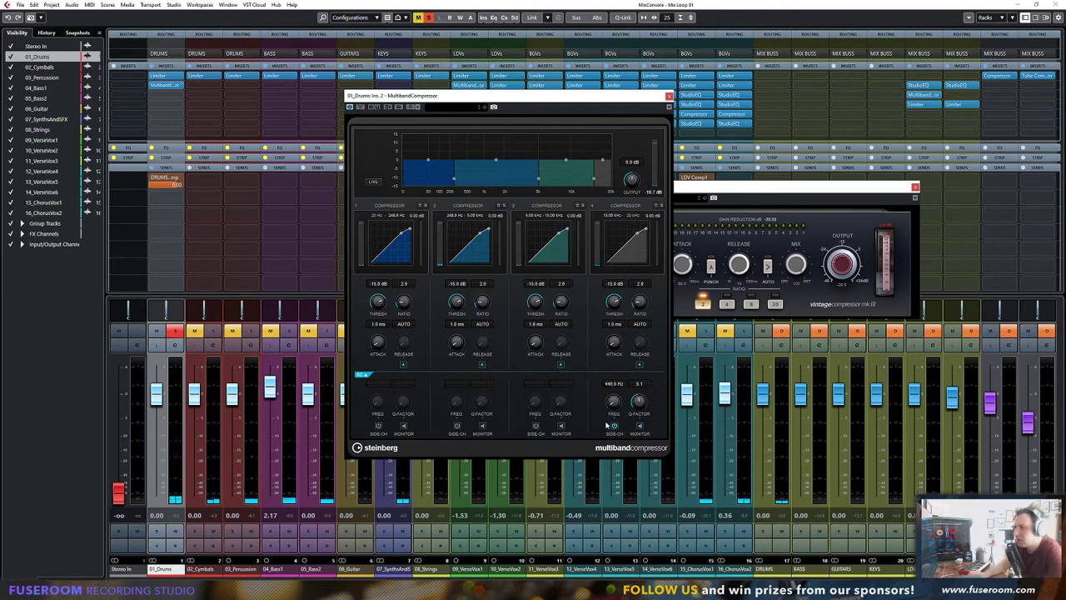
{"action": "left_click", "coordinate": [535, 425]}
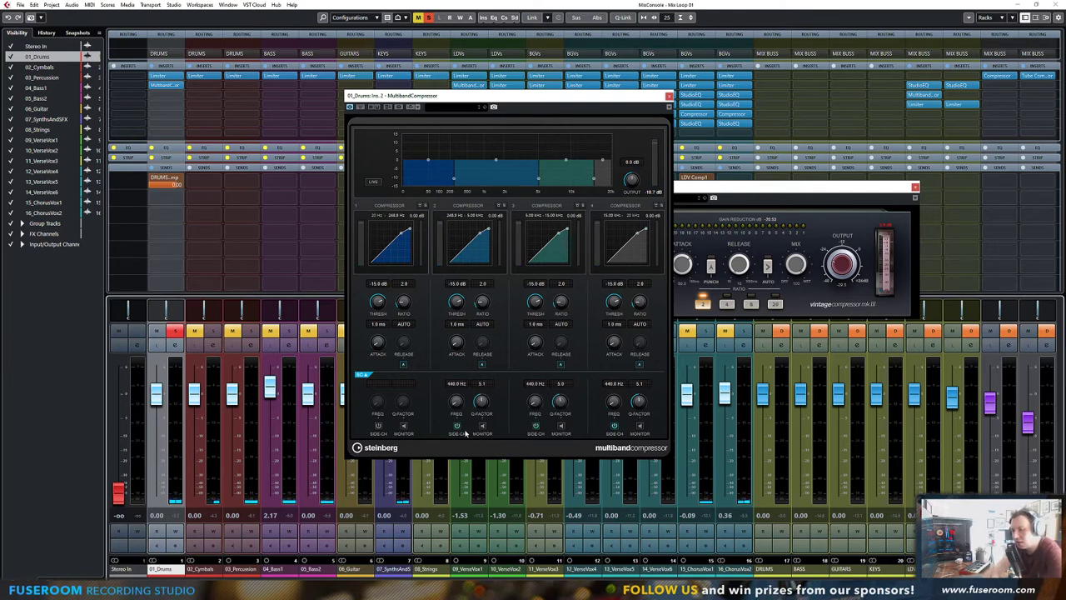
{"action": "left_click", "coordinate": [377, 384]}
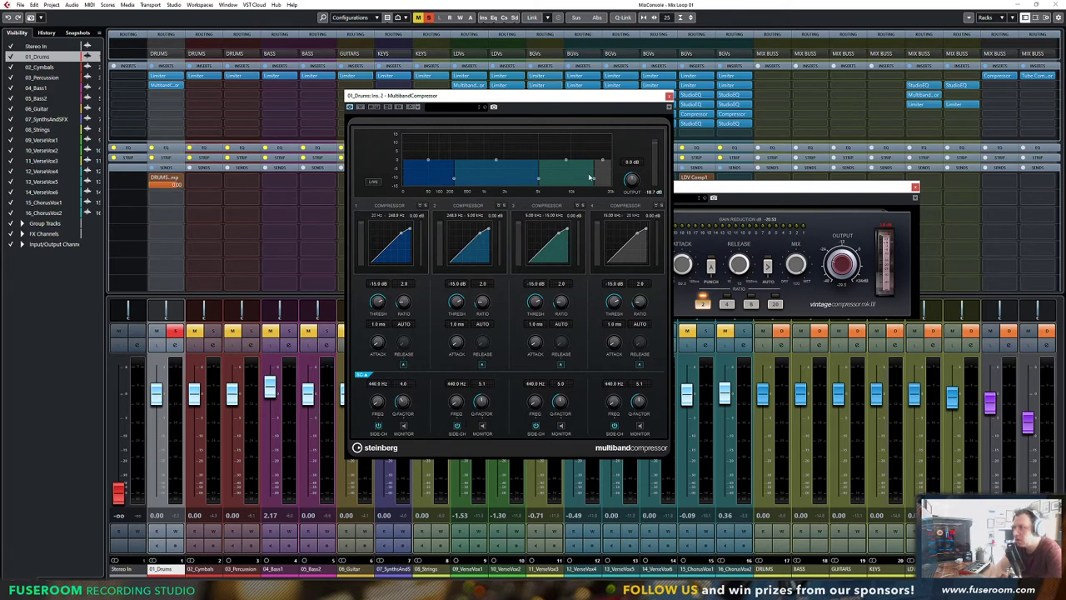
During playback, set band 3's threshold to -41.7 dB and attack to 0.1 ms, raise its output gain, and bypass the MultibandCompressor
{"action": "key", "text": "space"}
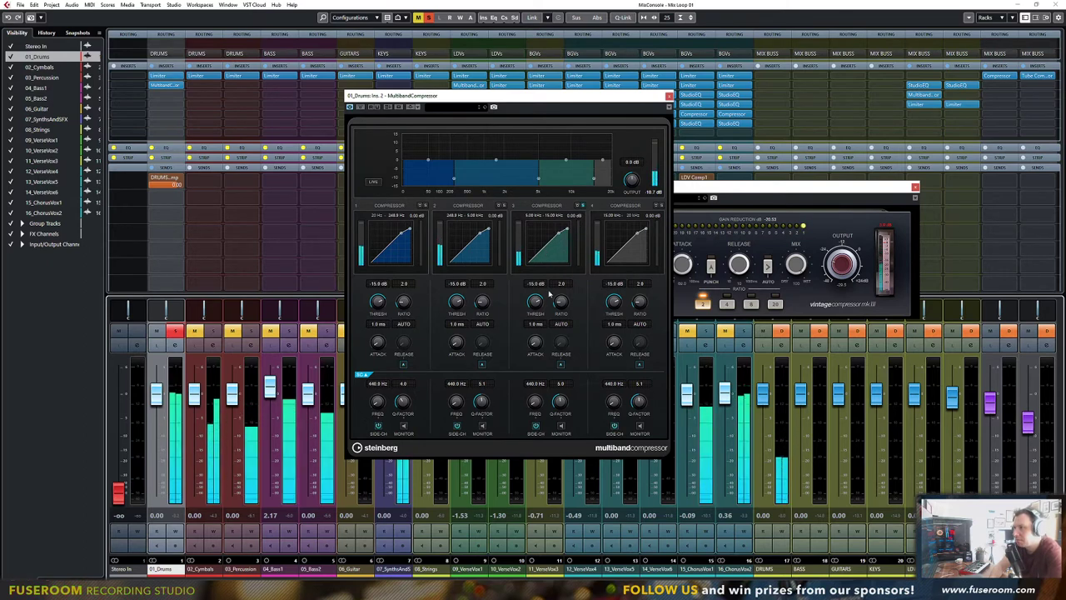
{"action": "left_click_drag", "start_coordinate": [535, 301], "coordinate": [537, 347]}
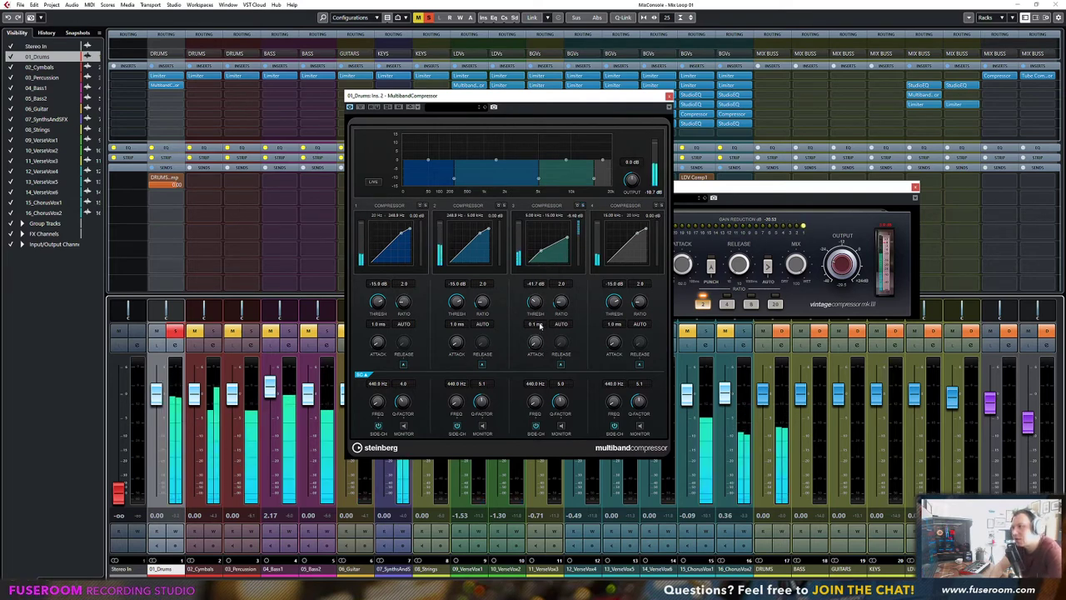
{"action": "left_click_drag", "start_coordinate": [567, 162], "coordinate": [566, 149]}
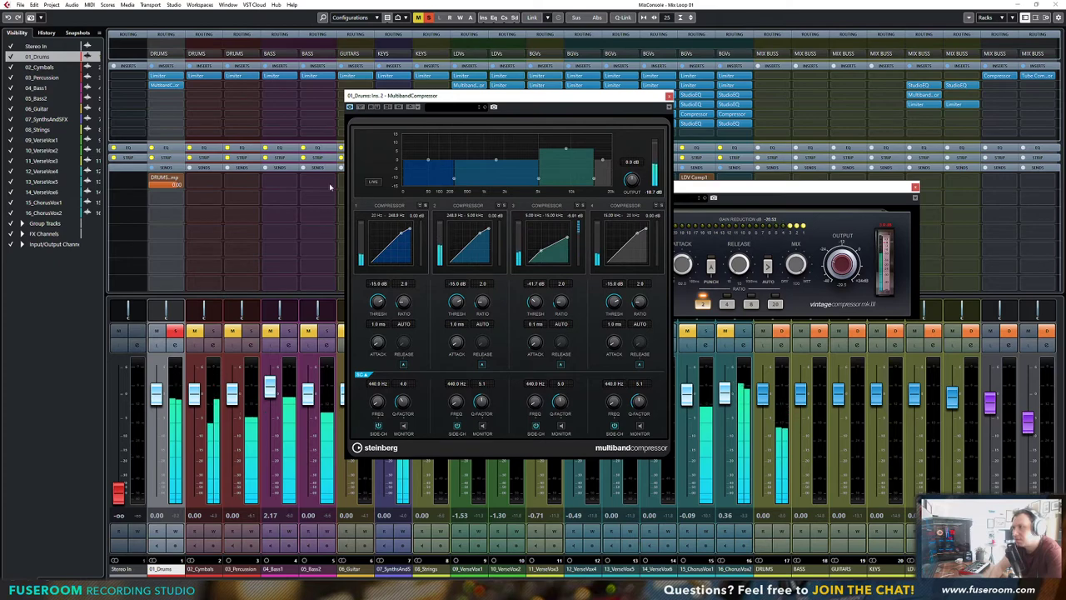
{"action": "left_click", "coordinate": [154, 86]}
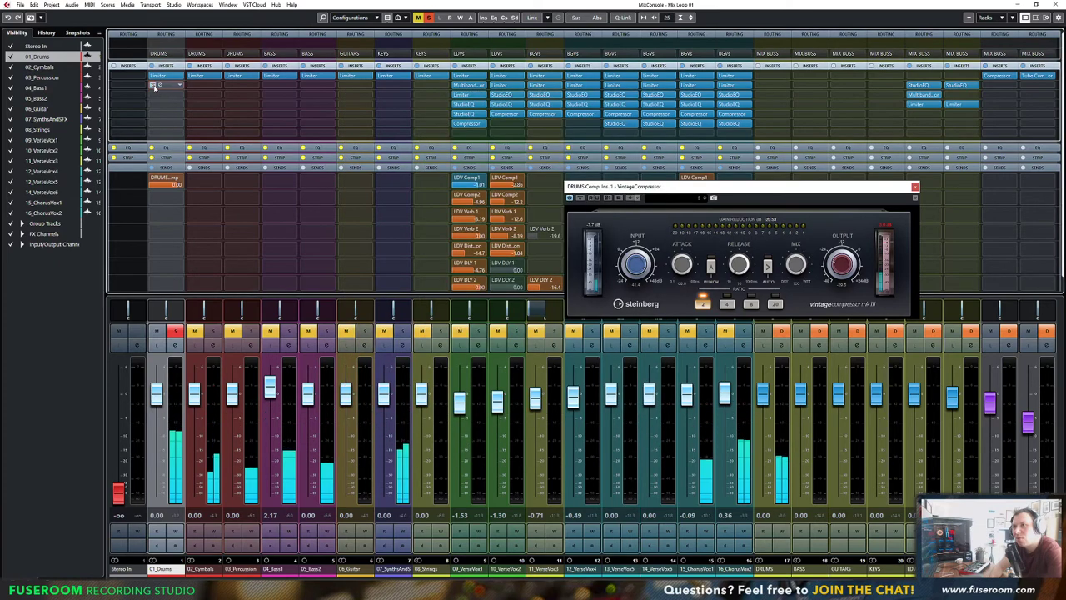
Insert a MultibandExpander after the compressor on the 01_Drums channel and enable its band 3 side-chain filter at 440 Hz
{"action": "left_click", "coordinate": [160, 86]}
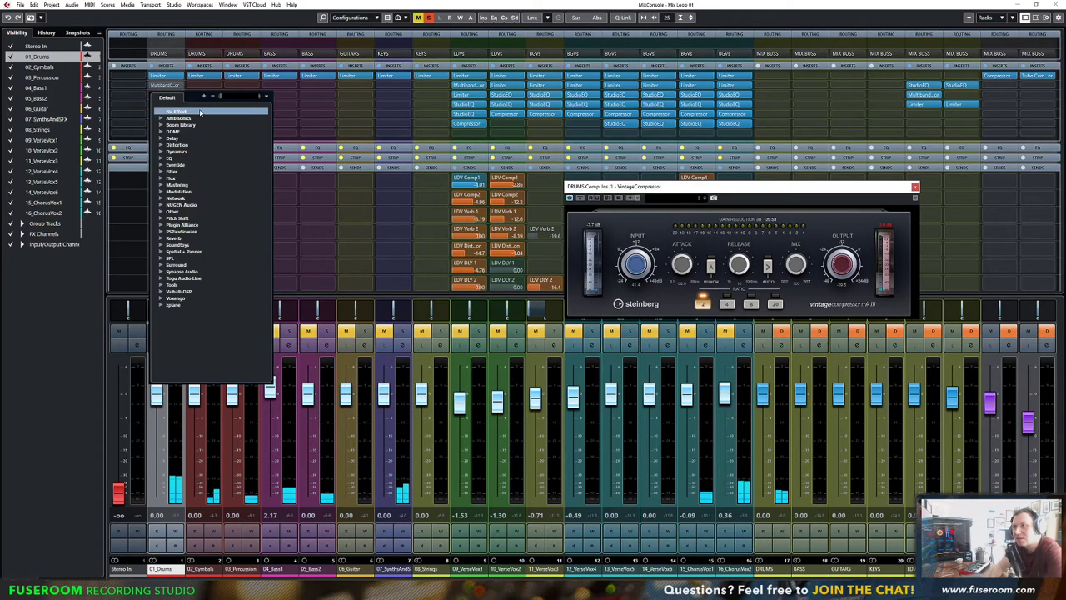
{"action": "type", "text": "expand"}
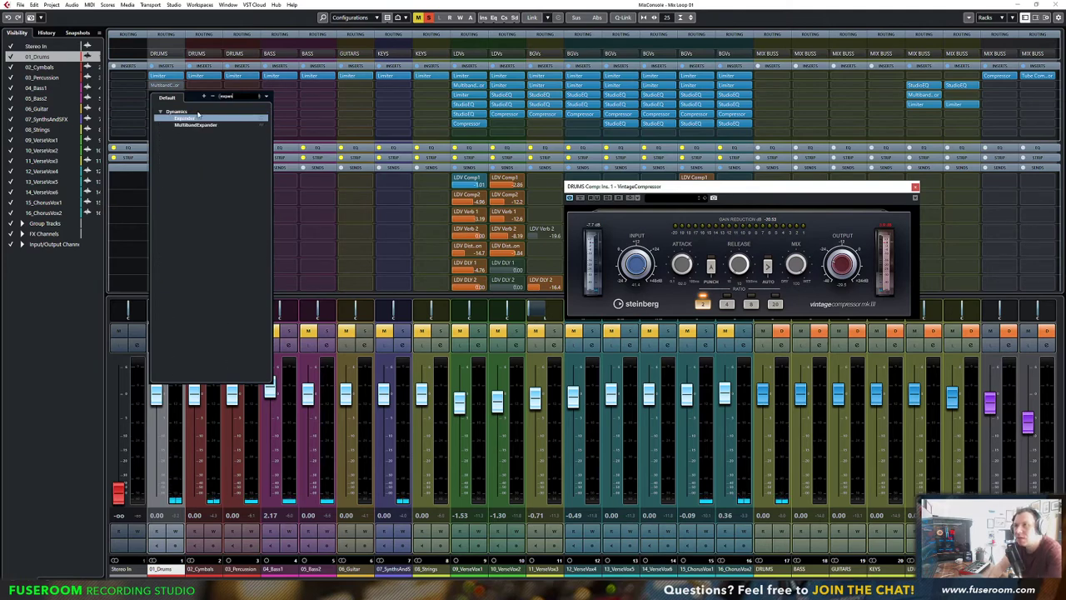
{"action": "left_click", "coordinate": [195, 124]}
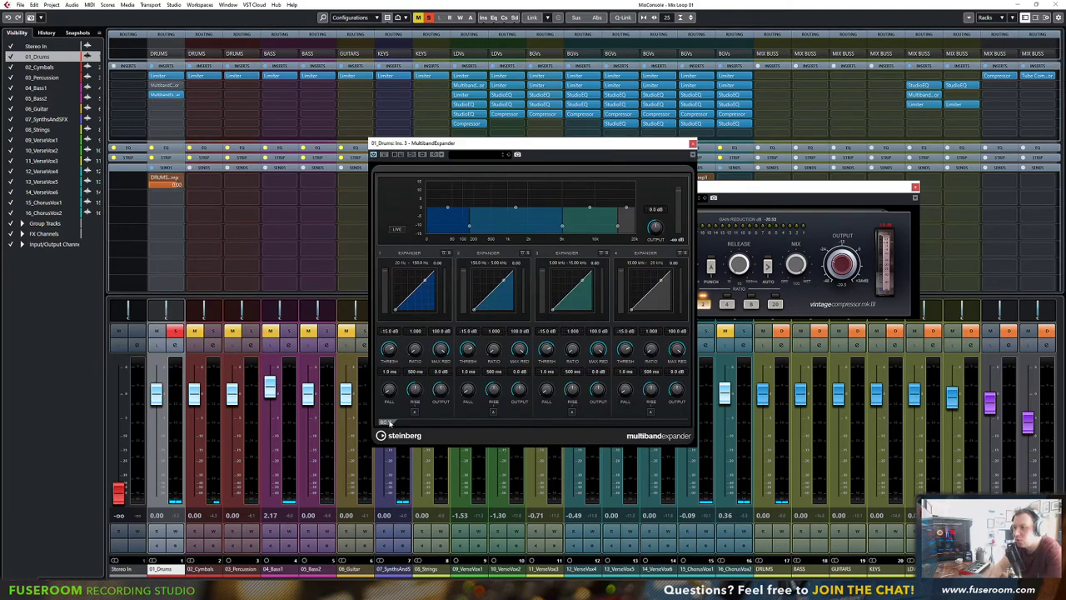
{"action": "left_click", "coordinate": [388, 422]}
{"action": "left_click", "coordinate": [559, 473]}
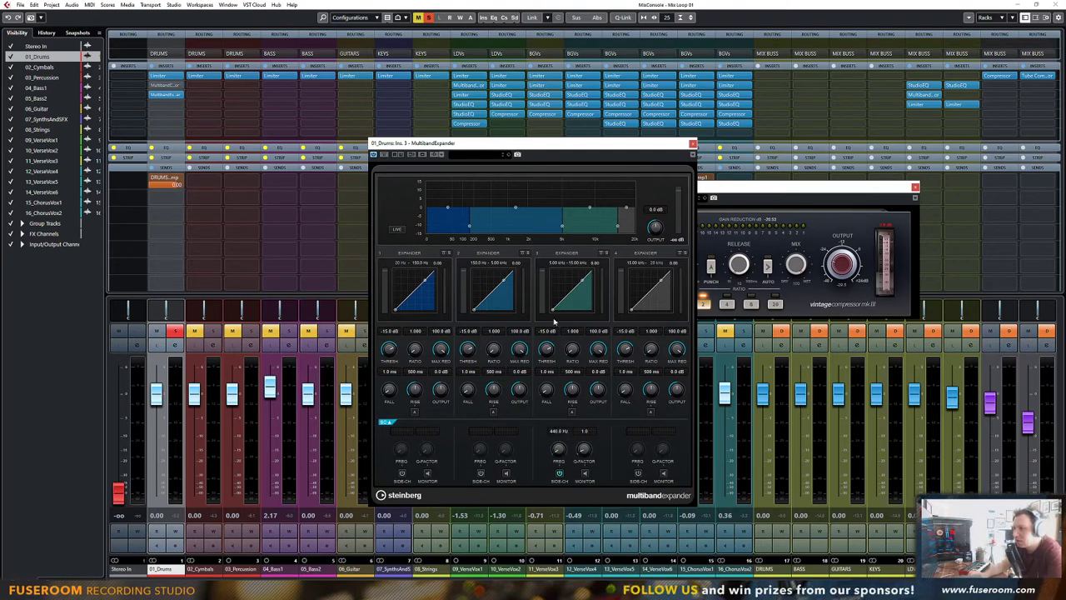
During playback, set the expander's band 3 side-chain Q-factor to 5.5, its threshold to -44.4 dB and its ratio to about 1.2
{"action": "key", "text": "space"}
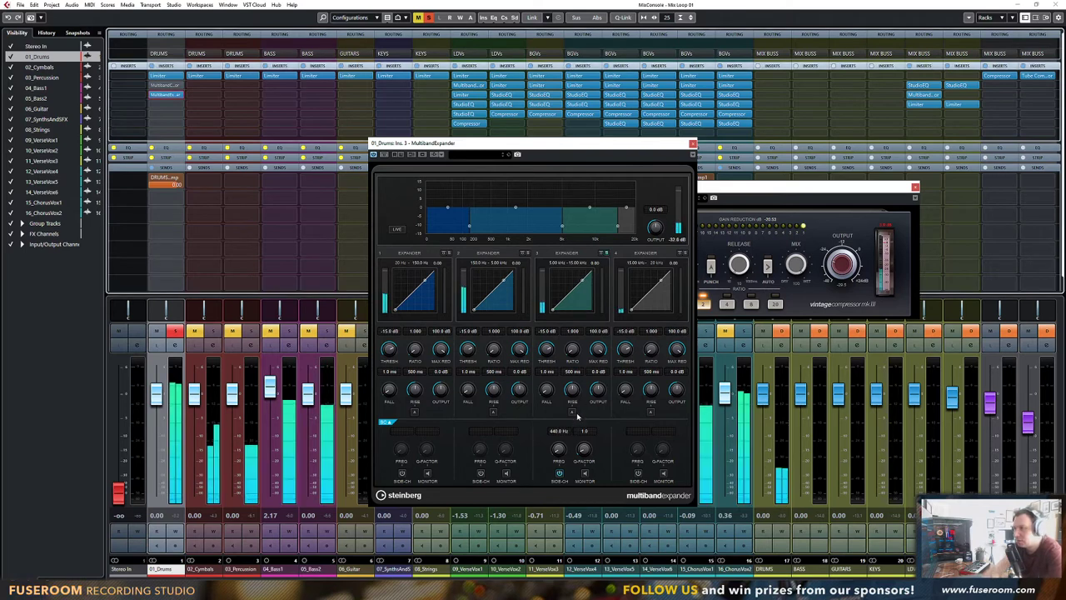
{"action": "left_click_drag", "start_coordinate": [586, 448], "coordinate": [592, 417]}
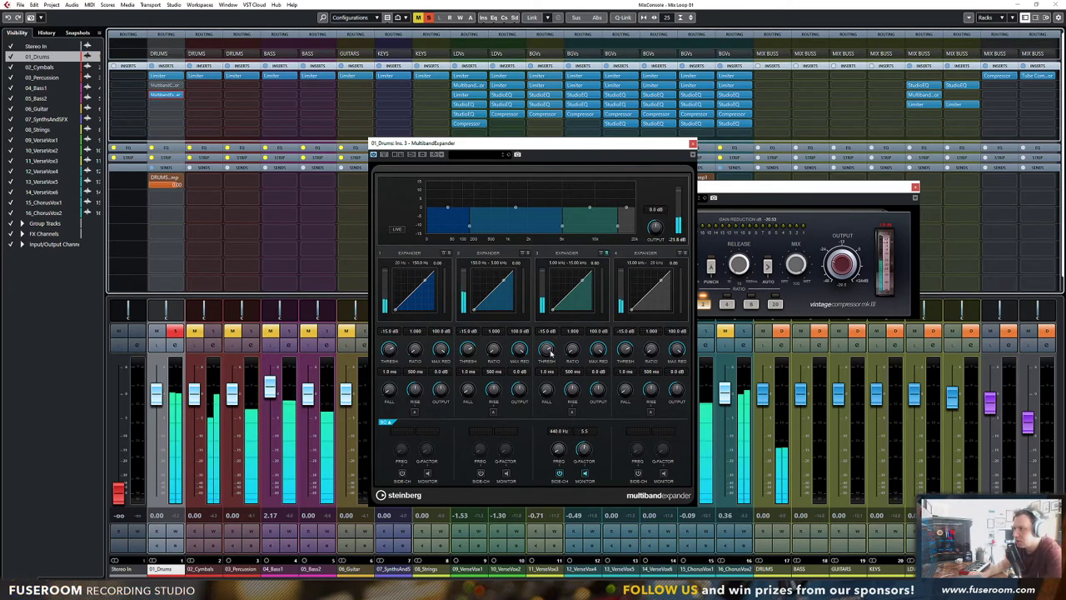
{"action": "left_click_drag", "start_coordinate": [548, 350], "coordinate": [571, 327]}
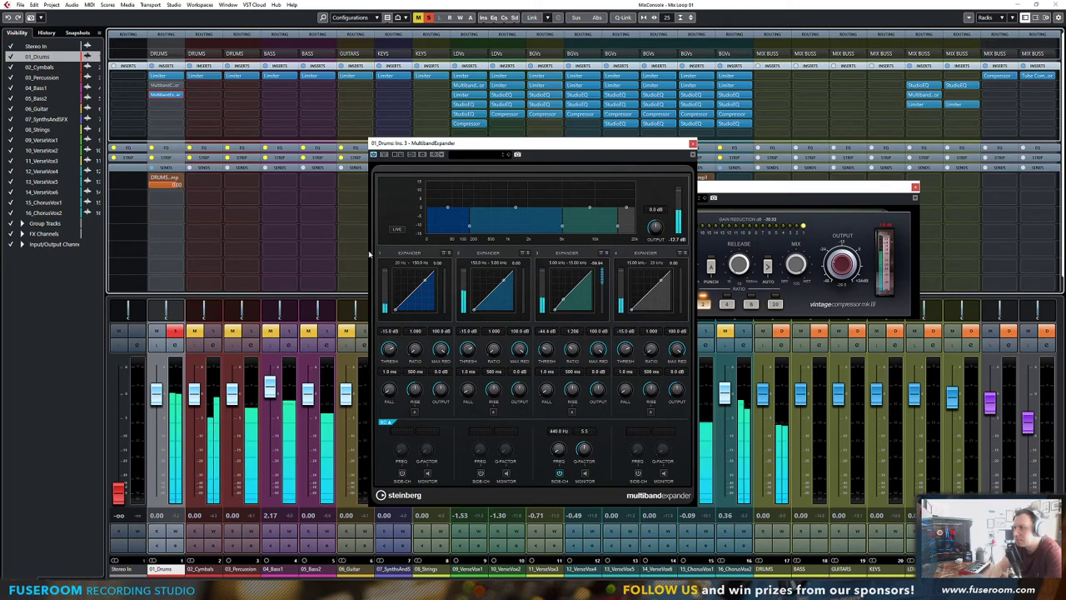
Lower the ratio of the MultibandExpander's band 3 and shorten its rise time to 282 ms
{"action": "left_click", "coordinate": [176, 94]}
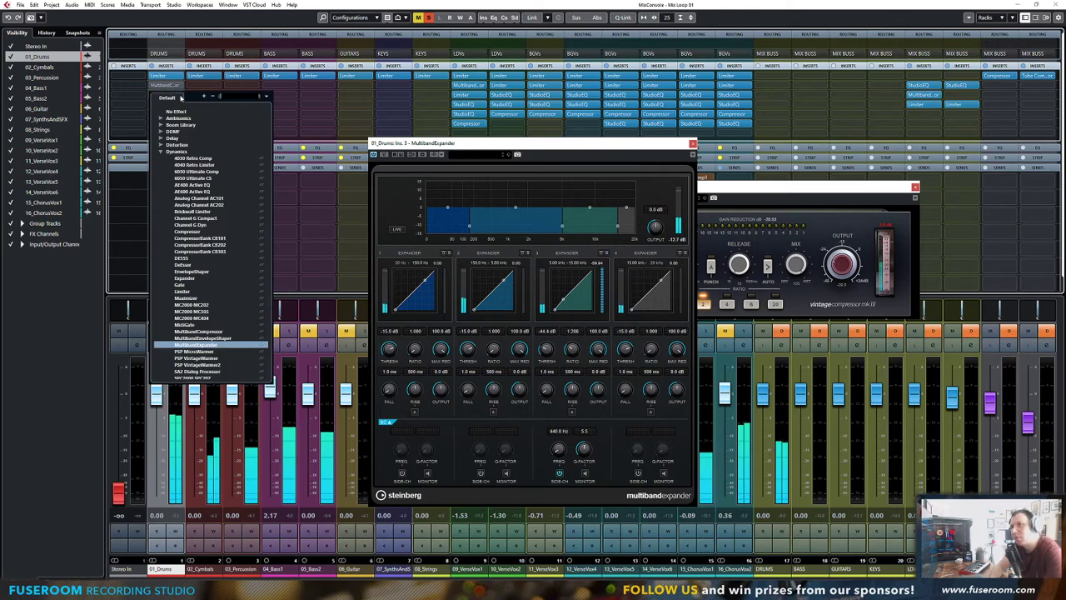
{"action": "left_click", "coordinate": [140, 190]}
{"action": "left_click", "coordinate": [177, 95]}
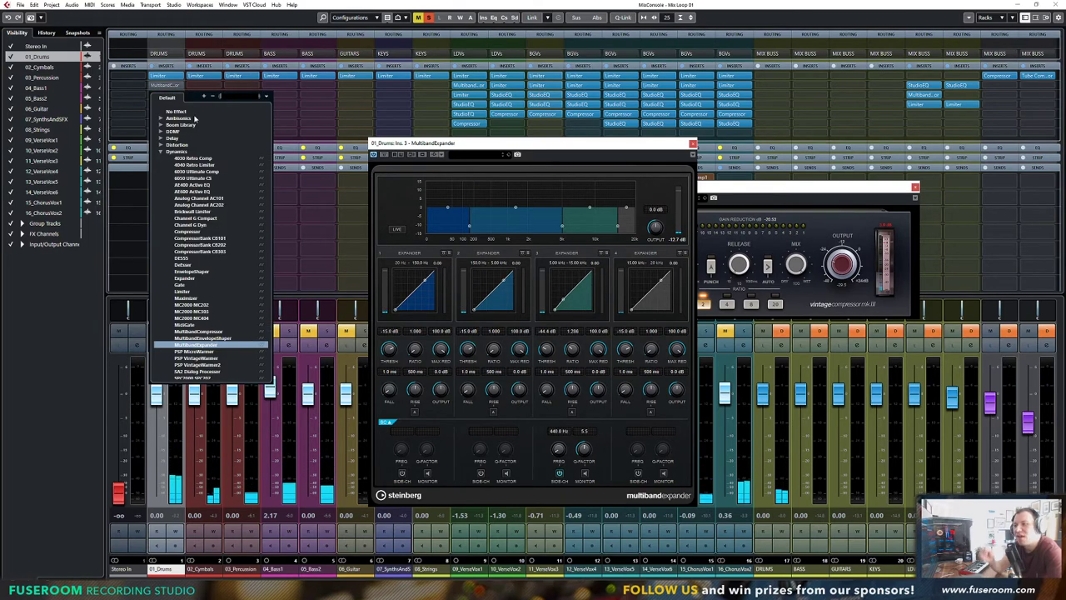
{"action": "left_click", "coordinate": [533, 398]}
{"action": "left_click_drag", "start_coordinate": [572, 350], "coordinate": [573, 375]}
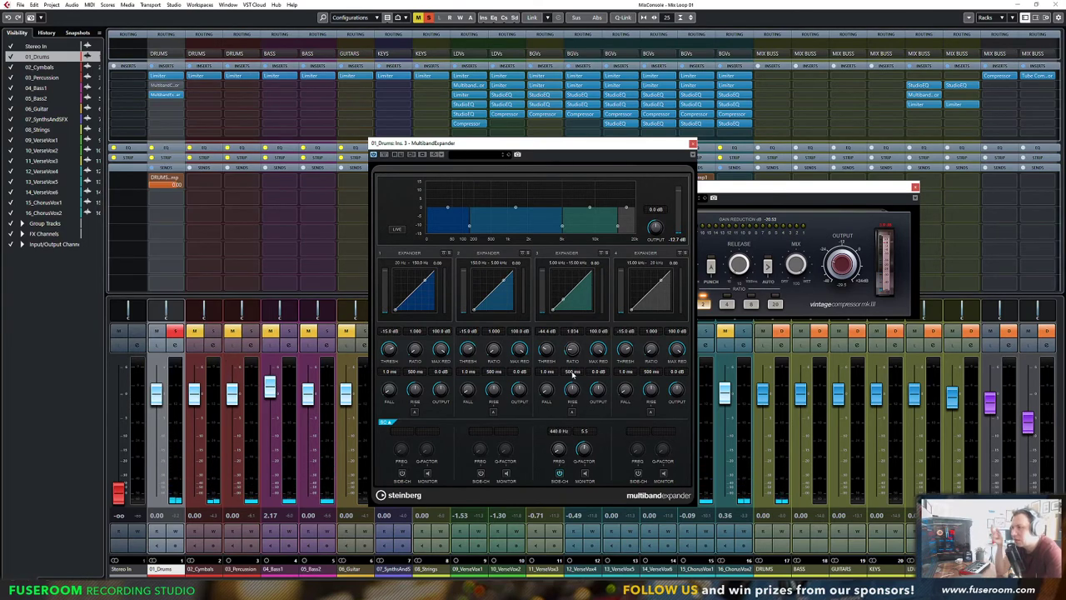
{"action": "left_click_drag", "start_coordinate": [571, 316], "coordinate": [570, 381]}
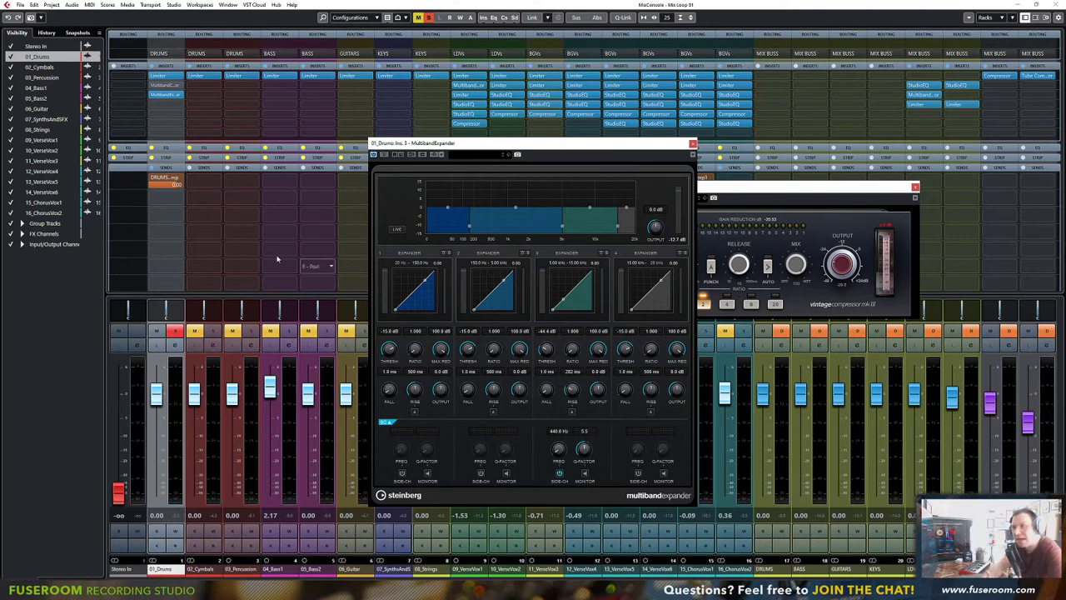
Replace the drums' MultibandExpander with StudioEQ, slightly boosting band 3 near 2.95 kHz and cutting band 2 by 2.1 dB at 447 Hz
{"action": "left_click", "coordinate": [181, 97]}
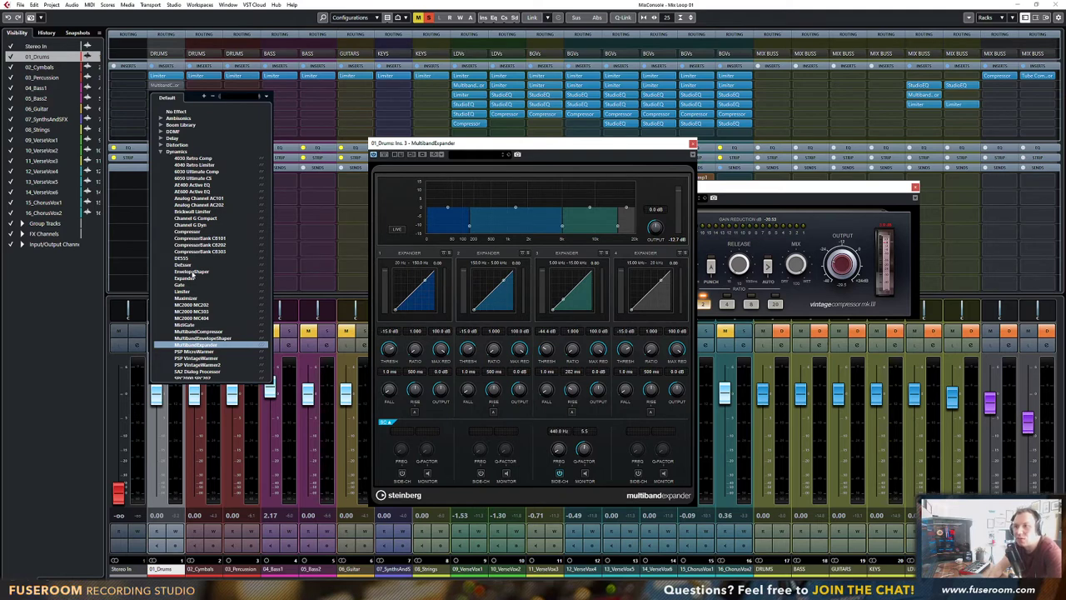
{"action": "left_click", "coordinate": [160, 152]}
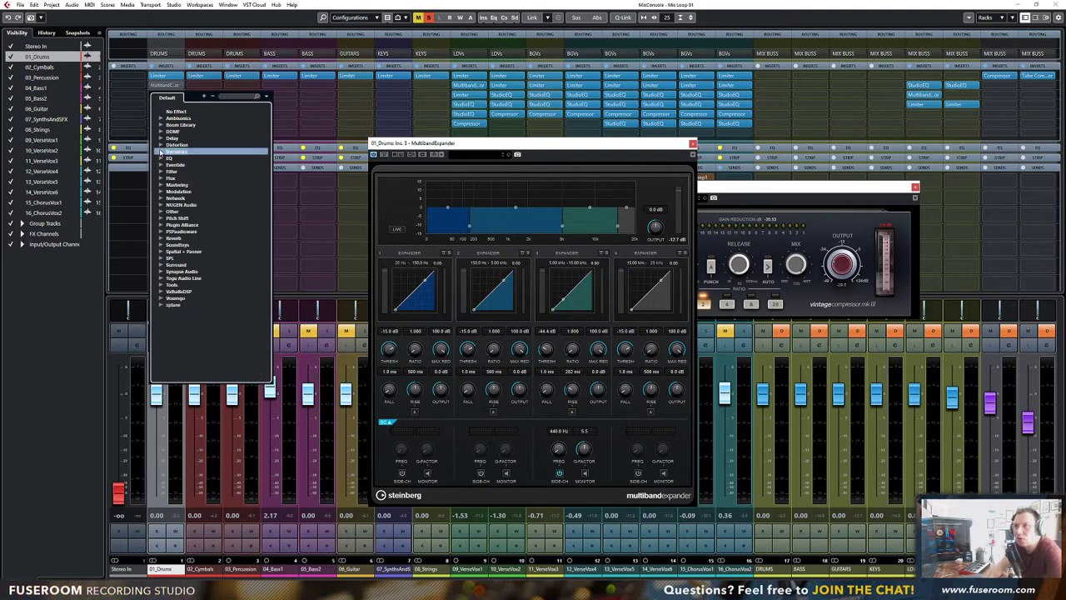
{"action": "left_click", "coordinate": [162, 159]}
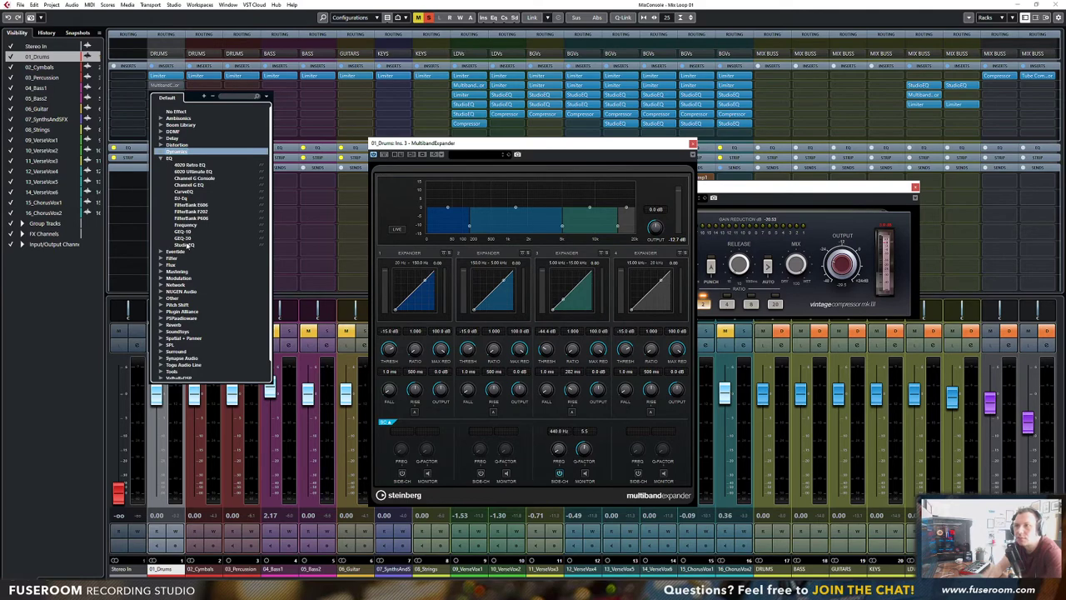
{"action": "left_click", "coordinate": [185, 244]}
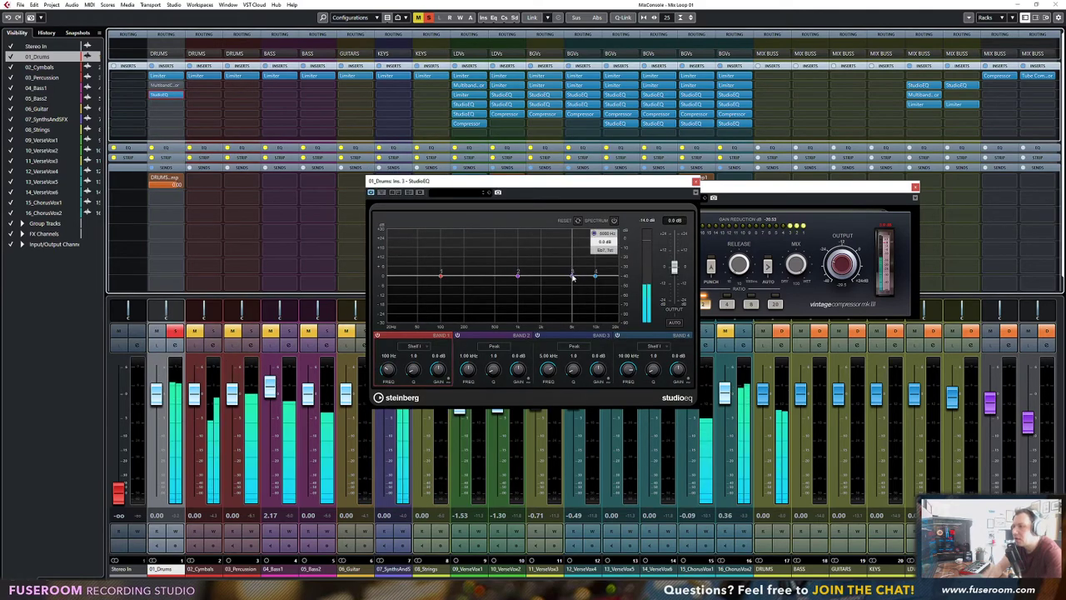
{"action": "mouse_move", "coordinate": [573, 277]}
{"action": "left_mouse_down"}
{"action": "mouse_move", "coordinate": [542, 240]}
{"action": "mouse_move", "coordinate": [556, 277]}
{"action": "left_mouse_up"}
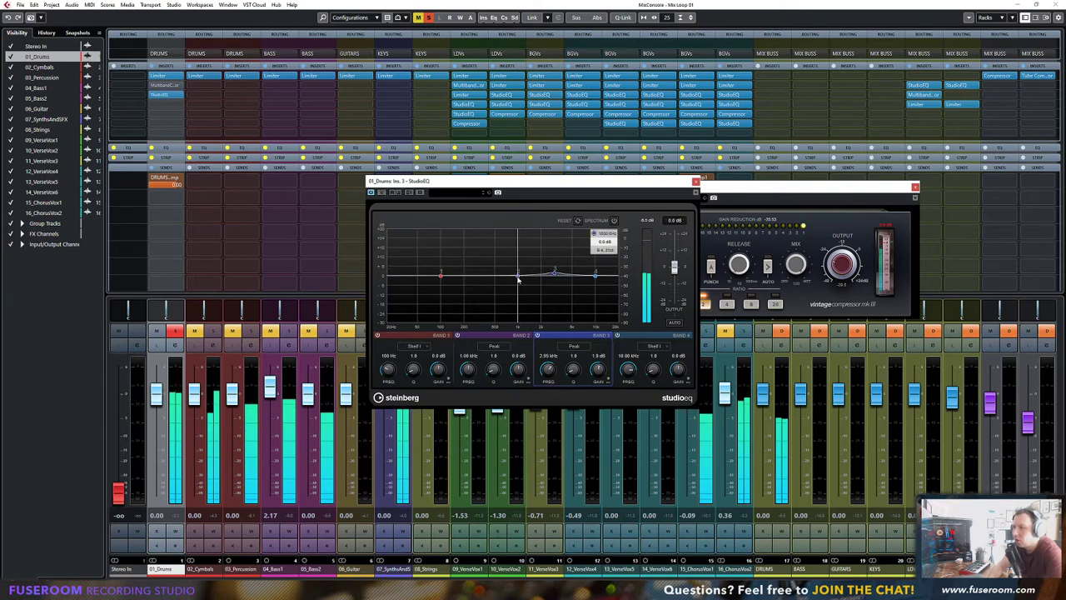
{"action": "left_click_drag", "start_coordinate": [518, 279], "coordinate": [492, 284]}
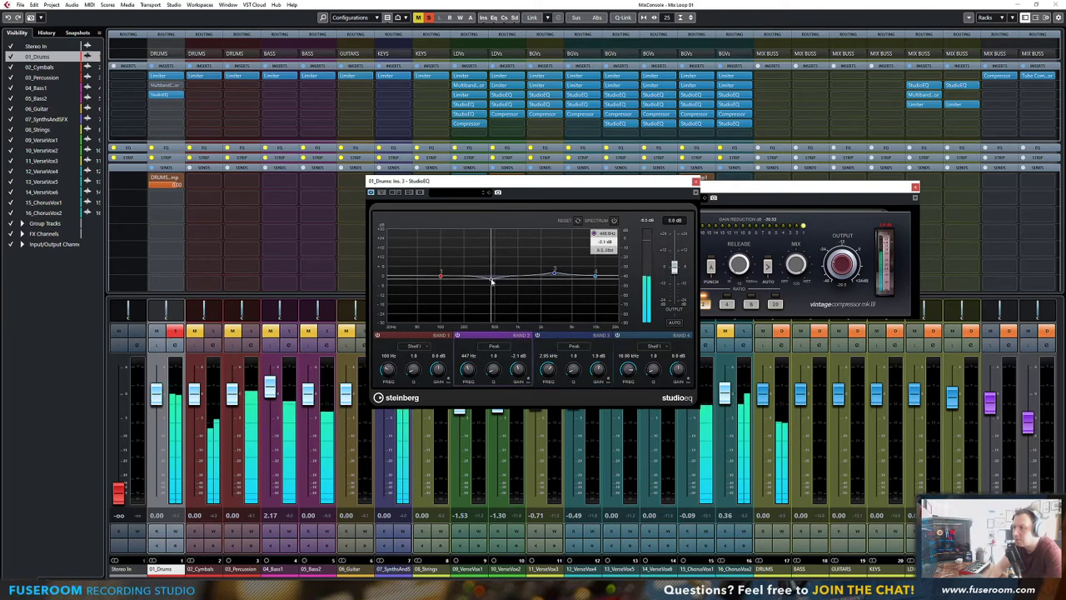
Bypass the drums' StudioEQ and close the StudioEQ and VintageCompressor windows
{"action": "left_click", "coordinate": [382, 194]}
{"action": "left_click", "coordinate": [696, 182]}
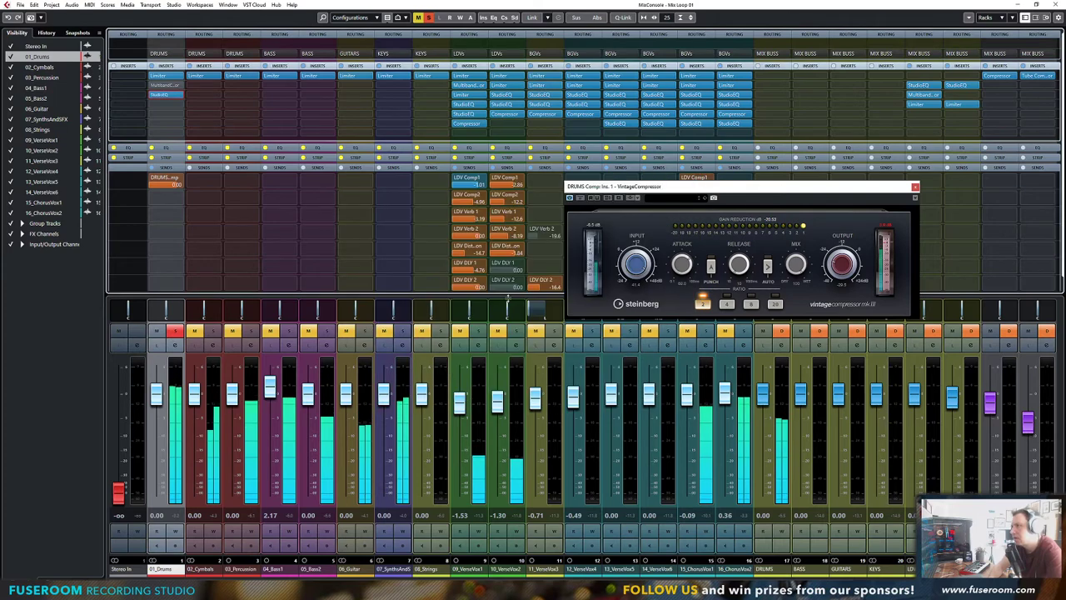
{"action": "left_click", "coordinate": [915, 188]}
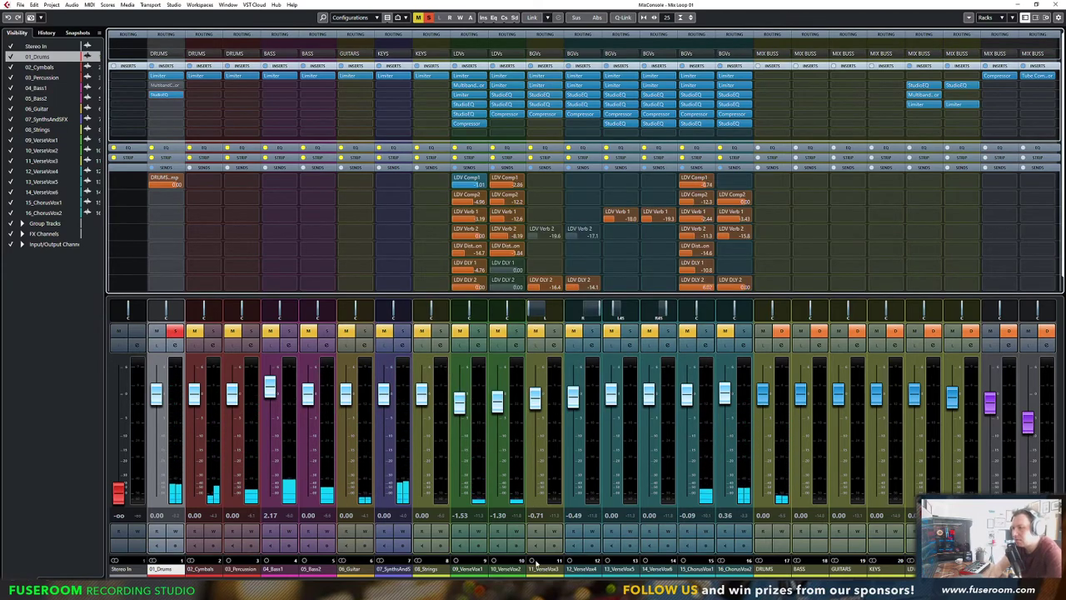
Return from the MixConsole to the project window and reduce the heights of the 09_VerseVox1 and 10_VerseVox2 tracks
{"action": "scroll", "coordinate": [386, 55], "scroll_direction": "right", "scroll_amount": 7}
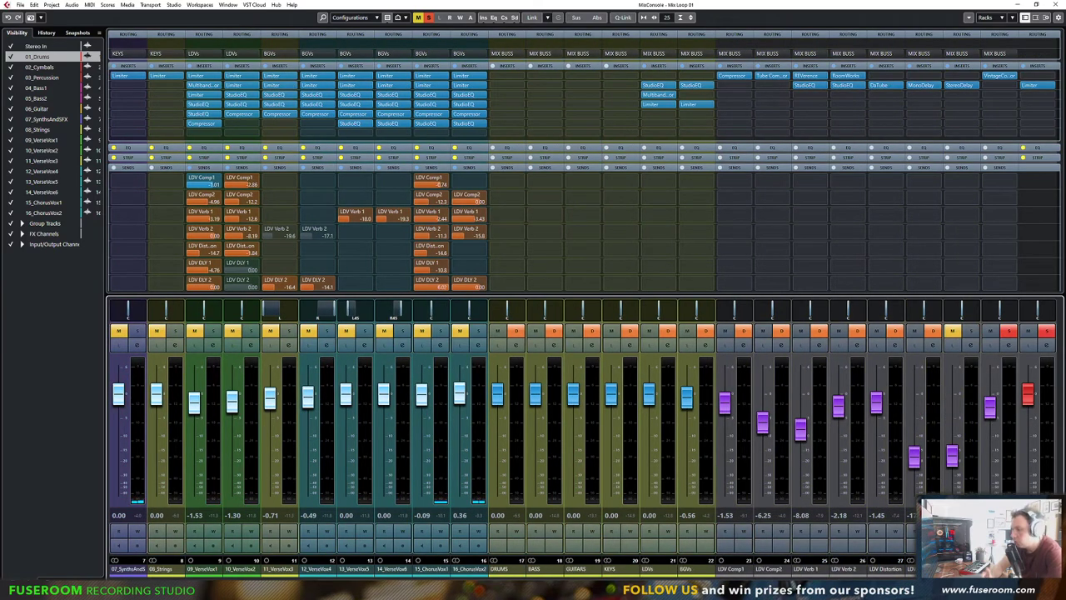
{"action": "key", "text": "F3"}
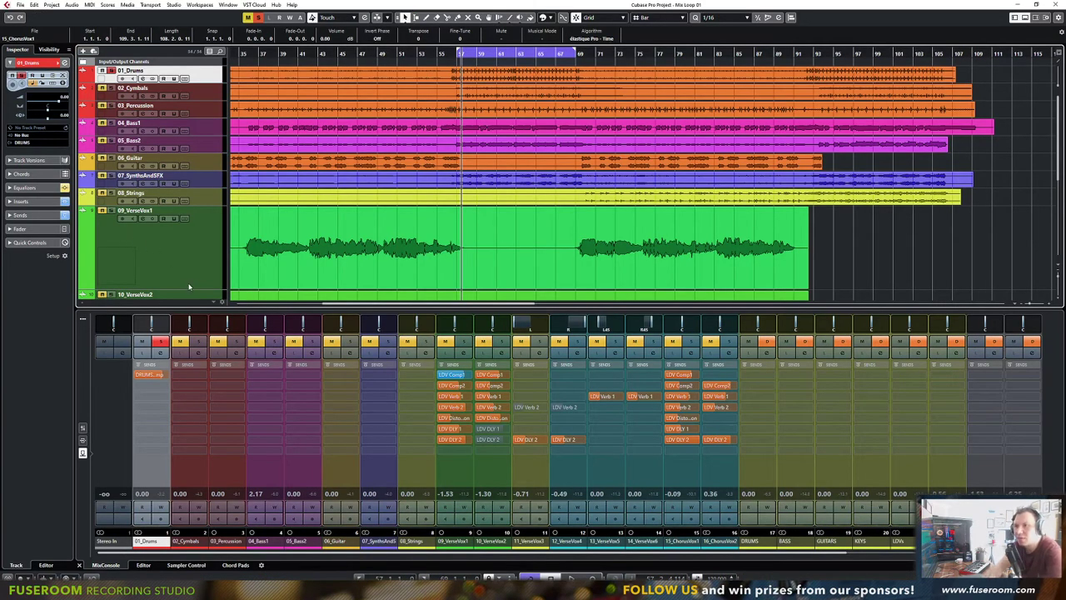
{"action": "left_click_drag", "start_coordinate": [197, 288], "coordinate": [196, 236]}
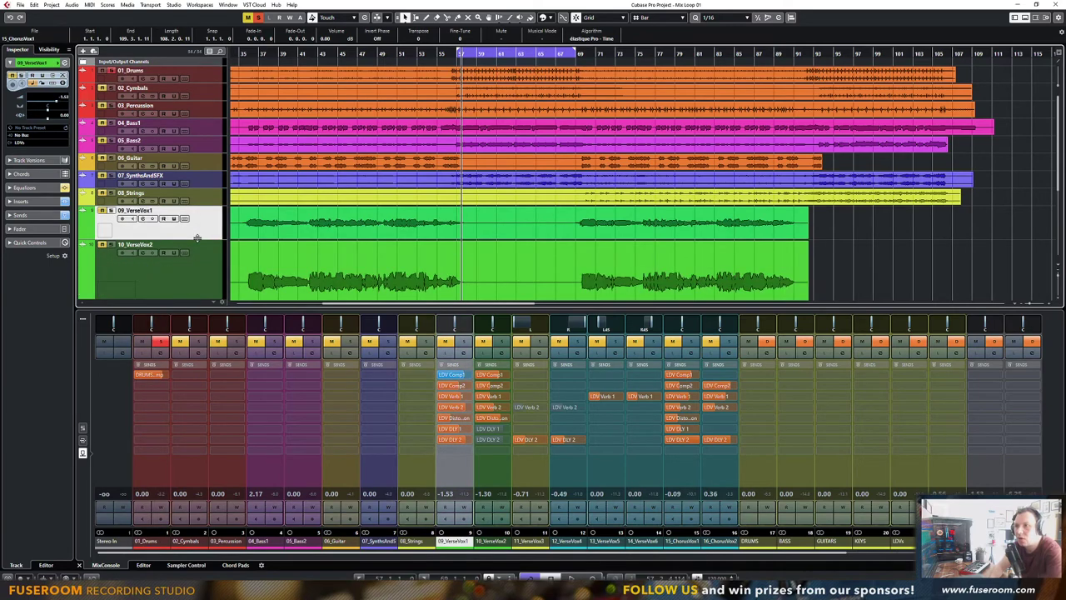
{"action": "left_click", "coordinate": [200, 240], "text": "ctrl"}
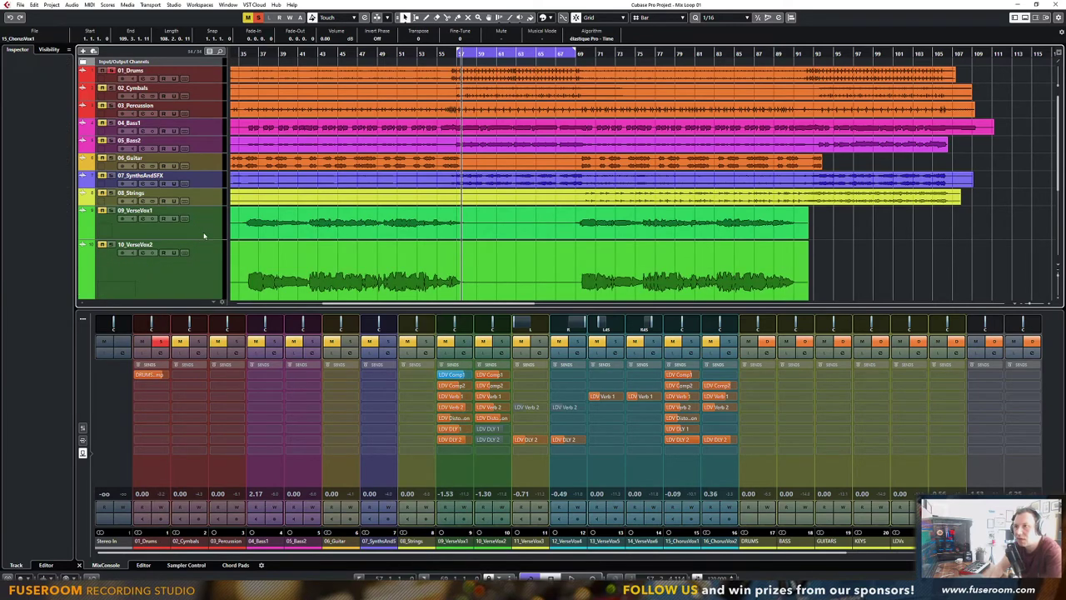
{"action": "left_click", "coordinate": [208, 231]}
{"action": "scroll", "coordinate": [201, 272], "scroll_direction": "down", "scroll_amount": 4}
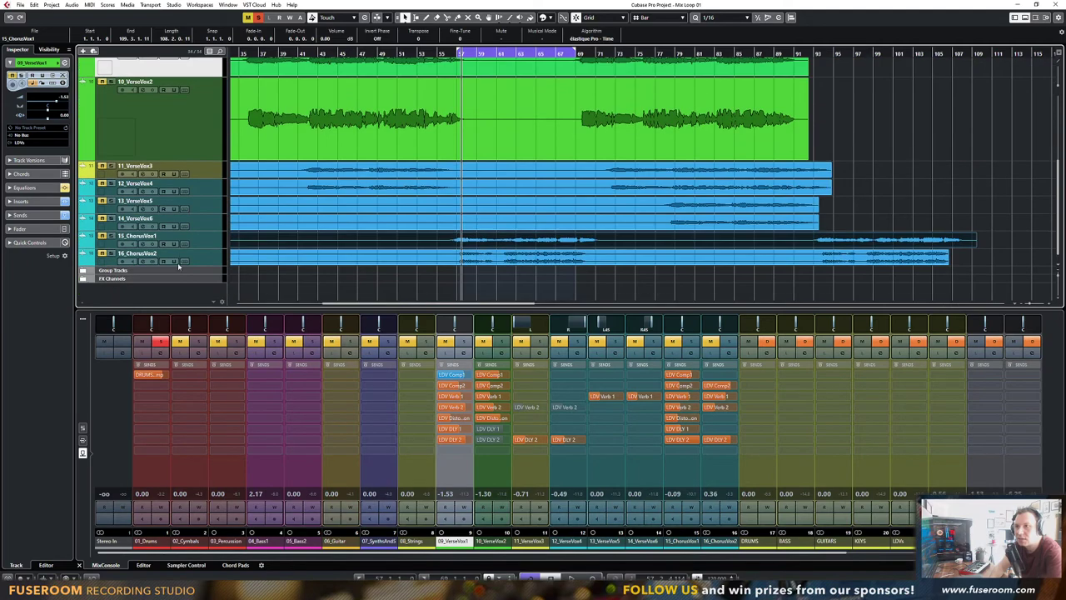
{"action": "left_click_drag", "start_coordinate": [200, 160], "coordinate": [202, 111]}
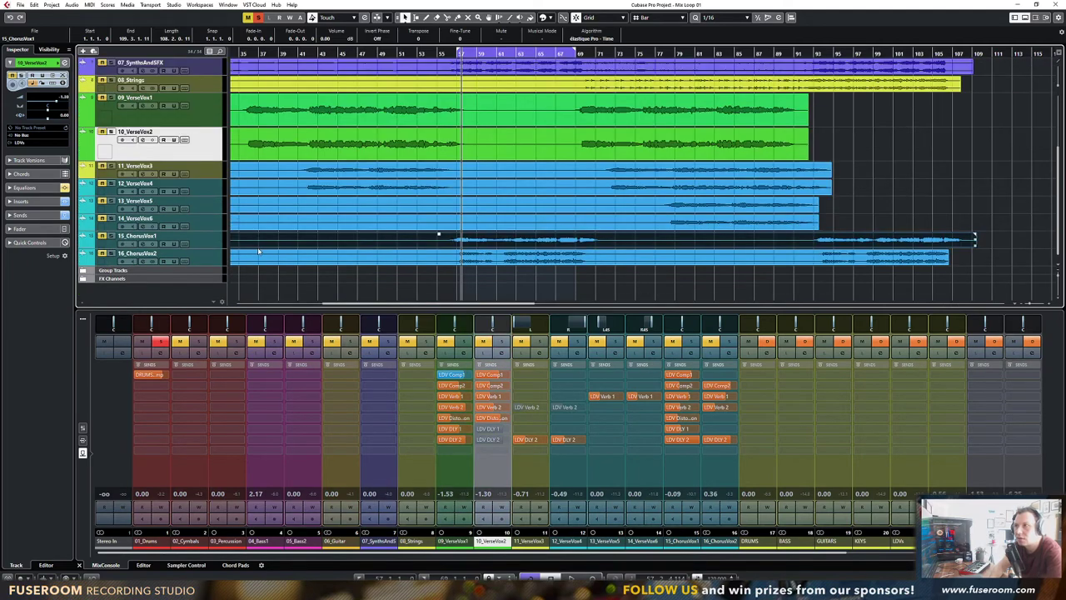
Add a stereo FX channel named DRUMS Comp 2 with the Tube Compressor effect, routed to MIX BUSS inside the FX folder
{"action": "left_click", "coordinate": [139, 280]}
{"action": "right_click", "coordinate": [153, 279]}
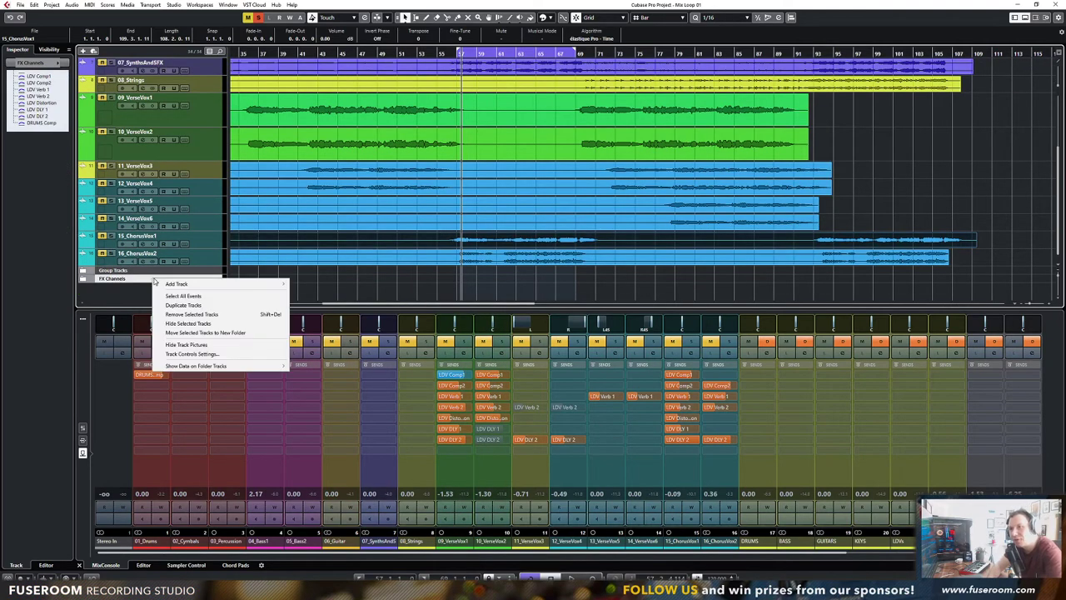
{"action": "mouse_move", "coordinate": [205, 286]}
{"action": "left_click", "coordinate": [306, 323]}
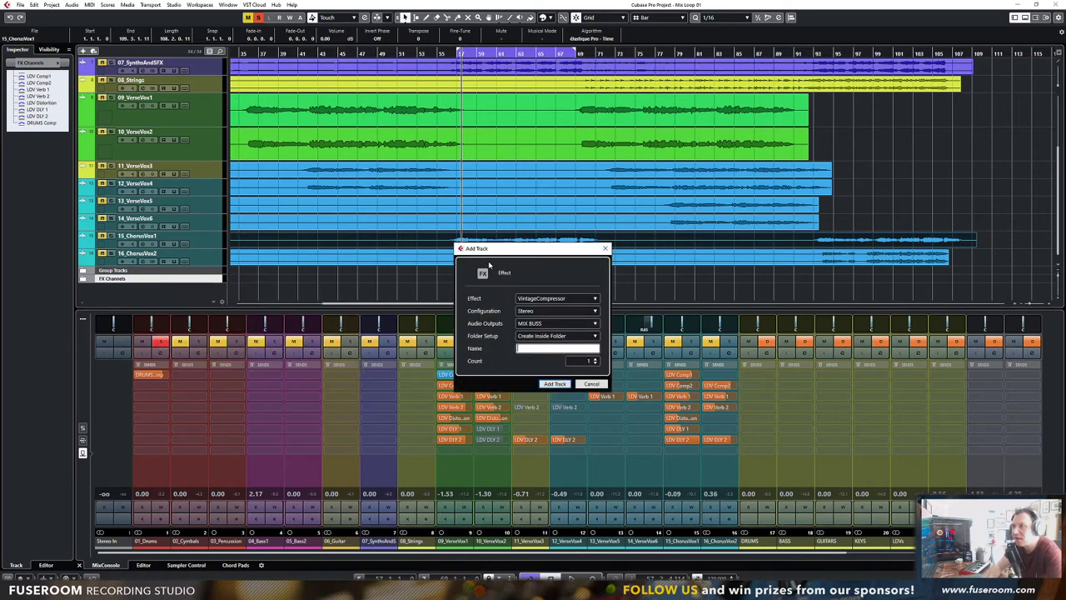
{"action": "left_click_drag", "start_coordinate": [533, 254], "coordinate": [551, 248]}
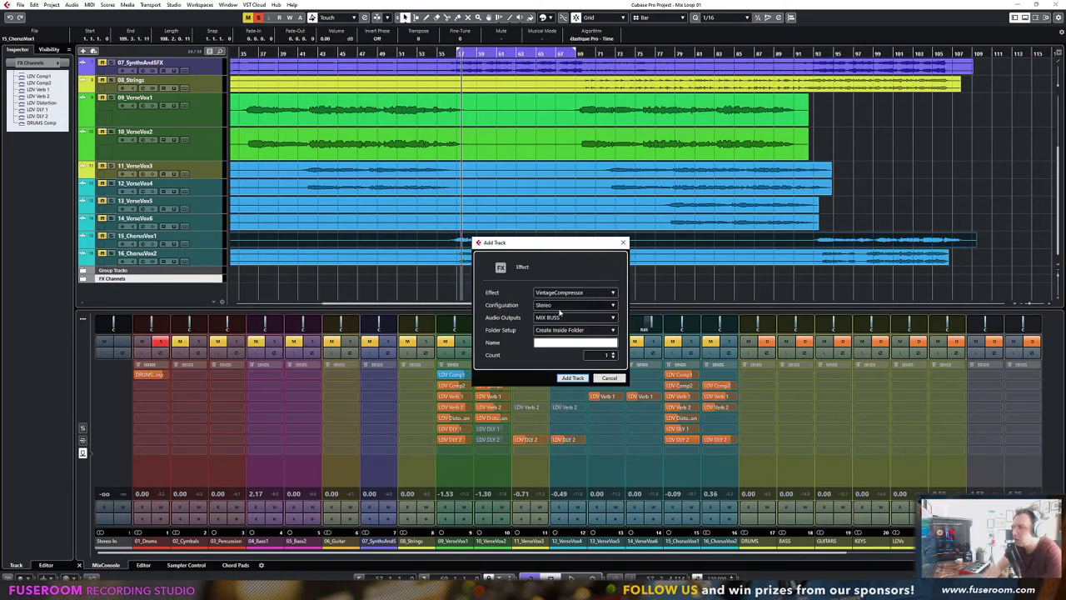
{"action": "left_click", "coordinate": [574, 293]}
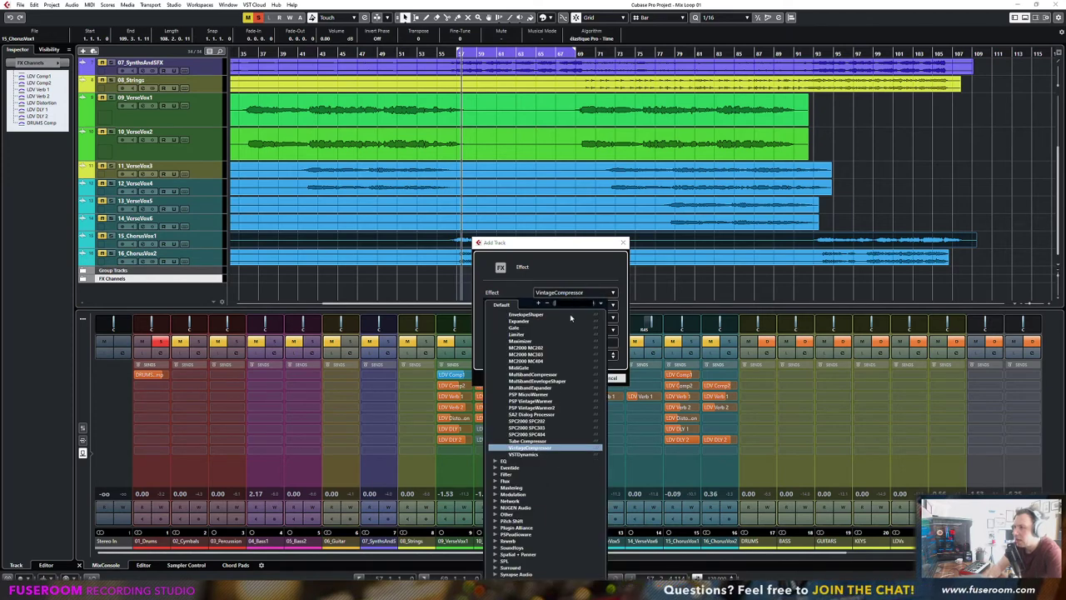
{"action": "left_click", "coordinate": [529, 441]}
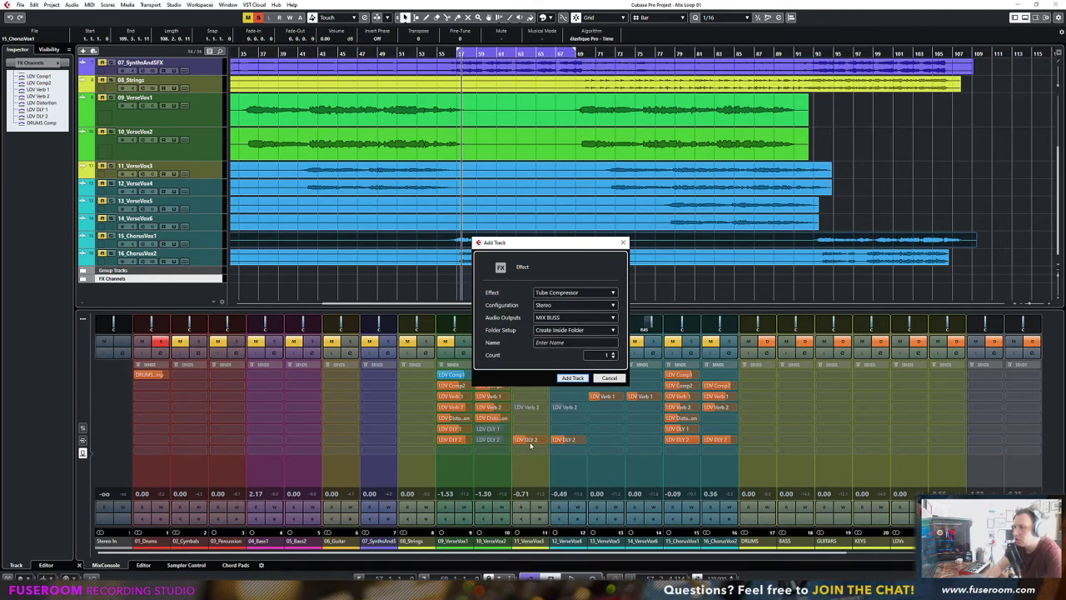
{"action": "left_click", "coordinate": [558, 342]}
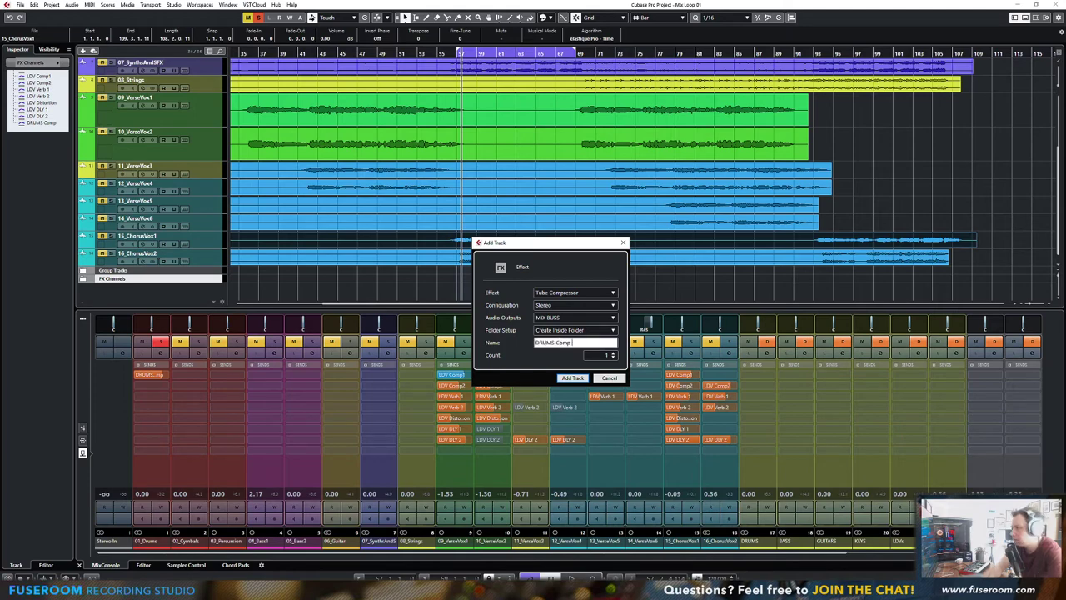
{"action": "key", "text": "Return"}
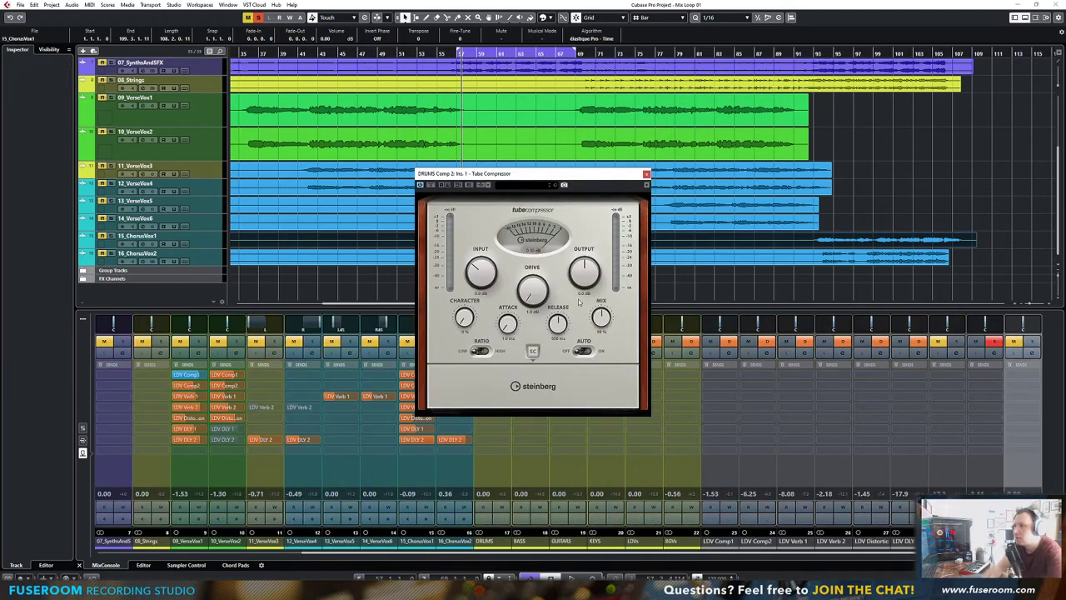
Add a send from the 01_Drums channel to DRUMS Comp 2 in its second send slot in the MixConsole
{"action": "left_click_drag", "start_coordinate": [615, 175], "coordinate": [707, 211]}
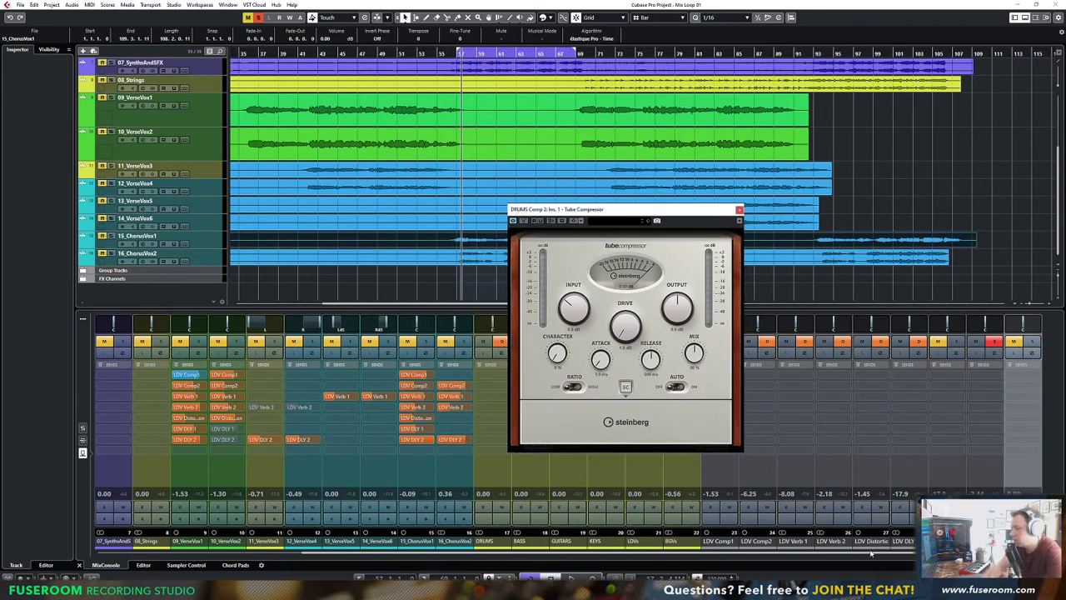
{"action": "key", "text": "F3"}
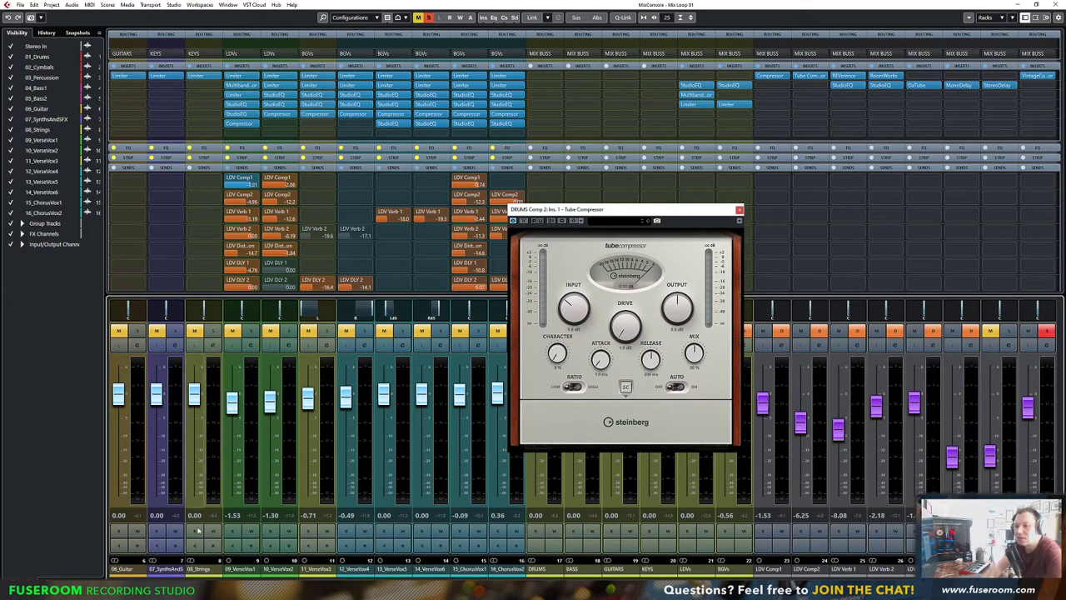
{"action": "scroll", "coordinate": [214, 523], "scroll_direction": "up", "scroll_amount": 3}
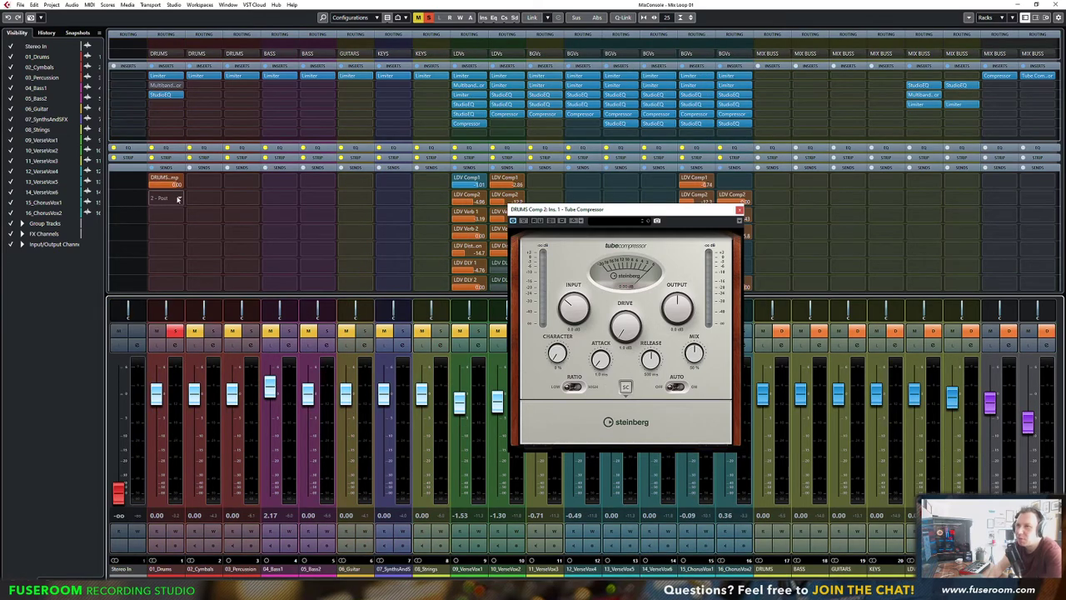
{"action": "left_click", "coordinate": [180, 198]}
{"action": "left_click", "coordinate": [185, 282]}
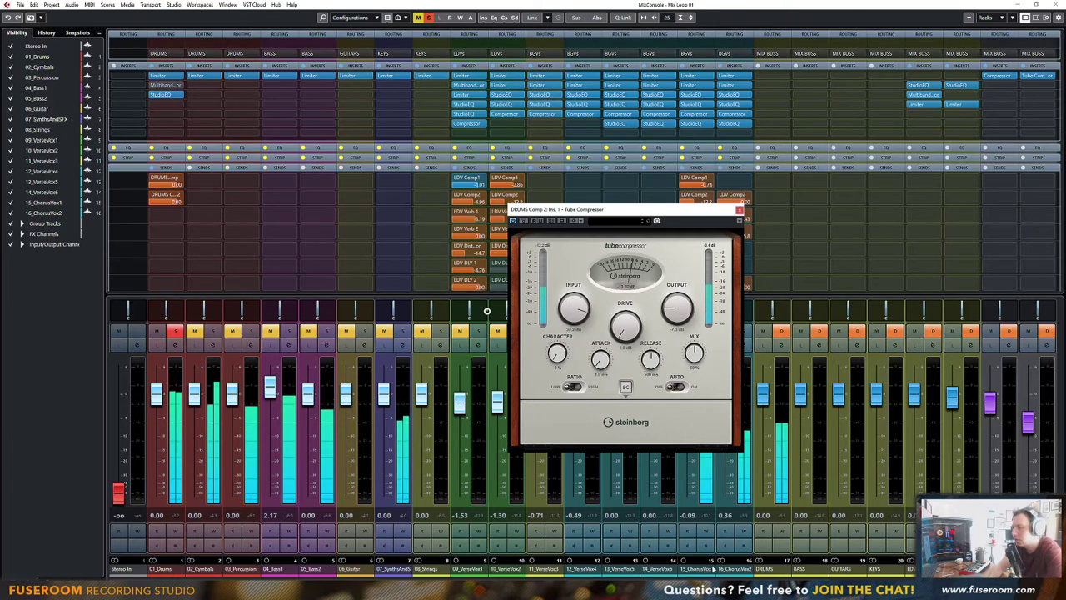
Clear the solo on the DRUMS Comp channel and enable the Tube Compressor's side-chain with a higher band-pass filter frequency
{"action": "scroll", "coordinate": [961, 430], "scroll_direction": "right", "scroll_amount": 4}
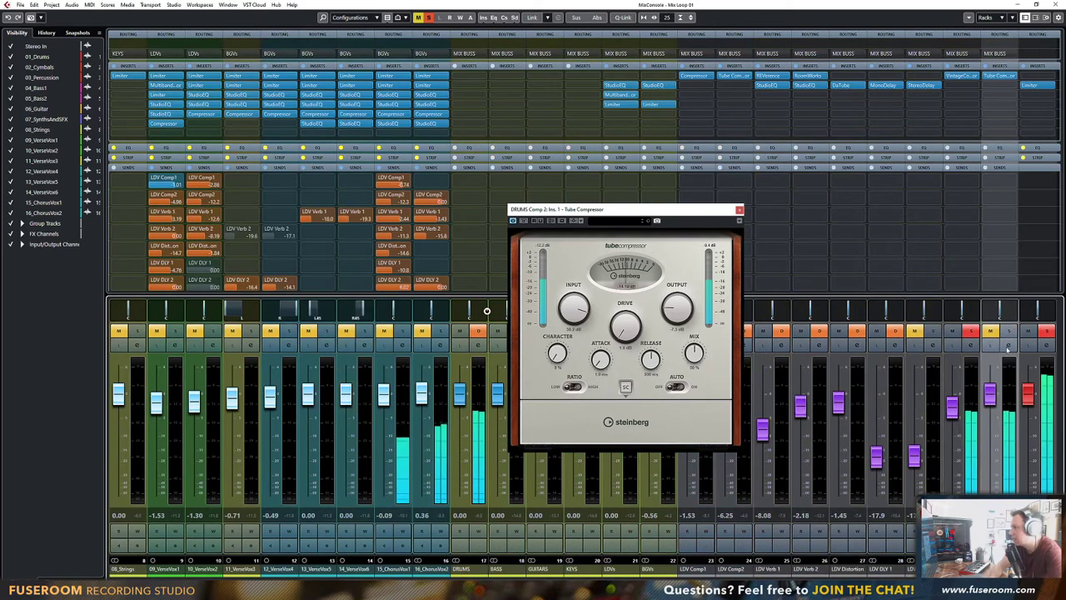
{"action": "left_click", "coordinate": [972, 332]}
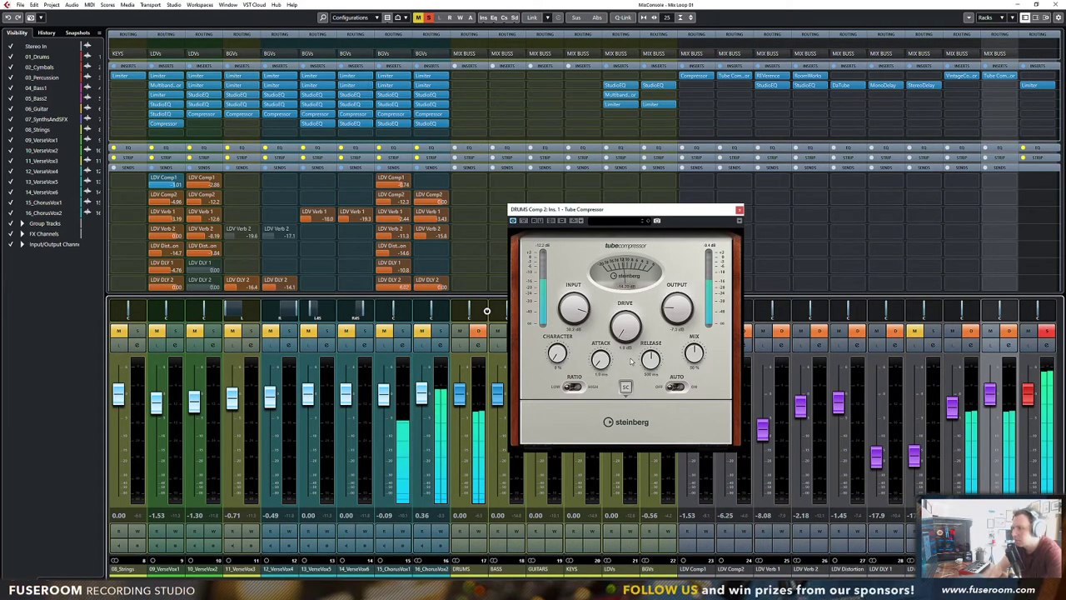
{"action": "left_click", "coordinate": [625, 388]}
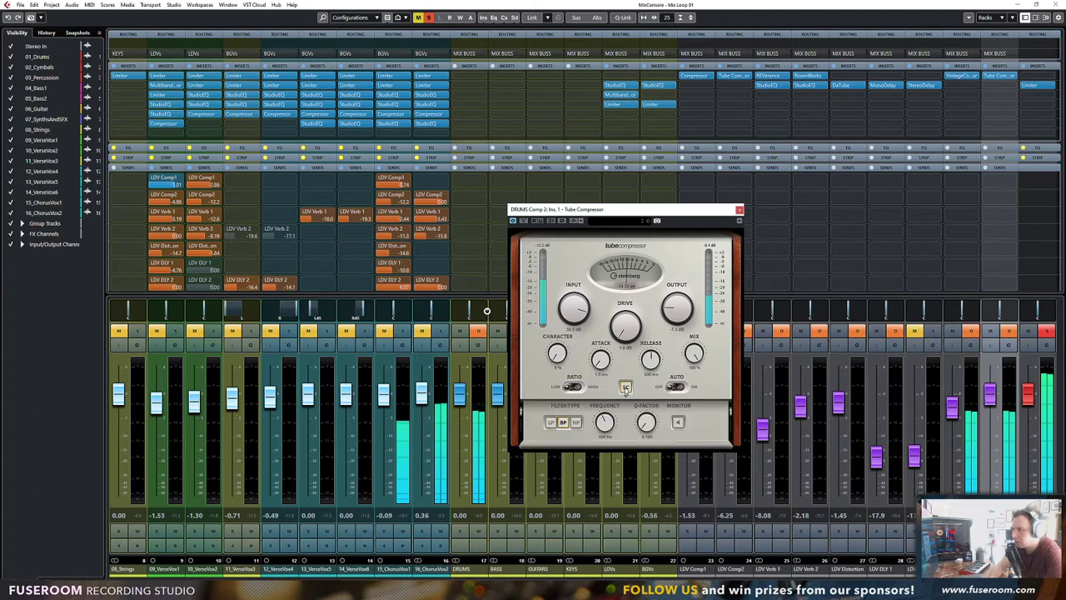
{"action": "key", "text": "space"}
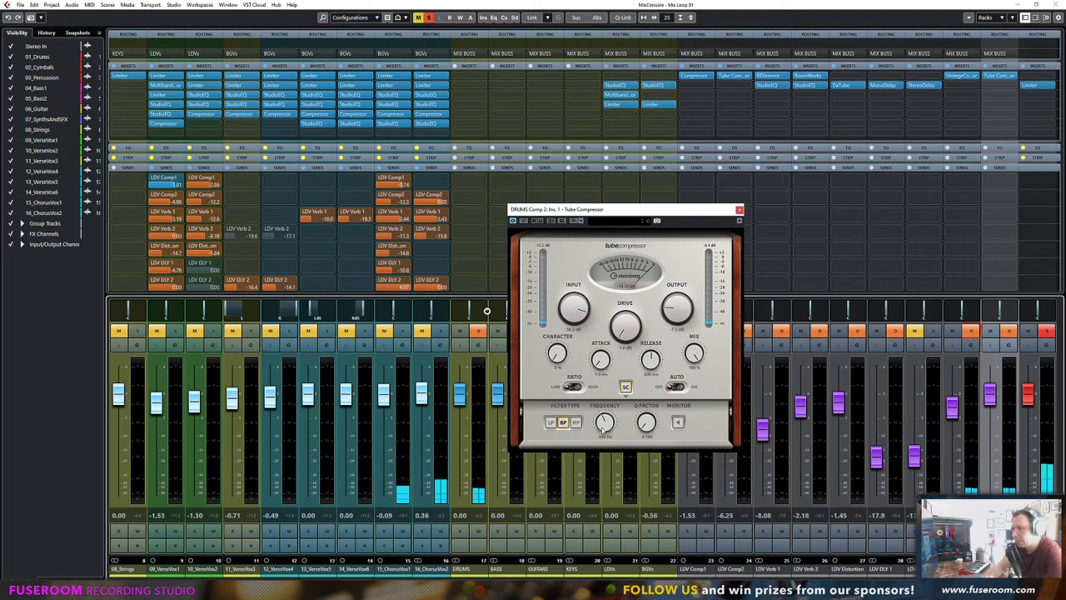
{"action": "left_click_drag", "start_coordinate": [601, 424], "coordinate": [605, 415]}
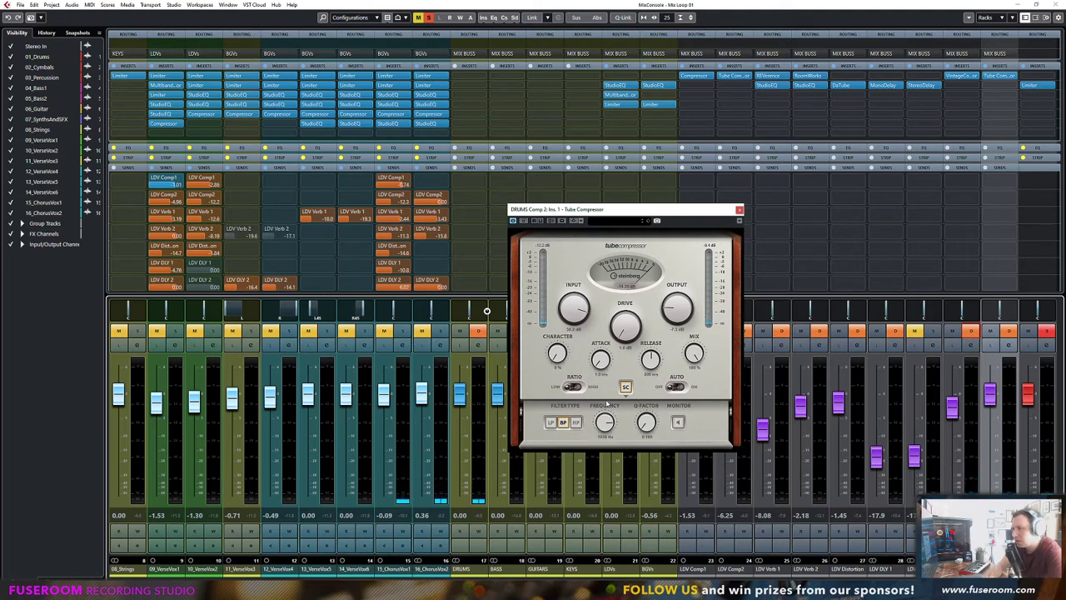
{"action": "key", "text": "space"}
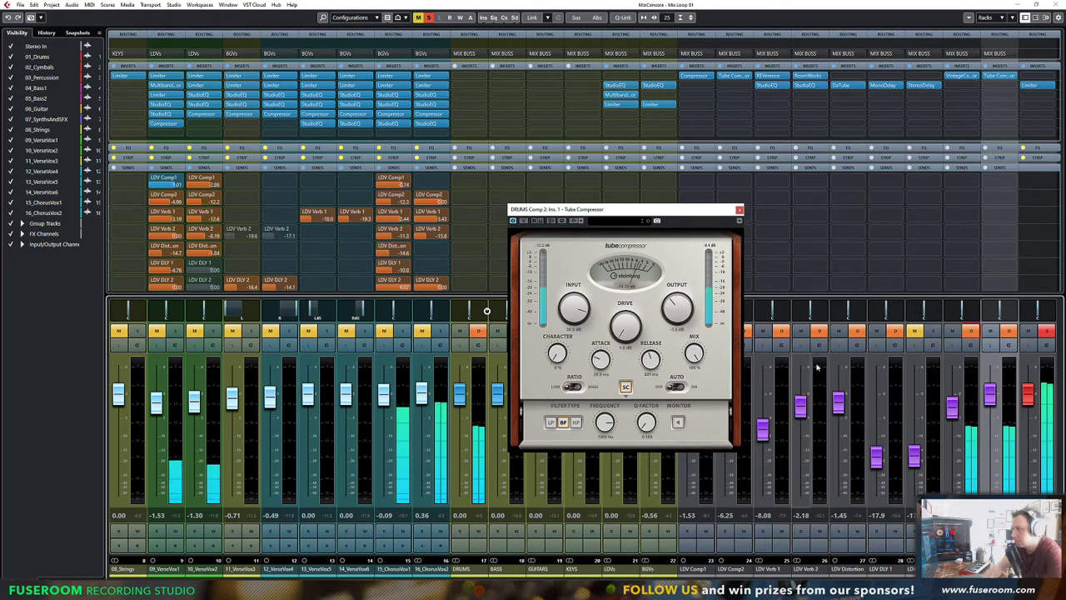
Lower the DRUMS Comp 2 fader and raise the Tube Compressor's input with a high ratio and 20% character; close its window
{"action": "left_click", "coordinate": [990, 386]}
{"action": "left_click_drag", "start_coordinate": [990, 387], "coordinate": [992, 399]}
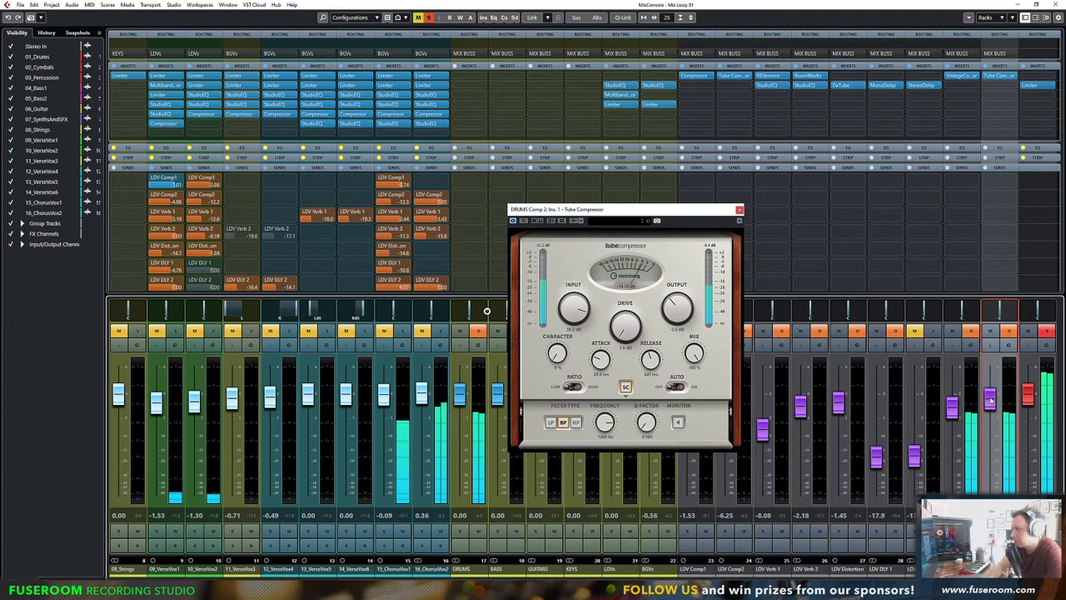
{"action": "left_click_drag", "start_coordinate": [575, 302], "coordinate": [571, 297]}
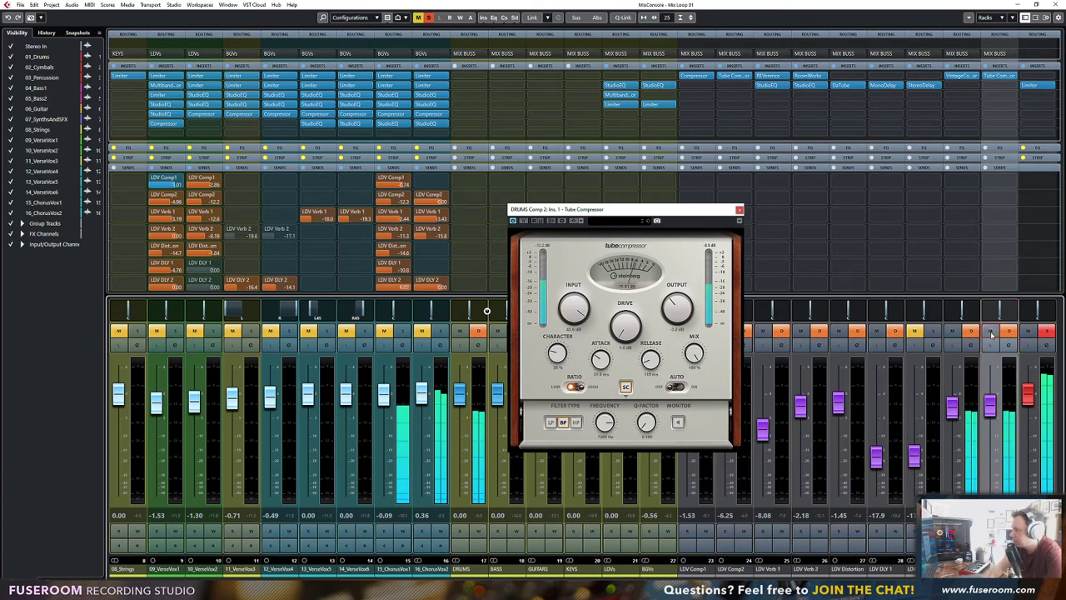
{"action": "left_click_drag", "start_coordinate": [989, 403], "coordinate": [989, 380]}
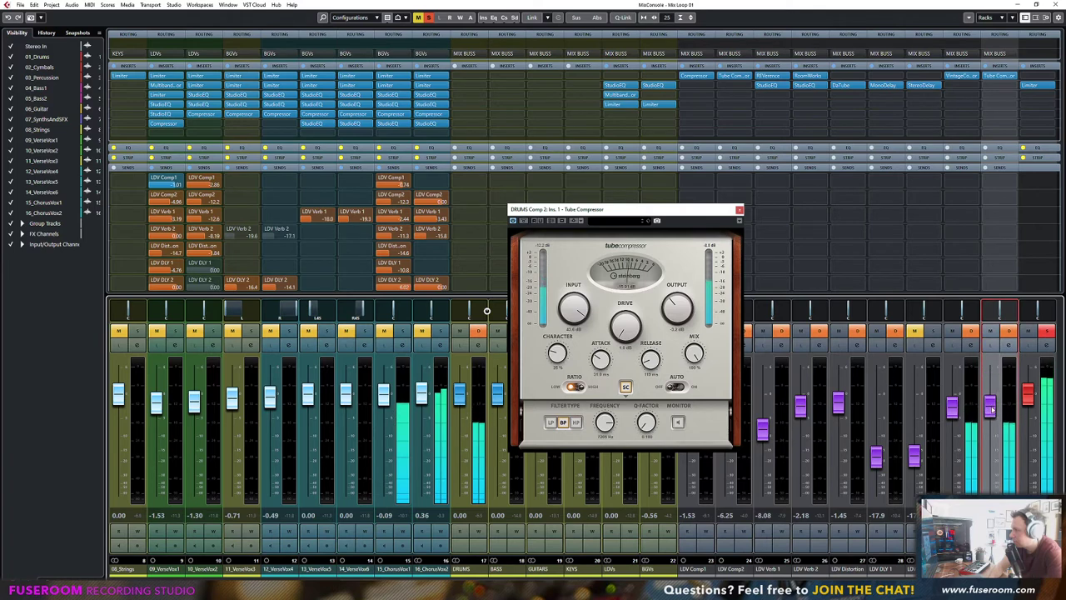
{"action": "left_click", "coordinate": [740, 210]}
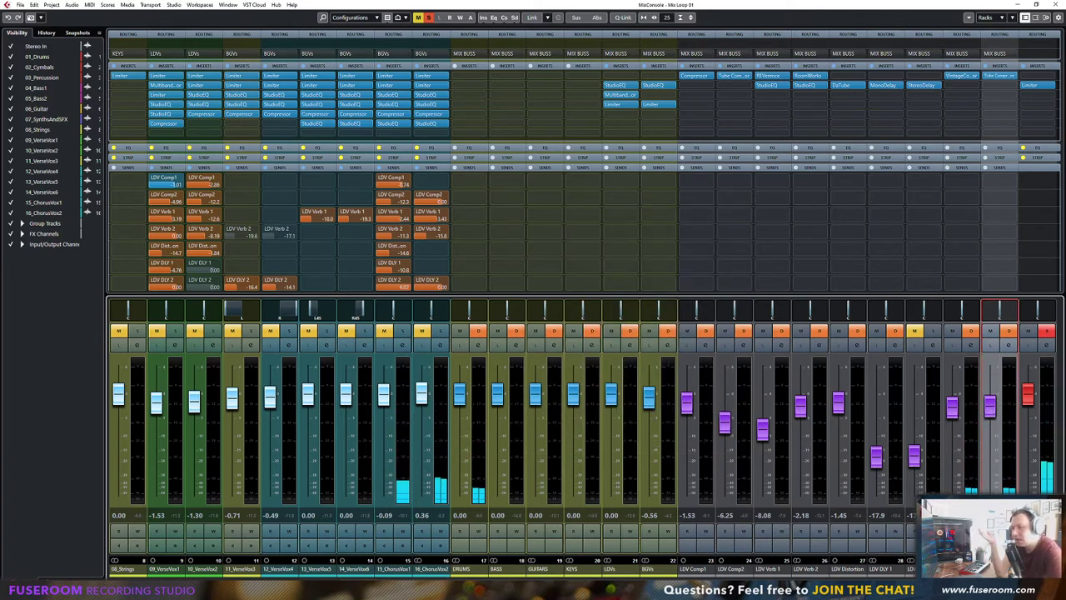
Insert a MultibandCompressor in the second insert slot of the DRUMS group channel
{"action": "left_click_drag", "start_coordinate": [440, 579], "coordinate": [218, 579]}
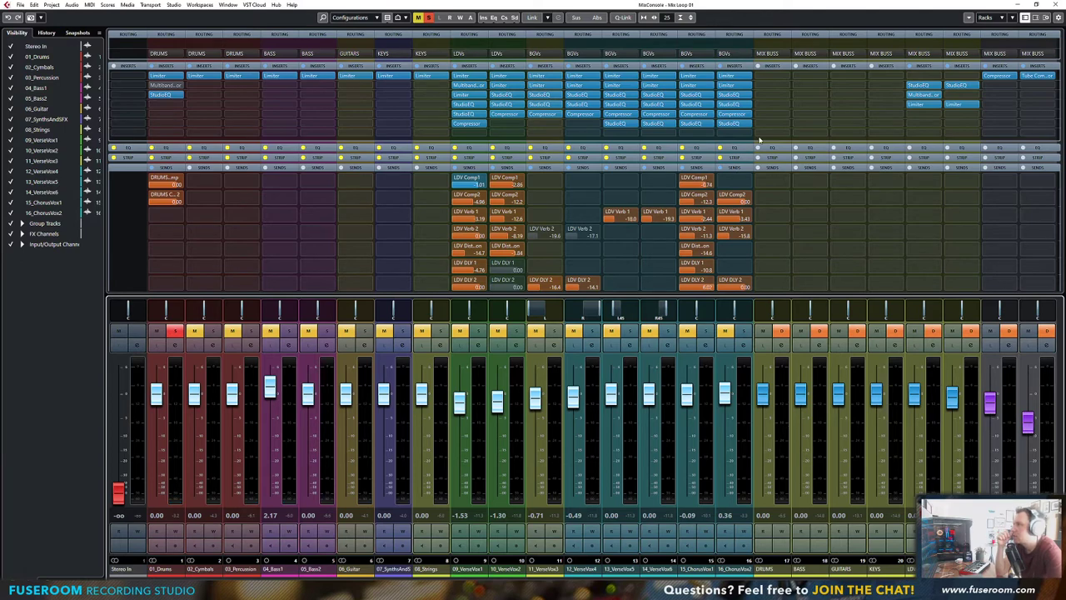
{"action": "left_click", "coordinate": [787, 87]}
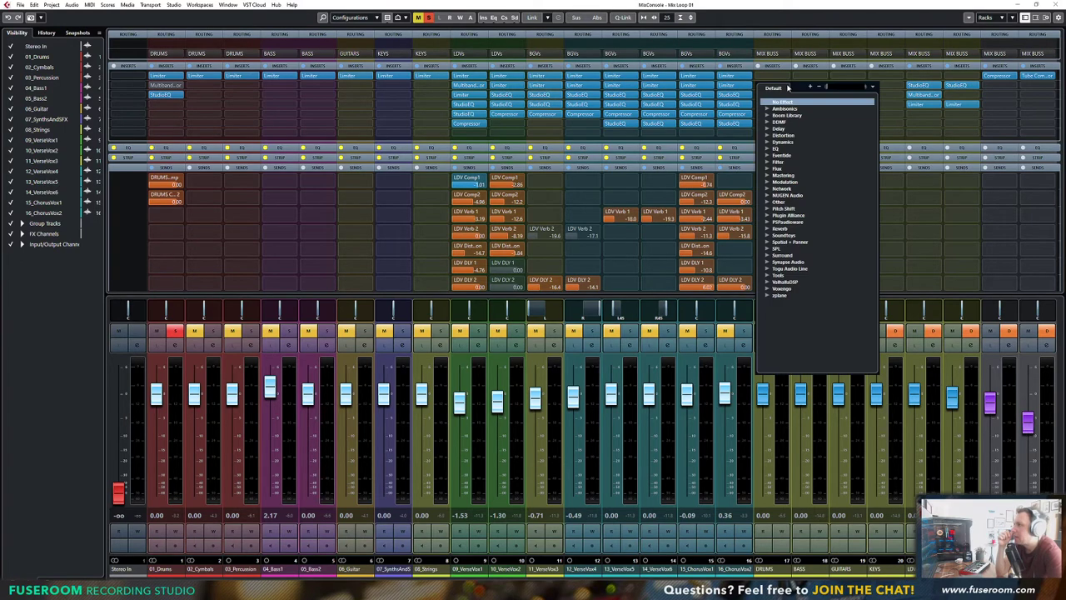
{"action": "type", "text": "multi"}
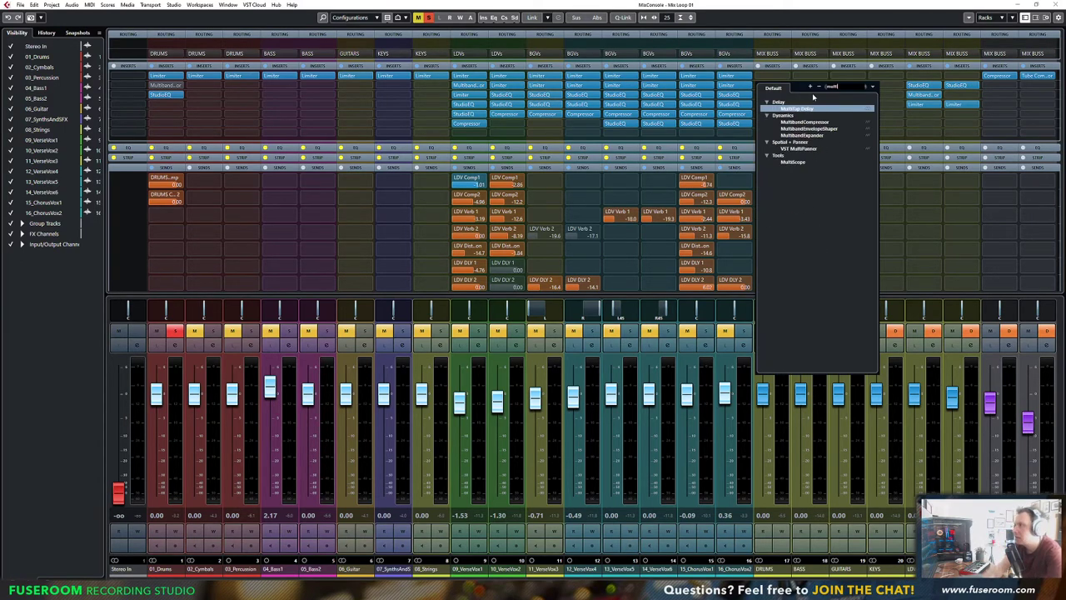
{"action": "left_click", "coordinate": [797, 123]}
{"action": "left_click_drag", "start_coordinate": [587, 147], "coordinate": [706, 150]}
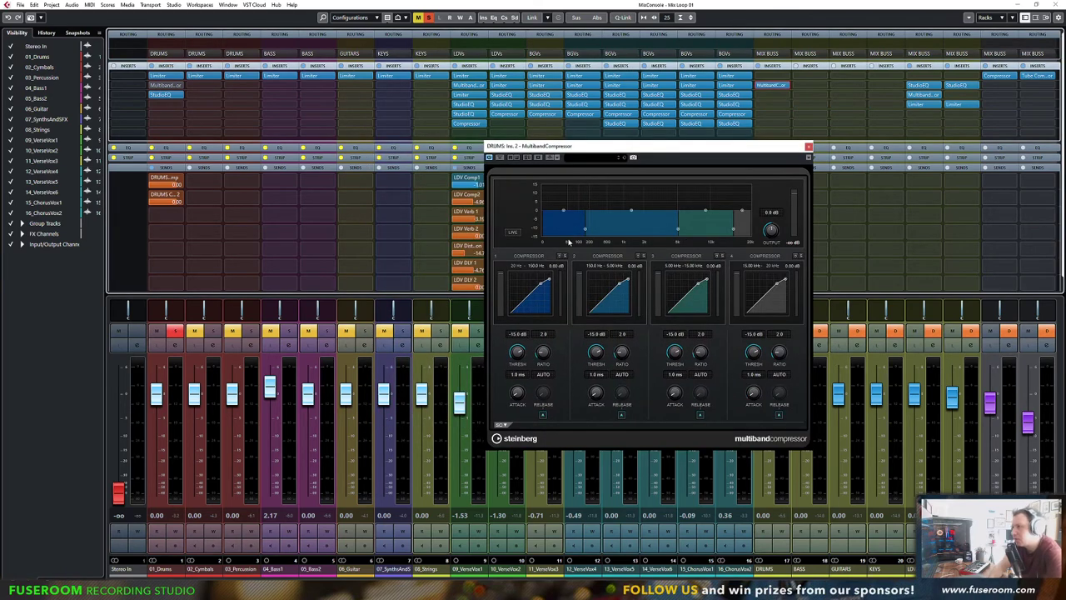
Start playback and set the MultibandCompressor's band 1 to a ratio of 1.4 and an attack of 30 ms
{"action": "key", "text": "space"}
{"action": "double_click", "coordinate": [543, 335]}
{"action": "type", "text": "1.4"}
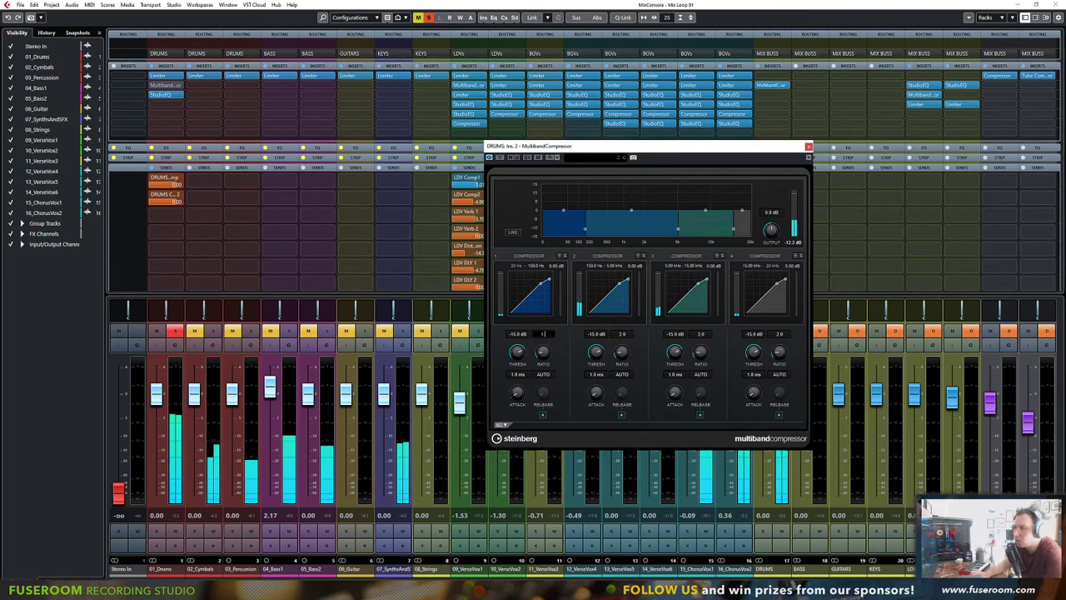
{"action": "key", "text": "Return"}
{"action": "double_click", "coordinate": [517, 375]}
{"action": "type", "text": "30"}
{"action": "key", "text": "Return"}
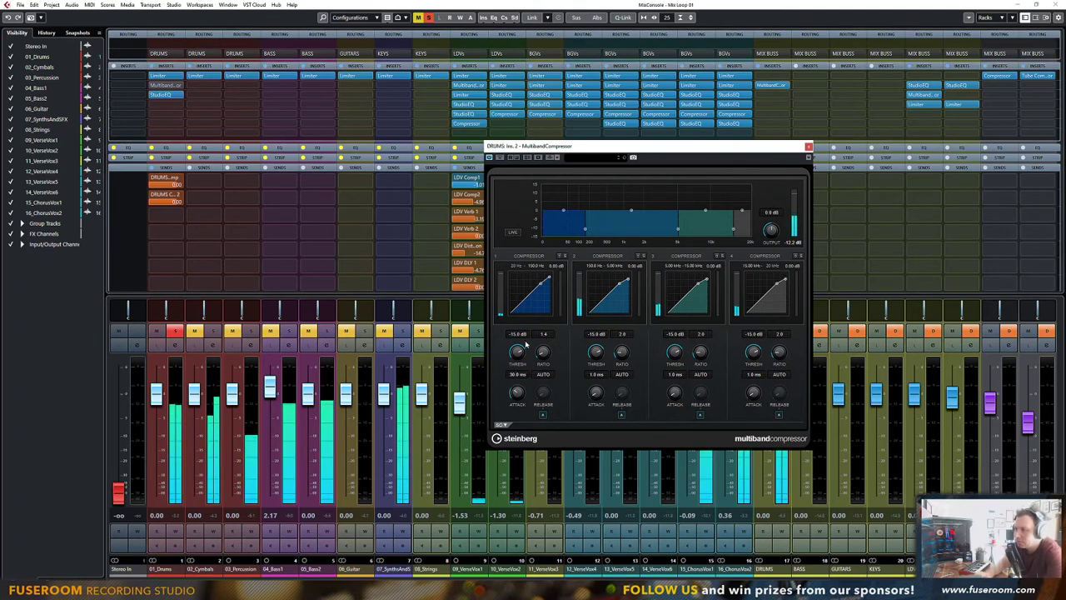
Set band 1's release to 100 ms and lower its threshold to -51.3 dB, keeping the band's output level near 0 dB
{"action": "left_click_drag", "start_coordinate": [517, 353], "coordinate": [514, 417]}
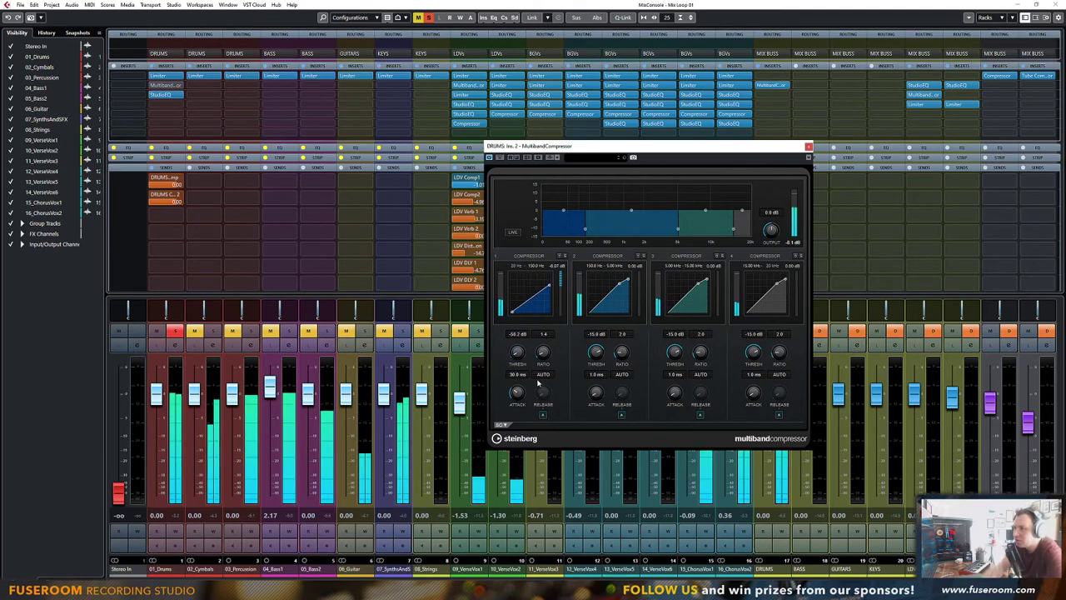
{"action": "double_click", "coordinate": [544, 375]}
{"action": "type", "text": "100"}
{"action": "key", "text": "Return"}
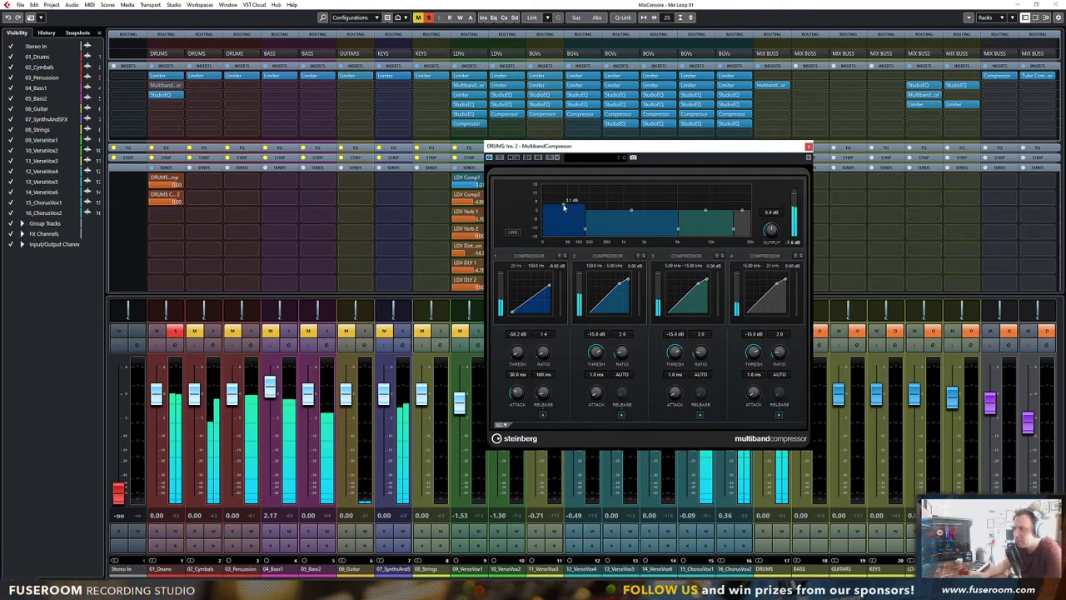
{"action": "mouse_move", "coordinate": [564, 208]}
{"action": "left_mouse_down"}
{"action": "mouse_move", "coordinate": [564, 196]}
{"action": "mouse_move", "coordinate": [565, 205]}
{"action": "left_mouse_up"}
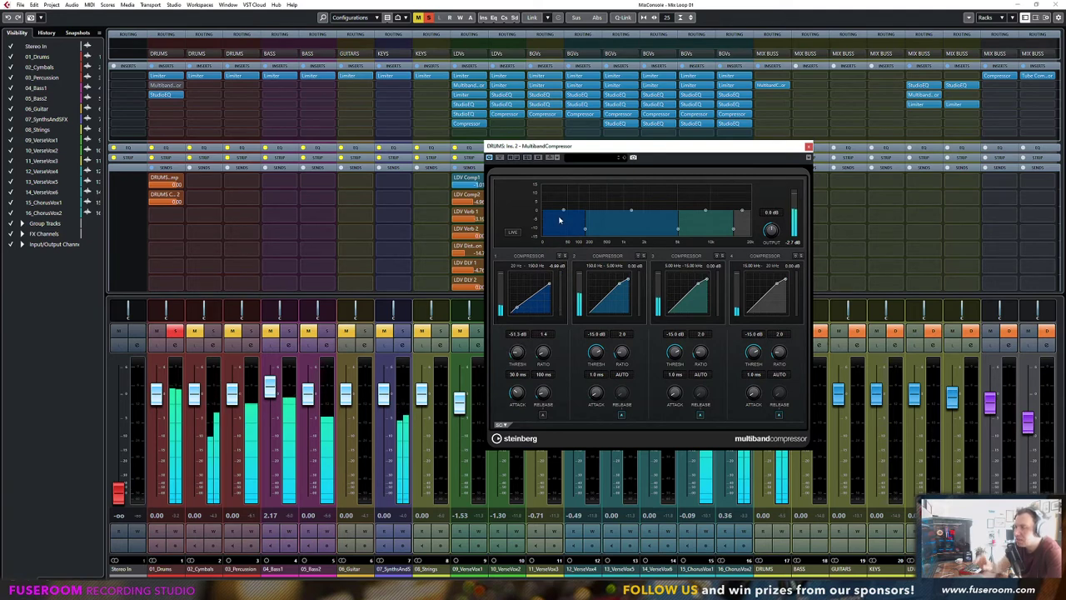
{"action": "key", "text": "space"}
{"action": "key", "text": "space"}
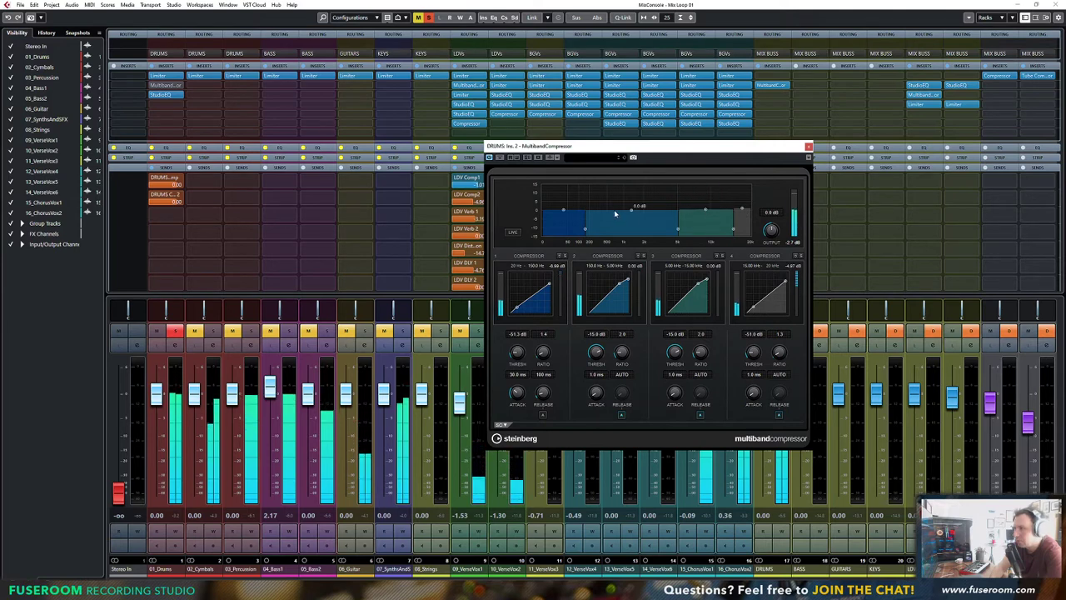
Set the ratios of bands 2 and 3 to 1.0 and of band 4 to 1.2, with a 35 ms release on band 2
{"action": "mouse_move", "coordinate": [632, 212]}
{"action": "left_mouse_down"}
{"action": "mouse_move", "coordinate": [633, 192]}
{"action": "mouse_move", "coordinate": [631, 208]}
{"action": "left_mouse_up"}
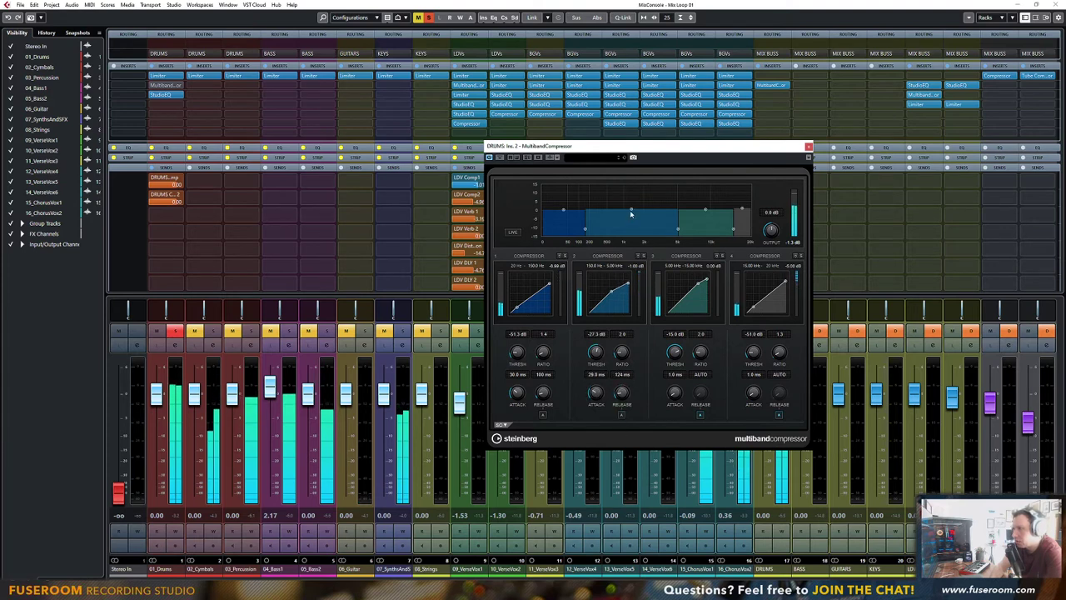
{"action": "left_click_drag", "start_coordinate": [631, 214], "coordinate": [632, 211]}
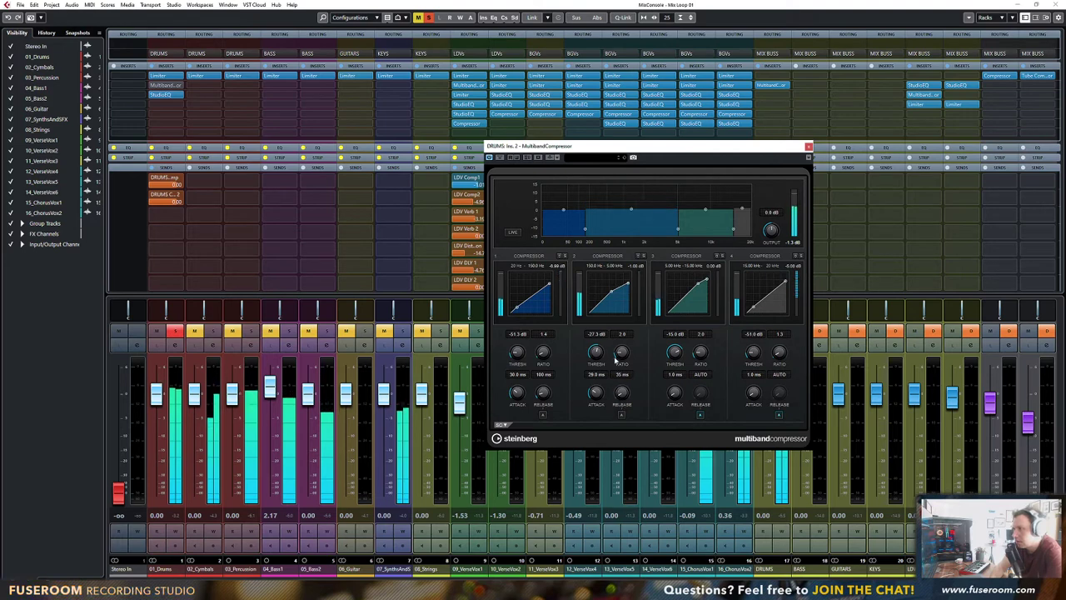
{"action": "left_click_drag", "start_coordinate": [618, 360], "coordinate": [620, 404]}
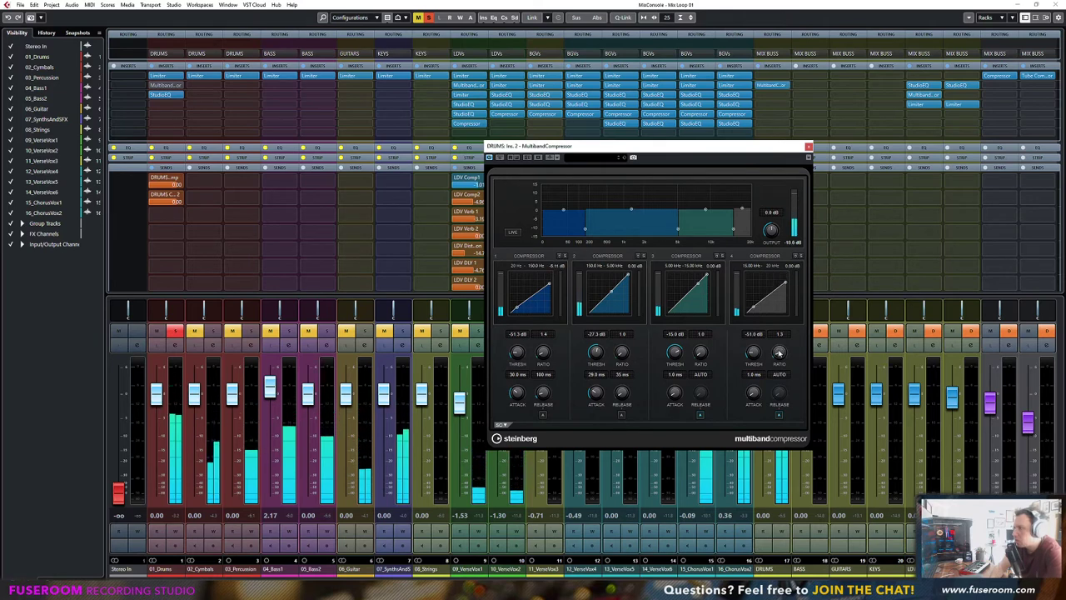
{"action": "left_click_drag", "start_coordinate": [779, 353], "coordinate": [781, 356]}
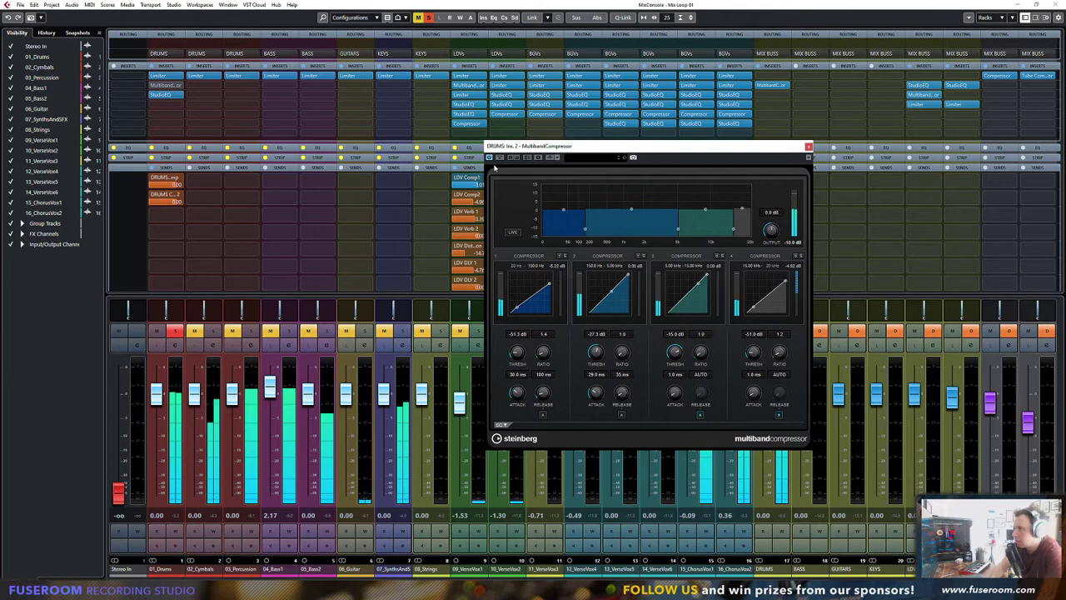
Compare the drums bus with the MultibandCompressor bypassed and active, and close the plug-in window
{"action": "left_click", "coordinate": [499, 157]}
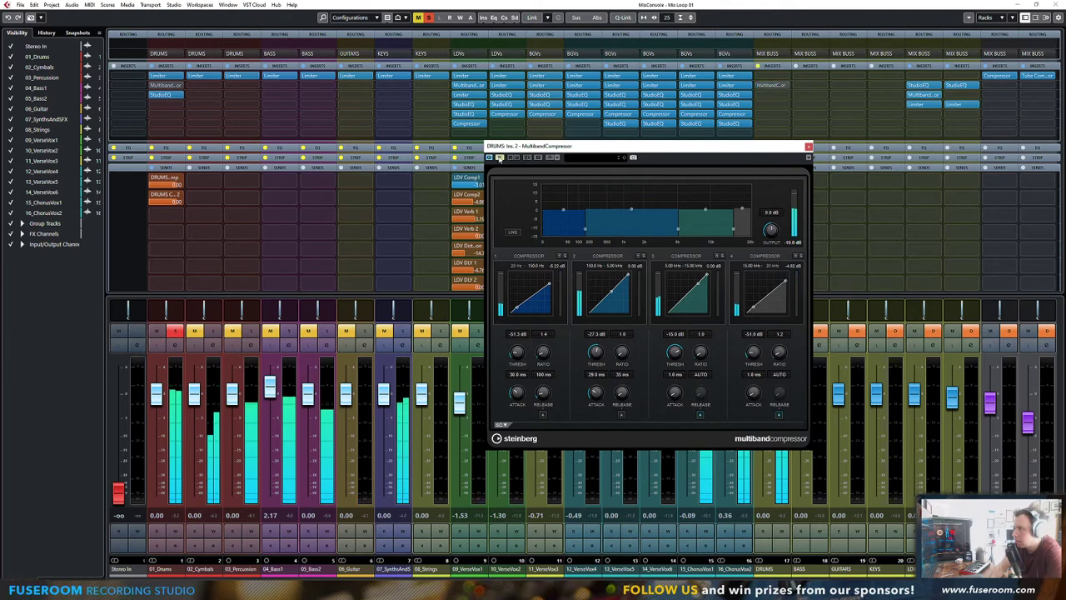
{"action": "left_click", "coordinate": [500, 157]}
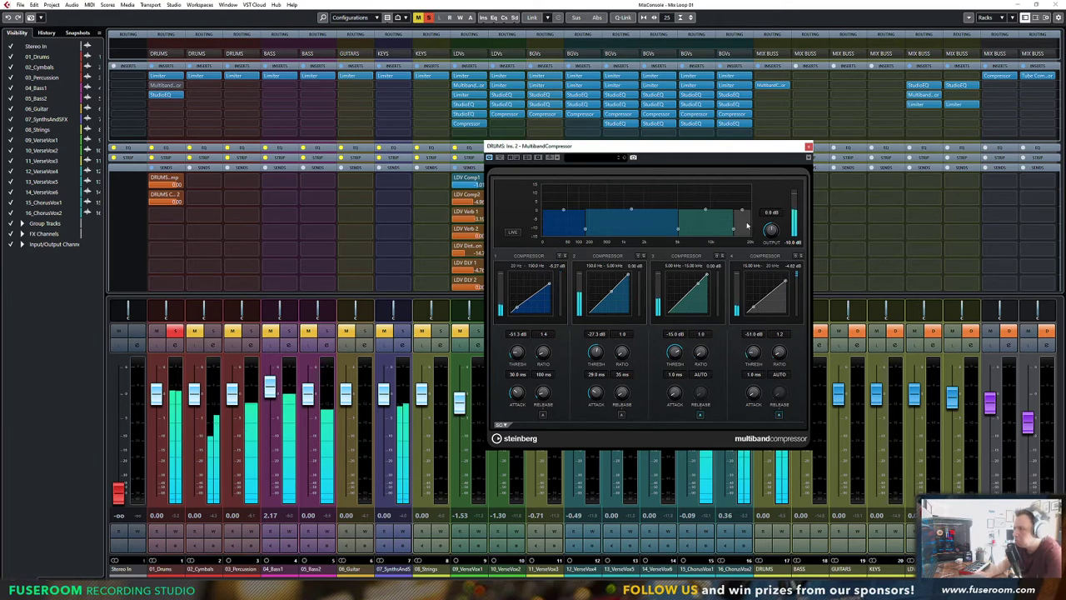
{"action": "left_click", "coordinate": [809, 147]}
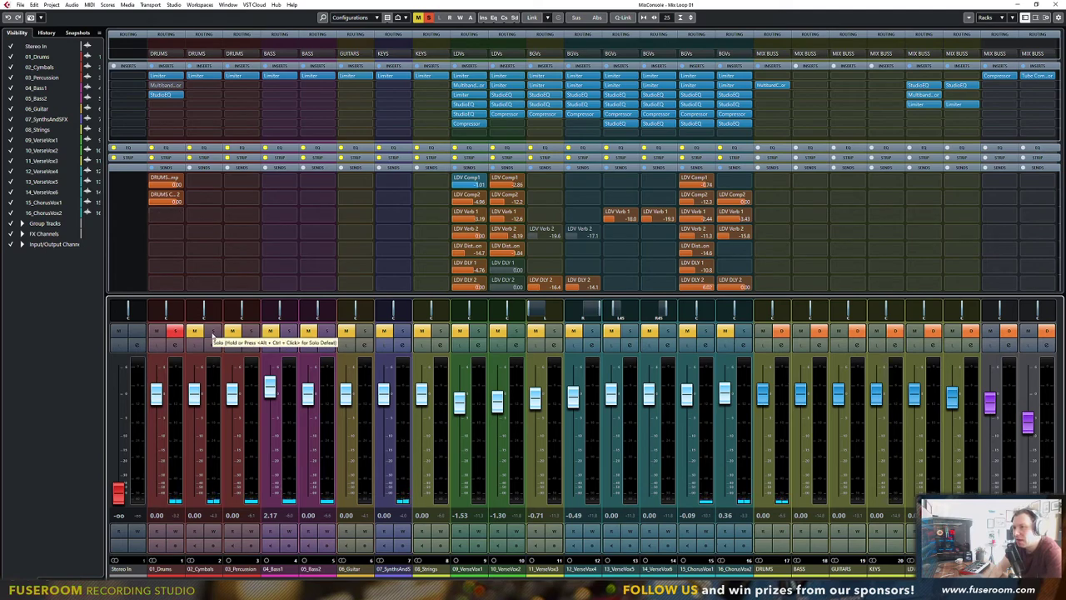
Try a send from the 01_Drums channel to LDV DLY 2, with the LDV DLY 2 channel unmuted
{"action": "left_click", "coordinate": [179, 283]}
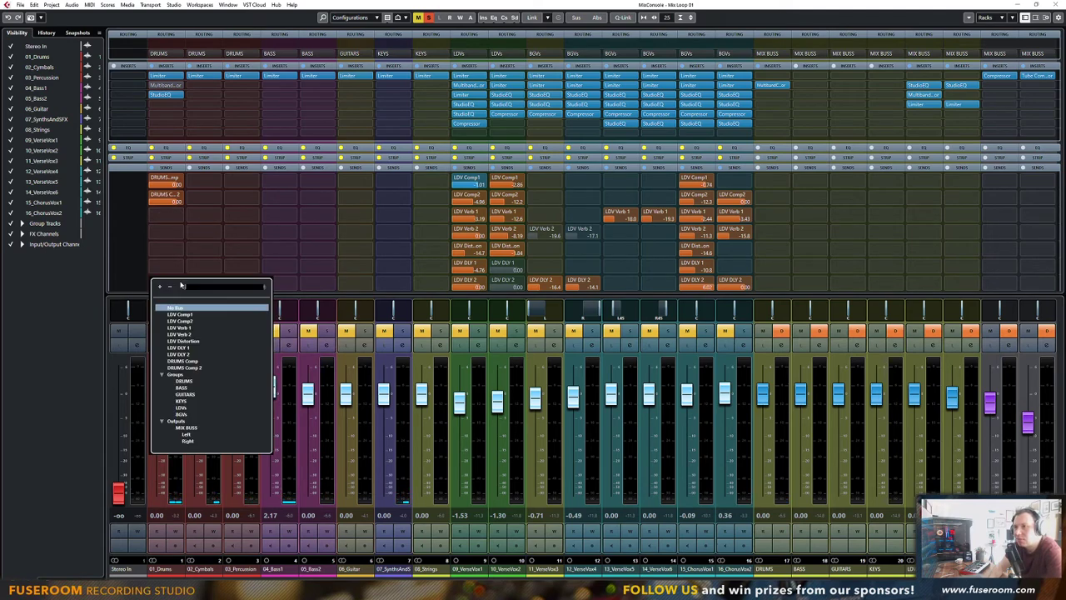
{"action": "left_click", "coordinate": [179, 354]}
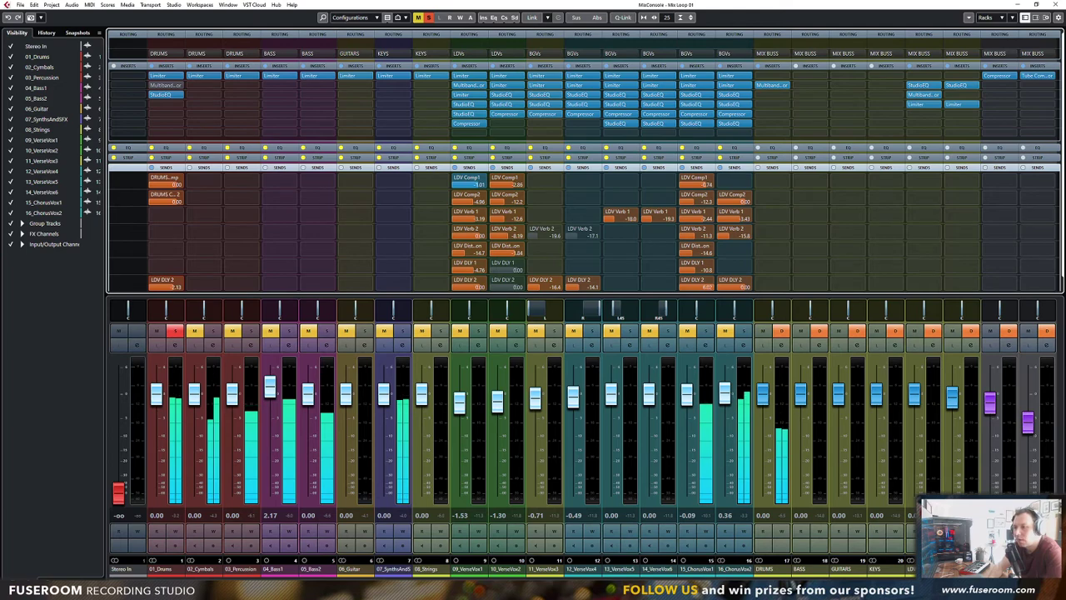
{"action": "left_click_drag", "start_coordinate": [344, 578], "coordinate": [708, 578]}
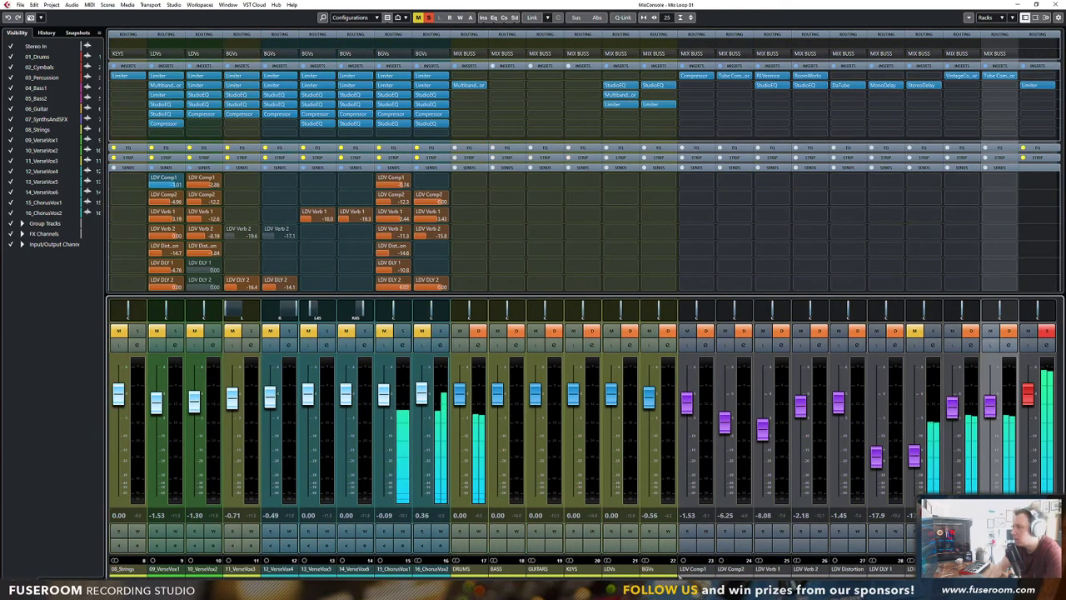
{"action": "left_click", "coordinate": [915, 331]}
{"action": "left_click_drag", "start_coordinate": [638, 578], "coordinate": [399, 578]}
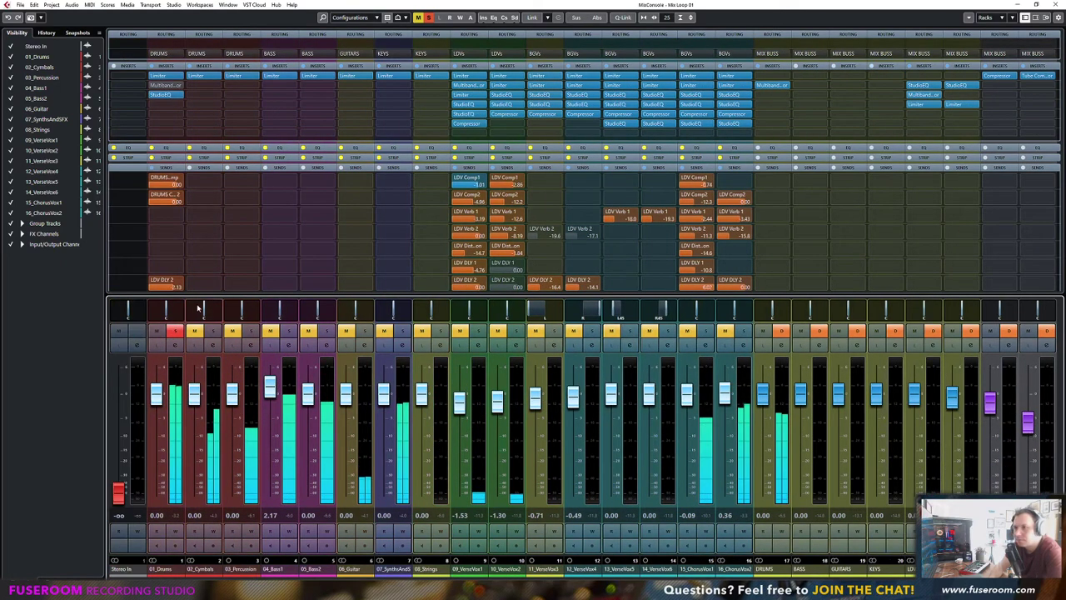
Remove the LDV DLY 2 send from the 01_Drums channel
{"action": "left_click", "coordinate": [152, 281]}
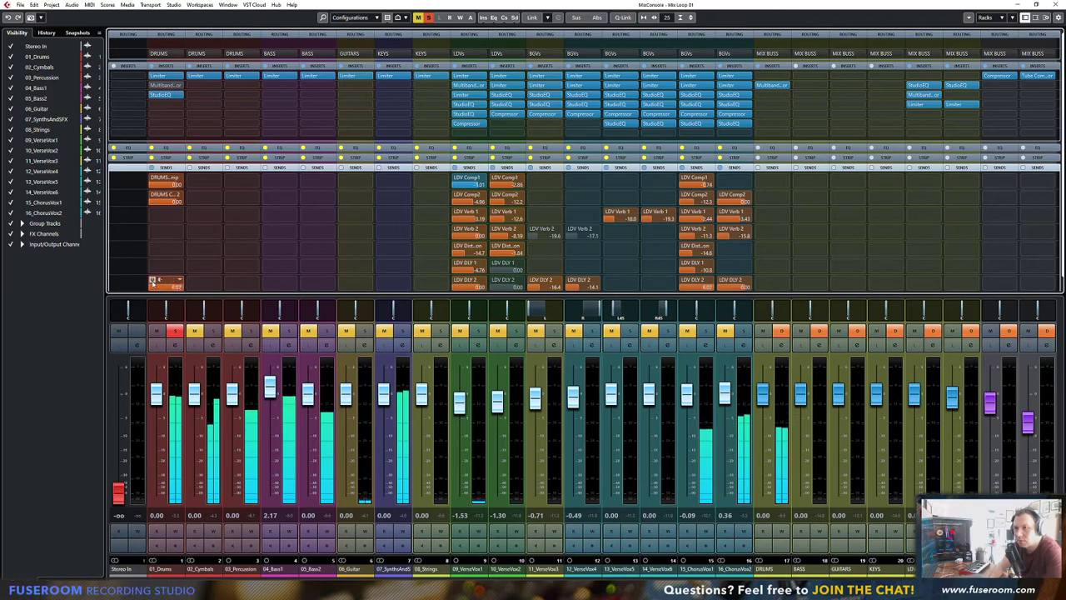
{"action": "left_click", "coordinate": [183, 282]}
{"action": "left_click", "coordinate": [175, 307]}
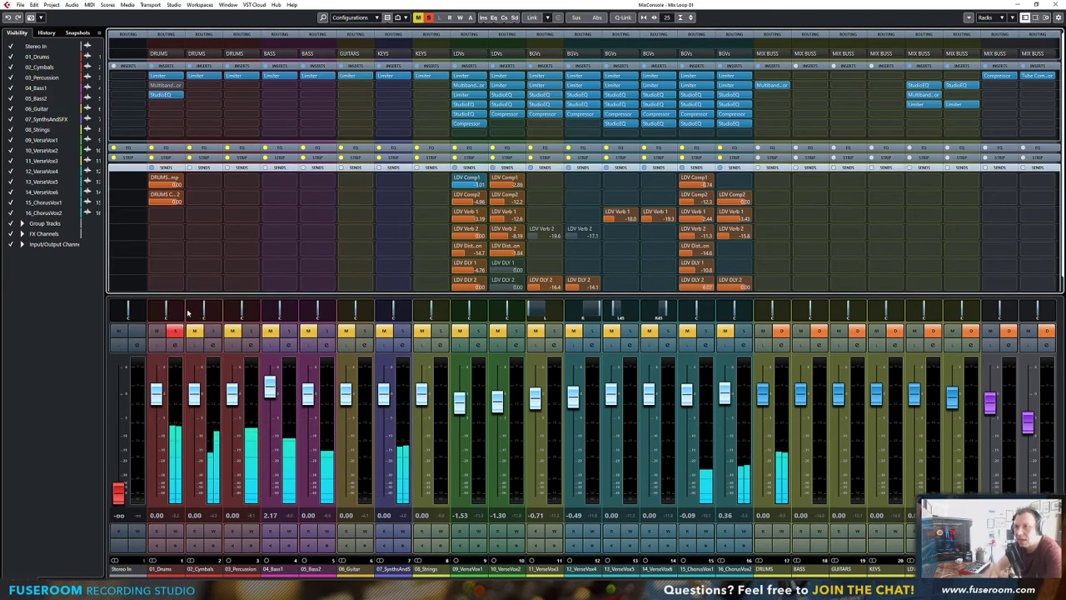
Solo 02_Cymbals along with the drums, set its fader to 0.23 dB and insert StudioEQ in its third insert slot
{"action": "left_click", "coordinate": [214, 331]}
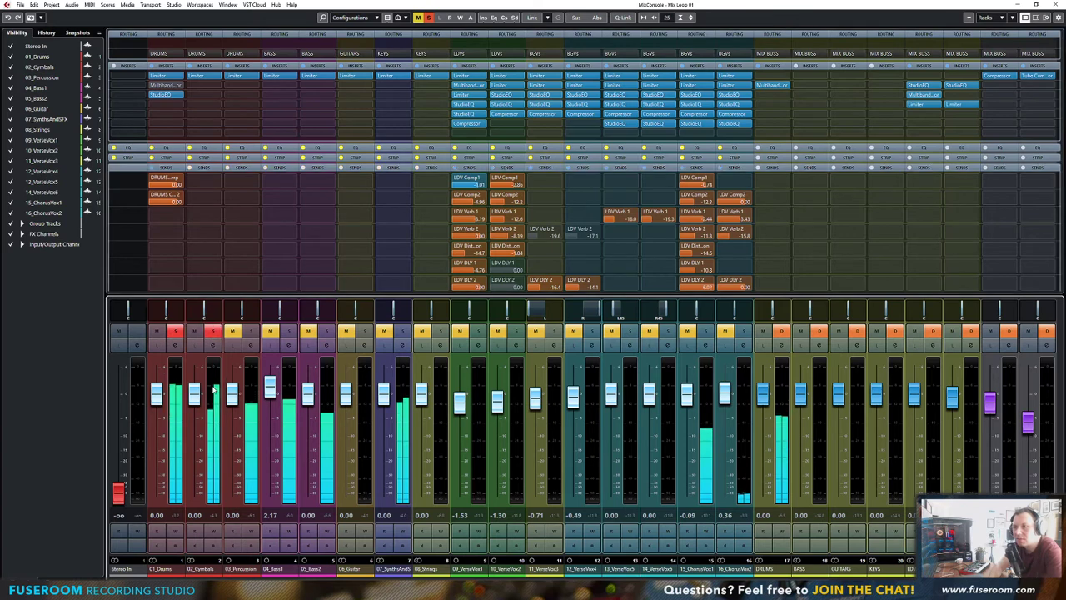
{"action": "left_click_drag", "start_coordinate": [196, 400], "coordinate": [195, 399]}
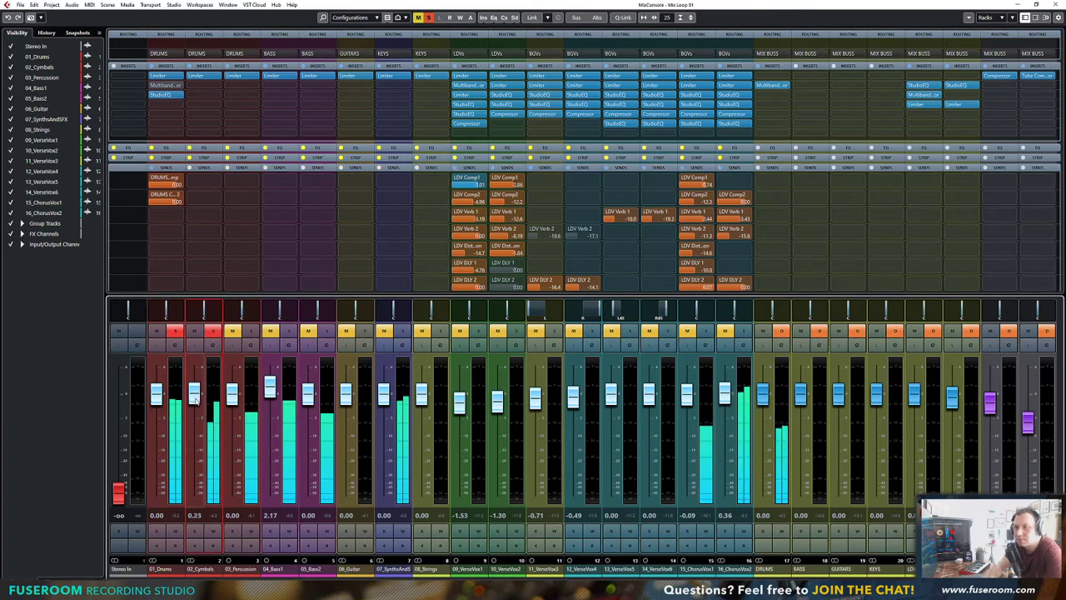
{"action": "left_click", "coordinate": [200, 95]}
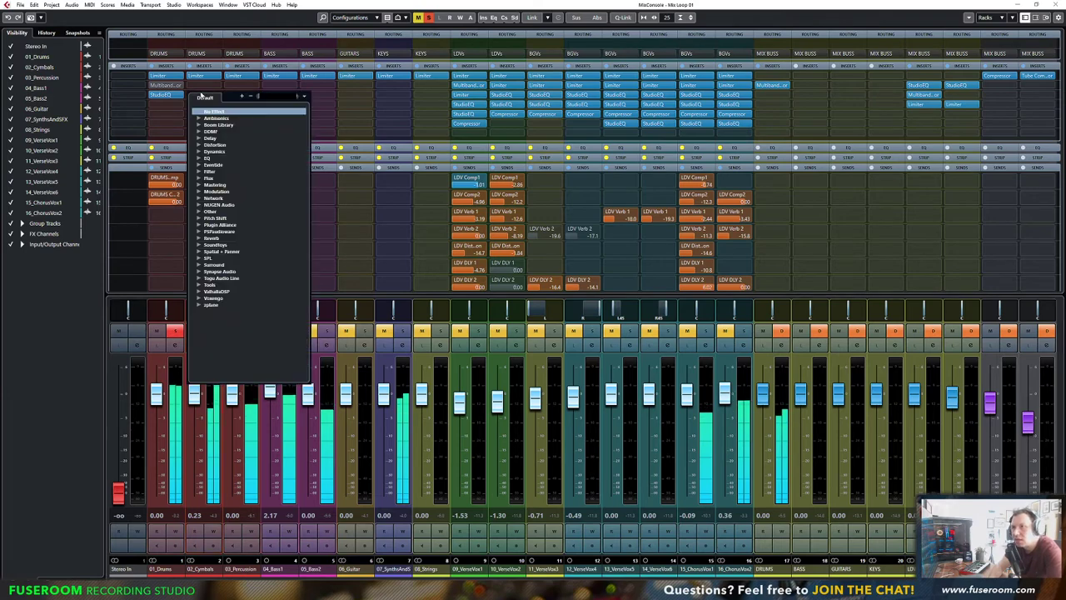
{"action": "type", "text": "studio"}
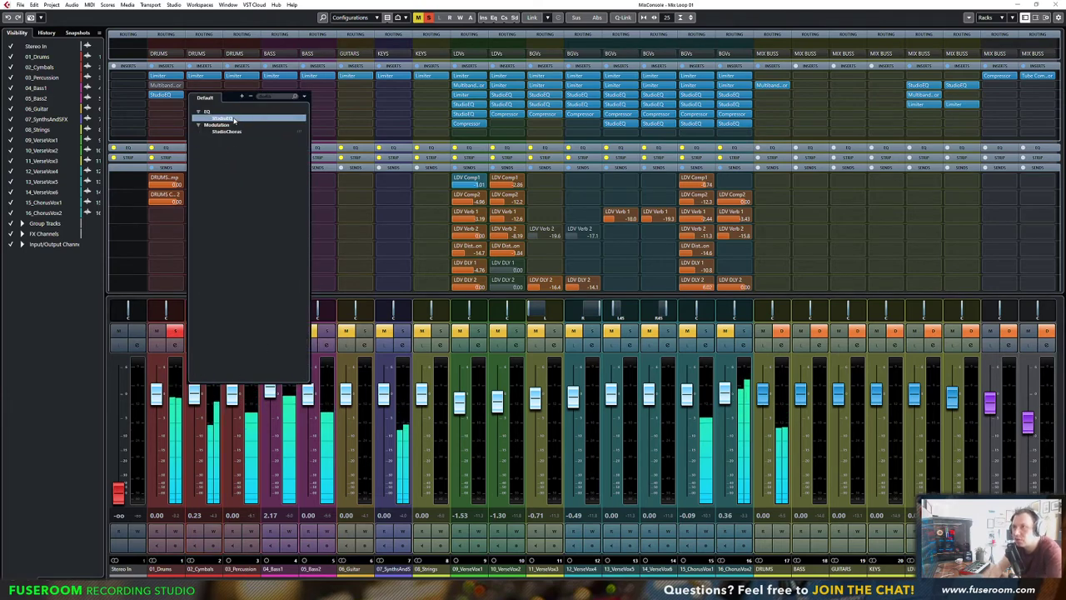
{"action": "left_click", "coordinate": [234, 118]}
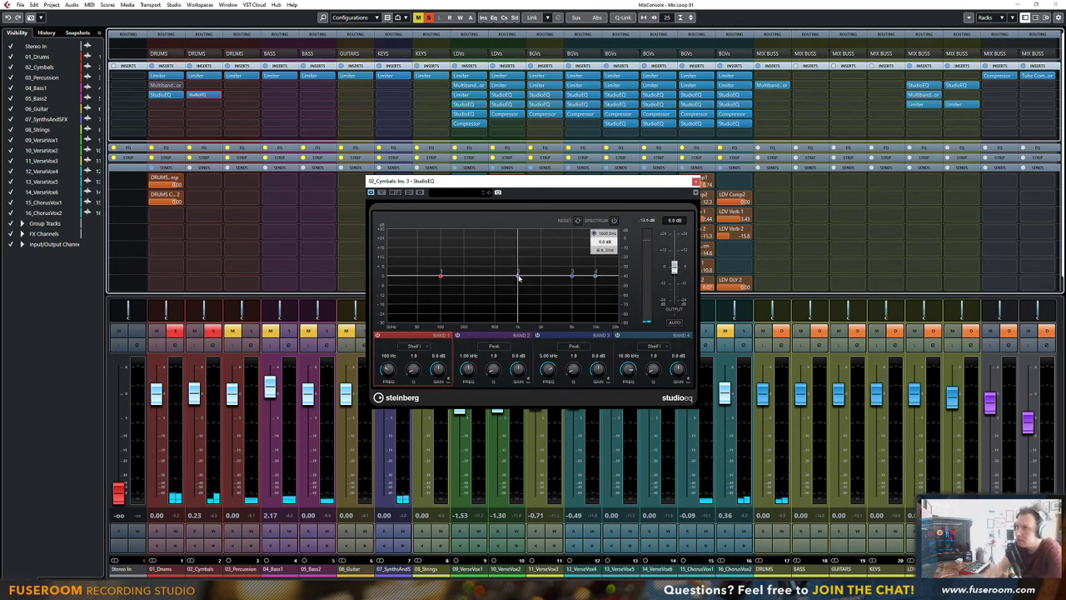
In the cymbals' StudioEQ, cut band 2 by 2.7 dB near 660 Hz and band 3 by 2.4 dB near 5.2 kHz, with 1.2 dB output
{"action": "left_click_drag", "start_coordinate": [518, 277], "coordinate": [485, 273]}
{"action": "left_click_drag", "start_coordinate": [494, 244], "coordinate": [505, 281]}
{"action": "scroll", "coordinate": [510, 282], "scroll_direction": "down", "scroll_amount": 3}
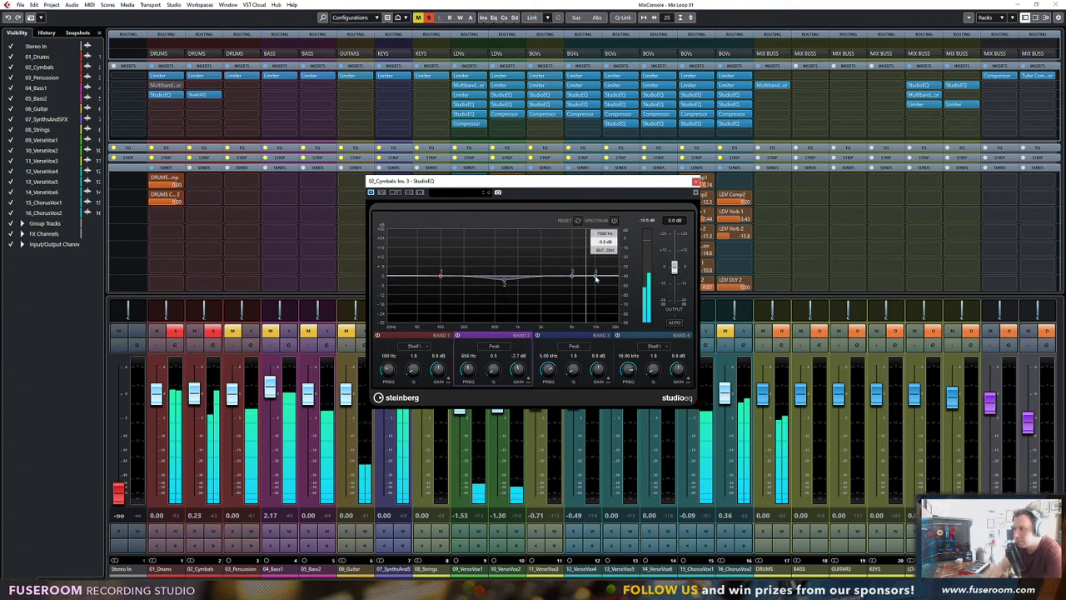
{"action": "mouse_move", "coordinate": [573, 275]}
{"action": "left_mouse_down"}
{"action": "mouse_move", "coordinate": [566, 242]}
{"action": "mouse_move", "coordinate": [573, 281]}
{"action": "left_mouse_up"}
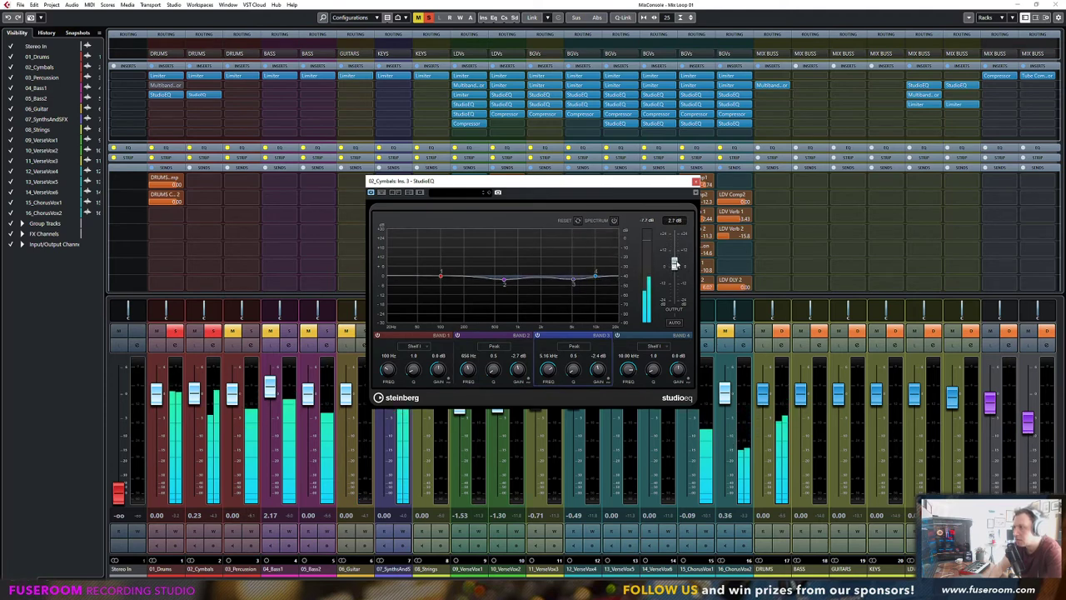
{"action": "left_click", "coordinate": [380, 193]}
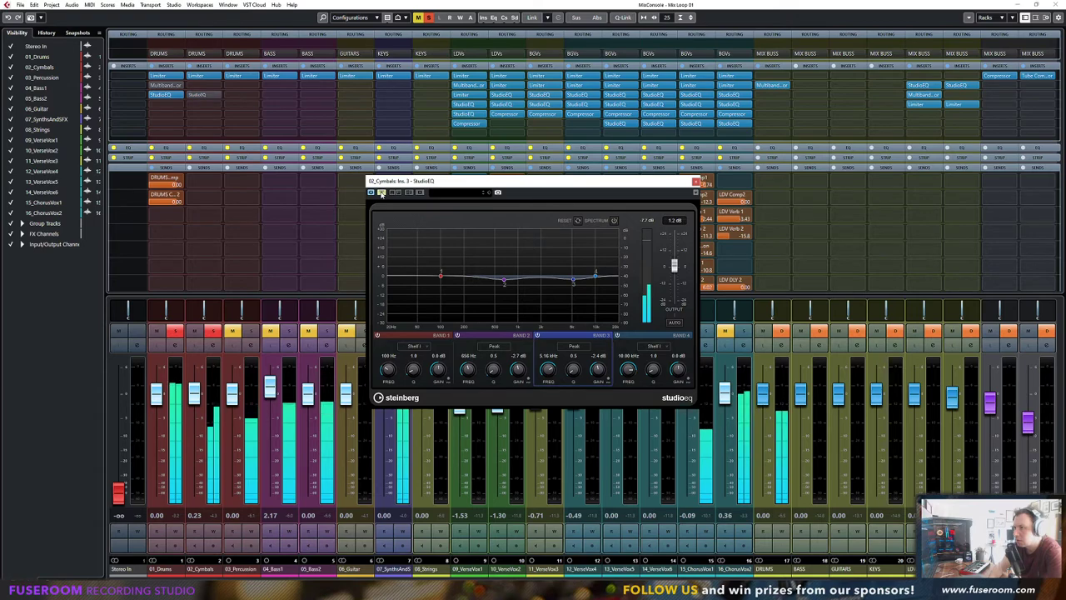
{"action": "left_click", "coordinate": [696, 183]}
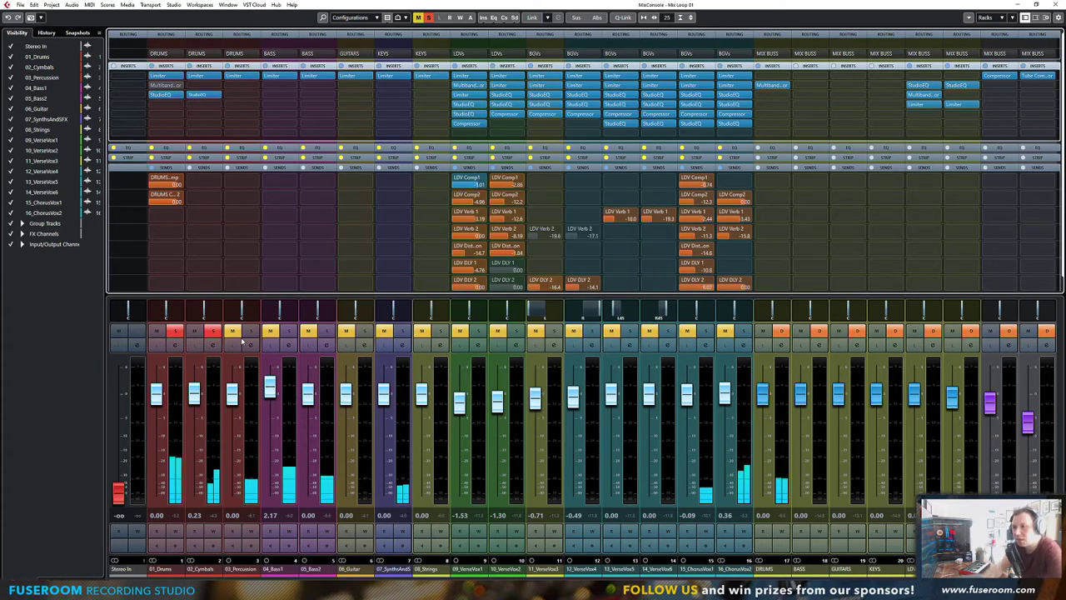
Solo only the 03_Percussion channel and raise its fader to 2.85 dB
{"action": "left_click", "coordinate": [250, 331]}
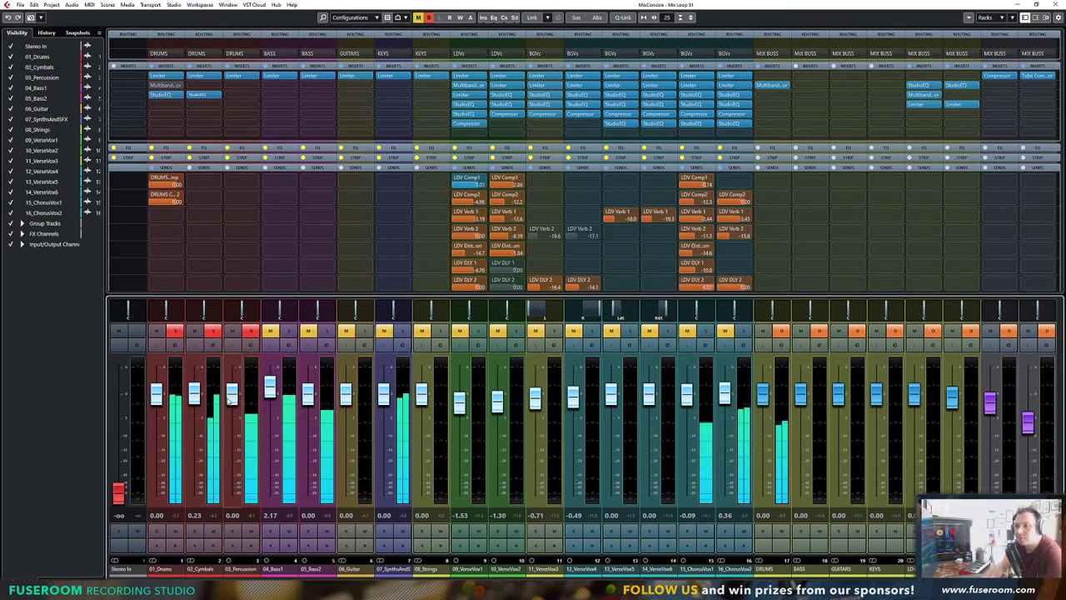
{"action": "left_click", "coordinate": [213, 332]}
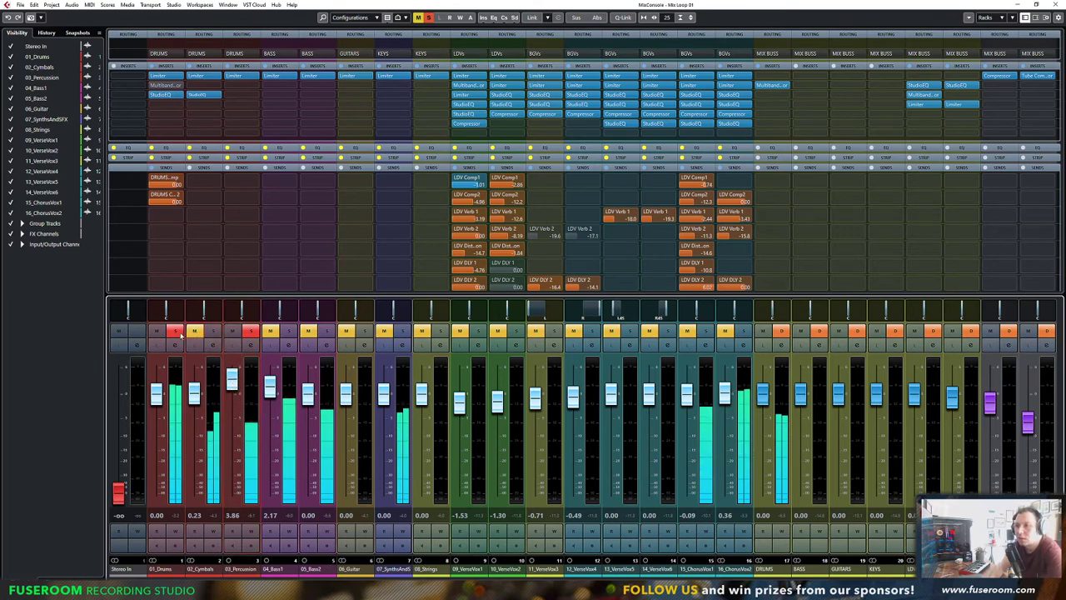
{"action": "left_click", "coordinate": [175, 331]}
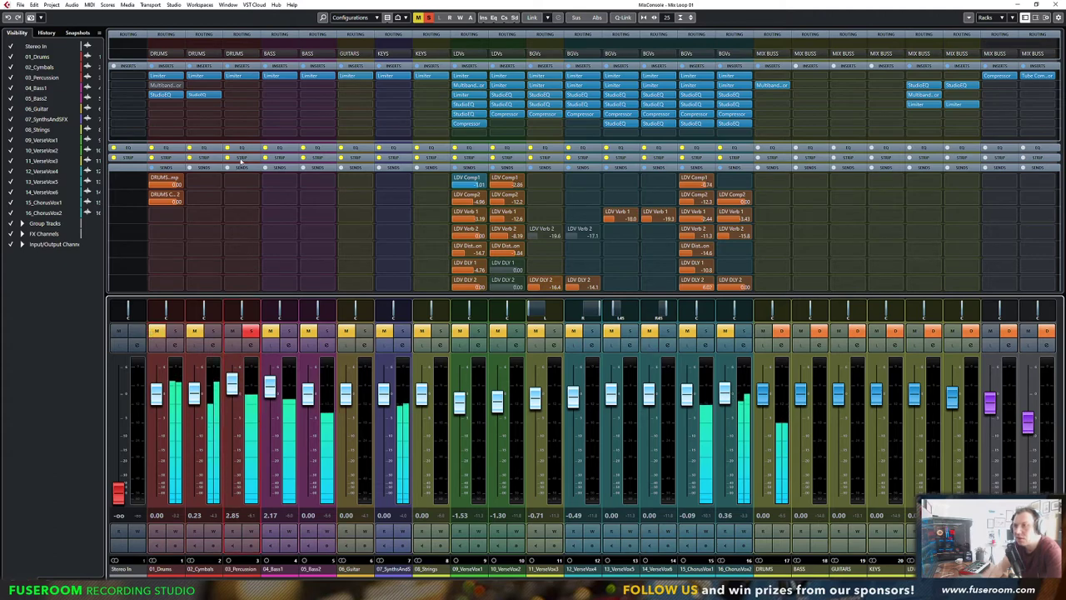
Insert a Tube Compressor in the second insert slot of the 03_Percussion channel
{"action": "left_click_drag", "start_coordinate": [241, 94], "coordinate": [242, 124]}
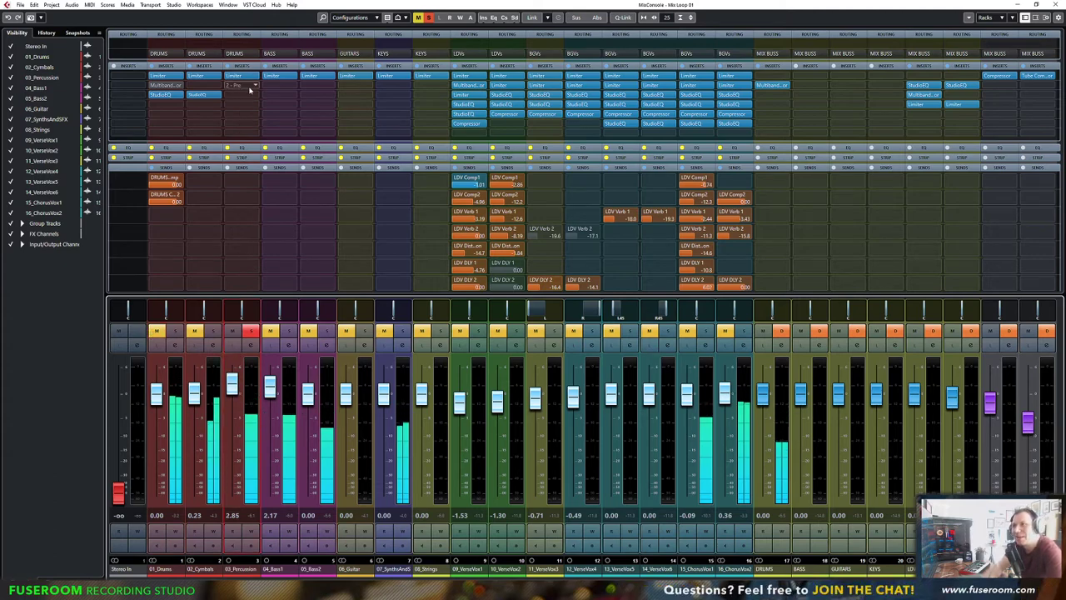
{"action": "left_click", "coordinate": [254, 87]}
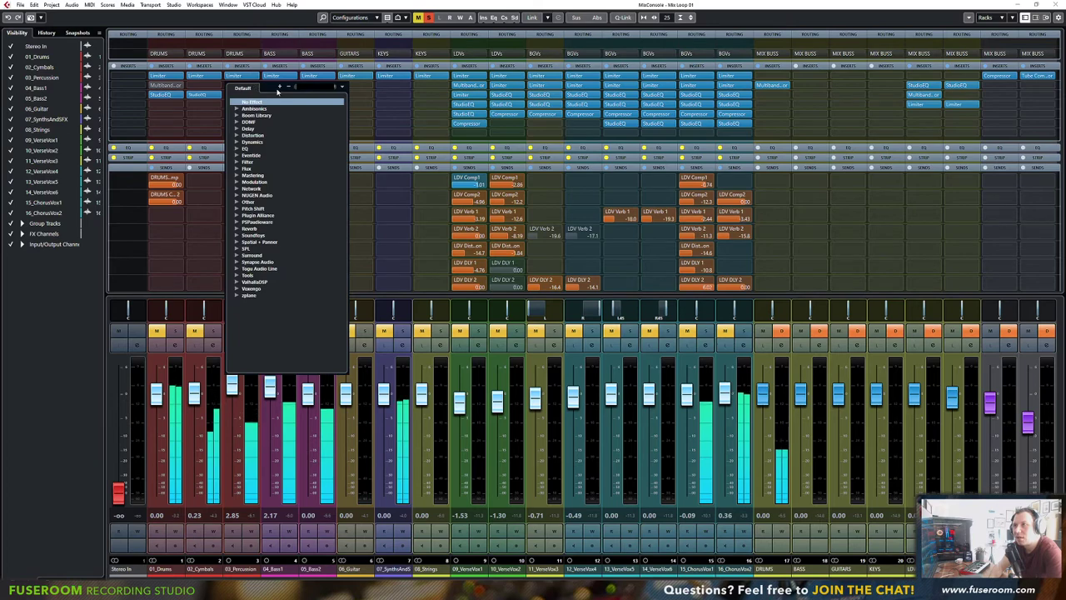
{"action": "type", "text": "tube"}
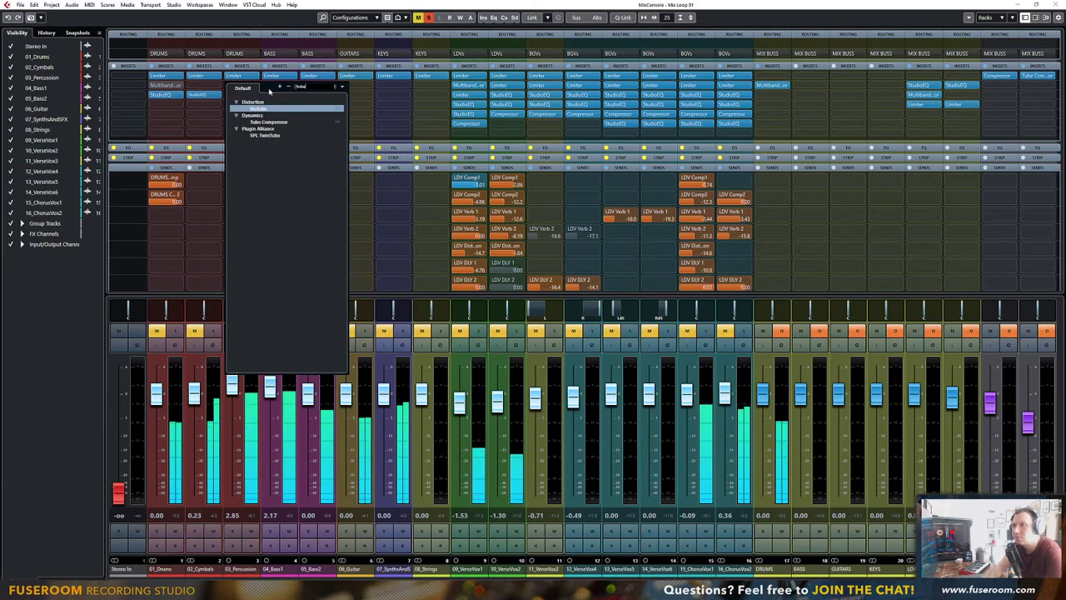
{"action": "left_click", "coordinate": [265, 123]}
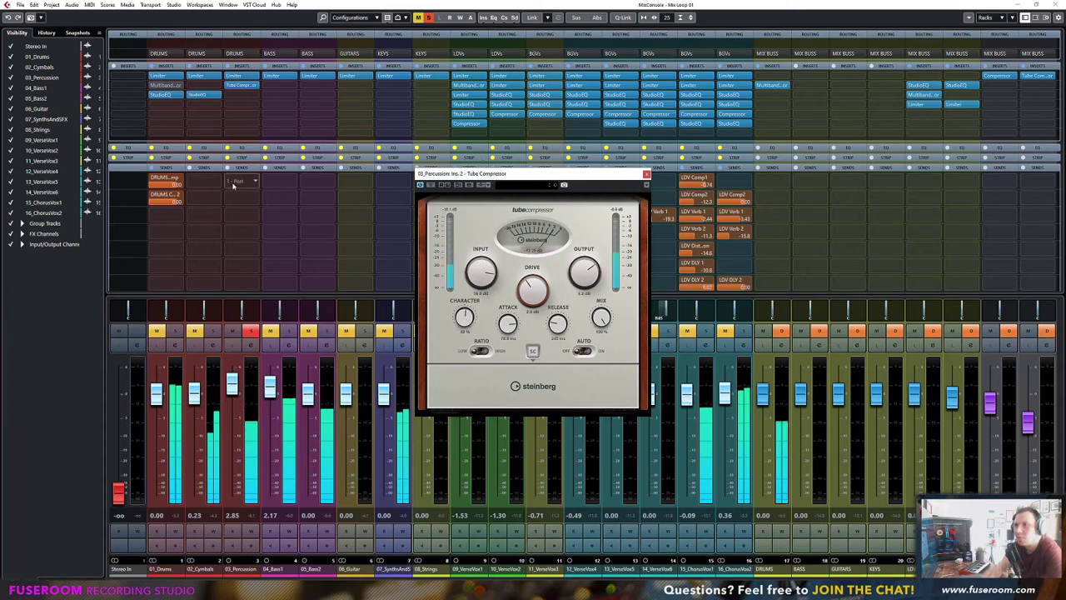
Insert a StudioEQ in the third insert slot of the 03_Percussion channel
{"action": "left_click", "coordinate": [256, 95]}
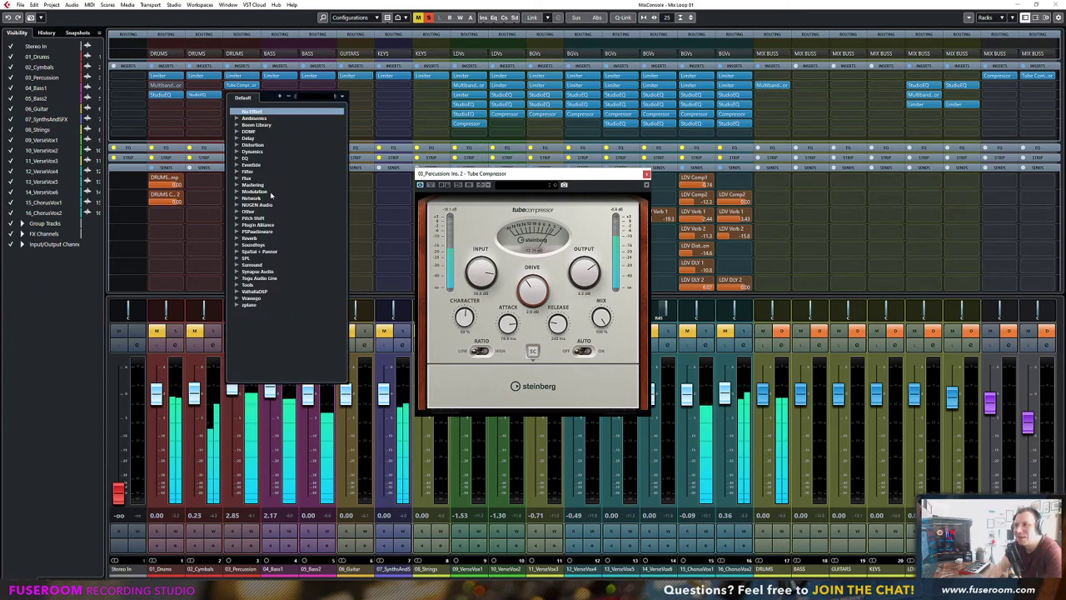
{"action": "type", "text": "studio"}
{"action": "left_click", "coordinate": [268, 121]}
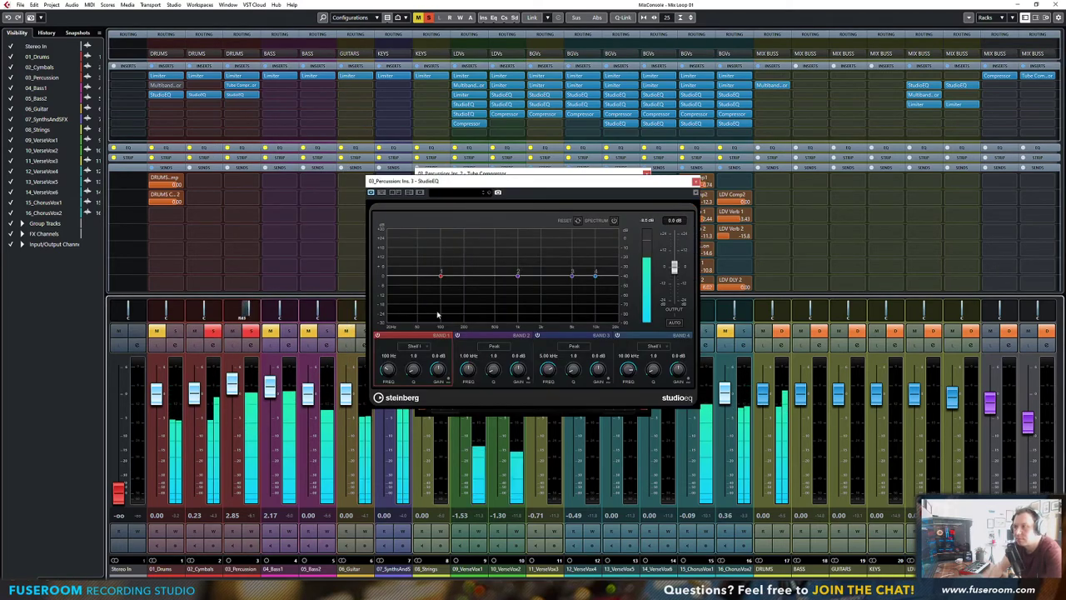
In the percussion's StudioEQ, cut band 2 by 5.4 dB at 1.37 kHz, boost band 3 by 1.9 dB near 4 kHz and raise band 4
{"action": "left_click_drag", "start_coordinate": [572, 275], "coordinate": [529, 284]}
{"action": "scroll", "coordinate": [529, 250], "scroll_direction": "up", "scroll_amount": 3}
{"action": "scroll", "coordinate": [528, 289], "scroll_direction": "down", "scroll_amount": 3}
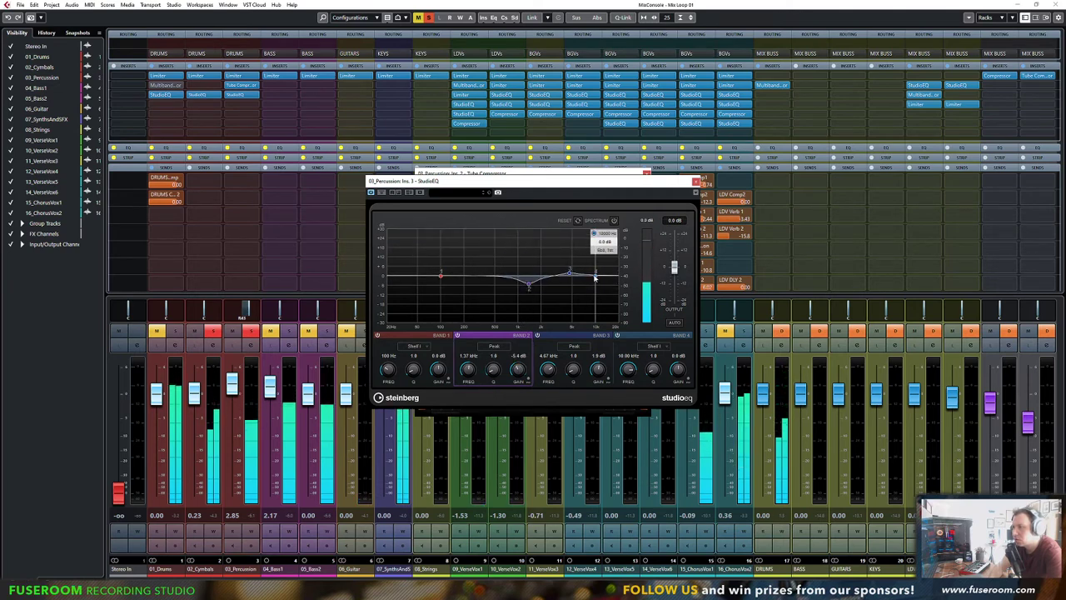
{"action": "left_click_drag", "start_coordinate": [596, 276], "coordinate": [576, 265]}
{"action": "left_click", "coordinate": [696, 181]}
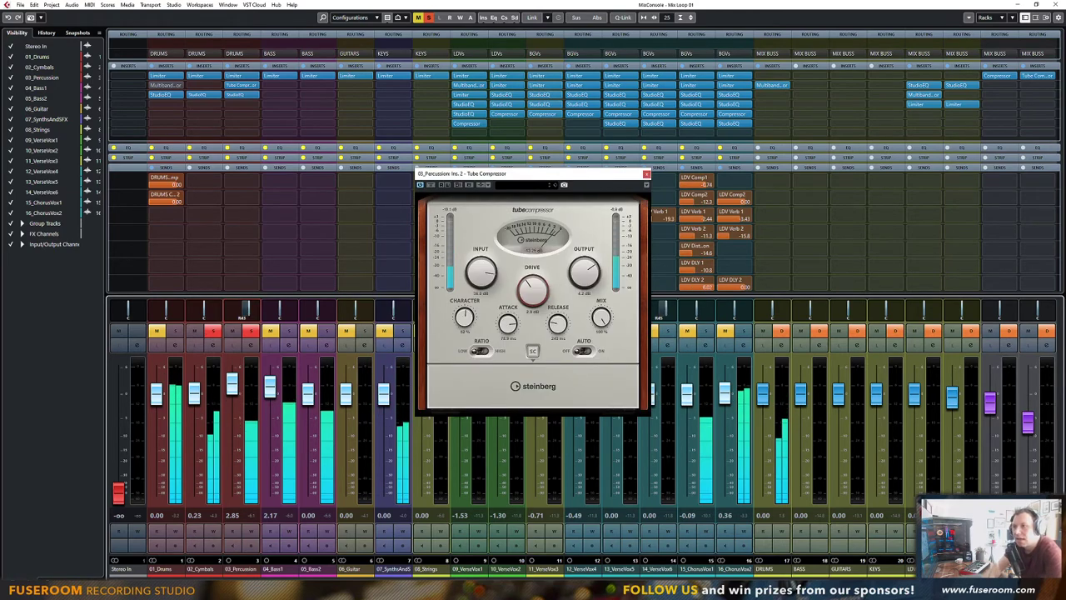
Insert a StereoDelay in the fifth insert slot of 03_Percussion and close the Tube Compressor window
{"action": "left_click", "coordinate": [240, 105]}
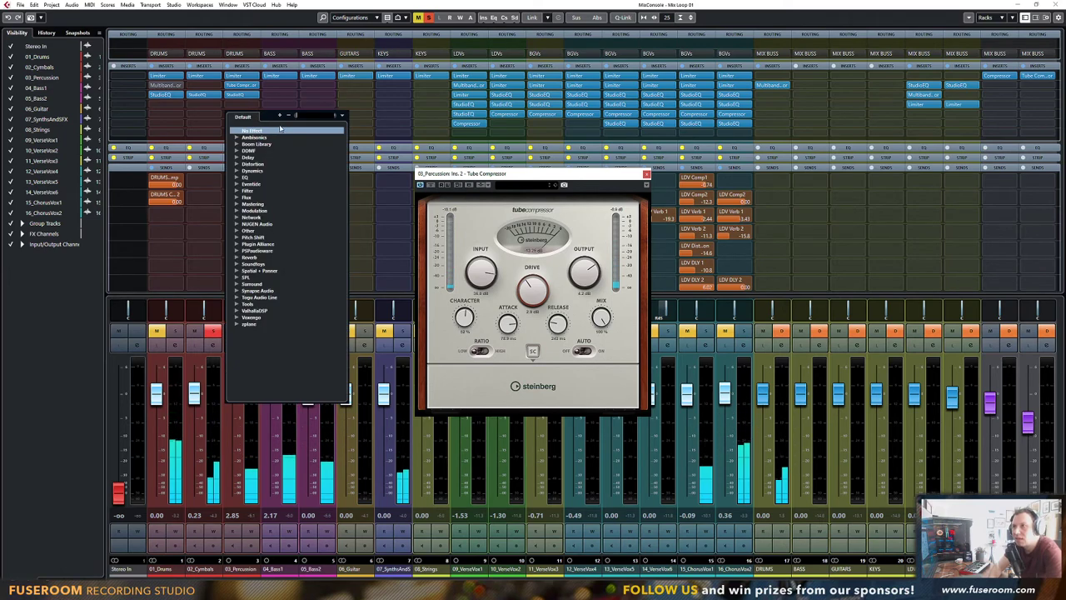
{"action": "type", "text": "delay"}
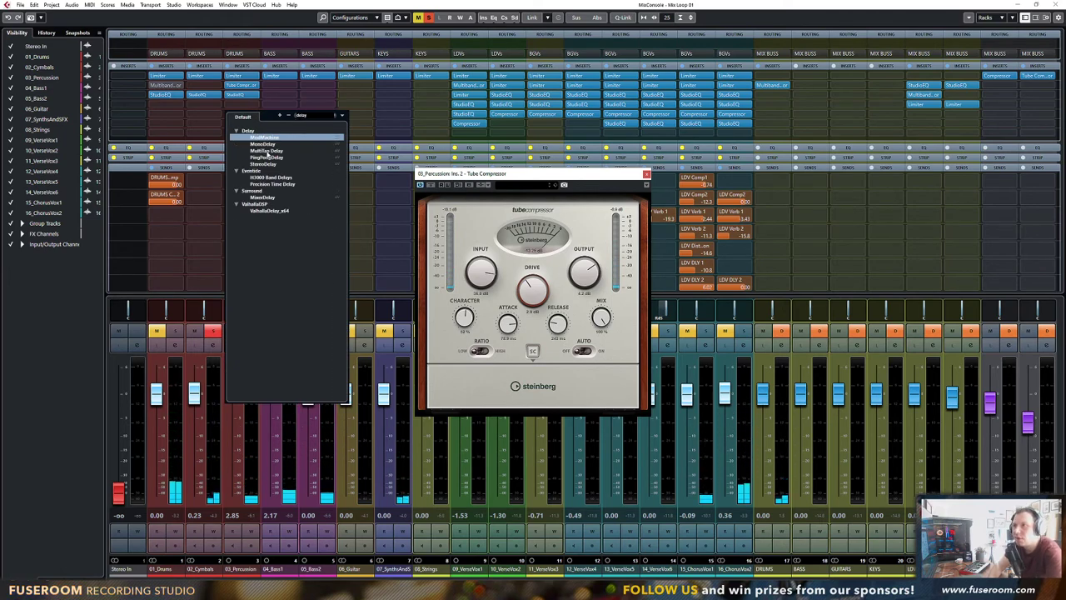
{"action": "left_click", "coordinate": [263, 165]}
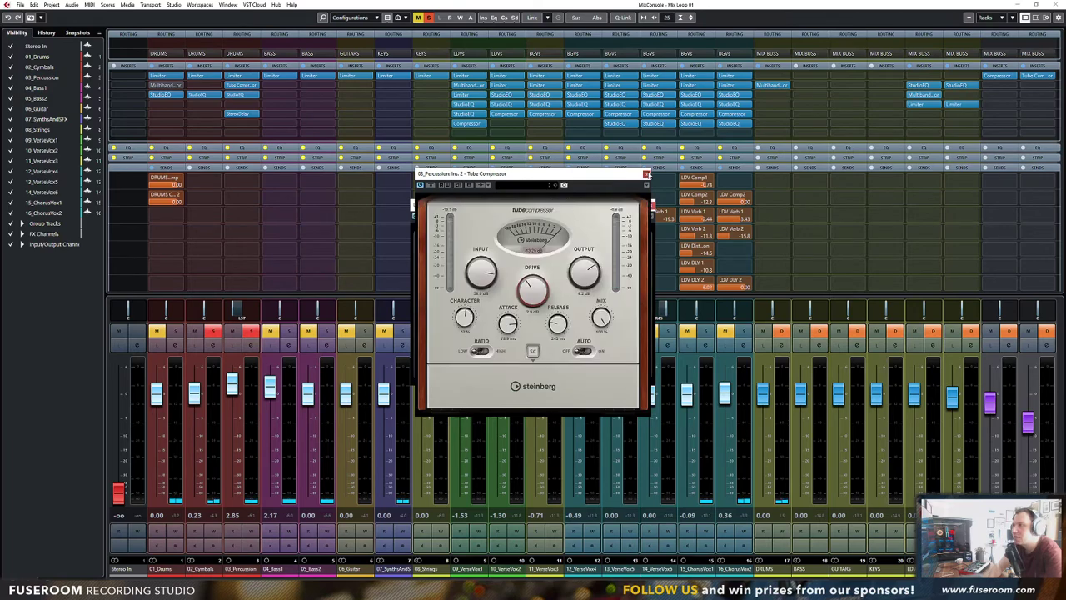
{"action": "left_click_drag", "start_coordinate": [560, 205], "coordinate": [594, 199]}
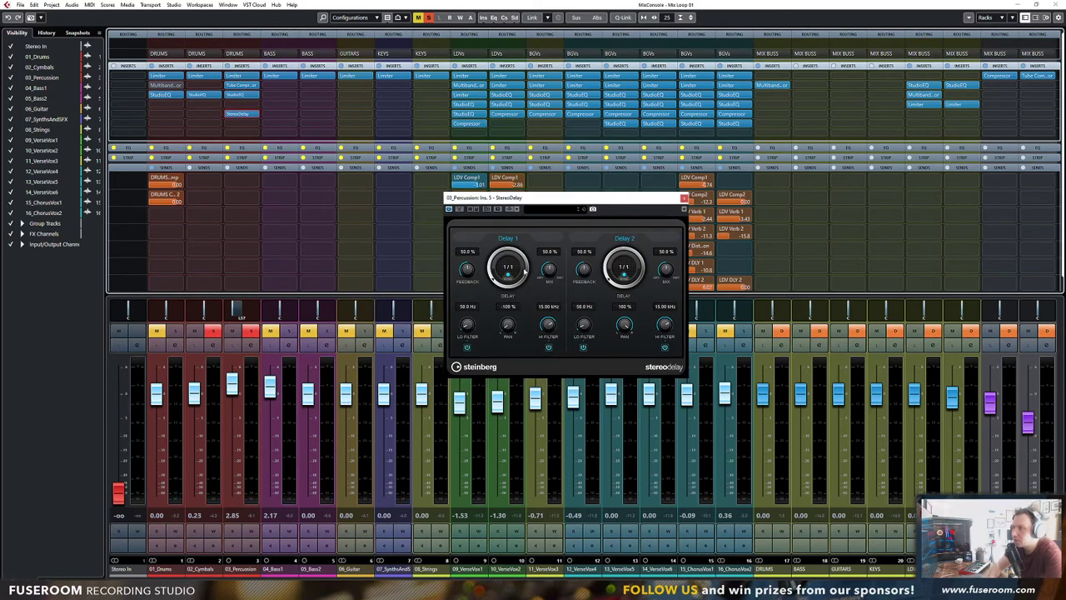
In the percussion's StereoDelay, set both feedbacks to 0%, both mixes to 100%, and Delay 1 to 0.1 ms with its filters off
{"action": "left_click_drag", "start_coordinate": [469, 271], "coordinate": [469, 367]}
{"action": "left_click_drag", "start_coordinate": [583, 271], "coordinate": [571, 345]}
{"action": "left_click_drag", "start_coordinate": [666, 271], "coordinate": [679, 179]}
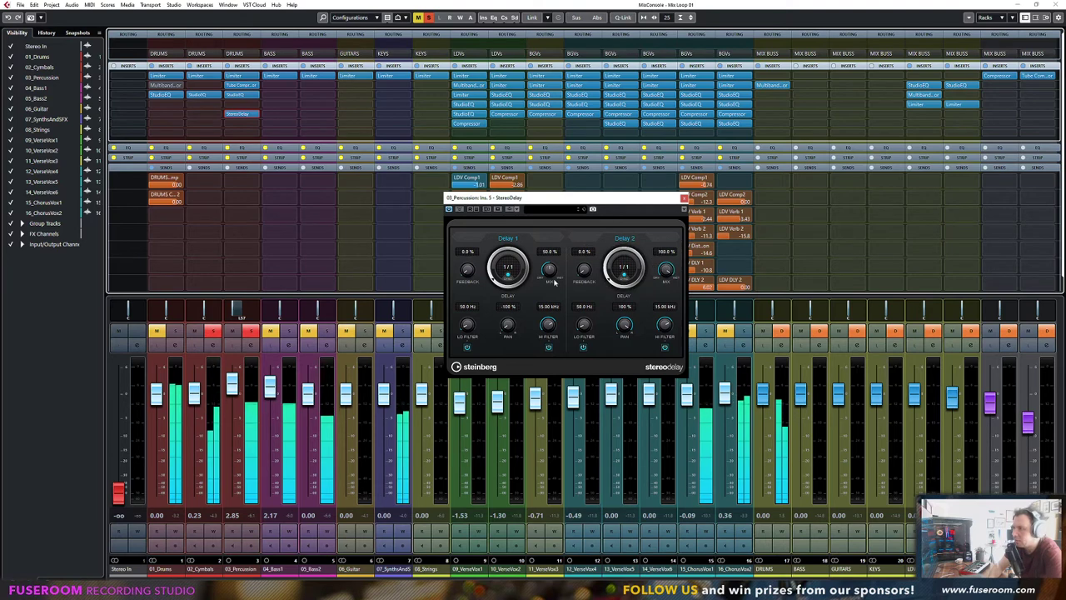
{"action": "left_click_drag", "start_coordinate": [468, 270], "coordinate": [475, 188]}
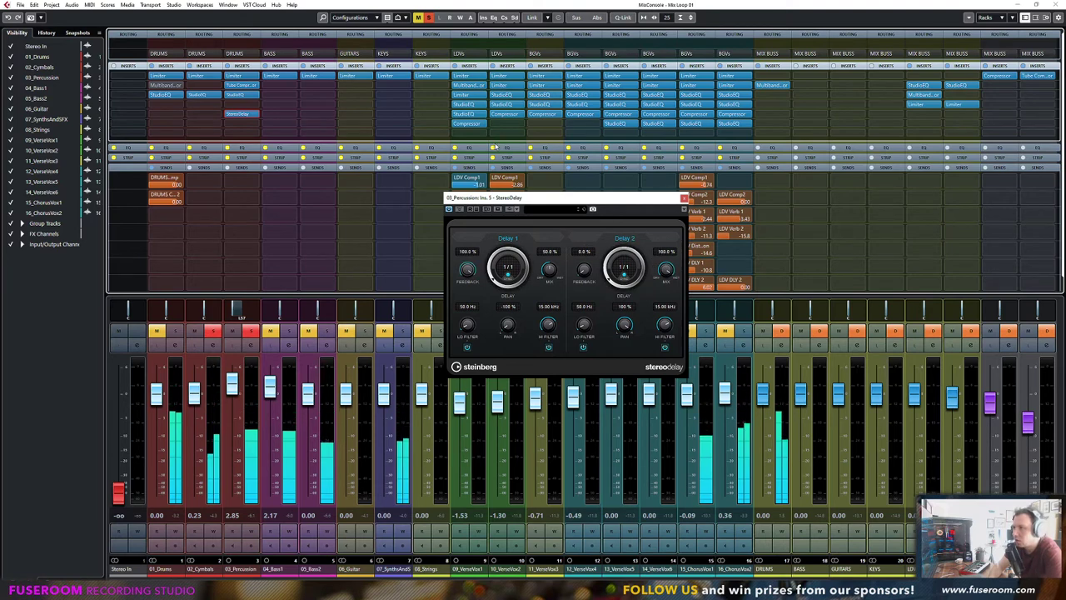
{"action": "left_click", "coordinate": [467, 347]}
{"action": "left_click", "coordinate": [548, 347]}
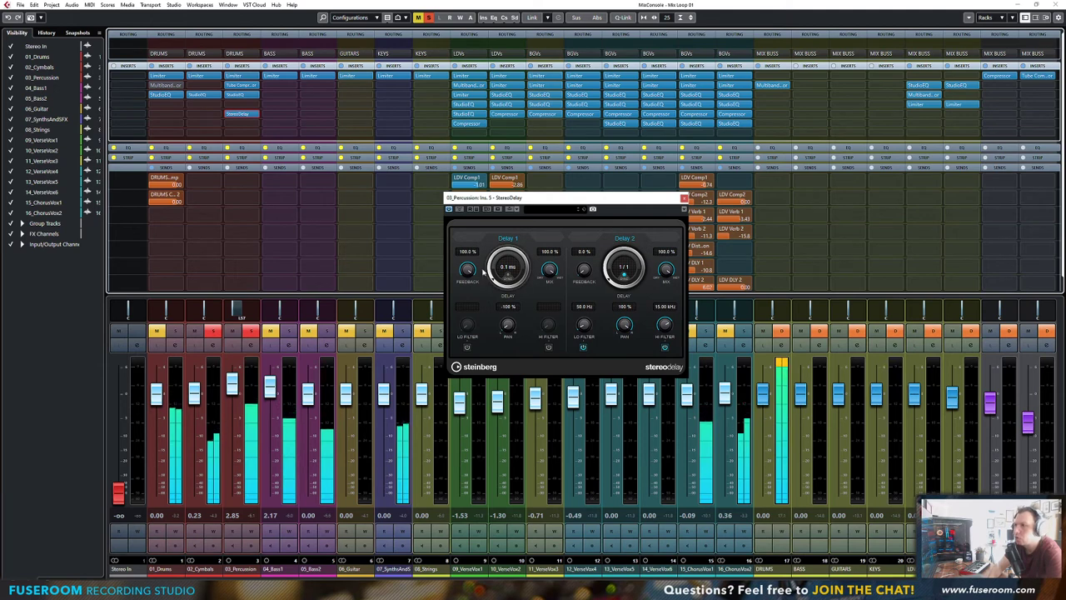
{"action": "left_click_drag", "start_coordinate": [549, 269], "coordinate": [550, 400]}
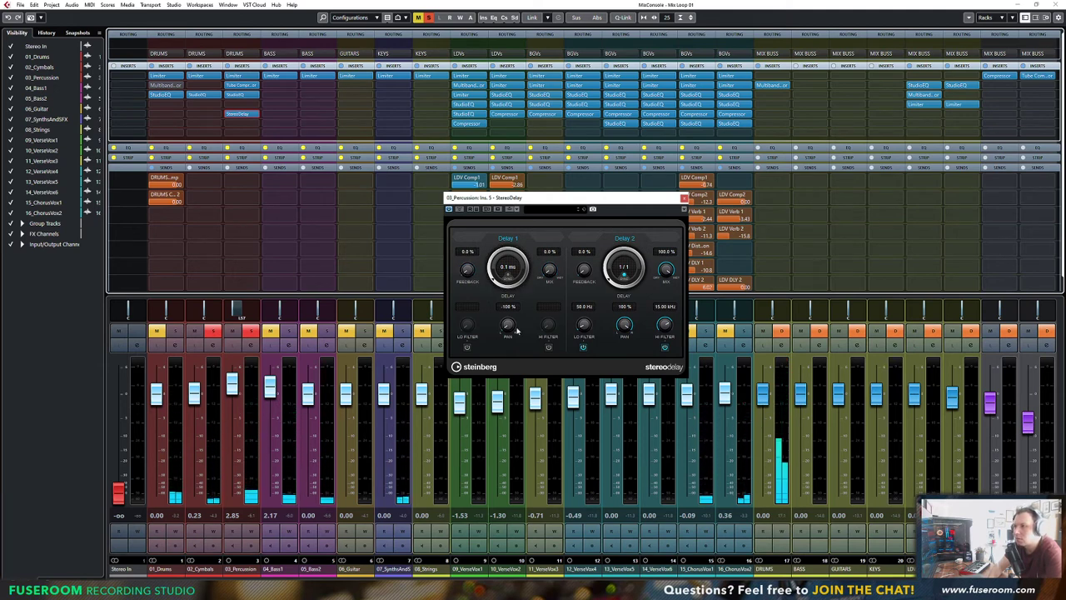
{"action": "left_click_drag", "start_coordinate": [560, 170], "coordinate": [561, 144]}
{"action": "key", "text": "space"}
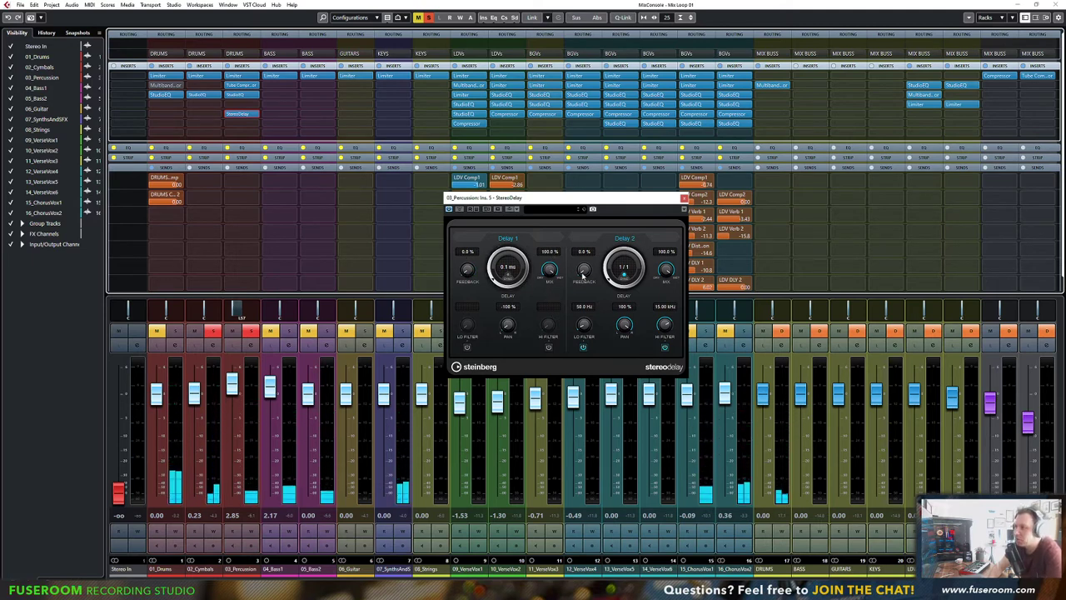
Set Delay 2 to 22 ms with its filters off, lower Delay 1's mix to 0% and play back the loop
{"action": "double_click", "coordinate": [623, 267]}
{"action": "type", "text": "22"}
{"action": "key", "text": "Return"}
{"action": "key", "text": "space"}
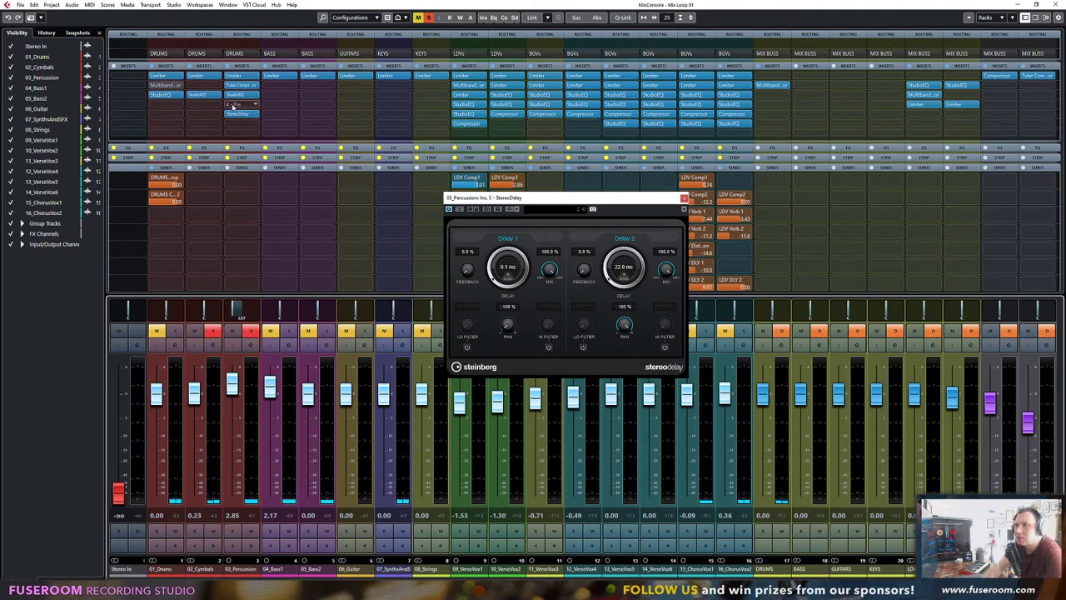
{"action": "left_click_drag", "start_coordinate": [550, 270], "coordinate": [542, 379]}
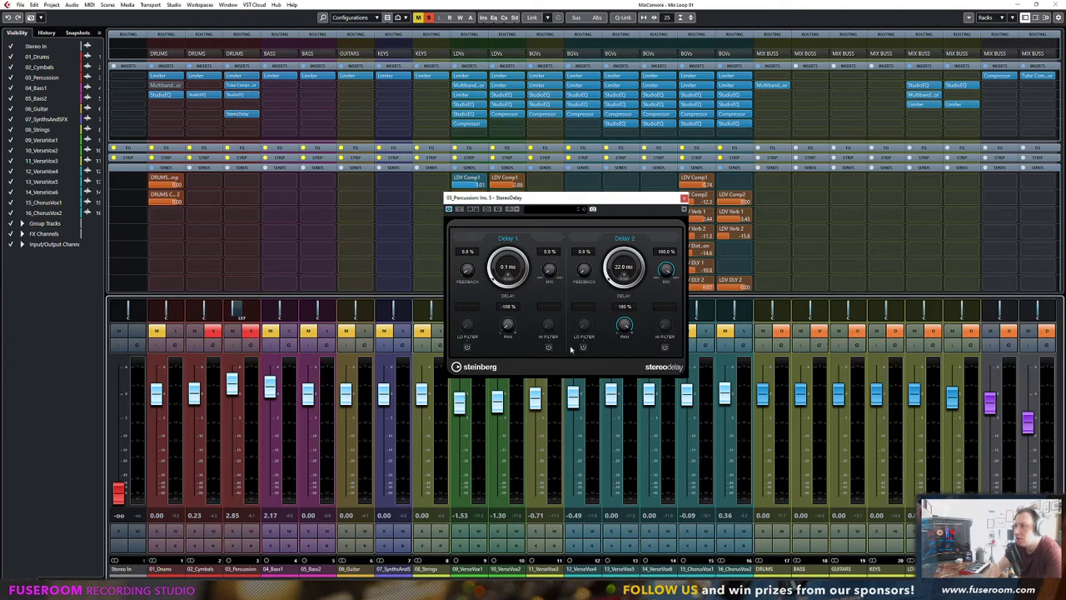
{"action": "key", "text": "space"}
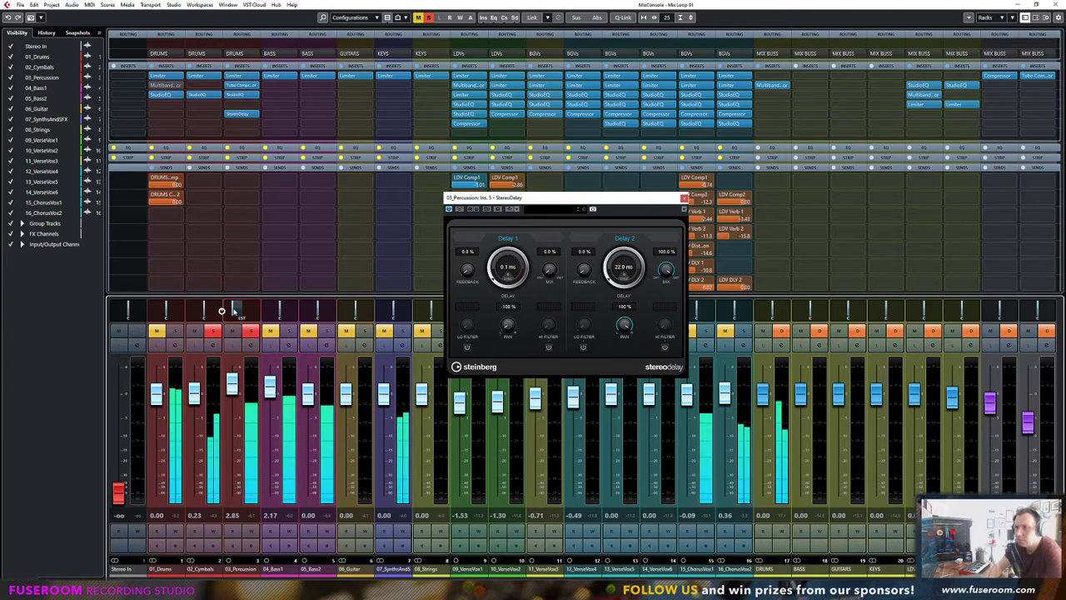
Pan the 03_Percussion channel back close to the centre, and switch to the project window with the StereoDelay window moved aside
{"action": "left_click_drag", "start_coordinate": [234, 310], "coordinate": [244, 311]}
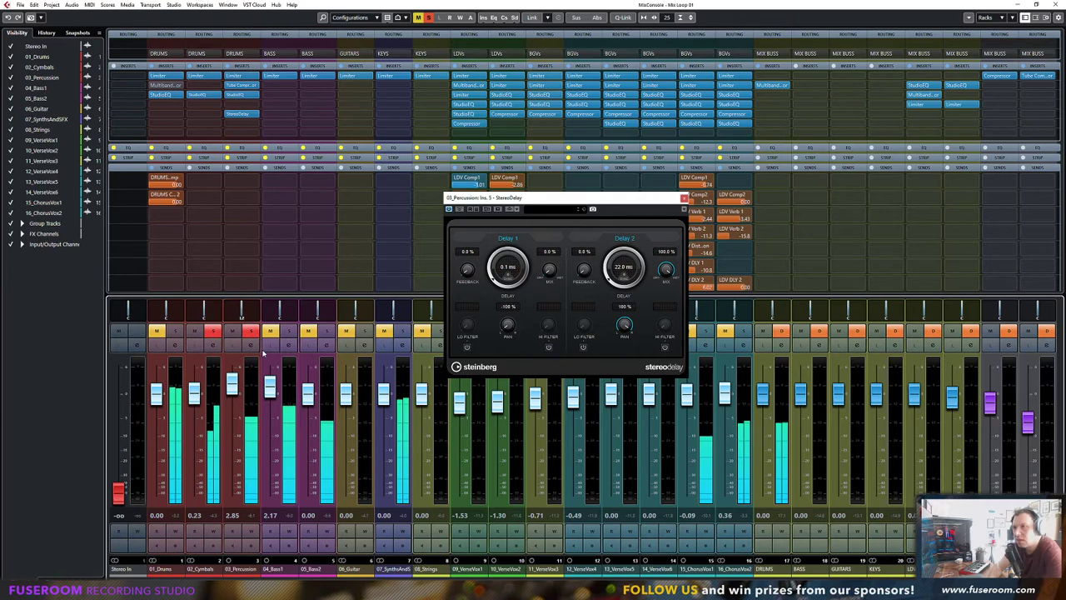
{"action": "key", "text": "F3"}
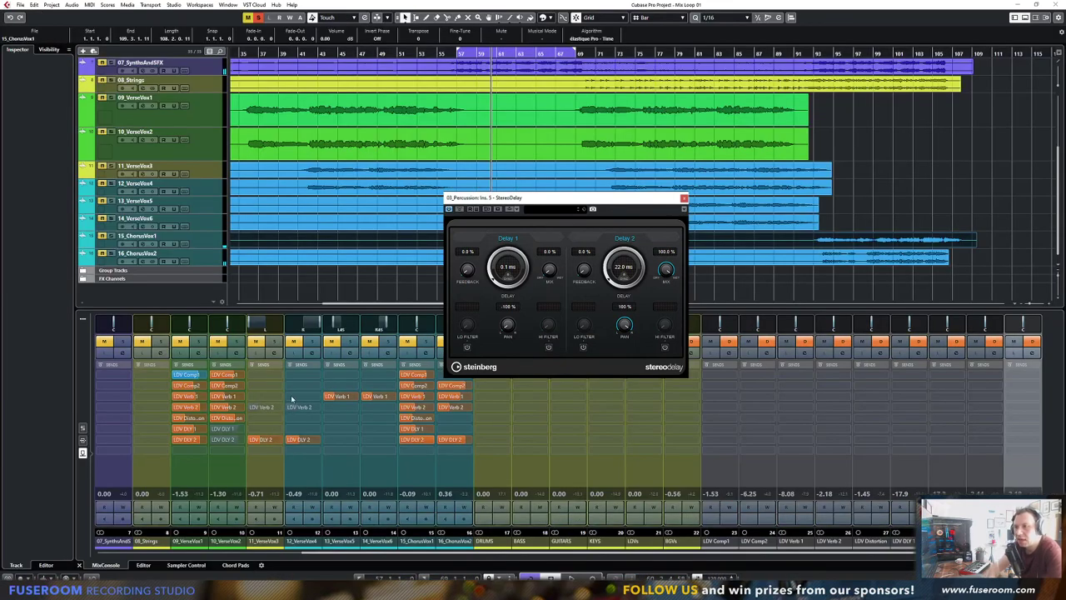
{"action": "left_click_drag", "start_coordinate": [519, 203], "coordinate": [627, 248]}
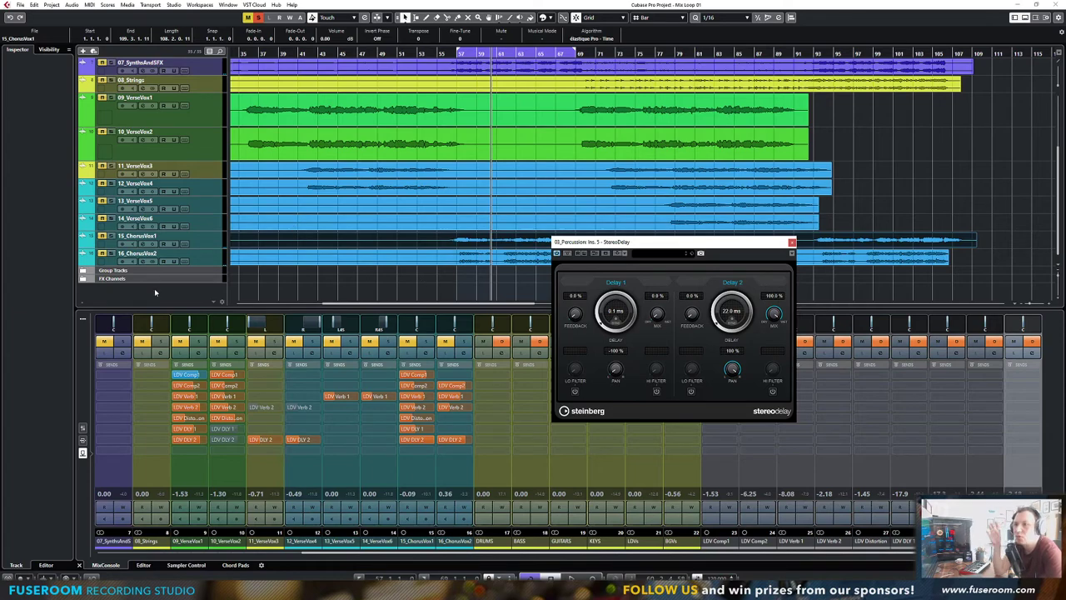
{"action": "scroll", "coordinate": [297, 280], "scroll_direction": "up", "scroll_amount": 5}
{"action": "right_click", "coordinate": [208, 109]}
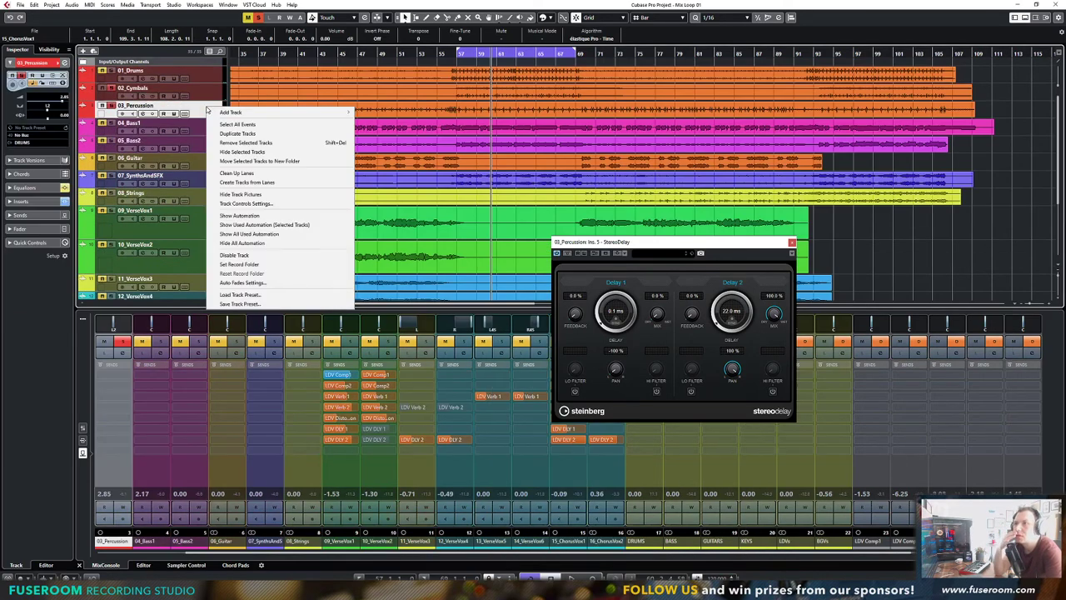
{"action": "mouse_move", "coordinate": [243, 115]}
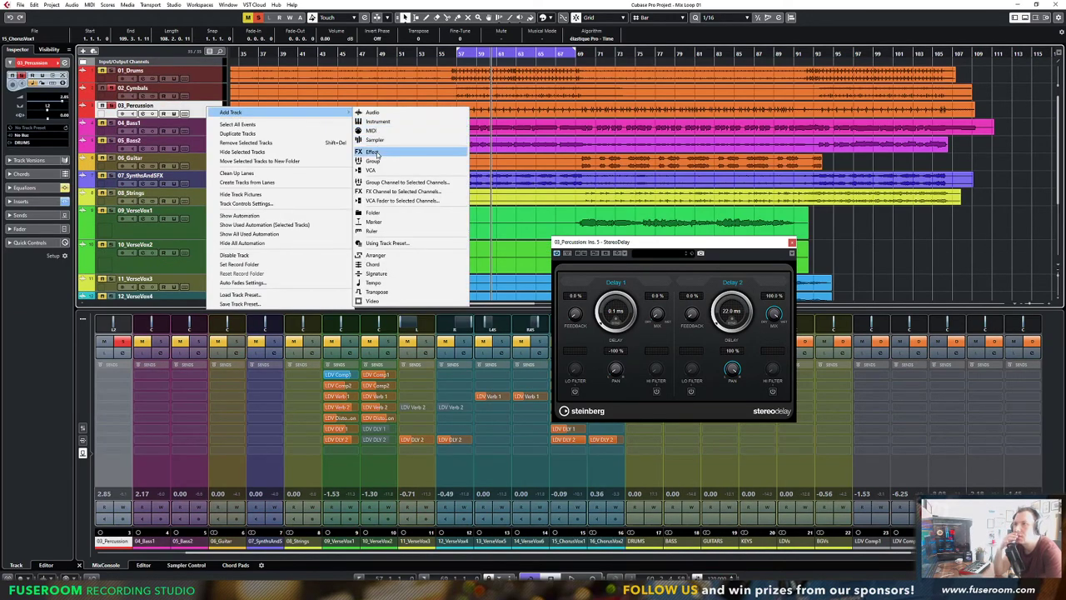
{"action": "left_click", "coordinate": [168, 274]}
Add a stereo effect track named Percs DLY inside the FX Channels folder, using MultiTap Delay and routed to MIX BUSS
{"action": "scroll", "coordinate": [167, 273], "scroll_direction": "down", "scroll_amount": 5}
{"action": "right_click", "coordinate": [195, 280]}
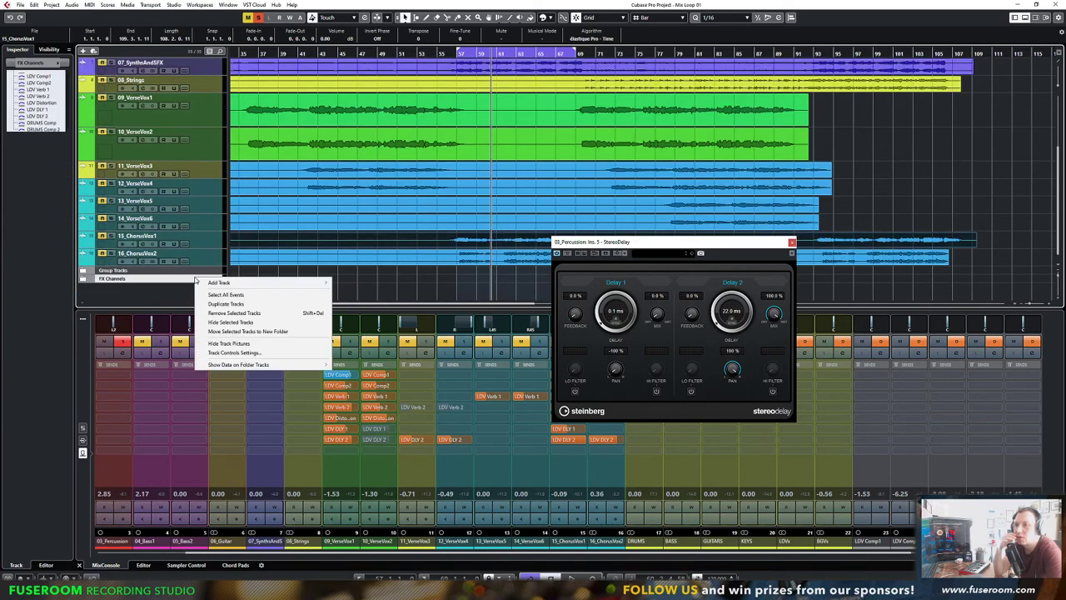
{"action": "mouse_move", "coordinate": [219, 283]}
{"action": "left_click", "coordinate": [350, 321]}
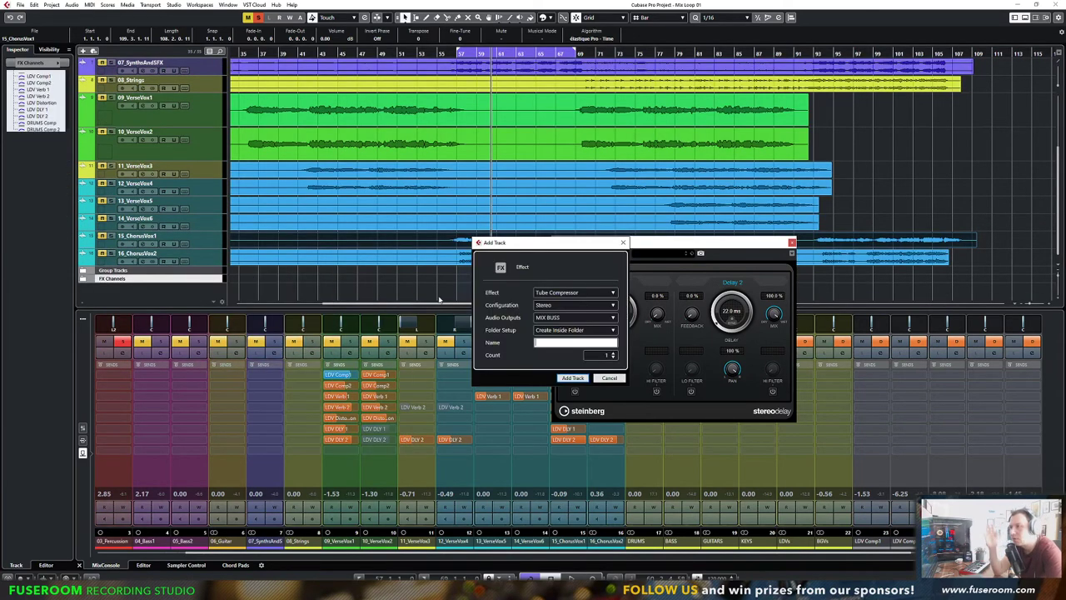
{"action": "left_click", "coordinate": [565, 293]}
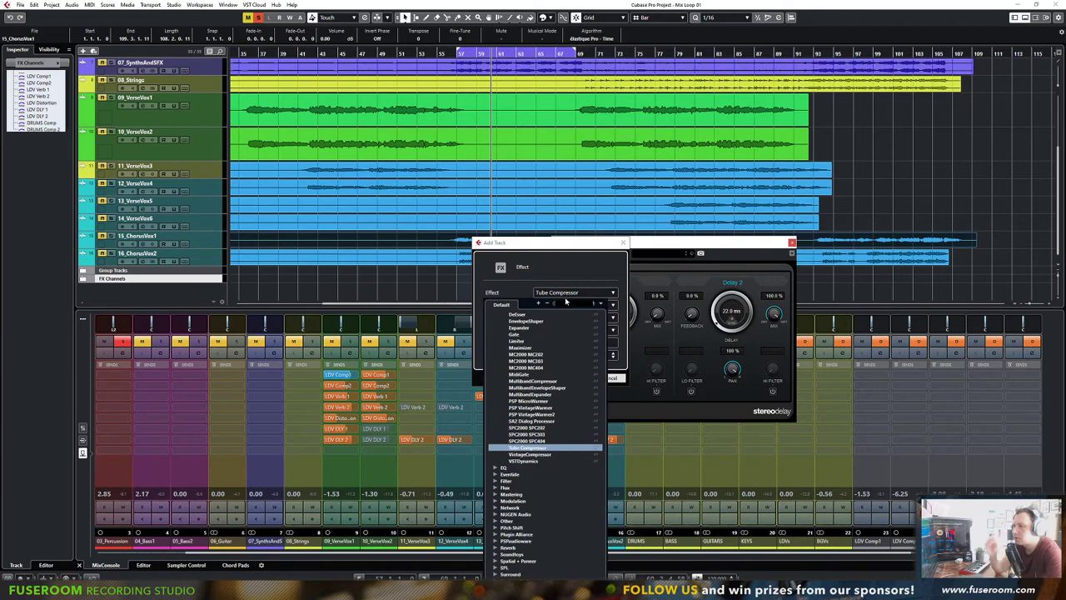
{"action": "type", "text": "delay"}
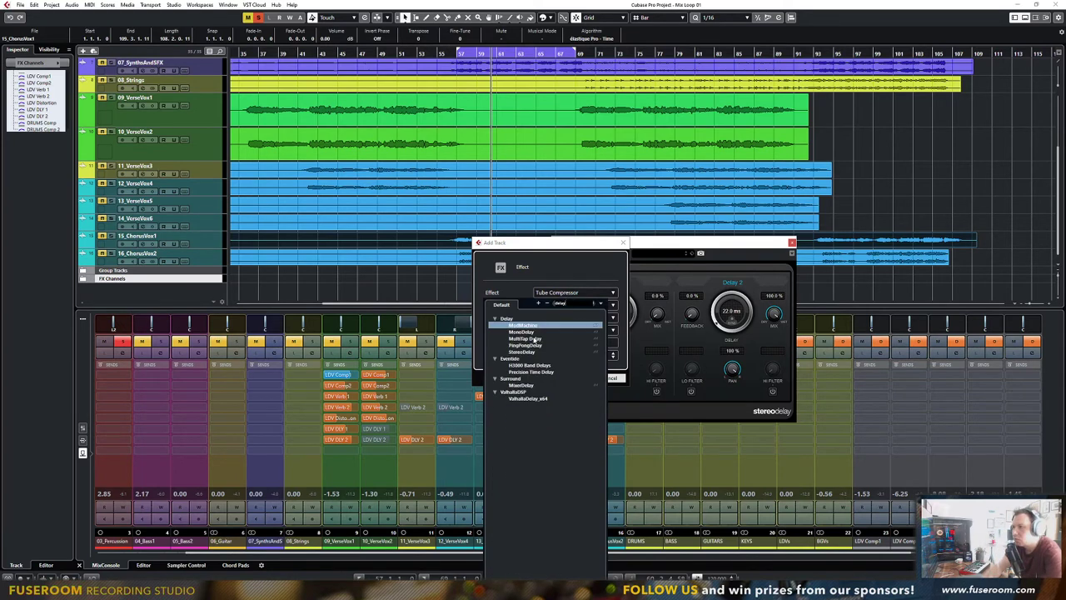
{"action": "left_click", "coordinate": [535, 339]}
{"action": "left_click", "coordinate": [554, 342]}
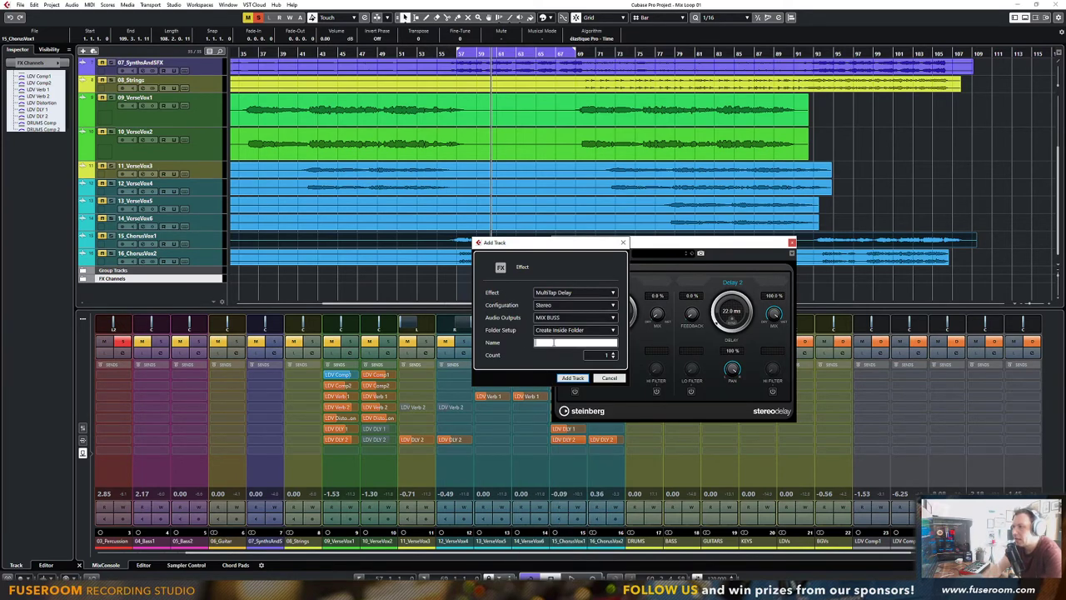
{"action": "type", "text": "Percs D"}
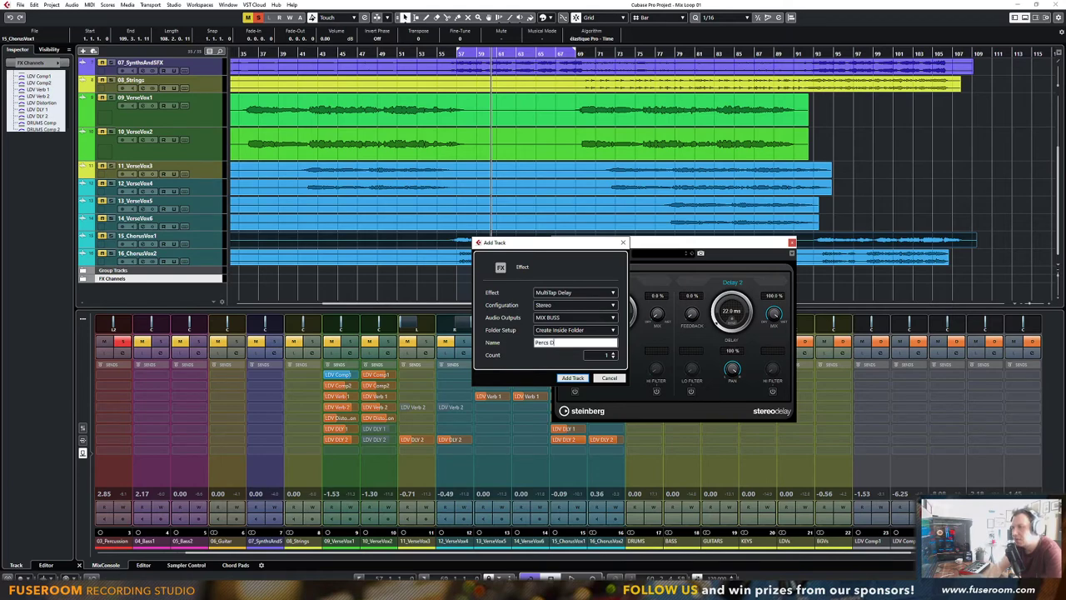
{"action": "type", "text": "LY"}
{"action": "key", "text": "Return"}
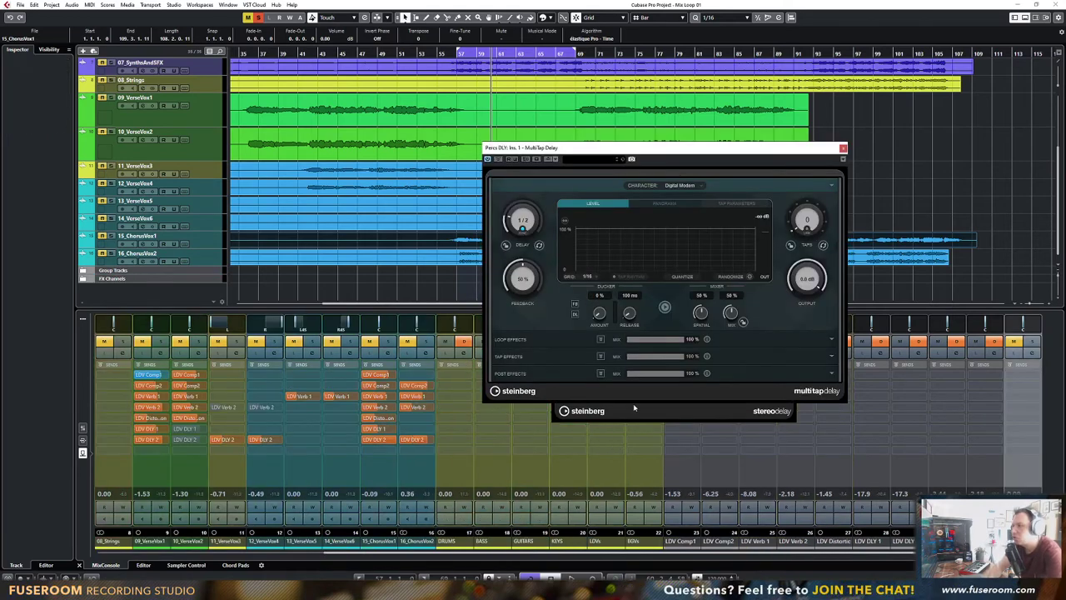
Close the StereoDelay window and remove the StereoDelay insert from the 03_Percussion channel in the MixConsole
{"action": "left_click", "coordinate": [634, 407]}
{"action": "left_click", "coordinate": [792, 243]}
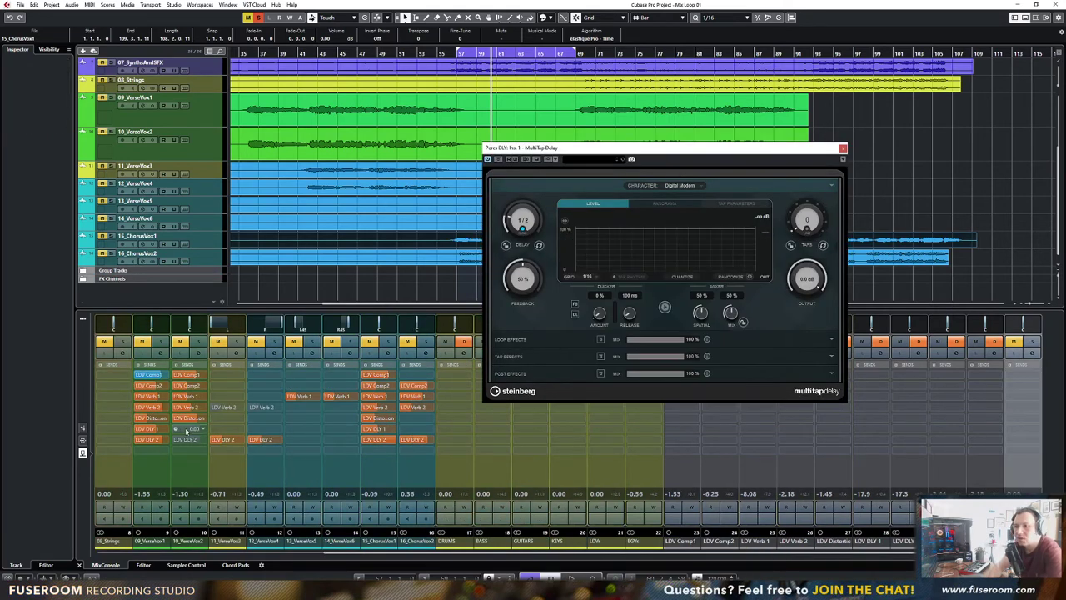
{"action": "key", "text": "F3"}
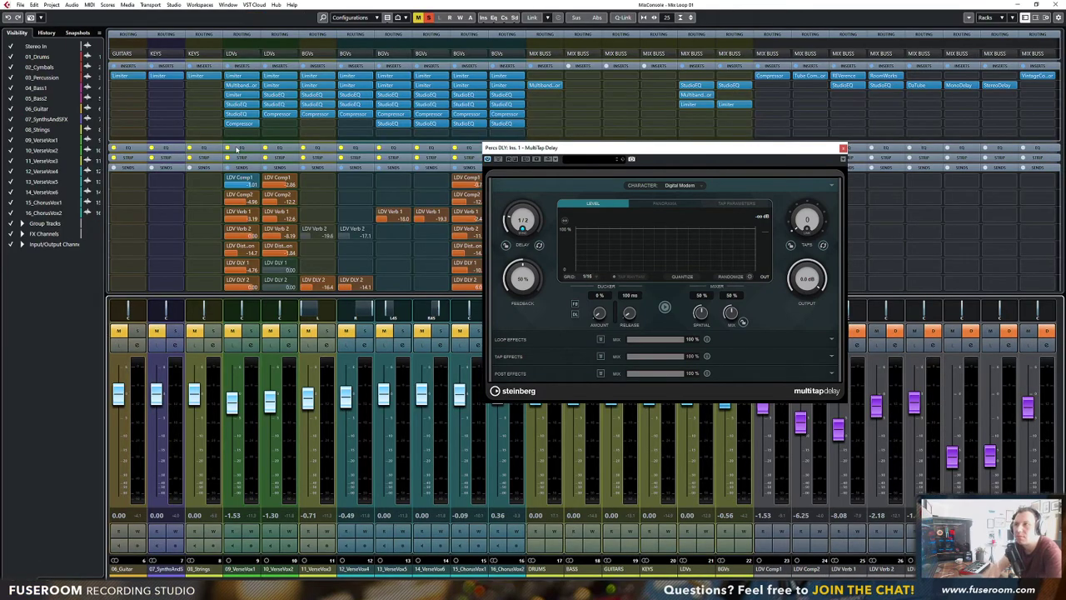
{"action": "left_click", "coordinate": [193, 229]}
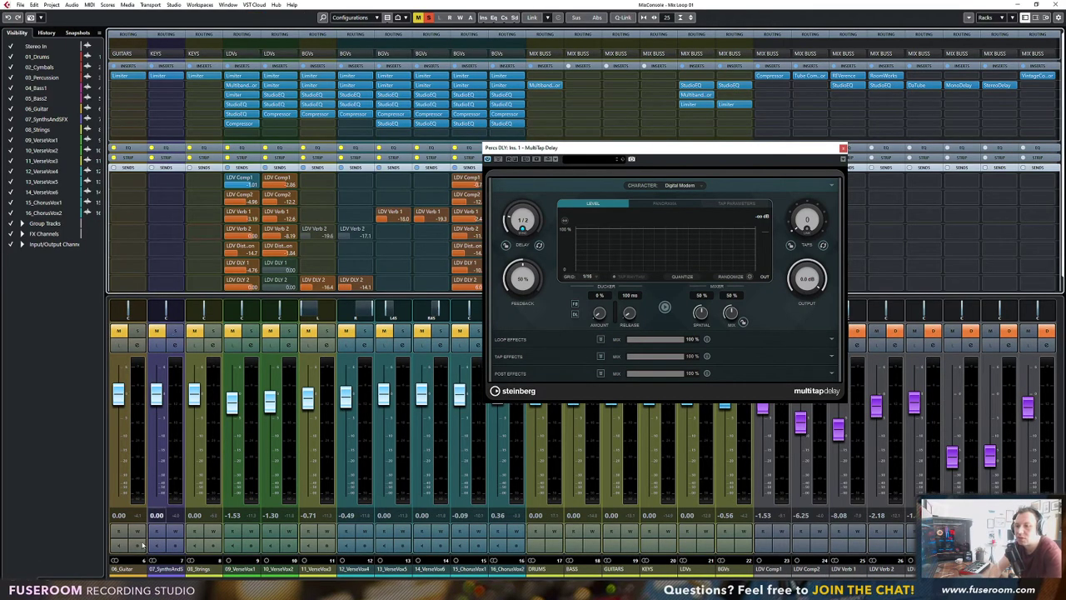
{"action": "left_click", "coordinate": [126, 576]}
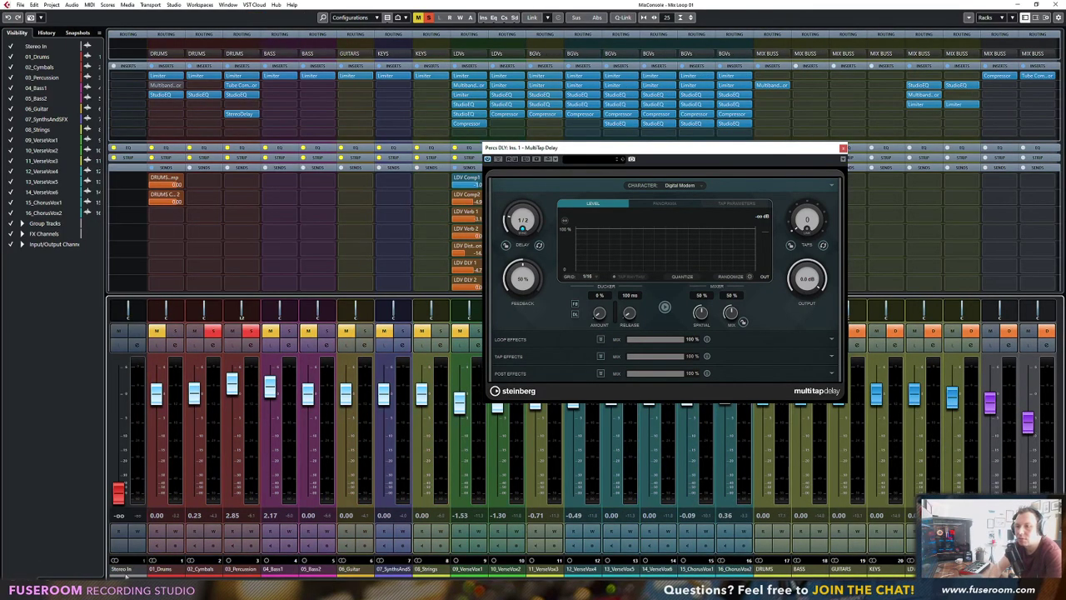
{"action": "left_click", "coordinate": [256, 114]}
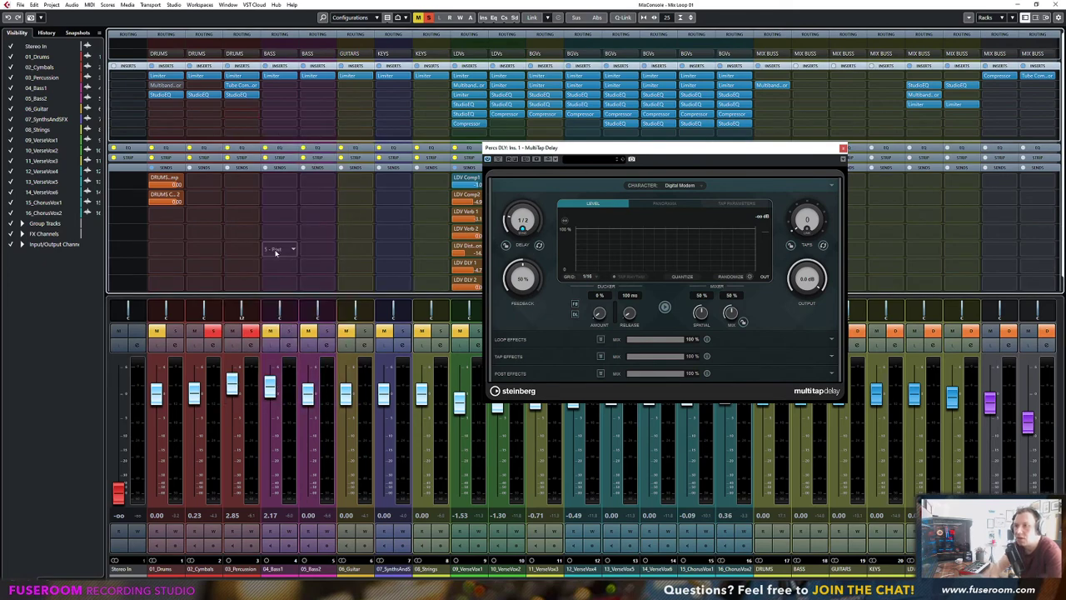
{"action": "left_click", "coordinate": [252, 285]}
Route the first send of the 03_Percussion channel to Percs DLY and start playback
{"action": "left_click", "coordinate": [253, 181]}
{"action": "left_click", "coordinate": [253, 181]}
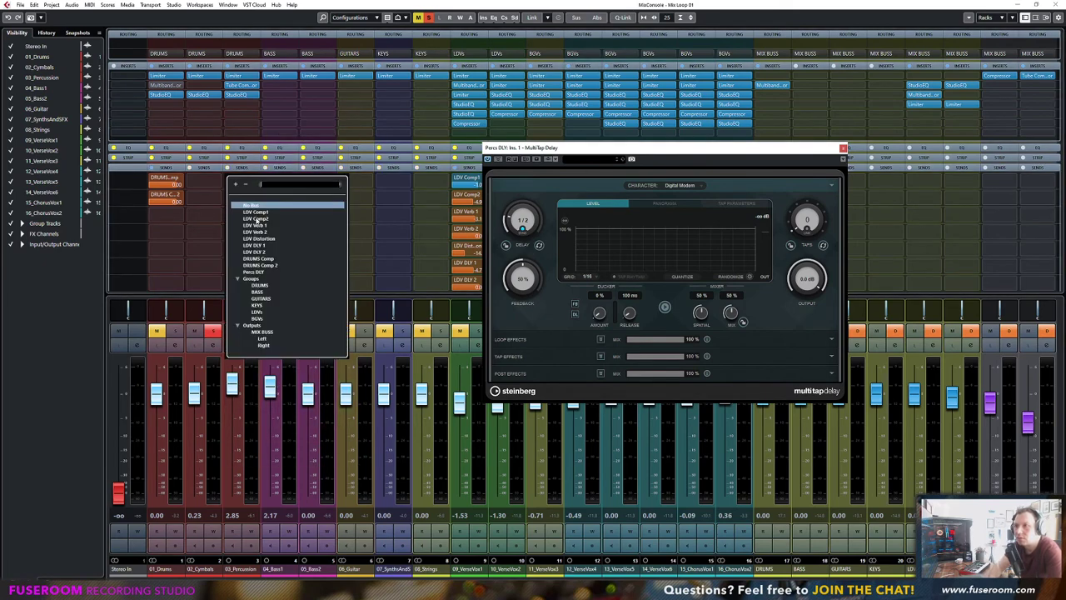
{"action": "left_click", "coordinate": [255, 273]}
{"action": "key", "text": "space"}
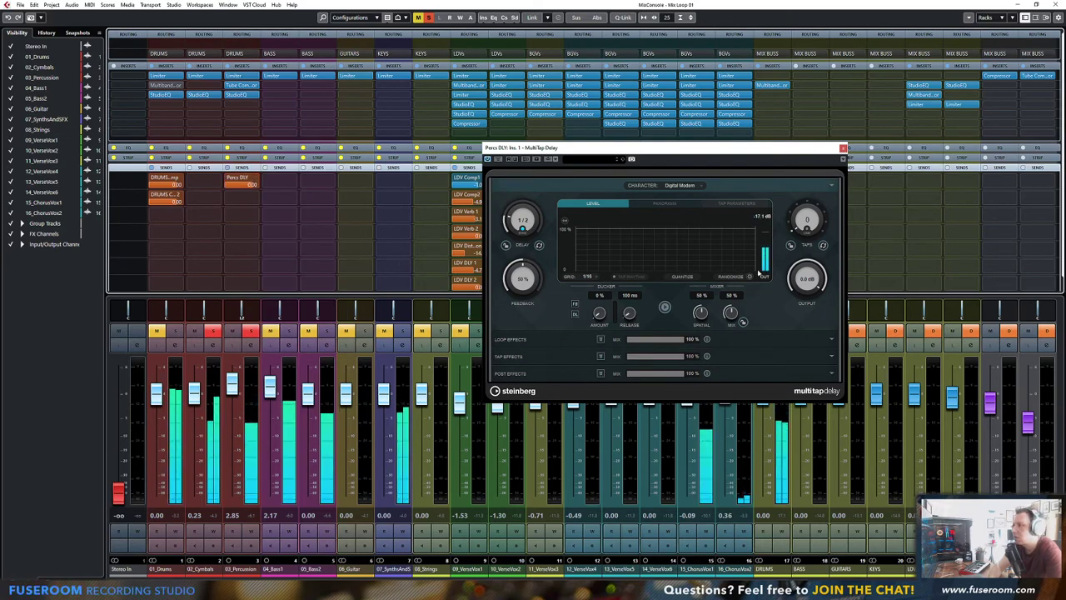
Toggle the Percs DLY channel's solo to clear the existing solos, and solo only the 03_Percussion channel
{"action": "scroll", "coordinate": [995, 401], "scroll_direction": "right", "scroll_amount": 3}
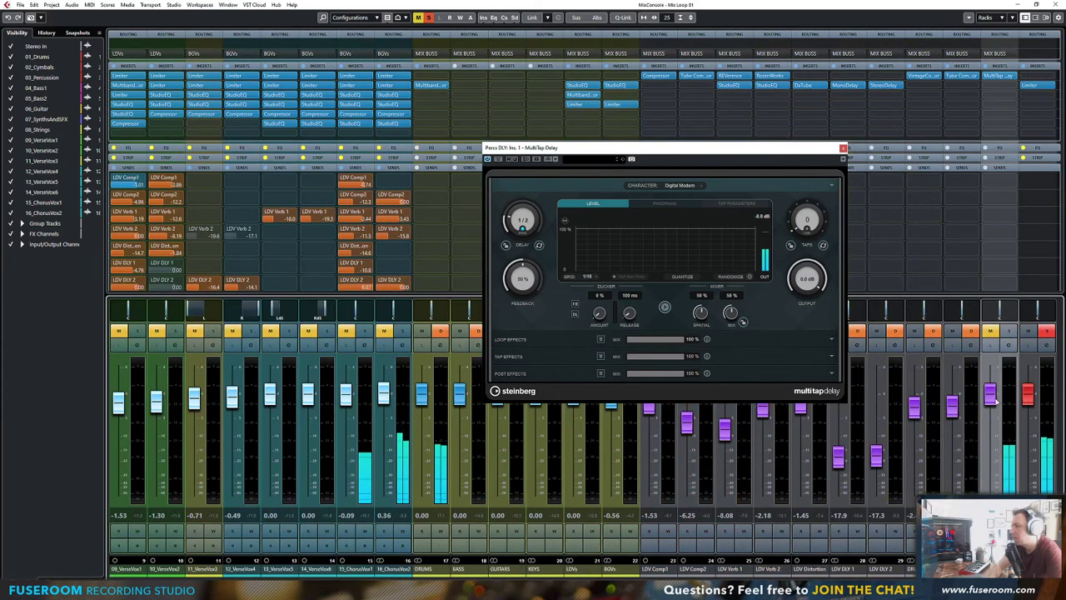
{"action": "left_click", "coordinate": [1009, 334]}
{"action": "left_click", "coordinate": [1009, 334]}
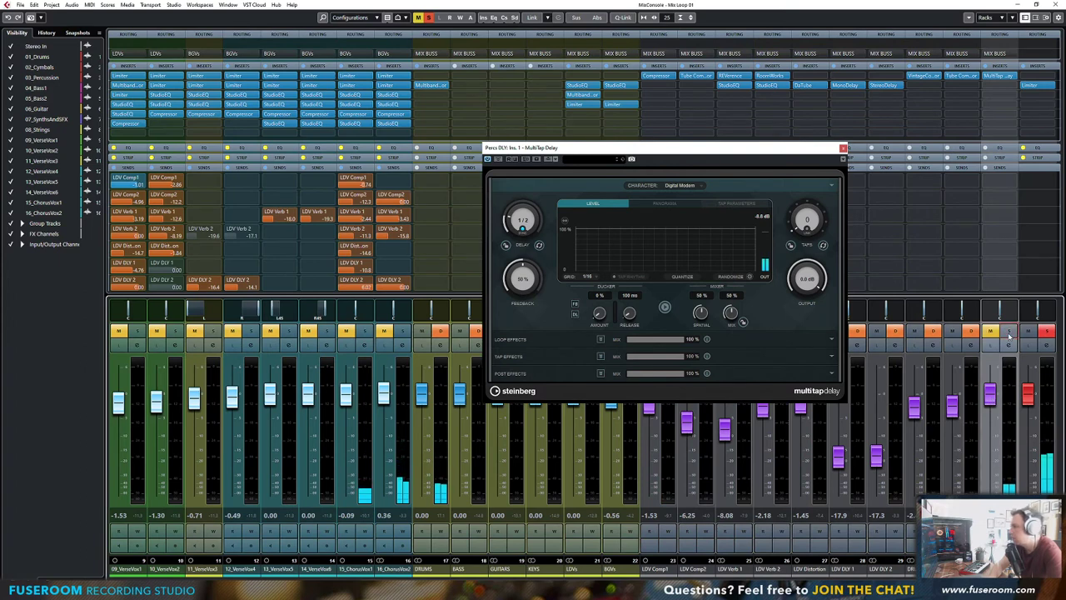
{"action": "left_click", "coordinate": [1009, 335]}
{"action": "left_click", "coordinate": [1009, 335]}
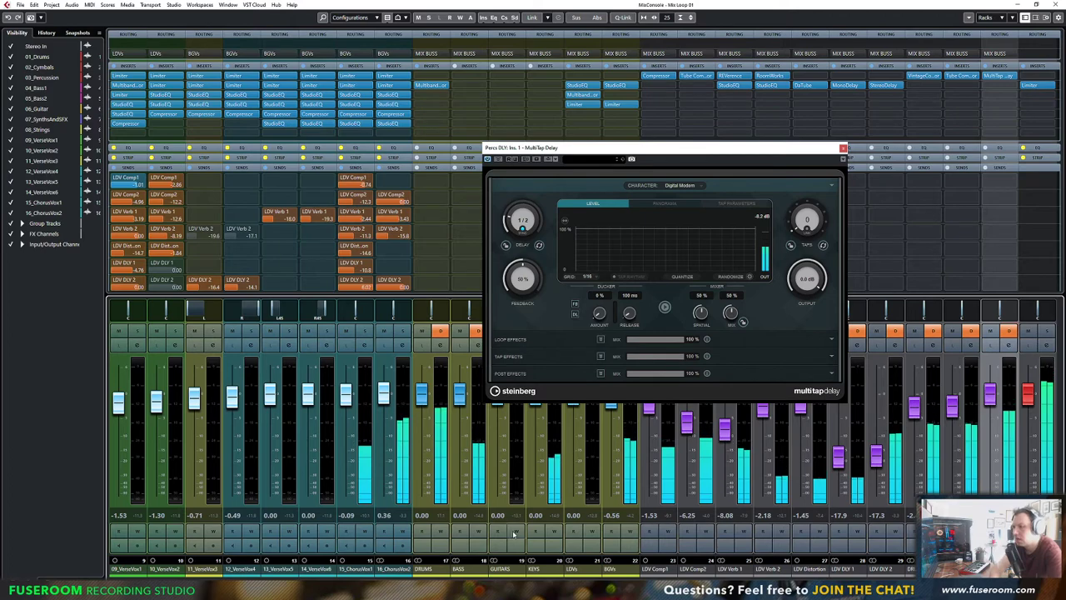
{"action": "scroll", "coordinate": [533, 467], "scroll_direction": "left", "scroll_amount": 8}
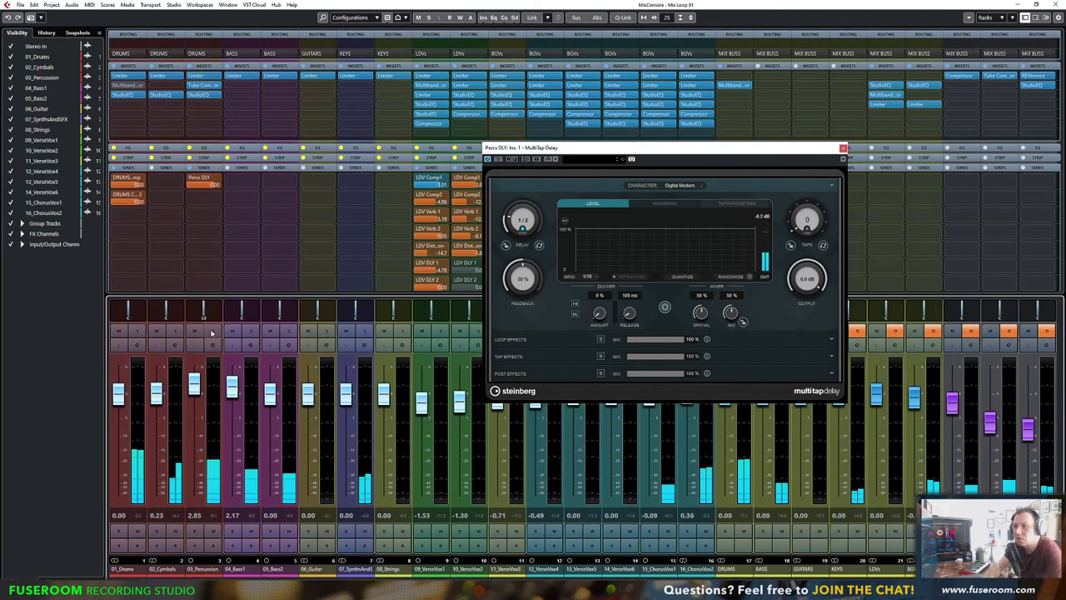
{"action": "left_click", "coordinate": [214, 331]}
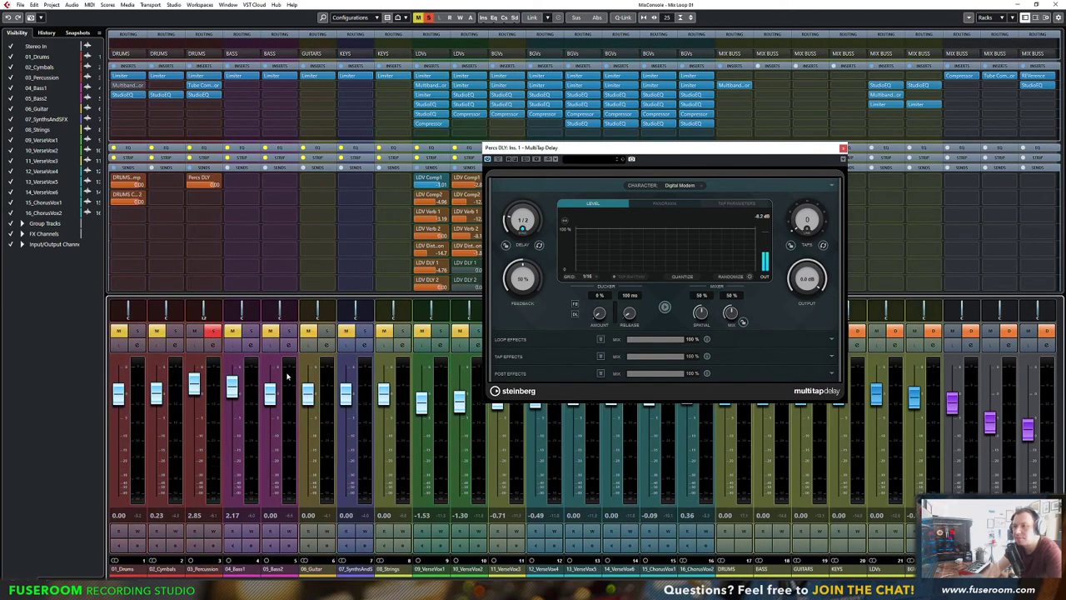
In the Percs DLY MultiTap Delay, set the feedback to 0% and the delay time to 1/8
{"action": "left_click", "coordinate": [527, 218]}
{"action": "left_click", "coordinate": [530, 278]}
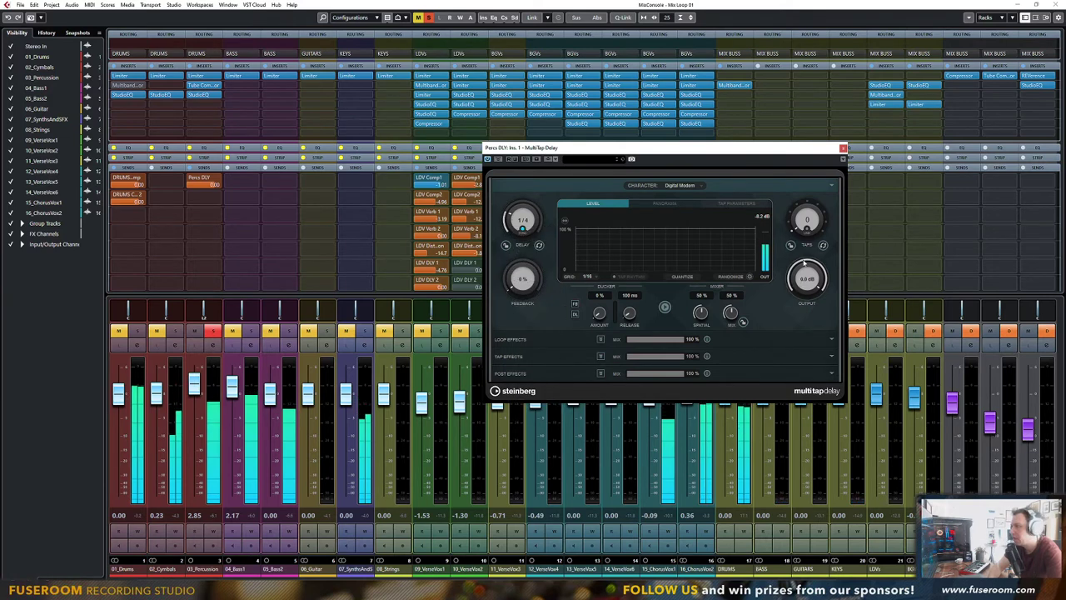
{"action": "left_click", "coordinate": [523, 219]}
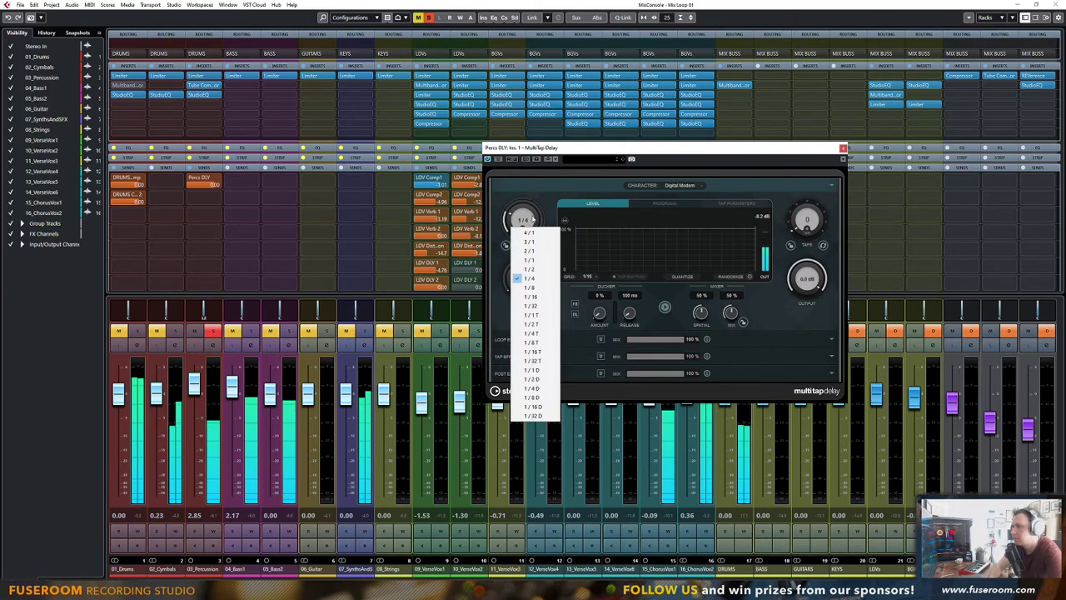
{"action": "left_click", "coordinate": [530, 287]}
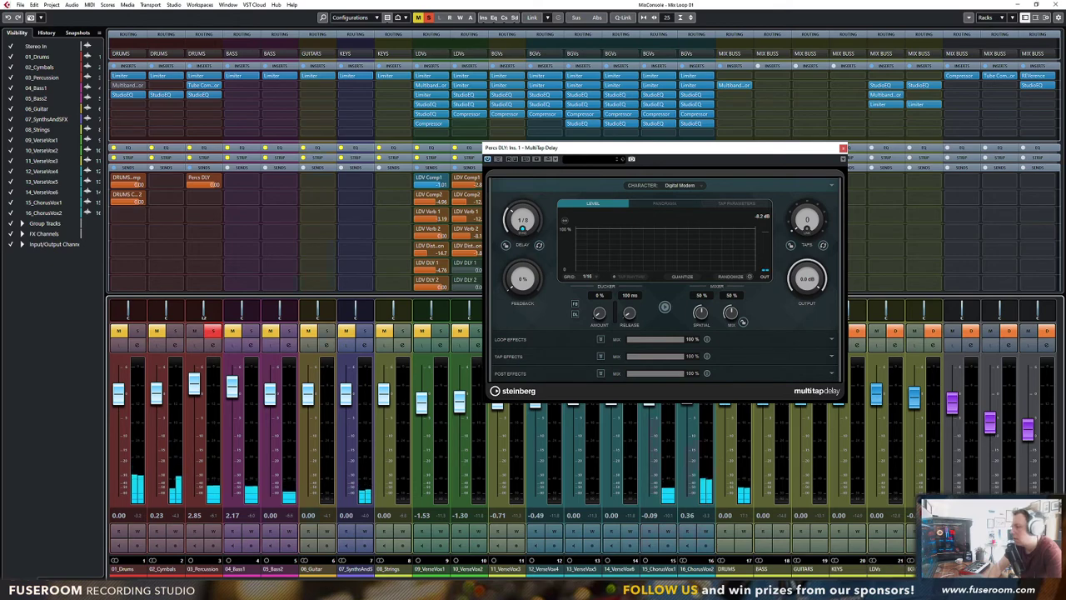
Replace the MultiTap Delay in the first insert of the Percs DLY channel with StereoDelay
{"action": "left_click", "coordinate": [885, 578]}
{"action": "left_click", "coordinate": [1009, 77]}
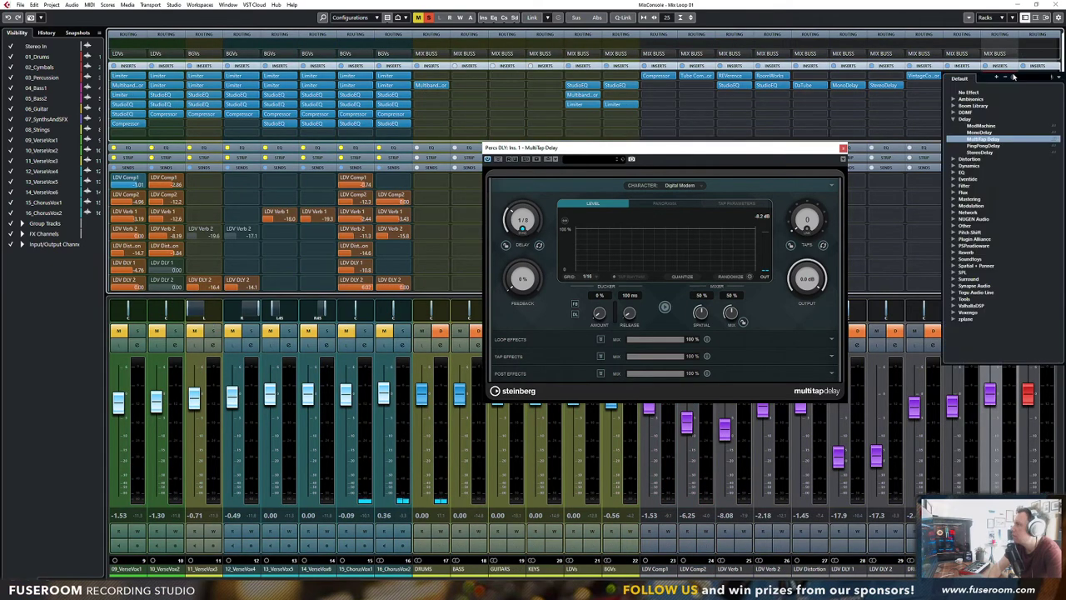
{"action": "left_click", "coordinate": [983, 153]}
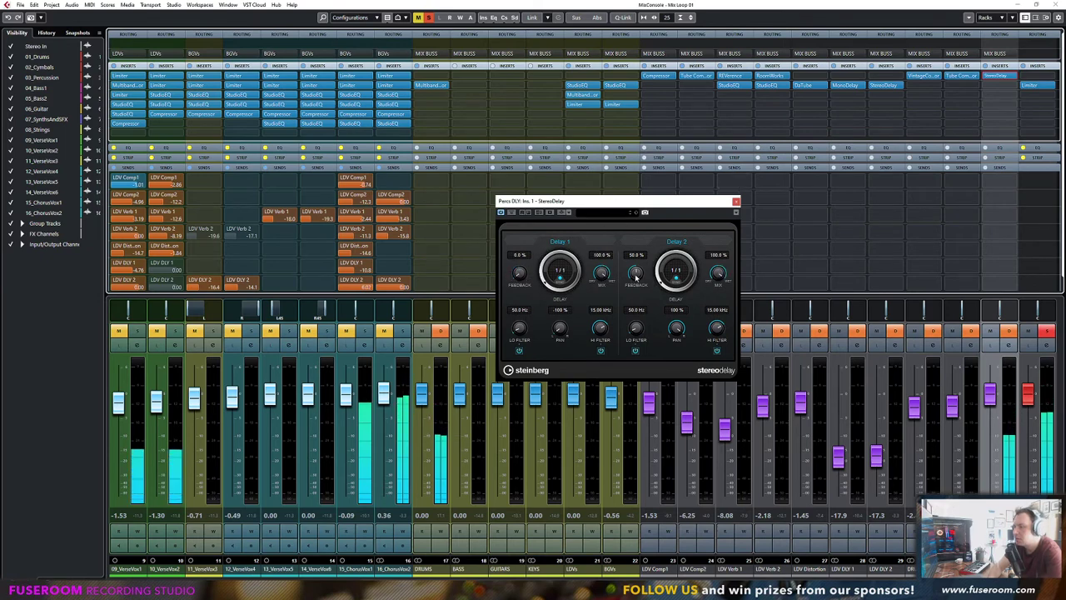
In StereoDelay, set both feedbacks to 0%, Delay 1 to 1/4 and Delay 2 to 1/8T
{"action": "left_click", "coordinate": [559, 269]}
{"action": "left_click", "coordinate": [567, 302]}
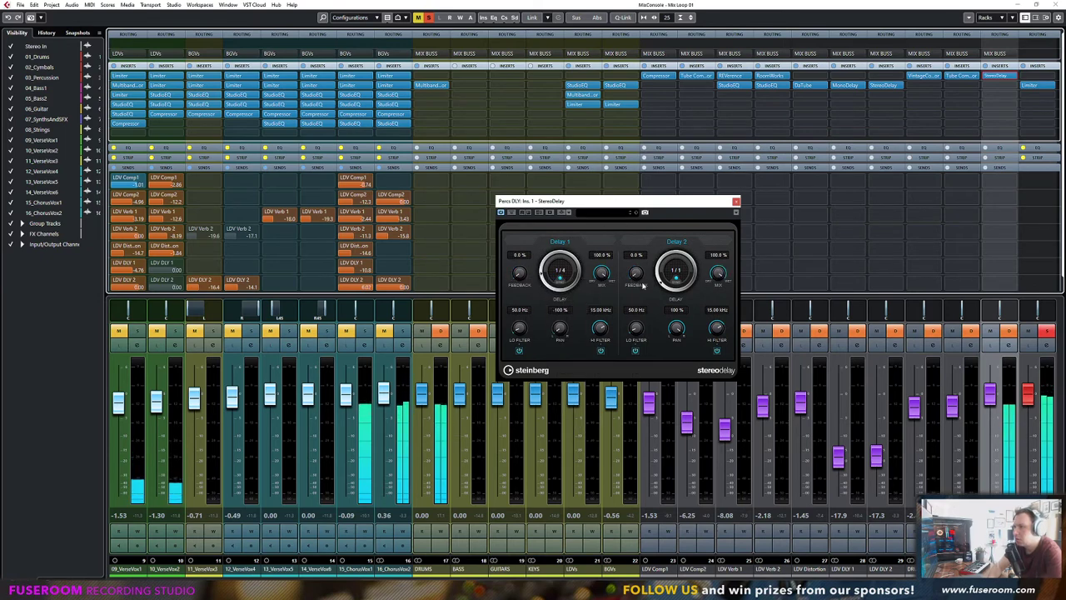
{"action": "left_click", "coordinate": [562, 271]}
{"action": "left_click", "coordinate": [677, 270]}
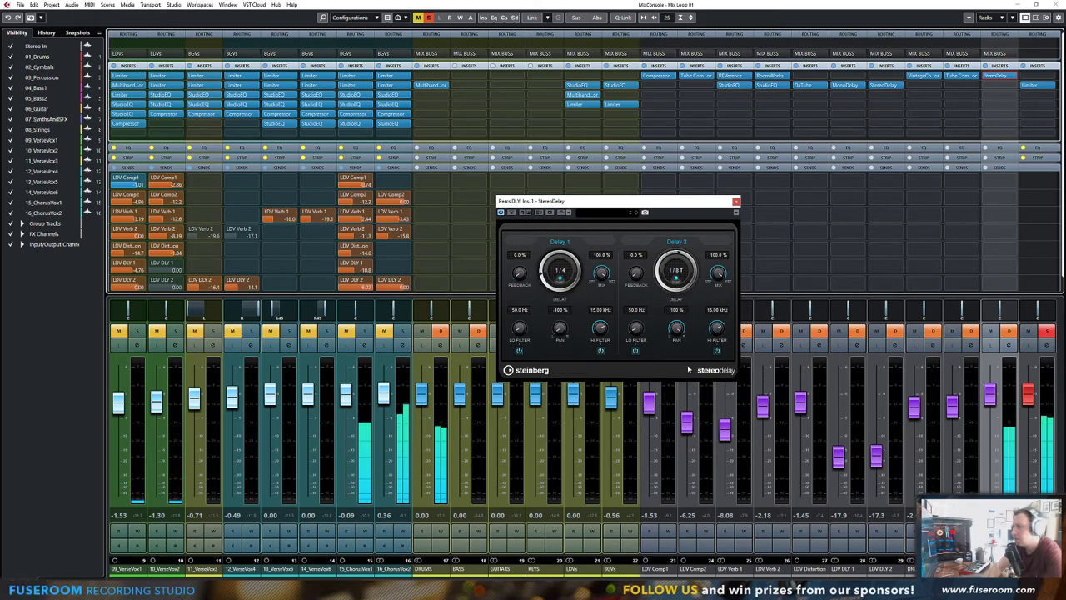
Raise the StereoDelay low filters to about 800 Hz for Delay 1 and 730 Hz for Delay 2, and disable both high filters
{"action": "left_click", "coordinate": [690, 366]}
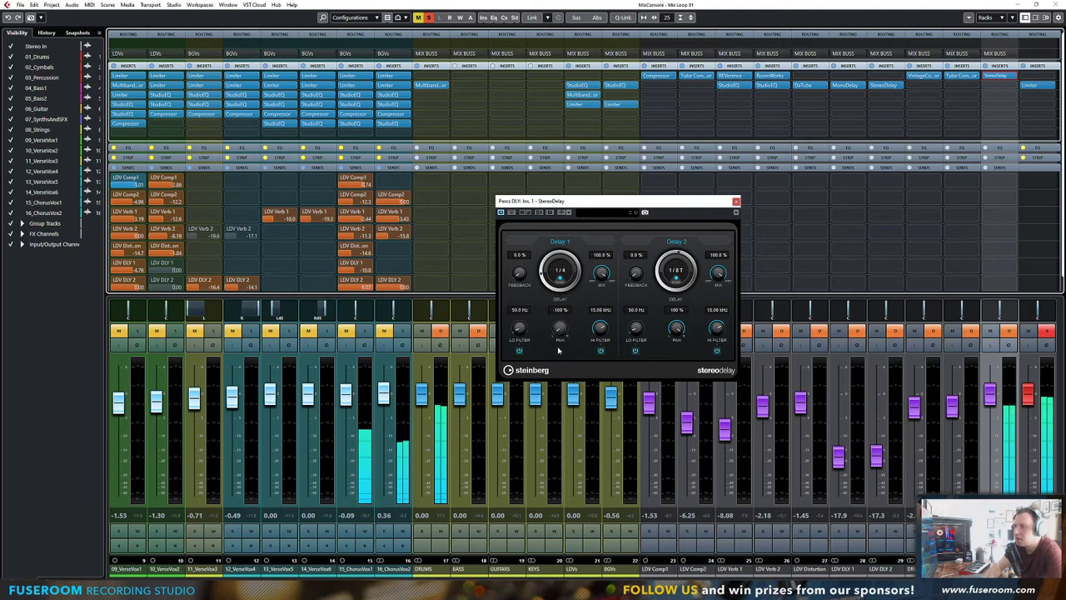
{"action": "left_click", "coordinate": [520, 350]}
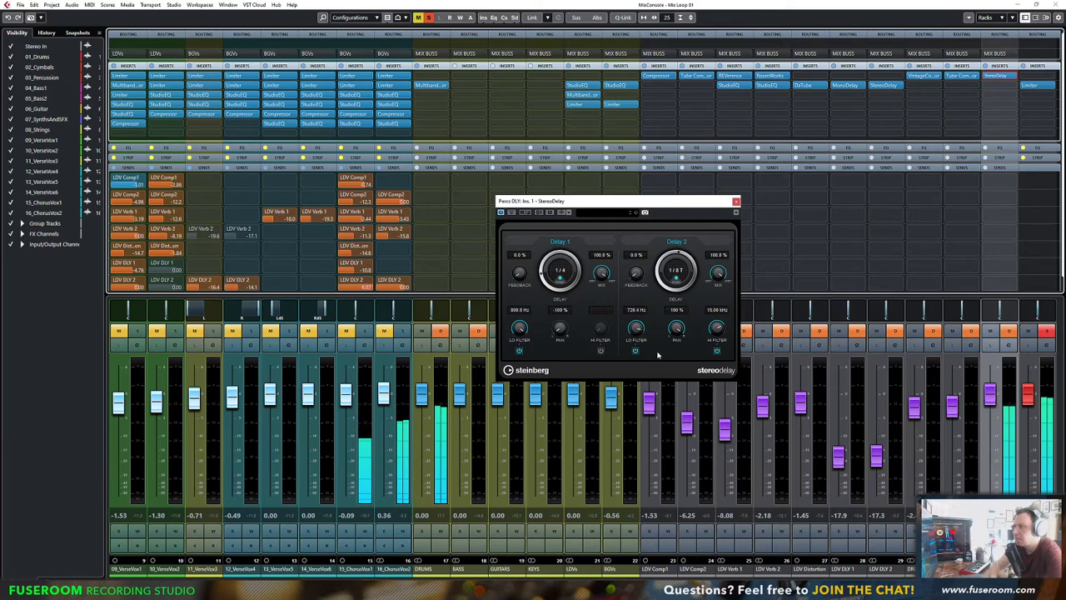
{"action": "left_click", "coordinate": [718, 351]}
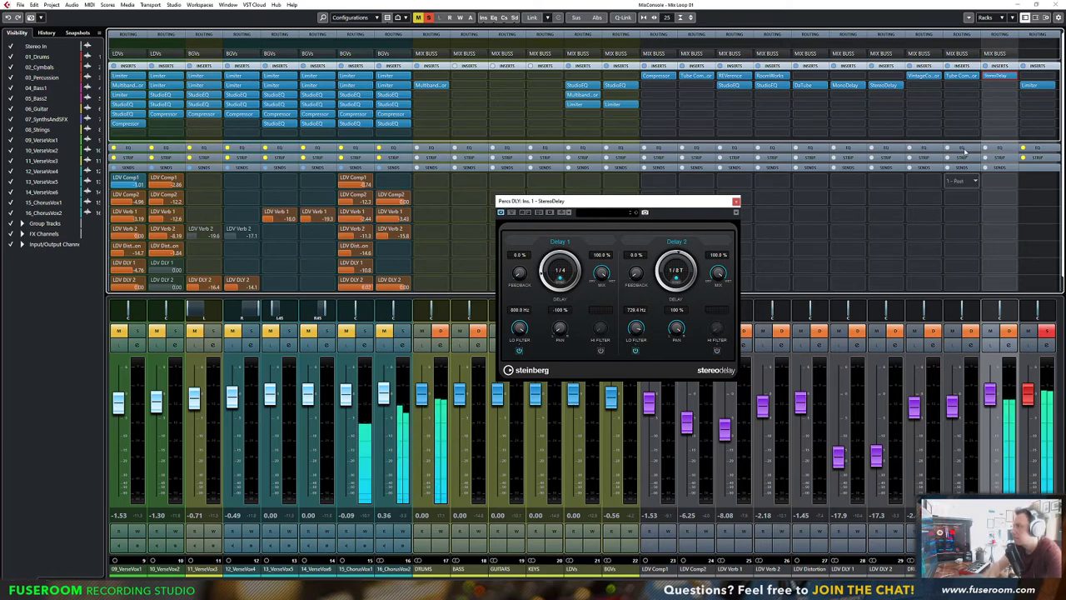
Add the RoomWorks reverb to the second insert of the Percs DLY channel and reposition its window
{"action": "left_click", "coordinate": [1013, 92]}
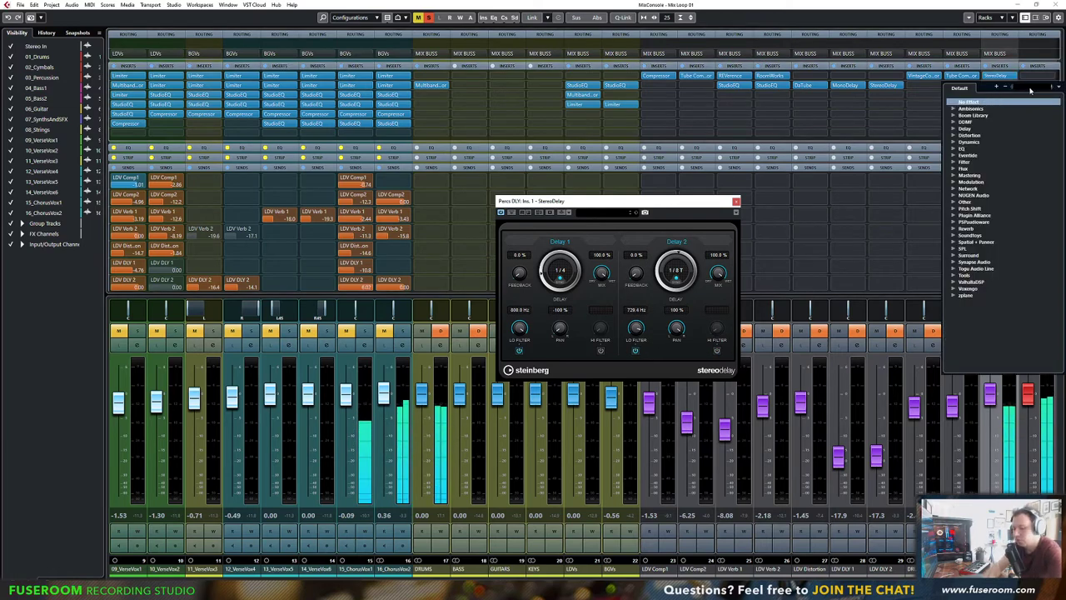
{"action": "type", "text": "reve"}
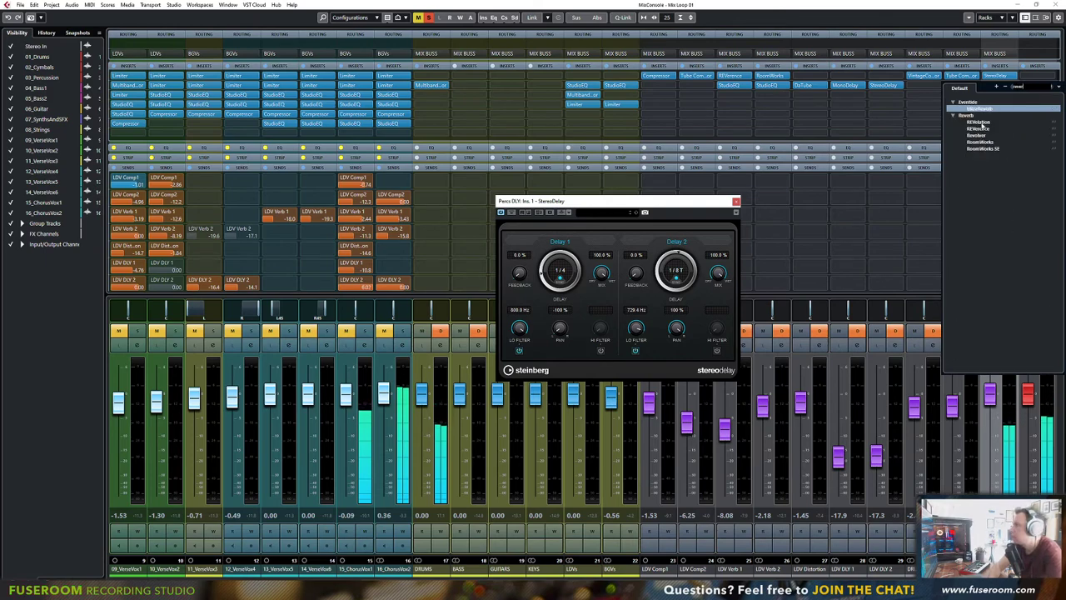
{"action": "left_click", "coordinate": [980, 143]}
{"action": "left_click_drag", "start_coordinate": [539, 196], "coordinate": [633, 173]}
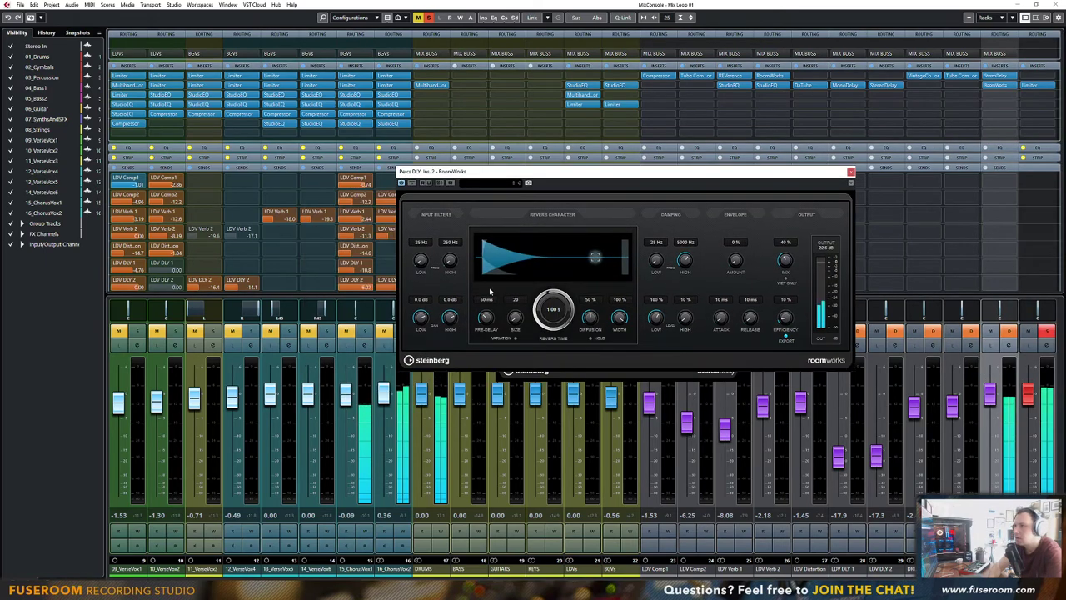
In RoomWorks, set the pre-delay to 0 ms, the reverb time to about 2.47 s and the mix to about 12%
{"action": "left_click_drag", "start_coordinate": [488, 318], "coordinate": [485, 338]}
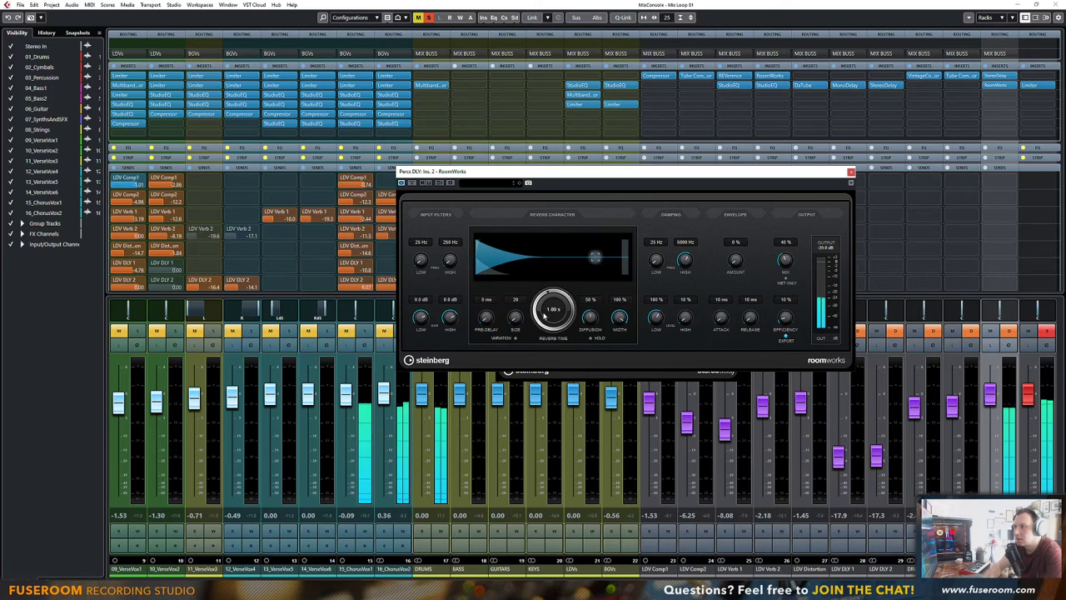
{"action": "left_click_drag", "start_coordinate": [557, 274], "coordinate": [574, 212]}
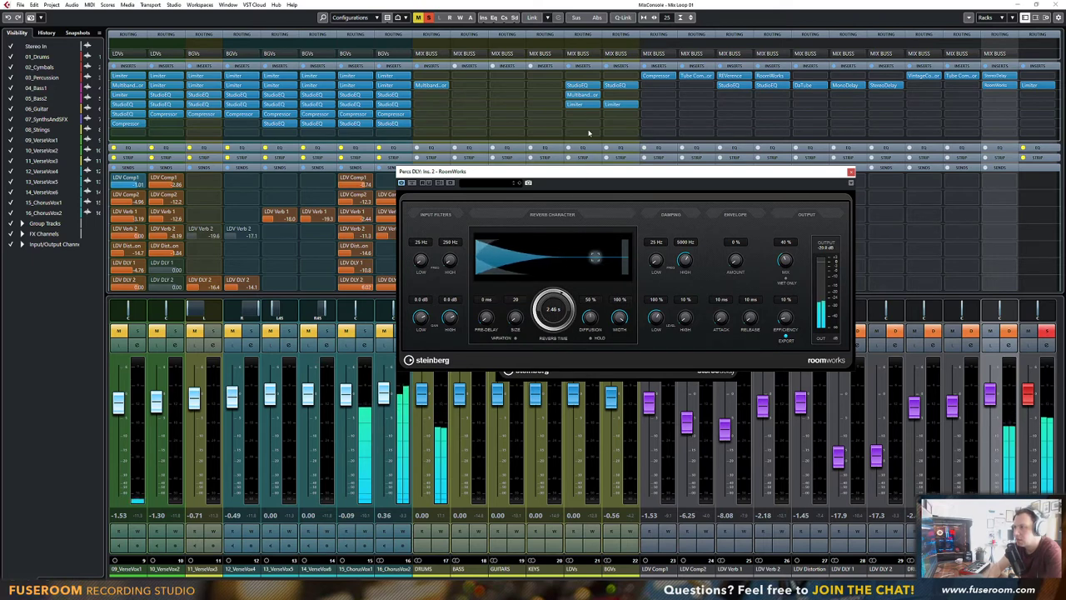
{"action": "left_click_drag", "start_coordinate": [788, 291], "coordinate": [787, 280]}
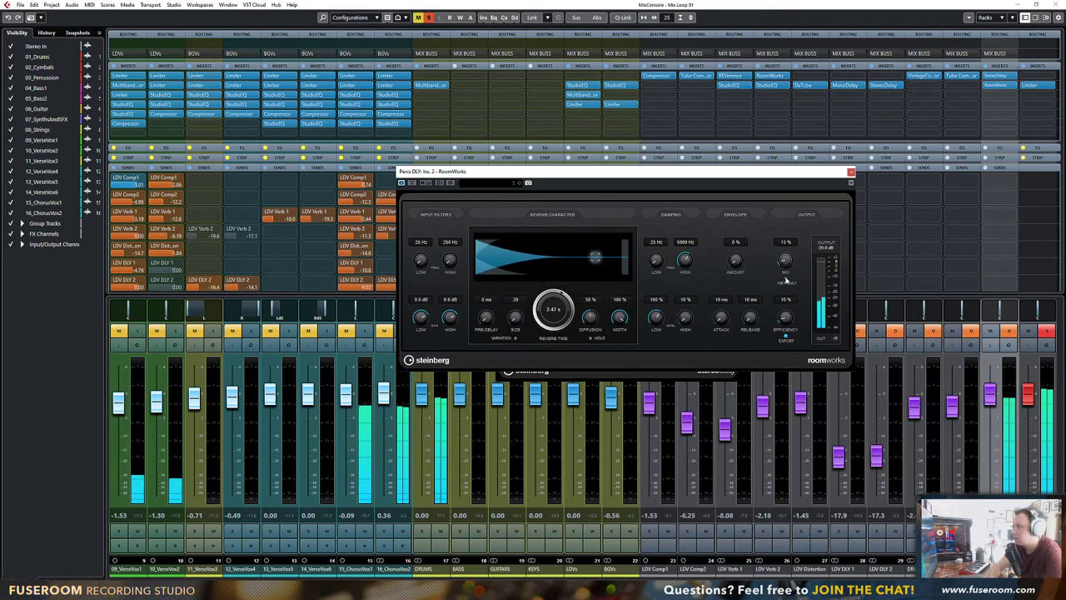
Set the RoomWorks low damping frequency to about 152 Hz, with damping levels of 400% low and 33% high
{"action": "left_click_drag", "start_coordinate": [662, 264], "coordinate": [666, 194]}
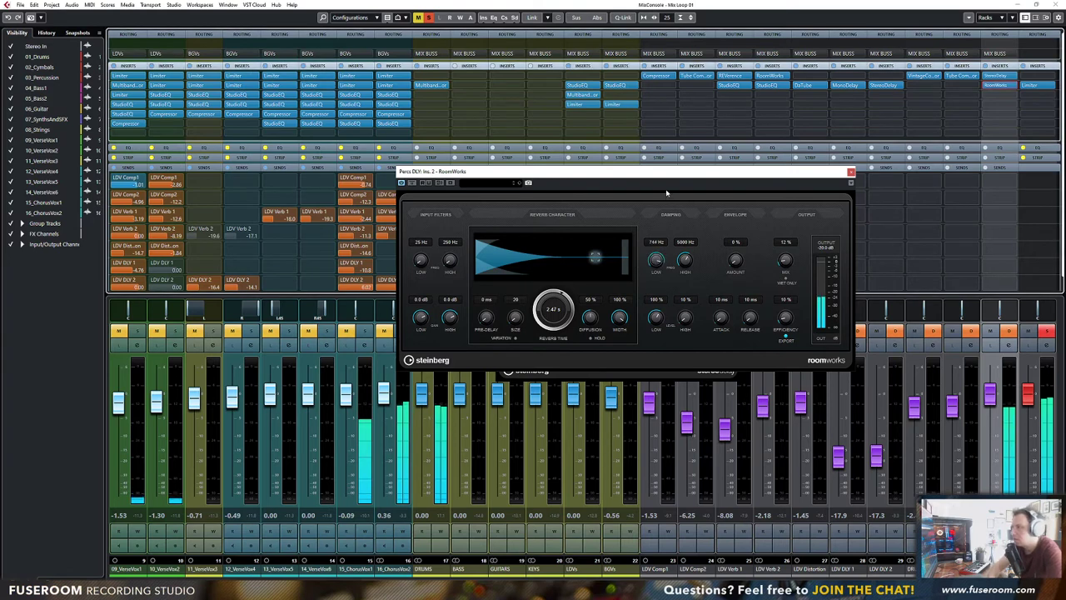
{"action": "left_click_drag", "start_coordinate": [656, 316], "coordinate": [670, 280]}
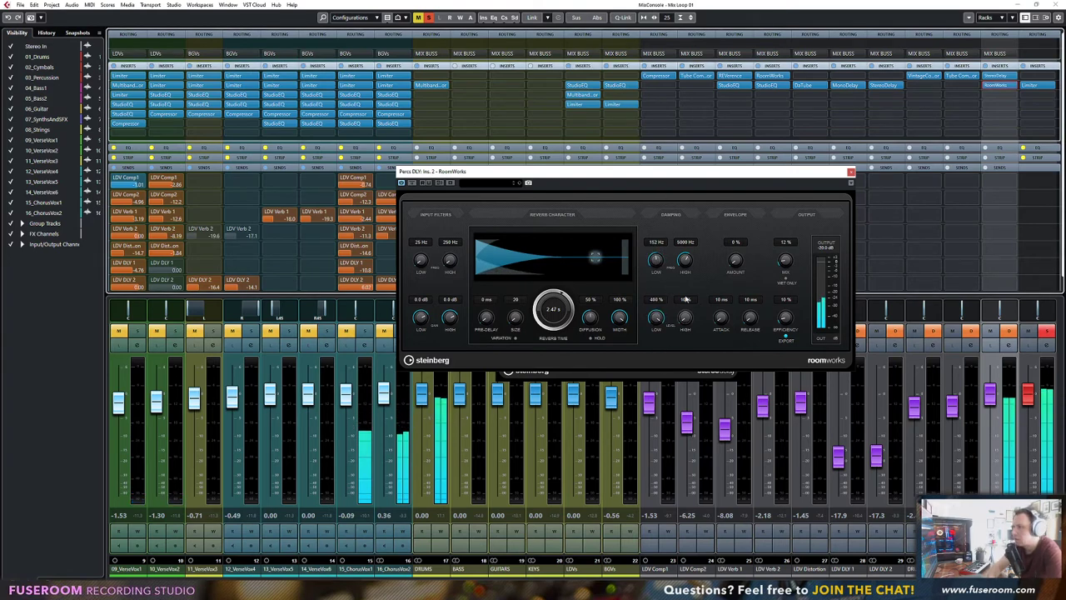
{"action": "mouse_move", "coordinate": [686, 316]}
{"action": "left_mouse_down"}
{"action": "mouse_move", "coordinate": [700, 224]}
{"action": "mouse_move", "coordinate": [692, 298]}
{"action": "left_mouse_up"}
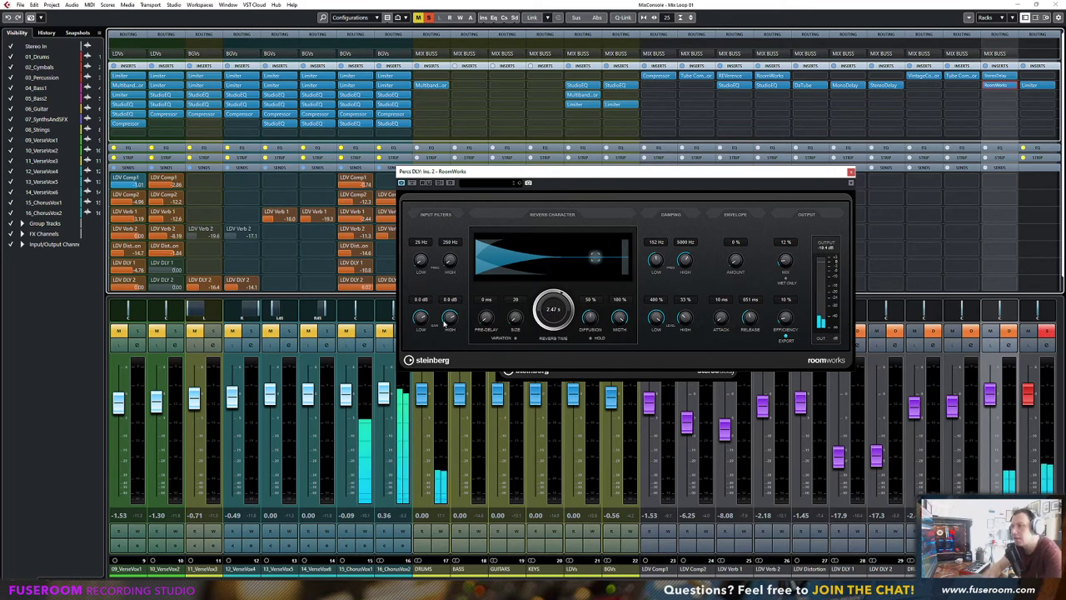
{"action": "left_click_drag", "start_coordinate": [420, 318], "coordinate": [418, 354]}
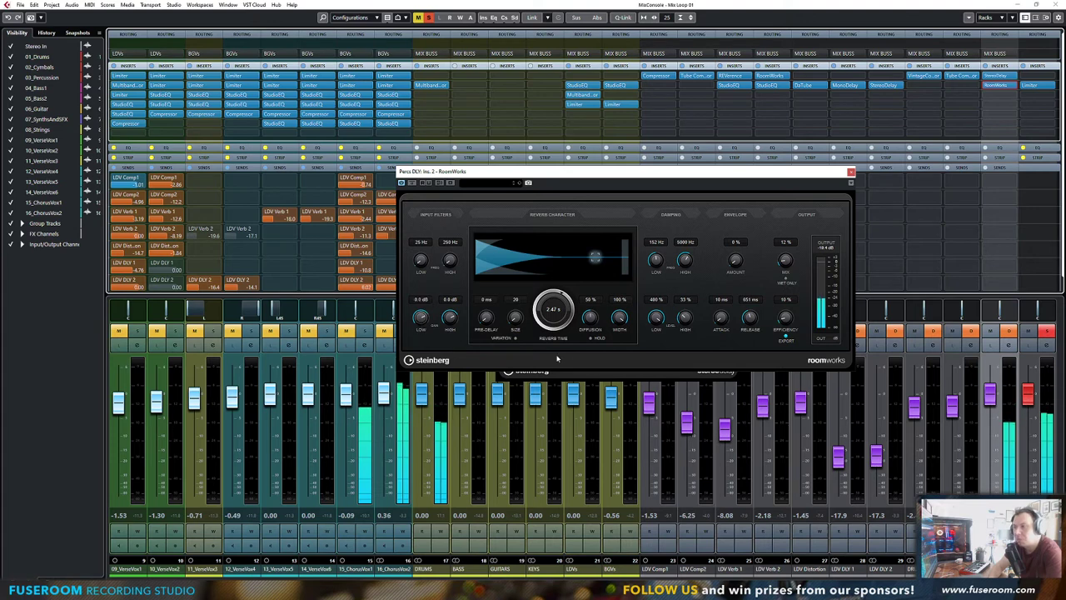
Set the RoomWorks reverb time to 1.00 s, the diffusion to 71% and the size to 87
{"action": "left_click_drag", "start_coordinate": [561, 312], "coordinate": [561, 294]}
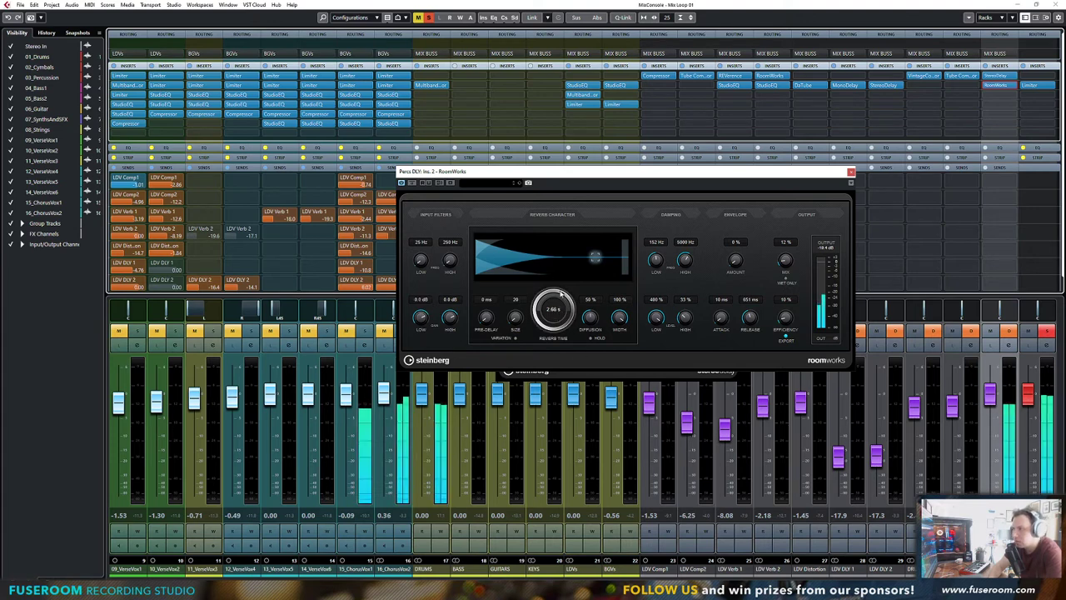
{"action": "double_click", "coordinate": [554, 310]}
{"action": "type", "text": "1"}
{"action": "key", "text": "Return"}
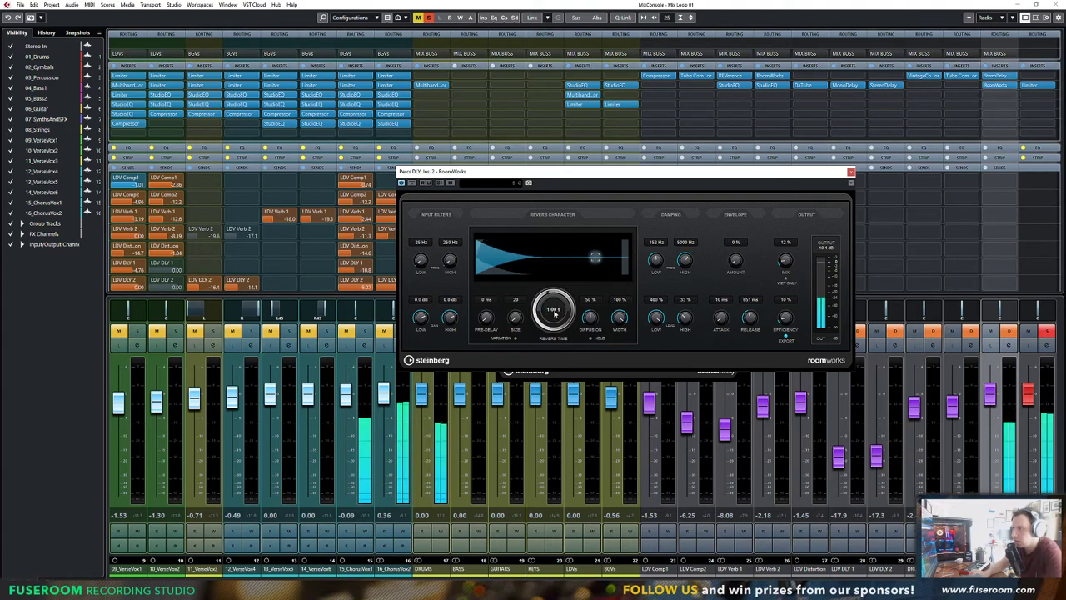
{"action": "mouse_move", "coordinate": [586, 329]}
{"action": "left_mouse_down"}
{"action": "mouse_move", "coordinate": [592, 275]}
{"action": "mouse_move", "coordinate": [591, 311]}
{"action": "left_mouse_up"}
{"action": "left_click_drag", "start_coordinate": [516, 323], "coordinate": [534, 275]}
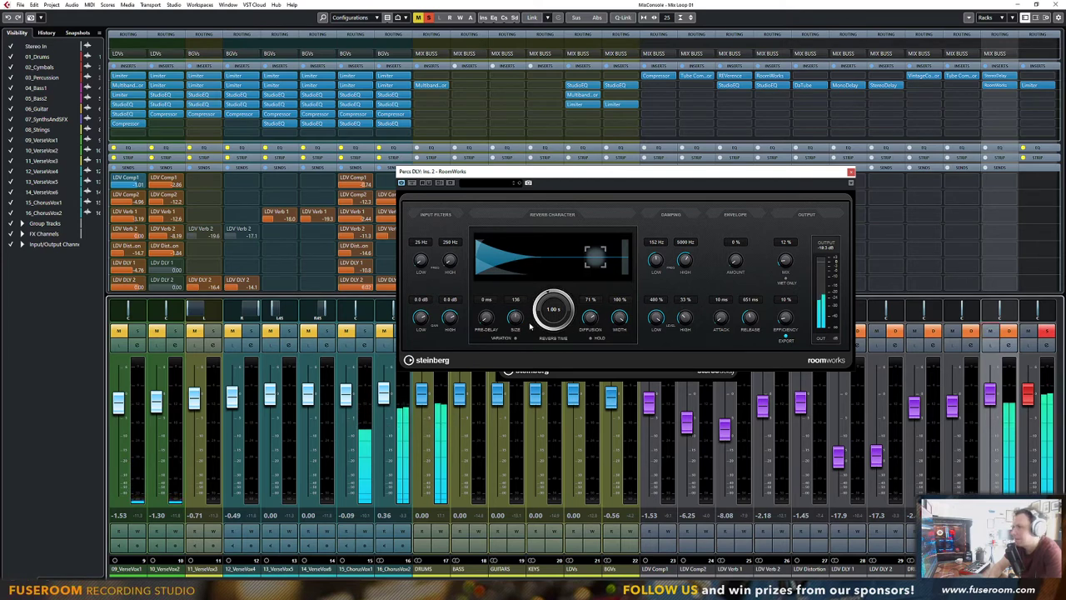
{"action": "left_click_drag", "start_coordinate": [513, 320], "coordinate": [513, 336]}
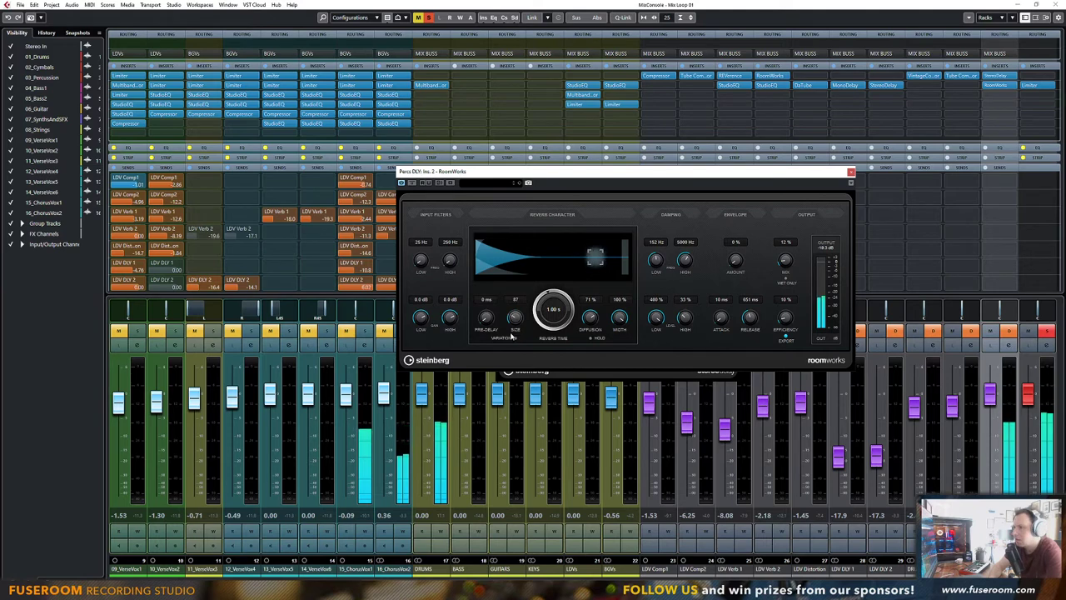
Set the RoomWorks mix to 100%, size to 147 and diffusion to 70%, and lower the Percs DLY fader
{"action": "left_click_drag", "start_coordinate": [786, 262], "coordinate": [811, 124]}
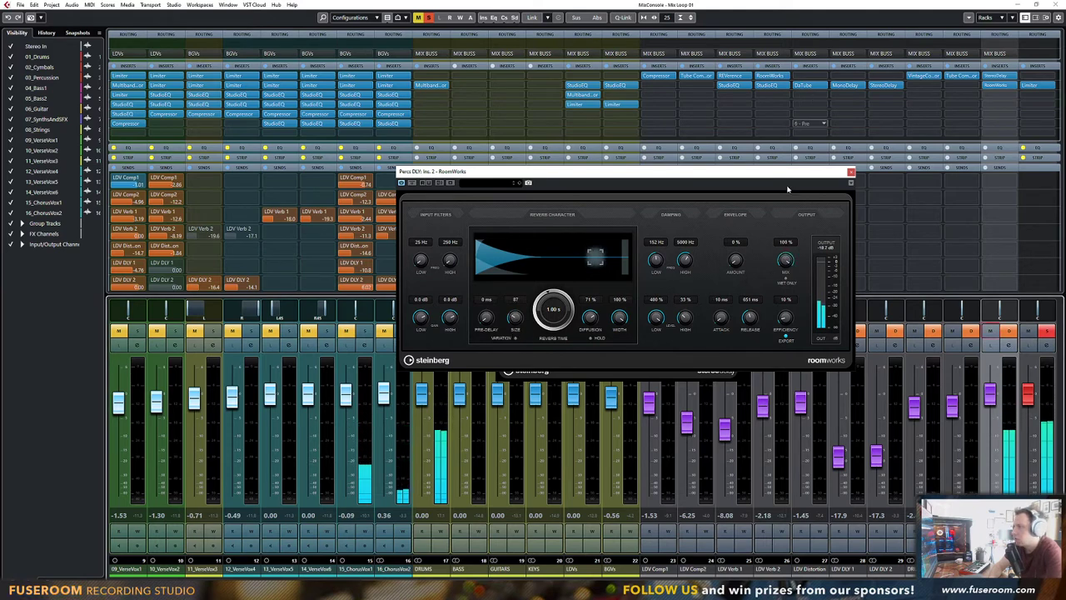
{"action": "left_click_drag", "start_coordinate": [993, 405], "coordinate": [997, 429]}
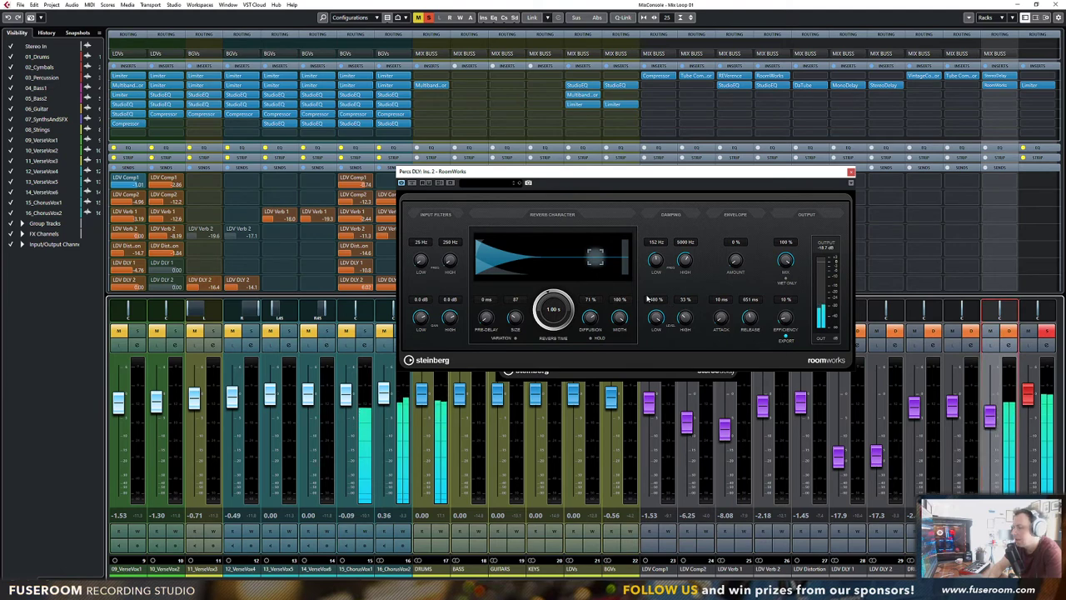
{"action": "mouse_move", "coordinate": [590, 317]}
{"action": "left_mouse_down"}
{"action": "mouse_move", "coordinate": [584, 345]}
{"action": "mouse_move", "coordinate": [588, 320]}
{"action": "left_mouse_up"}
{"action": "left_click_drag", "start_coordinate": [491, 318], "coordinate": [495, 340]}
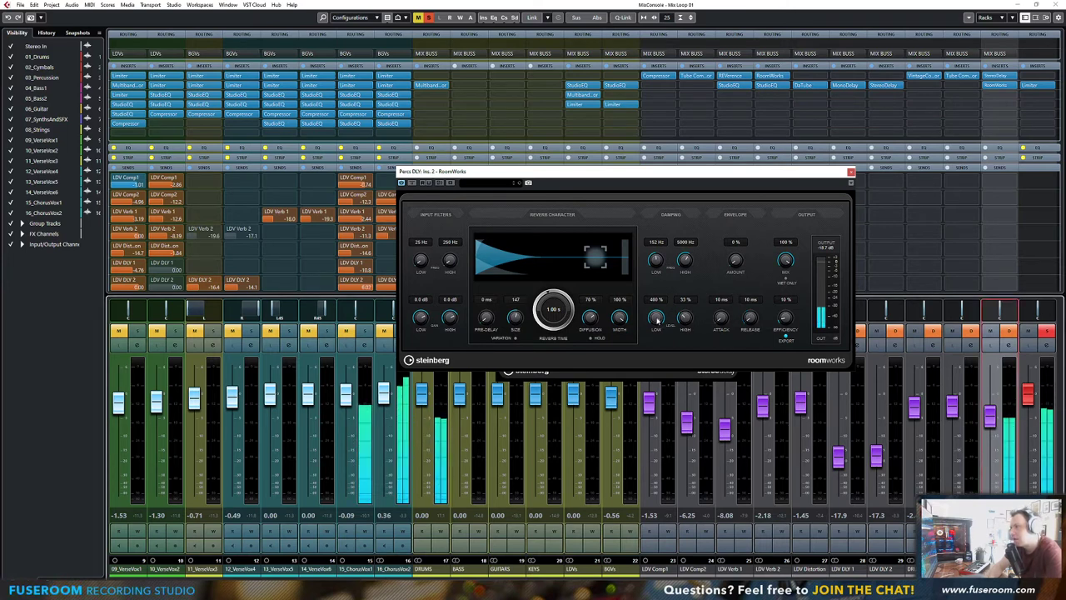
Set the RoomWorks damping levels to 50% low and 127% high, and lower the Percs DLY fader slightly
{"action": "left_click_drag", "start_coordinate": [657, 321], "coordinate": [655, 364]}
{"action": "left_click_drag", "start_coordinate": [688, 322], "coordinate": [689, 296]}
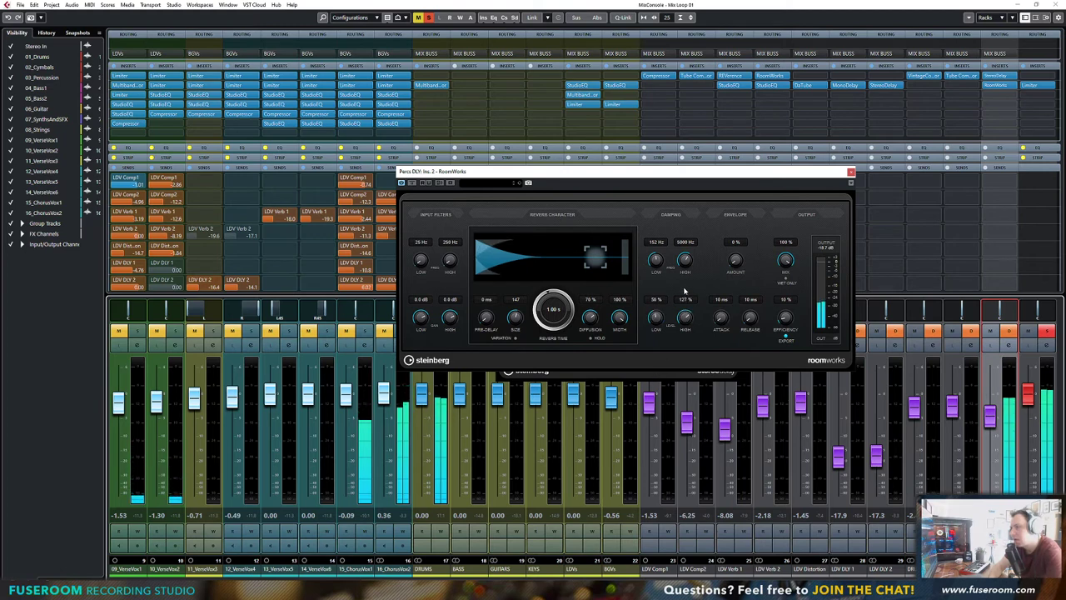
{"action": "mouse_move", "coordinate": [990, 415]}
{"action": "left_mouse_down"}
{"action": "mouse_move", "coordinate": [990, 448]}
{"action": "mouse_move", "coordinate": [995, 422]}
{"action": "left_mouse_up"}
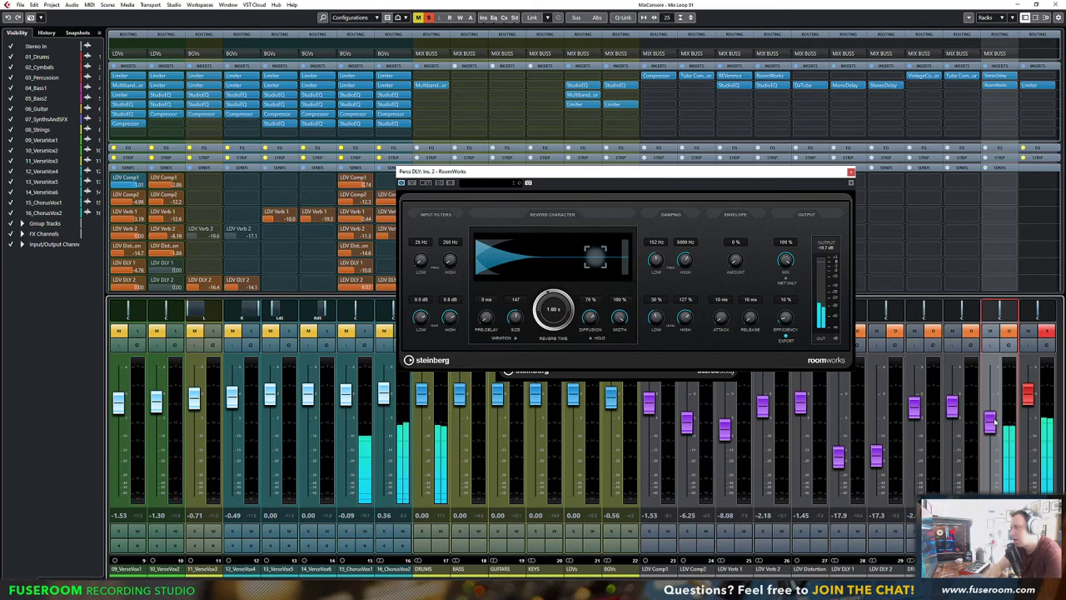
Remove RoomWorks from the Percs DLY channel and load REVelation in its second insert instead
{"action": "left_click", "coordinate": [996, 76]}
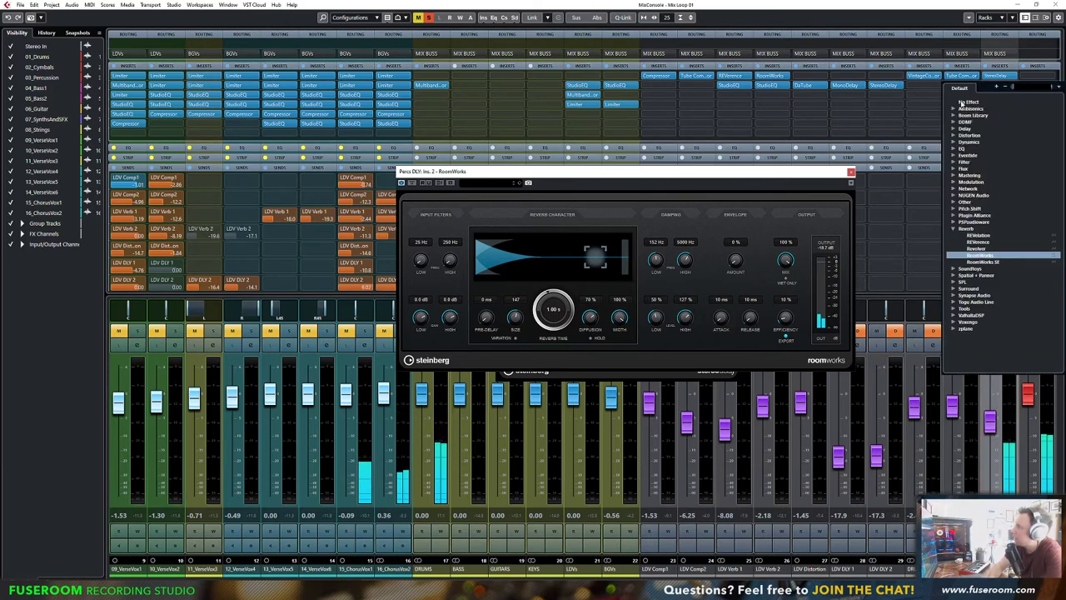
{"action": "left_click", "coordinate": [963, 103]}
{"action": "left_click", "coordinate": [1004, 85]}
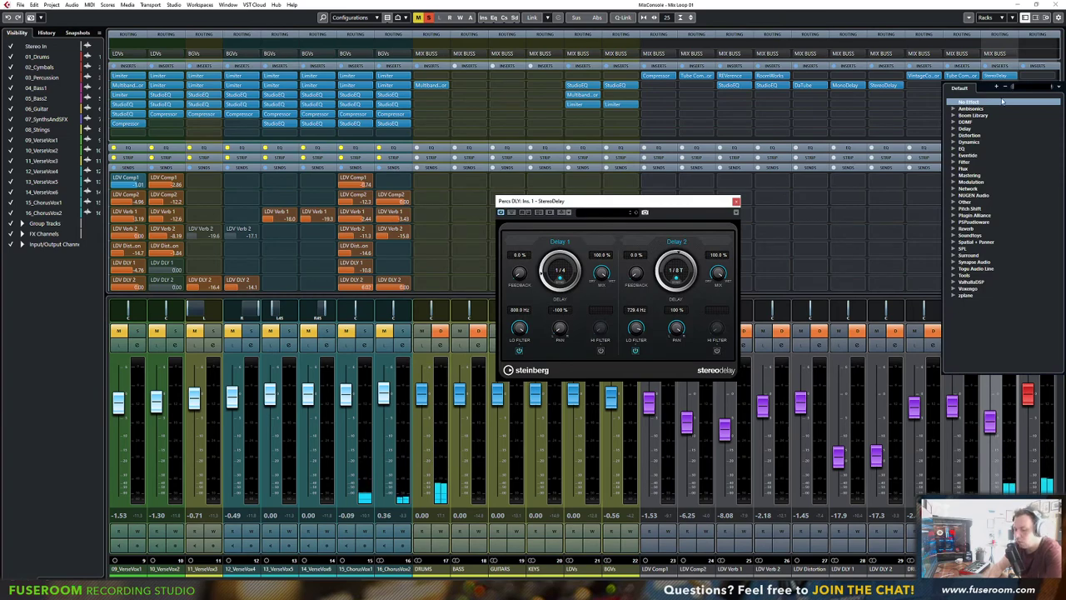
{"action": "type", "text": "reve"}
{"action": "left_click", "coordinate": [979, 122]}
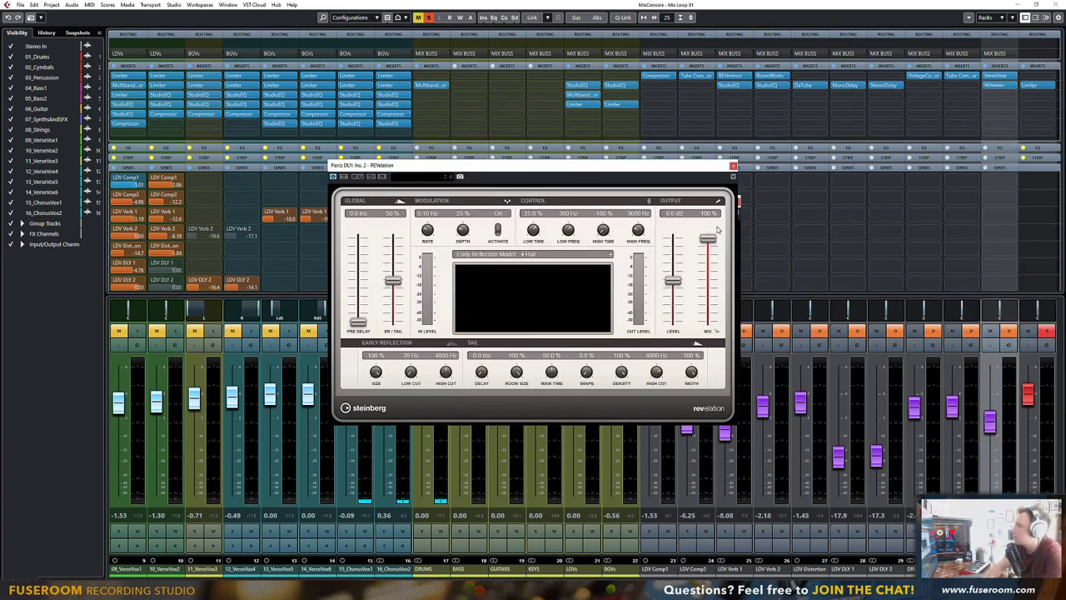
Replace REVelation with REVerence in the second insert of Percs DLY, and raise that channel's fader slightly
{"action": "left_click", "coordinate": [1015, 87]}
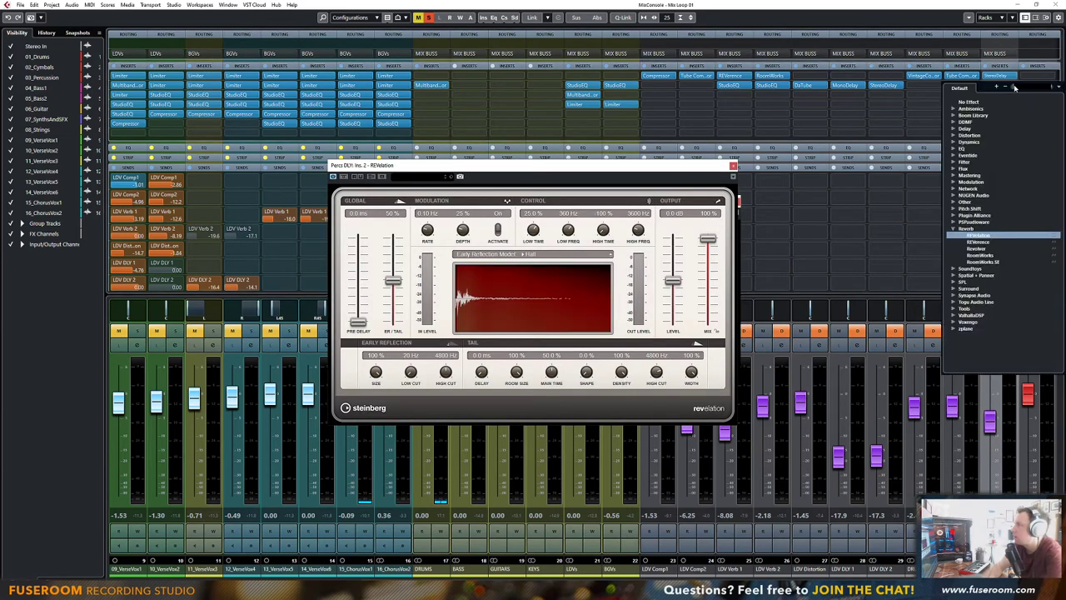
{"action": "type", "text": "reve"}
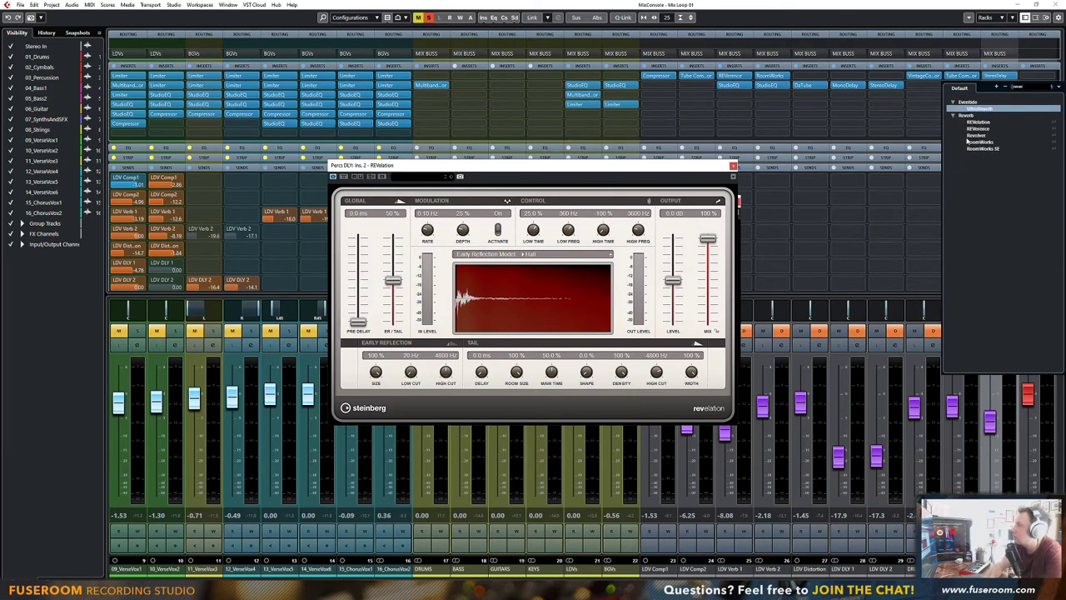
{"action": "left_click", "coordinate": [976, 129]}
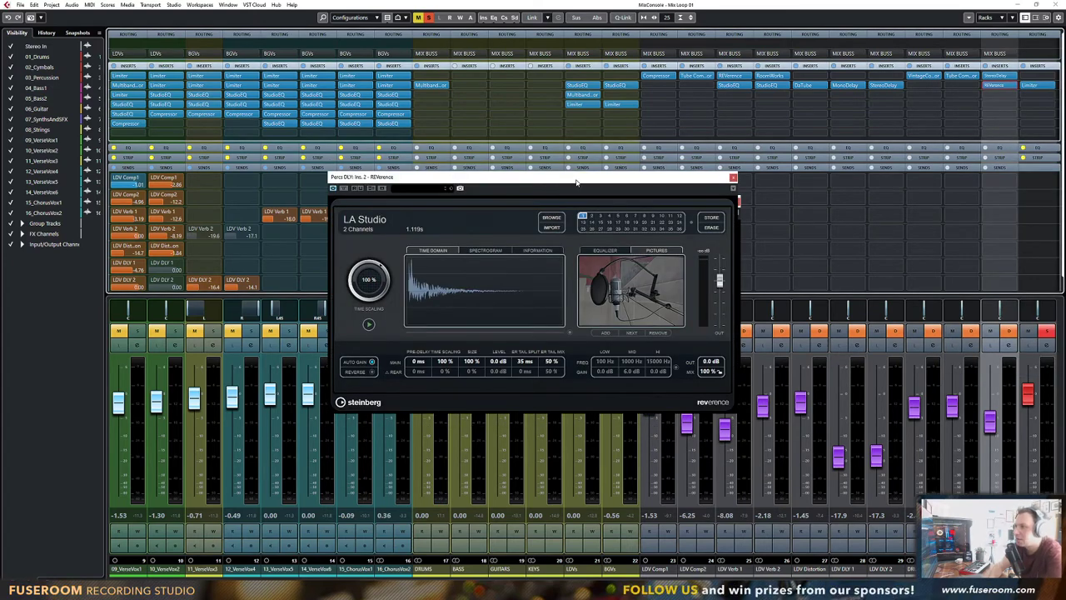
{"action": "left_click_drag", "start_coordinate": [576, 182], "coordinate": [663, 171]}
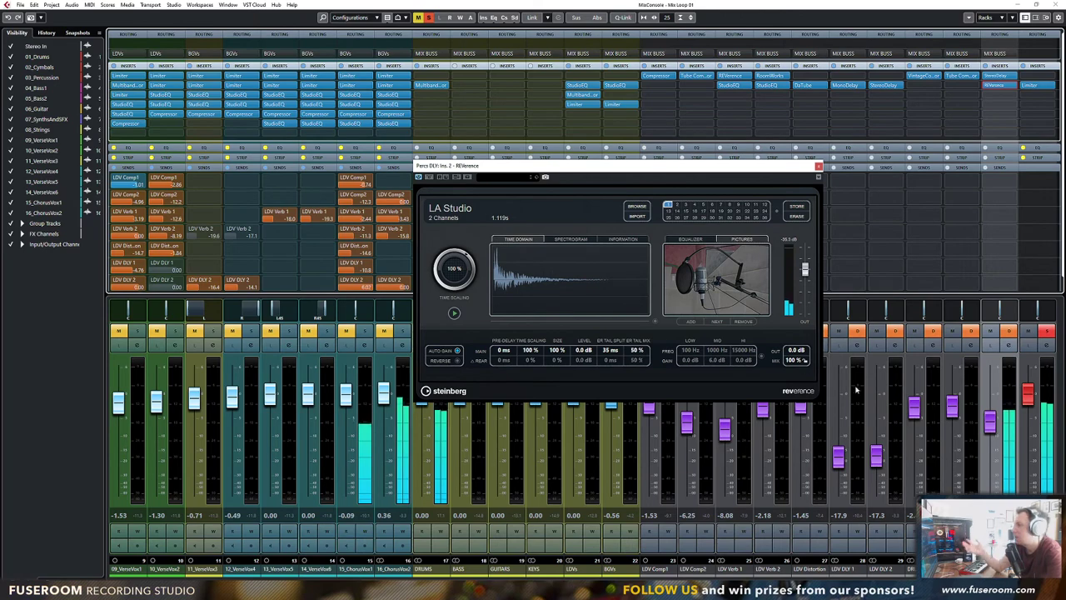
{"action": "mouse_move", "coordinate": [993, 425]}
{"action": "left_mouse_down"}
{"action": "mouse_move", "coordinate": [995, 407]}
{"action": "mouse_move", "coordinate": [995, 418]}
{"action": "left_mouse_up"}
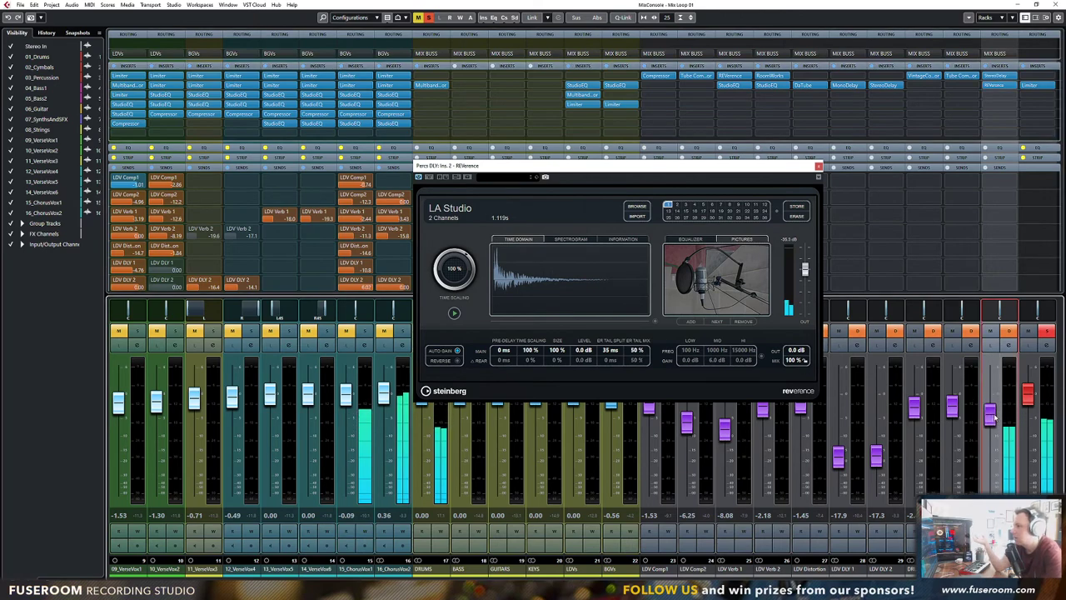
{"action": "scroll", "coordinate": [547, 469], "scroll_direction": "left", "scroll_amount": 2}
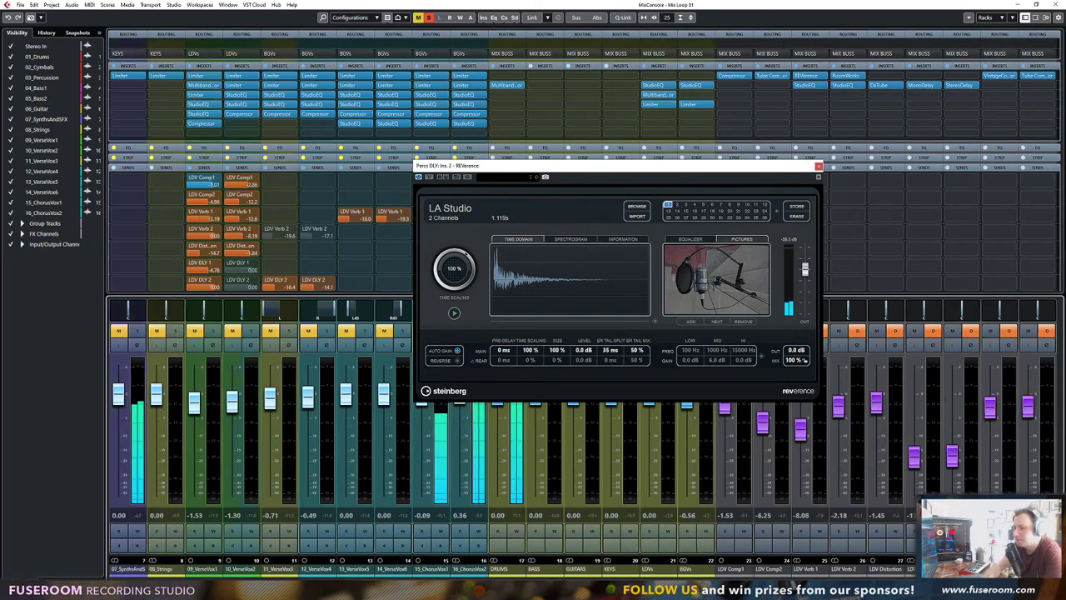
Load AutoPan in the fourth insert of 03_Percussion with a tempo-synced 1/1 rate and about 19% width, and close REVerence
{"action": "scroll", "coordinate": [250, 375], "scroll_direction": "left", "scroll_amount": 5}
{"action": "left_click", "coordinate": [257, 107]}
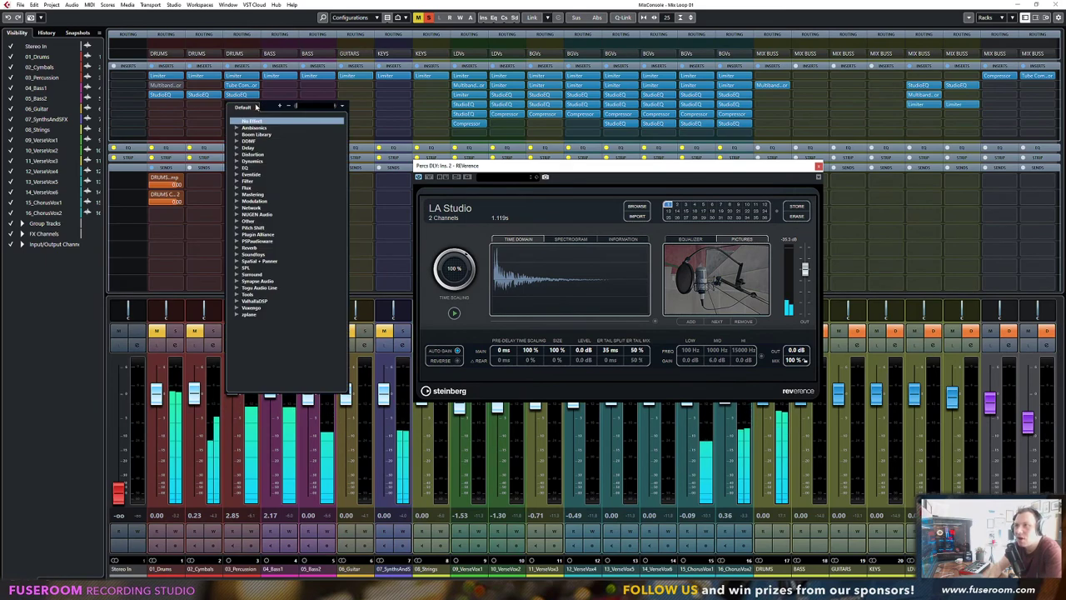
{"action": "type", "text": "pan"}
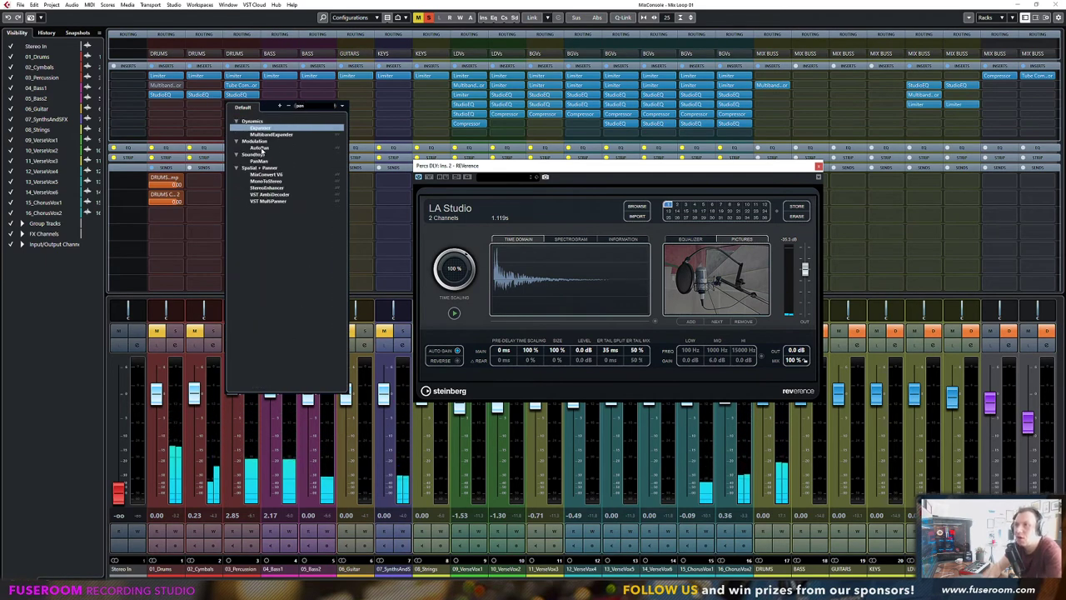
{"action": "left_click", "coordinate": [260, 149]}
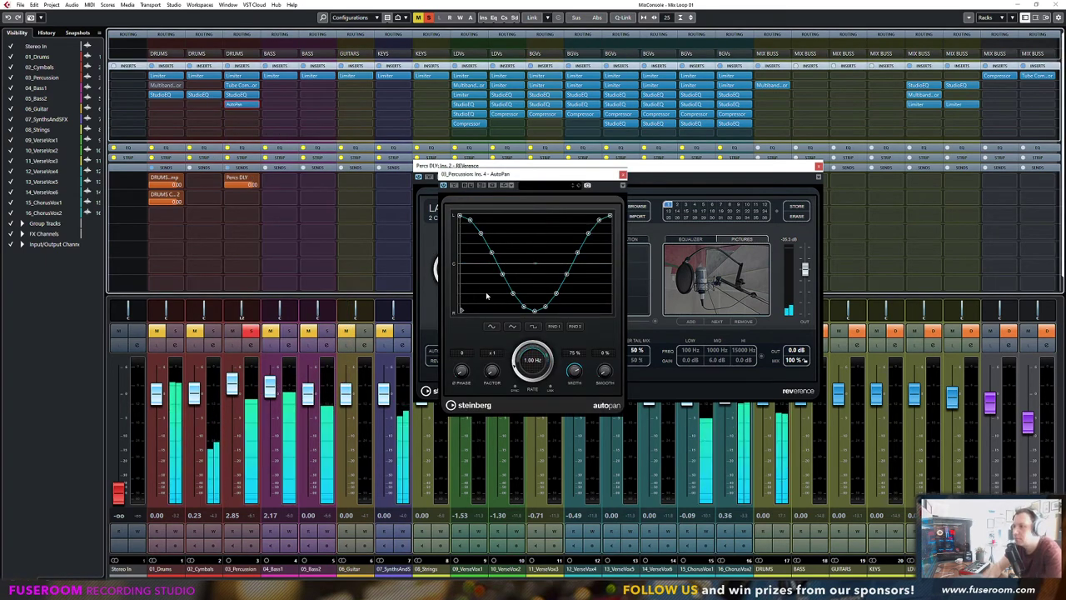
{"action": "left_click", "coordinate": [819, 167]}
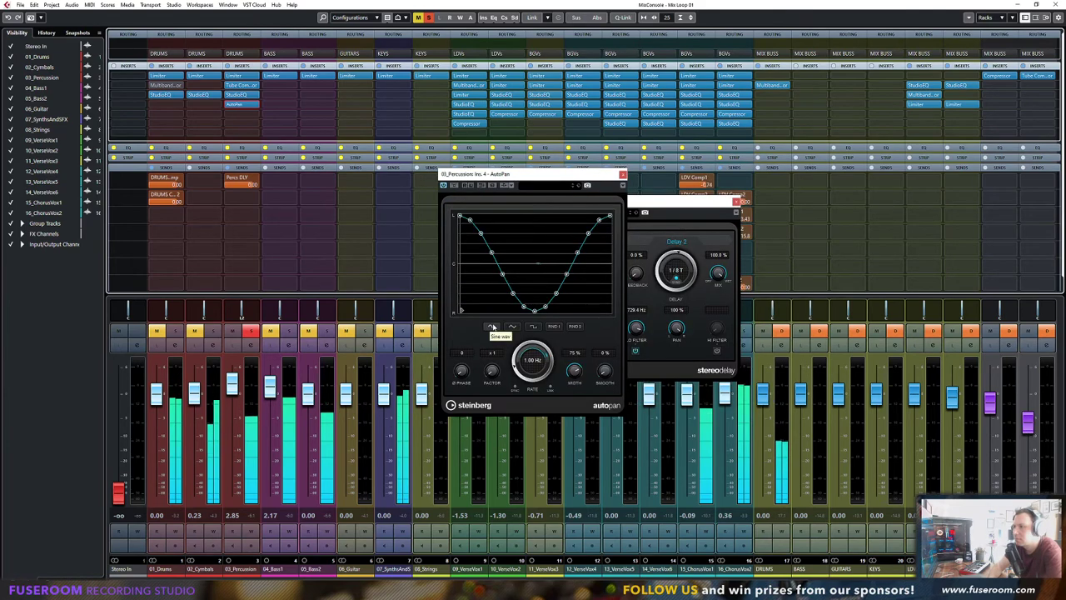
{"action": "left_click", "coordinate": [518, 389]}
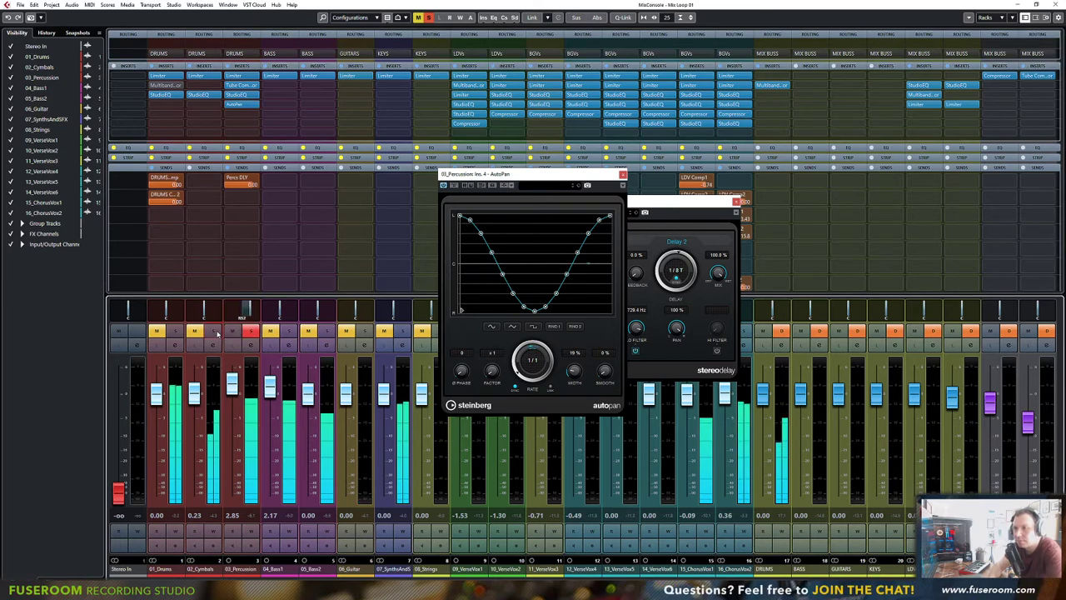
Solo 02_Cymbals and 01_Drums alongside the percussion, pan 03_Percussion to about L52 and raise its fader to 3.69
{"action": "left_click", "coordinate": [213, 330]}
{"action": "left_click", "coordinate": [175, 330]}
{"action": "left_click_drag", "start_coordinate": [243, 314], "coordinate": [227, 314]}
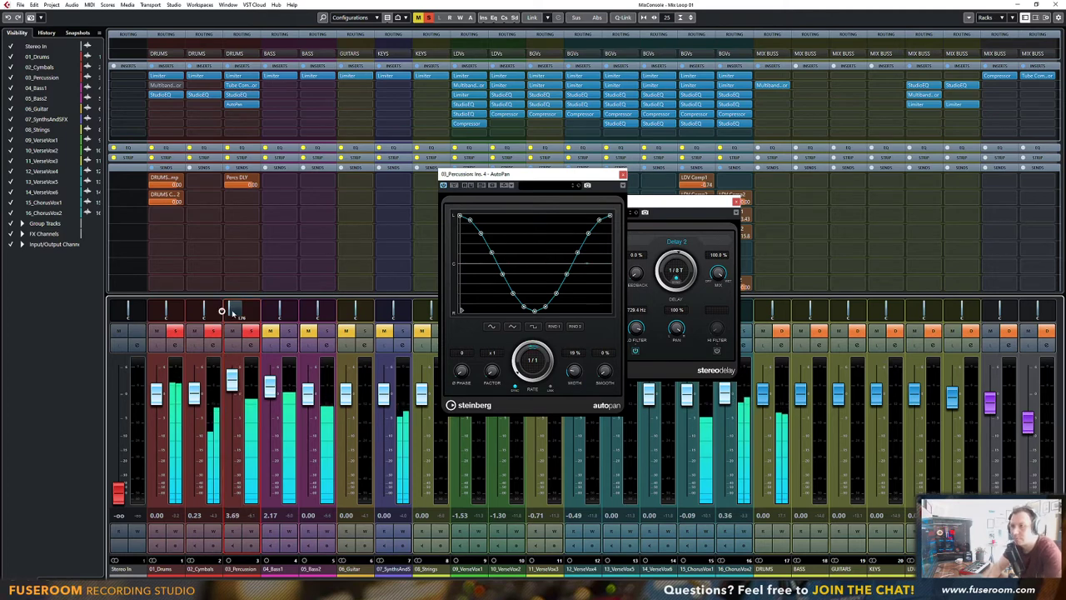
{"action": "left_click_drag", "start_coordinate": [232, 315], "coordinate": [236, 317]}
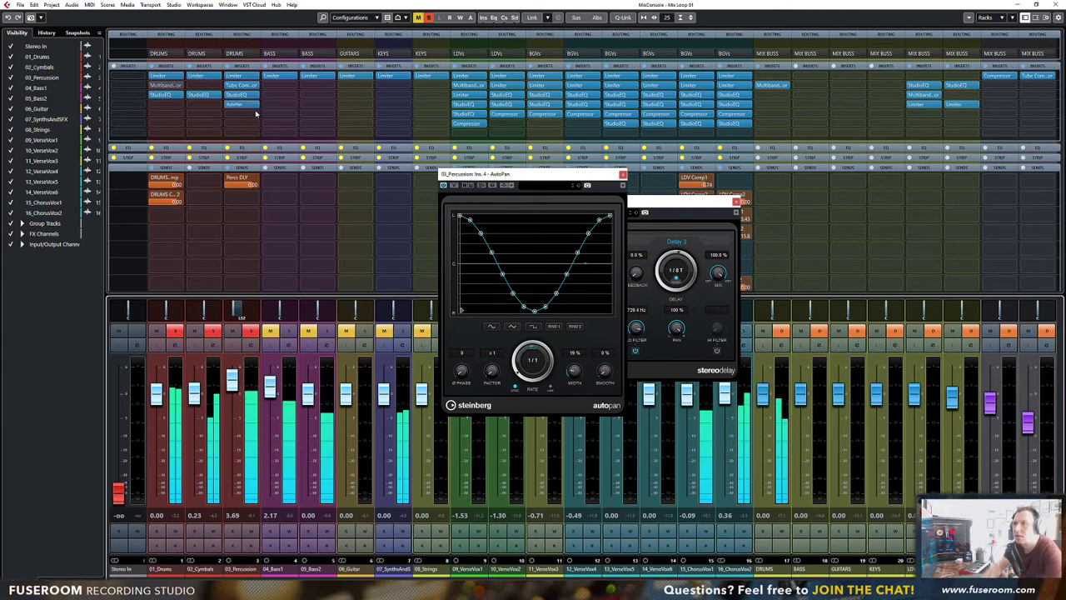
Try a Chorus effect in the fifth insert of 03_Percussion
{"action": "left_click", "coordinate": [247, 105]}
{"action": "type", "text": "chorus"}
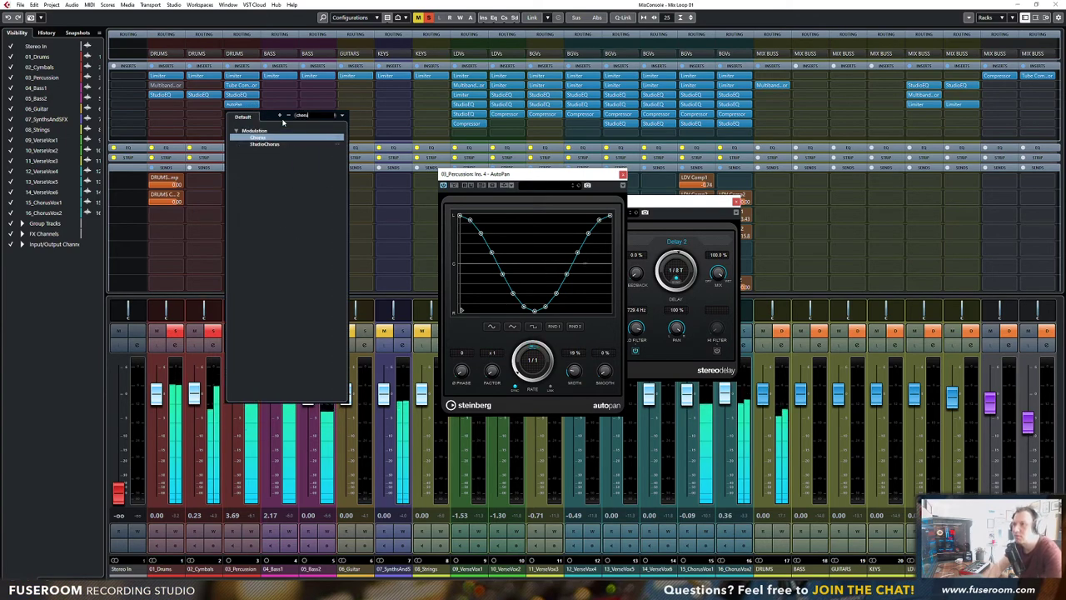
{"action": "left_click", "coordinate": [266, 138]}
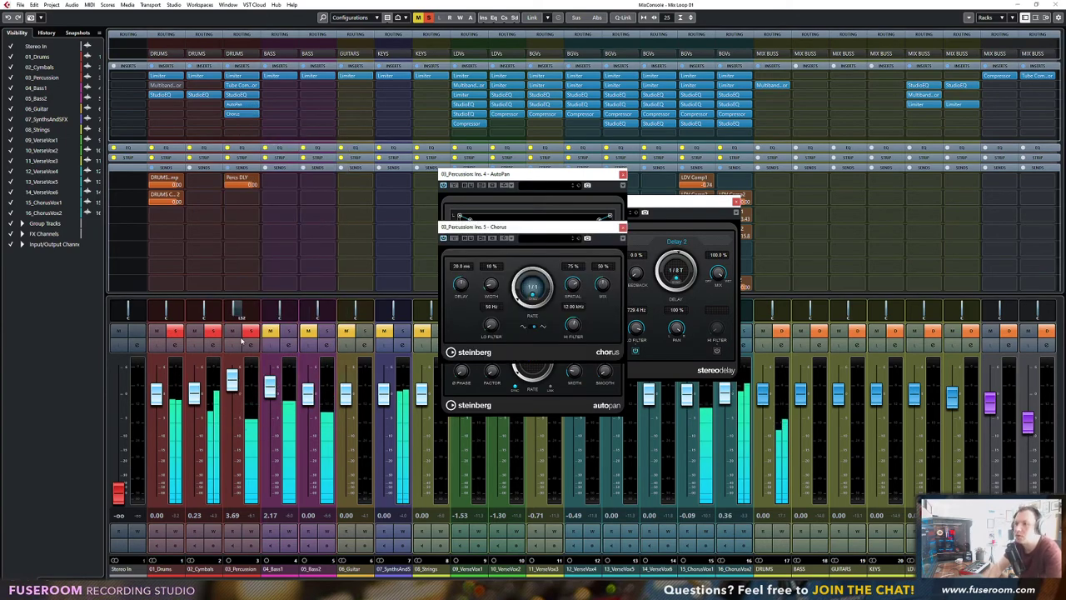
Solo only 03_Percussion and try the Chorus with 13.0 ms delay, 57% width, 22% spatial and 26% mix
{"action": "left_click", "coordinate": [252, 332]}
{"action": "left_click", "coordinate": [252, 332], "text": "ctrl"}
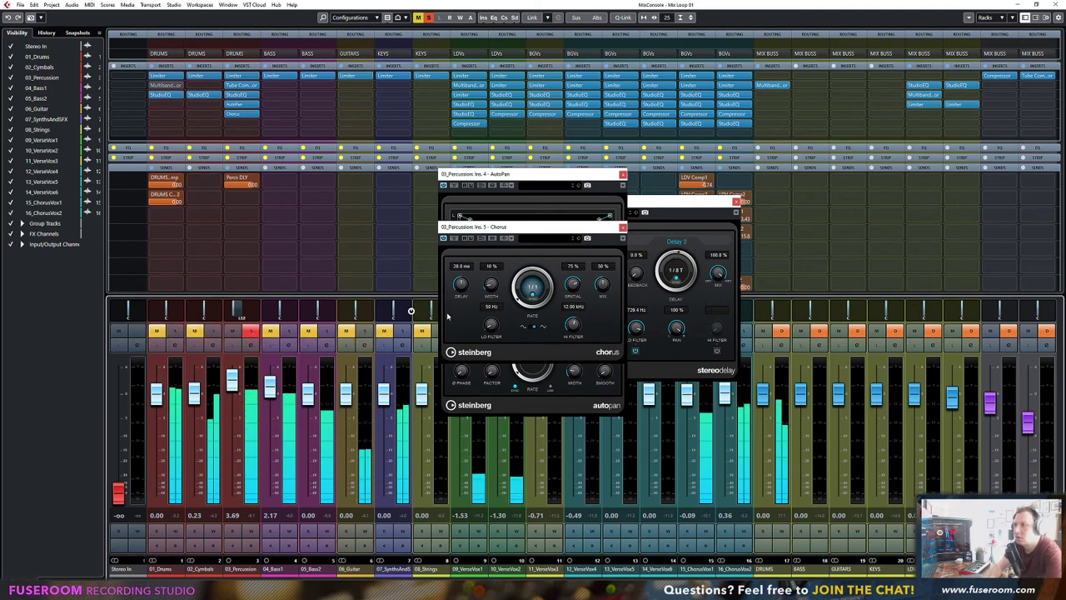
{"action": "left_click_drag", "start_coordinate": [603, 286], "coordinate": [604, 288]}
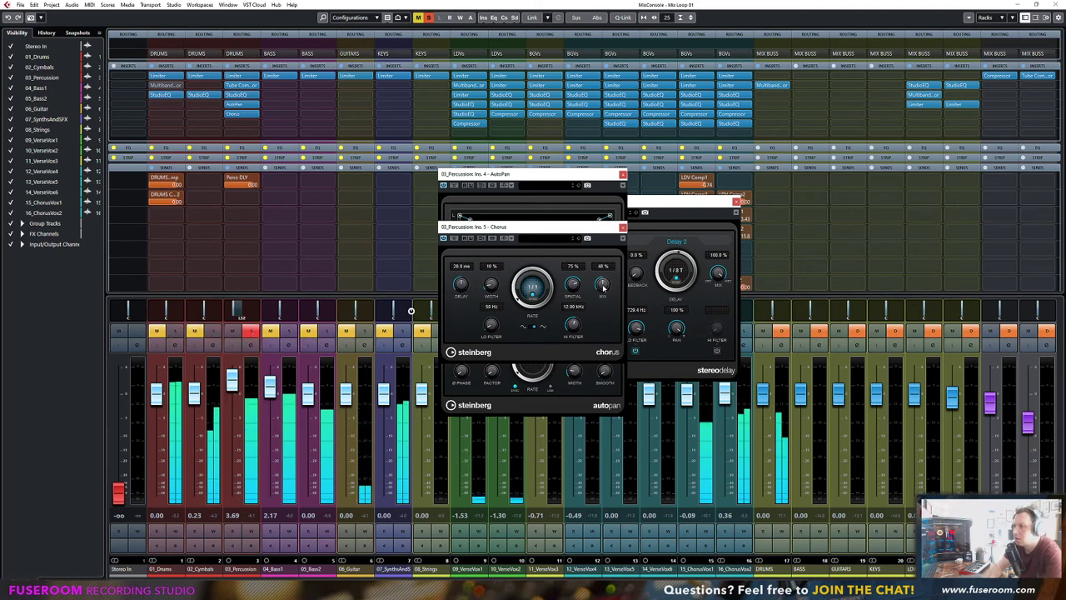
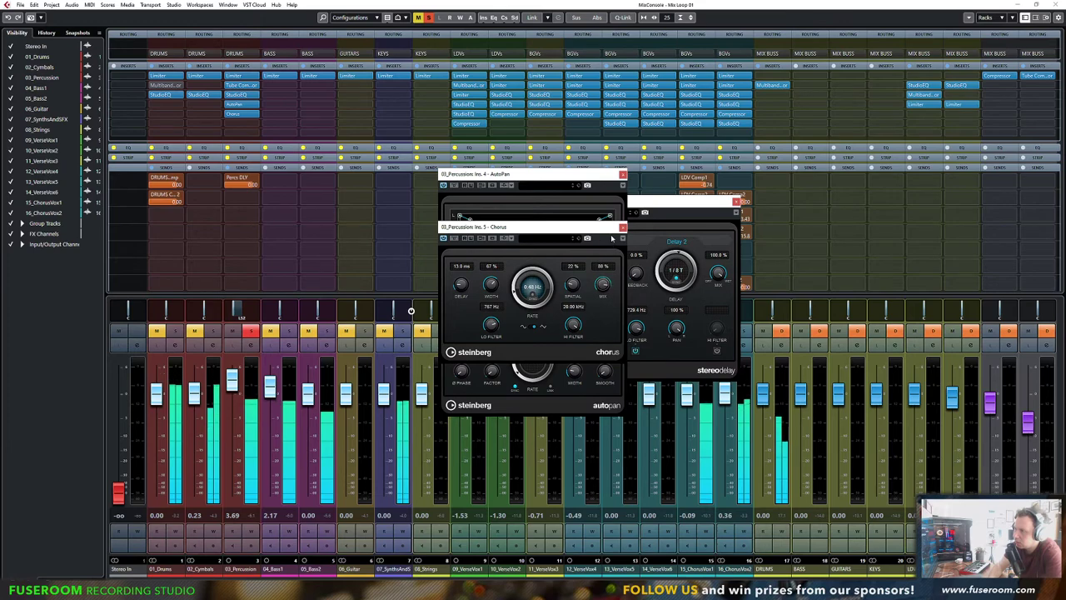
{"action": "left_click_drag", "start_coordinate": [618, 201], "coordinate": [604, 289]}
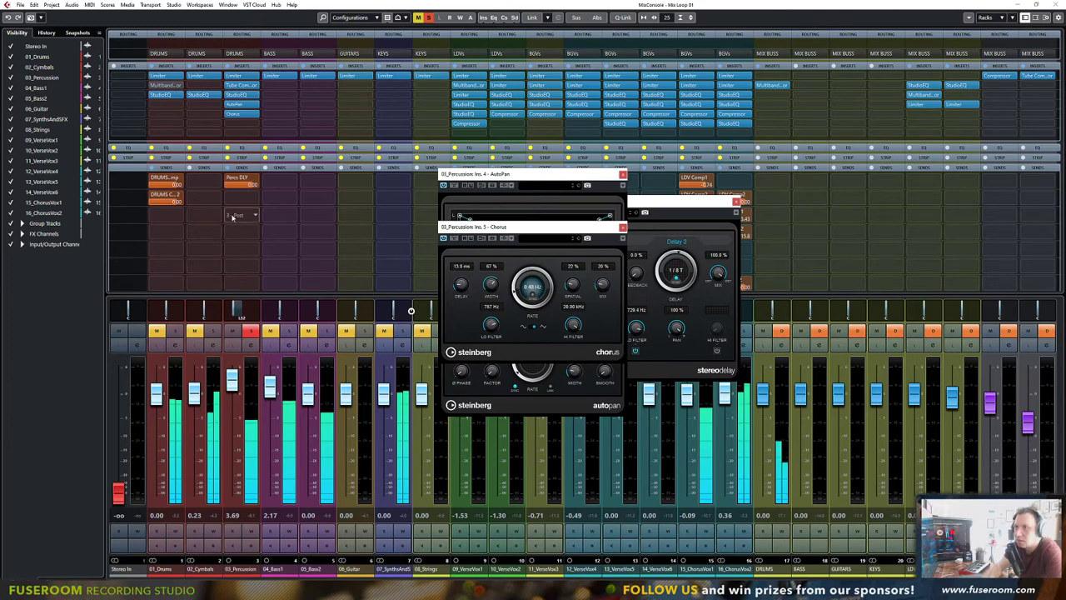
Remove the Chorus from 03_Percussion and solo 02_Cymbals and 01_Drums alongside it again
{"action": "left_click", "coordinate": [255, 114]}
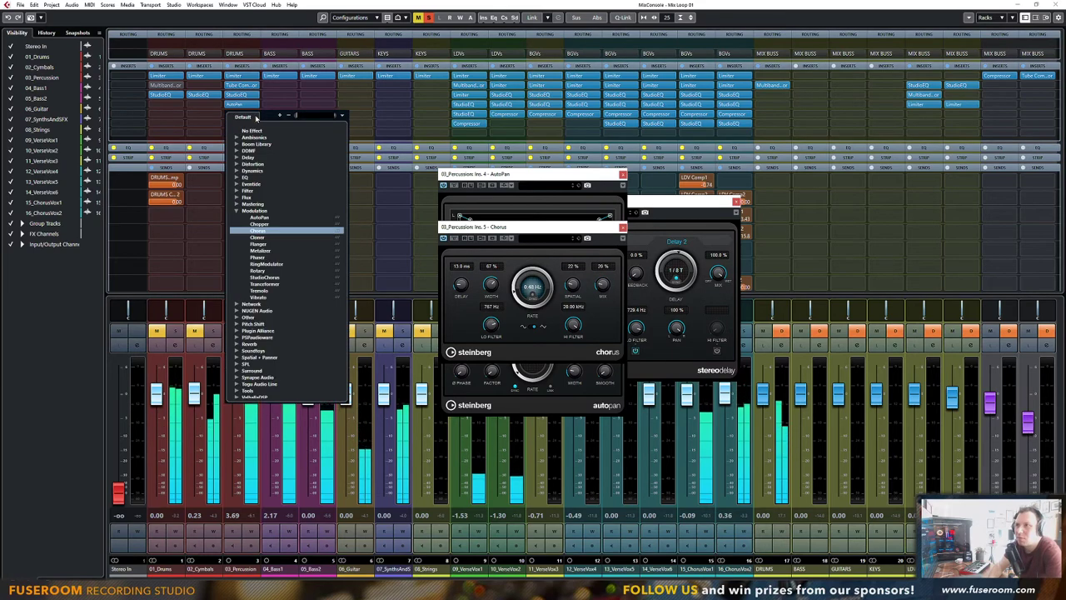
{"action": "left_click", "coordinate": [257, 129]}
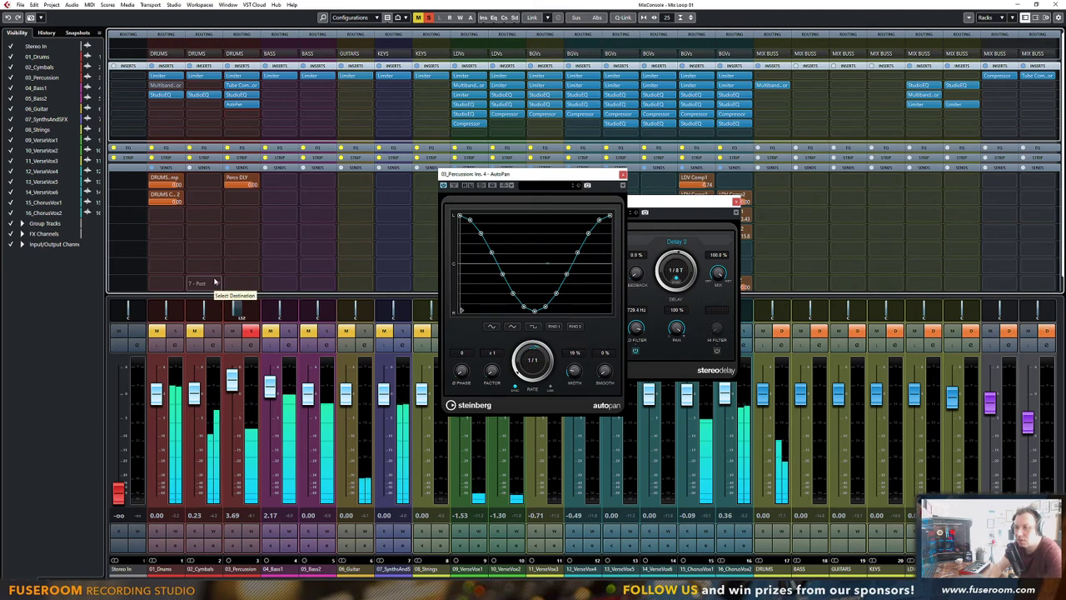
{"action": "left_click", "coordinate": [212, 331]}
{"action": "left_click", "coordinate": [174, 331]}
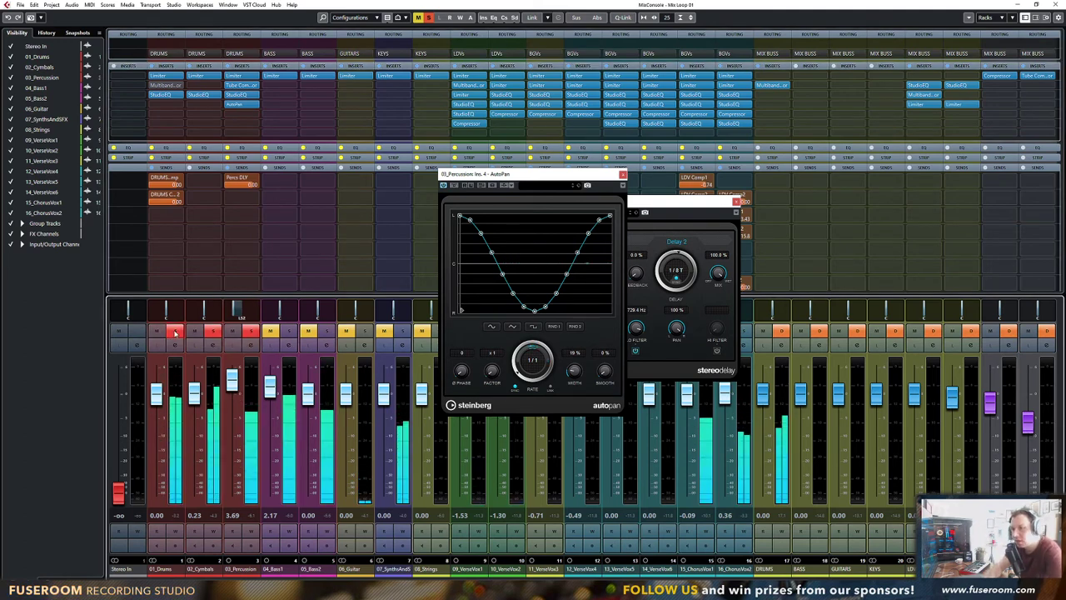
In the 03_Percussion StudioEQ, set band 3 to 3.38 kHz at 3.5 dB and band 4 gain to 6.4 dB, then close all plug-in windows
{"action": "left_click", "coordinate": [246, 97]}
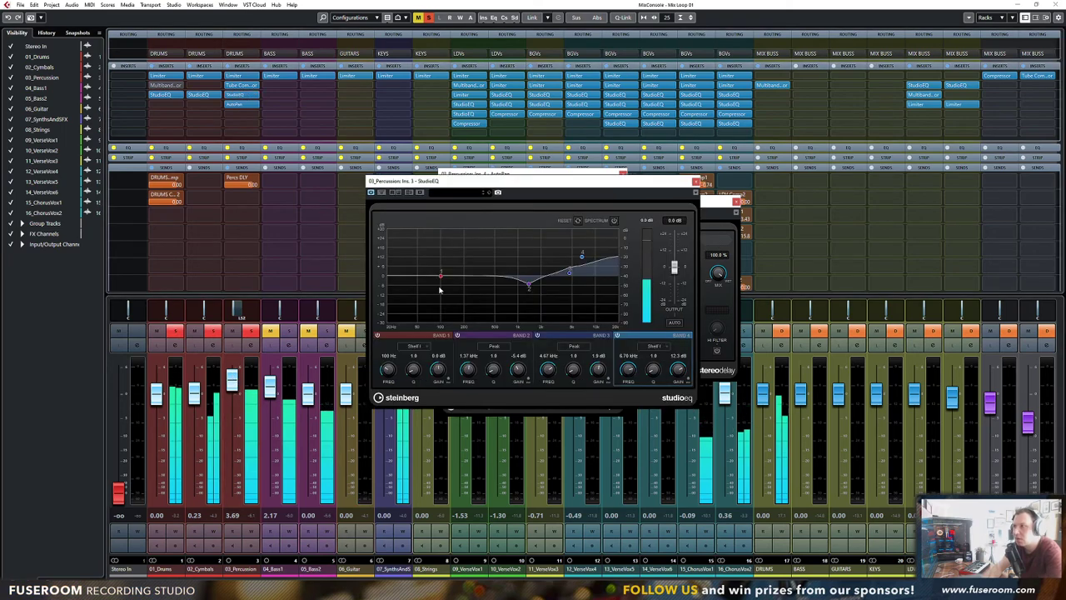
{"action": "mouse_move", "coordinate": [570, 274]}
{"action": "left_mouse_down"}
{"action": "mouse_move", "coordinate": [557, 247]}
{"action": "mouse_move", "coordinate": [559, 274]}
{"action": "left_mouse_up"}
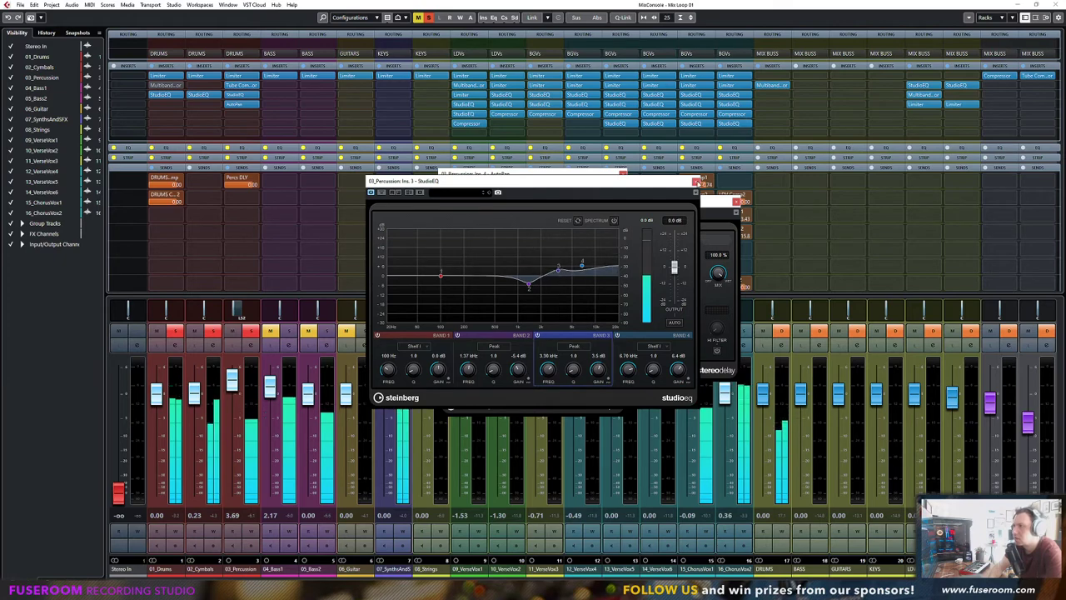
{"action": "left_click", "coordinate": [696, 181]}
{"action": "left_click", "coordinate": [737, 201]}
{"action": "left_click", "coordinate": [621, 175]}
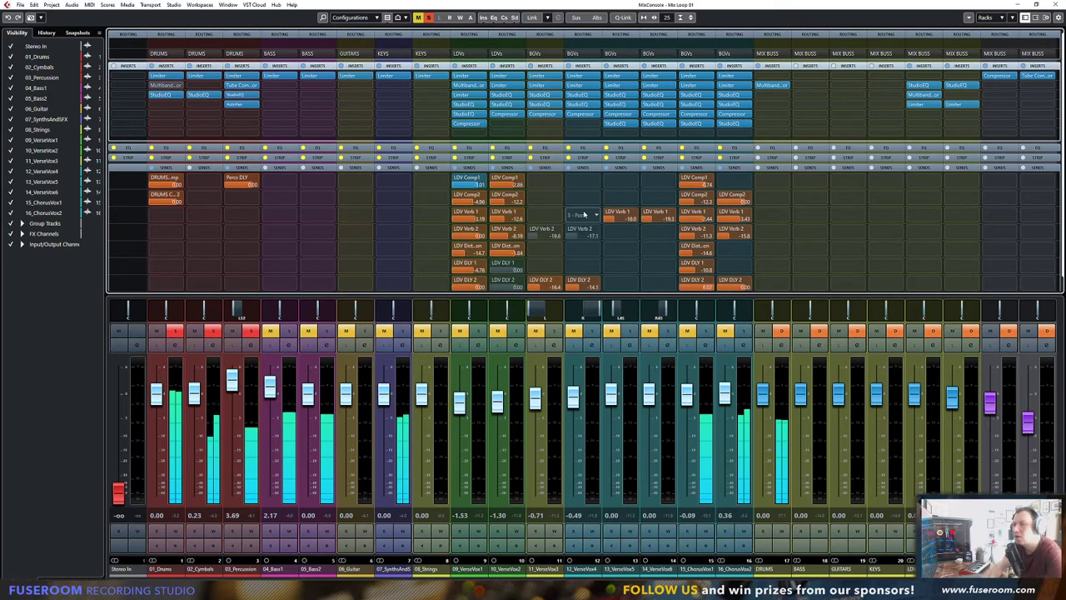
Compare the soloed drum channels with and without 04_Bass1 by switching its solo on and off
{"action": "left_click", "coordinate": [288, 331]}
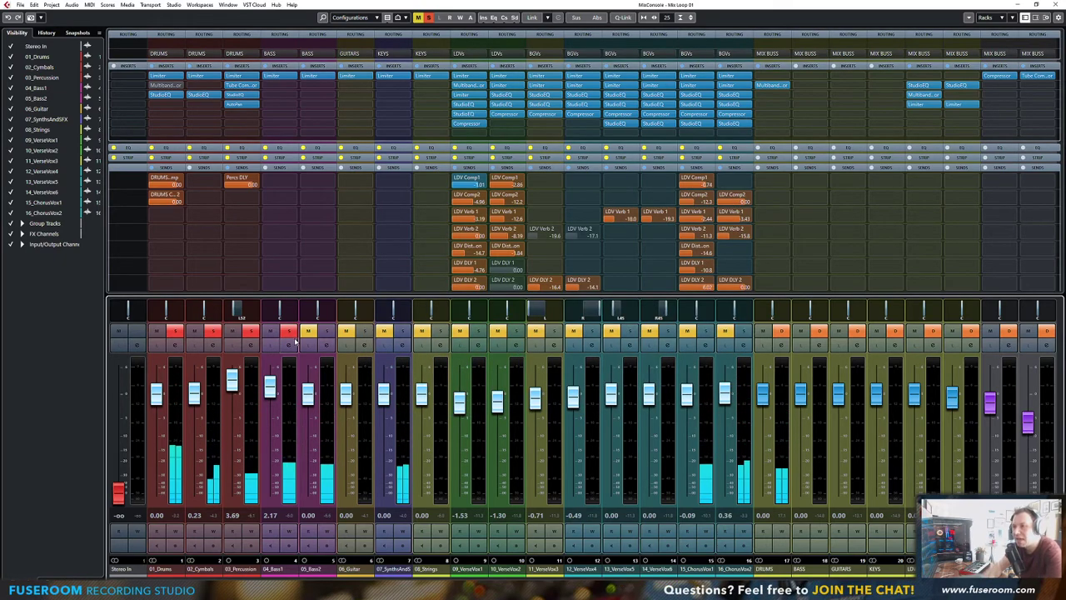
{"action": "left_click", "coordinate": [288, 332]}
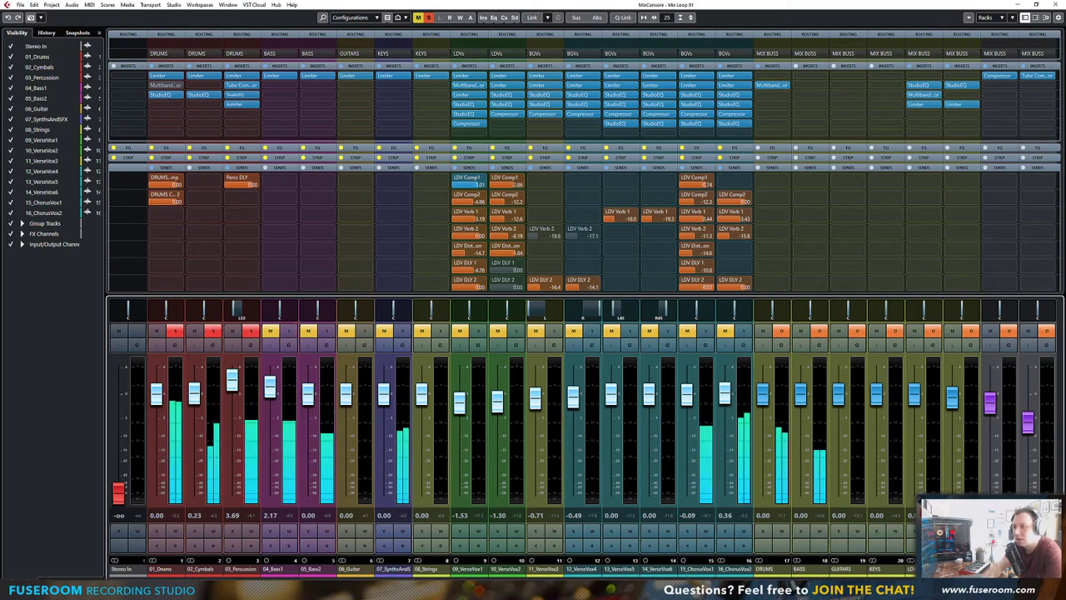
{"action": "left_click", "coordinate": [289, 332]}
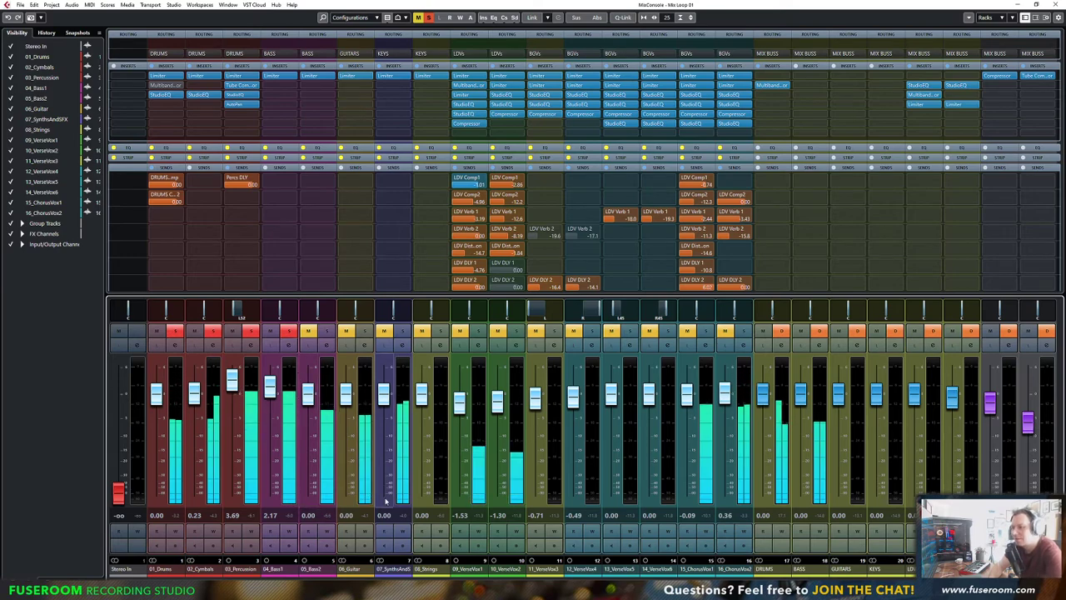
Show the master meter in the project window and bring the Percs DLY and MIX BUSS channels into view
{"action": "key", "text": "F3"}
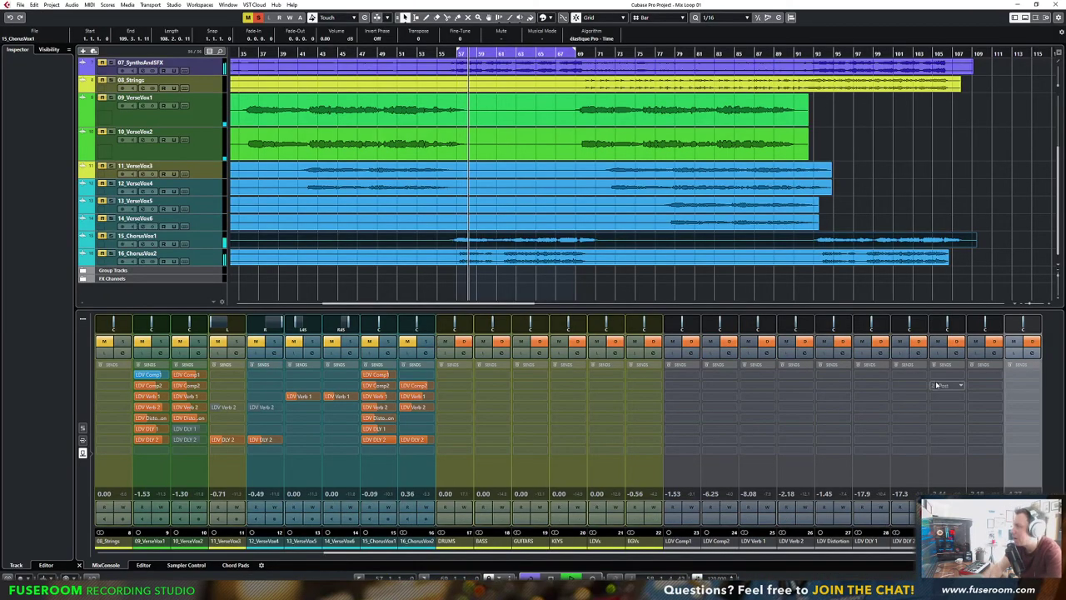
{"action": "left_click", "coordinate": [1036, 16]}
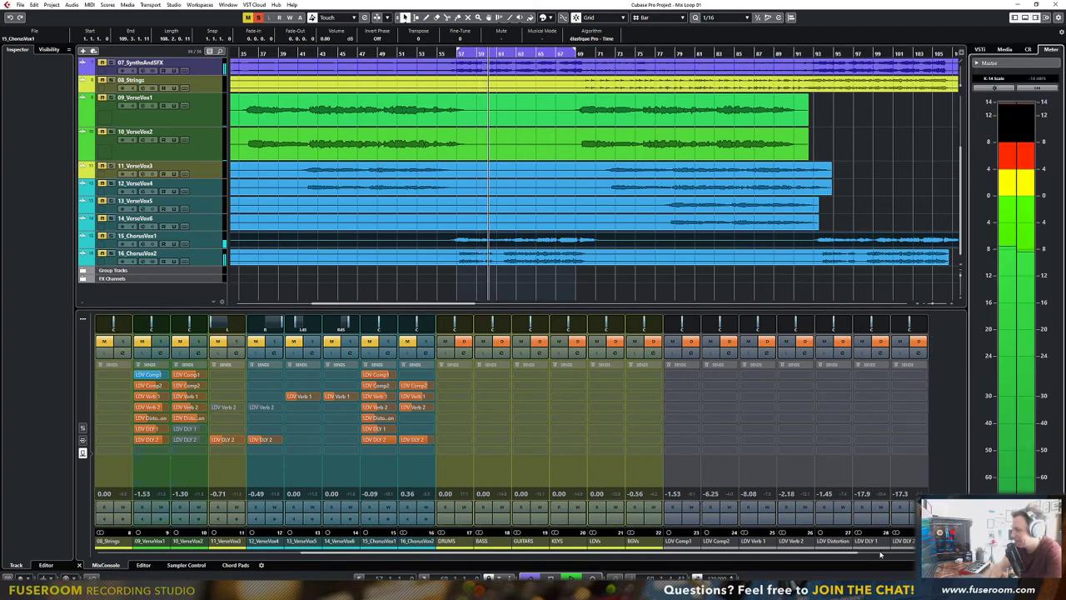
{"action": "scroll", "coordinate": [890, 543], "scroll_direction": "right", "scroll_amount": 4}
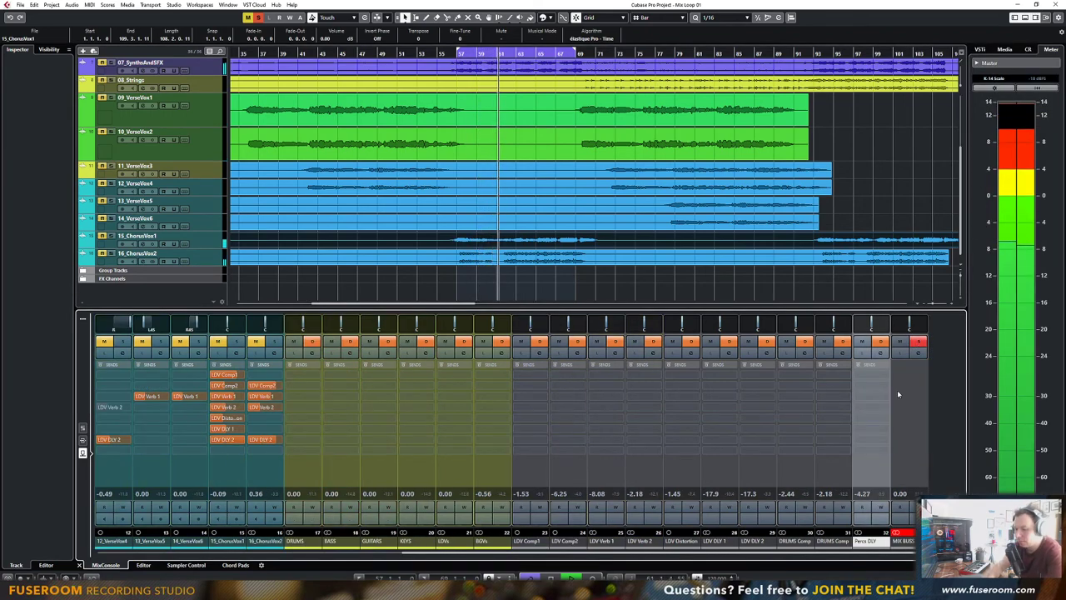
Return to the full mixer and open the Limiter in the second insert of MIX BUSS to check its levels
{"action": "key", "text": "F3"}
{"action": "scroll", "coordinate": [1030, 180], "scroll_direction": "right", "scroll_amount": 3}
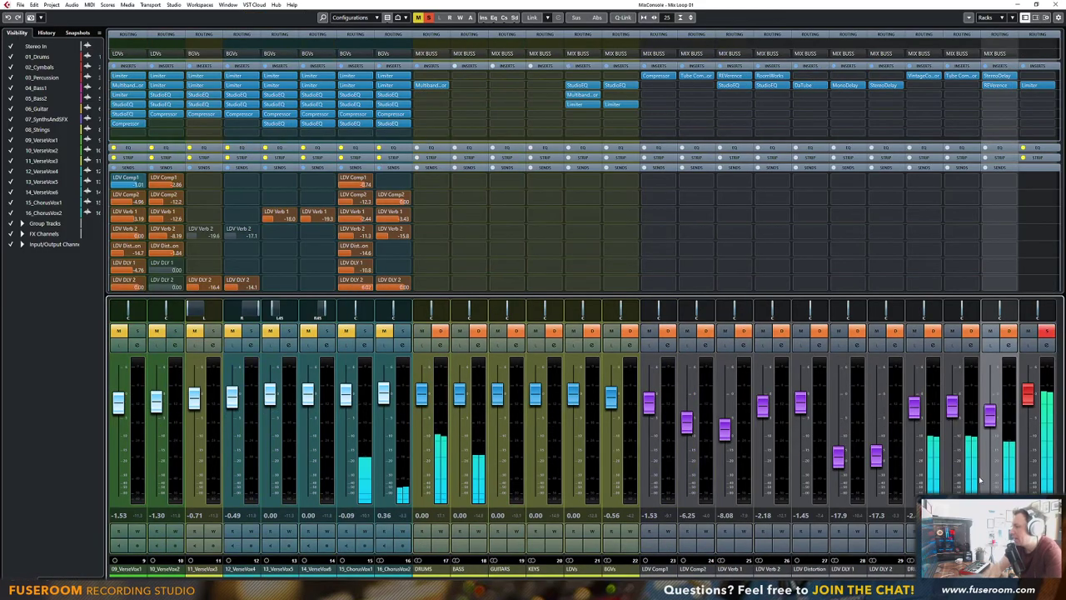
{"action": "left_click", "coordinate": [1030, 85]}
{"action": "left_click", "coordinate": [831, 208]}
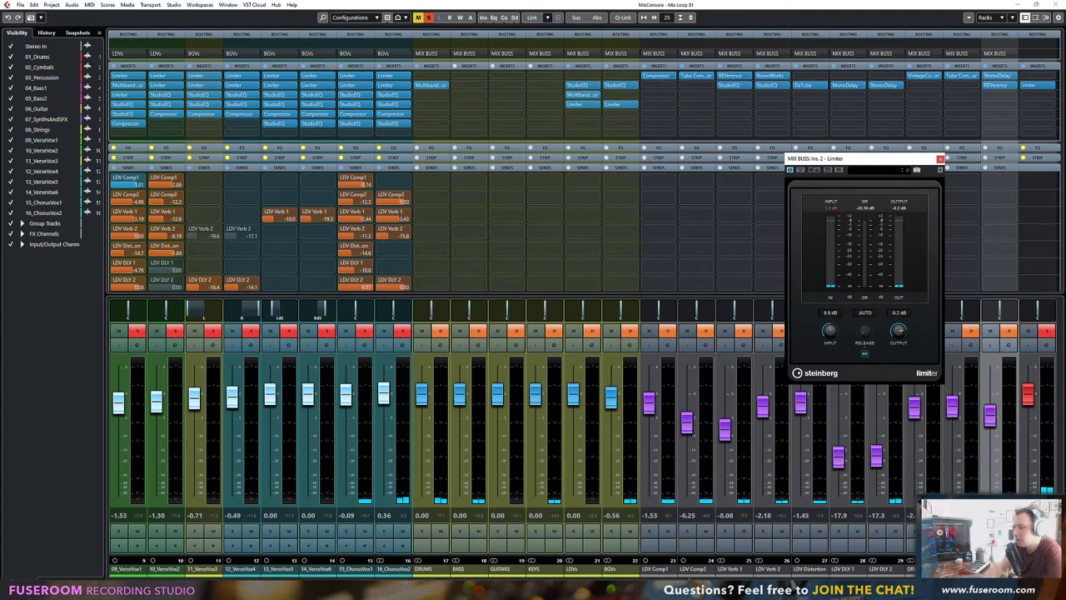
Solo only the 04_Bass1 channel and start playback
{"action": "left_click_drag", "start_coordinate": [684, 577], "coordinate": [325, 577]}
{"action": "left_click", "coordinate": [320, 570]}
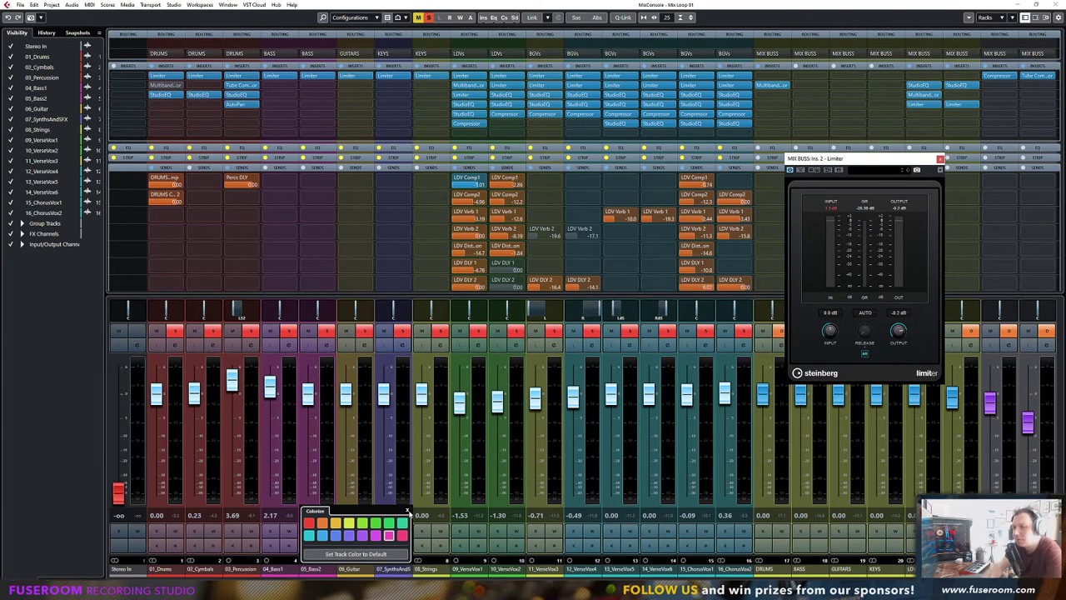
{"action": "left_click", "coordinate": [408, 511]}
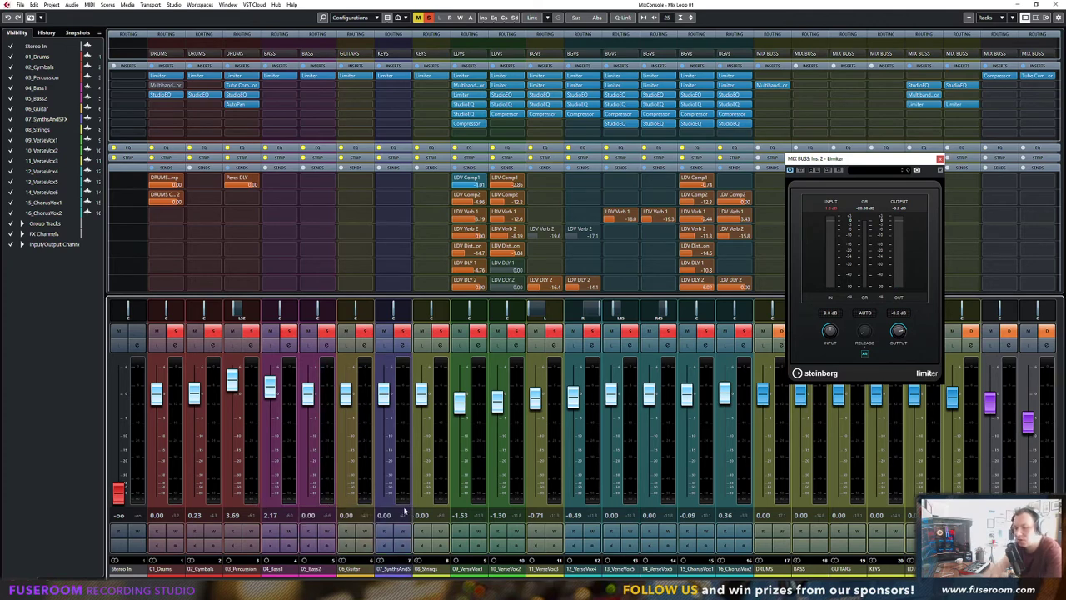
{"action": "left_click", "coordinate": [289, 332], "text": "ctrl"}
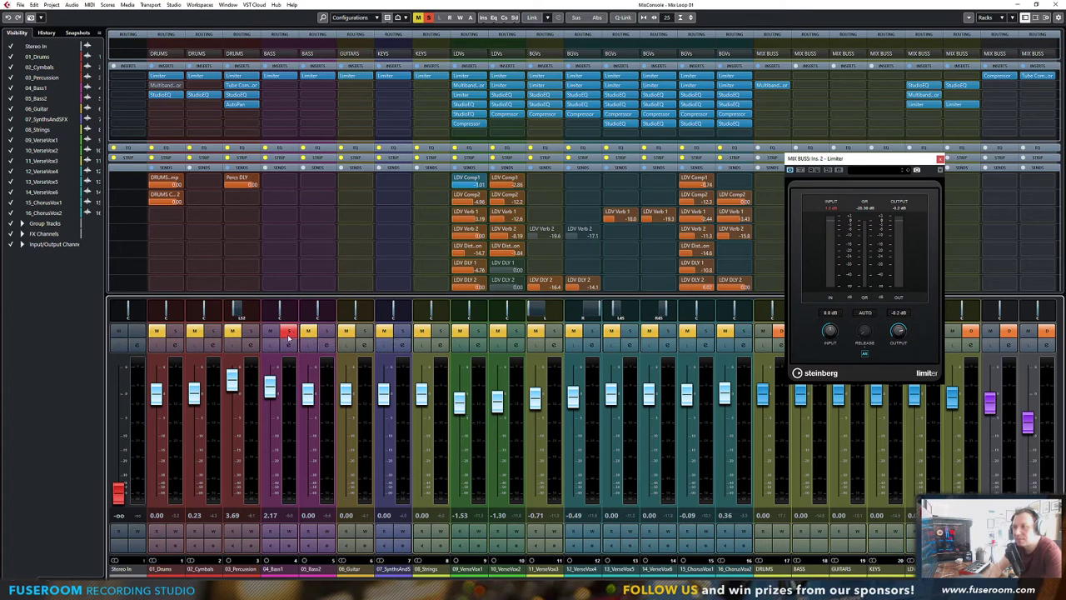
{"action": "key", "text": "space"}
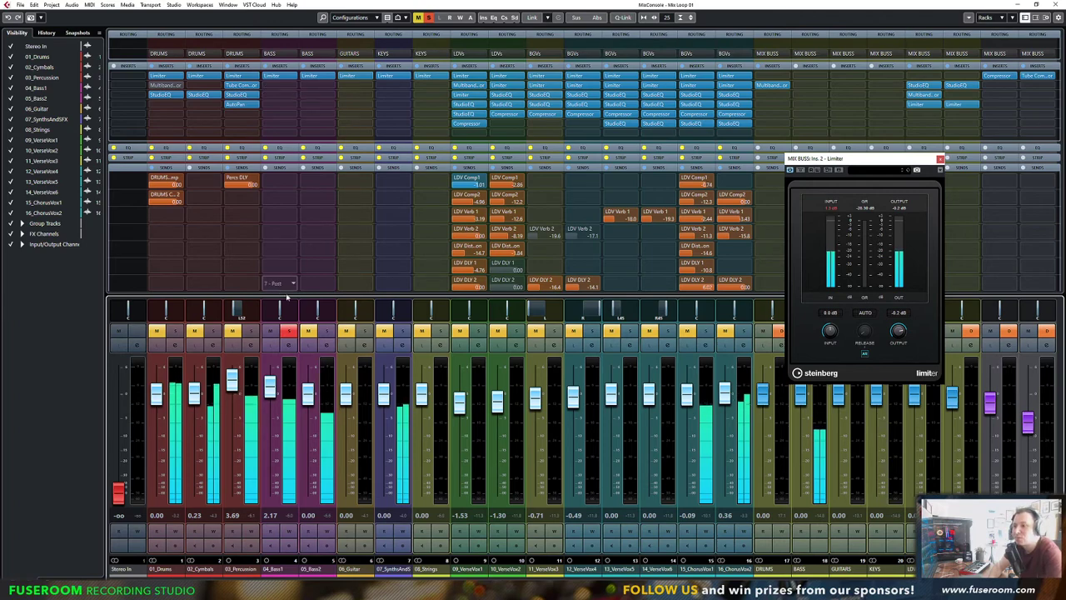
Search the effects for an amp simulator and load VST Bass Amp in the third insert of 04_Bass1
{"action": "left_click", "coordinate": [293, 96]}
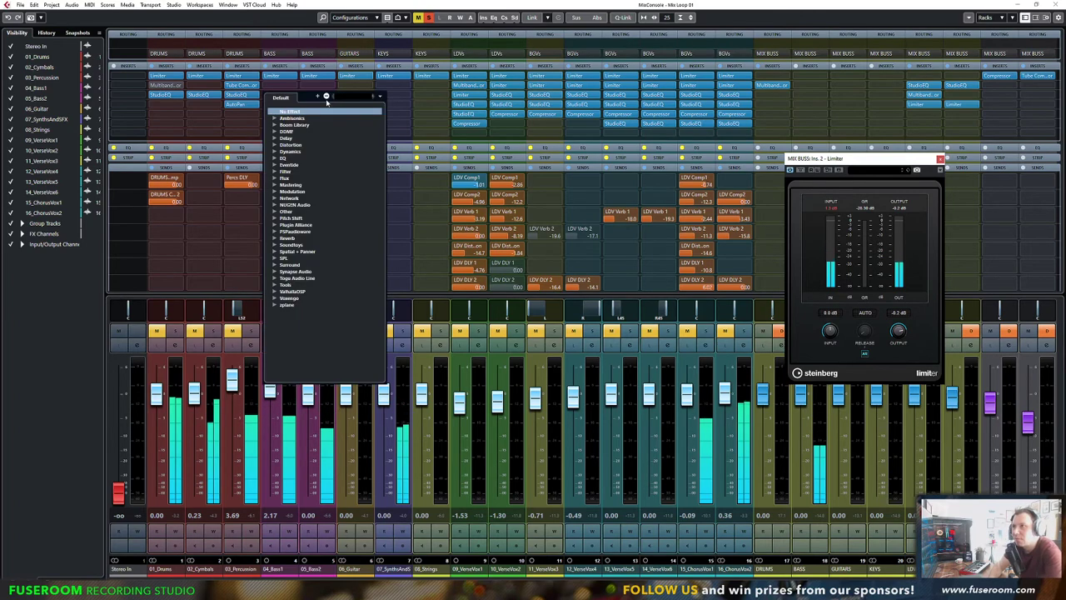
{"action": "type", "text": "har"}
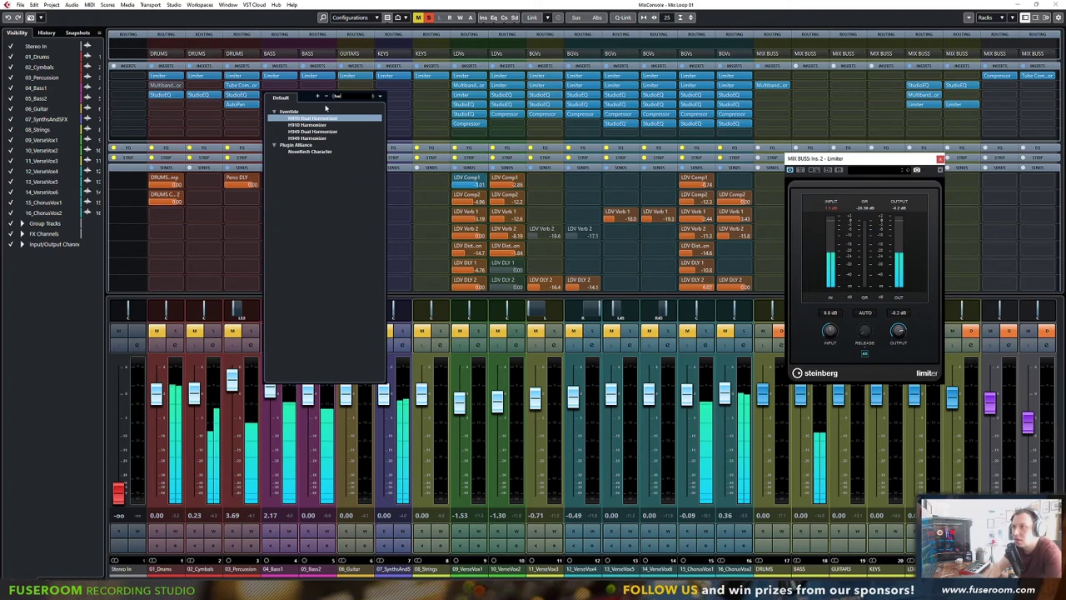
{"action": "key", "text": "BackSpace"}
{"action": "key", "text": "BackSpace"}
{"action": "key", "text": "BackSpace"}
{"action": "type", "text": "amp"}
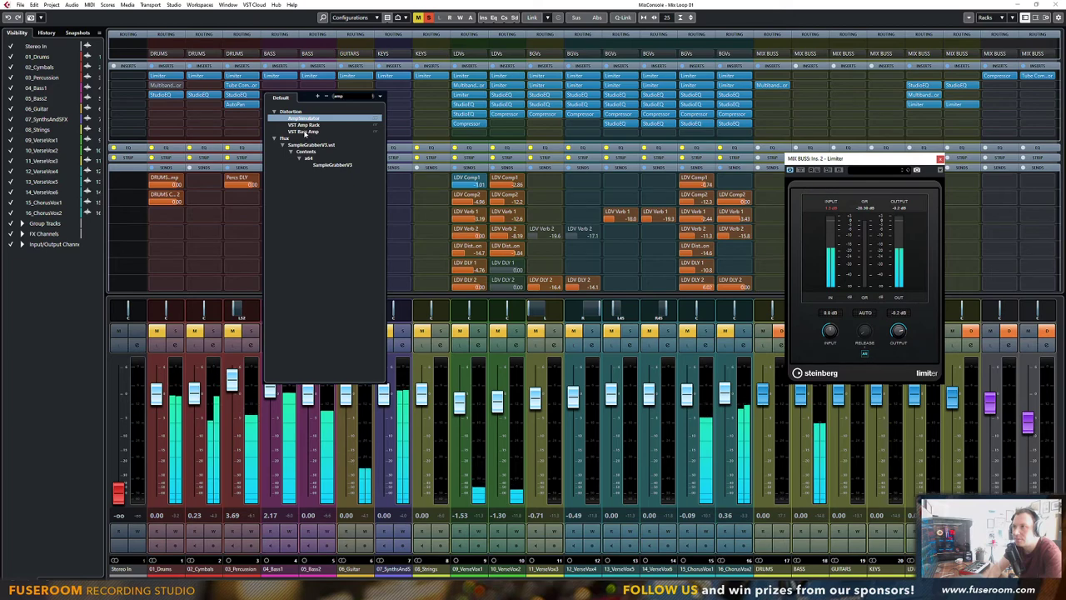
{"action": "left_click", "coordinate": [305, 132]}
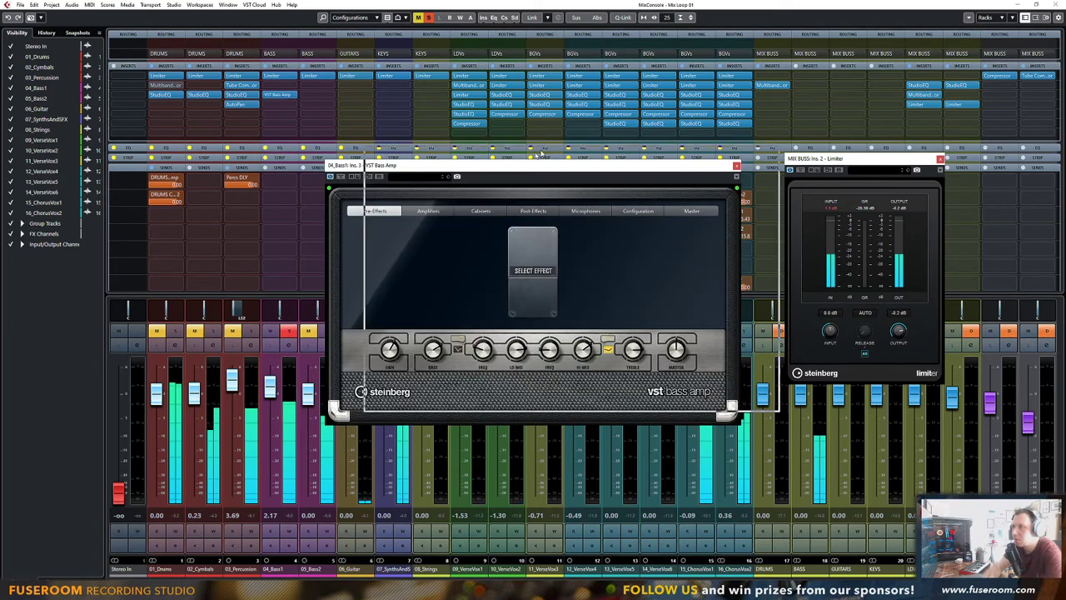
Audition the iTech, Paradise and Green T amplifier models in the VST Bass Amp on 04_Bass1
{"action": "left_click", "coordinate": [514, 185]}
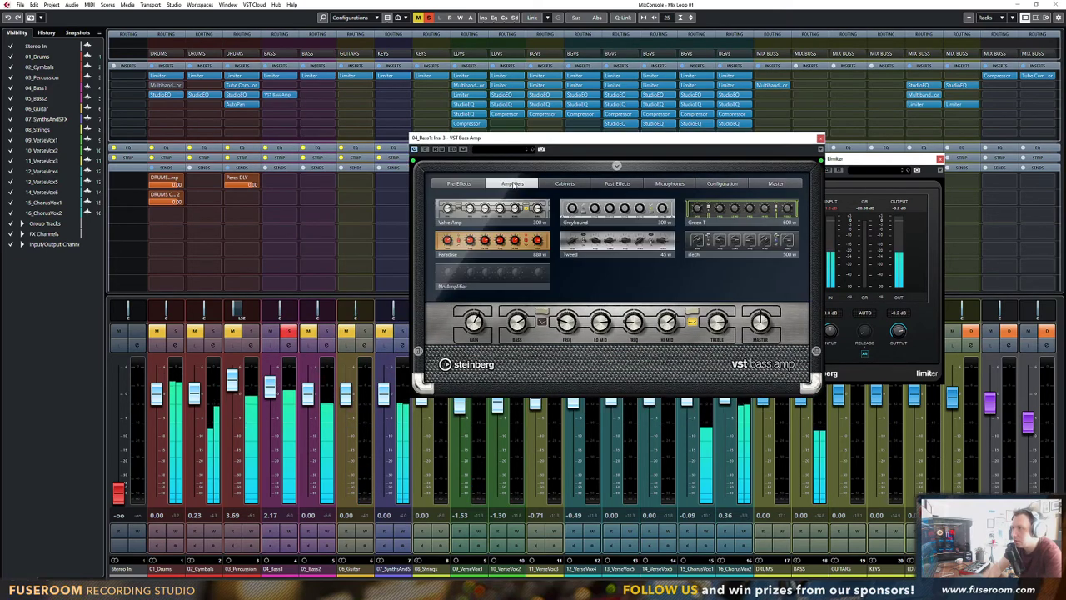
{"action": "left_click", "coordinate": [714, 241]}
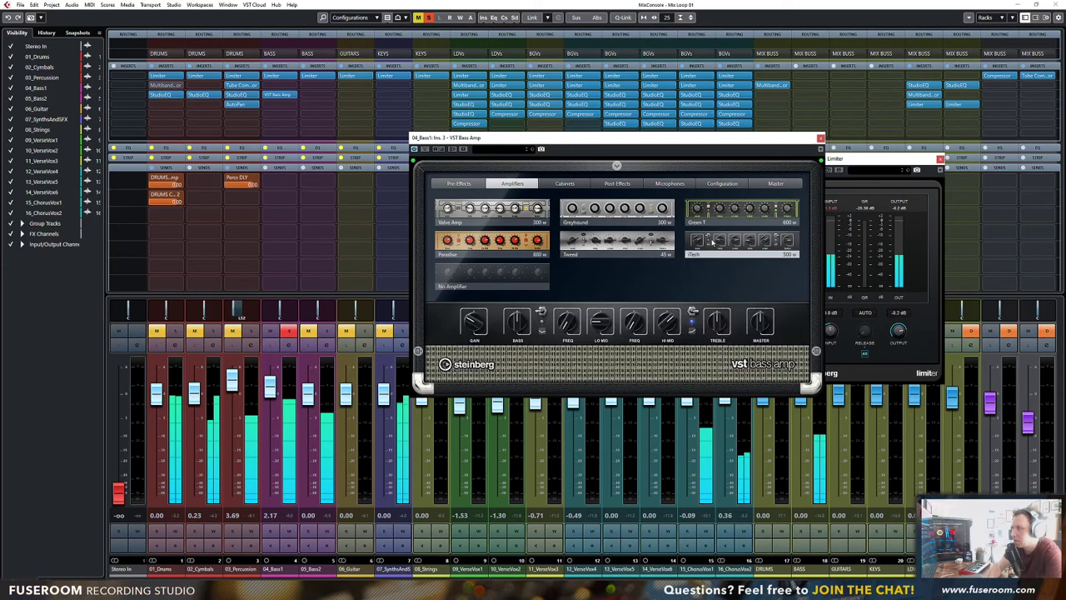
{"action": "left_click", "coordinate": [492, 241]}
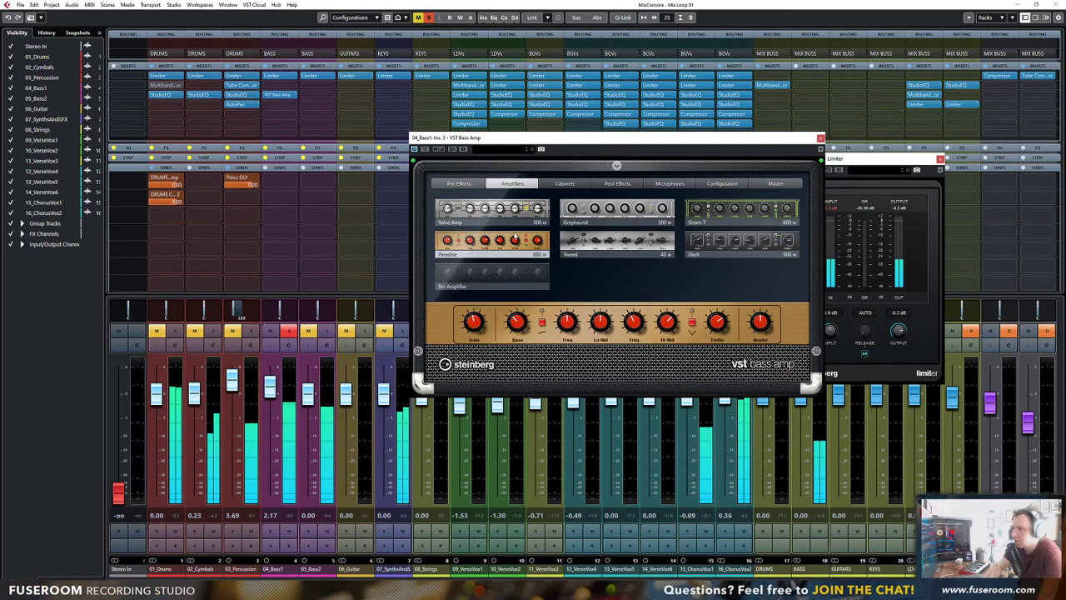
{"action": "left_click", "coordinate": [461, 184]}
{"action": "left_click", "coordinate": [512, 184]}
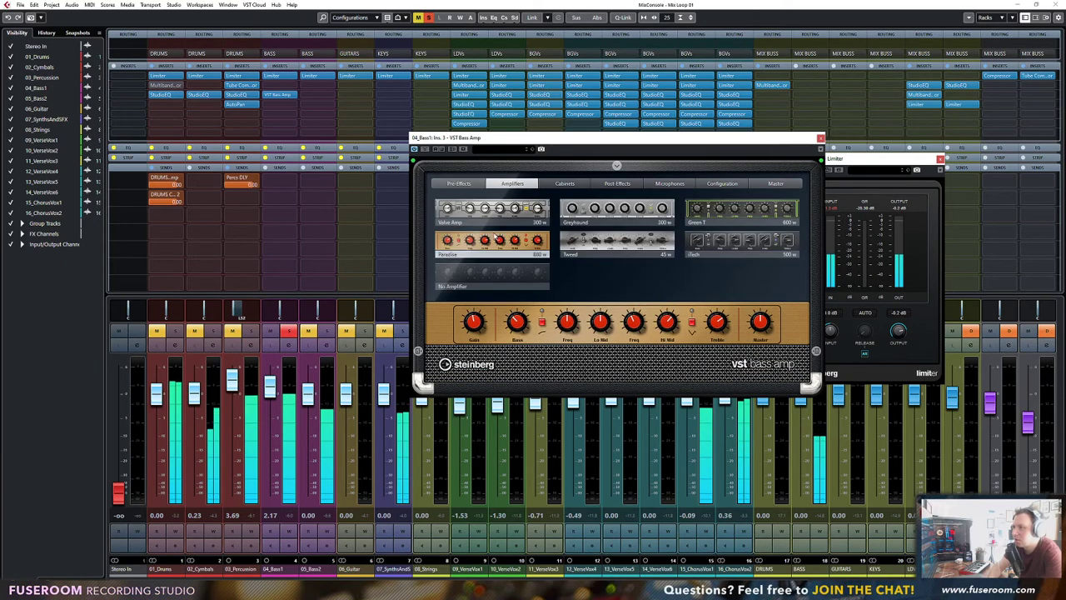
{"action": "left_click", "coordinate": [742, 215]}
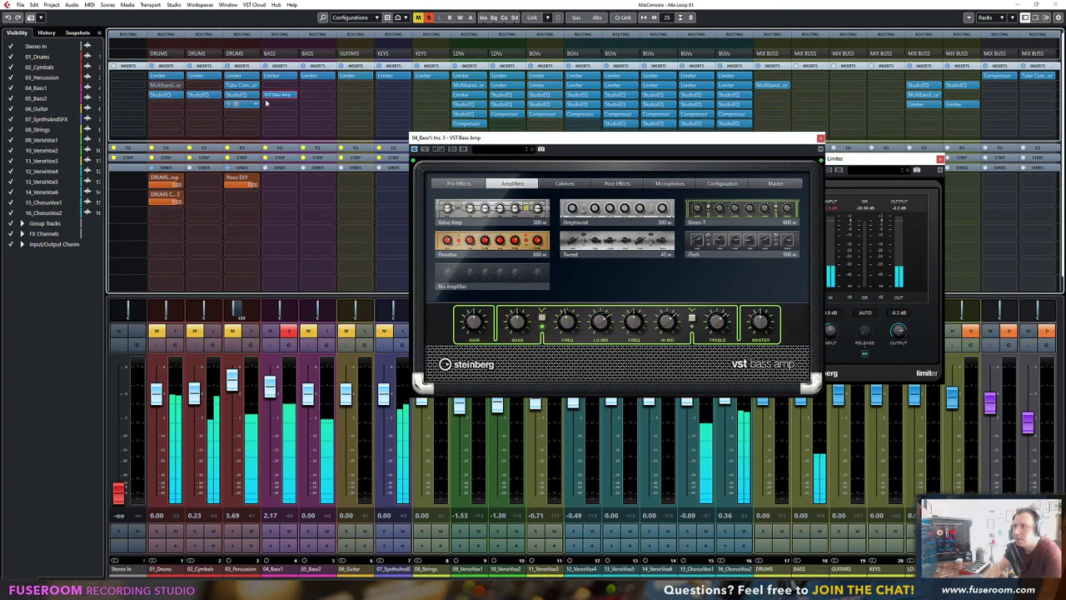
Replace VST Bass Amp in the third insert of 04_Bass1 with the DaTube distortion
{"action": "left_click", "coordinate": [293, 97]}
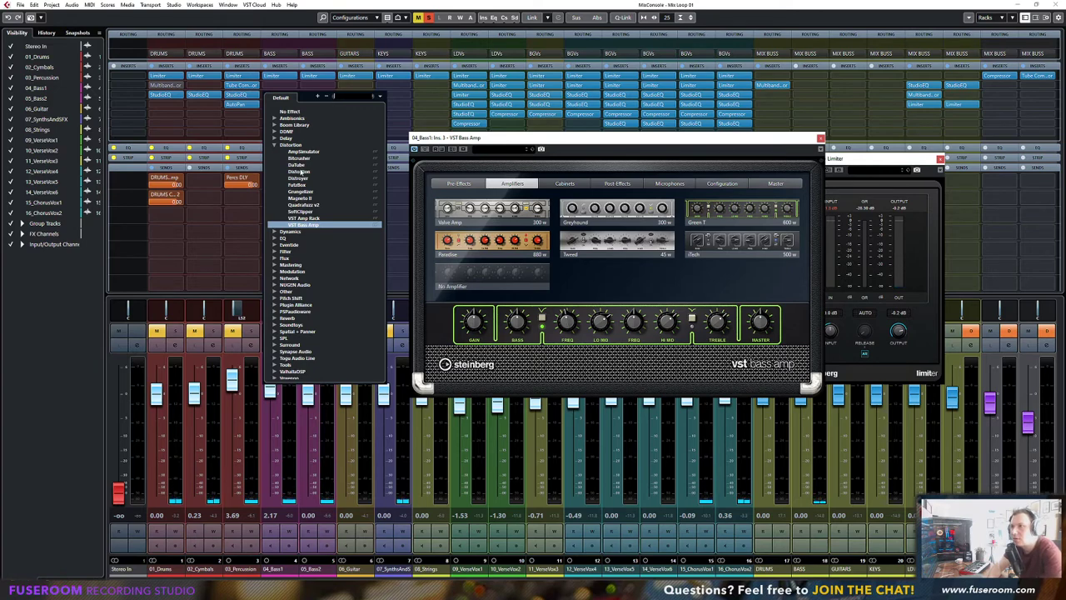
{"action": "left_click", "coordinate": [298, 165]}
{"action": "left_click_drag", "start_coordinate": [533, 213], "coordinate": [610, 173]}
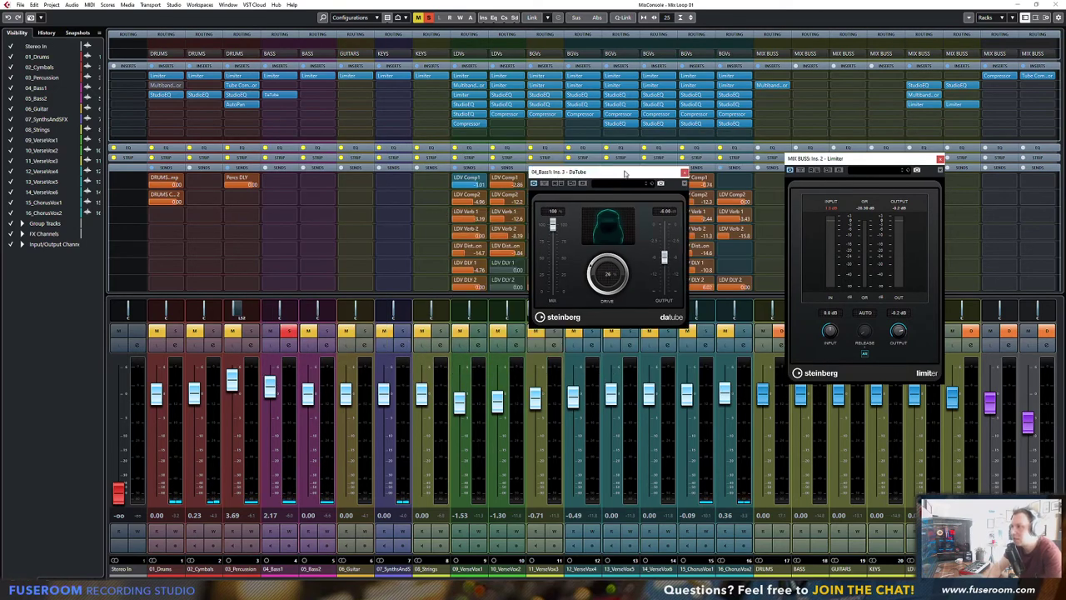
Adjust DaTube's drive and output by ear on the bass, and set its mix to 22 %
{"action": "left_click", "coordinate": [553, 277]}
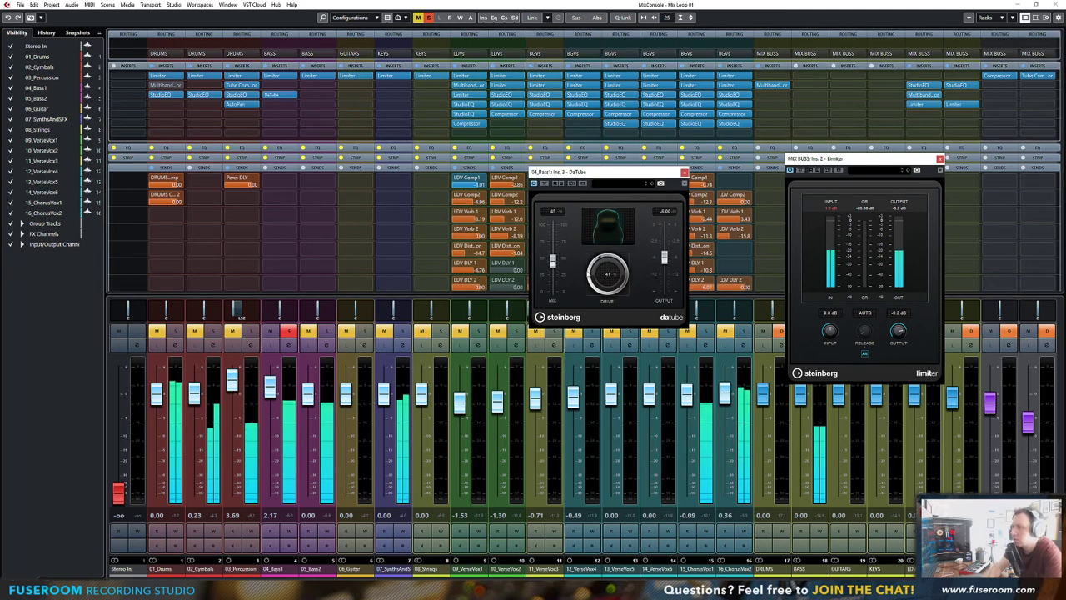
{"action": "left_click_drag", "start_coordinate": [552, 260], "coordinate": [553, 273]}
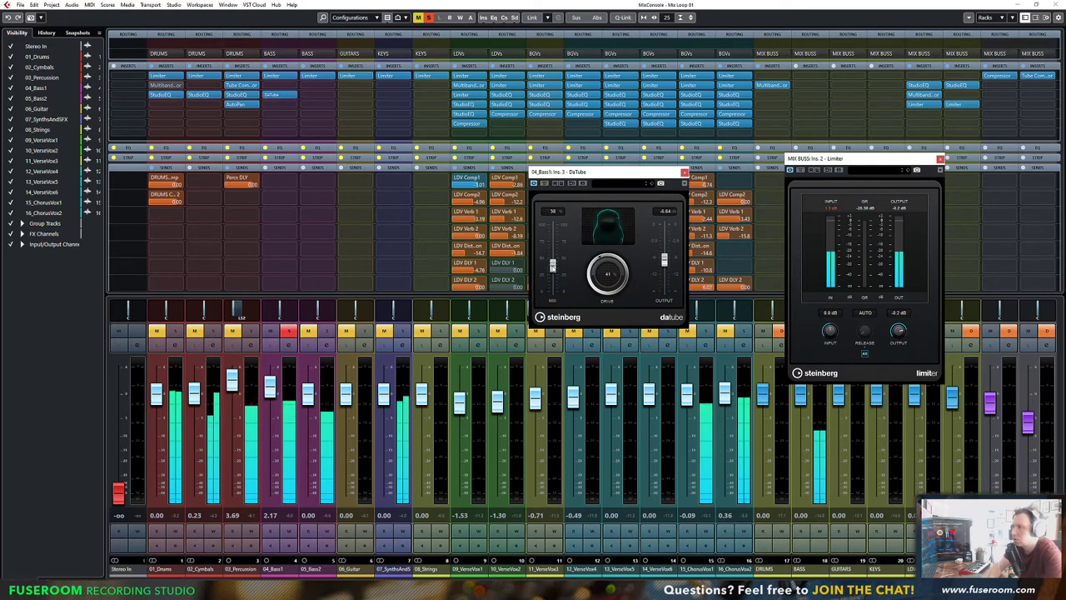
{"action": "left_click", "coordinate": [552, 232]}
{"action": "left_click", "coordinate": [552, 272]}
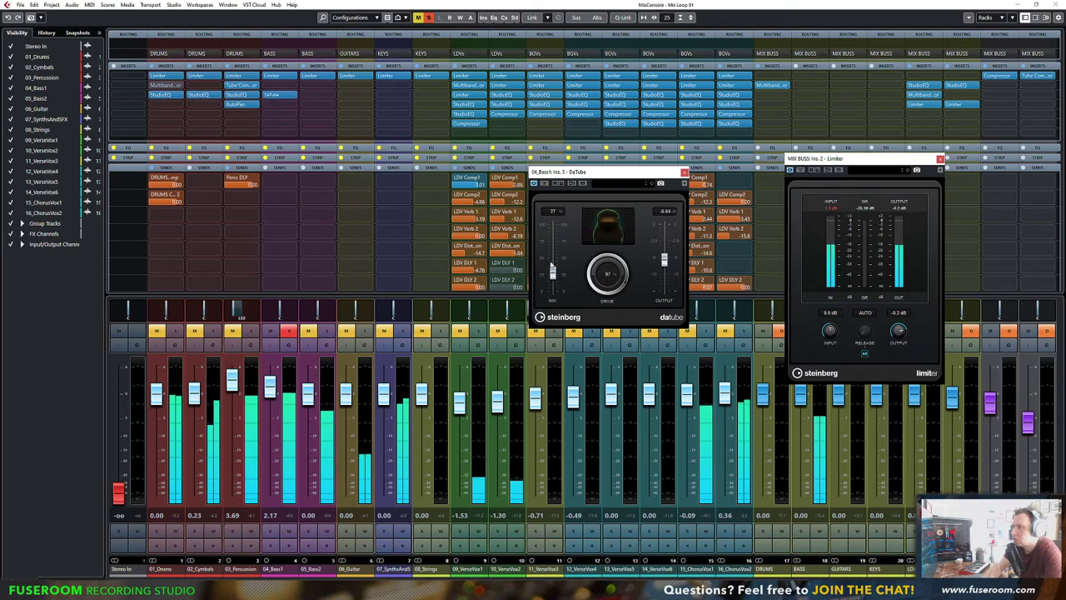
{"action": "left_click_drag", "start_coordinate": [597, 265], "coordinate": [593, 284]}
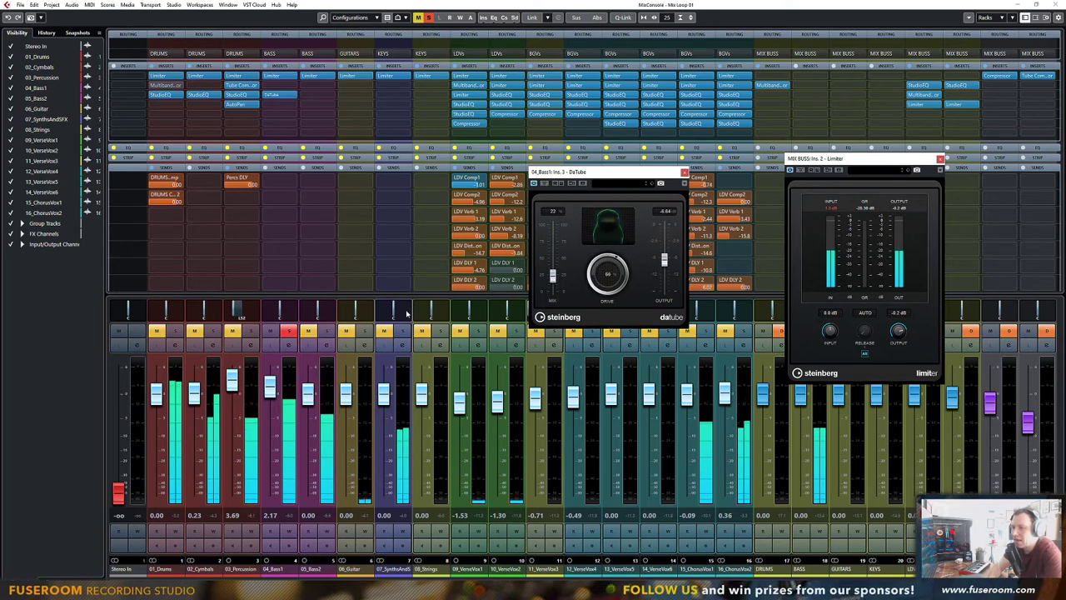
Search the effects for a reverb and load RoomWorks in the fifth insert of 04_Bass1
{"action": "left_click", "coordinate": [294, 118]}
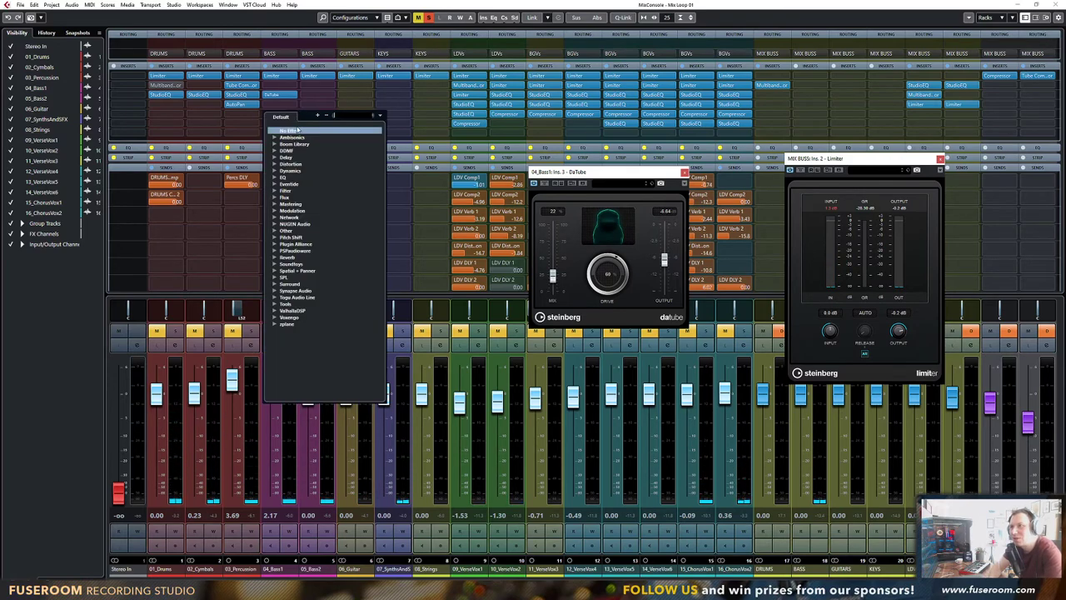
{"action": "type", "text": "reverb"}
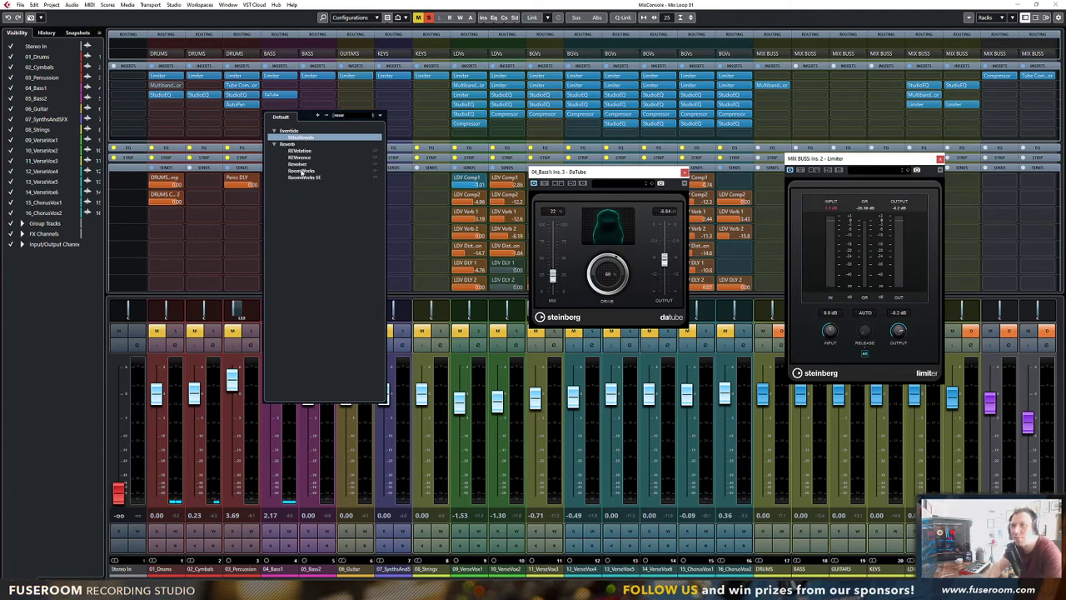
{"action": "left_click", "coordinate": [301, 171]}
{"action": "left_click_drag", "start_coordinate": [527, 200], "coordinate": [581, 181]}
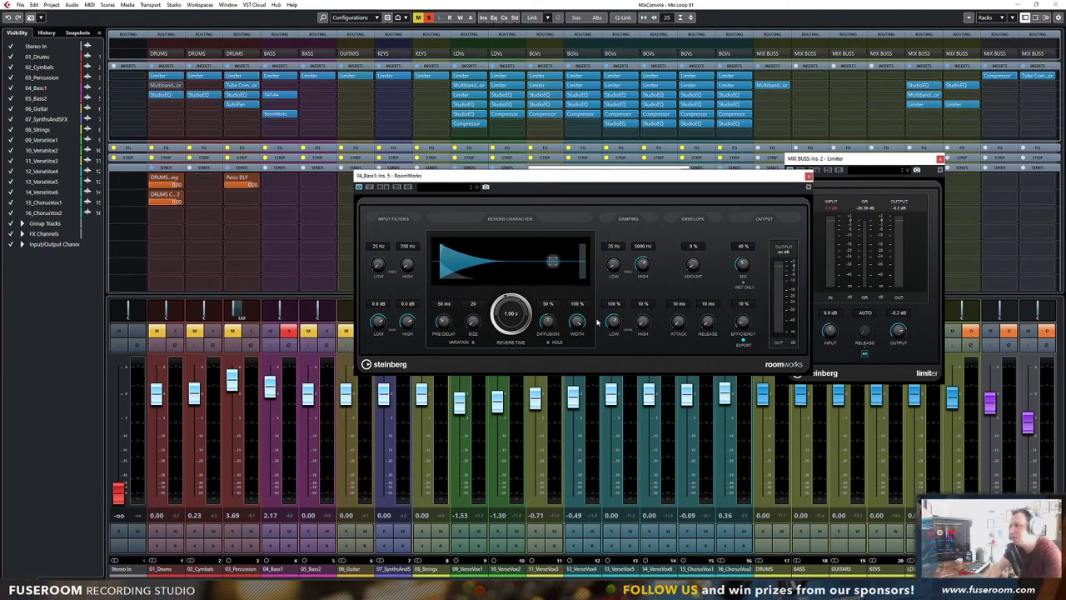
Start playback and set RoomWorks to 0.10 s reverb time, 0 ms pre-delay, 400 % low damping level and 4 % mix
{"action": "key", "text": "space"}
{"action": "left_click_drag", "start_coordinate": [739, 275], "coordinate": [739, 293]}
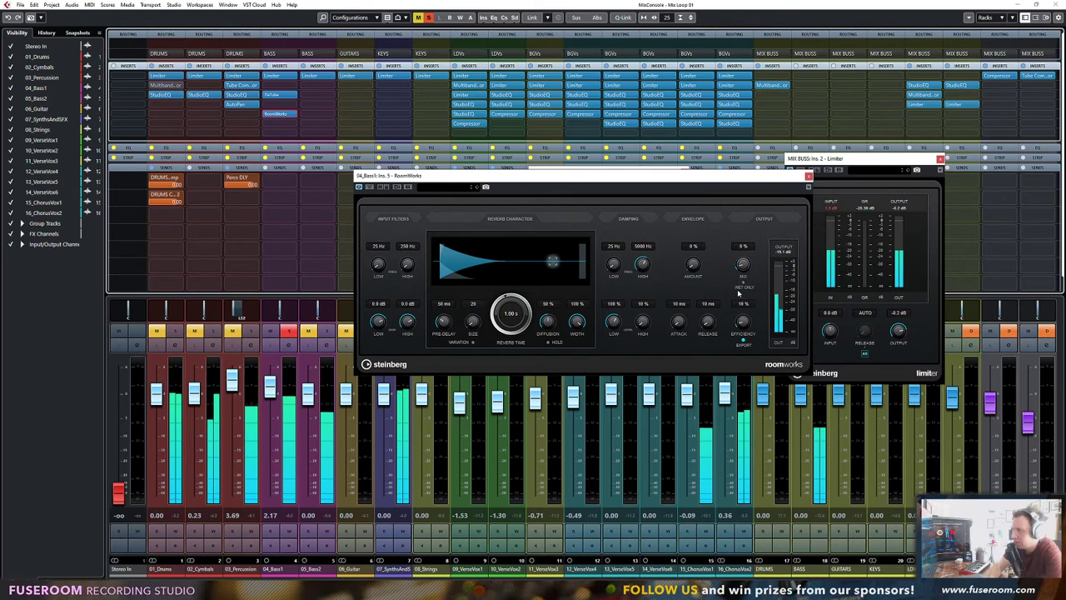
{"action": "left_click_drag", "start_coordinate": [513, 316], "coordinate": [513, 421]}
{"action": "left_click_drag", "start_coordinate": [444, 323], "coordinate": [444, 415]}
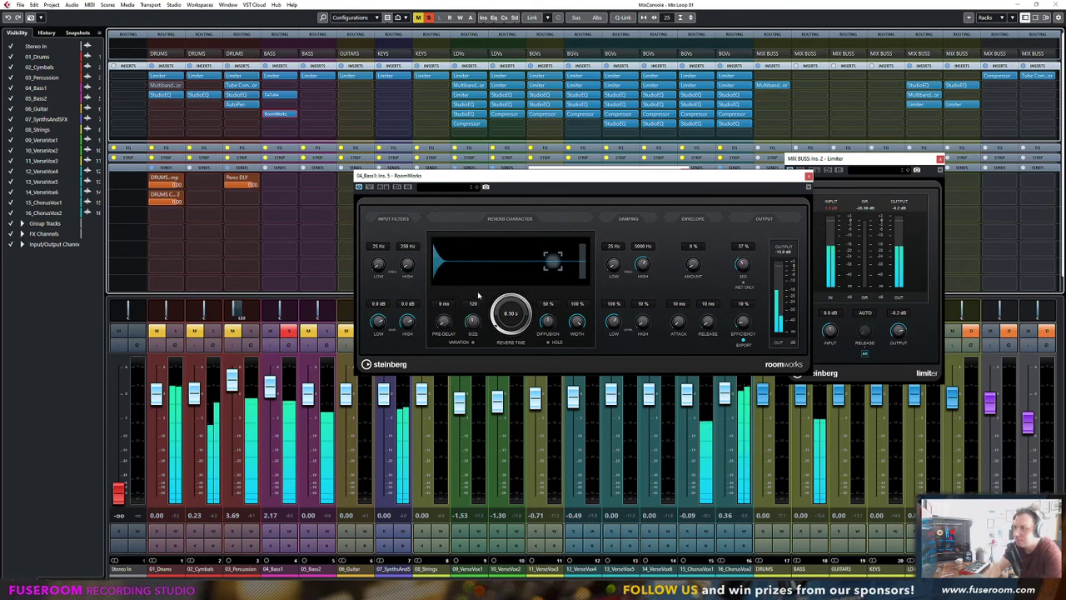
{"action": "left_click_drag", "start_coordinate": [472, 322], "coordinate": [472, 333]}
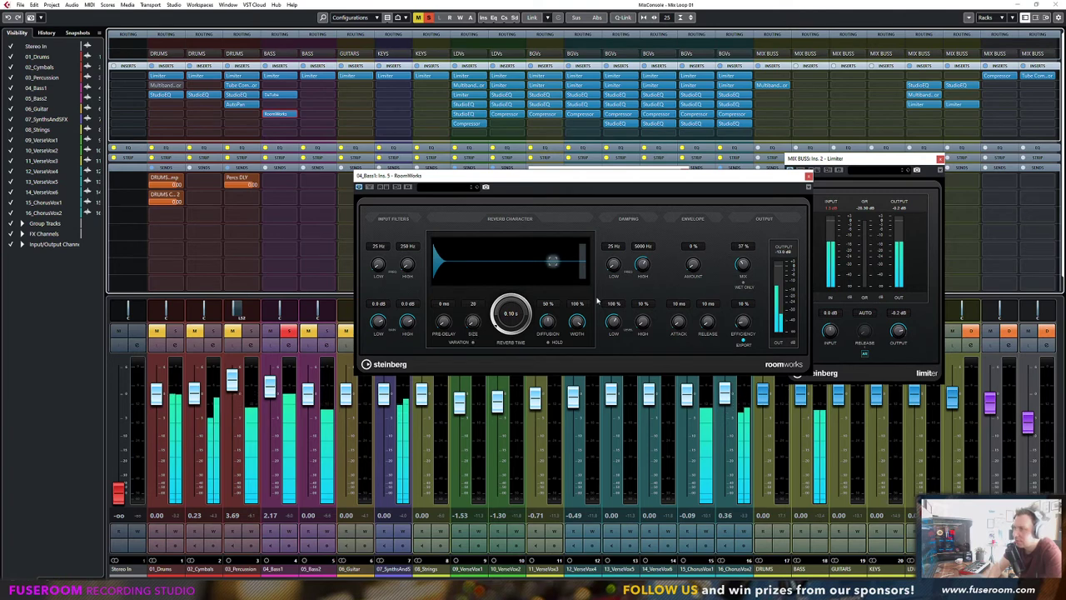
{"action": "left_click_drag", "start_coordinate": [744, 265], "coordinate": [745, 281]}
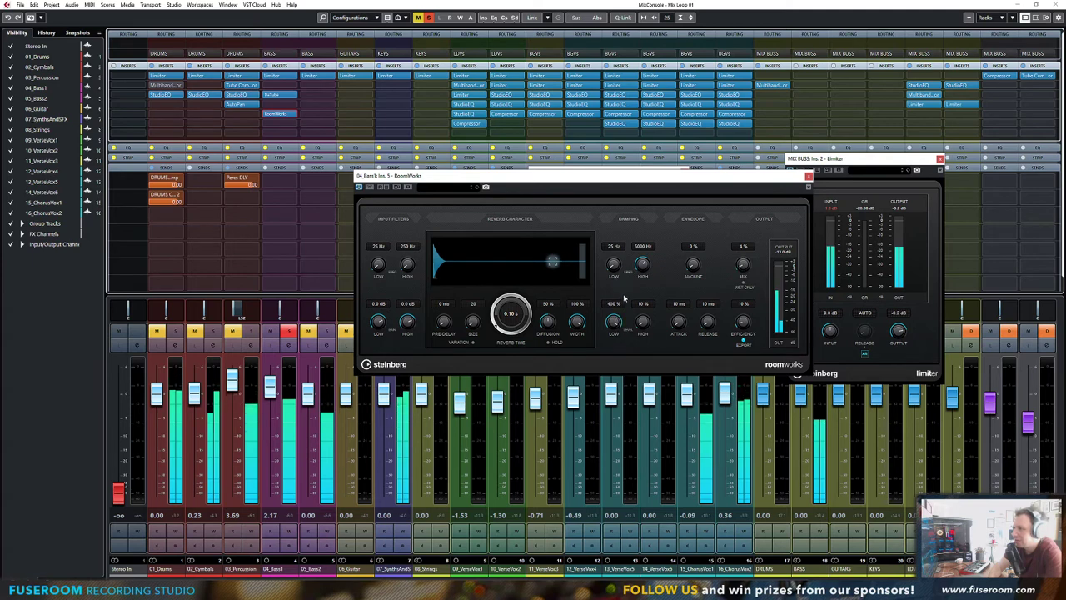
Set the RoomWorks diffusion to 100 %, width to 44 % and reverb time to 0.22 s, and compare the bass with the reverb bypassed
{"action": "left_click_drag", "start_coordinate": [549, 328], "coordinate": [564, 278]}
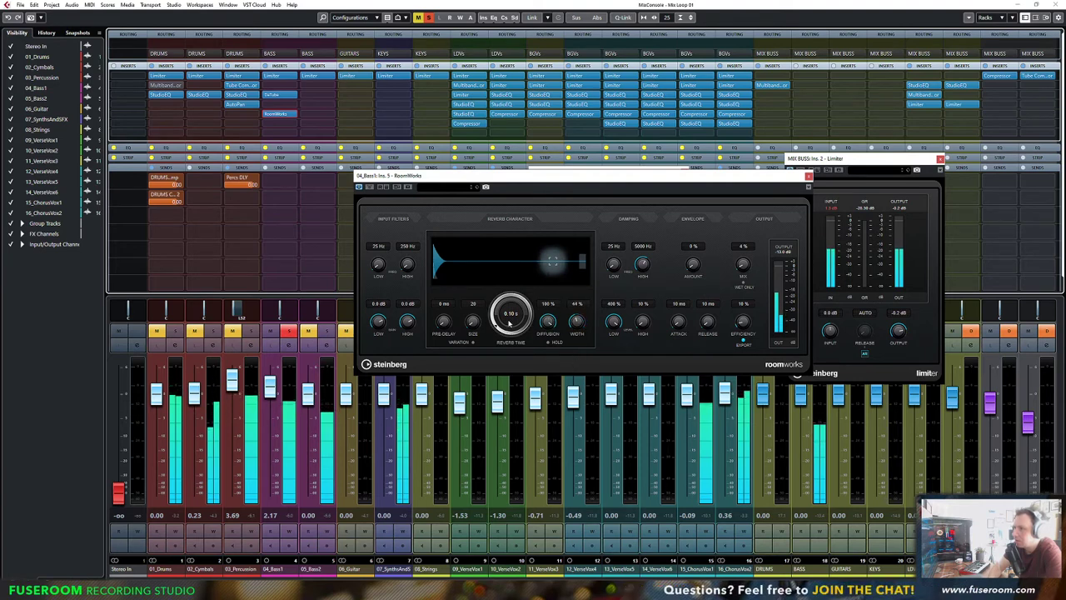
{"action": "left_click_drag", "start_coordinate": [510, 309], "coordinate": [488, 288]}
{"action": "left_click", "coordinate": [369, 187]}
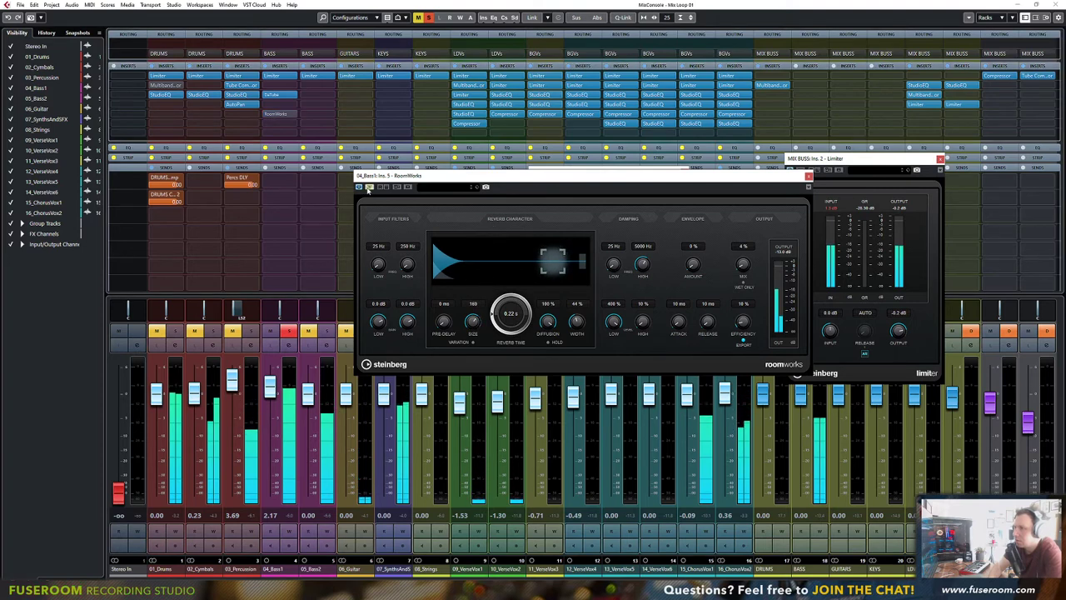
{"action": "left_click", "coordinate": [370, 189]}
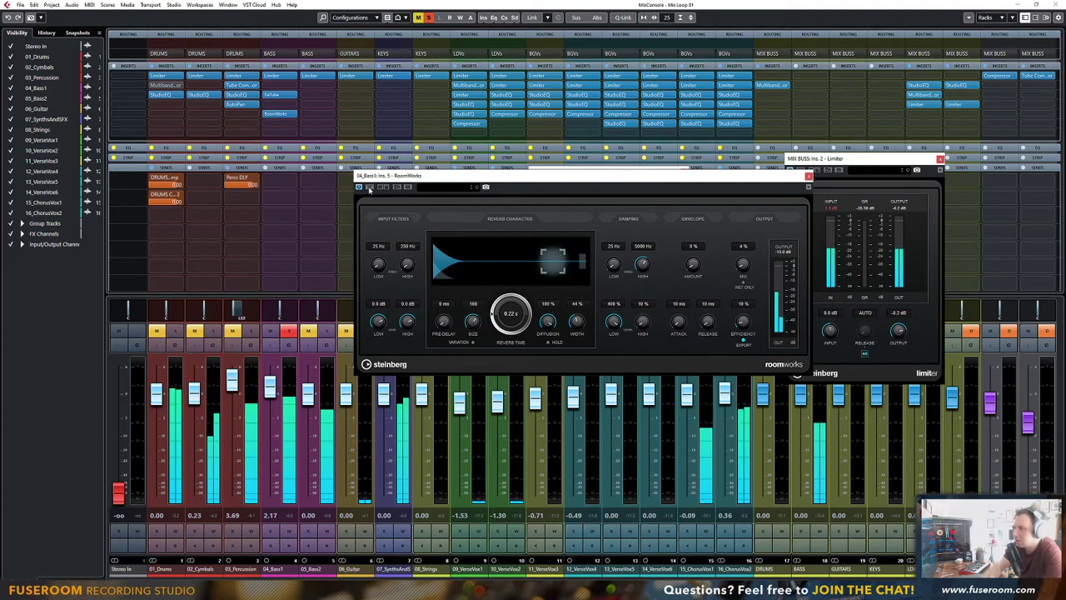
{"action": "left_click", "coordinate": [370, 188]}
{"action": "left_click", "coordinate": [369, 188]}
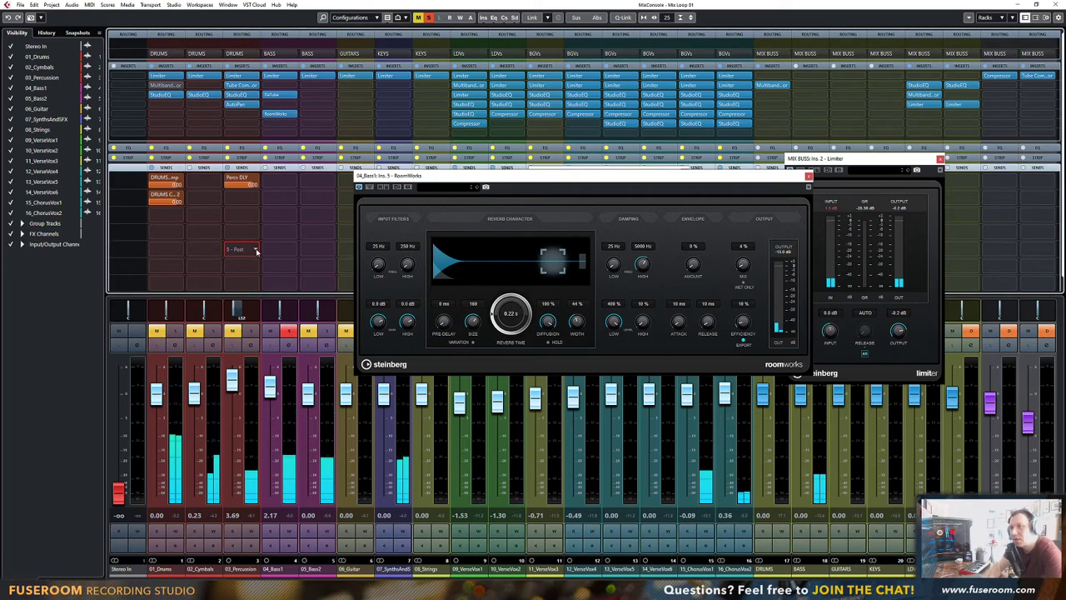
{"action": "left_click", "coordinate": [257, 251]}
{"action": "left_click", "coordinate": [288, 222]}
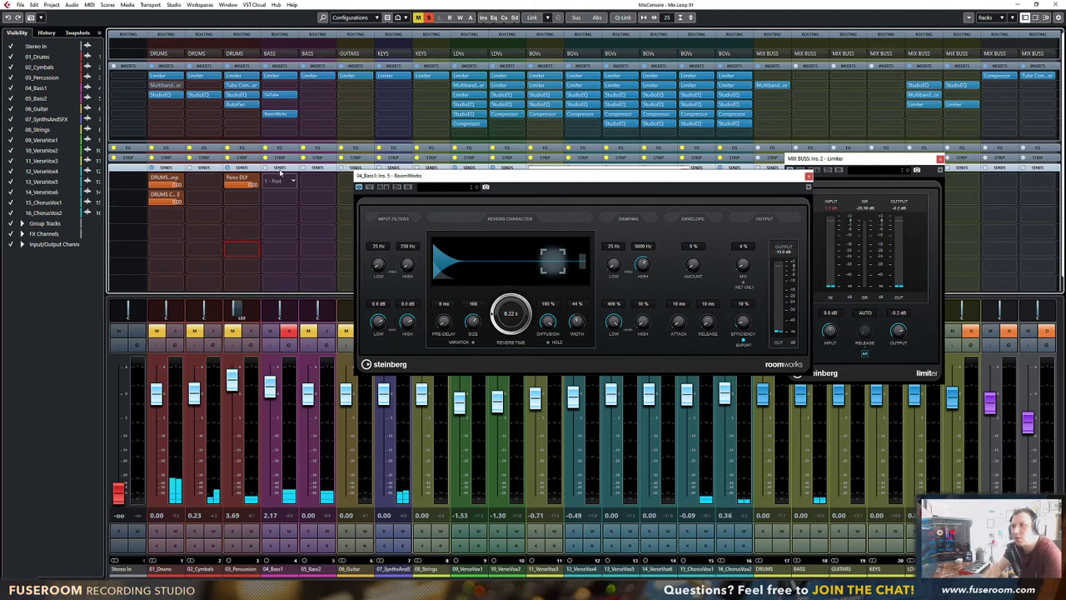
{"action": "left_click", "coordinate": [293, 250]}
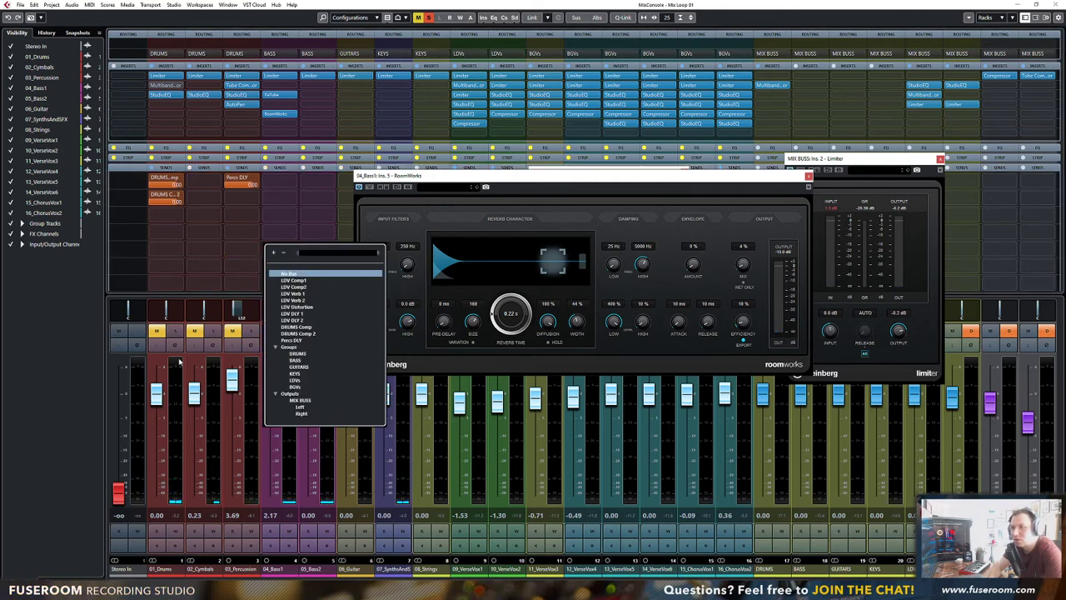
Solo 01_Drums, 02_Cymbals and 03_Percussion along with the bass, and close the RoomWorks, DaTube and Limiter windows
{"action": "left_click", "coordinate": [177, 332]}
{"action": "left_click", "coordinate": [213, 333]}
{"action": "left_click", "coordinate": [251, 333]}
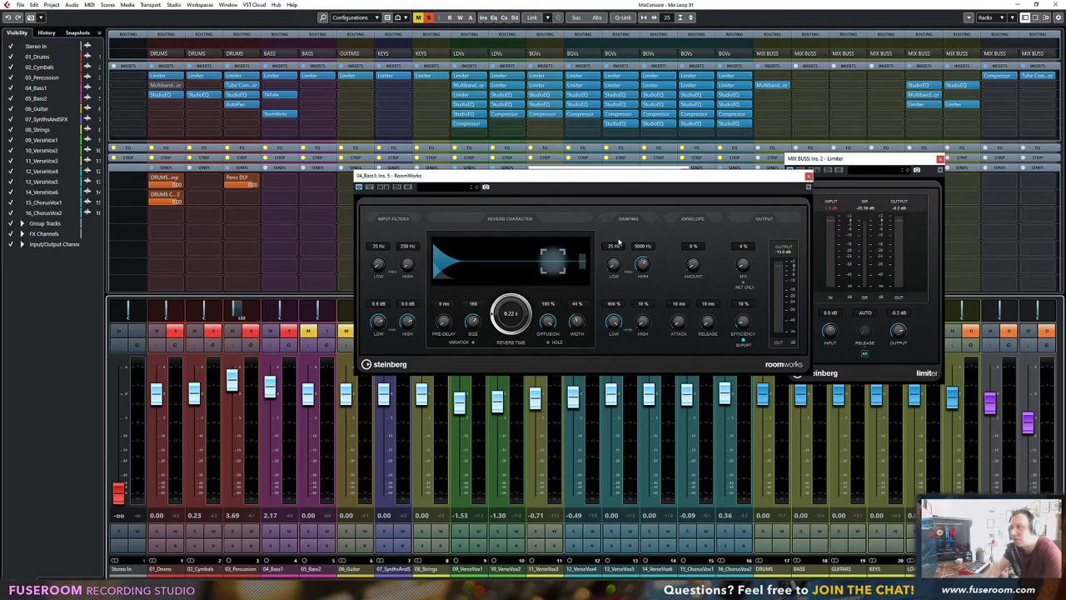
{"action": "left_click", "coordinate": [808, 176]}
{"action": "left_click", "coordinate": [684, 171]}
{"action": "left_click", "coordinate": [941, 159]}
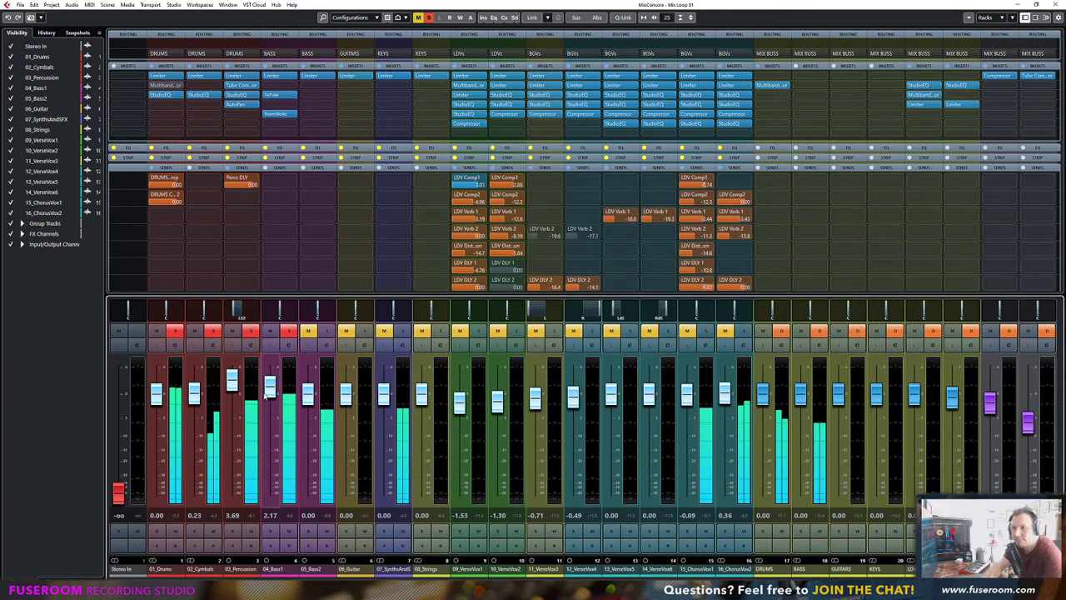
Raise the 04_Bass1 fader to 2.65 and compare the bass with RoomWorks bypassed and active
{"action": "left_click_drag", "start_coordinate": [265, 396], "coordinate": [265, 393]}
{"action": "left_click", "coordinate": [266, 115]}
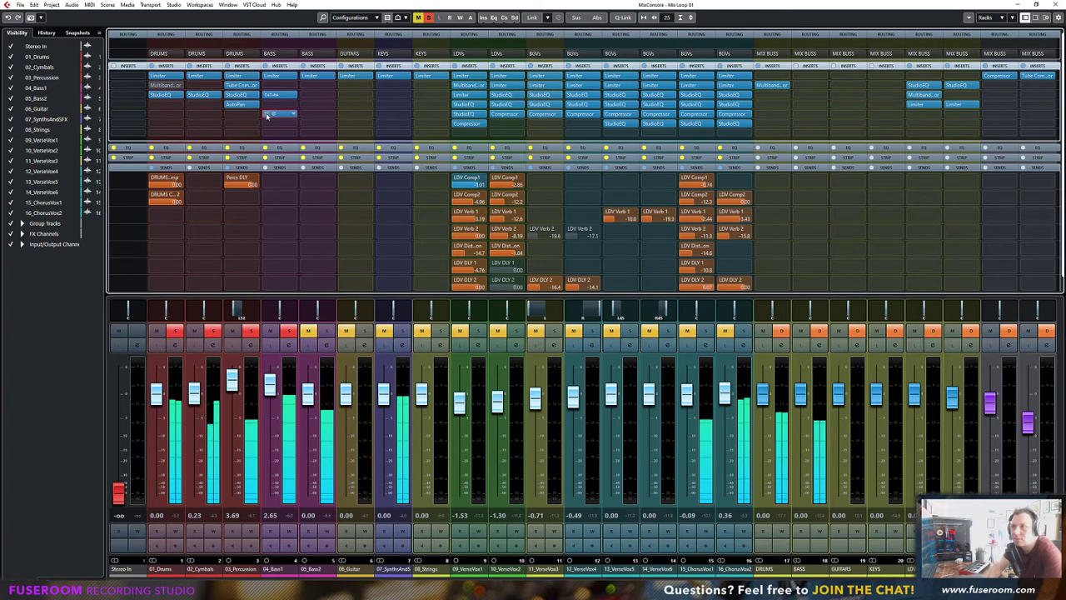
{"action": "left_click", "coordinate": [266, 115]}
{"action": "left_click", "coordinate": [267, 115]}
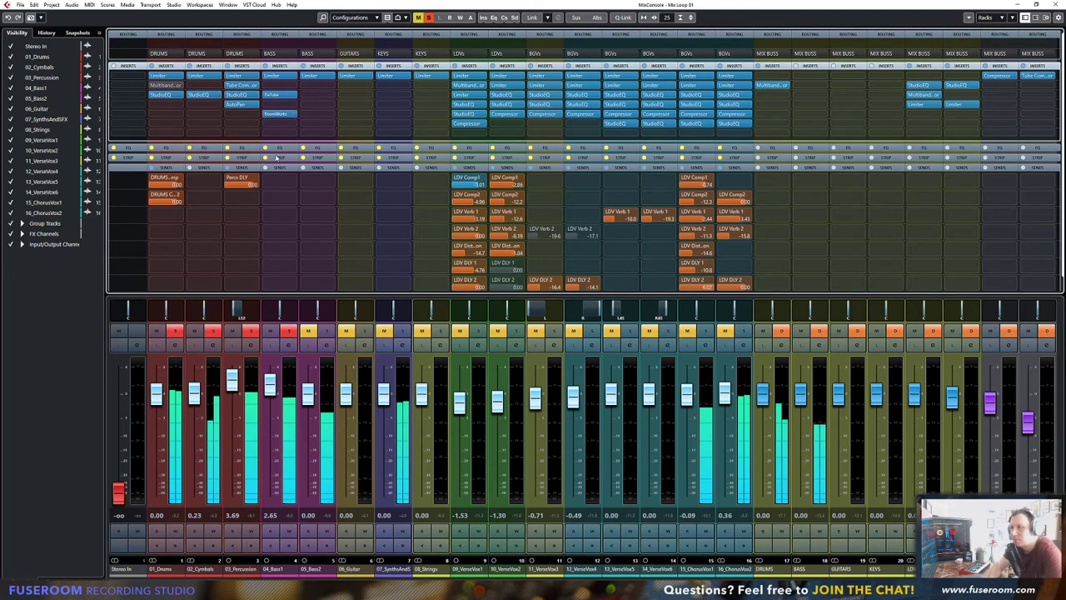
Search the effects for "multi" and load MultibandCompressor in the sixth insert of 04_Bass1
{"action": "left_click", "coordinate": [293, 125]}
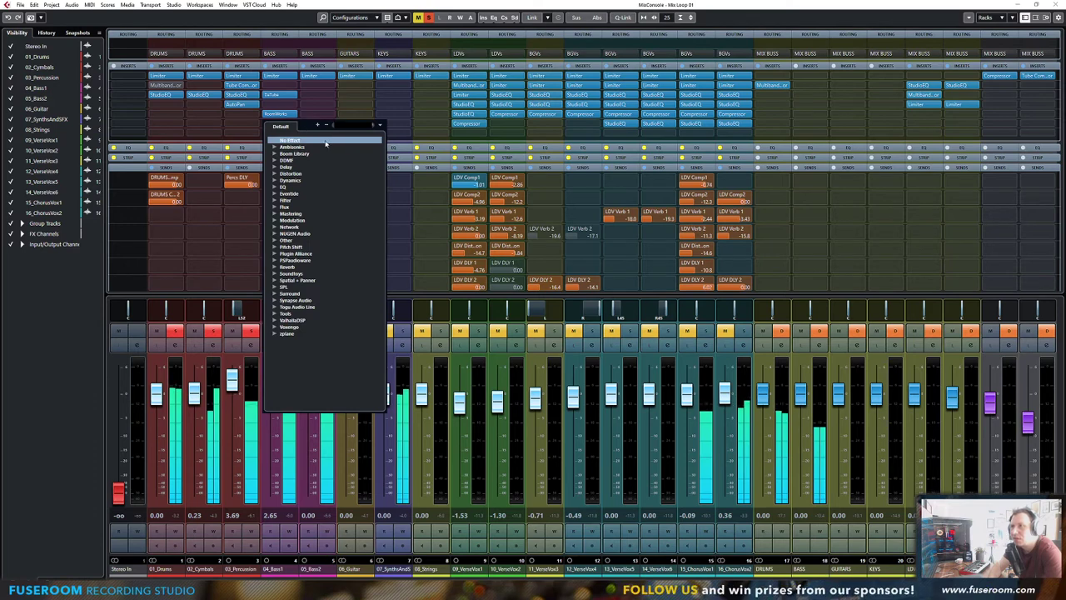
{"action": "type", "text": "multi"}
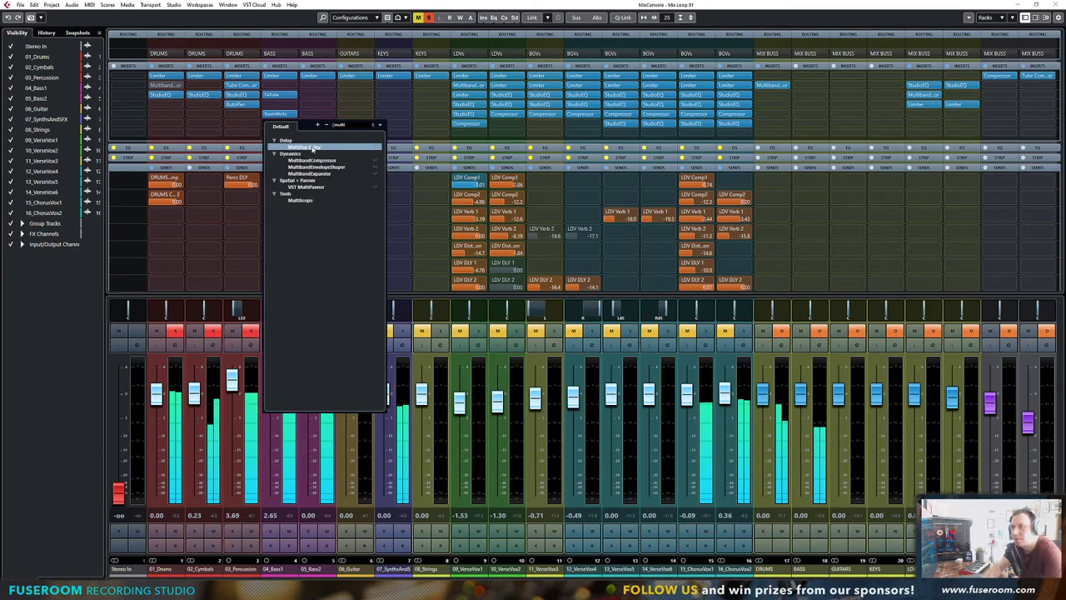
{"action": "left_click", "coordinate": [312, 160]}
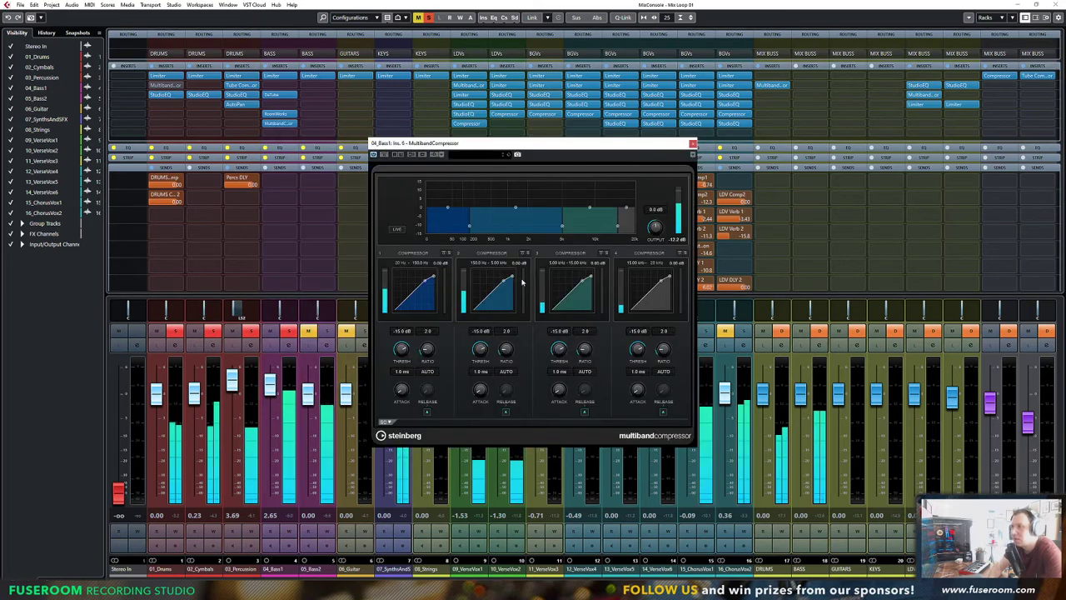
Lower the multiband compressor's second-band threshold to -31.5 dB, raise that band's gain slightly, and close the plug-in window
{"action": "left_click_drag", "start_coordinate": [484, 388], "coordinate": [488, 379]}
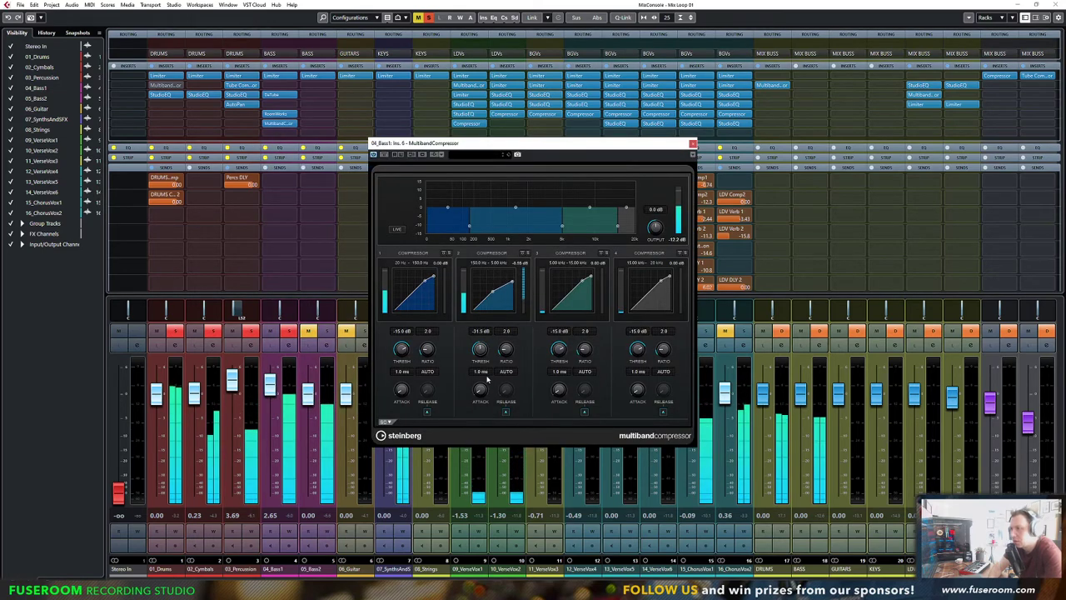
{"action": "left_click_drag", "start_coordinate": [515, 211], "coordinate": [517, 208]}
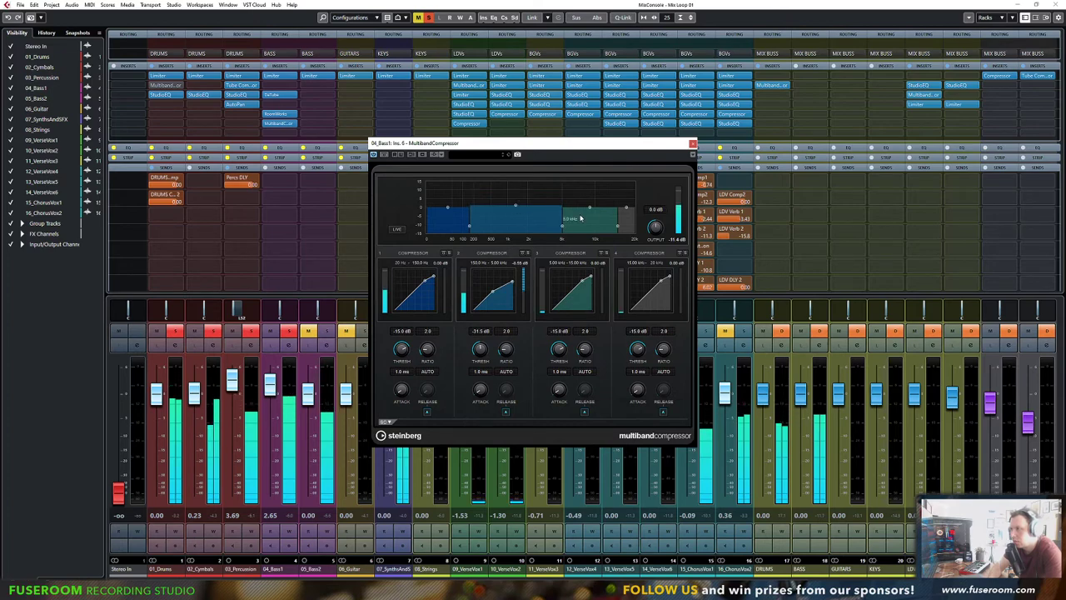
{"action": "left_click", "coordinate": [692, 143]}
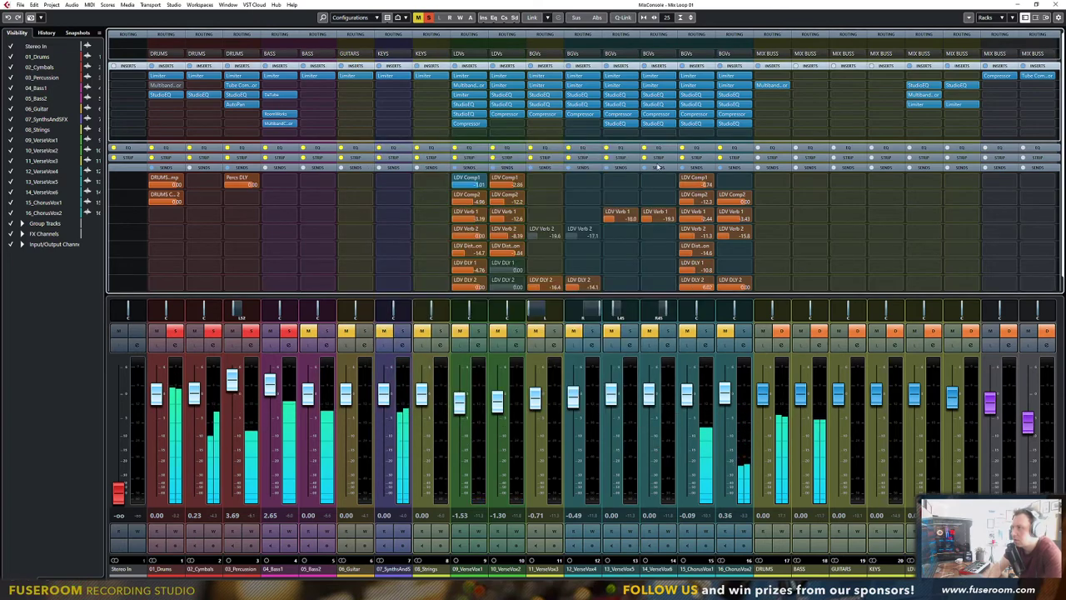
Solo the 05_Bass2 channel together with the drums, percussion and 04_Bass1
{"action": "left_click", "coordinate": [327, 333]}
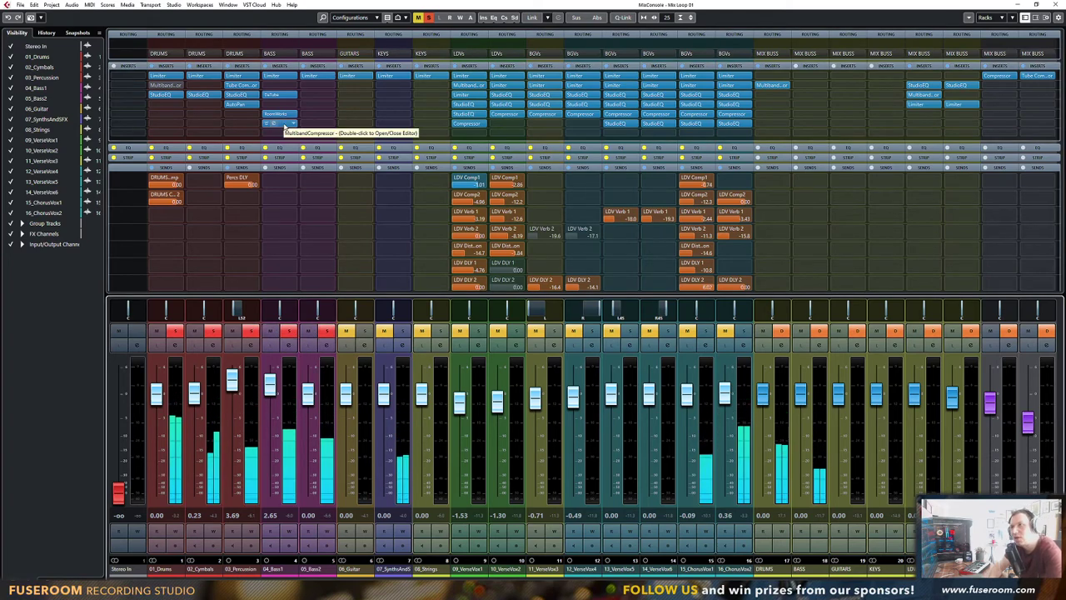
Copy 04_Bass1's MultibandCompressor to 05_Bass2, raise third-band gain to about 5 dB, and set the third-band threshold to -60.0 dB and first-band to -38.7 dB
{"action": "left_click_drag", "start_coordinate": [312, 125], "coordinate": [283, 125]}
{"action": "left_click", "coordinate": [313, 124]}
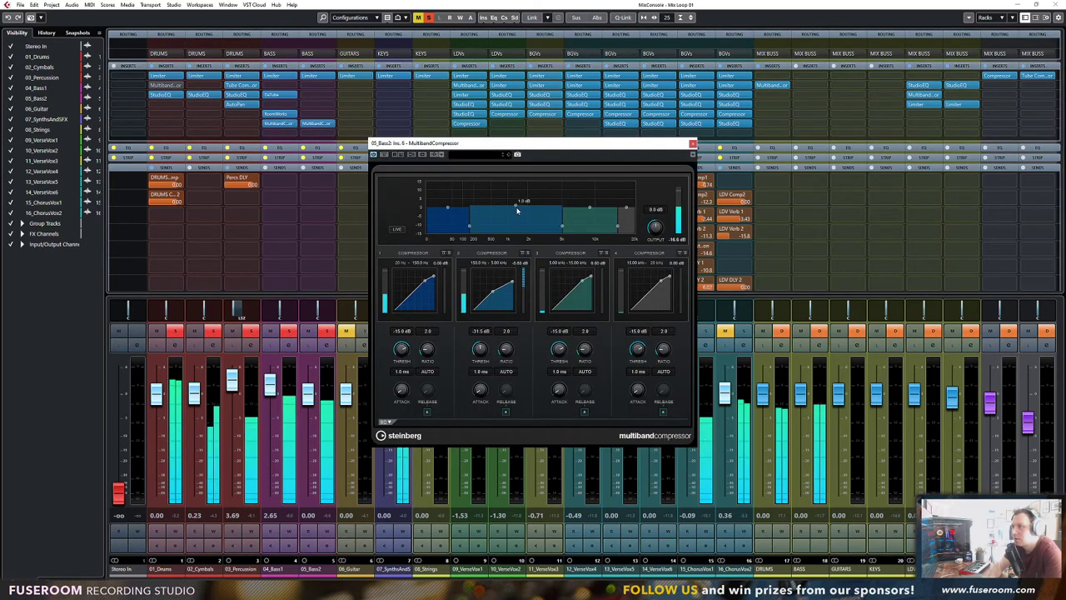
{"action": "left_click_drag", "start_coordinate": [586, 210], "coordinate": [590, 200]}
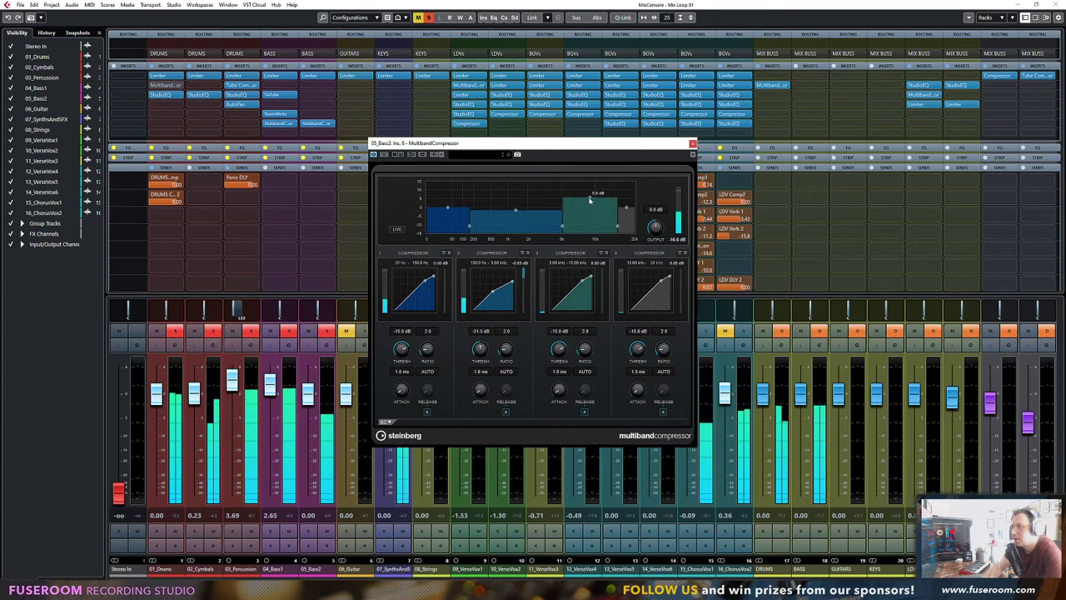
{"action": "left_click_drag", "start_coordinate": [559, 358], "coordinate": [560, 421]}
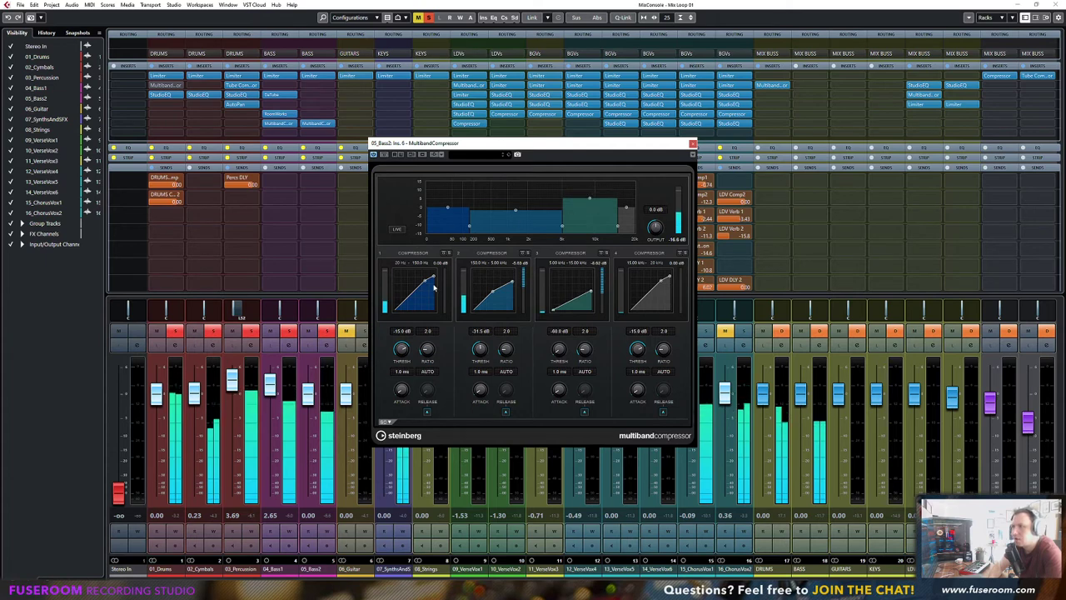
{"action": "left_click_drag", "start_coordinate": [402, 350], "coordinate": [397, 381]}
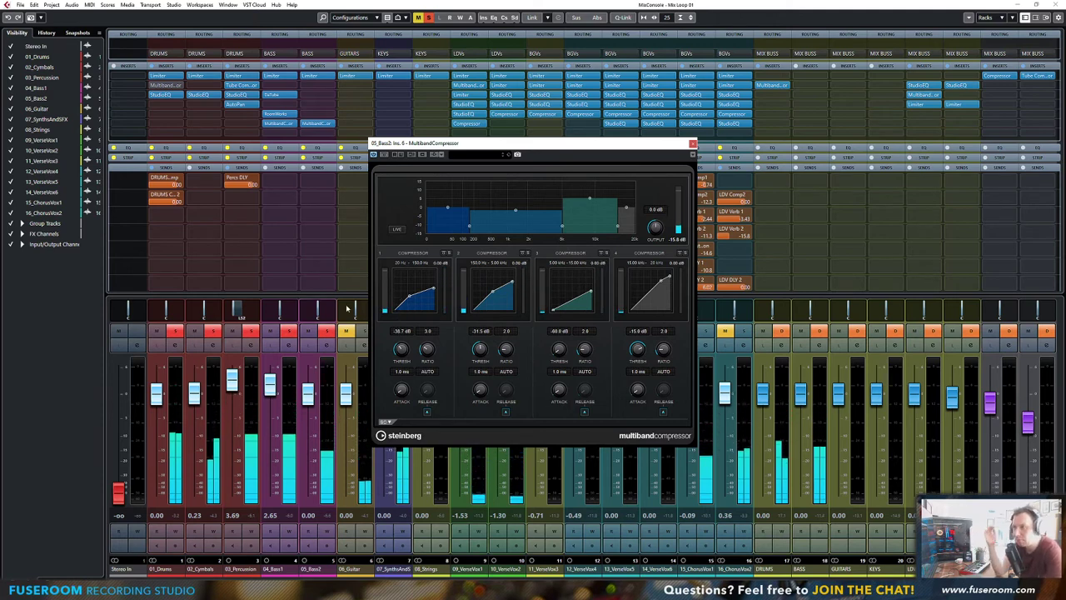
Compare the mix with and without 05_Bass2, and try different first-band gains in its multiband compressor with the channel soloed alone
{"action": "left_click", "coordinate": [326, 334]}
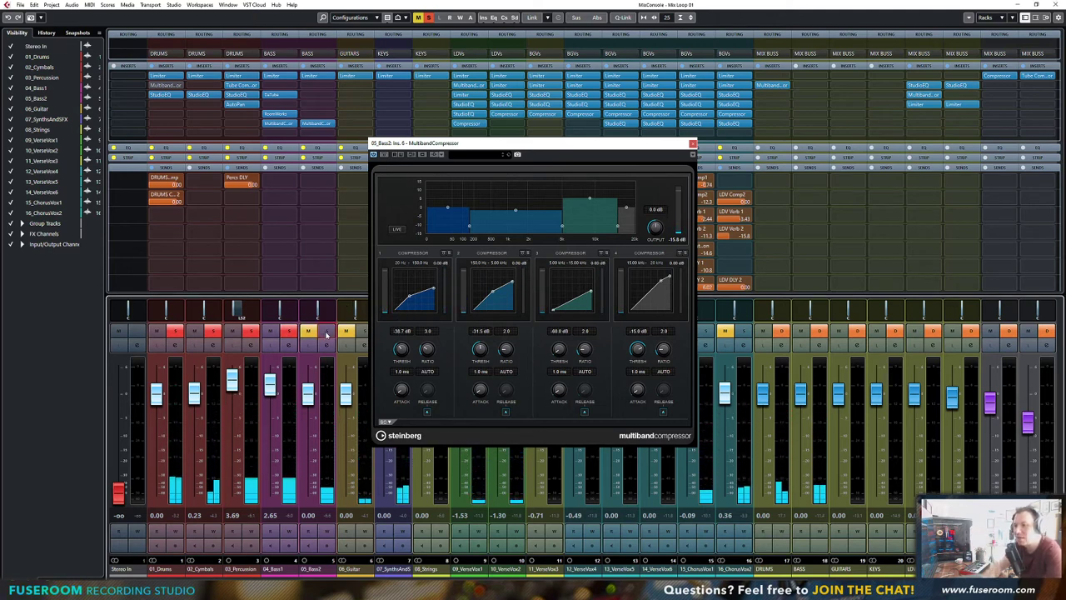
{"action": "left_click", "coordinate": [326, 334]}
{"action": "left_click", "coordinate": [326, 334]}
{"action": "left_click", "coordinate": [325, 334], "text": "ctrl"}
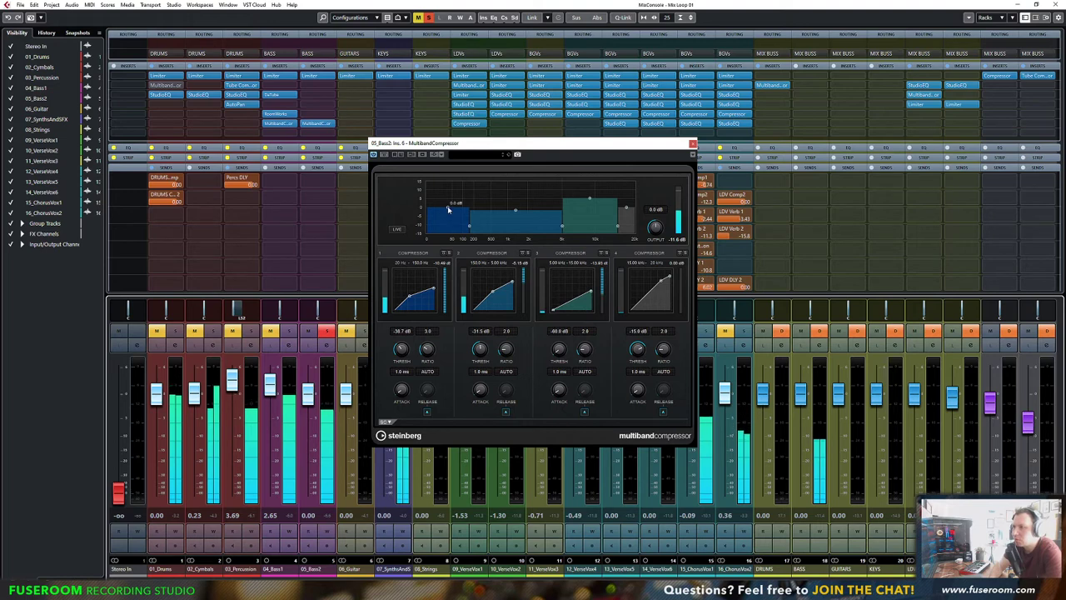
{"action": "left_click_drag", "start_coordinate": [447, 225], "coordinate": [446, 210]}
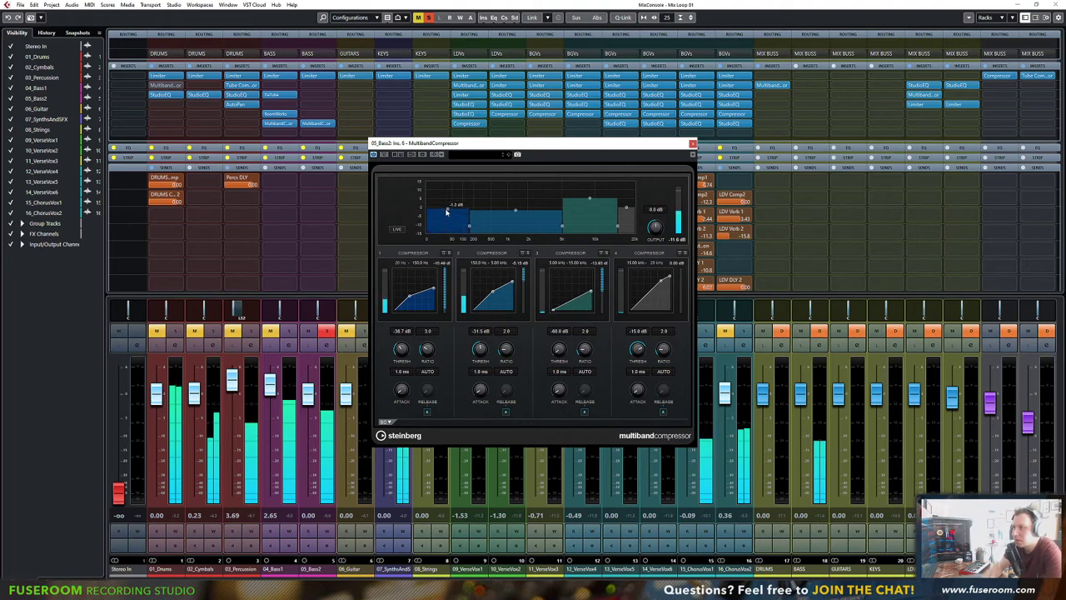
Add 04_Bass1 to the solo and load StudioEQ in the fifth insert of 05_Bass2
{"action": "left_click", "coordinate": [290, 331]}
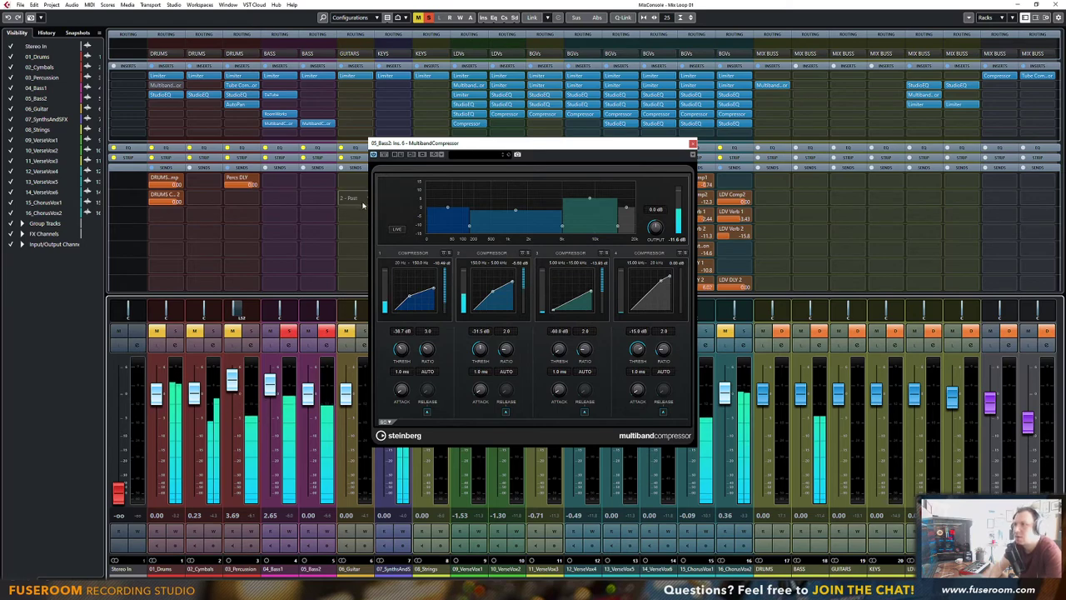
{"action": "left_click", "coordinate": [331, 114]}
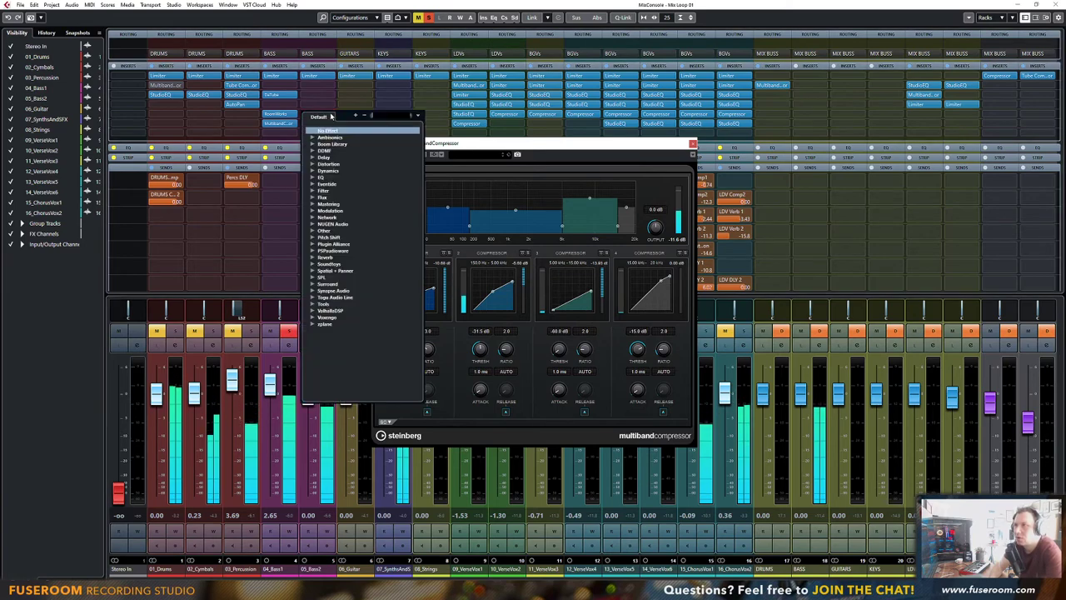
{"action": "left_click", "coordinate": [314, 179]}
{"action": "left_click", "coordinate": [335, 263]}
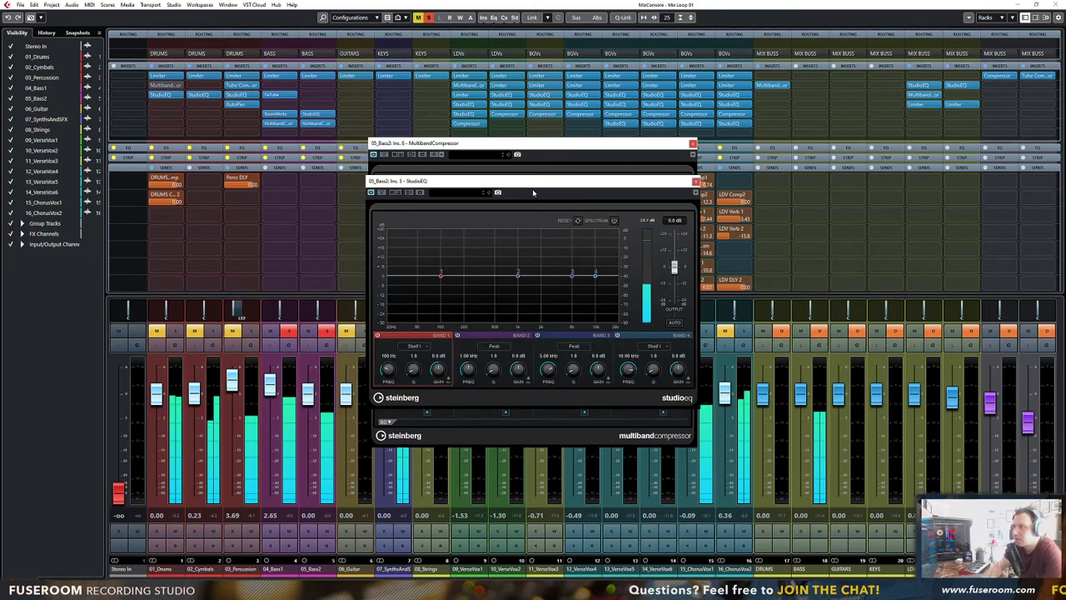
{"action": "left_click_drag", "start_coordinate": [537, 181], "coordinate": [560, 169]}
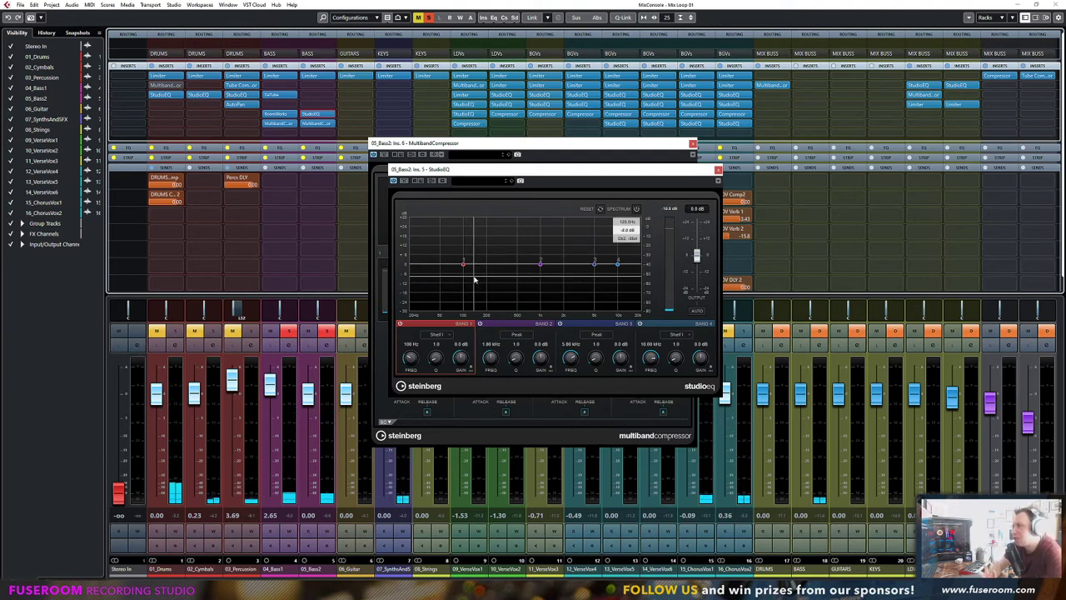
Shape 05_Bass2 in StudioEQ with a 6.4 dB shelf boost at 87 Hz and a -10.4 dB cut near 265 Hz, and close both plug-in windows
{"action": "mouse_move", "coordinate": [463, 263]}
{"action": "left_mouse_down"}
{"action": "mouse_move", "coordinate": [472, 302]}
{"action": "mouse_move", "coordinate": [464, 255]}
{"action": "mouse_move", "coordinate": [417, 250]}
{"action": "mouse_move", "coordinate": [450, 248]}
{"action": "mouse_move", "coordinate": [440, 247]}
{"action": "mouse_move", "coordinate": [481, 276]}
{"action": "mouse_move", "coordinate": [450, 256]}
{"action": "mouse_move", "coordinate": [459, 253]}
{"action": "left_mouse_up"}
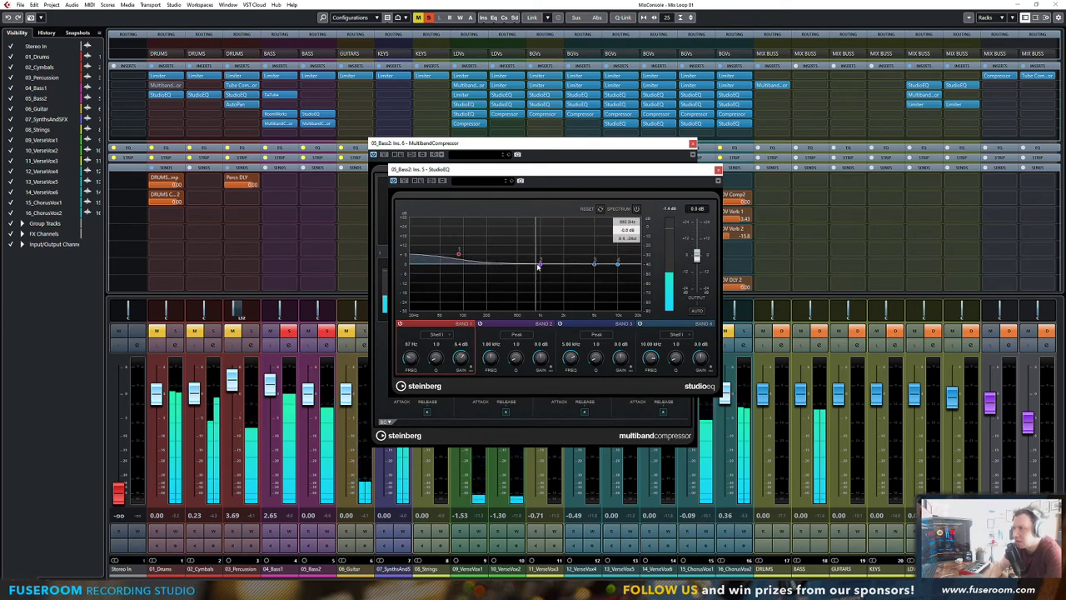
{"action": "left_click_drag", "start_coordinate": [540, 262], "coordinate": [496, 284]}
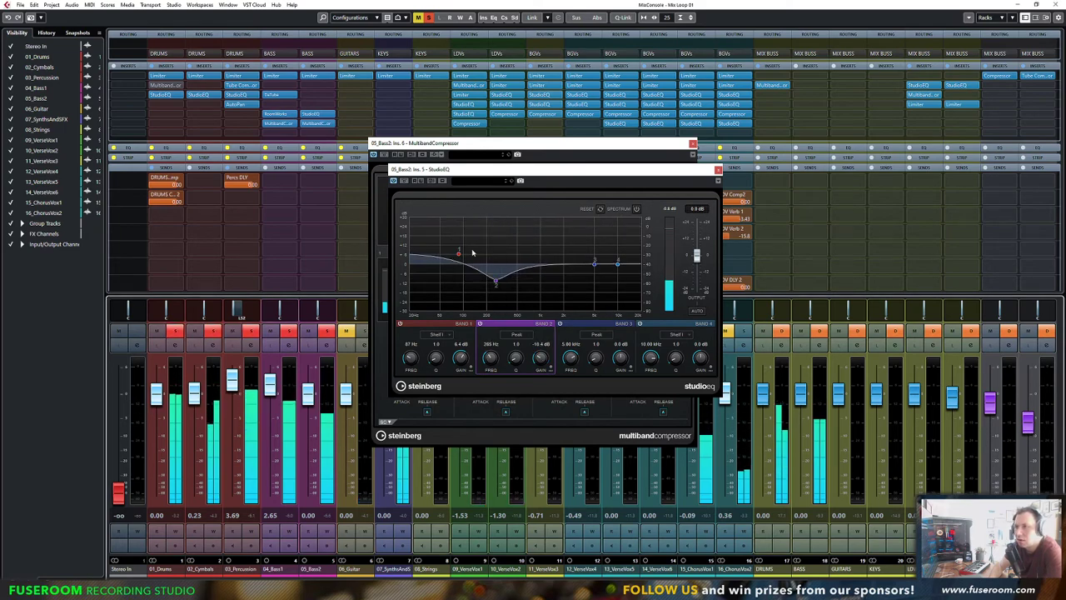
{"action": "left_click", "coordinate": [718, 169]}
{"action": "left_click", "coordinate": [692, 143]}
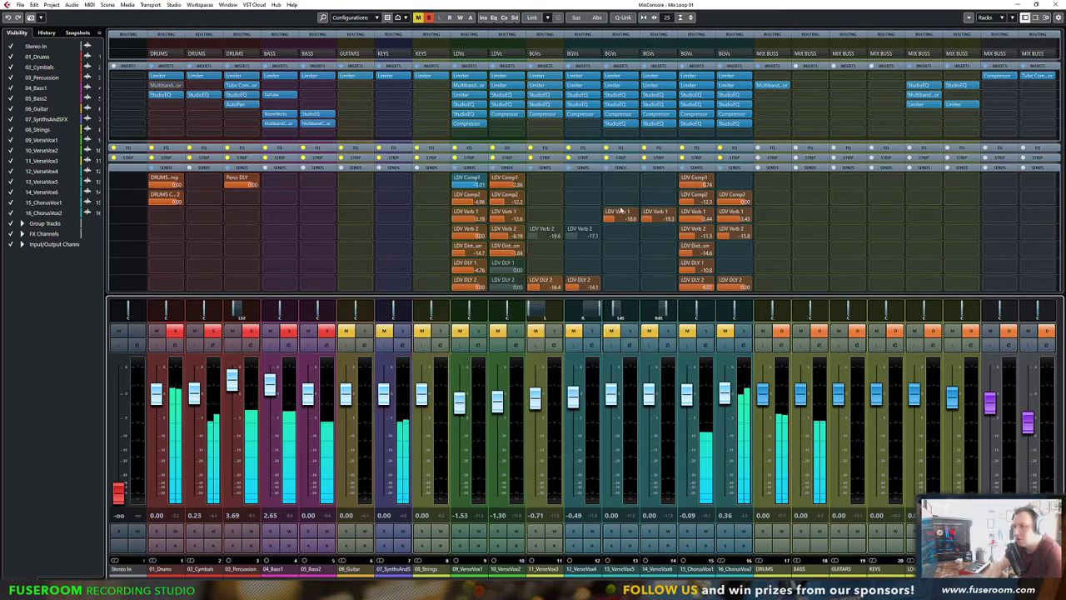
Solo 07_SynthsAndSFX along with the drums and basses, leaving 06_Guitar out, and load StereoDelay in its sixth insert
{"action": "left_click", "coordinate": [365, 331]}
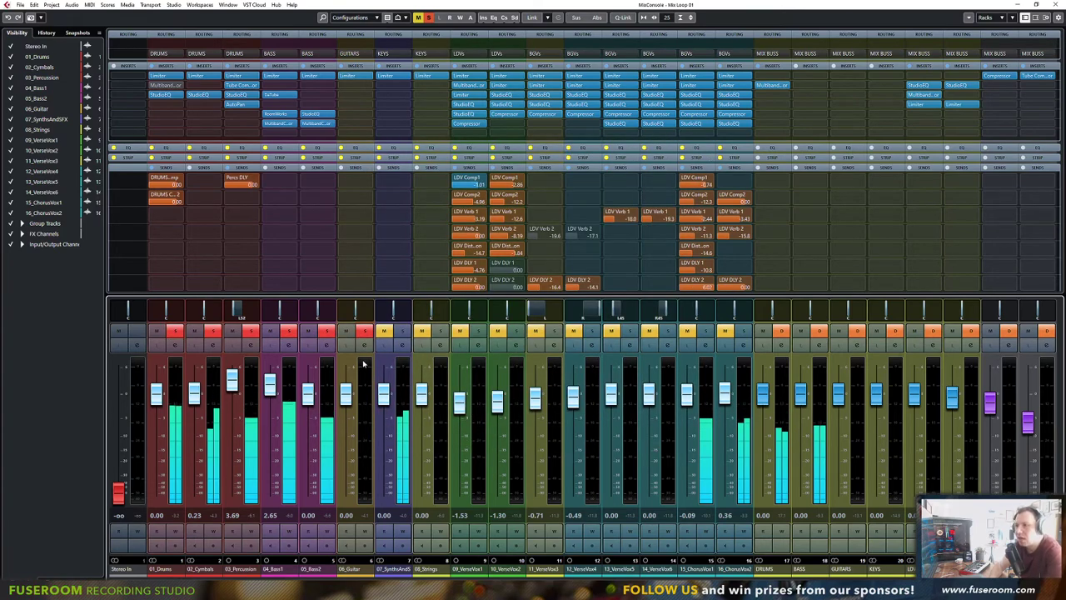
{"action": "left_click", "coordinate": [403, 331]}
{"action": "left_click", "coordinate": [365, 333]}
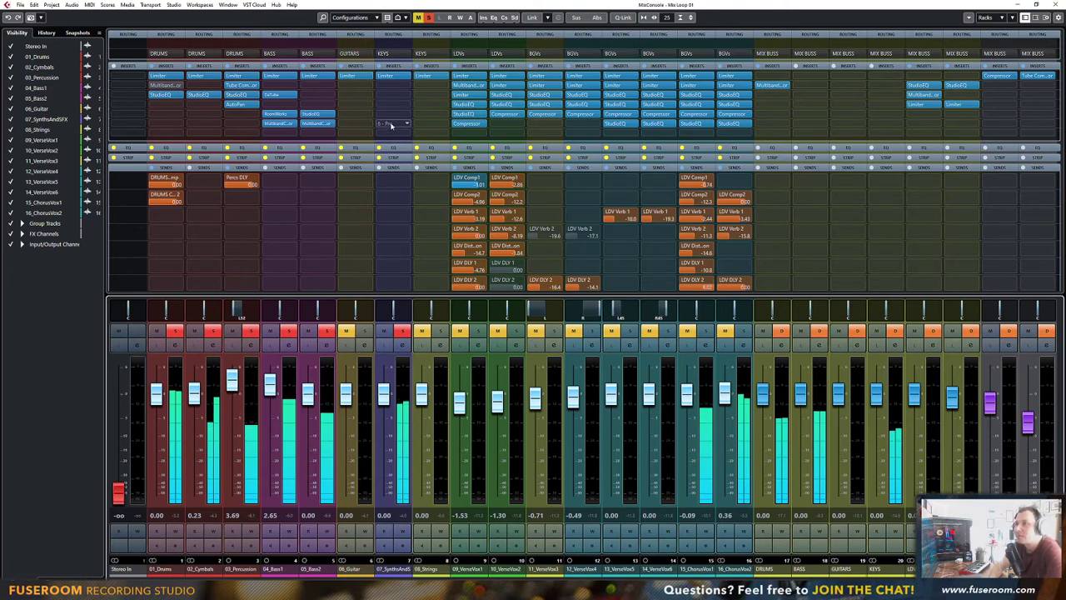
{"action": "left_click", "coordinate": [407, 125]}
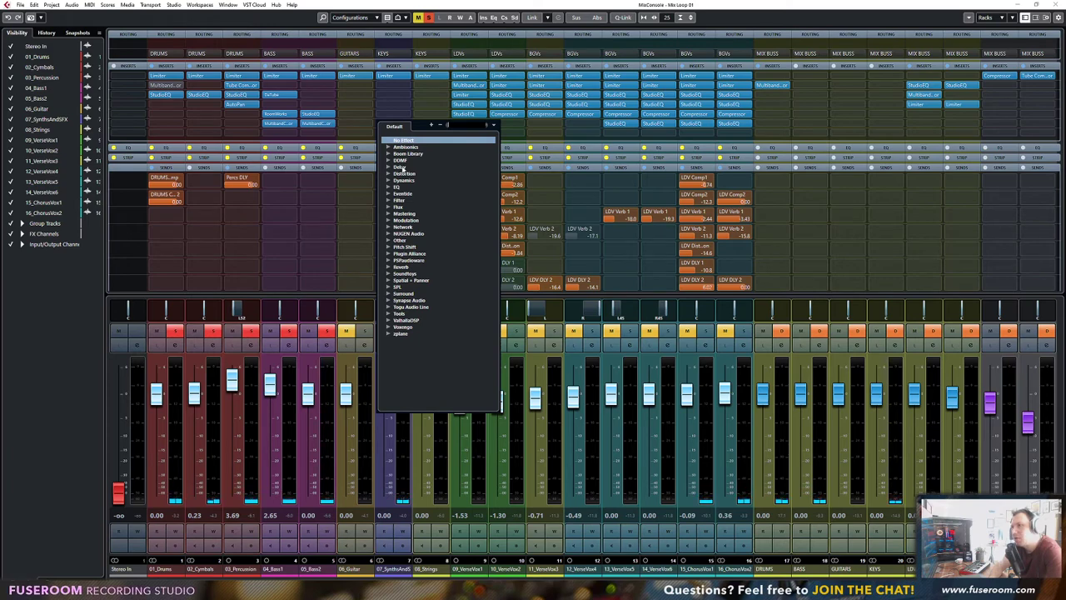
{"action": "left_click", "coordinate": [389, 168]}
{"action": "left_click", "coordinate": [413, 201]}
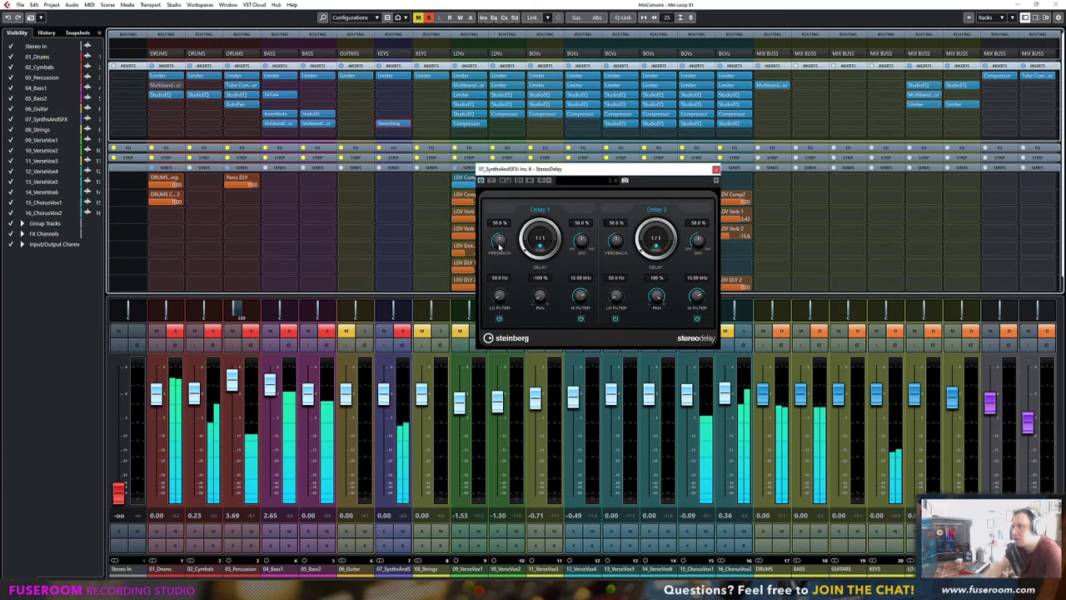
Set the StereoDelay's feedback to 0 % for both delays, with Delay 1 at 1/4 and Delay 2 at 1/8 T
{"action": "left_click_drag", "start_coordinate": [499, 240], "coordinate": [499, 307]}
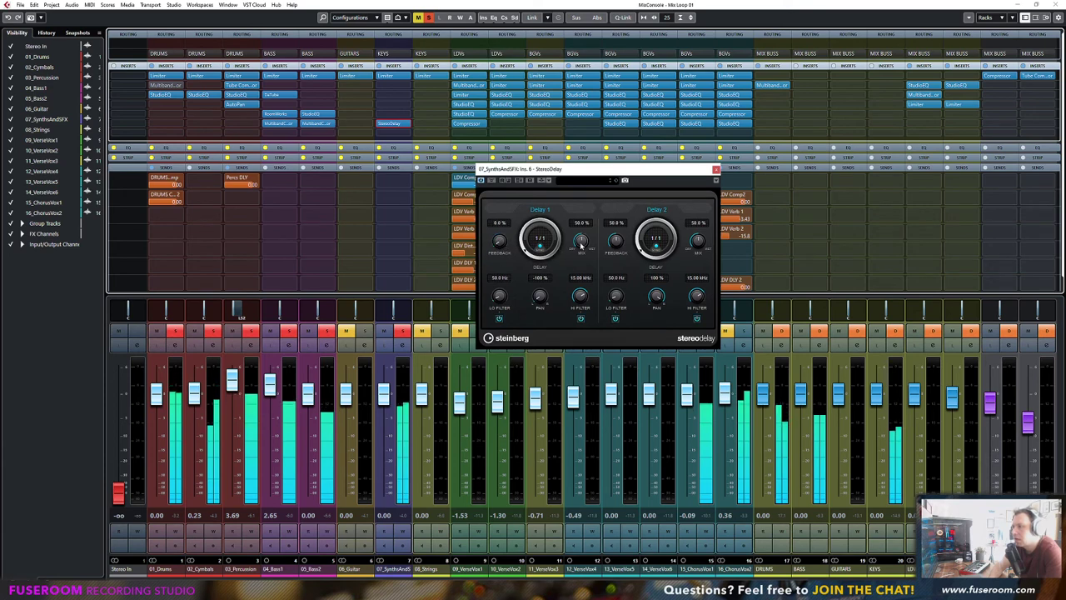
{"action": "left_click", "coordinate": [541, 248]}
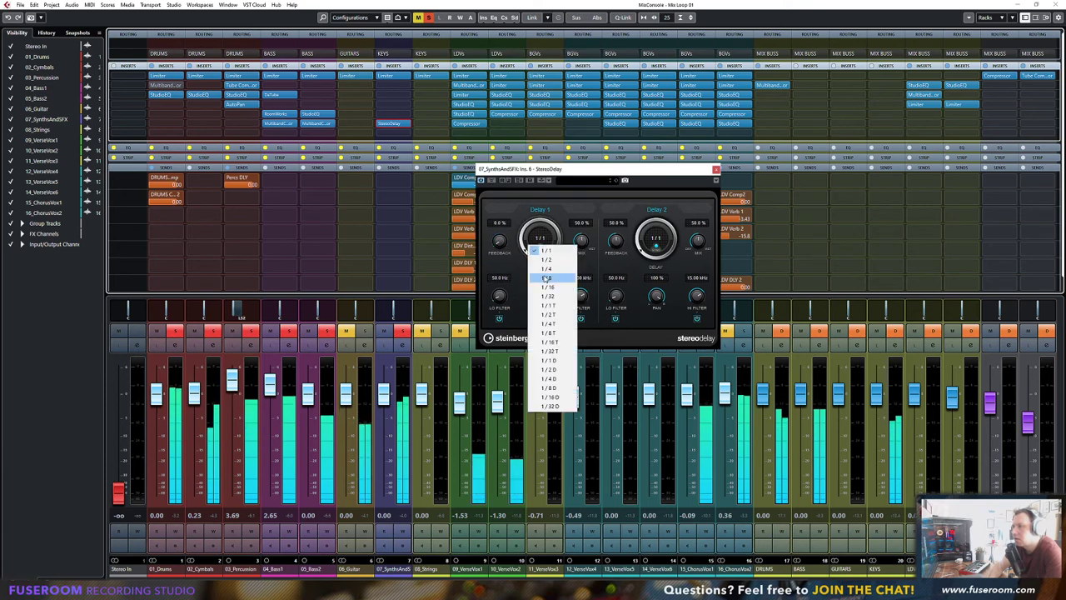
{"action": "left_click", "coordinate": [560, 277]}
{"action": "left_click", "coordinate": [658, 248]}
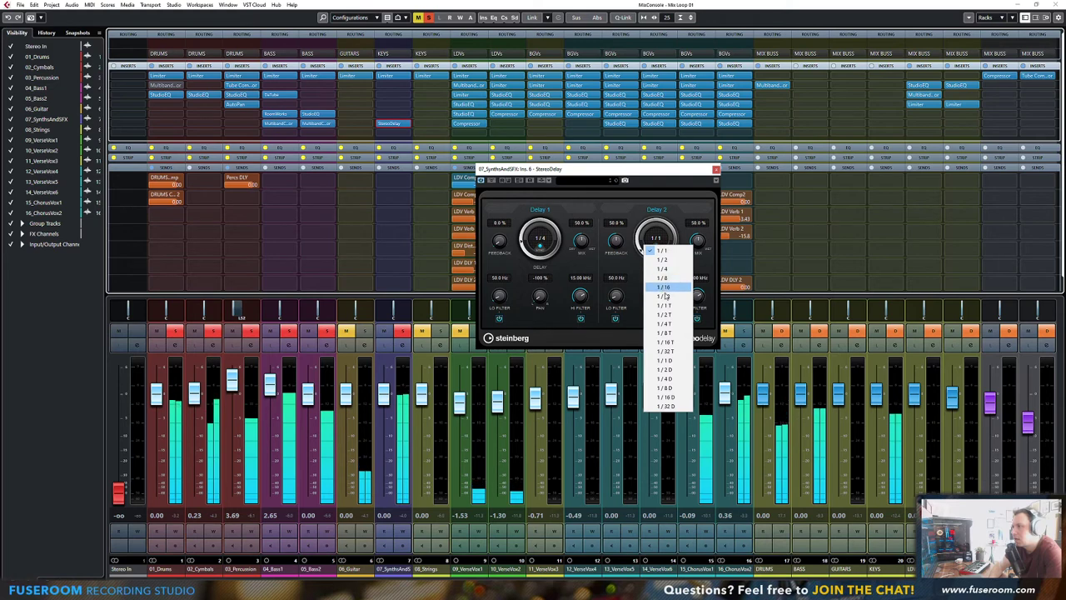
{"action": "left_click", "coordinate": [664, 333]}
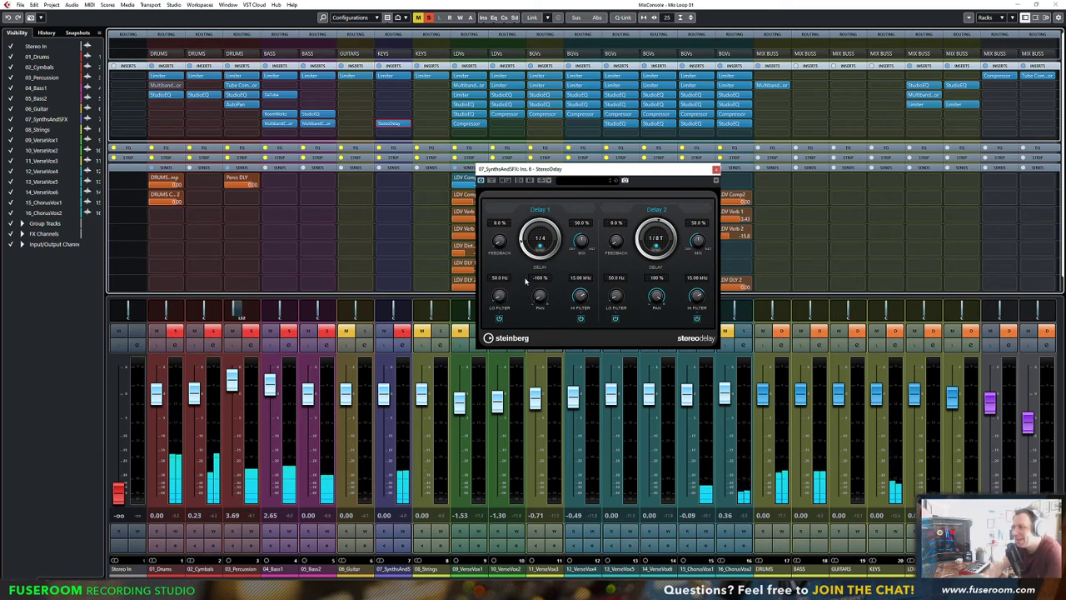
Move the StereoDelay to the fifth insert of 07_SynthsAndSFX and close its window
{"action": "left_click_drag", "start_coordinate": [714, 170], "coordinate": [744, 177]}
{"action": "left_click", "coordinate": [747, 177]}
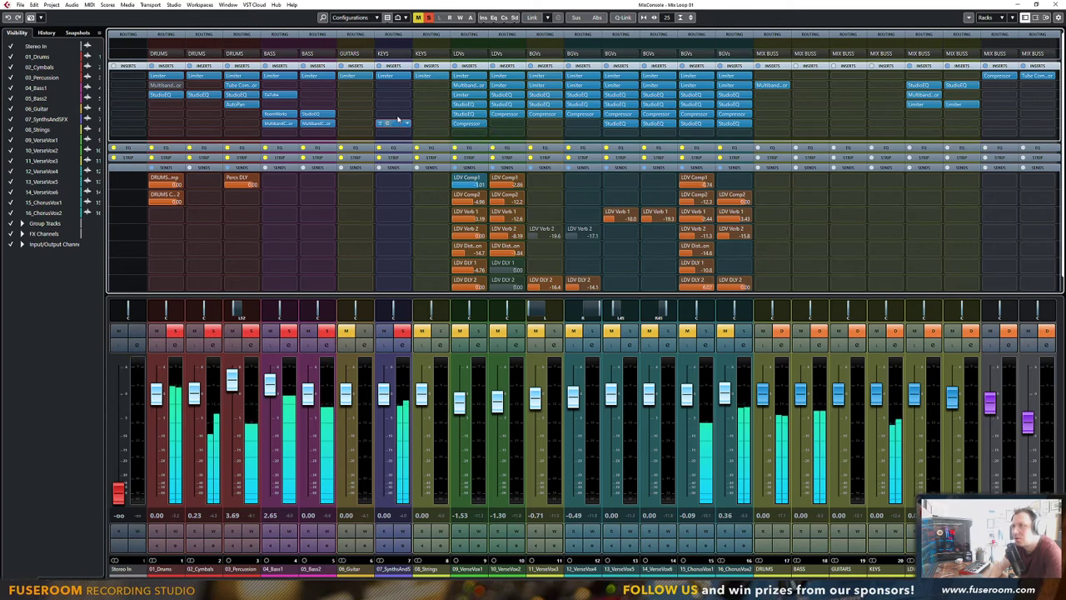
{"action": "left_click", "coordinate": [398, 124]}
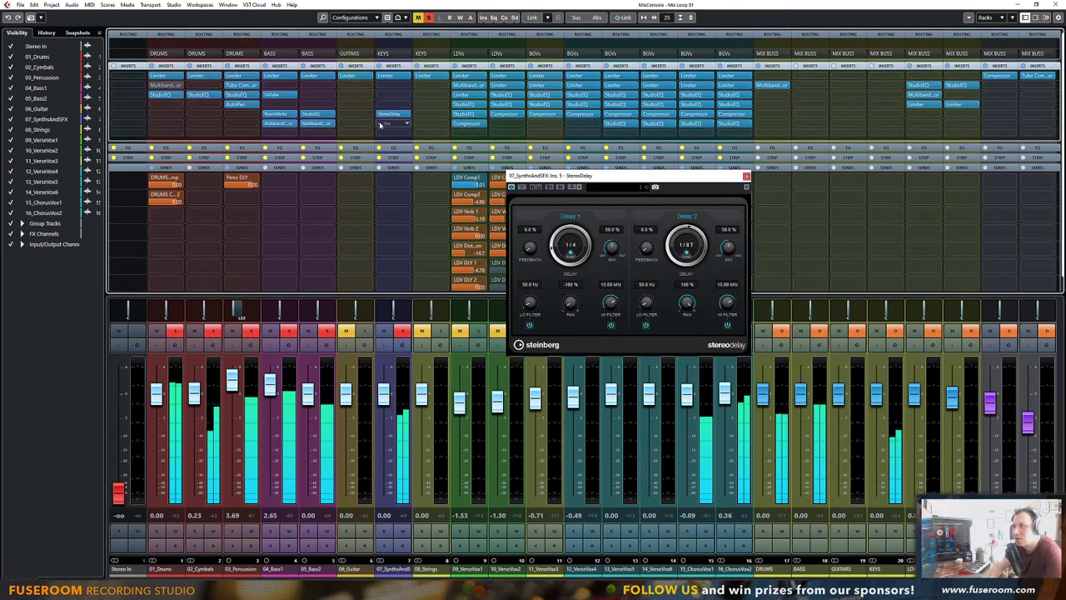
{"action": "left_click", "coordinate": [747, 176]}
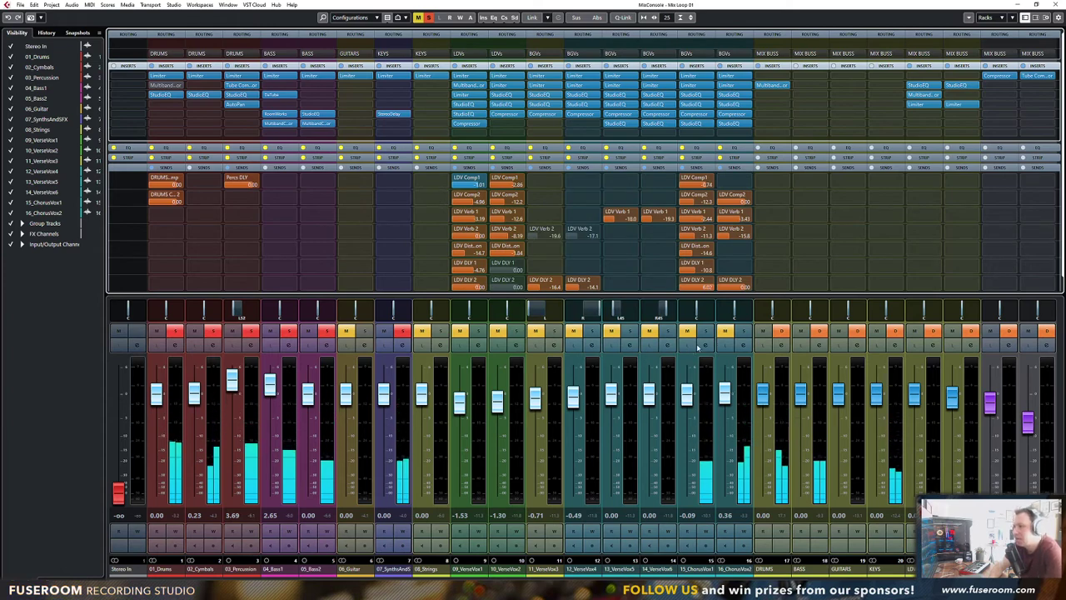
Look over the tracks in the project window and restart playback from bar 57, where the chorus vocals begin
{"action": "key", "text": "F3"}
{"action": "scroll", "coordinate": [534, 255], "scroll_direction": "up", "scroll_amount": 4}
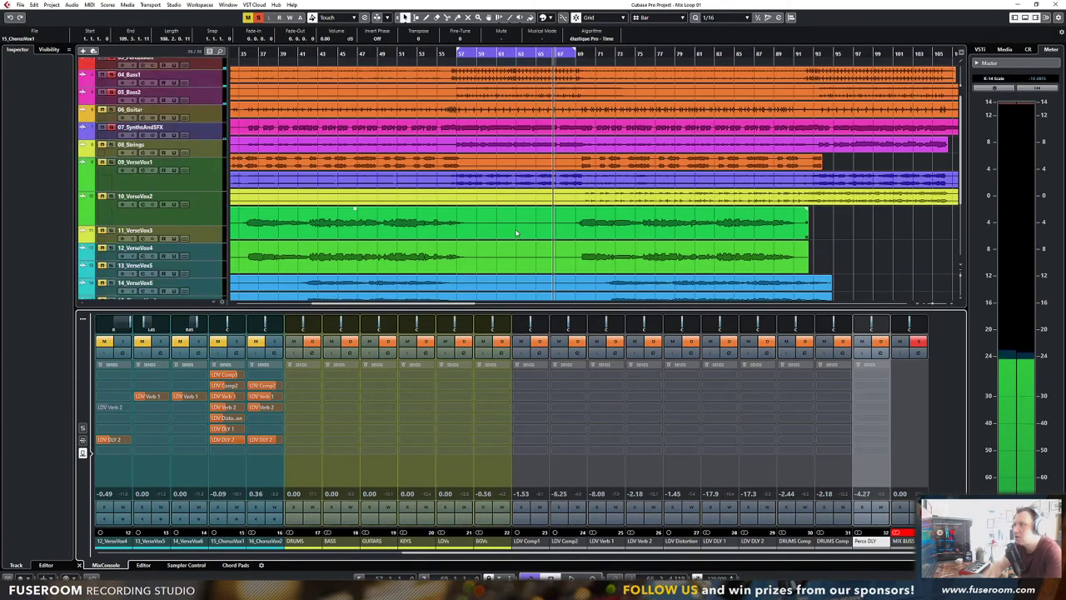
{"action": "scroll", "coordinate": [500, 216], "scroll_direction": "down", "scroll_amount": 3}
{"action": "scroll", "coordinate": [483, 166], "scroll_direction": "up", "scroll_amount": 3}
{"action": "left_click", "coordinate": [459, 53]}
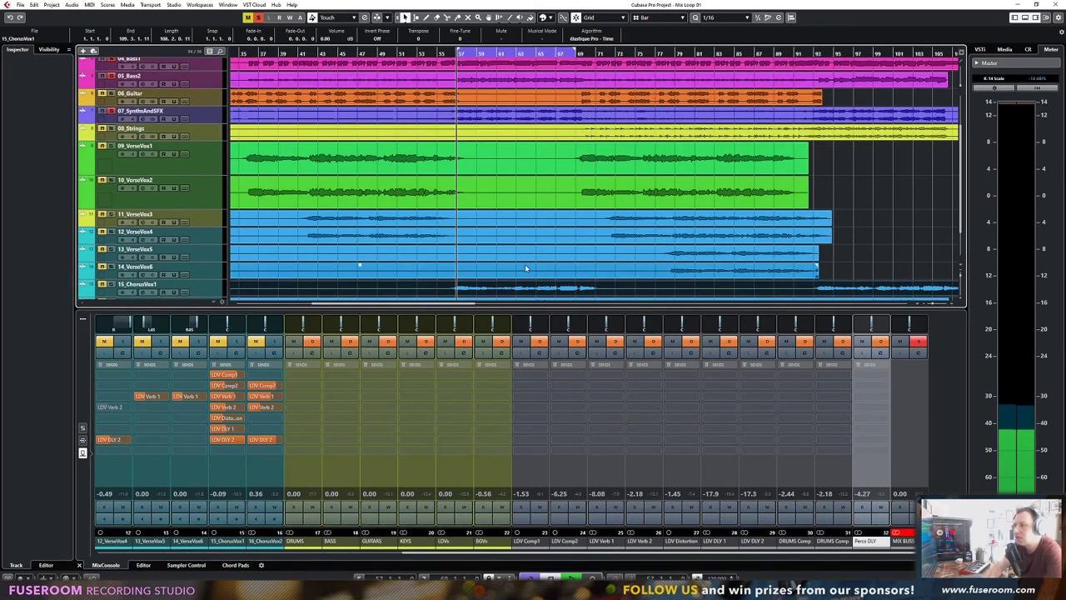
Return to the full mixer and add 15_ChorusVox1 and 16_ChorusVox2 to the soloed channels
{"action": "key", "text": "F3"}
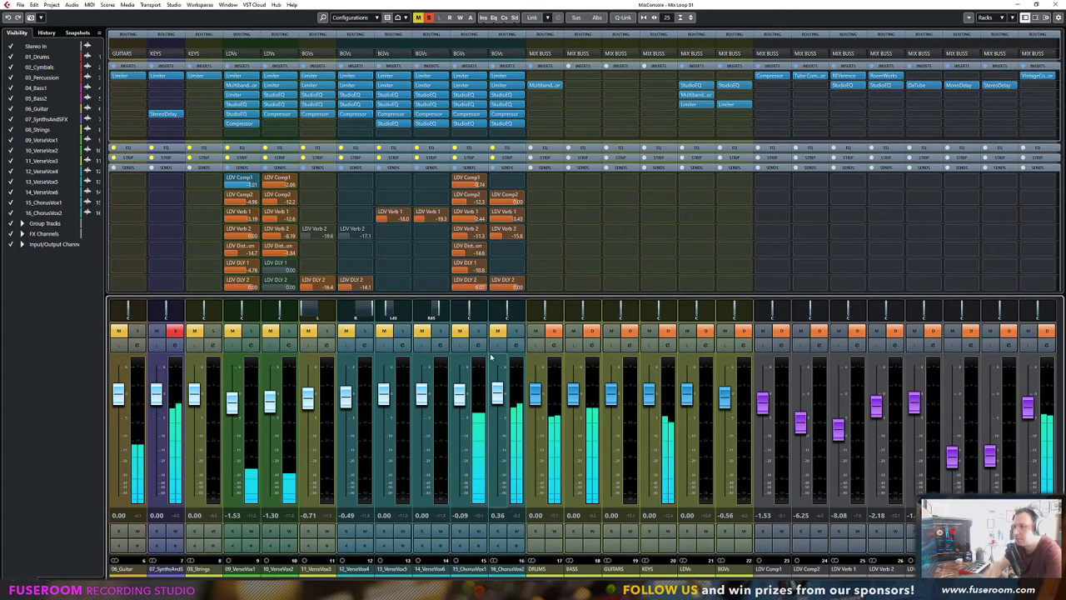
{"action": "left_click", "coordinate": [478, 330]}
{"action": "left_click", "coordinate": [516, 331]}
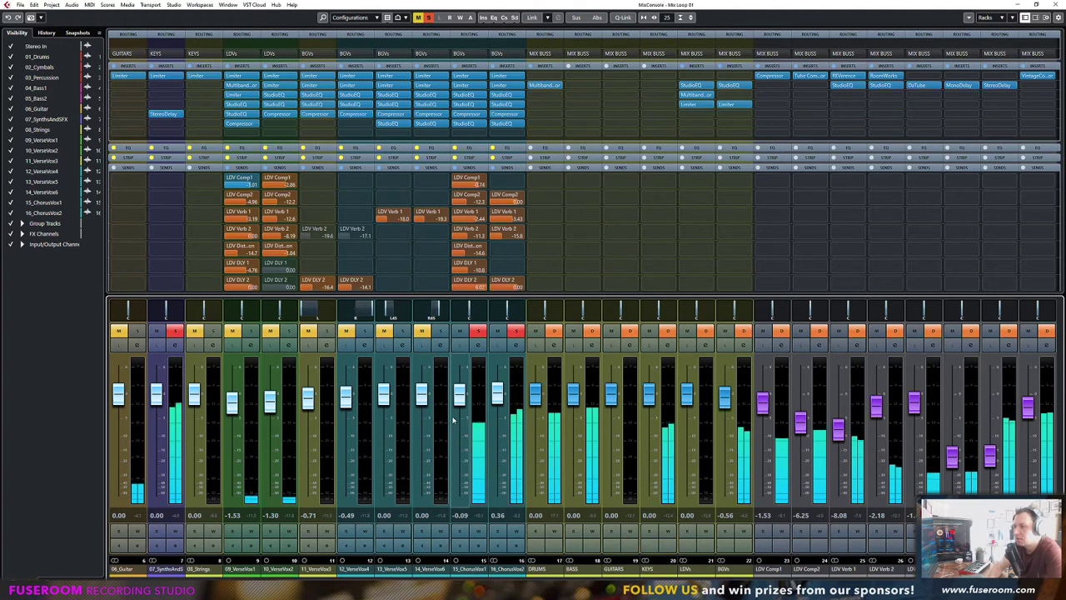
Try the 15_ChorusVox1 fader at 2.65 with its second-insert Limiter open, and reset the fader to 0.00
{"action": "mouse_move", "coordinate": [459, 398]}
{"action": "left_mouse_down"}
{"action": "mouse_move", "coordinate": [461, 379]}
{"action": "mouse_move", "coordinate": [461, 391]}
{"action": "left_mouse_up"}
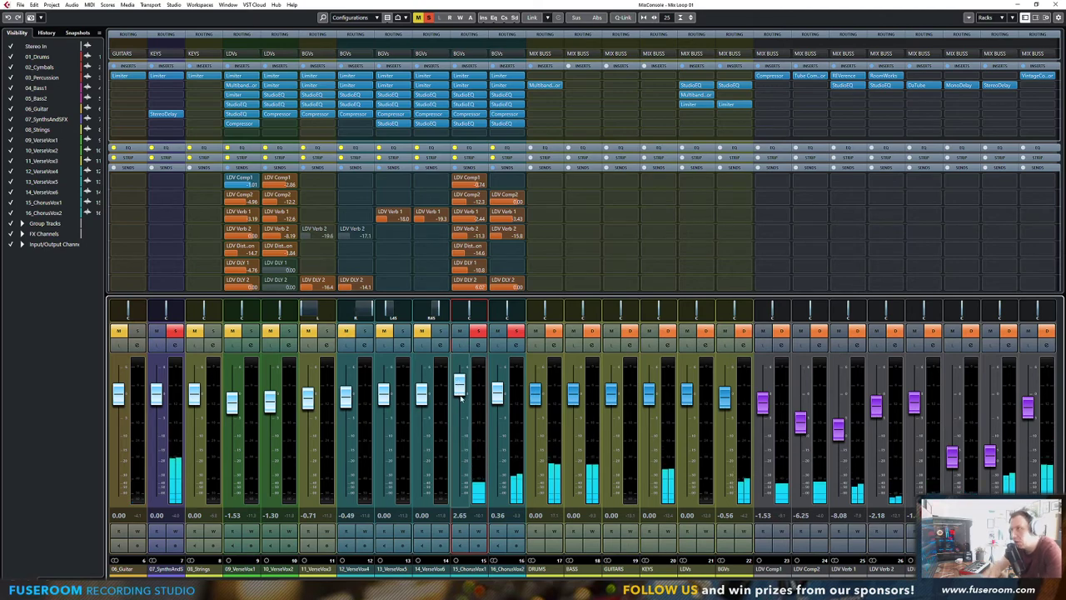
{"action": "left_click", "coordinate": [474, 87]}
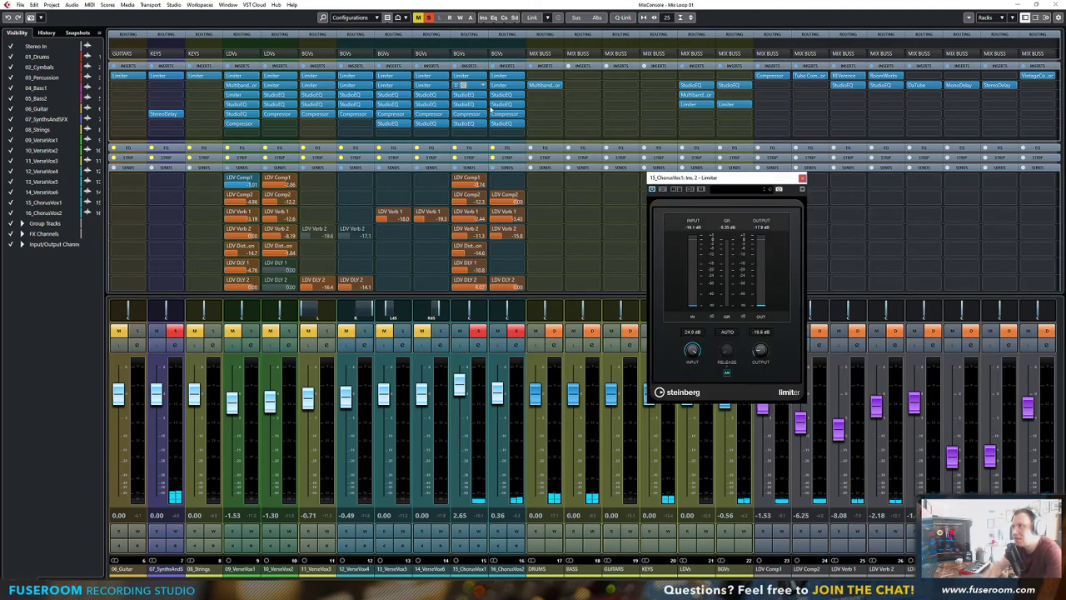
{"action": "key", "text": "space"}
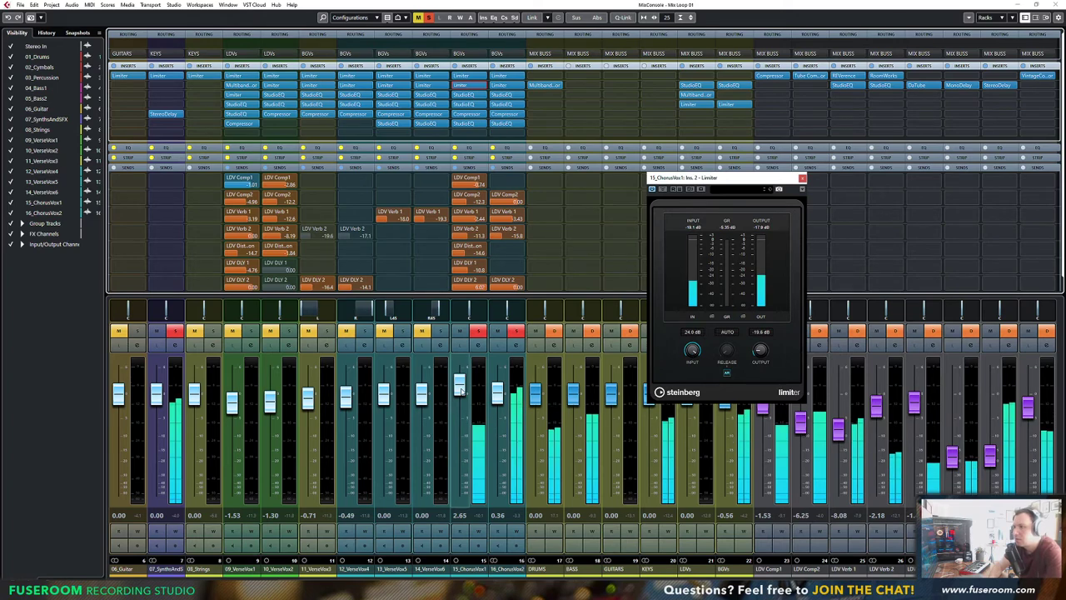
{"action": "left_click", "coordinate": [473, 421], "text": "ctrl"}
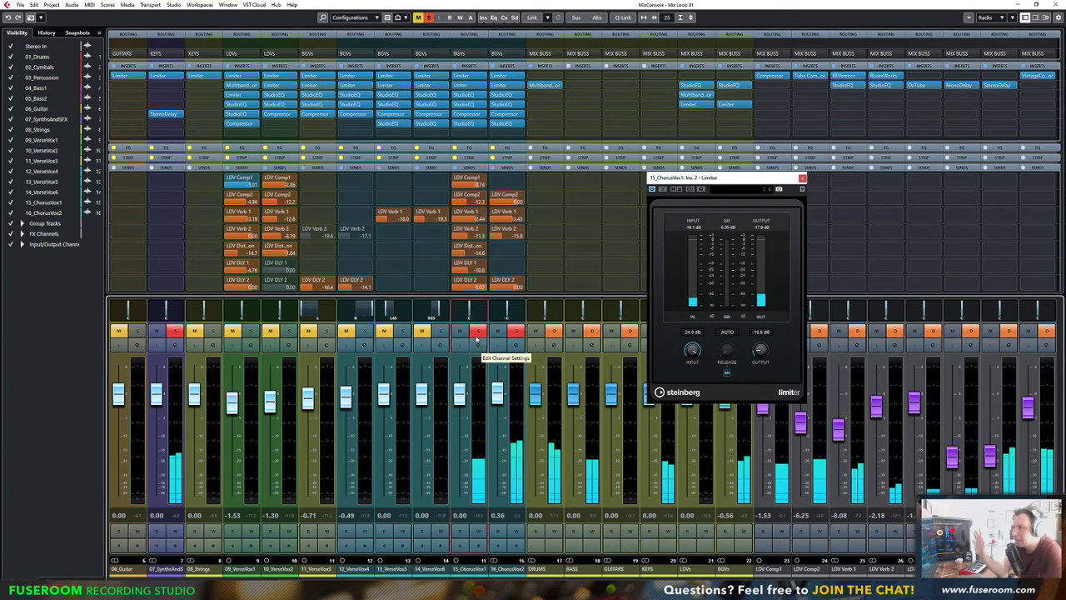
Compare the mix with 15_ChorusVox1's solo off and on, and open the Limiter in its first insert
{"action": "left_click", "coordinate": [476, 331]}
{"action": "left_click", "coordinate": [473, 331]}
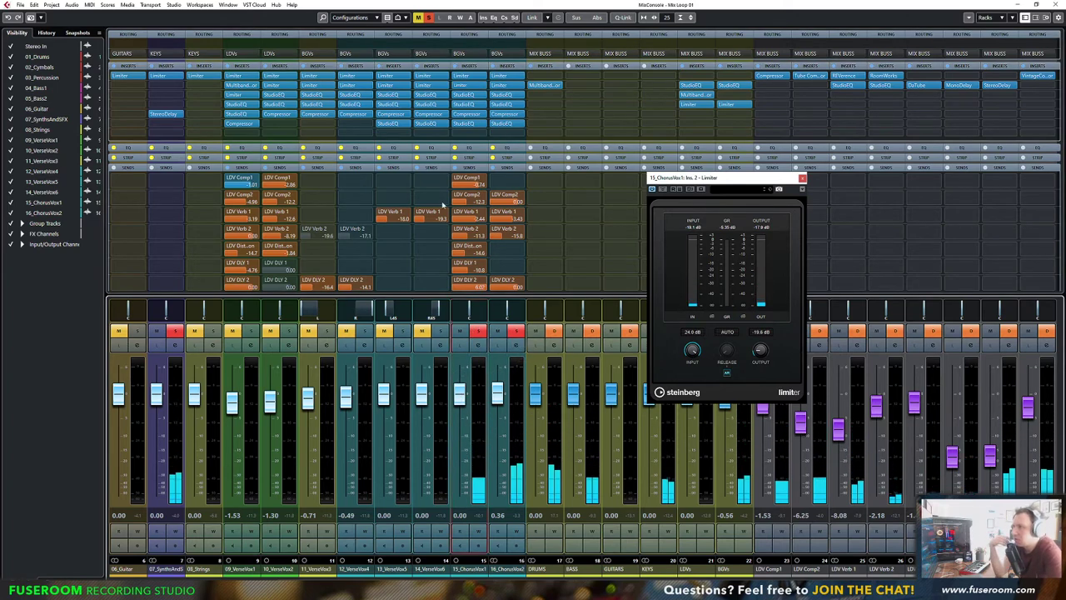
{"action": "double_click", "coordinate": [464, 76]}
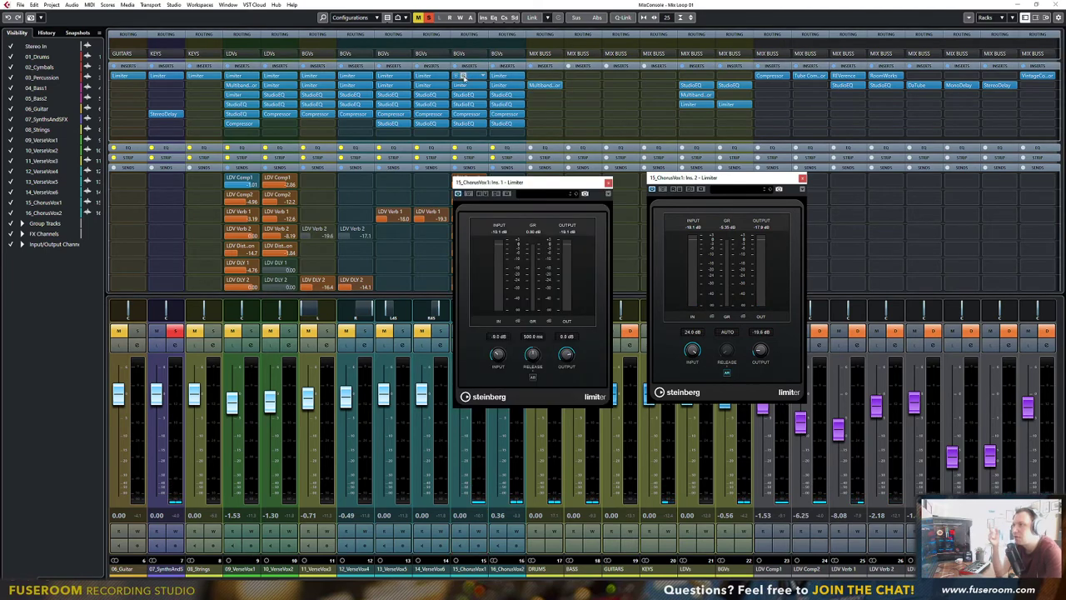
During playback, set 15_ChorusVox1's first Limiter to 2.3 dB input and its second Limiter to 10.1 dB input and -10.4 dB output
{"action": "key", "text": "space"}
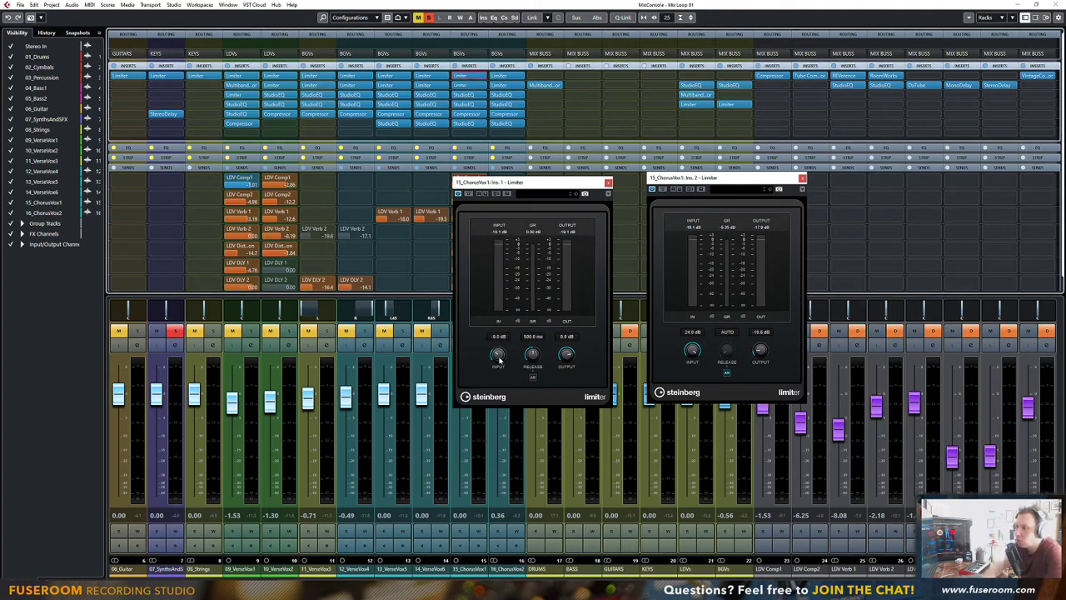
{"action": "left_click_drag", "start_coordinate": [500, 358], "coordinate": [506, 350]}
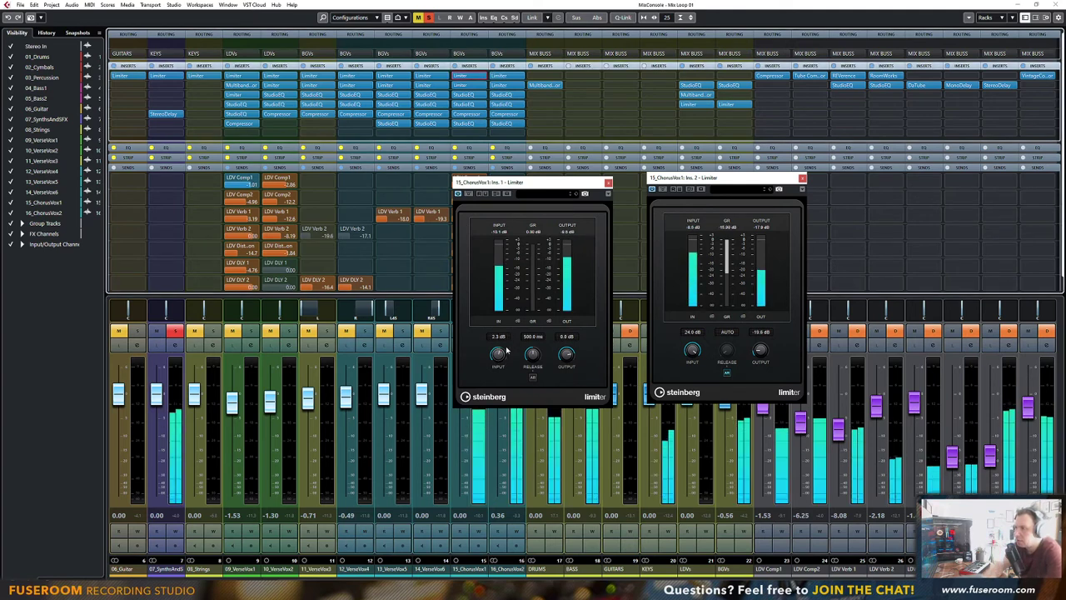
{"action": "left_click_drag", "start_coordinate": [758, 355], "coordinate": [759, 343]}
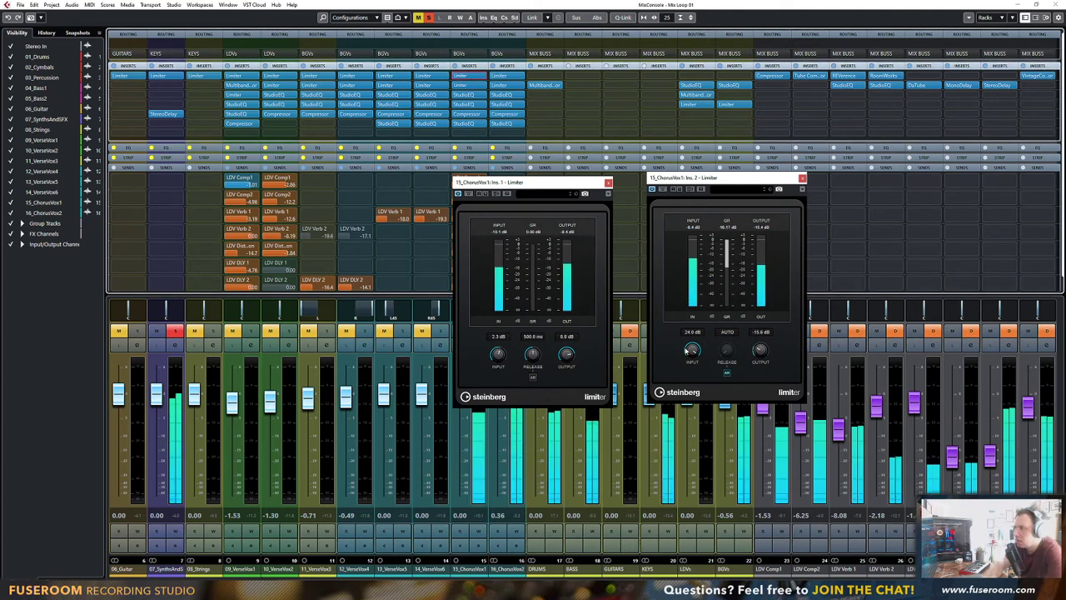
{"action": "left_click_drag", "start_coordinate": [689, 379], "coordinate": [689, 380]}
{"action": "left_click_drag", "start_coordinate": [766, 355], "coordinate": [765, 337]}
{"action": "left_click_drag", "start_coordinate": [573, 194], "coordinate": [712, 183]}
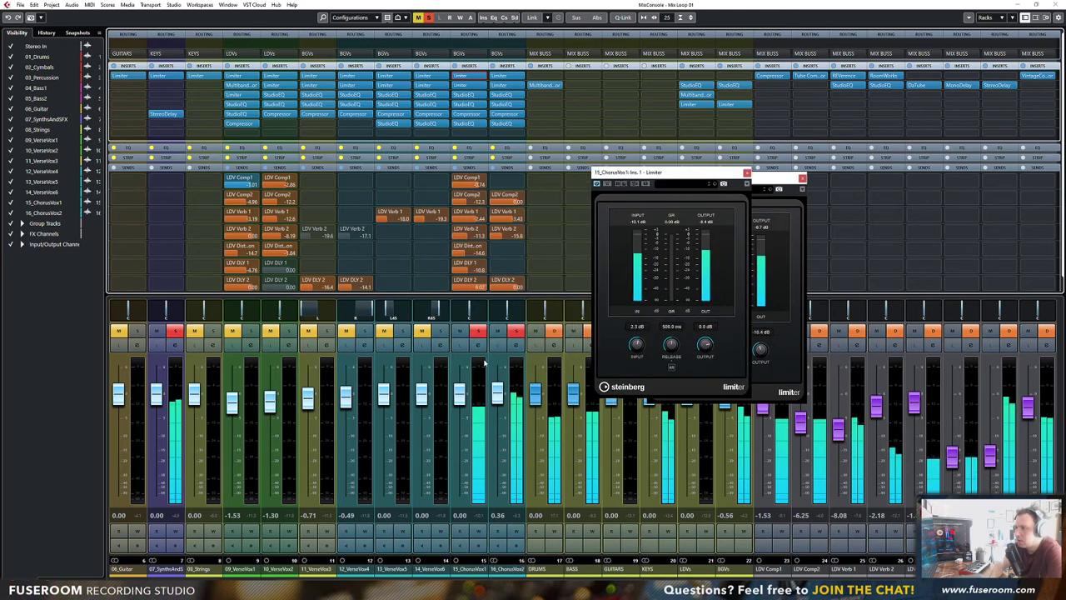
Try the 15_ChorusVox1 fader at 5.24 and set its second Limiter to about 12 dB input and -3.3 dB output
{"action": "left_click_drag", "start_coordinate": [459, 391], "coordinate": [461, 369]}
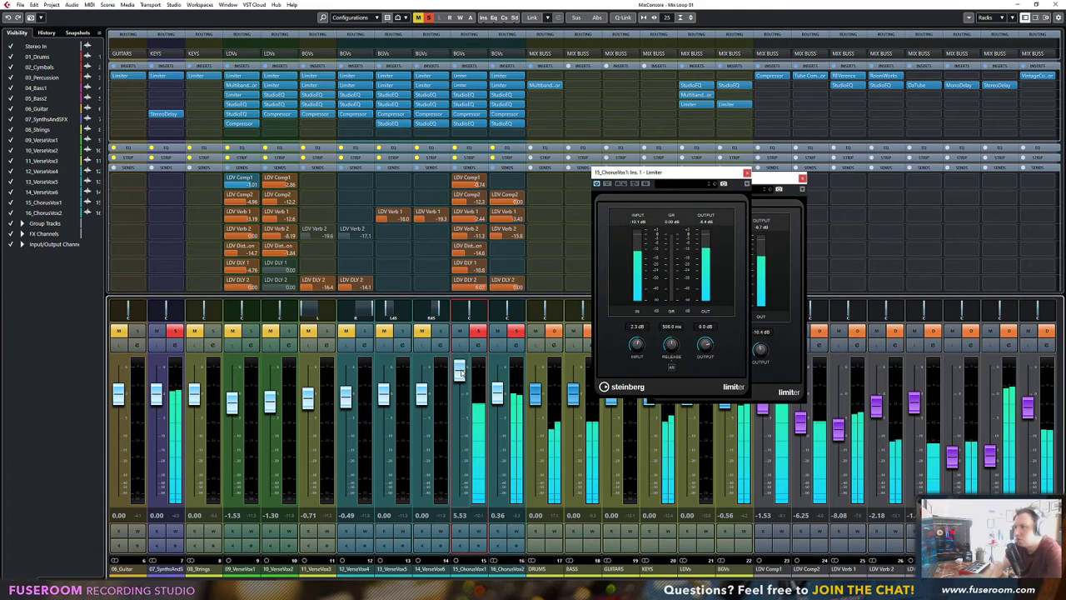
{"action": "left_click_drag", "start_coordinate": [775, 178], "coordinate": [886, 164]}
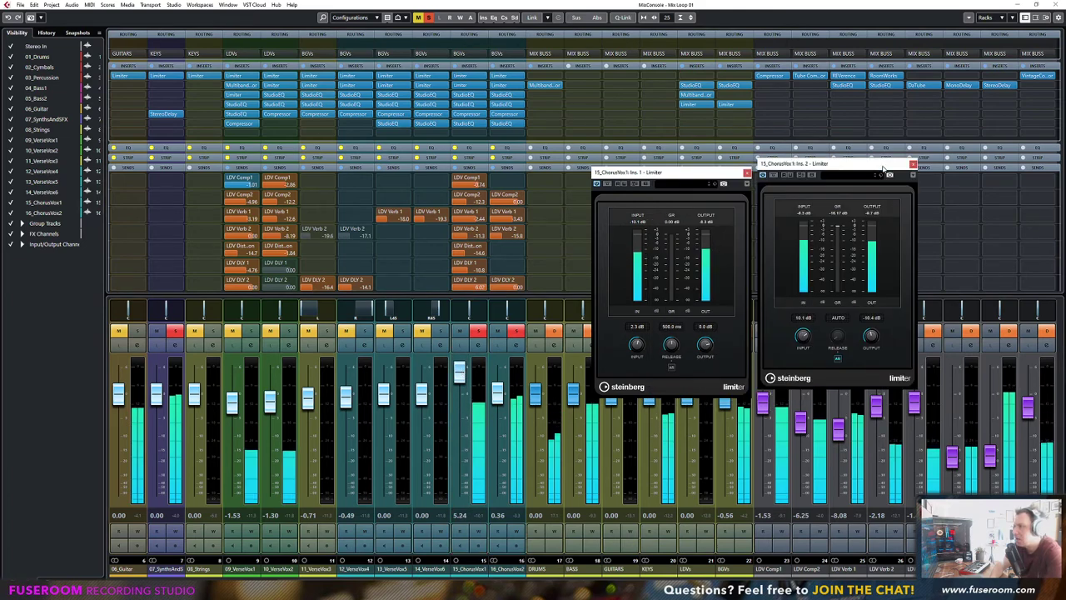
{"action": "left_click_drag", "start_coordinate": [872, 335], "coordinate": [871, 324]}
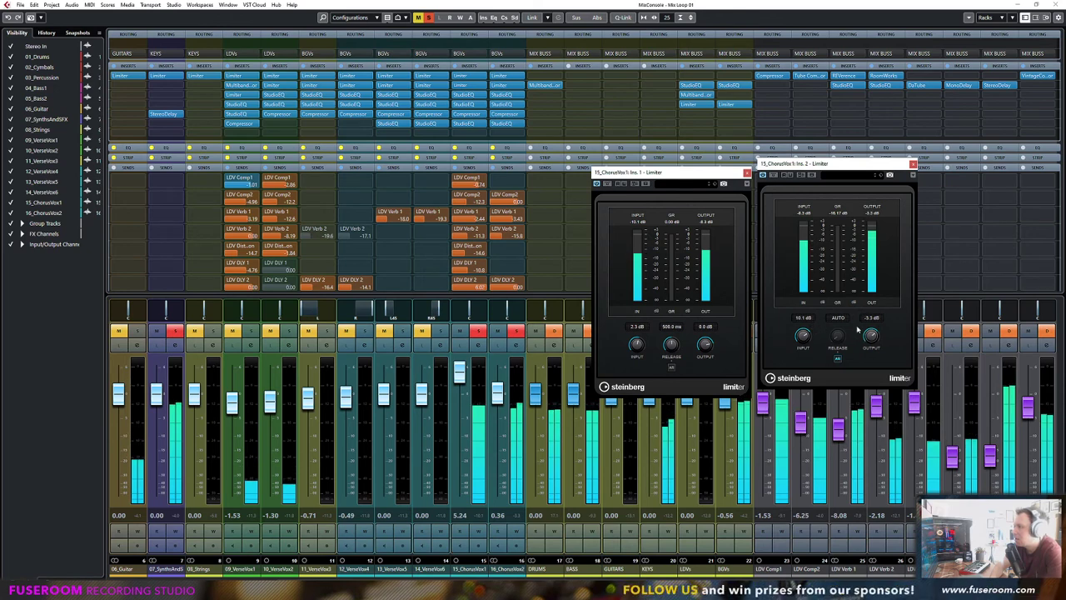
{"action": "left_click_drag", "start_coordinate": [805, 336], "coordinate": [806, 344]}
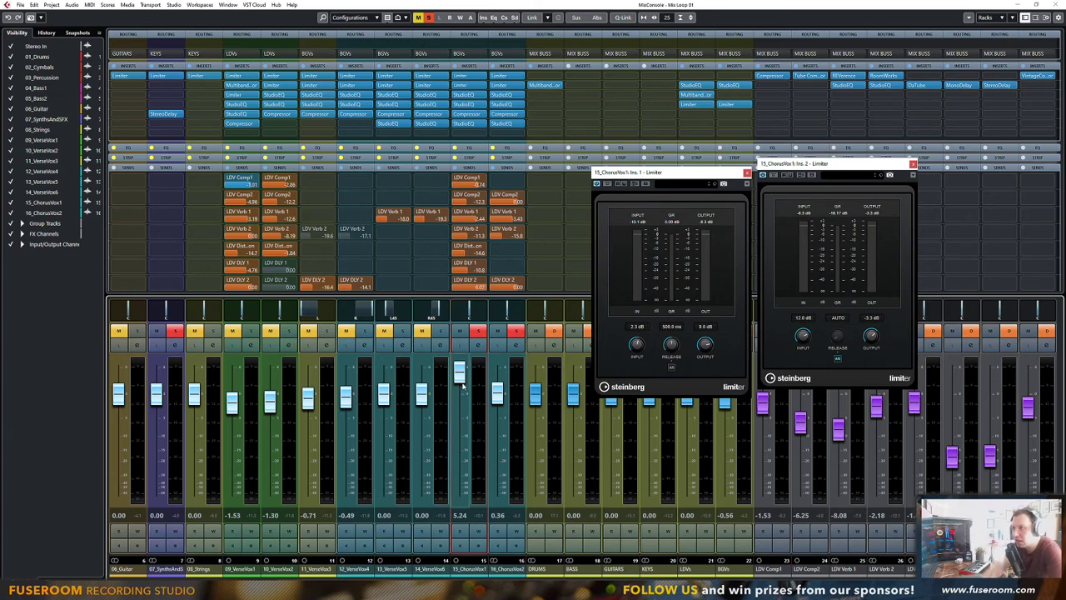
Raise the output of 15_ChorusVox1's sixth-insert StudioEQ to about 3.8 dB and set the channel fader to -0.56
{"action": "left_click", "coordinate": [472, 124]}
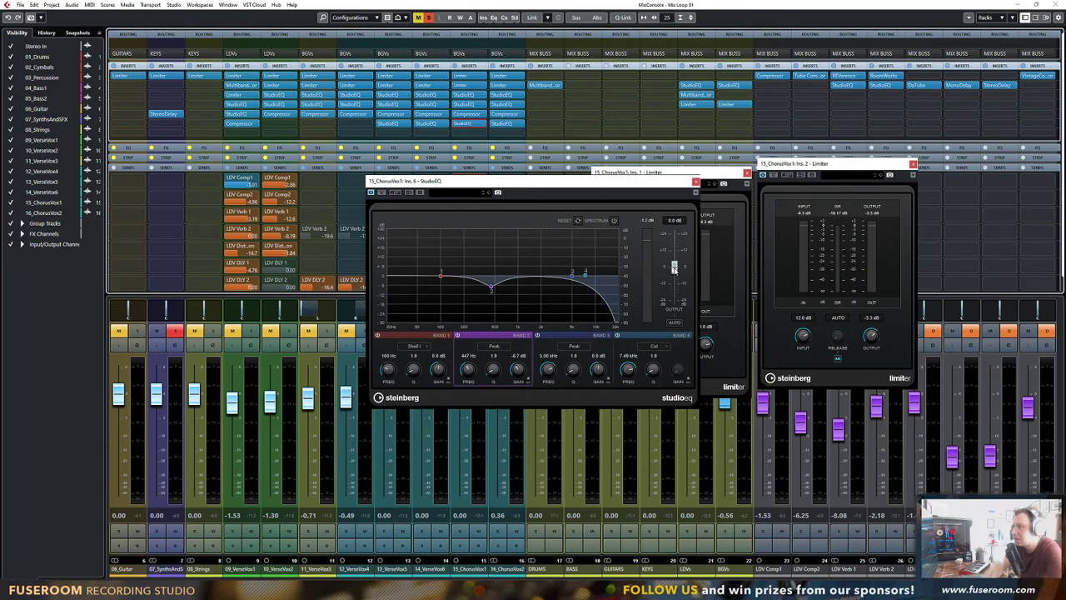
{"action": "key", "text": "space"}
{"action": "mouse_move", "coordinate": [675, 270]}
{"action": "left_mouse_down"}
{"action": "mouse_move", "coordinate": [674, 250]}
{"action": "mouse_move", "coordinate": [674, 265]}
{"action": "left_mouse_up"}
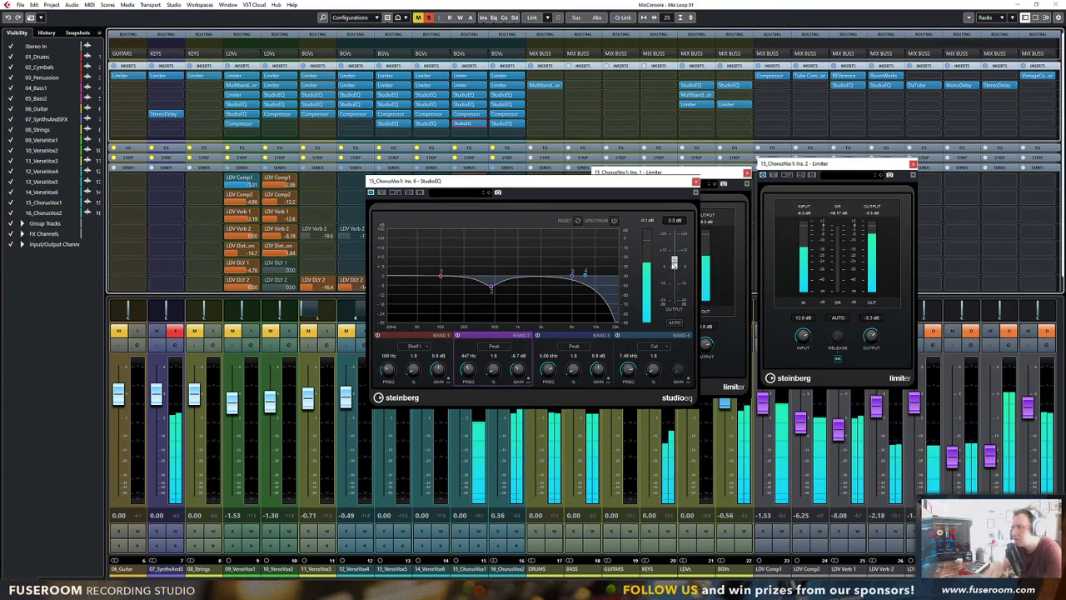
{"action": "left_click_drag", "start_coordinate": [615, 192], "coordinate": [852, 221]}
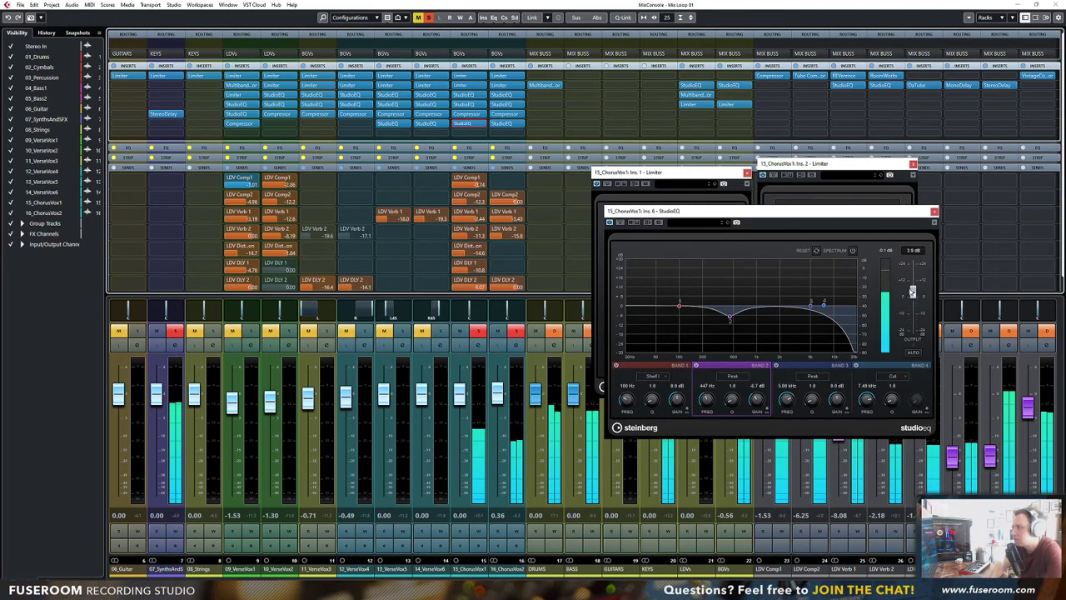
{"action": "left_click_drag", "start_coordinate": [913, 294], "coordinate": [913, 292]}
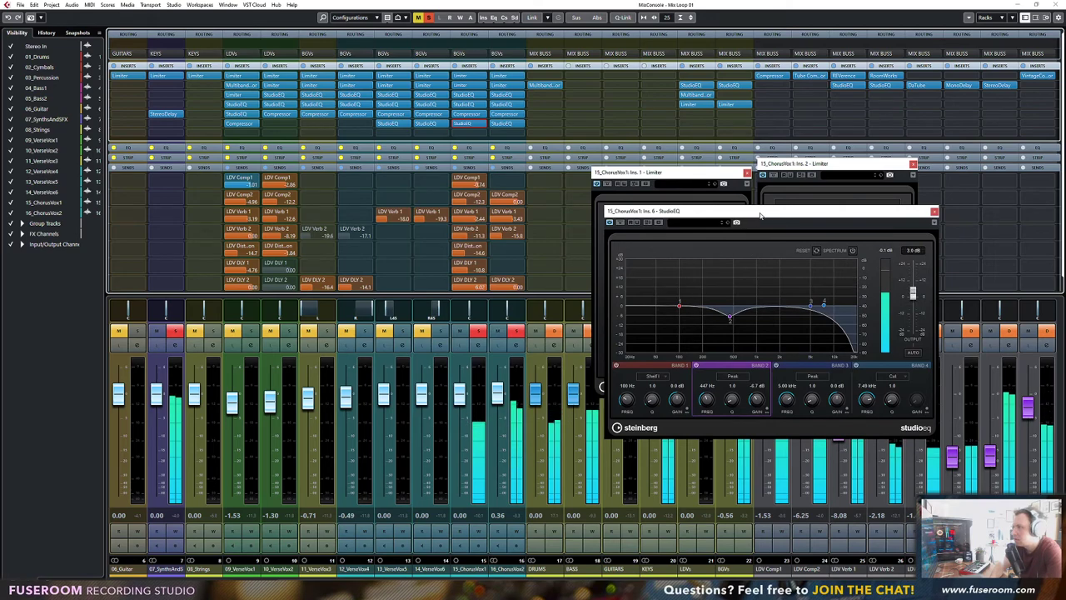
{"action": "left_click_drag", "start_coordinate": [762, 213], "coordinate": [821, 277]}
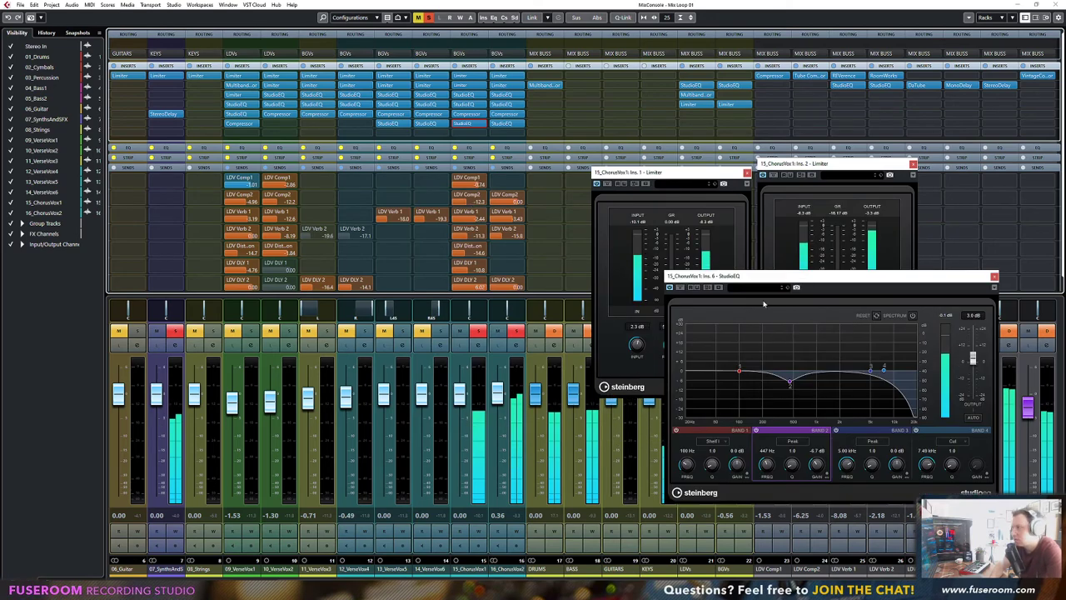
{"action": "left_click", "coordinate": [462, 398]}
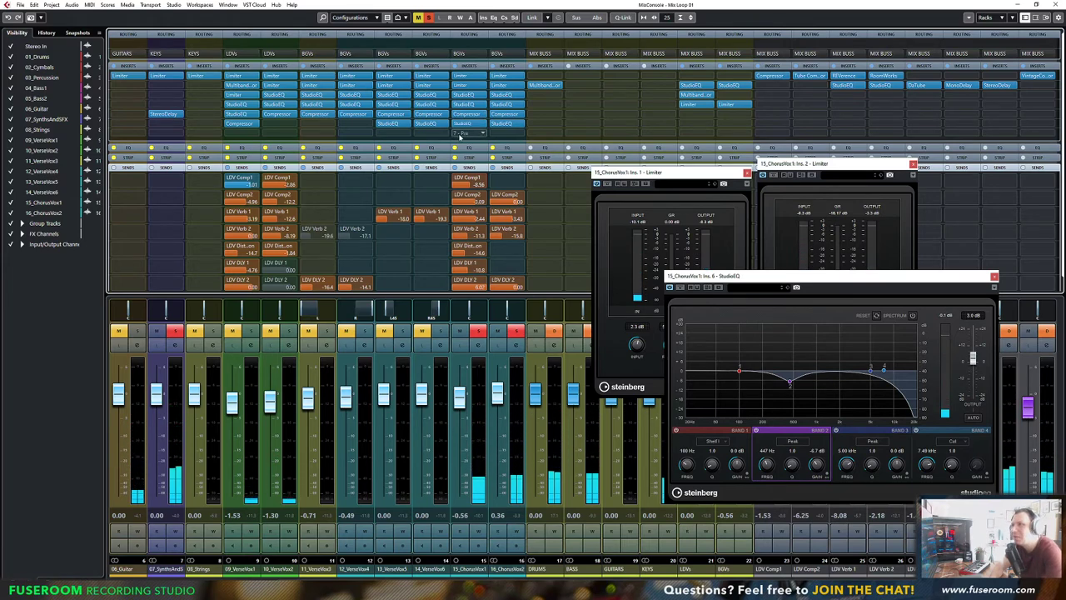
Add a MultibandCompressor to 15_ChorusVox1's seventh insert and start playback with its window beside the vocal channels
{"action": "left_click", "coordinate": [483, 134]}
{"action": "type", "text": "multi"}
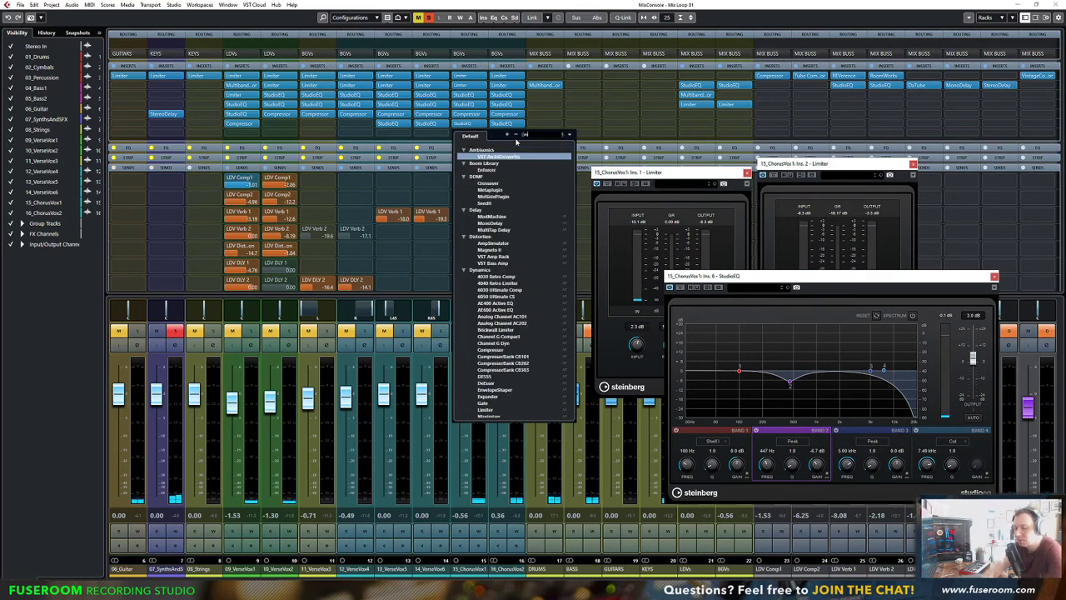
{"action": "left_click", "coordinate": [503, 170]}
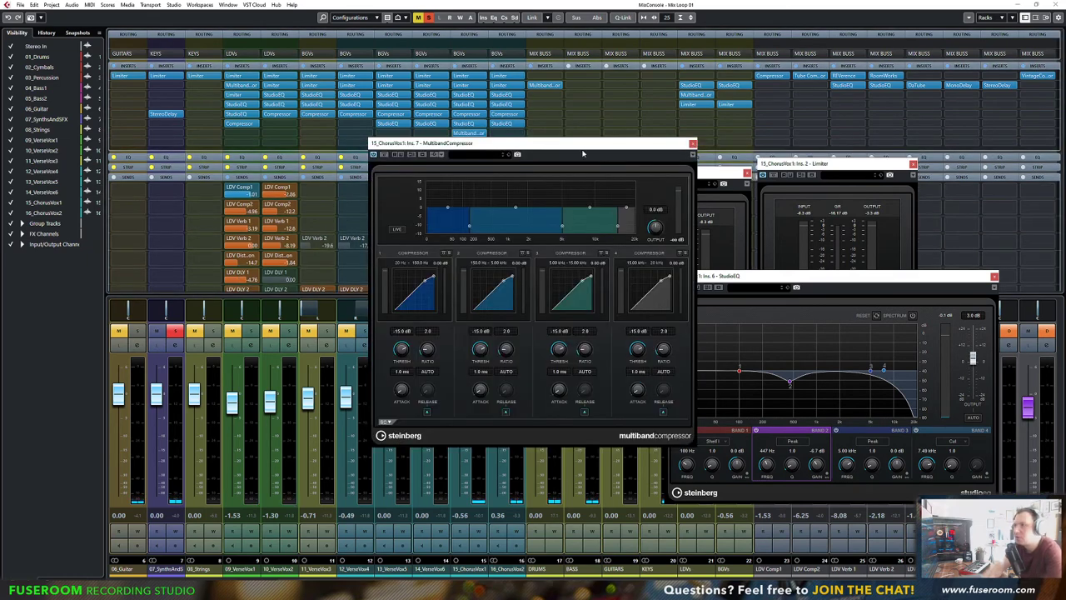
{"action": "left_click", "coordinate": [773, 250]}
{"action": "key", "text": "space"}
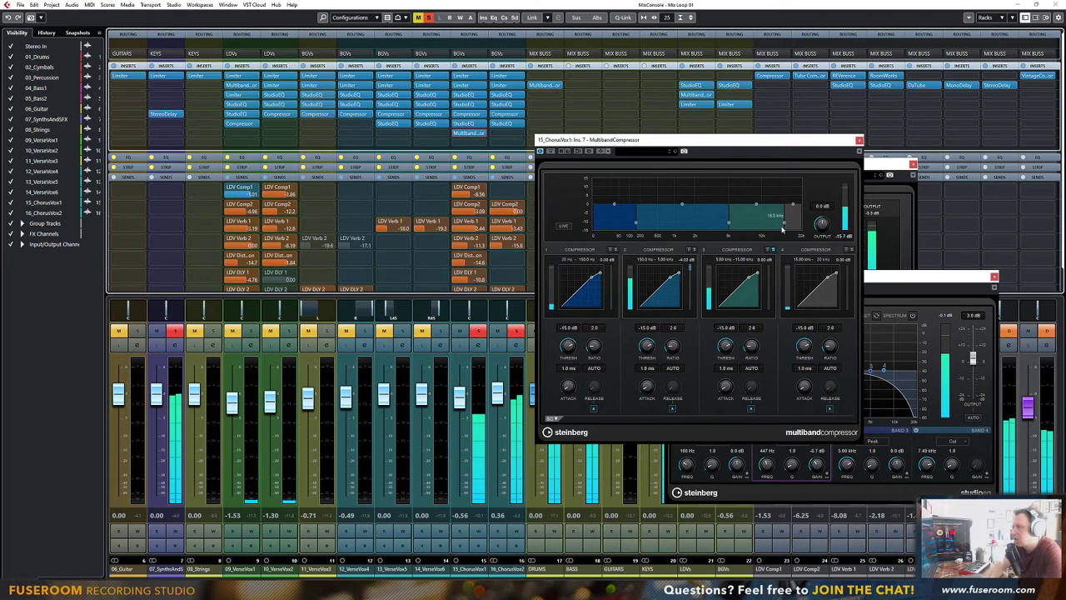
Try the MultibandCompressor's third band at 3.59 to 11.06 kHz with -34.5 dB threshold, 6.1 ratio and 84 ms release, and a slight level boost
{"action": "left_click_drag", "start_coordinate": [783, 231], "coordinate": [758, 230]}
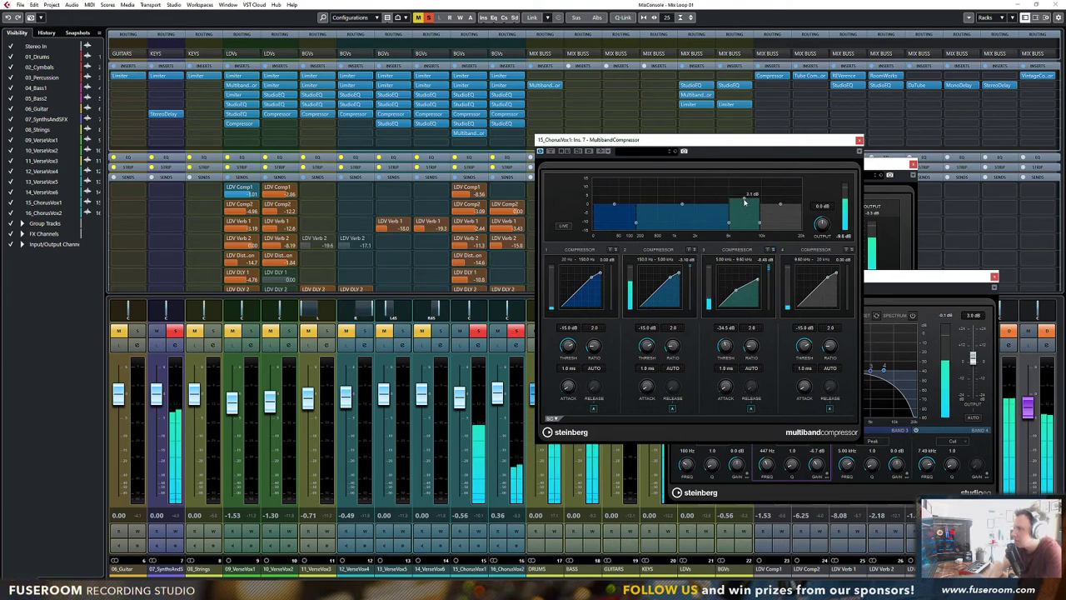
{"action": "left_click_drag", "start_coordinate": [745, 201], "coordinate": [746, 207]}
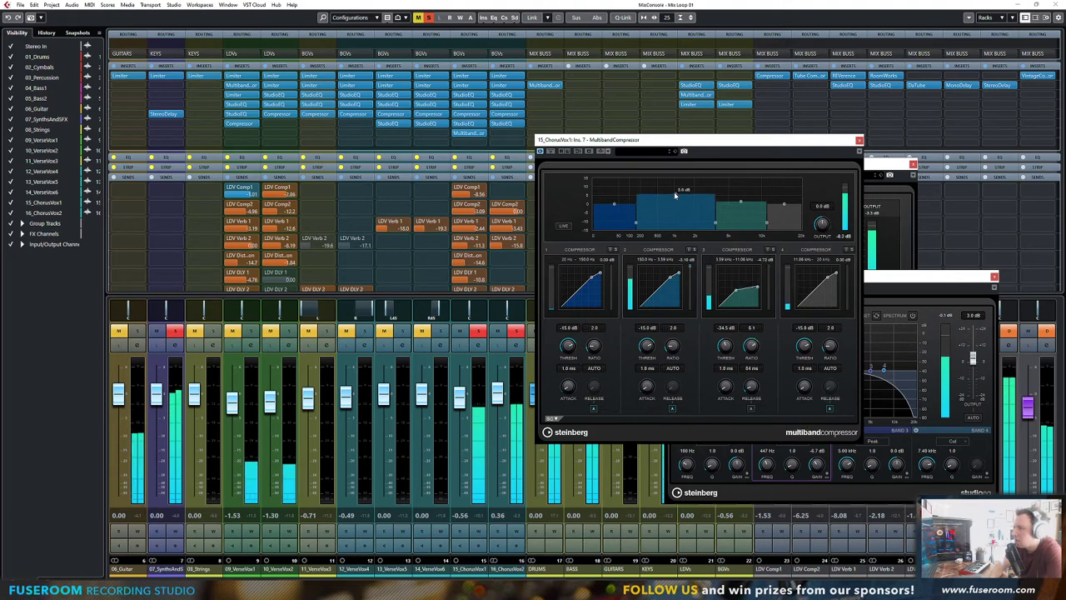
{"action": "left_click_drag", "start_coordinate": [675, 197], "coordinate": [675, 206]}
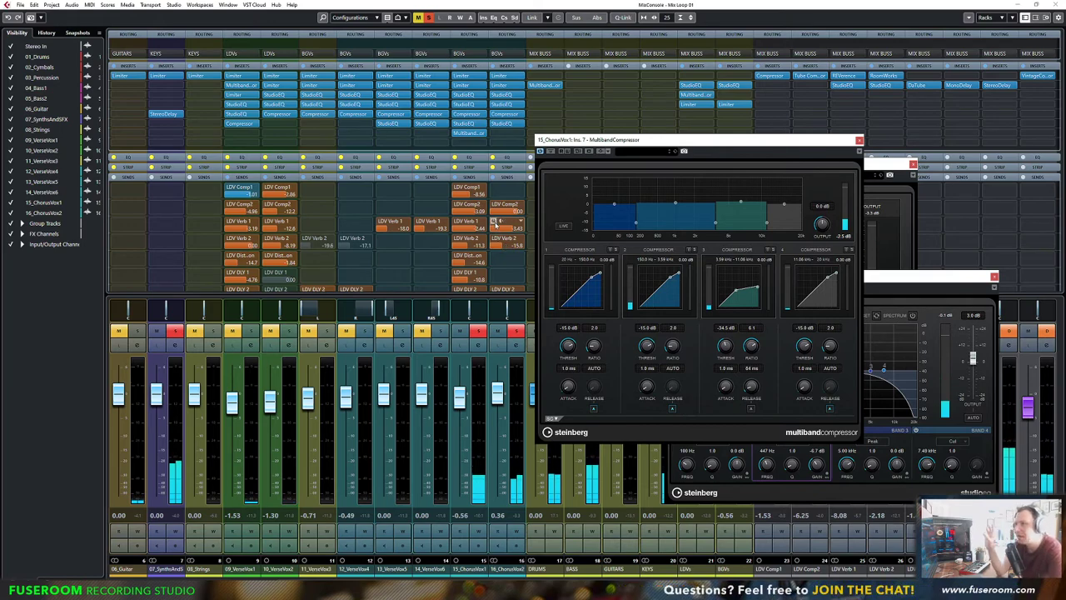
{"action": "left_click_drag", "start_coordinate": [636, 141], "coordinate": [666, 134]}
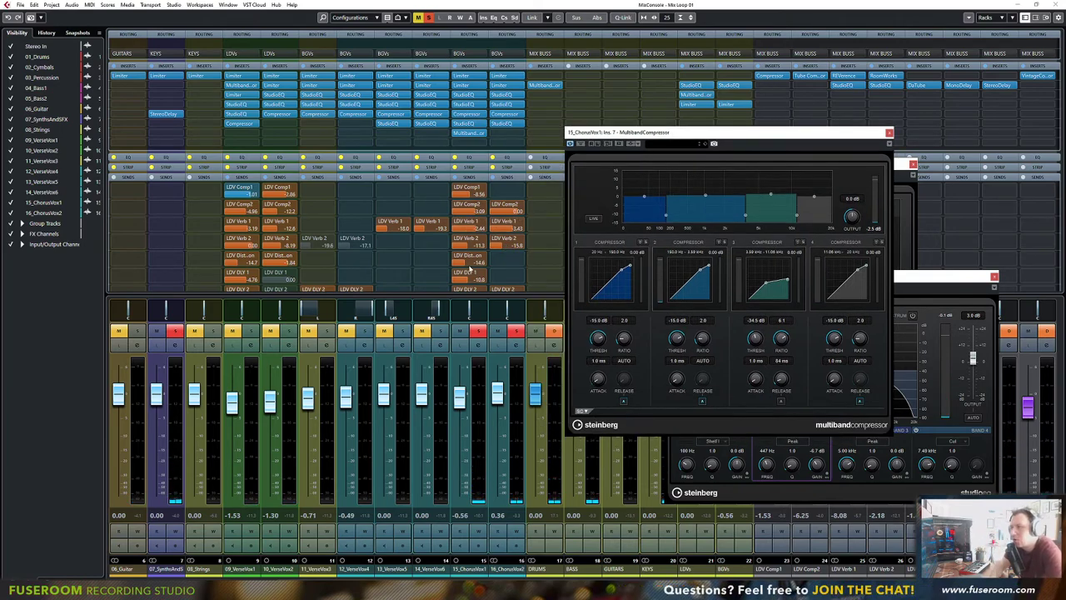
Remove 15_ChorusVox1's MultibandCompressor and set its LDV sends: Comp1 -11.3, Comp2 -8.46, Verb 2 -9.87, Distortion -8.39, DLY 1 -11.7
{"action": "left_click_drag", "start_coordinate": [474, 281], "coordinate": [473, 281]}
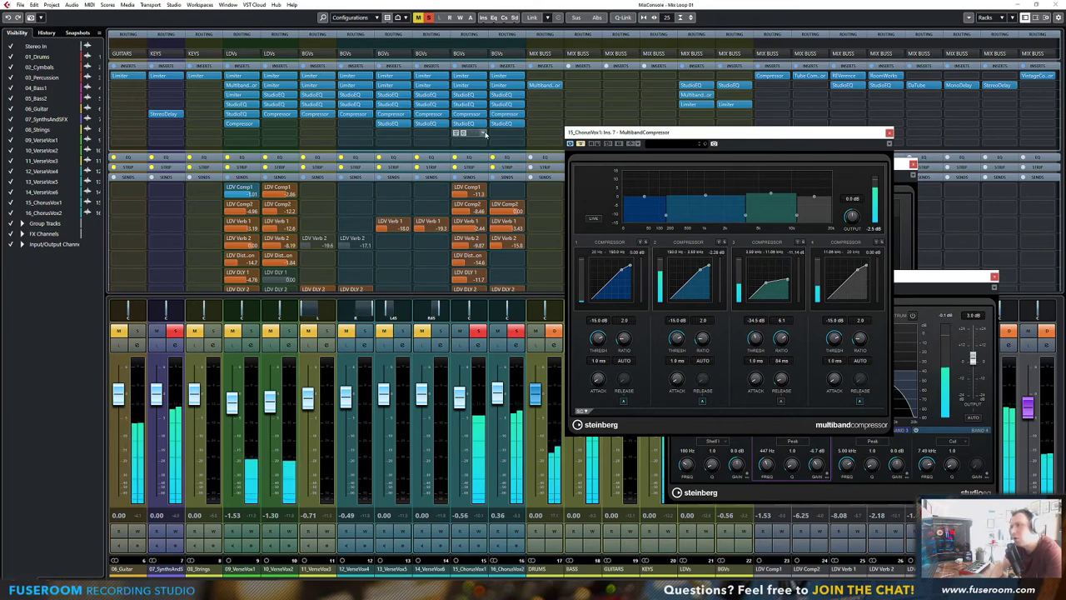
{"action": "left_click", "coordinate": [485, 135]}
{"action": "left_click", "coordinate": [477, 150]}
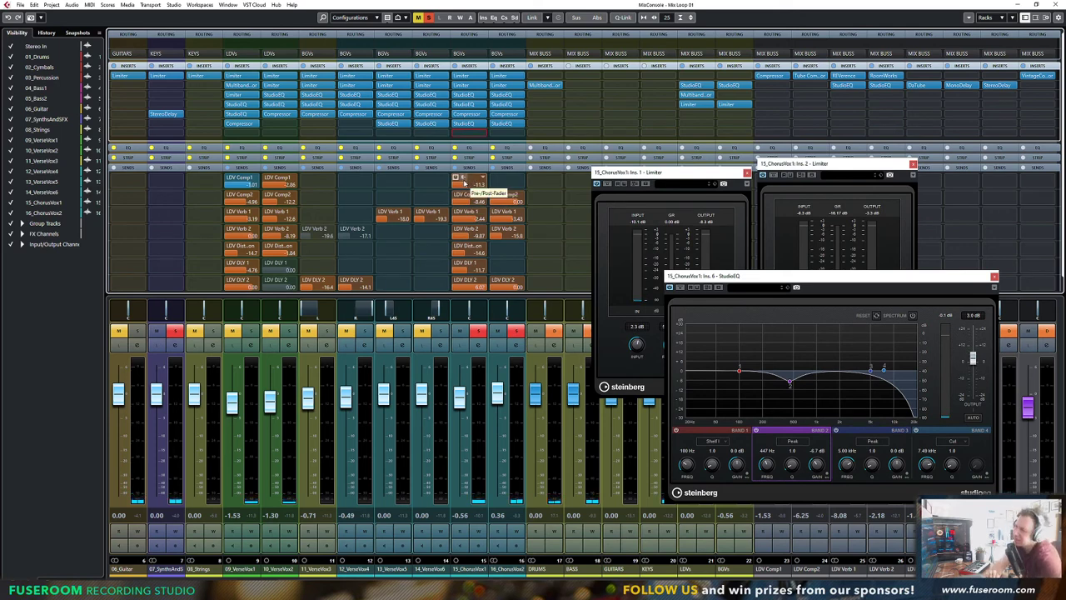
{"action": "left_click", "coordinate": [467, 255]}
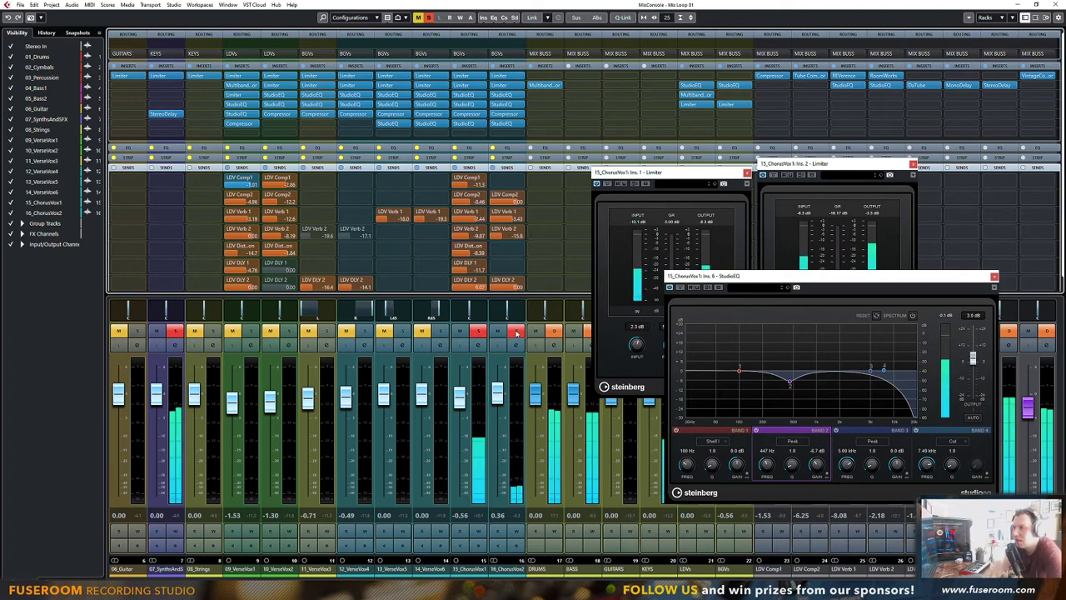
Raise the 16_ChorusVox2 fader to 1.69 and alternate the selection between both chorus vocals, ending on 16_ChorusVox2
{"action": "left_click_drag", "start_coordinate": [497, 392], "coordinate": [498, 385]}
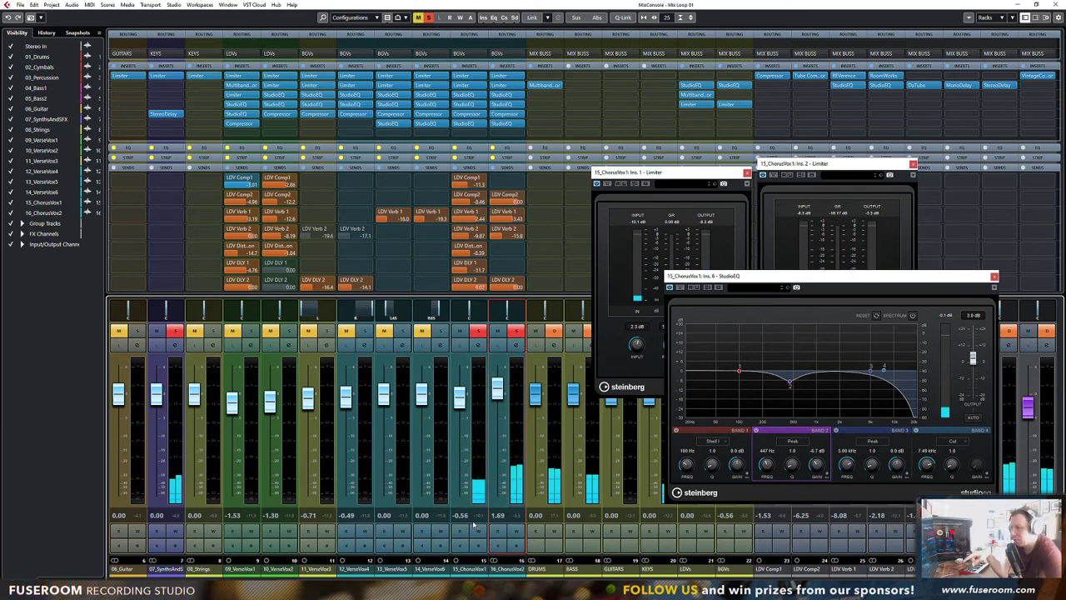
{"action": "left_click", "coordinate": [474, 570]}
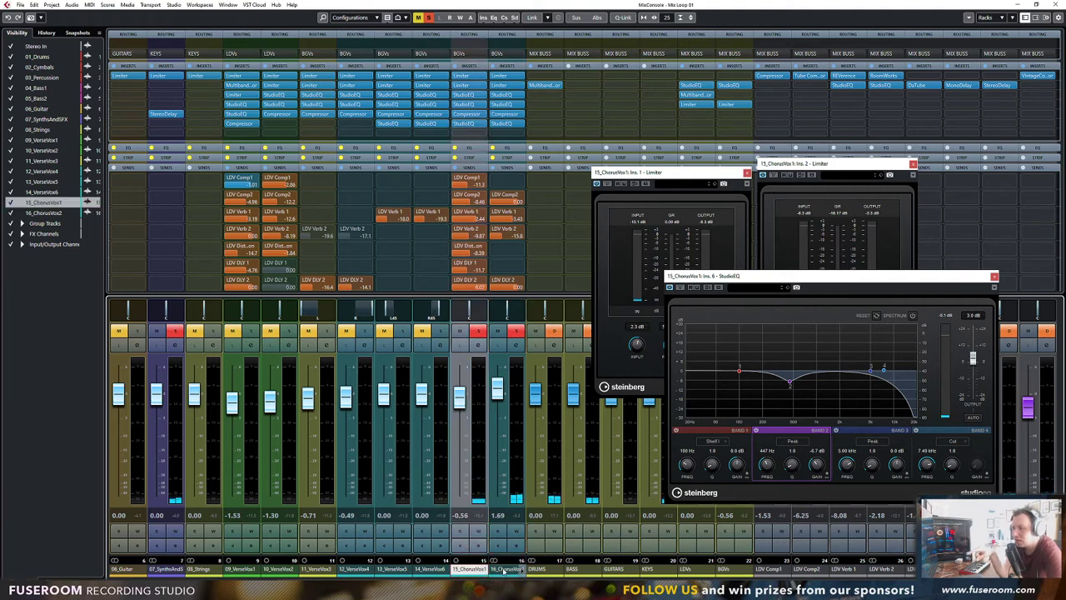
{"action": "left_click", "coordinate": [504, 571]}
{"action": "left_click", "coordinate": [477, 570]}
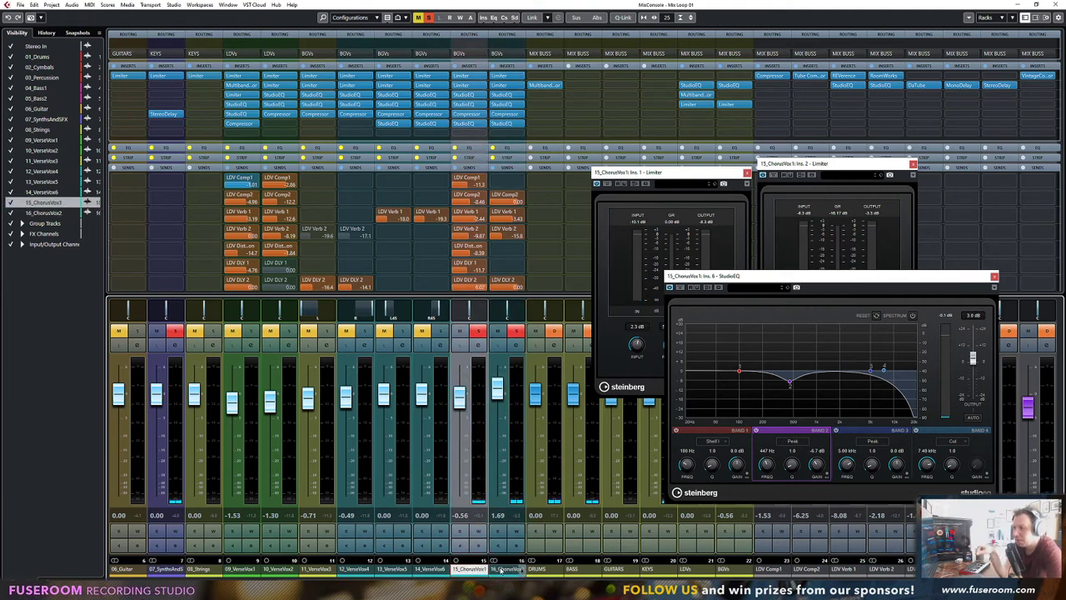
{"action": "left_click", "coordinate": [503, 570]}
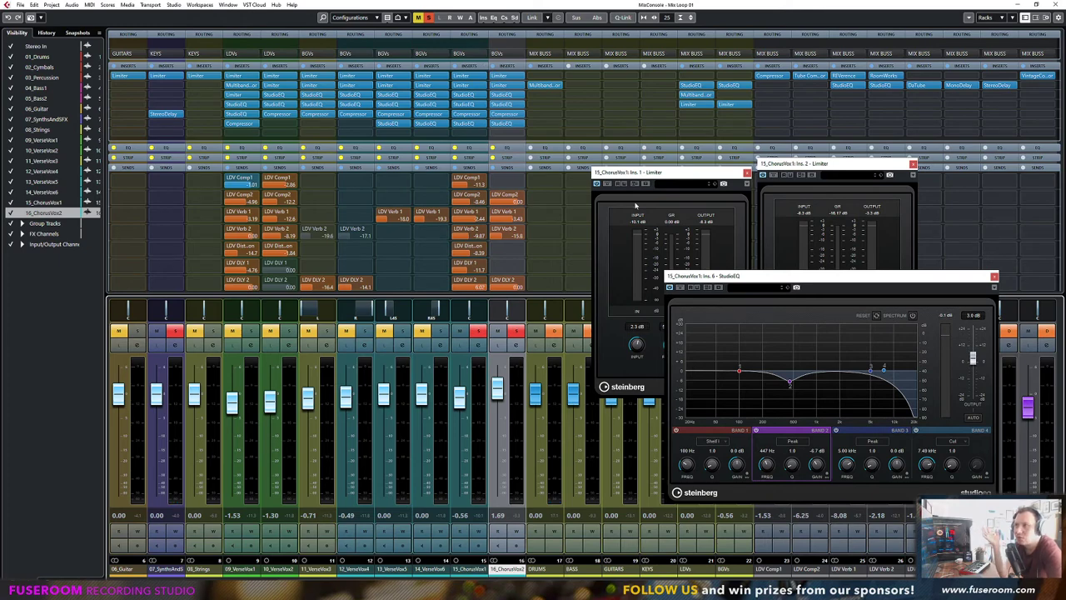
Close both Limiter windows and the StudioEQ window of 15_ChorusVox1
{"action": "left_click", "coordinate": [913, 163]}
{"action": "left_click", "coordinate": [747, 173]}
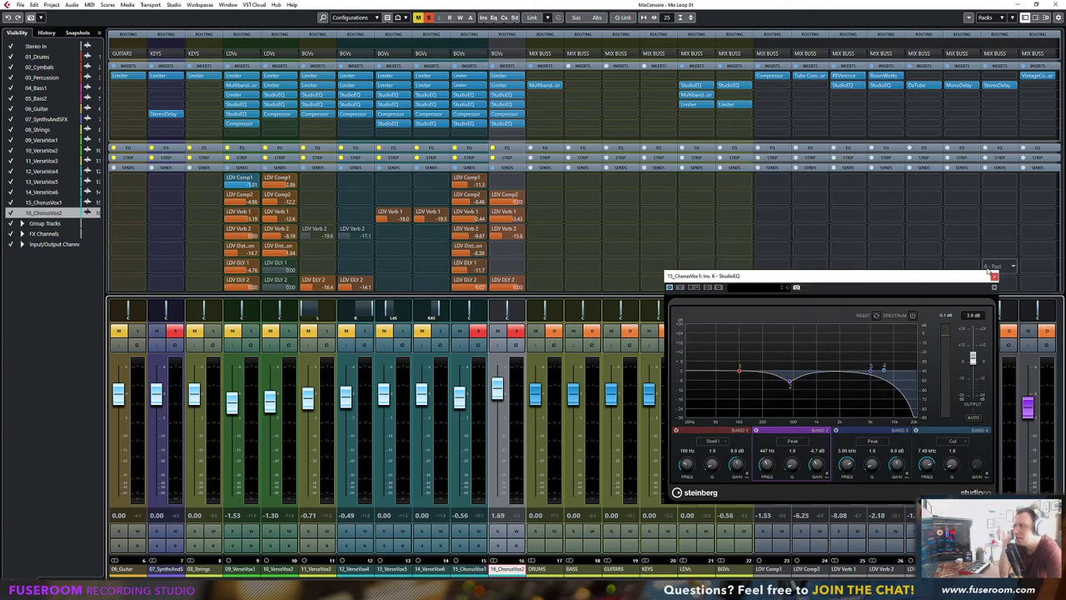
{"action": "left_click", "coordinate": [993, 276]}
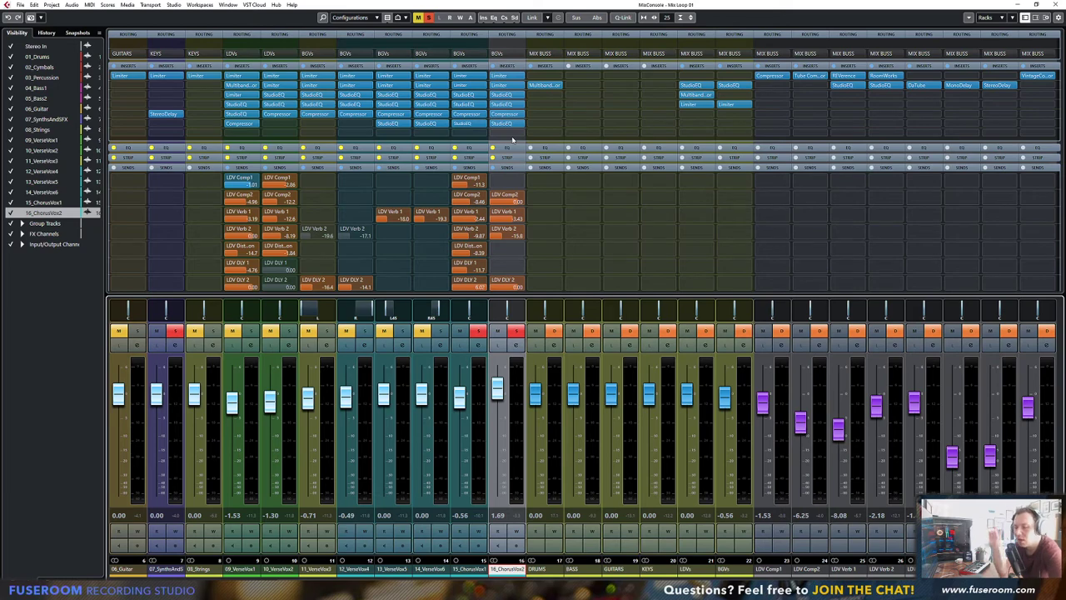
Switch to the project window and play the verse section from just before bar 51, ahead of the chorus
{"action": "key", "text": "F3"}
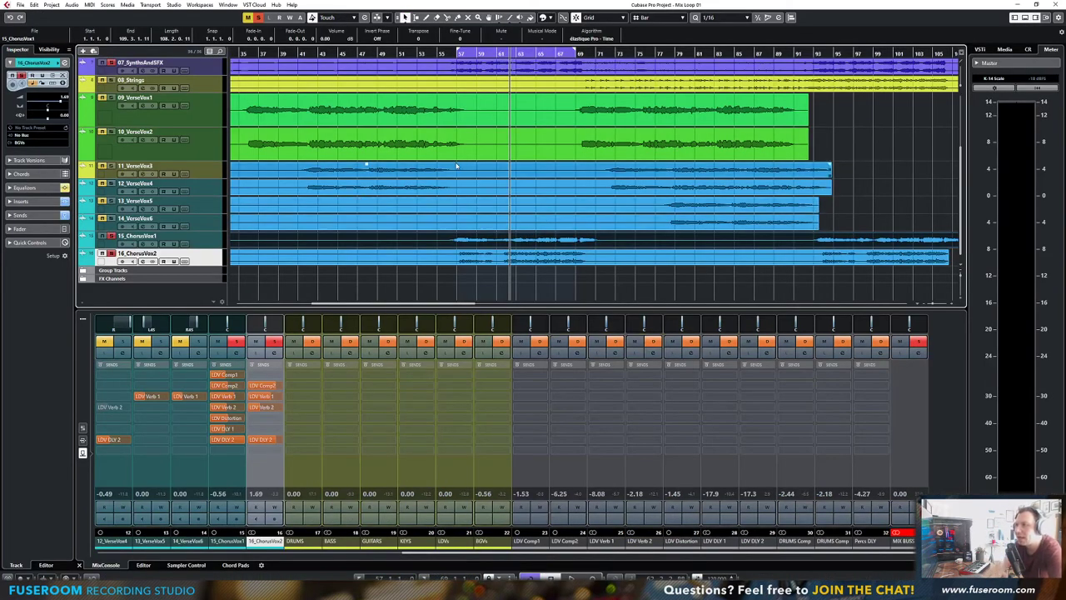
{"action": "scroll", "coordinate": [472, 158], "scroll_direction": "up", "scroll_amount": 3}
{"action": "left_click", "coordinate": [396, 52]}
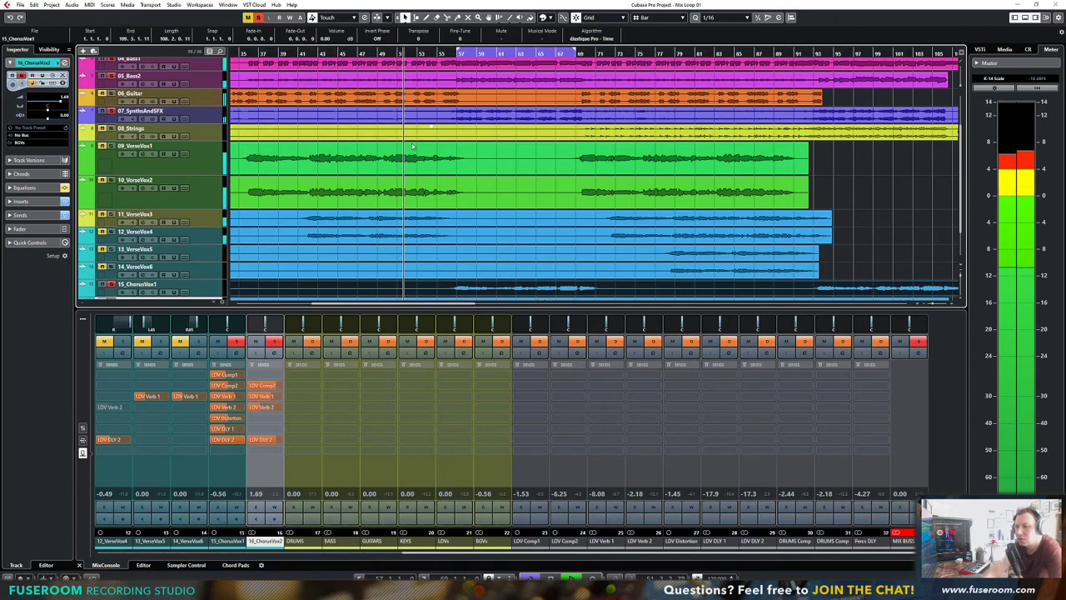
{"action": "key", "text": "F3"}
{"action": "key", "text": "F3"}
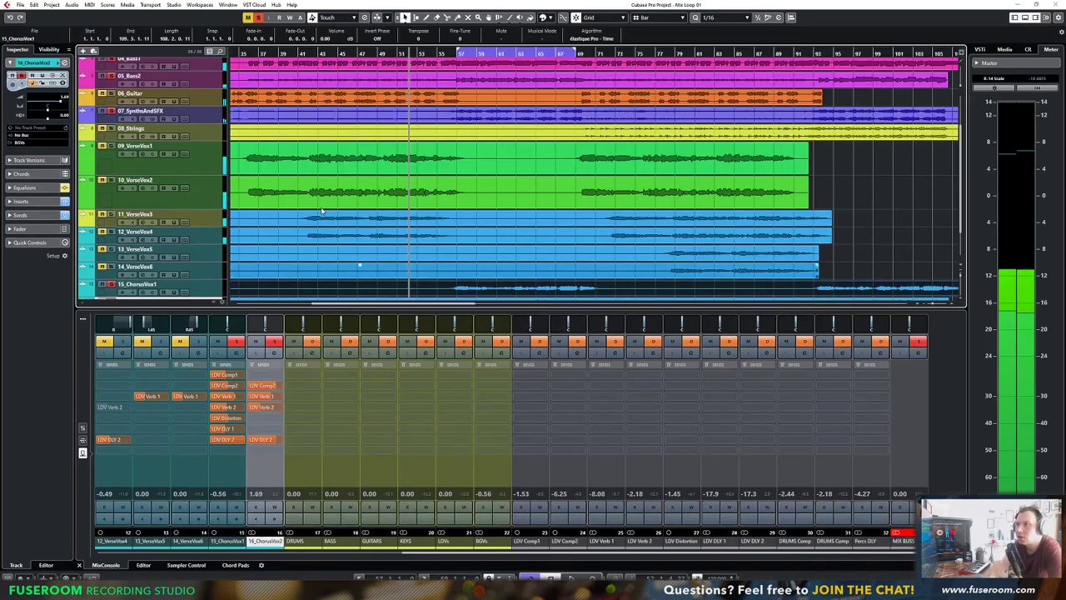
Set the cycle range to the verse at bars 41 to 57, restart playback from bar 41 and return to the full mixer
{"action": "left_click_drag", "start_coordinate": [299, 52], "coordinate": [456, 51]}
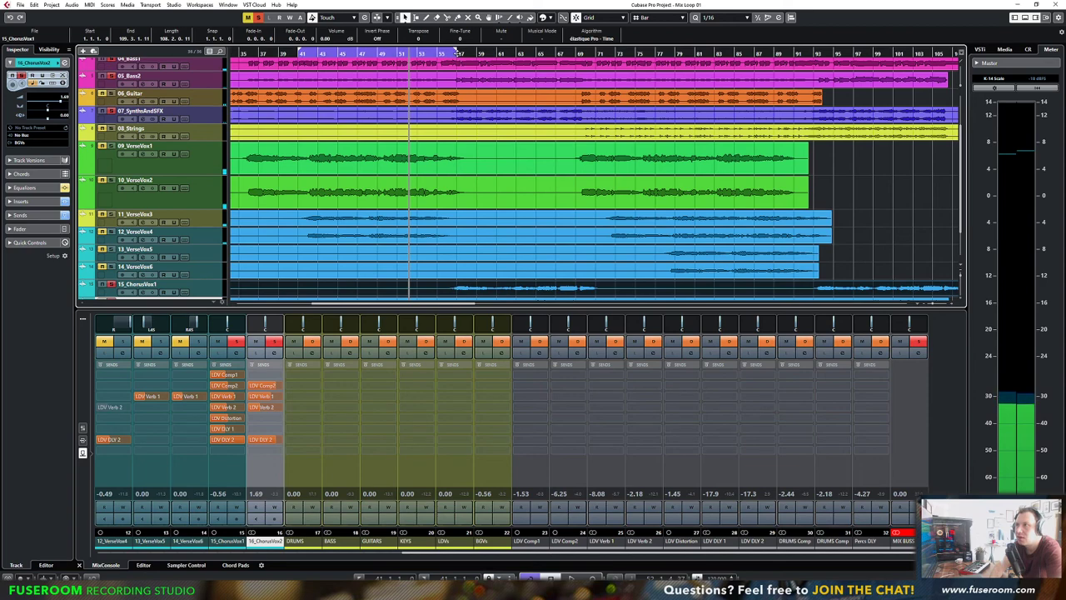
{"action": "left_click", "coordinate": [301, 51]}
{"action": "key", "text": "F3"}
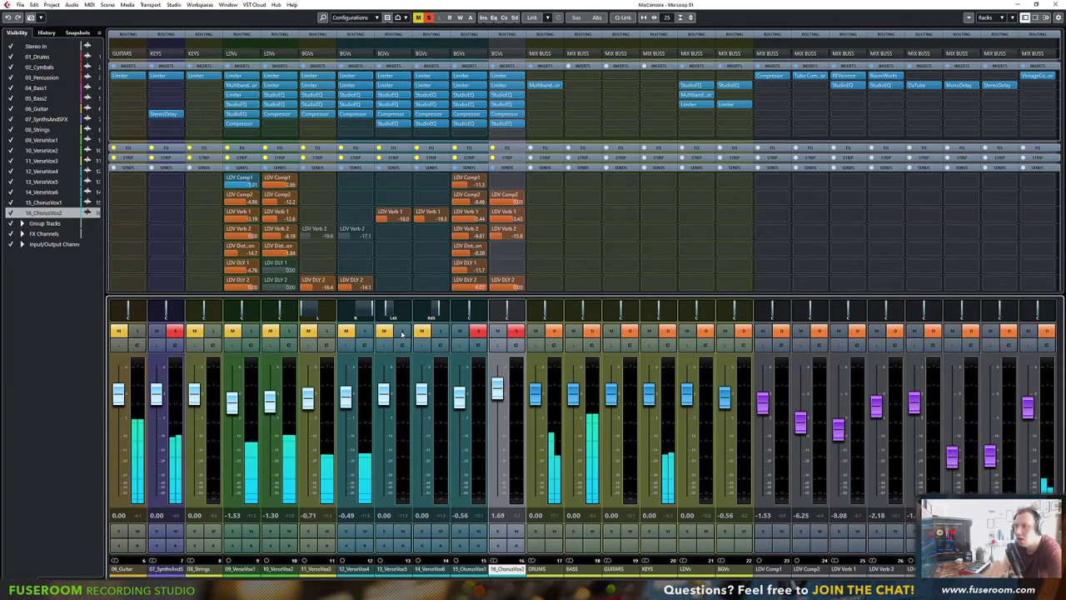
Solo the 06_Guitar channel together with the other soloed tracks and raise its fader to 2.02
{"action": "scroll", "coordinate": [333, 458], "scroll_direction": "left", "scroll_amount": 3}
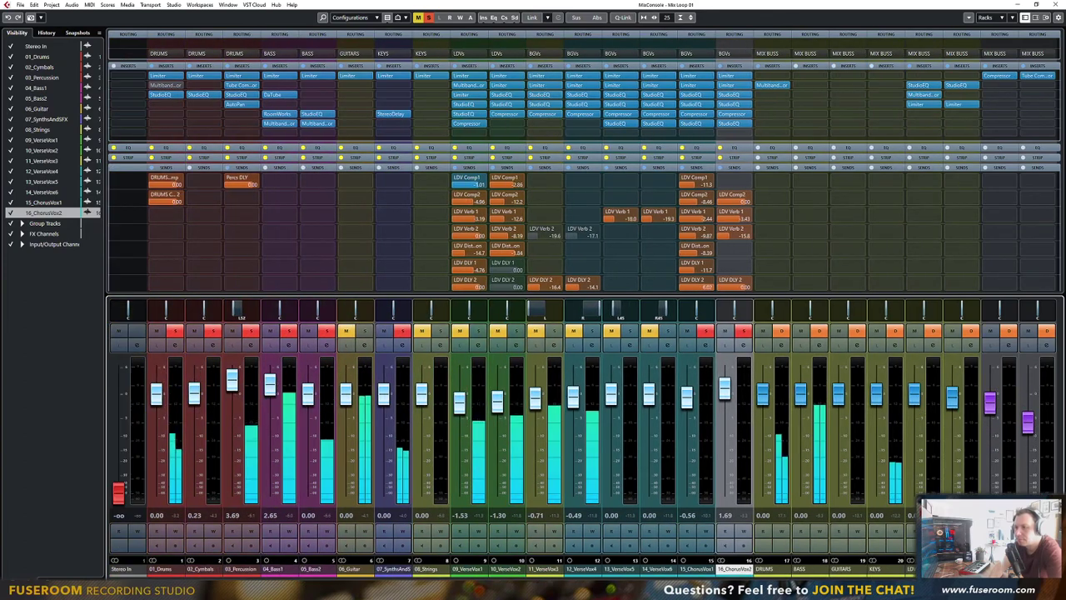
{"action": "left_click", "coordinate": [364, 331]}
{"action": "left_click_drag", "start_coordinate": [348, 402], "coordinate": [348, 395]}
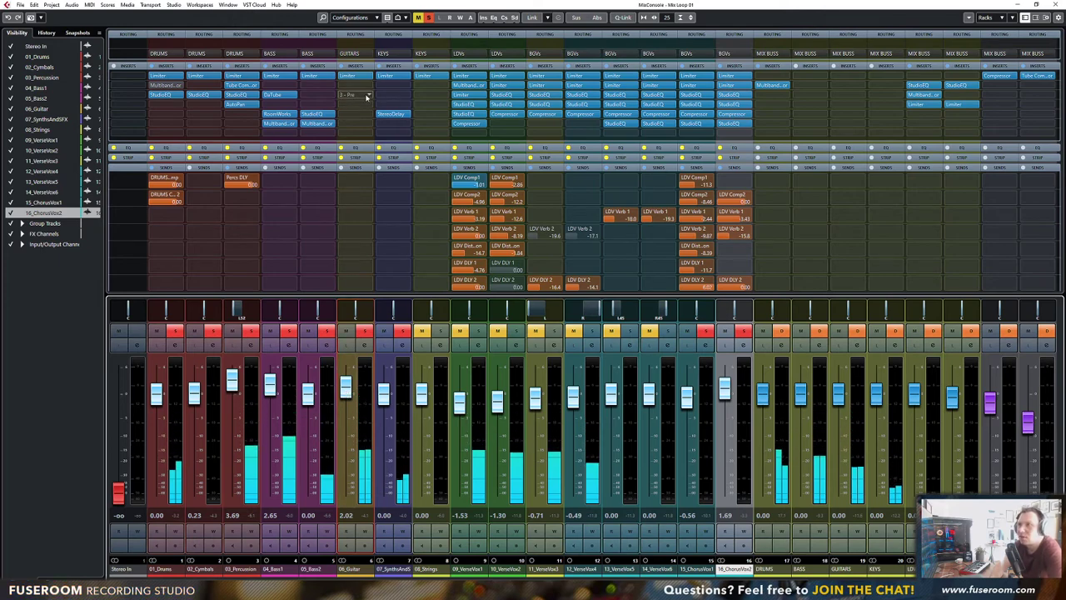
Insert a StudioEQ on 06_Guitar, cutting 5.8 dB at 499 Hz and boosting 4 dB at 2.54 kHz
{"action": "left_click", "coordinate": [369, 93]}
{"action": "type", "text": "studio"}
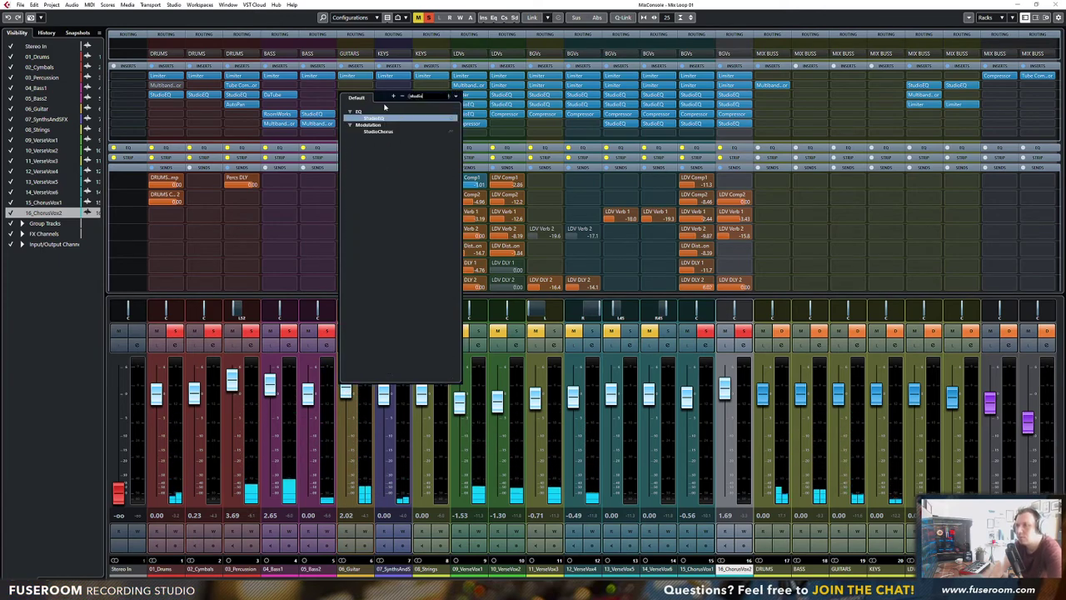
{"action": "left_click", "coordinate": [385, 120]}
{"action": "left_click_drag", "start_coordinate": [488, 177], "coordinate": [610, 173]}
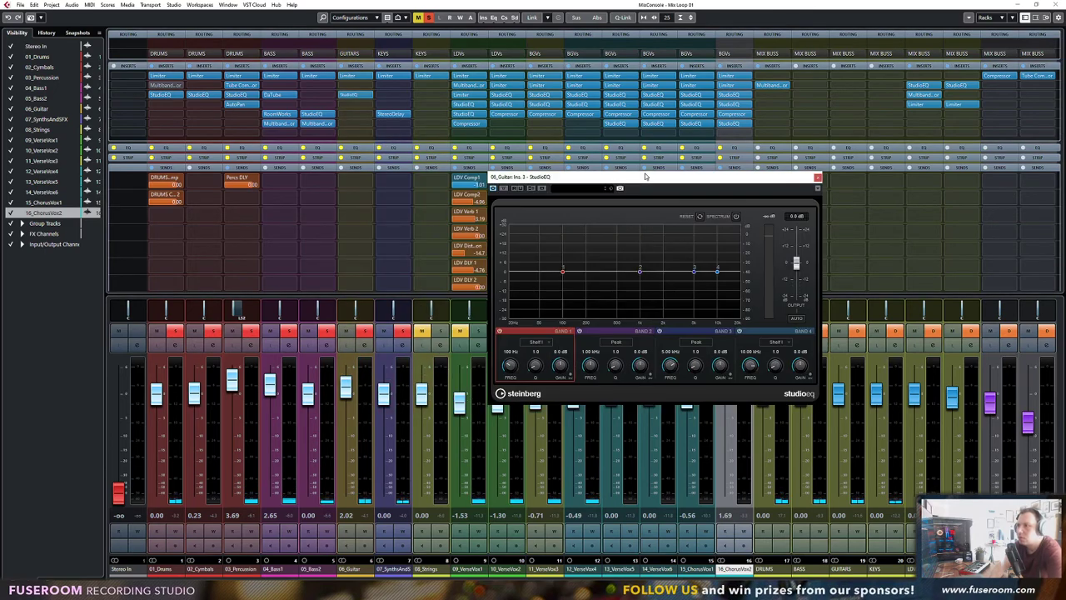
{"action": "left_click_drag", "start_coordinate": [640, 271], "coordinate": [617, 283]}
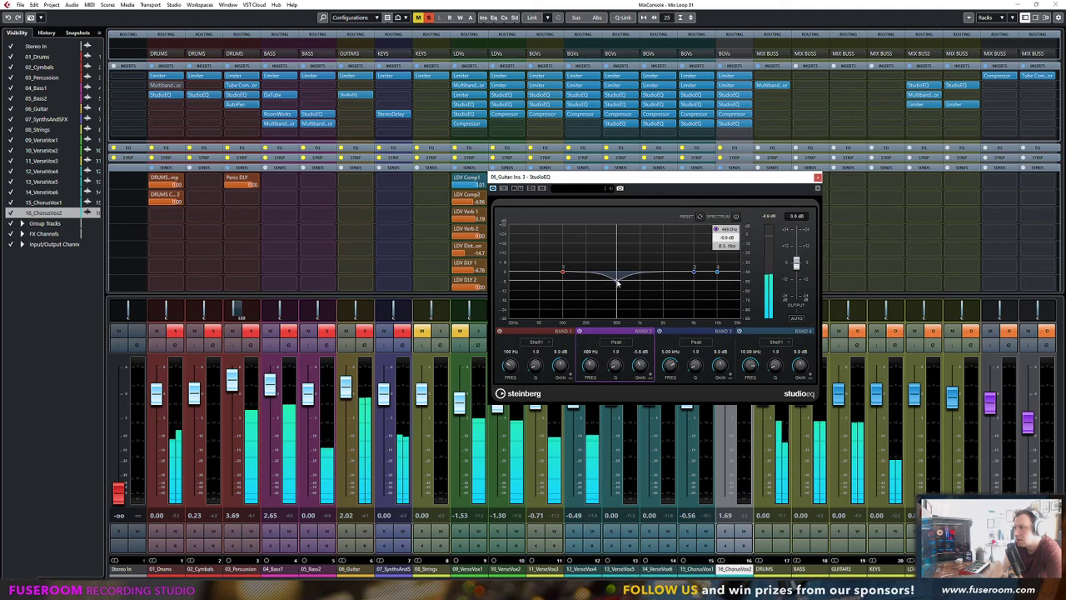
{"action": "left_click_drag", "start_coordinate": [694, 270], "coordinate": [672, 261]}
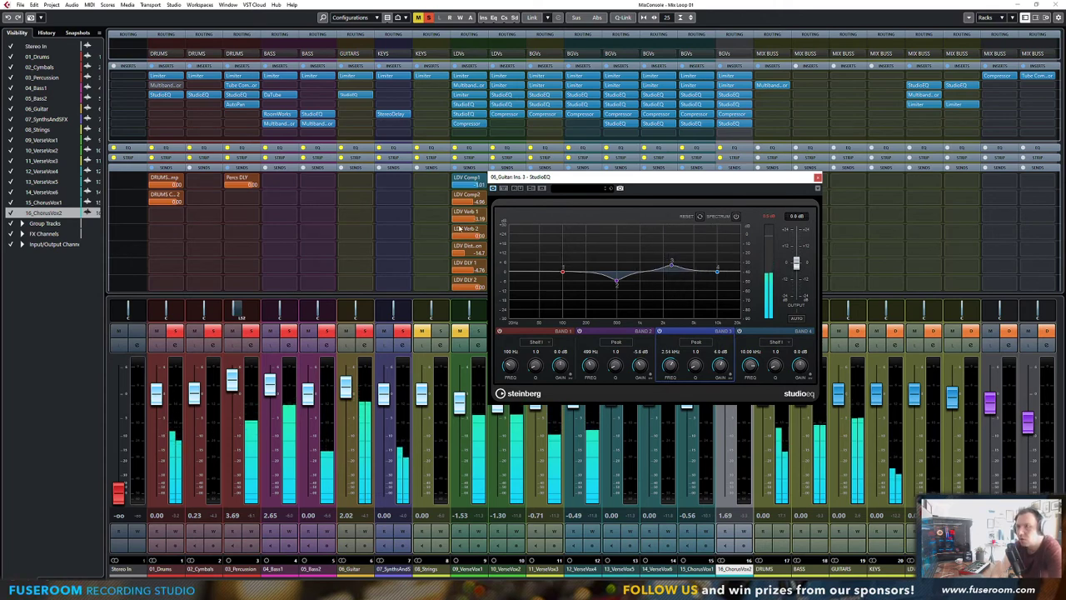
Copy the StereoDelay from 07_SynthAndSFX to 06_Guitar and set its Delay 2 time to 1/8
{"action": "mouse_move", "coordinate": [391, 119]}
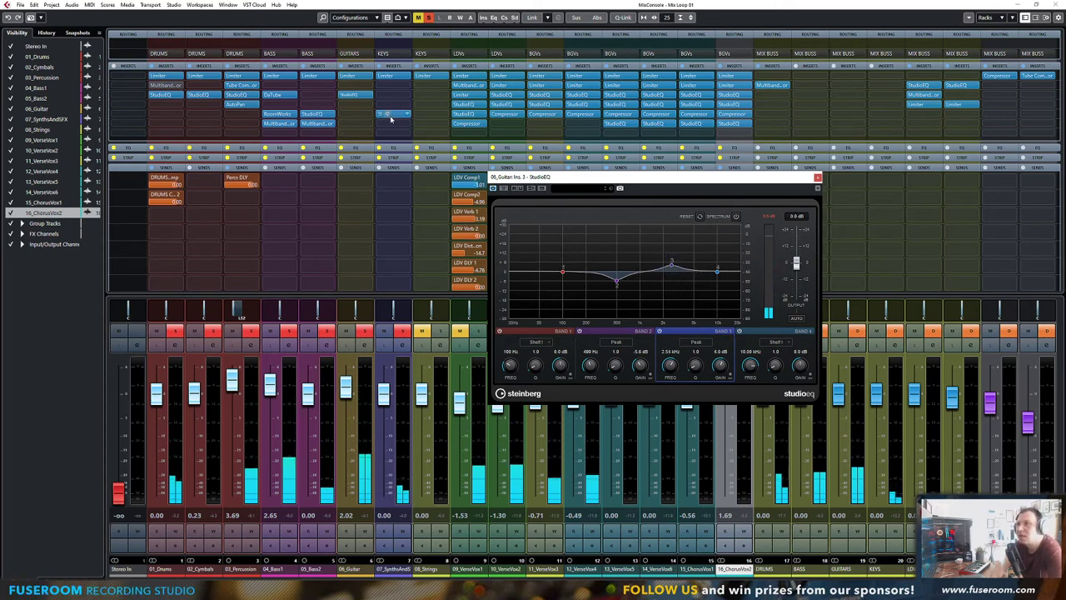
{"action": "left_click_drag", "start_coordinate": [391, 119], "coordinate": [355, 122]}
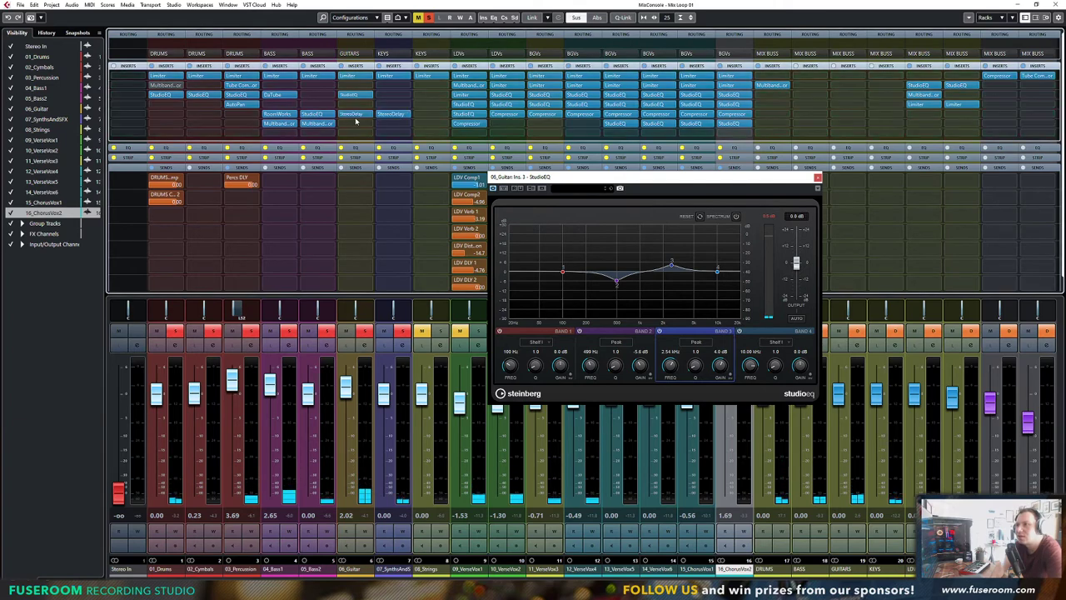
{"action": "left_click", "coordinate": [361, 115]}
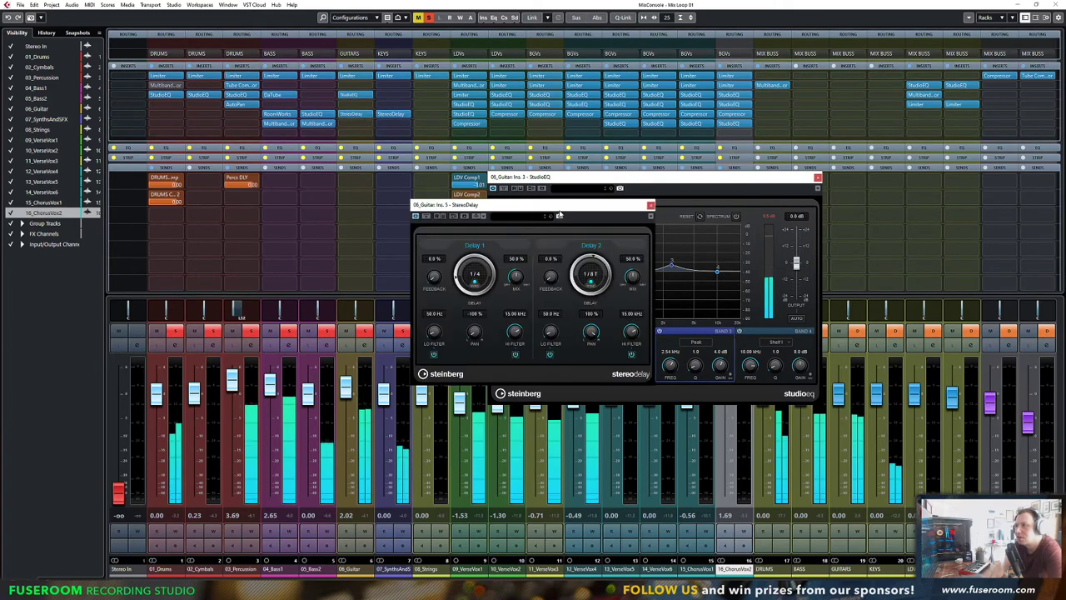
{"action": "left_click_drag", "start_coordinate": [559, 215], "coordinate": [688, 198]}
{"action": "left_click", "coordinate": [719, 256]}
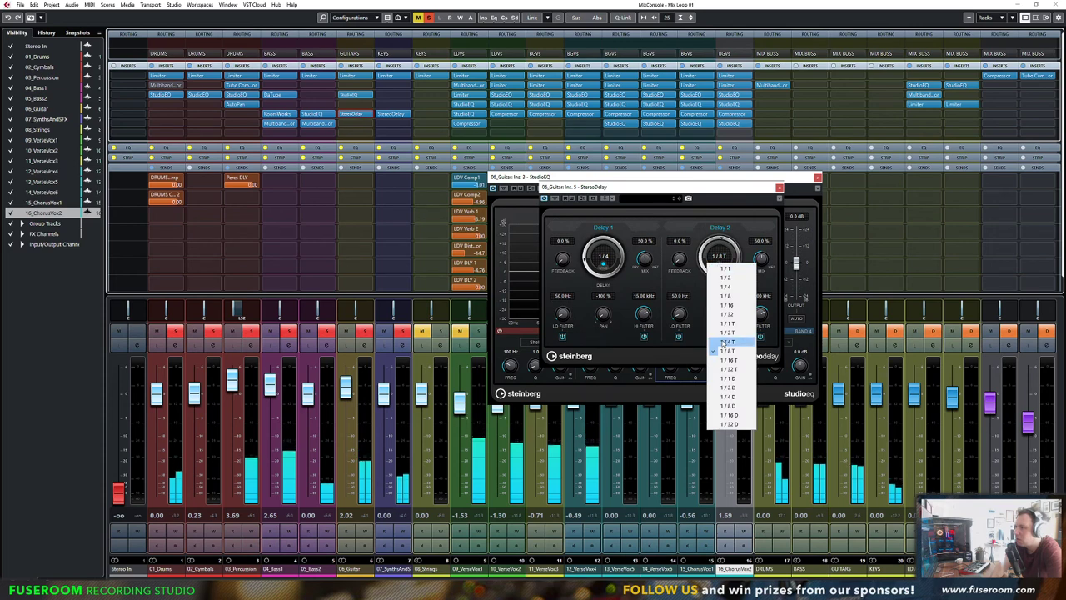
{"action": "left_click", "coordinate": [726, 296]}
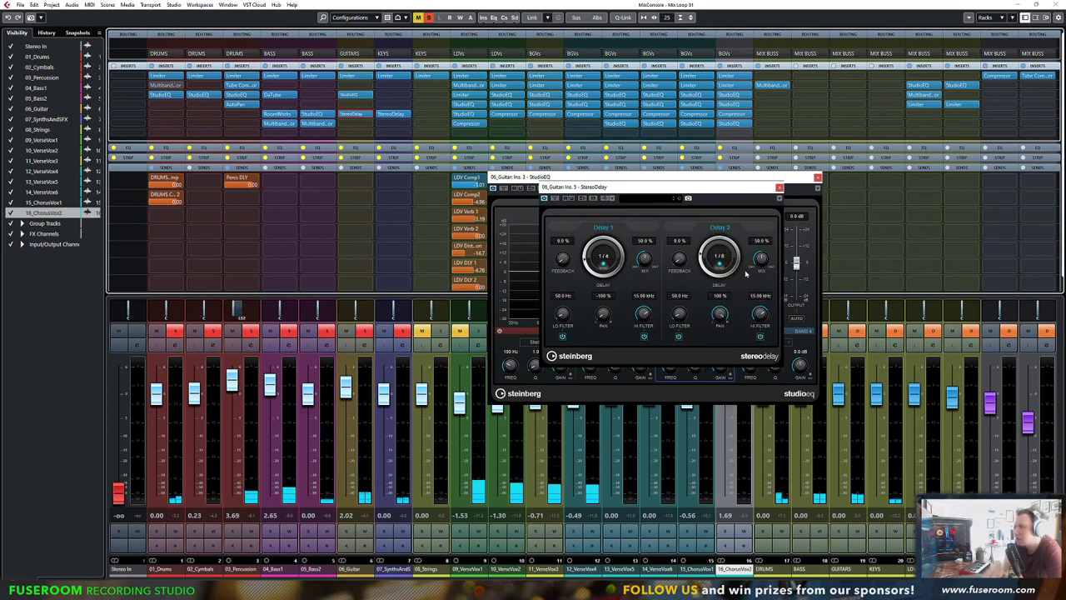
In the guitar's StereoDelay, set Delay 1 to 1/8 with 0 % mix, and Delay 2 to 10 % mix with 24 % pan
{"action": "left_click_drag", "start_coordinate": [645, 260], "coordinate": [646, 287]}
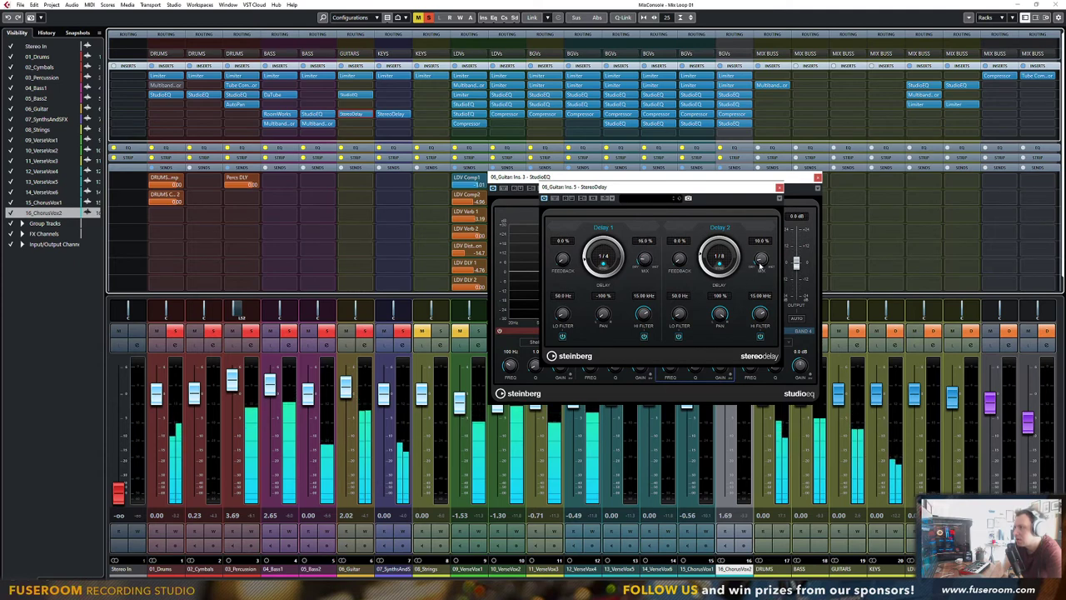
{"action": "left_click_drag", "start_coordinate": [720, 314], "coordinate": [715, 339]}
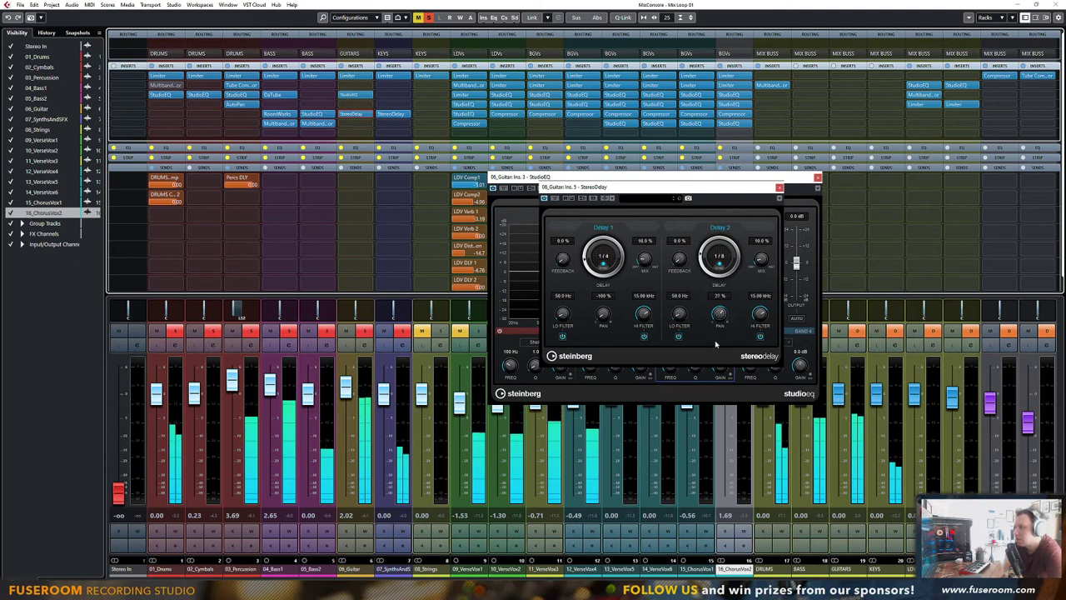
{"action": "left_click_drag", "start_coordinate": [604, 314], "coordinate": [605, 288]}
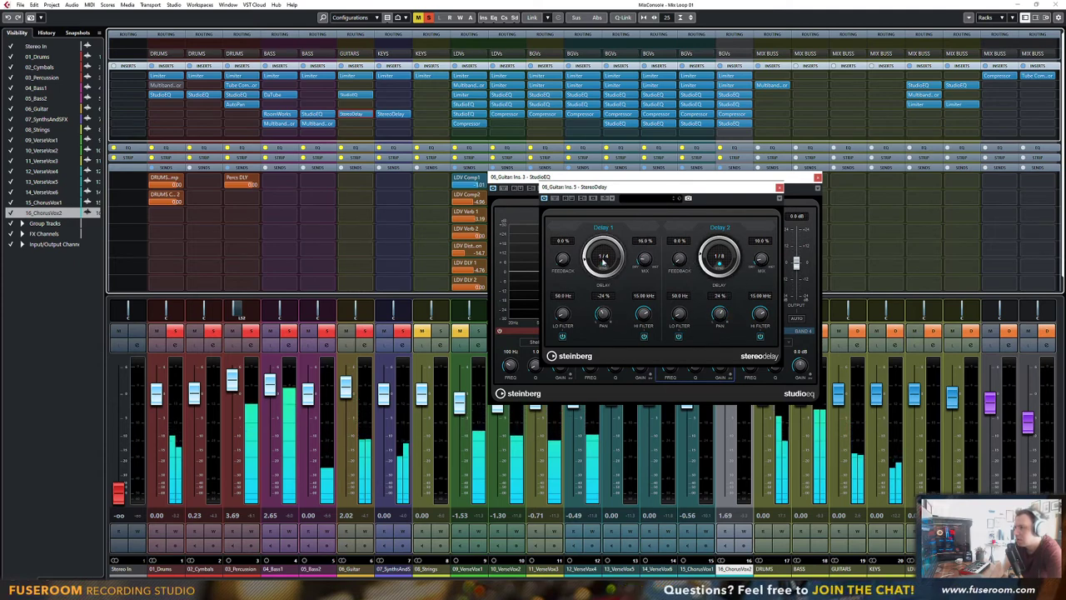
{"action": "left_click", "coordinate": [605, 287]}
{"action": "left_click", "coordinate": [613, 297]}
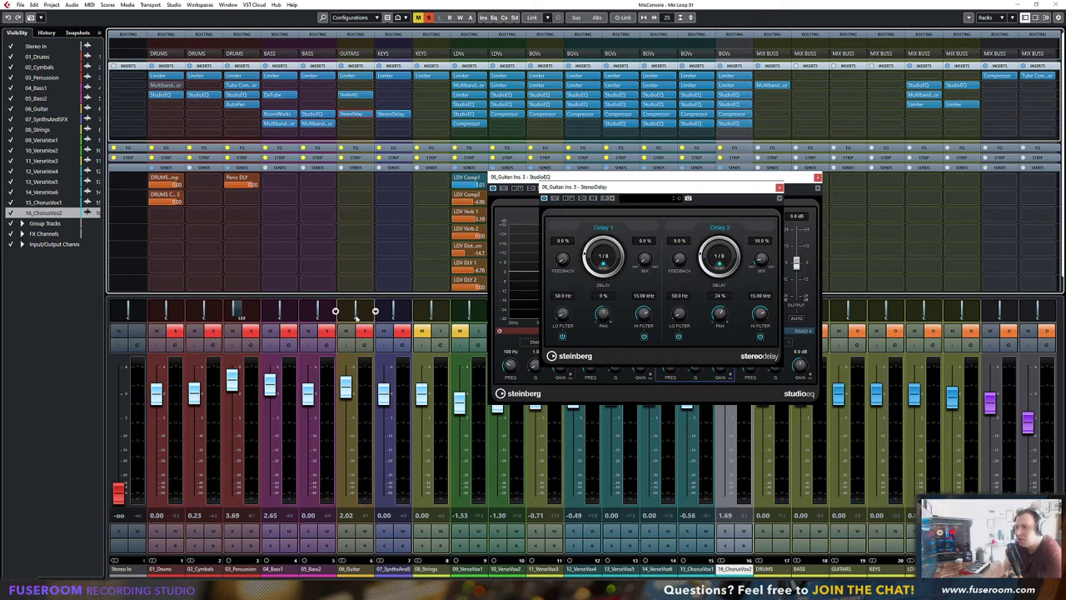
Resume playback, pan 06_Guitar slightly left and set its Delay 2 to 12.5 % mix, 16 % pan and 22 % feedback
{"action": "key", "text": "space"}
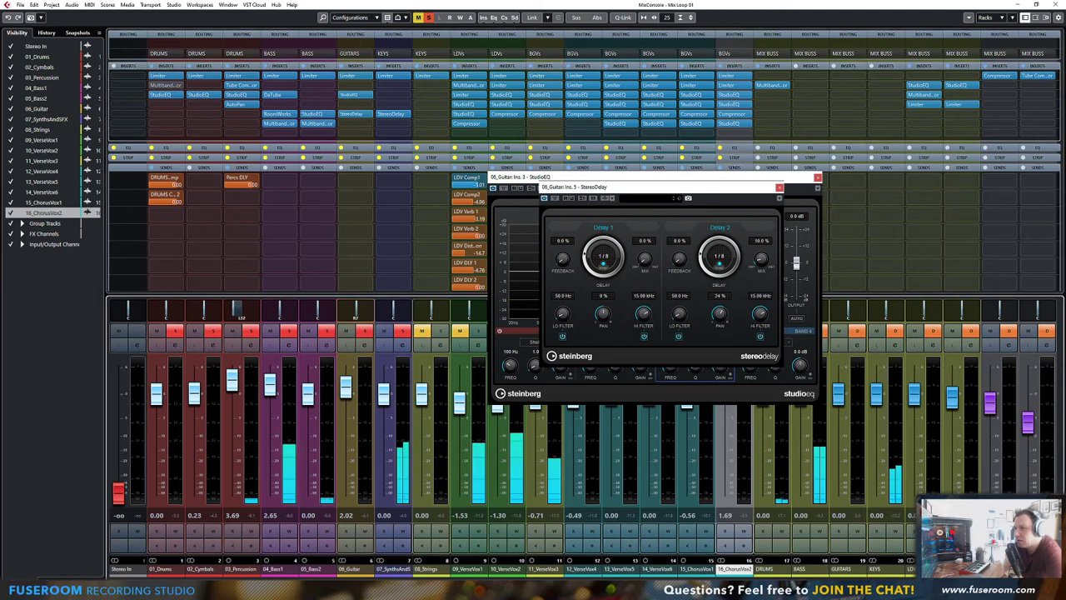
{"action": "left_click_drag", "start_coordinate": [358, 309], "coordinate": [354, 309]}
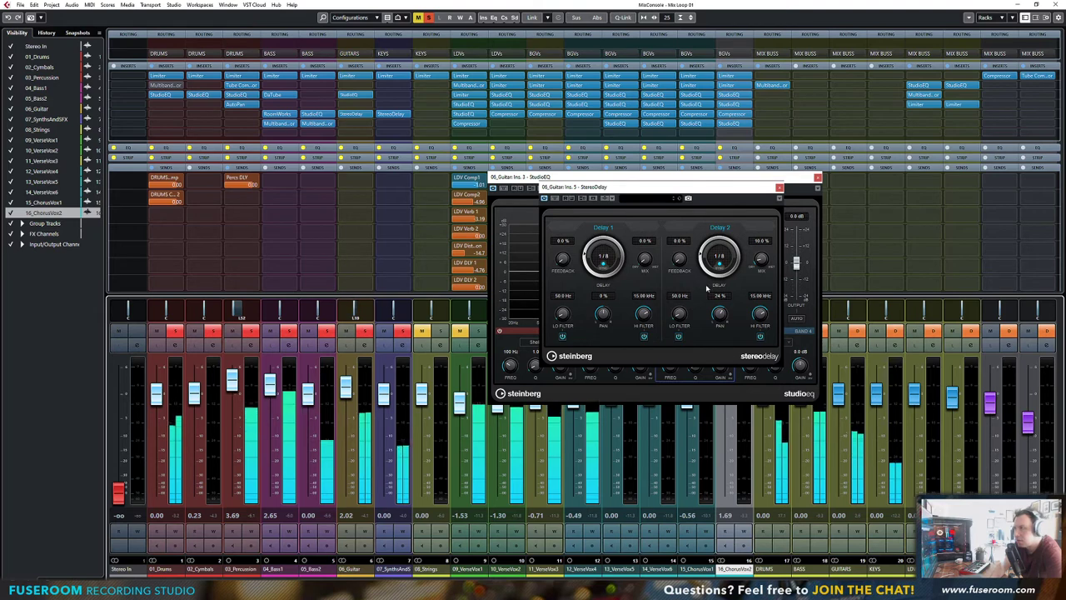
{"action": "left_click_drag", "start_coordinate": [761, 259], "coordinate": [761, 250]}
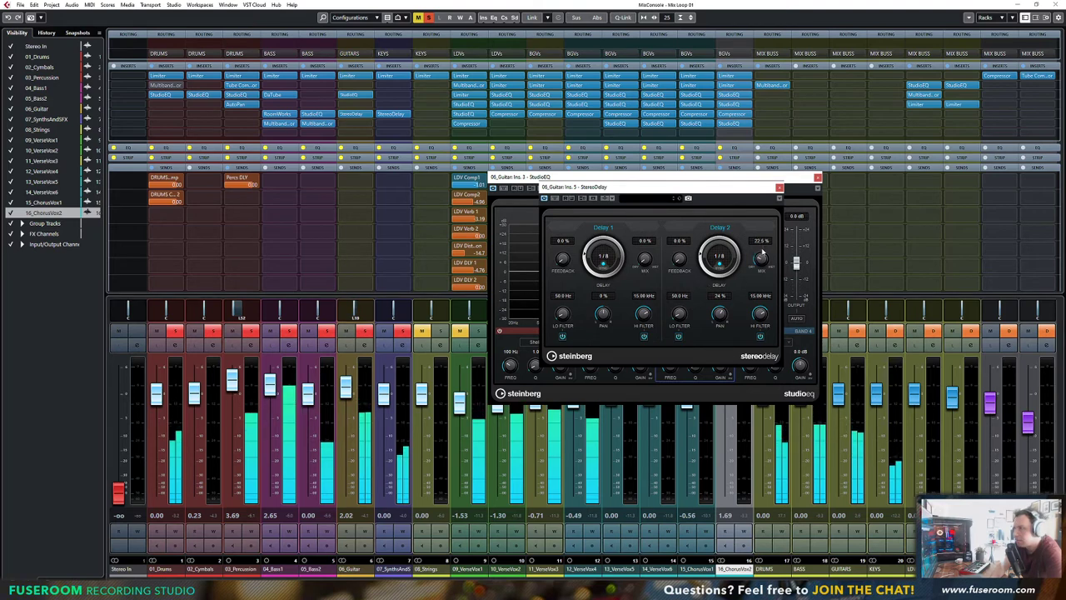
{"action": "left_click_drag", "start_coordinate": [722, 311], "coordinate": [721, 314]}
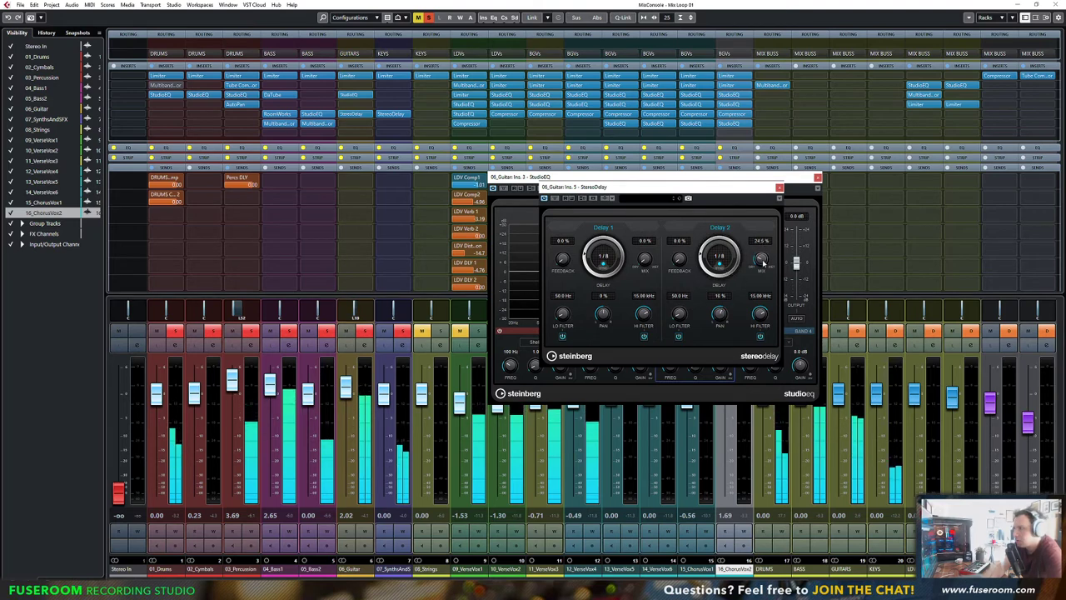
{"action": "left_click_drag", "start_coordinate": [763, 266], "coordinate": [763, 273]}
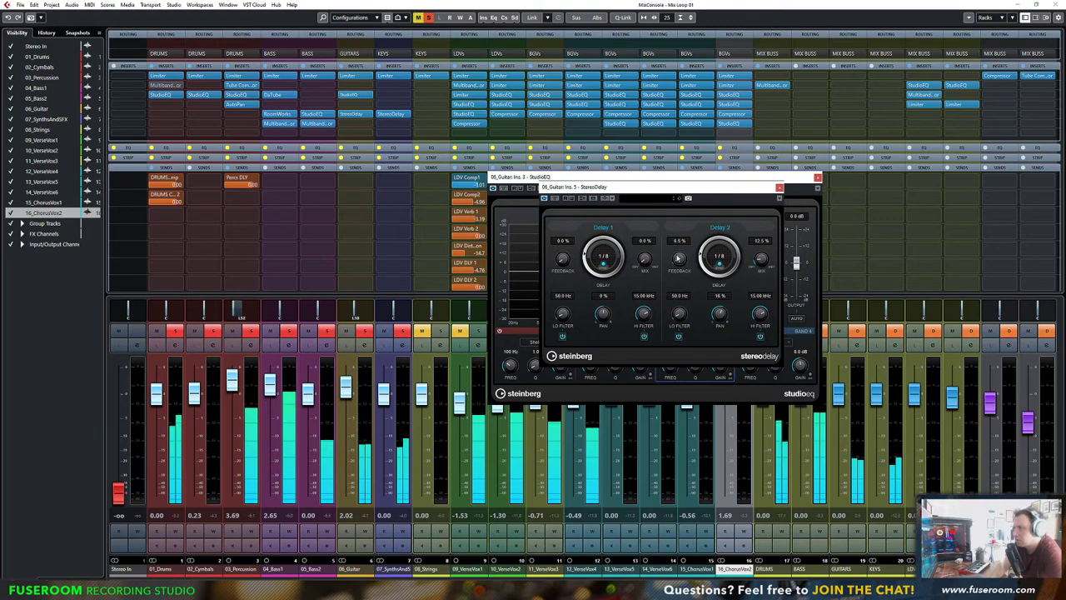
{"action": "mouse_move", "coordinate": [679, 261]}
{"action": "left_mouse_down"}
{"action": "mouse_move", "coordinate": [678, 251]}
{"action": "mouse_move", "coordinate": [678, 261]}
{"action": "left_mouse_up"}
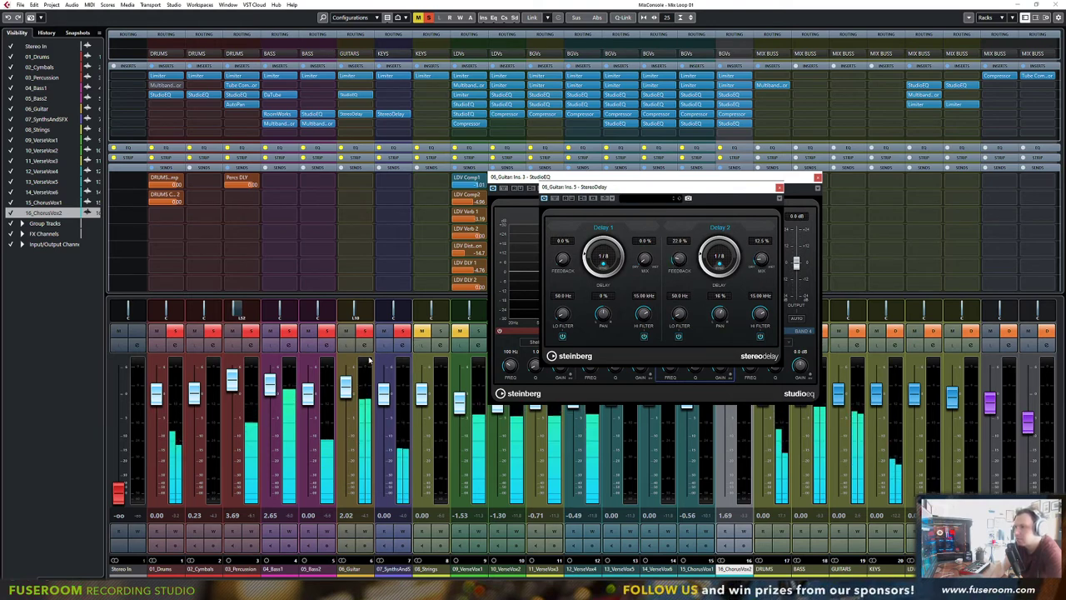
Switch to the project window and close the guitar's StudioEQ and StereoDelay windows
{"action": "key", "text": "F3"}
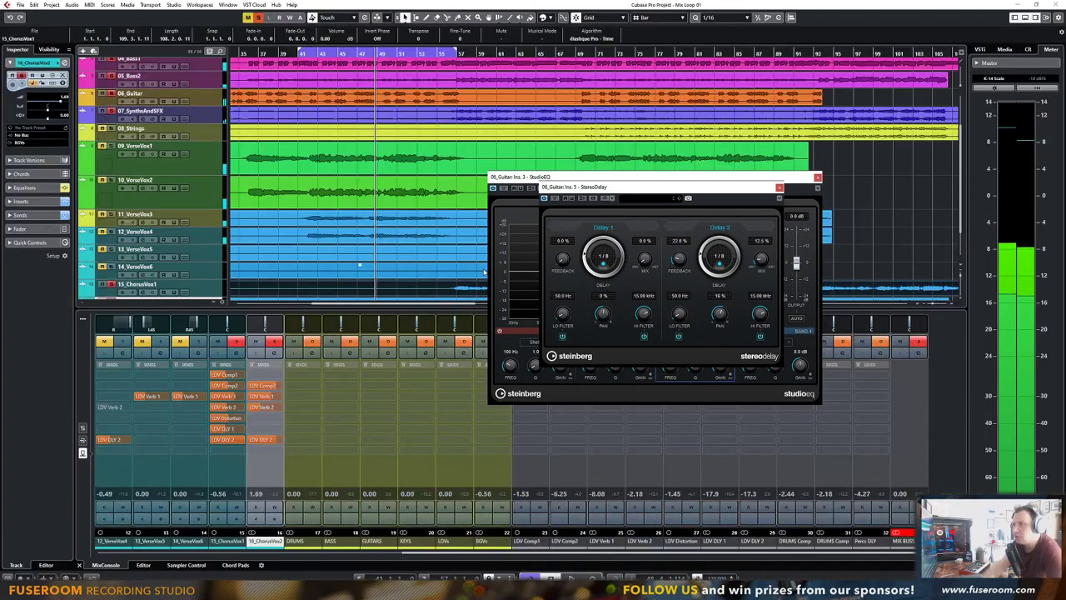
{"action": "left_click", "coordinate": [818, 178]}
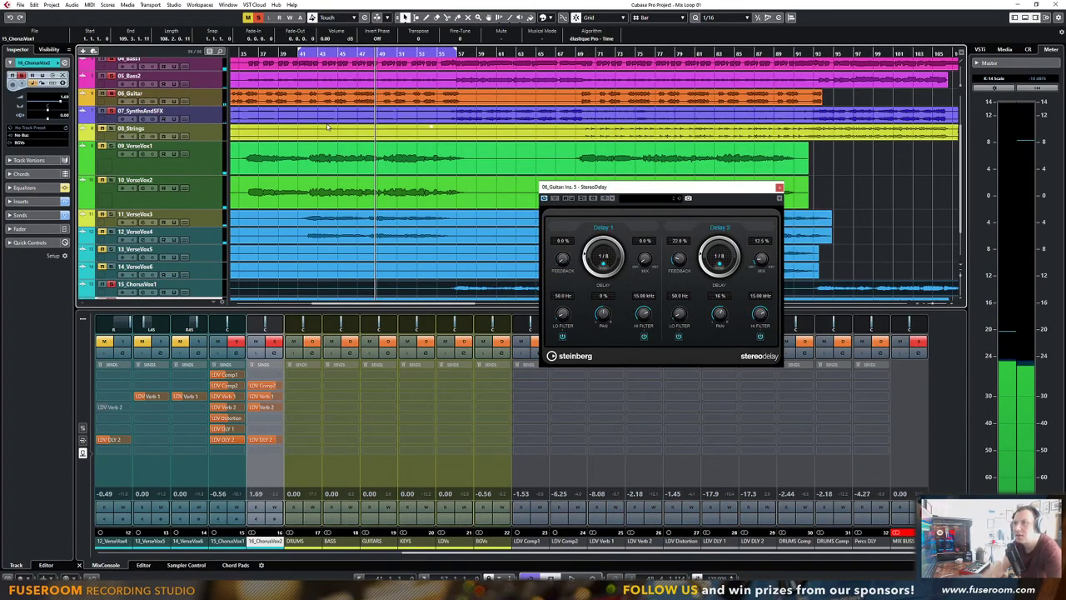
{"action": "left_click", "coordinate": [780, 188]}
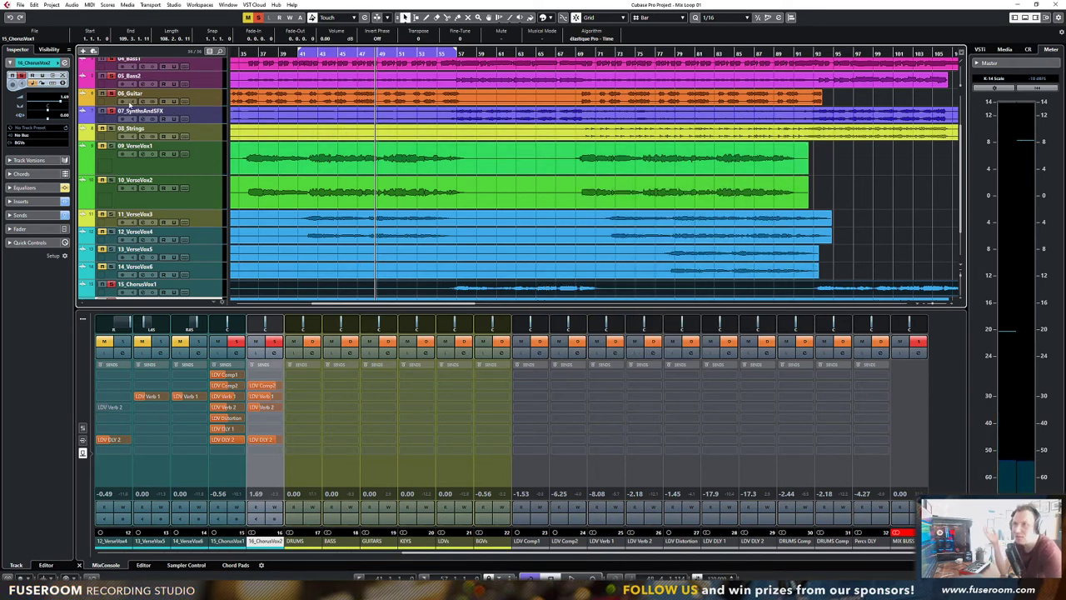
Clear all solos and mutes, play the full mix of the verse and return to the full mixer
{"action": "left_click", "coordinate": [258, 16]}
{"action": "left_click", "coordinate": [247, 17]}
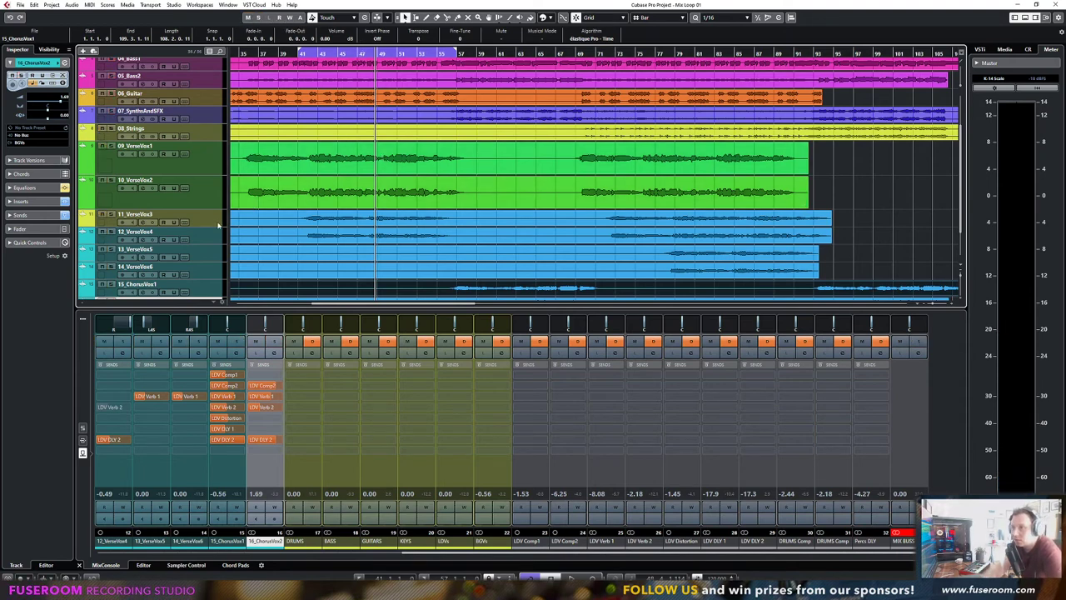
{"action": "key", "text": "space"}
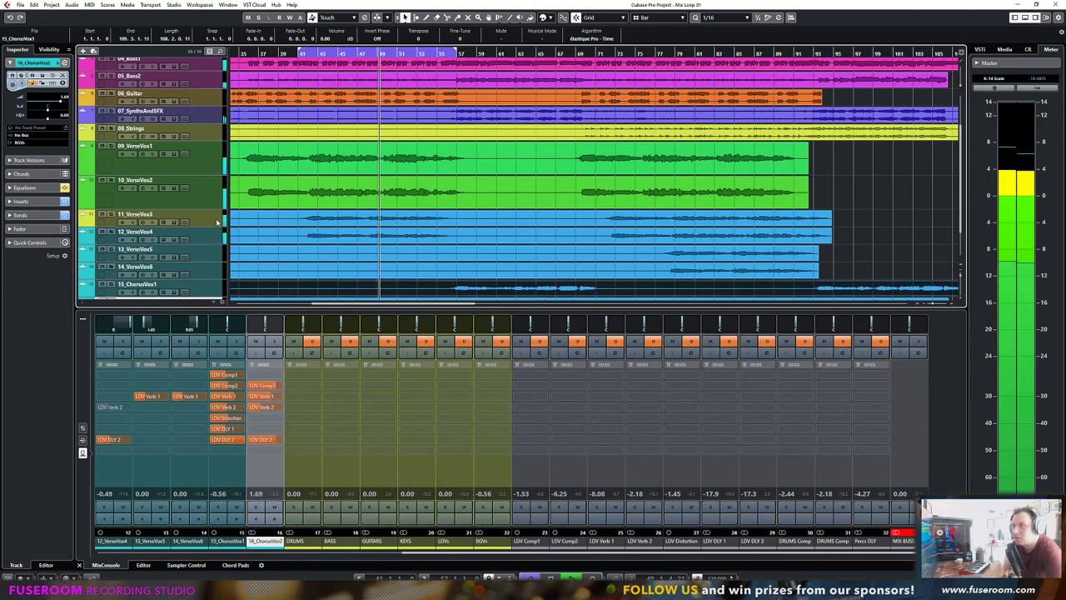
{"action": "key", "text": "F3"}
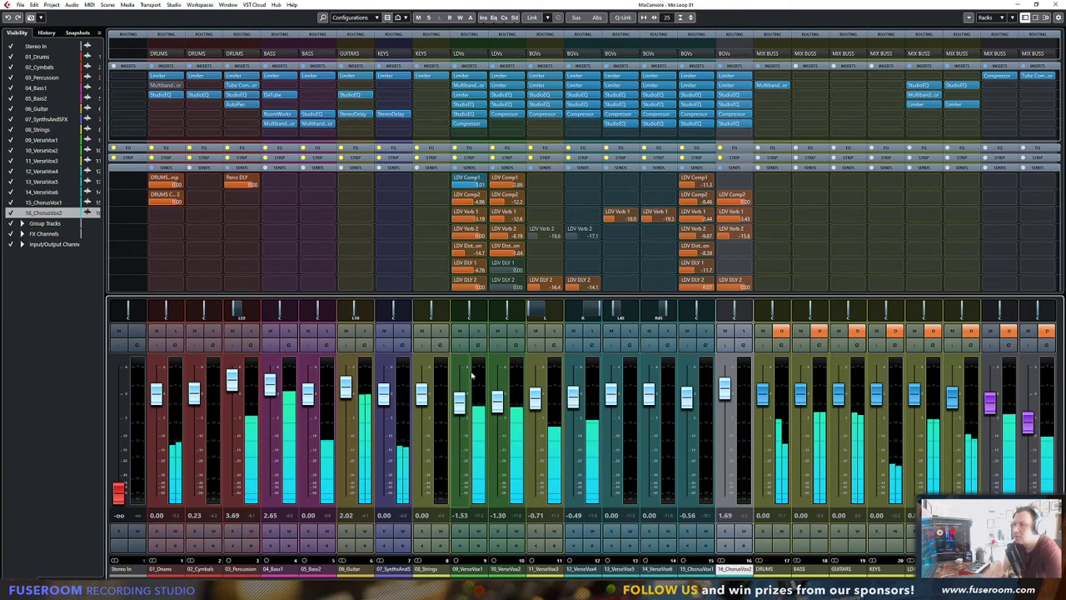
Briefly mute 09_VerseVox1 for comparison and reshape its StudioEQ with a 4.6 dB cut near 490 Hz, Q 0.5 and 3.3 dB output
{"action": "left_click", "coordinate": [459, 331]}
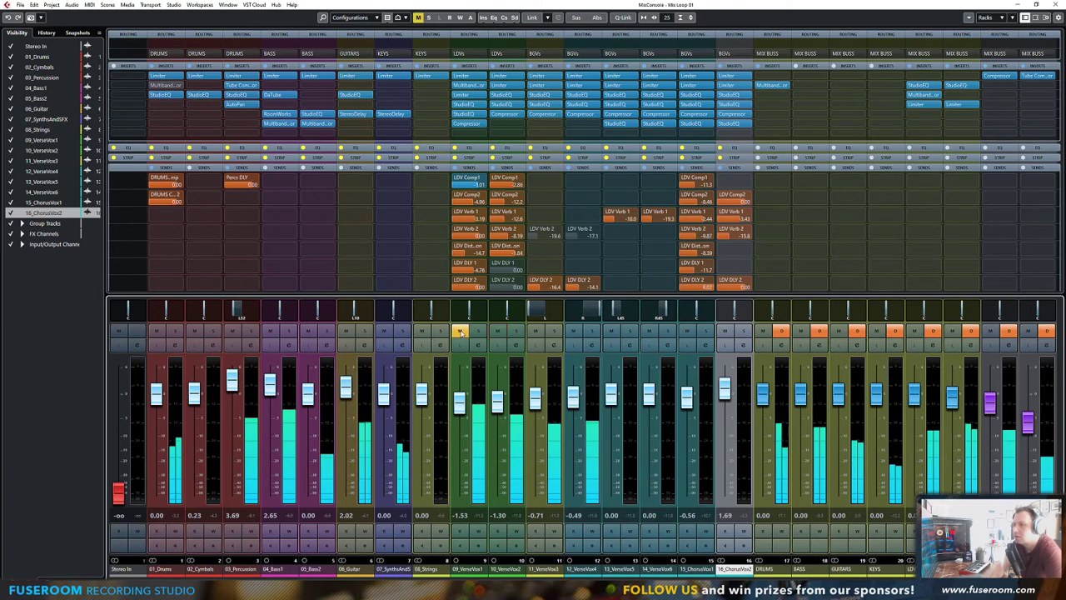
{"action": "left_click", "coordinate": [460, 331]}
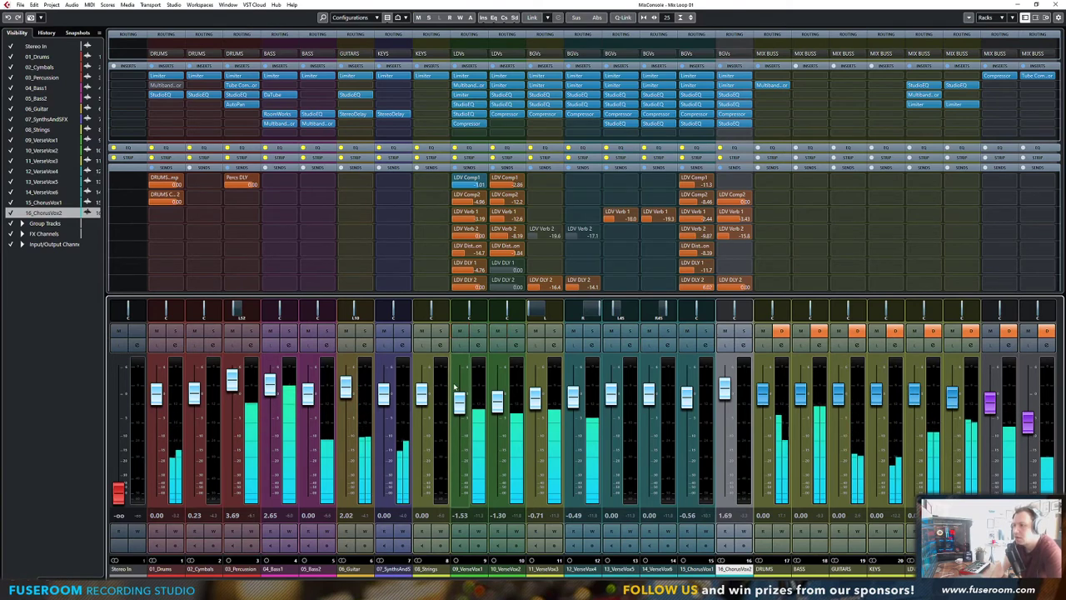
{"action": "double_click", "coordinate": [467, 113]}
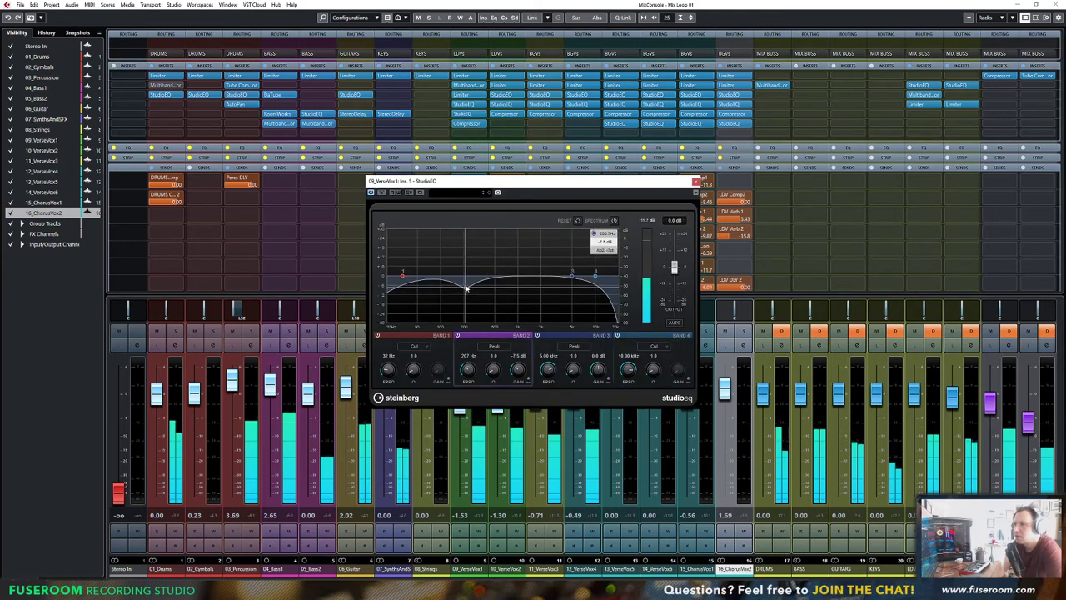
{"action": "left_click_drag", "start_coordinate": [467, 288], "coordinate": [496, 284]}
{"action": "left_click_drag", "start_coordinate": [676, 270], "coordinate": [675, 267]}
{"action": "mouse_move", "coordinate": [496, 282]}
{"action": "left_mouse_down"}
{"action": "mouse_move", "coordinate": [504, 285]}
{"action": "mouse_move", "coordinate": [481, 287]}
{"action": "mouse_move", "coordinate": [495, 287]}
{"action": "left_mouse_up"}
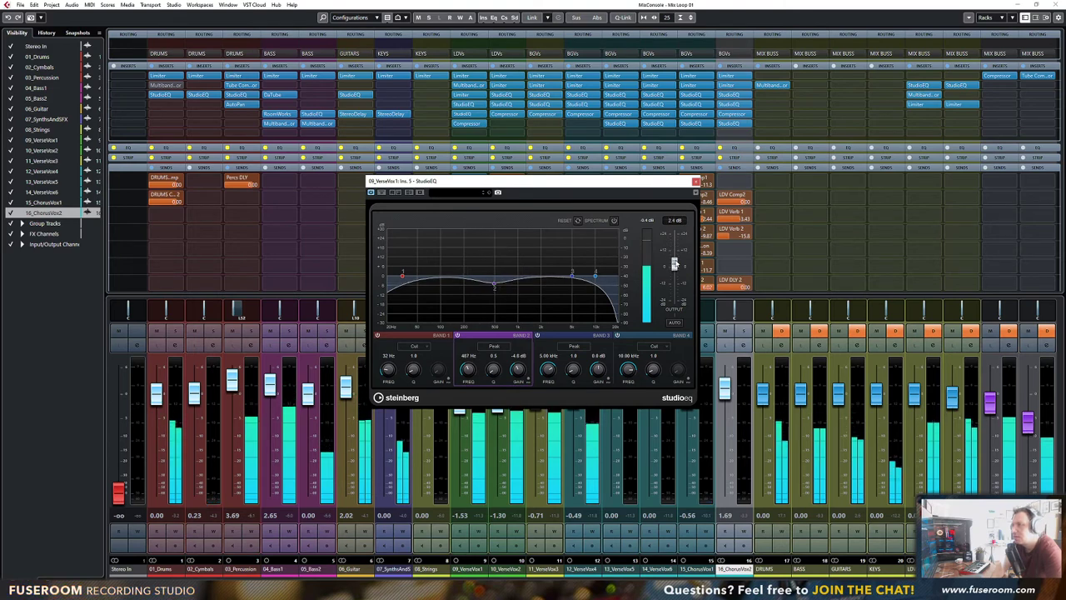
{"action": "left_click_drag", "start_coordinate": [675, 264], "coordinate": [675, 261]}
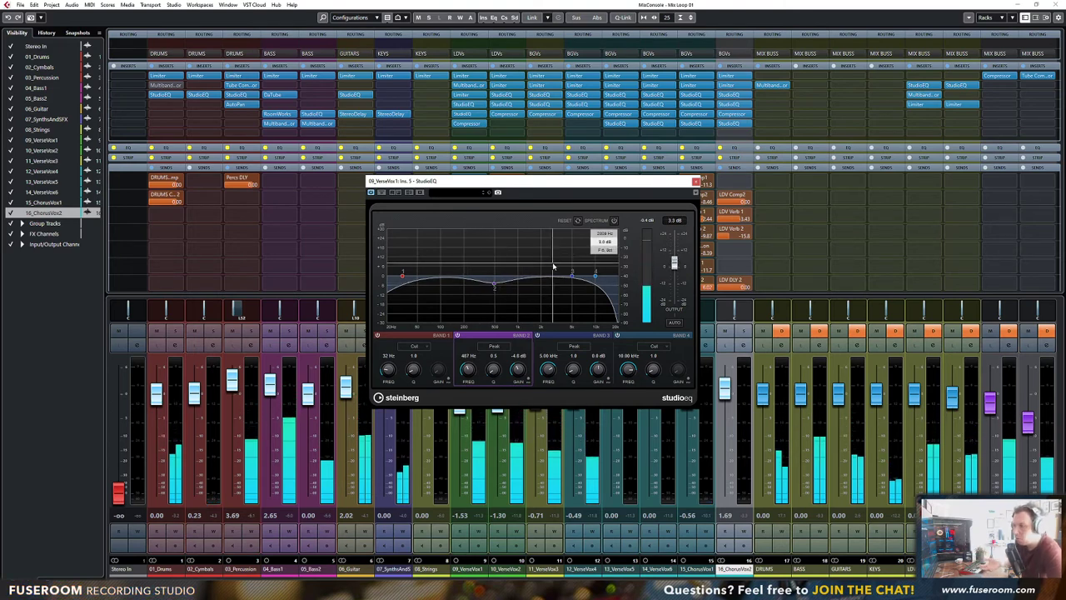
{"action": "left_click", "coordinate": [697, 182]}
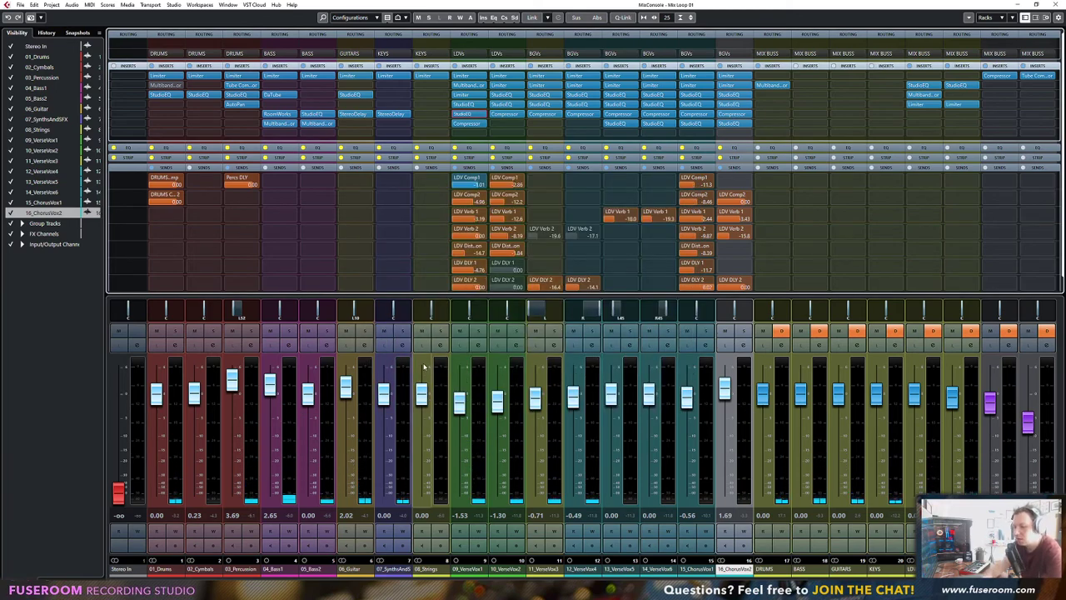
Switch to the project window, play a section beyond the verse and return to the full mixer
{"action": "key", "text": "F3"}
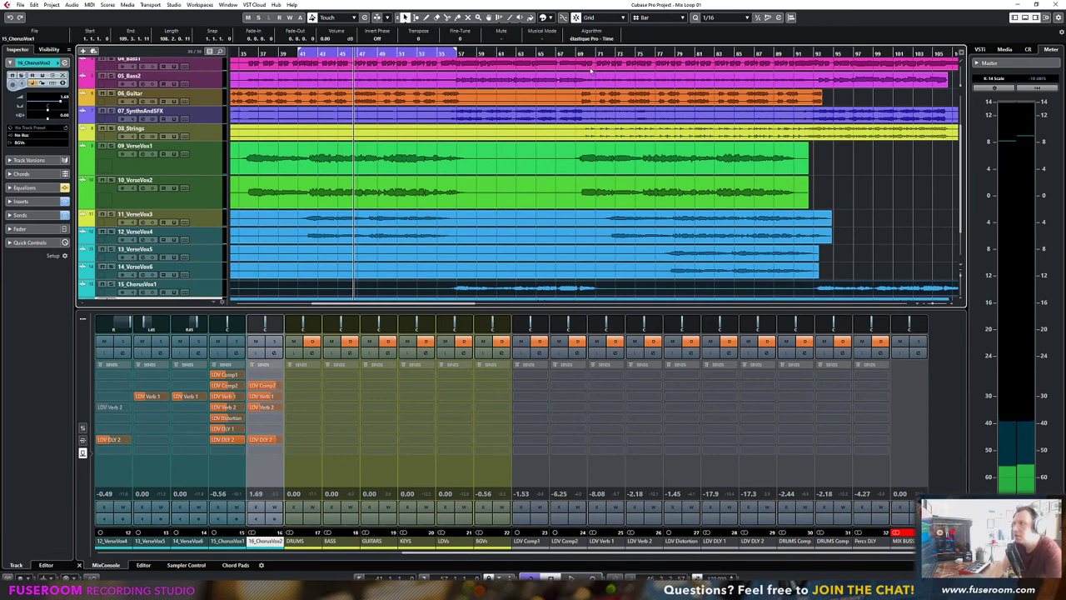
{"action": "key", "text": "F3"}
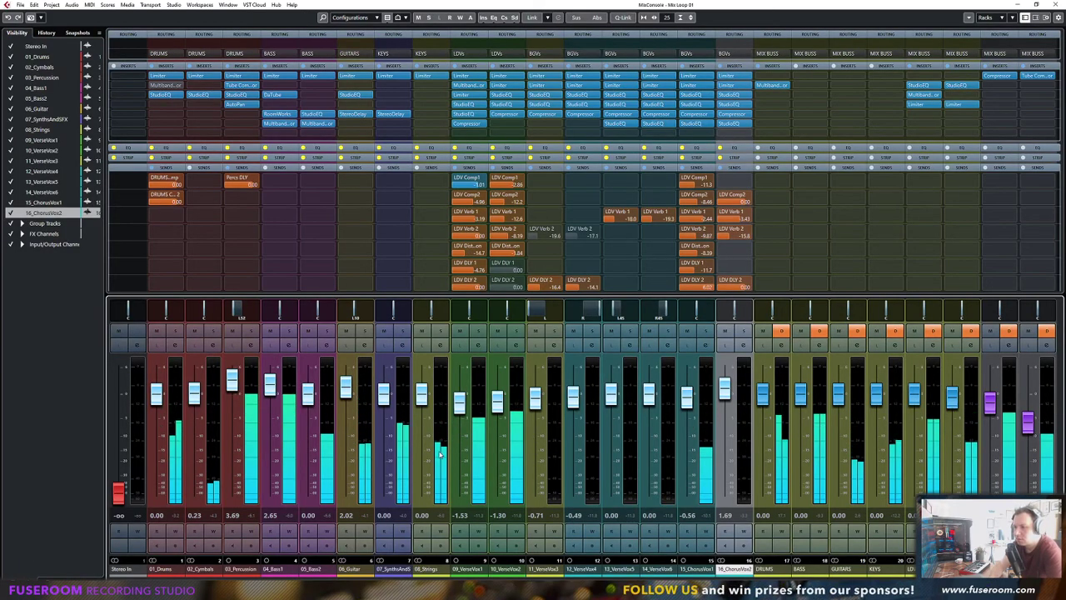
Solo 08_Strings, insert StudioEQ in its third slot, and shape a 13.1 dB low-shelf cut at 409 Hz with a 2.27 kHz boost
{"action": "left_click", "coordinate": [440, 331]}
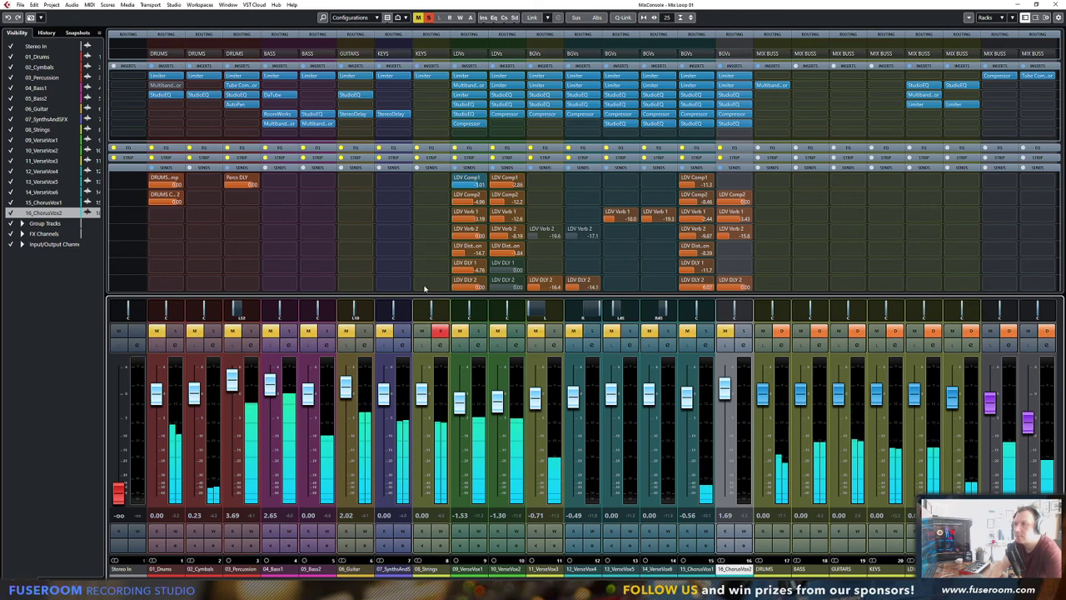
{"action": "left_click", "coordinate": [443, 96]}
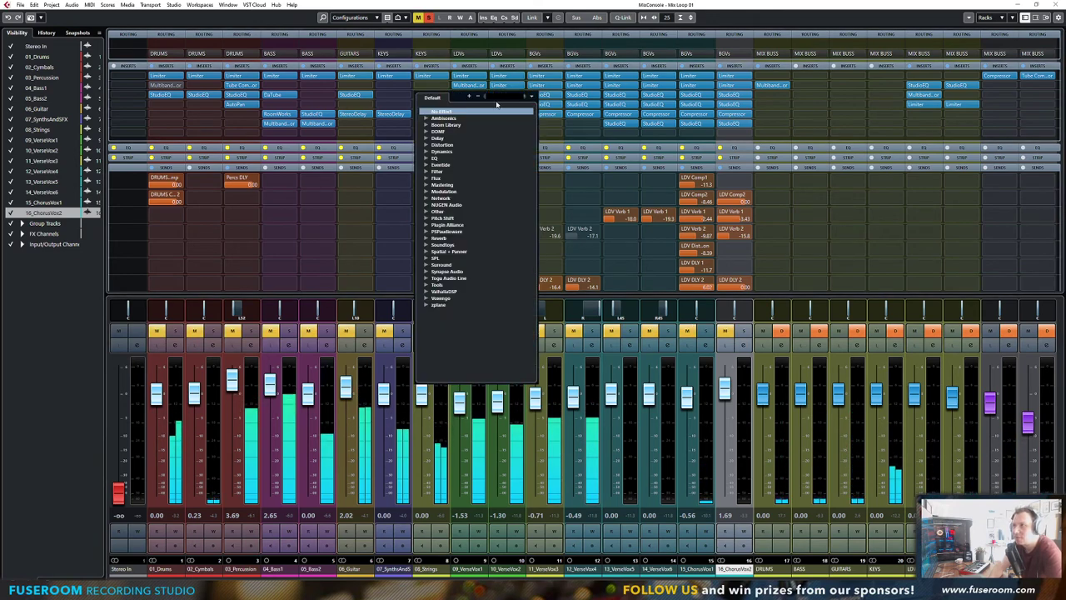
{"action": "left_click", "coordinate": [450, 245]}
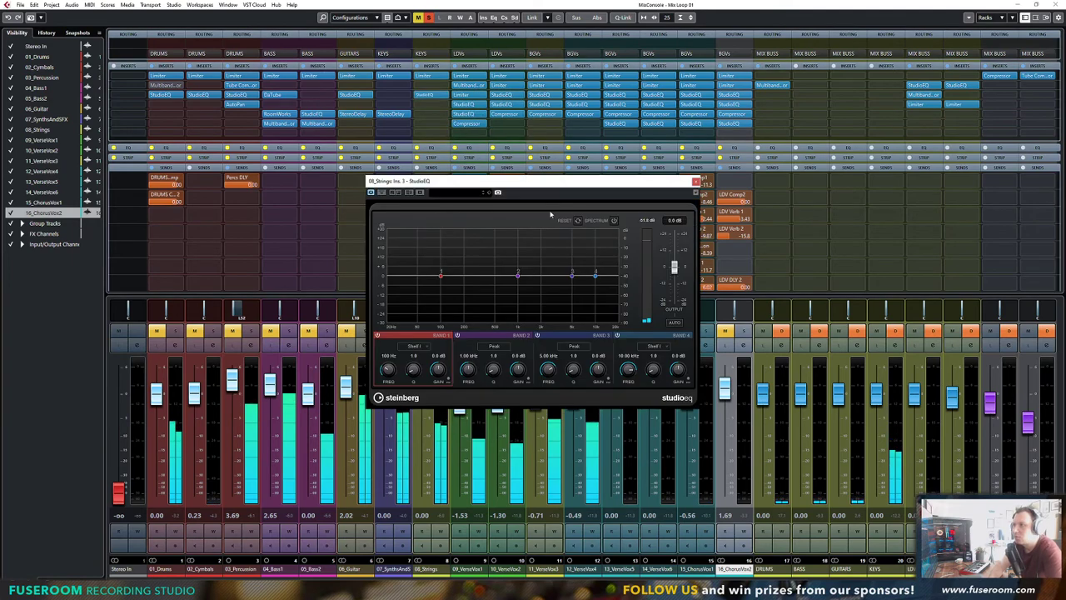
{"action": "left_click_drag", "start_coordinate": [440, 284], "coordinate": [546, 266]}
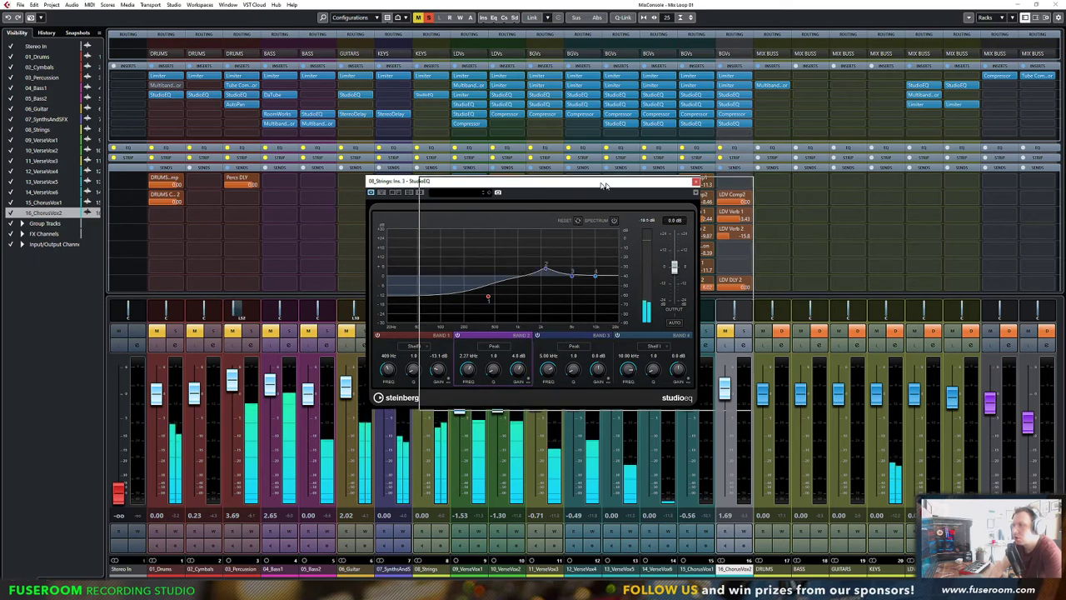
{"action": "left_click_drag", "start_coordinate": [459, 190], "coordinate": [575, 196]}
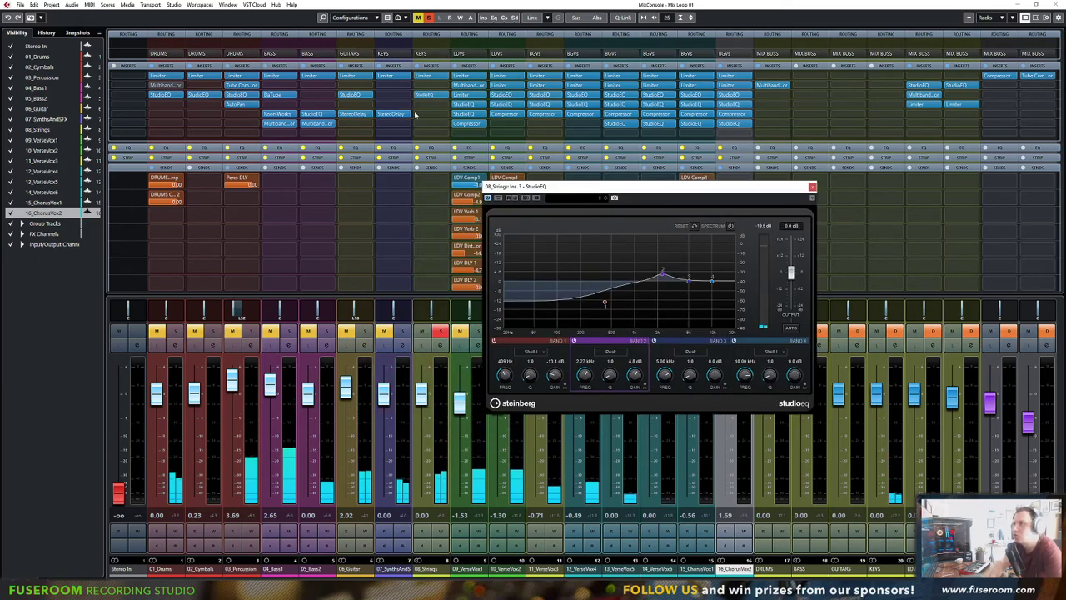
{"action": "left_click_drag", "start_coordinate": [546, 188], "coordinate": [575, 184]}
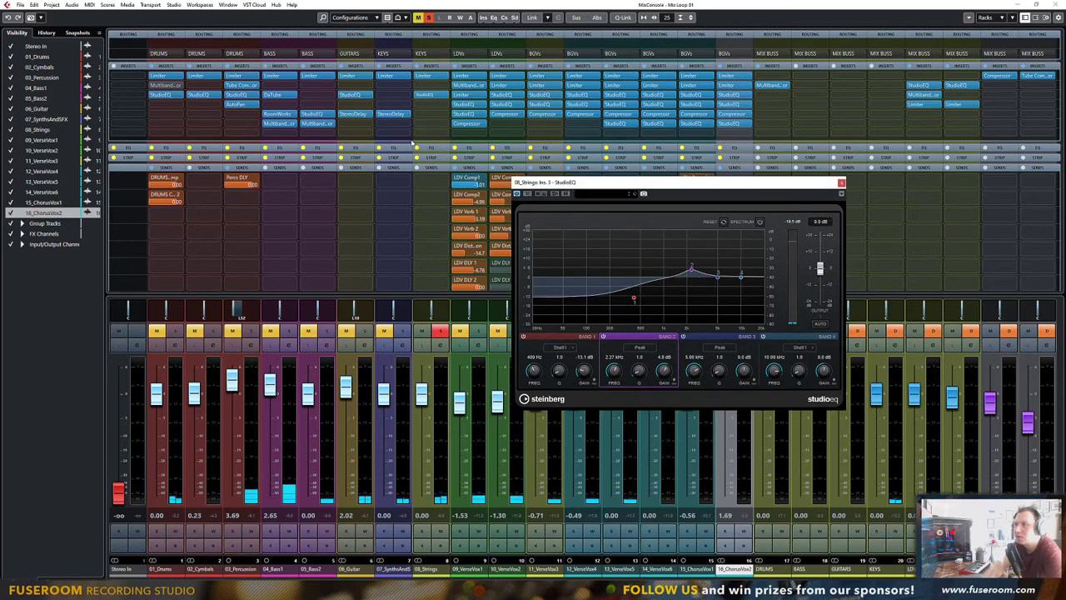
Copy the StereoDelay from 07_SynthAndSFX into the fifth insert slot of 08_Strings and open it beside the StudioEQ
{"action": "left_click", "coordinate": [428, 117]}
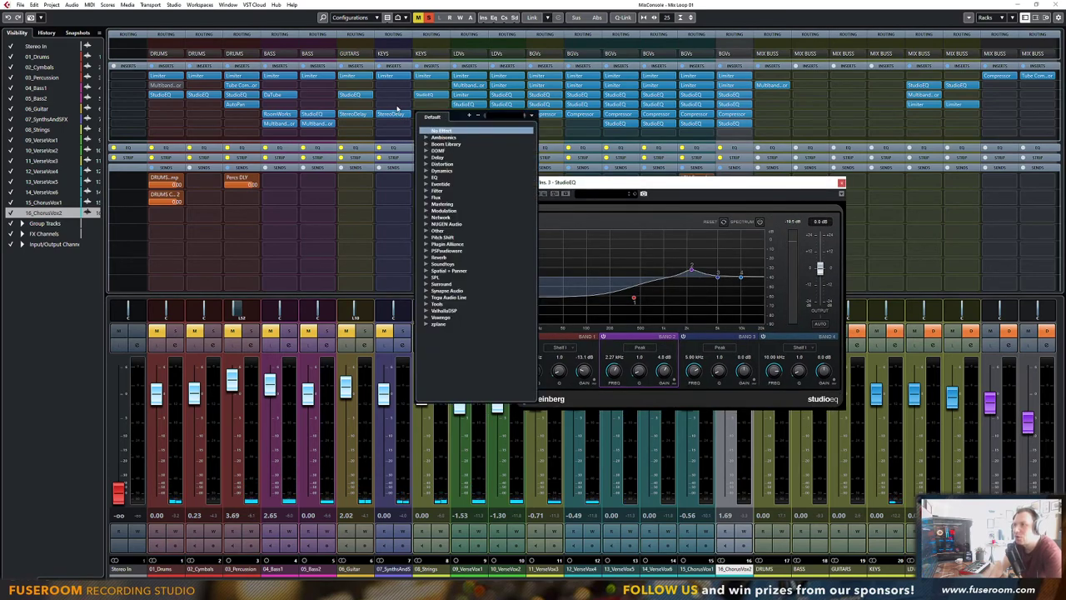
{"action": "left_click", "coordinate": [398, 110]}
{"action": "left_click_drag", "start_coordinate": [398, 114], "coordinate": [430, 123]}
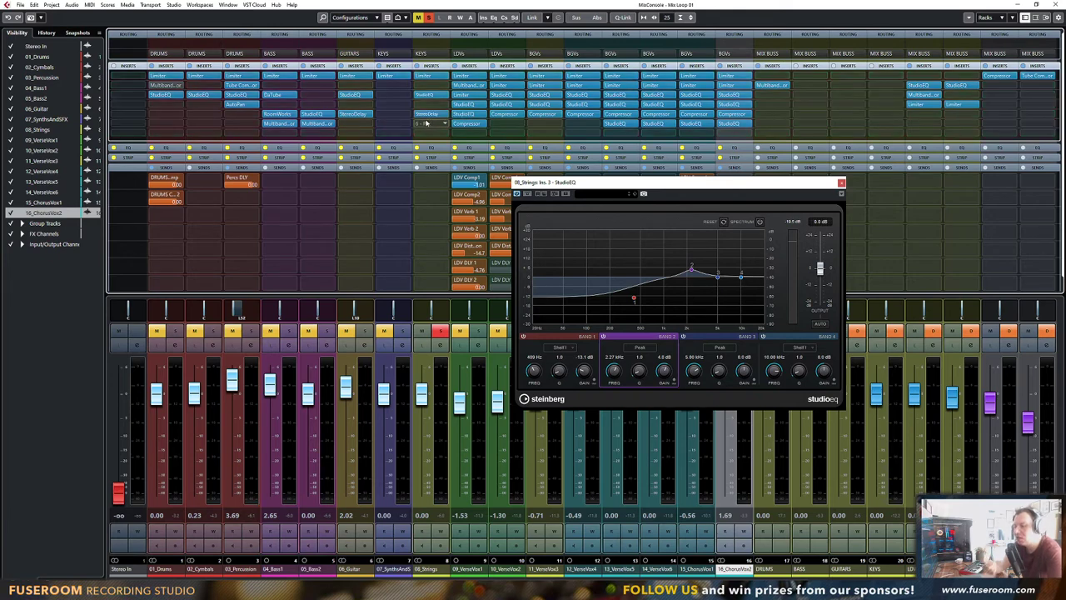
{"action": "left_click_drag", "start_coordinate": [430, 115], "coordinate": [402, 119]}
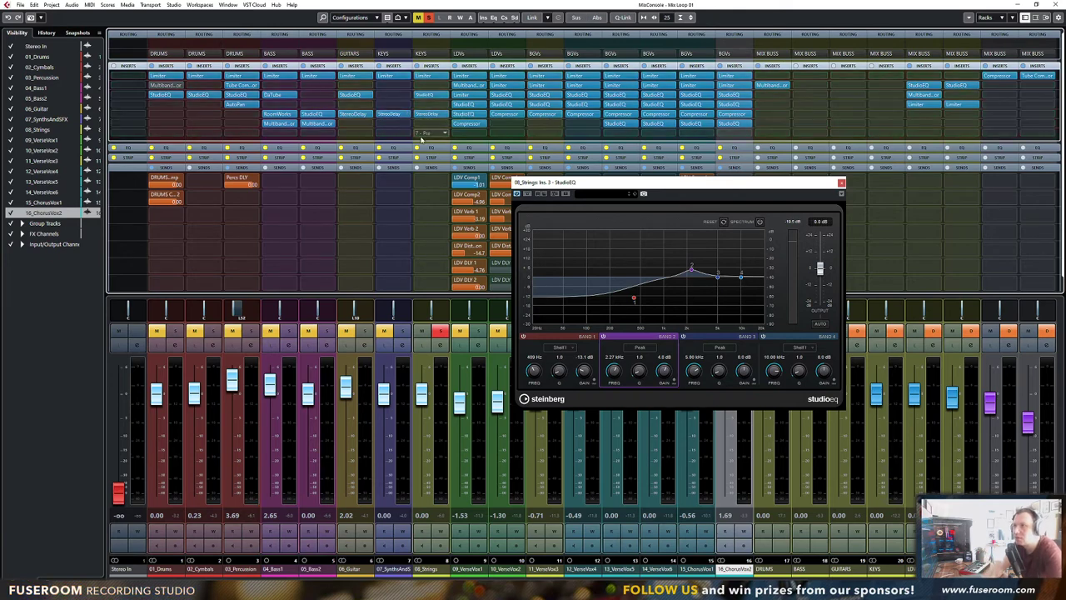
{"action": "left_click", "coordinate": [432, 115]}
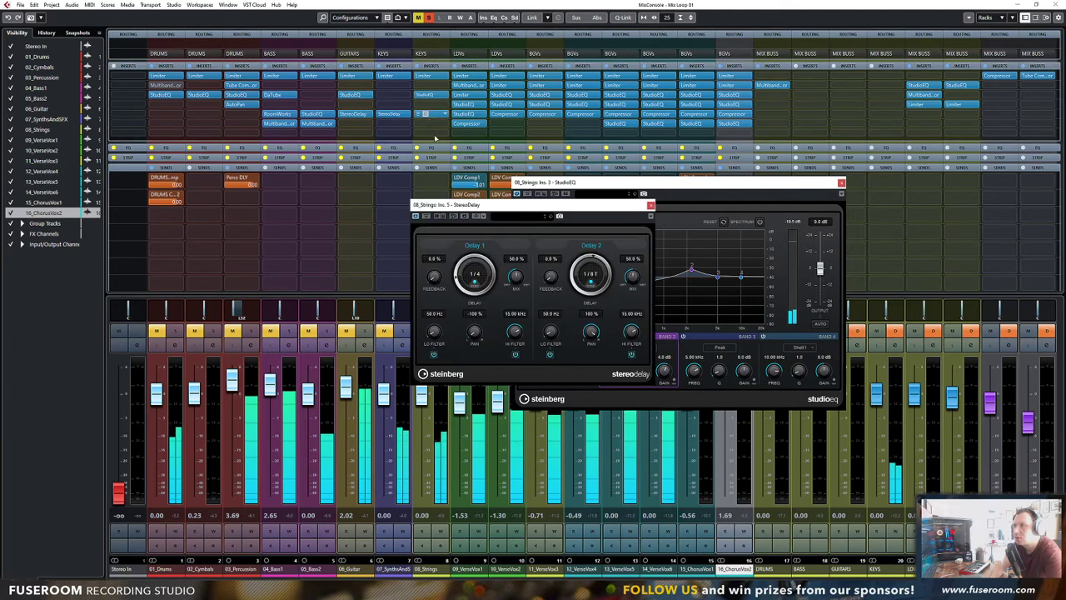
{"action": "left_click_drag", "start_coordinate": [517, 210], "coordinate": [729, 218]}
Set the strings' Delay 2 time to 1/4 and Delay 1 to 200.1 ms, with 11.5% mix and a 14.53 kHz high filter
{"action": "left_click", "coordinate": [803, 282]}
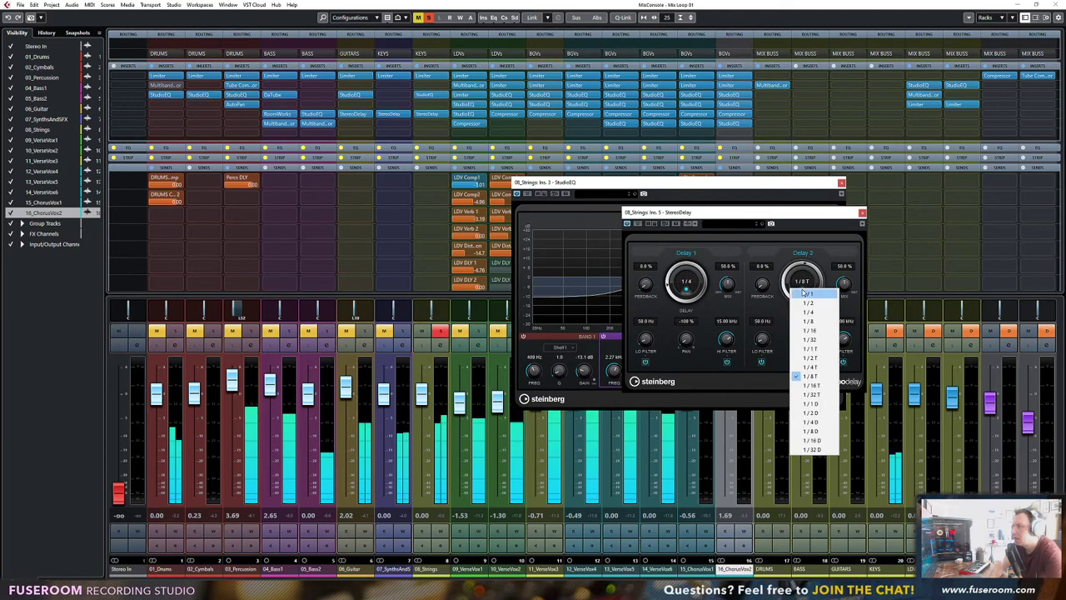
{"action": "left_click", "coordinate": [812, 320]}
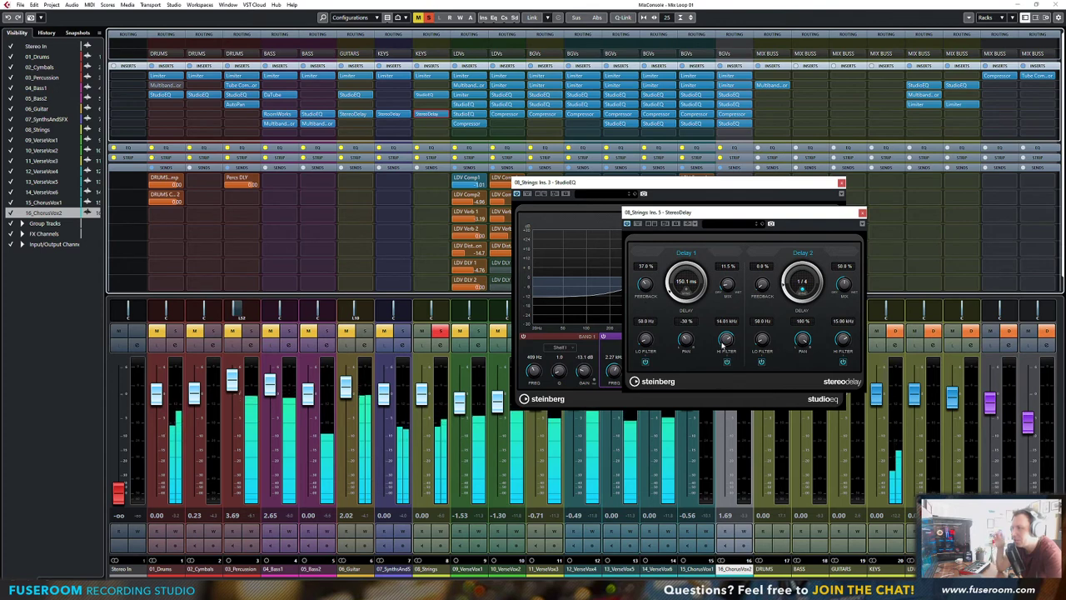
{"action": "left_click_drag", "start_coordinate": [724, 345], "coordinate": [722, 349]}
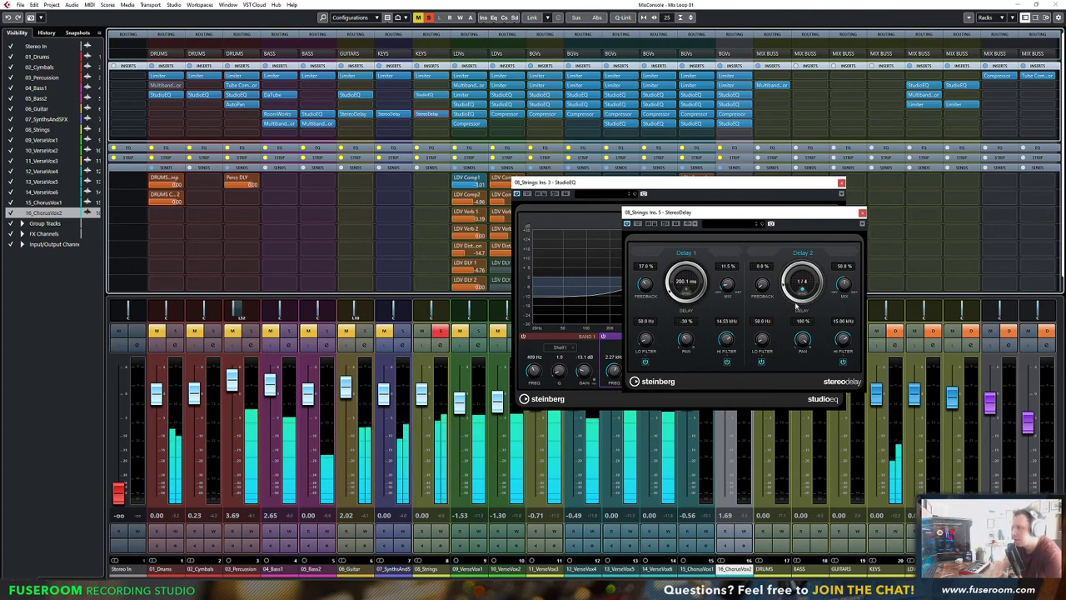
Set the strings' Delay 2 to a 1/8 time with 27.5% feedback and 10% mix
{"action": "left_click_drag", "start_coordinate": [764, 268], "coordinate": [763, 267]}
{"action": "left_click", "coordinate": [803, 282]}
{"action": "left_click", "coordinate": [810, 323]}
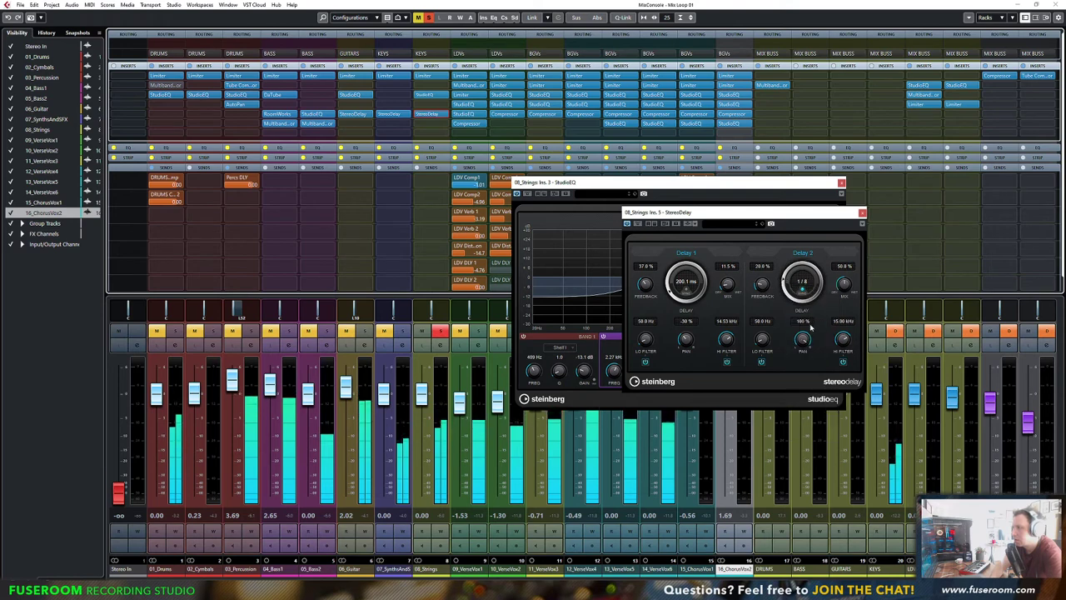
{"action": "left_click_drag", "start_coordinate": [847, 288], "coordinate": [843, 311]}
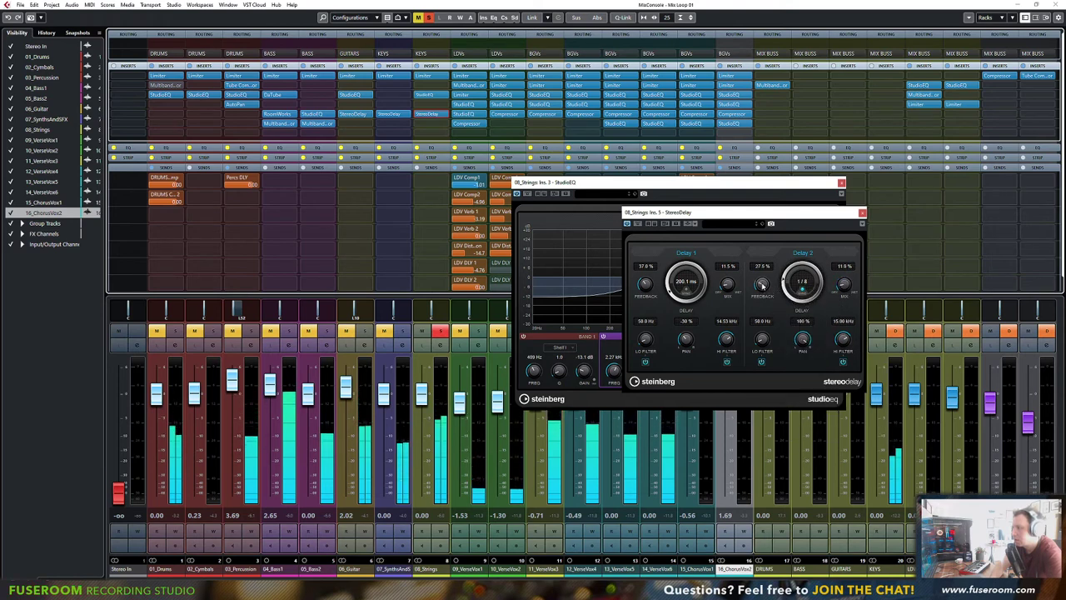
{"action": "left_click_drag", "start_coordinate": [845, 285], "coordinate": [846, 288]}
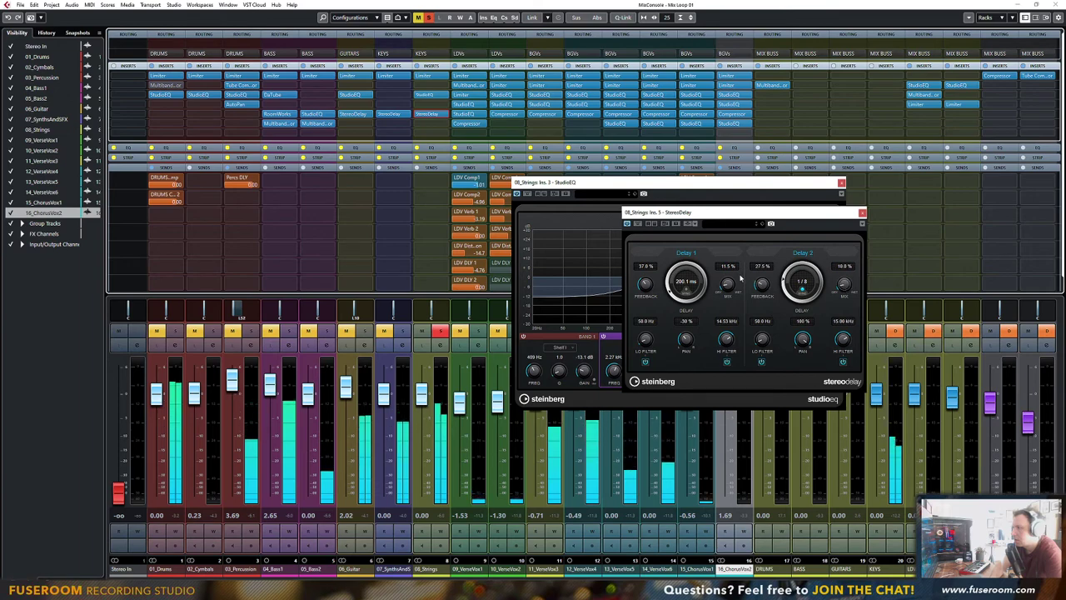
Find the Tube Compressor in the effect list and insert it in the sixth slot of 08_Strings
{"action": "left_click", "coordinate": [445, 106]}
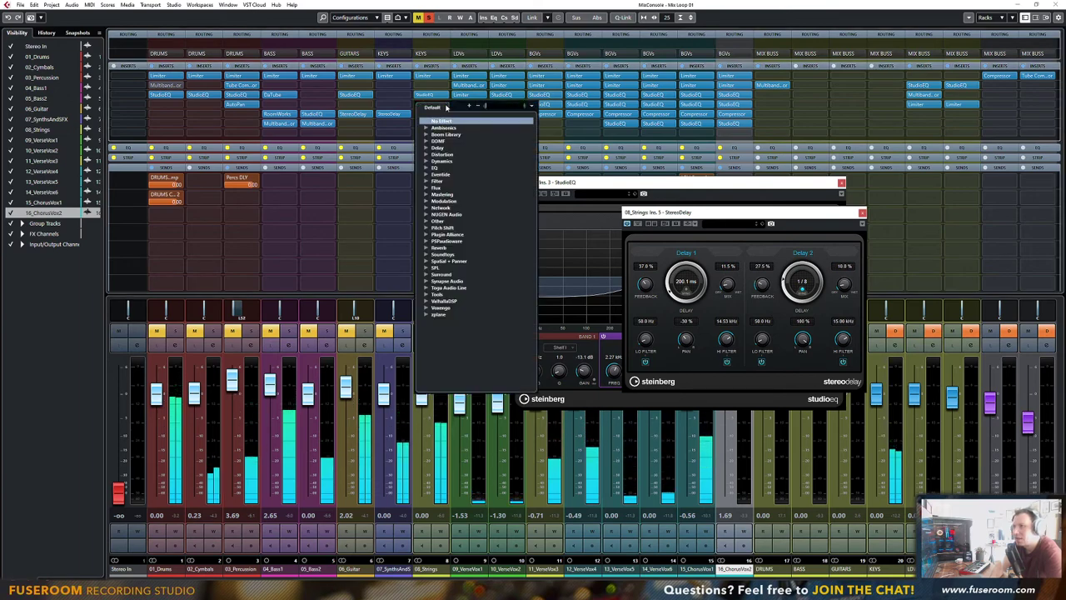
{"action": "left_click", "coordinate": [401, 124]}
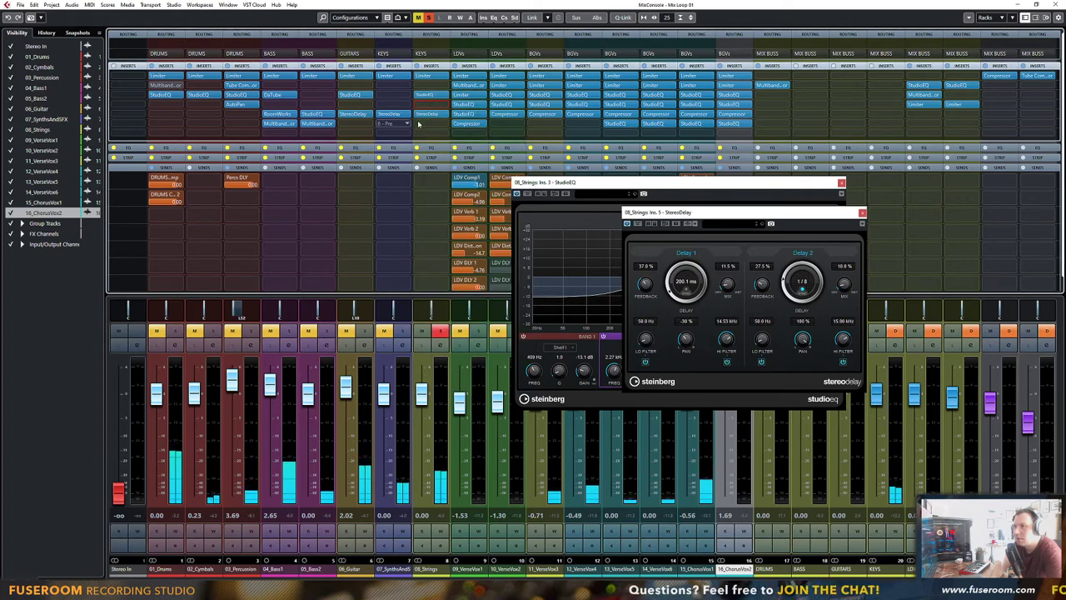
{"action": "left_click", "coordinate": [435, 126]}
{"action": "type", "text": "tube"}
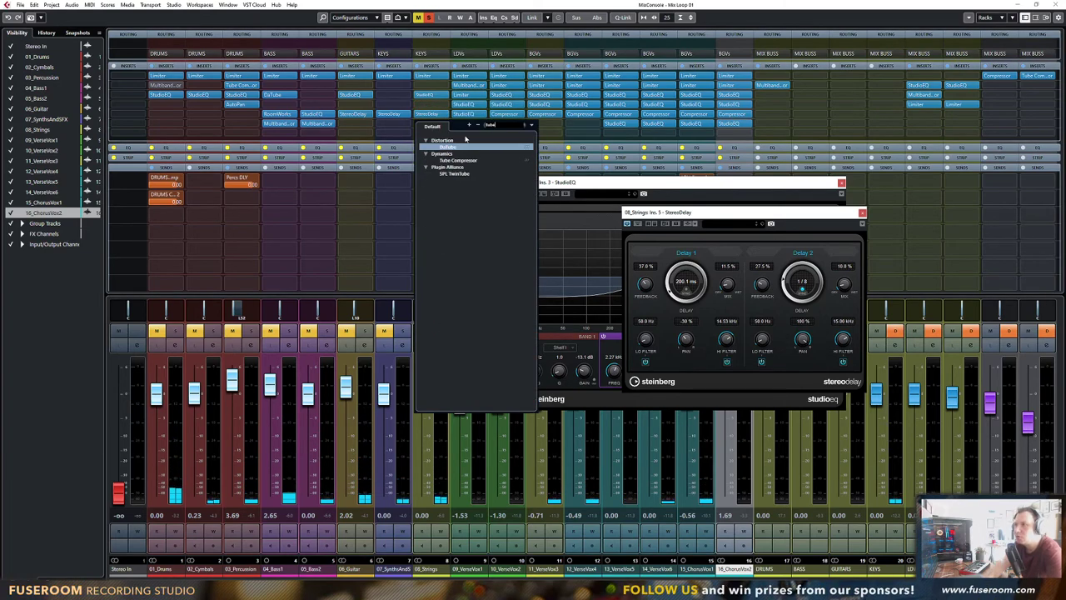
{"action": "left_click", "coordinate": [455, 160]}
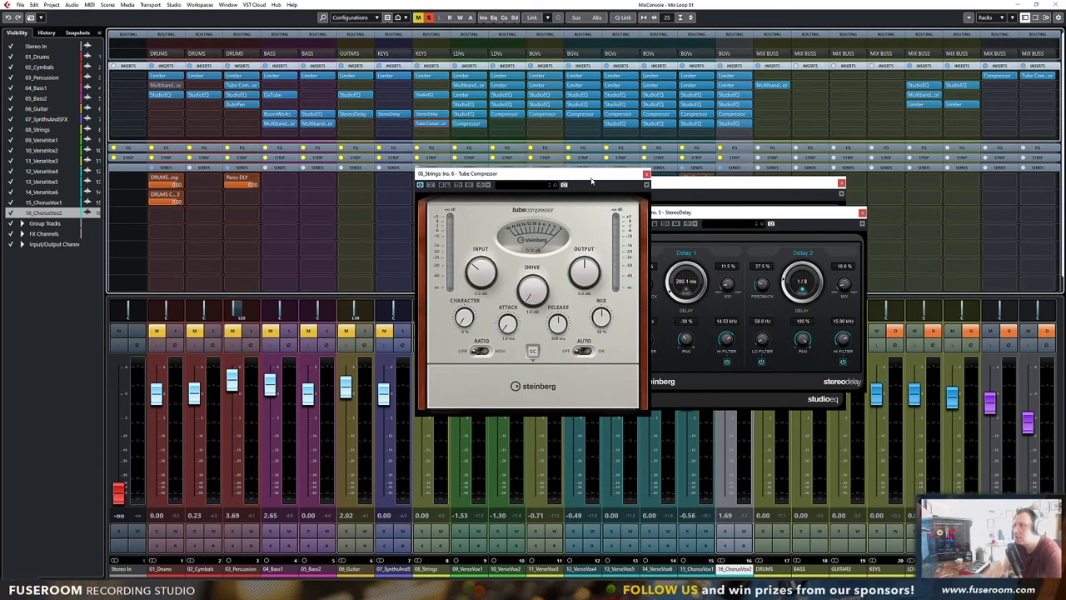
Adjust the strings' Tube Compressor to 20% character and 1.8 dB output, fine-tune its release, and close the three strings effect windows
{"action": "left_click_drag", "start_coordinate": [500, 197], "coordinate": [666, 185]}
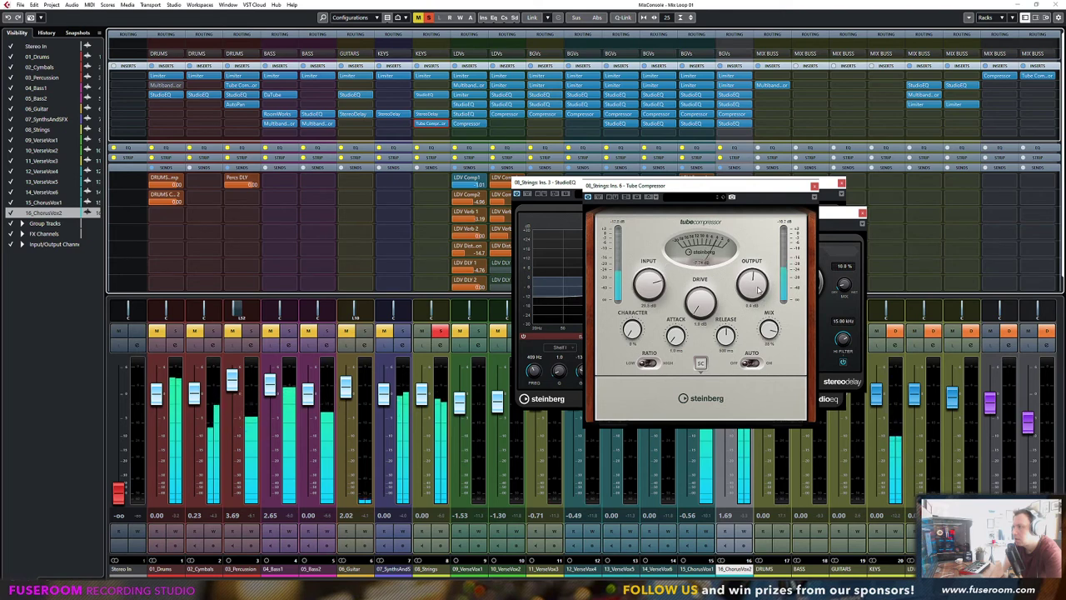
{"action": "left_click_drag", "start_coordinate": [761, 285], "coordinate": [761, 288]}
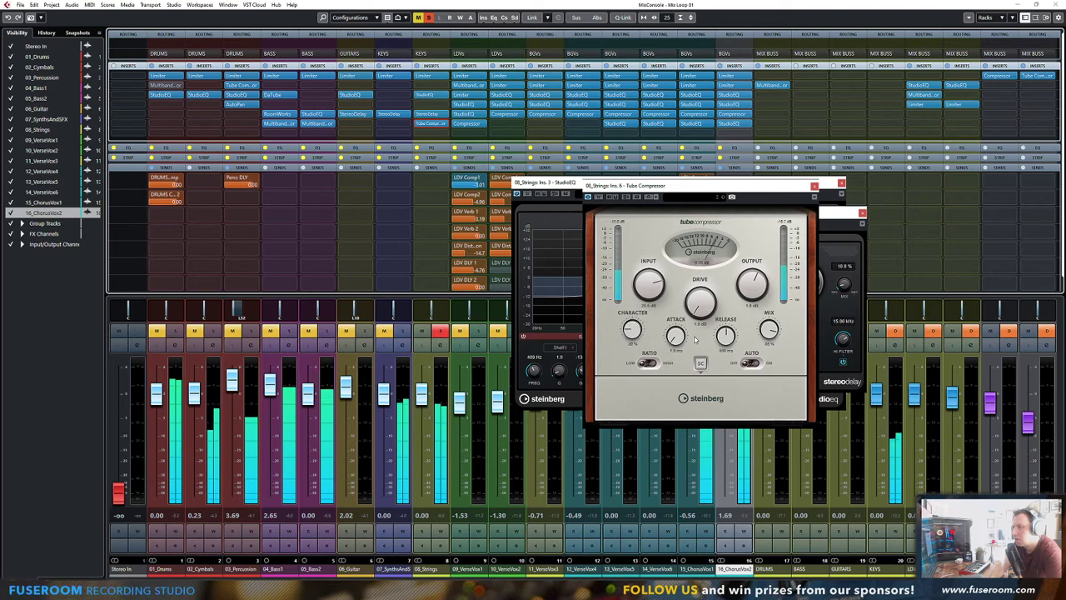
{"action": "left_click_drag", "start_coordinate": [723, 333], "coordinate": [724, 330]}
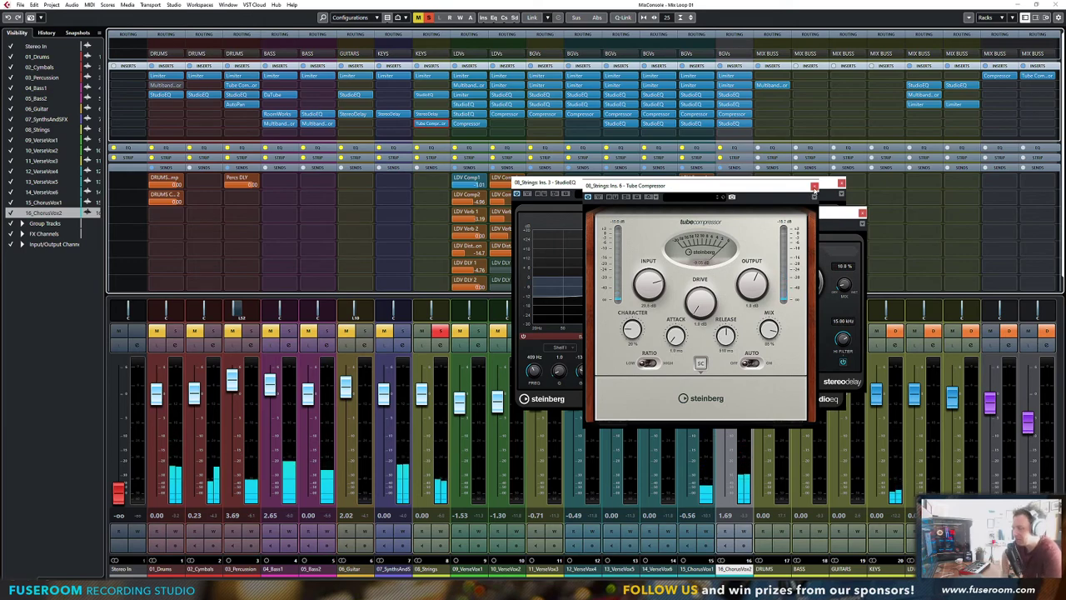
{"action": "left_click", "coordinate": [814, 185]}
{"action": "left_click", "coordinate": [862, 214]}
{"action": "left_click", "coordinate": [841, 183]}
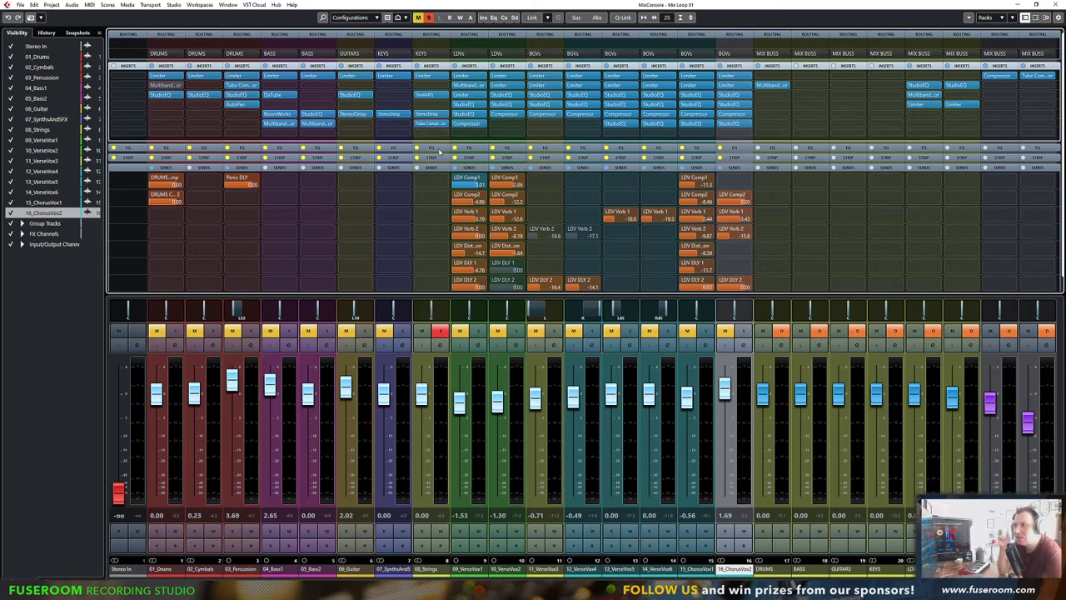
Switch to the project window, move the playback position to the strings' entry near bar 69, and return to the full mixer
{"action": "key", "text": "F3"}
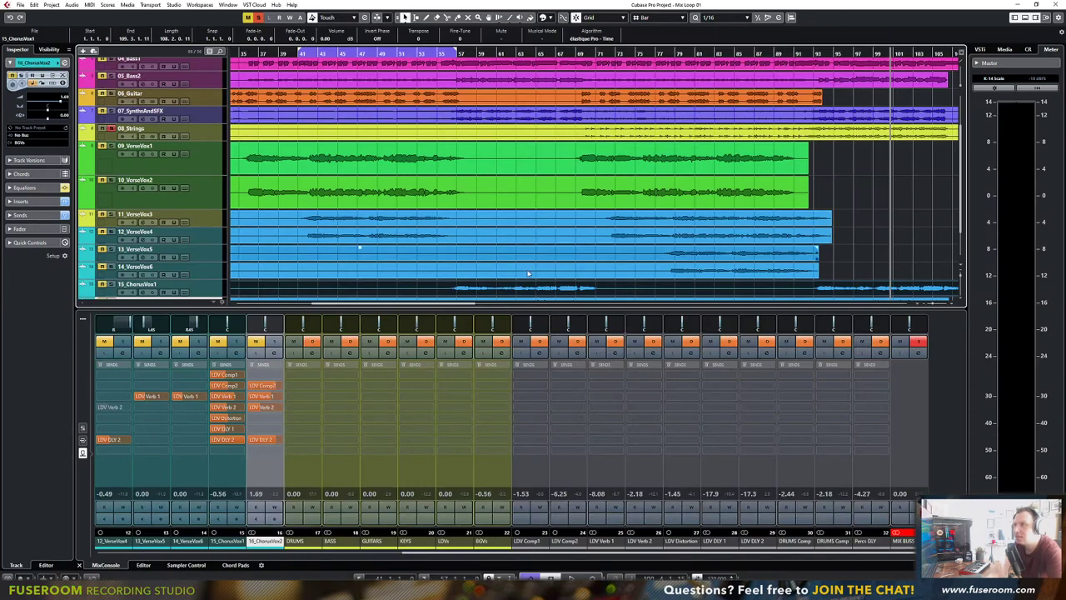
{"action": "scroll", "coordinate": [358, 244], "scroll_direction": "up", "scroll_amount": 3}
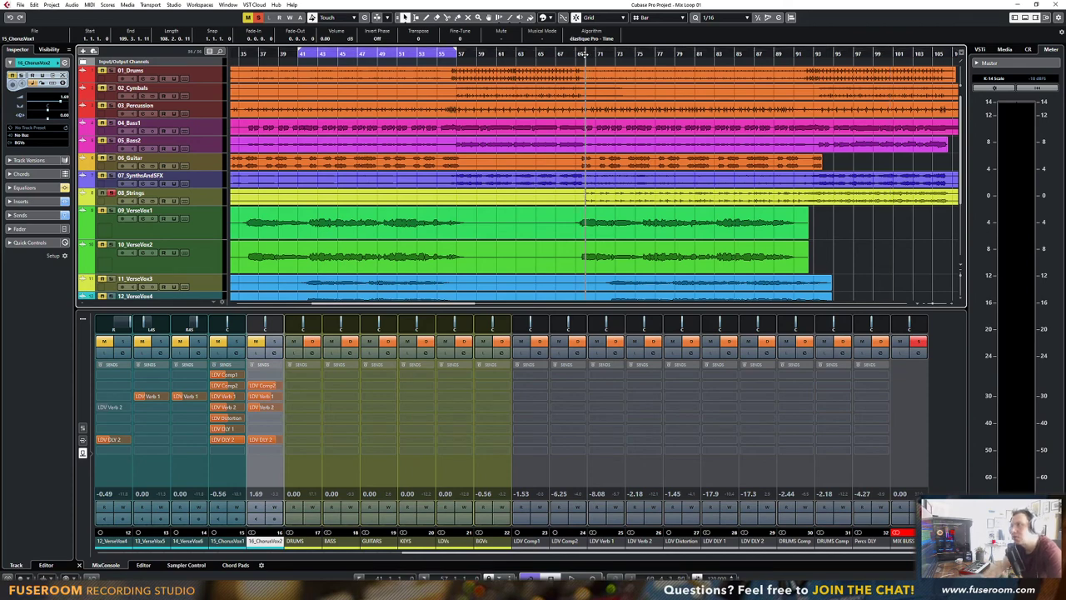
{"action": "key", "text": "F3"}
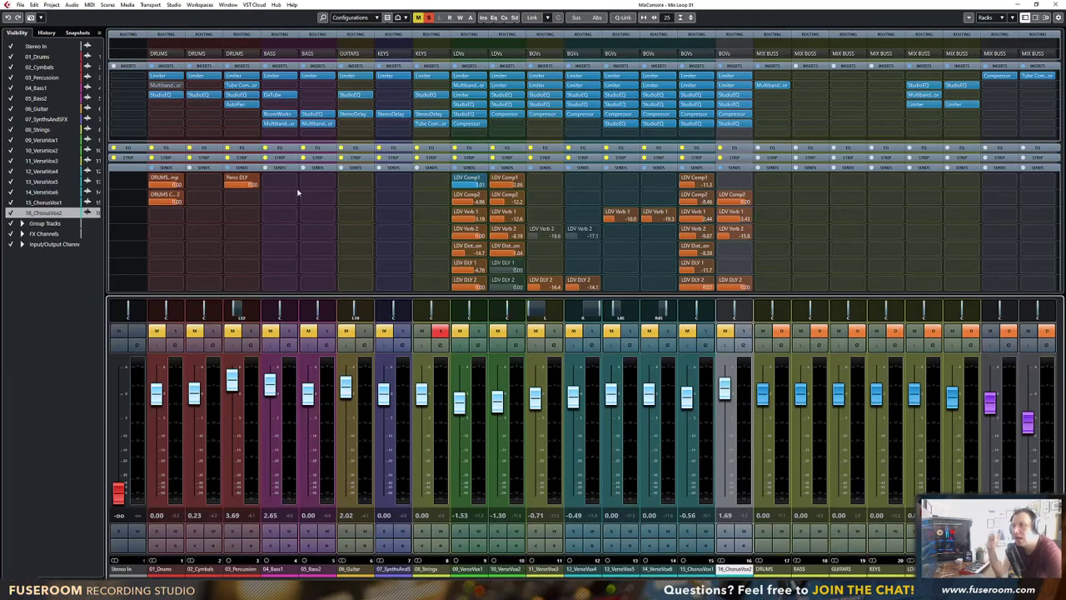
Add a DRUMS Comp send to 08_Strings, enable it during playback, and lower its level to -4.17 dB
{"action": "left_click", "coordinate": [445, 180]}
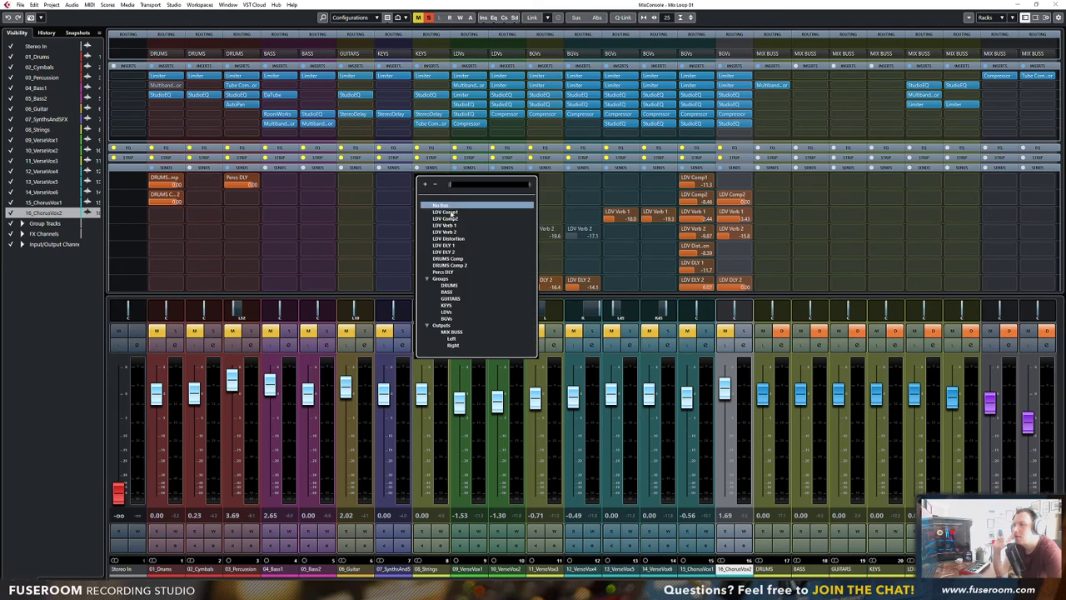
{"action": "left_click", "coordinate": [450, 265]}
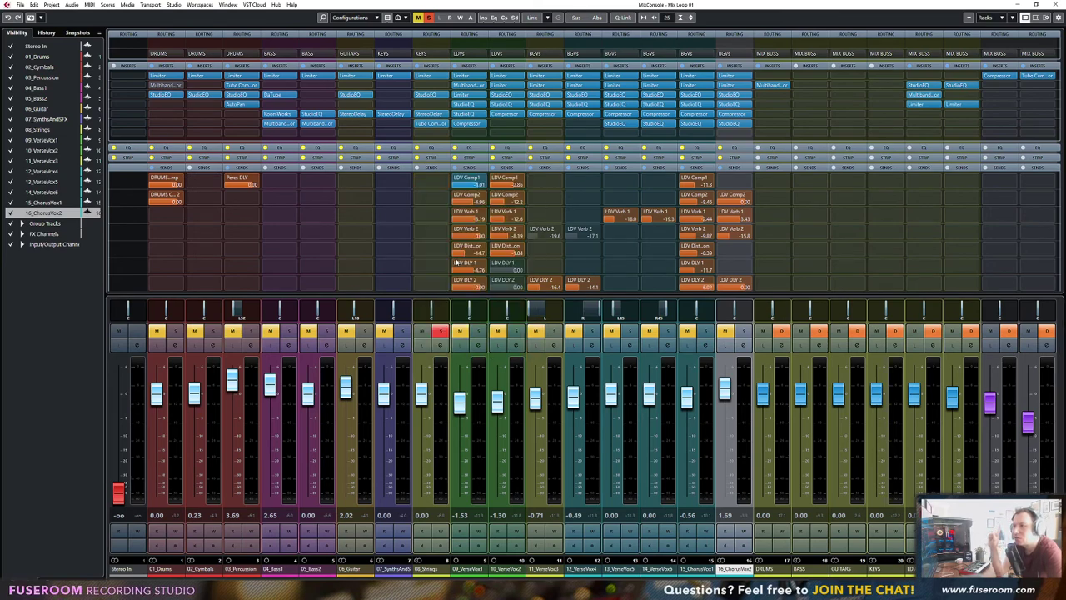
{"action": "key", "text": "space"}
{"action": "left_click", "coordinate": [418, 177]}
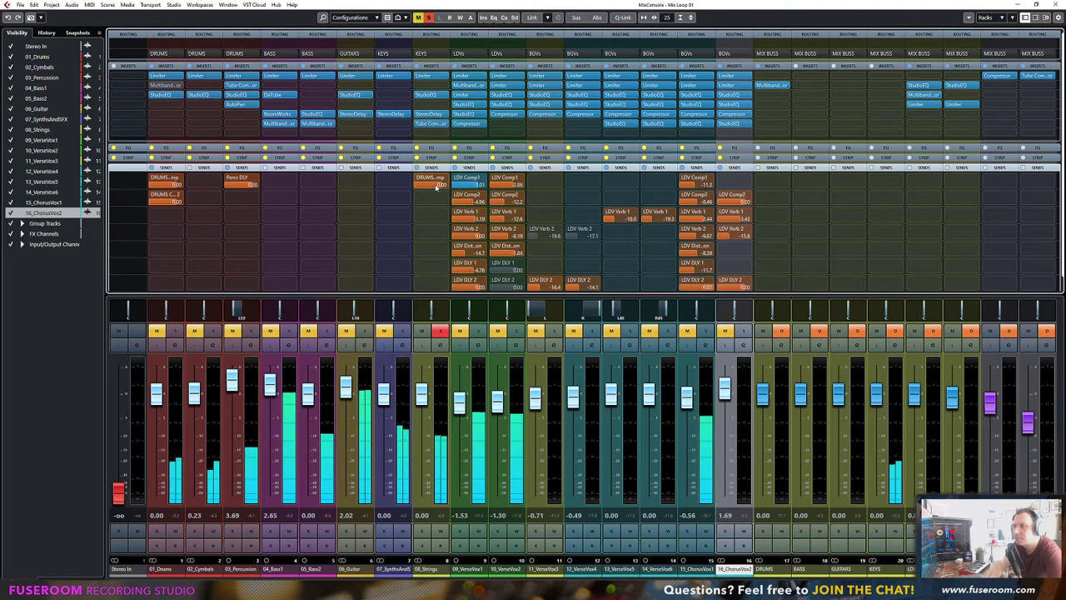
{"action": "mouse_move", "coordinate": [438, 185]}
{"action": "left_mouse_down"}
{"action": "mouse_move", "coordinate": [410, 192]}
{"action": "mouse_move", "coordinate": [418, 189]}
{"action": "left_mouse_up"}
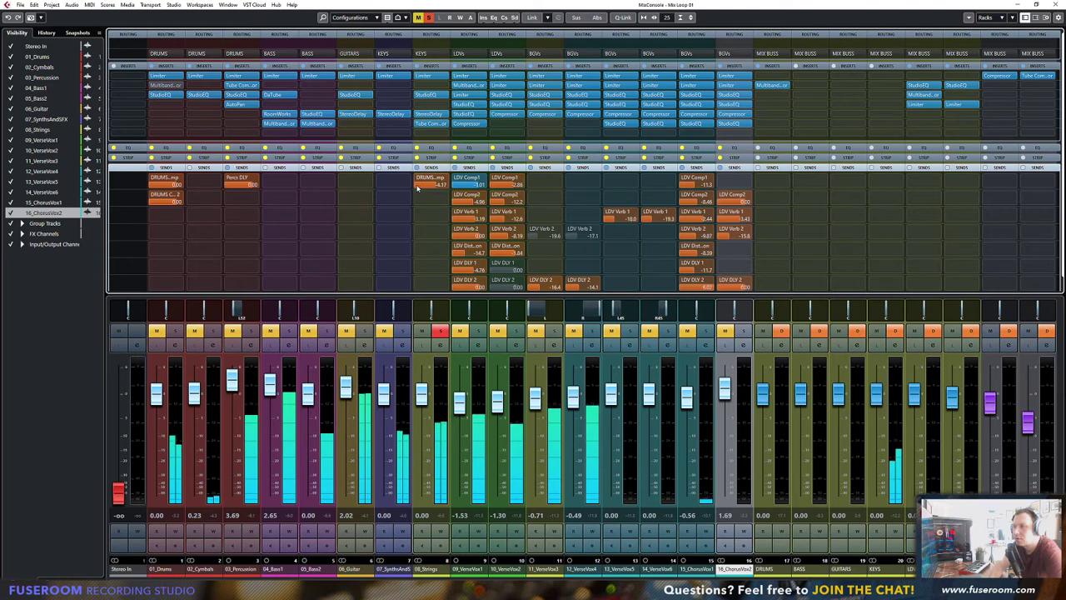
Compare the 08_Strings send to DRUMS Comp on and off, and lower its level to about -10.4 dB
{"action": "left_click", "coordinate": [418, 178]}
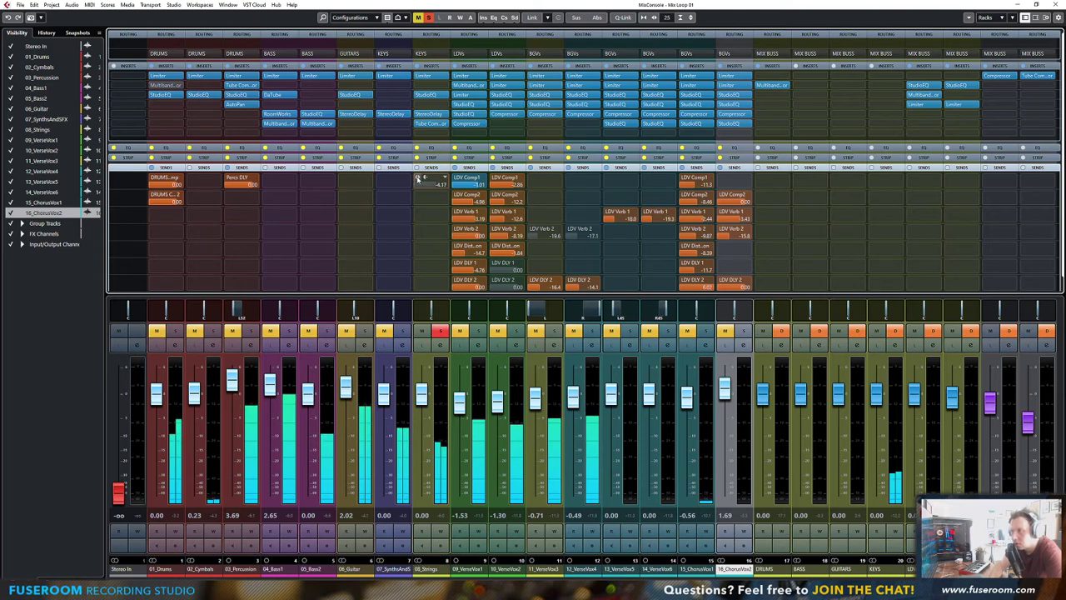
{"action": "left_click", "coordinate": [418, 178]}
{"action": "left_click_drag", "start_coordinate": [433, 187], "coordinate": [422, 189]}
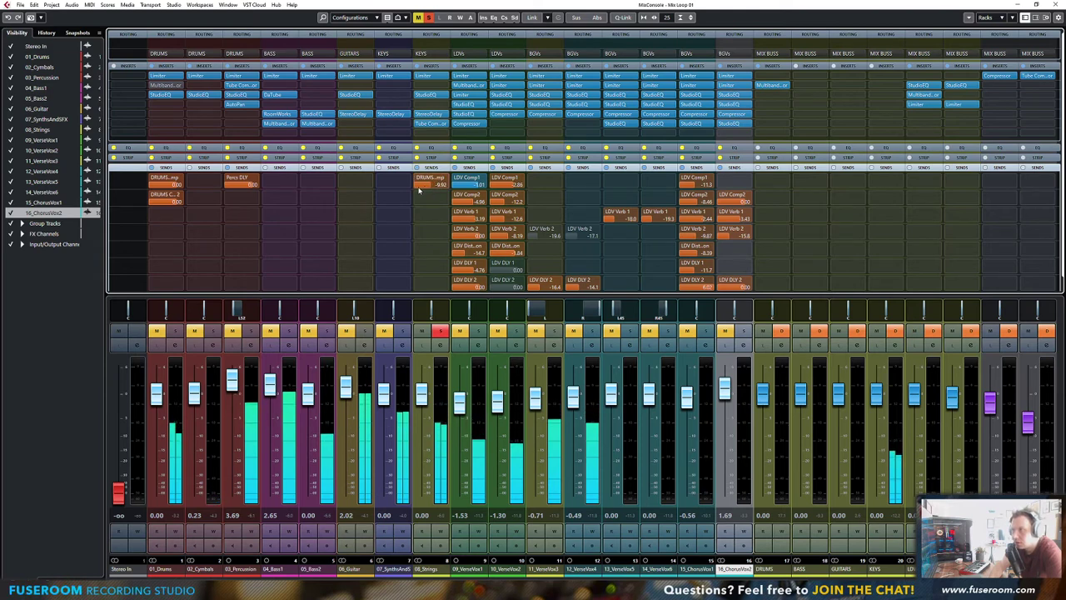
{"action": "left_click", "coordinate": [417, 169]}
{"action": "left_click", "coordinate": [417, 168]}
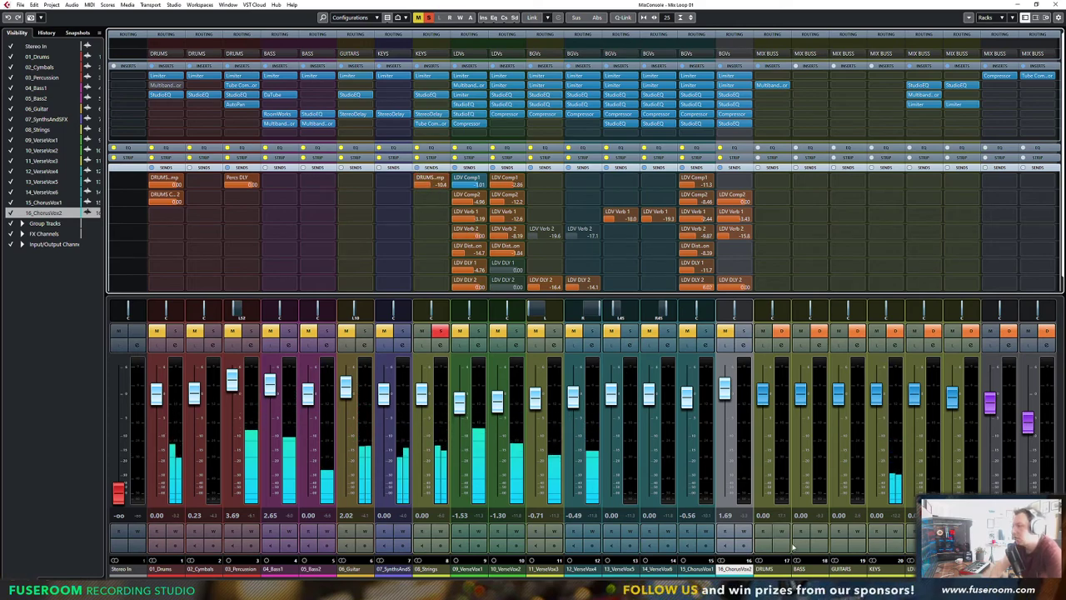
Insert Magneto II in the fifth insert slot of the KEYS group and move its window clear of the channel
{"action": "scroll", "coordinate": [587, 433], "scroll_direction": "right", "scroll_amount": 9}
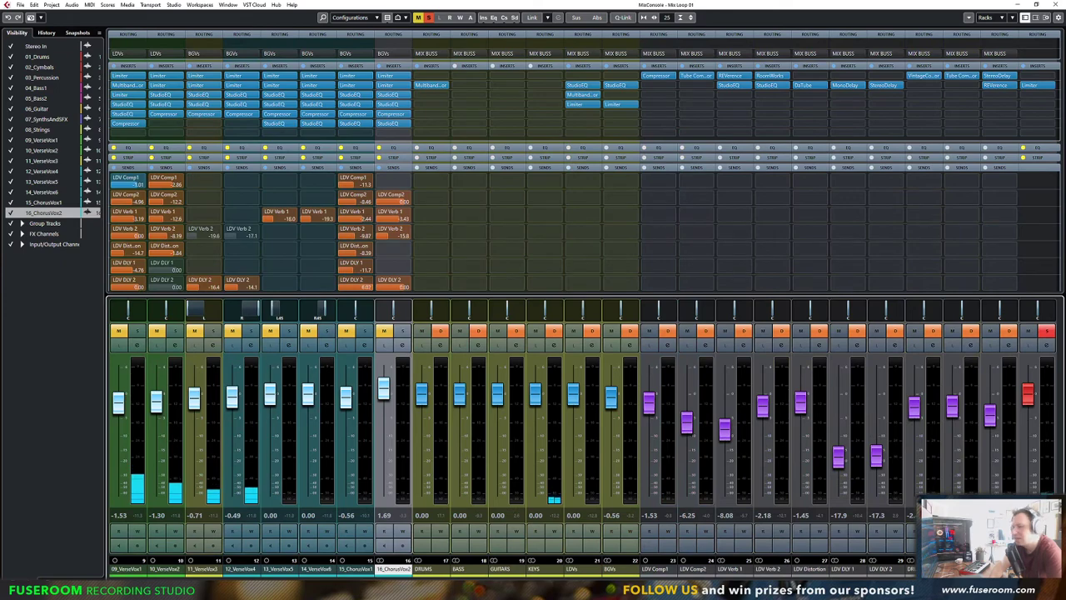
{"action": "scroll", "coordinate": [706, 498], "scroll_direction": "left", "scroll_amount": 1}
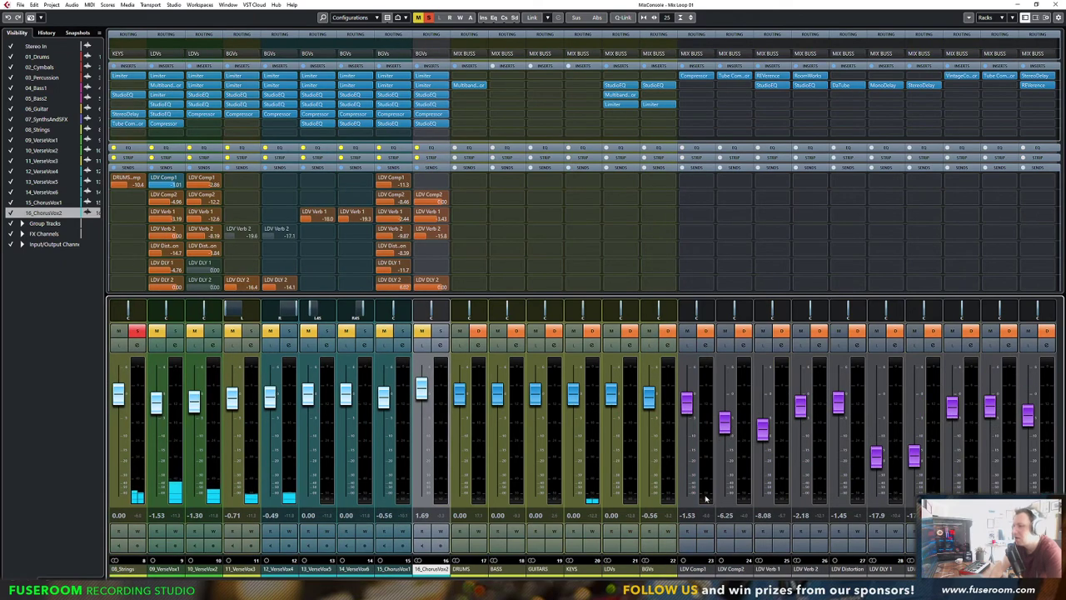
{"action": "left_click", "coordinate": [596, 117]}
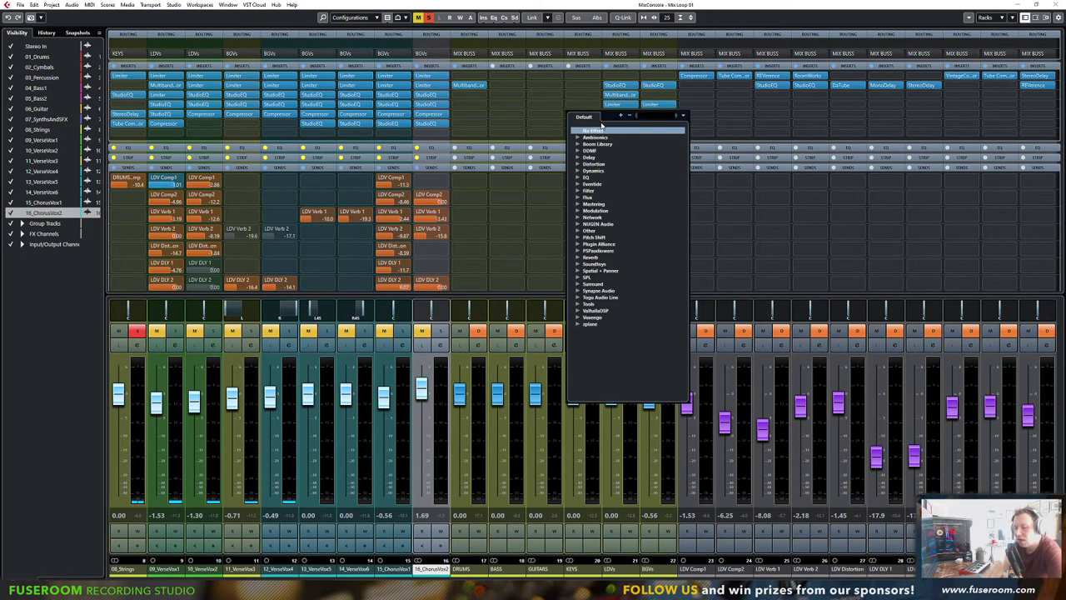
{"action": "type", "text": "magne"}
{"action": "key", "text": "Return"}
{"action": "left_click_drag", "start_coordinate": [585, 212], "coordinate": [814, 184]}
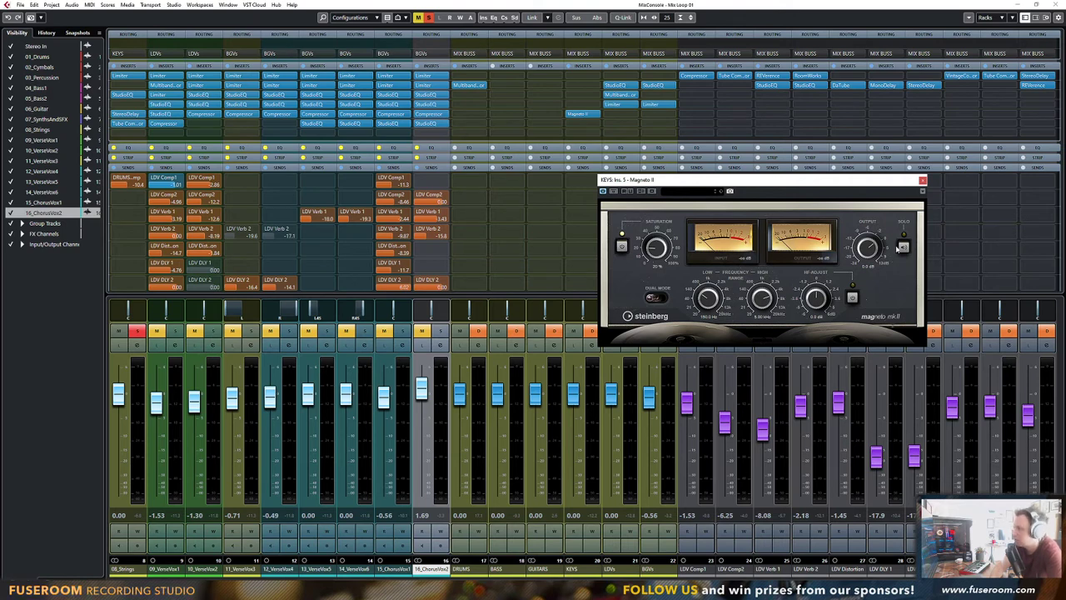
Audition Magneto II on KEYS, raising its saturation to about 50% and setting HF-Adjust to about -2.1 dB
{"action": "key", "text": "space"}
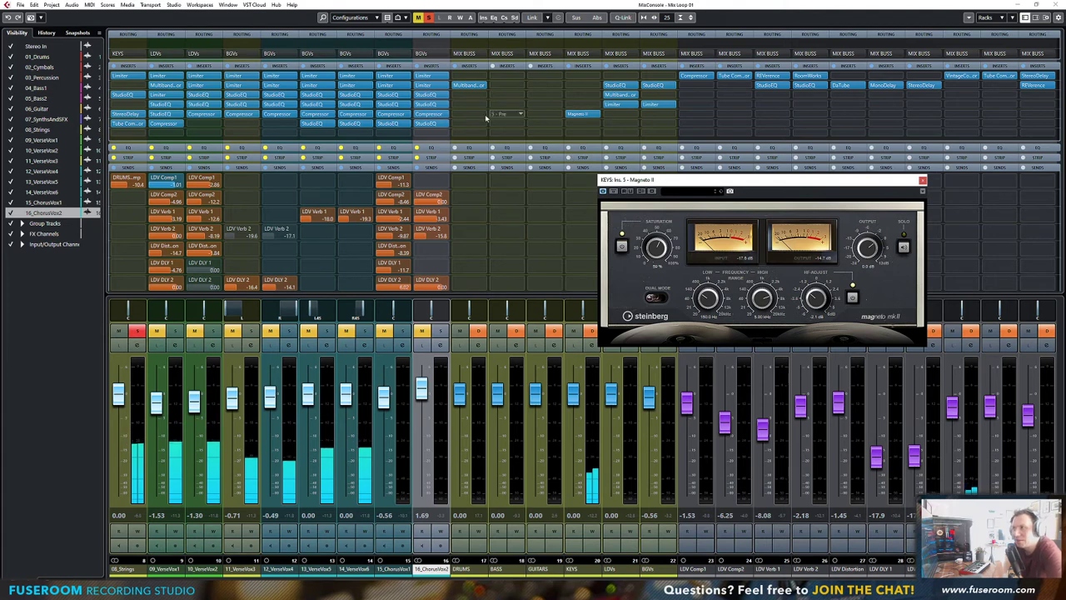
{"action": "left_click_drag", "start_coordinate": [654, 191], "coordinate": [685, 197]}
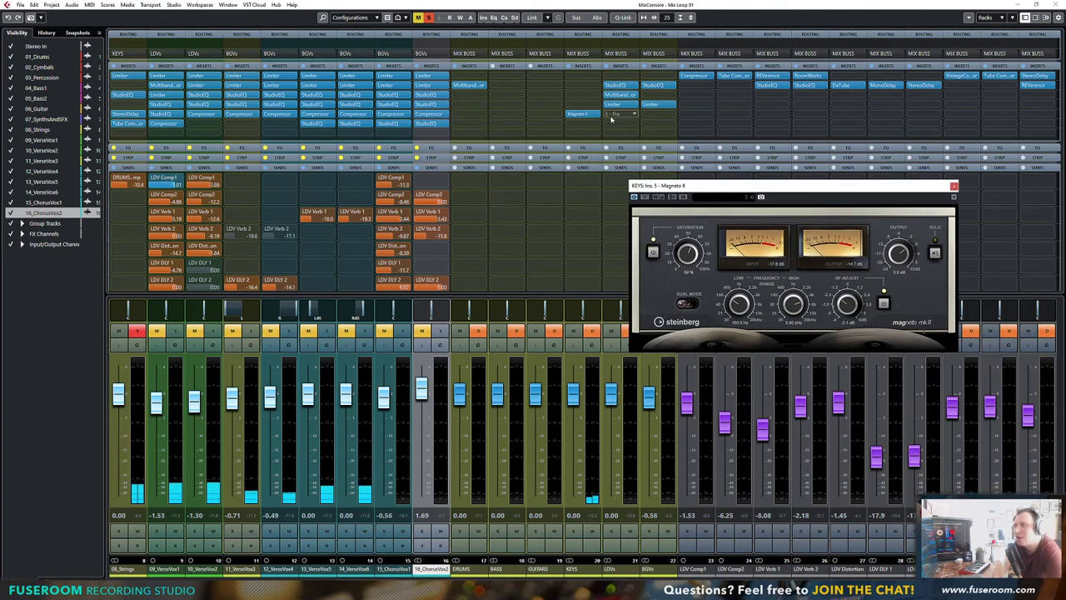
{"action": "left_click_drag", "start_coordinate": [585, 117], "coordinate": [585, 119]}
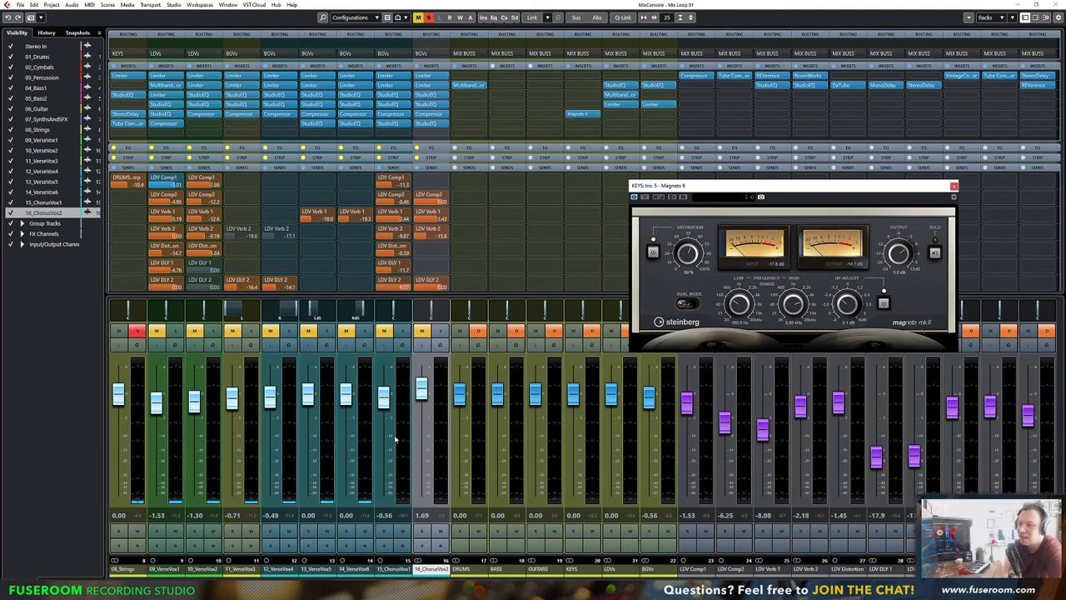
Clear the solo on 08_Strings, play the full mix and close the Magneto II window
{"action": "scroll", "coordinate": [533, 433], "scroll_direction": "left", "scroll_amount": 8}
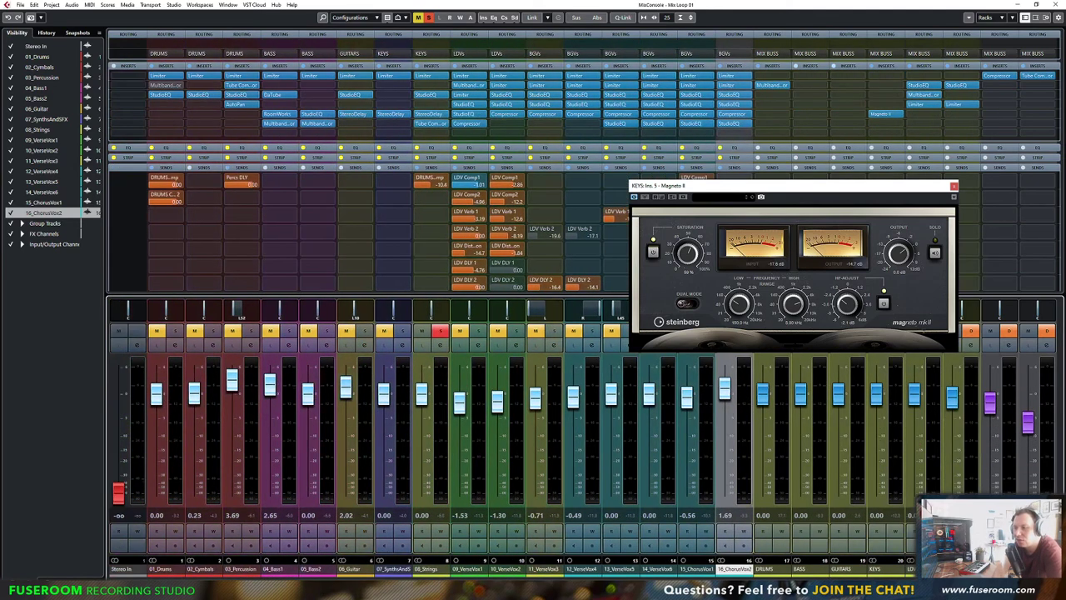
{"action": "key", "text": "F3"}
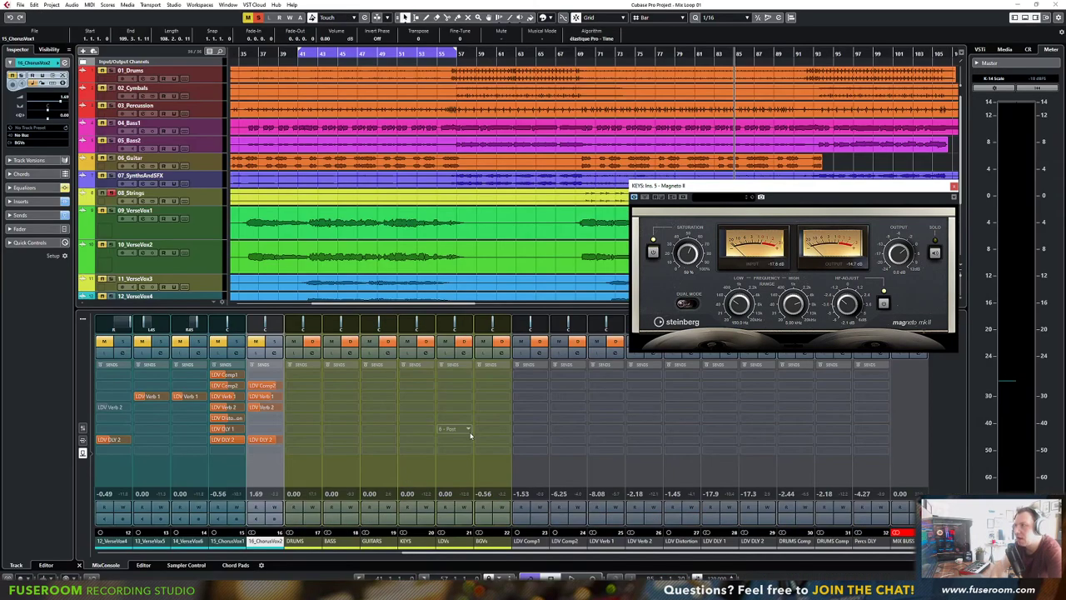
{"action": "key", "text": "space"}
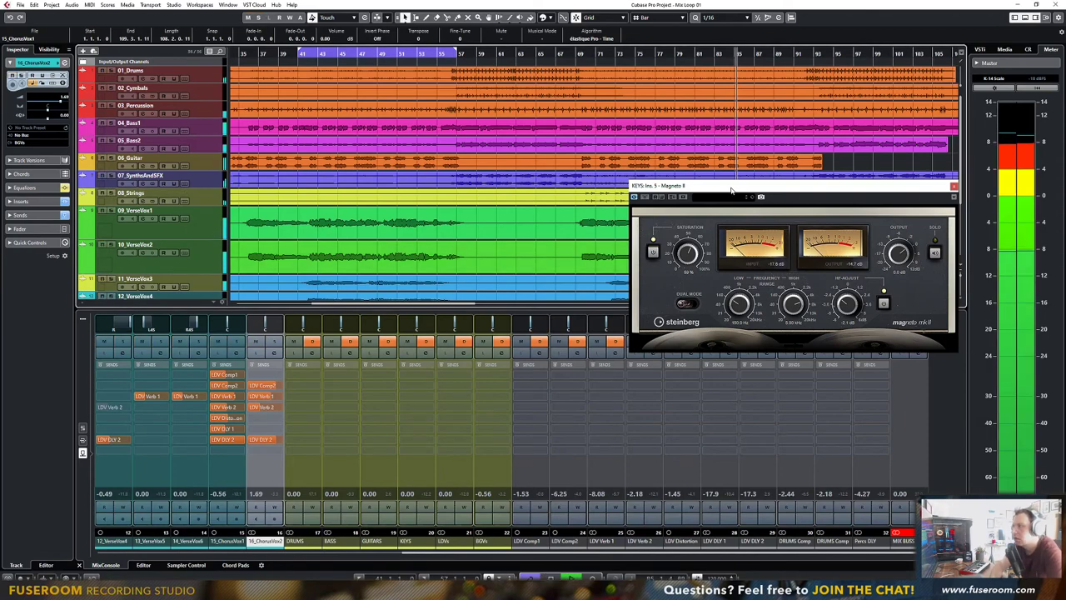
{"action": "left_click_drag", "start_coordinate": [934, 187], "coordinate": [915, 208]}
{"action": "key", "text": "F3"}
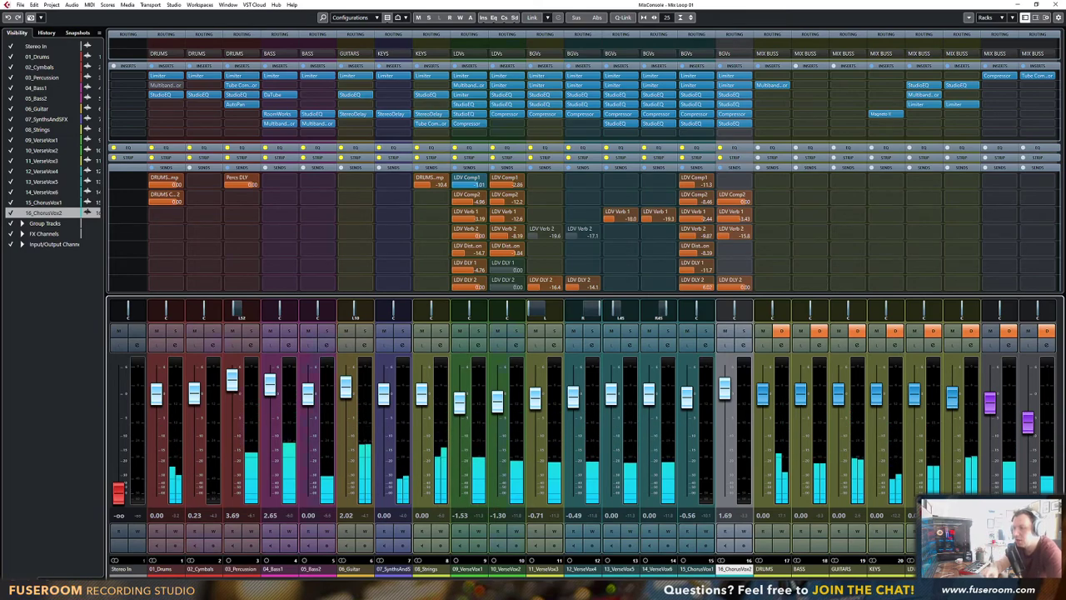
Pull the LDVs and BGVs group faders all the way down to silence the vocals
{"action": "scroll", "coordinate": [609, 431], "scroll_direction": "right", "scroll_amount": 5}
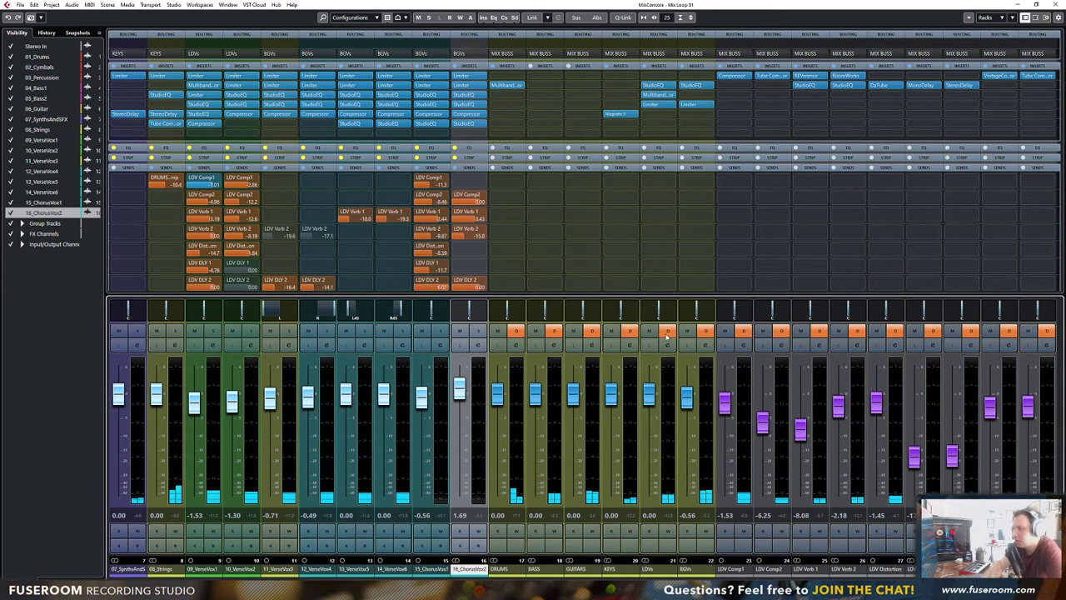
{"action": "mouse_move", "coordinate": [649, 391]}
{"action": "left_mouse_down"}
{"action": "mouse_move", "coordinate": [646, 512]}
{"action": "mouse_move", "coordinate": [651, 398]}
{"action": "mouse_move", "coordinate": [653, 491]}
{"action": "mouse_move", "coordinate": [648, 410]}
{"action": "left_mouse_up"}
{"action": "left_click_drag", "start_coordinate": [686, 398], "coordinate": [653, 419]}
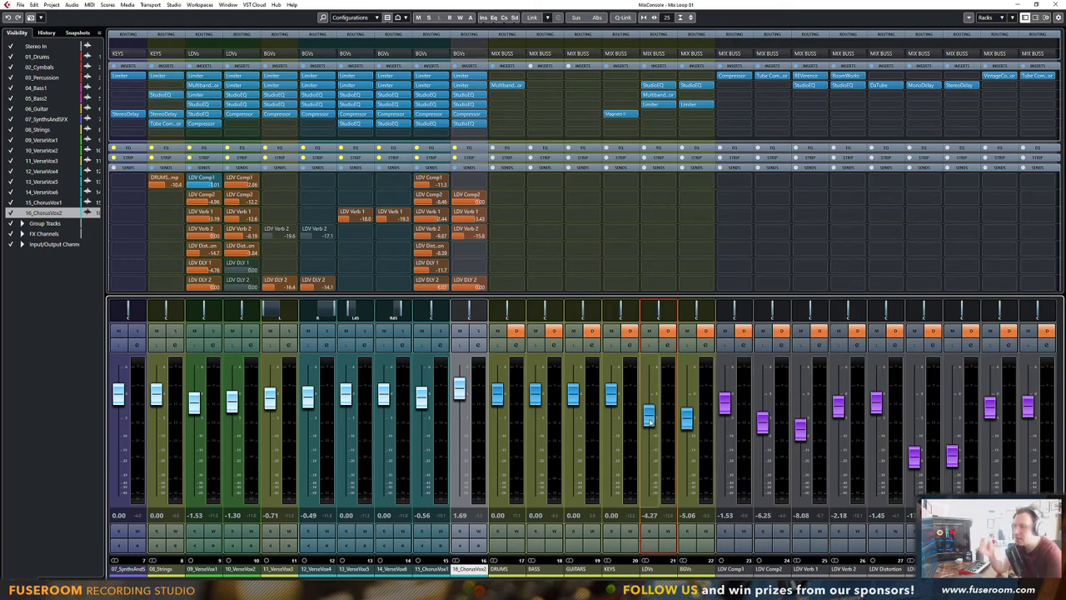
{"action": "left_click_drag", "start_coordinate": [649, 413], "coordinate": [649, 497]}
{"action": "left_click_drag", "start_coordinate": [687, 418], "coordinate": [687, 496]}
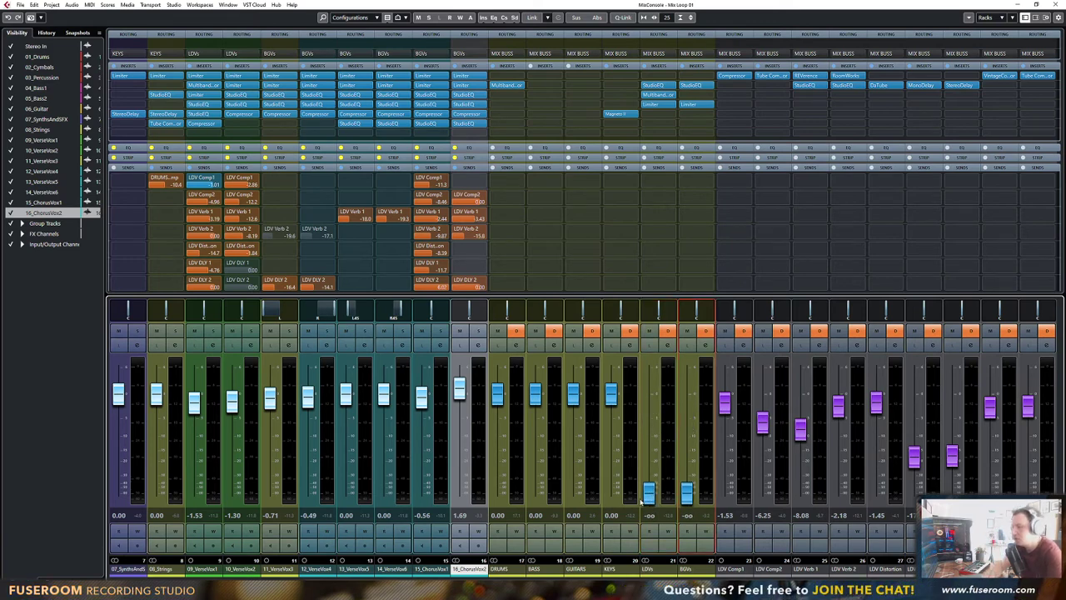
Play the mix without vocals and raise the KEYS group fader to about 1.23 dB
{"action": "key", "text": "space"}
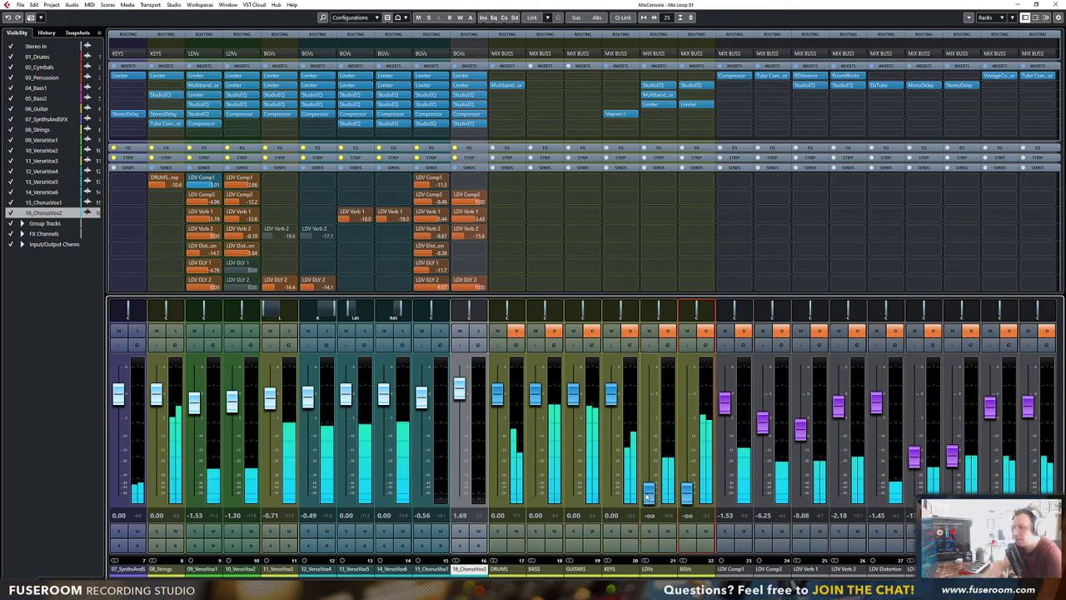
{"action": "left_click_drag", "start_coordinate": [610, 394], "coordinate": [613, 399]}
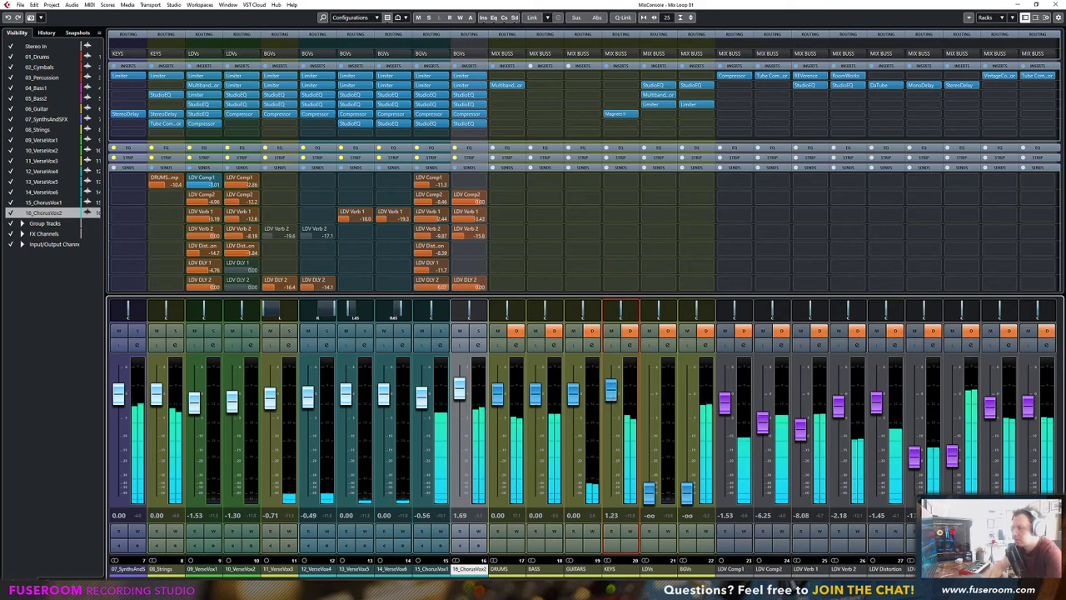
Raise the 08_Strings send level to DRUMS Comp and play the mix to check the strings
{"action": "left_click_drag", "start_coordinate": [608, 581], "coordinate": [480, 581]}
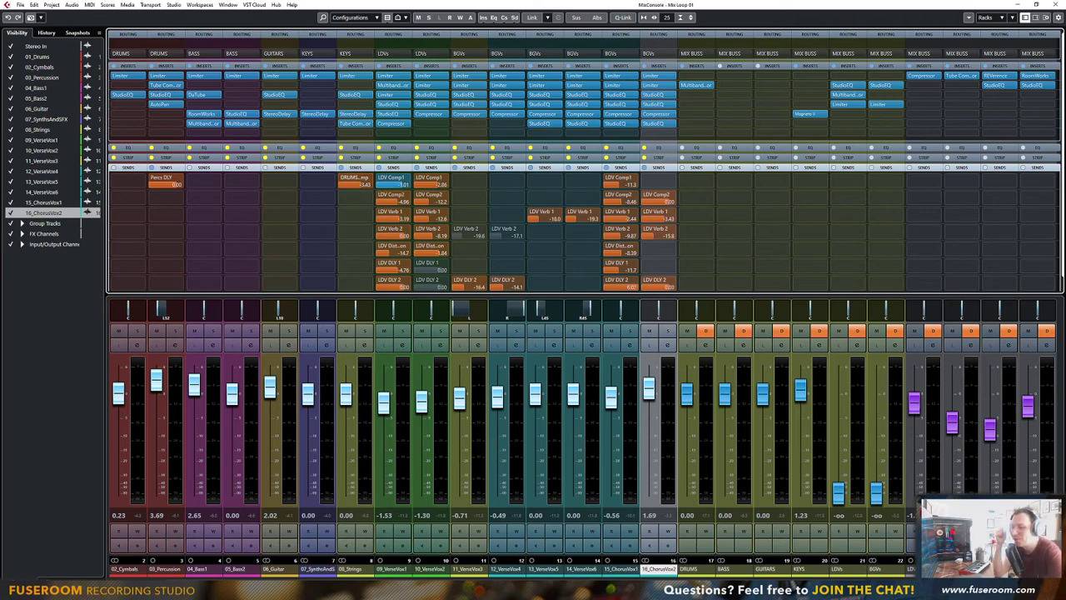
{"action": "mouse_move", "coordinate": [467, 581]}
{"action": "left_mouse_down"}
{"action": "mouse_move", "coordinate": [494, 581]}
{"action": "mouse_move", "coordinate": [466, 581]}
{"action": "left_mouse_up"}
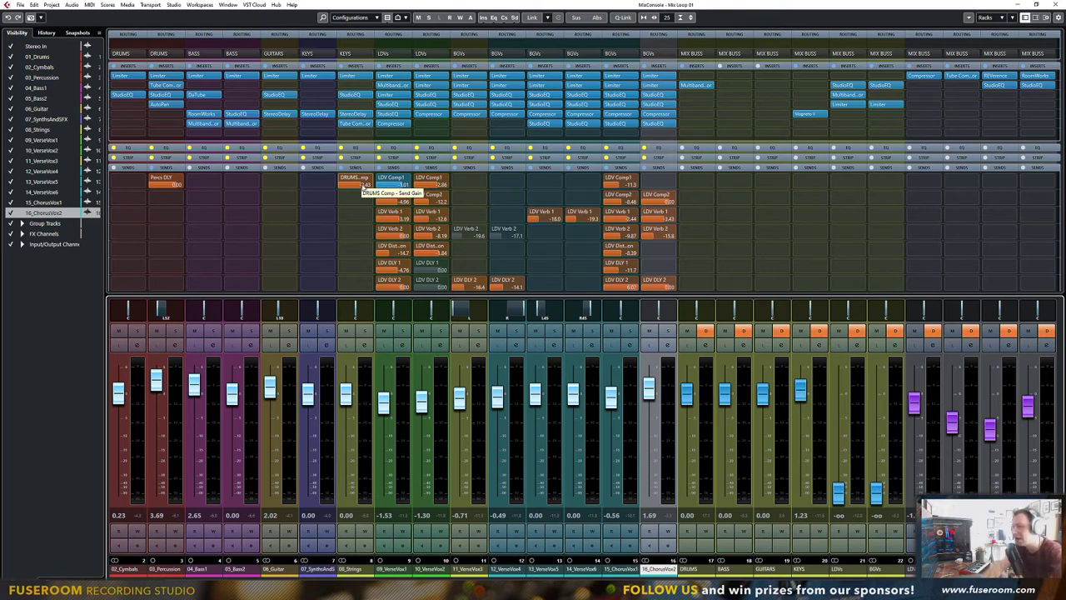
{"action": "key", "text": "space"}
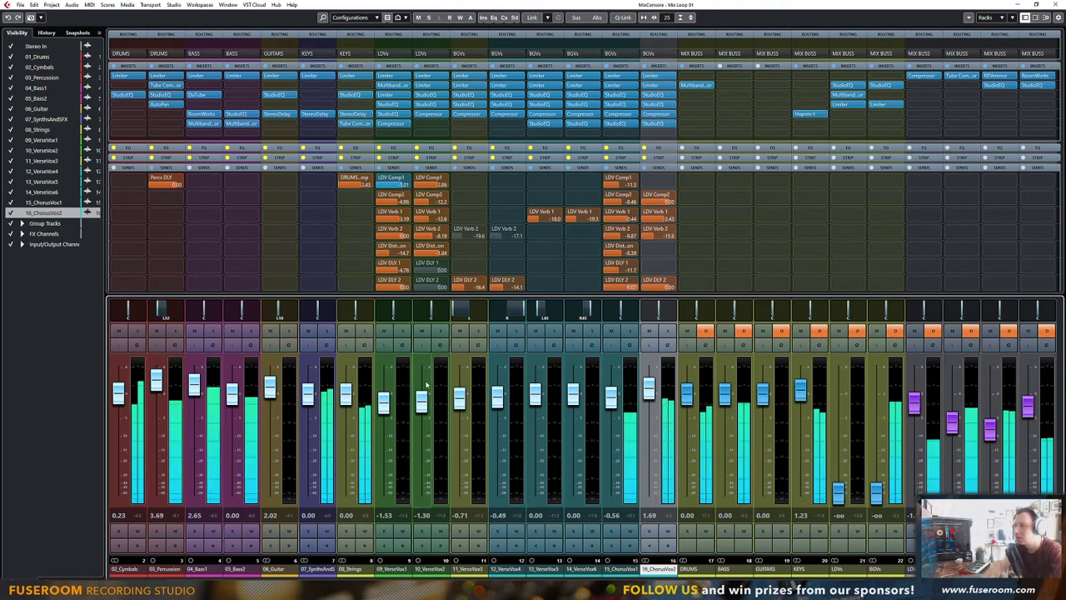
{"action": "mouse_move", "coordinate": [602, 581]}
{"action": "left_mouse_down"}
{"action": "mouse_move", "coordinate": [742, 580]}
{"action": "mouse_move", "coordinate": [602, 581]}
{"action": "left_mouse_up"}
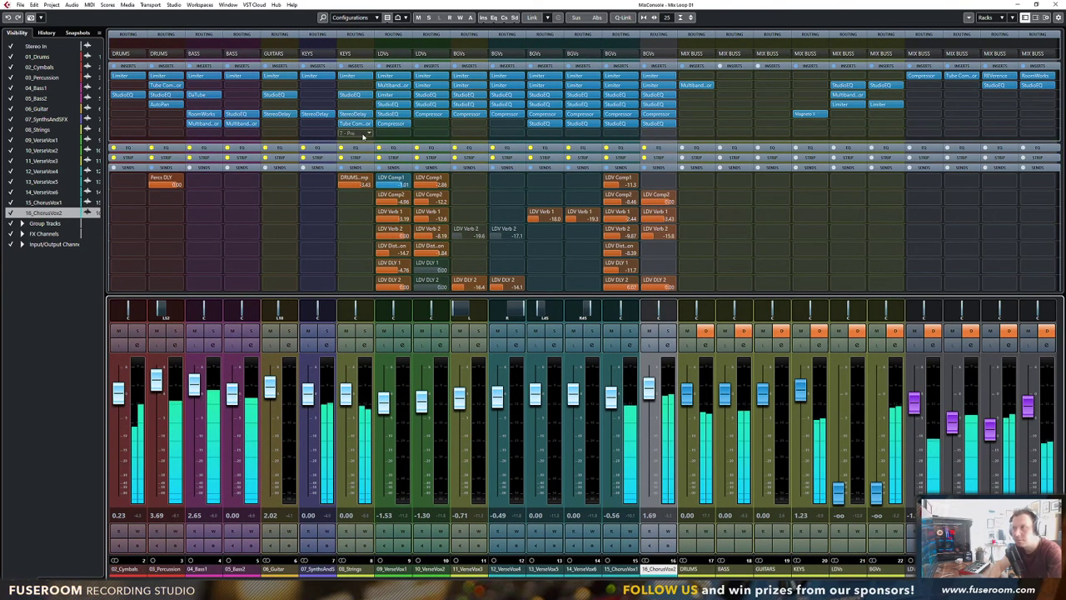
Insert StudioEQ in the seventh insert slot of 08_Strings and reposition its window
{"action": "left_click", "coordinate": [364, 134]}
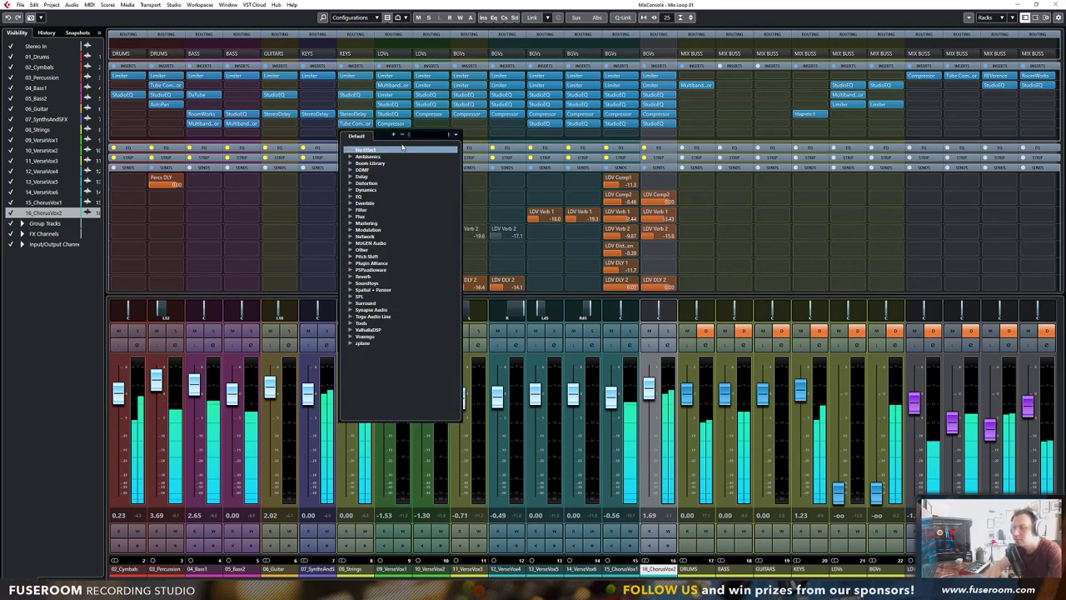
{"action": "type", "text": "studio"}
{"action": "double_click", "coordinate": [373, 157]}
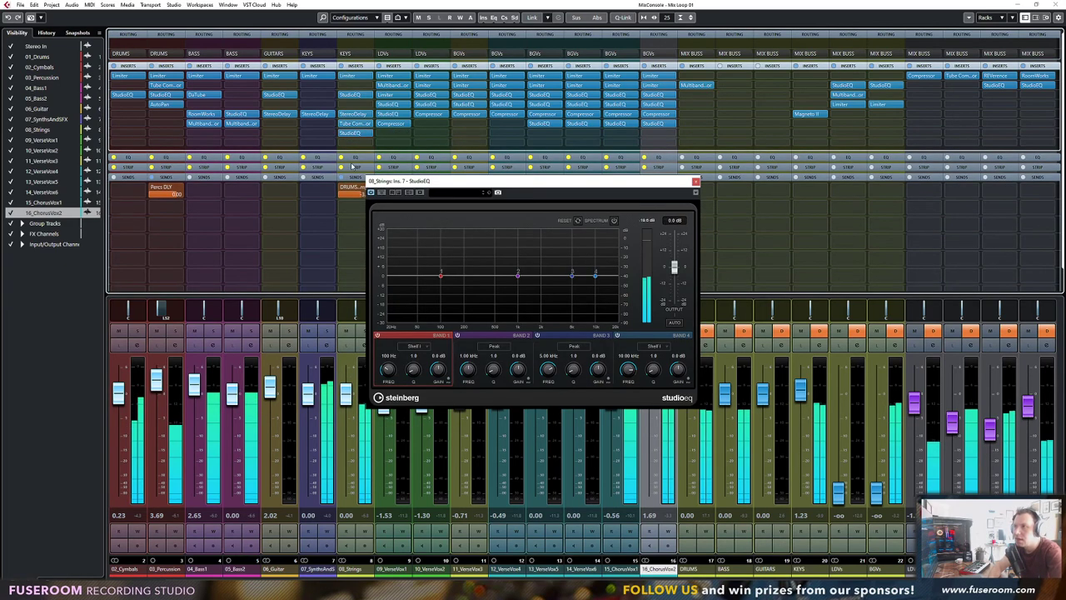
{"action": "left_click_drag", "start_coordinate": [410, 182], "coordinate": [424, 173]}
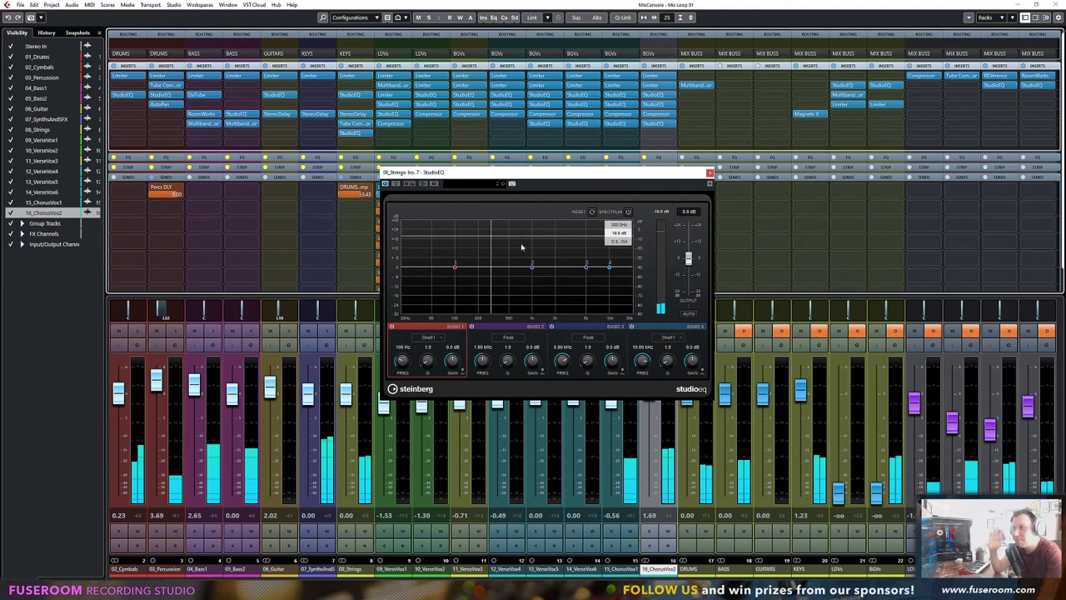
Sweep StudioEQ band 3 during playback, then cut about 9.1 dB near 1.93 kHz with a Q of 2.9
{"action": "left_click_drag", "start_coordinate": [586, 265], "coordinate": [563, 257]}
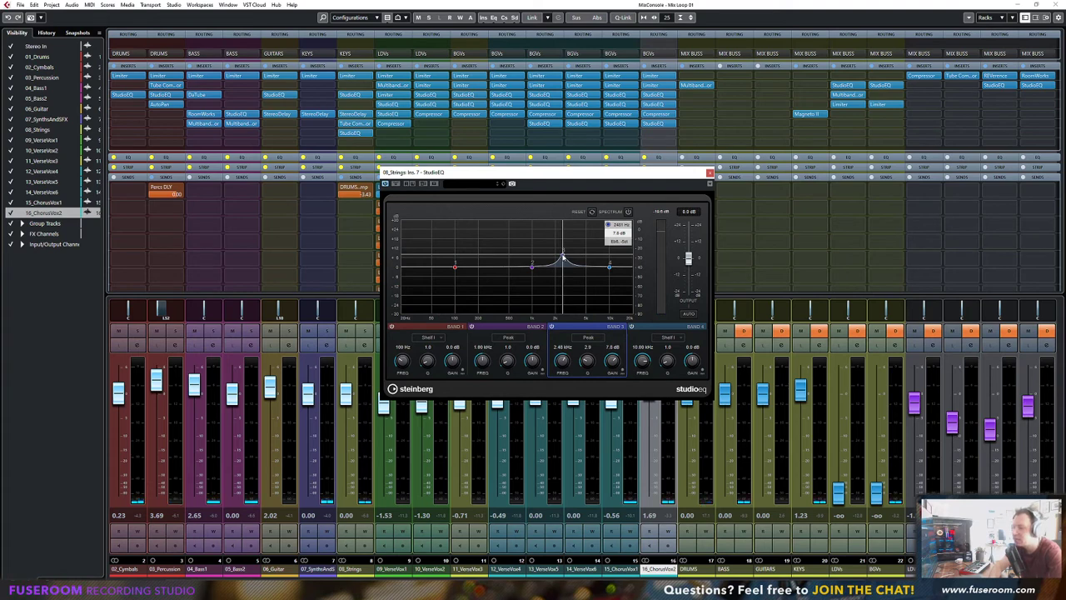
{"action": "left_click_drag", "start_coordinate": [563, 258], "coordinate": [557, 287]}
{"action": "key", "text": "space"}
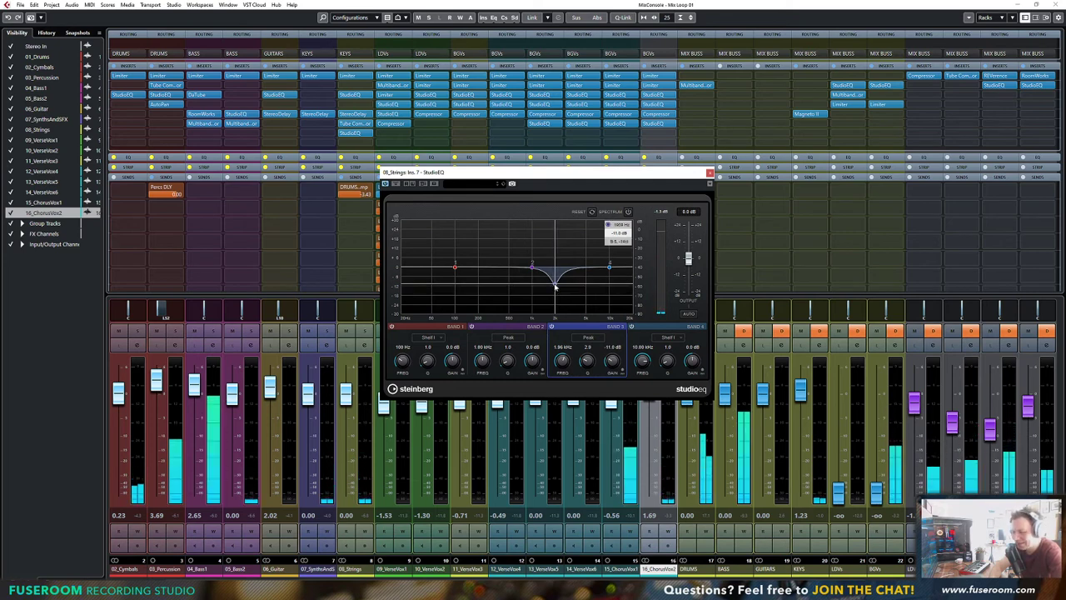
{"action": "left_click_drag", "start_coordinate": [556, 287], "coordinate": [555, 284]}
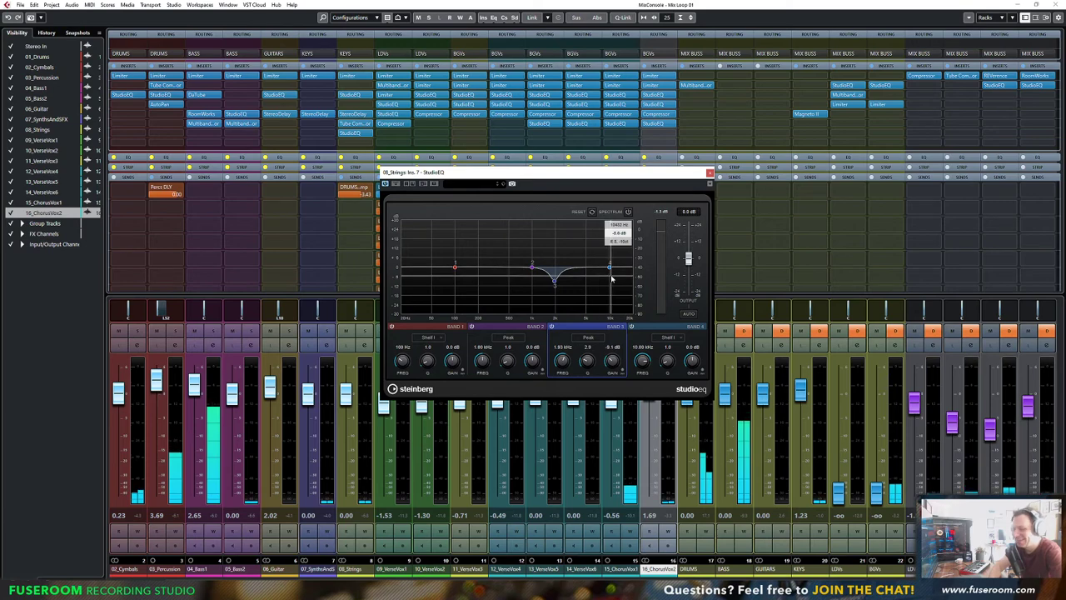
Switch to the Project window, move the cycle range to start at bar 81 and play from there
{"action": "key", "text": "F3"}
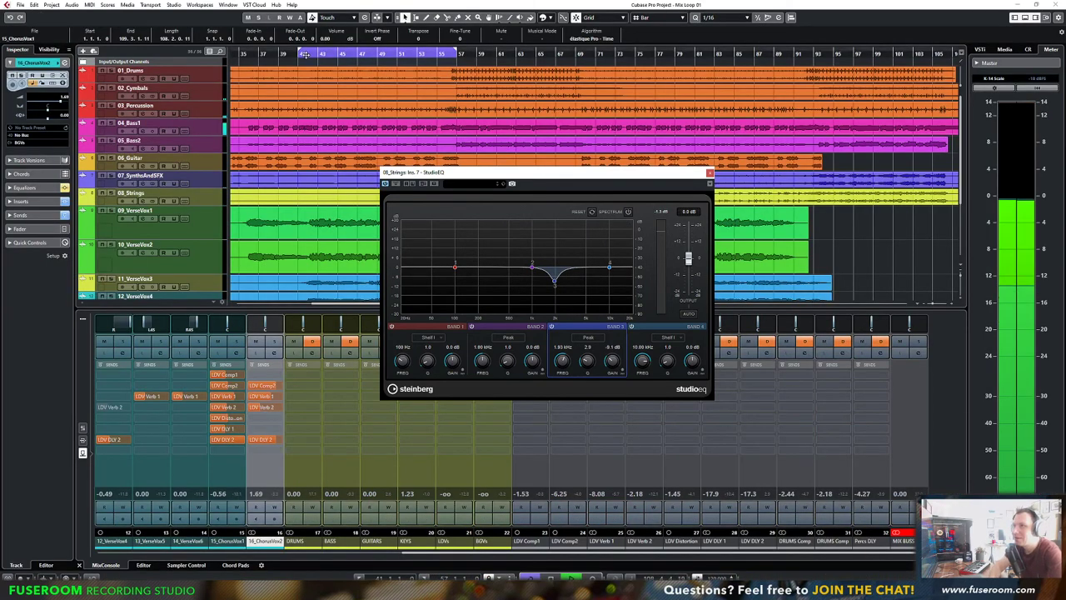
{"action": "left_click", "coordinate": [305, 54]}
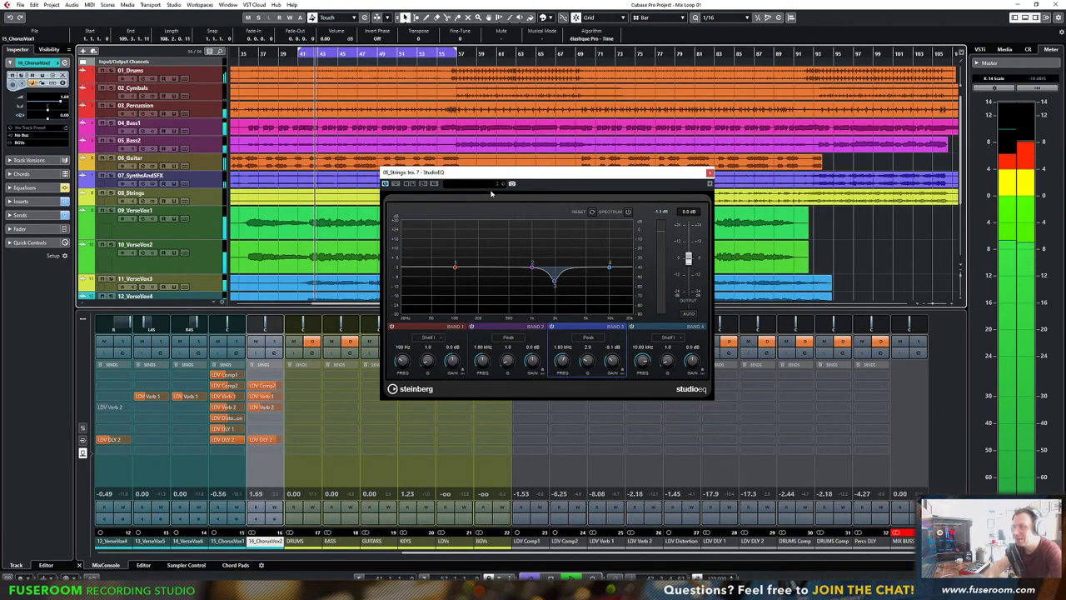
{"action": "key", "text": "space"}
{"action": "mouse_move", "coordinate": [893, 57]}
{"action": "left_mouse_down"}
{"action": "mouse_move", "coordinate": [708, 59]}
{"action": "mouse_move", "coordinate": [901, 53]}
{"action": "left_mouse_up"}
{"action": "key", "text": "space"}
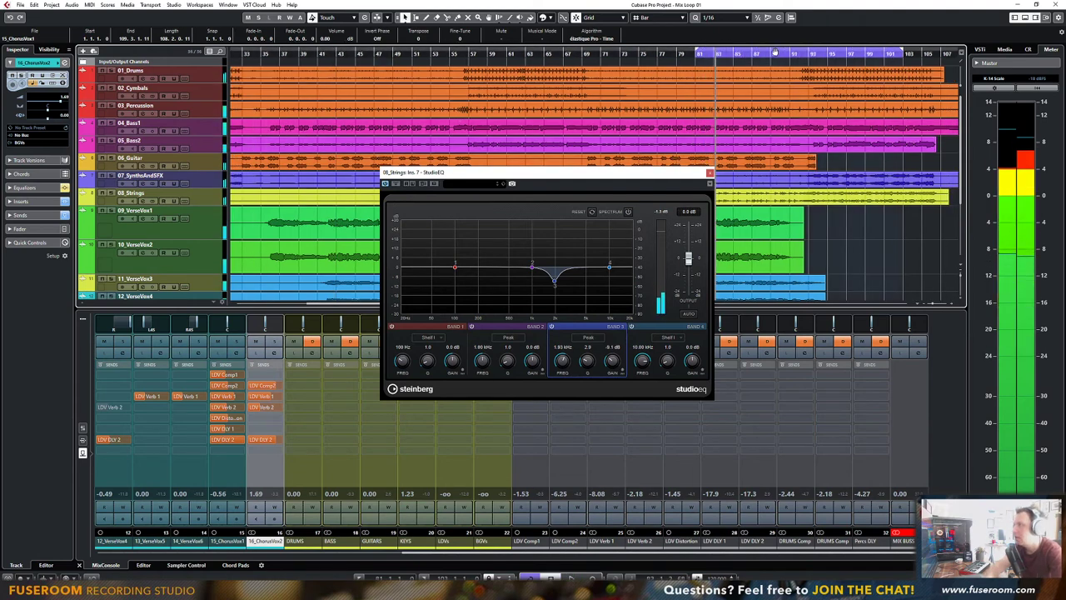
Turn off cycle playback, move the cycle range to start near bar 91 and audition the song's ending
{"action": "key", "text": "space"}
{"action": "left_click", "coordinate": [893, 55]}
{"action": "left_click", "coordinate": [798, 51]}
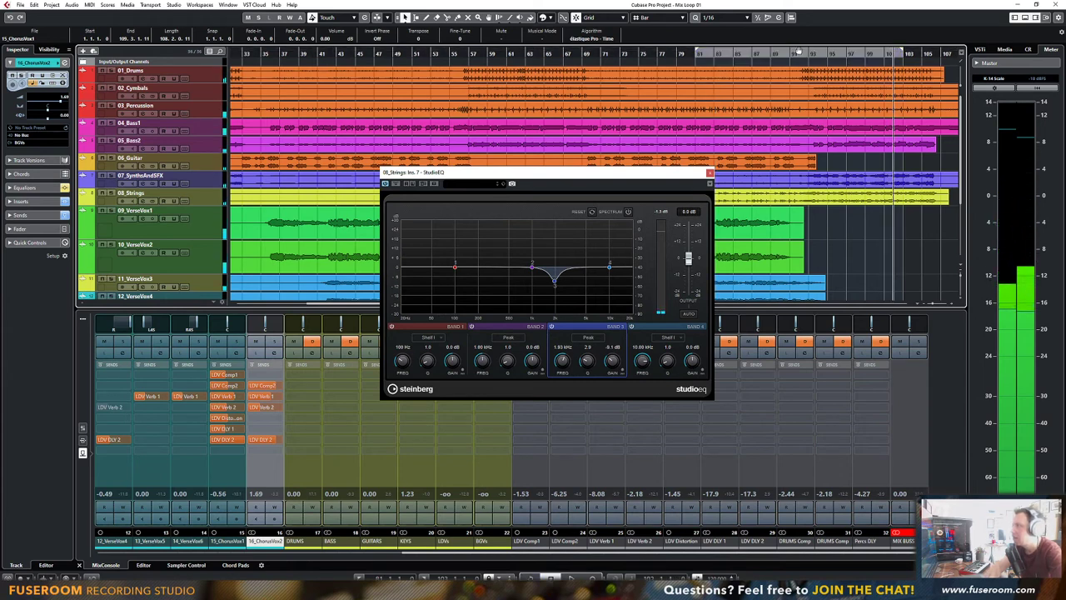
{"action": "left_click_drag", "start_coordinate": [794, 52], "coordinate": [887, 53]}
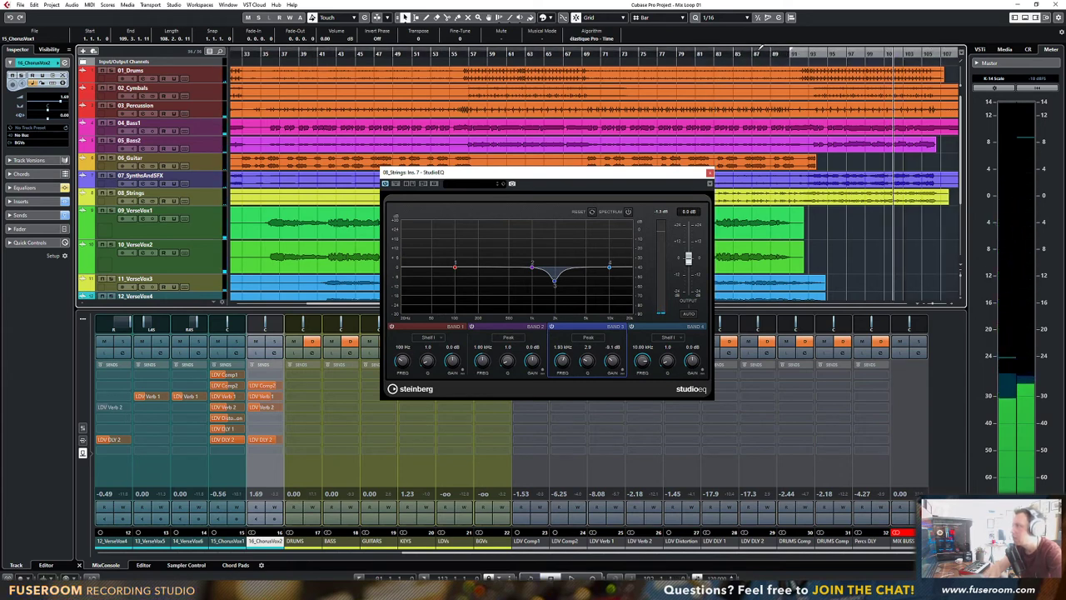
{"action": "mouse_move", "coordinate": [797, 51]}
{"action": "left_mouse_down"}
{"action": "mouse_move", "coordinate": [777, 51]}
{"action": "mouse_move", "coordinate": [801, 51]}
{"action": "left_mouse_up"}
{"action": "key", "text": "space"}
{"action": "key", "text": "space"}
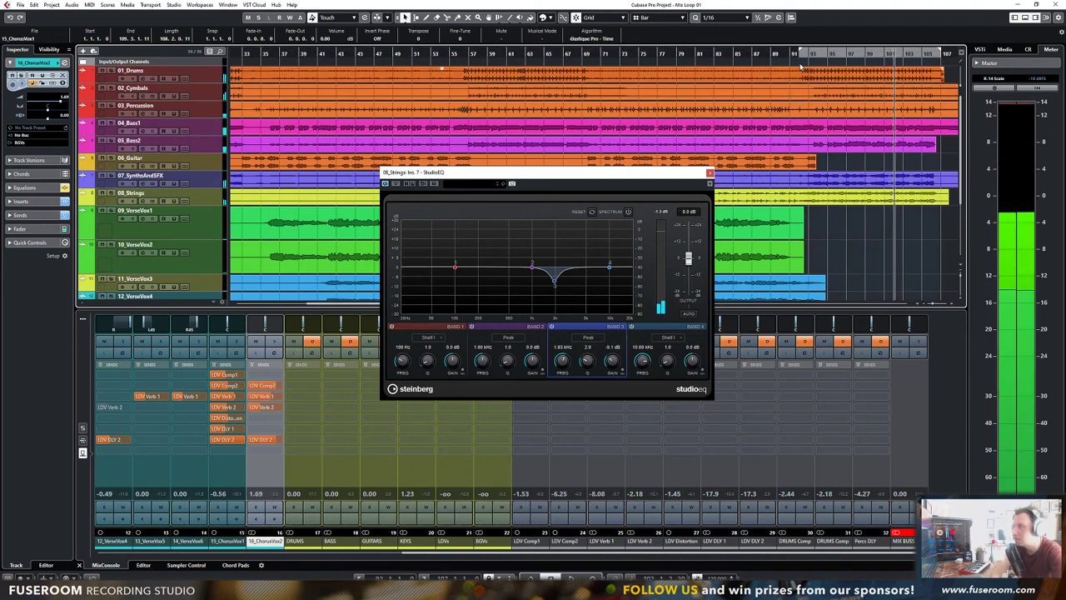
Audition the ending and deepen the band 3 cut in the 08_Strings StudioEQ to about -13 dB near 1.9 kHz
{"action": "key", "text": "space"}
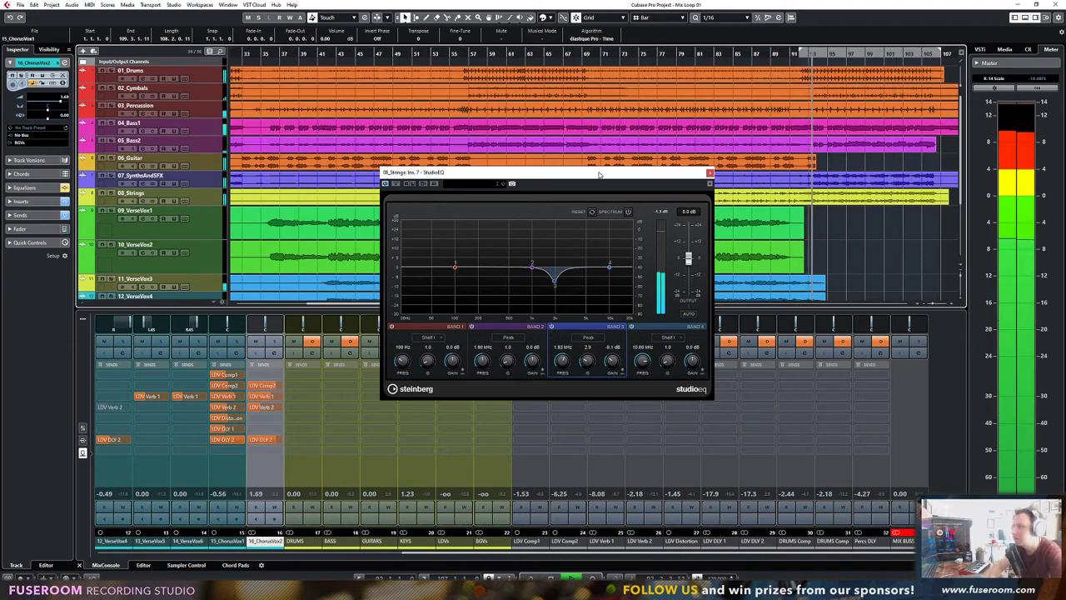
{"action": "left_click_drag", "start_coordinate": [599, 175], "coordinate": [588, 159]}
{"action": "left_click_drag", "start_coordinate": [543, 264], "coordinate": [545, 234]}
{"action": "left_click_drag", "start_coordinate": [544, 243], "coordinate": [543, 275]}
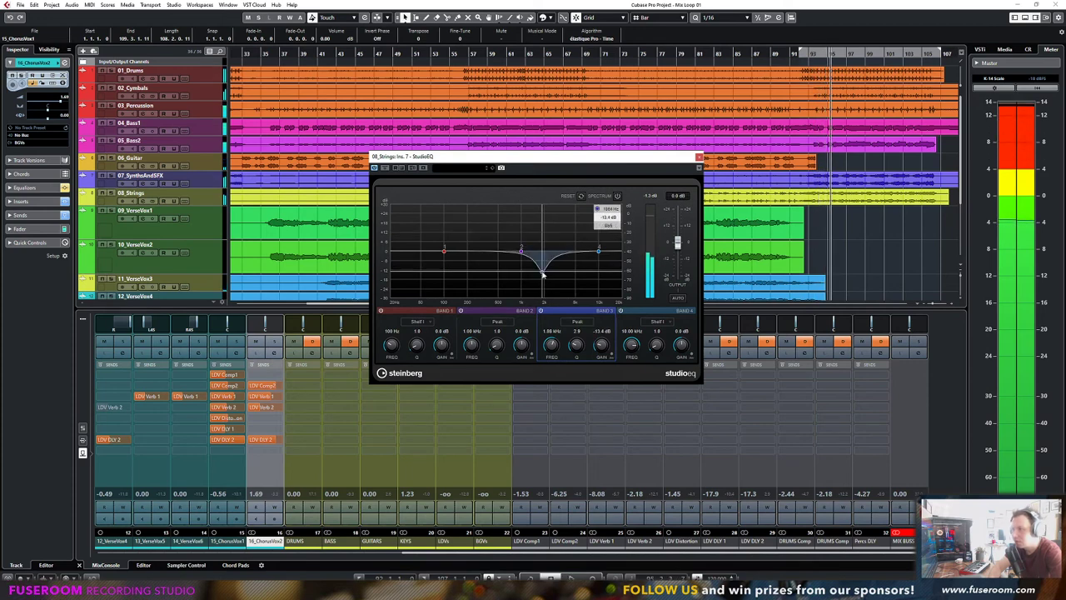
{"action": "key", "text": "space"}
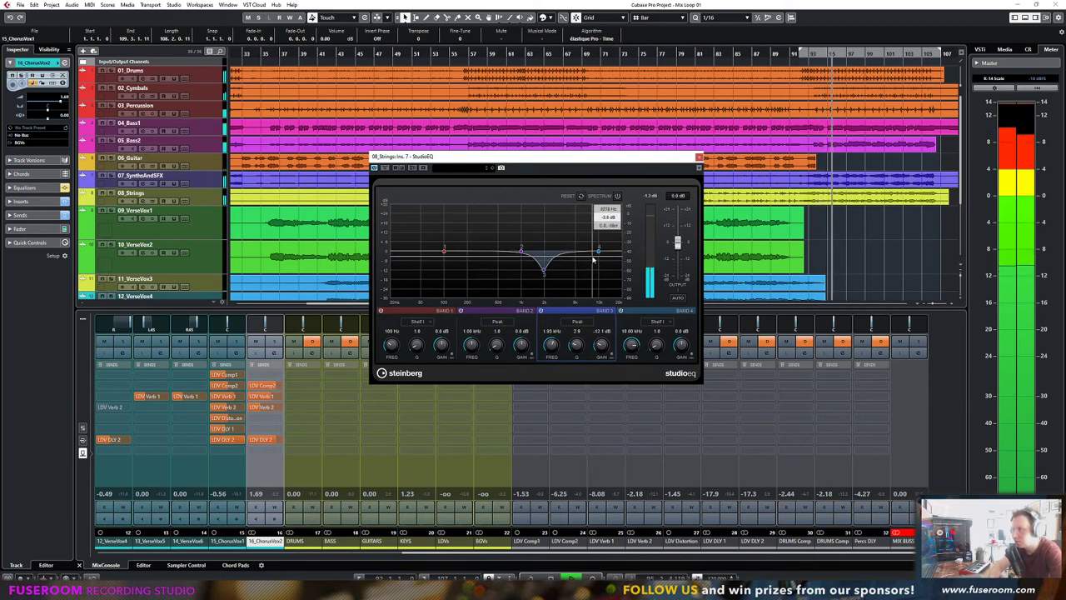
Boost StudioEQ band 4 by 1.6 dB at 6.62 kHz, raise band 2 near 1.9 kHz during playback, and close the EQ
{"action": "left_click_drag", "start_coordinate": [598, 253], "coordinate": [547, 288]}
{"action": "key", "text": "space"}
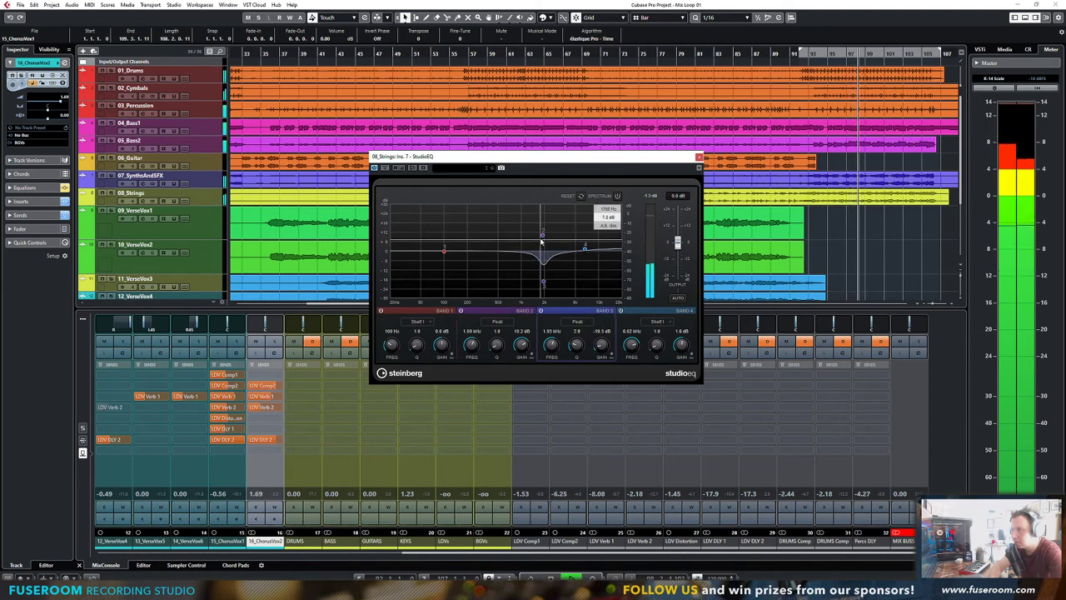
{"action": "mouse_move", "coordinate": [544, 233]}
{"action": "left_mouse_down"}
{"action": "mouse_move", "coordinate": [585, 237]}
{"action": "mouse_move", "coordinate": [500, 239]}
{"action": "mouse_move", "coordinate": [496, 265]}
{"action": "mouse_move", "coordinate": [525, 262]}
{"action": "mouse_move", "coordinate": [545, 238]}
{"action": "left_mouse_up"}
{"action": "key", "text": "space"}
{"action": "left_click", "coordinate": [699, 157]}
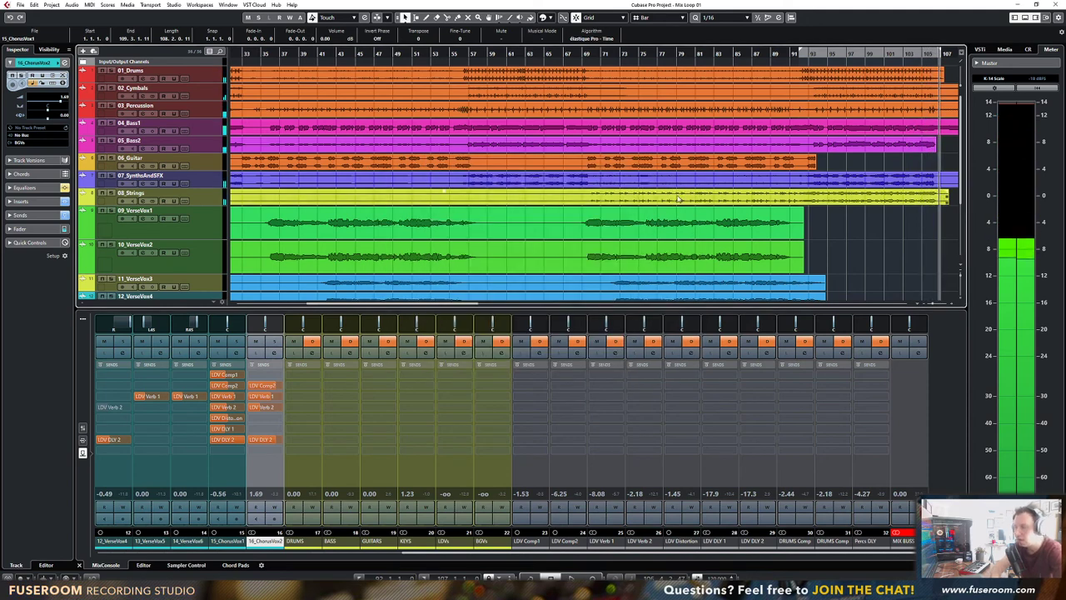
Open the MixConsole and raise the LDVs group fader to about -24.1 dB
{"action": "key", "text": "F3"}
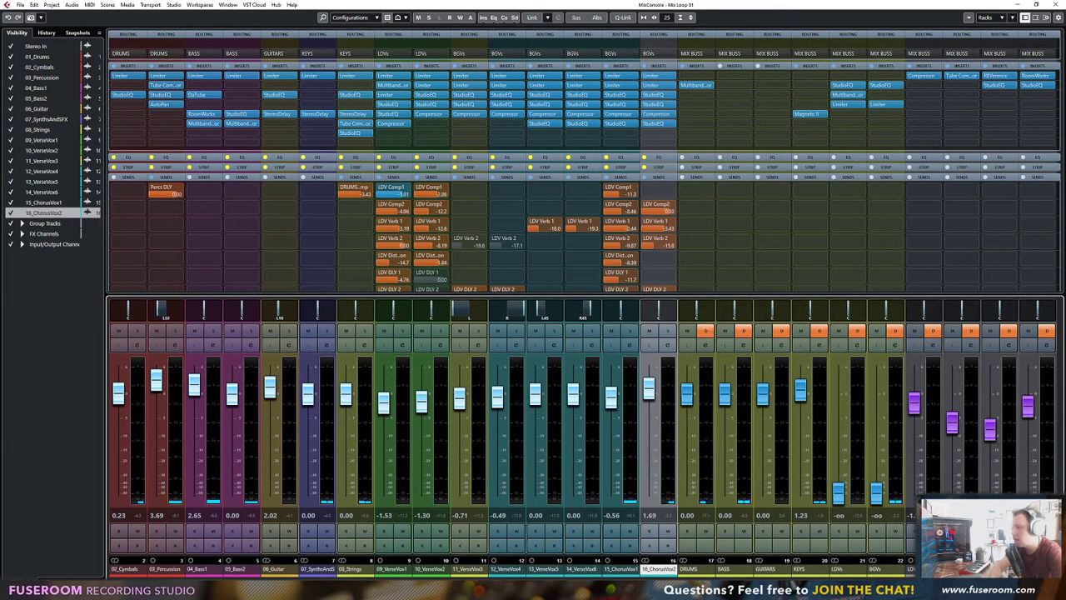
{"action": "scroll", "coordinate": [727, 400], "scroll_direction": "right", "scroll_amount": 5}
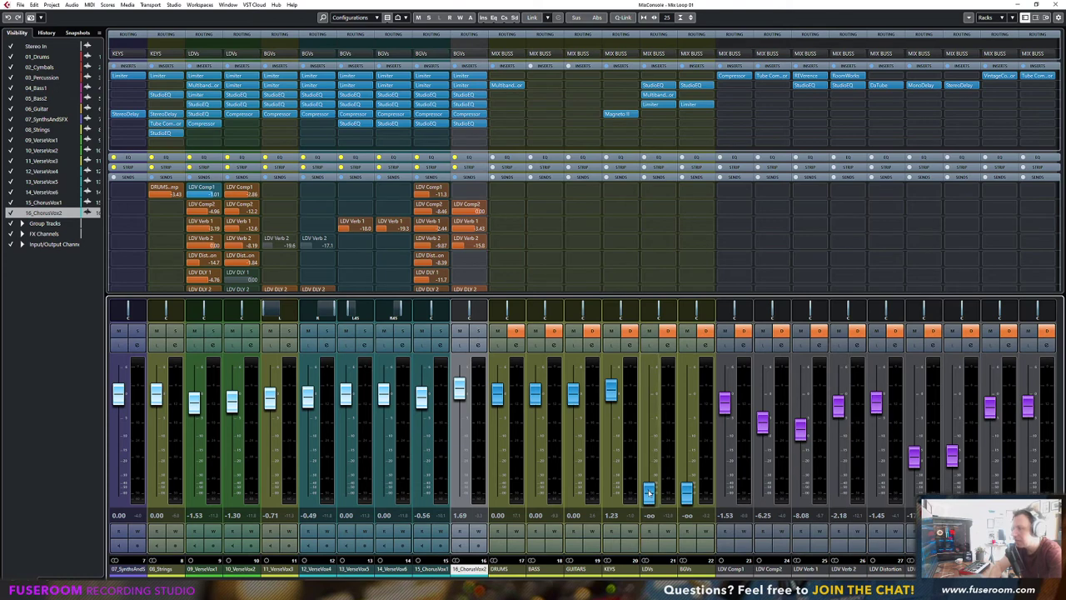
{"action": "left_click_drag", "start_coordinate": [650, 493], "coordinate": [656, 471]}
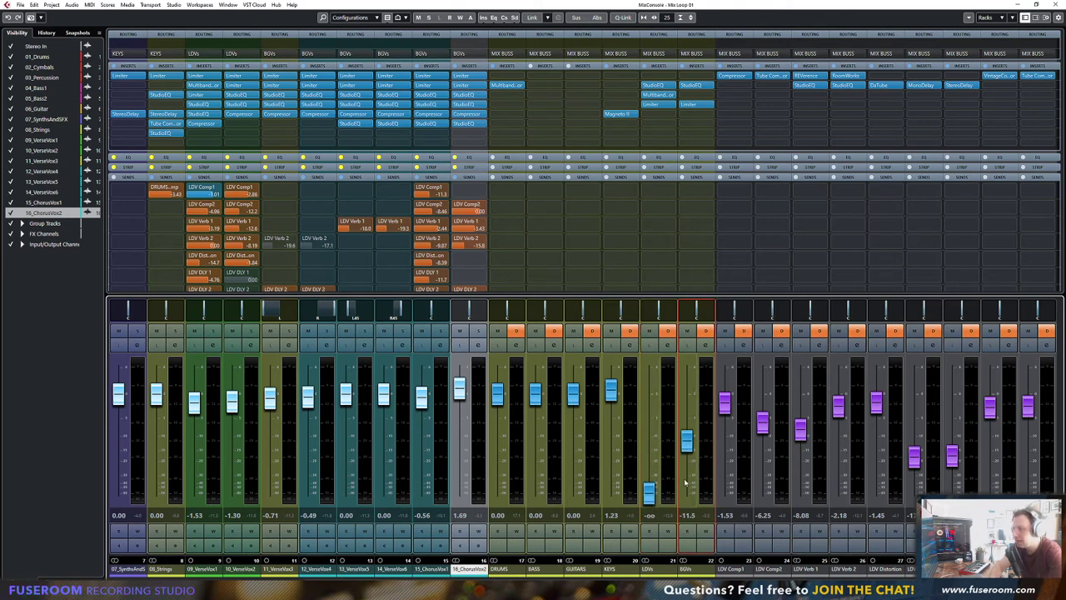
{"action": "left_click_drag", "start_coordinate": [649, 493], "coordinate": [649, 471]}
Set the cycle range to start near bar 71, play from there, and raise the LDVs group fader to -3.65 dB
{"action": "key", "text": "F3"}
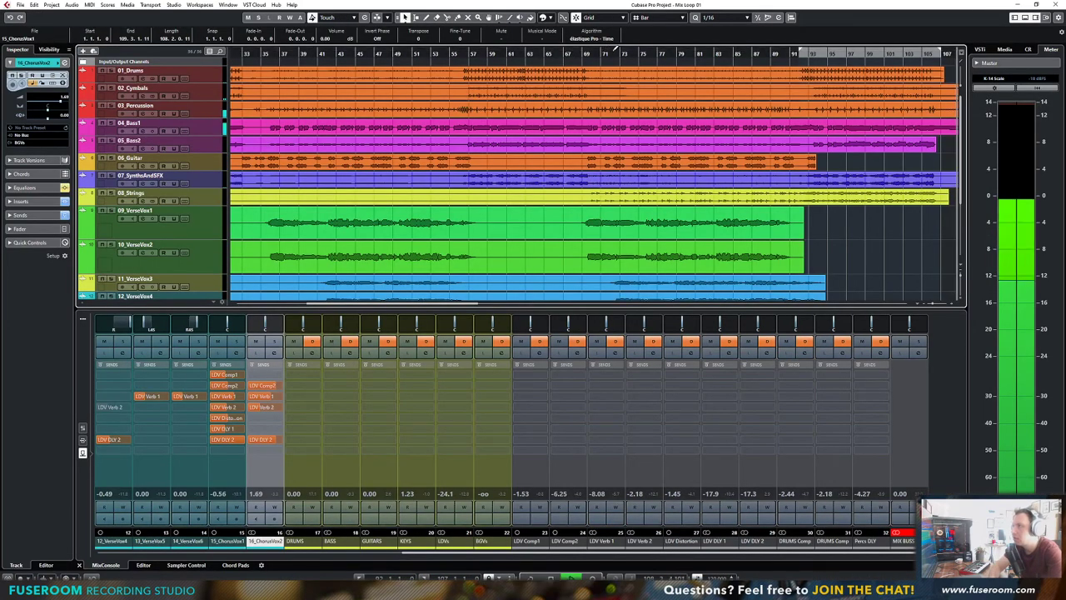
{"action": "left_click_drag", "start_coordinate": [602, 50], "coordinate": [932, 52]}
{"action": "key", "text": "space"}
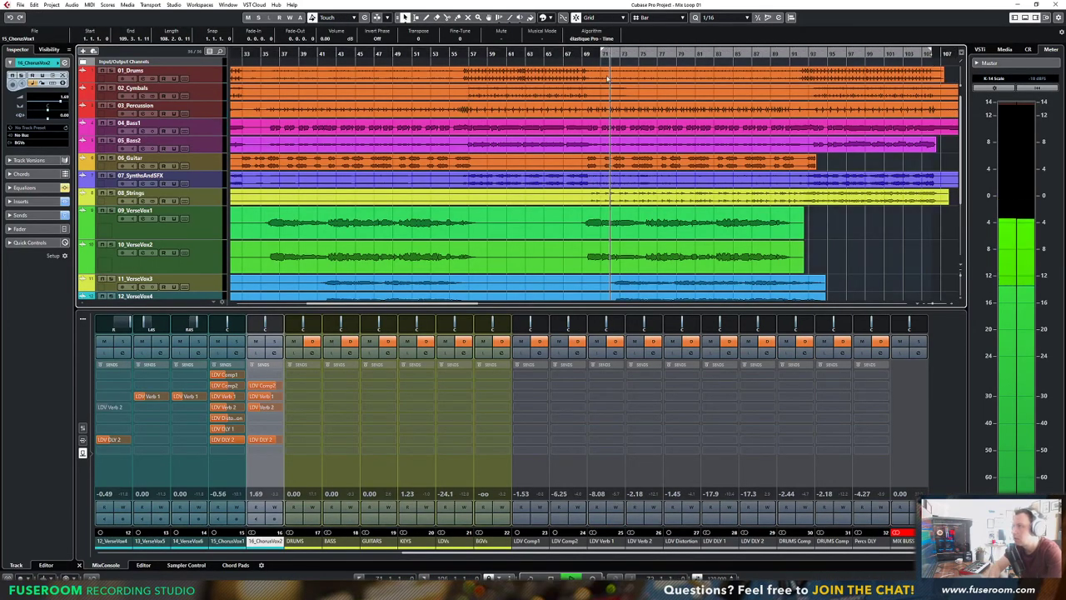
{"action": "key", "text": "F3"}
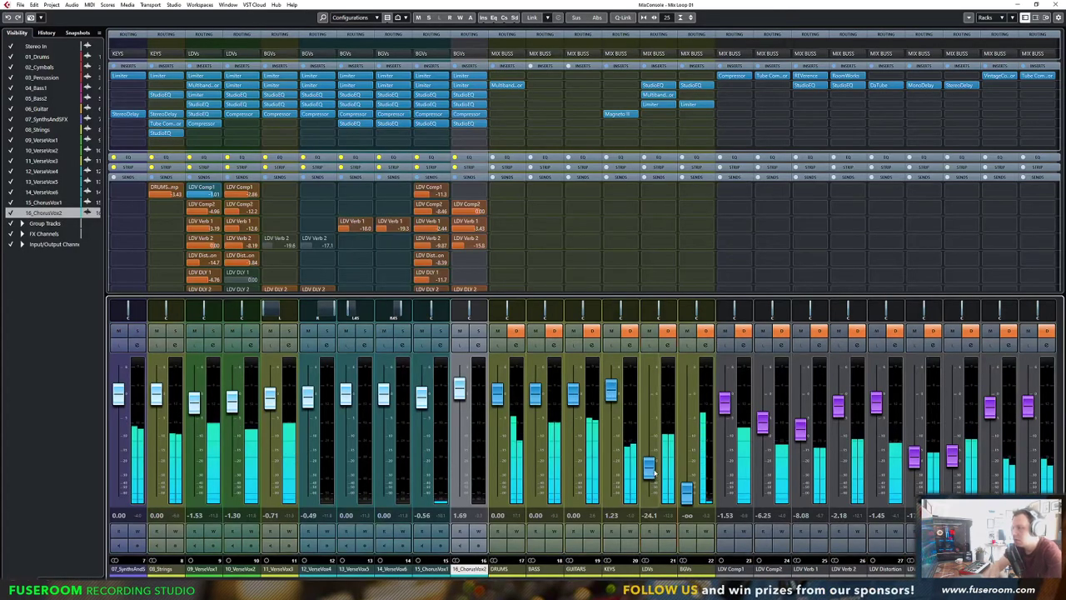
{"action": "left_click_drag", "start_coordinate": [652, 470], "coordinate": [656, 417]}
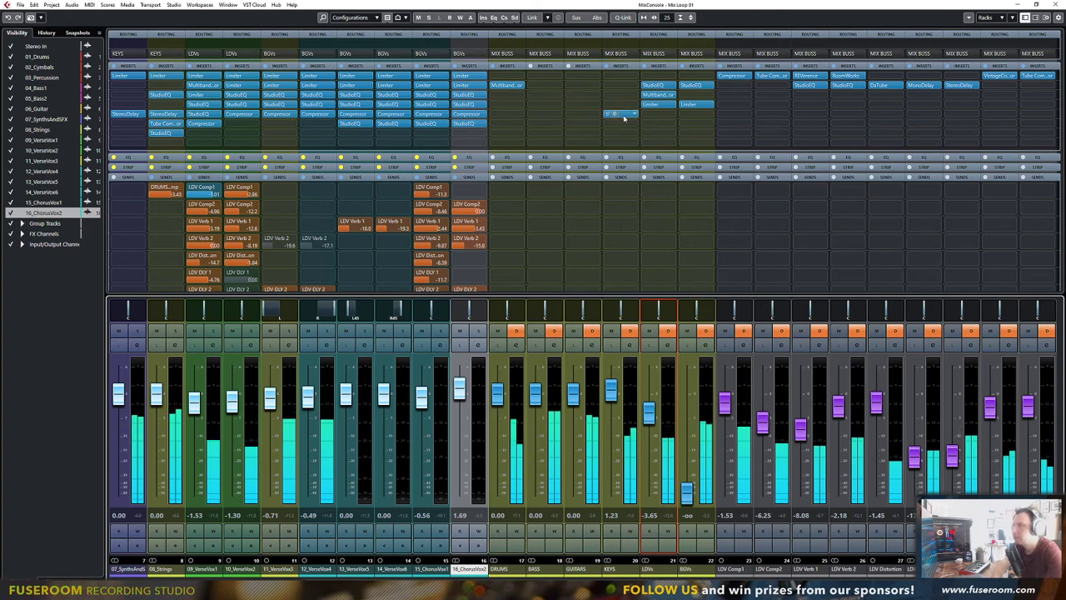
Copy Magneto II from the KEYS group to insert slot 5 of GUITARS and set the GUITARS pan to 0
{"action": "left_click_drag", "start_coordinate": [625, 115], "coordinate": [585, 116]}
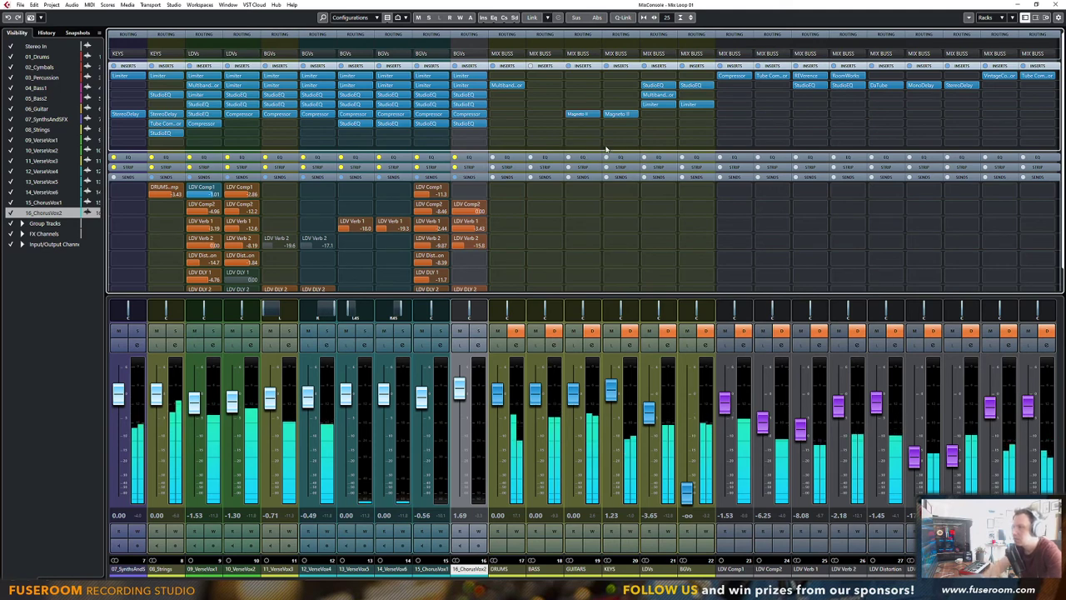
{"action": "mouse_move", "coordinate": [583, 312]}
{"action": "left_mouse_down"}
{"action": "mouse_move", "coordinate": [566, 313]}
{"action": "mouse_move", "coordinate": [580, 311]}
{"action": "left_mouse_up"}
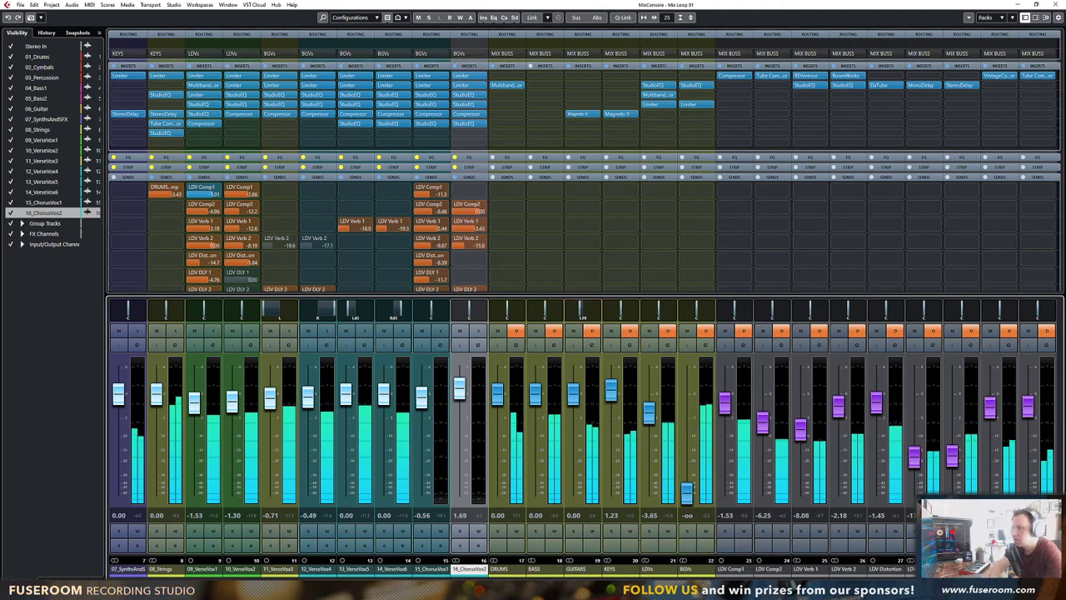
{"action": "double_click", "coordinate": [580, 311]}
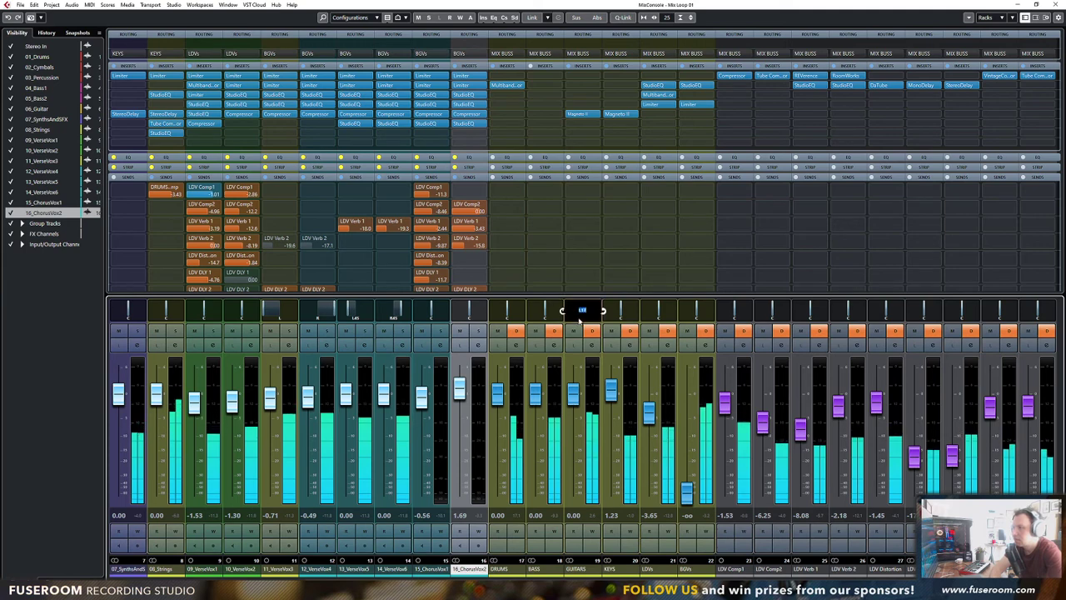
{"action": "type", "text": "0"}
{"action": "key", "text": "Return"}
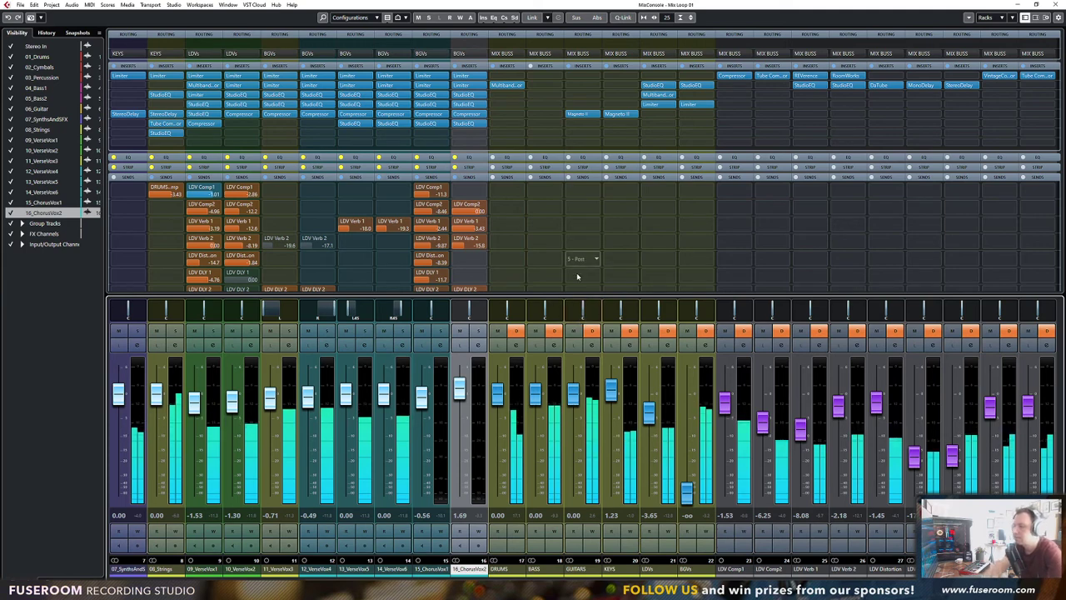
Set the LDVs group fader to -1.37 dB and the GUITARS group fader to -2.01 dB
{"action": "left_click_drag", "start_coordinate": [649, 414], "coordinate": [649, 404]}
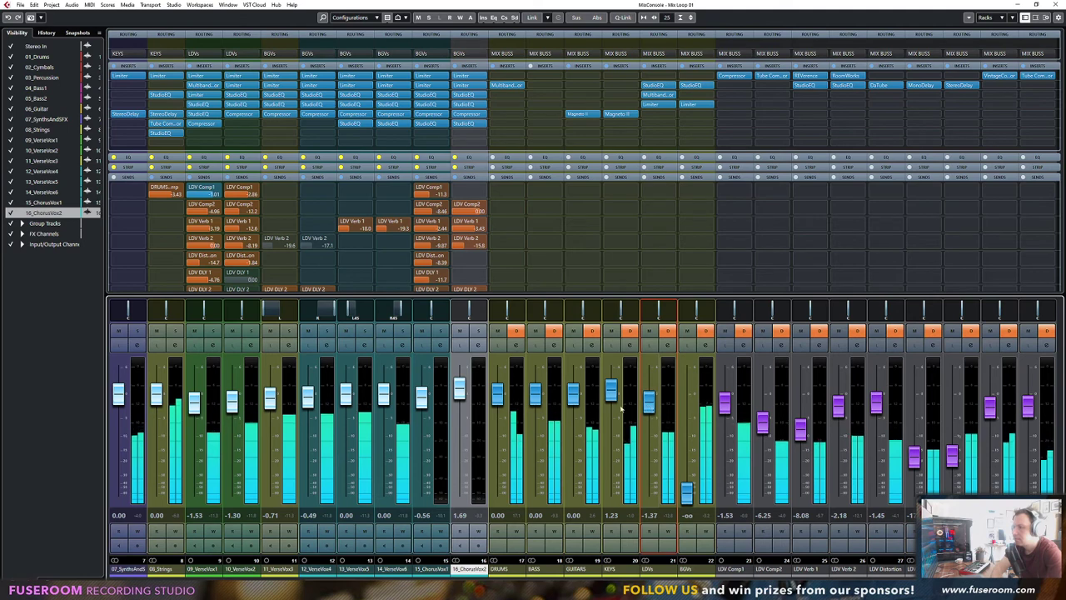
{"action": "left_click_drag", "start_coordinate": [575, 395], "coordinate": [577, 408]}
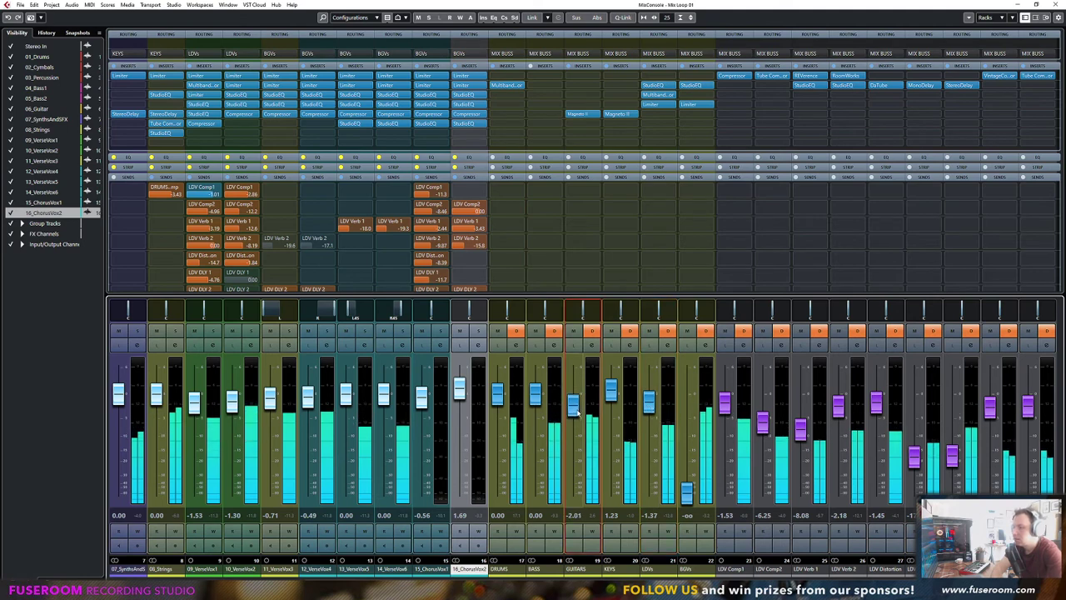
Insert StudioEQ in the fourth insert slot of GUITARS and reposition its window
{"action": "left_click", "coordinate": [587, 105]}
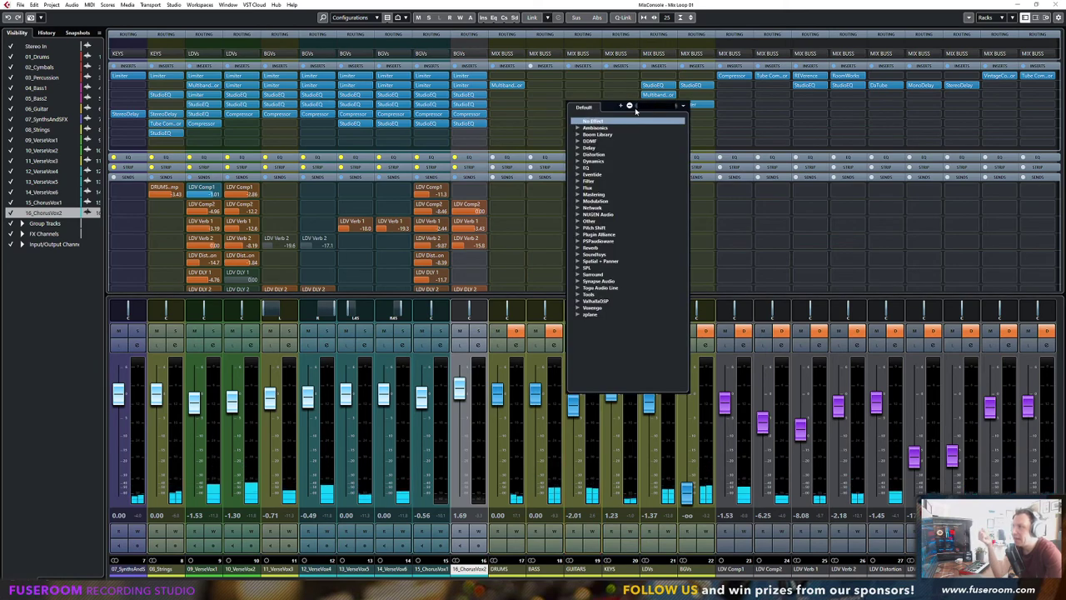
{"action": "type", "text": "studio"}
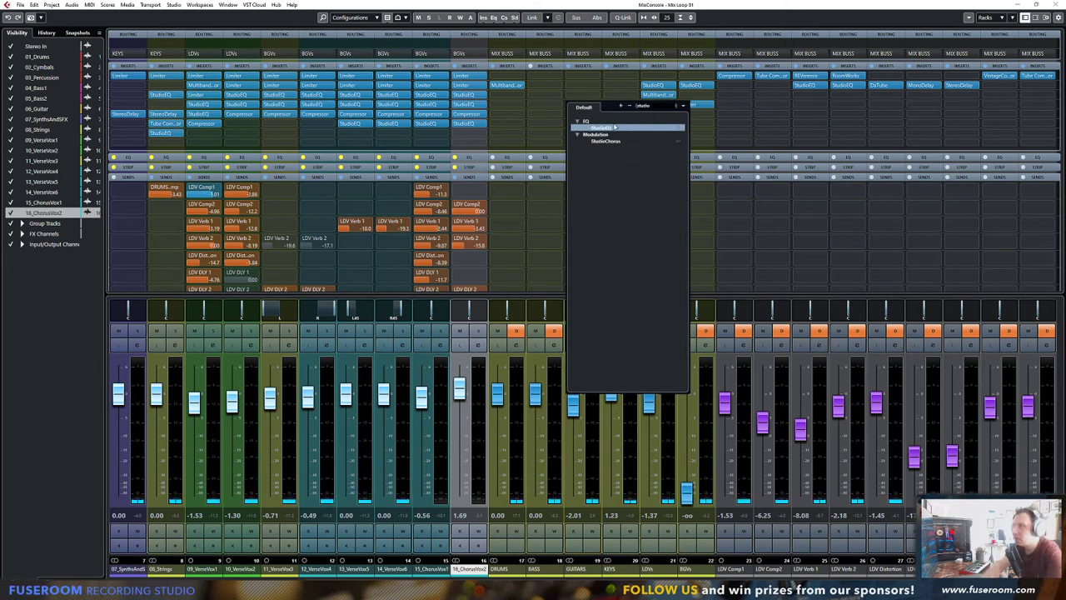
{"action": "left_click", "coordinate": [613, 127]}
{"action": "left_click_drag", "start_coordinate": [589, 184], "coordinate": [411, 101]}
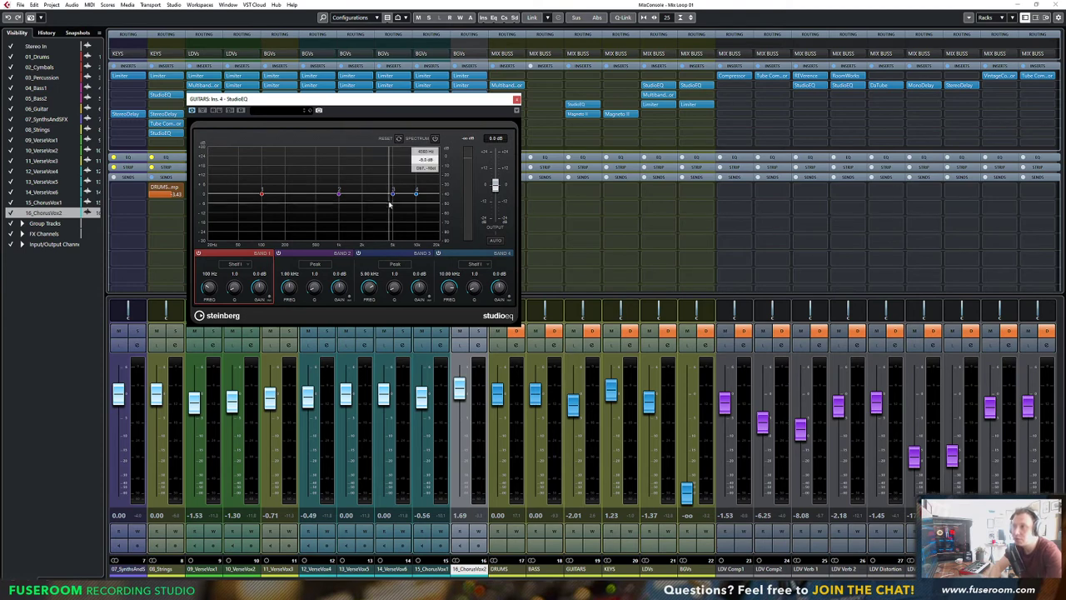
Try a band 3 boost on the GUITARS StudioEQ, cut about 6.2 dB near 4.67 kHz instead, and replay from bar 71
{"action": "mouse_move", "coordinate": [394, 195]}
{"action": "left_mouse_down"}
{"action": "mouse_move", "coordinate": [388, 171]}
{"action": "mouse_move", "coordinate": [391, 212]}
{"action": "mouse_move", "coordinate": [388, 179]}
{"action": "left_mouse_up"}
{"action": "key", "text": "space"}
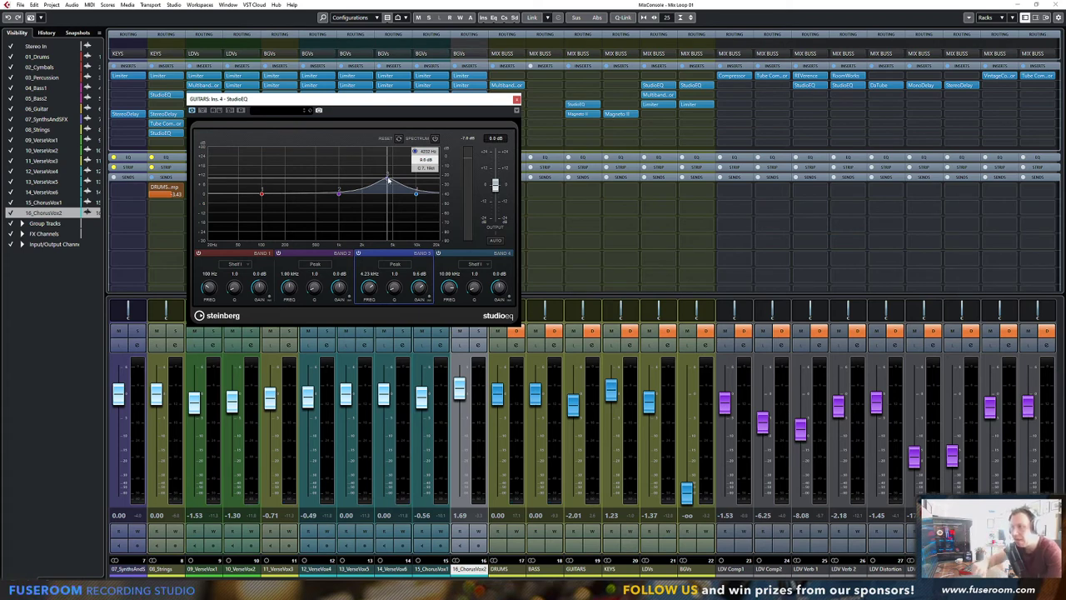
{"action": "key", "text": "space"}
{"action": "left_click_drag", "start_coordinate": [387, 179], "coordinate": [393, 205]}
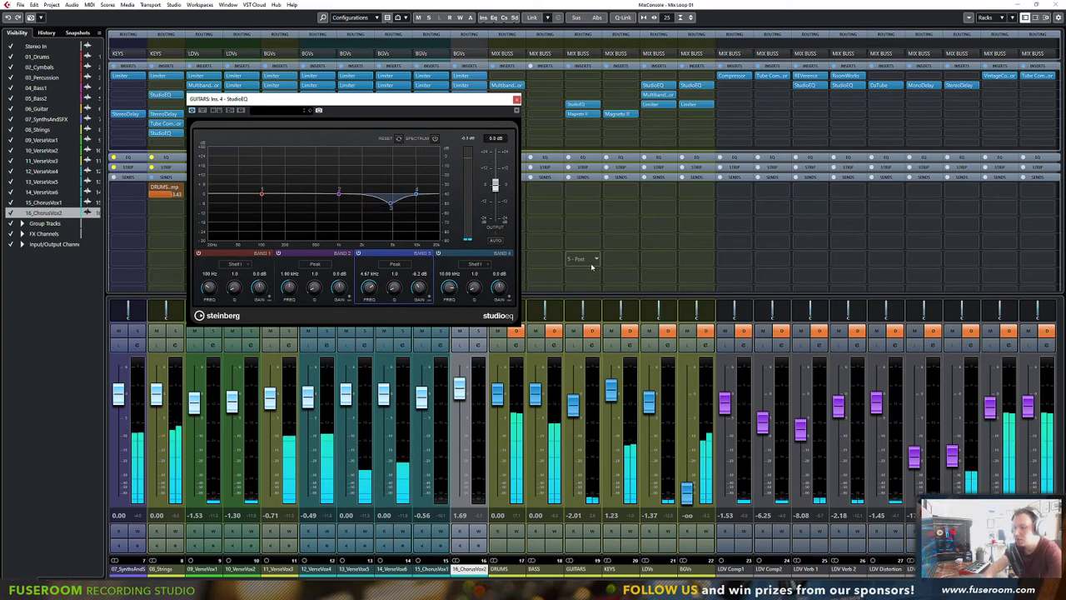
{"action": "key", "text": "F3"}
{"action": "double_click", "coordinate": [604, 54]}
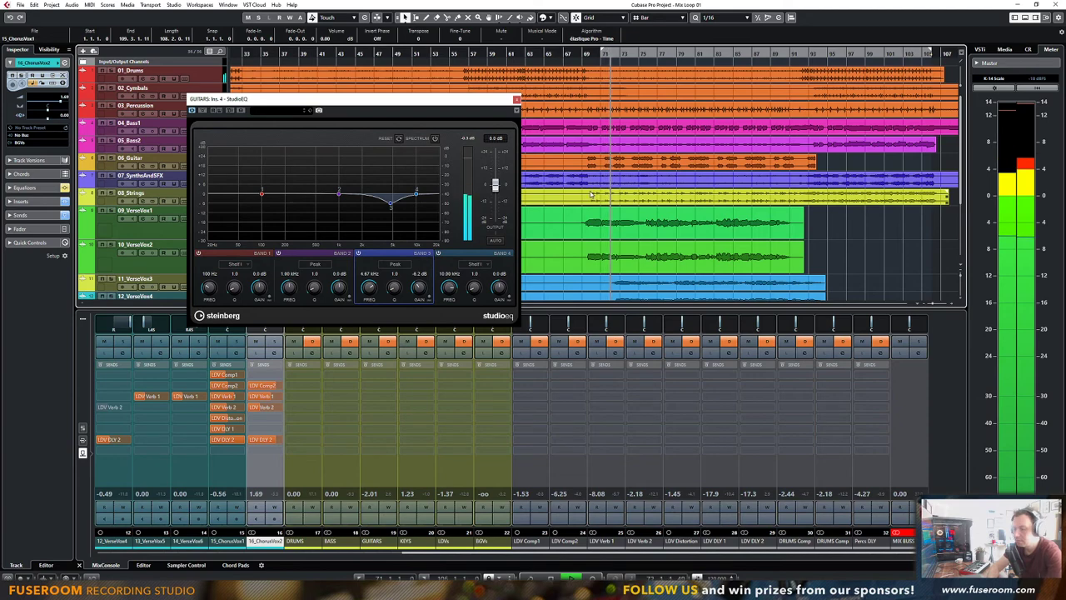
Refine the GUITARS EQ to -2.8 dB at 2.96 kHz and -6.7 dB at 4.34 kHz, with about 1.2 dB output gain
{"action": "key", "text": "F3"}
{"action": "left_click_drag", "start_coordinate": [389, 206], "coordinate": [376, 199]}
{"action": "left_click_drag", "start_coordinate": [497, 187], "coordinate": [497, 187]}
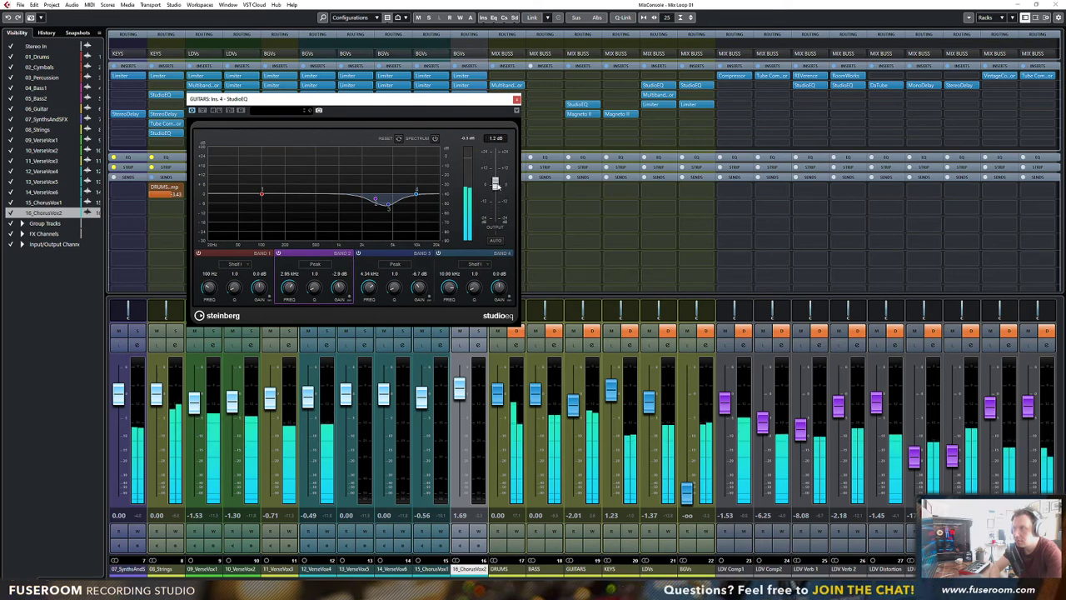
{"action": "left_click", "coordinate": [517, 100]}
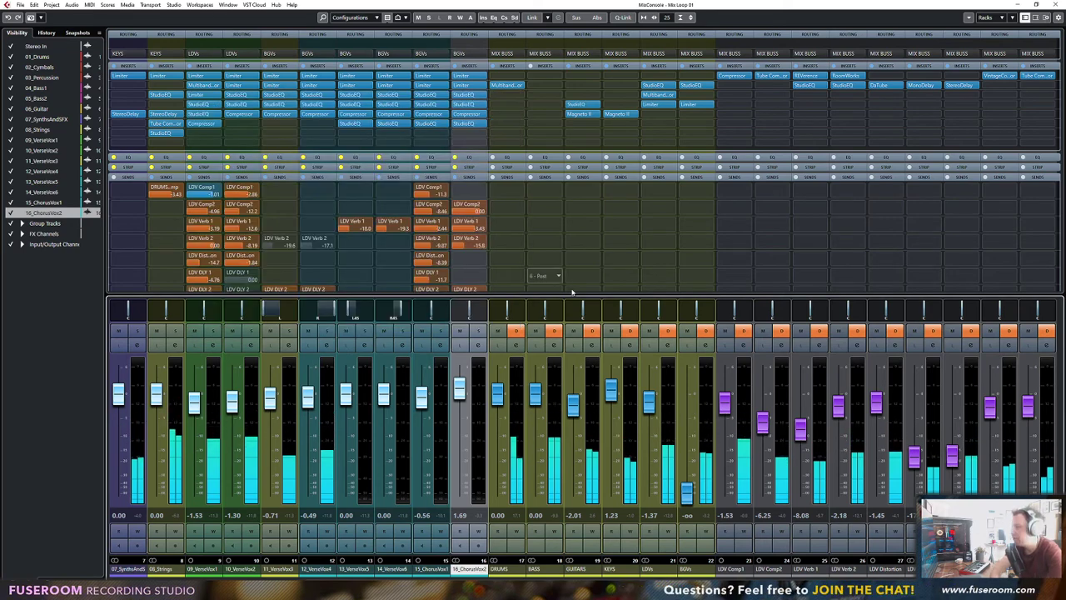
Bypass StudioEQ on GUITARS and insert MultibandCompressor in its third insert slot
{"action": "left_click", "coordinate": [571, 105]}
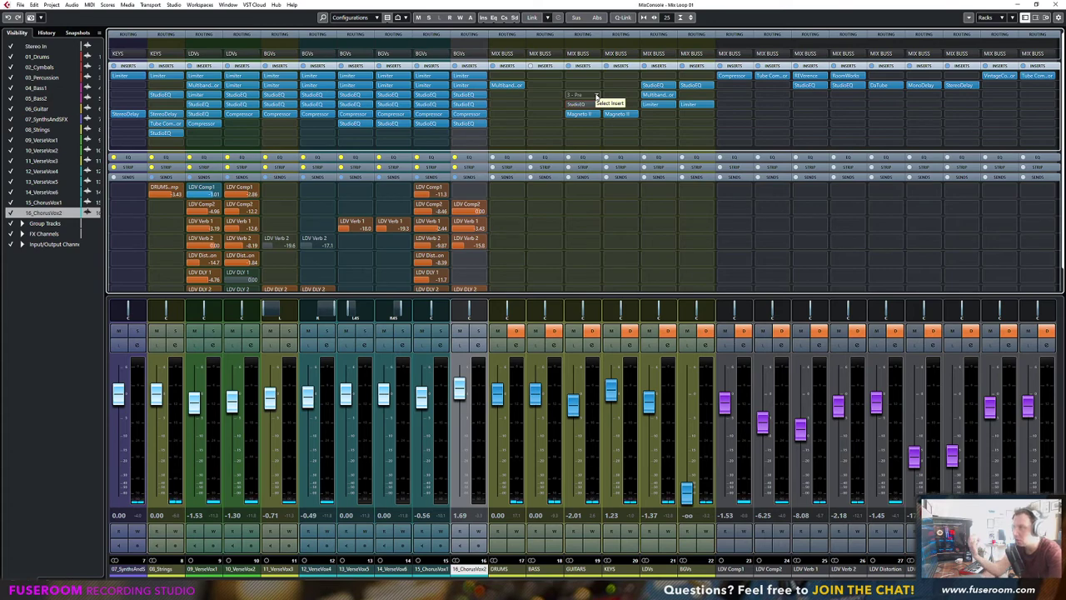
{"action": "left_click", "coordinate": [596, 97]}
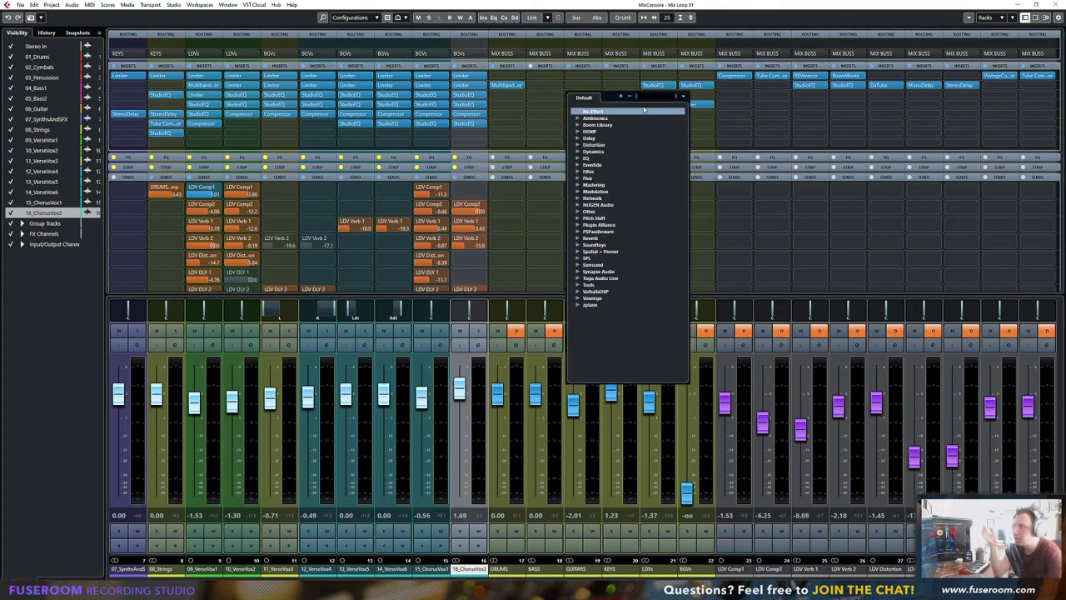
{"action": "type", "text": "mu"}
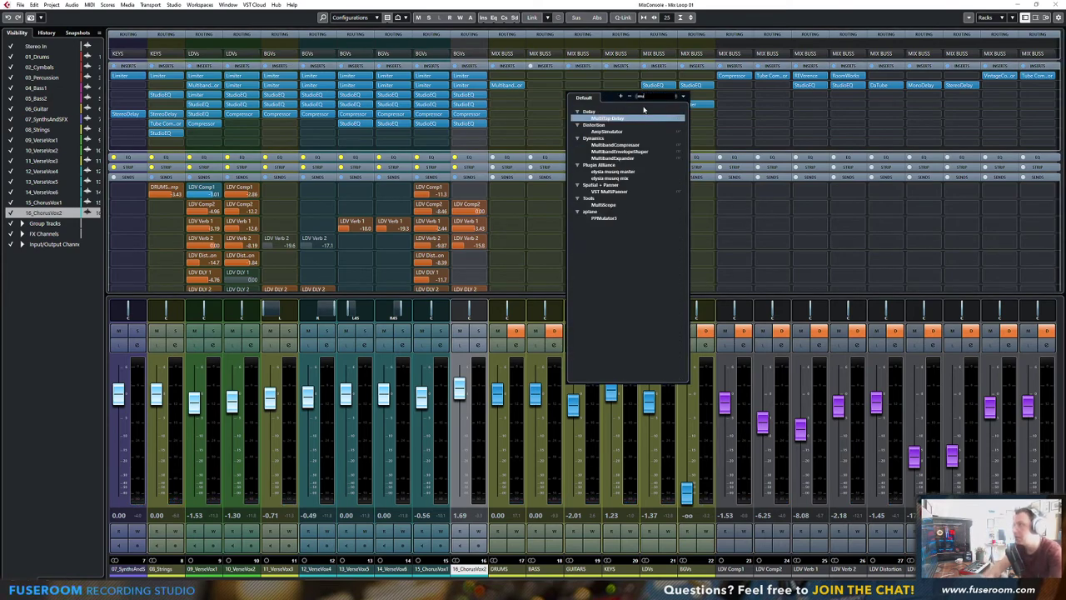
{"action": "left_click", "coordinate": [614, 146]}
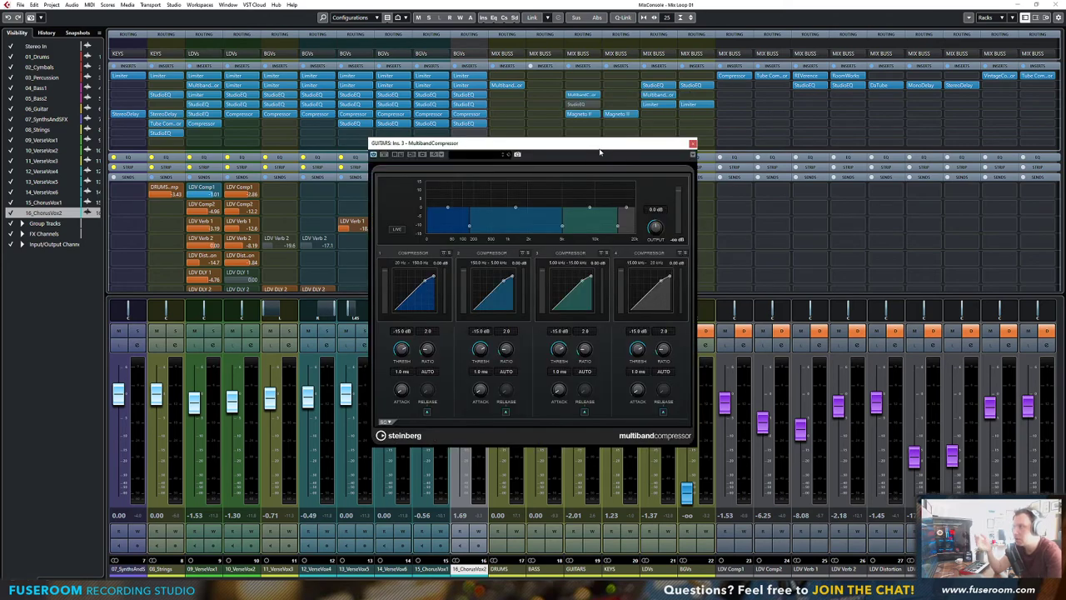
{"action": "left_click_drag", "start_coordinate": [556, 148], "coordinate": [508, 132]}
Bypass compressor bands 1, 2 and 4, and set band 3 to 2.17–11.40 kHz with 0.1 ms attack and 160 ms release
{"action": "left_click", "coordinate": [395, 239]}
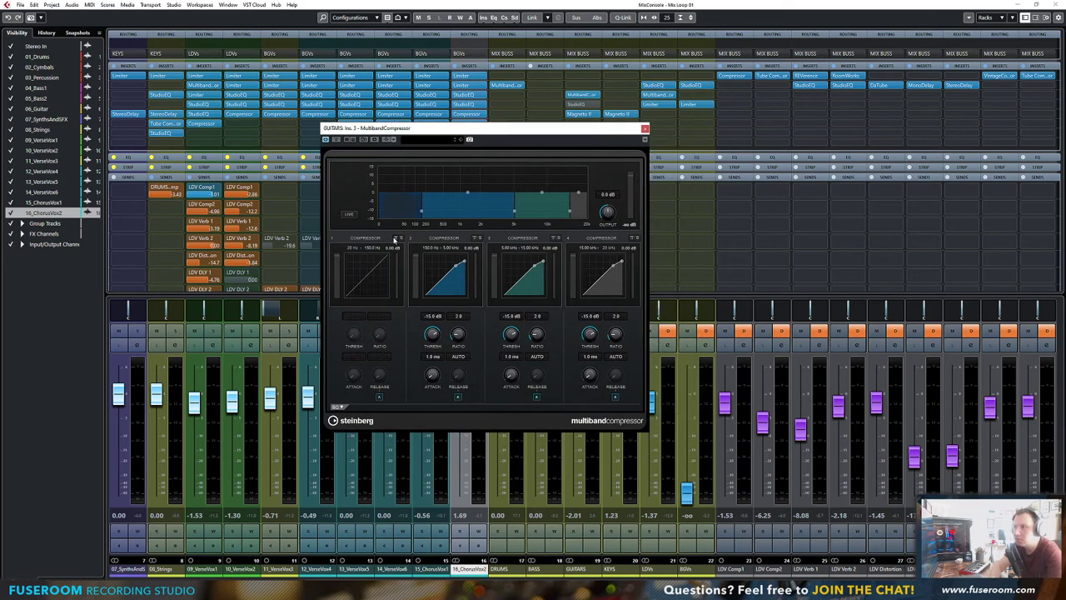
{"action": "left_click", "coordinate": [473, 239]}
{"action": "left_click", "coordinate": [633, 239]}
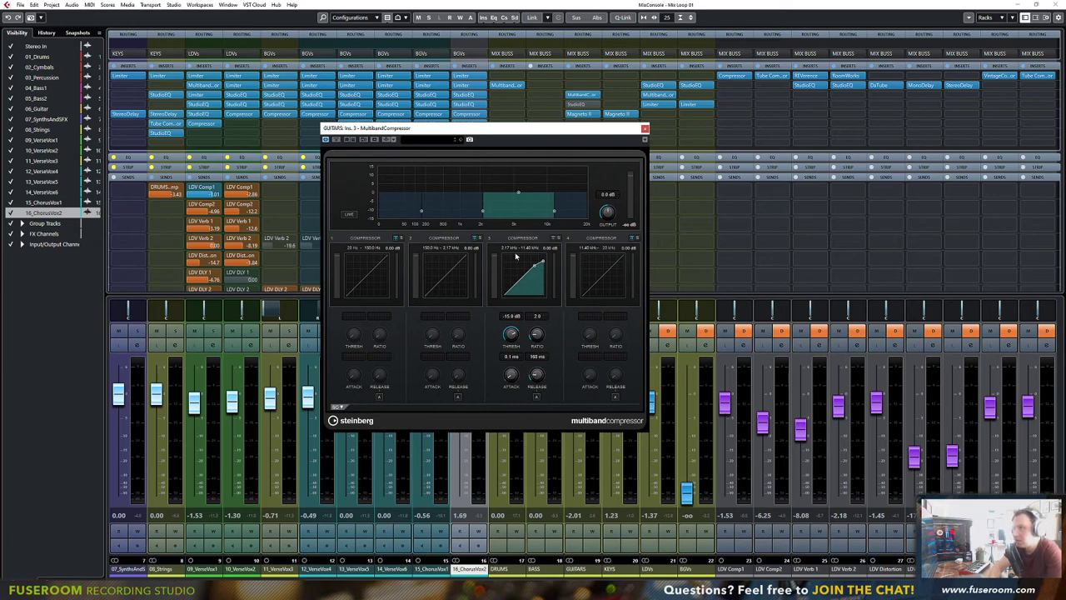
During playback, set compressor band 3 to a -41.4 dB threshold and 4.2 ratio, trying a small gain boost along the way
{"action": "key", "text": "space"}
{"action": "left_click_drag", "start_coordinate": [533, 130], "coordinate": [426, 132]}
{"action": "mouse_move", "coordinate": [415, 330]}
{"action": "left_mouse_down"}
{"action": "mouse_move", "coordinate": [400, 367]}
{"action": "mouse_move", "coordinate": [422, 319]}
{"action": "left_mouse_up"}
{"action": "left_click_drag", "start_coordinate": [410, 200], "coordinate": [411, 191]}
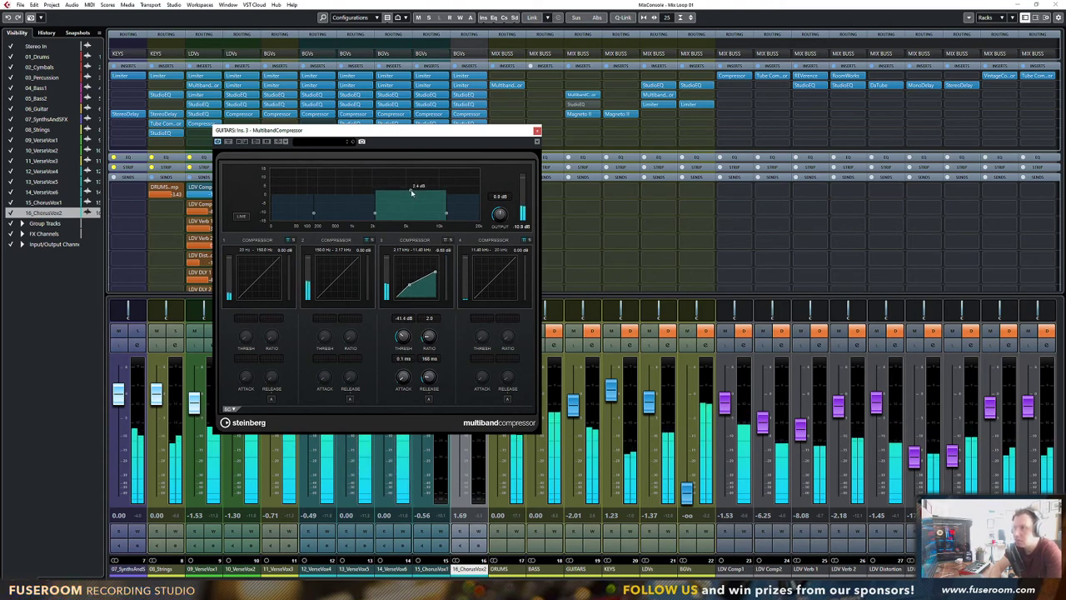
{"action": "left_click_drag", "start_coordinate": [411, 189], "coordinate": [411, 194]}
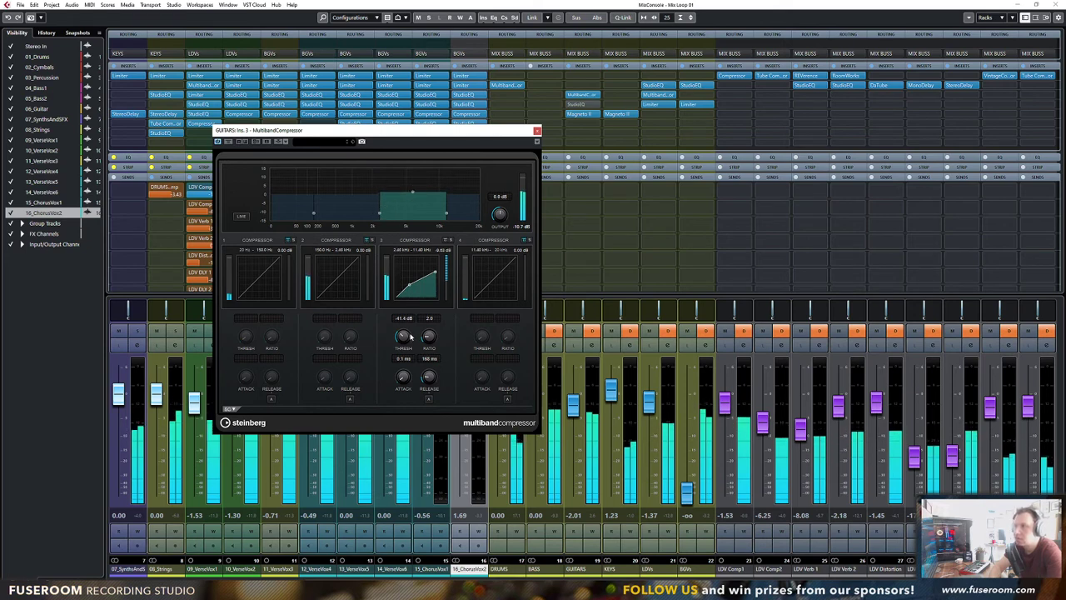
{"action": "left_click_drag", "start_coordinate": [424, 338], "coordinate": [423, 313]}
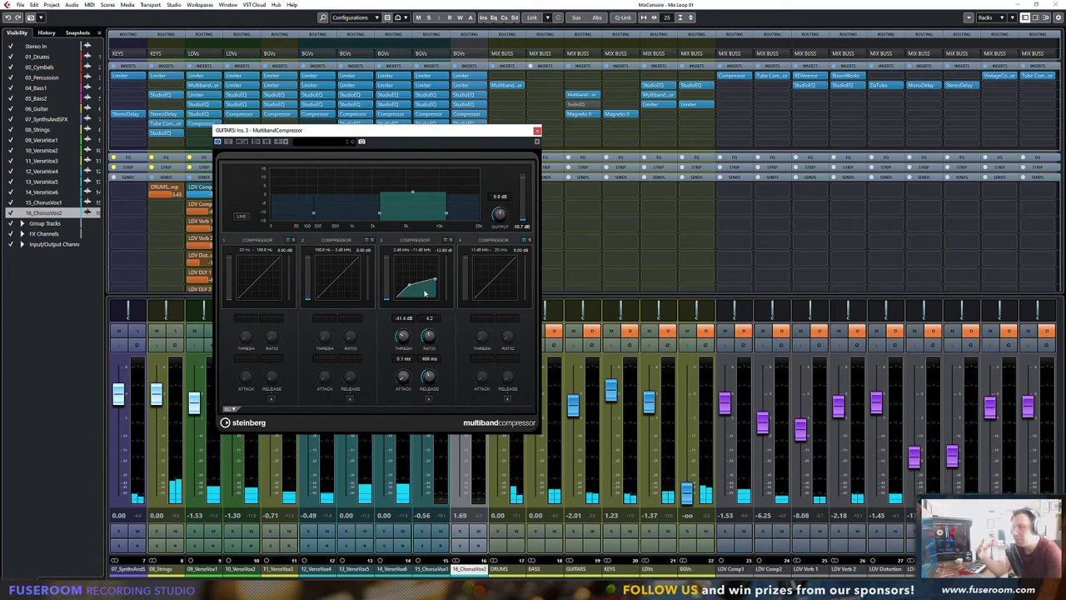
Remove the bypassed StudioEQ from GUITARS, and refine compressor band 3's release during playback with the ratio at 4.0
{"action": "left_click", "coordinate": [593, 104]}
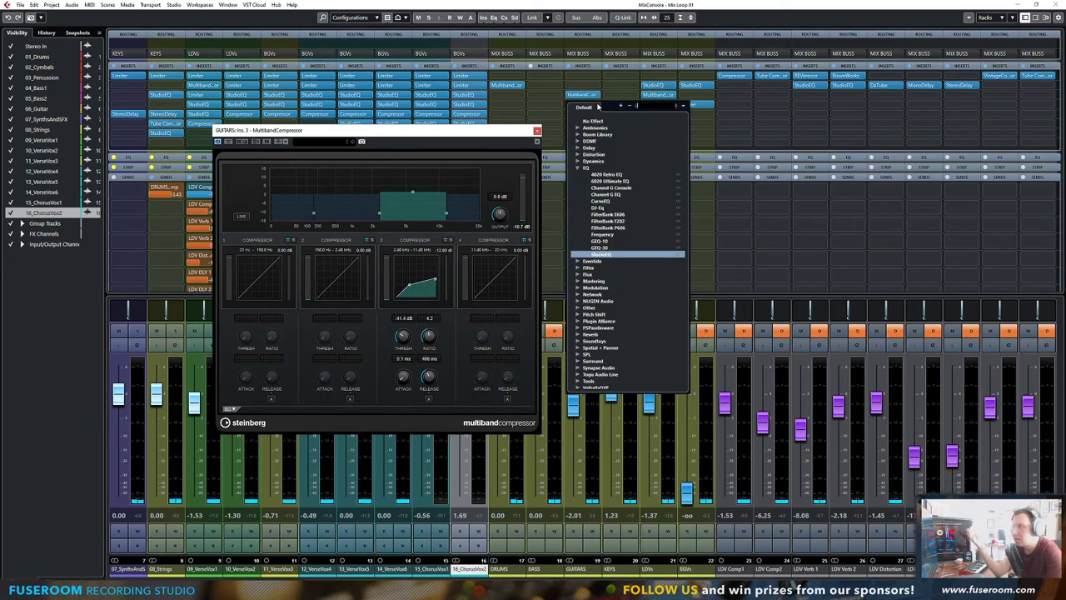
{"action": "left_click", "coordinate": [587, 122]}
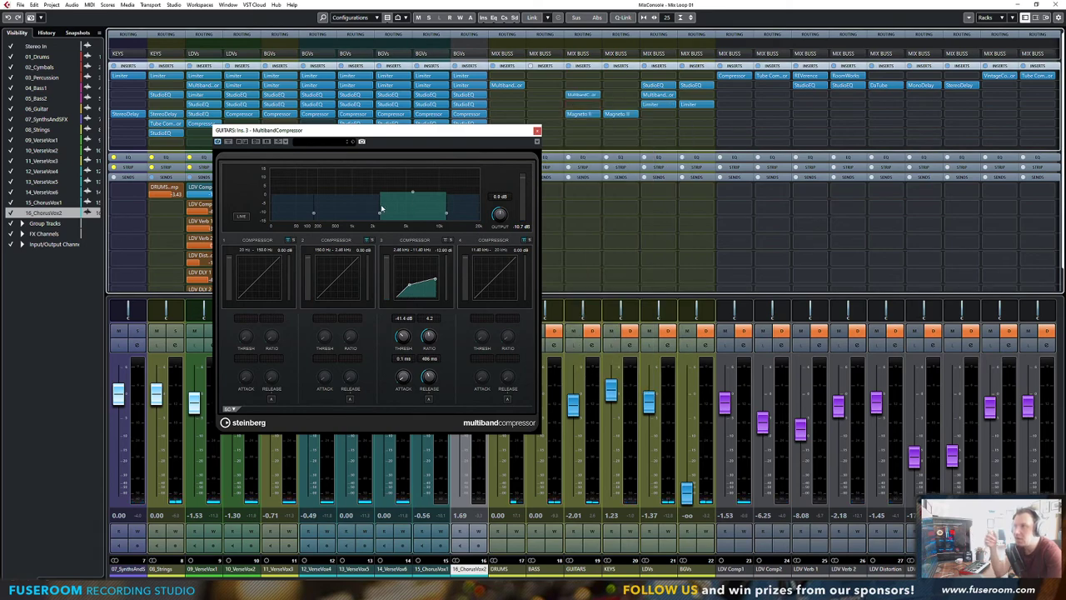
{"action": "left_click", "coordinate": [522, 227]}
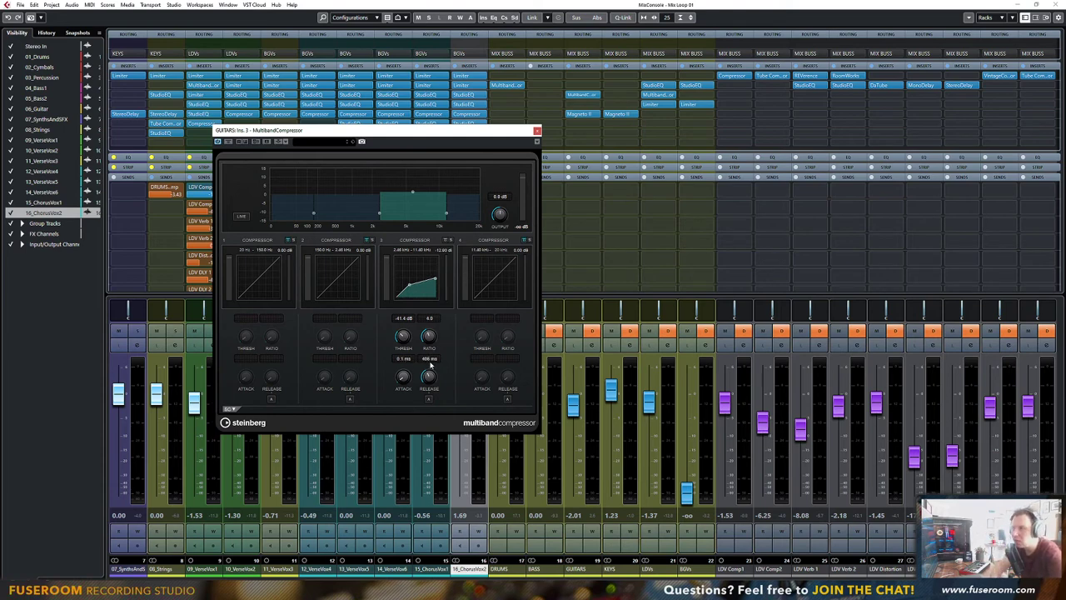
{"action": "key", "text": "space"}
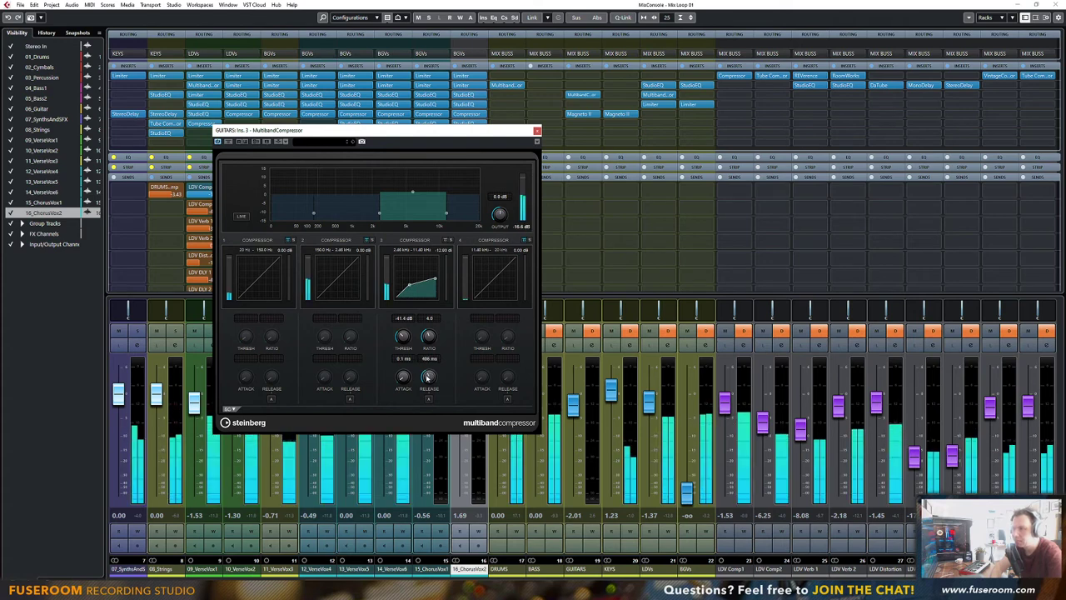
{"action": "mouse_move", "coordinate": [428, 376]}
{"action": "left_mouse_down"}
{"action": "mouse_move", "coordinate": [425, 389]}
{"action": "mouse_move", "coordinate": [429, 376]}
{"action": "left_mouse_up"}
{"action": "left_click", "coordinate": [537, 130]}
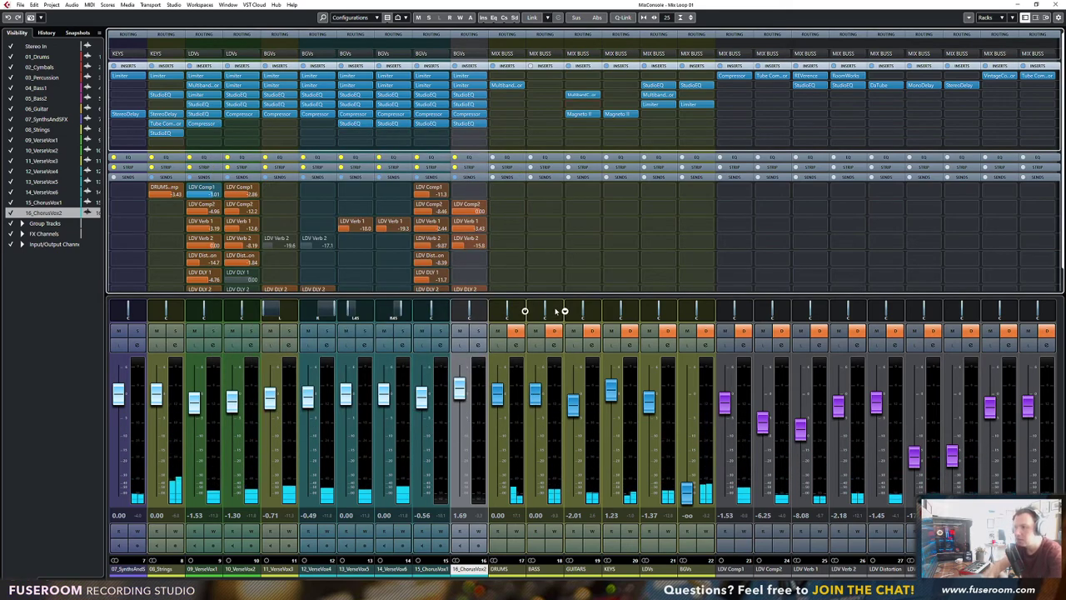
Copy Magneto II into the fifth insert slot of DRUMS, BASS, LDVs and BGVs
{"action": "key", "text": "F3"}
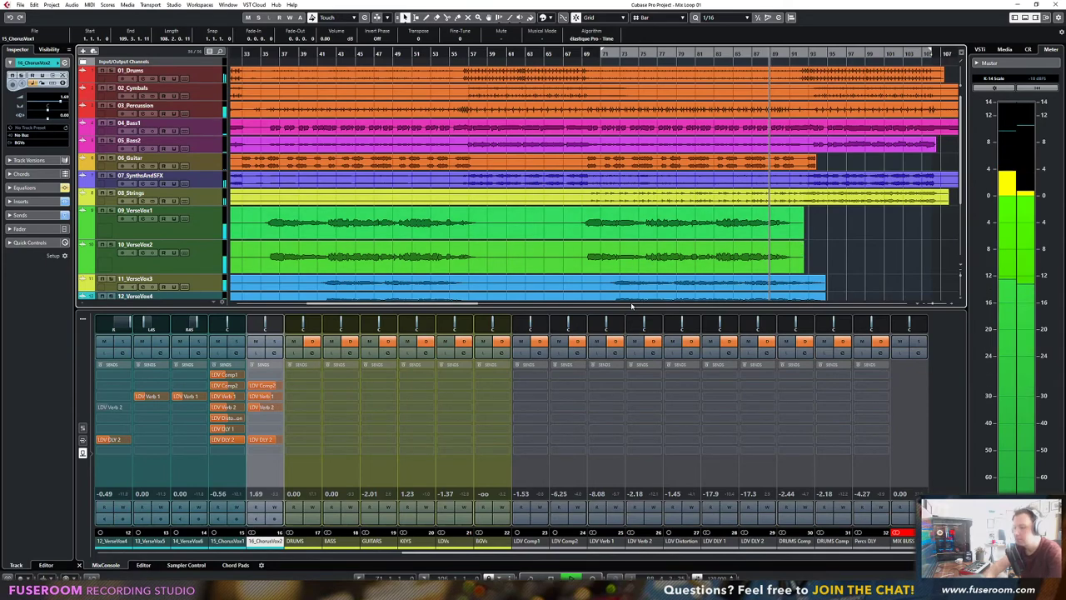
{"action": "key", "text": "F3"}
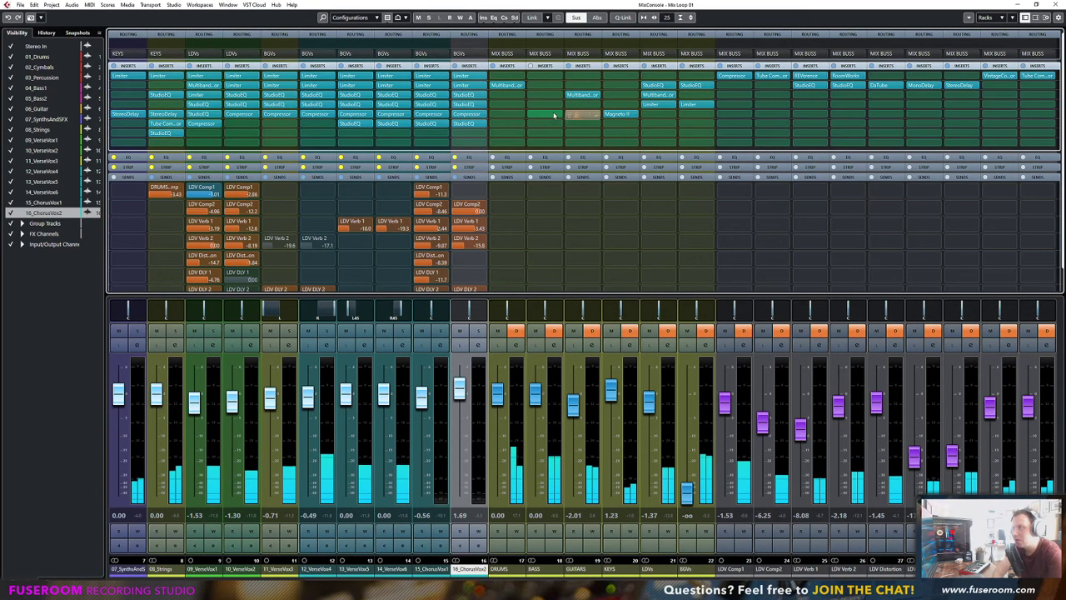
{"action": "left_click_drag", "start_coordinate": [544, 115], "coordinate": [507, 117]}
{"action": "left_click_drag", "start_coordinate": [615, 115], "coordinate": [663, 116]}
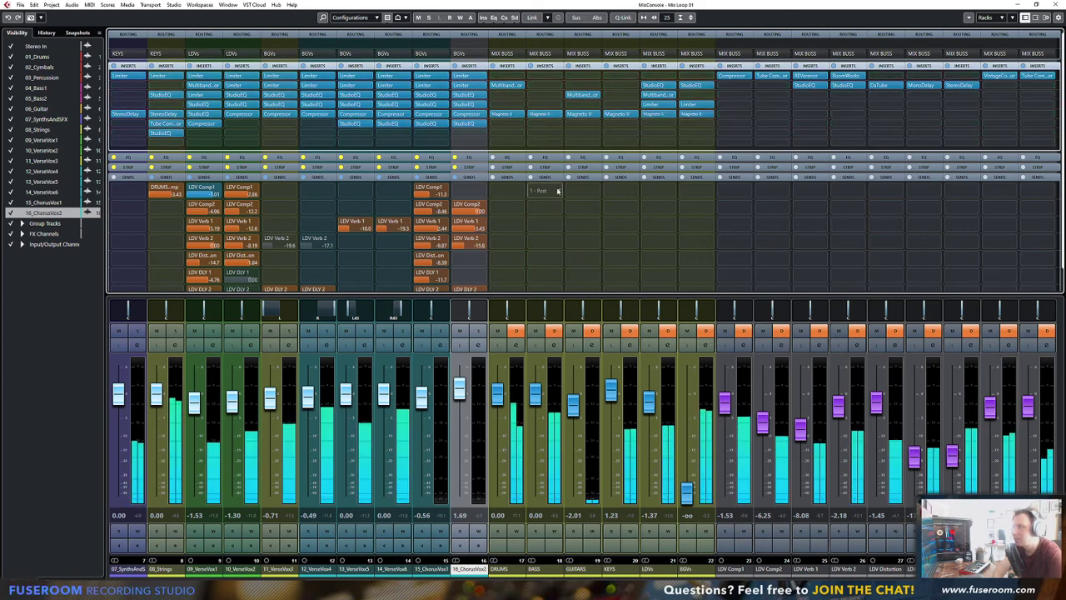
Select the group channels from DRUMS to BGVs, and bypass Magneto II on DRUMS, BASS, LDVs and BGVs
{"action": "left_click", "coordinate": [502, 570]}
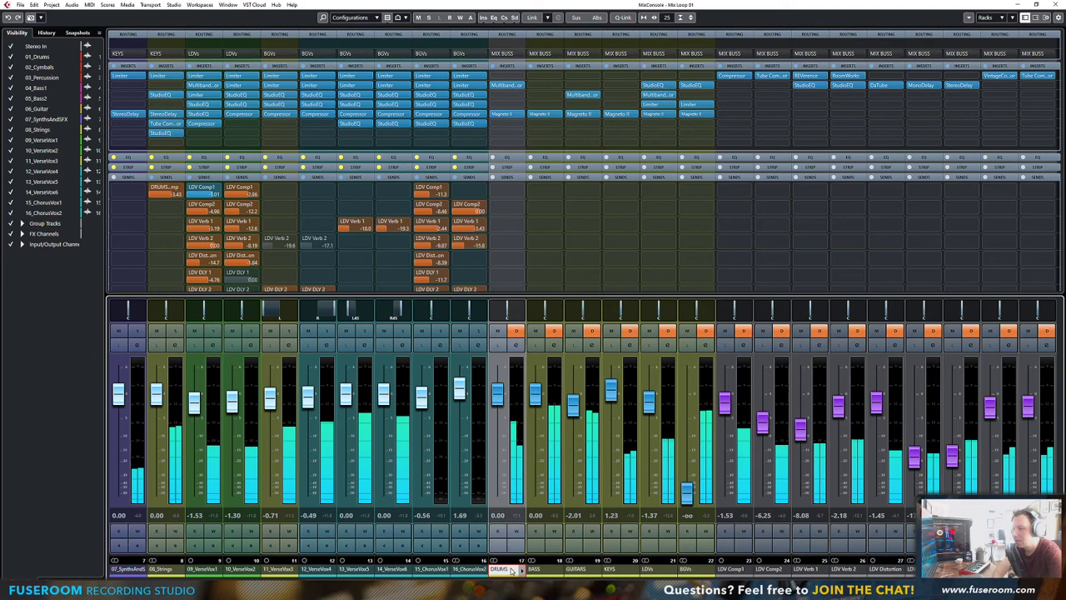
{"action": "left_click", "coordinate": [687, 570], "text": "shift"}
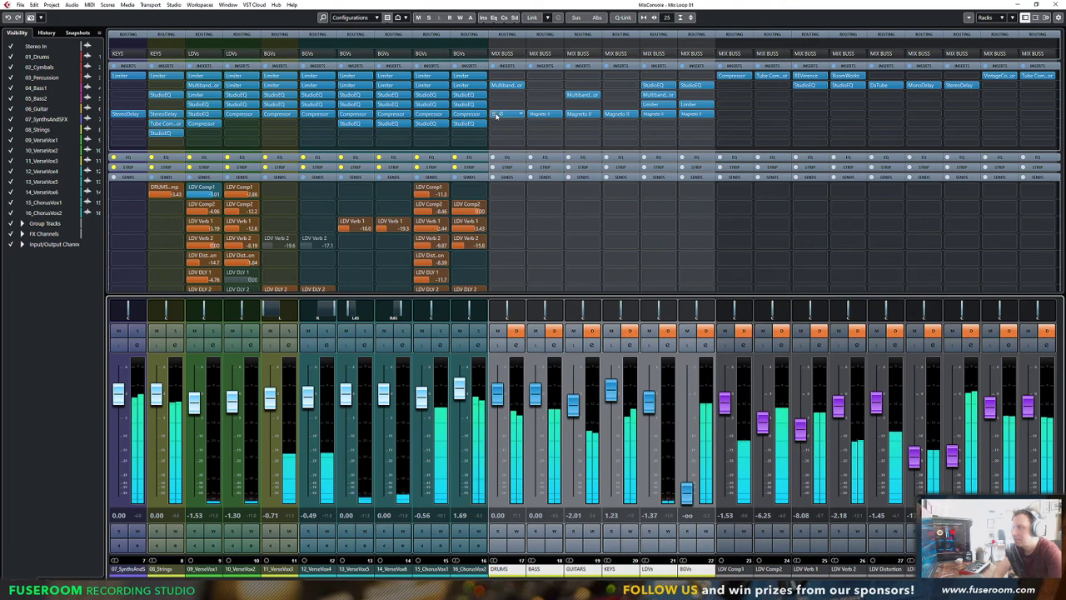
{"action": "left_click", "coordinate": [533, 115]}
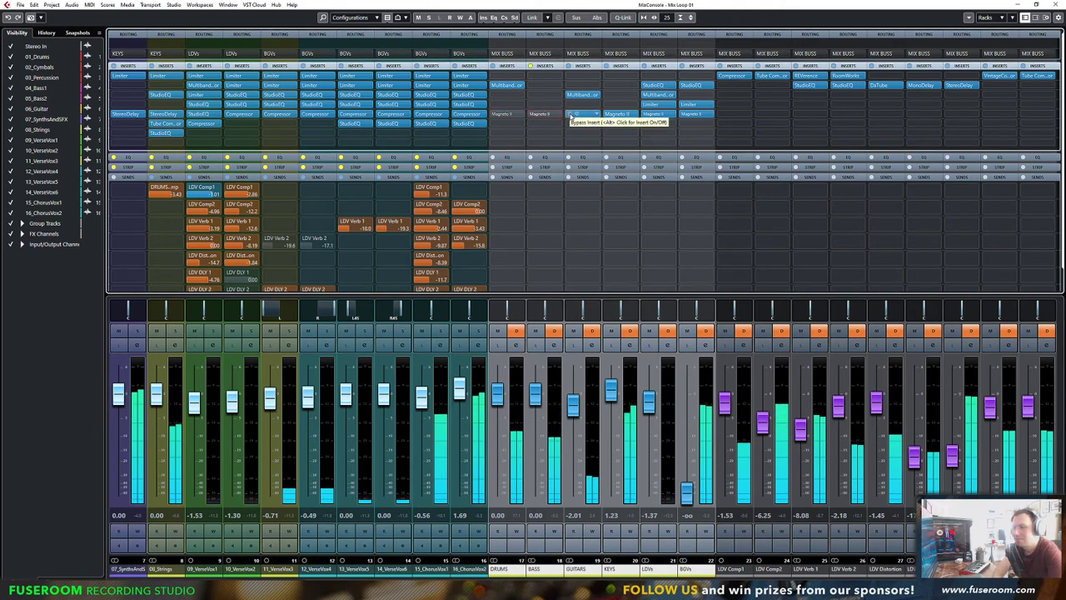
{"action": "left_click", "coordinate": [571, 116]}
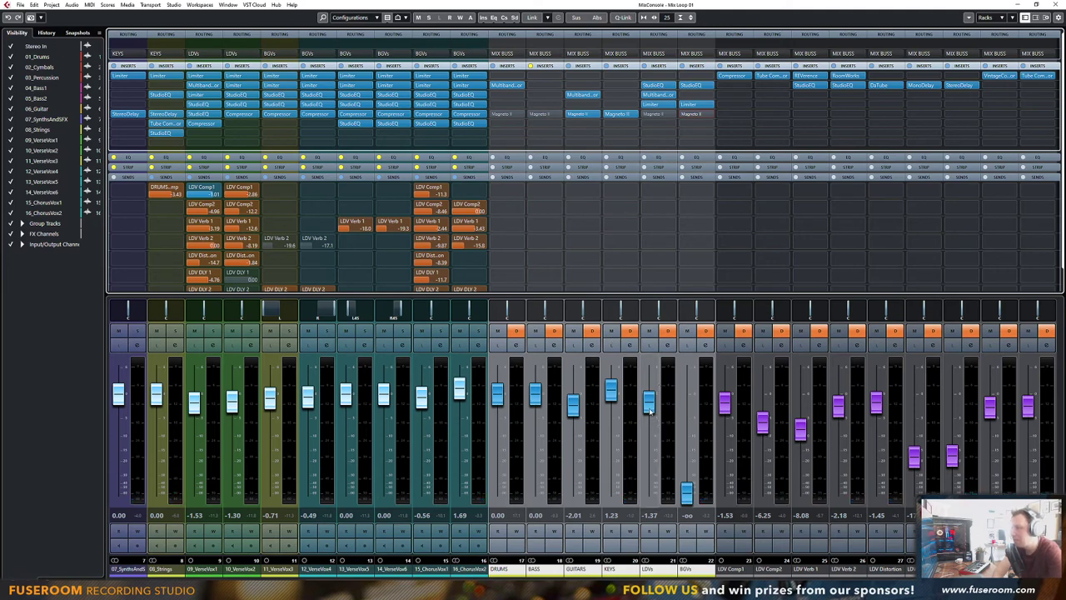
Raise the BGVs group fader to about 2.02 dB during playback
{"action": "key", "text": "space"}
{"action": "left_click_drag", "start_coordinate": [685, 492], "coordinate": [687, 423]}
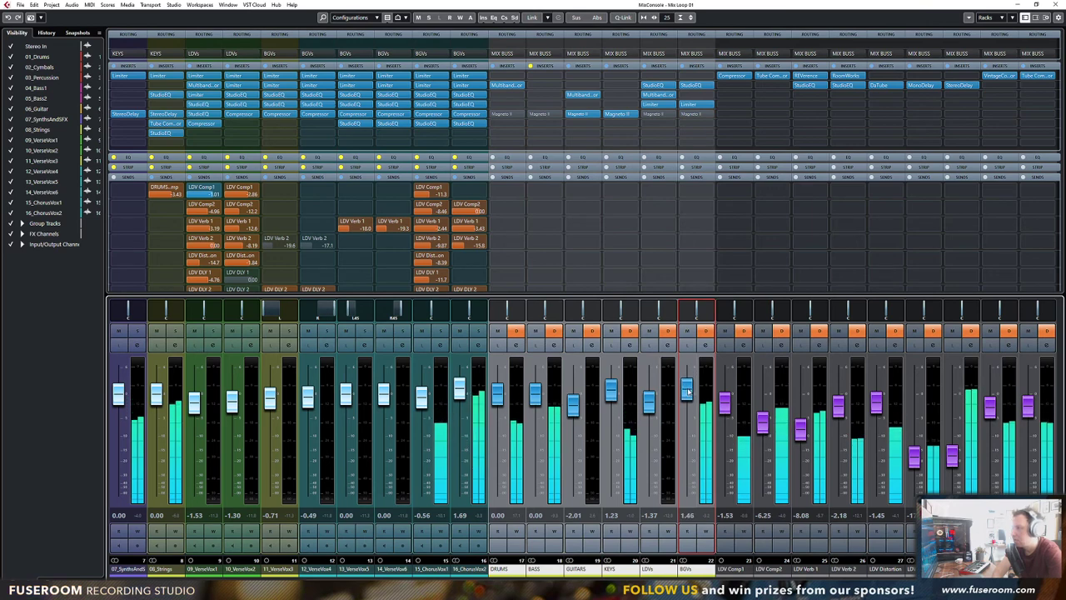
{"action": "left_click_drag", "start_coordinate": [687, 395], "coordinate": [688, 396]}
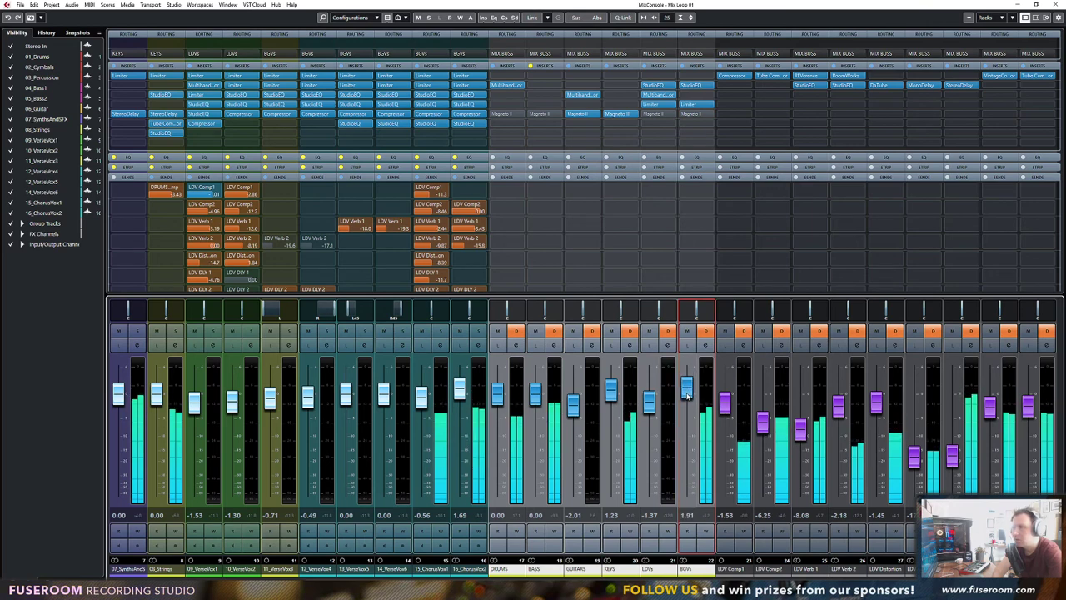
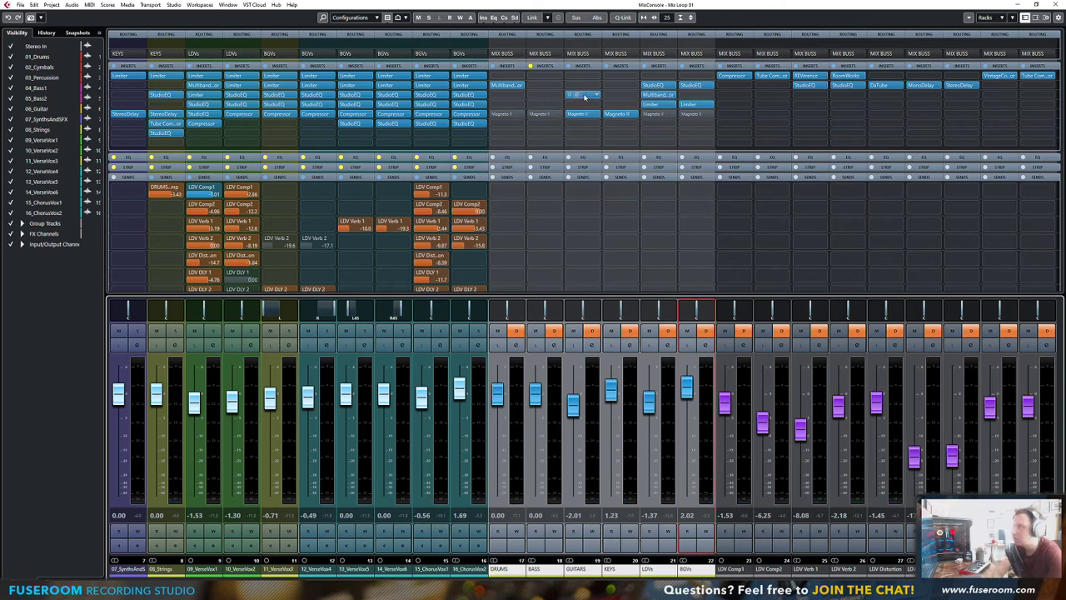
Copy the MultibandCompressor from GUITARS to the third insert slot of KEYS, solo KEYS and open the copied compressor
{"action": "left_click_drag", "start_coordinate": [585, 97], "coordinate": [620, 100]}
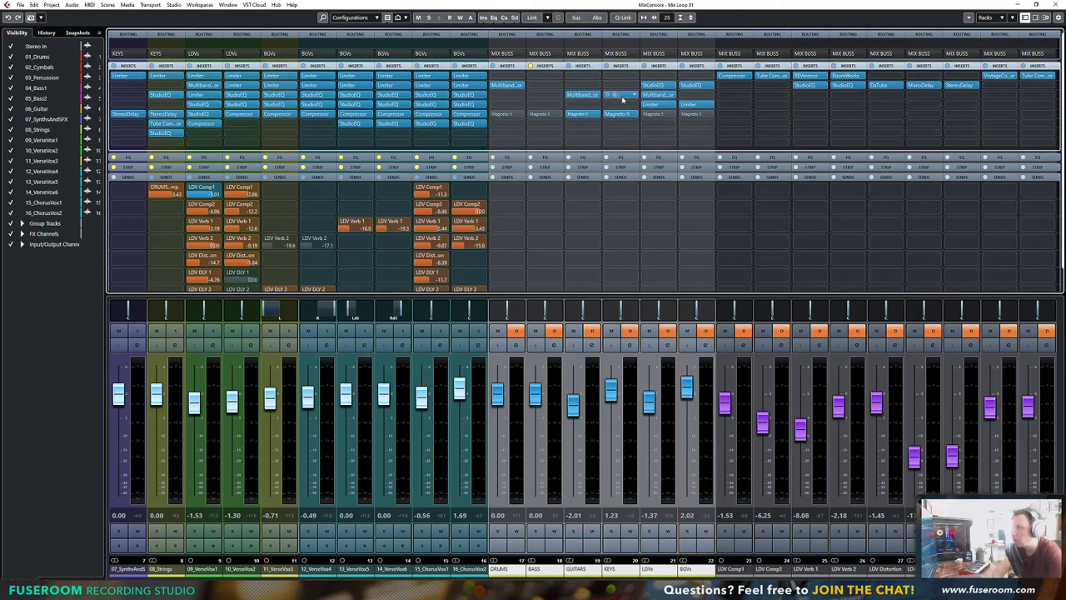
{"action": "left_click", "coordinate": [629, 333]}
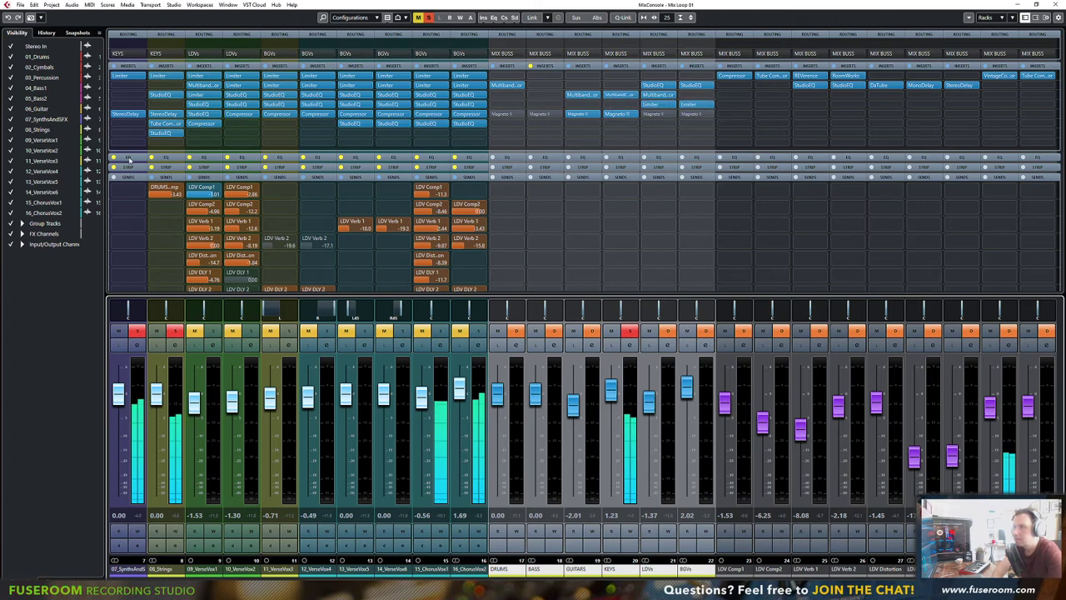
{"action": "left_click", "coordinate": [614, 95]}
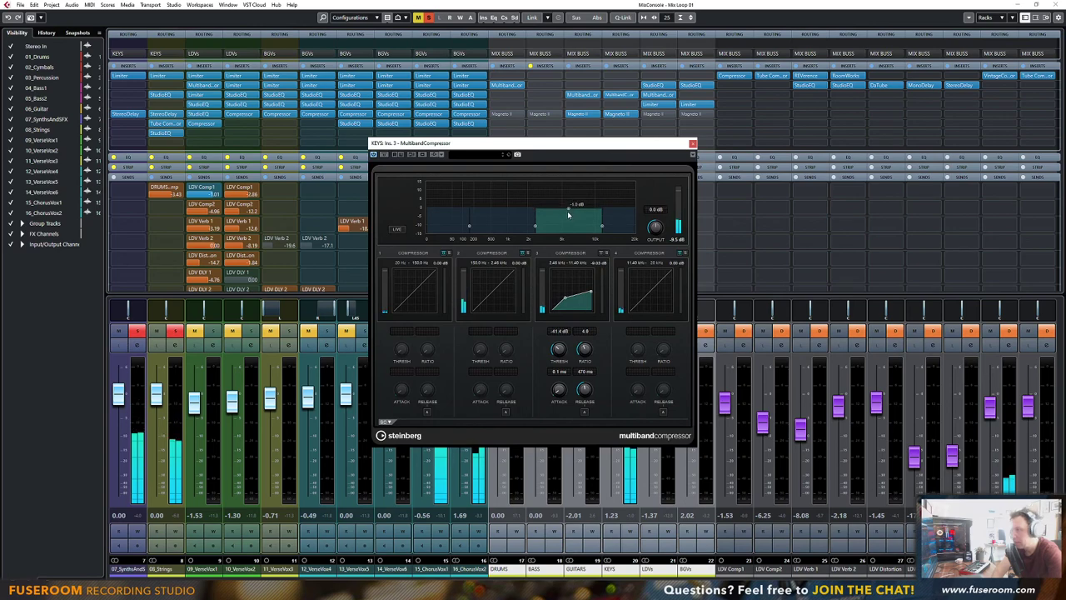
Turn on cycle playback and set KEYS compressor band 3 to a -48.9 dB threshold, 535 ms release and -1.5 dB gain
{"action": "key", "text": "F3"}
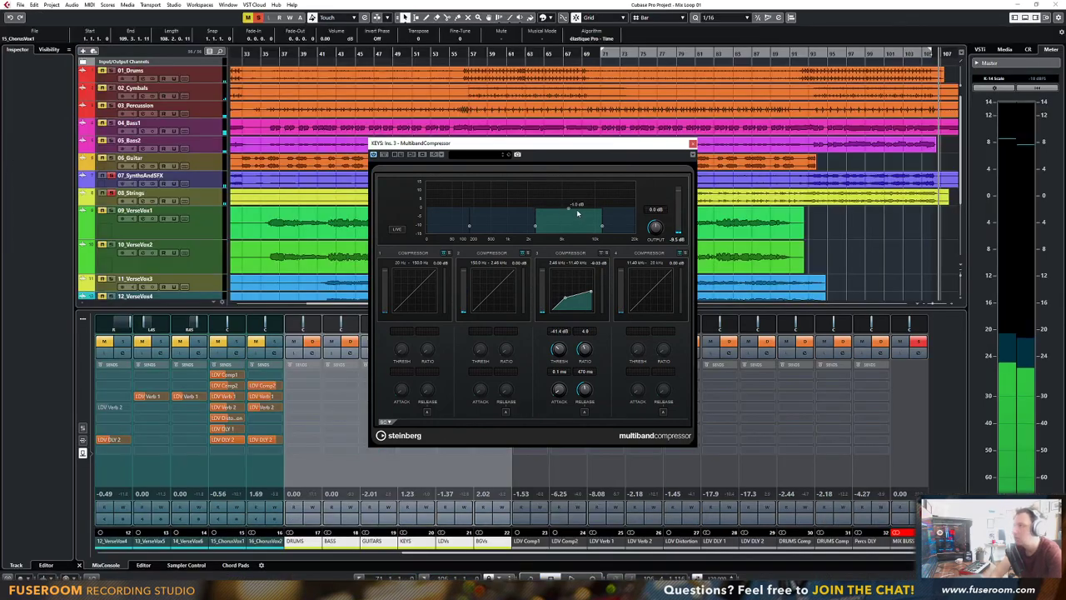
{"action": "left_click", "coordinate": [817, 51]}
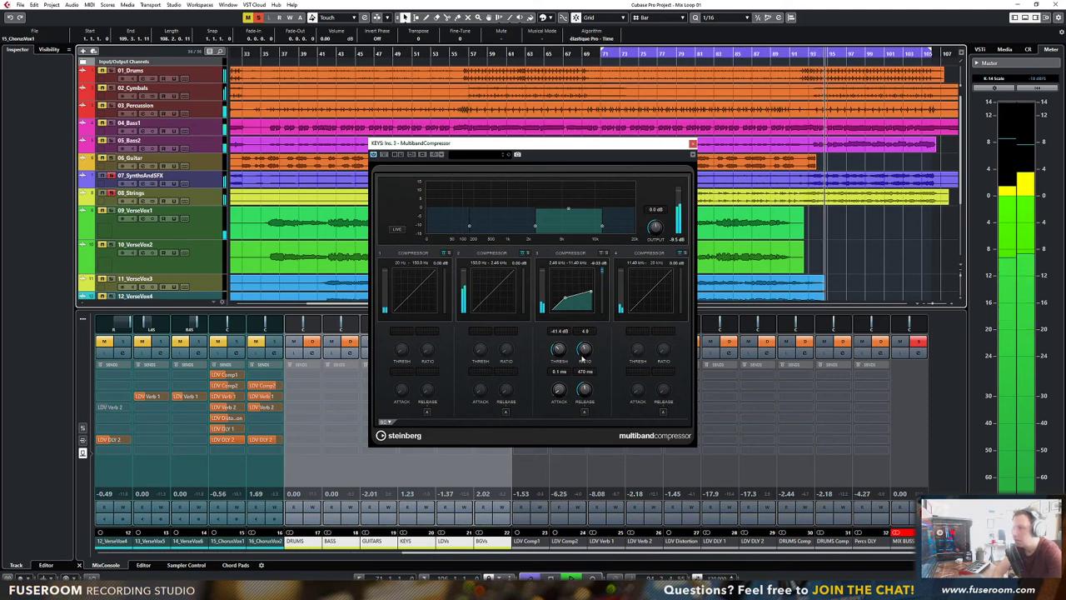
{"action": "left_click_drag", "start_coordinate": [586, 390], "coordinate": [586, 384]}
{"action": "left_click_drag", "start_coordinate": [560, 350], "coordinate": [559, 358]}
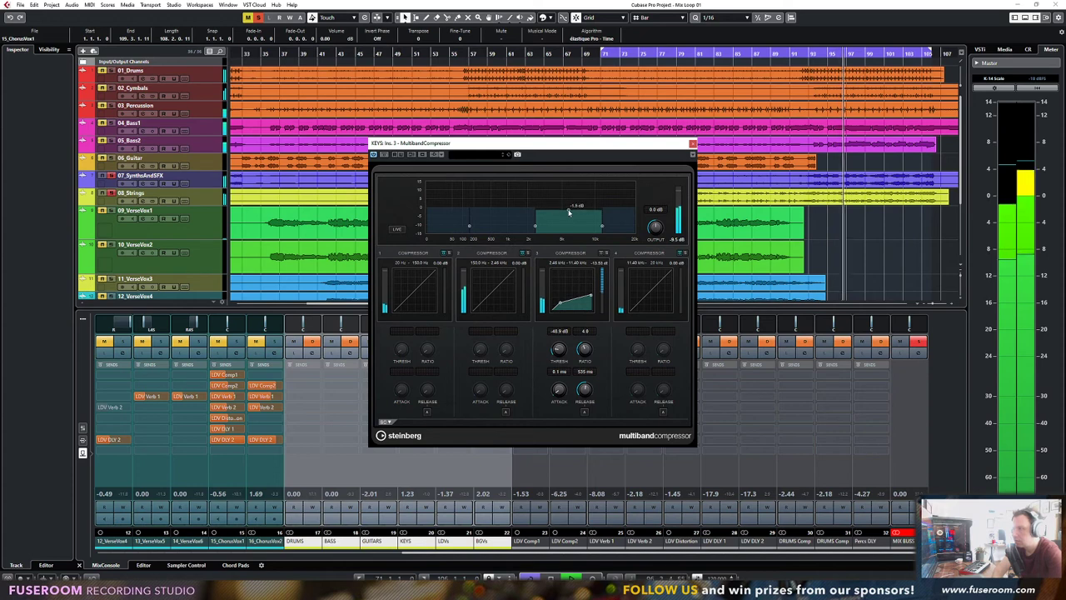
Activate KEYS compressor band 1 with a 1.0 ms attack and a threshold of about -43 dB
{"action": "left_click", "coordinate": [448, 253]}
{"action": "mouse_move", "coordinate": [399, 371]}
{"action": "left_mouse_down"}
{"action": "mouse_move", "coordinate": [398, 409]}
{"action": "mouse_move", "coordinate": [400, 388]}
{"action": "left_mouse_up"}
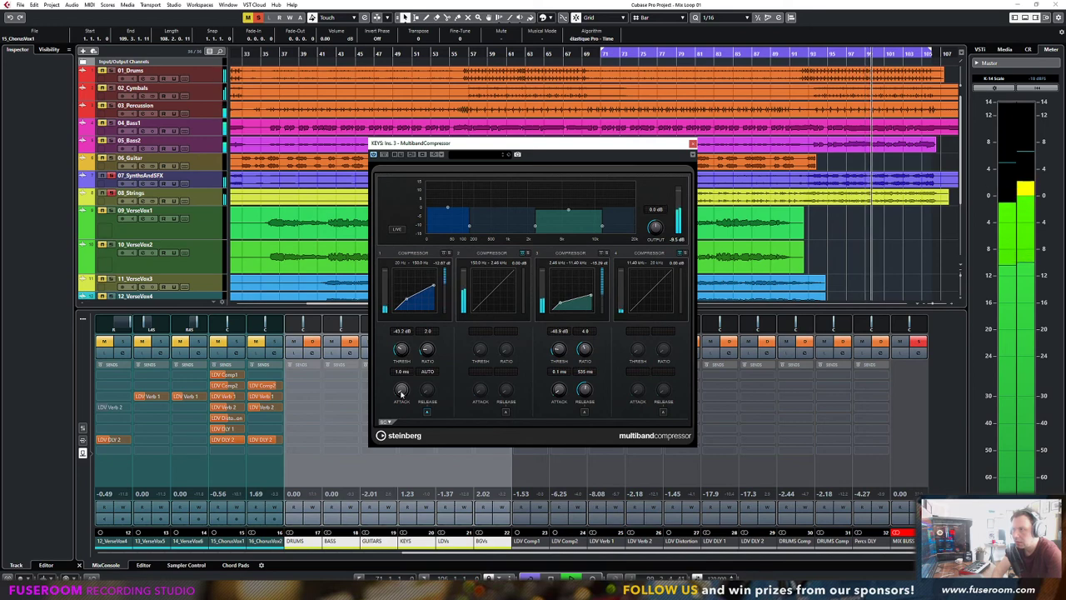
{"action": "left_click_drag", "start_coordinate": [402, 350], "coordinate": [401, 350]}
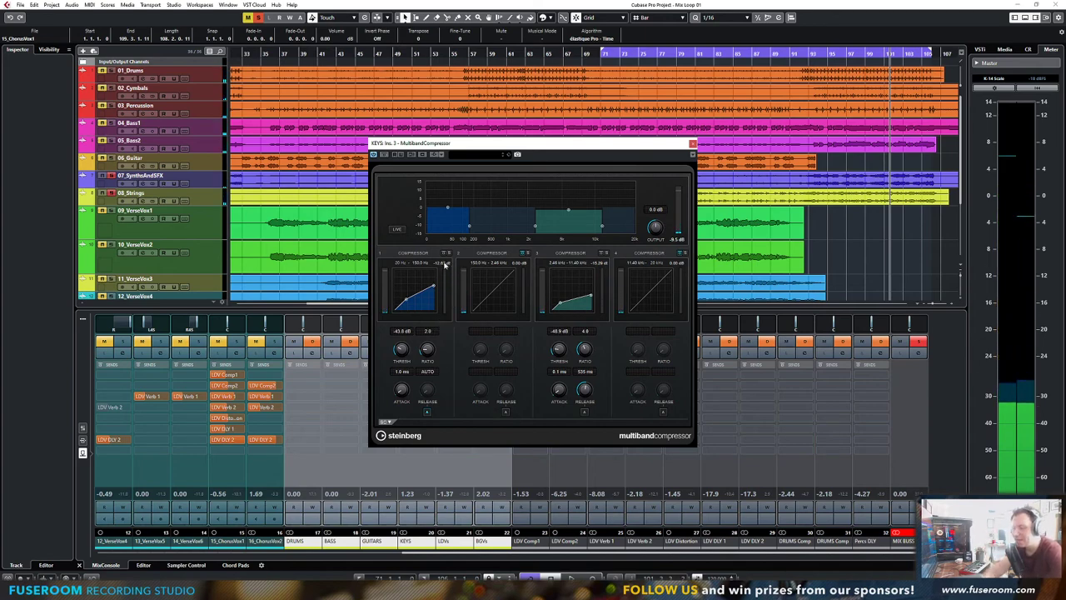
Extend KEYS compressor band 1 up to about 980 Hz, with a 4.0 ratio and a -28.5 dB threshold
{"action": "key", "text": "F3"}
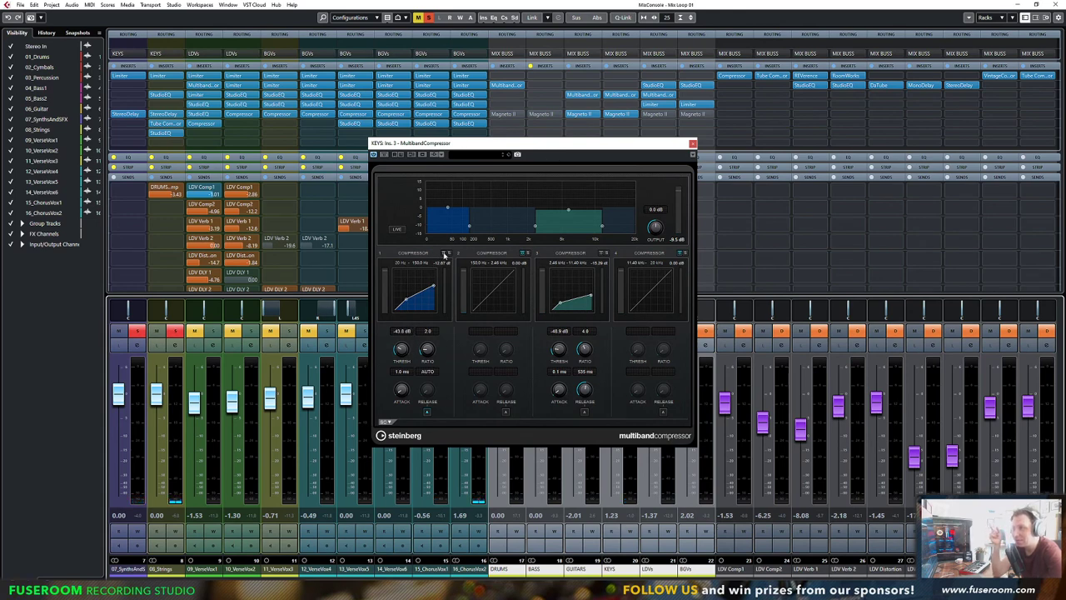
{"action": "left_click", "coordinate": [446, 254]}
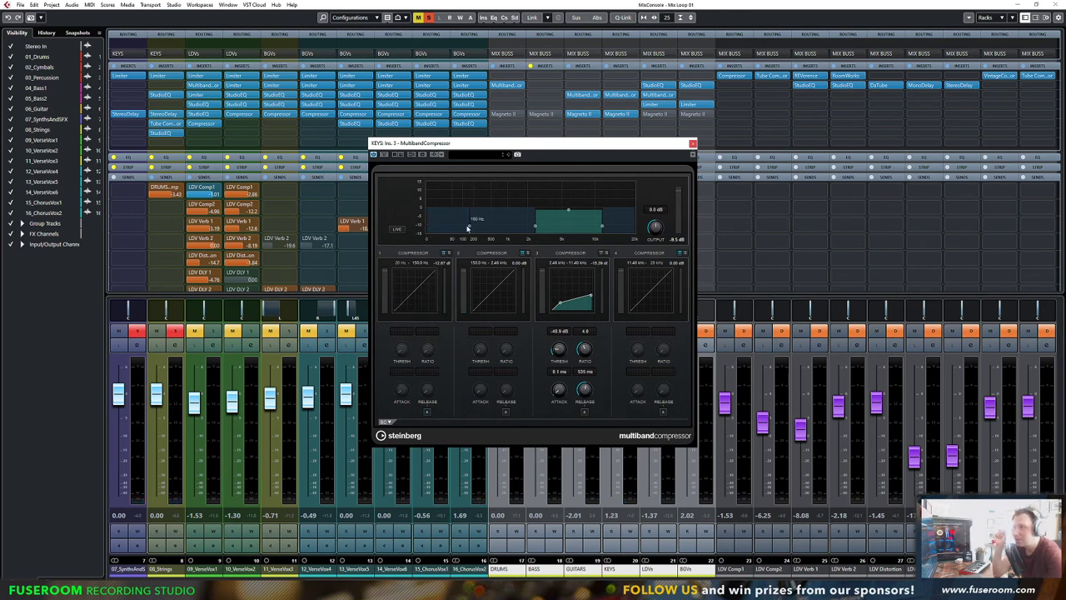
{"action": "left_click", "coordinate": [445, 254]}
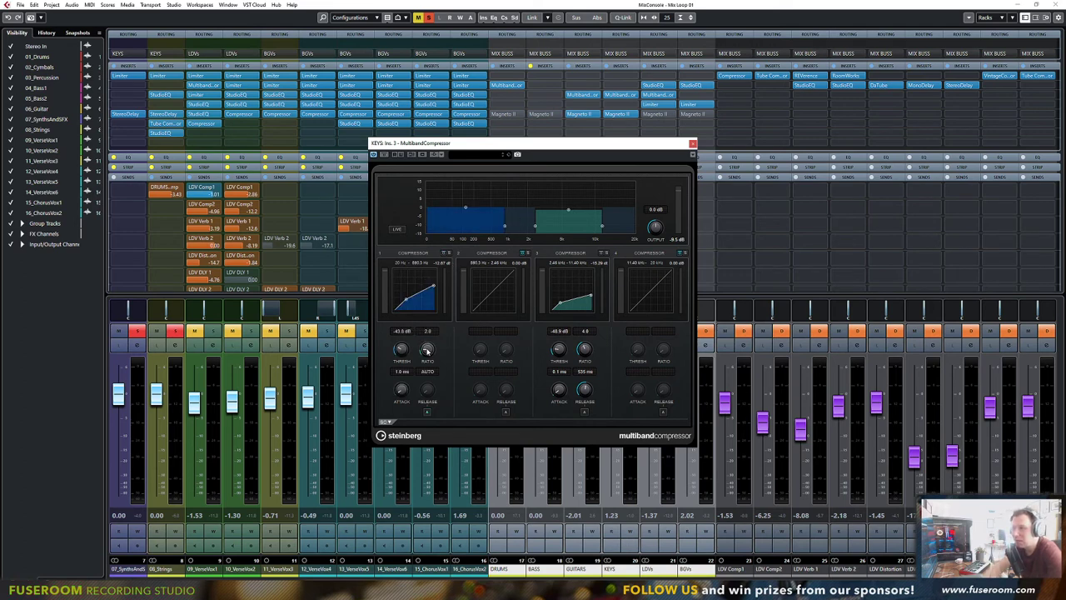
{"action": "left_click_drag", "start_coordinate": [427, 351], "coordinate": [432, 341]}
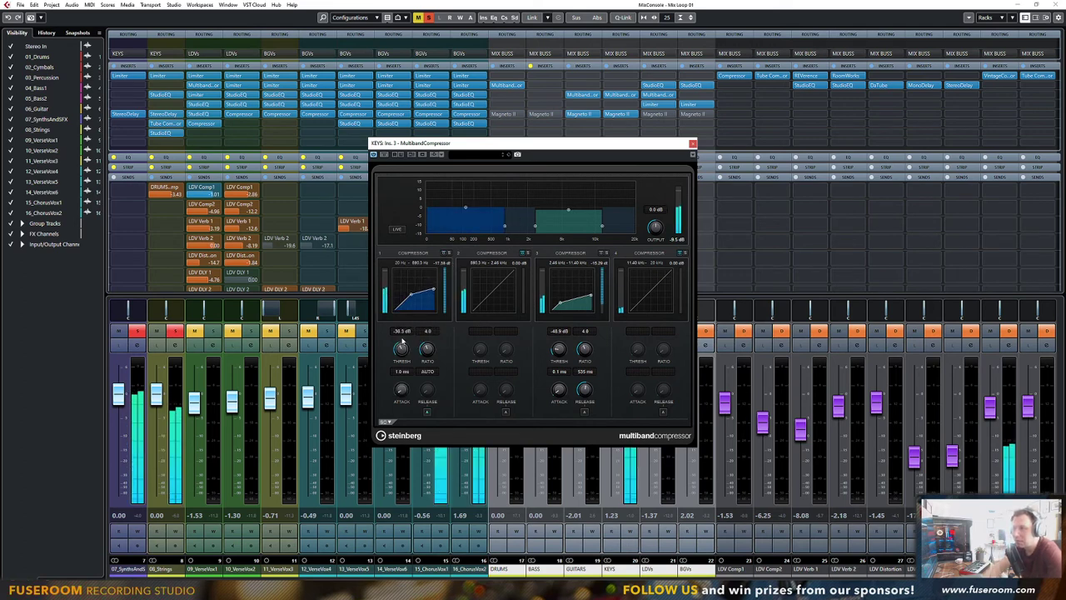
{"action": "left_click_drag", "start_coordinate": [402, 314], "coordinate": [402, 317]}
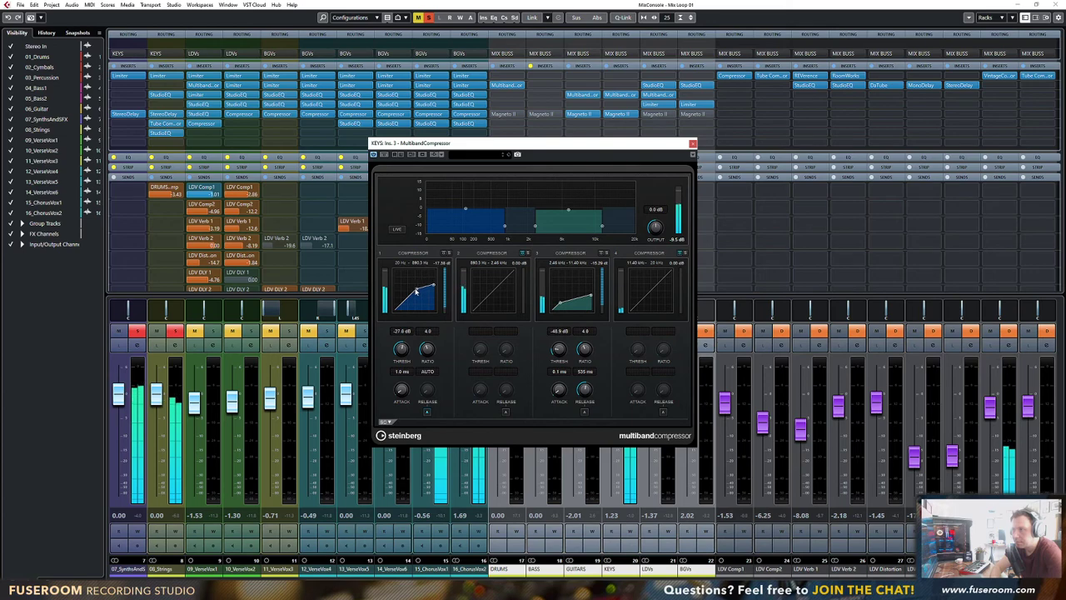
{"action": "left_click_drag", "start_coordinate": [415, 291], "coordinate": [428, 309]}
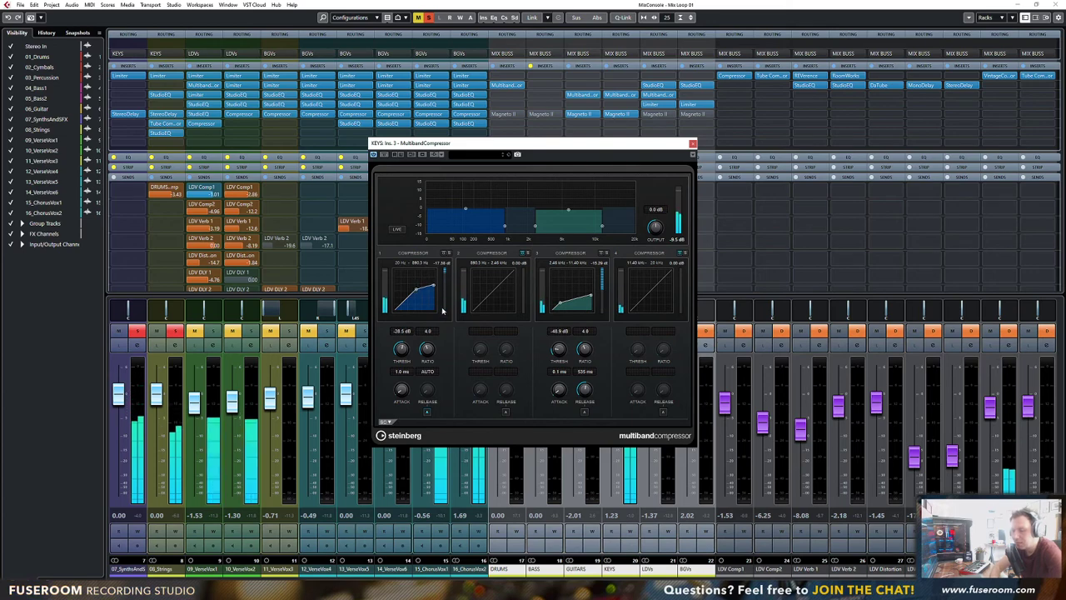
Close the KEYS compressor, duplicate the 08_Strings track and select the audio event on the duplicate
{"action": "key", "text": "F3"}
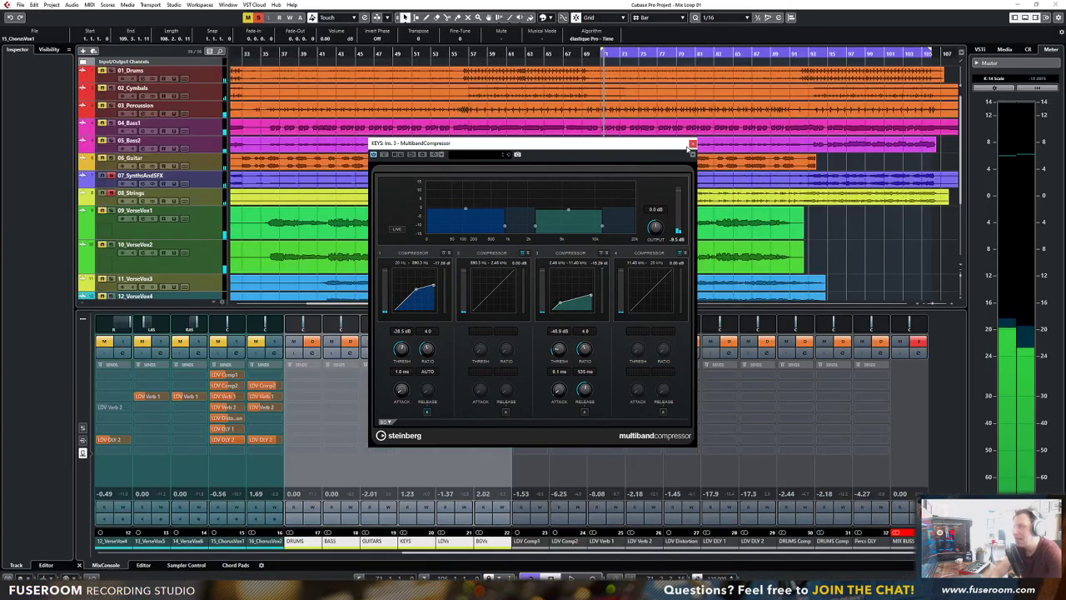
{"action": "left_click", "coordinate": [692, 144]}
{"action": "left_click", "coordinate": [799, 199]}
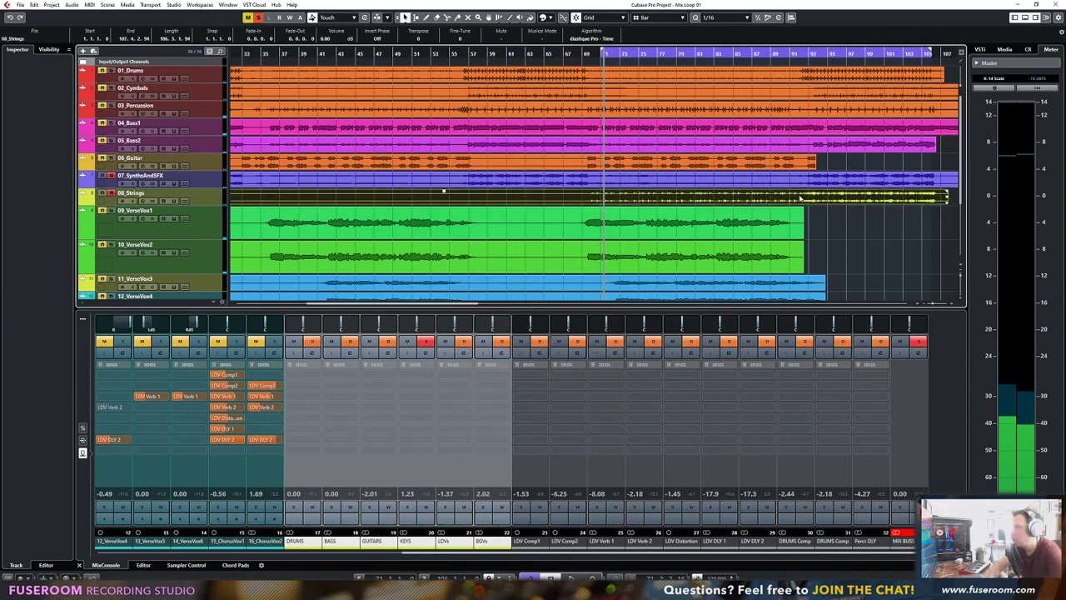
{"action": "right_click", "coordinate": [220, 205]}
{"action": "left_click", "coordinate": [258, 219]}
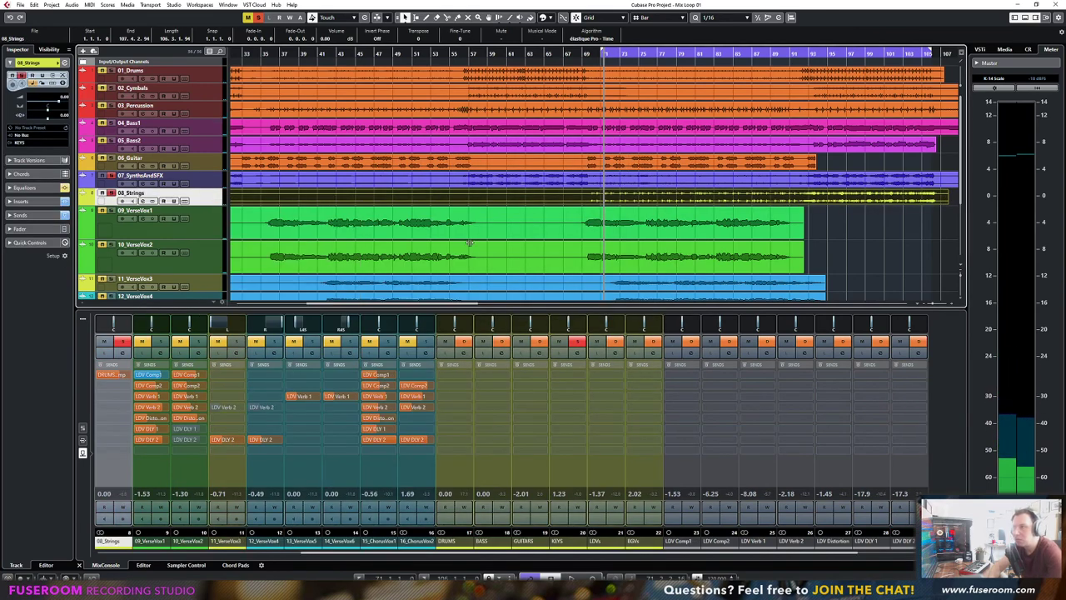
{"action": "left_click", "coordinate": [664, 221]}
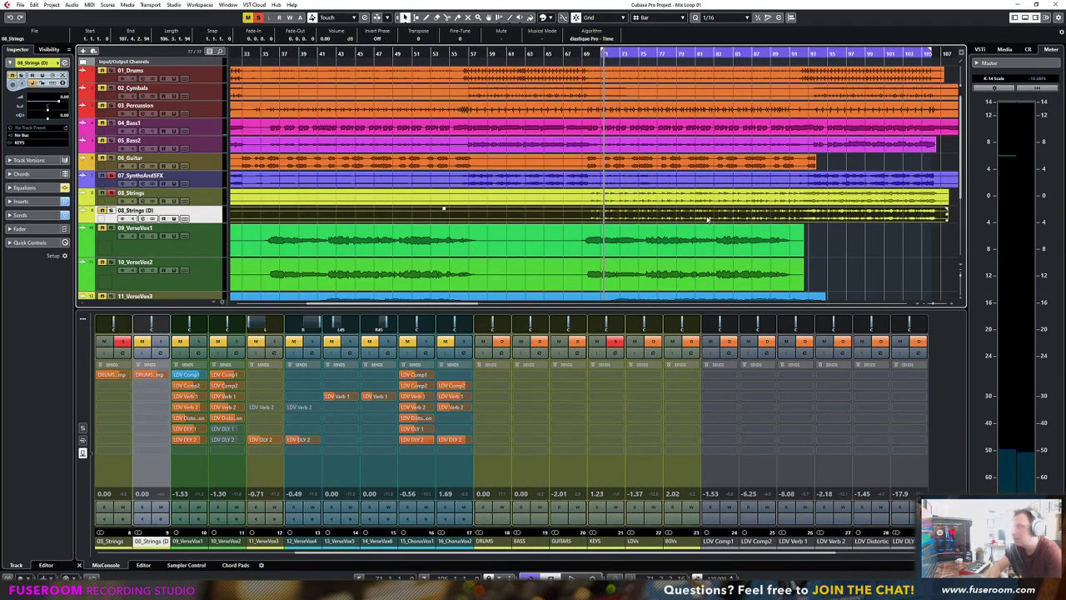
Split both strings events at bar 92, then remove the original's later part and the duplicate's earlier part
{"action": "left_click", "coordinate": [808, 62]}
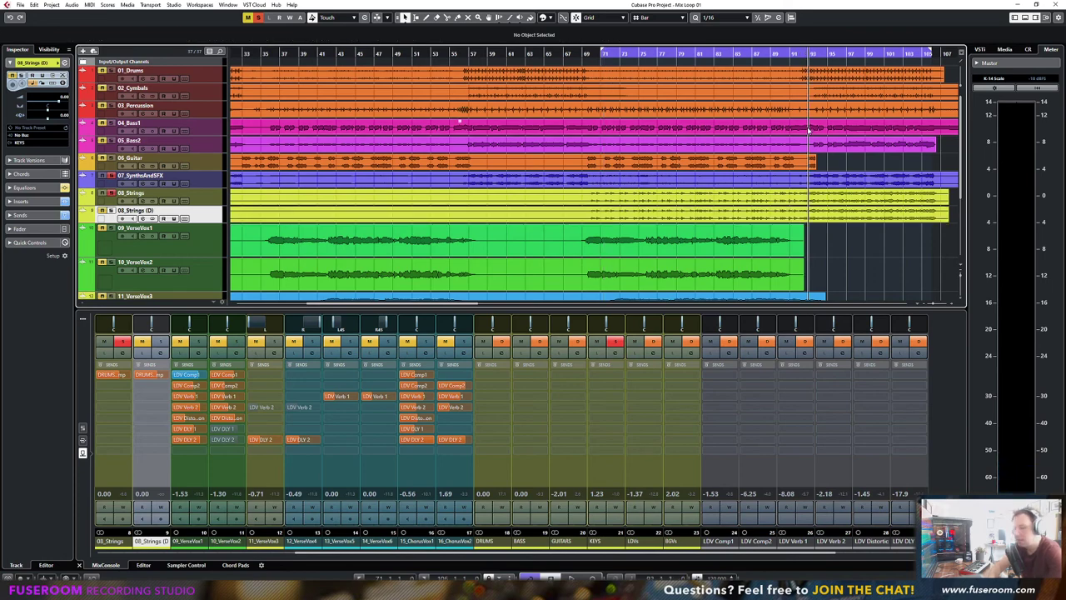
{"action": "key", "text": "h"}
{"action": "key", "text": "h"}
{"action": "key", "text": "h"}
{"action": "key", "text": "h"}
{"action": "key", "text": "h"}
{"action": "key", "text": "h"}
{"action": "key", "text": "h"}
{"action": "key", "text": "h"}
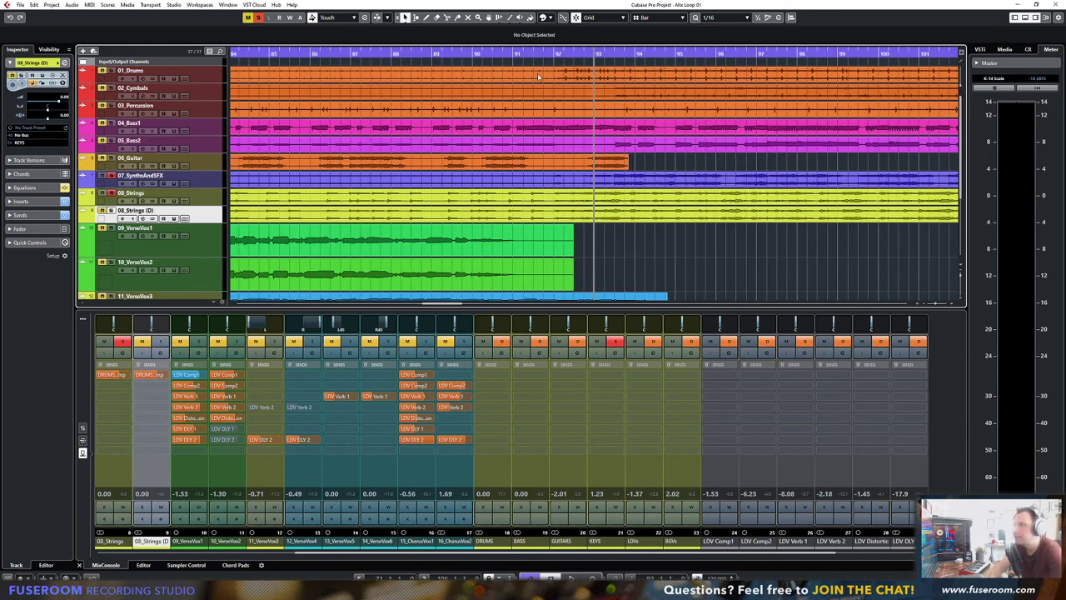
{"action": "left_click", "coordinate": [545, 60]}
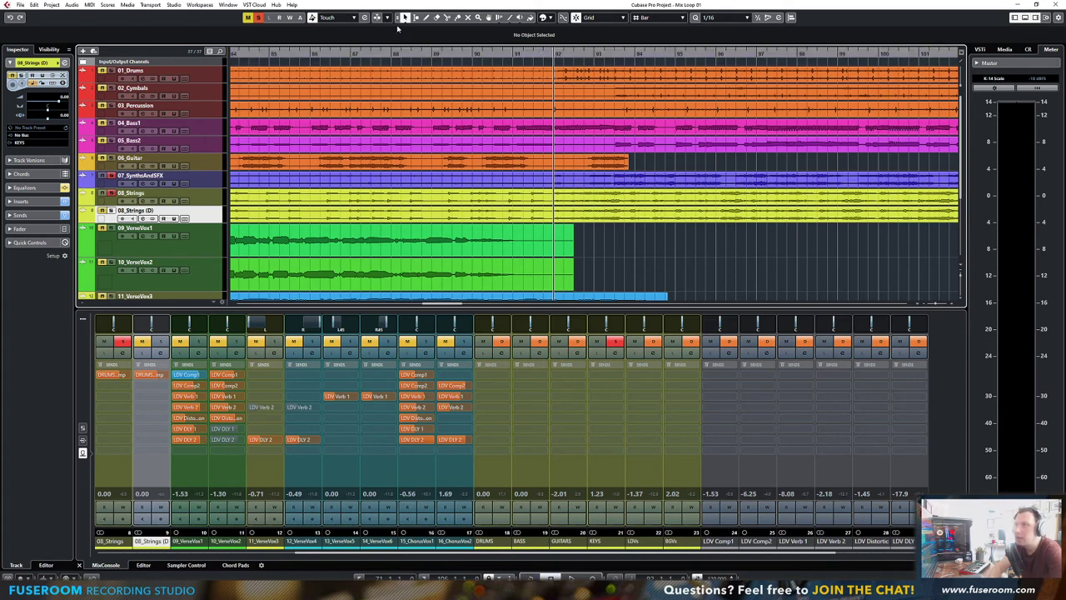
{"action": "left_click", "coordinate": [557, 201]}
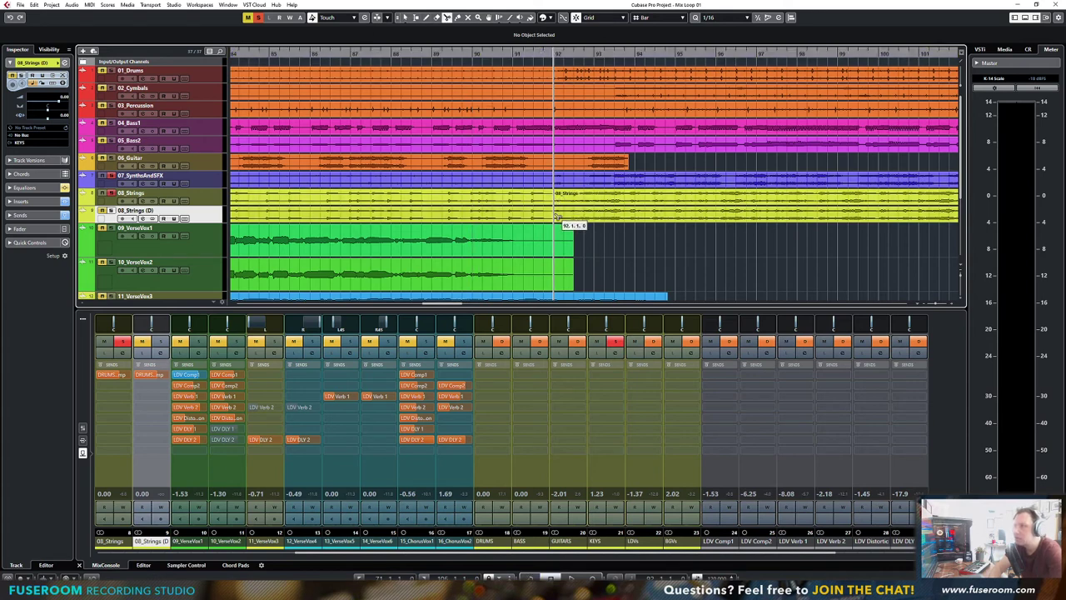
{"action": "left_click", "coordinate": [557, 217]}
{"action": "left_click", "coordinate": [405, 19]}
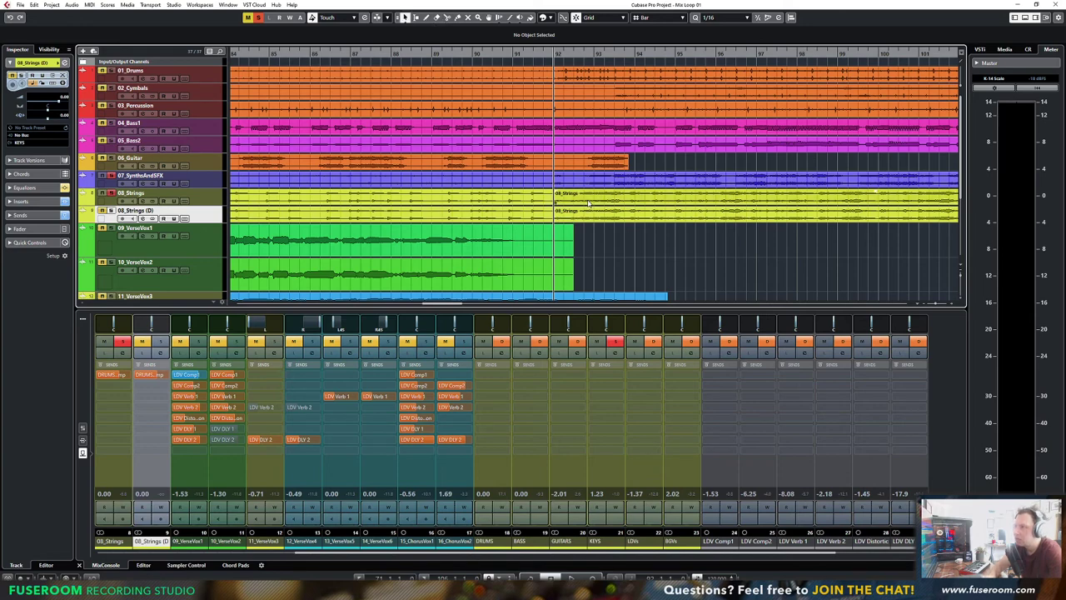
{"action": "left_click", "coordinate": [538, 218]}
{"action": "key", "text": "Delete"}
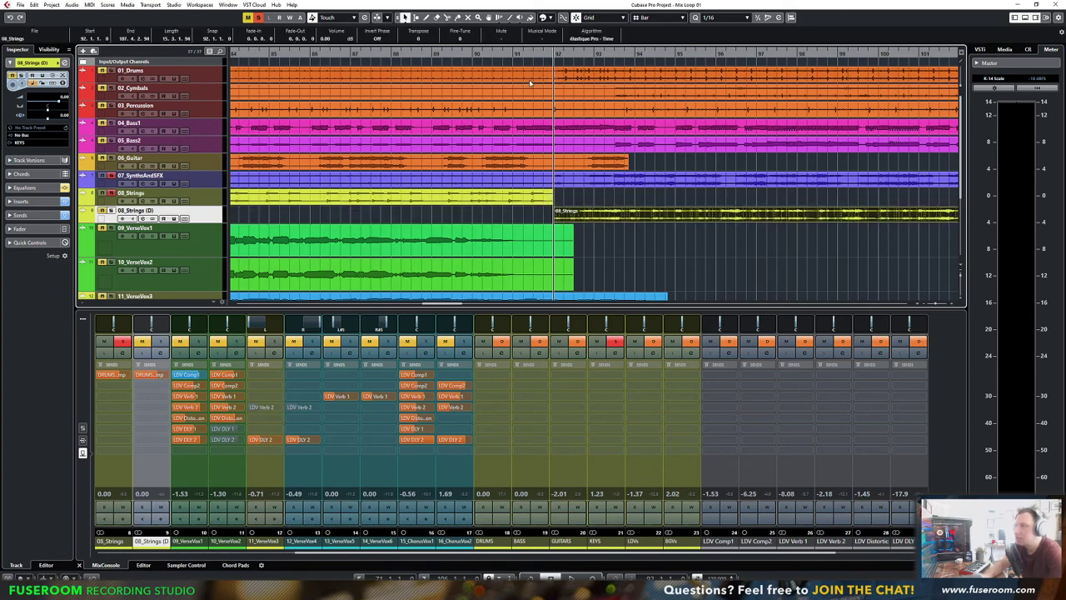
Solo the 08_Strings (D) track and play back the section from bar 92 to audition the split strings
{"action": "key", "text": "F3"}
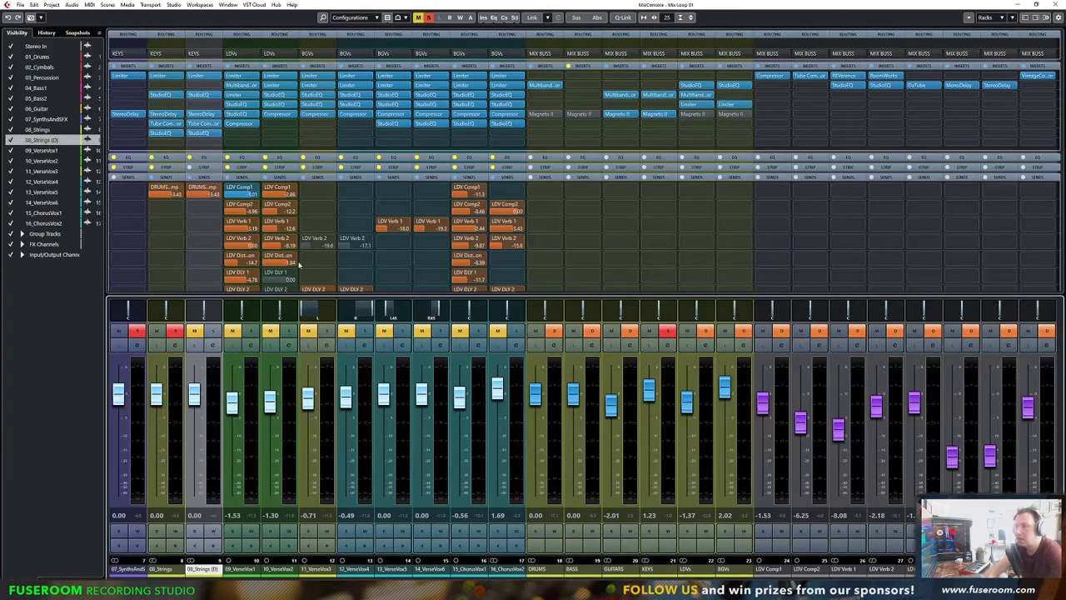
{"action": "scroll", "coordinate": [583, 417], "scroll_direction": "up", "scroll_amount": 6}
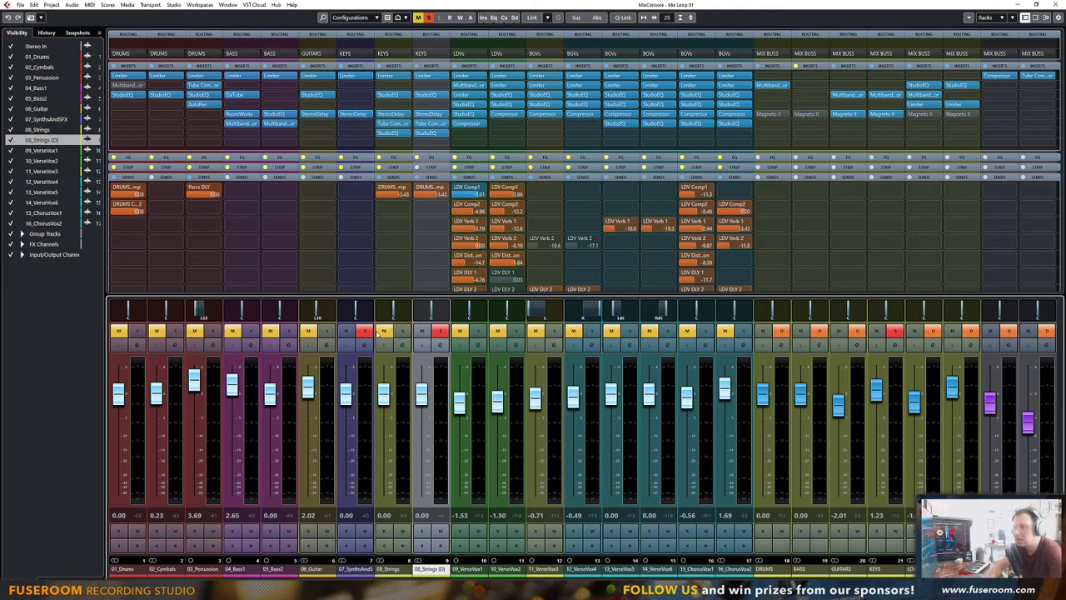
{"action": "key", "text": "space"}
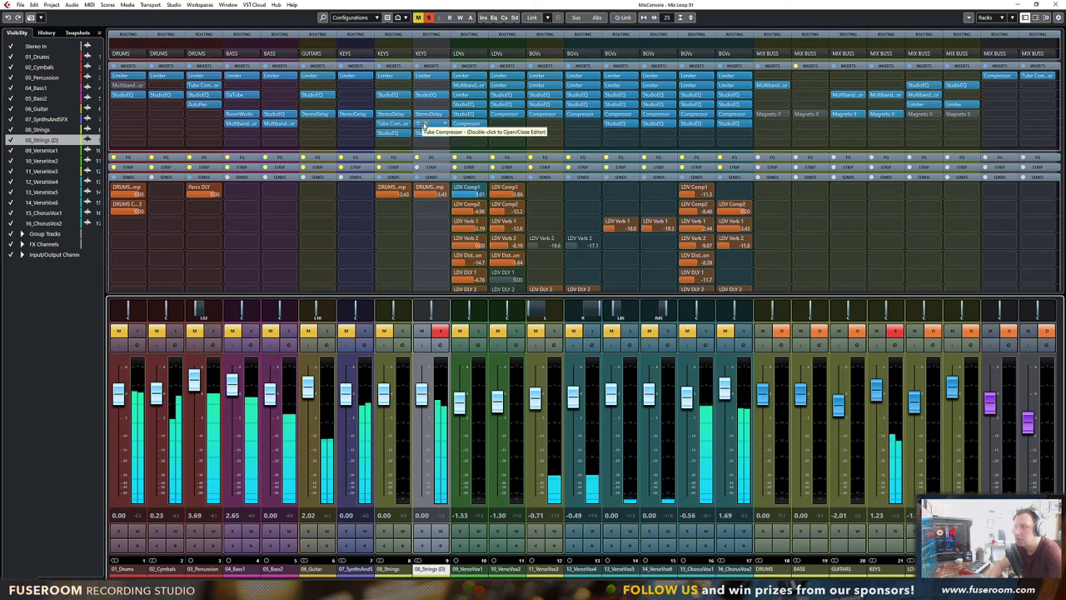
{"action": "key", "text": "F3"}
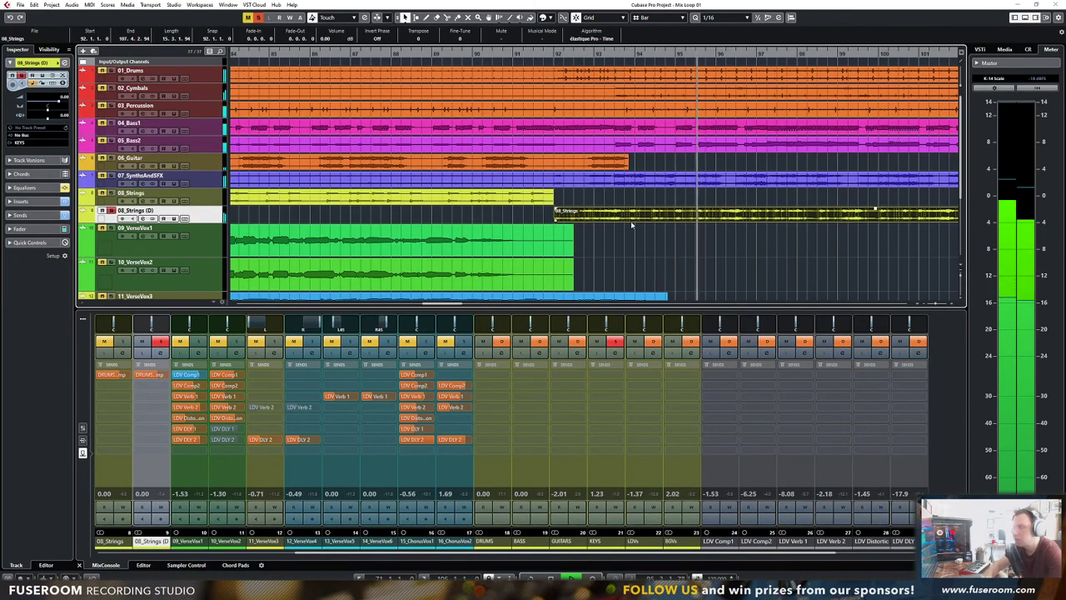
{"action": "key", "text": "h"}
{"action": "key", "text": "h"}
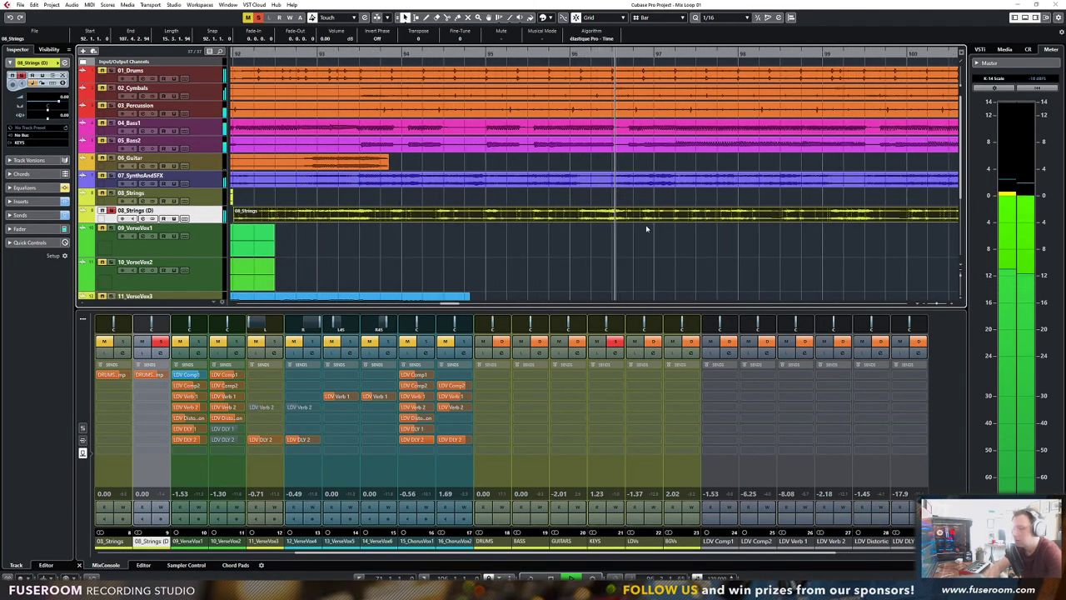
{"action": "key", "text": "g"}
{"action": "key", "text": "g"}
{"action": "key", "text": "g"}
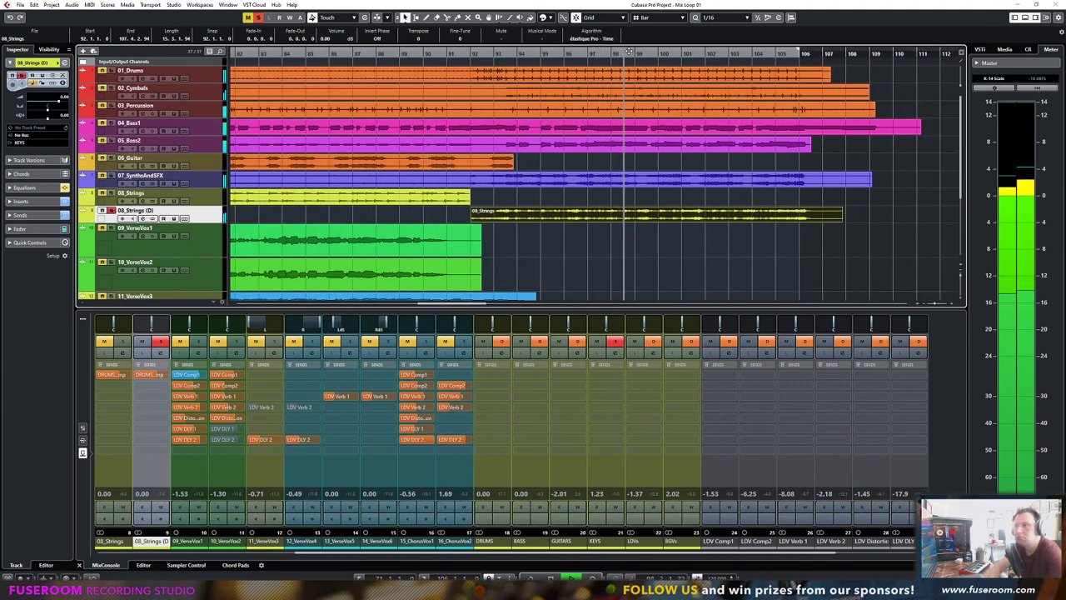
Undo the strings event edits and the 08_Strings track duplication, and shrink all track rows to a compact height
{"action": "key", "text": "ctrl+z"}
{"action": "key", "text": "ctrl+z"}
{"action": "key", "text": "ctrl+z"}
{"action": "key", "text": "ctrl+z"}
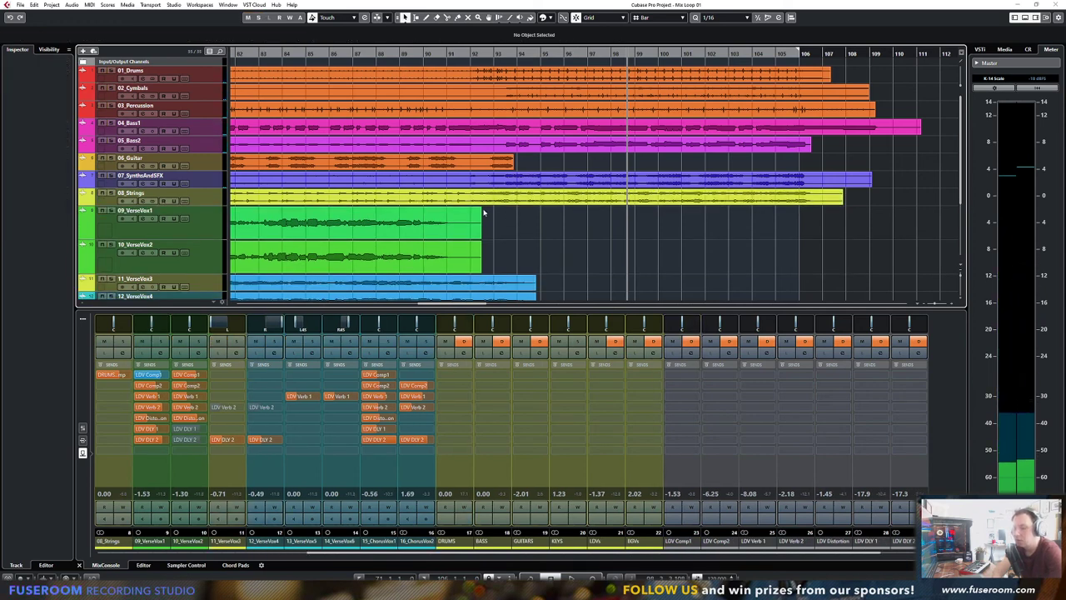
{"action": "key", "text": "shift+g"}
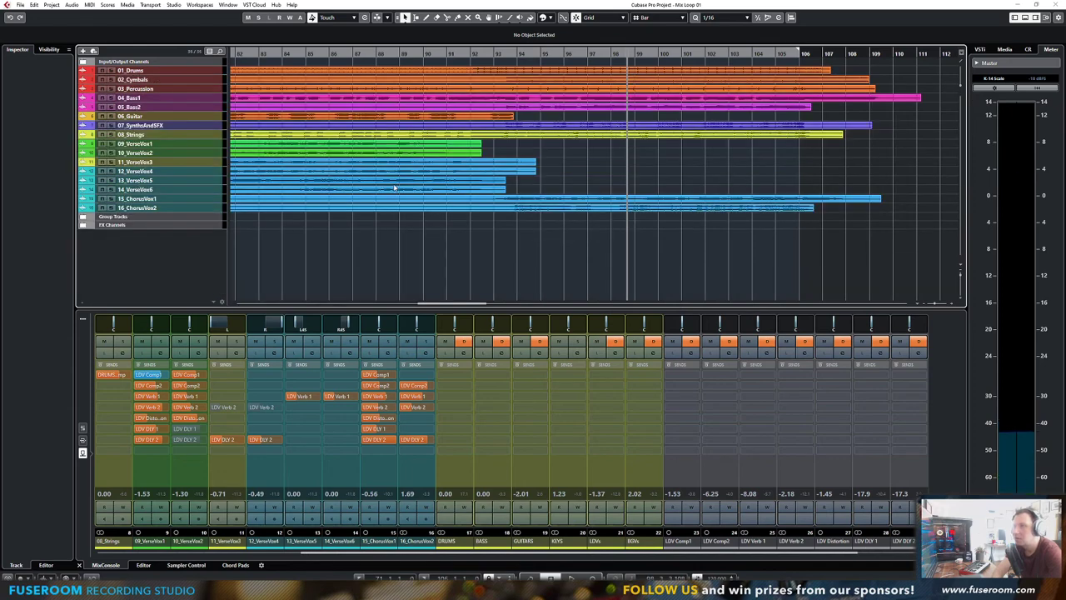
Play from around bar 92, solo 07_SynthsAndSFX in the mixer and check its Limiter insert
{"action": "left_click", "coordinate": [194, 127]}
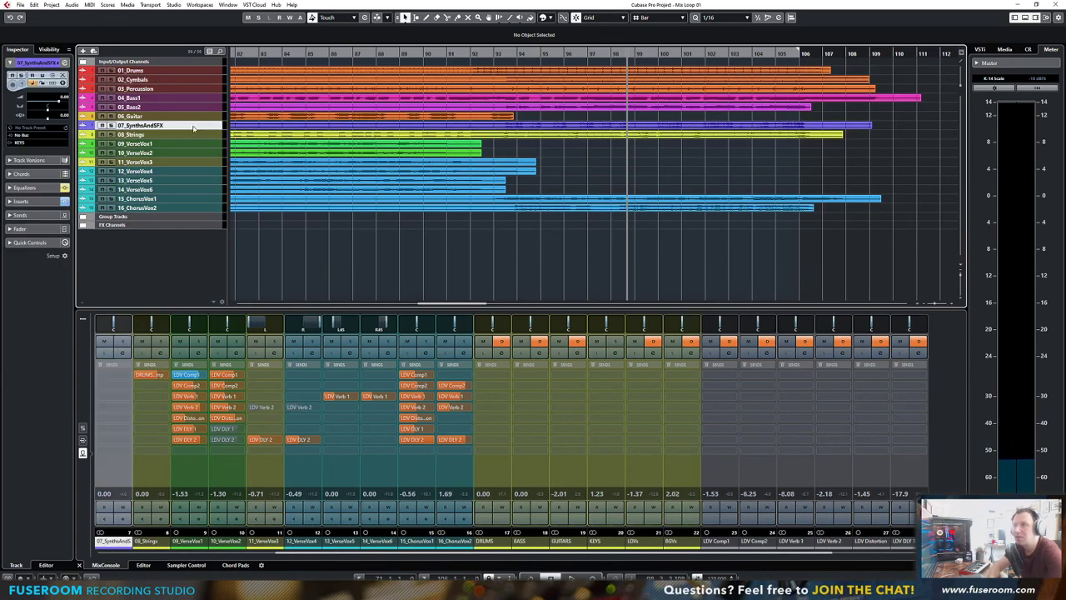
{"action": "key", "text": "s"}
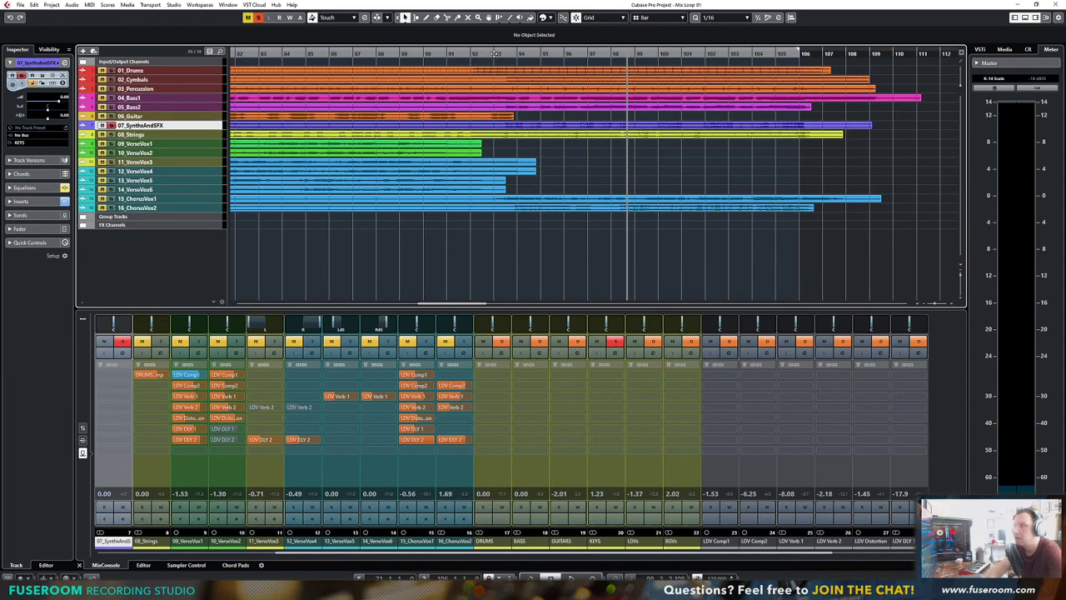
{"action": "key", "text": "s"}
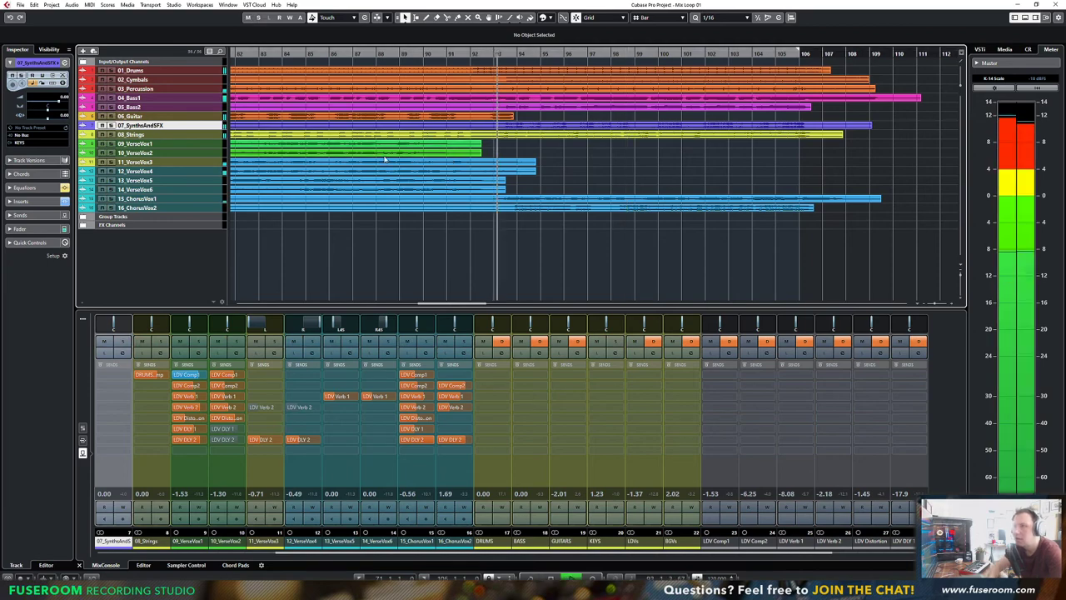
{"action": "key", "text": "F3"}
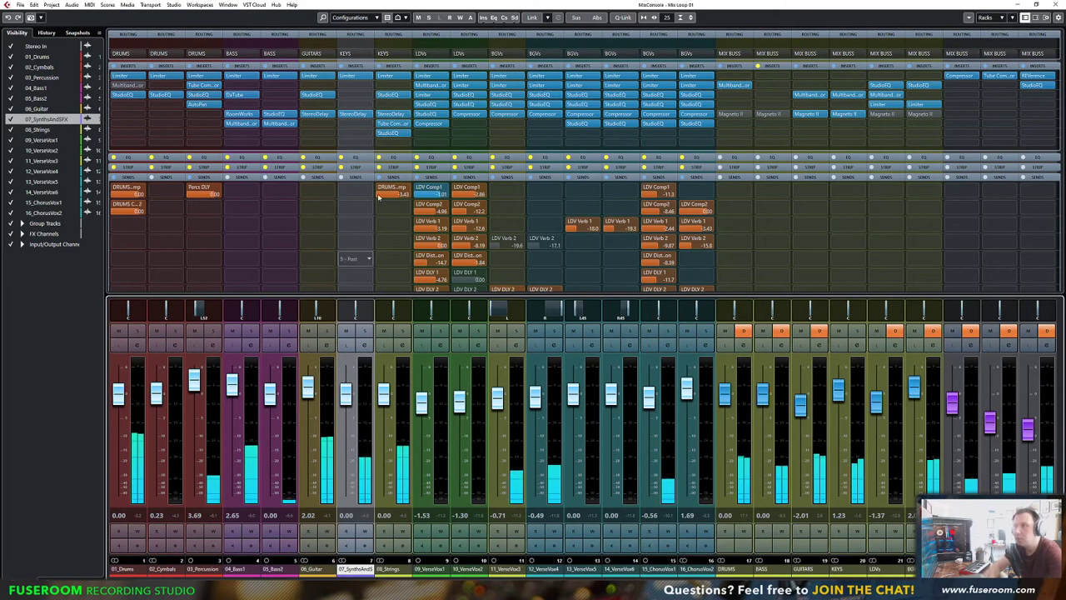
{"action": "left_click", "coordinate": [364, 331]}
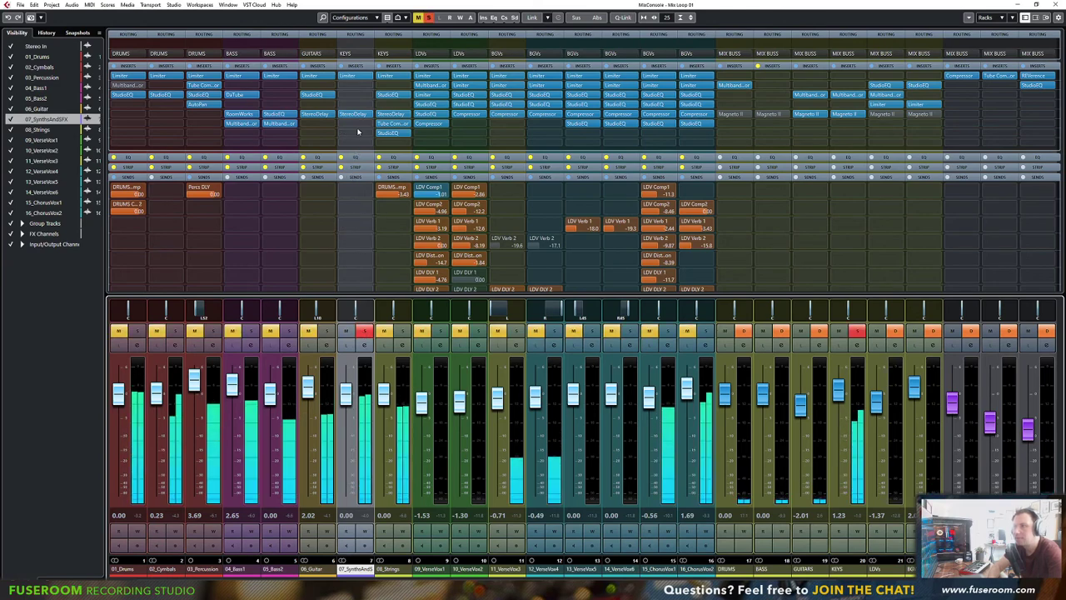
{"action": "left_click", "coordinate": [348, 76]}
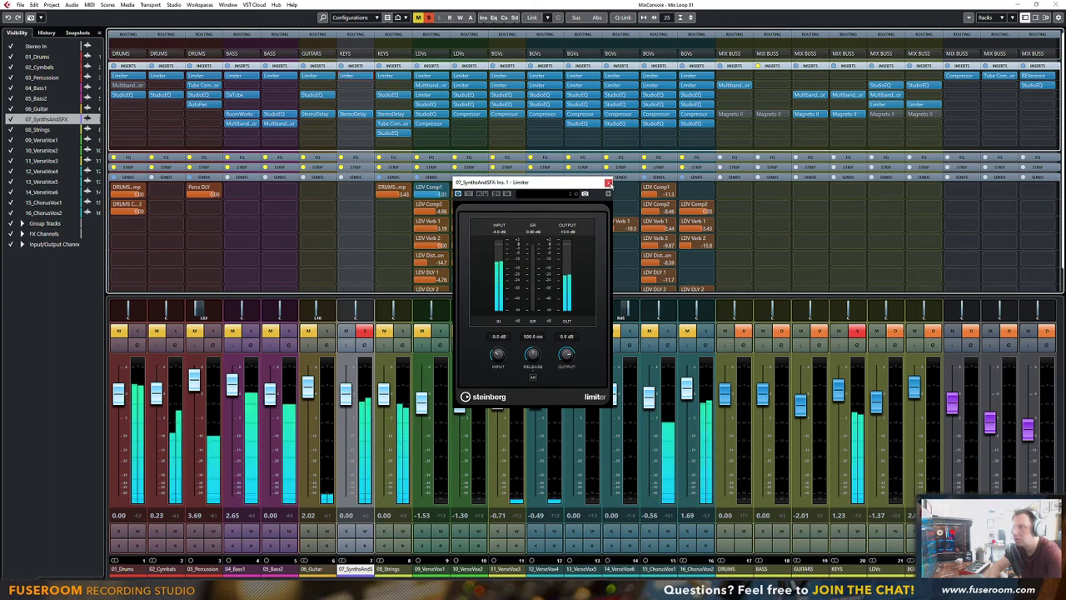
{"action": "left_click", "coordinate": [608, 182]}
Insert StudioEQ in slot 4 of 07_SynthsAndSFX and set band 1 to a Cut filter at 272 Hz
{"action": "left_click", "coordinate": [369, 106]}
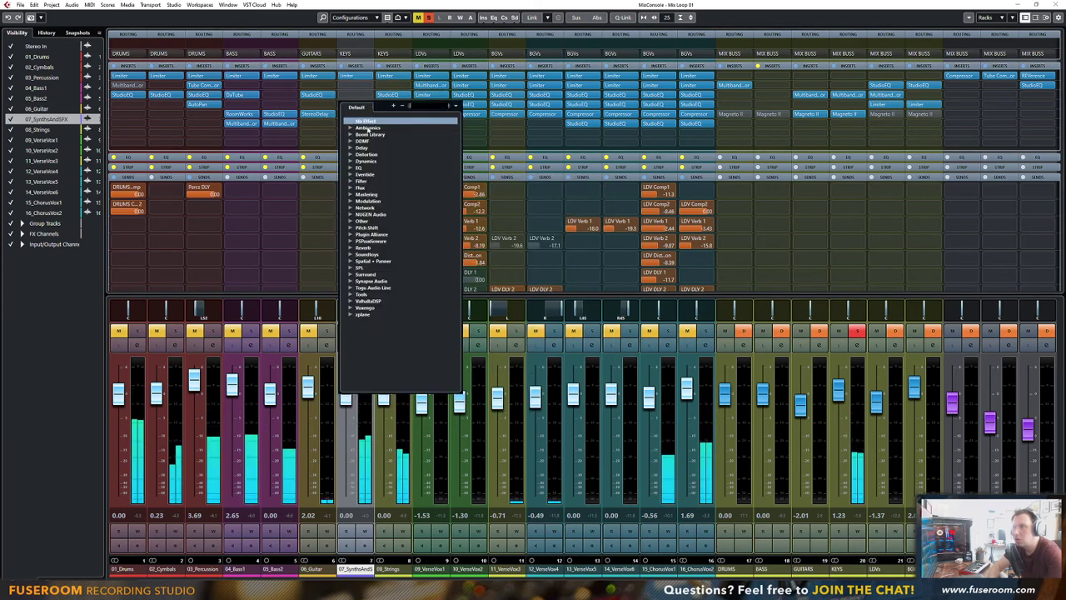
{"action": "left_click", "coordinate": [358, 168]}
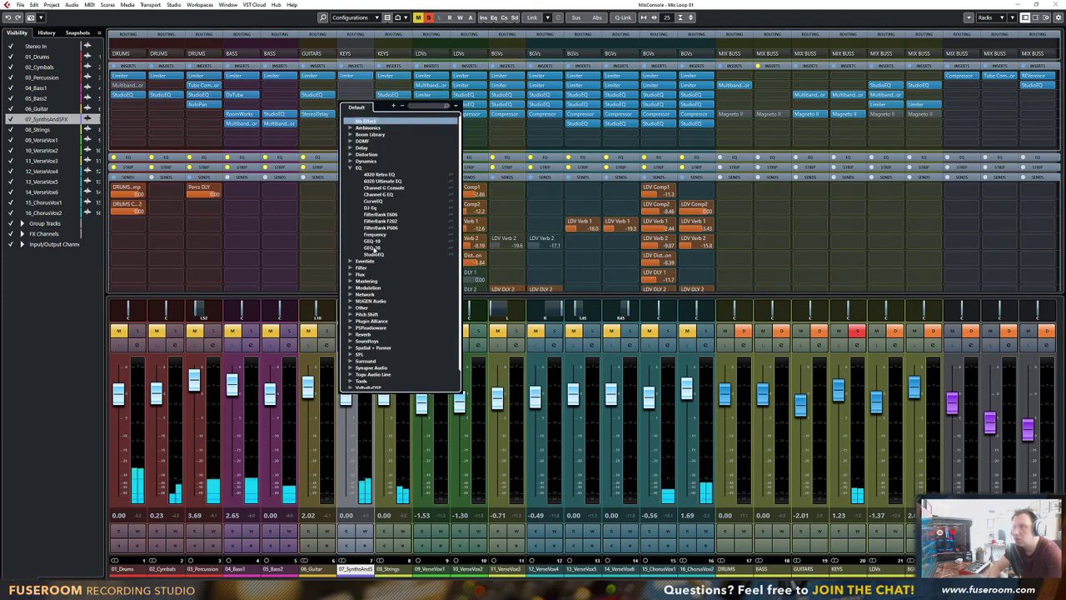
{"action": "left_click", "coordinate": [374, 253]}
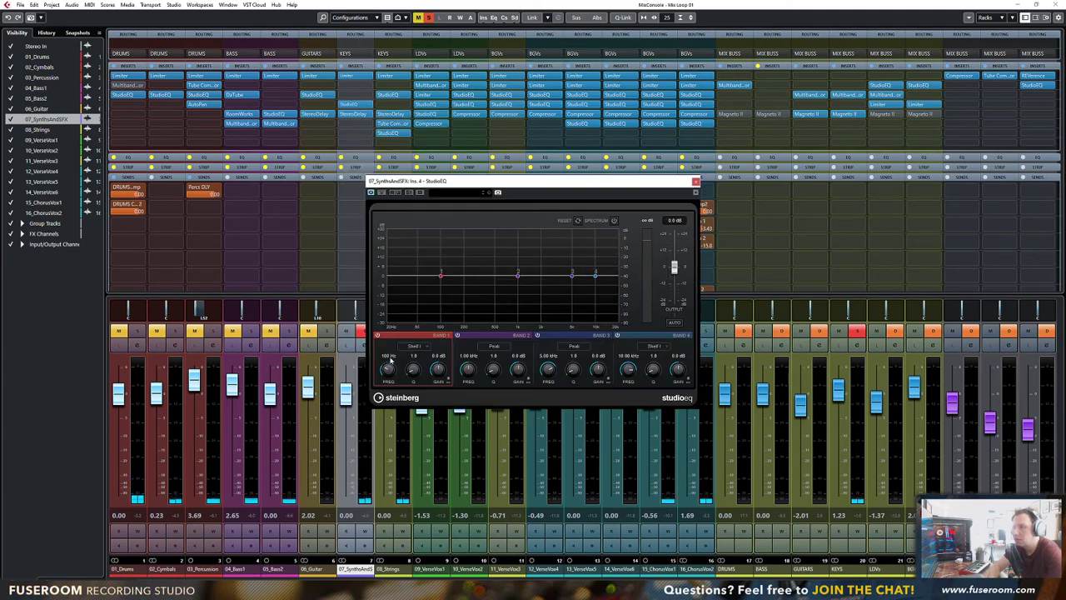
{"action": "left_click", "coordinate": [414, 347]}
{"action": "left_click", "coordinate": [416, 385]}
{"action": "key", "text": "space"}
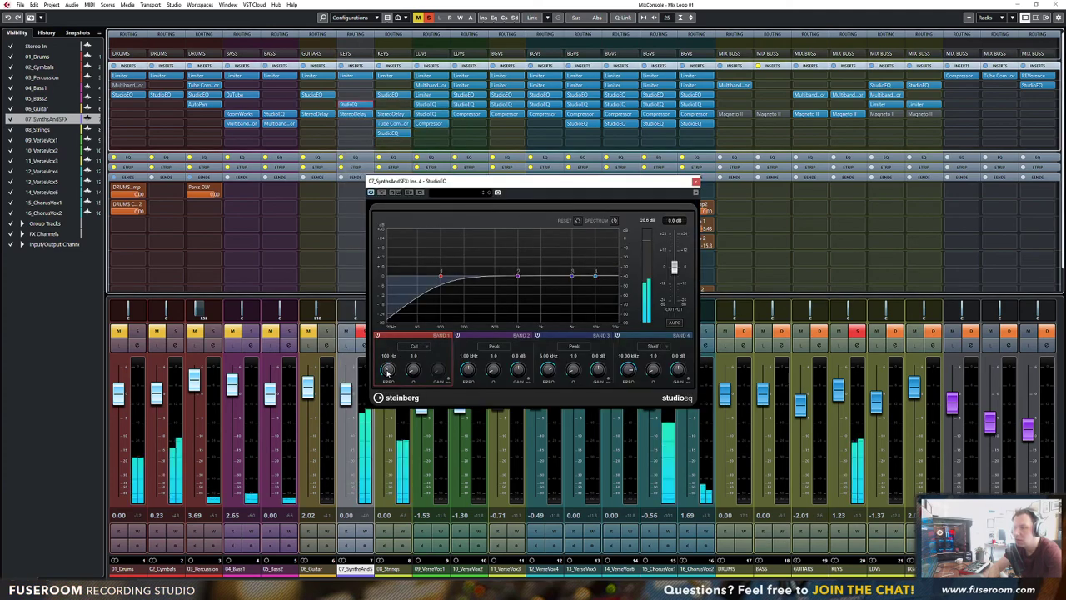
{"action": "mouse_move", "coordinate": [387, 370]}
{"action": "left_mouse_down"}
{"action": "mouse_move", "coordinate": [387, 359]}
{"action": "mouse_move", "coordinate": [384, 367]}
{"action": "left_mouse_up"}
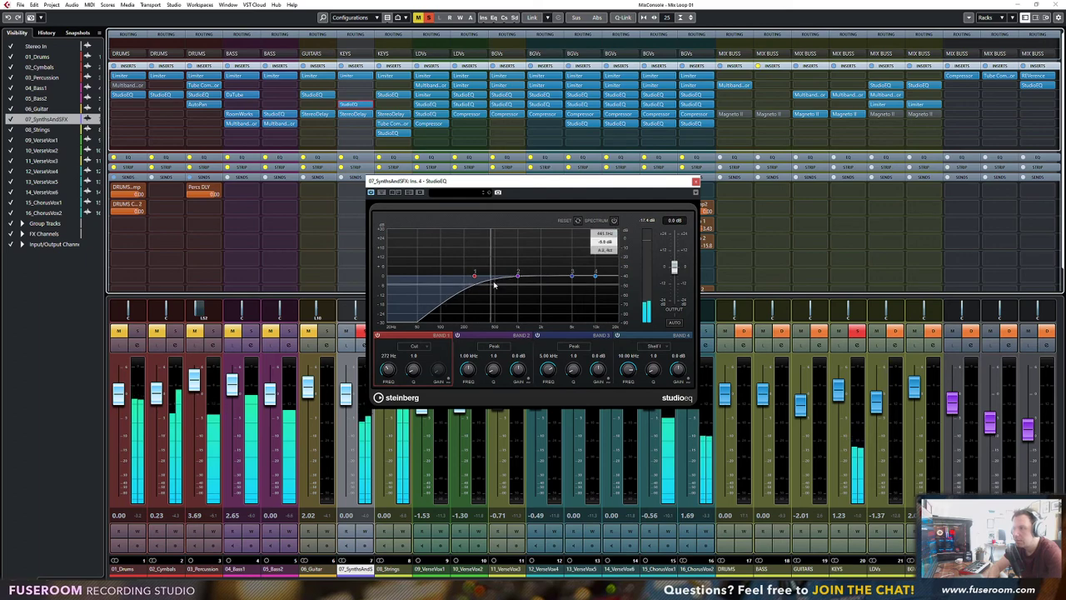
Cut StudioEQ band 2 by about 6 dB near 500 Hz and band 3 by about 8 dB near 5 kHz
{"action": "left_click_drag", "start_coordinate": [518, 277], "coordinate": [496, 283]}
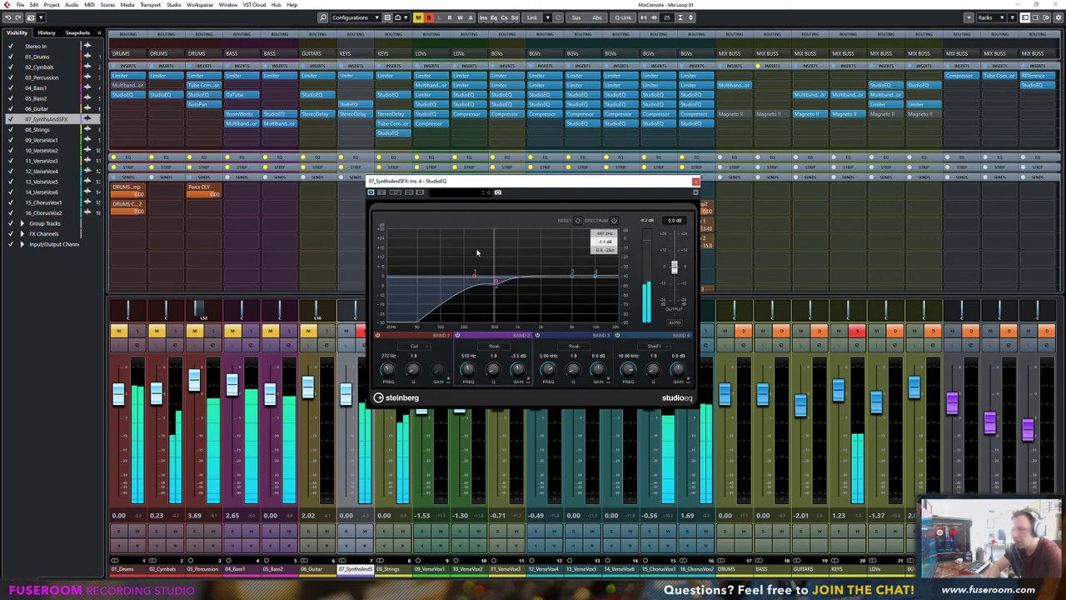
{"action": "left_click_drag", "start_coordinate": [500, 180], "coordinate": [610, 179]}
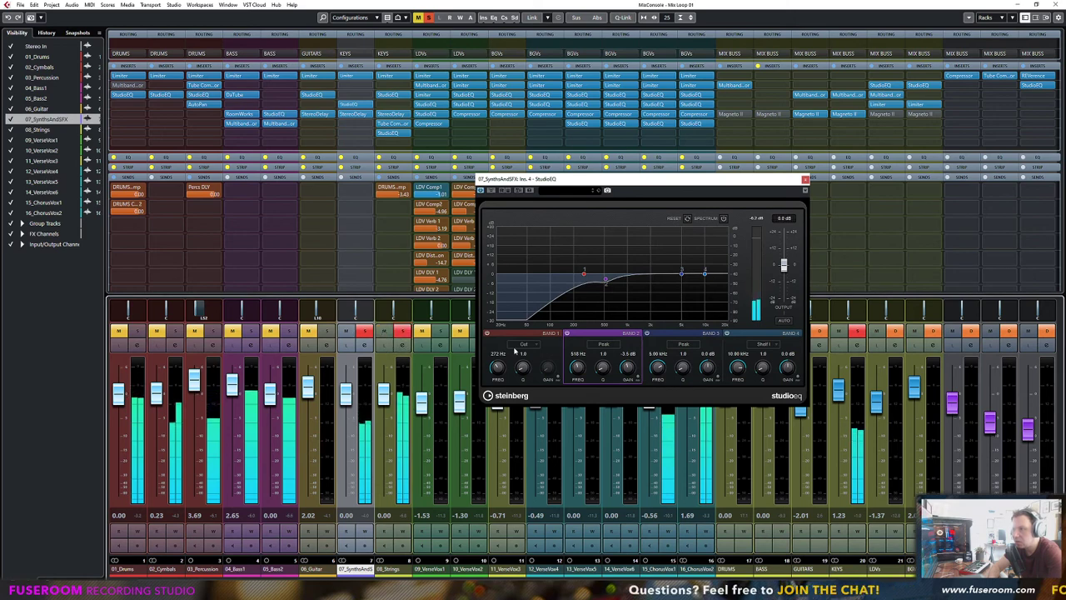
{"action": "left_click_drag", "start_coordinate": [605, 280], "coordinate": [605, 284]}
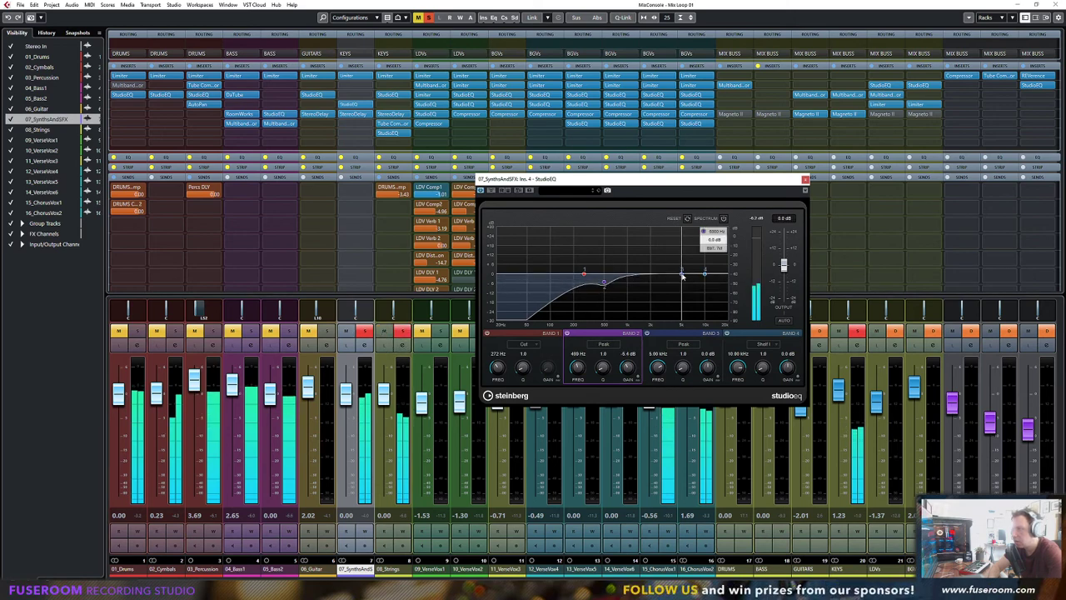
{"action": "left_click_drag", "start_coordinate": [682, 273], "coordinate": [683, 287]}
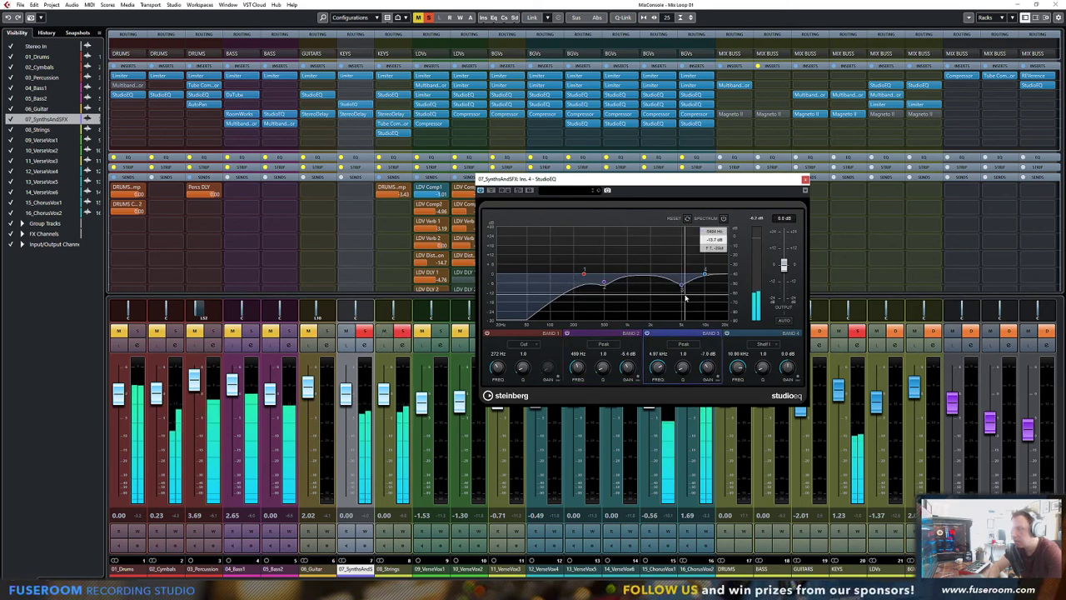
{"action": "left_click", "coordinate": [805, 180]}
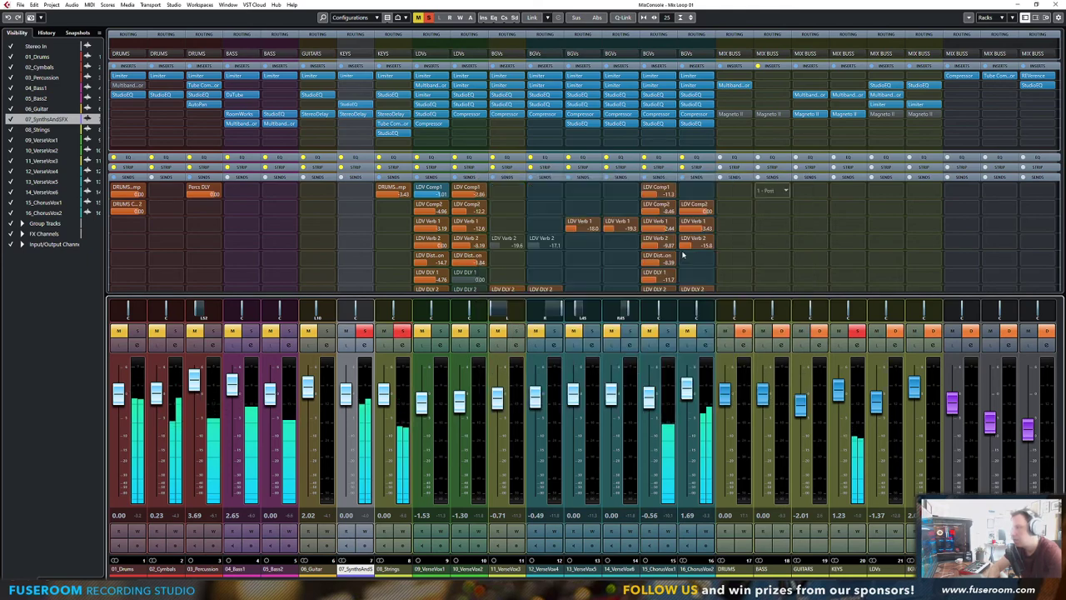
Clear the solos on 08_Strings and 07_SynthsAndSFX and lower the 07_SynthsAndSFX fader to -1.61 dB
{"action": "left_click", "coordinate": [402, 335]}
{"action": "left_click", "coordinate": [365, 332]}
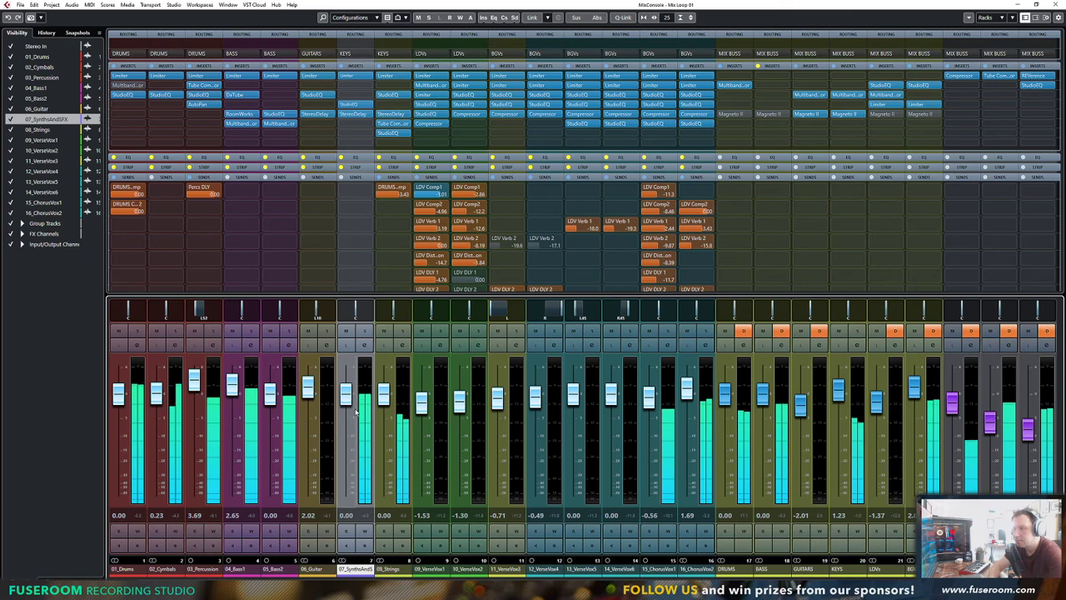
{"action": "left_click_drag", "start_coordinate": [348, 395], "coordinate": [348, 409]}
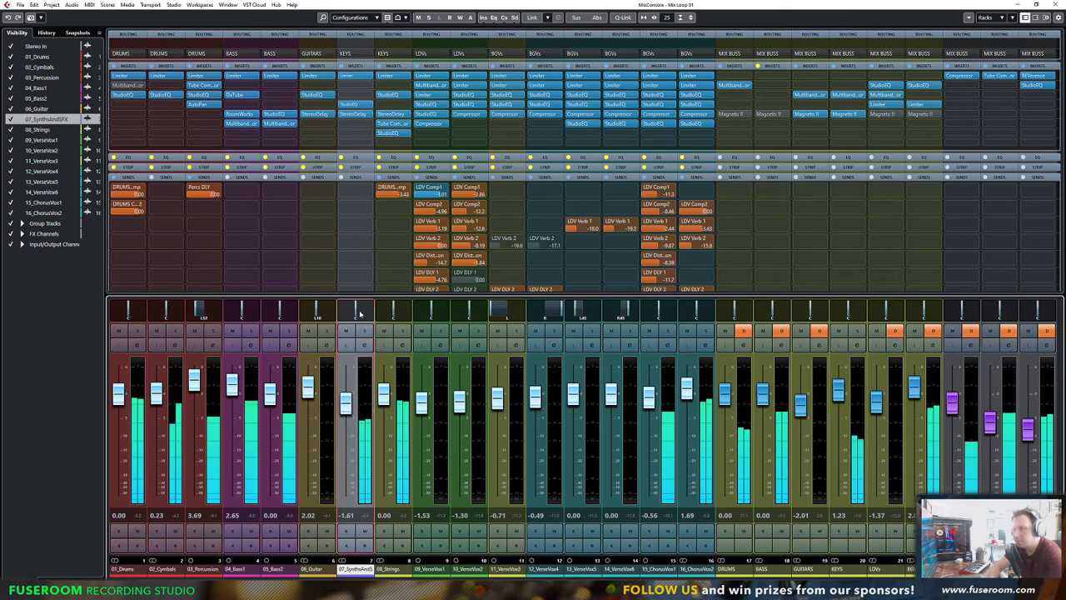
Add and activate a send to LDV Verb 2 in the fourth slot of 07_SynthsAndSFX, with that track soloed
{"action": "left_click", "coordinate": [367, 239]}
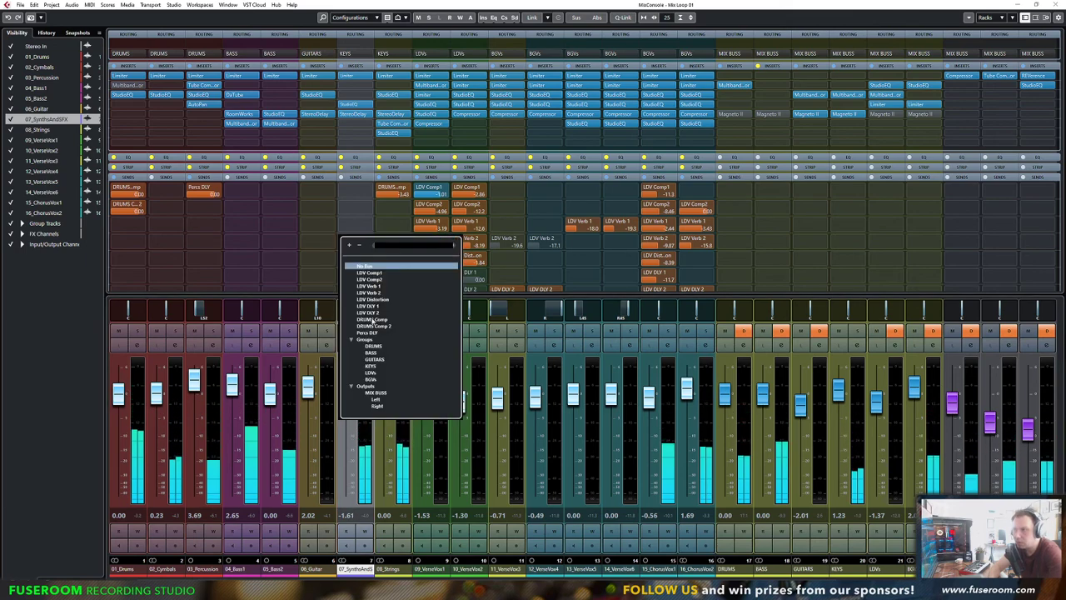
{"action": "left_click", "coordinate": [370, 293]}
{"action": "left_click", "coordinate": [365, 332]}
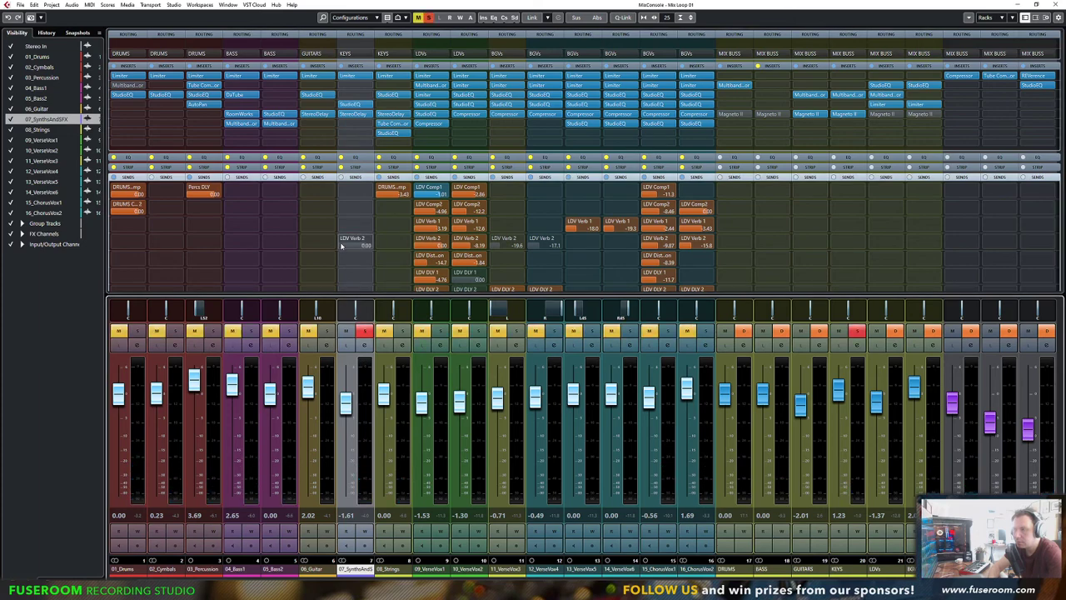
{"action": "left_click", "coordinate": [356, 249]}
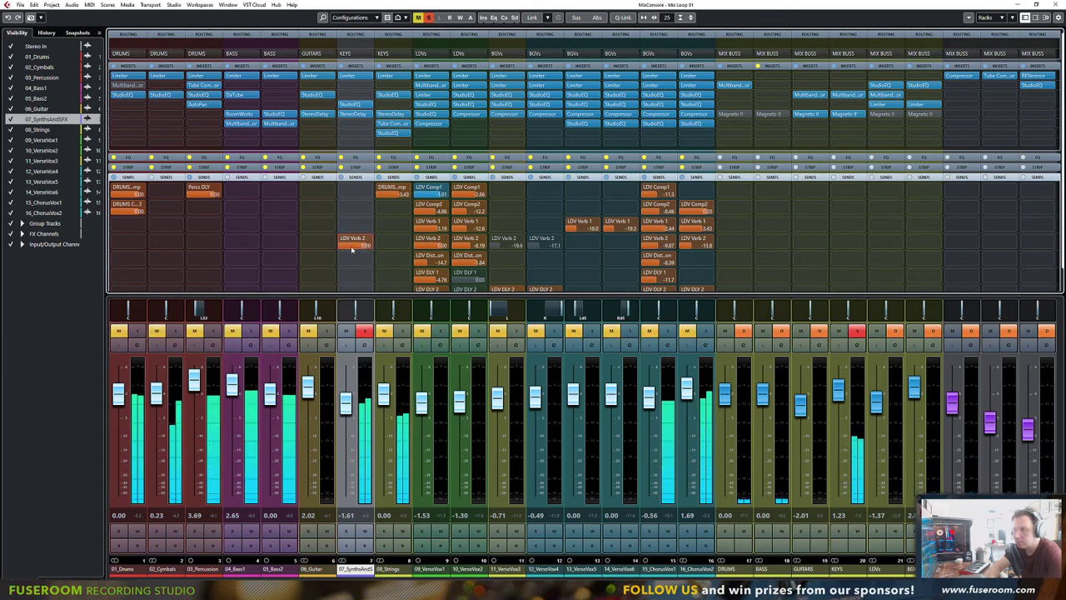
Replace the LDV Verb 2 send on 07_SynthsAndSFX with a StereoDelay insert in slot 5, setting the Delay 2 mix to 50.5%
{"action": "left_click", "coordinate": [341, 240]}
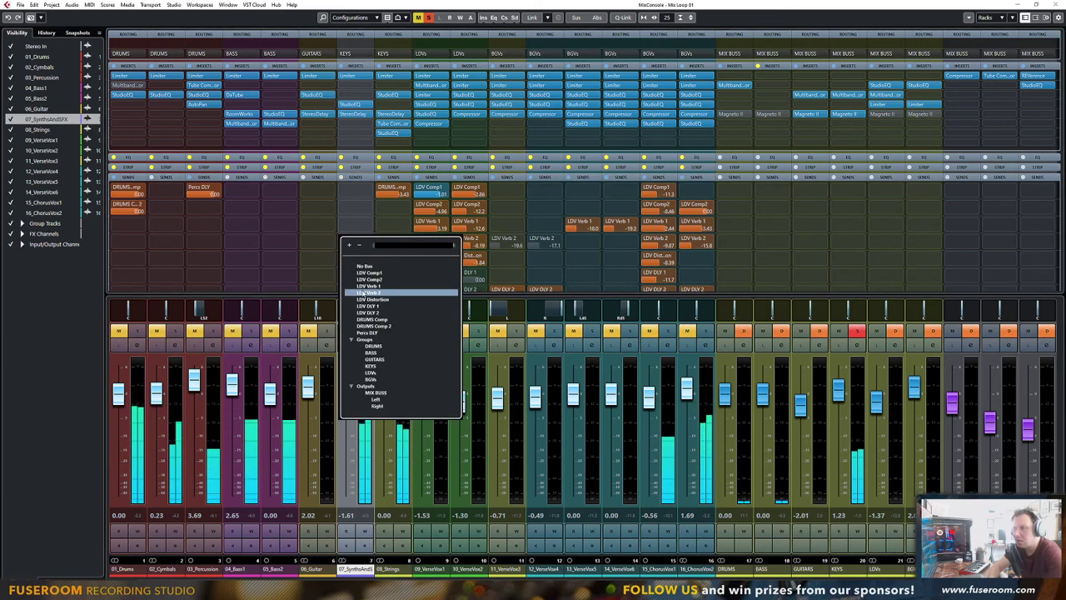
{"action": "left_click", "coordinate": [365, 267]}
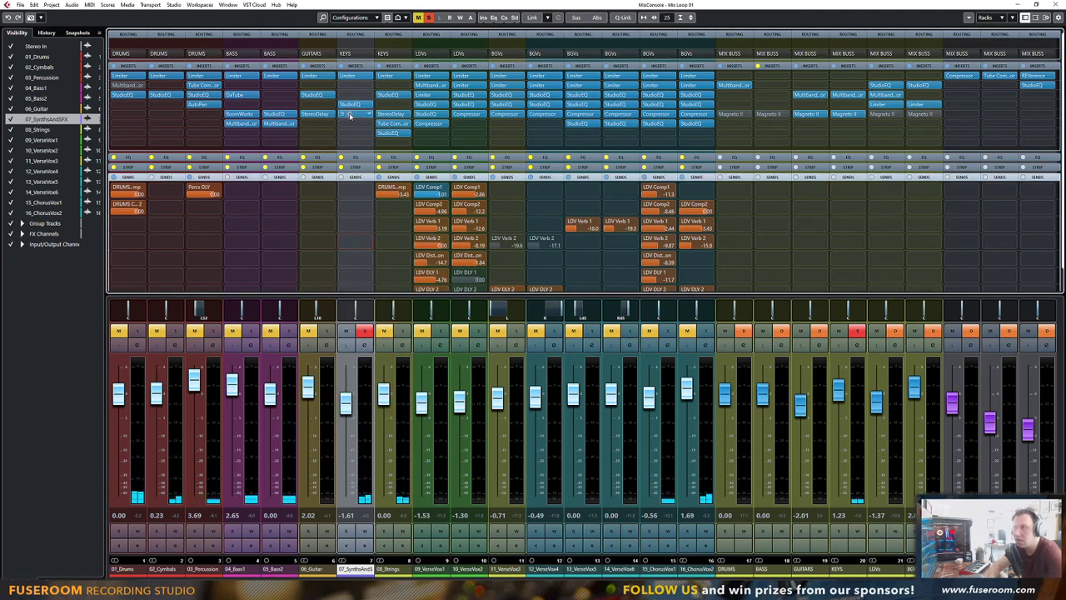
{"action": "left_click_drag", "start_coordinate": [350, 116], "coordinate": [350, 114]}
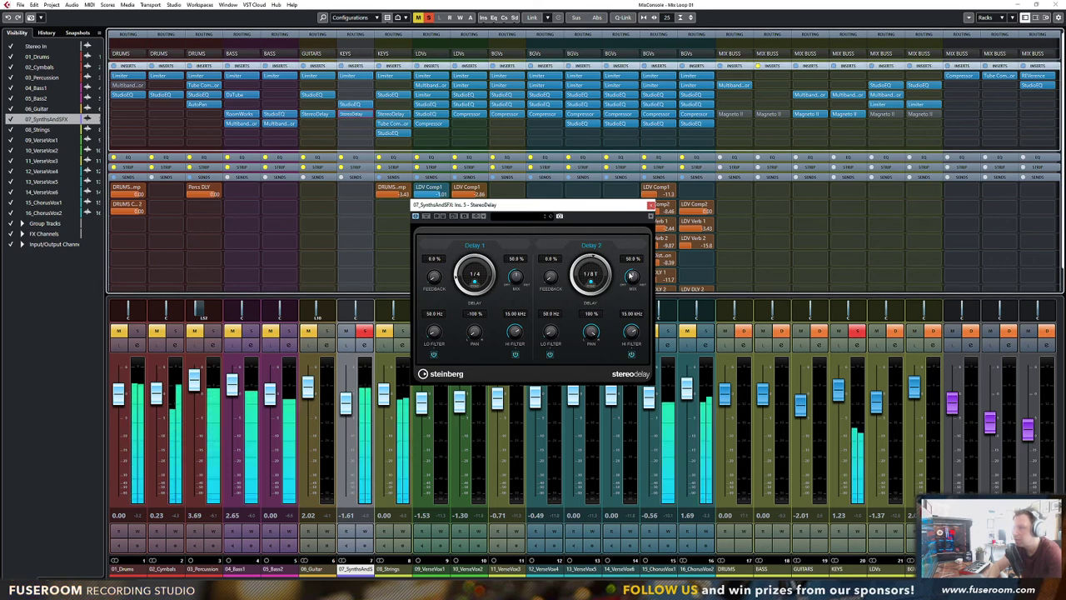
{"action": "left_click_drag", "start_coordinate": [629, 285], "coordinate": [632, 276]}
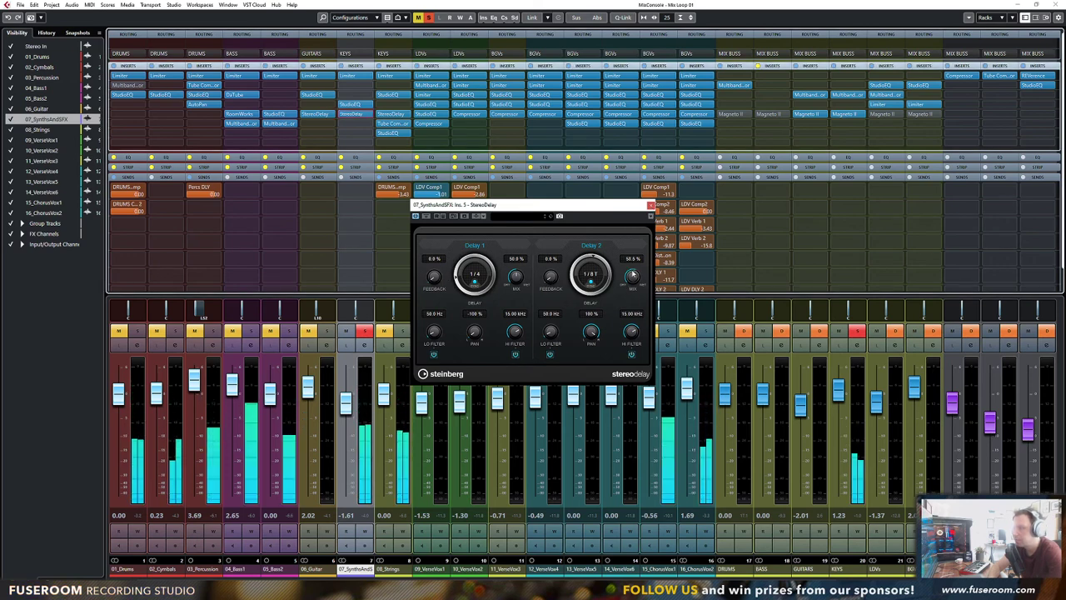
{"action": "left_click", "coordinate": [650, 204]}
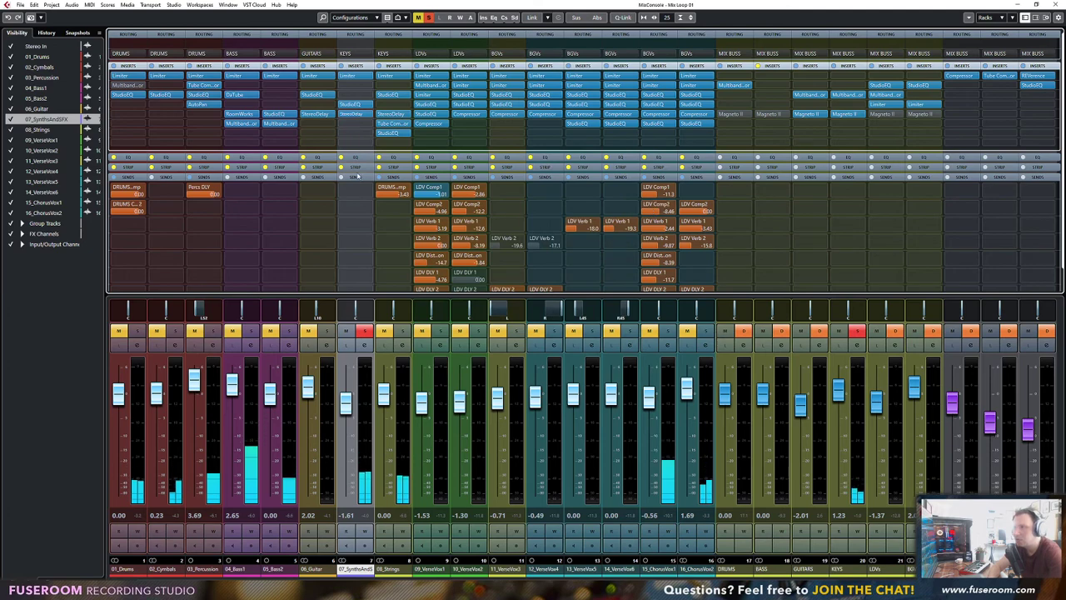
Play the arrangement from about bar 95 to hear 07_SynthsAndSFX with the delay
{"action": "key", "text": "F3"}
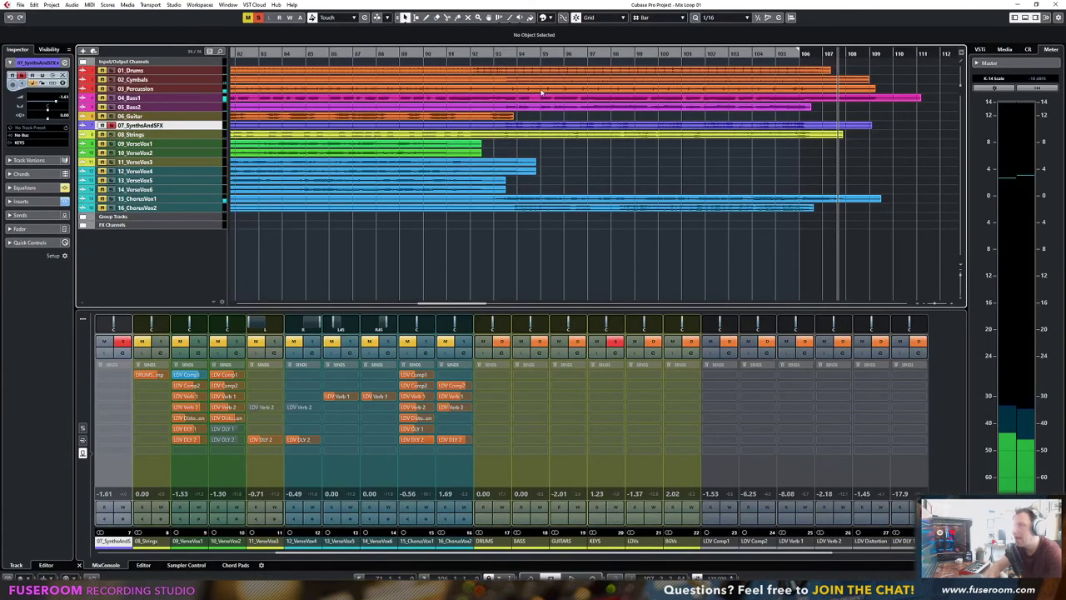
{"action": "left_click", "coordinate": [540, 55]}
{"action": "key", "text": "space"}
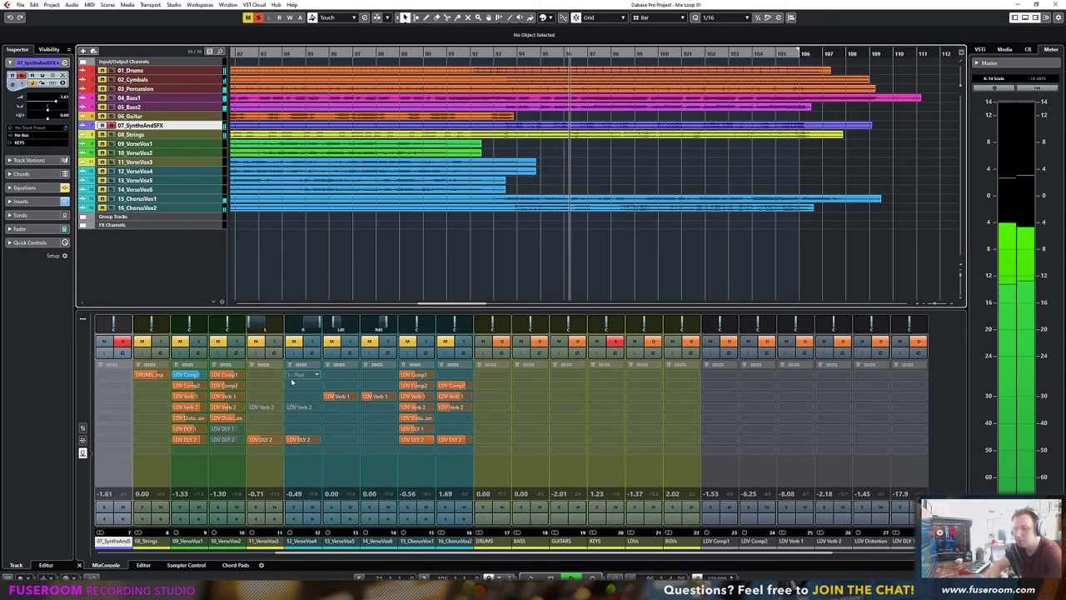
Deactivate all solo states across the mix console, leaving the DRUMS group unmuted
{"action": "key", "text": "F3"}
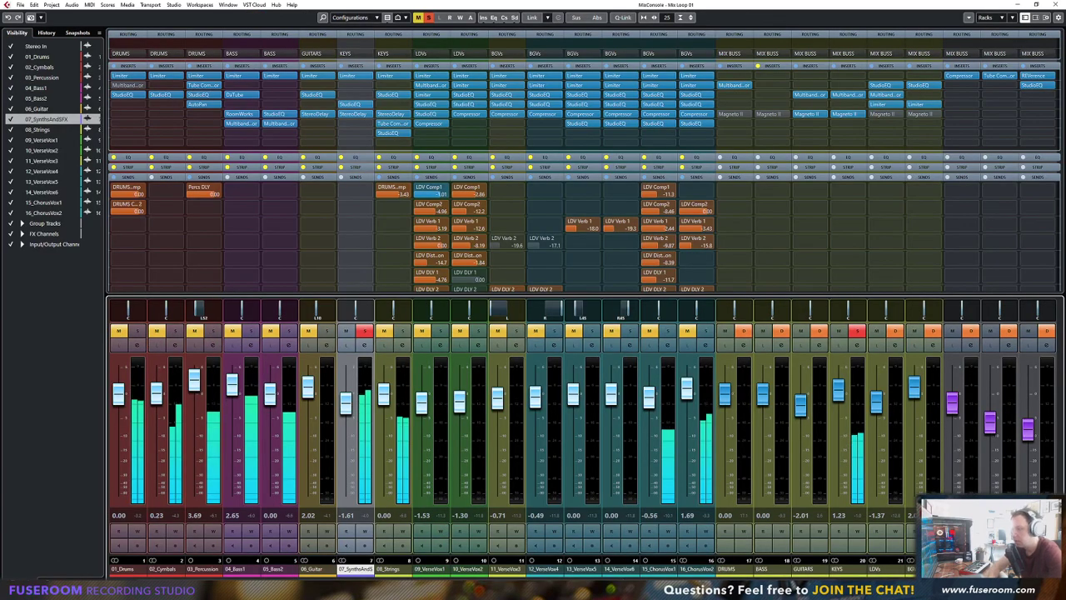
{"action": "scroll", "coordinate": [583, 416], "scroll_direction": "right", "scroll_amount": 3}
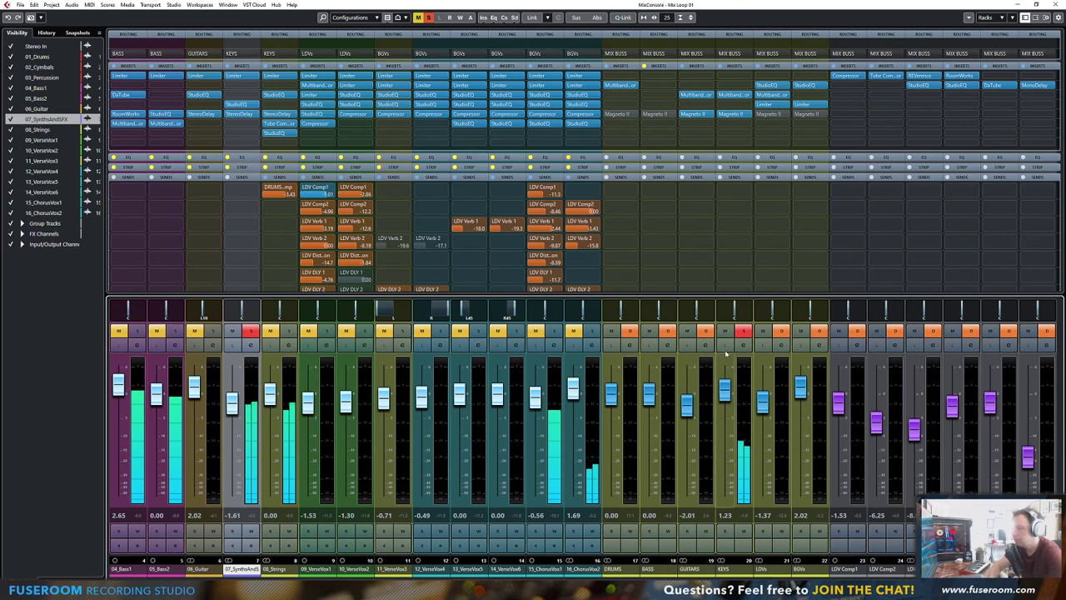
{"action": "left_click", "coordinate": [612, 332]}
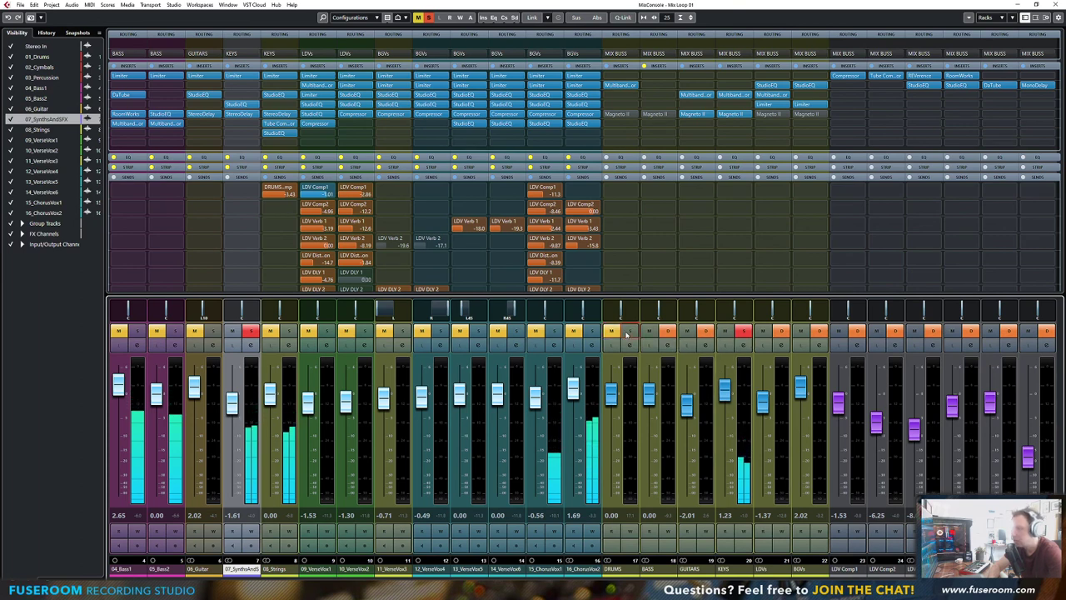
{"action": "left_click", "coordinate": [630, 332]}
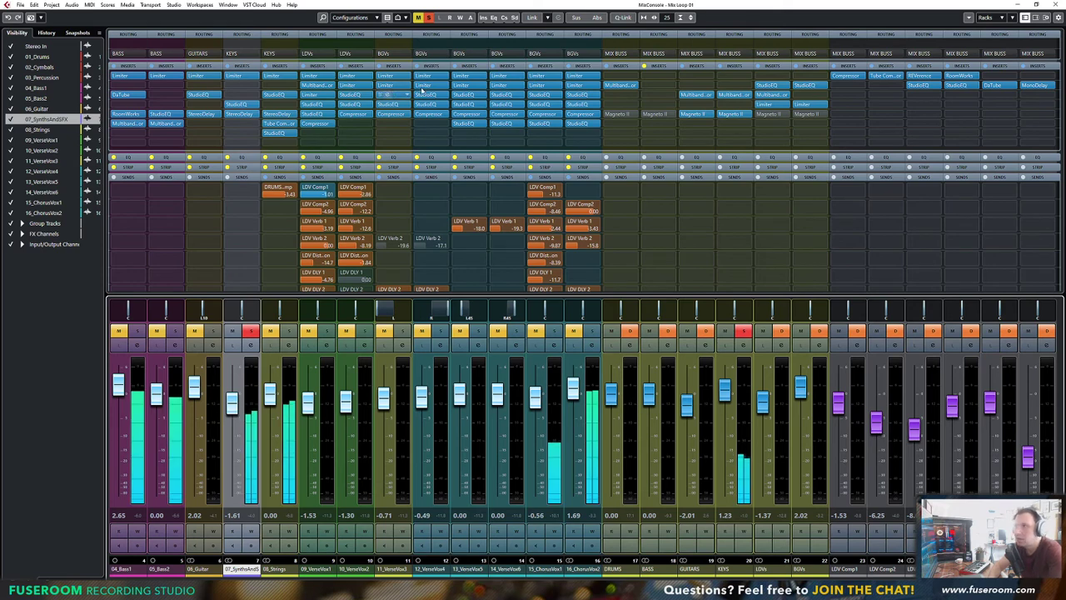
{"action": "left_click", "coordinate": [428, 18]}
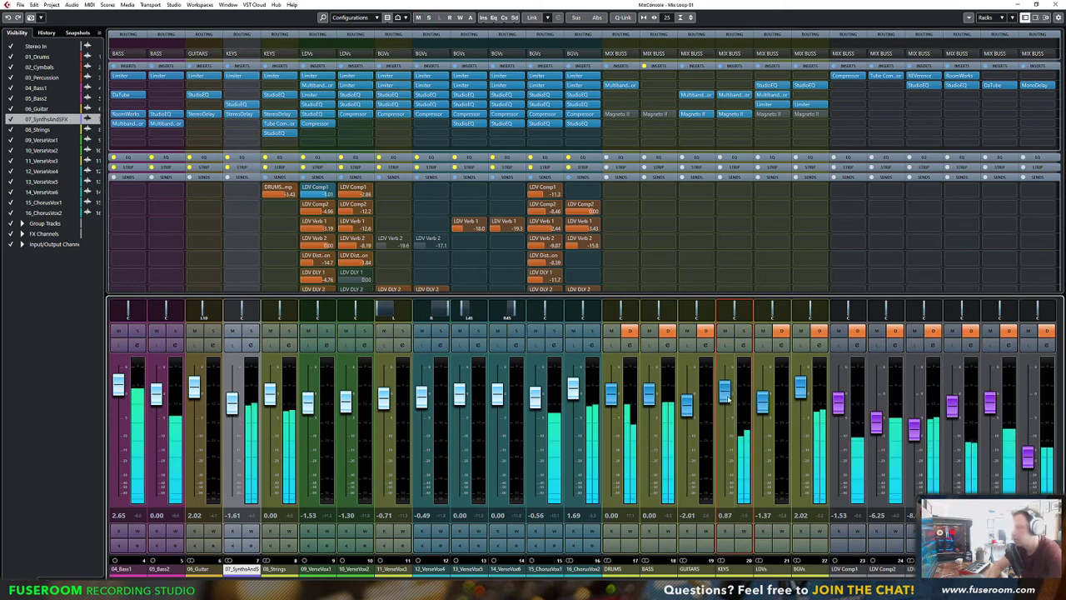
Lower the KEYS group fader to -0.29 dB and raise the 15_ChorusVox1 fader to 3.23 dB
{"action": "left_click_drag", "start_coordinate": [727, 393], "coordinate": [726, 399]}
{"action": "left_click_drag", "start_coordinate": [535, 398], "coordinate": [539, 388]}
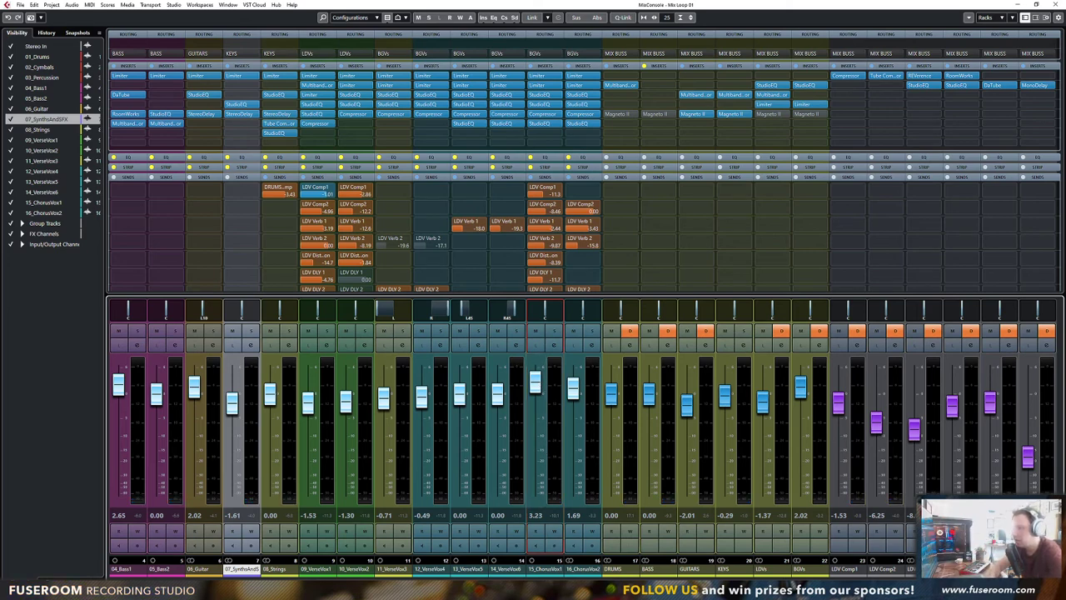
Set the output of the MIX BUSS Limiter in slot 2 to -1 dB and reset its input peak reading
{"action": "scroll", "coordinate": [1014, 444], "scroll_direction": "right", "scroll_amount": 3}
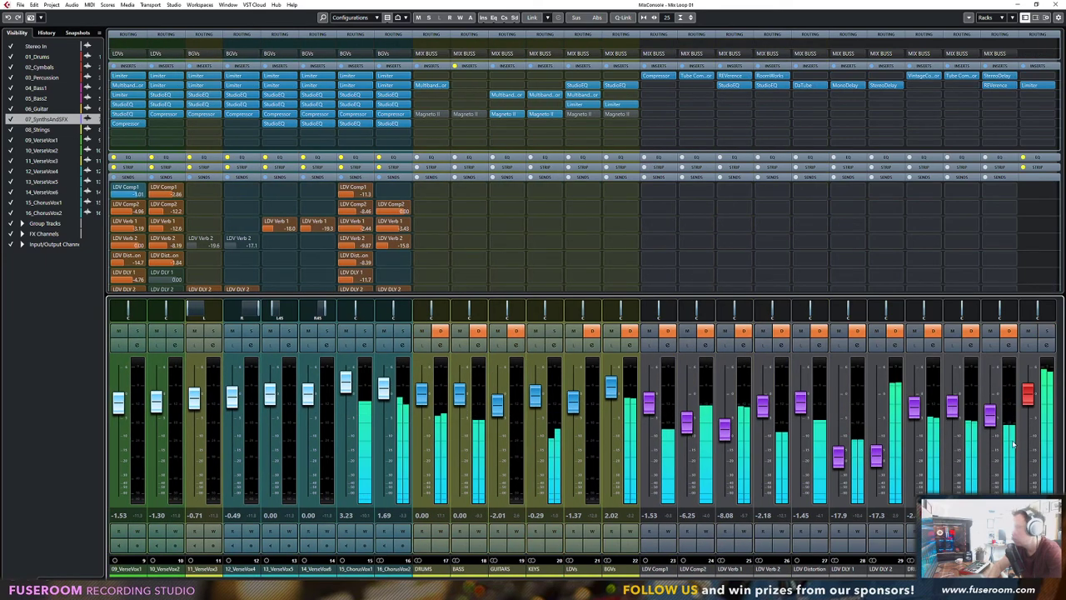
{"action": "left_click", "coordinate": [1033, 85]}
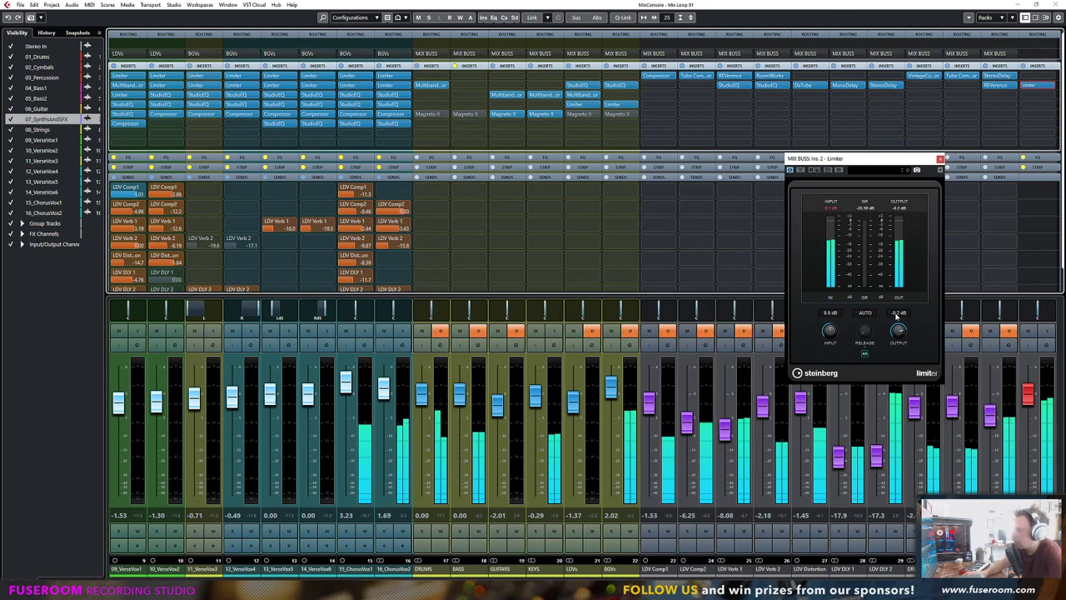
{"action": "double_click", "coordinate": [897, 314]}
{"action": "type", "text": "-1"}
{"action": "key", "text": "Return"}
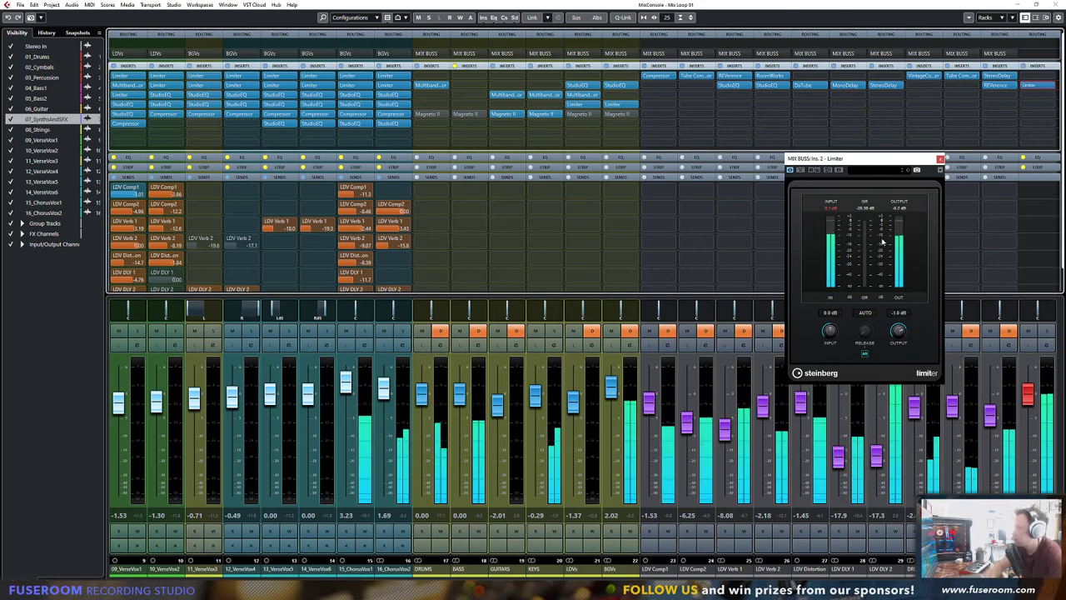
{"action": "left_click", "coordinate": [831, 210]}
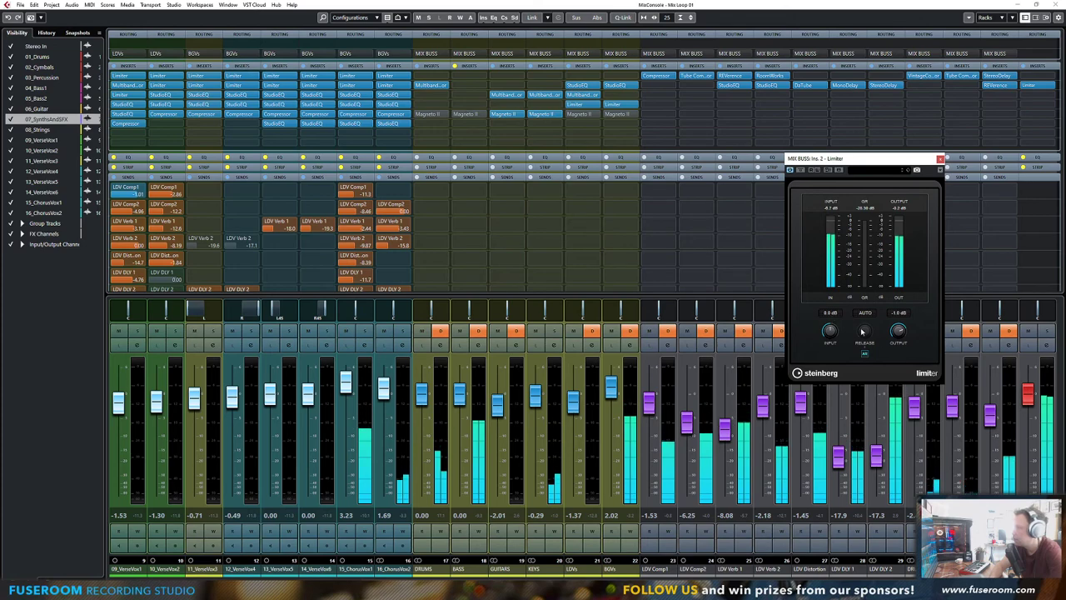
Check the master meter, reset the MIX BUSS Limiter's input peak, and restore its input to 0 dB and output to -0.2 dB
{"action": "key", "text": "F3"}
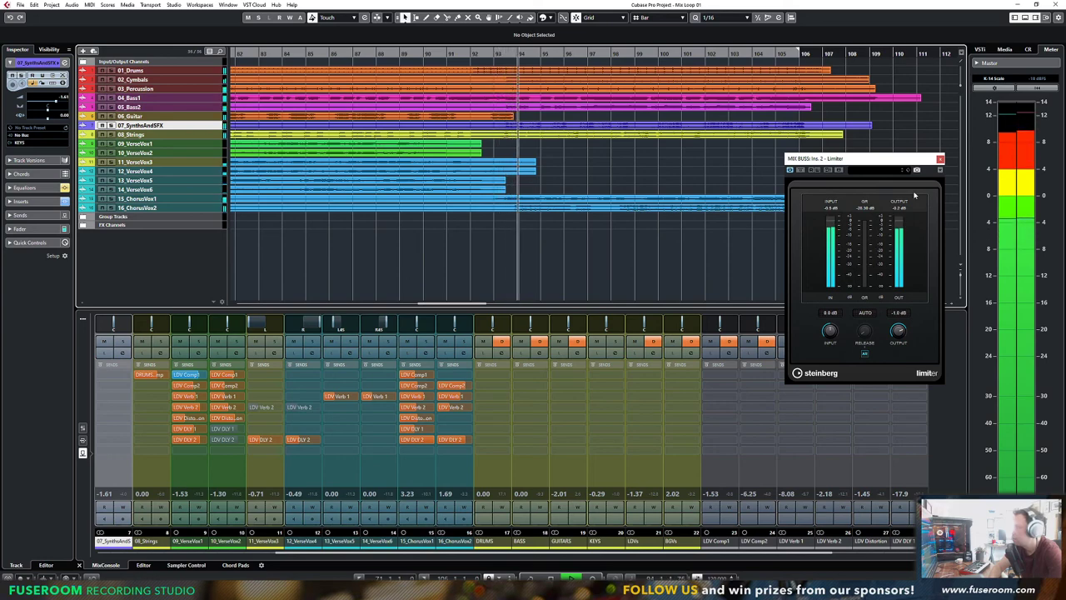
{"action": "key", "text": "F3"}
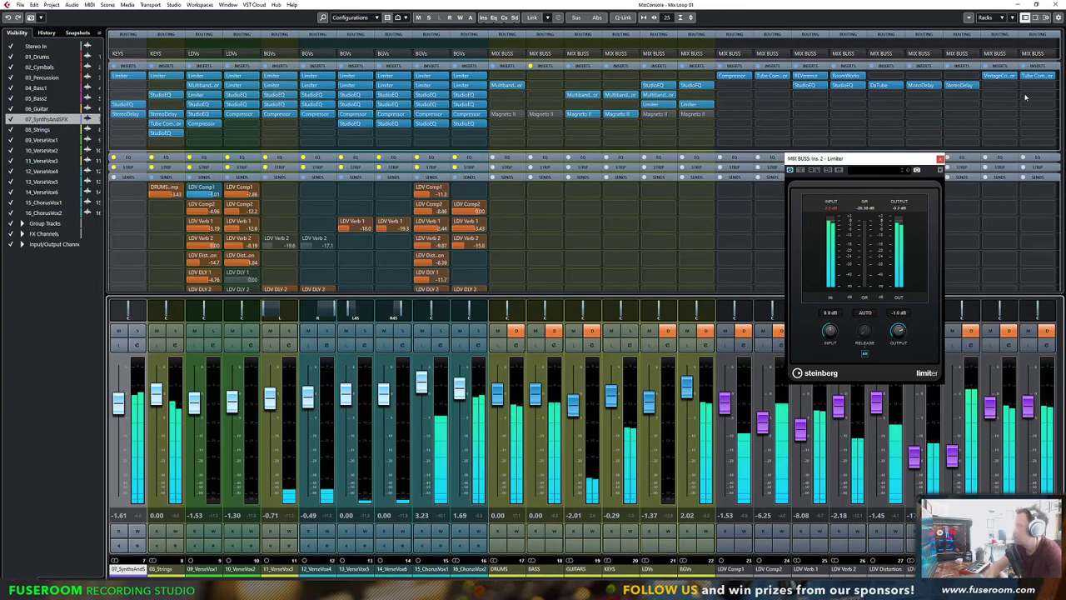
{"action": "scroll", "coordinate": [1033, 108], "scroll_direction": "right", "scroll_amount": 2}
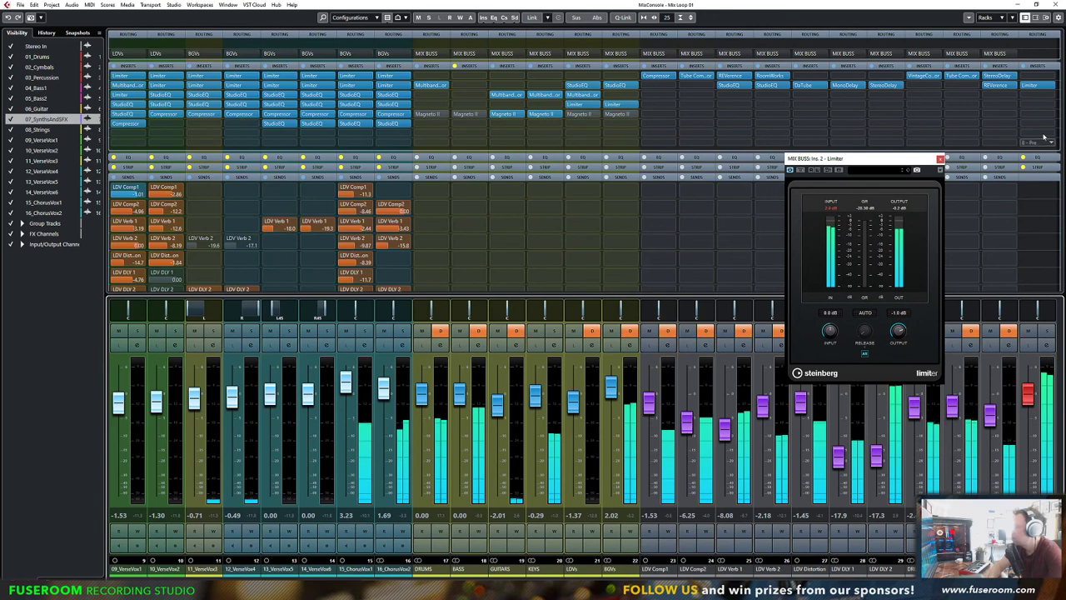
{"action": "left_click", "coordinate": [830, 208]}
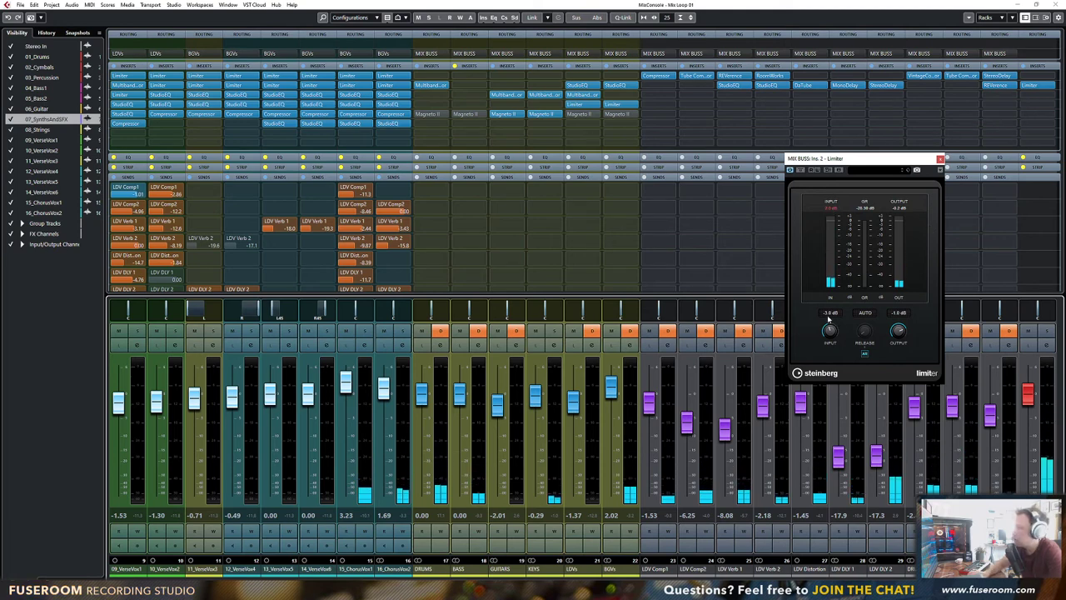
{"action": "left_click", "coordinate": [829, 314]}
{"action": "type", "text": "0"}
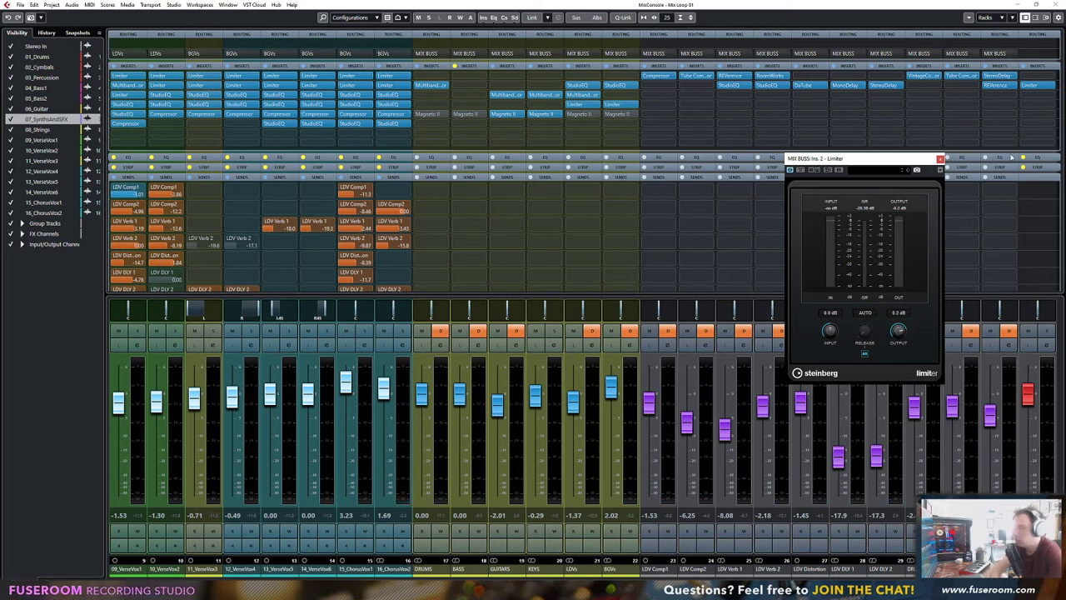
Insert Magneto II in slot 3 of MIX BUSS and set its saturation to 24% during playback
{"action": "left_click", "coordinate": [1049, 95]}
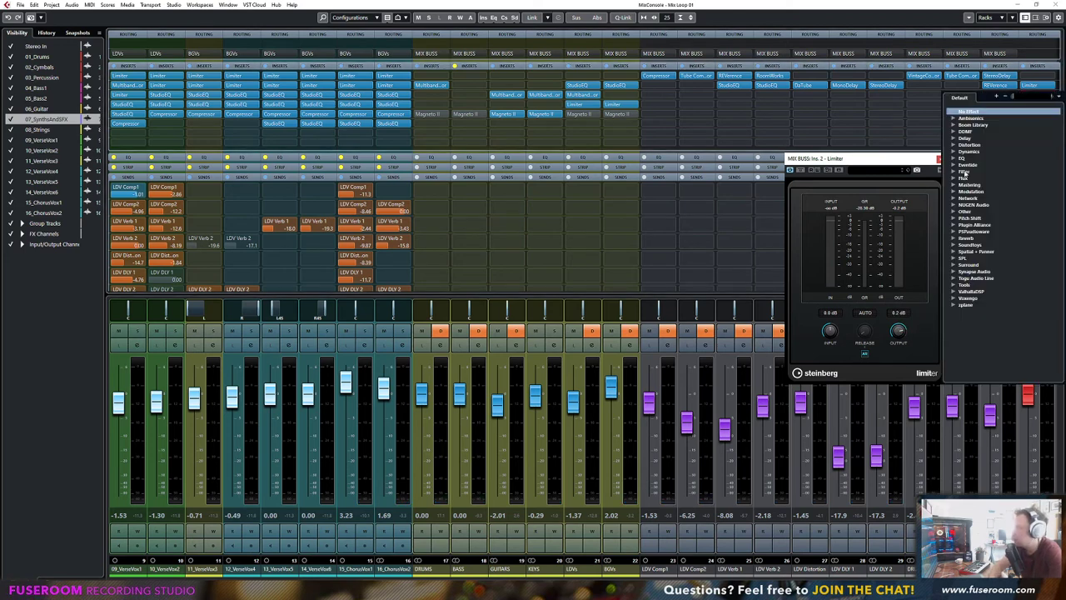
{"action": "left_click", "coordinate": [954, 146]}
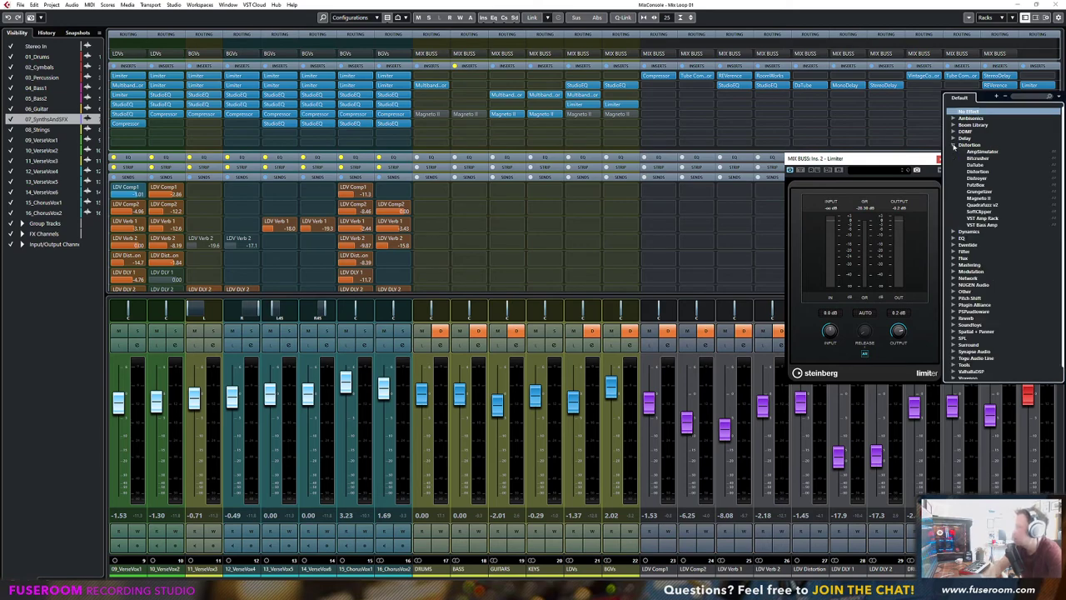
{"action": "left_click", "coordinate": [976, 200]}
{"action": "left_click_drag", "start_coordinate": [654, 219], "coordinate": [723, 186]}
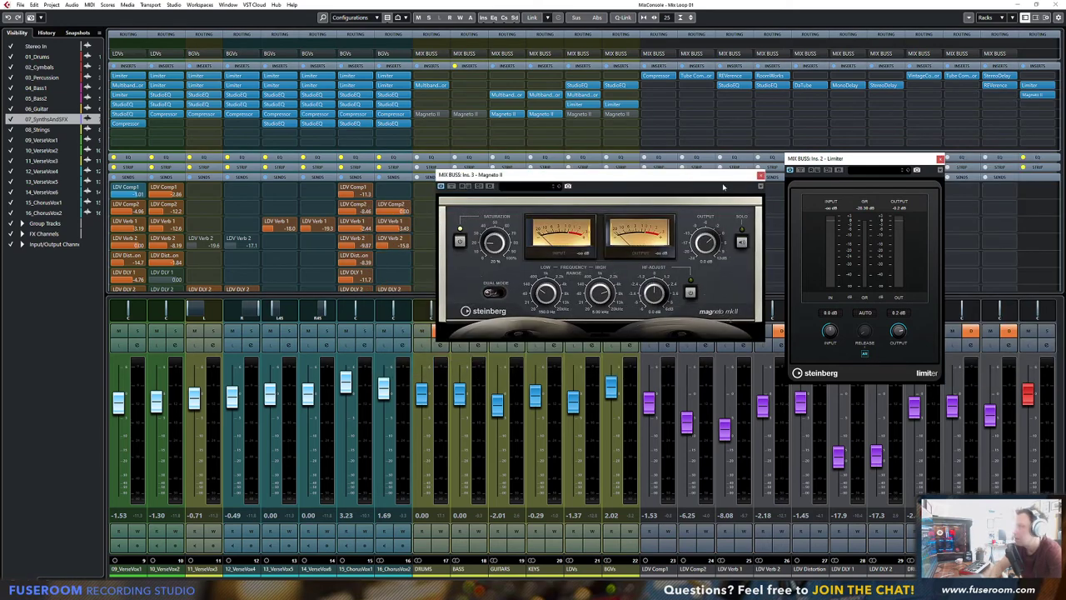
{"action": "key", "text": "space"}
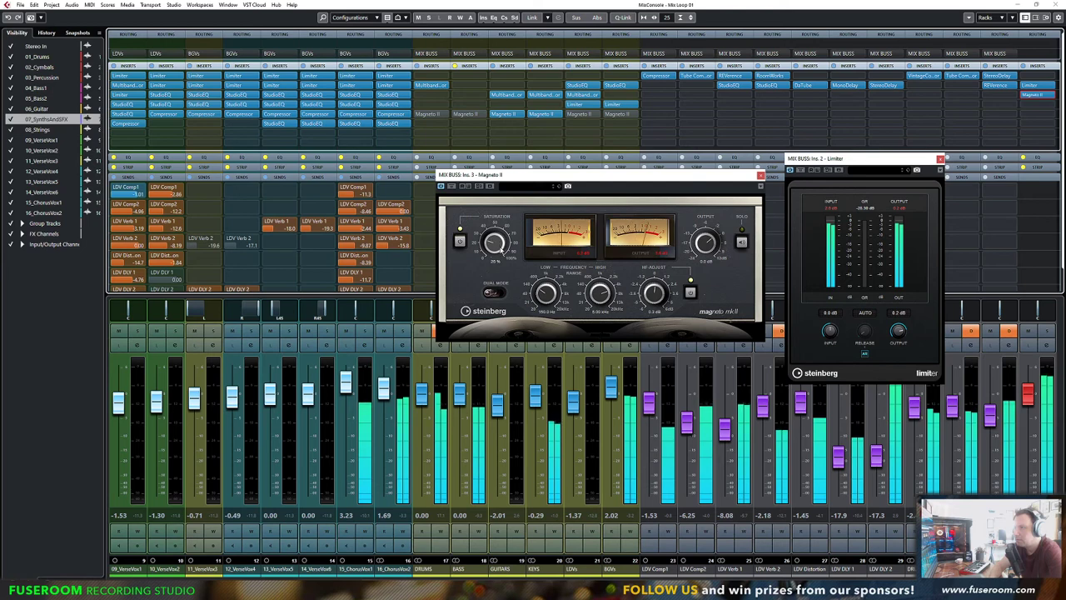
{"action": "left_click_drag", "start_coordinate": [502, 250], "coordinate": [501, 252]}
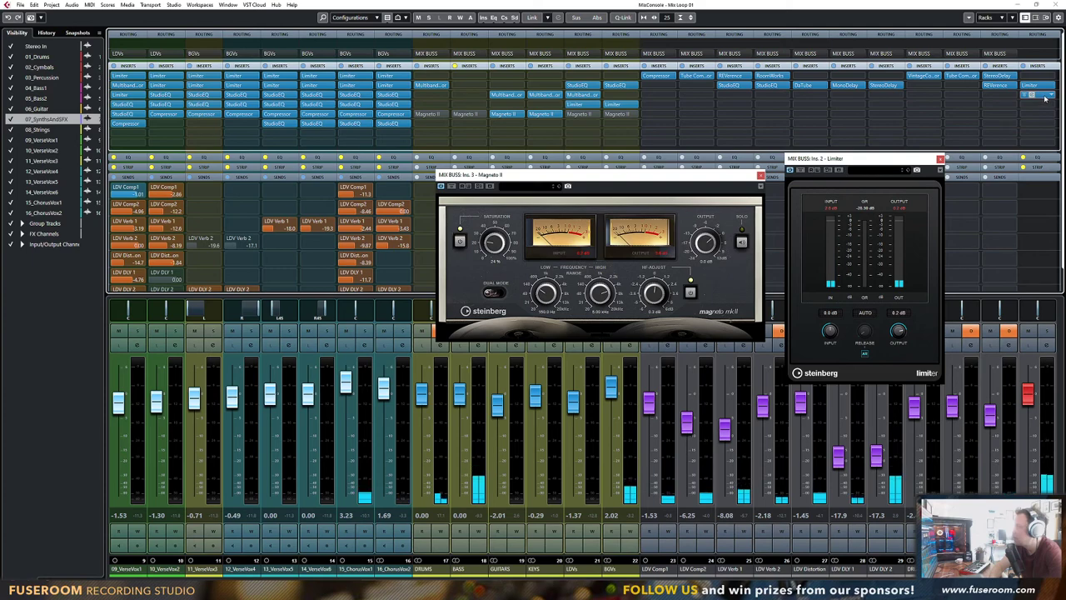
Move Magneto II to slot 4 of MIX BUSS and insert MultibandCompressor in slot 3
{"action": "left_click_drag", "start_coordinate": [1042, 98], "coordinate": [1040, 112]}
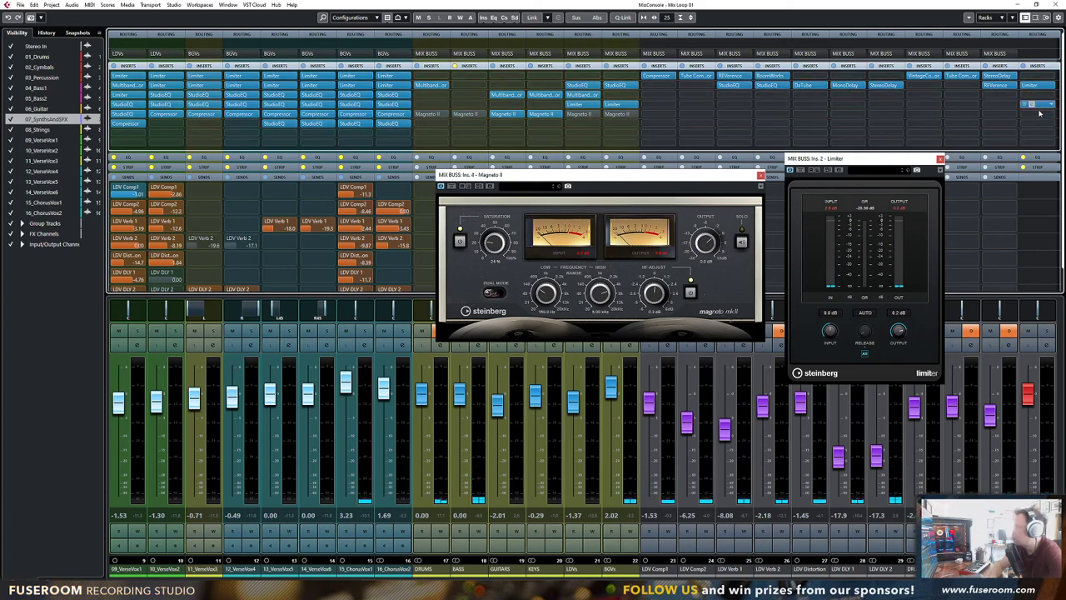
{"action": "left_click", "coordinate": [1052, 97]}
{"action": "type", "text": "mul"}
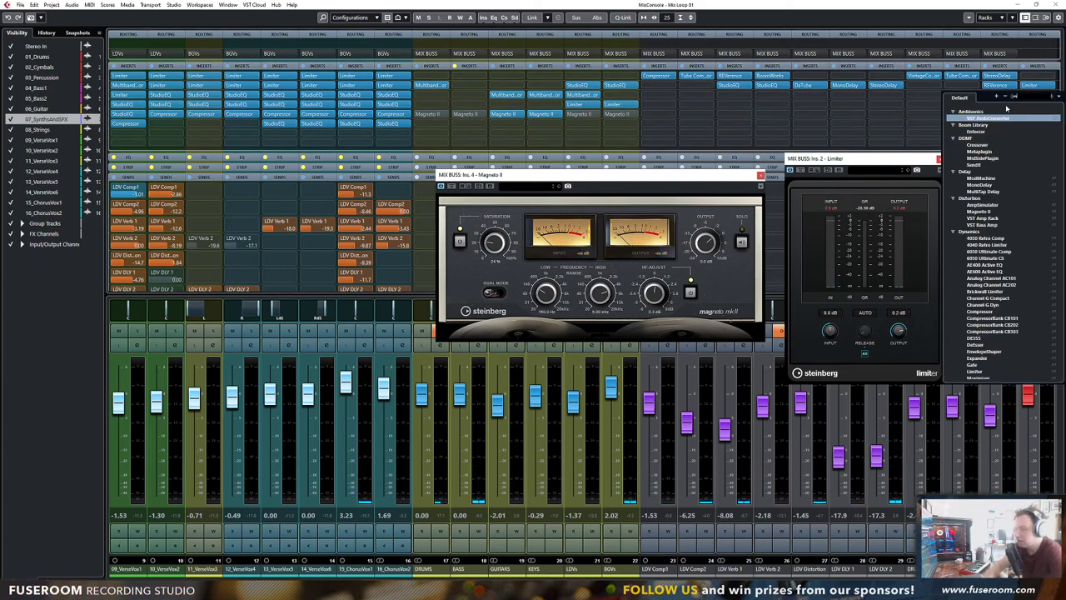
{"action": "left_click", "coordinate": [989, 145]}
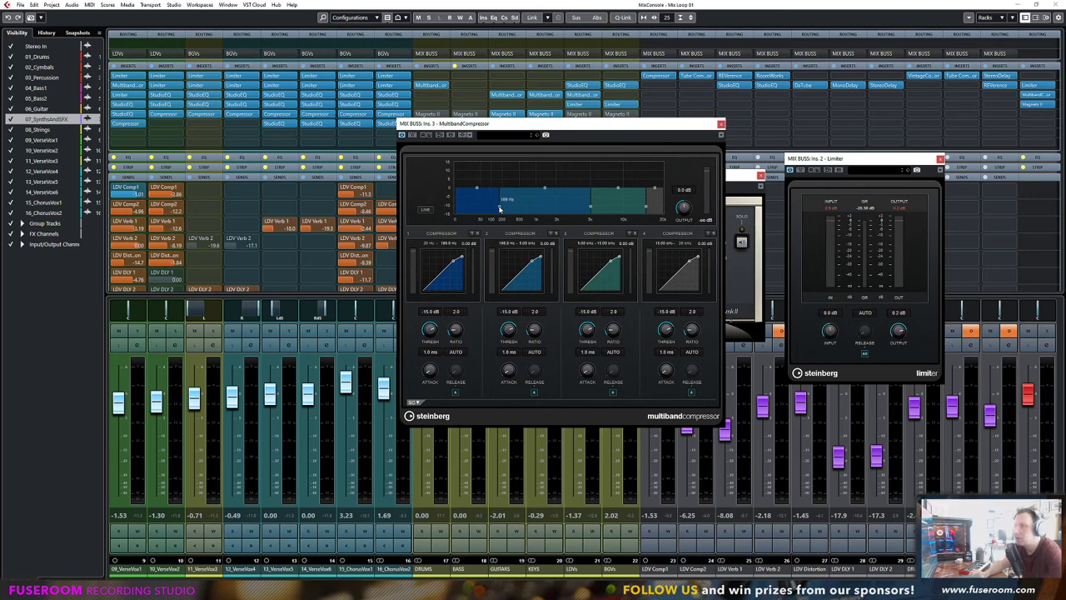
Set the MultibandCompressor's lowest crossover near 100 Hz, lower the other crossovers, and give all bands ratio 1.4, attack 10 ms and release 100 ms
{"action": "left_click_drag", "start_coordinate": [492, 208], "coordinate": [491, 208]}
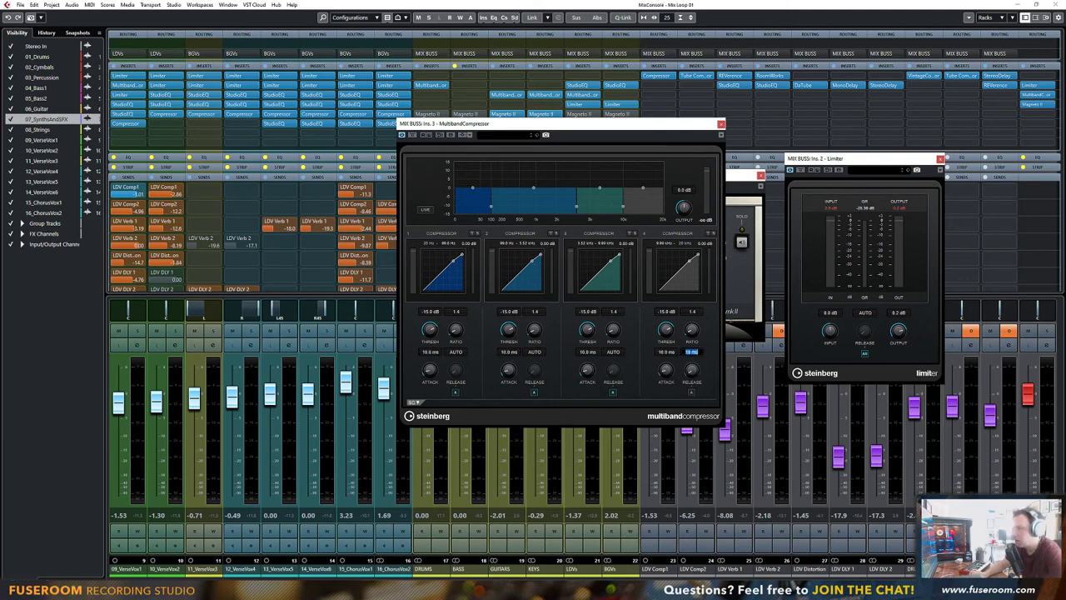
{"action": "left_click", "coordinate": [612, 353]}
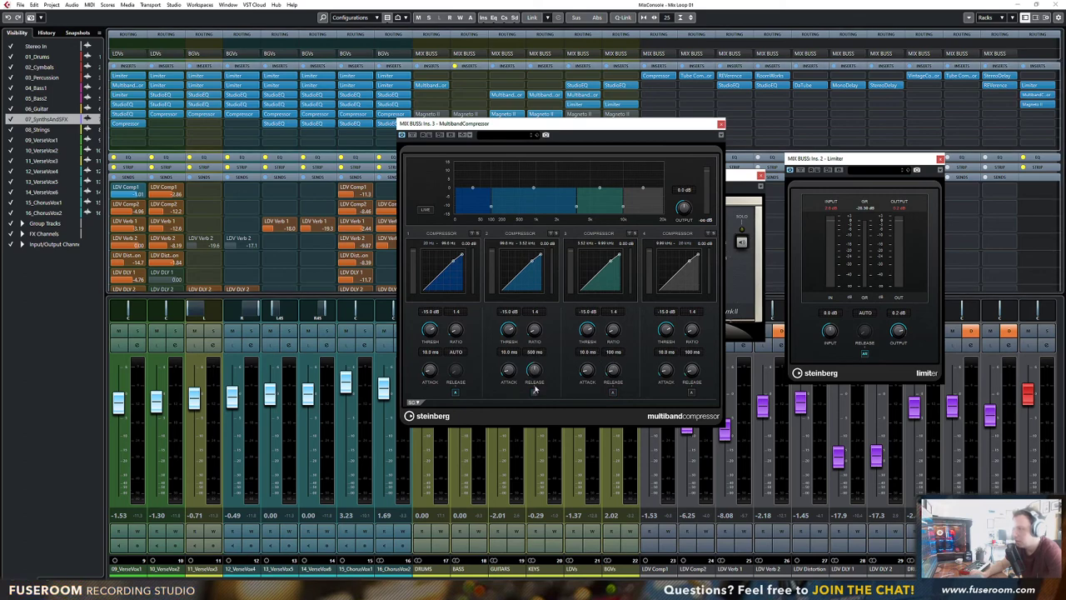
{"action": "left_click", "coordinate": [533, 353]}
{"action": "type", "text": "10"}
{"action": "type", "text": "100"}
{"action": "key", "text": "Return"}
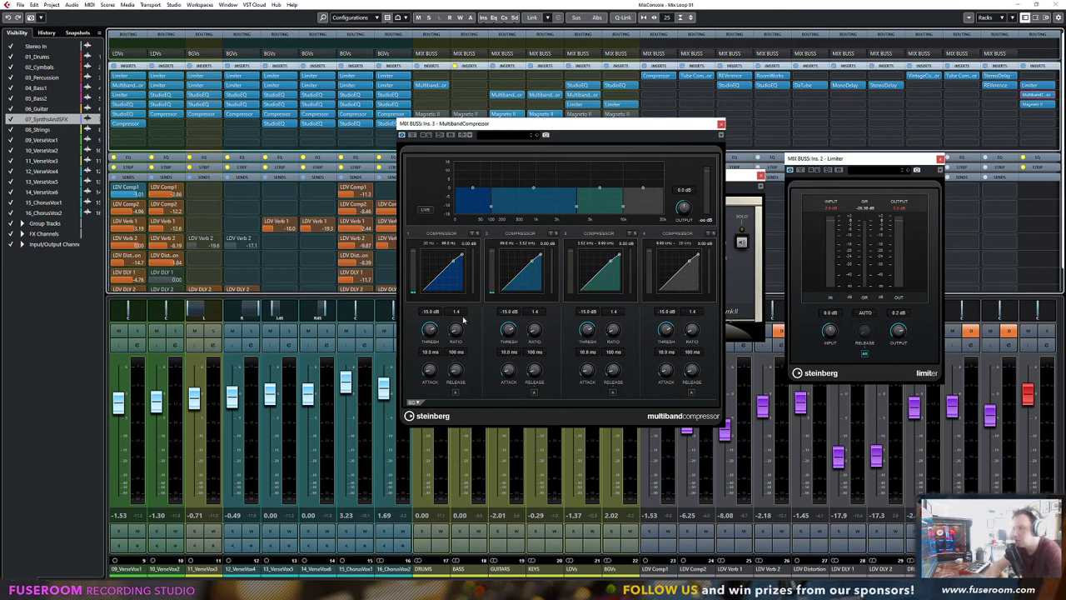
Play the mix and solo the lowest band of the MIX BUSS MultibandCompressor
{"action": "key", "text": "space"}
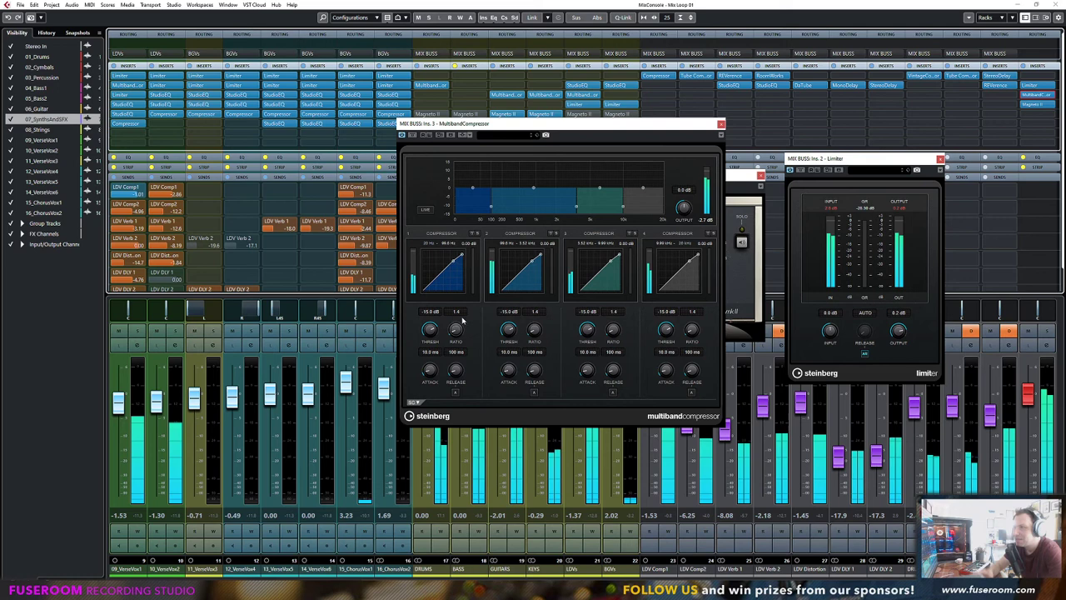
{"action": "left_click", "coordinate": [477, 235]}
{"action": "key", "text": "space"}
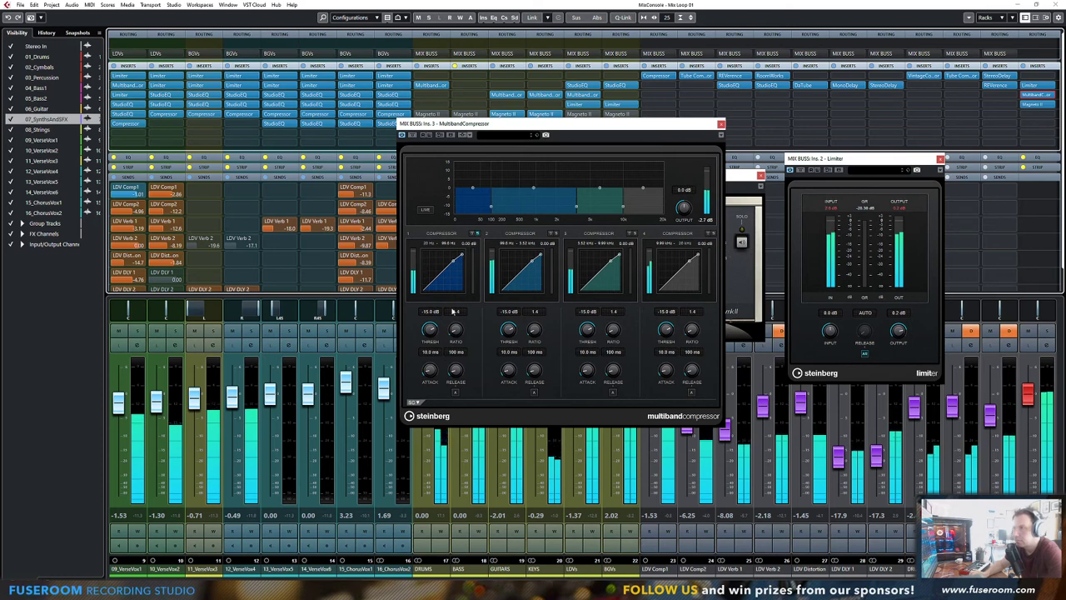
Set the MultibandCompressor's lowest band threshold to -22 dB, and give its highest band a -24 dB threshold and 3 ms attack
{"action": "left_click", "coordinate": [427, 311]}
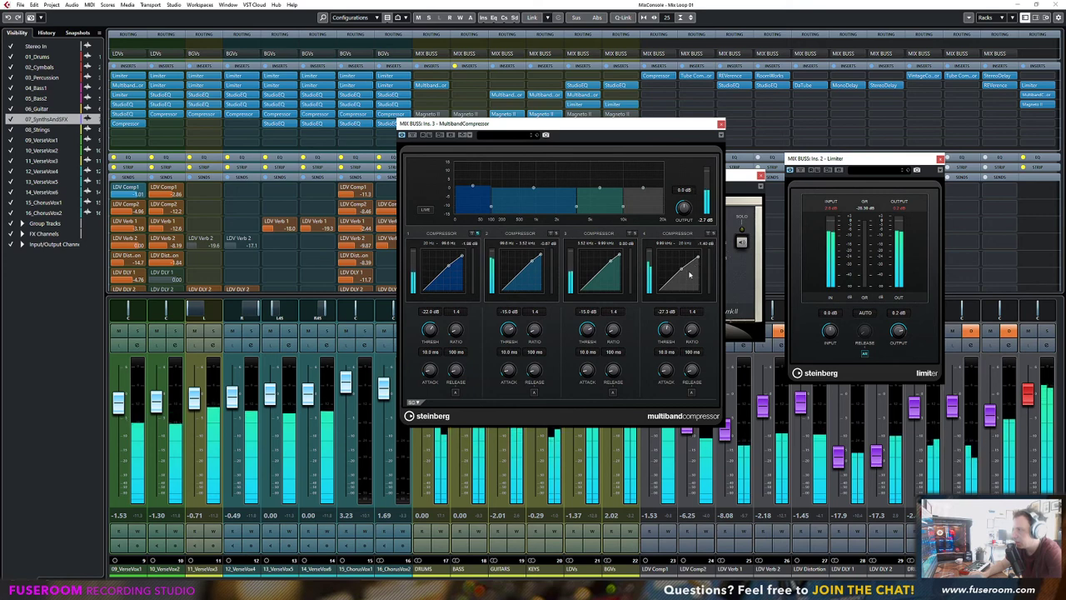
{"action": "double_click", "coordinate": [666, 352]}
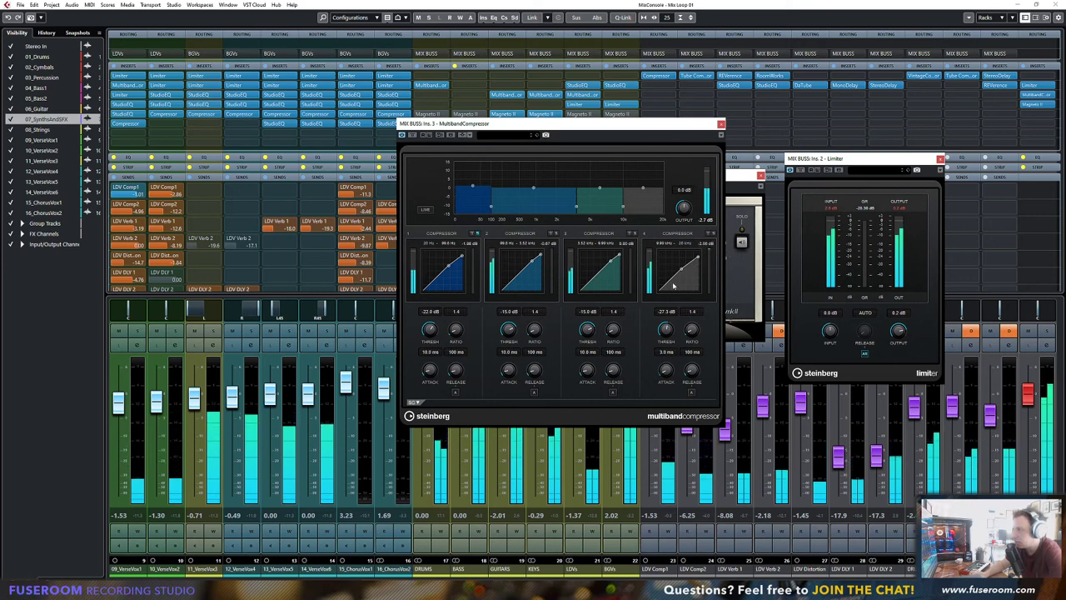
{"action": "scroll", "coordinate": [667, 330], "scroll_direction": "up", "scroll_amount": 4}
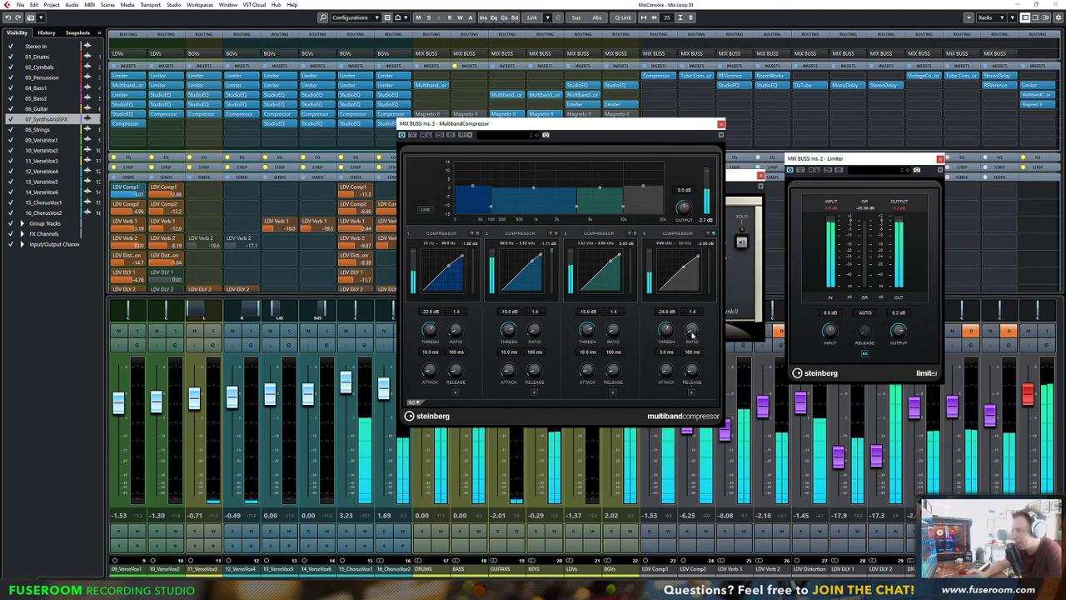
Bypass the highest band, play the mix from about bars 82 and 45 in the Project window, and re-enable the band
{"action": "left_click", "coordinate": [708, 234]}
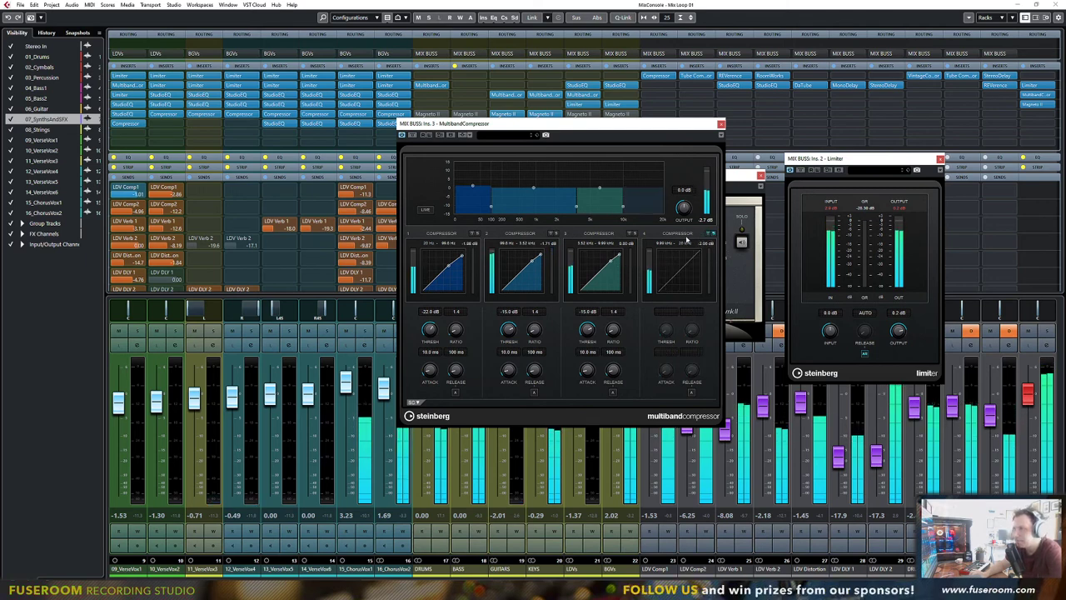
{"action": "key", "text": "F3"}
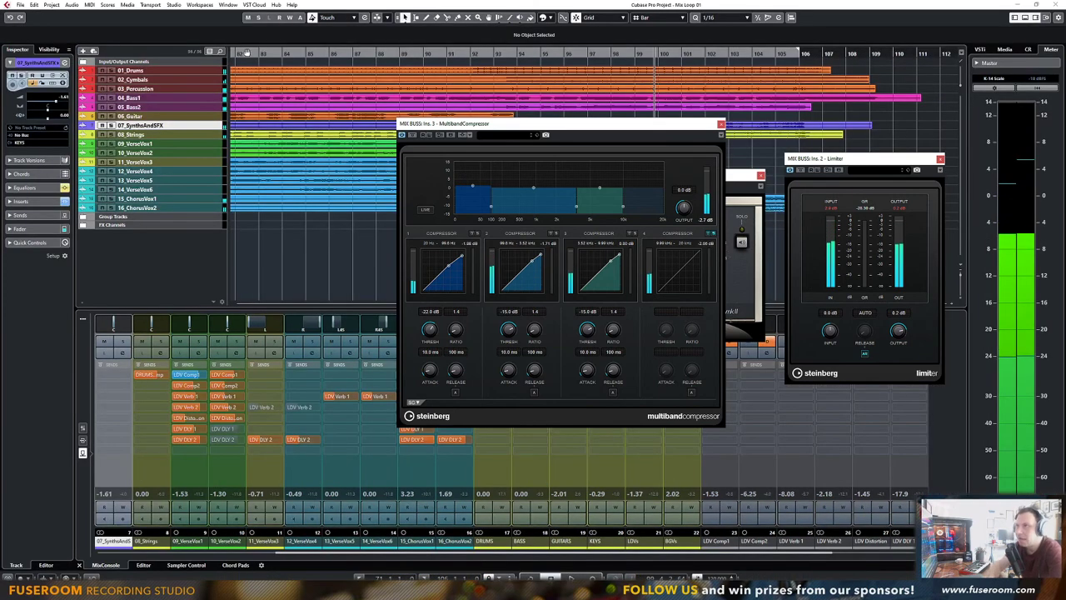
{"action": "left_click", "coordinate": [247, 52]}
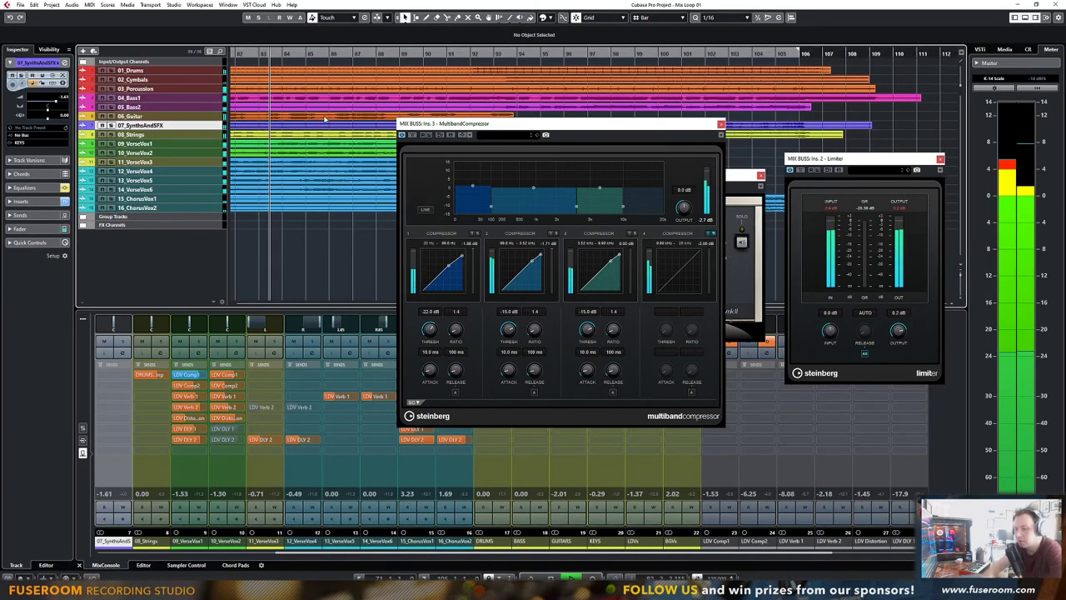
{"action": "key", "text": "g"}
{"action": "key", "text": "g"}
{"action": "key", "text": "g"}
{"action": "key", "text": "space"}
{"action": "key", "text": "g"}
{"action": "key", "text": "g"}
{"action": "key", "text": "g"}
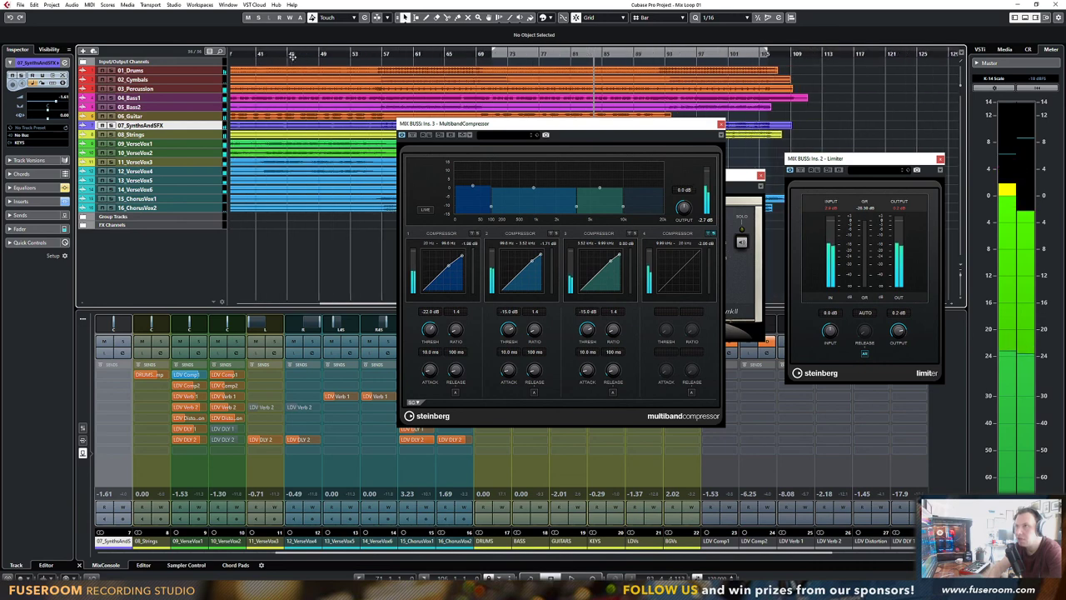
{"action": "left_click", "coordinate": [291, 55]}
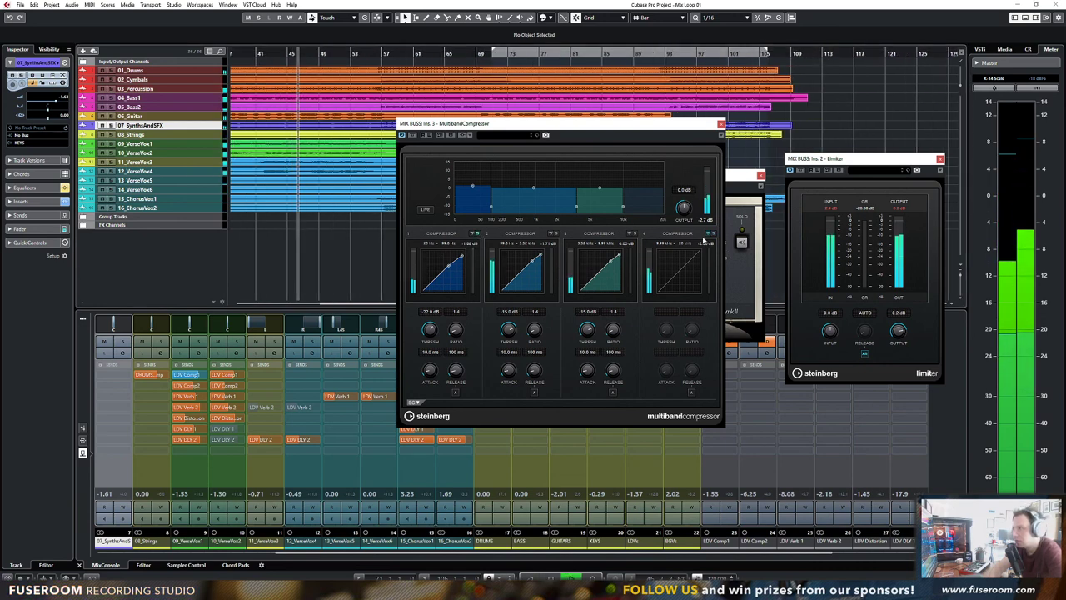
{"action": "left_click", "coordinate": [710, 235]}
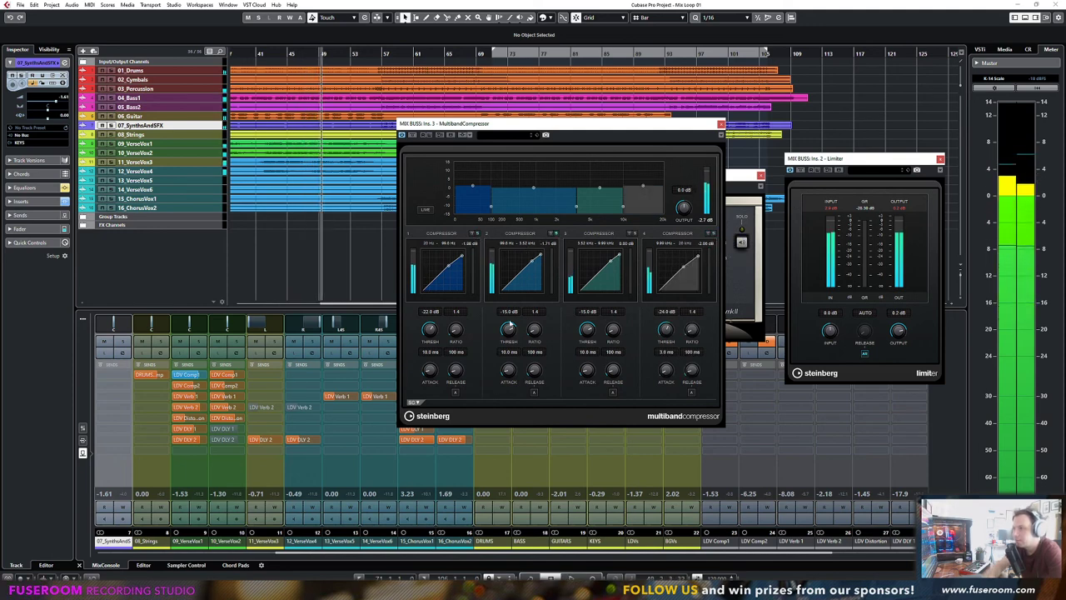
While the mix plays, set the second band's threshold to -21 dB and the third band's threshold to -30 dB
{"action": "key", "text": "space"}
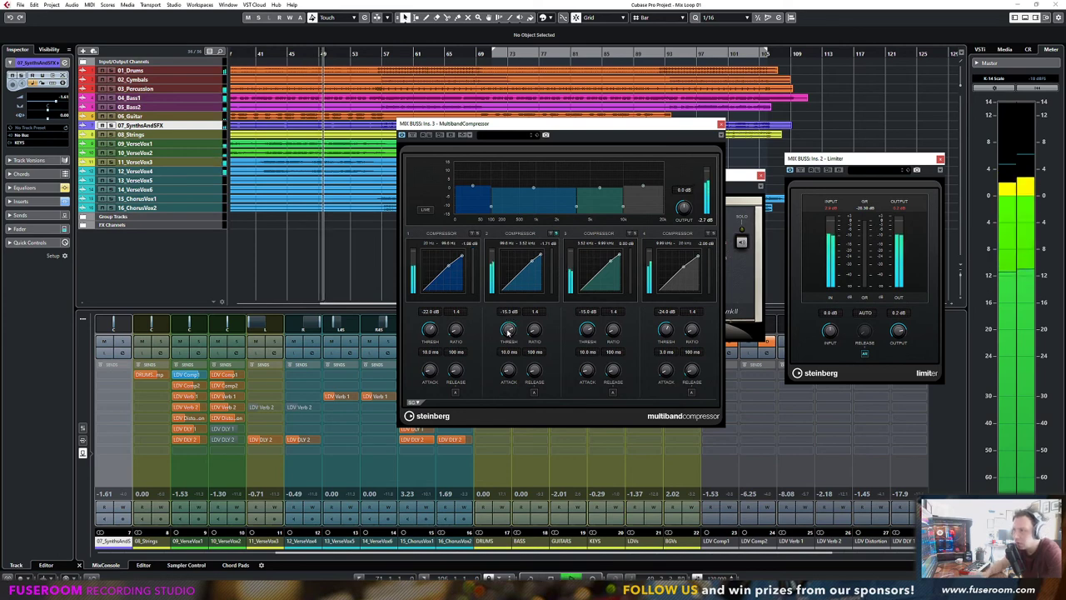
{"action": "left_click_drag", "start_coordinate": [509, 331], "coordinate": [511, 342]}
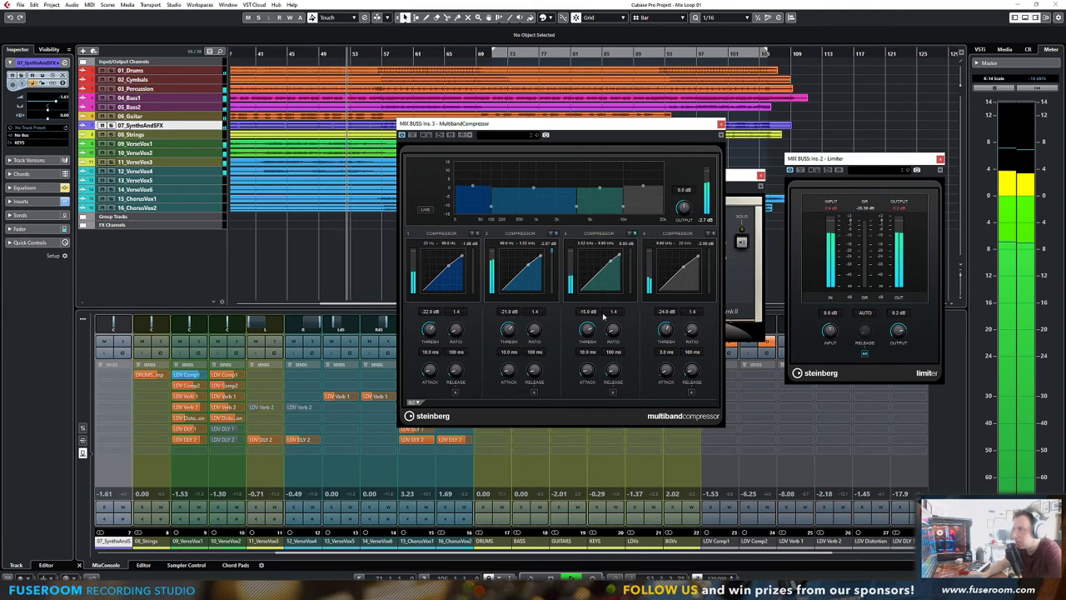
{"action": "left_click_drag", "start_coordinate": [587, 330], "coordinate": [583, 353]}
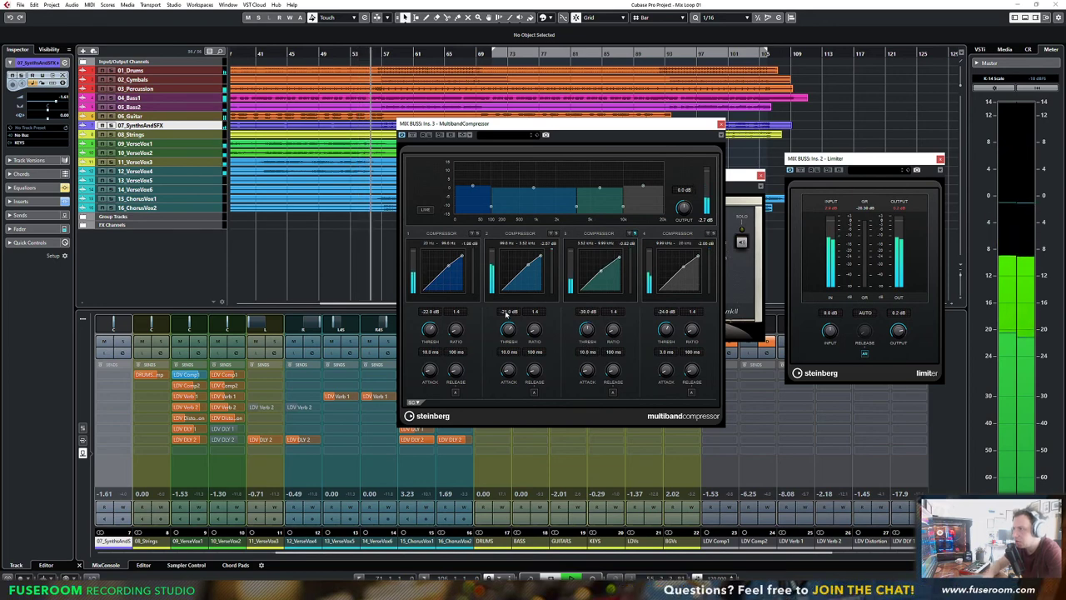
Solo 07_SynthsAndSFX, play it from about bar 49 through the MIX BUSS chain, and unsolo the track
{"action": "key", "text": "s"}
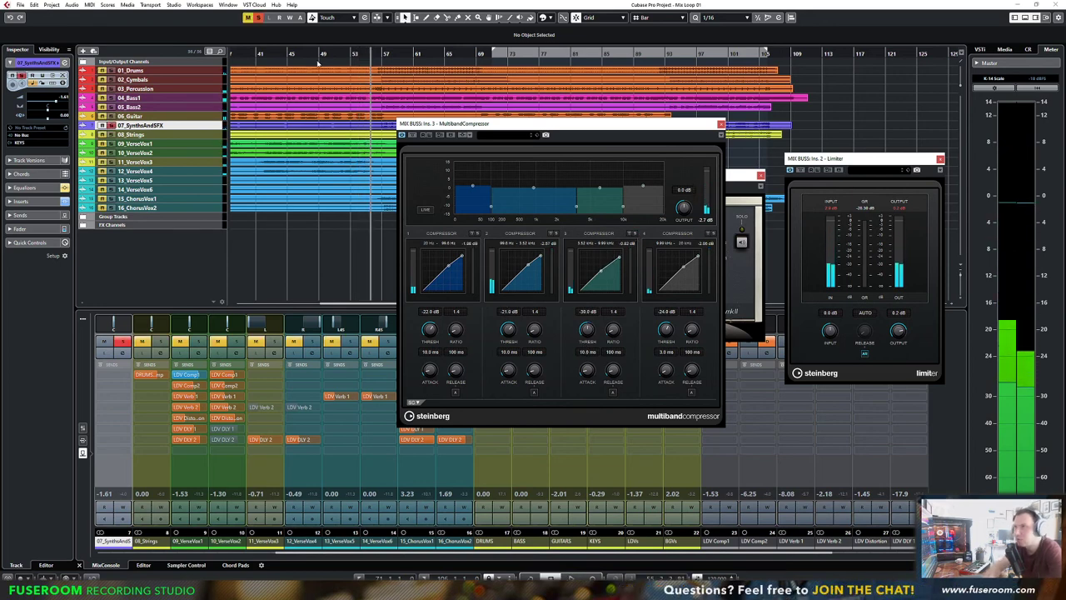
{"action": "left_click", "coordinate": [314, 55]}
{"action": "key", "text": "space"}
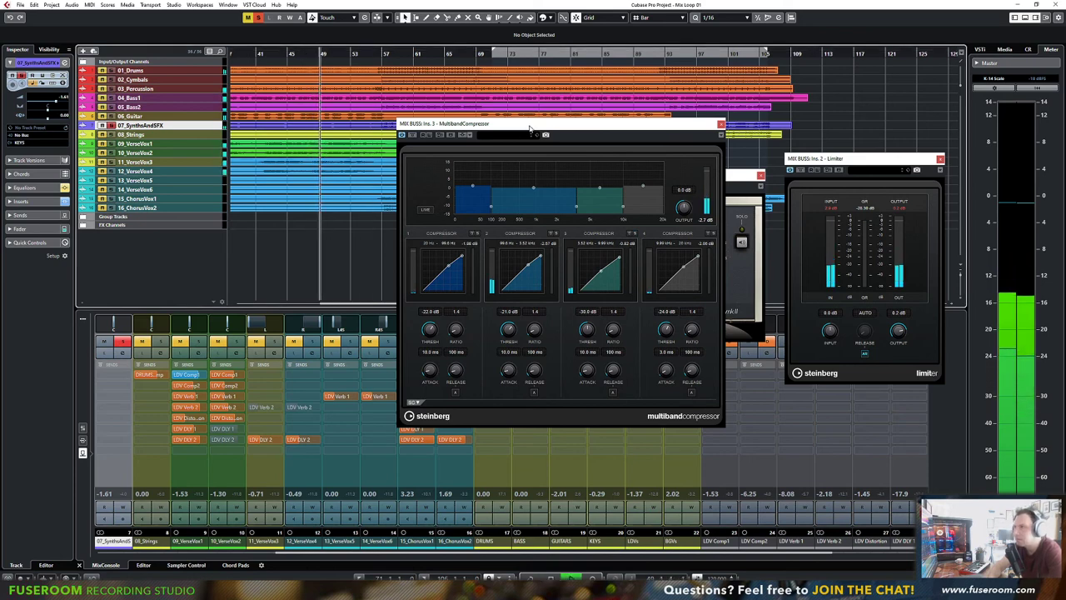
{"action": "left_click_drag", "start_coordinate": [529, 127], "coordinate": [543, 140]}
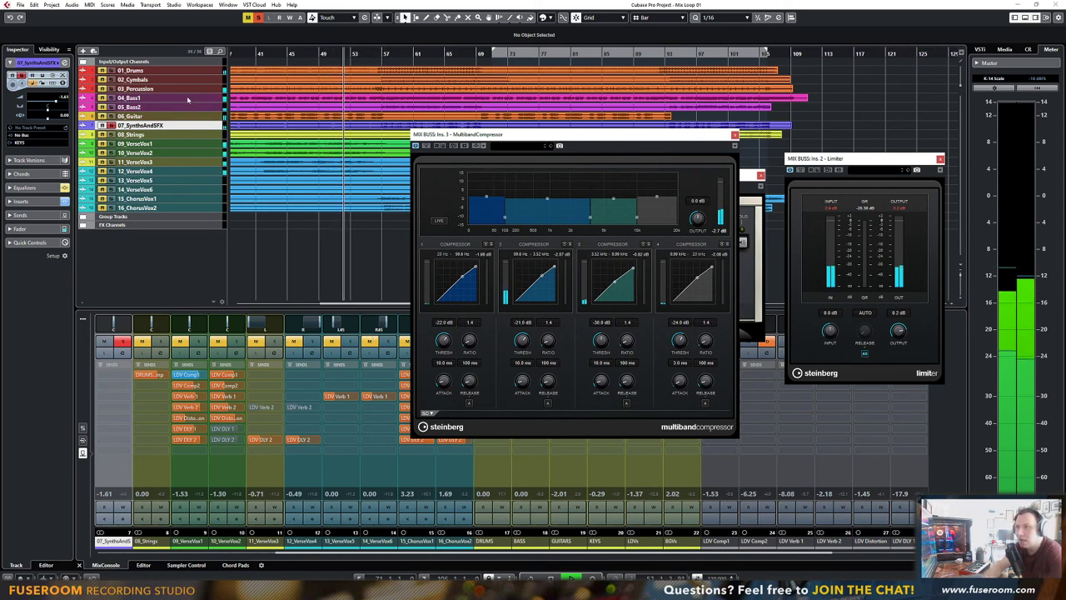
{"action": "key", "text": "s"}
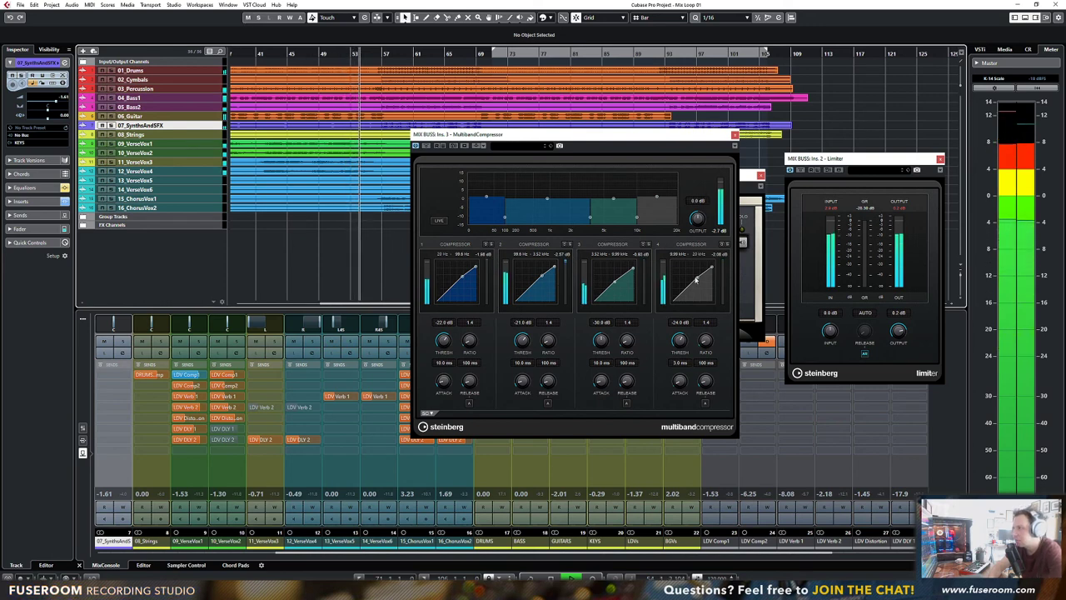
Lower the highest band's threshold to about -29 dB in the MIX BUSS MultibandCompressor during playback
{"action": "mouse_move", "coordinate": [658, 200]}
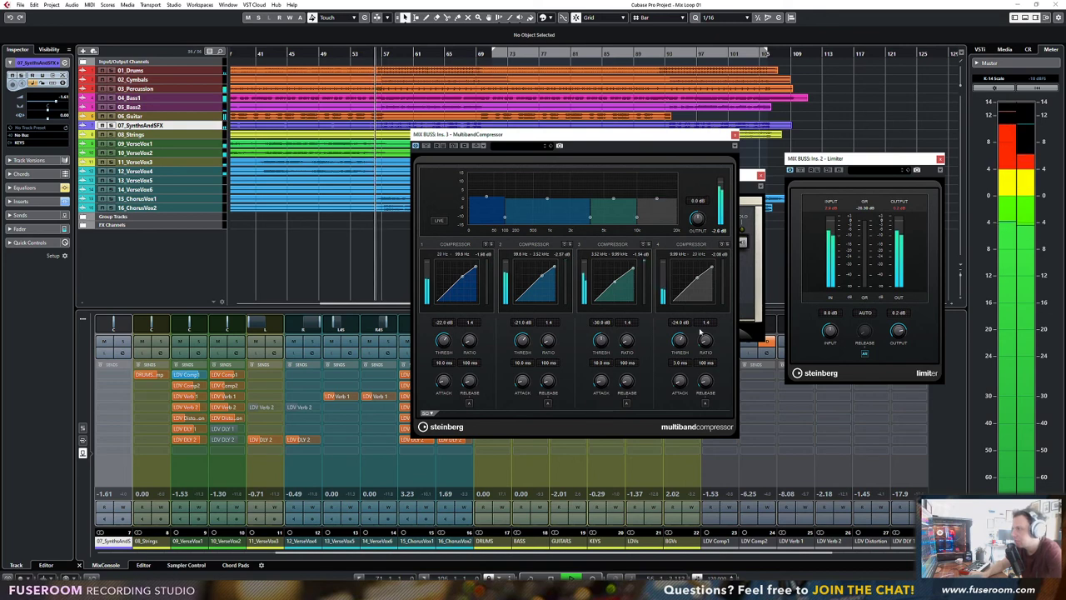
{"action": "left_click_drag", "start_coordinate": [679, 340], "coordinate": [678, 350]}
{"action": "left_click", "coordinate": [718, 233]}
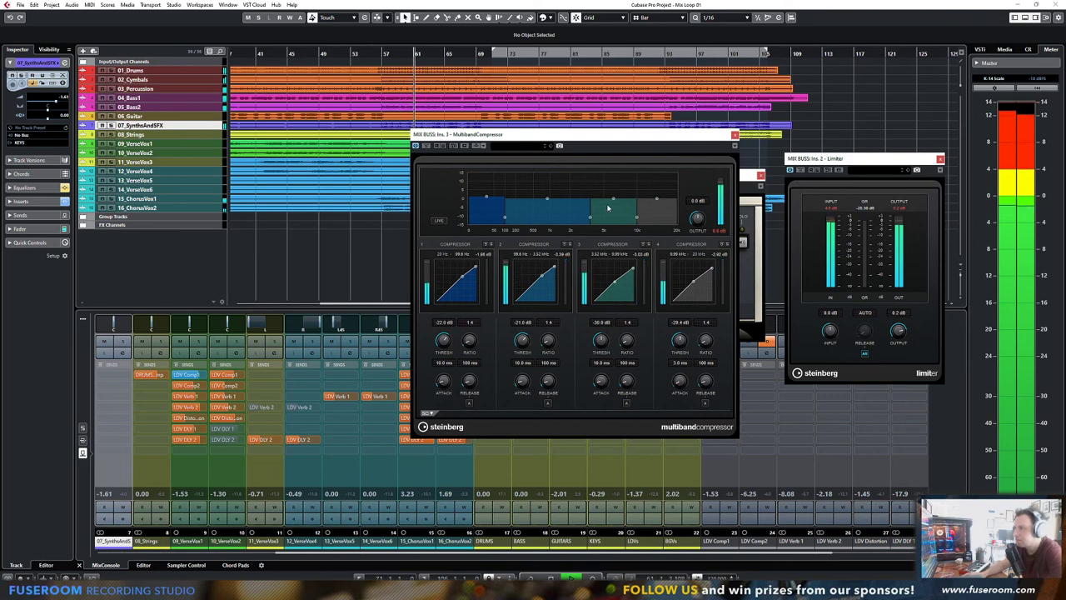
Set the third band's threshold to about -29.1 dB and attack to 0.1 ms, and raise its output gain to about 0.7 dB
{"action": "left_click_drag", "start_coordinate": [604, 340], "coordinate": [598, 351]}
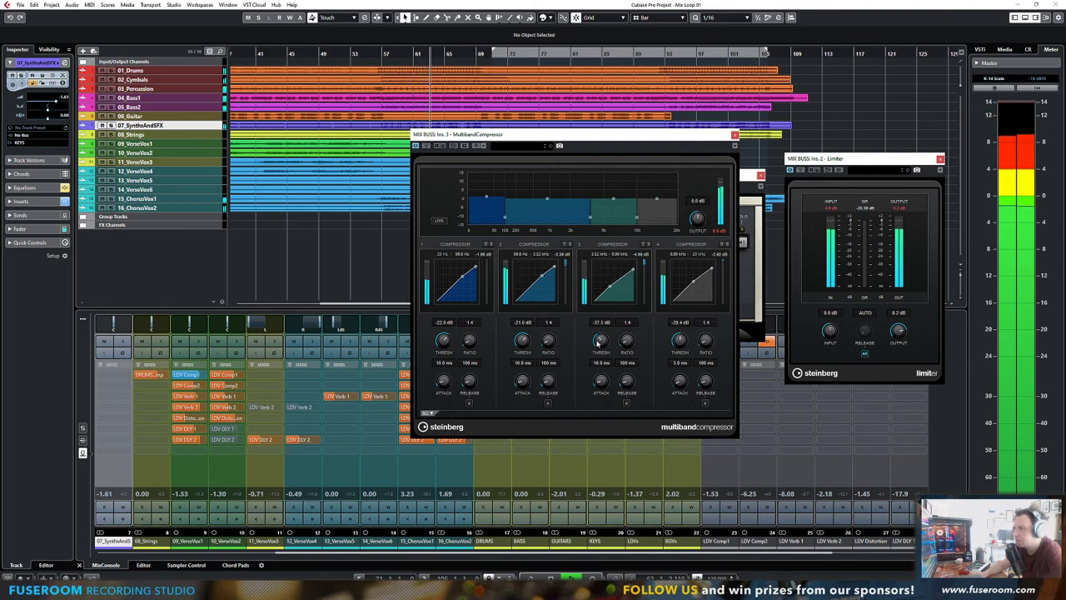
{"action": "left_click_drag", "start_coordinate": [597, 343], "coordinate": [599, 335]}
{"action": "left_click", "coordinate": [599, 363]}
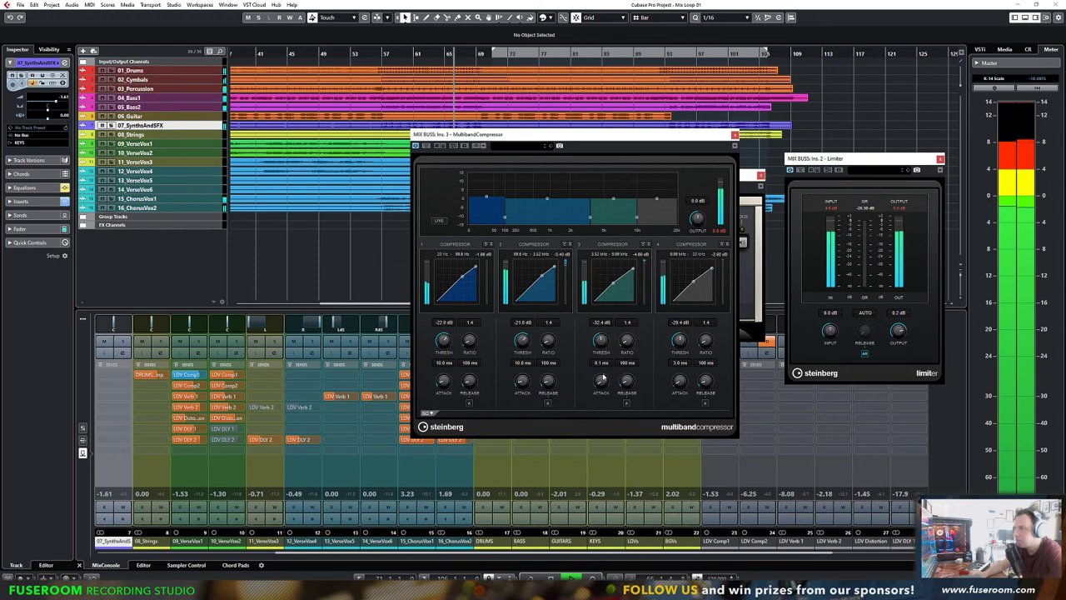
{"action": "scroll", "coordinate": [599, 340], "scroll_direction": "up", "scroll_amount": 3}
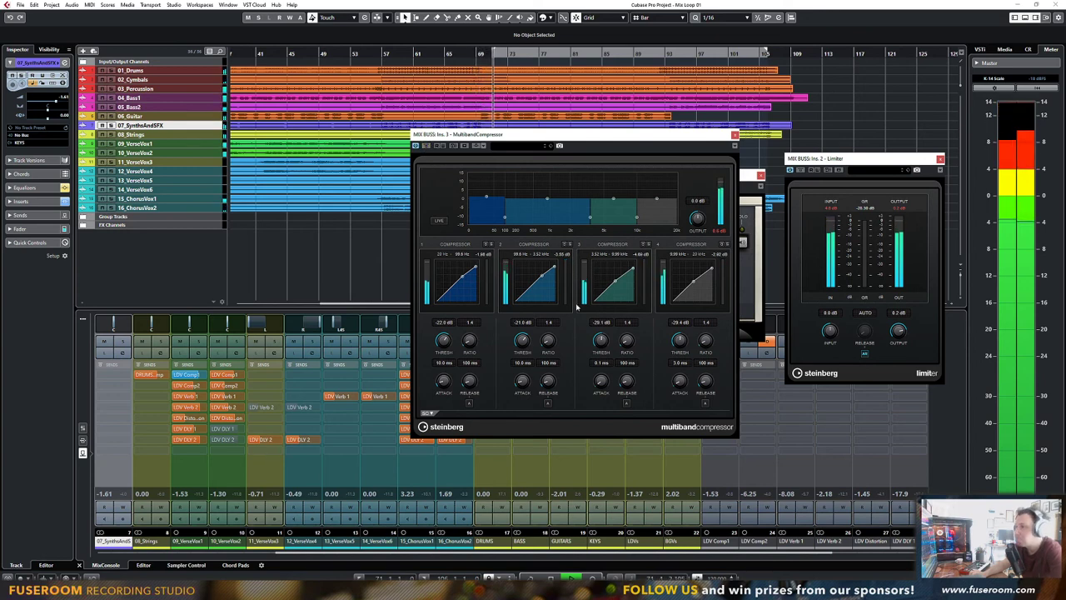
{"action": "mouse_move", "coordinate": [614, 200]}
{"action": "left_click_drag", "start_coordinate": [616, 200], "coordinate": [617, 199]}
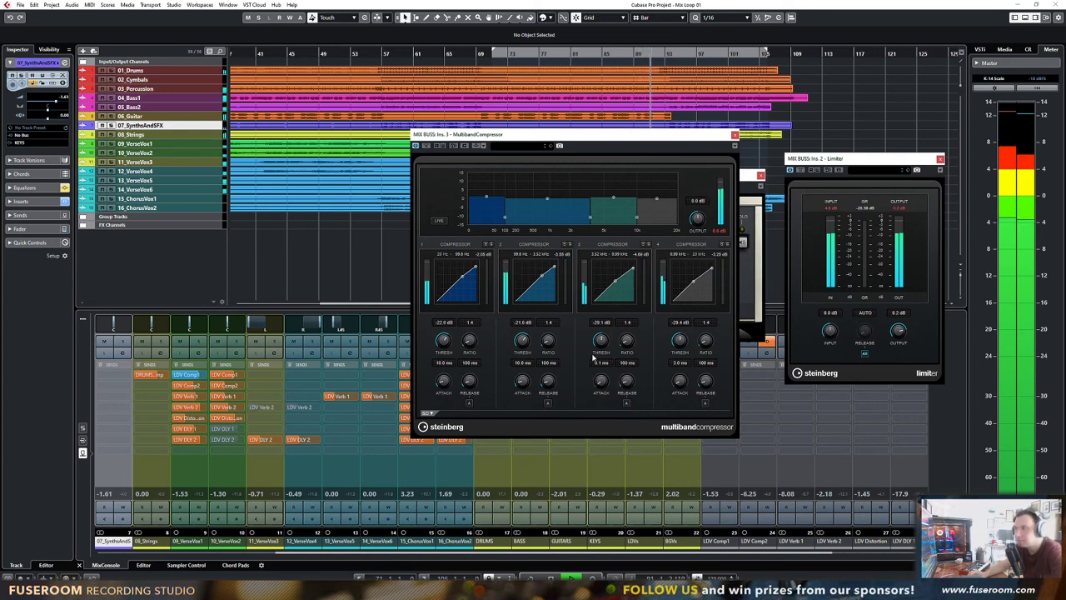
Stop playback, check the MultibandCompressor's plug-in header options, and resume playing the mix
{"action": "key", "text": "space"}
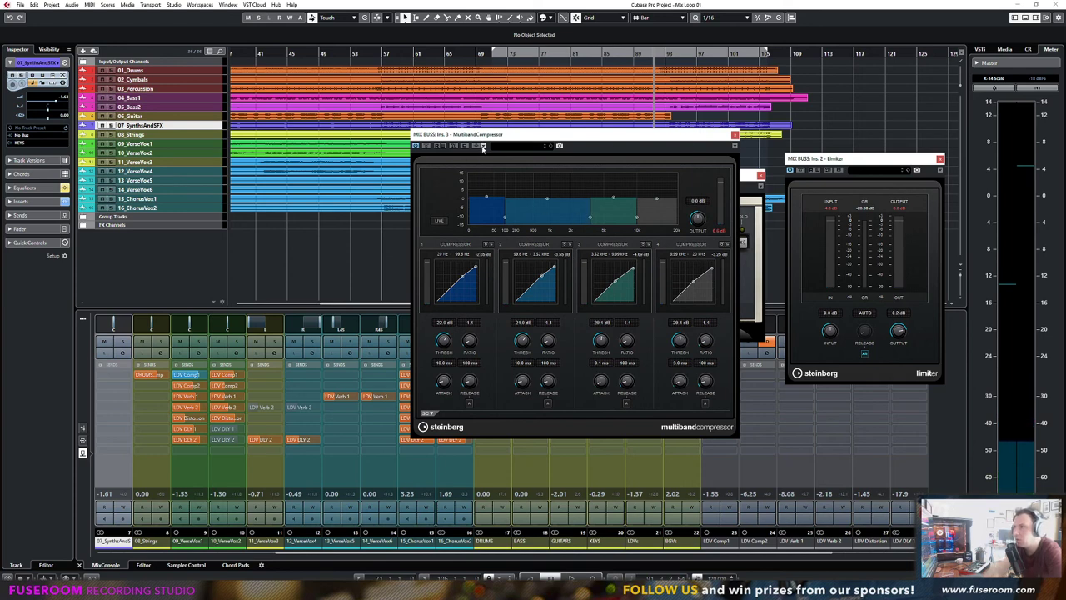
{"action": "left_click", "coordinate": [483, 148]}
{"action": "left_click", "coordinate": [454, 159]}
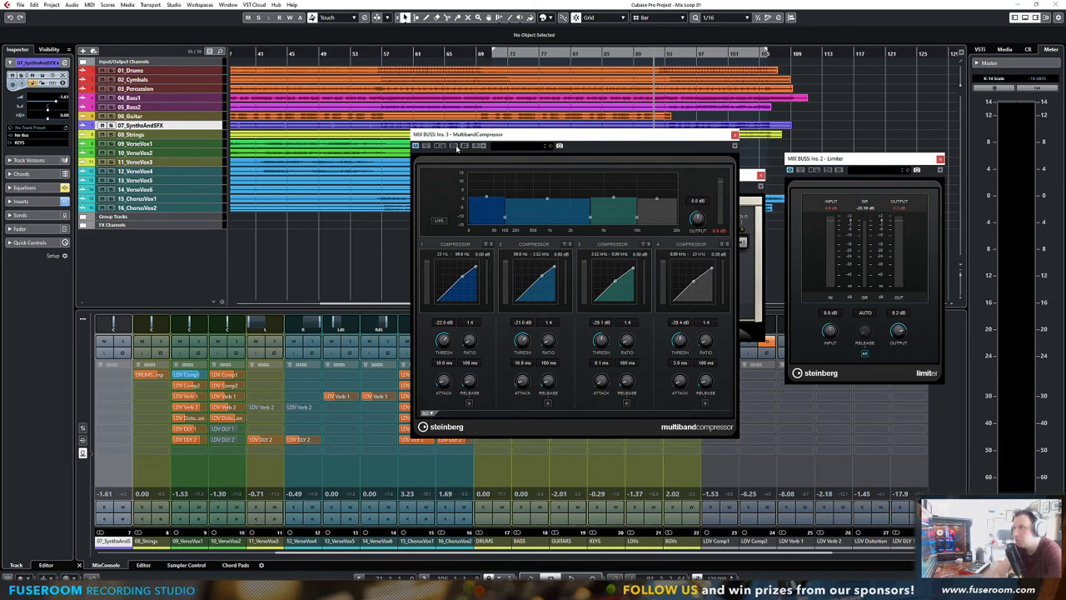
{"action": "key", "text": "space"}
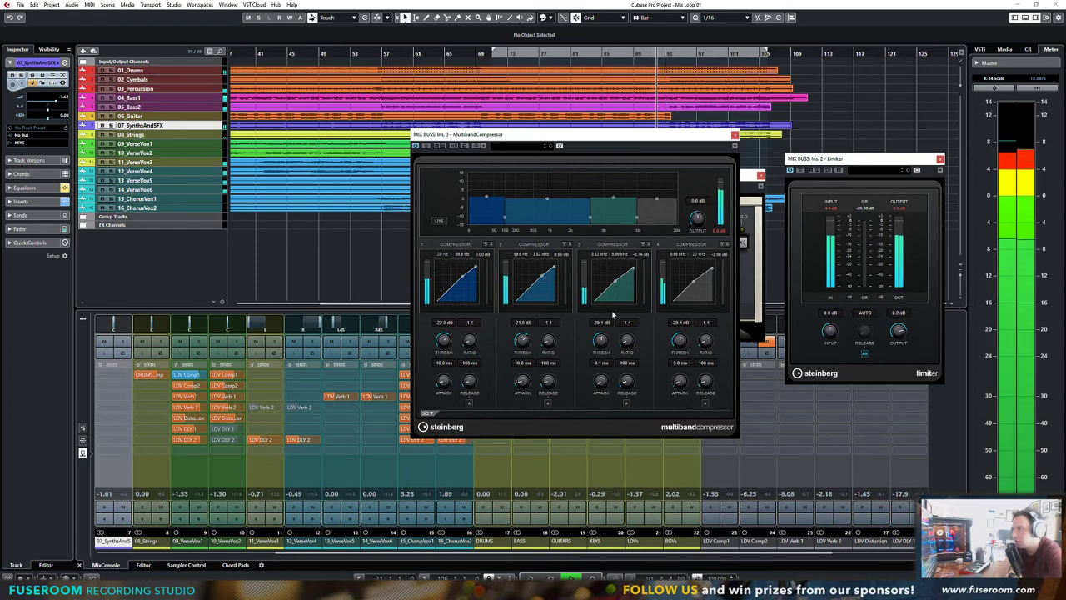
Play from around bars 74 and 76, trying the crossover between the second and third bands at 1.6 kHz and restoring it to 3.52 kHz
{"action": "left_click", "coordinate": [525, 58]}
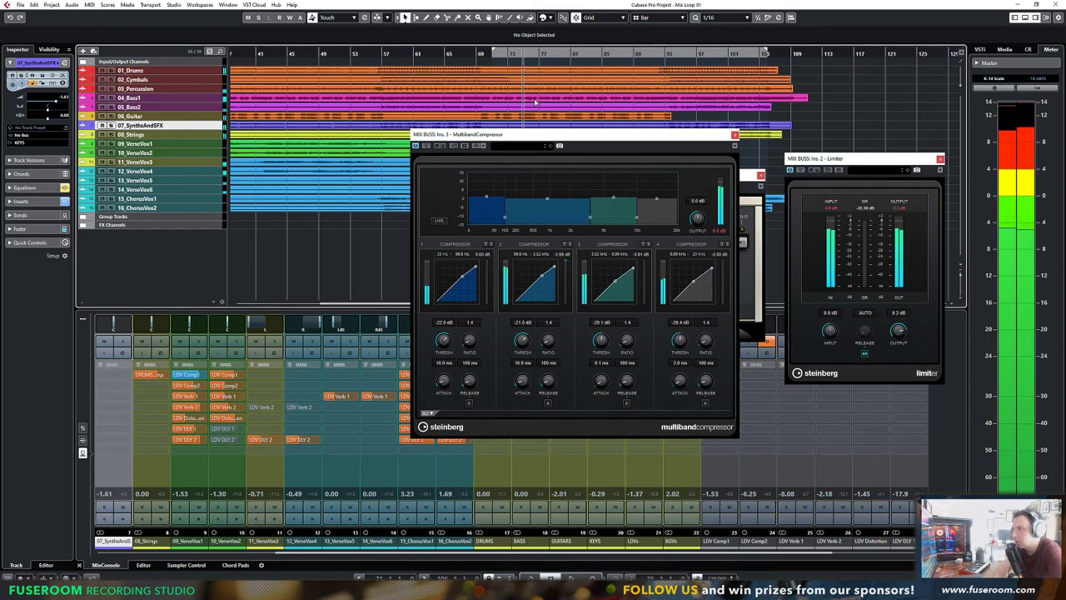
{"action": "left_click_drag", "start_coordinate": [587, 218], "coordinate": [577, 218]}
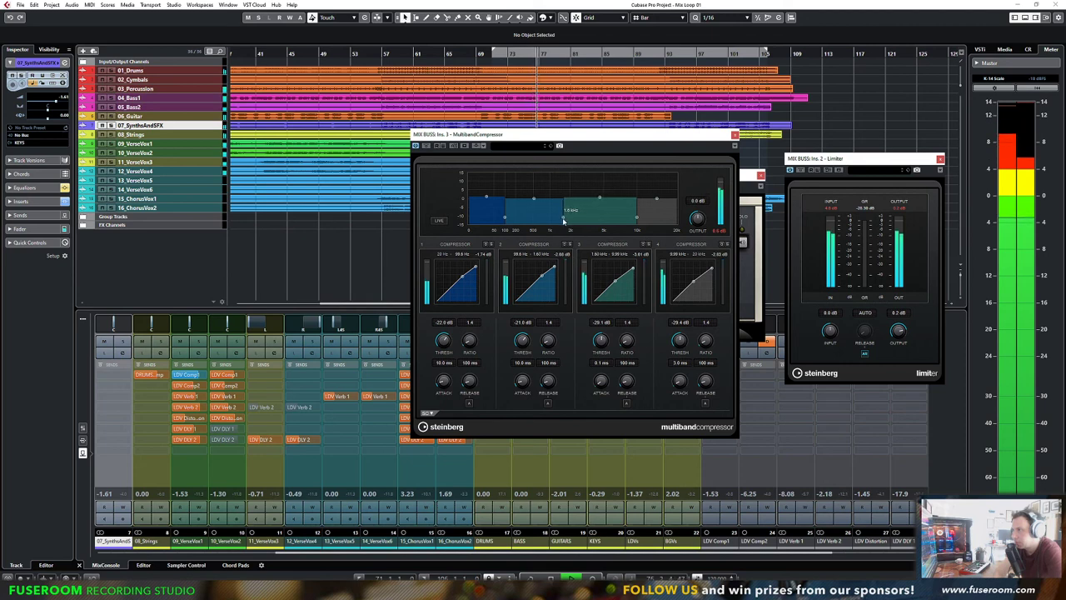
{"action": "left_click_drag", "start_coordinate": [562, 221], "coordinate": [581, 223]}
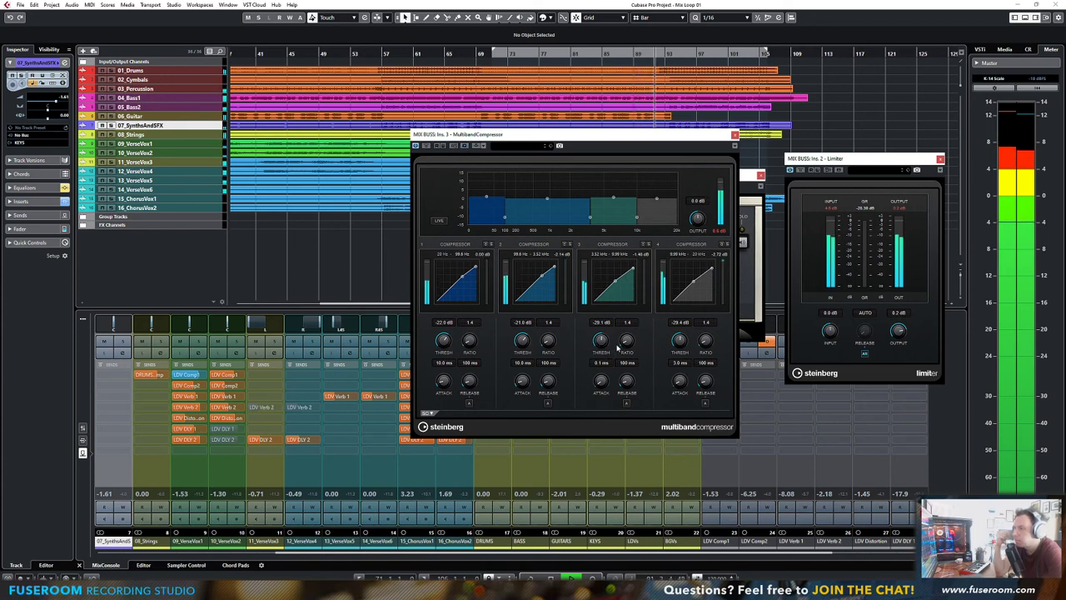
{"action": "left_click", "coordinate": [536, 54]}
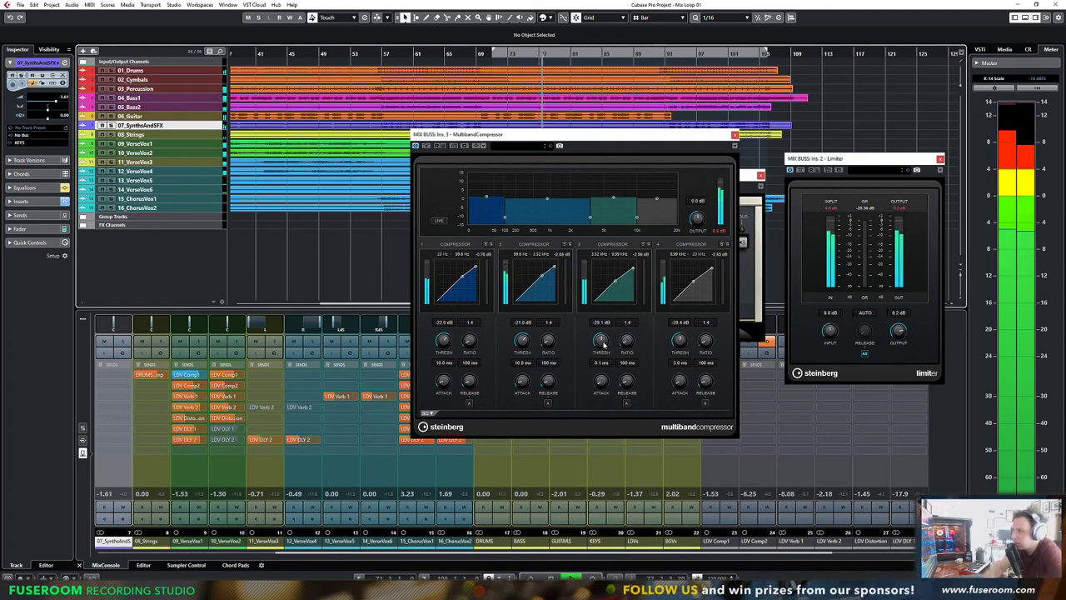
{"action": "scroll", "coordinate": [628, 336], "scroll_direction": "up", "scroll_amount": 3}
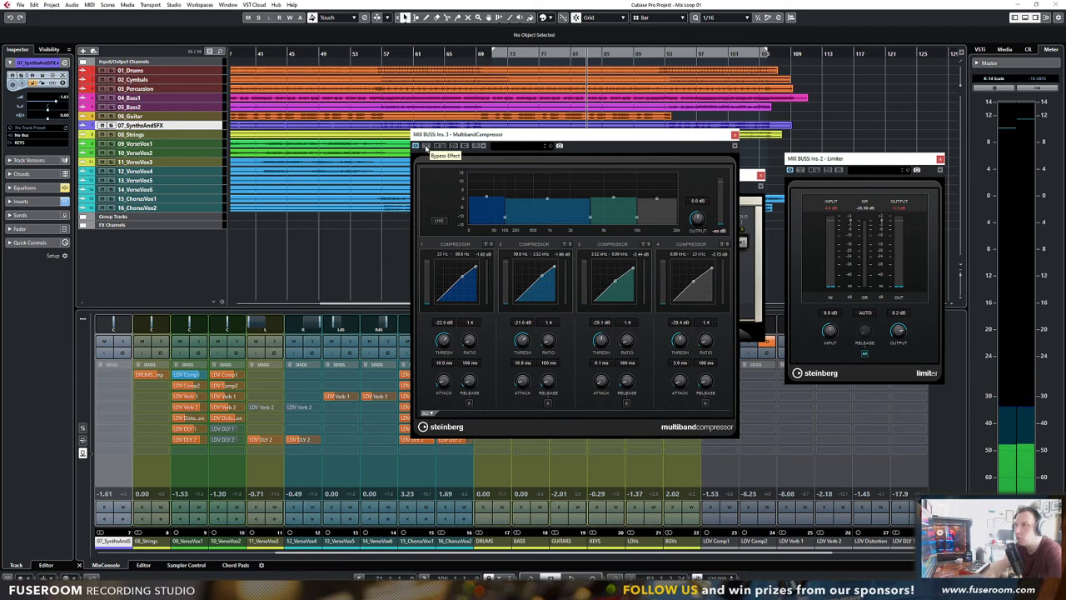
Move the MultibandCompressor window away from the Limiter, close the Magneto II window, and place the playhead near bar 78
{"action": "left_click_drag", "start_coordinate": [455, 134], "coordinate": [458, 143]}
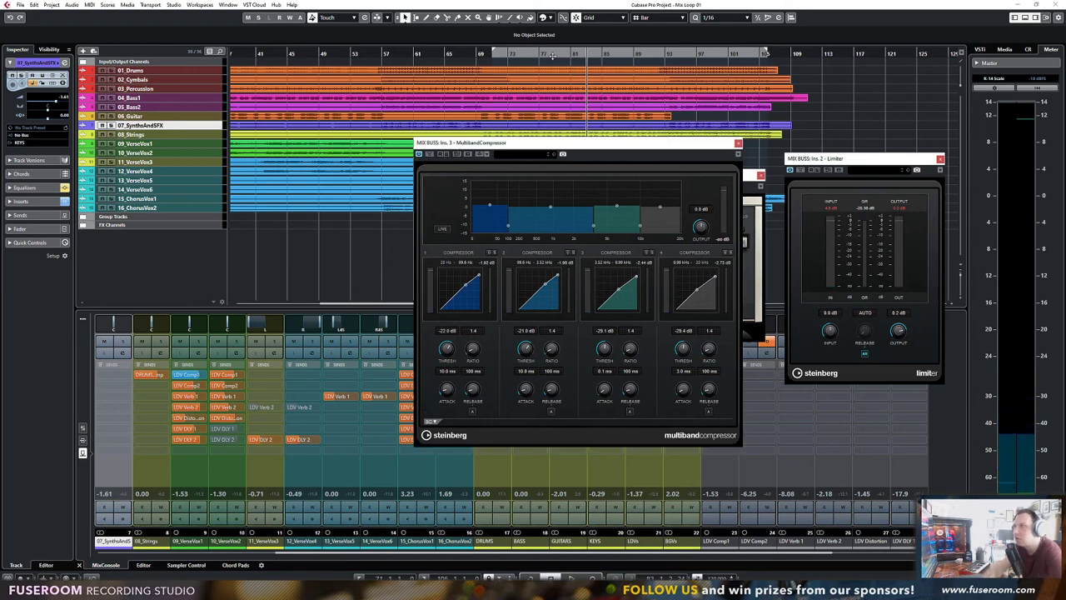
{"action": "left_click_drag", "start_coordinate": [551, 143], "coordinate": [330, 129]}
{"action": "left_click", "coordinate": [759, 175]}
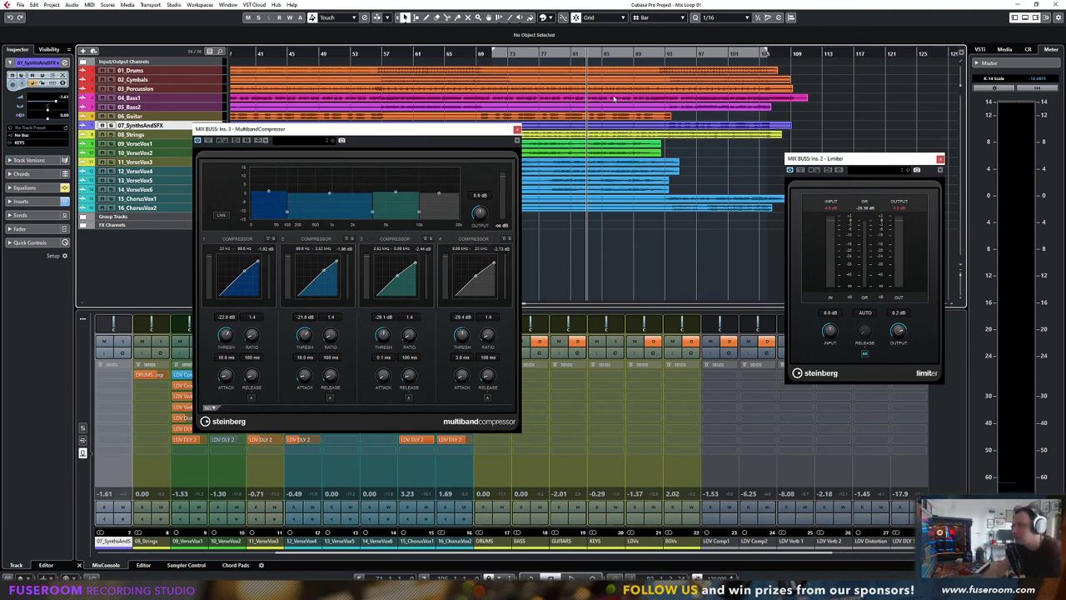
{"action": "left_click", "coordinate": [549, 53]}
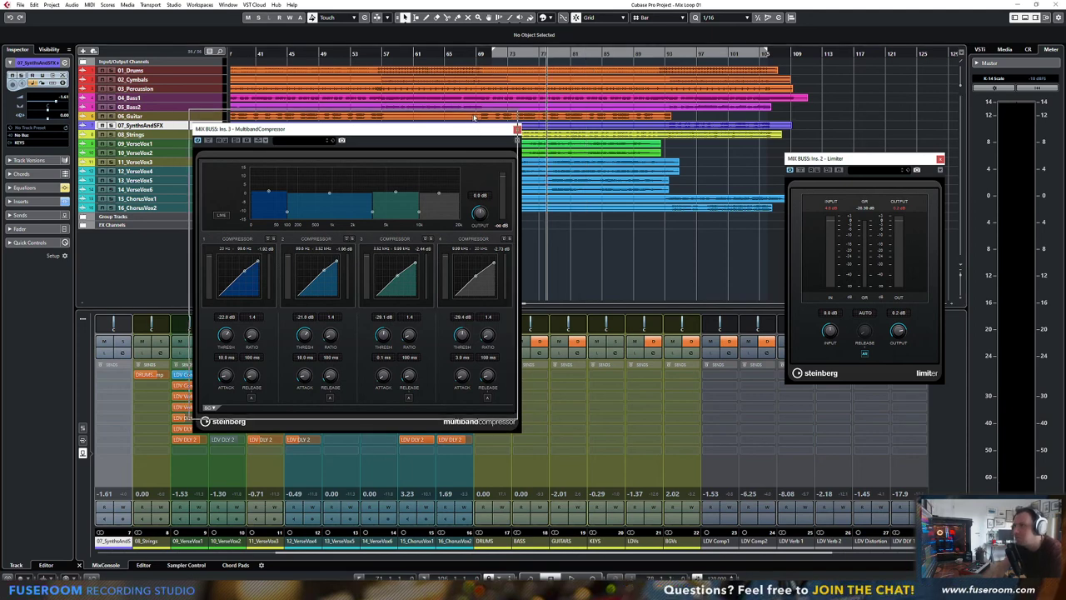
{"action": "left_click_drag", "start_coordinate": [481, 133], "coordinate": [480, 112]}
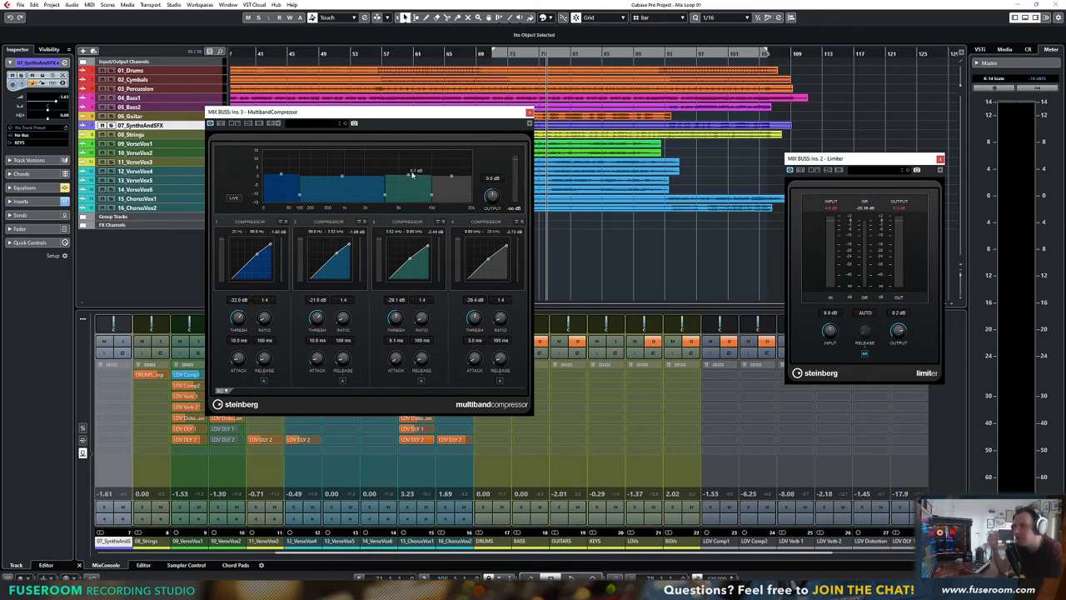
{"action": "left_click_drag", "start_coordinate": [398, 115], "coordinate": [394, 113]}
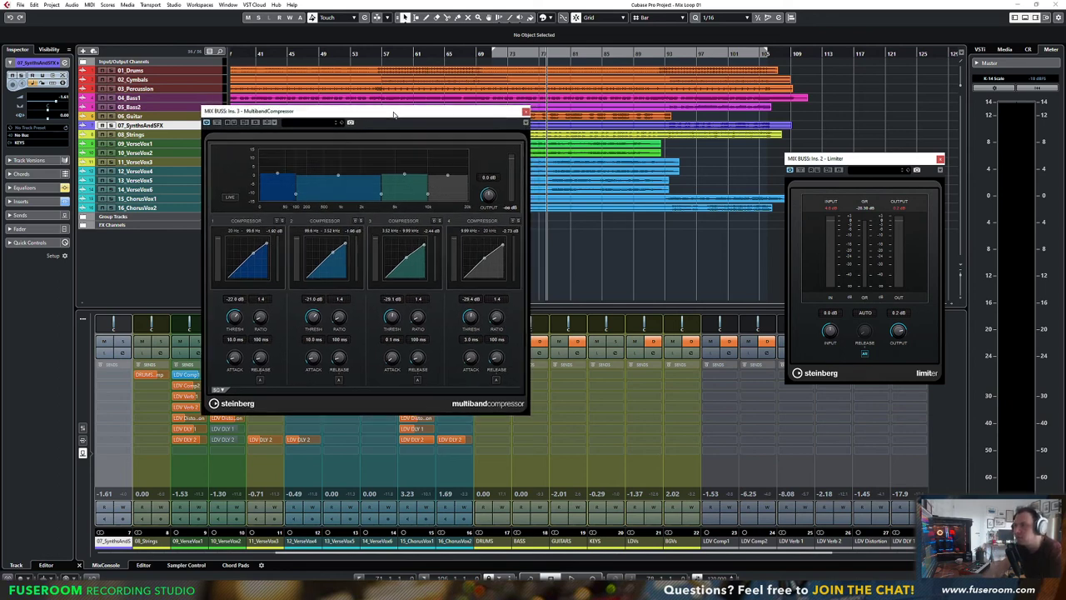
Play the mix and lower the MultibandCompressor's overall output to -1.0 dB, comparing its level with the bypassed signal
{"action": "key", "text": "space"}
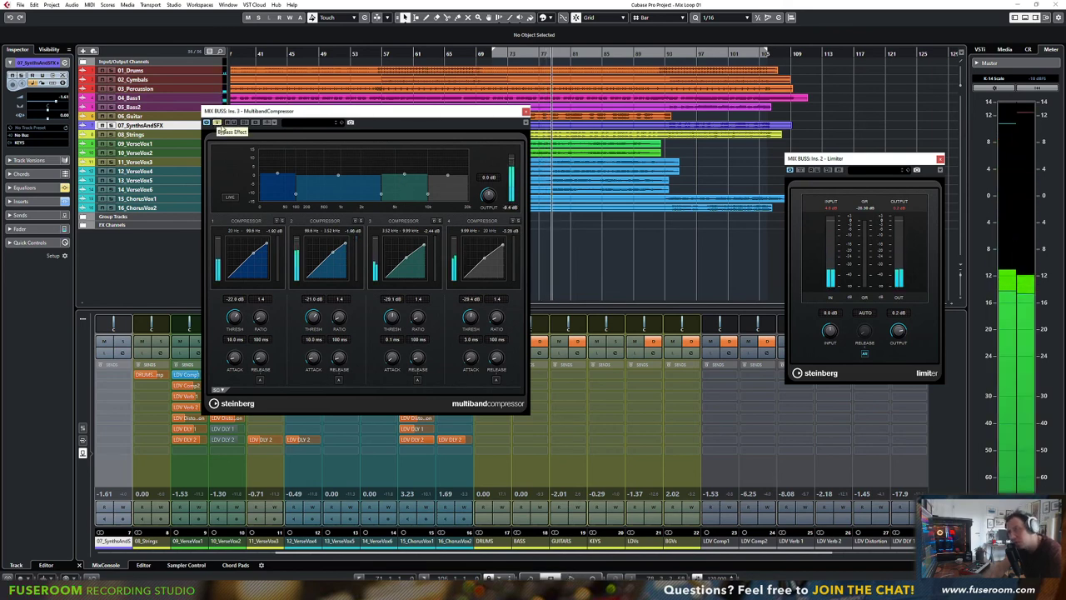
{"action": "left_click_drag", "start_coordinate": [220, 126], "coordinate": [224, 129]}
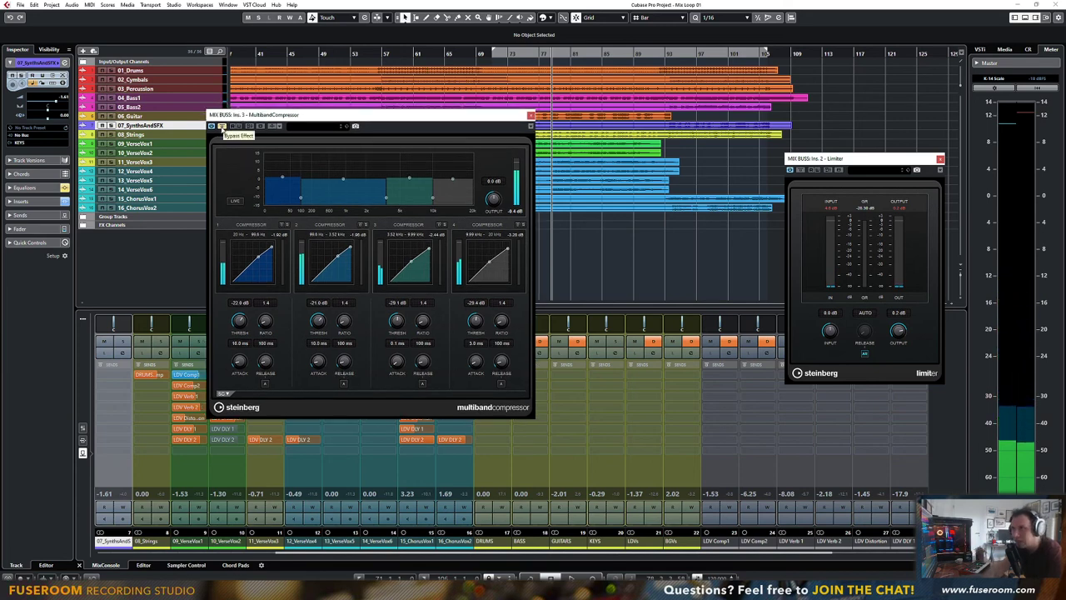
{"action": "key", "text": "space"}
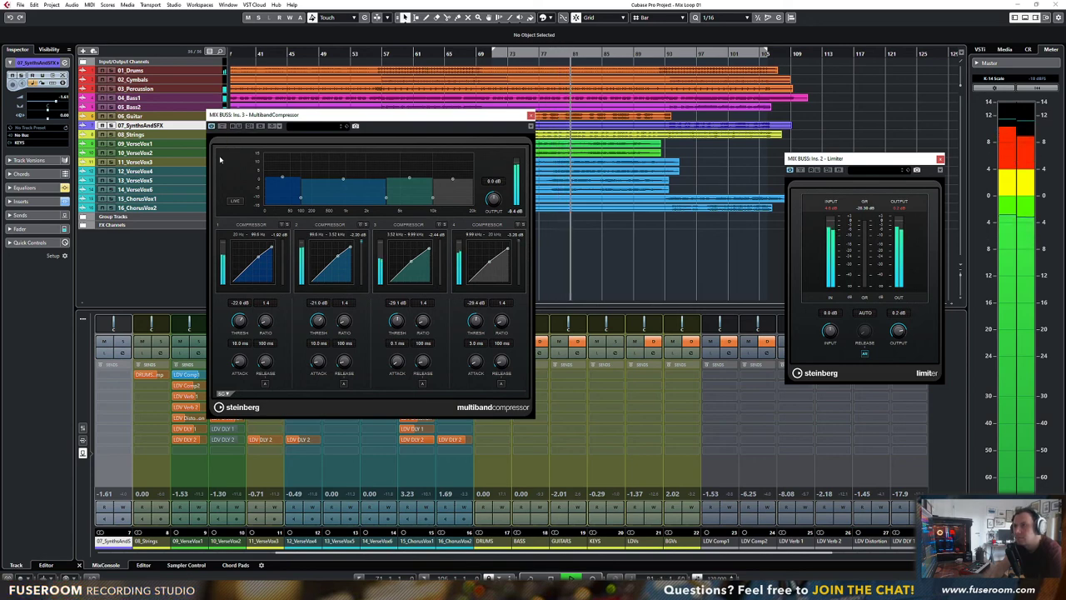
{"action": "left_click_drag", "start_coordinate": [492, 199], "coordinate": [491, 204]}
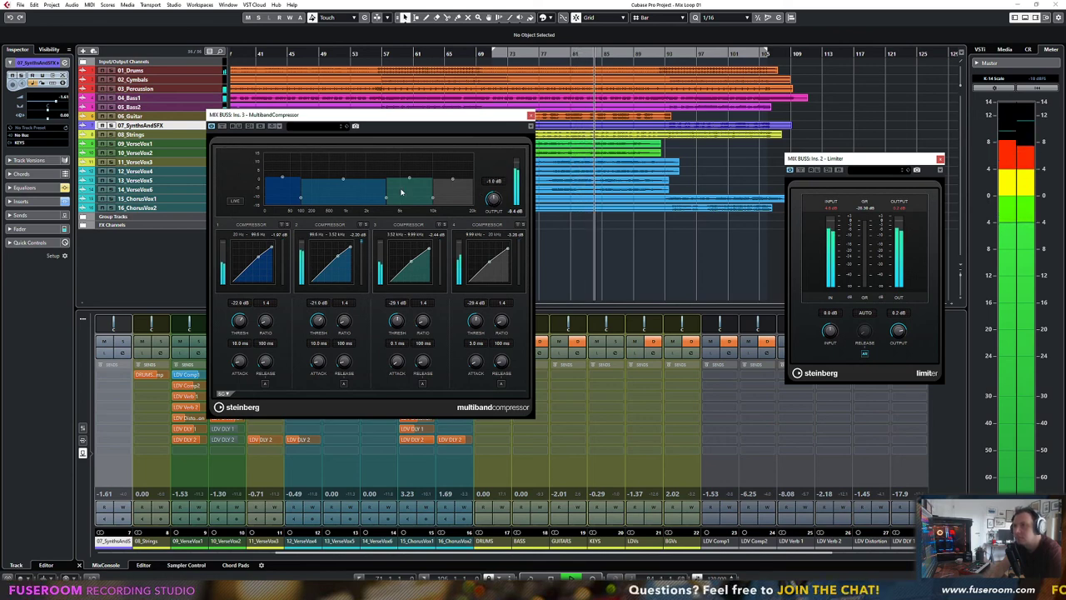
{"action": "left_click_drag", "start_coordinate": [489, 202], "coordinate": [490, 199]}
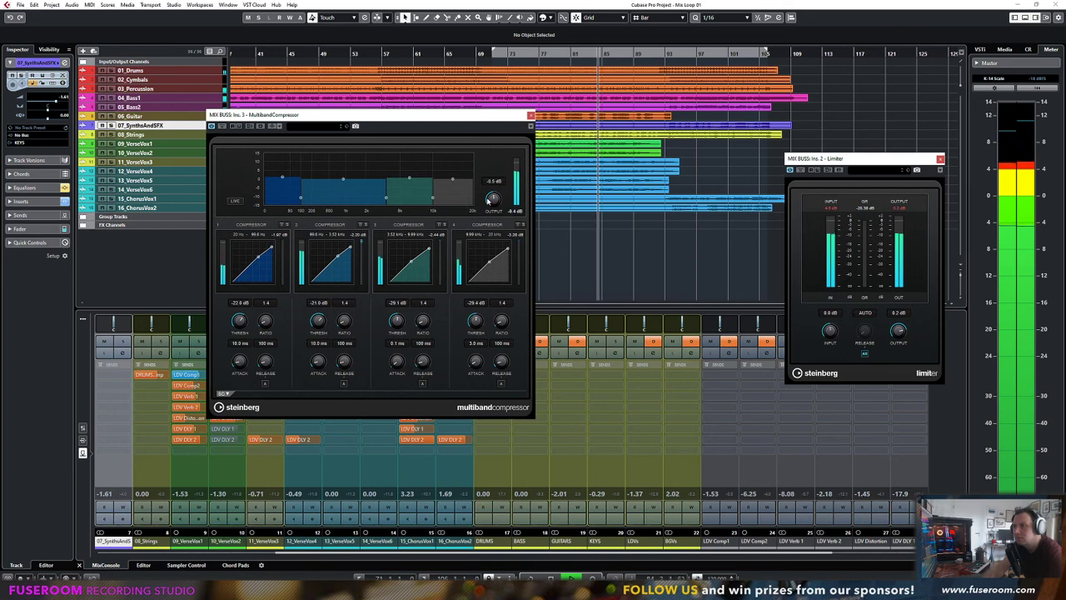
{"action": "left_click", "coordinate": [223, 129]}
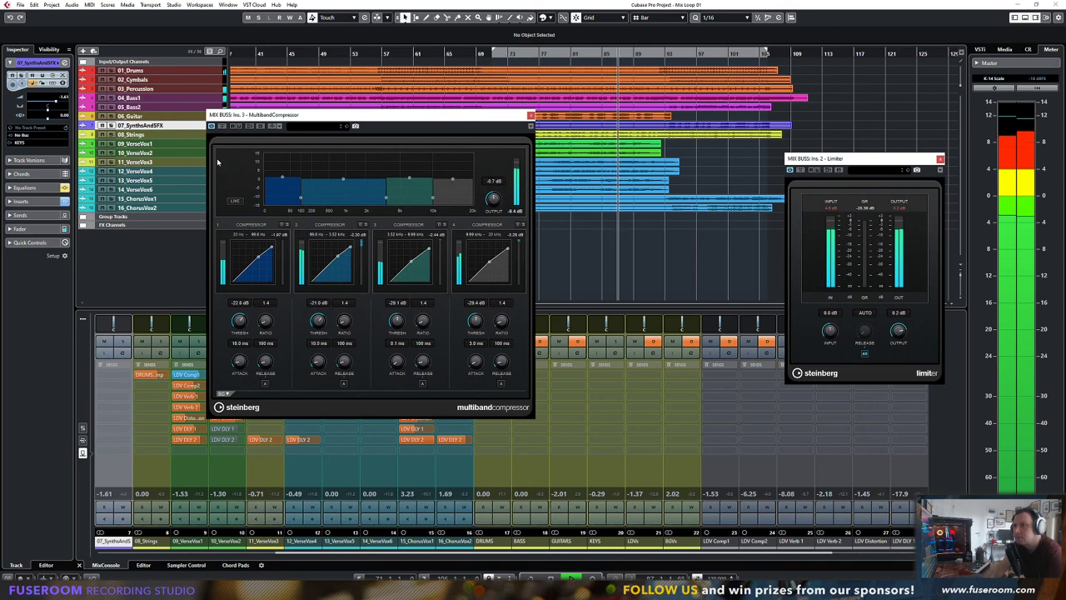
{"action": "left_click_drag", "start_coordinate": [493, 200], "coordinate": [494, 205]}
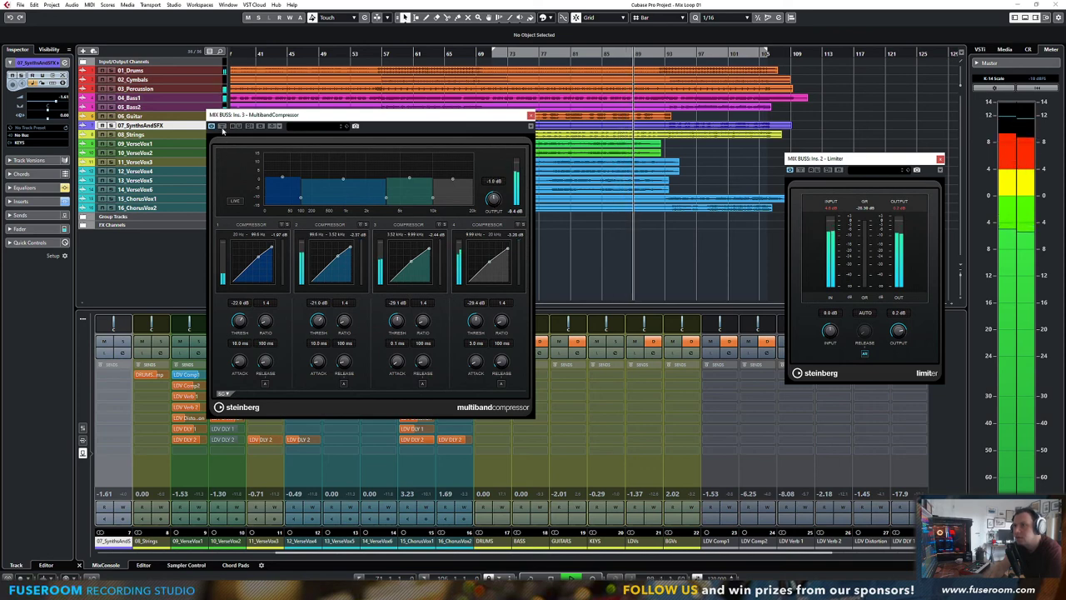
Close the MultibandCompressor and Limiter windows, show the MixConsole and add a Limiter to the MIX BUSS's fifth insert slot
{"action": "left_click", "coordinate": [531, 114]}
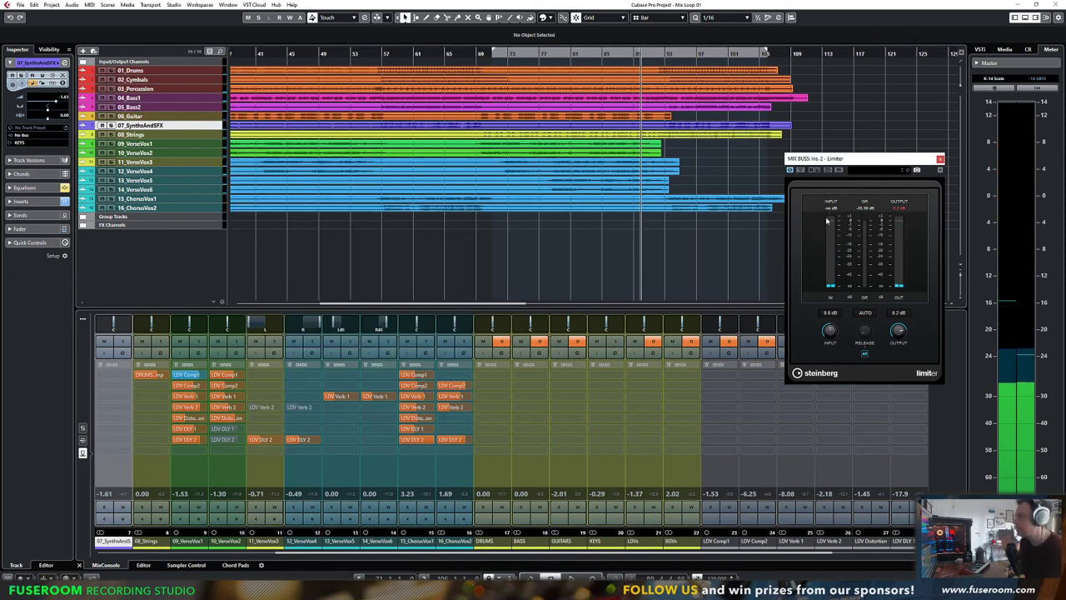
{"action": "key", "text": "F3"}
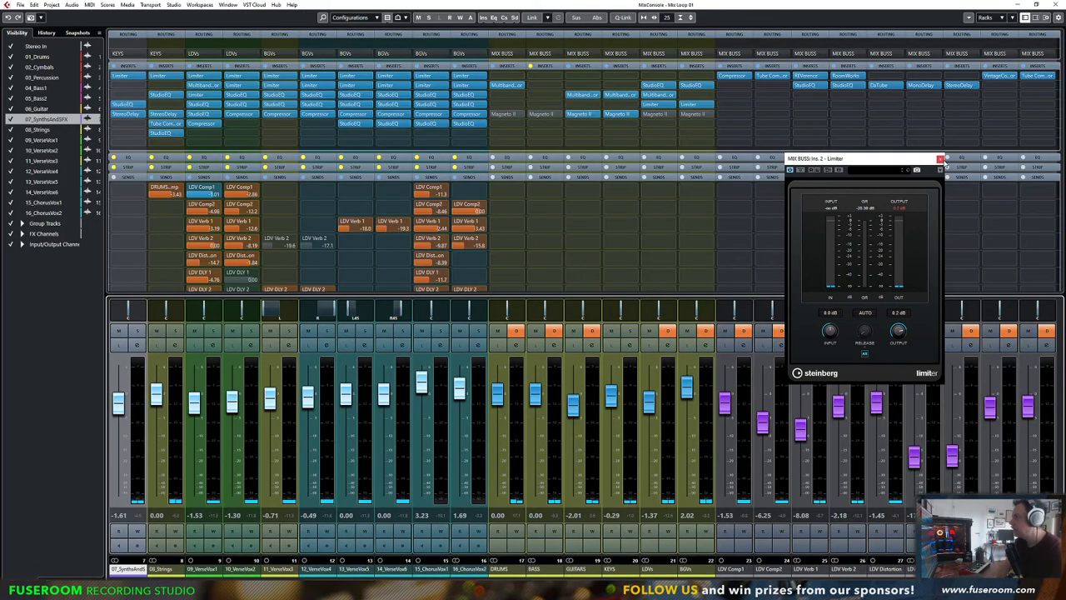
{"action": "left_click", "coordinate": [940, 158]}
{"action": "scroll", "coordinate": [1005, 247], "scroll_direction": "right", "scroll_amount": 2}
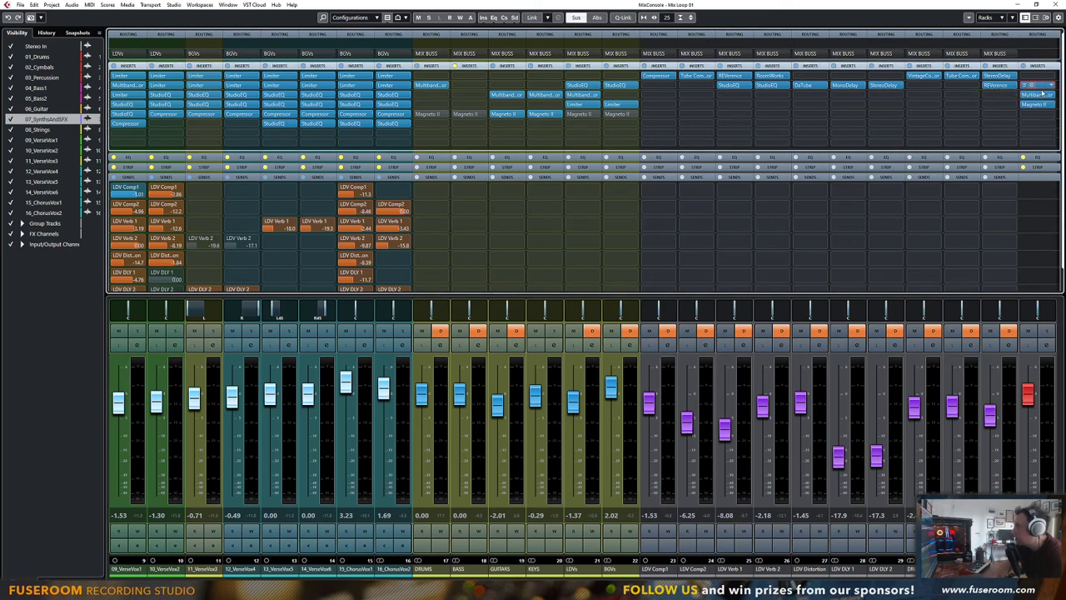
{"action": "left_click", "coordinate": [1045, 118]}
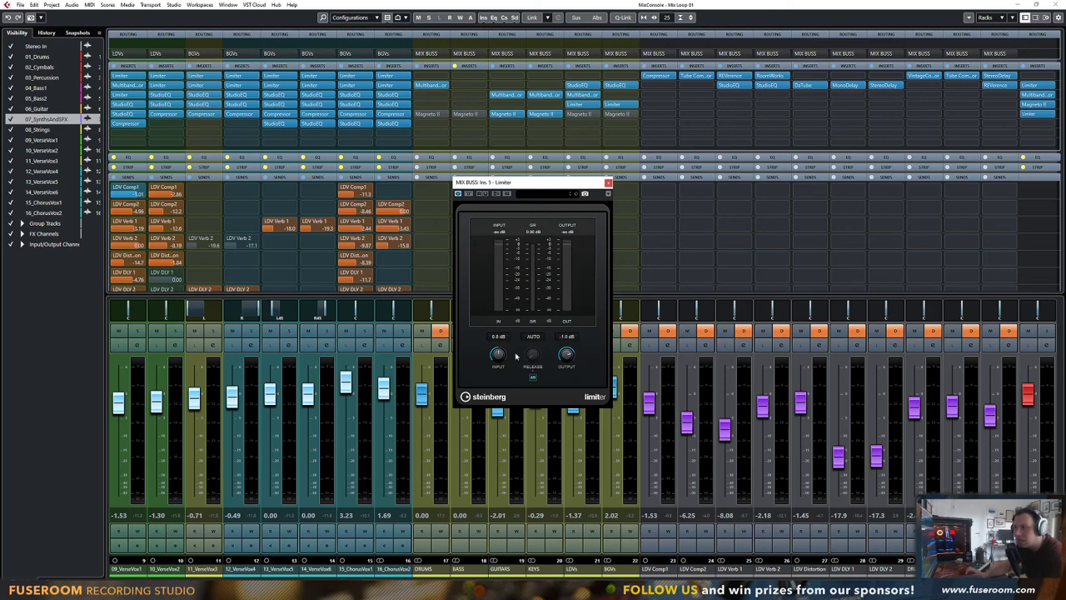
Play the mix, browse the Mastering and Dynamics effects for the MIX BUSS's fifth insert, and leave without picking a replacement
{"action": "key", "text": "space"}
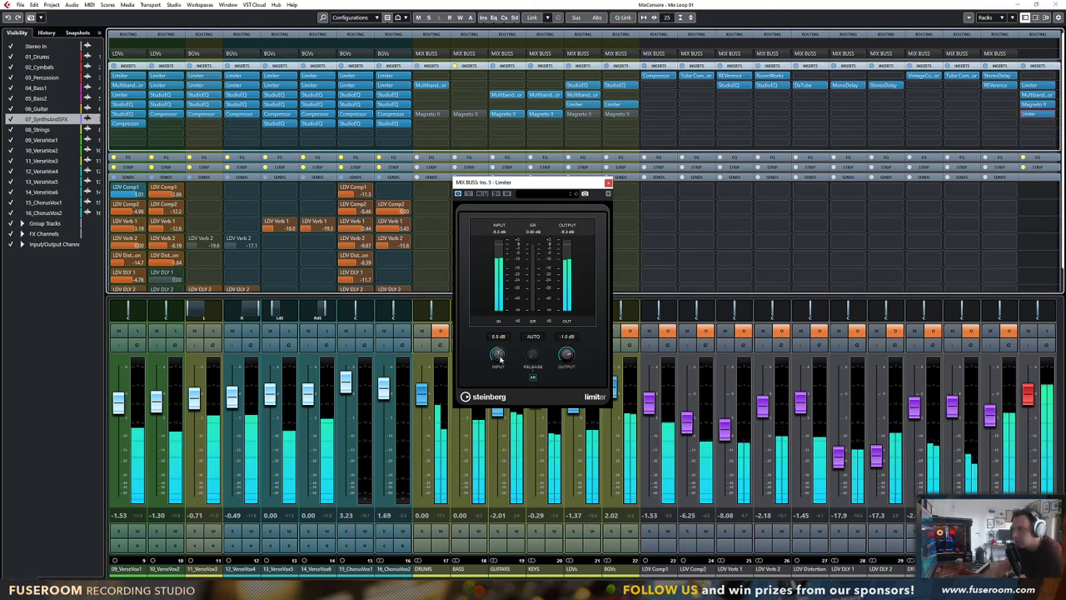
{"action": "left_click", "coordinate": [1040, 115]}
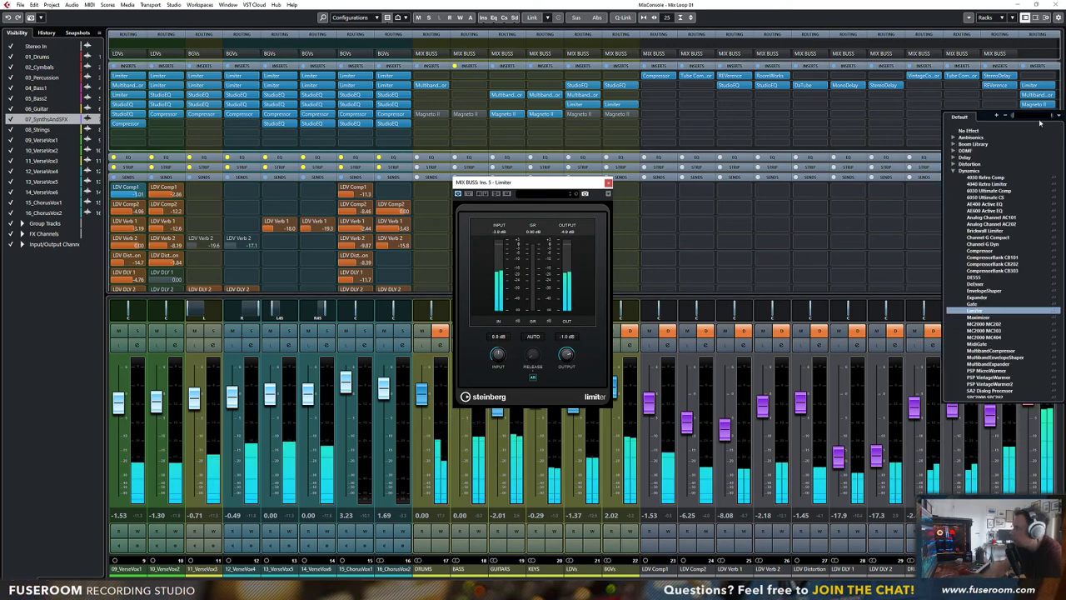
{"action": "left_click", "coordinate": [954, 172]}
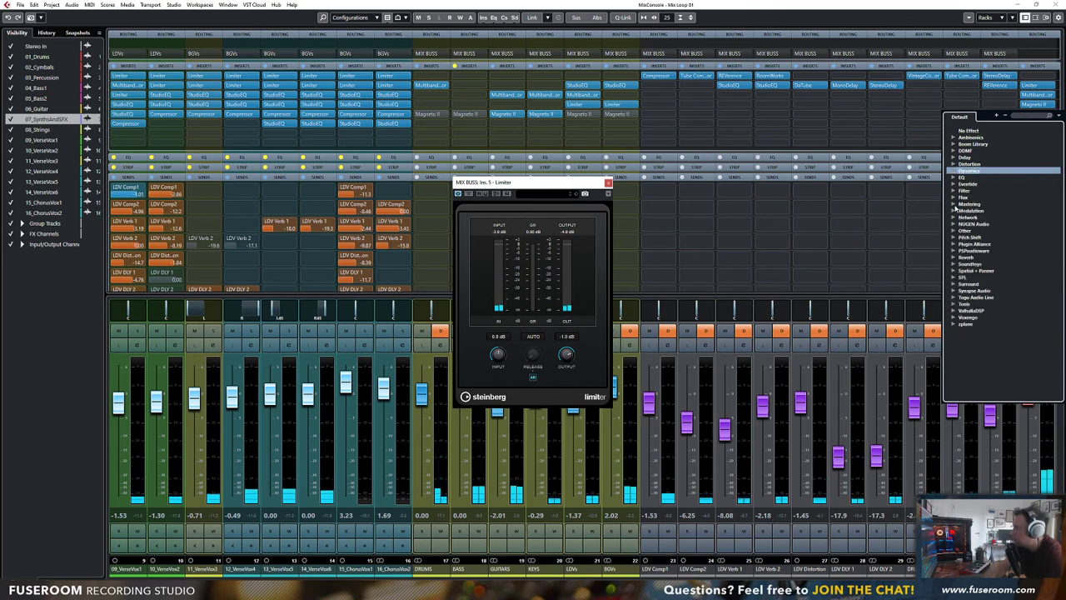
{"action": "left_click", "coordinate": [954, 204]}
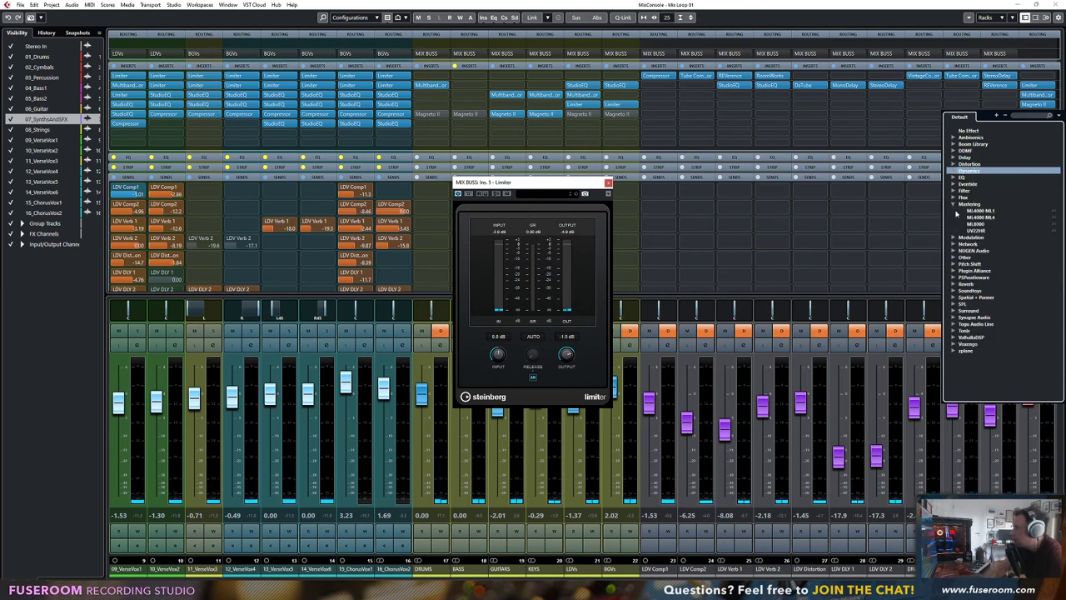
{"action": "left_click", "coordinate": [954, 205]}
{"action": "left_click", "coordinate": [953, 172]}
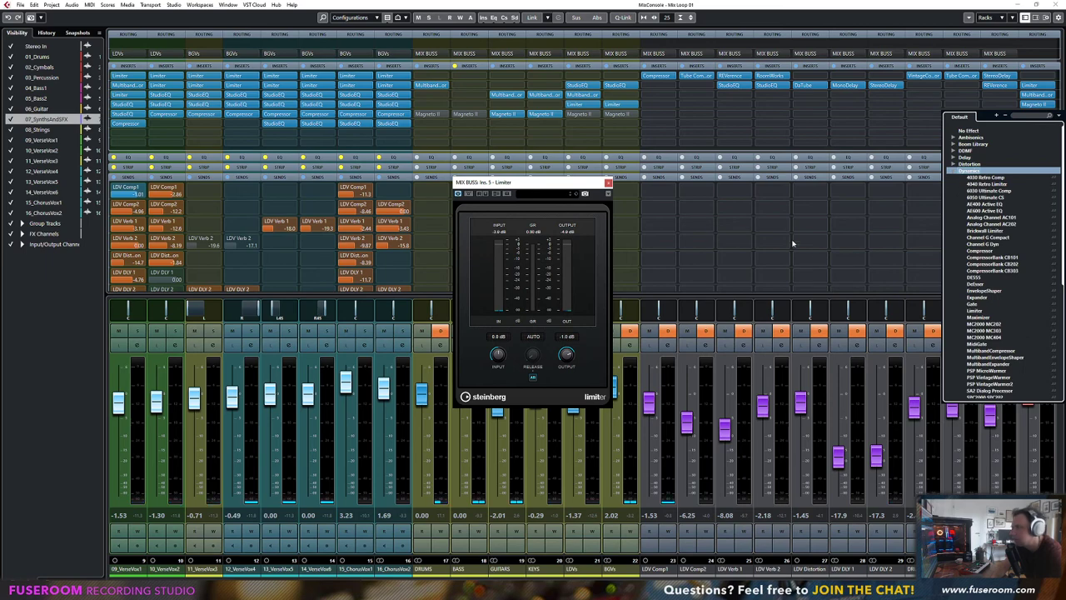
{"action": "left_click", "coordinate": [1029, 105]}
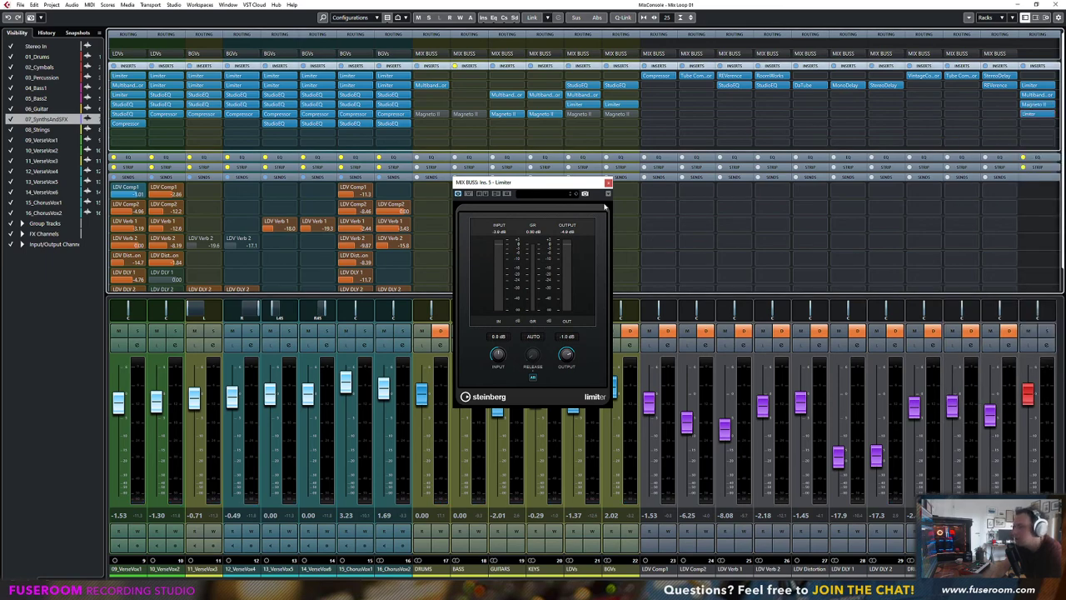
Reposition the new Limiter's window, reset its output peak reading, and set its output to -3 dB while the mix plays
{"action": "left_click_drag", "start_coordinate": [542, 181], "coordinate": [636, 186]}
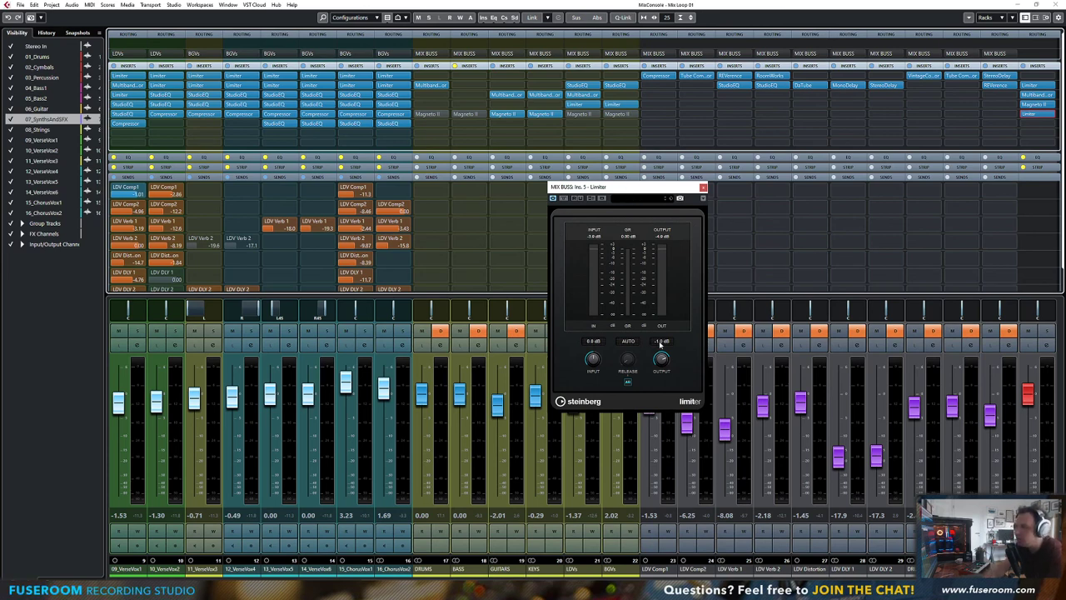
{"action": "left_click", "coordinate": [663, 239]}
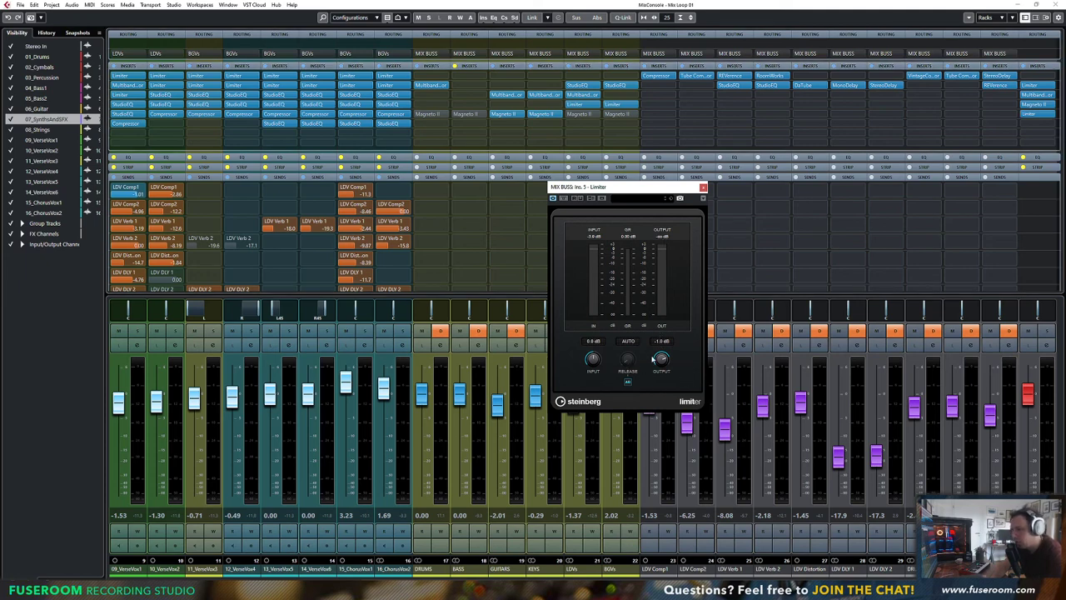
{"action": "left_click_drag", "start_coordinate": [635, 200], "coordinate": [644, 198]}
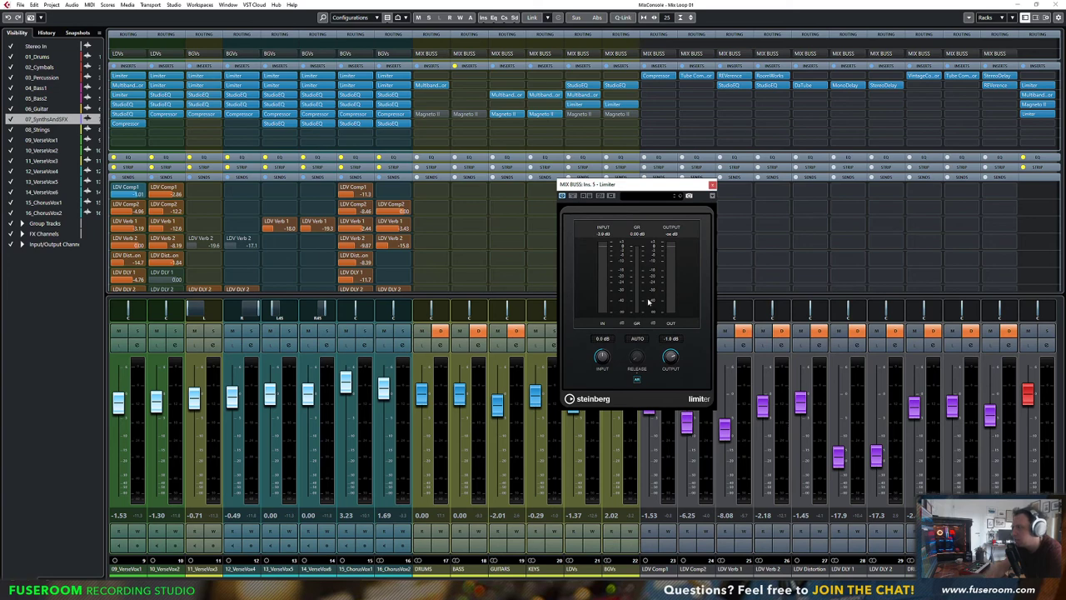
{"action": "key", "text": "space"}
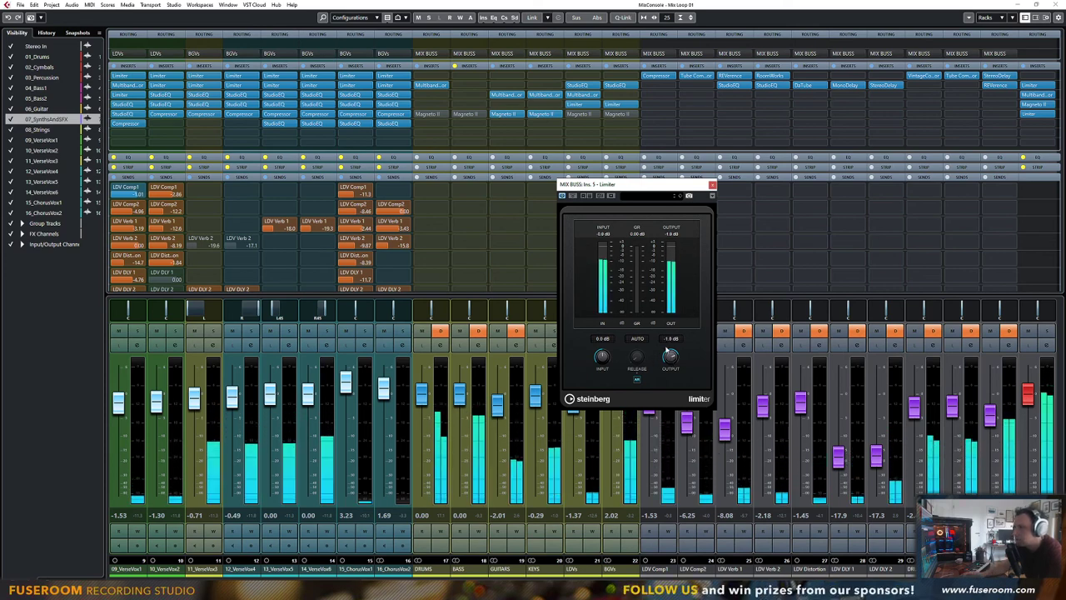
{"action": "double_click", "coordinate": [671, 339]}
{"action": "type", "text": "-3"}
{"action": "key", "text": "Return"}
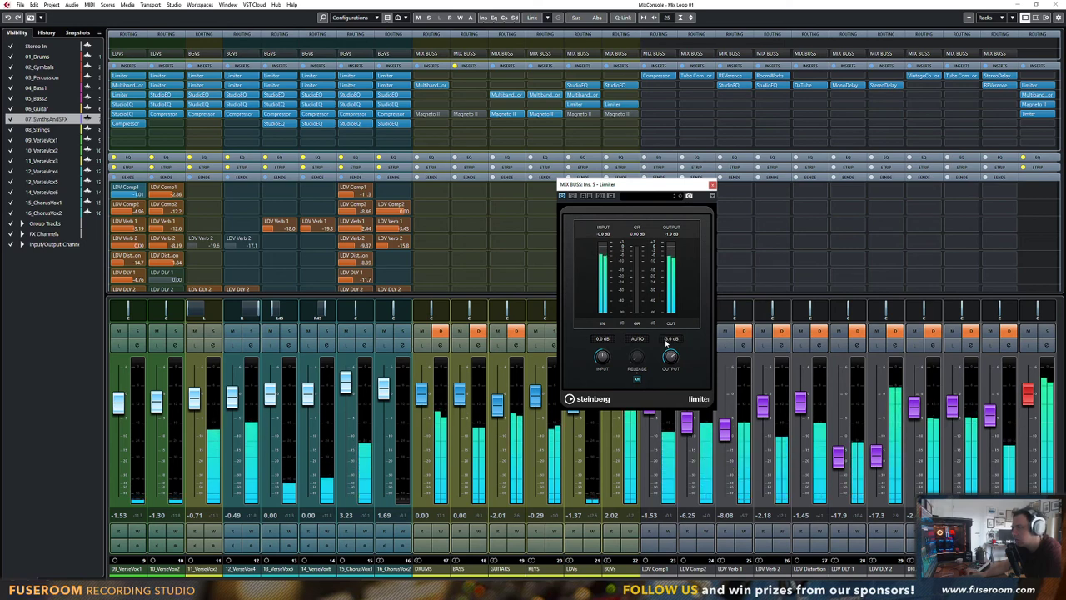
Set the new Limiter's input gain to 3 dB and its output to -6 dB
{"action": "double_click", "coordinate": [603, 339]}
{"action": "type", "text": "3"}
{"action": "key", "text": "Return"}
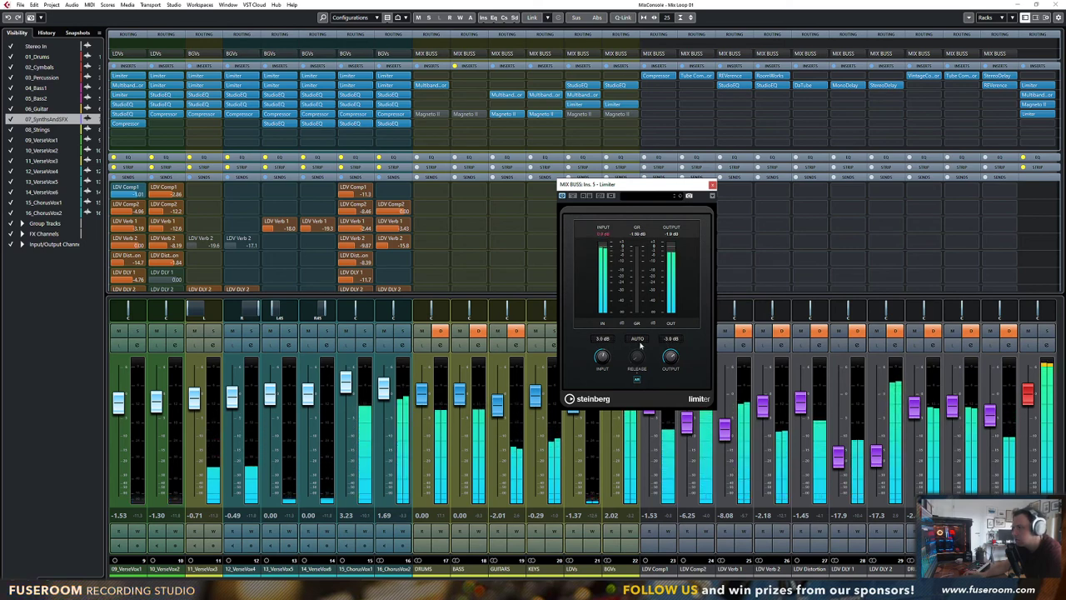
{"action": "double_click", "coordinate": [671, 338]}
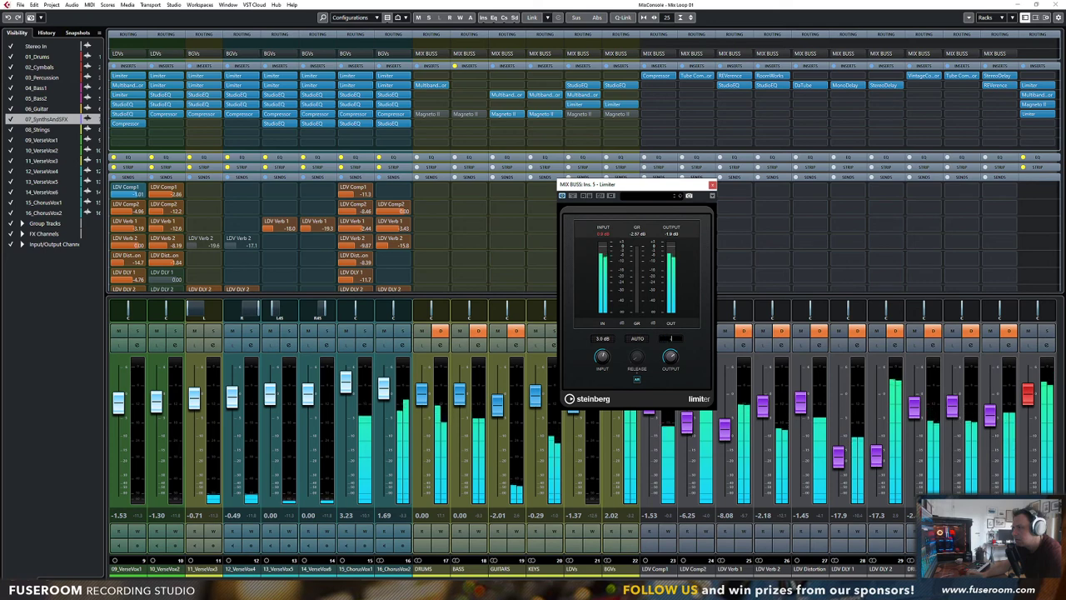
{"action": "type", "text": "-6"}
{"action": "key", "text": "Return"}
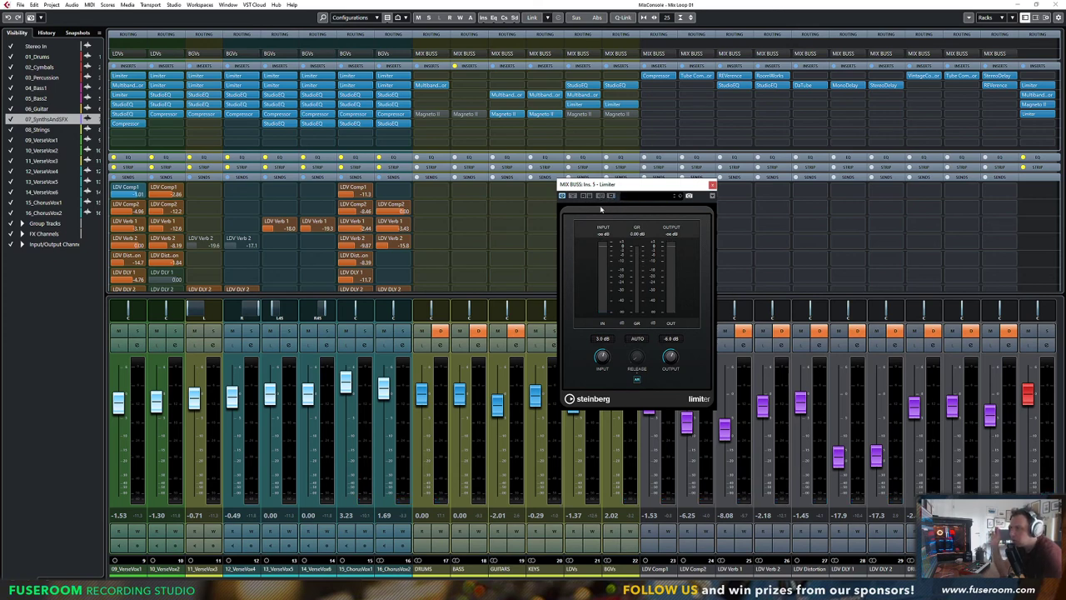
Compare the Limiter's A/B settings during playback and set the output of the 0 dB input version to -3 dB
{"action": "left_click_drag", "start_coordinate": [606, 359], "coordinate": [607, 359]}
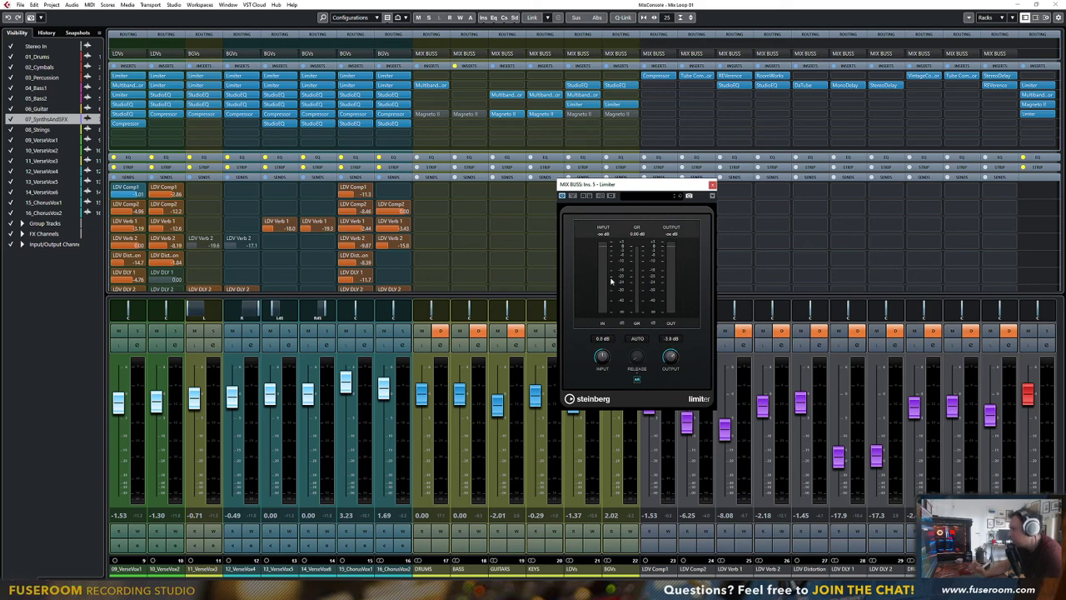
{"action": "key", "text": "space"}
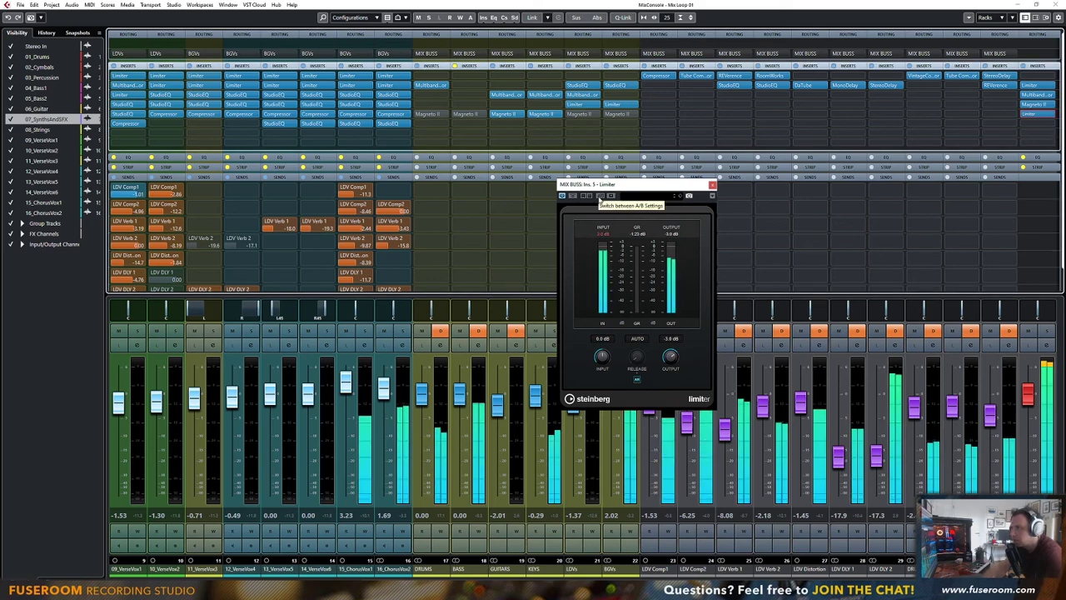
{"action": "left_click", "coordinate": [600, 196]}
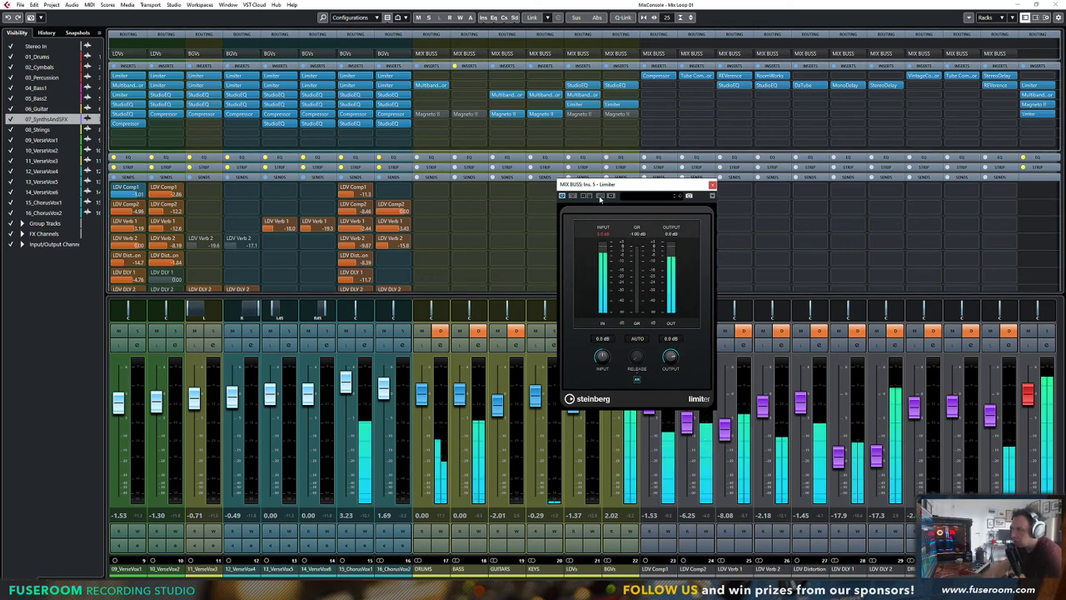
{"action": "double_click", "coordinate": [671, 338]}
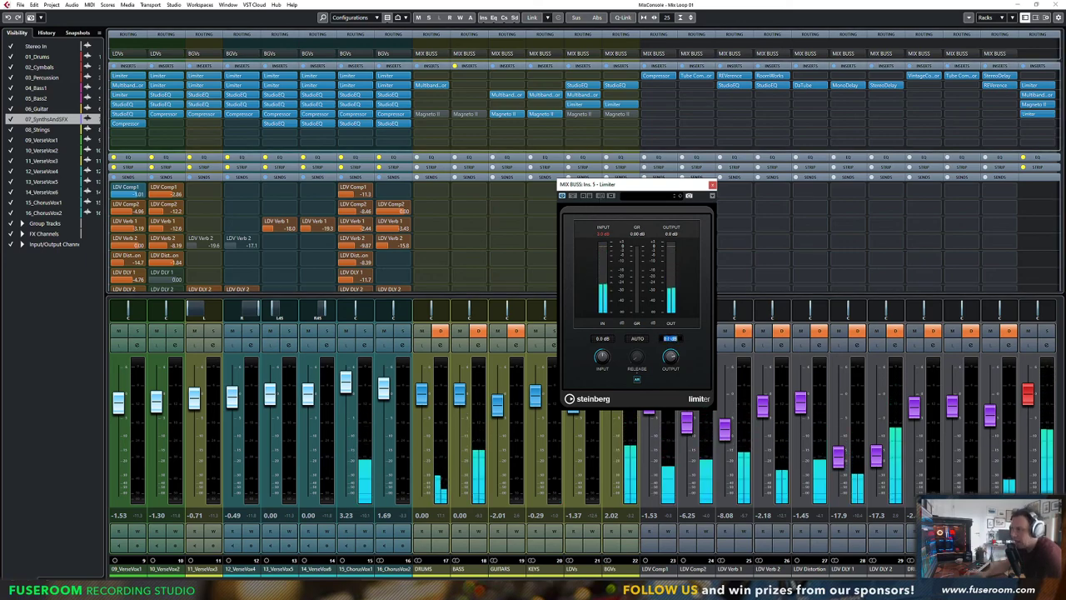
{"action": "type", "text": "-3"}
{"action": "key", "text": "Return"}
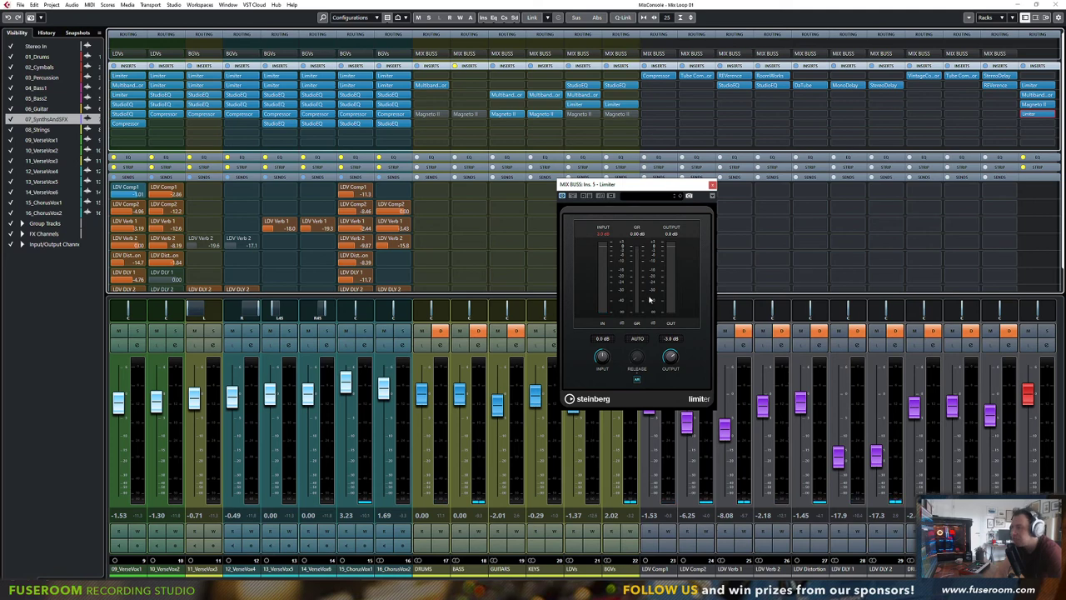
Return to the project window, start the cycle at bar 57, and compare the Limiter's A/B settings while playing from there
{"action": "left_click_drag", "start_coordinate": [634, 195], "coordinate": [644, 193]}
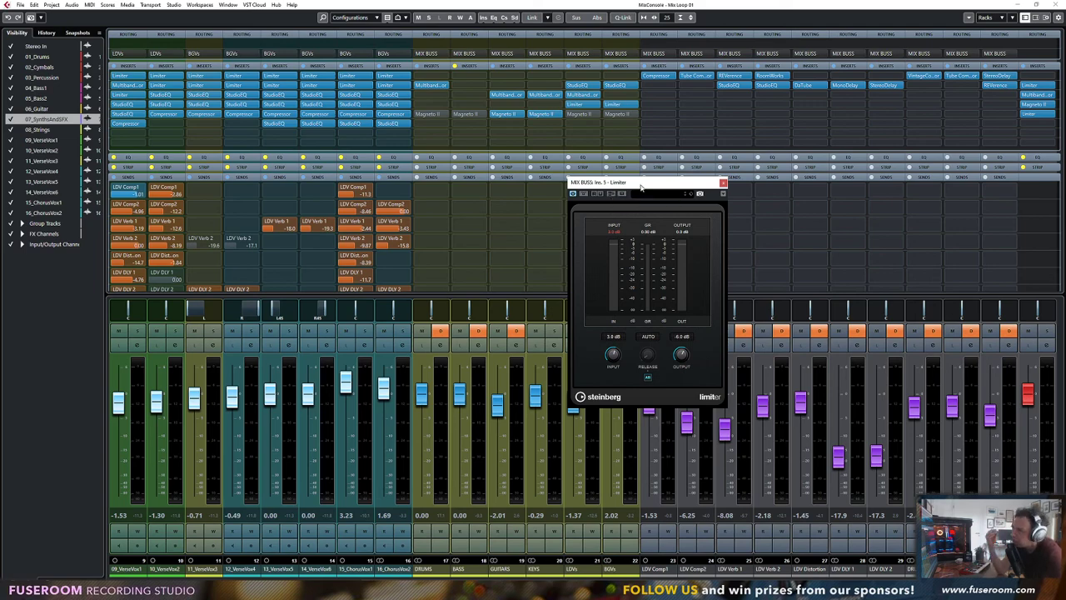
{"action": "key", "text": "F3"}
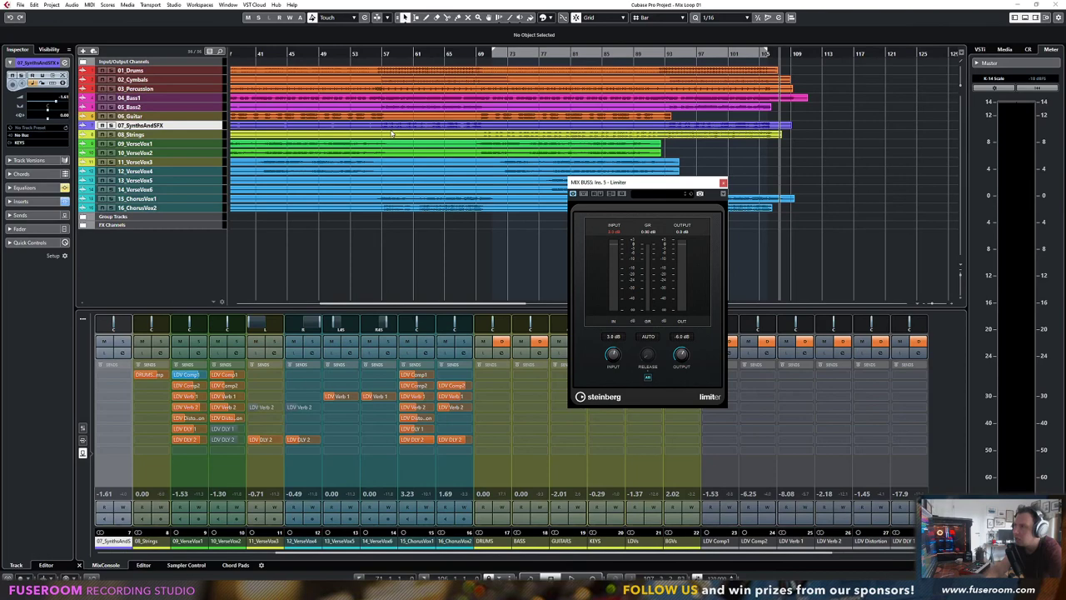
{"action": "left_click", "coordinate": [388, 53]}
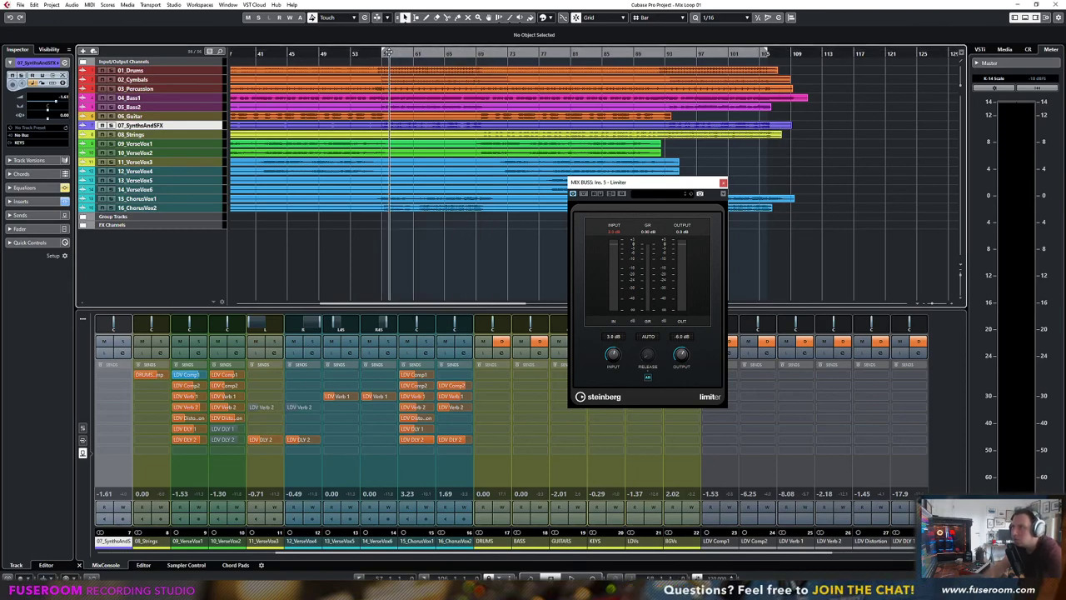
{"action": "key", "text": "space"}
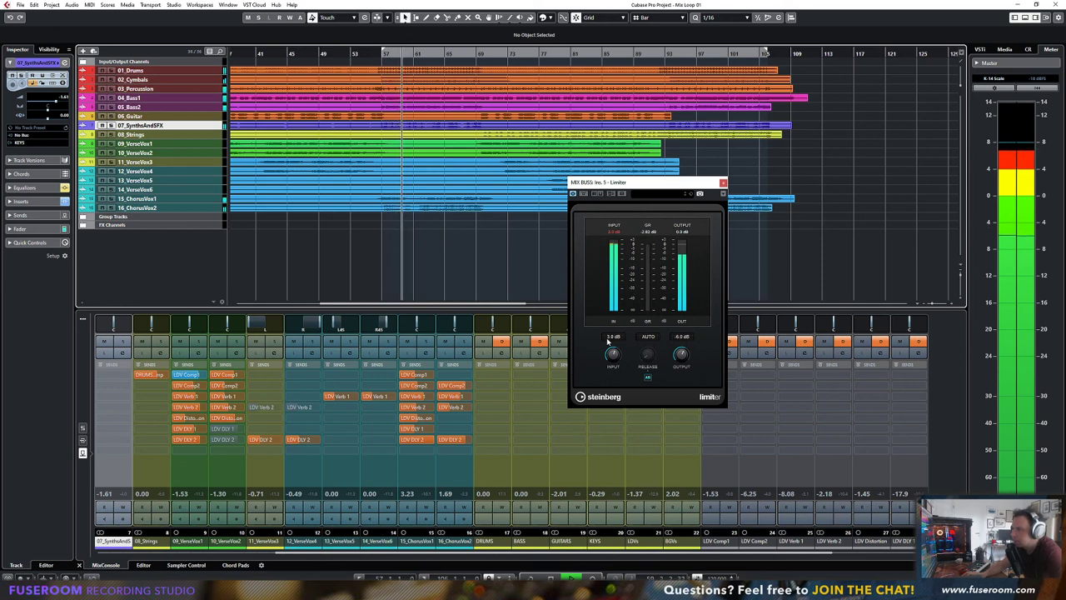
{"action": "left_click", "coordinate": [610, 195]}
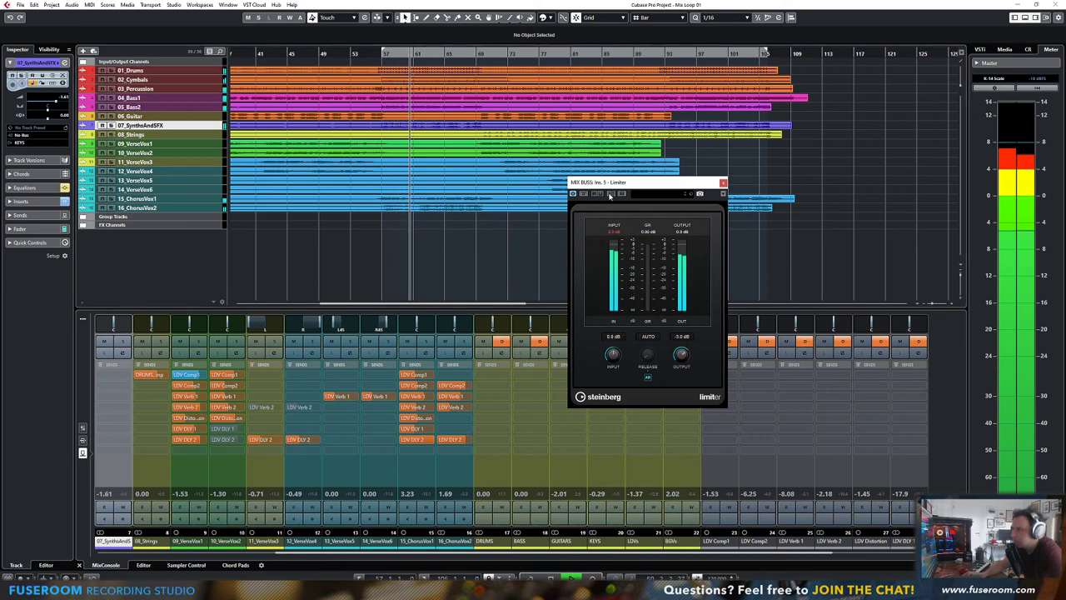
Try raising the input gain of the Limiter's -6 dB output version to about 4.5 dB during playback
{"action": "left_click", "coordinate": [610, 195]}
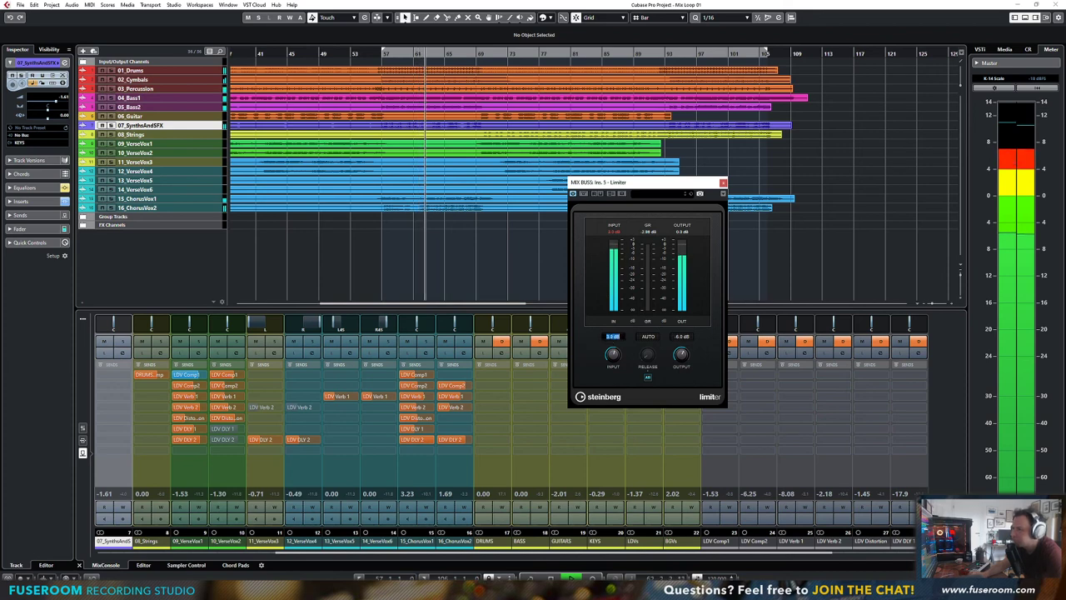
{"action": "scroll", "coordinate": [613, 337], "scroll_direction": "up", "scroll_amount": 3}
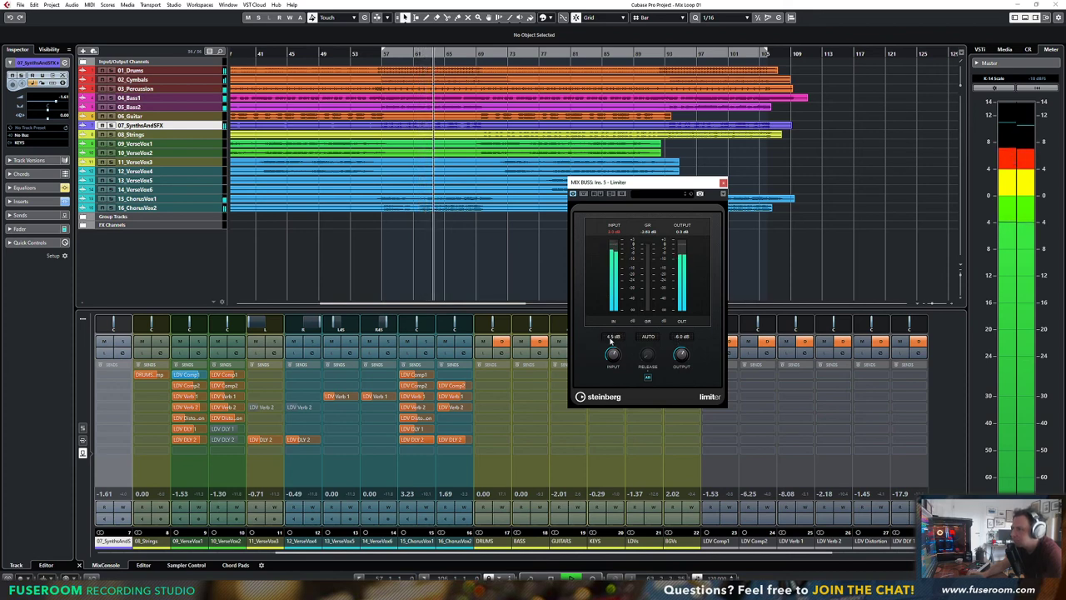
{"action": "scroll", "coordinate": [611, 338], "scroll_direction": "down", "scroll_amount": 1}
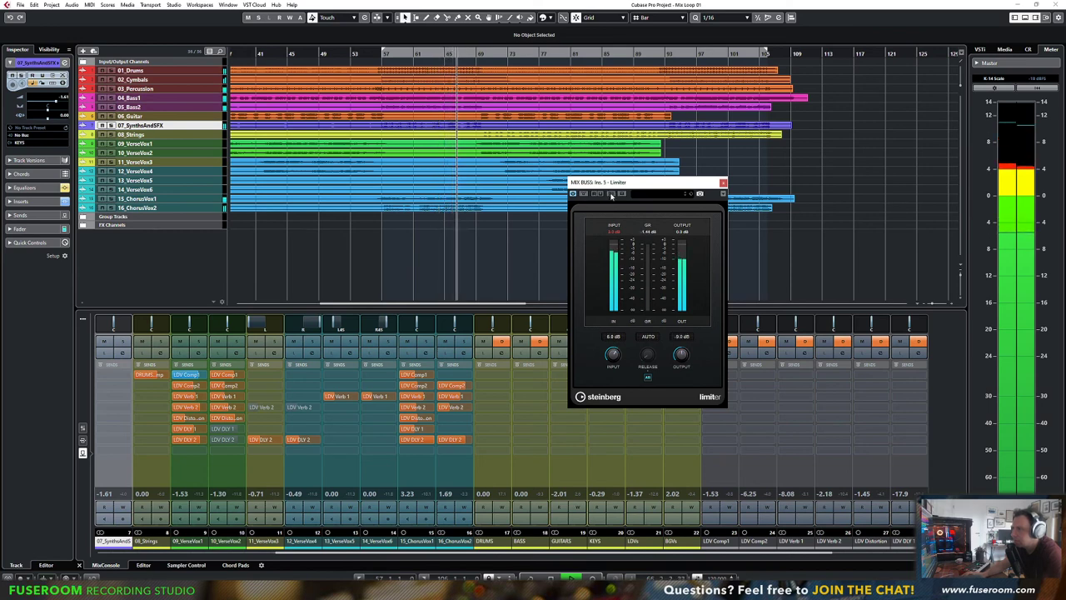
Compare the Limiter's 3 dB and 0 dB input versions several times during playback, then stop the mix
{"action": "key", "text": "space"}
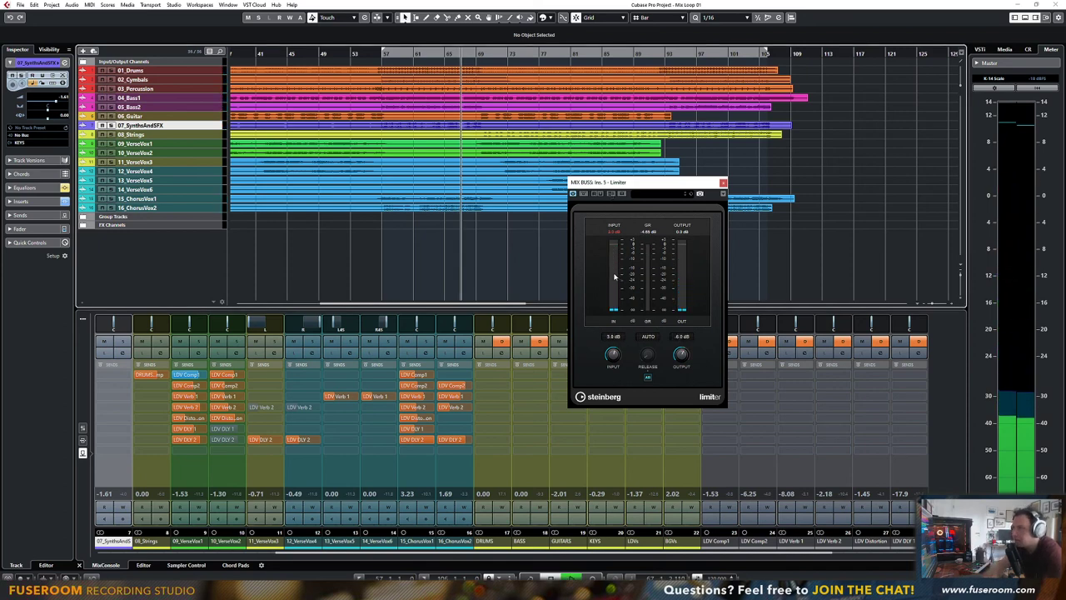
{"action": "key", "text": "space"}
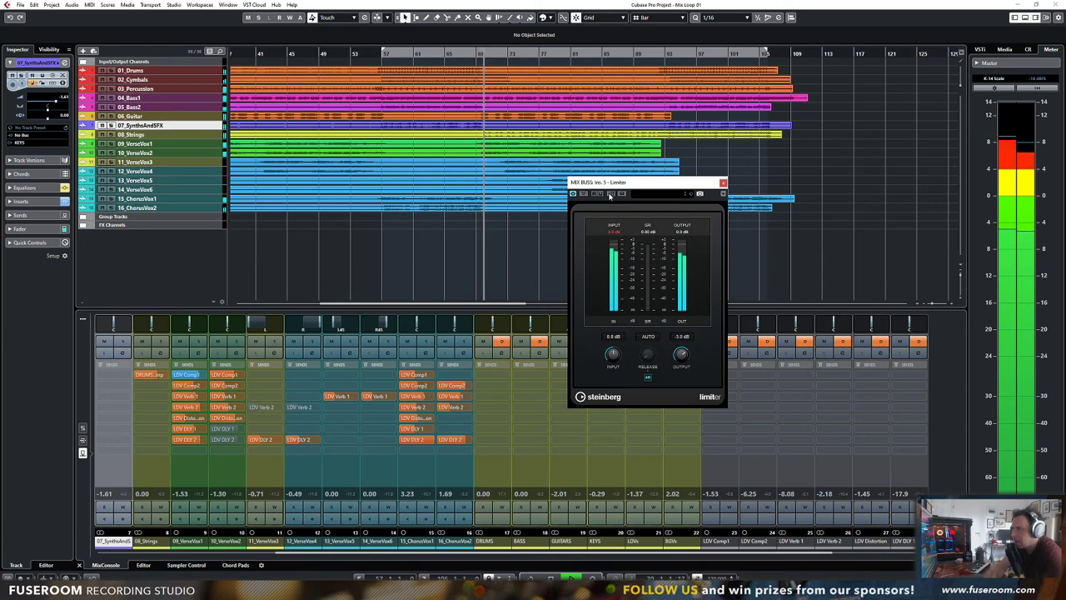
{"action": "left_click", "coordinate": [609, 195]}
{"action": "left_click", "coordinate": [610, 196]}
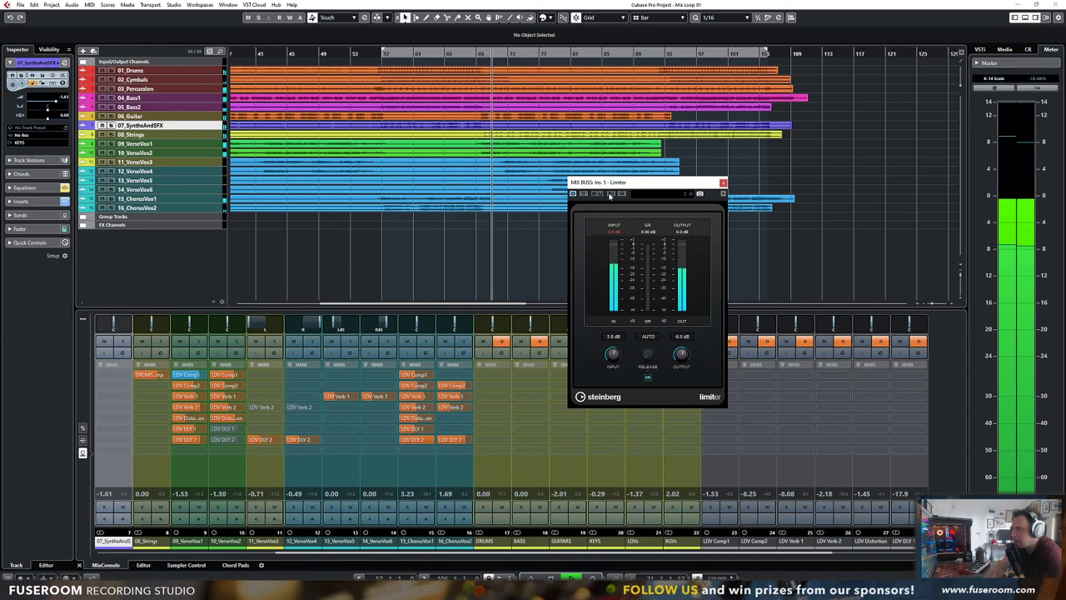
{"action": "left_click", "coordinate": [610, 196]}
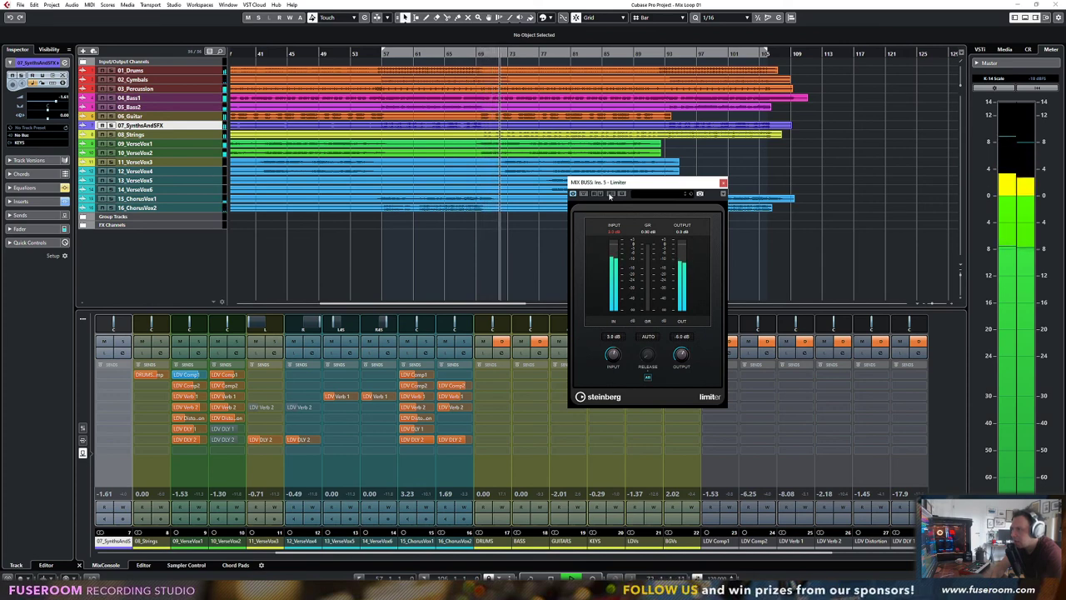
{"action": "key", "text": "space"}
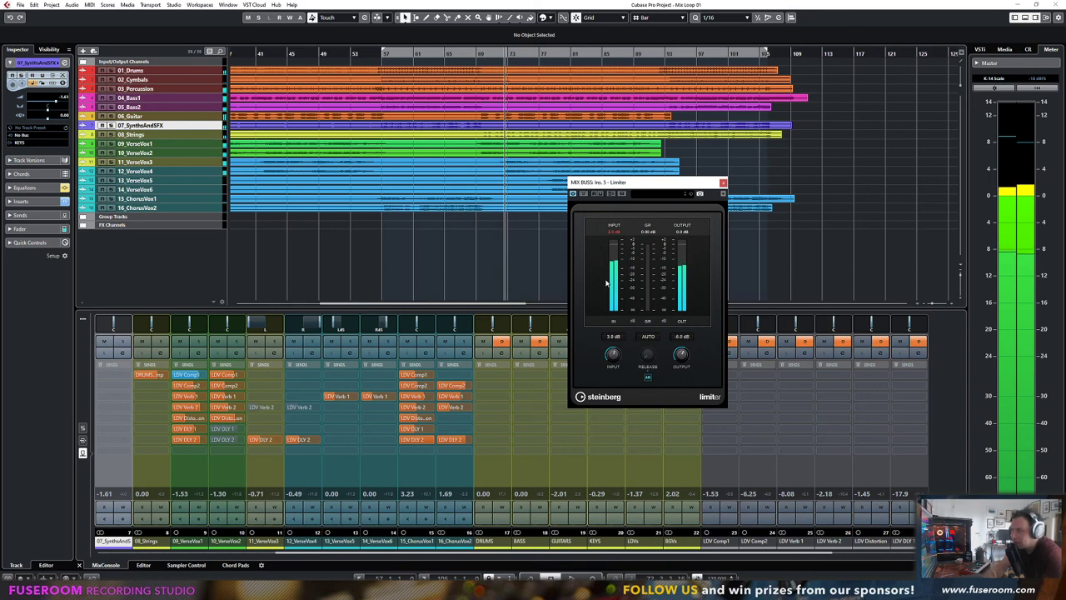
Play from about bar 59, turn off auto release on the 3 dB input version of the Limiter, and set its release to 145 ms
{"action": "left_click", "coordinate": [398, 55]}
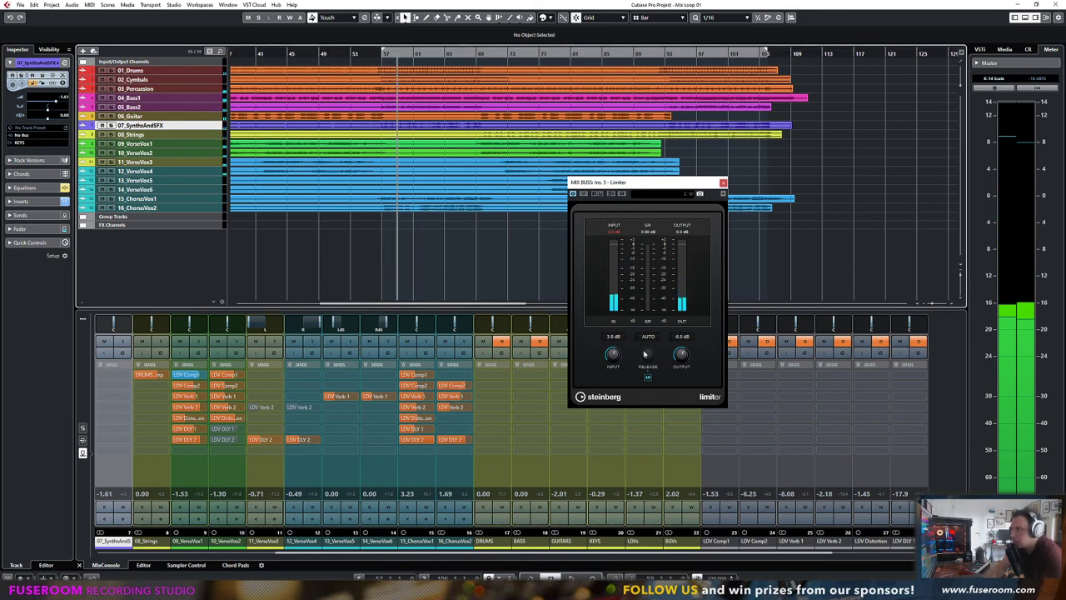
{"action": "left_click", "coordinate": [648, 376]}
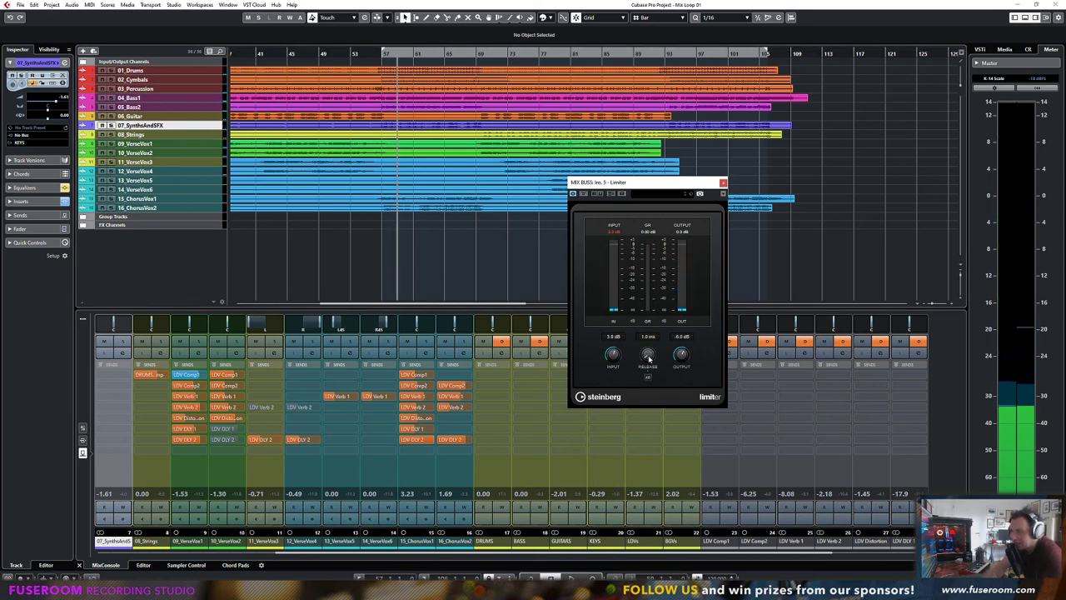
{"action": "key", "text": "space"}
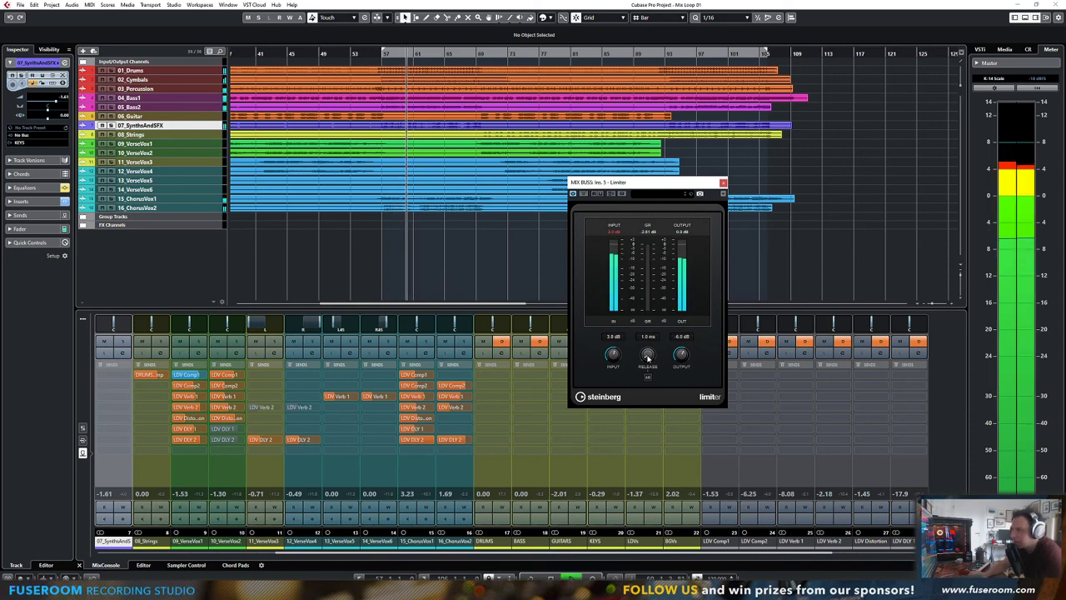
{"action": "left_click", "coordinate": [649, 377]}
{"action": "left_click", "coordinate": [649, 377]}
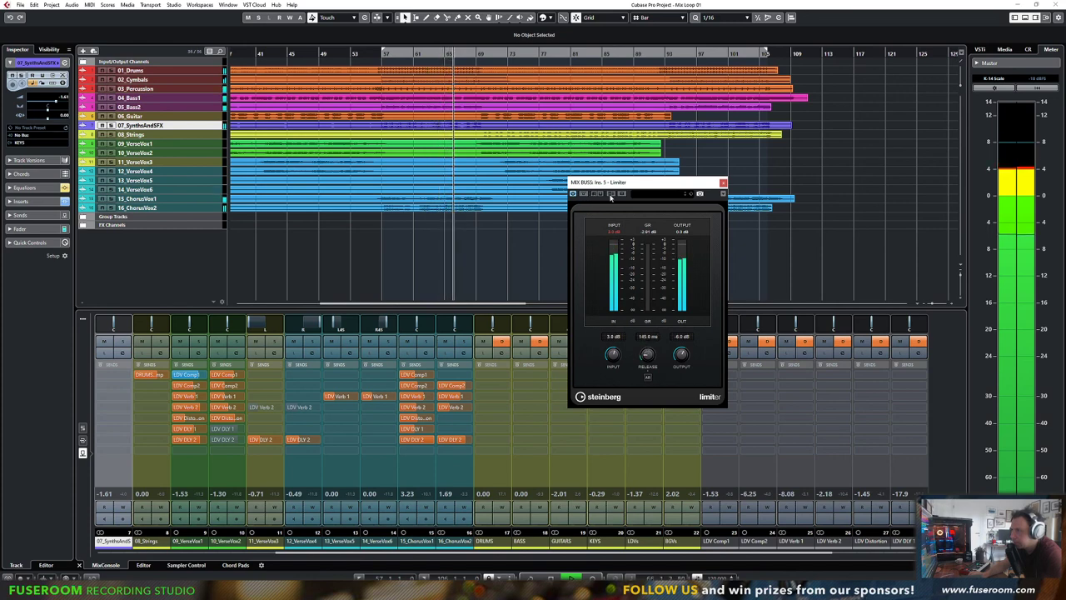
Compare the Limiter's A/B settings and shorten the 3 dB input version's release to about 10 ms
{"action": "left_click", "coordinate": [611, 194]}
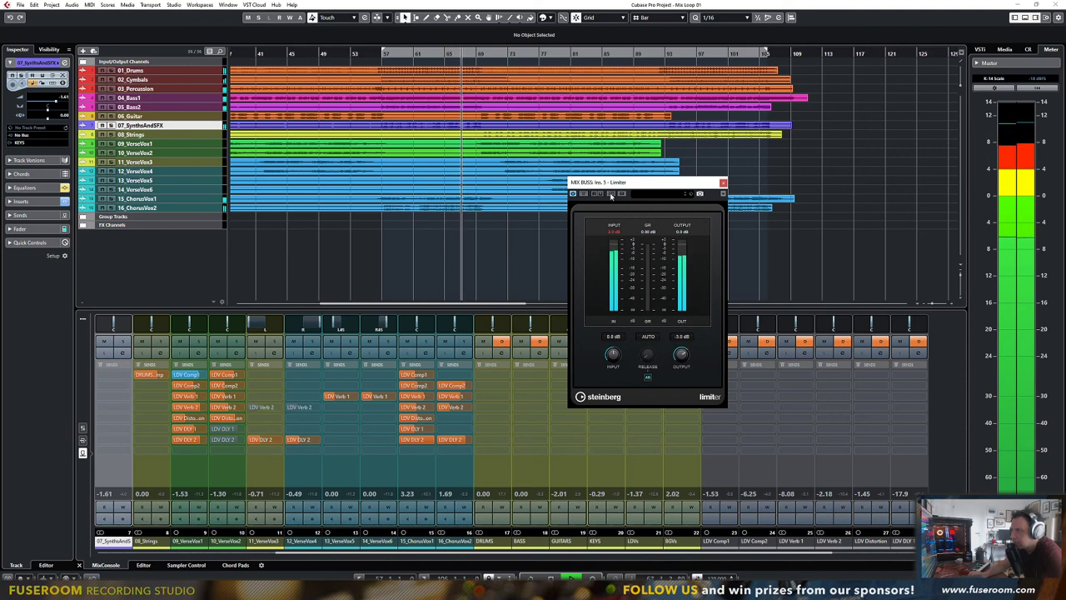
{"action": "left_click", "coordinate": [610, 195]}
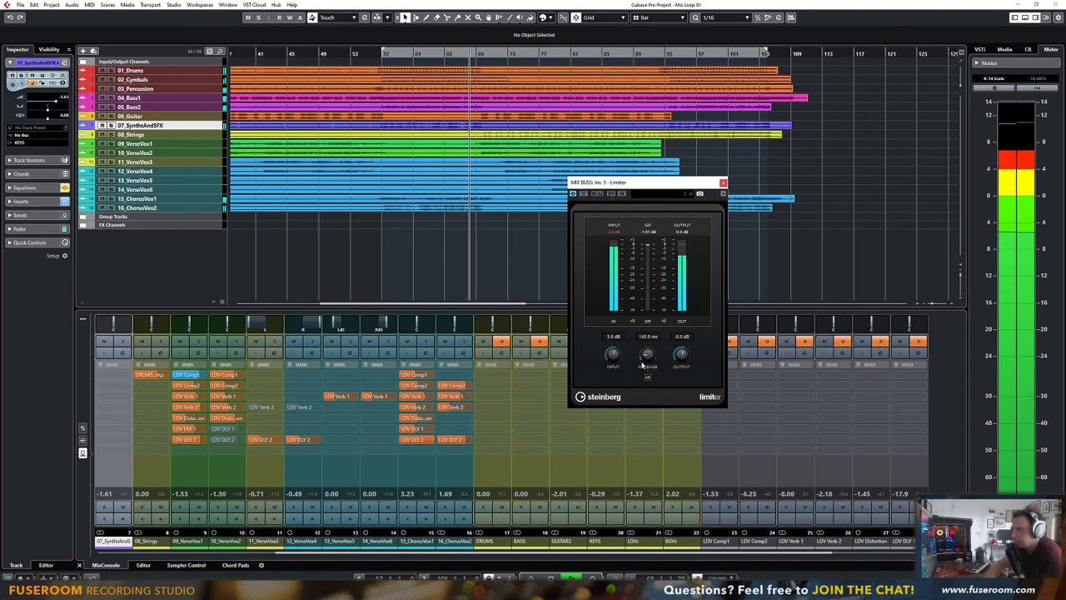
{"action": "left_click_drag", "start_coordinate": [647, 354], "coordinate": [650, 378]}
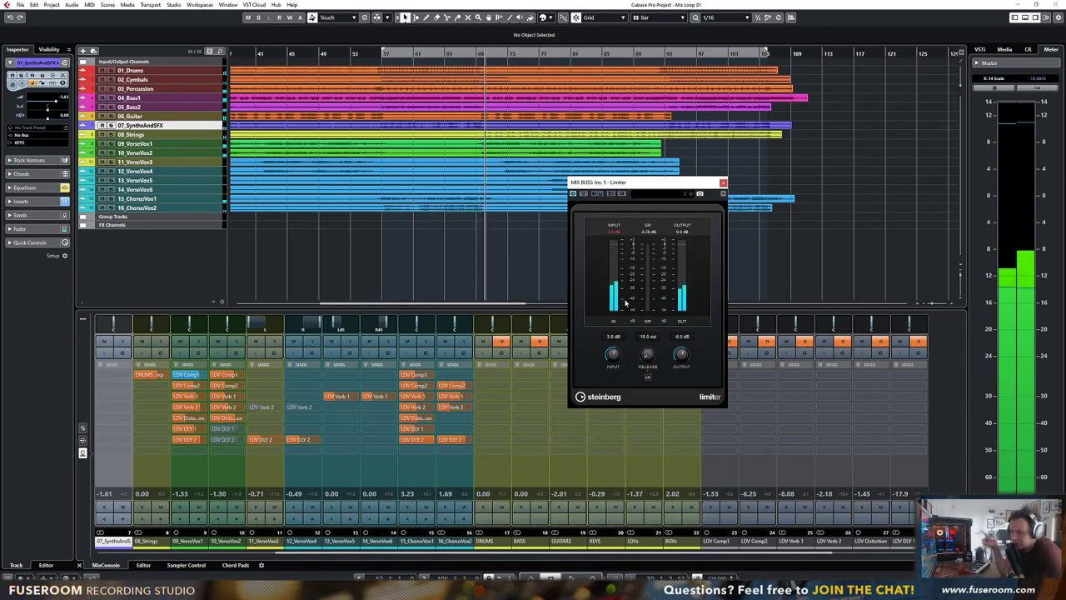
Replay the section from near bar 57 and compare the Limiter's automatic release with the manual release time
{"action": "left_click", "coordinate": [407, 54]}
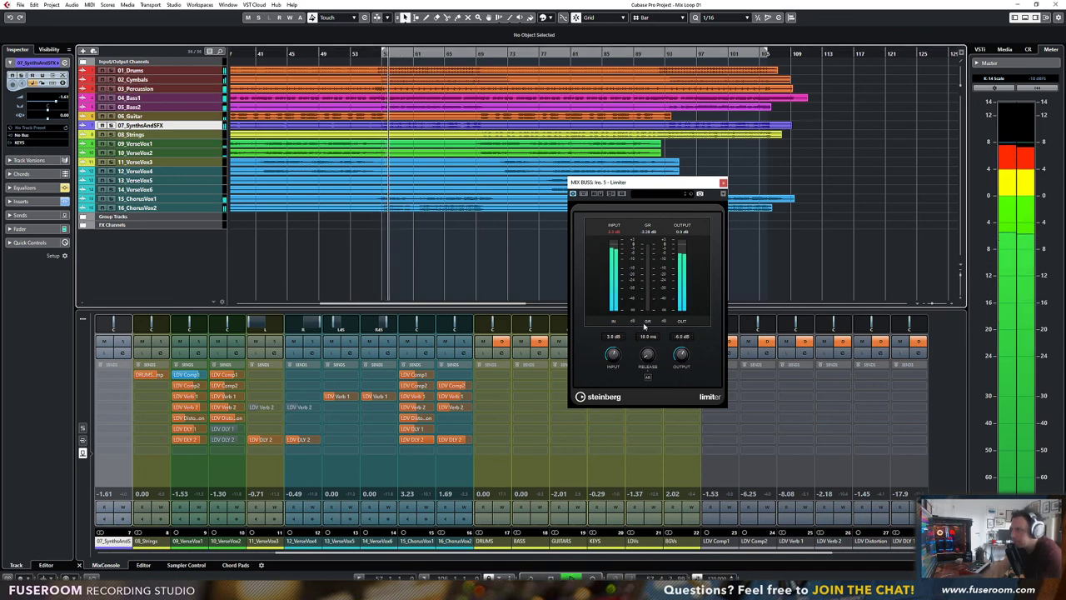
{"action": "key", "text": "space"}
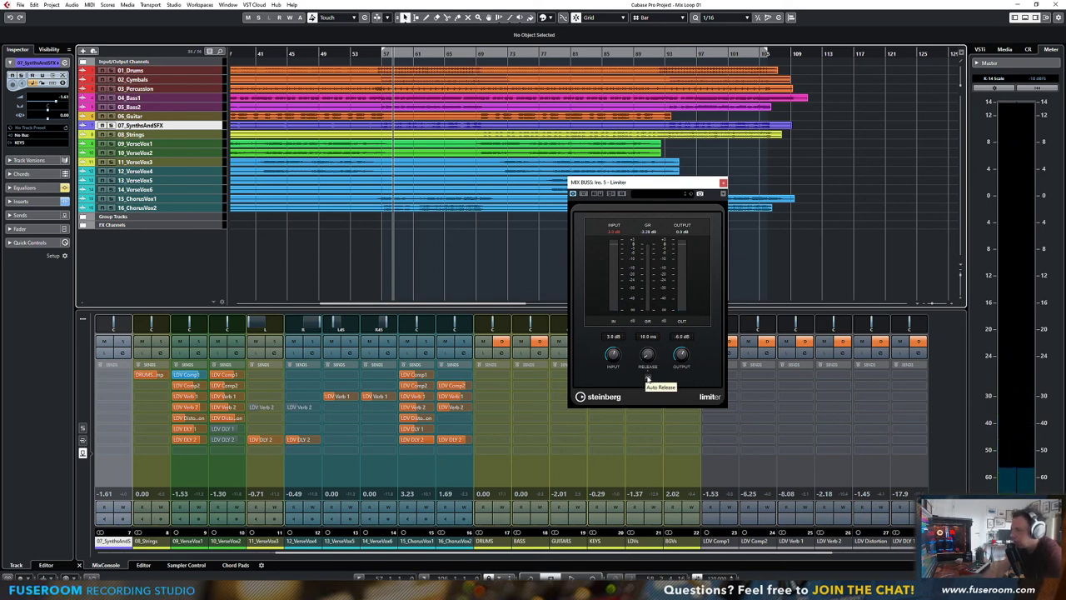
{"action": "key", "text": "space"}
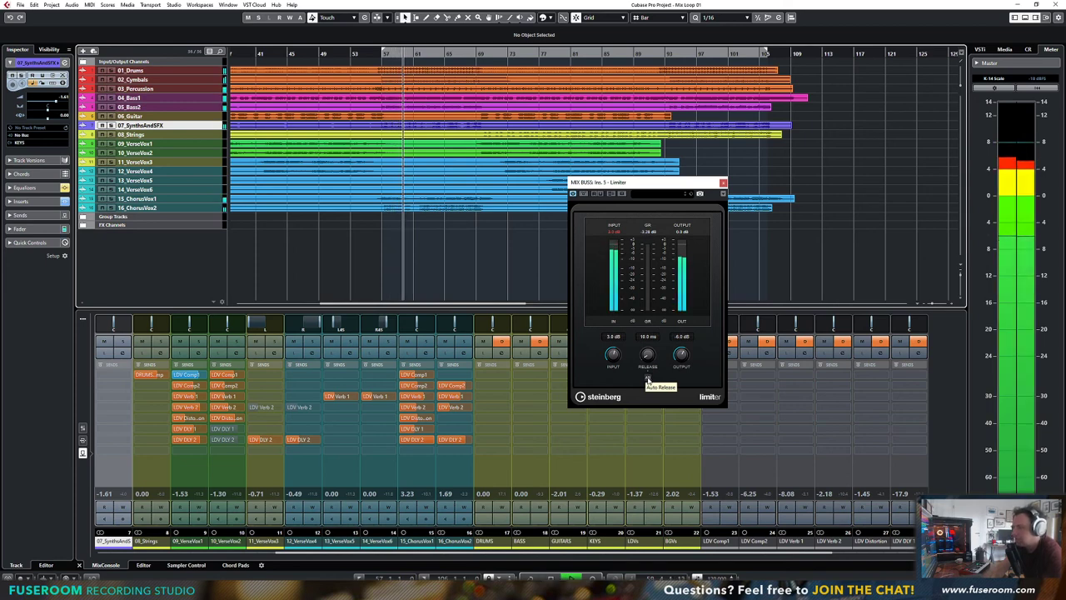
{"action": "key", "text": "space"}
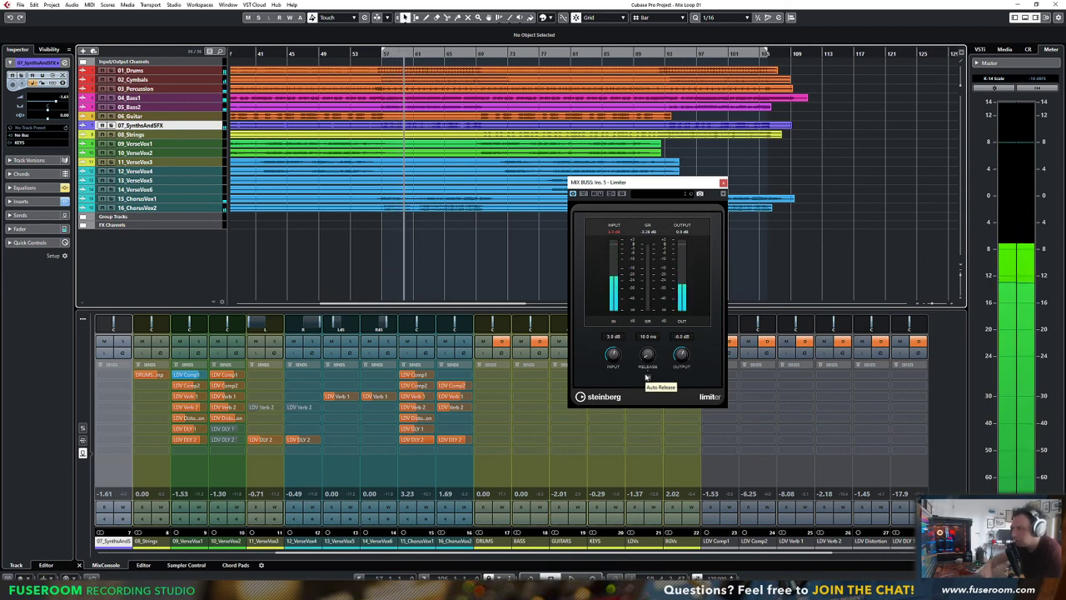
{"action": "left_click", "coordinate": [646, 377]}
{"action": "key", "text": "space"}
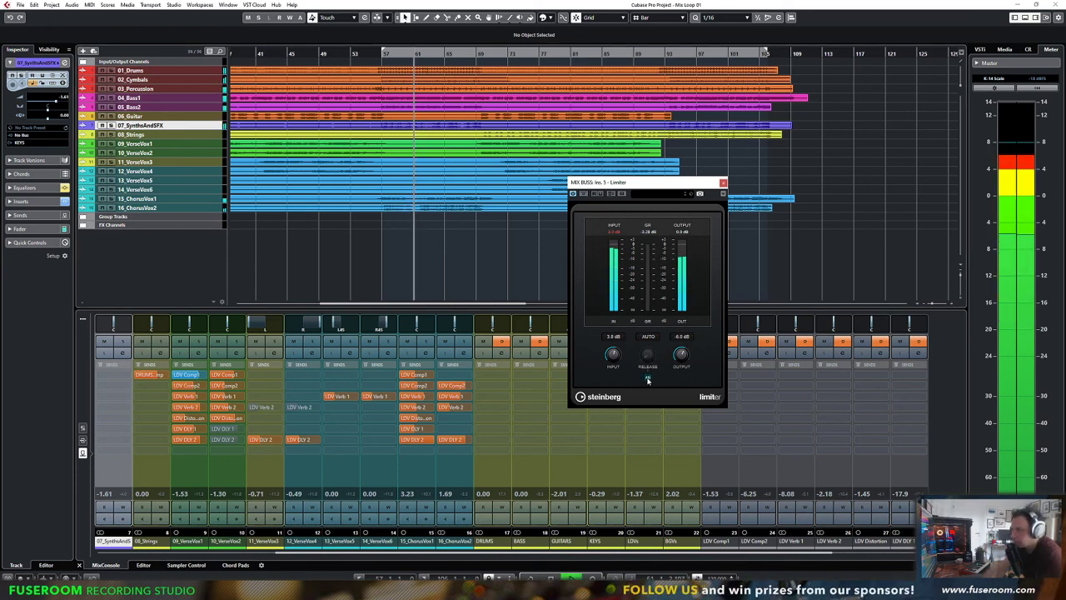
{"action": "left_click", "coordinate": [649, 379]}
{"action": "key", "text": "space"}
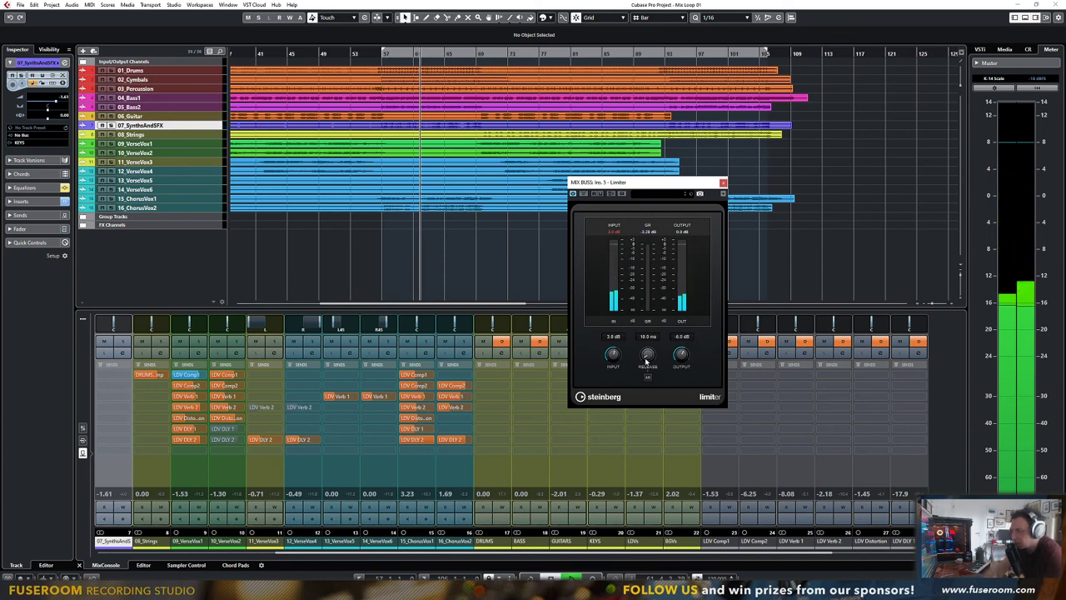
{"action": "key", "text": "space"}
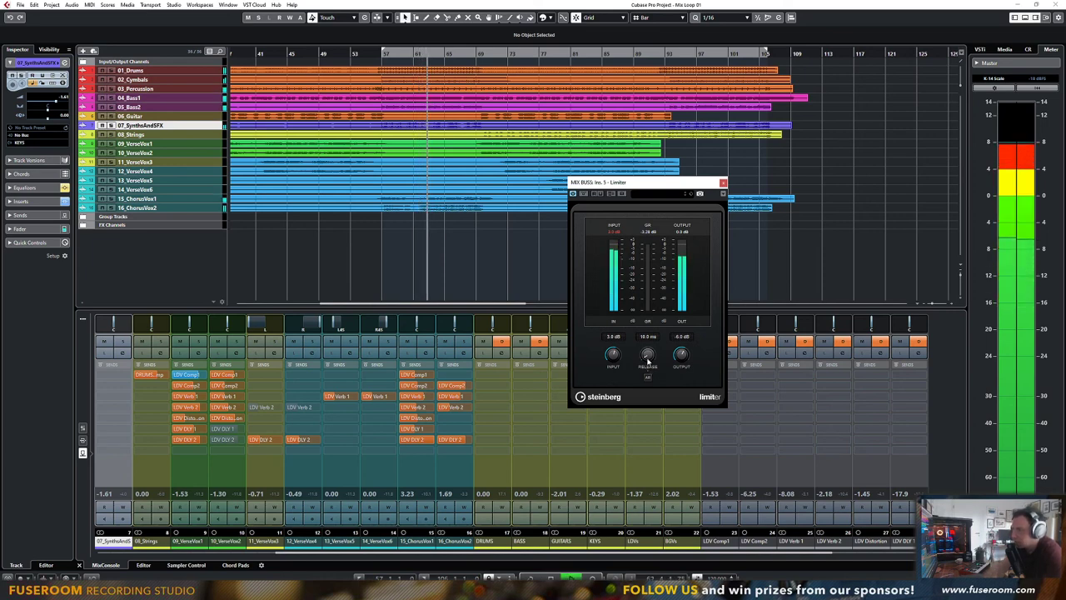
Set the Limiter's release to 0.1 ms and compare the result with the 0 dB input version, ending on the latter
{"action": "left_click_drag", "start_coordinate": [647, 357], "coordinate": [646, 408]}
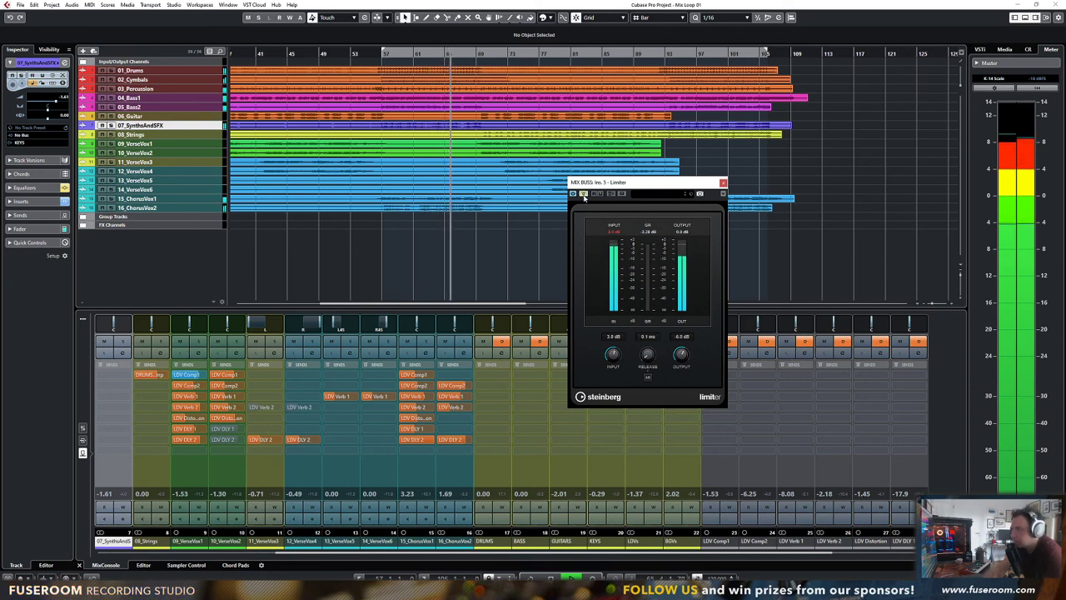
{"action": "left_click", "coordinate": [612, 194]}
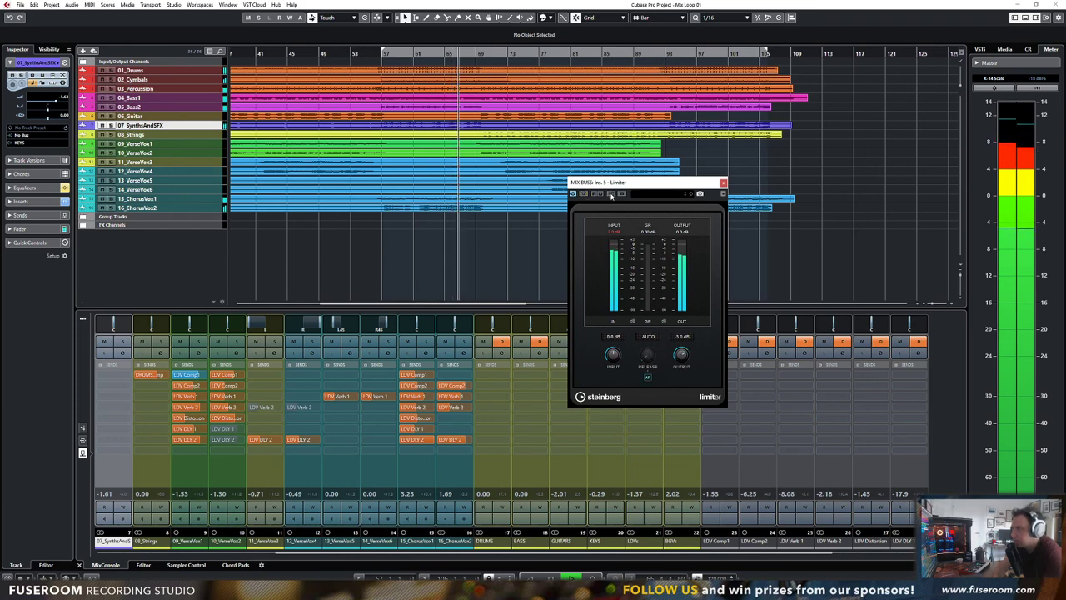
{"action": "left_click", "coordinate": [612, 194]}
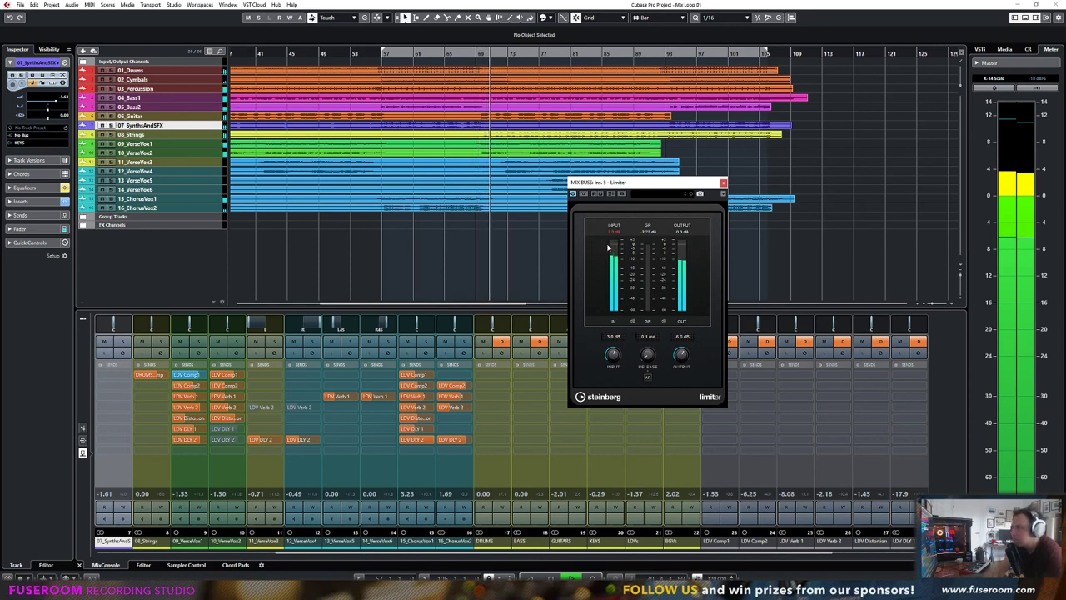
{"action": "left_click", "coordinate": [614, 195]}
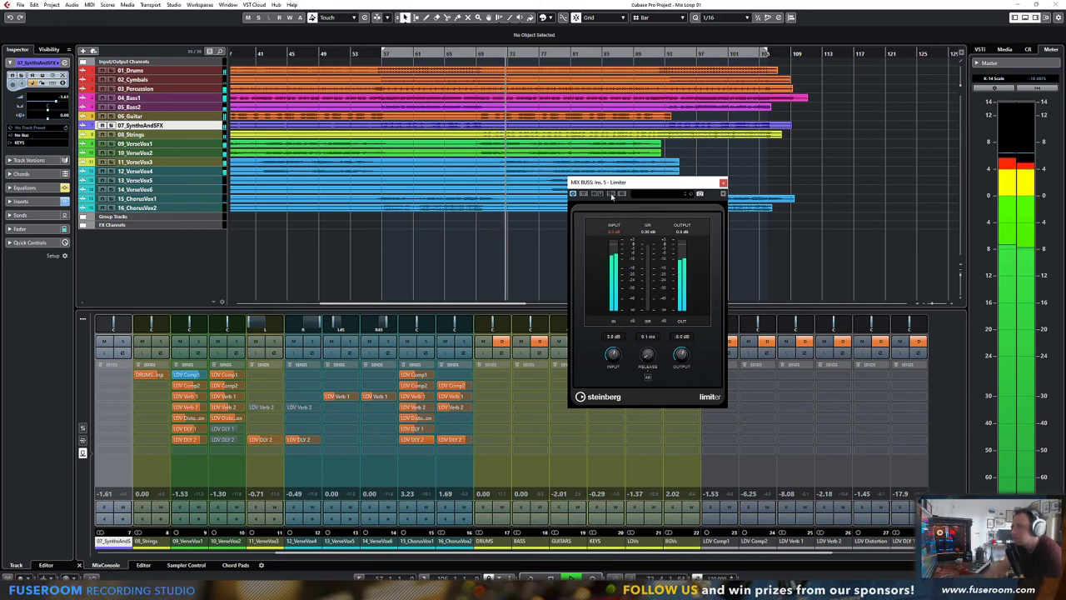
{"action": "left_click", "coordinate": [611, 195]}
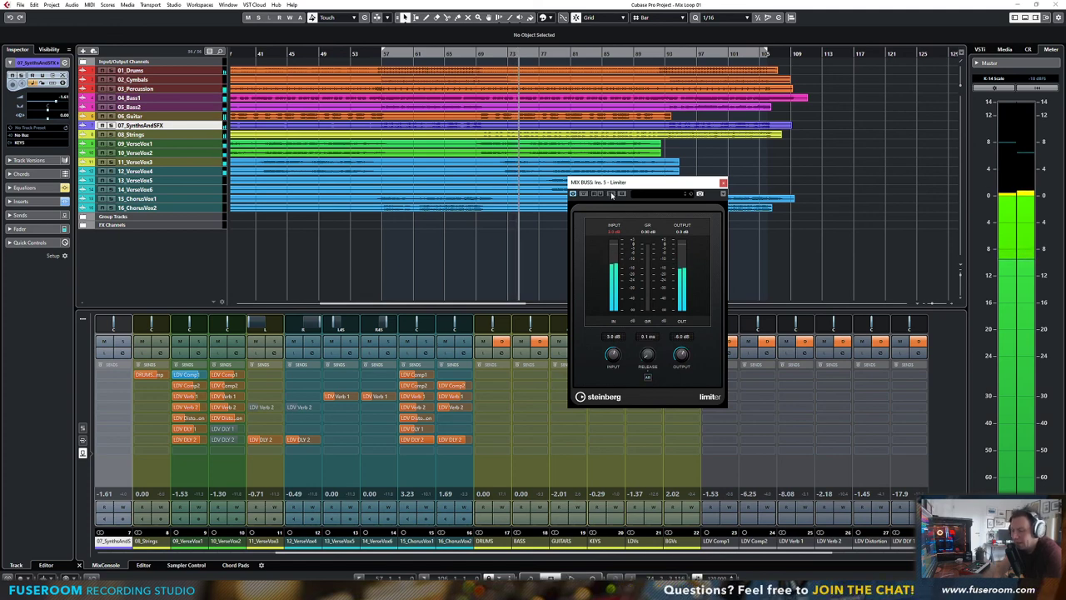
{"action": "left_click", "coordinate": [612, 195]}
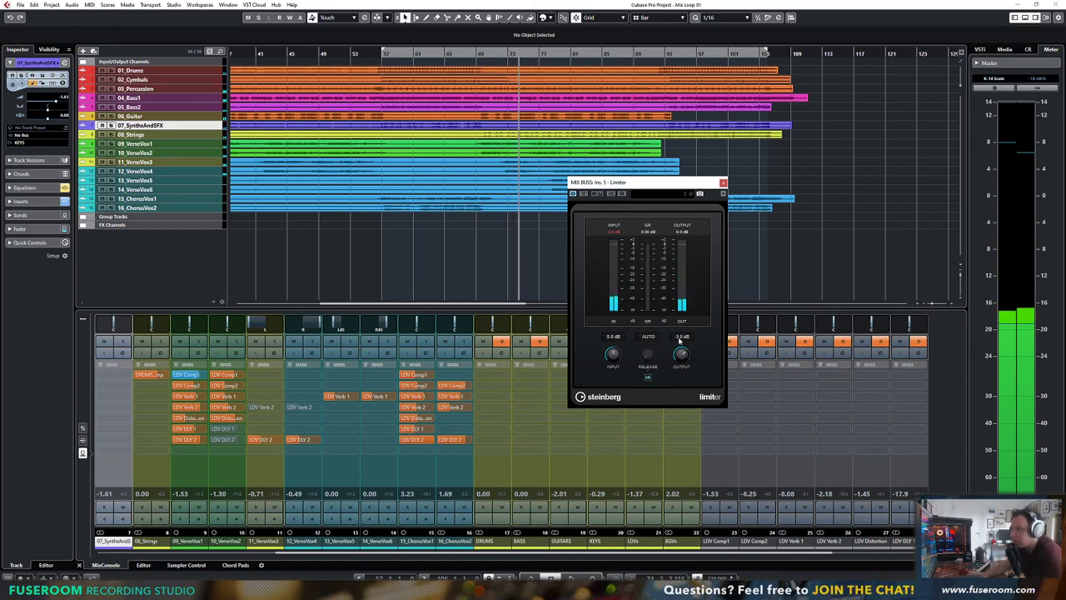
Try an output of -2 dB on the Limiter's 0 dB input version, then return it to -3 dB
{"action": "type", "text": "-2"}
{"action": "key", "text": "Return"}
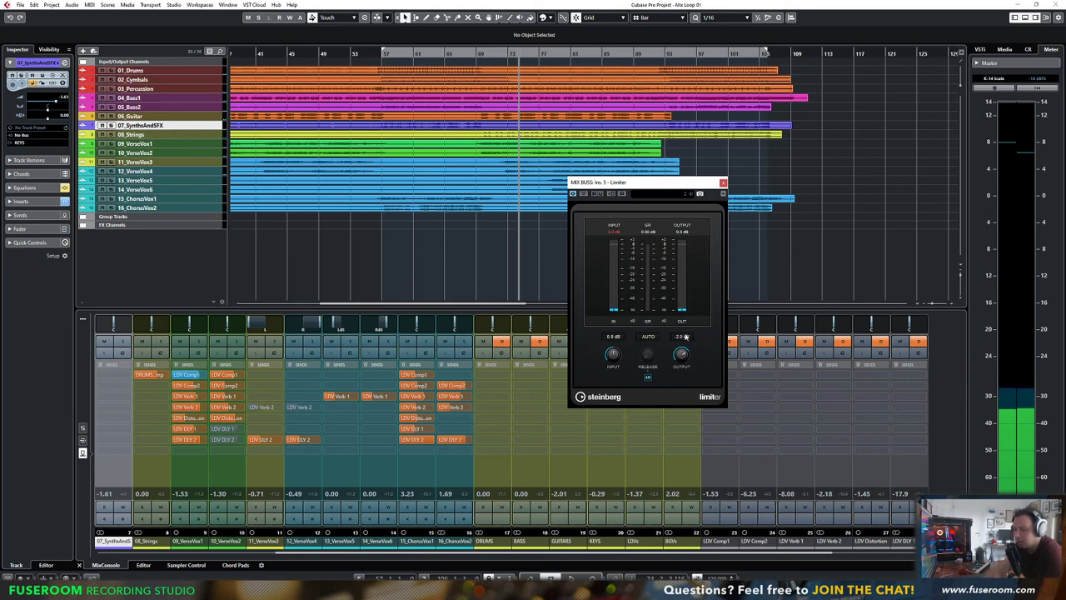
{"action": "left_click", "coordinate": [683, 337]}
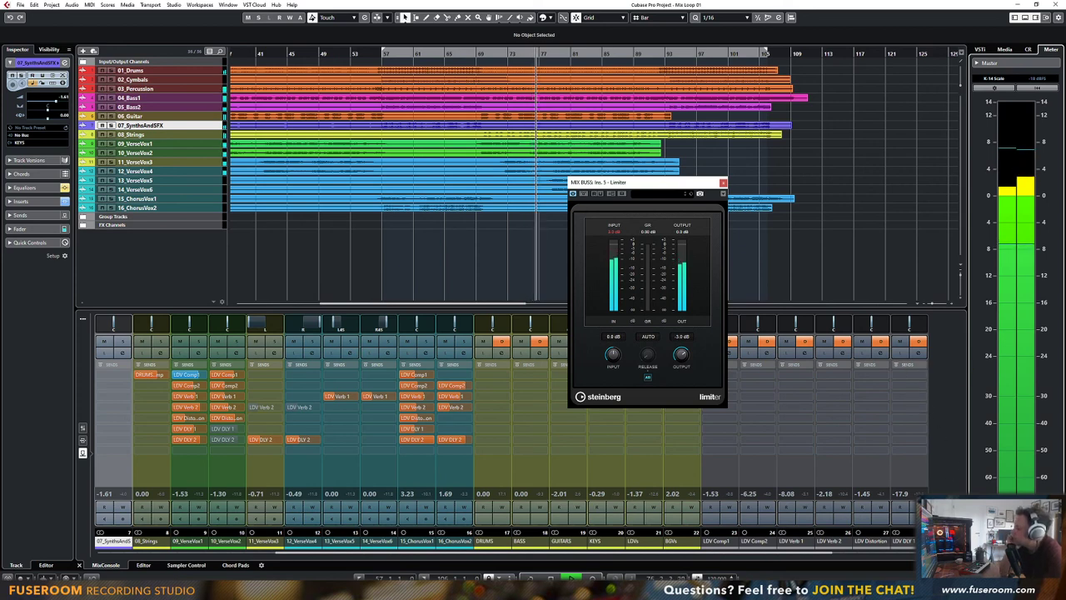
Set the master meter to Digital Scale and measure the mix's loudness while playing from bar 57
{"action": "left_click", "coordinate": [998, 84]}
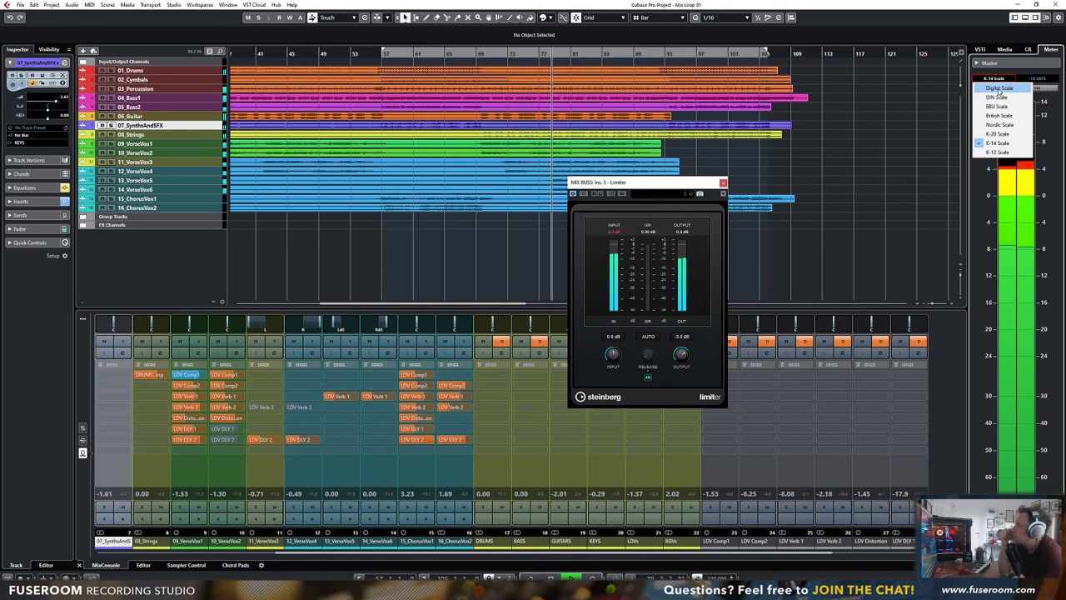
{"action": "left_click", "coordinate": [999, 87]}
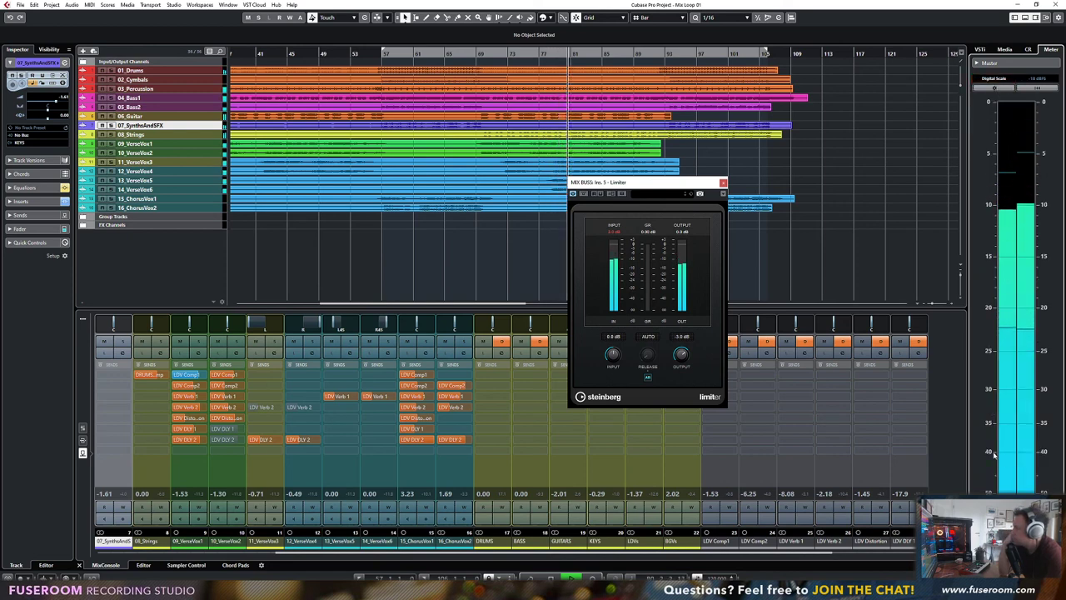
{"action": "left_click", "coordinate": [1020, 565]}
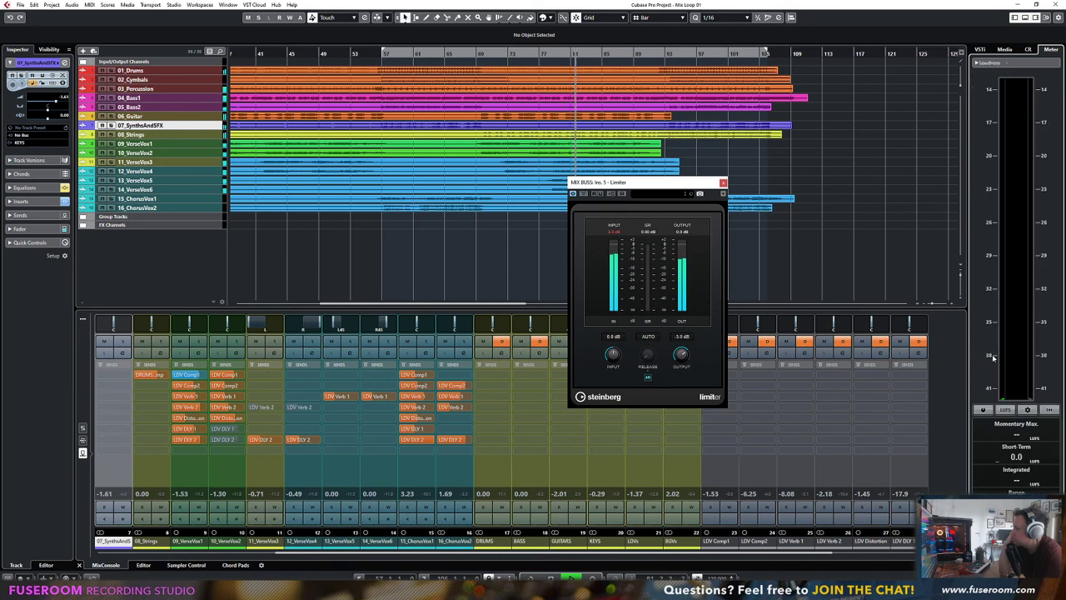
{"action": "left_click", "coordinate": [983, 409]}
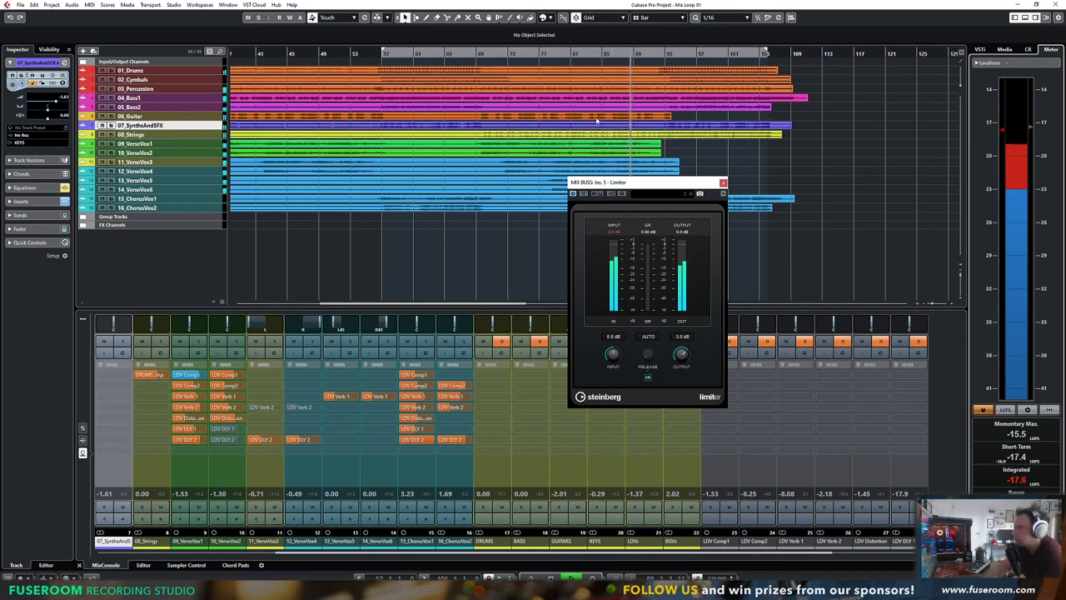
{"action": "left_click", "coordinate": [382, 53]}
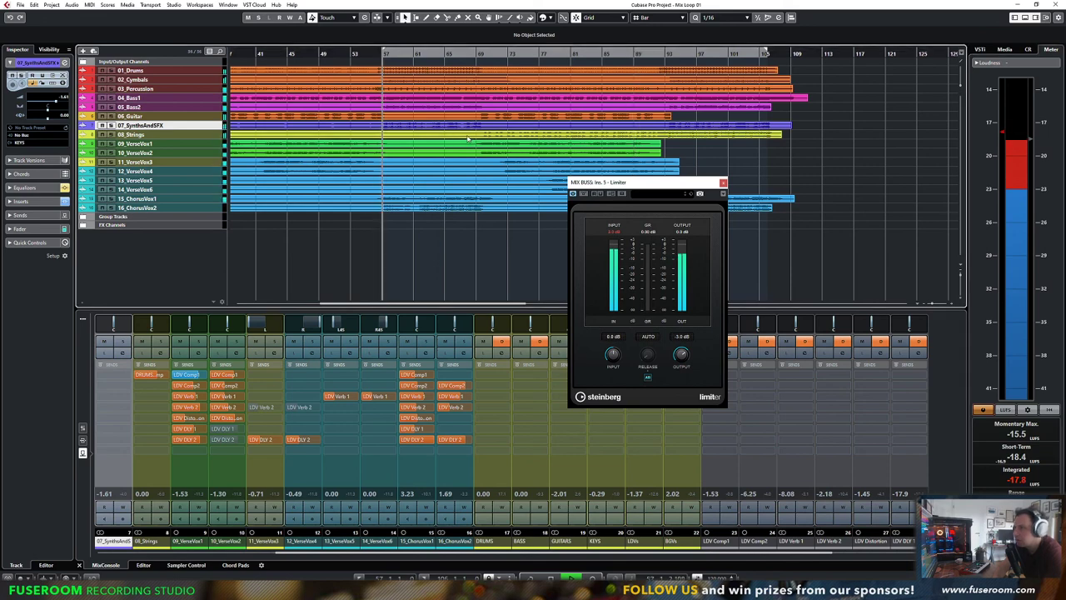
Check the loudness meter's reference settings, then replay the mix with the meter switched to the relative LU scale
{"action": "key", "text": "space"}
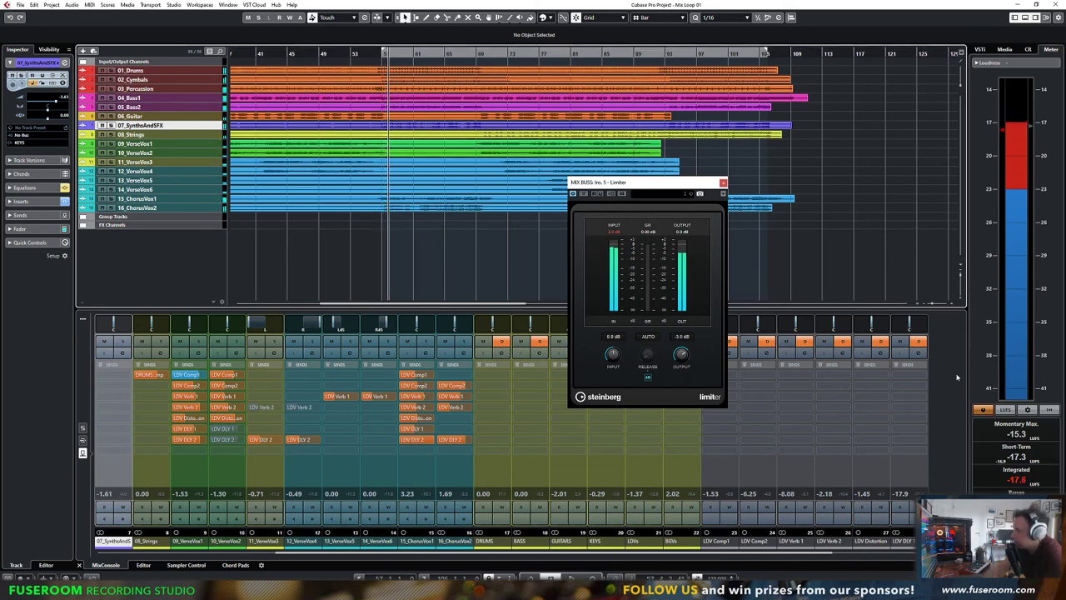
{"action": "left_click", "coordinate": [1027, 409]}
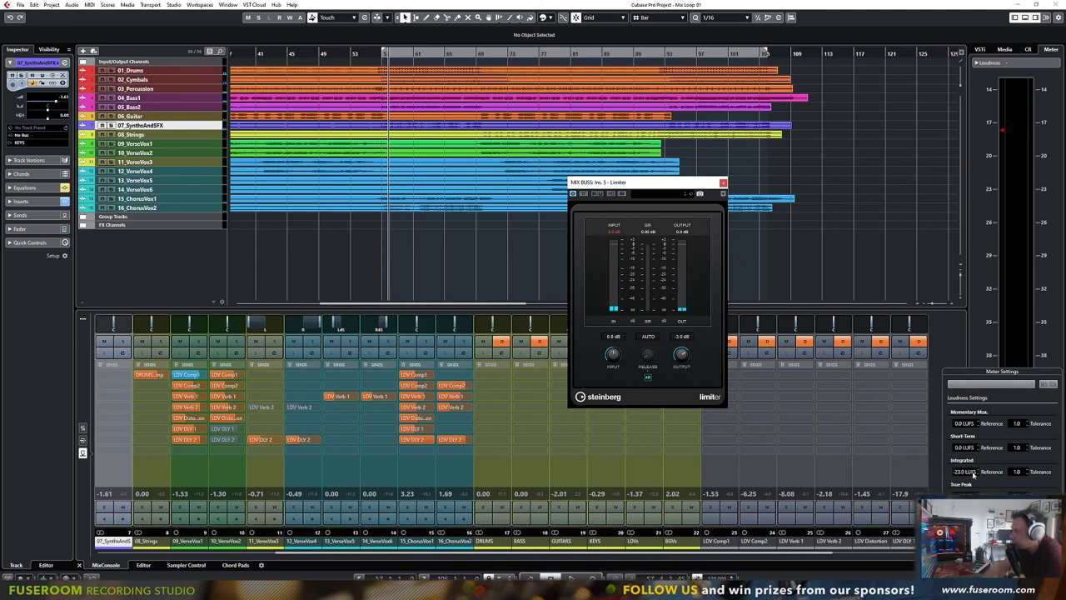
{"action": "left_click", "coordinate": [1037, 344]}
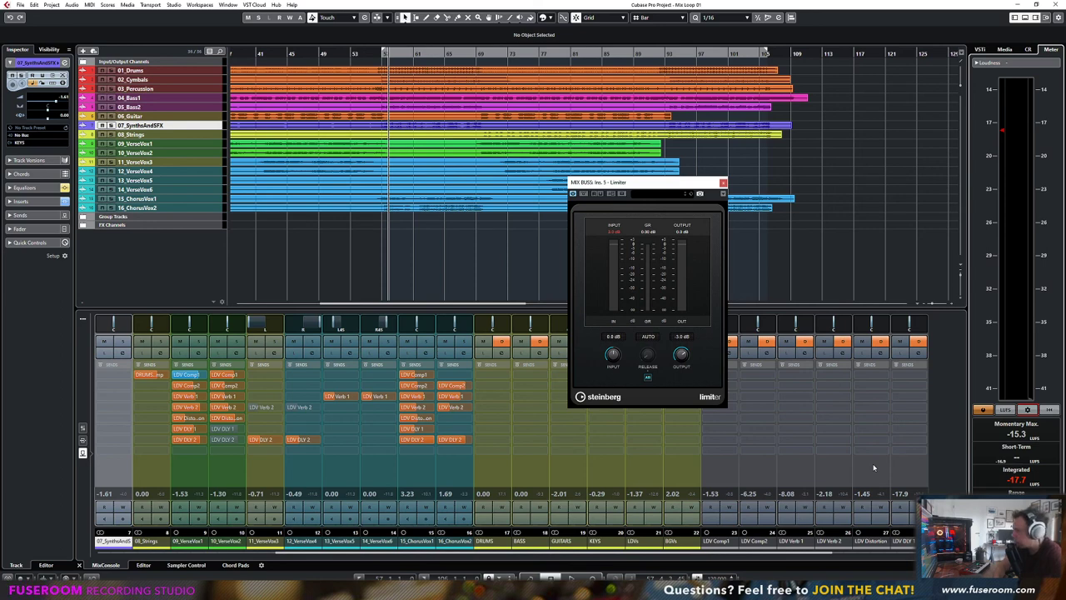
{"action": "key", "text": "space"}
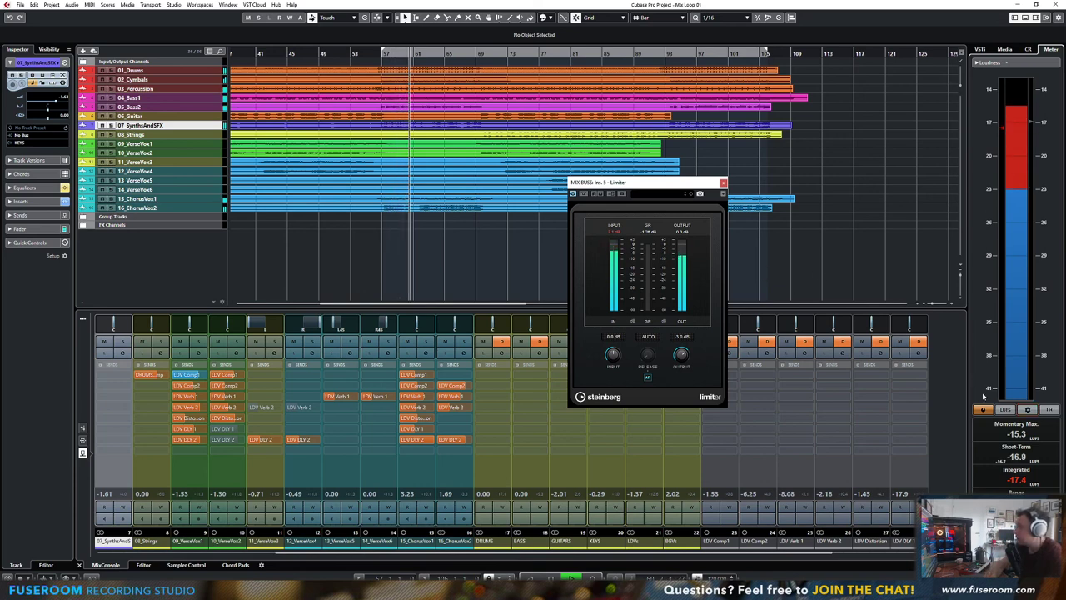
{"action": "left_click", "coordinate": [1006, 410]}
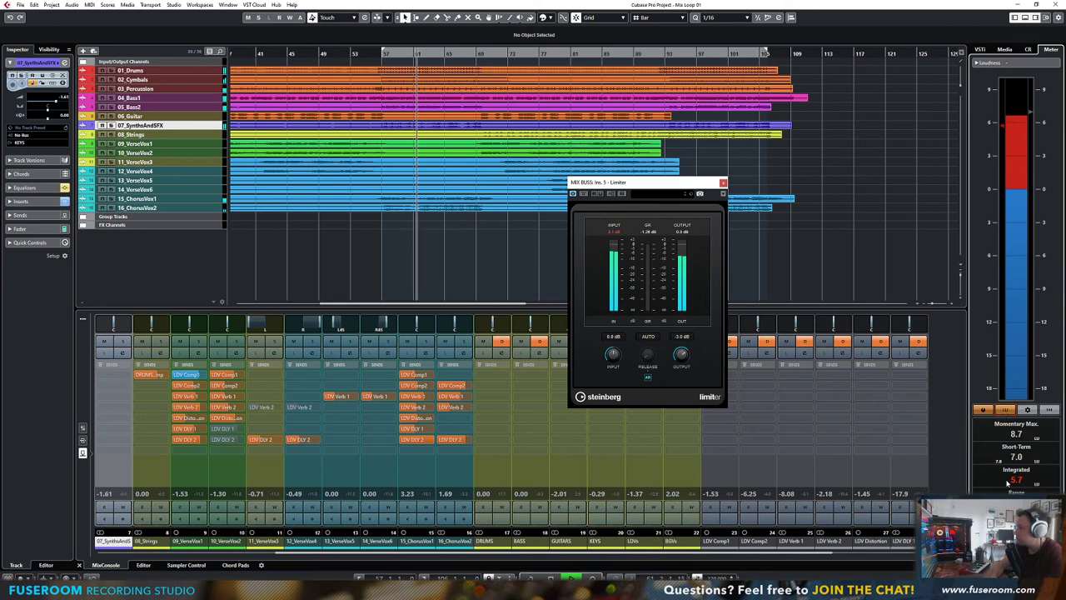
{"action": "key", "text": "space"}
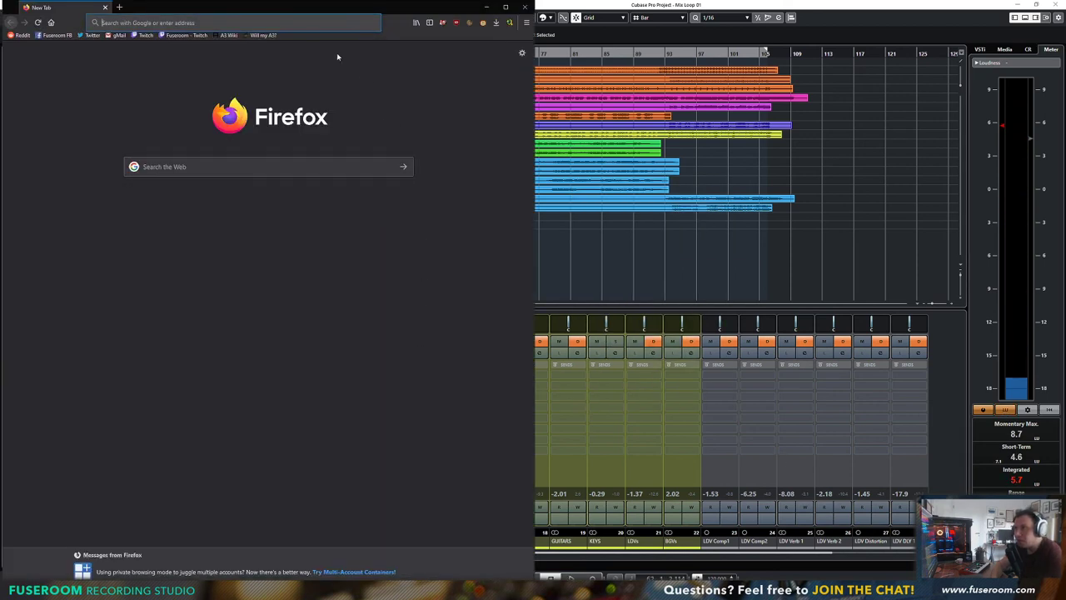
Switch to Firefox, search the web for Spotify loudness levels and open the Spotify for Artists mastering and loudness FAQ
{"action": "left_click", "coordinate": [292, 22]}
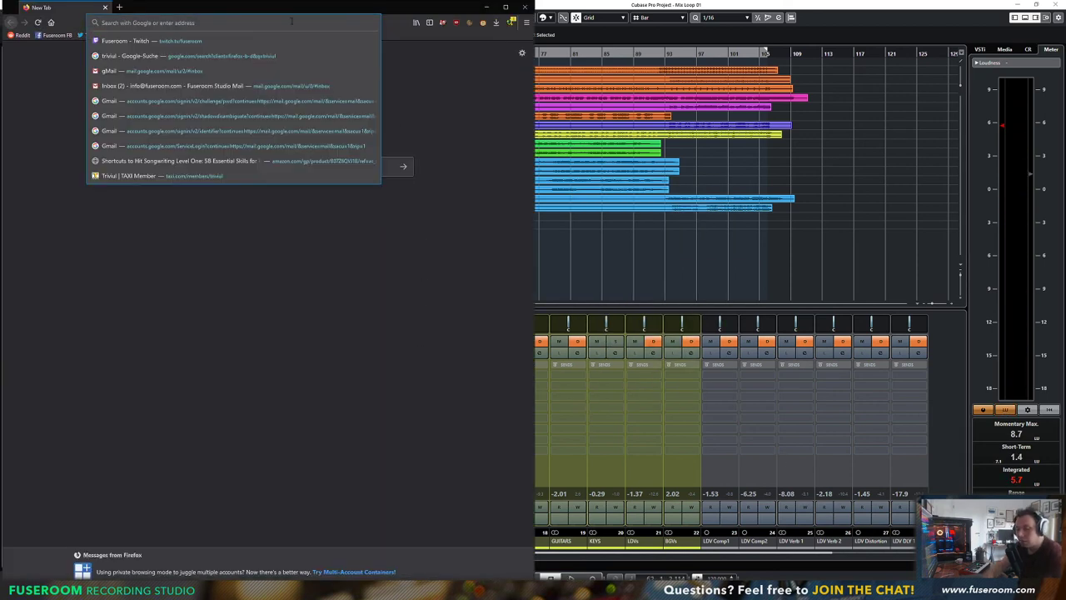
{"action": "type", "text": "spotify loudness"}
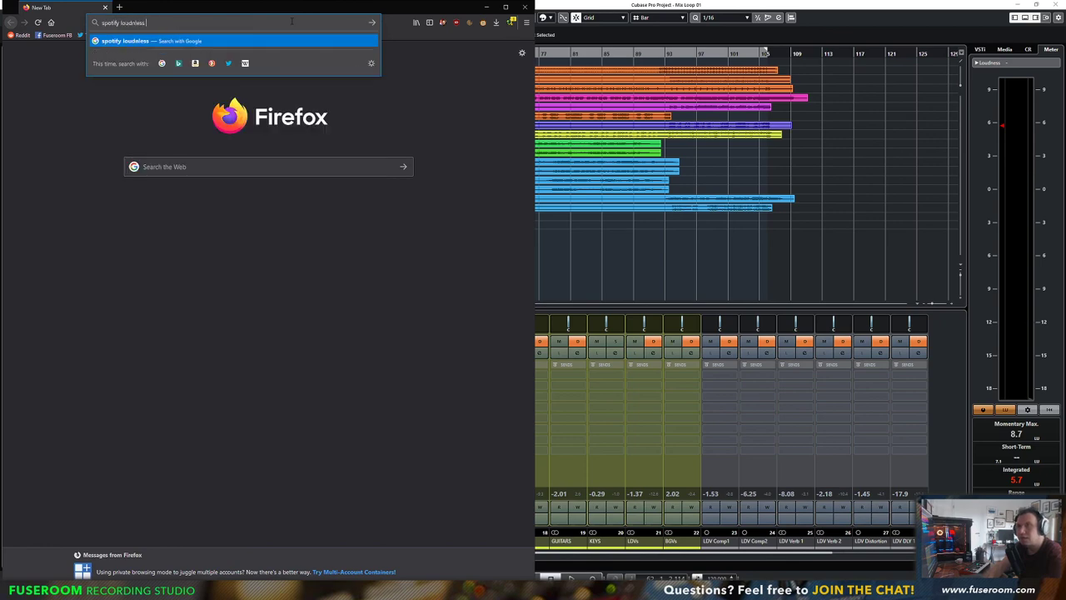
{"action": "type", "text": " levels"}
{"action": "key", "text": "Return"}
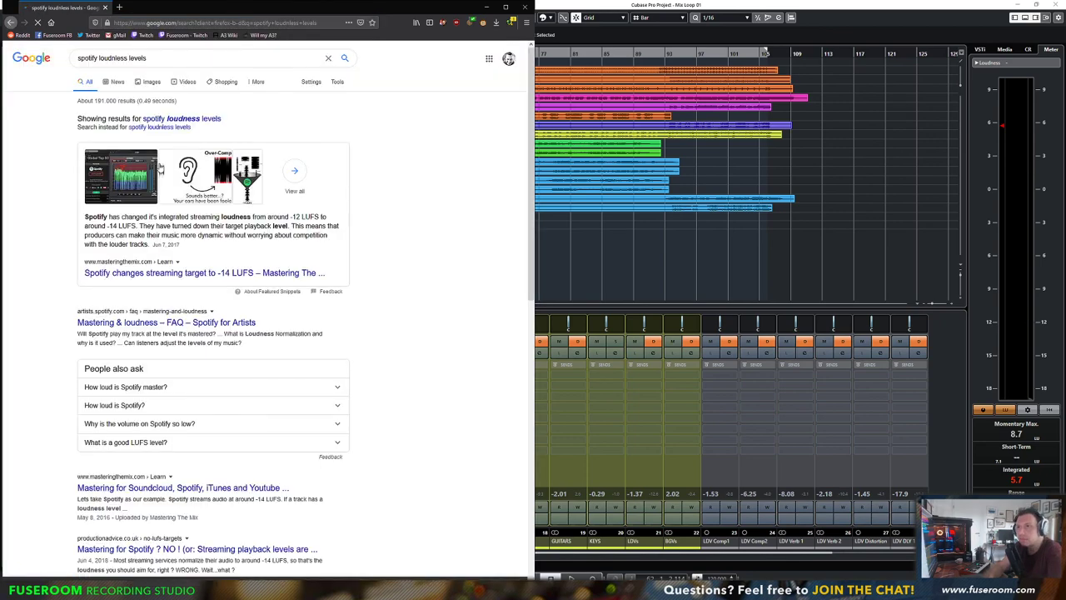
{"action": "left_click", "coordinate": [116, 325]}
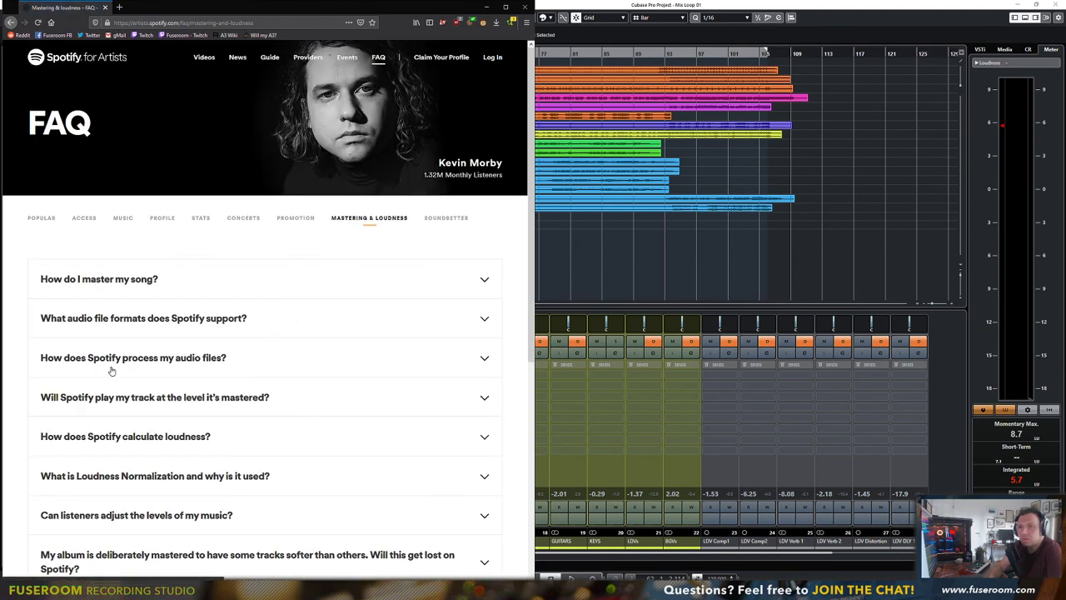
Read the FAQ answers on softer album tracks and on listeners adjusting levels, then return to Cubase
{"action": "scroll", "coordinate": [111, 370], "scroll_direction": "down", "scroll_amount": 1}
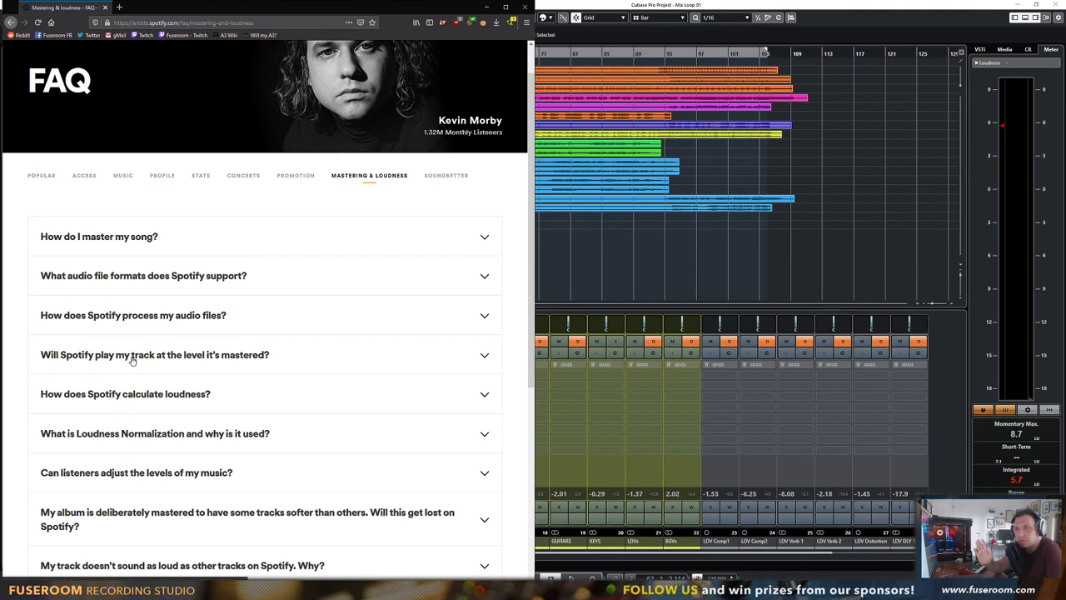
{"action": "scroll", "coordinate": [125, 358], "scroll_direction": "down", "scroll_amount": 3}
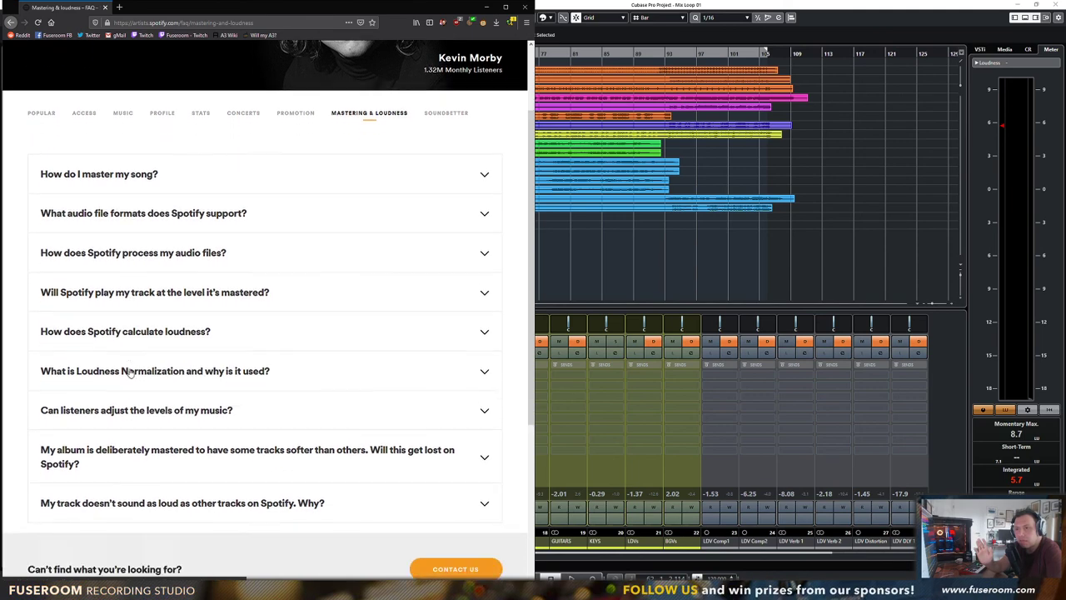
{"action": "left_click", "coordinate": [138, 390]}
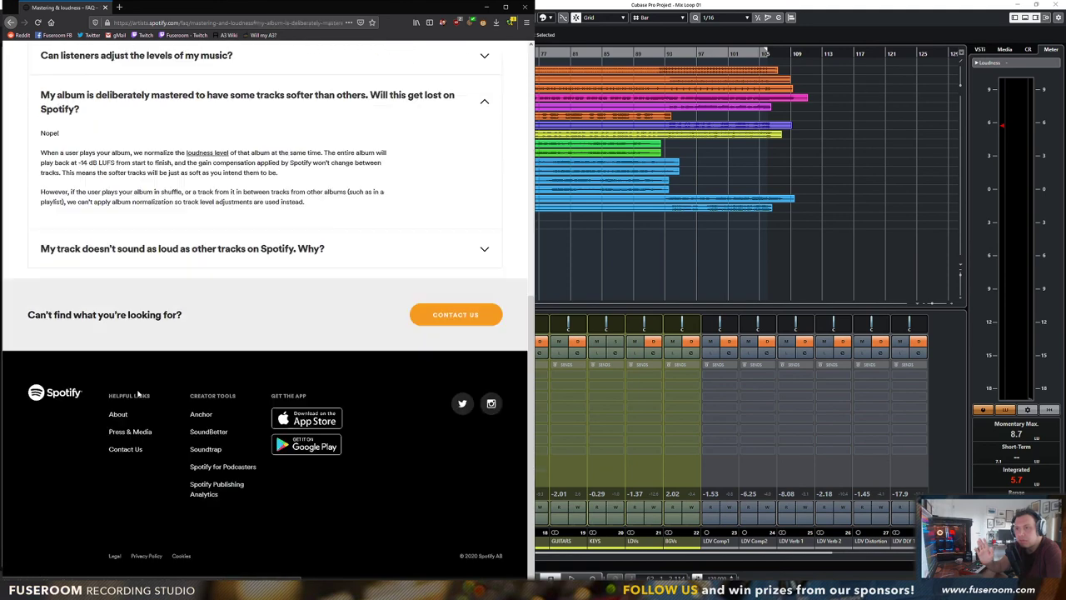
{"action": "scroll", "coordinate": [142, 311], "scroll_direction": "up", "scroll_amount": 2}
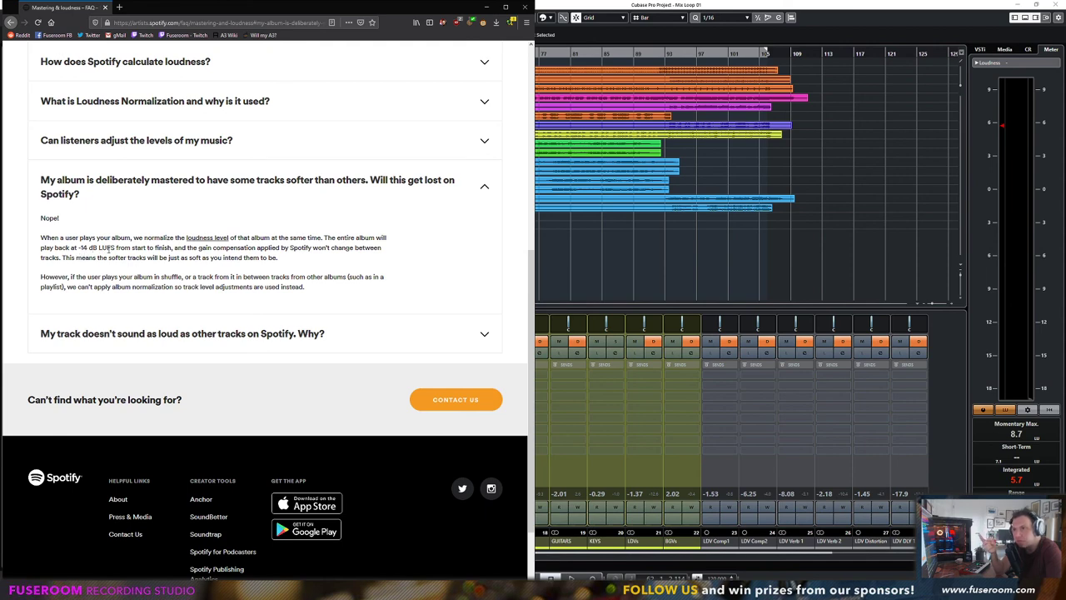
{"action": "left_click", "coordinate": [111, 148]}
{"action": "scroll", "coordinate": [140, 246], "scroll_direction": "up", "scroll_amount": 1}
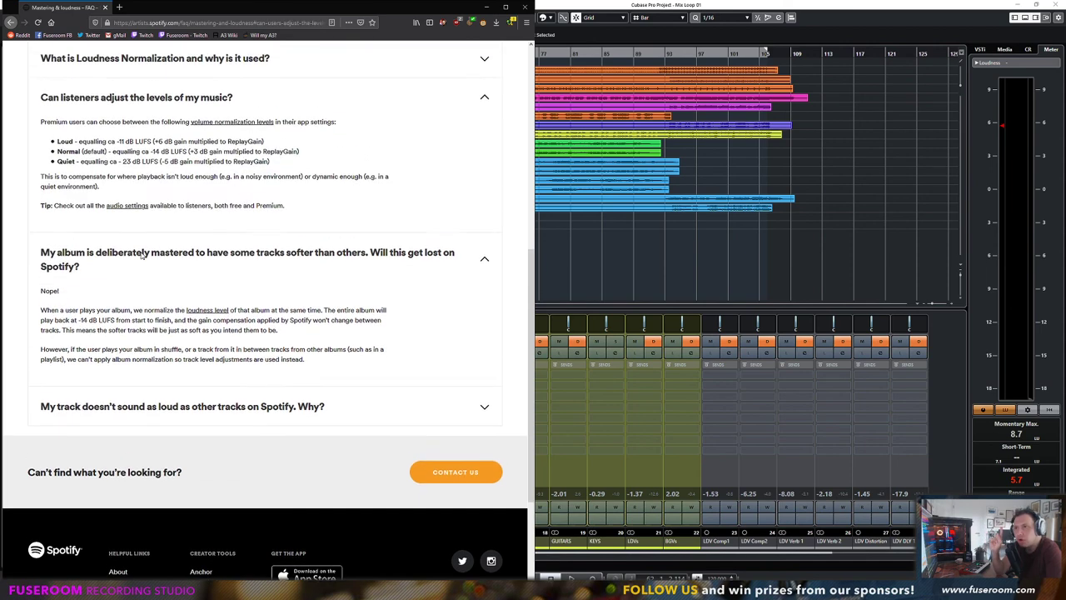
{"action": "scroll", "coordinate": [140, 261], "scroll_direction": "up", "scroll_amount": 1}
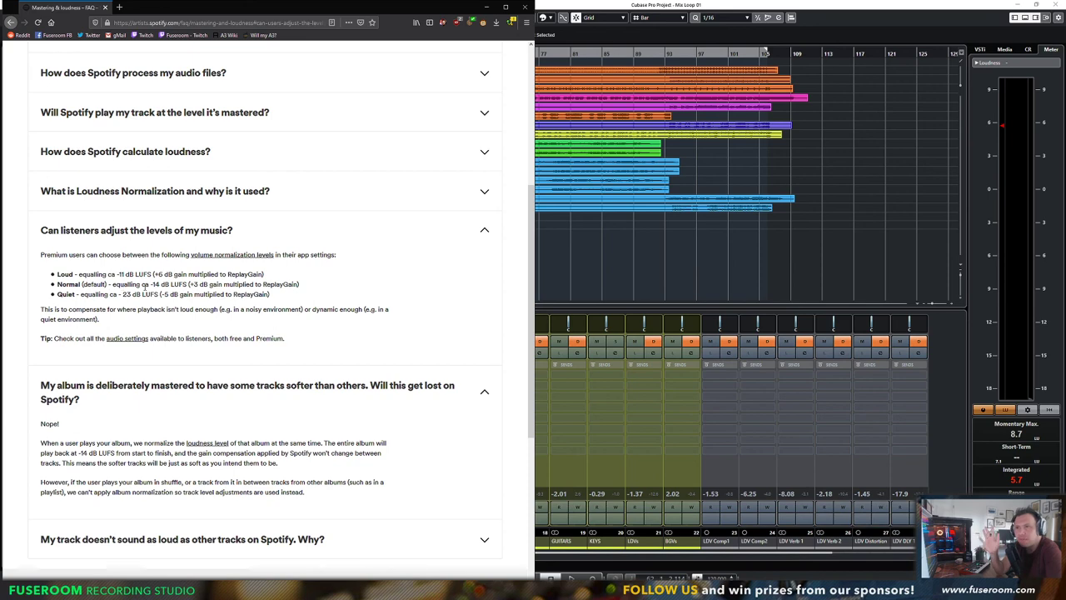
{"action": "left_click", "coordinate": [489, 7]}
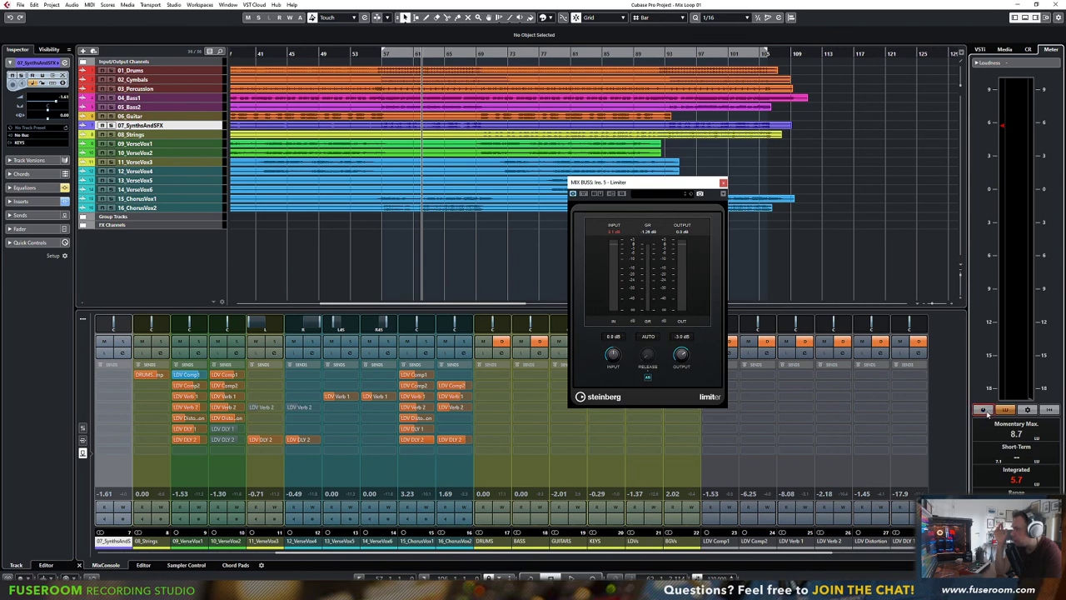
Return the loudness meter to LUFS and set its references to -11 LUFS for Momentary Max. and -14 LUFS for Short-Term
{"action": "left_click", "coordinate": [1028, 409]}
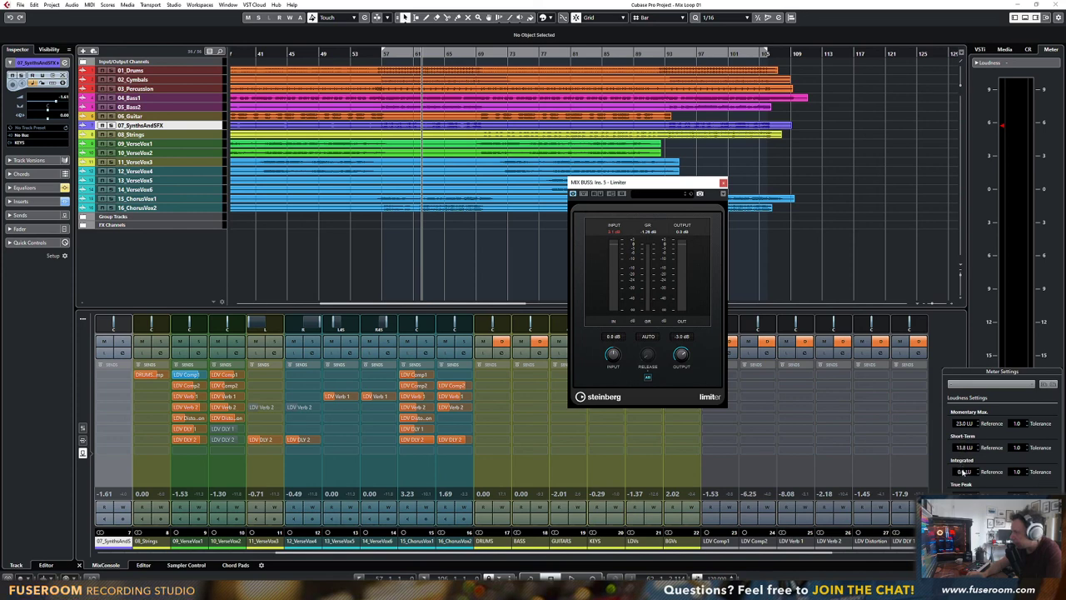
{"action": "key", "text": "BackSpace"}
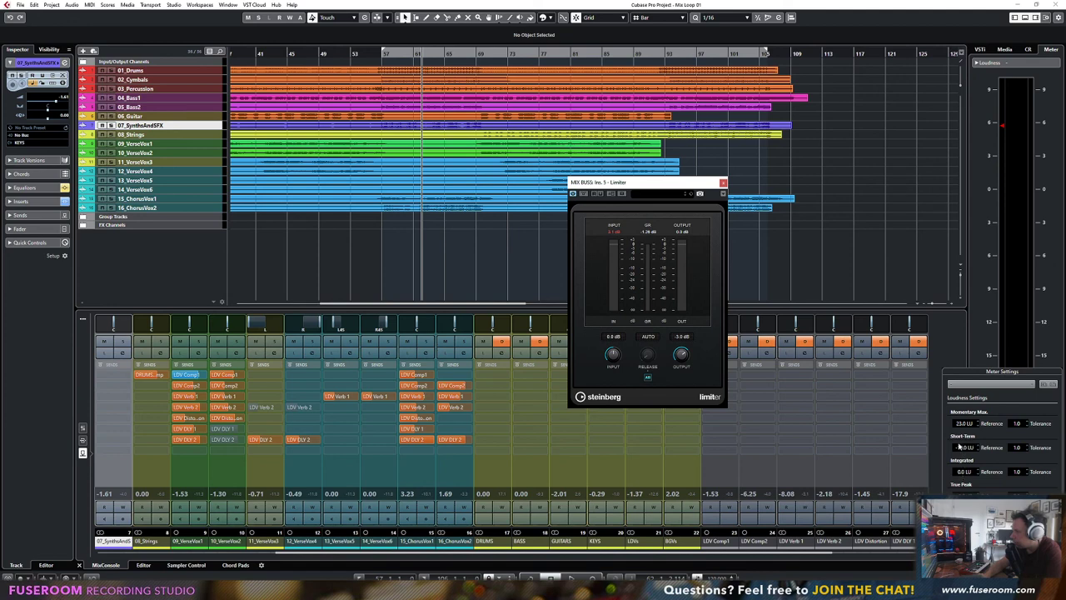
{"action": "left_click", "coordinate": [961, 424]}
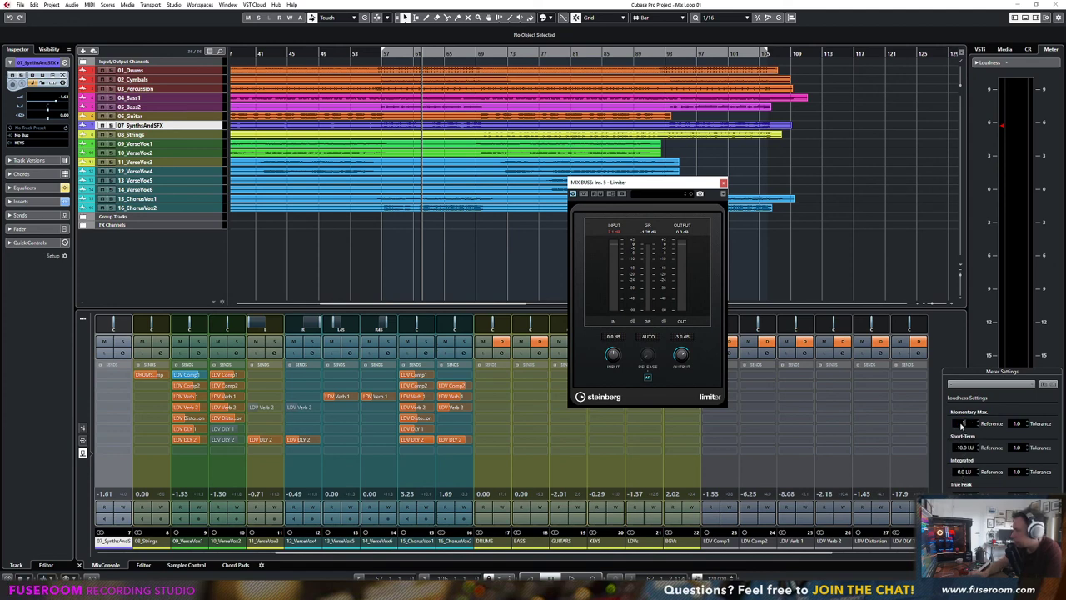
{"action": "left_click", "coordinate": [1013, 552]}
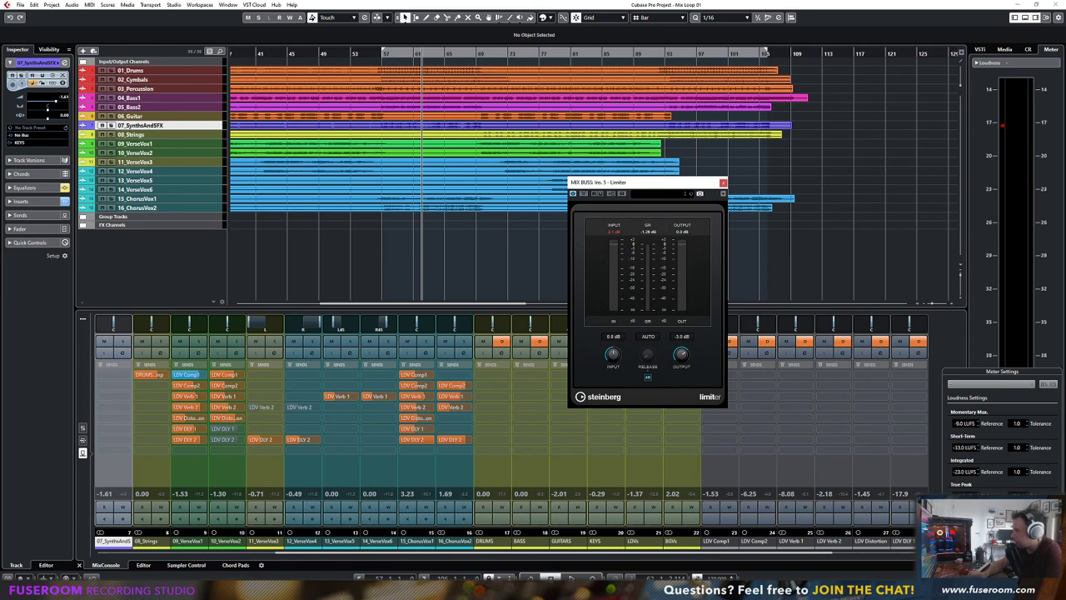
{"action": "left_click", "coordinate": [960, 448]}
{"action": "type", "text": "-1"}
{"action": "left_click", "coordinate": [960, 424]}
{"action": "type", "text": "-11"}
{"action": "key", "text": "Return"}
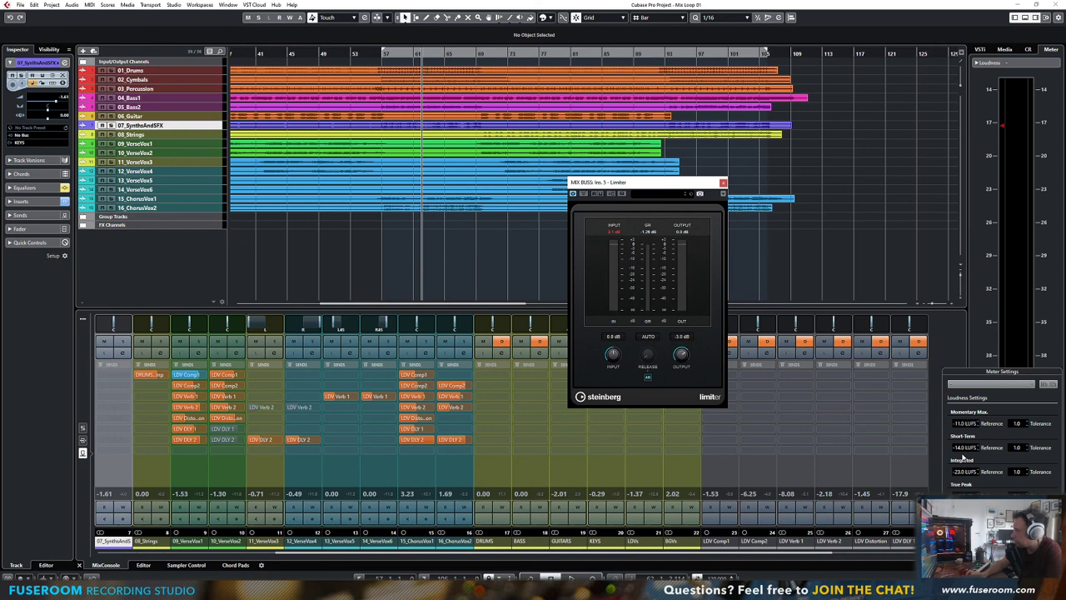
Set the loudness meter's Integrated reference to -14 LUFS
{"action": "left_click", "coordinate": [962, 473]}
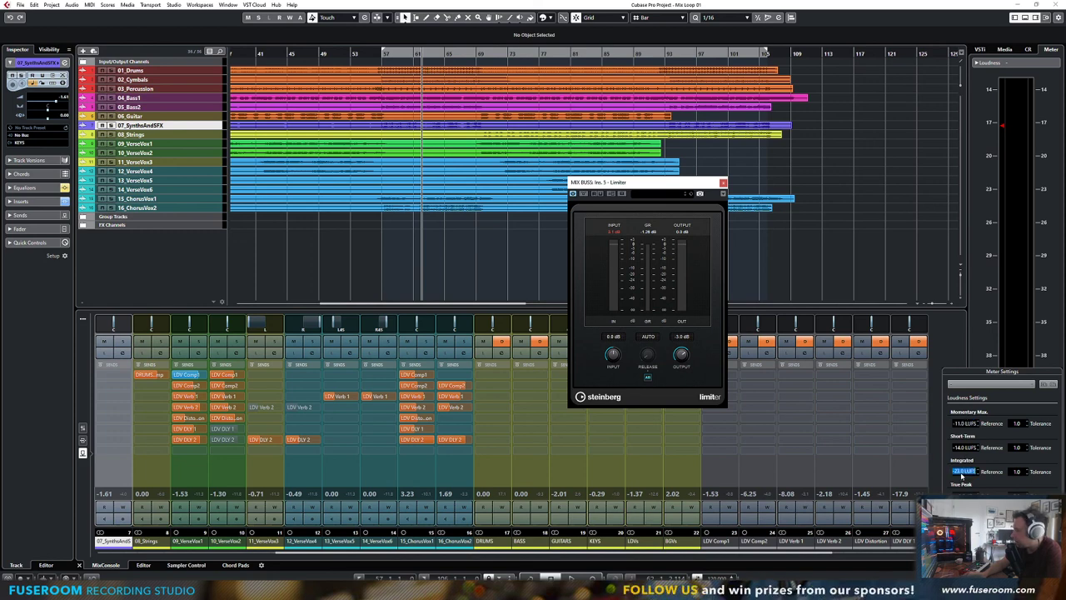
{"action": "type", "text": "-18"}
{"action": "key", "text": "Return"}
{"action": "left_click", "coordinate": [960, 473]}
{"action": "type", "text": "-14"}
{"action": "key", "text": "Return"}
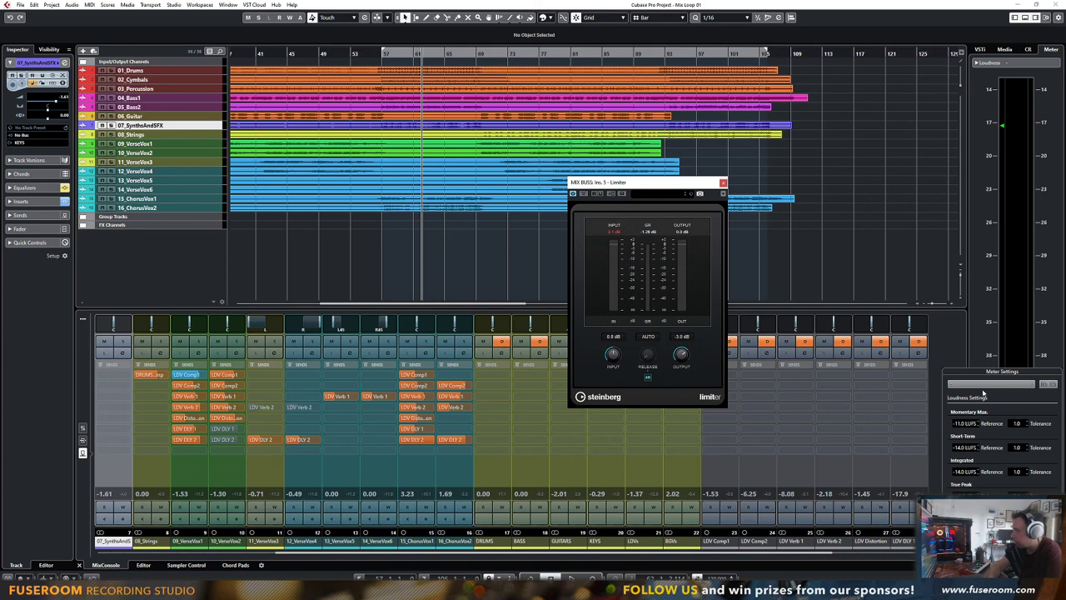
Close the meter settings and measure the mix's loudness against the new references during playback, moving the Limiter window slightly aside
{"action": "key", "text": "space"}
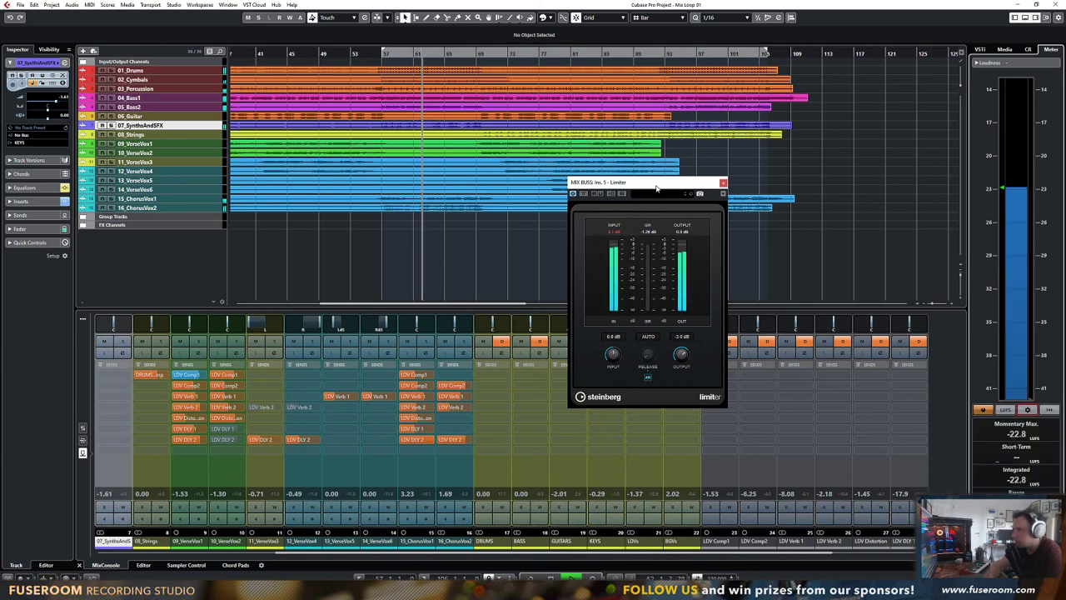
{"action": "left_click_drag", "start_coordinate": [656, 187], "coordinate": [672, 188]}
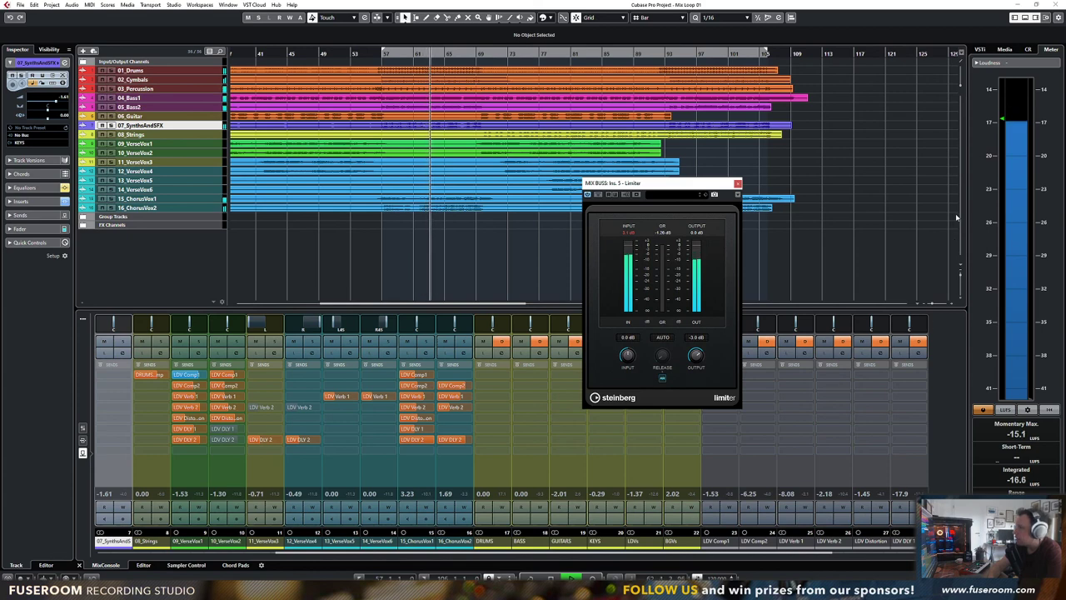
{"action": "key", "text": "space"}
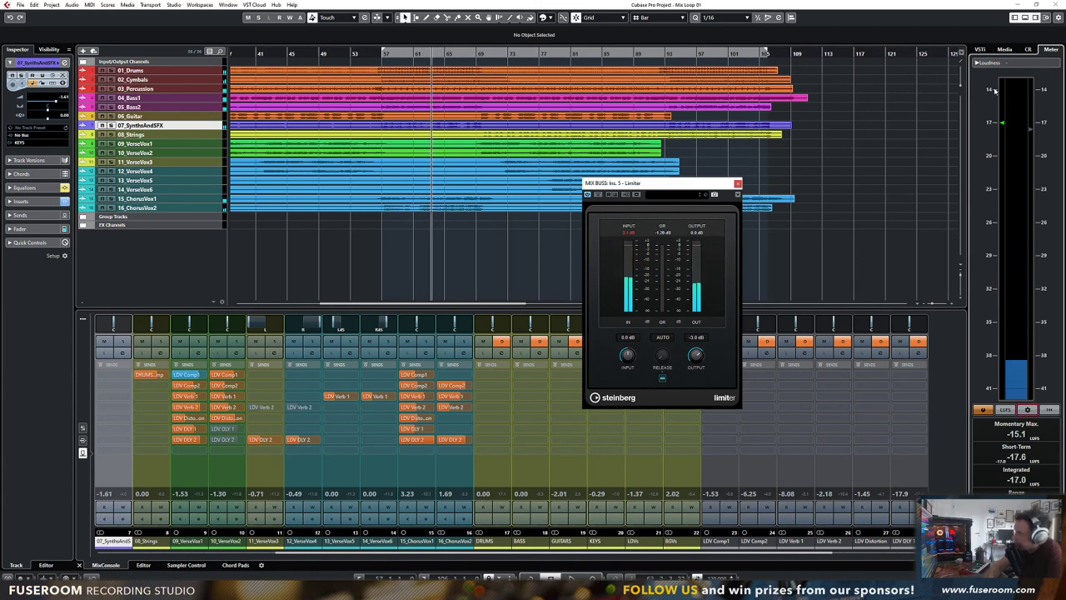
{"action": "key", "text": "space"}
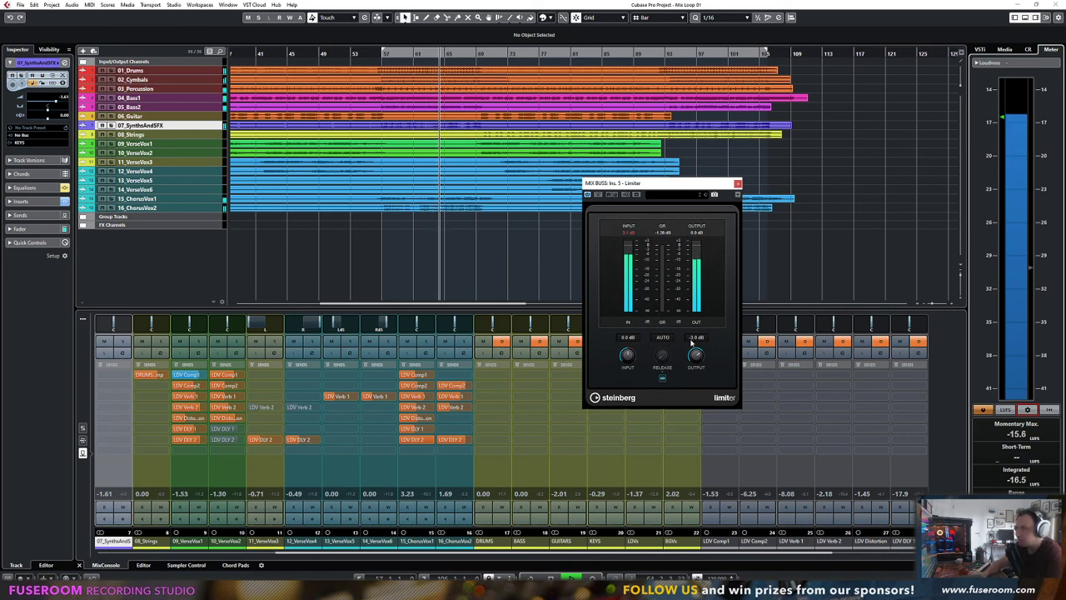
Switch the Limiter to its 0.1 ms release version and try an output of -3 dB with an input of 6 dB
{"action": "left_click", "coordinate": [625, 195]}
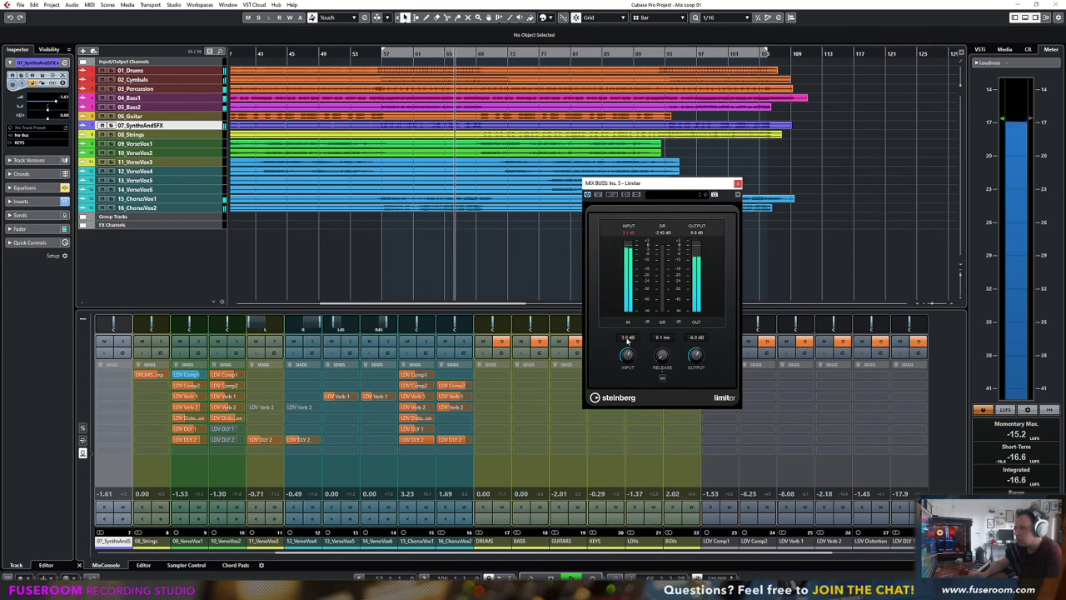
{"action": "double_click", "coordinate": [696, 338]}
{"action": "type", "text": "-3"}
{"action": "key", "text": "Return"}
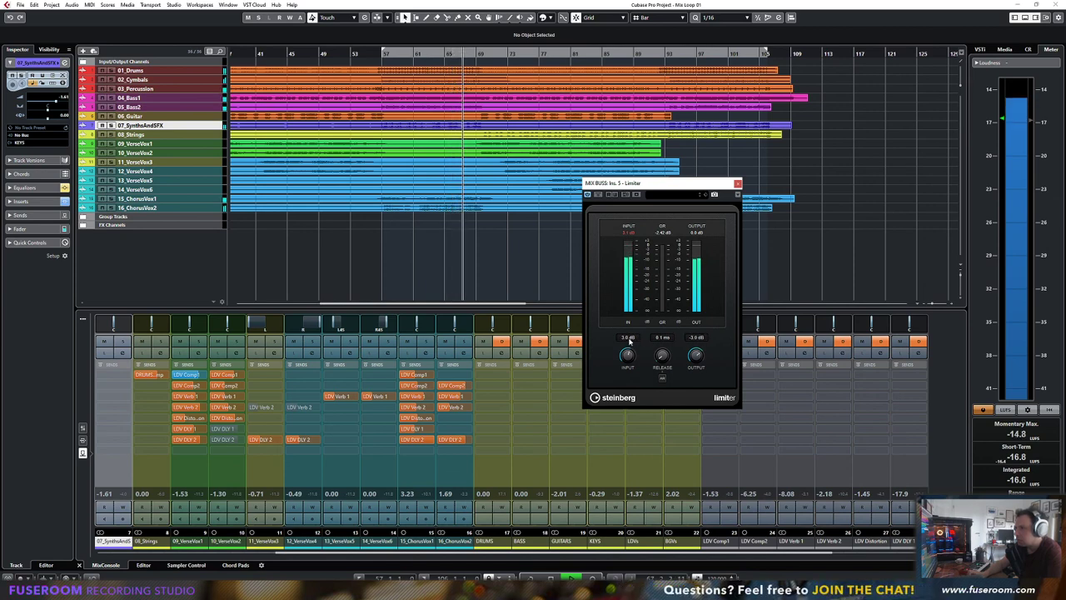
{"action": "double_click", "coordinate": [627, 337]}
{"action": "type", "text": "6"}
{"action": "key", "text": "Return"}
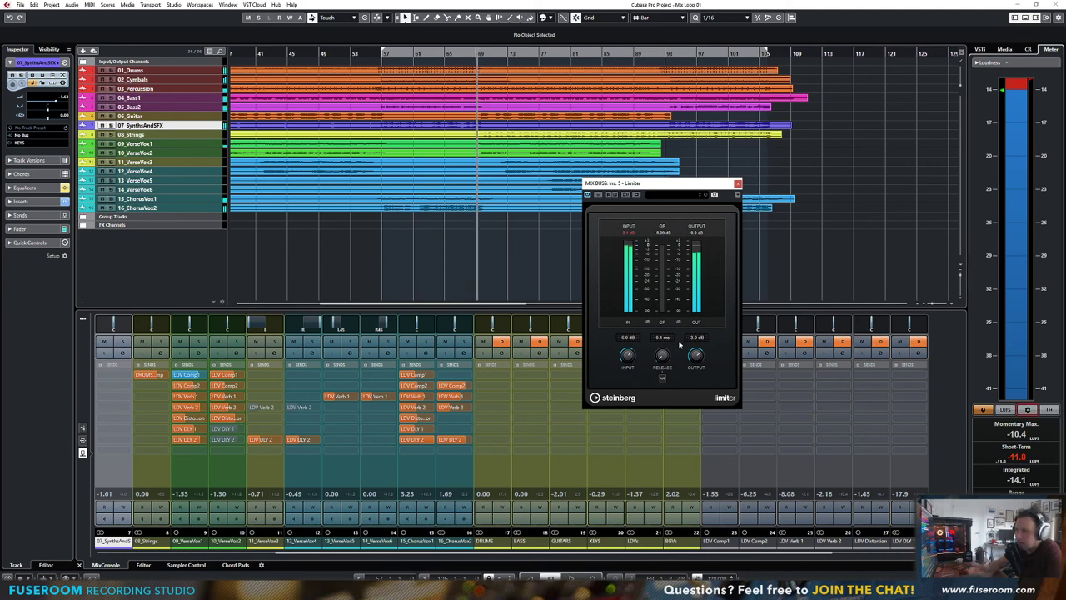
Set the Limiter's input to 3 dB and its output to -4.5 dB
{"action": "double_click", "coordinate": [627, 338]}
{"action": "type", "text": "3"}
{"action": "key", "text": "Return"}
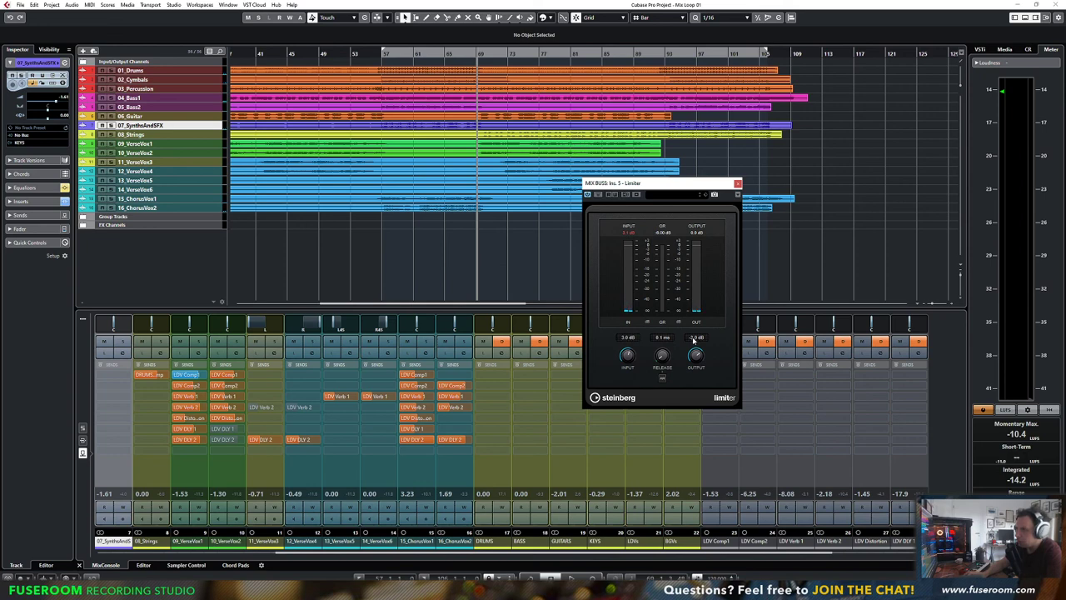
{"action": "double_click", "coordinate": [695, 338]}
{"action": "type", "text": "-4.5"}
{"action": "key", "text": "Return"}
Resume playback, lower the Limiter's output to -24 dB while listening, and stop playback
{"action": "key", "text": "space"}
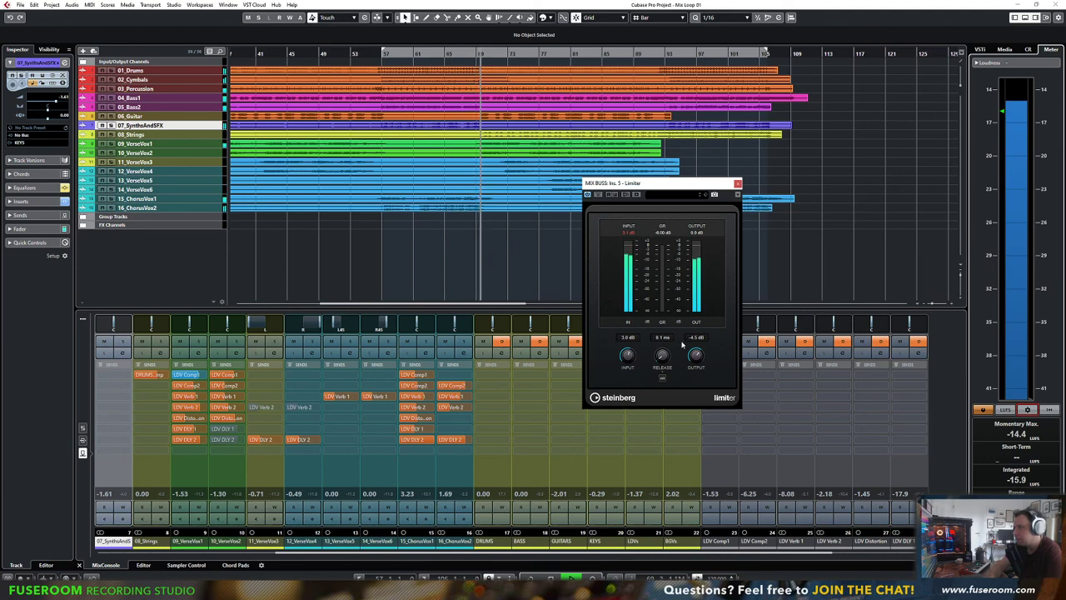
{"action": "left_click_drag", "start_coordinate": [684, 342], "coordinate": [692, 409]}
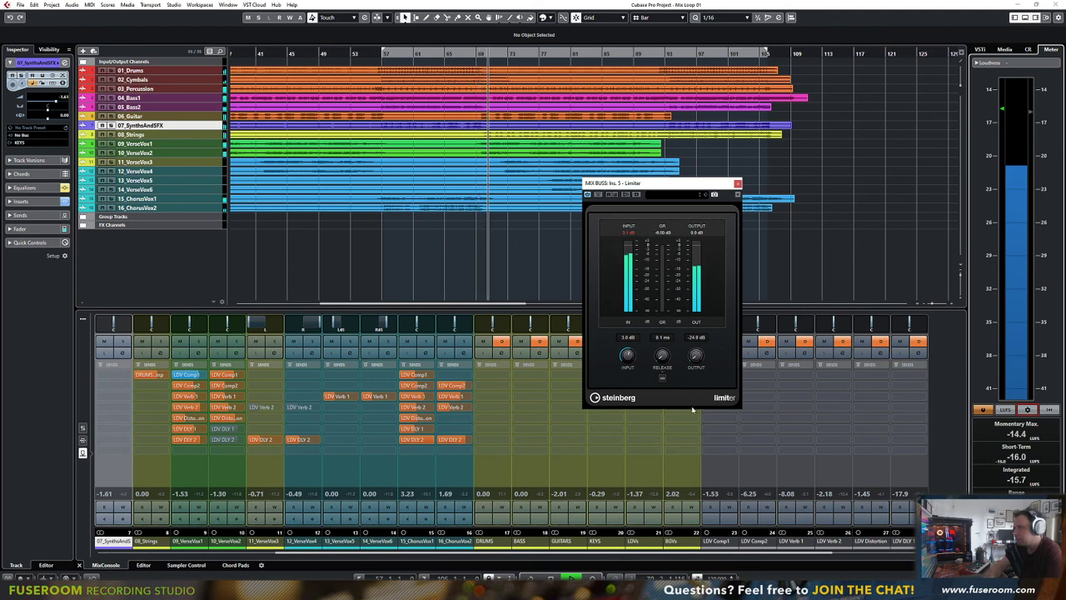
{"action": "key", "text": "space"}
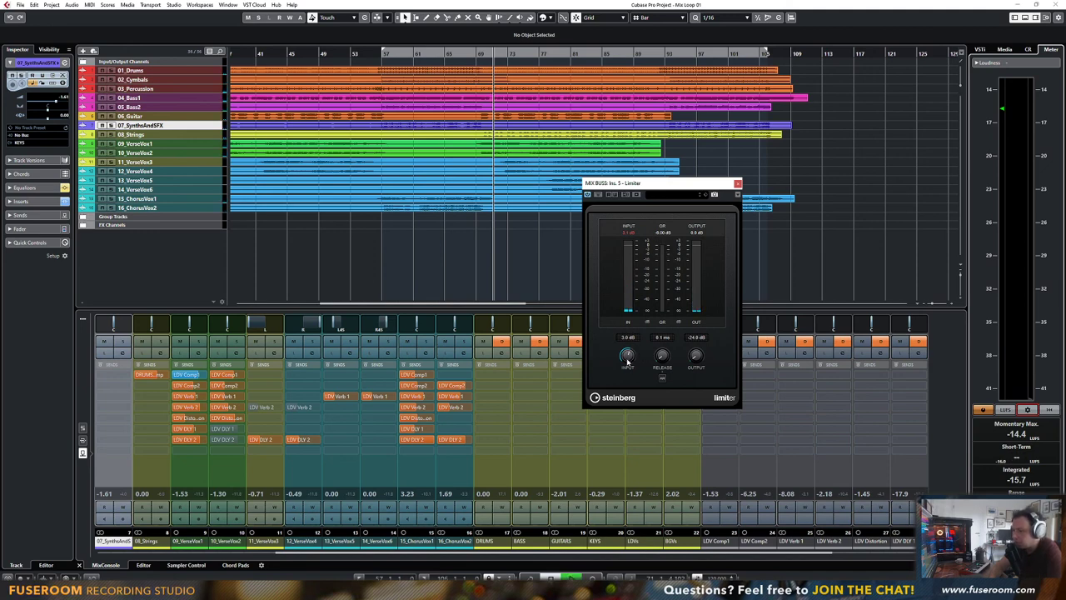
Stop playback, try a Limiter output of -6 dB, and play the mix again from bar 57
{"action": "key", "text": "space"}
{"action": "left_click", "coordinate": [386, 55]}
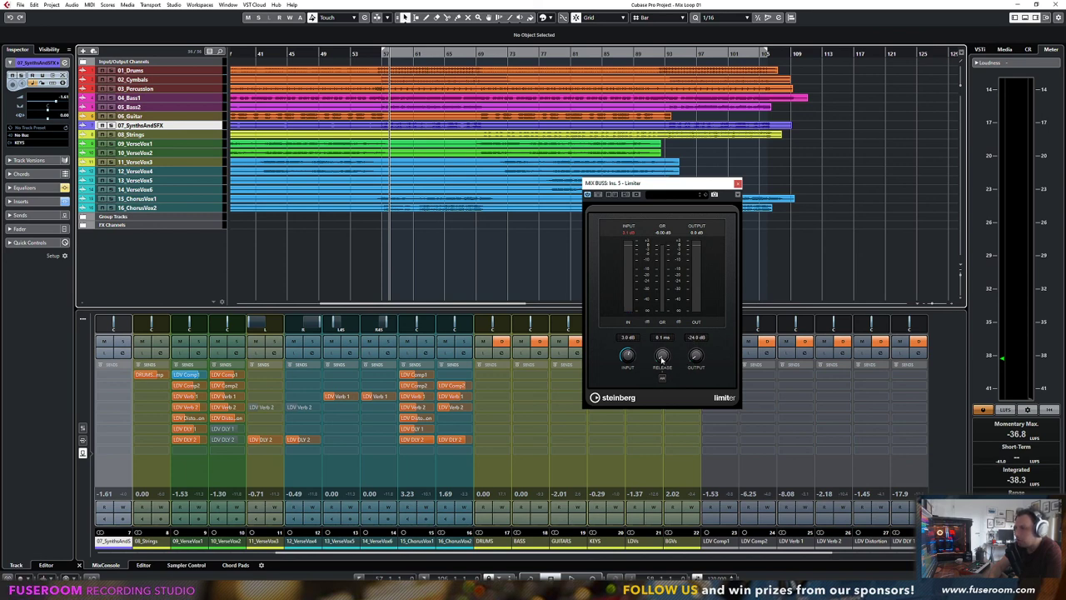
{"action": "left_click", "coordinate": [696, 338]}
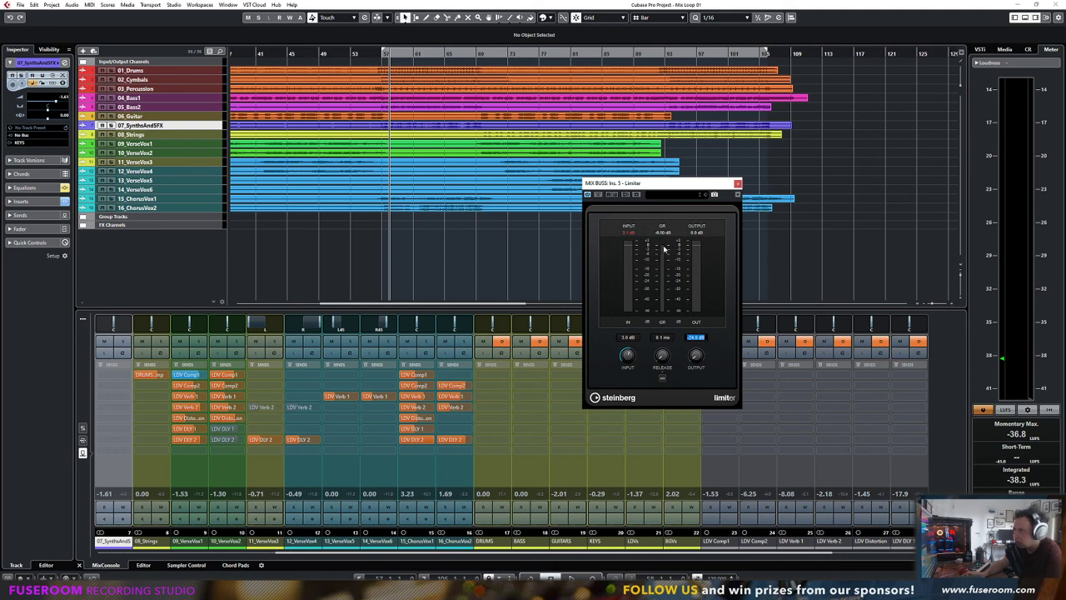
{"action": "type", "text": "-6"}
{"action": "key", "text": "Return"}
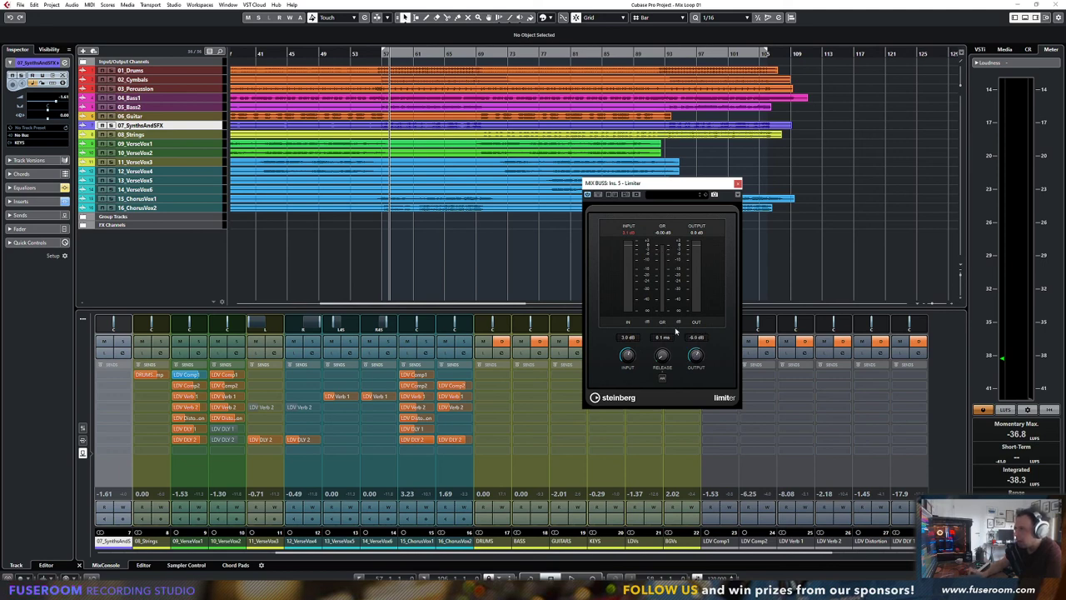
{"action": "left_click", "coordinate": [381, 55]}
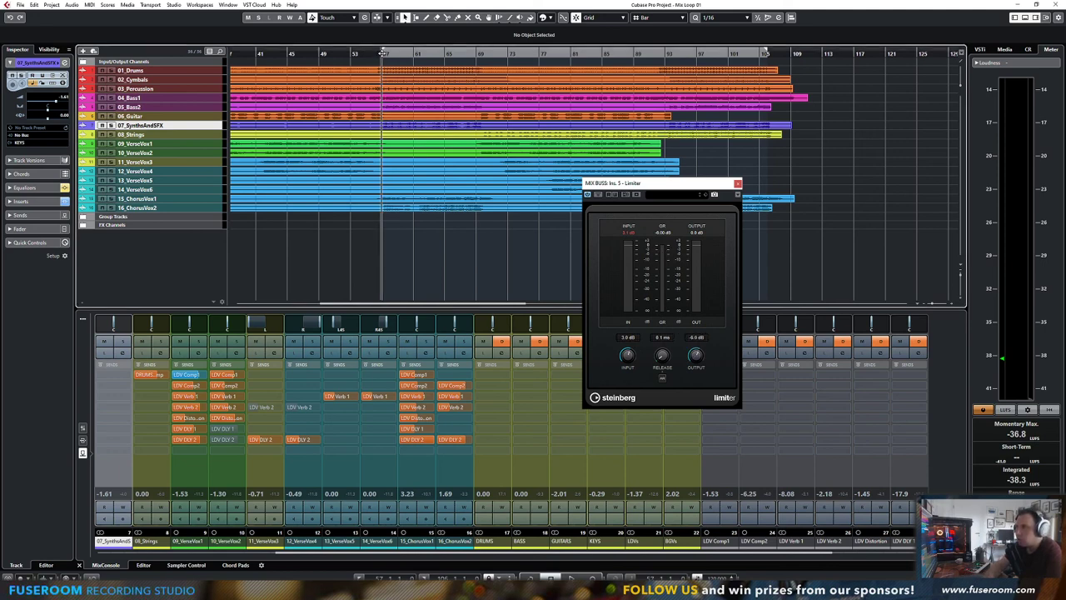
{"action": "key", "text": "space"}
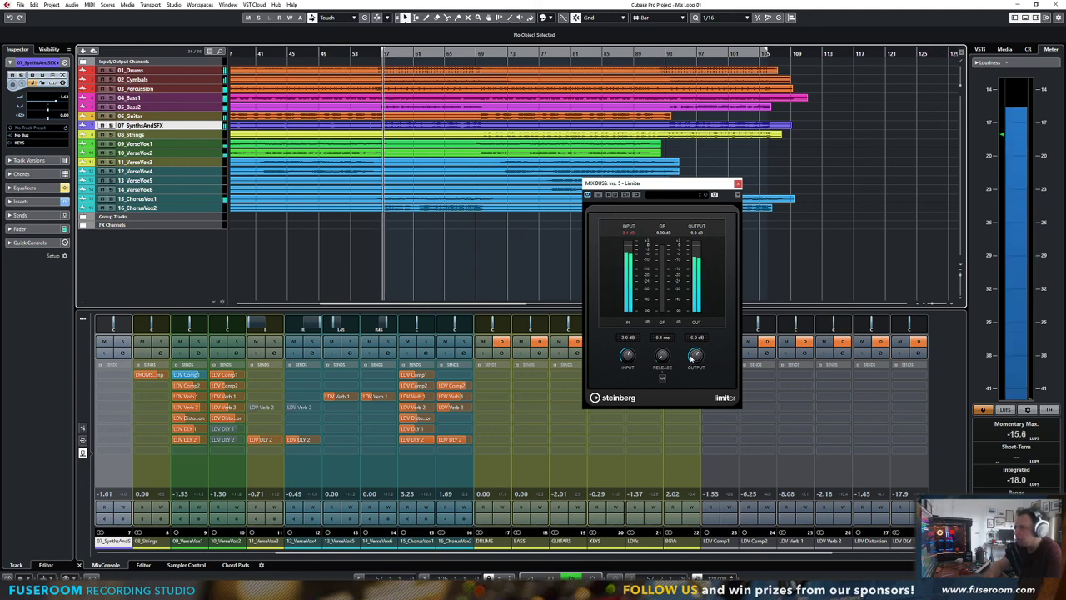
Try a Limiter output of -3.5 dB during playback, settle on -4 dB, and stop playback
{"action": "left_click_drag", "start_coordinate": [690, 355], "coordinate": [695, 353]}
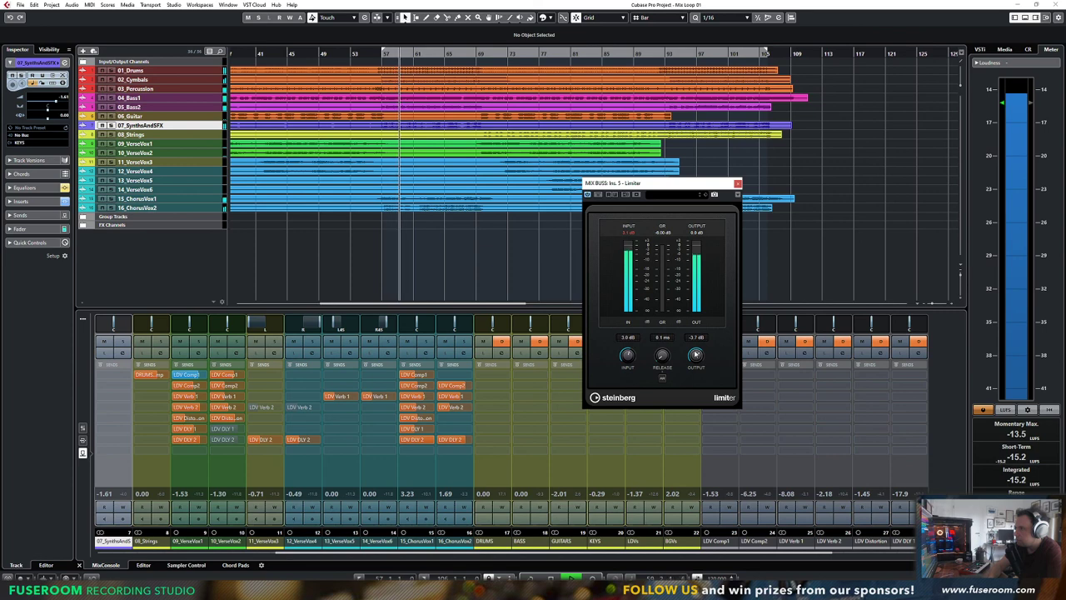
{"action": "left_click_drag", "start_coordinate": [696, 355], "coordinate": [694, 339]}
{"action": "double_click", "coordinate": [694, 339]}
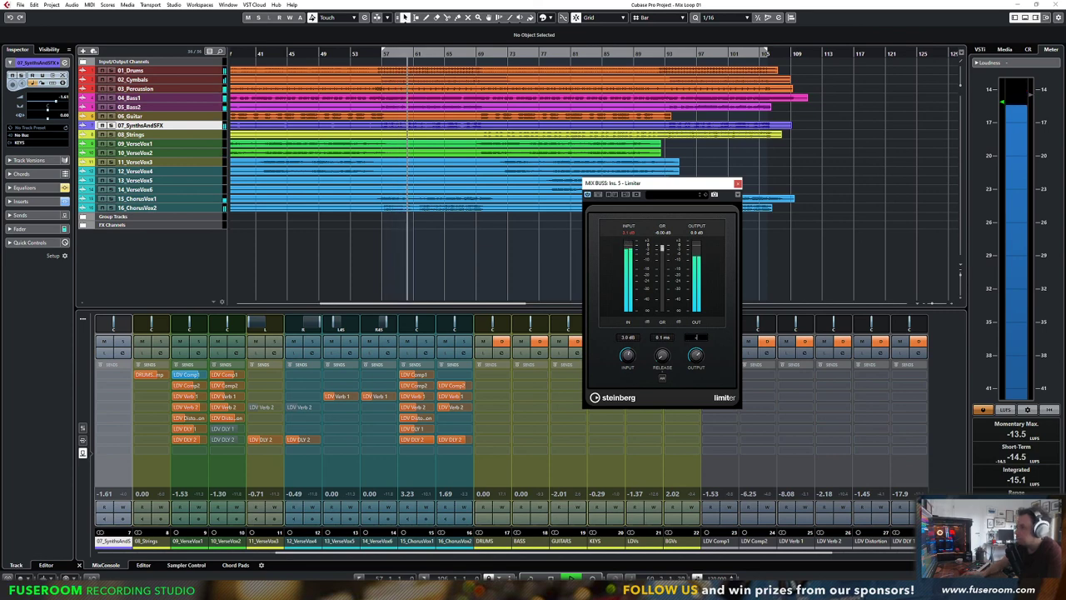
{"action": "type", "text": "-3.5"}
{"action": "key", "text": "Return"}
{"action": "double_click", "coordinate": [694, 338]}
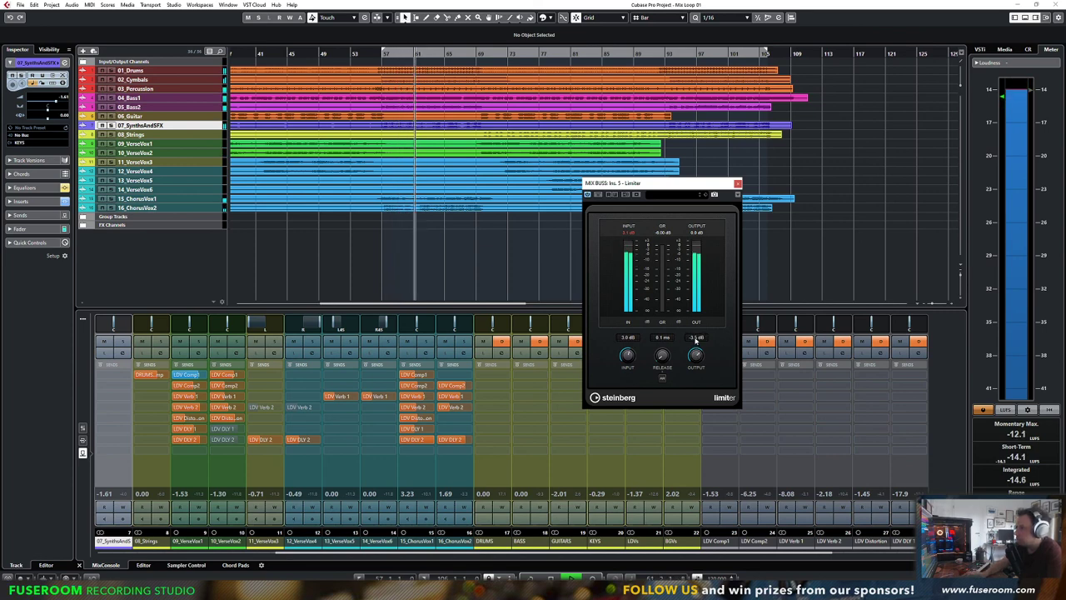
{"action": "type", "text": "-4"}
{"action": "key", "text": "Return"}
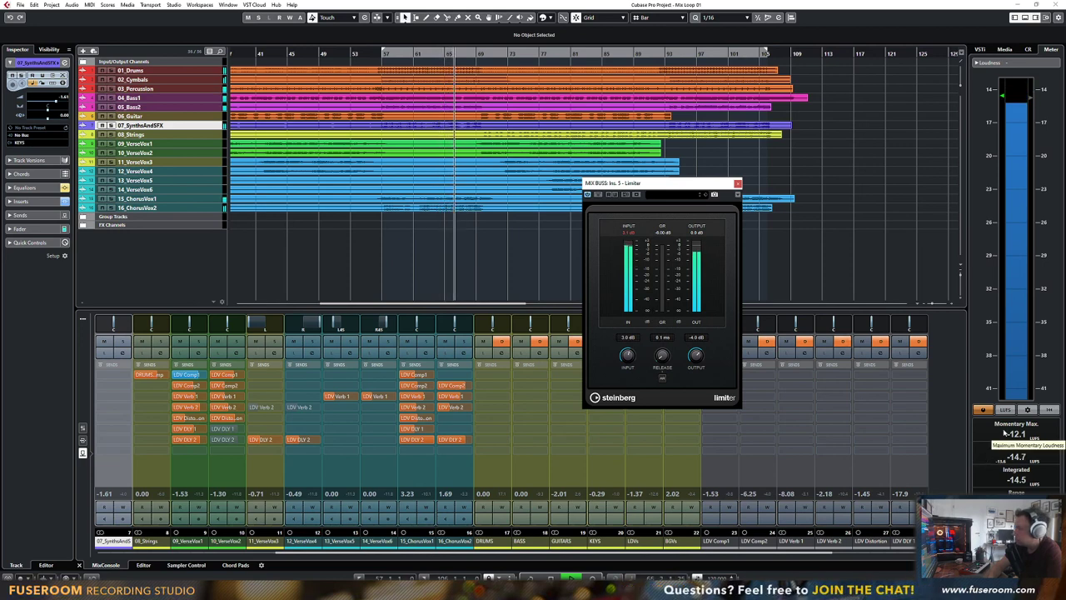
{"action": "key", "text": "space"}
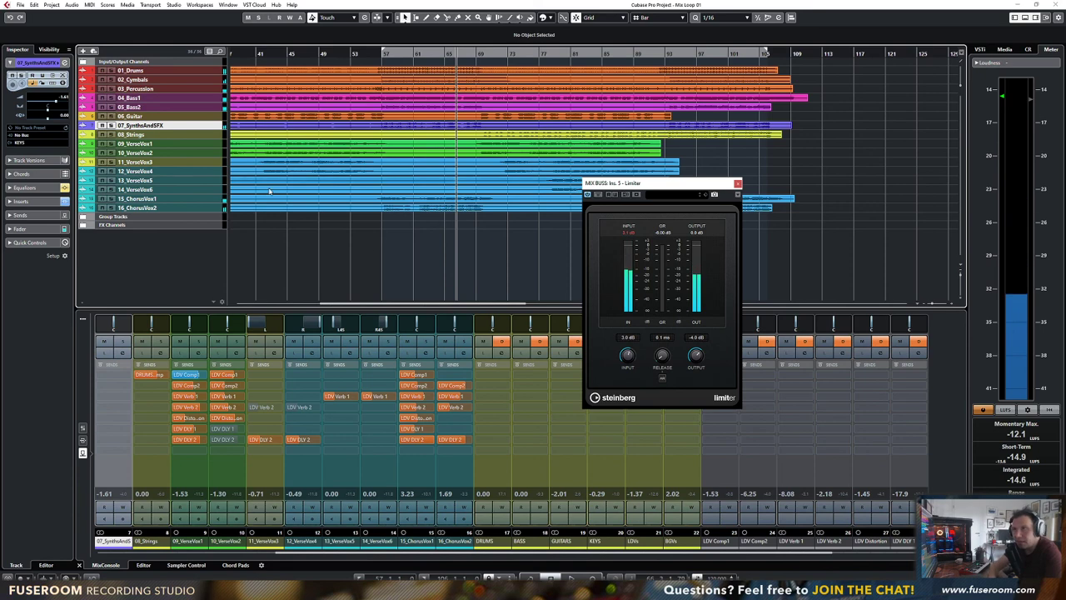
Show the whole song in the project, move the Limiter window slightly aside, and play the mix from the beginning
{"action": "scroll", "coordinate": [305, 229], "scroll_direction": "right", "scroll_amount": 3}
{"action": "scroll", "coordinate": [305, 227], "scroll_direction": "left", "scroll_amount": 4}
{"action": "key", "text": "g"}
{"action": "key", "text": "g"}
{"action": "key", "text": "g"}
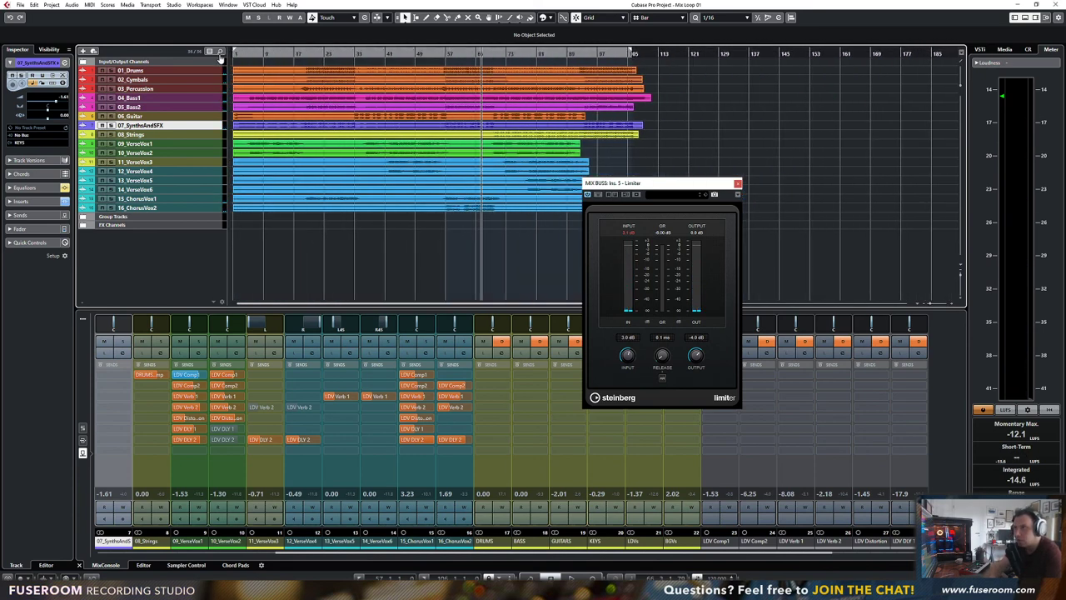
{"action": "key", "text": "Home"}
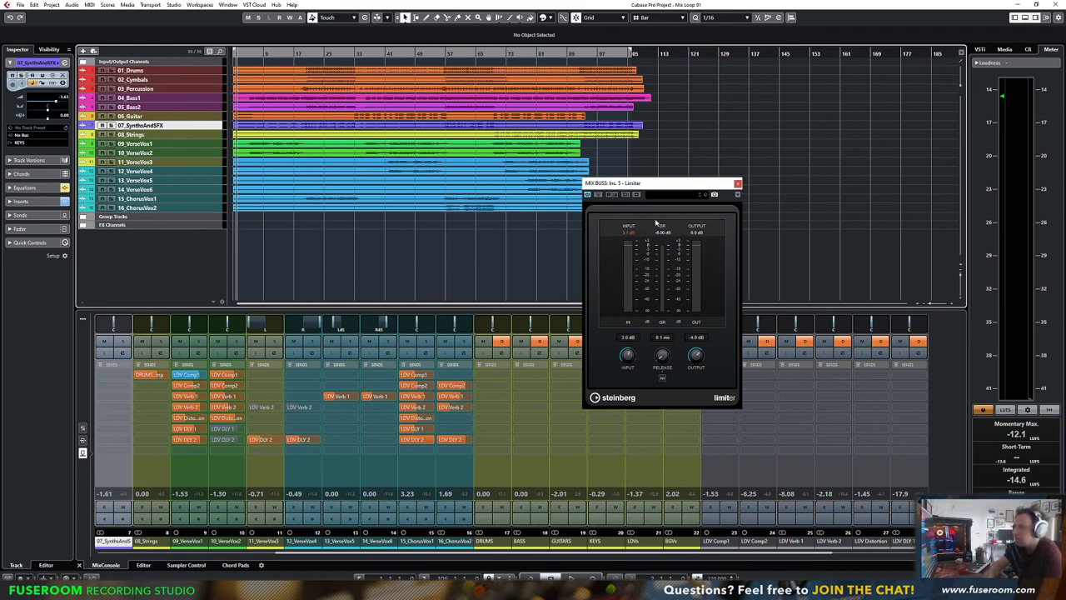
{"action": "left_click_drag", "start_coordinate": [652, 188], "coordinate": [661, 186]}
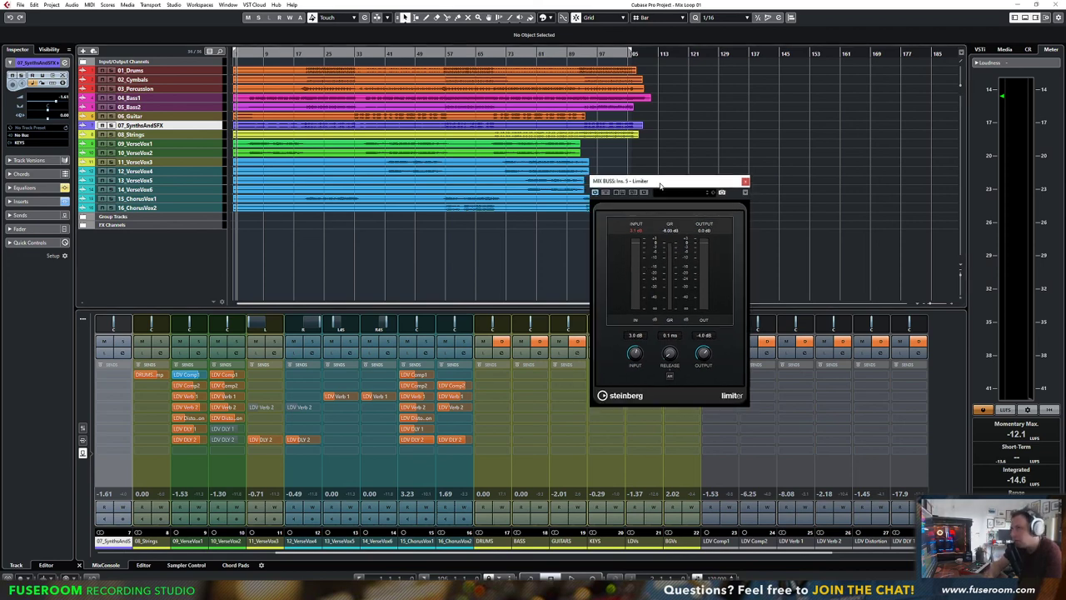
{"action": "key", "text": "space"}
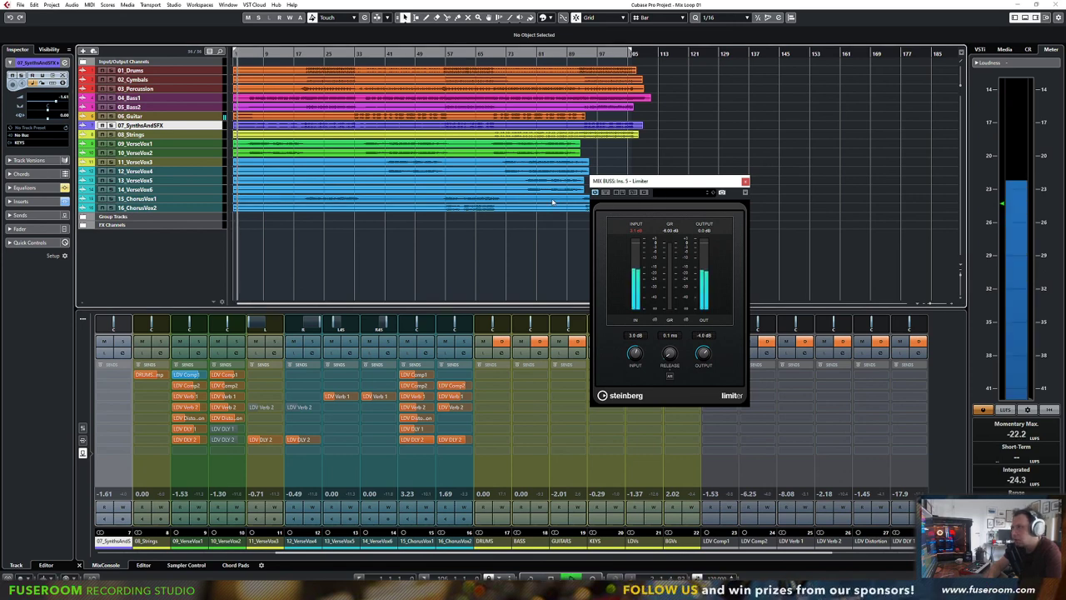
{"action": "key", "text": "space"}
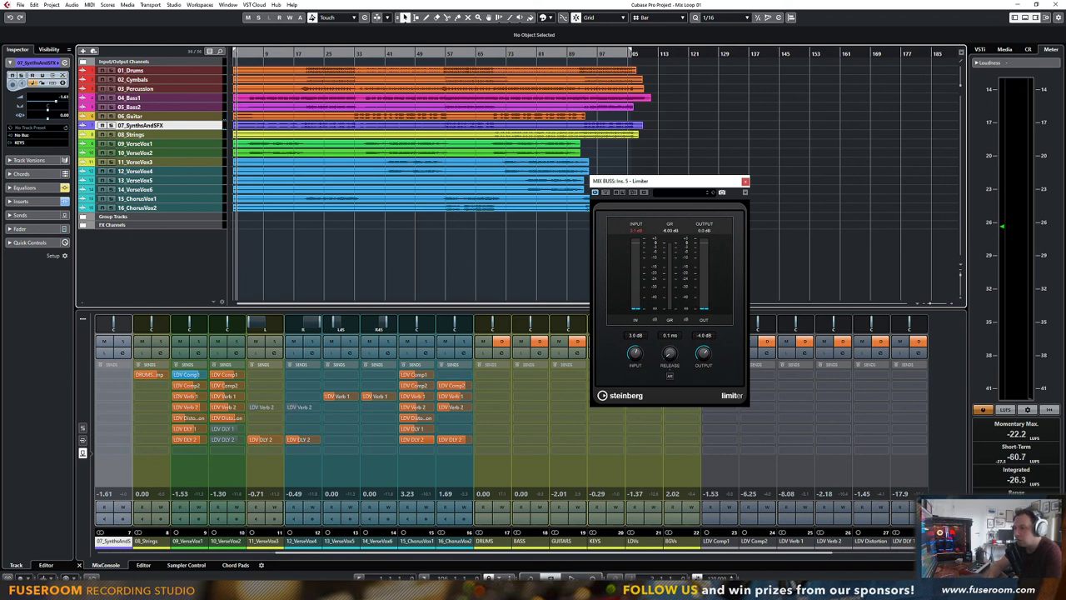
{"action": "left_click", "coordinate": [551, 580]}
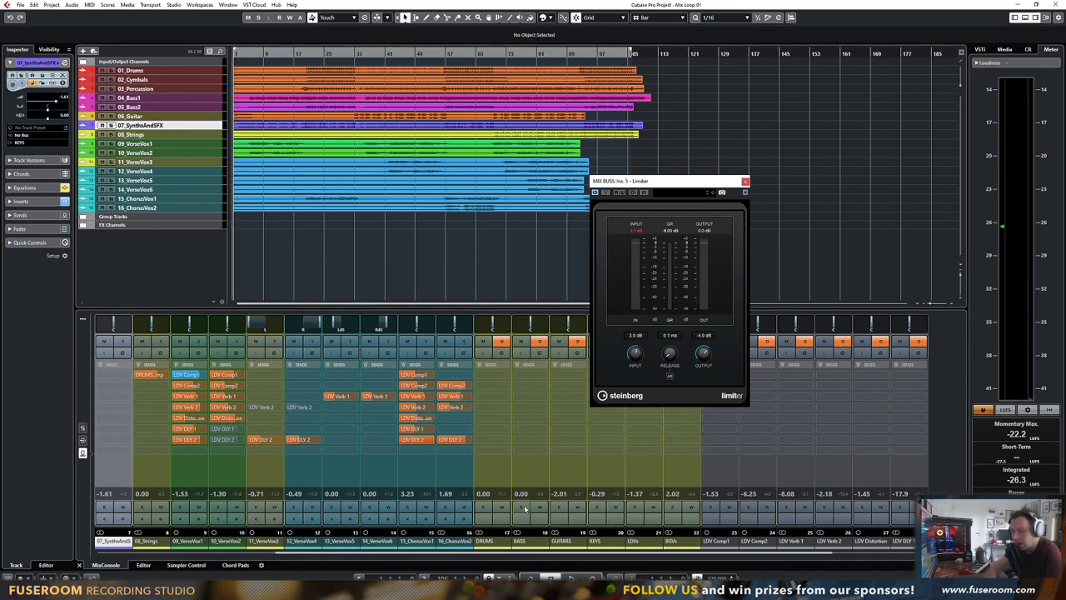
{"action": "key", "text": "space"}
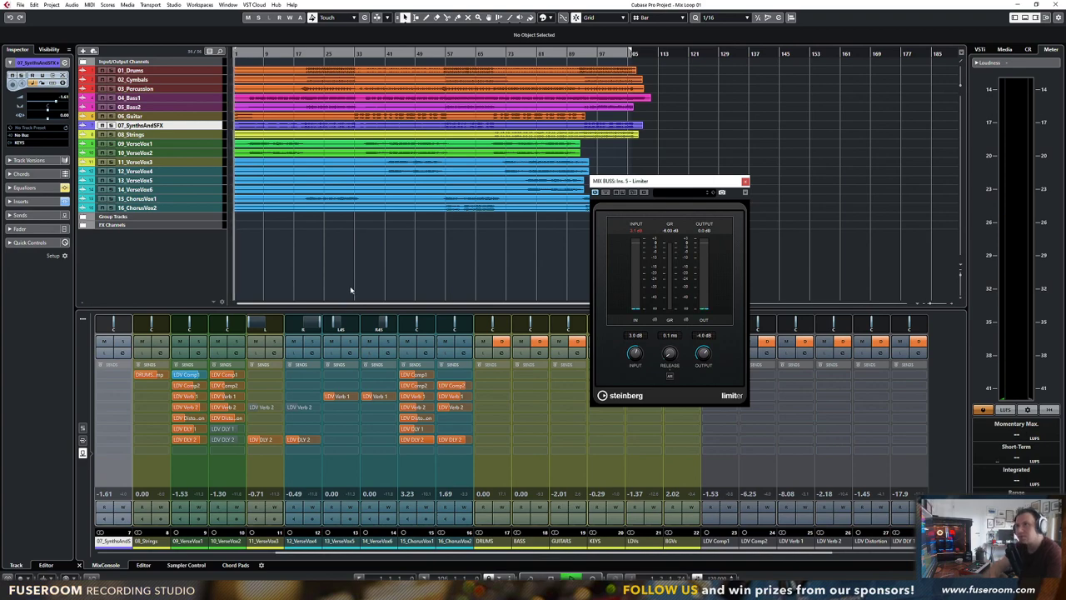
Open the full MixConsole during playback, enable automation writing on 07_SynthsAndSFX, and lower its fader to -2.70 dB
{"action": "key", "text": "F3"}
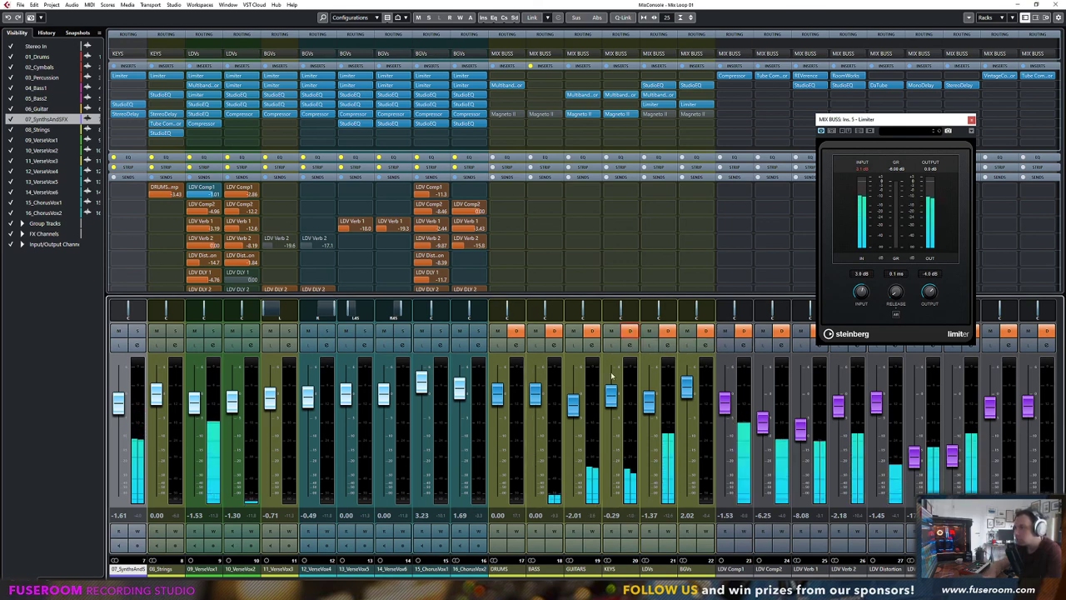
{"action": "scroll", "coordinate": [330, 537], "scroll_direction": "left", "scroll_amount": 6}
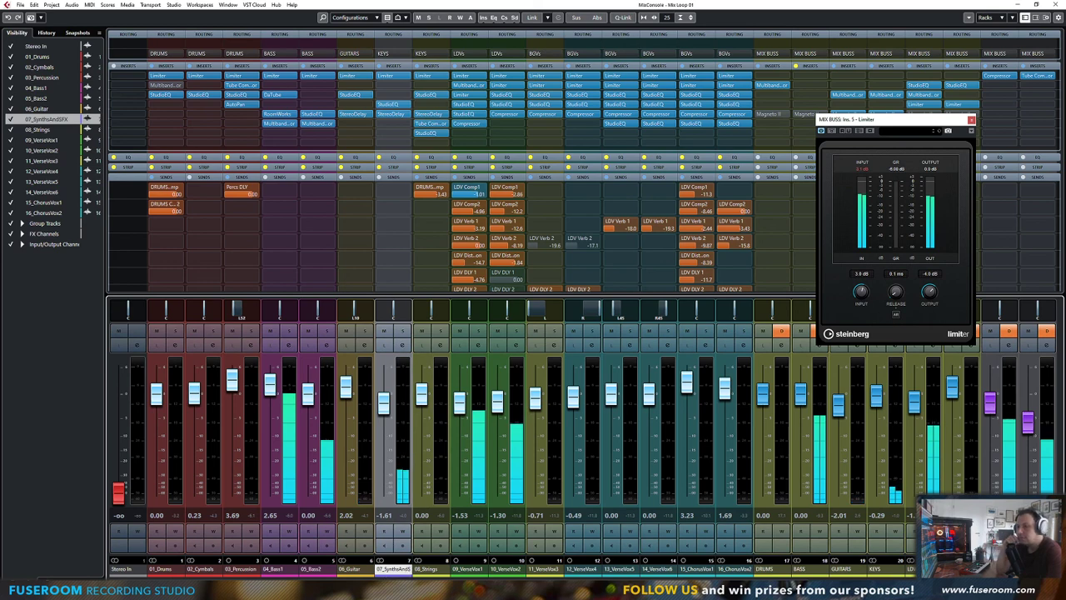
{"action": "left_click_drag", "start_coordinate": [308, 394], "coordinate": [309, 387]}
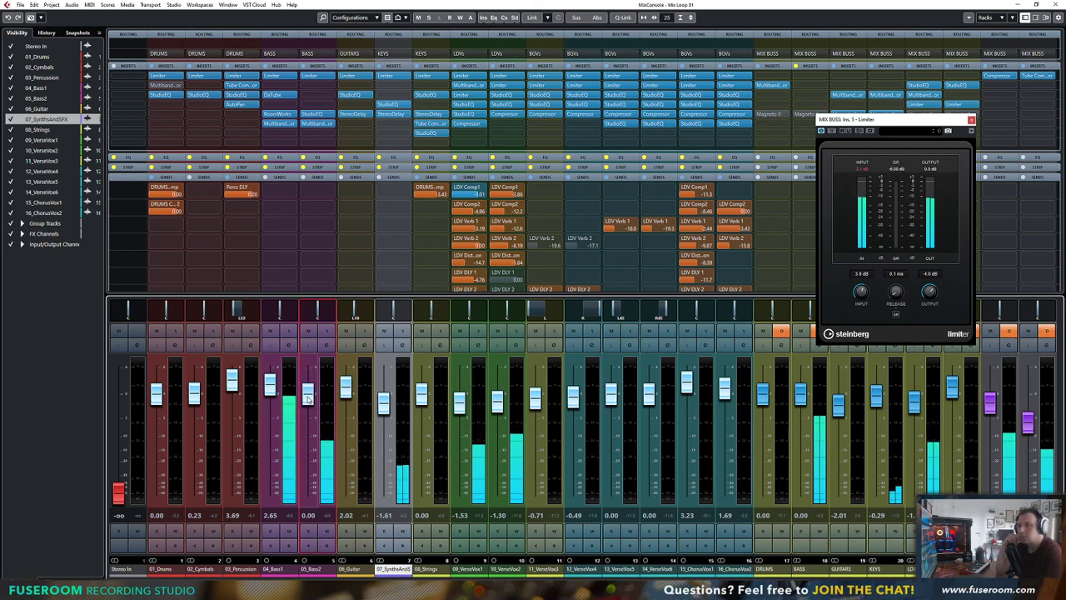
{"action": "mouse_move", "coordinate": [383, 407]}
{"action": "left_mouse_down"}
{"action": "mouse_move", "coordinate": [386, 372]}
{"action": "mouse_move", "coordinate": [384, 414]}
{"action": "left_mouse_up"}
{"action": "left_click", "coordinate": [402, 532]}
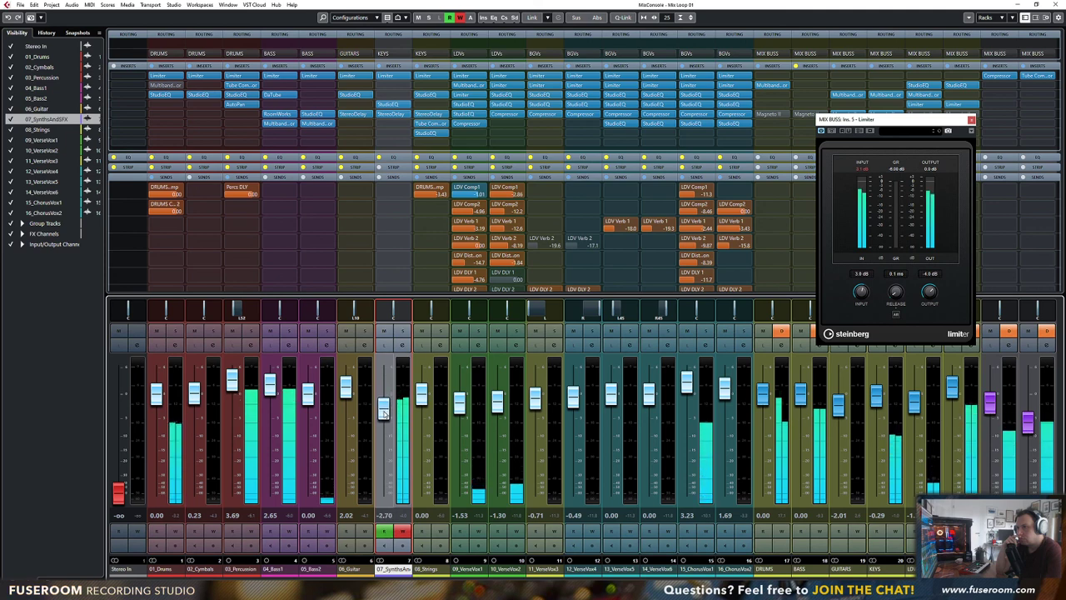
Enable automation writing on 15_ChorusVox1, lower its fader to -0.22 dB, and set its LDV DLY 1 send to -7.26 dB
{"action": "left_click_drag", "start_coordinate": [686, 386], "coordinate": [687, 393]}
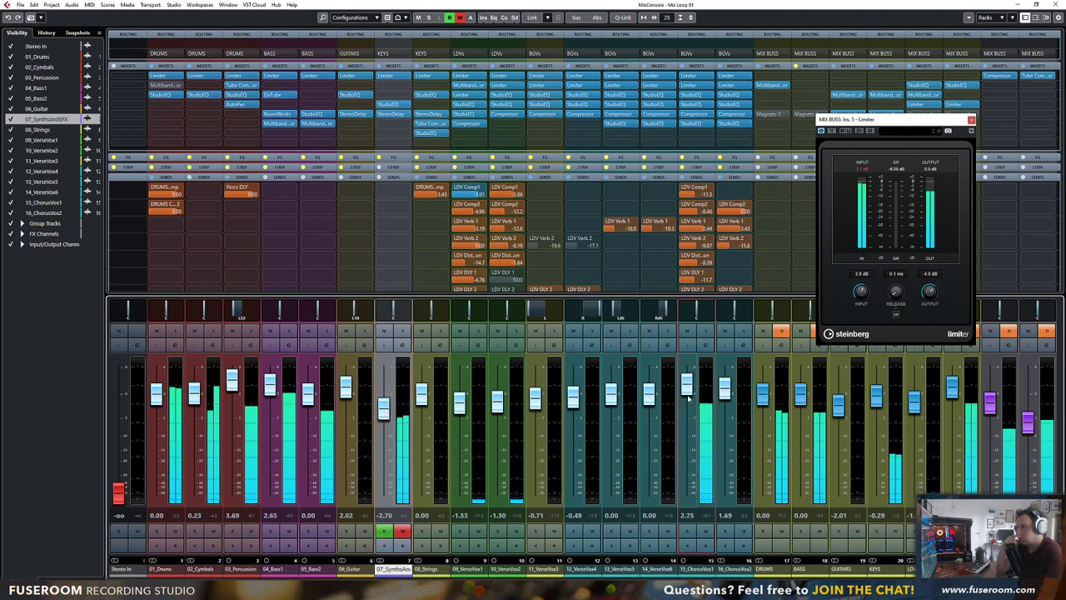
{"action": "left_click", "coordinate": [706, 531]}
{"action": "left_click_drag", "start_coordinate": [688, 389], "coordinate": [688, 399]}
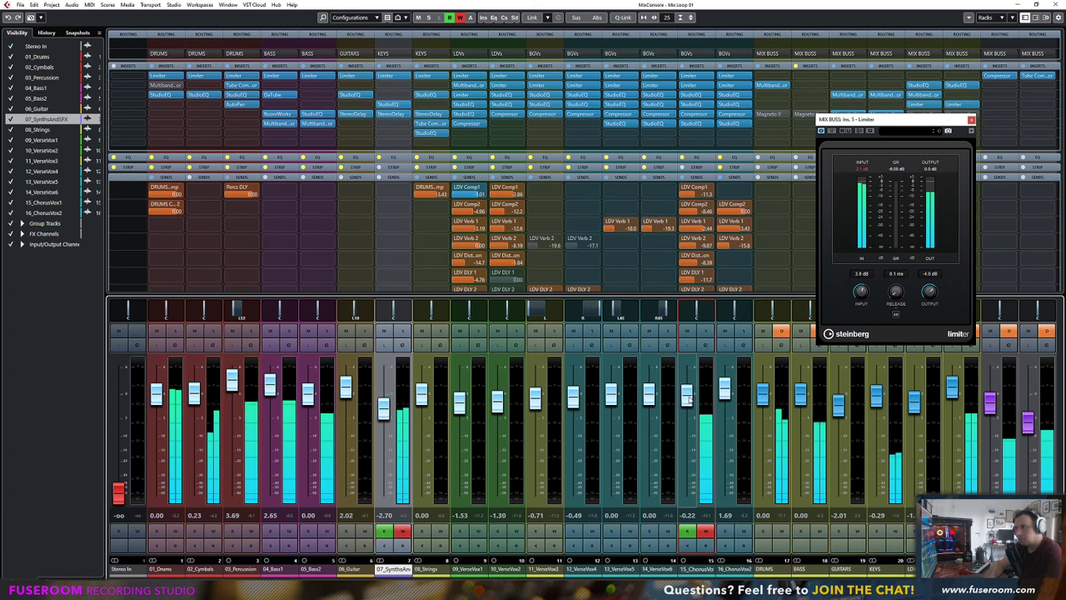
{"action": "left_click_drag", "start_coordinate": [690, 400], "coordinate": [690, 398]}
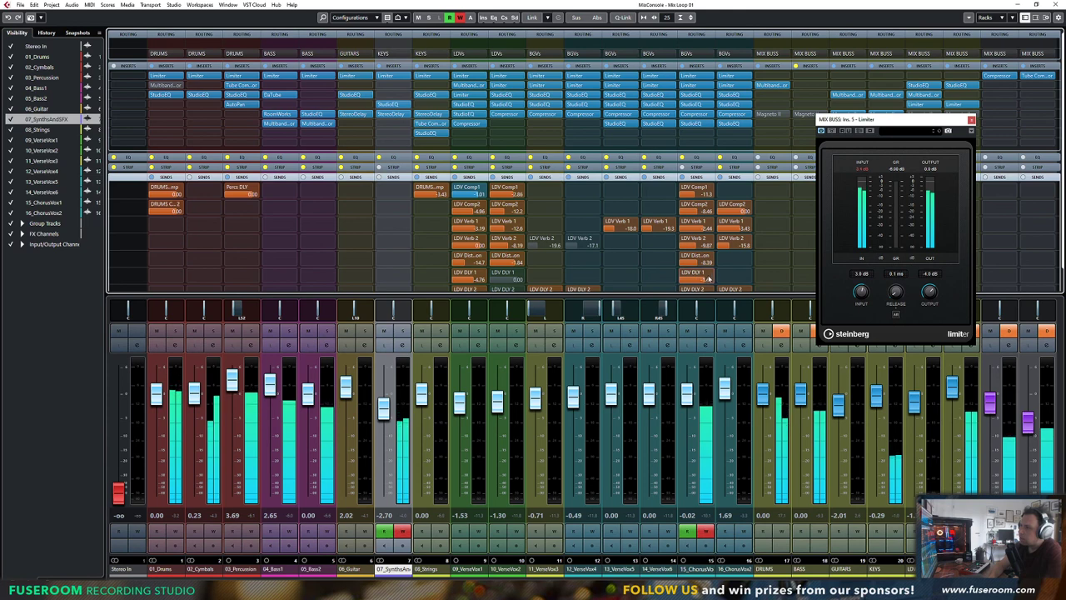
{"action": "left_click_drag", "start_coordinate": [703, 281], "coordinate": [702, 281]}
{"action": "left_click_drag", "start_coordinate": [687, 395], "coordinate": [687, 398]}
Raise the 07_SynthsAndSFX fader to -2.18 dB and set the 06_Guitar fader to 1.35 dB
{"action": "left_click_drag", "start_coordinate": [383, 409], "coordinate": [384, 403]}
{"action": "scroll", "coordinate": [386, 406], "scroll_direction": "down", "scroll_amount": 3}
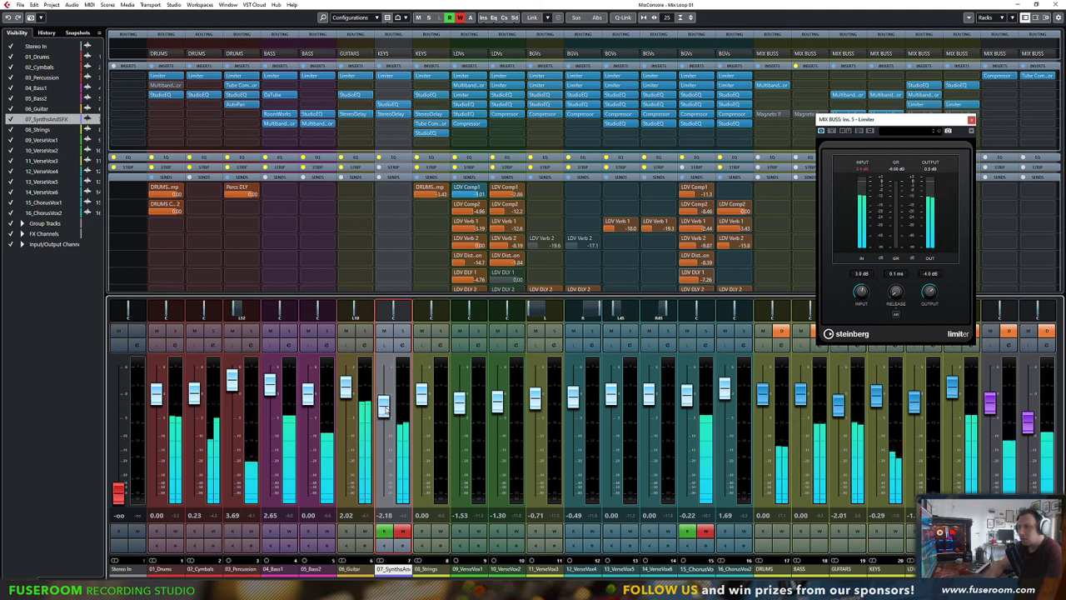
{"action": "scroll", "coordinate": [349, 414], "scroll_direction": "down", "scroll_amount": 3}
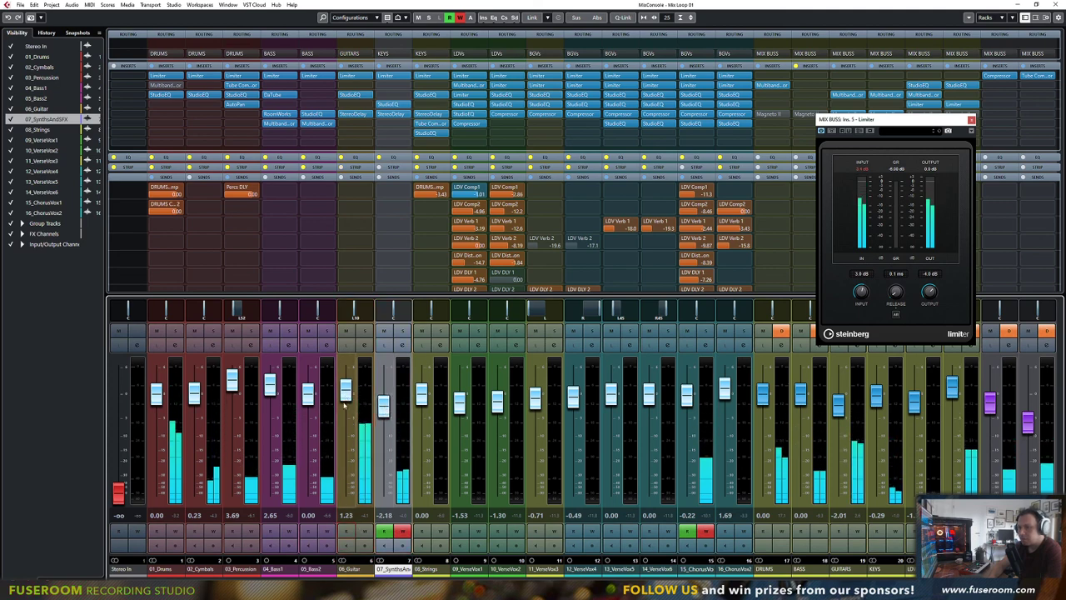
{"action": "left_click_drag", "start_coordinate": [346, 399], "coordinate": [347, 399]}
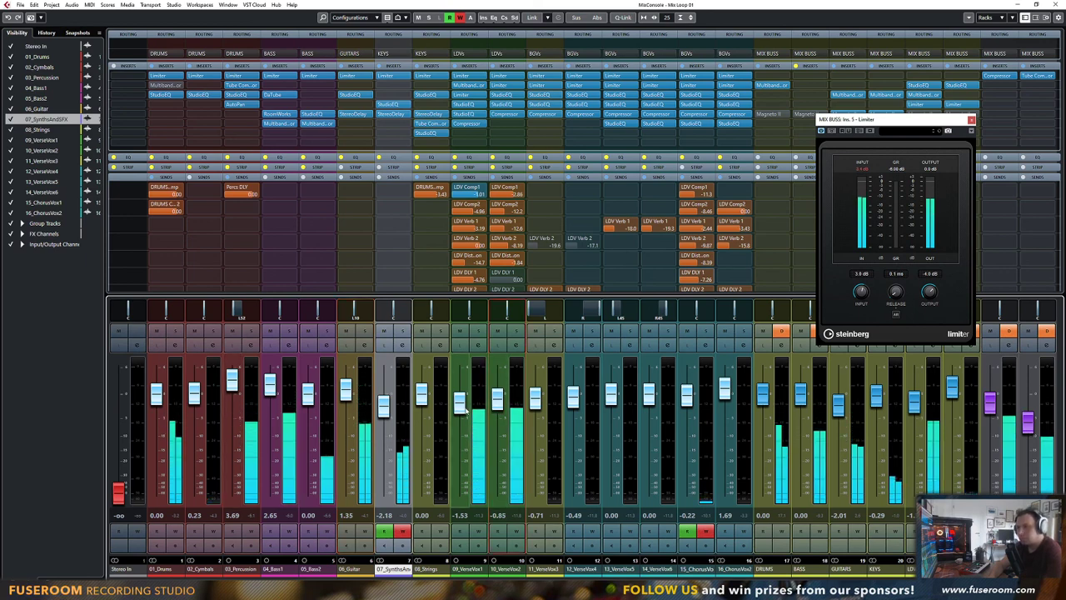
Enable automation writing on both lead verse vocals, setting 09_VerseVox1 to -0.56 dB and 10_VerseVox2 to -0.29 dB
{"action": "mouse_move", "coordinate": [463, 409]}
{"action": "left_mouse_down"}
{"action": "mouse_move", "coordinate": [499, 399]}
{"action": "mouse_move", "coordinate": [459, 405]}
{"action": "left_mouse_up"}
{"action": "left_click", "coordinate": [475, 532]}
{"action": "left_click", "coordinate": [514, 531]}
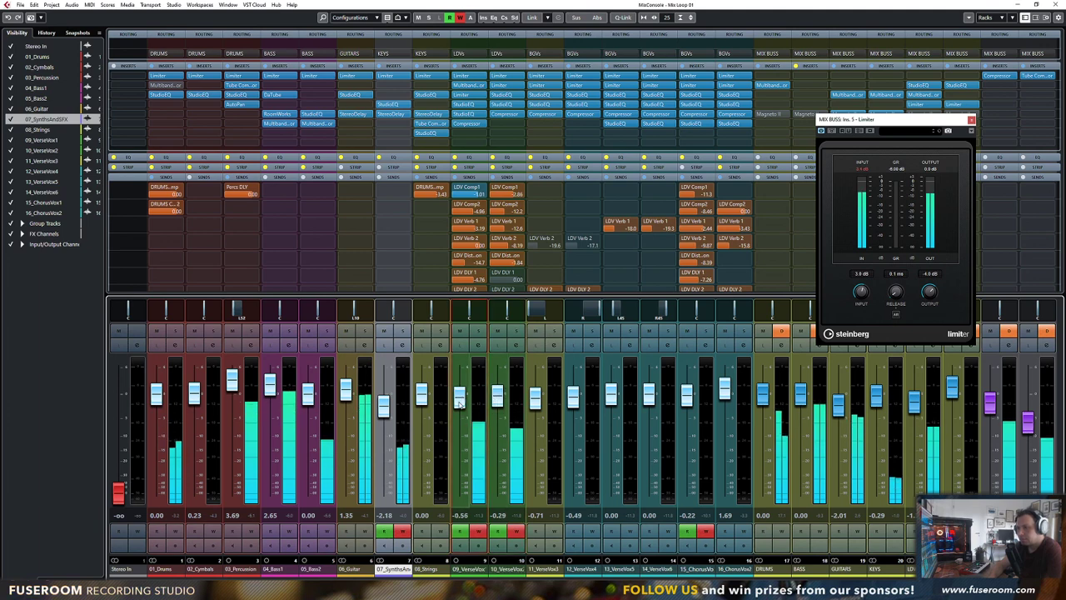
Enable automation writing on 08_Strings, verse vocal channels 11 to 14, and 16_ChorusVox2
{"action": "left_click", "coordinate": [627, 532]}
{"action": "left_click", "coordinate": [591, 532]}
{"action": "left_click", "coordinate": [553, 532]}
{"action": "left_click", "coordinate": [668, 531]}
{"action": "left_click", "coordinate": [744, 532]}
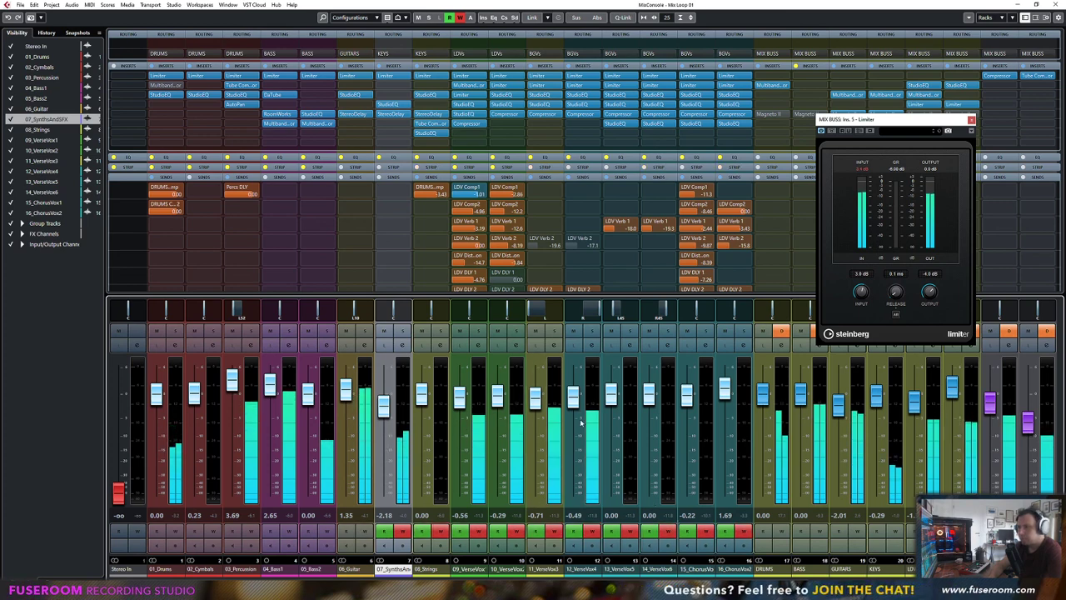
Ride the verse vocal faders: 11_VerseVox3 to -0.36 dB, 12_VerseVox4 to -0.15 dB, 10_VerseVox2 to 1.58 dB, and 09_VerseVox1 to -0.92 dB
{"action": "left_click", "coordinate": [532, 404]}
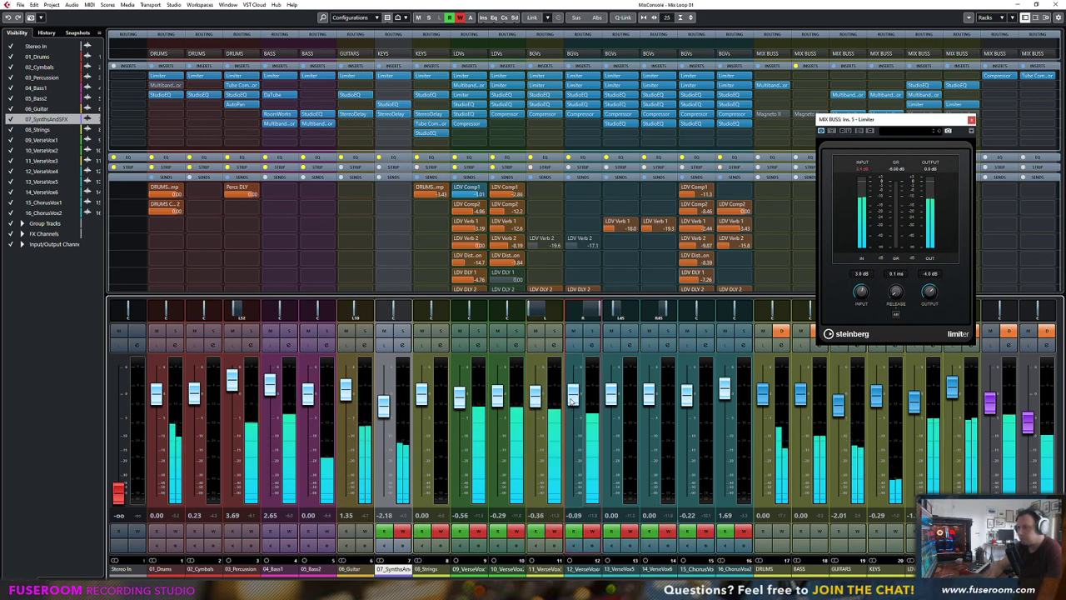
{"action": "left_click", "coordinate": [572, 401]}
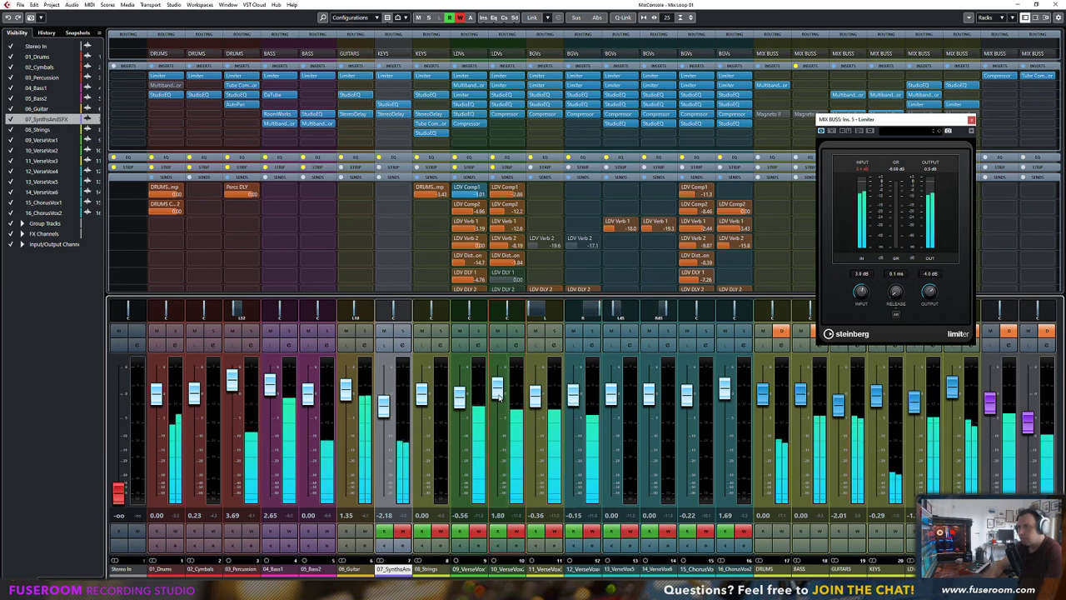
{"action": "left_click", "coordinate": [460, 405]}
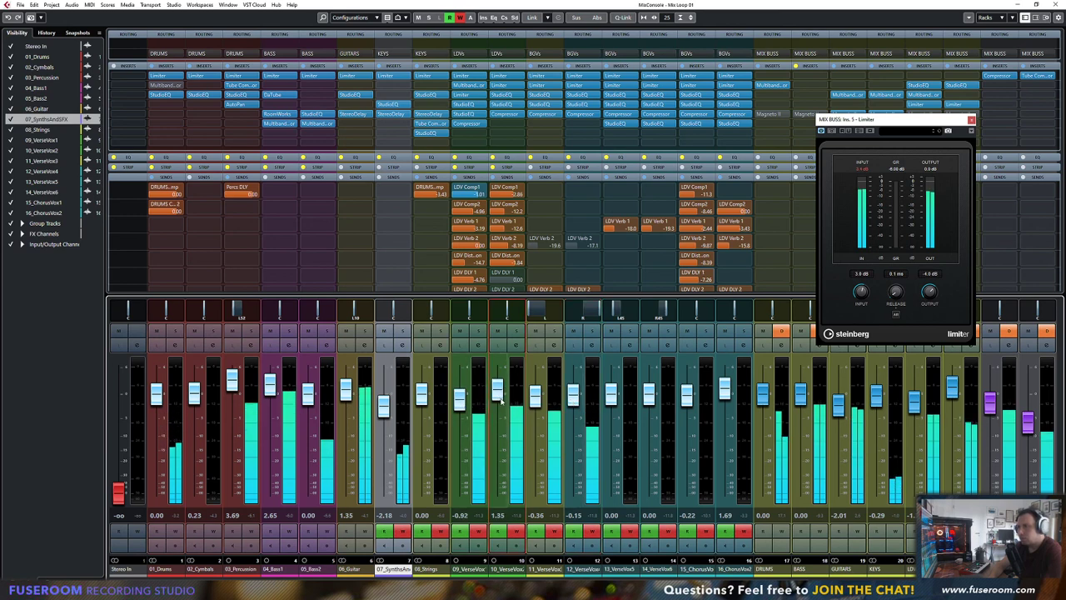
Enable automation writing on channels 01 to 06, set 03_Percussion and 04_Bass1 to 3.14 dB, and lower 11_VerseVox3 to -0.56 dB
{"action": "left_click_drag", "start_coordinate": [330, 518], "coordinate": [160, 559]}
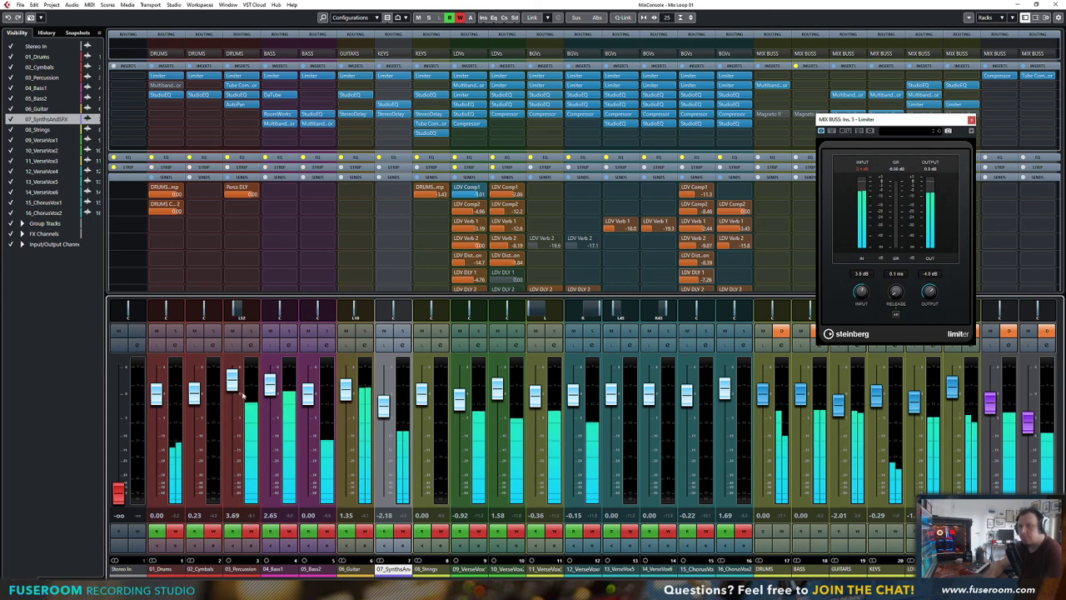
{"action": "left_click_drag", "start_coordinate": [232, 387], "coordinate": [270, 390]}
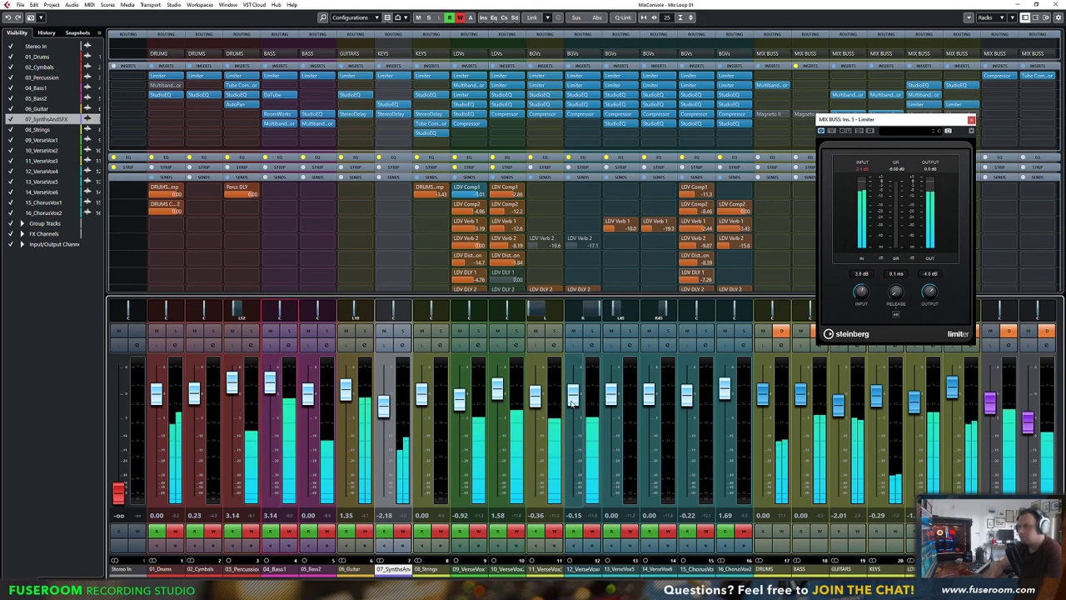
{"action": "left_click_drag", "start_coordinate": [536, 398], "coordinate": [537, 403]}
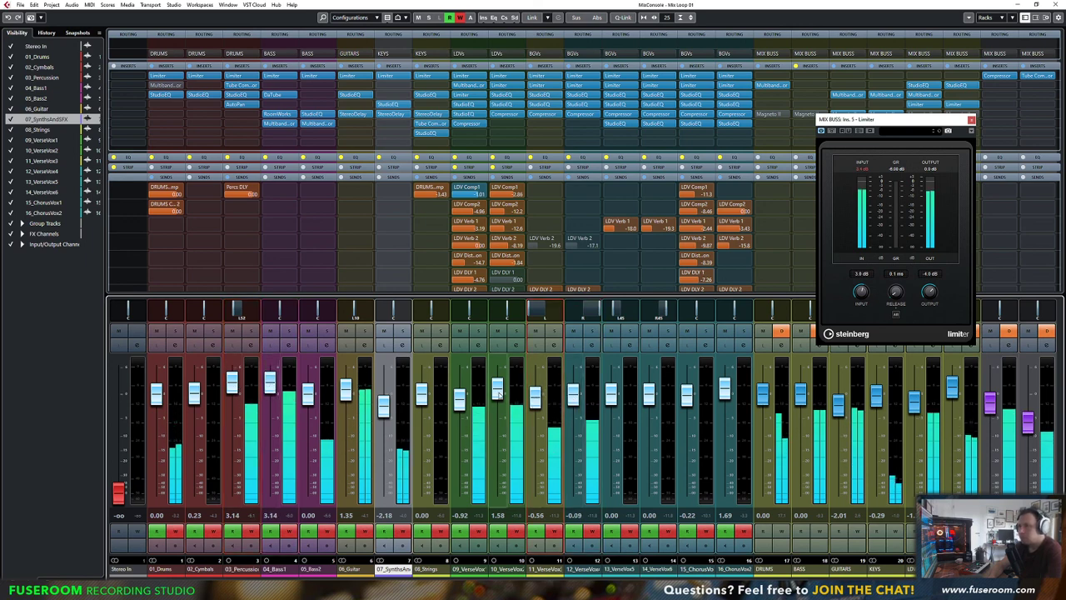
Ride the faders: 07_SynthsAndSFX to 0.00 dB, 15_ChorusVox1 to 1.11 dB, 16_ChorusVox2 to 2.24 dB, 01_Drums to 0.74 dB, and 04_Bass1 to 3.32 dB
{"action": "mouse_move", "coordinate": [387, 408]}
{"action": "left_mouse_down"}
{"action": "mouse_move", "coordinate": [400, 372]}
{"action": "mouse_move", "coordinate": [397, 400]}
{"action": "mouse_move", "coordinate": [384, 397]}
{"action": "left_mouse_up"}
{"action": "left_click_drag", "start_coordinate": [687, 405], "coordinate": [726, 396]}
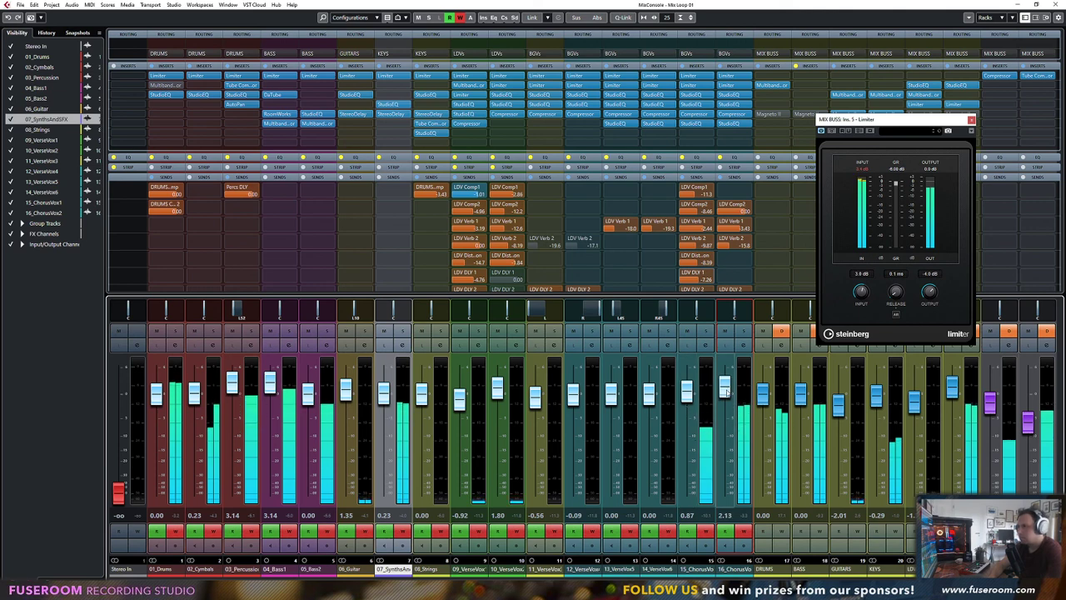
{"action": "left_click_drag", "start_coordinate": [680, 401], "coordinate": [727, 393]}
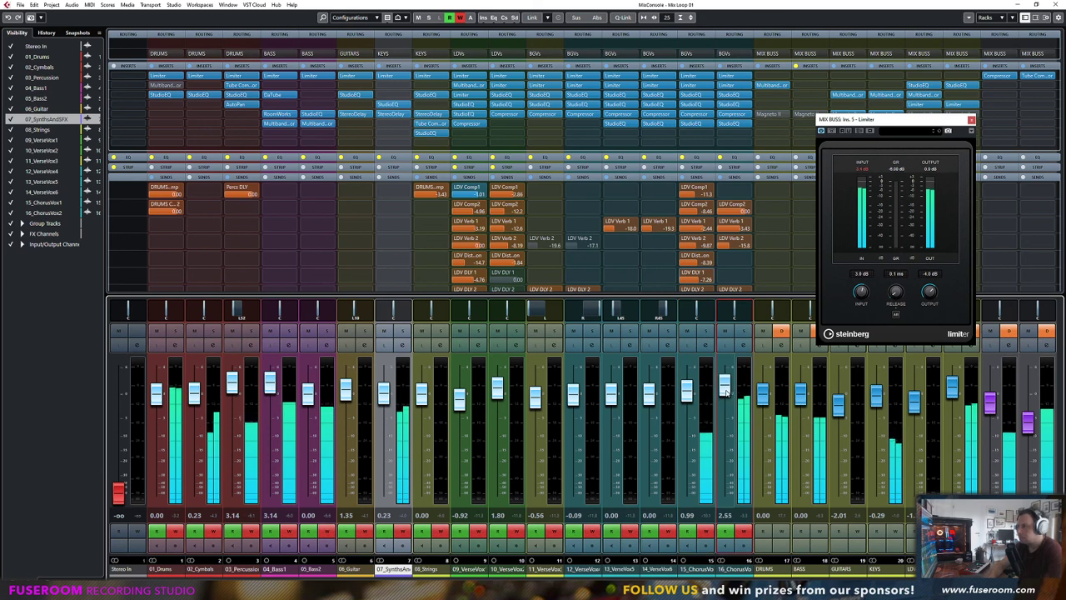
{"action": "left_click_drag", "start_coordinate": [387, 401], "coordinate": [389, 398]}
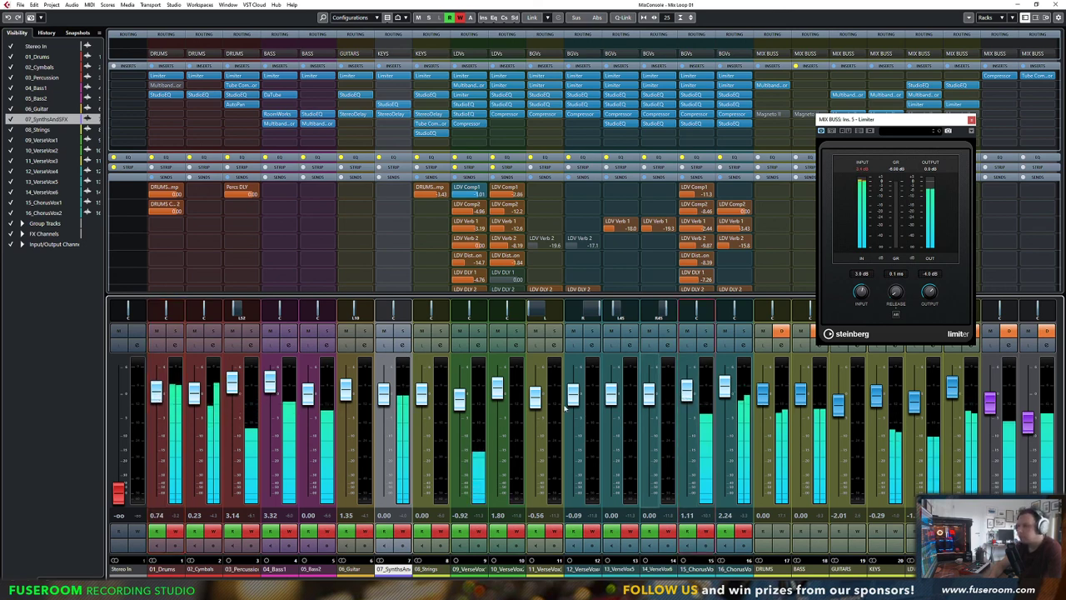
Raise 09_VerseVox1 to 0.62 dB, 10_VerseVox2 to 3.32 dB, 11_VerseVox3 to -0.02 dB, 12_VerseVox4 to 0.49 dB, and 07_SynthsAndSFX to 1.11 dB
{"action": "left_click_drag", "start_coordinate": [456, 400], "coordinate": [498, 384]}
{"action": "left_click_drag", "start_coordinate": [573, 398], "coordinate": [574, 396]}
{"action": "scroll", "coordinate": [539, 400], "scroll_direction": "down", "scroll_amount": 1}
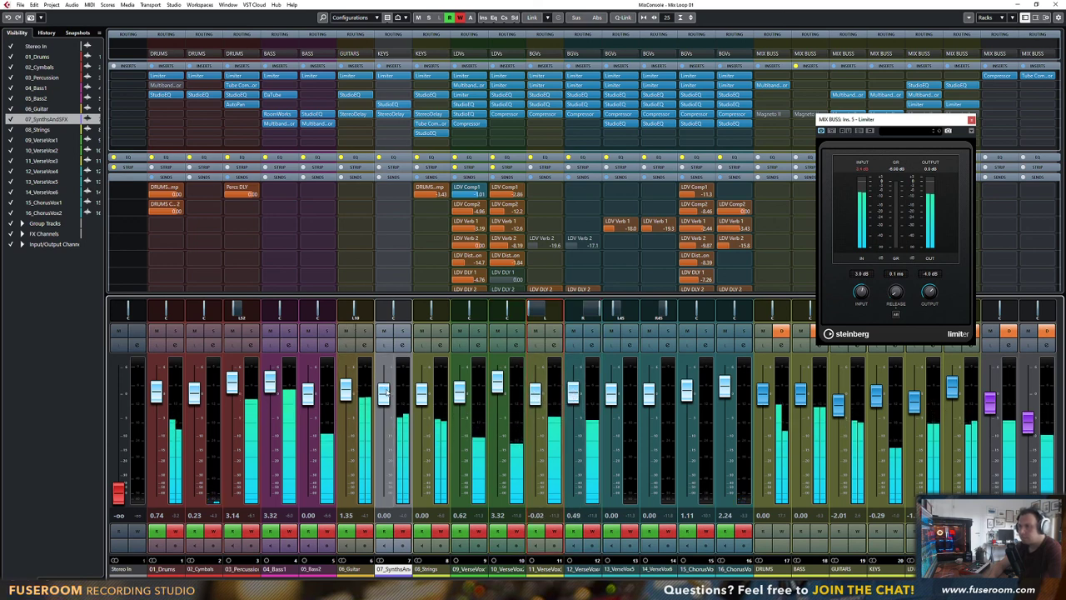
{"action": "scroll", "coordinate": [386, 395], "scroll_direction": "down", "scroll_amount": 1}
{"action": "left_click_drag", "start_coordinate": [386, 395], "coordinate": [386, 395]}
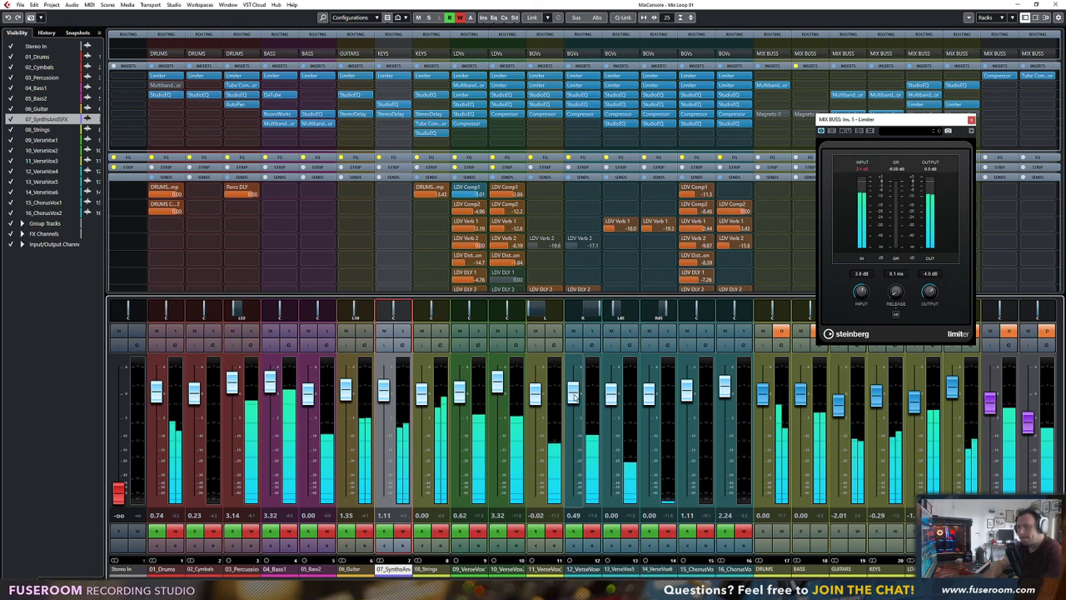
Balance the backing verse vocals: 11_VerseVox3 to 0.49 dB, 12_VerseVox4 to 0.36 dB, 13_VerseVox5 to 0.74 dB, and 14_VerseVox6 to 0.87 dB
{"action": "left_click", "coordinate": [650, 395]}
{"action": "mouse_move", "coordinate": [651, 396]}
{"action": "left_mouse_down"}
{"action": "mouse_move", "coordinate": [574, 403]}
{"action": "mouse_move", "coordinate": [649, 398]}
{"action": "left_mouse_up"}
{"action": "left_click_drag", "start_coordinate": [574, 403], "coordinate": [541, 399]}
{"action": "left_click_drag", "start_coordinate": [611, 394], "coordinate": [649, 394]}
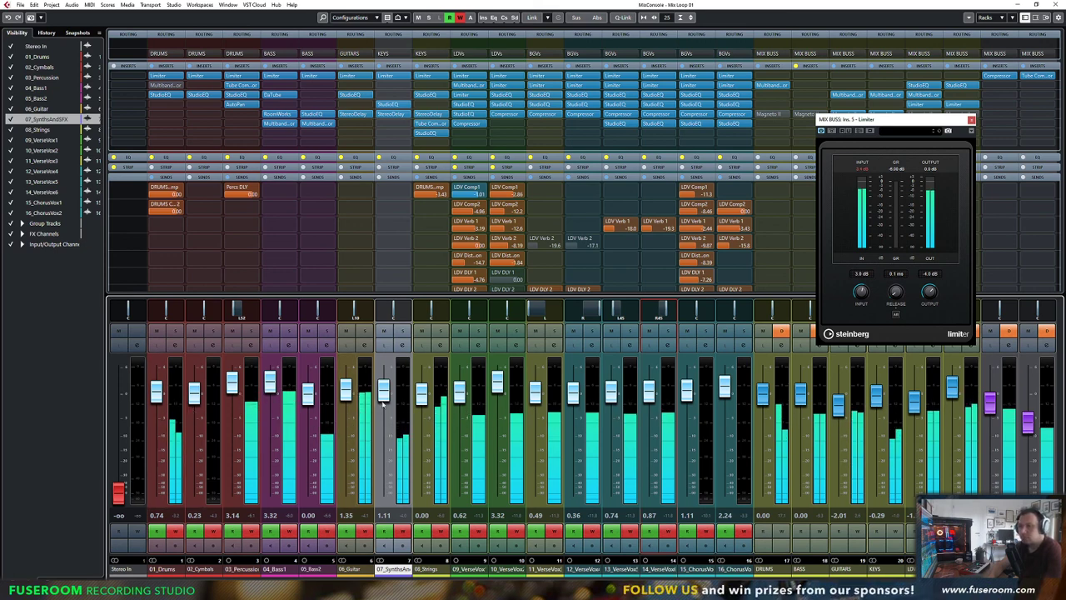
Ride 07_SynthsAndSFX to 0.23 dB, 08_Strings to 1.35 and down to -0.63 dB, 10_VerseVox2 to 3.23 dB, 15_ChorusVox1 to 1.91 dB, 16_ChorusVox2 to 2.34 dB
{"action": "left_click_drag", "start_coordinate": [383, 403], "coordinate": [420, 397]}
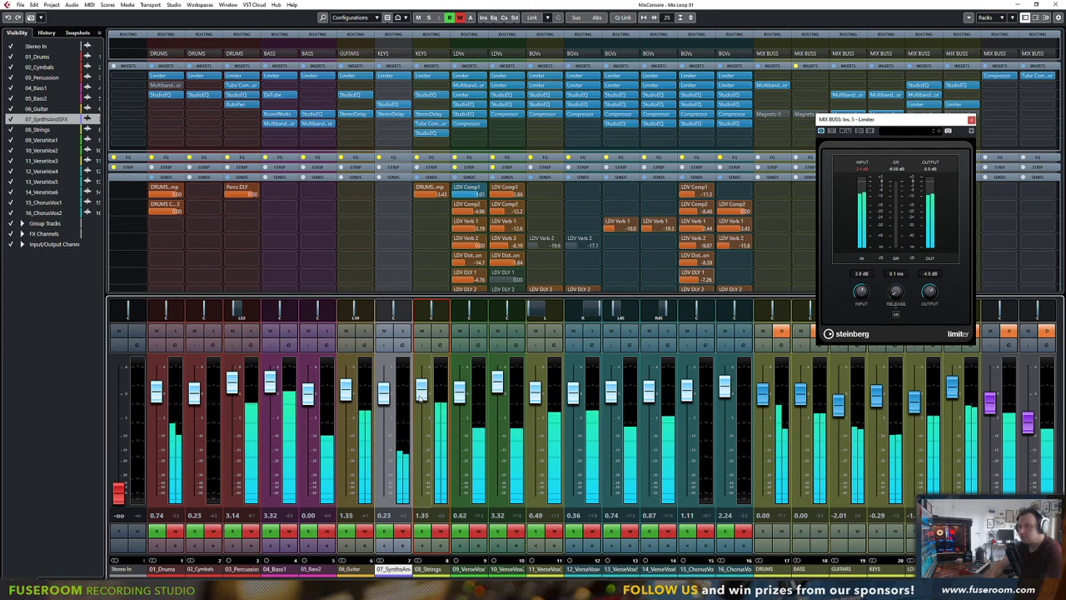
{"action": "left_click_drag", "start_coordinate": [495, 397], "coordinate": [495, 399]}
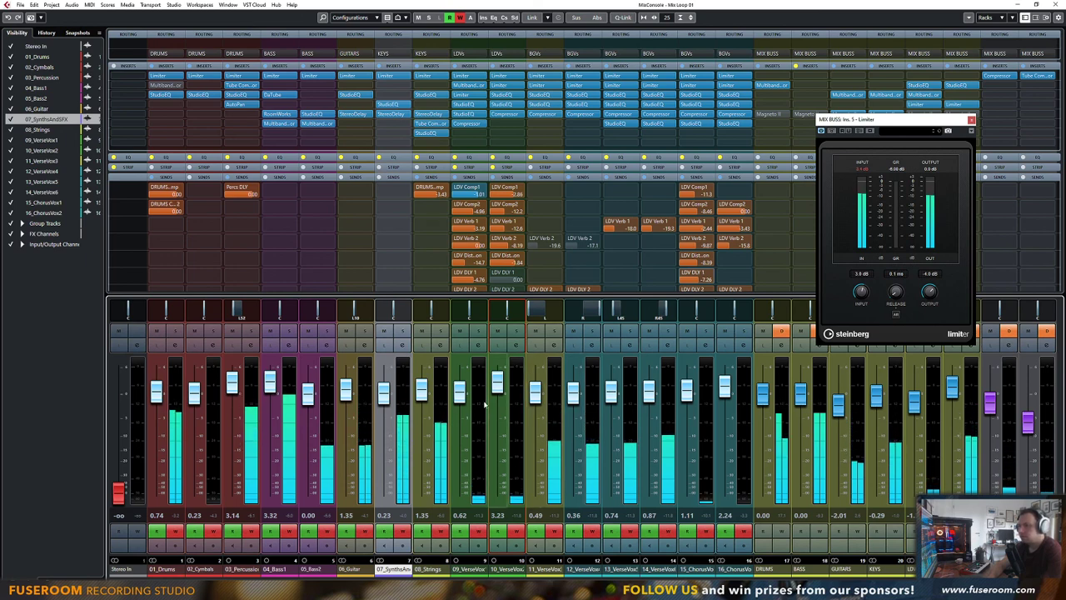
{"action": "left_click_drag", "start_coordinate": [423, 395], "coordinate": [423, 397]}
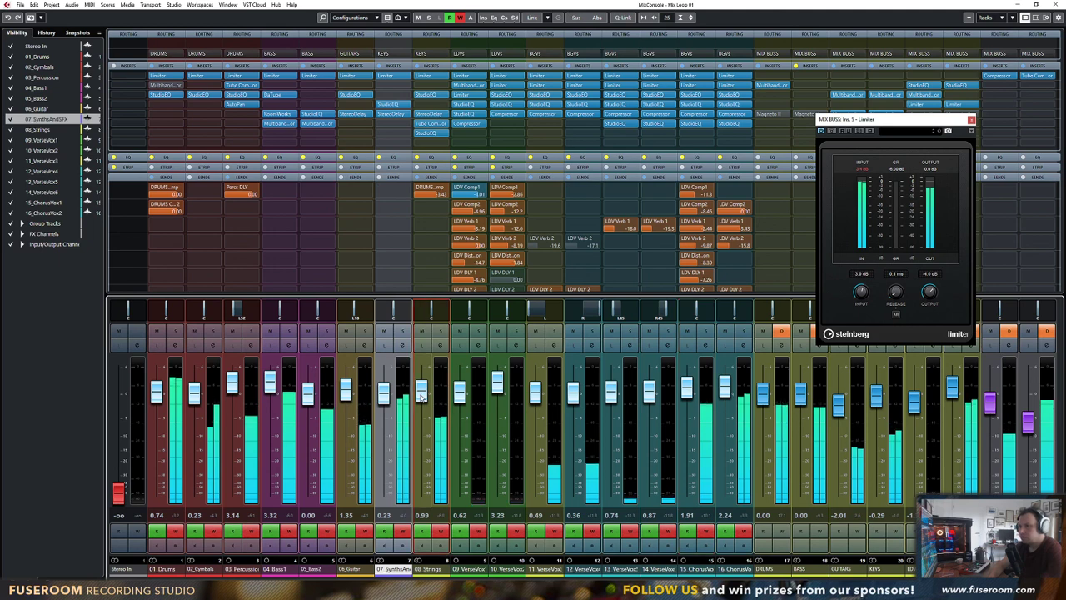
{"action": "left_click_drag", "start_coordinate": [422, 397], "coordinate": [421, 403]}
{"action": "left_click_drag", "start_coordinate": [725, 392], "coordinate": [725, 392]}
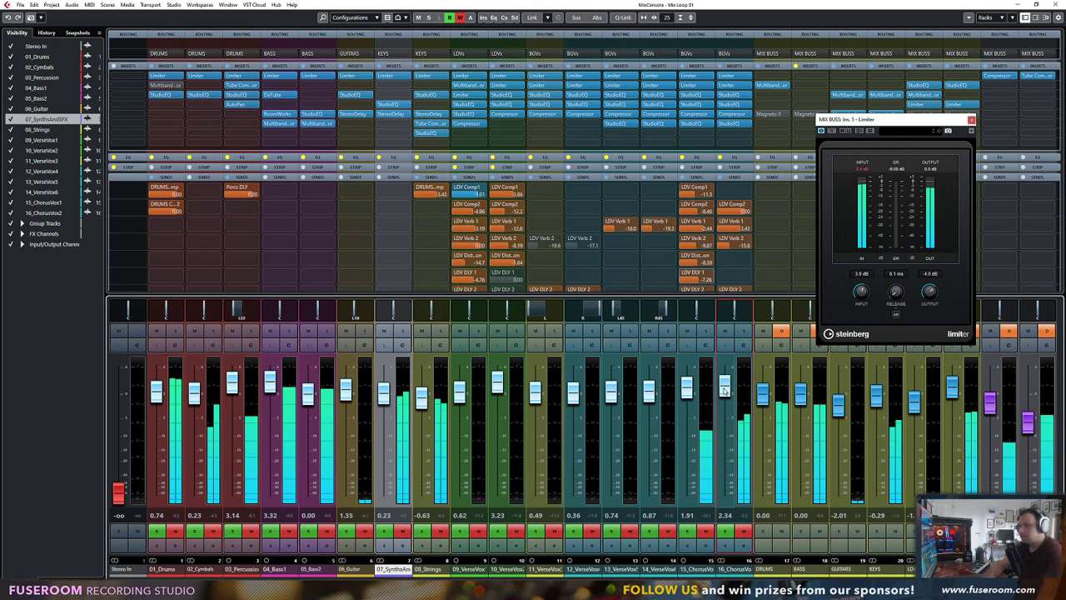
Raise 07_SynthsAndSFX to 0.62 dB, 04_Bass1 to 4.04 dB, and 05_Bass2 to 0.36 dB during the last chorus
{"action": "left_click", "coordinate": [383, 399]}
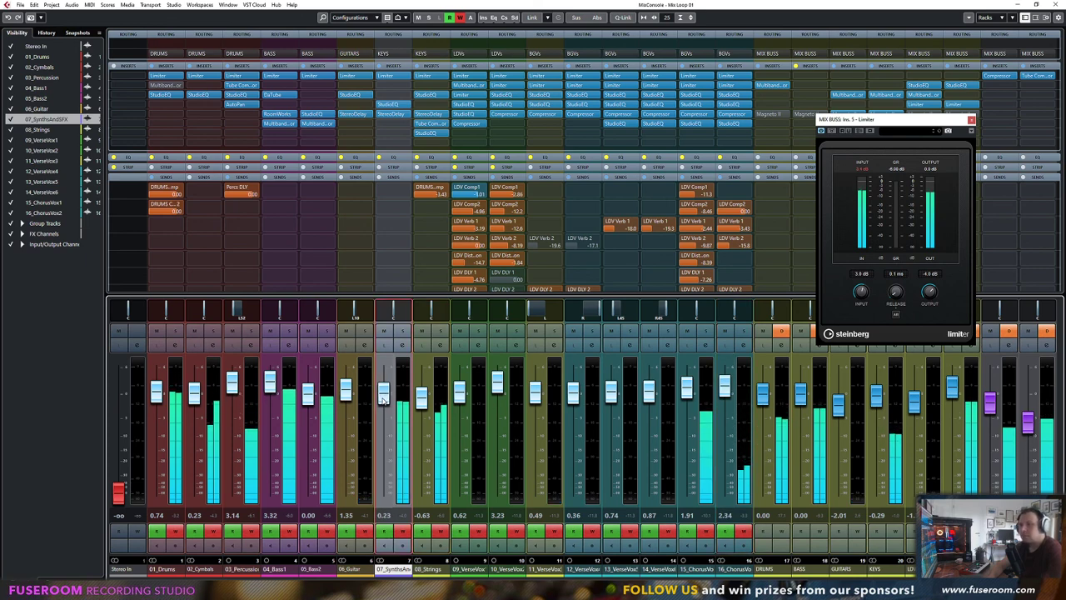
{"action": "left_click_drag", "start_coordinate": [383, 400], "coordinate": [379, 401]}
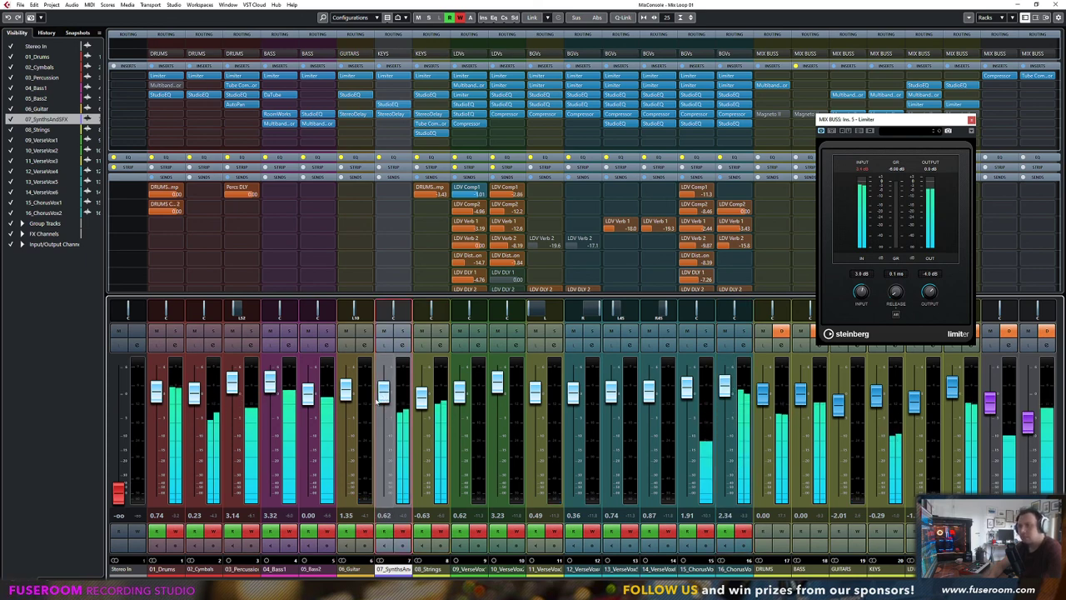
{"action": "left_click_drag", "start_coordinate": [270, 386], "coordinate": [309, 399]}
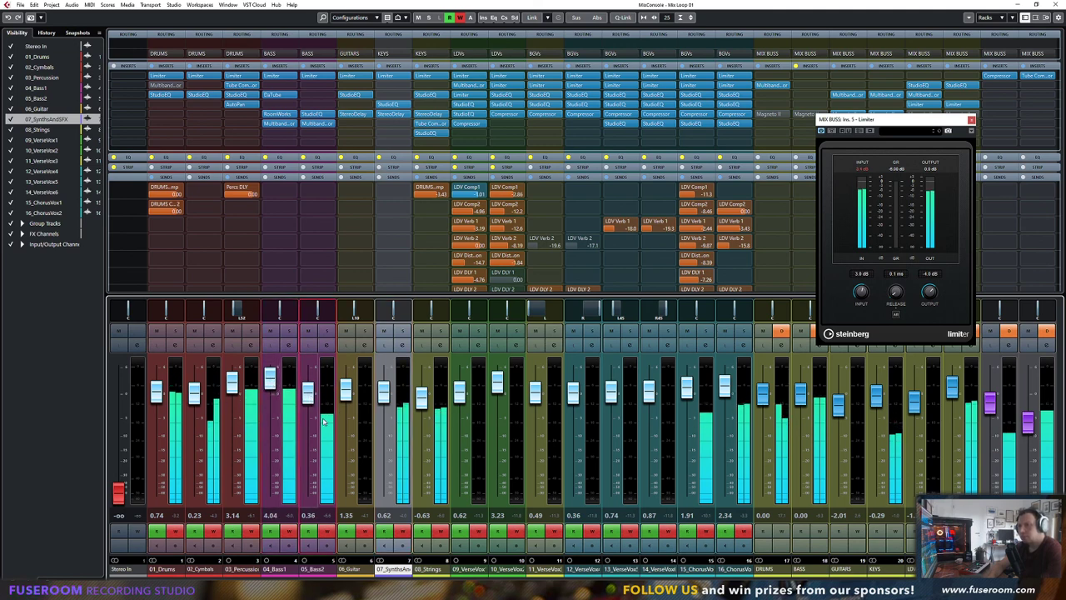
Lower 15_ChorusVox1 to 0.62 dB and 04_Bass1 to 3.42 dB for the song's ending
{"action": "scroll", "coordinate": [582, 308], "scroll_direction": "right", "scroll_amount": 1}
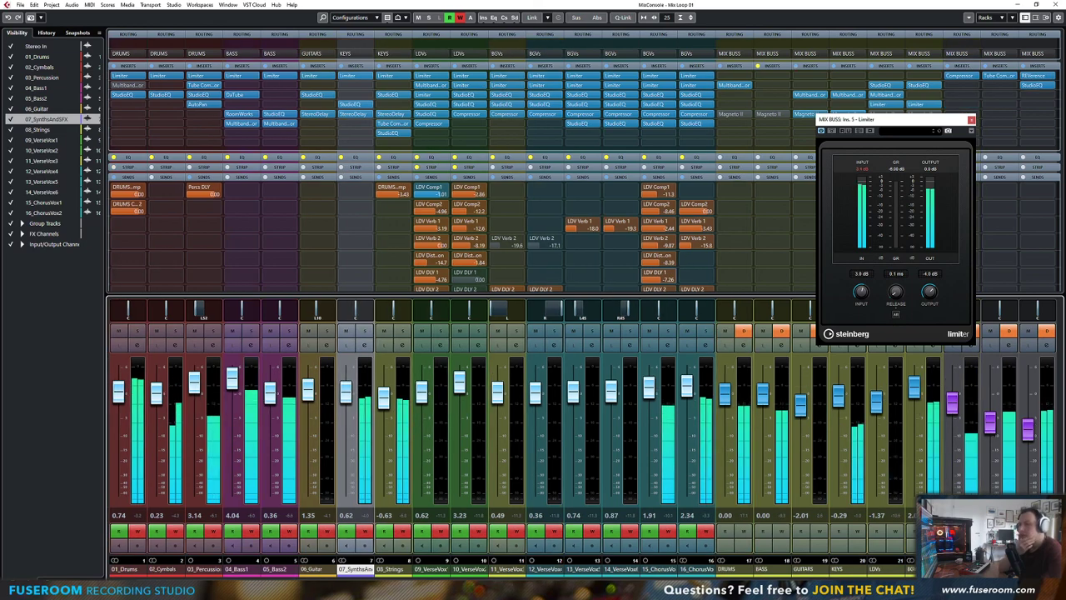
{"action": "scroll", "coordinate": [383, 550], "scroll_direction": "left", "scroll_amount": 1}
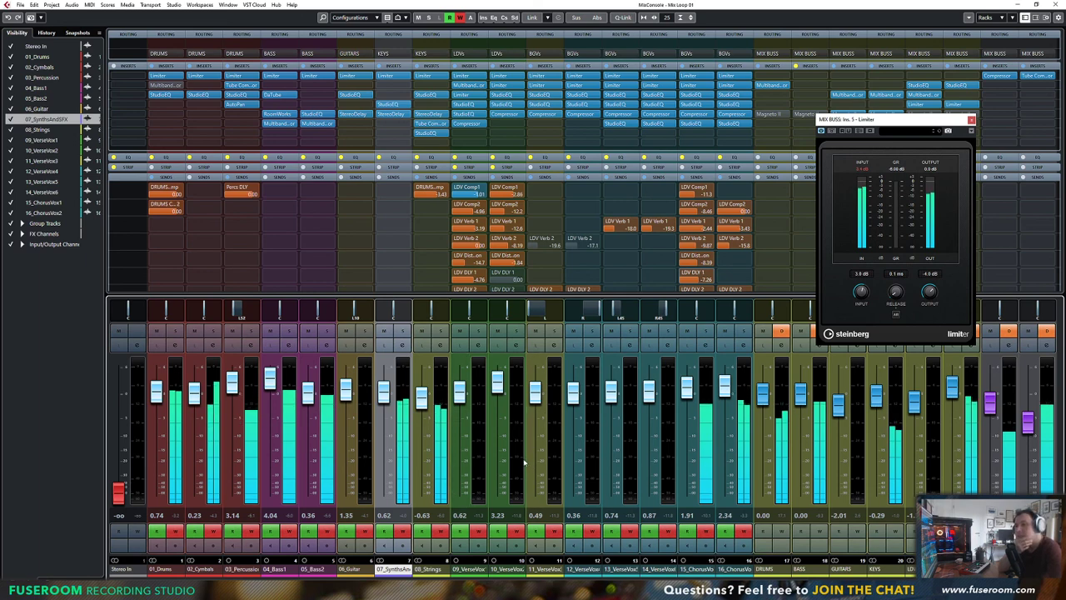
{"action": "left_click_drag", "start_coordinate": [690, 393], "coordinate": [690, 391]}
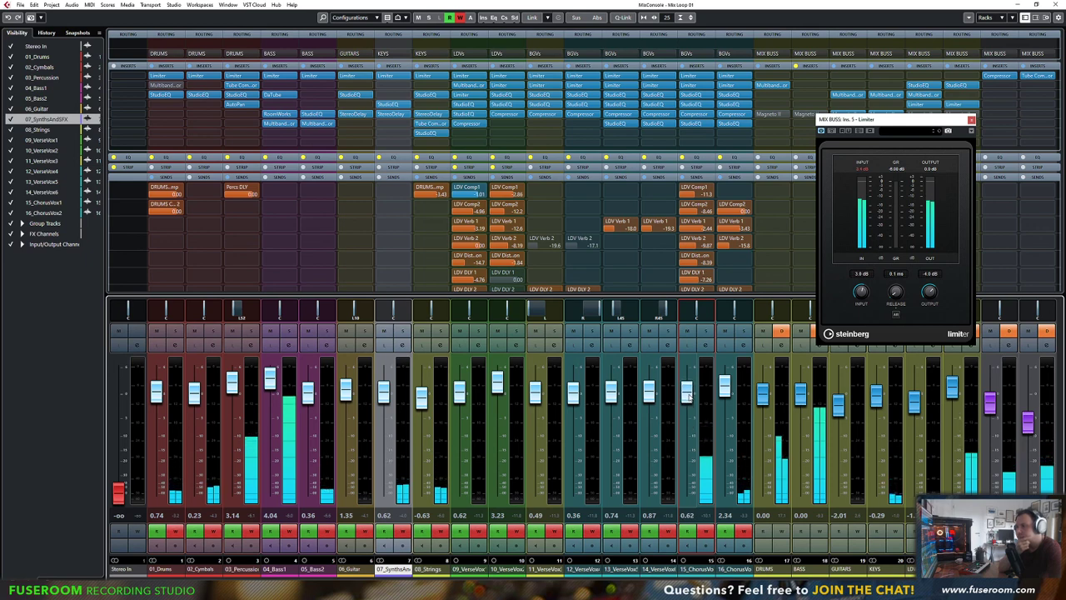
{"action": "mouse_move", "coordinate": [271, 380]}
{"action": "left_mouse_down"}
{"action": "mouse_move", "coordinate": [271, 398]}
{"action": "mouse_move", "coordinate": [271, 384]}
{"action": "left_mouse_up"}
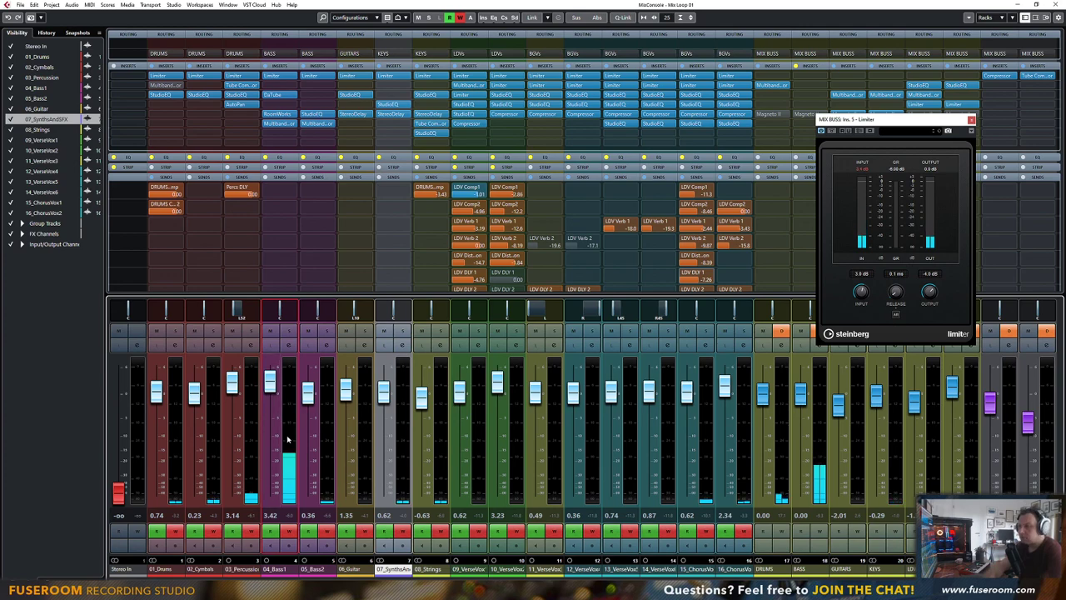
Return to the project window to review the tracks' volume automation lanes, and close the MIX BUSS Limiter window
{"action": "key", "text": "F3"}
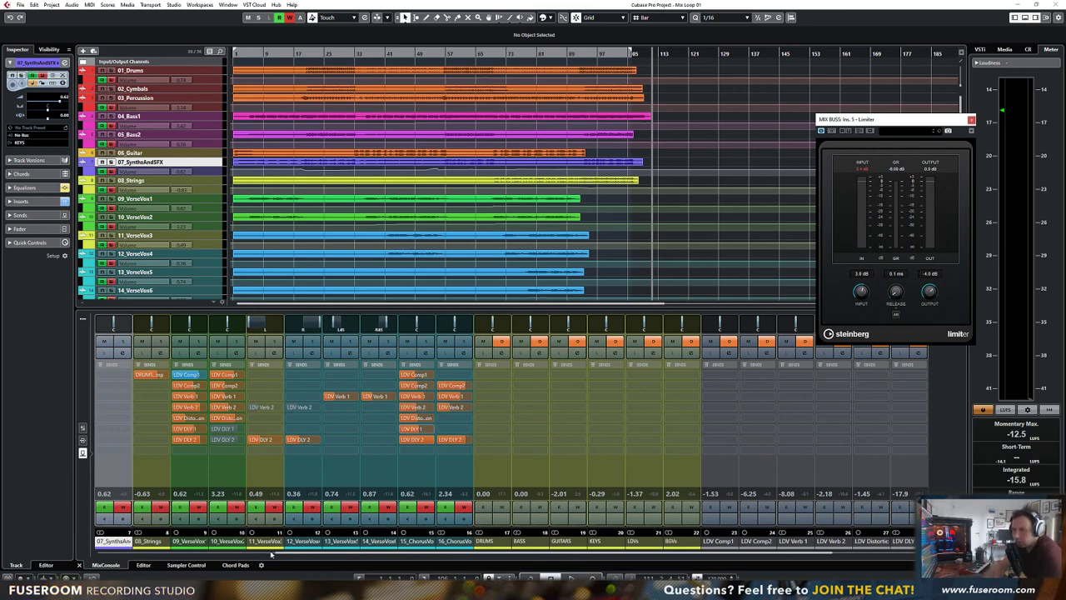
{"action": "scroll", "coordinate": [293, 554], "scroll_direction": "left", "scroll_amount": 5}
{"action": "scroll", "coordinate": [315, 269], "scroll_direction": "down", "scroll_amount": 3}
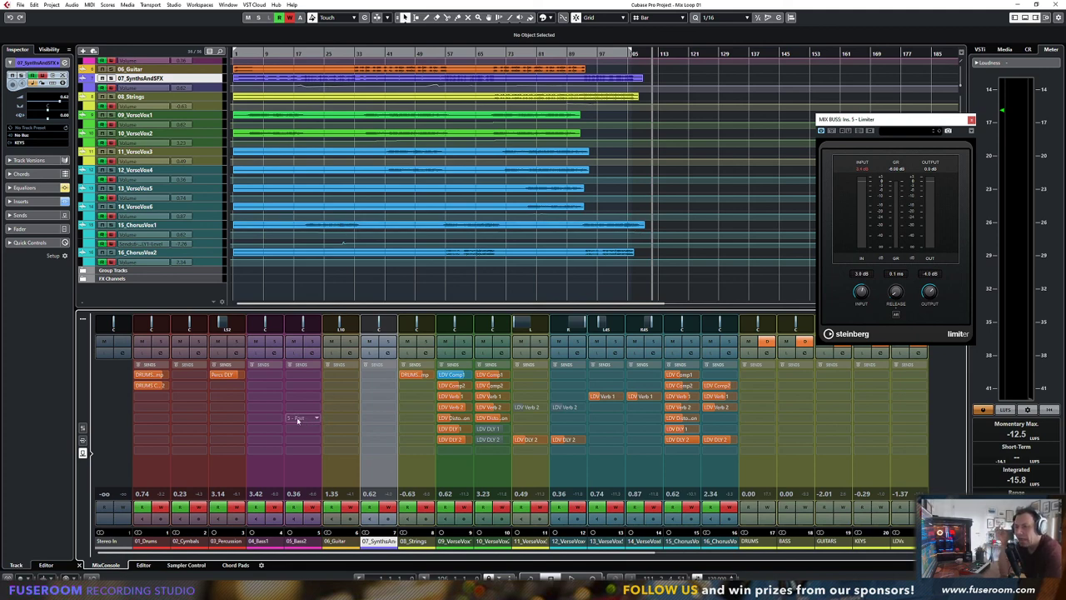
{"action": "scroll", "coordinate": [304, 293], "scroll_direction": "up", "scroll_amount": 3}
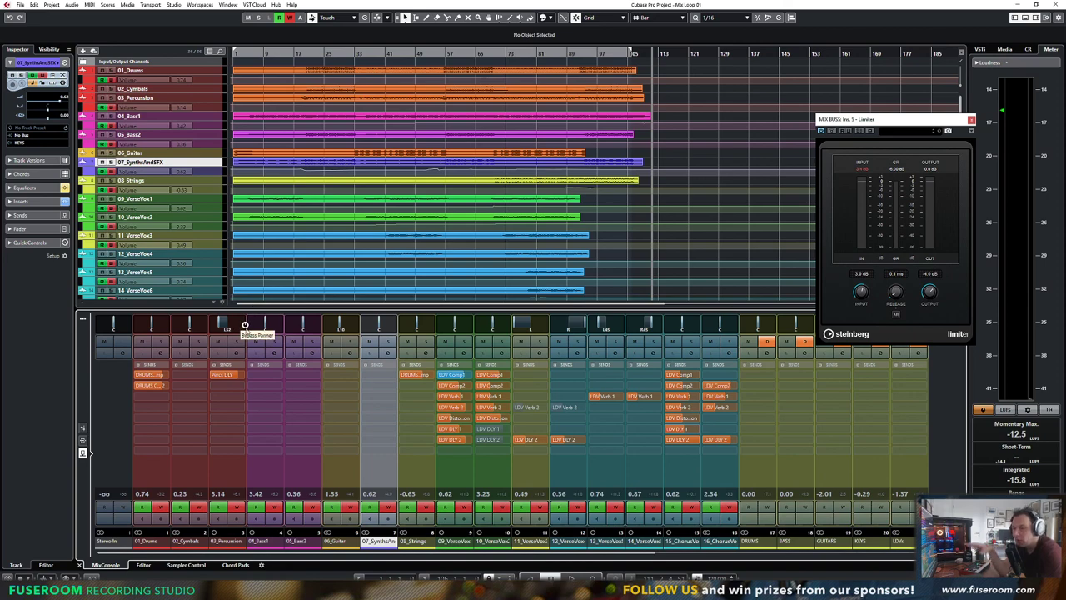
{"action": "scroll", "coordinate": [293, 268], "scroll_direction": "down", "scroll_amount": 3}
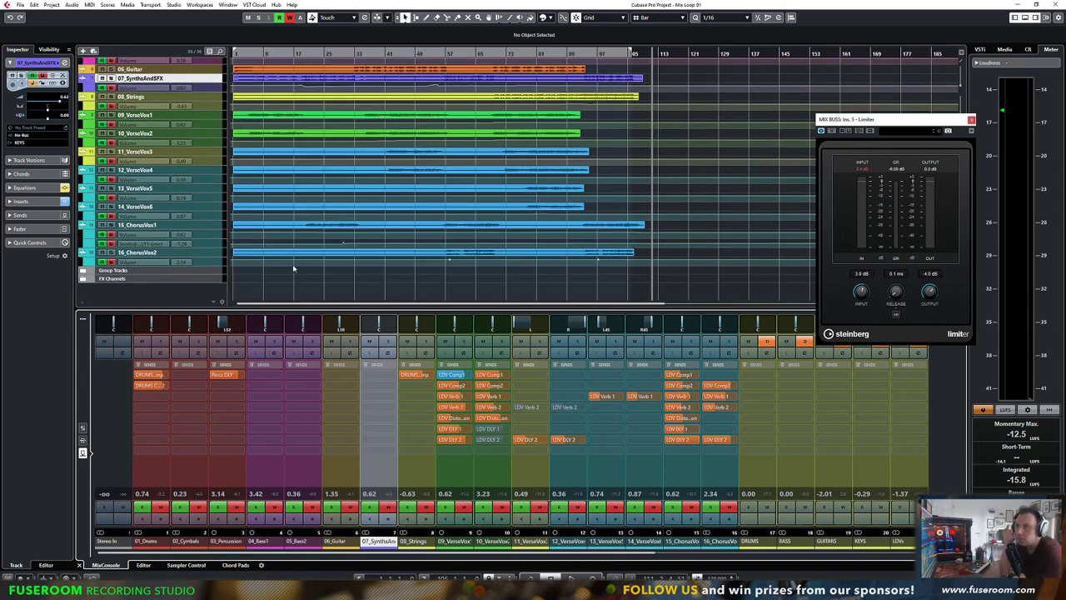
{"action": "scroll", "coordinate": [294, 268], "scroll_direction": "up", "scroll_amount": 3}
{"action": "scroll", "coordinate": [309, 254], "scroll_direction": "down", "scroll_amount": 3}
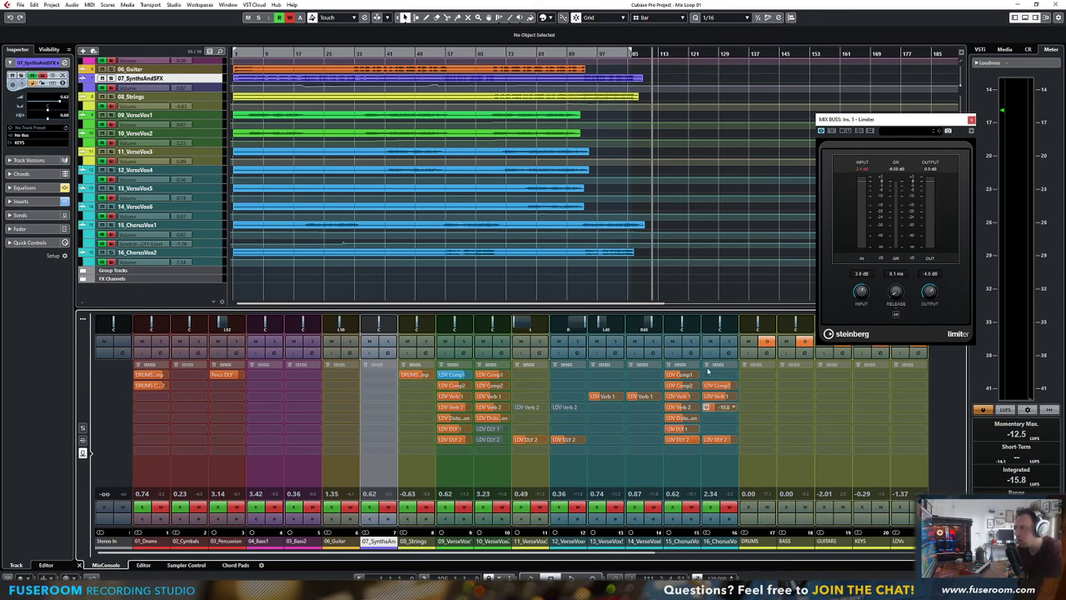
{"action": "left_click", "coordinate": [972, 119]}
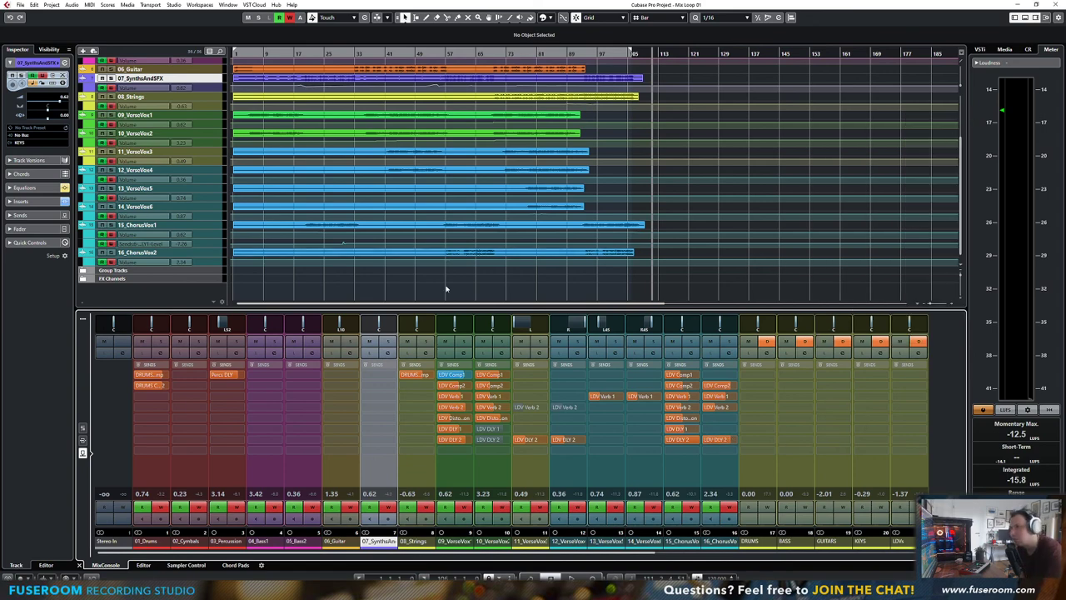
{"action": "scroll", "coordinate": [391, 275], "scroll_direction": "up", "scroll_amount": 3}
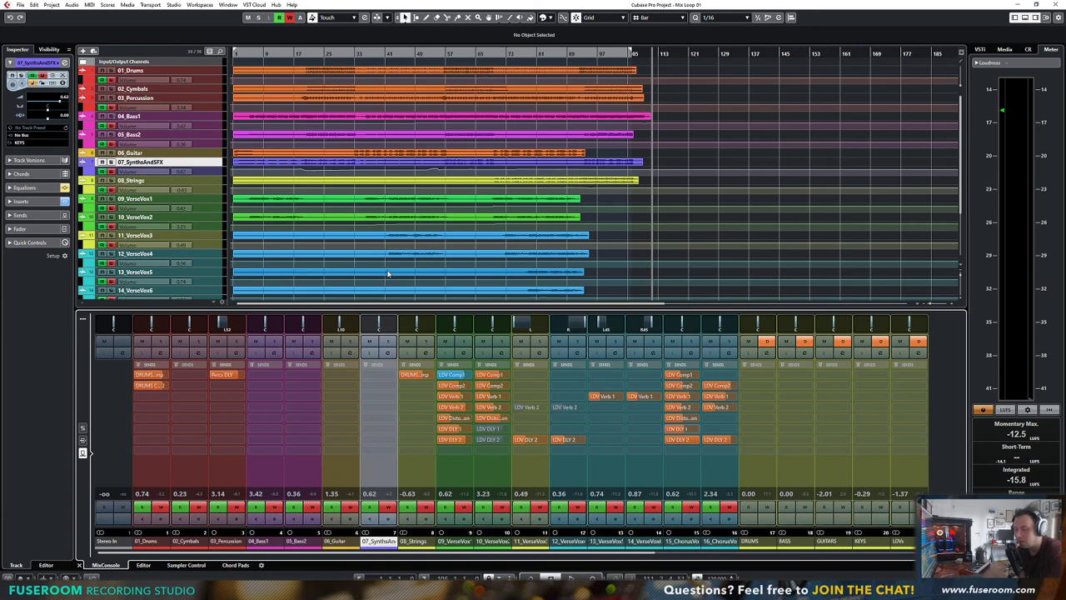
{"action": "scroll", "coordinate": [329, 258], "scroll_direction": "down", "scroll_amount": 3}
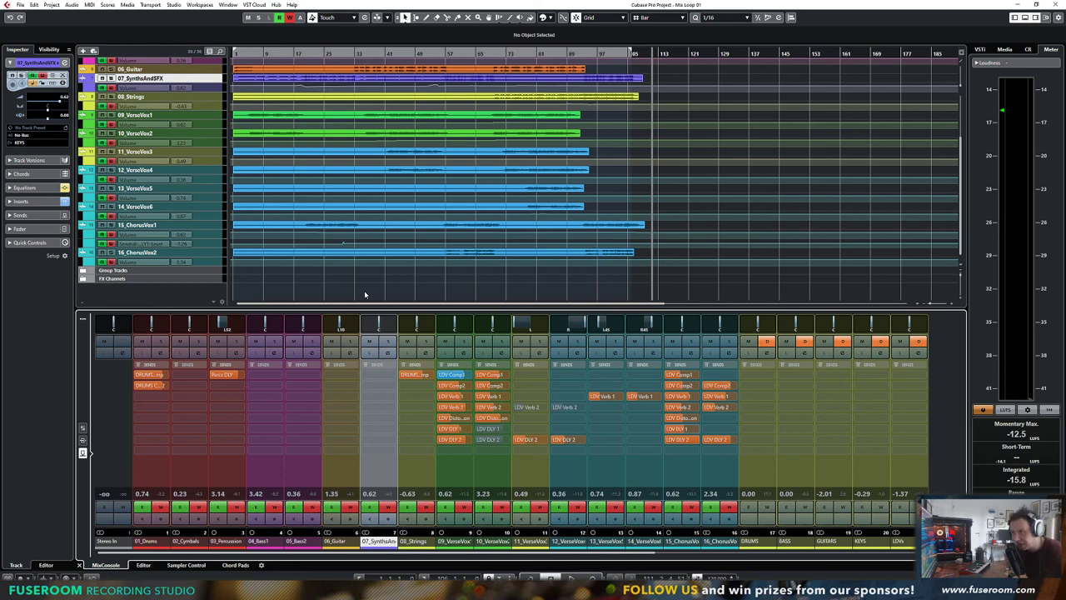
{"action": "scroll", "coordinate": [364, 295], "scroll_direction": "up", "scroll_amount": 2}
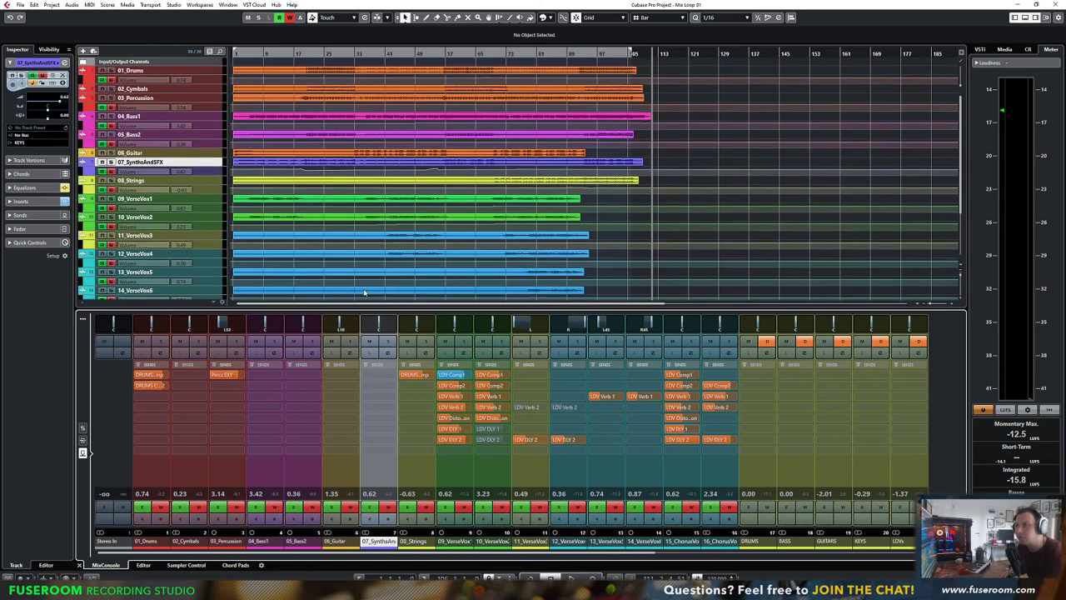
{"action": "scroll", "coordinate": [364, 292], "scroll_direction": "down", "scroll_amount": 2}
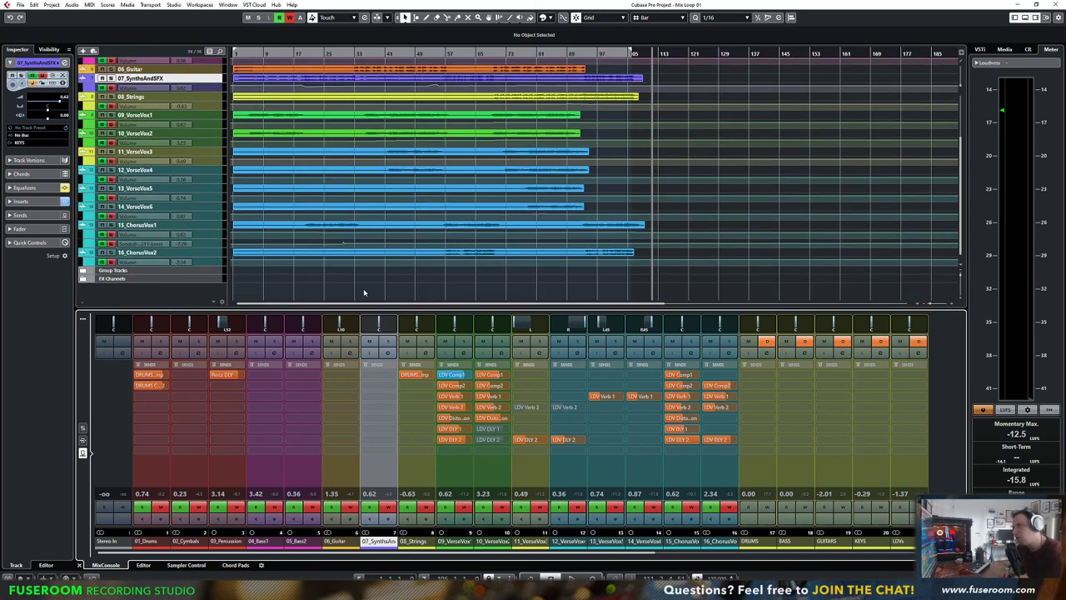
{"action": "scroll", "coordinate": [364, 292], "scroll_direction": "up", "scroll_amount": 2}
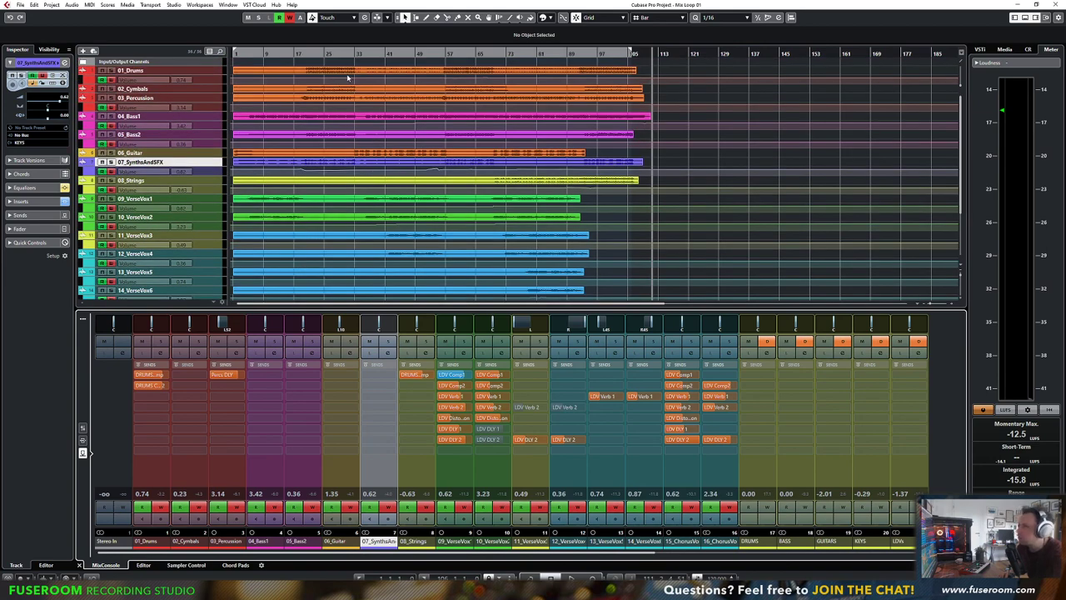